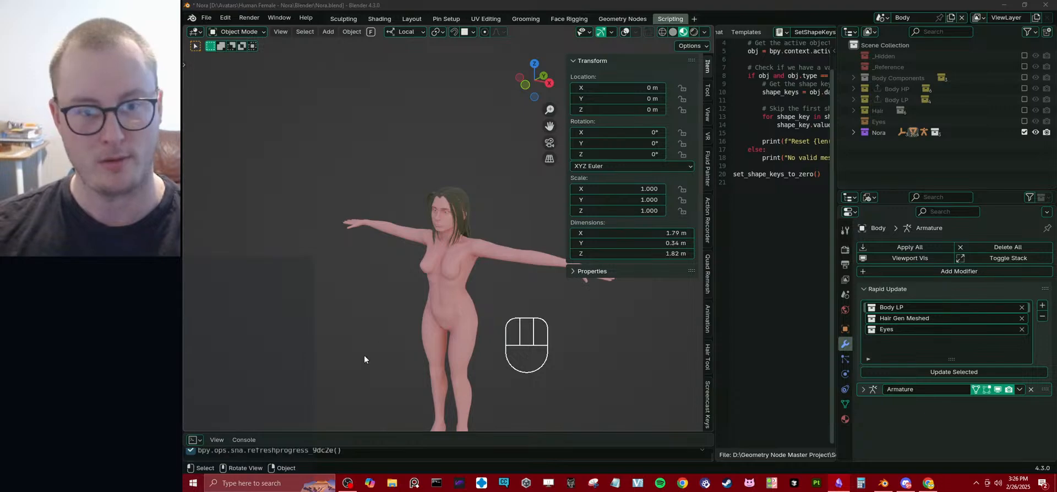
# Save the Nora.blend file and hide the transform sidebar in the 3D viewport.
pyautogui.moveTo(401, 199); pyautogui.dragTo(471, 236, button='middle')
pyautogui.scroll(-4, 488, 237)
pyautogui.scroll(1, 471, 236)
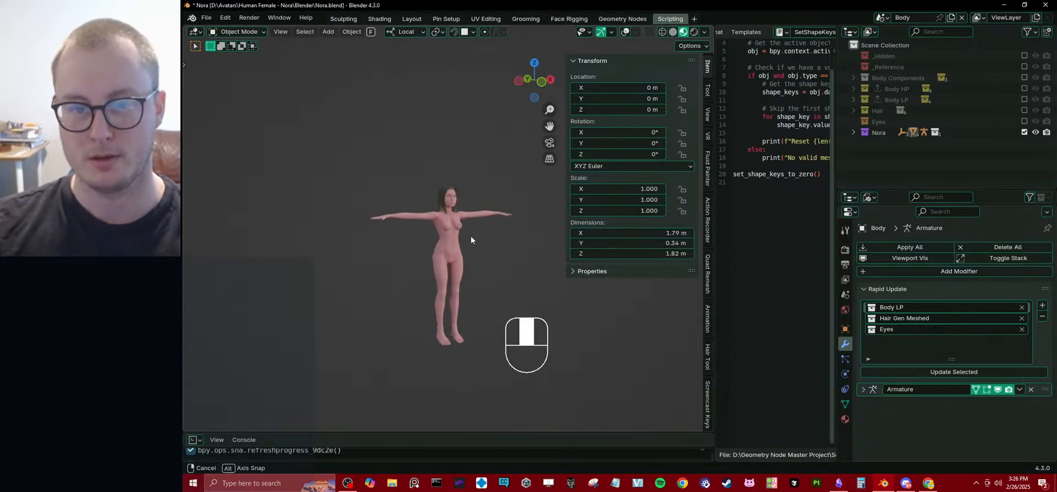
pyautogui.hotkey('ctrl', 's')
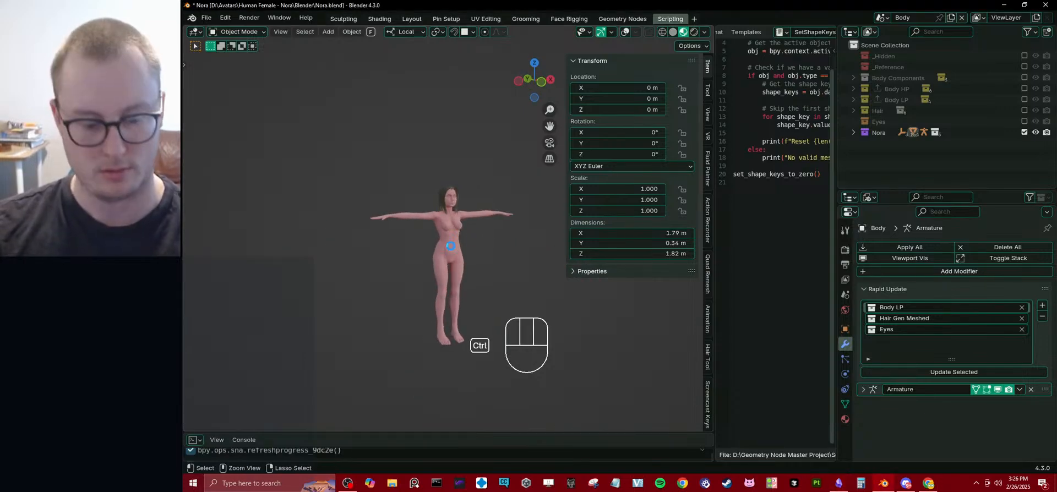
pyautogui.press('n')
pyautogui.scroll(5, 497, 217)
pyautogui.scroll(-1, 545, 273)
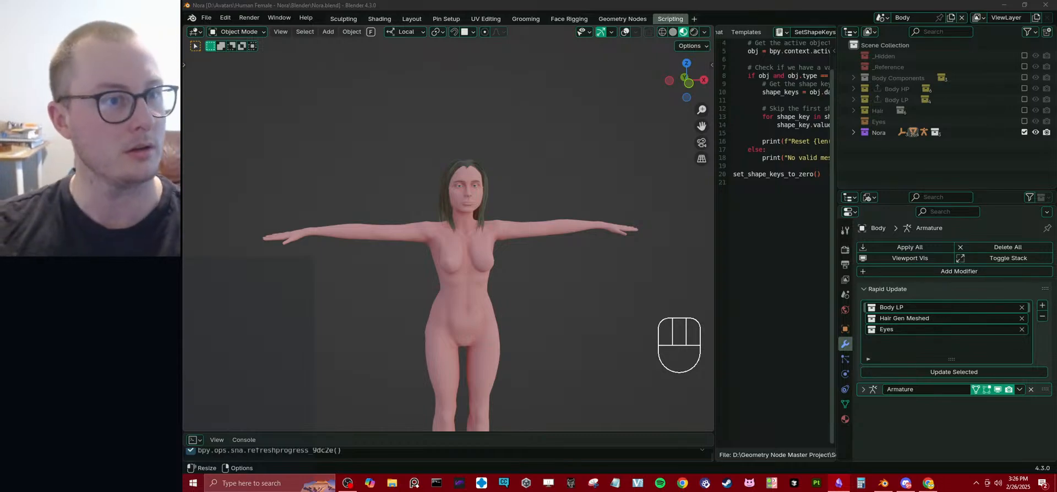
# Switch to Obsidian and add the bullet "I can make a second rig, or some sort of deformer to quickly edit the shape of an existing character.".
pyautogui.moveTo(184, 83); pyautogui.dragTo(473, 2)
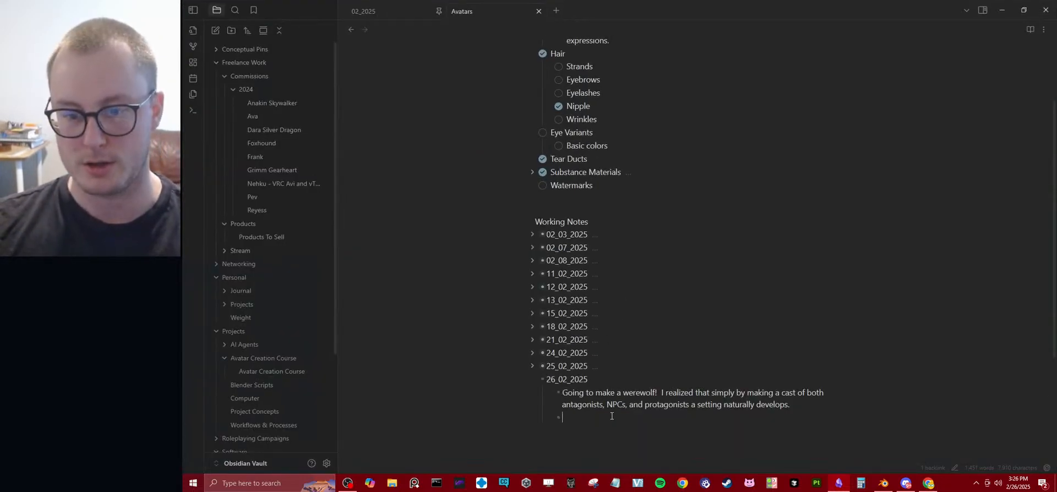
pyautogui.scroll(-4, 613, 365)
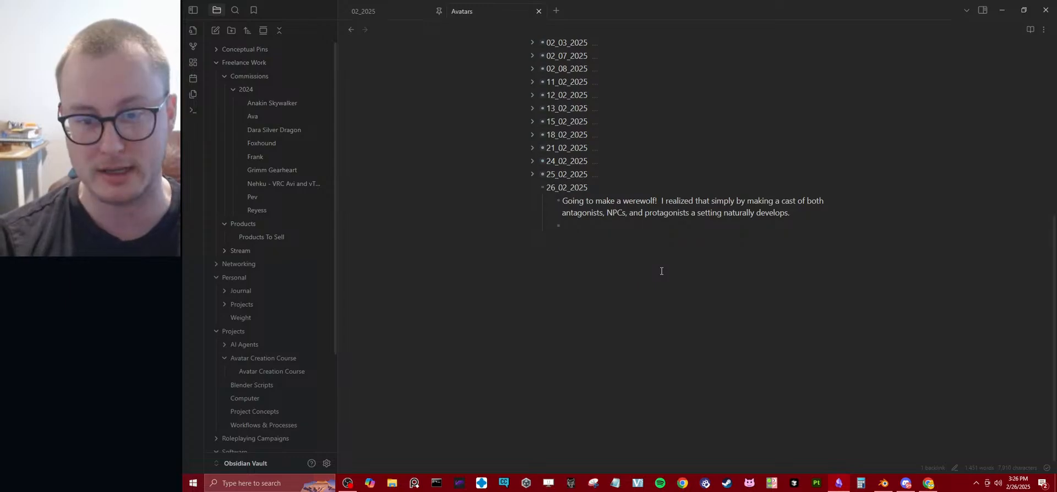
pyautogui.write('I can make a s')
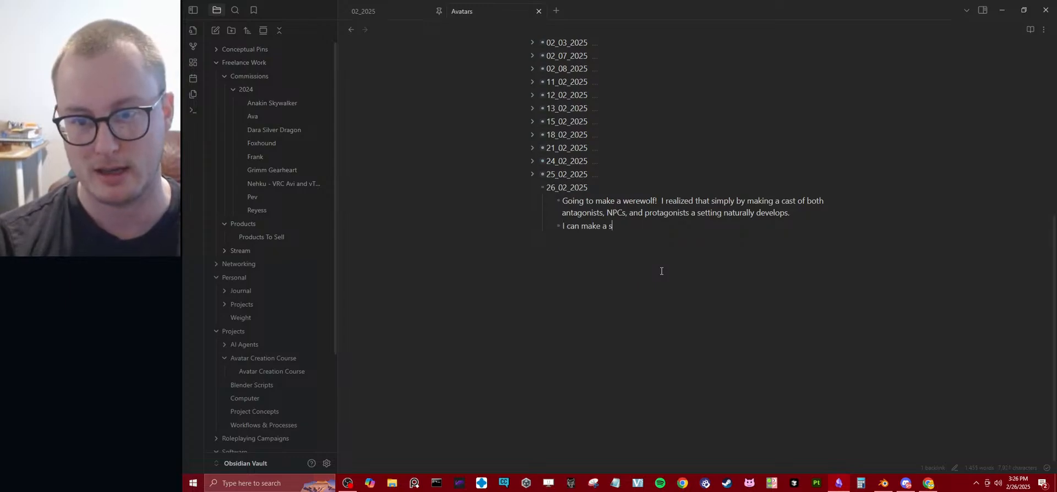
pyautogui.write('econd rig')
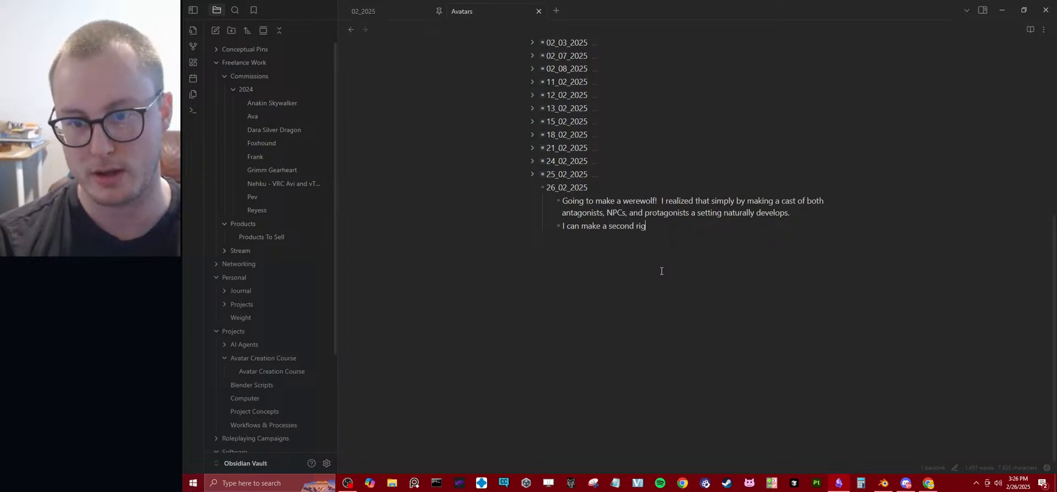
pyautogui.write(', or some sort')
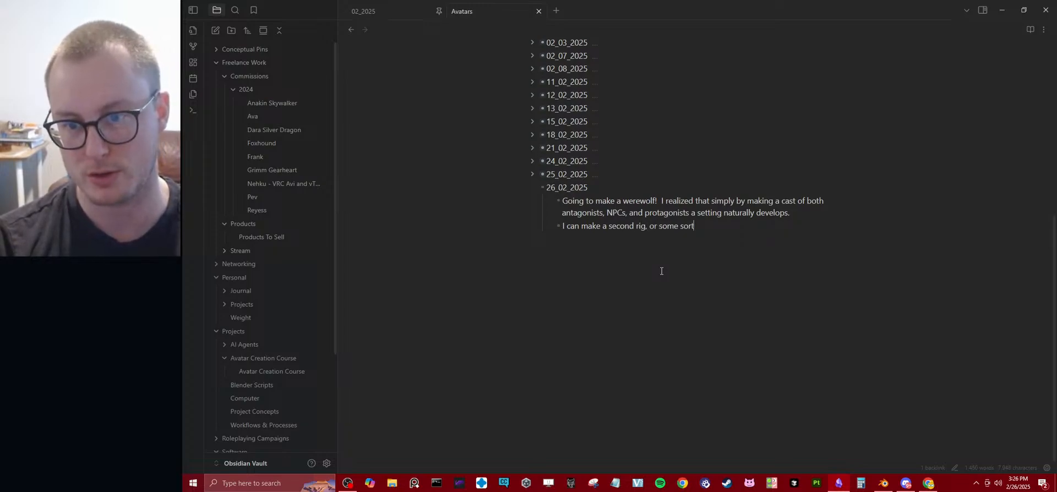
pyautogui.write(' of deformer to ')
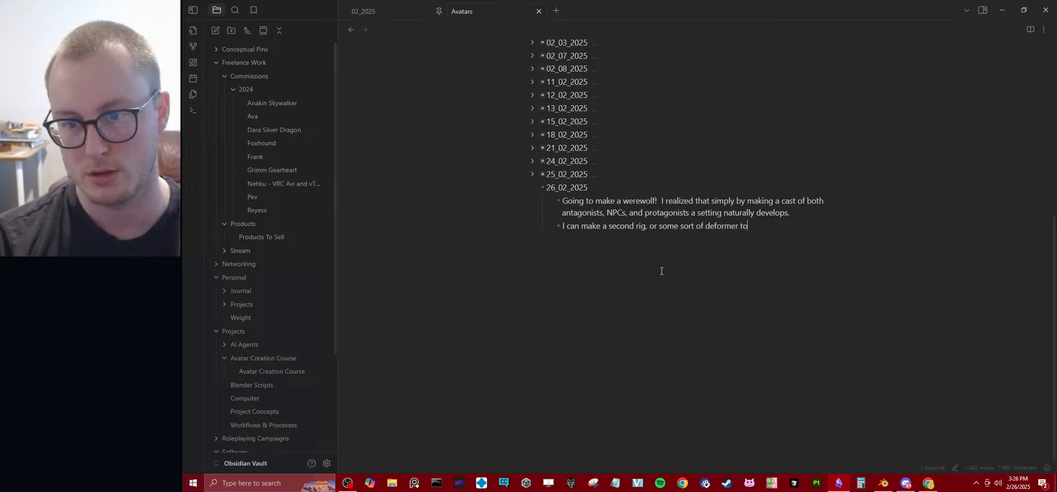
pyautogui.write('quickly ')
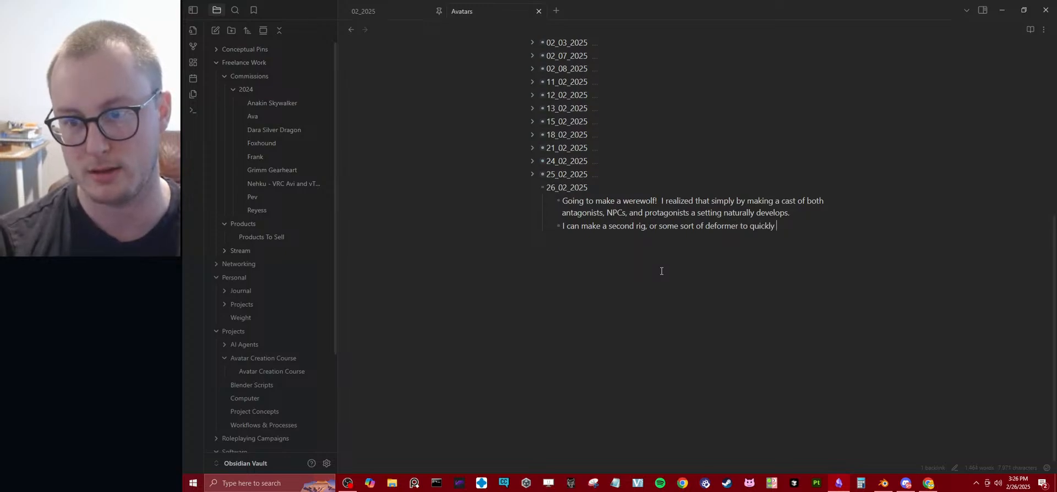
pyautogui.write('edit the shape f')
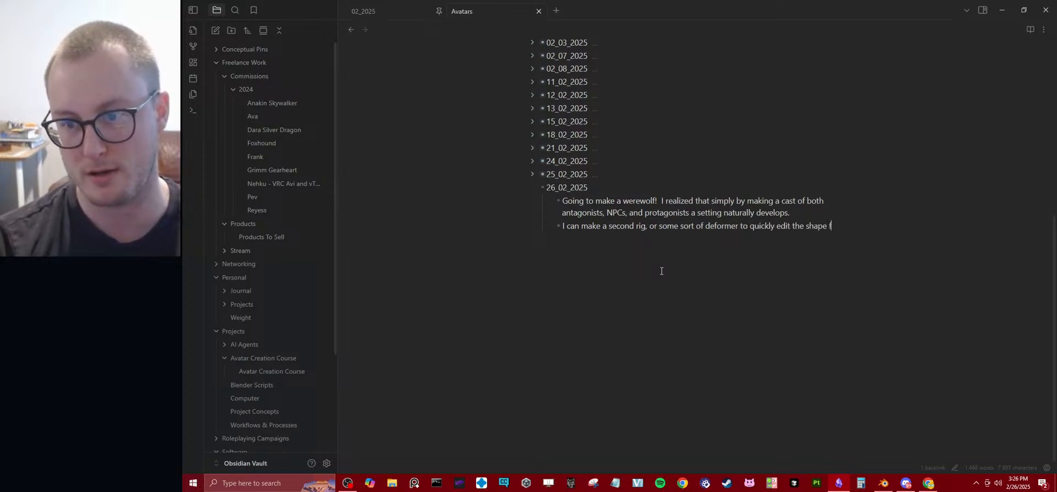
pyautogui.press('BackSpace')
pyautogui.write('of an ex')
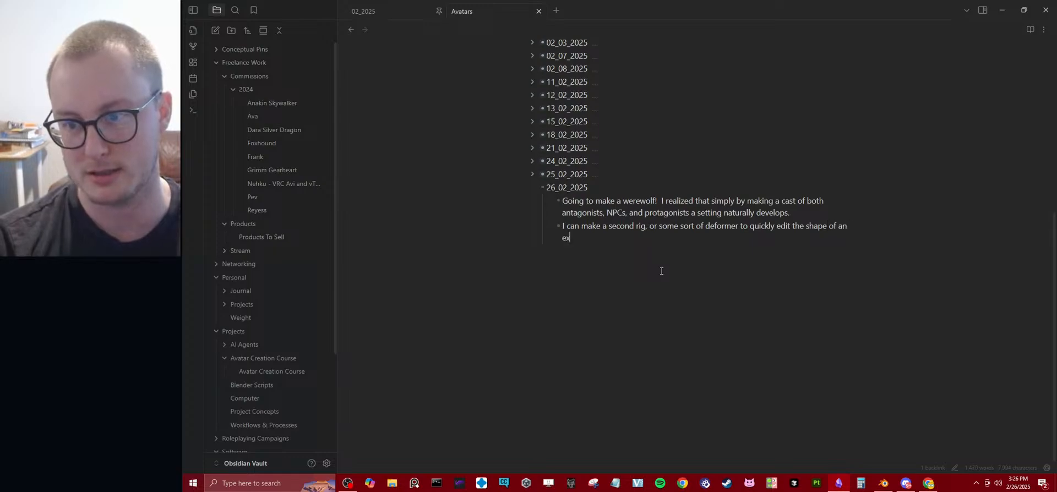
pyautogui.write('isting charac')
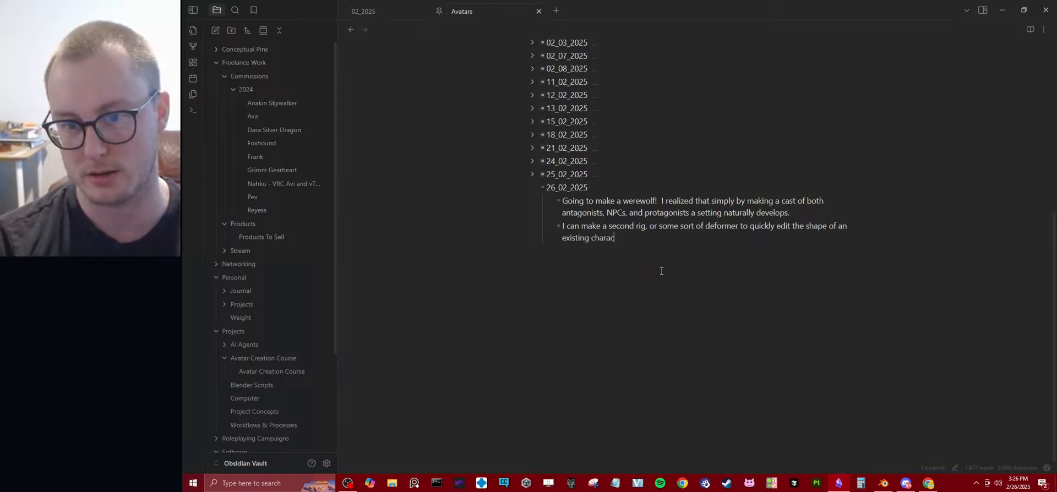
pyautogui.write('ter.')
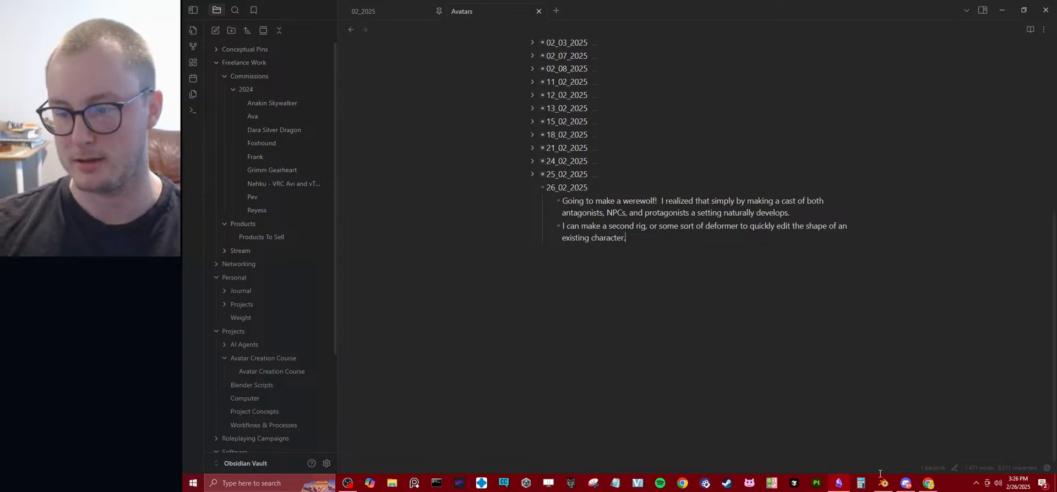
# Switch back to Blender and save the character file.
pyautogui.hotkey('alt', 'Tab')
pyautogui.scroll(4, 523, 236)
pyautogui.scroll(2, 471, 232)
pyautogui.moveTo(523, 237); pyautogui.dragTo(523, 265, button='middle')
pyautogui.hotkey('ctrl', 's')
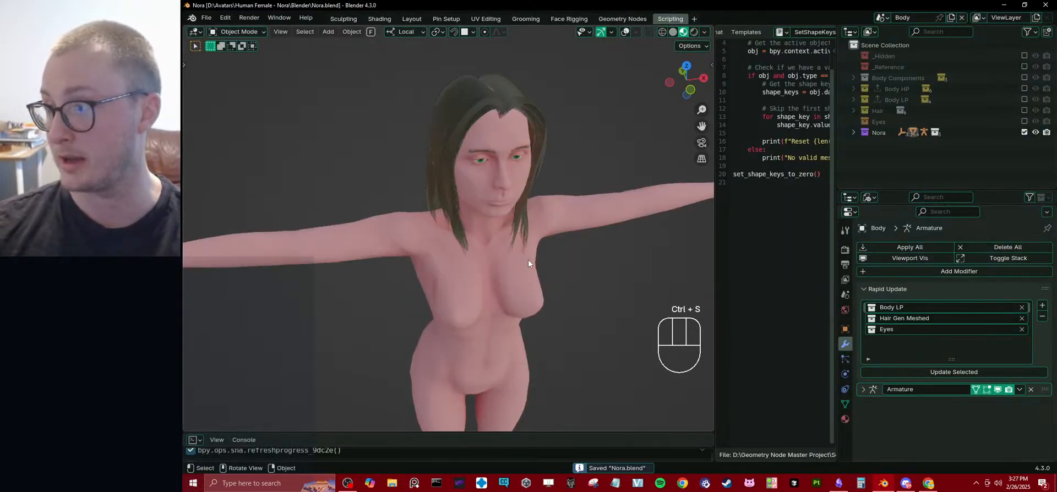
# Change the viewport shading of the character to Solid.
pyautogui.moveTo(514, 234); pyautogui.dragTo(497, 204, button='middle')
pyautogui.moveTo(499, 261)
pyautogui.keyDown('ctrl'); pyautogui.mouseDown(button='middle')
pyautogui.moveTo(500, 196)
pyautogui.moveTo(504, 238)
pyautogui.moveTo(520, 216)
pyautogui.mouseUp(button='middle'); pyautogui.keyUp('ctrl')
pyautogui.press('z')
pyautogui.moveTo(520, 216)
pyautogui.keyDown('shift'); pyautogui.mouseDown(button='middle')
pyautogui.moveTo(518, 249)
pyautogui.moveTo(556, 260)
pyautogui.moveTo(533, 262)
pyautogui.moveTo(533, 252)
pyautogui.mouseUp(button='middle'); pyautogui.keyUp('shift')
pyautogui.scroll(-5, 521, 237)
pyautogui.scroll(5, 534, 273)
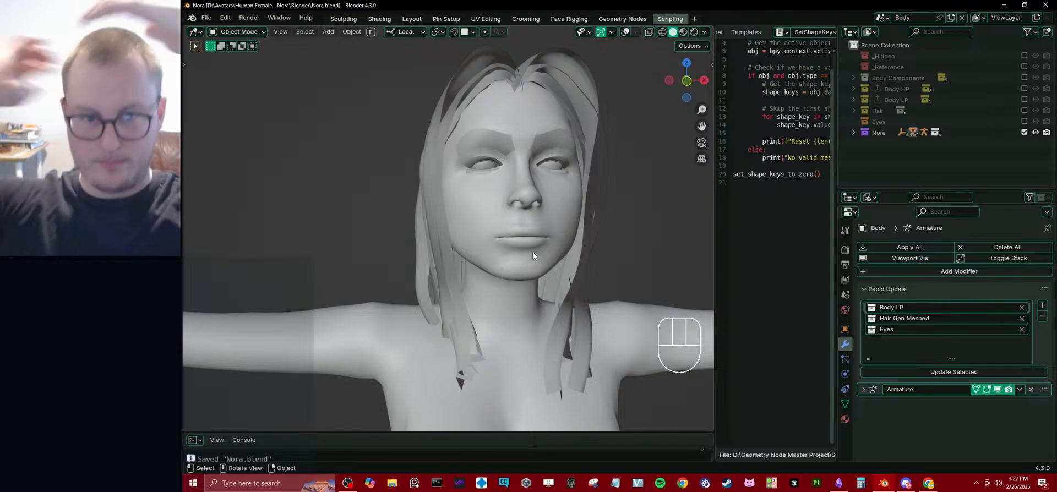
# Save Nora.blend again with the viewport in Solid shading.
pyautogui.scroll(-4, 531, 259)
pyautogui.moveTo(529, 266); pyautogui.dragTo(686, 212, button='middle')
pyautogui.click(475, 236)
pyautogui.scroll(2, 474, 236)
pyautogui.scroll(-2, 438, 263)
pyautogui.hotkey('ctrl', 's')
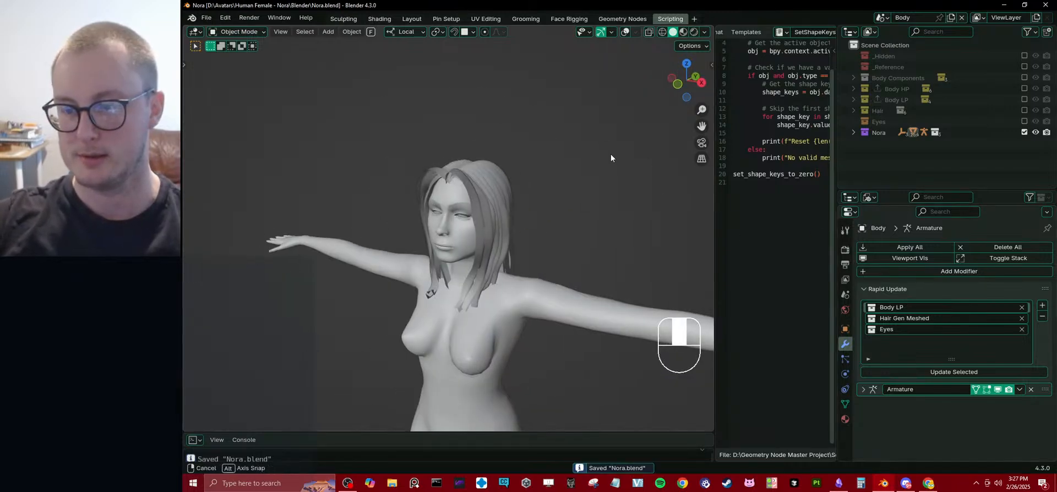
# Save a copy of the file as Nora_WIP_04_PreDeformerTest.blend in the character's Blender folder.
pyautogui.moveTo(611, 158); pyautogui.dragTo(620, 166, button='middle')
pyautogui.click(206, 17)
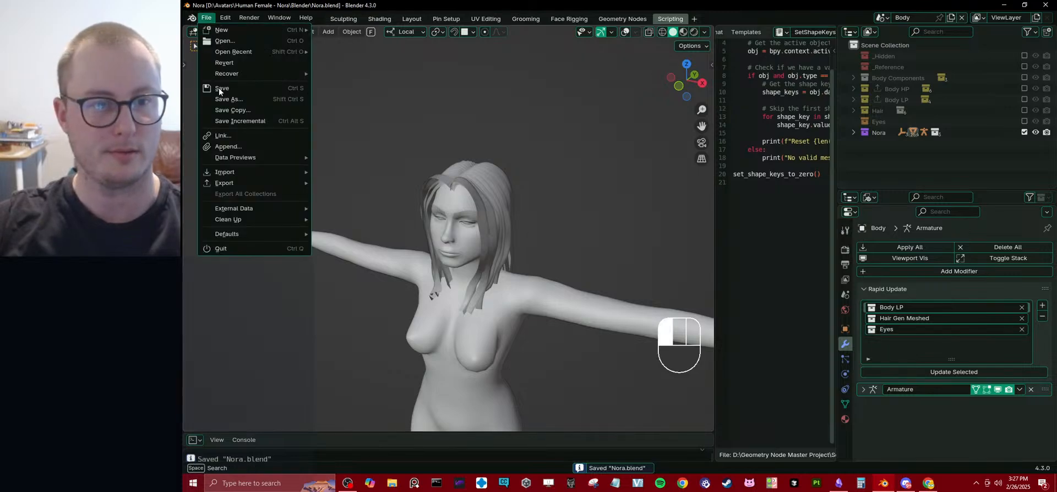
pyautogui.click(238, 113)
pyautogui.click(498, 167)
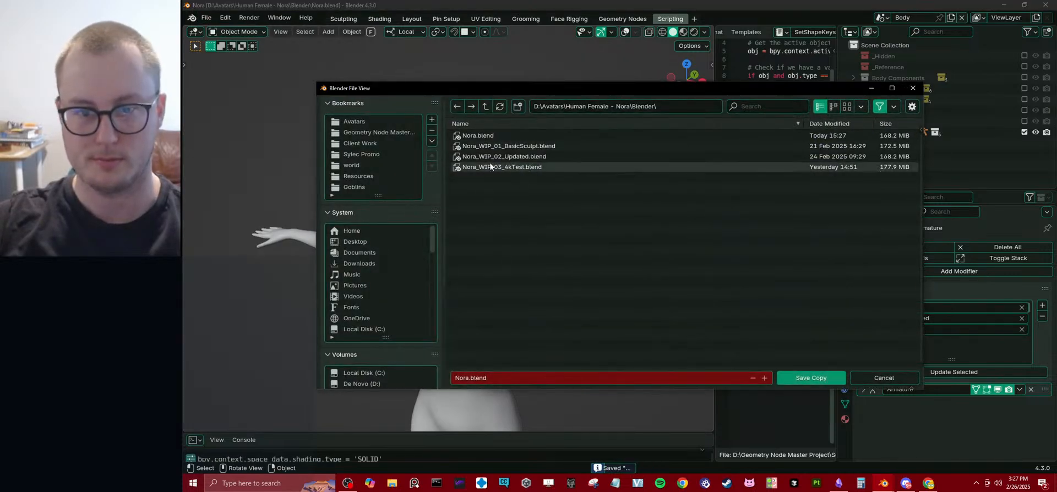
pyautogui.click(492, 378)
pyautogui.click(491, 377)
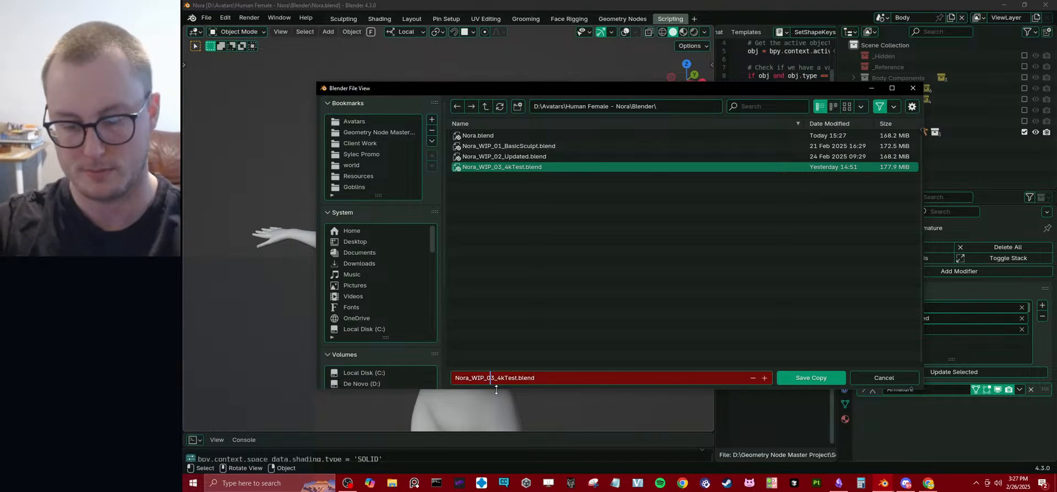
pyautogui.press('BackSpace')
pyautogui.write('4')
pyautogui.press('Right')
pyautogui.hotkey('ctrl', 'shift', 'Right')
pyautogui.write('PreDe')
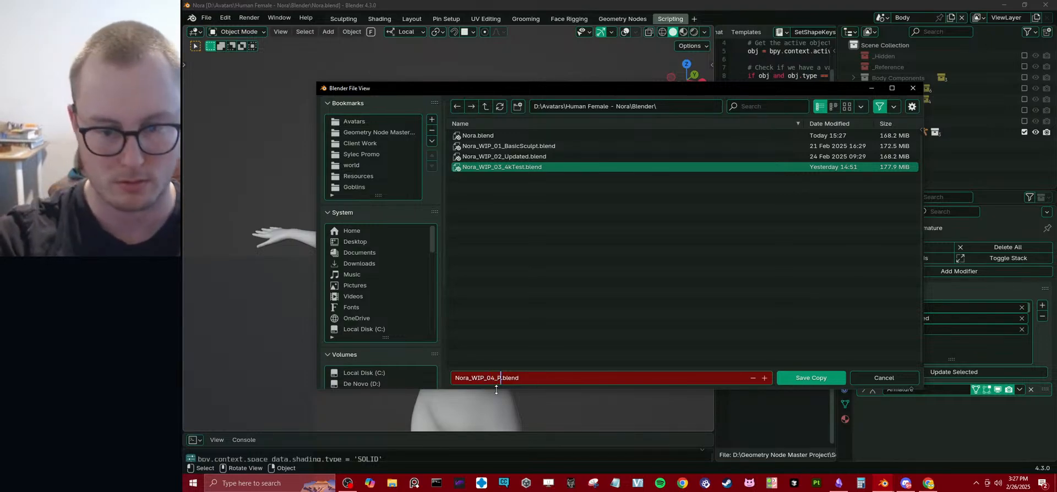
pyautogui.write('formerTest')
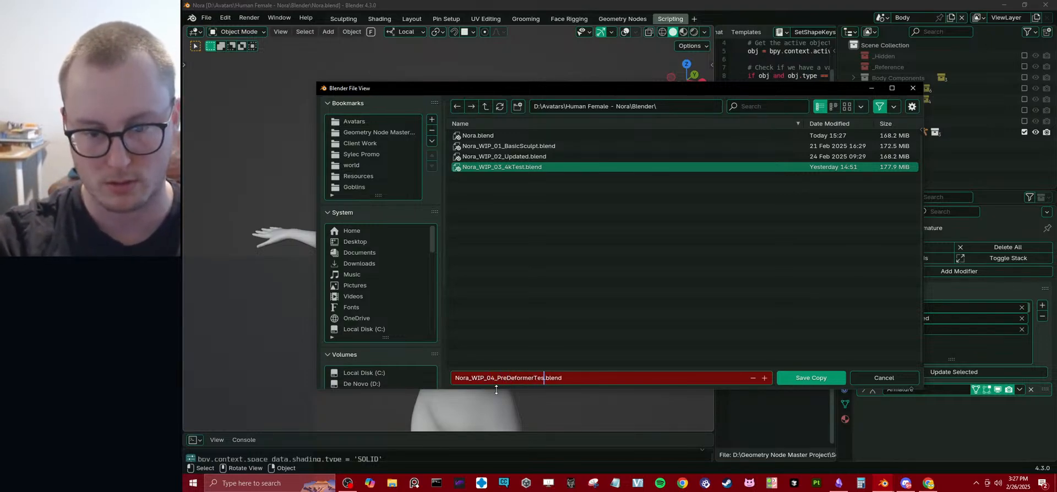
pyautogui.press('Return')
pyautogui.click(787, 378)
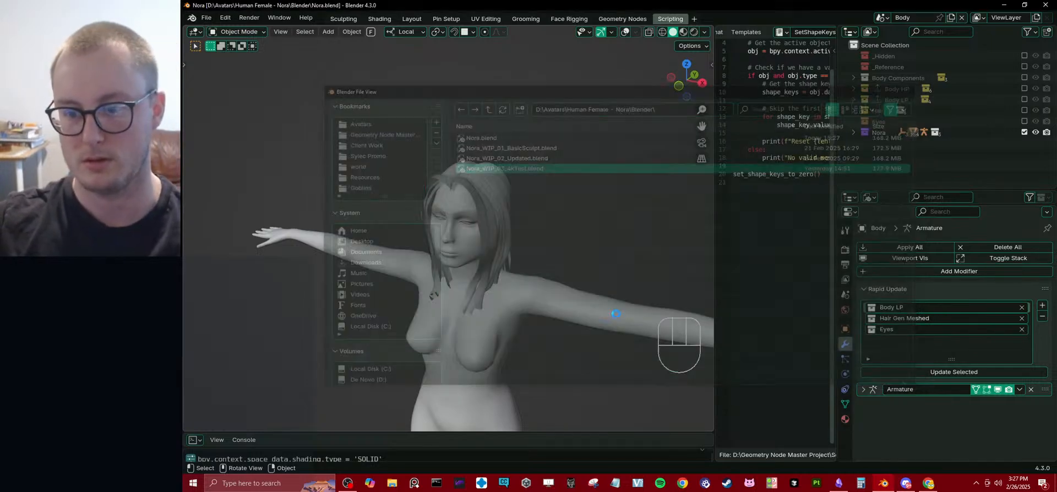
# Examine the character's face and upper body from the front in Solid shading.
pyautogui.moveTo(481, 275); pyautogui.dragTo(574, 224, button='middle')
pyautogui.scroll(2, 520, 244)
pyautogui.scroll(4, 480, 240)
pyautogui.click(562, 220)
pyautogui.scroll(-6, 574, 224)
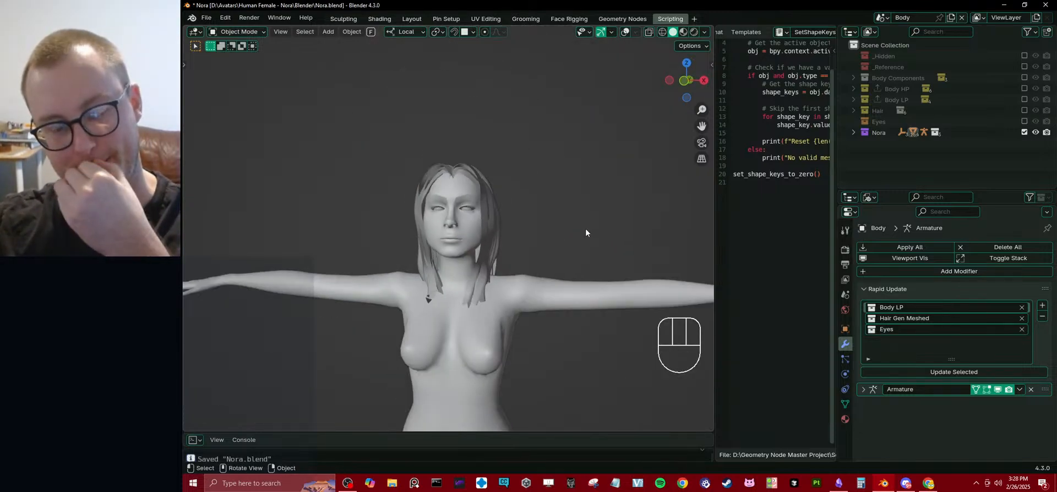
pyautogui.moveTo(586, 229); pyautogui.dragTo(532, 246, button='middle')
pyautogui.scroll(4, 575, 240)
pyautogui.scroll(2, 534, 246)
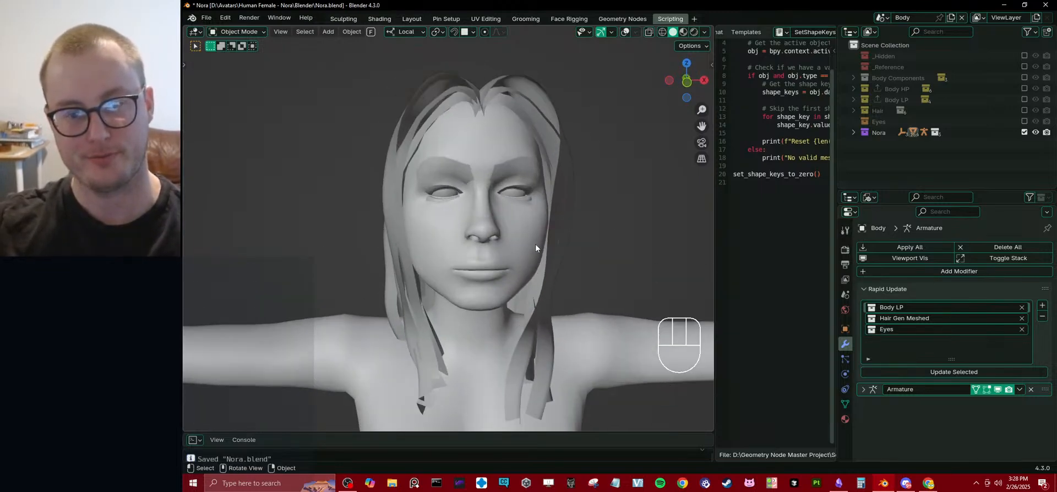
# Expand the Nora collection in the outliner and collapse its Nora_grp_rig, Nora_cs and Mesh sub-collections.
pyautogui.click(854, 132)
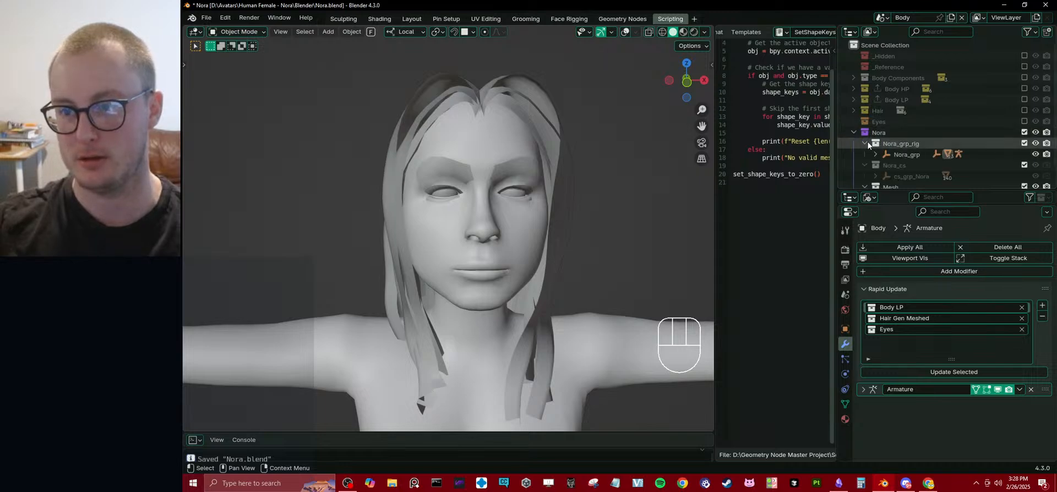
pyautogui.click(865, 154)
pyautogui.click(865, 155)
pyautogui.click(865, 165)
pyautogui.scroll(-5, 578, 299)
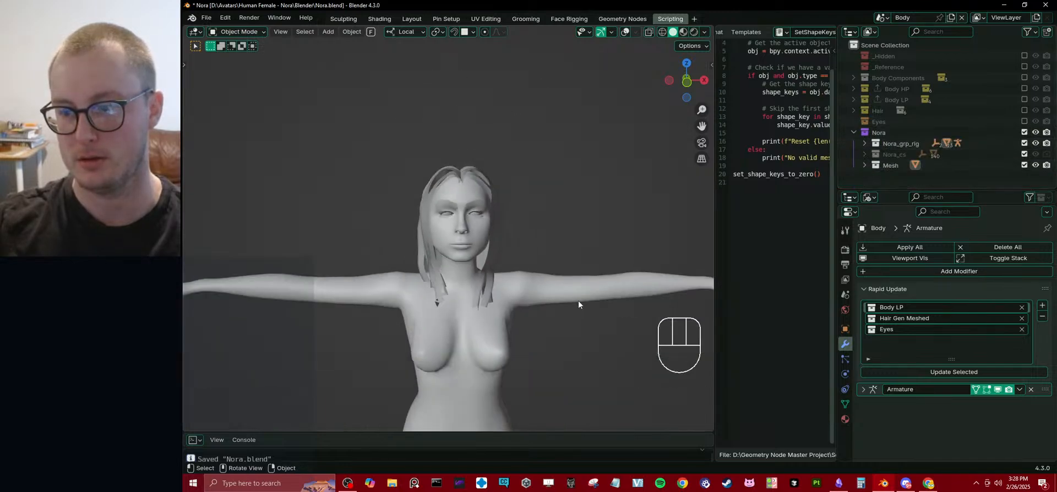
pyautogui.moveTo(497, 262); pyautogui.dragTo(491, 255, button='middle')
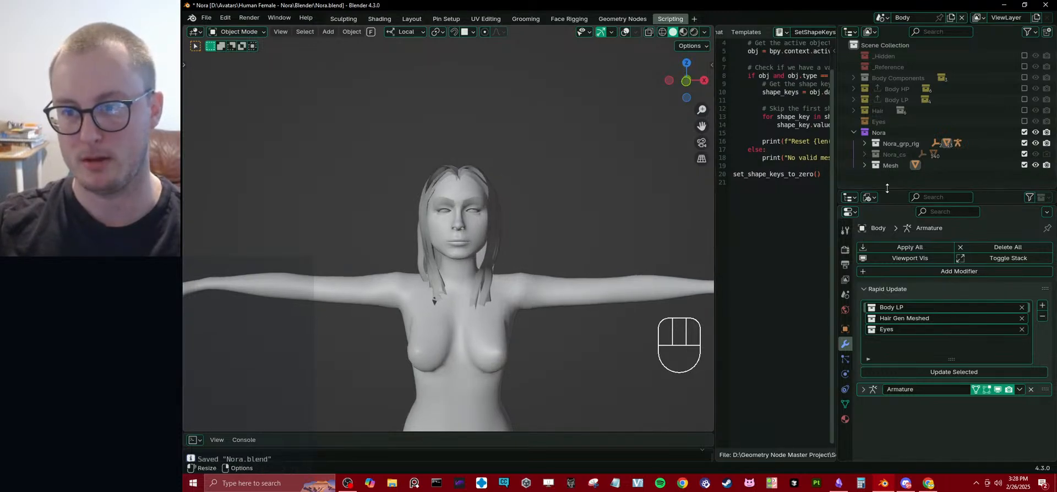
# Enlarge the scene outliner downward to make more room for the collection list.
pyautogui.moveTo(886, 187); pyautogui.dragTo(894, 245)
pyautogui.moveTo(905, 204); pyautogui.dragTo(901, 271)
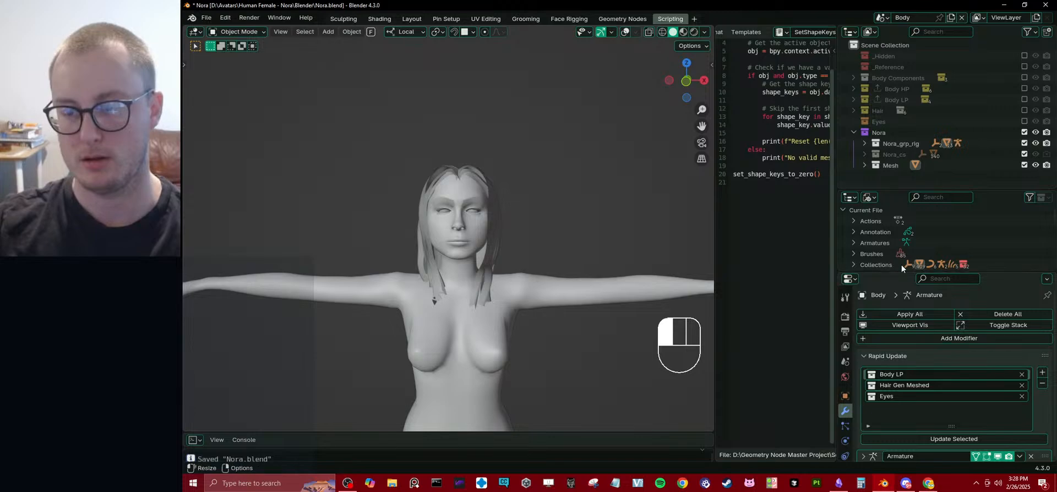
pyautogui.moveTo(905, 188); pyautogui.dragTo(904, 257)
pyautogui.moveTo(474, 281); pyautogui.dragTo(516, 225, button='middle')
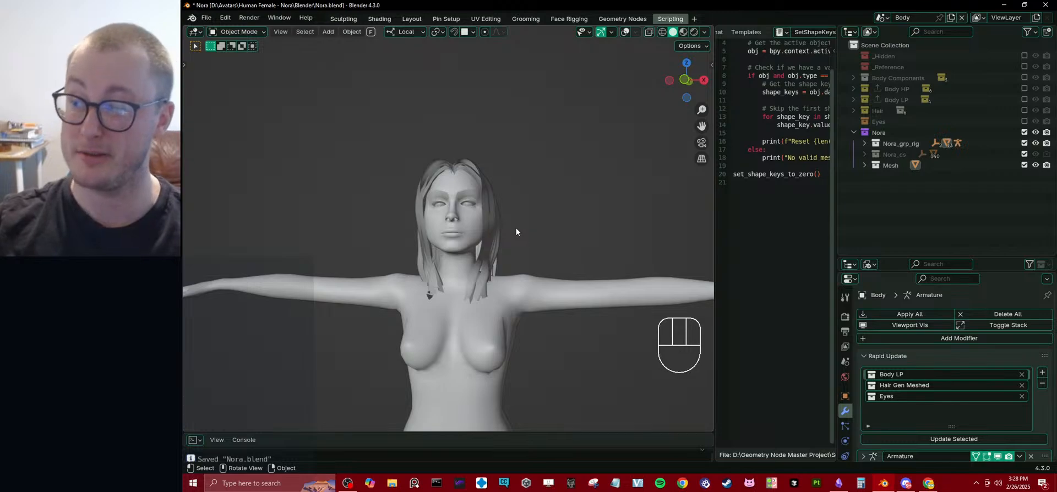
pyautogui.click(945, 188)
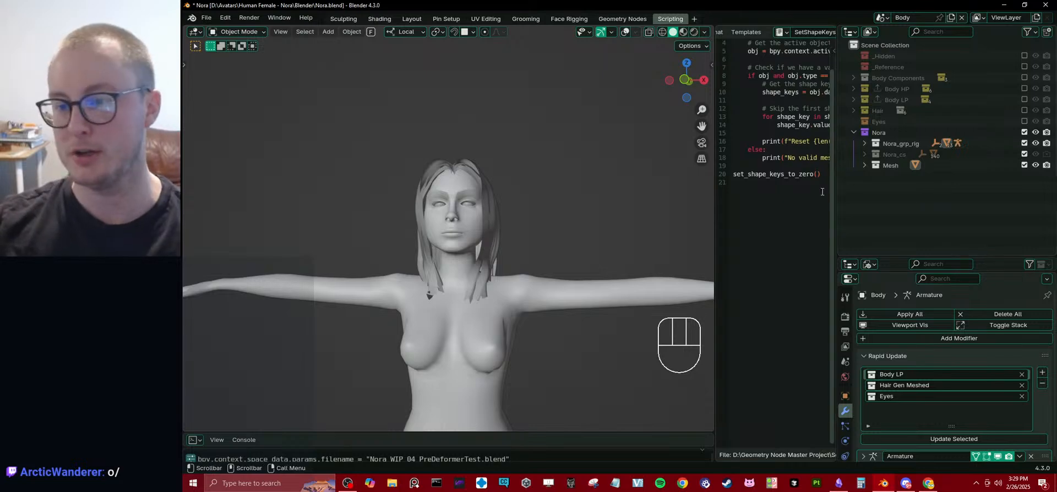
# Switch to Obsidian and add the bullet "I would need something to save the shape keys into attributes, then apply the deformer, then bring back the shapekeys".
pyautogui.click(839, 483)
pyautogui.click(600, 254)
pyautogui.press('Return')
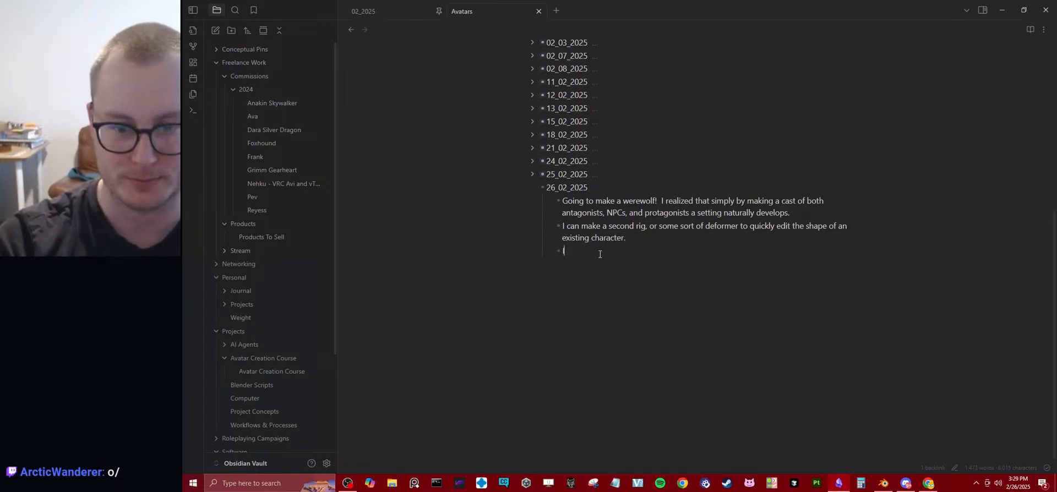
pyautogui.write('I would n')
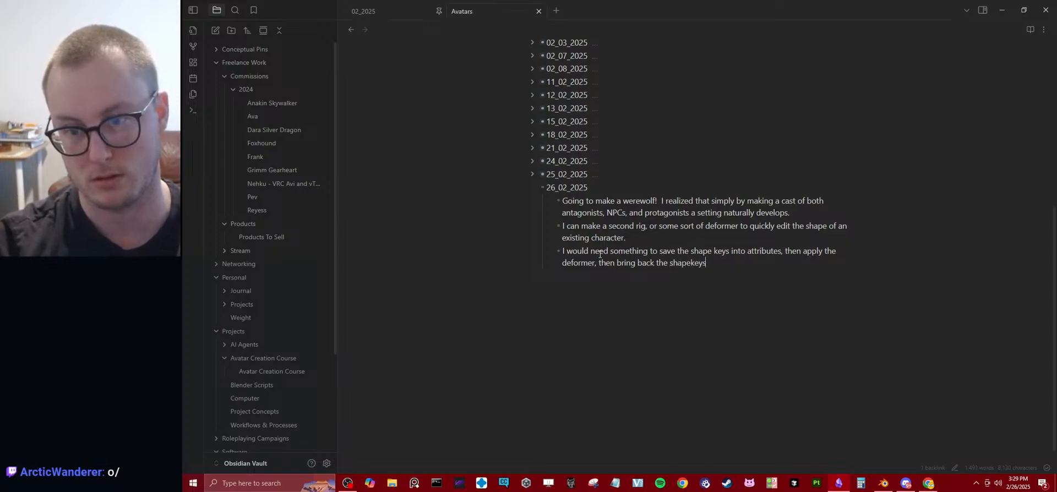
# Switch back to Blender and examine the character's overall body shape from the front.
pyautogui.click(883, 483)
pyautogui.scroll(-4, 674, 267)
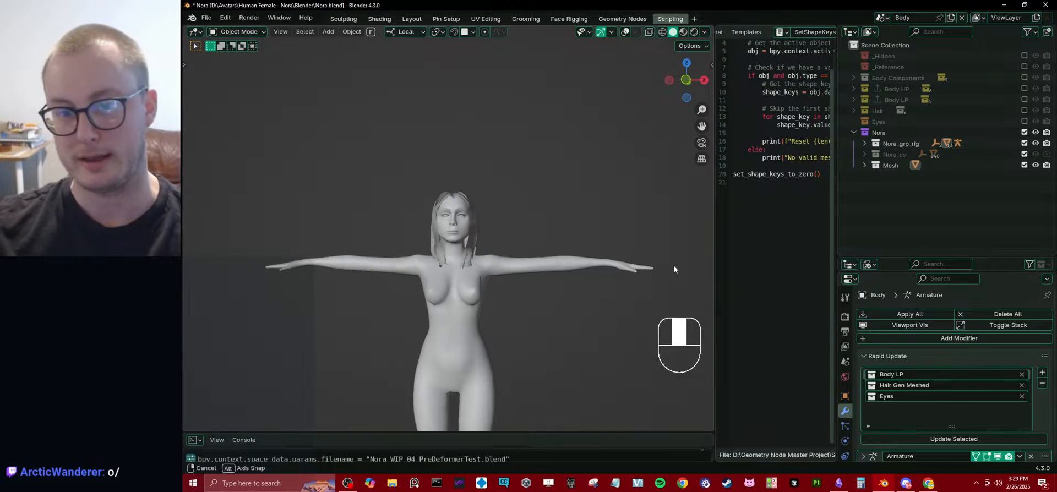
pyautogui.moveTo(672, 266); pyautogui.dragTo(683, 281, button='middle')
pyautogui.click(476, 242)
pyautogui.scroll(4, 523, 226)
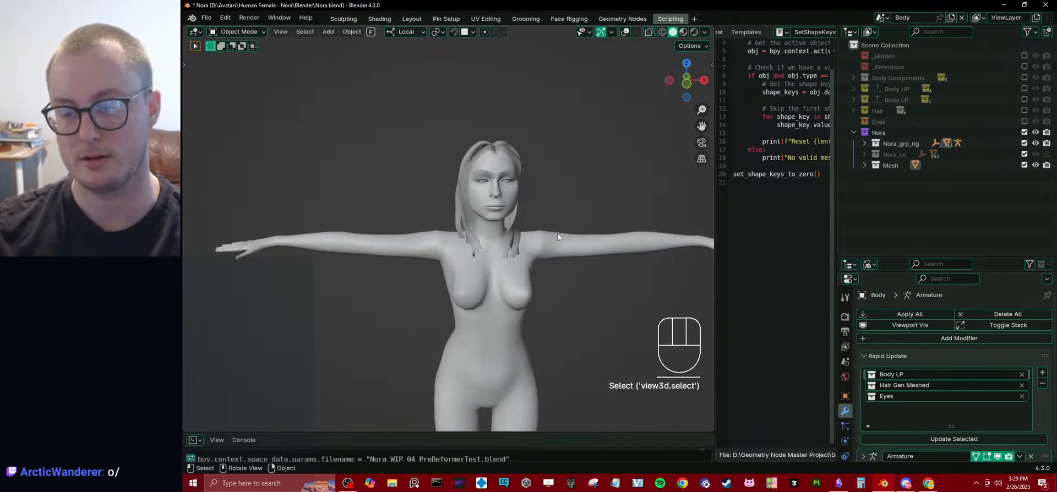
# Shrink the scene outliner and the blend file outliner to give the properties editor more height.
pyautogui.moveTo(898, 258); pyautogui.dragTo(899, 142)
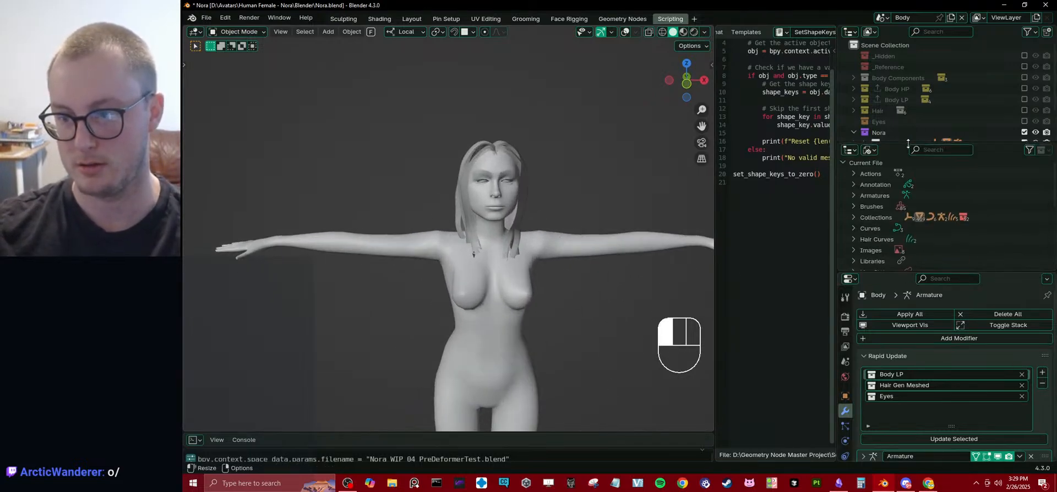
pyautogui.scroll(-1, 960, 342)
pyautogui.moveTo(898, 272); pyautogui.dragTo(903, 196)
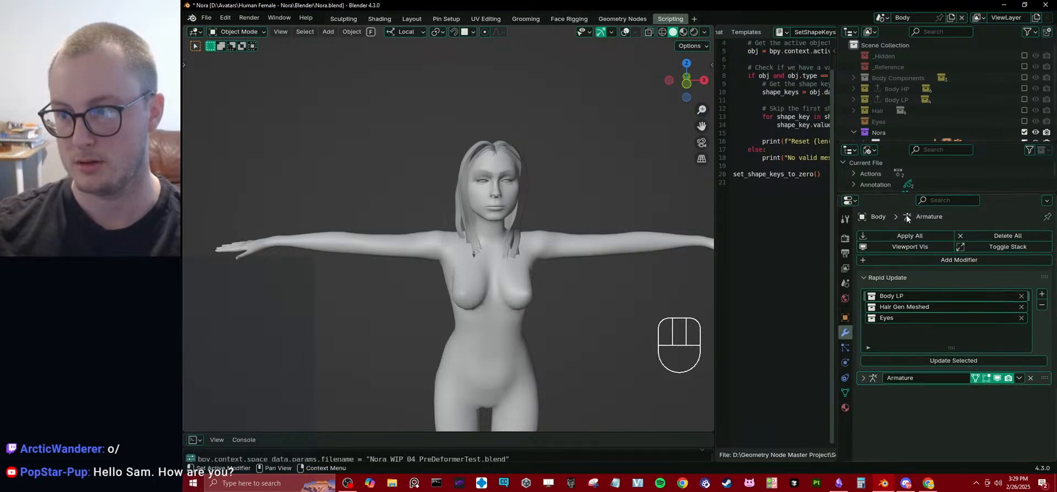
pyautogui.moveTo(516, 274); pyautogui.dragTo(501, 257, button='middle')
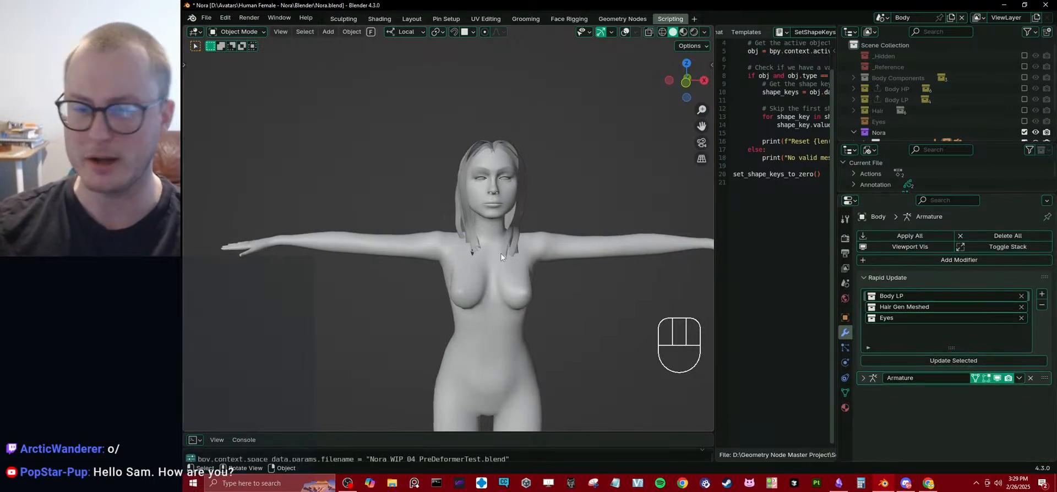
# Switch the body to Sculpt Mode in front view and choose the Grab brush.
pyautogui.hotkey('ctrl', 'Tab')
pyautogui.scroll(3, 578, 239)
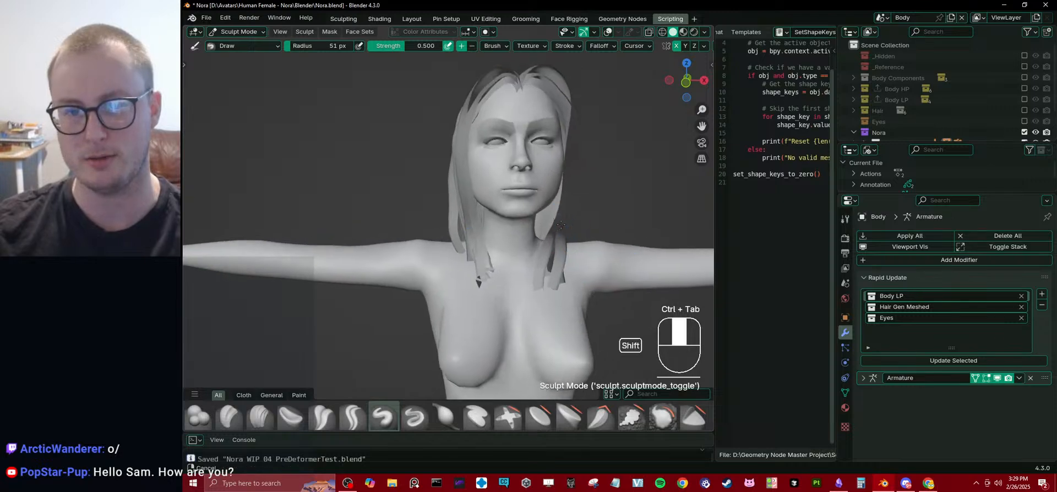
pyautogui.press('KP_1')
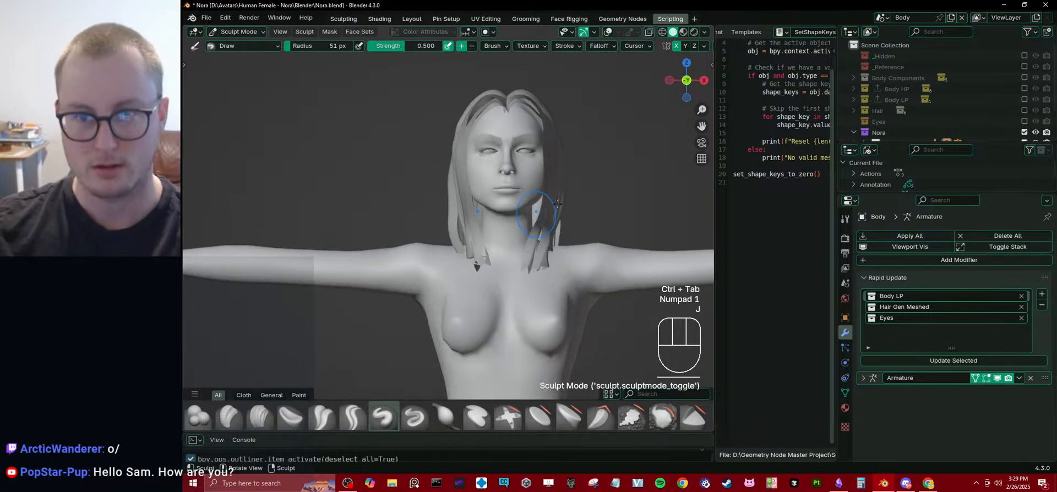
pyautogui.press('j')
pyautogui.keyDown('shift'); pyautogui.moveTo(539, 190); pyautogui.dragTo(516, 180, button='middle'); pyautogui.keyUp('shift')
pyautogui.moveTo(516, 179); pyautogui.dragTo(512, 179)
pyautogui.hotkey('ctrl', 'z')
pyautogui.scroll(-1, 325, 415)
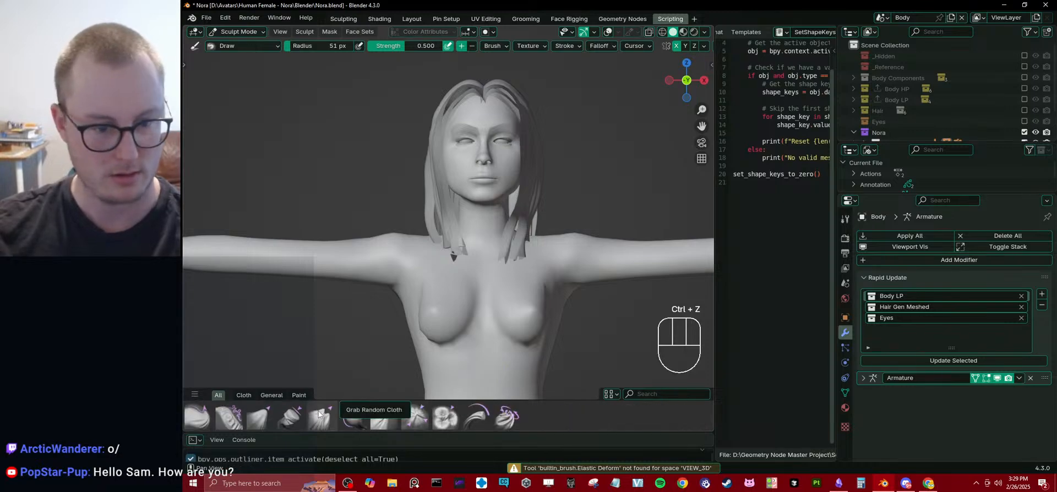
pyautogui.scroll(-1, 321, 415)
pyautogui.scroll(2, 324, 417)
pyautogui.click(291, 417)
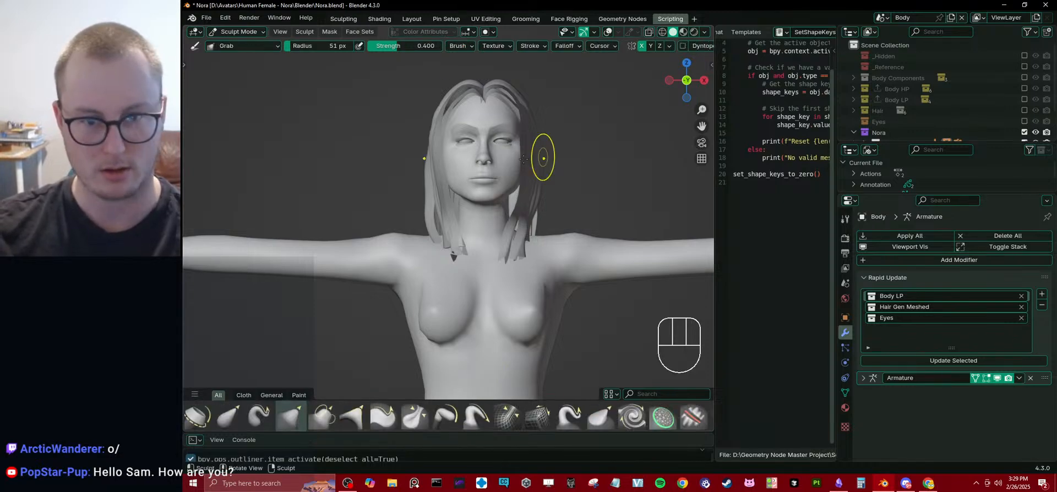
# Enlarge the Grab brush to 83 px, pull the mouth outward on both sides, and return to Object Mode.
pyautogui.press(']')
pyautogui.press(']')
pyautogui.press(']')
pyautogui.press(']')
pyautogui.press(']')
pyautogui.moveTo(491, 178); pyautogui.dragTo(633, 172)
pyautogui.hotkey('ctrl', 'Tab')
pyautogui.moveTo(578, 176)
pyautogui.mouseDown(button='middle')
pyautogui.moveTo(532, 198)
pyautogui.moveTo(583, 222)
pyautogui.mouseUp(button='middle')
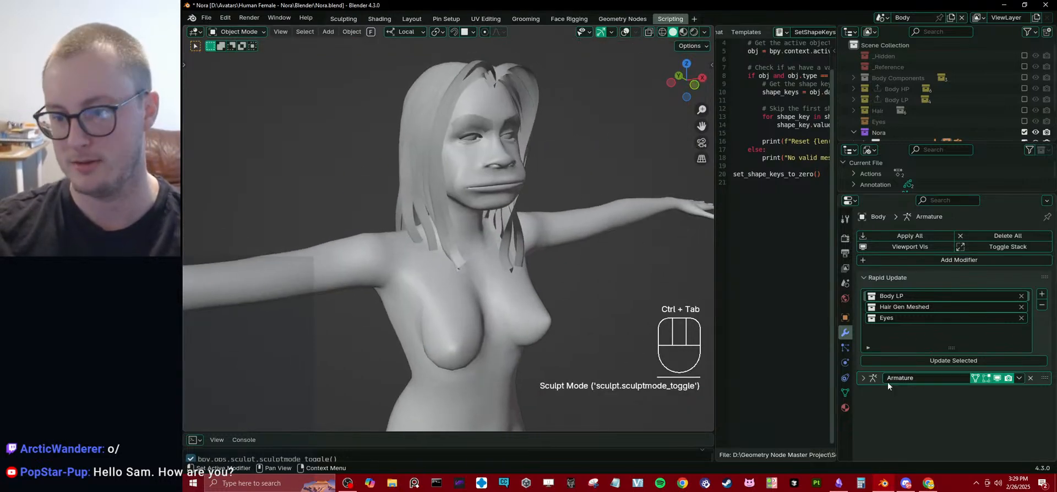
# Open the body's mesh data properties, clear the "chin" vertex group filter, and collapse the Vertex Groups section.
pyautogui.click(845, 393)
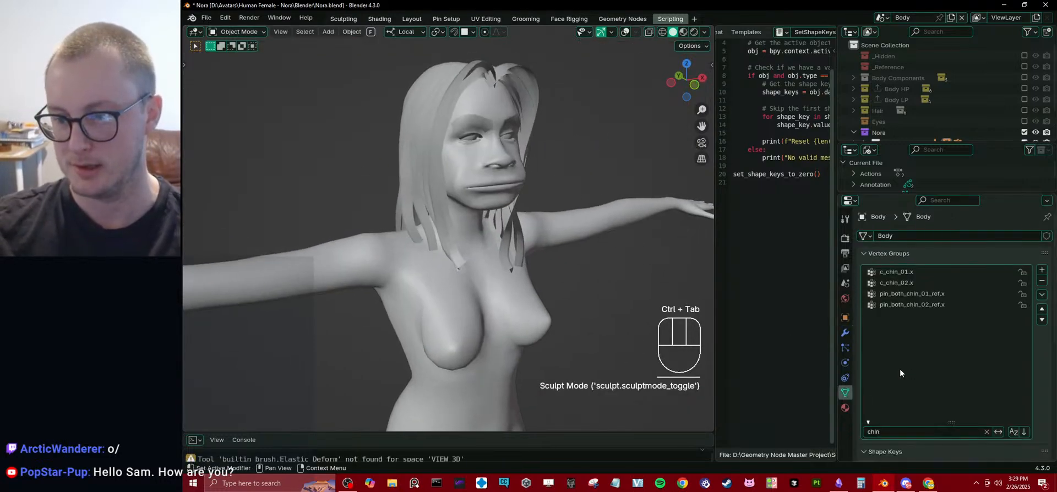
pyautogui.click(985, 432)
pyautogui.click(877, 254)
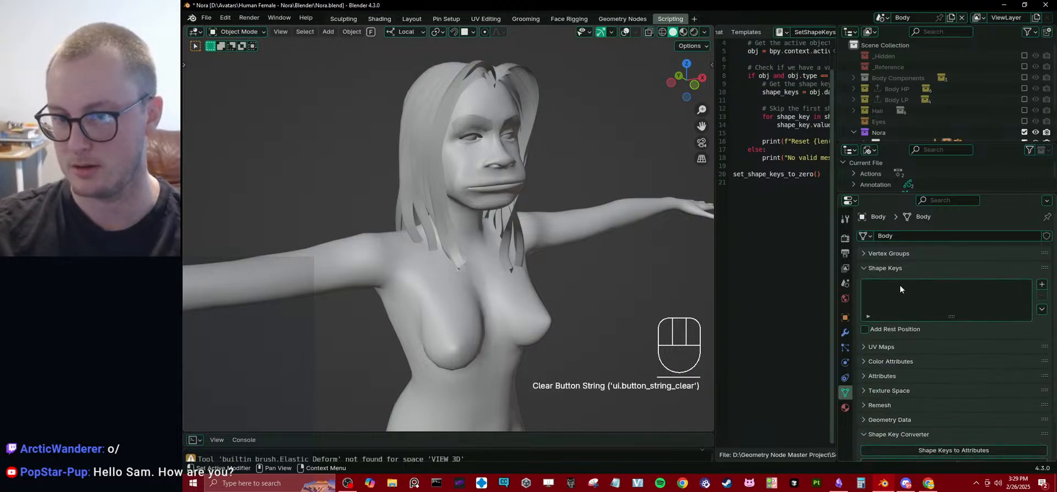
# Undo the mouth-widening sculpt stroke and return the body to Object Mode.
pyautogui.hotkey('ctrl', 'z')
pyautogui.hotkey('ctrl', 'z')
pyautogui.hotkey('ctrl', 'z')
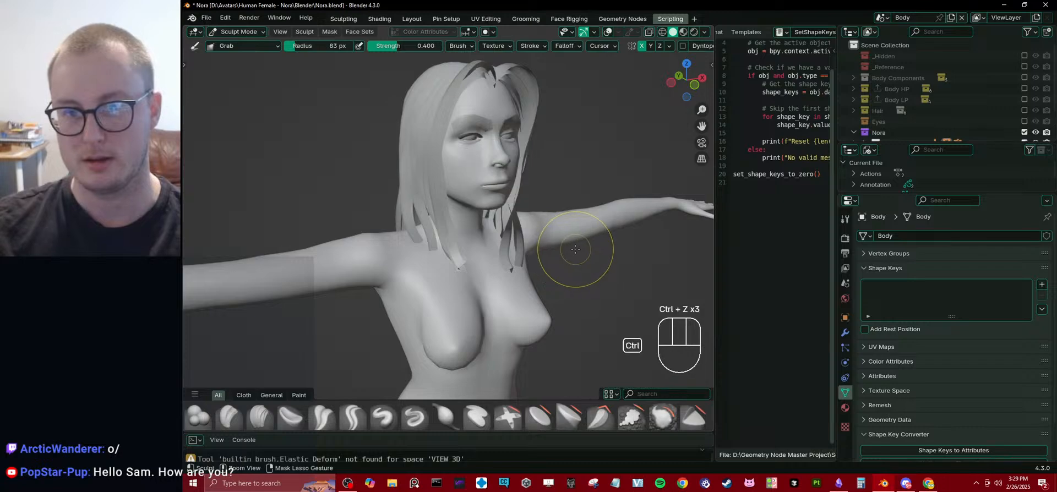
pyautogui.hotkey('ctrl', 'Tab')
pyautogui.click(505, 189)
pyautogui.moveTo(505, 189); pyautogui.dragTo(527, 194, button='middle')
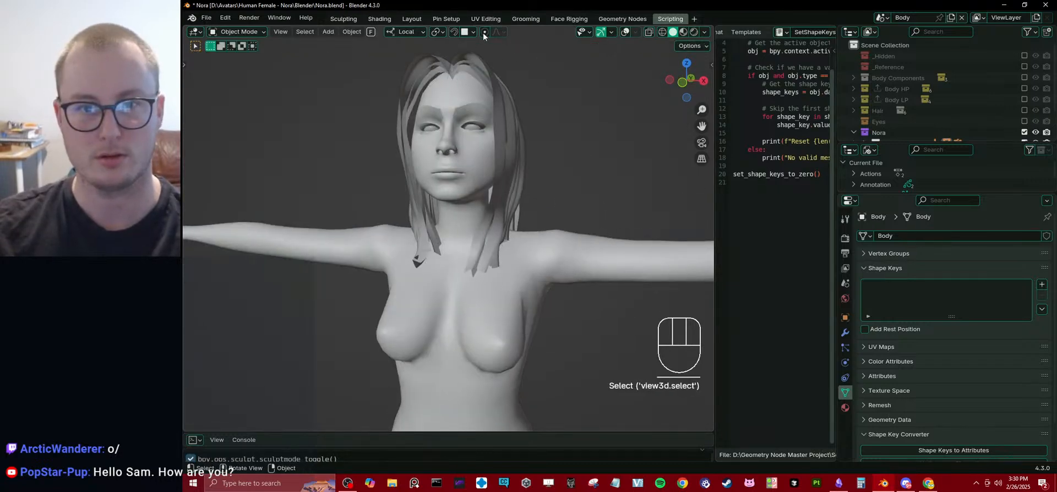
# Switch to the Layout workspace and frame the body from the front in local view.
pyautogui.click(557, 18)
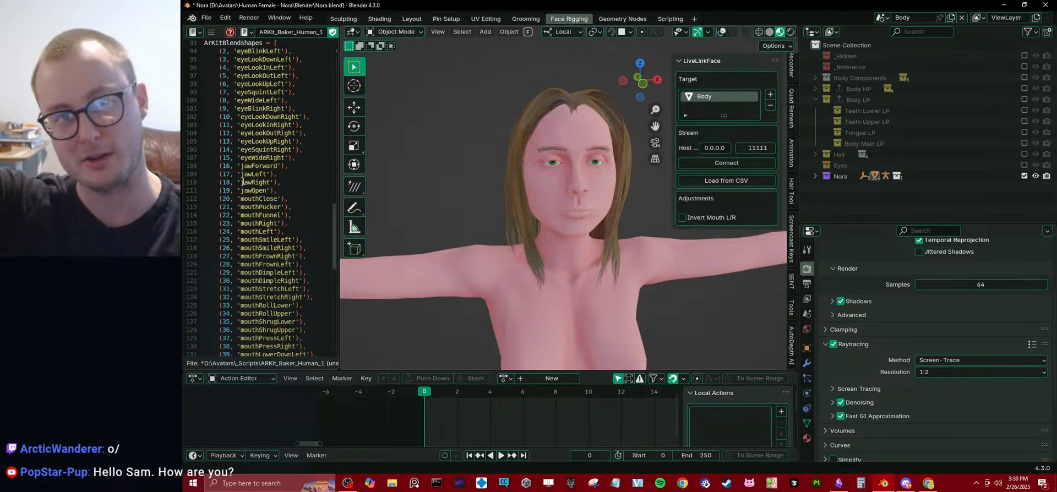
pyautogui.moveTo(577, 217); pyautogui.dragTo(527, 187, button='middle')
pyautogui.click(412, 19)
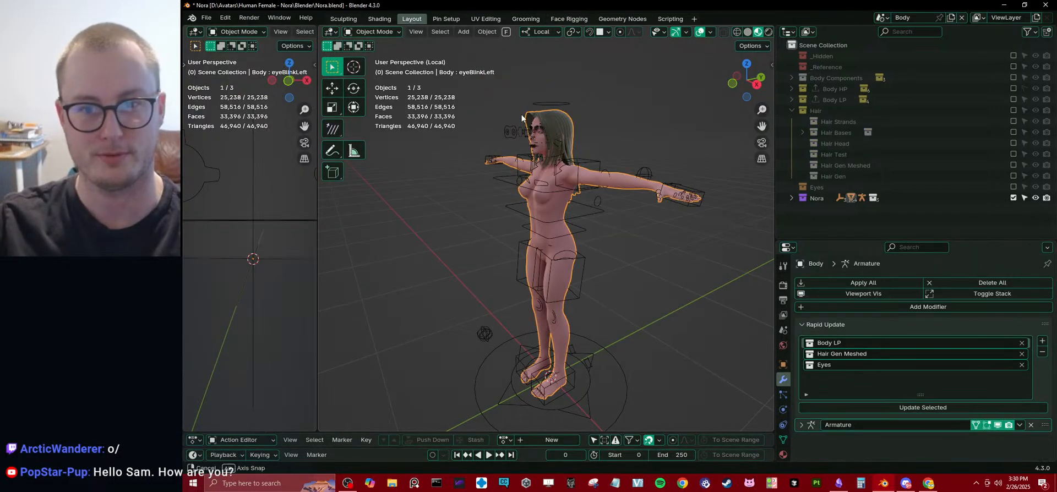
pyautogui.moveTo(521, 115); pyautogui.dragTo(521, 118, button='middle')
pyautogui.press('KP_1')
pyautogui.press('KP_Divide')
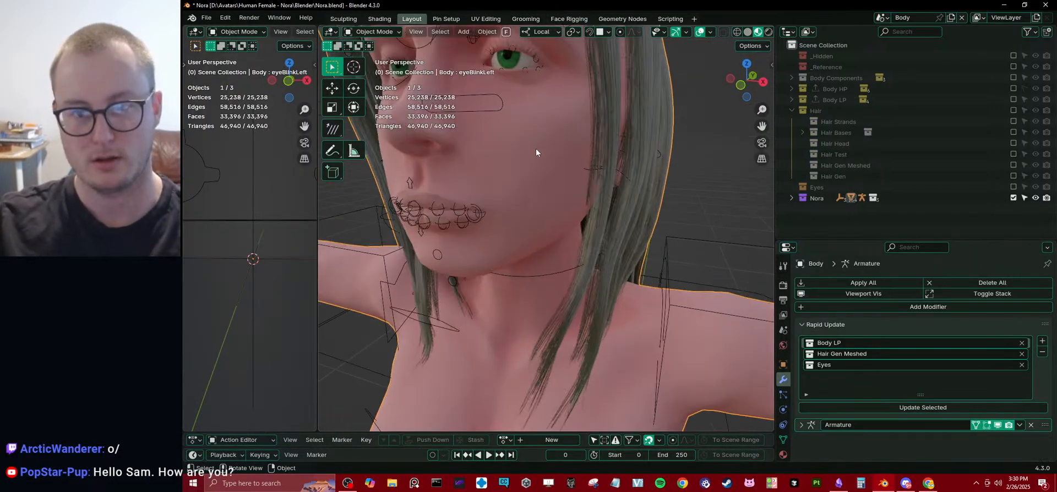
pyautogui.press('KP_Divide')
pyautogui.moveTo(537, 149)
pyautogui.keyDown('ctrl'); pyautogui.mouseDown(button='middle')
pyautogui.moveTo(520, 312)
pyautogui.moveTo(533, 429)
pyautogui.mouseUp(button='middle'); pyautogui.keyUp('ctrl')
# Enter Sculpt Mode on the body with its shape keys in the Layout workspace.
pyautogui.hotkey('ctrl', 'Tab')
pyautogui.scroll(5, 562, 275)
pyautogui.scroll(-3, 559, 270)
pyautogui.moveTo(545, 257); pyautogui.dragTo(580, 253)
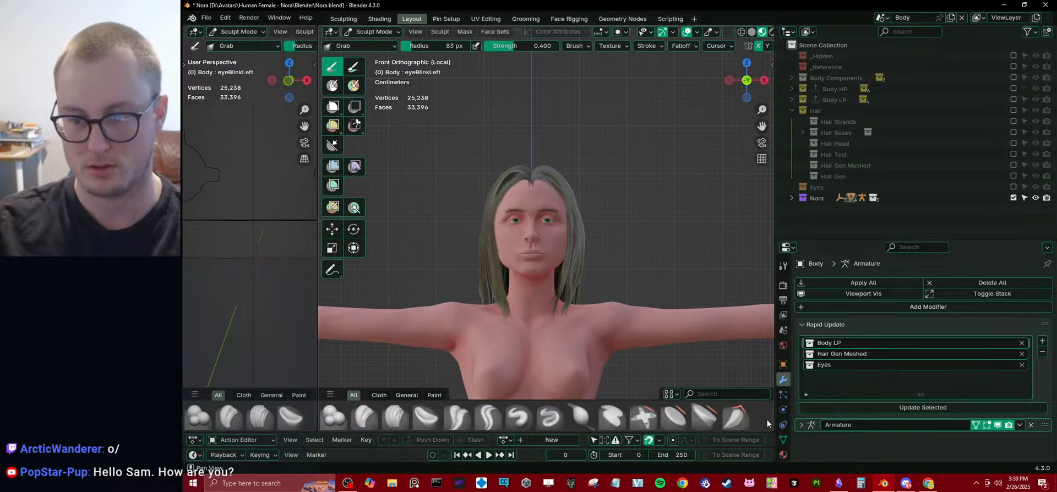
# Show the body's shape key list with Vertex Groups collapsed, and widen the main 3D viewport.
pyautogui.click(783, 439)
pyautogui.click(828, 301)
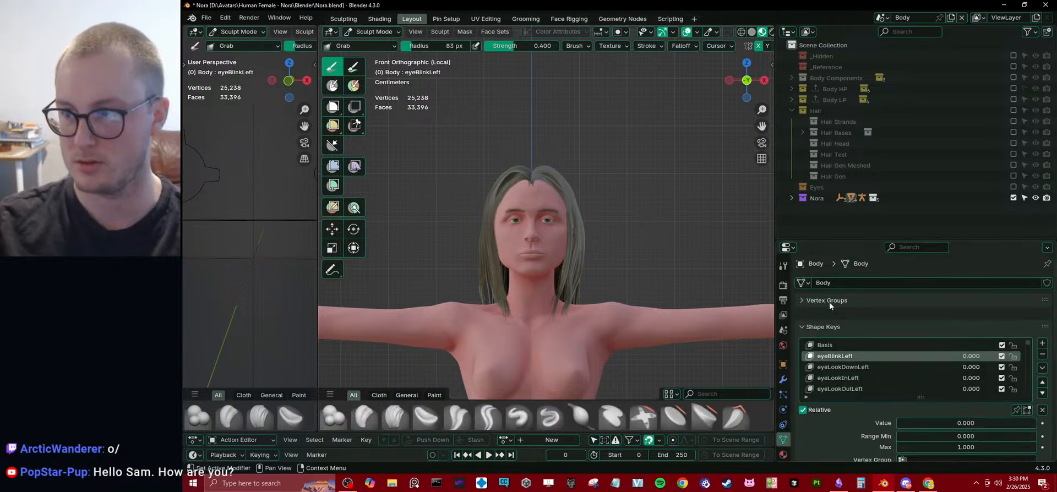
pyautogui.scroll(-1, 368, 418)
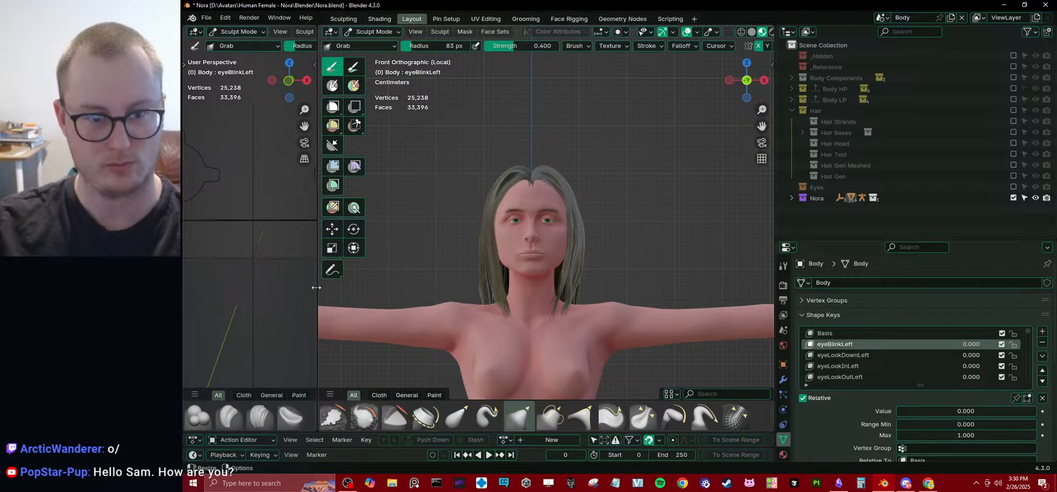
pyautogui.moveTo(317, 287); pyautogui.dragTo(218, 289)
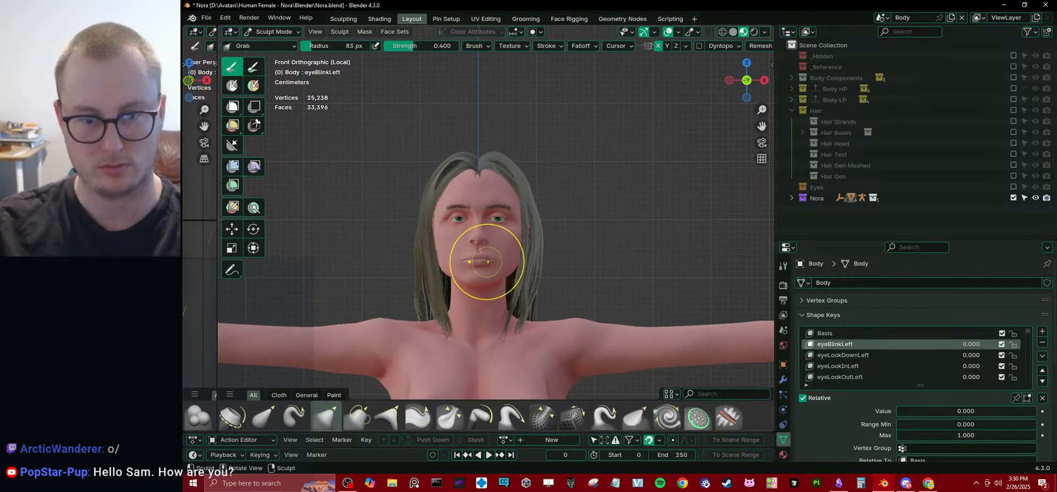
# Try to pull the mouth outward with the Grab brush while the eyeBlinkLeft shape key is active, and test that key's value.
pyautogui.moveTo(491, 261); pyautogui.dragTo(493, 259)
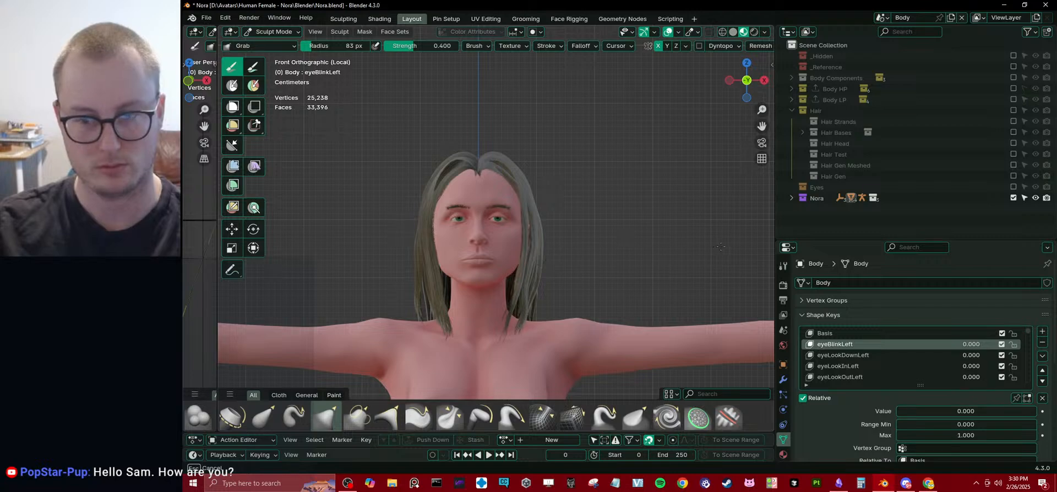
pyautogui.moveTo(720, 246); pyautogui.dragTo(672, 271)
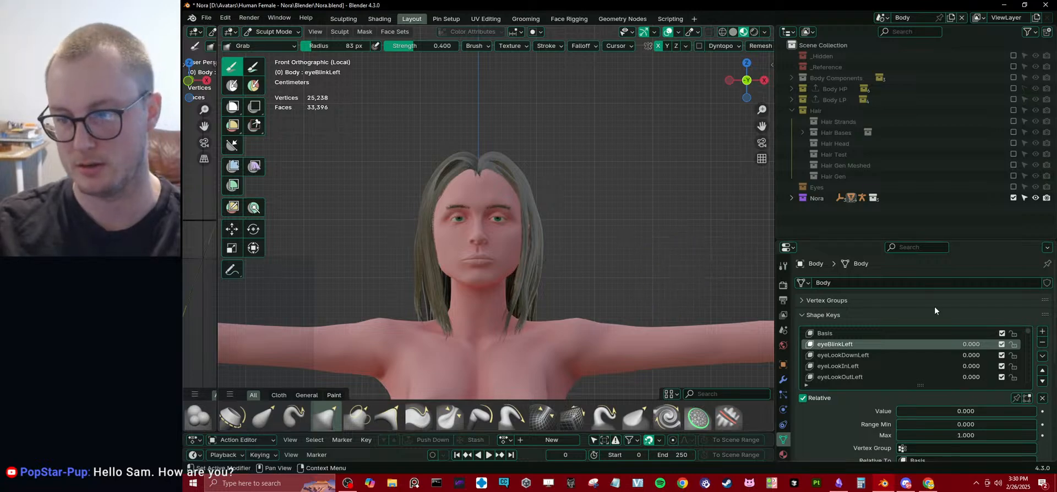
pyautogui.moveTo(976, 346); pyautogui.dragTo(943, 342)
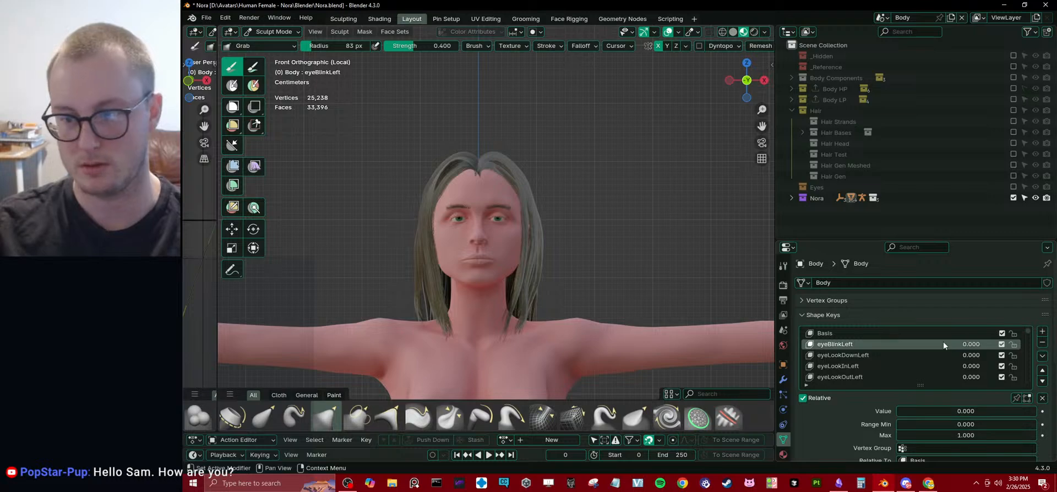
# Make the Basis shape key active, enlarge the Grab brush to 138 px, pull the mouth sides inward, and return to Object Mode.
pyautogui.click(943, 334)
pyautogui.moveTo(493, 257); pyautogui.dragTo(576, 276)
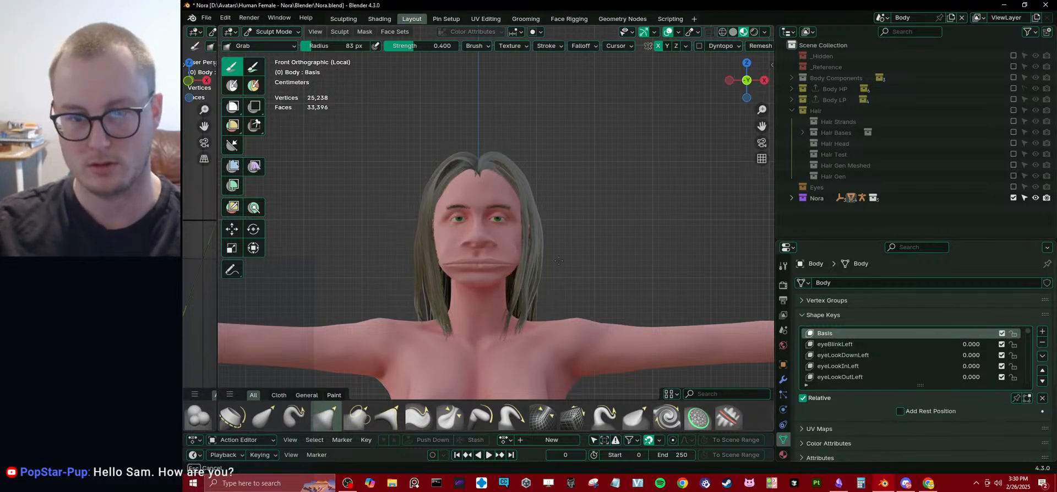
pyautogui.press('Escape')
pyautogui.press(']')
pyautogui.press(']')
pyautogui.press(']')
pyautogui.press(']')
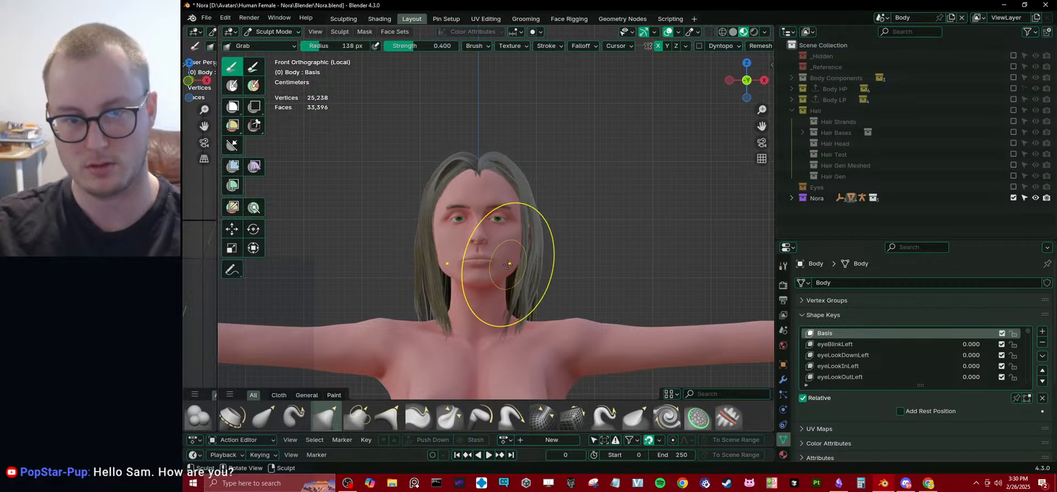
pyautogui.moveTo(508, 265)
pyautogui.mouseDown()
pyautogui.moveTo(541, 278)
pyautogui.moveTo(545, 302)
pyautogui.moveTo(475, 303)
pyautogui.mouseUp()
pyautogui.moveTo(580, 281)
pyautogui.mouseDown(button='middle')
pyautogui.moveTo(514, 276)
pyautogui.moveTo(574, 274)
pyautogui.mouseUp(button='middle')
pyautogui.hotkey('ctrl', 'Tab')
pyautogui.click(468, 285)
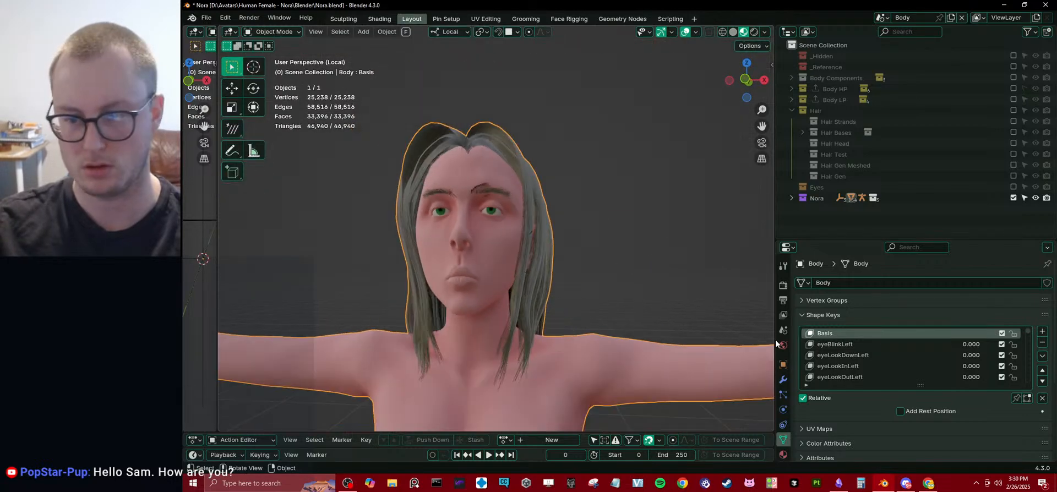
# Preview the jawOpen shape key on the reshaped face and examine the head from several angles.
pyautogui.scroll(-4, 865, 356)
pyautogui.scroll(-11, 870, 354)
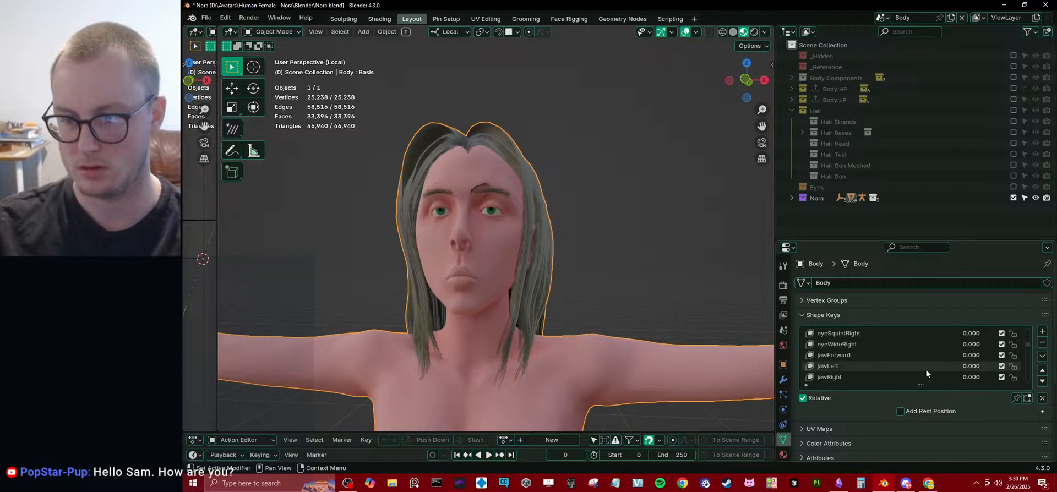
pyautogui.moveTo(958, 367); pyautogui.dragTo(918, 364)
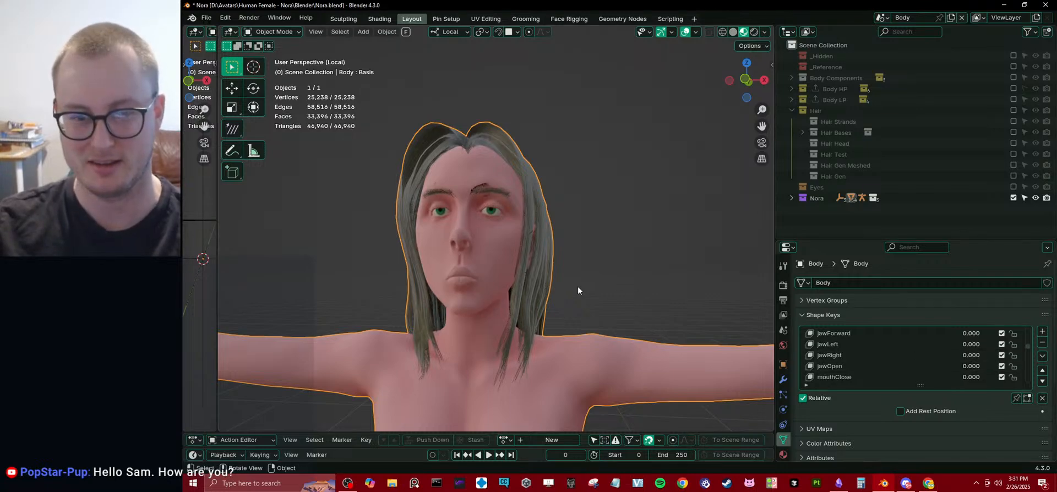
pyautogui.moveTo(577, 287)
pyautogui.mouseDown(button='middle')
pyautogui.moveTo(652, 287)
pyautogui.moveTo(619, 266)
pyautogui.moveTo(576, 285)
pyautogui.mouseUp(button='middle')
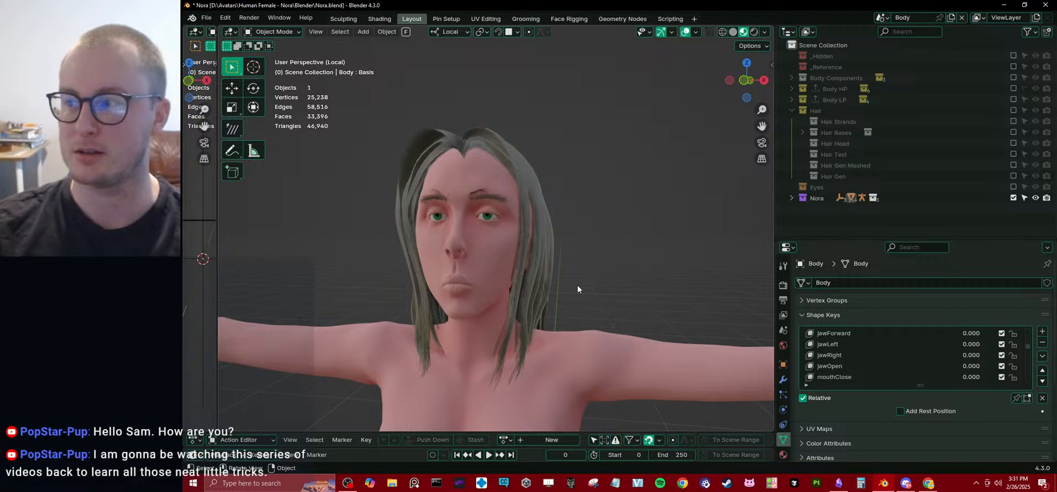
pyautogui.moveTo(577, 285); pyautogui.dragTo(545, 261, button='middle')
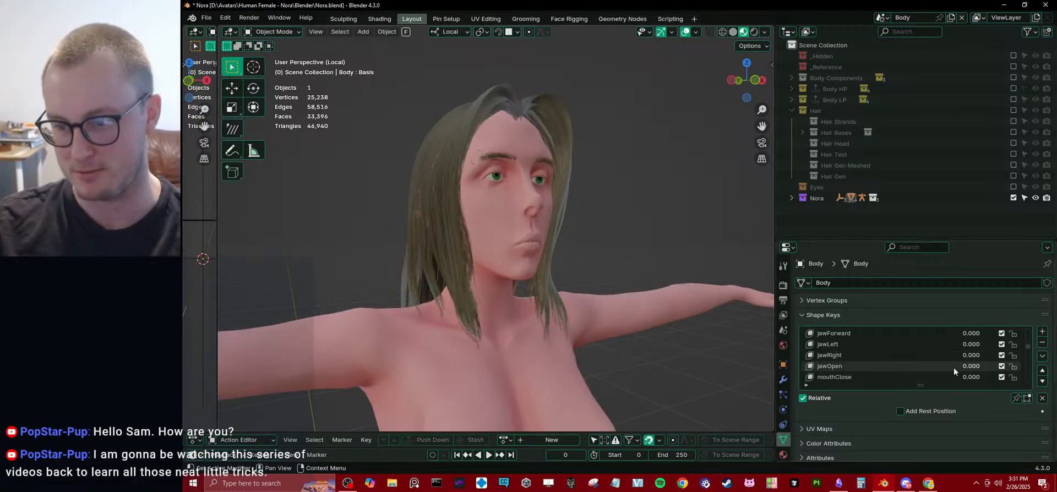
pyautogui.scroll(-2, 962, 365)
pyautogui.scroll(5, 965, 368)
pyautogui.moveTo(551, 297)
pyautogui.mouseDown(button='middle')
pyautogui.moveTo(484, 307)
pyautogui.moveTo(537, 318)
pyautogui.moveTo(604, 307)
pyautogui.moveTo(571, 297)
pyautogui.moveTo(550, 305)
pyautogui.moveTo(570, 306)
pyautogui.mouseUp(button='middle')
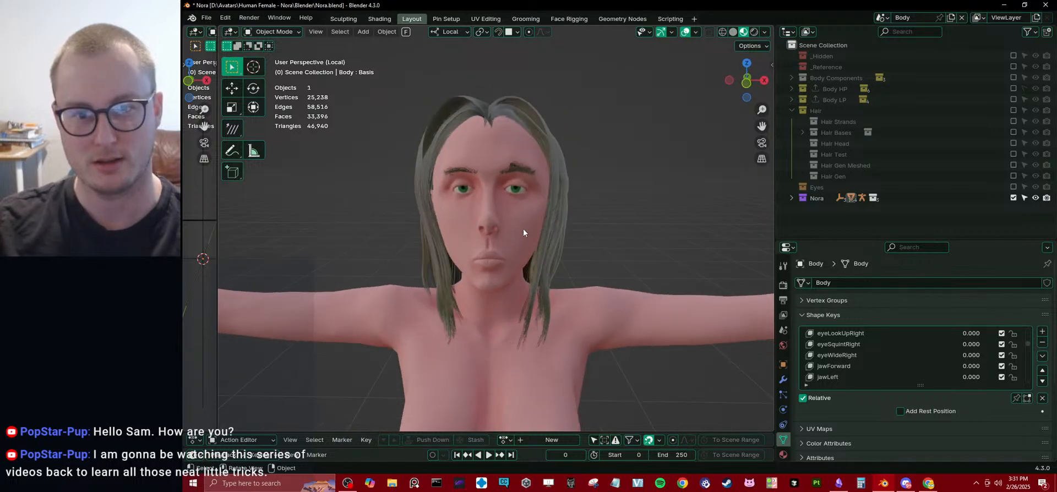
# Select both eyeballs' linked geometry in Edit Mode, hide it under Solid shading, and return to Object Mode.
pyautogui.click(523, 228)
pyautogui.hotkey('ctrl', 'Tab')
pyautogui.scroll(1, 556, 252)
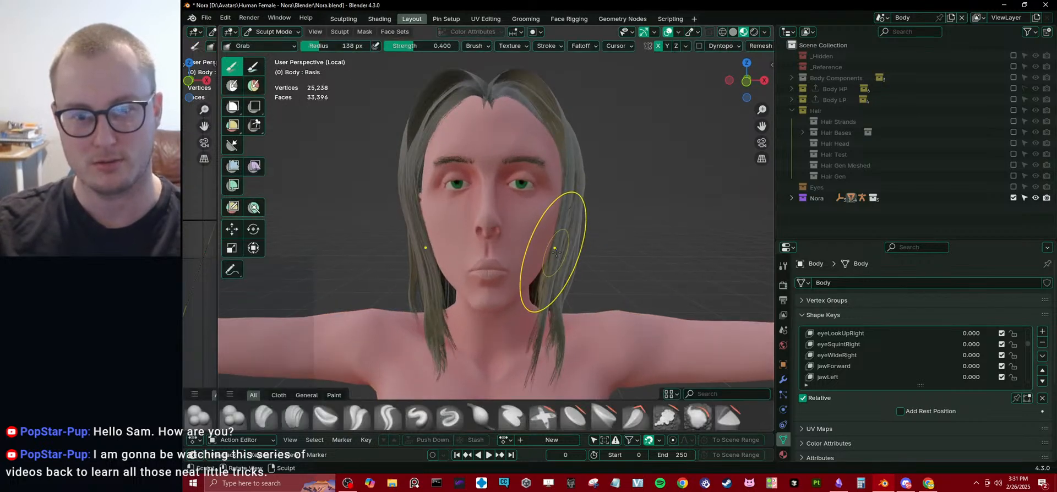
pyautogui.press('Tab')
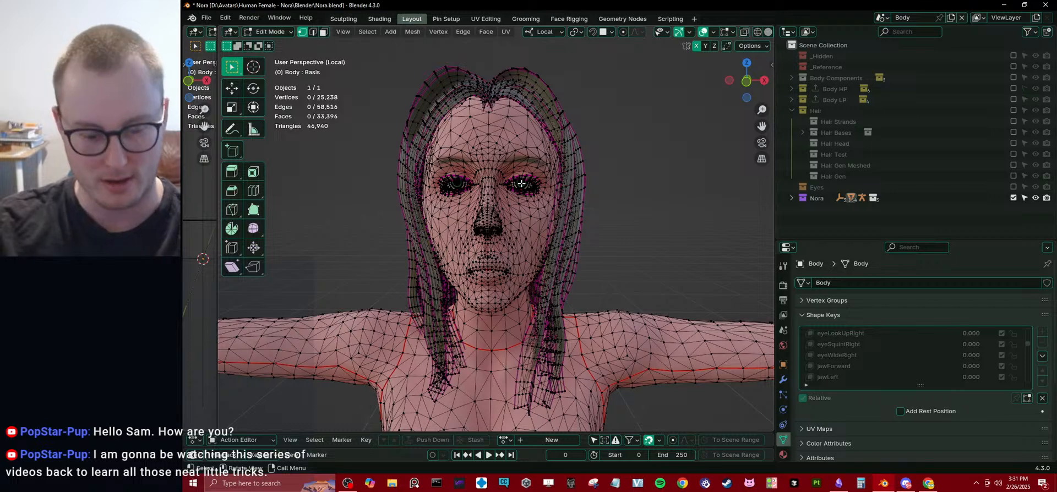
pyautogui.press('l')
pyautogui.press('l')
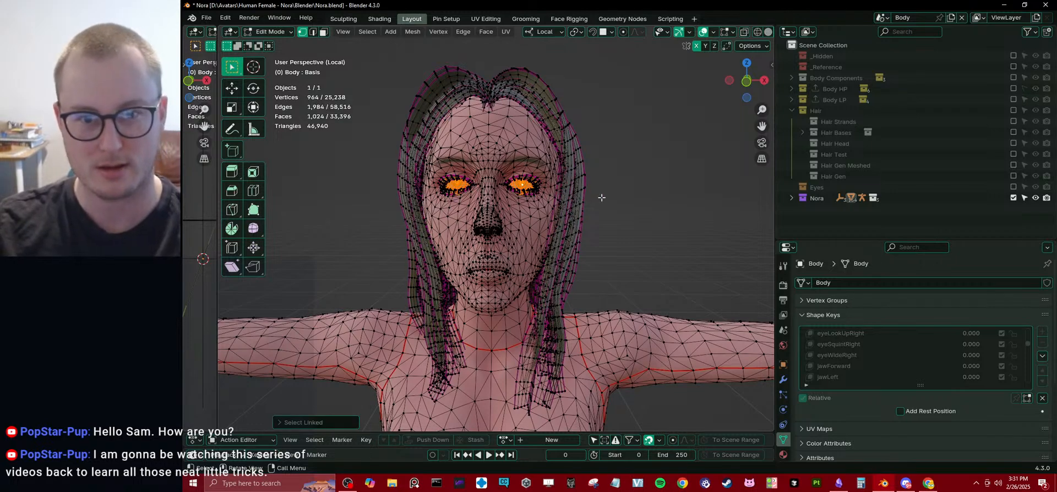
pyautogui.press('z')
pyautogui.press('z')
pyautogui.scroll(4, 581, 219)
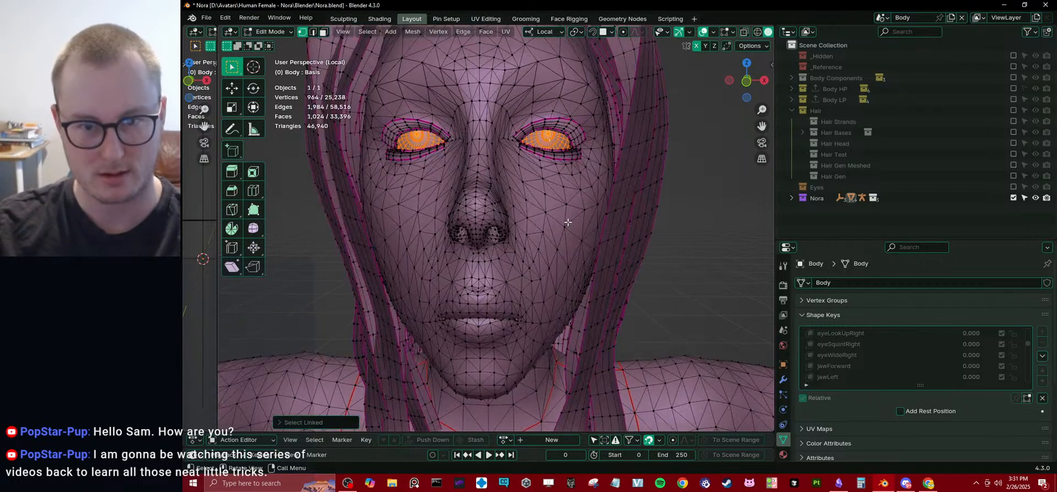
pyautogui.press('h')
pyautogui.press('Tab')
# Undo the jawOpen preview and the earlier mouth and face reshaping, and return the body to Object Mode.
pyautogui.hotkey('ctrl', 'z')
pyautogui.hotkey('ctrl', 'z')
pyautogui.hotkey('ctrl', 'z')
pyautogui.hotkey('ctrl', 'z')
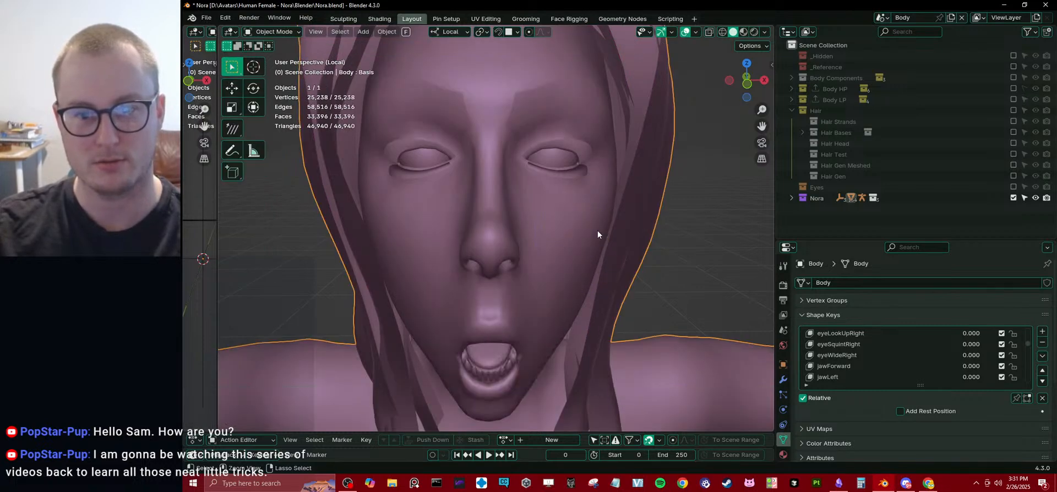
pyautogui.hotkey('ctrl', 'shift', 'z')
pyautogui.hotkey('ctrl', 'shift', 'z')
pyautogui.hotkey('ctrl', 'shift', 'z')
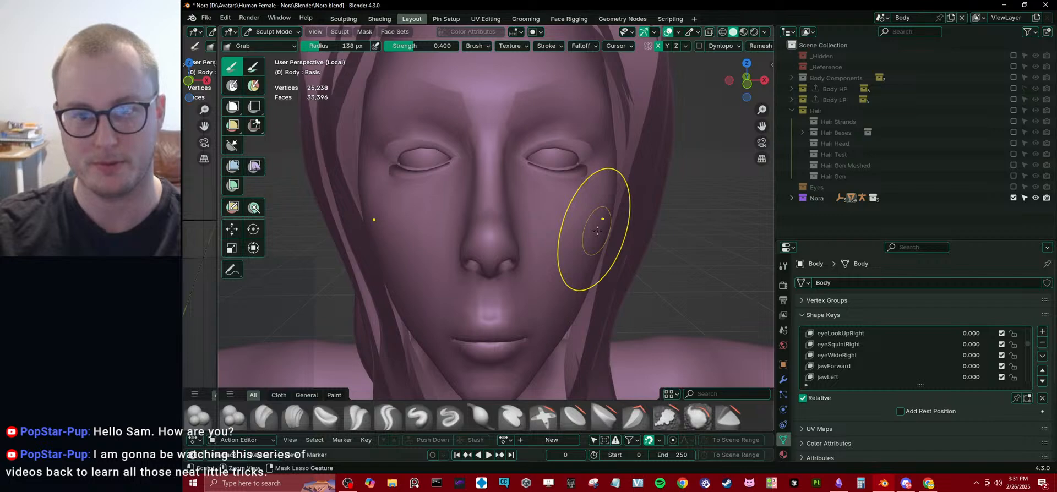
pyautogui.hotkey('ctrl', 'Tab')
pyautogui.scroll(-3, 442, 237)
pyautogui.moveTo(442, 238); pyautogui.dragTo(445, 221, button='middle')
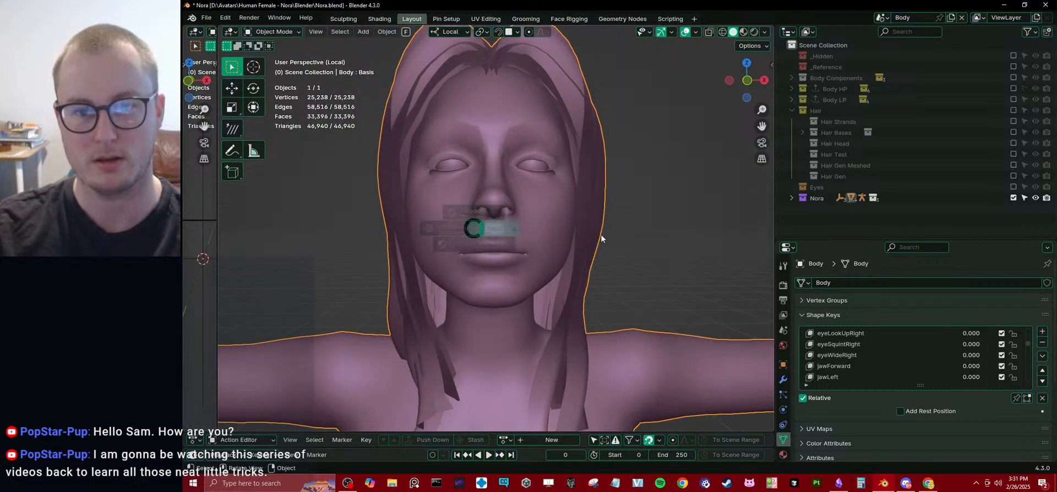
pyautogui.press('Tab')
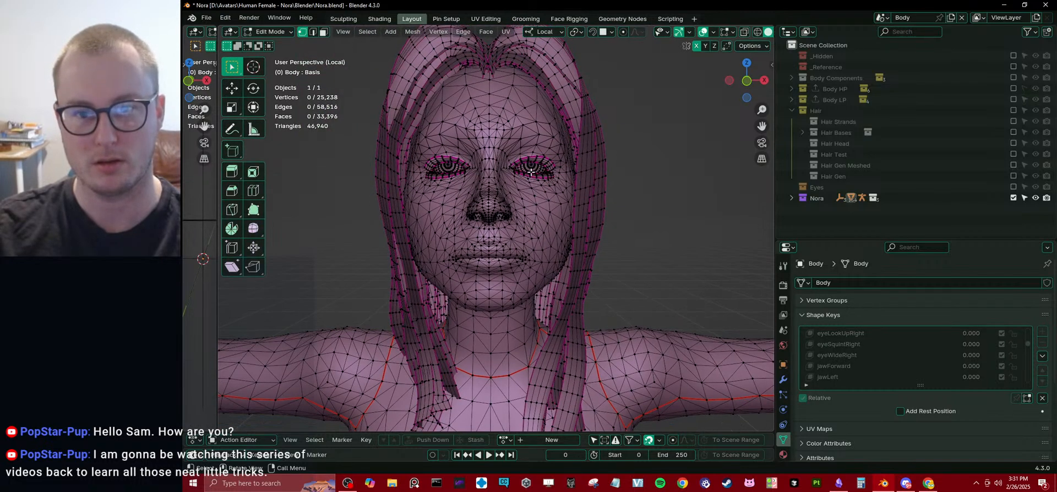
pyautogui.press('l')
pyautogui.press('l')
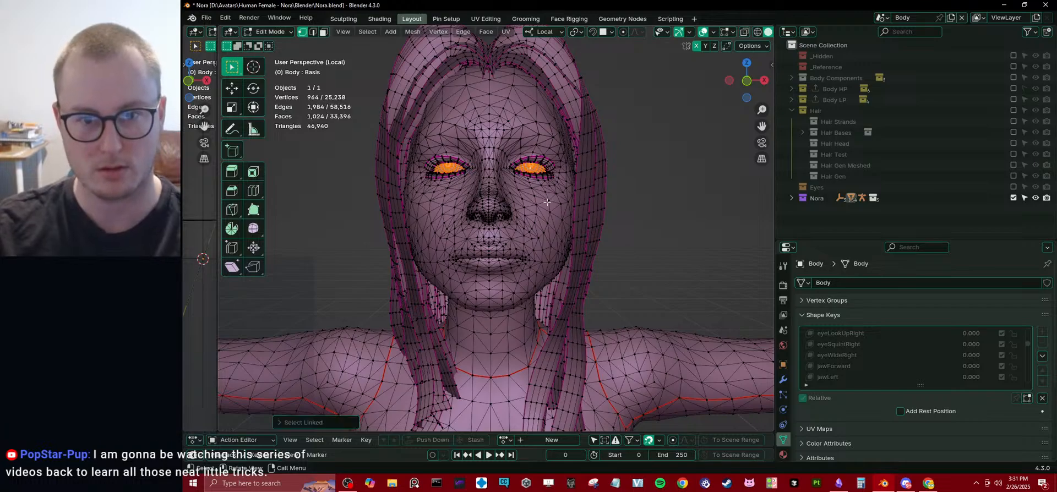
pyautogui.hotkey('alt', 'z')
pyautogui.moveTo(444, 171); pyautogui.dragTo(557, 209, button='middle')
pyautogui.hotkey('alt', 'a')
# Put the body into Sculpt Mode and set the viewport to Solid shading.
pyautogui.press('Tab')
pyautogui.hotkey('ctrl', 'Tab')
pyautogui.click(549, 265)
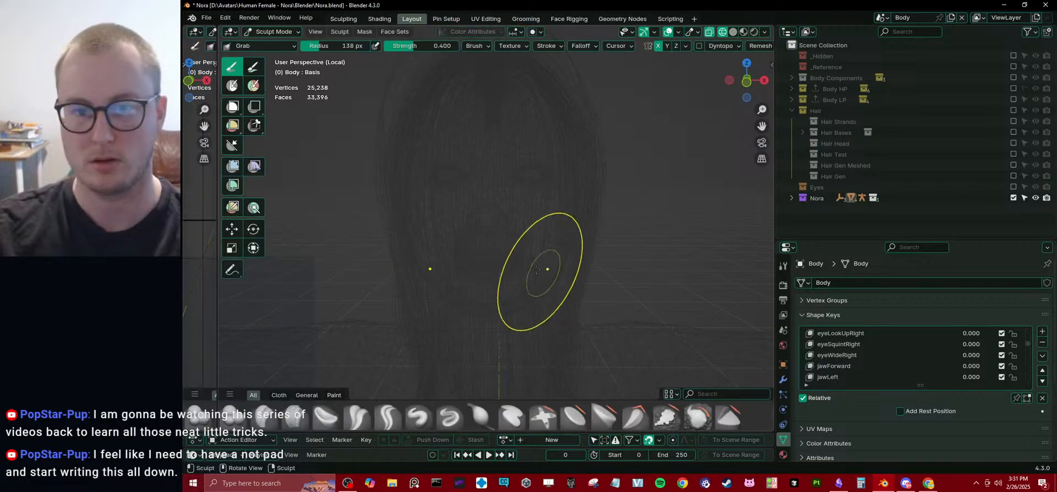
pyautogui.press('z')
pyautogui.click(619, 256)
pyautogui.moveTo(585, 255); pyautogui.dragTo(580, 245, button='middle')
pyautogui.scroll(-3, 578, 246)
pyautogui.scroll(3, 575, 250)
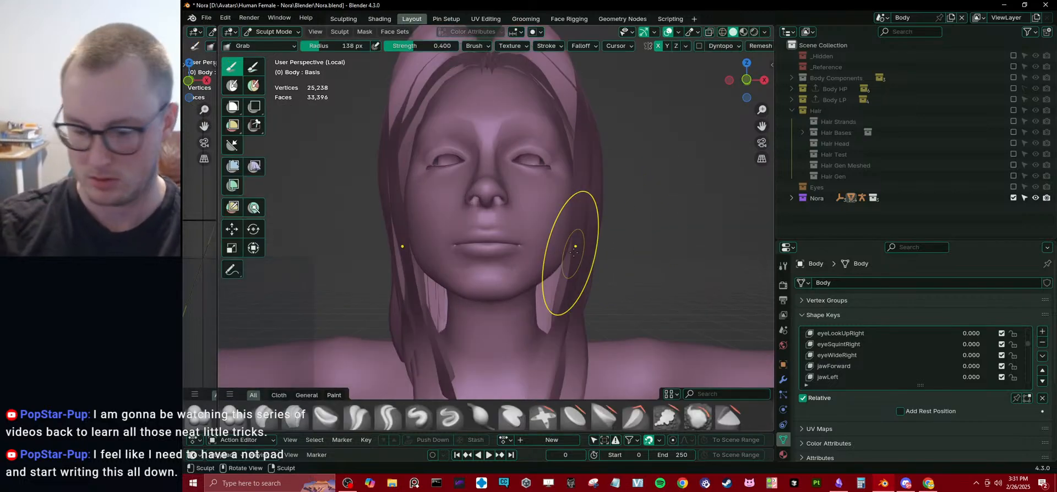
# Try to hide the face surface in Sculpt Mode, and reveal all geometry again.
pyautogui.moveTo(507, 229); pyautogui.dragTo(501, 247, button='middle')
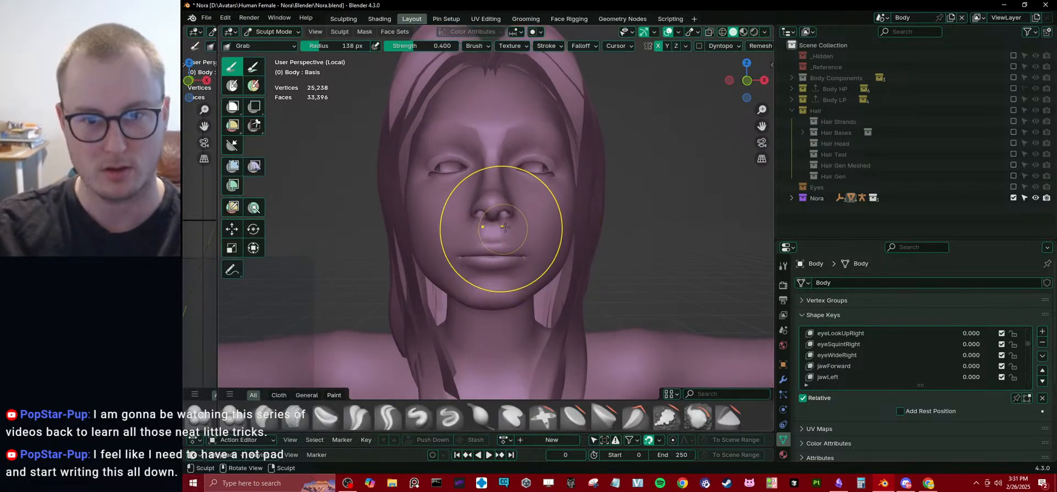
pyautogui.press('e')
pyautogui.moveTo(503, 217); pyautogui.dragTo(515, 232, button='middle')
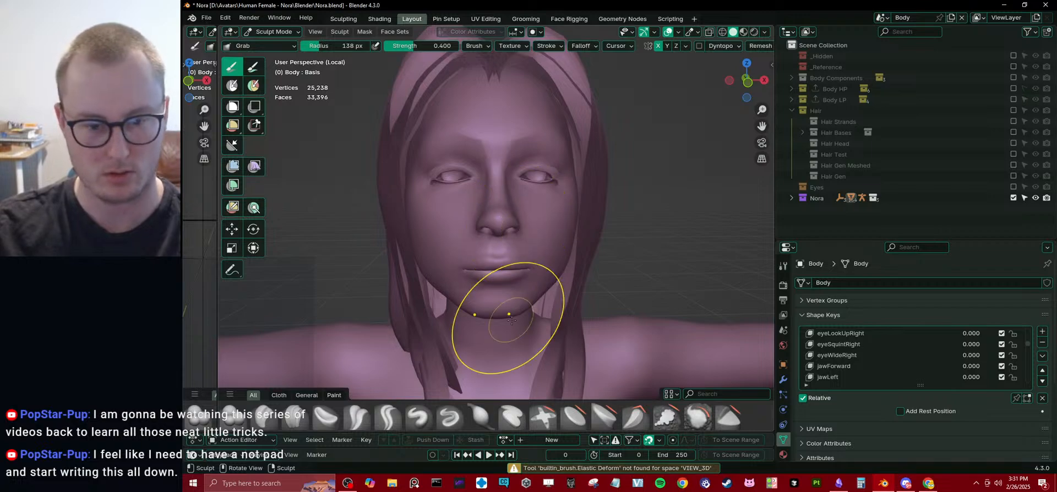
pyautogui.press('h')
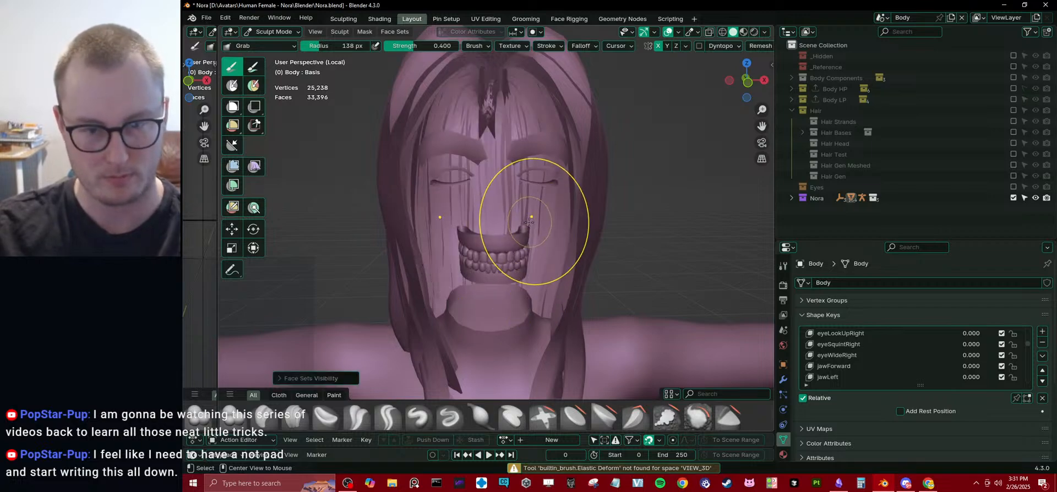
pyautogui.hotkey('alt', 'h')
# Select both eyeballs' linked geometry in Edit Mode, separate it from the body into its own object, and return to Sculpt Mode.
pyautogui.press('Tab')
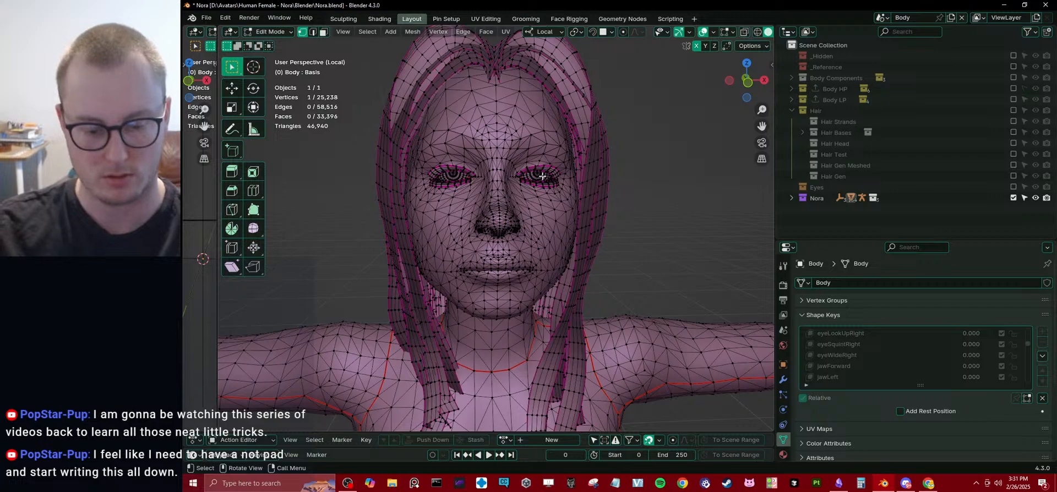
pyautogui.press('k')
pyautogui.press('Escape')
pyautogui.press('l')
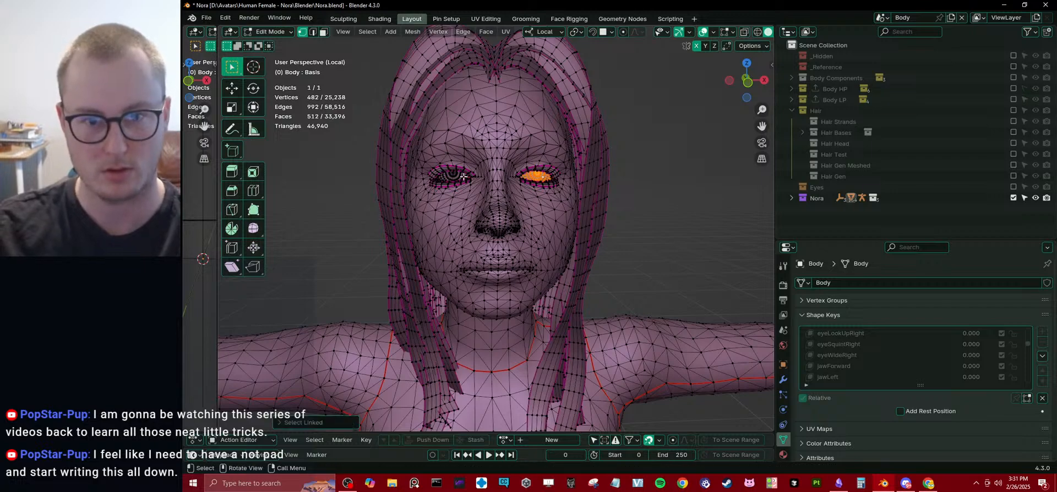
pyautogui.press('l')
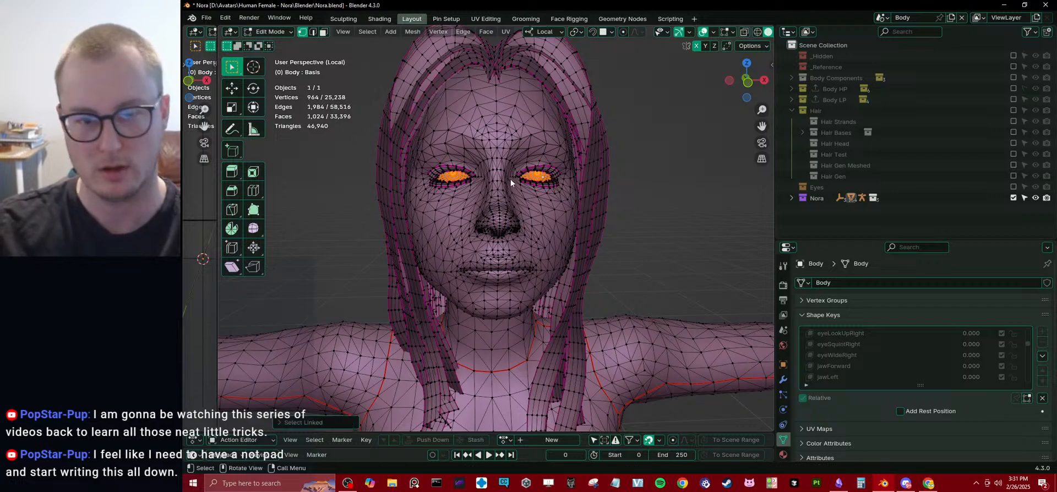
pyautogui.press('p')
pyautogui.click(462, 176)
pyautogui.press('Tab')
pyautogui.scroll(-4, 550, 232)
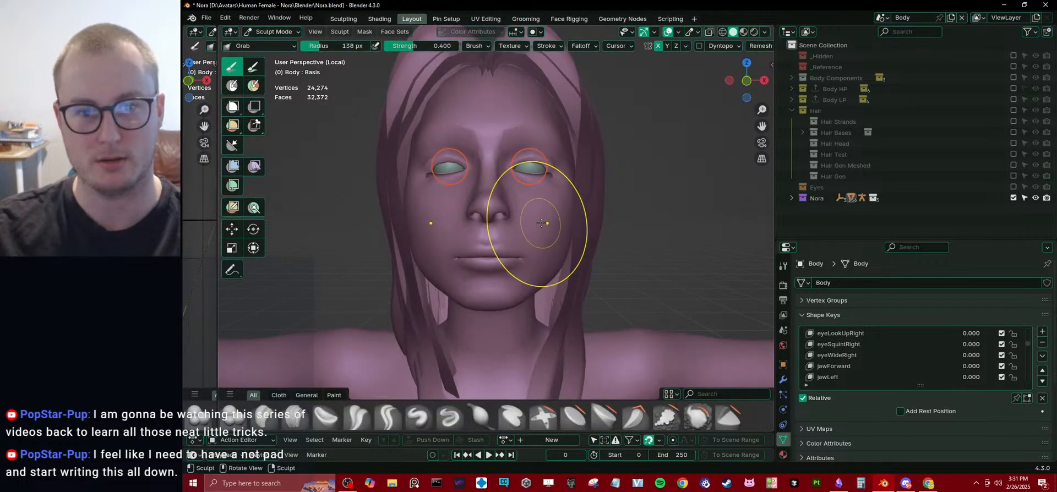
pyautogui.scroll(3, 537, 248)
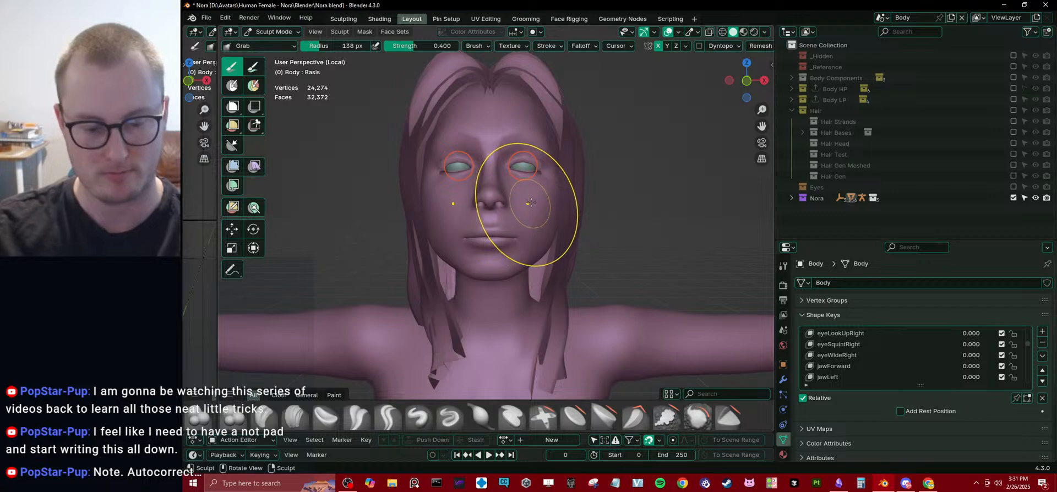
# Reshape the eye sockets, nose and mouth with the Grab brush, pulling the eye area and mouth corners downward.
pyautogui.moveTo(533, 198)
pyautogui.mouseDown()
pyautogui.moveTo(570, 182)
pyautogui.moveTo(510, 258)
pyautogui.mouseUp()
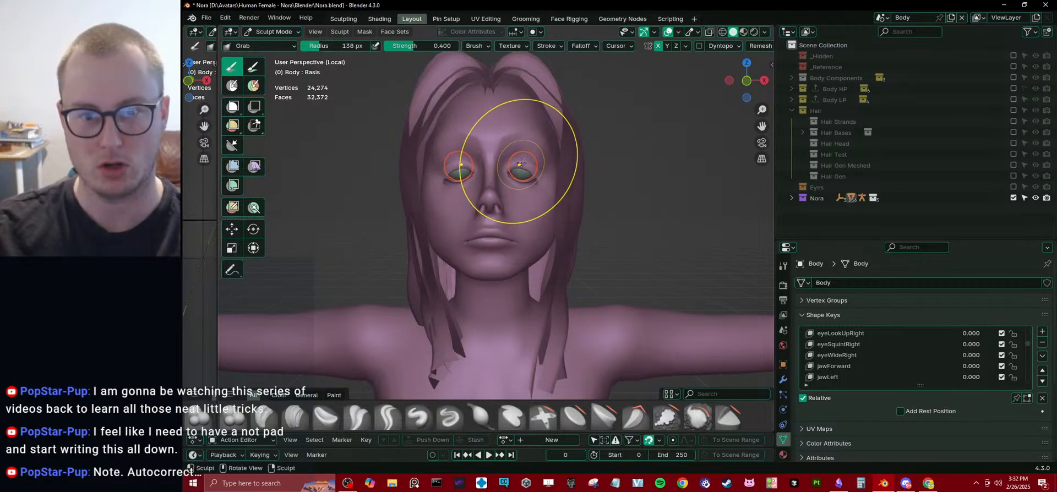
pyautogui.scroll(5, 515, 218)
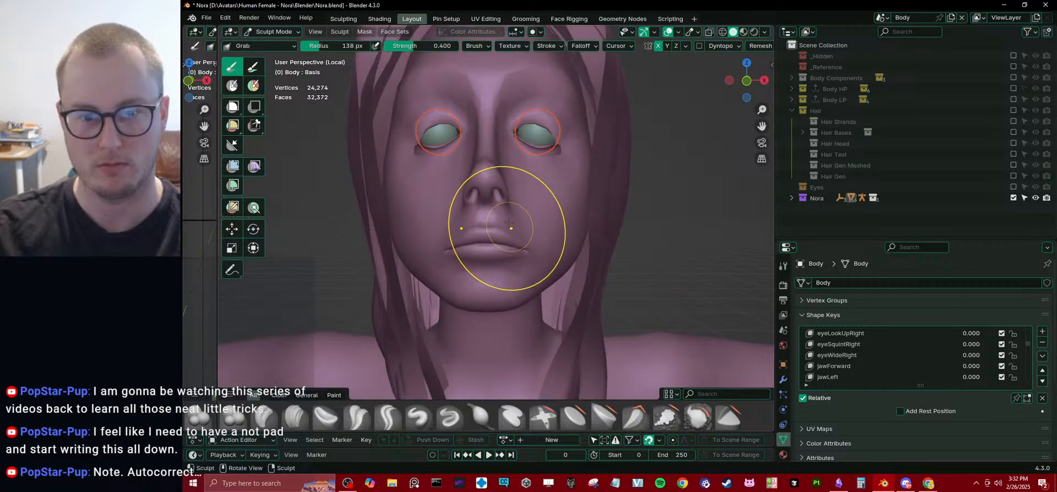
pyautogui.moveTo(523, 175); pyautogui.dragTo(445, 236, button='middle')
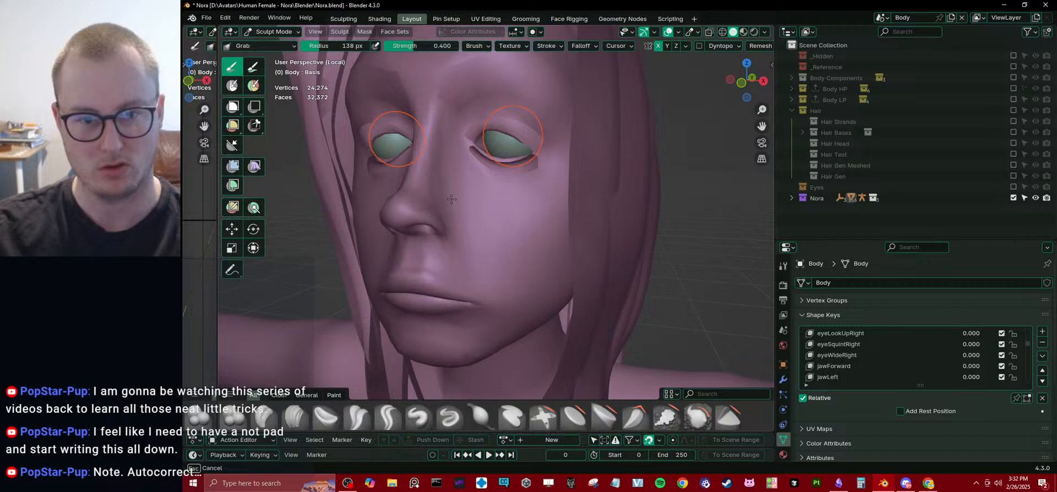
pyautogui.moveTo(427, 202)
pyautogui.mouseDown(button='middle')
pyautogui.moveTo(487, 279)
pyautogui.moveTo(533, 252)
pyautogui.mouseUp(button='middle')
pyautogui.scroll(3, 498, 293)
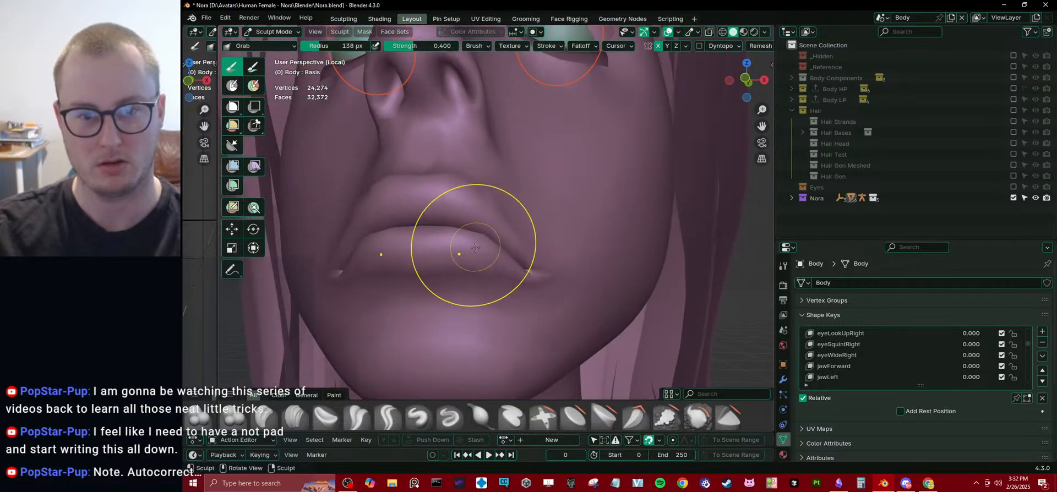
pyautogui.scroll(-4, 454, 268)
pyautogui.moveTo(482, 335); pyautogui.dragTo(489, 359, button='middle')
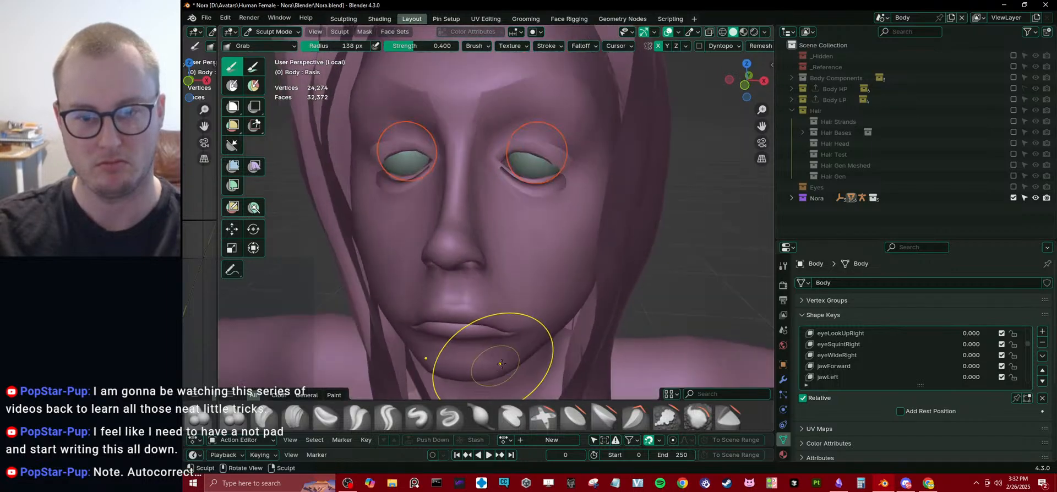
# Reshape the cheeks and sides of the face with the Grab brush, undoing one unwanted stroke.
pyautogui.scroll(-4, 564, 267)
pyautogui.moveTo(551, 265); pyautogui.dragTo(522, 244)
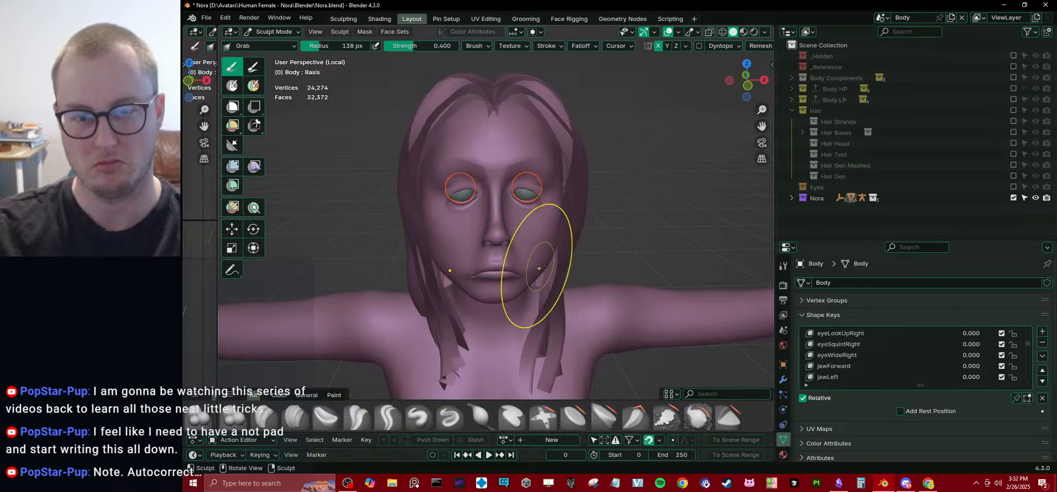
pyautogui.scroll(2, 539, 262)
pyautogui.moveTo(556, 263); pyautogui.dragTo(564, 254, button='middle')
pyautogui.moveTo(586, 253)
pyautogui.mouseDown()
pyautogui.moveTo(552, 235)
pyautogui.moveTo(571, 252)
pyautogui.mouseUp()
pyautogui.hotkey('ctrl', 'z')
pyautogui.moveTo(571, 252); pyautogui.dragTo(581, 256, button='middle')
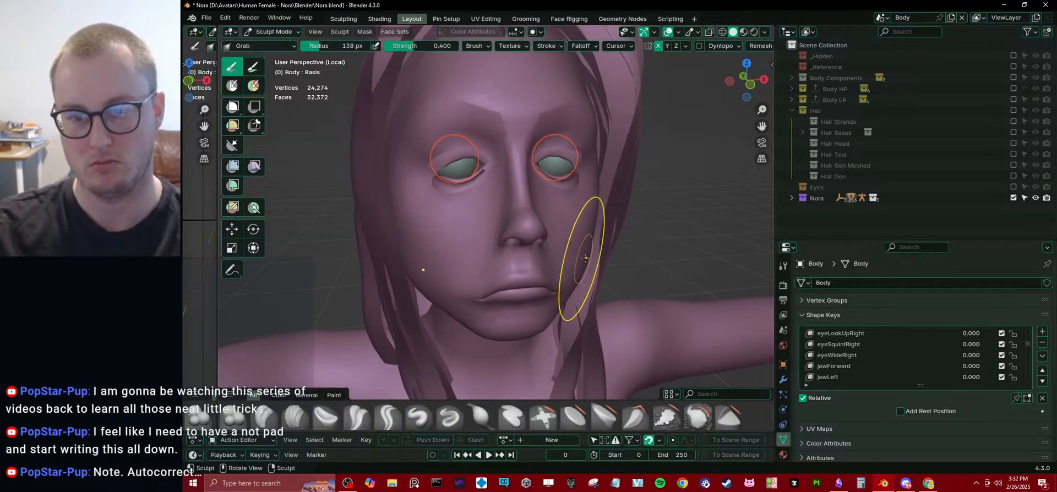
# Reshape the cheeks, temples and brow with the Grab brush from side and front views.
pyautogui.moveTo(580, 255); pyautogui.dragTo(547, 237)
pyautogui.moveTo(546, 237); pyautogui.dragTo(577, 194, button='middle')
pyautogui.moveTo(577, 194); pyautogui.dragTo(608, 186)
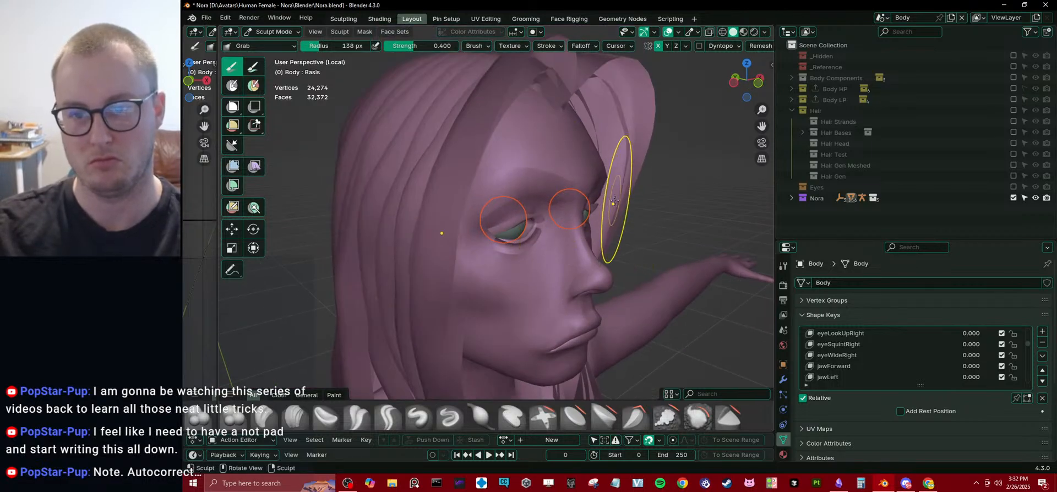
pyautogui.moveTo(613, 202); pyautogui.dragTo(513, 196, button='middle')
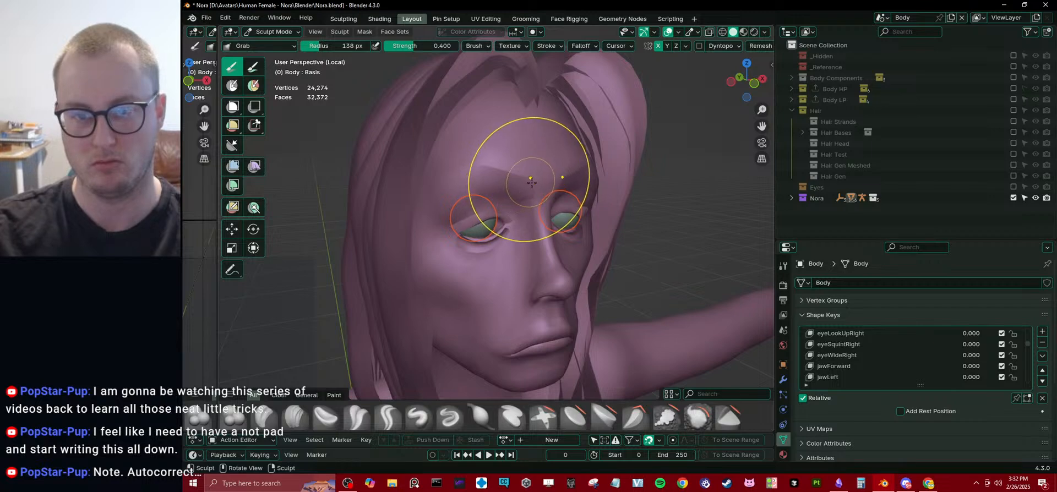
pyautogui.scroll(1, 531, 182)
pyautogui.moveTo(534, 181); pyautogui.dragTo(541, 162)
pyautogui.scroll(-3, 561, 179)
pyautogui.moveTo(603, 193); pyautogui.dragTo(572, 203, button='middle')
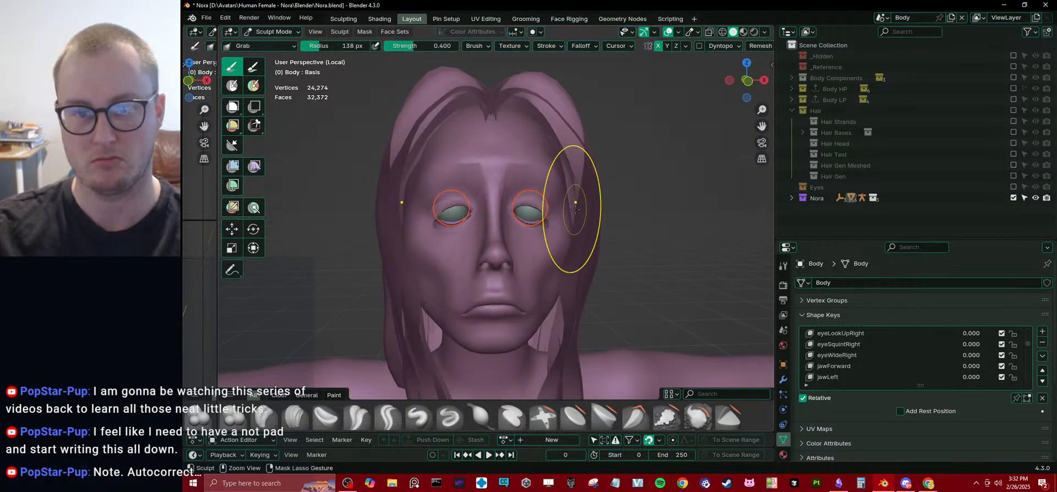
# Switch the viewport to Material Preview shading from Object Mode, and return to Sculpt Mode close to the left eye.
pyautogui.hotkey('ctrl', 'Tab')
pyautogui.press('z')
pyautogui.moveTo(615, 292)
pyautogui.mouseDown(button='middle')
pyautogui.moveTo(622, 249)
pyautogui.moveTo(640, 250)
pyautogui.moveTo(551, 259)
pyautogui.mouseUp(button='middle')
pyautogui.scroll(3, 550, 237)
pyautogui.click(552, 215)
pyautogui.hotkey('ctrl', 'Tab')
pyautogui.click(561, 283)
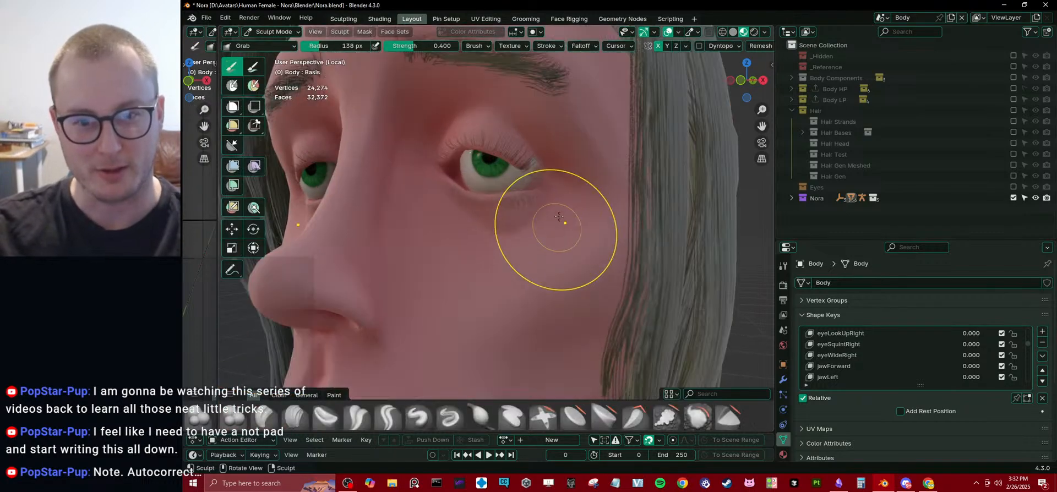
# Adjust the eyelids and surrounding skin with the Grab brush, and return to Object Mode to view the whole head.
pyautogui.moveTo(559, 219)
pyautogui.mouseDown(button='middle')
pyautogui.moveTo(559, 208)
pyautogui.moveTo(594, 196)
pyautogui.moveTo(525, 191)
pyautogui.mouseUp(button='middle')
pyautogui.press('e')
pyautogui.moveTo(525, 191); pyautogui.dragTo(521, 176)
pyautogui.moveTo(512, 174); pyautogui.dragTo(526, 188)
pyautogui.keyDown('ctrl'); pyautogui.moveTo(537, 204); pyautogui.dragTo(611, 260, button='middle'); pyautogui.keyUp('ctrl')
pyautogui.hotkey('ctrl', 'Tab')
pyautogui.moveTo(498, 264)
pyautogui.mouseDown(button='middle')
pyautogui.moveTo(451, 268)
pyautogui.moveTo(471, 254)
pyautogui.mouseUp(button='middle')
pyautogui.scroll(12, 878, 373)
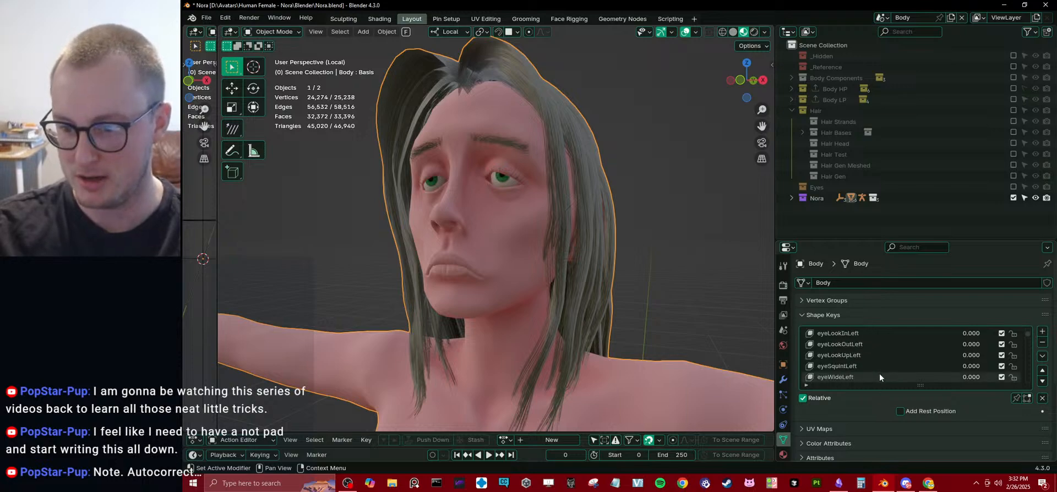
# Preview the eyeBlinkLeft shape key on the reshaped face, reset it, and set its value to 1.000 again.
pyautogui.moveTo(964, 341); pyautogui.dragTo(996, 342)
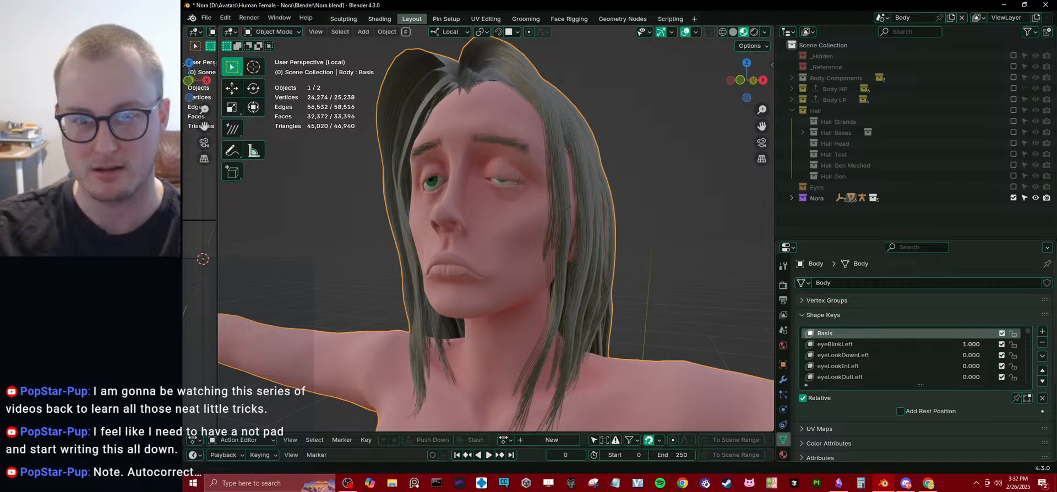
pyautogui.moveTo(434, 235); pyautogui.dragTo(464, 239, button='middle')
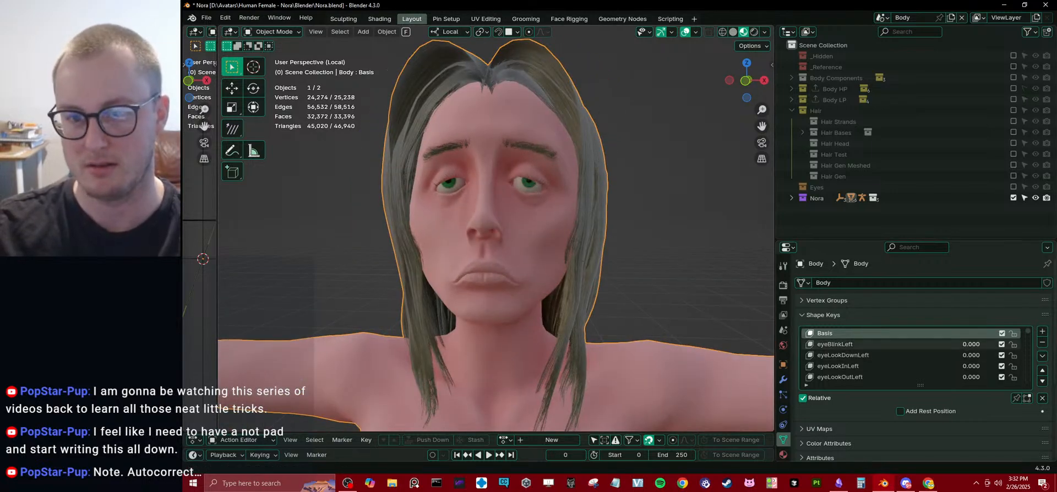
pyautogui.moveTo(969, 344); pyautogui.dragTo(999, 344)
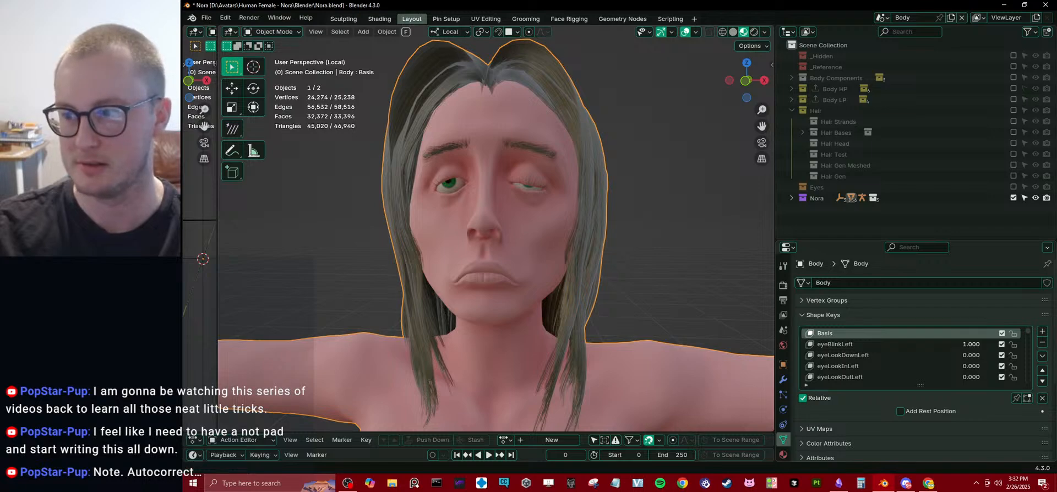
# Enter Sculpt Mode and try to adjust the blinking left eye's lids with the Grab brush on the Basis key.
pyautogui.hotkey('ctrl', 'Tab')
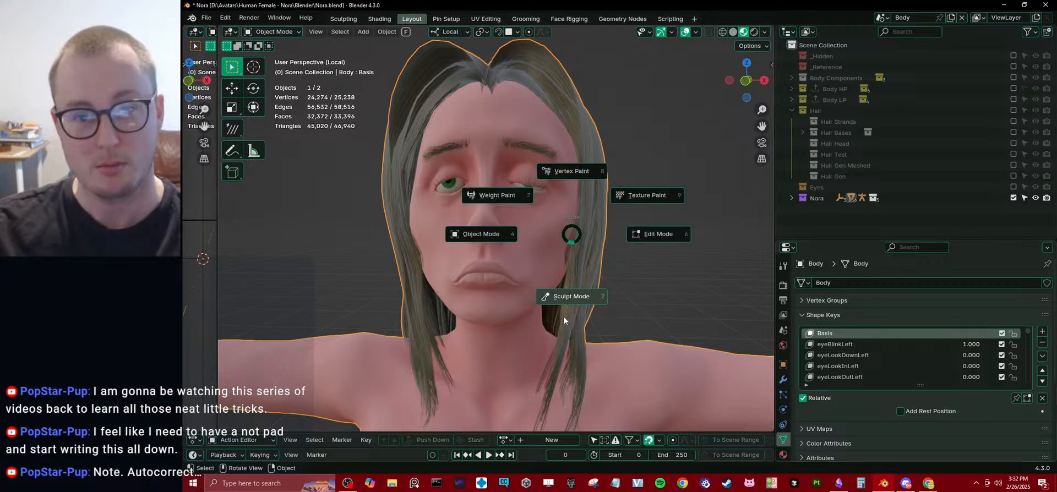
pyautogui.click(563, 316)
pyautogui.scroll(6, 569, 261)
pyautogui.keyDown('shift'); pyautogui.moveTo(570, 261); pyautogui.dragTo(557, 209); pyautogui.keyUp('shift')
pyautogui.scroll(2, 563, 242)
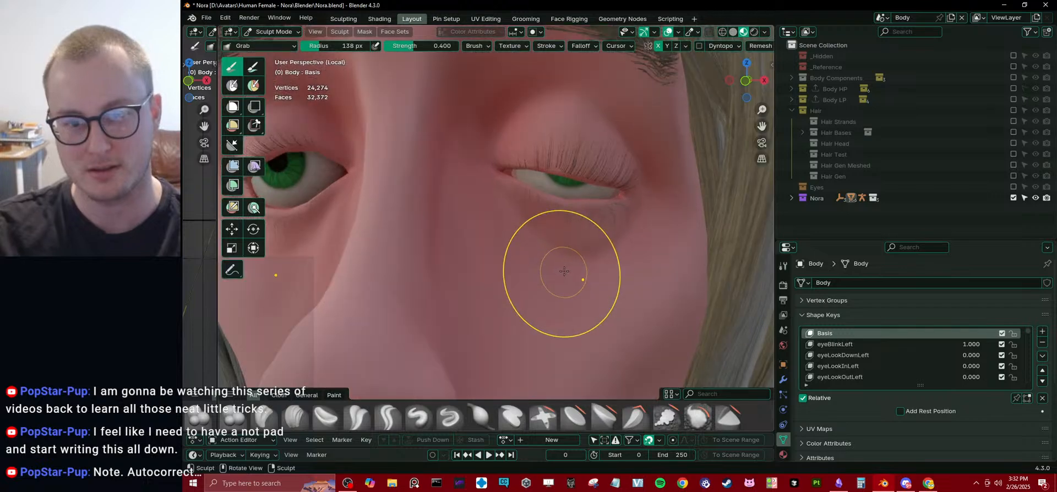
pyautogui.moveTo(563, 234); pyautogui.dragTo(552, 213, button='middle')
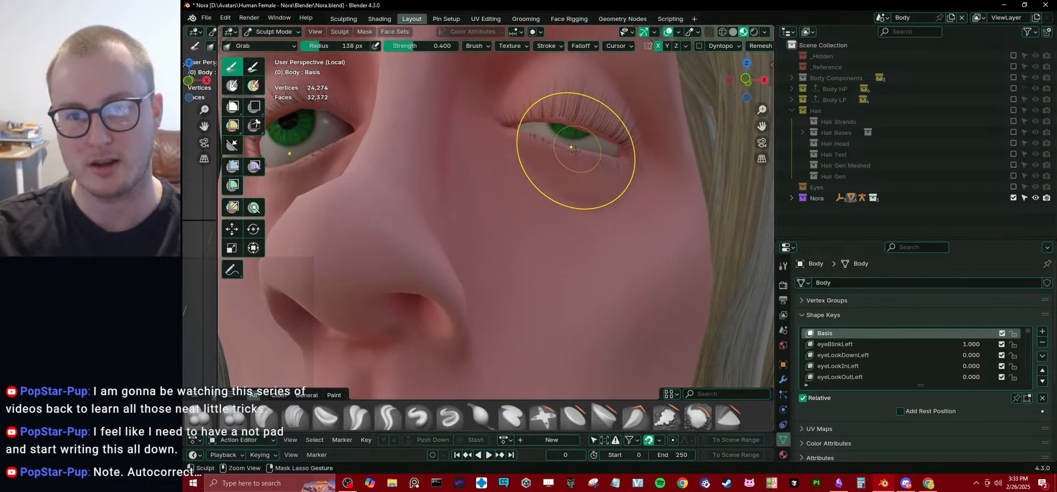
pyautogui.moveTo(566, 179); pyautogui.dragTo(618, 82)
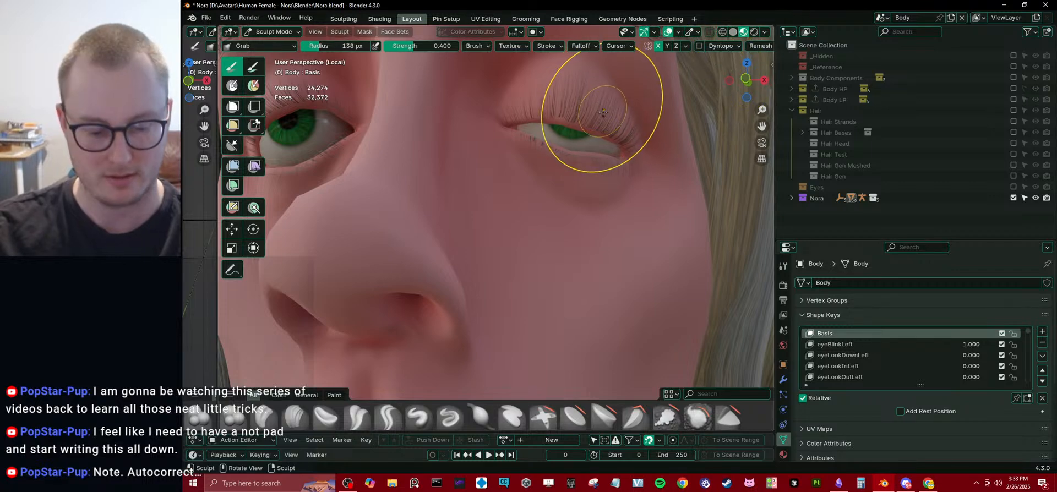
# Enable Topology auto-masking for the Grab brush and try pulling the blinking left eye's upper lid down.
pyautogui.press('n')
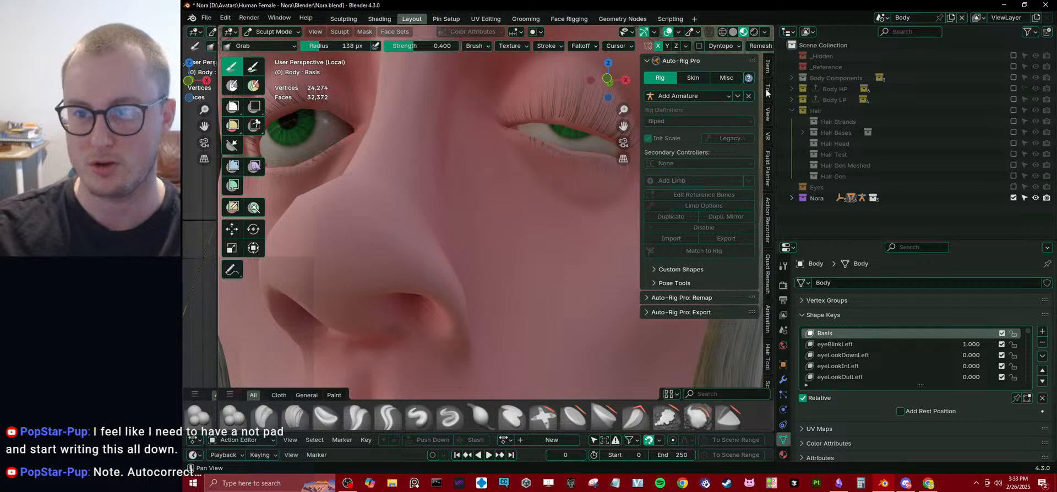
pyautogui.click(767, 91)
pyautogui.click(674, 291)
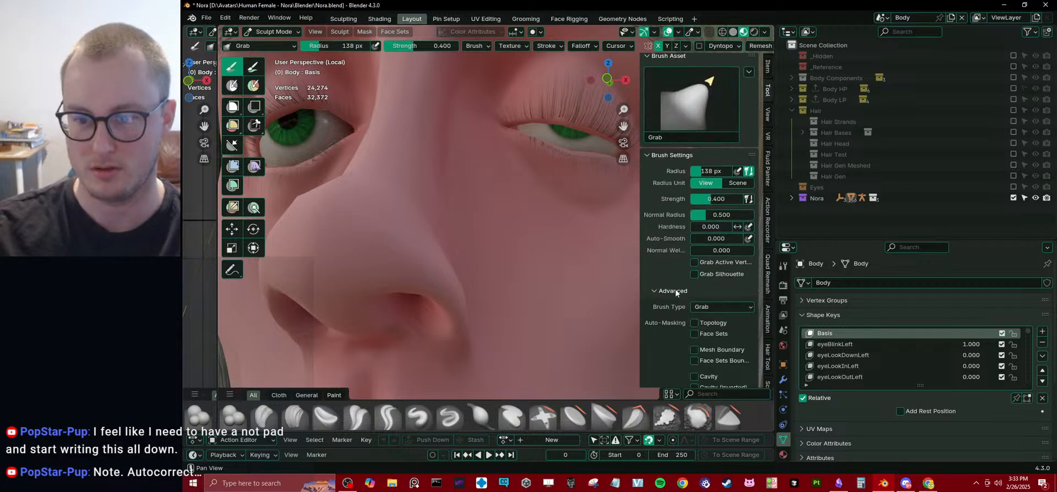
pyautogui.scroll(-2, 699, 296)
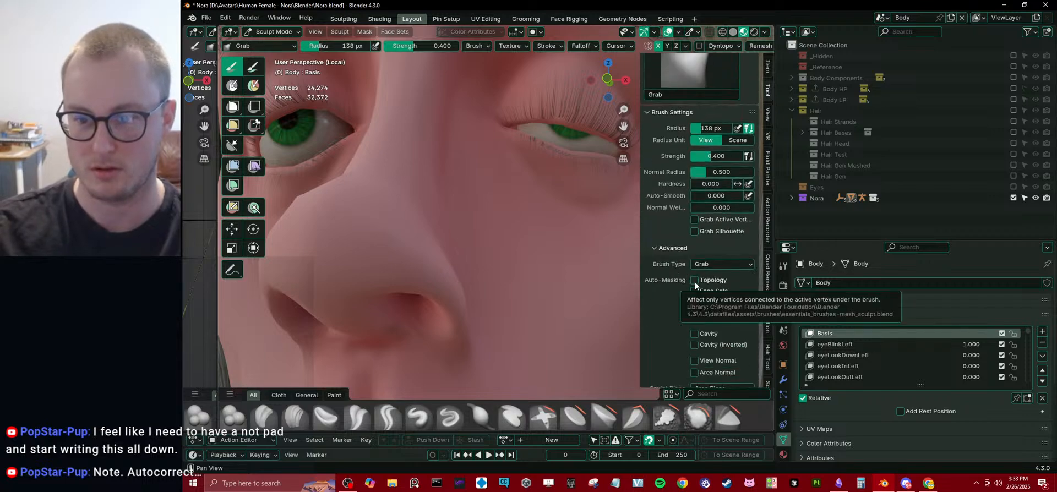
pyautogui.click(695, 281)
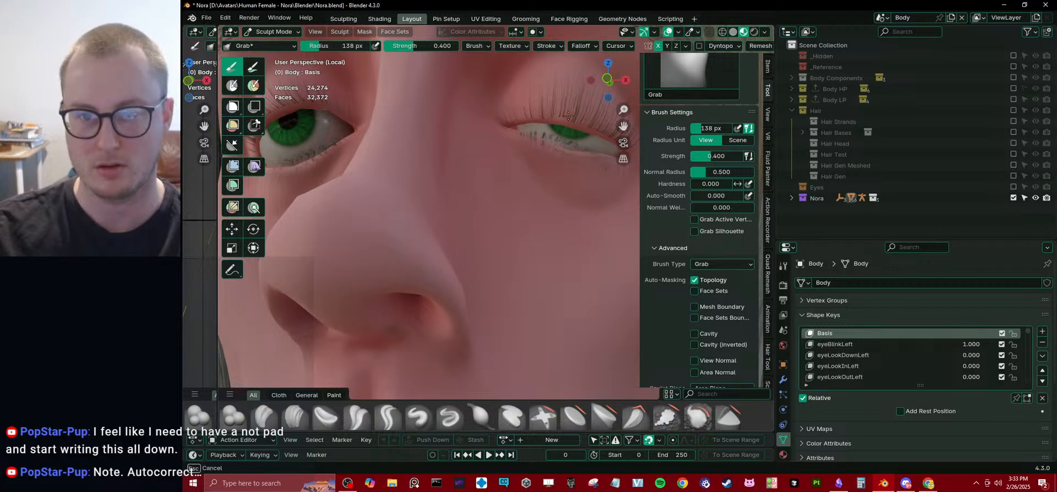
pyautogui.moveTo(568, 116); pyautogui.dragTo(569, 172)
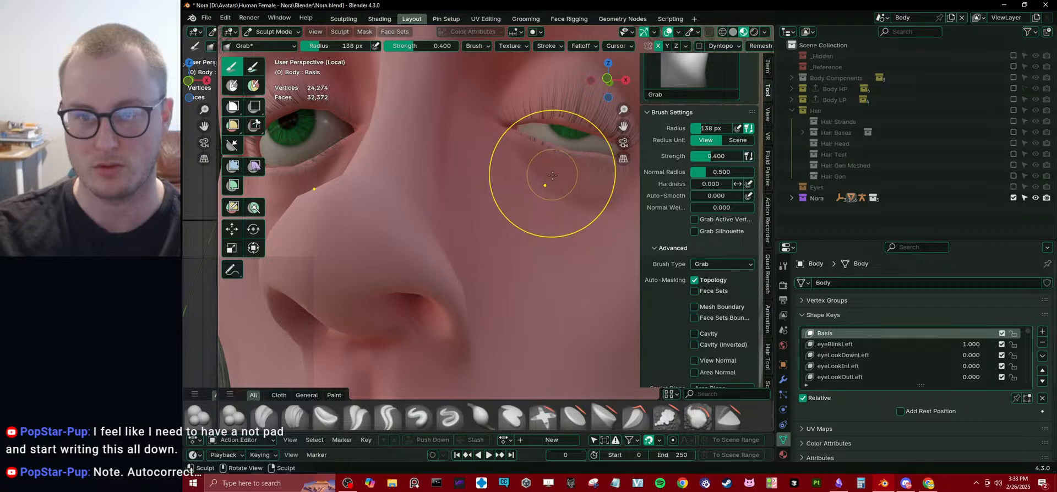
# Try Grab strokes on the left eye's lids without Topology auto-masking and undo the last stroke.
pyautogui.moveTo(552, 165); pyautogui.dragTo(553, 163)
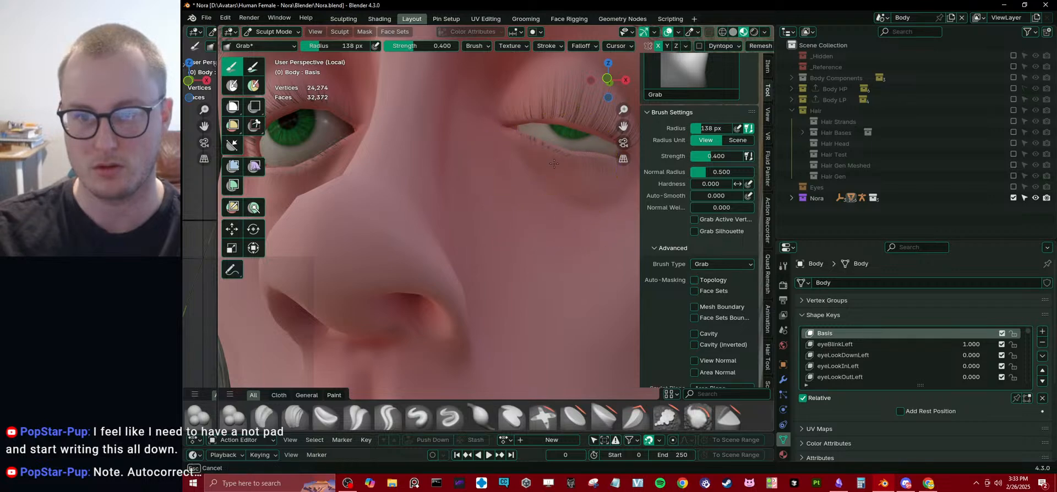
pyautogui.moveTo(558, 125); pyautogui.dragTo(558, 126)
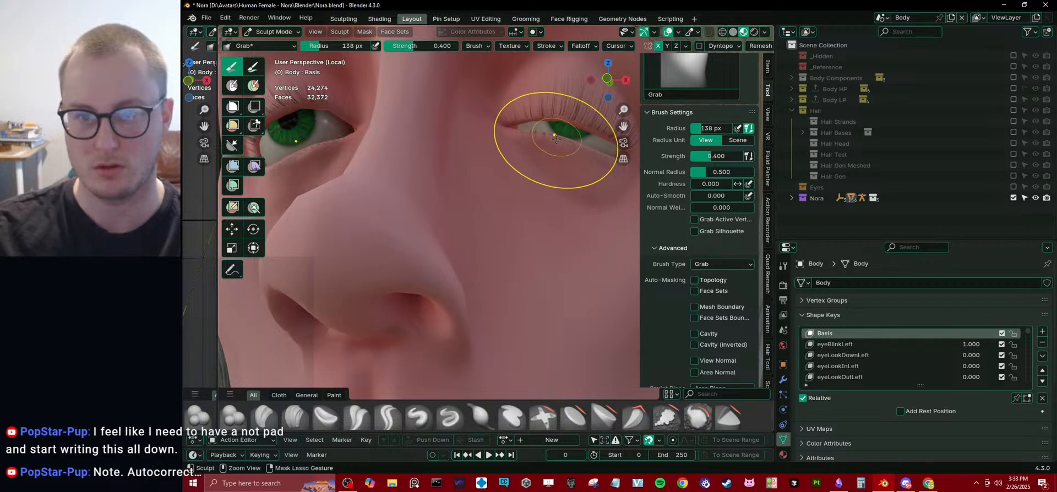
pyautogui.hotkey('ctrl', 'z')
# Switch the body mesh to Edit Mode near the left eye and enable shape key display in Edit Mode.
pyautogui.scroll(-4, 524, 192)
pyautogui.moveTo(524, 193)
pyautogui.mouseDown(button='middle')
pyautogui.moveTo(544, 185)
pyautogui.moveTo(517, 203)
pyautogui.mouseUp(button='middle')
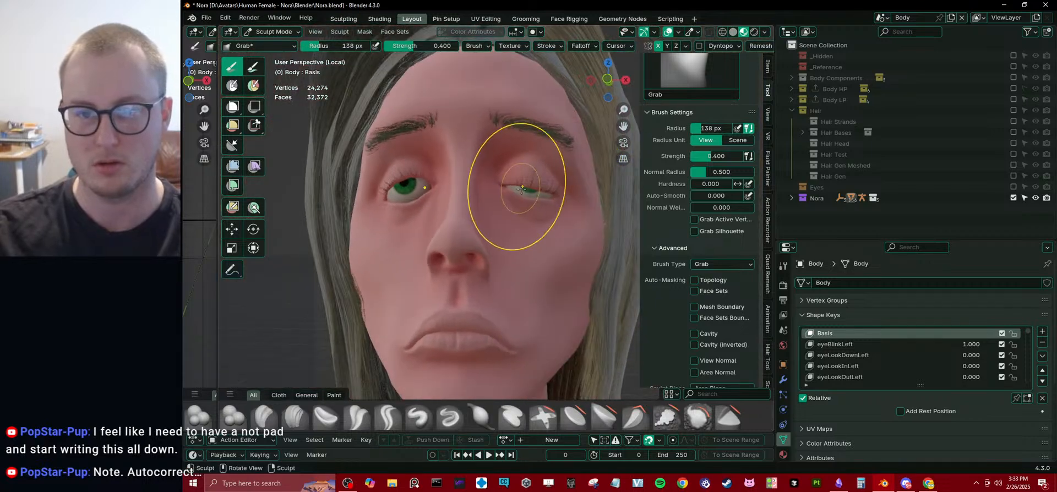
pyautogui.scroll(8, 553, 223)
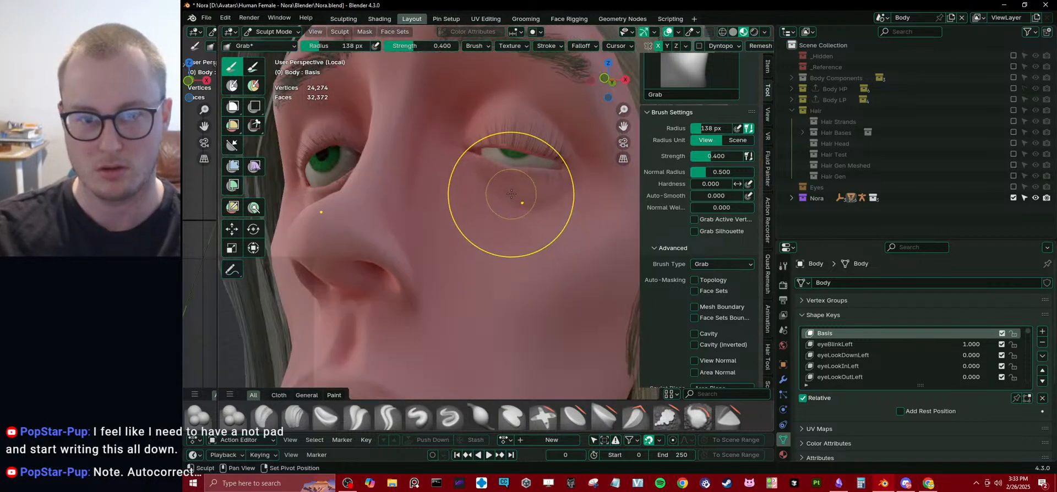
pyautogui.press('Tab')
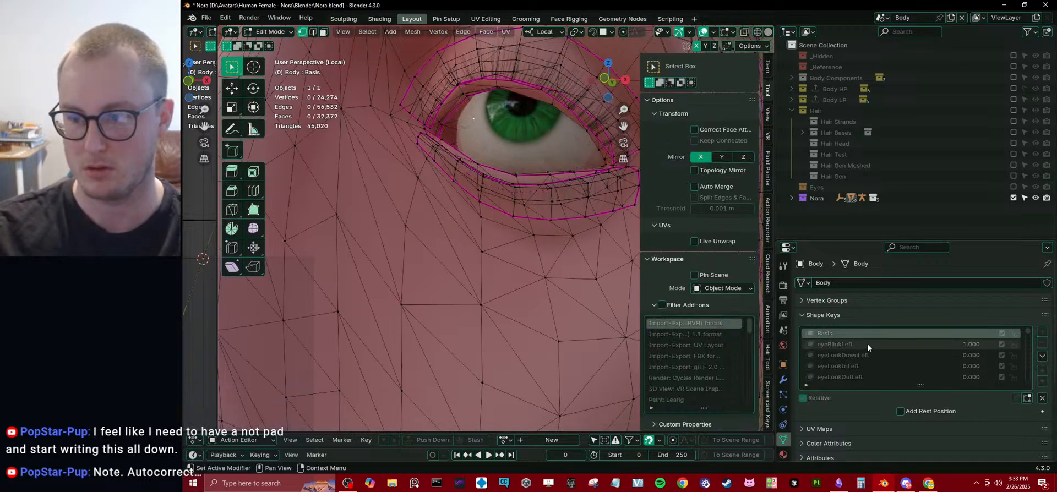
pyautogui.click(1027, 398)
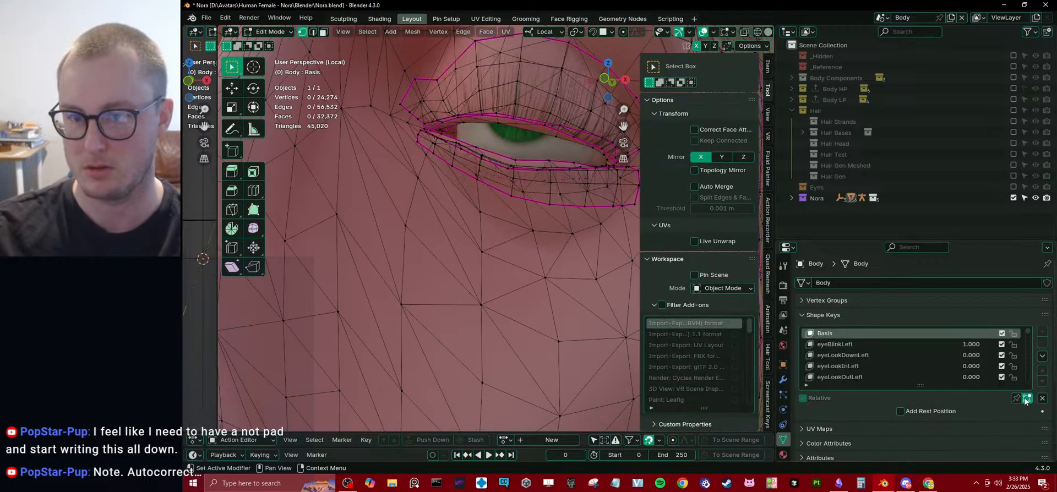
# Select two adjacent vertices above the middle of the left eye's upper lid edge and try moving them slightly.
pyautogui.moveTo(468, 204); pyautogui.dragTo(502, 197, button='middle')
pyautogui.scroll(-3, 468, 201)
pyautogui.scroll(4, 473, 199)
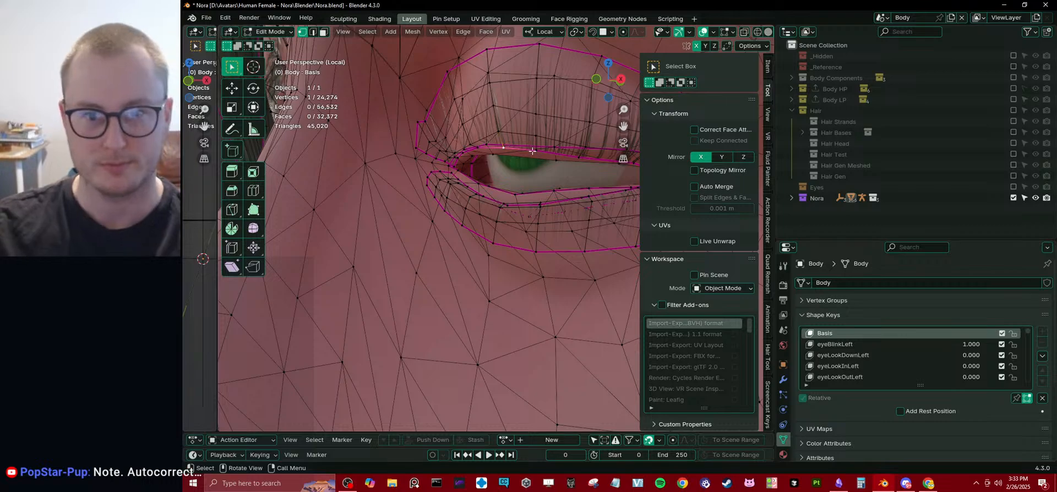
pyautogui.moveTo(533, 150); pyautogui.dragTo(524, 170, button='middle')
pyautogui.scroll(-3, 523, 163)
pyautogui.scroll(4, 529, 166)
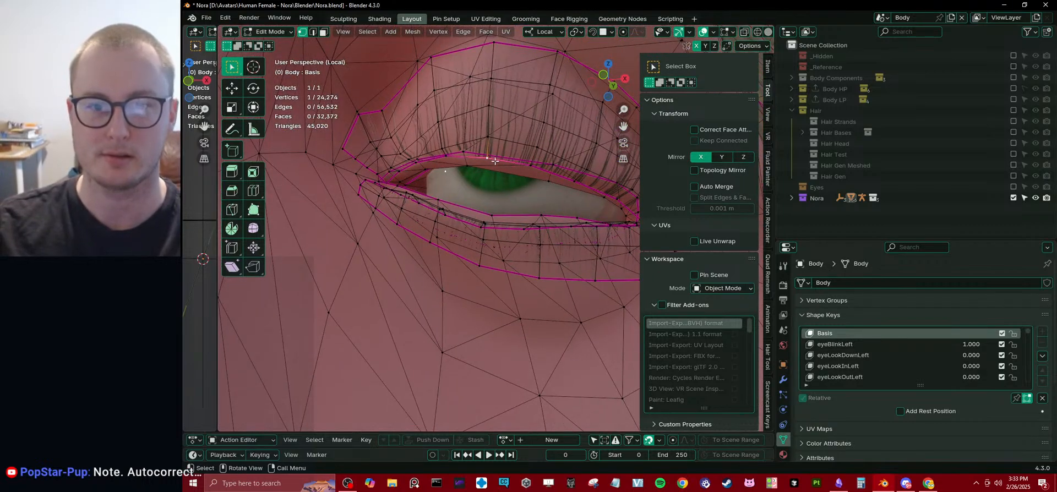
pyautogui.press('g')
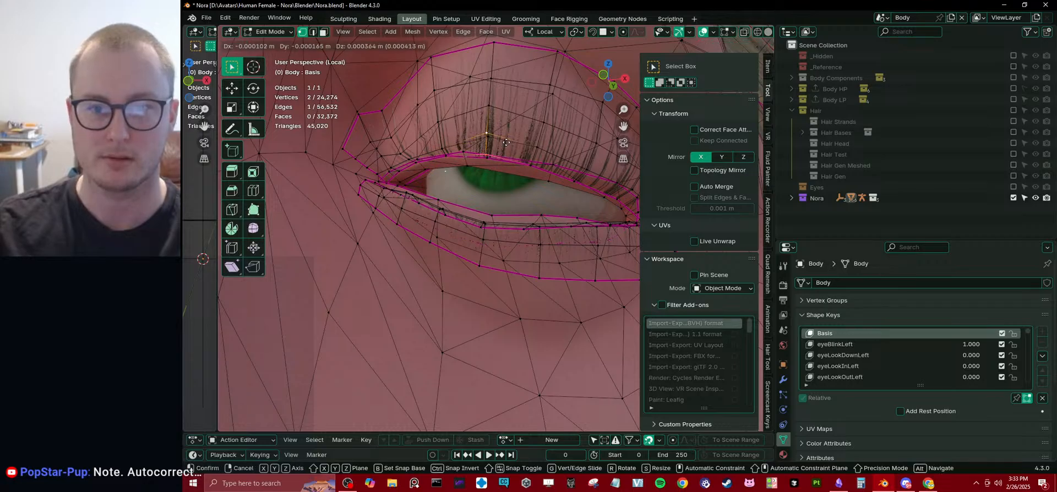
pyautogui.click(502, 147)
# Try lowering the middle vertices of the left upper lid's edge along Z with proportional editing, working in Solid shading.
pyautogui.hotkey('alt', 'z')
pyautogui.moveTo(482, 147)
pyautogui.mouseDown(button='middle')
pyautogui.moveTo(462, 178)
pyautogui.moveTo(489, 176)
pyautogui.mouseUp(button='middle')
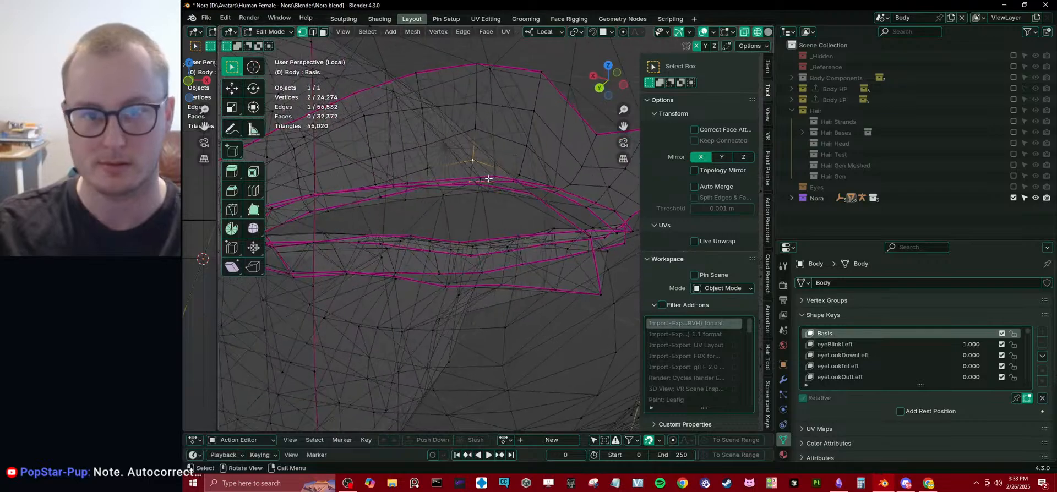
pyautogui.moveTo(451, 153)
pyautogui.mouseDown()
pyautogui.moveTo(488, 201)
pyautogui.moveTo(507, 204)
pyautogui.mouseUp()
pyautogui.moveTo(514, 200); pyautogui.dragTo(506, 207, button='middle')
pyautogui.press('z')
pyautogui.click(521, 196)
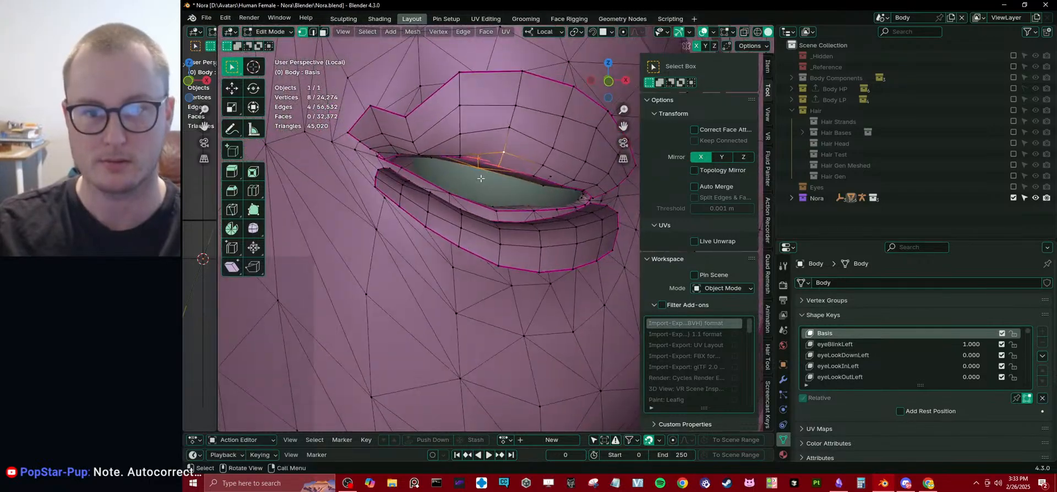
pyautogui.moveTo(540, 181); pyautogui.dragTo(535, 178, button='middle')
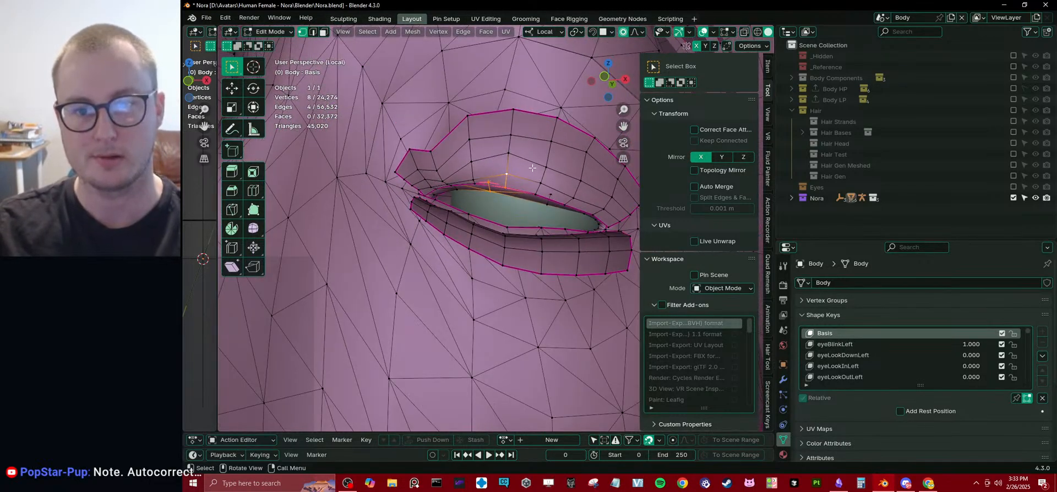
pyautogui.press('g')
pyautogui.press('z')
pyautogui.scroll(4, 534, 178)
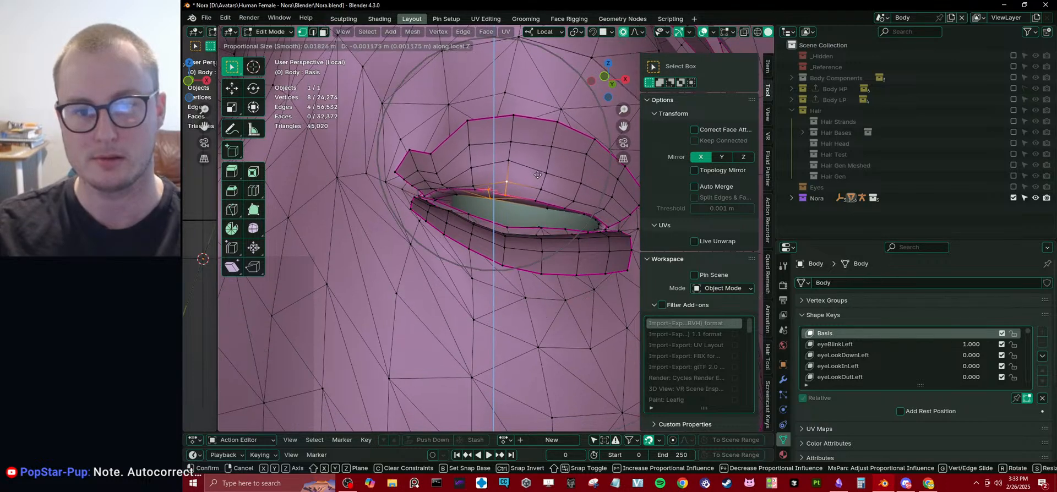
pyautogui.click(540, 202)
# Try shifting the selected lid vertices along Y and moving another lid vertex along Z with proportional editing.
pyautogui.moveTo(540, 202); pyautogui.dragTo(568, 284, button='middle')
pyautogui.press('g')
pyautogui.press('y')
pyautogui.click(459, 215)
pyautogui.scroll(2, 519, 193)
pyautogui.keyDown('shift'); pyautogui.click(572, 228); pyautogui.keyUp('shift')
pyautogui.press('g')
pyautogui.press('z')
pyautogui.click(562, 235)
# Select the outer vertices of the left upper lid's edge through X-Ray and try lowering them along Z with proportional editing.
pyautogui.scroll(-3, 477, 172)
pyautogui.keyDown('shift'); pyautogui.moveTo(614, 218); pyautogui.dragTo(440, 182, button='middle'); pyautogui.keyUp('shift')
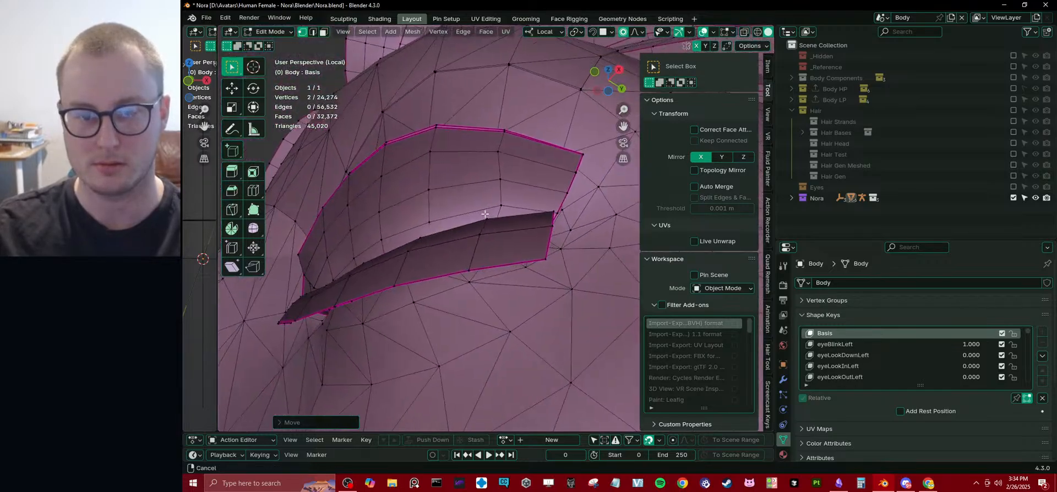
pyautogui.scroll(7, 505, 267)
pyautogui.moveTo(505, 267); pyautogui.dragTo(496, 248, button='middle')
pyautogui.keyDown('shift'); pyautogui.moveTo(466, 140); pyautogui.dragTo(460, 220, button='middle'); pyautogui.keyUp('shift')
pyautogui.hotkey('alt', 'z')
pyautogui.scroll(4, 453, 251)
pyautogui.click(465, 219)
pyautogui.moveTo(423, 167); pyautogui.dragTo(542, 250)
pyautogui.moveTo(542, 250); pyautogui.dragTo(437, 239, button='middle')
pyautogui.press('z')
pyautogui.click(500, 235)
pyautogui.press('g')
pyautogui.press('z')
pyautogui.scroll(9, 504, 247)
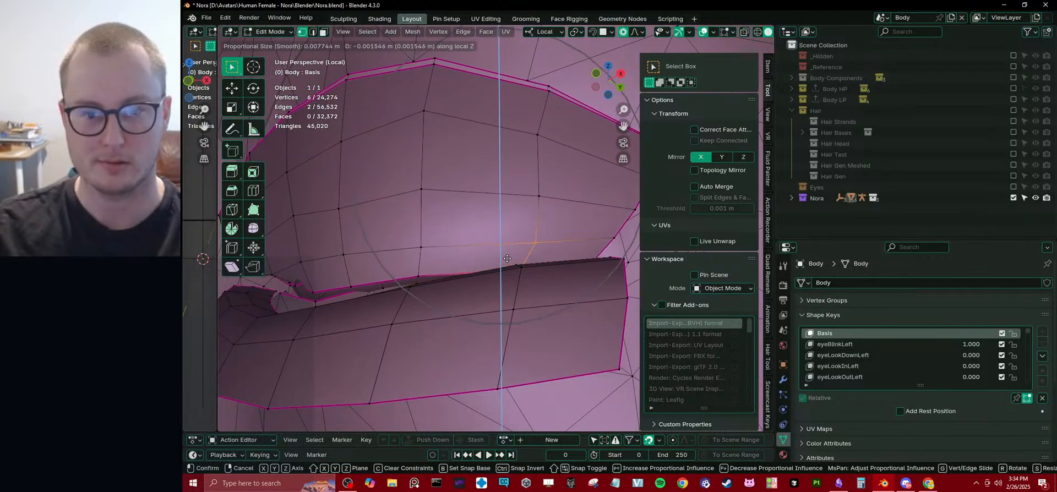
pyautogui.click(505, 253)
# Check the left eye's closed lids in Object Mode with Material Preview shading.
pyautogui.scroll(-7, 505, 254)
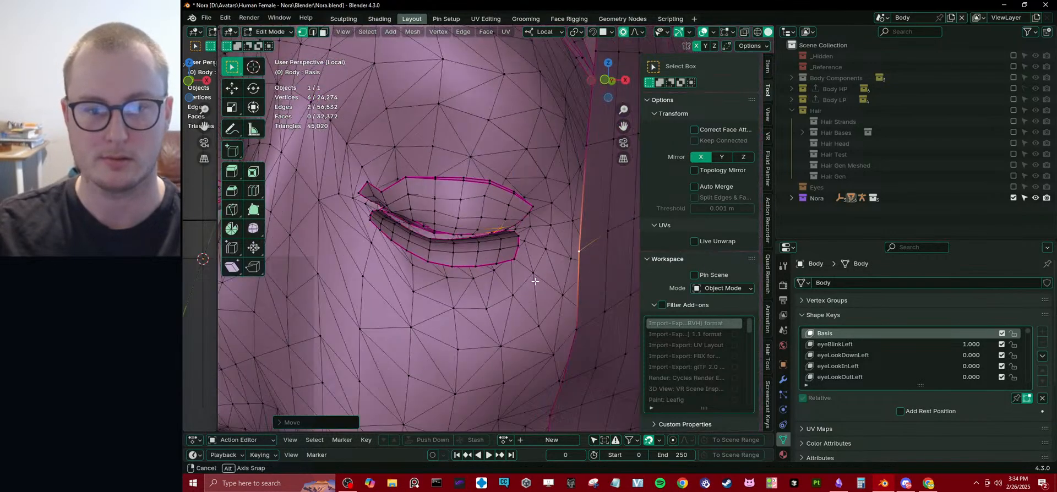
pyautogui.press('Tab')
pyautogui.scroll(-8, 465, 249)
pyautogui.scroll(3, 486, 253)
pyautogui.moveTo(486, 253)
pyautogui.mouseDown(button='middle')
pyautogui.moveTo(524, 241)
pyautogui.moveTo(496, 241)
pyautogui.mouseUp(button='middle')
pyautogui.hotkey('ctrl', 'Tab')
pyautogui.press('z')
pyautogui.click(469, 317)
pyautogui.scroll(4, 558, 237)
# Return to Edit Mode and try raising a vertex of the left lower lid along Z with proportional editing.
pyautogui.press('Tab')
pyautogui.scroll(2, 477, 208)
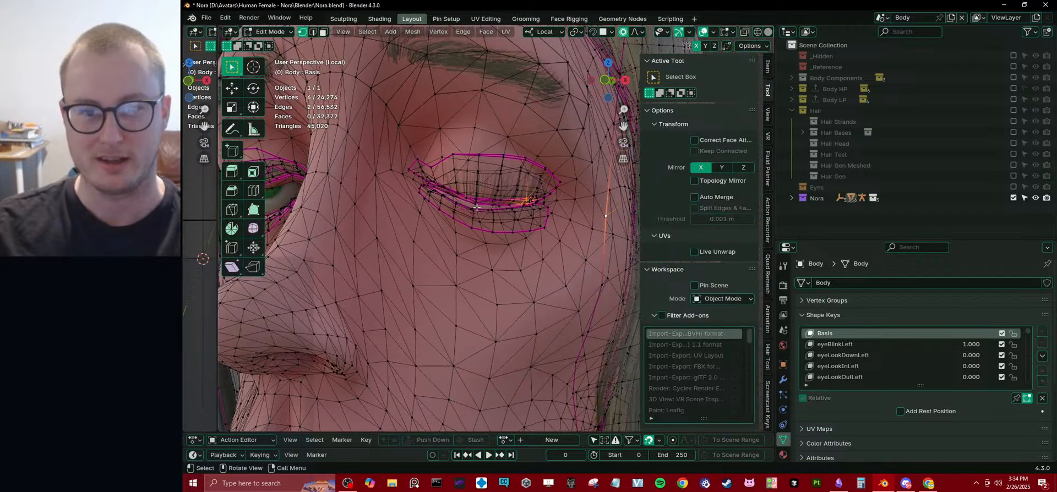
pyautogui.press('g')
pyautogui.press('z')
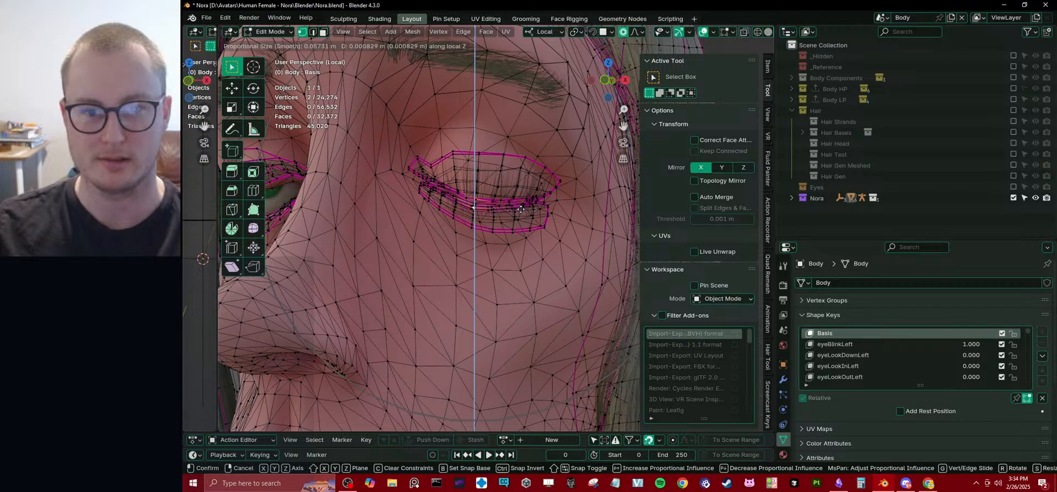
pyautogui.click(523, 205)
# Undo the eyelid vertex edits back to the two-vertex selection on the left upper lid.
pyautogui.moveTo(474, 155); pyautogui.dragTo(498, 170, button='middle')
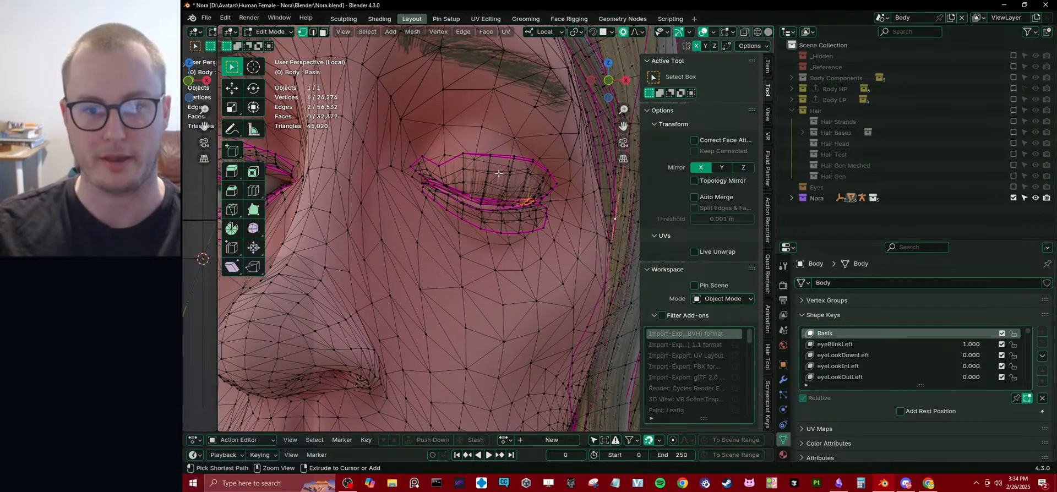
pyautogui.press('Tab')
pyautogui.press('Tab')
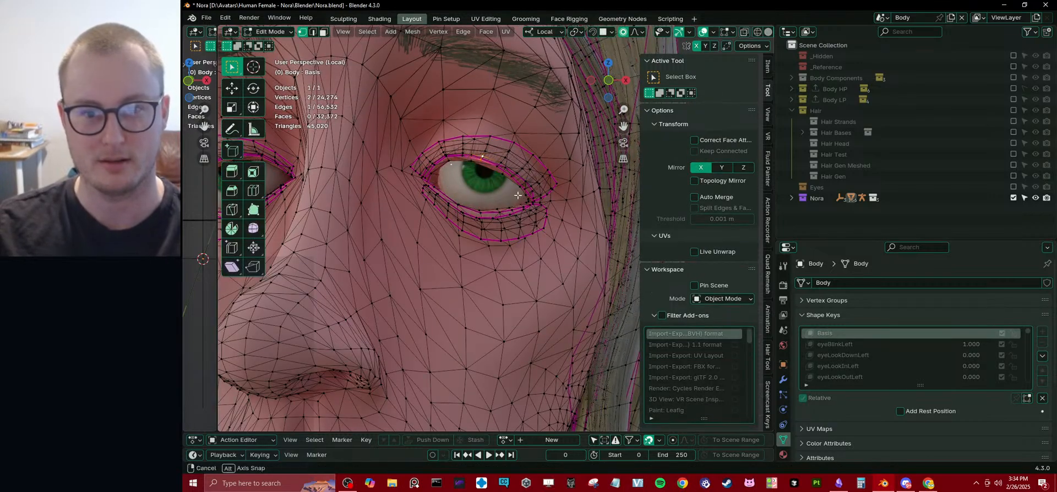
pyautogui.moveTo(518, 195); pyautogui.dragTo(513, 187, button='middle')
pyautogui.scroll(-1, 703, 53)
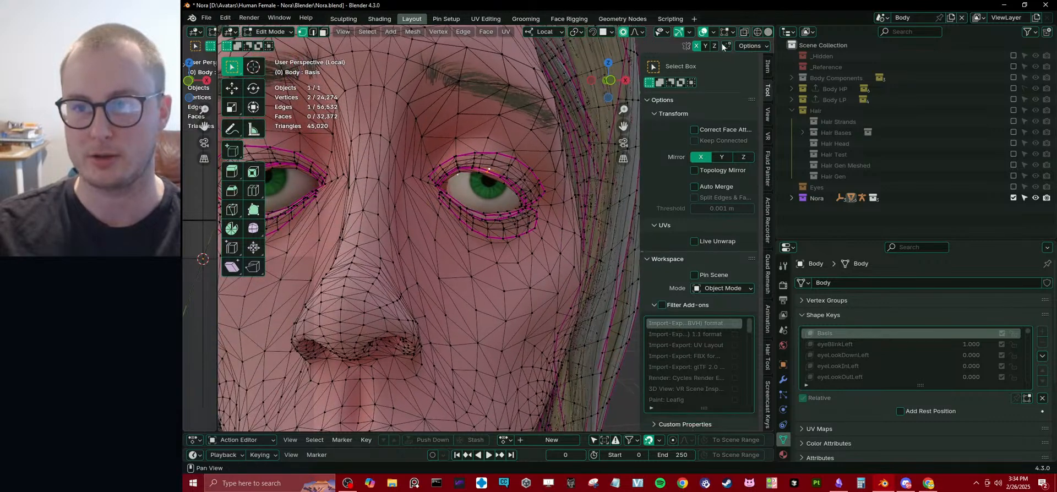
# Enable Topology Mirror for X-axis mirrored mesh editing.
pyautogui.click(714, 46)
pyautogui.click(715, 47)
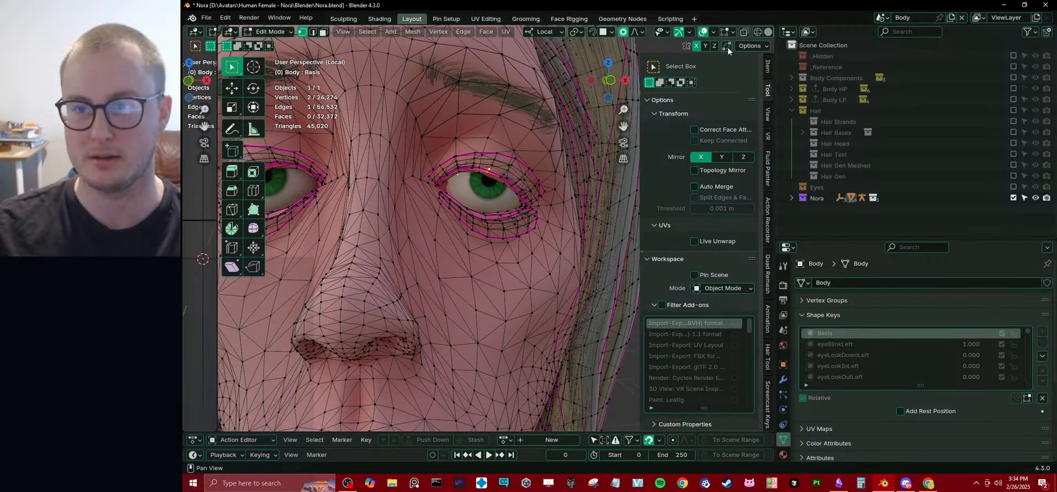
pyautogui.click(762, 47)
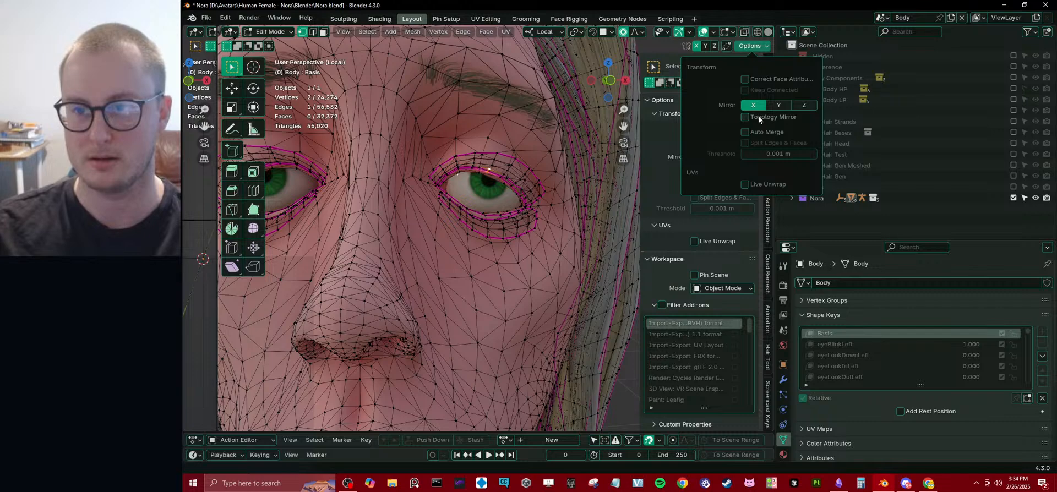
pyautogui.click(744, 118)
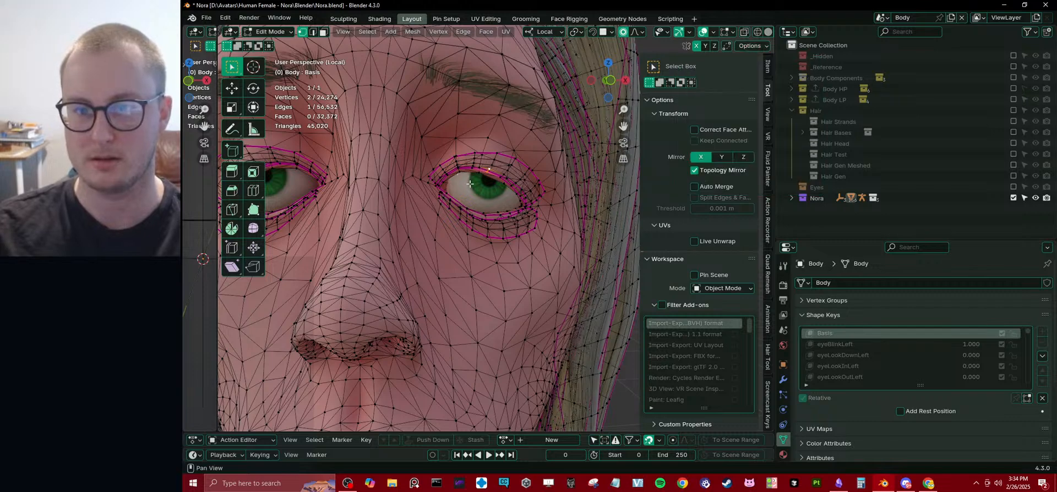
# Test moving the selected upper lid vertices with Topology Mirror, and disable that option.
pyautogui.scroll(-2, 535, 176)
pyautogui.press('g')
pyautogui.click(527, 181)
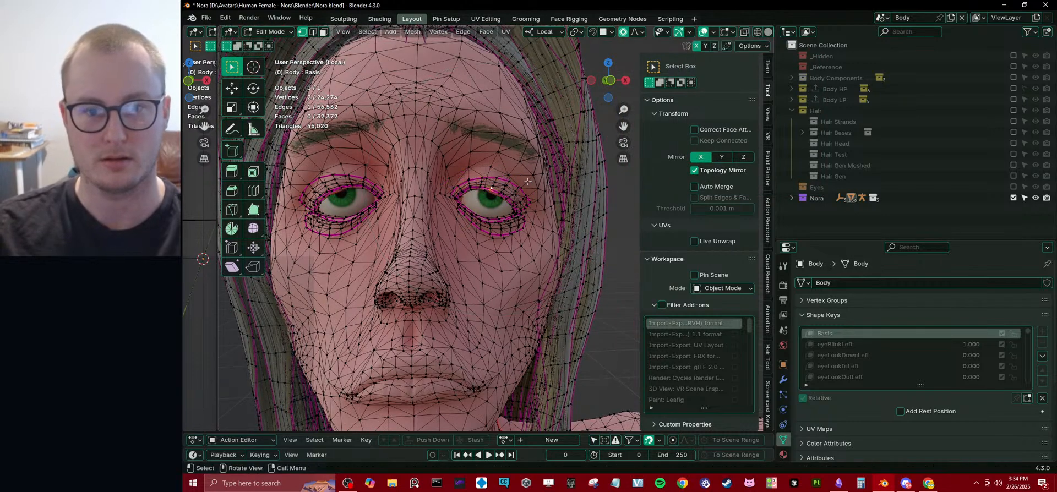
pyautogui.click(696, 171)
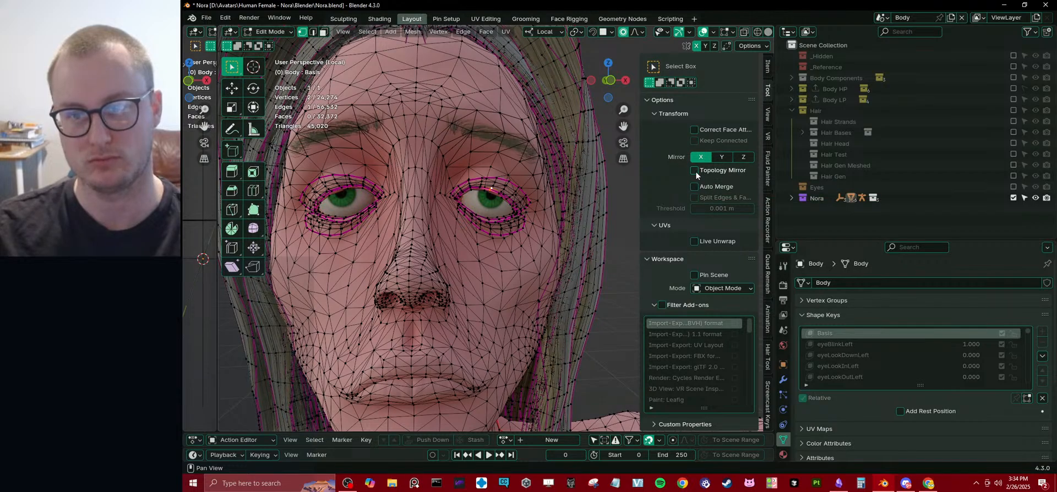
# Return to Object Mode, view the whole head from different angles, and reset eyeBlinkLeft to 0.000.
pyautogui.scroll(-3, 480, 210)
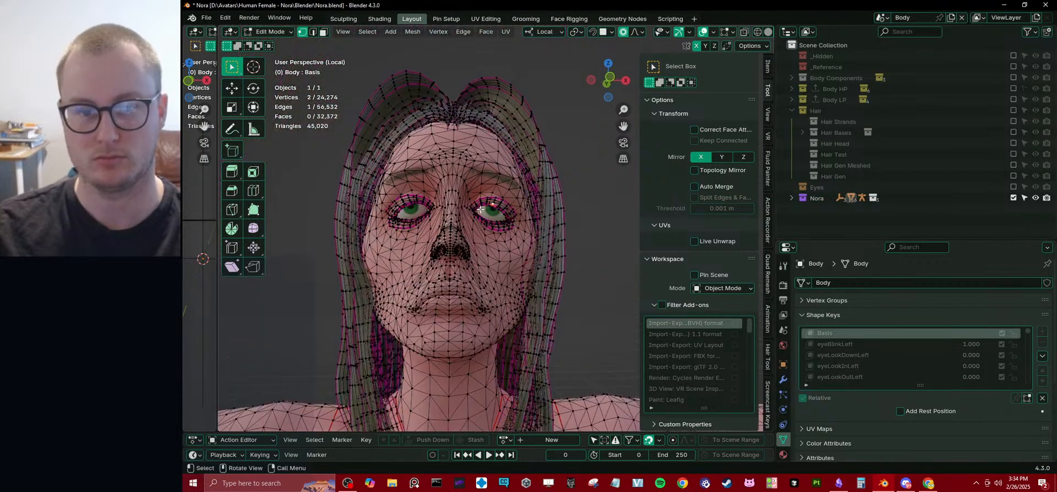
pyautogui.press('Tab')
pyautogui.moveTo(471, 236); pyautogui.dragTo(645, 292, button='middle')
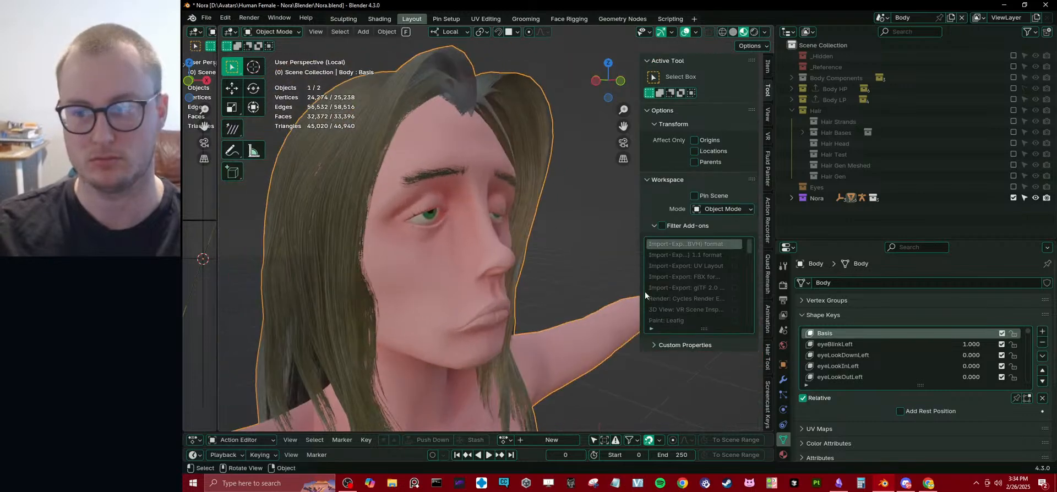
pyautogui.moveTo(574, 306); pyautogui.dragTo(525, 306, button='middle')
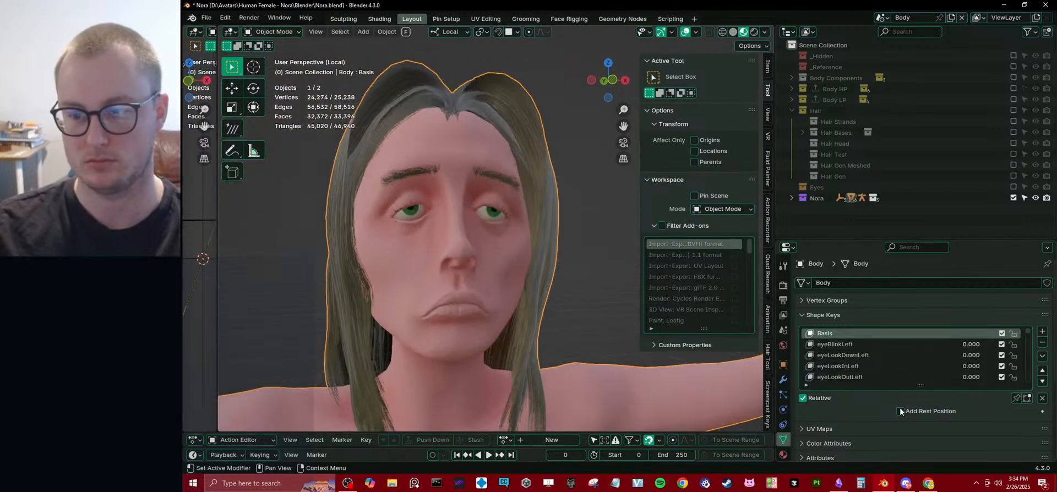
# Test the jawRight shape key, and examine the resculpted face from several angles and distances.
pyautogui.scroll(-12, 950, 351)
pyautogui.scroll(-3, 953, 357)
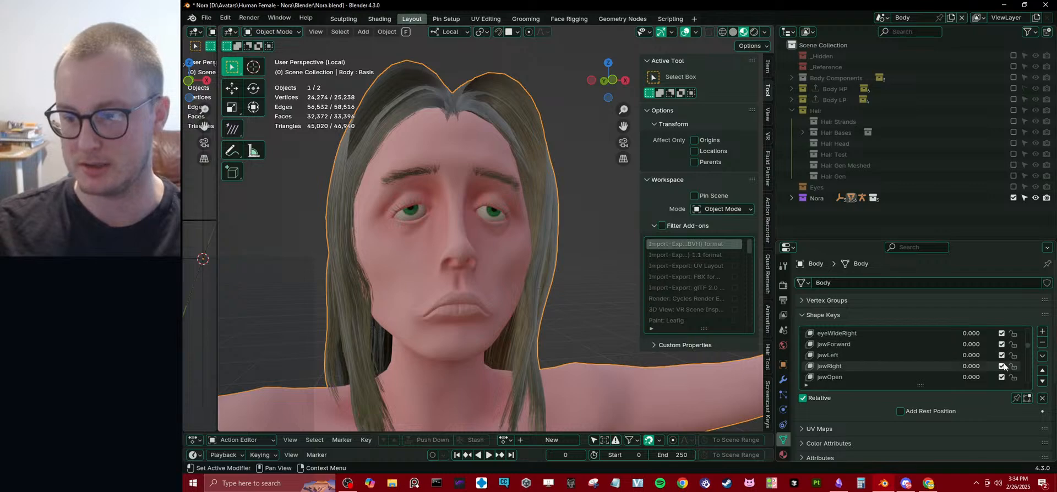
pyautogui.moveTo(971, 366); pyautogui.dragTo(904, 368)
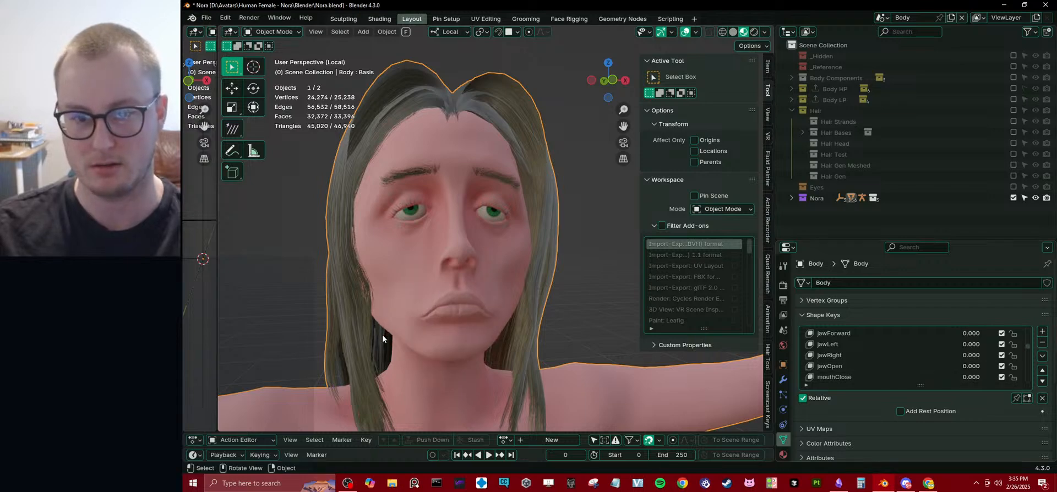
pyautogui.moveTo(382, 334); pyautogui.dragTo(515, 217, button='middle')
pyautogui.scroll(-5, 523, 287)
pyautogui.scroll(5, 500, 243)
pyautogui.scroll(4, 467, 227)
pyautogui.scroll(-3, 515, 216)
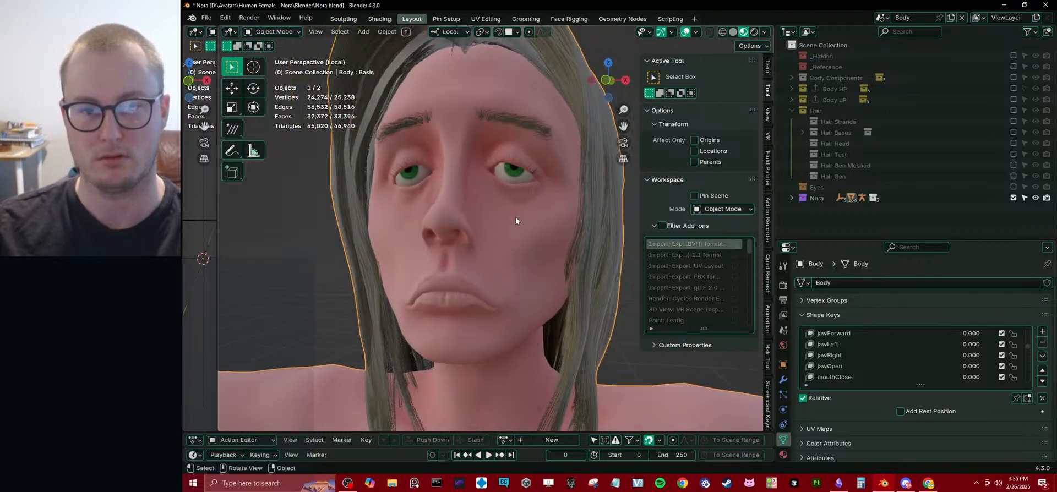
pyautogui.scroll(-4, 517, 218)
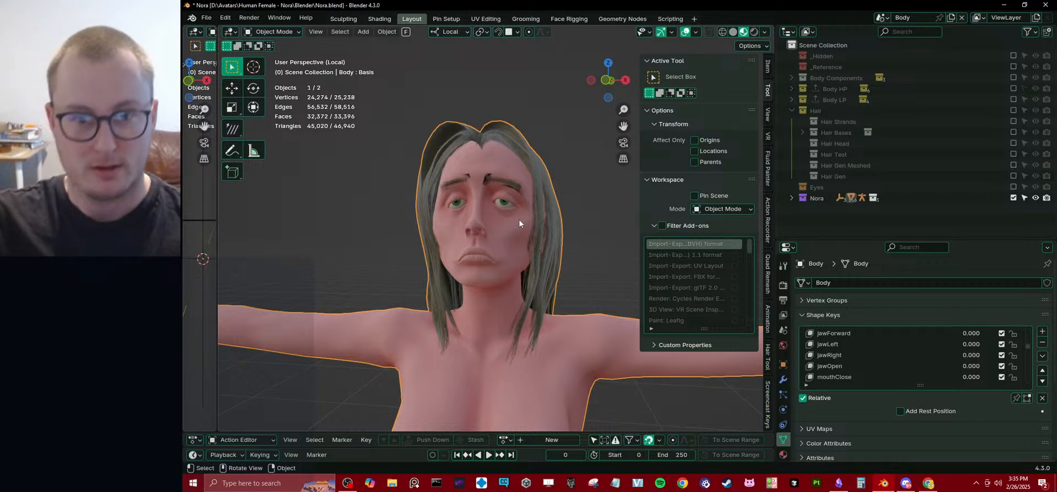
pyautogui.moveTo(437, 230); pyautogui.dragTo(579, 198, button='middle')
# Enter Sculpt Mode, try the Inflate/Deflate brush on the Basis body's arm, and undo the stroke.
pyautogui.hotkey('ctrl', 'Tab')
pyautogui.keyDown('shift'); pyautogui.moveTo(606, 243); pyautogui.dragTo(527, 246, button='middle'); pyautogui.keyUp('shift')
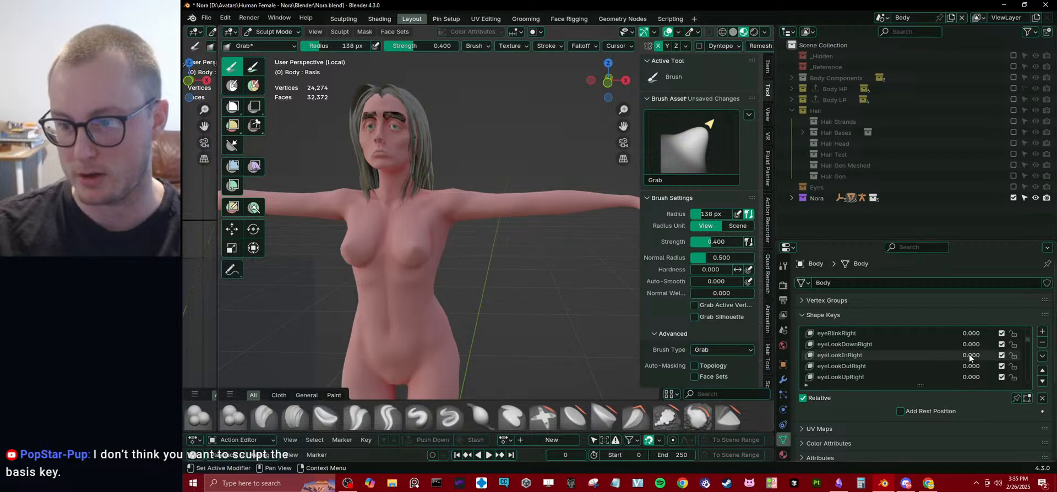
pyautogui.scroll(10, 969, 355)
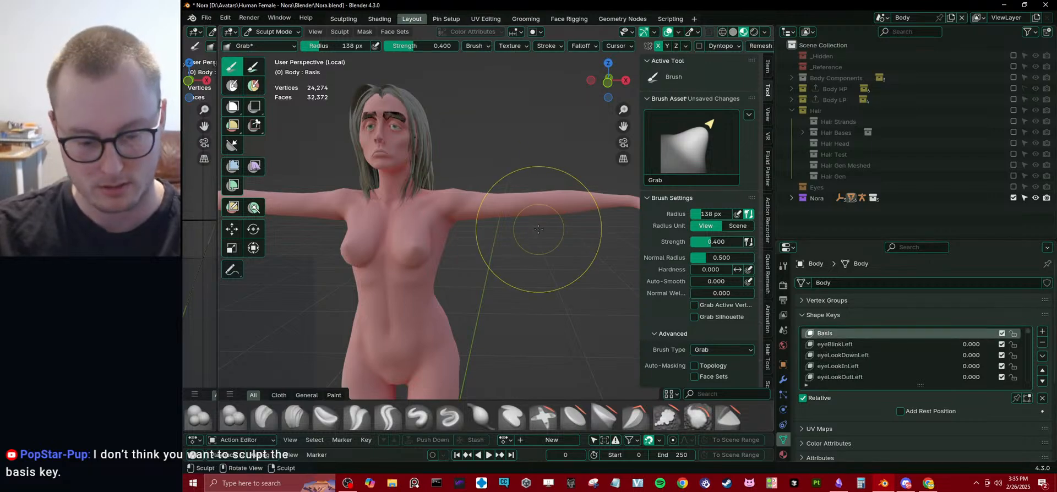
pyautogui.press('i')
pyautogui.moveTo(479, 208)
pyautogui.mouseDown()
pyautogui.moveTo(507, 203)
pyautogui.moveTo(480, 201)
pyautogui.mouseUp()
pyautogui.hotkey('ctrl', 'z')
# Inspect the arms, torso and legs in Sculpt Mode, and return to Object Mode.
pyautogui.keyDown('shift'); pyautogui.moveTo(609, 203); pyautogui.dragTo(508, 198, button='middle'); pyautogui.keyUp('shift')
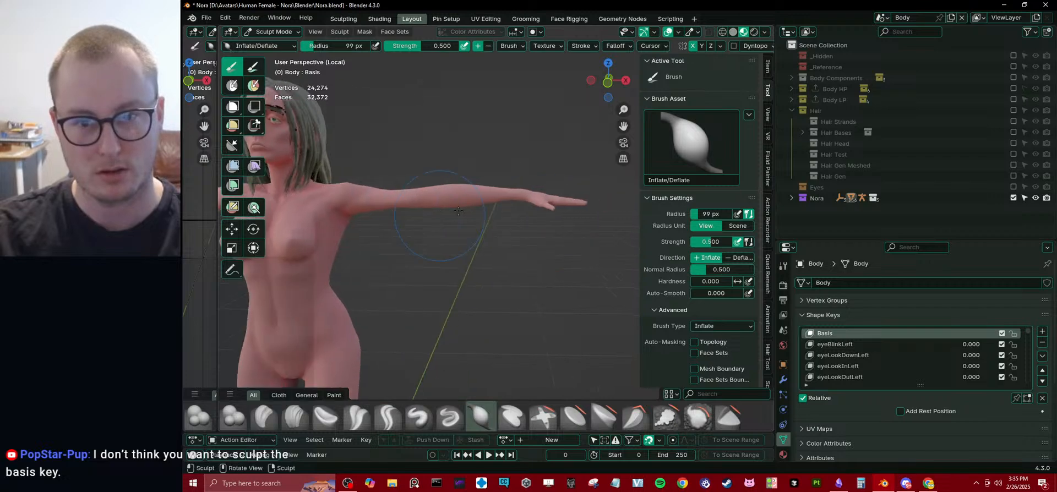
pyautogui.keyDown('ctrl'); pyautogui.moveTo(504, 200); pyautogui.dragTo(486, 196); pyautogui.keyUp('ctrl')
pyautogui.moveTo(358, 256)
pyautogui.keyDown('shift'); pyautogui.mouseDown(button='middle')
pyautogui.moveTo(438, 236)
pyautogui.moveTo(507, 170)
pyautogui.mouseUp(button='middle'); pyautogui.keyUp('shift')
pyautogui.scroll(-2, 439, 235)
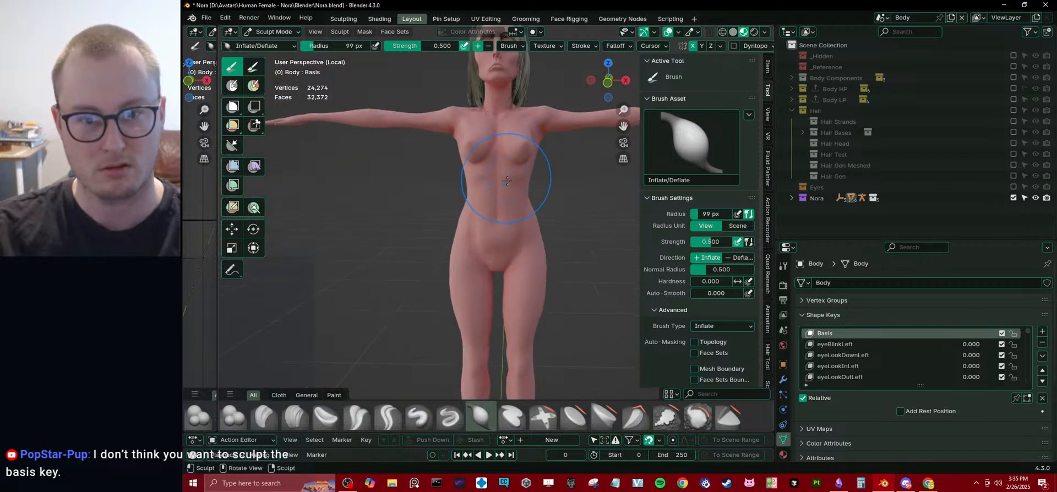
pyautogui.keyDown('shift'); pyautogui.moveTo(509, 213); pyautogui.dragTo(481, 128, button='middle'); pyautogui.keyUp('shift')
pyautogui.moveTo(483, 244); pyautogui.dragTo(486, 248)
pyautogui.moveTo(480, 252); pyautogui.dragTo(474, 247, button='middle')
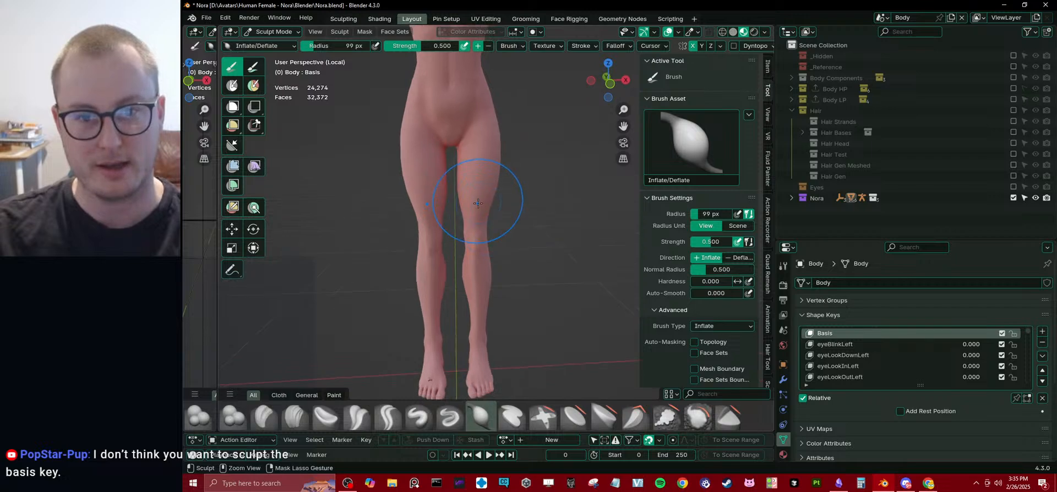
pyautogui.keyDown('shift'); pyautogui.moveTo(478, 129); pyautogui.dragTo(480, 236, button='middle'); pyautogui.keyUp('shift')
pyautogui.moveTo(469, 194); pyautogui.dragTo(513, 230, button='middle')
pyautogui.hotkey('ctrl', 'Tab')
pyautogui.click(412, 215)
# Examine the upper body and face, testing eyeBlinkLeft at 1.000 and resetting it to 0.000.
pyautogui.moveTo(414, 214); pyautogui.dragTo(572, 139, button='middle')
pyautogui.scroll(3, 475, 146)
pyautogui.keyDown('shift'); pyautogui.moveTo(475, 146); pyautogui.dragTo(482, 233, button='middle'); pyautogui.keyUp('shift')
pyautogui.scroll(1, 482, 233)
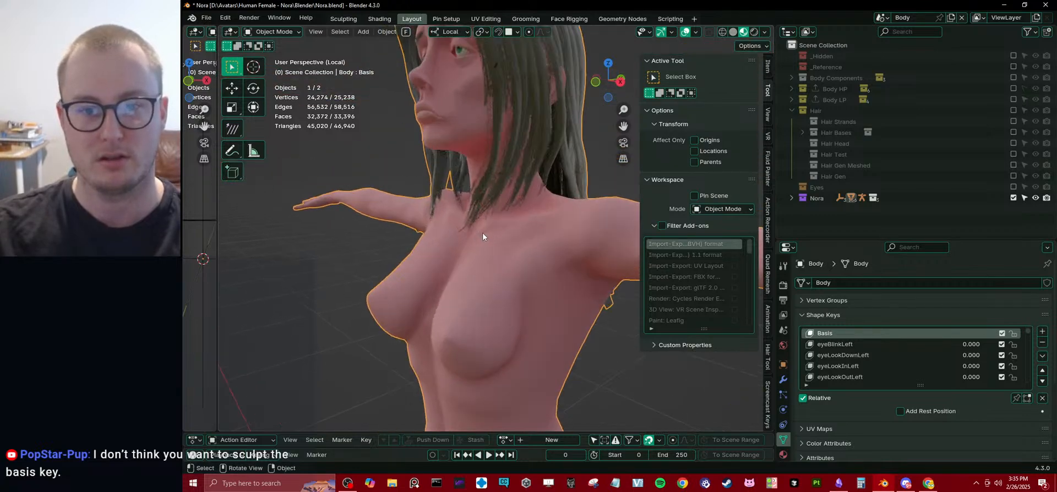
pyautogui.keyDown('shift'); pyautogui.moveTo(467, 96); pyautogui.dragTo(505, 226, button='middle'); pyautogui.keyUp('shift')
pyautogui.scroll(3, 499, 253)
pyautogui.scroll(3, 499, 250)
pyautogui.scroll(-5, 505, 226)
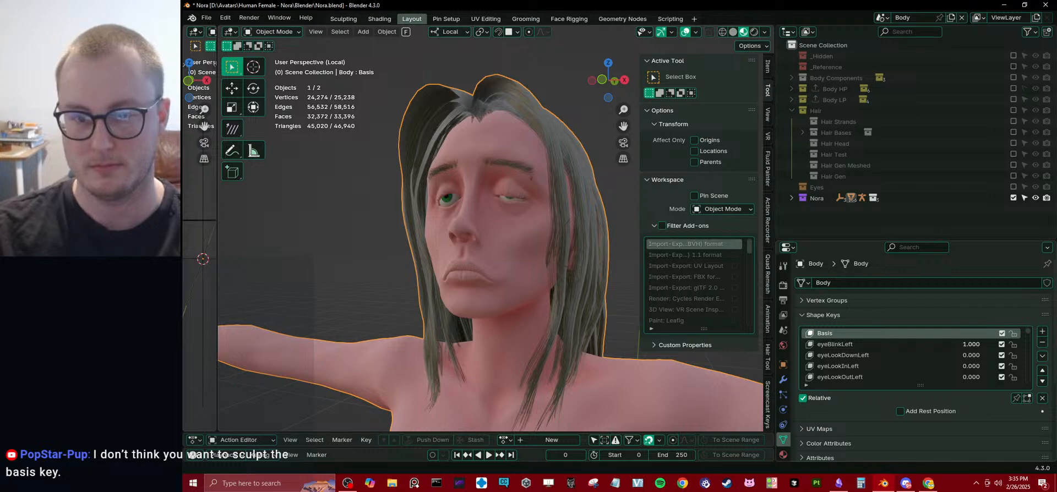
pyautogui.moveTo(484, 161); pyautogui.dragTo(531, 206, button='middle')
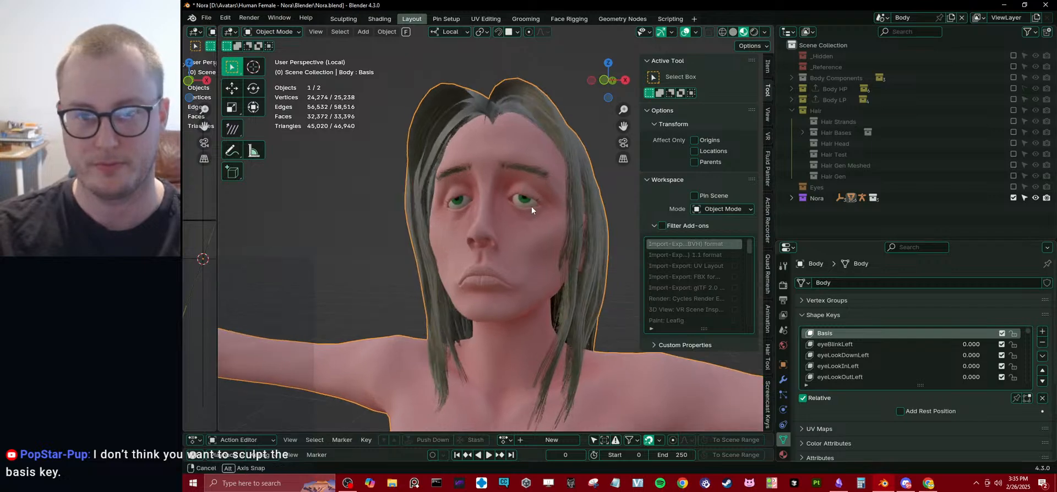
# Select the entire body mesh in Edit Mode and symmetrize it from -X to +X.
pyautogui.press('Tab')
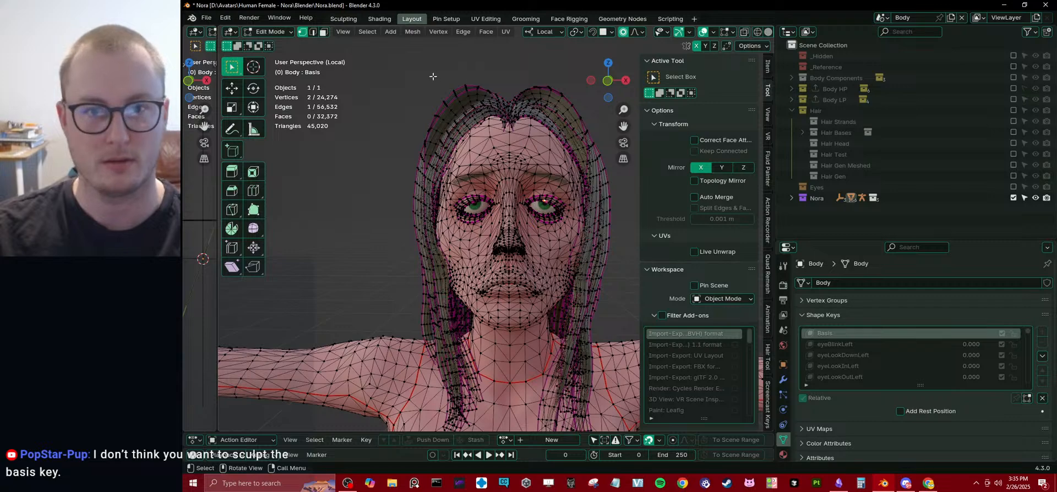
pyautogui.press('a')
pyautogui.click(412, 31)
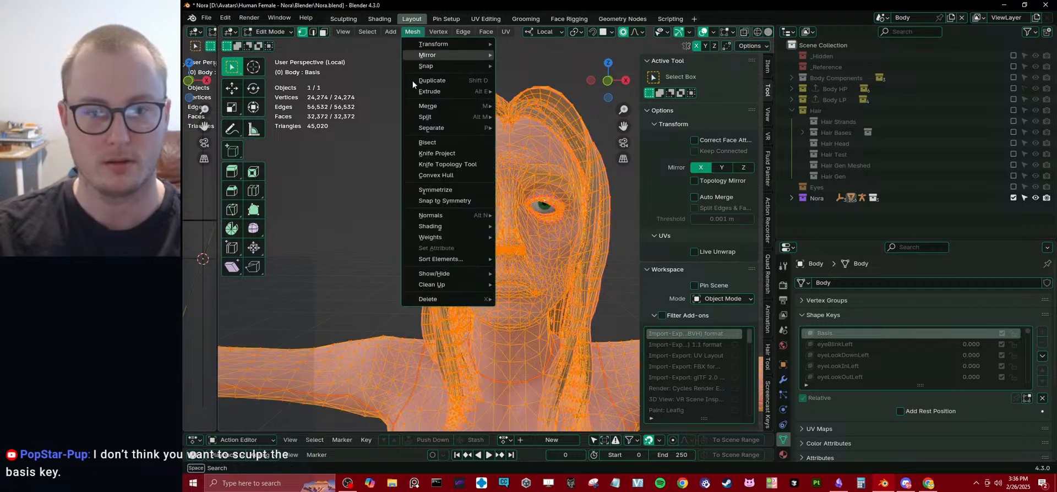
pyautogui.click(435, 190)
pyautogui.scroll(-8, 567, 204)
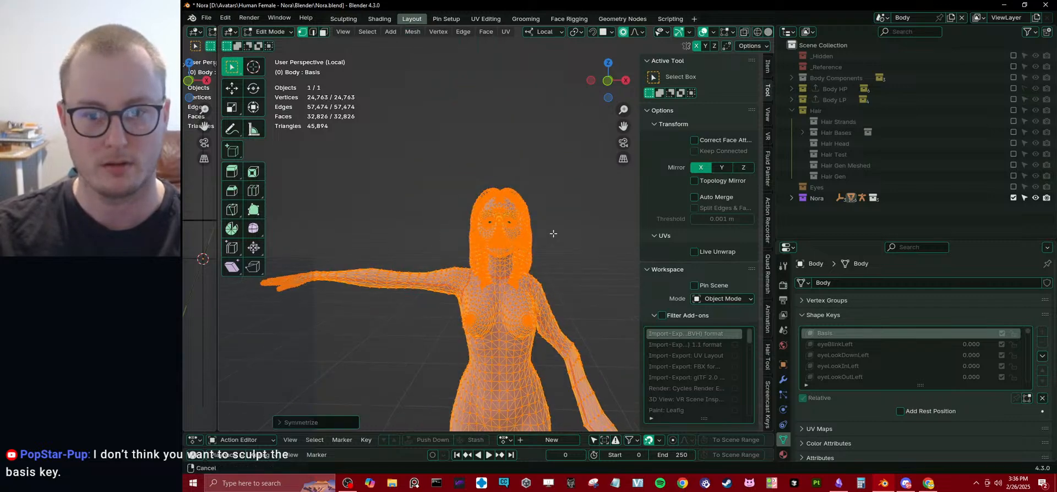
# Try Symmetrize with the +X to -X direction and a nudged threshold, and undo the operation.
pyautogui.click(296, 422)
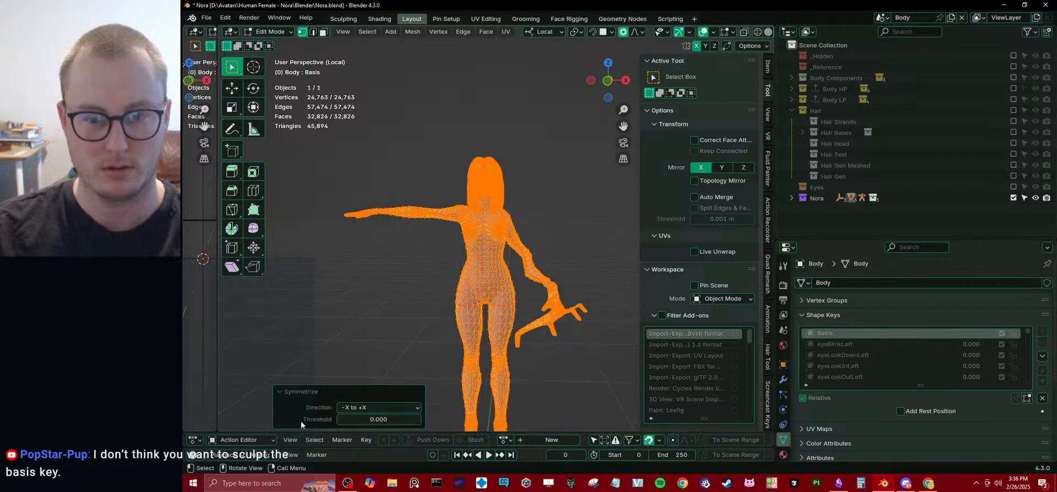
pyautogui.click(395, 407)
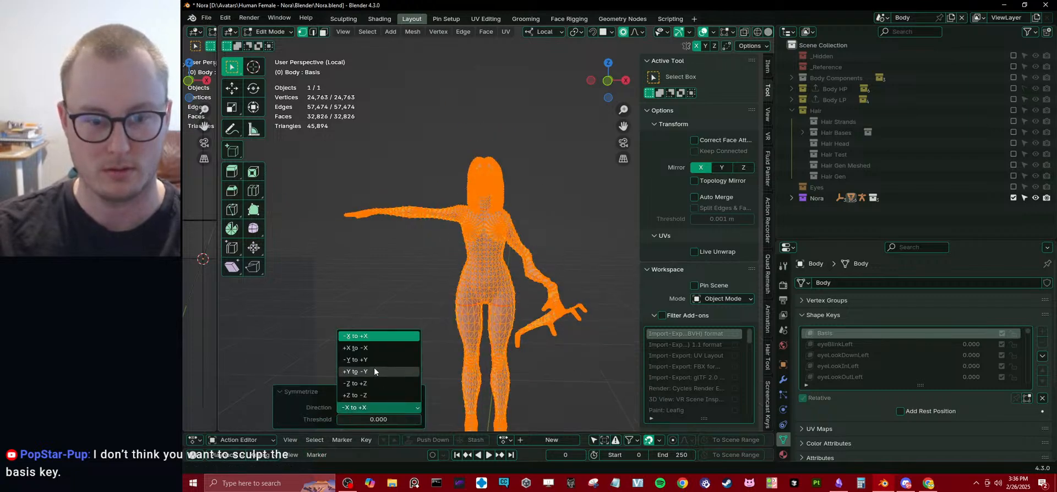
pyautogui.click(369, 347)
pyautogui.click(390, 406)
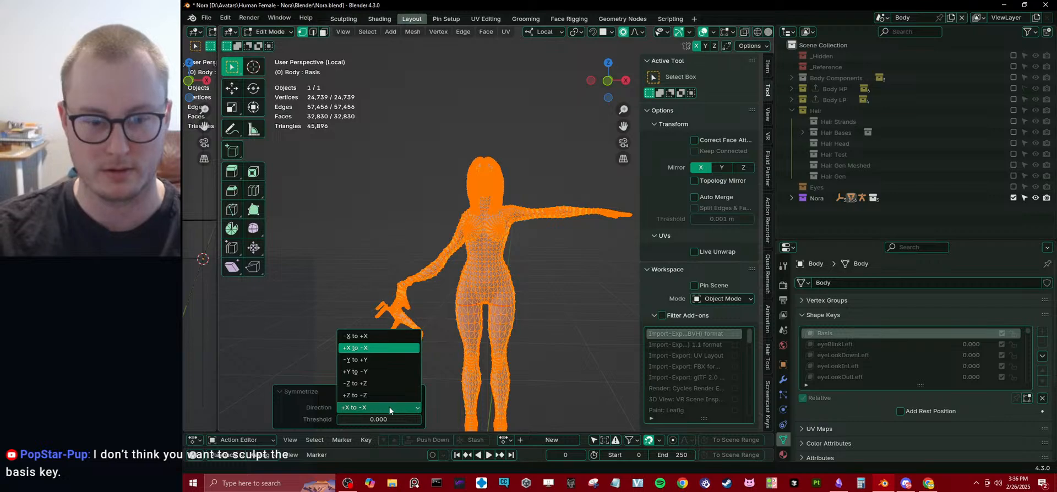
pyautogui.click(366, 348)
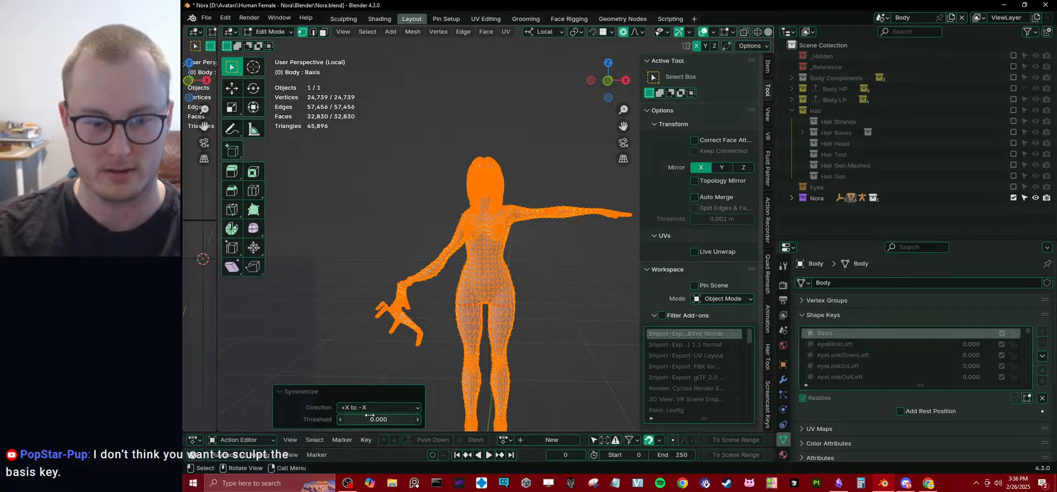
pyautogui.moveTo(374, 420)
pyautogui.mouseDown()
pyautogui.moveTo(393, 420)
pyautogui.moveTo(372, 420)
pyautogui.mouseUp()
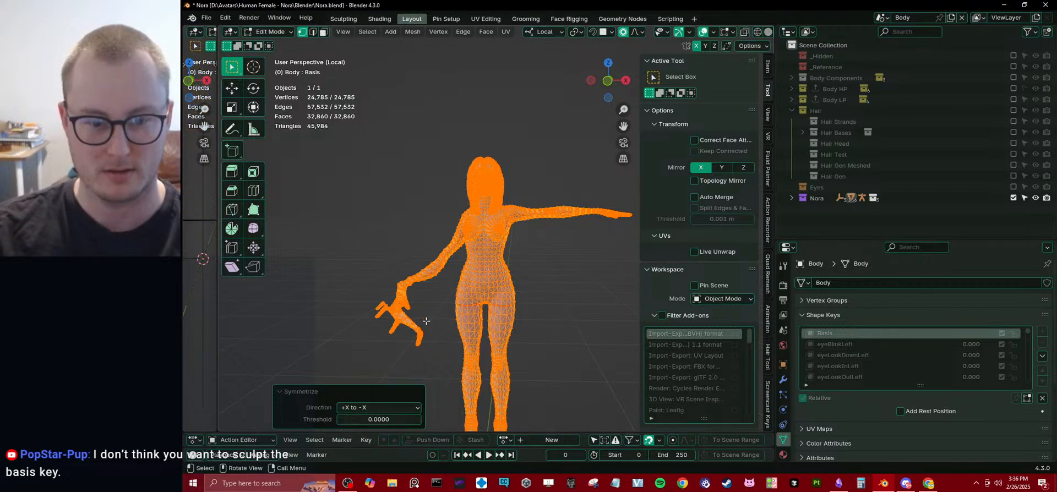
pyautogui.hotkey('ctrl', 'z')
# Switch the viewport to solid shading and return to Edit Mode with the mesh framed closely around the eyes.
pyautogui.scroll(3, 512, 231)
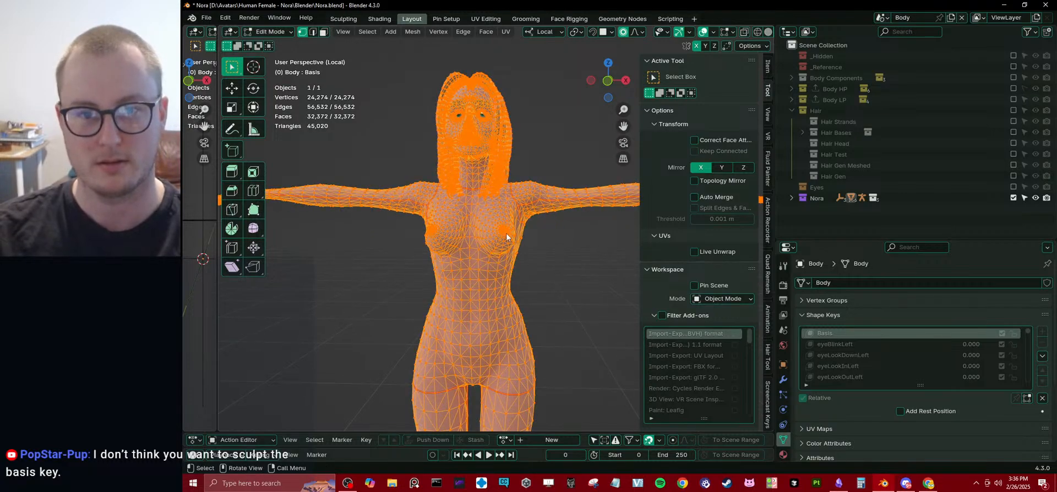
pyautogui.press('Tab')
pyautogui.press('z')
pyautogui.click(587, 240)
pyautogui.scroll(5, 462, 165)
pyautogui.keyDown('shift'); pyautogui.moveTo(463, 166); pyautogui.dragTo(487, 262, button='middle'); pyautogui.keyUp('shift')
pyautogui.moveTo(563, 259)
pyautogui.mouseDown(button='middle')
pyautogui.moveTo(556, 248)
pyautogui.moveTo(487, 243)
pyautogui.moveTo(517, 256)
pyautogui.moveTo(511, 224)
pyautogui.mouseUp(button='middle')
pyautogui.scroll(4, 511, 223)
pyautogui.press('Tab')
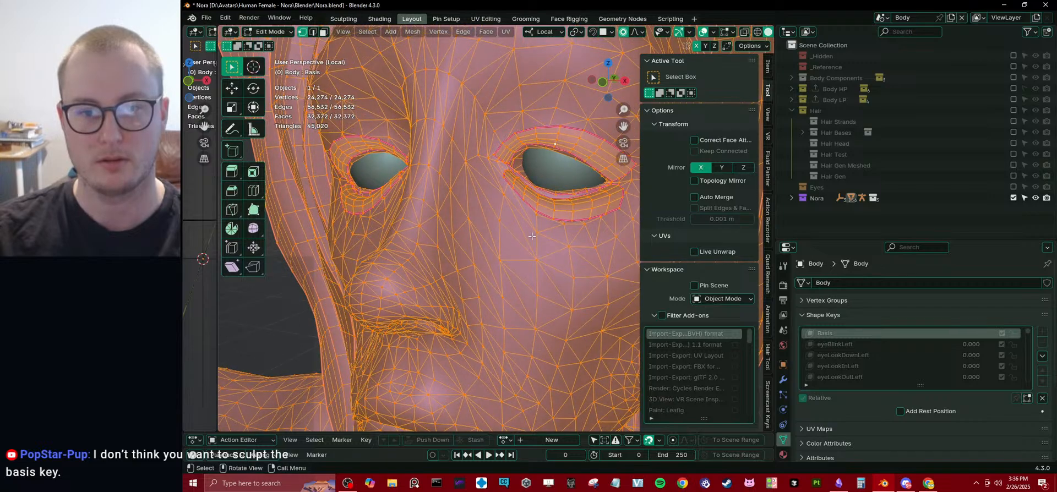
# Select corresponding vertices along the lower eyelids of both eyes.
pyautogui.click(554, 192)
pyautogui.moveTo(573, 237); pyautogui.dragTo(579, 247, button='middle')
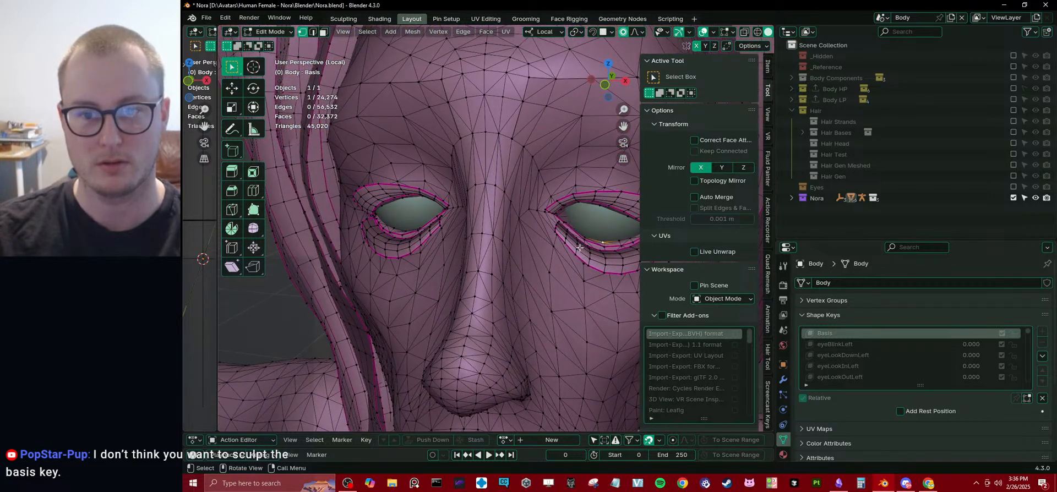
pyautogui.keyDown('shift'); pyautogui.click(402, 234); pyautogui.keyUp('shift')
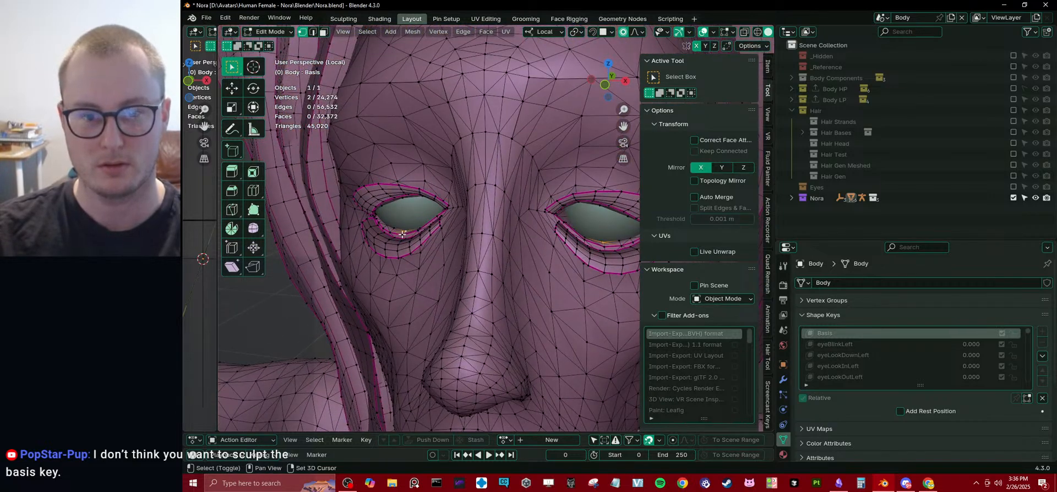
pyautogui.keyDown('shift'); pyautogui.click(401, 242); pyautogui.keyUp('shift')
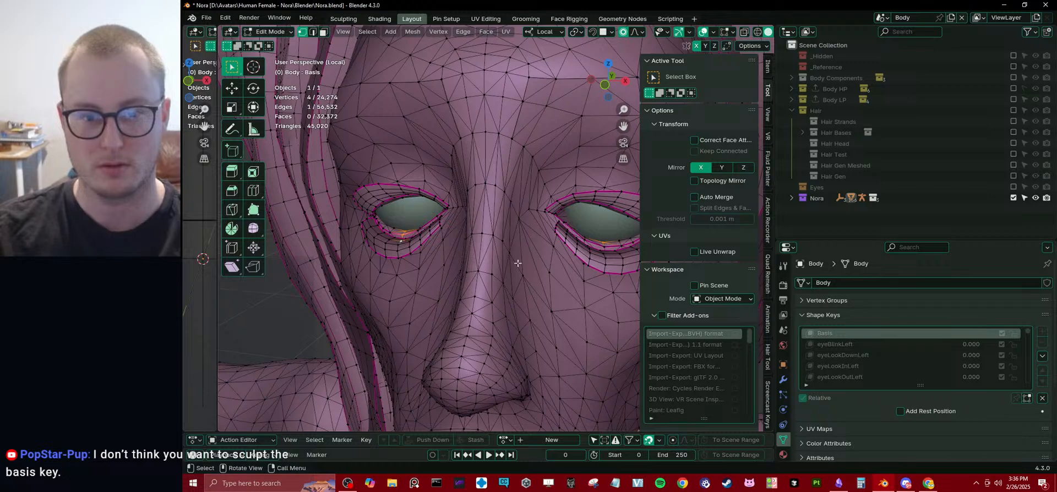
pyautogui.keyDown('shift'); pyautogui.moveTo(595, 258); pyautogui.dragTo(572, 253, button='middle'); pyautogui.keyUp('shift')
pyautogui.keyDown('shift'); pyautogui.click(580, 249); pyautogui.keyUp('shift')
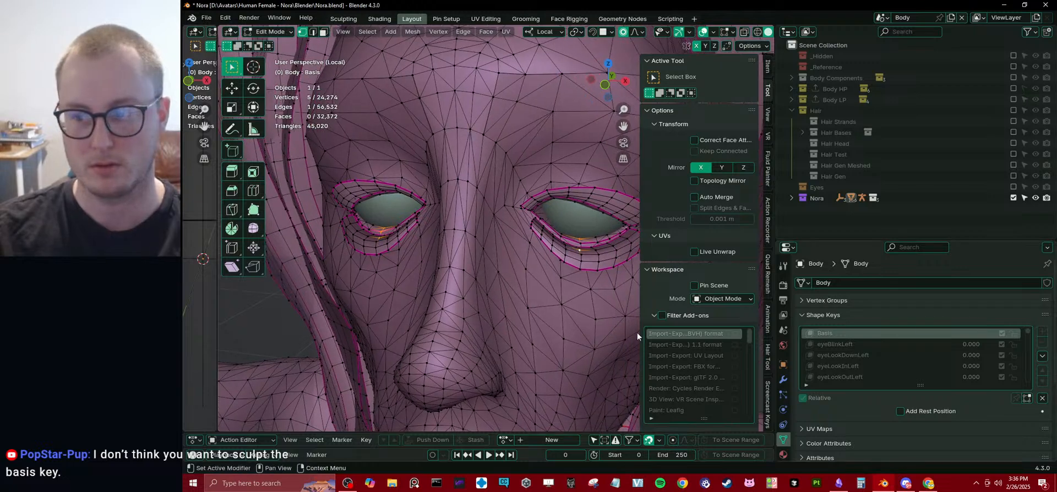
# Try moving the selected lower-lid vertices along Z, cancel the move, and replace the selection.
pyautogui.moveTo(515, 273); pyautogui.dragTo(444, 260, button='middle')
pyautogui.press('g')
pyautogui.press('z')
pyautogui.rightClick(509, 258)
pyautogui.keyDown('shift'); pyautogui.click(484, 356); pyautogui.keyUp('shift')
# Select a single vertex on the character's right upper eyelid, and return to Object Mode.
pyautogui.scroll(-4, 435, 269)
pyautogui.scroll(-3, 498, 267)
pyautogui.scroll(4, 509, 275)
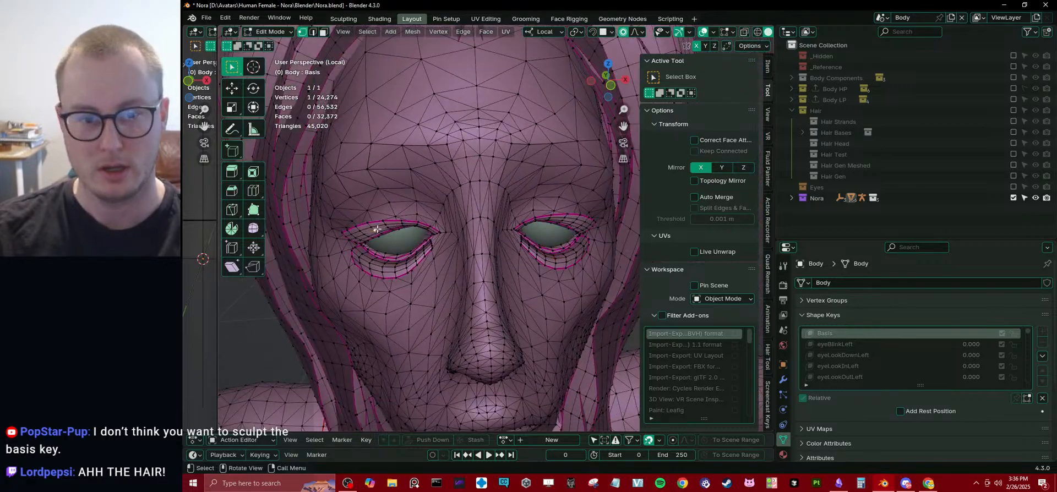
pyautogui.moveTo(383, 233); pyautogui.dragTo(362, 226, button='middle')
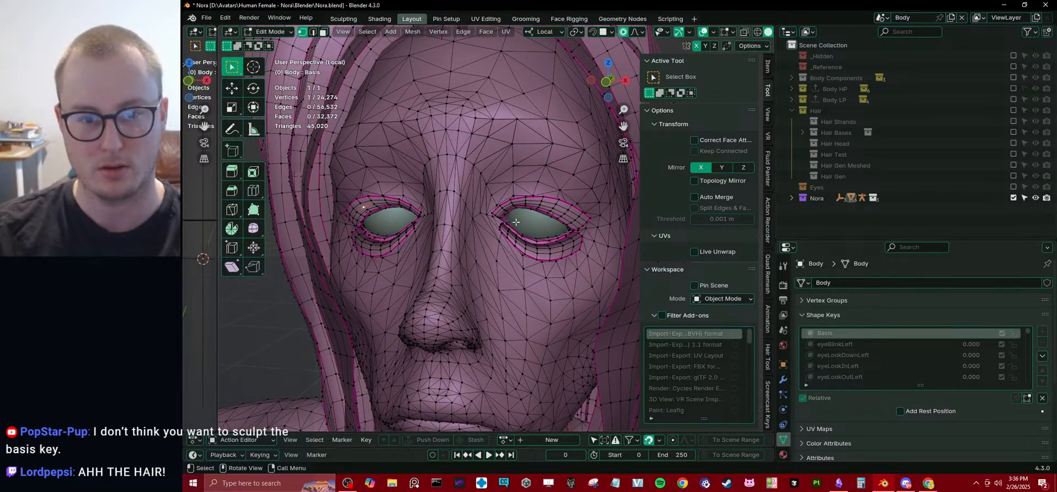
pyautogui.press('Tab')
# Toggle the Face Orientation overlay on and off to check the body's face normals.
pyautogui.press('q')
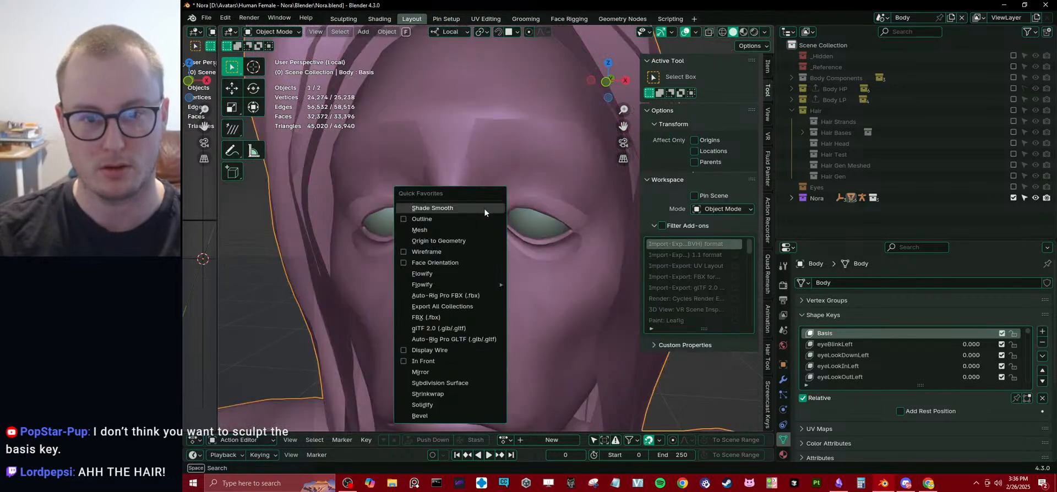
pyautogui.click(433, 261)
pyautogui.press('q')
pyautogui.click(432, 261)
pyautogui.moveTo(433, 261); pyautogui.dragTo(550, 223, button='middle')
pyautogui.scroll(-4, 539, 226)
# Reselect the body, switch the viewport to Material Preview shading, and enter Sculpt Mode.
pyautogui.click(597, 220)
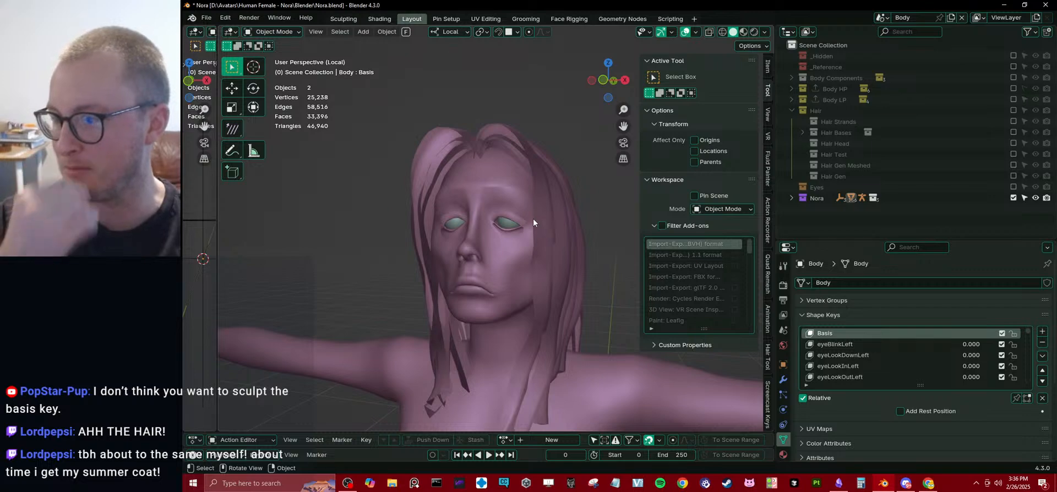
pyautogui.scroll(1, 533, 218)
pyautogui.scroll(2, 539, 219)
pyautogui.moveTo(540, 219)
pyautogui.mouseDown(button='middle')
pyautogui.moveTo(507, 259)
pyautogui.moveTo(523, 269)
pyautogui.moveTo(556, 218)
pyautogui.moveTo(529, 235)
pyautogui.mouseUp(button='middle')
pyautogui.click(540, 152)
pyautogui.press('z')
pyautogui.click(540, 297)
pyautogui.hotkey('ctrl', 'Tab')
pyautogui.click(556, 280)
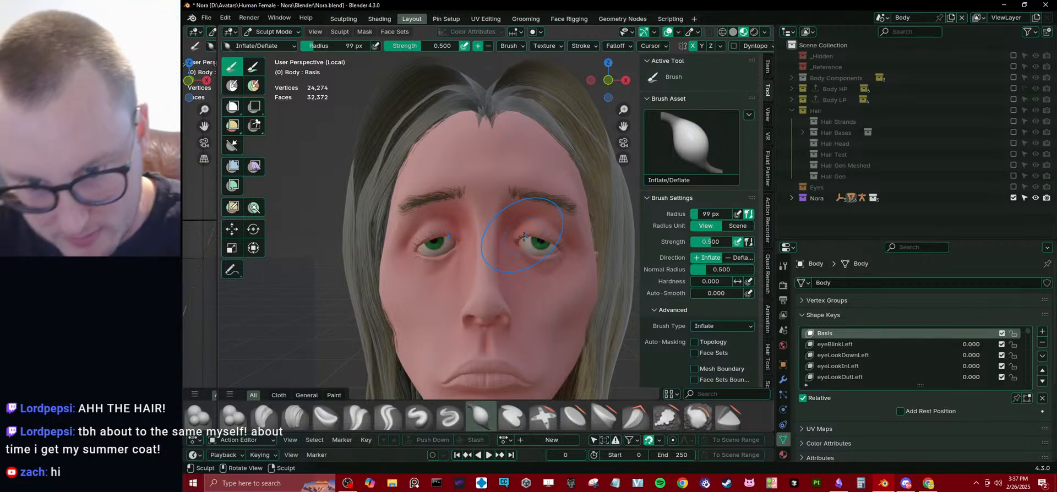
# Examine the face and jaw from the front and from below, and activate the Grab brush.
pyautogui.moveTo(524, 237); pyautogui.dragTo(511, 175, button='middle')
pyautogui.scroll(-3, 512, 242)
pyautogui.scroll(1, 511, 175)
pyautogui.moveTo(507, 212); pyautogui.dragTo(546, 230, button='middle')
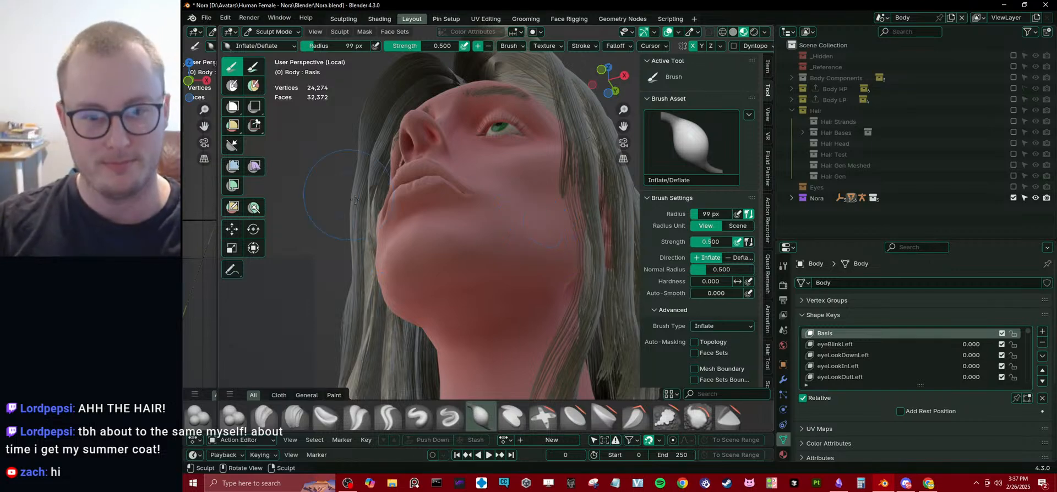
pyautogui.moveTo(355, 199)
pyautogui.mouseDown(button='middle')
pyautogui.moveTo(456, 291)
pyautogui.moveTo(416, 273)
pyautogui.mouseUp(button='middle')
pyautogui.press('p')
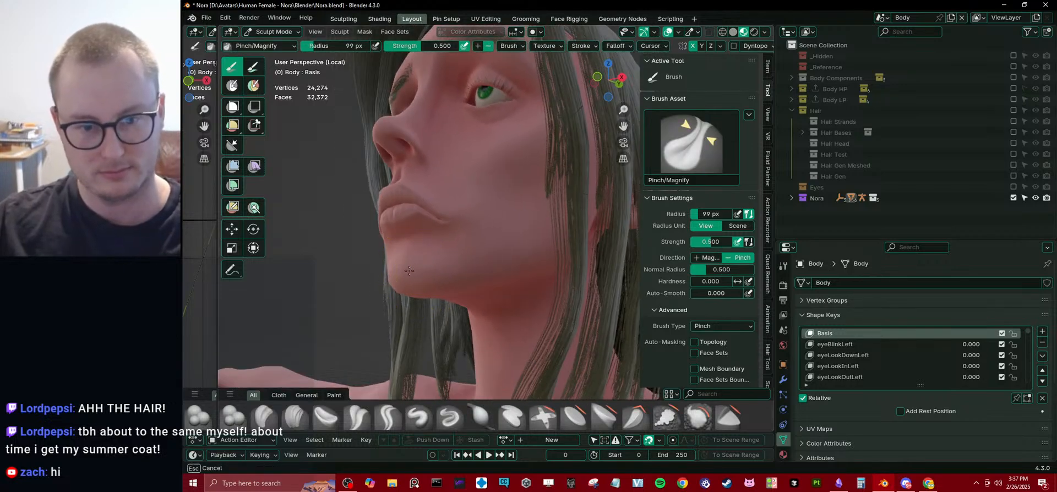
pyautogui.moveTo(496, 271)
pyautogui.mouseDown(button='middle')
pyautogui.moveTo(466, 332)
pyautogui.moveTo(420, 306)
pyautogui.moveTo(415, 276)
pyautogui.moveTo(426, 274)
pyautogui.moveTo(385, 279)
pyautogui.moveTo(465, 279)
pyautogui.moveTo(497, 301)
pyautogui.mouseUp(button='middle')
pyautogui.press('e')
pyautogui.press('g')
# Reshape the tip and underside of the nose in right side profile using the Grab brush.
pyautogui.moveTo(497, 301); pyautogui.dragTo(460, 293)
pyautogui.moveTo(461, 294)
pyautogui.mouseDown(button='middle')
pyautogui.moveTo(565, 273)
pyautogui.moveTo(447, 269)
pyautogui.moveTo(483, 221)
pyautogui.moveTo(487, 157)
pyautogui.moveTo(478, 322)
pyautogui.moveTo(466, 286)
pyautogui.mouseUp(button='middle')
pyautogui.scroll(-3, 507, 286)
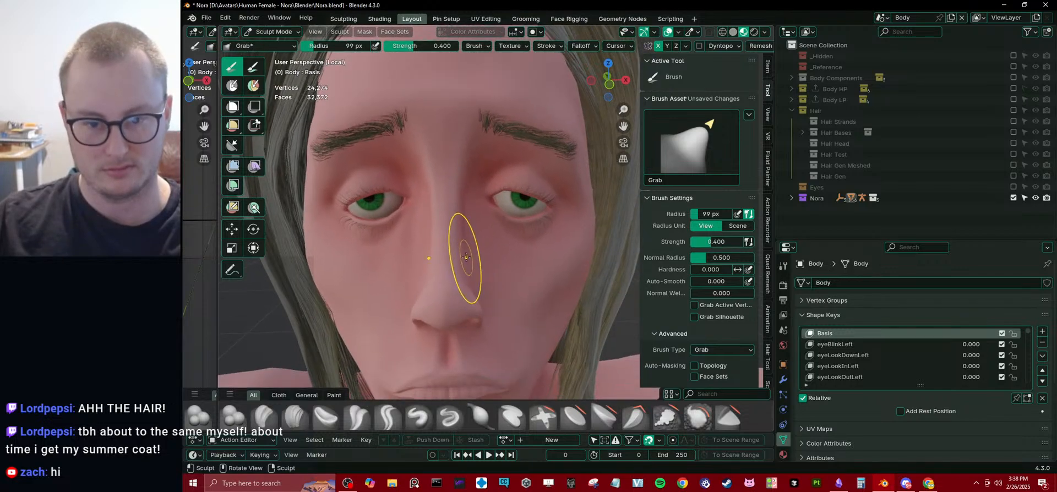
pyautogui.moveTo(468, 261); pyautogui.dragTo(463, 268)
pyautogui.moveTo(478, 278); pyautogui.dragTo(479, 278)
pyautogui.moveTo(479, 279)
pyautogui.mouseDown(button='middle')
pyautogui.moveTo(394, 276)
pyautogui.moveTo(418, 229)
pyautogui.moveTo(385, 257)
pyautogui.mouseUp(button='middle')
pyautogui.press('KP_3')
pyautogui.keyDown('shift'); pyautogui.moveTo(337, 310); pyautogui.dragTo(380, 263, button='middle'); pyautogui.keyUp('shift')
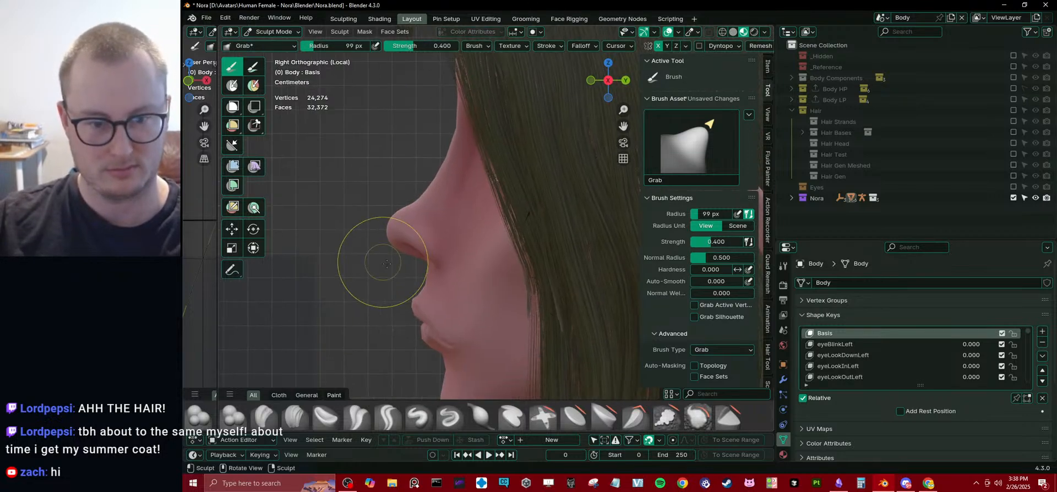
pyautogui.scroll(2, 379, 265)
pyautogui.moveTo(358, 282); pyautogui.dragTo(351, 267)
pyautogui.moveTo(366, 199); pyautogui.dragTo(368, 210)
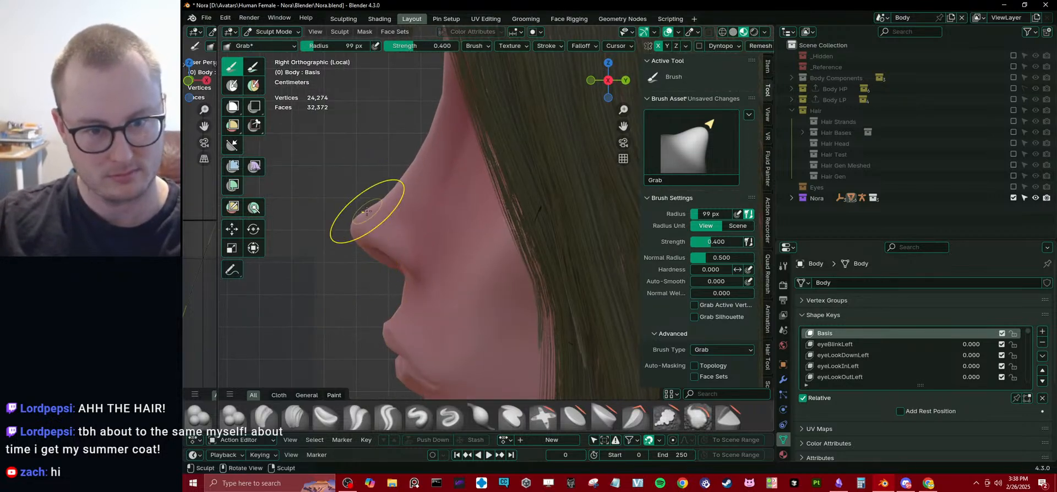
# Adjust the bridge of the nose in side profile with the Grab brush, and return to Object Mode.
pyautogui.keyDown('shift'); pyautogui.moveTo(415, 164); pyautogui.dragTo(427, 189, button='middle'); pyautogui.keyUp('shift')
pyautogui.scroll(-1, 432, 186)
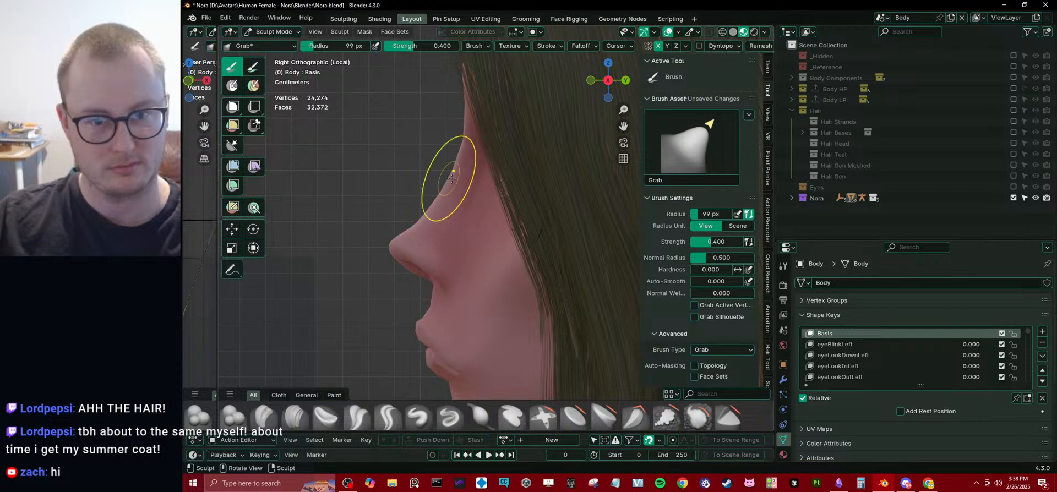
pyautogui.moveTo(450, 177); pyautogui.dragTo(438, 183)
pyautogui.moveTo(435, 186); pyautogui.dragTo(430, 191)
pyautogui.moveTo(439, 213); pyautogui.dragTo(523, 237, button='middle')
pyautogui.scroll(-4, 488, 278)
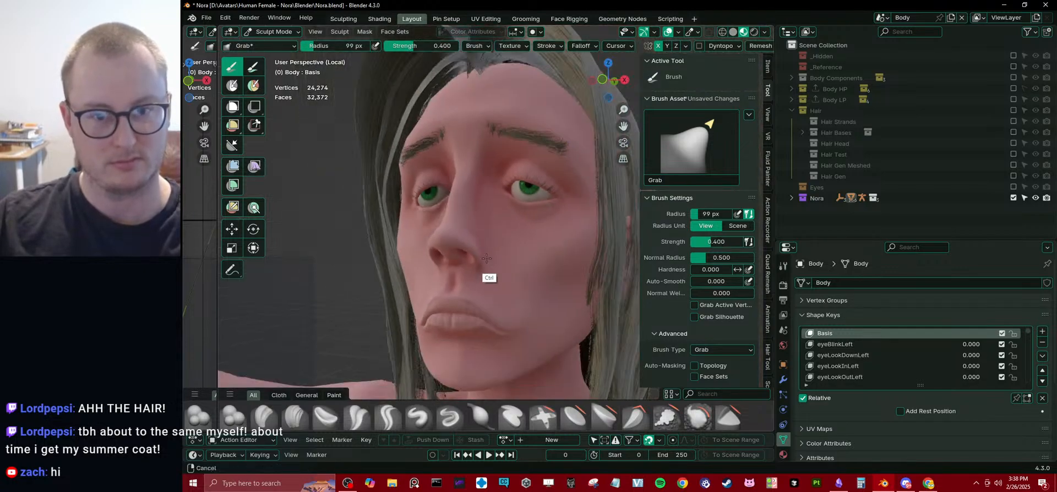
pyautogui.moveTo(488, 278)
pyautogui.mouseDown(button='middle')
pyautogui.moveTo(562, 273)
pyautogui.moveTo(496, 253)
pyautogui.moveTo(399, 281)
pyautogui.moveTo(483, 279)
pyautogui.mouseUp(button='middle')
pyautogui.scroll(-2, 481, 249)
pyautogui.hotkey('ctrl', 'Tab')
pyautogui.click(329, 283)
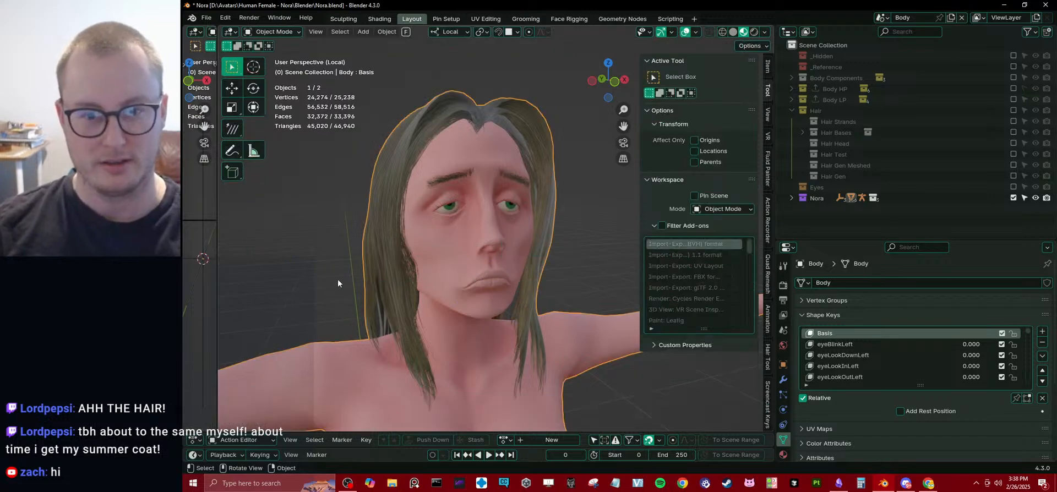
# Duplicate the resculpted body in place.
pyautogui.scroll(-8, 338, 279)
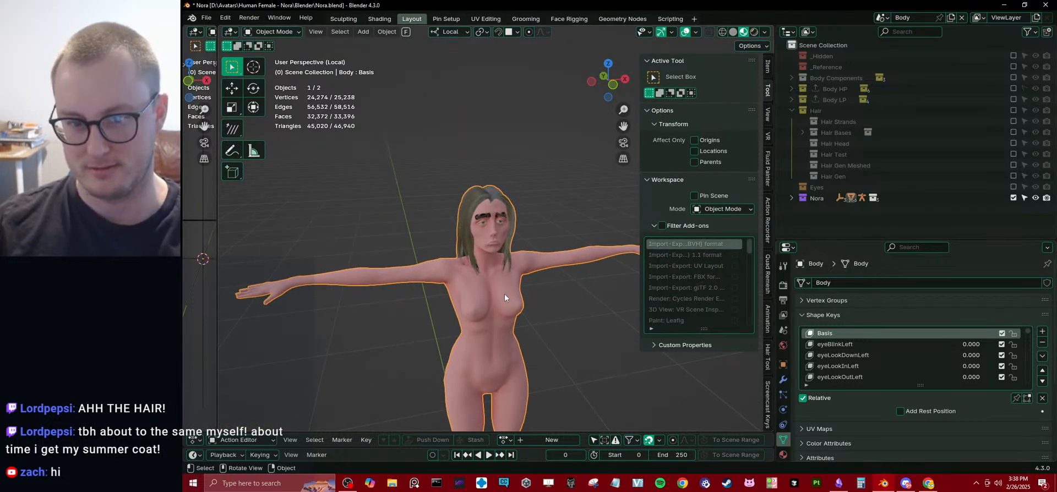
pyautogui.hotkey('shift', 'd')
pyautogui.press('Escape')
pyautogui.press('x')
pyautogui.click(476, 324)
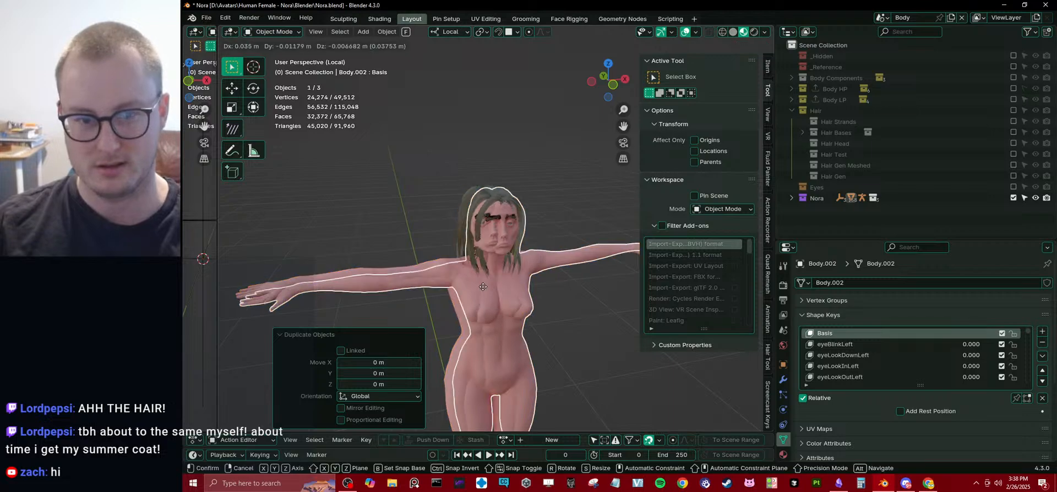
pyautogui.press('g')
pyautogui.press('Escape')
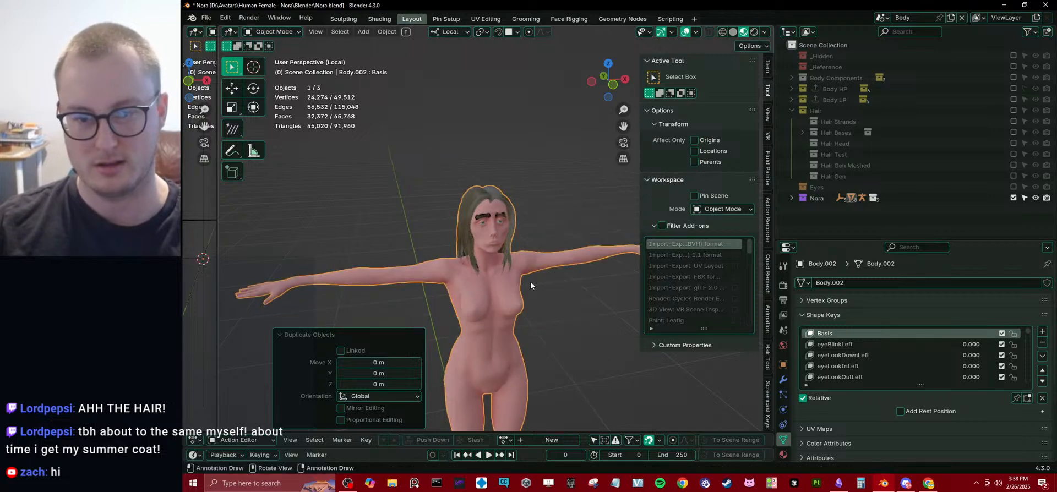
# Turn off the duplicate's Armature modifier in the viewport and move the duplicate about 0.65 m along its local X axis.
pyautogui.click(783, 380)
pyautogui.click(998, 425)
pyautogui.press('g')
pyautogui.press('x')
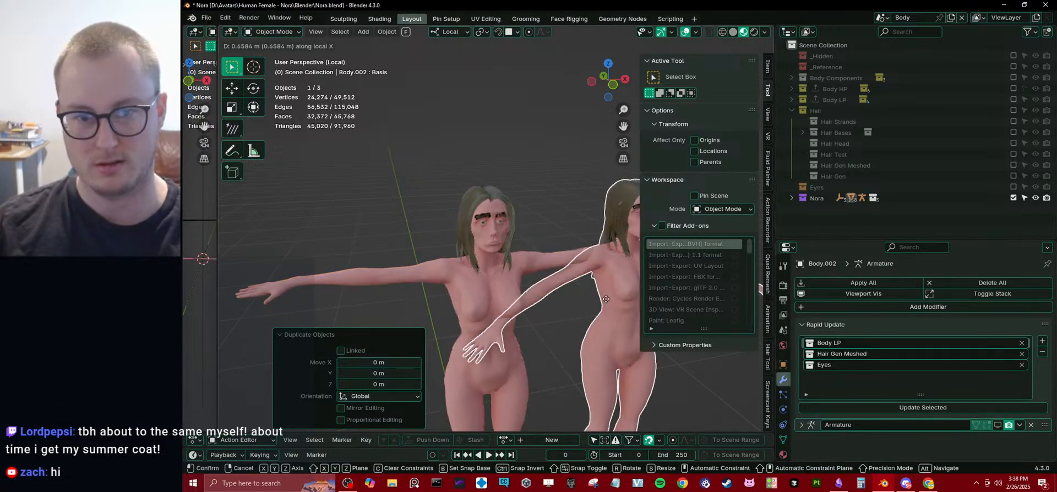
pyautogui.click(597, 297)
# Select the eyes together with the duplicate body and clear their location.
pyautogui.moveTo(597, 297); pyautogui.dragTo(420, 251, button='middle')
pyautogui.keyDown('shift'); pyautogui.moveTo(567, 276); pyautogui.dragTo(419, 259, button='middle'); pyautogui.keyUp('shift')
pyautogui.moveTo(419, 259); pyautogui.dragTo(441, 278, button='middle')
pyautogui.press('n')
pyautogui.keyDown('shift'); pyautogui.moveTo(441, 278); pyautogui.dragTo(471, 220, button='middle'); pyautogui.keyUp('shift')
pyautogui.click(295, 349)
pyautogui.click(470, 220)
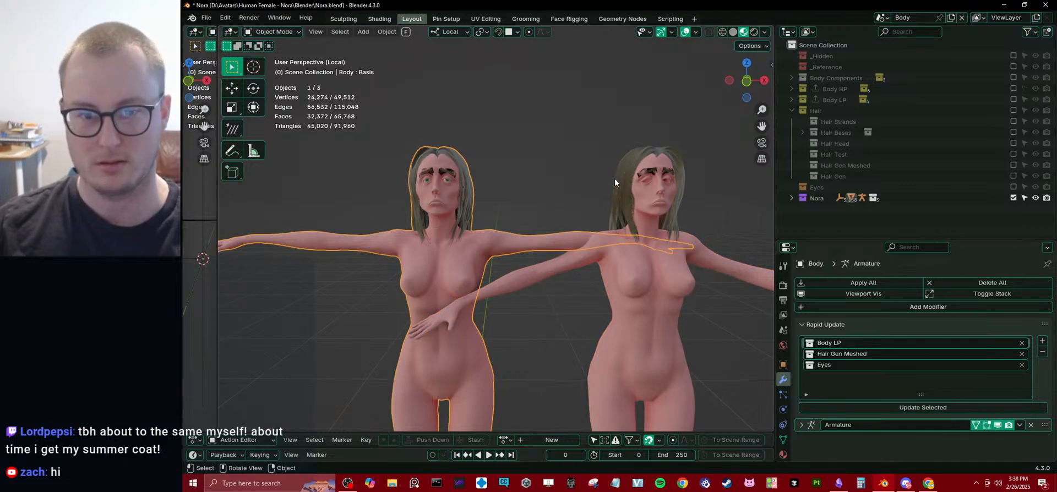
pyautogui.click(448, 180)
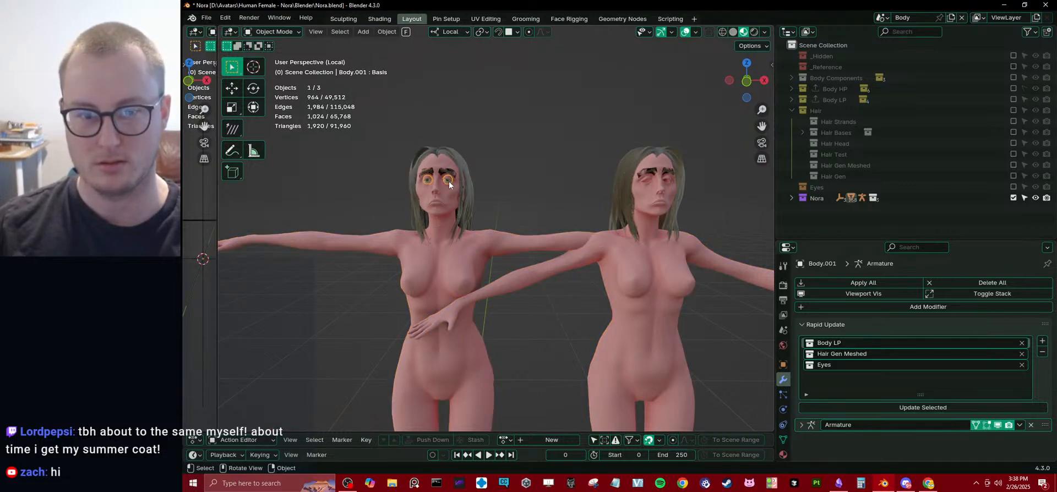
pyautogui.keyDown('shift'); pyautogui.click(642, 199); pyautogui.keyUp('shift')
pyautogui.hotkey('alt', 'g')
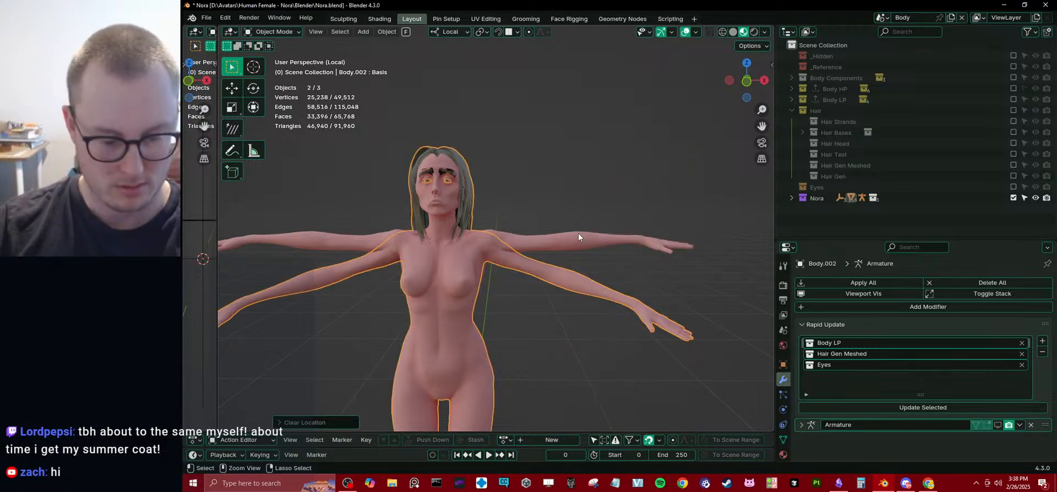
# Join the eyes into the duplicate body and move it along local X beside the original.
pyautogui.press('g')
pyautogui.press('x')
pyautogui.click(706, 231)
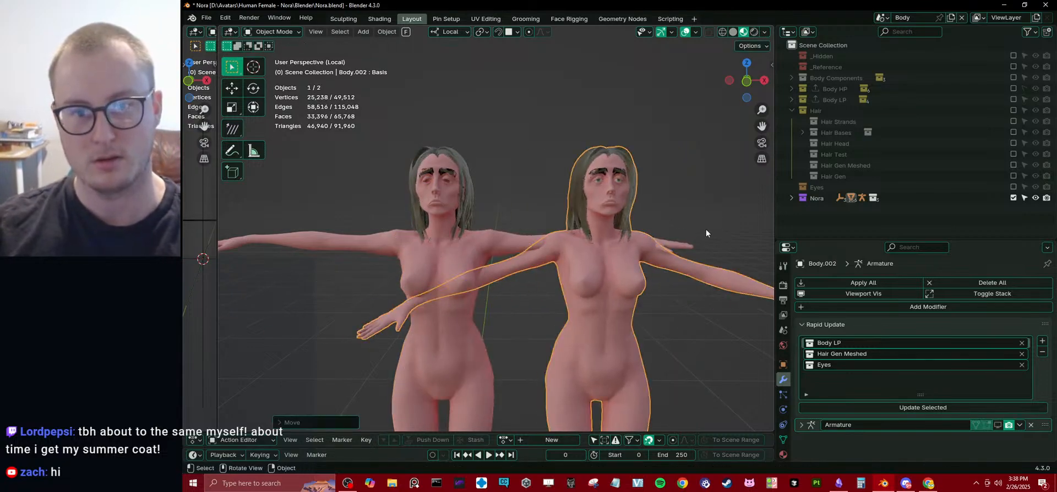
pyautogui.press('g')
pyautogui.press('x')
pyautogui.click(727, 233)
# Rebuild the original body from the Body LP, Hair Gen Meshed and Eyes collections with Rapid Update.
pyautogui.scroll(-3, 585, 244)
pyautogui.scroll(2, 485, 244)
pyautogui.click(480, 244)
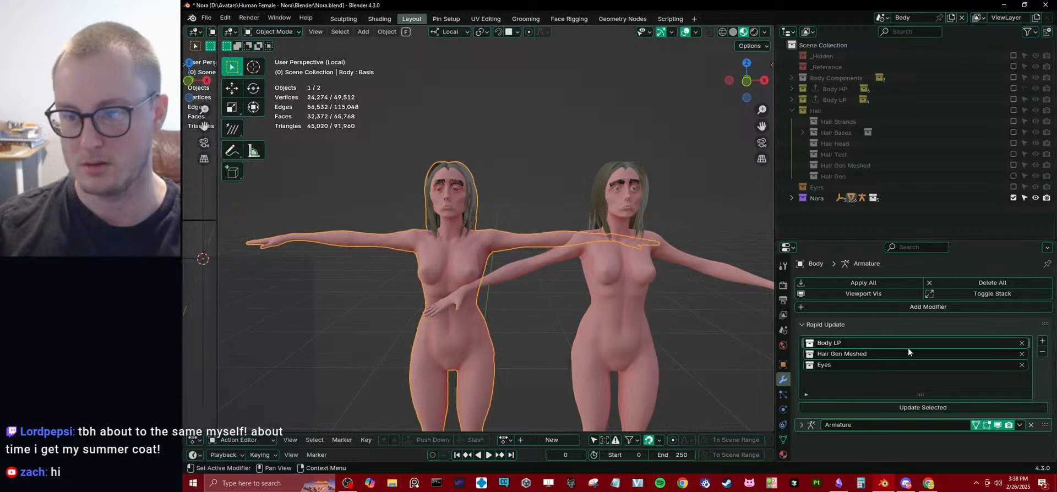
pyautogui.click(886, 408)
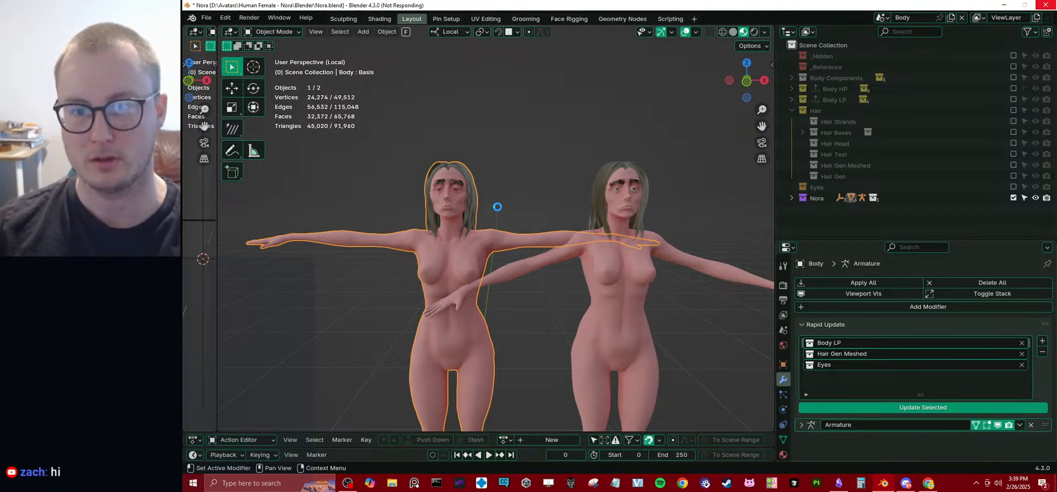
# Examine the rebuilt body's face up close and compare it with the resculpted duplicate.
pyautogui.moveTo(509, 210); pyautogui.dragTo(543, 209, button='middle')
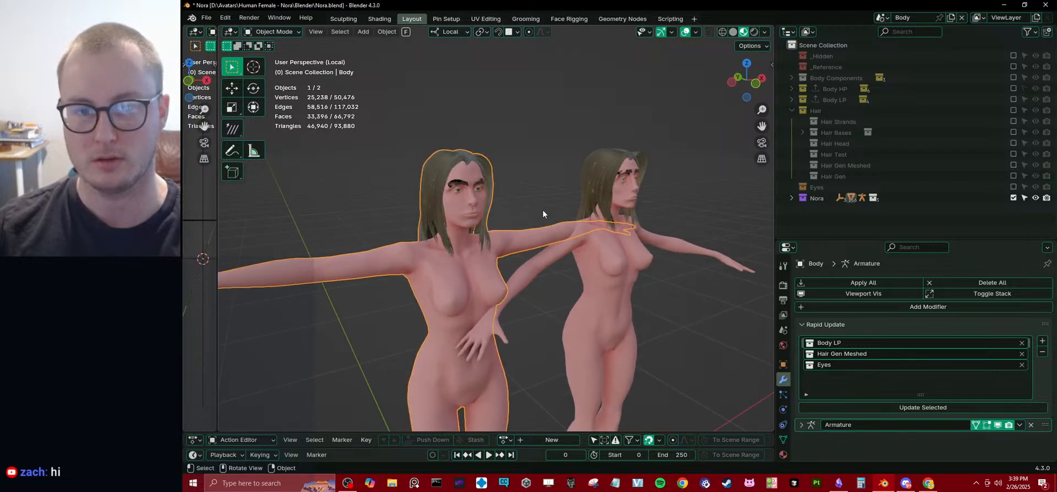
pyautogui.click(543, 210)
pyautogui.scroll(3, 514, 202)
pyautogui.scroll(4, 426, 153)
pyautogui.moveTo(499, 187); pyautogui.dragTo(508, 267, button='middle')
pyautogui.scroll(2, 507, 267)
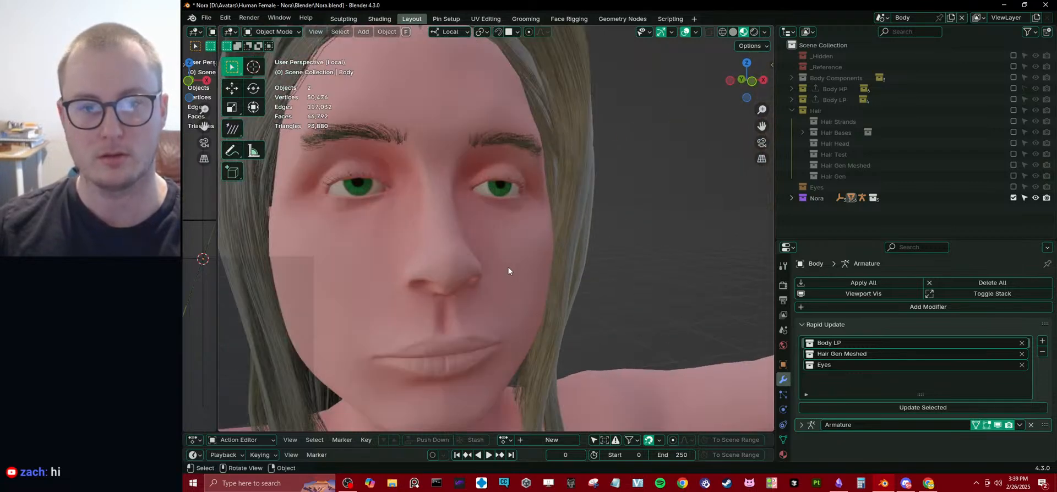
pyautogui.scroll(-8, 514, 266)
pyautogui.moveTo(577, 249); pyautogui.dragTo(618, 267, button='middle')
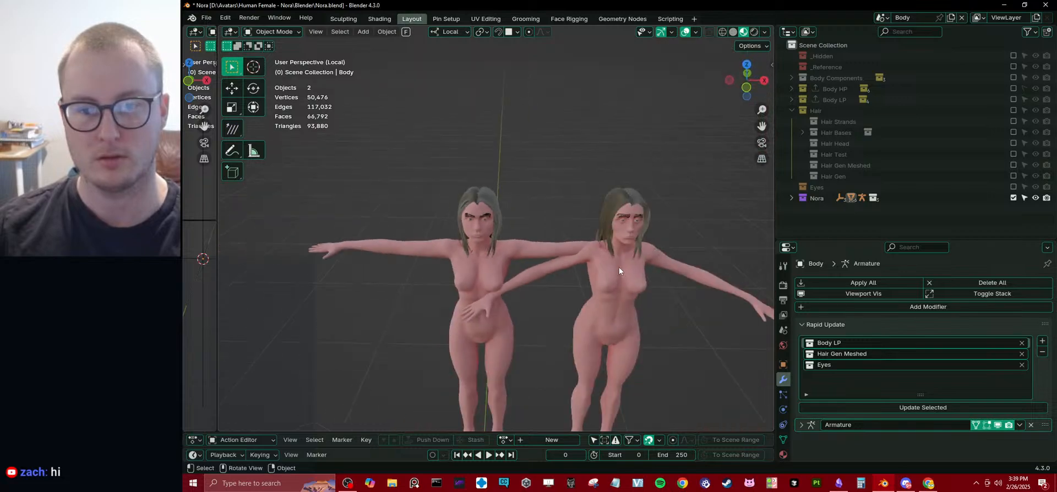
# Move the resculpted duplicate about 0.5 m along local X toward the original body.
pyautogui.click(616, 293)
pyautogui.scroll(3, 616, 300)
pyautogui.moveTo(616, 306); pyautogui.dragTo(646, 300, button='middle')
pyautogui.scroll(-2, 646, 281)
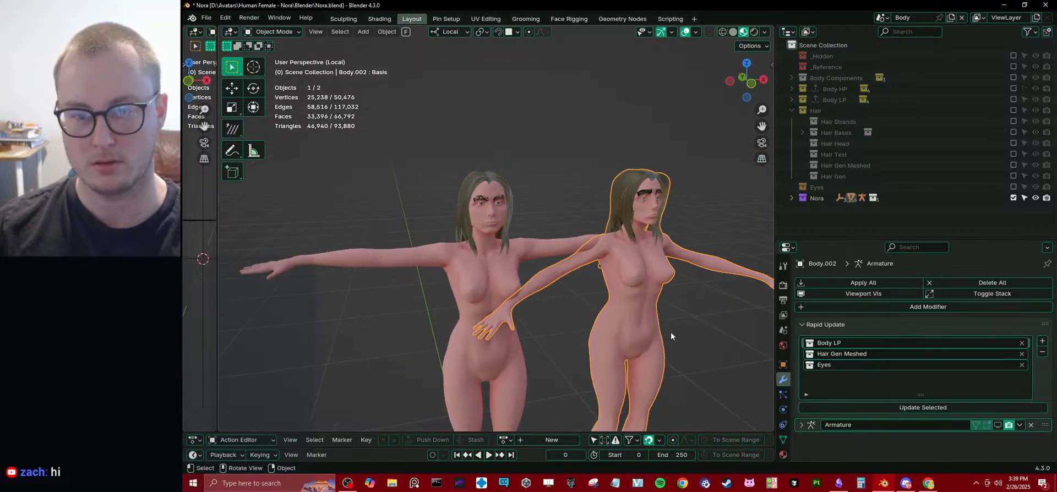
pyautogui.scroll(3, 612, 281)
pyautogui.press('g')
pyautogui.press('x')
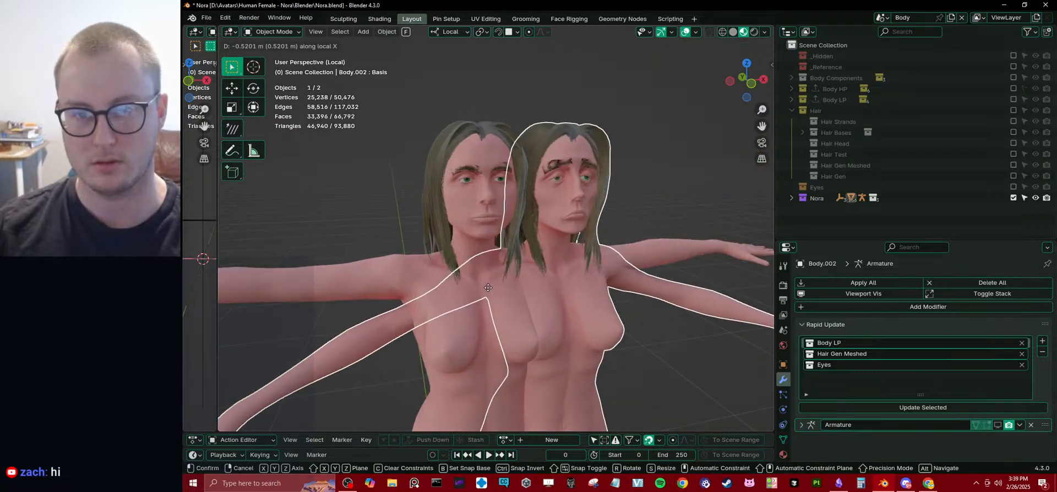
pyautogui.click(499, 316)
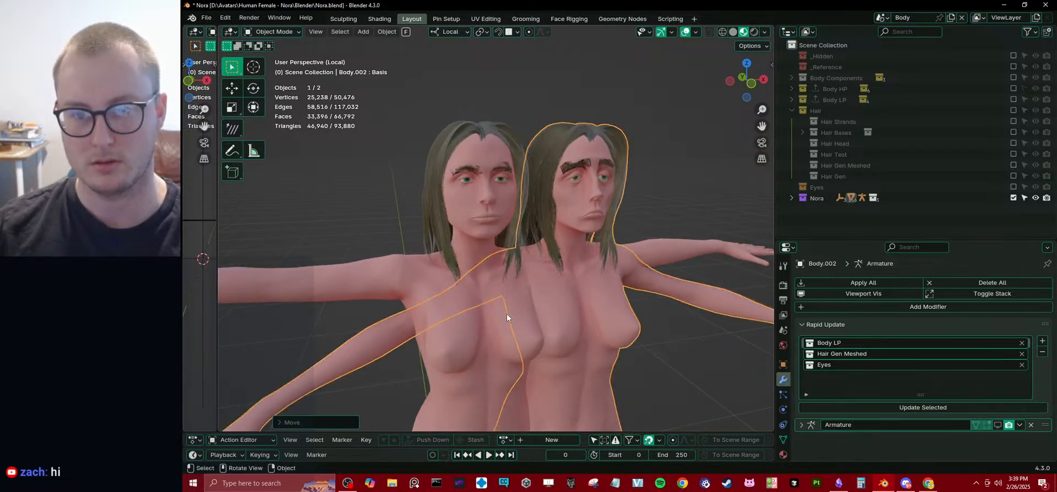
# Add the resculpted duplicate as a second target in LiveLinkFace.
pyautogui.scroll(2, 564, 285)
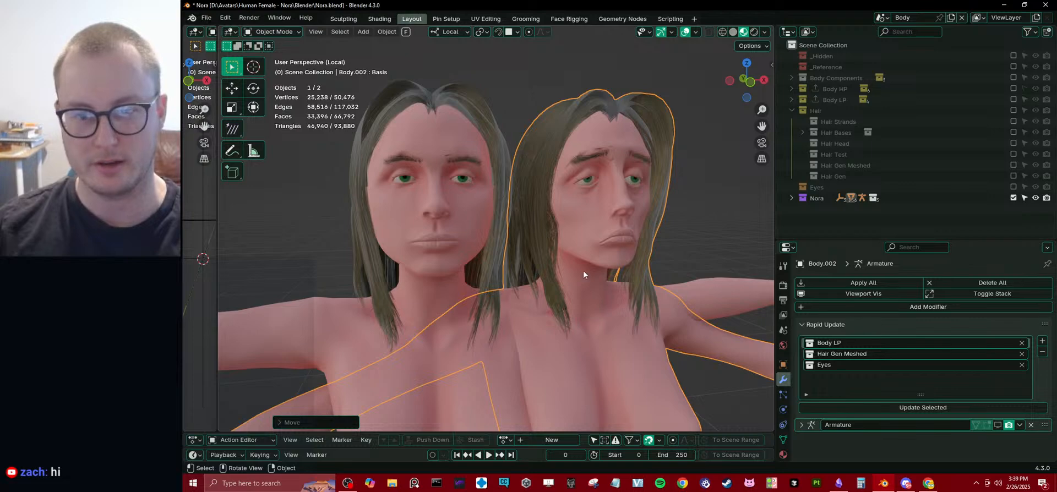
pyautogui.scroll(2, 558, 216)
pyautogui.click(647, 245)
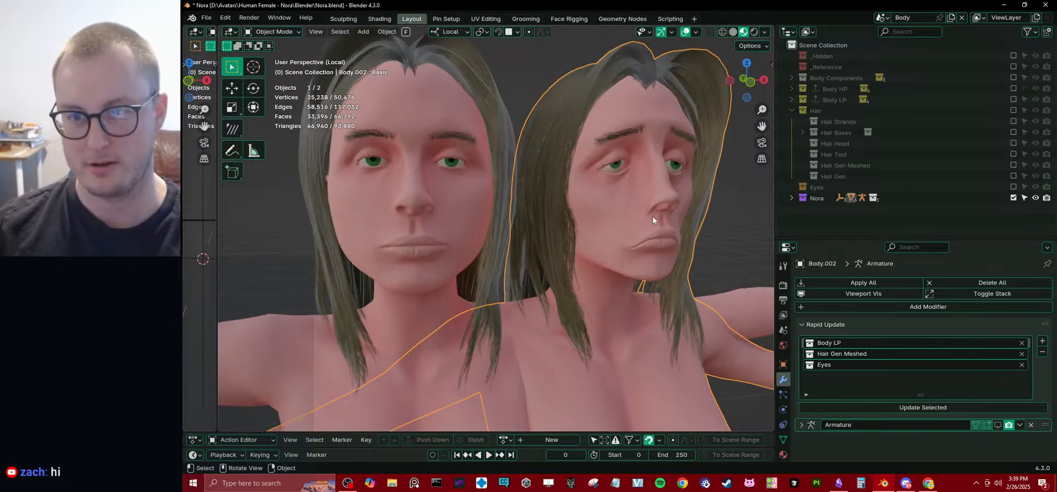
pyautogui.moveTo(653, 217); pyautogui.dragTo(644, 221, button='middle')
pyautogui.press('n')
pyautogui.scroll(-4, 627, 227)
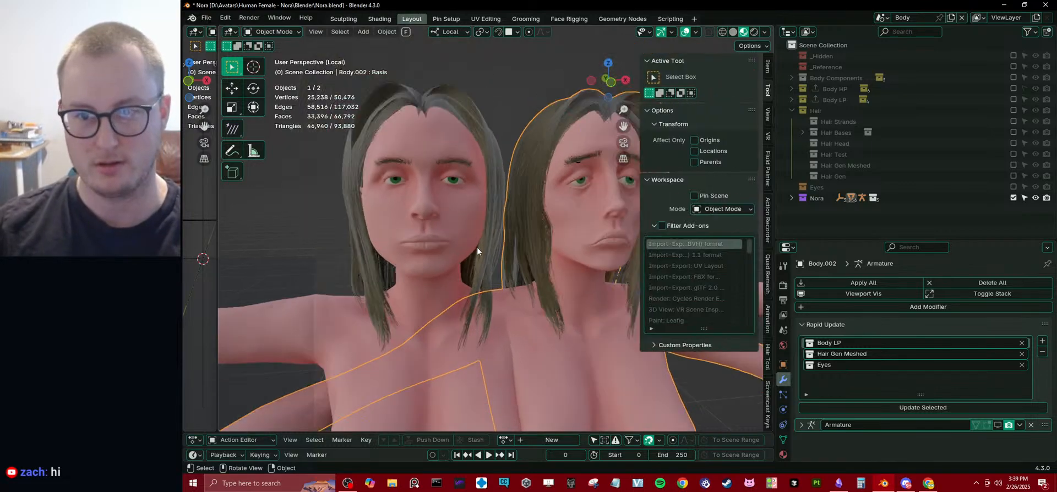
pyautogui.scroll(-6, 769, 213)
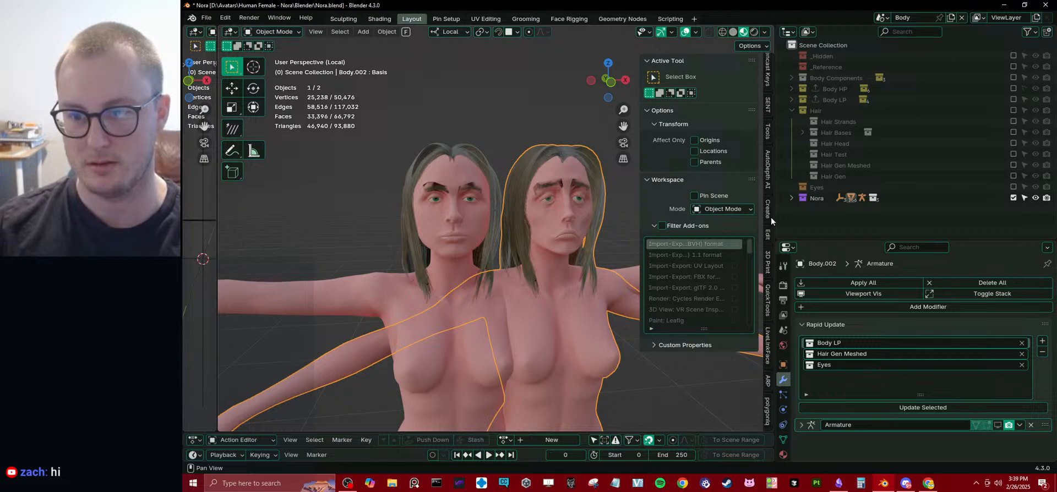
pyautogui.click(768, 347)
pyautogui.scroll(3, 457, 213)
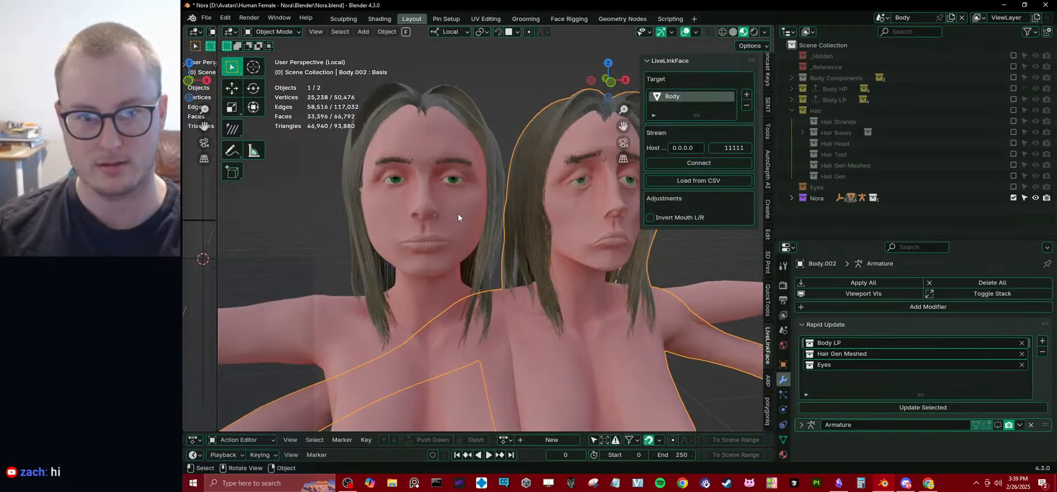
pyautogui.click(464, 207)
pyautogui.click(600, 183)
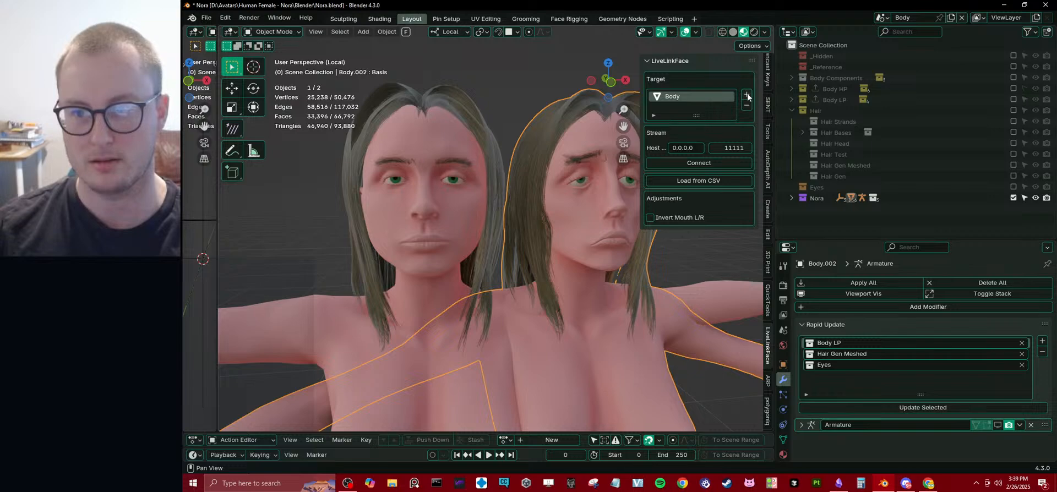
pyautogui.click(746, 95)
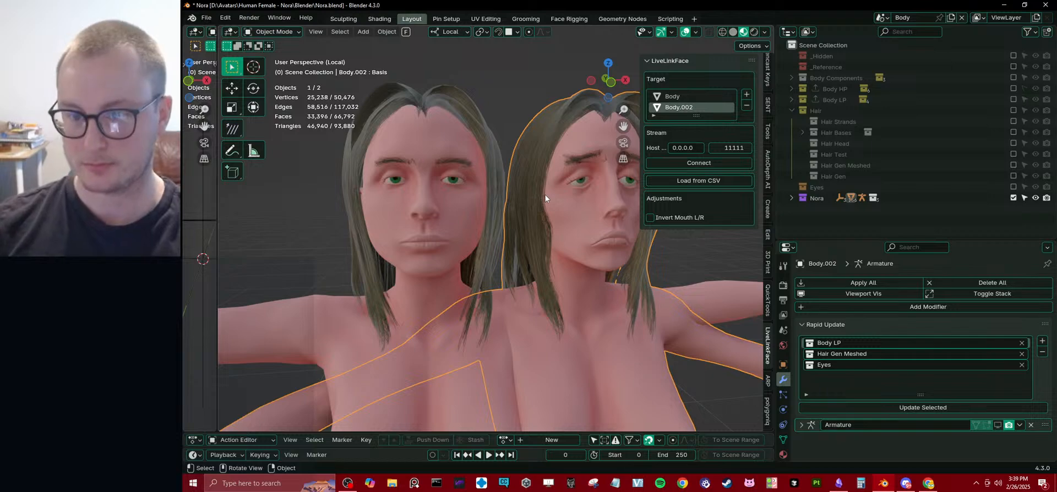
# Connect the LiveLinkFace stream and inspect the duplicate's shape key values.
pyautogui.click(701, 163)
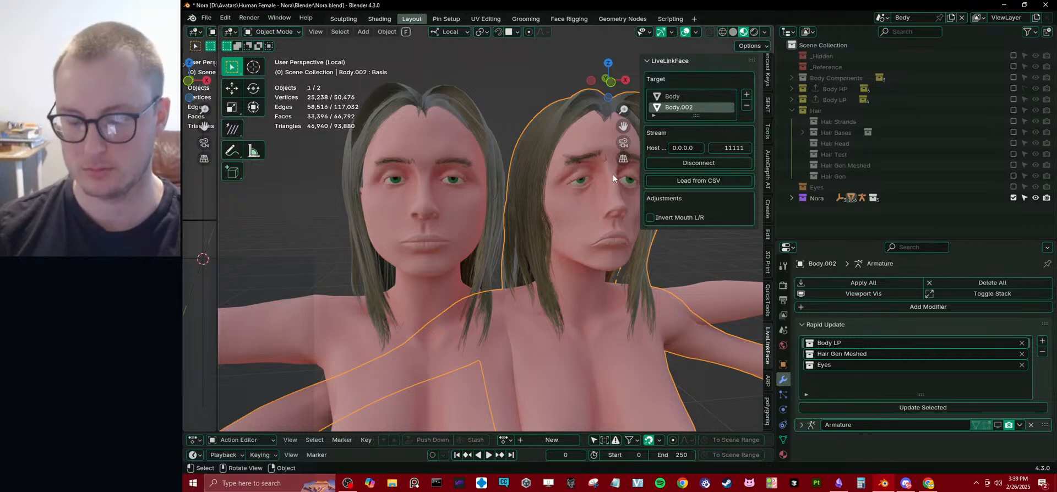
pyautogui.click(787, 439)
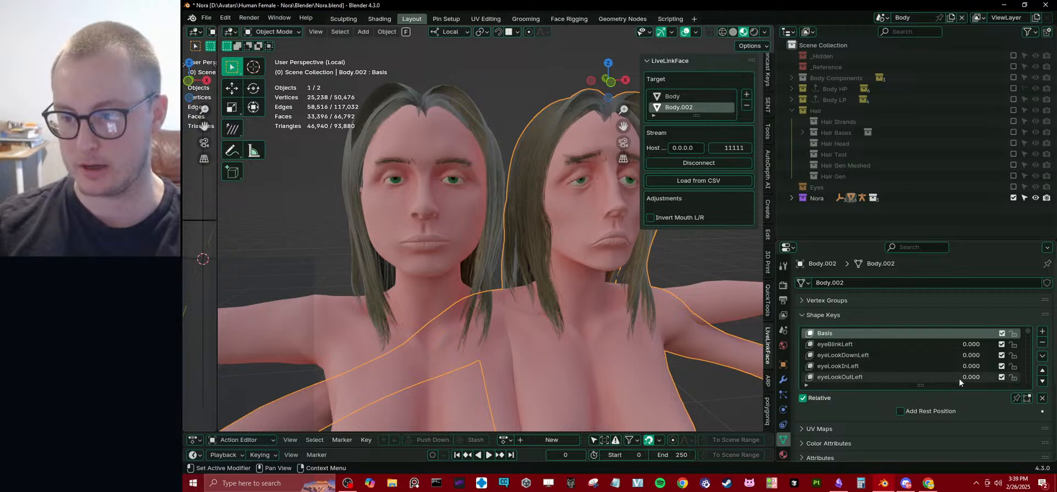
pyautogui.scroll(-9, 973, 365)
pyautogui.scroll(9, 974, 365)
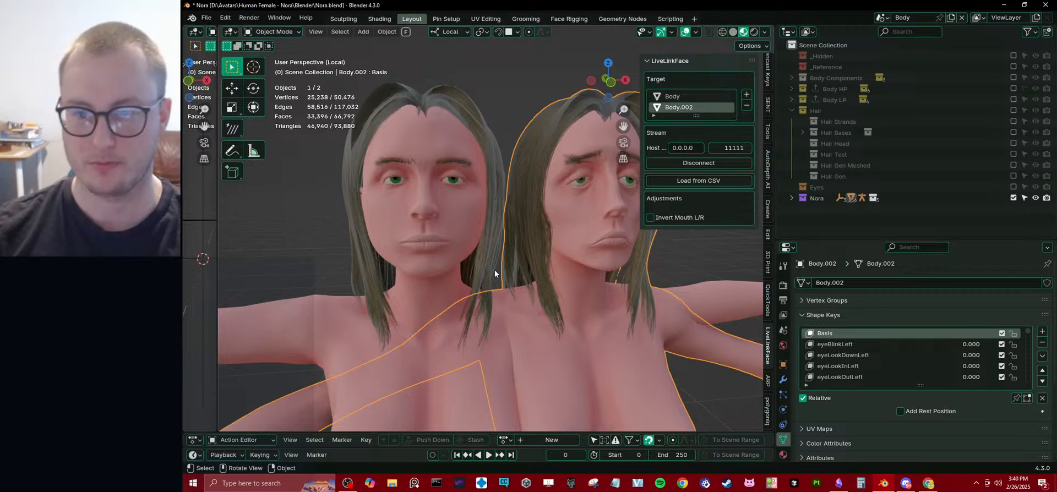
# Check the original body's shape keys, disconnect the LiveLinkFace stream, and reselect the duplicate.
pyautogui.click(424, 232)
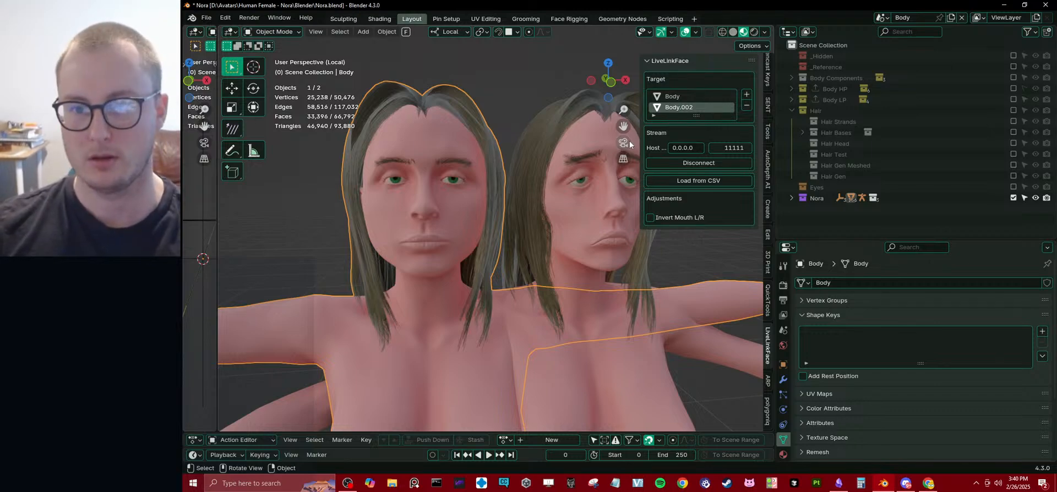
pyautogui.click(667, 161)
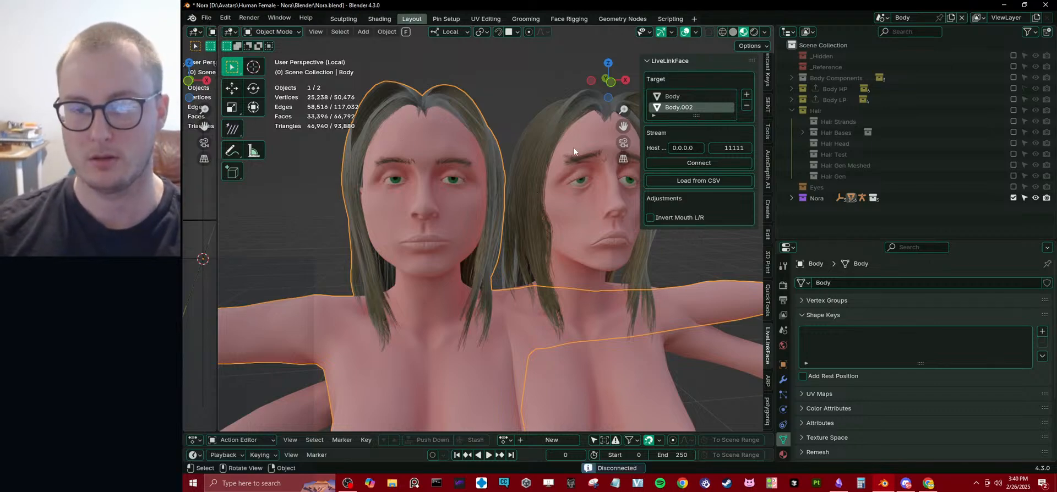
pyautogui.click(558, 173)
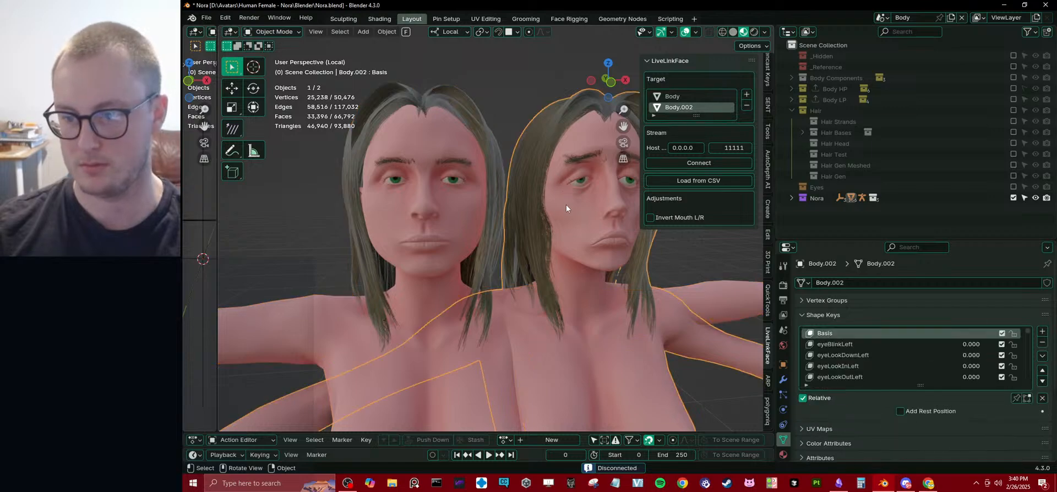
pyautogui.press('x')
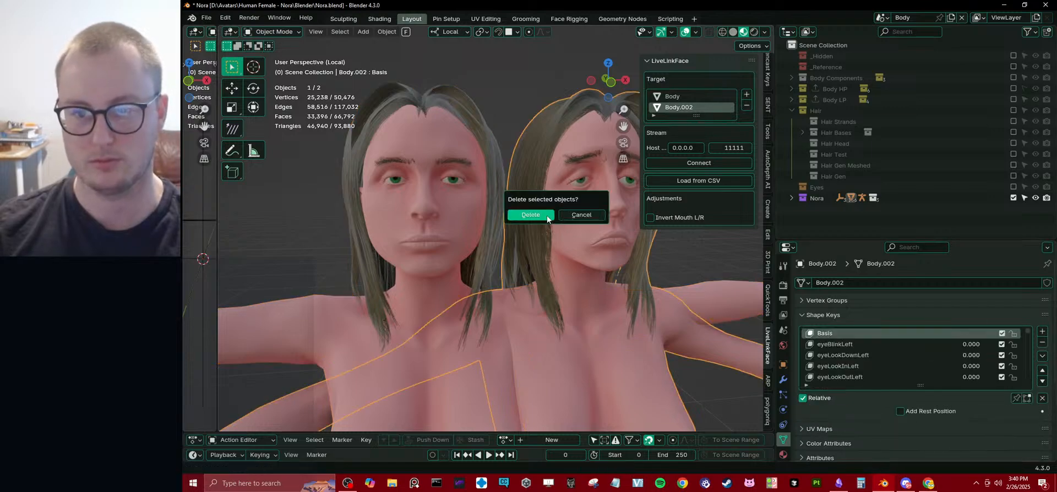
pyautogui.click(542, 217)
pyautogui.hotkey('ctrl', 'z')
# Remove the resculpted duplicate from the LiveLinkFace targets, select the original body, and save the file.
pyautogui.click(746, 105)
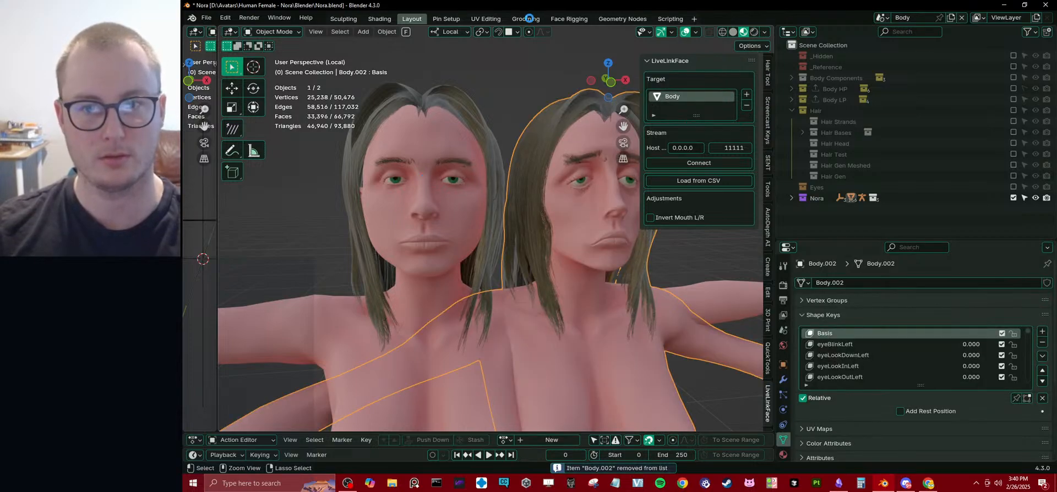
pyautogui.click(480, 150)
pyautogui.hotkey('ctrl', 's')
# Open the Face Rigging workspace with the viewport maximized on both heads and connect the LiveLinkFace stream to the original body.
pyautogui.click(616, 20)
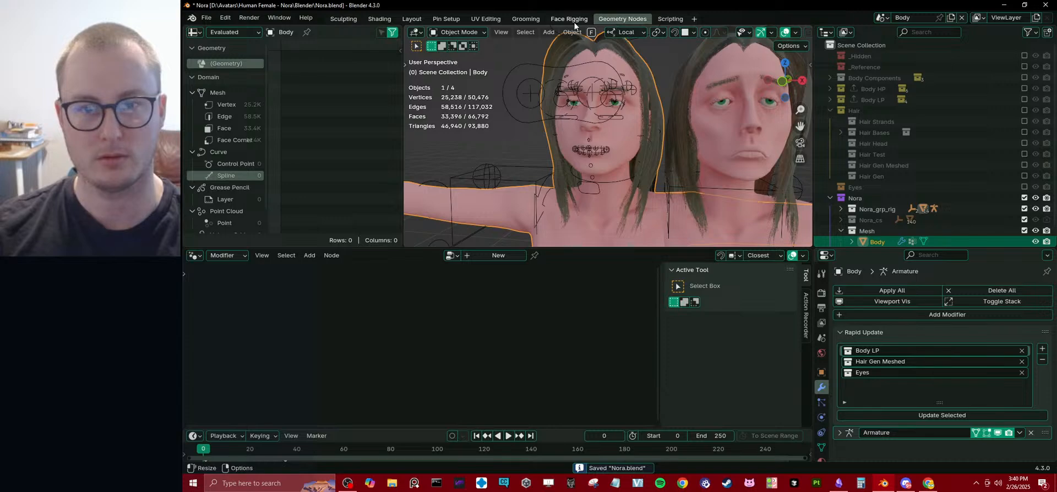
pyautogui.click(573, 20)
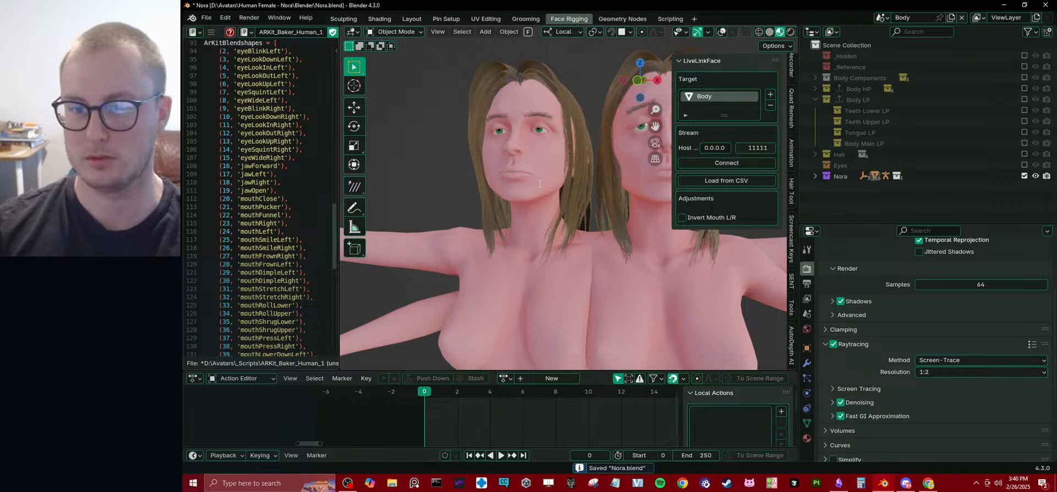
pyautogui.moveTo(522, 175); pyautogui.dragTo(548, 197, button='middle')
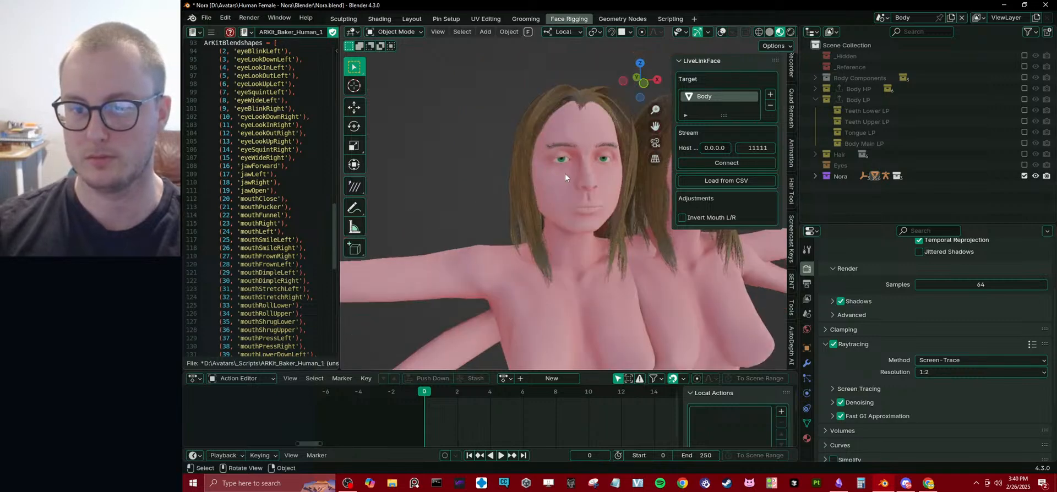
pyautogui.hotkey('ctrl', 'space')
pyautogui.moveTo(594, 154); pyautogui.dragTo(596, 188, button='middle')
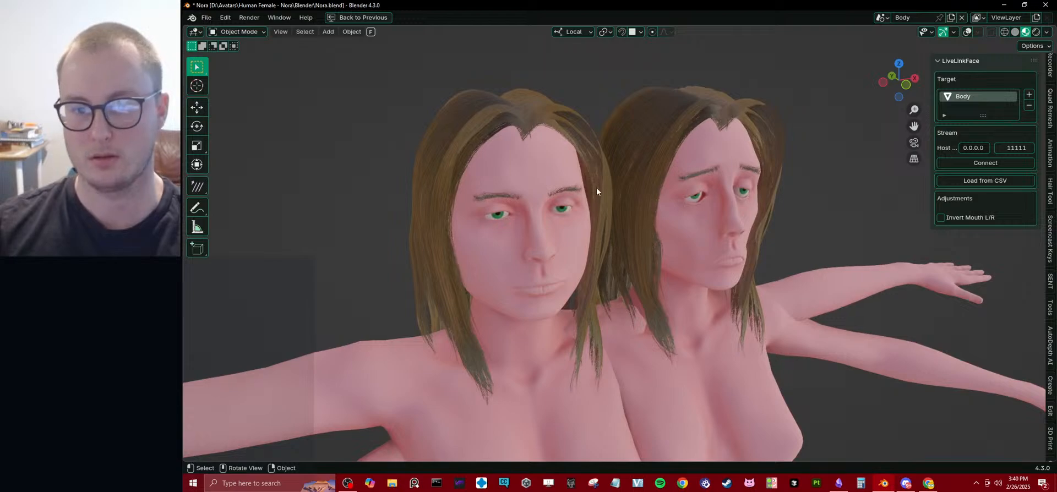
pyautogui.click(995, 162)
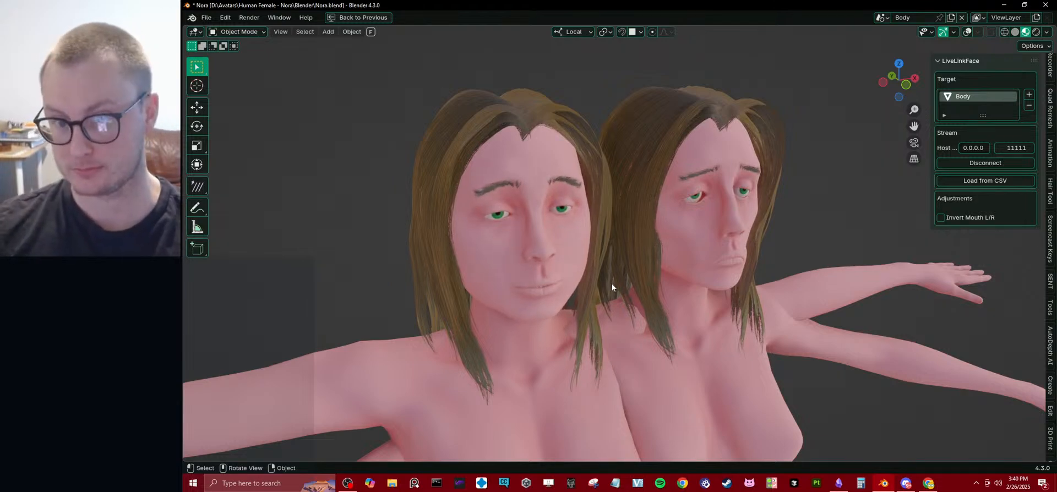
pyautogui.moveTo(612, 283); pyautogui.dragTo(652, 220, button='middle')
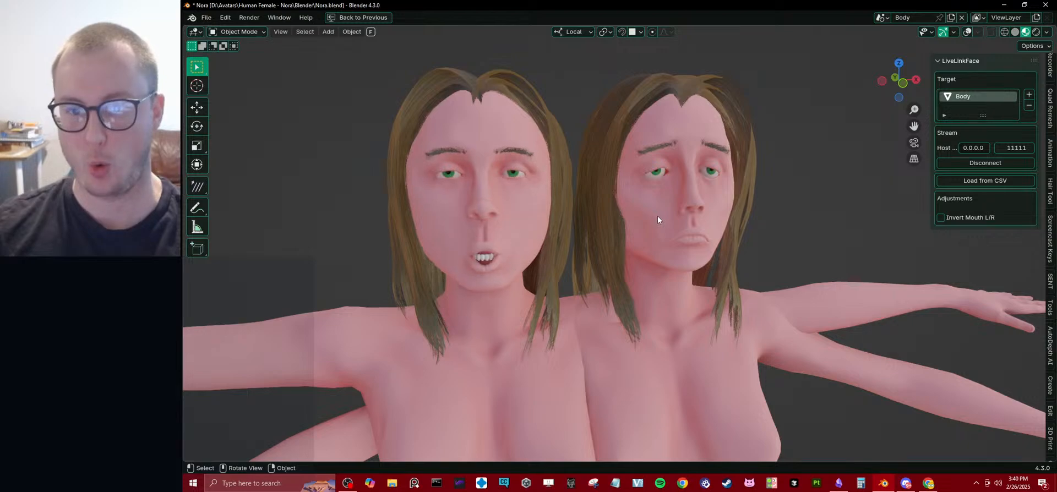
# Add the resculpted duplicate to the LiveLinkFace targets and remove the original body from them.
pyautogui.click(1029, 94)
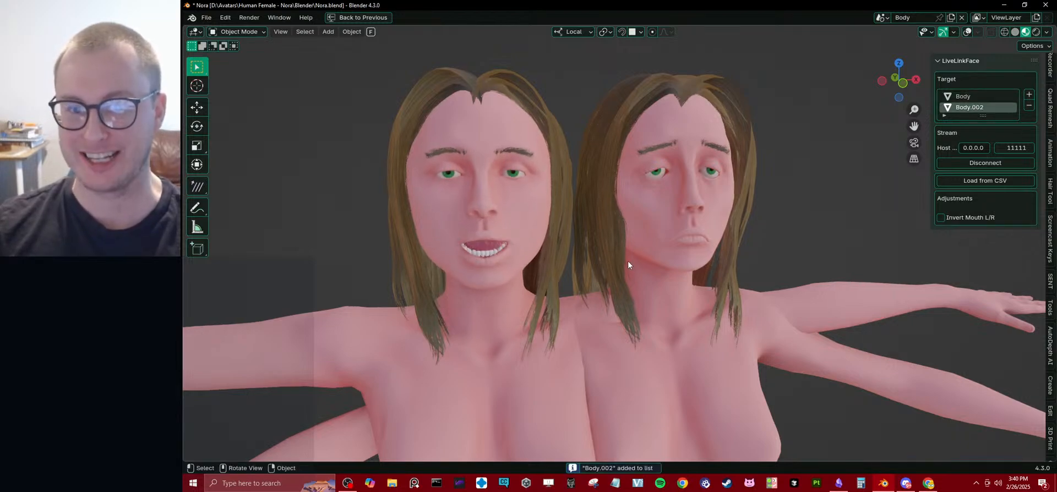
pyautogui.click(980, 96)
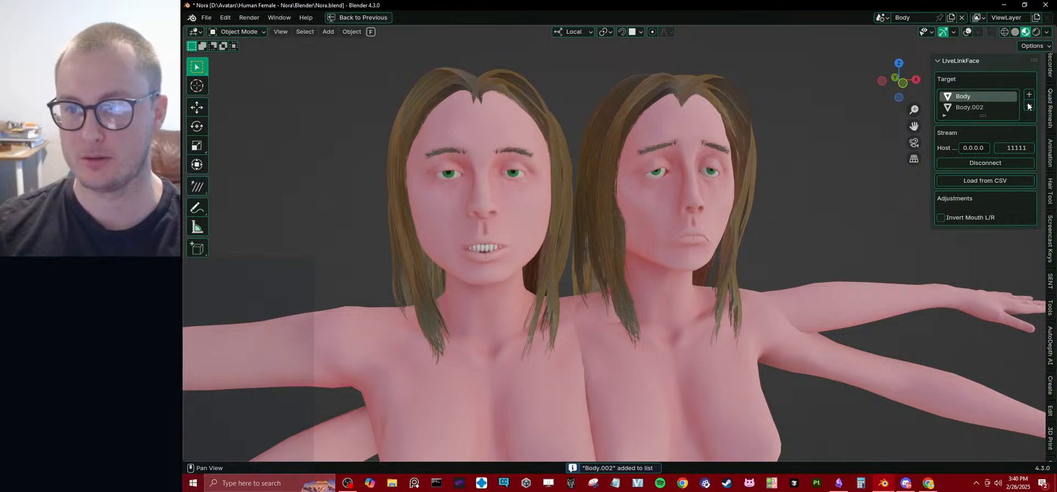
pyautogui.click(1029, 105)
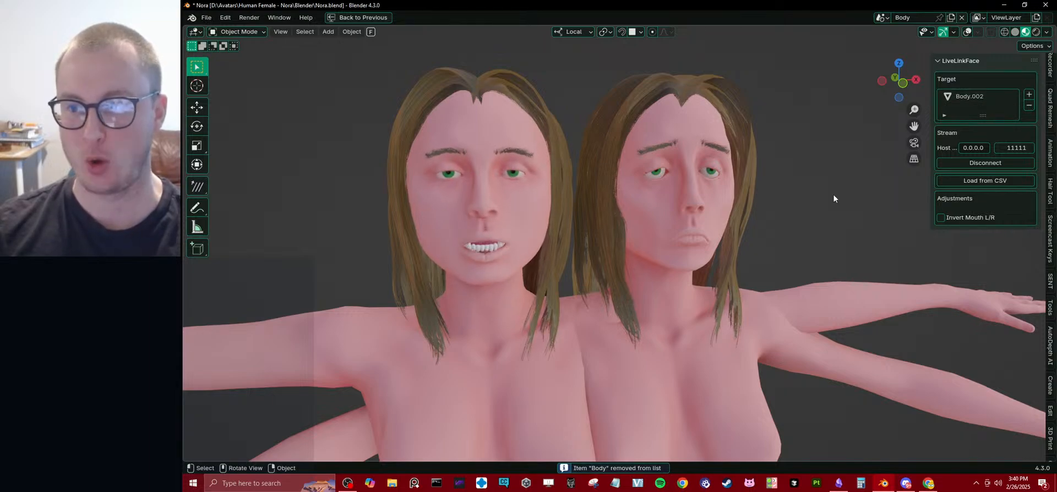
# Remove the duplicate from the LiveLinkFace targets and disconnect the stream.
pyautogui.click(988, 97)
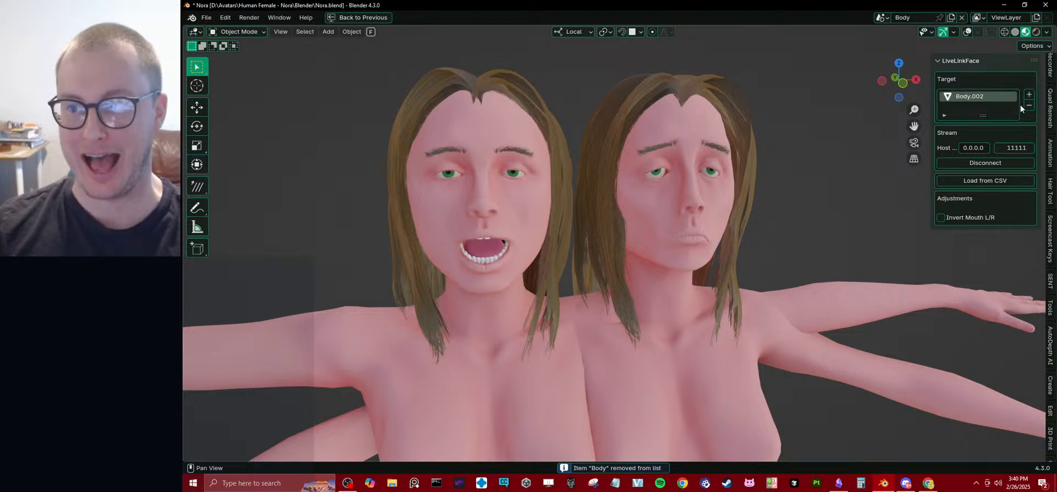
pyautogui.click(1028, 105)
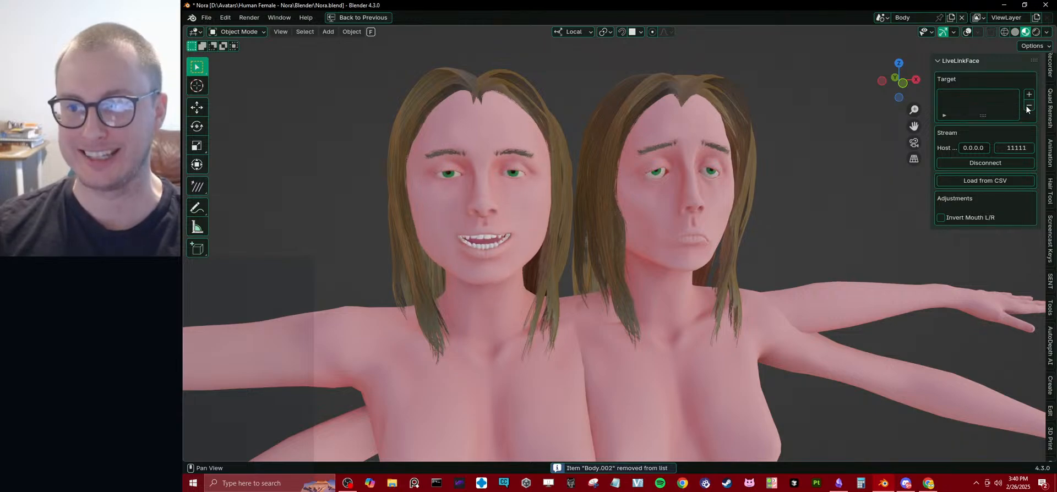
pyautogui.click(978, 165)
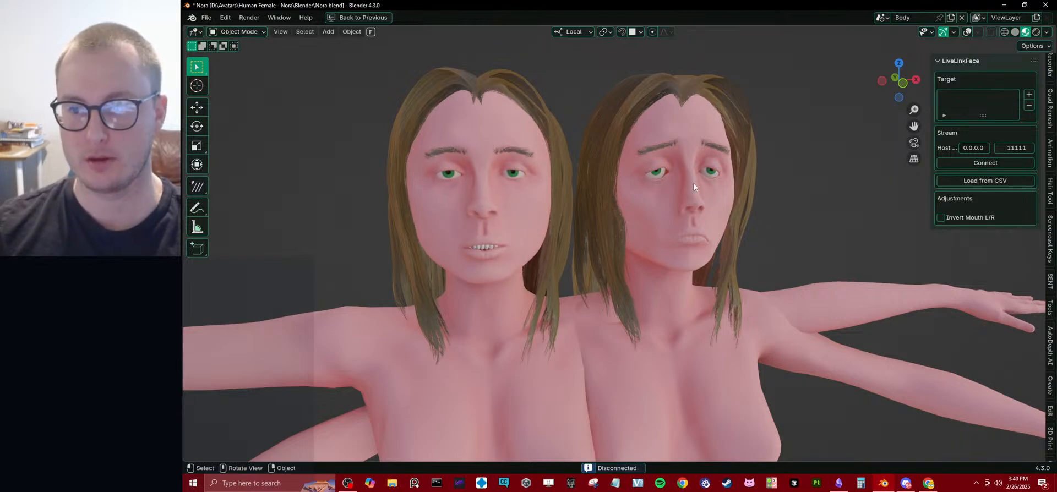
# Add the duplicate as the only LiveLinkFace target, reconnect the stream, and examine its facial expressions beside the original.
pyautogui.click(1029, 94)
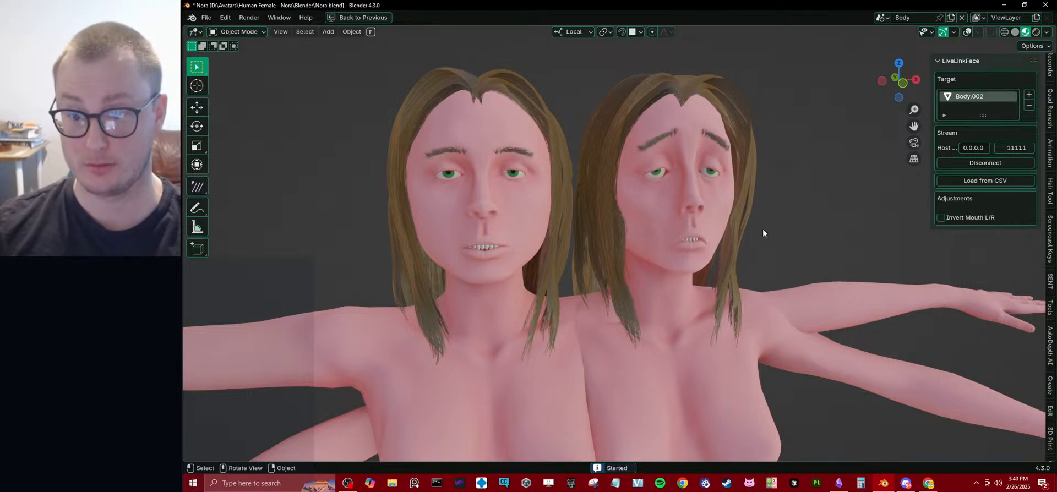
pyautogui.moveTo(763, 230)
pyautogui.mouseDown(button='middle')
pyautogui.moveTo(751, 229)
pyautogui.moveTo(782, 226)
pyautogui.moveTo(754, 227)
pyautogui.mouseUp(button='middle')
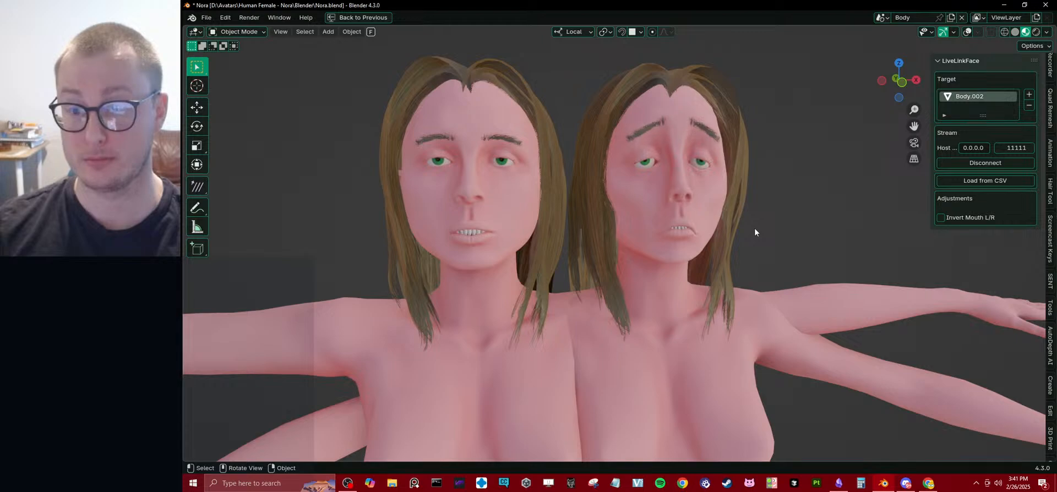
pyautogui.scroll(-5, 732, 232)
pyautogui.scroll(5, 729, 235)
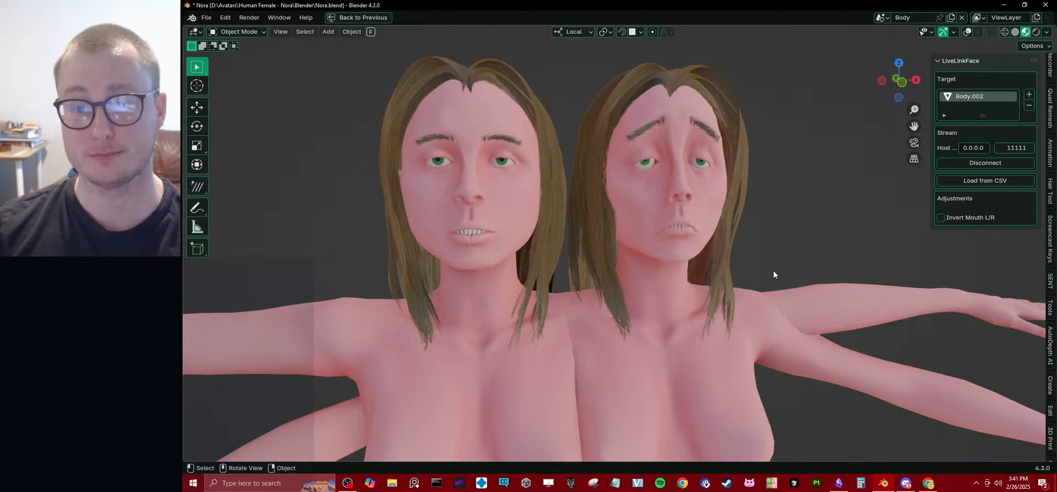
pyautogui.moveTo(758, 243)
pyautogui.mouseDown(button='middle')
pyautogui.moveTo(736, 244)
pyautogui.moveTo(777, 245)
pyautogui.moveTo(762, 242)
pyautogui.mouseUp(button='middle')
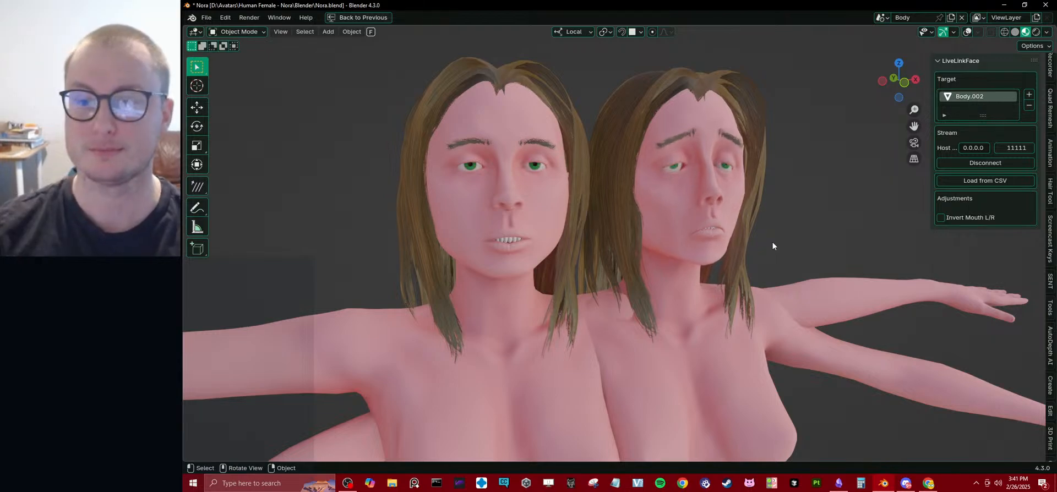
# Disconnect the LiveLinkFace stream and run the SetShapeKeys script to zero the duplicate's shape keys.
pyautogui.click(993, 161)
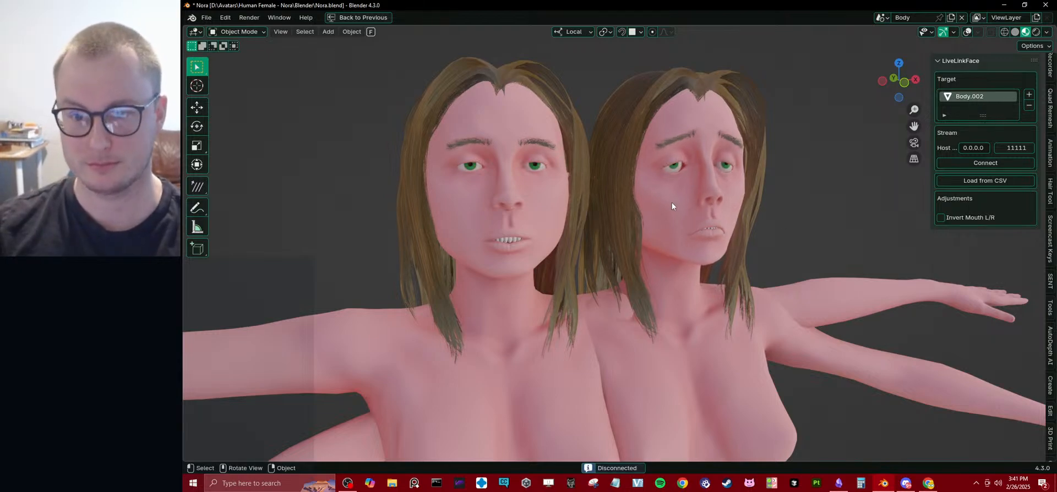
pyautogui.hotkey('ctrl', 'space')
pyautogui.click(673, 31)
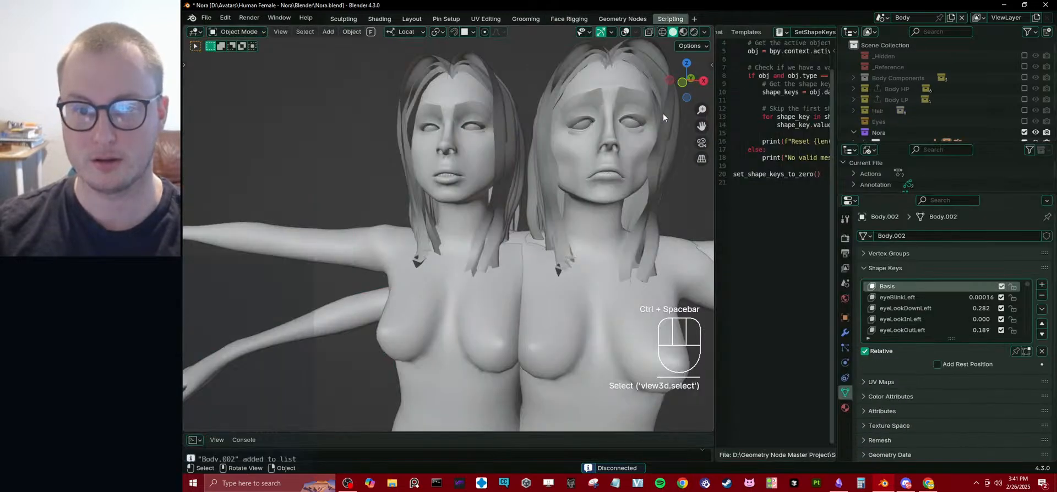
pyautogui.hotkey('alt', 'p')
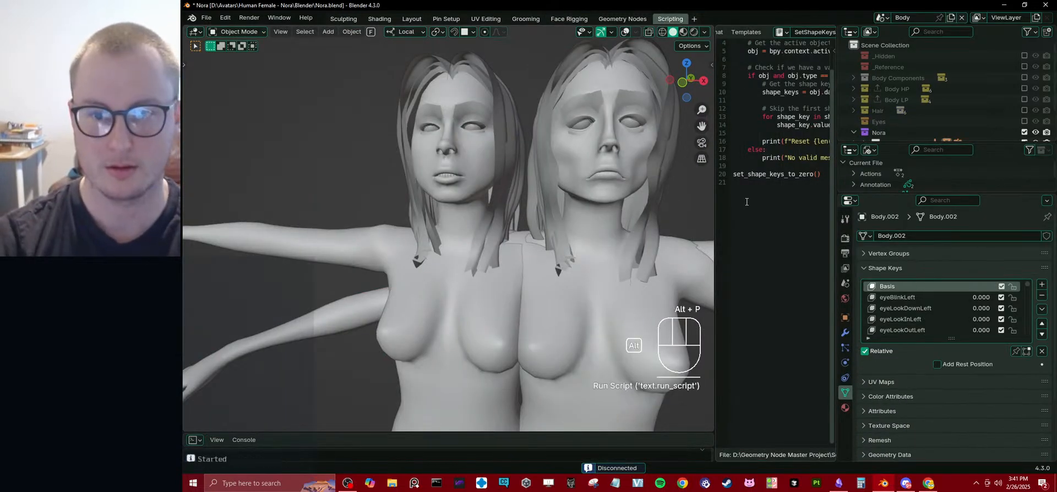
# Zero the original body's shape keys with the same script and view both bodies together.
pyautogui.click(589, 182)
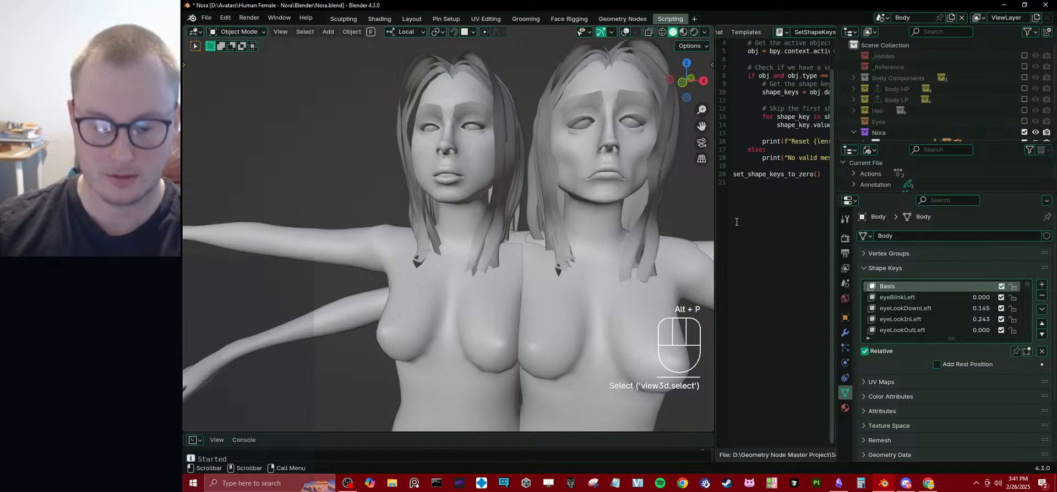
pyautogui.hotkey('alt', 'p')
pyautogui.scroll(-4, 474, 154)
pyautogui.moveTo(470, 167); pyautogui.dragTo(465, 56, button='middle')
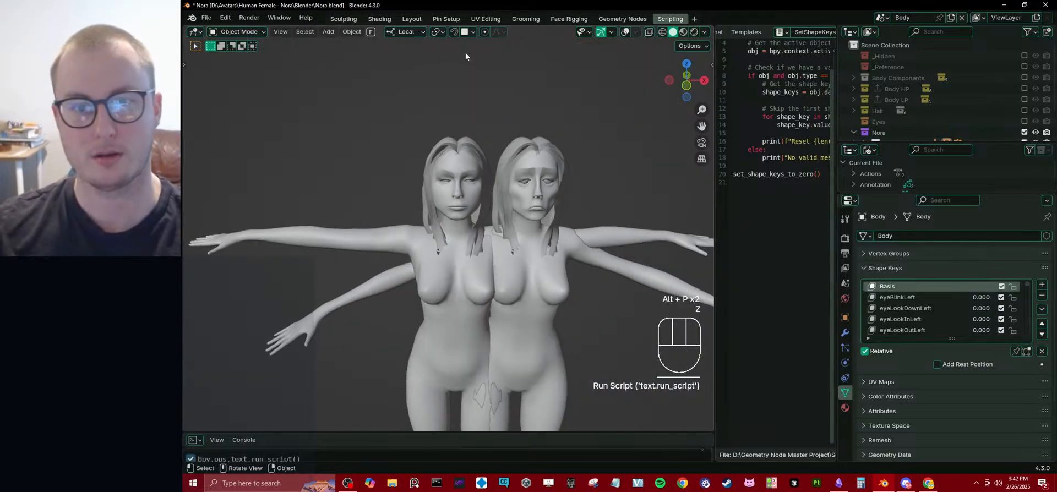
# Return to the Layout workspace with both bodies in view and save the file.
pyautogui.click(412, 19)
pyautogui.scroll(-4, 517, 221)
pyautogui.hotkey('ctrl', 's')
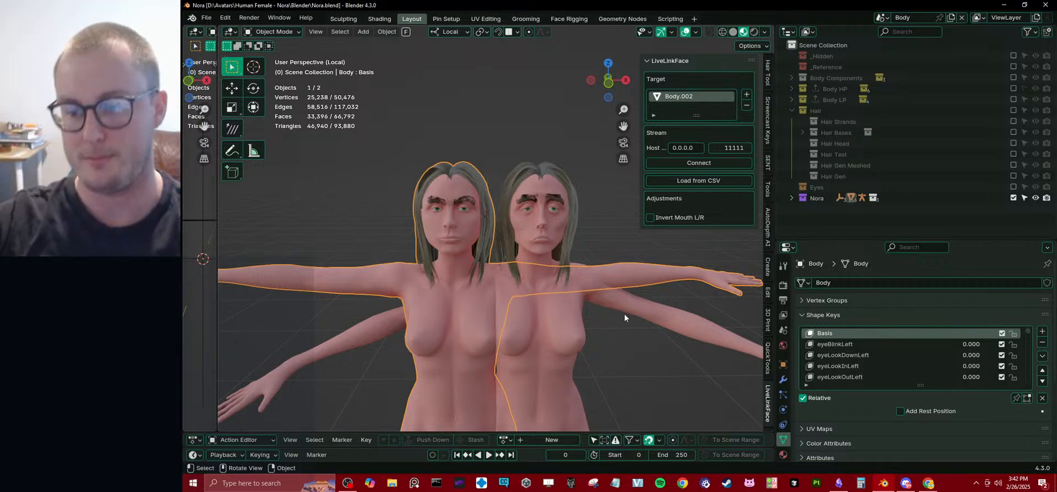
# Switch to Obsidian and add the bullet "Simply sculpting them is also very useful." under 26_02_2025 in the Avatars note.
pyautogui.click(838, 483)
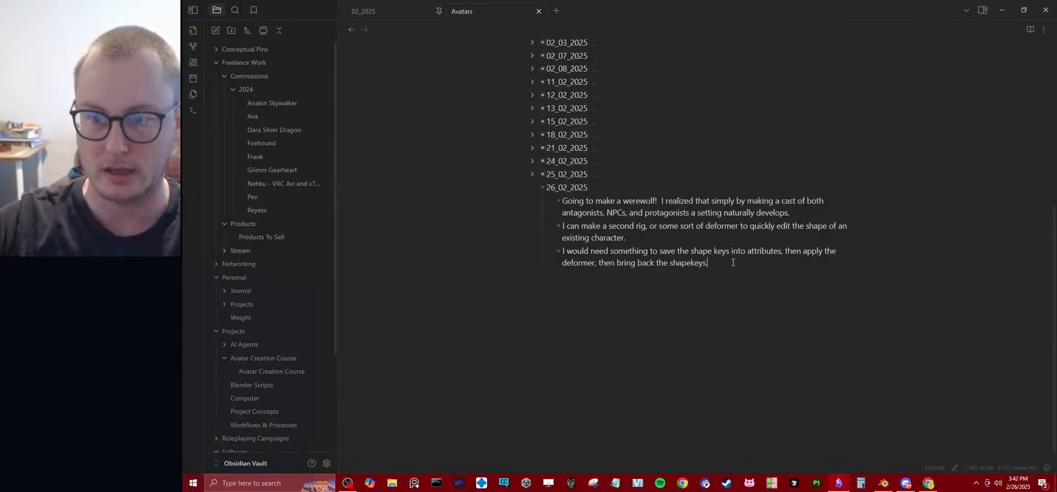
pyautogui.press('Return')
pyautogui.write('Simply ')
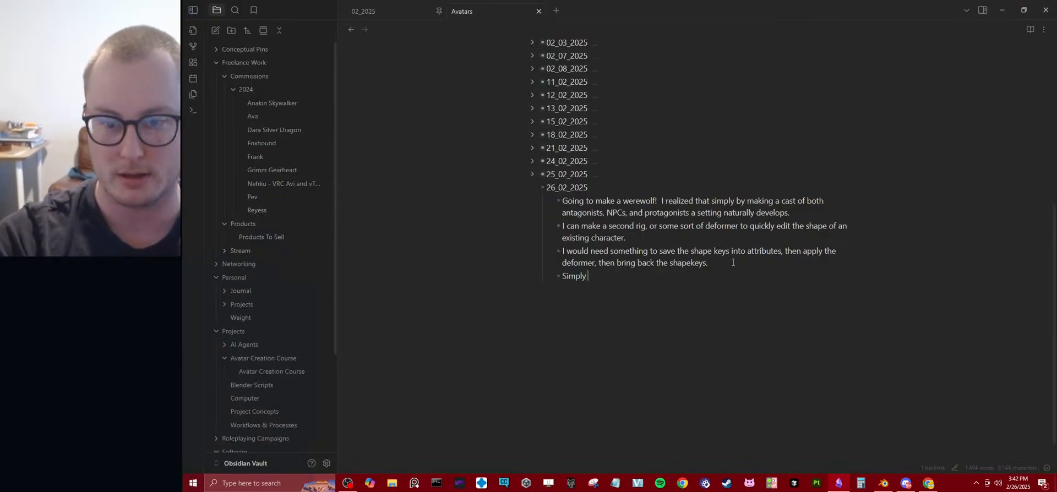
pyautogui.write('sculpting them is as')
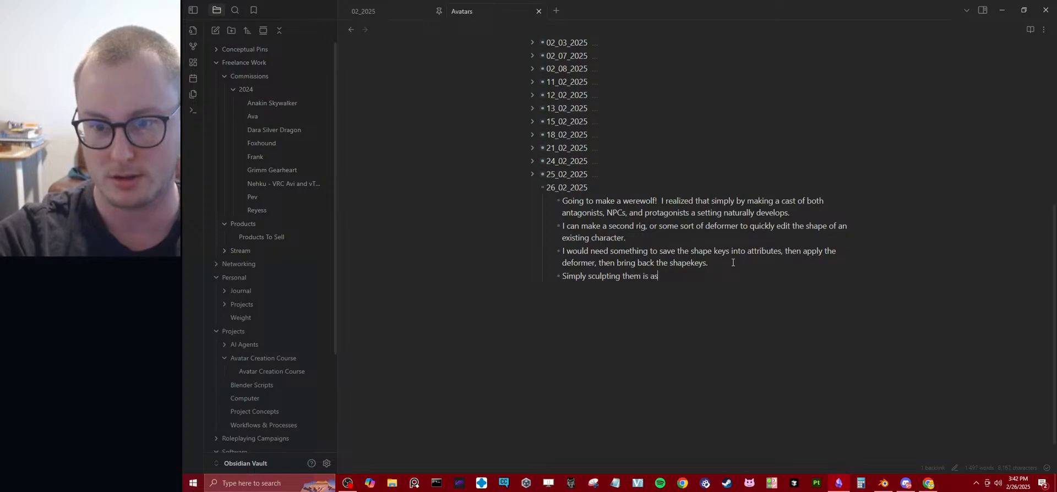
pyautogui.press('BackSpace')
pyautogui.write('very ')
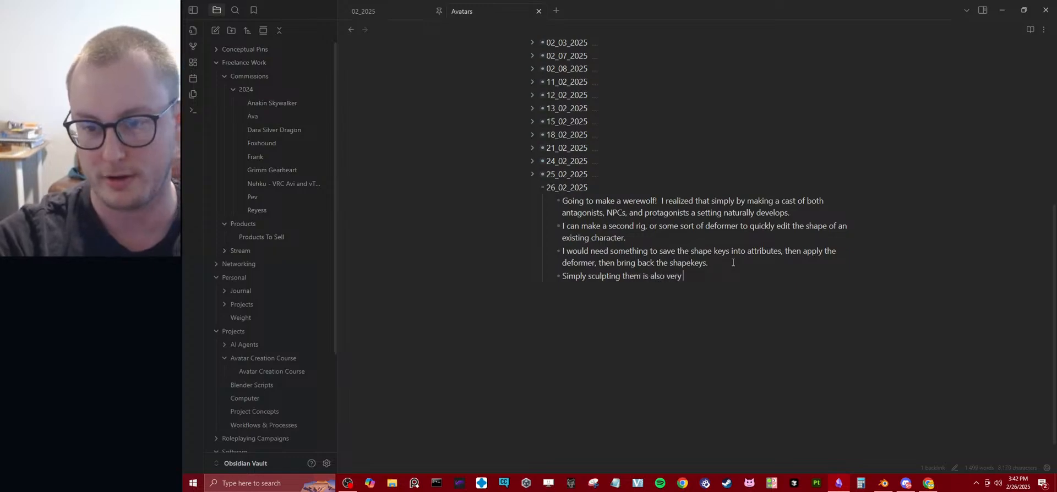
pyautogui.write('useful.')
# Add the bullet "I could probably save the deformation, or transfer it via Geo Nodes" at the end of the 26_02_2025 list.
pyautogui.press('Return')
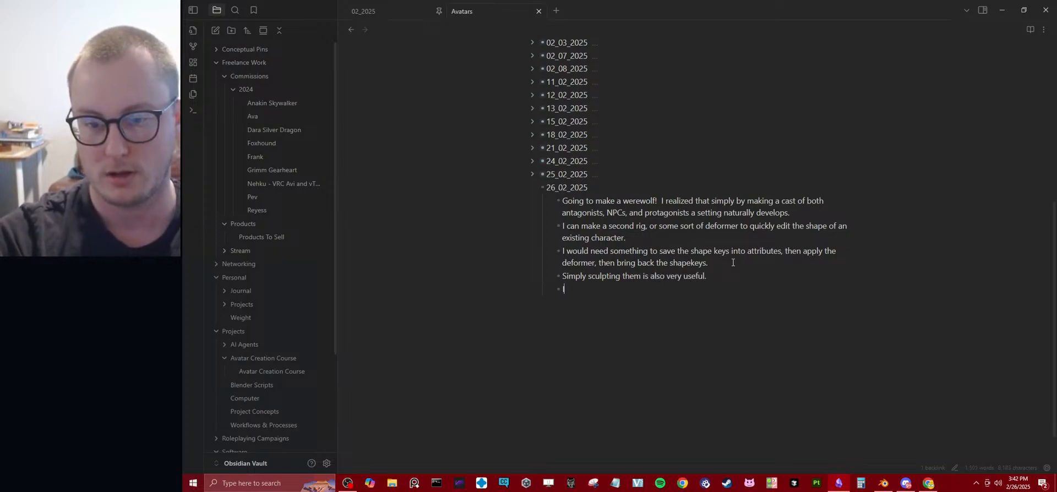
pyautogui.write('I could probably')
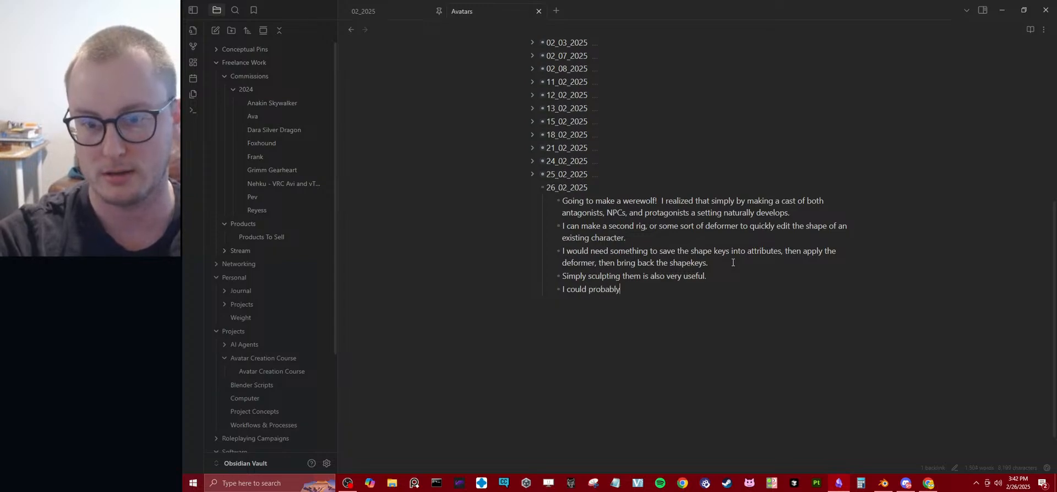
pyautogui.write(' save the')
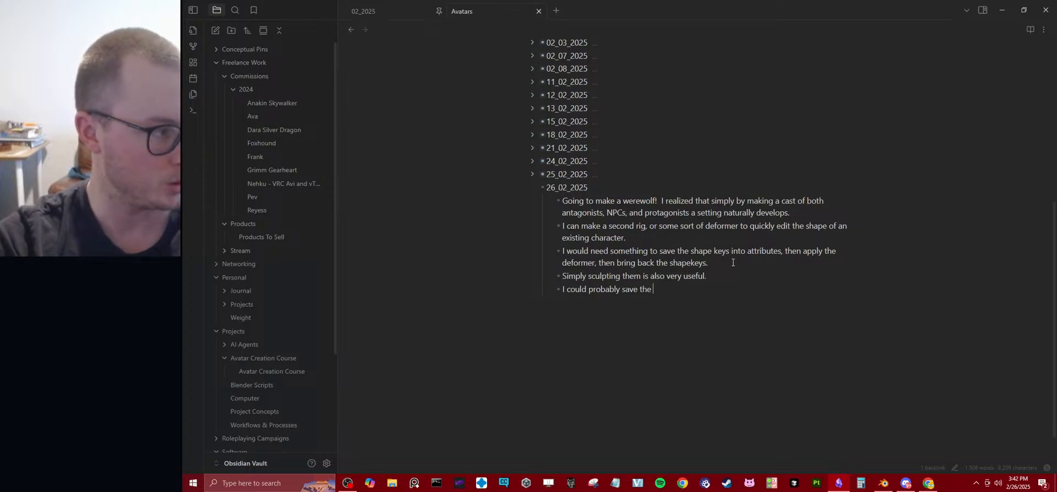
pyautogui.write('def')
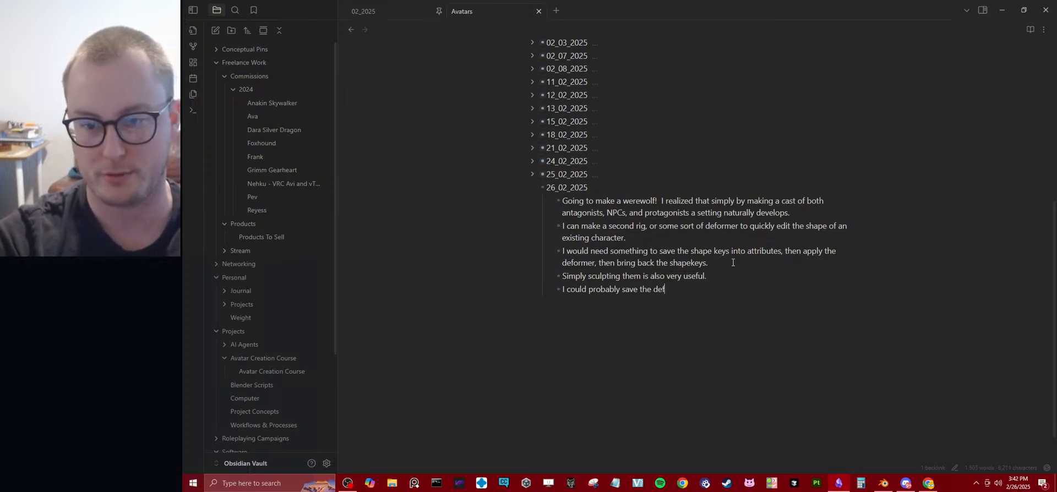
pyautogui.write('ormation, or')
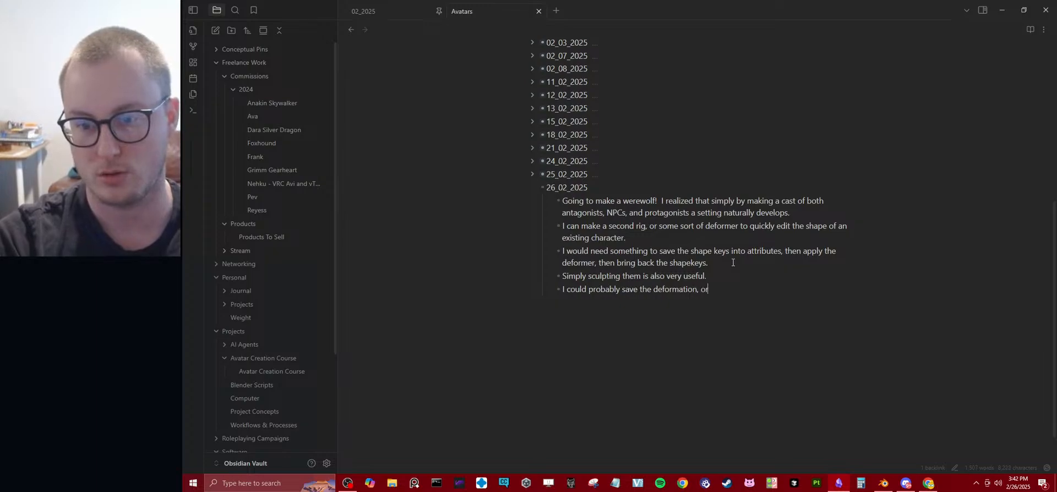
pyautogui.write(' transfer it ')
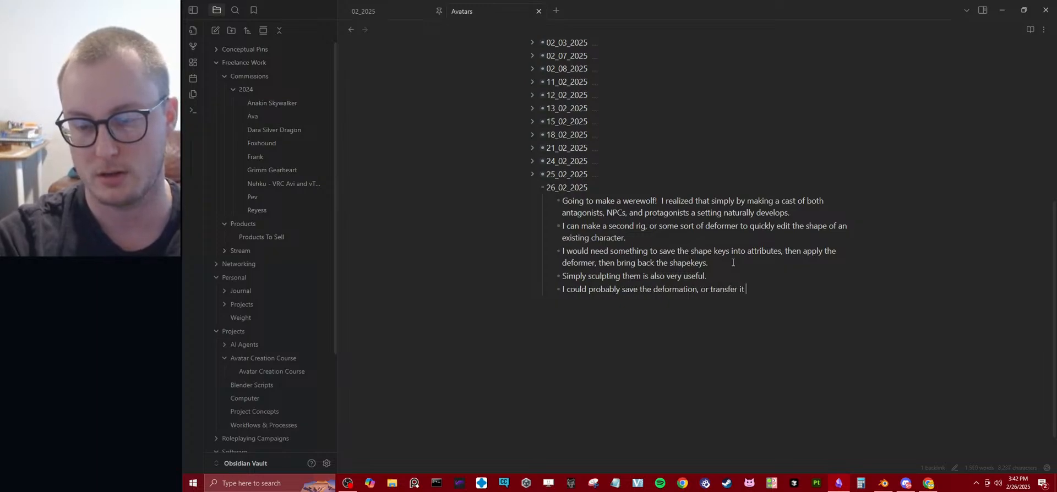
pyautogui.write('via geo')
pyautogui.press('BackSpace')
pyautogui.press('BackSpace')
pyautogui.press('BackSpace')
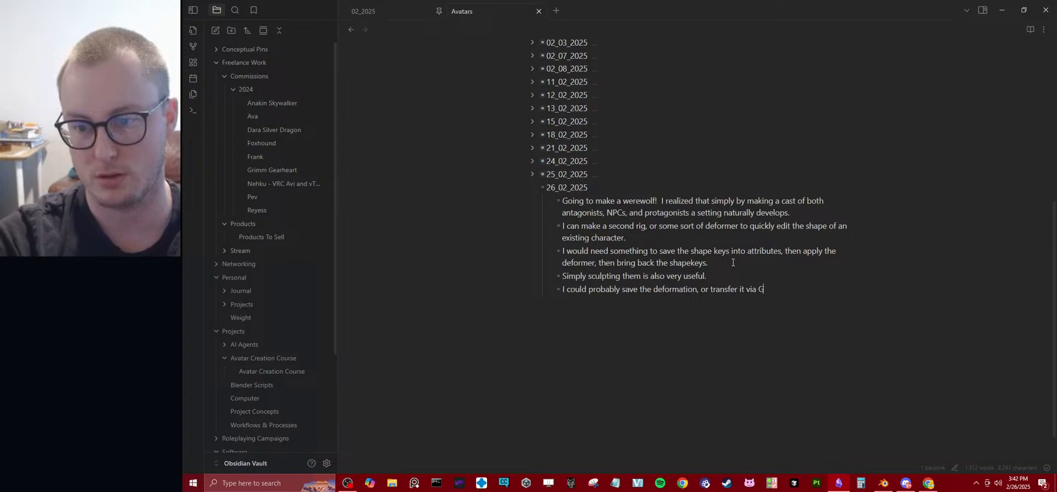
pyautogui.write('Geo Nodes')
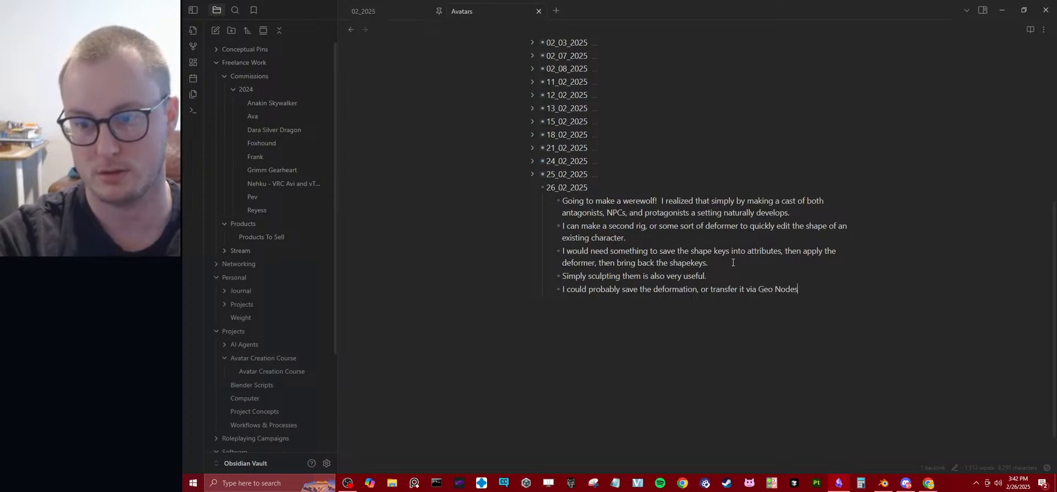
pyautogui.press('Up')
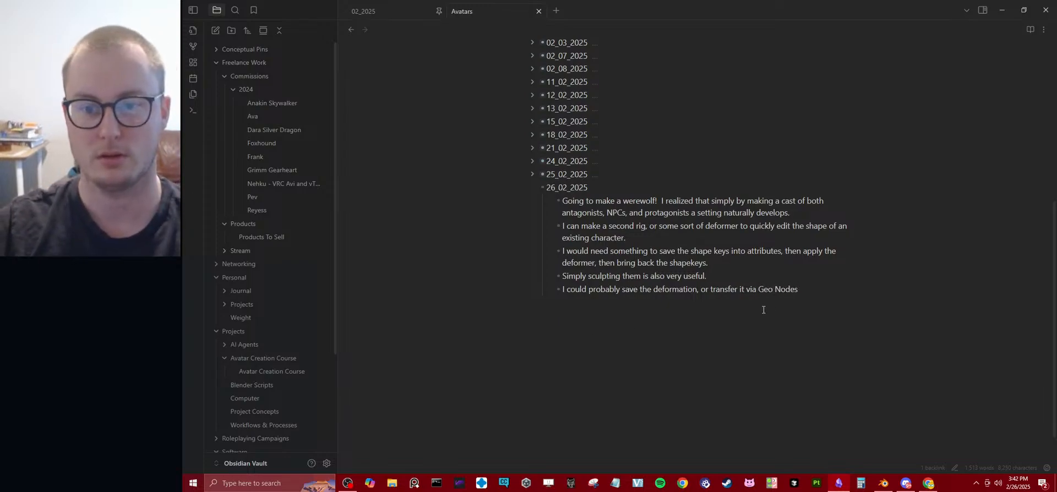
# Indent the last three bullets one level beneath the bullet about making a second rig or deformer.
pyautogui.moveTo(806, 291); pyautogui.dragTo(558, 279)
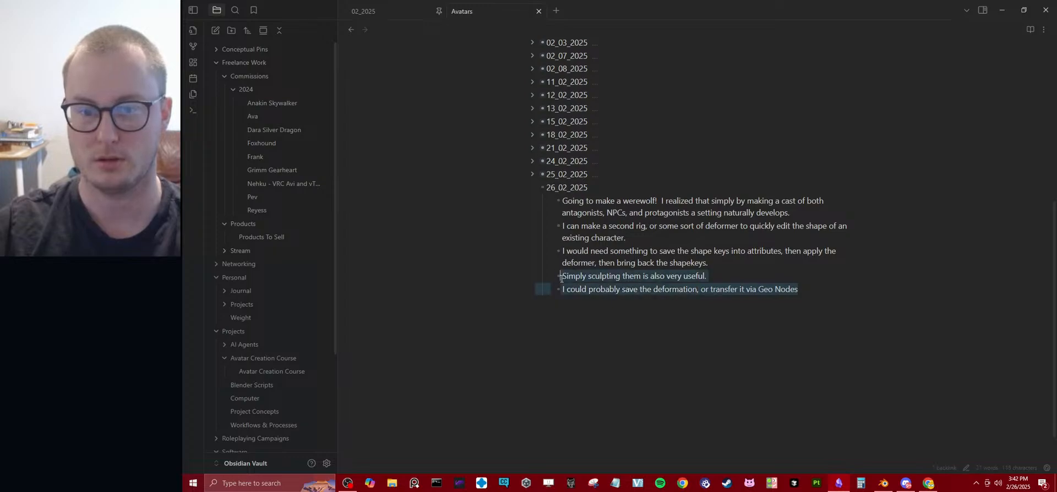
pyautogui.click(751, 274)
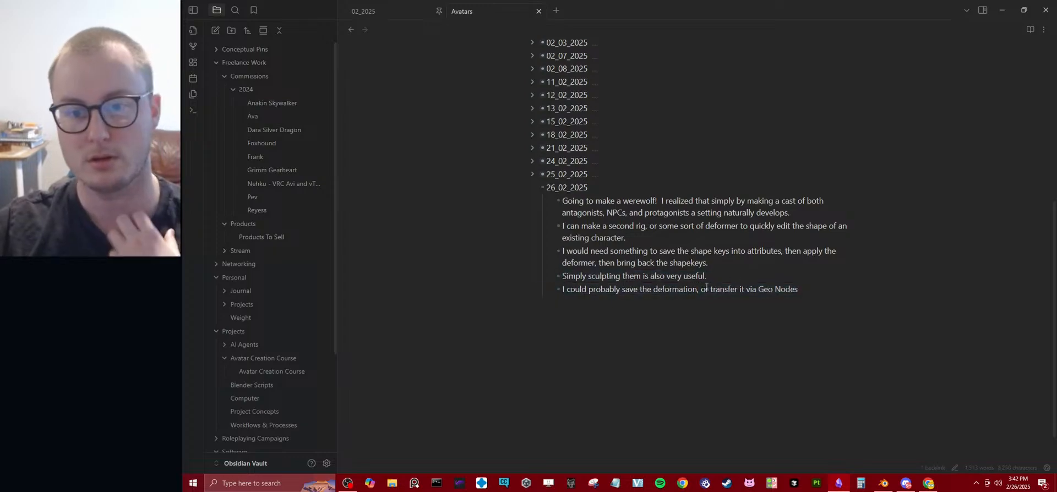
pyautogui.tripleClick(831, 287)
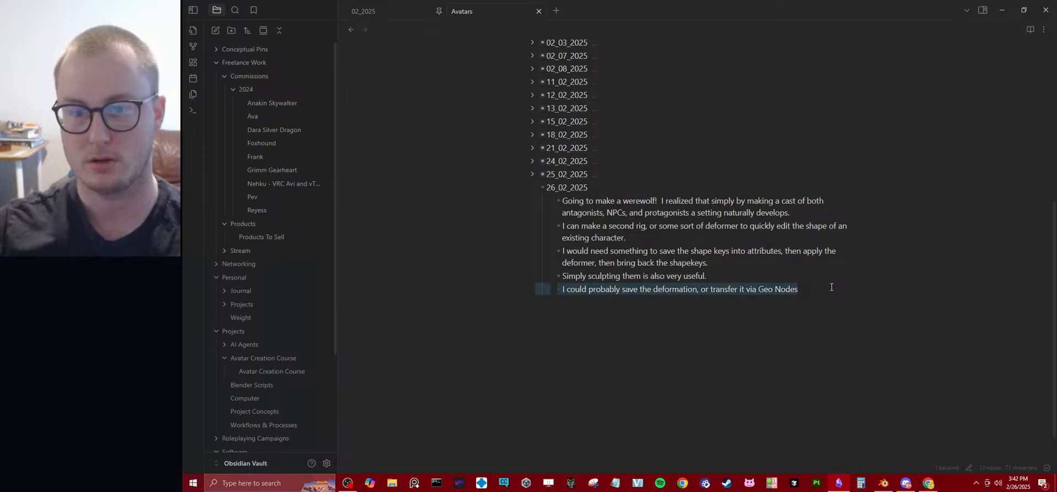
pyautogui.click(742, 271)
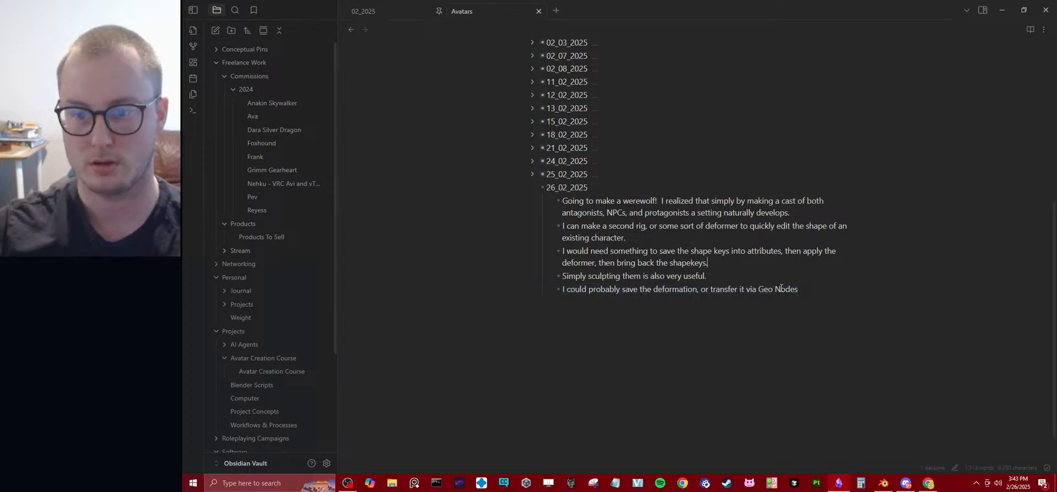
pyautogui.keyDown('shift'); pyautogui.click(802, 289); pyautogui.keyUp('shift')
pyautogui.press('Tab')
pyautogui.click(697, 270)
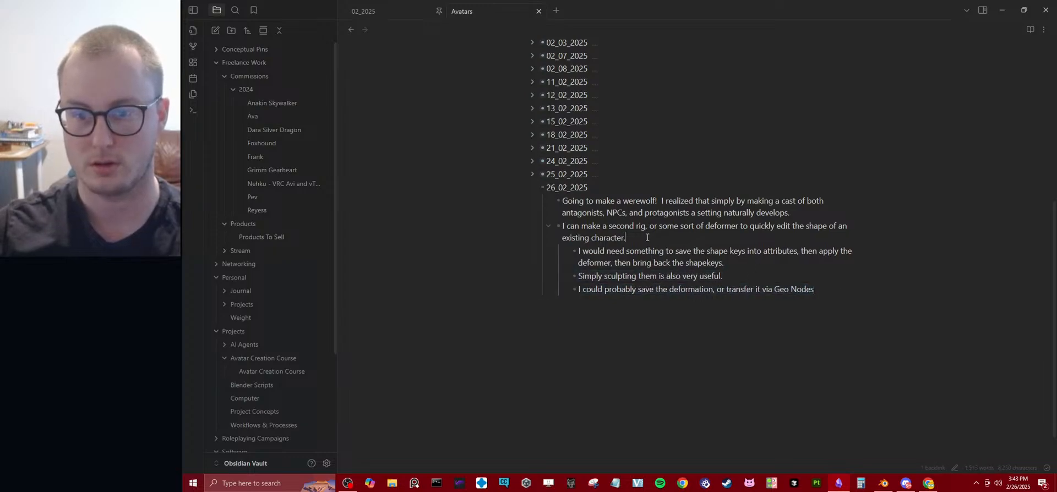
# Insert the parent bullet "CHARACTER VARIATION" directly above the three indented bullets.
pyautogui.click(647, 238)
pyautogui.press('Return')
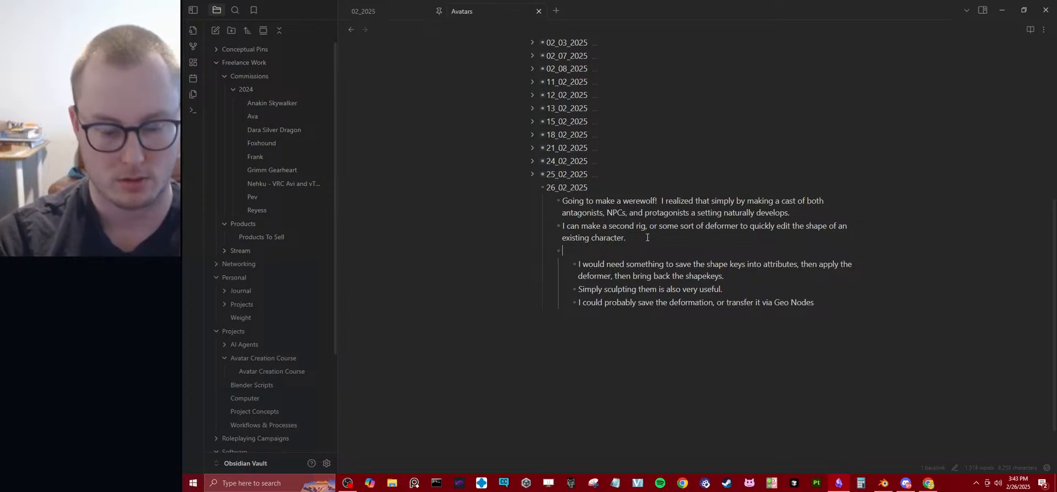
pyautogui.hotkey('shift', 'Tab')
pyautogui.write('CHARACTER VARIATIONS')
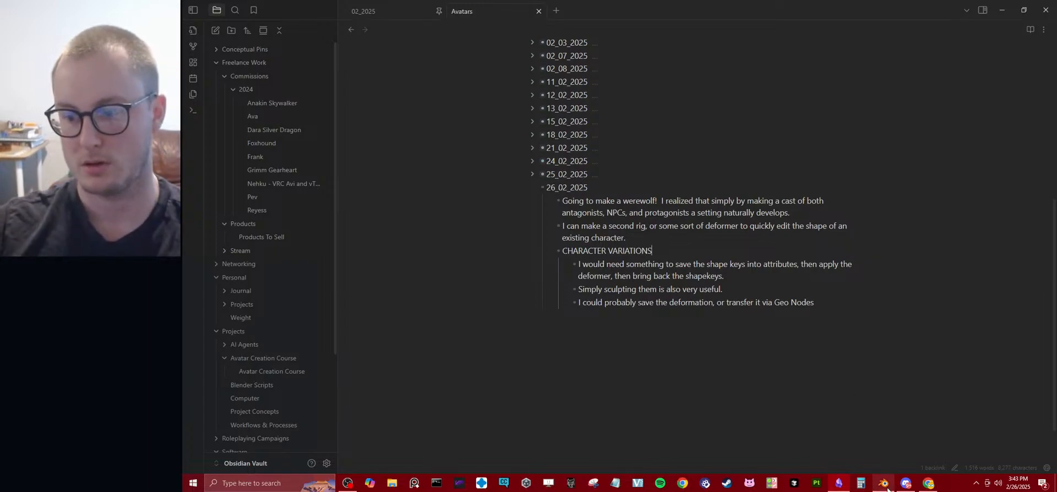
# Switch to Blender, select the resculpted duplicate body and save the file.
pyautogui.click(883, 483)
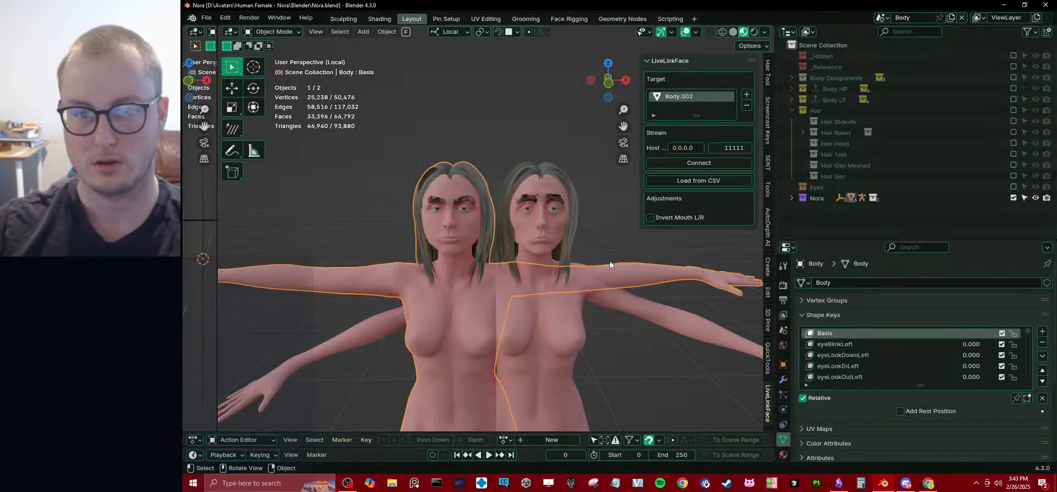
pyautogui.moveTo(609, 261); pyautogui.dragTo(510, 244, button='middle')
pyautogui.click(555, 219)
pyautogui.scroll(3, 515, 246)
pyautogui.moveTo(411, 264); pyautogui.dragTo(499, 260, button='middle')
pyautogui.scroll(4, 492, 248)
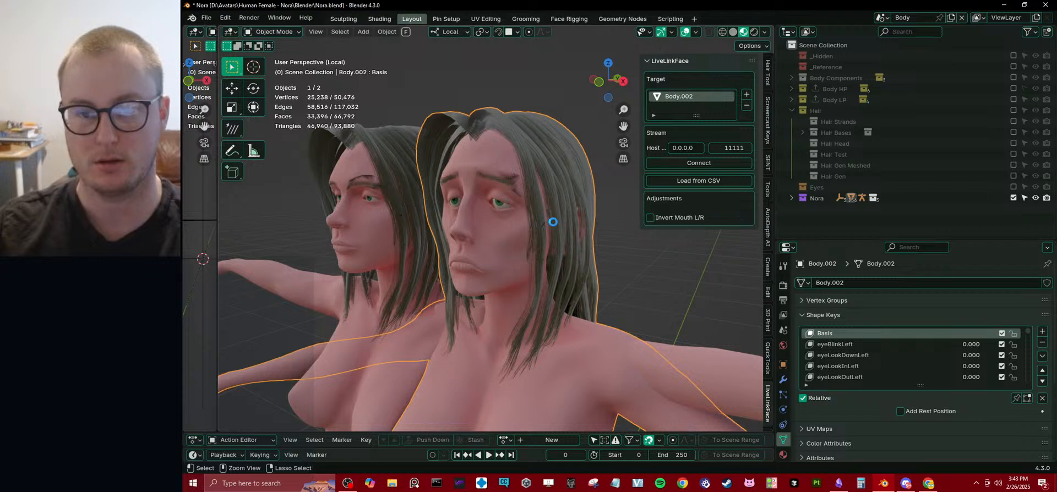
pyautogui.hotkey('ctrl', 's')
# Make the Nora Hair material a single-user copy on the duplicate body and save the file.
pyautogui.click(783, 454)
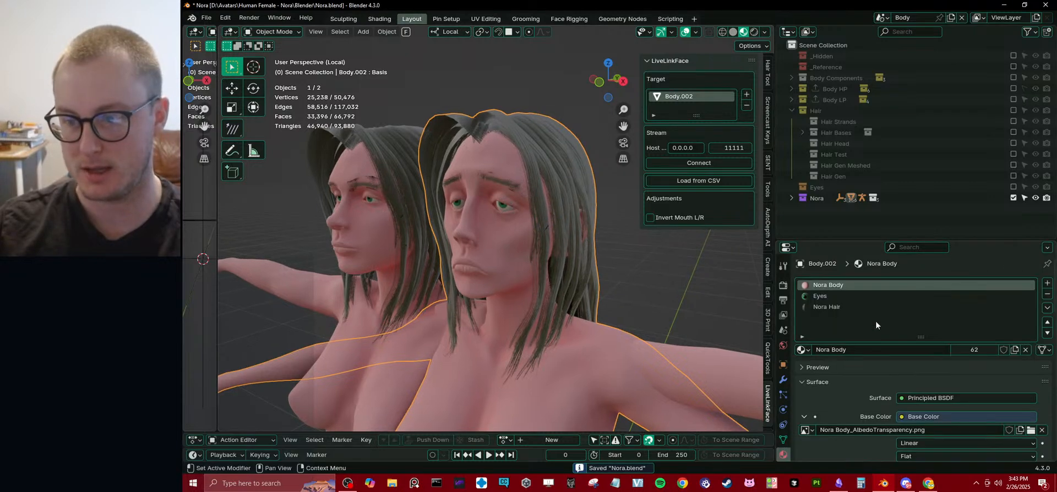
pyautogui.scroll(-1, 876, 325)
pyautogui.click(833, 286)
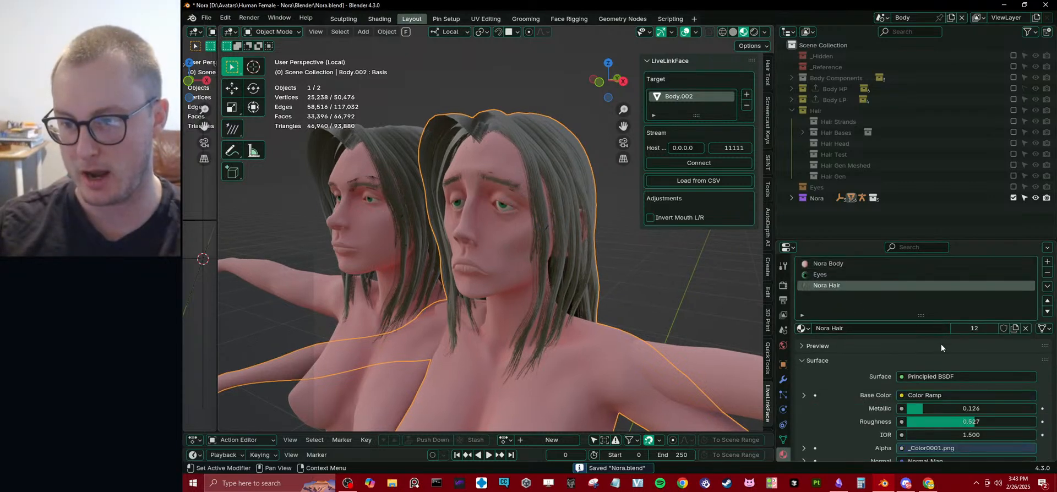
pyautogui.click(1015, 329)
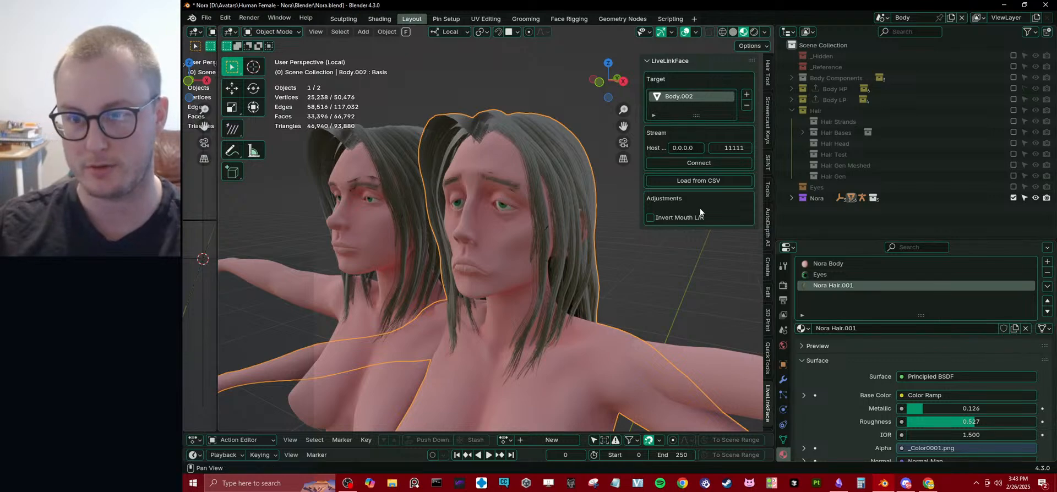
pyautogui.scroll(-3, 767, 404)
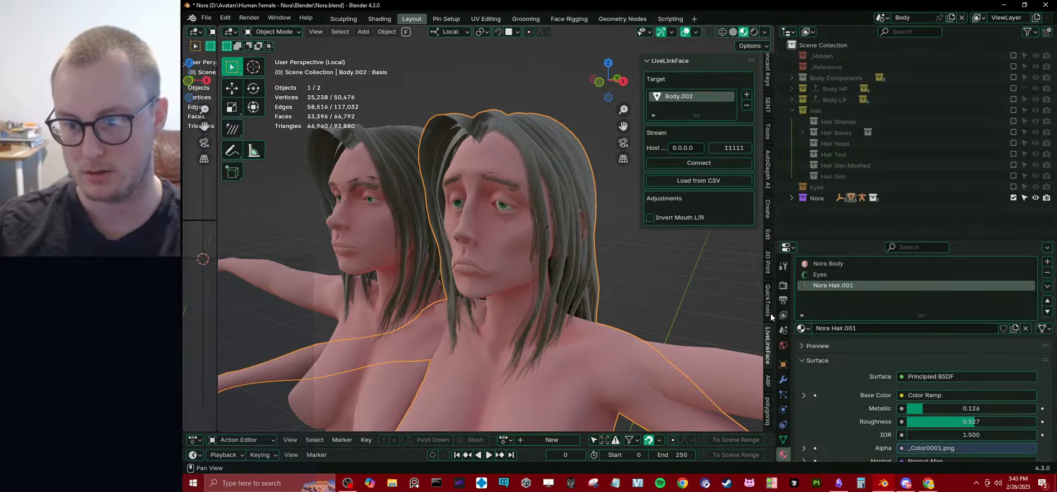
pyautogui.hotkey('ctrl', 's')
# Open the add-on preferences and refresh the local add-ons.
pyautogui.click(225, 18)
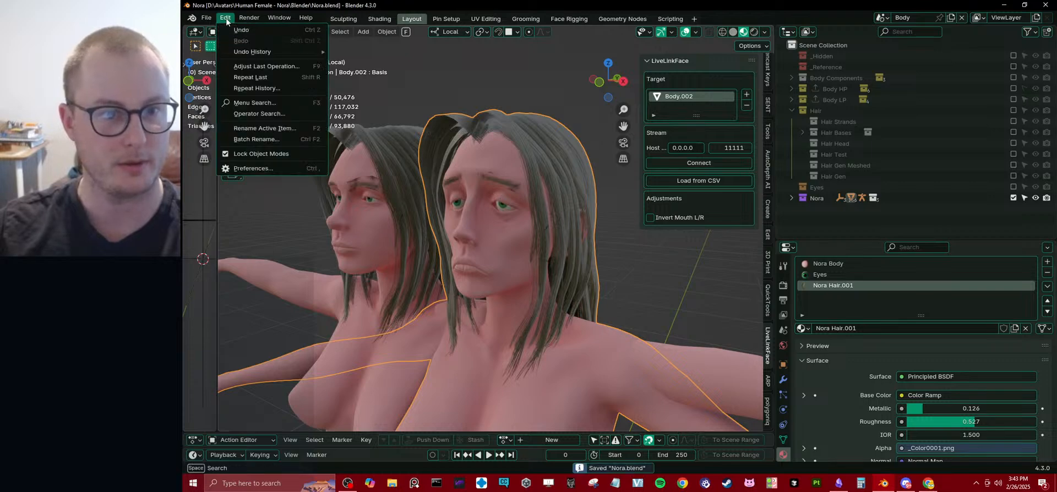
pyautogui.click(242, 170)
pyautogui.click(531, 36)
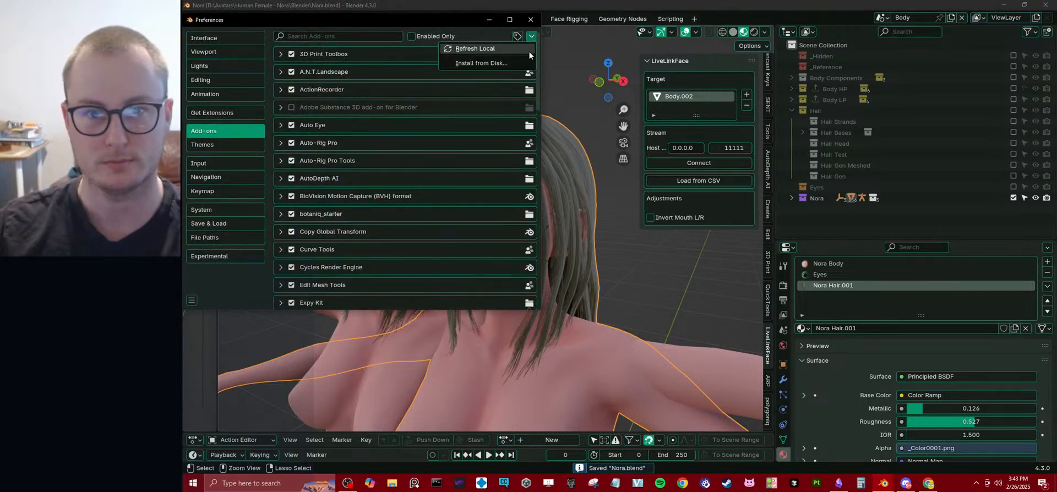
pyautogui.click(457, 49)
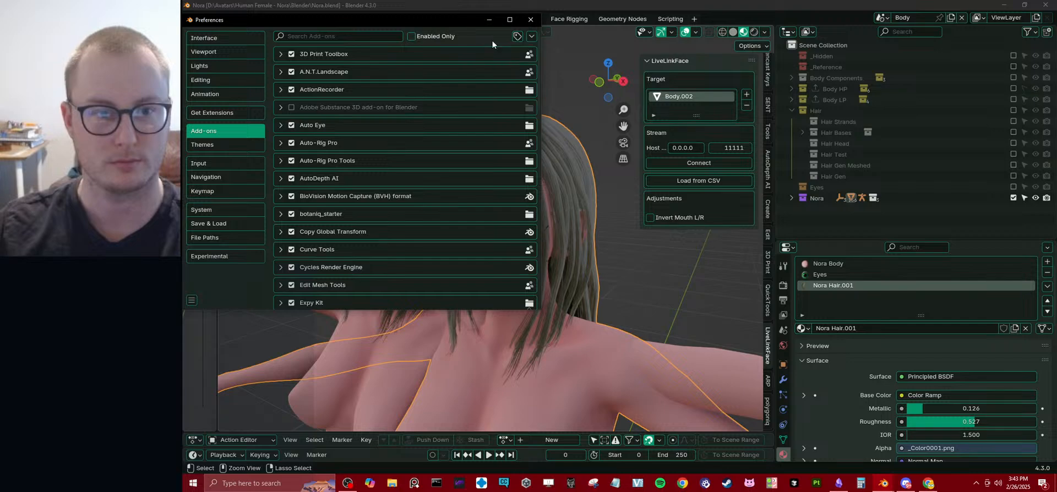
# Search the online extensions for "ucu", install Ucupaint, check its details and close the preferences.
pyautogui.click(212, 113)
pyautogui.click(337, 38)
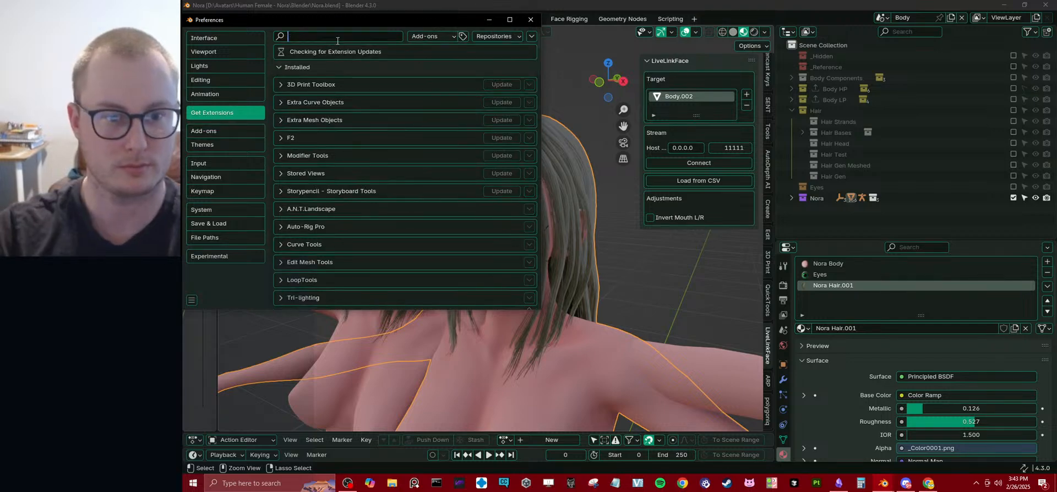
pyautogui.write('ucu')
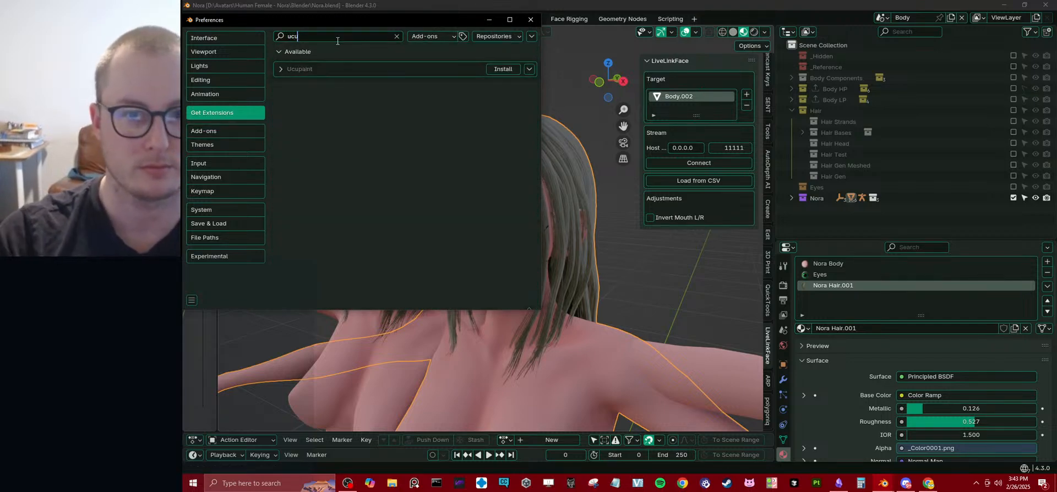
pyautogui.click(441, 89)
pyautogui.click(497, 70)
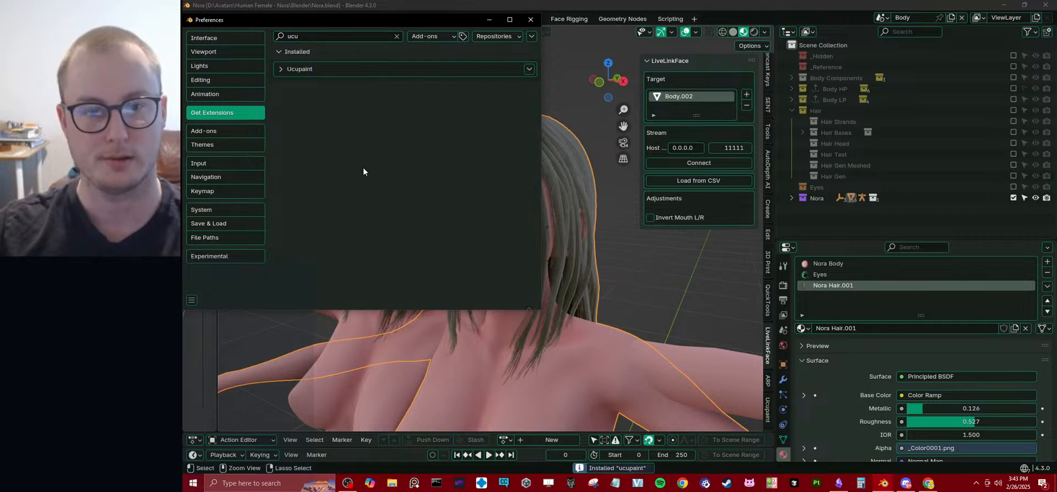
pyautogui.click(284, 74)
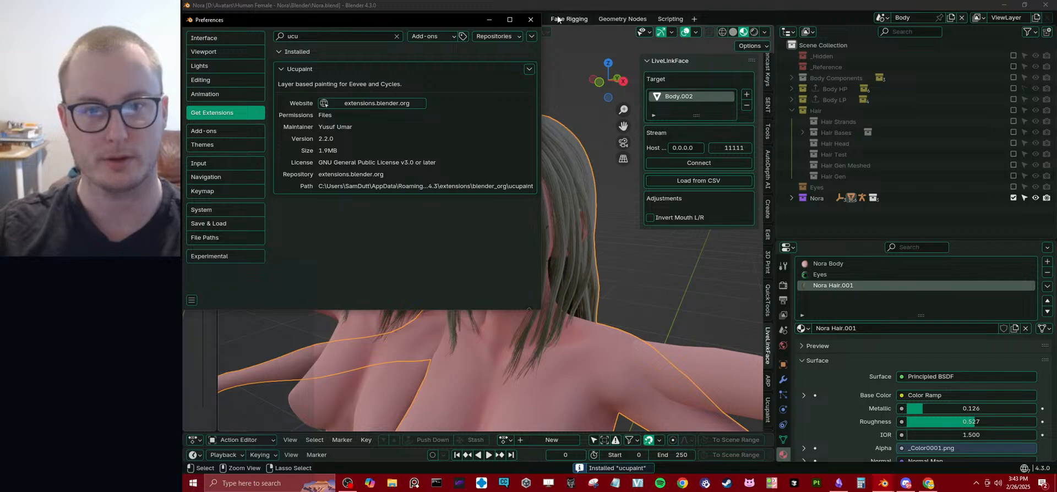
pyautogui.click(530, 20)
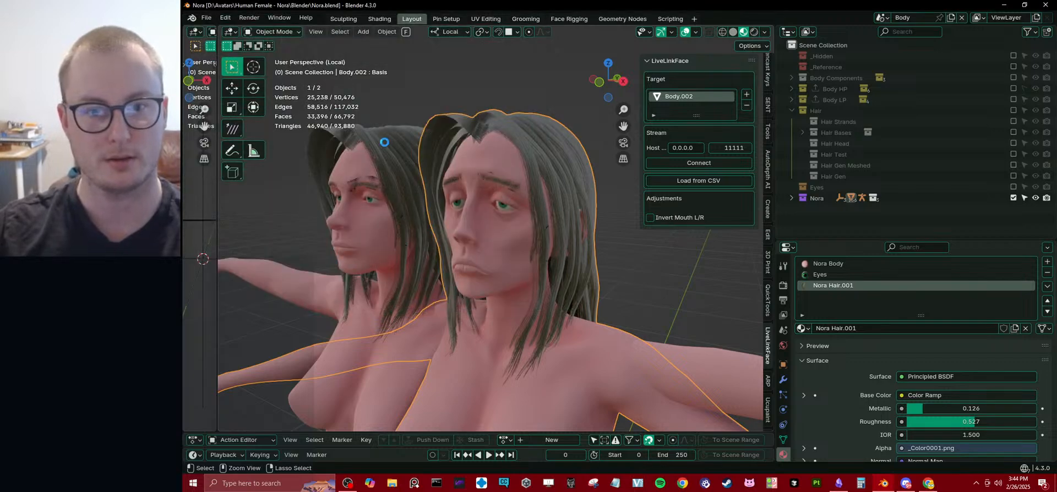
# Save Nora.blend, reopen it from the recent files and view both faces from the front.
pyautogui.hotkey('ctrl', 's')
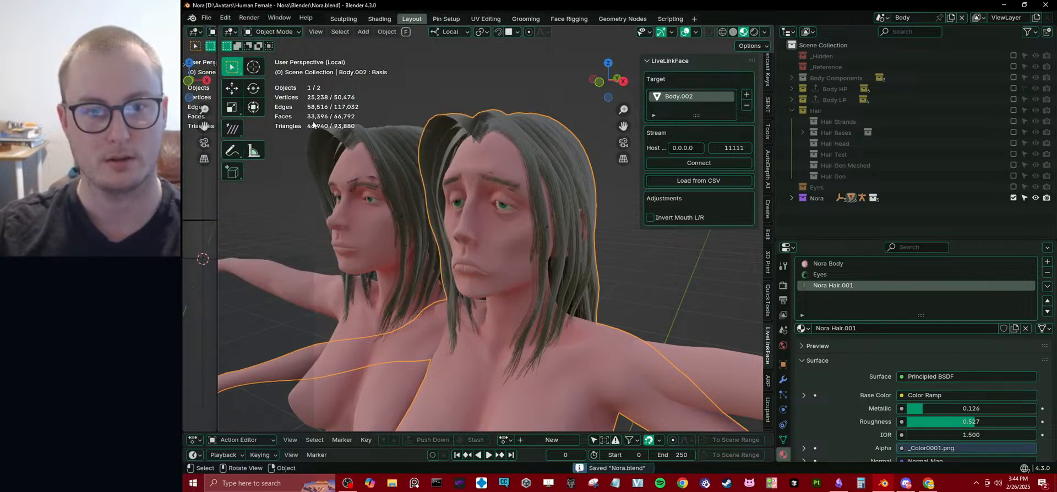
pyautogui.click(207, 18)
pyautogui.moveTo(237, 51)
pyautogui.click(380, 52)
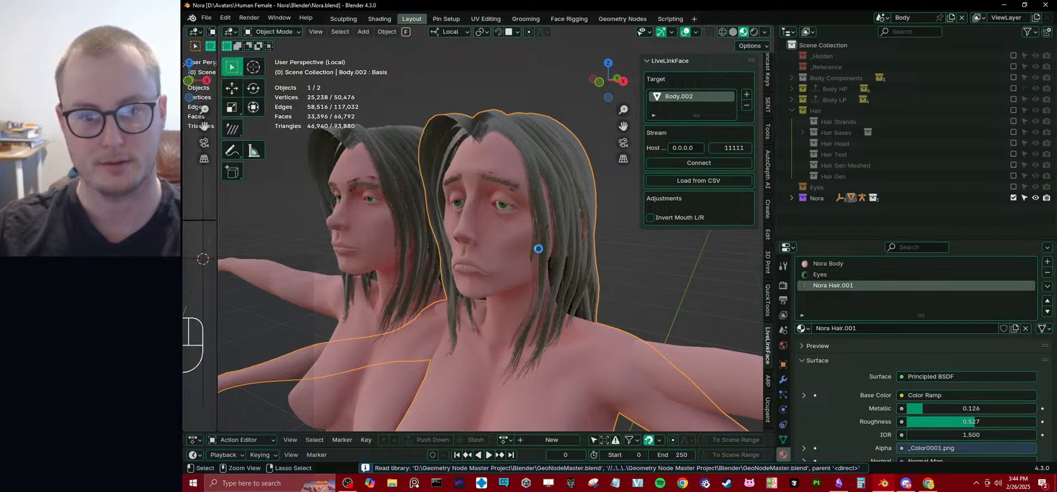
pyautogui.moveTo(534, 250)
pyautogui.mouseDown(button='middle')
pyautogui.moveTo(521, 267)
pyautogui.moveTo(540, 263)
pyautogui.mouseUp(button='middle')
pyautogui.scroll(3, 539, 263)
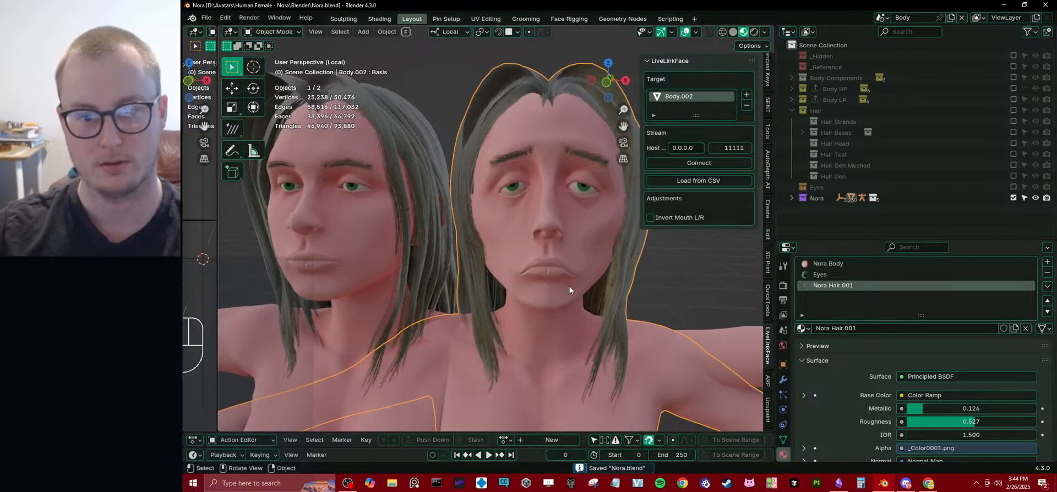
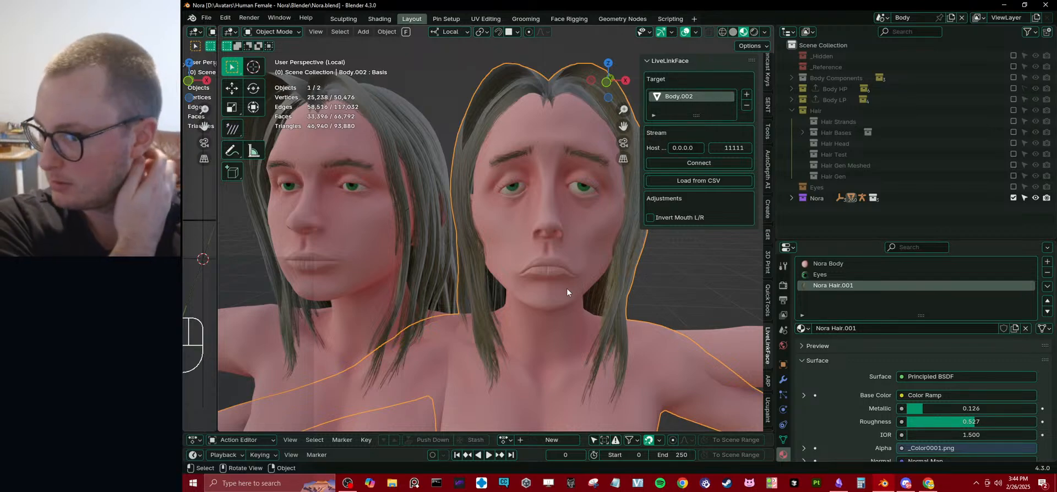
# Run the Quick Ucupaint Node Setup on Nora Hair.001 as Principled with Color, Metallic, Roughness and Normal channels.
pyautogui.scroll(-6, 566, 289)
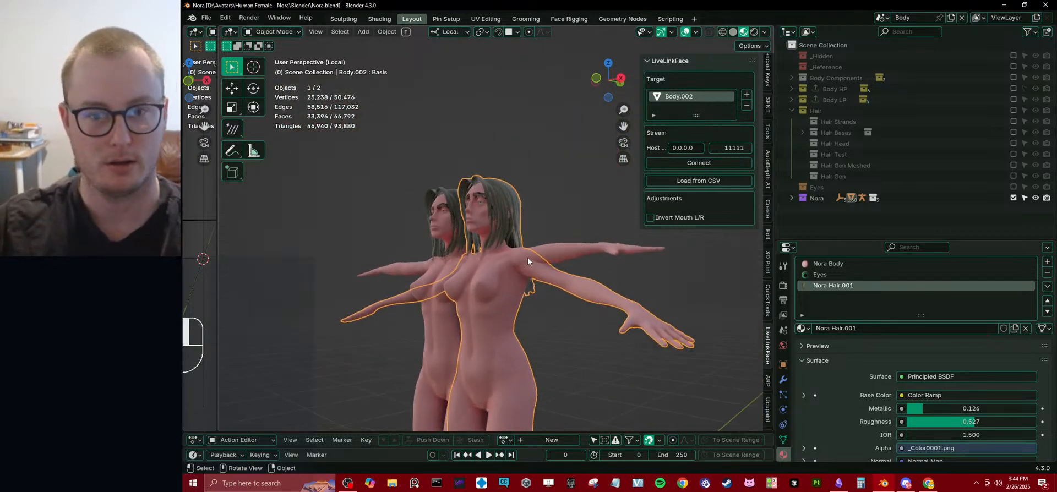
pyautogui.scroll(3, 533, 276)
pyautogui.moveTo(538, 277); pyautogui.dragTo(471, 257, button='middle')
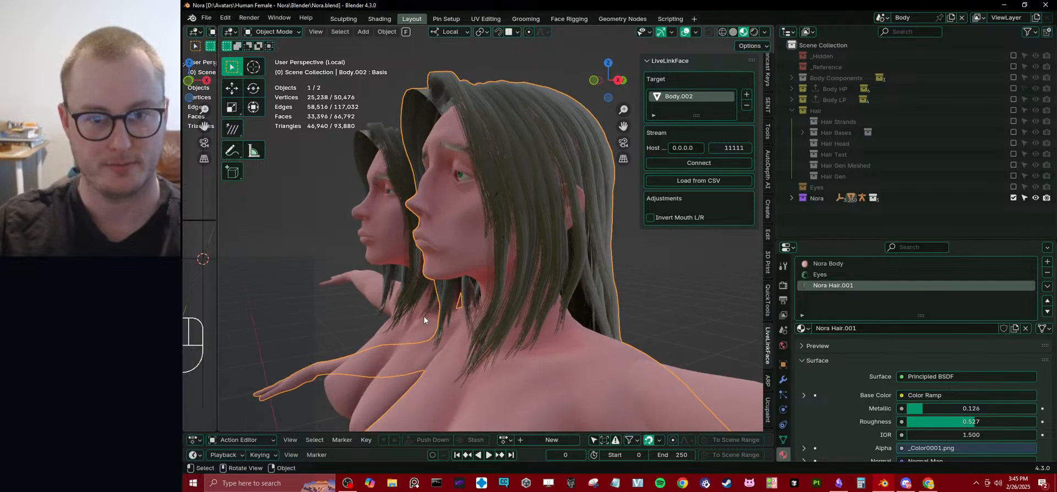
pyautogui.click(322, 246)
pyautogui.moveTo(332, 233); pyautogui.dragTo(471, 245, button='middle')
pyautogui.click(471, 245)
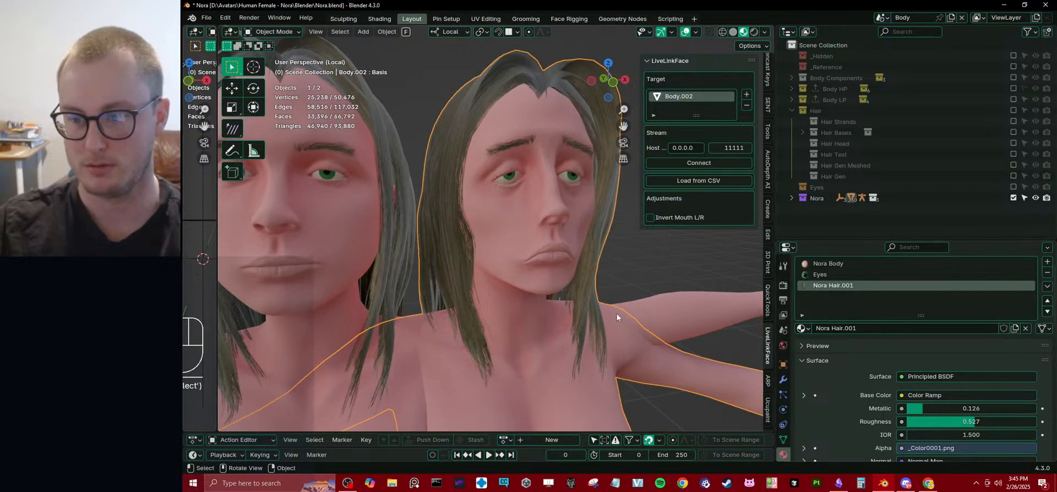
pyautogui.scroll(-2, 616, 313)
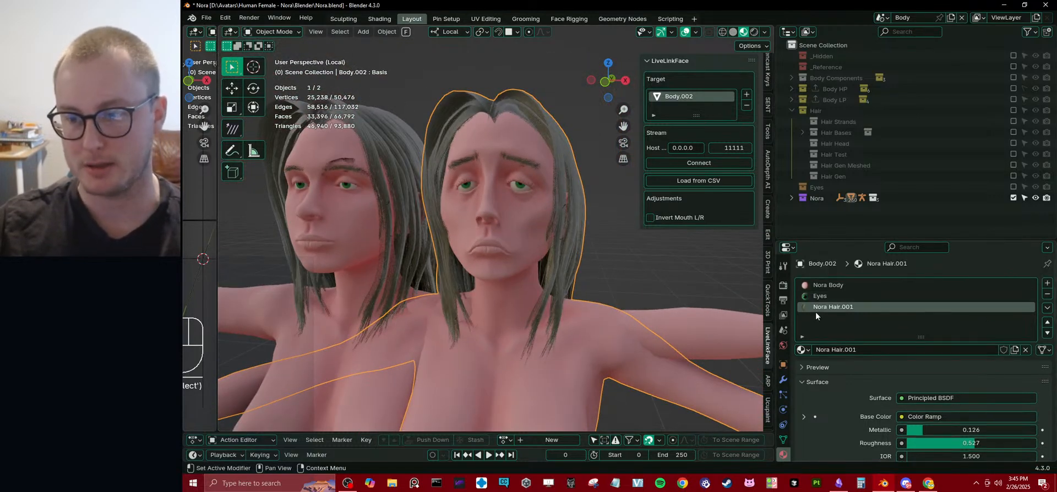
pyautogui.scroll(-2, 771, 345)
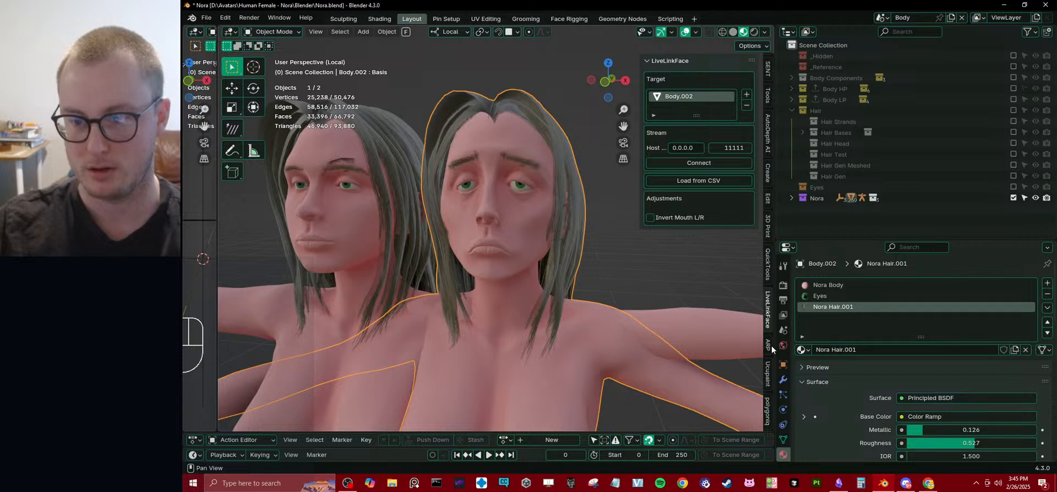
pyautogui.click(768, 375)
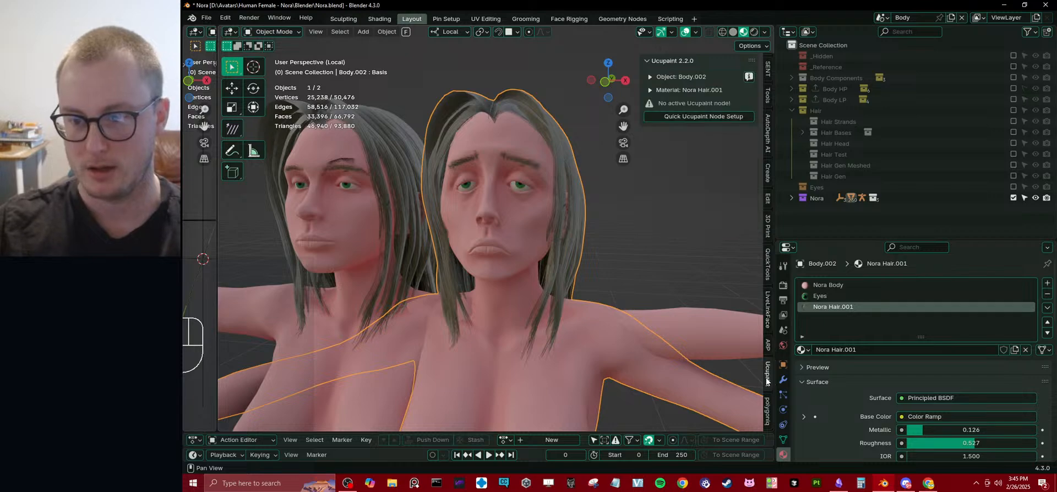
pyautogui.click(708, 117)
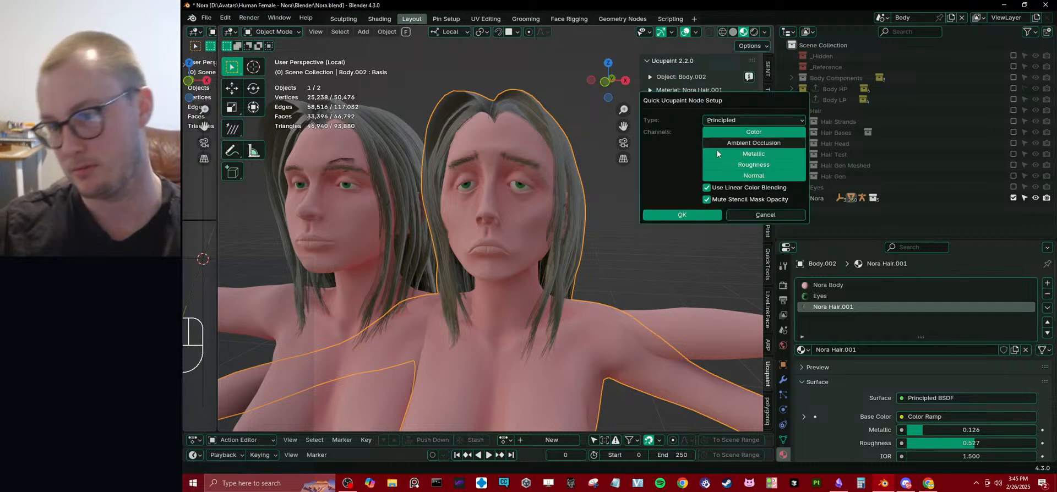
pyautogui.click(697, 217)
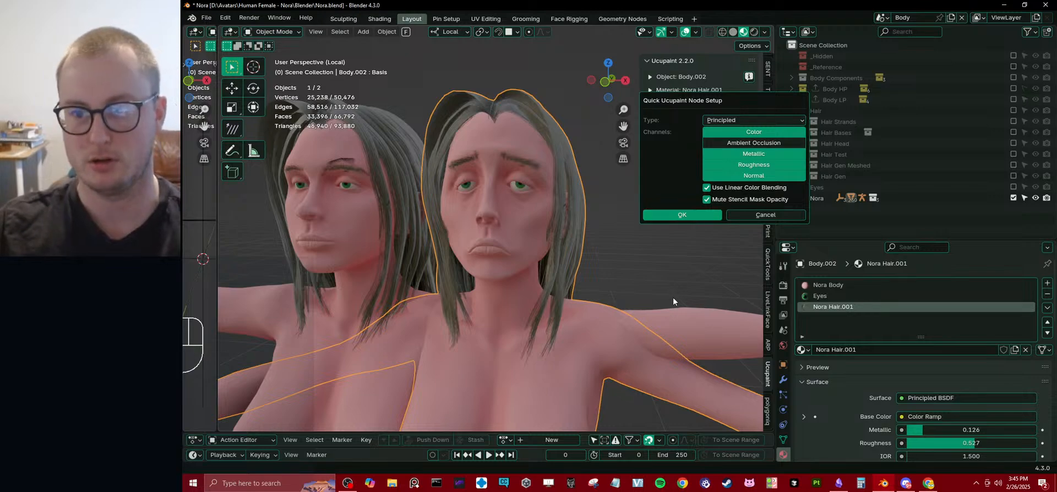
# Add a Solid Color layer on the Color channel with Overlay blending and a dark red colour to the hair's Ucupaint setup.
pyautogui.moveTo(560, 230); pyautogui.dragTo(508, 257, button='middle')
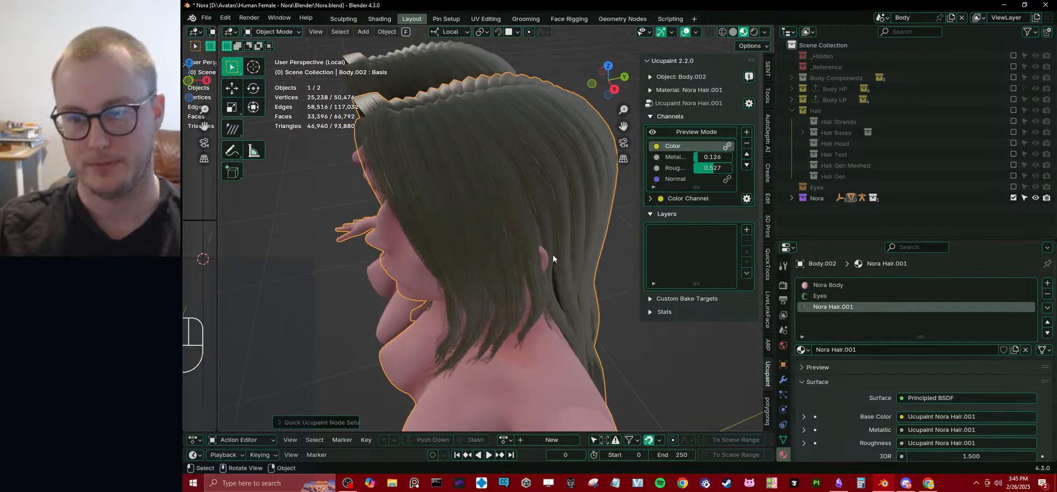
pyautogui.click(746, 230)
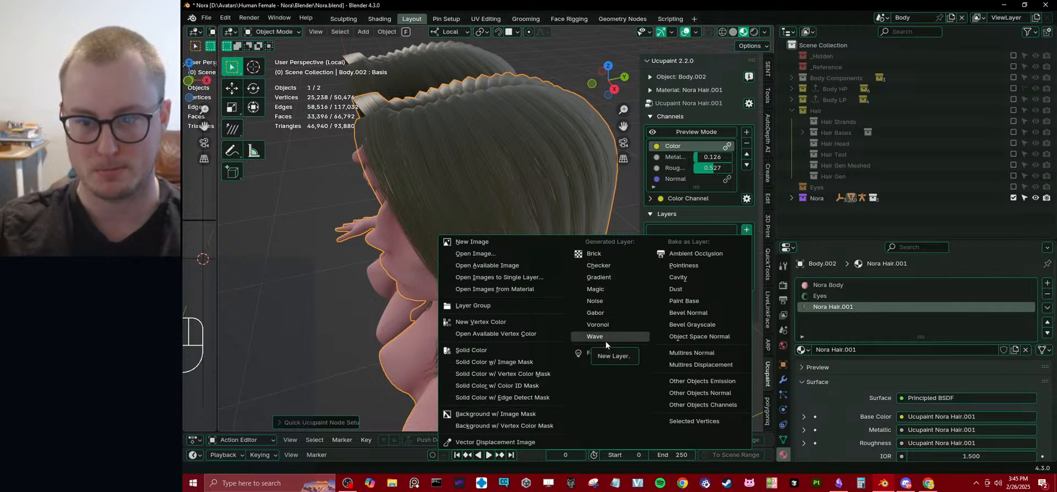
pyautogui.click(520, 349)
pyautogui.click(585, 366)
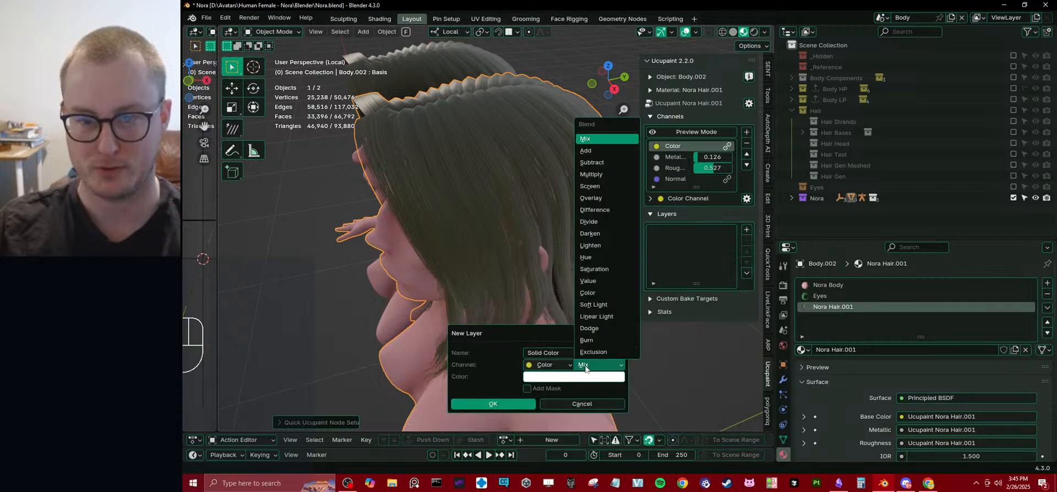
pyautogui.click(592, 198)
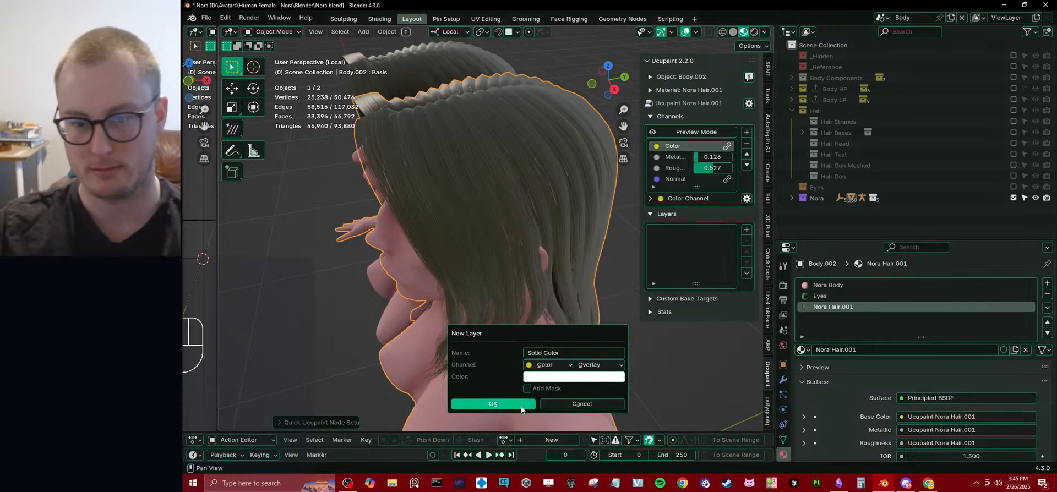
pyautogui.click(541, 379)
pyautogui.click(574, 277)
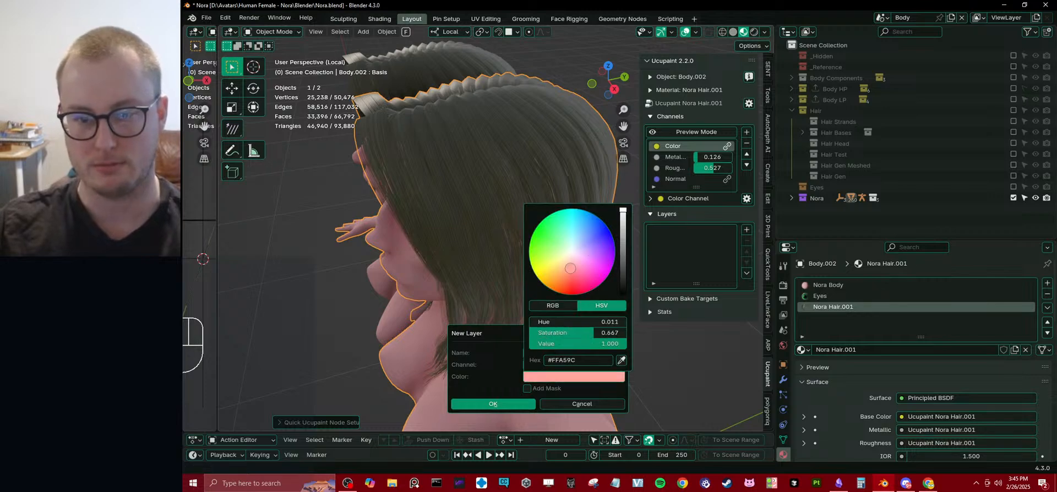
pyautogui.click(619, 254)
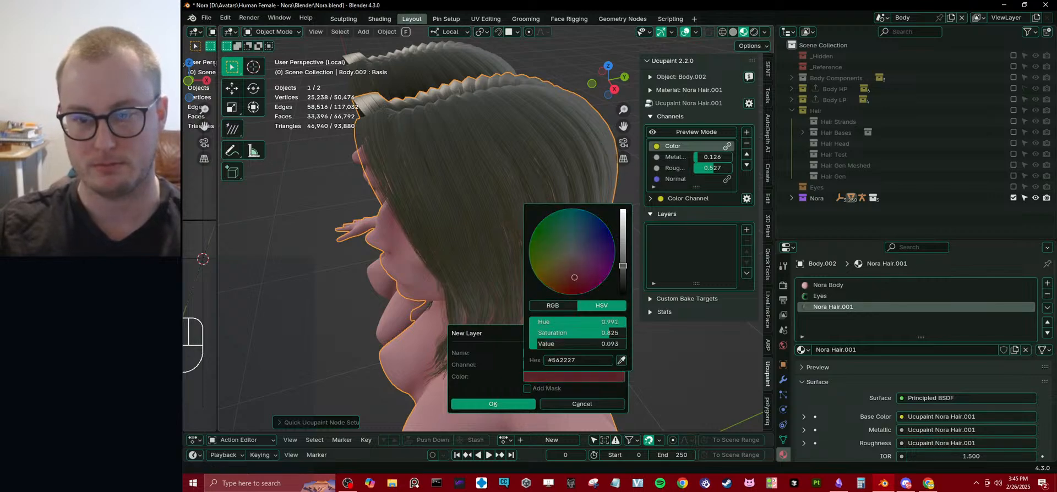
pyautogui.click(508, 404)
# Change the Solid Color layer to dark blue, compare the duplicate's hair with the original's, and save the file.
pyautogui.moveTo(497, 274); pyautogui.dragTo(488, 233, button='middle')
pyautogui.moveTo(596, 214); pyautogui.dragTo(484, 278, button='middle')
pyautogui.scroll(1, 484, 276)
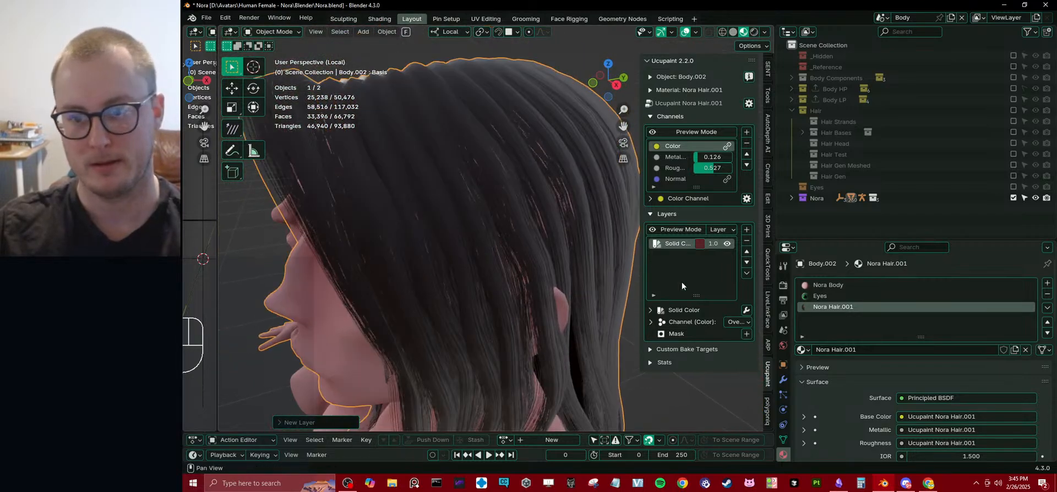
pyautogui.click(700, 245)
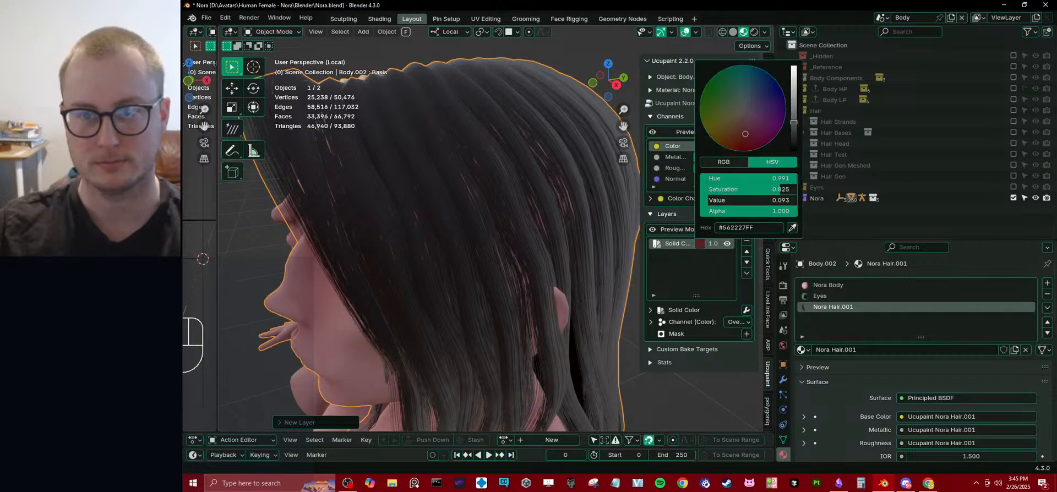
pyautogui.moveTo(755, 125)
pyautogui.mouseDown()
pyautogui.moveTo(763, 103)
pyautogui.moveTo(754, 124)
pyautogui.moveTo(731, 126)
pyautogui.moveTo(761, 97)
pyautogui.mouseUp()
pyautogui.scroll(-4, 410, 251)
pyautogui.moveTo(410, 251); pyautogui.dragTo(533, 237, button='middle')
pyautogui.scroll(-4, 534, 234)
pyautogui.click(566, 207)
pyautogui.scroll(5, 566, 207)
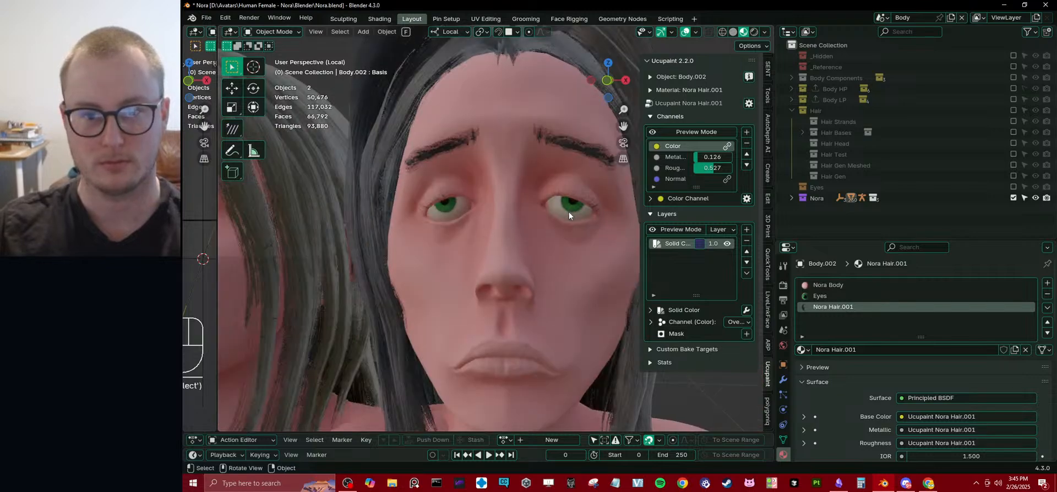
pyautogui.moveTo(569, 213); pyautogui.dragTo(549, 210, button='middle')
pyautogui.scroll(-2, 535, 219)
pyautogui.scroll(2, 547, 215)
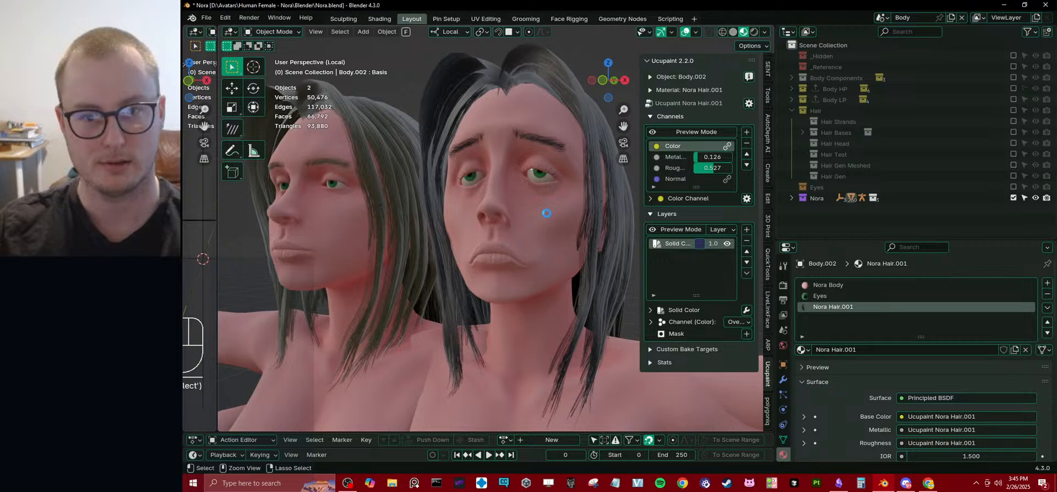
pyautogui.hotkey('ctrl', 's')
# Rename the duplicate body's hair material to Nora Hair_UCU_1.
pyautogui.click(540, 177)
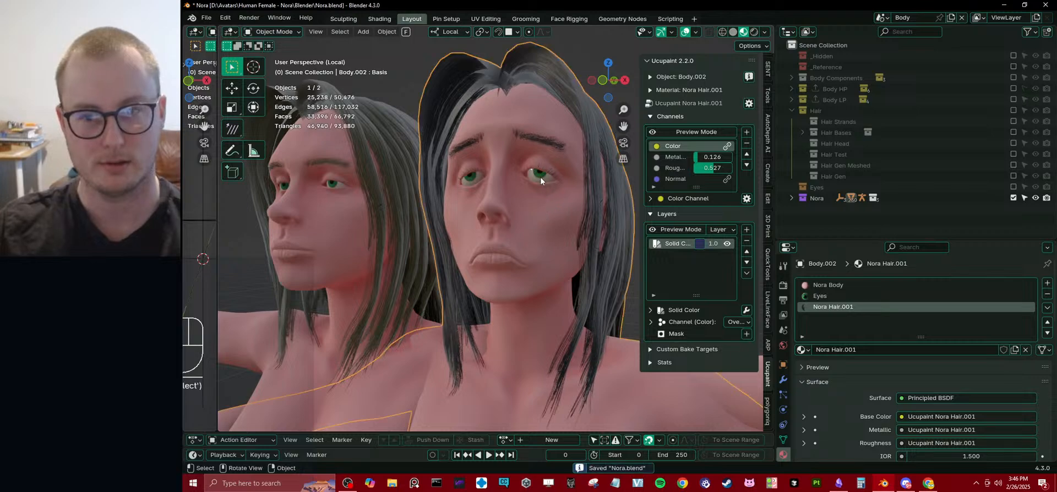
pyautogui.click(837, 294)
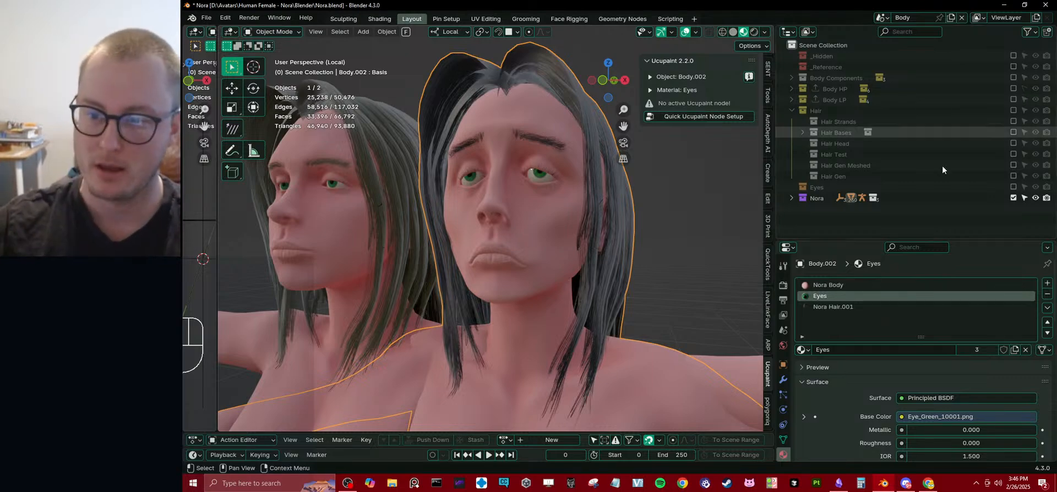
pyautogui.doubleClick(846, 306)
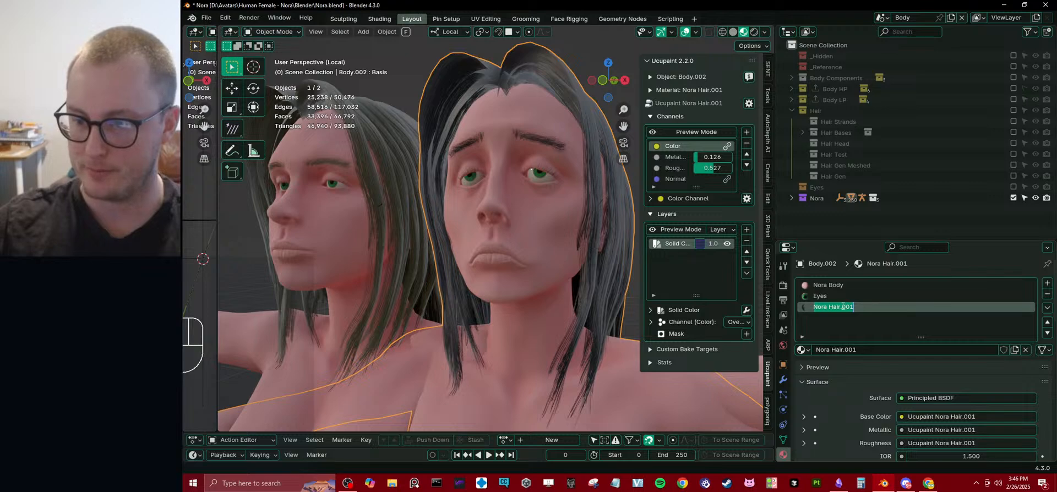
pyautogui.moveTo(841, 306); pyautogui.dragTo(876, 308)
pyautogui.write('_')
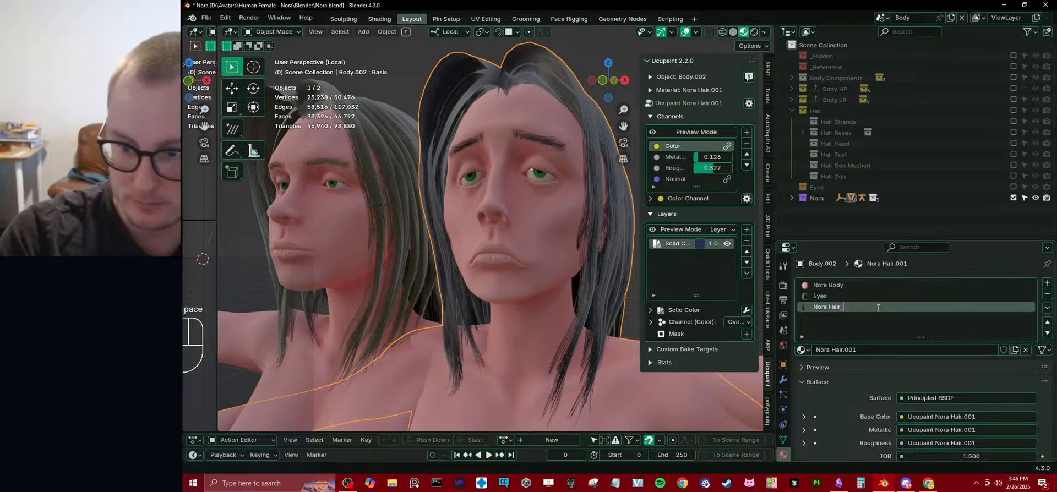
pyautogui.write('UC')
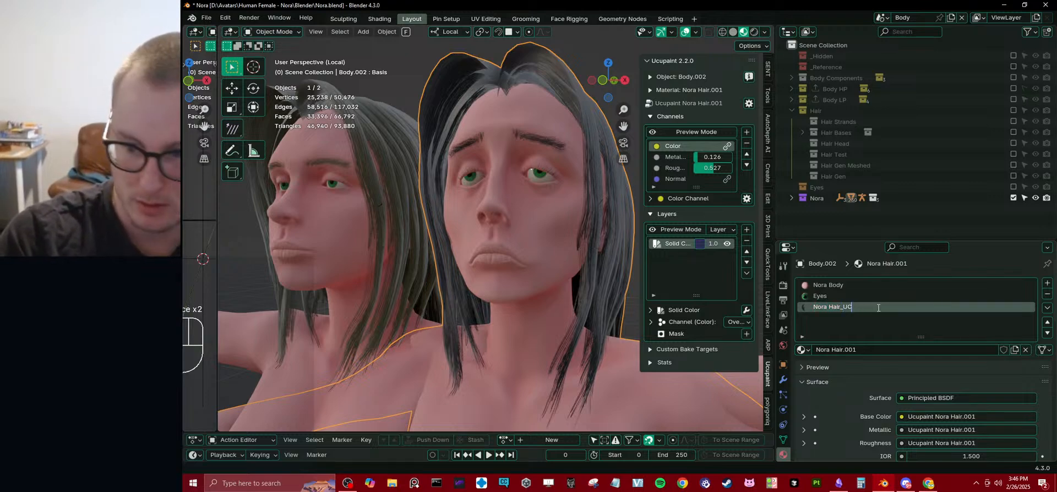
pyautogui.write('U_1')
pyautogui.press('Return')
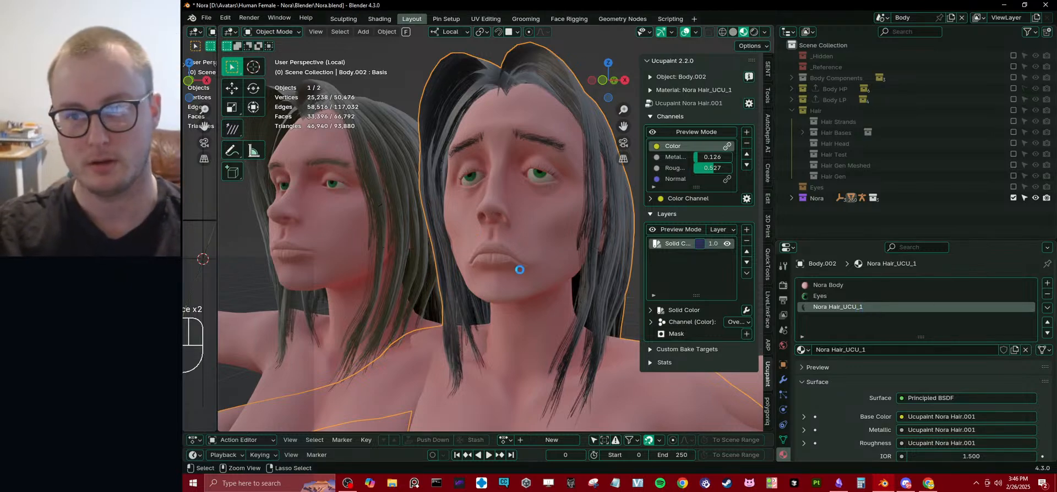
# Clear the location of Body.002 and enable its Armature modifier in the viewport.
pyautogui.scroll(-5, 724, 207)
pyautogui.moveTo(724, 206); pyautogui.dragTo(738, 245, button='middle')
pyautogui.hotkey('alt', 'g')
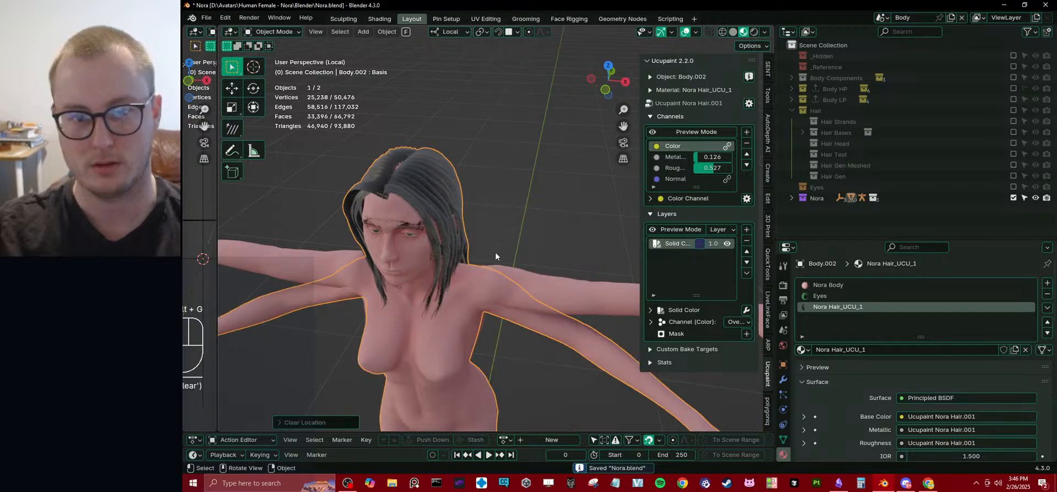
pyautogui.keyDown('shift'); pyautogui.moveTo(495, 252); pyautogui.dragTo(494, 171, button='middle'); pyautogui.keyUp('shift')
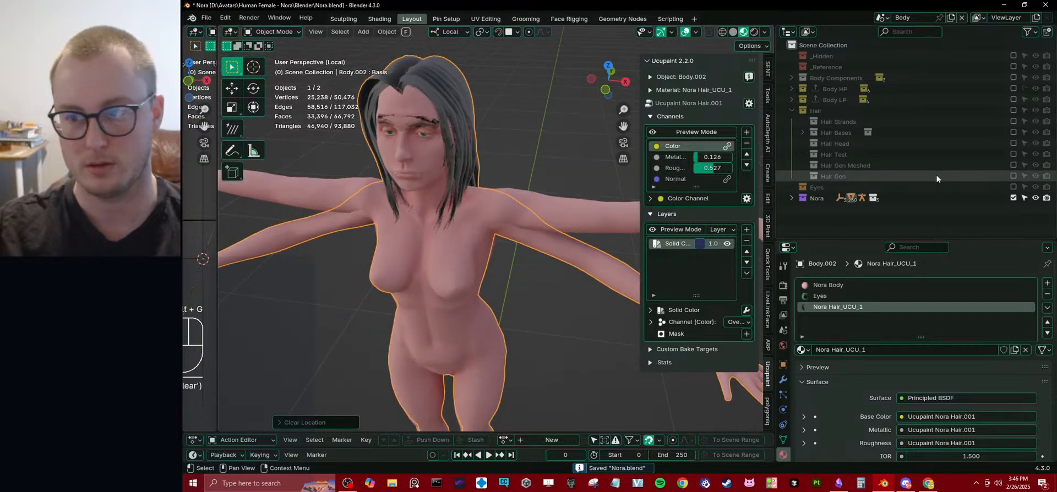
pyautogui.click(792, 198)
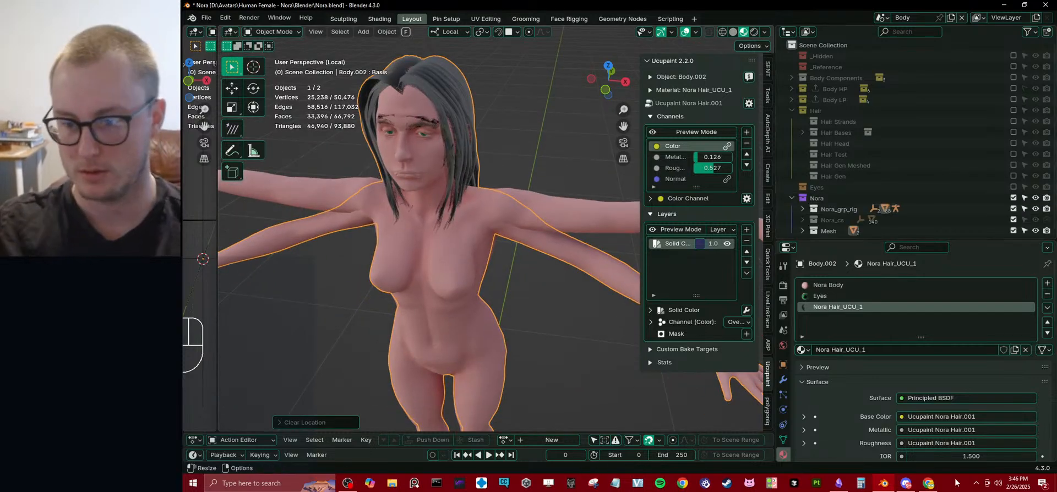
pyautogui.click(782, 380)
pyautogui.click(996, 426)
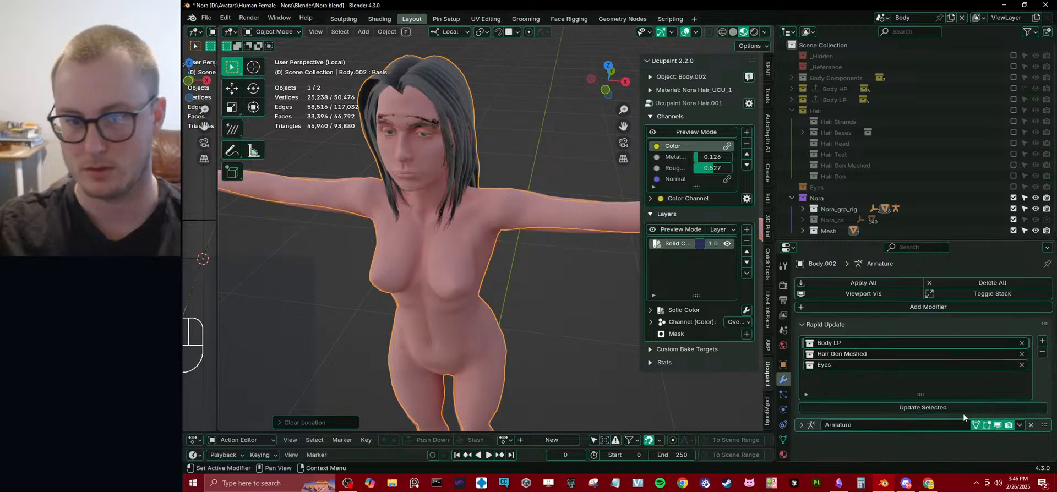
pyautogui.moveTo(511, 238); pyautogui.dragTo(542, 203, button='middle')
pyautogui.scroll(-1, 976, 211)
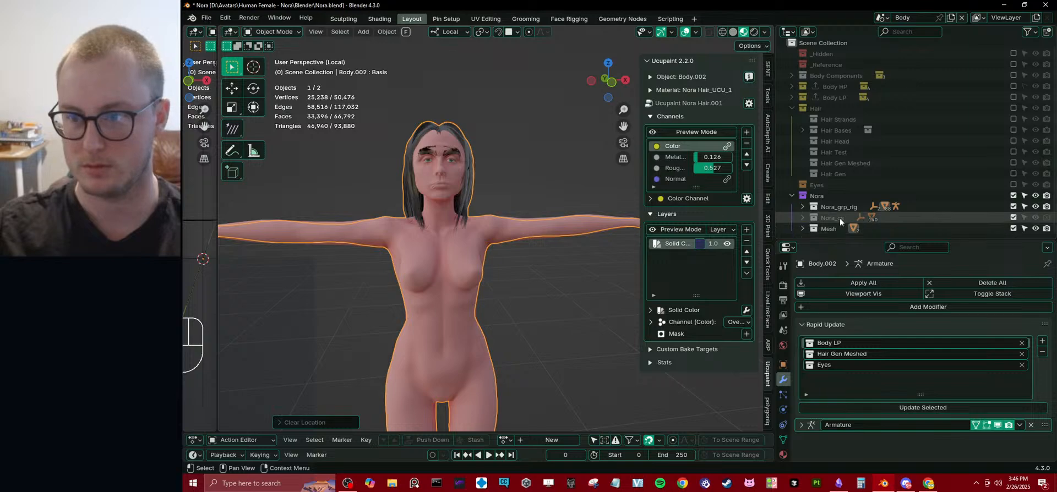
# Hide the original Body so only the resculpted duplicate is shown, and inspect its face and hair.
pyautogui.click(547, 223)
pyautogui.press('h')
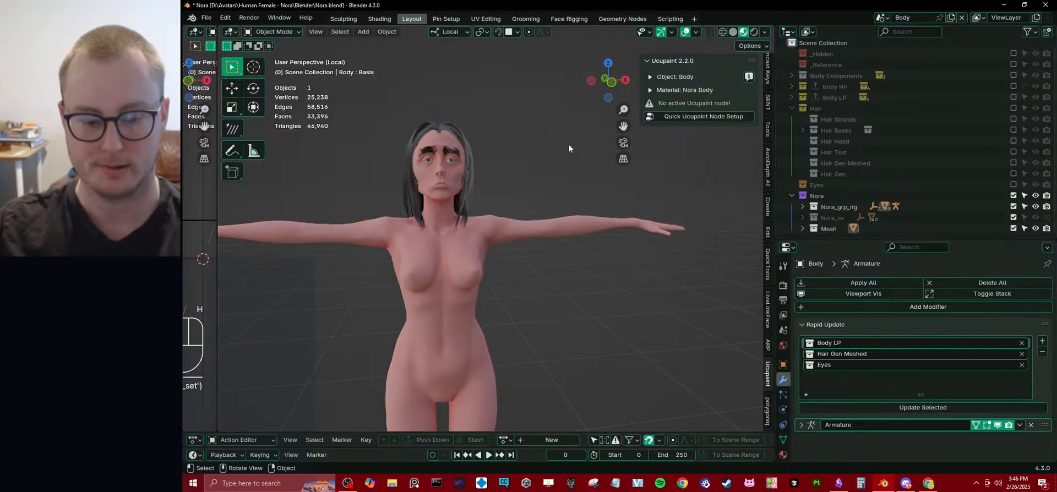
pyautogui.hotkey('alt', 'h')
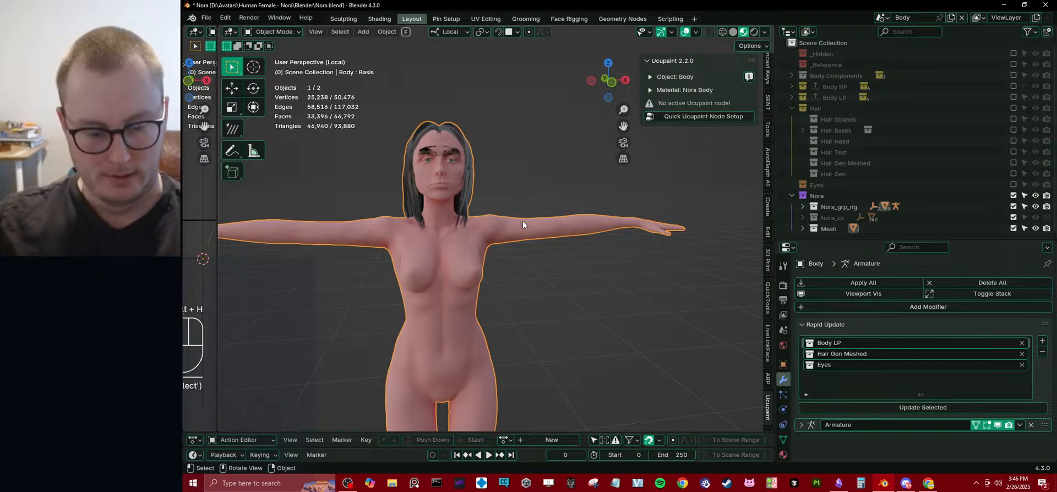
pyautogui.press('h')
pyautogui.moveTo(523, 221); pyautogui.dragTo(542, 210, button='middle')
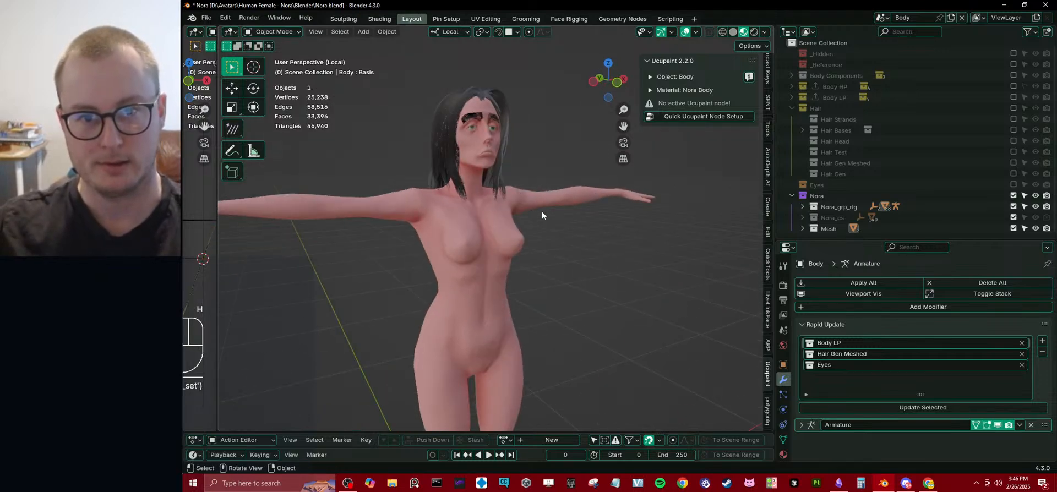
pyautogui.scroll(5, 552, 249)
pyautogui.moveTo(574, 248); pyautogui.dragTo(553, 240, button='middle')
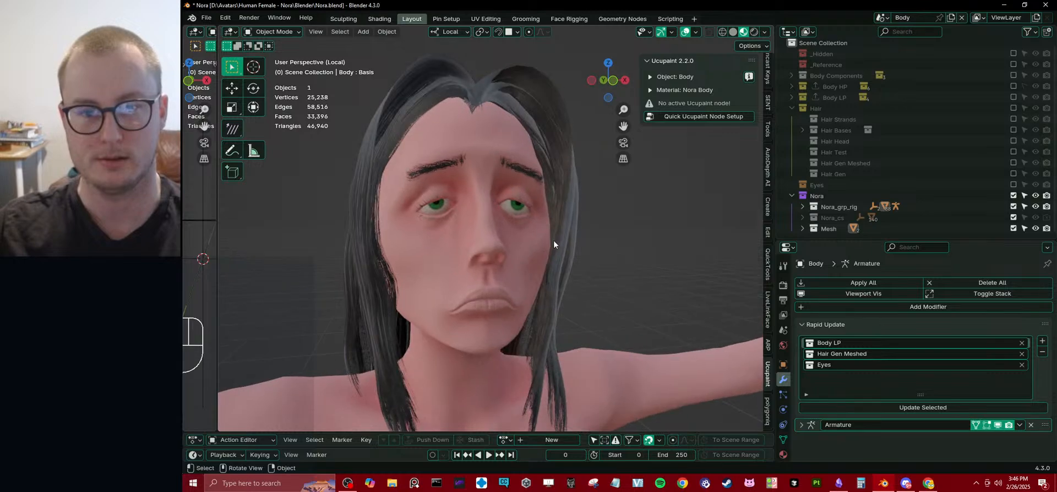
pyautogui.scroll(-3, 545, 226)
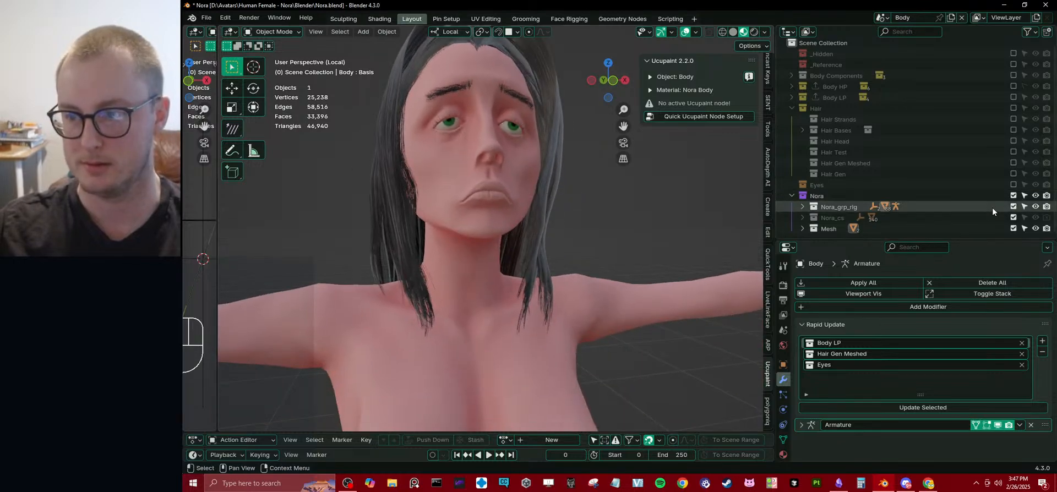
pyautogui.click(696, 33)
pyautogui.click(697, 34)
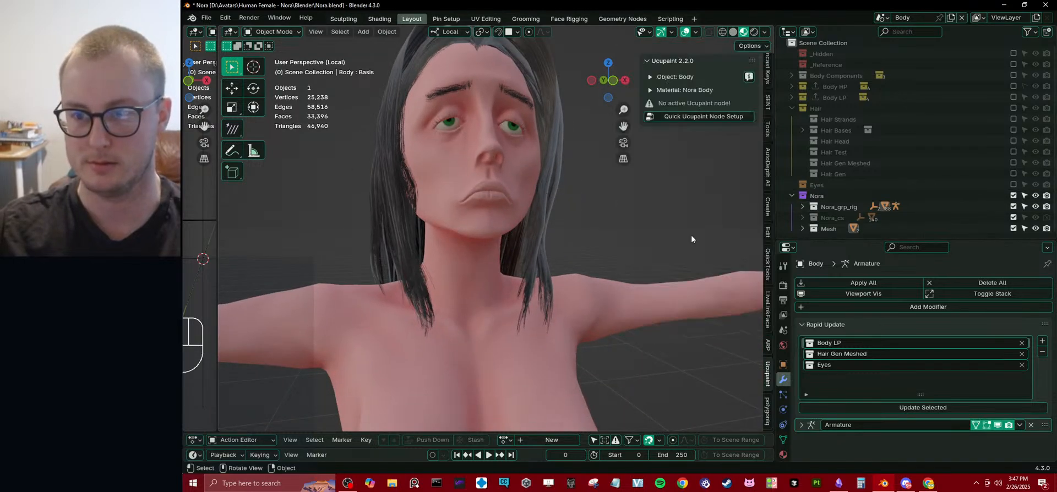
# Unhide the hidden body so both character versions show in the local view.
pyautogui.click(802, 207)
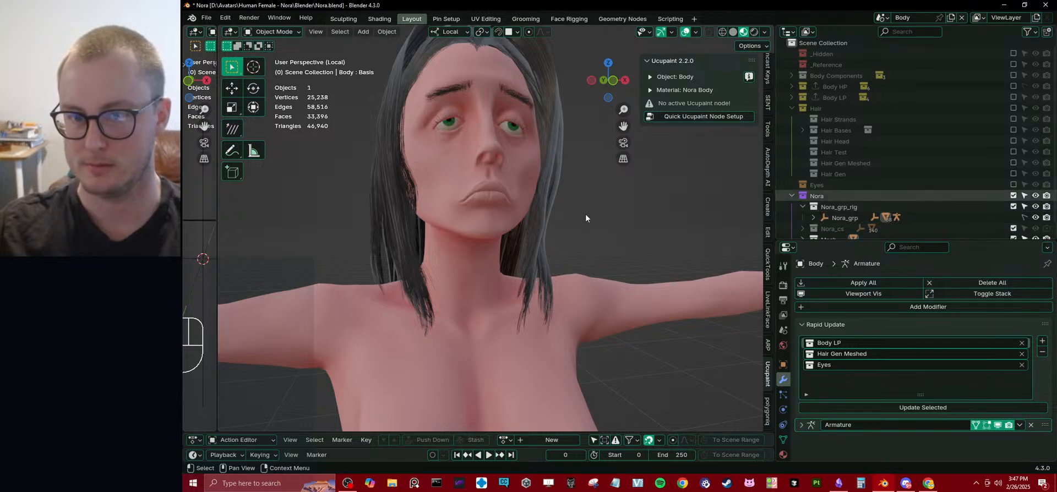
pyautogui.scroll(-5, 525, 262)
pyautogui.moveTo(525, 262); pyautogui.dragTo(531, 302, button='middle')
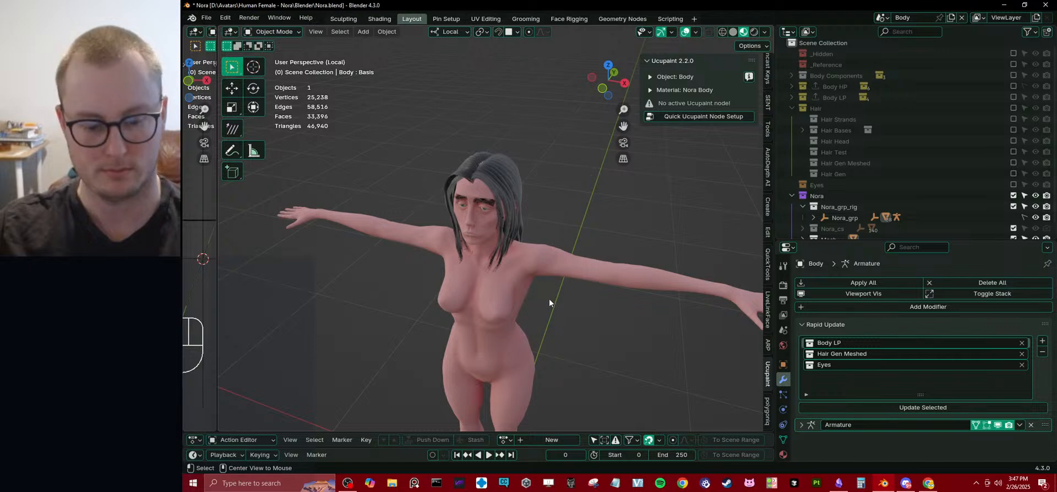
pyautogui.hotkey('alt', 'h')
pyautogui.scroll(-5, 605, 270)
pyautogui.scroll(-5, 606, 269)
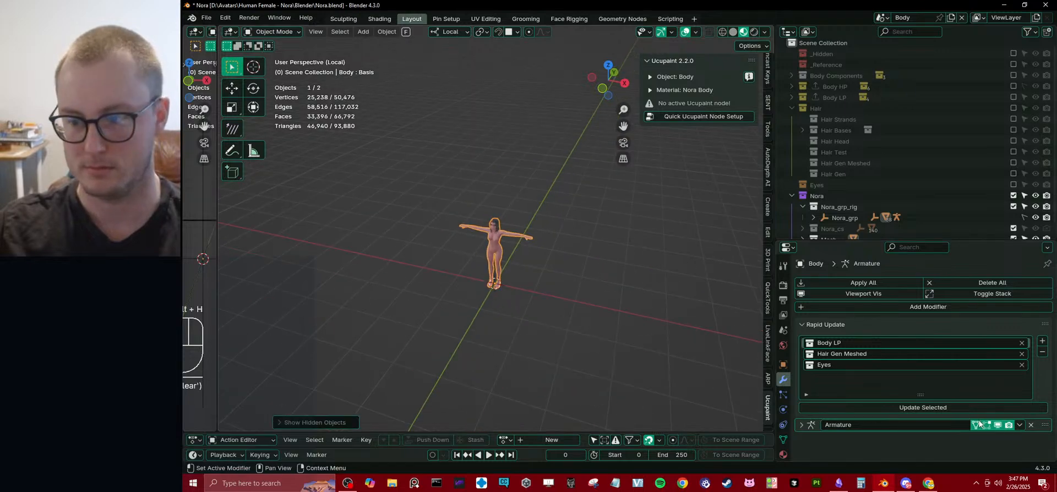
# Expand the Body's Armature modifier and choose Nora_rig as its object.
pyautogui.click(802, 426)
pyautogui.scroll(-2, 910, 422)
pyautogui.doubleClick(936, 399)
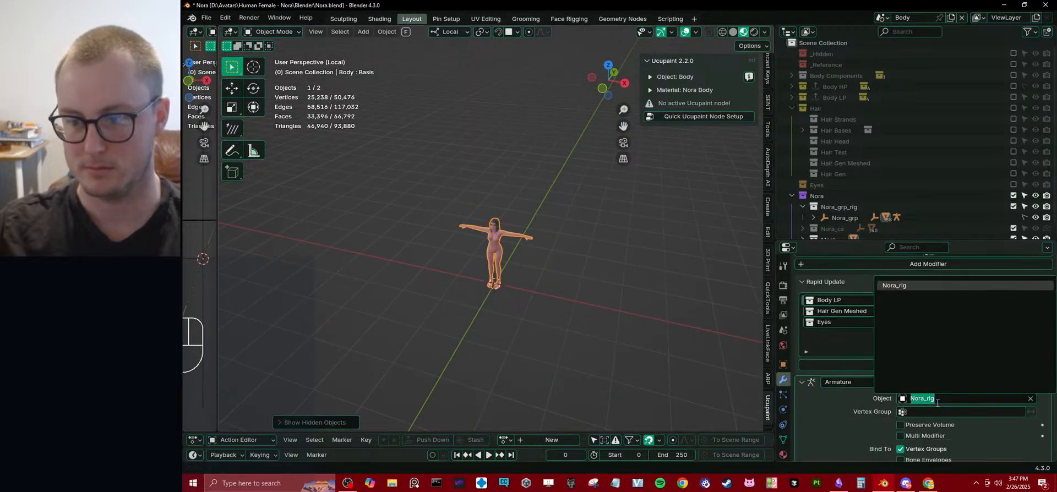
pyautogui.click(922, 286)
# Select Nora_rig inside Nora_grp and exit local view so the rig's controls show around the bodies.
pyautogui.click(813, 217)
pyautogui.scroll(-3, 820, 214)
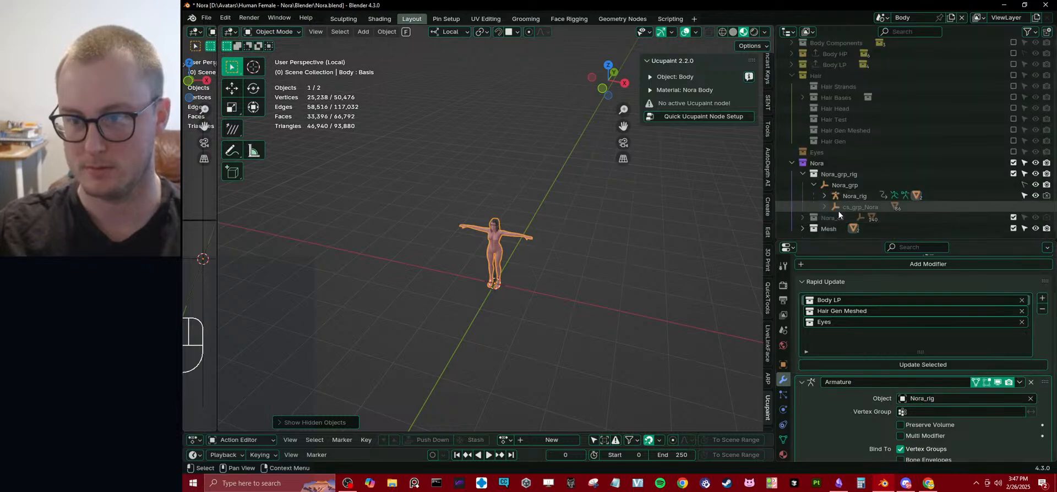
pyautogui.click(846, 197)
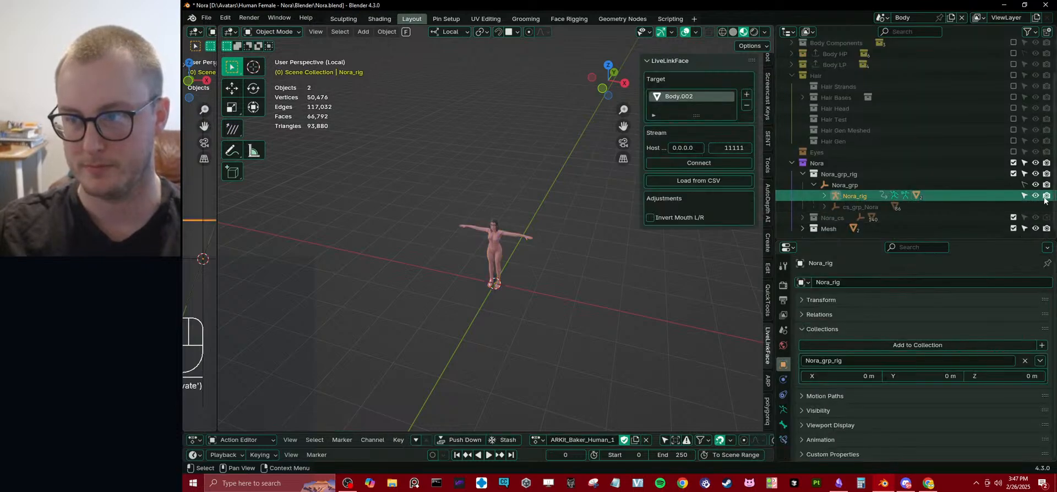
pyautogui.press('KP_Decimal')
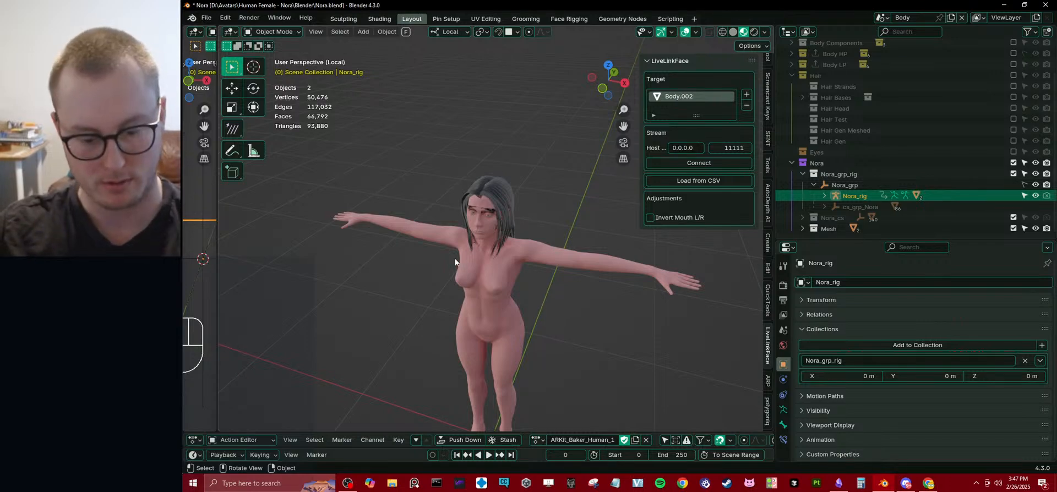
pyautogui.press('/')
pyautogui.moveTo(457, 283); pyautogui.dragTo(524, 274, button='middle')
pyautogui.scroll(-6, 524, 273)
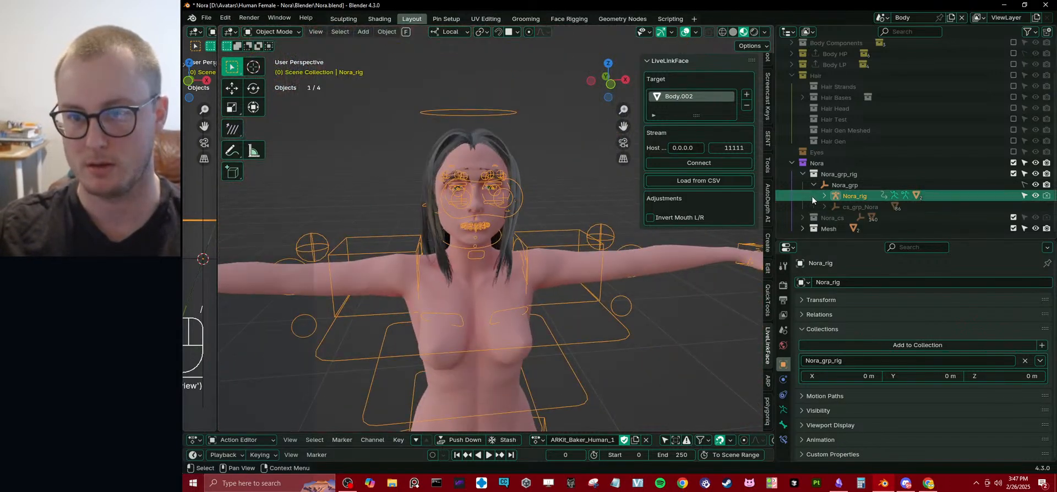
# Hide the original Body and select the remaining resculpted body together with the rig.
pyautogui.click(629, 261)
pyautogui.press('h')
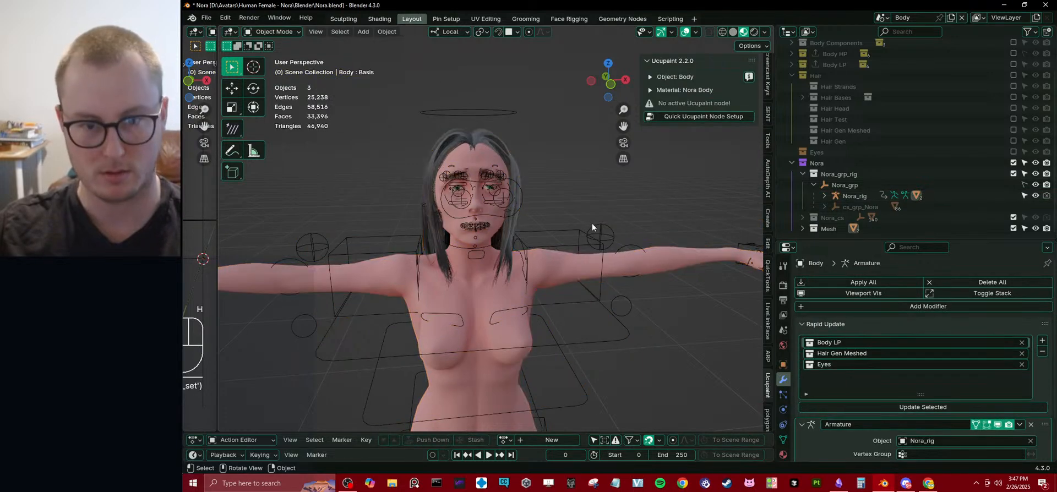
pyautogui.press('a')
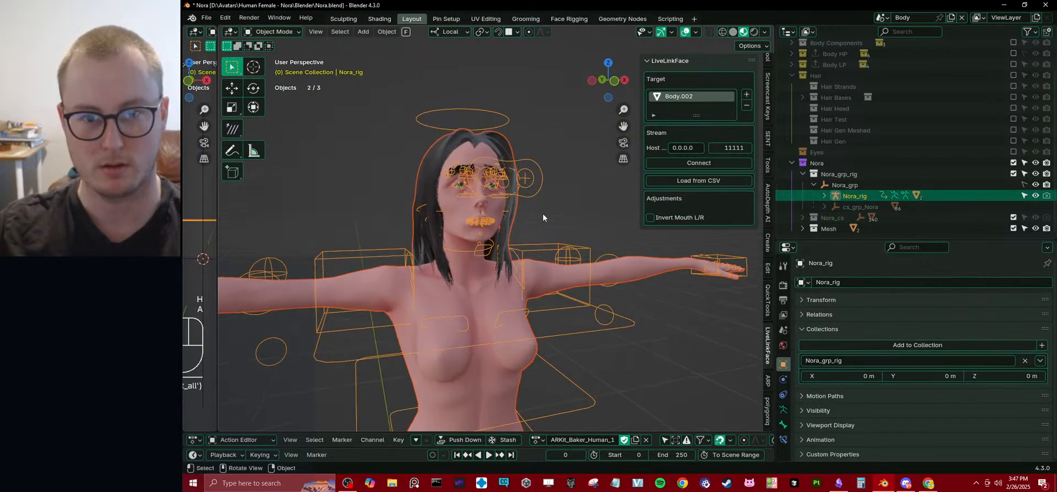
# Export the selected rig and body with Auto-Rig Pro as Nora_1_Emaciated.fbx in the Nora VRC FBX folder, and save the Blender file.
pyautogui.press('q')
pyautogui.click(533, 246)
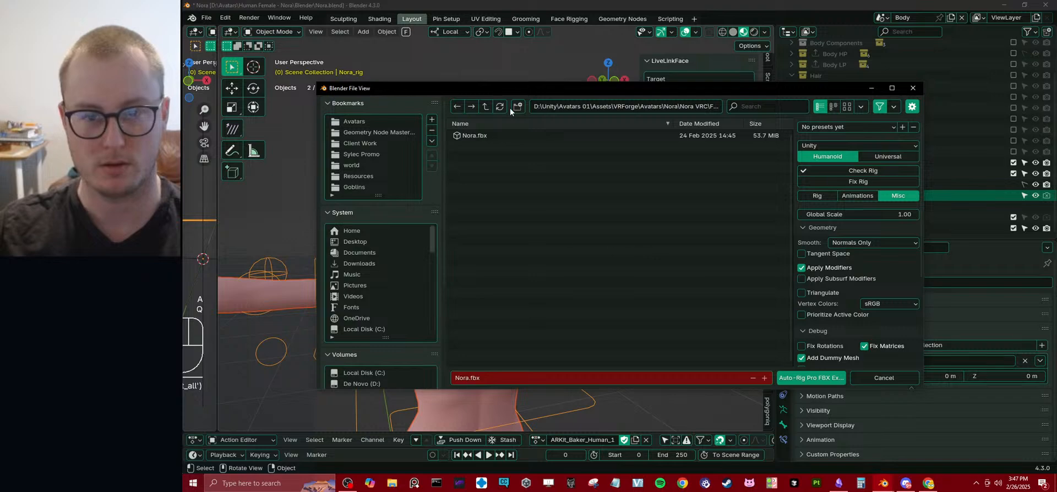
pyautogui.click(490, 136)
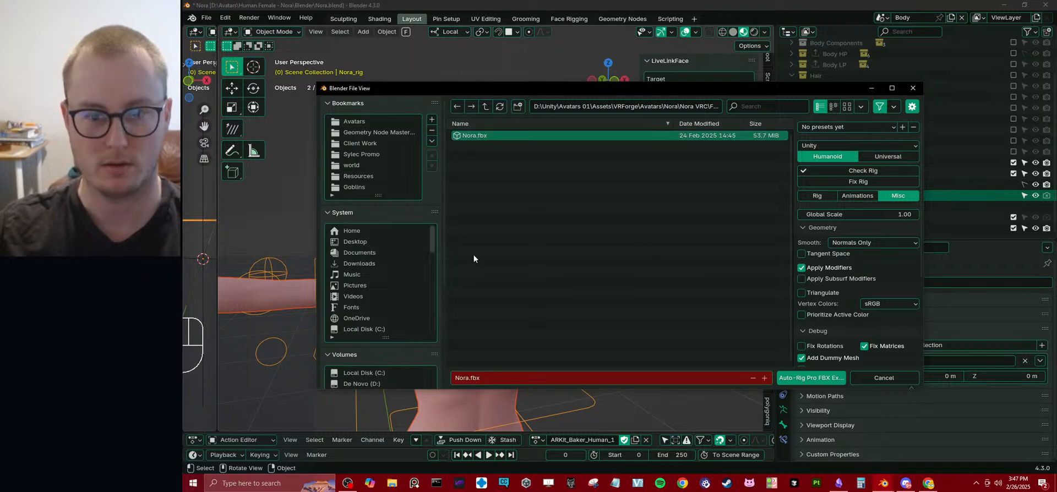
pyautogui.click(476, 382)
pyautogui.write('_v1')
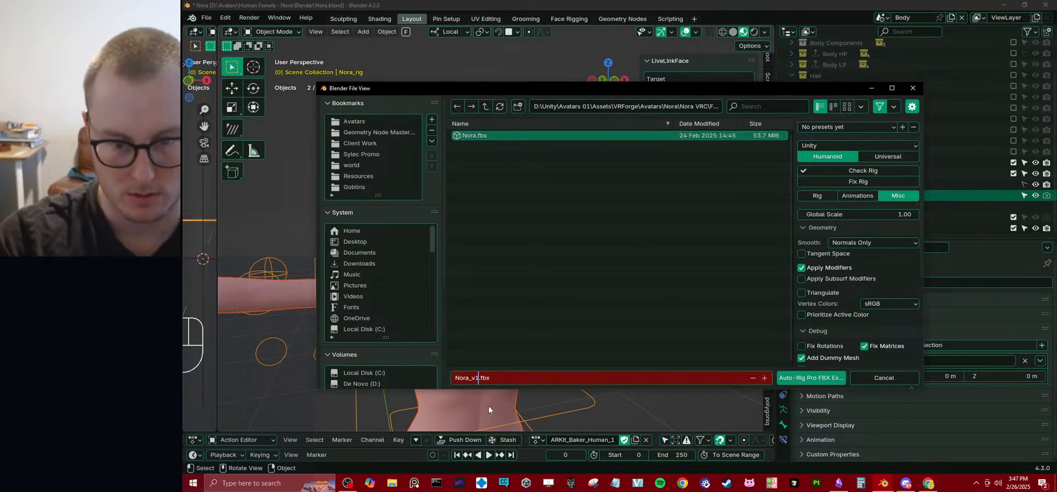
pyautogui.press('BackSpace')
pyautogui.press('BackSpace')
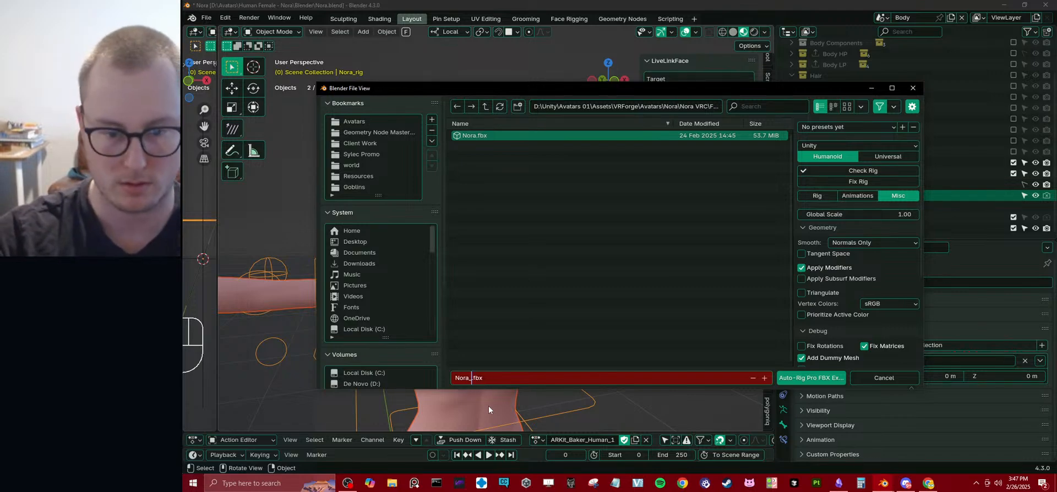
pyautogui.write('1_')
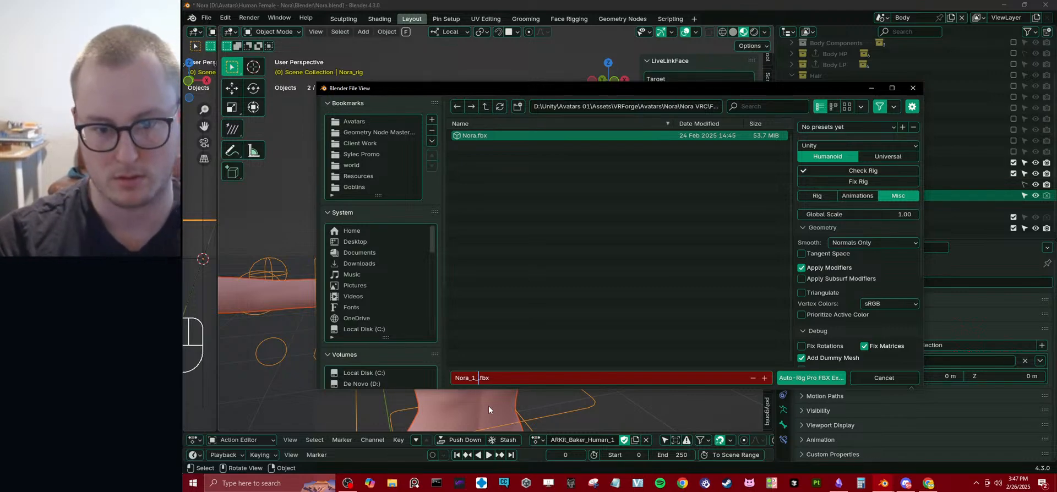
pyautogui.write('Emacia')
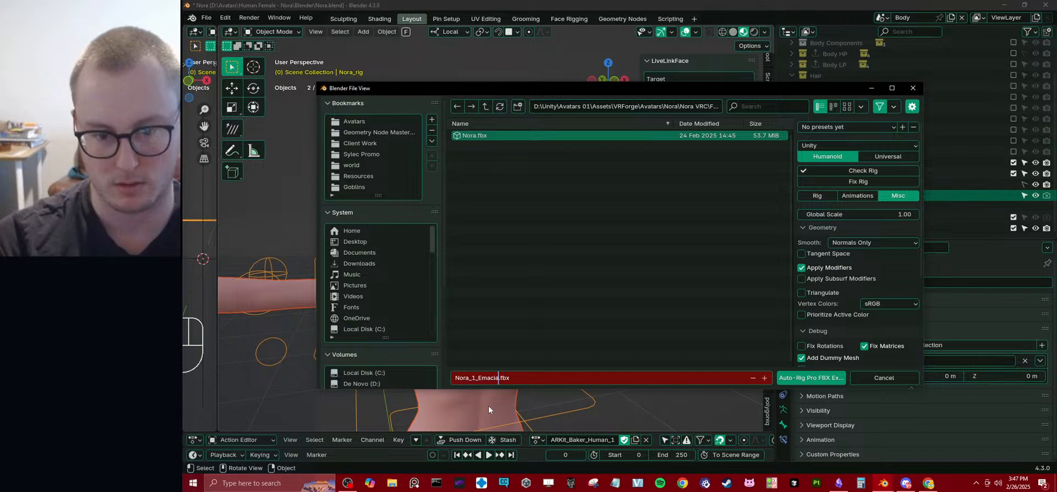
pyautogui.write('ted')
pyautogui.press('Return')
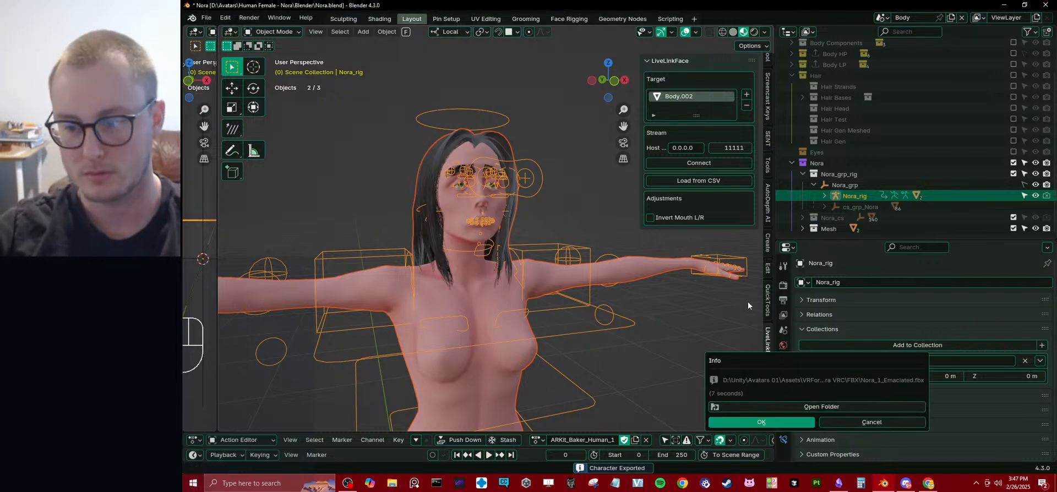
pyautogui.click(786, 426)
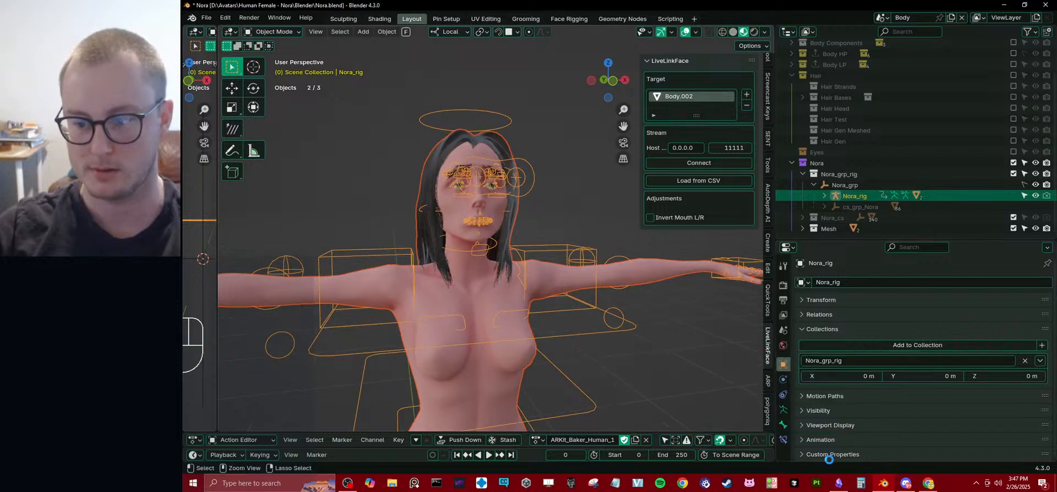
pyautogui.hotkey('ctrl', 's')
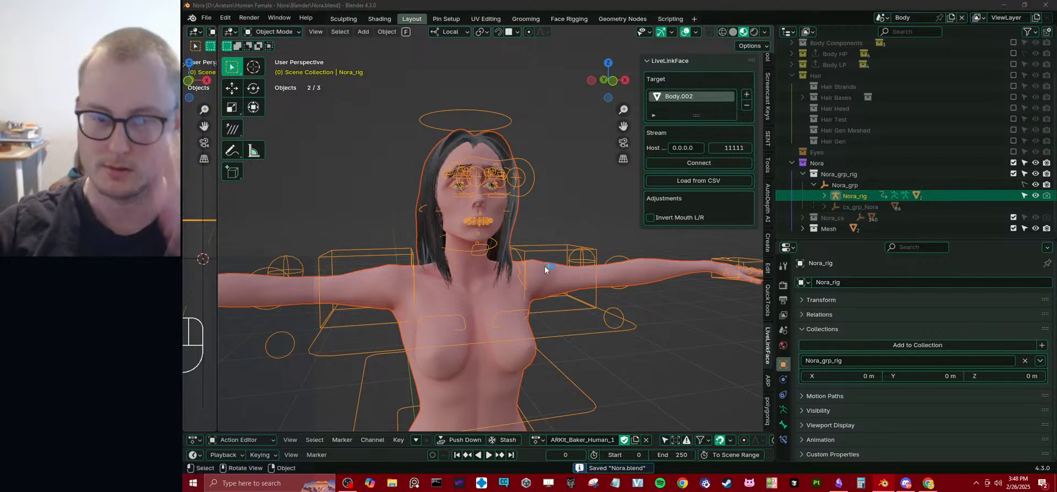
# Switch to Obsidian and add the bullet "This will be a big part of how I work with many of my characters." under CHARACTER VARIATIONS.
pyautogui.click(838, 483)
pyautogui.moveTo(599, 12); pyautogui.dragTo(644, 0)
pyautogui.click(851, 306)
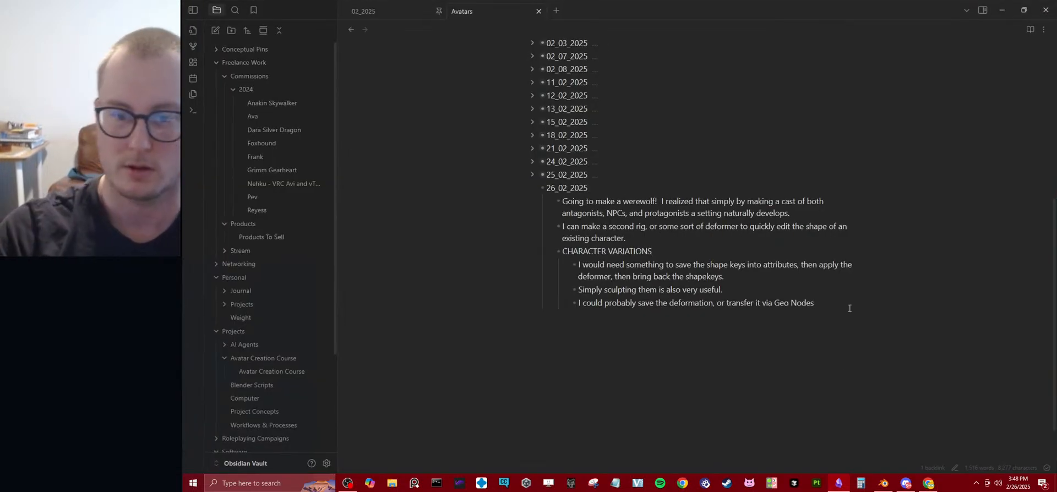
pyautogui.press('Return')
pyautogui.write('This will be a')
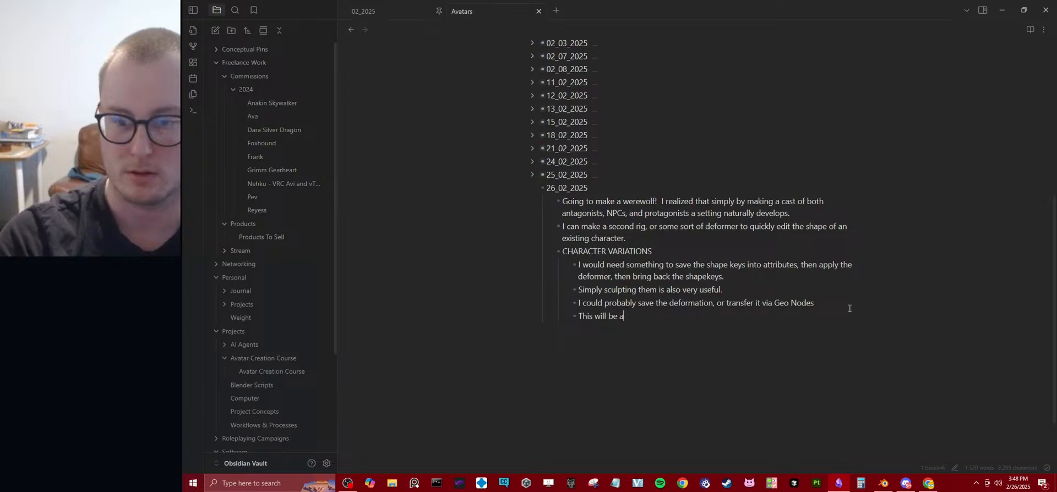
pyautogui.write(' big part of how I w')
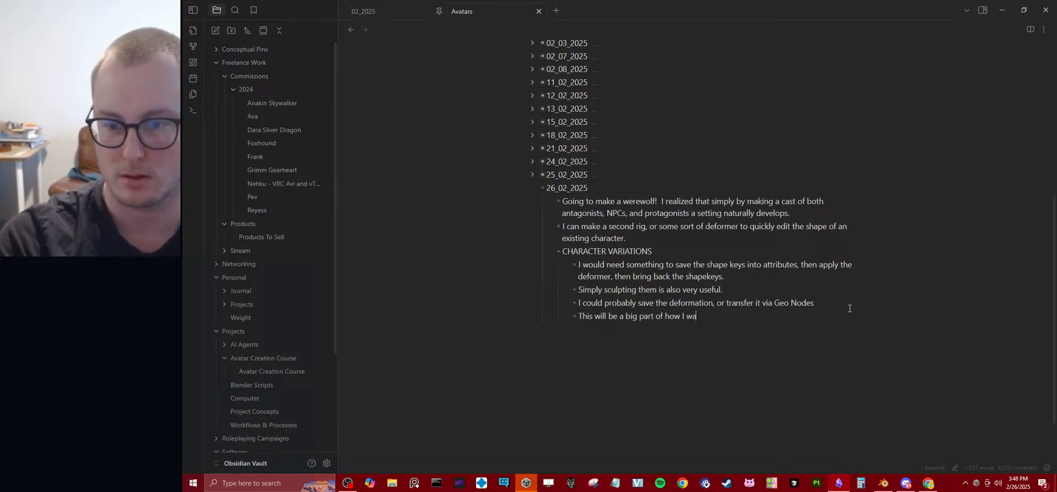
pyautogui.write('ork with many ')
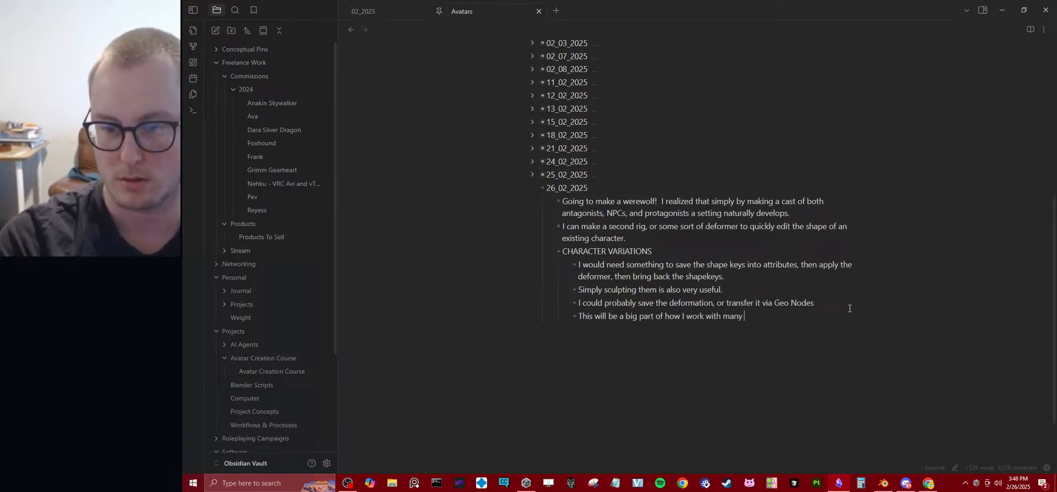
pyautogui.write('of my characters.')
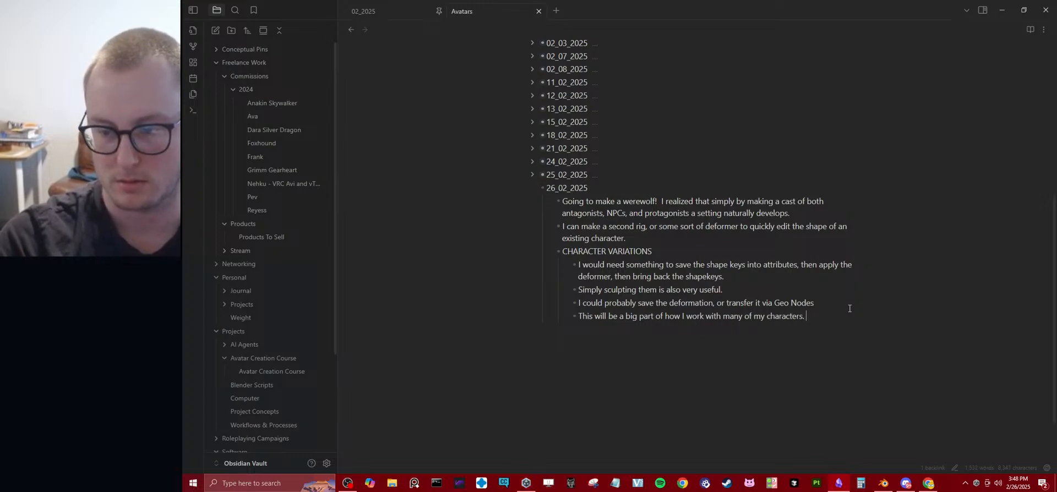
pyautogui.write('  Simplifi')
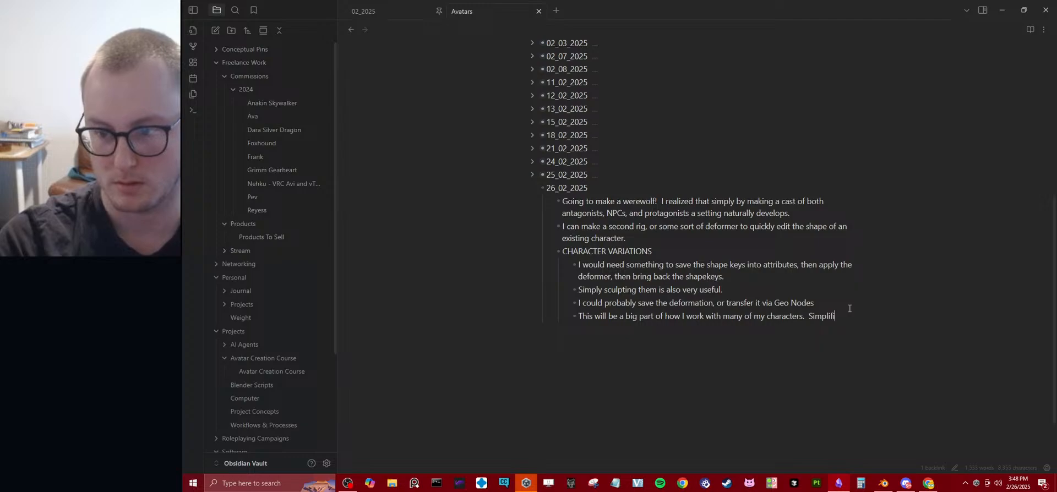
pyautogui.write('es so much of my wo')
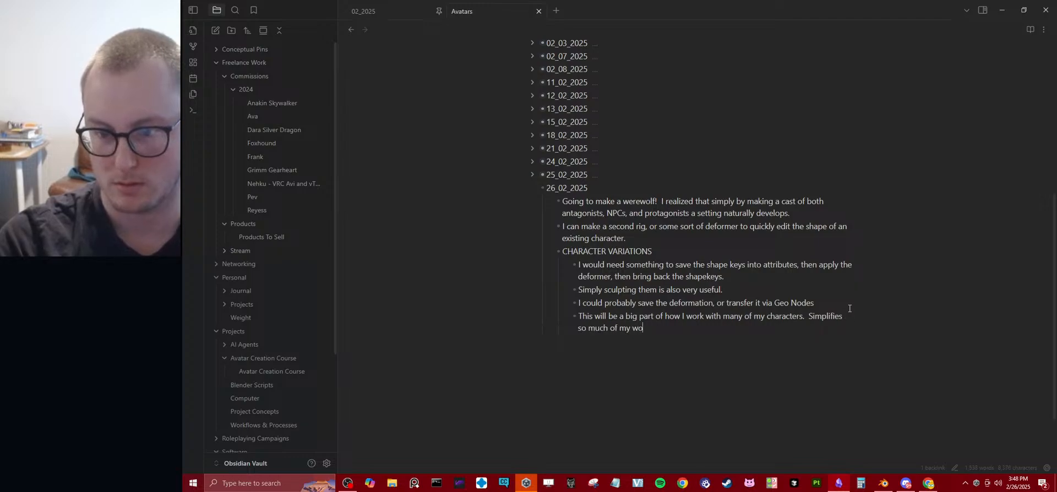
pyautogui.write('rkflow.')
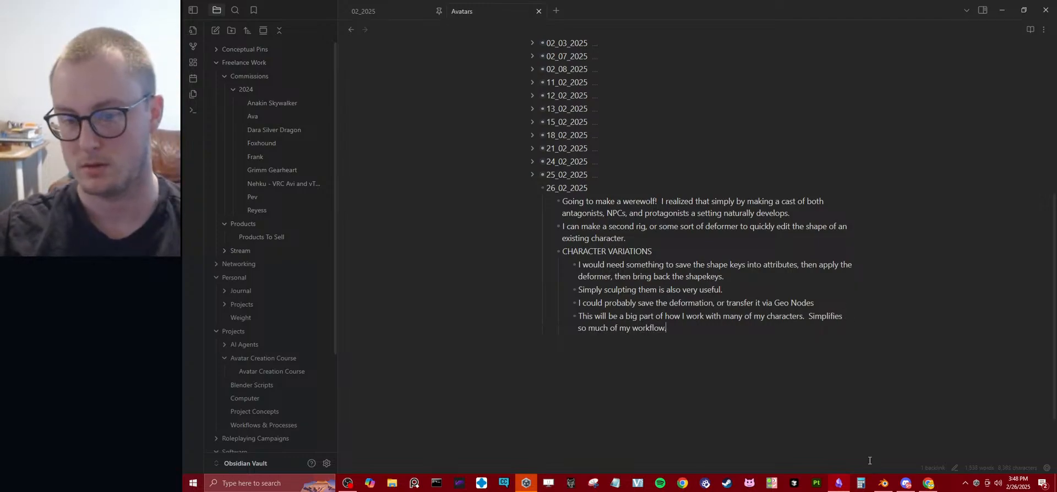
# Switch to Unity Hub and open the Avatars 01 project.
pyautogui.click(526, 483)
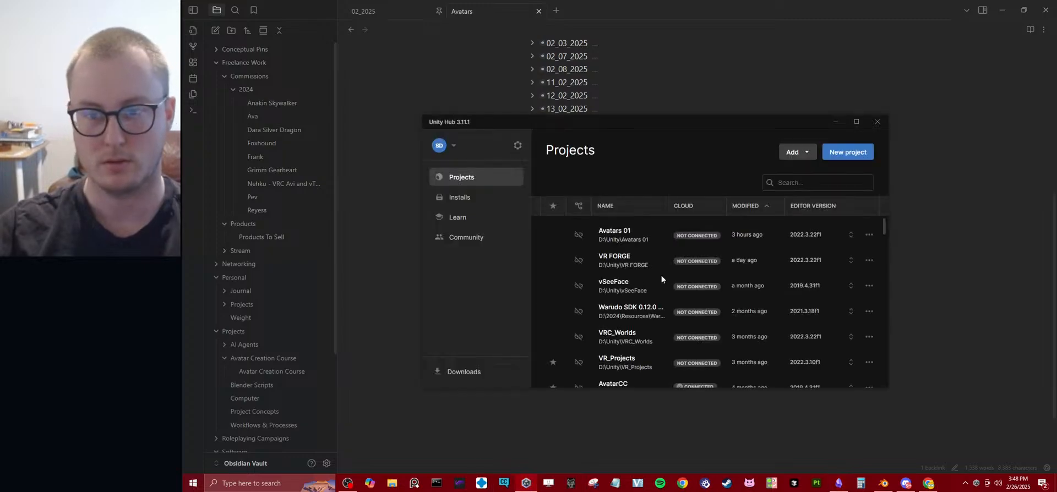
pyautogui.click(631, 237)
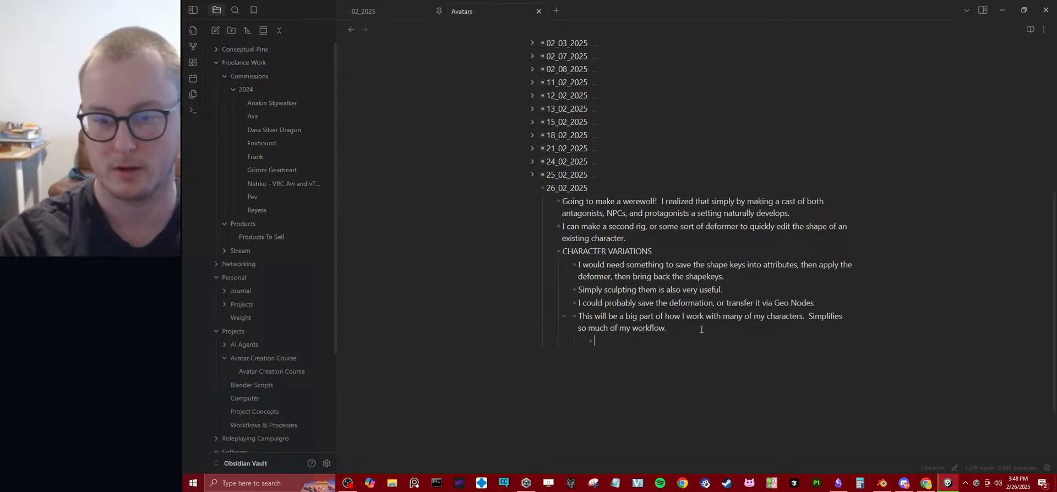
# Add the sub-bullet "Naming conventions" beneath the bullet about working with many characters.
pyautogui.press('Return')
pyautogui.press('Tab')
pyautogui.write('S')
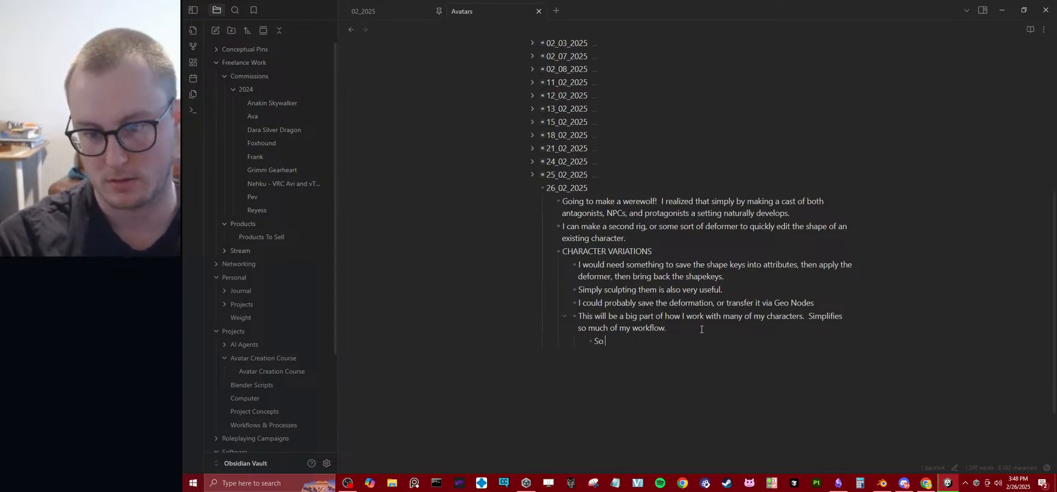
pyautogui.write('o now ther')
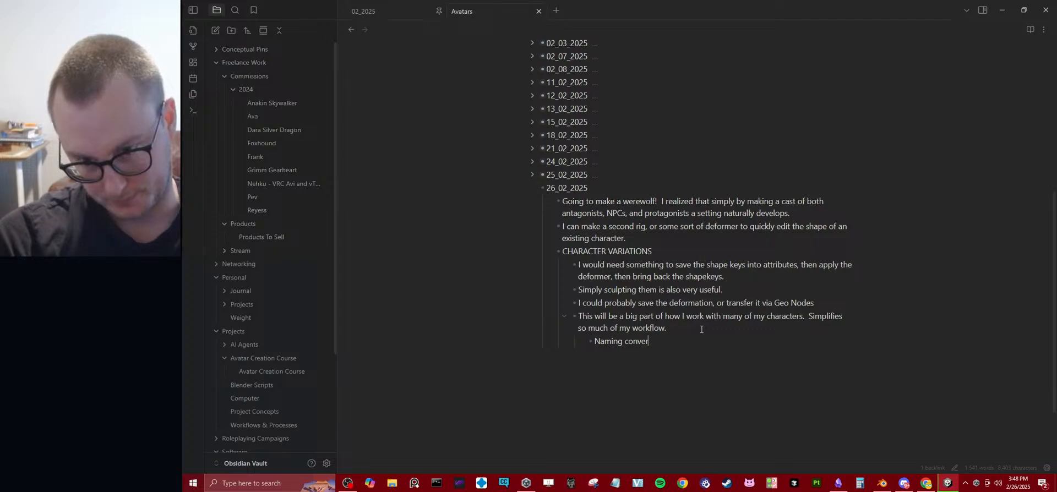
pyautogui.write('ntions, this ')
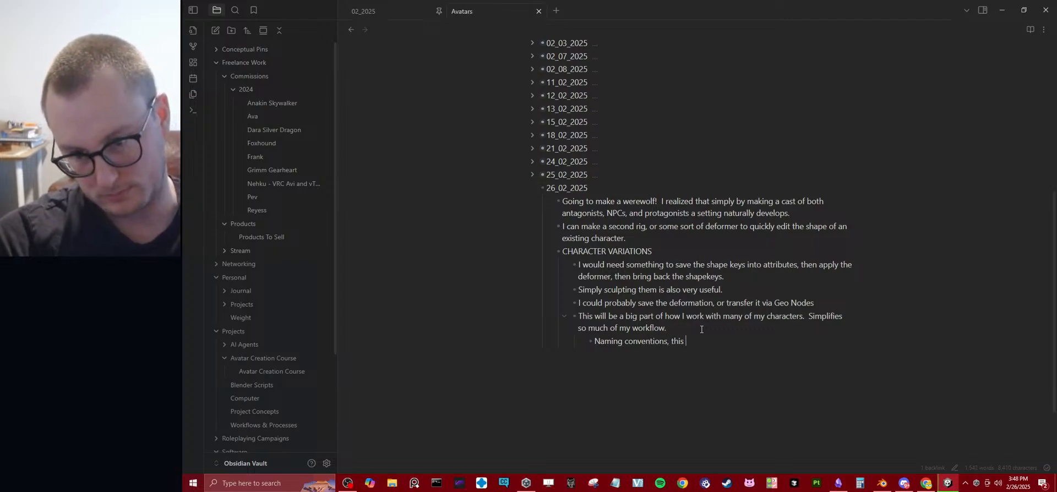
pyautogui.write('would be')
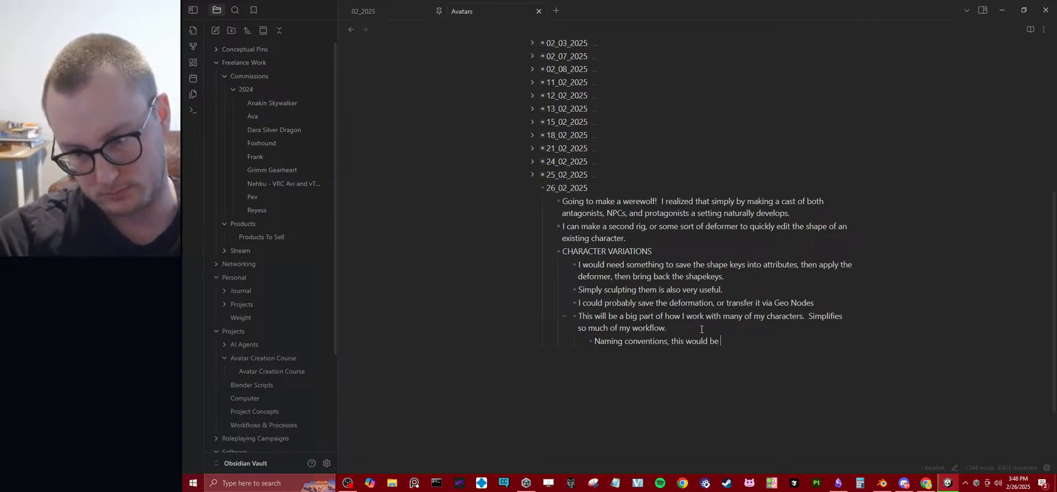
pyautogui.hotkey('ctrl', 'BackSpace')
pyautogui.hotkey('ctrl', 'BackSpace')
pyautogui.hotkey('ctrl', 'BackSpace')
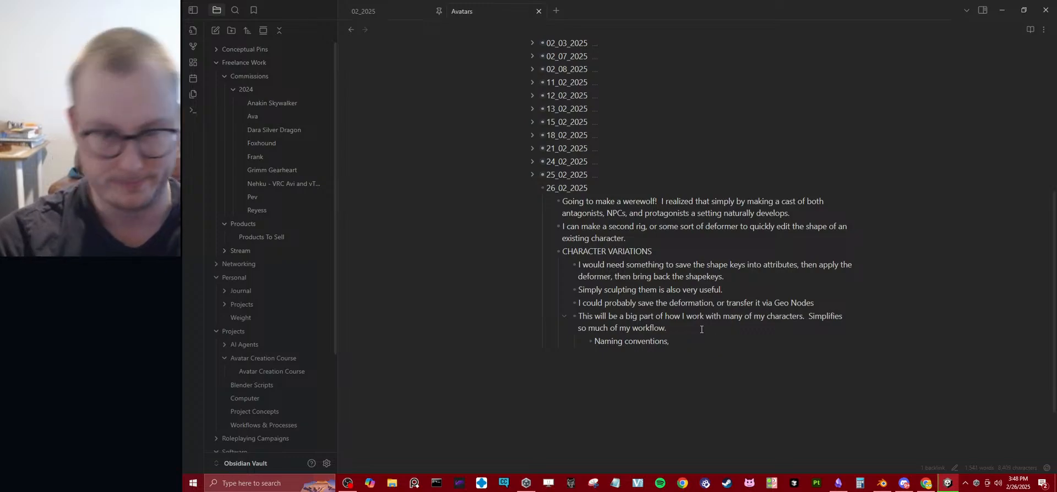
pyautogui.write('there would')
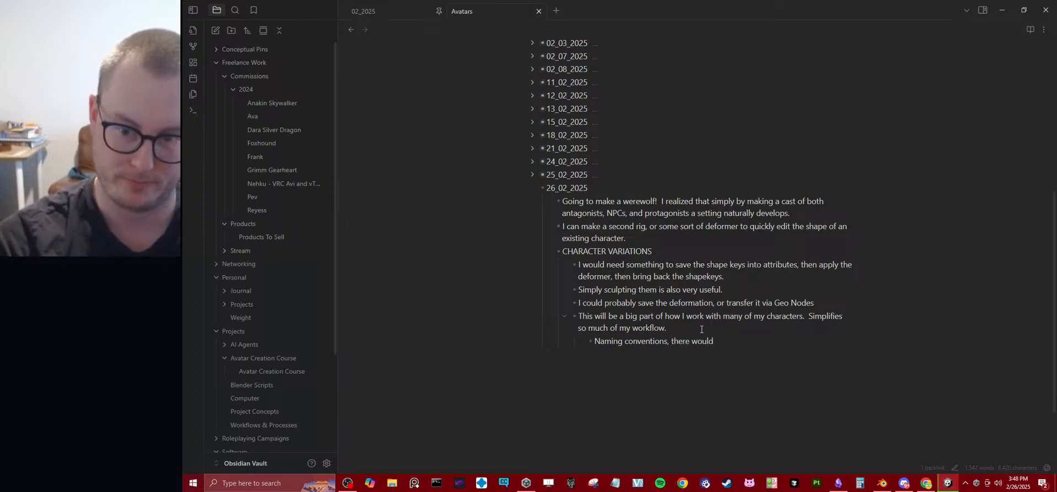
pyautogui.hotkey('ctrl', 'BackSpace')
pyautogui.hotkey('ctrl', 'BackSpace')
pyautogui.hotkey('ctrl', 'BackSpace')
# Add the nested bullet "Character Sources : Nora" under Naming conventions.
pyautogui.press('Return')
pyautogui.press('Tab')
pyautogui.write('Chrac')
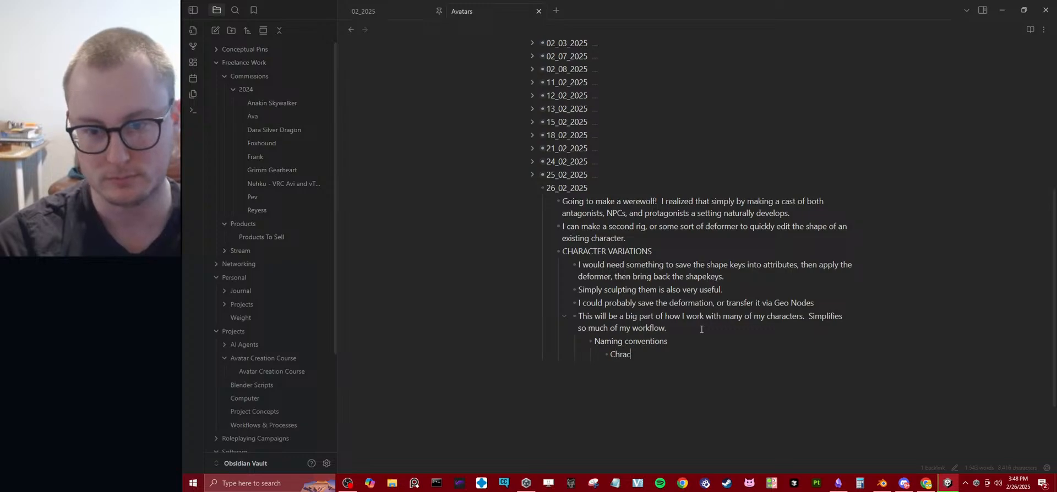
pyautogui.write('ter')
pyautogui.press('BackSpace')
pyautogui.press('BackSpace')
pyautogui.press('BackSpace')
pyautogui.press('BackSpace')
pyautogui.press('BackSpace')
pyautogui.press('BackSpace')
pyautogui.write('a')
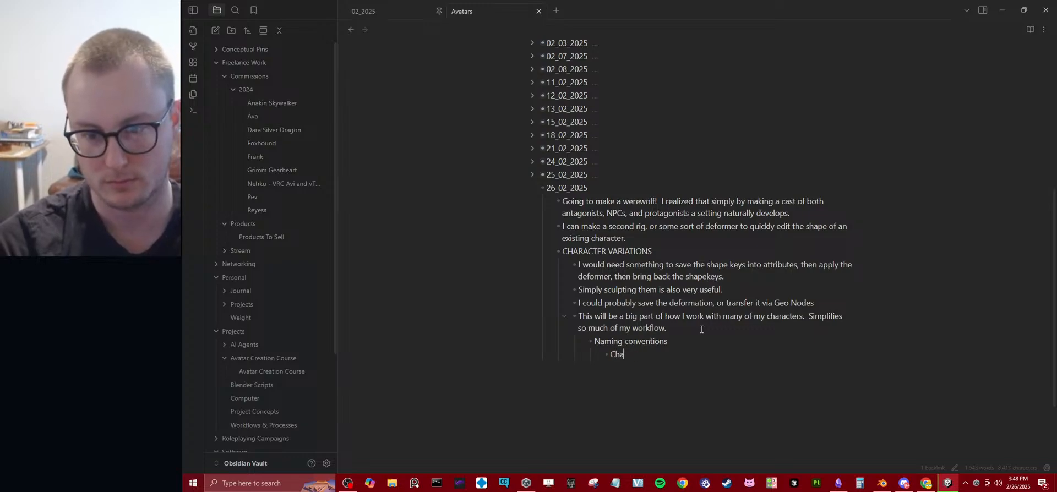
pyautogui.write('racter C')
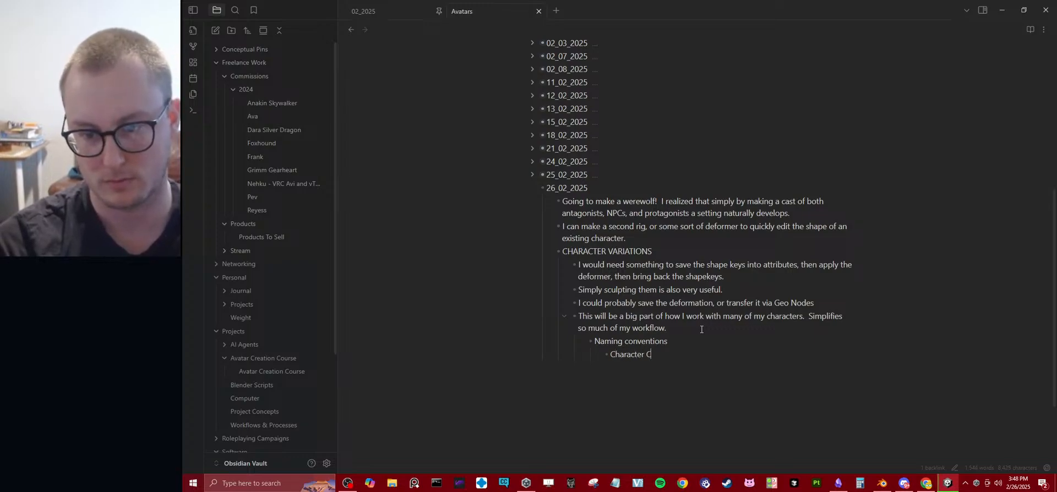
pyautogui.press('BackSpace')
pyautogui.write('Sources : Nor')
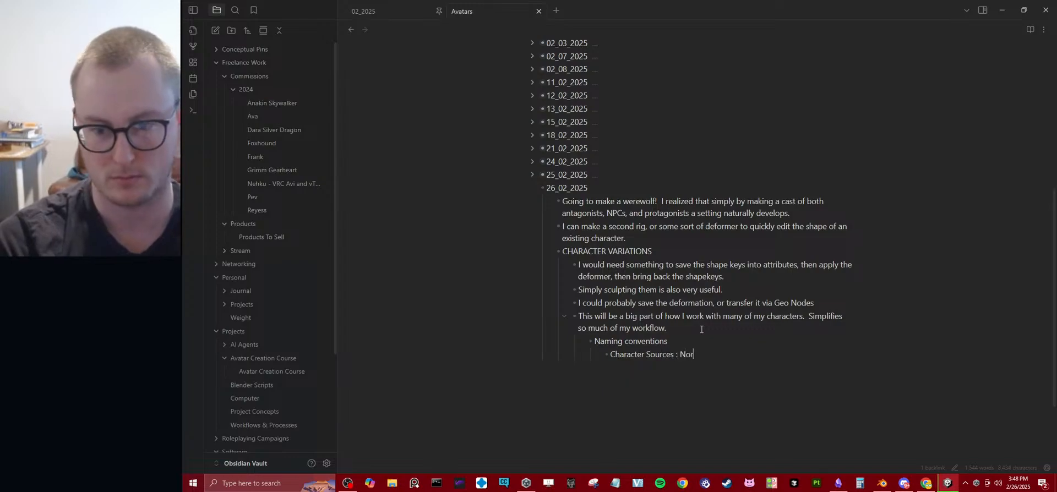
pyautogui.write('a')
# Add a second nested bullet, "Character Variants : Nora Dark Hair, etc", under Naming conventions.
pyautogui.press('Return')
pyautogui.write('Character V')
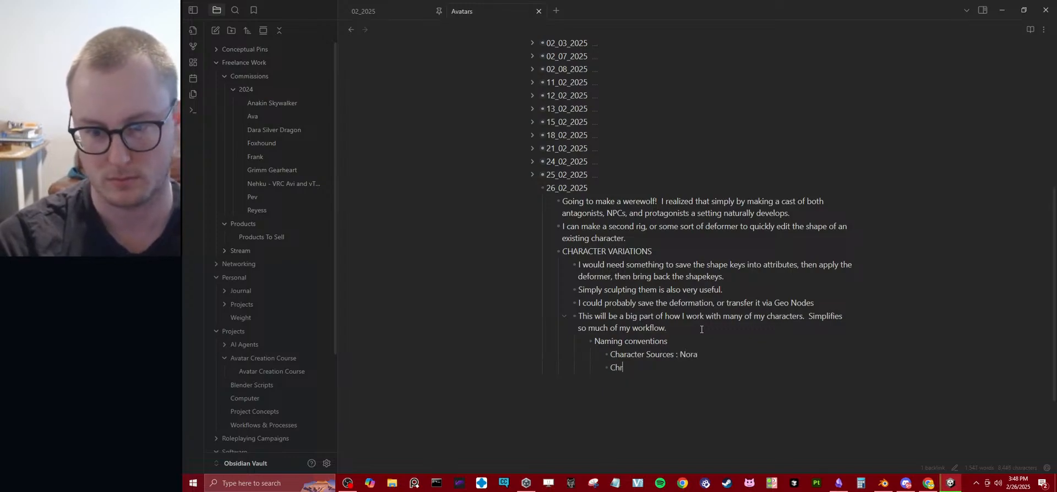
pyautogui.write('ariants ')
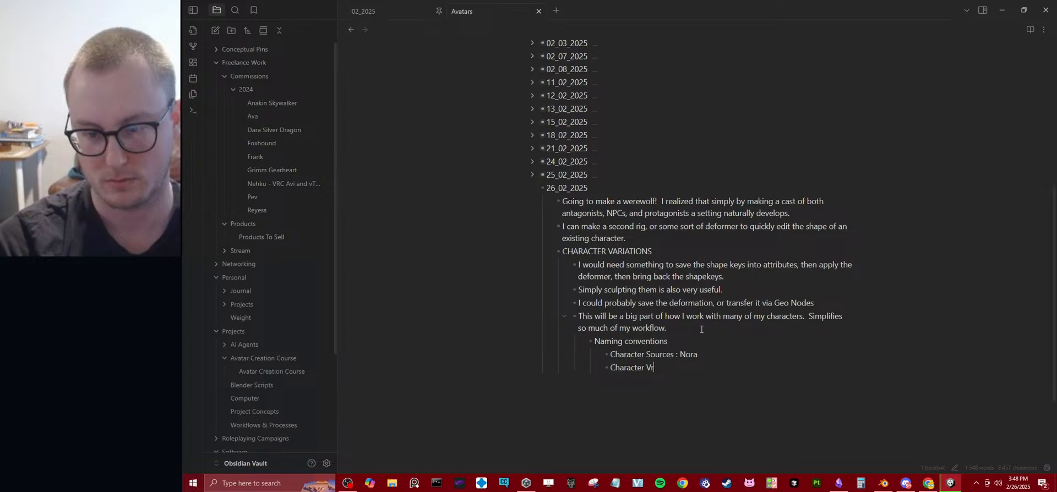
pyautogui.write(': ')
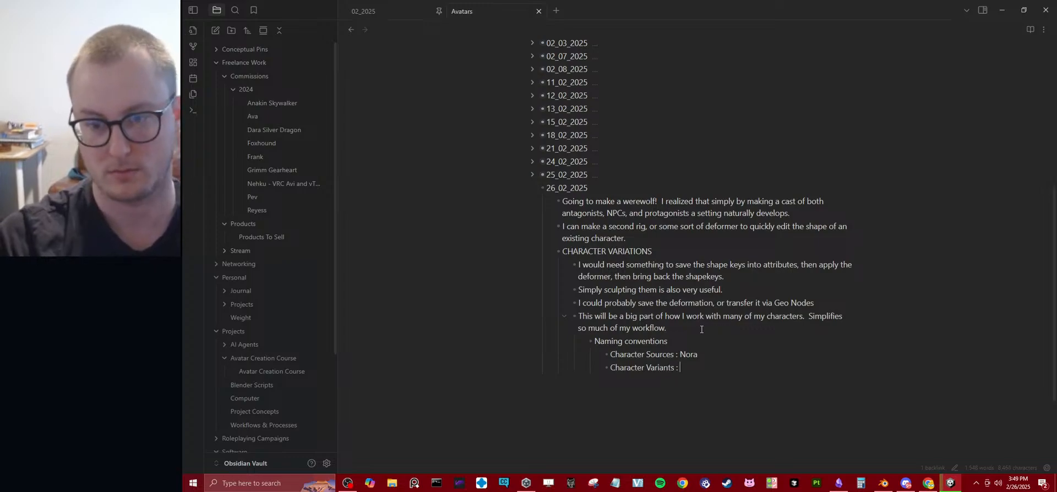
pyautogui.write('Nora')
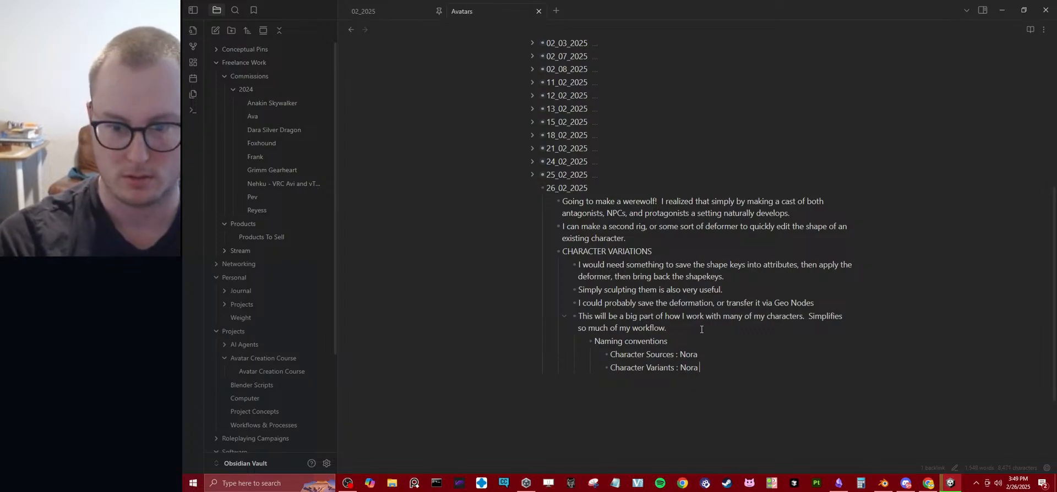
pyautogui.write(' Dark Hair')
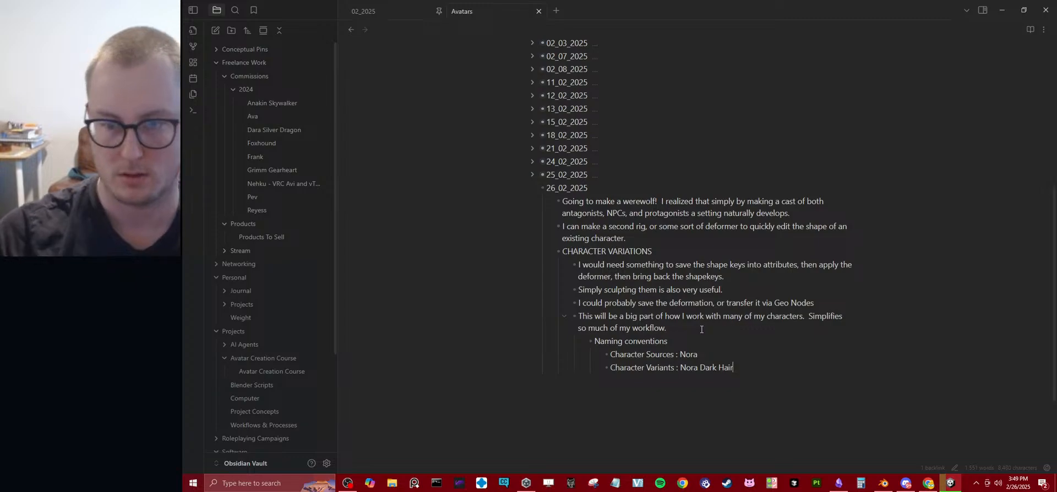
pyautogui.write(', etc')
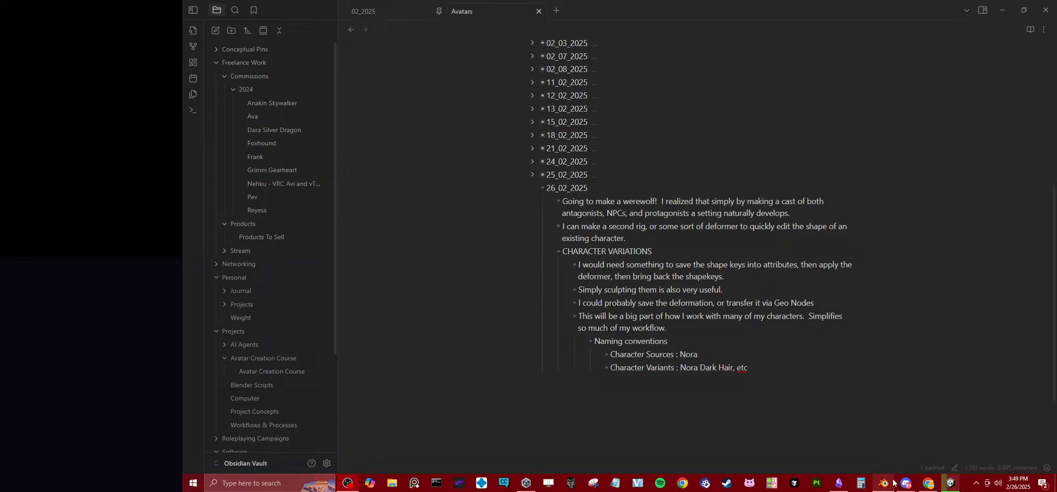
# Switch to Blender, hide the viewport overlays and examine the Nora variation's face up close.
pyautogui.moveTo(899, 483)
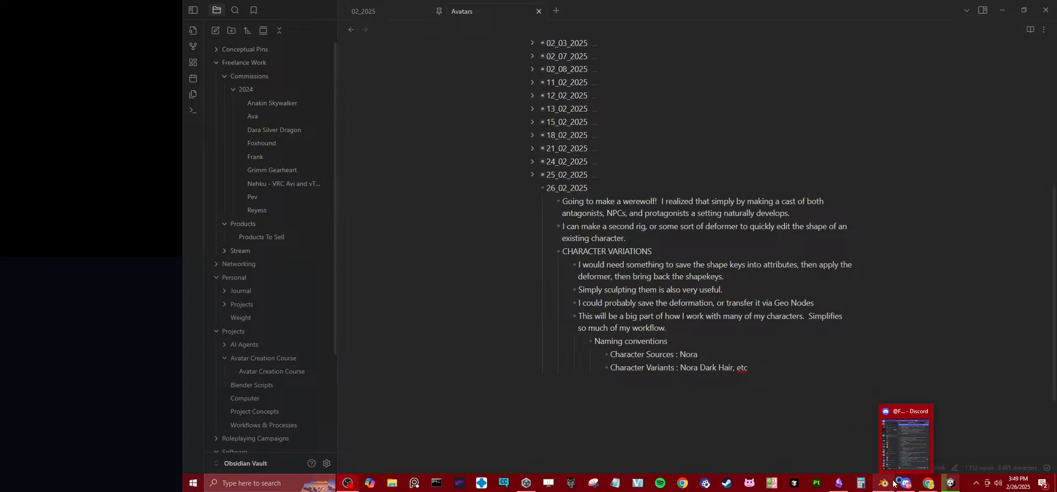
pyautogui.click(886, 484)
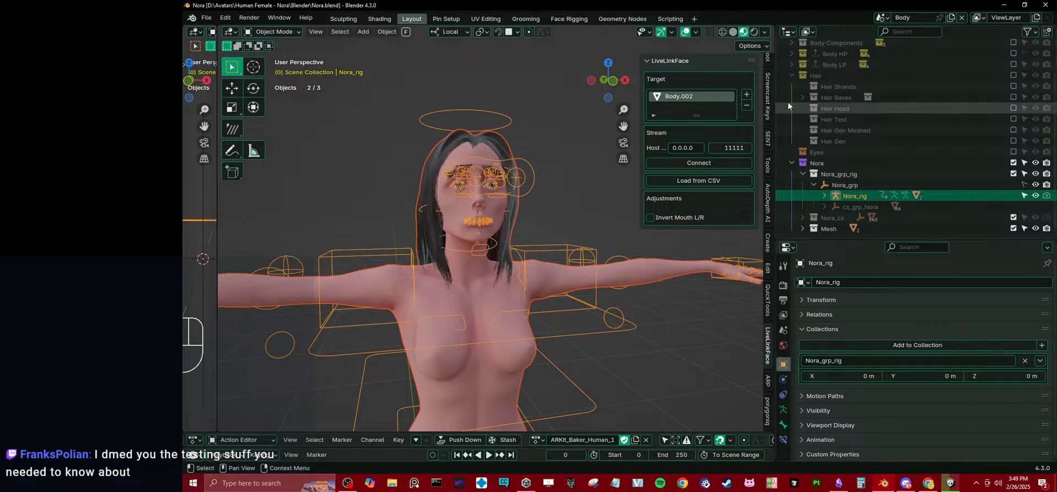
pyautogui.click(684, 34)
pyautogui.moveTo(530, 238); pyautogui.dragTo(487, 244, button='middle')
pyautogui.scroll(4, 492, 253)
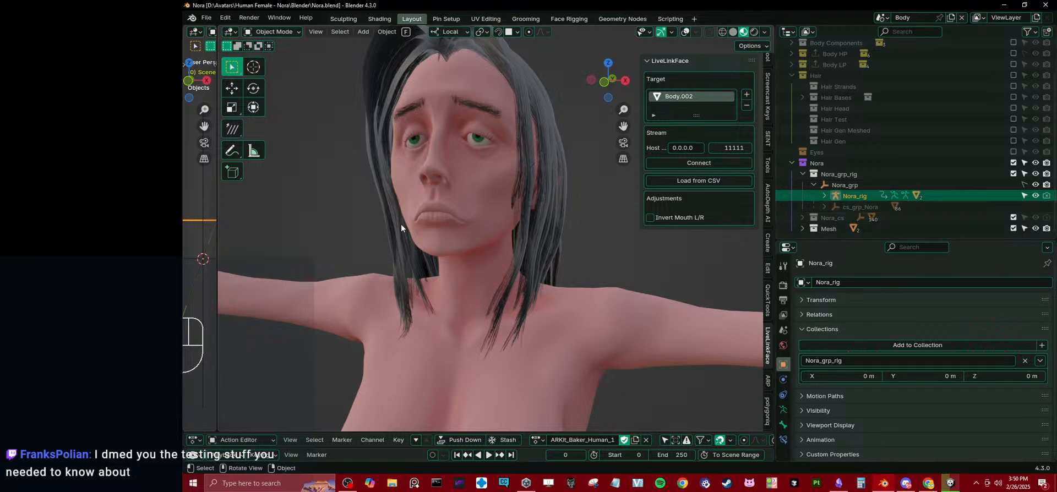
# Turn off the viewport display of the body's Armature modifier and move the body sideways.
pyautogui.click(783, 410)
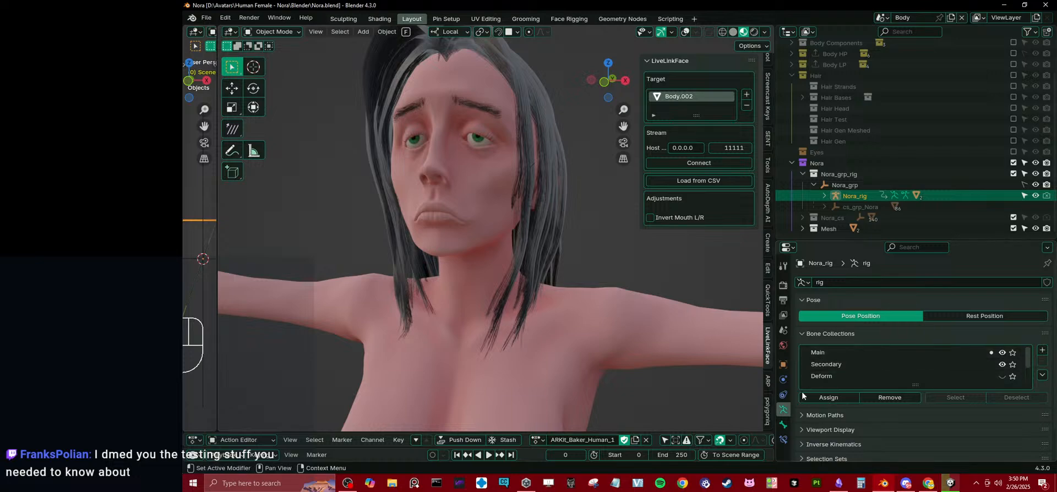
pyautogui.click(446, 227)
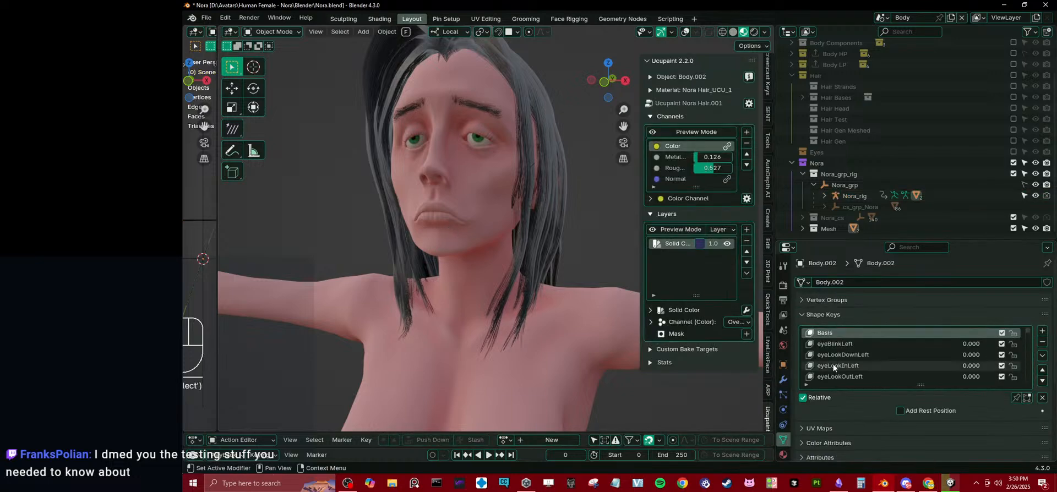
pyautogui.click(784, 380)
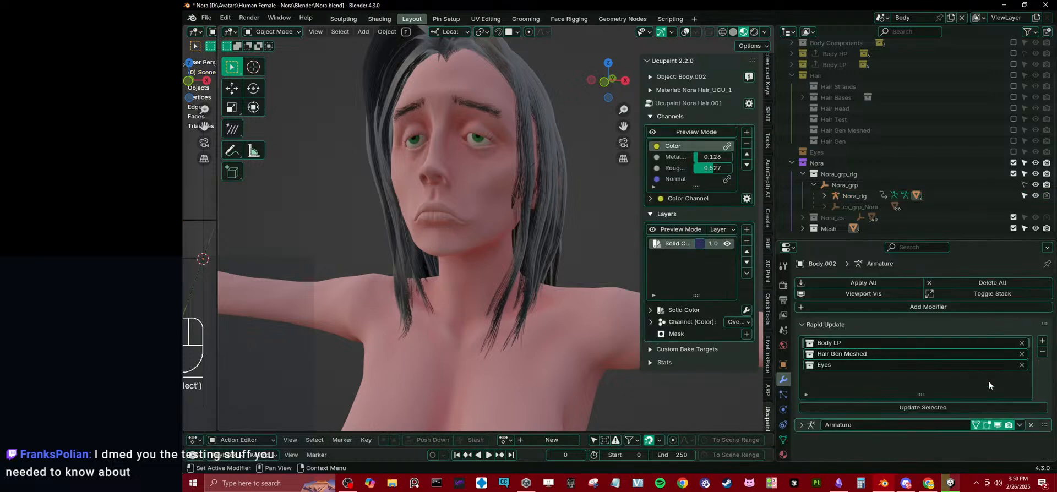
pyautogui.click(997, 425)
pyautogui.press('g')
pyautogui.click(503, 269)
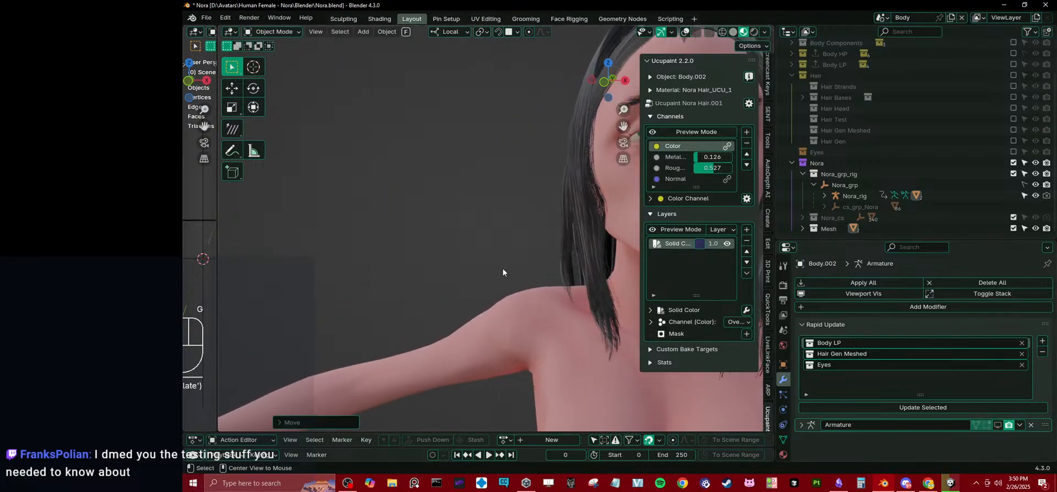
# Reveal the hidden objects and compare the original Nora's face with the variation's.
pyautogui.hotkey('alt', 'h')
pyautogui.moveTo(359, 205); pyautogui.dragTo(394, 220, button='middle')
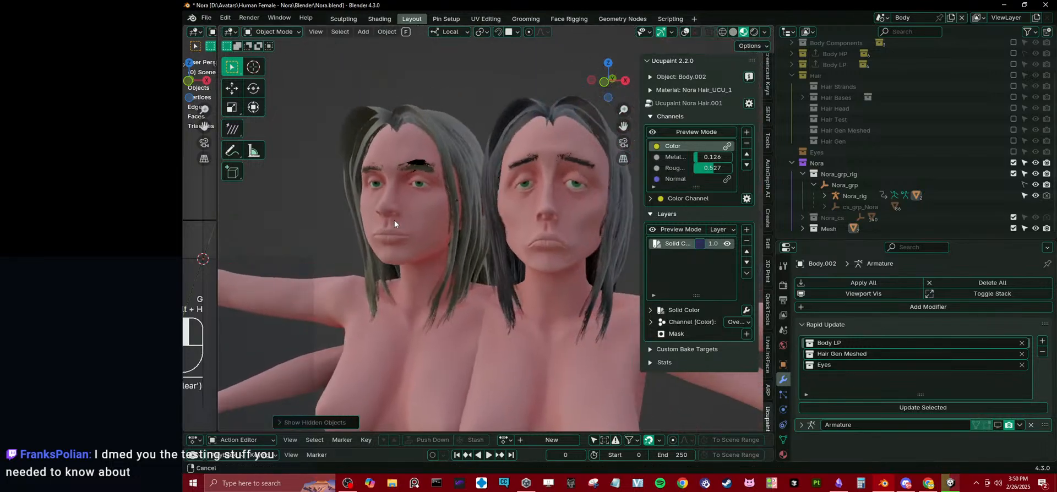
pyautogui.scroll(2, 424, 231)
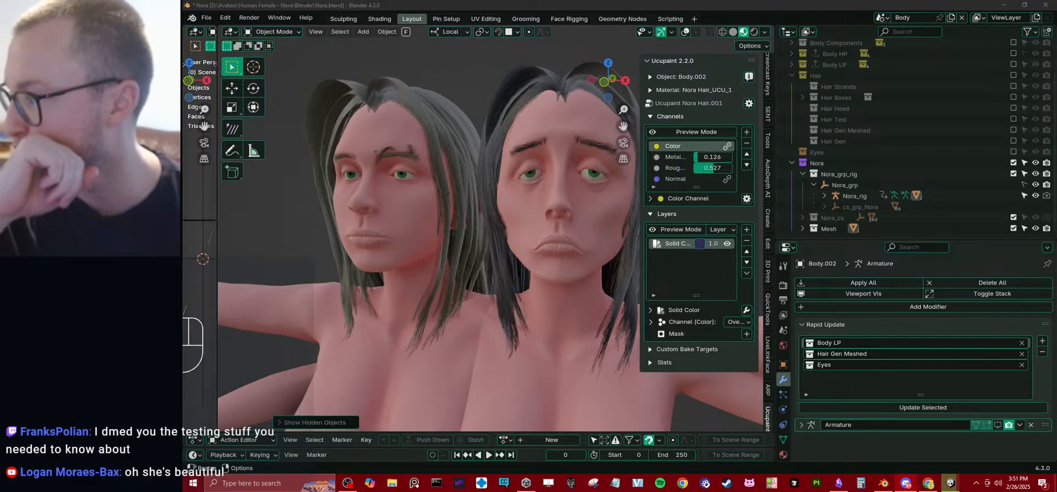
# Switch to Unity, select the FrankNew avatar and expand the Eye Look and Eye Movements settings of its VRC Avatar Descriptor.
pyautogui.click(950, 483)
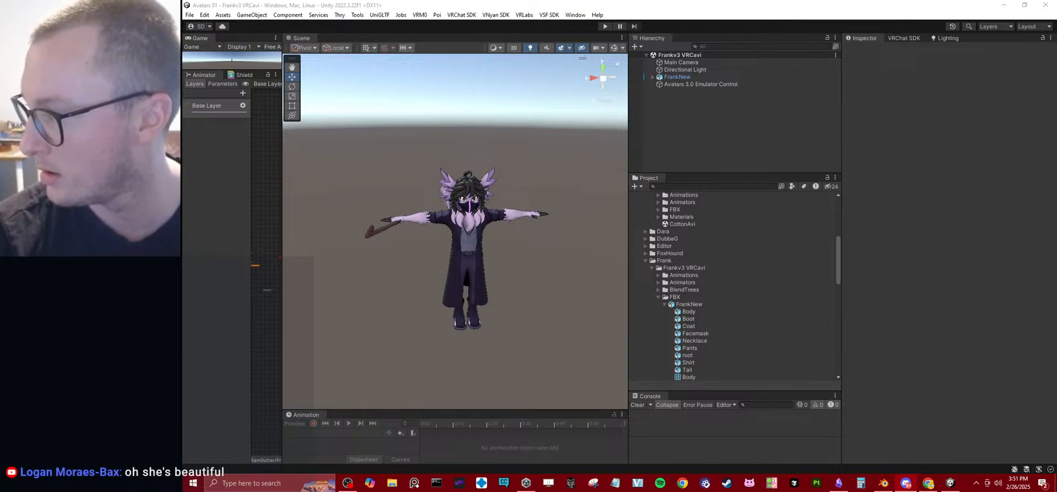
pyautogui.click(653, 77)
pyautogui.click(677, 77)
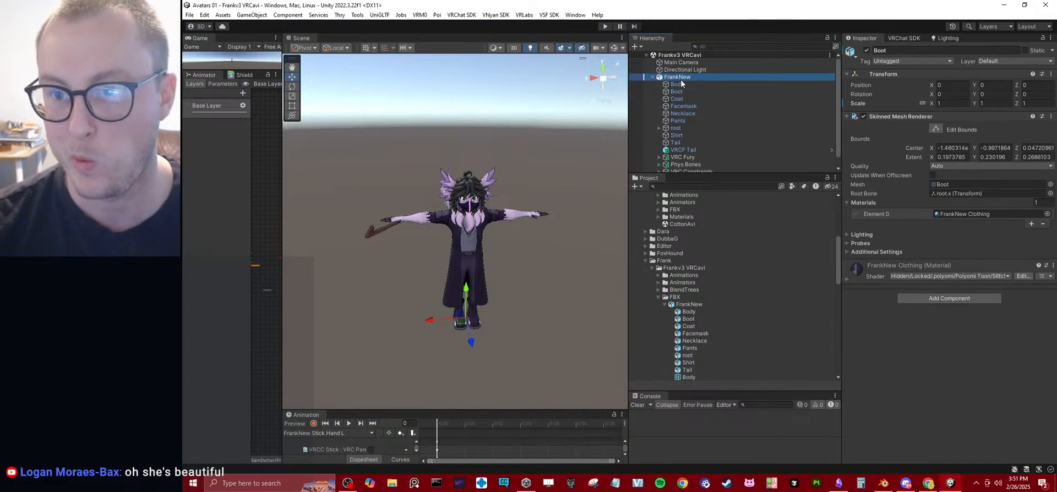
pyautogui.click(851, 186)
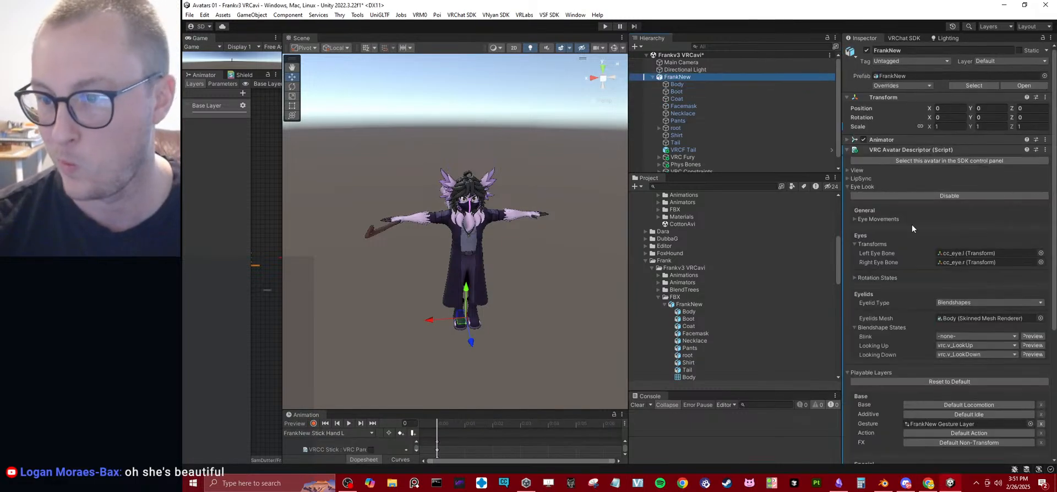
pyautogui.click(853, 218)
# Switch to Snipping Tool and capture the entire Unity screen with the avatar's eye settings showing.
pyautogui.click(594, 482)
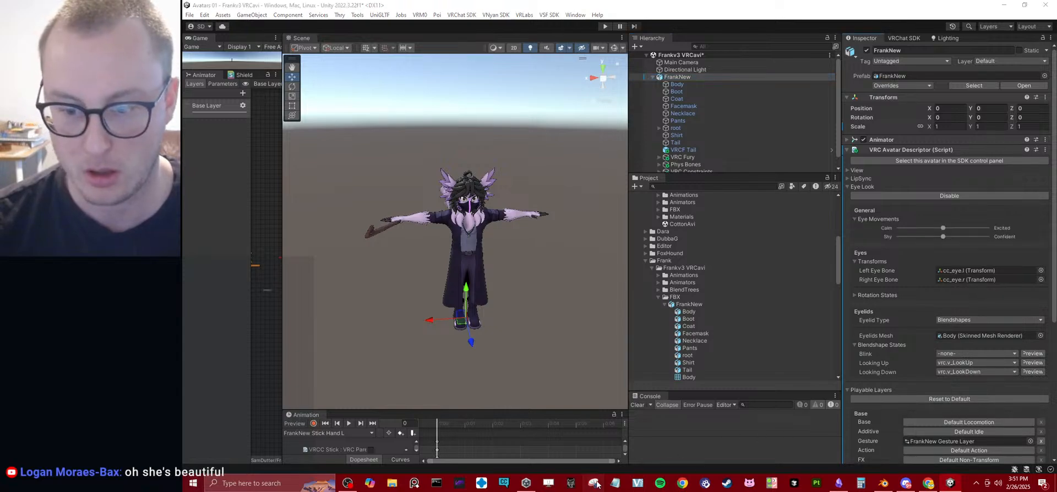
pyautogui.click(503, 286)
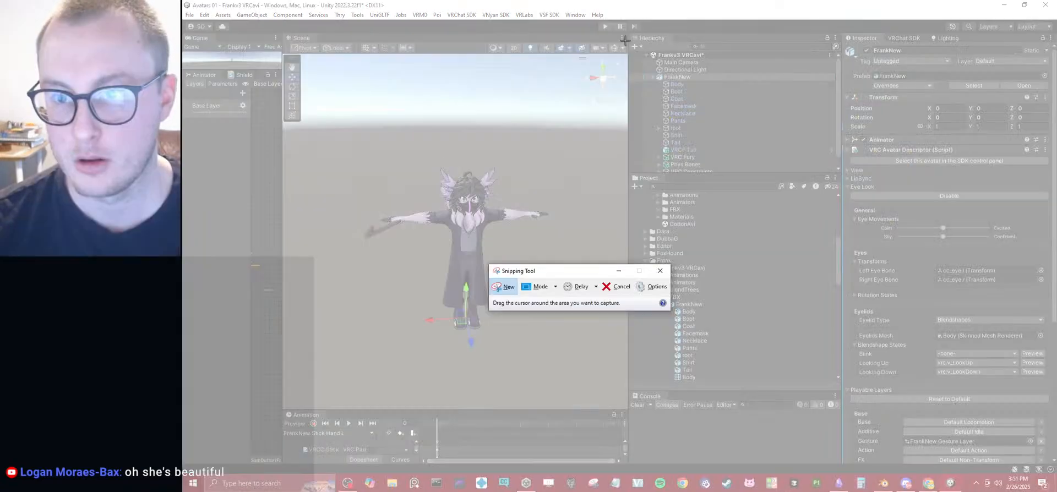
pyautogui.moveTo(623, 39); pyautogui.dragTo(1034, 291)
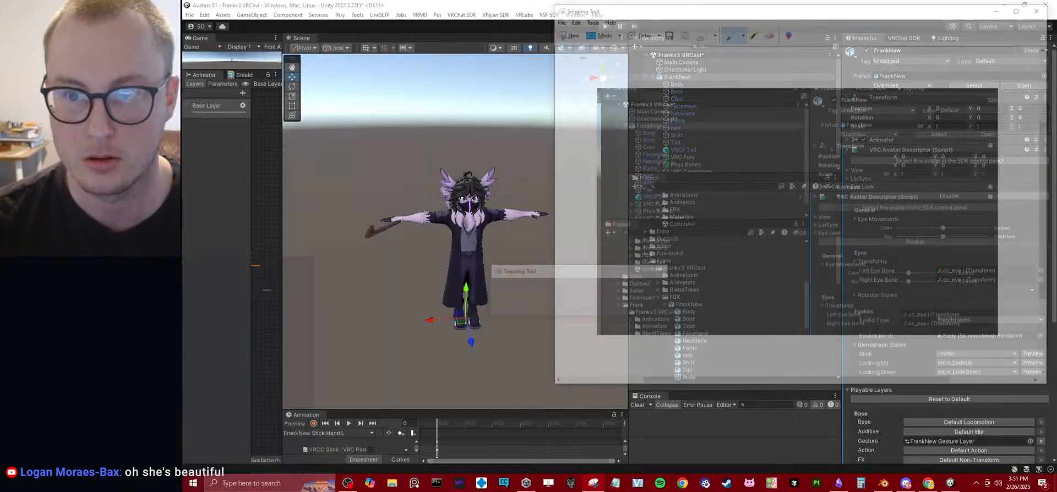
pyautogui.click(567, 34)
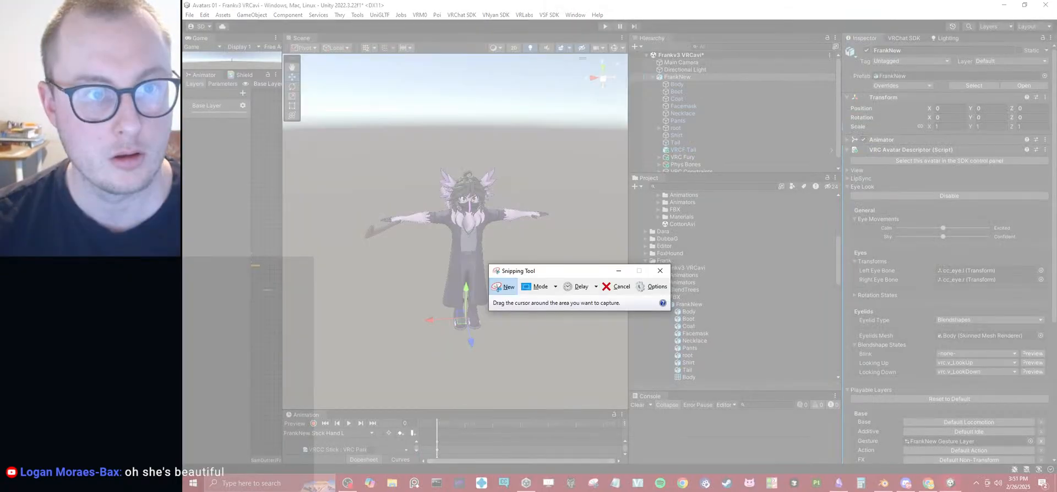
pyautogui.moveTo(183, 1); pyautogui.dragTo(1054, 488)
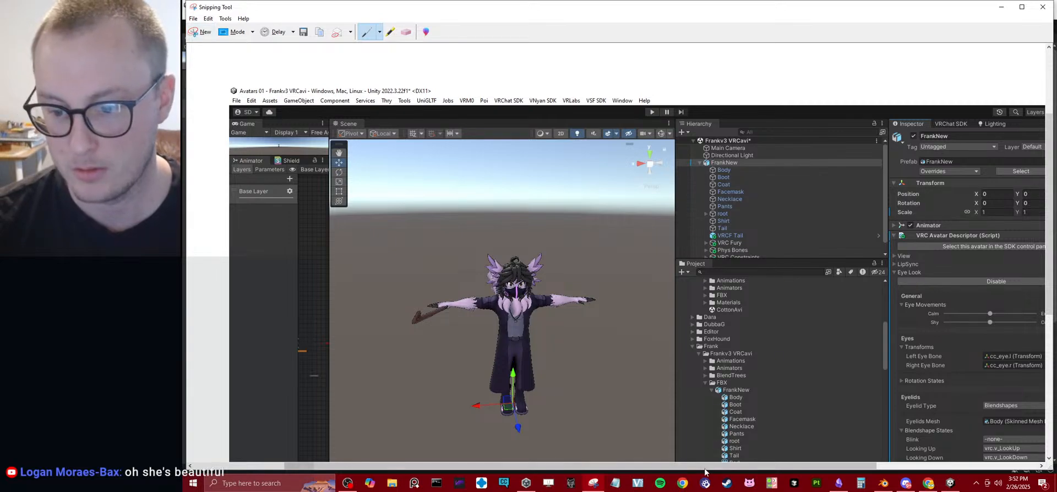
# Circle the Eye Movements settings on the screenshot with the blue pen.
pyautogui.moveTo(708, 466); pyautogui.dragTo(849, 440)
pyautogui.scroll(-1, 848, 325)
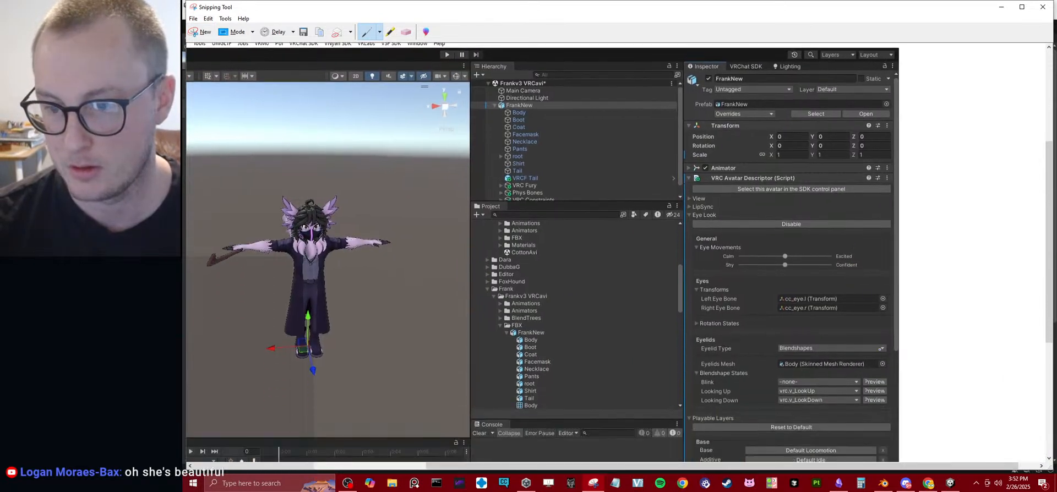
pyautogui.moveTo(820, 240); pyautogui.dragTo(875, 257)
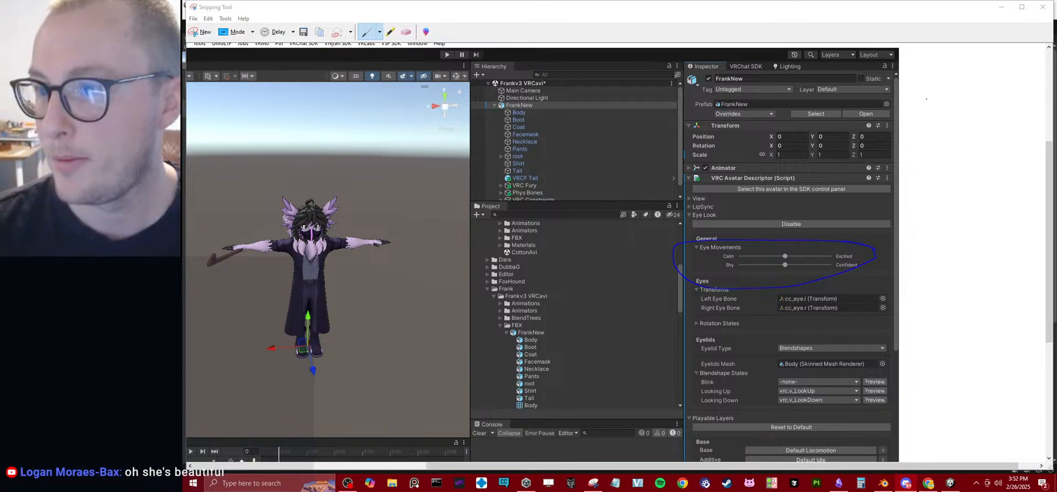
# Close Snipping Tool and switch to Blender to view both Nora variants side by side.
pyautogui.click(1042, 6)
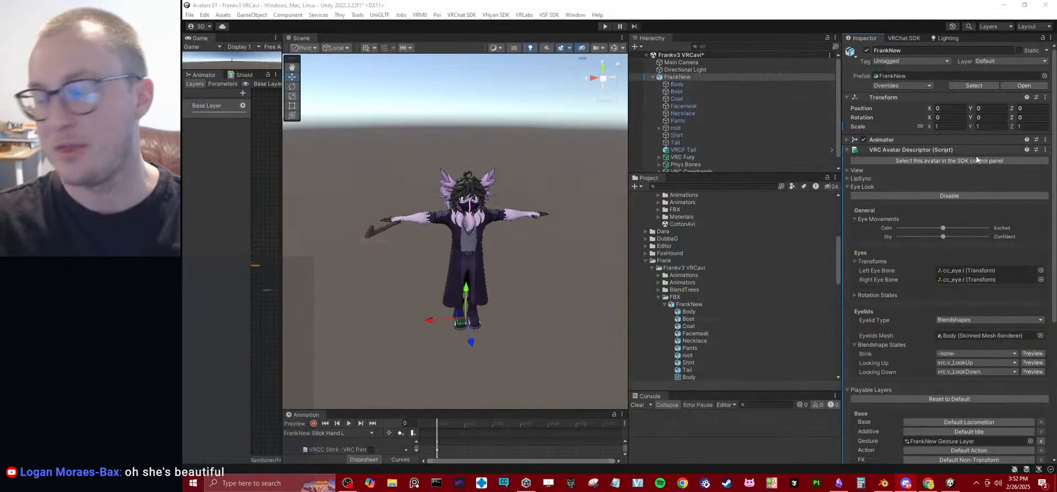
pyautogui.click(883, 483)
pyautogui.scroll(-5, 530, 233)
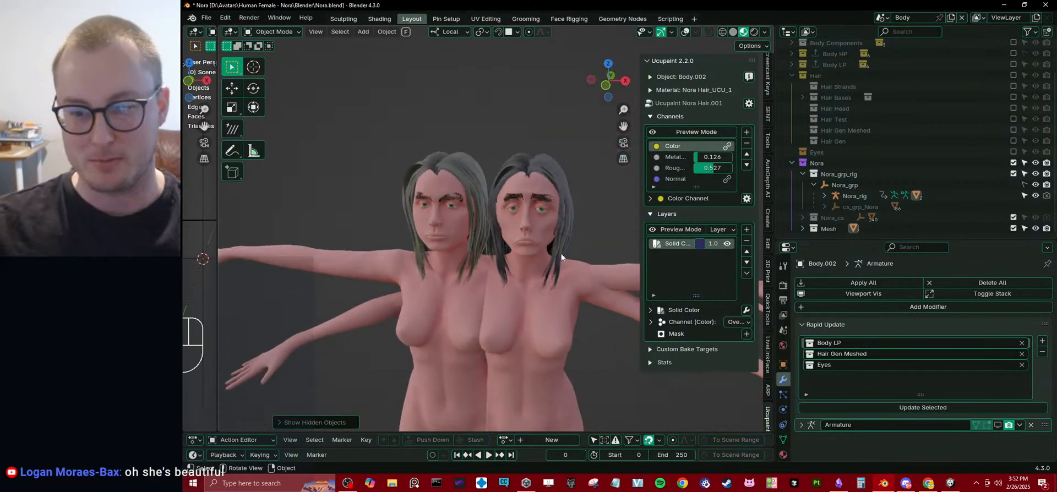
# Switch to Unity and collapse the Frankv3 VRCavi and Frank folders in the project files.
pyautogui.click(949, 483)
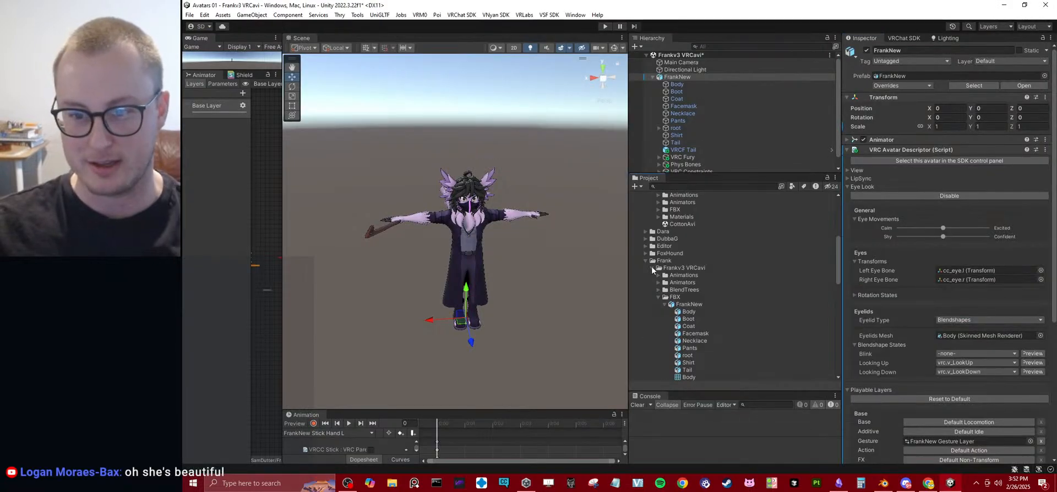
pyautogui.click(651, 268)
pyautogui.click(646, 260)
pyautogui.scroll(-1, 655, 323)
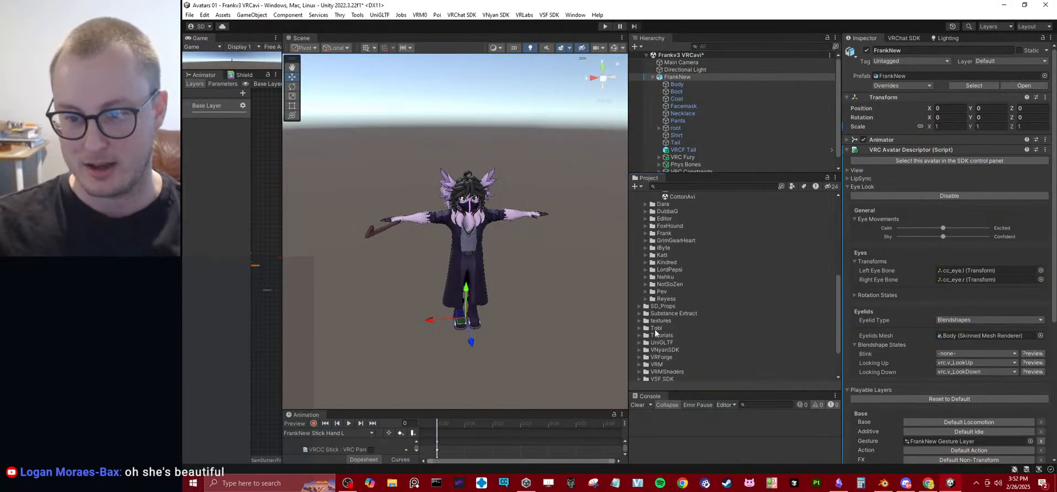
pyautogui.scroll(-3, 655, 336)
pyautogui.scroll(3, 656, 300)
pyautogui.scroll(-3, 659, 298)
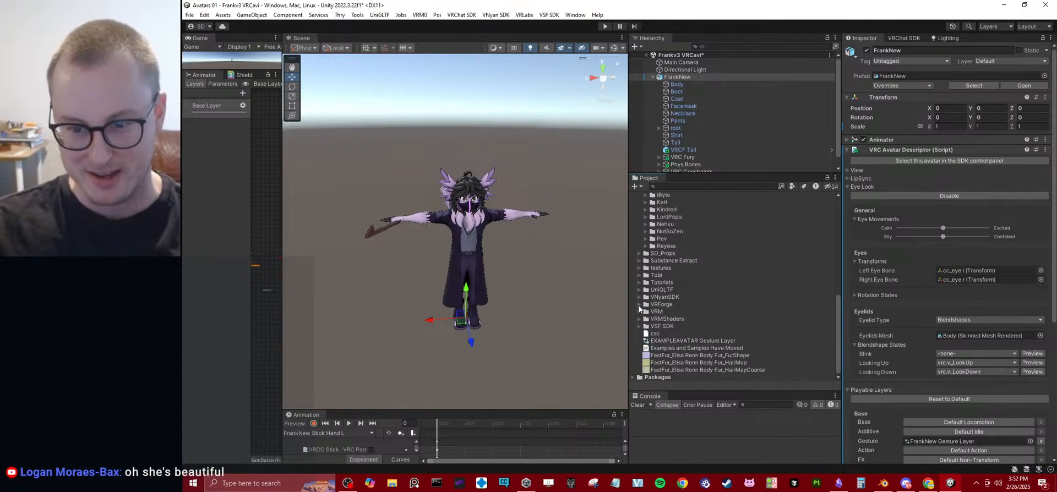
# Expand the VRForge folder, collapse its shared Hair and Test Materials folders, and open Avatars.
pyautogui.click(639, 305)
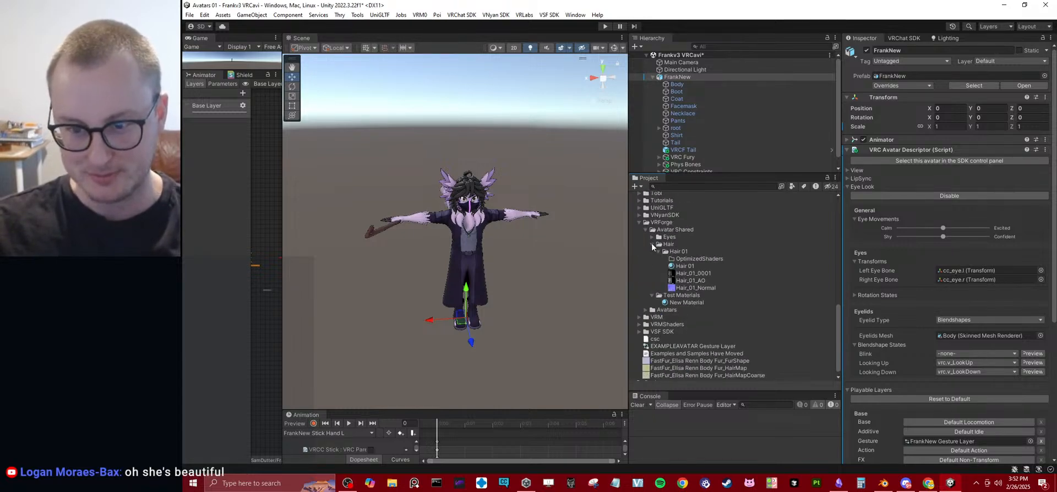
pyautogui.click(652, 243)
pyautogui.click(652, 298)
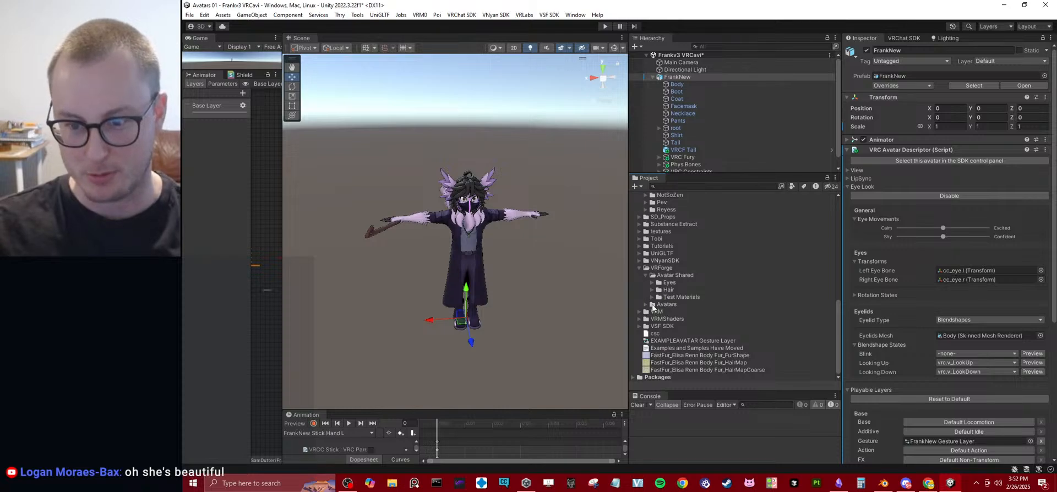
pyautogui.click(648, 304)
pyautogui.scroll(-3, 683, 300)
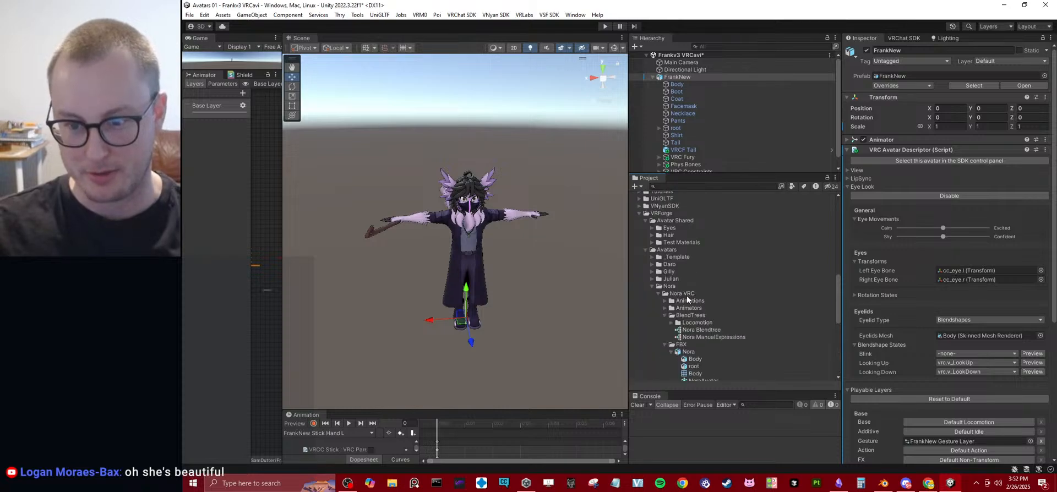
# In the Nora VRC folder, collapse BlendTrees, Materials and the first Nora model, leaving the FBX folder's models listed.
pyautogui.click(665, 315)
pyautogui.click(664, 323)
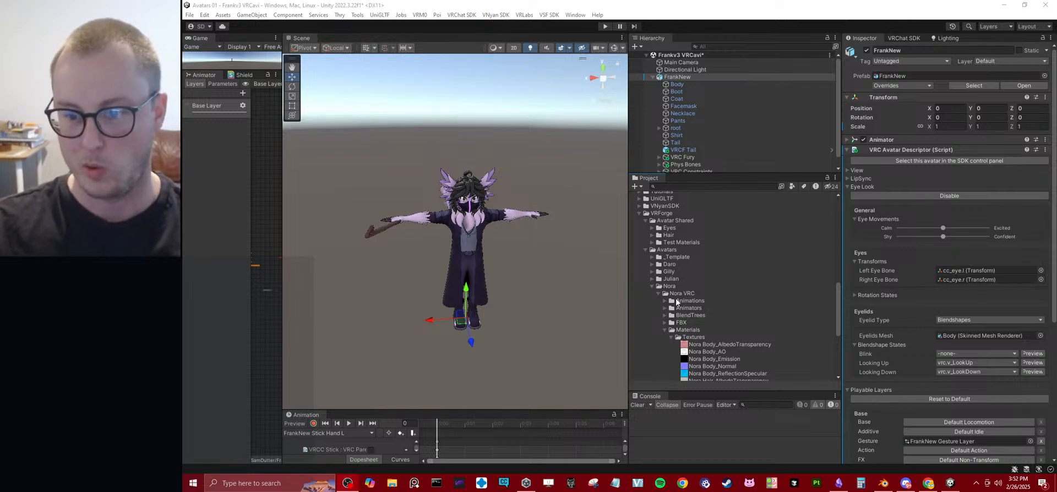
pyautogui.scroll(-3, 675, 299)
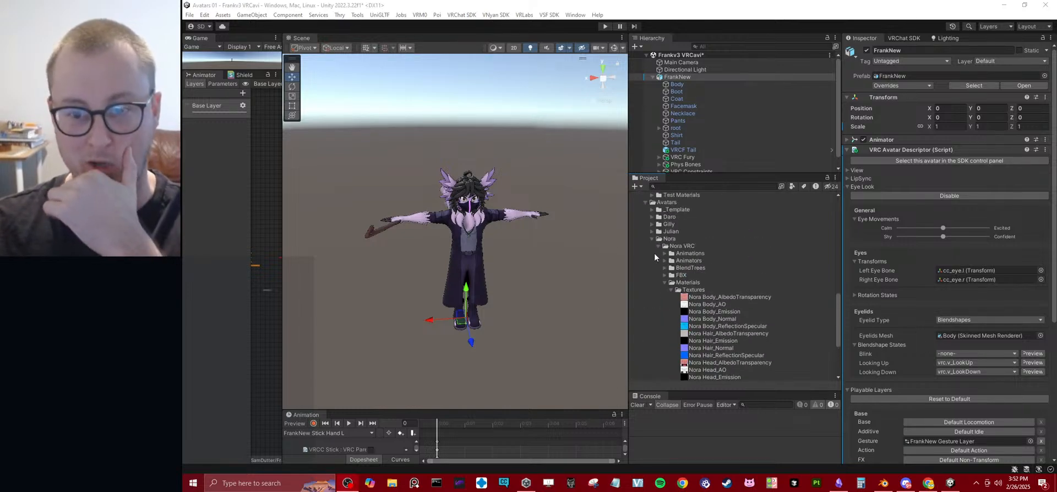
pyautogui.click(653, 239)
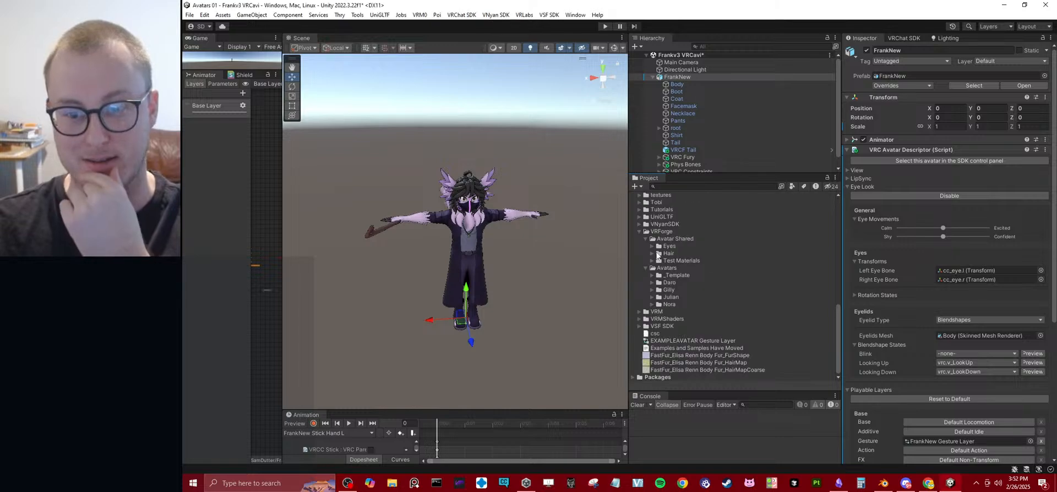
pyautogui.click(653, 305)
pyautogui.scroll(-3, 660, 317)
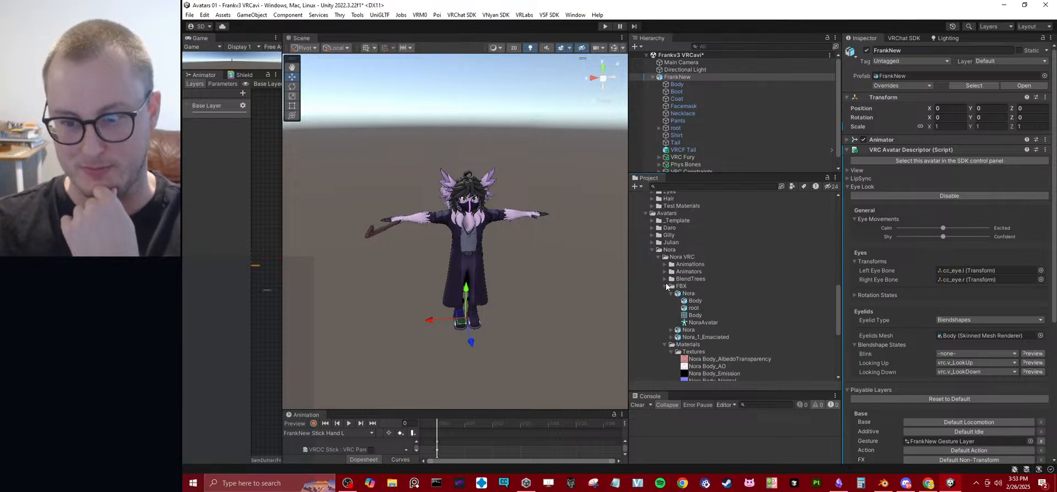
pyautogui.click(671, 293)
pyautogui.click(662, 316)
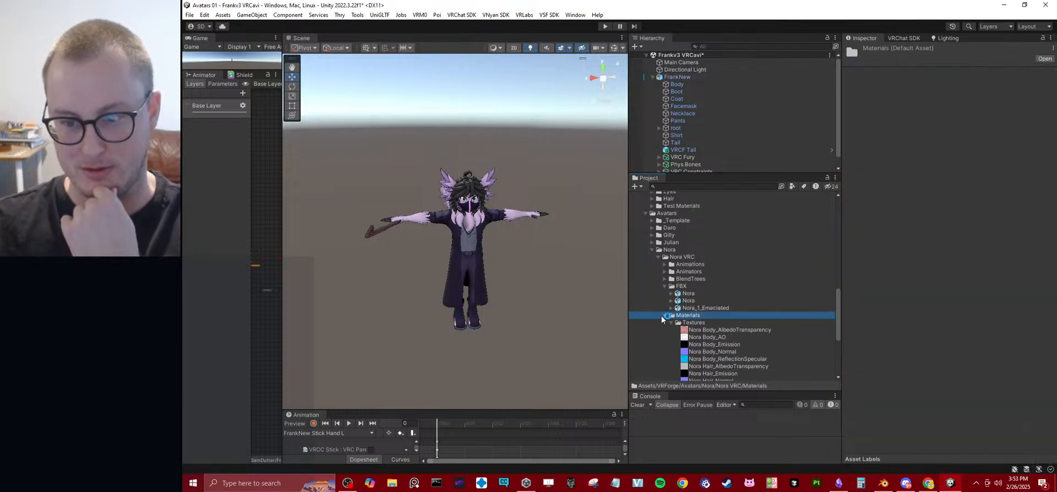
pyautogui.click(662, 316)
# Open the Nora VRC scene, saving the changes made in the Frankv3 VRCavi scene.
pyautogui.click(715, 310)
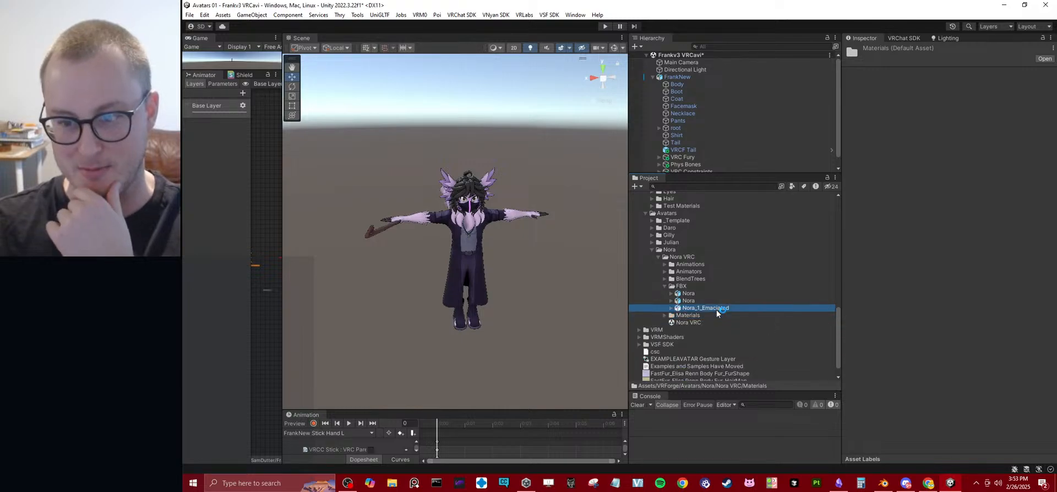
pyautogui.doubleClick(681, 322)
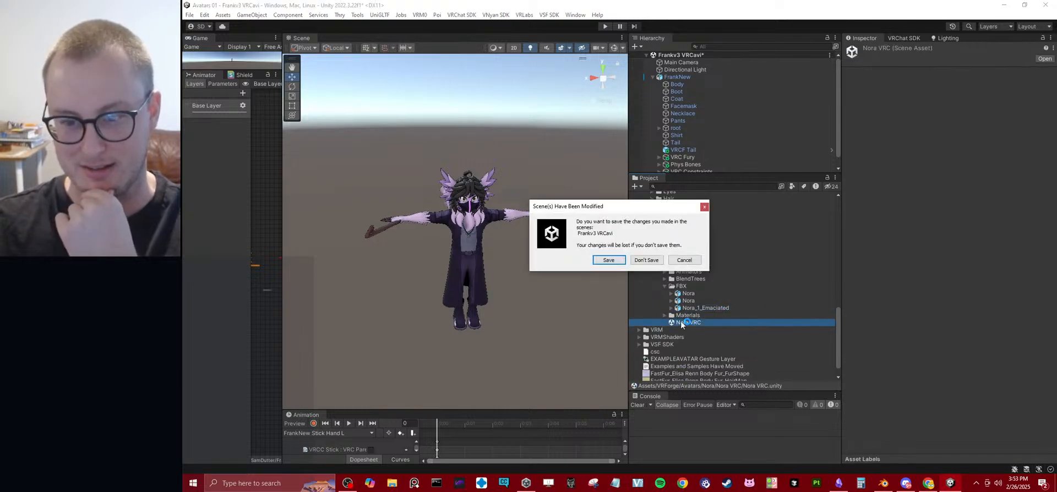
pyautogui.click(608, 260)
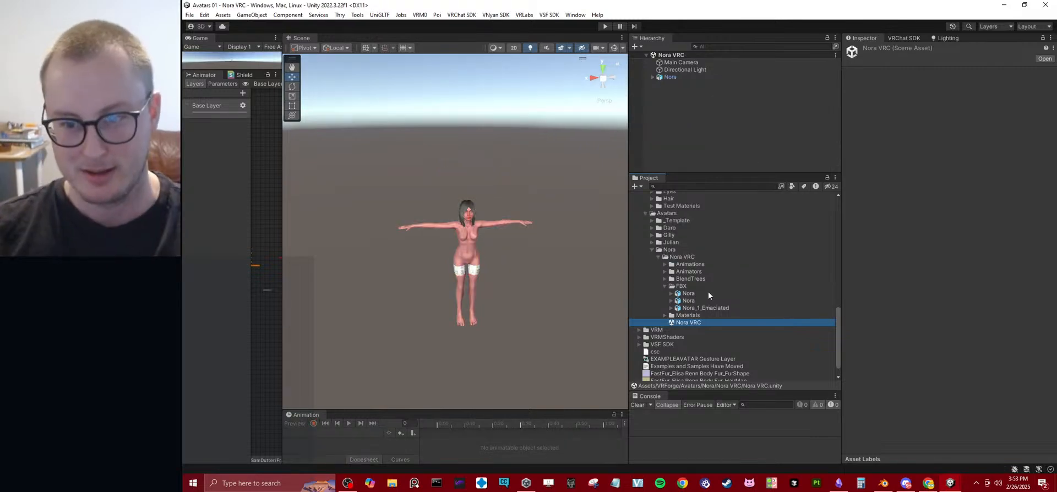
# Add the Nora_1_Emaciated model to the scene and move it beside Nora to about X -1.362.
pyautogui.moveTo(708, 309); pyautogui.dragTo(726, 137)
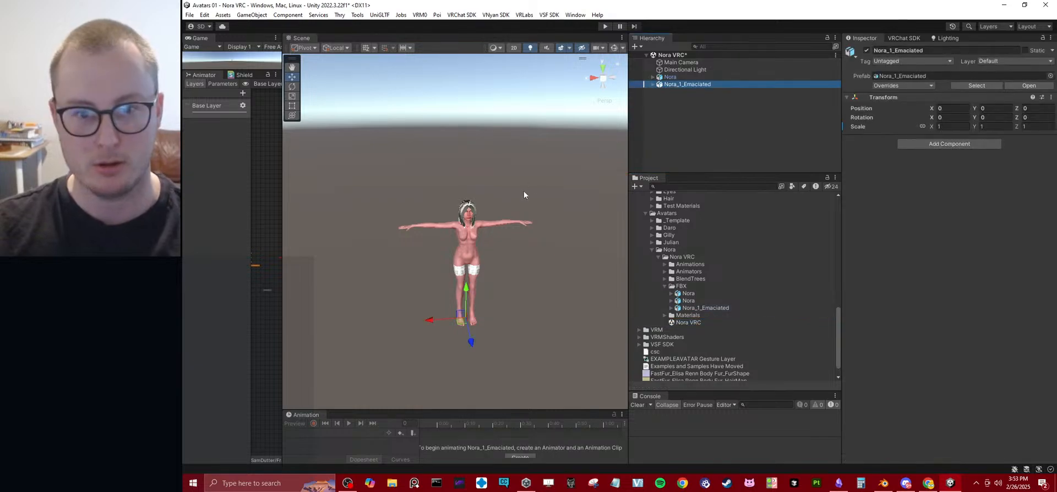
pyautogui.moveTo(433, 334); pyautogui.dragTo(537, 325)
pyautogui.moveTo(583, 252); pyautogui.dragTo(476, 249, button='middle')
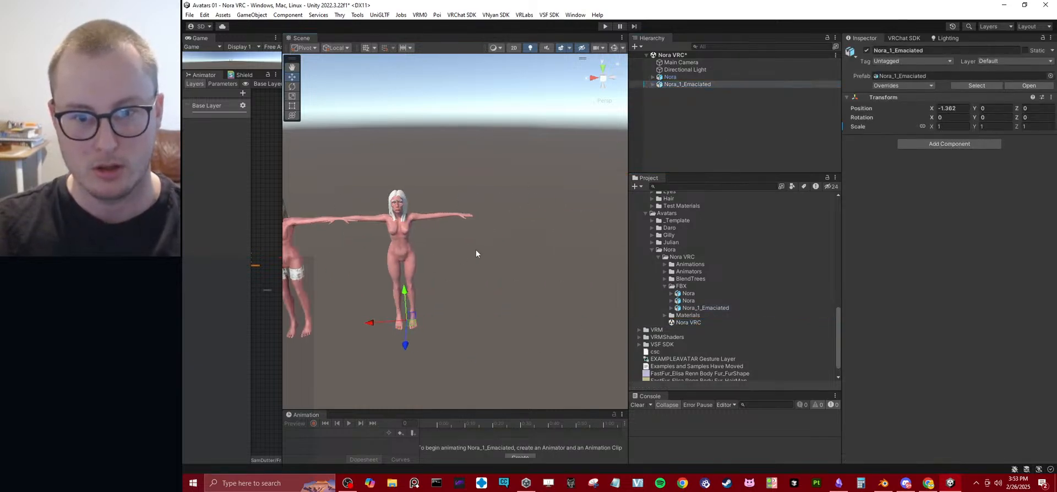
pyautogui.scroll(8, 476, 249)
pyautogui.moveTo(424, 247)
pyautogui.mouseDown(button='right')
pyautogui.moveTo(399, 236)
pyautogui.moveTo(421, 230)
pyautogui.mouseUp(button='right')
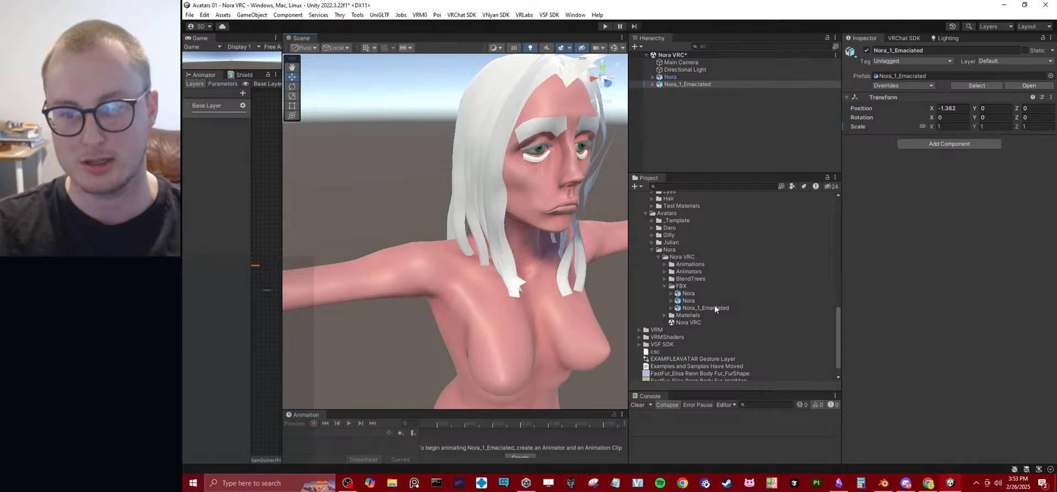
# Extract the Nora_1_Emaciated model's textures into the FBX folder and fix the Nora Body_Normal normal map setting.
pyautogui.click(674, 323)
pyautogui.click(665, 315)
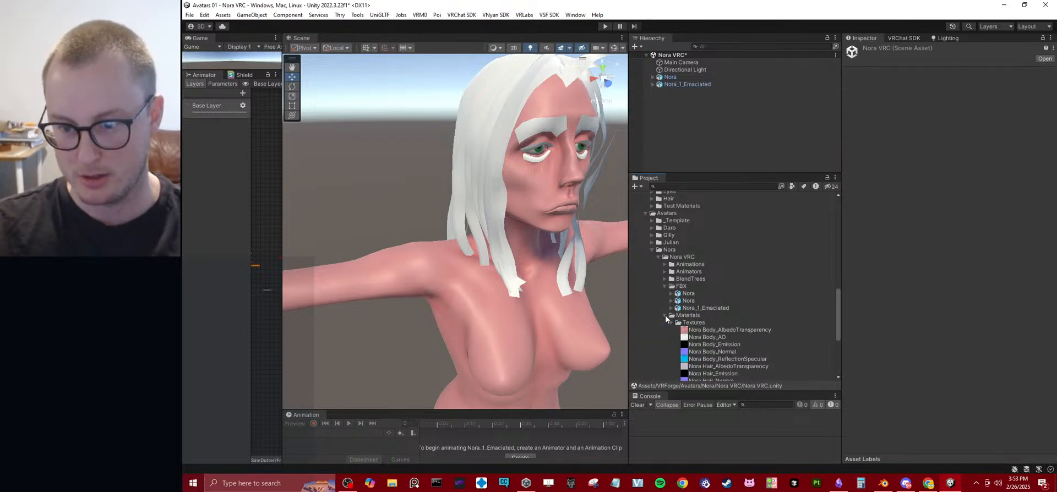
pyautogui.click(665, 315)
pyautogui.click(692, 309)
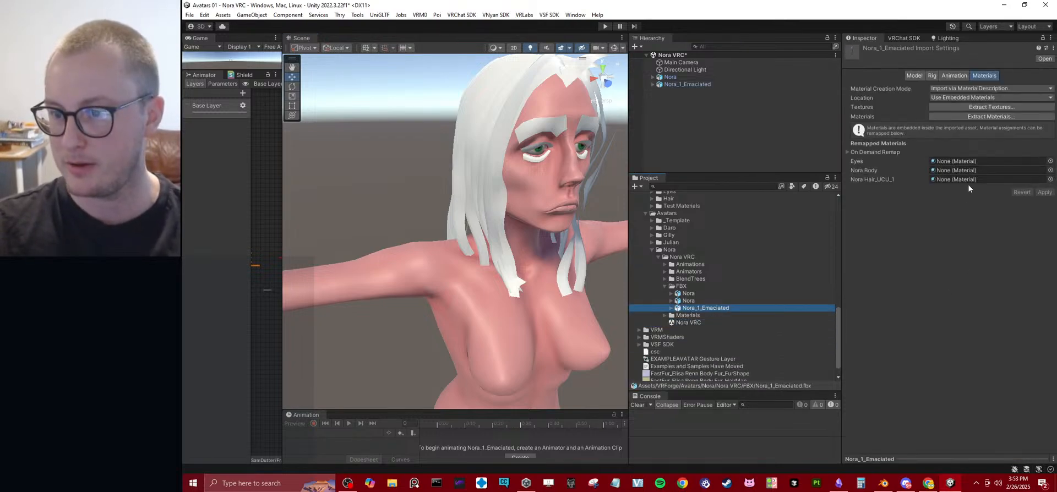
pyautogui.click(973, 107)
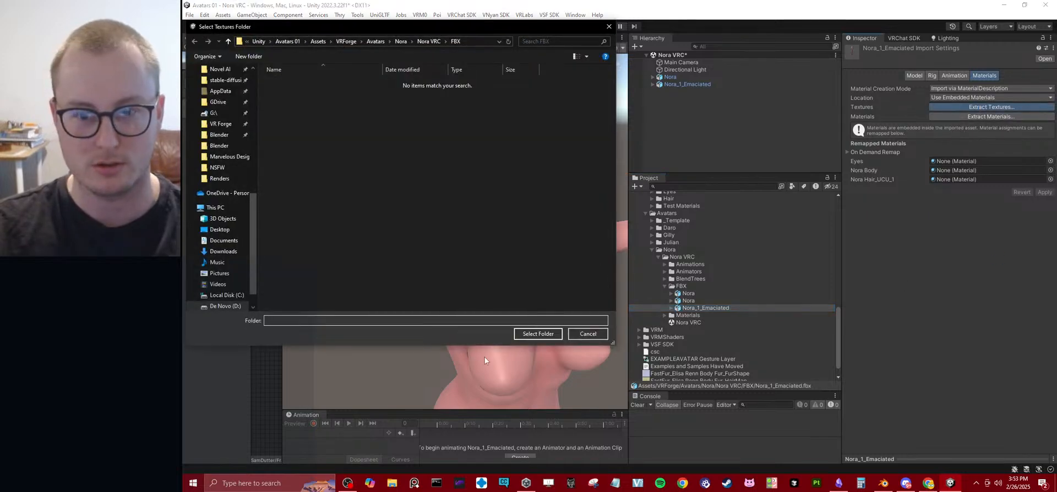
pyautogui.click(538, 334)
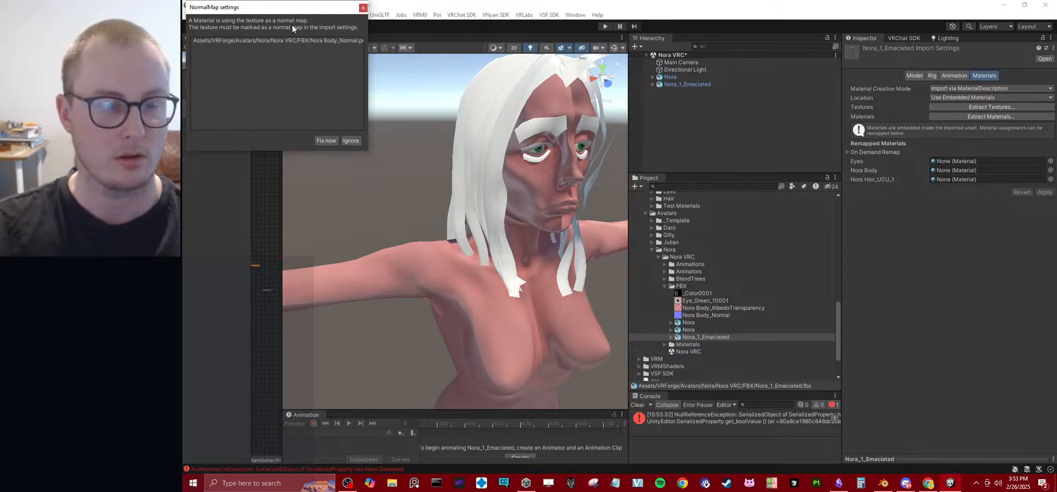
pyautogui.click(326, 141)
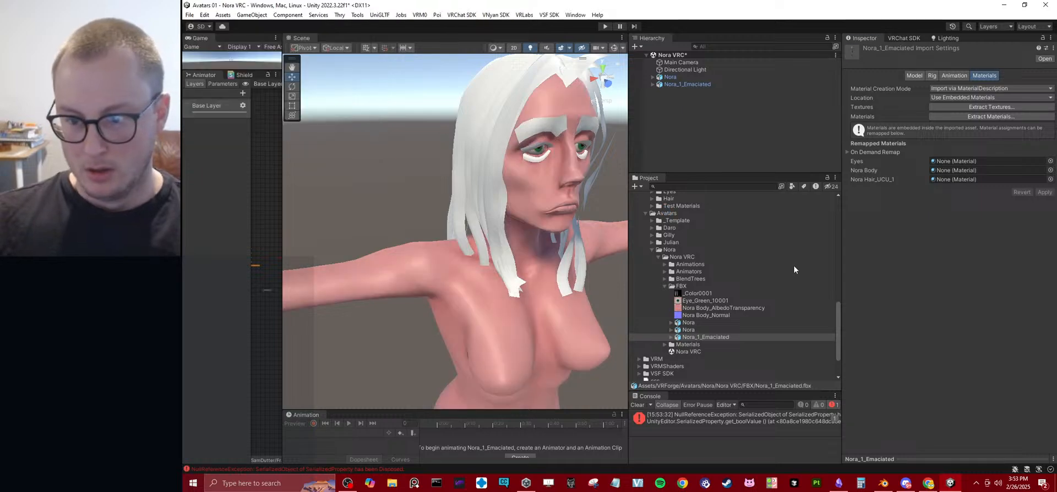
# Extract the Nora_1_Emaciated model's embedded materials into the FBX folder, keeping the location and creation mode options.
pyautogui.keyDown('alt'); pyautogui.moveTo(593, 291); pyautogui.dragTo(516, 273); pyautogui.keyUp('alt')
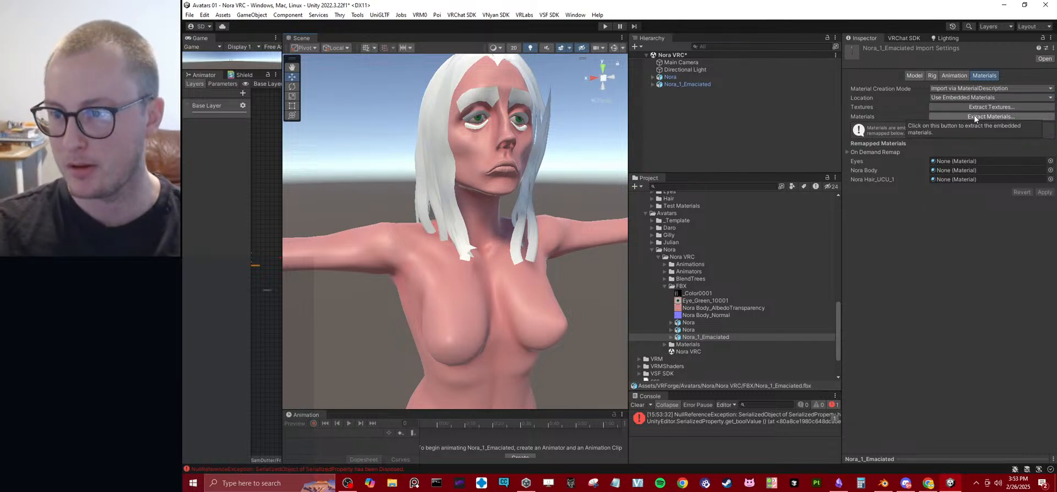
pyautogui.click(971, 98)
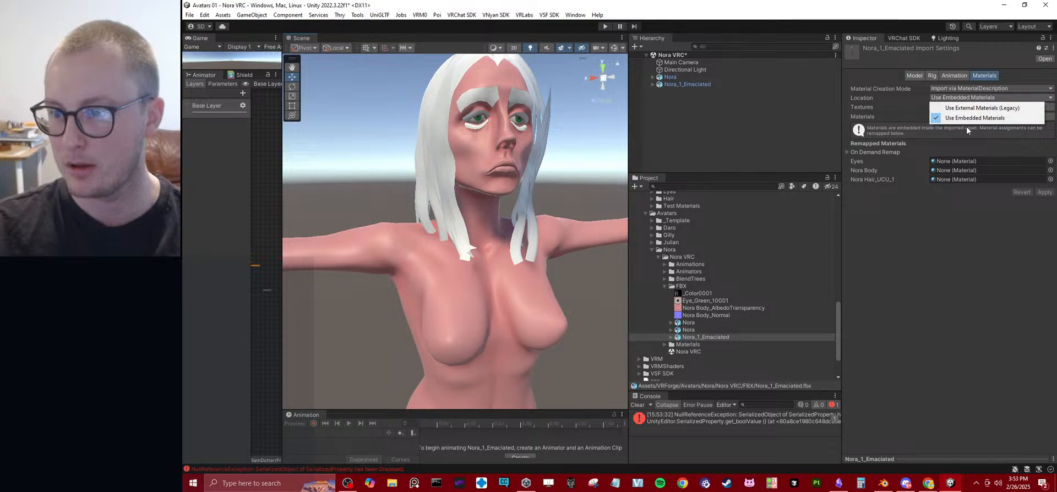
pyautogui.click(964, 89)
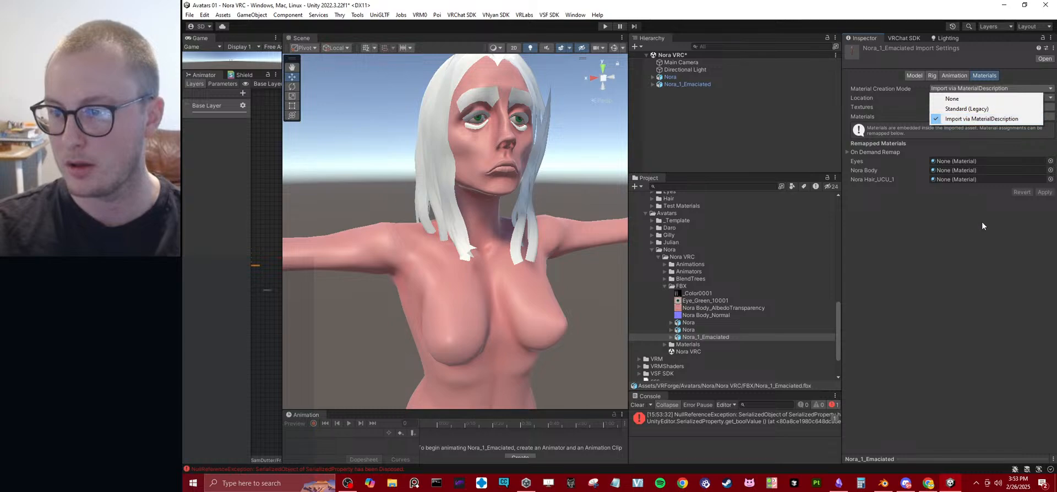
pyautogui.click(1008, 201)
pyautogui.click(999, 117)
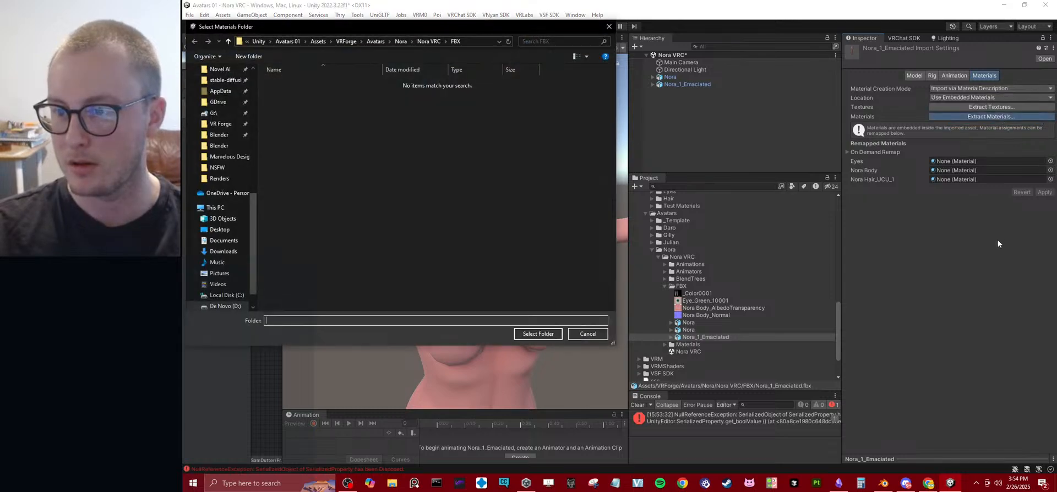
pyautogui.click(553, 335)
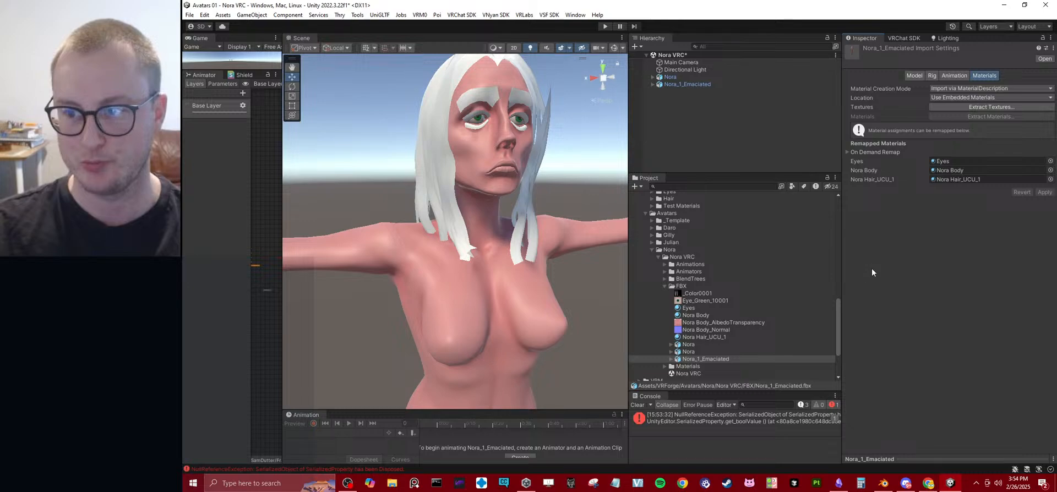
# Assign the _Color0001 texture as the Albedo of the Nora Hair_UCU_1 material and check the hair on the model.
pyautogui.click(688, 309)
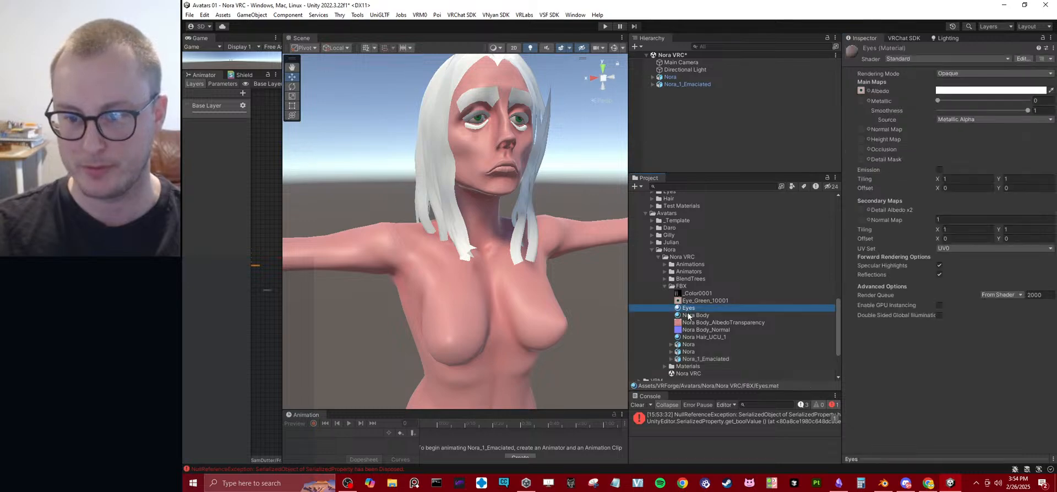
pyautogui.click(689, 316)
pyautogui.click(689, 337)
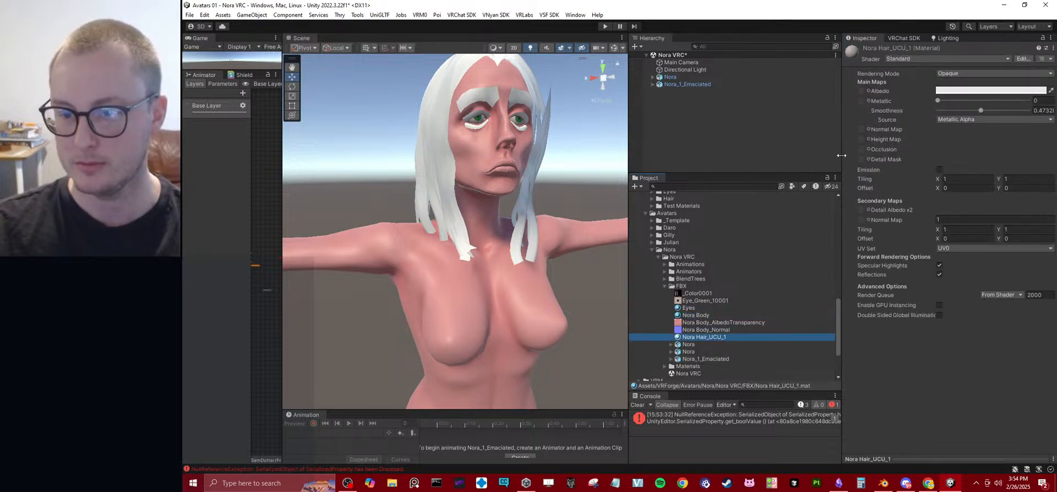
pyautogui.moveTo(690, 293); pyautogui.dragTo(860, 91)
pyautogui.scroll(2, 461, 177)
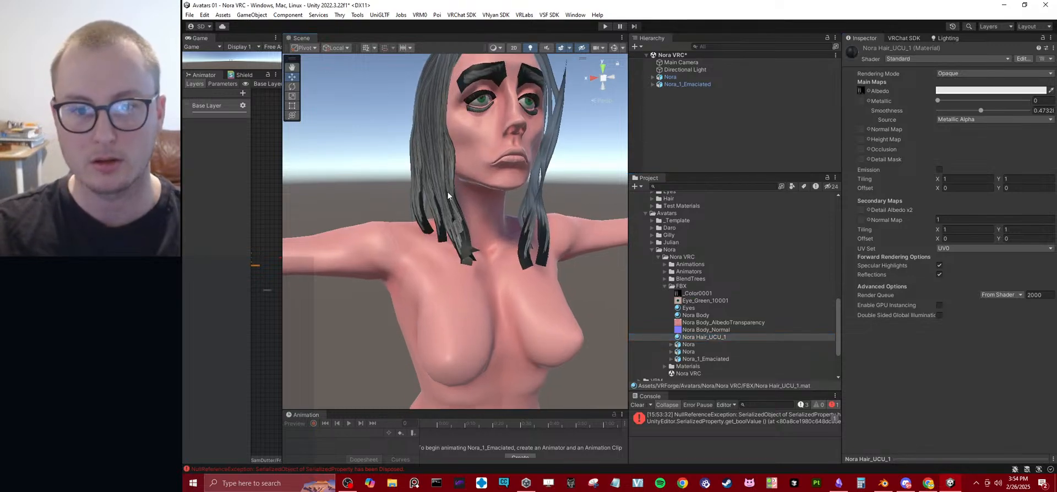
pyautogui.keyDown('alt'); pyautogui.moveTo(447, 190); pyautogui.dragTo(561, 220); pyautogui.keyUp('alt')
pyautogui.moveTo(561, 221); pyautogui.dragTo(502, 253, button='middle')
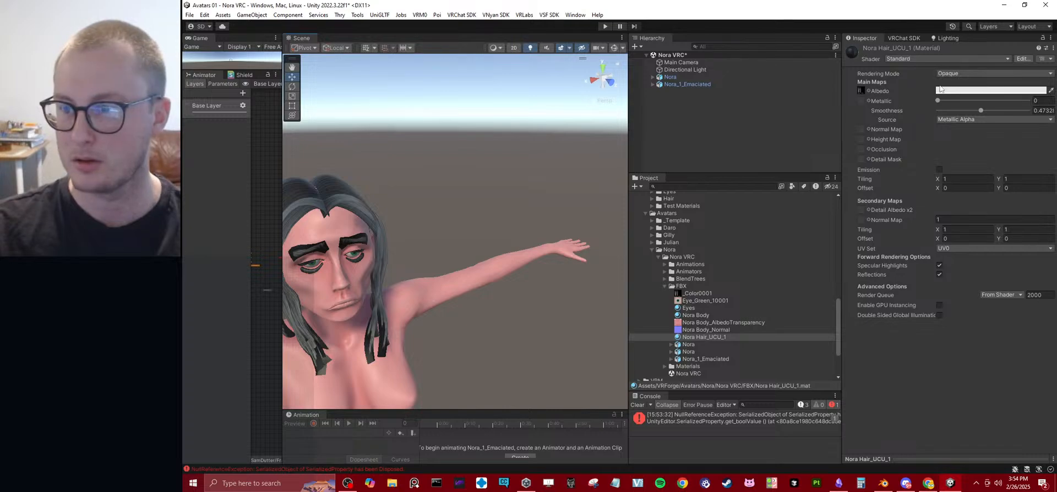
# Set the Nora Hair_UCU_1 material's rendering mode to Cutout and view the hair from the side.
pyautogui.click(969, 73)
pyautogui.click(952, 88)
pyautogui.keyDown('alt'); pyautogui.moveTo(418, 232); pyautogui.dragTo(493, 213); pyautogui.keyUp('alt')
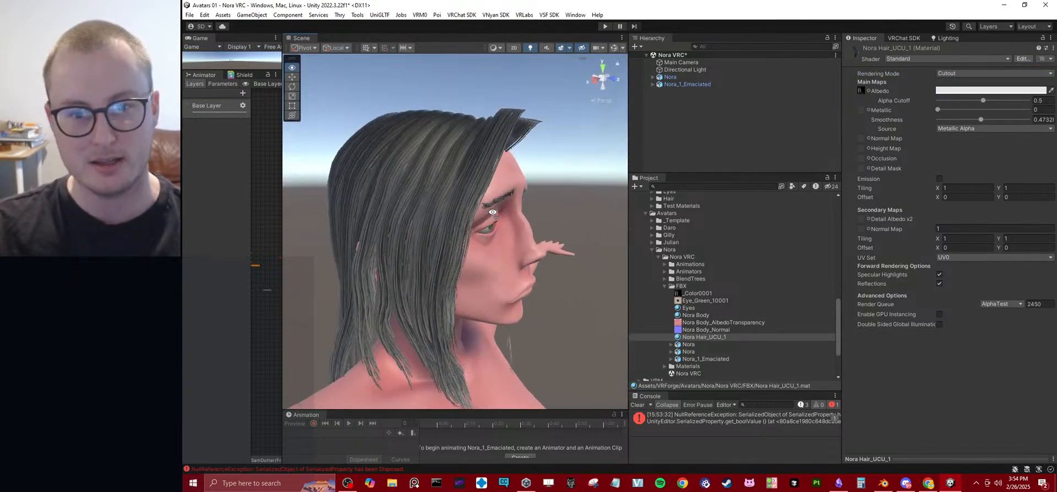
# Switch to Blender and examine the Nora variants' hair strands up close for comparison.
pyautogui.click(883, 483)
pyautogui.scroll(3, 552, 195)
pyautogui.moveTo(553, 195); pyautogui.dragTo(512, 233, button='middle')
pyautogui.scroll(4, 513, 236)
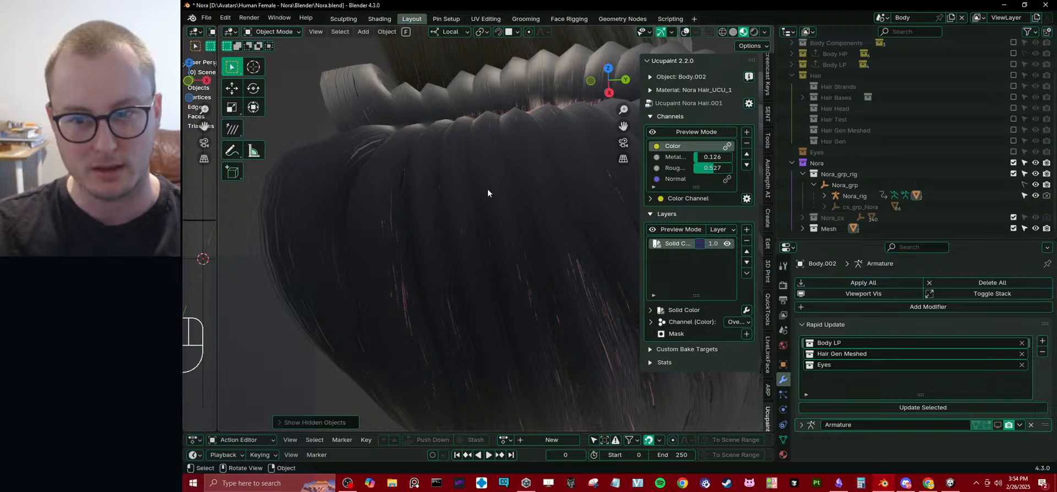
# Switch to Unity, check the hair on the model and clear the console messages.
pyautogui.hotkey('alt', 'Tab')
pyautogui.moveTo(483, 239); pyautogui.dragTo(747, 278, button='right')
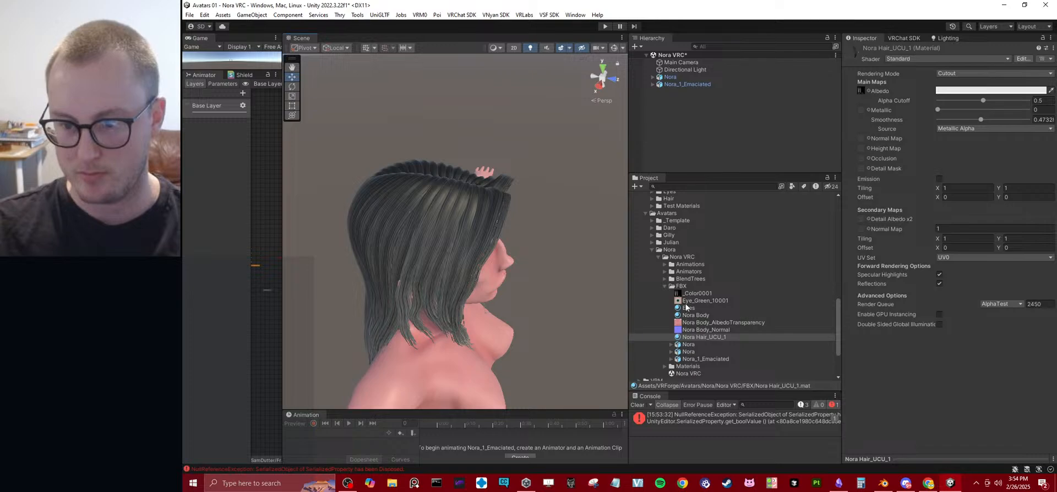
pyautogui.click(642, 405)
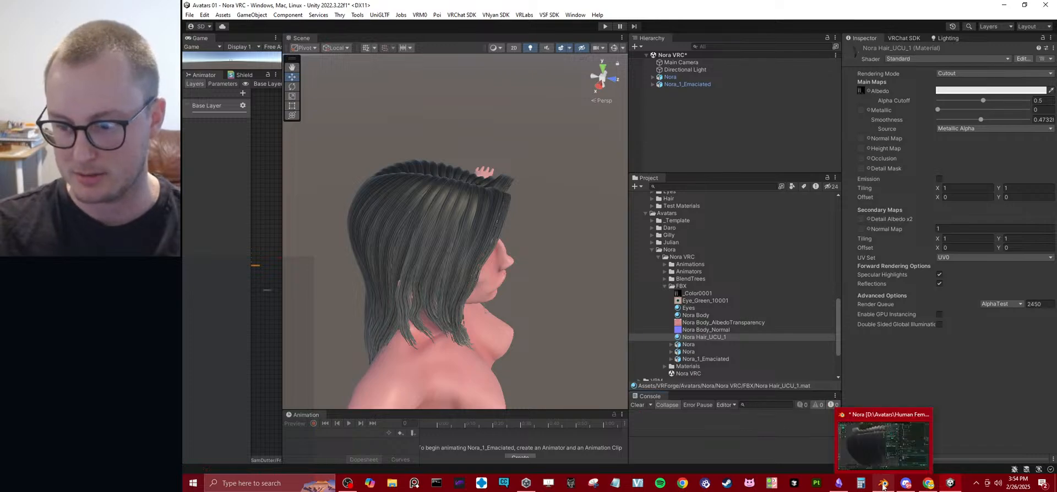
# Switch to Blender and look at Ucupaint's custom bake targets for the Nora hair material.
pyautogui.click(883, 484)
pyautogui.click(685, 350)
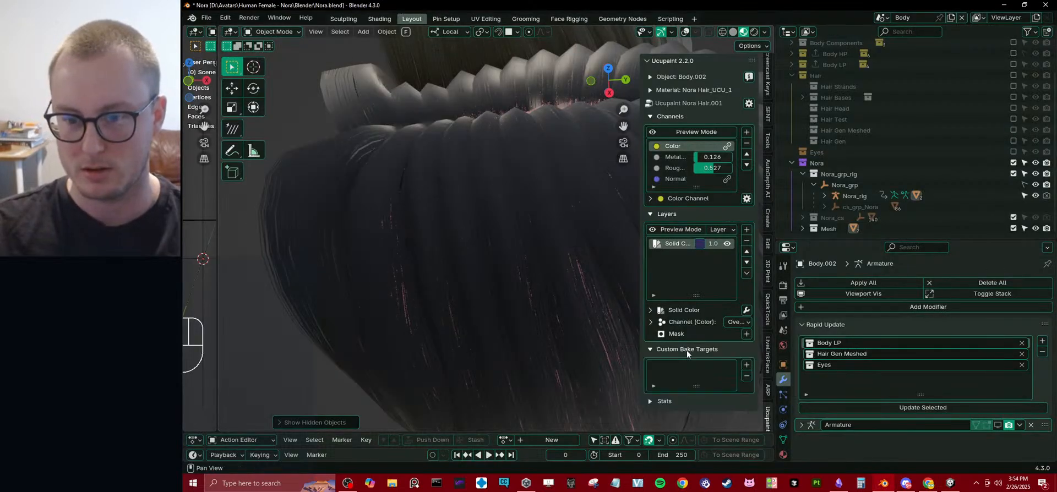
pyautogui.click(748, 368)
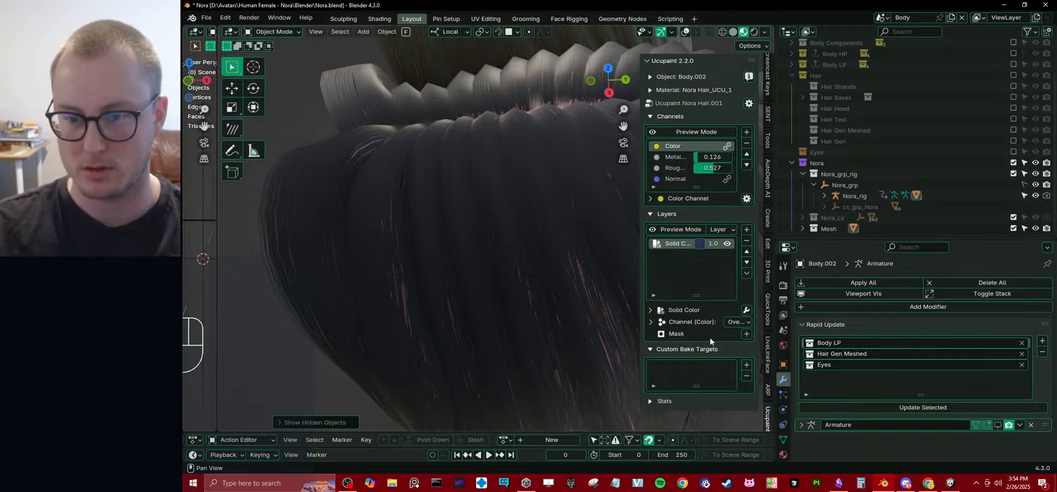
# Switch to the browser and open the Ucupaint documentation wiki from the add-on's GitHub page.
pyautogui.click(928, 483)
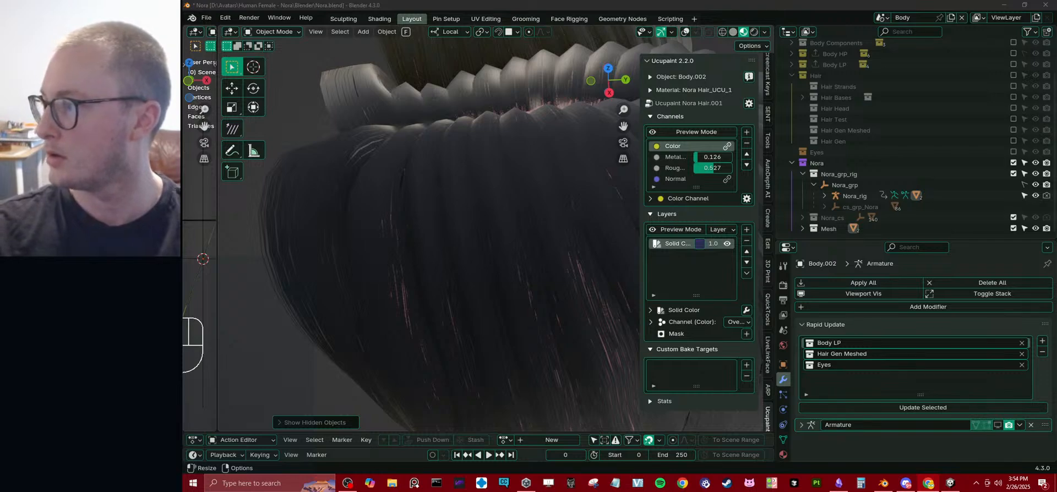
pyautogui.moveTo(1056, 385); pyautogui.dragTo(570, 5)
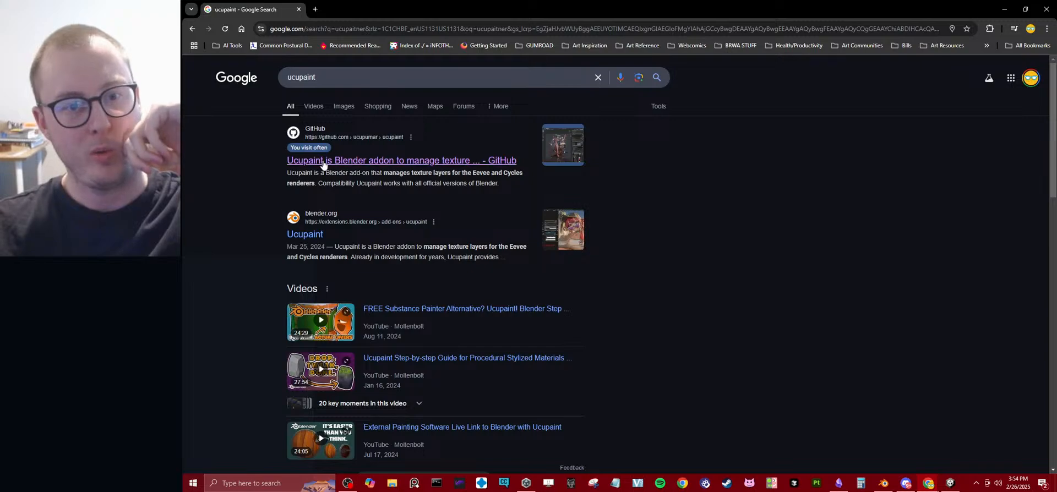
pyautogui.click(323, 161)
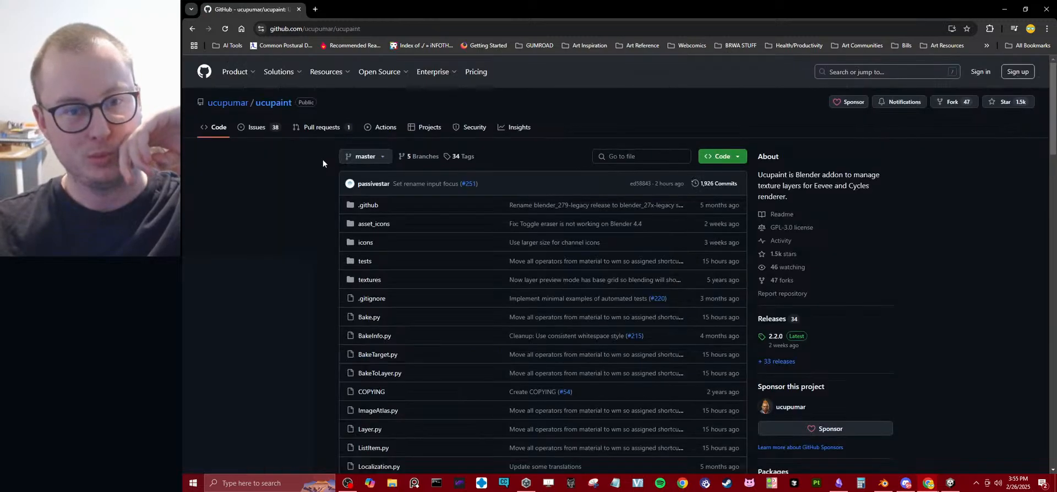
pyautogui.scroll(-10, 484, 232)
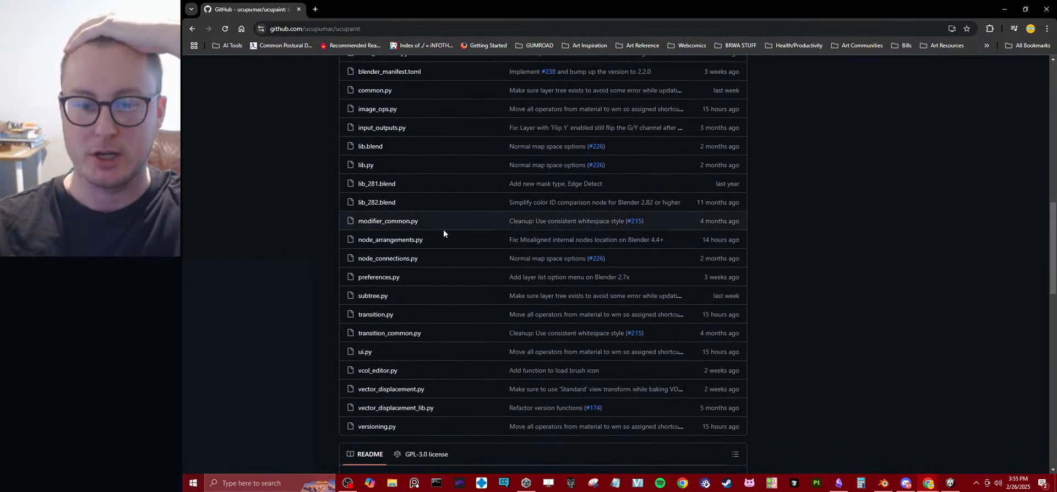
pyautogui.scroll(-10, 444, 233)
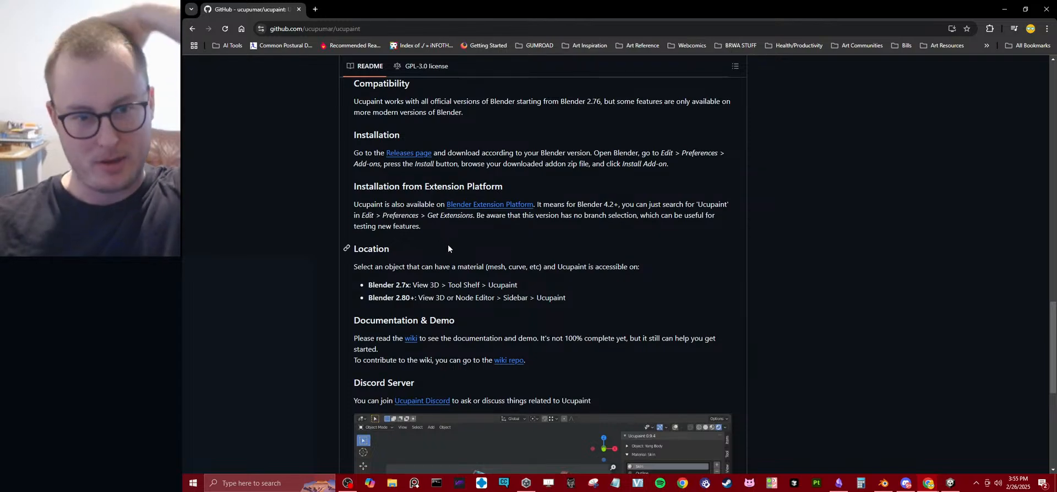
pyautogui.click(411, 338)
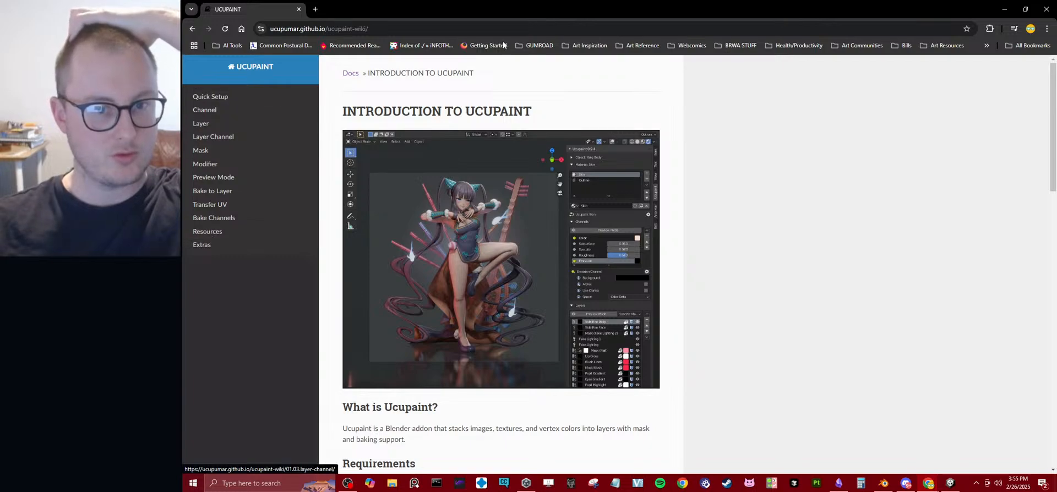
# Look through the Ucupaint wiki's introduction, Quick Setup and Resources pages for texture baking guidance.
pyautogui.scroll(-15, 599, 242)
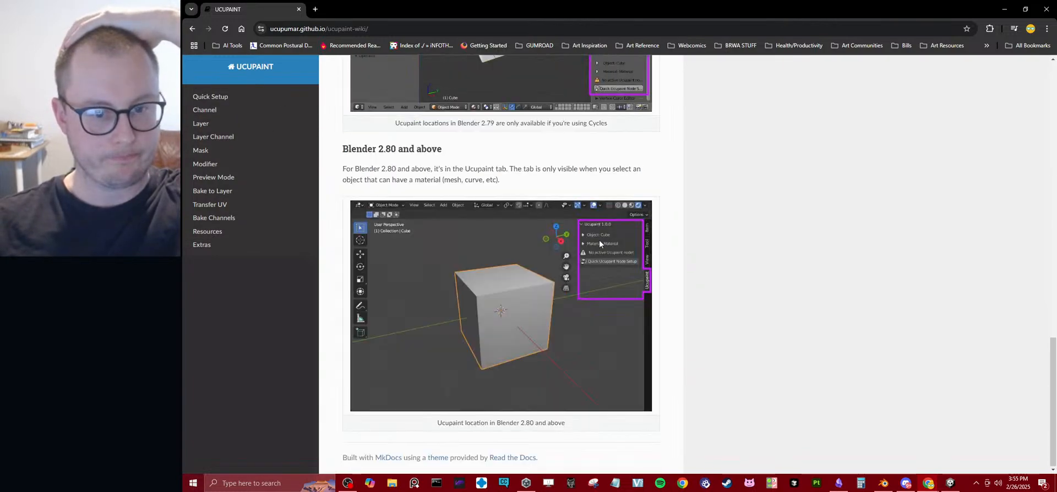
pyautogui.click(211, 97)
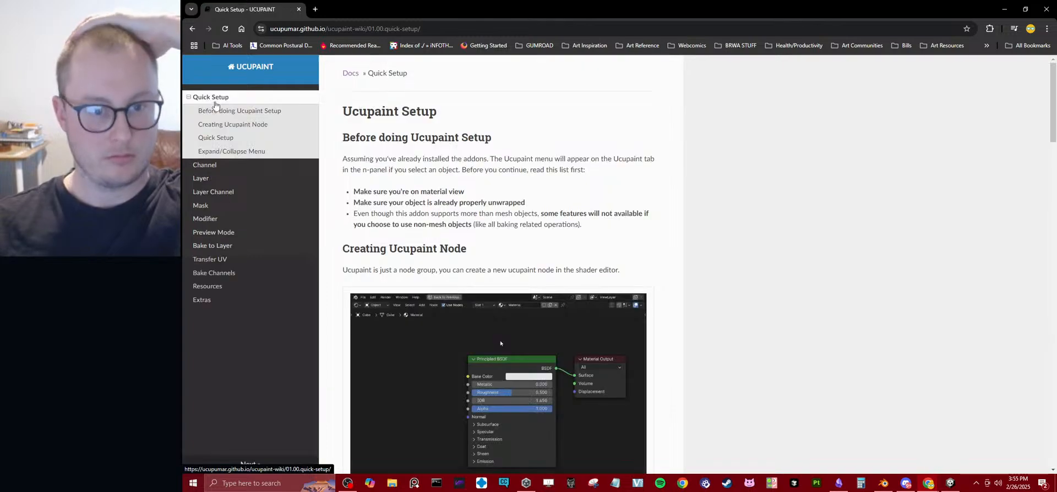
pyautogui.scroll(-12, 866, 210)
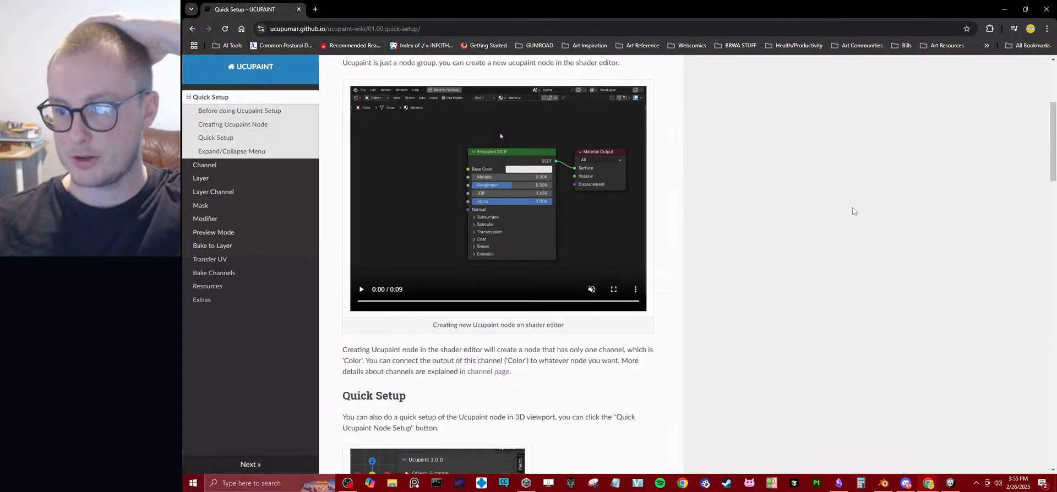
pyautogui.scroll(-2, 710, 284)
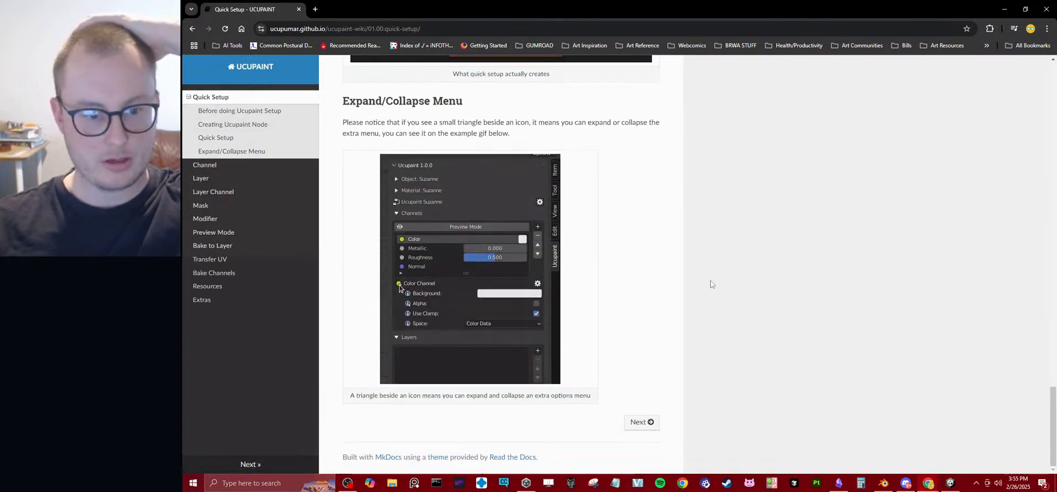
pyautogui.click(227, 300)
pyautogui.click(217, 232)
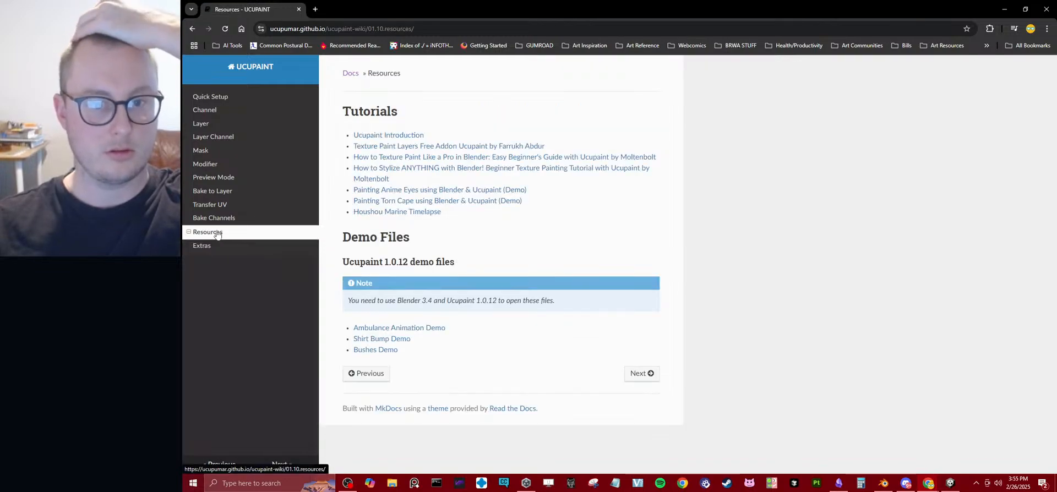
# Read the wiki's Bake Channels page and watch its Bake All Channels video in full screen.
pyautogui.click(215, 218)
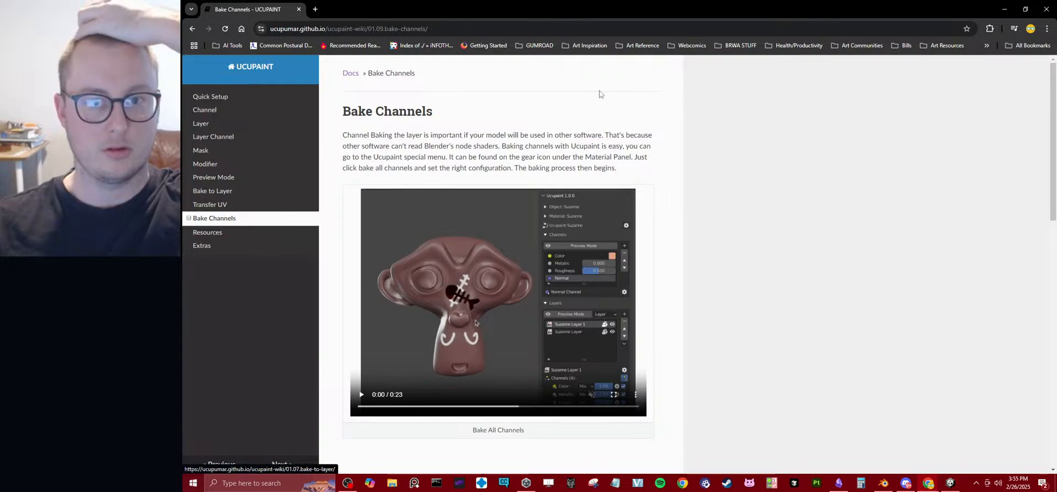
pyautogui.moveTo(393, 134); pyautogui.dragTo(653, 135)
pyautogui.click(737, 179)
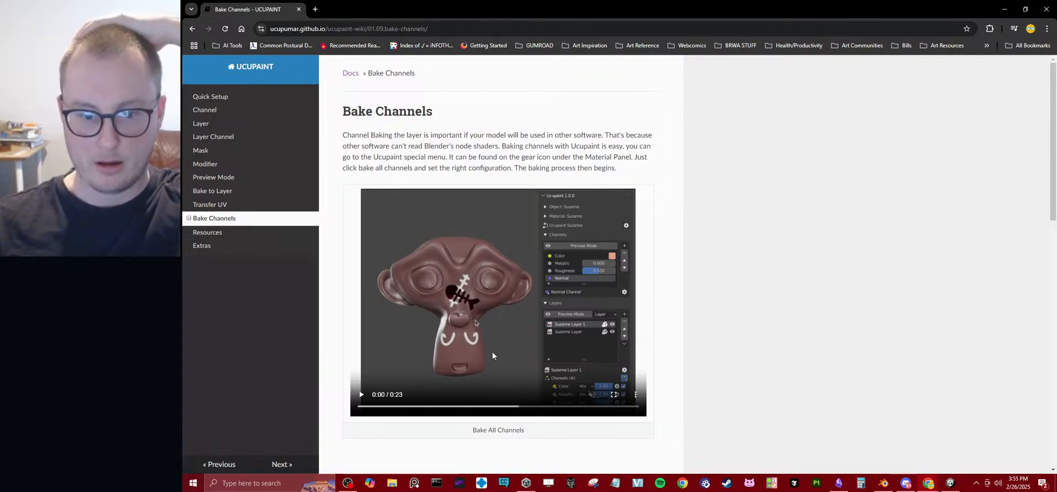
pyautogui.click(503, 332)
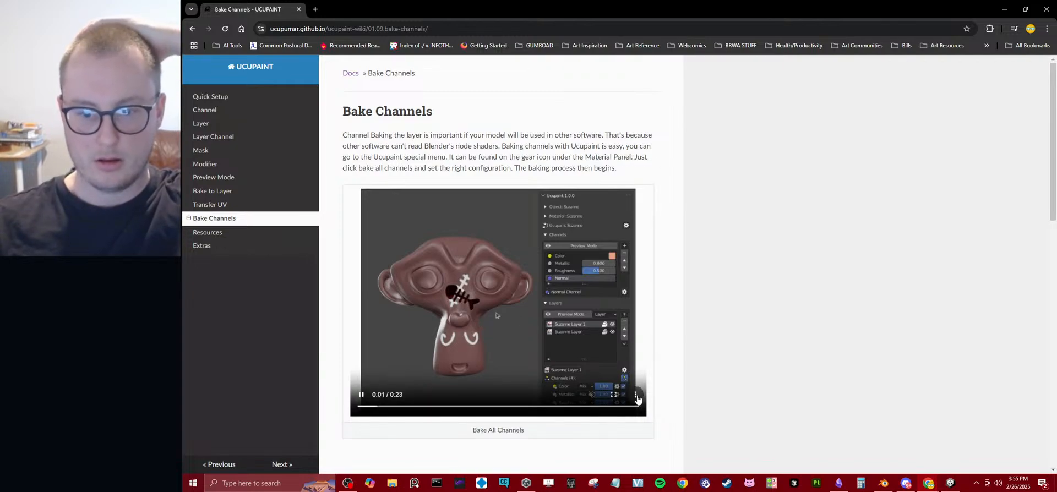
pyautogui.click(614, 396)
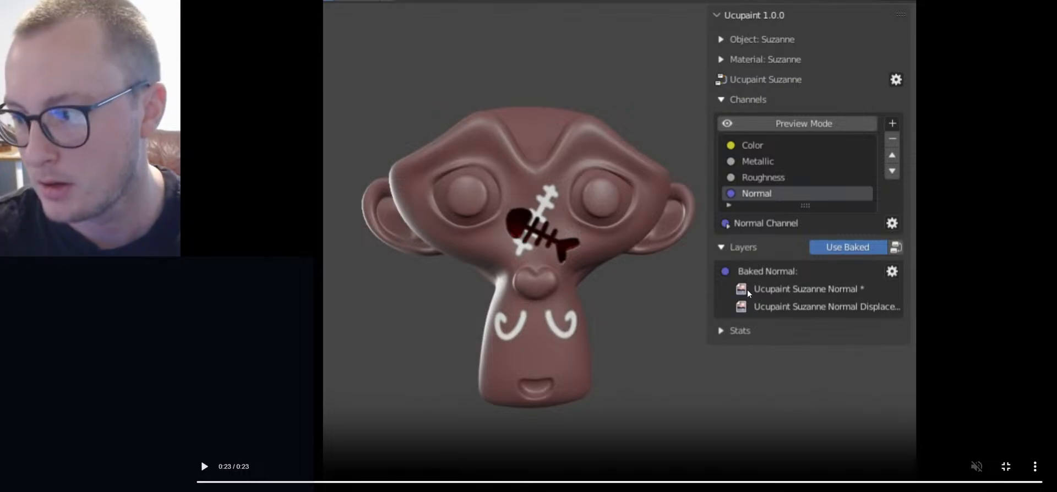
pyautogui.press('Escape')
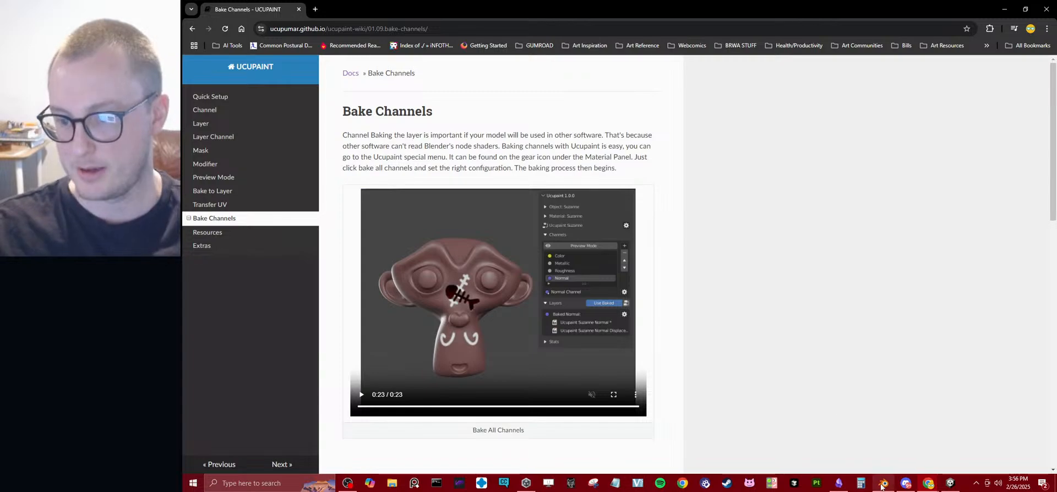
# Switch to Blender and bake the color channel of the Nora Hair_UCU_1 material to a 2048 image using UVMap, with FXAA on.
pyautogui.hotkey('alt', 'Tab')
pyautogui.moveTo(557, 214); pyautogui.dragTo(529, 198, button='middle')
pyautogui.click(567, 189)
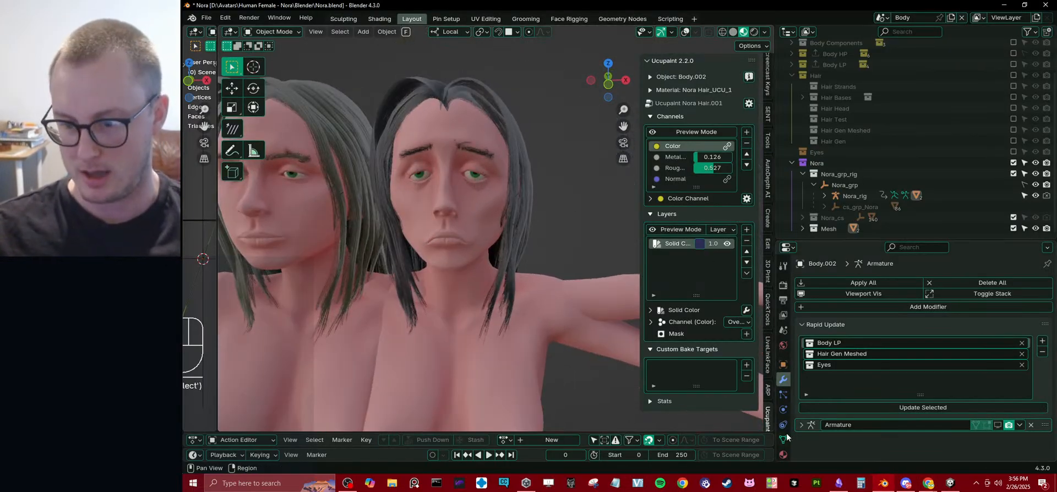
pyautogui.click(782, 455)
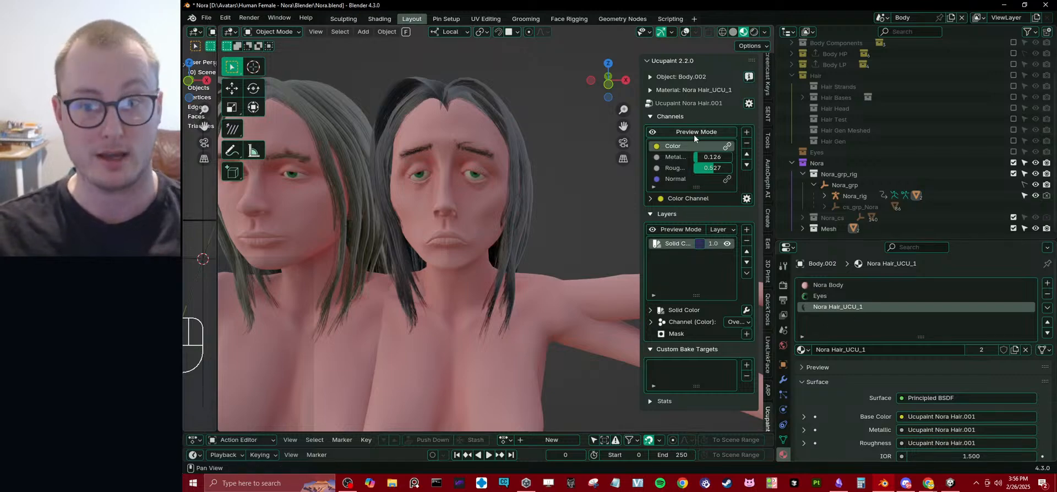
pyautogui.click(747, 200)
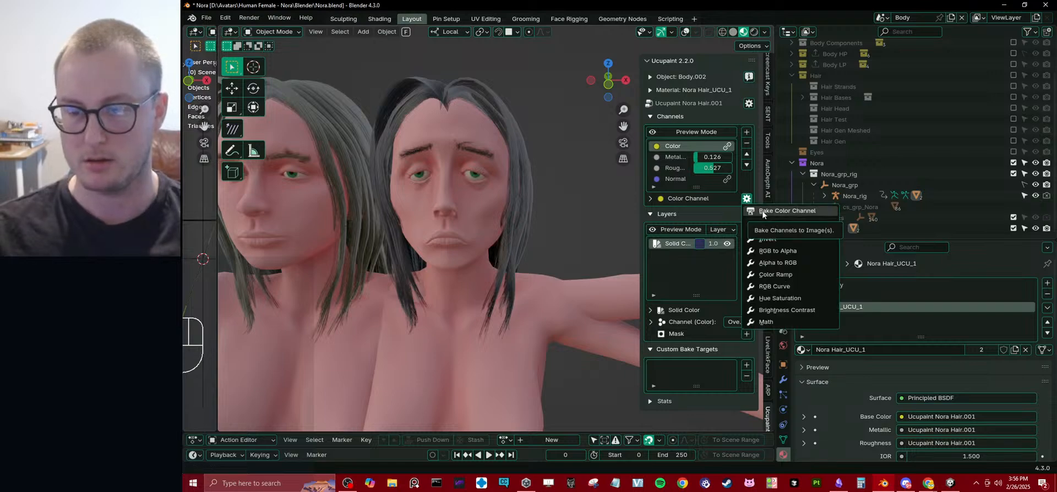
pyautogui.click(763, 211)
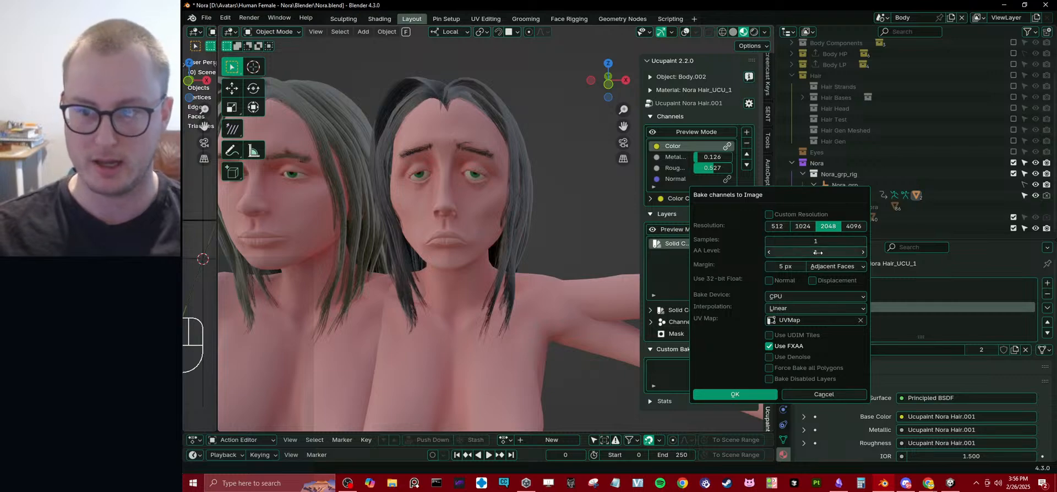
pyautogui.click(800, 295)
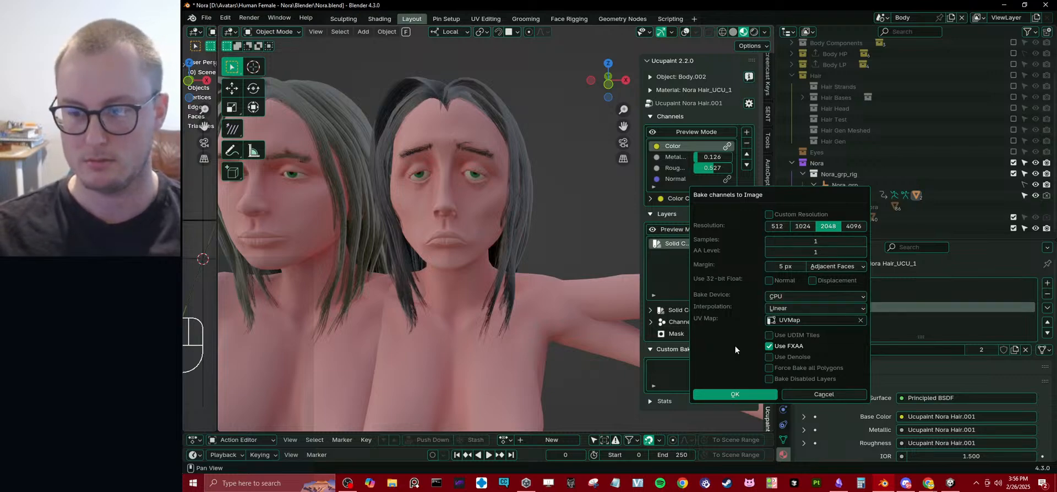
pyautogui.click(787, 296)
pyautogui.click(786, 323)
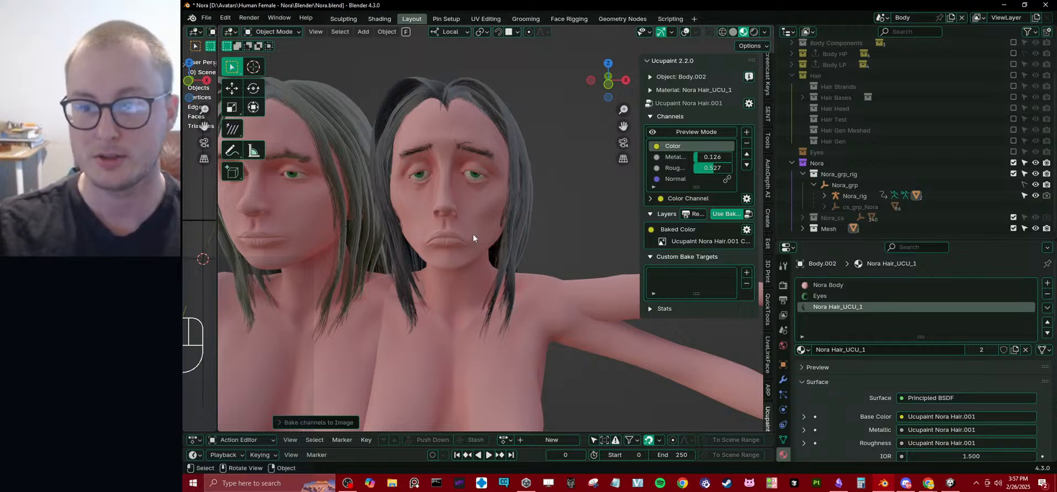
# Clear the location of the emaciated Body.002 mesh and hide the original Body mesh.
pyautogui.scroll(-5, 468, 238)
pyautogui.hotkey('alt', 'g')
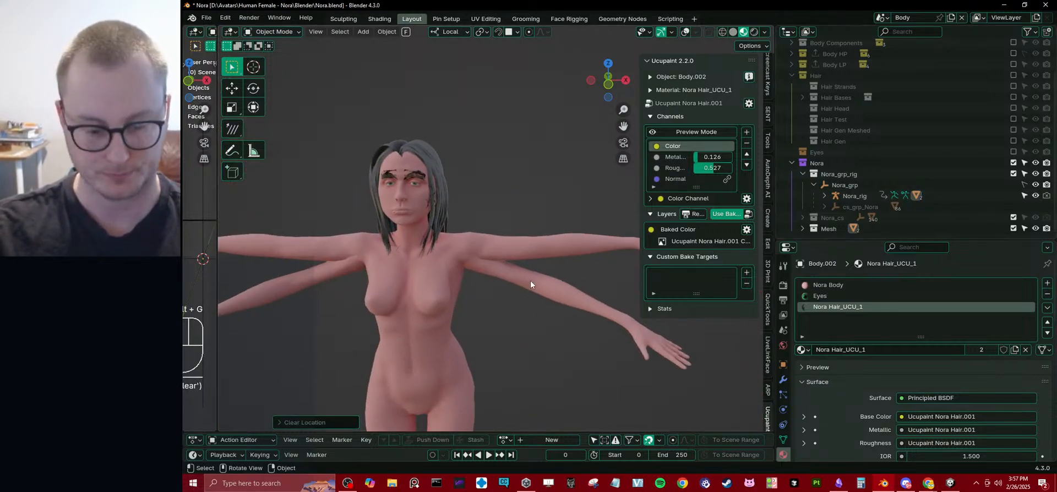
pyautogui.press('h')
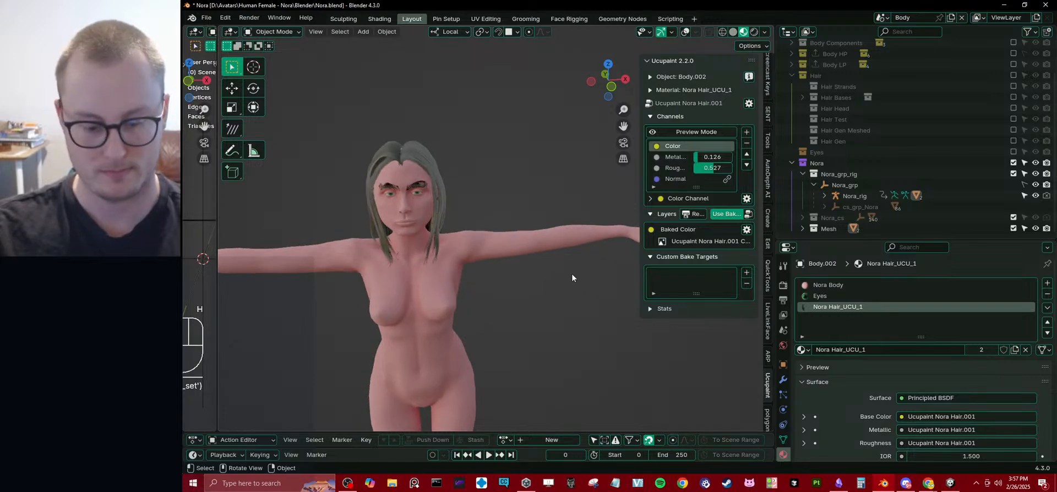
pyautogui.hotkey('alt', 'h')
pyautogui.click(532, 240)
pyautogui.hotkey('shift', 'h')
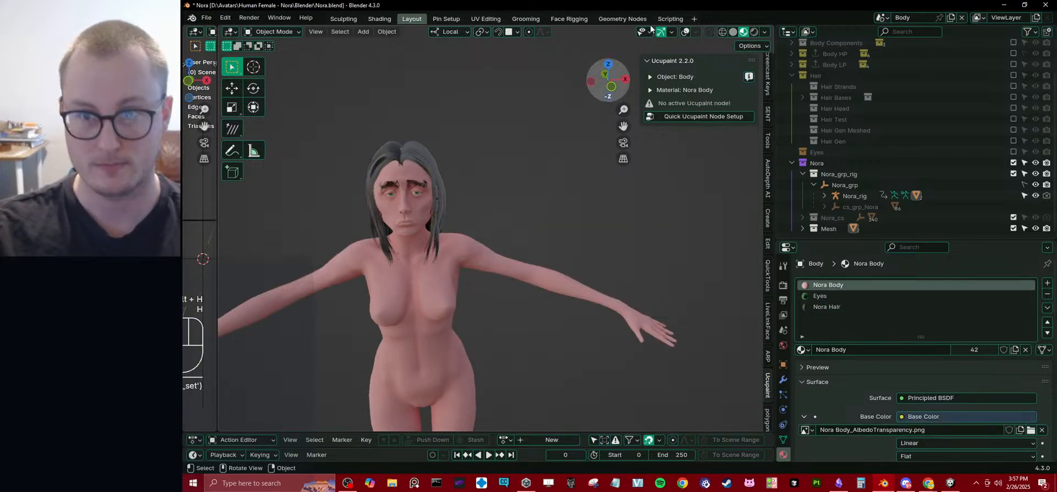
# Show the viewport overlays and enable the Armature modifier's viewport display on the Body.002 mesh.
pyautogui.click(688, 31)
pyautogui.click(517, 223)
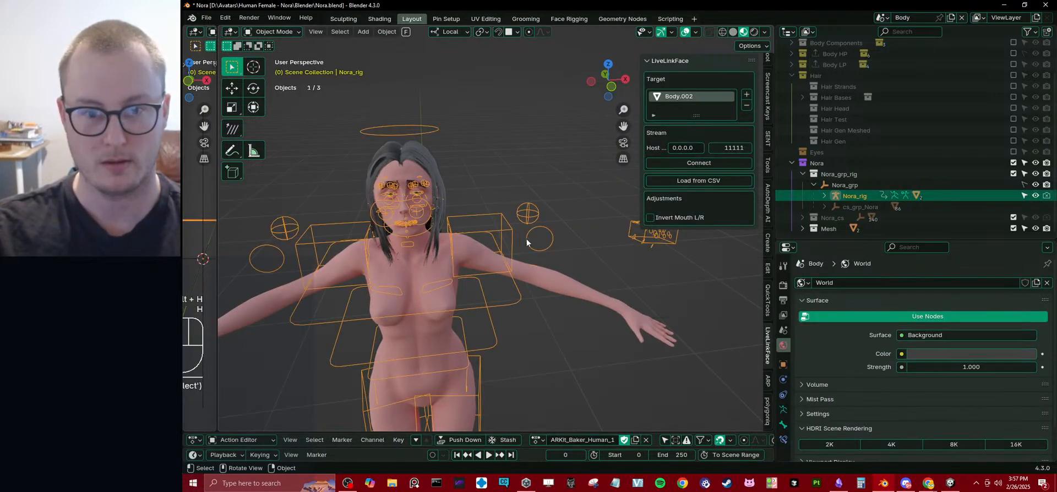
pyautogui.click(556, 276)
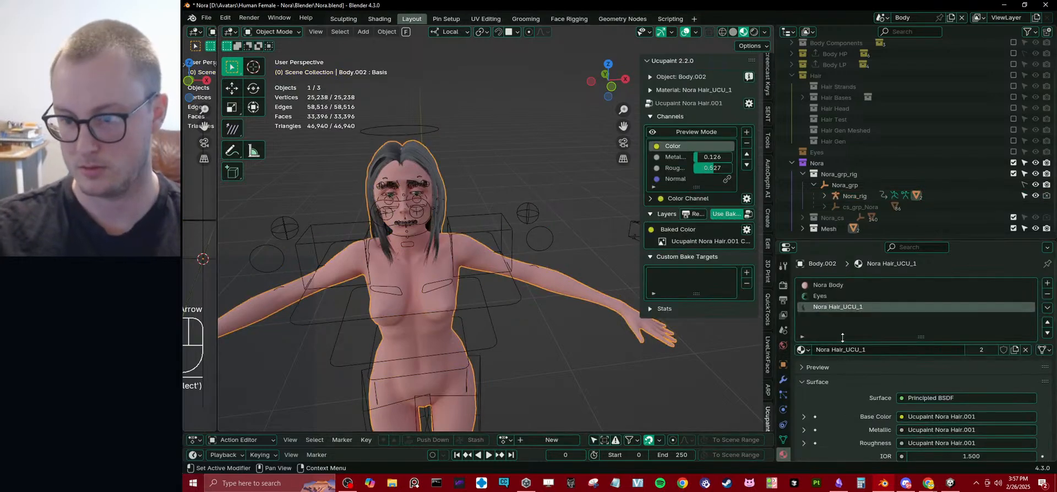
pyautogui.click(786, 381)
pyautogui.click(997, 424)
pyautogui.scroll(-2, 480, 262)
# Export Nora_rig with the Body.002 mesh through Auto-Rig Pro as a Unity humanoid FBX, overwriting Nora_1_Emaciated.fbx.
pyautogui.click(543, 238)
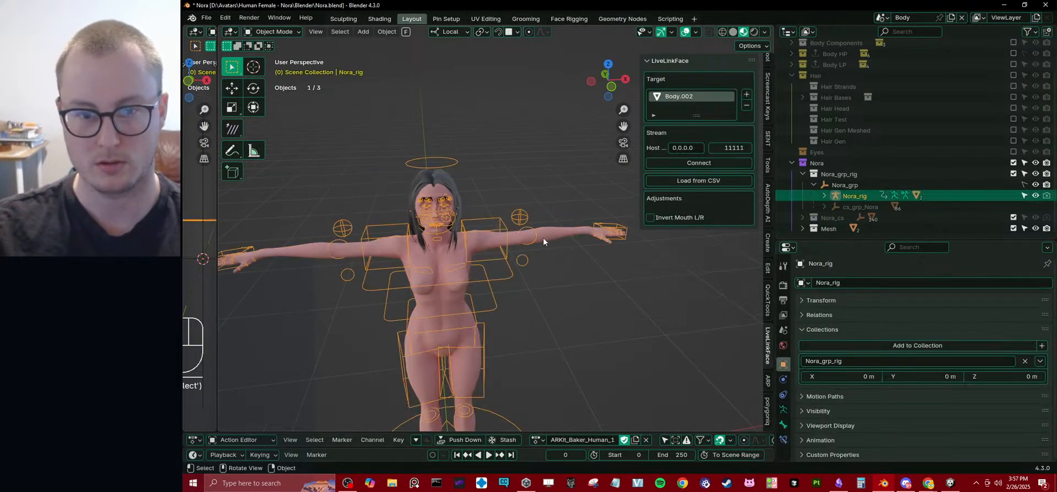
pyautogui.press('a')
pyautogui.press('q')
pyautogui.click(563, 240)
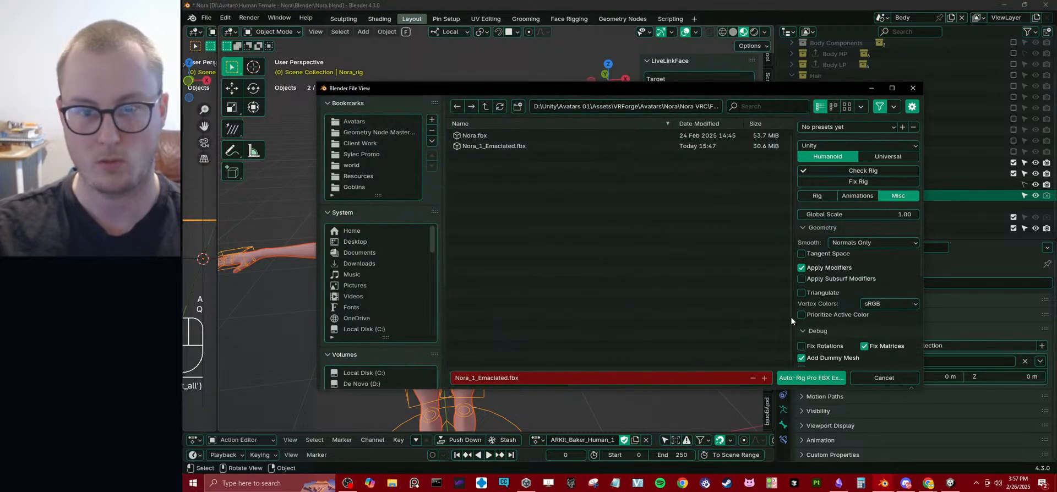
pyautogui.click(811, 378)
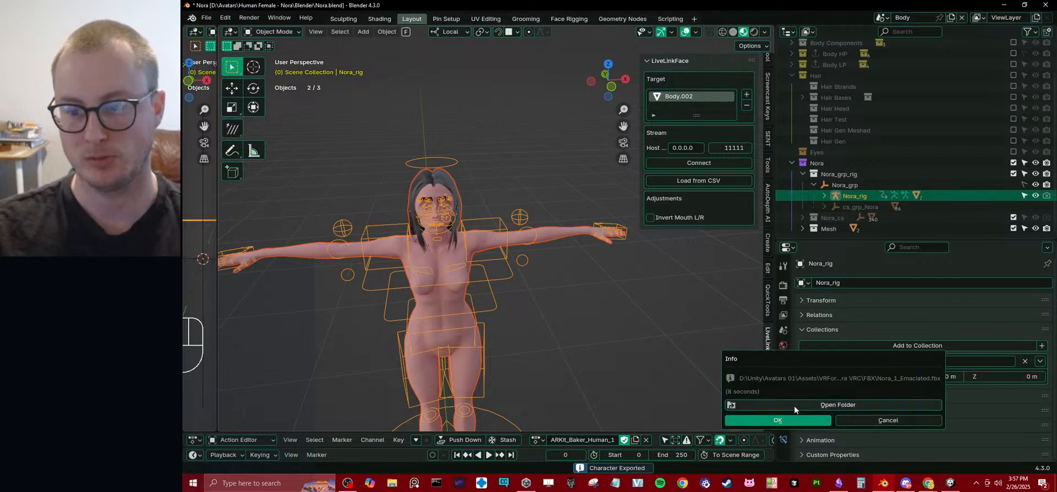
pyautogui.click(766, 418)
pyautogui.click(613, 329)
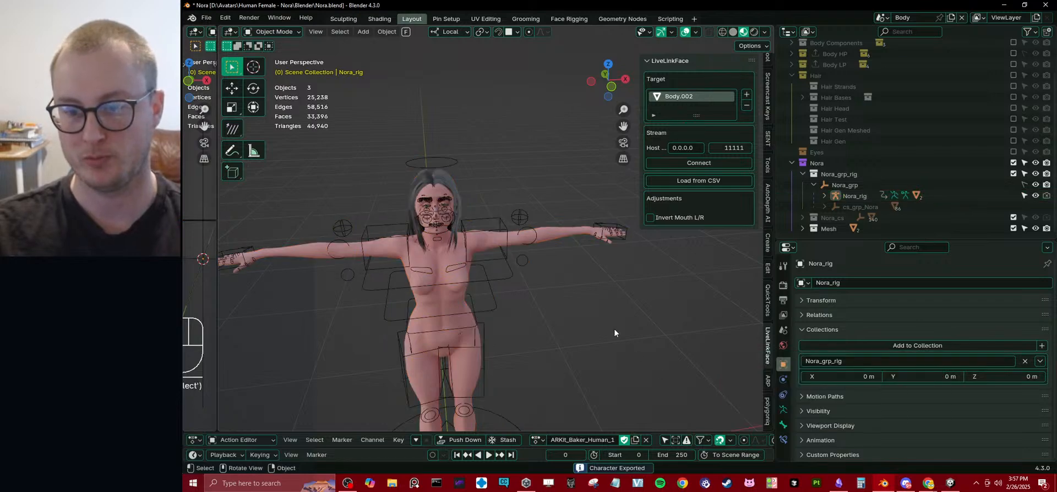
# Switch to Unity and extract the textures of Nora_1_Emaciated into the FBX folder.
pyautogui.click(951, 483)
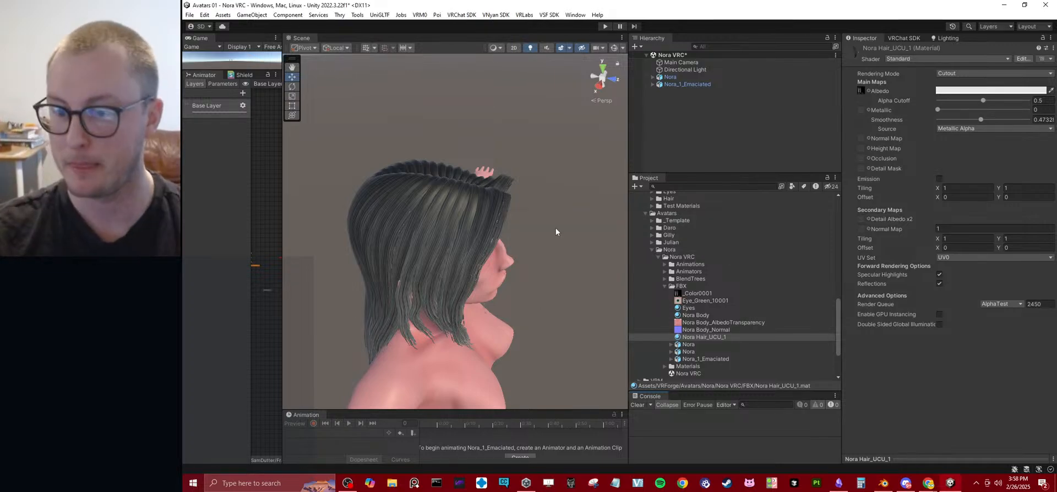
pyautogui.click(699, 358)
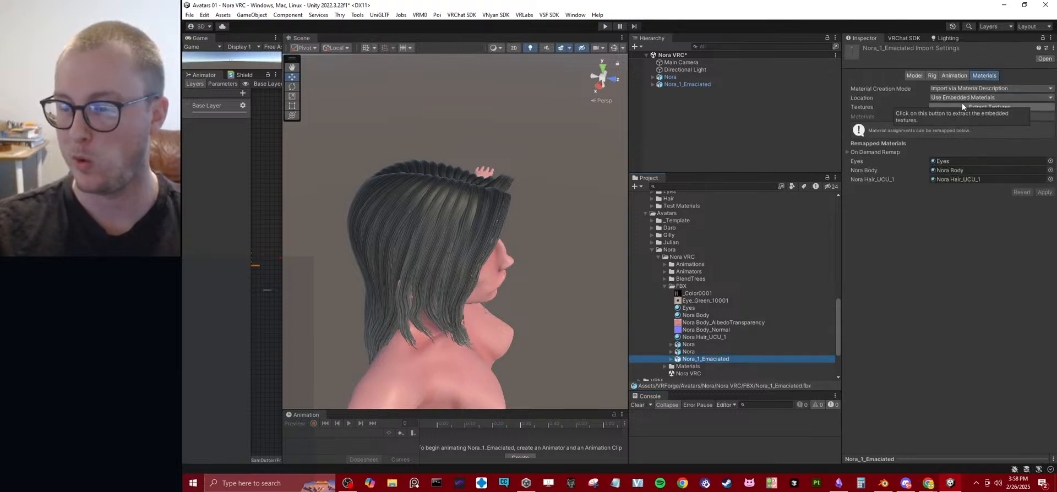
pyautogui.click(962, 104)
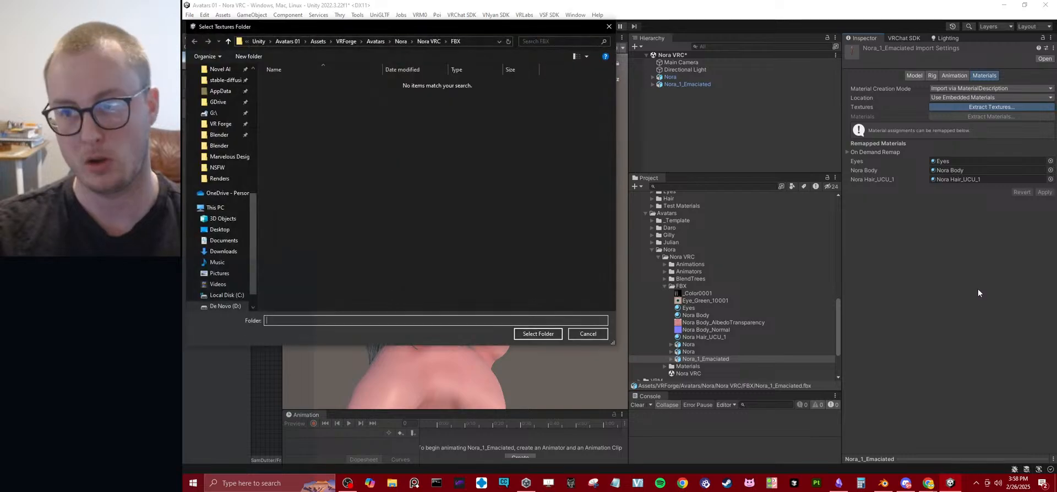
pyautogui.click(534, 334)
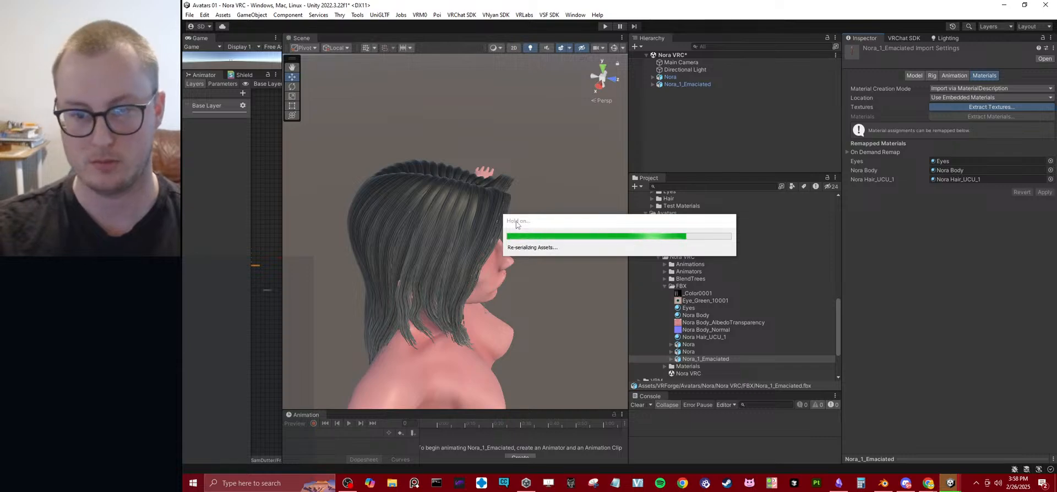
# Delete all the _Color0001, Eye_Green_10001, Nora Body_AlbedoTransparency and Nora Body_Normal textures, including their duplicates, from the FBX folder.
pyautogui.click(697, 301)
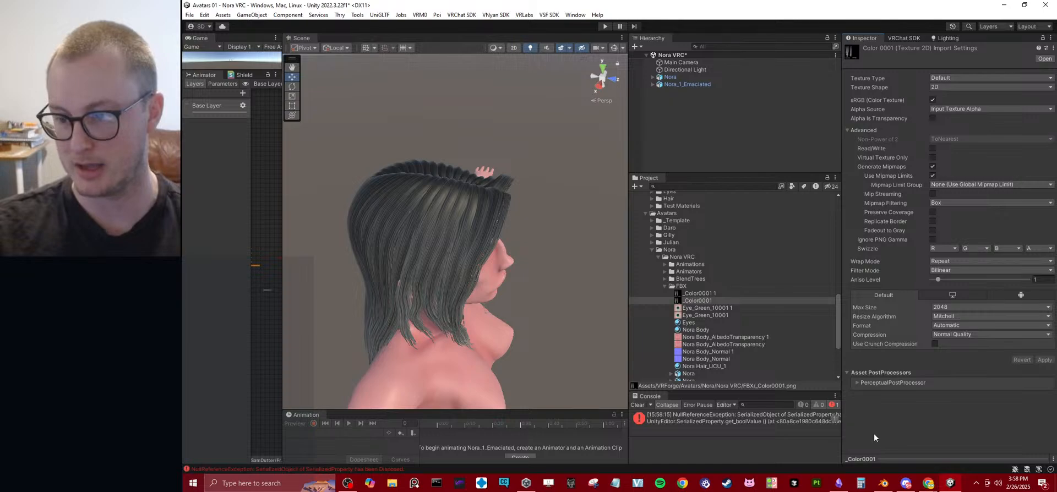
pyautogui.moveTo(881, 458)
pyautogui.mouseDown()
pyautogui.moveTo(899, 251)
pyautogui.moveTo(894, 174)
pyautogui.moveTo(877, 458)
pyautogui.mouseUp()
pyautogui.click(867, 469)
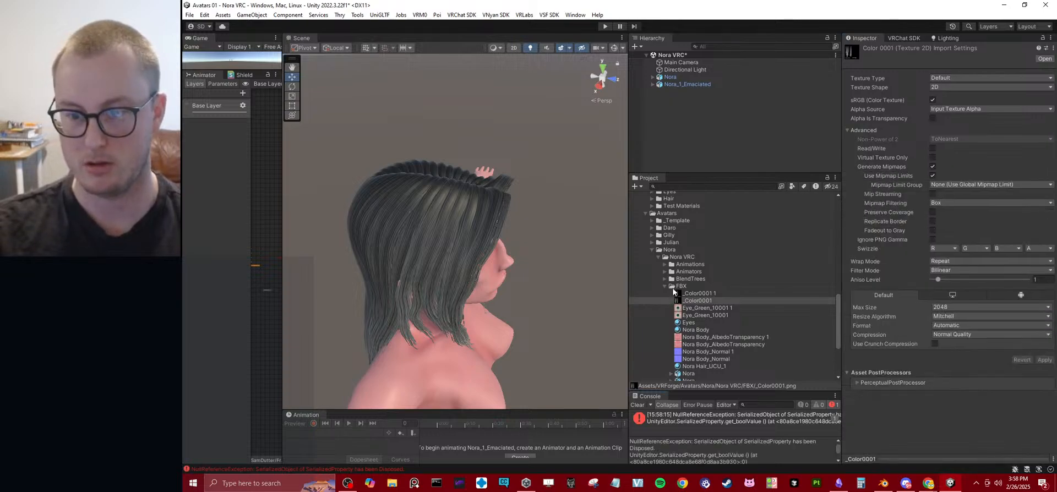
pyautogui.scroll(-2, 696, 270)
pyautogui.click(707, 267)
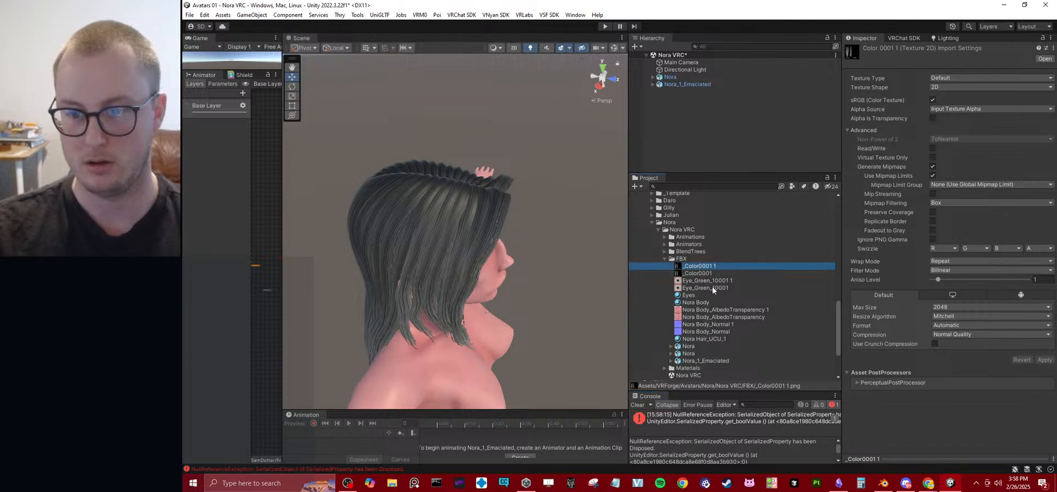
pyautogui.keyDown('shift'); pyautogui.click(713, 288); pyautogui.keyUp('shift')
pyautogui.keyDown('ctrl'); pyautogui.click(710, 310); pyautogui.keyUp('ctrl')
pyautogui.keyDown('ctrl'); pyautogui.keyDown('shift'); pyautogui.click(724, 332); pyautogui.keyUp('shift'); pyautogui.keyUp('ctrl')
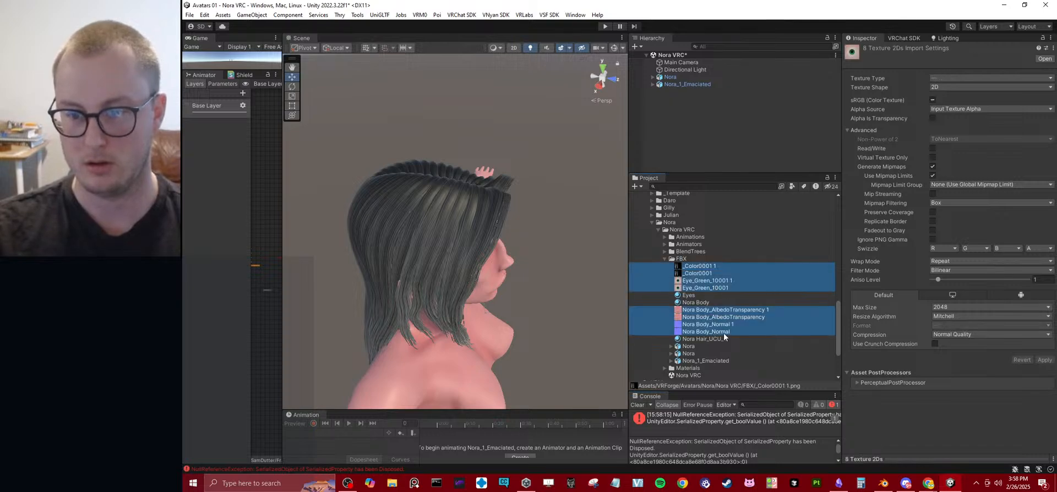
pyautogui.press('Delete')
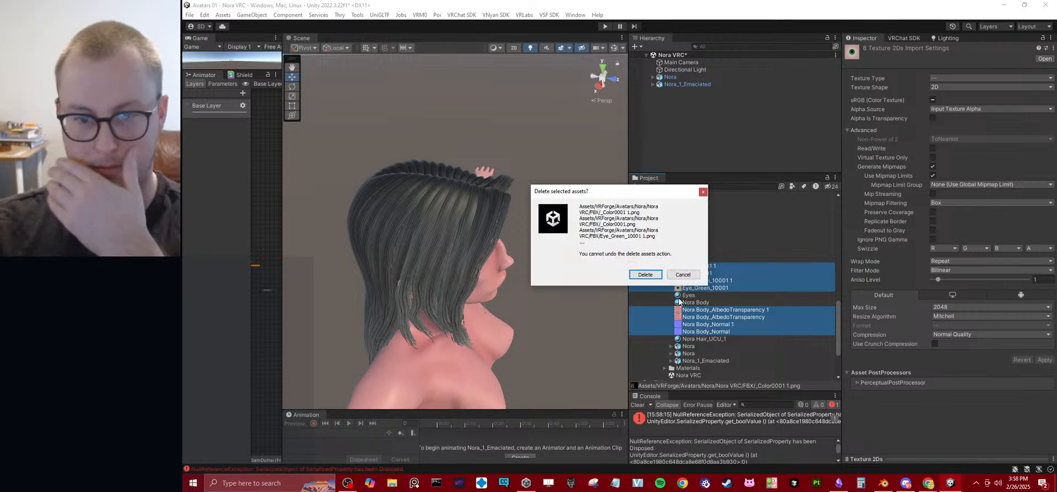
pyautogui.click(645, 274)
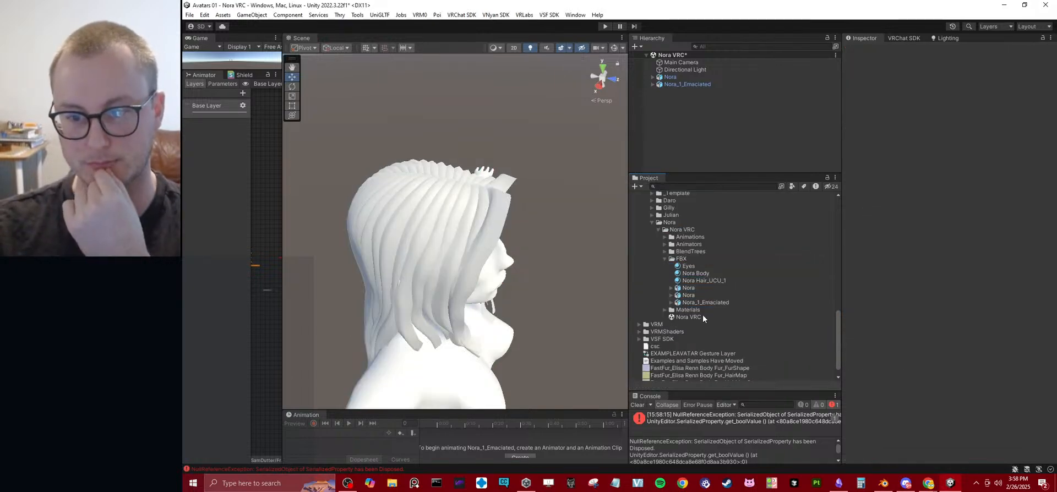
# Set the on-demand remap naming of Nora_1_Emaciated to Model Name + Model's Material and apply the import settings.
pyautogui.click(702, 302)
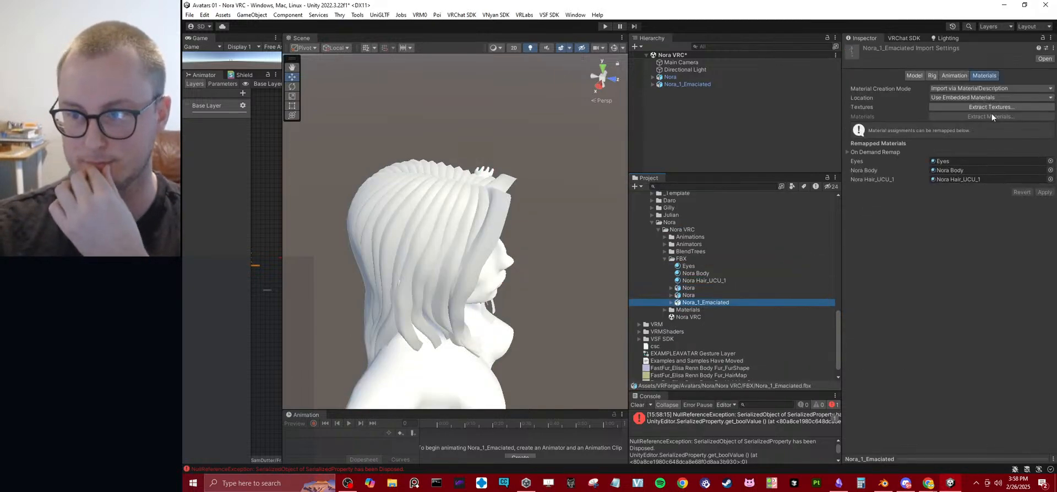
pyautogui.click(878, 153)
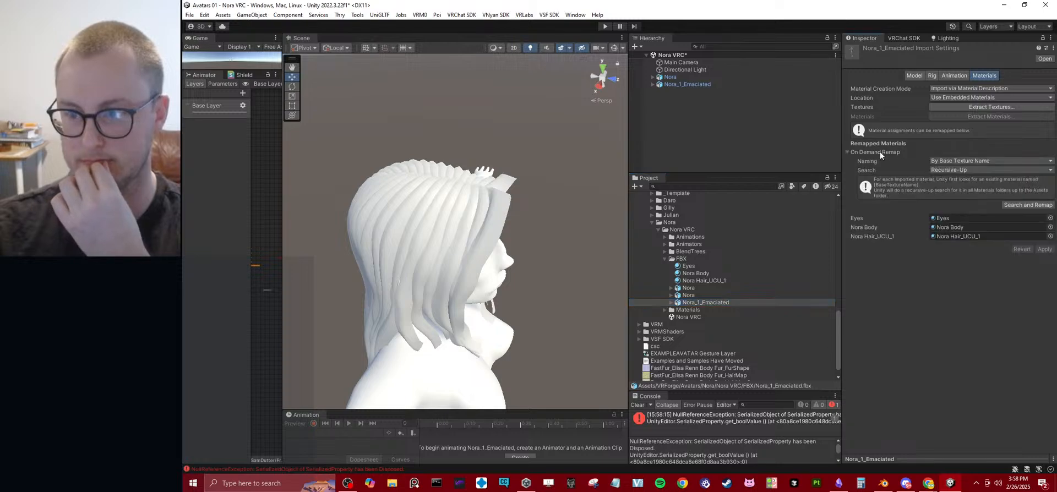
pyautogui.click(945, 162)
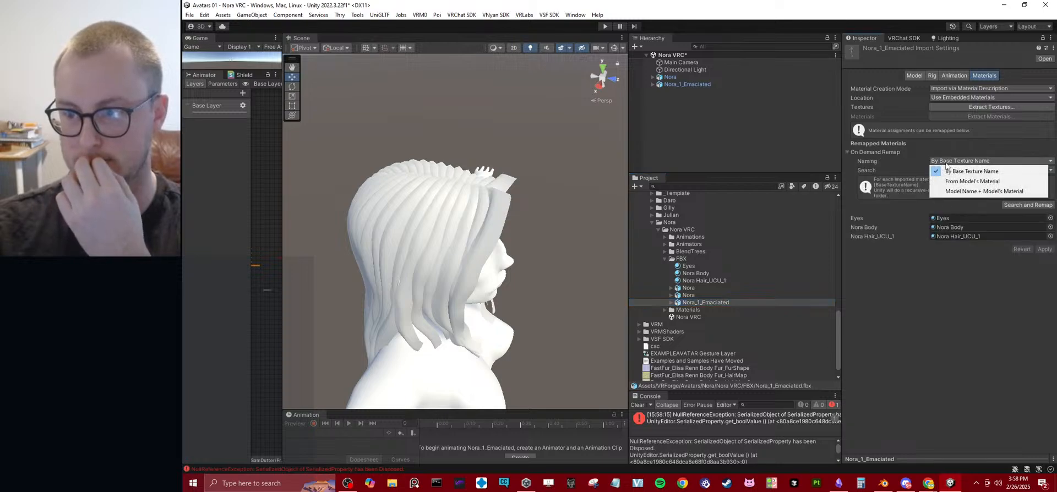
pyautogui.click(951, 191)
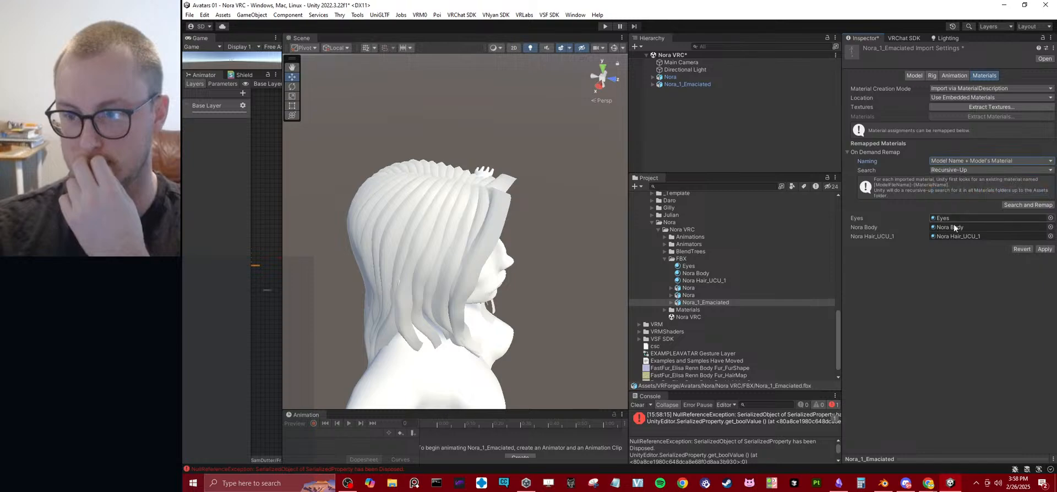
pyautogui.click(1043, 249)
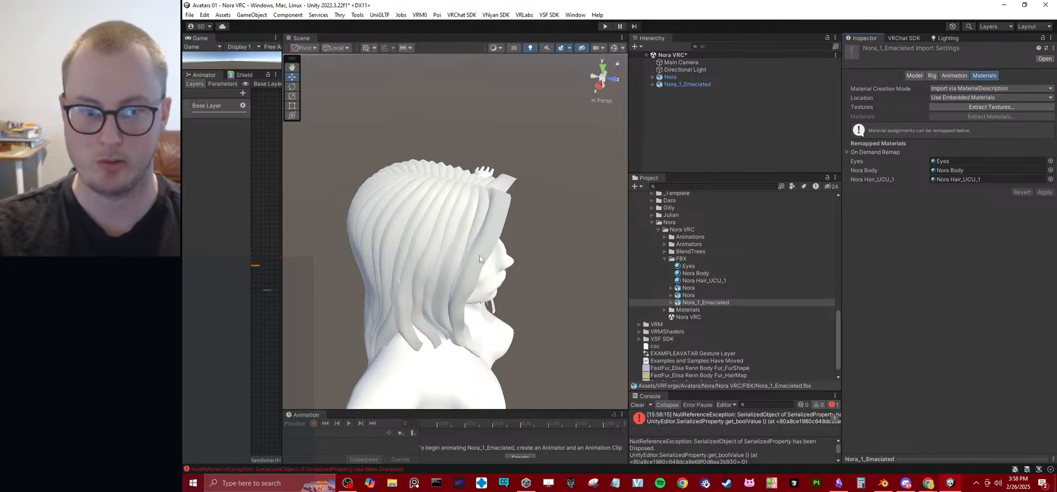
# Compare the materials of the emaciated avatar with those of the original Nora in the scene.
pyautogui.keyDown('alt'); pyautogui.moveTo(480, 255); pyautogui.dragTo(411, 239); pyautogui.keyUp('alt')
pyautogui.moveTo(410, 239); pyautogui.dragTo(465, 202, button='middle')
pyautogui.scroll(-8, 468, 202)
pyautogui.keyDown('alt'); pyautogui.moveTo(472, 204); pyautogui.dragTo(439, 210); pyautogui.keyUp('alt')
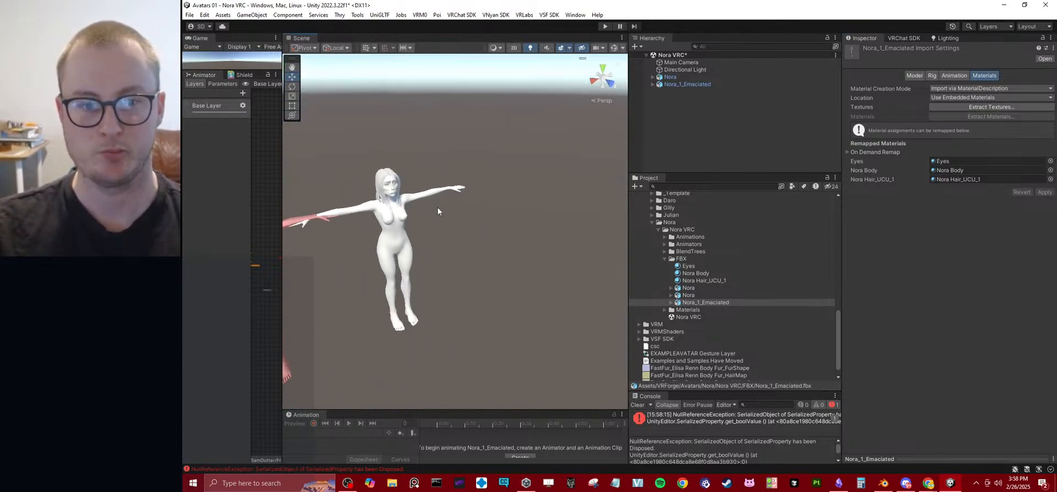
pyautogui.moveTo(439, 209); pyautogui.dragTo(534, 193, button='middle')
pyautogui.keyDown('alt'); pyautogui.moveTo(533, 193); pyautogui.dragTo(479, 187); pyautogui.keyUp('alt')
pyautogui.moveTo(474, 190); pyautogui.dragTo(483, 197, button='middle')
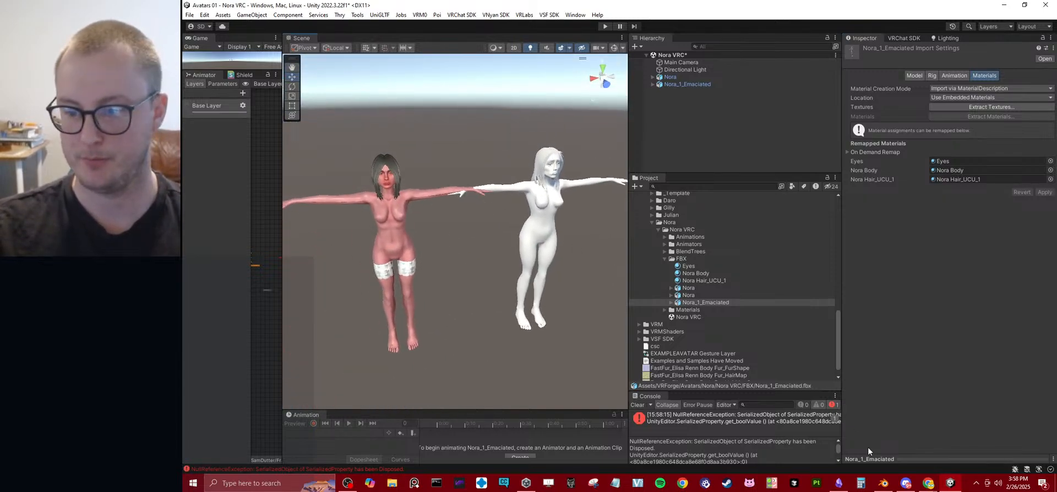
# Switch to Blender, reveal the hidden original Body mesh and hide the emaciated Body.002 mesh.
pyautogui.click(883, 483)
pyautogui.moveTo(580, 235); pyautogui.dragTo(511, 255, button='middle')
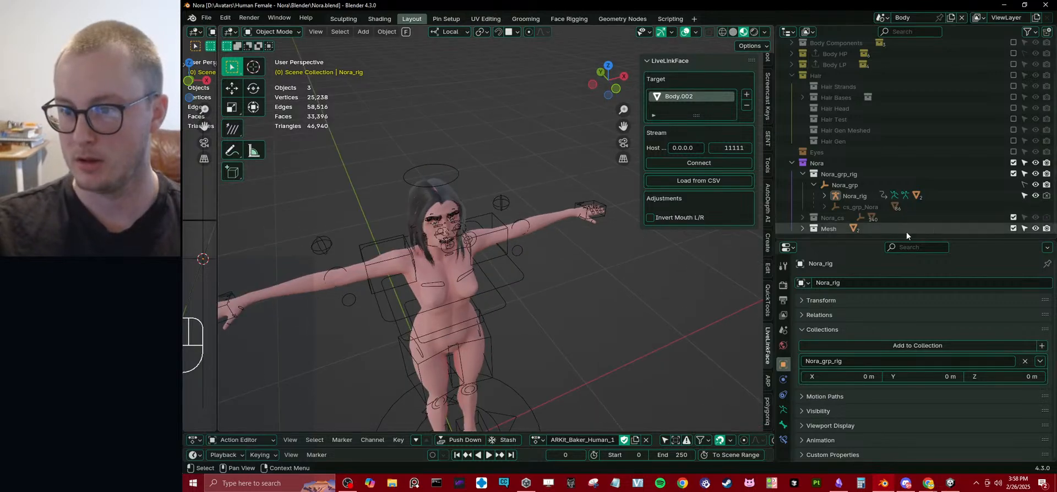
pyautogui.hotkey('alt', 'h')
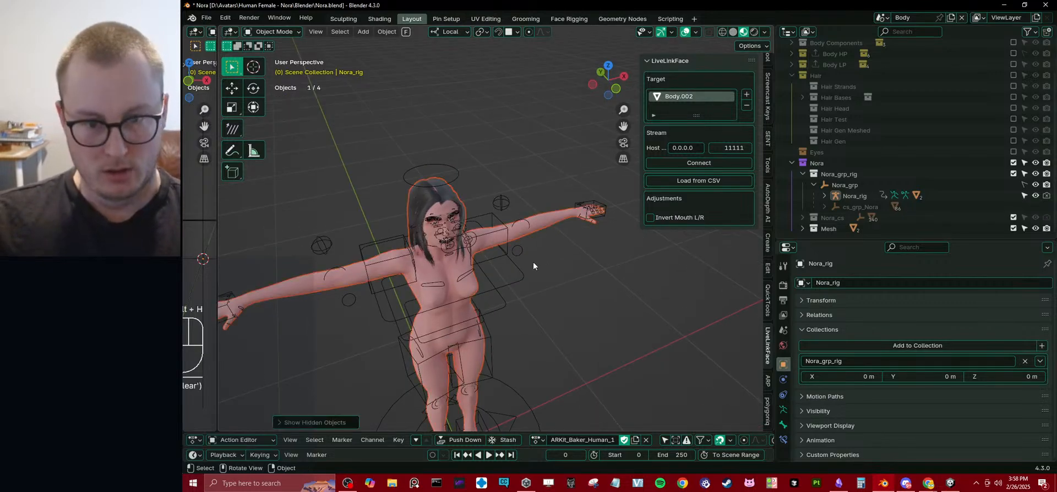
pyautogui.click(521, 234)
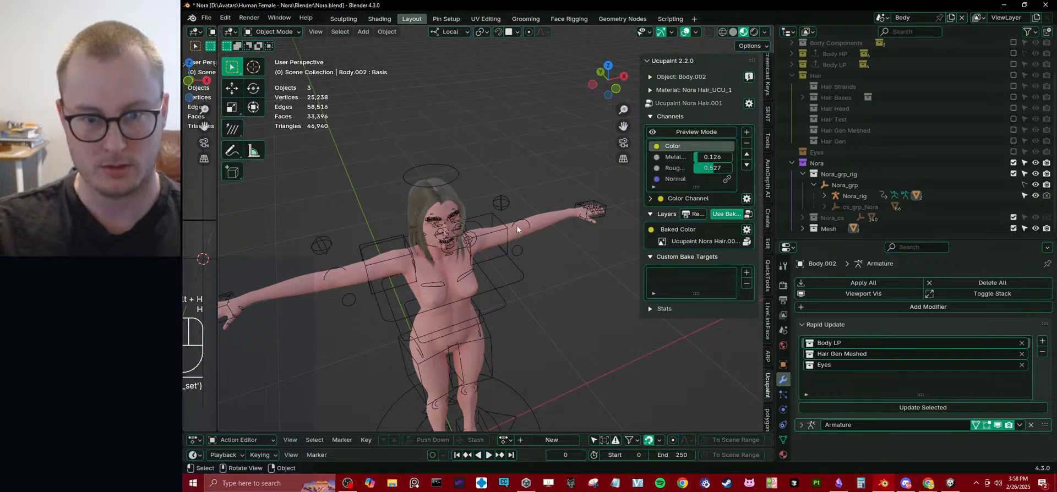
# Export Nora_rig with the original Body mesh through Auto-Rig Pro as a Unity humanoid FBX, overwriting Nora.fbx.
pyautogui.click(524, 219)
pyautogui.click(523, 218)
pyautogui.press('q')
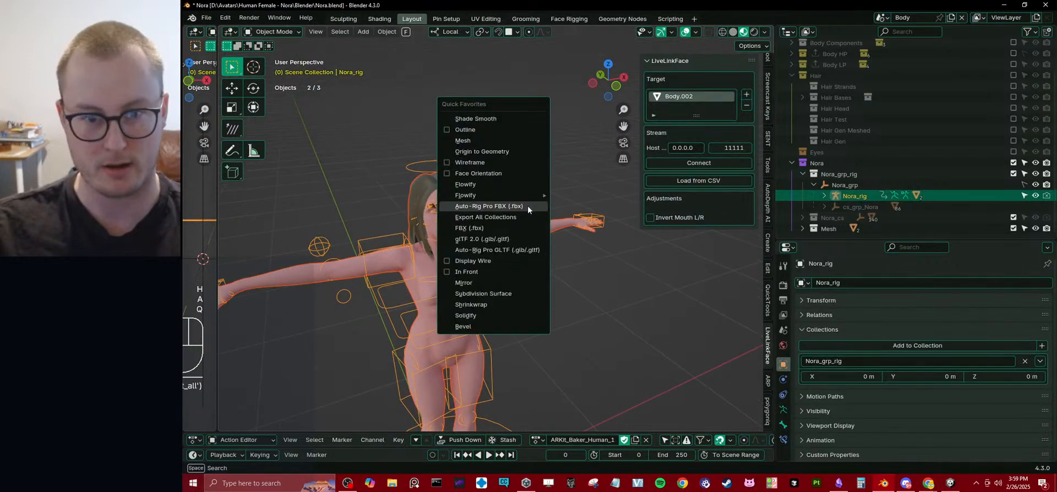
pyautogui.click(527, 206)
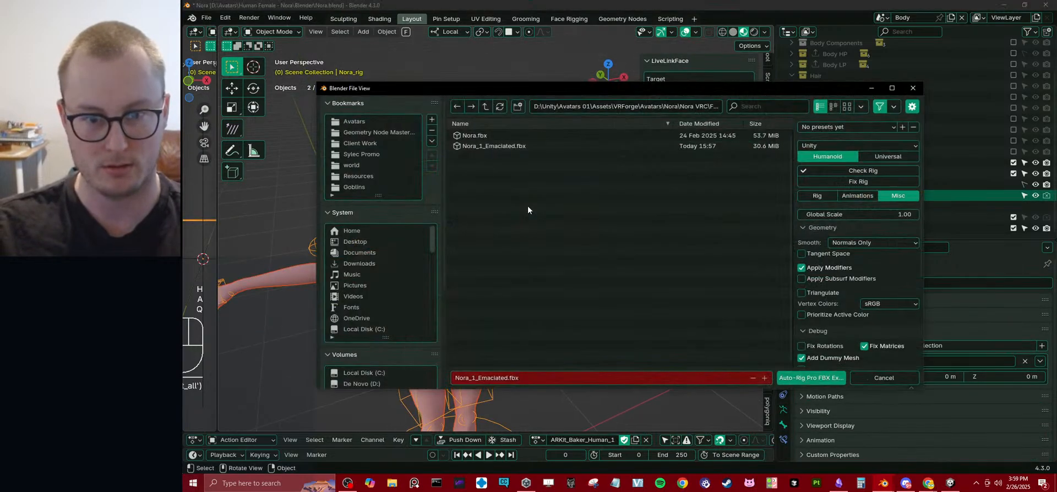
pyautogui.click(808, 381)
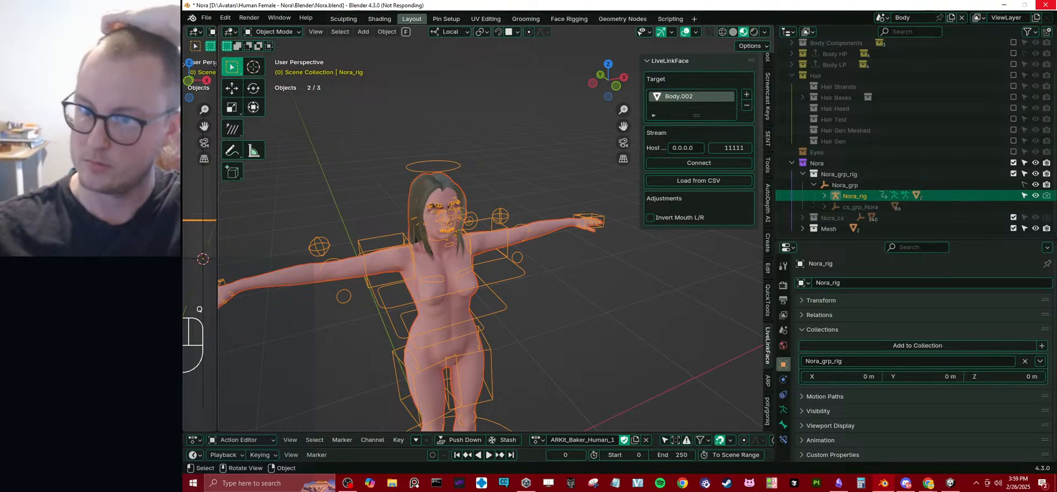
pyautogui.click(773, 427)
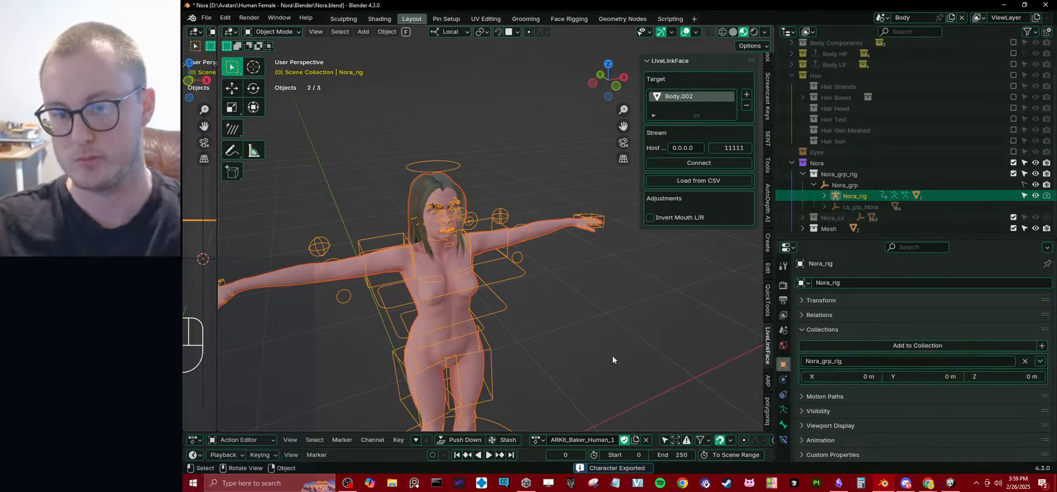
pyautogui.click(619, 305)
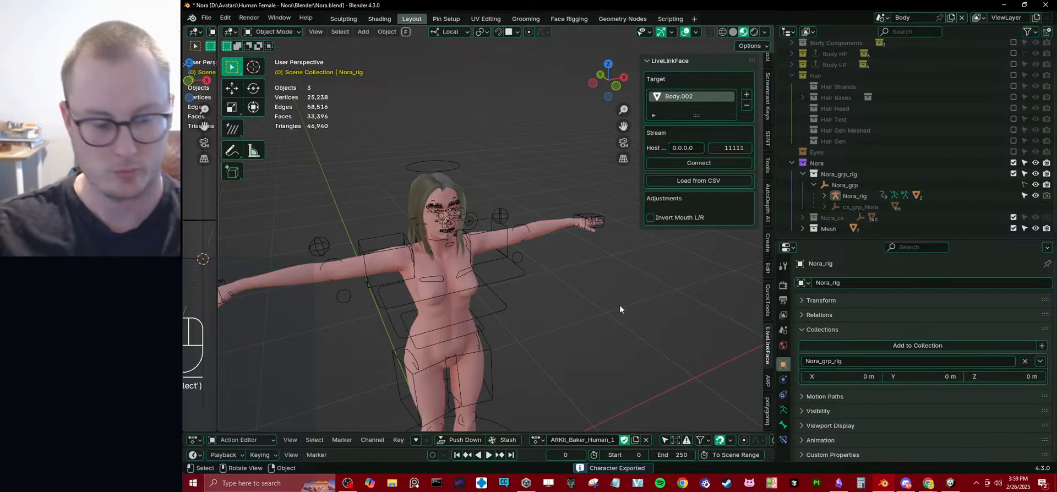
# Switch to Unity and delete the five Nora Head textures from the Textures folder inside Nora VRC's Materials folder.
pyautogui.click(950, 483)
pyautogui.moveTo(428, 226); pyautogui.dragTo(419, 269, button='right')
pyautogui.press('w')
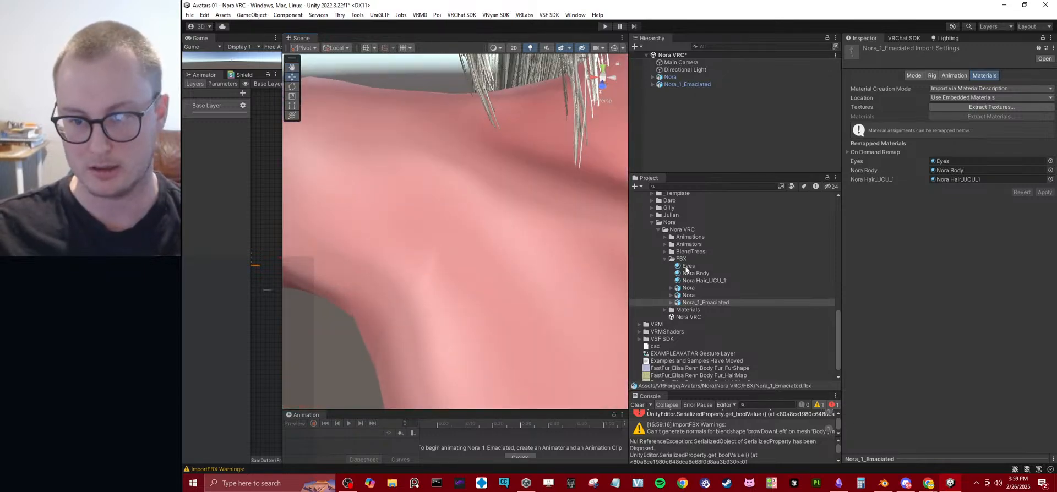
pyautogui.click(664, 258)
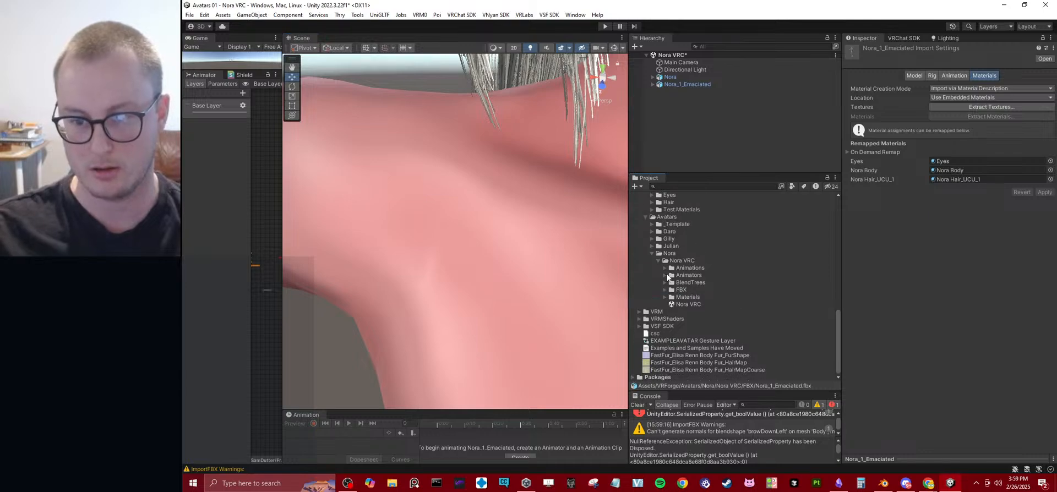
pyautogui.click(664, 298)
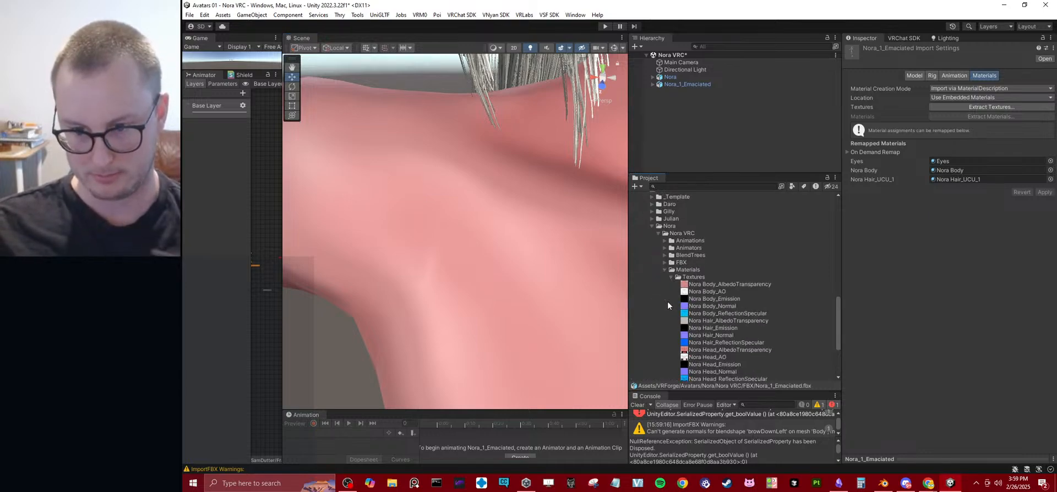
pyautogui.click(732, 257)
pyautogui.keyDown('shift'); pyautogui.click(735, 350); pyautogui.keyUp('shift')
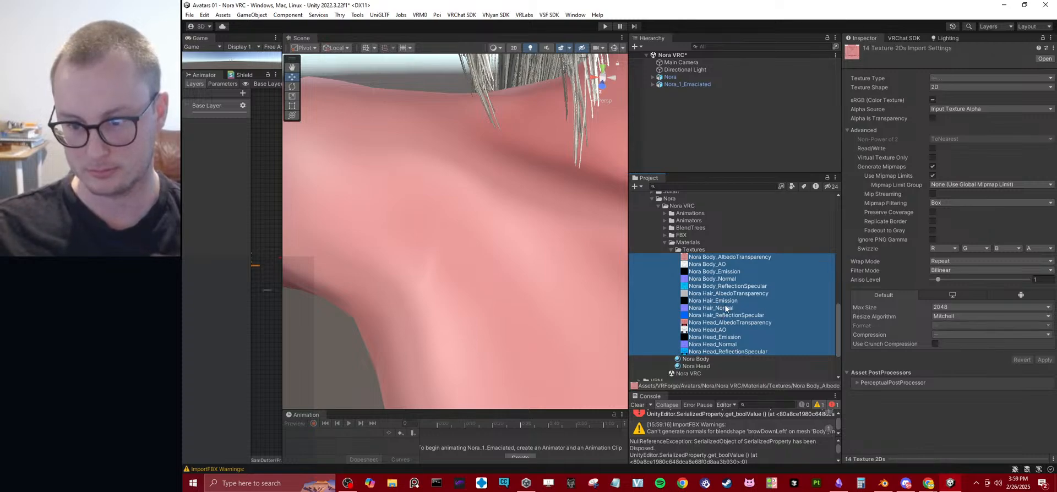
pyautogui.click(721, 326)
pyautogui.keyDown('shift'); pyautogui.click(731, 351); pyautogui.keyUp('shift')
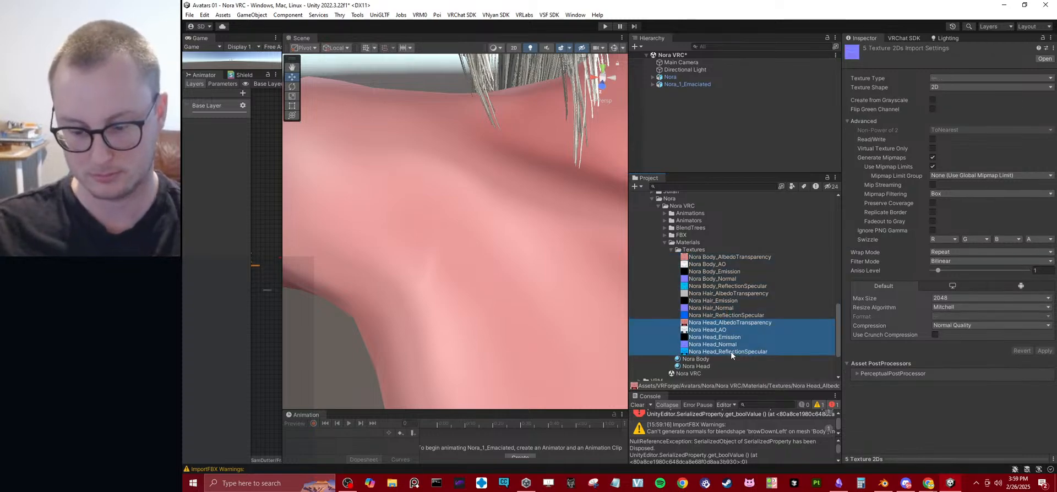
pyautogui.press('Delete')
pyautogui.click(649, 279)
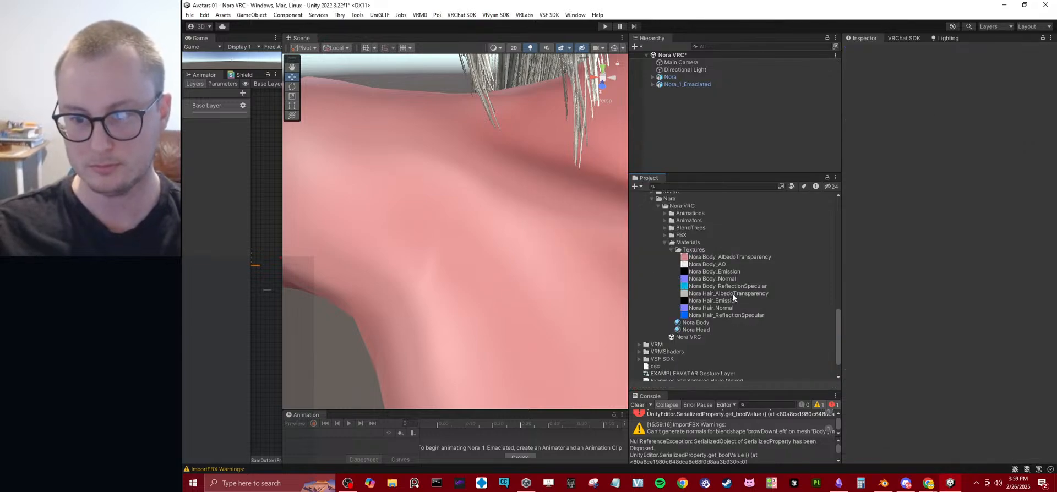
# Set the max size of the Nora Body_AlbedoTransparency and Nora Body_Normal textures to 4096 and apply it.
pyautogui.click(730, 294)
pyautogui.click(726, 287)
pyautogui.keyDown('shift'); pyautogui.click(733, 258); pyautogui.keyUp('shift')
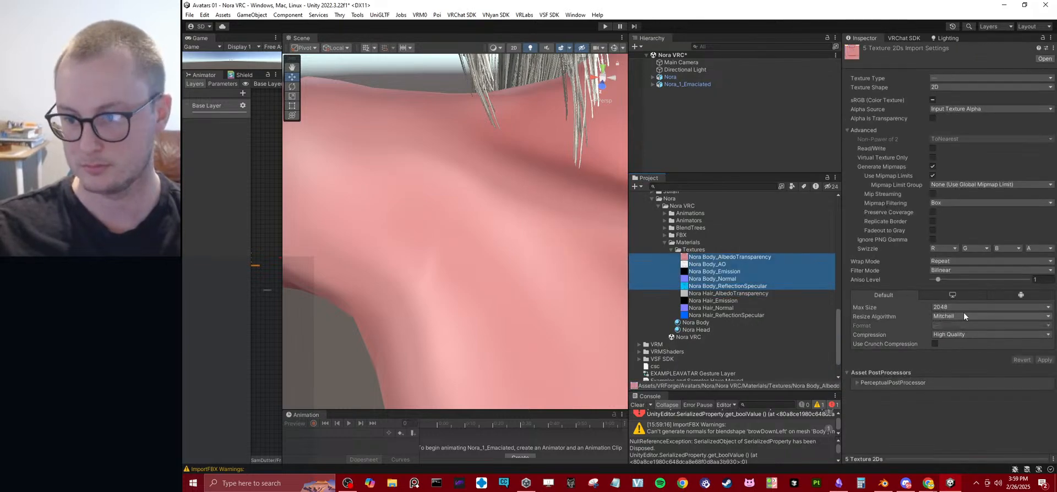
pyautogui.click(748, 257)
pyautogui.keyDown('ctrl'); pyautogui.click(756, 279); pyautogui.keyUp('ctrl')
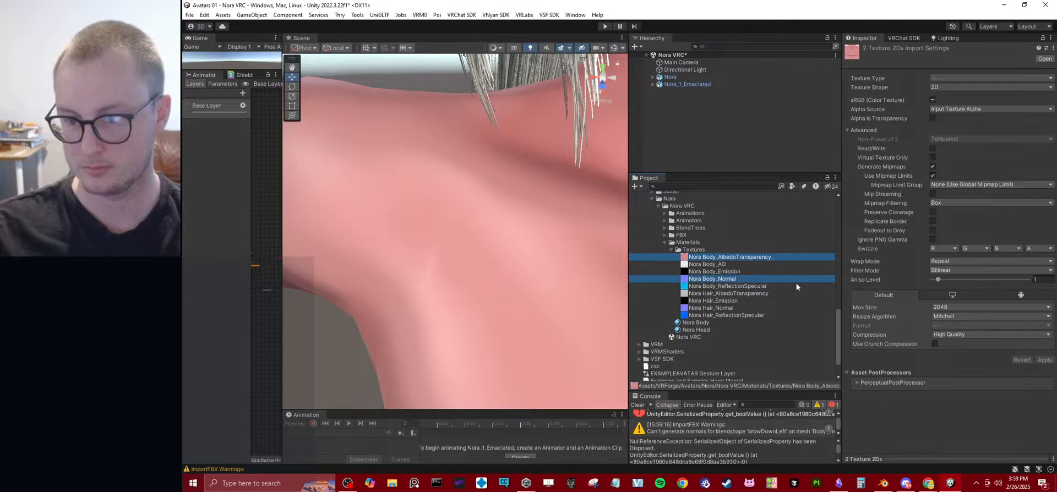
pyautogui.click(946, 307)
pyautogui.click(953, 388)
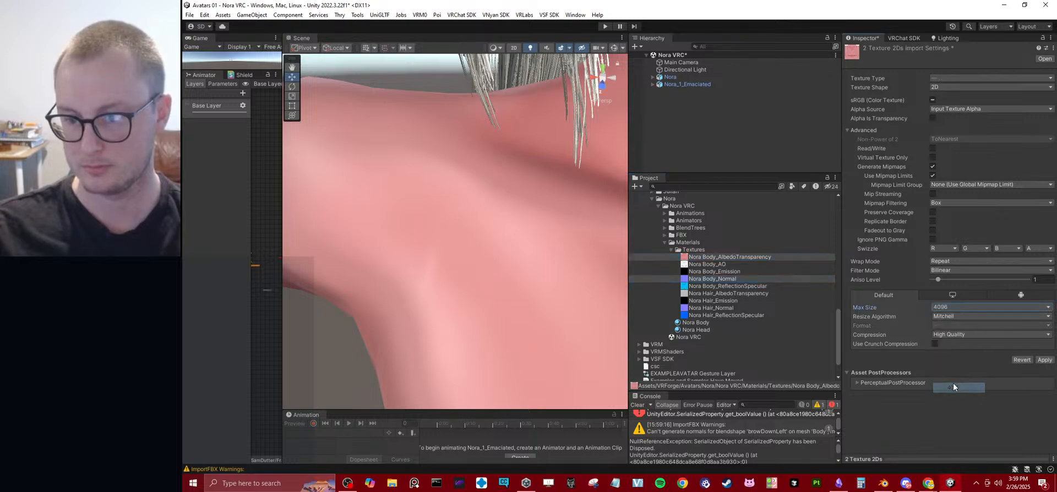
pyautogui.click(1044, 360)
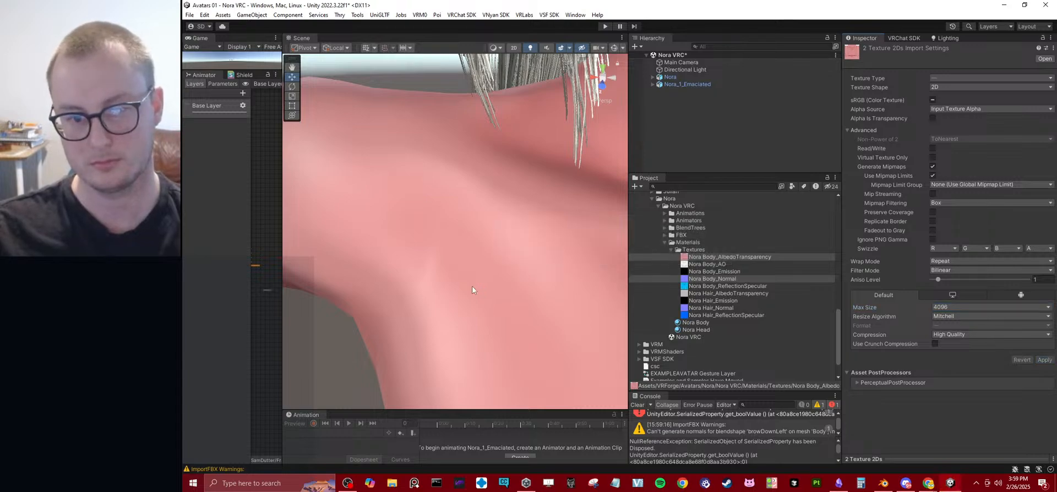
# Examine Nora's face and the emaciated model's head up close in the Scene view, and clear the console messages.
pyautogui.scroll(-10, 484, 199)
pyautogui.moveTo(483, 199); pyautogui.dragTo(516, 145, button='right')
pyautogui.press('w')
pyautogui.press('s')
pyautogui.press('w')
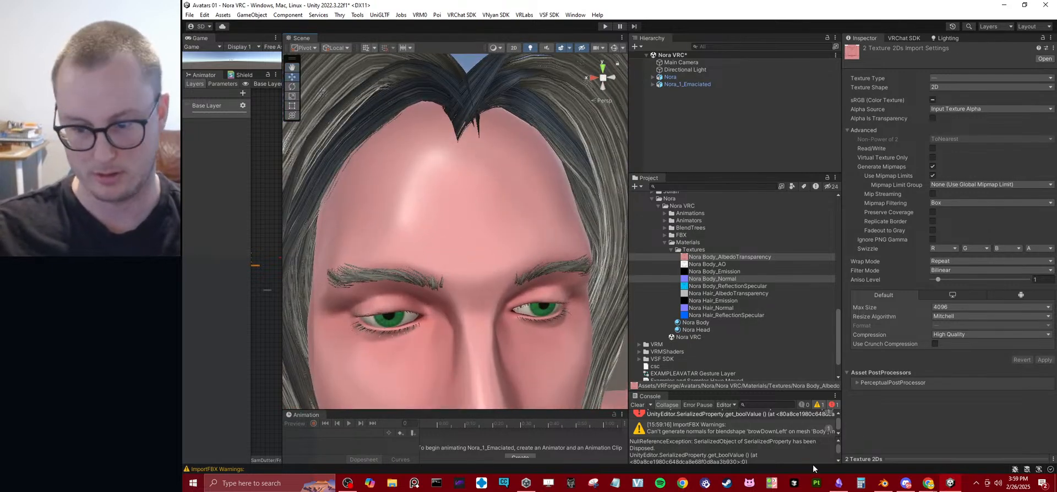
pyautogui.click(638, 406)
pyautogui.press('s')
pyautogui.moveTo(420, 271)
pyautogui.mouseDown(button='right')
pyautogui.moveTo(428, 265)
pyautogui.moveTo(415, 208)
pyautogui.moveTo(577, 222)
pyautogui.moveTo(537, 252)
pyautogui.moveTo(432, 235)
pyautogui.moveTo(418, 266)
pyautogui.mouseUp(button='right')
pyautogui.press('w')
pyautogui.press('s')
pyautogui.press('w')
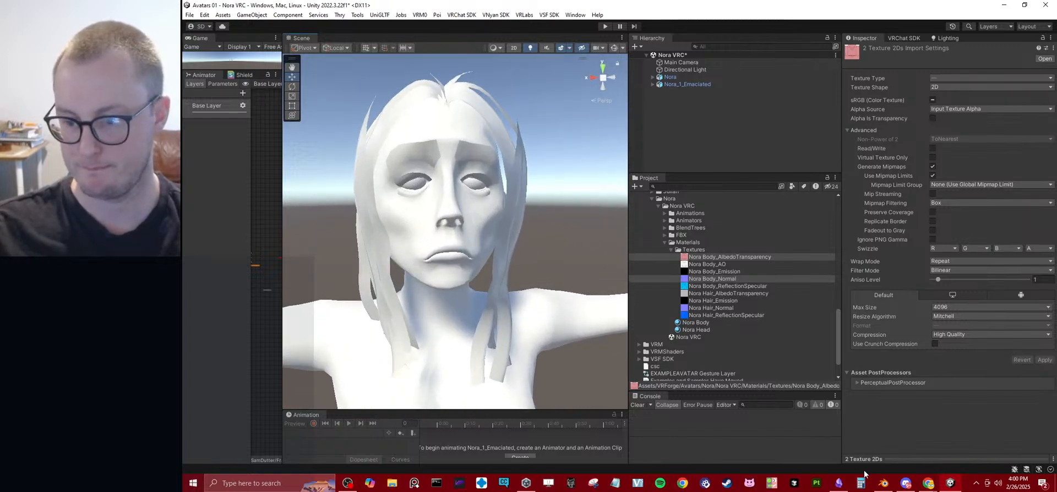
# Switch to Blender, reveal the hidden meshes and isolate the emaciated Body.002 mesh in local view.
pyautogui.click(879, 485)
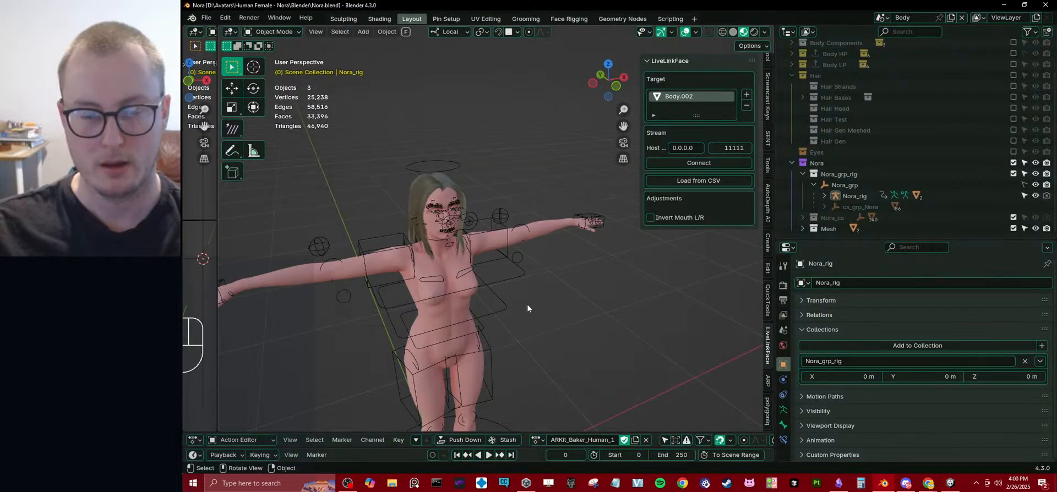
pyautogui.click(586, 239)
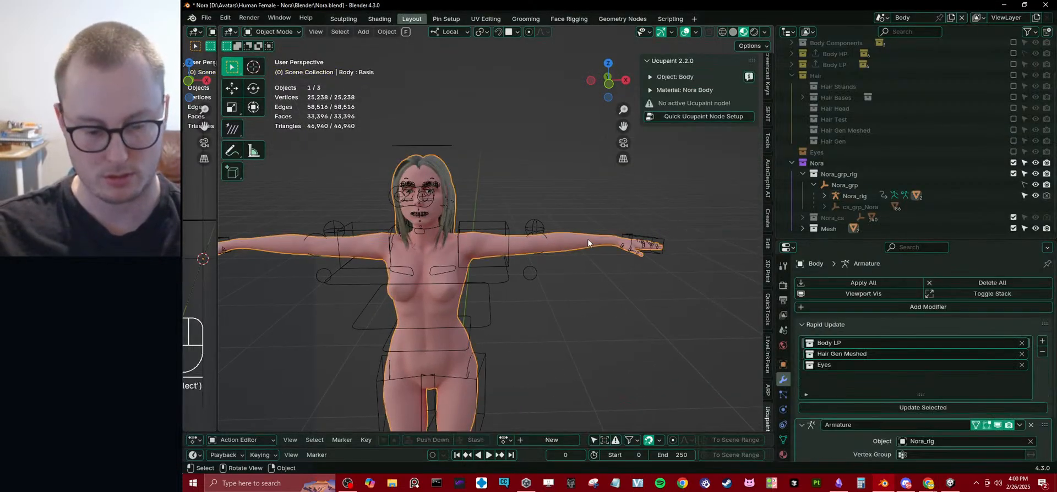
pyautogui.hotkey('alt', 'h')
pyautogui.click(569, 244)
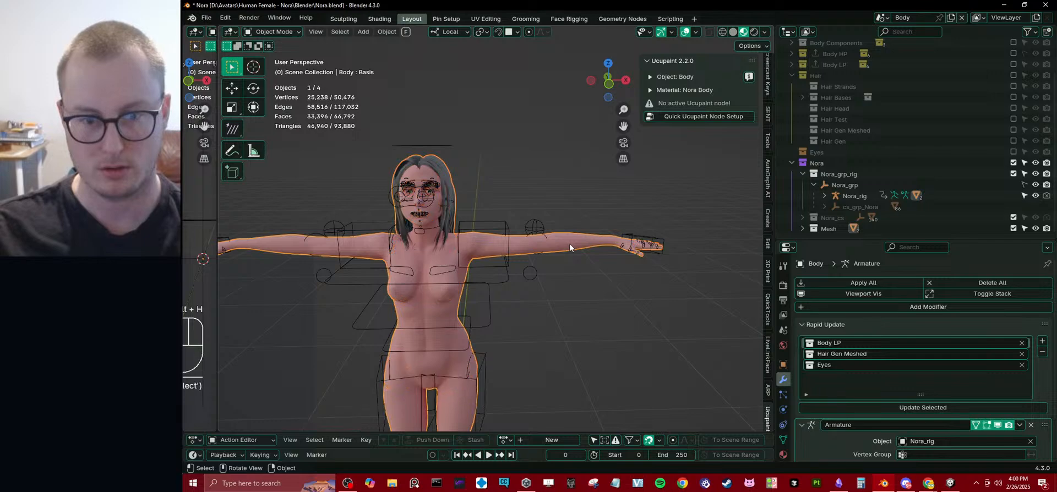
pyautogui.click(570, 244)
pyautogui.press('KP_Divide')
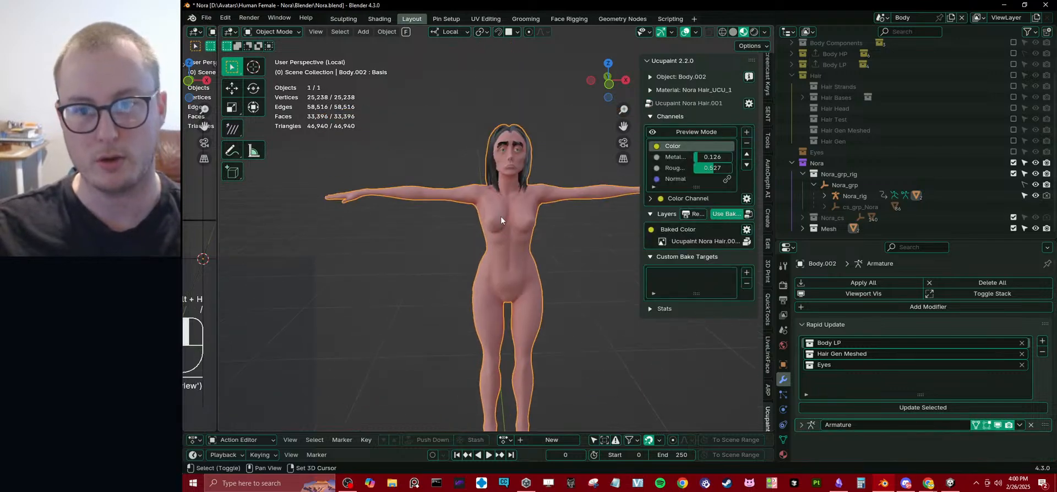
# Examine the baked image options, new bake target dialog, stats and layers of the emaciated mesh's hair material in Ucupaint.
pyautogui.scroll(3, 529, 233)
pyautogui.scroll(3, 498, 252)
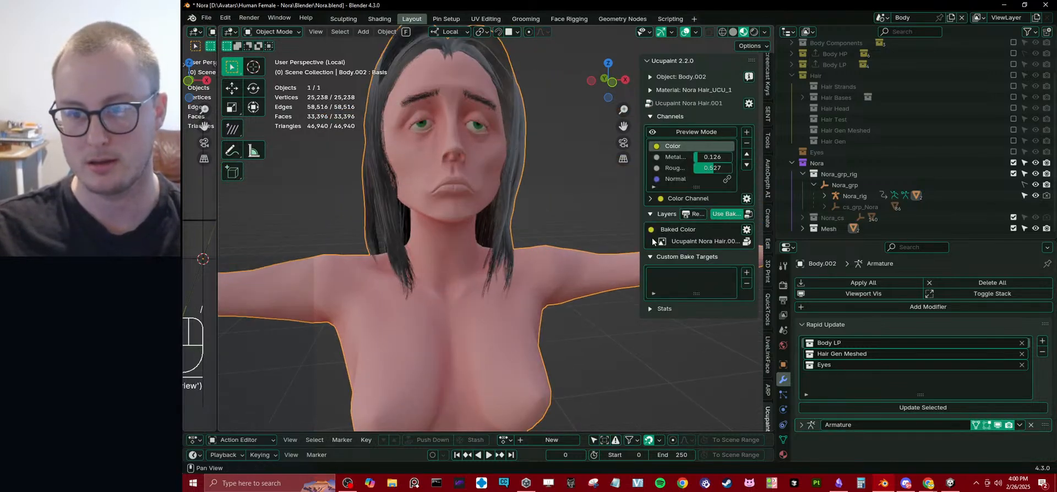
pyautogui.moveTo(642, 239); pyautogui.dragTo(570, 239)
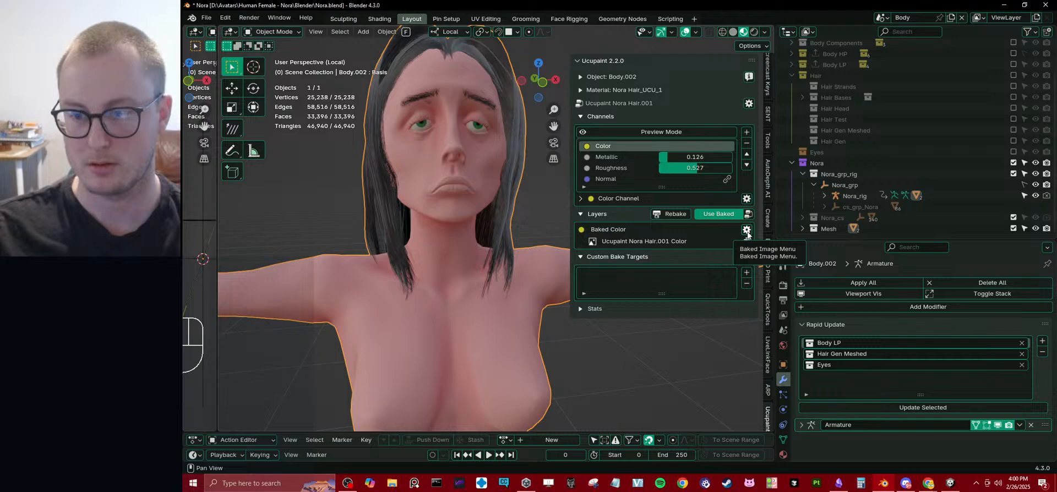
pyautogui.click(747, 231)
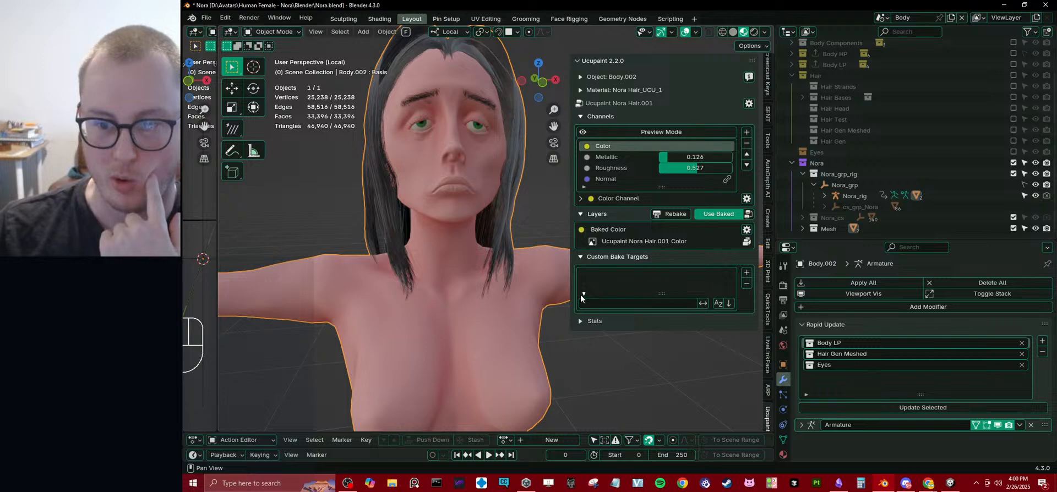
pyautogui.click(747, 273)
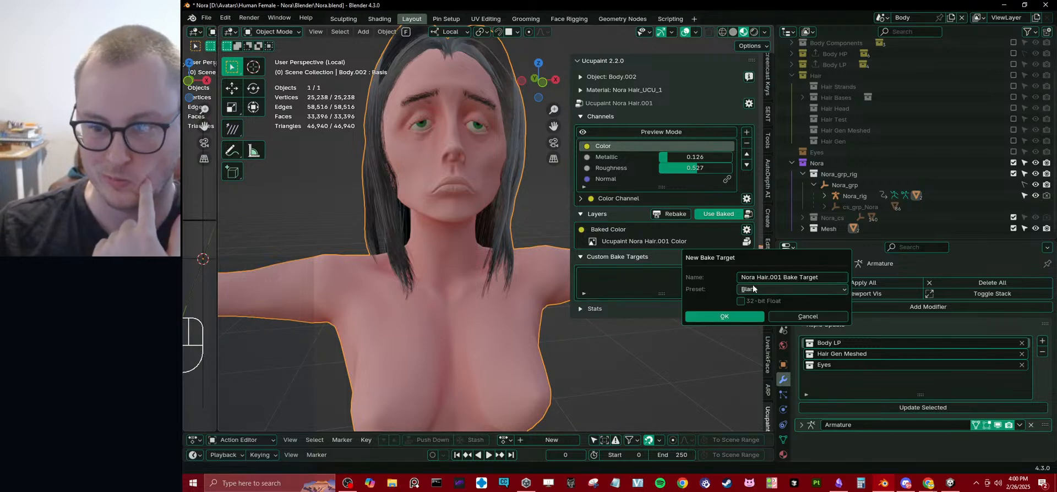
pyautogui.click(754, 290)
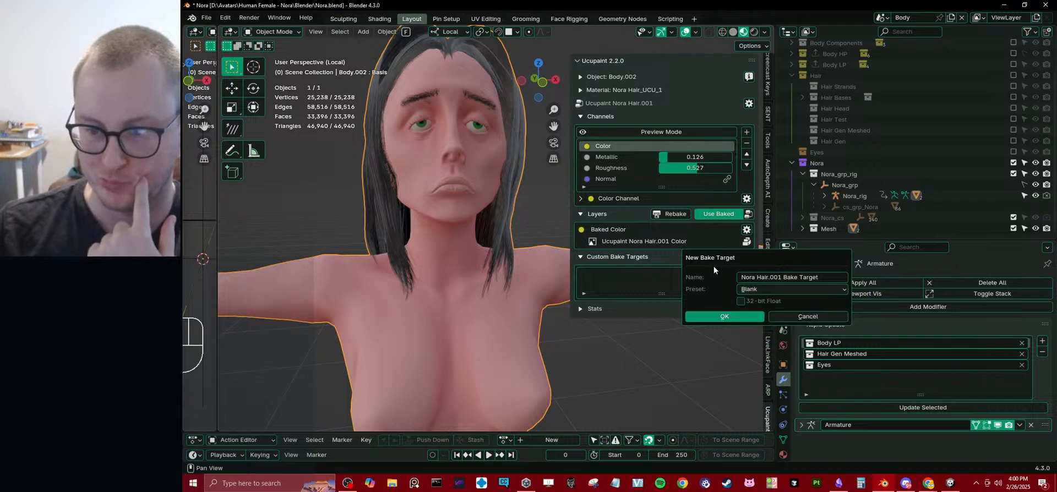
pyautogui.click(617, 265)
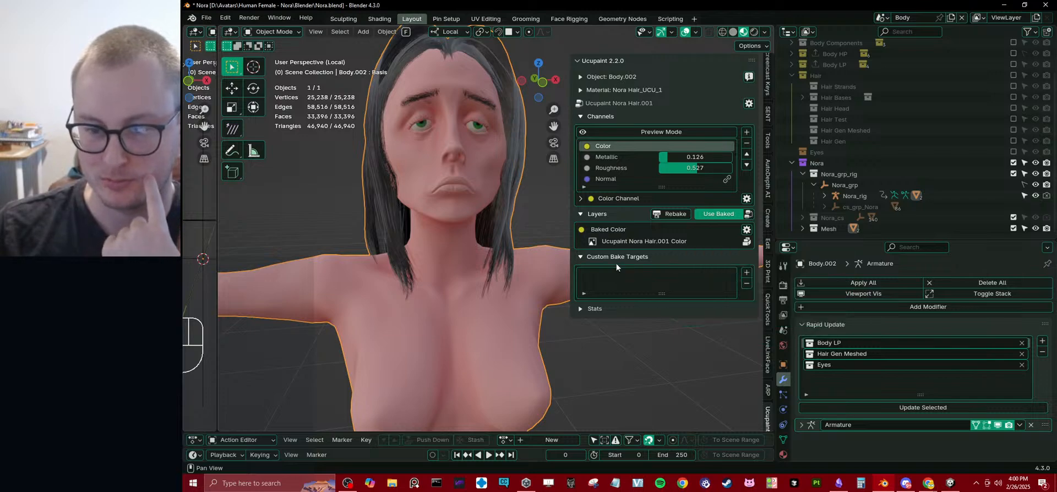
pyautogui.click(588, 309)
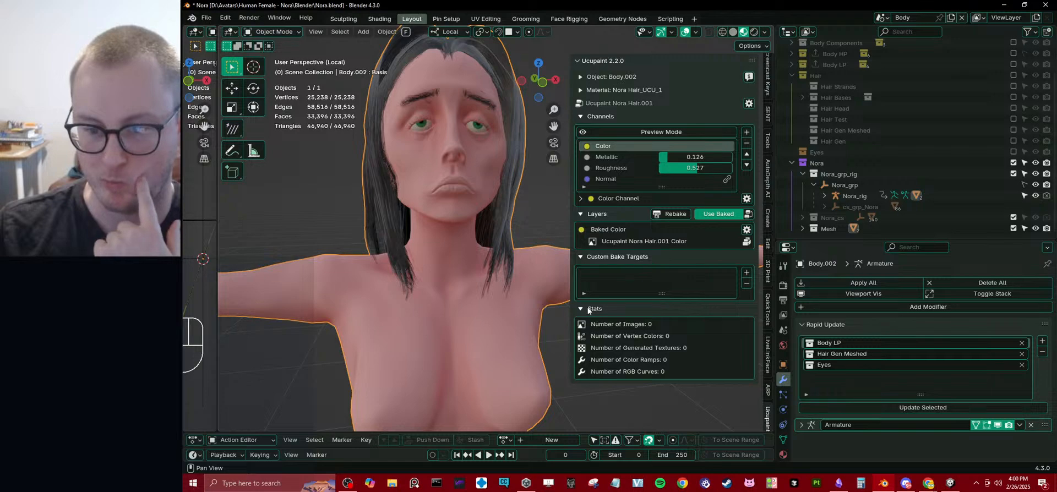
pyautogui.click(588, 309)
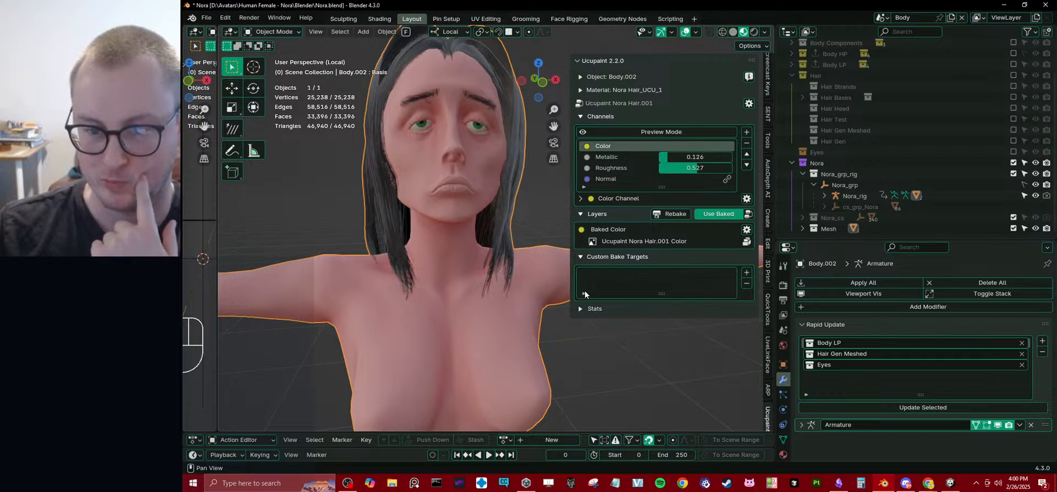
pyautogui.click(597, 215)
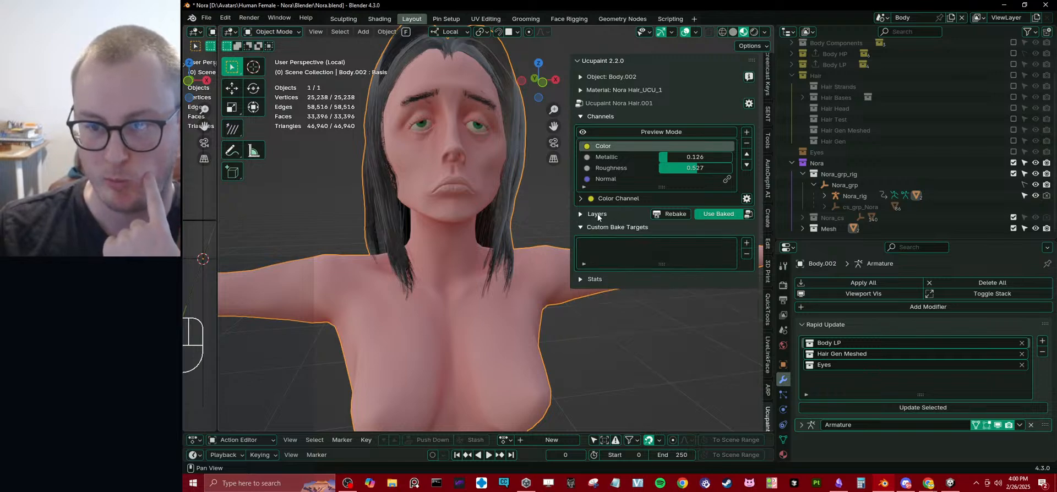
pyautogui.click(598, 215)
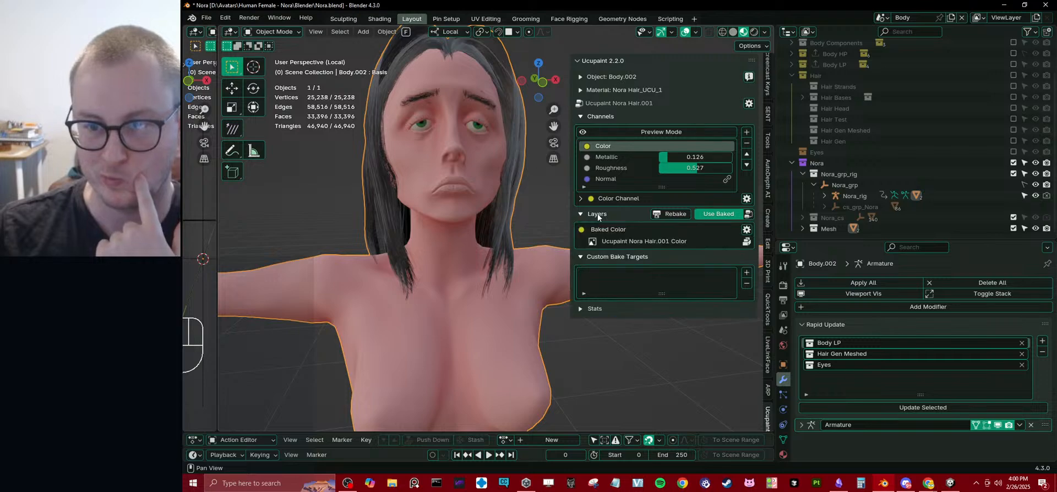
# Turn off Use Baked for the hair material in Ucupaint to work with its live Solid Color layer.
pyautogui.click(748, 214)
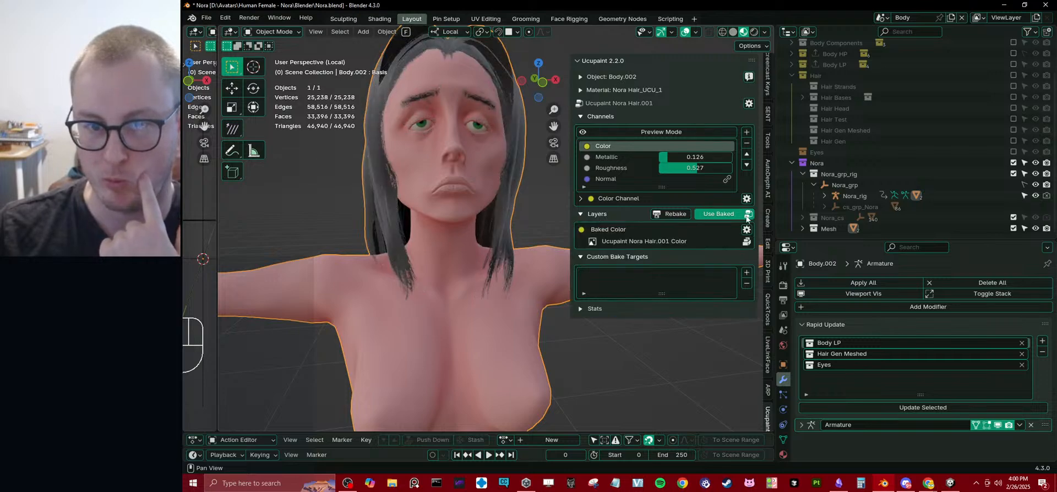
pyautogui.click(725, 216)
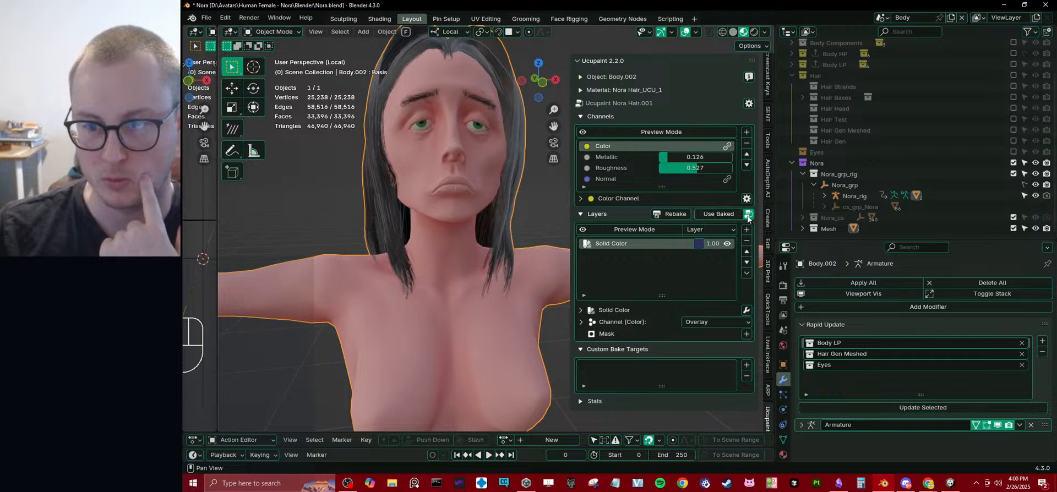
pyautogui.click(739, 216)
pyautogui.click(739, 217)
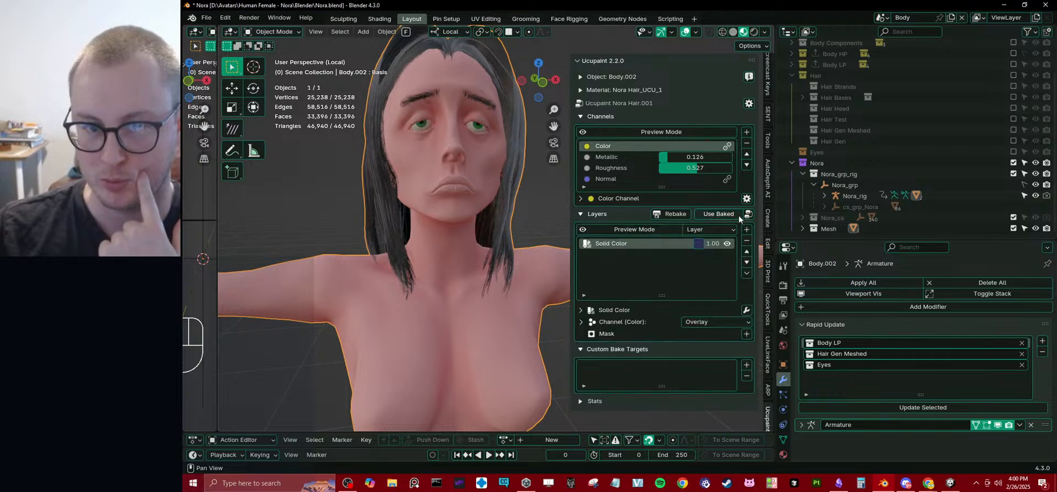
pyautogui.click(739, 216)
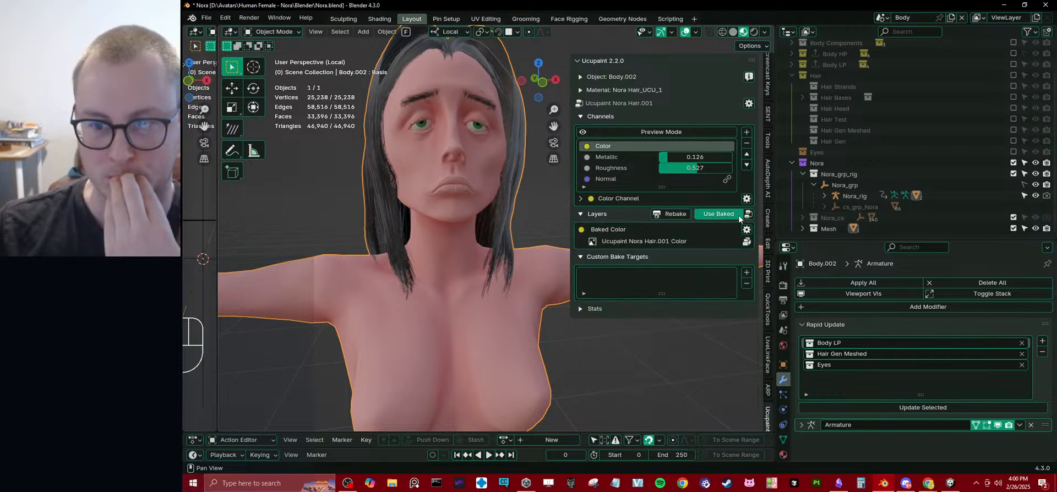
pyautogui.click(740, 216)
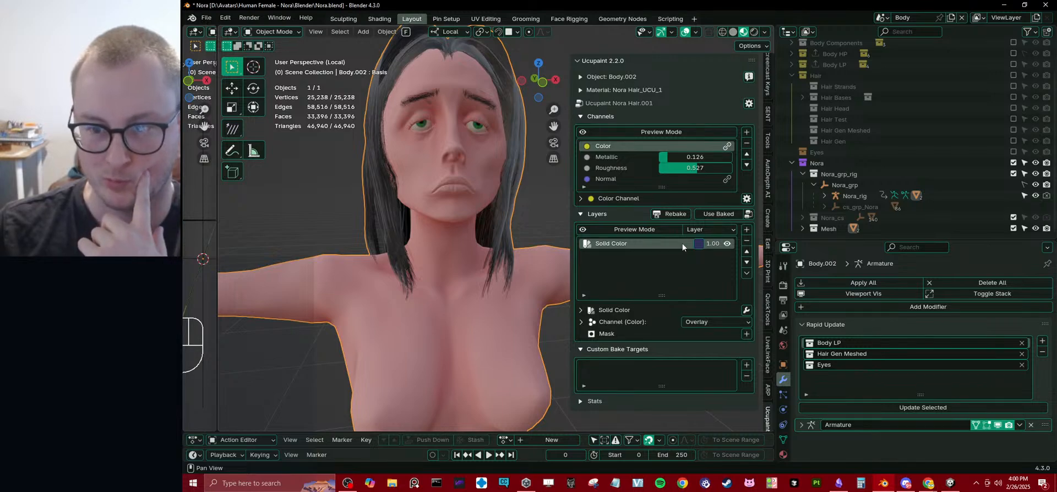
# Recolour the hair material's Solid Color layer to red, about #D32000FF, and check the tint on the head.
pyautogui.click(698, 244)
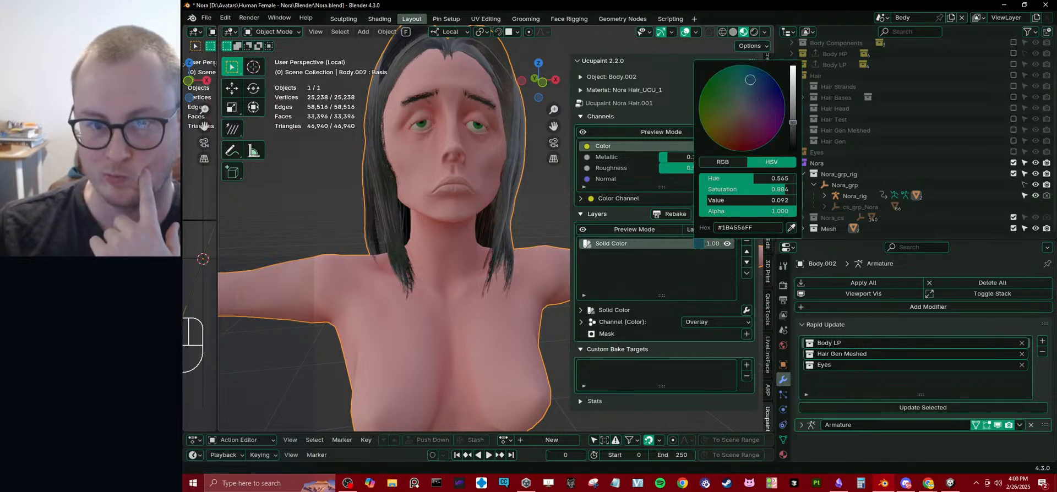
pyautogui.moveTo(750, 80); pyautogui.dragTo(735, 106)
pyautogui.moveTo(793, 122); pyautogui.dragTo(793, 81)
pyautogui.moveTo(735, 107); pyautogui.dragTo(732, 152)
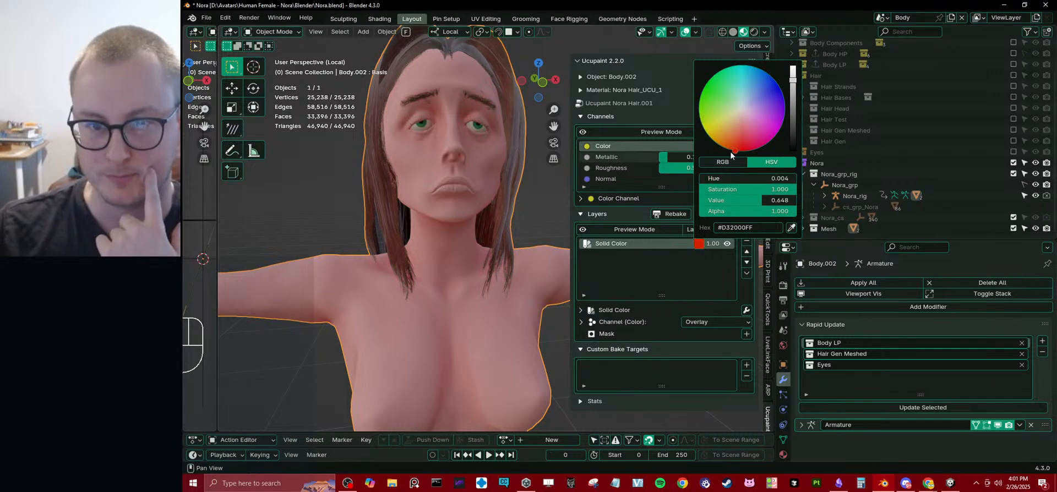
pyautogui.moveTo(473, 214); pyautogui.dragTo(475, 252, button='middle')
pyautogui.scroll(4, 435, 258)
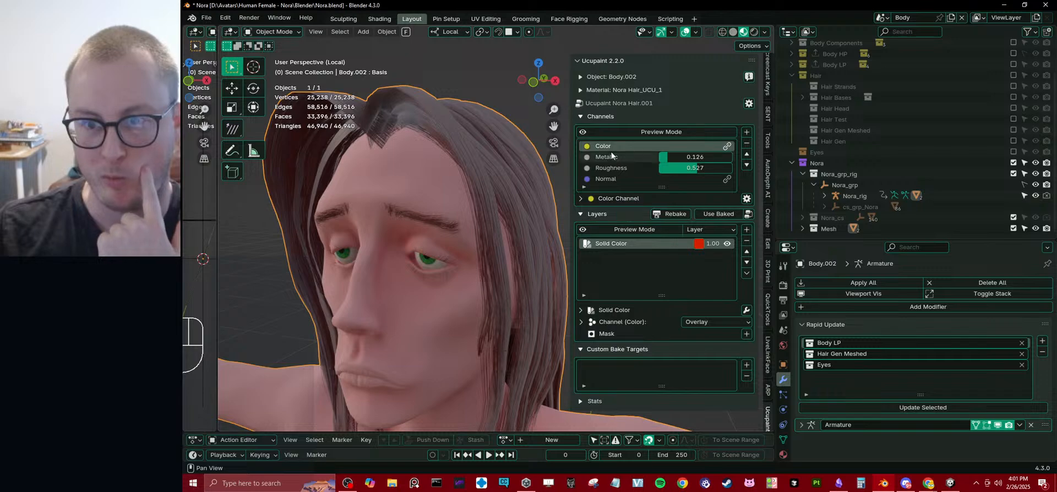
# Check the material slots and object details of Body.002 in Ucupaint and collapse the channel list.
pyautogui.click(600, 115)
pyautogui.click(600, 91)
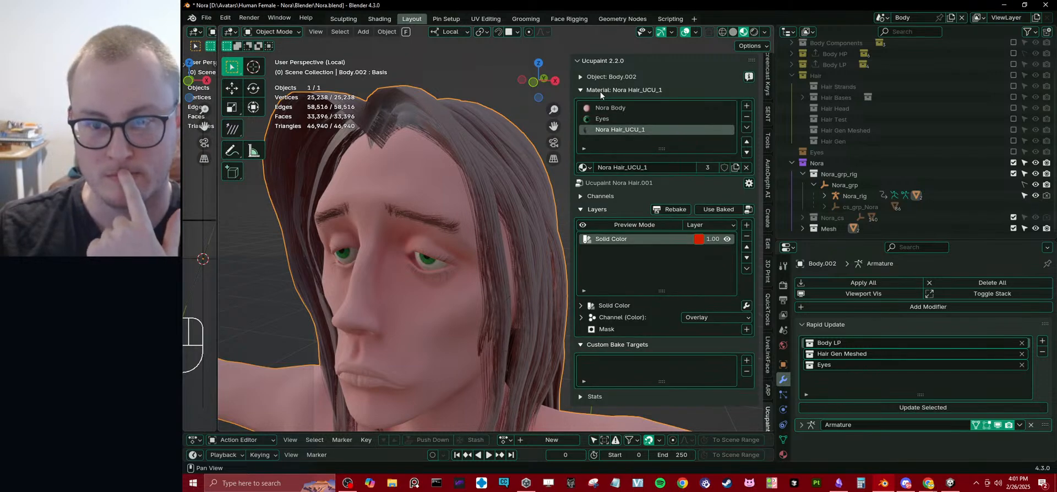
pyautogui.click(600, 90)
pyautogui.click(602, 78)
pyautogui.click(602, 78)
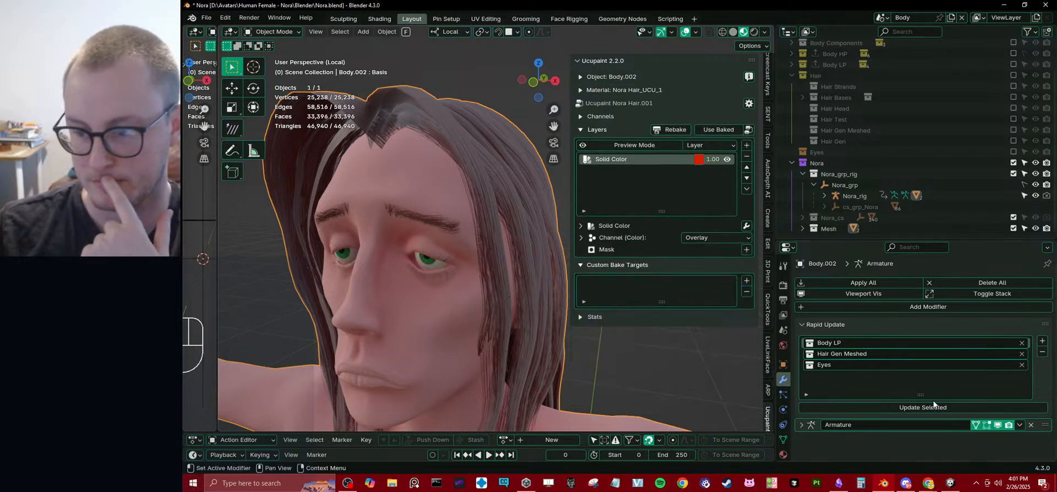
# Switch to Unity and show the material import settings of Nora_1_Emaciated from the FBX folder.
pyautogui.click(950, 483)
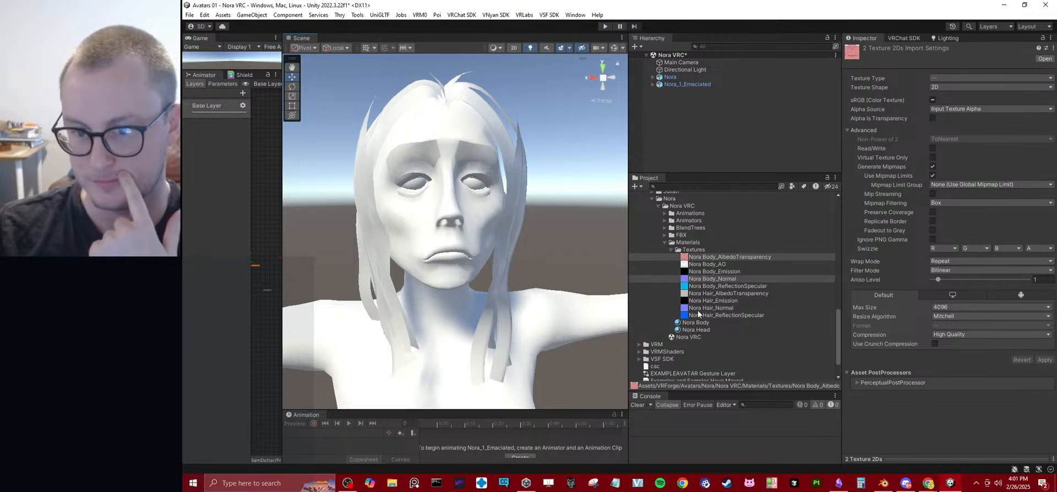
pyautogui.click(664, 235)
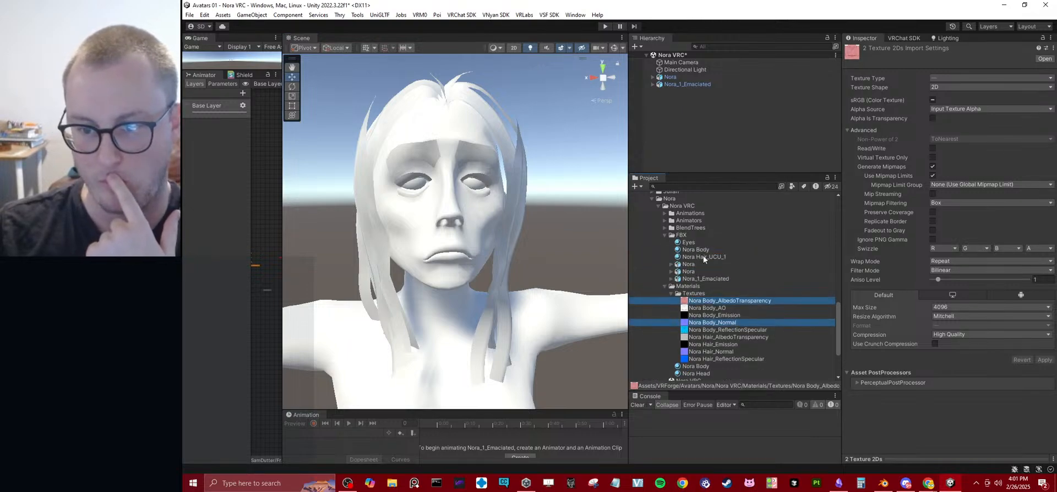
pyautogui.click(715, 280)
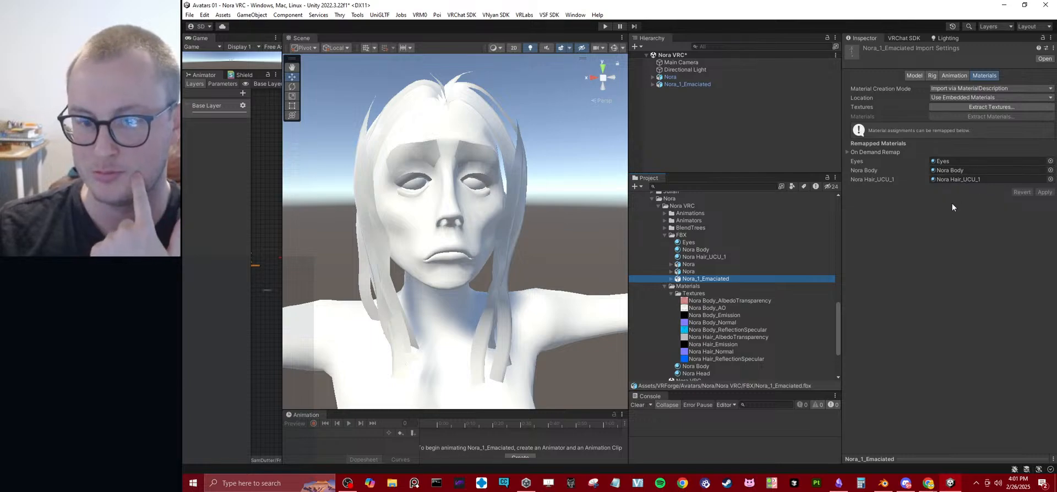
# Try the Standard (Legacy) material creation mode on Nora_1_Emaciated and switch it back to Import via MaterialDescription.
pyautogui.click(962, 98)
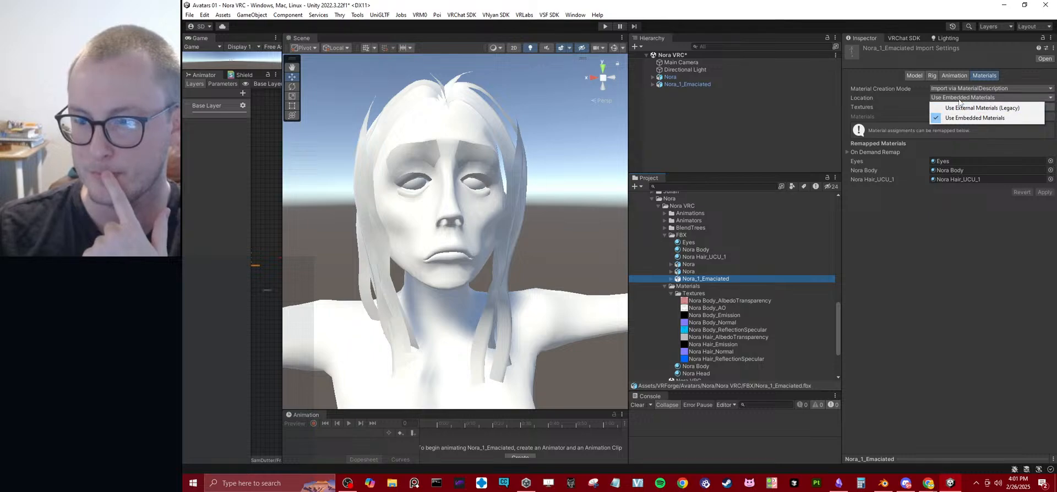
pyautogui.click(958, 88)
pyautogui.click(958, 89)
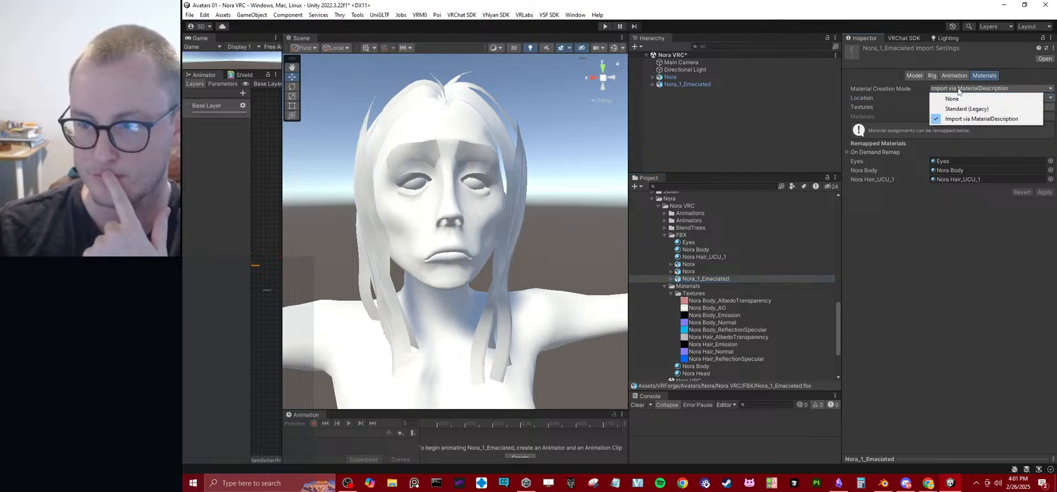
pyautogui.click(967, 108)
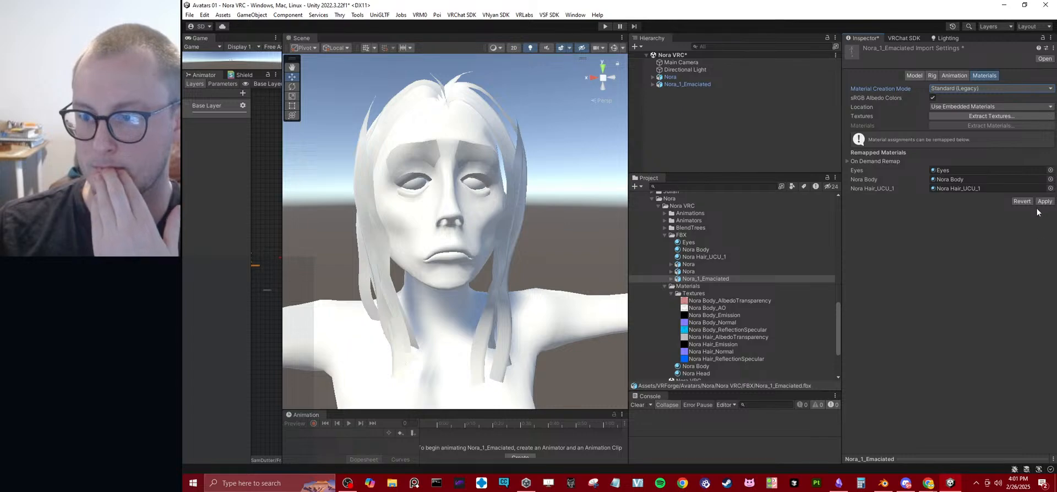
pyautogui.click(1045, 201)
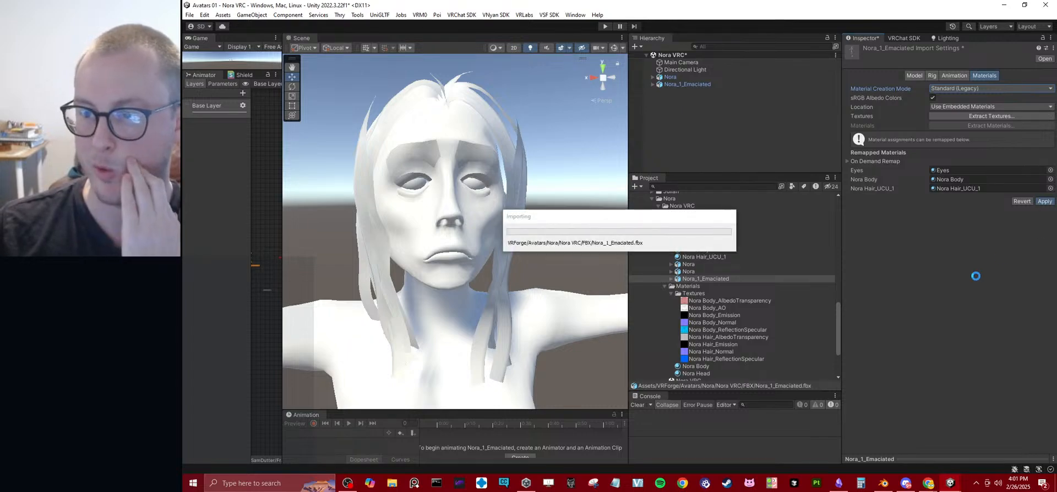
pyautogui.click(973, 93)
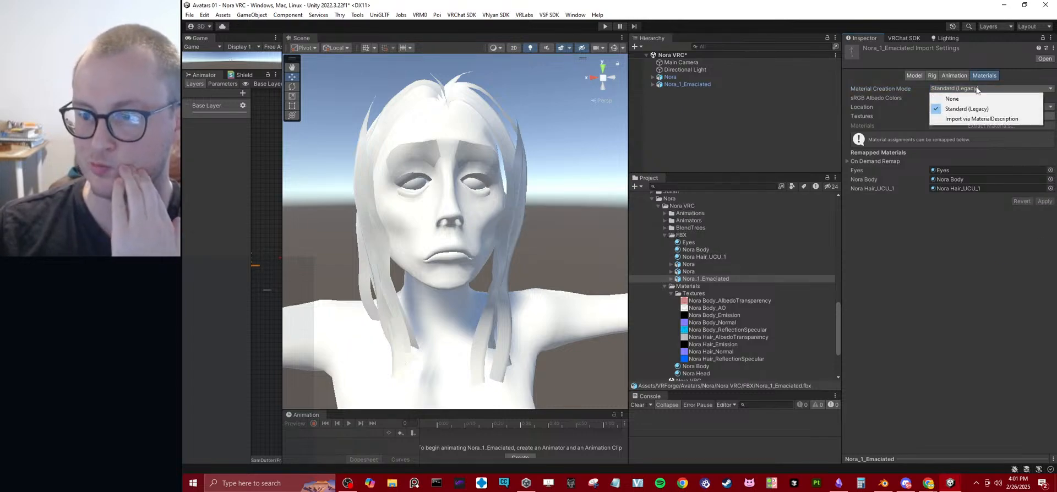
pyautogui.click(977, 97)
pyautogui.click(1042, 192)
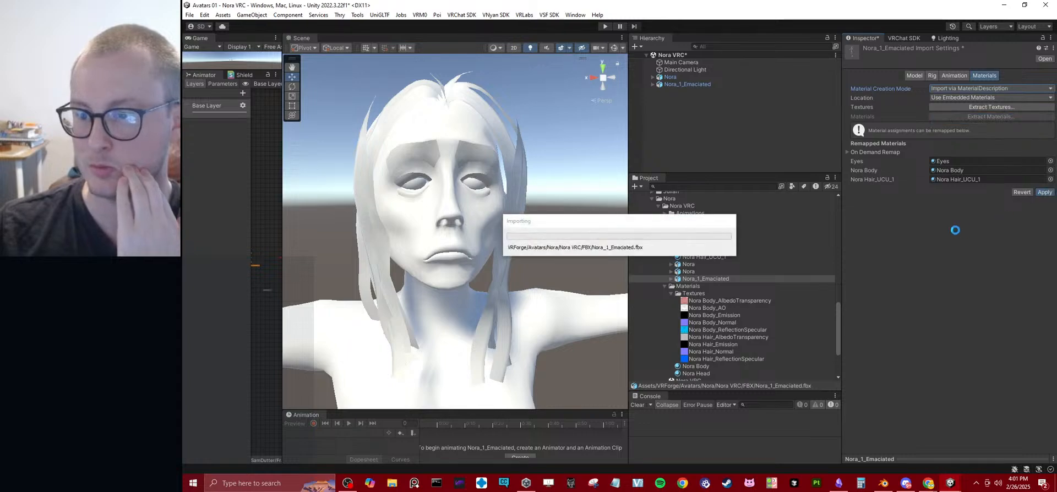
# Set the On Demand Remap naming of Nora_1_Emaciated to By Base Texture Name, apply it and recheck the remap settings.
pyautogui.click(857, 152)
pyautogui.click(947, 160)
pyautogui.click(956, 171)
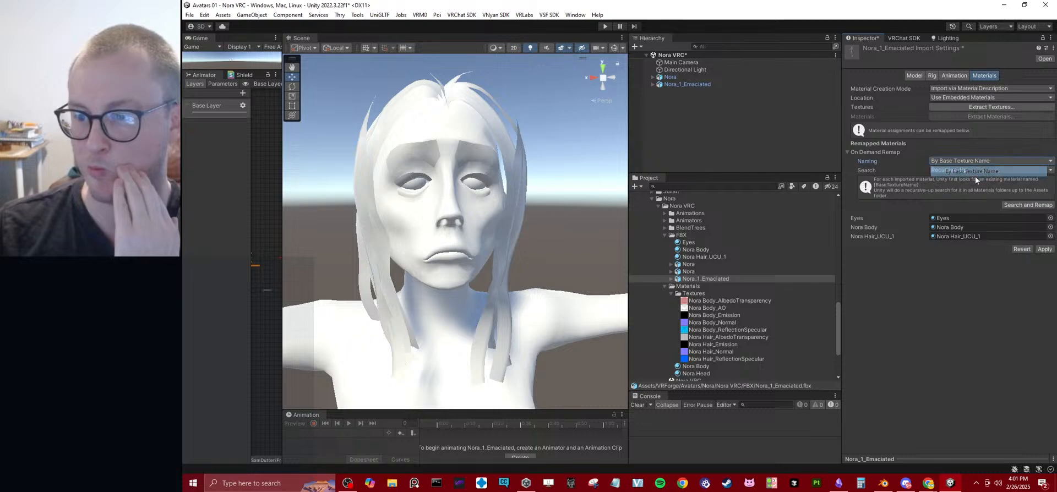
pyautogui.click(1043, 250)
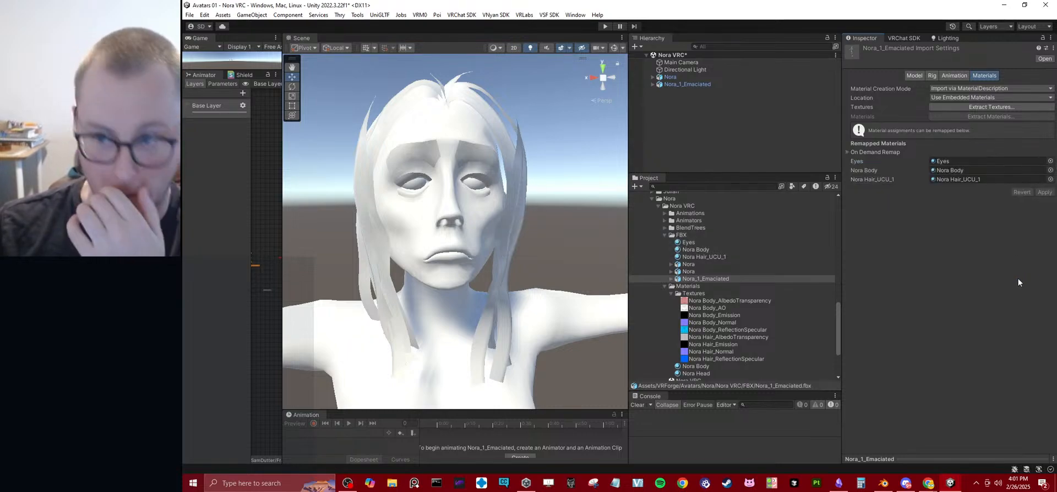
pyautogui.click(876, 152)
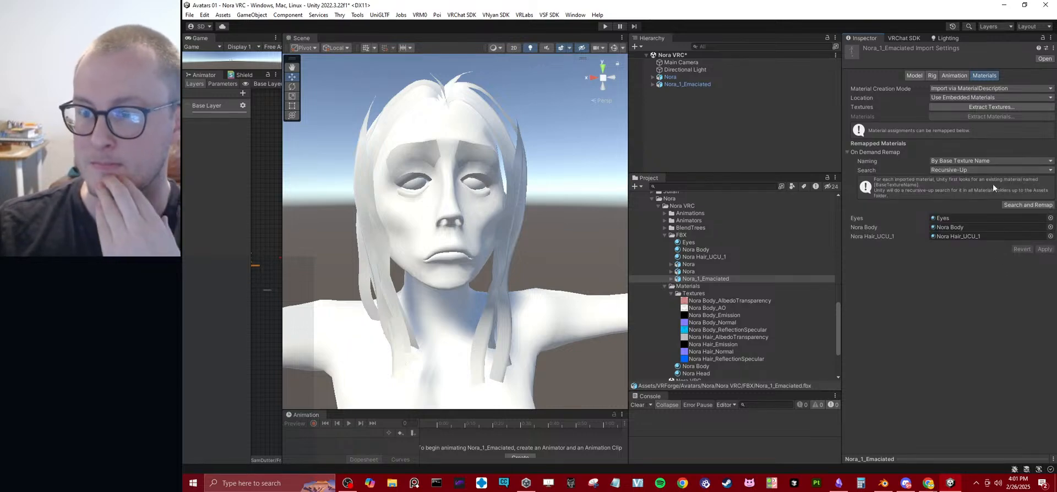
pyautogui.click(882, 153)
# Extract the textures of Nora_1_Emaciated into a new folder named Extracted Textures inside the FBX folder.
pyautogui.click(1002, 107)
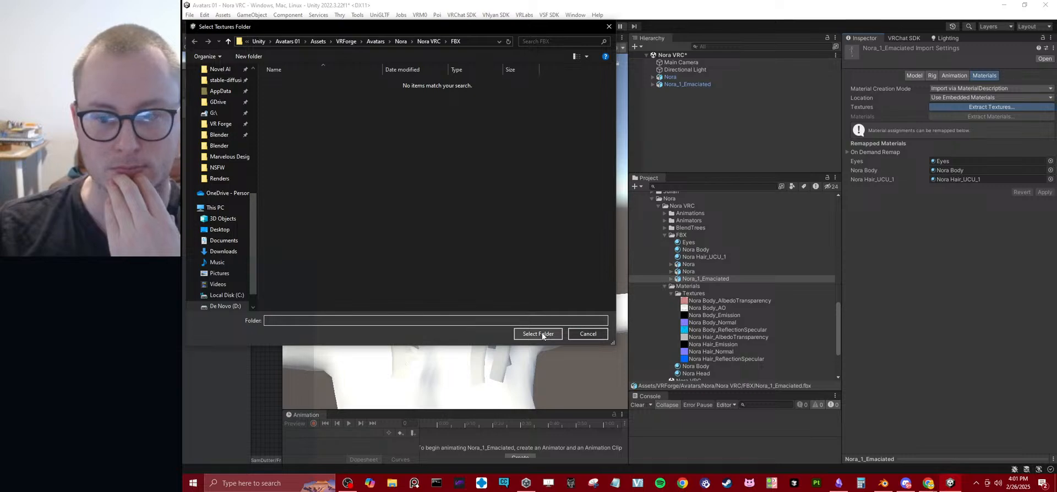
pyautogui.hotkey('ctrl', 'shift', 'n')
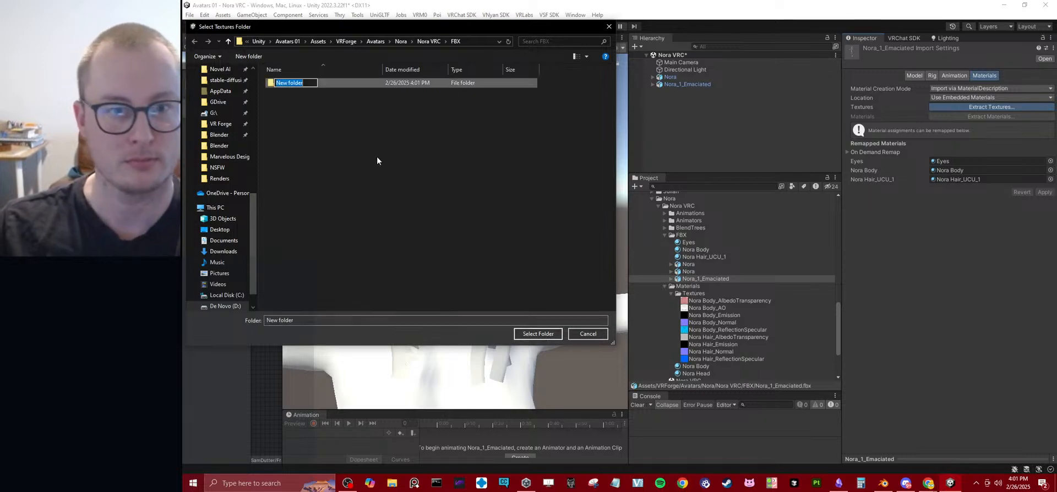
pyautogui.write('Textures')
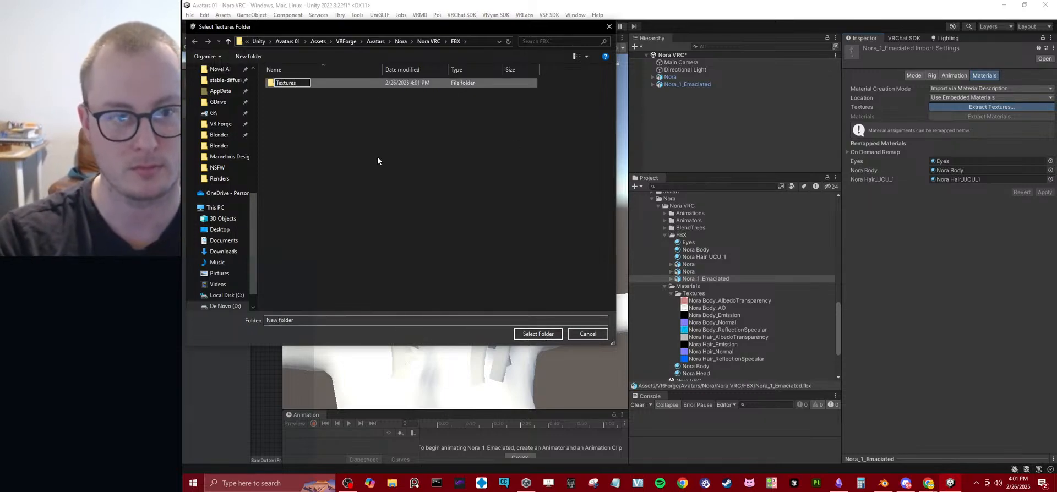
pyautogui.press('BackSpace')
pyautogui.press('BackSpace')
pyautogui.press('BackSpace')
pyautogui.press('BackSpace')
pyautogui.press('BackSpace')
pyautogui.press('BackSpace')
pyautogui.press('BackSpace')
pyautogui.press('BackSpace')
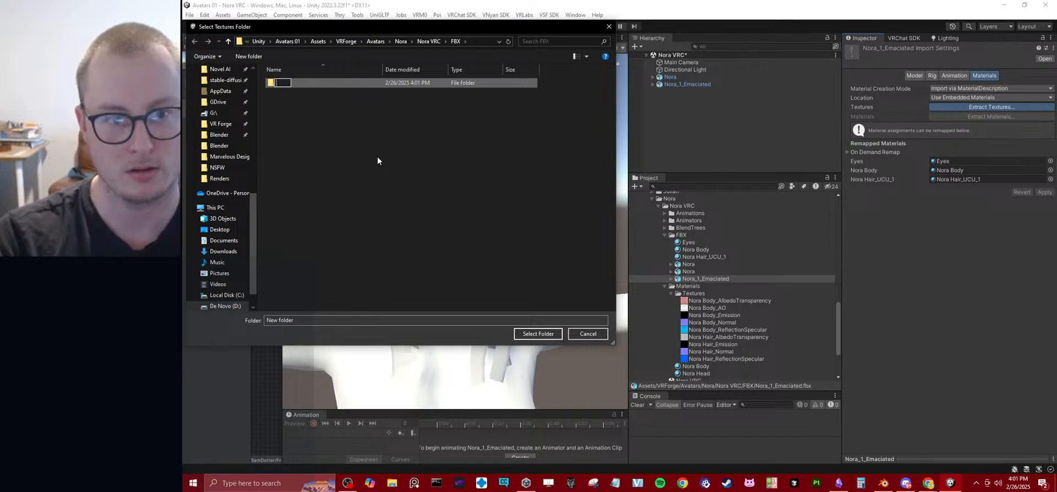
pyautogui.write('Extracted T')
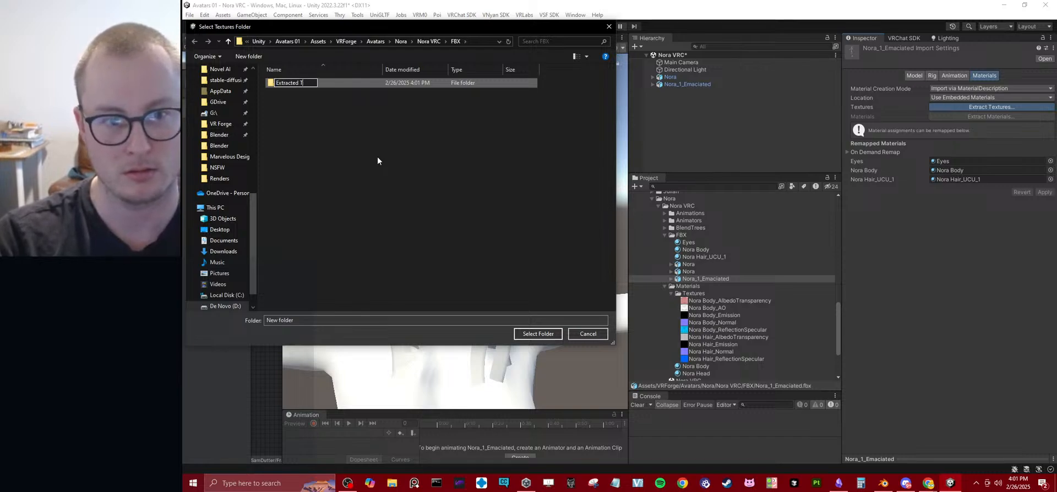
pyautogui.write('extures')
pyautogui.press('Return')
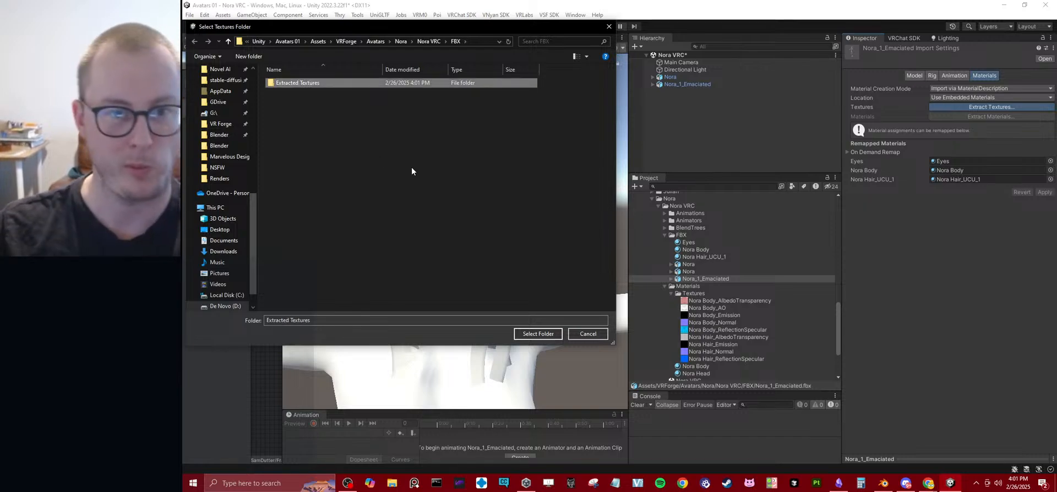
pyautogui.doubleClick(305, 88)
pyautogui.click(538, 334)
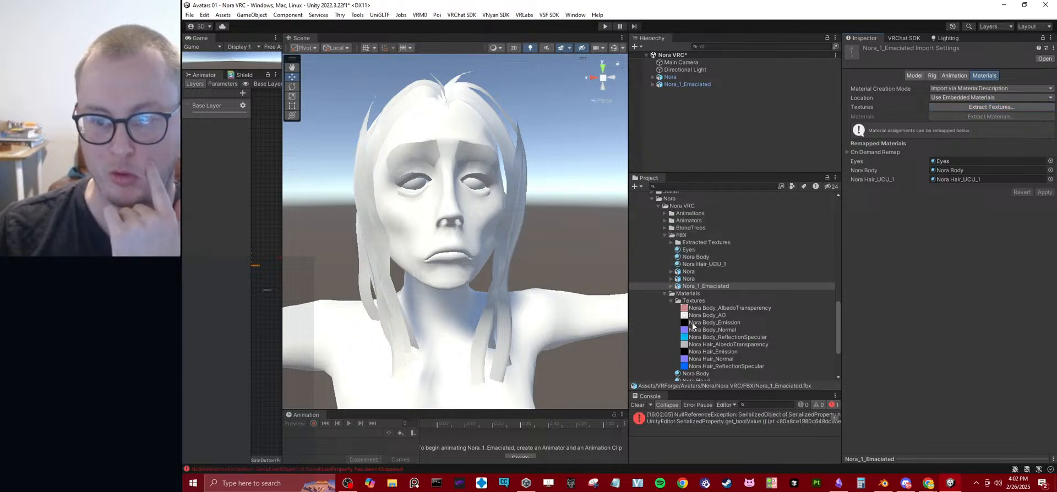
# Inspect the extracted _Color0001 texture in the Extracted Textures folder.
pyautogui.click(686, 249)
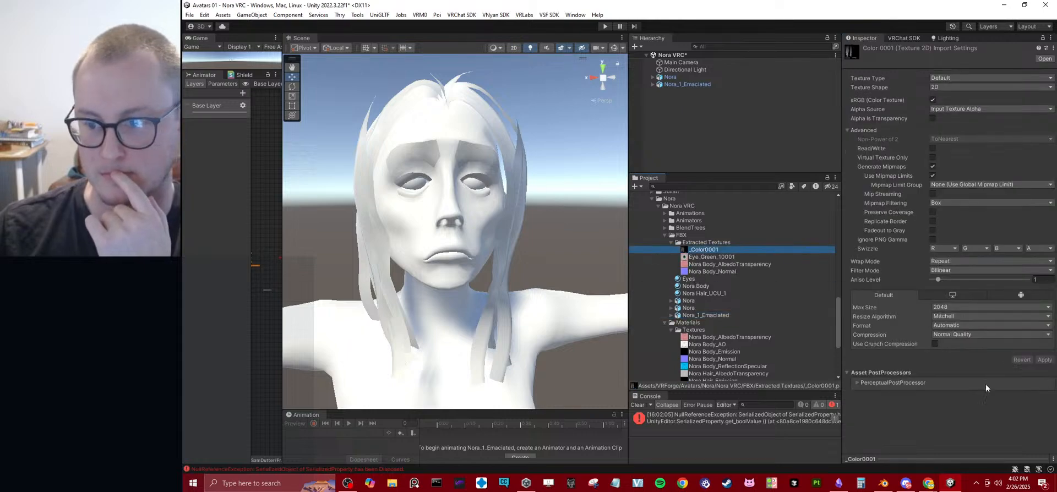
pyautogui.moveTo(932, 459); pyautogui.dragTo(892, 488)
# Switch to Blender and bake all Ucupaint channels of Body.002's Nora Hair_UCU_1 material to images at 2048 resolution.
pyautogui.click(884, 483)
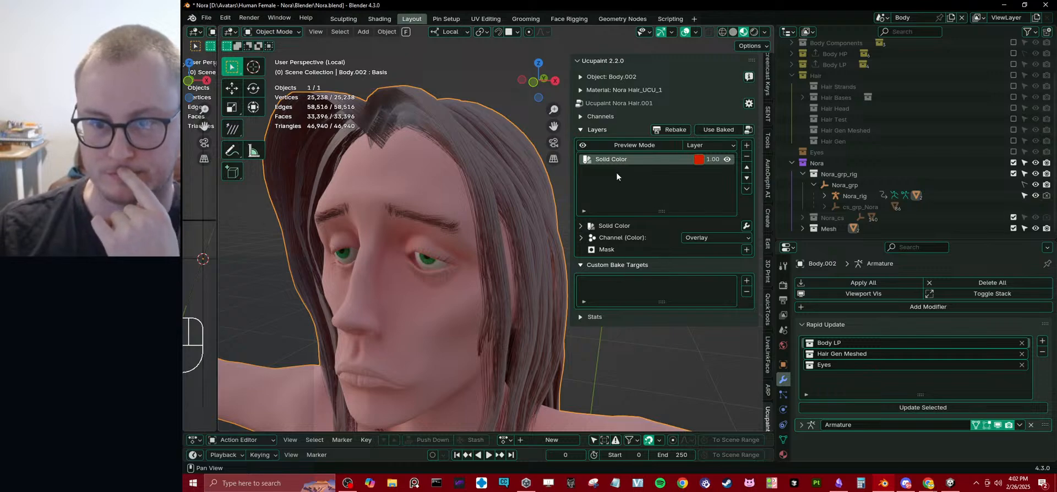
pyautogui.click(611, 117)
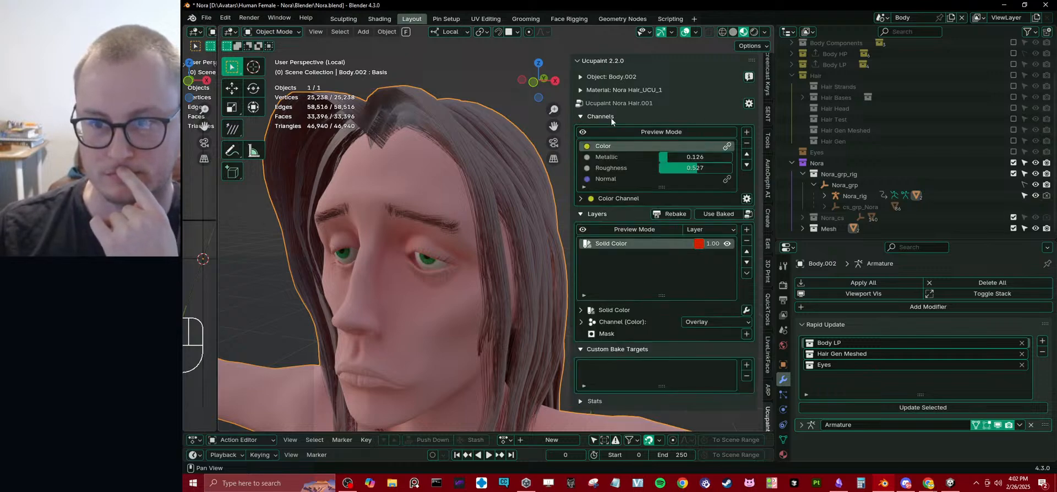
pyautogui.click(748, 104)
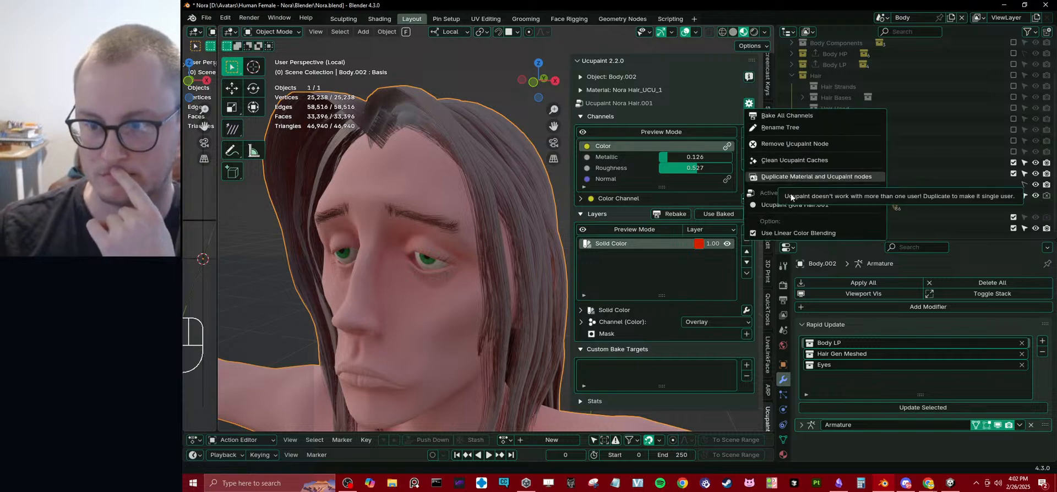
pyautogui.click(781, 116)
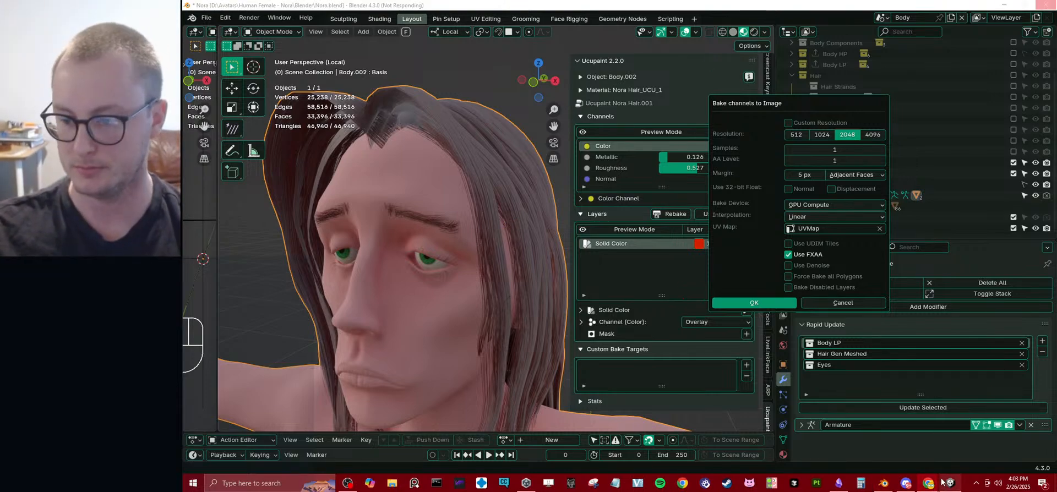
# Switch to Chrome and read the Ucupaint Bake Channels documentation on baking channels, saving baked textures and toggling their use.
pyautogui.moveTo(936, 485)
pyautogui.click(927, 460)
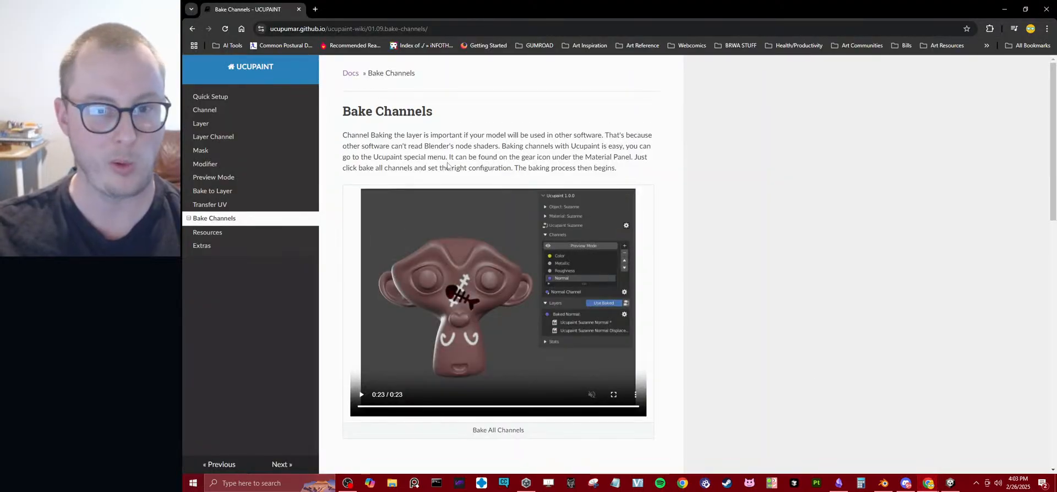
pyautogui.scroll(-5, 737, 174)
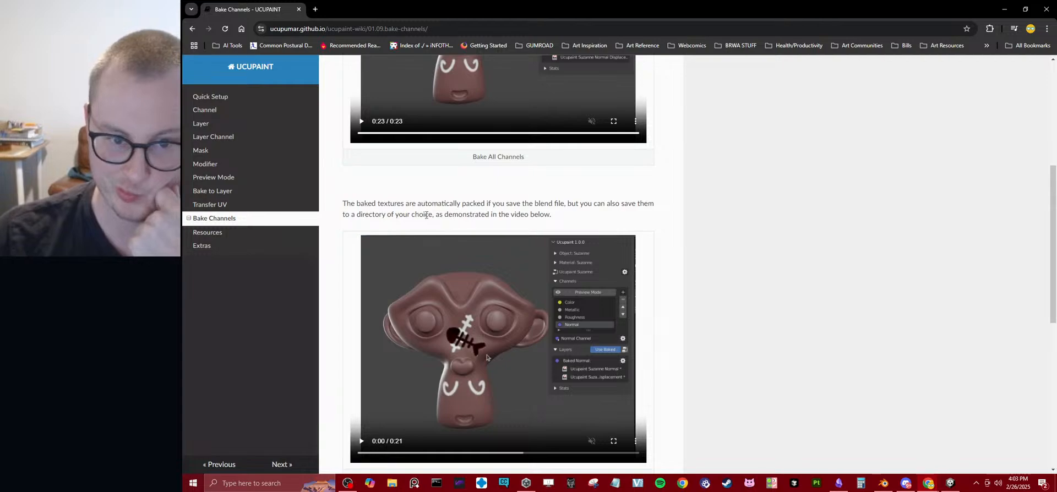
pyautogui.scroll(-3, 439, 214)
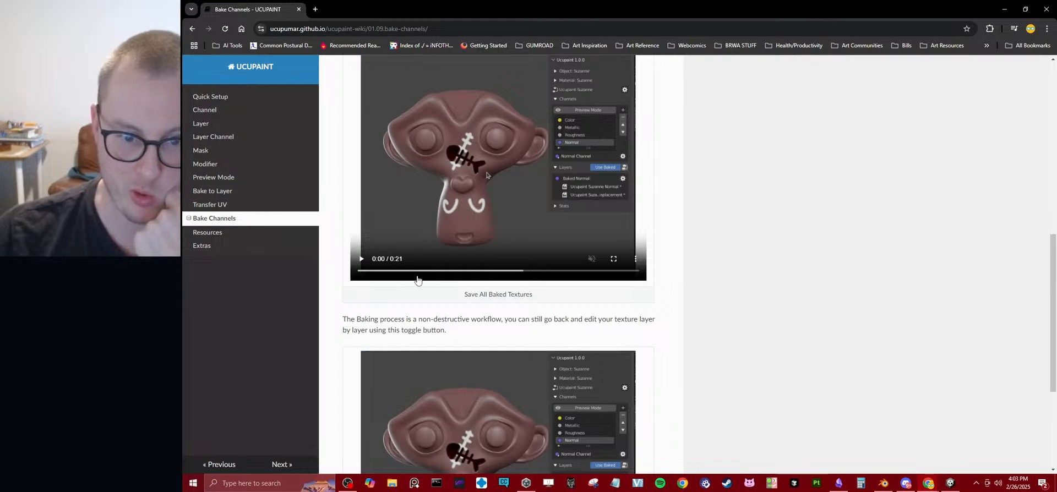
pyautogui.scroll(-1, 484, 308)
pyautogui.scroll(-2, 469, 297)
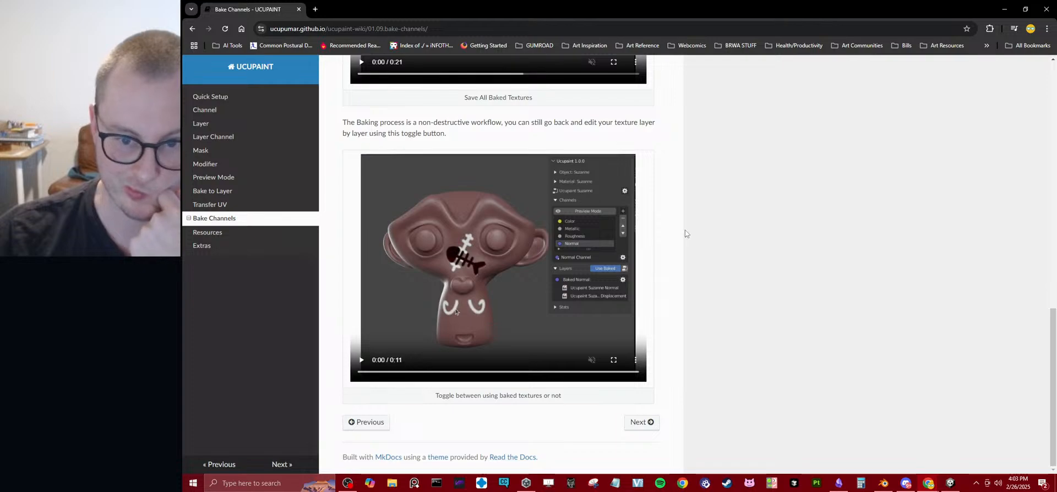
pyautogui.scroll(4, 699, 234)
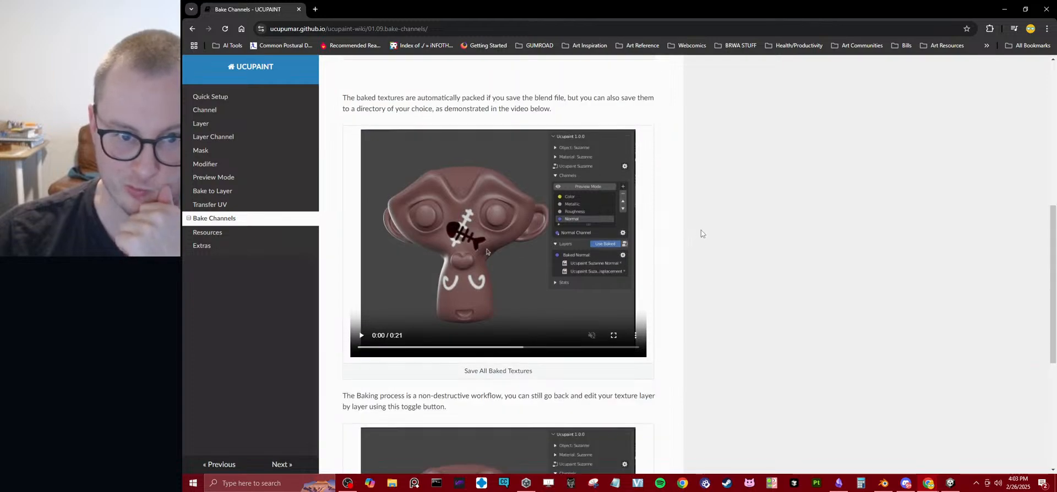
pyautogui.scroll(3, 701, 231)
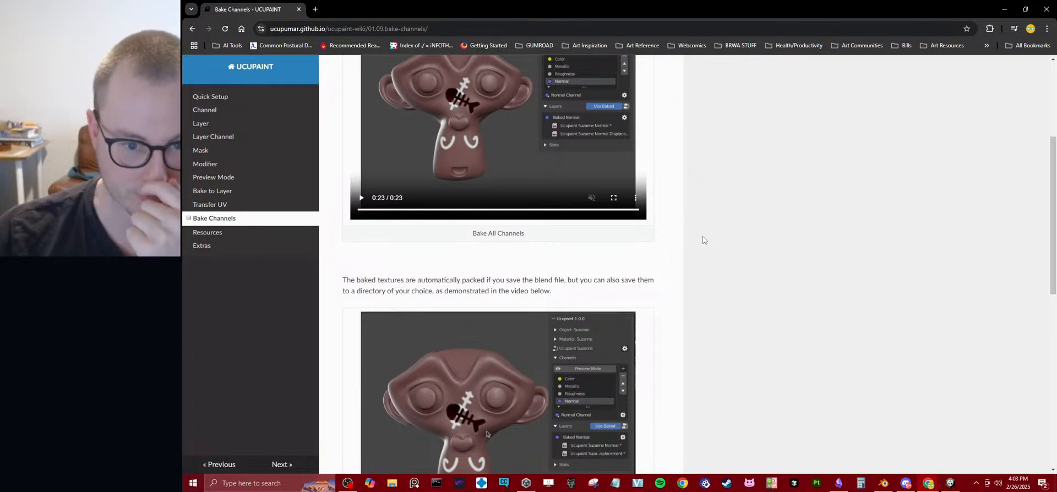
pyautogui.scroll(3, 760, 261)
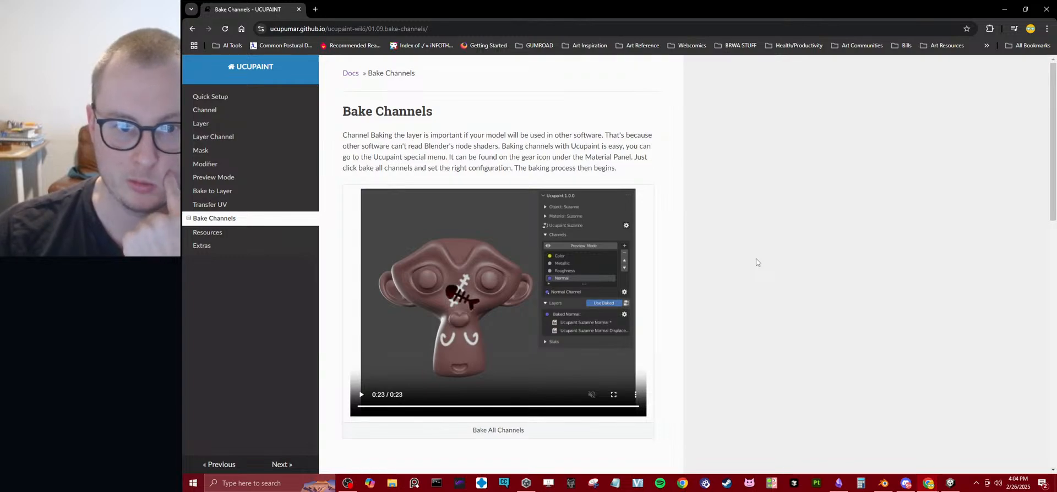
pyautogui.scroll(-4, 755, 265)
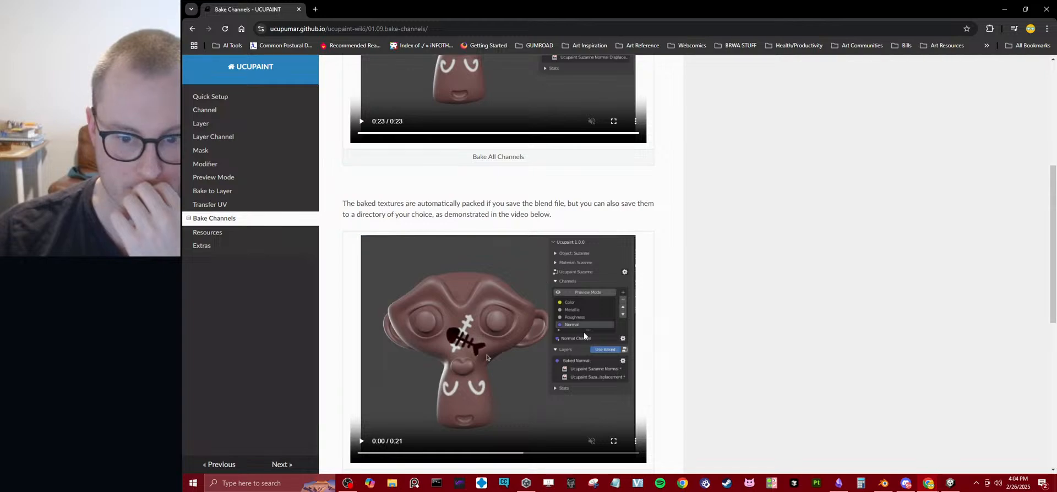
# Watch the Save All Baked Textures demonstration in full screen, then return to Blender to check on the channel bake.
pyautogui.click(361, 441)
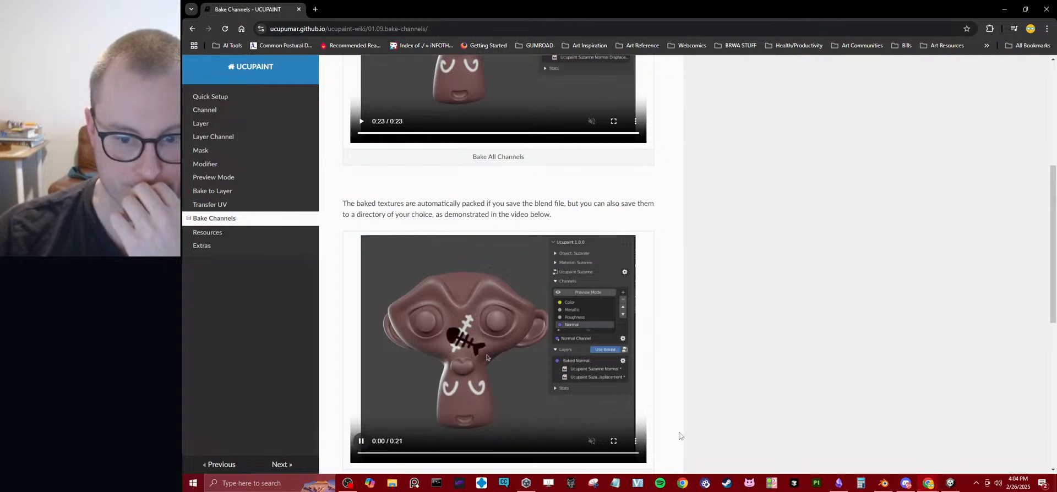
pyautogui.click(614, 441)
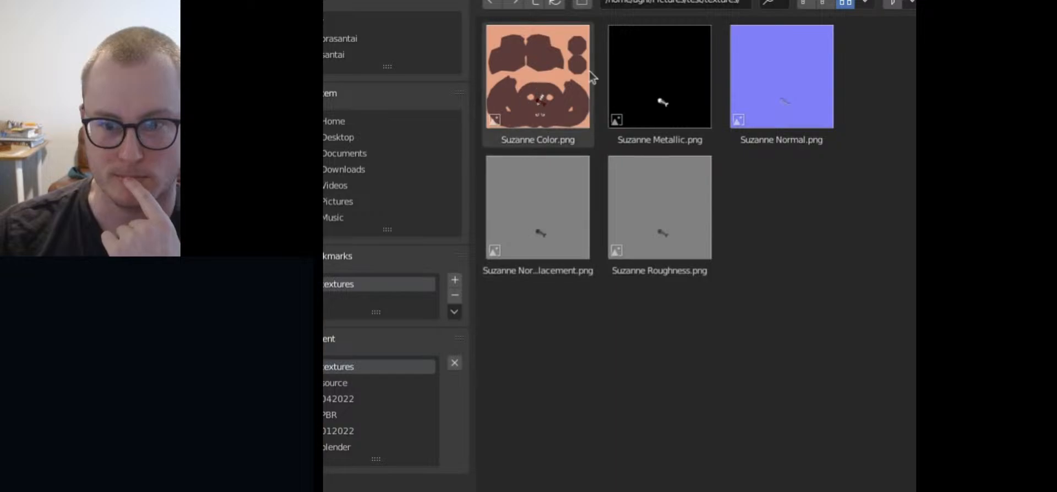
pyautogui.moveTo(851, 306)
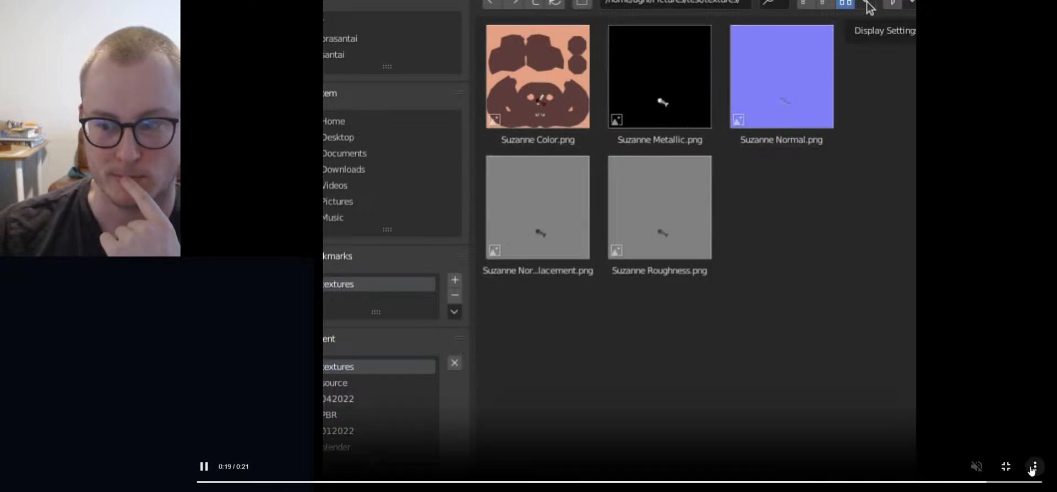
pyautogui.press('Escape')
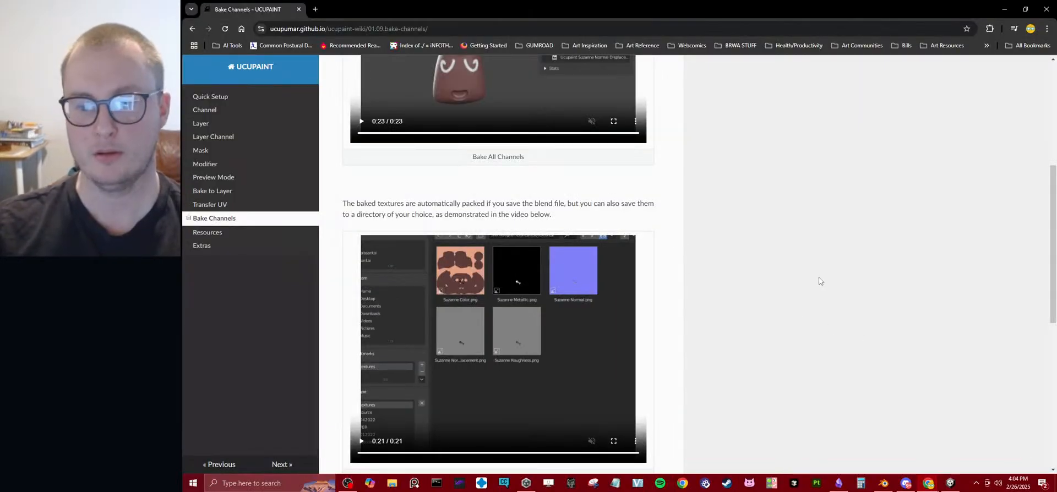
pyautogui.moveTo(883, 483)
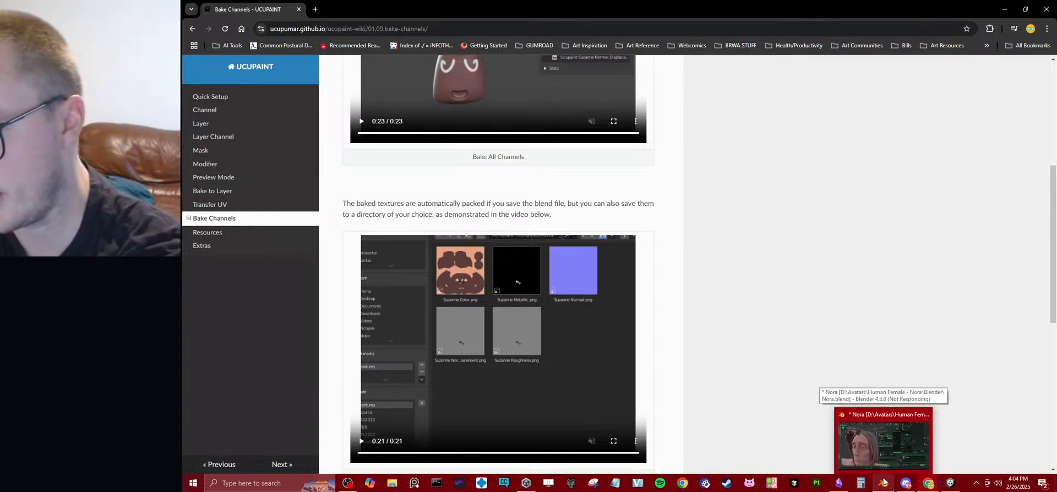
pyautogui.click(883, 443)
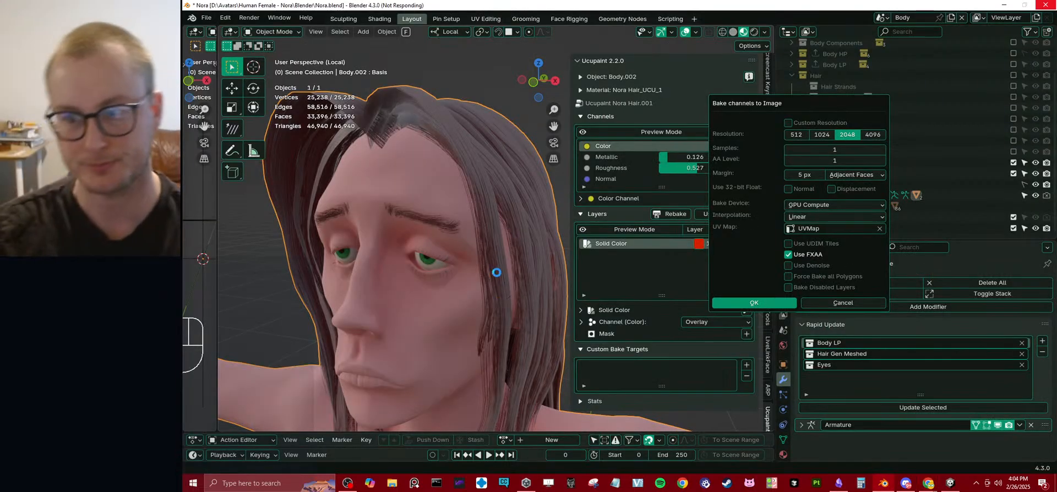
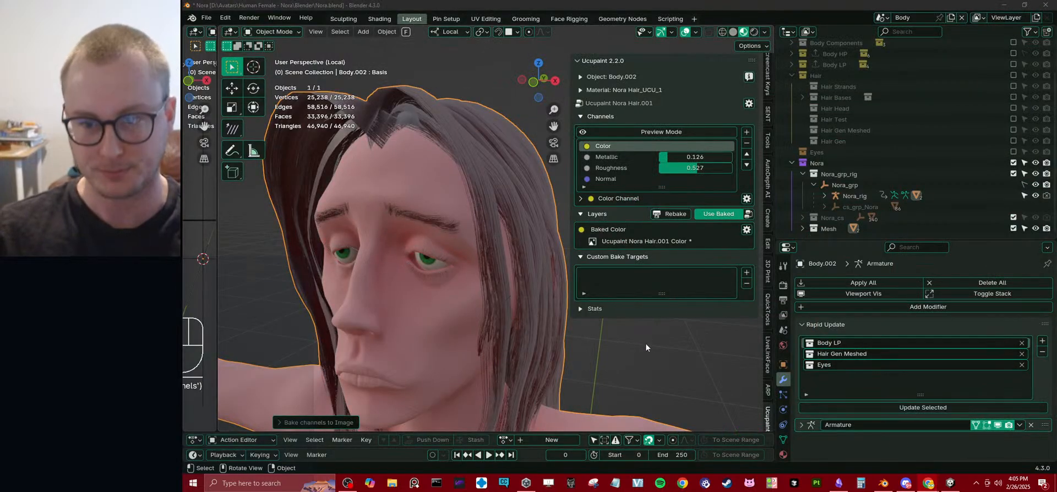
# Start saving copies of all baked images of the Nora Hair_UCU_1 material.
pyautogui.click(747, 230)
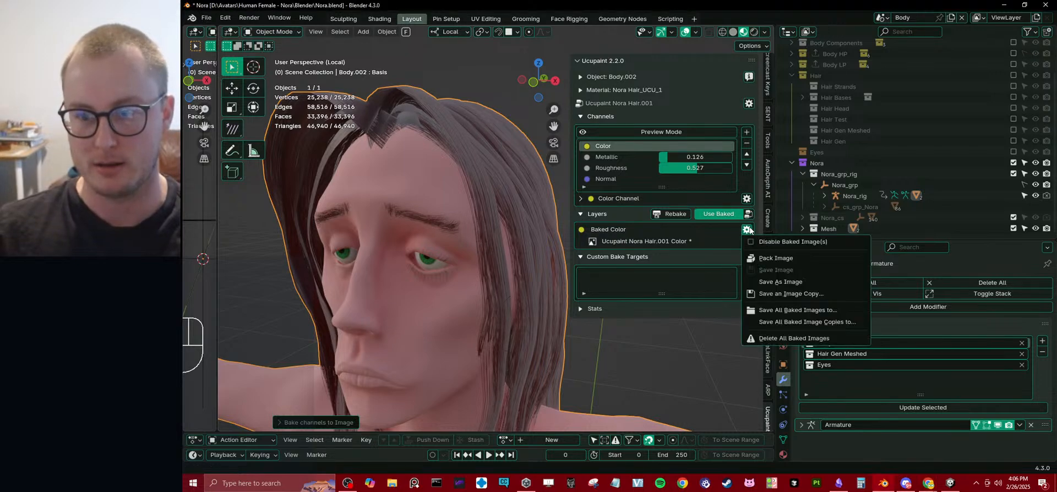
pyautogui.click(786, 322)
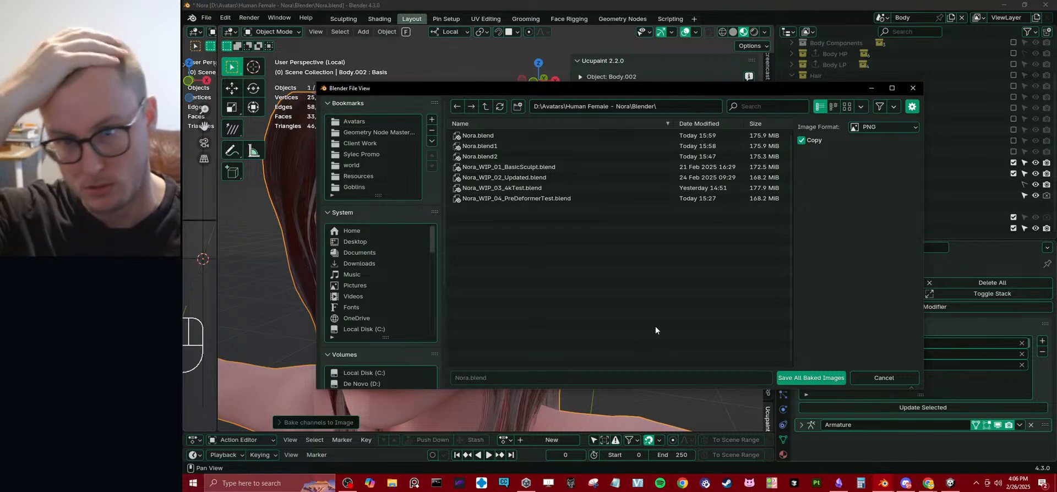
# Switch to Unity and locate the shared Hair folder under VRForge's Avatar Shared folder.
pyautogui.click(950, 483)
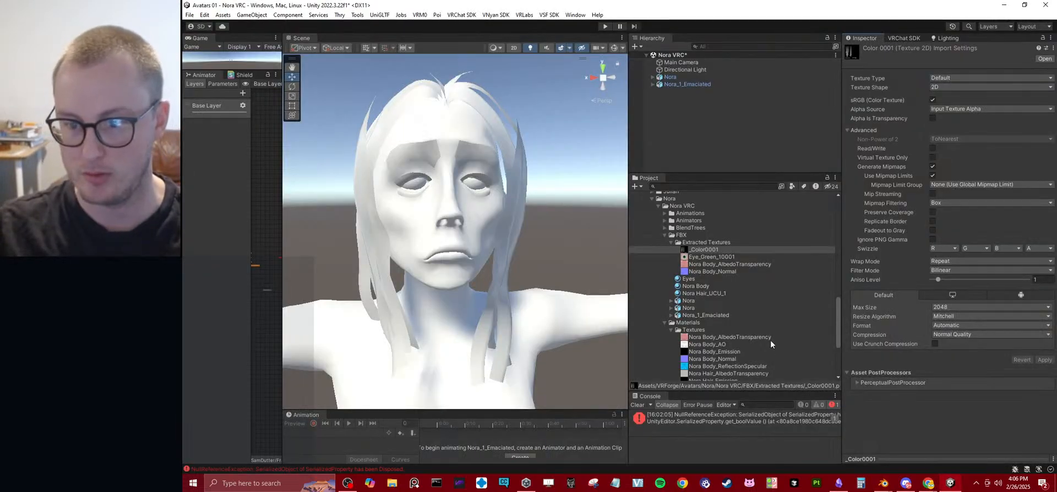
pyautogui.click(683, 250)
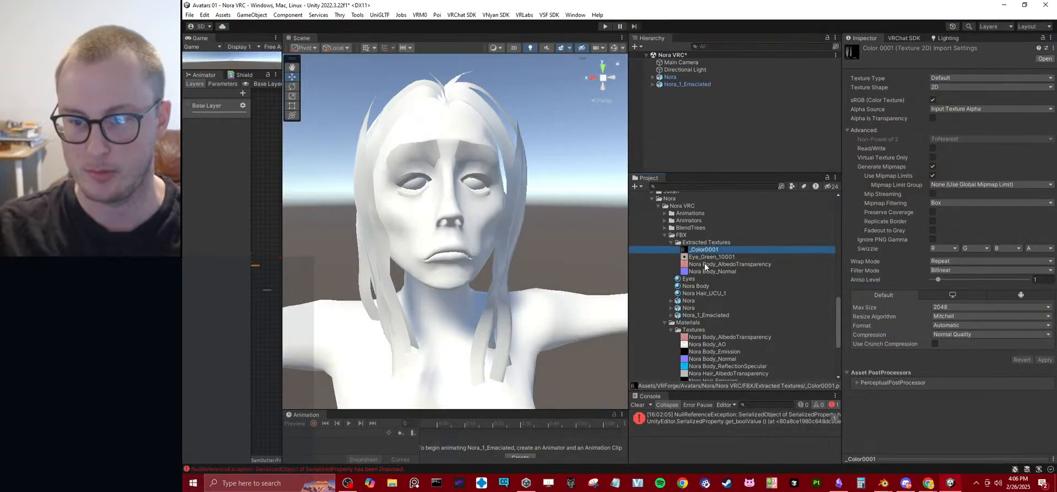
pyautogui.click(700, 243)
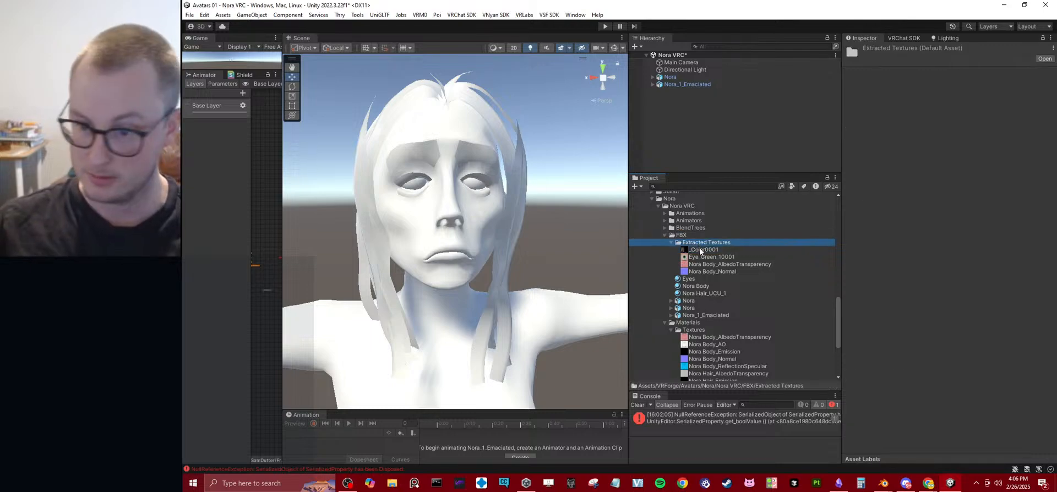
pyautogui.click(638, 405)
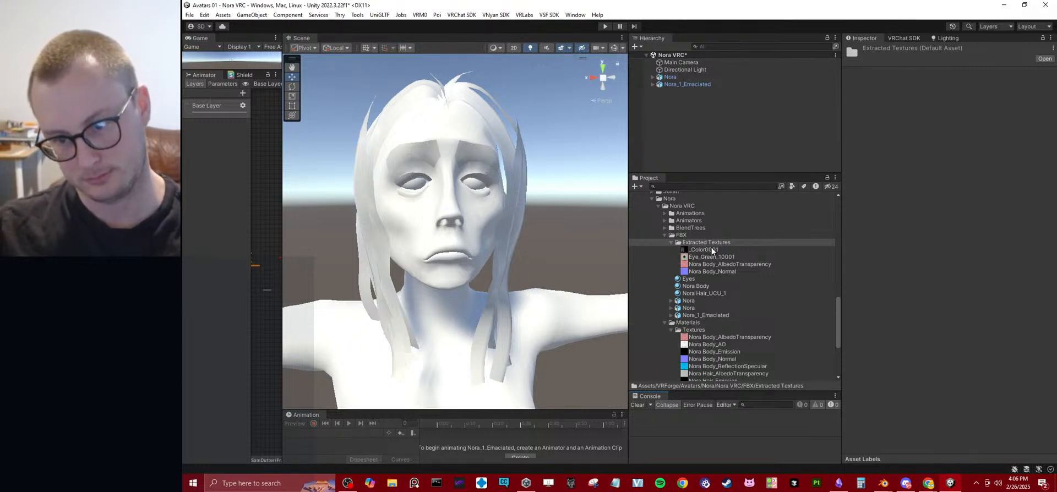
pyautogui.scroll(4, 710, 254)
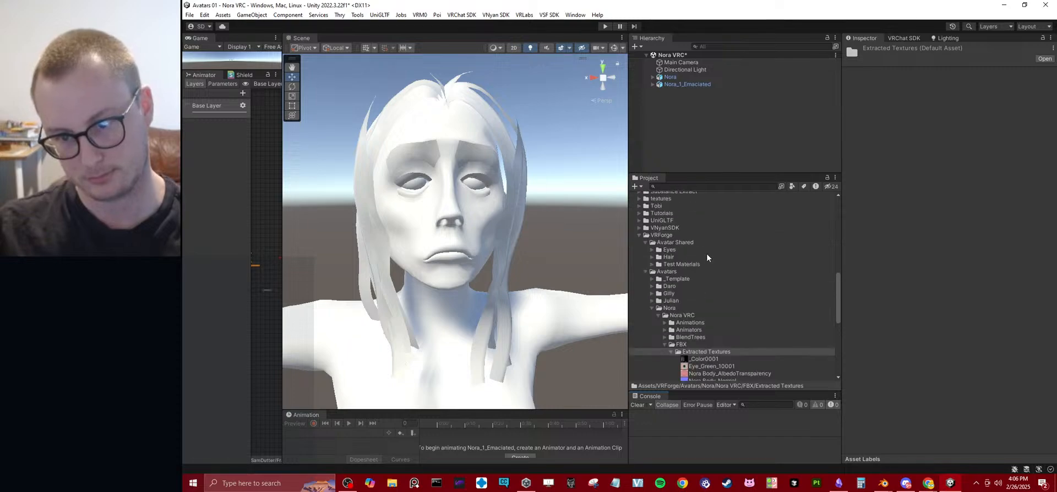
pyautogui.click(652, 257)
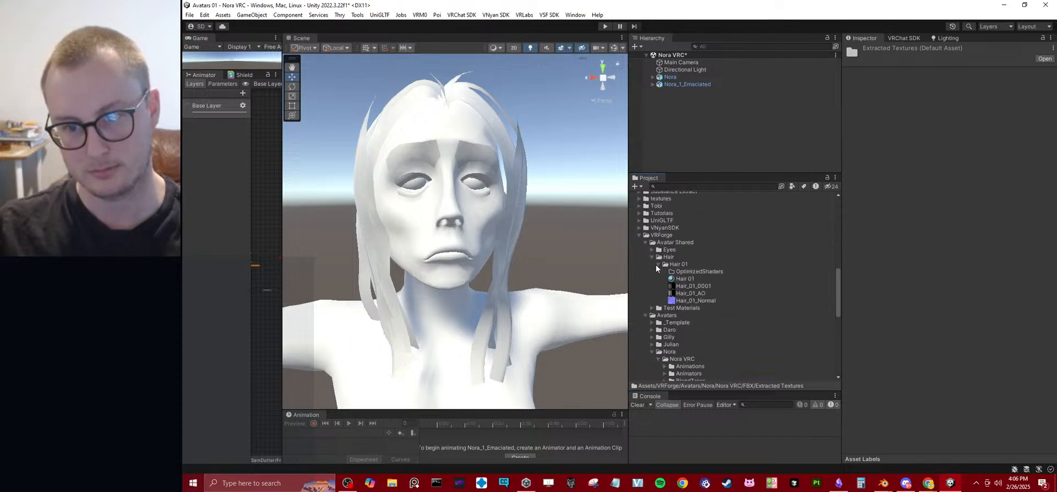
pyautogui.click(657, 264)
pyautogui.rightClick(667, 257)
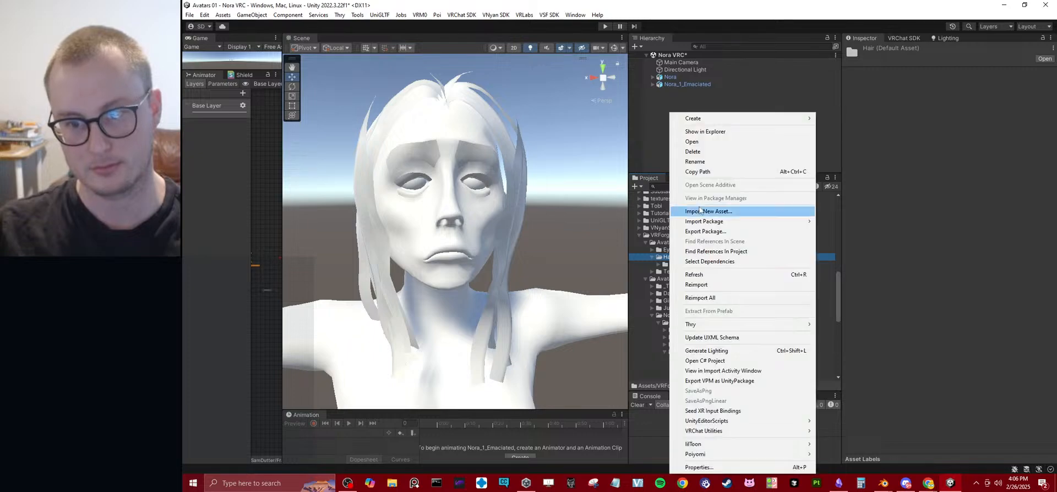
pyautogui.moveTo(693, 118)
pyautogui.click(835, 79)
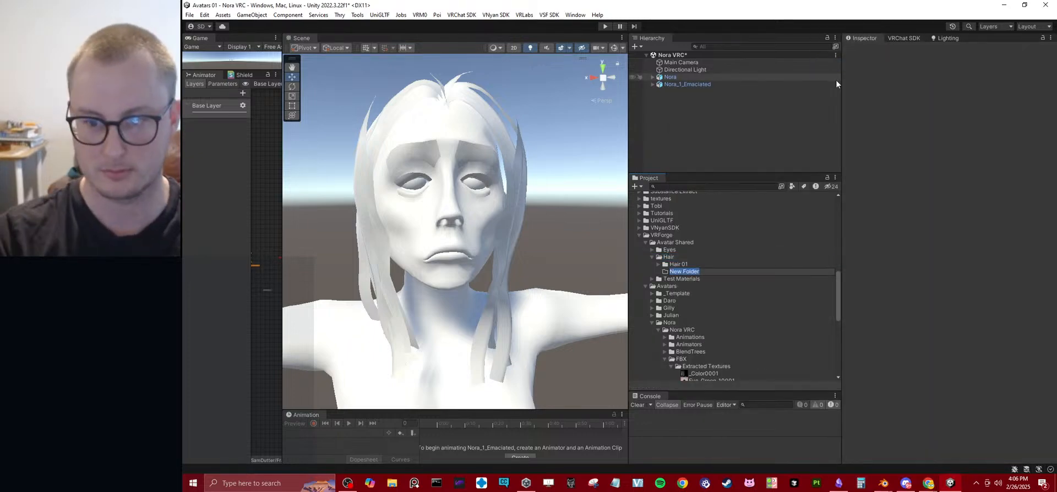
pyautogui.write('Hair')
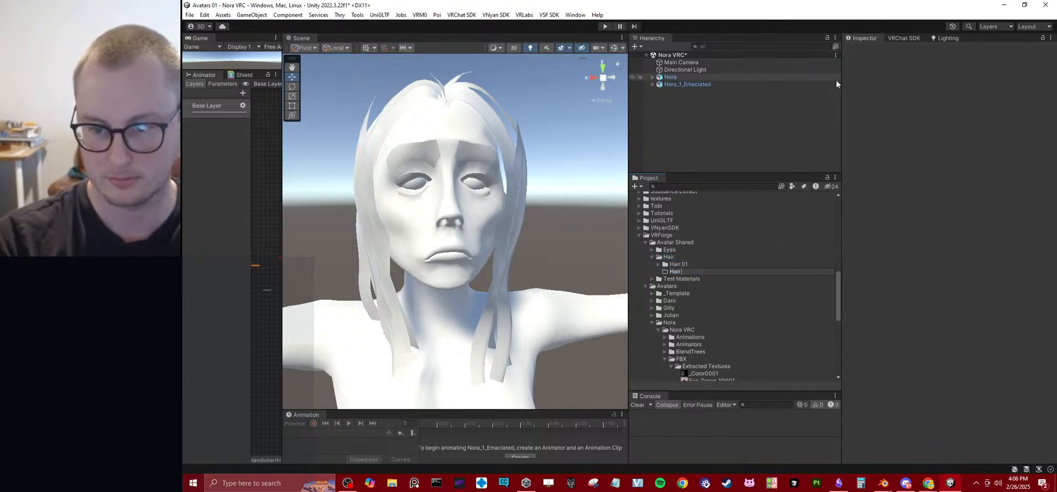
pyautogui.press('Escape')
# Show the Avatar Shared Hair folder in File Explorer to copy its path.
pyautogui.click(678, 257)
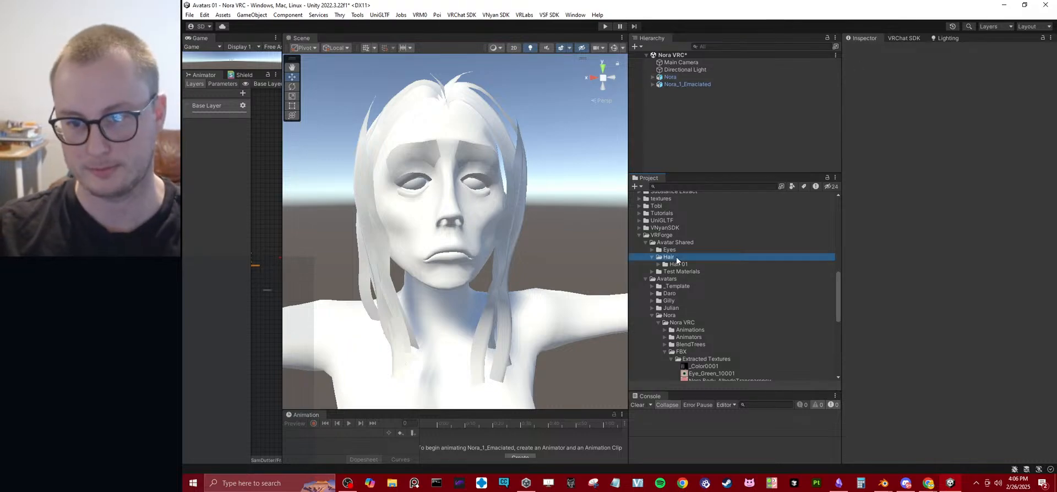
pyautogui.rightClick(677, 257)
pyautogui.click(739, 133)
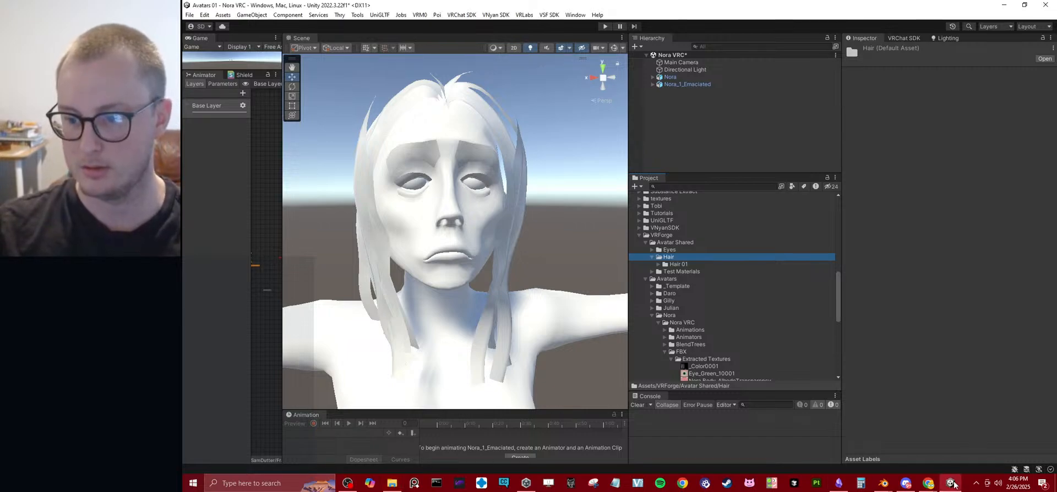
# Switch to Blender and save PNG copies of all baked images to D:\Unity\Avatars 01\Assets\VRForge\Avatar Shared\Hair\.
pyautogui.moveTo(883, 483)
pyautogui.click(854, 457)
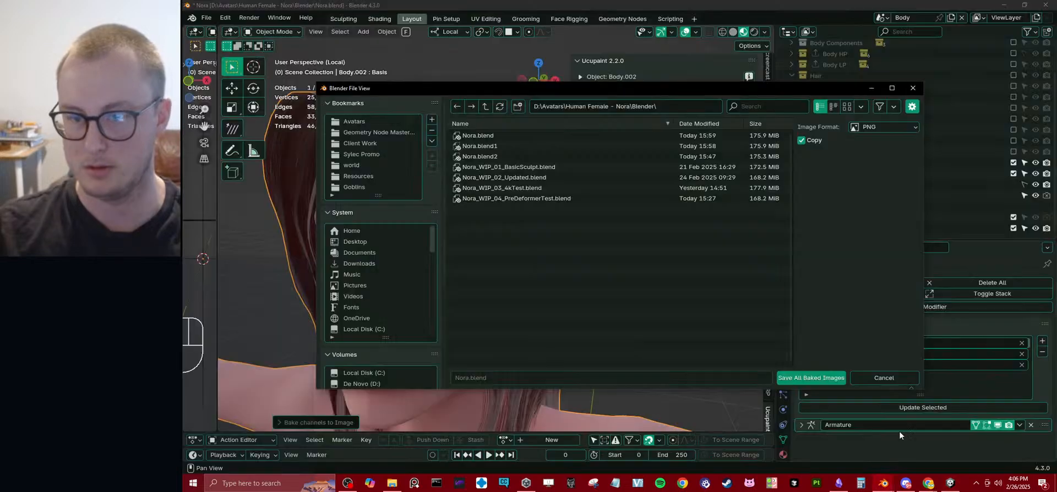
pyautogui.click(680, 108)
pyautogui.write('D:\\Unity\\Avatars 01\\Assets\\VRForge\\Avatar Shared\\Hair')
pyautogui.press('Return')
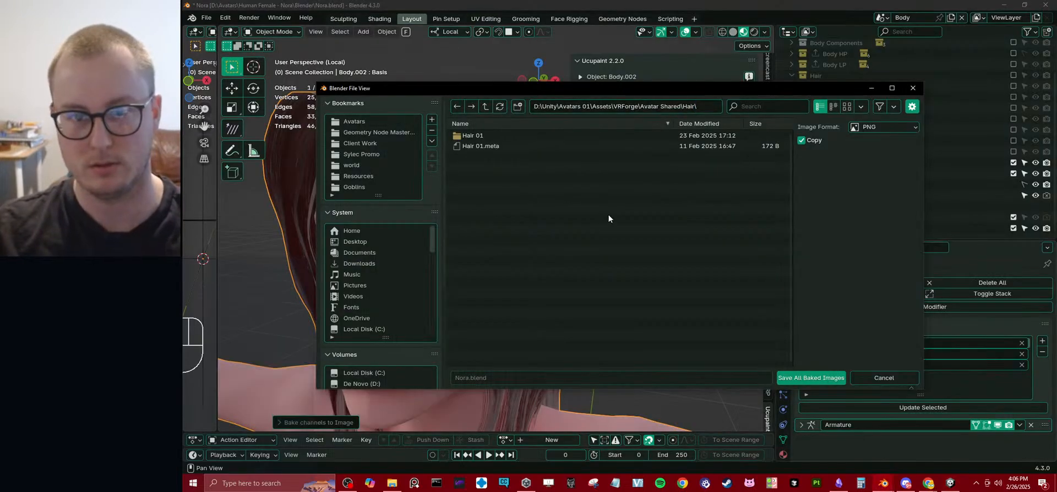
pyautogui.click(811, 378)
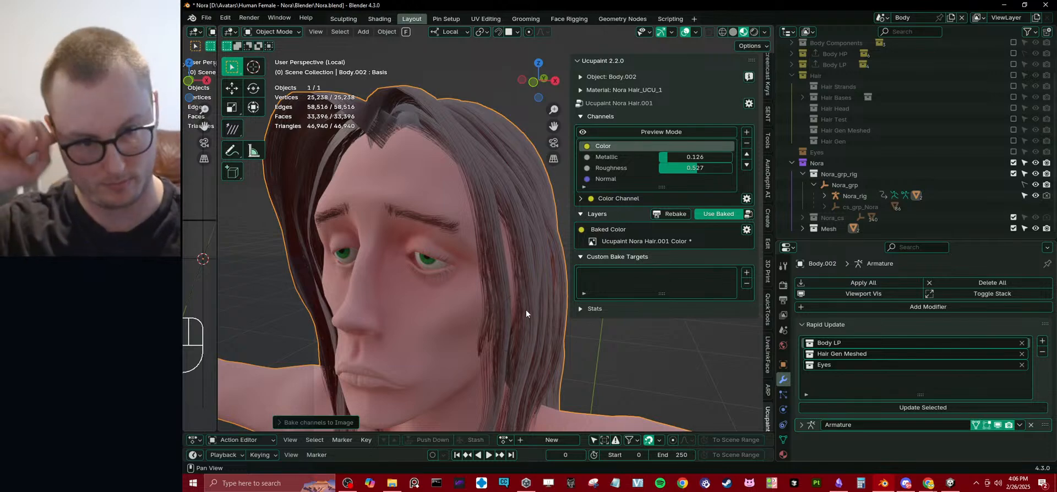
pyautogui.moveTo(526, 309); pyautogui.dragTo(522, 209, button='middle')
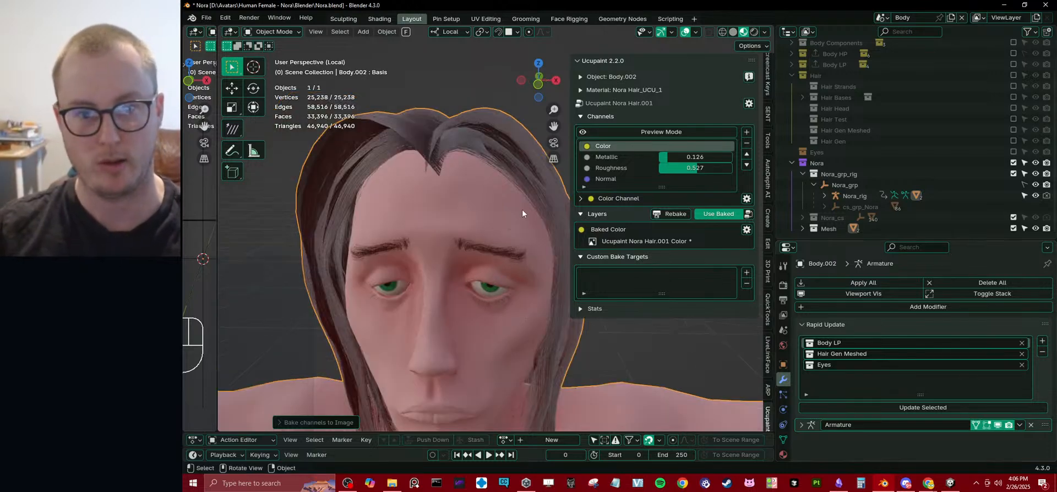
# Switch to Unity and inspect the saved Nora Hair.001 Color texture's preview and the Displacement texture.
pyautogui.click(950, 483)
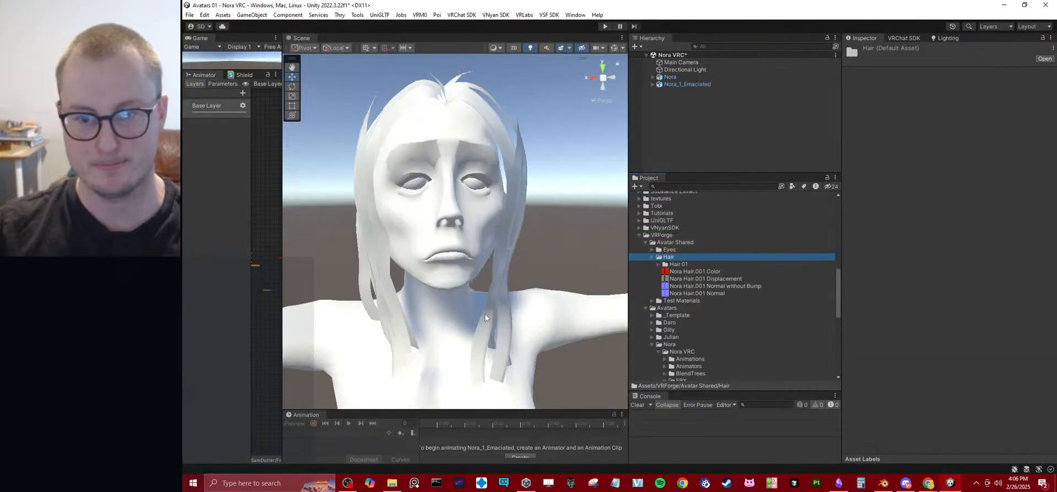
pyautogui.click(705, 271)
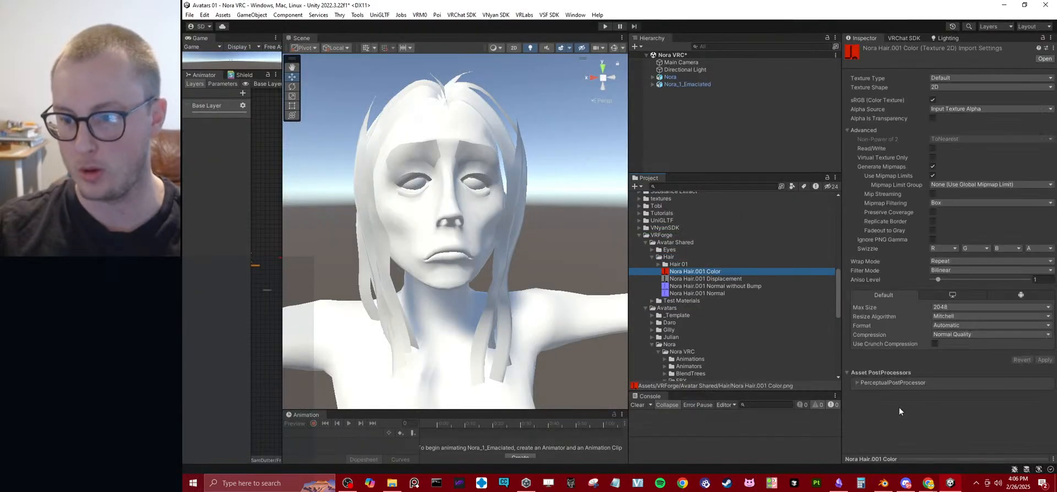
pyautogui.moveTo(872, 462); pyautogui.dragTo(933, 70)
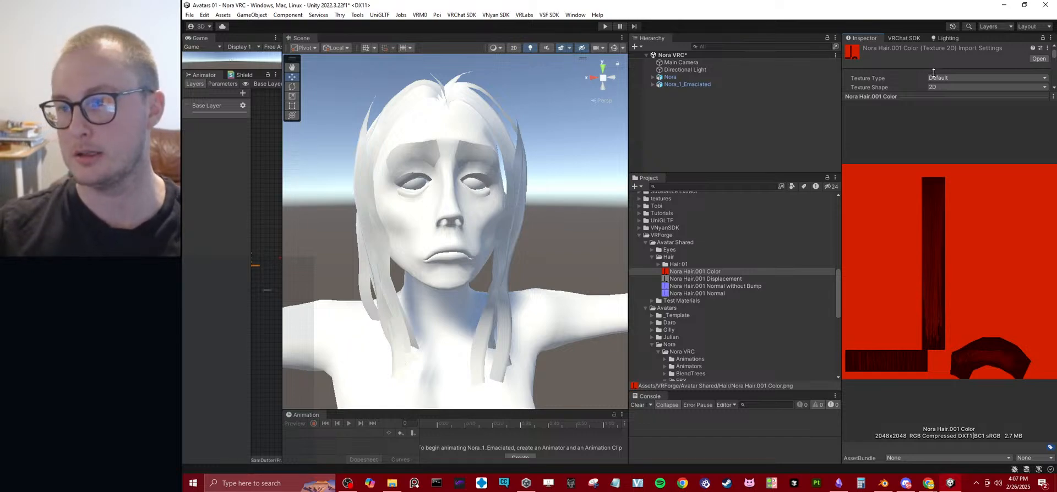
pyautogui.moveTo(933, 95); pyautogui.dragTo(925, 178)
pyautogui.click(924, 182)
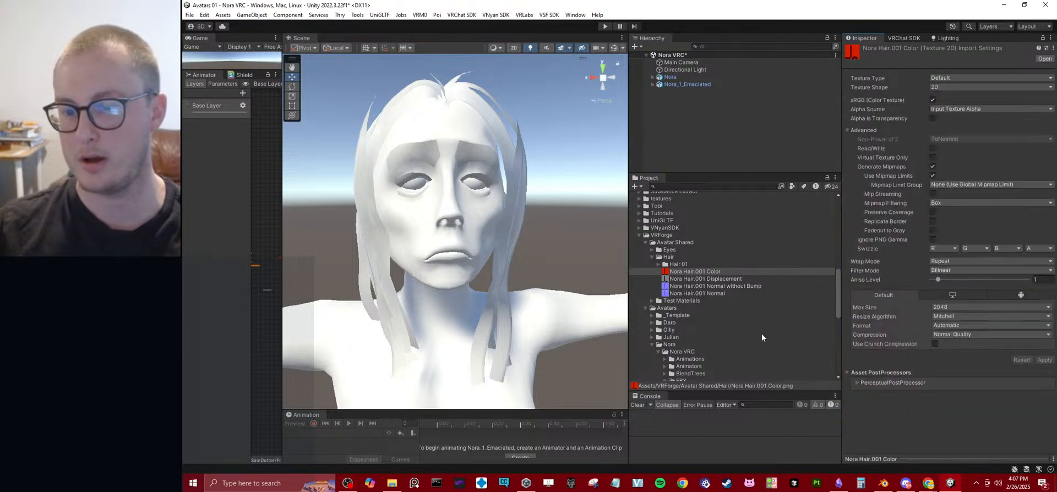
pyautogui.click(717, 280)
pyautogui.click(712, 271)
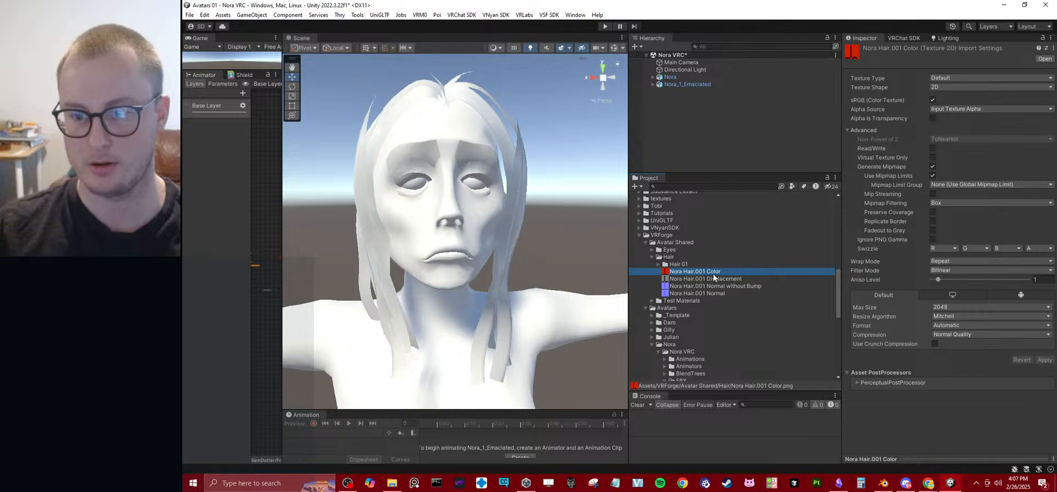
pyautogui.click(714, 279)
# Try to apply the Nora Hair.001 Color texture directly to the model in the scene, and undo it.
pyautogui.scroll(-5, 716, 291)
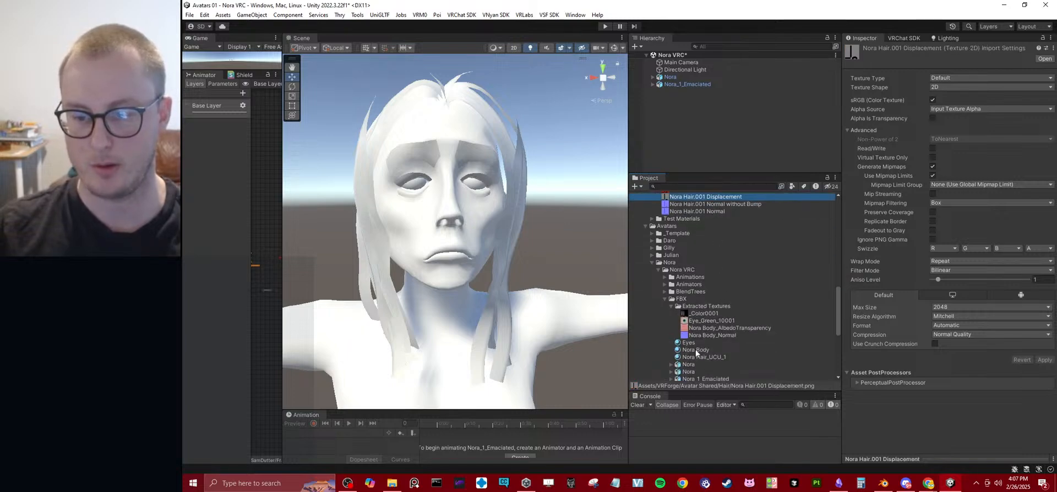
pyautogui.scroll(-5, 709, 358)
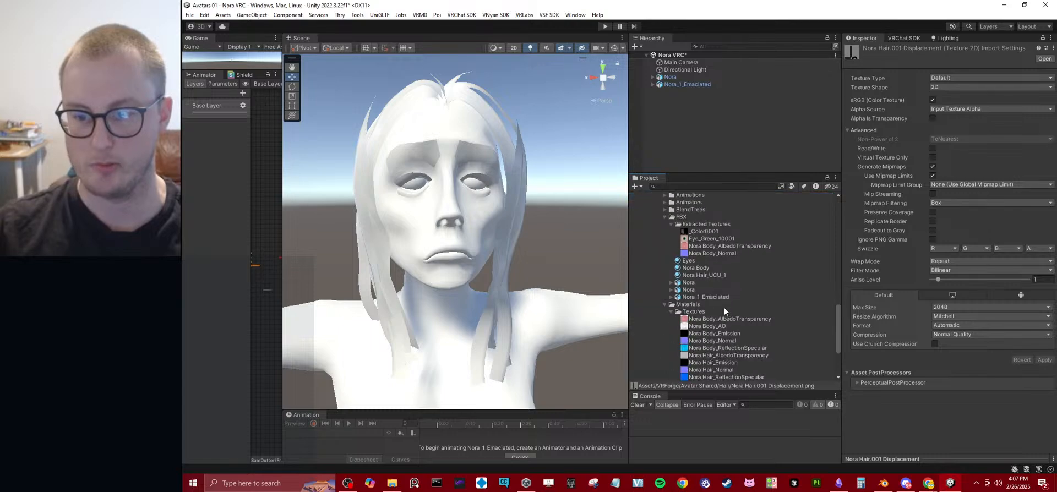
pyautogui.scroll(-2, 701, 286)
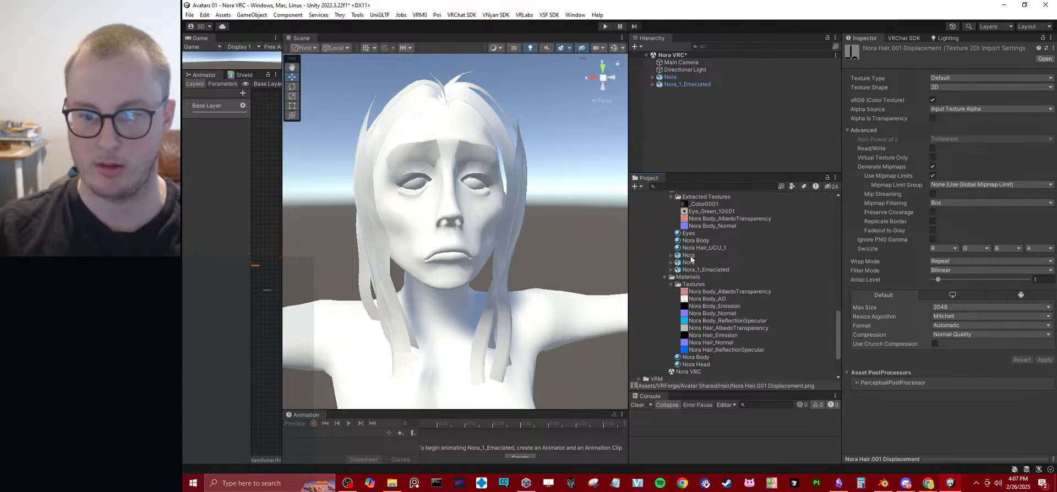
pyautogui.scroll(2, 692, 258)
pyautogui.moveTo(699, 274); pyautogui.dragTo(370, 147)
pyautogui.hotkey('ctrl', 'z')
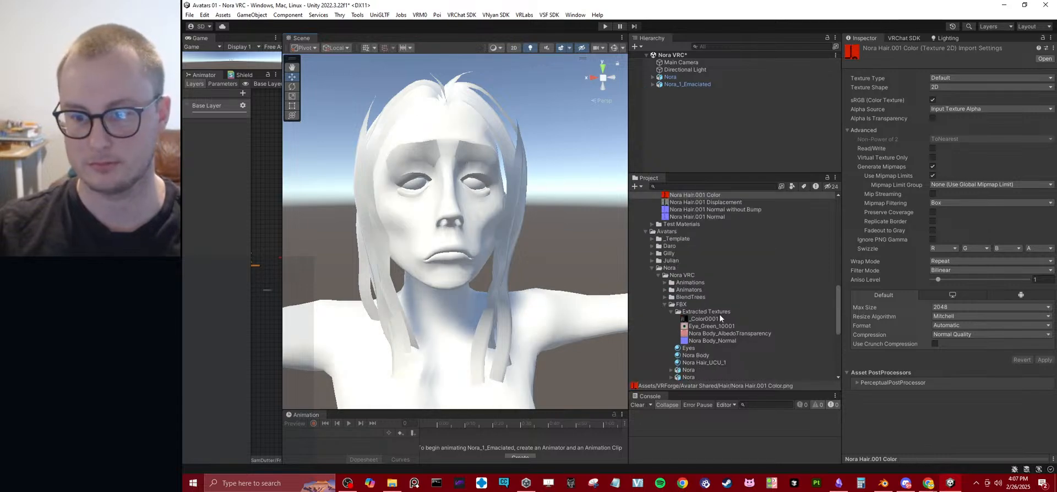
# Assign the Nora Hair.001 Color texture as the Nora Hair_UCU_1 material's Albedo map and inspect the hair from the side.
pyautogui.scroll(-8, 724, 300)
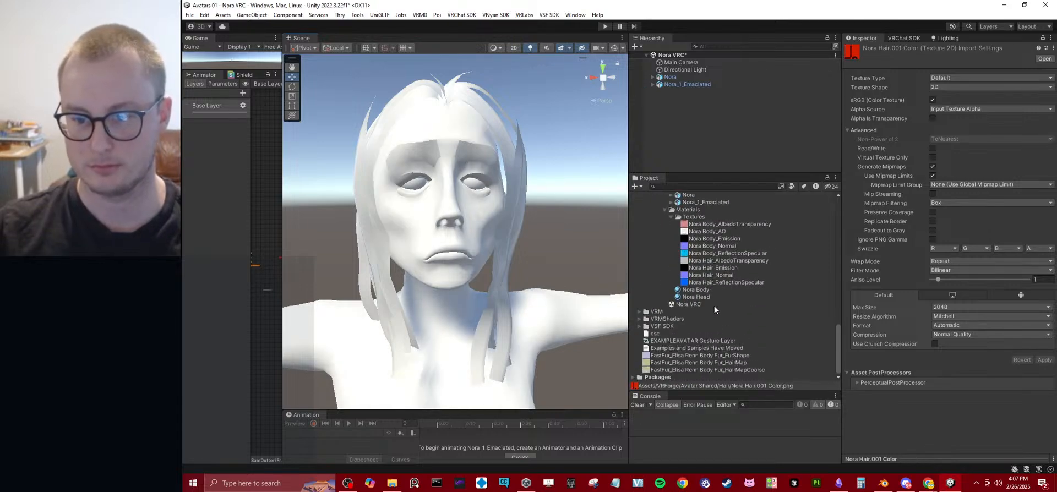
pyautogui.scroll(2, 718, 295)
pyautogui.click(817, 205)
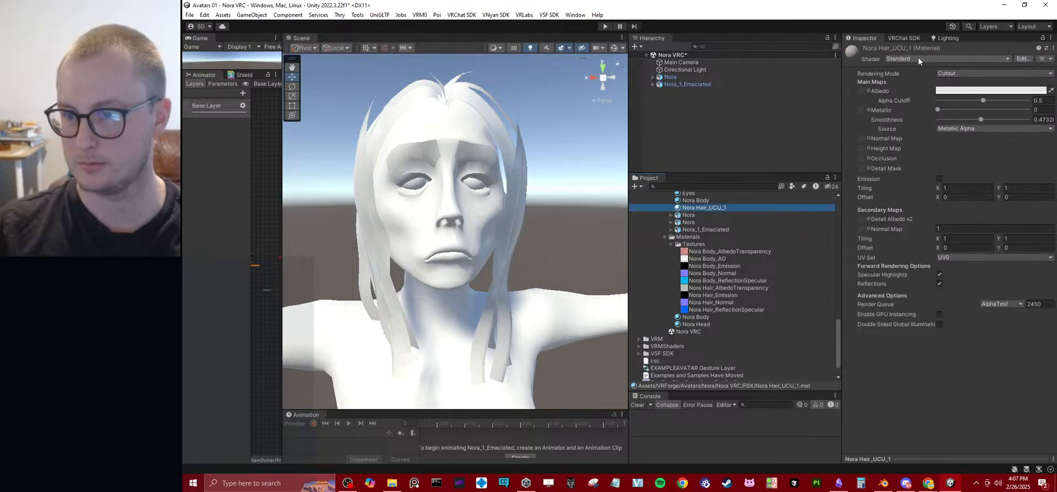
pyautogui.scroll(8, 711, 303)
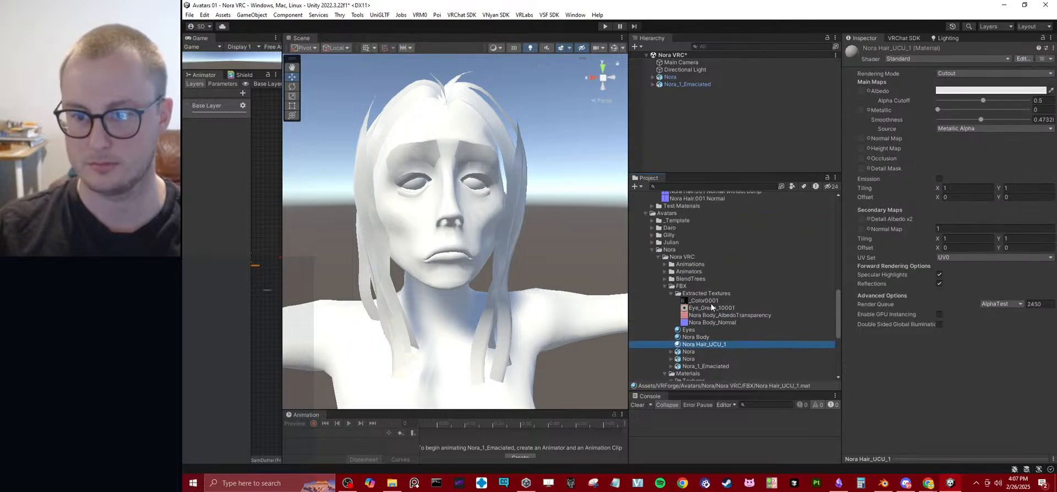
pyautogui.moveTo(691, 234); pyautogui.dragTo(862, 91)
pyautogui.moveTo(421, 235); pyautogui.dragTo(531, 201, button='right')
pyautogui.press('s')
pyautogui.press('w')
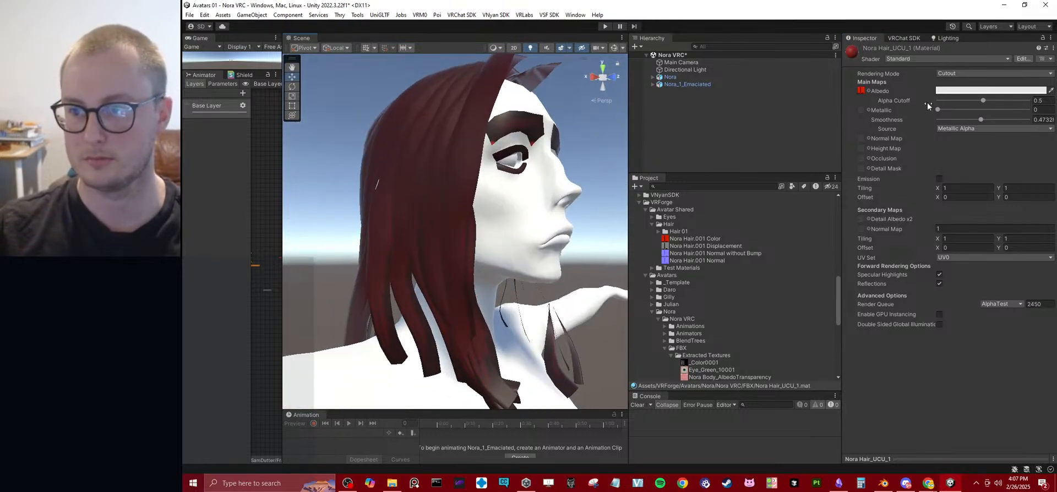
# Set the hair material's Alpha Cutoff to 0.352, trying Albedo Alpha as smoothness source before restoring Metallic Alpha.
pyautogui.moveTo(985, 101)
pyautogui.mouseDown()
pyautogui.moveTo(963, 101)
pyautogui.moveTo(1027, 100)
pyautogui.moveTo(983, 101)
pyautogui.mouseUp()
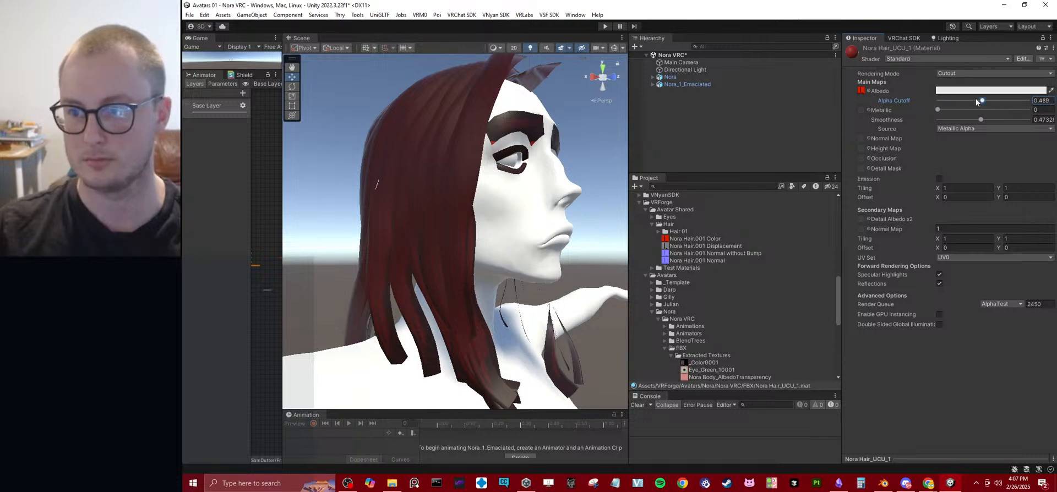
pyautogui.click(969, 128)
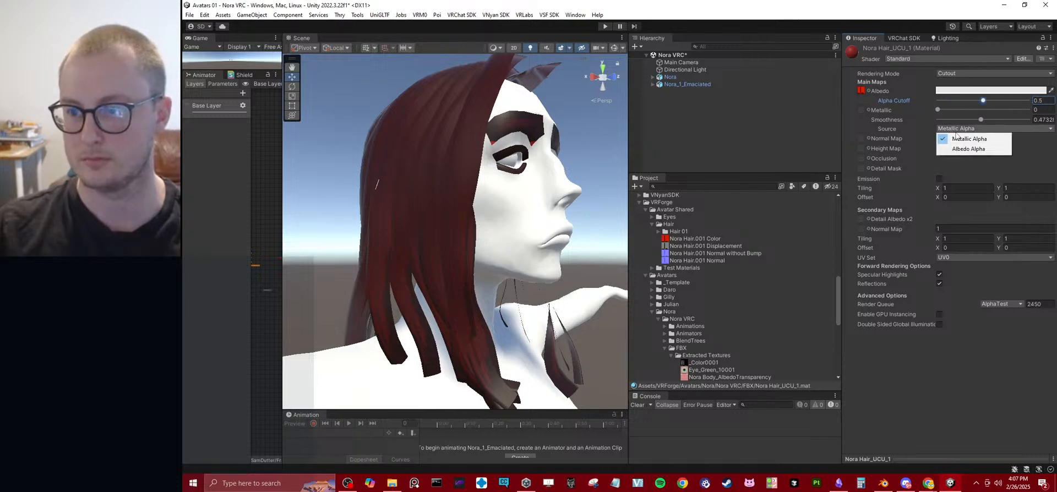
pyautogui.click(958, 147)
pyautogui.moveTo(981, 100); pyautogui.dragTo(970, 100)
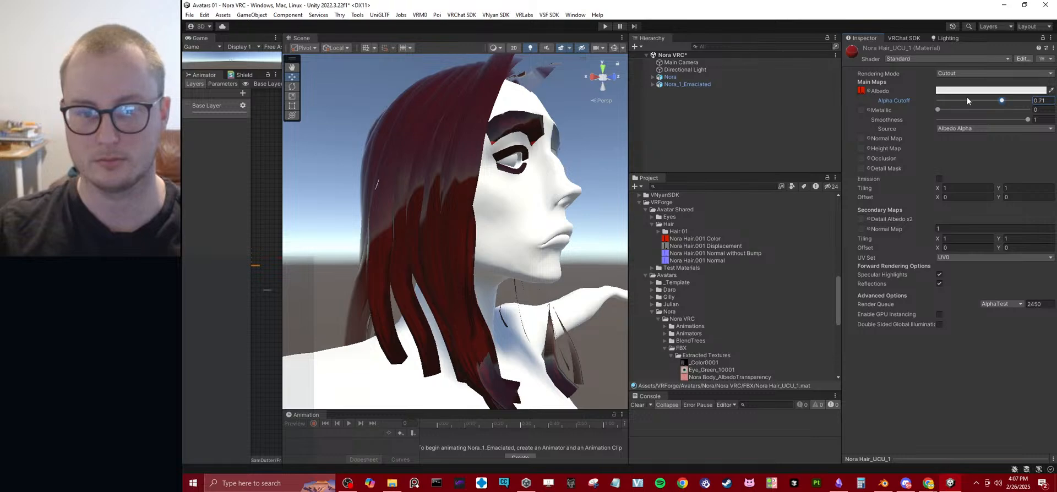
pyautogui.click(966, 128)
pyautogui.click(970, 139)
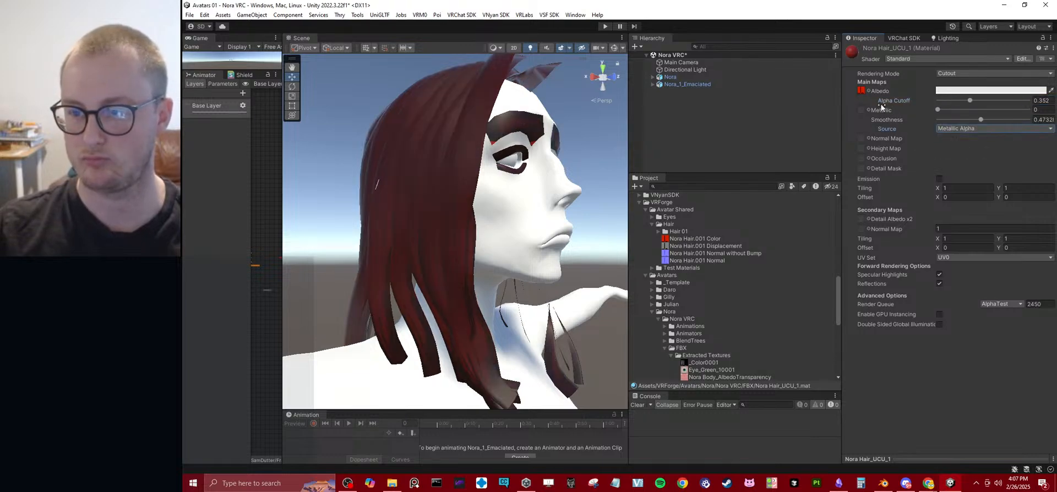
# Inspect the Nora Hair.001 Color texture's preview in its separate red, green, blue and combined RGB channels.
pyautogui.click(694, 238)
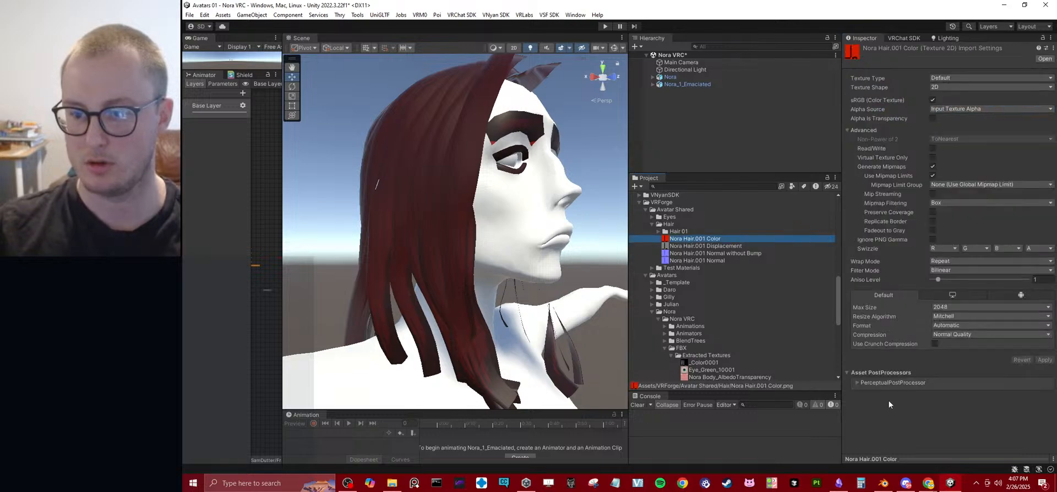
pyautogui.moveTo(911, 458); pyautogui.dragTo(911, 310)
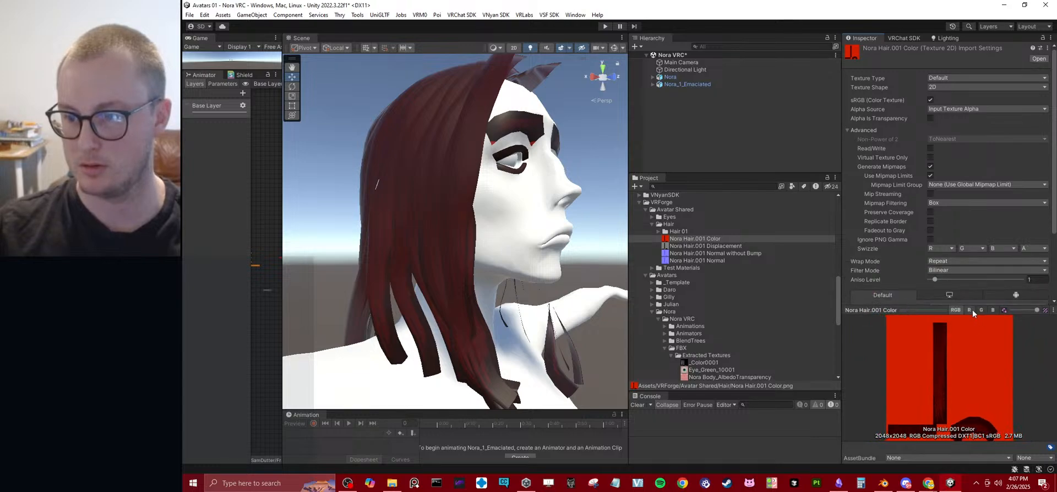
pyautogui.click(971, 310)
pyautogui.click(981, 310)
pyautogui.click(991, 310)
pyautogui.click(955, 309)
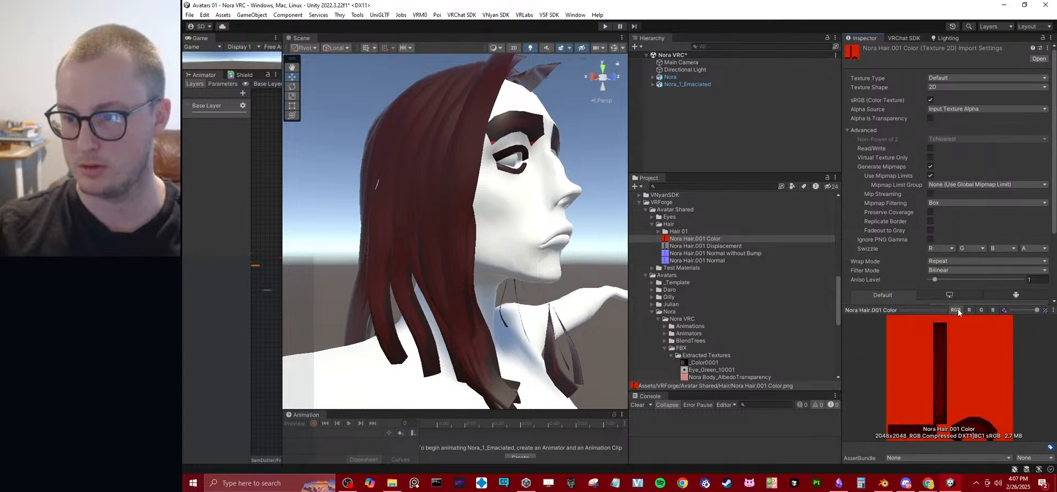
pyautogui.click(1005, 310)
pyautogui.click(1005, 310)
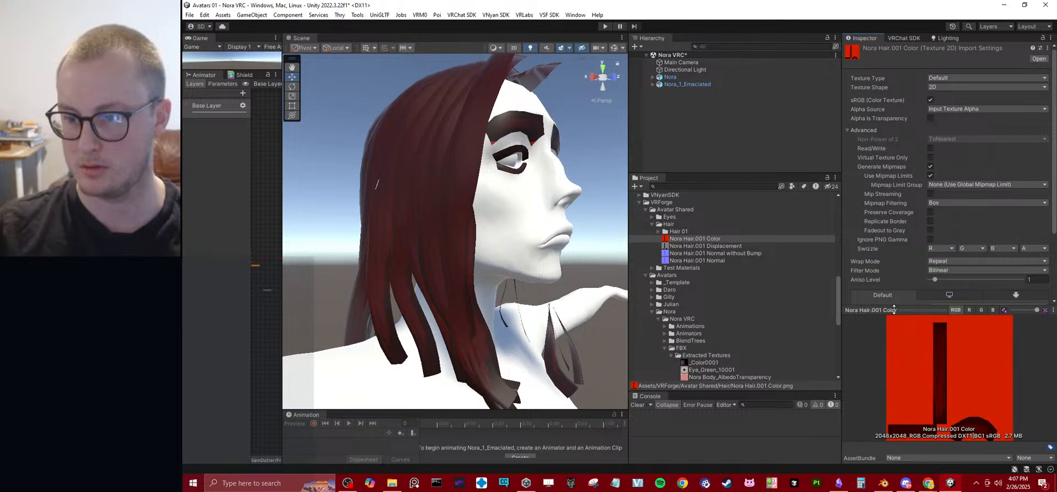
# Switch to Blender and examine the Ucupaint baked layer and the Color channel's alpha settings for the hair material.
pyautogui.click(883, 483)
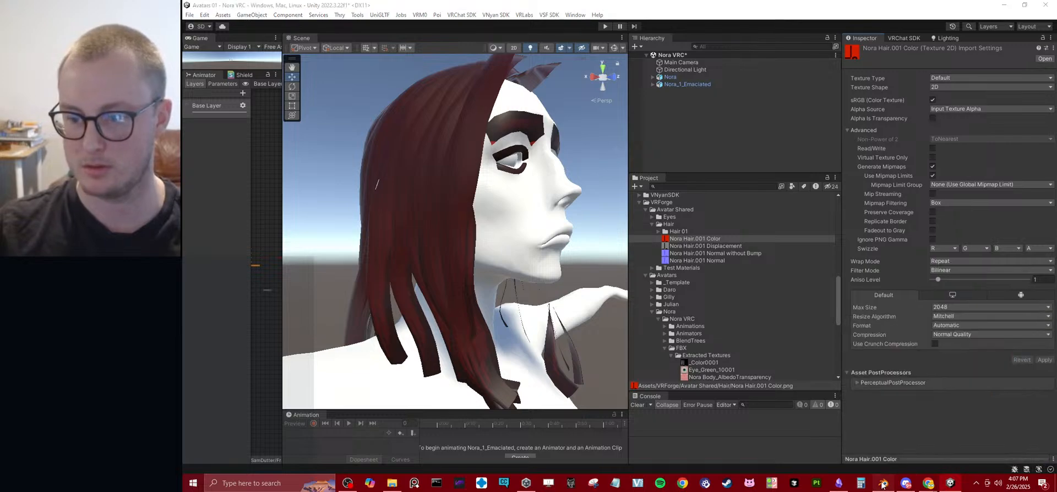
pyautogui.moveTo(493, 265); pyautogui.dragTo(409, 245, button='middle')
pyautogui.scroll(4, 442, 237)
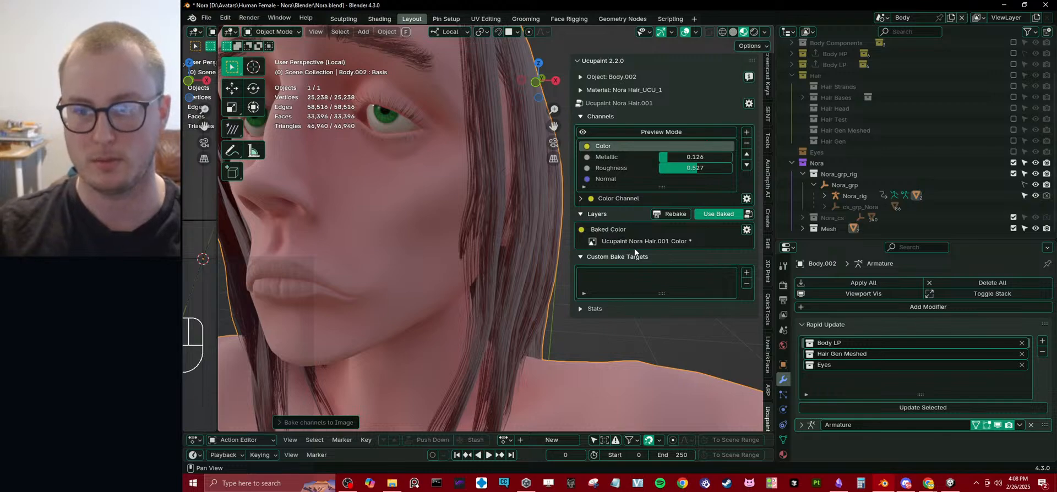
pyautogui.click(580, 213)
pyautogui.click(582, 214)
pyautogui.click(748, 215)
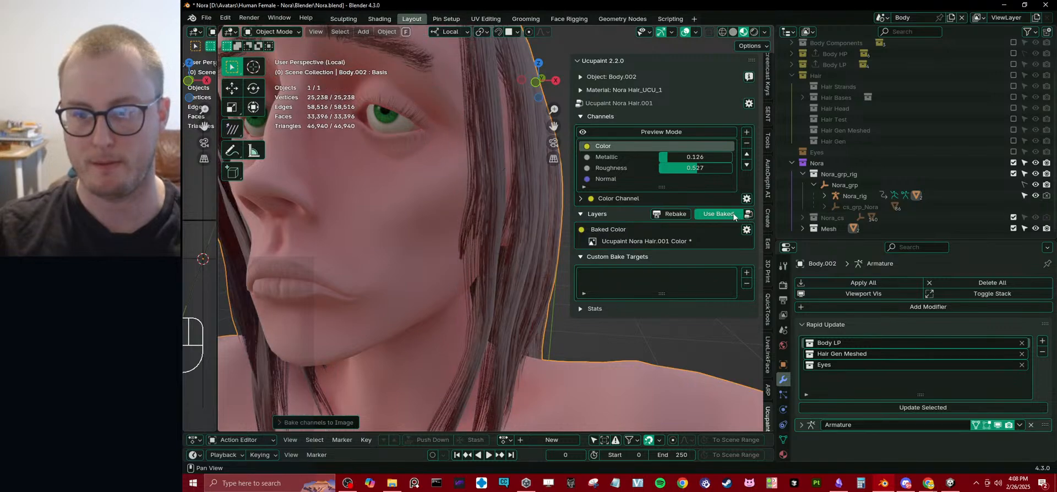
pyautogui.click(582, 198)
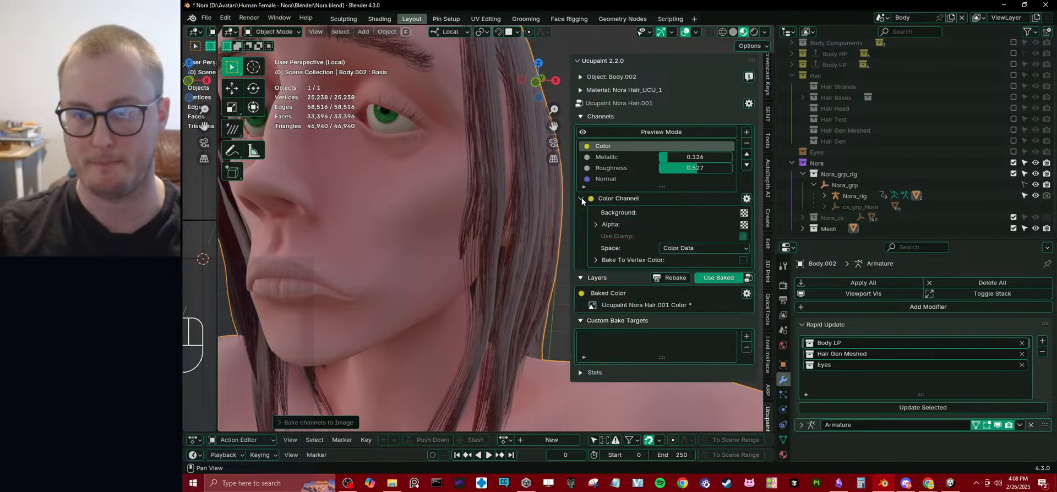
pyautogui.click(612, 224)
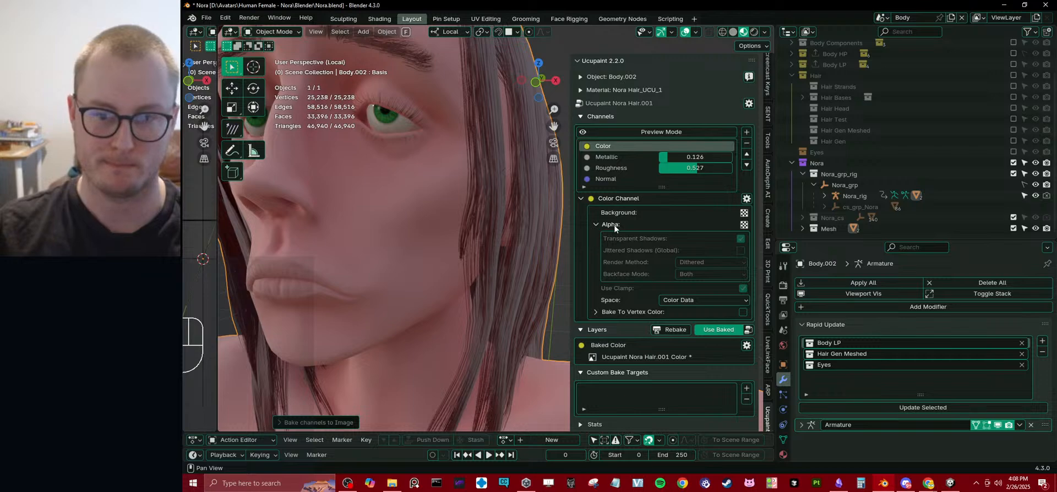
pyautogui.click(613, 225)
pyautogui.click(580, 199)
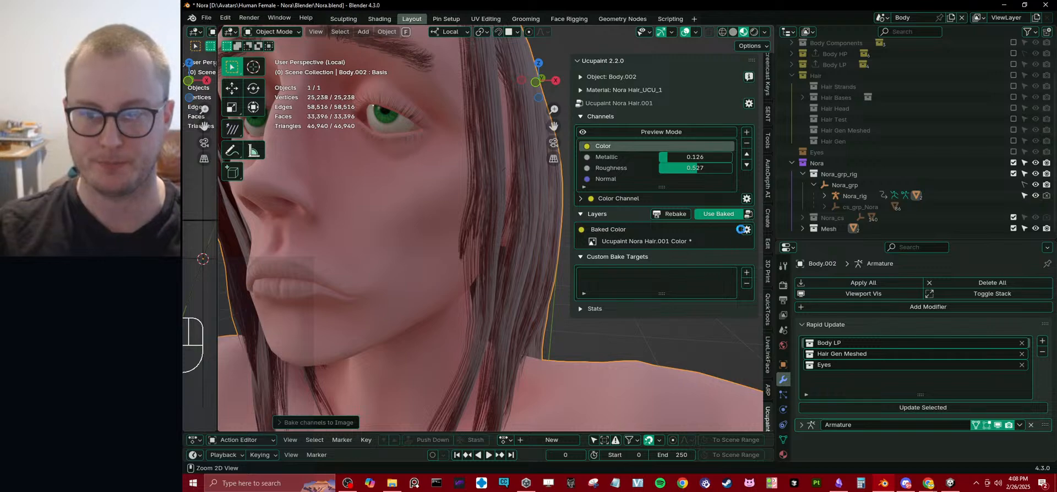
# Save the Nora.blend file and check Ucupaint's Custom Bake Targets section.
pyautogui.hotkey('ctrl', 's')
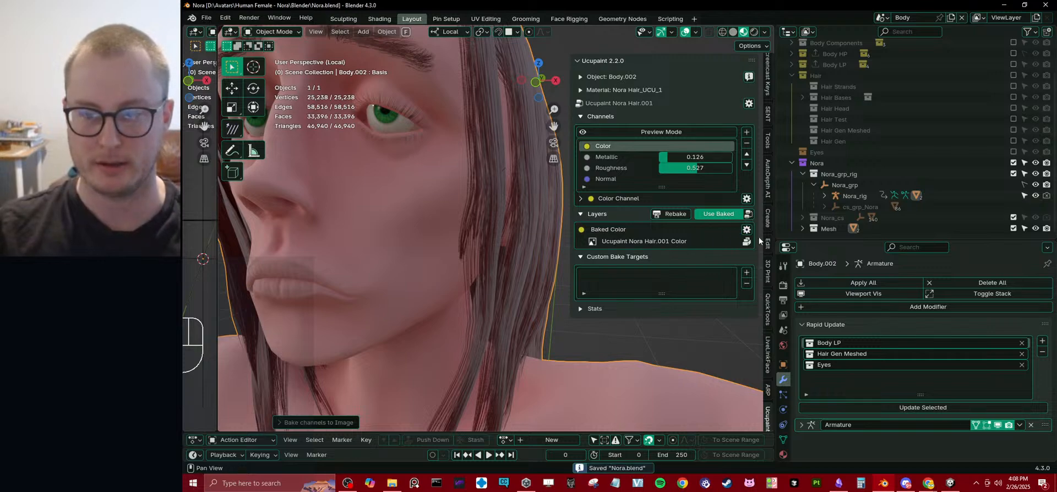
pyautogui.click(605, 257)
pyautogui.click(604, 257)
# Switch to Unity, inspect the hair, and change the Nora Hair_UCU_1 material's shader to Poiyomi Toon.
pyautogui.click(950, 483)
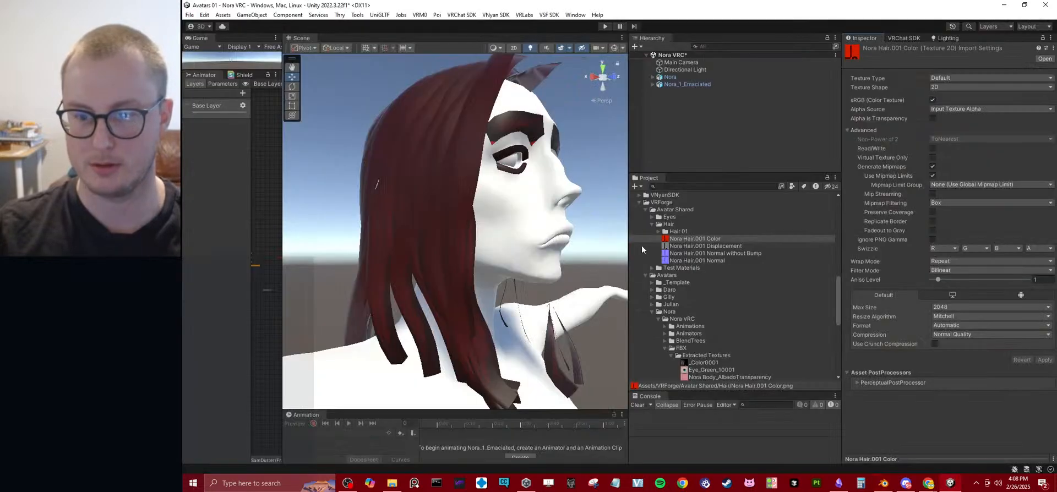
pyautogui.moveTo(532, 233); pyautogui.dragTo(606, 196, button='right')
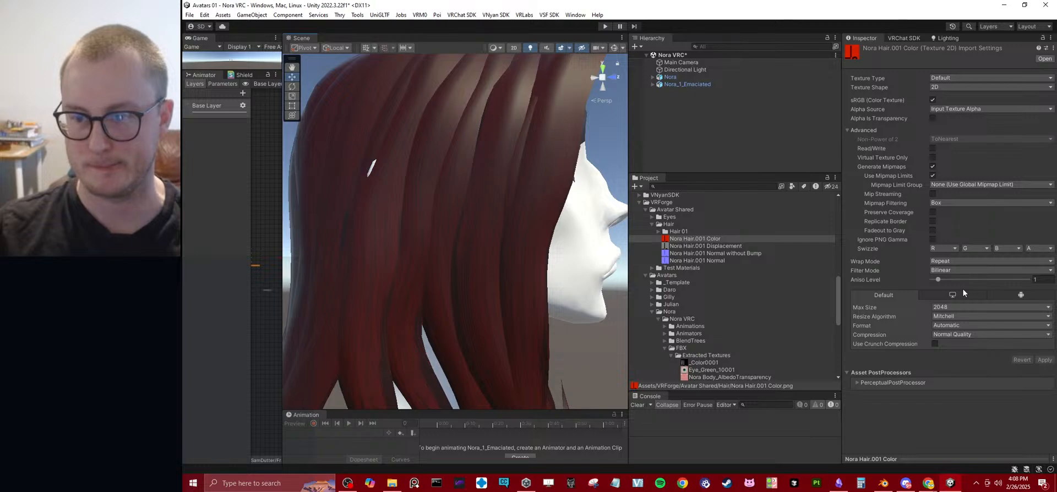
pyautogui.scroll(-5, 722, 272)
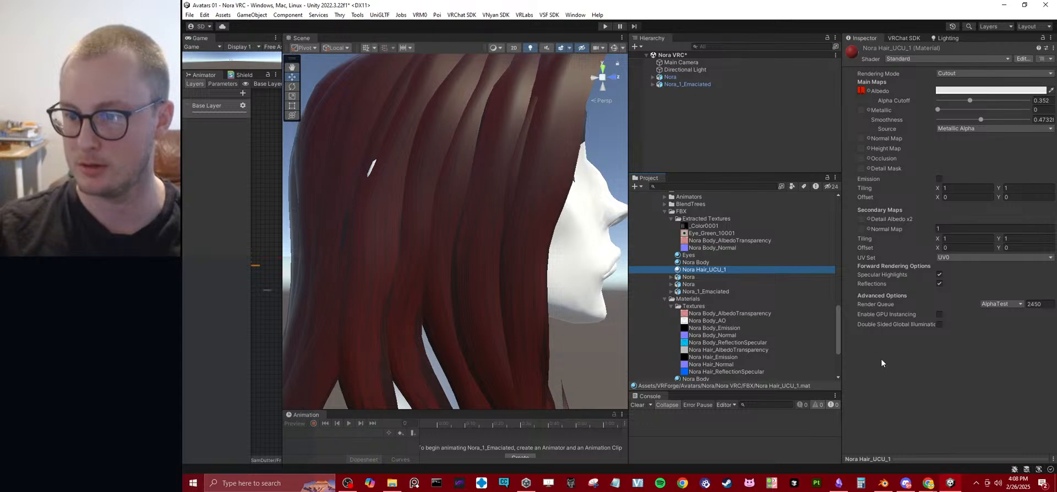
pyautogui.click(935, 59)
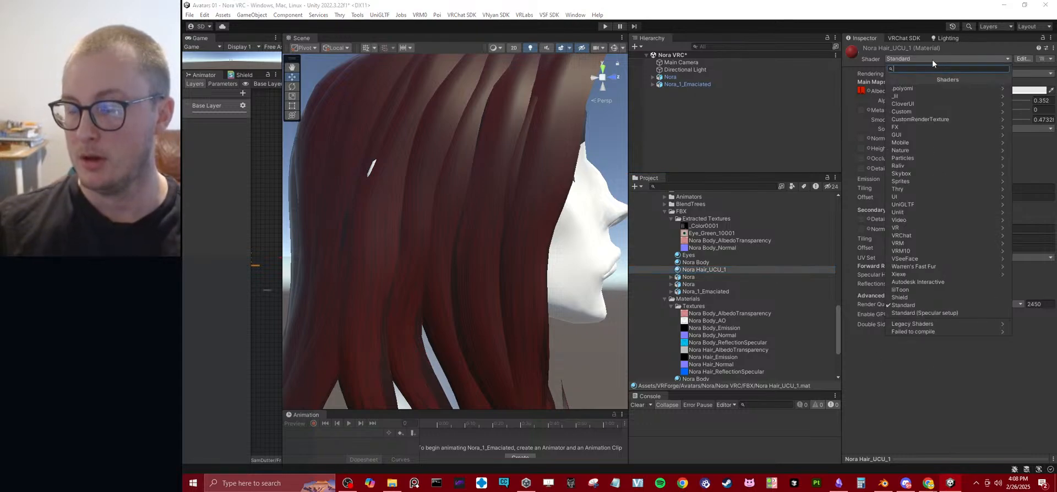
pyautogui.click(914, 88)
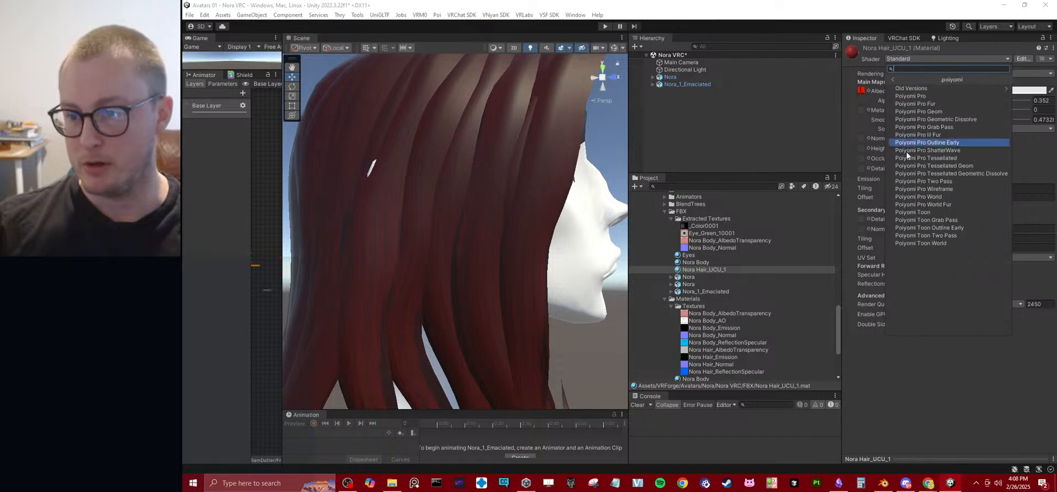
pyautogui.click(911, 212)
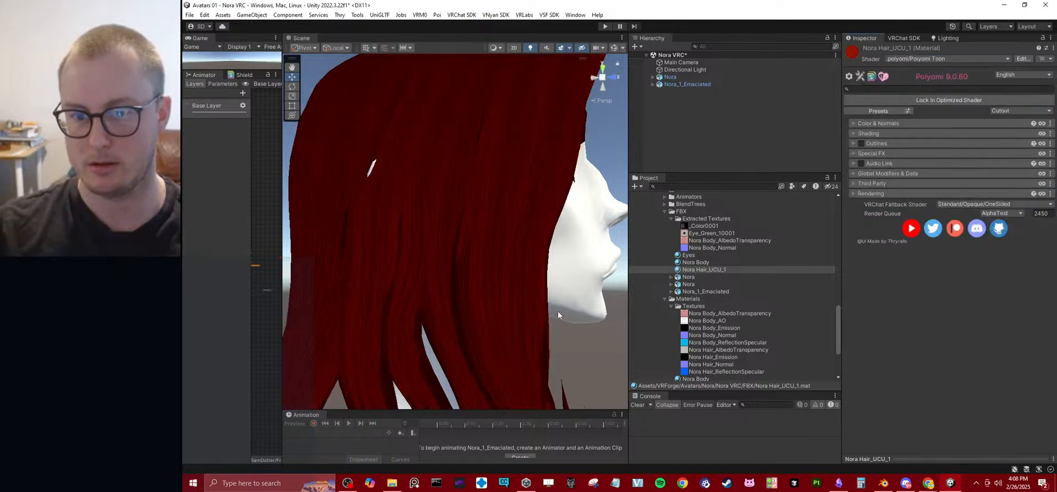
# Try the TransClipping rendering preset on the hair material, and restore Cutout.
pyautogui.click(1018, 111)
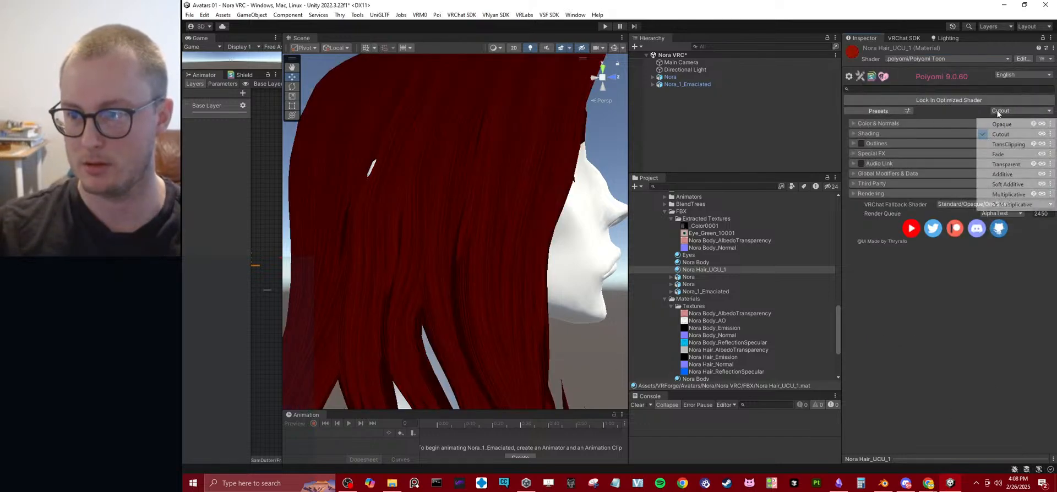
pyautogui.click(1005, 144)
pyautogui.click(1010, 111)
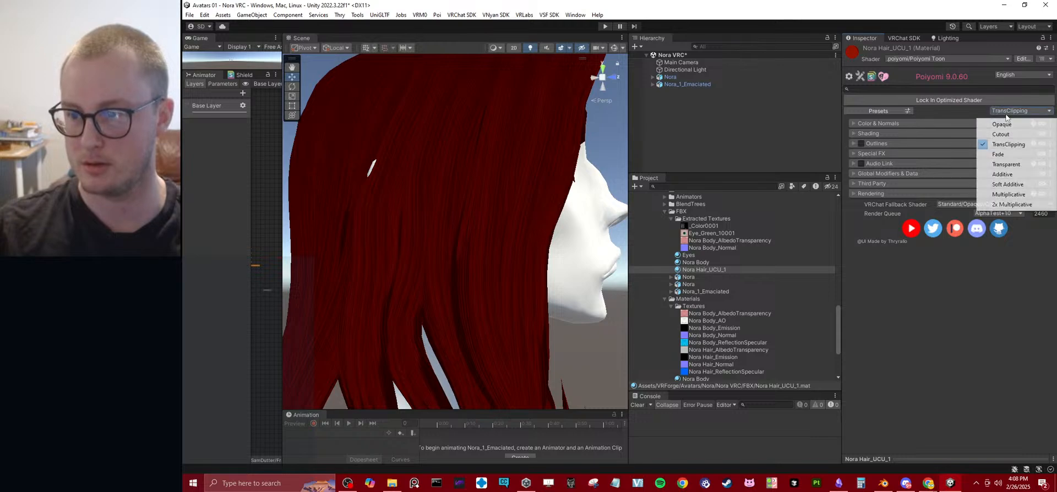
pyautogui.click(1002, 134)
# Open the hair material's Color & Normals settings, test the Alpha Cutoff, and check the Texture map's options.
pyautogui.click(928, 132)
pyautogui.click(905, 123)
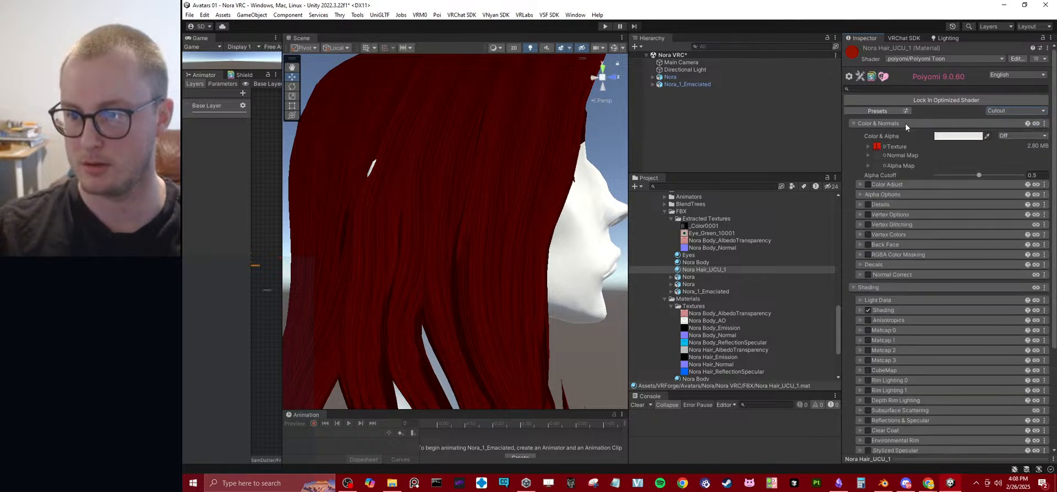
pyautogui.moveTo(964, 173)
pyautogui.mouseDown()
pyautogui.moveTo(922, 177)
pyautogui.moveTo(1013, 171)
pyautogui.moveTo(983, 166)
pyautogui.mouseUp()
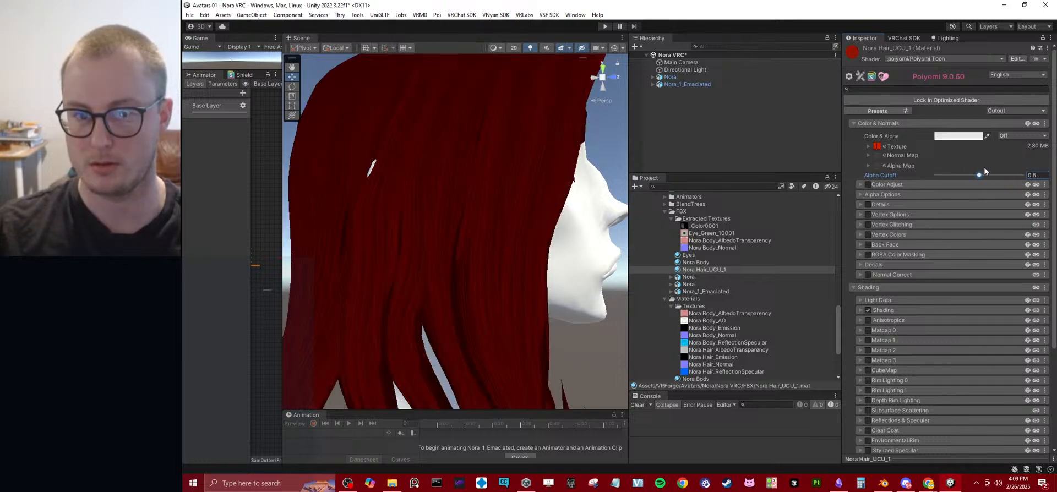
pyautogui.click(868, 146)
pyautogui.click(868, 146)
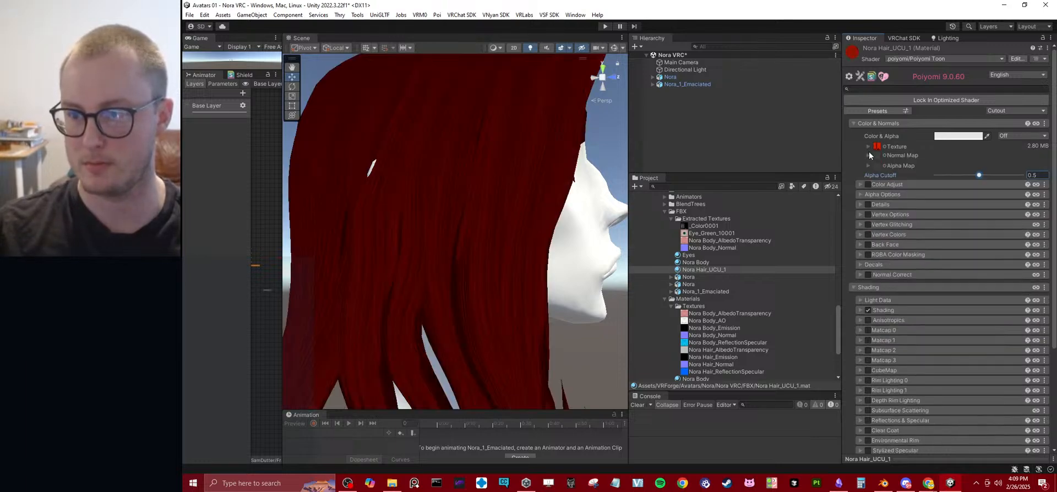
# Enable Alpha Is Transparency on the Nora Hair.001 Color texture, set its Alpha Source to From Gray Scale, and apply the import settings.
pyautogui.scroll(-5, 497, 214)
pyautogui.moveTo(492, 215); pyautogui.dragTo(495, 285, button='right')
pyautogui.scroll(4, 495, 285)
pyautogui.scroll(6, 730, 228)
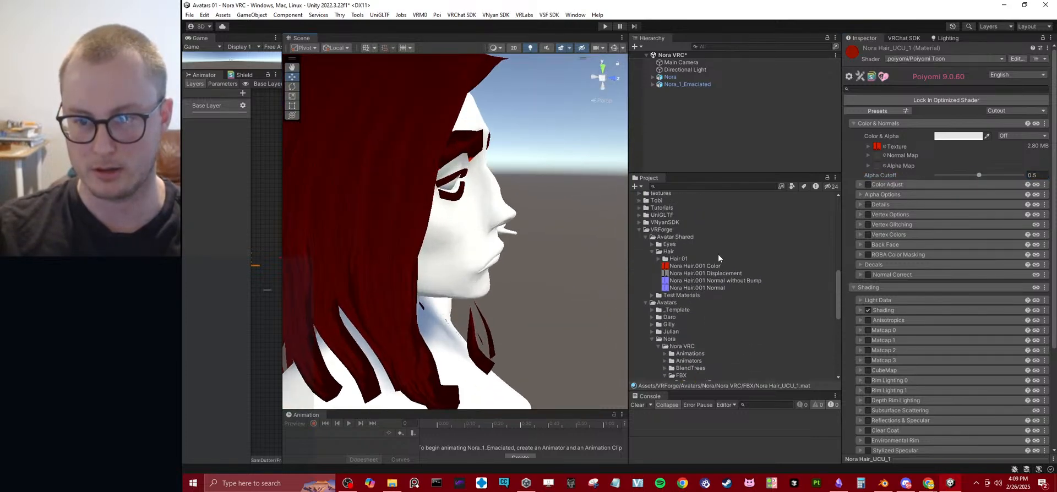
pyautogui.click(710, 267)
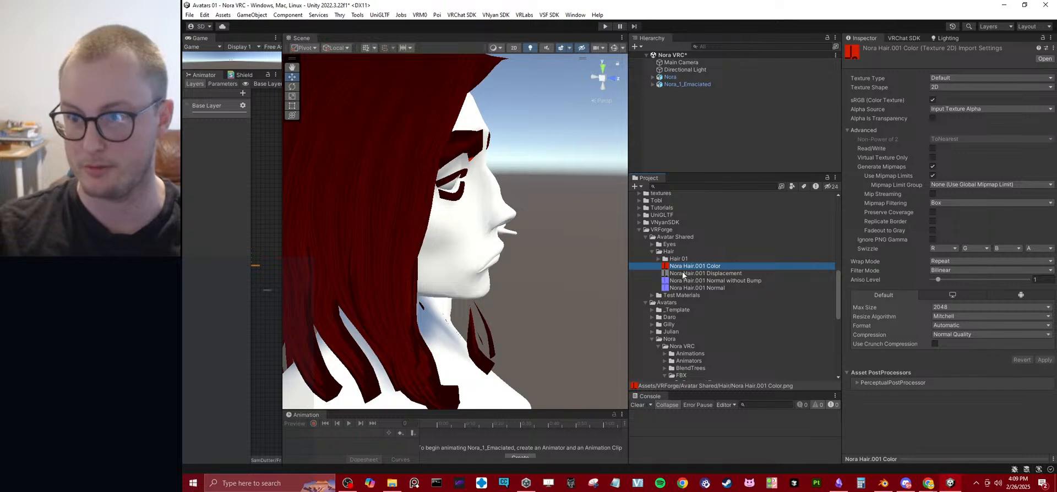
pyautogui.click(933, 117)
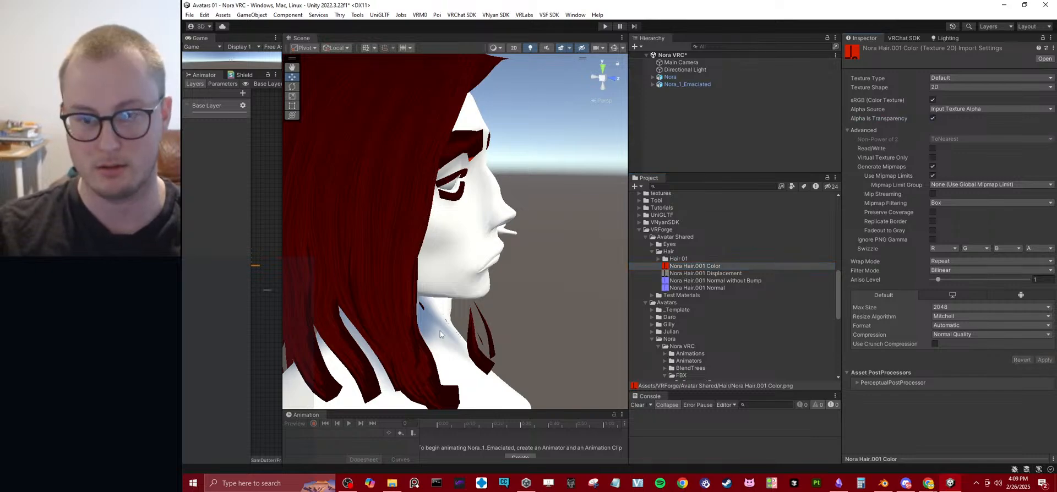
pyautogui.click(949, 110)
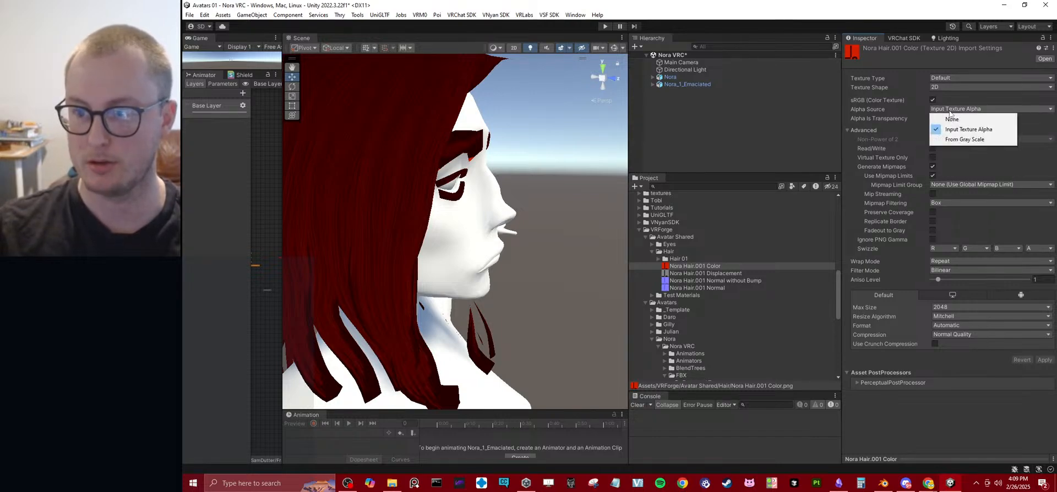
pyautogui.click(965, 139)
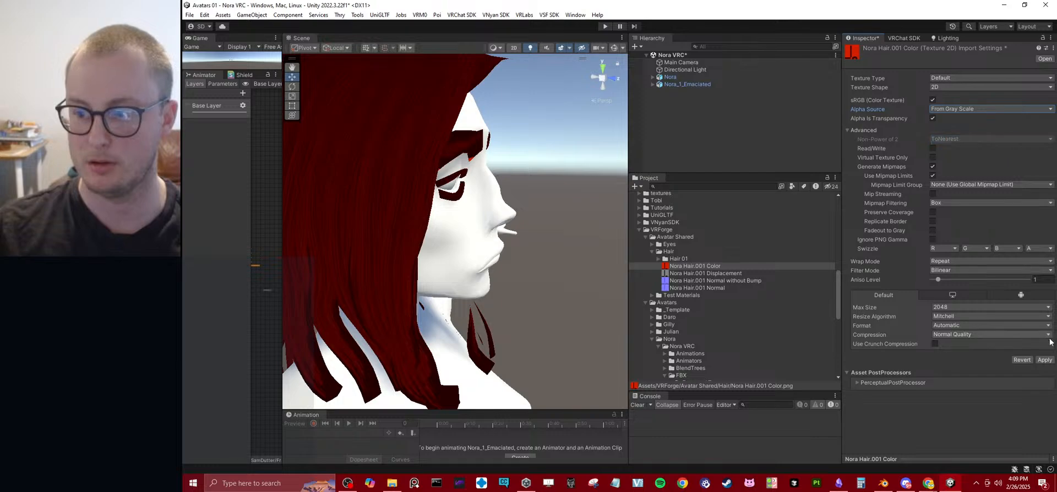
pyautogui.click(1042, 360)
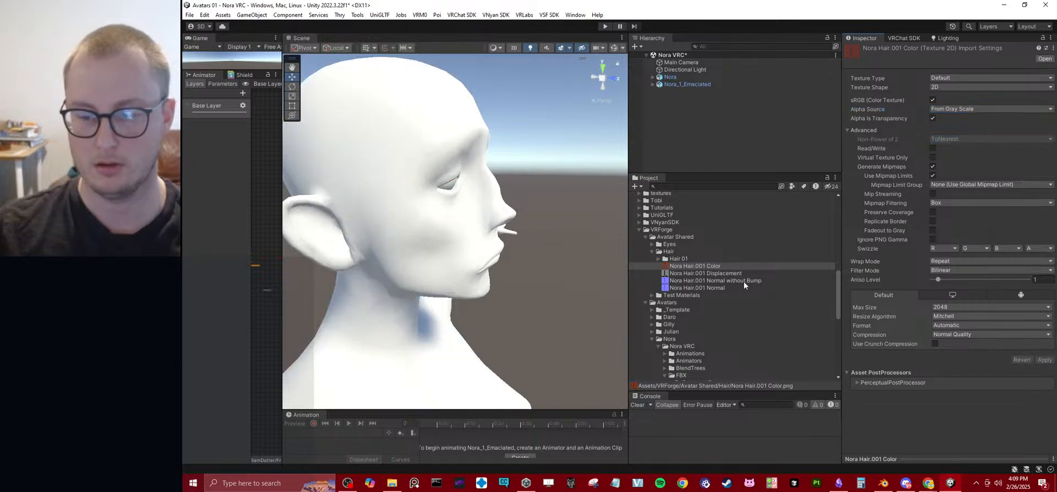
# Lower the Nora Hair_UCU_1 material's Alpha Cutoff to 0.066 and inspect the hair from behind.
pyautogui.scroll(-4, 692, 362)
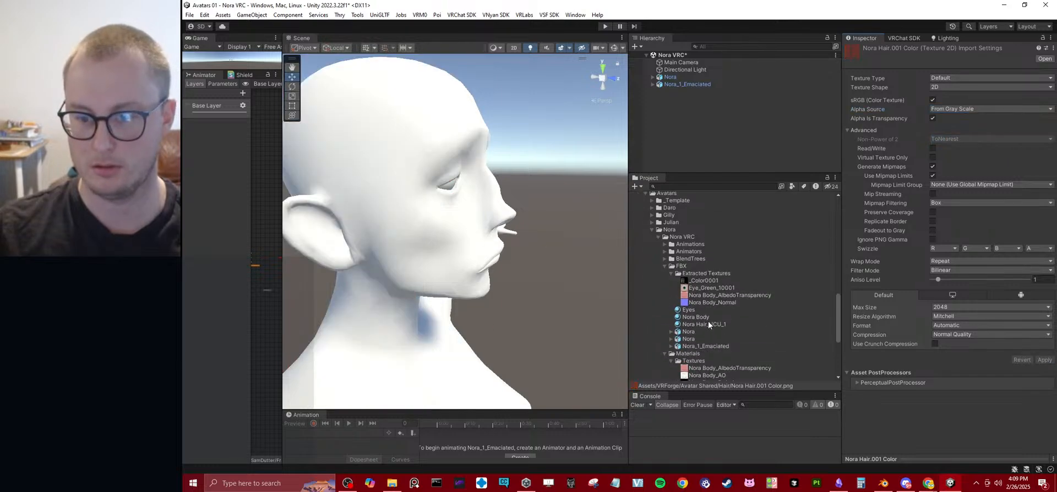
pyautogui.click(708, 323)
pyautogui.moveTo(964, 174); pyautogui.dragTo(941, 177)
pyautogui.press('d')
pyautogui.moveTo(402, 176); pyautogui.dragTo(625, 200, button='right')
pyautogui.press('w')
pyautogui.moveTo(702, 197); pyautogui.dragTo(710, 242, button='right')
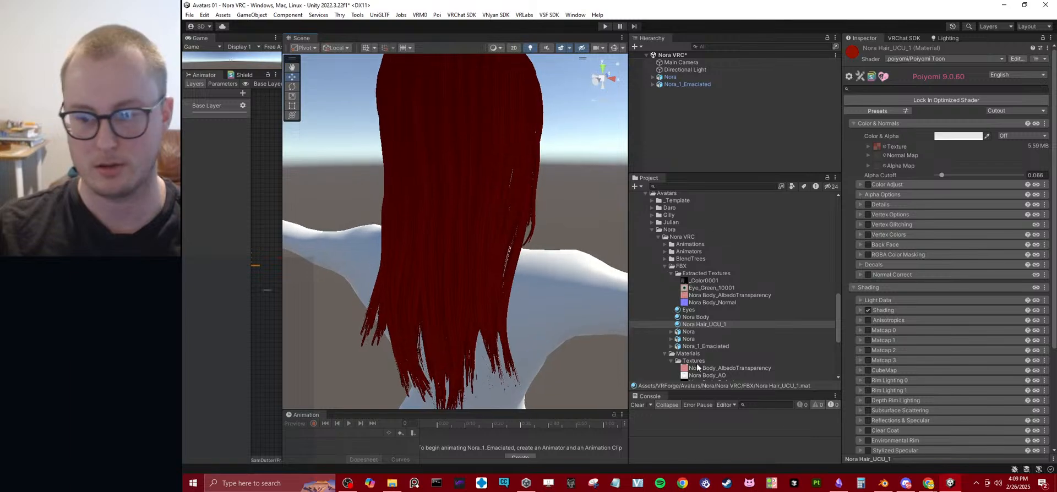
# Switch to Blender, inspect the hair, and set the viewport to Solid shading with Texture color.
pyautogui.click(883, 483)
pyautogui.moveTo(544, 286)
pyautogui.mouseDown(button='middle')
pyautogui.moveTo(431, 299)
pyautogui.moveTo(420, 312)
pyautogui.moveTo(411, 238)
pyautogui.moveTo(512, 242)
pyautogui.mouseUp(button='middle')
pyautogui.click(766, 32)
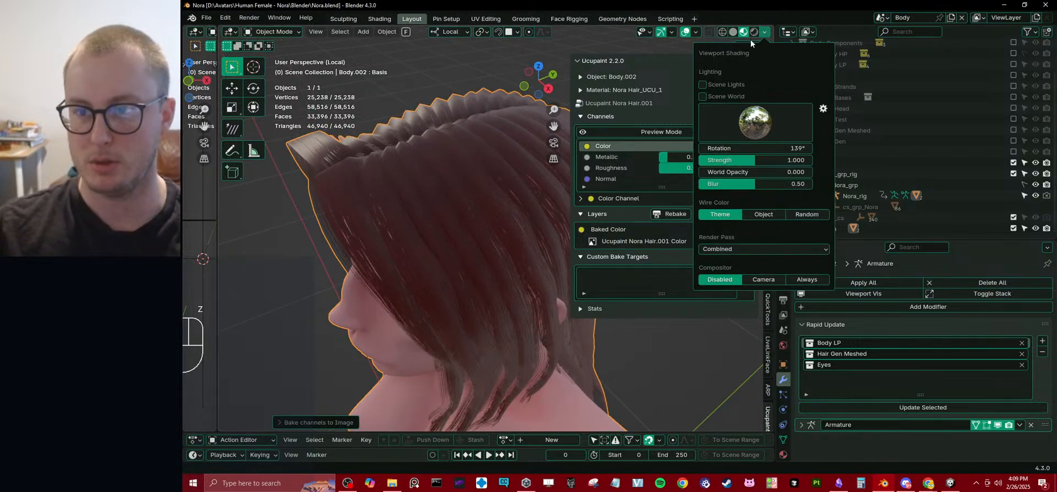
pyautogui.moveTo(467, 170); pyautogui.dragTo(566, 191, button='middle')
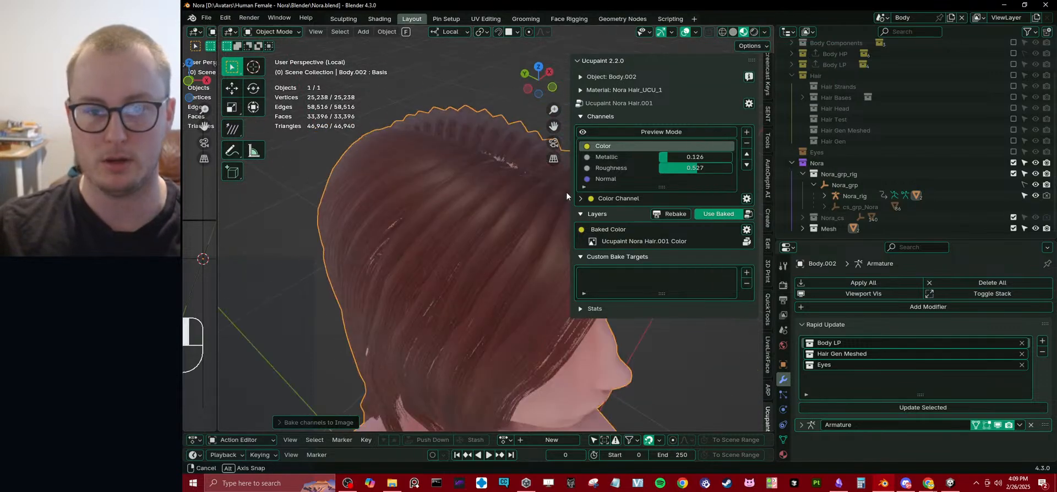
pyautogui.click(696, 32)
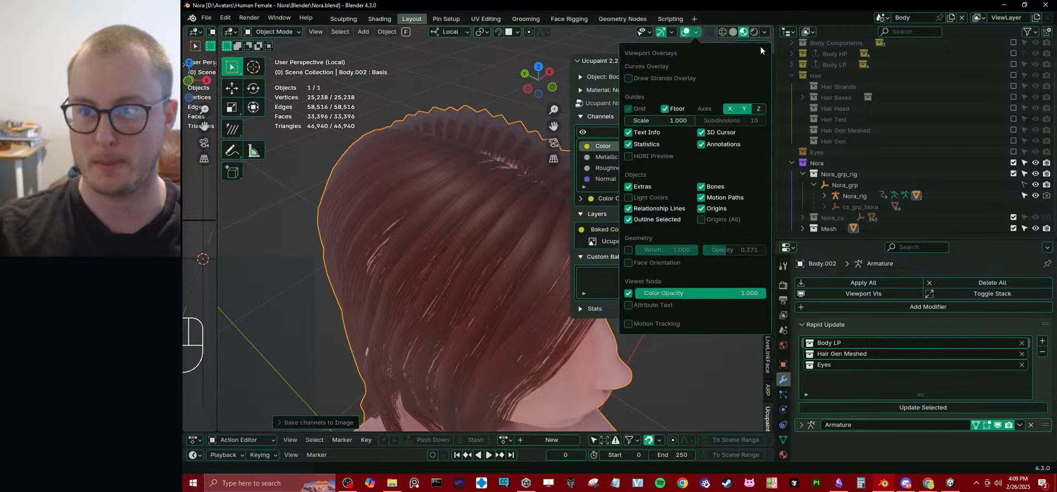
pyautogui.click(764, 32)
pyautogui.click(732, 32)
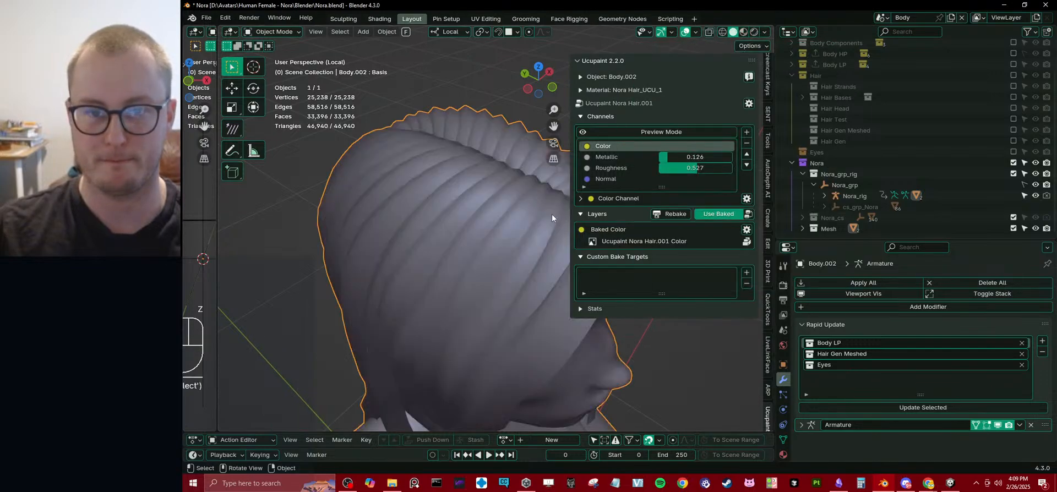
pyautogui.click(764, 34)
pyautogui.click(804, 193)
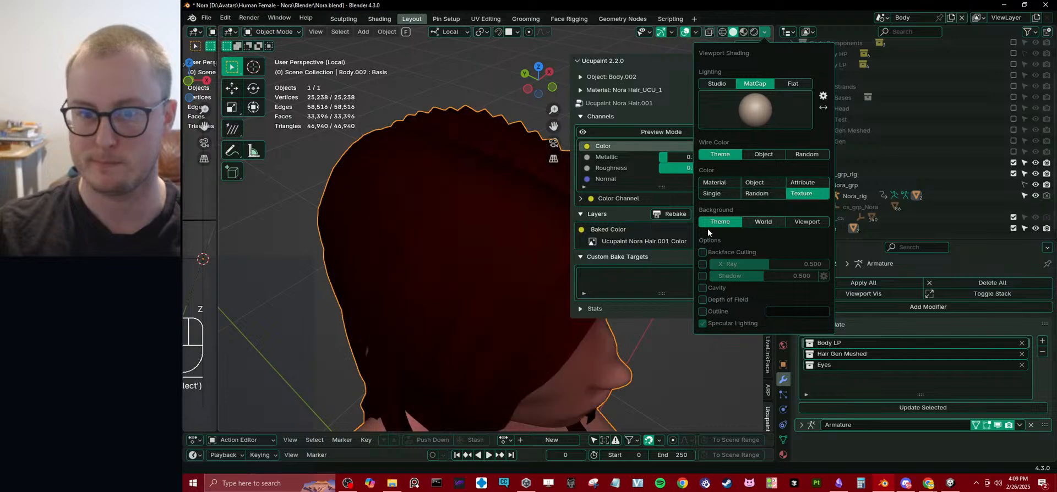
# Examine the hair strands in Blender, then switch to Unity and frame the model to compare its hair.
pyautogui.moveTo(414, 252)
pyautogui.mouseDown(button='middle')
pyautogui.moveTo(445, 203)
pyautogui.moveTo(434, 202)
pyautogui.mouseUp(button='middle')
pyautogui.scroll(-2, 442, 215)
pyautogui.scroll(5, 434, 202)
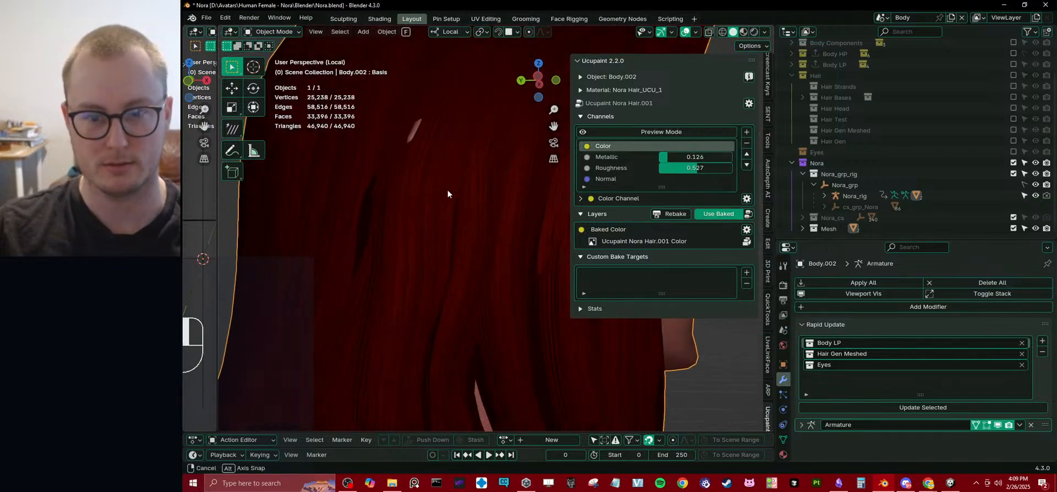
pyautogui.hotkey('alt', 'Tab')
pyautogui.press('d')
pyautogui.moveTo(462, 179); pyautogui.dragTo(364, 212, button='right')
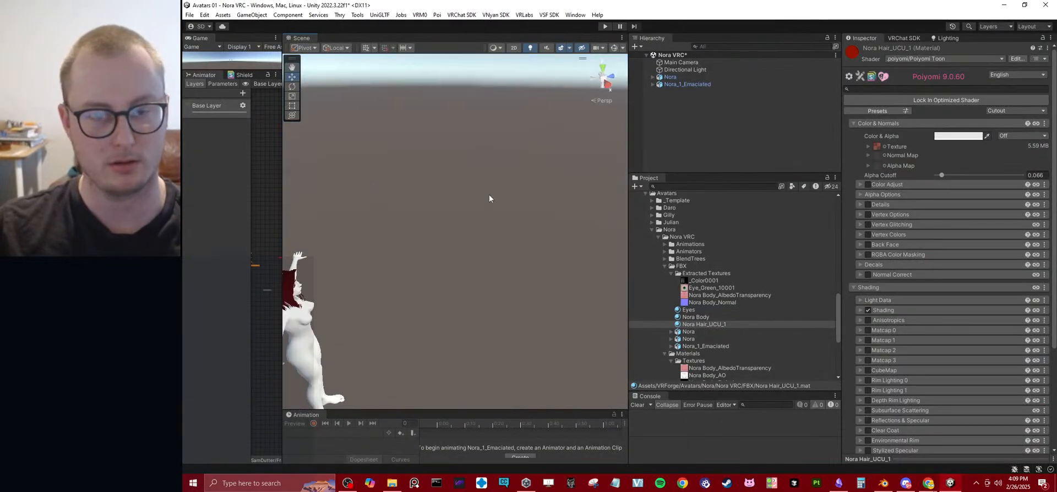
pyautogui.moveTo(489, 195); pyautogui.dragTo(199, 195, button='right')
pyautogui.press('w')
pyautogui.press('d')
pyautogui.press('s')
pyautogui.press('w')
pyautogui.press('f')
# Switch to Blender and remove the Metallic, Roughness and Normal channels from the hair's Ucupaint setup, keeping Color.
pyautogui.hotkey('alt', 'Tab')
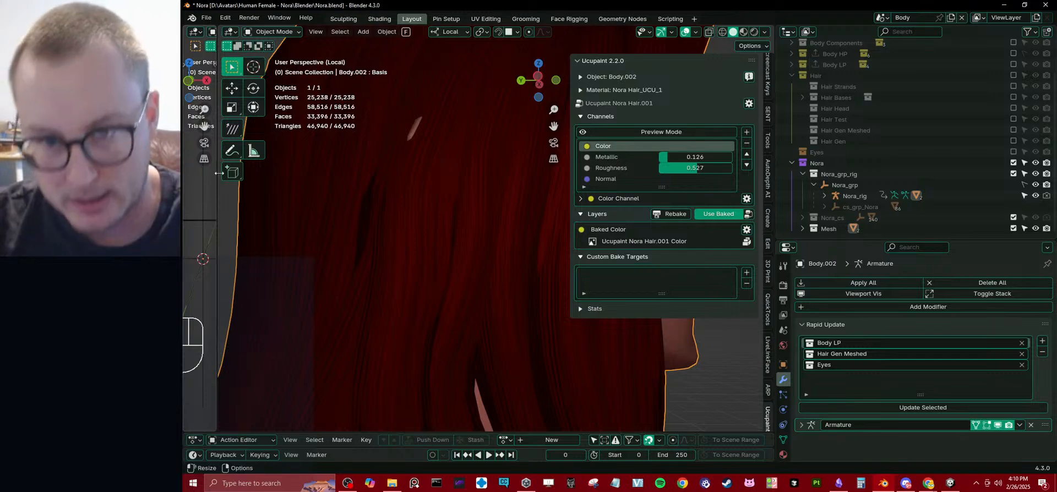
pyautogui.click(612, 159)
pyautogui.click(747, 143)
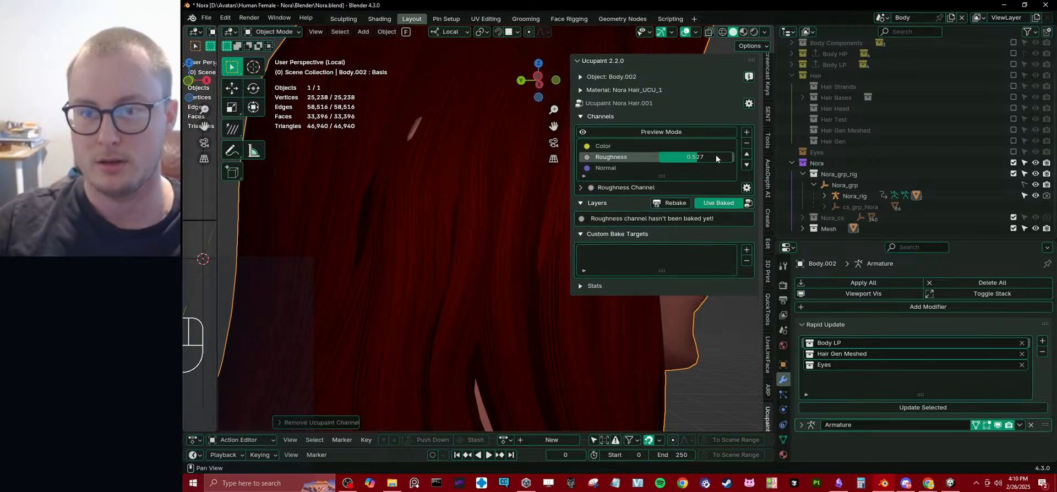
pyautogui.click(746, 143)
pyautogui.click(746, 143)
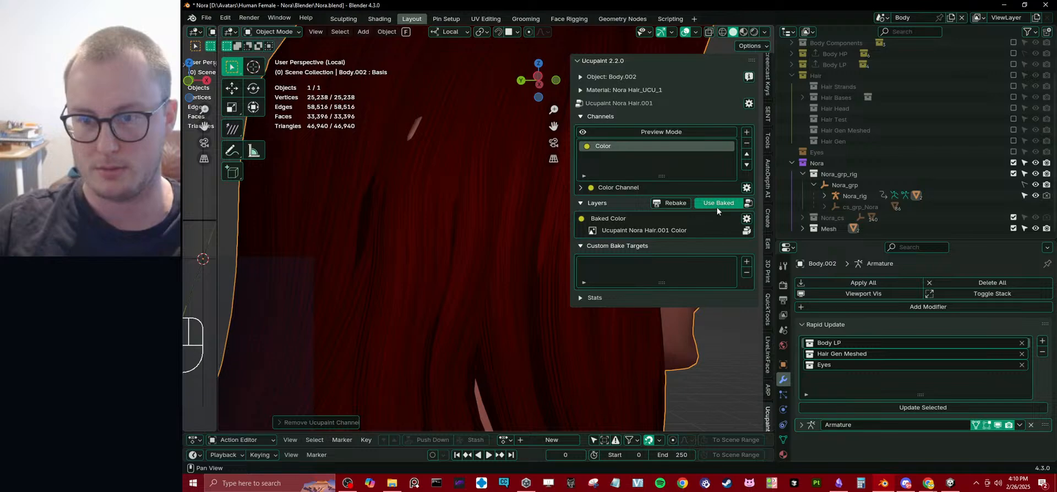
# Stop using the baked result and set the Solid Color layer's Color channel blend mode to Hue.
pyautogui.click(739, 205)
pyautogui.click(748, 205)
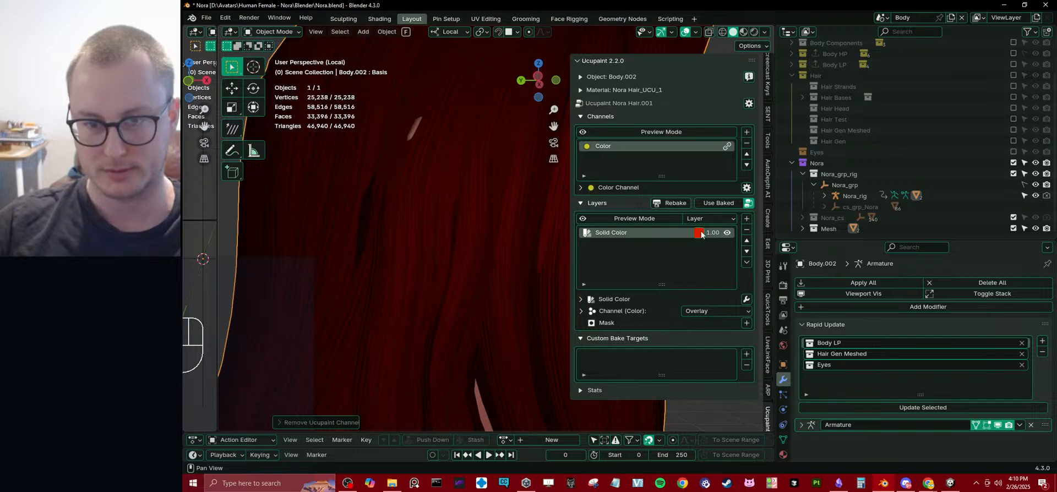
pyautogui.click(721, 310)
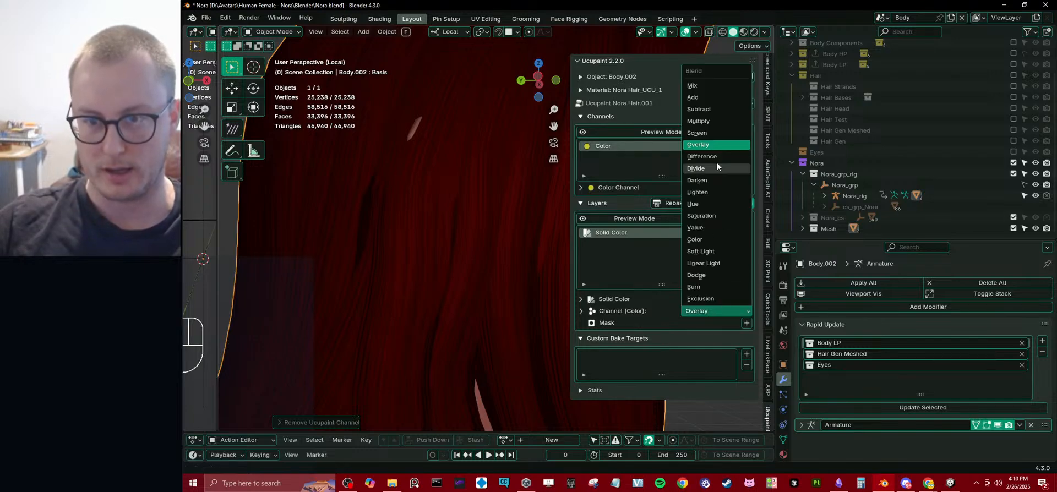
pyautogui.click(695, 203)
# Desaturate the Solid Color layer to a pale pink with value 0.648 and saturation 0.358.
pyautogui.click(699, 234)
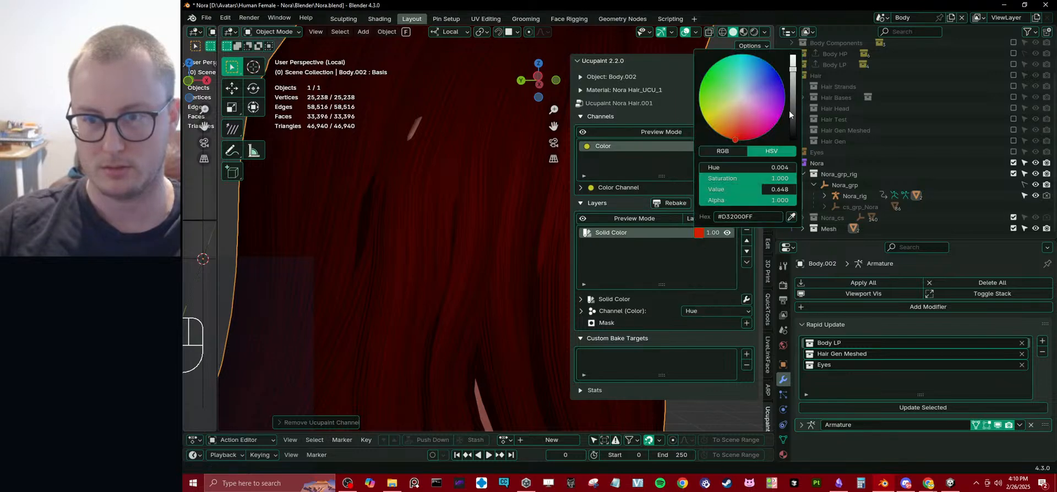
pyautogui.moveTo(788, 178)
pyautogui.mouseDown()
pyautogui.moveTo(713, 178)
pyautogui.moveTo(731, 178)
pyautogui.mouseUp()
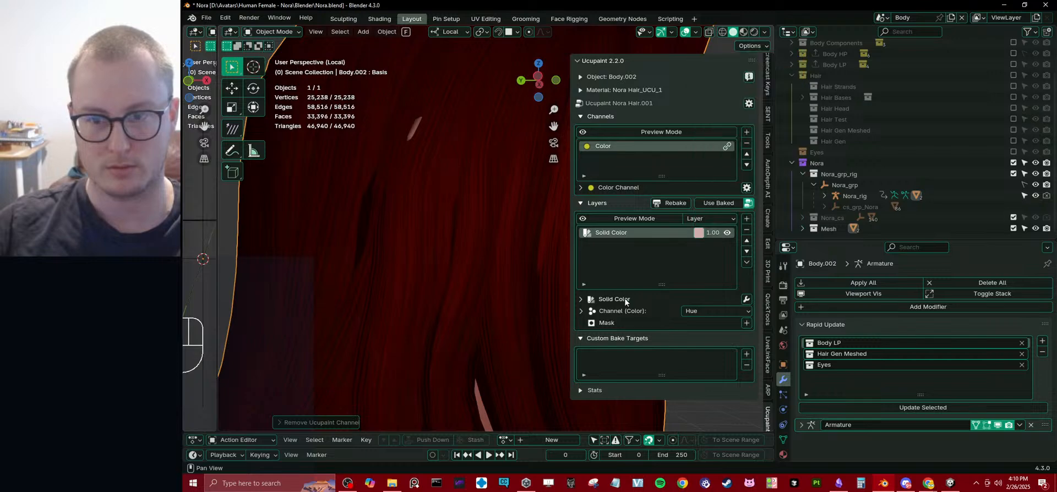
pyautogui.click(749, 204)
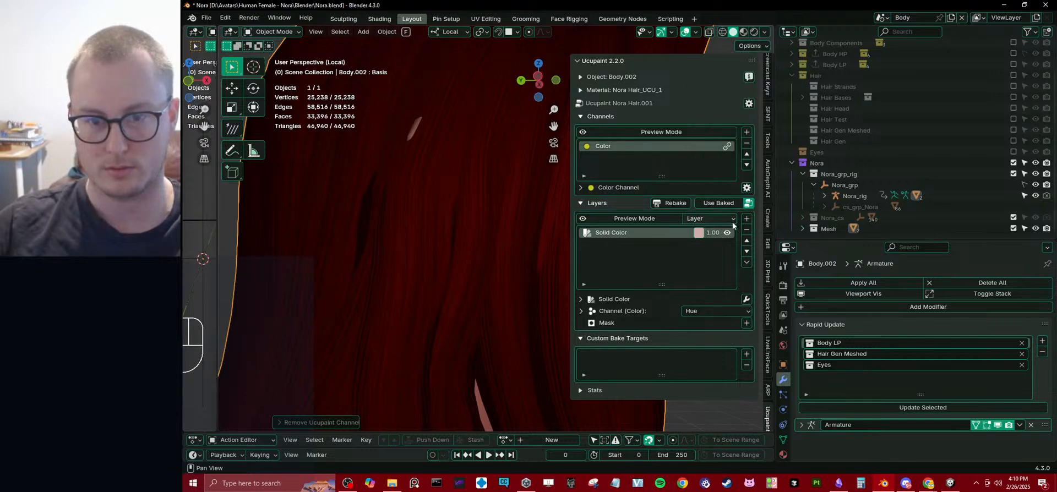
pyautogui.click(698, 233)
pyautogui.moveTo(741, 111)
pyautogui.mouseDown()
pyautogui.moveTo(769, 70)
pyautogui.moveTo(753, 131)
pyautogui.moveTo(734, 110)
pyautogui.mouseUp()
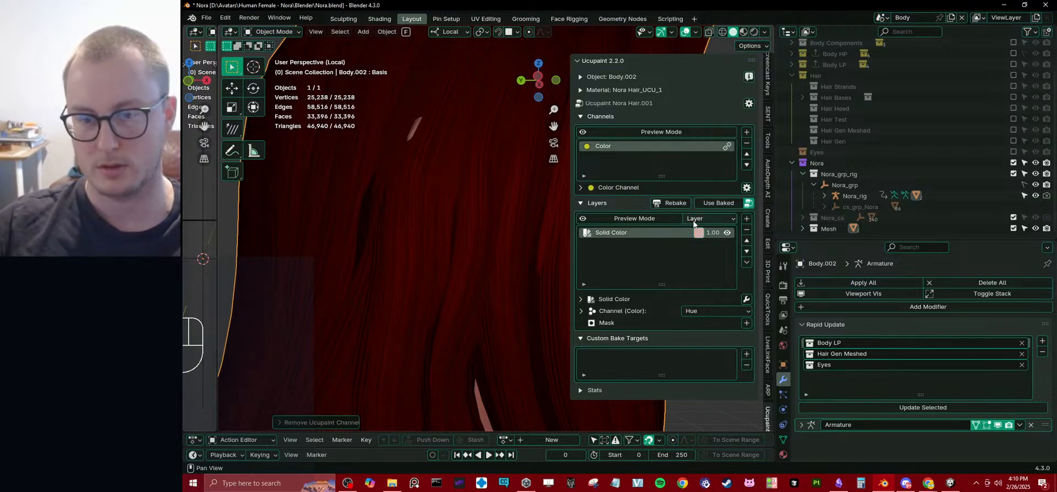
# Toggle the Solid Color layer off and on to check its effect on the hair, and save the file.
pyautogui.click(748, 204)
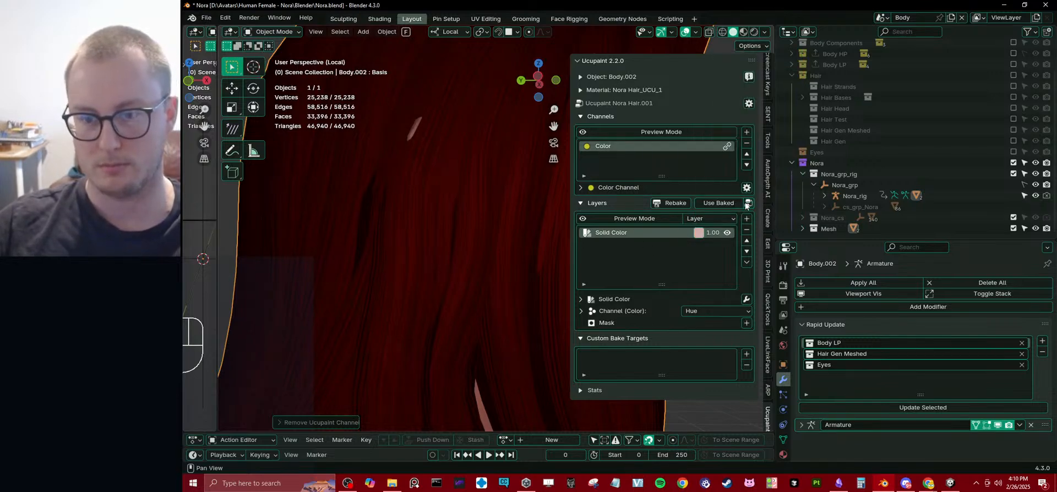
pyautogui.click(727, 233)
pyautogui.click(727, 233)
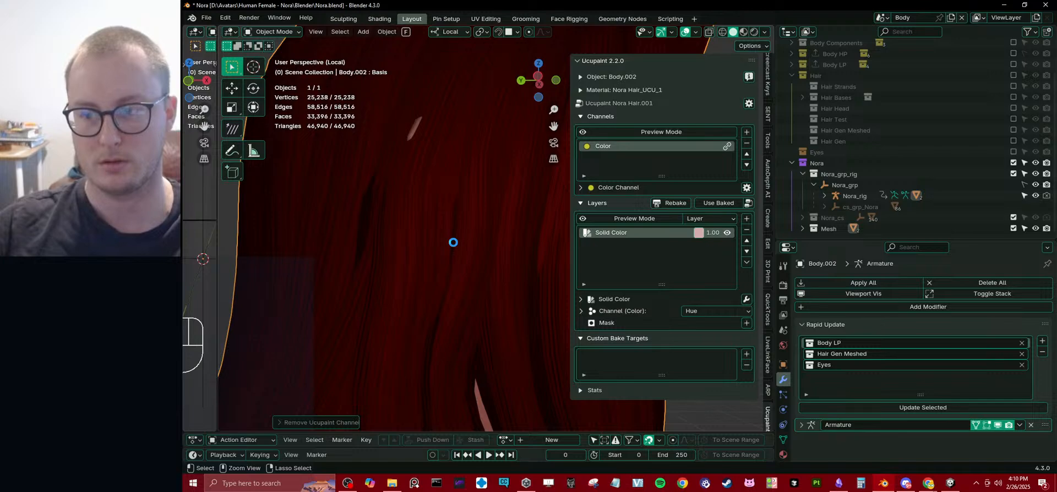
pyautogui.hotkey('ctrl', 's')
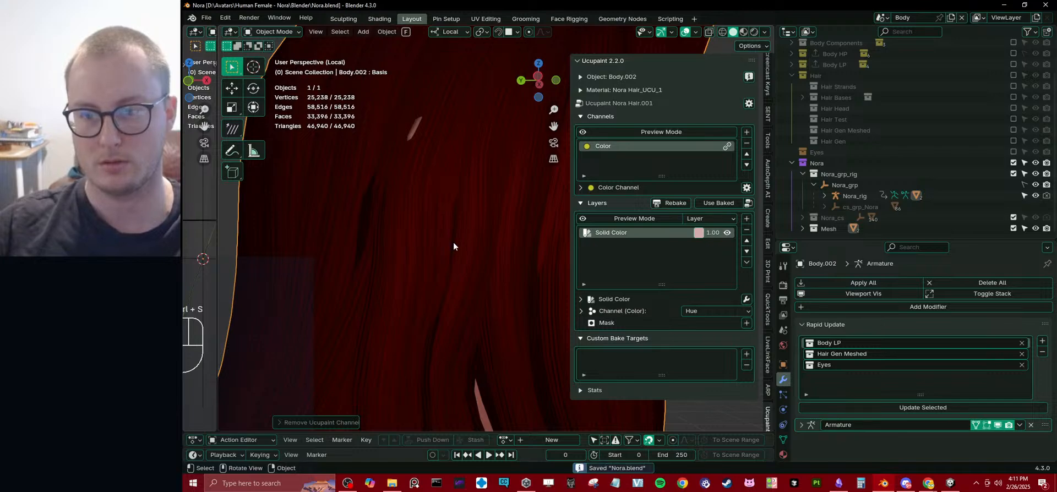
pyautogui.click(732, 205)
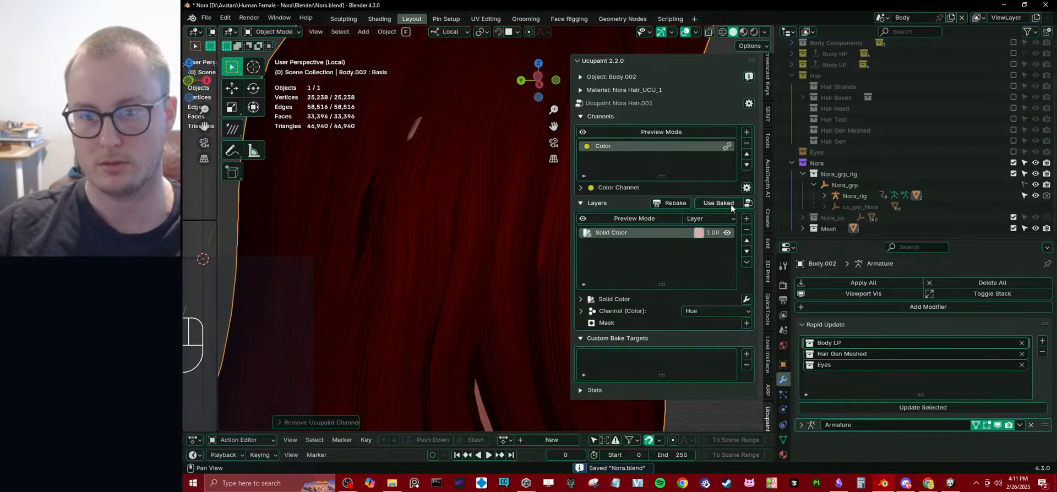
# Expand the Solid Color layer's source settings, hide the layer, and enable Base Alpha on the Color channel.
pyautogui.click(581, 299)
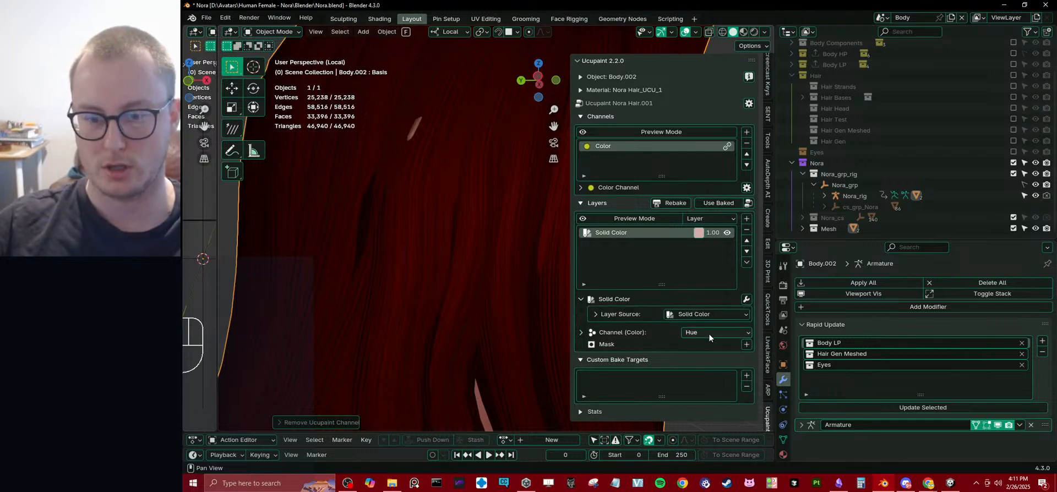
pyautogui.click(635, 316)
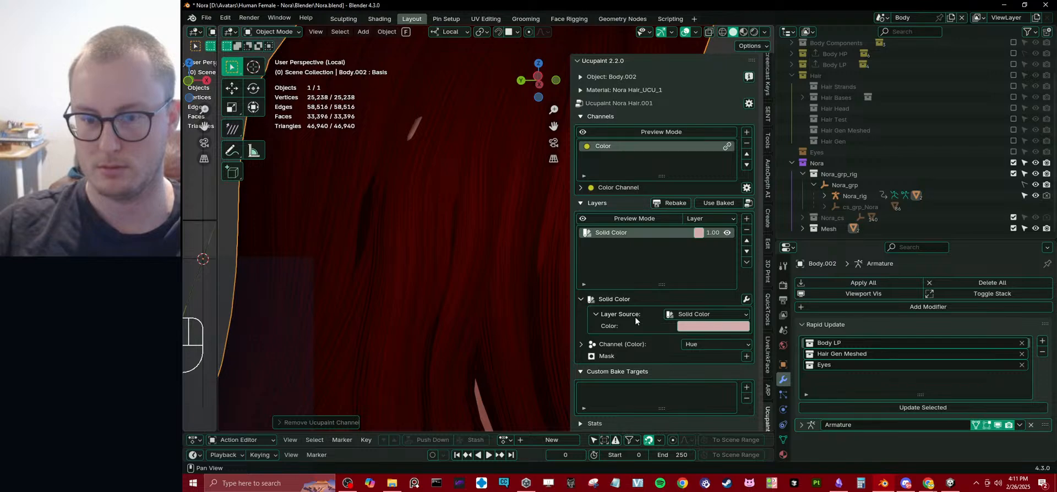
pyautogui.click(687, 318)
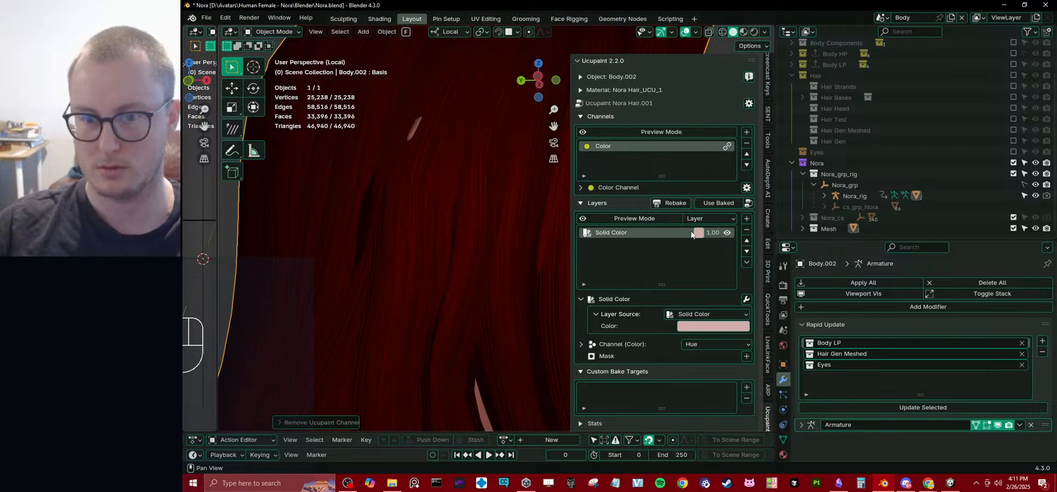
pyautogui.click(728, 233)
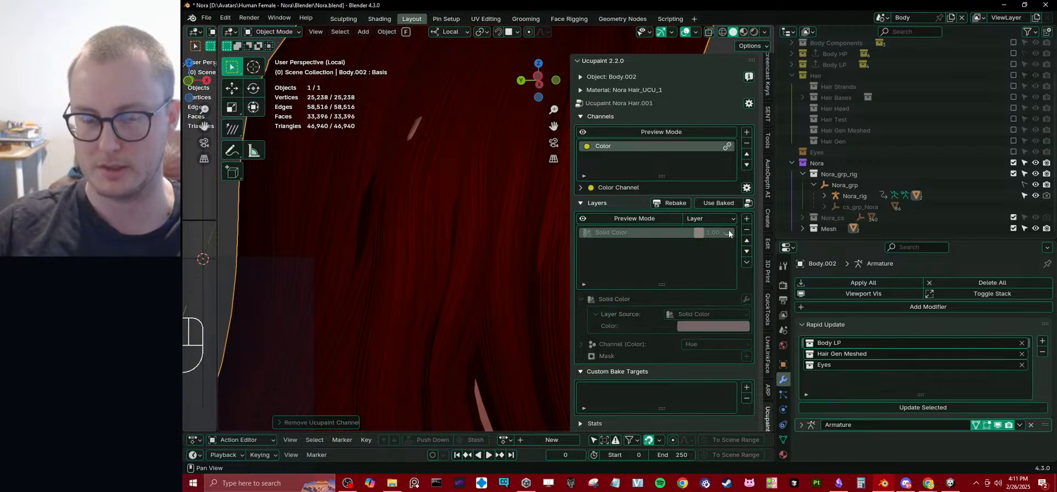
pyautogui.click(581, 188)
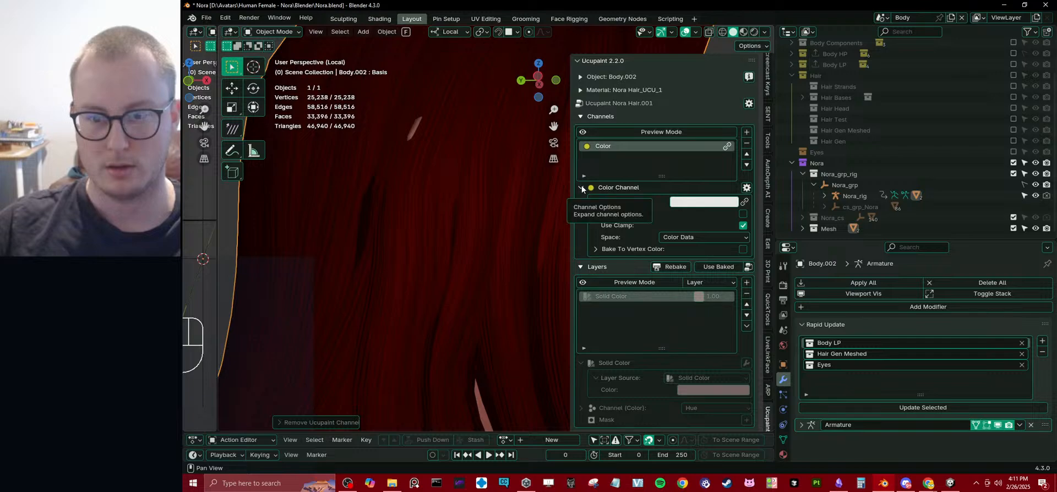
pyautogui.click(742, 214)
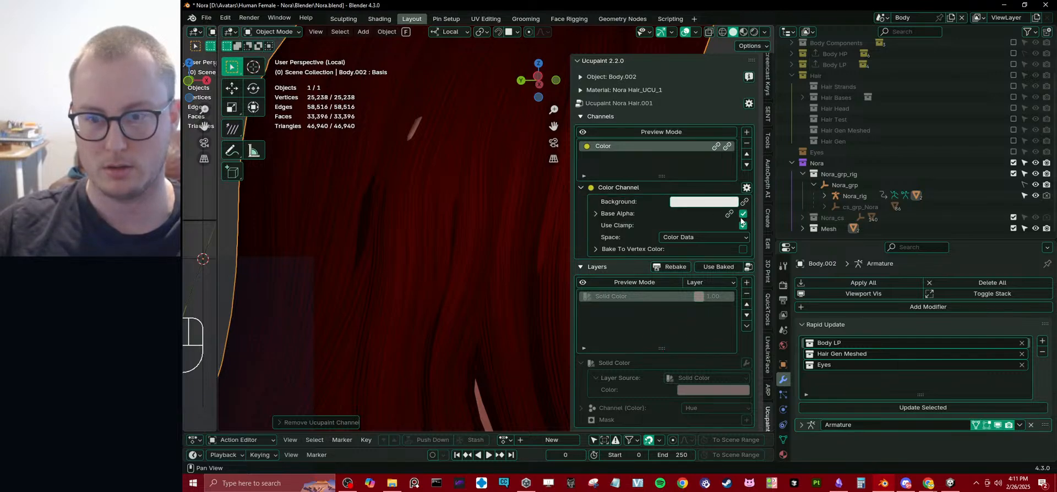
# Switch the viewport to Material Preview shading and inspect the hair around the head.
pyautogui.scroll(-8, 457, 252)
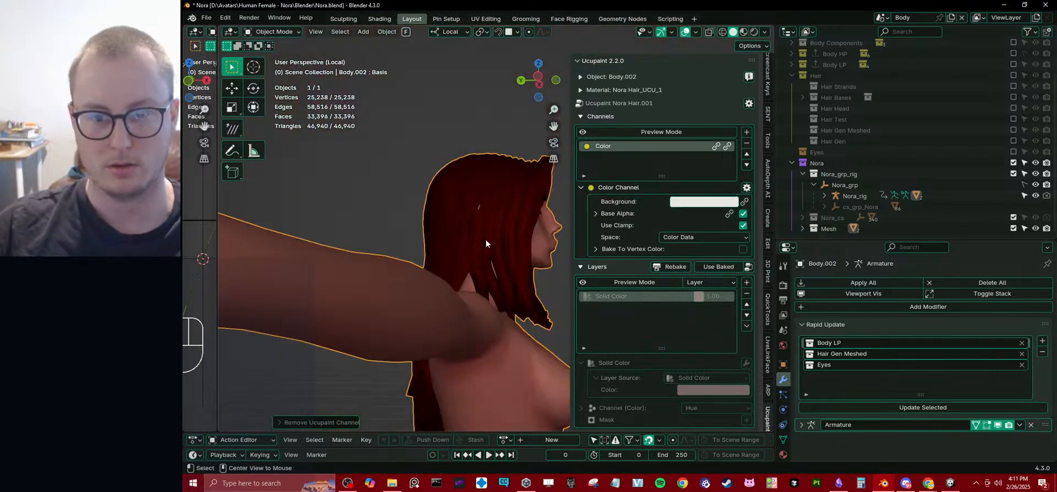
pyautogui.moveTo(494, 257); pyautogui.dragTo(377, 283, button='middle')
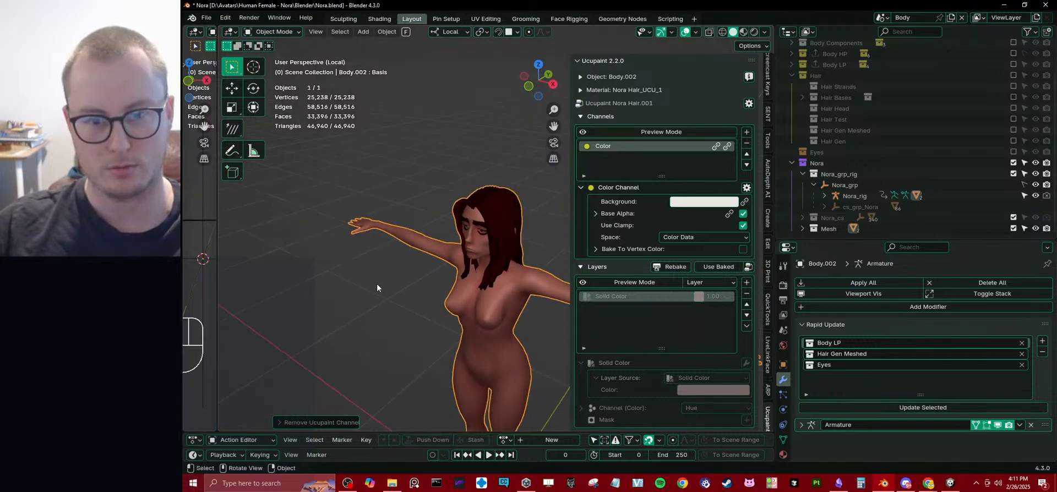
pyautogui.scroll(6, 423, 279)
pyautogui.click(769, 34)
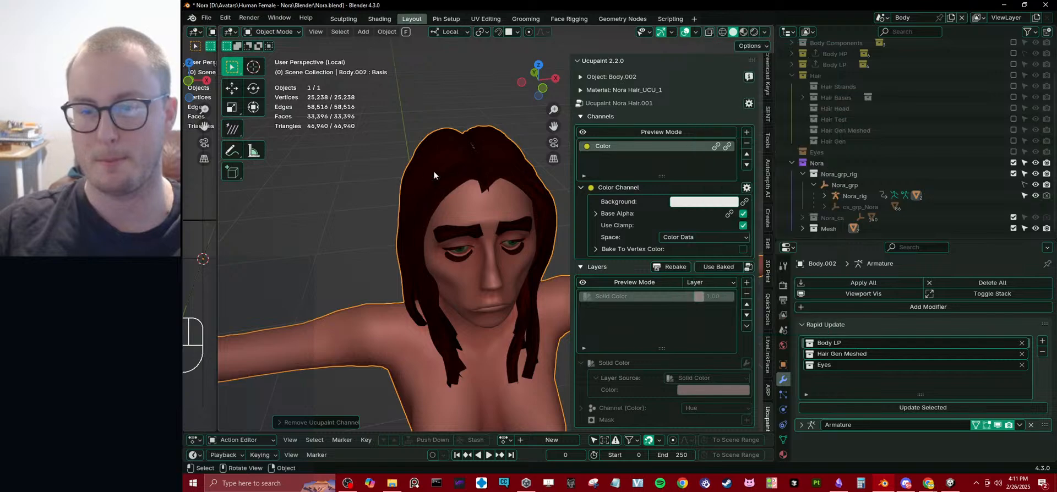
pyautogui.press('z')
pyautogui.click(430, 235)
pyautogui.scroll(4, 467, 253)
pyautogui.moveTo(422, 250)
pyautogui.mouseDown(button='middle')
pyautogui.moveTo(467, 253)
pyautogui.moveTo(454, 255)
pyautogui.mouseUp(button='middle')
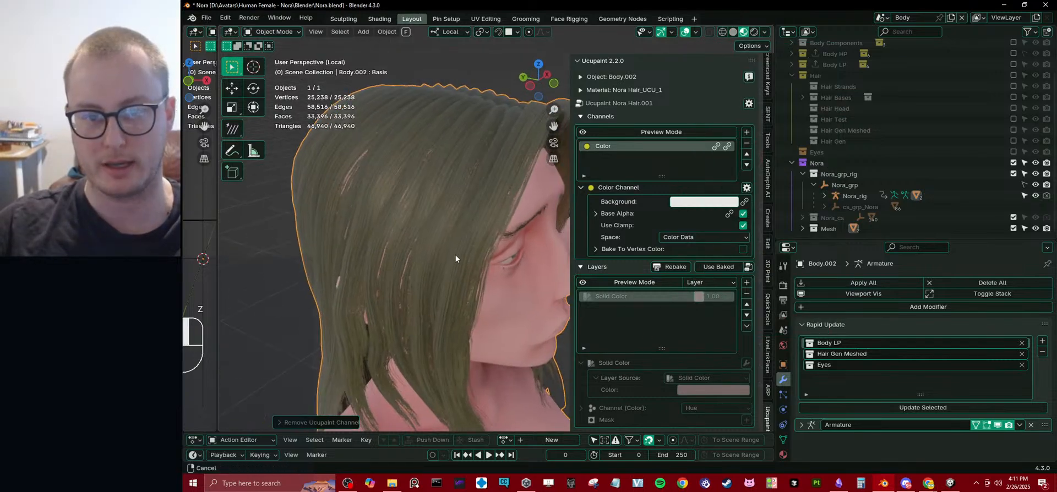
pyautogui.scroll(4, 471, 252)
# Show the Solid Color layer again, change its color to a stronger pink, and check the hair around the face.
pyautogui.click(699, 296)
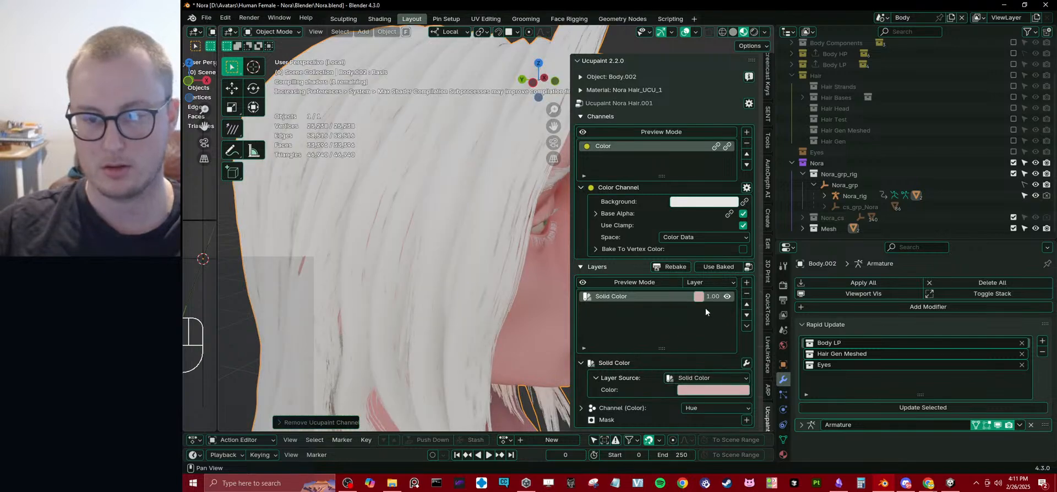
pyautogui.click(699, 296)
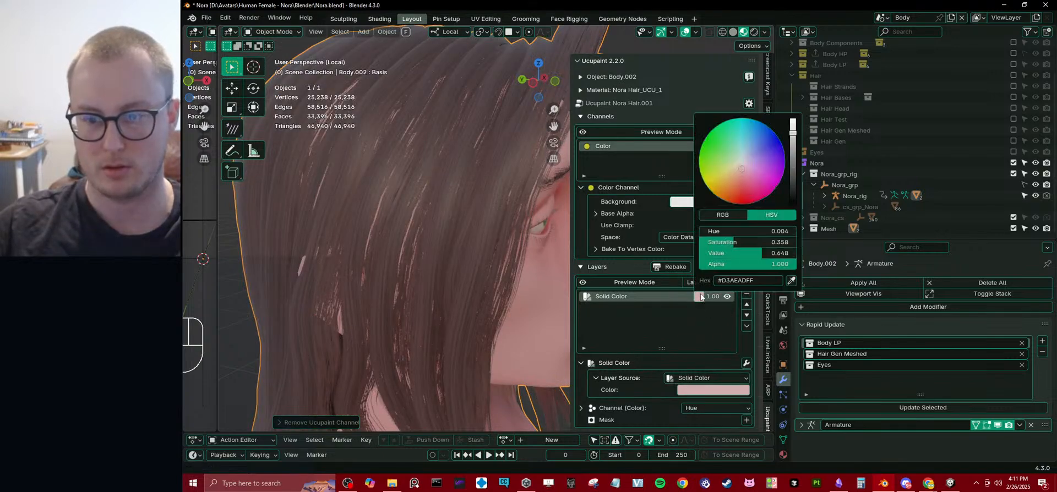
pyautogui.moveTo(767, 163); pyautogui.dragTo(753, 180)
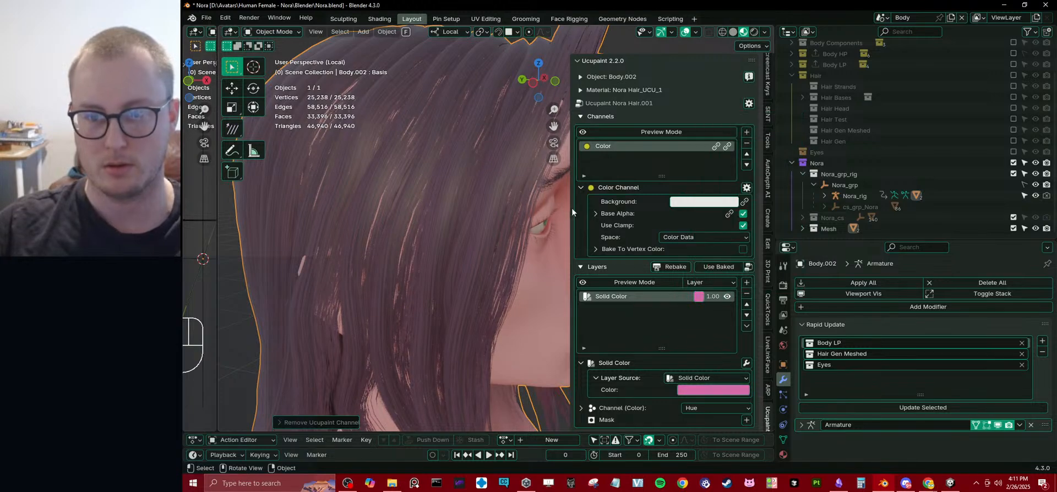
pyautogui.scroll(-5, 458, 236)
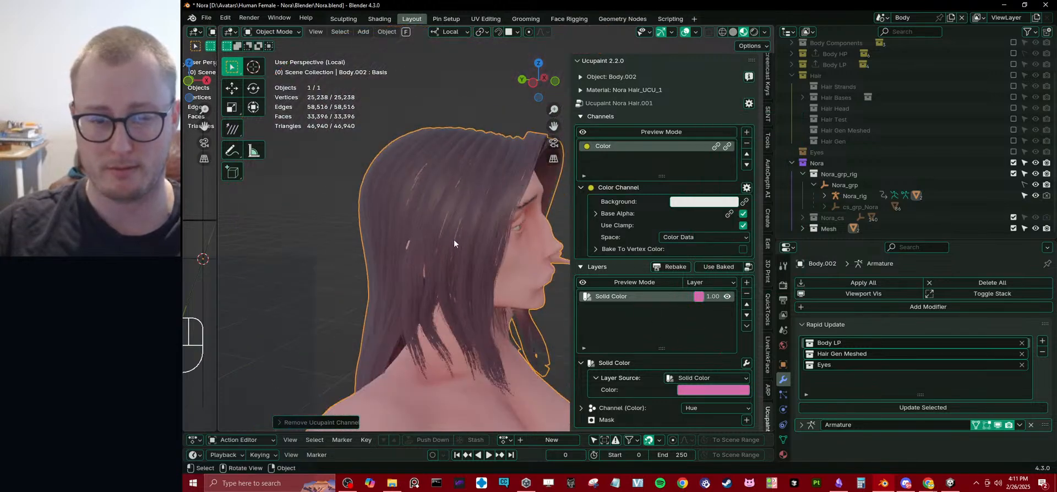
pyautogui.moveTo(458, 237)
pyautogui.mouseDown(button='middle')
pyautogui.moveTo(359, 250)
pyautogui.moveTo(463, 235)
pyautogui.mouseUp(button='middle')
pyautogui.scroll(3, 463, 236)
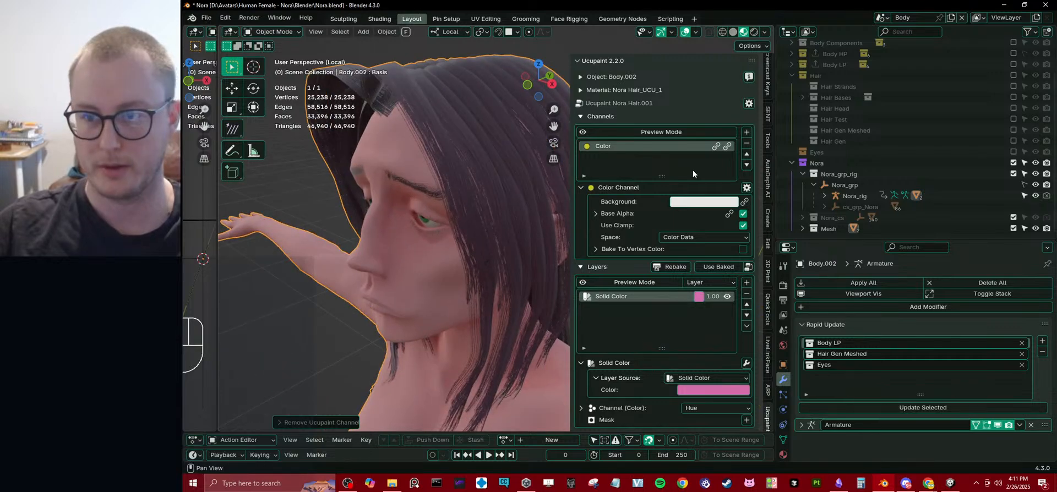
# Add a Non-Color value channel connected to the Principled BSDF's Roughness, and set its value to 0.996.
pyautogui.click(747, 133)
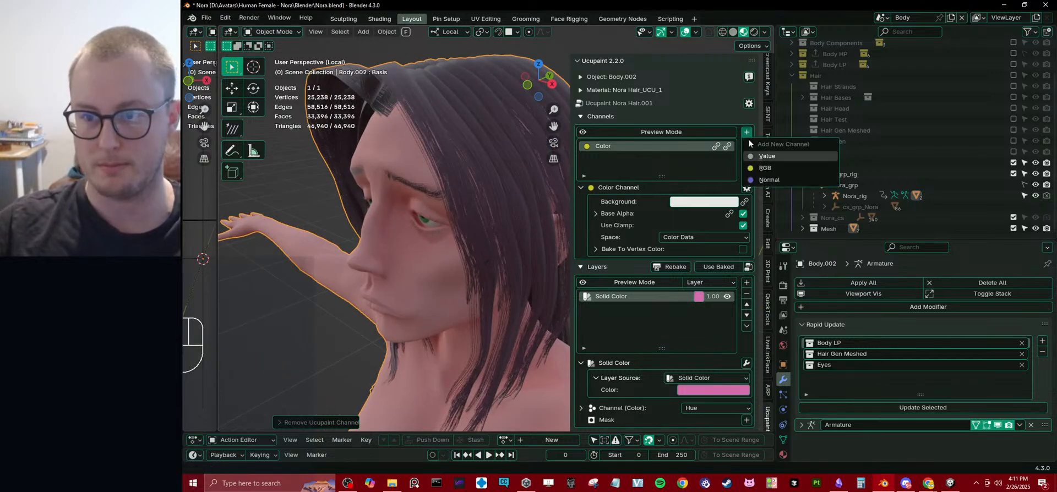
pyautogui.click(765, 156)
pyautogui.click(782, 177)
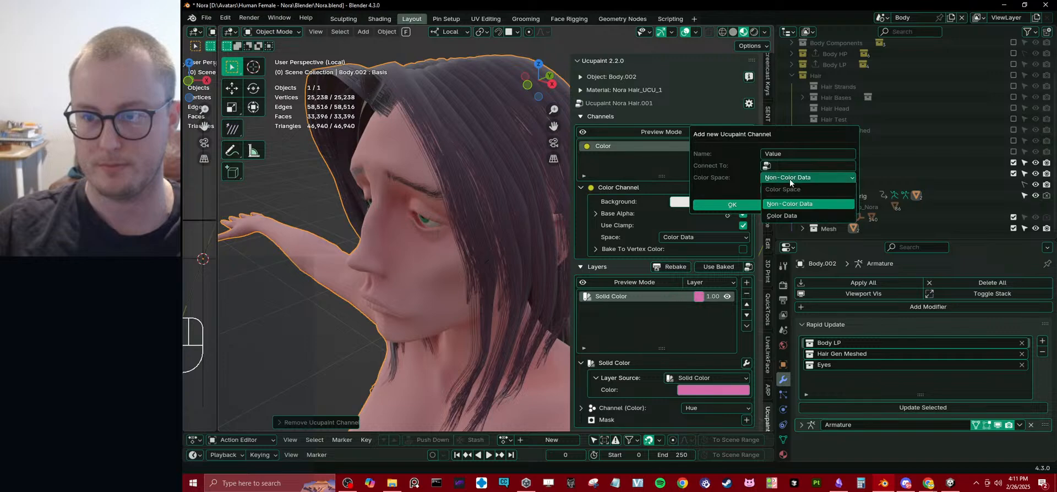
pyautogui.click(777, 166)
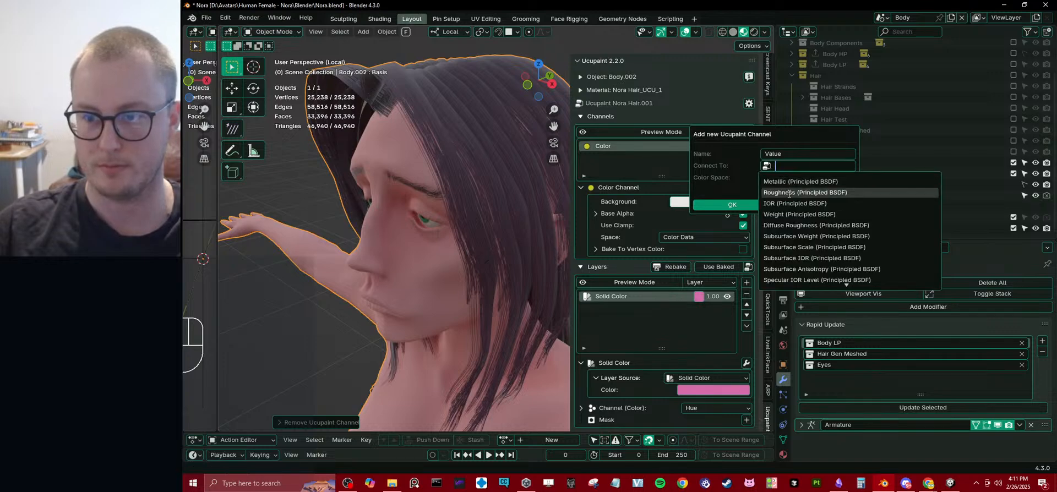
pyautogui.click(789, 193)
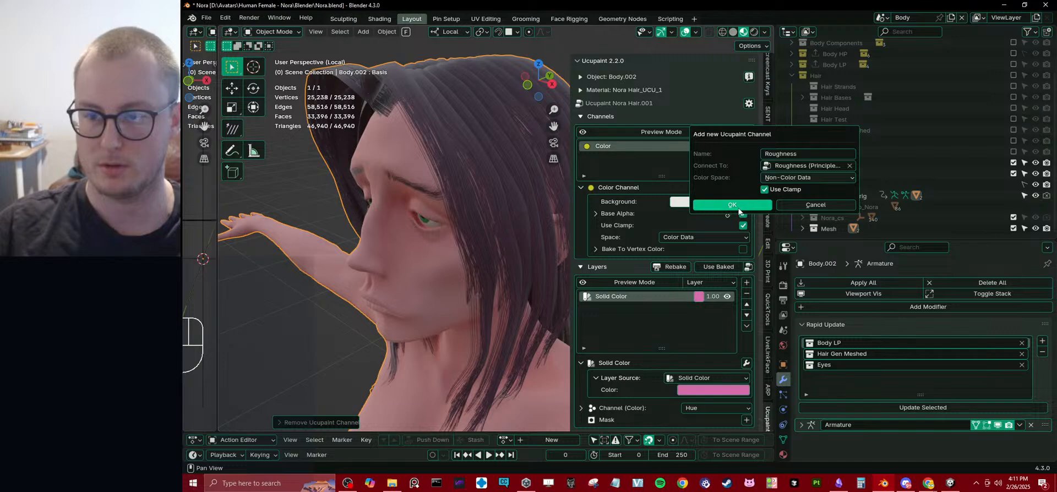
pyautogui.click(738, 210)
pyautogui.moveTo(698, 161); pyautogui.dragTo(732, 161)
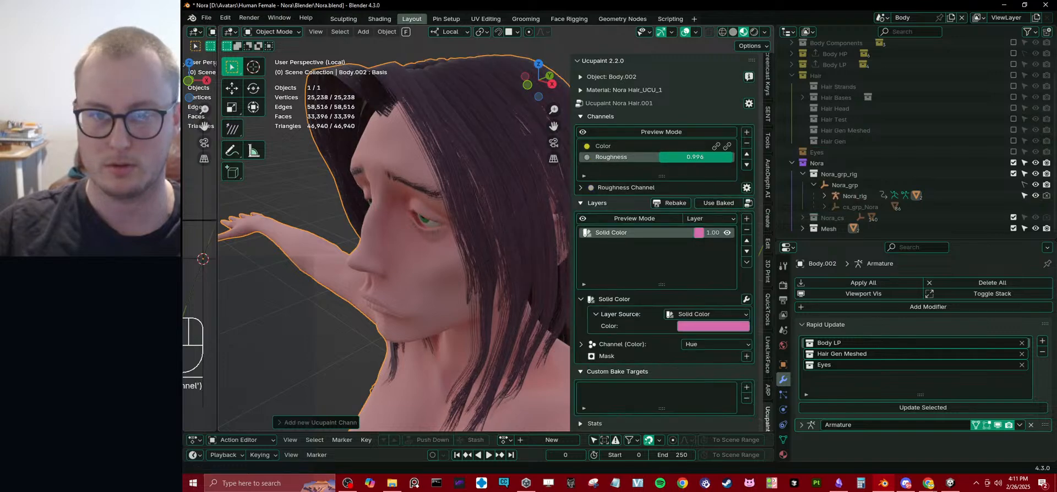
# Add a Color Ramp modifier to the Solid Color layer and move its white stop to 0.783.
pyautogui.moveTo(377, 197); pyautogui.dragTo(479, 220, button='middle')
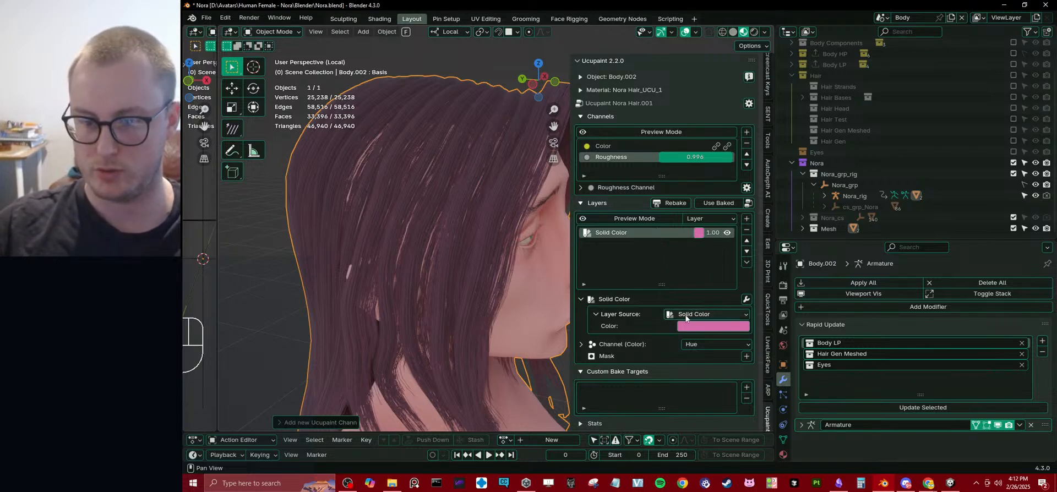
pyautogui.click(747, 300)
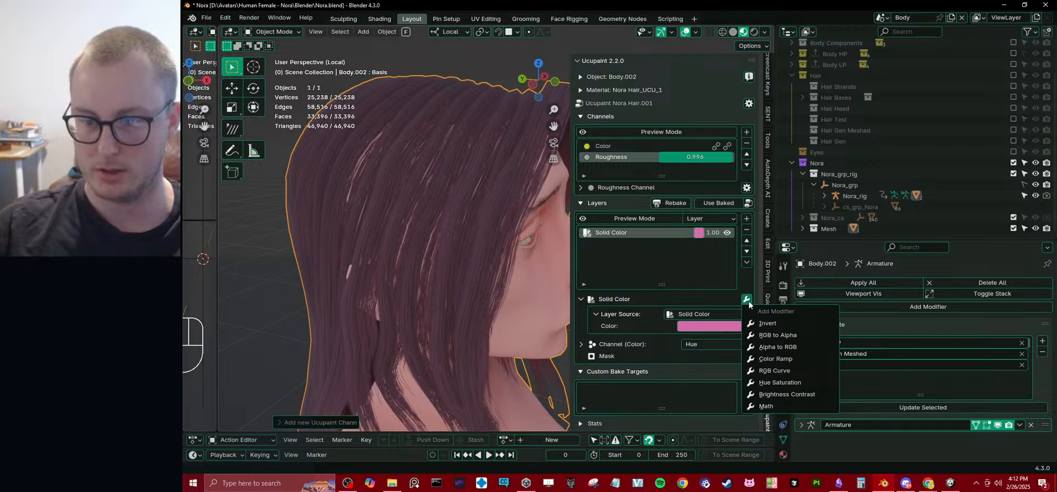
pyautogui.click(775, 358)
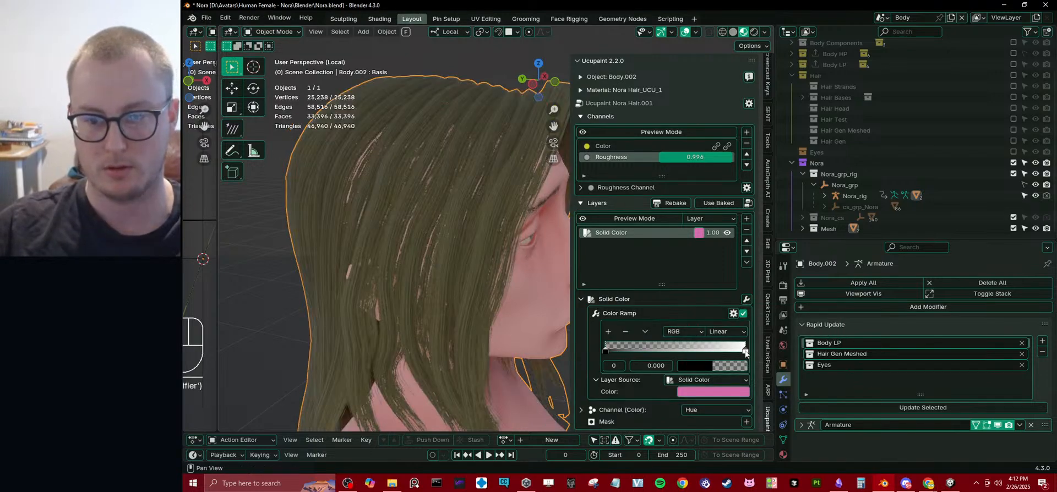
pyautogui.moveTo(745, 351); pyautogui.dragTo(715, 353)
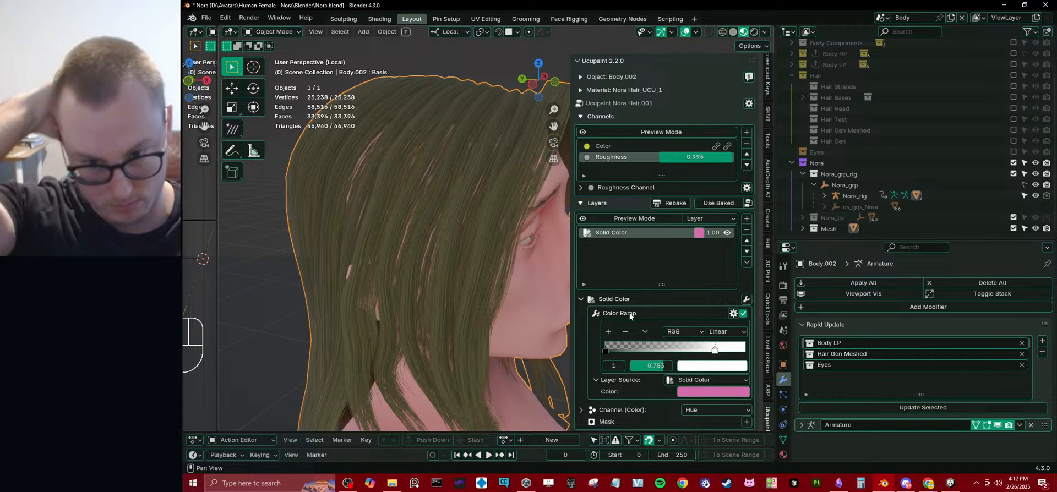
# Change the Solid Color layer's color to orange, and replace the layer source with the available image _Color0001.png.
pyautogui.click(701, 391)
pyautogui.moveTo(752, 280)
pyautogui.mouseDown()
pyautogui.moveTo(697, 253)
pyautogui.moveTo(720, 298)
pyautogui.mouseUp()
pyautogui.click(678, 379)
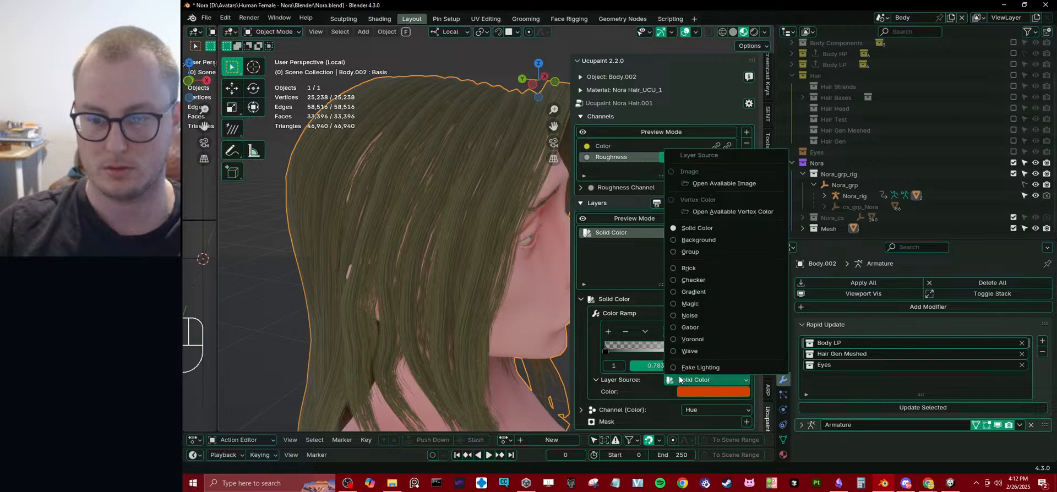
pyautogui.click(708, 184)
pyautogui.click(725, 185)
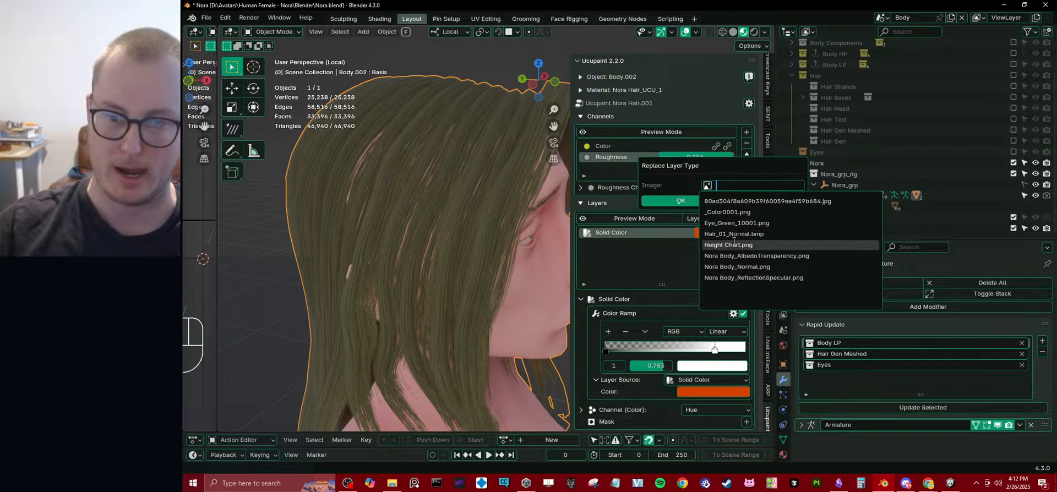
pyautogui.click(742, 212)
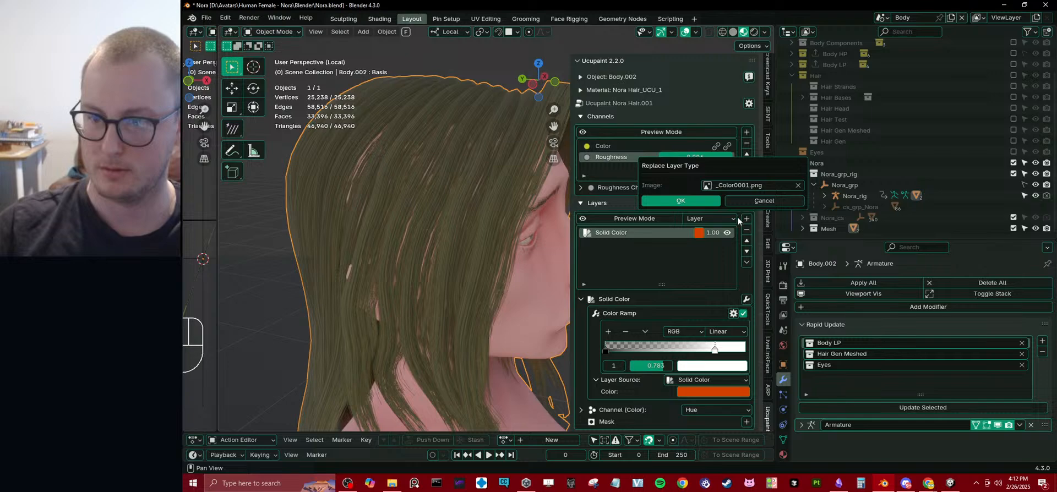
pyautogui.click(679, 201)
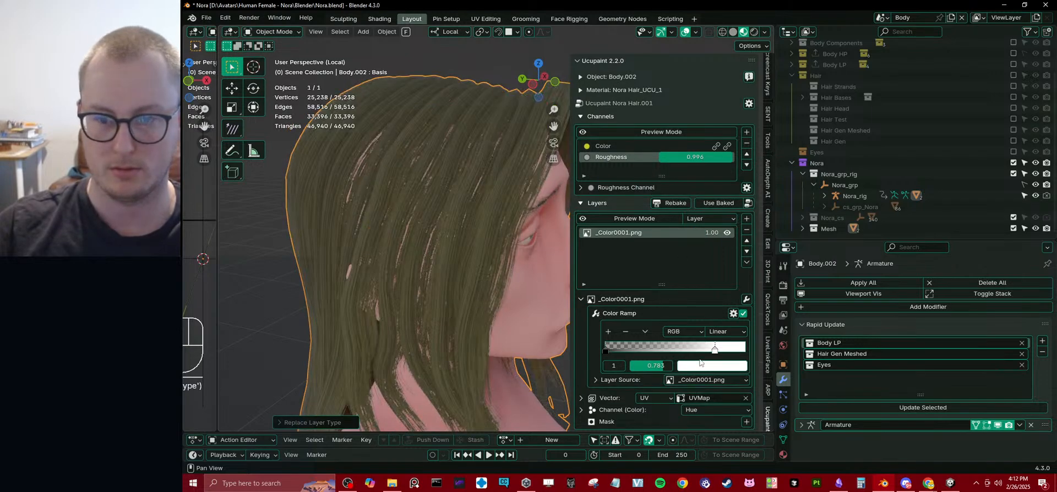
# Replace the layer's image with 80ad304f8a609b39f60059ea4f59b684.jpg and move the Color Ramp's white stop to 0.547.
pyautogui.moveTo(715, 351); pyautogui.dragTo(726, 351)
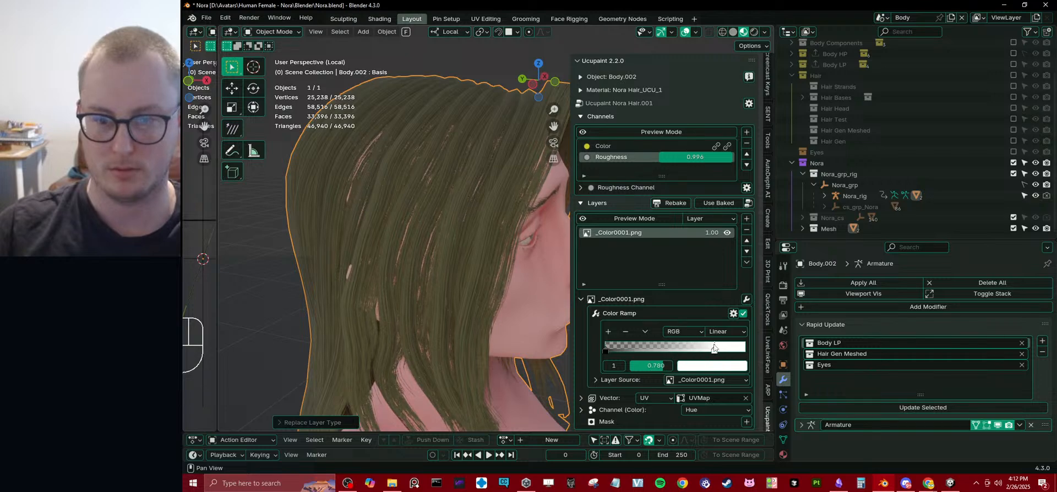
pyautogui.click(707, 380)
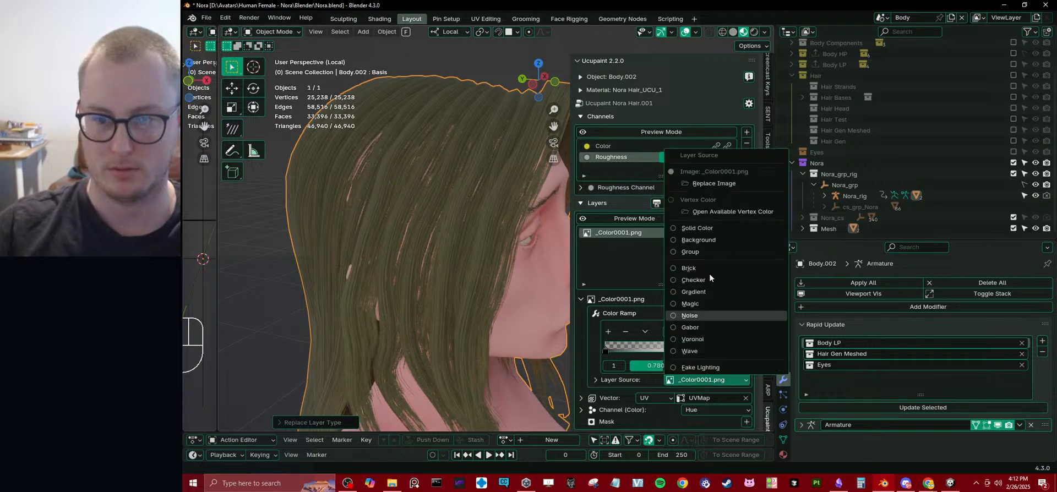
pyautogui.click(702, 184)
pyautogui.click(714, 187)
pyautogui.click(726, 199)
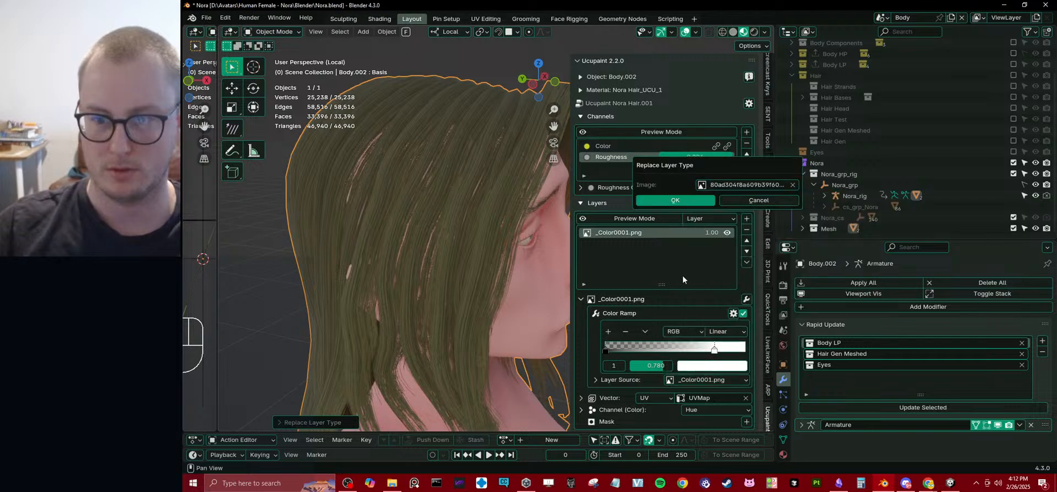
pyautogui.click(700, 201)
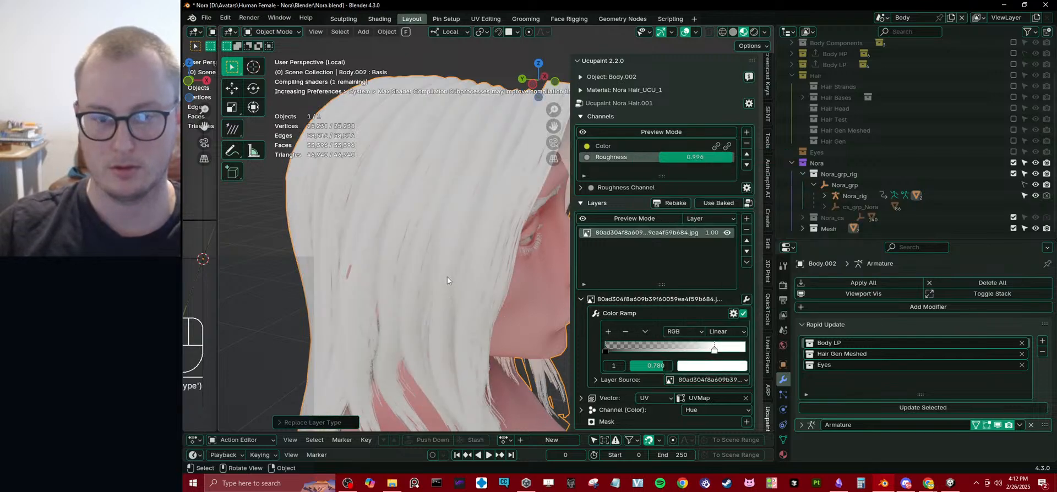
pyautogui.moveTo(660, 348); pyautogui.dragTo(637, 348)
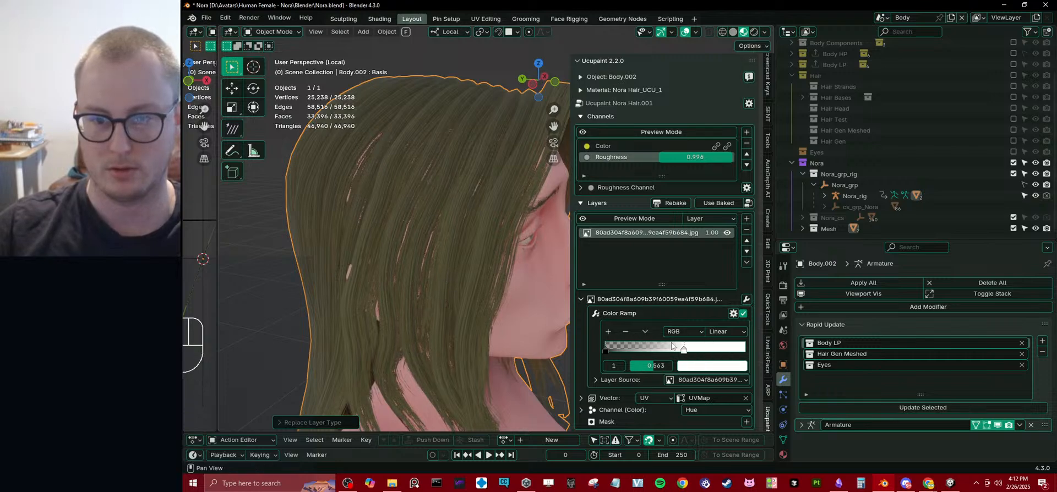
# Remove the image layer, select the Color channel with its settings collapsed, and list the available new layer types.
pyautogui.click(747, 230)
pyautogui.click(746, 218)
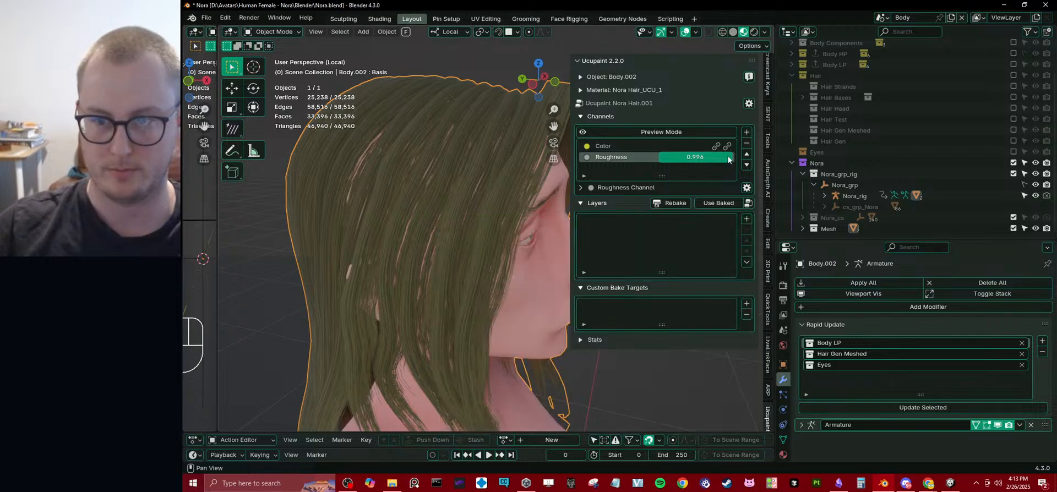
pyautogui.click(682, 147)
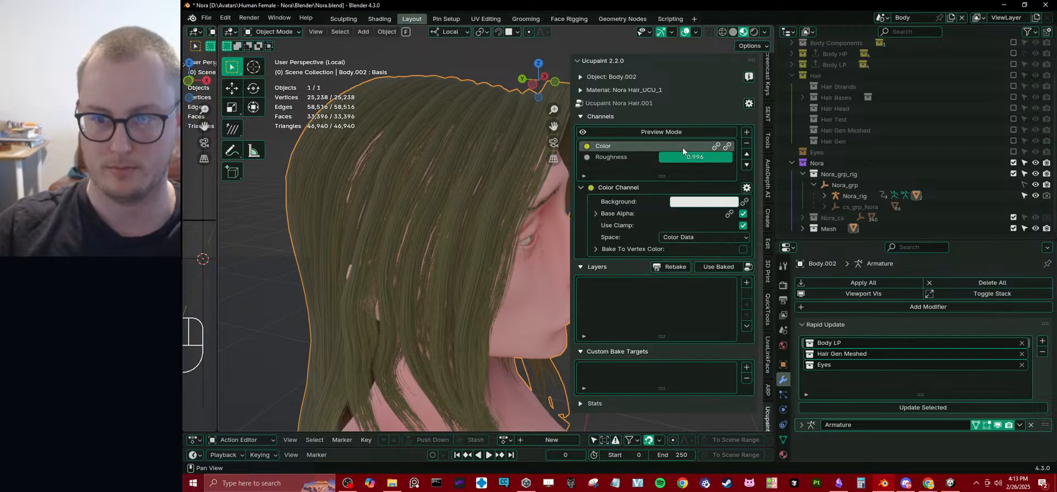
pyautogui.click(624, 190)
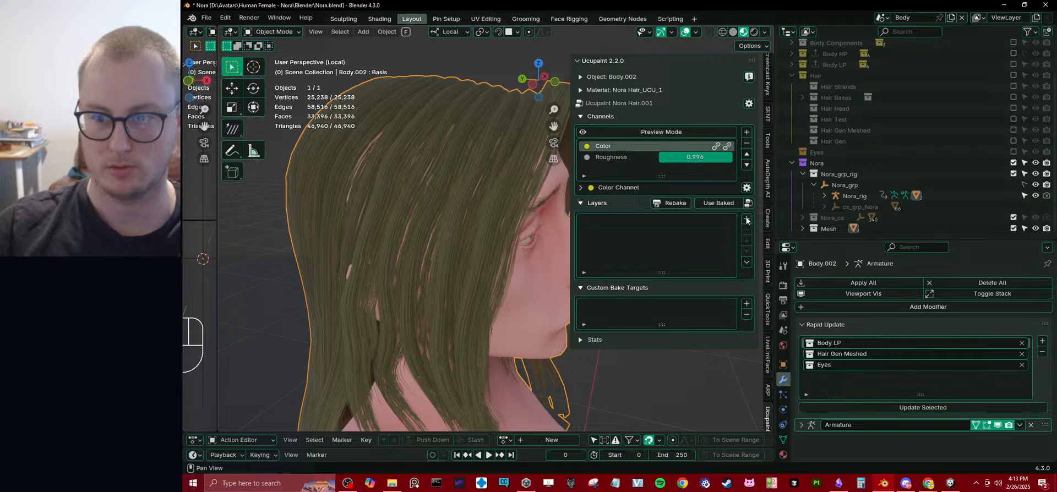
pyautogui.click(746, 262)
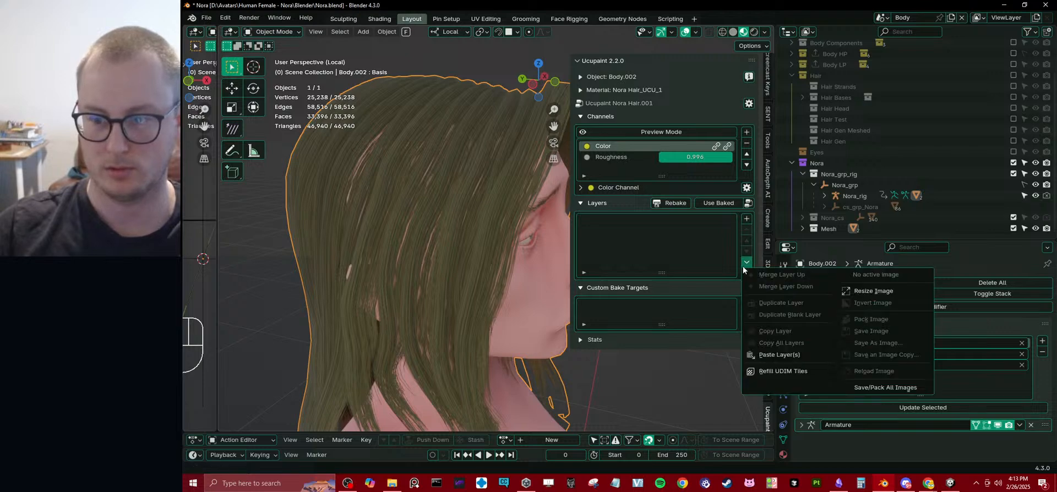
pyautogui.click(746, 219)
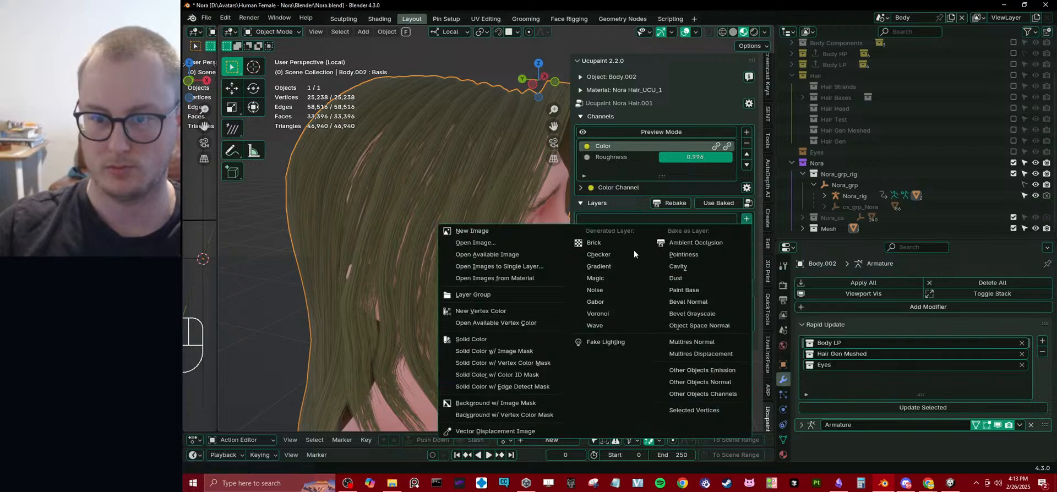
# Check the hair from the front, clear the selection, and hide the sidebar.
pyautogui.scroll(-6, 382, 198)
pyautogui.moveTo(468, 218); pyautogui.dragTo(385, 240, button='middle')
pyautogui.scroll(3, 431, 247)
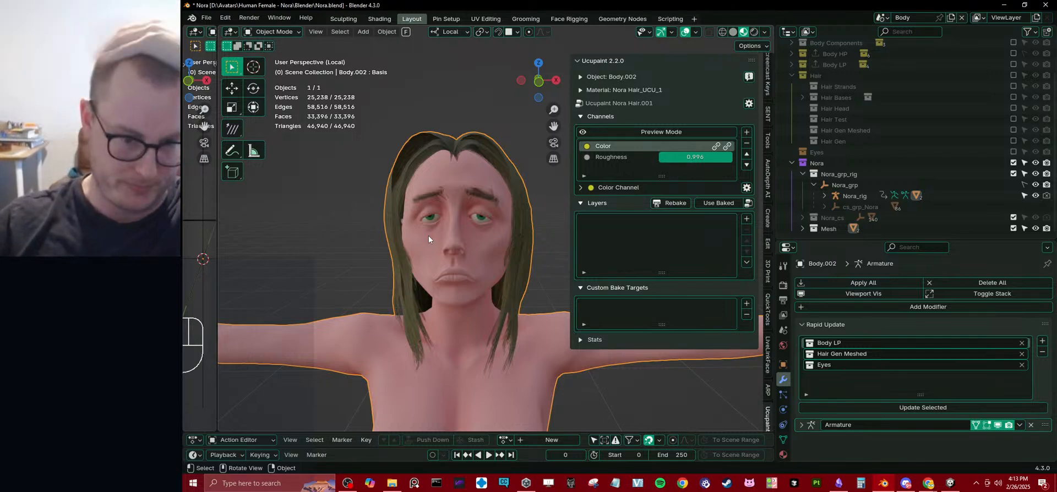
pyautogui.hotkey('alt', 'a')
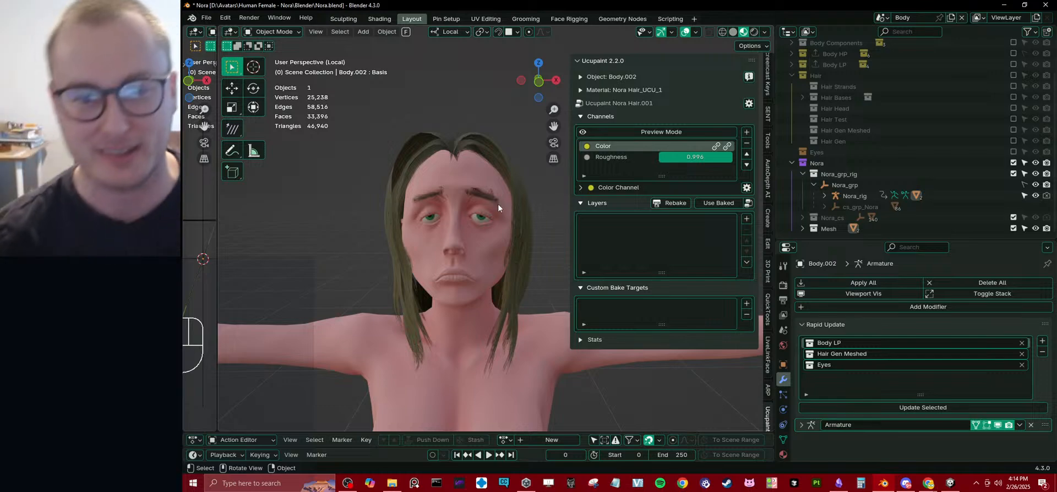
pyautogui.scroll(-3, 453, 208)
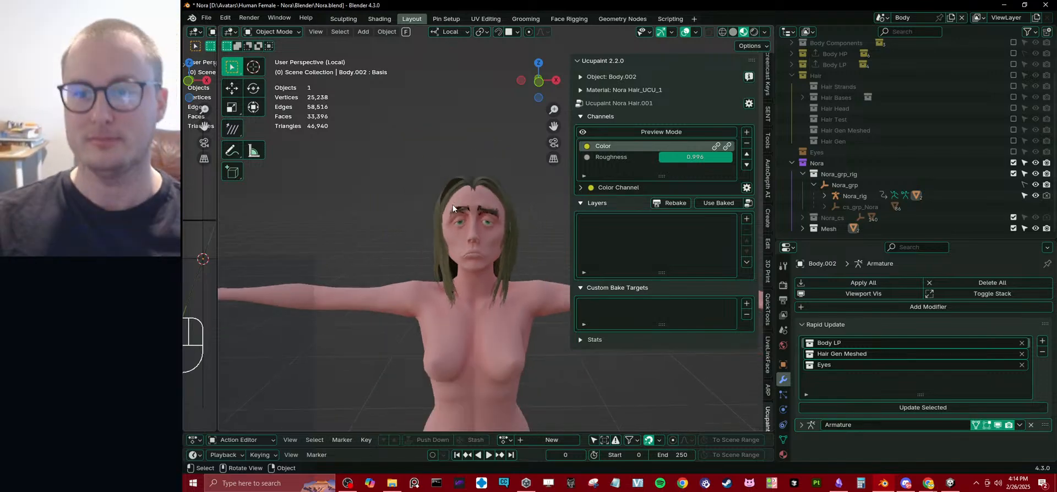
pyautogui.press('n')
pyautogui.scroll(-3, 477, 227)
# Select the Body.002 mesh, examine its face and hair up close, and compare them with the model in Unity.
pyautogui.click(521, 287)
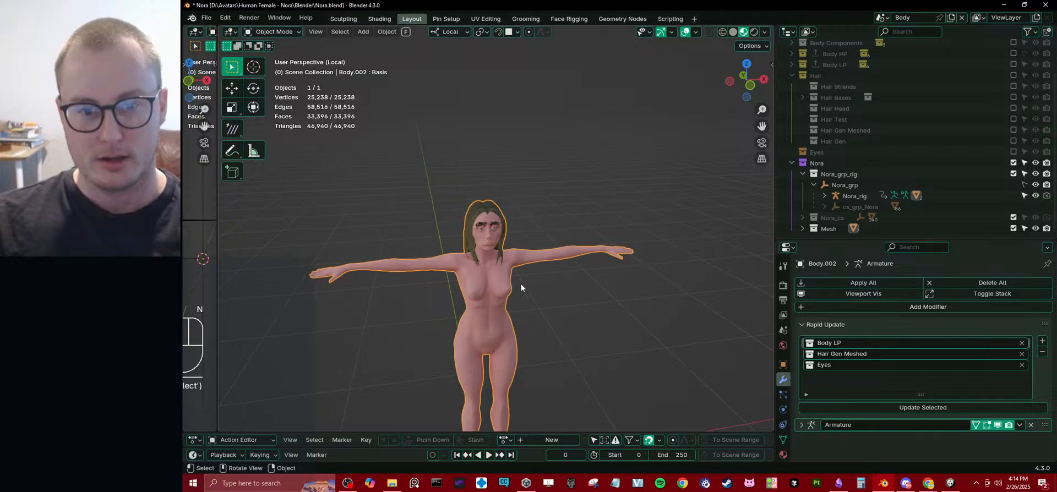
pyautogui.moveTo(521, 284); pyautogui.dragTo(515, 248, button='middle')
pyautogui.scroll(3, 554, 222)
pyautogui.scroll(4, 529, 231)
pyautogui.moveTo(556, 190); pyautogui.dragTo(588, 191, button='middle')
pyautogui.keyDown('shift'); pyautogui.moveTo(556, 193); pyautogui.dragTo(536, 243, button='middle'); pyautogui.keyUp('shift')
pyautogui.scroll(3, 533, 236)
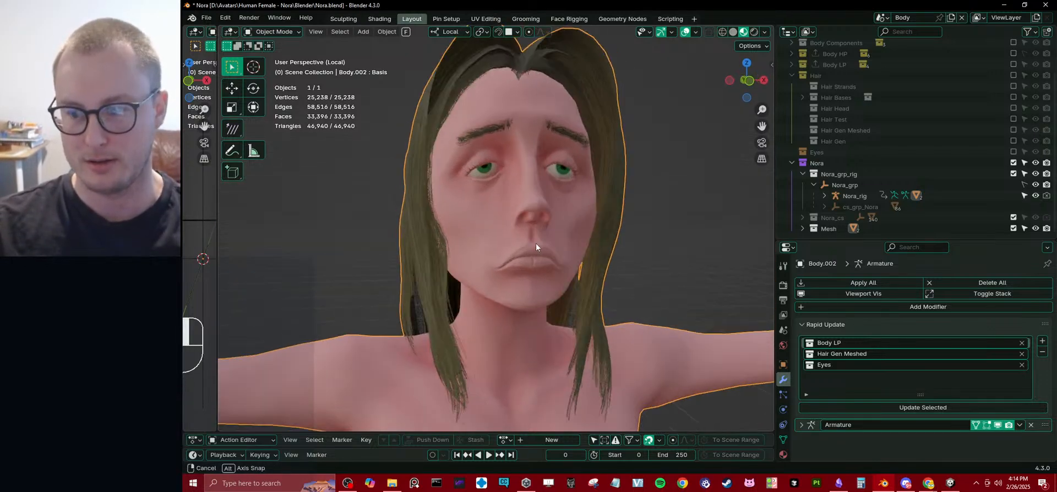
pyautogui.click(947, 481)
pyautogui.moveTo(531, 219); pyautogui.dragTo(625, 169, button='right')
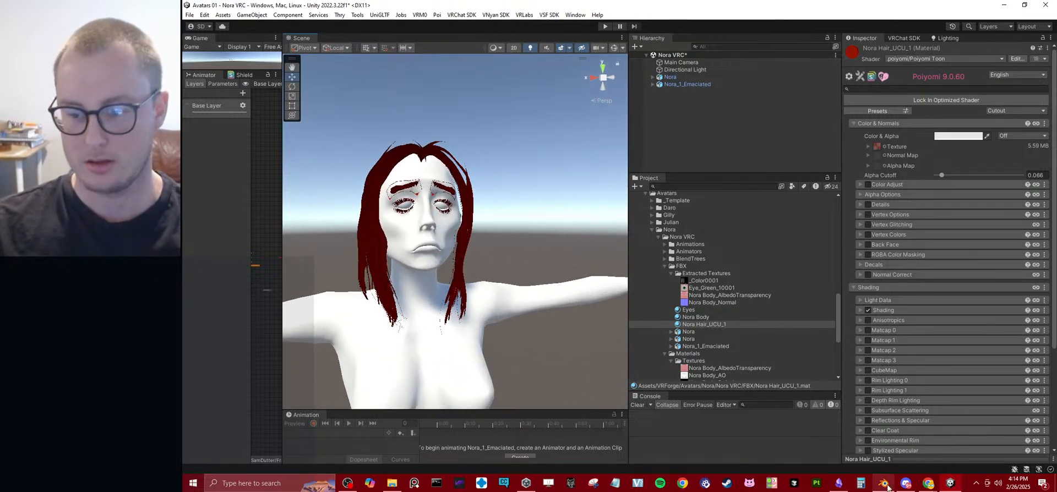
# Switch back to Blender, delete the Body.002 mesh, and leave local view to show the rigged character.
pyautogui.click(887, 486)
pyautogui.scroll(-3, 540, 222)
pyautogui.press('Delete')
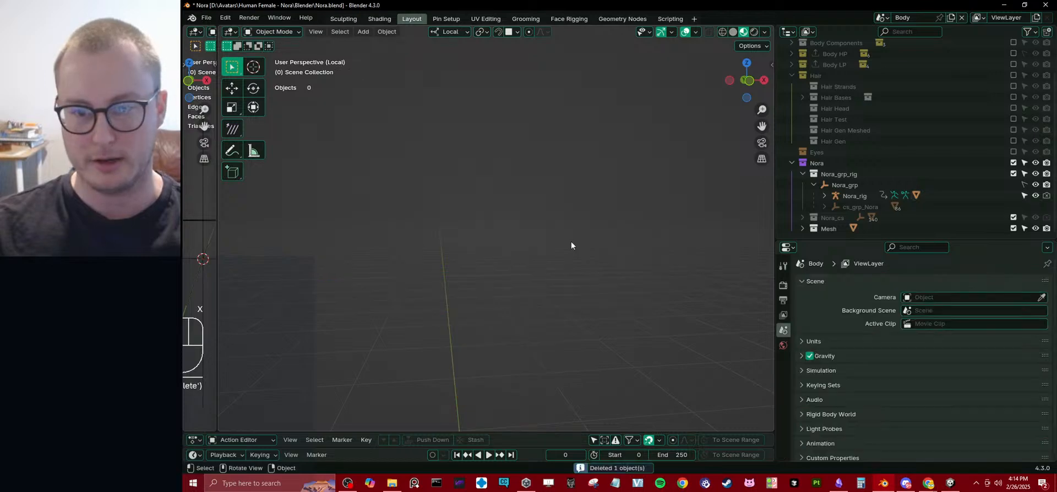
pyautogui.moveTo(571, 246); pyautogui.dragTo(544, 281, button='middle')
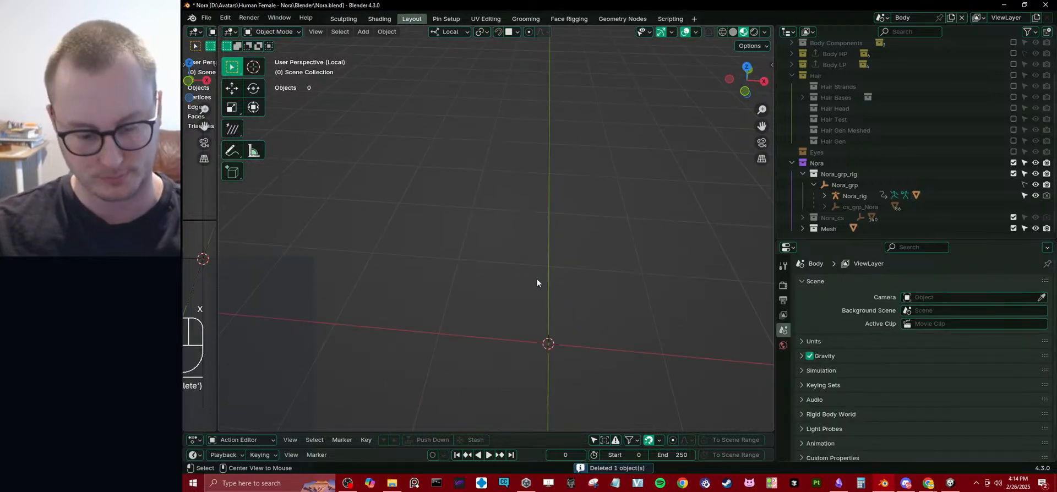
pyautogui.hotkey('alt', 'h')
pyautogui.press('/')
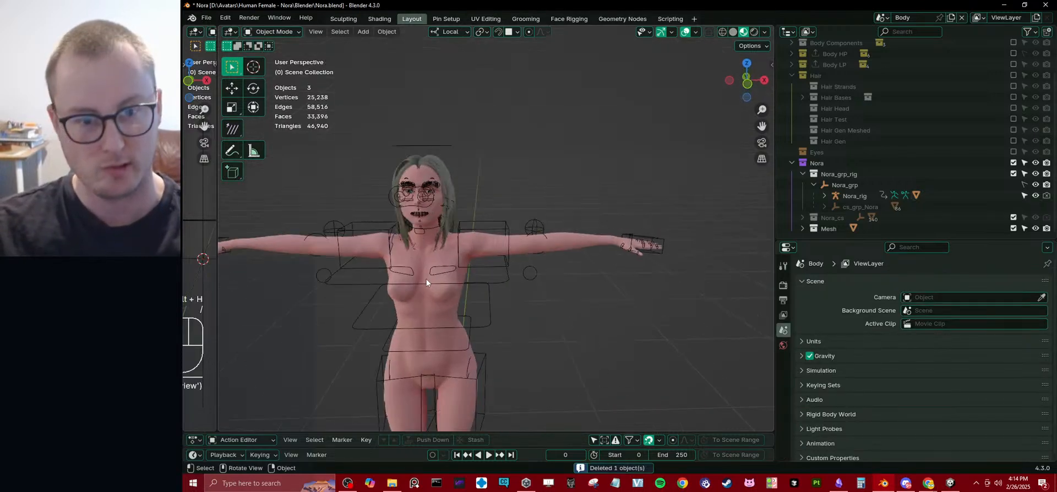
# Select the original Body mesh and inspect its face and hair from a three-quarter angle.
pyautogui.click(500, 237)
pyautogui.scroll(8, 501, 226)
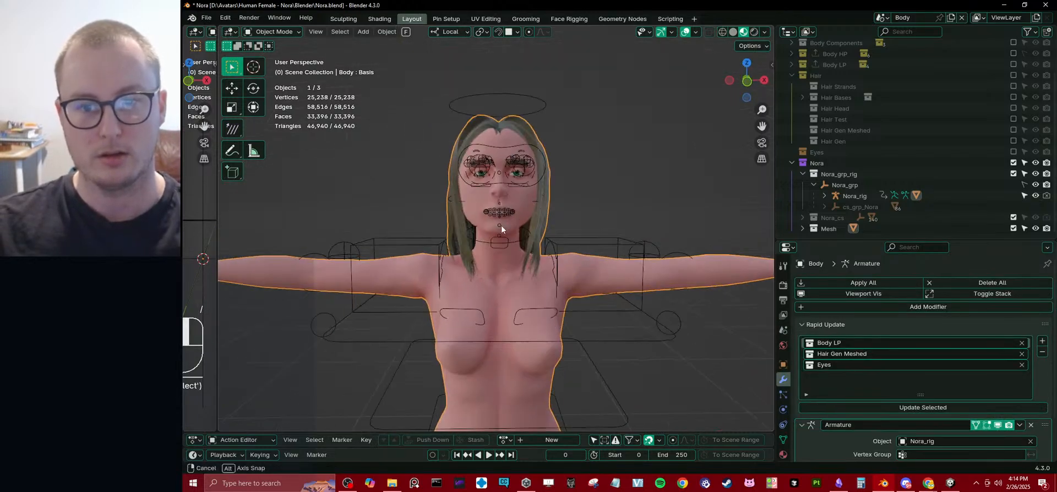
pyautogui.moveTo(511, 150); pyautogui.dragTo(420, 199, button='middle')
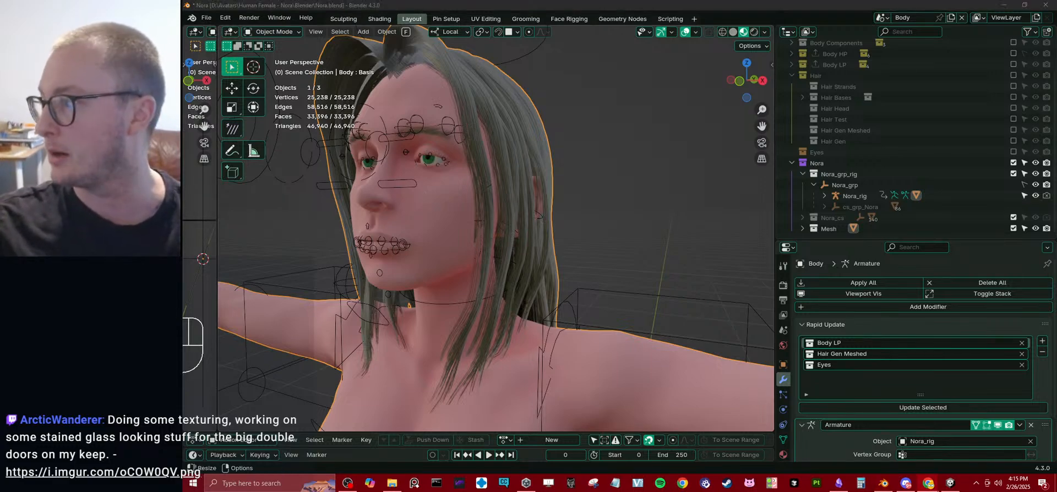
# Open the shared imgur.com/oCOW0QV page in the browser and examine the stained-glass door sketch.
pyautogui.moveTo(184, 6); pyautogui.dragTo(785, 3)
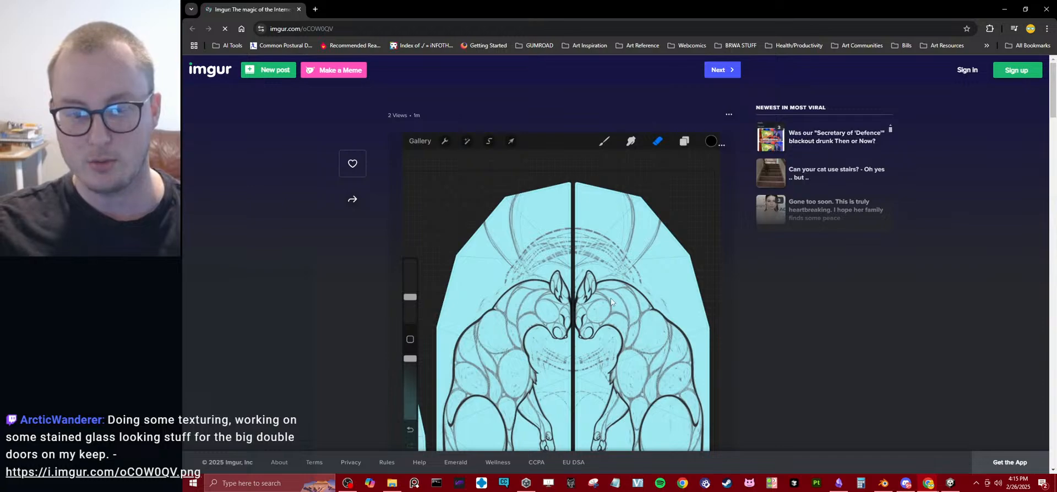
pyautogui.scroll(-3, 610, 298)
pyautogui.scroll(2, 591, 269)
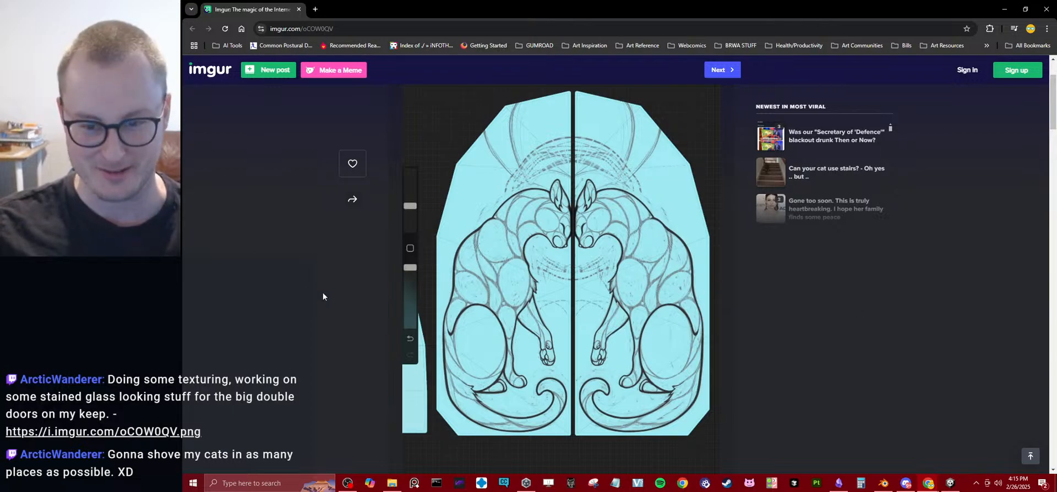
# Switch back to Blender, save Nora.blend, and collapse the Hair collection in the scene hierarchy.
pyautogui.hotkey('alt', 'Tab')
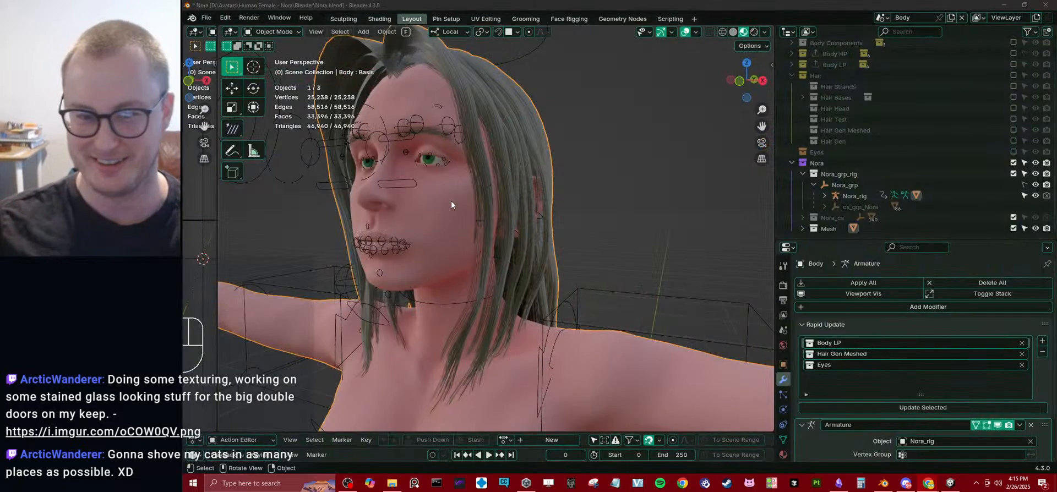
pyautogui.moveTo(626, 147); pyautogui.dragTo(580, 198, button='middle')
pyautogui.scroll(-5, 612, 178)
pyautogui.hotkey('ctrl', 's')
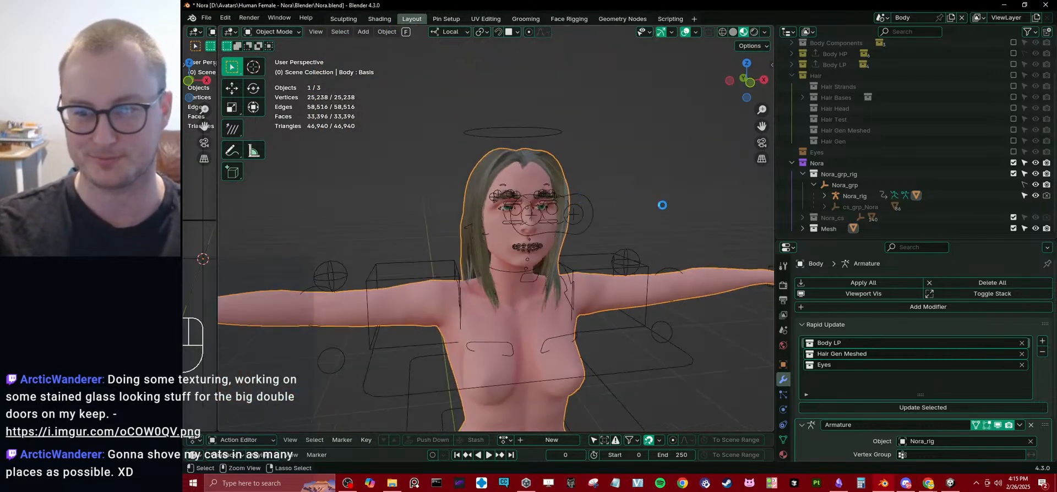
pyautogui.click(792, 75)
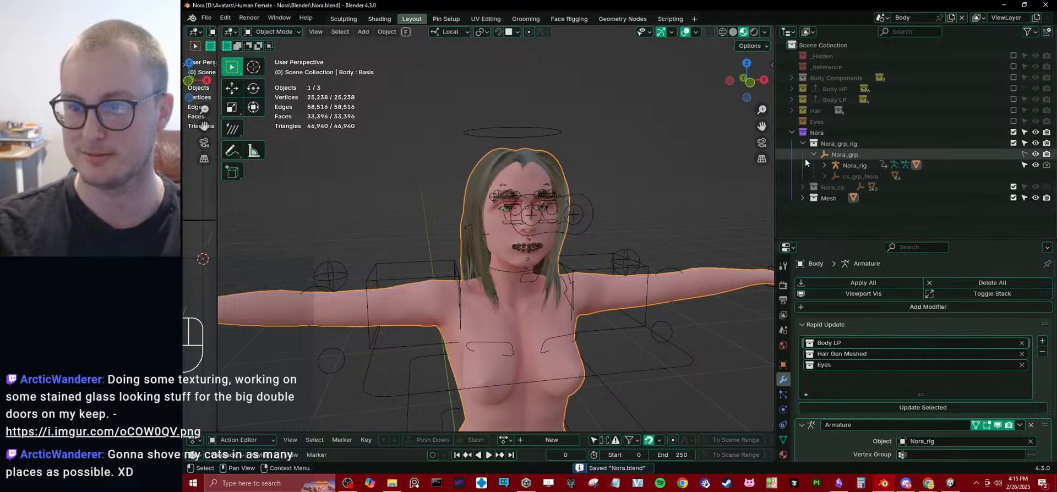
pyautogui.moveTo(494, 212); pyautogui.dragTo(516, 210, button='middle')
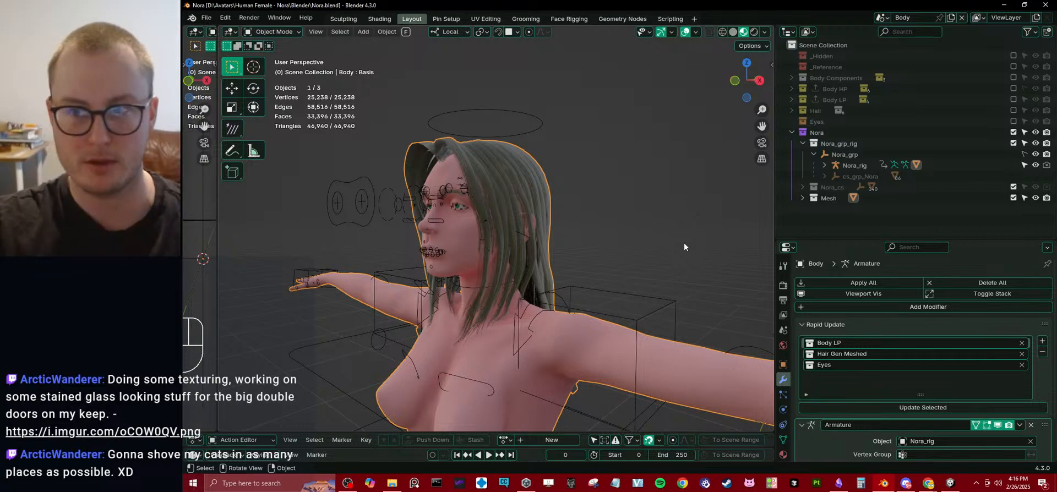
# Move the Mesh collection out of Nora to the scene's top level and rename it Baked.
pyautogui.moveTo(828, 199); pyautogui.dragTo(839, 128)
pyautogui.doubleClick(817, 133)
pyautogui.write('B')
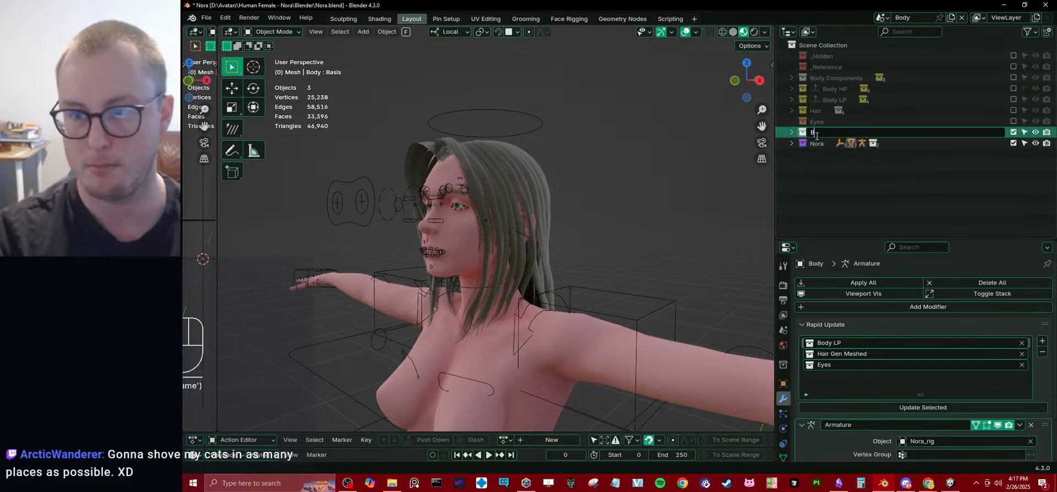
pyautogui.write('aked')
pyautogui.press('Return')
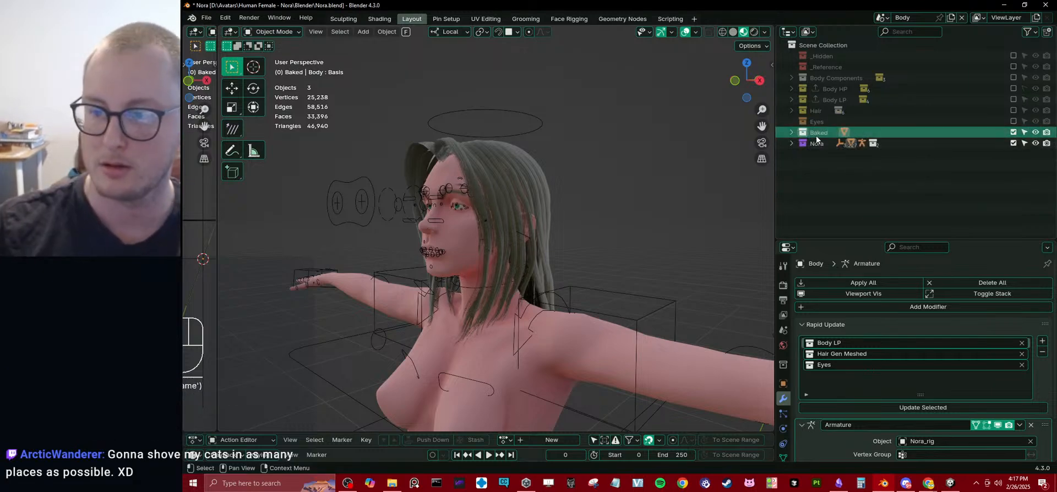
# Expand the Baked collection in the scene hierarchy and save the file.
pyautogui.click(791, 133)
pyautogui.moveTo(613, 161); pyautogui.dragTo(618, 214, button='middle')
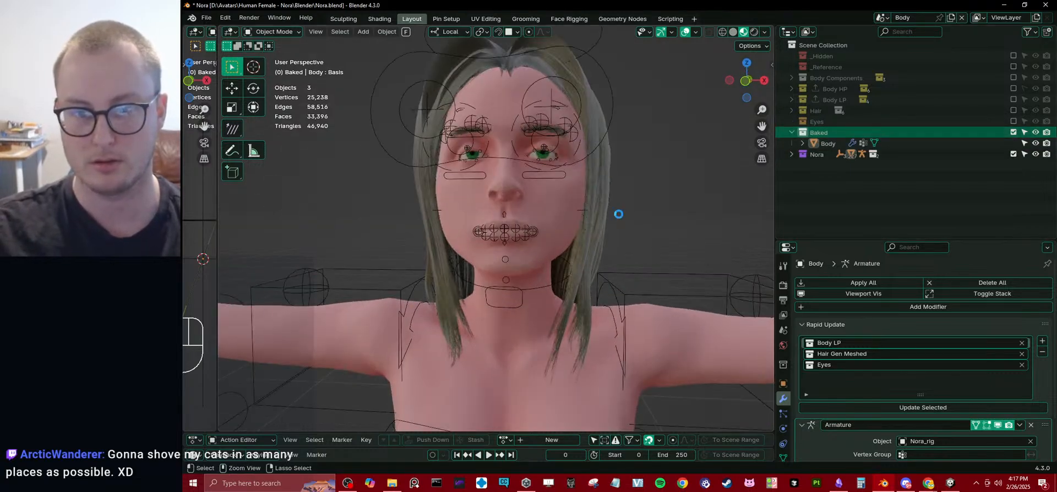
pyautogui.hotkey('ctrl', 's')
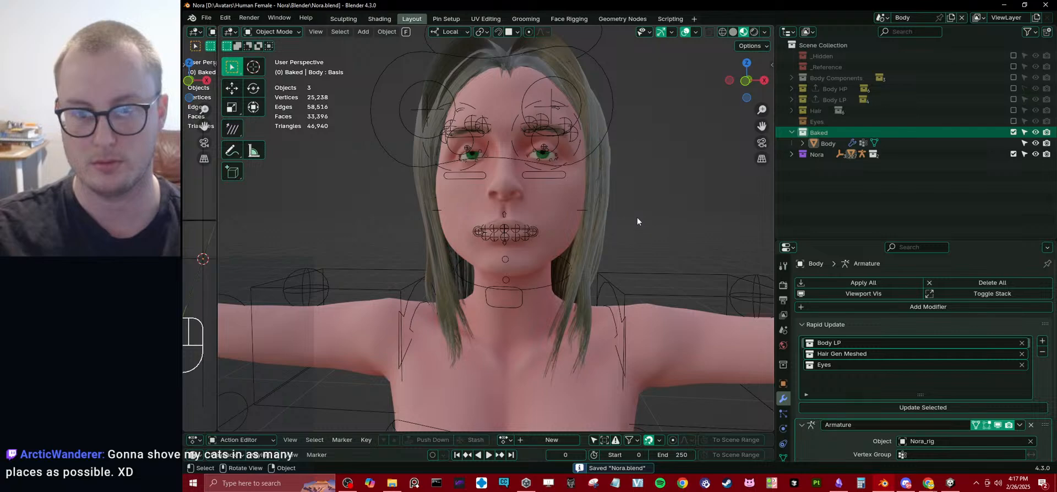
# Rename the Body mesh object in the Baked collection as Body_Baked.
pyautogui.moveTo(638, 222); pyautogui.dragTo(604, 224, button='middle')
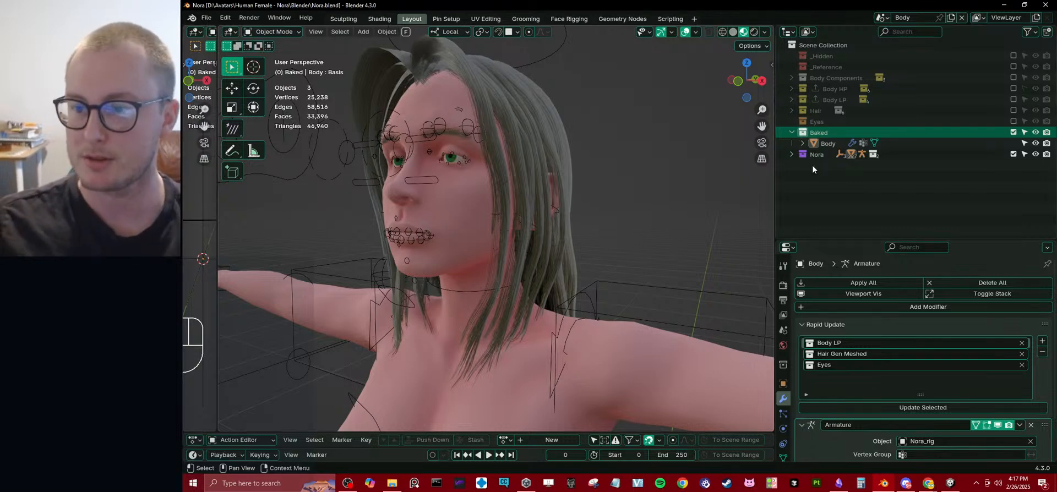
pyautogui.doubleClick(826, 142)
pyautogui.write('_Baked')
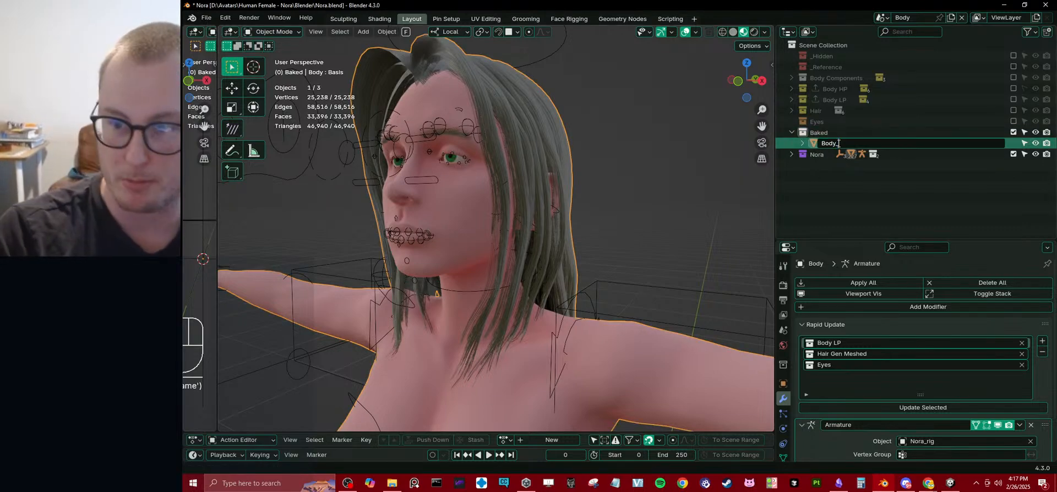
pyautogui.press('Return')
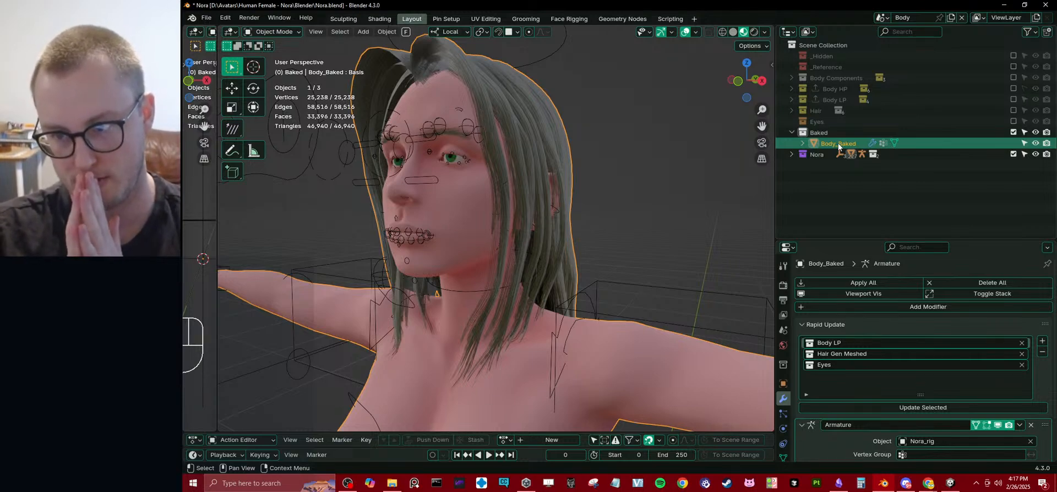
# Expand the Nora collection in the scene hierarchy and collapse Nora_grp_rig inside it.
pyautogui.click(790, 154)
pyautogui.click(802, 166)
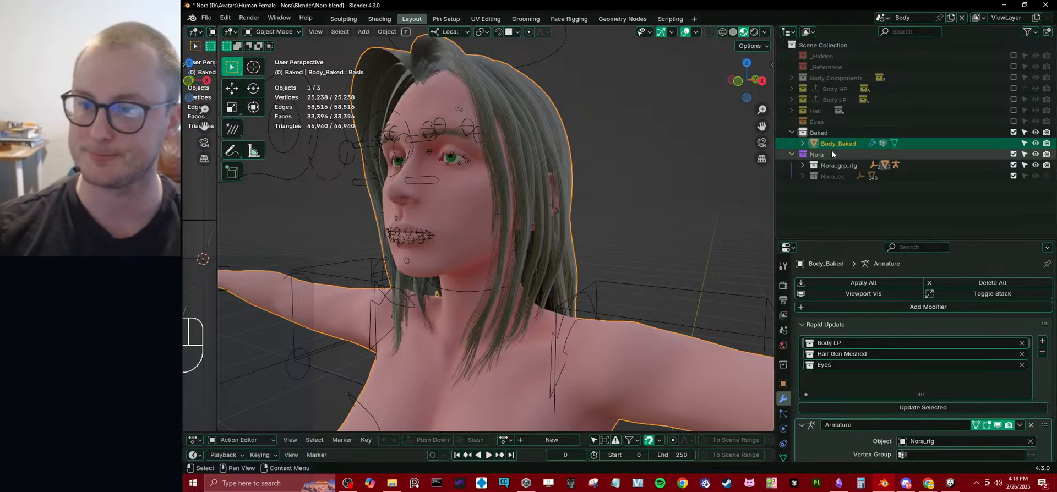
pyautogui.doubleClick(827, 132)
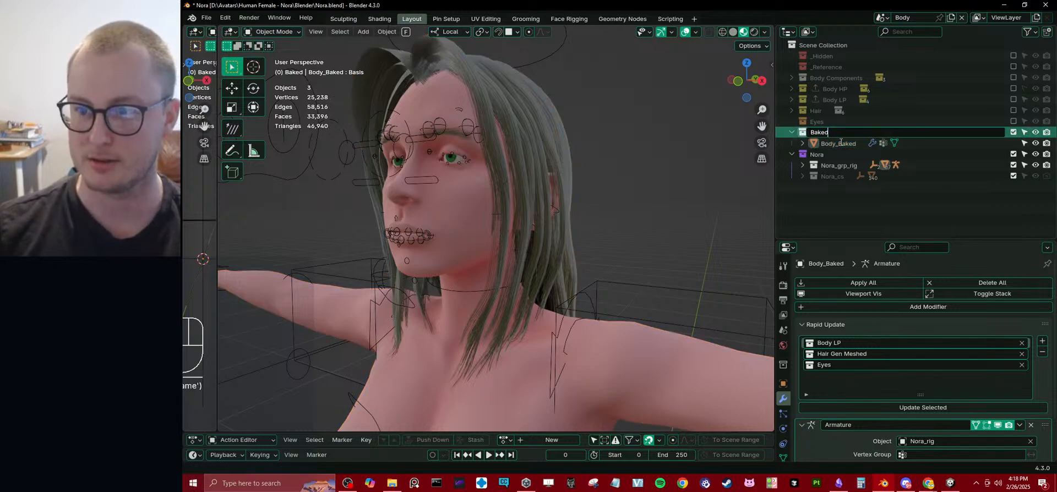
pyautogui.press('Return')
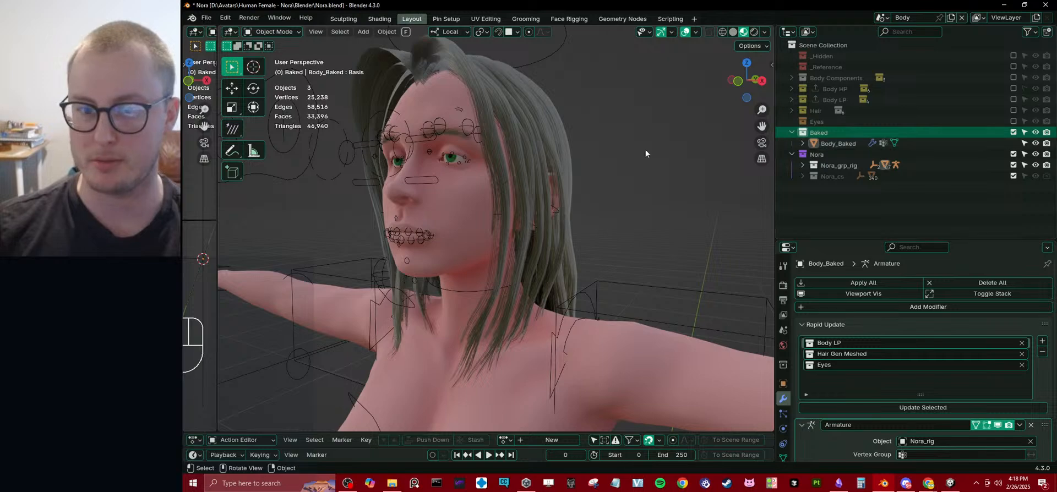
# Clear the Hair Gen Meshed and Eyes collections from Body_Baked's Rapid Update list.
pyautogui.click(550, 158)
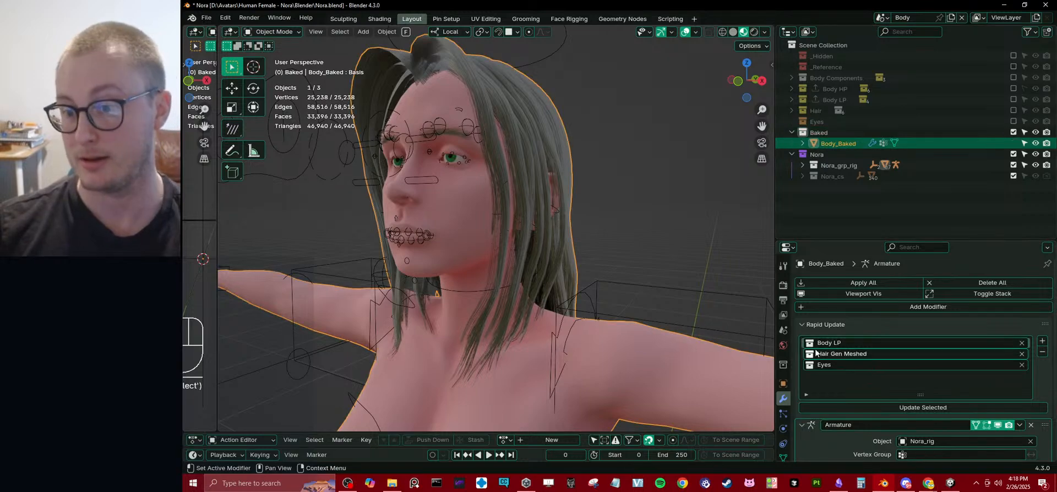
pyautogui.click(1023, 355)
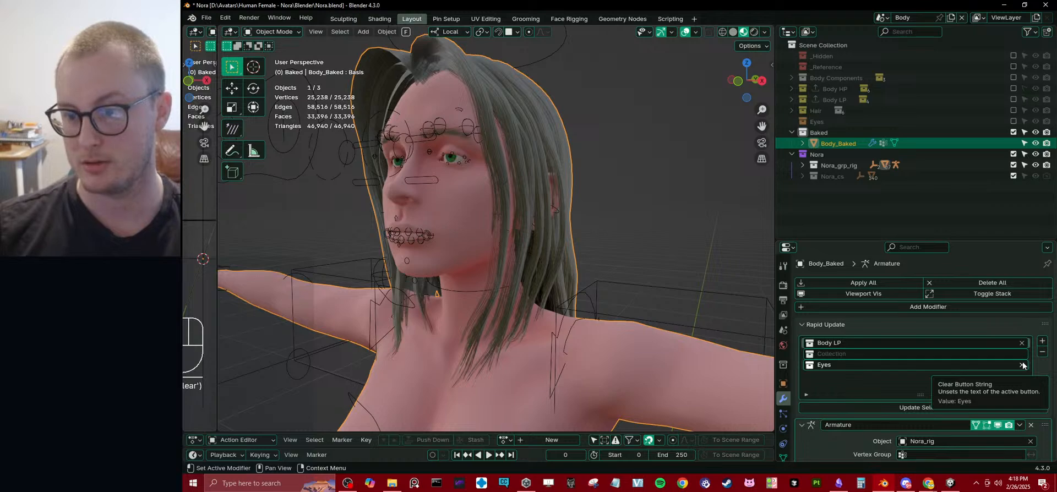
pyautogui.click(1022, 365)
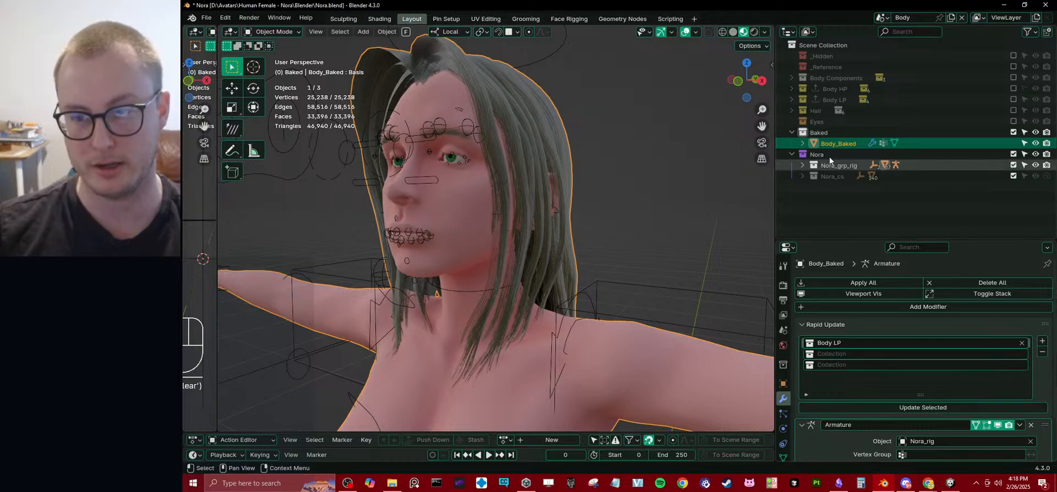
pyautogui.click(820, 132)
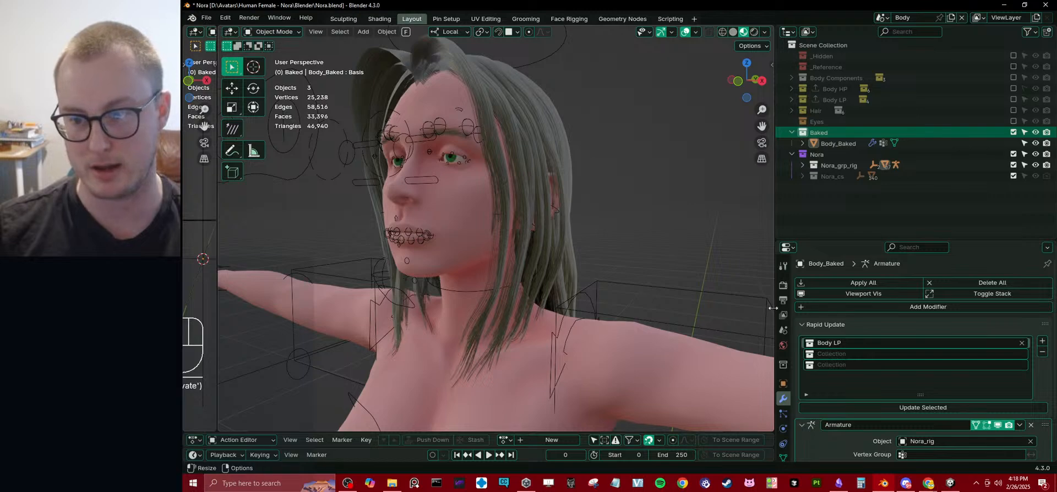
# Update Body_Baked from the Body LP collection alone and exclude the Nora collection from the view layer.
pyautogui.click(823, 142)
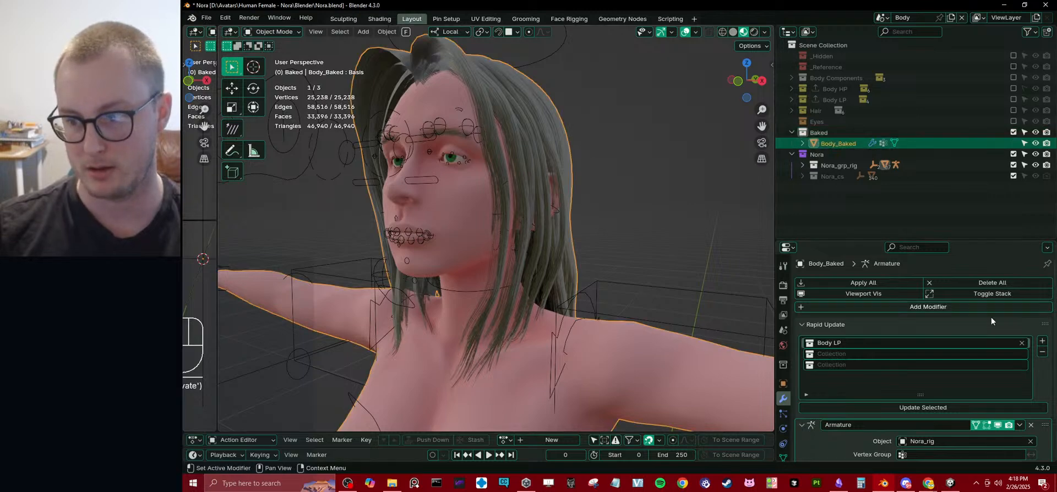
pyautogui.click(917, 407)
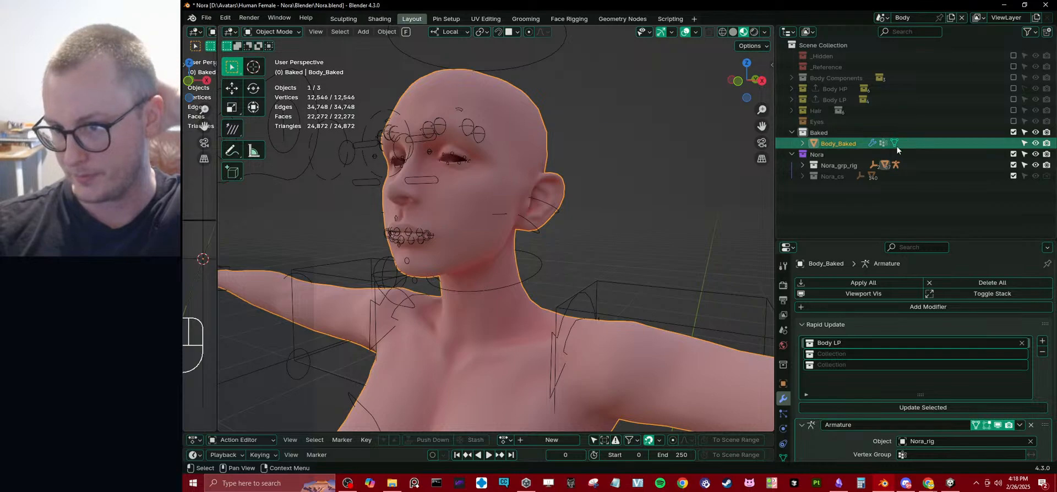
pyautogui.click(1014, 155)
pyautogui.scroll(-4, 507, 171)
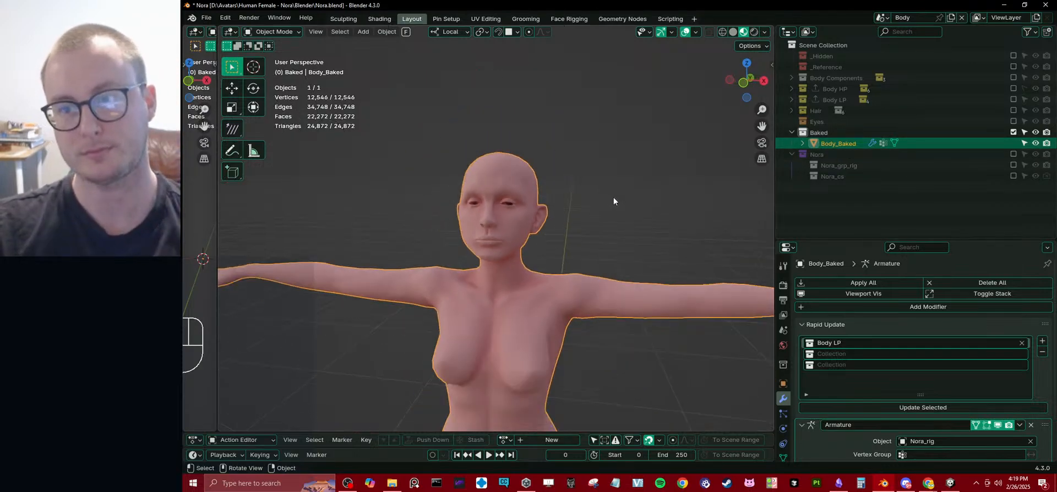
pyautogui.click(822, 134)
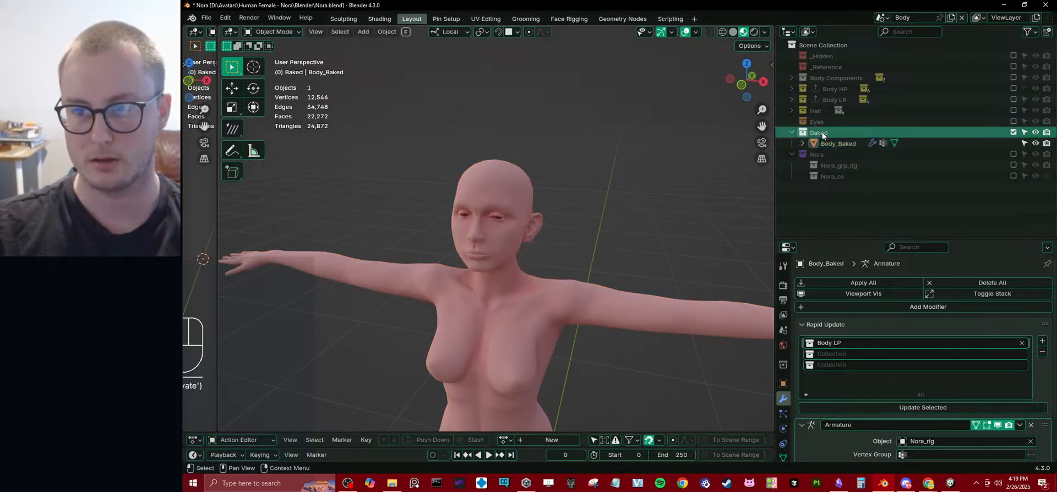
pyautogui.rightClick(822, 134)
pyautogui.click(822, 134)
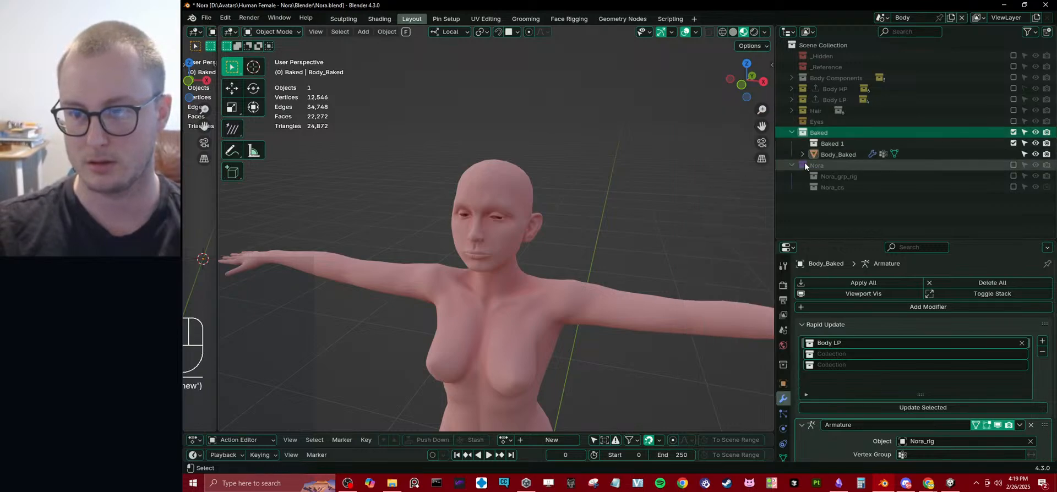
pyautogui.hotkey('ctrl', 'z')
pyautogui.scroll(-3, 566, 252)
pyautogui.hotkey('shift', 'a')
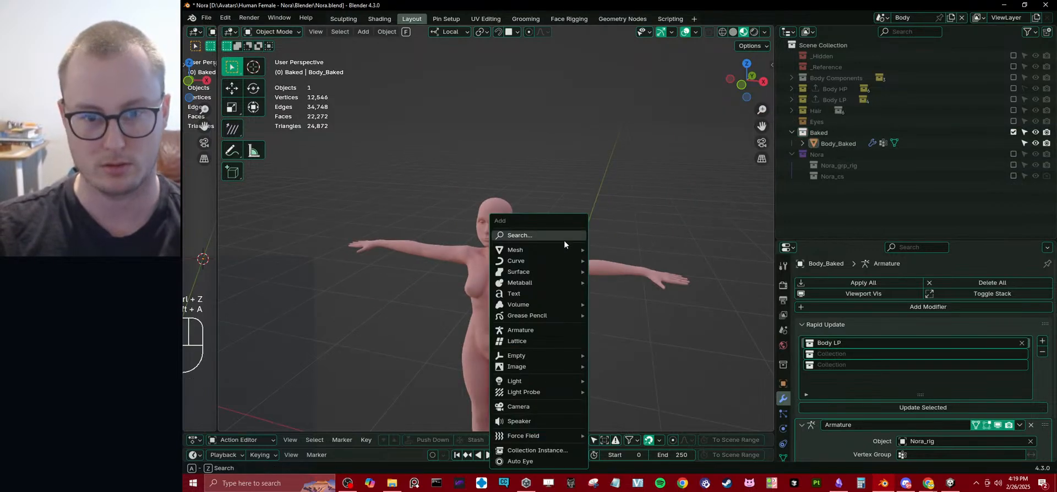
pyautogui.moveTo(571, 249)
pyautogui.scroll(2, 616, 251)
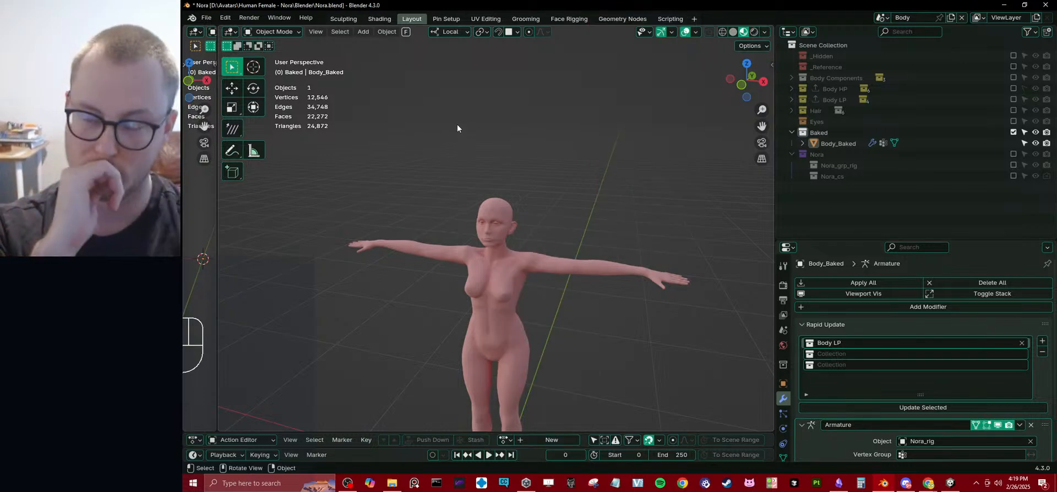
pyautogui.scroll(3, 528, 148)
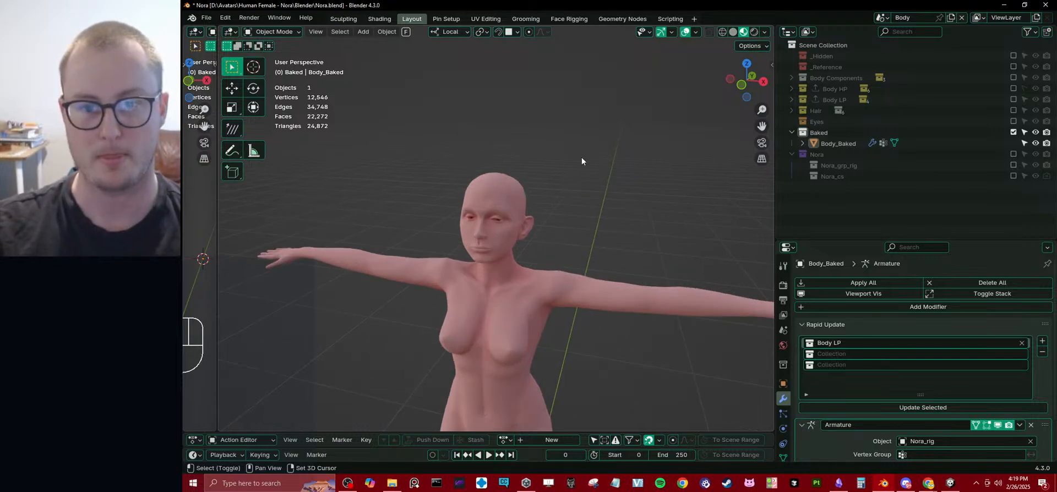
# Add a mesh plane to the Baked collection and save the file.
pyautogui.hotkey('shift', 'a')
pyautogui.moveTo(593, 173)
pyautogui.click(626, 171)
pyautogui.scroll(-3, 577, 190)
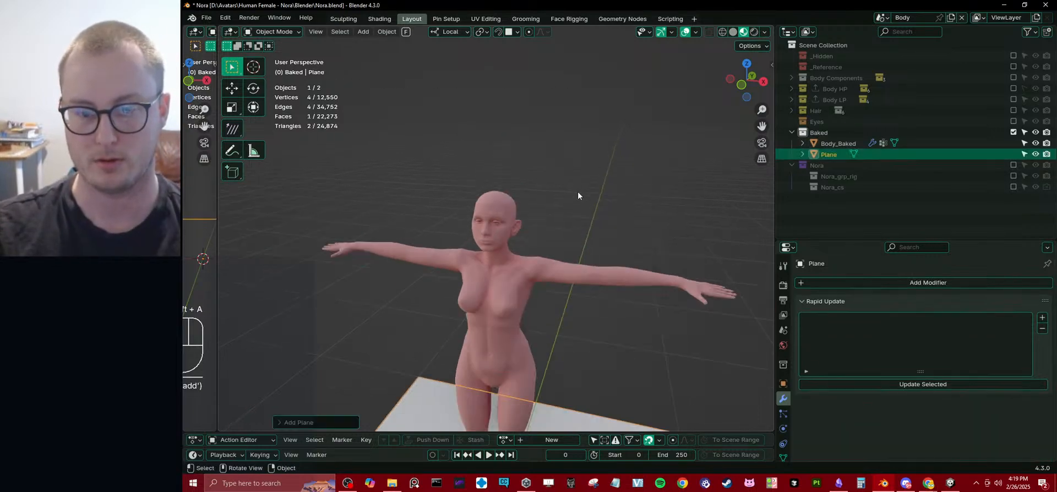
pyautogui.moveTo(577, 191); pyautogui.dragTo(587, 270, button='middle')
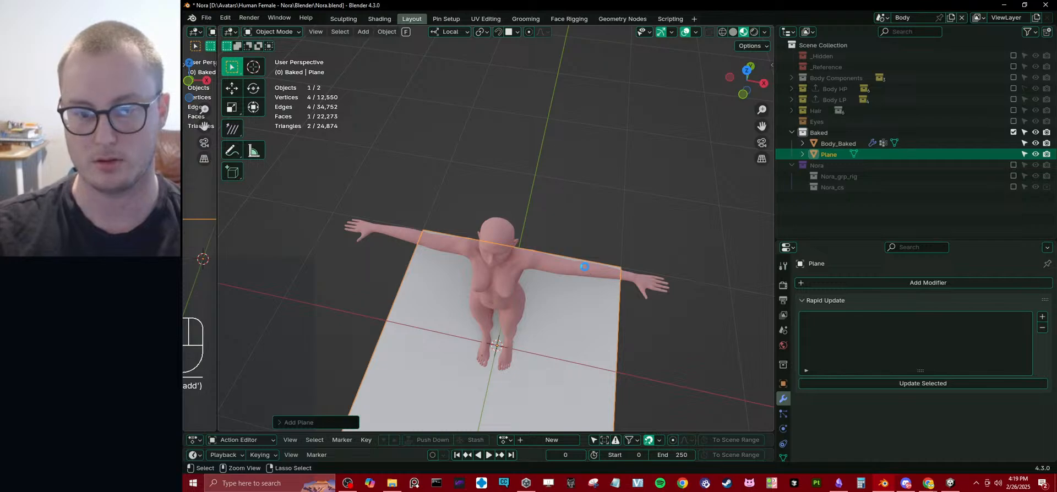
pyautogui.hotkey('ctrl', 's')
pyautogui.moveTo(583, 266); pyautogui.dragTo(583, 220, button='middle')
# Rename the new plane object as Hair_Baked.
pyautogui.doubleClick(834, 155)
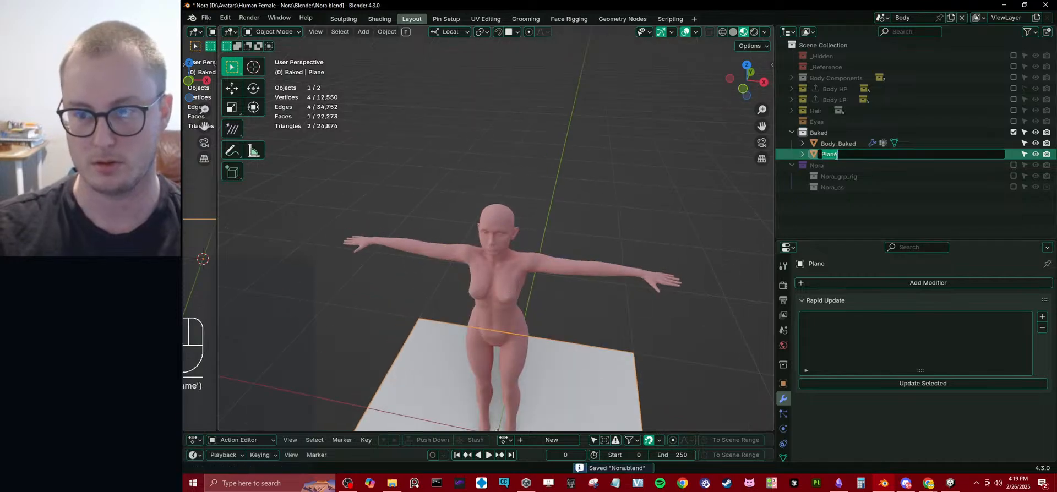
pyautogui.write('Hair_')
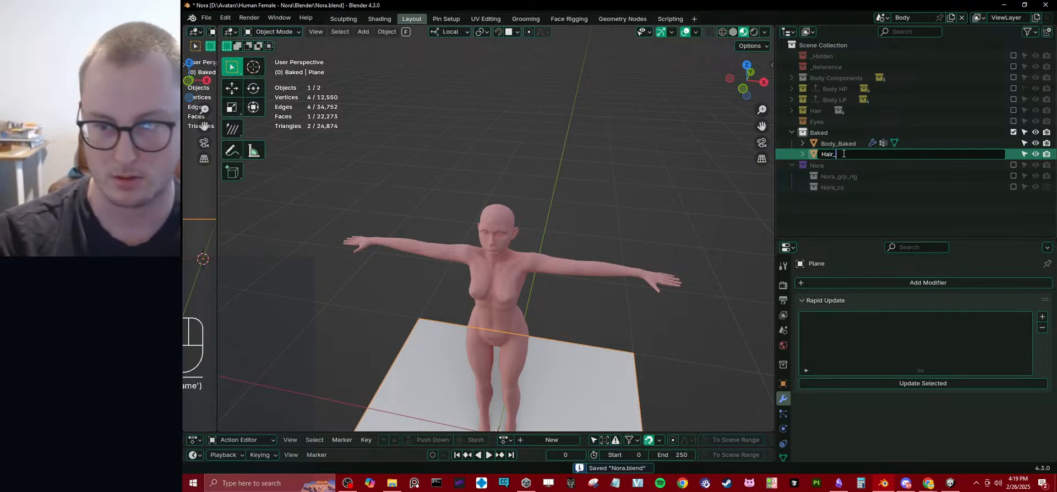
pyautogui.write('Baked')
pyautogui.press('Return')
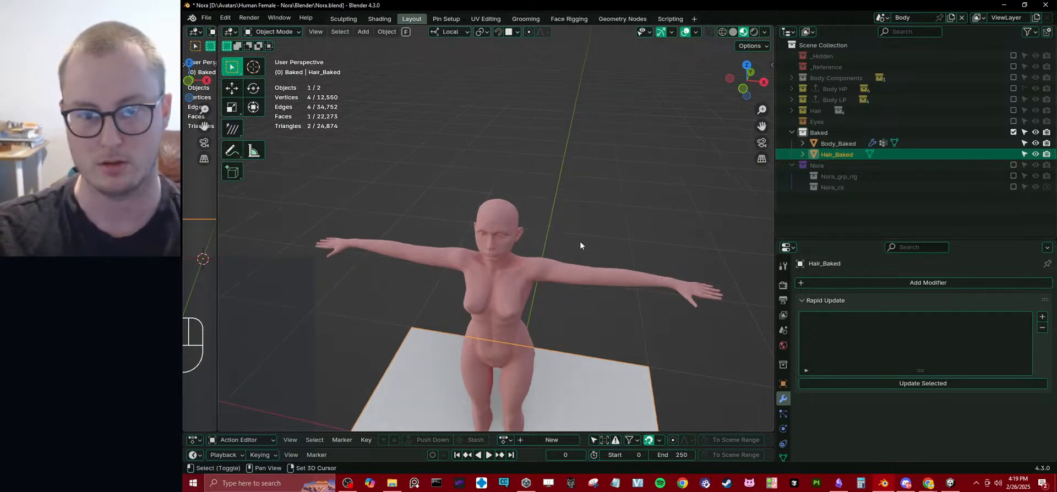
# Add an entry to Hair_Baked's Rapid Update list and assign the Hair Gen Meshed collection to it.
pyautogui.moveTo(579, 241); pyautogui.dragTo(580, 150, button='middle')
pyautogui.click(1042, 317)
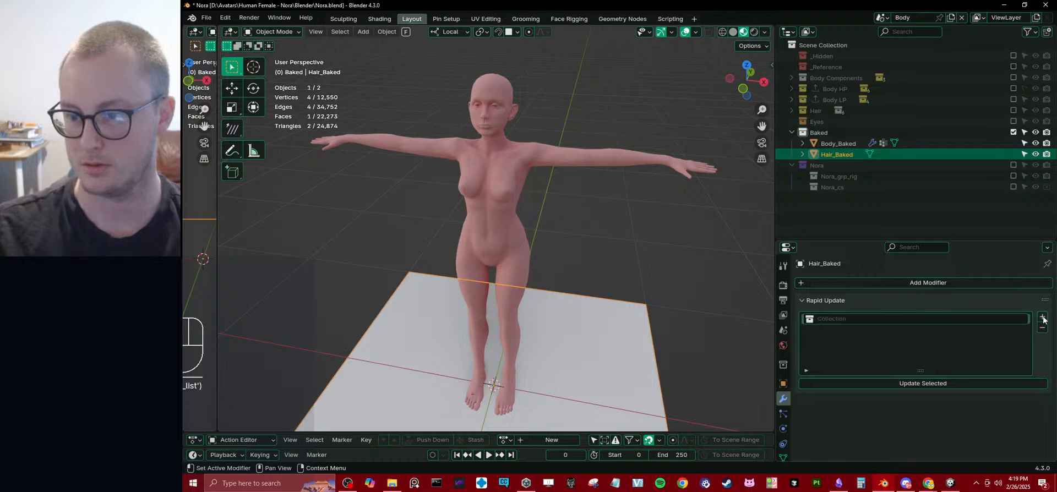
pyautogui.click(890, 320)
pyautogui.write('hair')
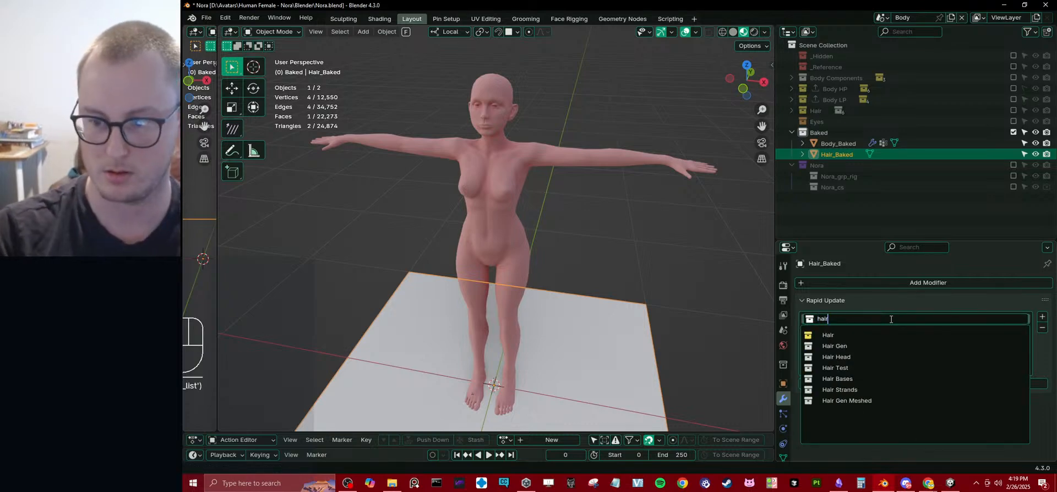
pyautogui.press('Down')
pyautogui.press('Up')
pyautogui.press('Up')
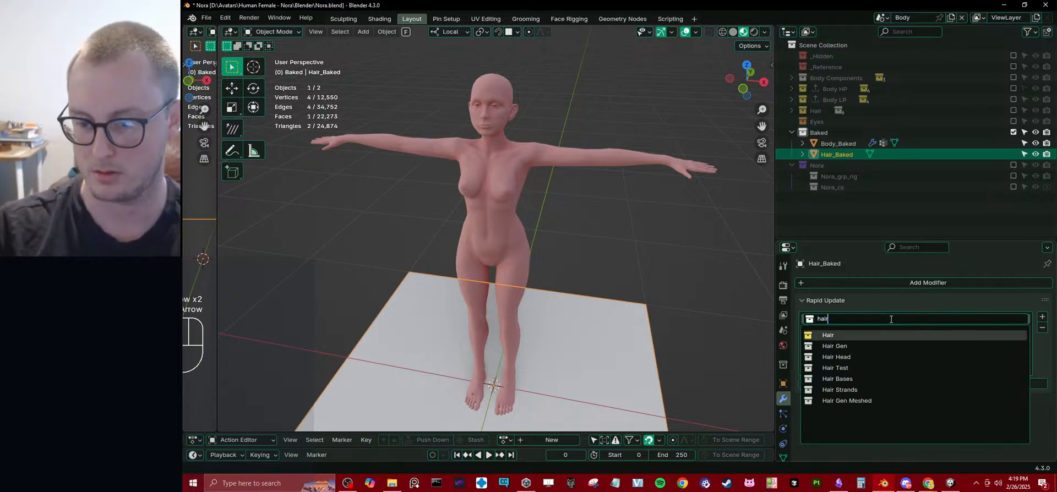
pyautogui.press('Down')
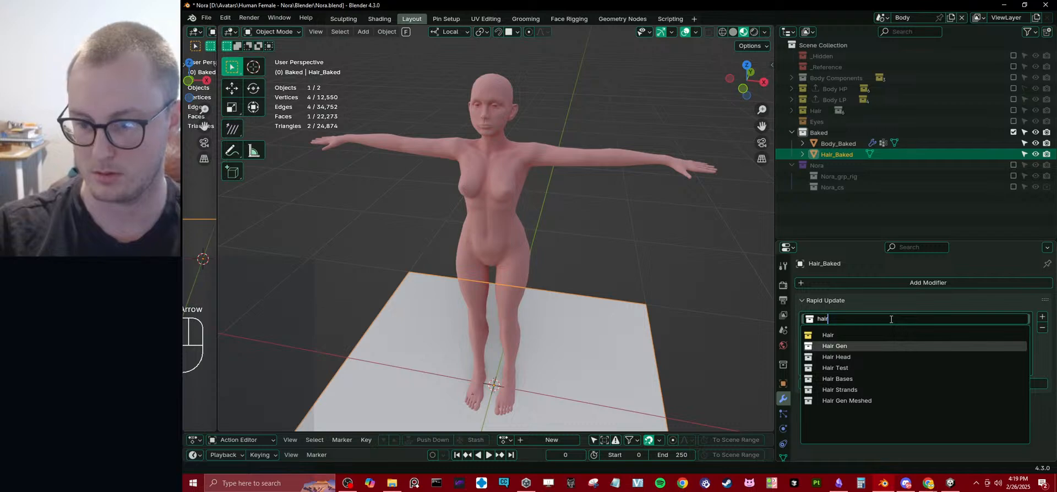
pyautogui.press('Down')
pyautogui.press('Down')
pyautogui.press('Down')
pyautogui.press('Down')
pyautogui.press('Down')
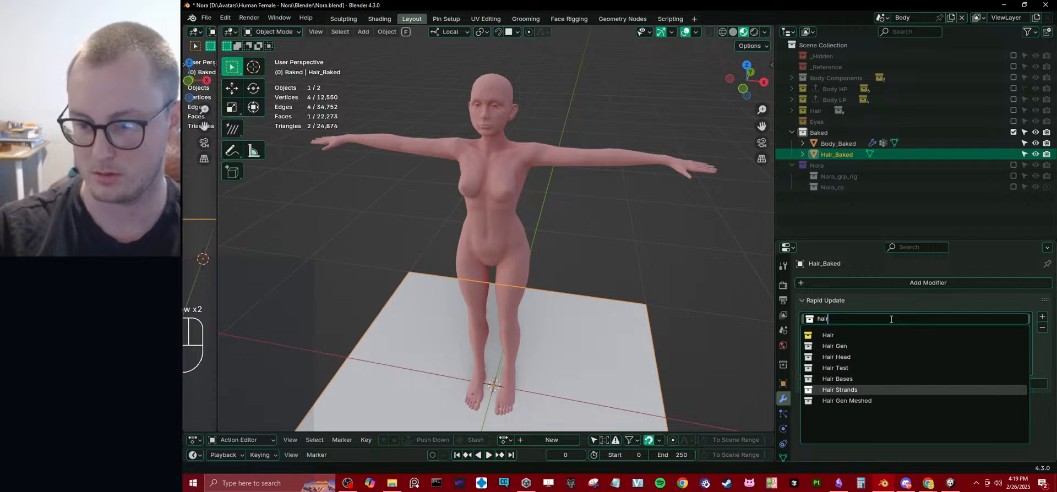
pyautogui.press('Return')
# Update Hair_Baked from the Hair Gen Meshed collection and exclude the Baked collection from the view layer.
pyautogui.click(919, 382)
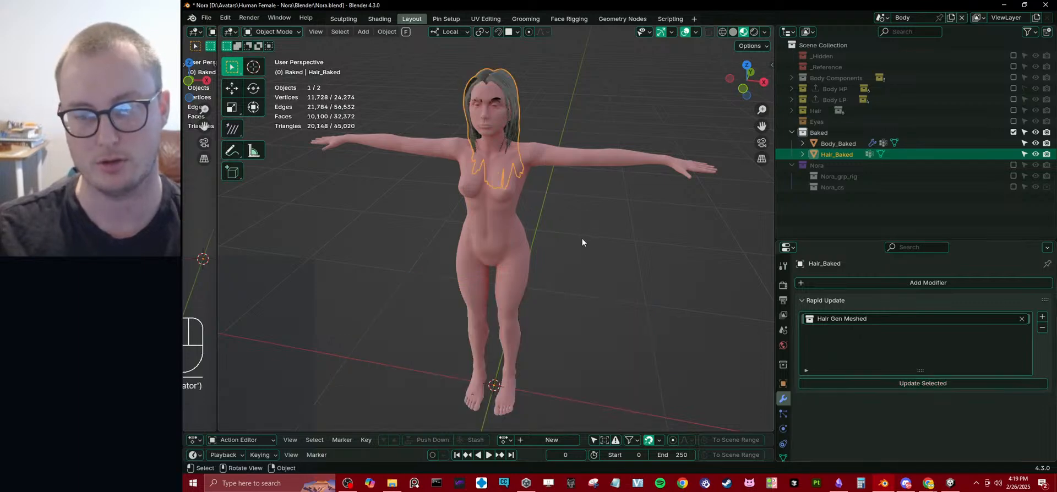
pyautogui.moveTo(573, 208); pyautogui.dragTo(569, 234, button='middle')
pyautogui.scroll(4, 536, 251)
pyautogui.scroll(4, 561, 226)
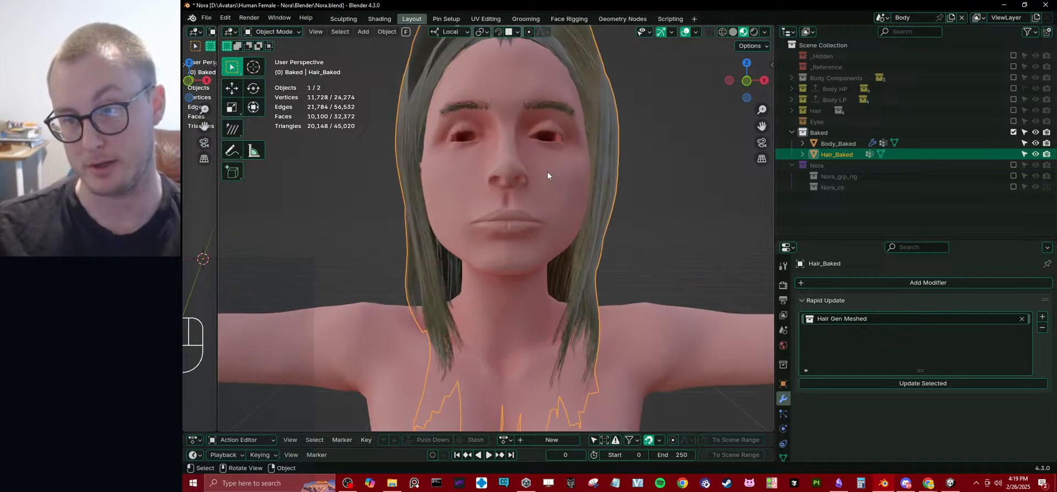
pyautogui.click(1013, 132)
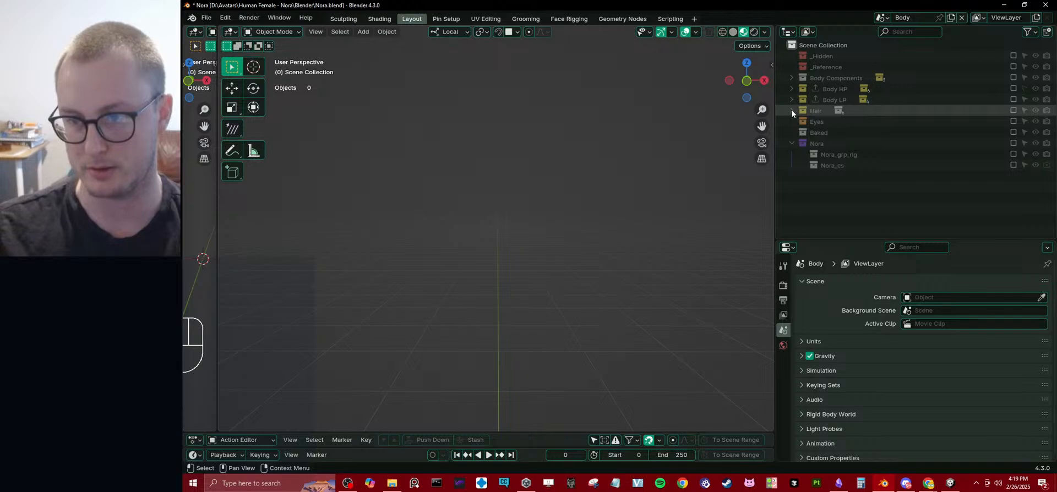
# Include the Hair collection in the view layer again and delete the Hair Test object together with its collection.
pyautogui.hotkey('ctrl', 'z')
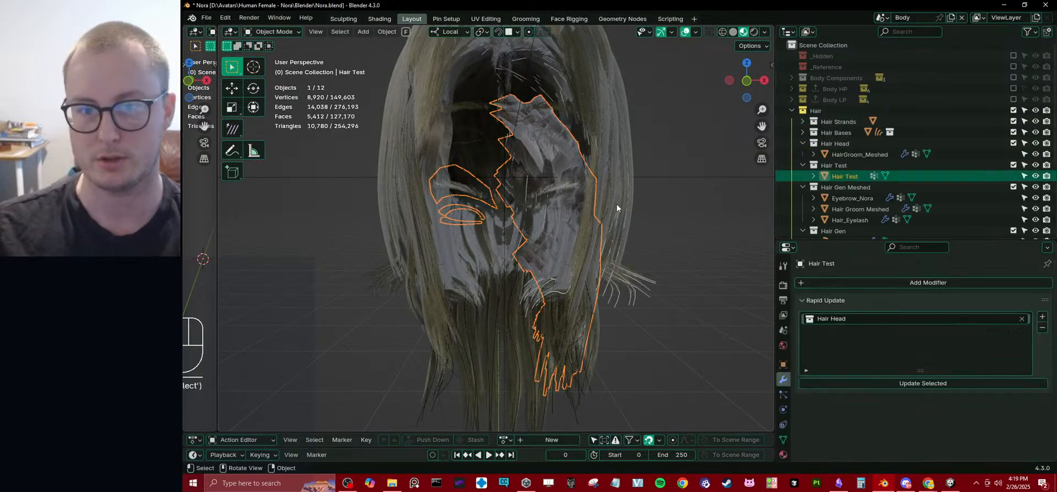
pyautogui.press('x')
pyautogui.click(617, 212)
pyautogui.click(830, 166)
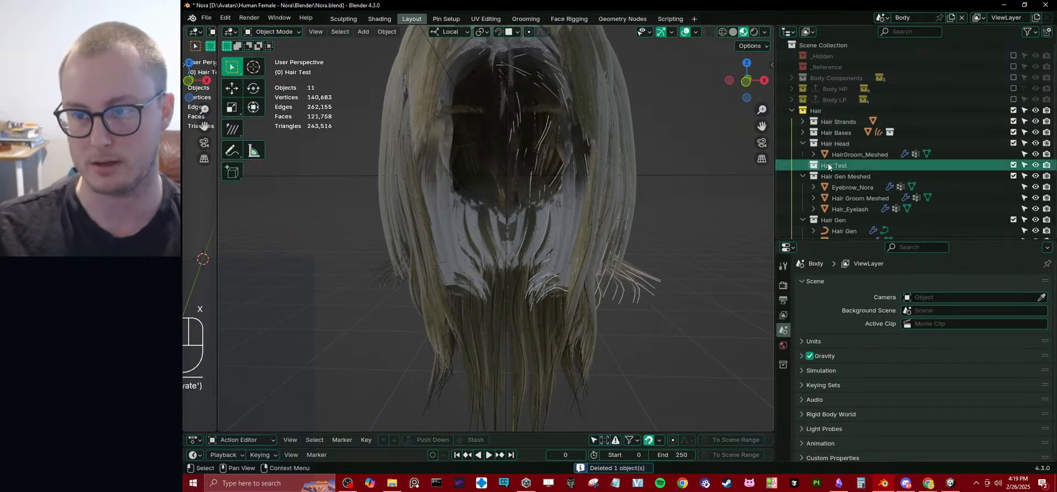
pyautogui.press('Delete')
# Delete the HairGroom_Meshed object and the Curves hair object from the scene.
pyautogui.click(552, 222)
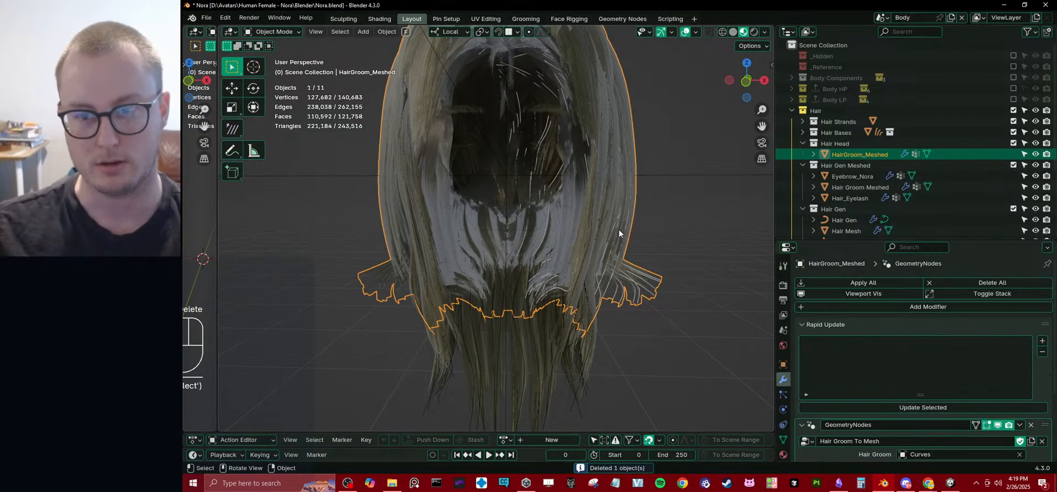
pyautogui.press('x')
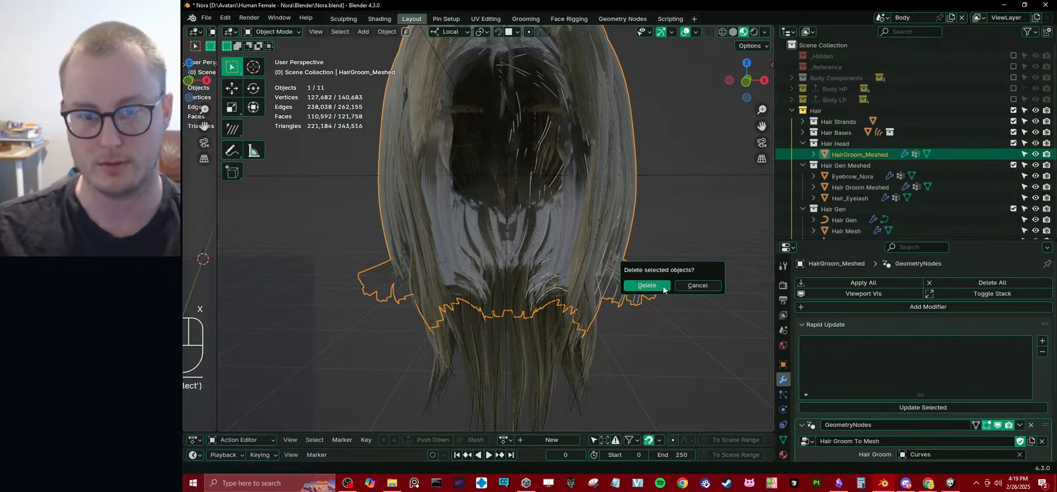
pyautogui.click(658, 287)
pyautogui.moveTo(609, 262); pyautogui.dragTo(574, 266, button='middle')
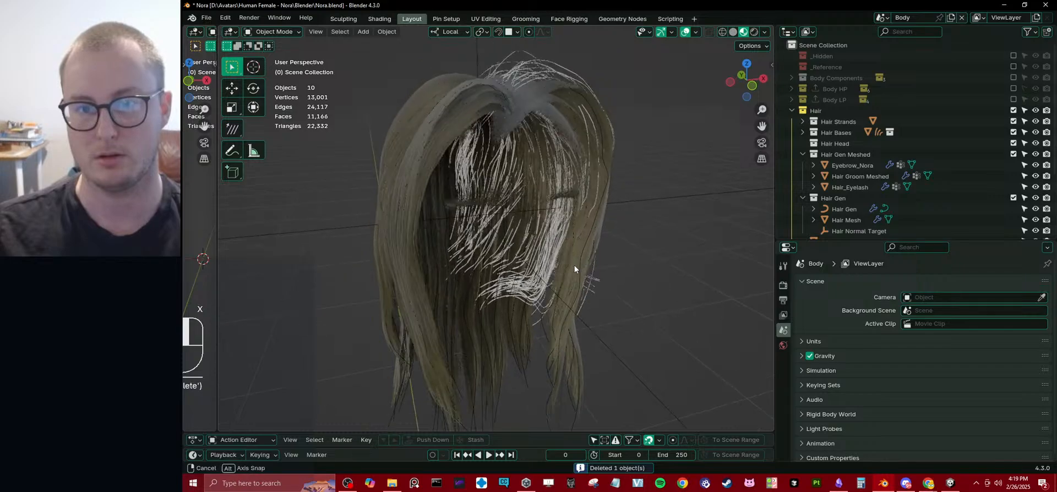
pyautogui.click(538, 66)
pyautogui.moveTo(583, 157); pyautogui.dragTo(507, 167, button='middle')
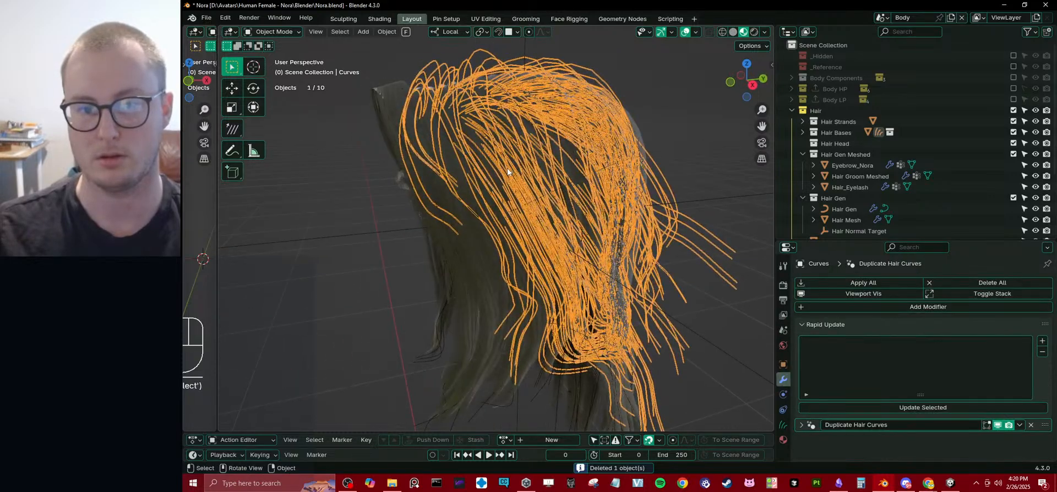
pyautogui.press('x')
pyautogui.click(507, 168)
# Delete the empty Hair Head collection from the Hair collection.
pyautogui.moveTo(443, 218); pyautogui.dragTo(650, 226, button='middle')
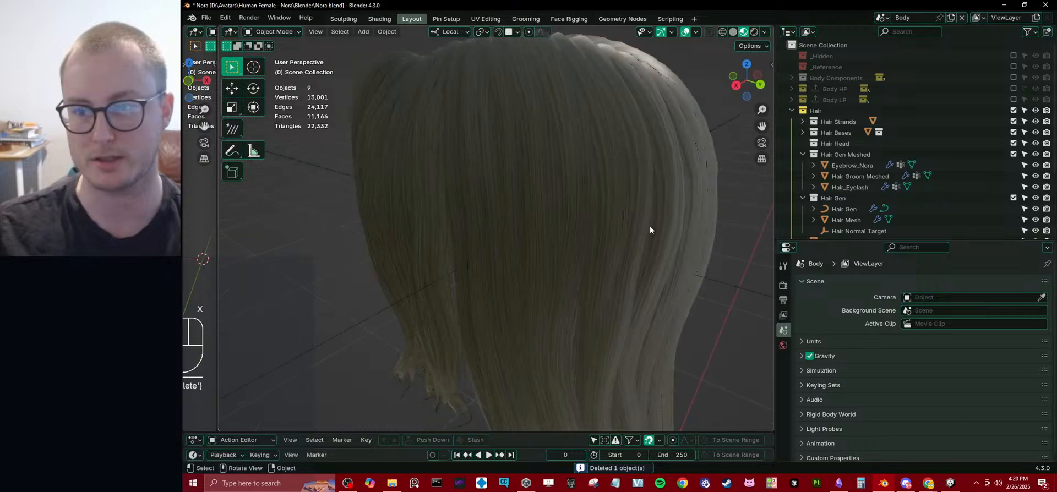
pyautogui.click(802, 154)
pyautogui.click(826, 143)
pyautogui.press('Delete')
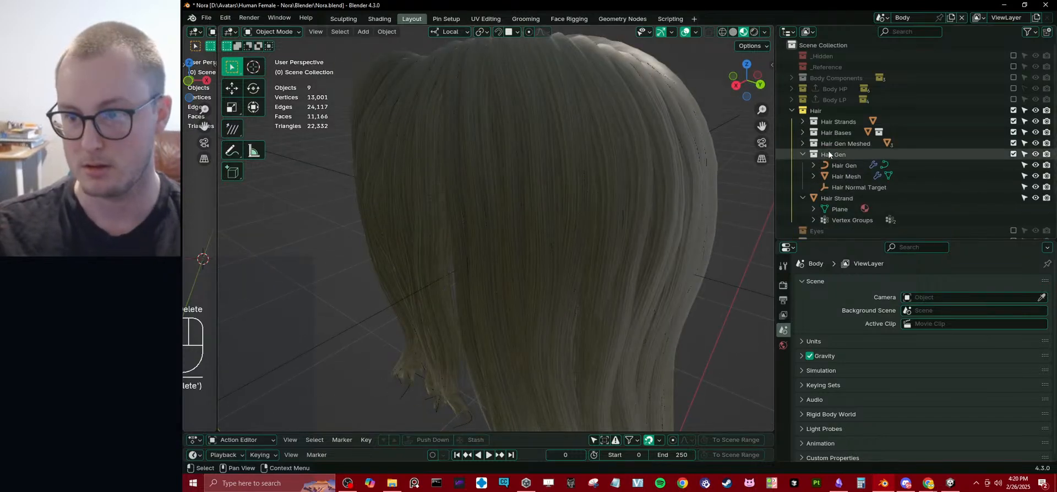
# Examine the contents of the Hair Bases and Hair Strands collections and the Hair Strand.001 object.
pyautogui.click(802, 132)
pyautogui.click(802, 132)
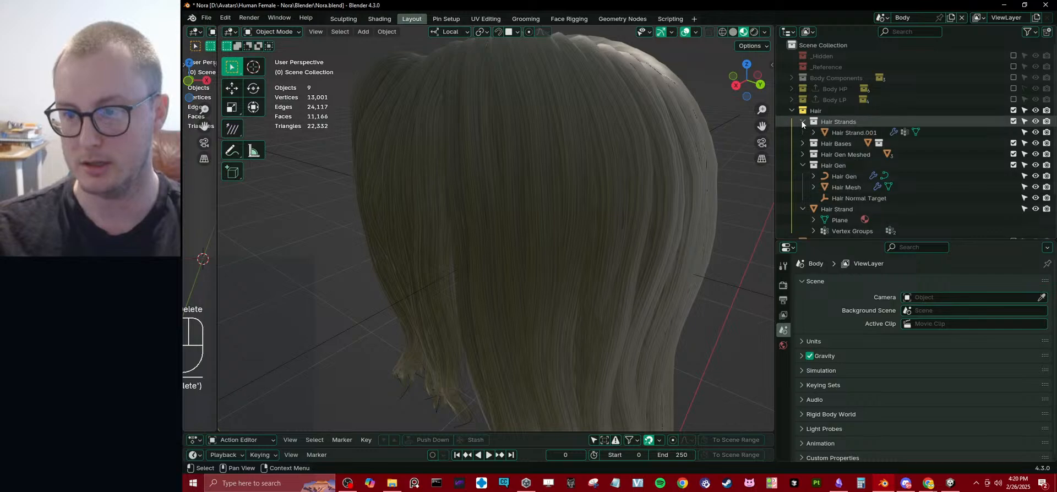
pyautogui.click(803, 121)
pyautogui.click(534, 213)
pyautogui.scroll(-5, 534, 212)
pyautogui.moveTo(534, 212); pyautogui.dragTo(584, 209, button='middle')
pyautogui.press('KP_Decimal')
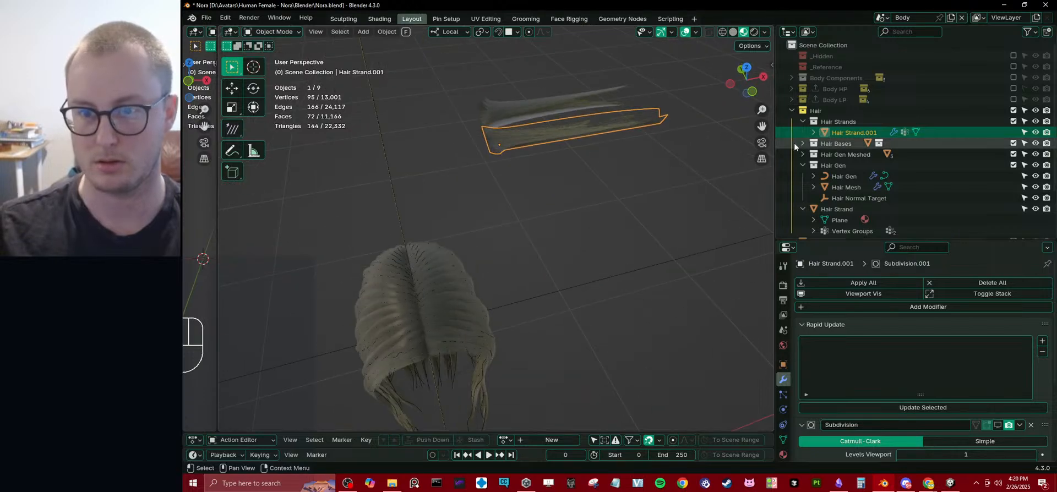
pyautogui.click(802, 121)
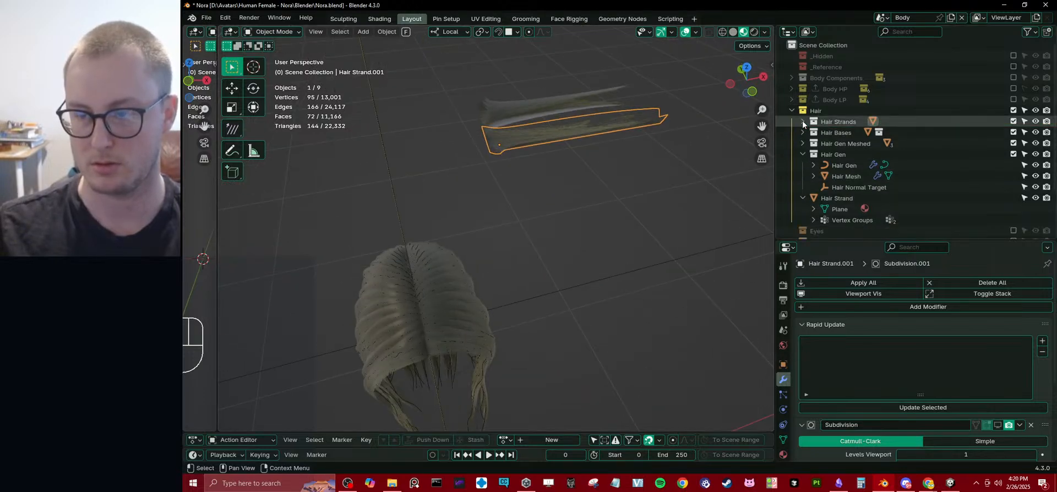
pyautogui.click(802, 121)
# Create a new sub-collection inside Hair Strands and move Hair Strand.001 into it.
pyautogui.rightClick(847, 121)
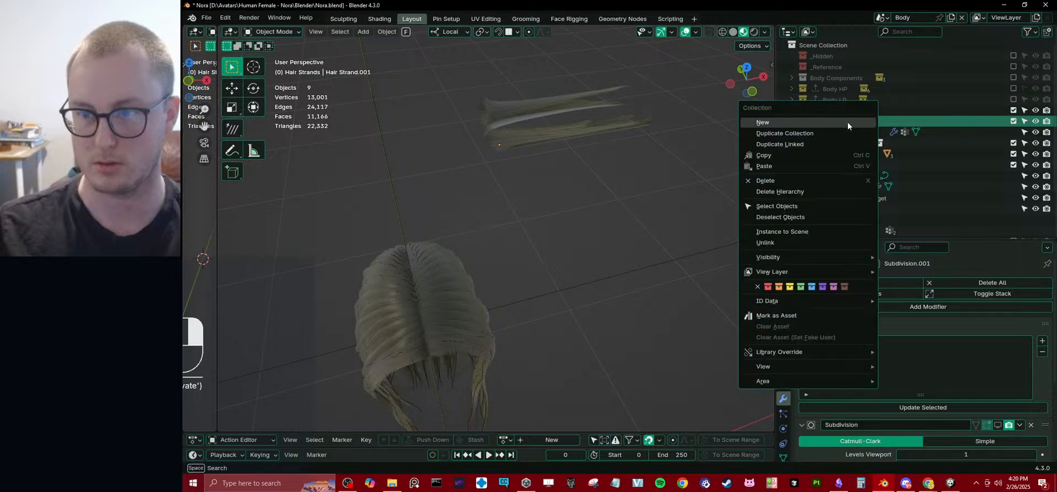
pyautogui.click(848, 117)
pyautogui.click(855, 135)
pyautogui.doubleClick(880, 133)
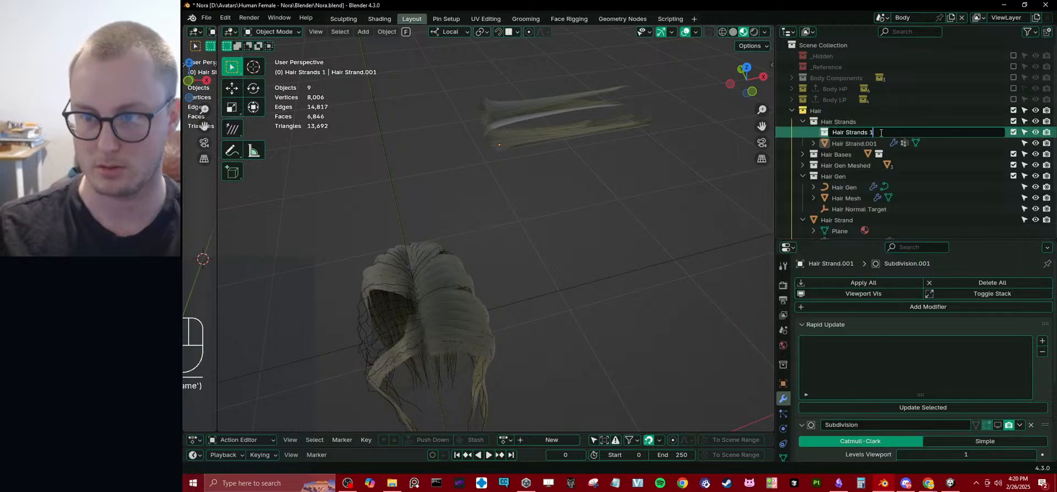
pyautogui.click(616, 133)
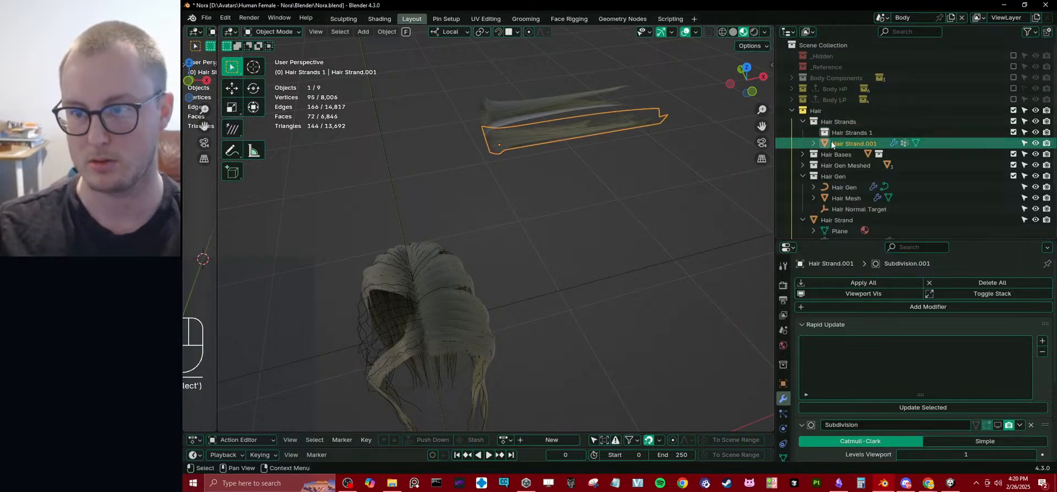
pyautogui.moveTo(831, 142); pyautogui.dragTo(848, 133)
# Move Hair Strand.001 back directly under Hair Strands and delete the empty sub-collection.
pyautogui.click(840, 121)
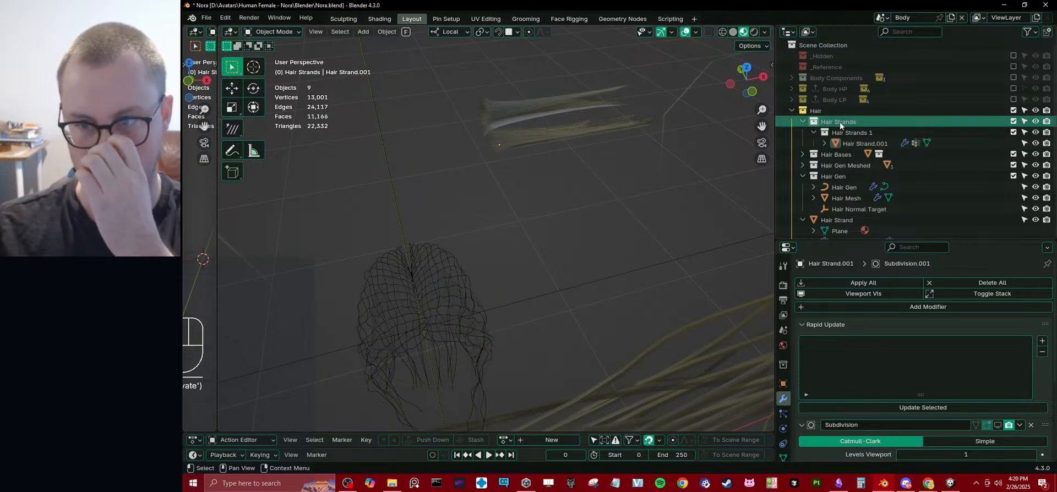
pyautogui.press('Home')
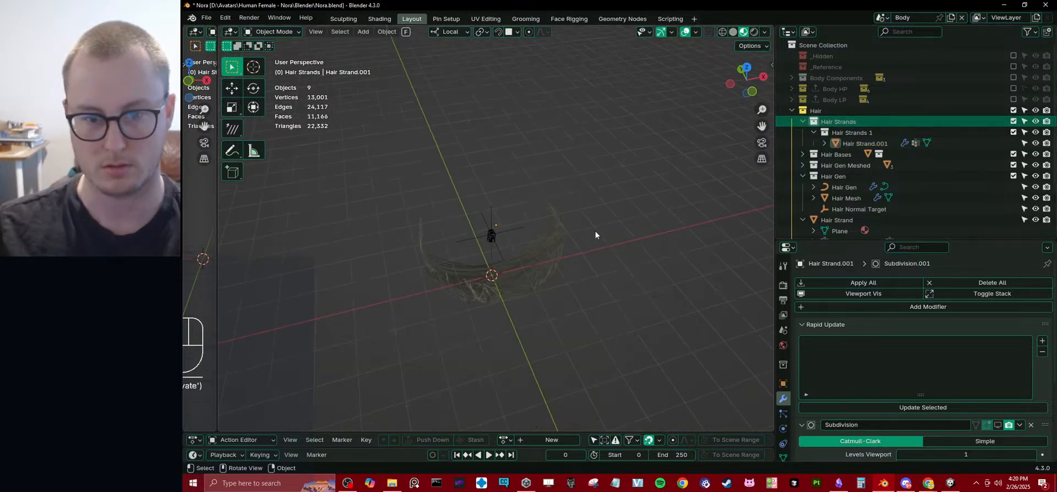
pyautogui.moveTo(596, 235); pyautogui.dragTo(622, 211, button='middle')
pyautogui.scroll(8, 572, 211)
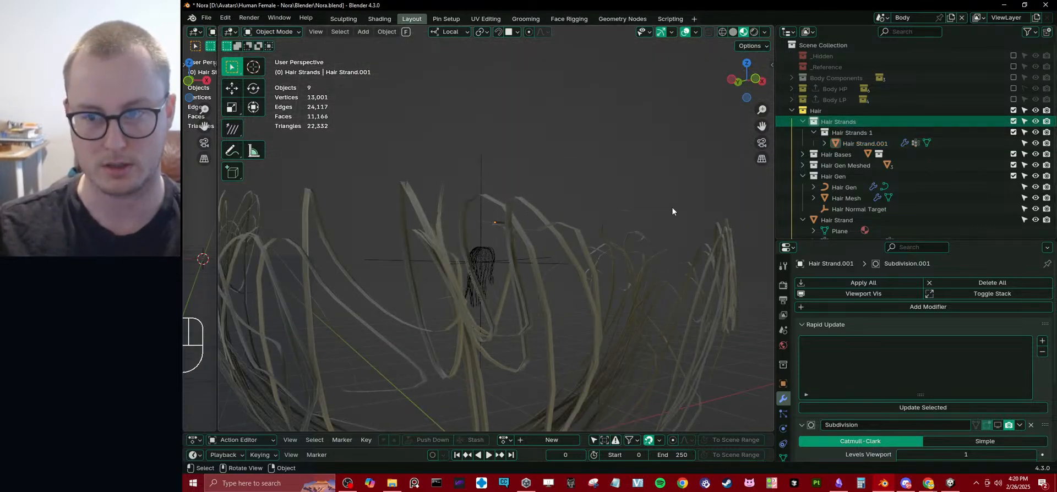
pyautogui.moveTo(849, 149); pyautogui.dragTo(857, 121)
pyautogui.click(848, 134)
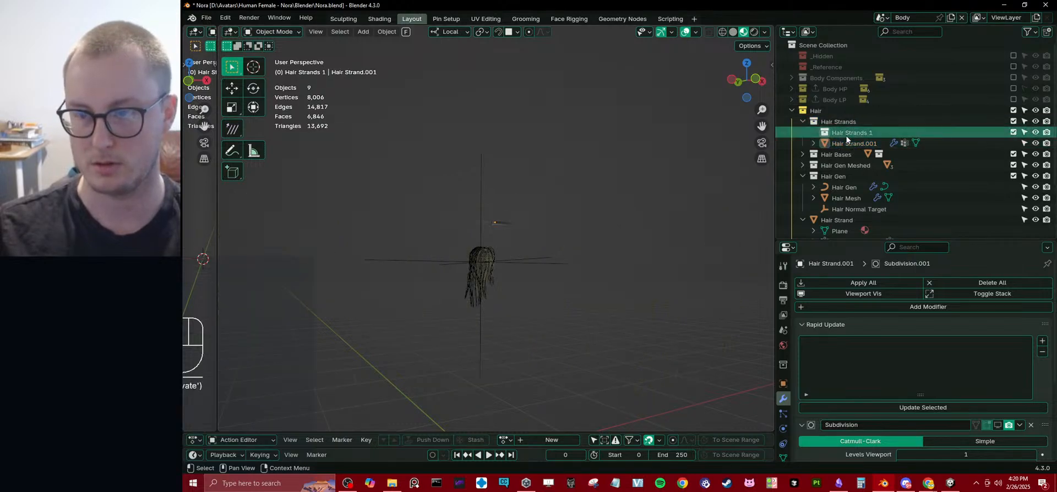
pyautogui.moveTo(639, 213)
pyautogui.mouseDown(button='middle')
pyautogui.moveTo(605, 242)
pyautogui.moveTo(506, 278)
pyautogui.moveTo(639, 219)
pyautogui.mouseUp(button='middle')
pyautogui.scroll(3, 495, 281)
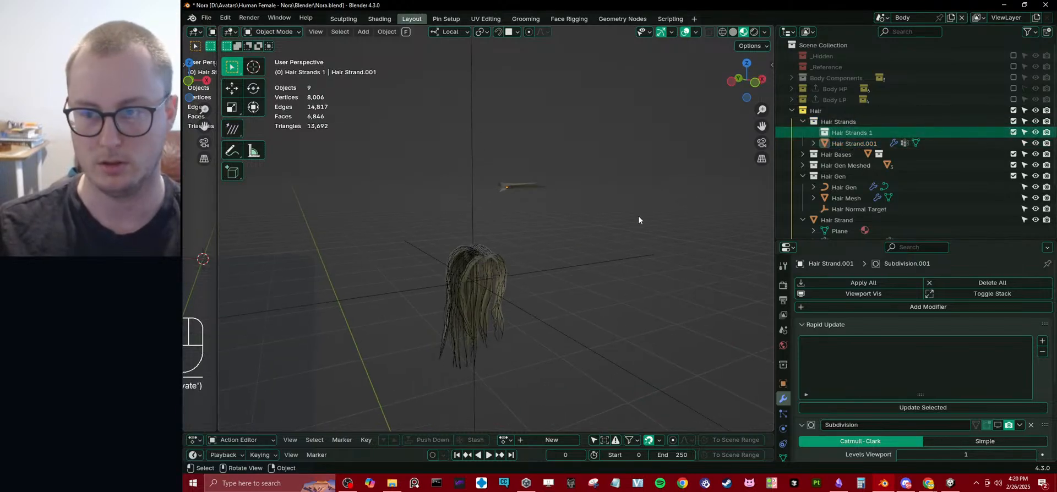
pyautogui.press('Delete')
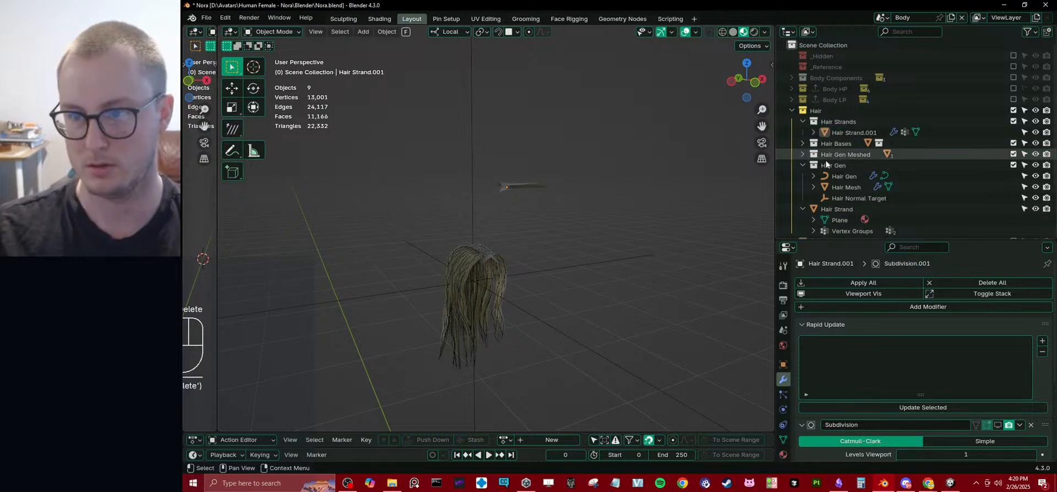
# Examine the Hair Strand object and the contents of the Hair Gen collection.
pyautogui.click(803, 165)
pyautogui.click(803, 175)
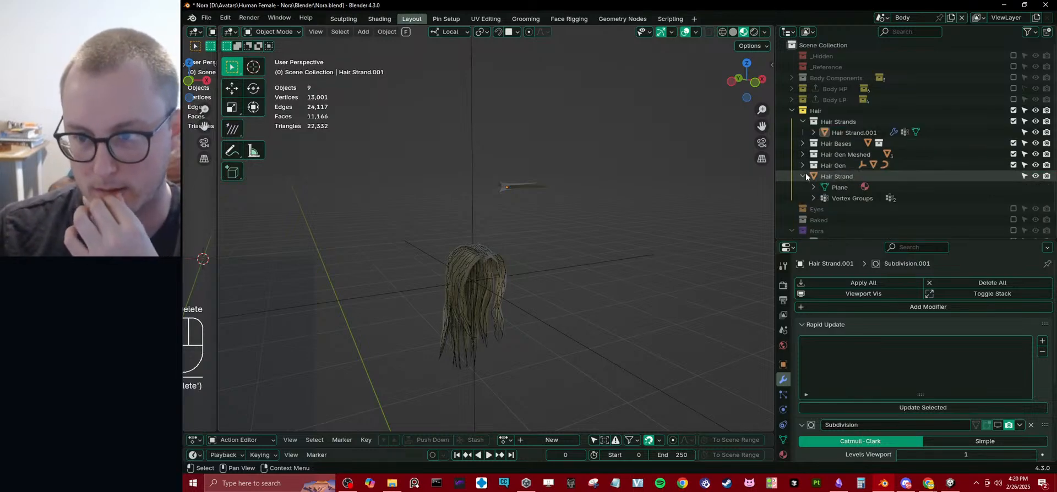
pyautogui.click(832, 175)
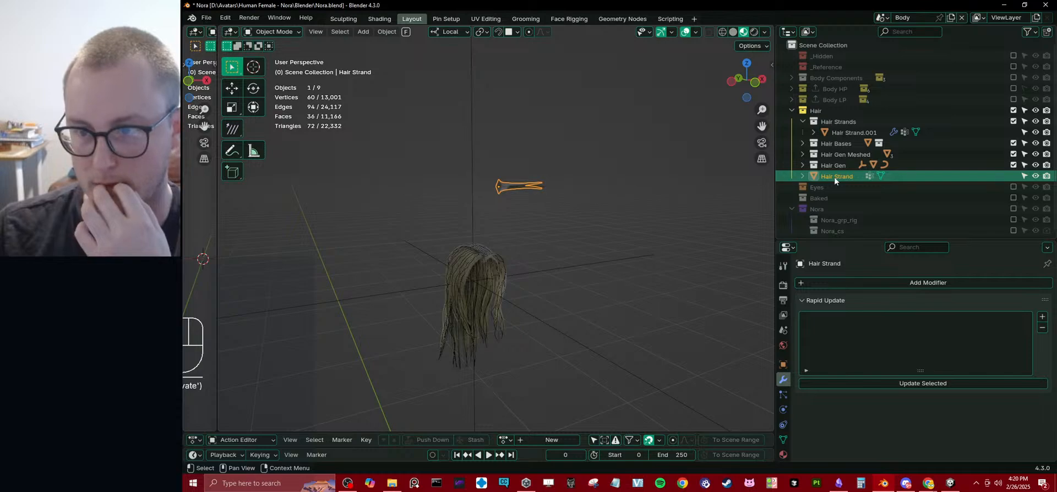
pyautogui.moveTo(439, 226); pyautogui.dragTo(439, 261, button='middle')
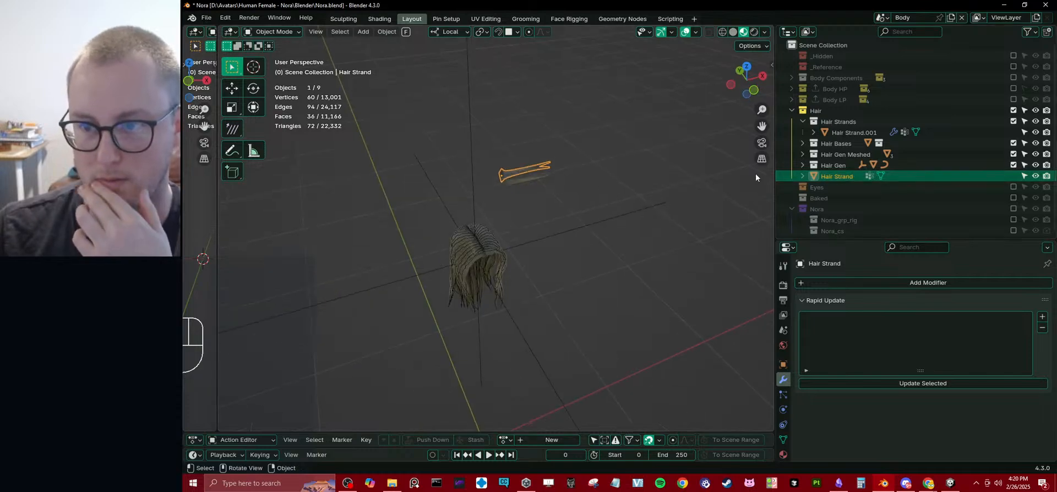
pyautogui.click(818, 167)
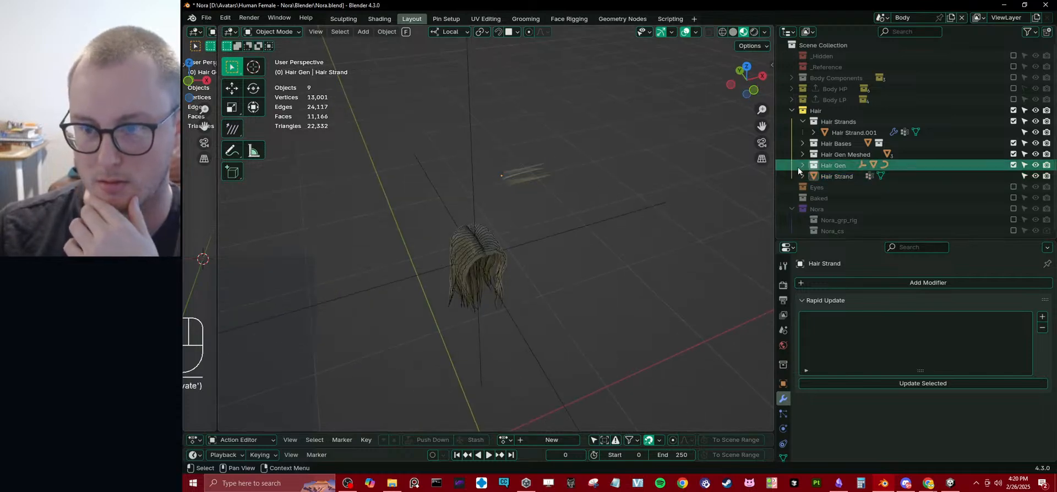
pyautogui.click(801, 165)
pyautogui.click(847, 177)
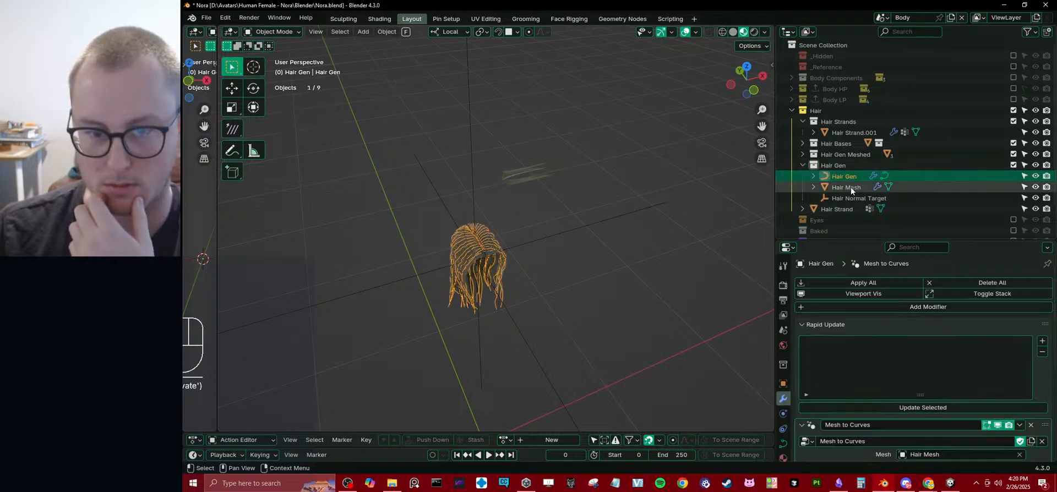
# Rename the Hair Mesh object in the Hair Gen collection as Hair Procedural Mesh.
pyautogui.click(850, 188)
pyautogui.scroll(3, 596, 250)
pyautogui.doubleClick(851, 187)
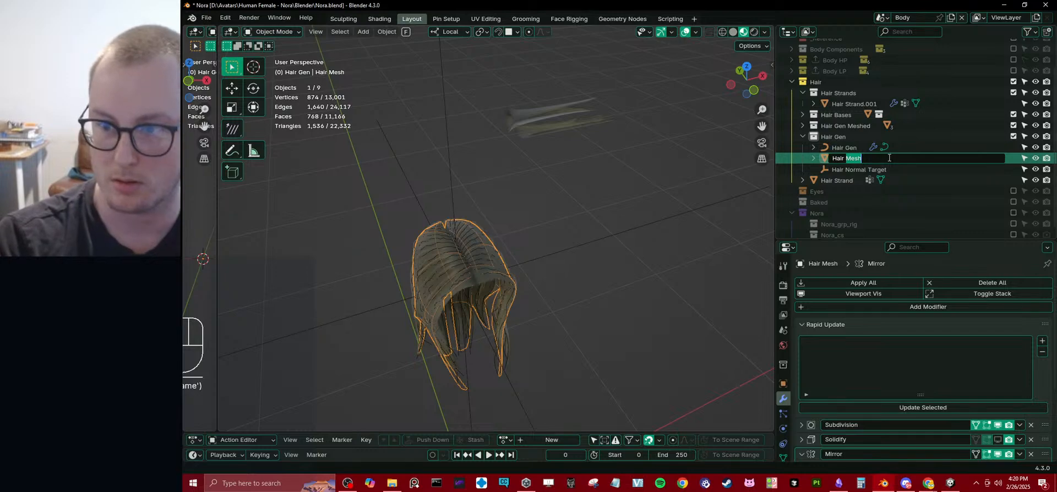
pyautogui.write('Proced')
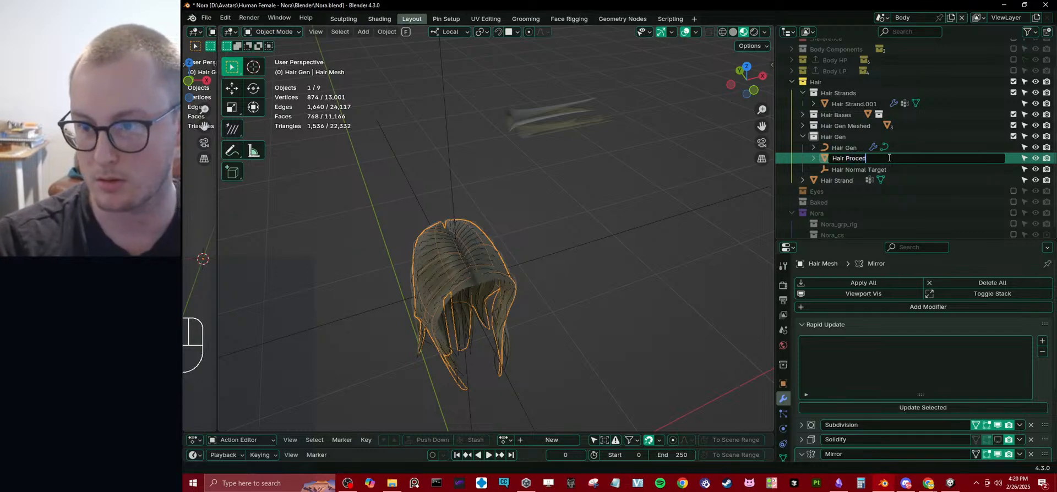
pyautogui.write('ural Mesh')
pyautogui.press('Return')
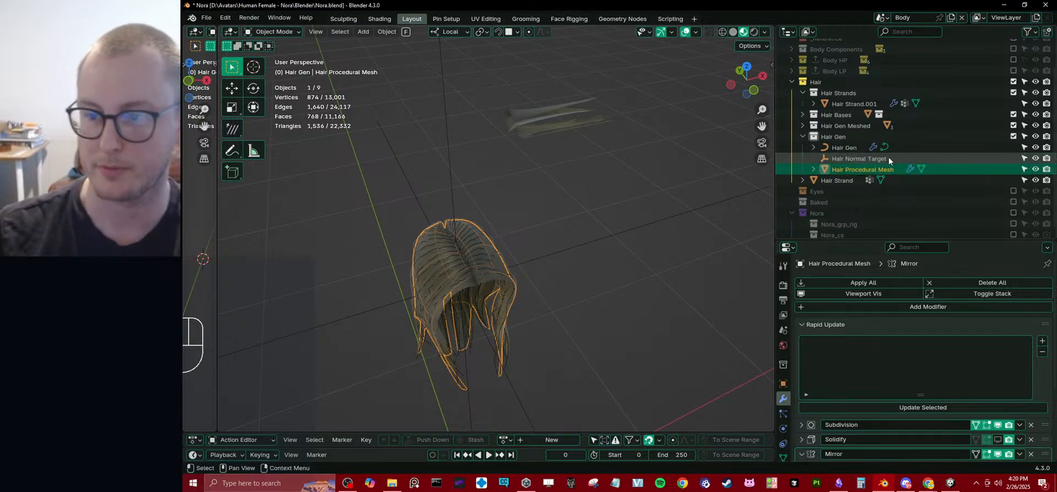
# Collapse the Hair Gen collection and rename the Hair Gen Meshed collection as Hair LP.
pyautogui.click(804, 136)
pyautogui.doubleClick(835, 150)
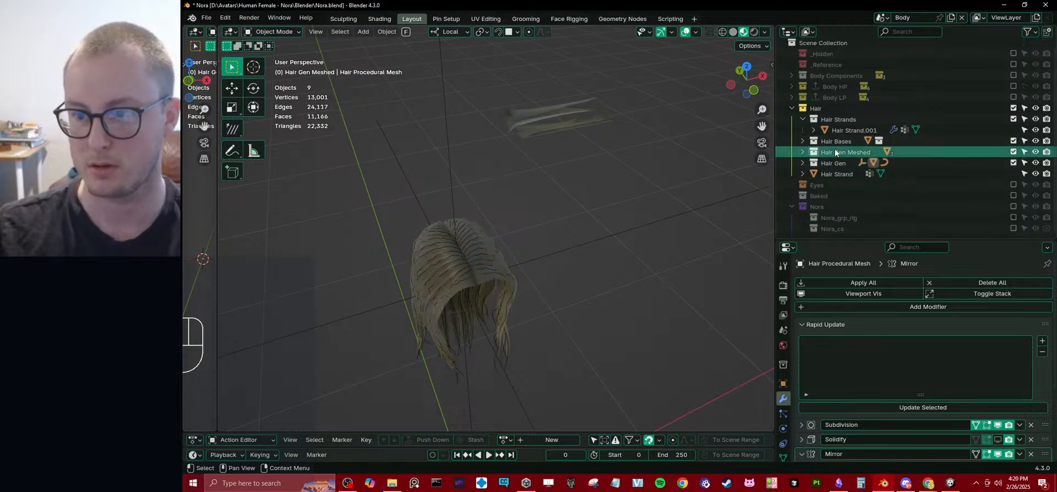
pyautogui.moveTo(834, 150); pyautogui.dragTo(913, 144)
pyautogui.write('LP')
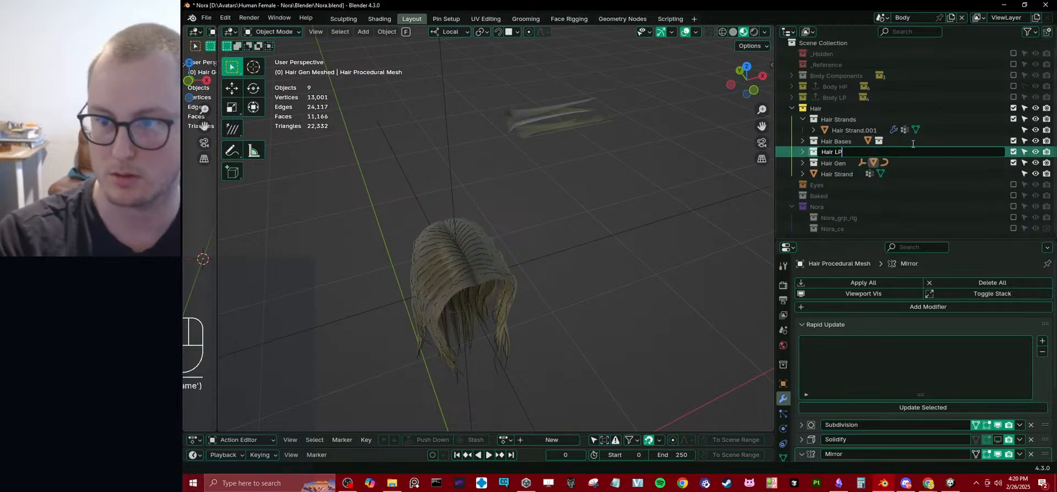
pyautogui.press('Return')
# Delete the hair cap object along with the Head Base and Hair Bases collections that contain it.
pyautogui.click(831, 143)
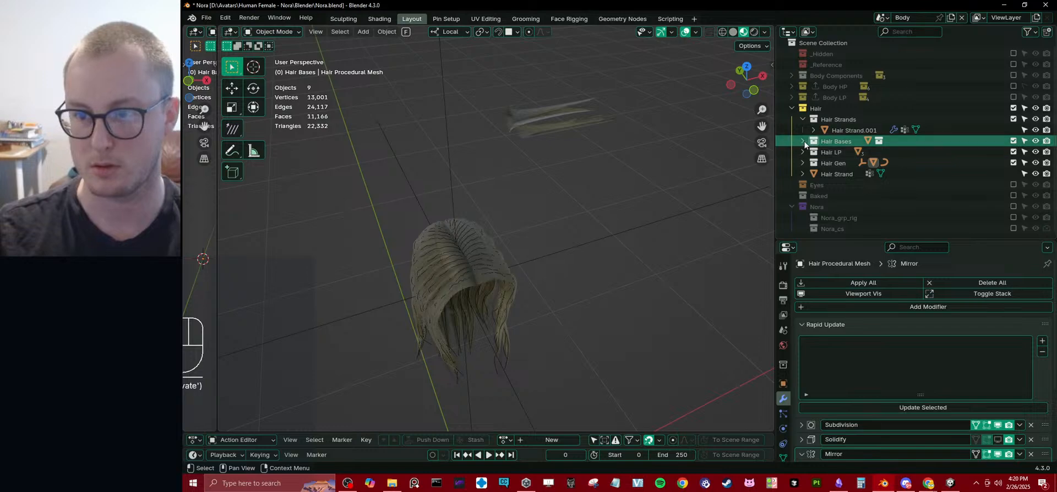
pyautogui.click(803, 142)
pyautogui.click(854, 162)
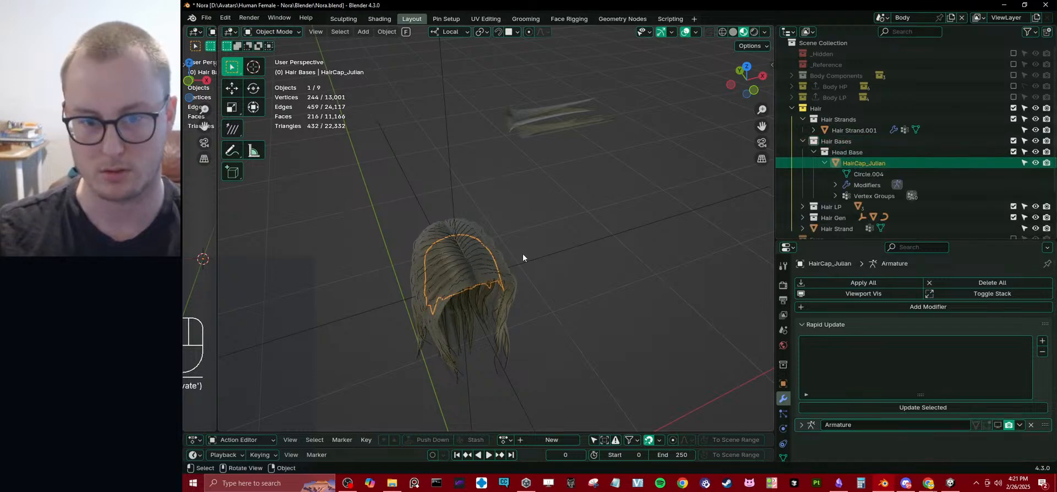
pyautogui.press('x')
pyautogui.click(848, 151)
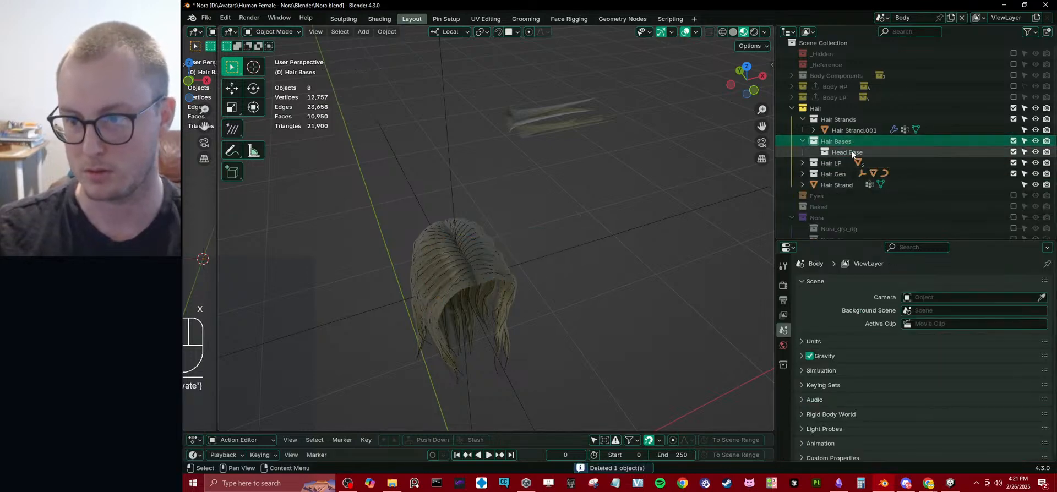
pyautogui.press('x')
pyautogui.click(844, 144)
pyautogui.press('Delete')
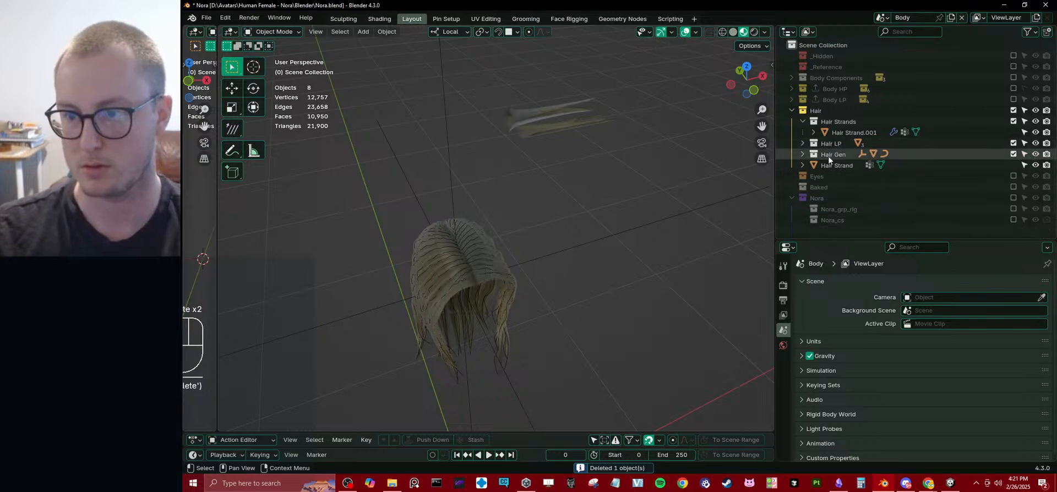
# Create a new collection inside the Hair collection and name it Eyebrow.
pyautogui.click(803, 143)
pyautogui.keyDown('shift'); pyautogui.moveTo(519, 244); pyautogui.dragTo(530, 202, button='middle'); pyautogui.keyUp('shift')
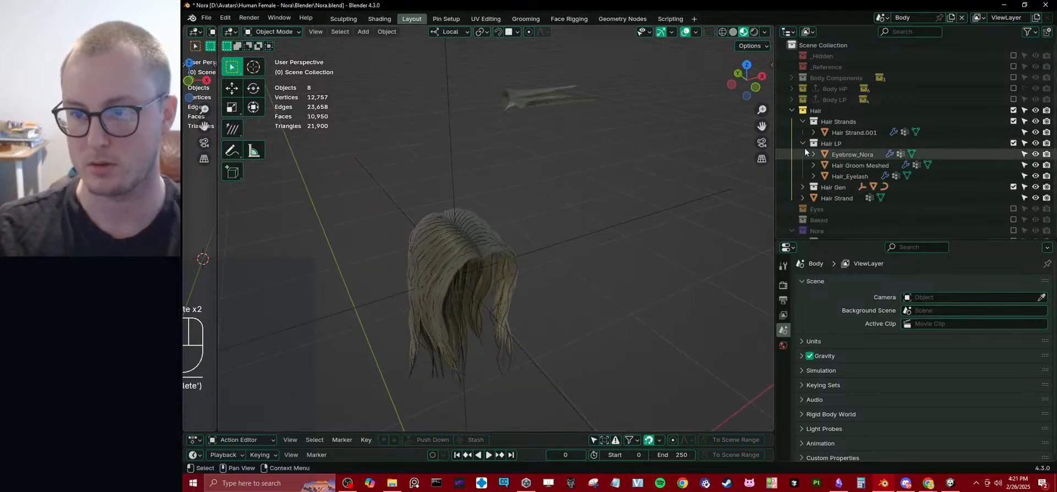
pyautogui.click(803, 144)
pyautogui.rightClick(816, 109)
pyautogui.click(815, 108)
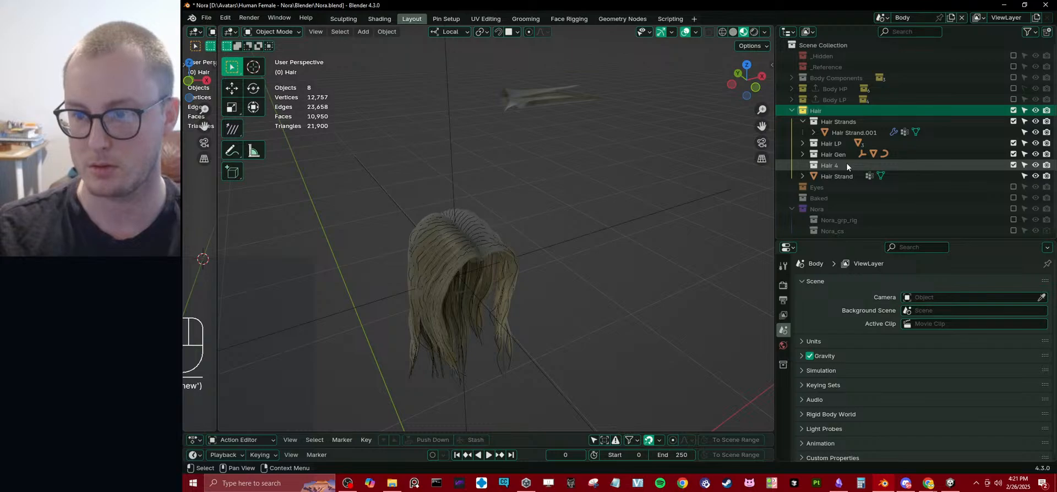
pyautogui.doubleClick(847, 164)
pyautogui.write('Eyebrow')
pyautogui.press('Return')
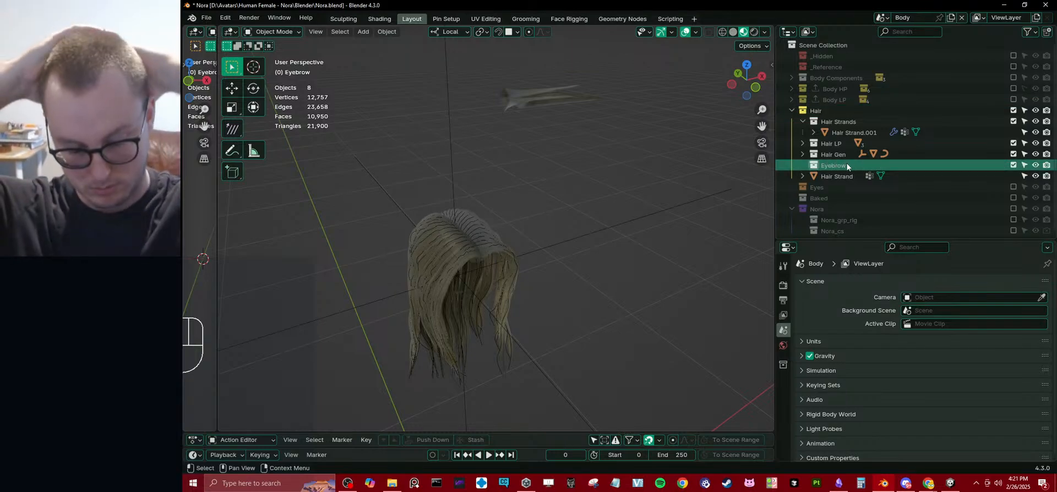
# Move the Eyebrow_Nora and Hair_Eyelash objects from the Hair LP collection into the Eyebrow collection.
pyautogui.click(803, 143)
pyautogui.moveTo(624, 217); pyautogui.dragTo(660, 200, button='middle')
pyautogui.click(876, 156)
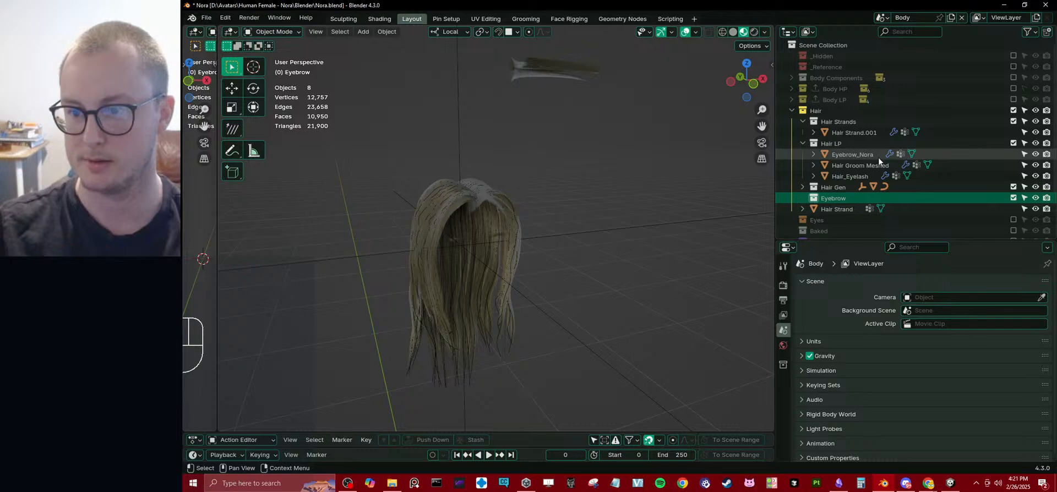
pyautogui.moveTo(866, 156); pyautogui.dragTo(834, 192)
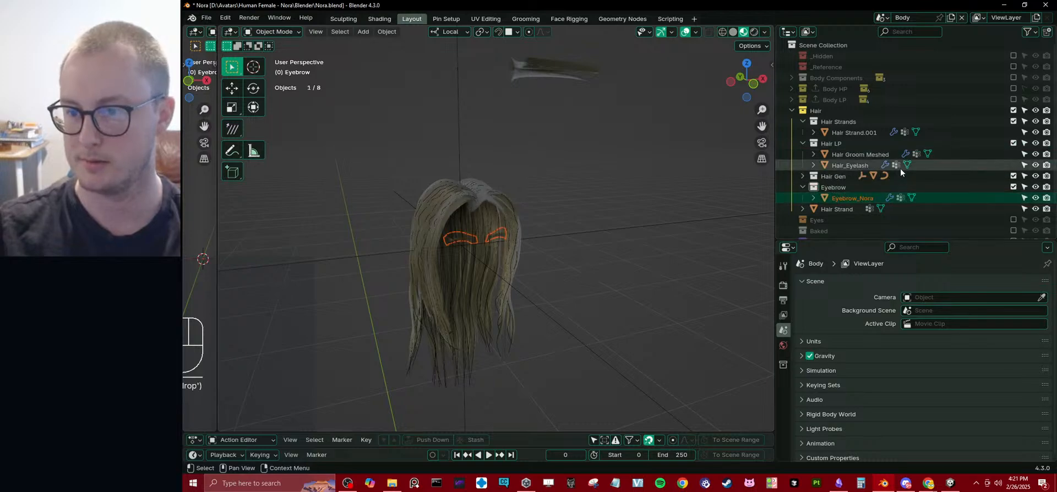
pyautogui.click(868, 157)
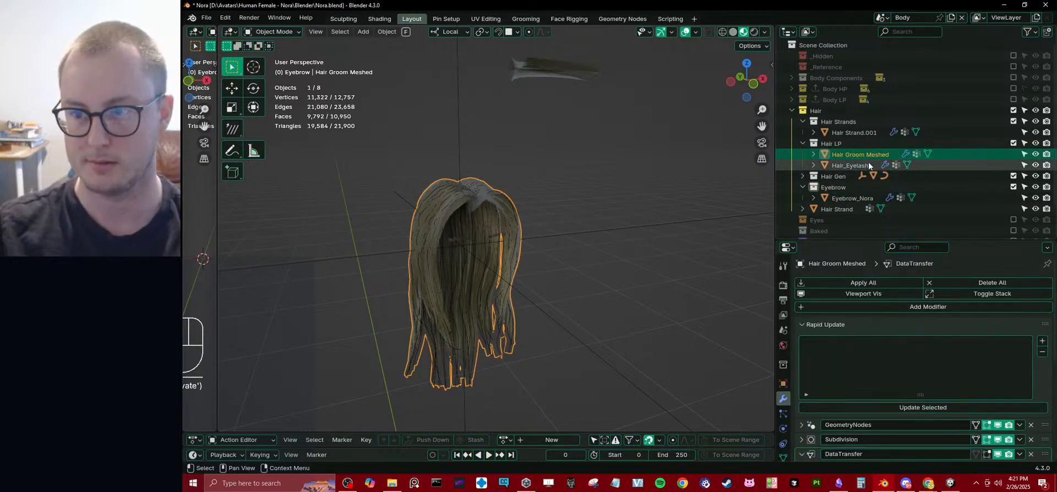
pyautogui.click(857, 166)
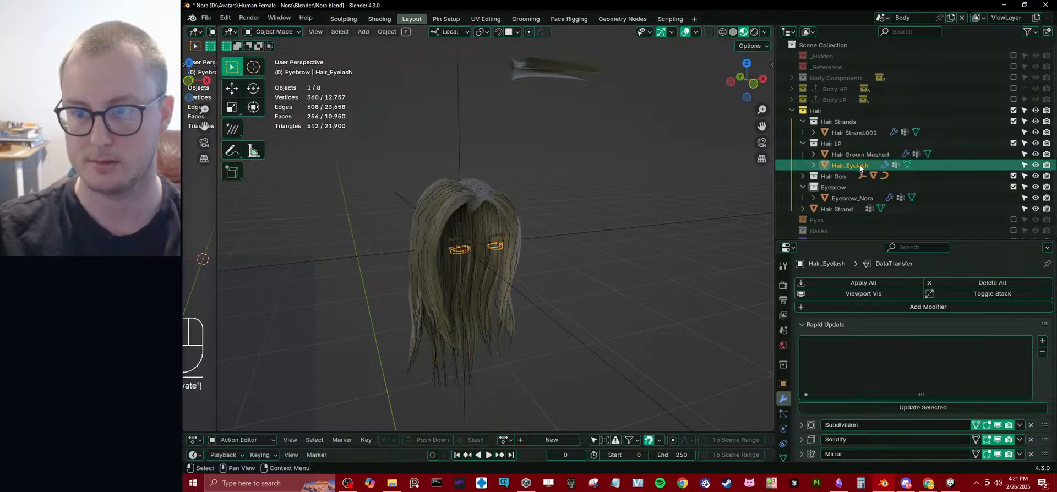
pyautogui.moveTo(857, 166); pyautogui.dragTo(847, 186)
# Rename the Eyebrow collection as Hair Face.
pyautogui.scroll(-2, 847, 177)
pyautogui.doubleClick(876, 148)
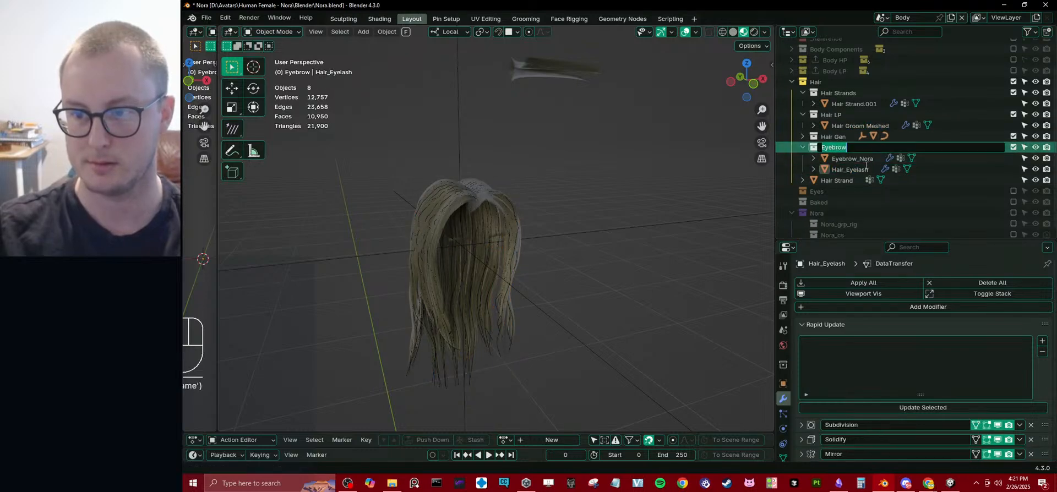
pyautogui.write('Hair ')
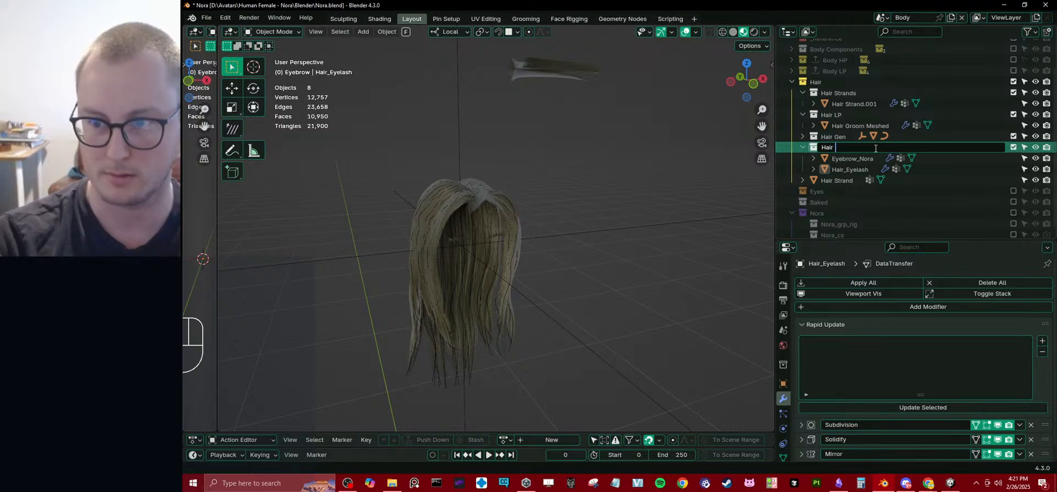
pyautogui.write('Face')
pyautogui.press('Return')
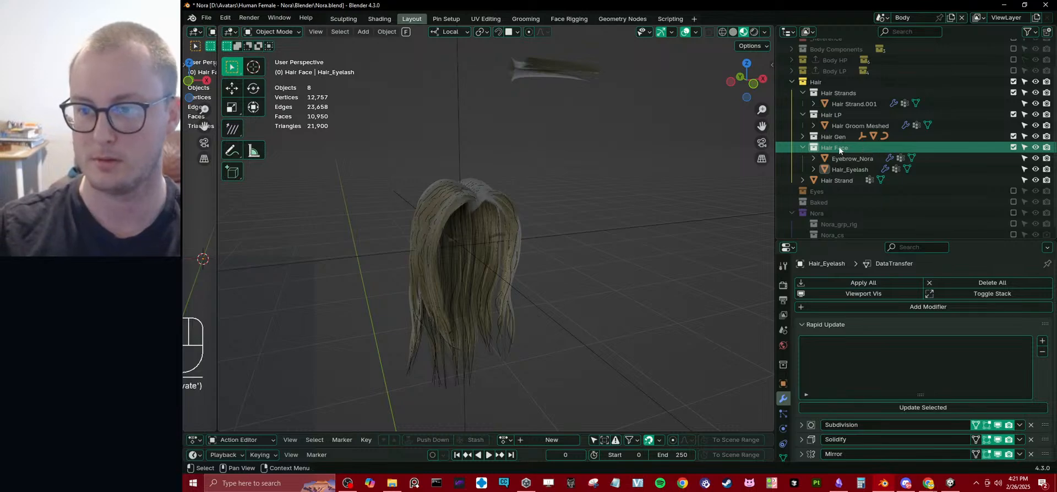
# Rename the collection holding the eyebrow and eyelash objects as Hair Body.
pyautogui.doubleClick(850, 147)
pyautogui.press('BackSpace')
pyautogui.press('BackSpace')
pyautogui.press('BackSpace')
pyautogui.press('BackSpace')
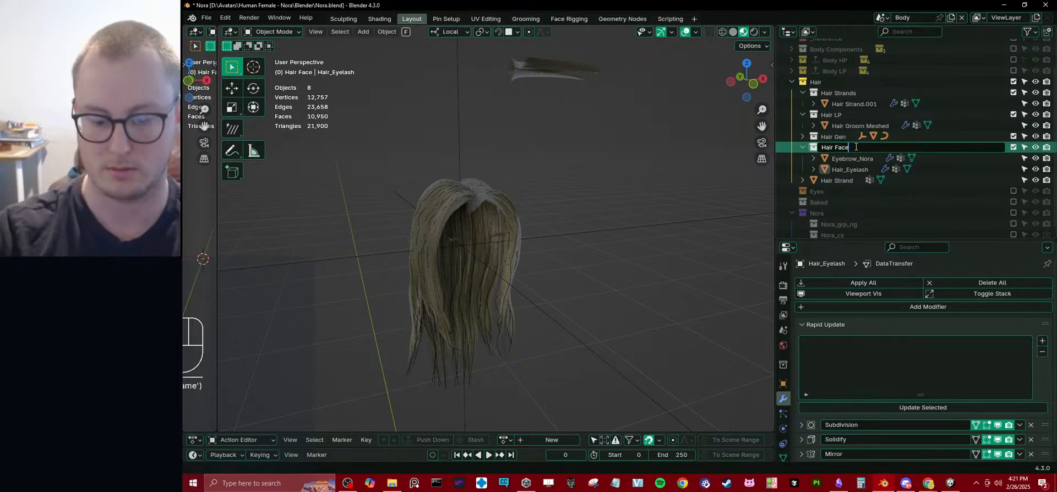
pyautogui.write('Body')
pyautogui.press('Return')
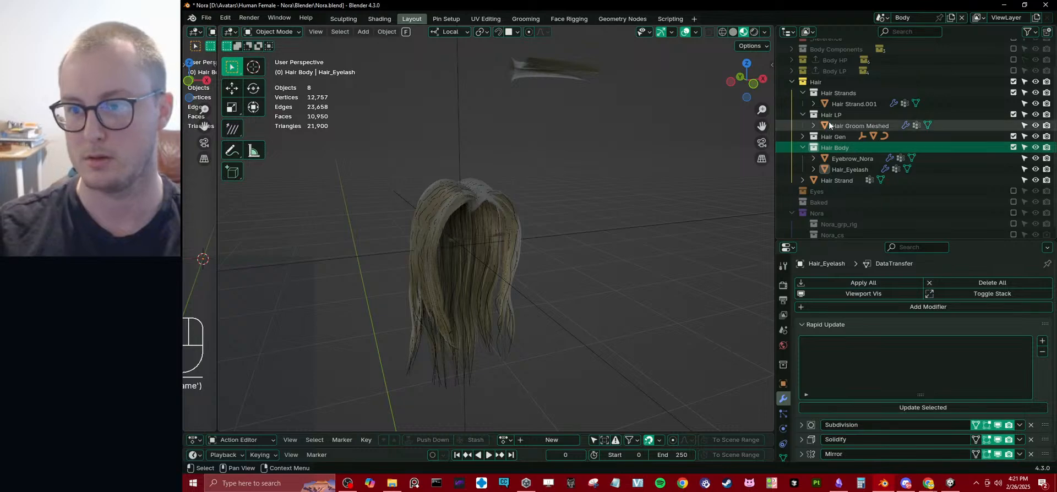
# Collapse the Hair Body and Hair Strands collections and select the Hair Groom Meshed object in Hair LP.
pyautogui.click(803, 147)
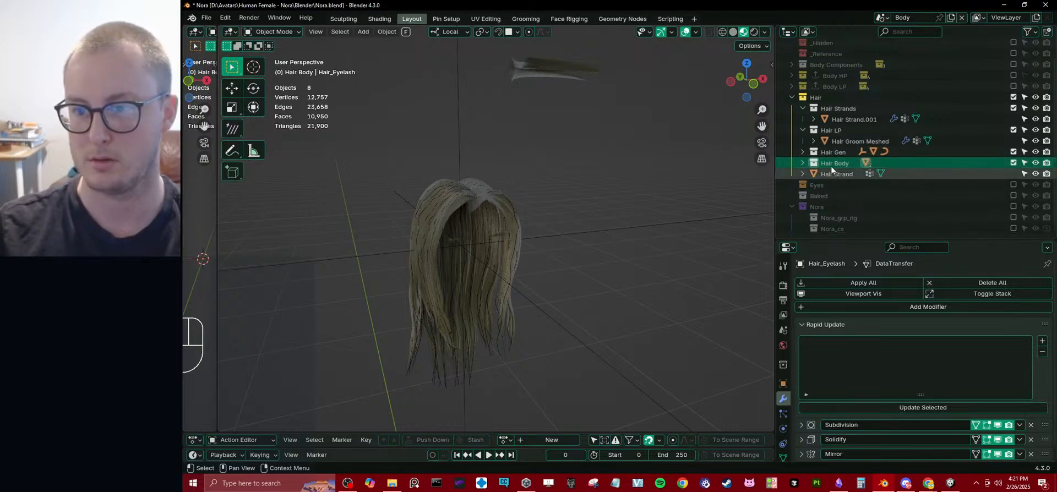
pyautogui.click(803, 131)
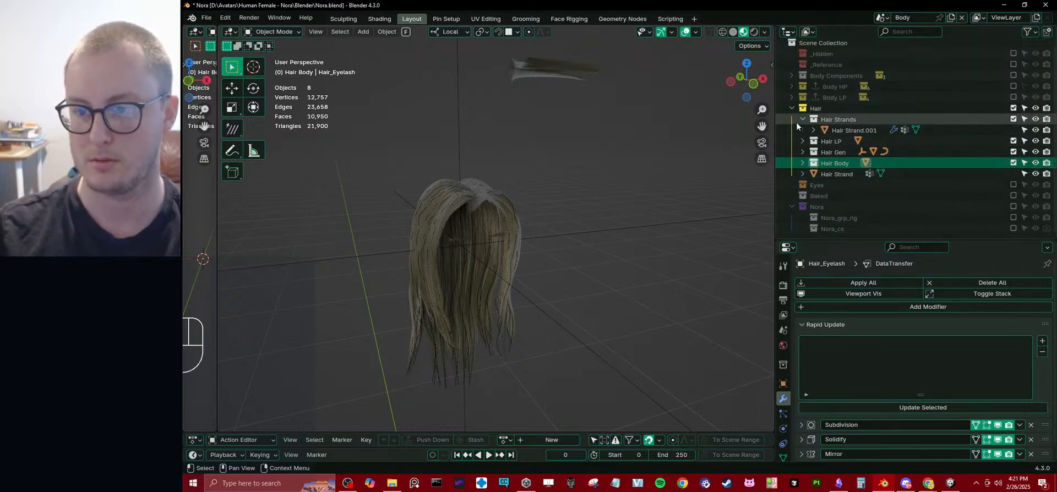
pyautogui.click(802, 120)
pyautogui.click(803, 133)
pyautogui.click(852, 142)
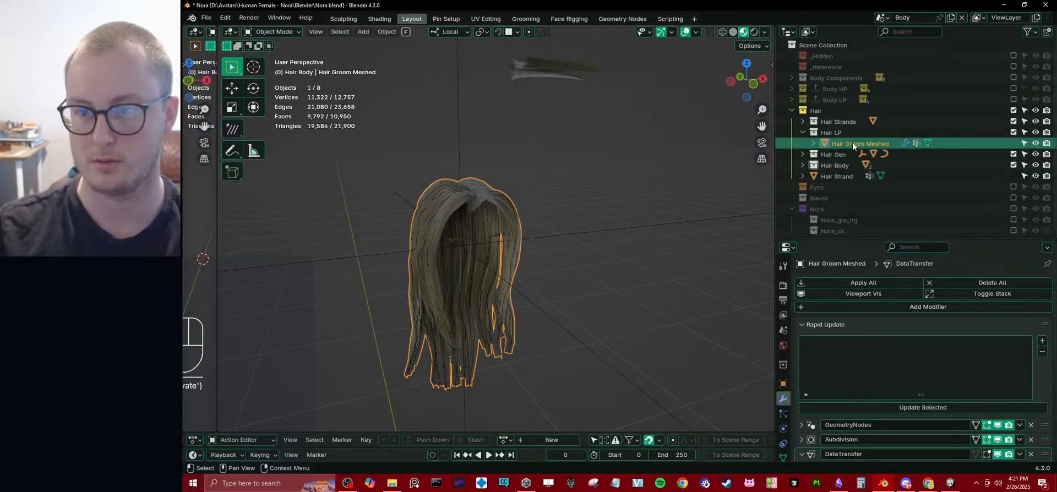
# Rename the Hair Body collection as Hair LP Body.
pyautogui.click(841, 134)
pyautogui.doubleClick(842, 154)
pyautogui.click(856, 154)
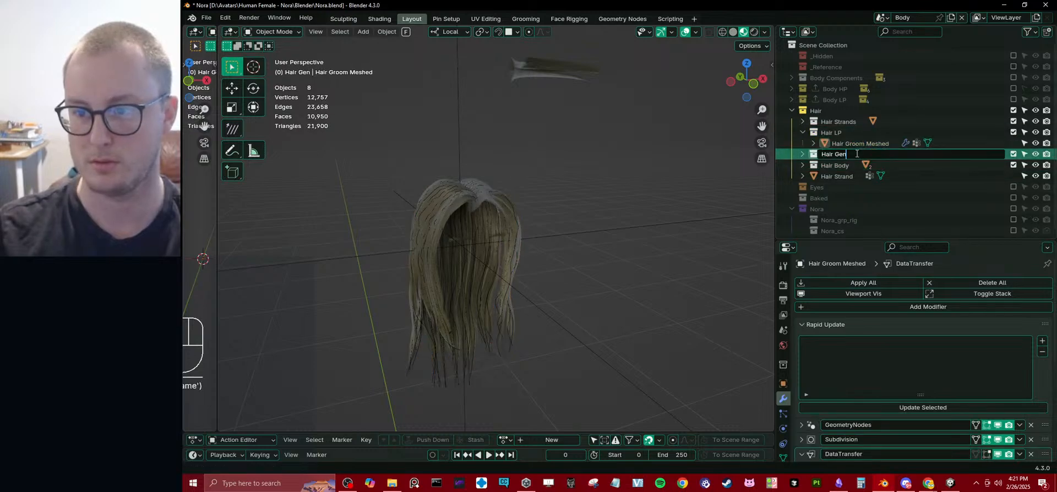
pyautogui.click(838, 166)
pyautogui.doubleClick(839, 166)
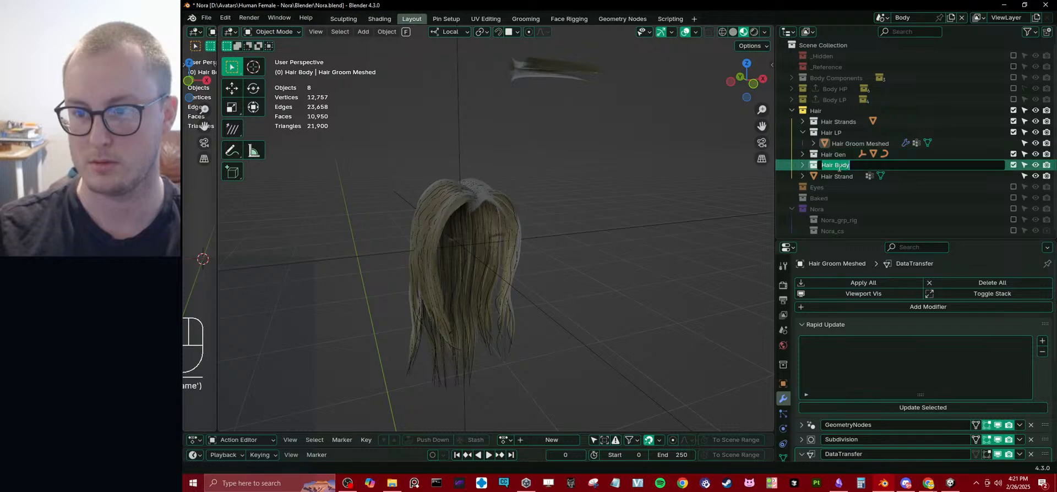
pyautogui.write('LP')
pyautogui.press('Return')
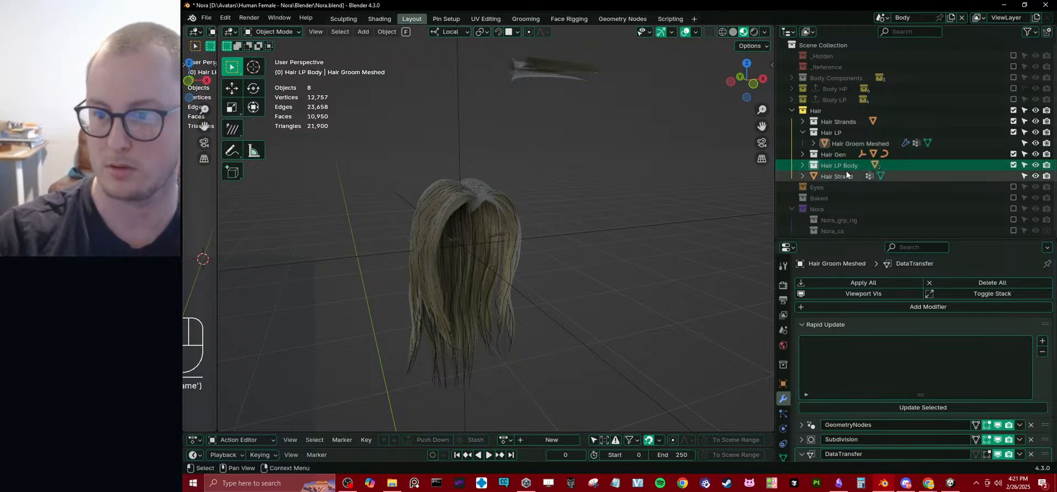
# Rename the Hair LP collection as Hair LP Head and reorder it to sit between Hair Gen and Hair LP Body.
pyautogui.click(840, 135)
pyautogui.doubleClick(840, 135)
pyautogui.click(840, 134)
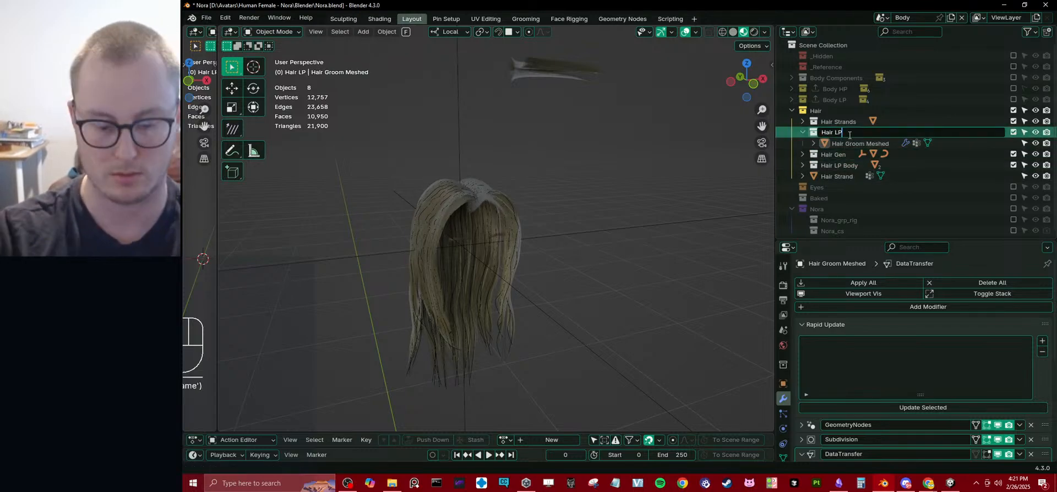
pyautogui.write('Head')
pyautogui.press('Return')
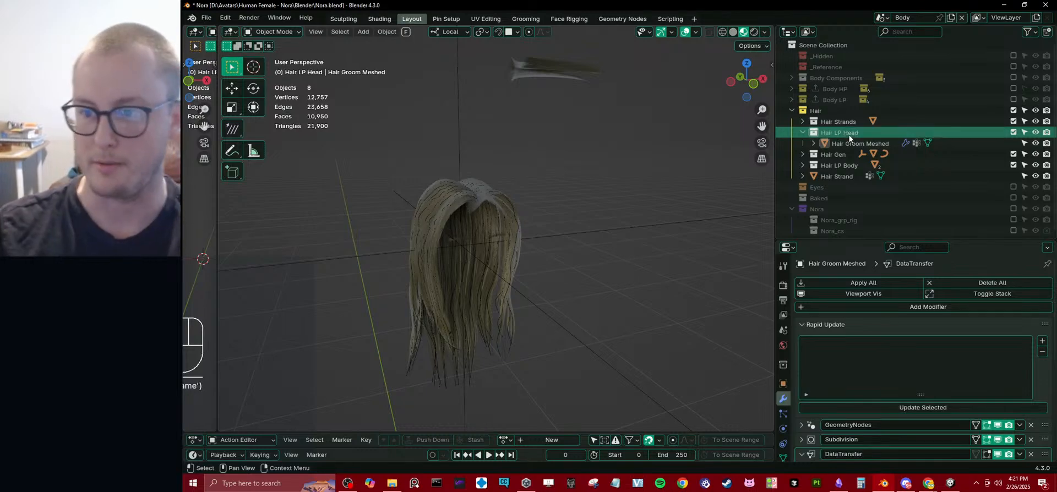
pyautogui.click(801, 133)
pyautogui.moveTo(847, 136); pyautogui.dragTo(845, 147)
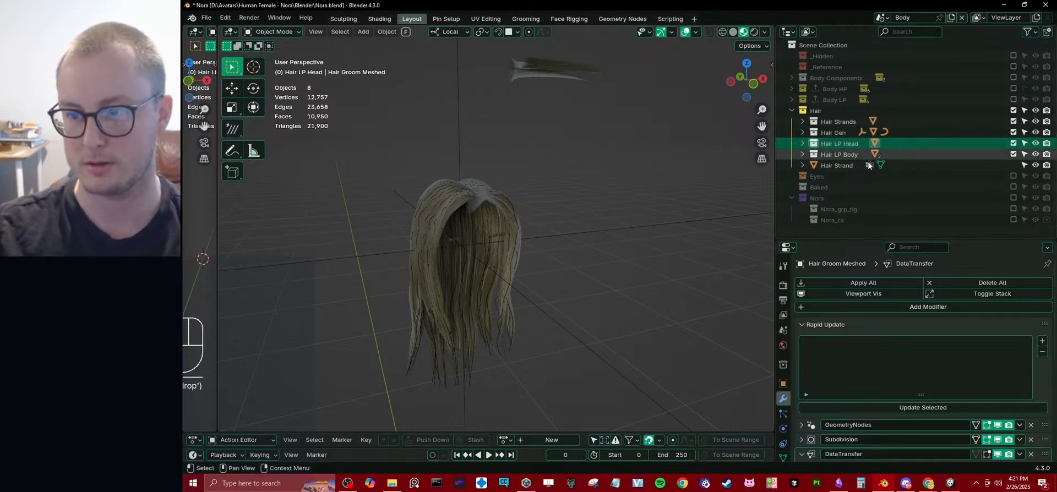
# Rename the Hair Gen collection as Hair Components.
pyautogui.click(841, 132)
pyautogui.doubleClick(842, 133)
pyautogui.click(853, 132)
pyautogui.press('BackSpace')
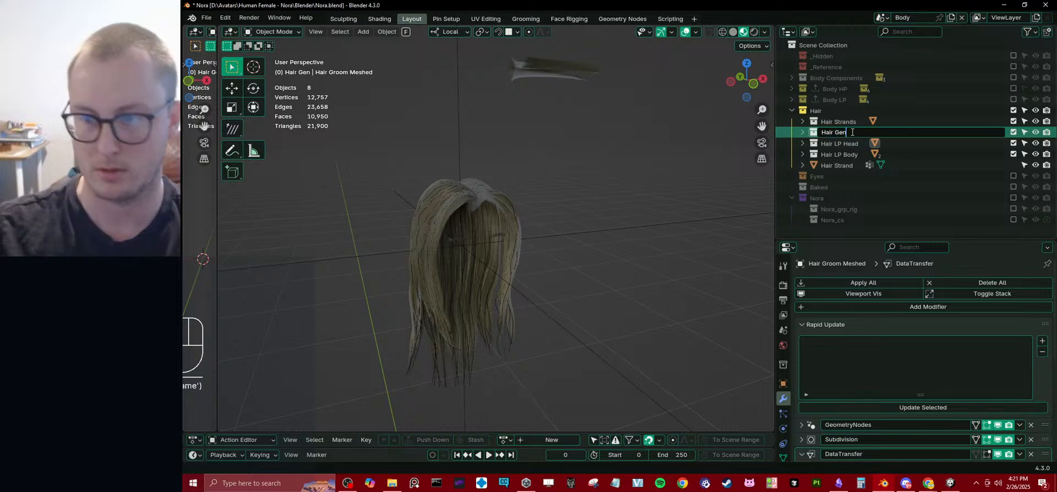
pyautogui.press('BackSpace')
pyautogui.press('BackSpace')
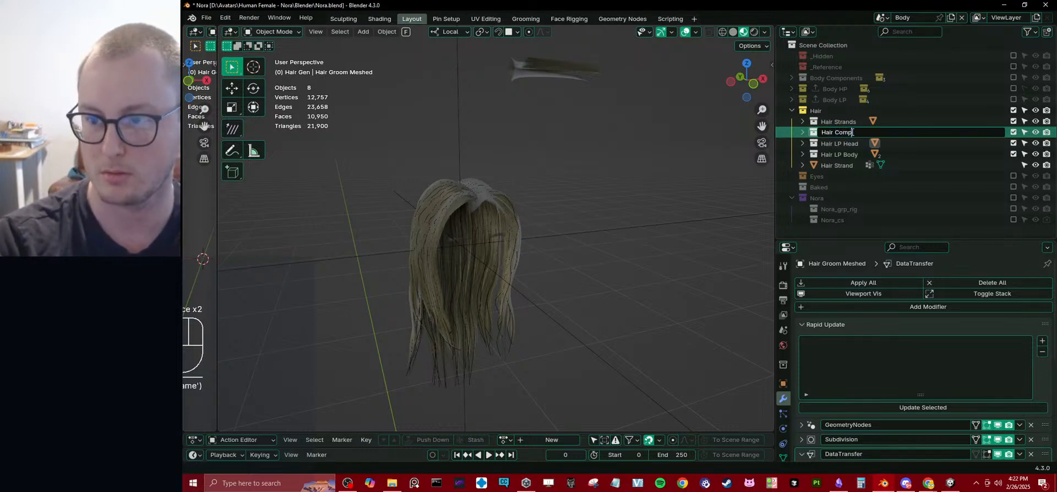
pyautogui.write('Components')
pyautogui.press('Return')
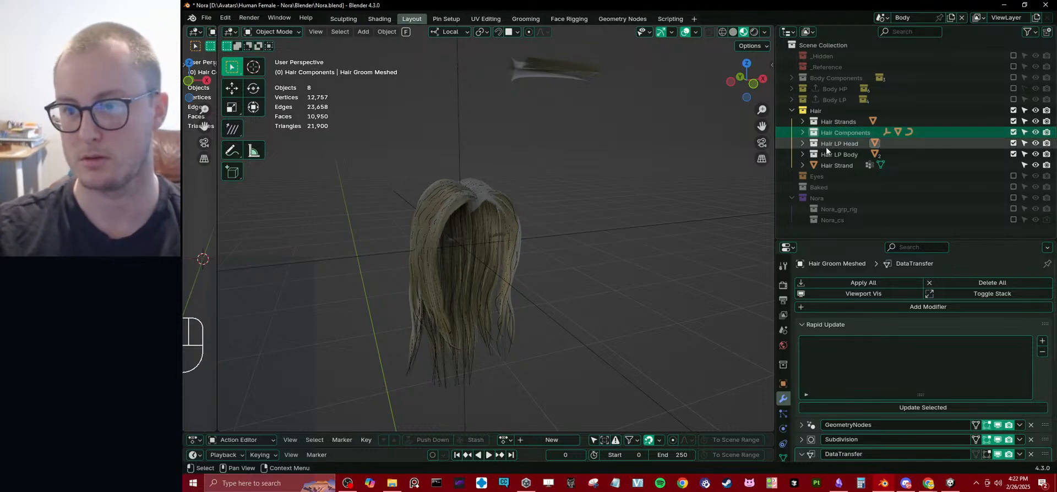
# Move the Hair Strands collection and the Hair Strand object into Hair Components, and exclude the Hair collection from the view layer.
pyautogui.moveTo(827, 123)
pyautogui.mouseDown()
pyautogui.moveTo(844, 153)
pyautogui.moveTo(840, 120)
pyautogui.mouseUp()
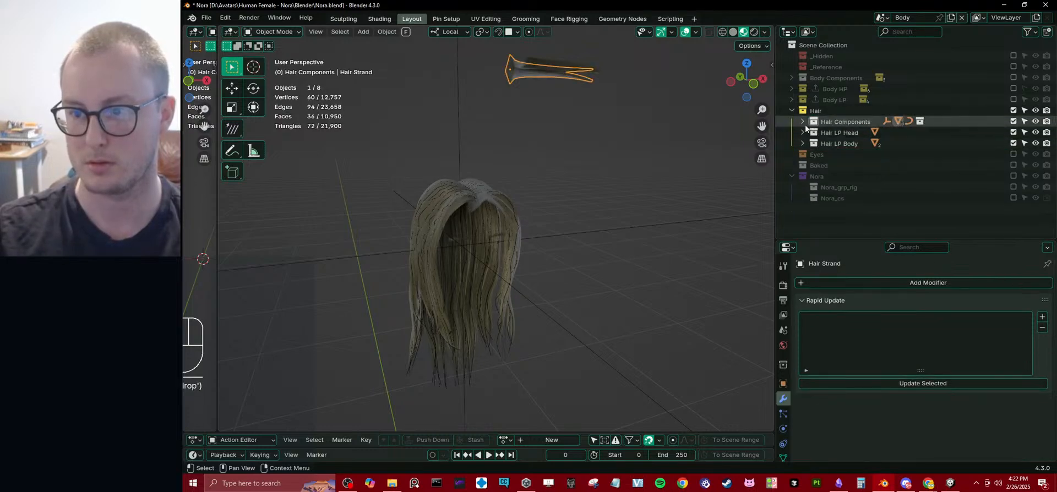
pyautogui.click(1013, 111)
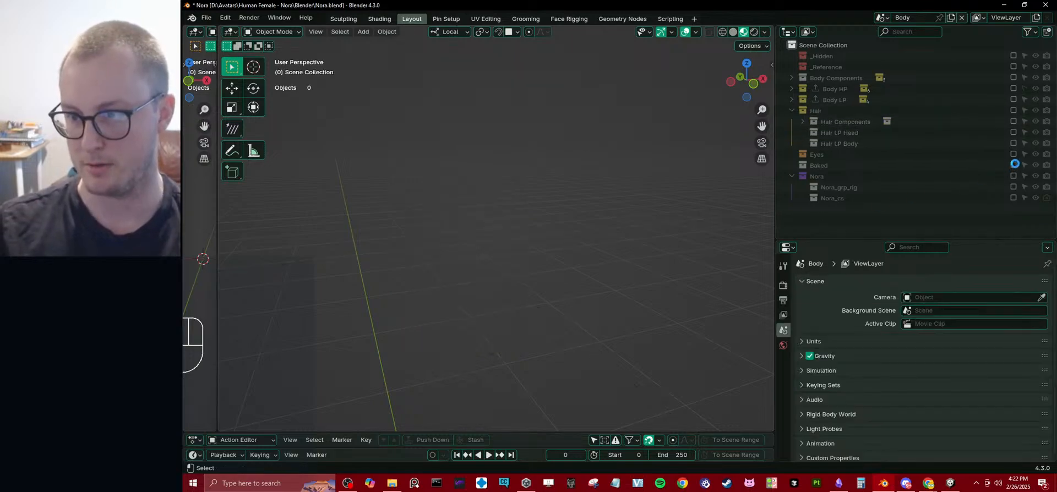
# Enable the Baked collection in the view layer and rename it as Nora Baked.
pyautogui.click(1014, 164)
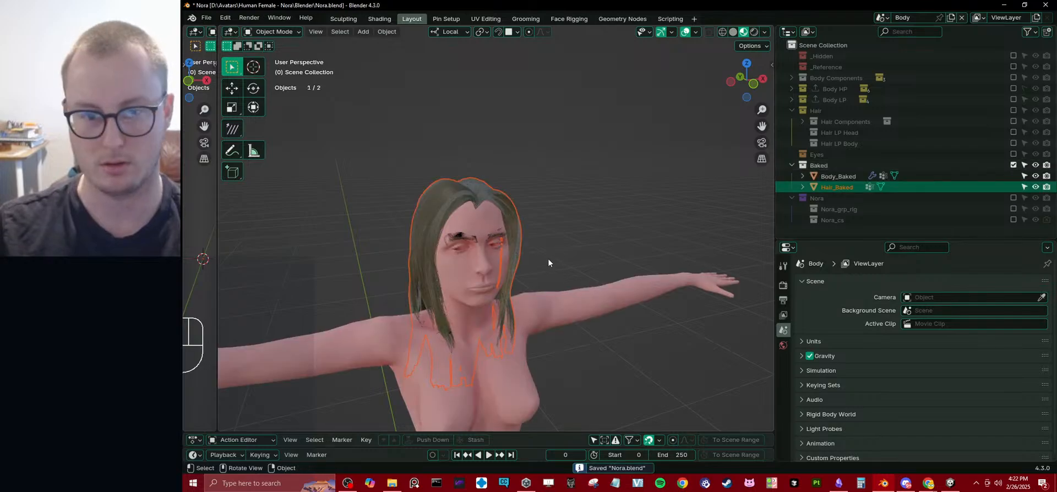
pyautogui.scroll(2, 587, 193)
pyautogui.doubleClick(835, 164)
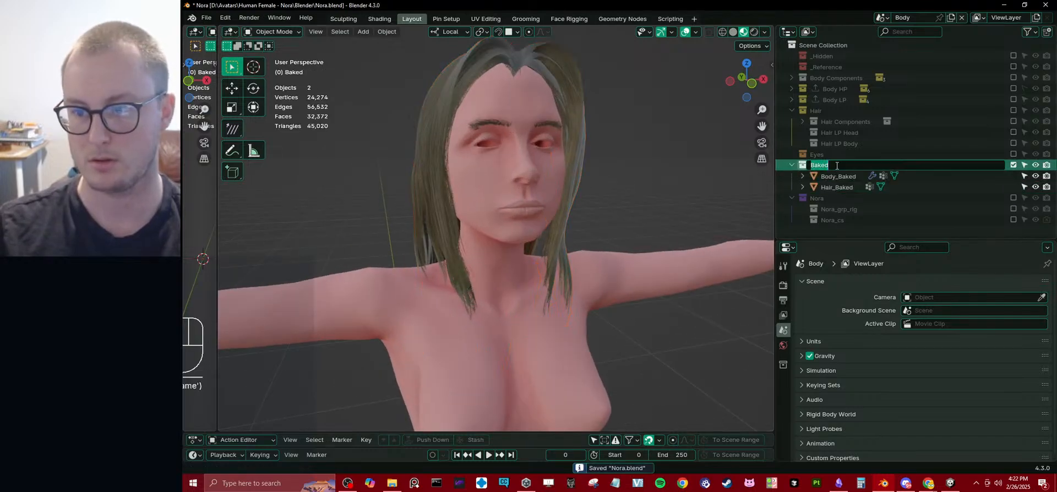
pyautogui.press('Home')
pyautogui.write('Nora')
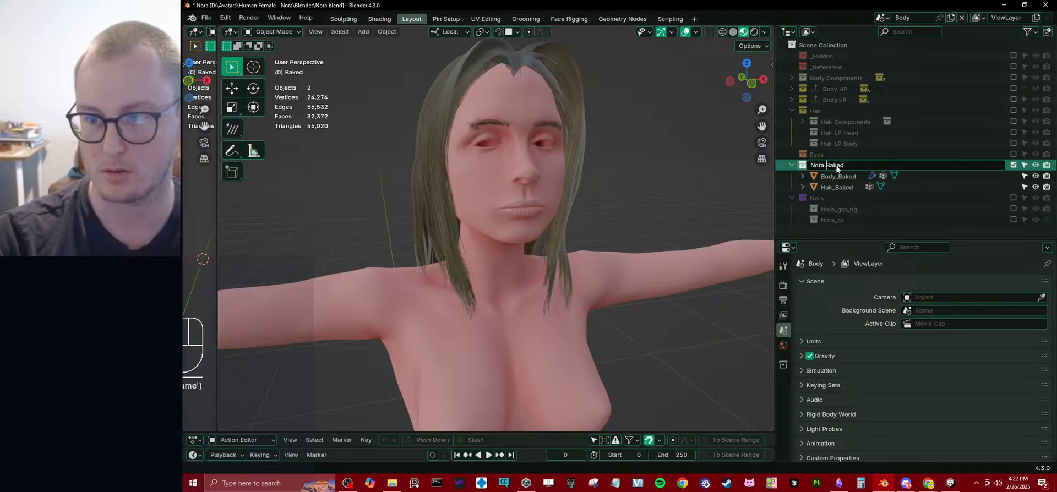
pyautogui.press('Return')
pyautogui.click(837, 176)
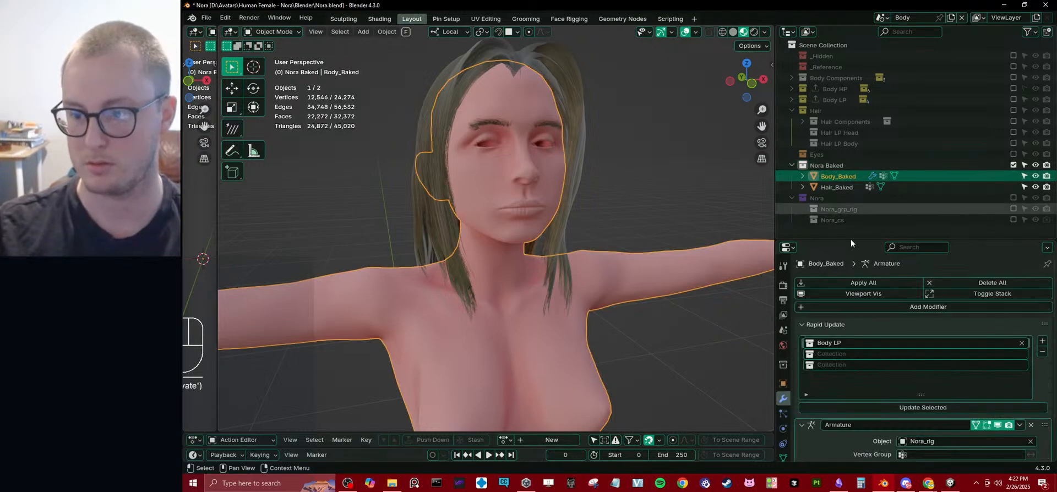
pyautogui.click(1016, 352)
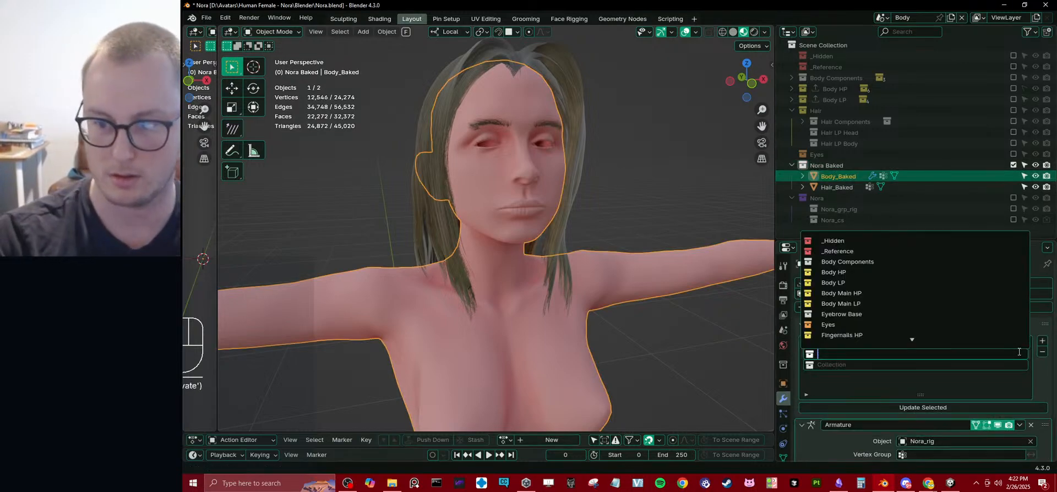
pyautogui.write('hai')
pyautogui.press('Escape')
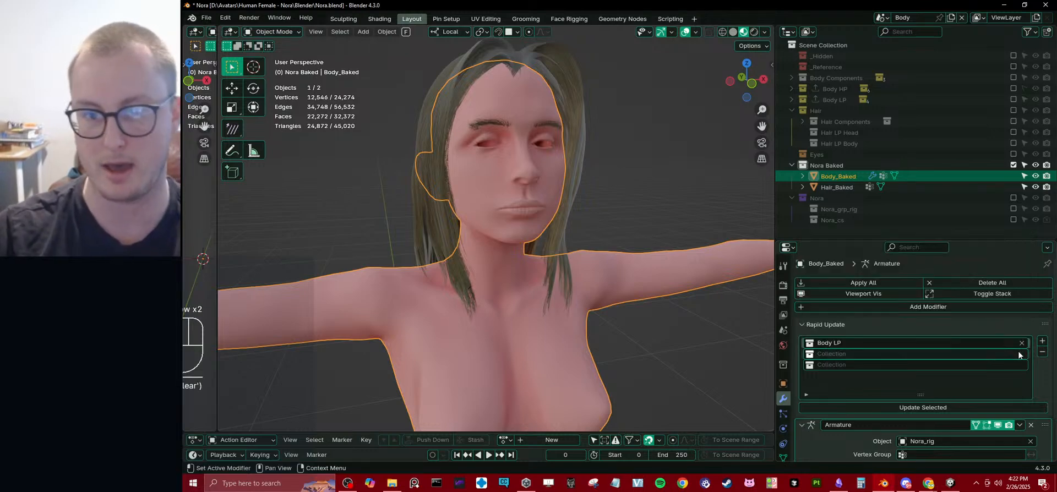
# Deselect the body, save the Nora.blend file and collapse the Hair collection.
pyautogui.click(613, 210)
pyautogui.moveTo(620, 210)
pyautogui.mouseDown(button='middle')
pyautogui.moveTo(597, 221)
pyautogui.moveTo(608, 220)
pyautogui.mouseUp(button='middle')
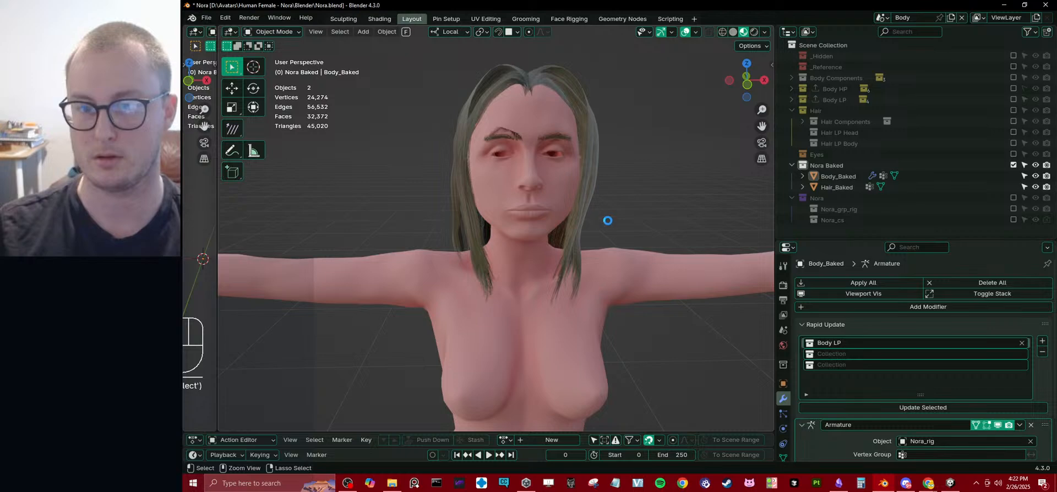
pyautogui.hotkey('ctrl', 's')
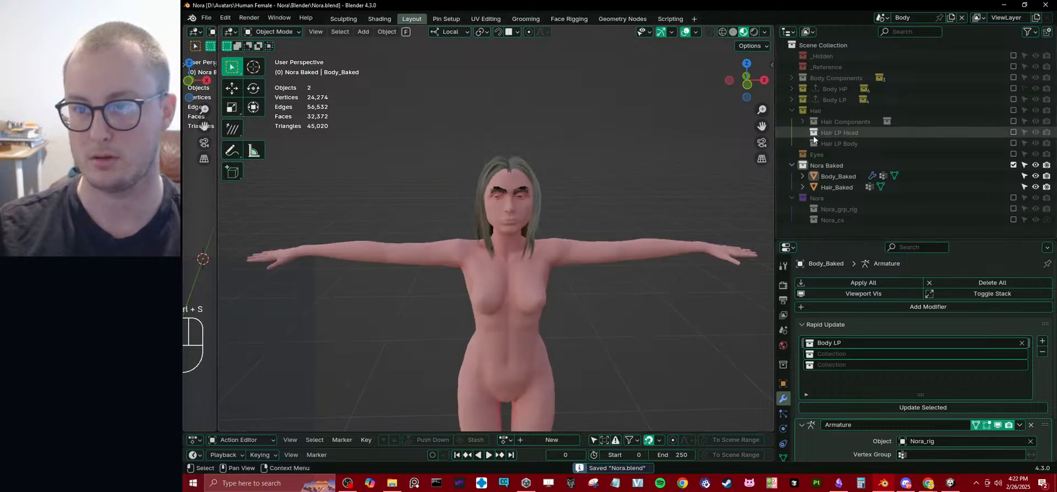
pyautogui.click(793, 110)
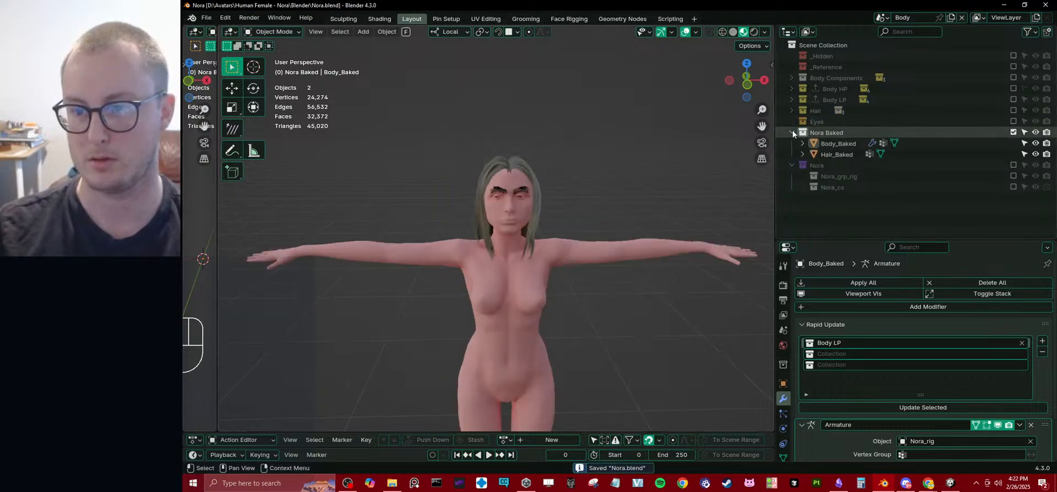
# Move the Eyes collection into Nora Baked, enable it in the view layer and select its Eyes object.
pyautogui.click(791, 132)
pyautogui.moveTo(829, 121); pyautogui.dragTo(792, 132)
pyautogui.click(1013, 132)
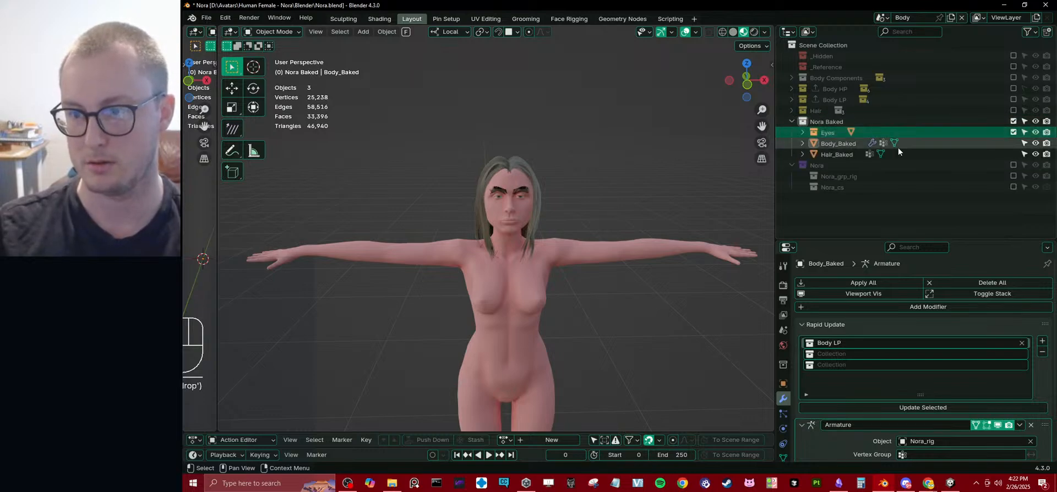
pyautogui.click(802, 132)
pyautogui.click(833, 141)
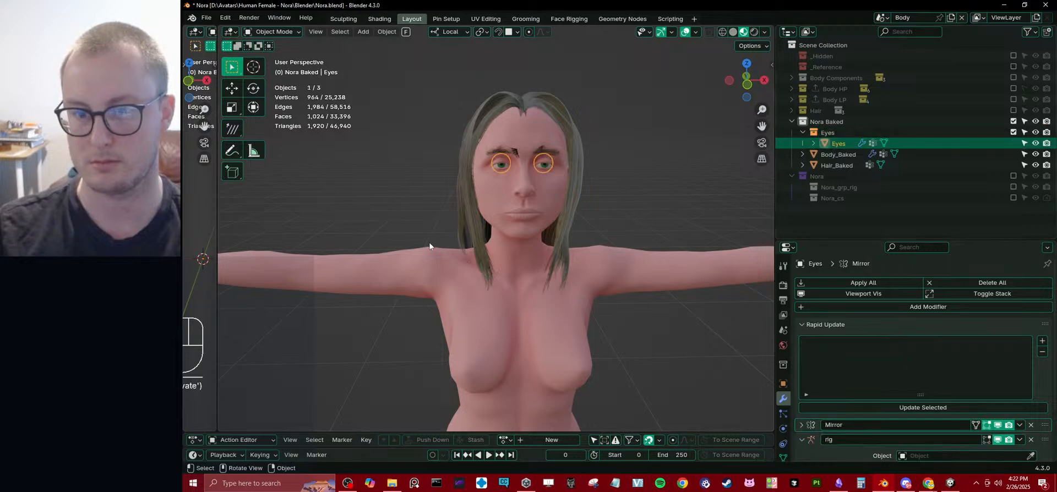
# Remove the rig modifier from the Eyes object and save the file.
pyautogui.moveTo(428, 242); pyautogui.dragTo(583, 252, button='middle')
pyautogui.scroll(-3, 892, 402)
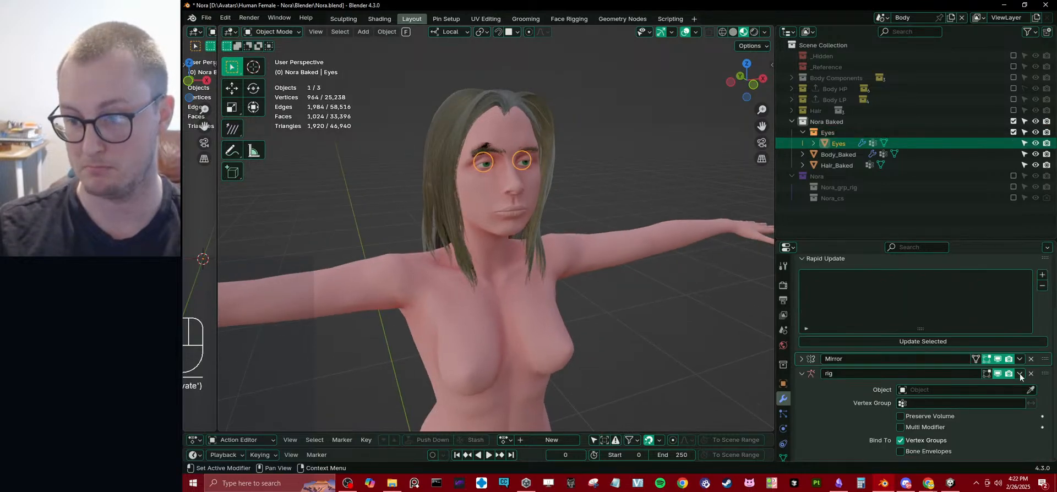
pyautogui.scroll(3, 847, 358)
pyautogui.click(841, 154)
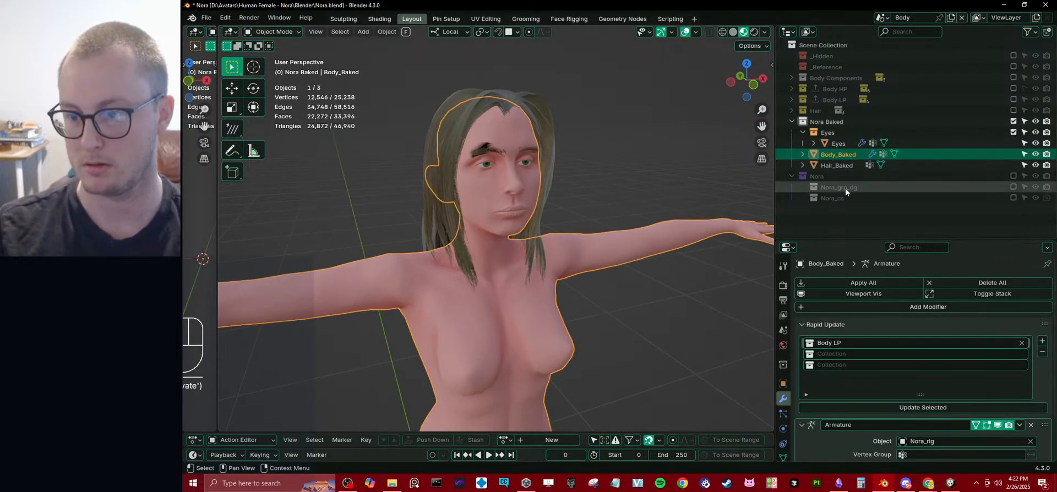
pyautogui.scroll(-3, 948, 393)
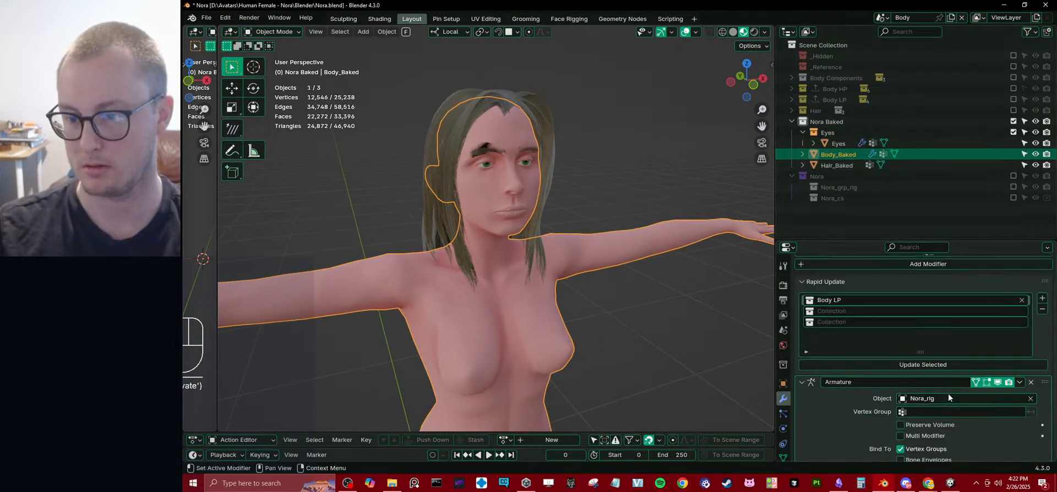
pyautogui.click(836, 144)
pyautogui.click(802, 132)
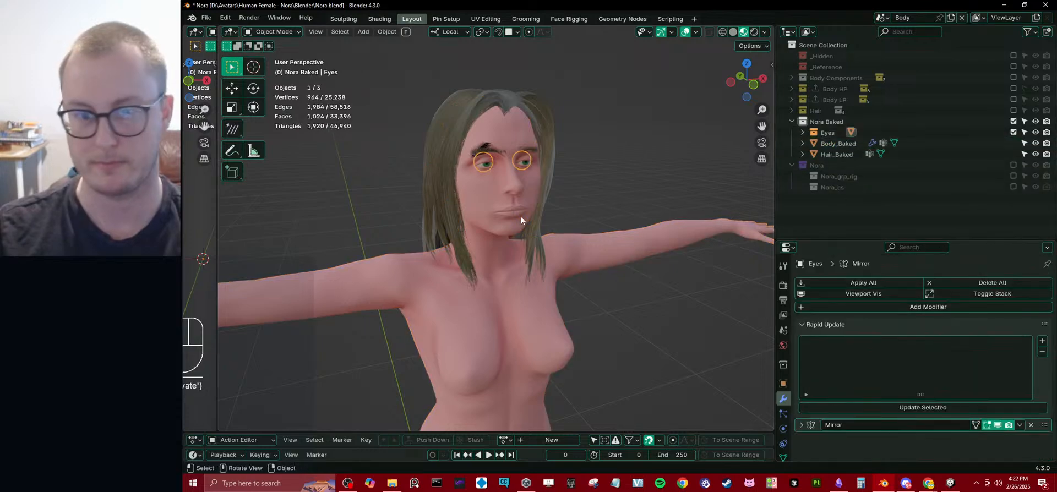
pyautogui.moveTo(521, 216); pyautogui.dragTo(513, 193, button='middle')
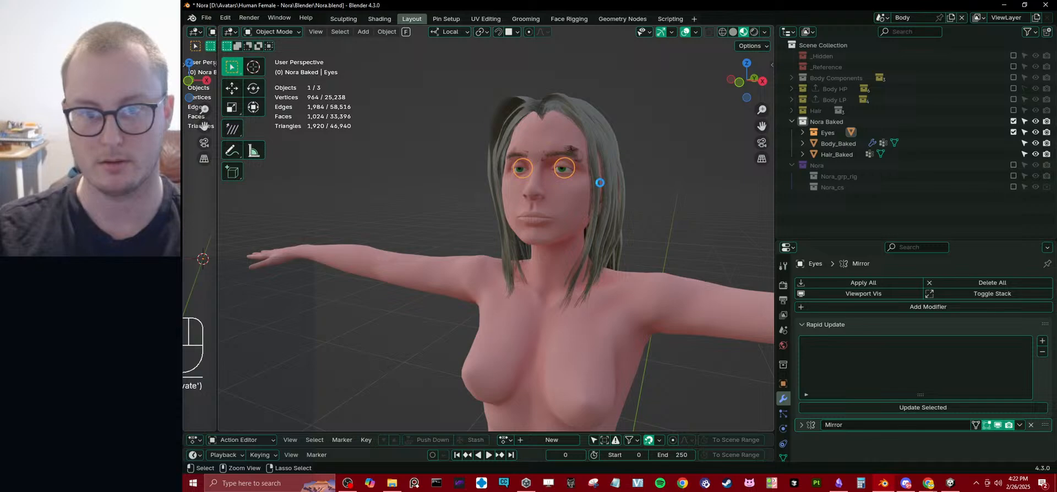
pyautogui.hotkey('ctrl', 's')
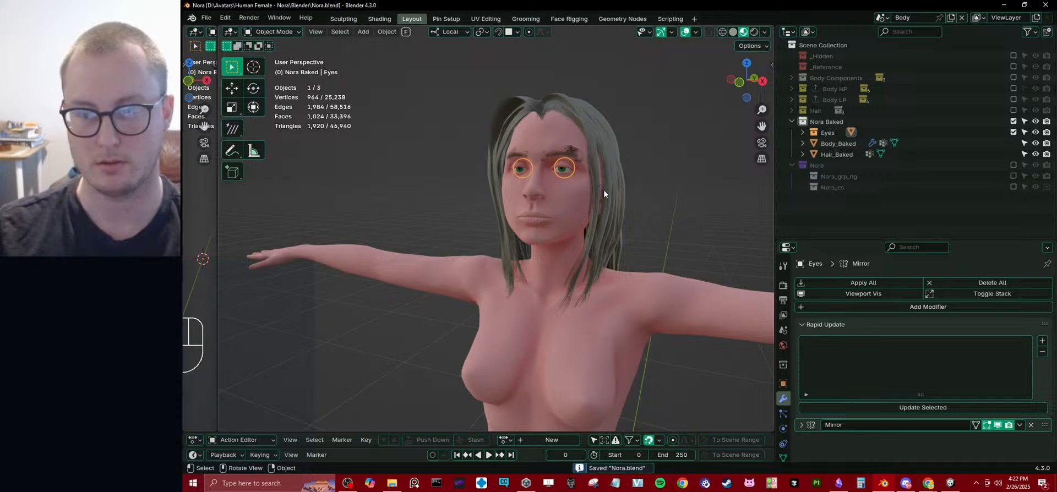
# Rebuild Hair_Baked from the Hair LP Head collection with Rapid Update.
pyautogui.moveTo(604, 189); pyautogui.dragTo(643, 193, button='middle')
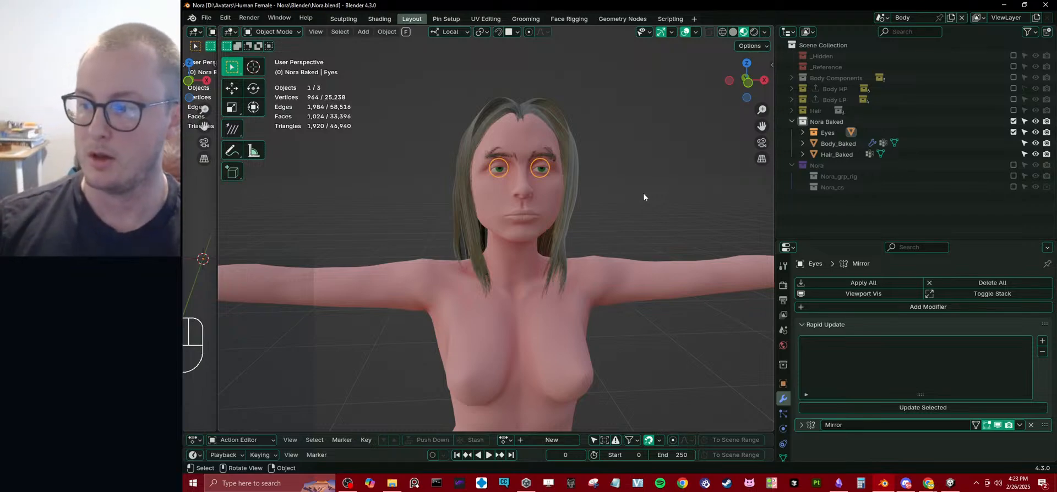
pyautogui.click(831, 155)
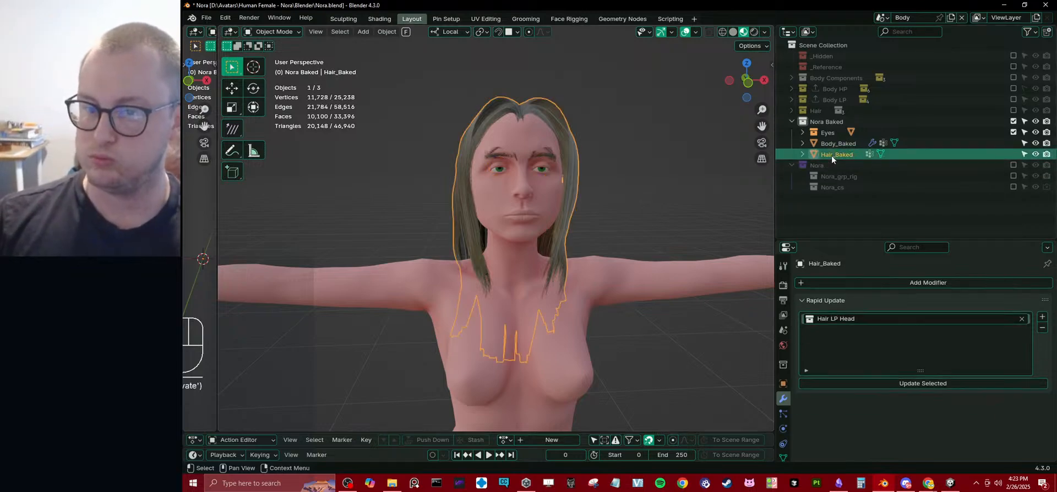
pyautogui.moveTo(472, 174); pyautogui.dragTo(547, 184, button='middle')
pyautogui.press('g')
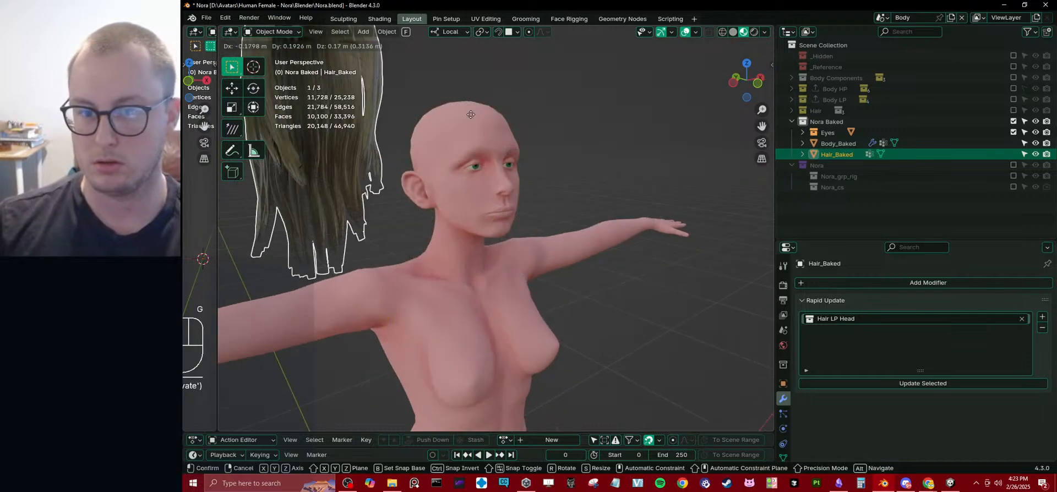
pyautogui.press('Escape')
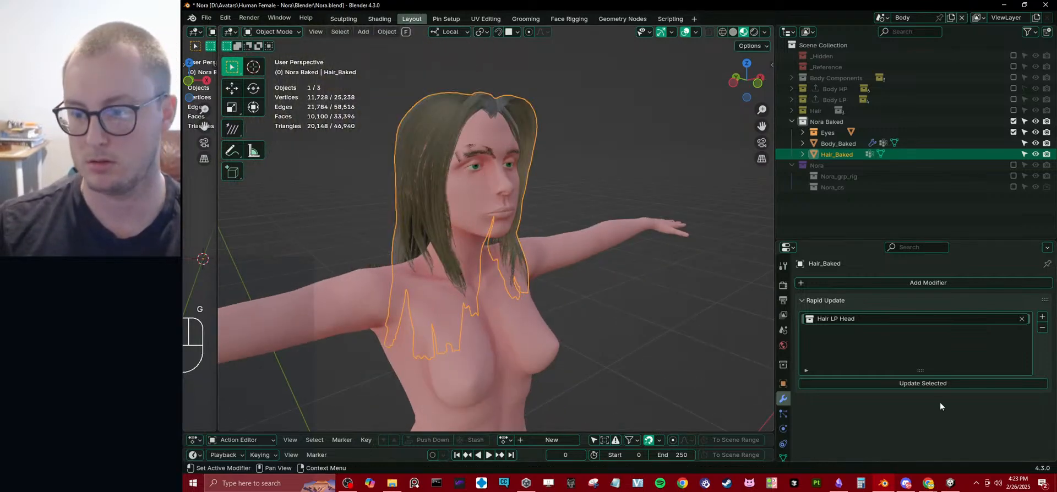
pyautogui.click(935, 383)
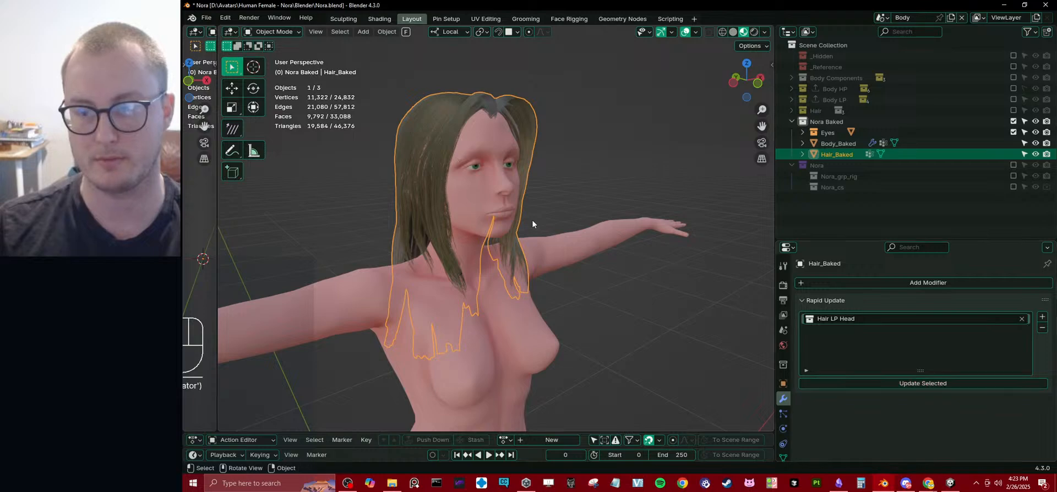
pyautogui.moveTo(532, 220); pyautogui.dragTo(519, 203, button='middle')
pyautogui.press('g')
pyautogui.press('Escape')
# Update the Body_Baked object from the Body LP collection with Rapid Update.
pyautogui.click(514, 151)
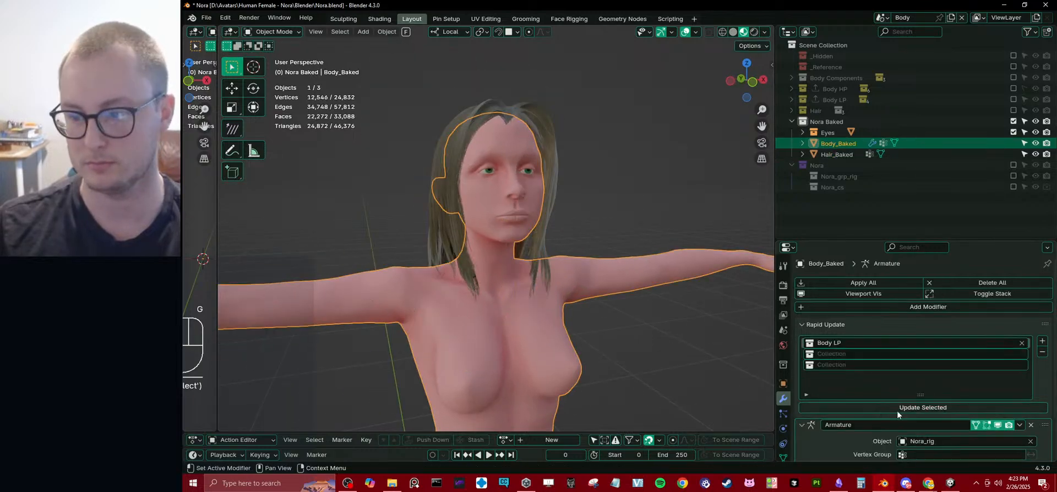
pyautogui.click(906, 411)
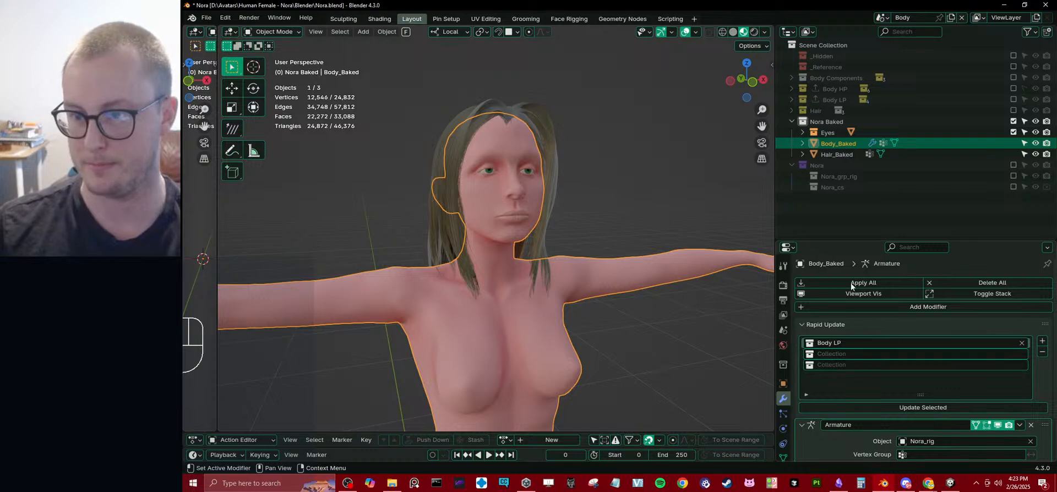
pyautogui.click(836, 154)
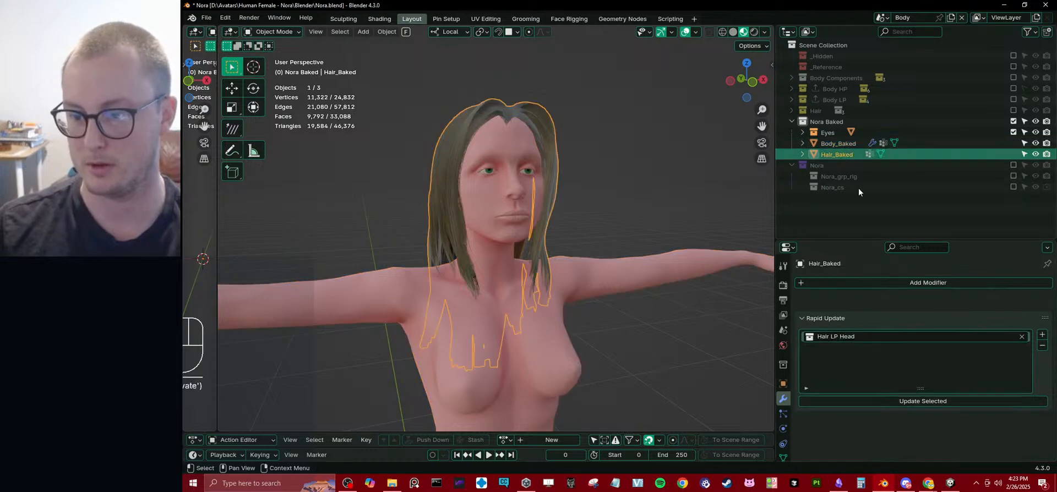
pyautogui.click(839, 142)
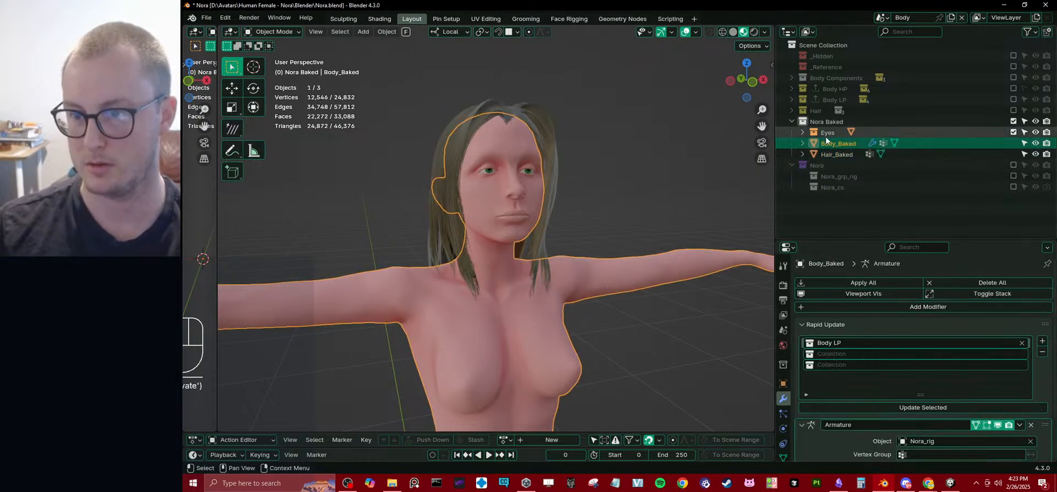
# Delete the Eyes collection, keeping its Eyes object directly in Nora Baked, and save the file.
pyautogui.click(802, 133)
pyautogui.moveTo(832, 140); pyautogui.dragTo(834, 140)
pyautogui.click(832, 134)
pyautogui.press('Delete')
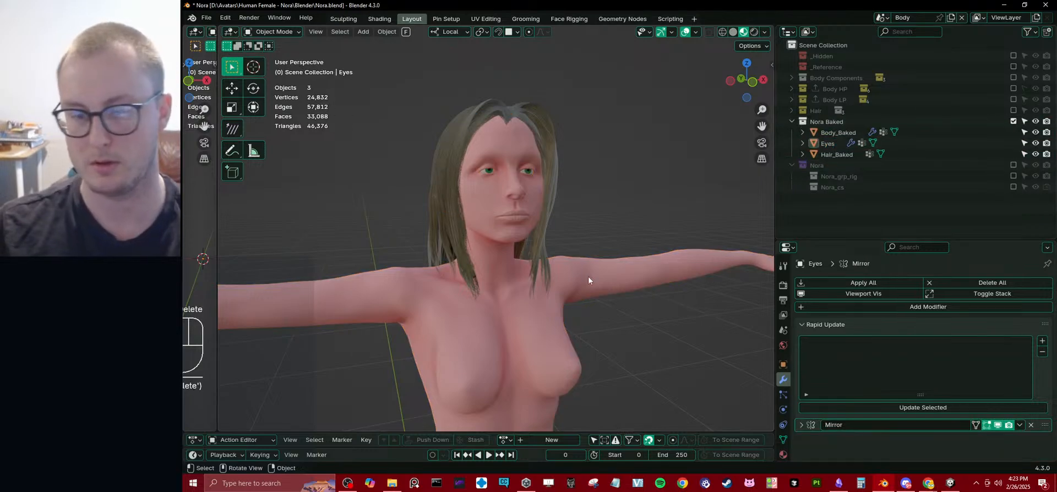
pyautogui.moveTo(588, 276); pyautogui.dragTo(556, 235, button='middle')
pyautogui.scroll(3, 556, 236)
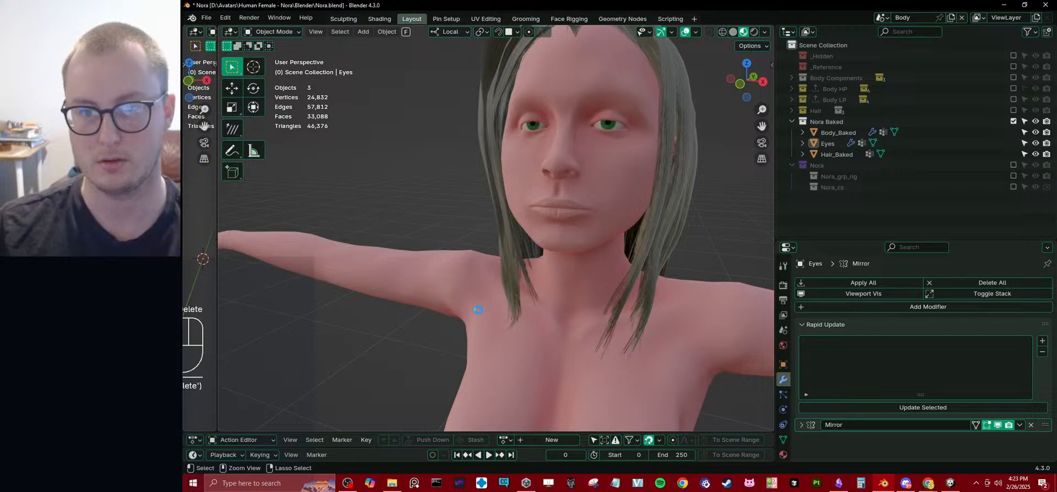
pyautogui.hotkey('ctrl', 's')
pyautogui.moveTo(545, 270); pyautogui.dragTo(527, 285, button='middle')
pyautogui.scroll(-3, 495, 292)
pyautogui.moveTo(449, 306); pyautogui.dragTo(512, 283, button='middle')
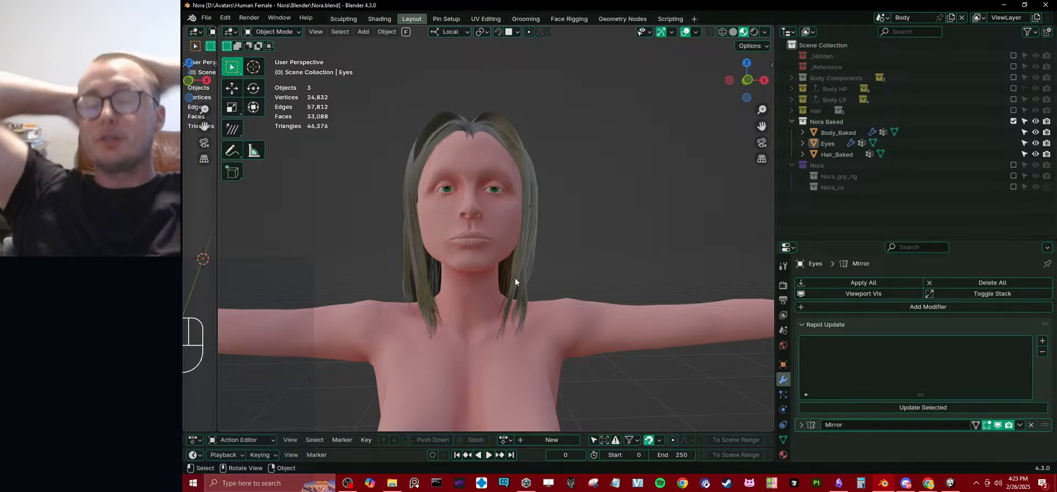
# Set Body_Baked's Rapid Update source to the Body Main LP collection.
pyautogui.scroll(1, 515, 281)
pyautogui.click(792, 100)
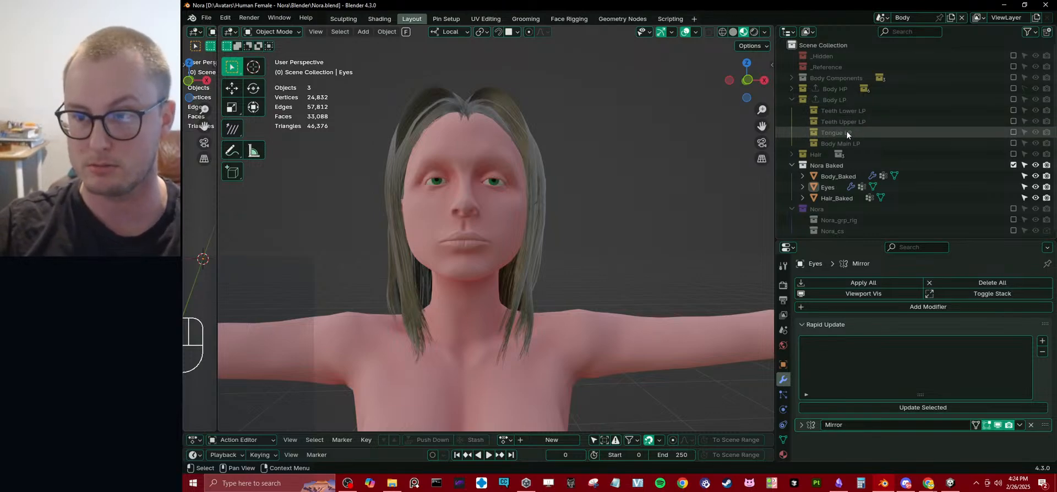
pyautogui.click(834, 176)
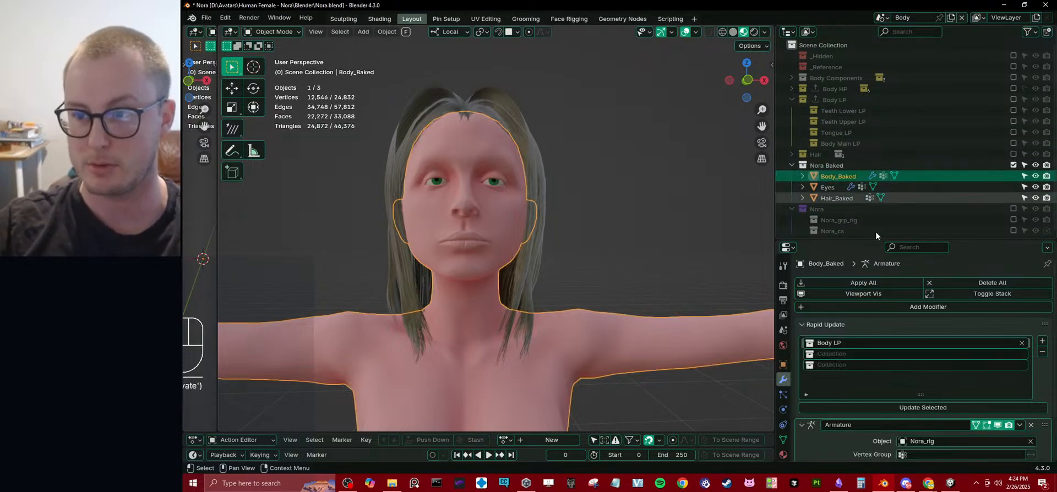
pyautogui.moveTo(848, 143); pyautogui.dragTo(851, 343)
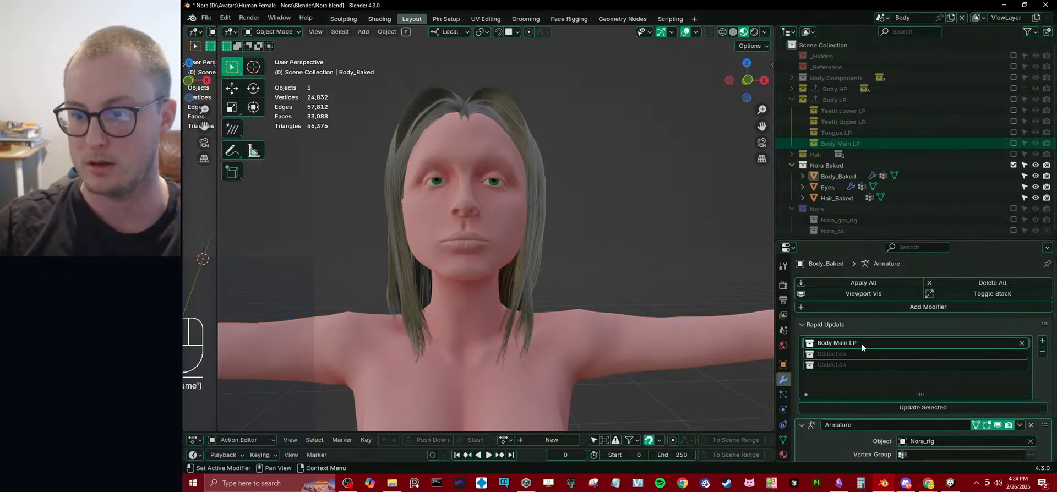
# Make Nora Baked the active collection and save the file.
pyautogui.click(828, 165)
pyautogui.moveTo(610, 181); pyautogui.dragTo(629, 191, button='middle')
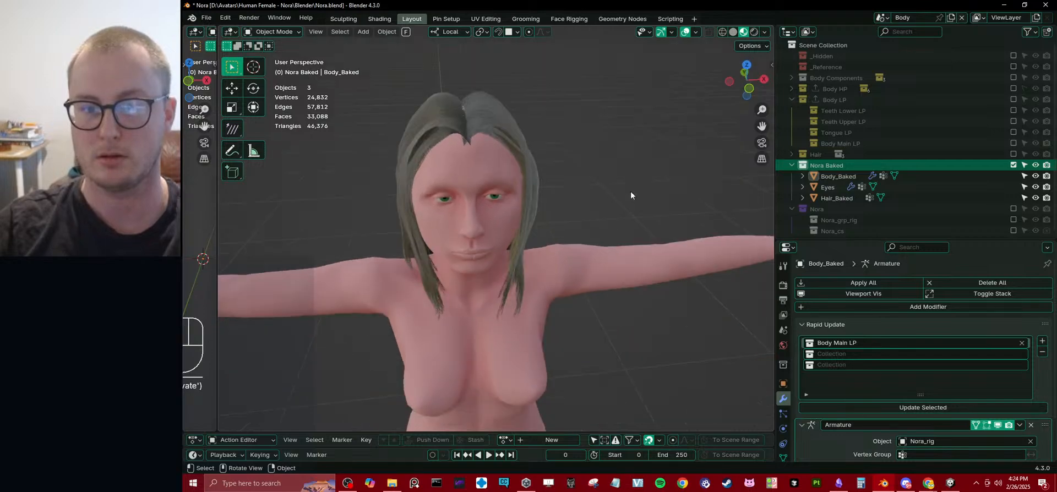
pyautogui.hotkey('shift', 'a')
pyautogui.moveTo(634, 186)
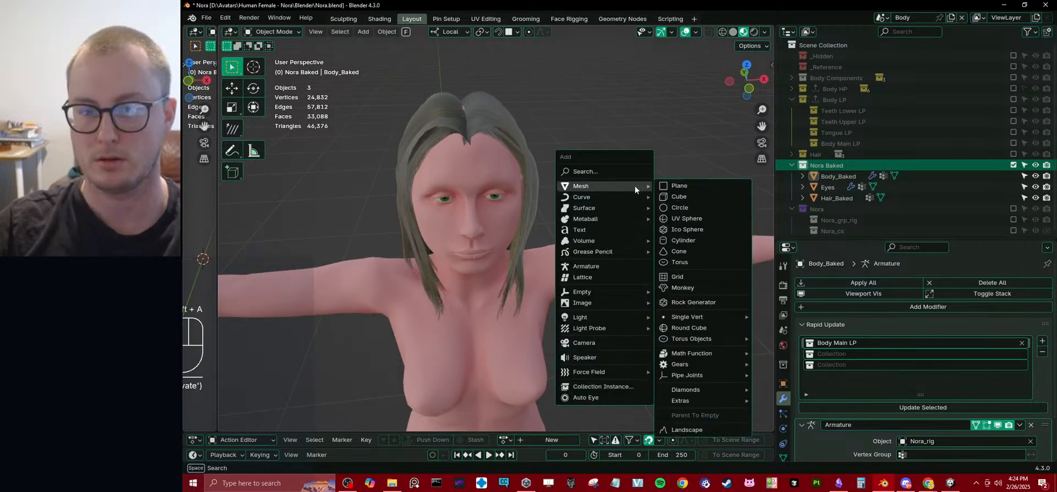
pyautogui.press('Escape')
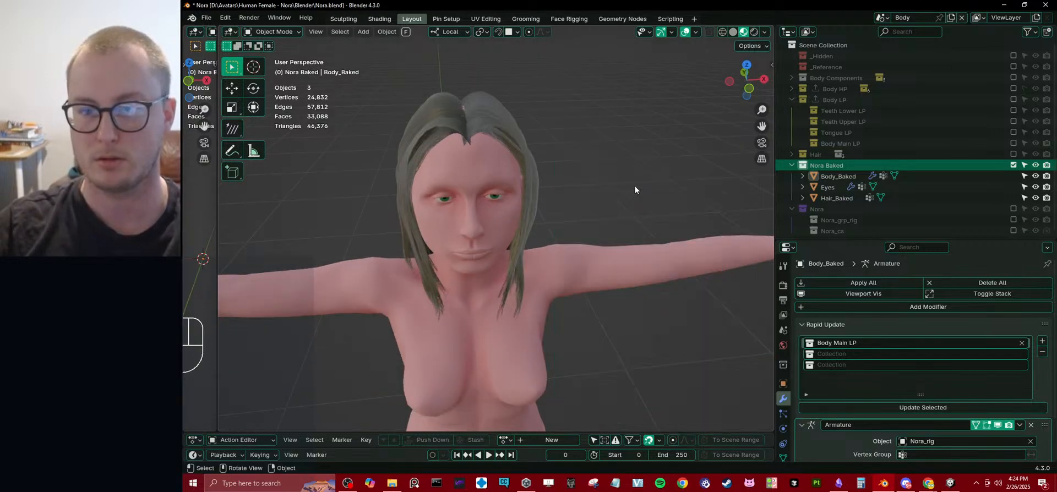
pyautogui.press('ctrl')
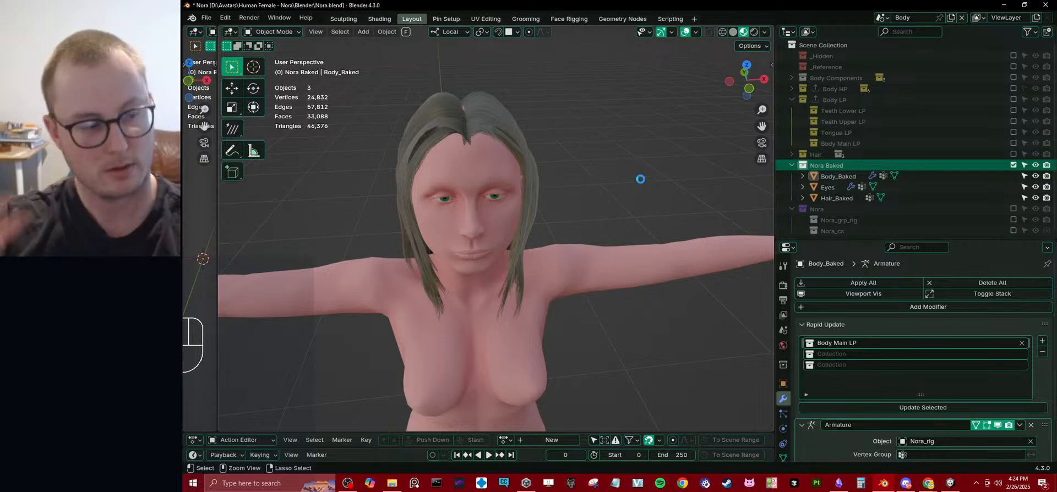
pyautogui.hotkey('ctrl', 's')
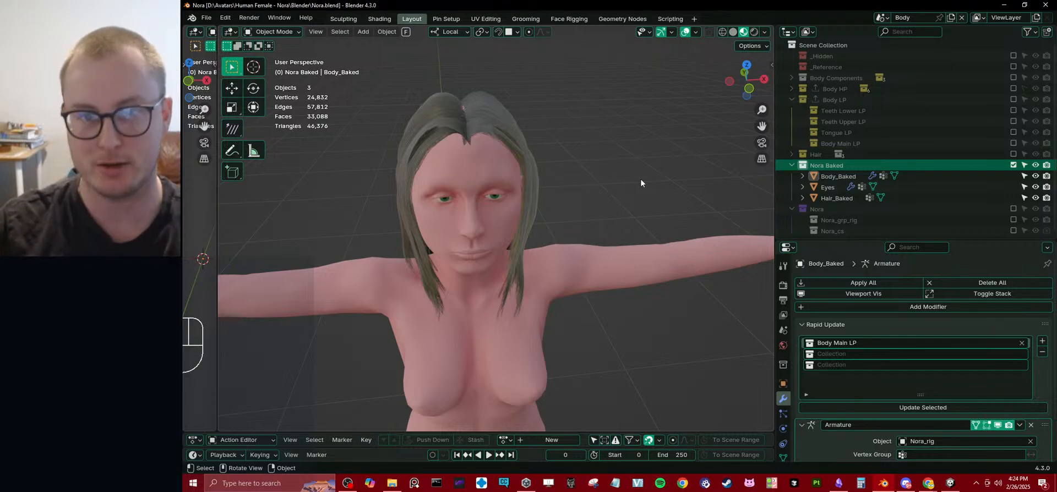
# Turn off the viewport display of Body_Baked's Armature modifier and collapse the Body LP collection.
pyautogui.click(505, 164)
pyautogui.moveTo(506, 164); pyautogui.dragTo(513, 154, button='middle')
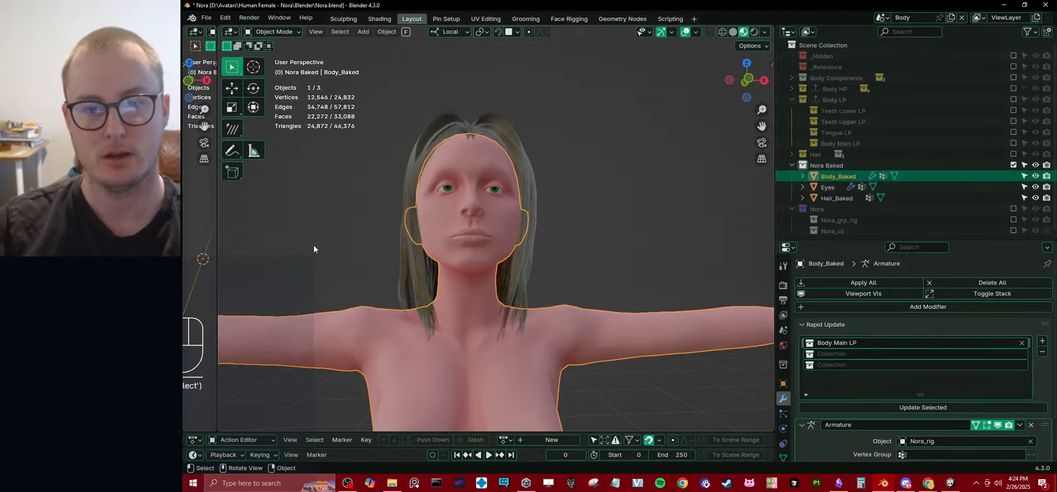
pyautogui.scroll(-4, 697, 298)
pyautogui.press('g')
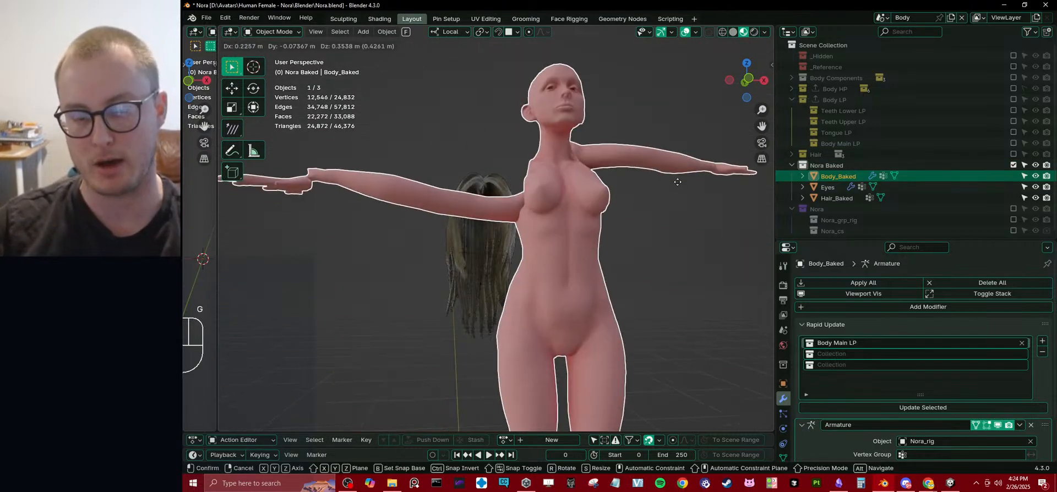
pyautogui.rightClick(678, 181)
pyautogui.click(997, 426)
pyautogui.press('g')
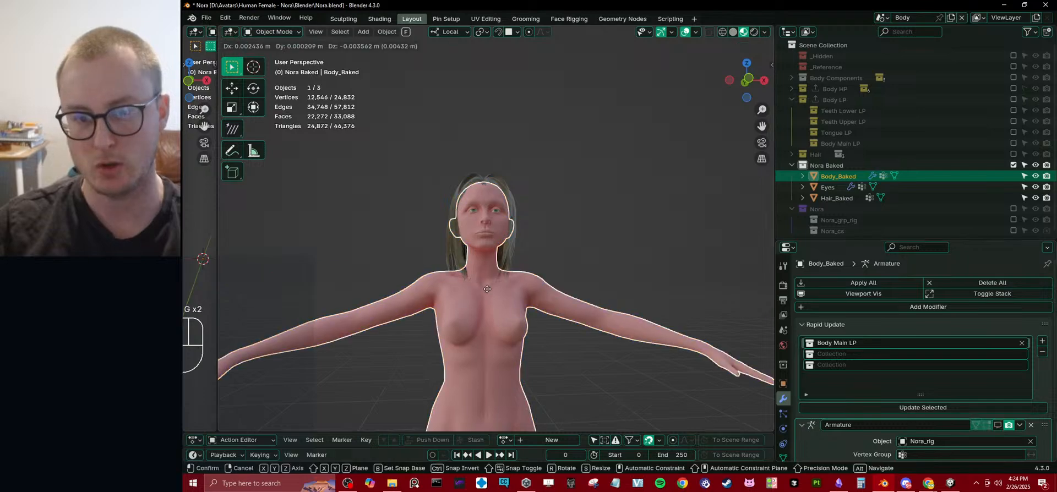
pyautogui.rightClick(460, 254)
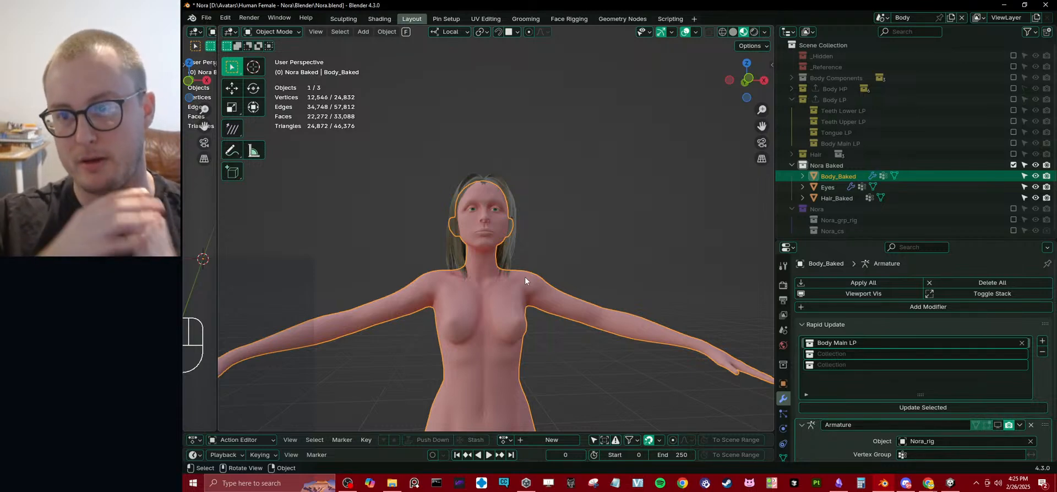
pyautogui.click(792, 100)
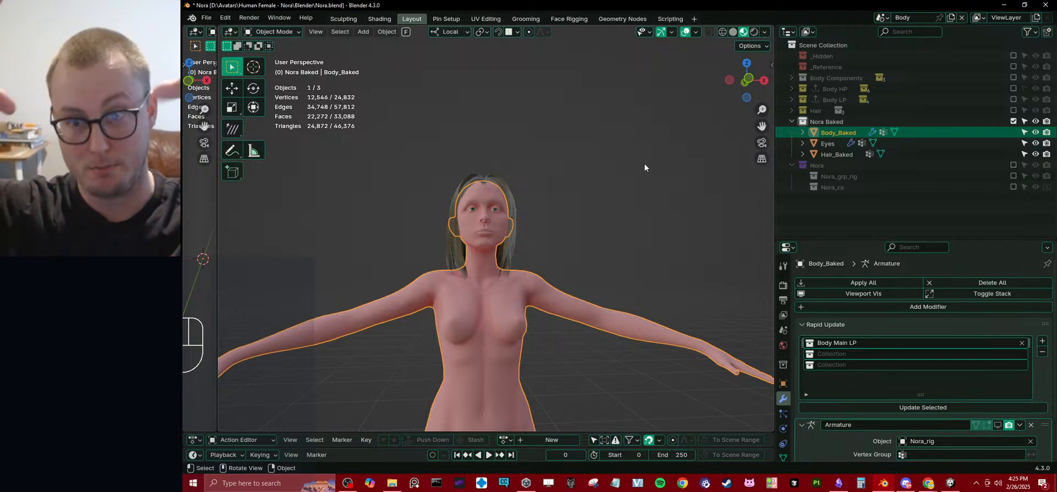
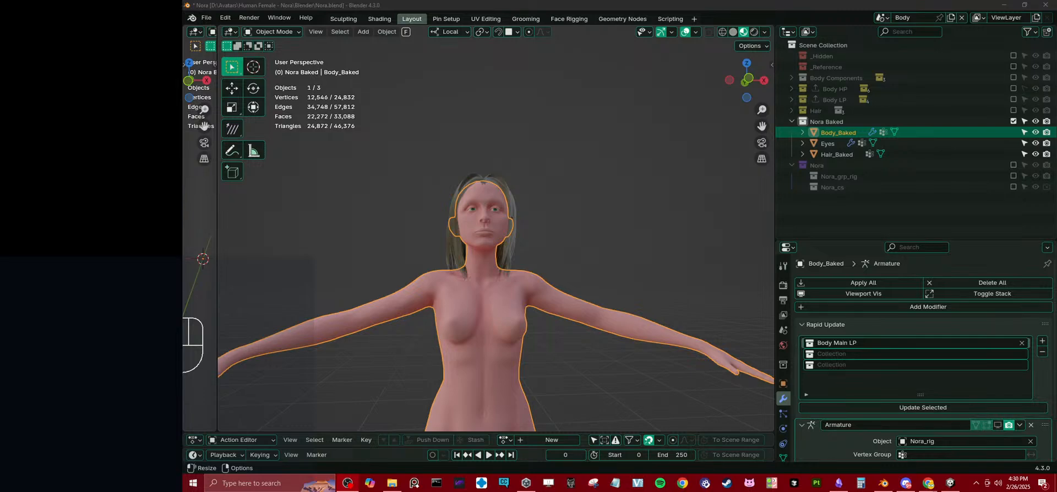
# Select the character's Body_Baked mesh in the viewport, with the head and upper body in close view.
pyautogui.click(601, 186)
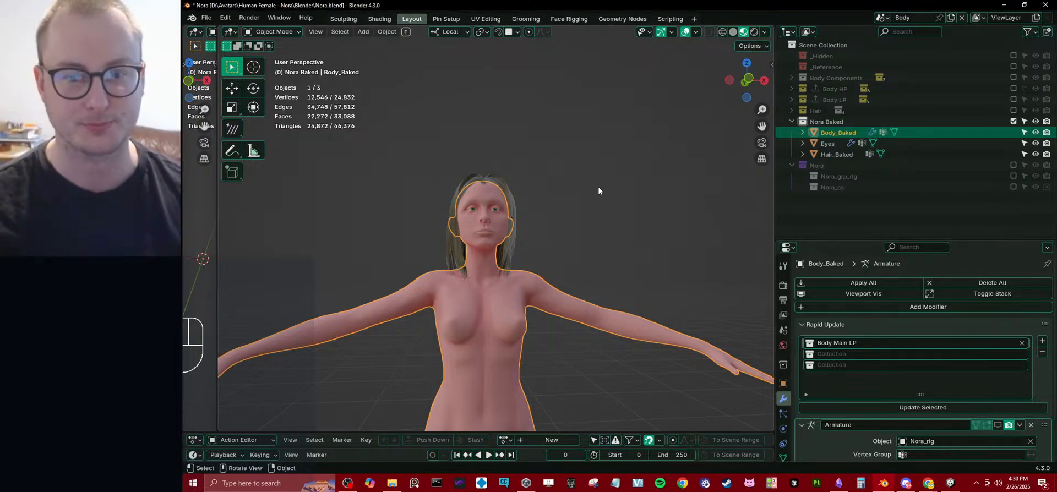
pyautogui.click(582, 231)
pyautogui.scroll(4, 582, 231)
pyautogui.moveTo(583, 231); pyautogui.dragTo(500, 215, button='middle')
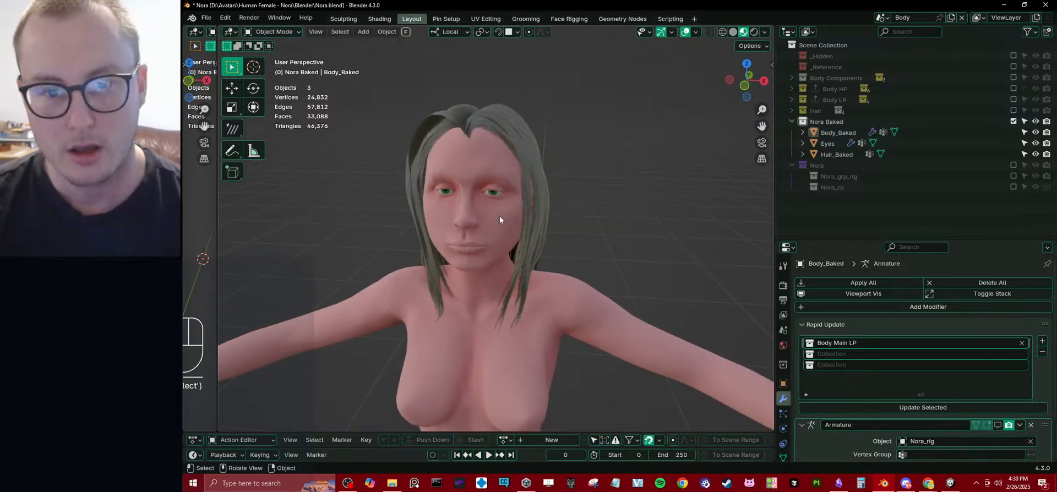
pyautogui.click(500, 216)
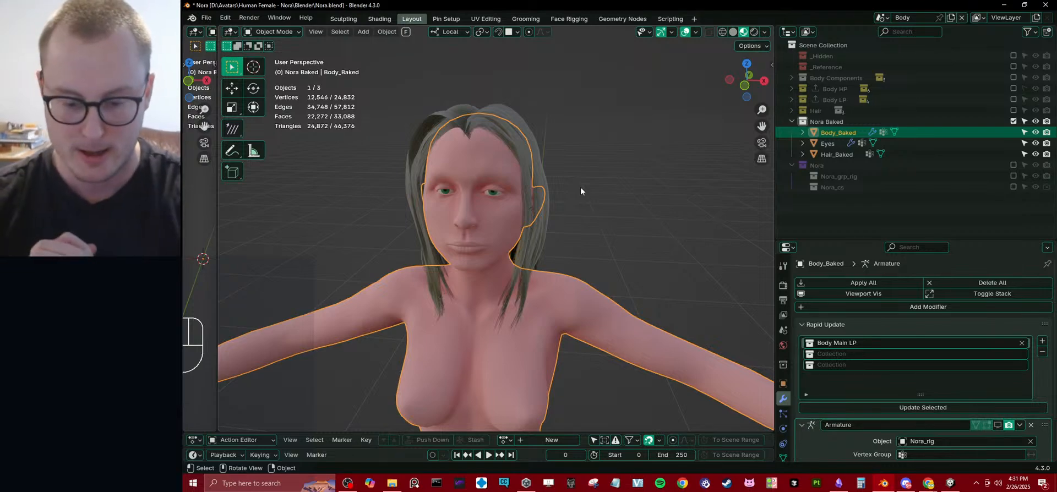
pyautogui.click(838, 482)
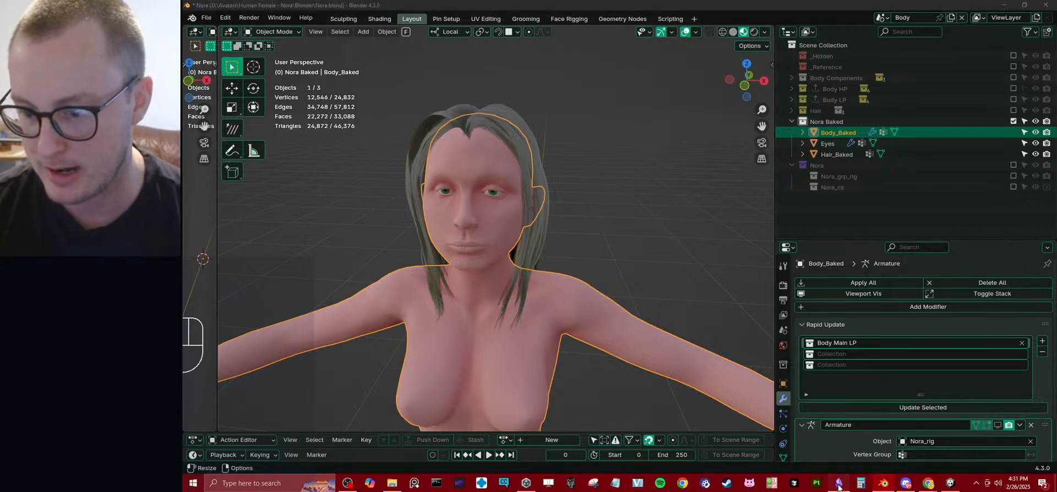
pyautogui.click(795, 483)
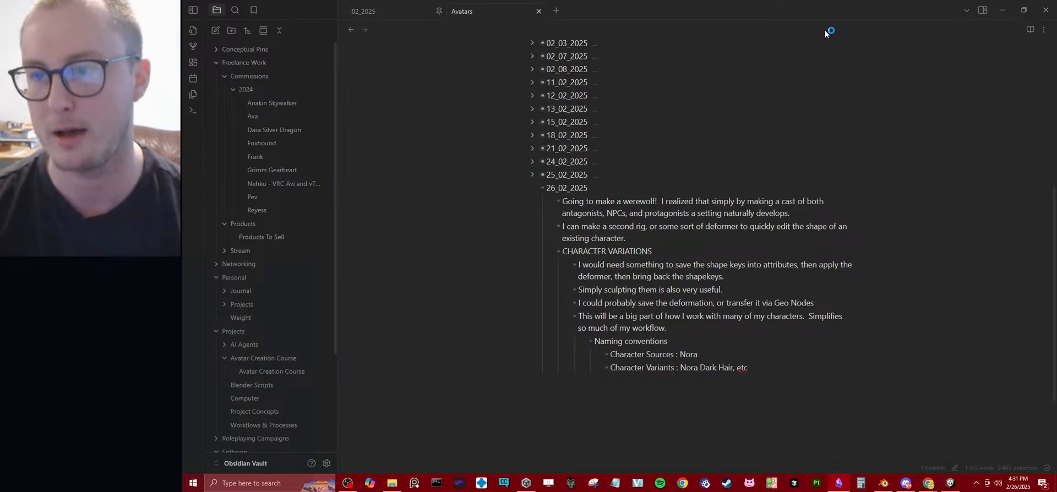
pyautogui.click(1002, 10)
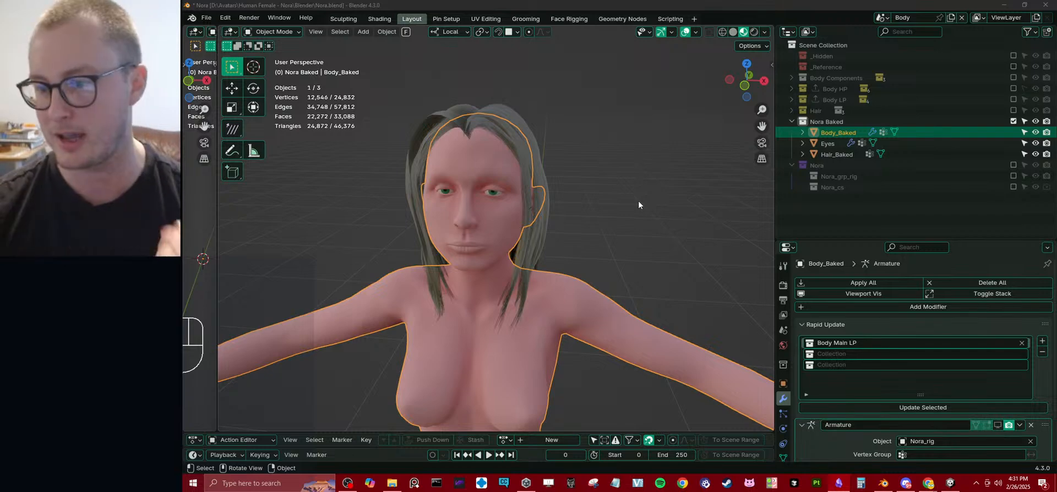
# Collapse the Armature modifier's settings on Body_Baked and keep the Rapid Update section expanded.
pyautogui.click(821, 325)
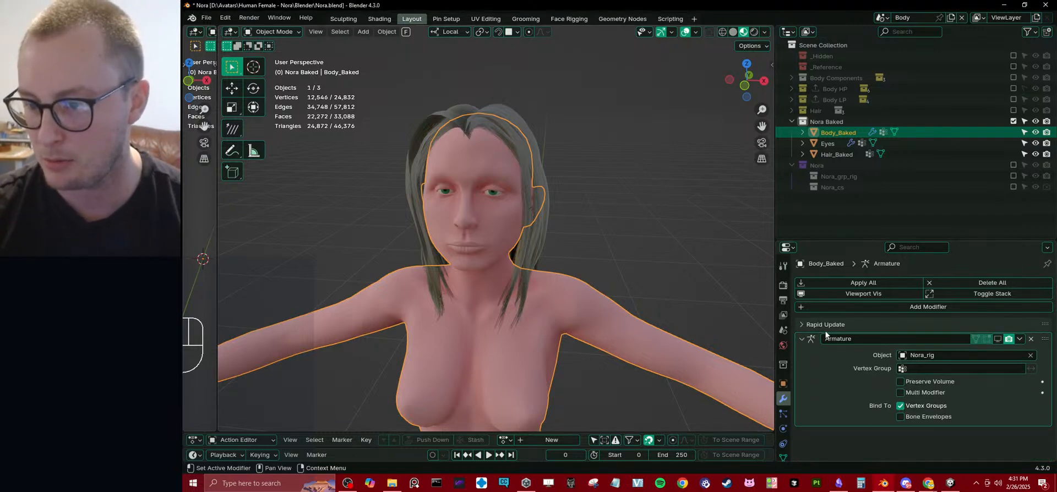
pyautogui.click(802, 340)
pyautogui.click(806, 324)
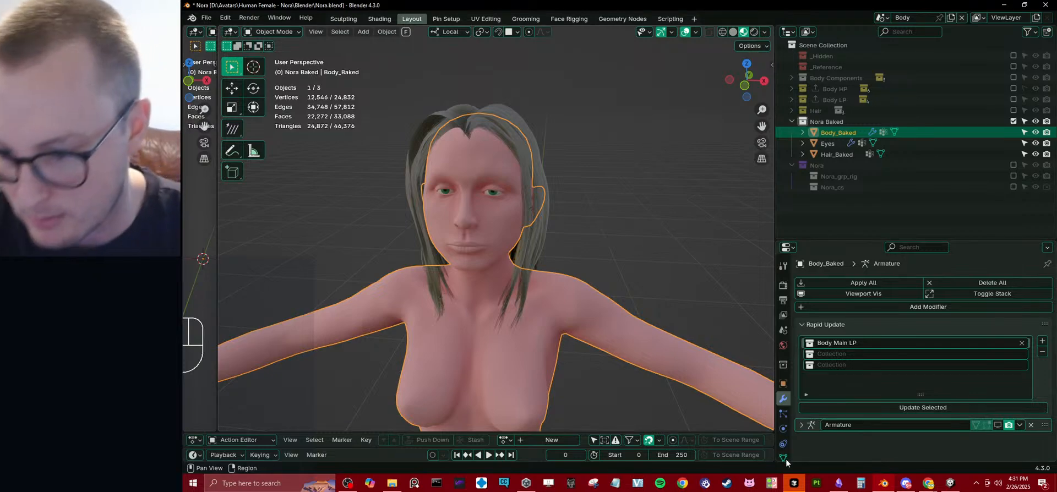
# Switch to Cursor, open the Rapid Update Addon's __init__.py, and close the other open scripts and the old chat.
pyautogui.hotkey('alt', 'Tab')
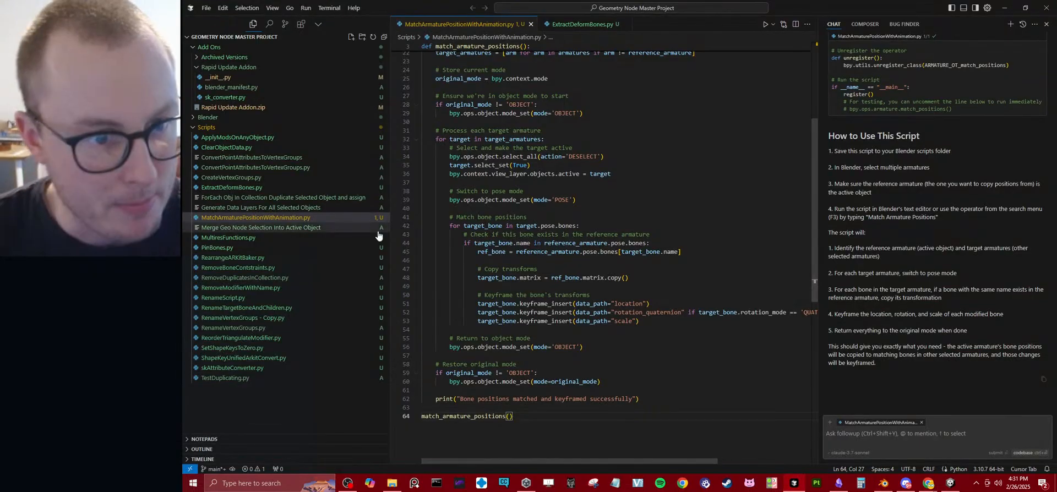
pyautogui.click(198, 69)
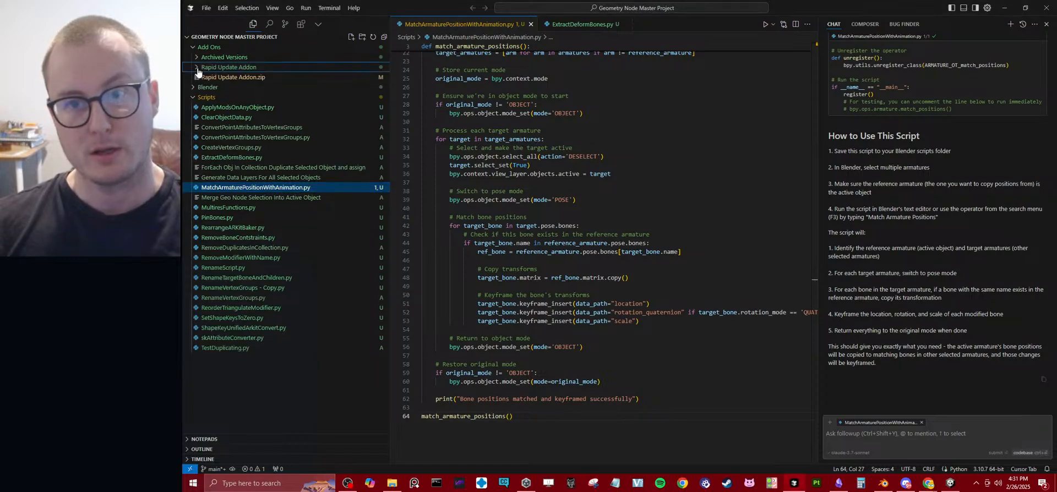
pyautogui.click(199, 68)
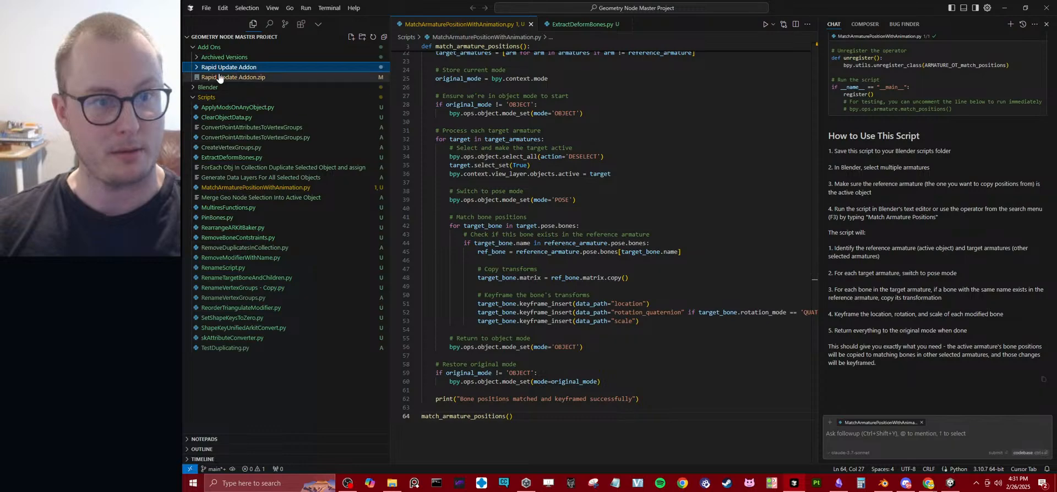
pyautogui.click(221, 77)
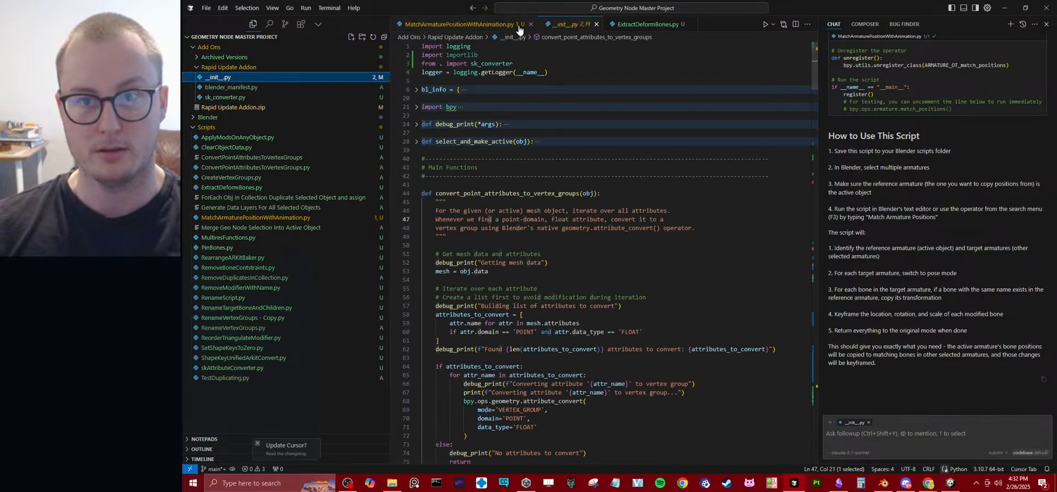
pyautogui.click(542, 24)
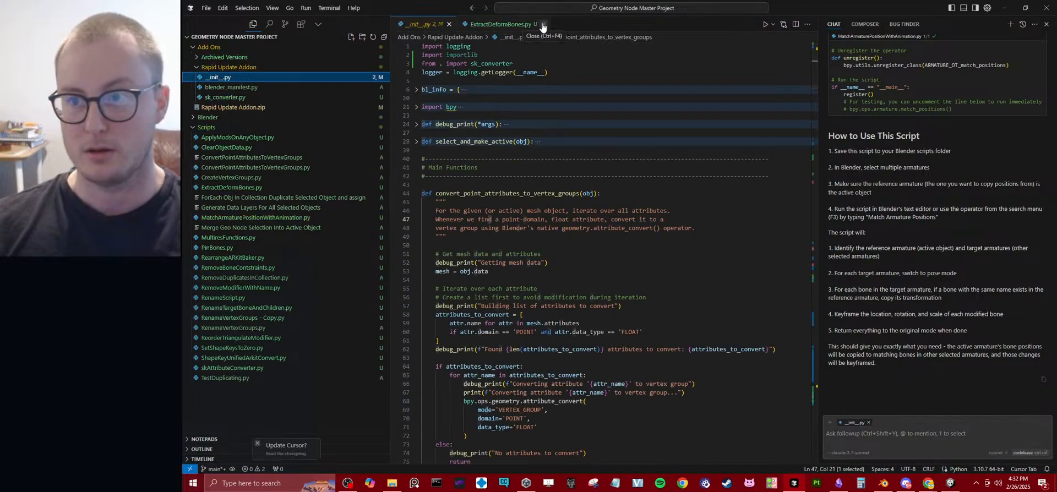
pyautogui.click(1048, 24)
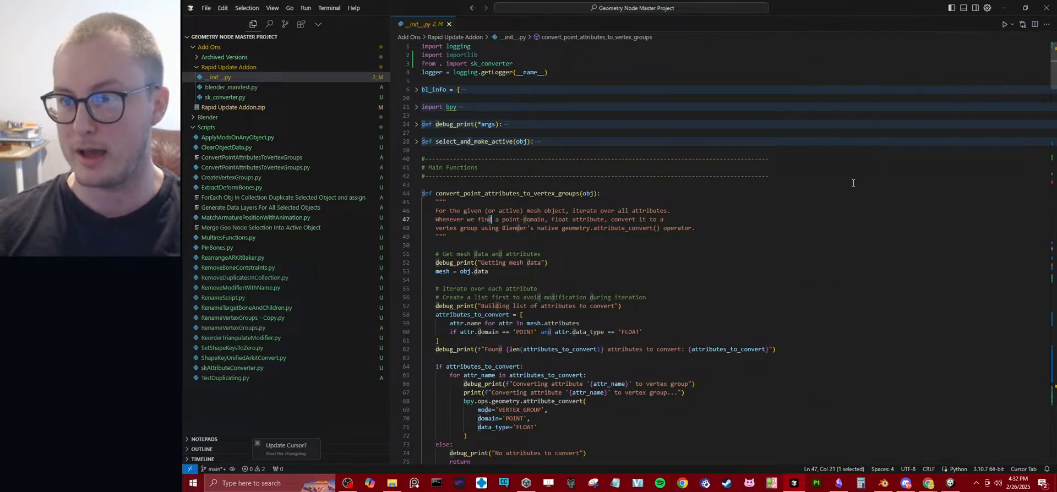
# Start a new AI chat with no attached context and begin the prompt with "For a blender add o".
pyautogui.hotkey('ctrl', 'l')
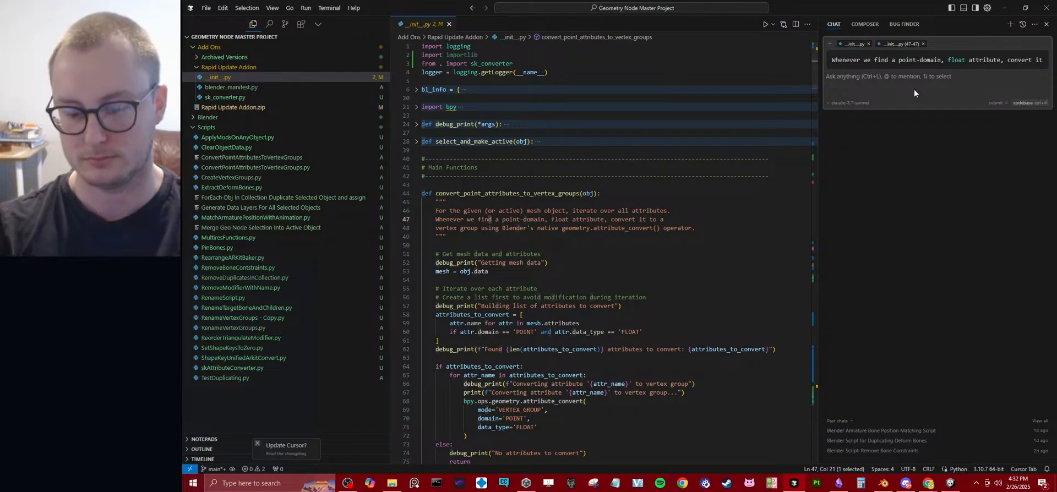
pyautogui.press('BackSpace')
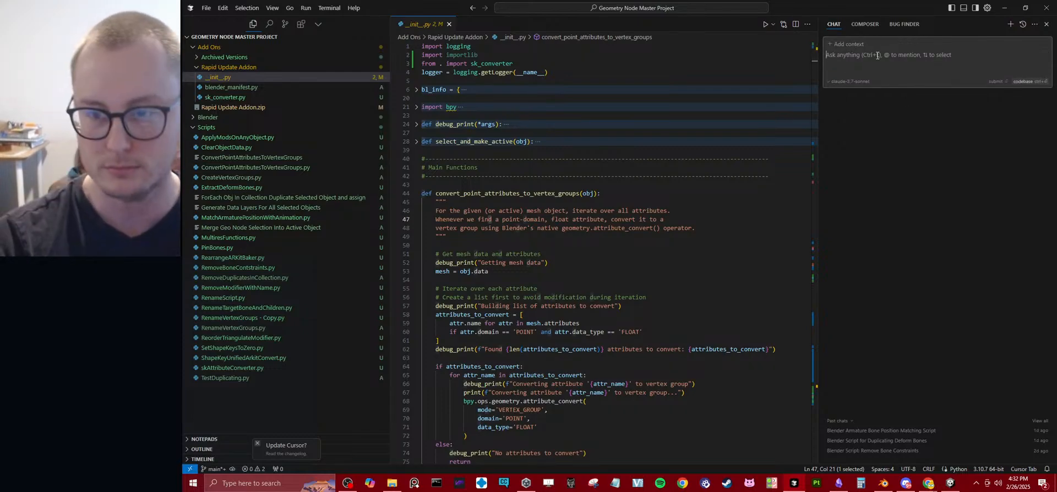
pyautogui.write('For a ')
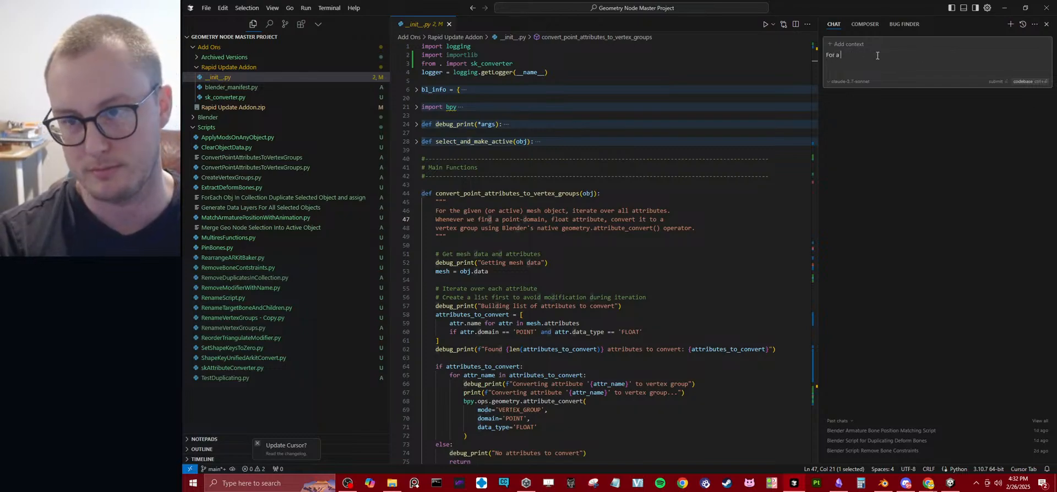
pyautogui.write('blender add o')
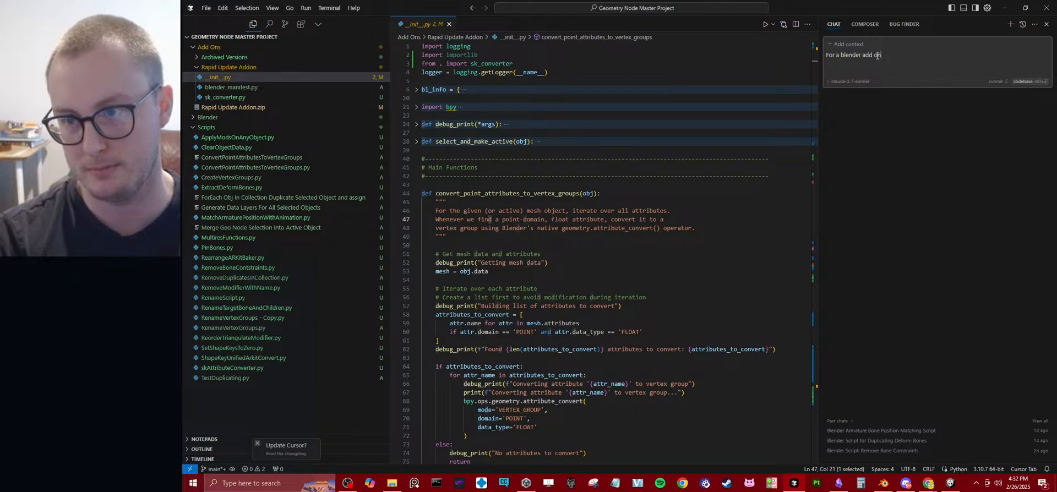
pyautogui.moveTo(221, 78); pyautogui.dragTo(864, 6)
pyautogui.moveTo(886, 45); pyautogui.dragTo(889, 54)
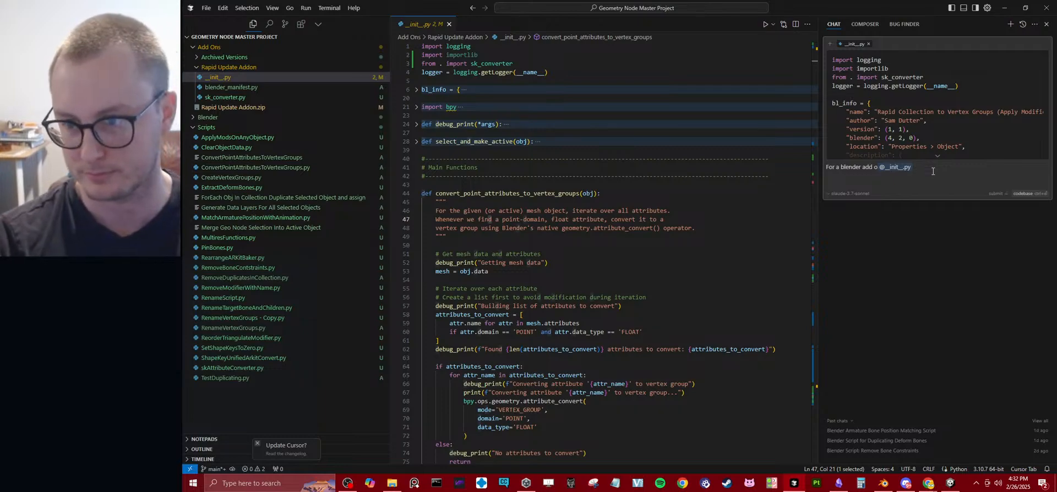
pyautogui.hotkey('ctrl', 'z')
# Complete and send the prompt "For a blender add on like this one, can we run arbitrary python code out of a text file?".
pyautogui.write('n like this one')
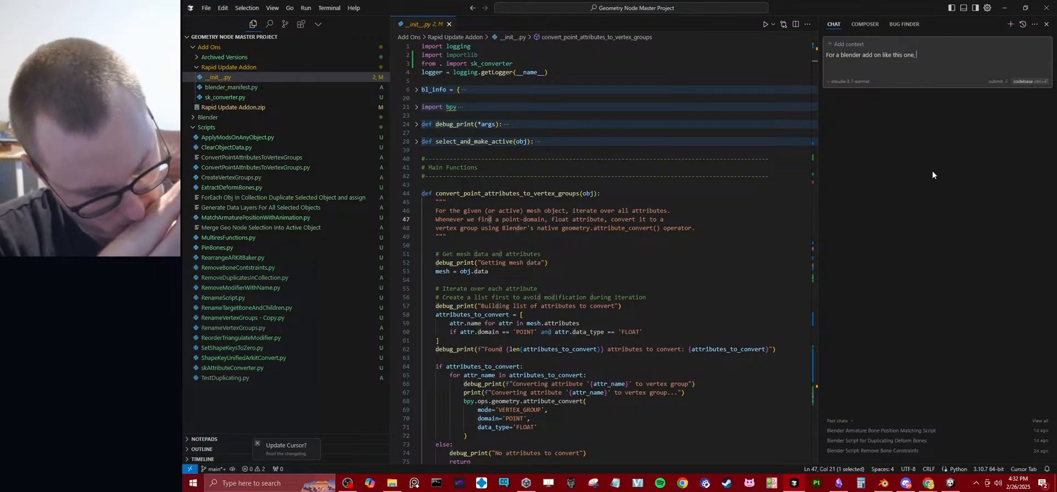
pyautogui.write(', can ')
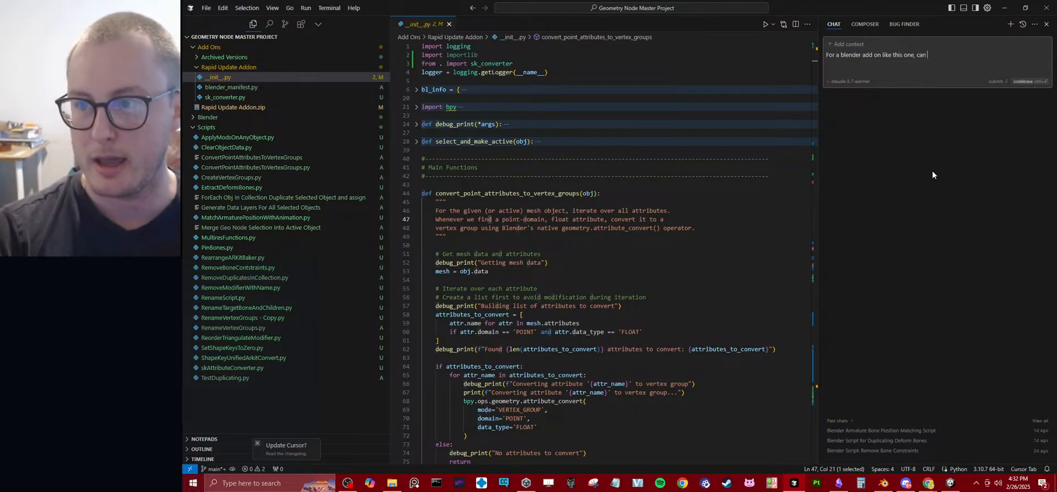
pyautogui.write('we run ar')
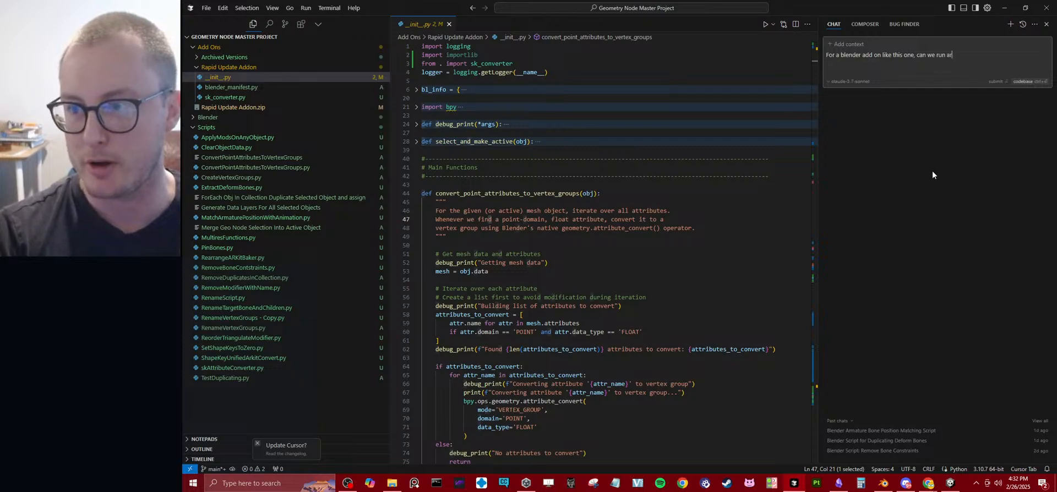
pyautogui.write('bit')
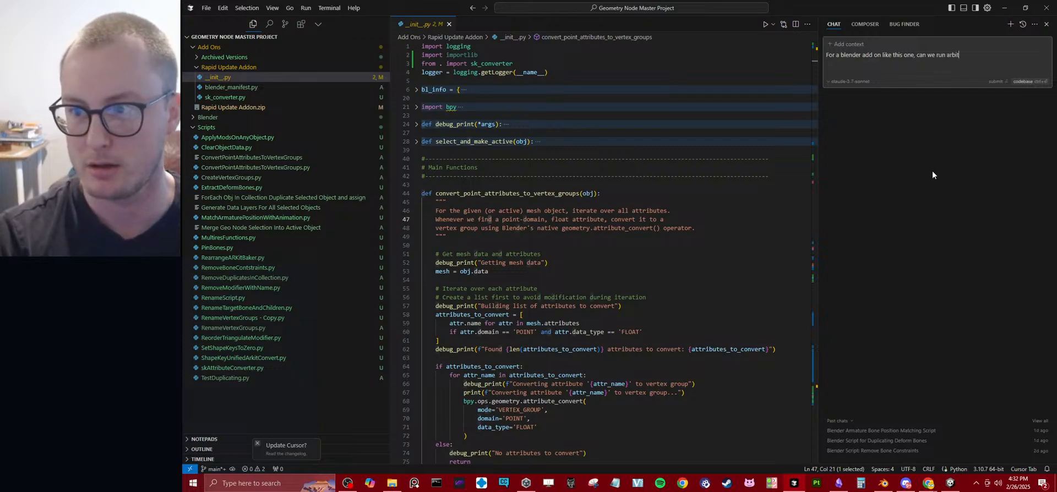
pyautogui.write('rary pyt')
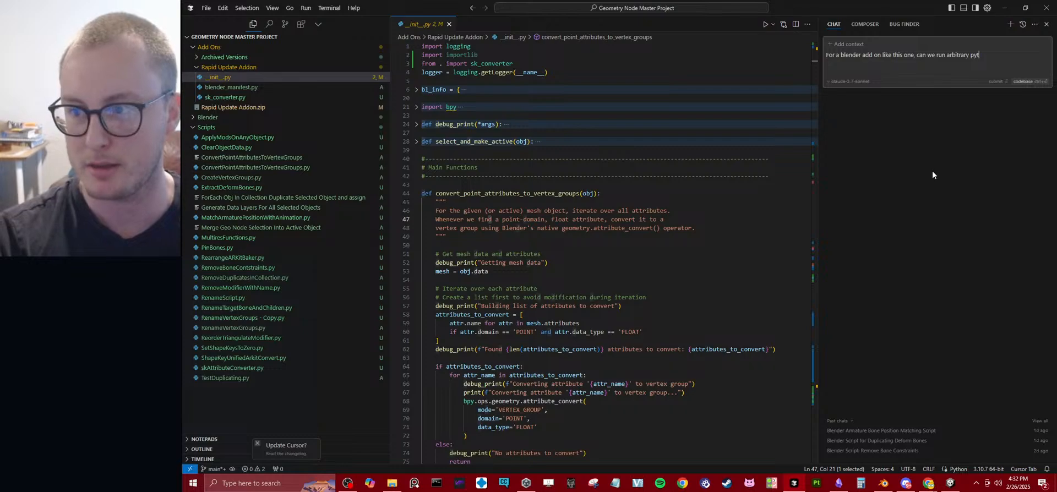
pyautogui.write('hon code out of a te')
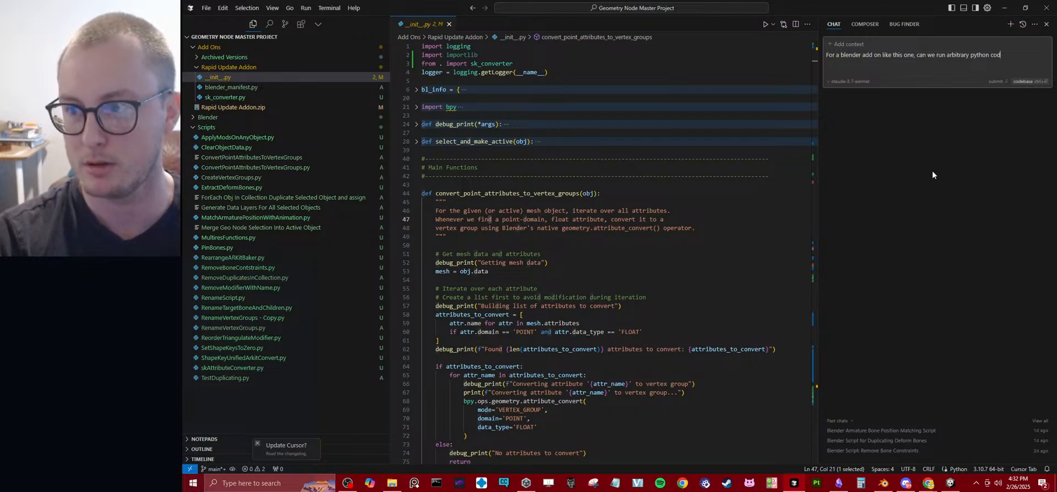
pyautogui.write('xt file?')
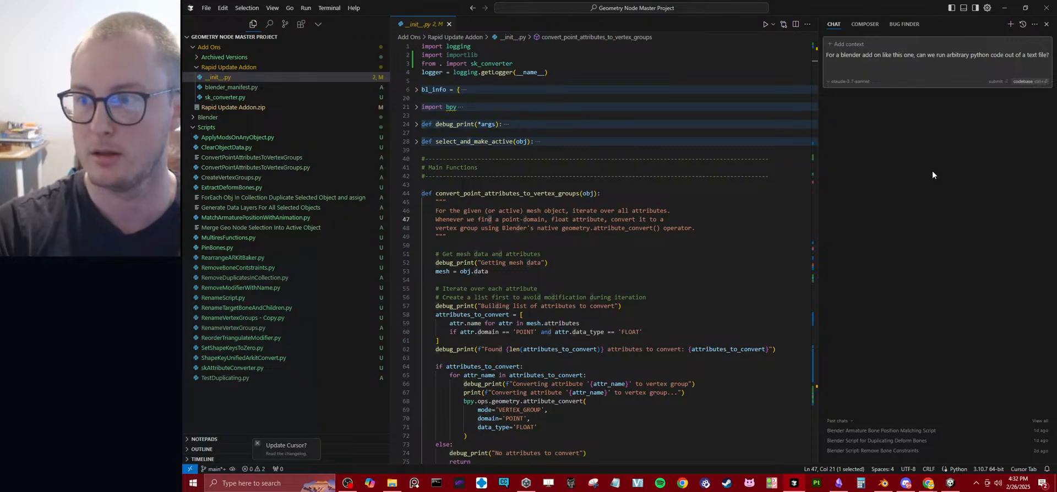
pyautogui.press('Return')
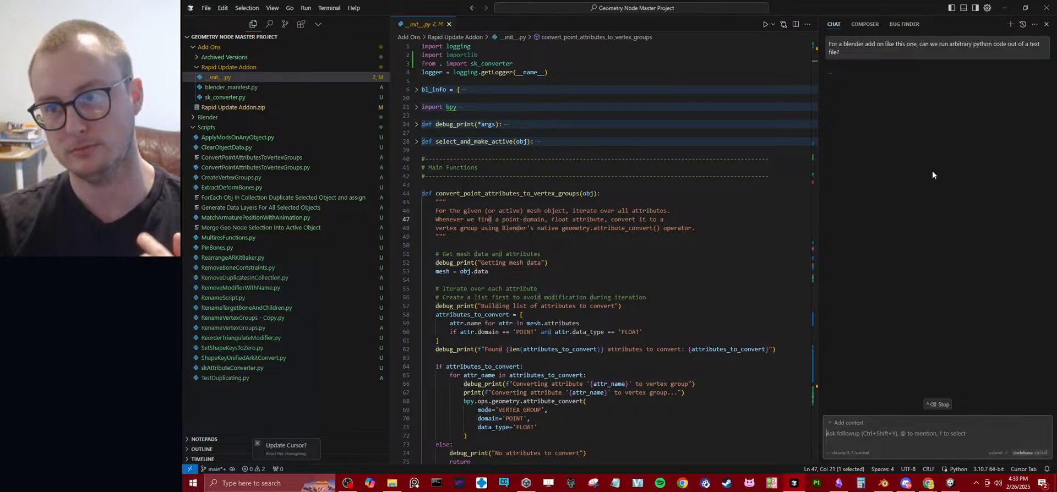
# Stop the running reply, switch the chat model to claude-3.5-sonnet, and resend the same question.
pyautogui.click(938, 404)
pyautogui.click(849, 81)
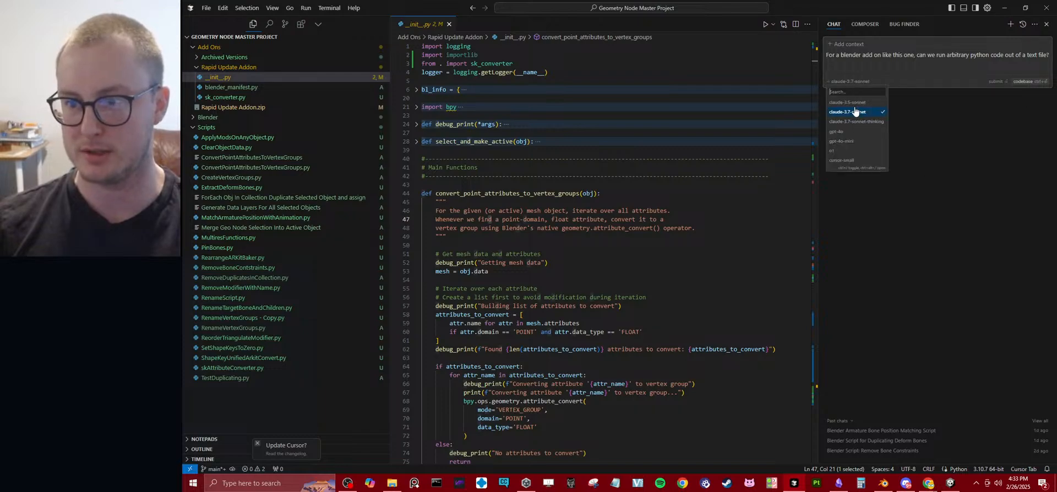
pyautogui.click(850, 103)
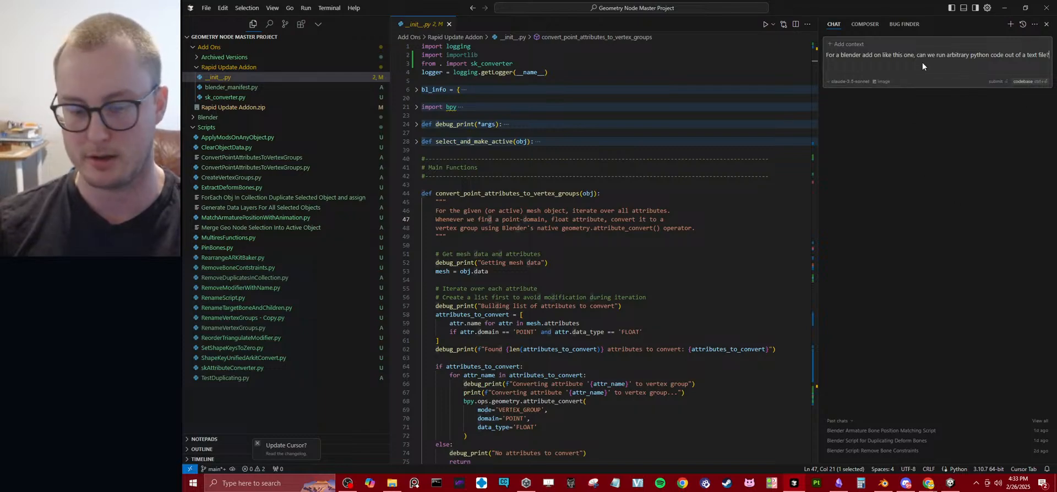
pyautogui.press('Return')
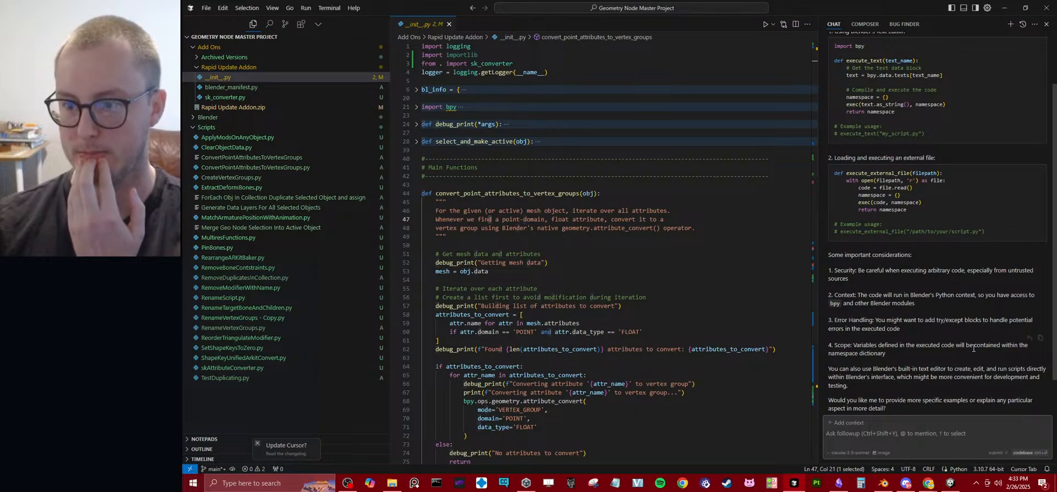
# Begin a follow-up chat prompt with "For the rapid update add on, I want to include an additional checkbox".
pyautogui.scroll(-2, 928, 342)
pyautogui.click(922, 431)
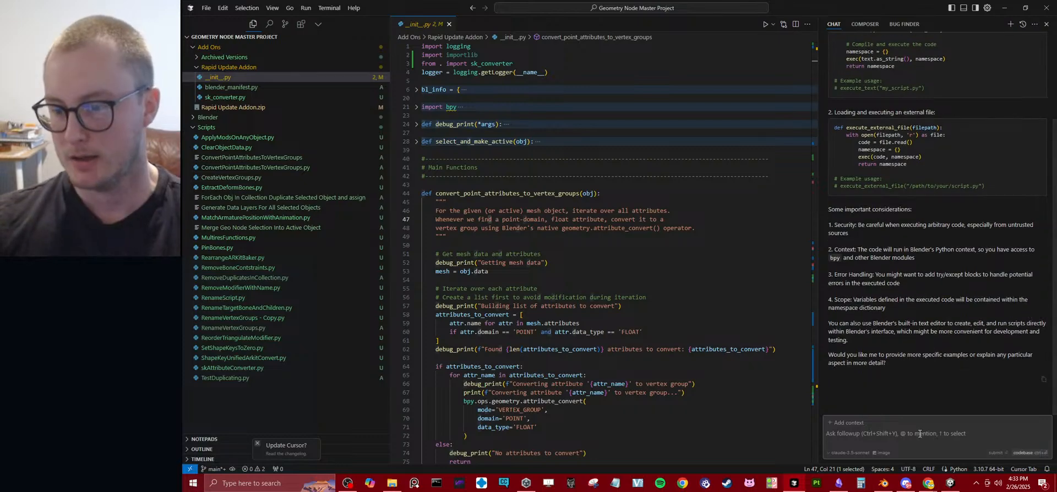
pyautogui.write('For the r')
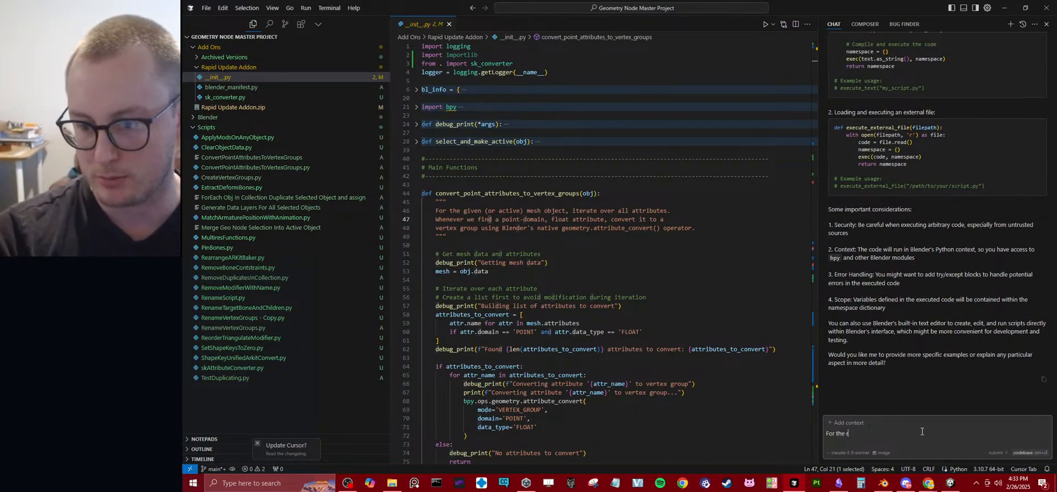
pyautogui.write('apid update ad')
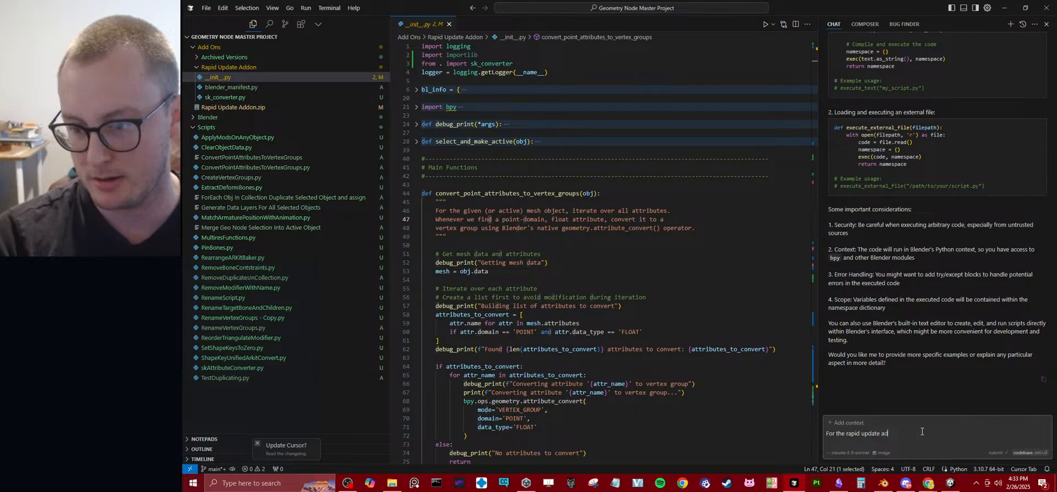
pyautogui.write('d on, I want to ')
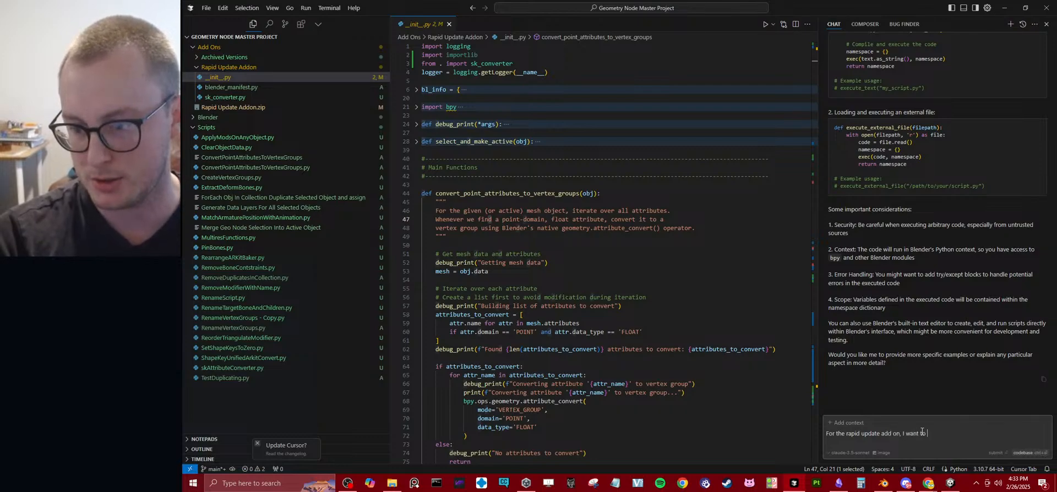
pyautogui.write('include a')
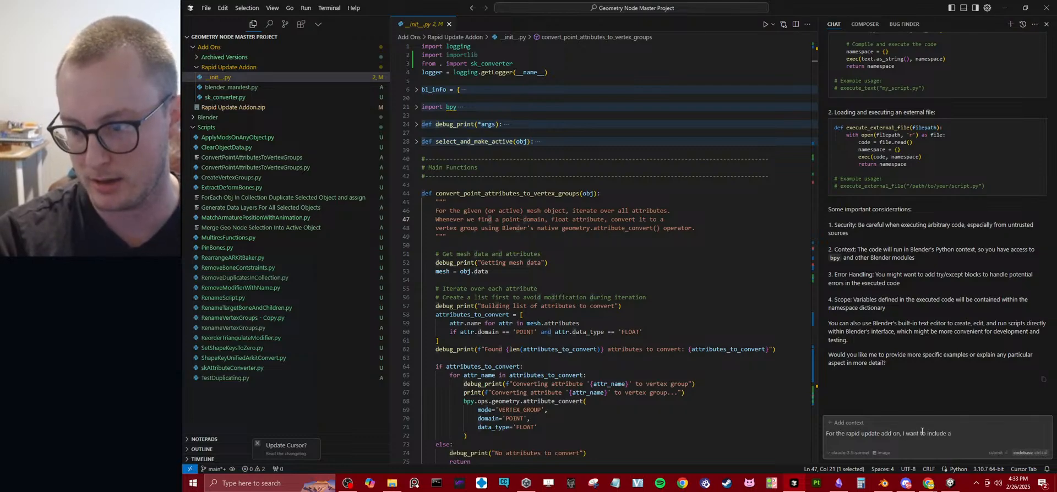
pyautogui.press('BackSpace')
pyautogui.write('n ad')
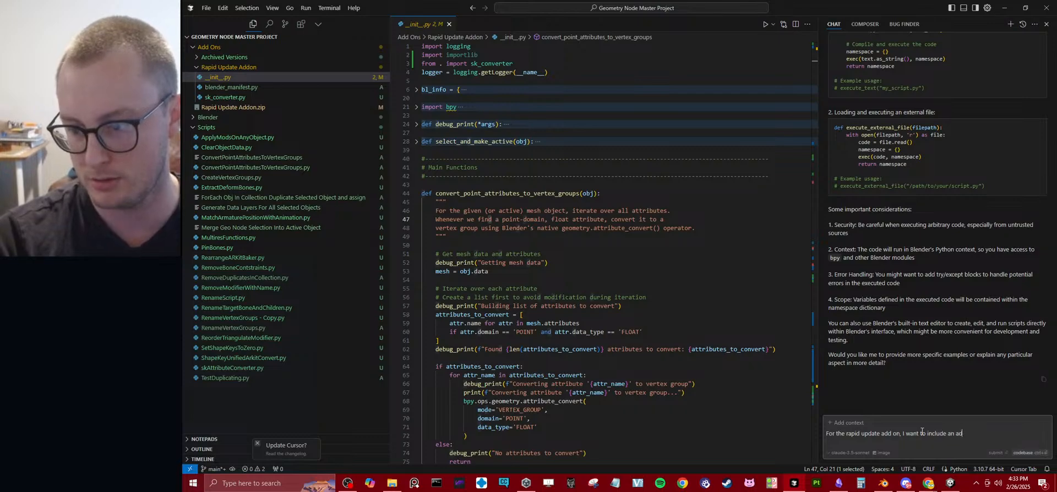
pyautogui.write('ditional ')
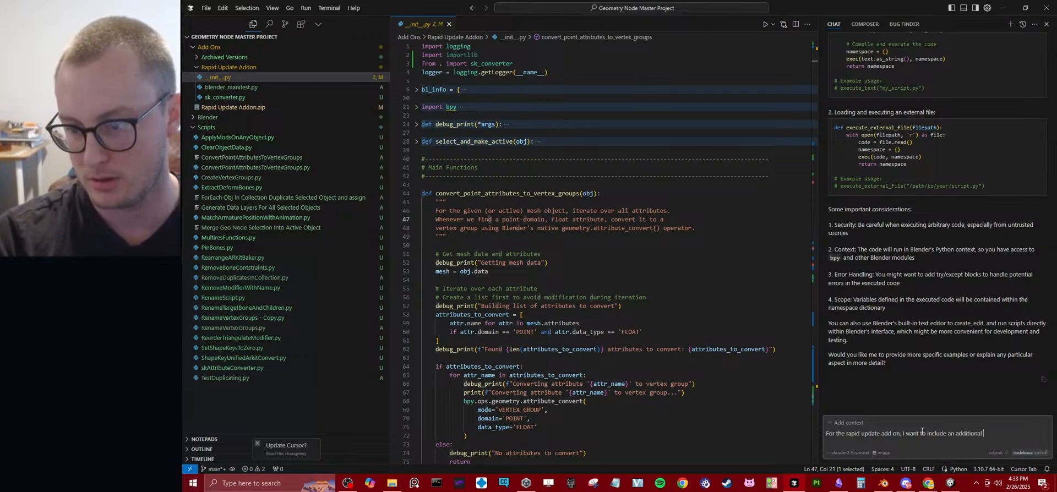
pyautogui.write('checkbox, li')
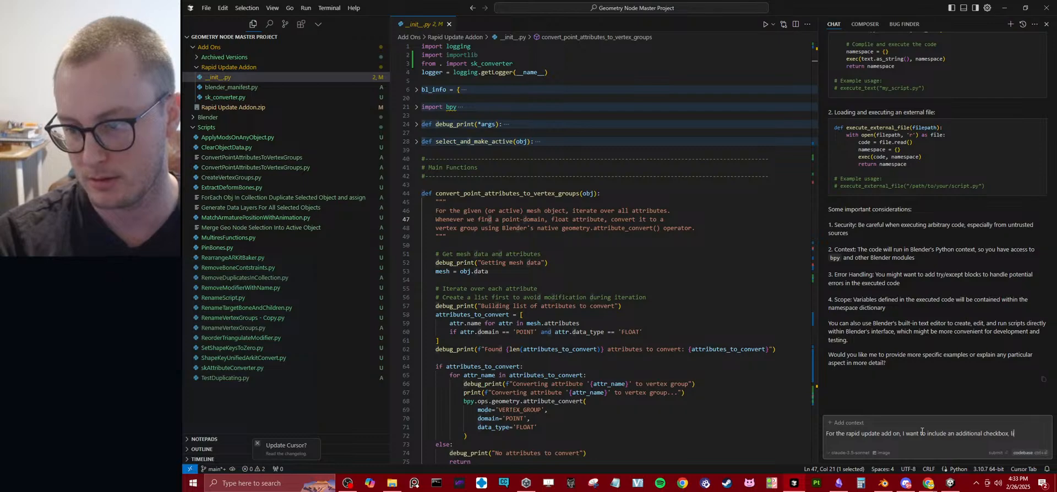
pyautogui.write('ke the curren')
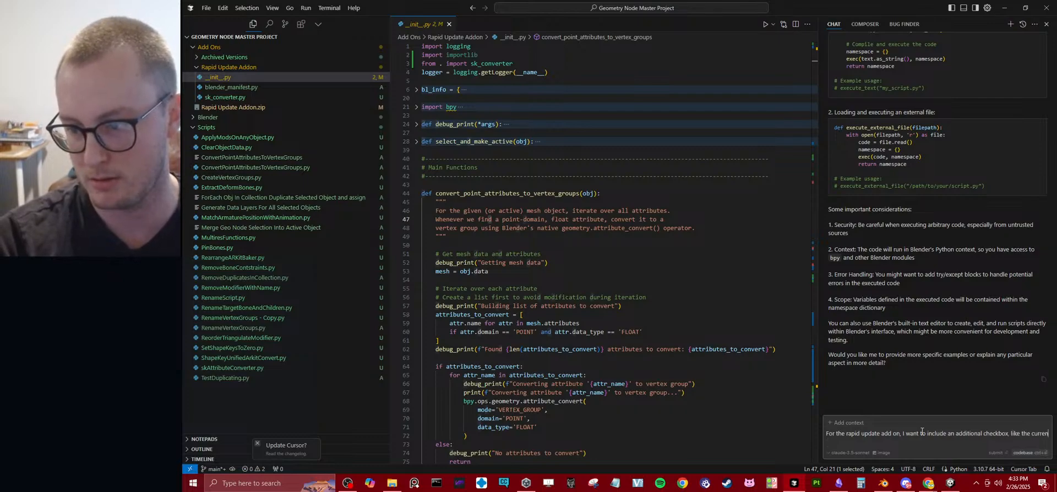
pyautogui.write('t collection one')
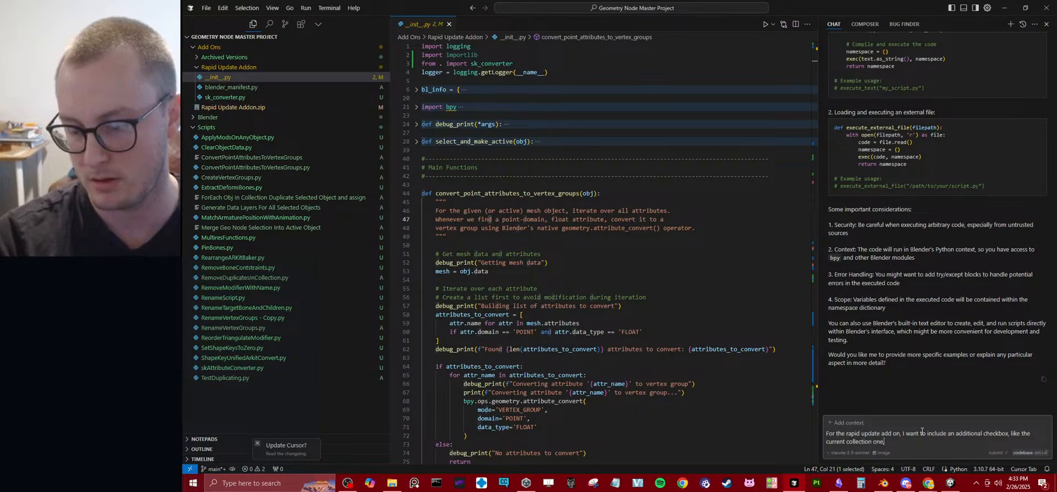
pyautogui.write(', but for text files.')
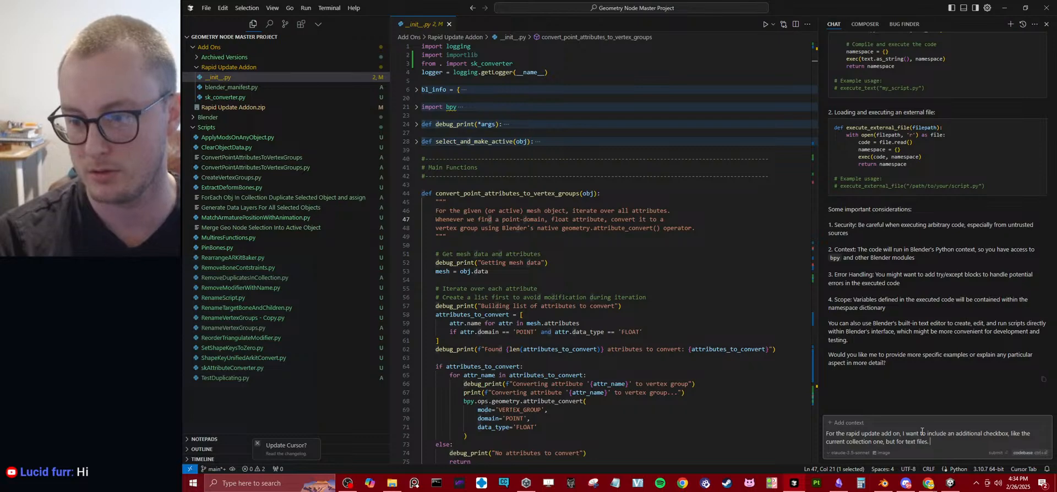
# Complete the follow-up prompt with ", like the current collection one, but for text files." and send it.
pyautogui.press('Return')
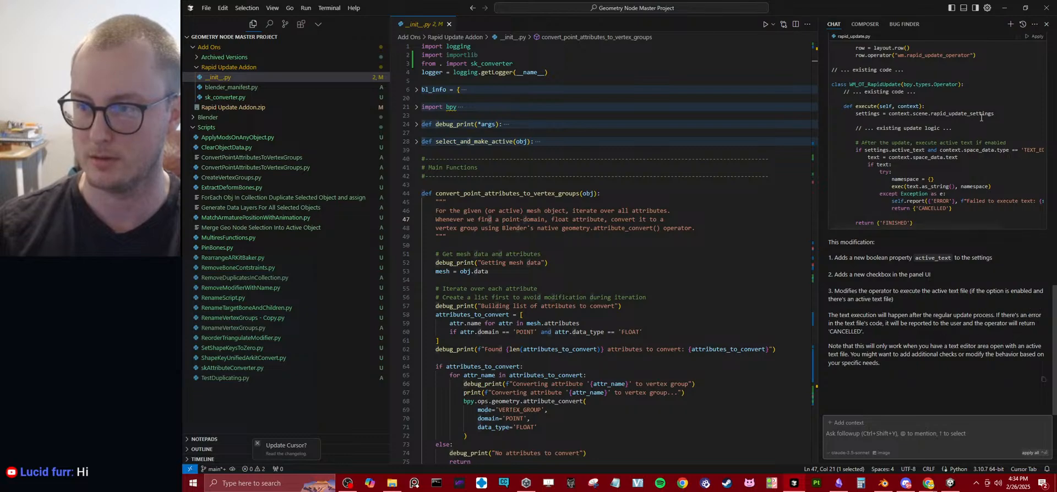
# Apply the chat's suggested code to rapid_update.py and look through __init__.py for changes.
pyautogui.click(1033, 37)
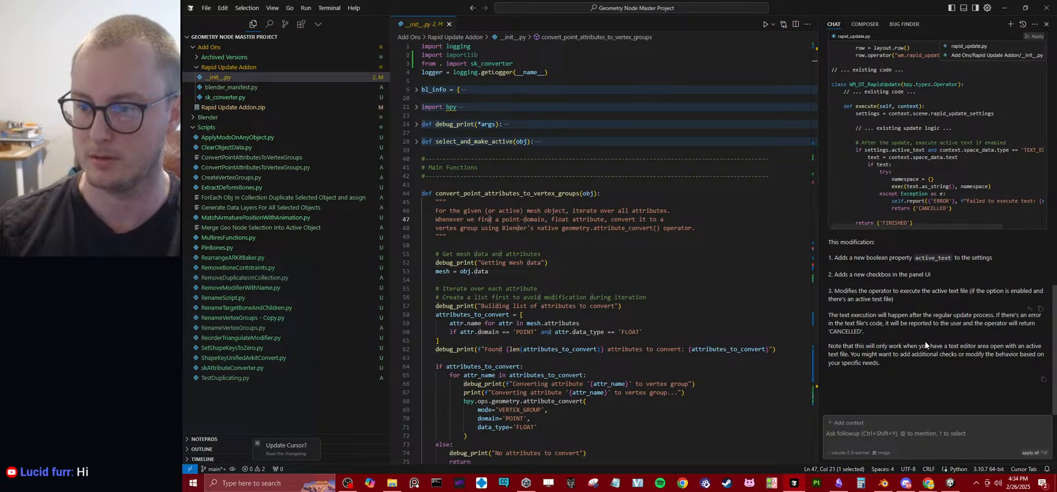
pyautogui.click(943, 372)
pyautogui.click(1026, 453)
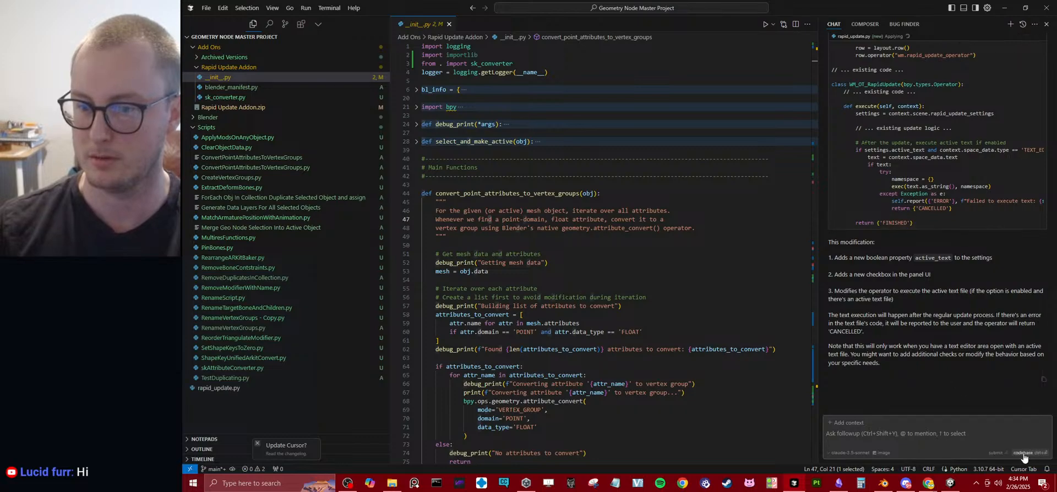
pyautogui.scroll(-1, 623, 317)
pyautogui.scroll(-10, 623, 316)
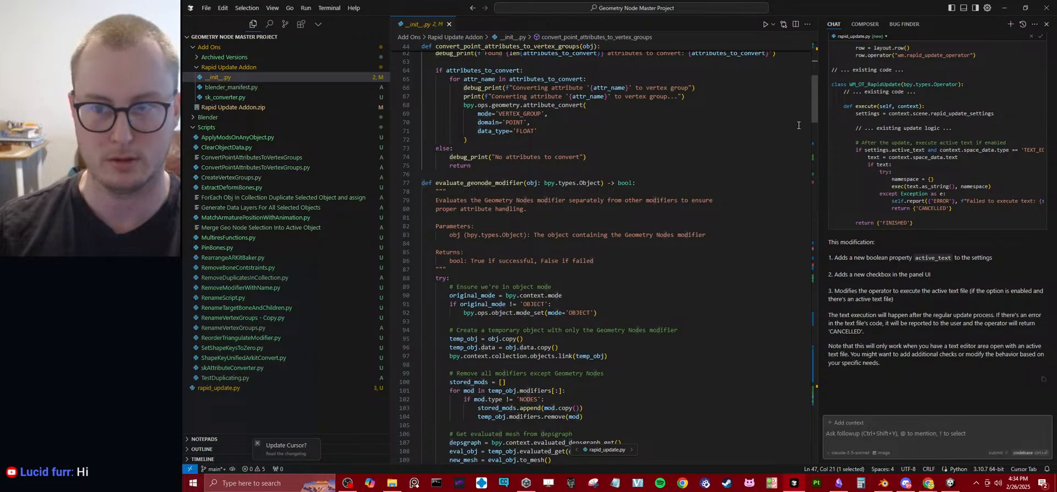
pyautogui.moveTo(815, 91); pyautogui.dragTo(809, 54)
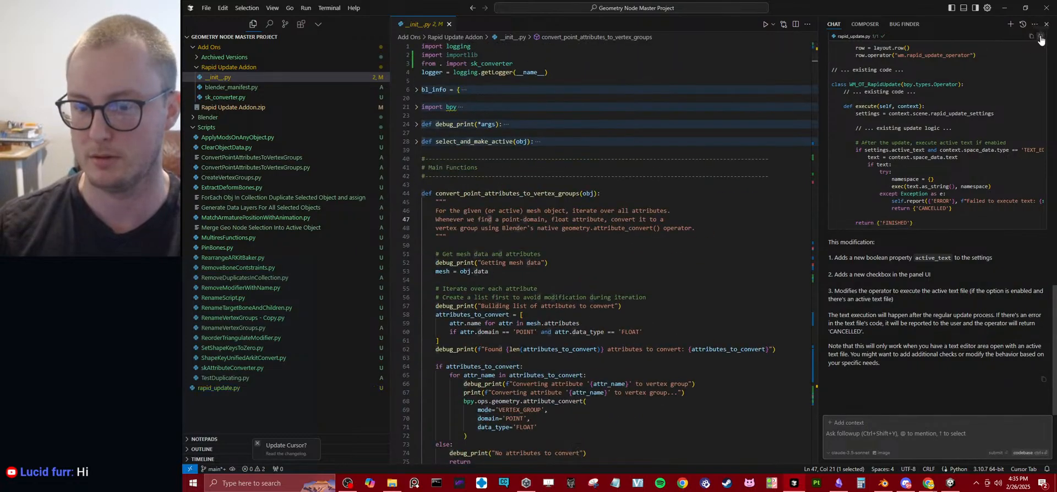
pyautogui.click(1041, 38)
pyautogui.scroll(-20, 721, 215)
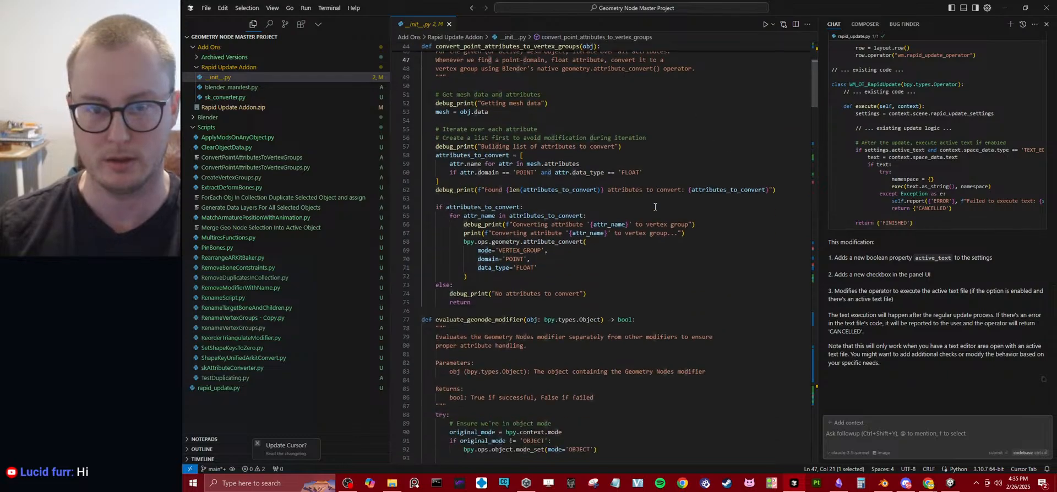
# Start the pending Cursor update, dismiss the updater's error report, and close the extra empty Cursor window.
pyautogui.click(283, 445)
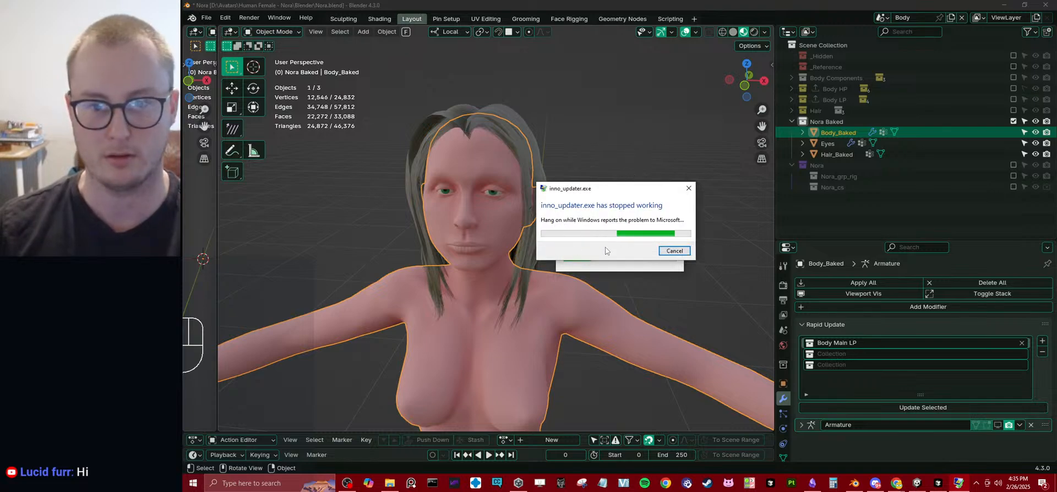
pyautogui.click(674, 250)
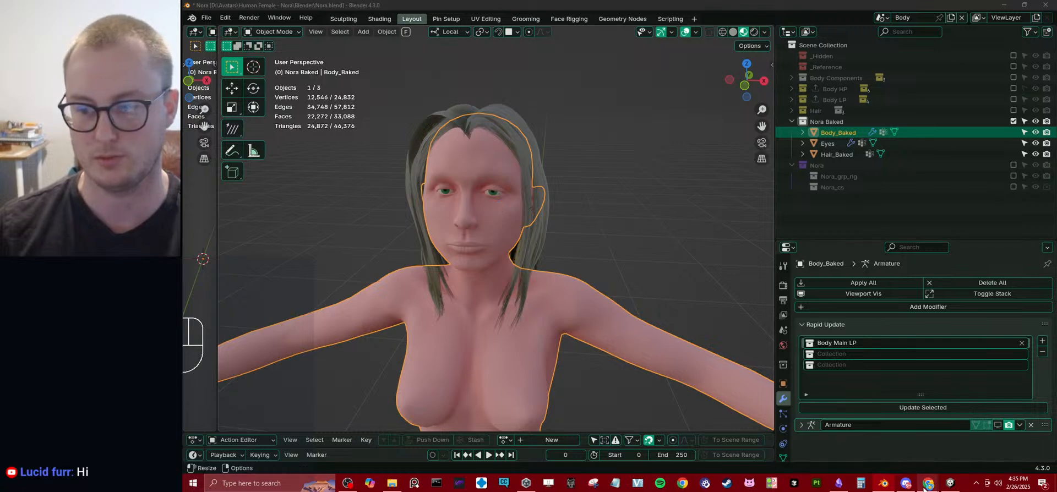
pyautogui.moveTo(929, 483)
pyautogui.click(973, 457)
pyautogui.click(1047, 8)
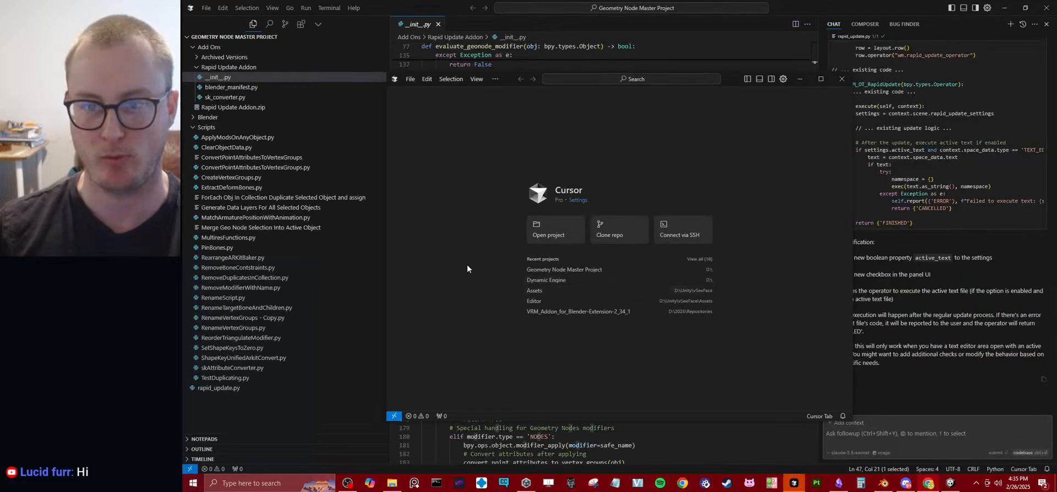
pyautogui.click(538, 241)
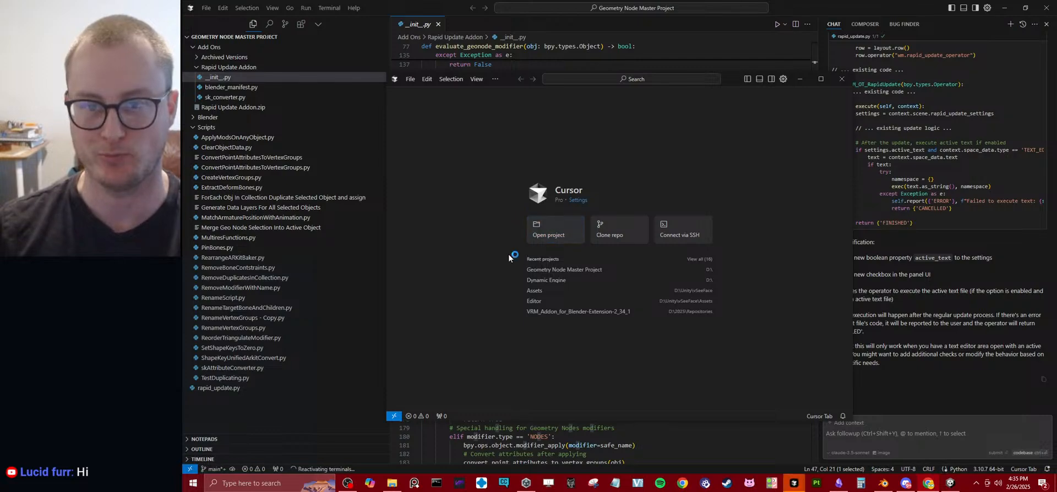
pyautogui.click(836, 81)
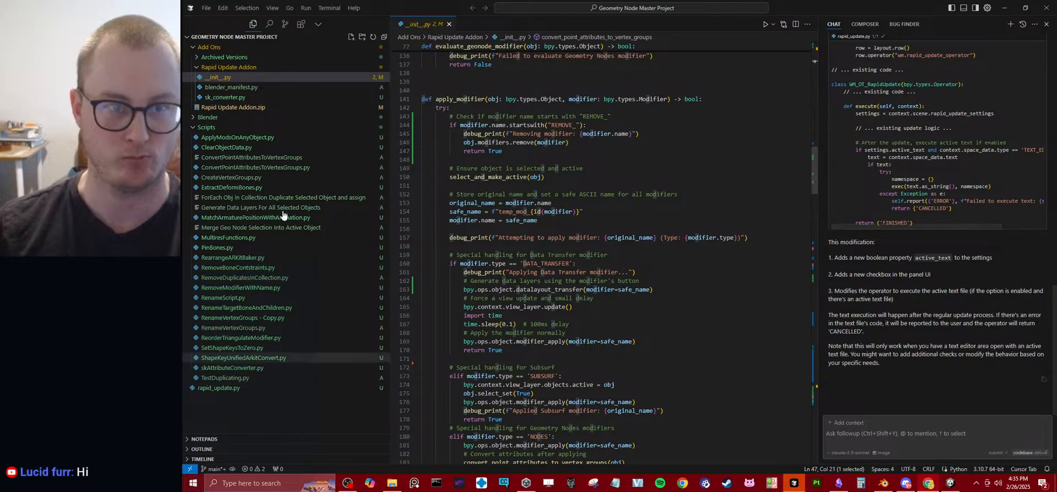
# Check for Cursor updates and dismiss the result.
pyautogui.click(208, 8)
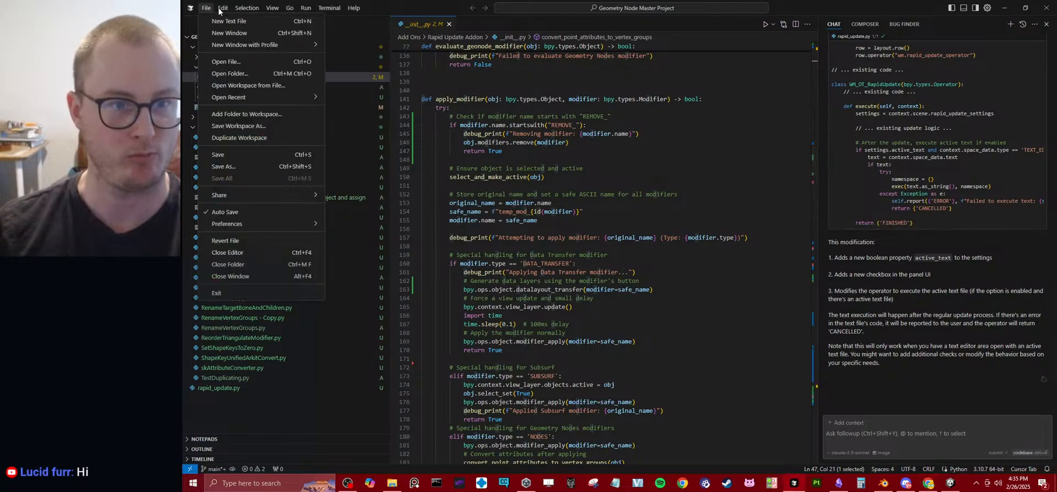
pyautogui.moveTo(358, 7)
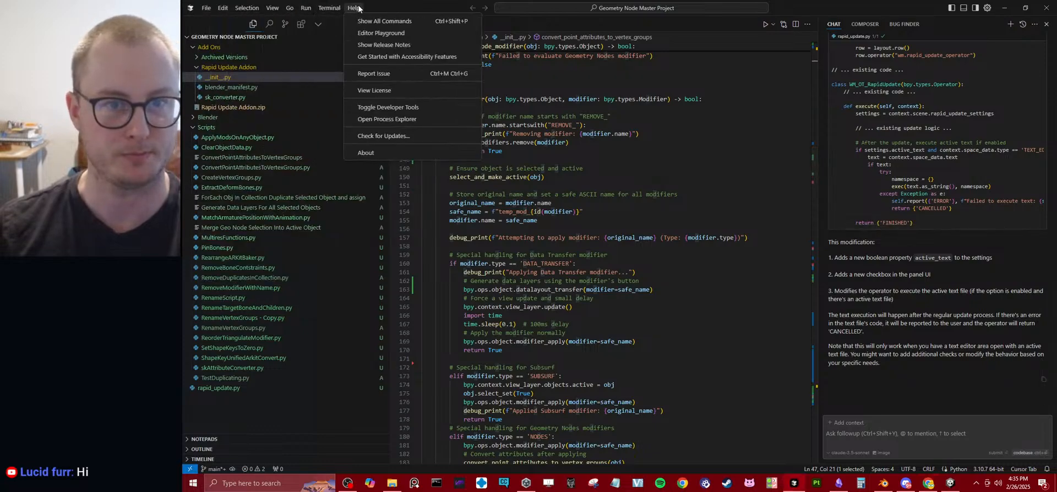
pyautogui.click(397, 134)
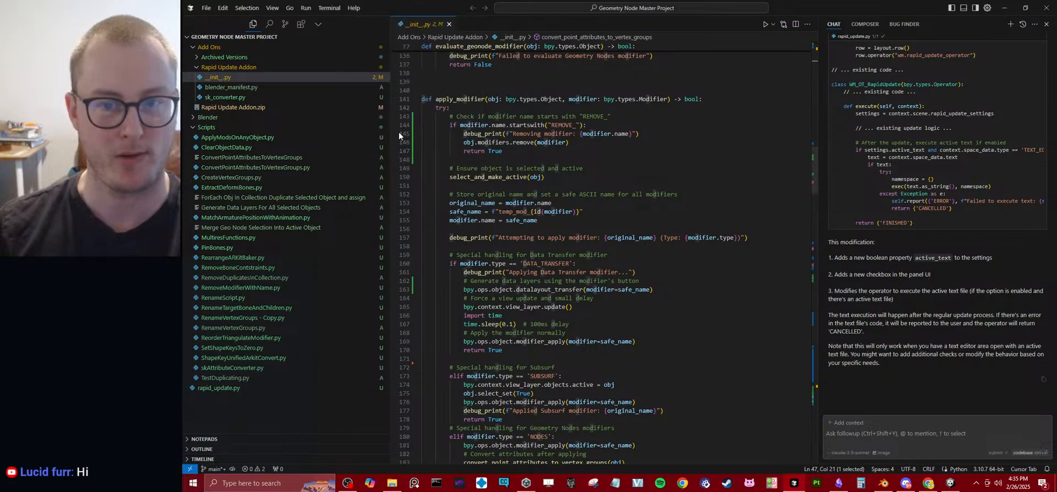
pyautogui.click(673, 240)
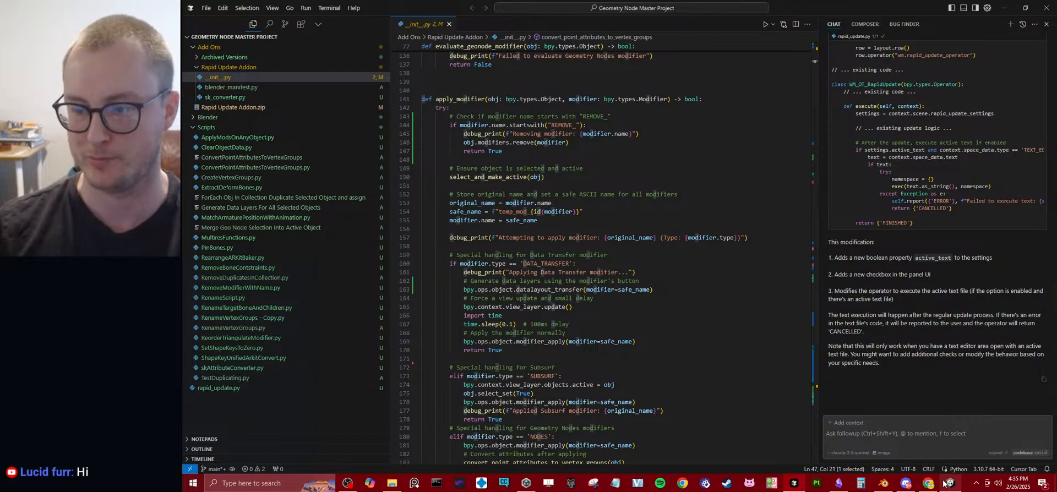
# Switch to Blender, deselect the body mesh, and save Nora.blend.
pyautogui.click(883, 484)
pyautogui.click(636, 207)
pyautogui.scroll(-2, 580, 210)
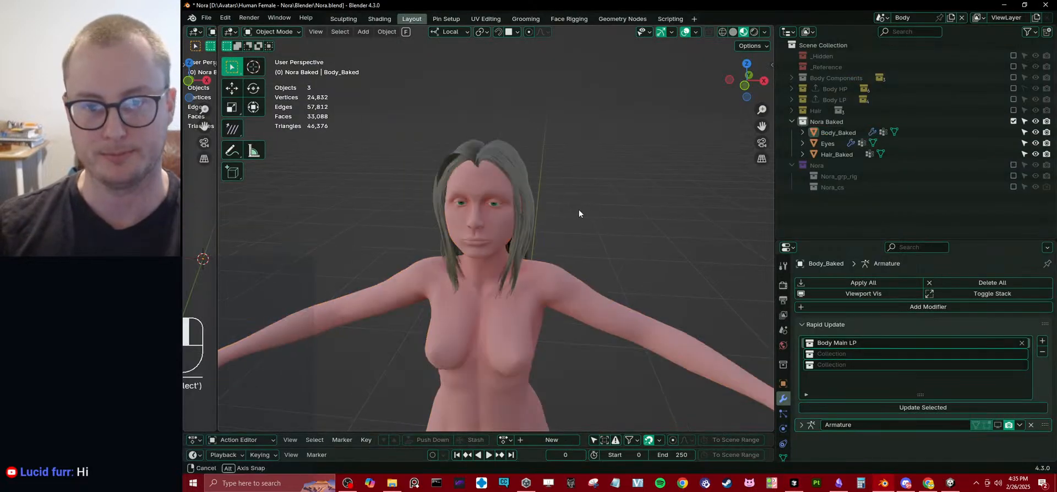
pyautogui.moveTo(579, 210); pyautogui.dragTo(599, 227, button='middle')
pyautogui.hotkey('ctrl', 's')
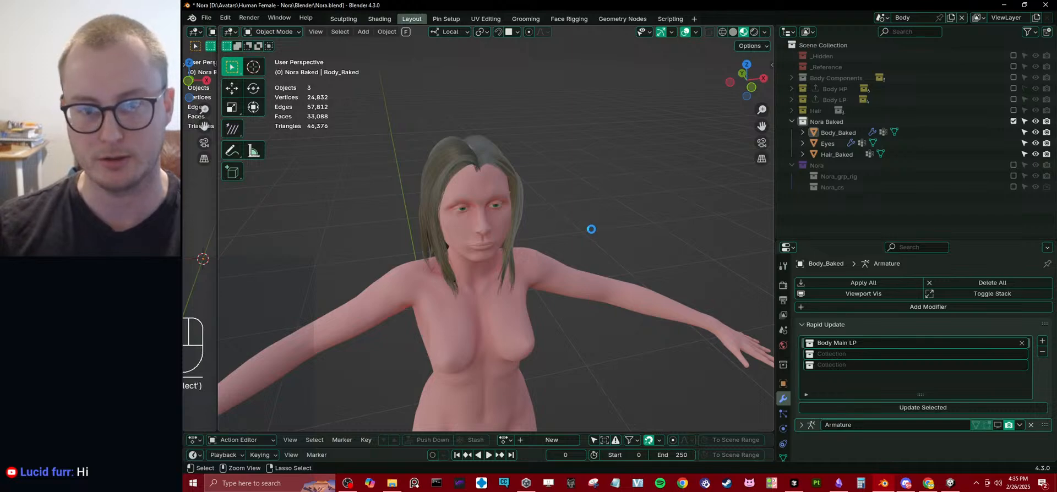
# Open the Blender preferences and search the online extensions for "rapid".
pyautogui.click(206, 17)
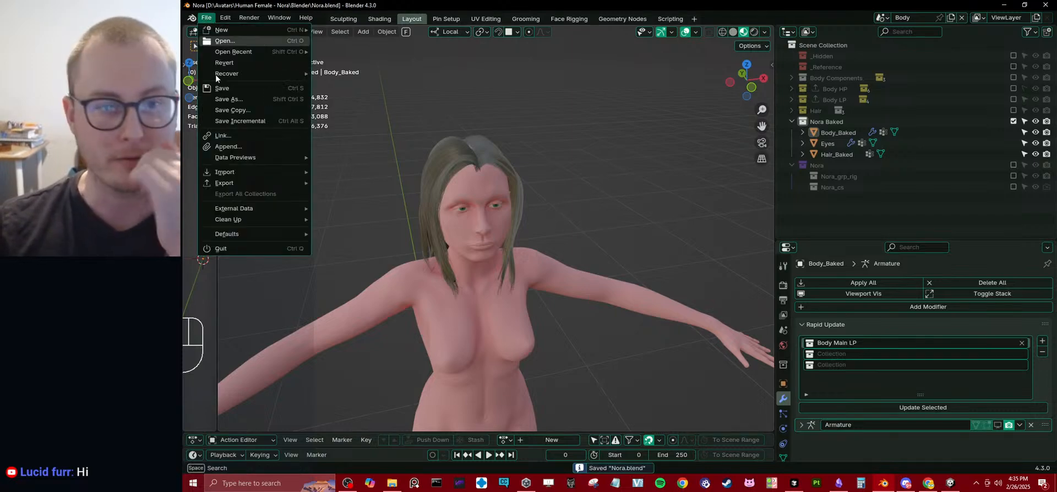
pyautogui.moveTo(225, 17)
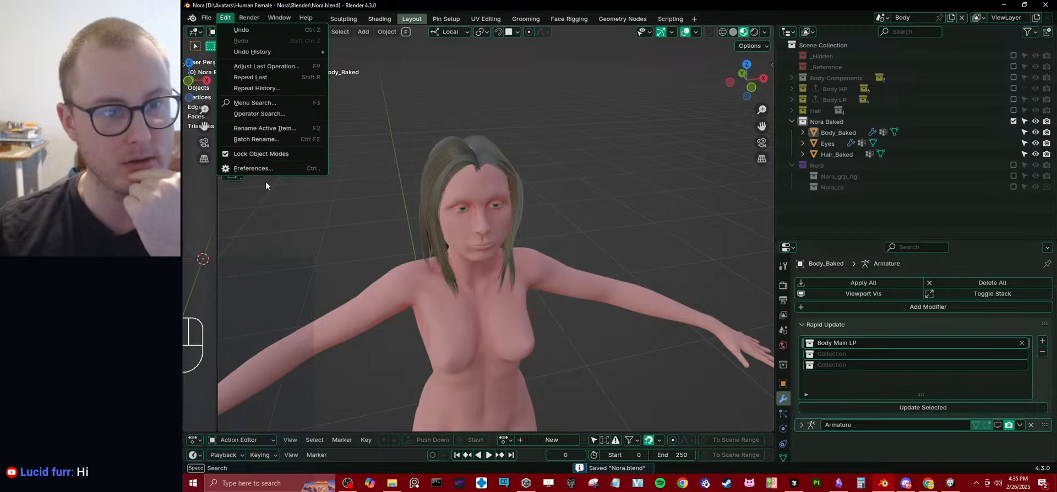
pyautogui.click(259, 168)
pyautogui.click(372, 38)
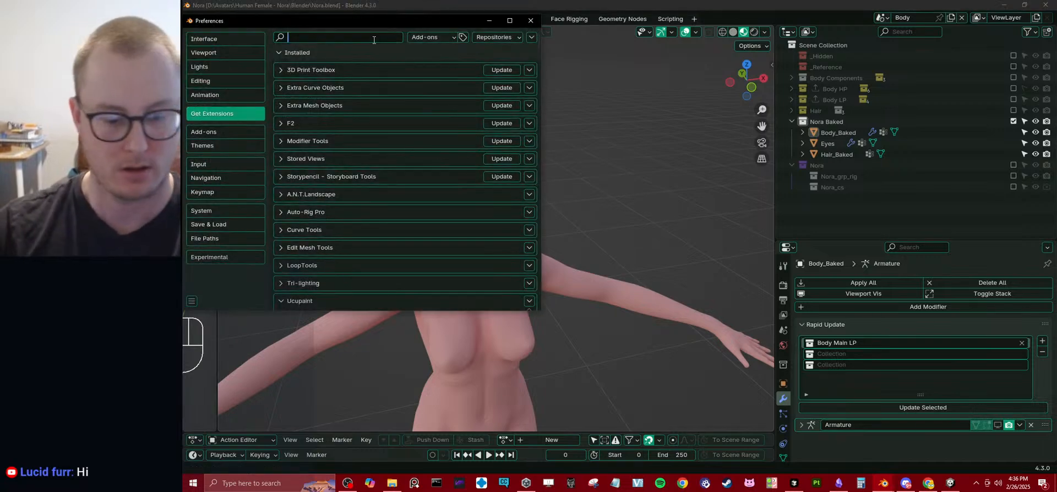
pyautogui.write('rapid')
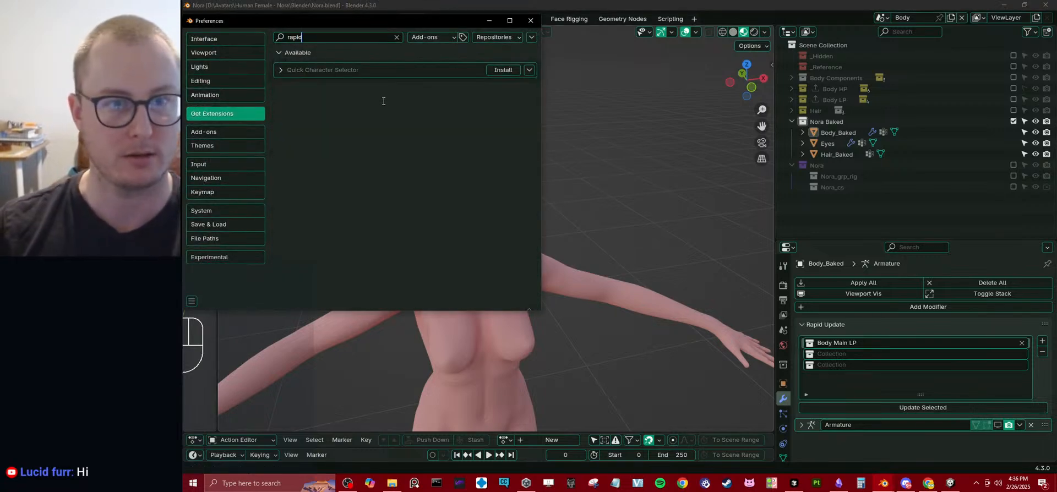
pyautogui.click(499, 38)
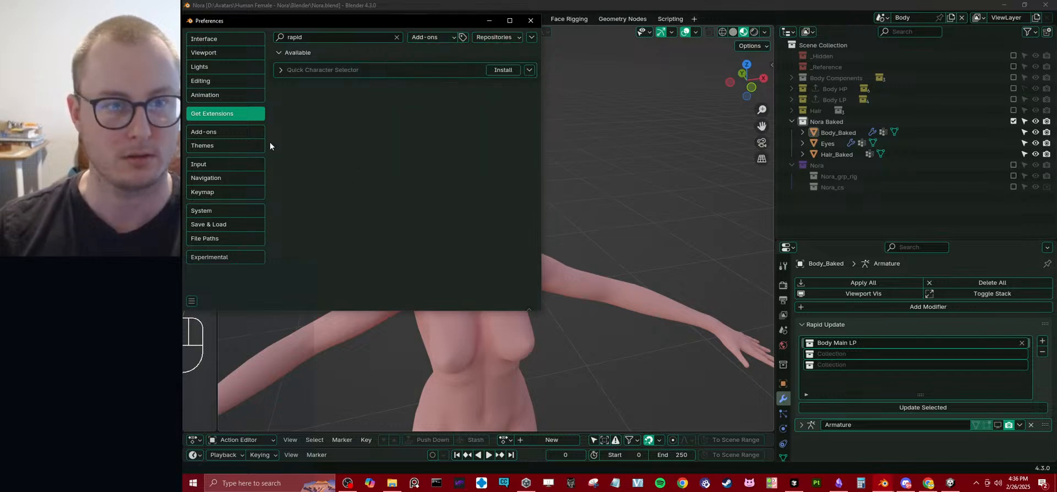
# Search the installed add-ons for "rapid" and expand the details of Rapid Collection to Vertex Groups.
pyautogui.click(259, 132)
pyautogui.click(378, 37)
pyautogui.write('rapid')
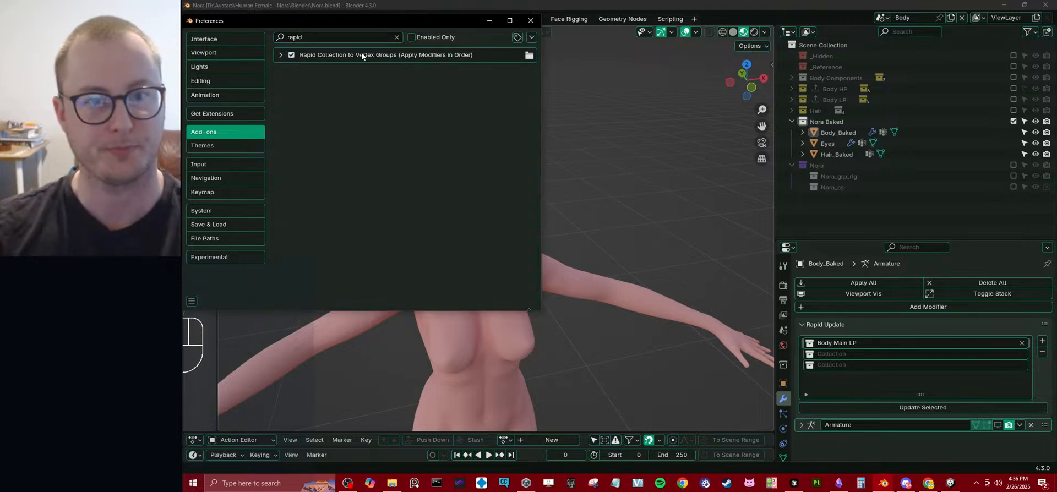
pyautogui.click(282, 55)
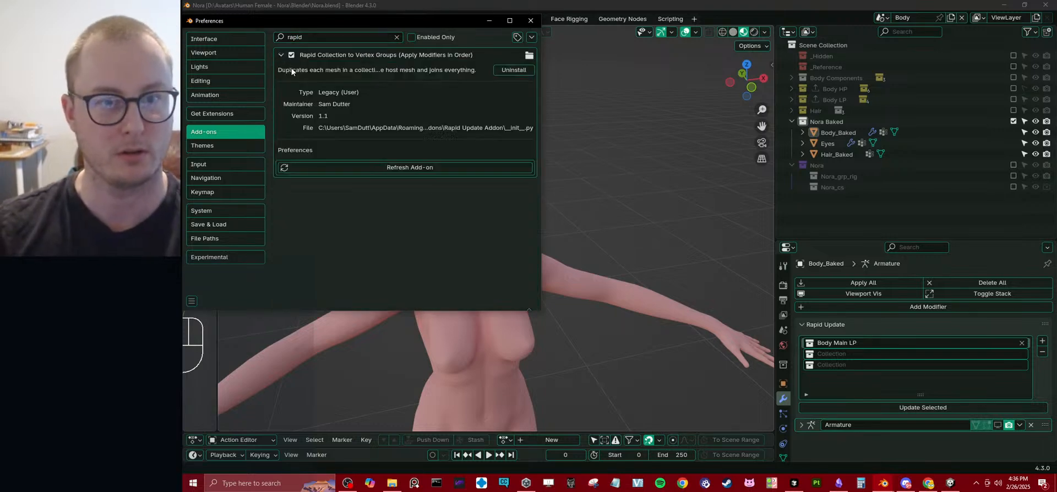
# Uninstall the Rapid Collection to Vertex Groups add-on and start installing an add-on from disk.
pyautogui.click(513, 70)
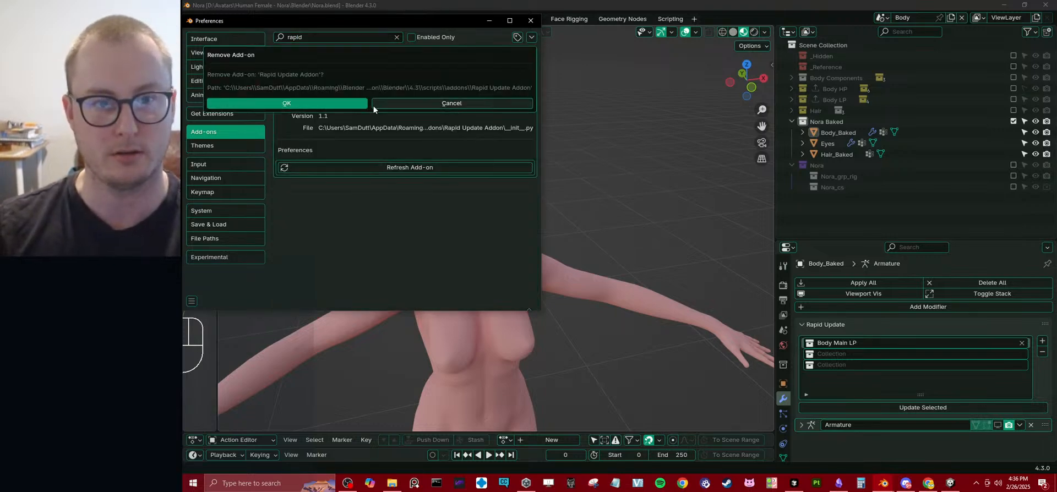
pyautogui.click(372, 105)
pyautogui.click(532, 37)
pyautogui.click(507, 63)
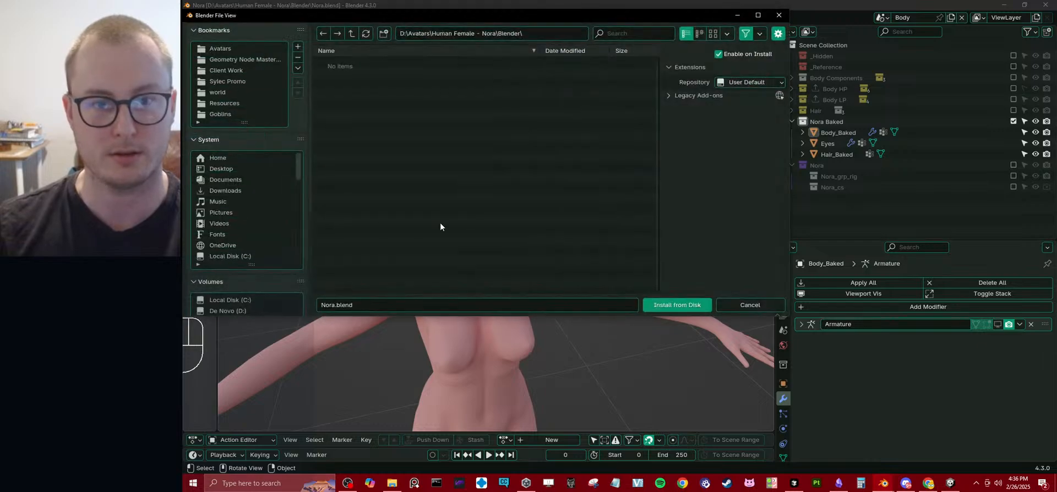
# Browse to D:\Geometry Node Master Project\Add Ons and copy the folder path.
pyautogui.click(244, 59)
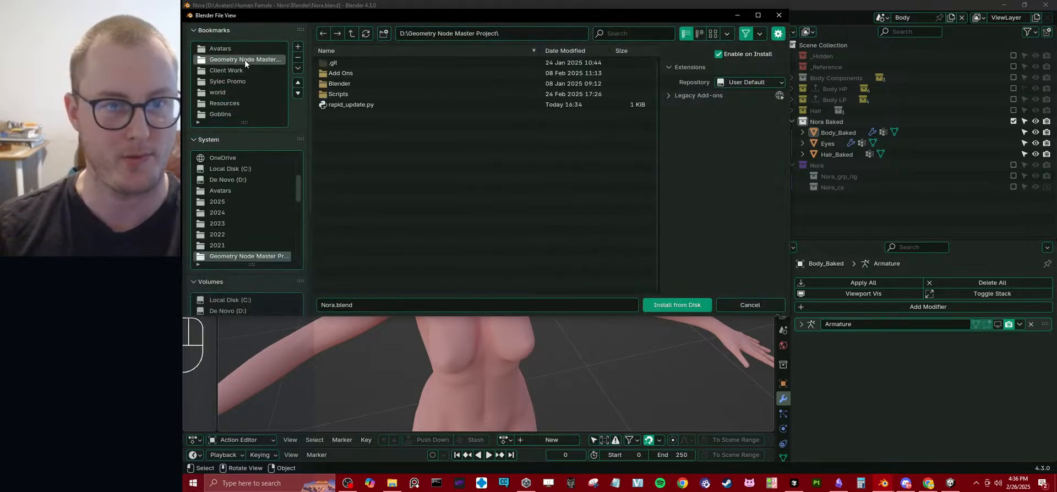
pyautogui.doubleClick(342, 73)
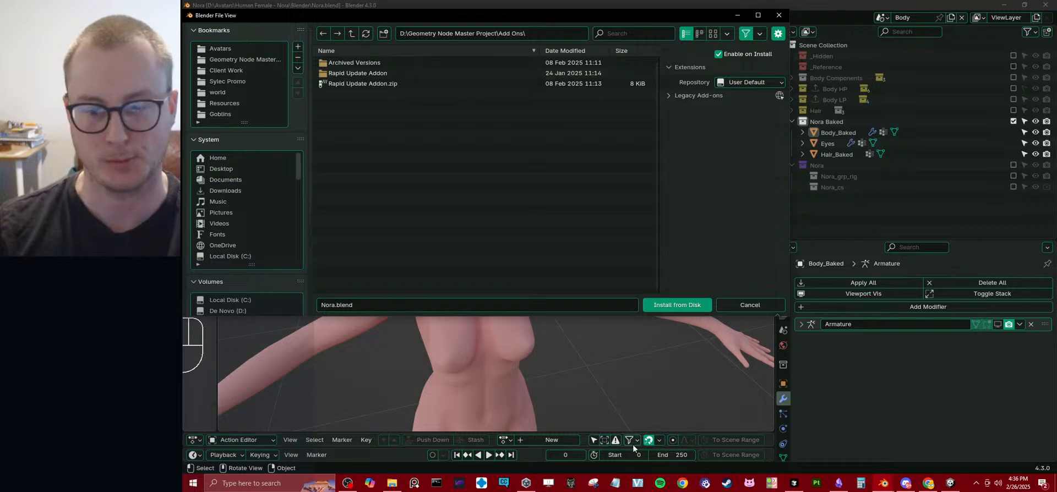
pyautogui.click(524, 31)
pyautogui.hotkey('ctrl', 'c')
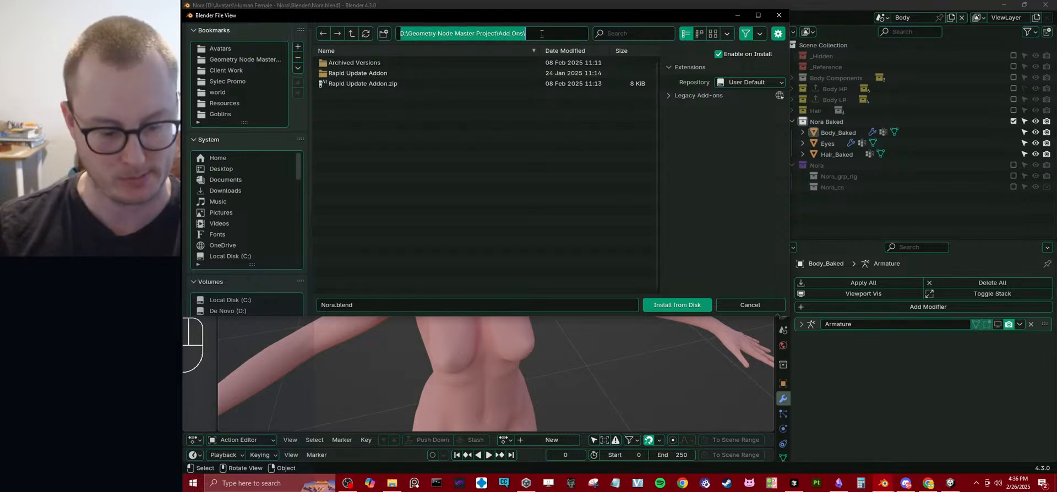
pyautogui.click(490, 164)
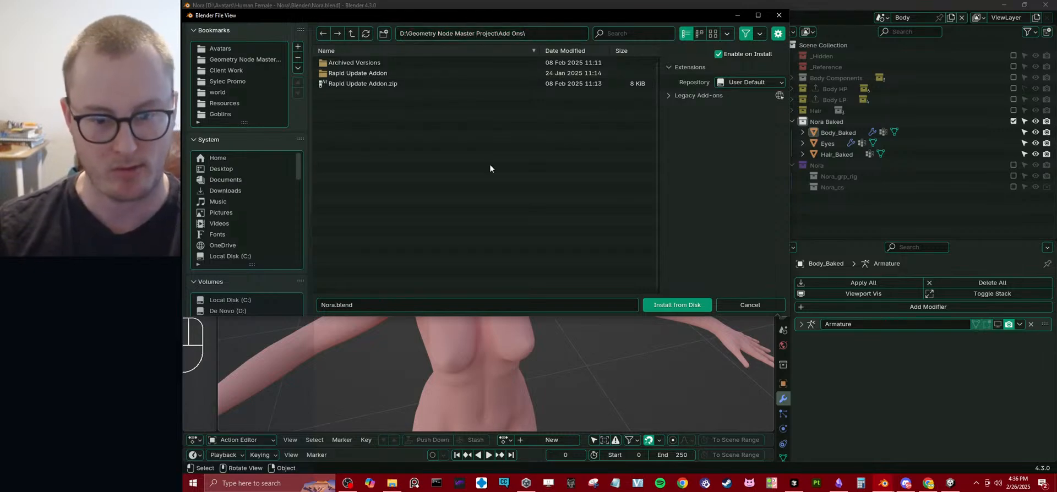
pyautogui.rightClick(371, 70)
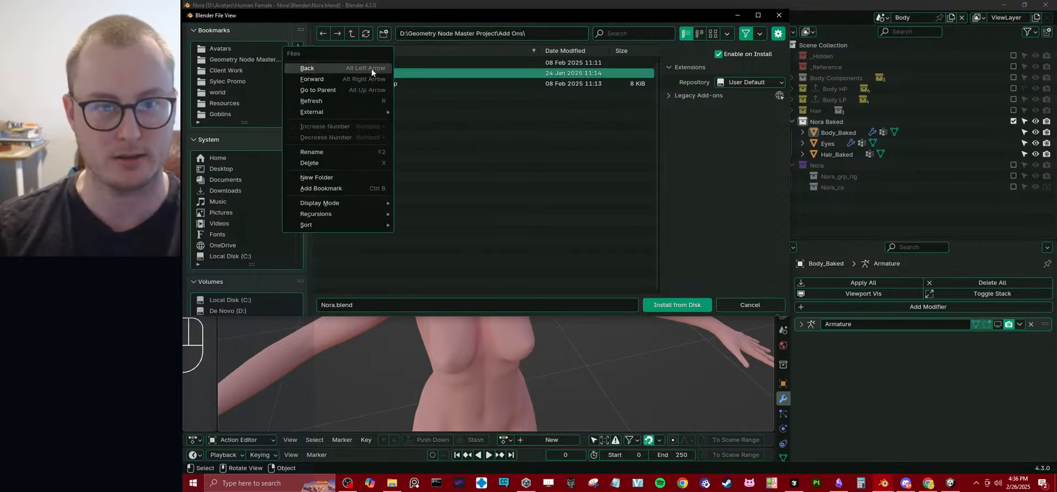
pyautogui.click(553, 217)
# Switch to File Explorer and go to the copied Add Ons folder path.
pyautogui.click(391, 483)
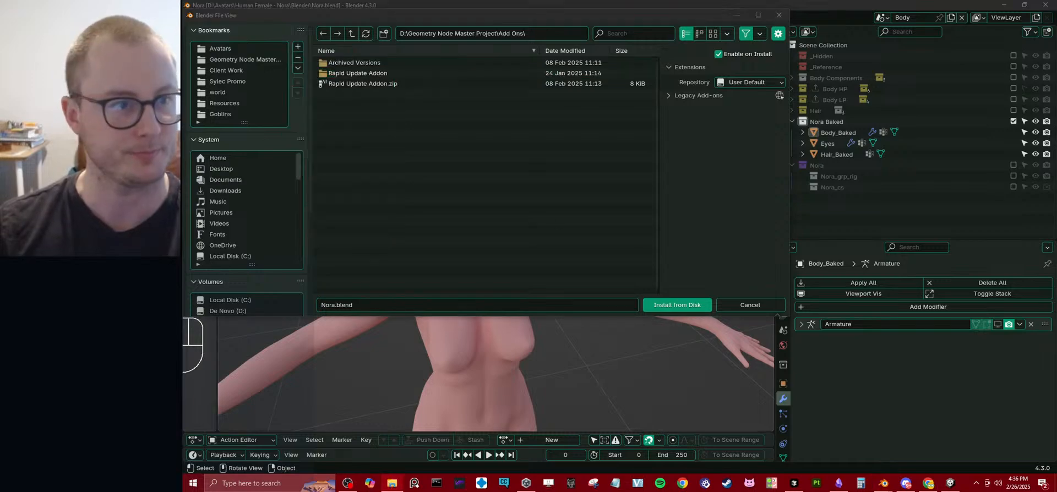
pyautogui.moveTo(183, 156); pyautogui.dragTo(614, 169)
pyautogui.click(596, 196)
pyautogui.hotkey('ctrl', 'v')
pyautogui.press('Return')
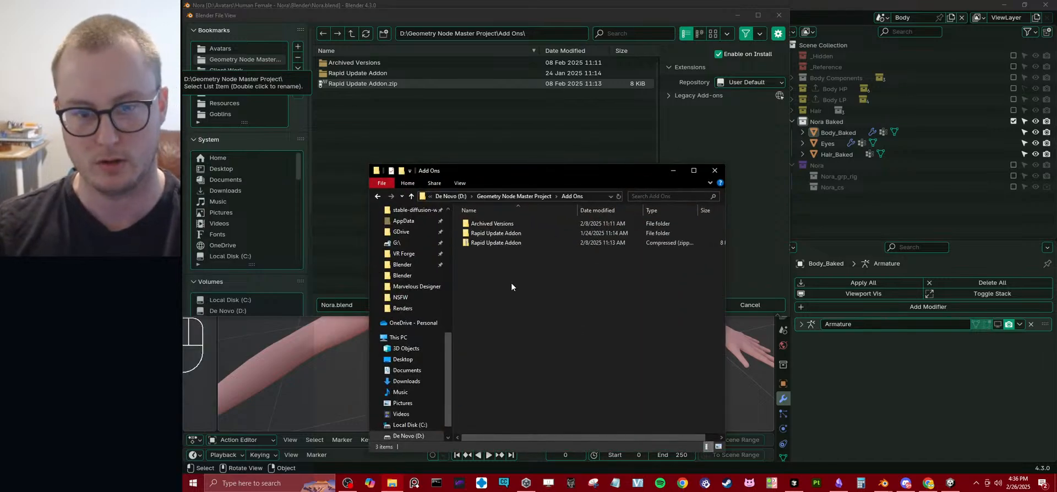
# Delete the old Rapid Update Addon zip and compress the Rapid Update Addon folder into a new one.
pyautogui.click(496, 246)
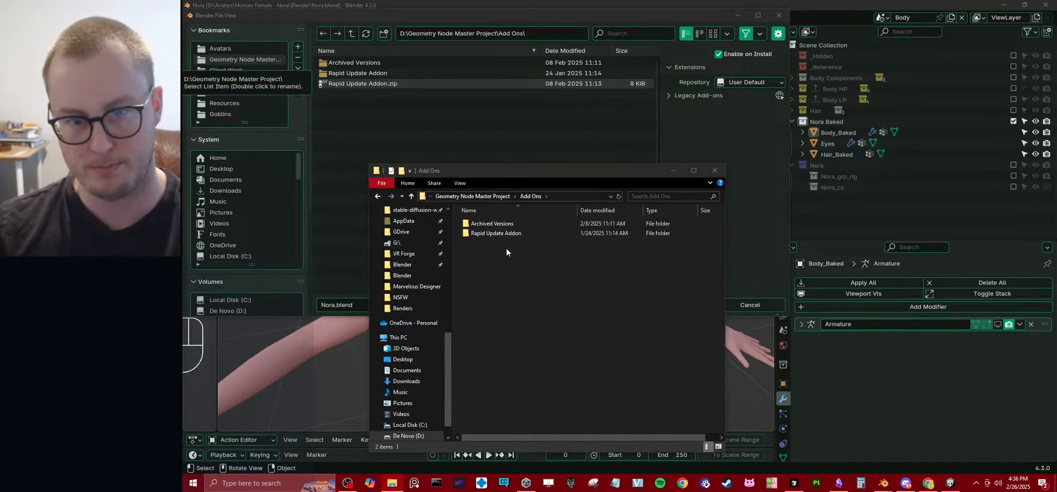
pyautogui.rightClick(503, 234)
pyautogui.moveTo(455, 396)
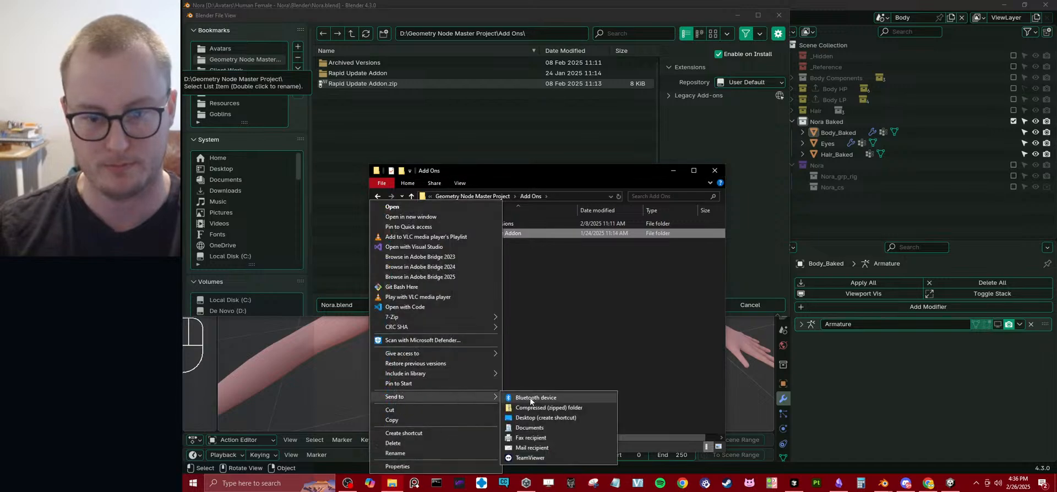
pyautogui.click(534, 406)
pyautogui.click(582, 325)
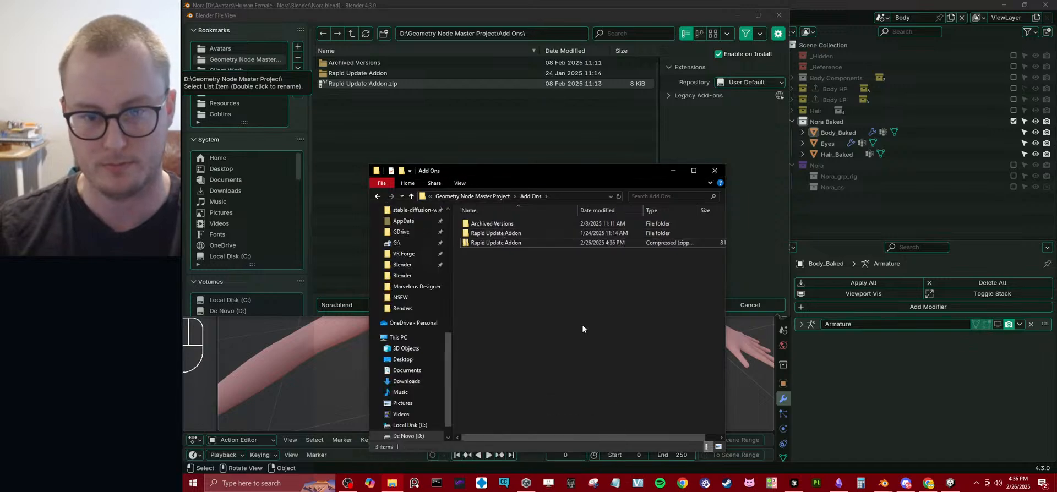
# Return to the Blender file view, refresh the file list, and install Rapid Update Addon.zip.
pyautogui.click(540, 99)
pyautogui.click(365, 34)
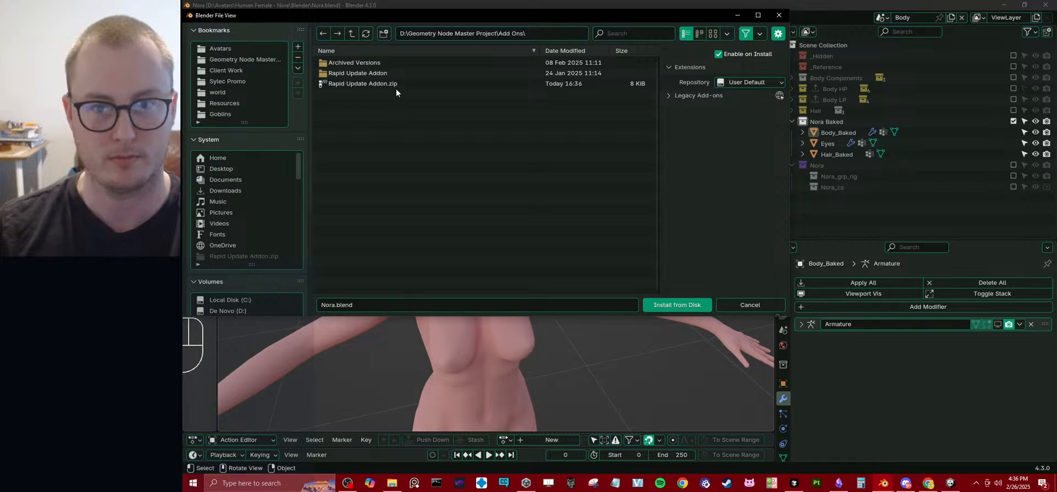
pyautogui.click(394, 84)
pyautogui.click(683, 304)
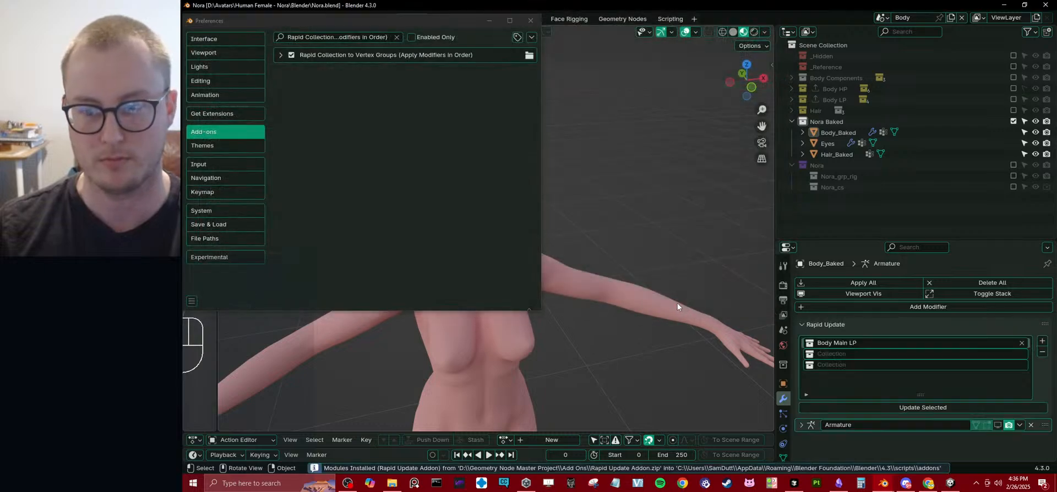
# Inspect the Rapid Update section for a text-file option, closing the preferences and enlarging the properties editor.
pyautogui.click(806, 394)
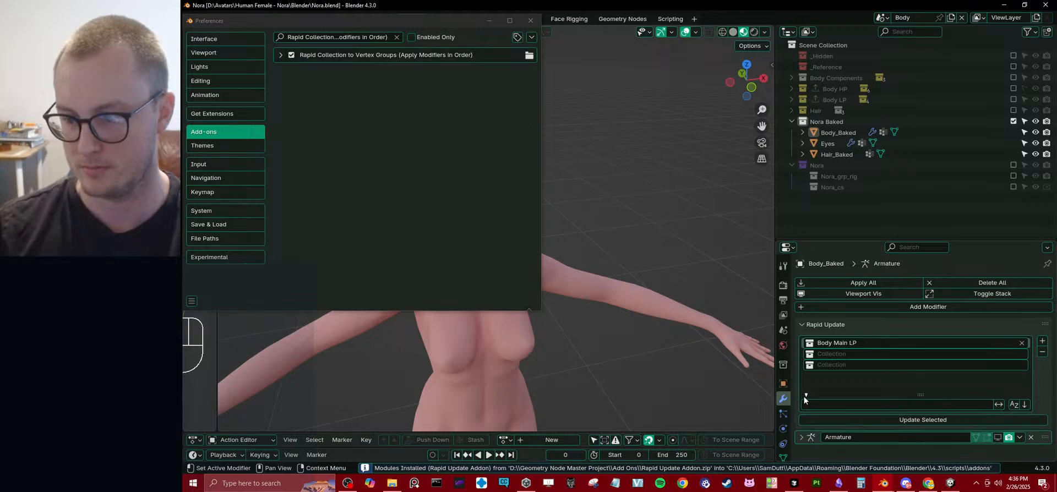
pyautogui.click(806, 395)
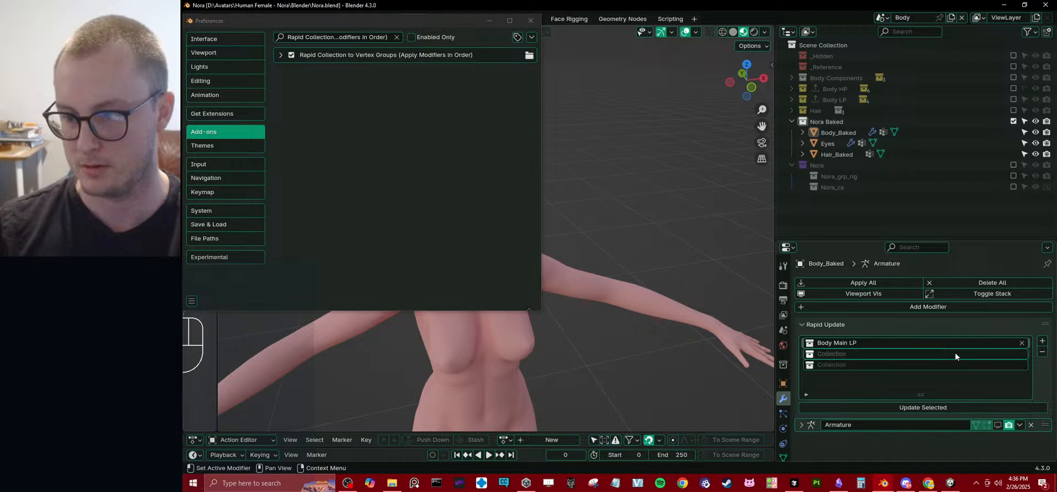
pyautogui.click(828, 326)
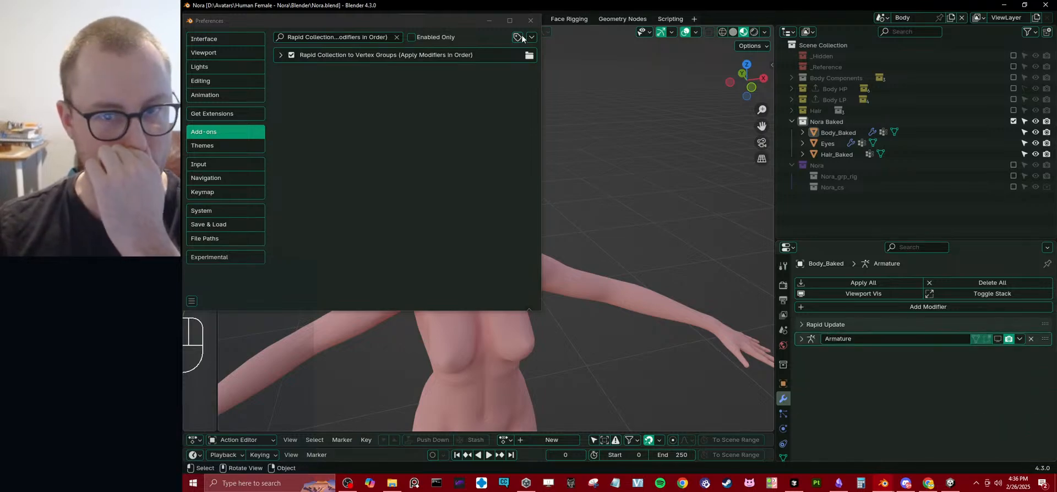
pyautogui.click(530, 21)
pyautogui.click(806, 324)
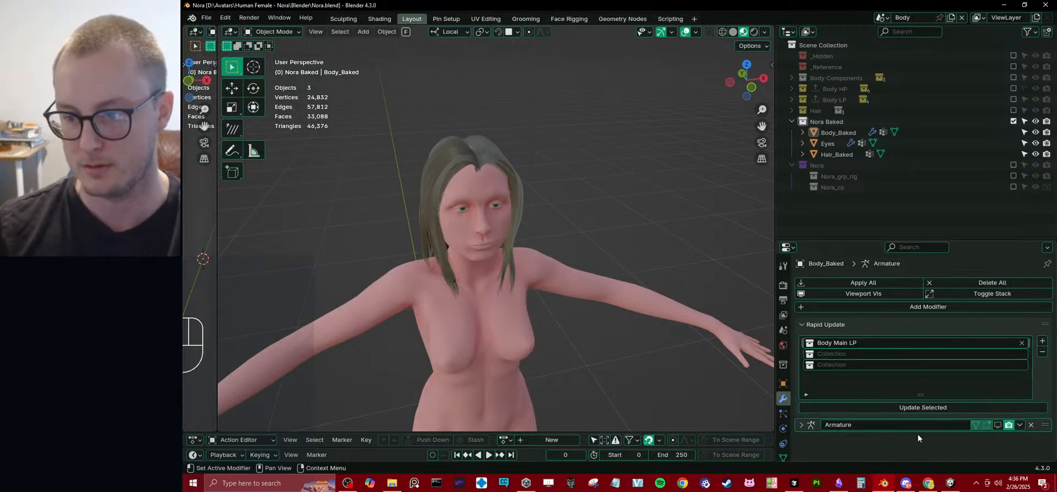
pyautogui.moveTo(844, 240); pyautogui.dragTo(844, 76)
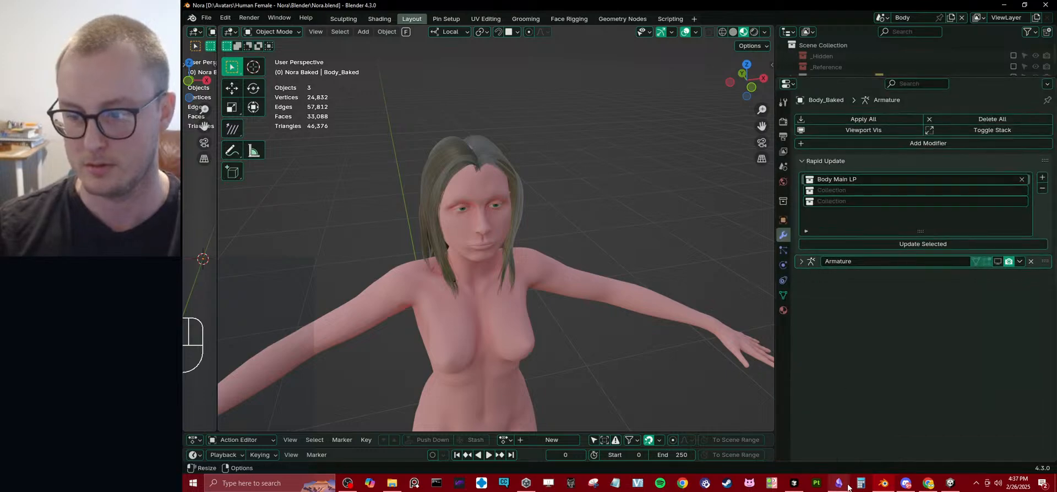
# Switch to Cursor and tell the AI chat that there is no visible slot to add a text file.
pyautogui.click(794, 483)
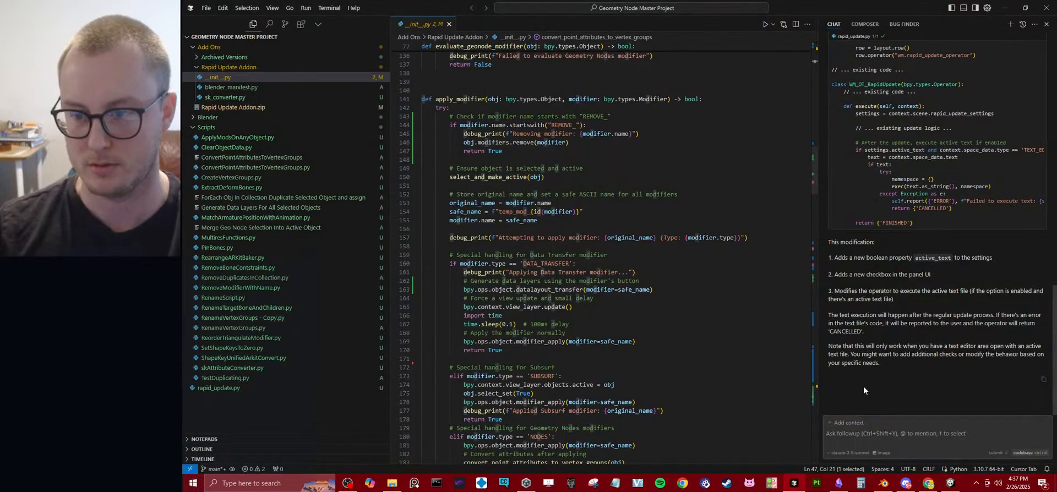
pyautogui.click(896, 436)
pyautogui.write('I do not see any slot to add a text file')
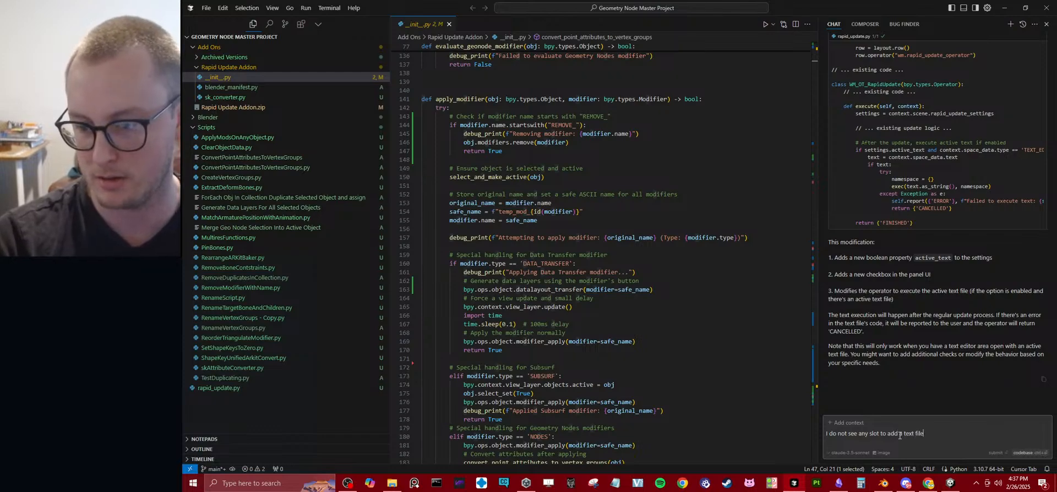
pyautogui.press('Return')
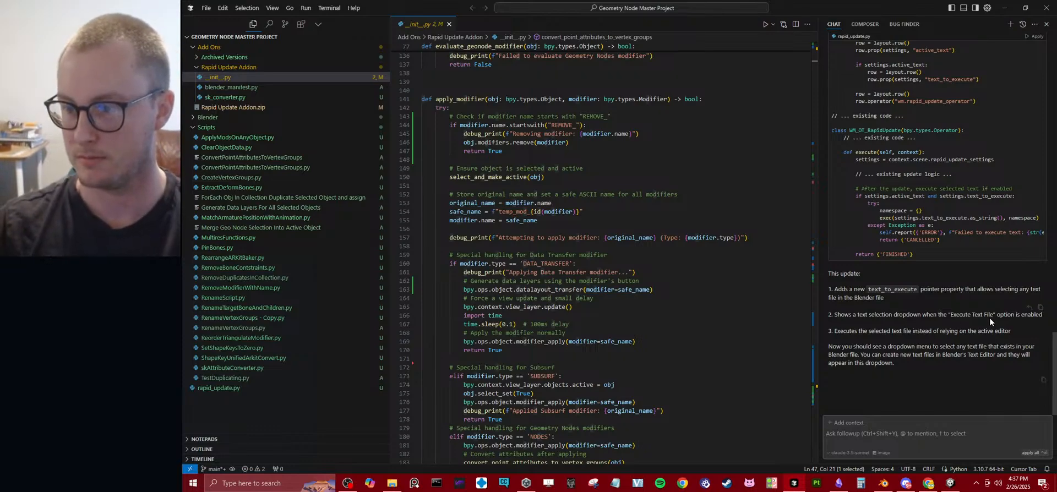
# Apply the chat's suggested text_to_execute code to rapid_update.py and accept the file changes.
pyautogui.click(1036, 36)
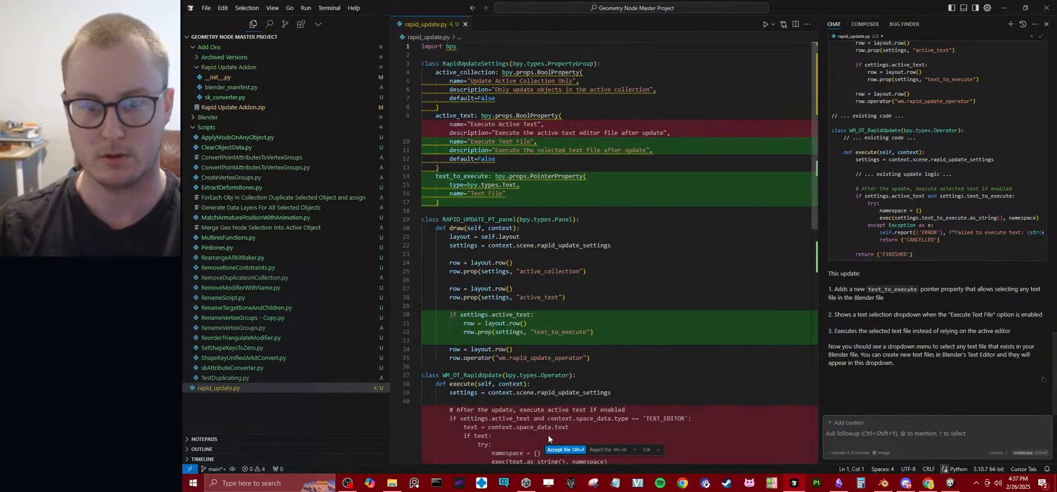
pyautogui.click(564, 450)
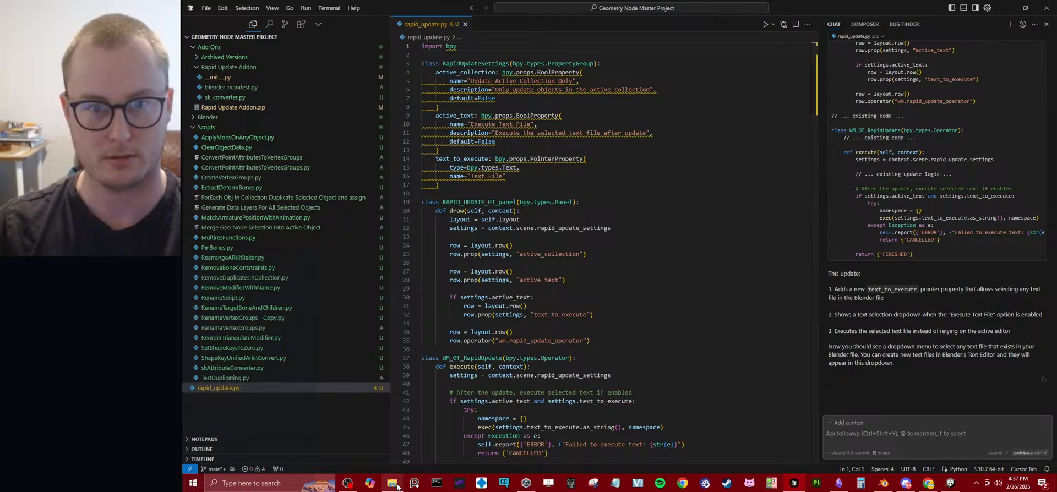
# Switch to File Explorer and look through the Rapid Update Addon and Archived Versions folders.
pyautogui.click(398, 487)
pyautogui.click(509, 245)
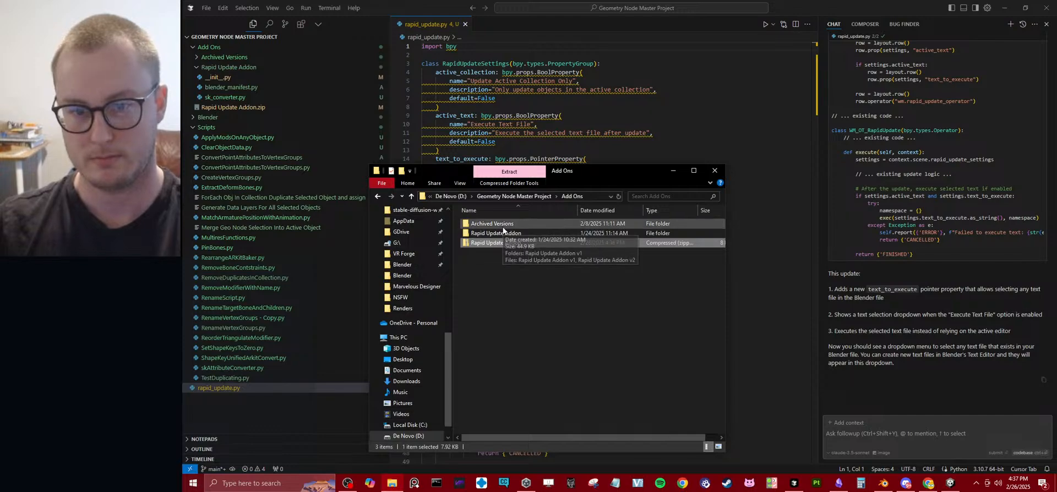
pyautogui.doubleClick(497, 234)
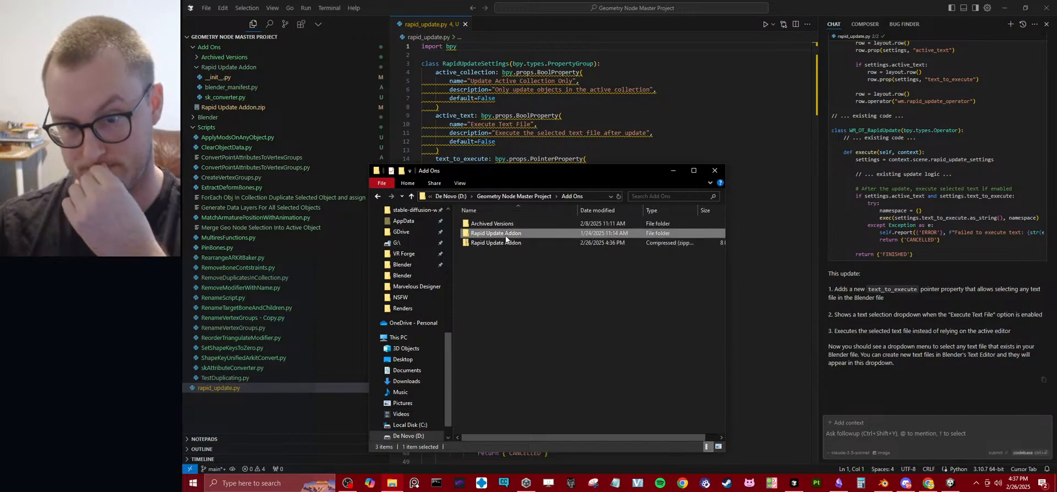
pyautogui.click(445, 196)
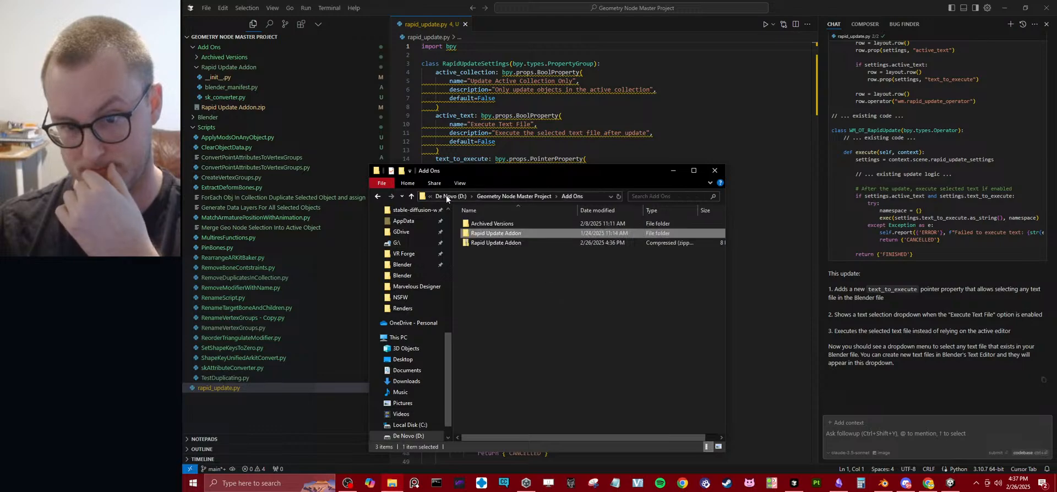
pyautogui.click(507, 244)
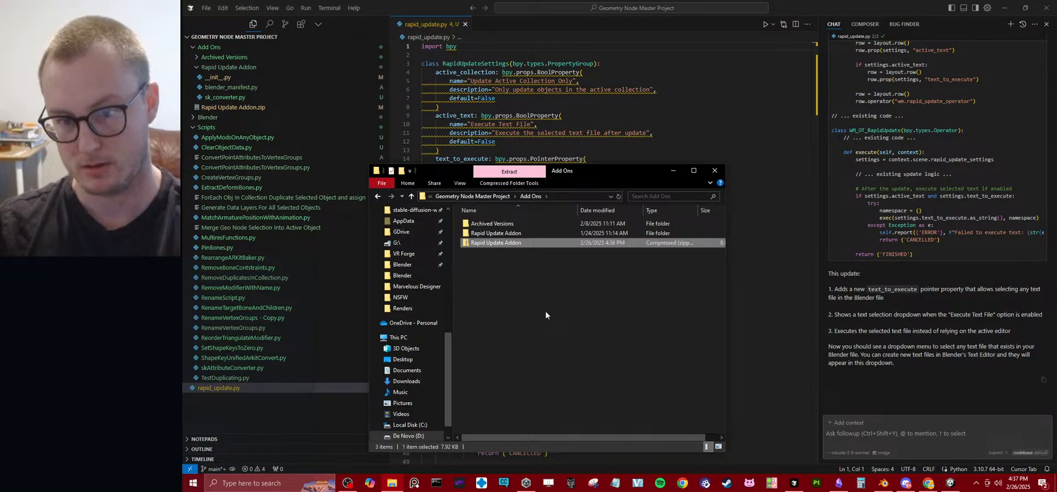
pyautogui.doubleClick(507, 225)
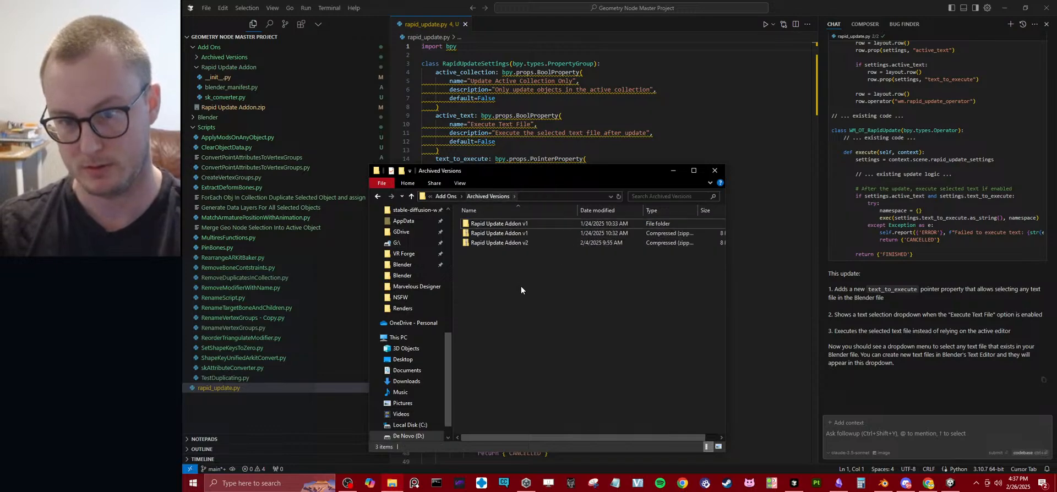
pyautogui.click(451, 197)
# Replace the Rapid Update Addon zip by deleting it and compressing the add-on folder again.
pyautogui.click(507, 243)
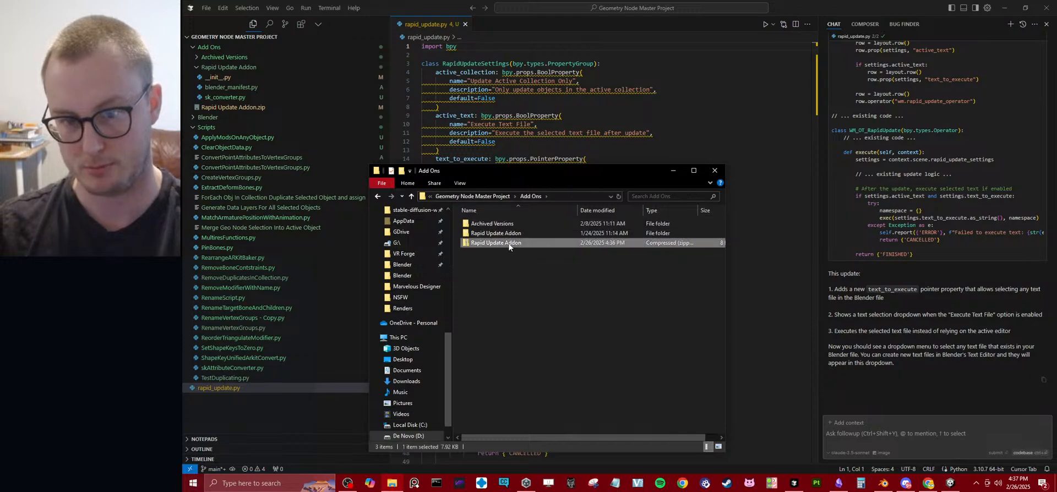
pyautogui.press('Delete')
pyautogui.rightClick(507, 233)
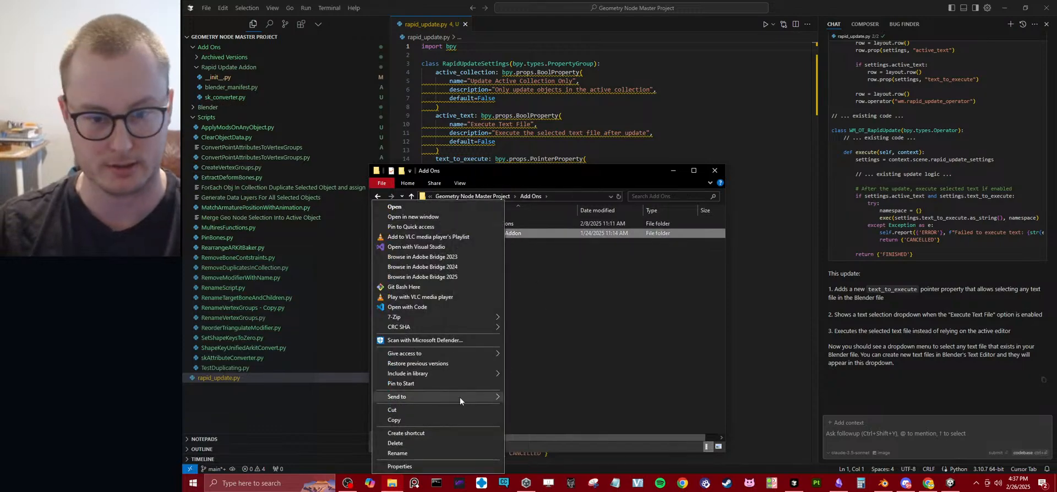
pyautogui.moveTo(460, 398)
pyautogui.click(543, 408)
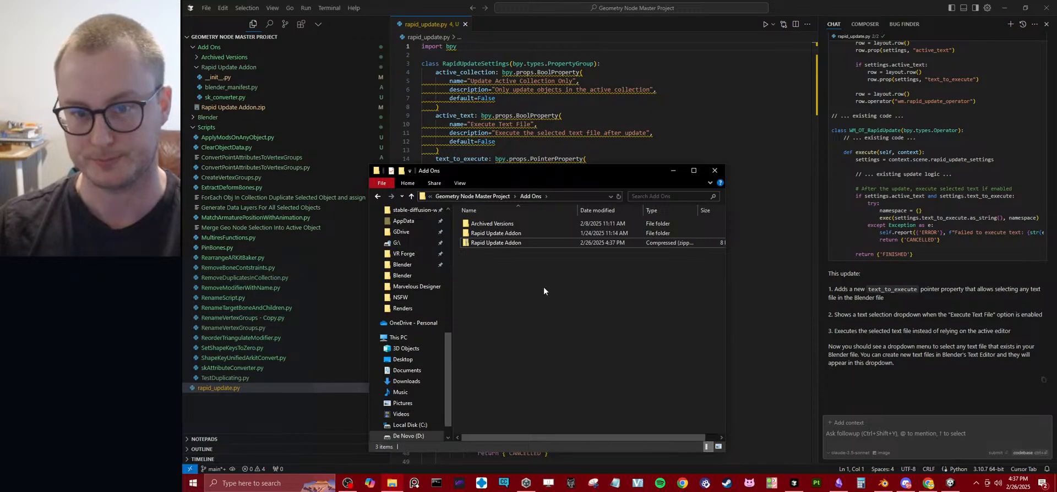
# Switch to Blender and uninstall the Rapid Collection to Vertex Groups add-on in the preferences.
pyautogui.hotkey('alt', 'Tab')
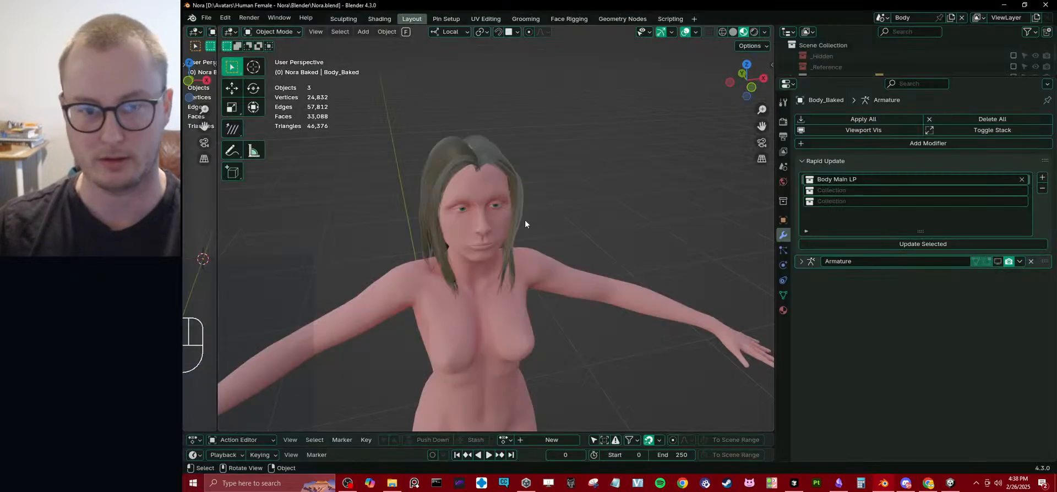
pyautogui.click(206, 17)
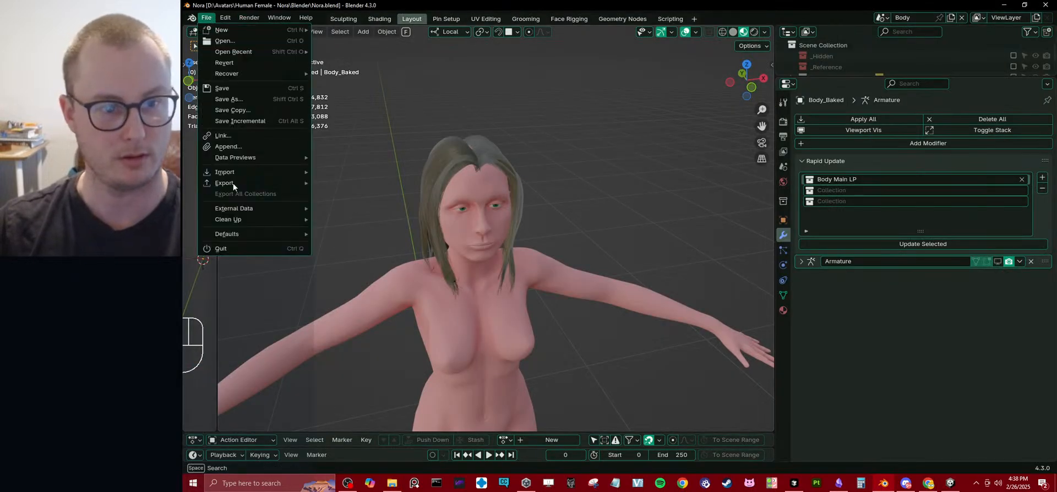
pyautogui.moveTo(219, 21)
pyautogui.click(270, 167)
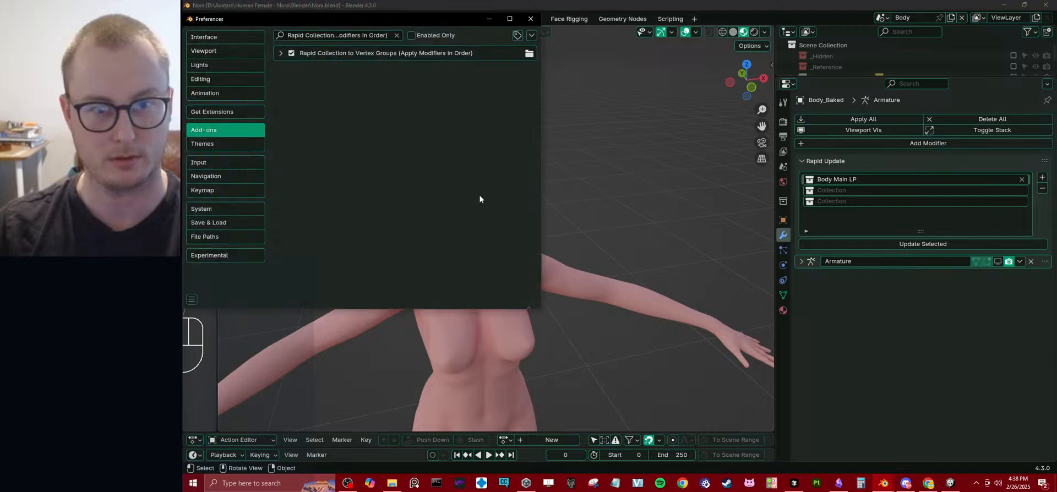
pyautogui.click(281, 53)
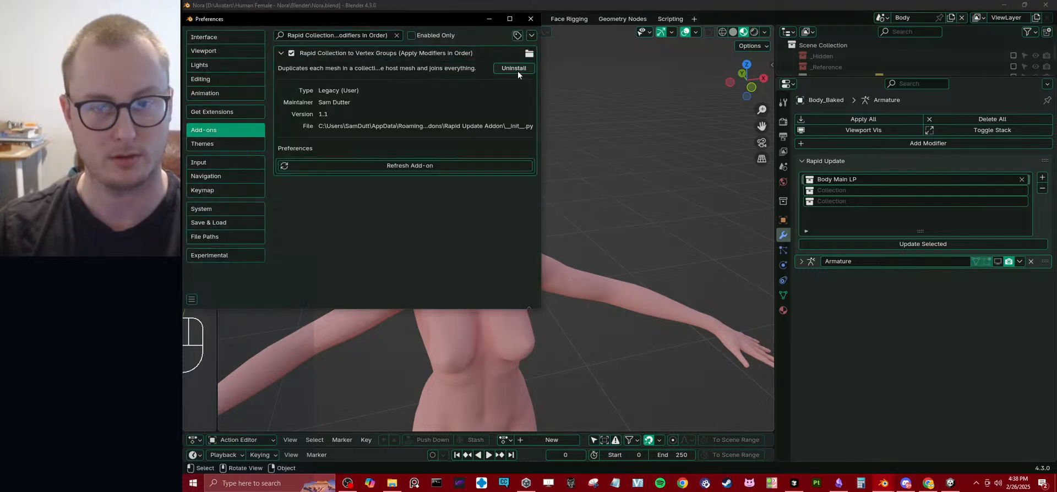
pyautogui.click(518, 69)
pyautogui.click(352, 104)
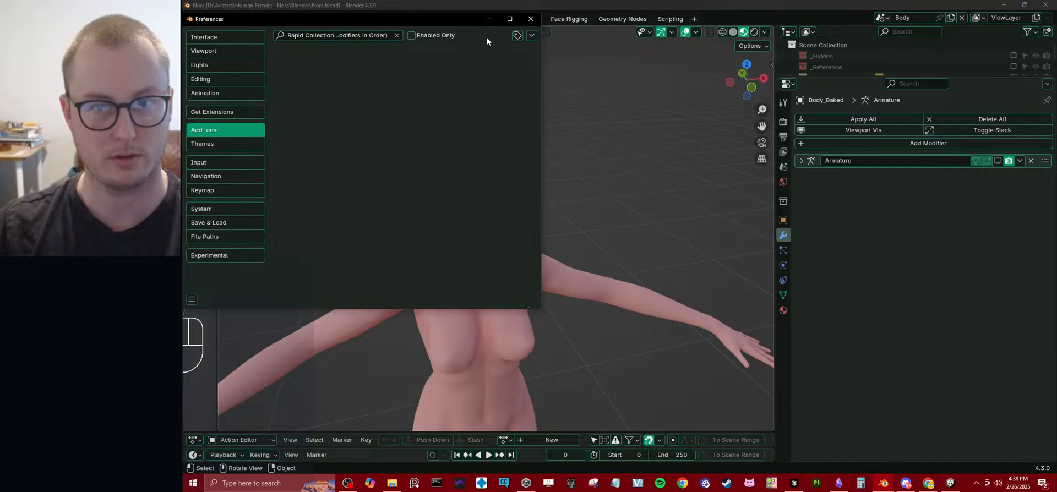
# Install Rapid Update Addon.zip from disk, from the Add Ons folder of Geometry Node Master Project.
pyautogui.click(531, 36)
pyautogui.click(506, 60)
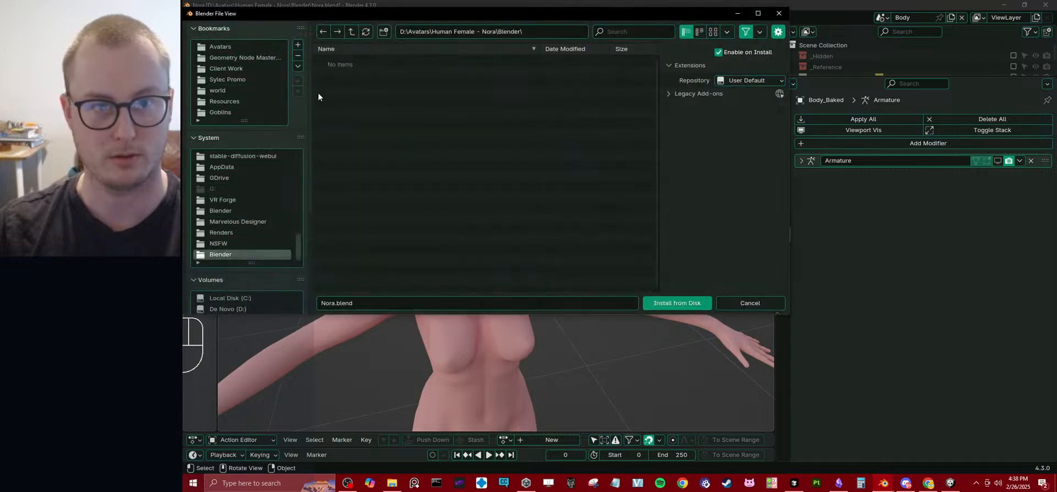
pyautogui.click(250, 58)
pyautogui.click(340, 93)
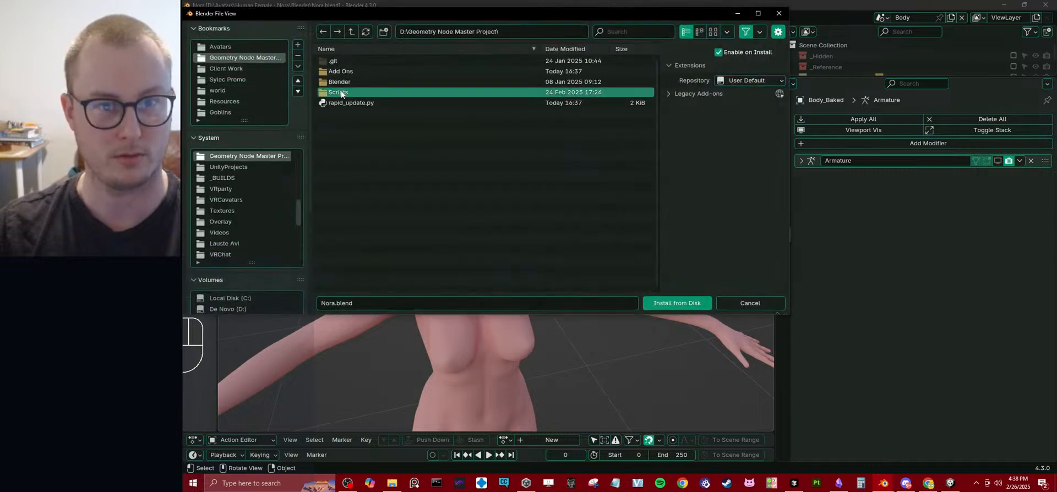
pyautogui.doubleClick(342, 92)
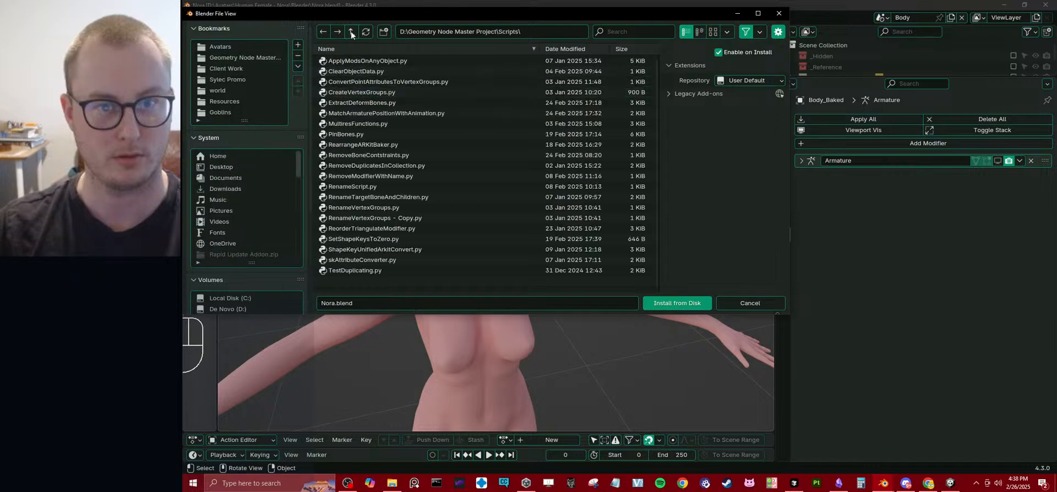
pyautogui.click(352, 31)
pyautogui.doubleClick(350, 72)
pyautogui.click(385, 82)
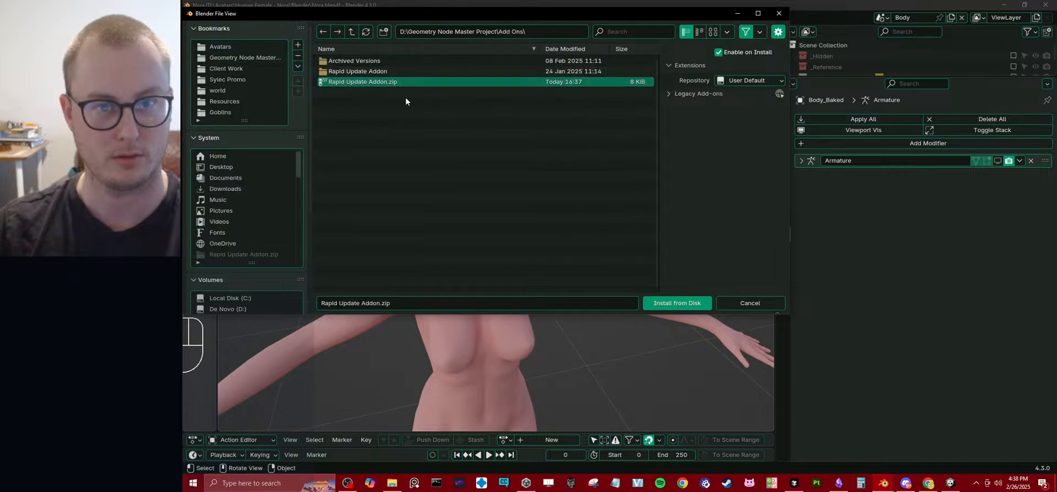
pyautogui.click(661, 303)
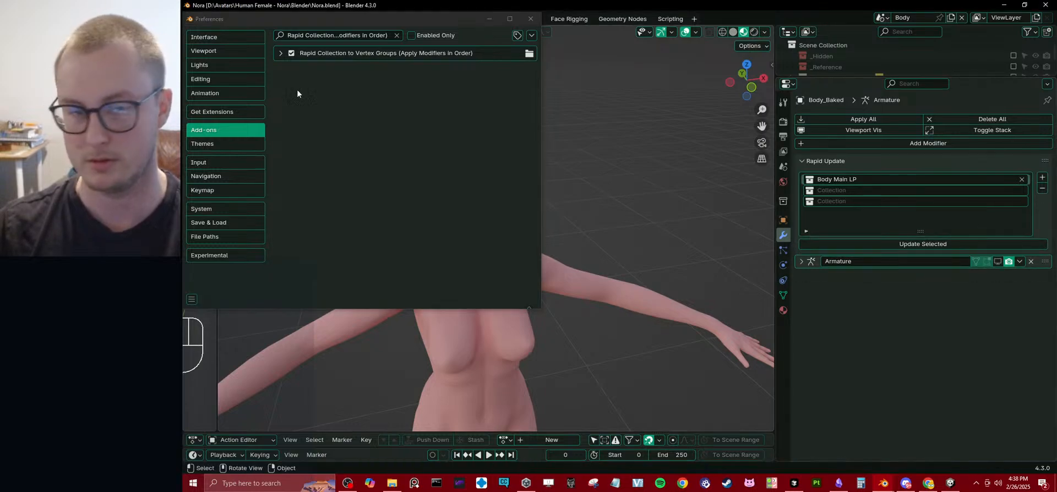
# Switch to Cursor, close rapid_update.py and open __init__.py from the Rapid Update Addon folder.
pyautogui.click(794, 483)
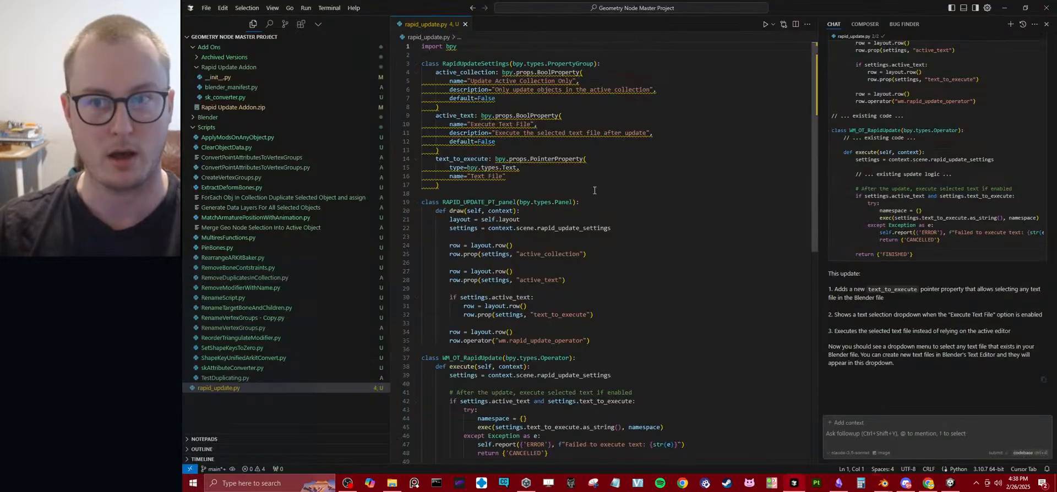
pyautogui.scroll(-3, 496, 165)
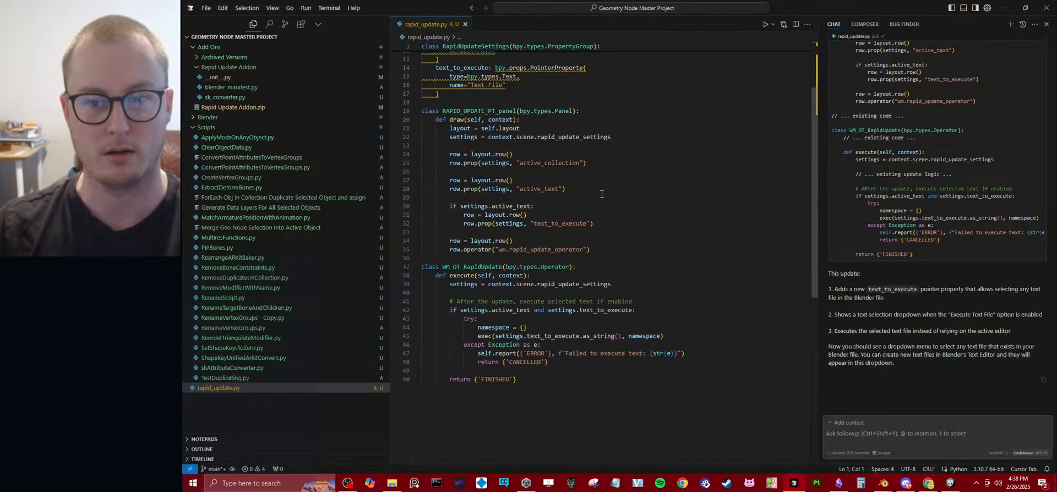
pyautogui.click(465, 25)
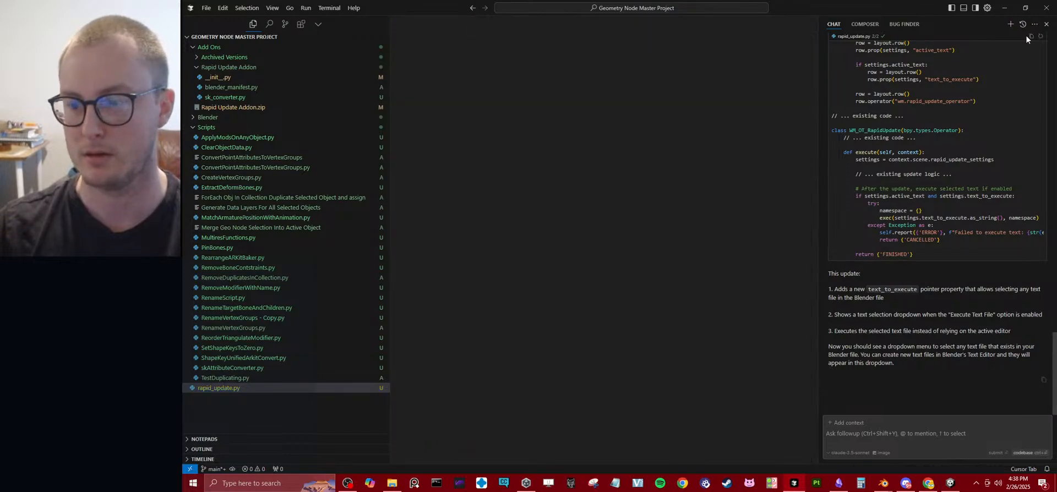
pyautogui.click(224, 78)
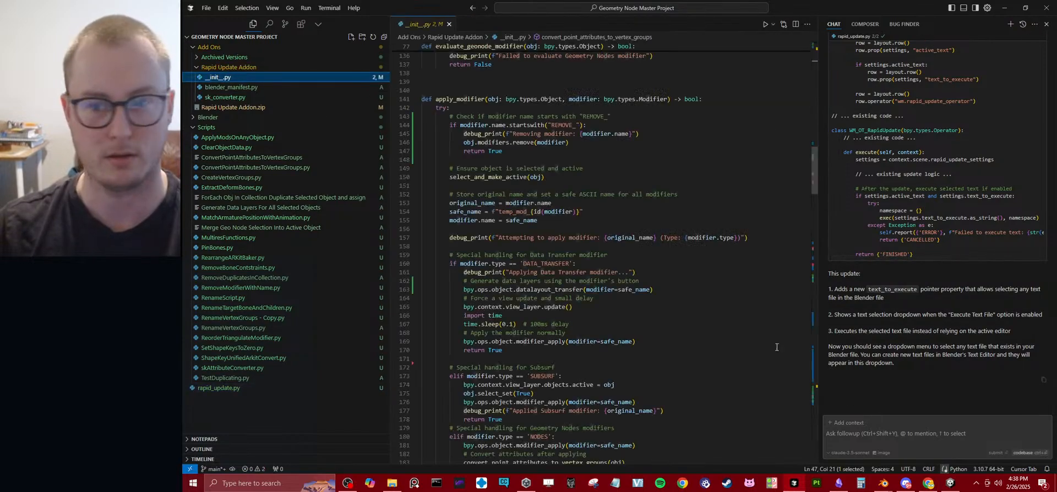
# Send the AI chat the message "Sorry, these changes should be done to this add on here".
pyautogui.click(917, 440)
pyautogui.write('se changes should be done to')
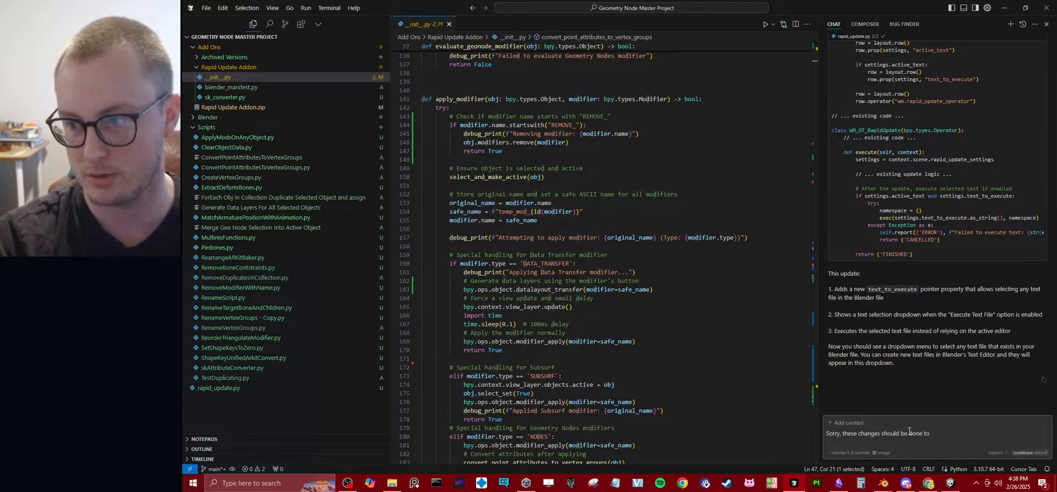
pyautogui.write('this')
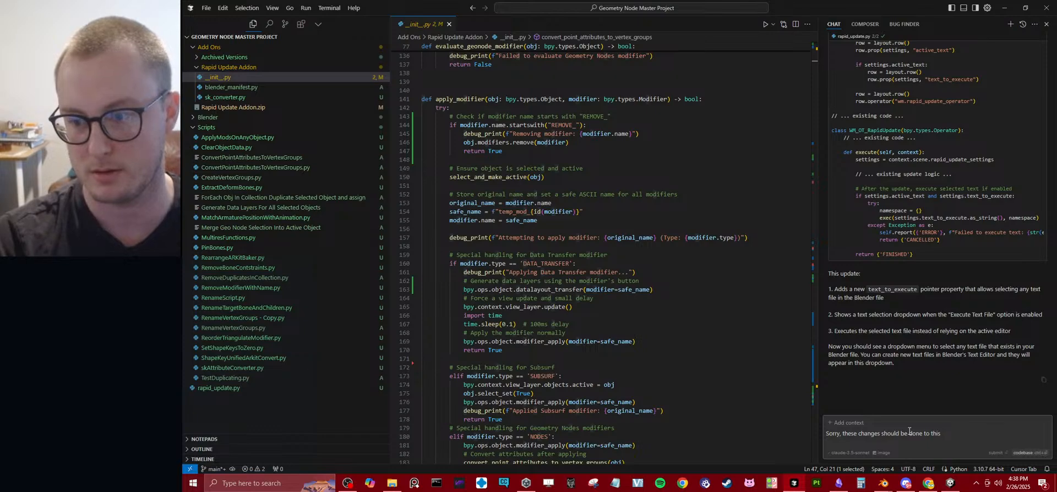
pyautogui.write(' add on here')
pyautogui.press('Return')
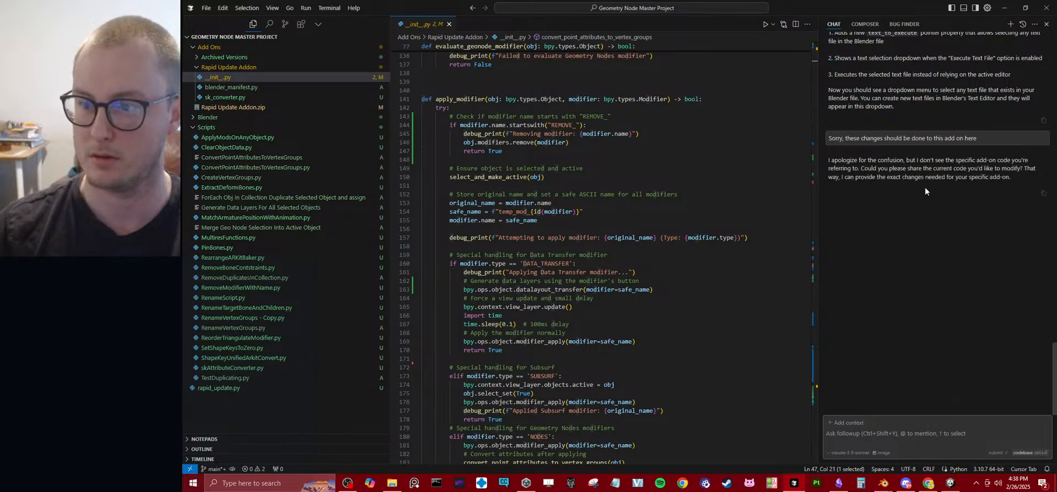
# Show the Composer and remove RenameVertexGroups.py and RenameTargetBoneAndChildren.py from its context files.
pyautogui.click(865, 24)
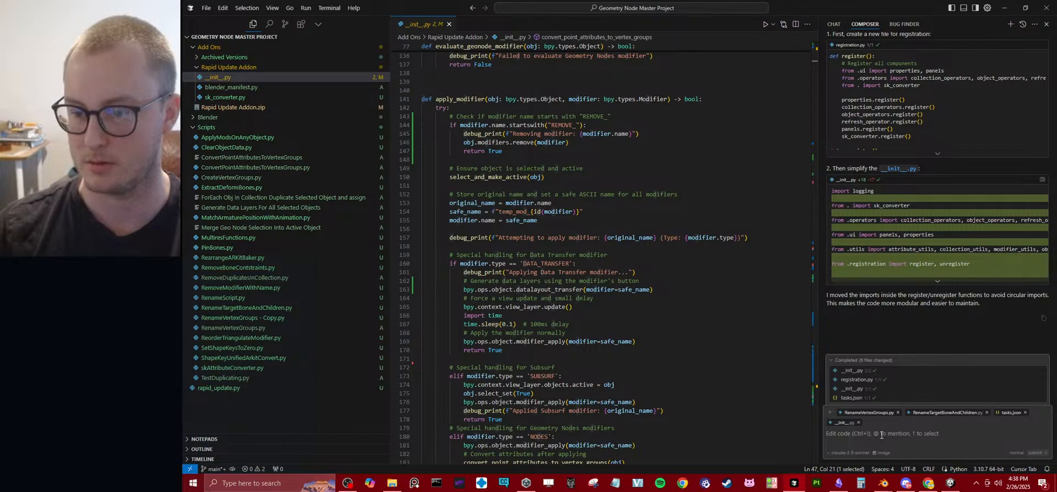
pyautogui.click(898, 412)
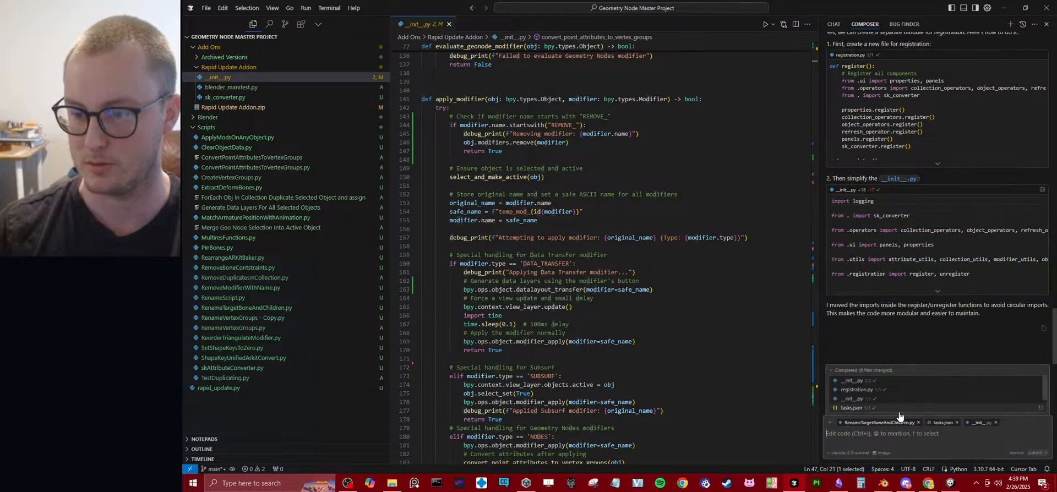
pyautogui.click(918, 423)
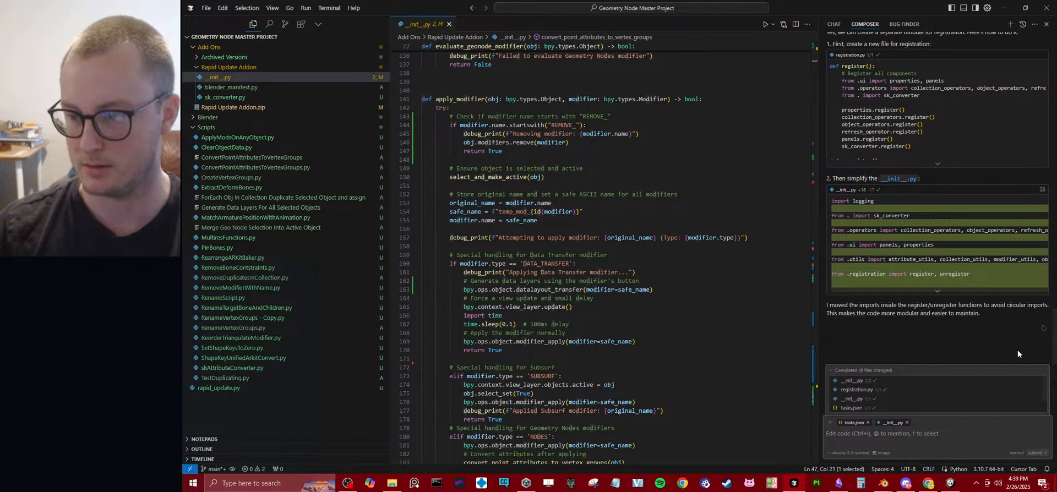
# Start a new composer with __init__.py as context and begin the prompt "Take this add on and add the ability to".
pyautogui.rightClick(874, 24)
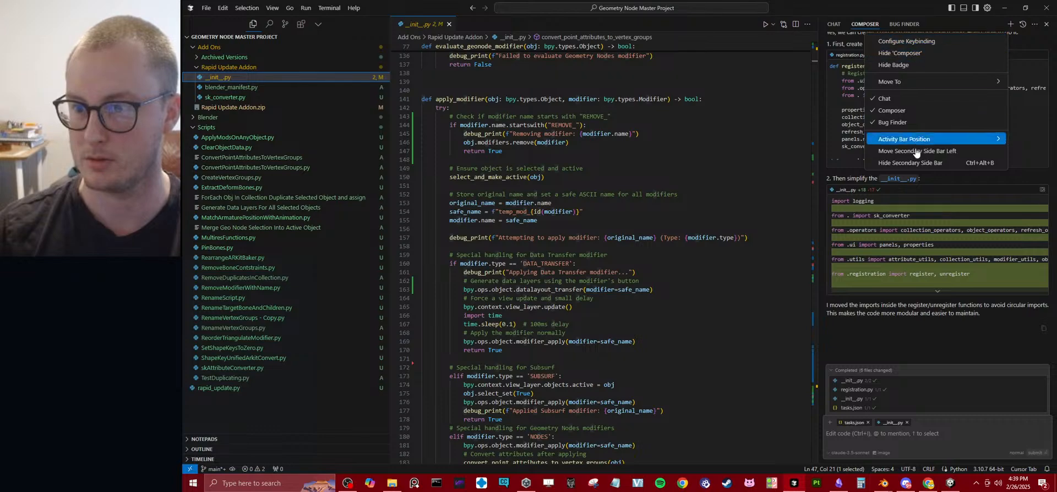
pyautogui.click(949, 364)
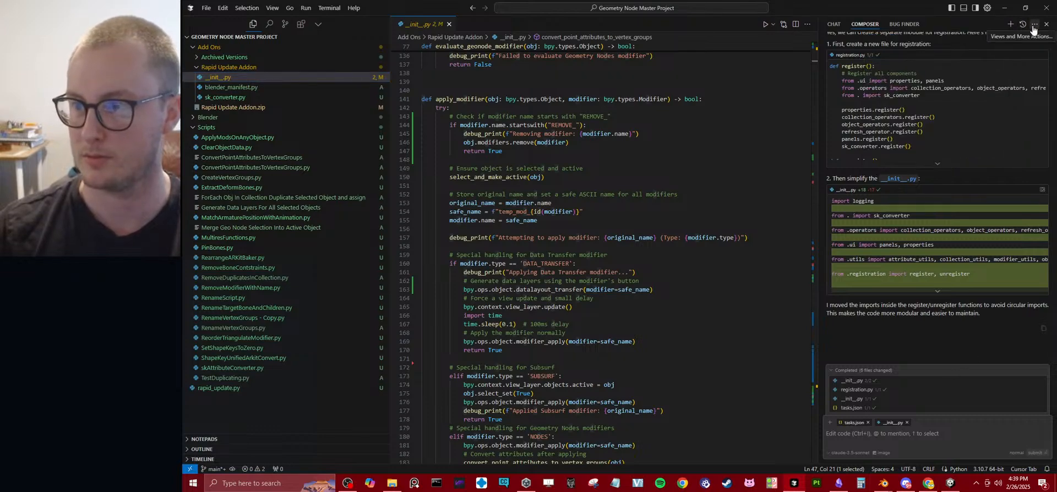
pyautogui.click(1034, 25)
pyautogui.click(1034, 27)
pyautogui.click(1023, 26)
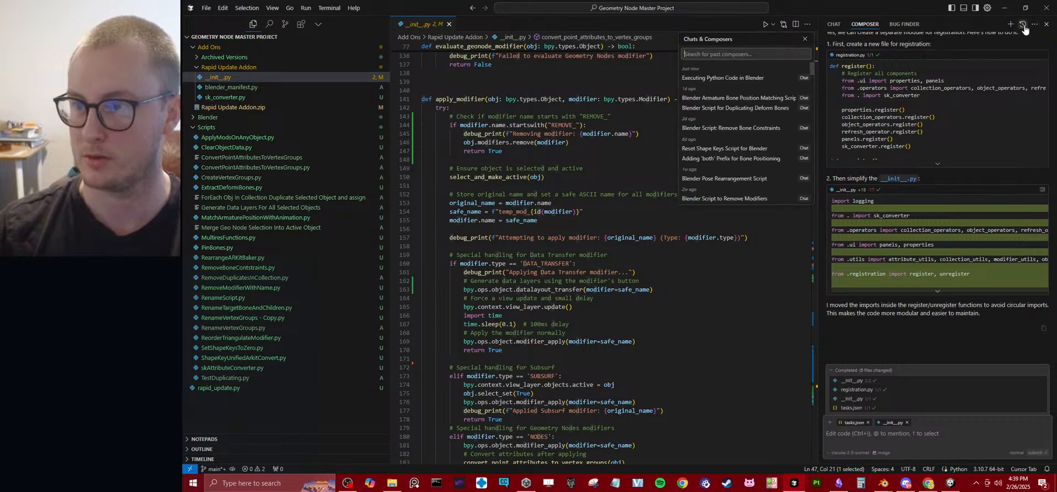
pyautogui.click(992, 27)
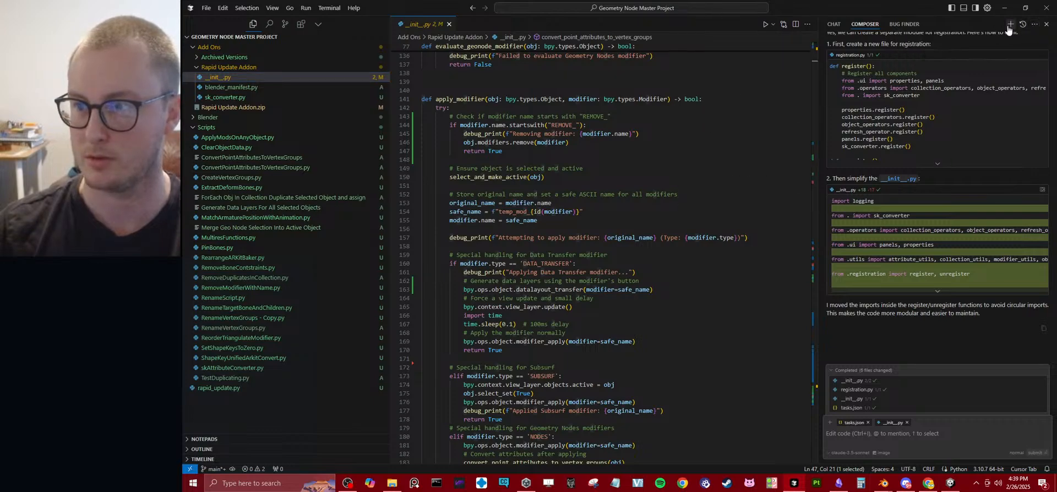
pyautogui.click(1009, 24)
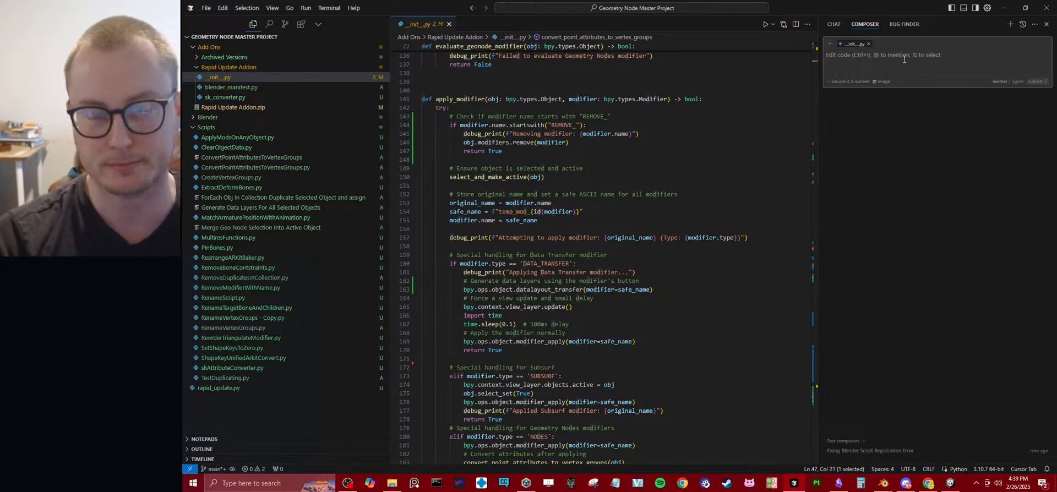
pyautogui.write('I')
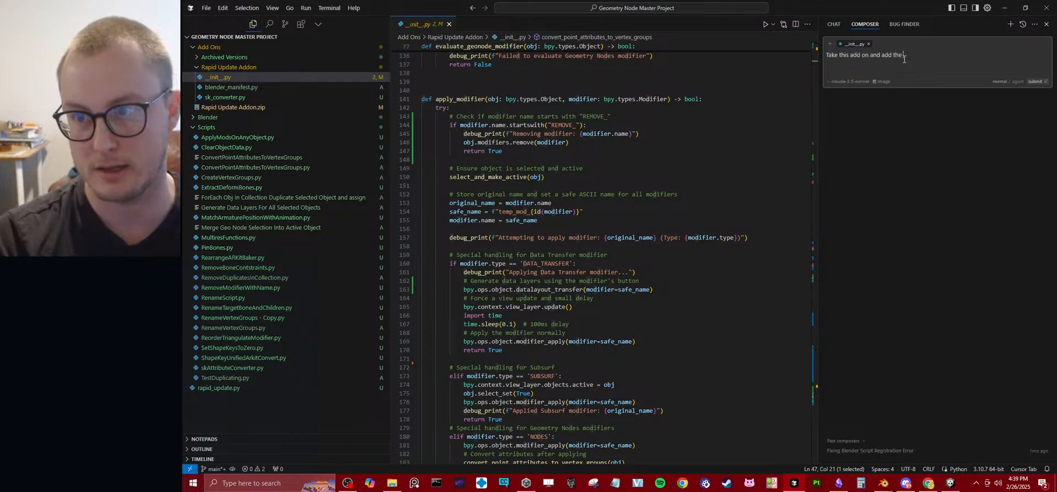
pyautogui.write('ility to')
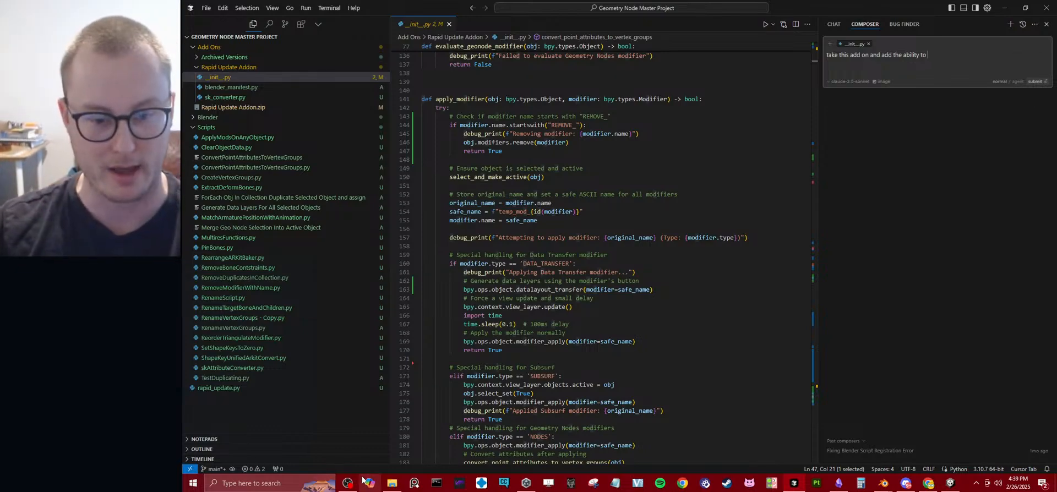
# Switch to File Explorer and check the version names in the Archived Versions folder.
pyautogui.click(391, 483)
pyautogui.click(496, 244)
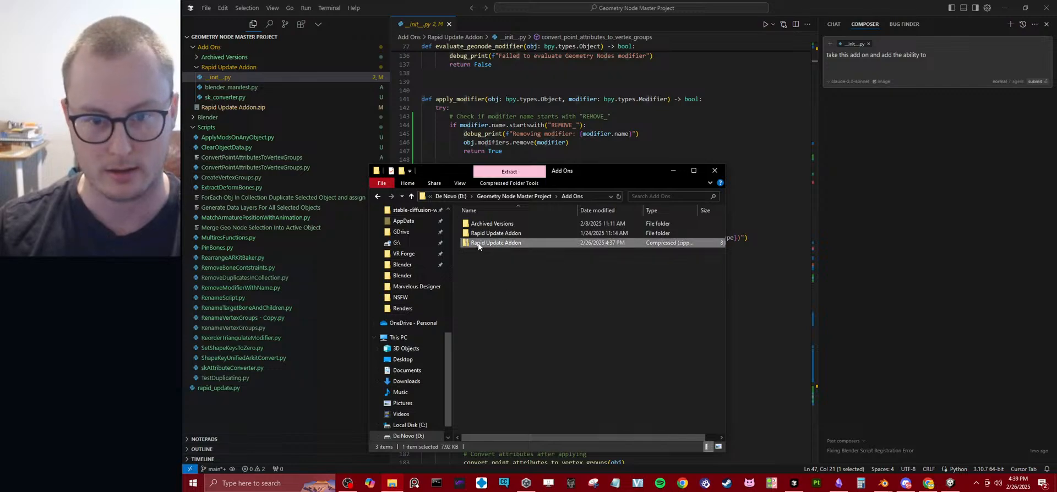
pyautogui.moveTo(479, 246); pyautogui.dragTo(492, 226)
pyautogui.doubleClick(492, 224)
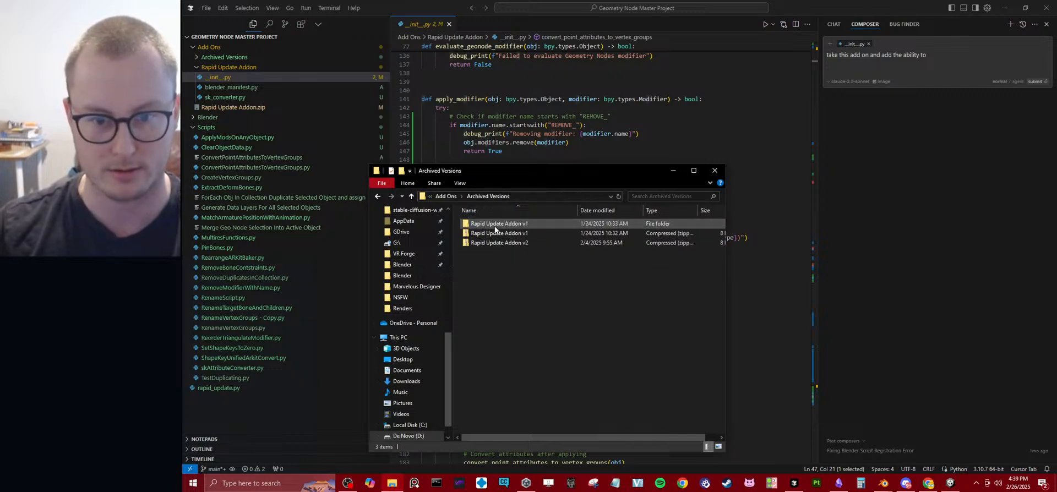
pyautogui.click(450, 197)
# Rename the Rapid Update Addon zip as Rapid Update Addon v3 and move it into Archived Versions.
pyautogui.click(528, 245)
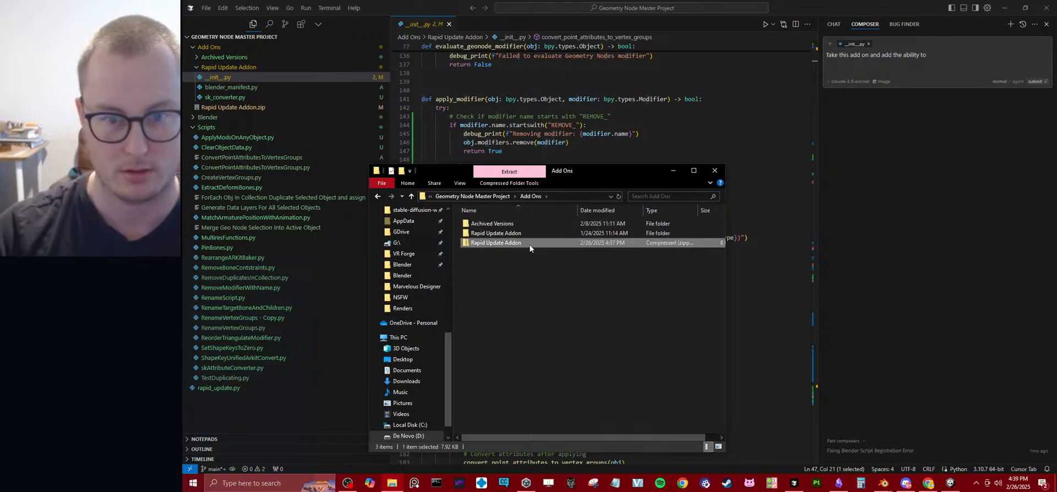
pyautogui.press('F2')
pyautogui.press('Right')
pyautogui.write('v')
pyautogui.press('Return')
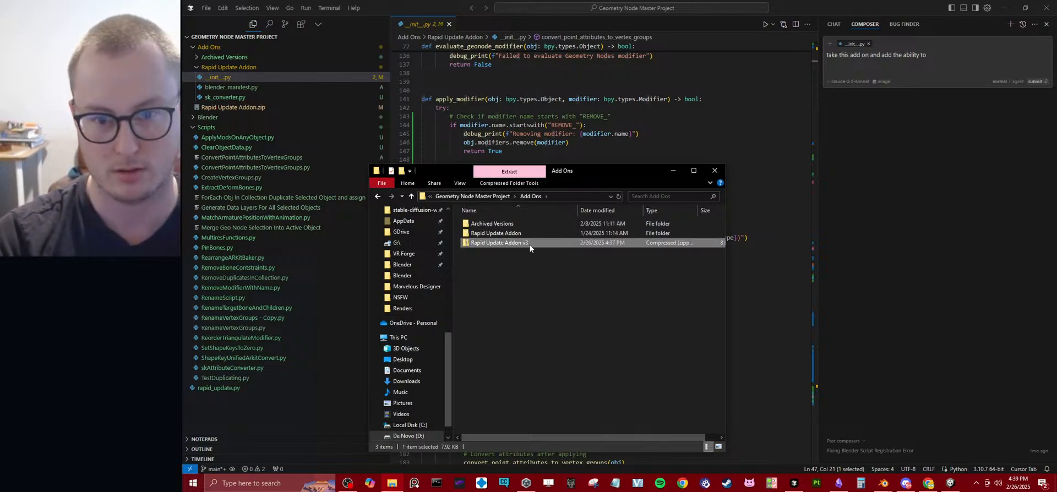
pyautogui.moveTo(530, 243); pyautogui.dragTo(533, 225)
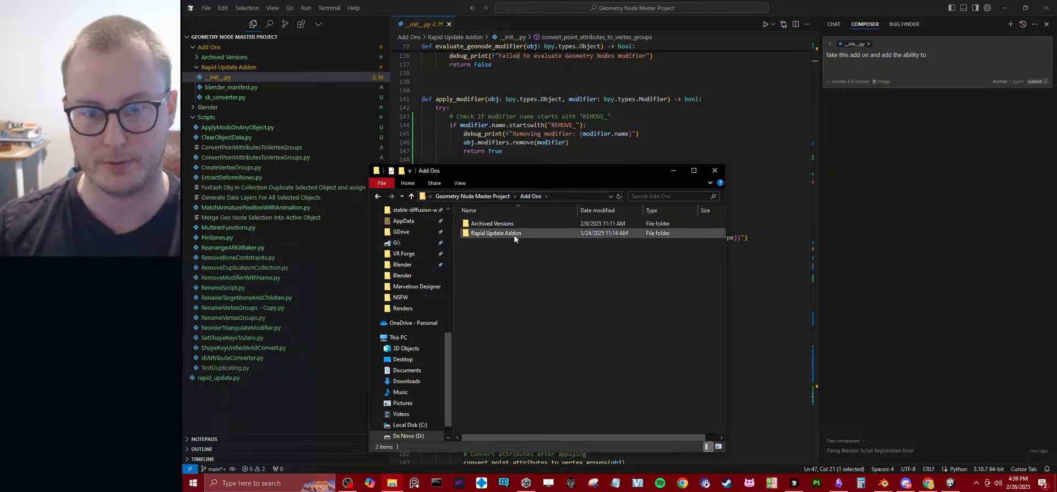
# Back in Cursor, continue the prompt with "add text files. Just as we have slots to add collections, I also want to be able to add text files.".
pyautogui.click(924, 56)
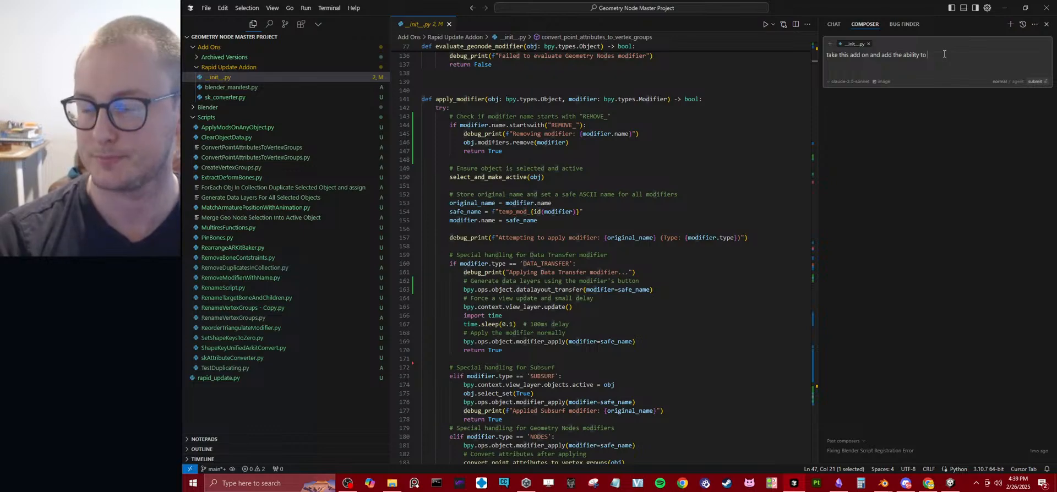
pyautogui.write('add text f')
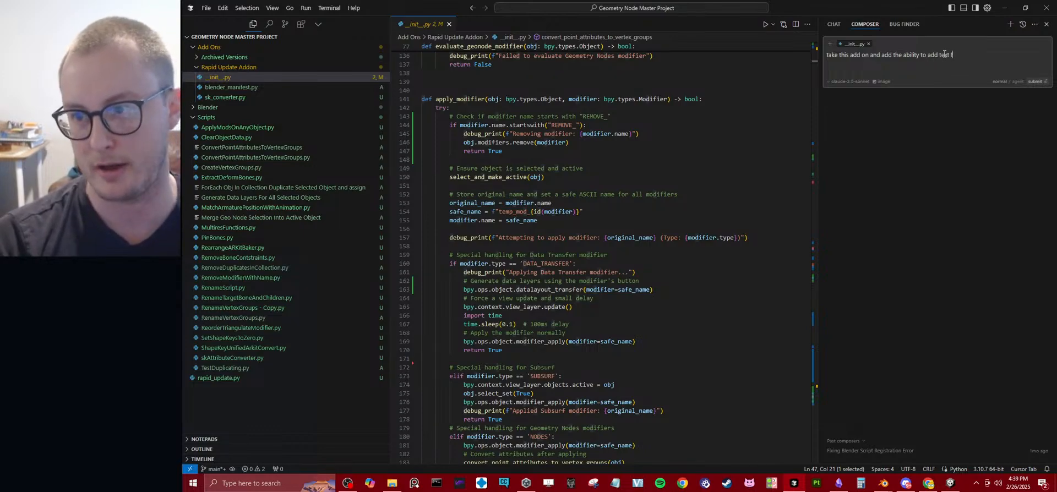
pyautogui.write('iles. Just as we have')
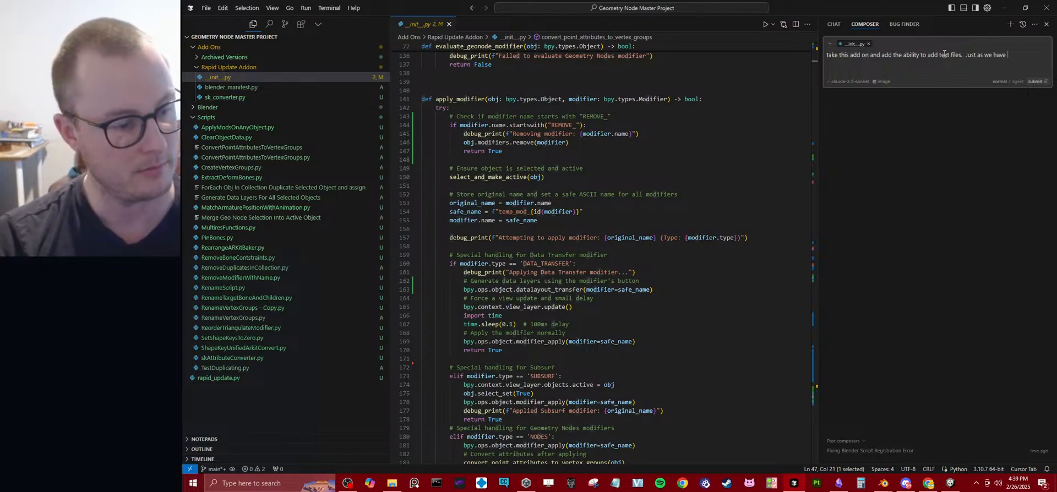
pyautogui.write(' a ')
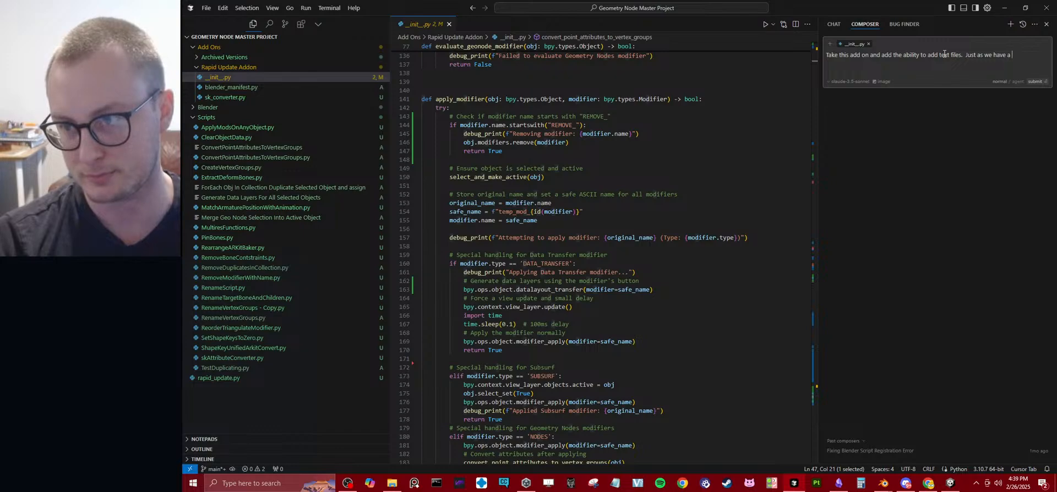
pyautogui.press('BackSpace')
pyautogui.press('BackSpace')
pyautogui.write('slots to ')
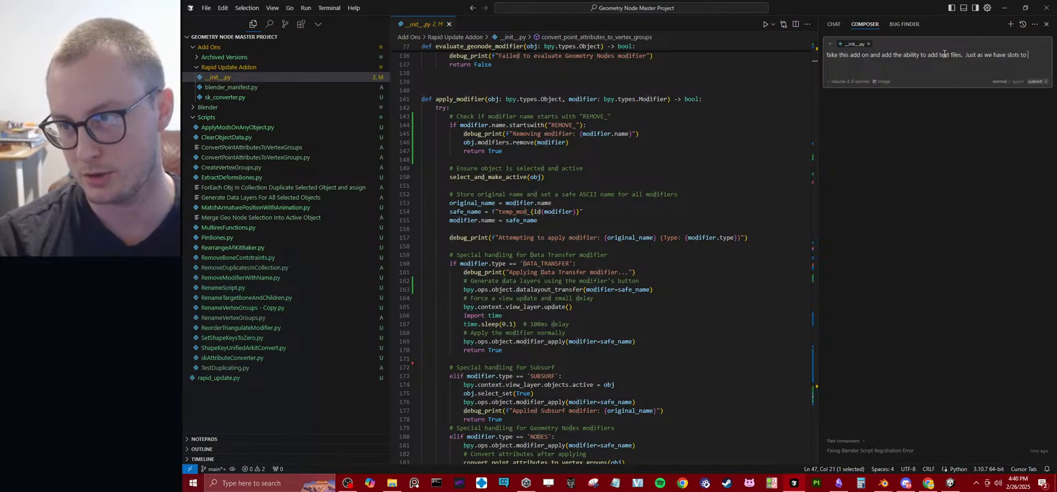
pyautogui.write('add collections,')
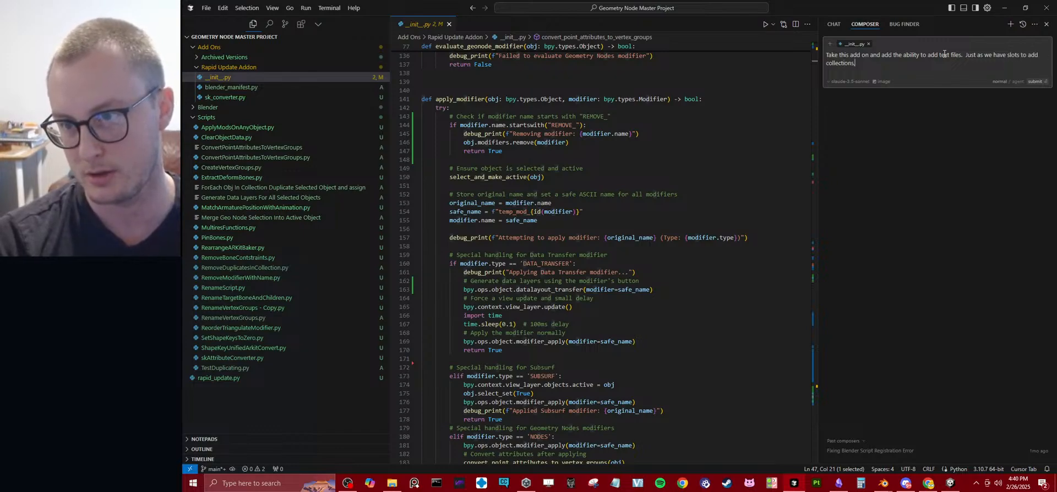
pyautogui.write(' I also want slots')
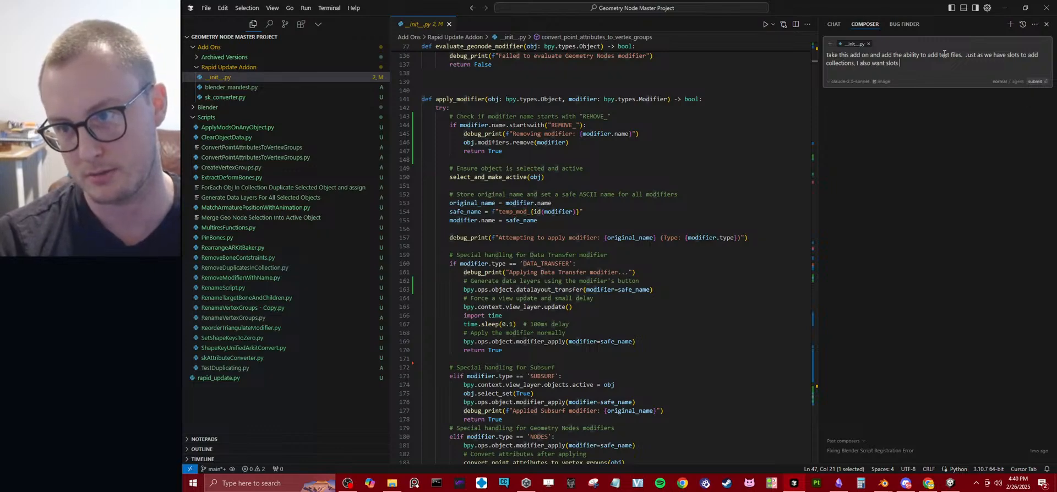
pyautogui.hotkey('ctrl', 'BackSpace')
pyautogui.hotkey('ctrl', 'BackSpace')
pyautogui.write('want')
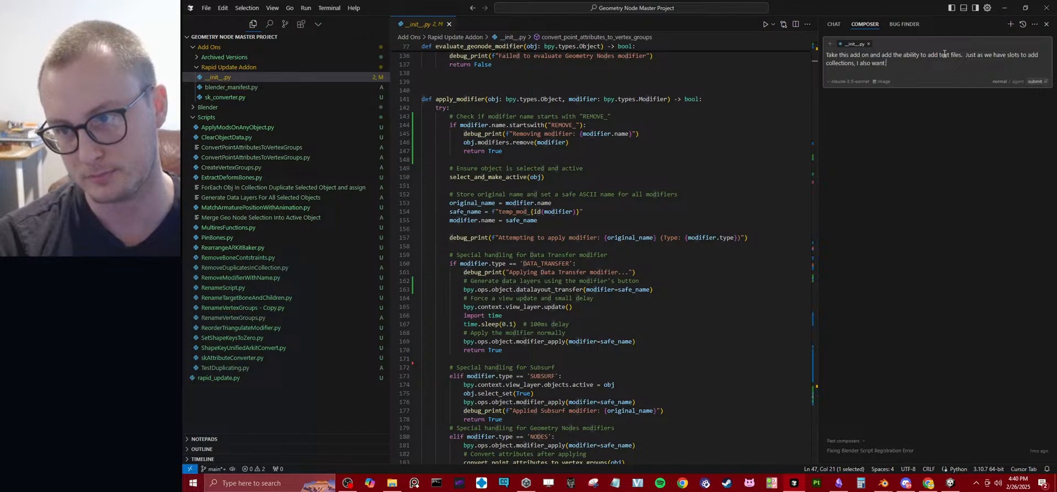
pyautogui.write(' to')
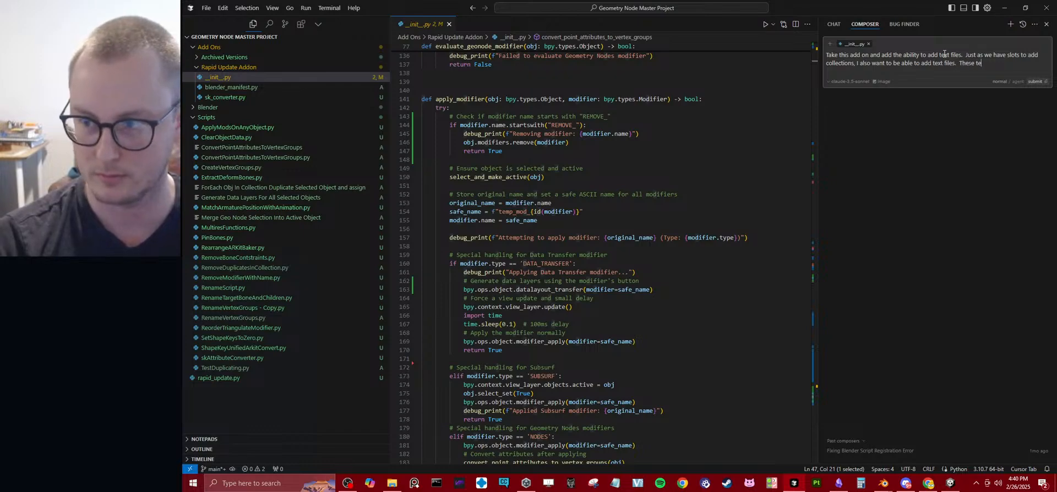
# Add "These text files will be python code that can be run after the rapid update has been run" to the prompt and submit it.
pyautogui.write('iles wi')
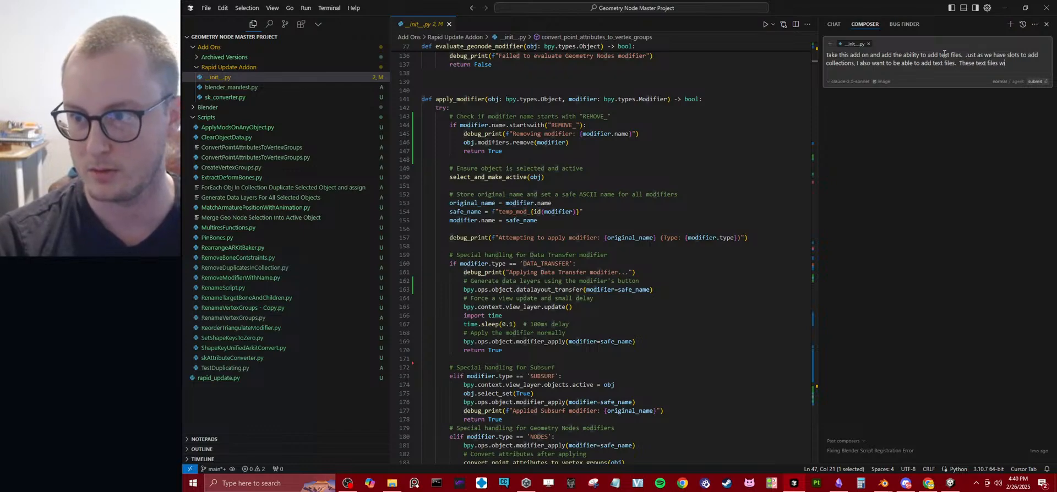
pyautogui.write('ll be pyhton')
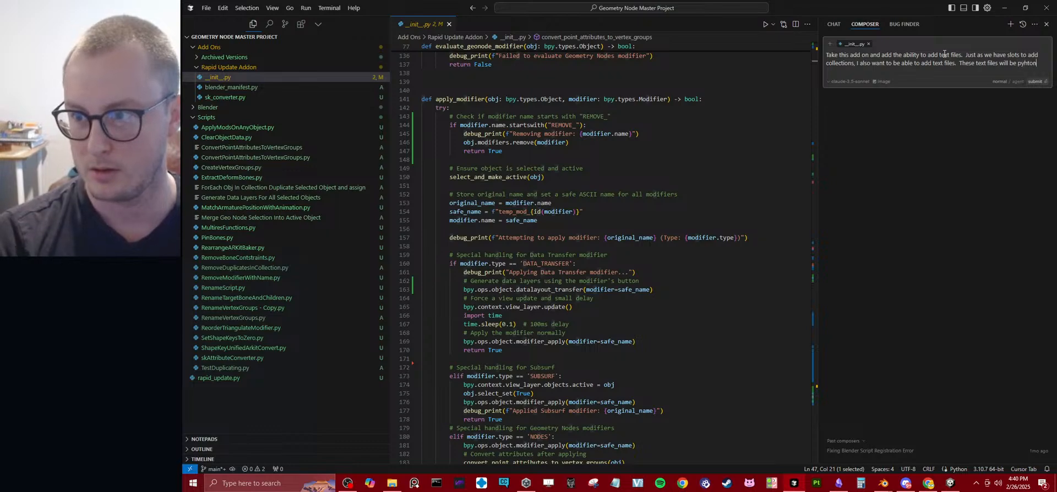
pyautogui.write('thon')
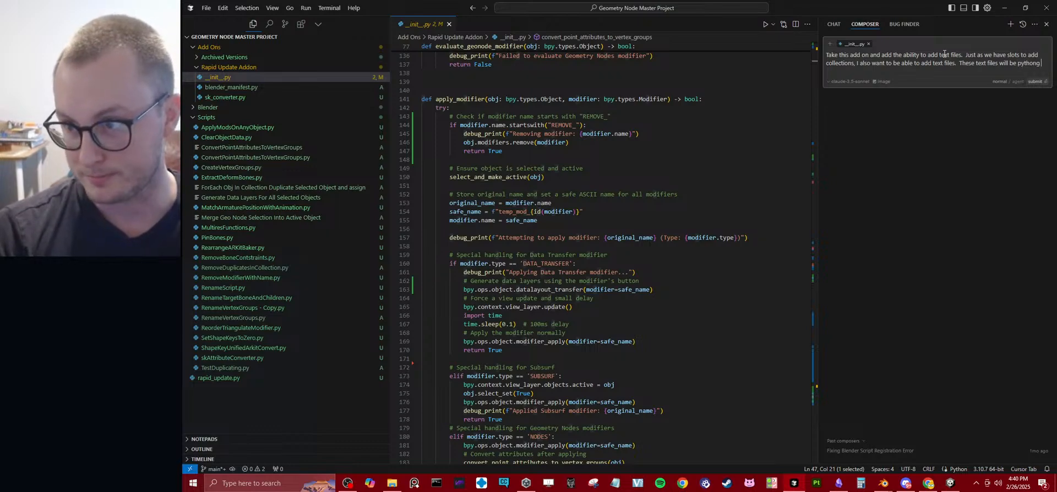
pyautogui.write(' code that can be run after teh')
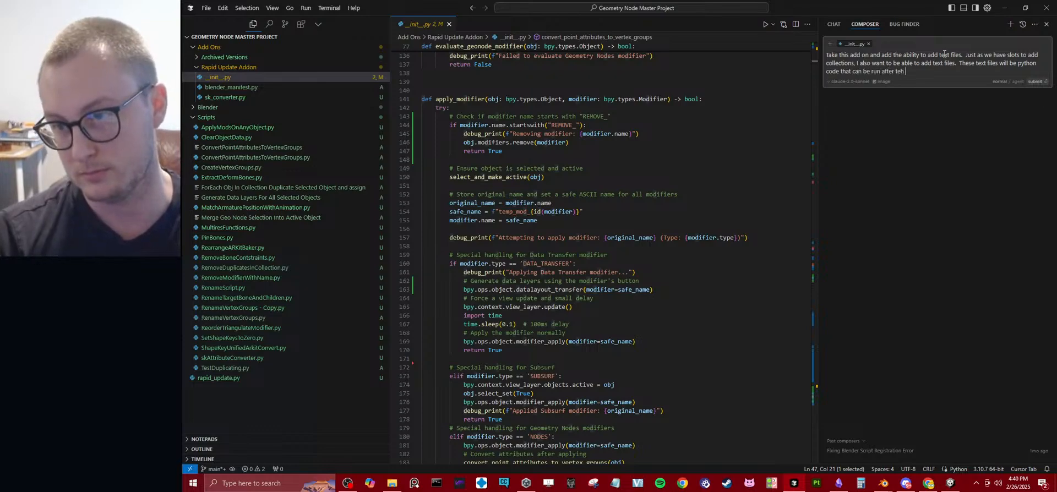
pyautogui.press('BackSpace')
pyautogui.press('BackSpace')
pyautogui.write('he rapid update has b')
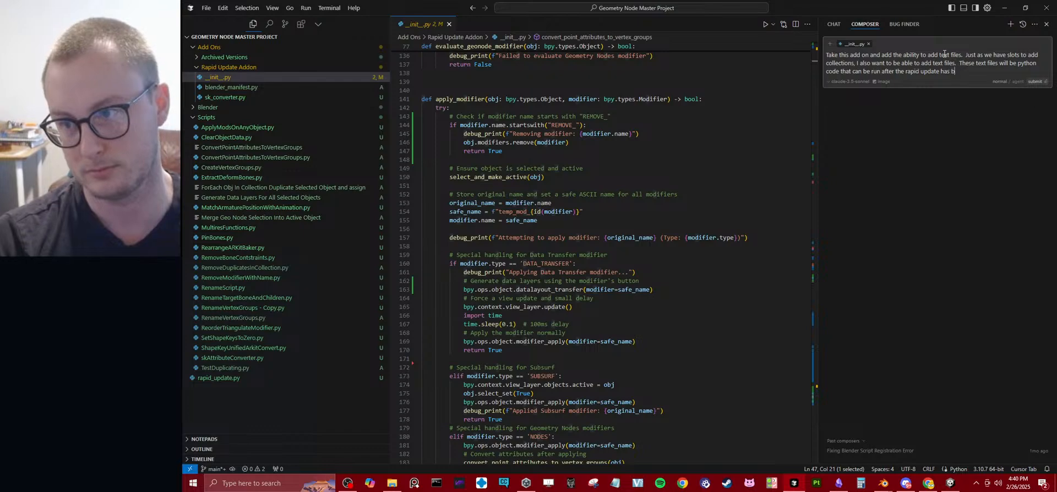
pyautogui.write('un')
pyautogui.press('Return')
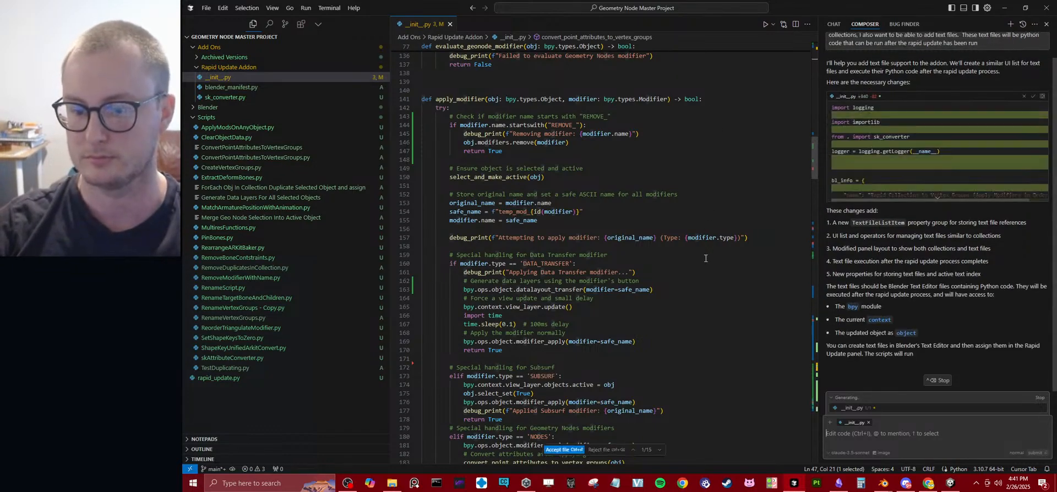
# Go through the composer's proposed changes in __init__.py and accept them for the whole file.
pyautogui.scroll(-6, 704, 257)
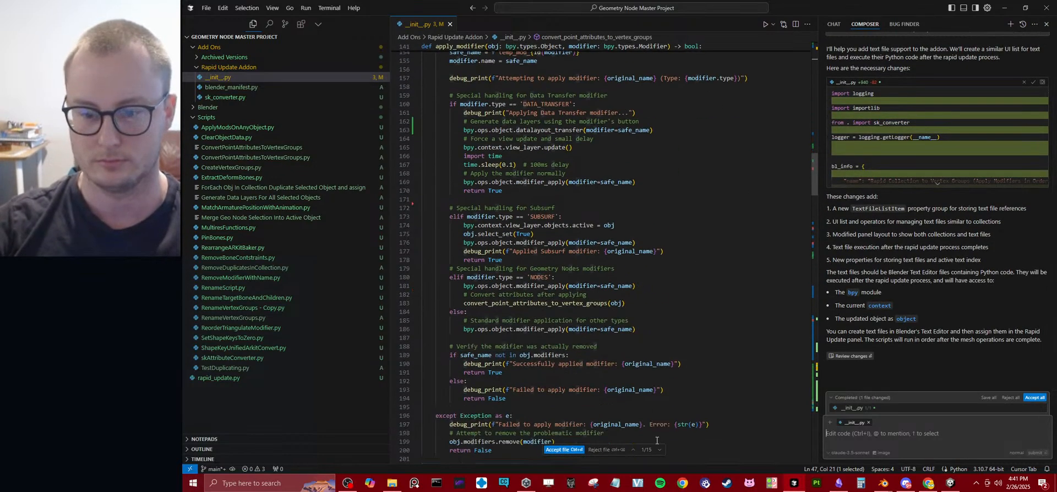
pyautogui.click(634, 450)
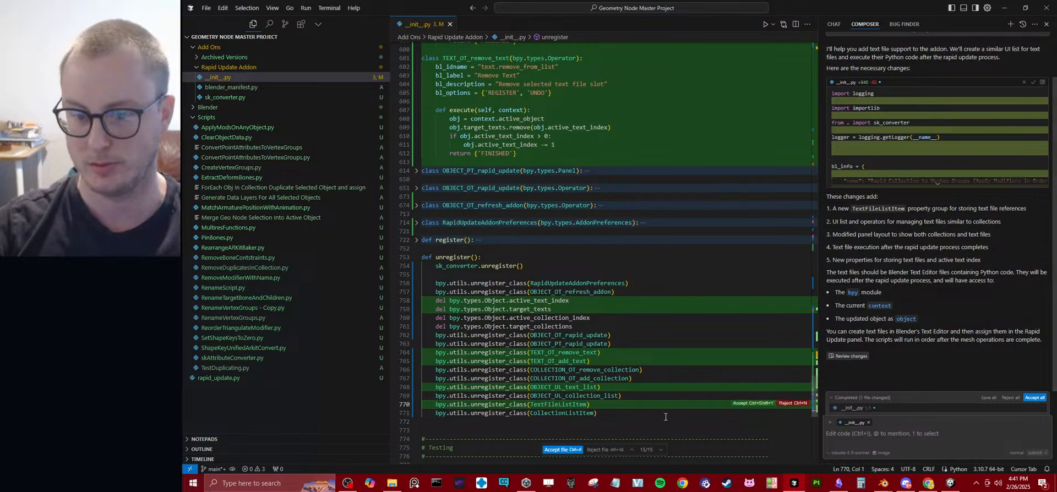
pyautogui.click(562, 449)
pyautogui.click(647, 274)
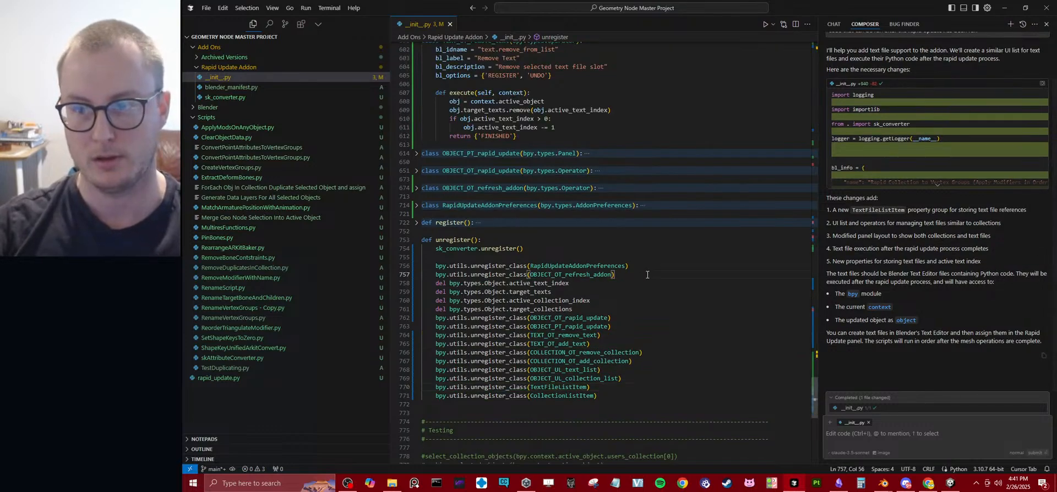
# Switch to File Explorer and compress the Rapid Update Addon folder into a new zip in Add Ons.
pyautogui.click(392, 484)
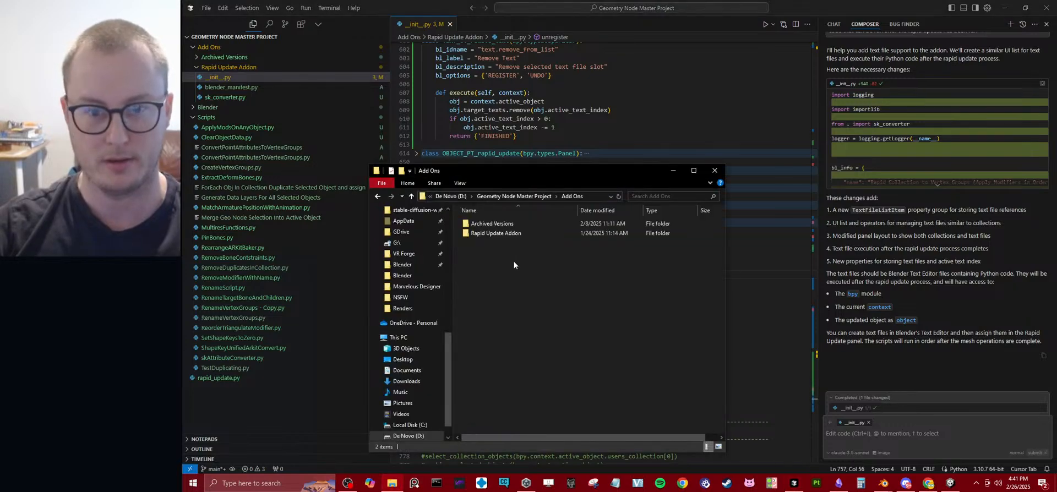
pyautogui.moveTo(503, 236); pyautogui.dragTo(498, 242, button='right')
pyautogui.rightClick(487, 233)
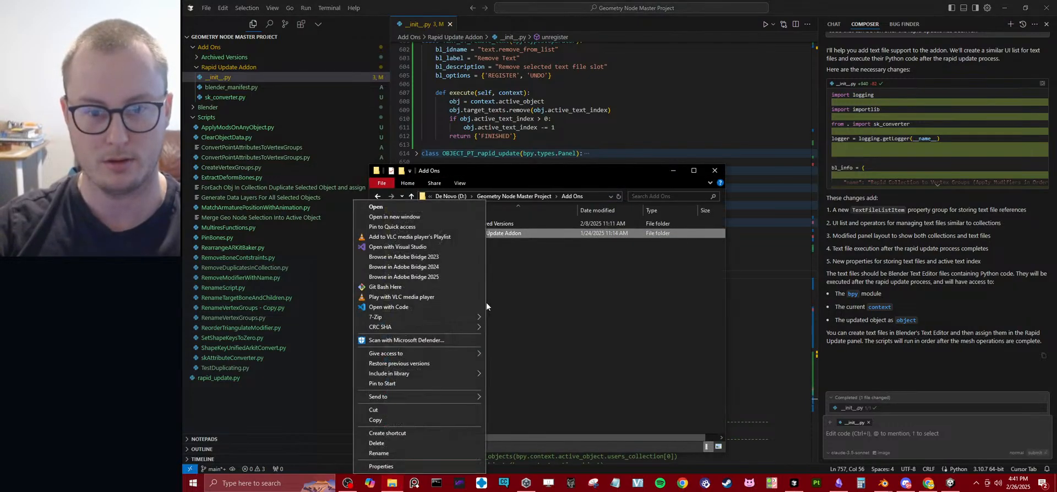
pyautogui.moveTo(455, 396)
pyautogui.click(526, 408)
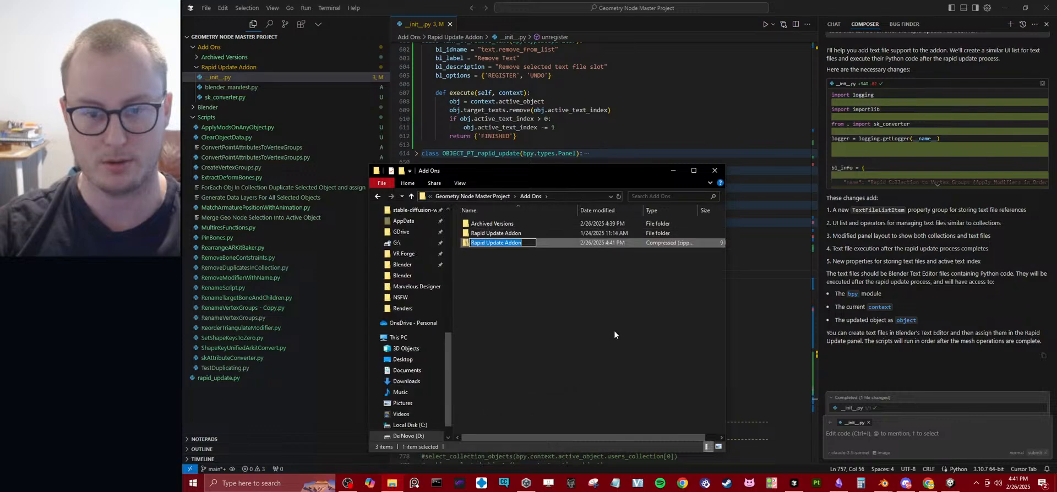
# Switch to Blender and uninstall the Rapid Collection to Vertex Groups add-on in the preferences.
pyautogui.moveTo(883, 484)
pyautogui.click(923, 452)
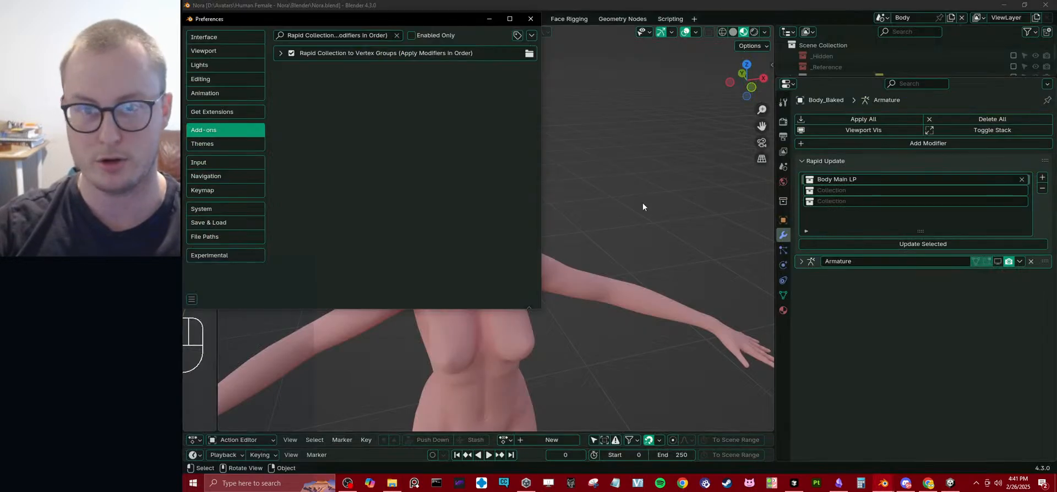
pyautogui.click(281, 53)
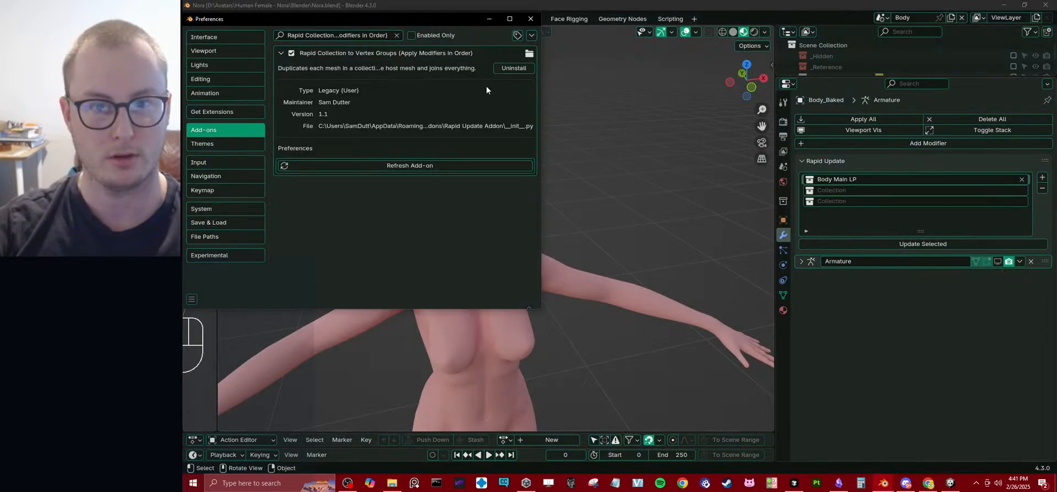
pyautogui.click(514, 68)
pyautogui.press('Return')
# Install Rapid Update Addon.zip from disk, taken from the Add Ons folder of Geometry Node Master Project.
pyautogui.click(531, 36)
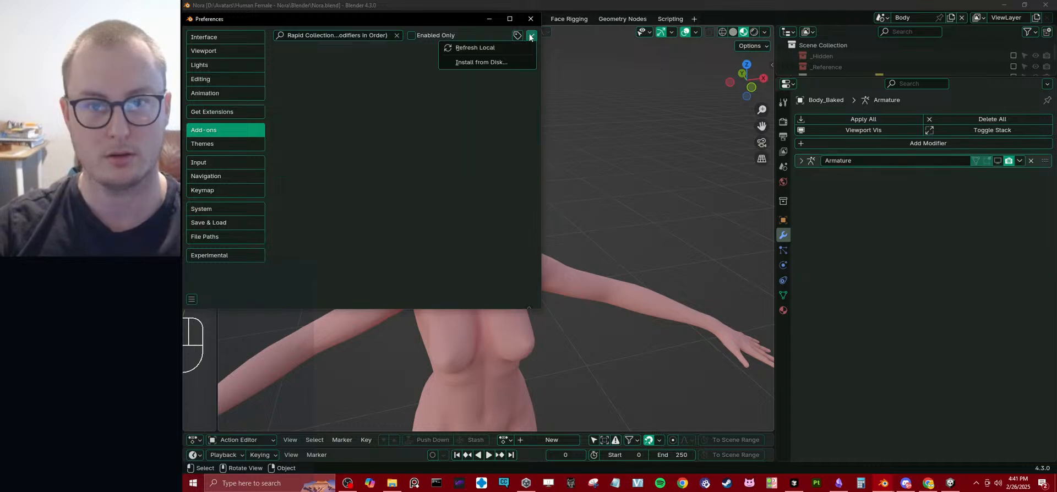
pyautogui.click(473, 61)
pyautogui.click(245, 57)
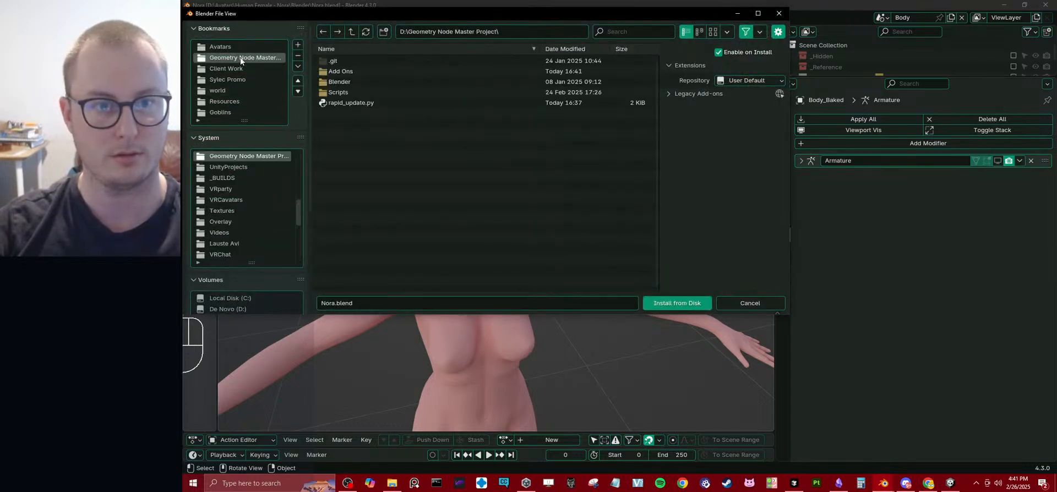
pyautogui.doubleClick(353, 71)
pyautogui.click(355, 80)
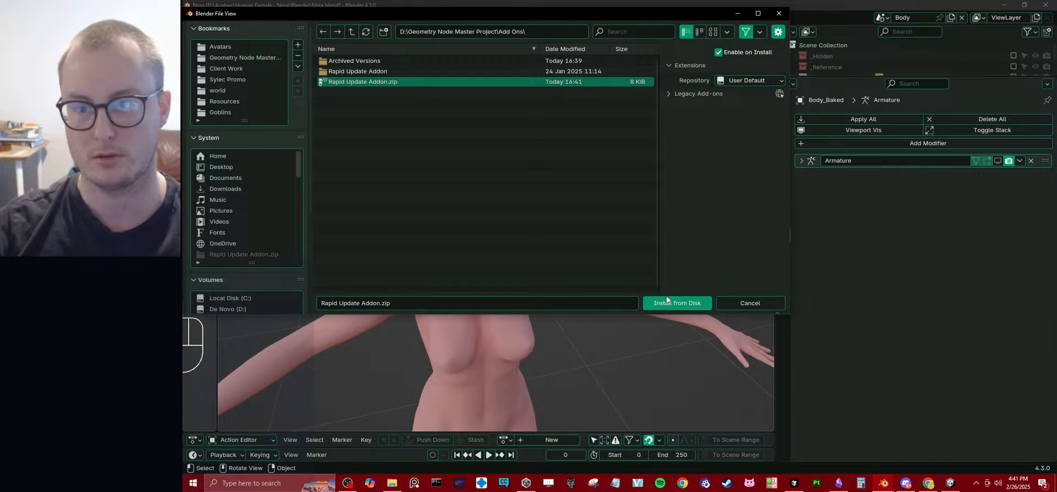
pyautogui.click(676, 303)
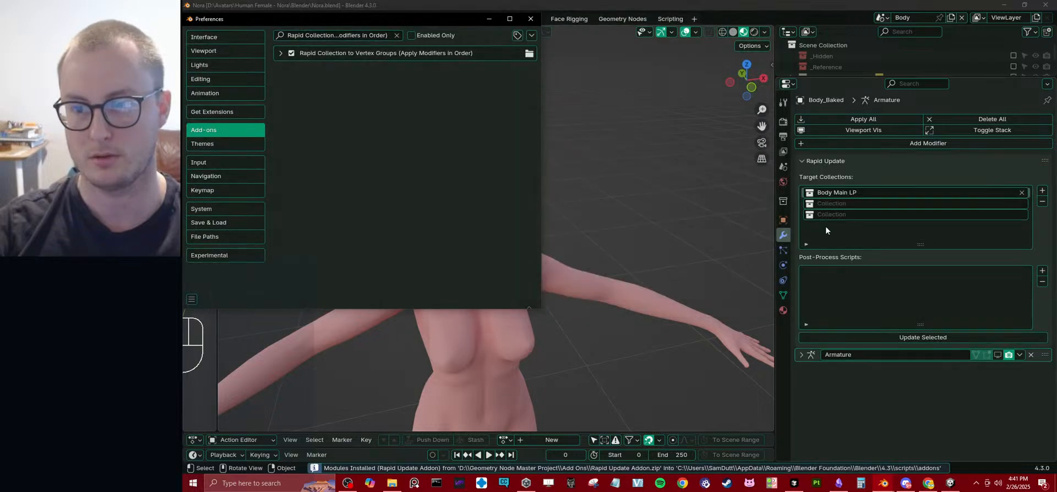
# Add a post-process script slot in the Rapid Update section of Body_Baked and assign ShapeKeyBaker_v3 to it.
pyautogui.click(807, 161)
pyautogui.click(807, 161)
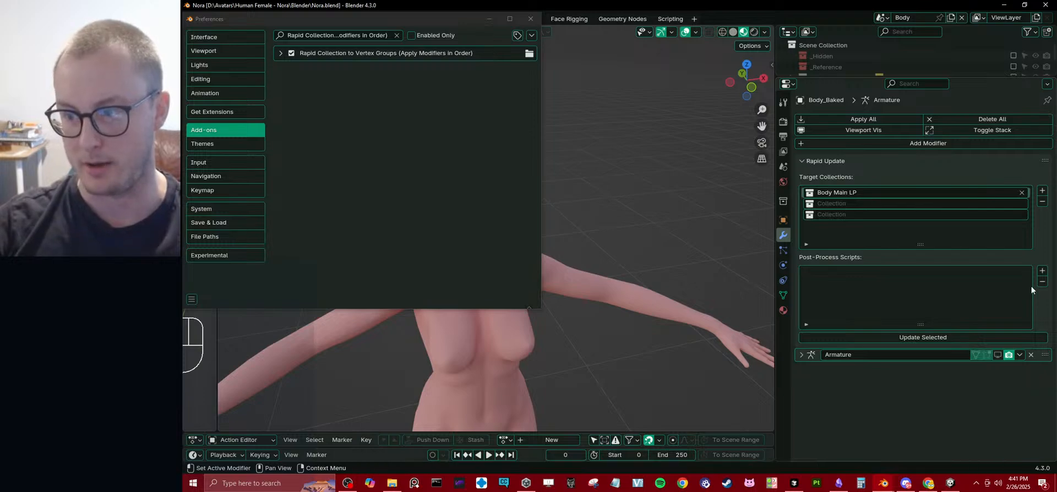
pyautogui.click(1042, 271)
pyautogui.click(828, 273)
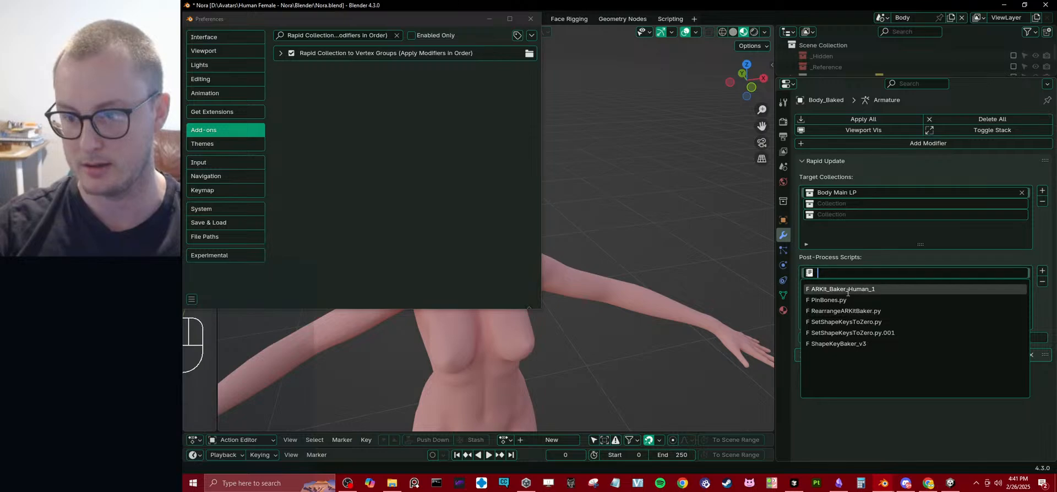
pyautogui.click(852, 344)
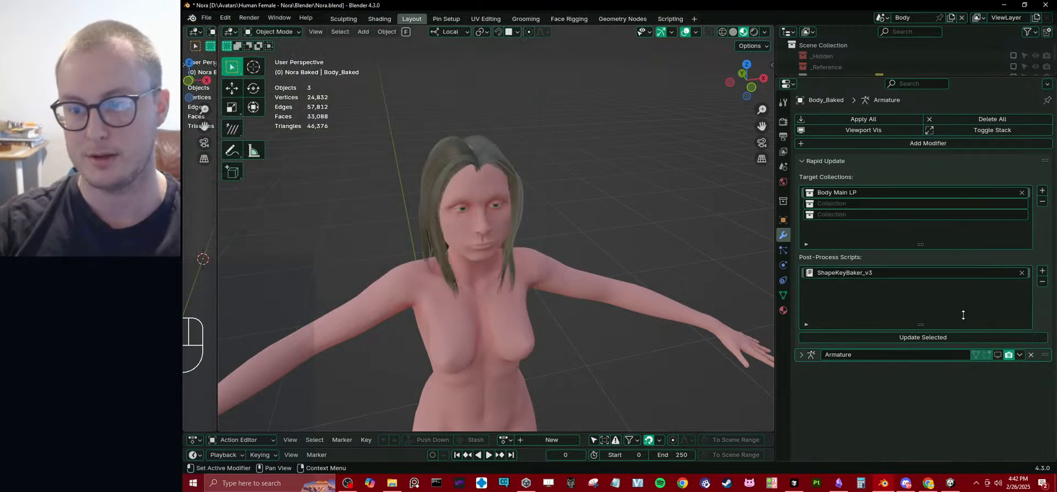
# Select the baked body mesh in the viewport and save the Blender file.
pyautogui.click(478, 229)
pyautogui.moveTo(527, 247); pyautogui.dragTo(577, 196, button='middle')
pyautogui.scroll(-2, 506, 238)
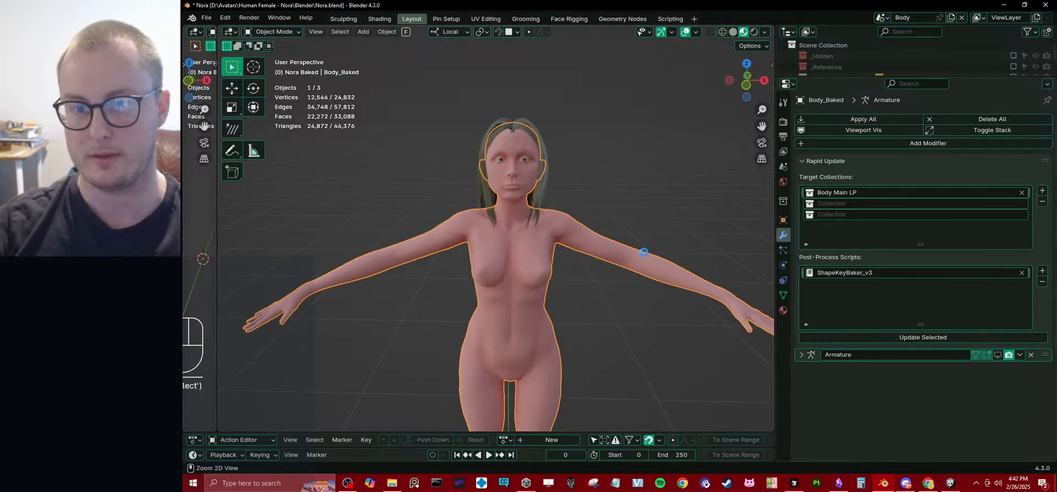
pyautogui.hotkey('ctrl', 's')
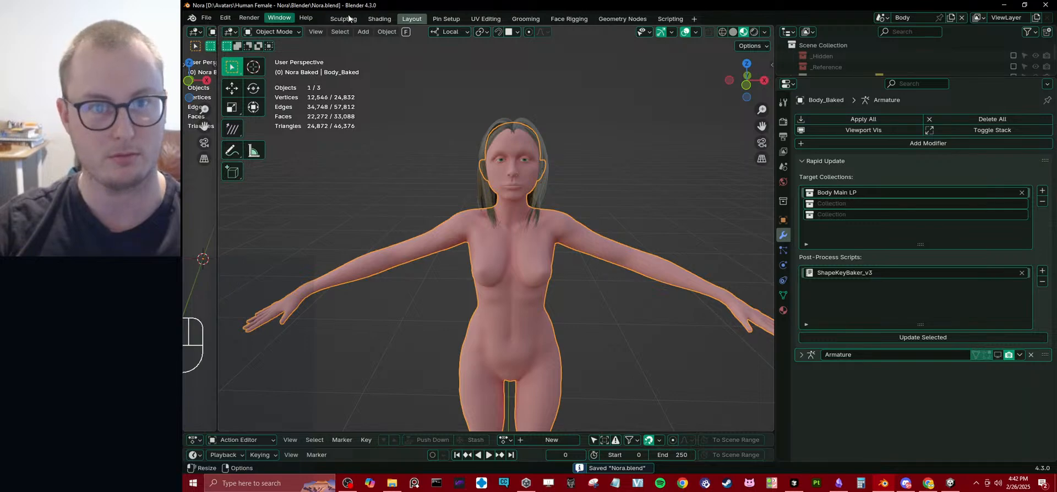
# Open the Face Rigging workspace and show the Rapid Update settings among Body_Baked's modifier properties.
pyautogui.click(572, 19)
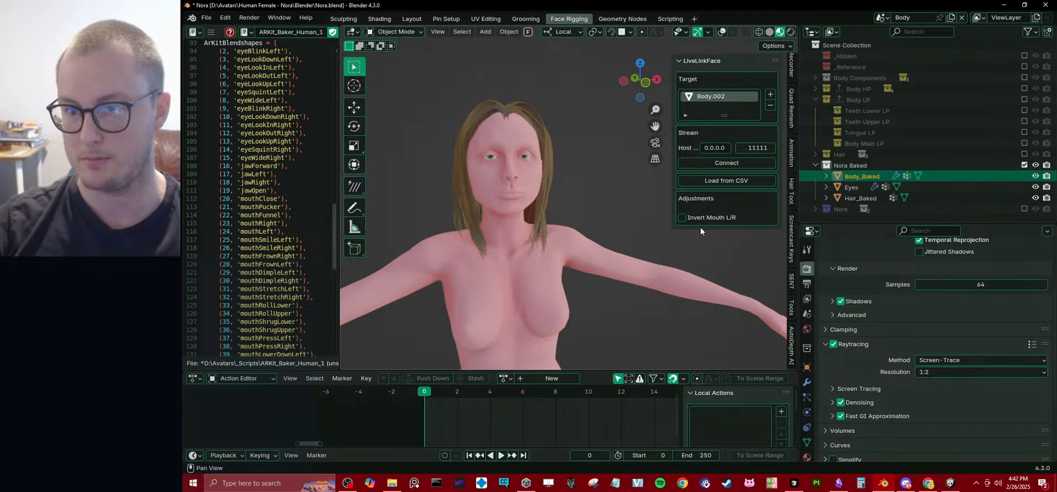
pyautogui.click(807, 381)
pyautogui.click(859, 308)
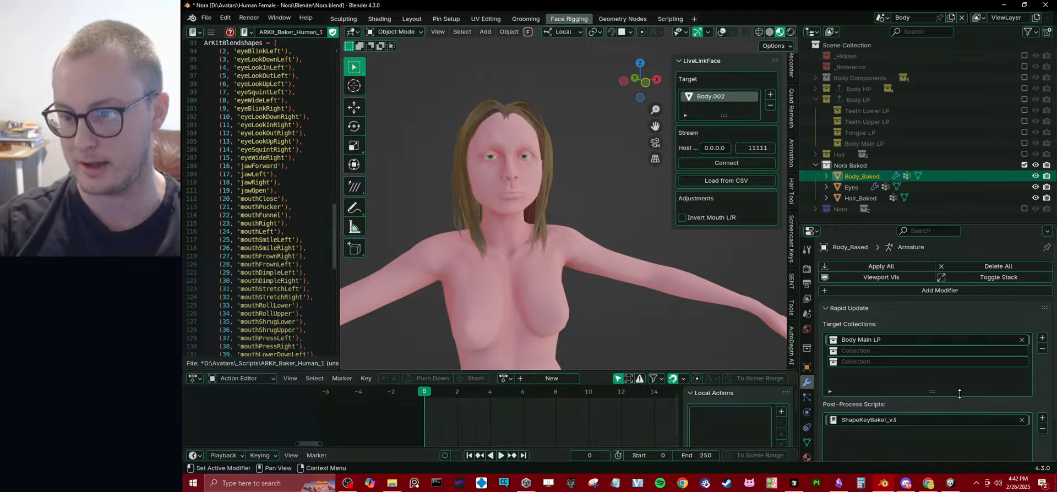
pyautogui.scroll(-2, 1028, 385)
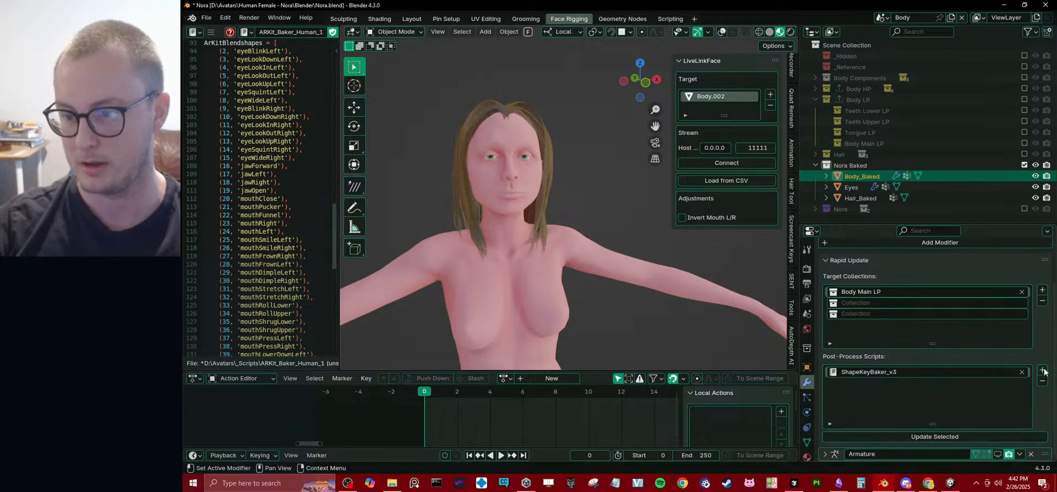
# Run the Rapid Update on Body_Baked and check the mesh's shape key list.
pyautogui.click(957, 436)
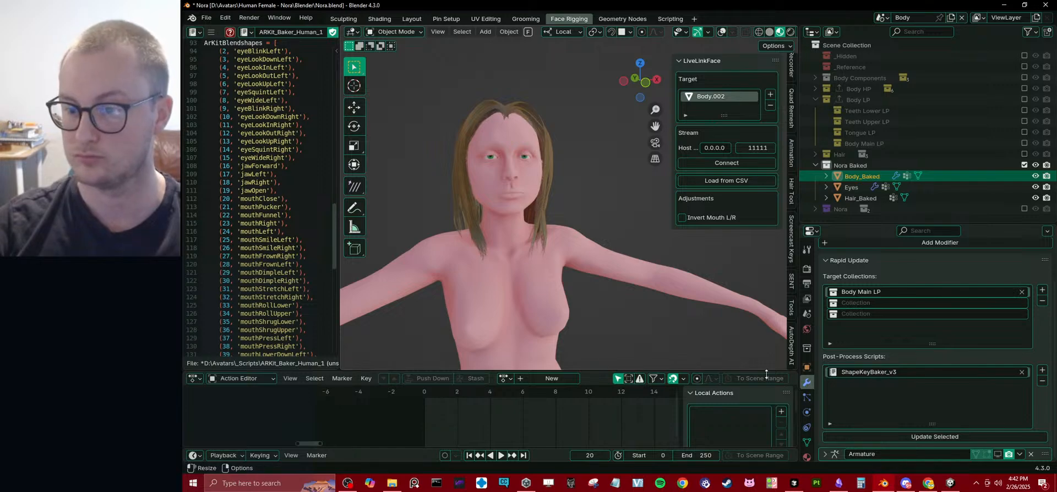
pyautogui.moveTo(520, 229); pyautogui.dragTo(583, 289, button='middle')
pyautogui.click(807, 442)
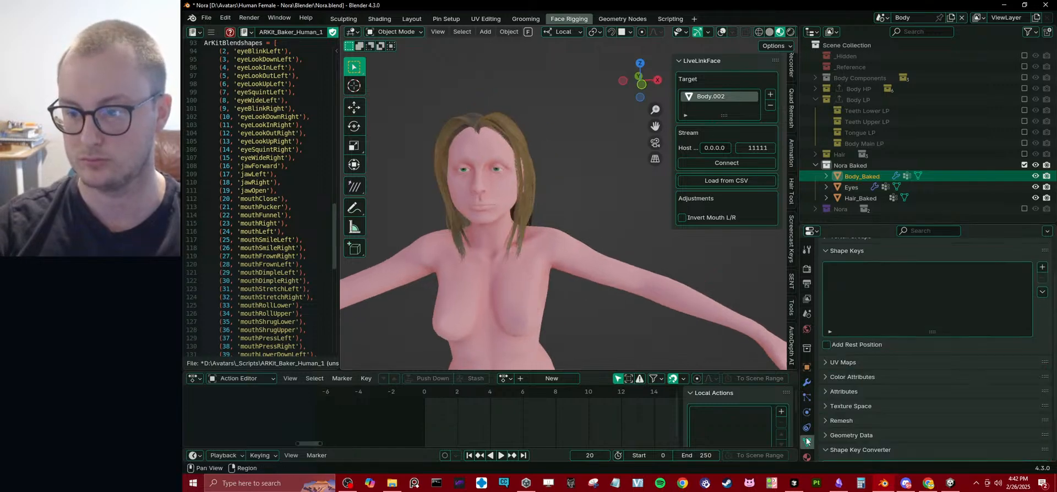
pyautogui.moveTo(500, 262); pyautogui.dragTo(539, 231, button='middle')
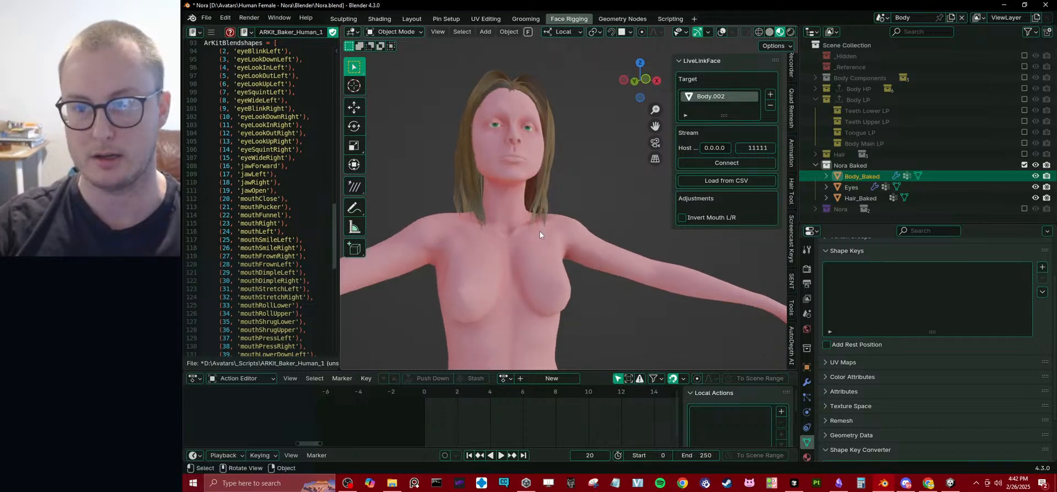
# Include the Body LP collection in the view layer and examine the modifiers of Tooth_Incisor_1_low.
pyautogui.click(1024, 99)
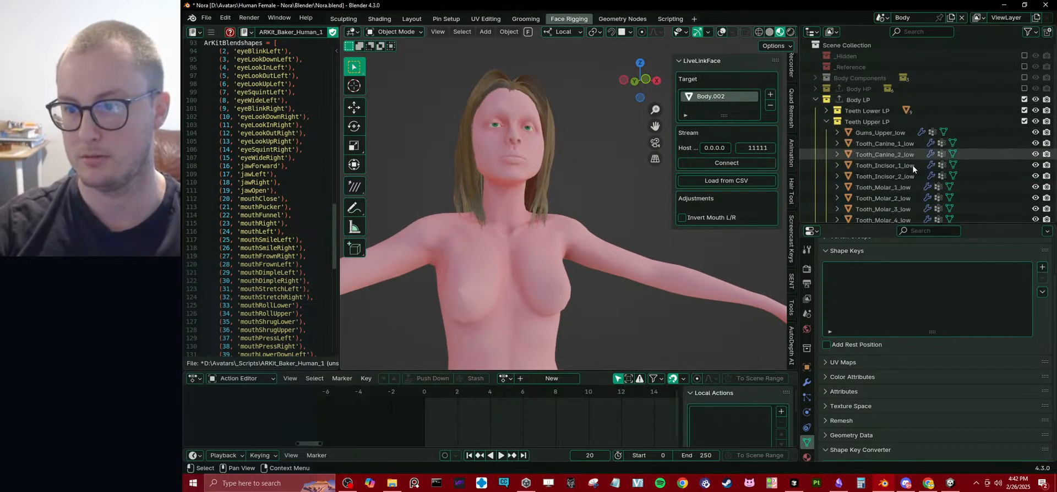
pyautogui.scroll(-2, 913, 164)
pyautogui.click(883, 137)
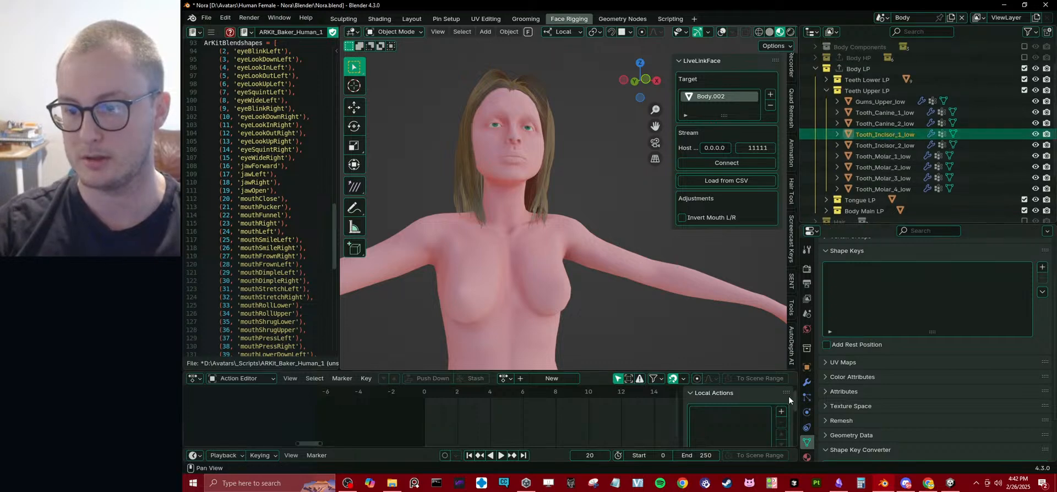
pyautogui.click(806, 382)
pyautogui.scroll(-3, 892, 368)
pyautogui.scroll(-6, 894, 368)
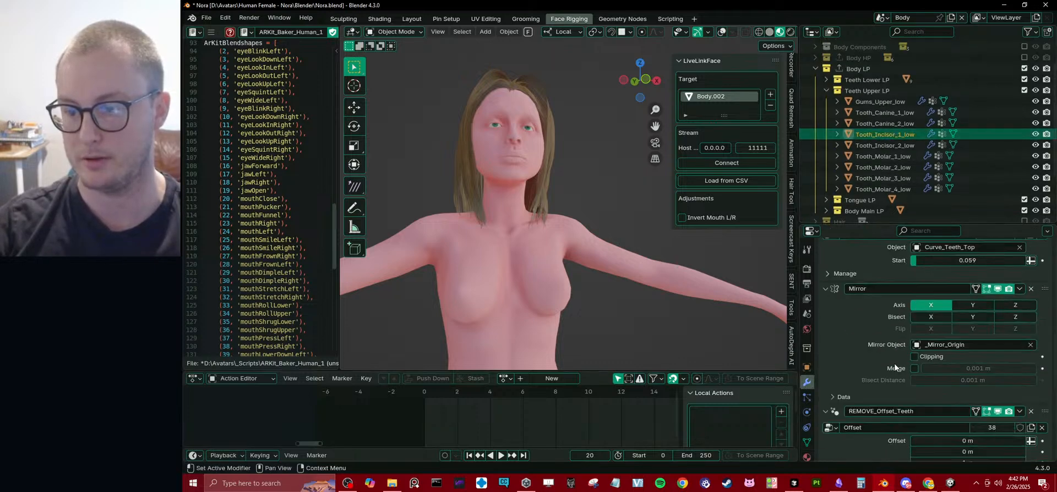
pyautogui.moveTo(875, 224); pyautogui.dragTo(860, 320)
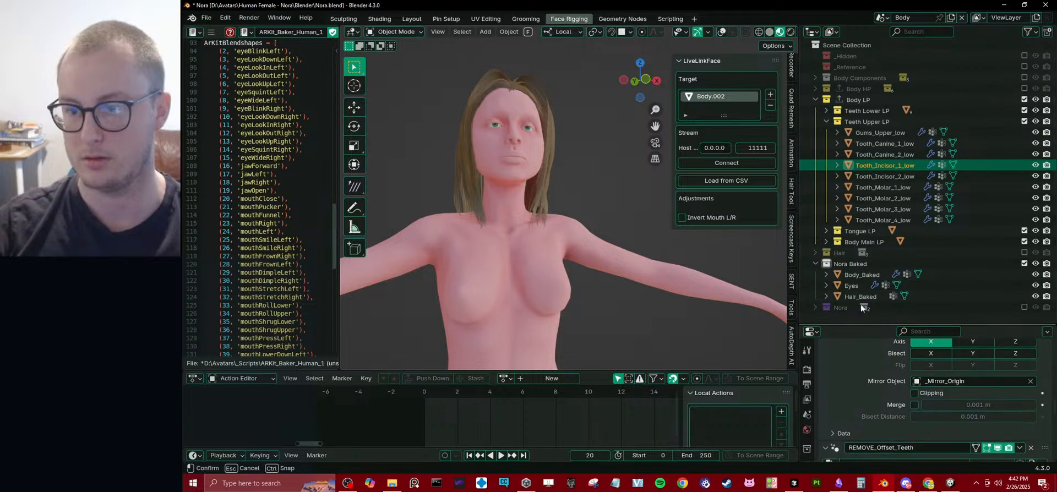
# Collapse the Teeth Upper LP collection, turn on the viewport overlays and select the Body_low mesh.
pyautogui.scroll(3, 825, 114)
pyautogui.click(826, 118)
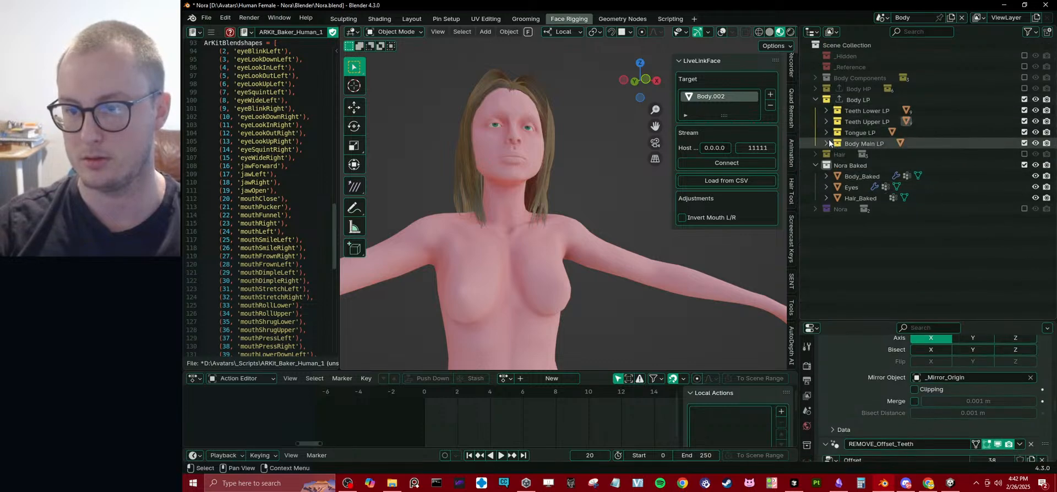
pyautogui.click(826, 143)
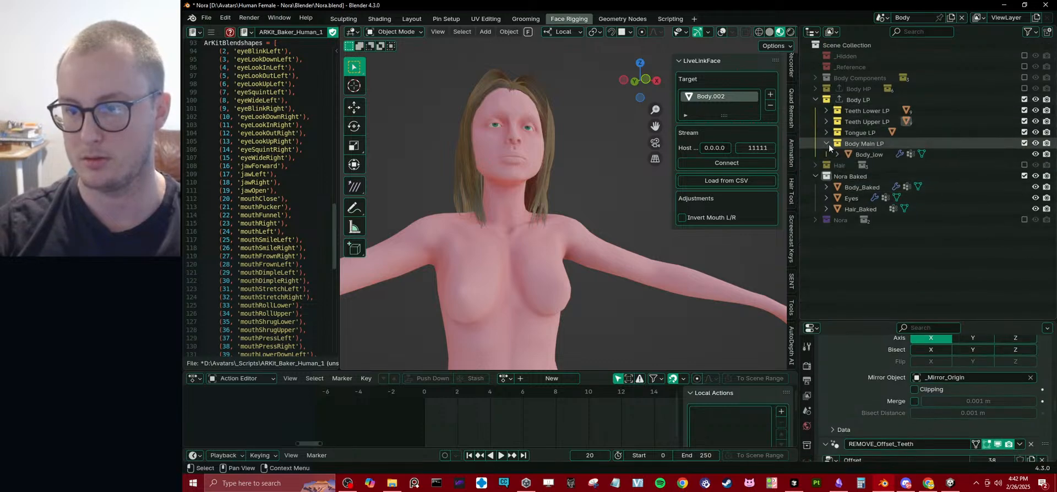
pyautogui.click(825, 143)
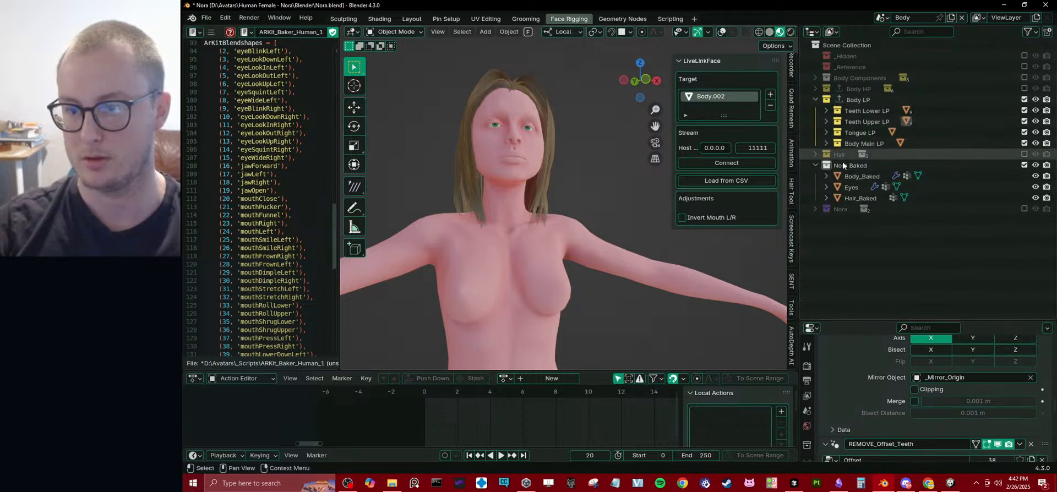
pyautogui.click(723, 32)
pyautogui.click(539, 257)
pyautogui.moveTo(582, 249); pyautogui.dragTo(586, 210, button='middle')
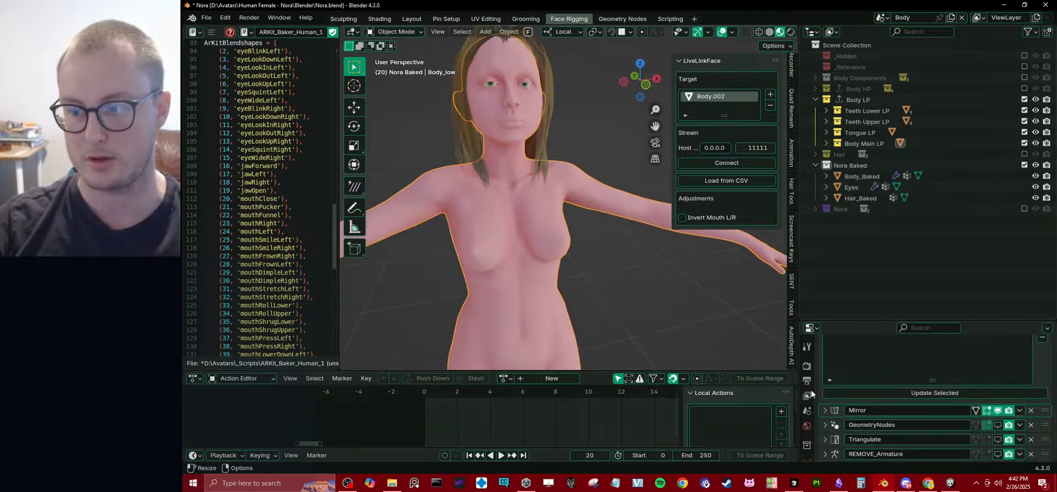
# Compare the Rapid Update settings of Body_low with those of Body_Baked.
pyautogui.moveTo(880, 321); pyautogui.dragTo(880, 201)
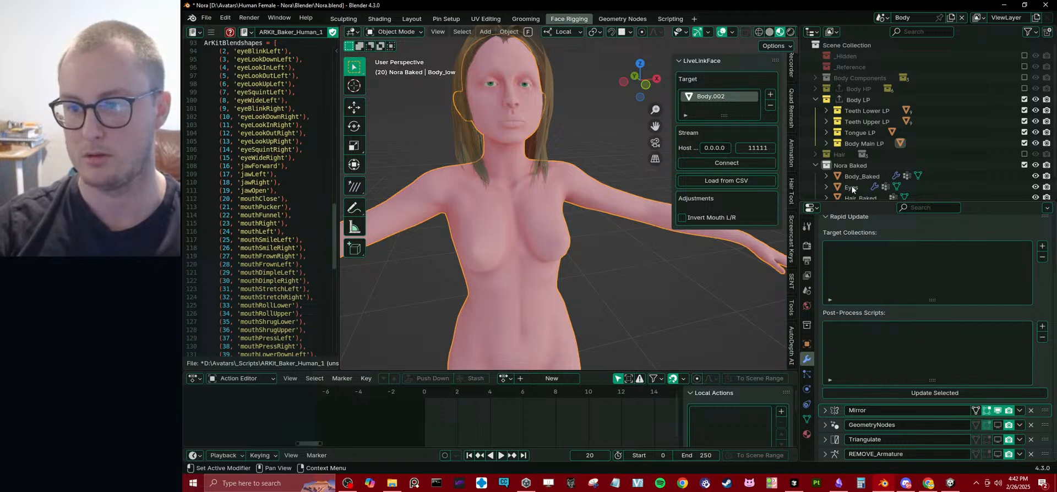
pyautogui.scroll(-2, 876, 114)
pyautogui.click(854, 156)
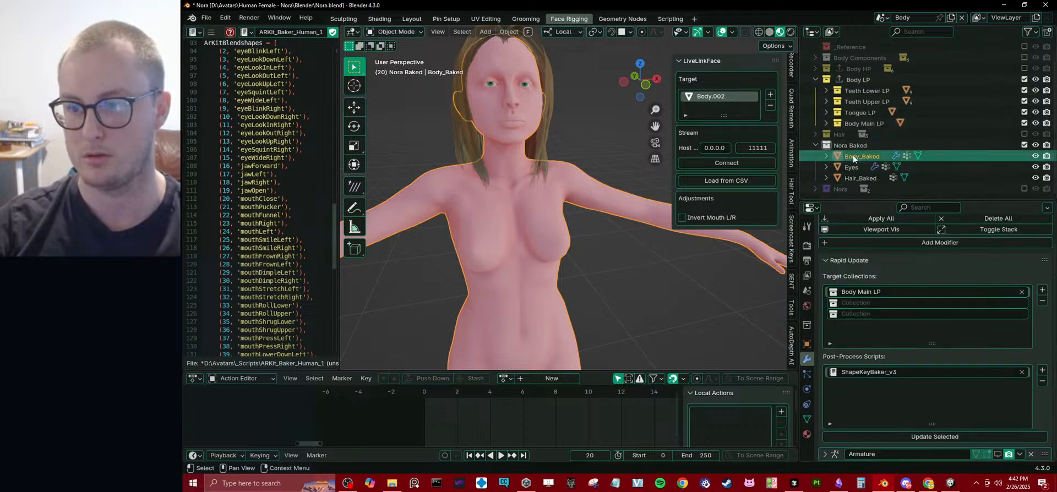
pyautogui.click(467, 194)
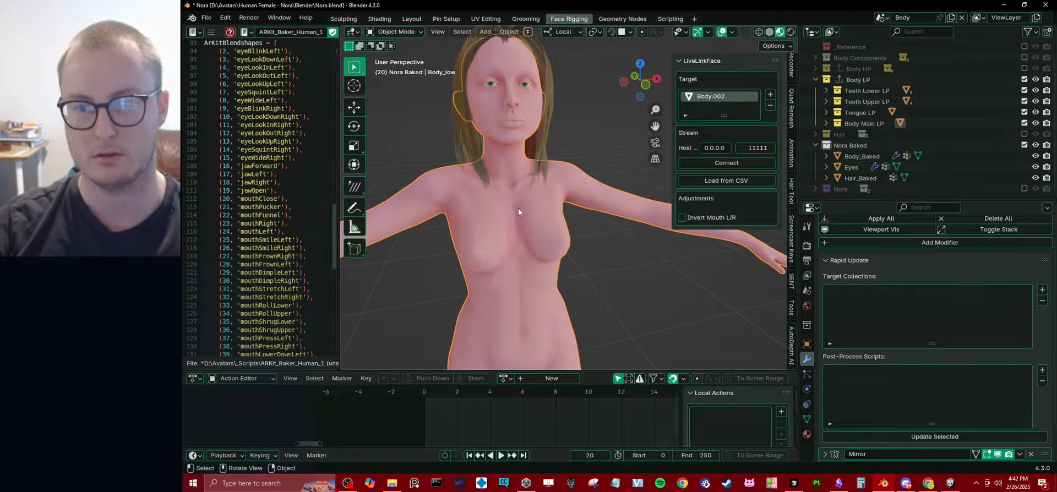
# Exclude the Body LP collection from the view layer and select Body_Baked with its Rapid Update settings in full view.
pyautogui.click(1024, 79)
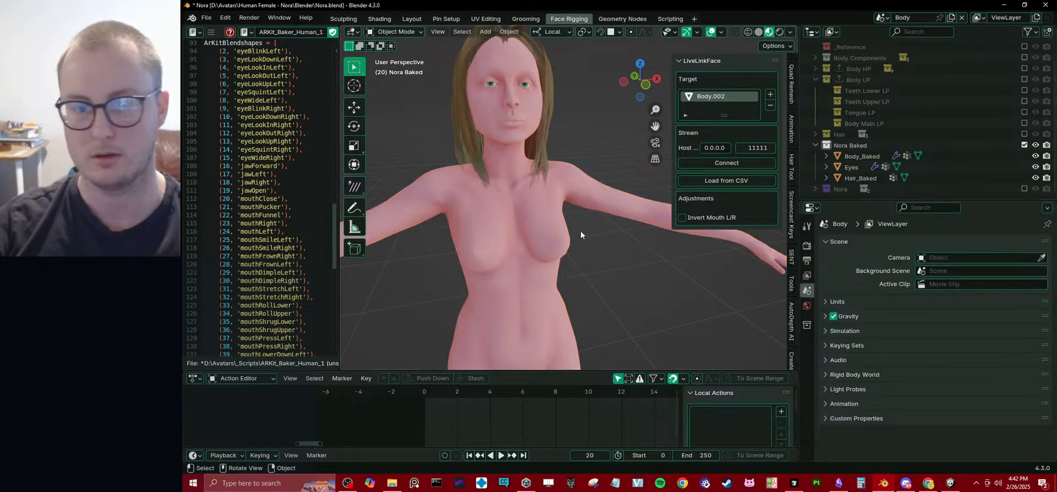
pyautogui.click(582, 217)
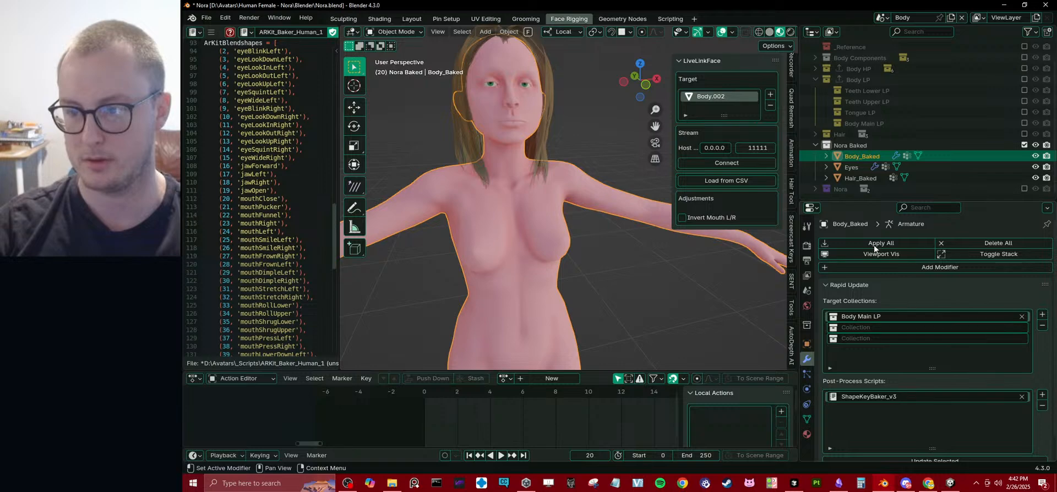
pyautogui.moveTo(867, 202); pyautogui.dragTo(866, 163)
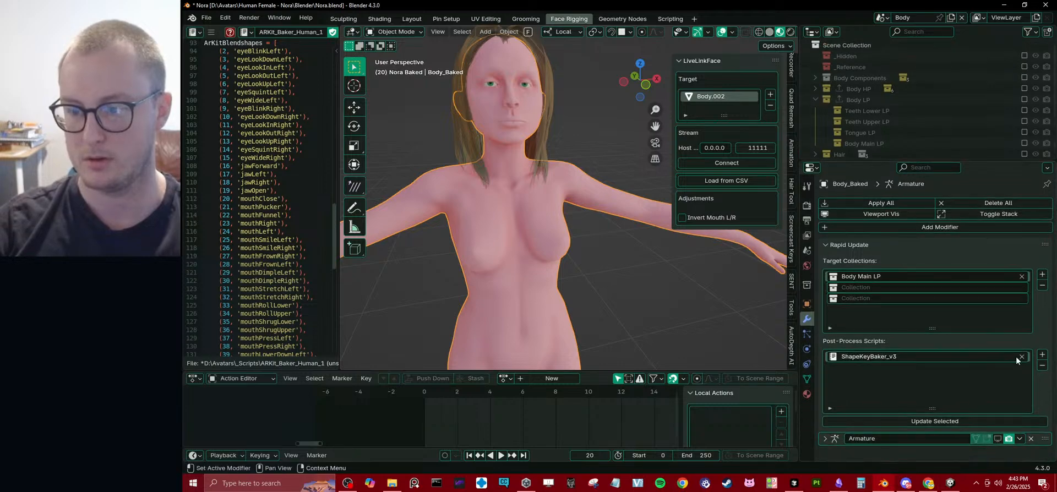
# Run the update on Body_Baked again, check its shape keys and return to its modifiers.
pyautogui.click(906, 420)
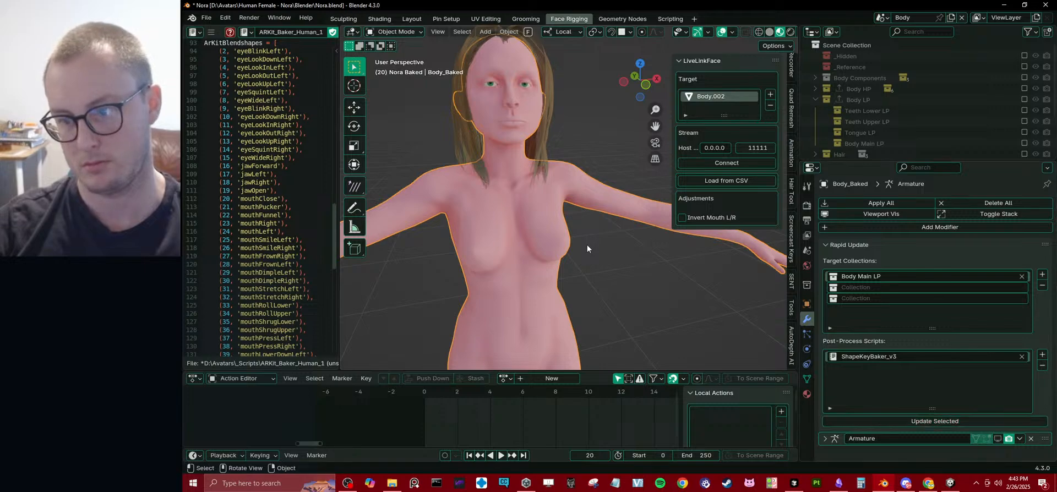
pyautogui.click(807, 379)
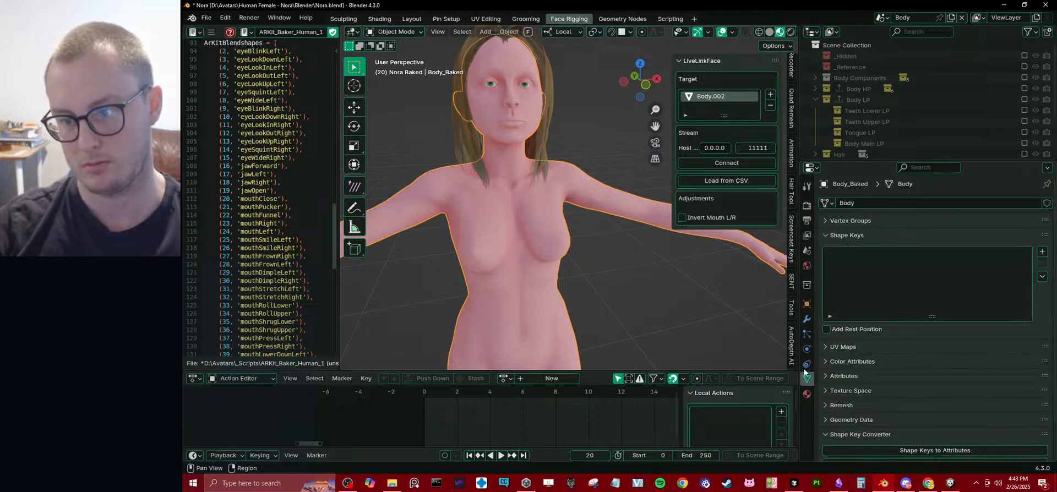
pyautogui.click(806, 320)
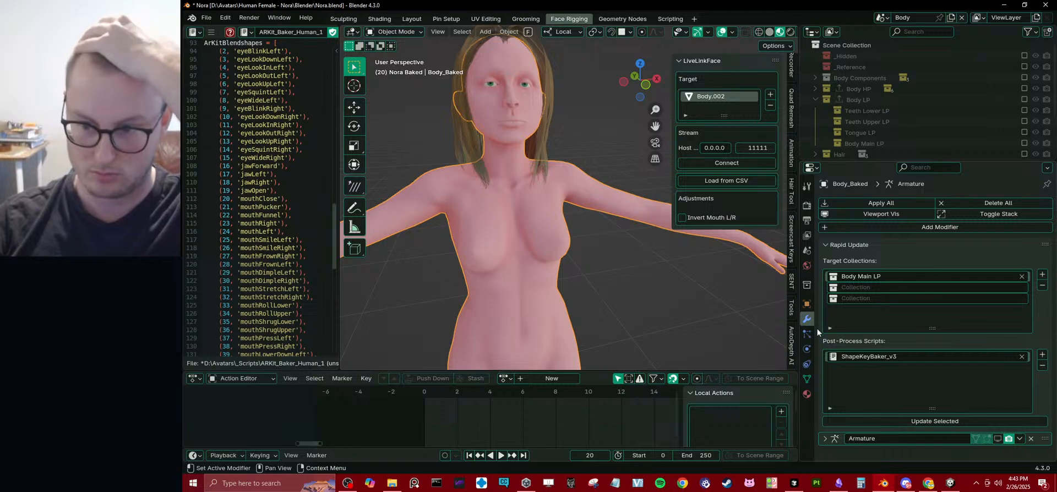
# Review the start of the ARKit_Baker_Human_1 script, expand Body_Baked's Armature modifier and enable its viewport display.
pyautogui.scroll(20, 307, 198)
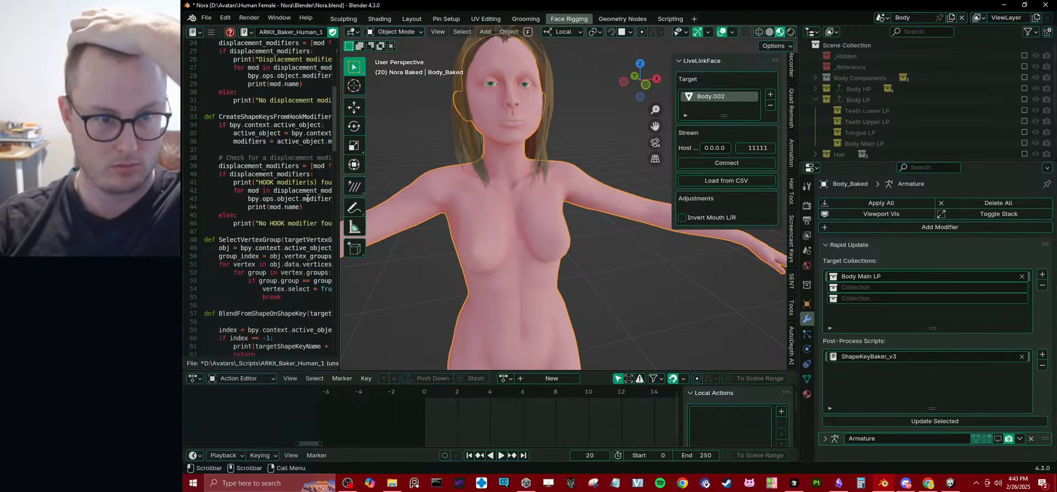
pyautogui.scroll(7, 307, 199)
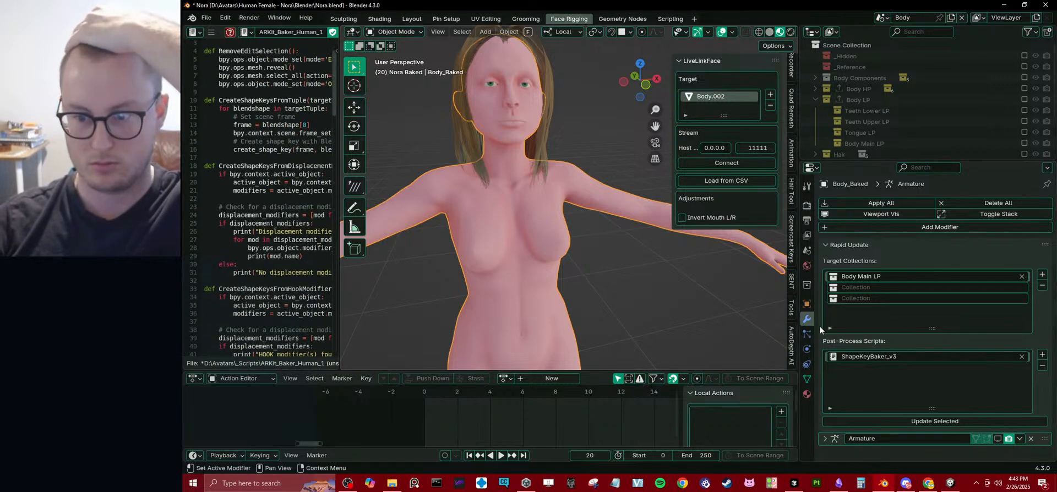
pyautogui.click(841, 436)
pyautogui.scroll(-3, 888, 408)
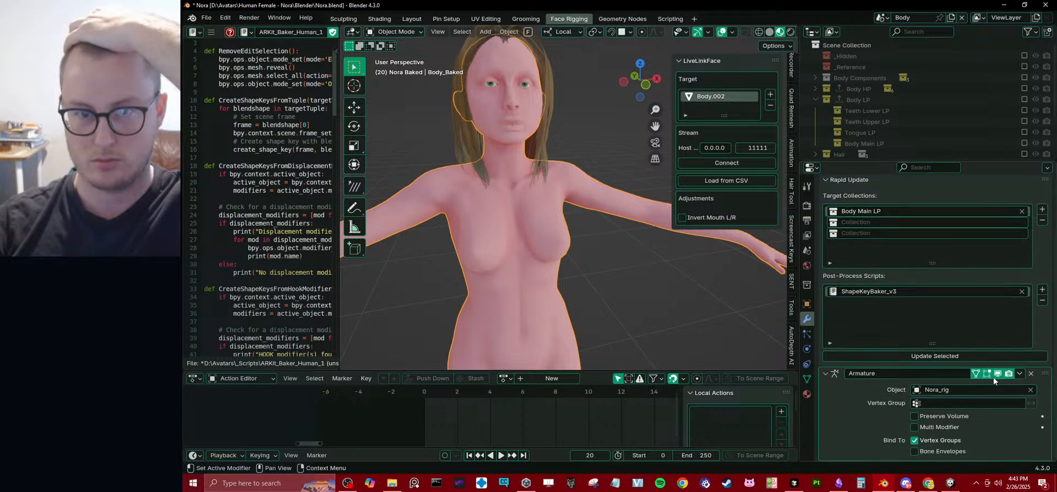
# Return the timeline to frame 0 and save the Blender file.
pyautogui.moveTo(629, 209); pyautogui.dragTo(631, 234, button='middle')
pyautogui.scroll(3, 594, 226)
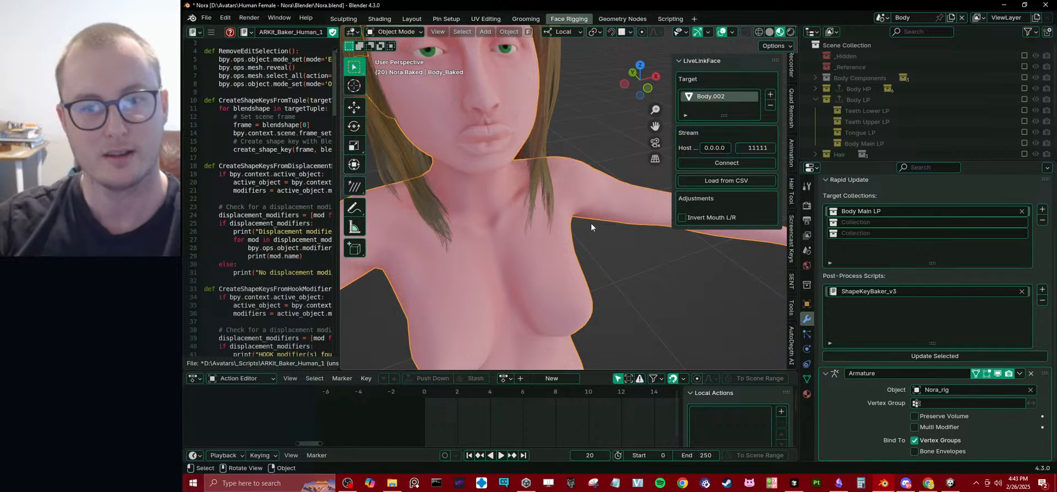
pyautogui.hotkey('shift', 'Left')
pyautogui.moveTo(591, 223); pyautogui.dragTo(588, 209, button='middle')
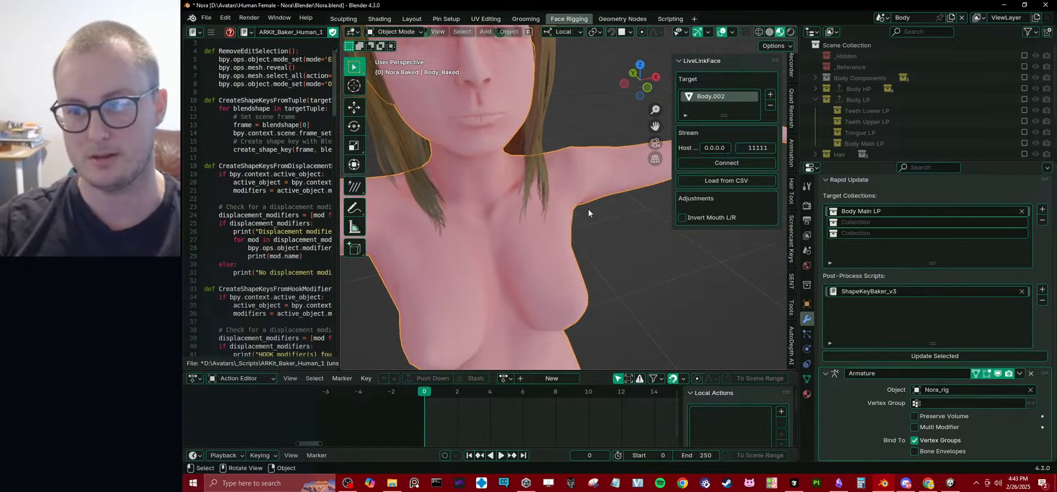
pyautogui.hotkey('ctrl', 's')
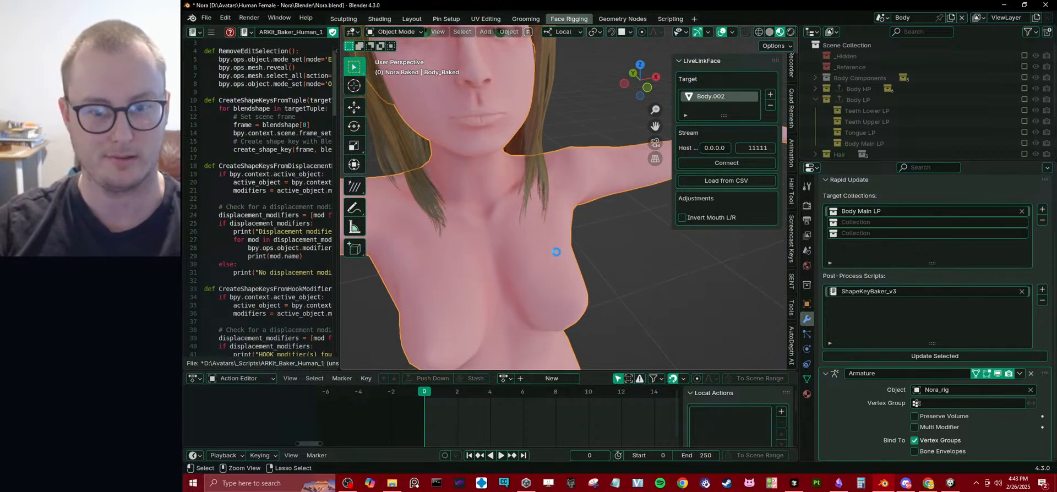
# Include the Nora collection in the view layer and select Nora_rig to show its ARKit_Baker_Human_1 action.
pyautogui.scroll(-5, 946, 120)
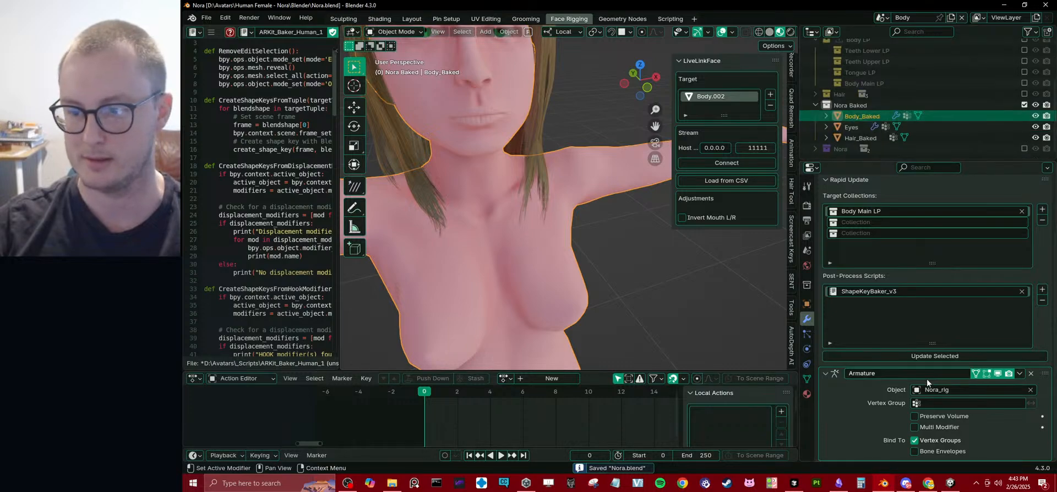
pyautogui.click(1023, 148)
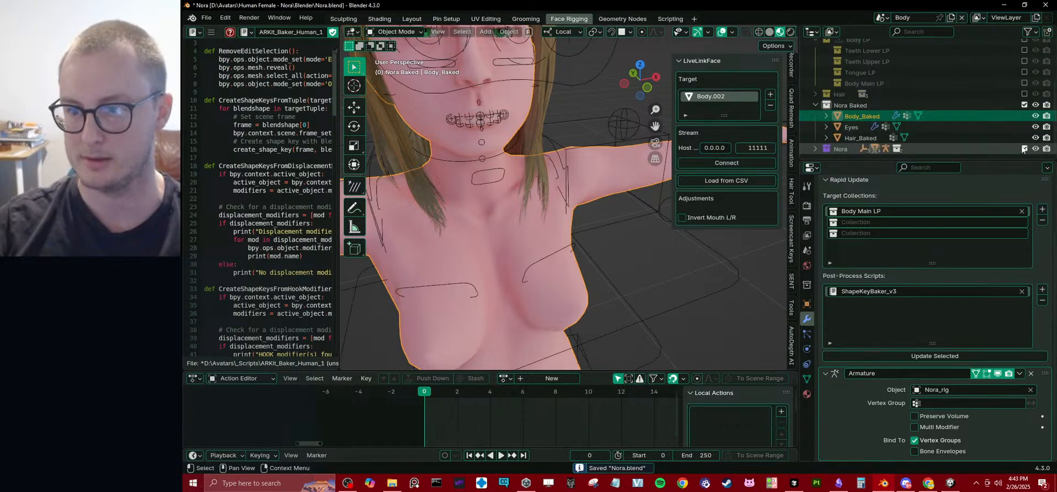
pyautogui.click(702, 296)
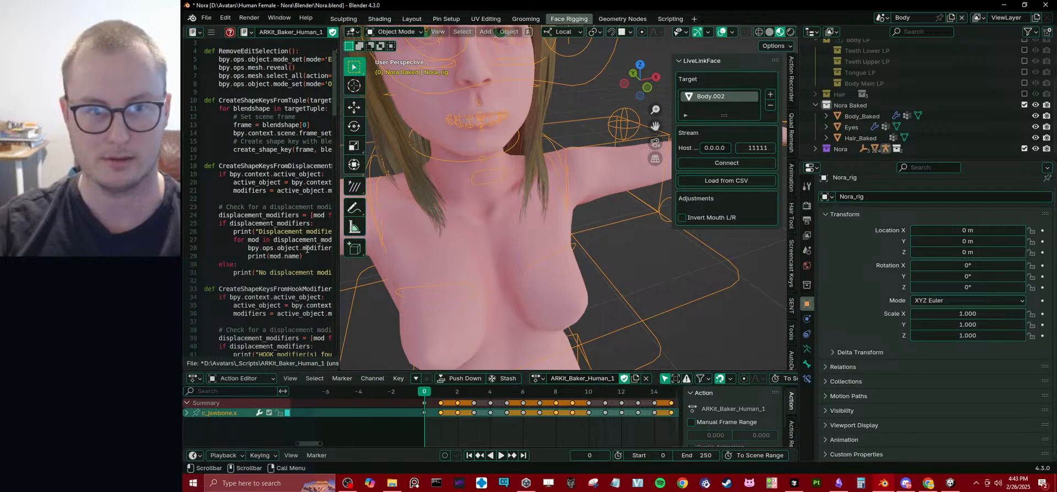
pyautogui.scroll(-5, 329, 268)
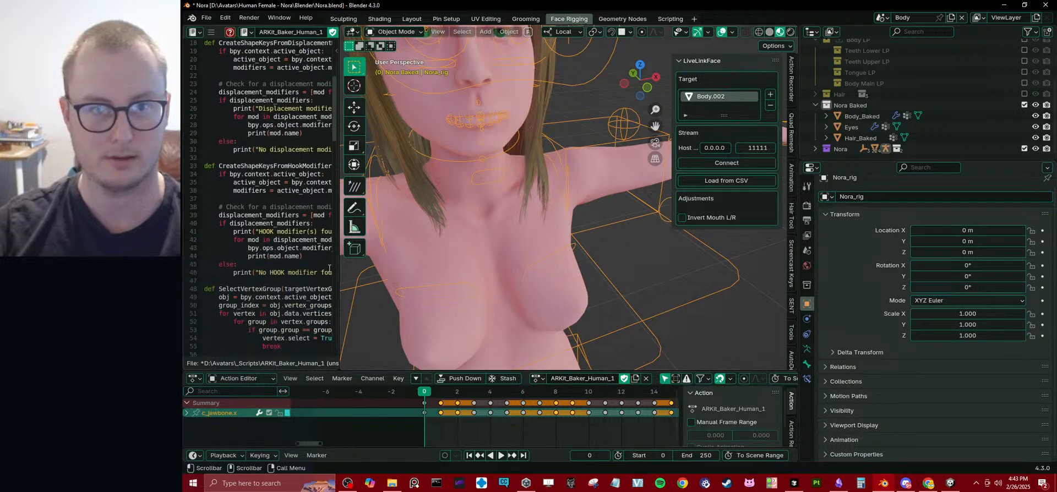
# Replace Body_Baked's post-process script with ARKit_Baker_Human_1 and save the file.
pyautogui.click(615, 184)
pyautogui.click(1022, 350)
pyautogui.click(967, 352)
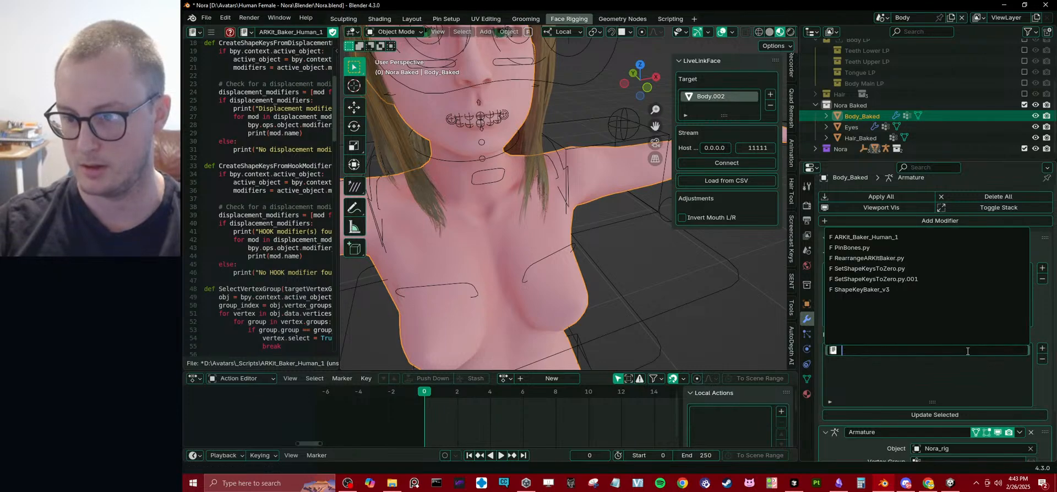
pyautogui.click(888, 237)
pyautogui.hotkey('ctrl', 's')
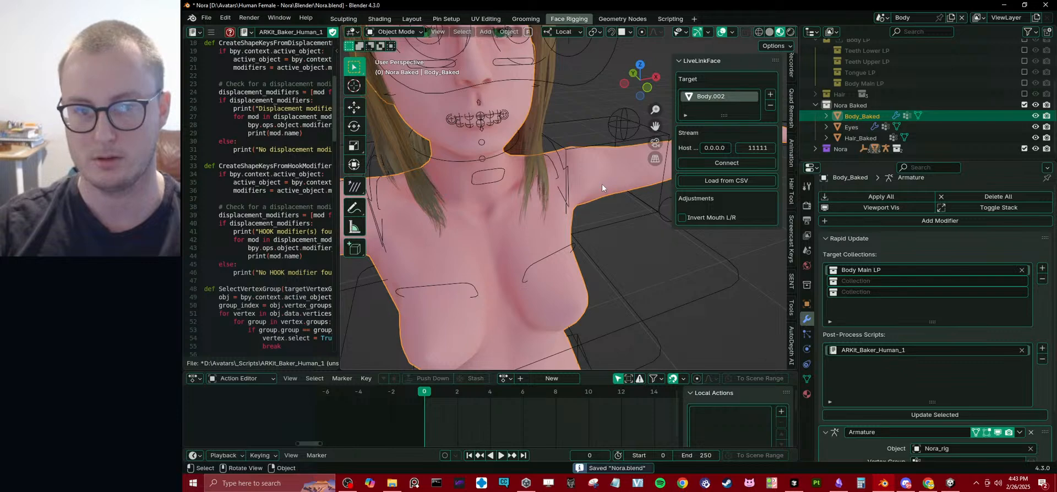
# Run the update on Body_Baked with ARKit_Baker_Human_1 and look through the resulting shape keys.
pyautogui.click(941, 416)
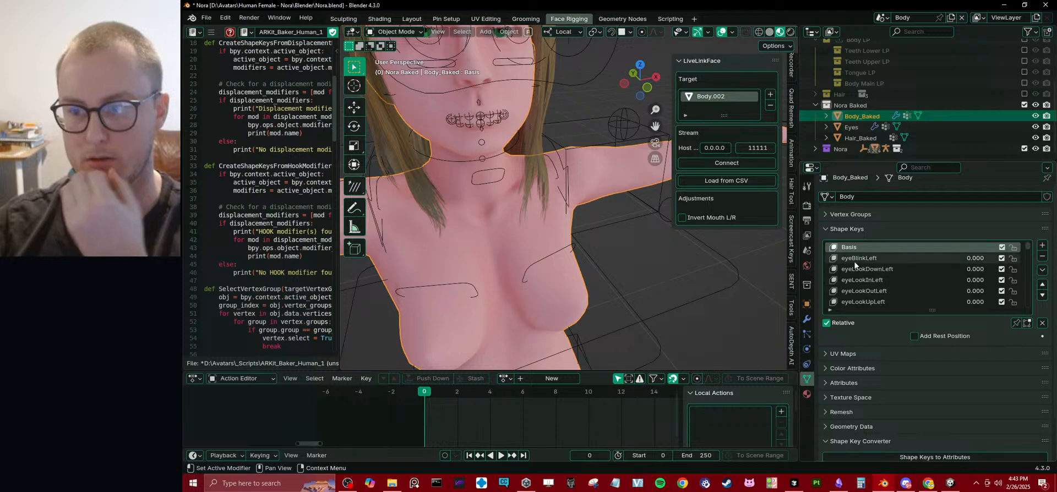
pyautogui.scroll(-6, 524, 206)
pyautogui.moveTo(524, 206); pyautogui.dragTo(596, 284, button='middle')
pyautogui.scroll(5, 512, 172)
pyautogui.scroll(-14, 953, 276)
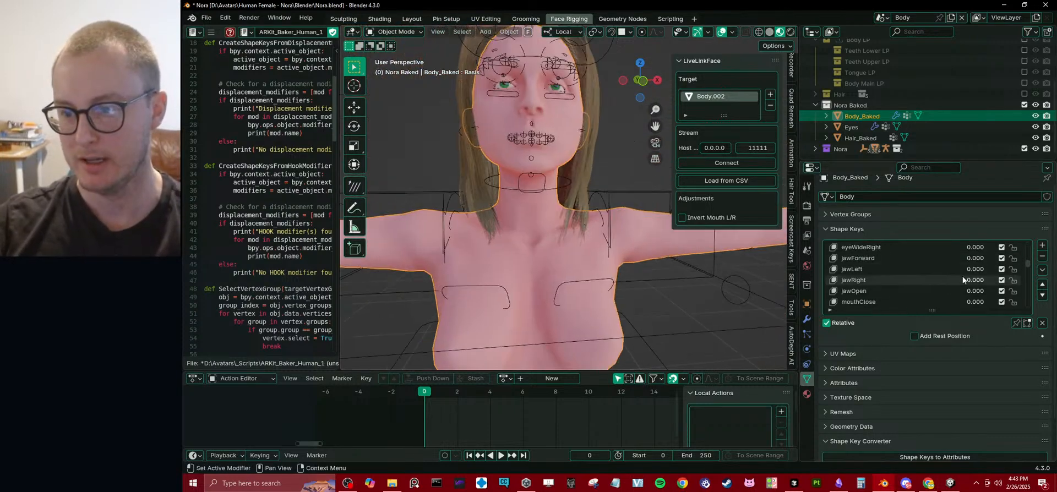
# Test the jawOpen shape key on Body_Baked and view the whole figure with its rig.
pyautogui.moveTo(973, 292)
pyautogui.mouseDown()
pyautogui.moveTo(1018, 292)
pyautogui.moveTo(953, 292)
pyautogui.mouseUp()
pyautogui.scroll(-5, 594, 223)
pyautogui.moveTo(593, 223); pyautogui.dragTo(562, 234, button='middle')
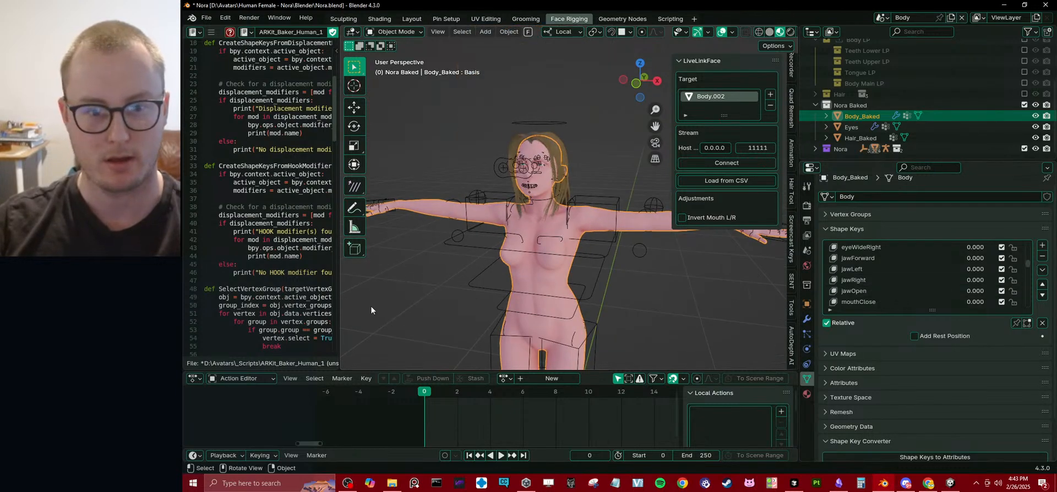
# Enlarge the 3D viewport to see the whole figure and show Body_Baked's modifiers with the shape keys collapsed.
pyautogui.moveTo(341, 308); pyautogui.dragTo(215, 315)
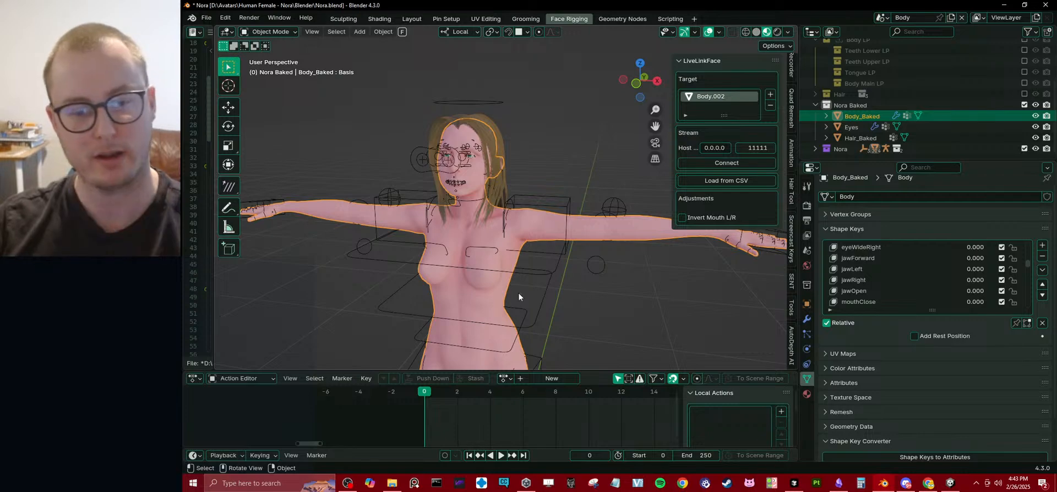
pyautogui.moveTo(597, 371); pyautogui.dragTo(550, 433)
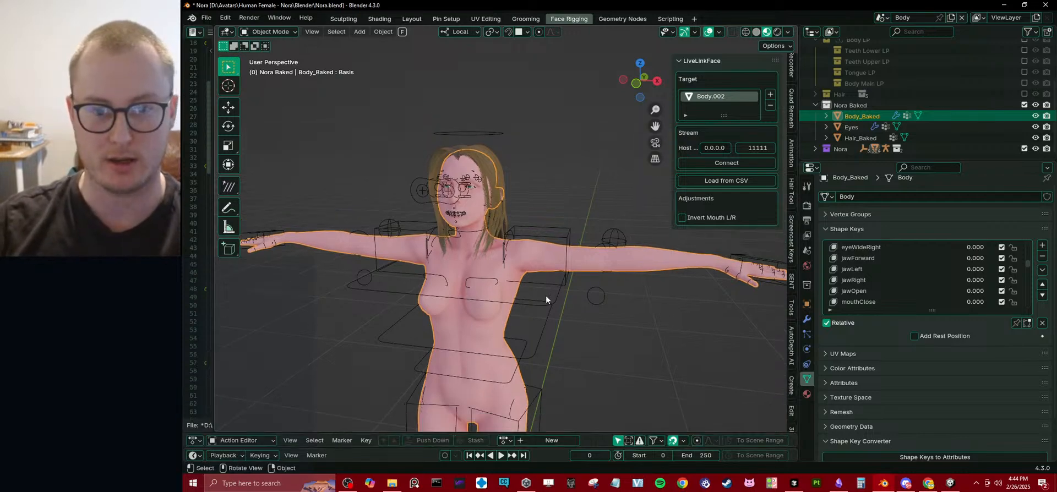
pyautogui.moveTo(546, 295); pyautogui.dragTo(612, 259, button='middle')
pyautogui.click(848, 229)
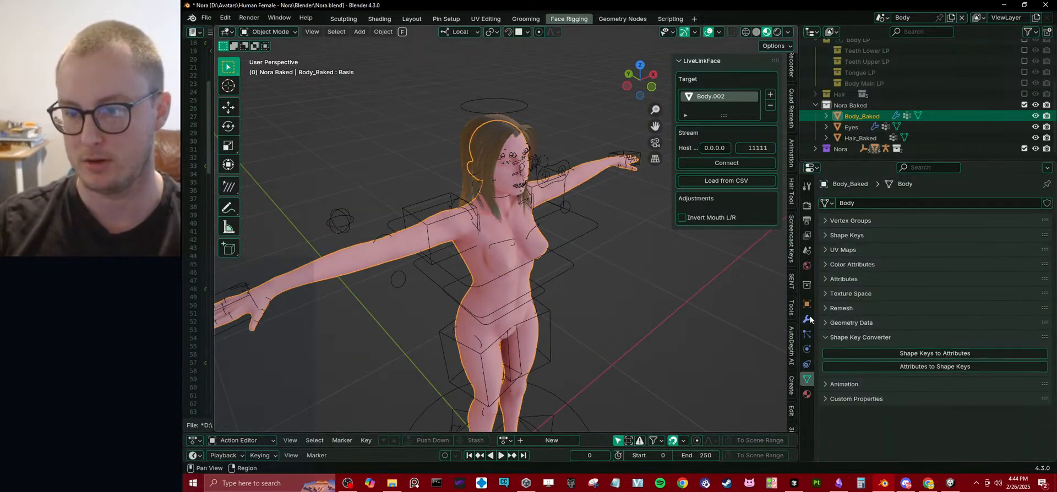
pyautogui.click(807, 320)
pyautogui.click(841, 245)
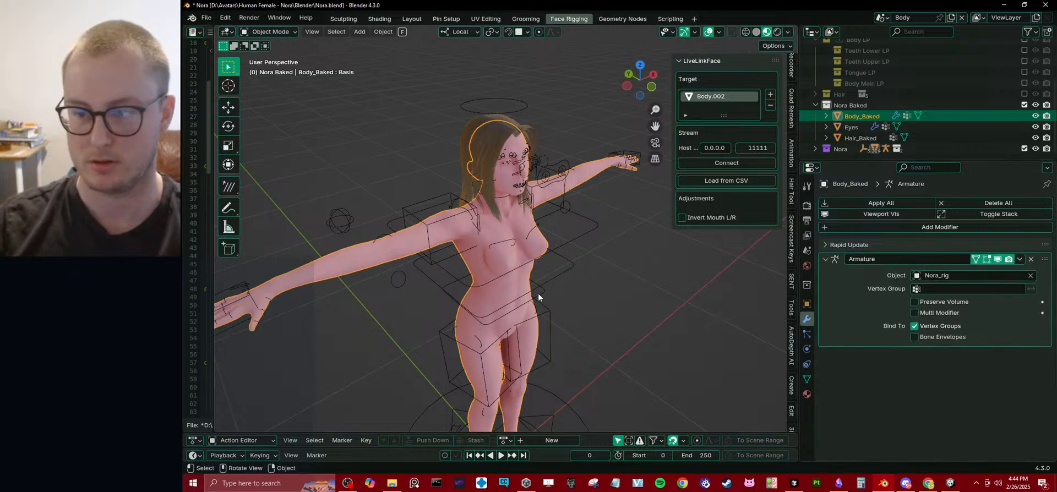
pyautogui.moveTo(537, 294); pyautogui.dragTo(538, 263, button='middle')
pyautogui.scroll(4, 476, 271)
pyautogui.scroll(-5, 555, 295)
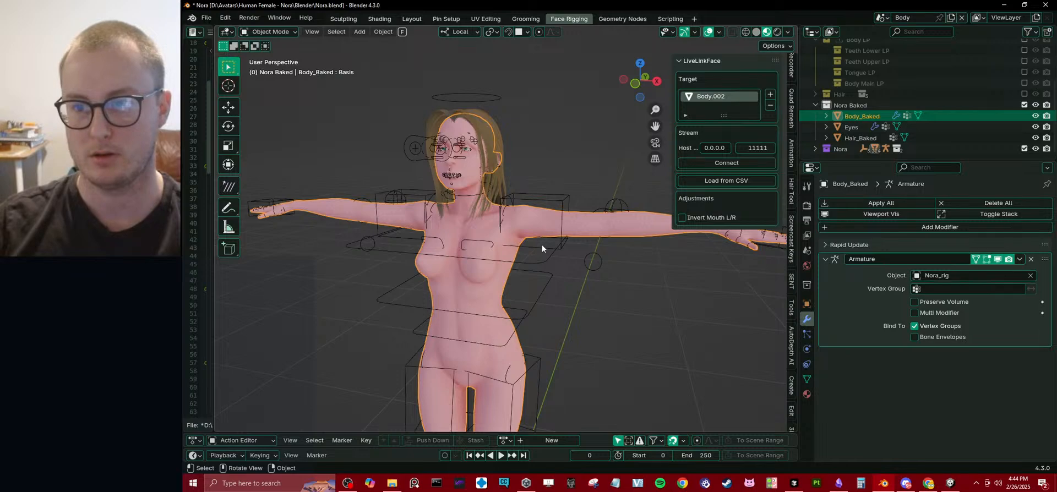
# Rename the Eyes object in the Nora Baked collection to Eyes_Baked.
pyautogui.click(853, 126)
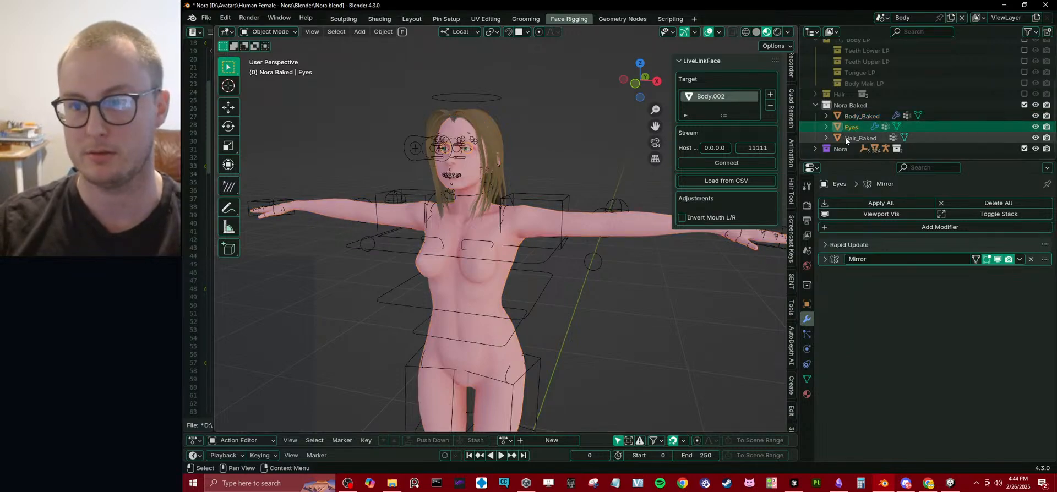
pyautogui.doubleClick(857, 128)
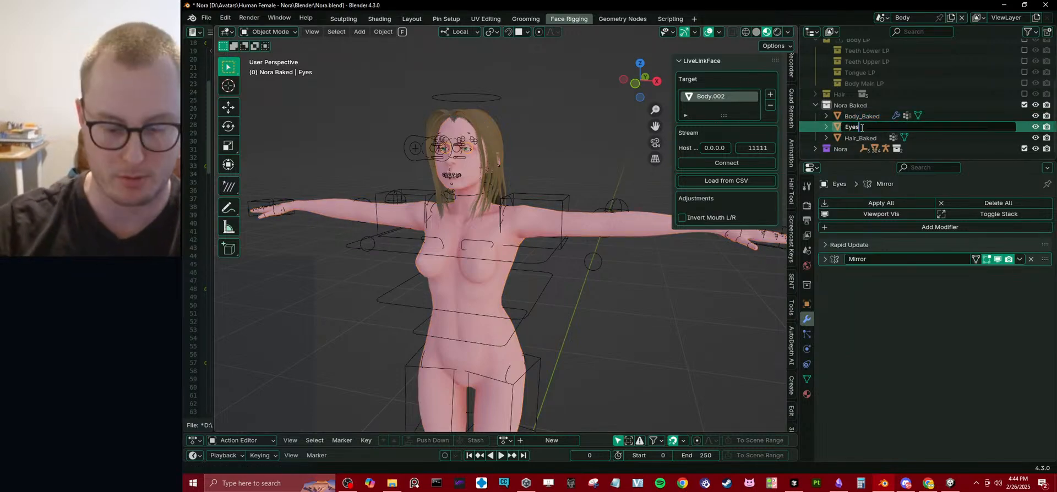
pyautogui.write('_Baked')
pyautogui.press('Return')
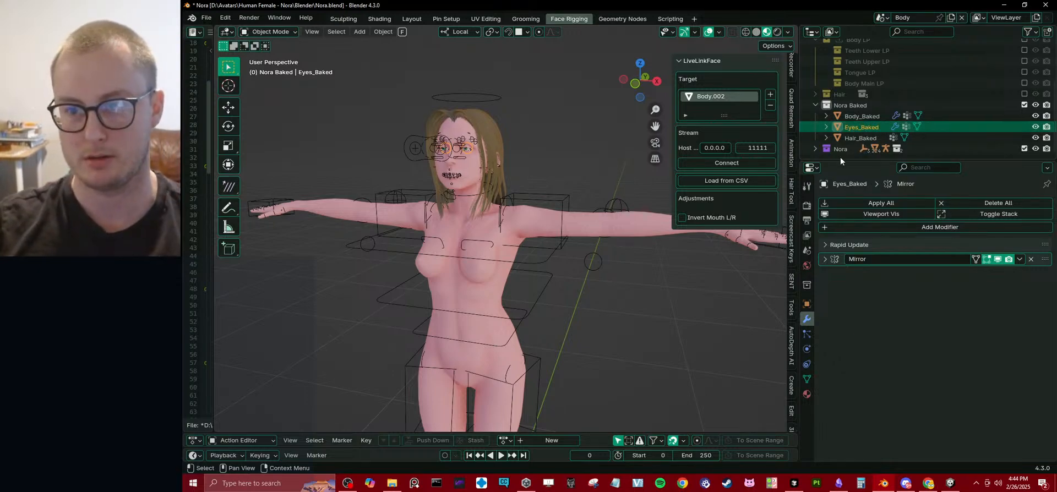
# Enlarge the outliner, collapse the Nora Baked and Body LP collections, and select Body_Baked near the head.
pyautogui.moveTo(840, 160); pyautogui.dragTo(844, 208)
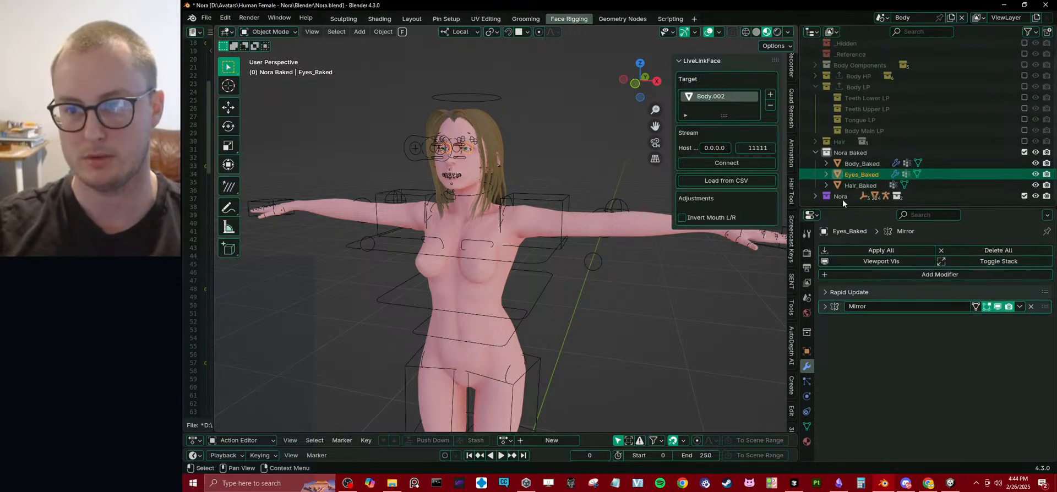
pyautogui.click(816, 153)
pyautogui.click(817, 99)
pyautogui.moveTo(556, 154); pyautogui.dragTo(538, 202, button='middle')
pyautogui.click(521, 158)
pyautogui.scroll(4, 538, 203)
pyautogui.moveTo(539, 201); pyautogui.dragTo(504, 182, button='middle')
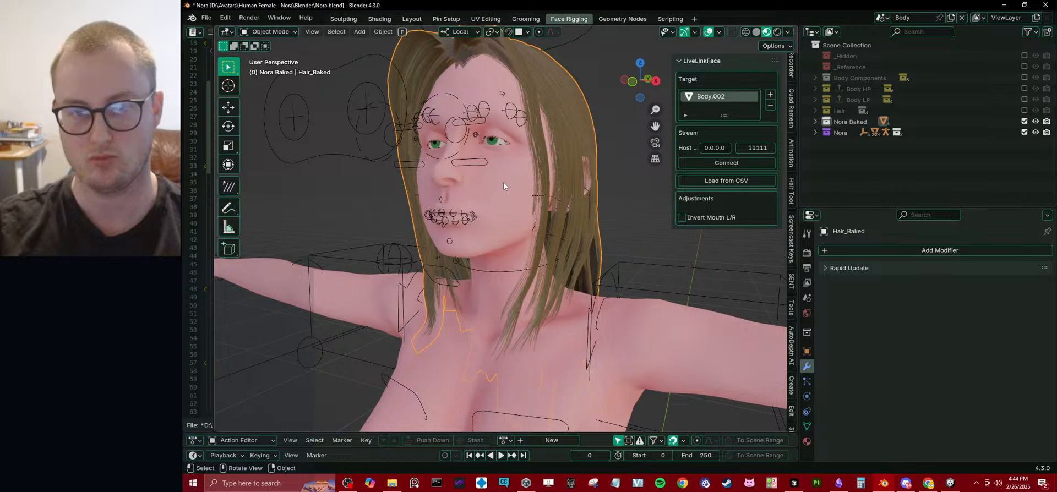
pyautogui.click(503, 182)
# Add Hair LP Head as the second target collection in Body_Baked's Rapid Update settings.
pyautogui.click(843, 292)
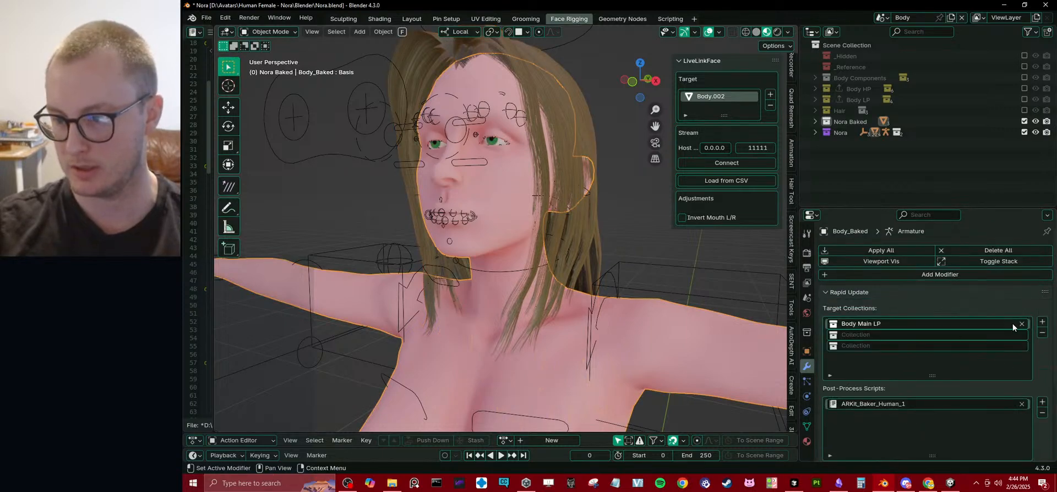
pyautogui.click(974, 335)
pyautogui.write('hair')
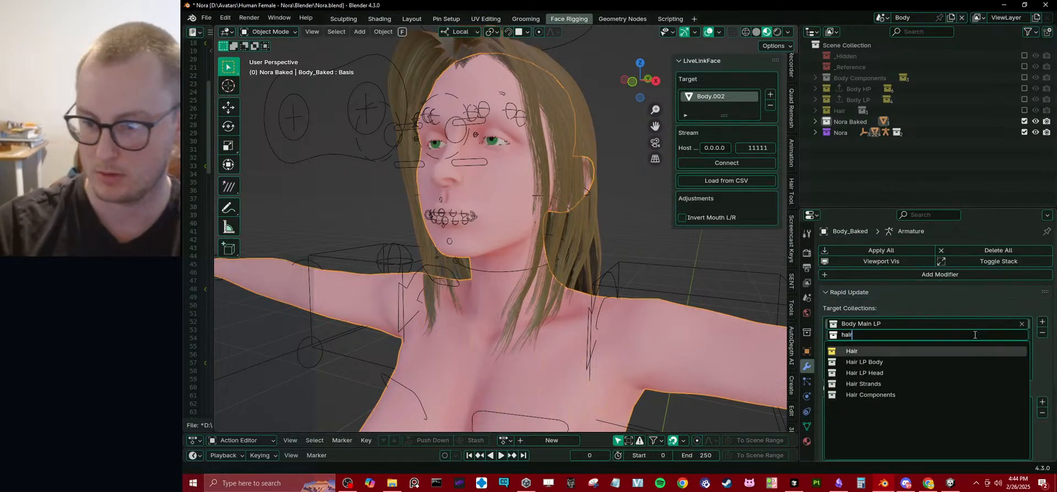
pyautogui.press('Down')
pyautogui.press('Down')
pyautogui.press('Return')
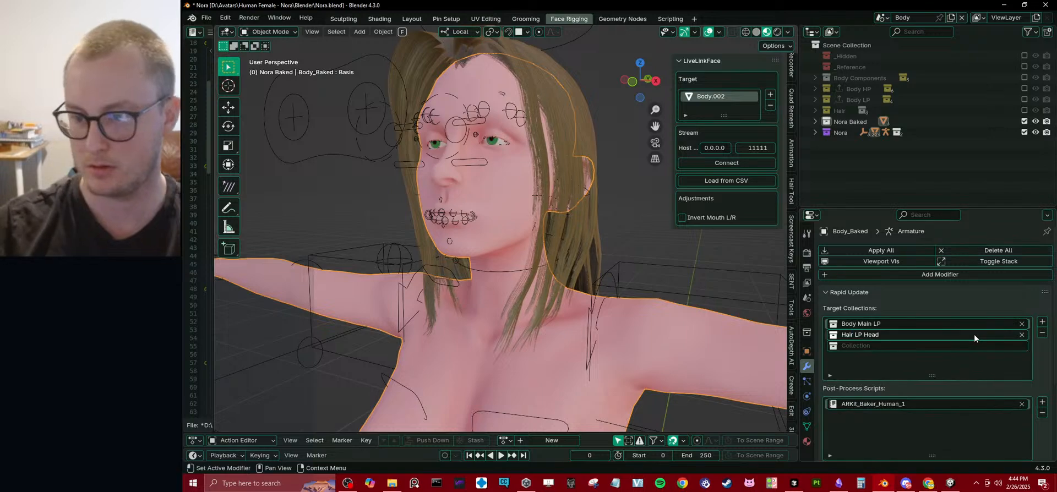
pyautogui.click(856, 294)
pyautogui.click(846, 292)
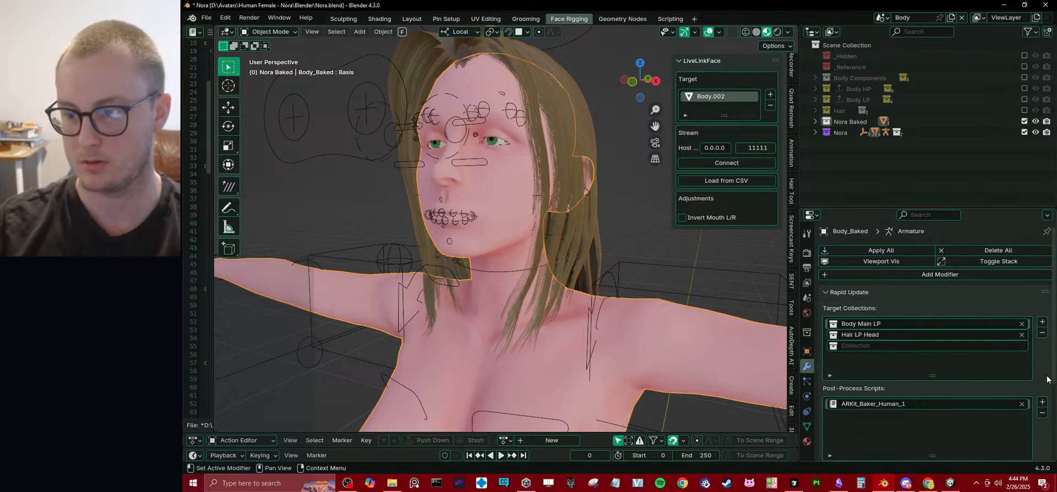
# Run the update on Body_Baked and move the mesh temporarily to check which hair is merged, cancelling the move.
pyautogui.scroll(-5, 918, 378)
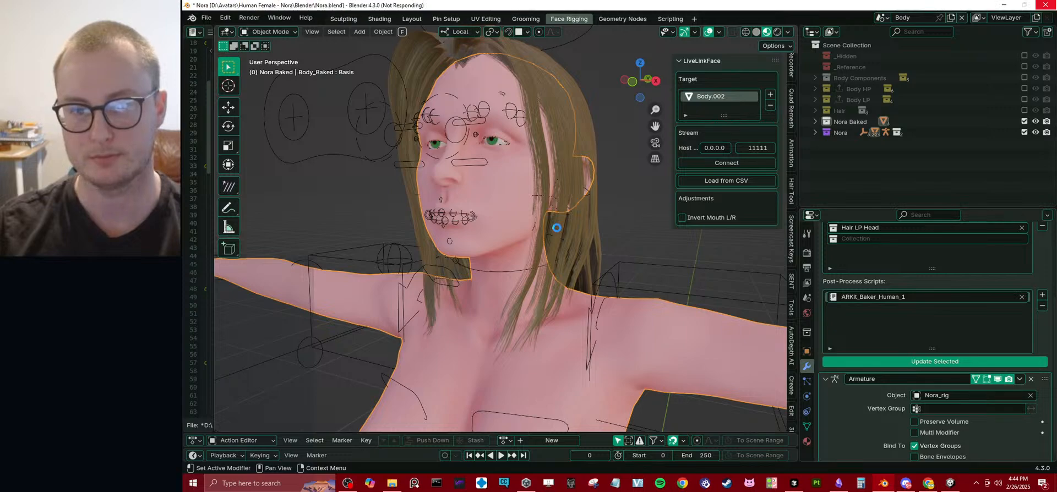
pyautogui.moveTo(548, 230); pyautogui.dragTo(578, 228, button='middle')
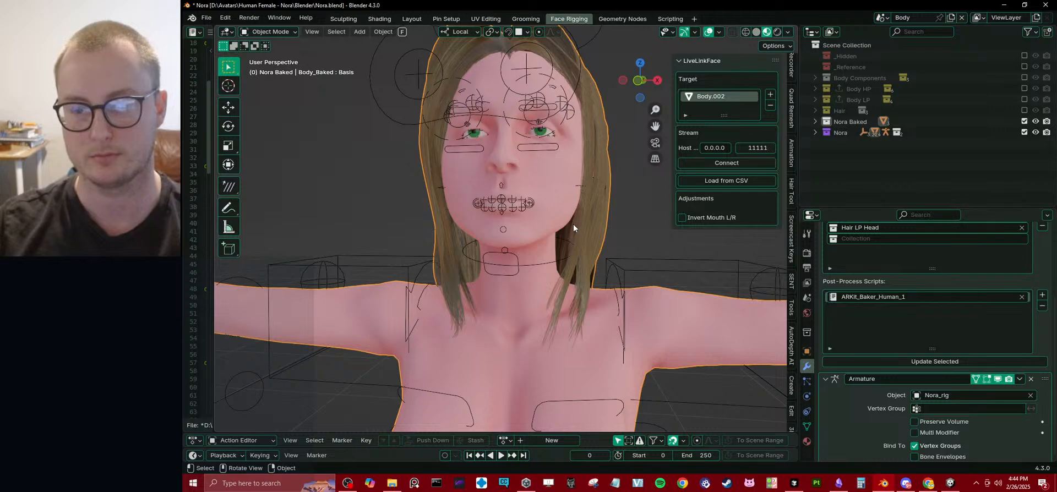
pyautogui.press('g')
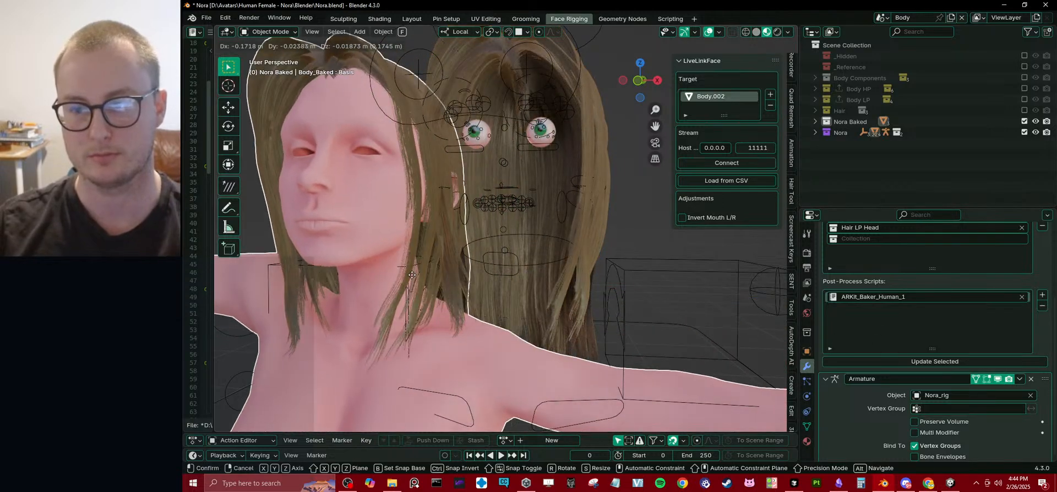
pyautogui.press('Escape')
# Set Body_Baked's second target collection to Hair LP Body and run the update.
pyautogui.click(998, 229)
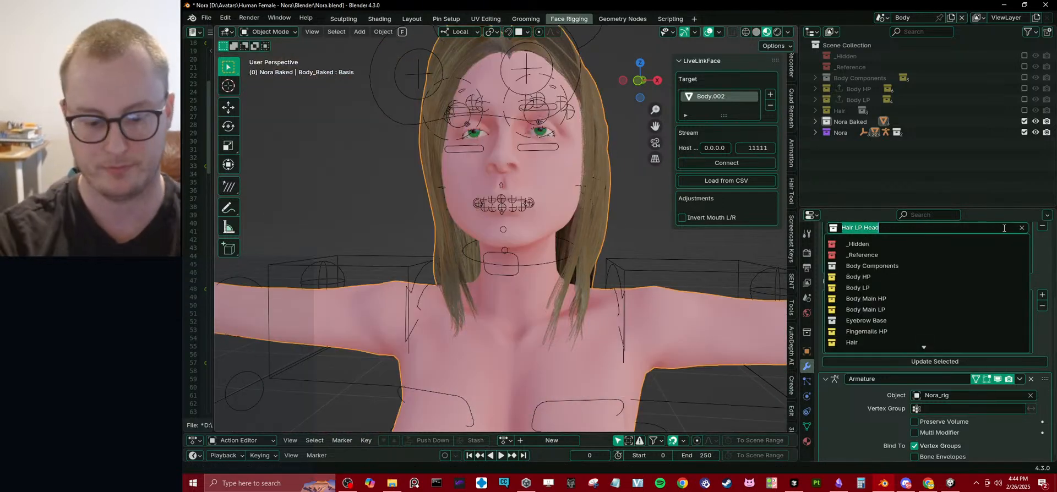
pyautogui.write('hai')
pyautogui.press('Down')
pyautogui.press('Down')
pyautogui.press('Return')
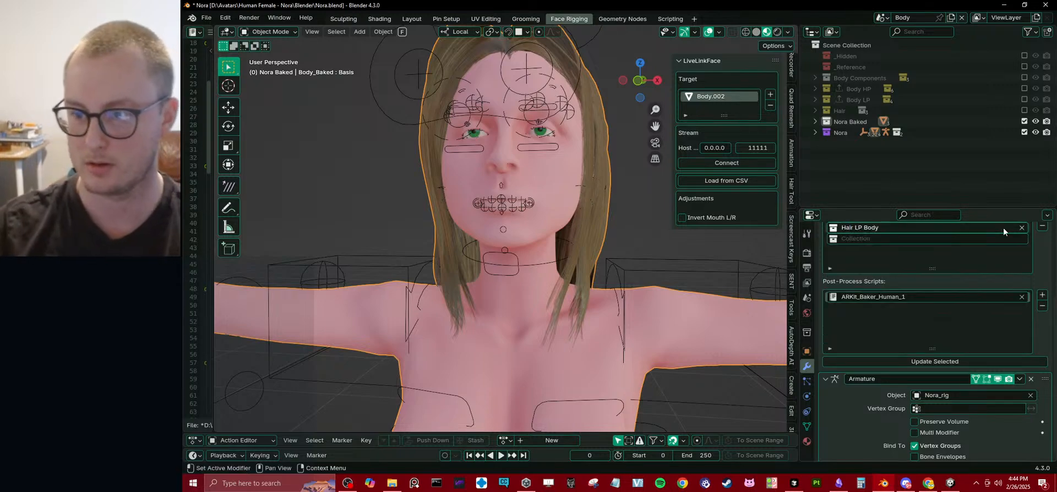
pyautogui.click(949, 365)
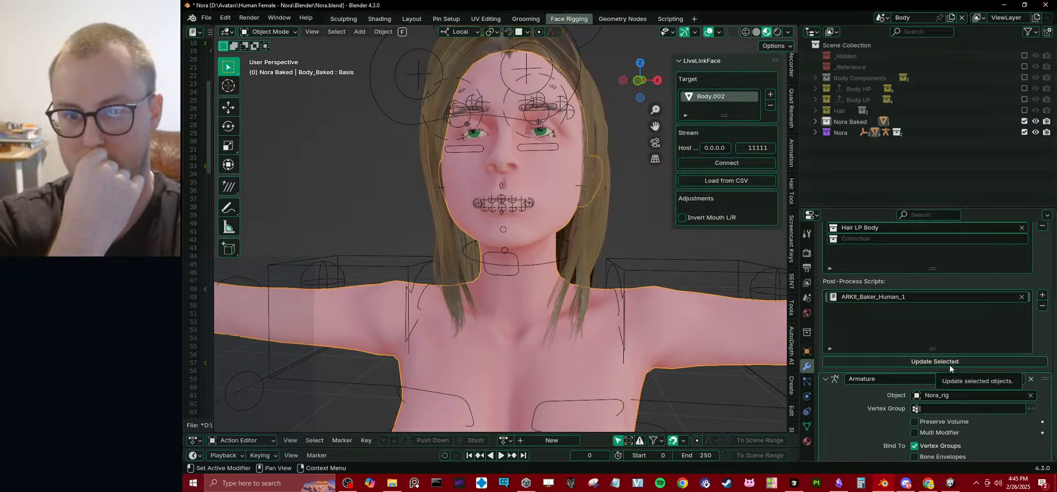
# Look through the shape keys of the updated Body_Baked and test some jaw and mouth shapes.
pyautogui.click(806, 426)
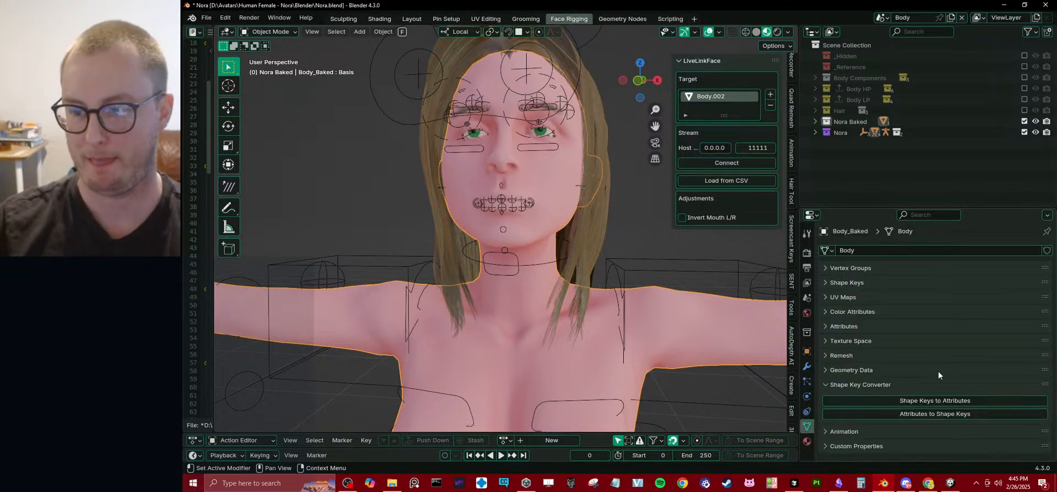
pyautogui.click(851, 268)
pyautogui.click(851, 268)
pyautogui.click(846, 283)
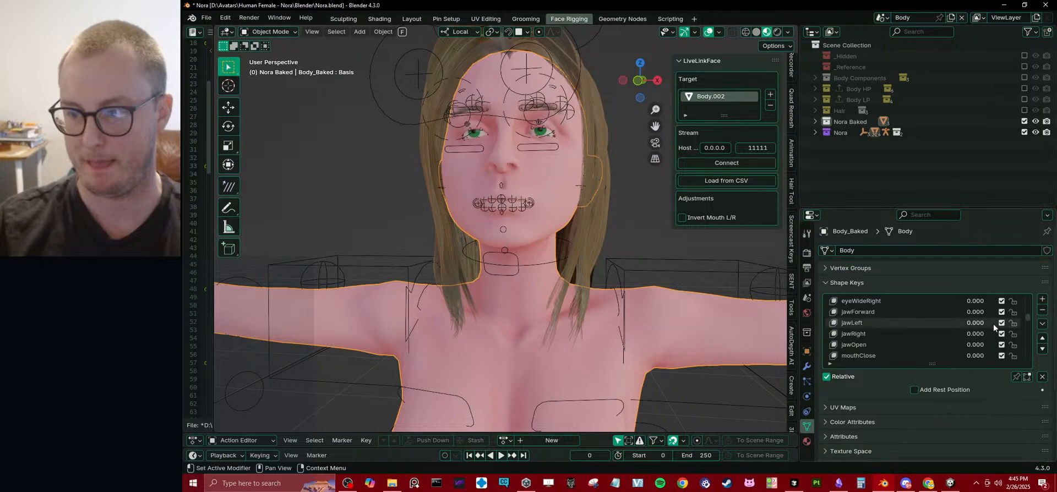
pyautogui.moveTo(979, 324); pyautogui.dragTo(955, 334)
pyautogui.scroll(-10, 969, 333)
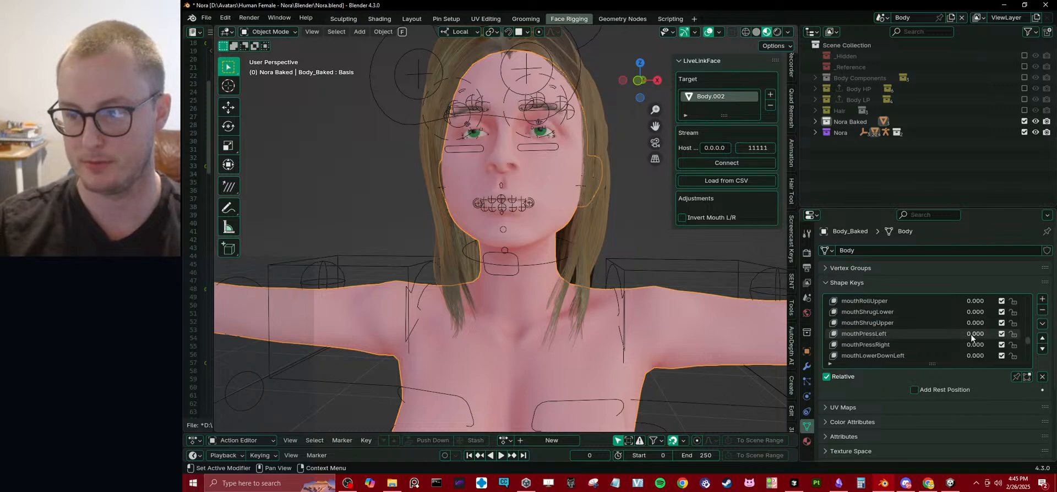
pyautogui.moveTo(975, 324); pyautogui.dragTo(1018, 324)
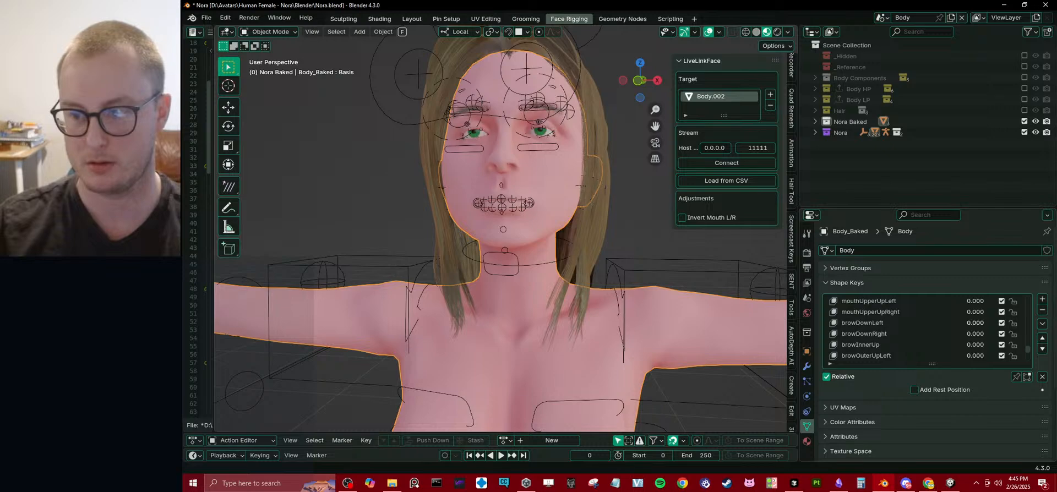
pyautogui.click(848, 282)
# Enlarge the outliner, switch the viewport to Solid shading and inspect Body_Baked's head and upper body from several angles.
pyautogui.moveTo(513, 246); pyautogui.dragTo(556, 242, button='middle')
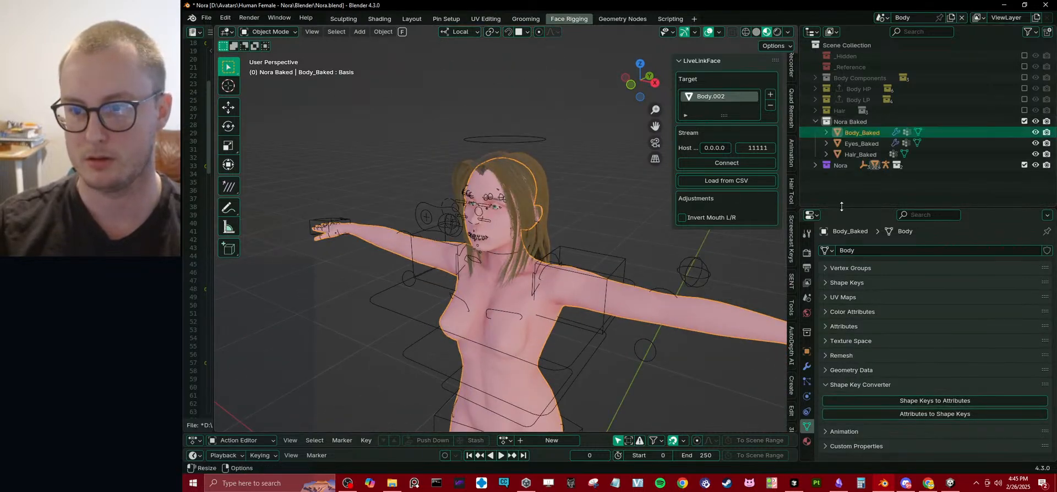
pyautogui.moveTo(840, 208); pyautogui.dragTo(838, 246)
pyautogui.press('z')
pyautogui.click(463, 244)
pyautogui.scroll(7, 471, 220)
pyautogui.moveTo(474, 216)
pyautogui.mouseDown(button='middle')
pyautogui.moveTo(478, 197)
pyautogui.moveTo(595, 207)
pyautogui.moveTo(571, 213)
pyautogui.mouseUp(button='middle')
pyautogui.scroll(-5, 478, 197)
pyautogui.press('z')
pyautogui.click(526, 198)
pyautogui.scroll(-1, 571, 212)
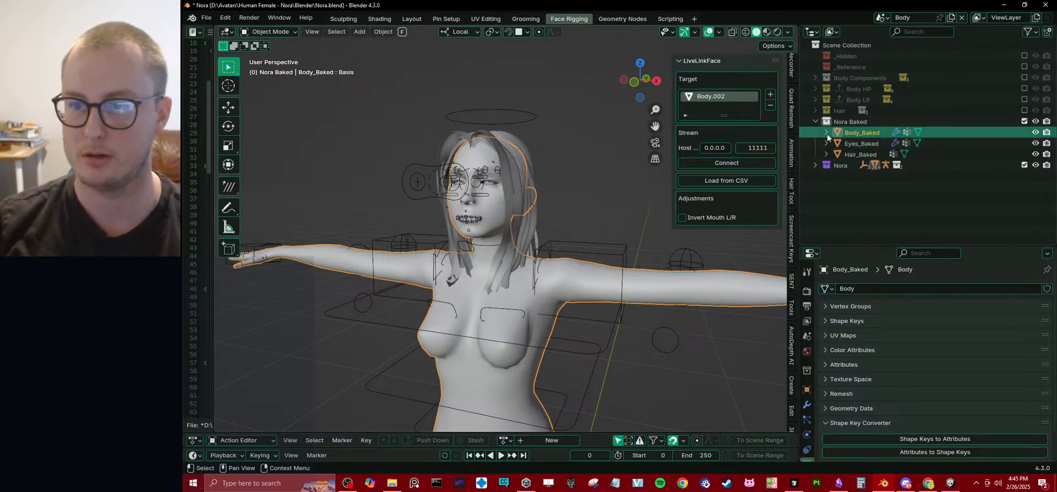
# Replace Body Main LP with the Body LP collection in Body_Baked's target collections and enlarge the Properties editor.
pyautogui.click(815, 99)
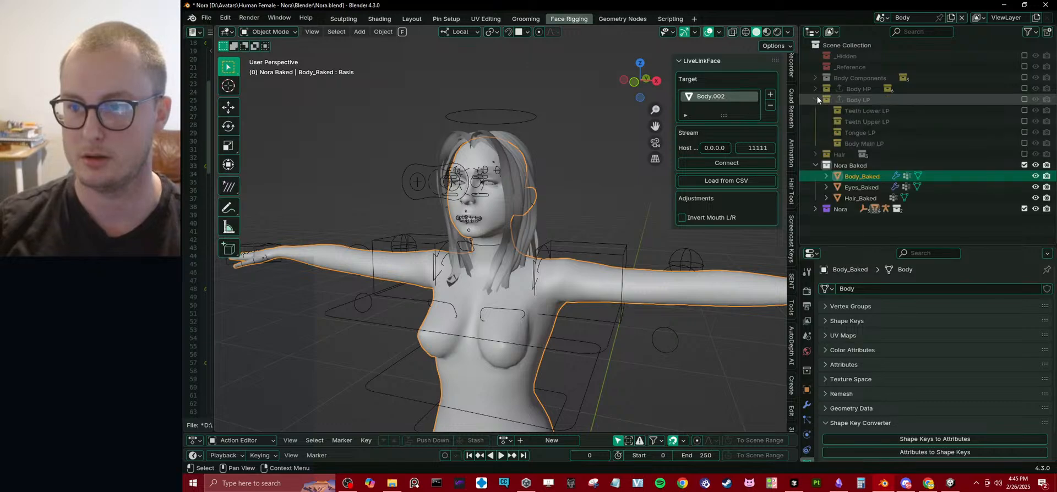
pyautogui.click(816, 98)
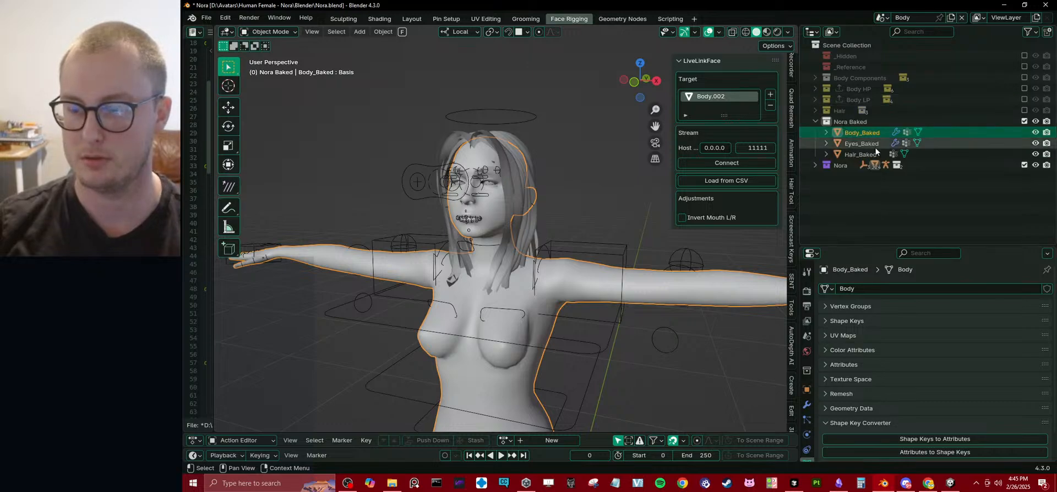
pyautogui.click(807, 405)
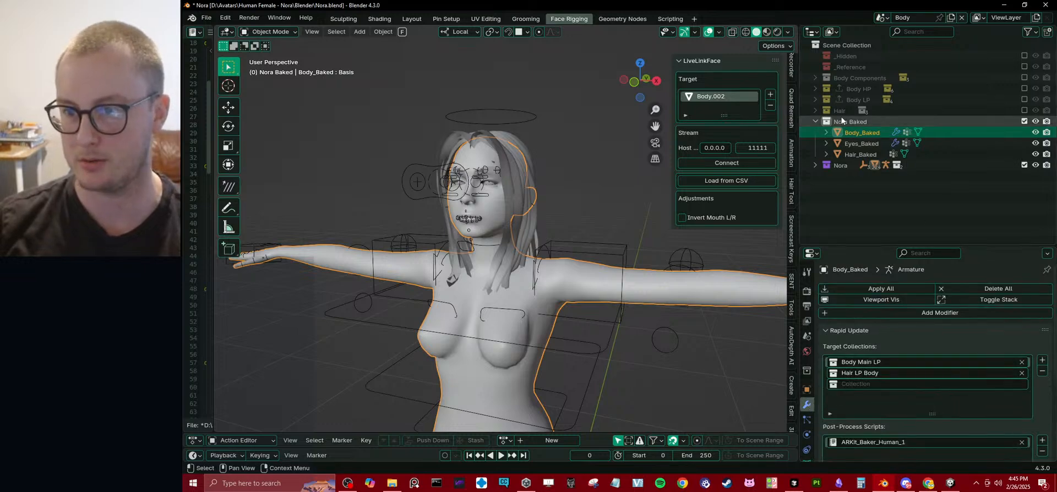
pyautogui.moveTo(851, 99); pyautogui.dragTo(869, 362)
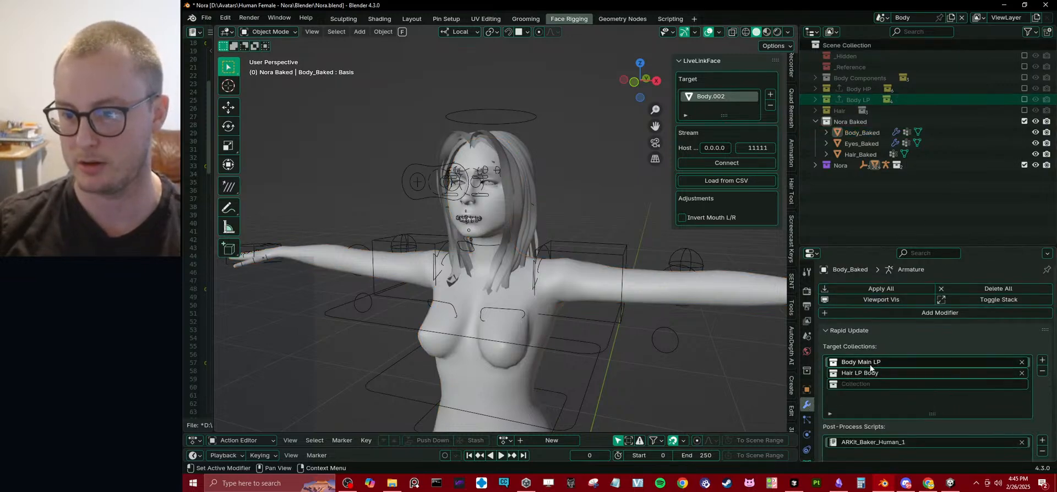
pyautogui.click(862, 332)
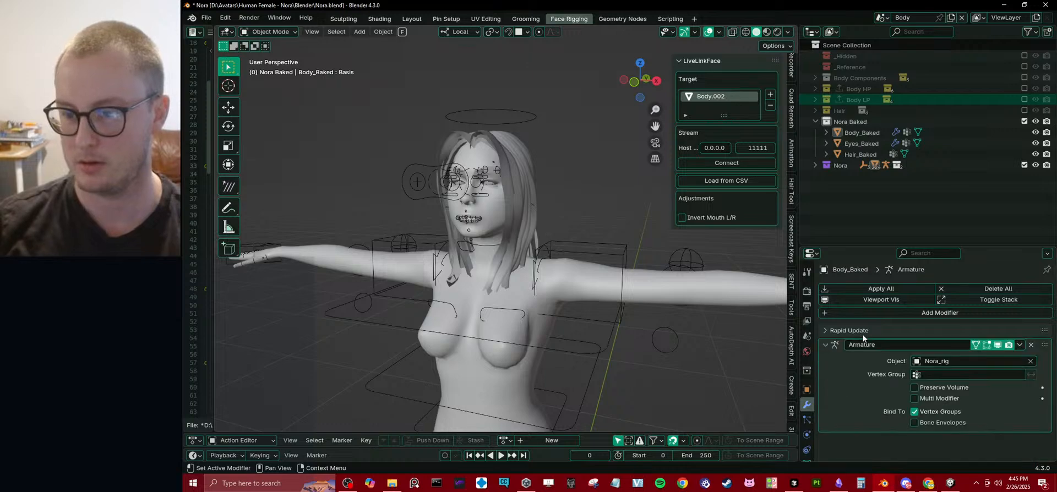
pyautogui.moveTo(850, 246); pyautogui.dragTo(849, 130)
pyautogui.click(838, 213)
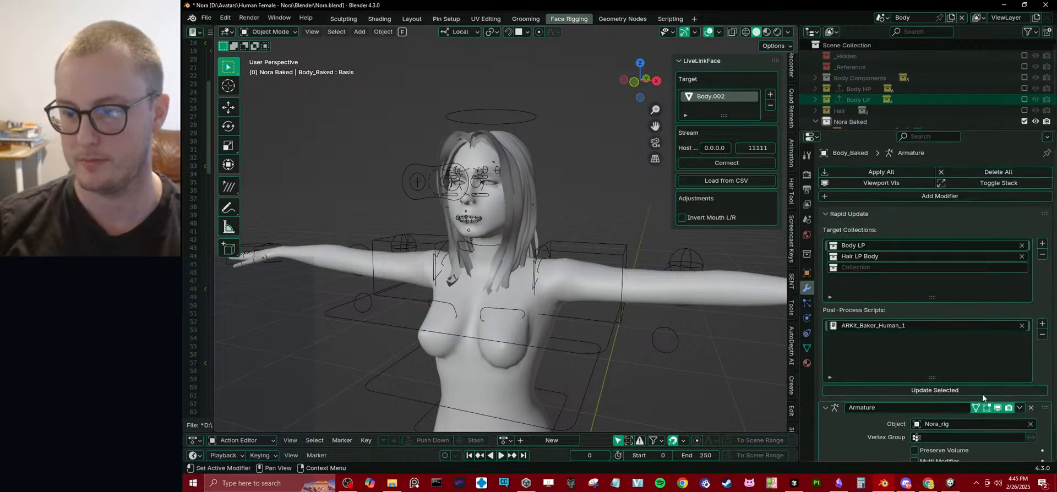
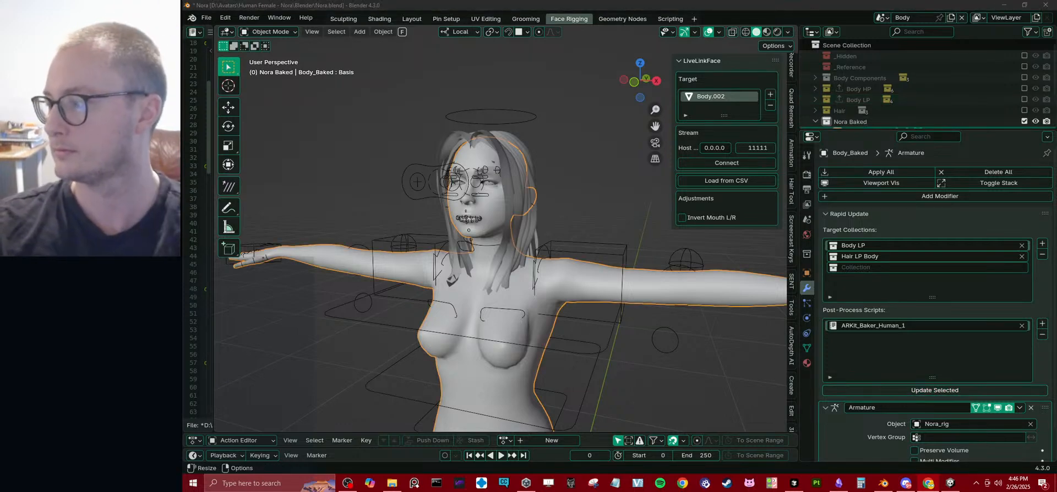
# Inspect the head and hair up close and test-move the body mesh to check which parts belong to it.
pyautogui.click(589, 172)
pyautogui.scroll(6, 589, 175)
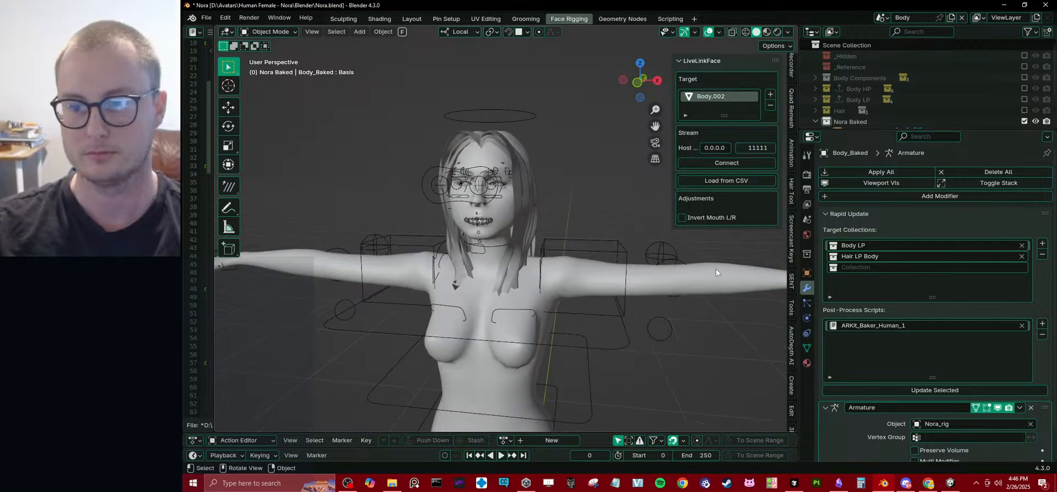
pyautogui.moveTo(502, 199); pyautogui.dragTo(498, 197, button='middle')
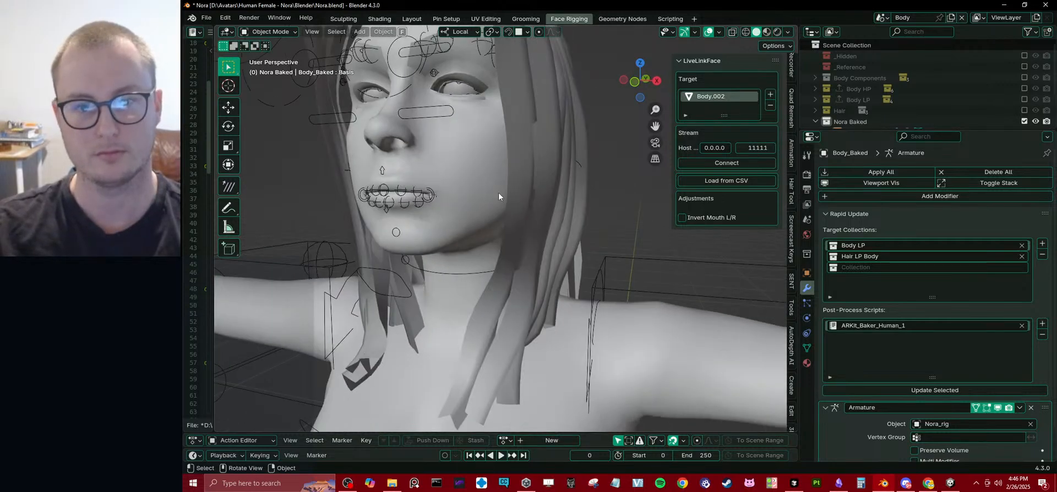
pyautogui.click(468, 239)
pyautogui.scroll(-7, 496, 237)
pyautogui.press('g')
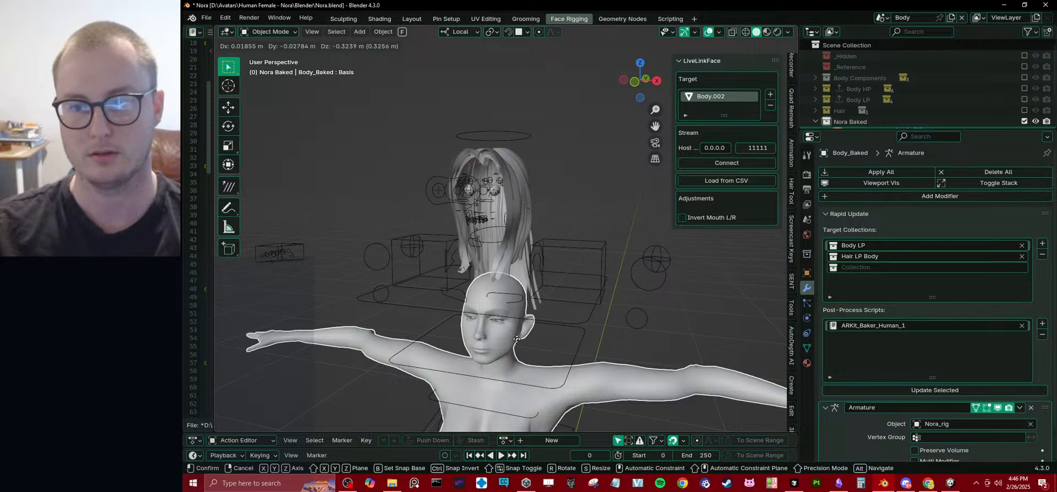
pyautogui.rightClick(517, 339)
# Enlarge the outliner, select Hair_Baked to check its target collection, and expand the Hair collection.
pyautogui.moveTo(845, 129); pyautogui.dragTo(842, 227)
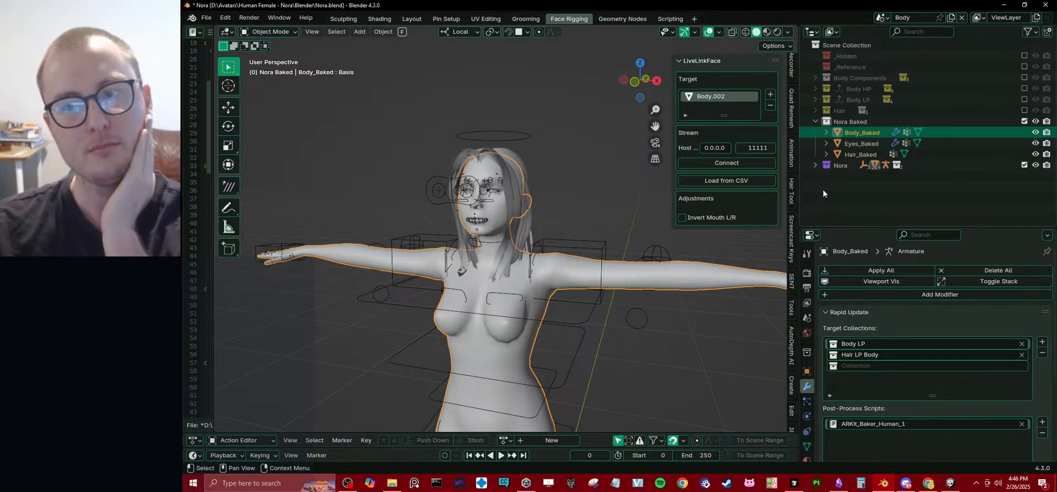
pyautogui.click(851, 155)
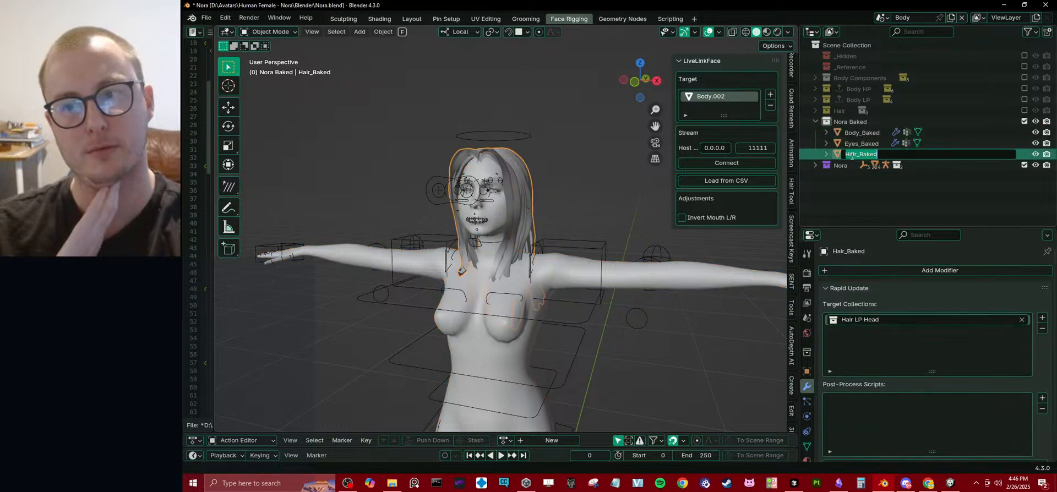
pyautogui.click(815, 110)
pyautogui.click(824, 121)
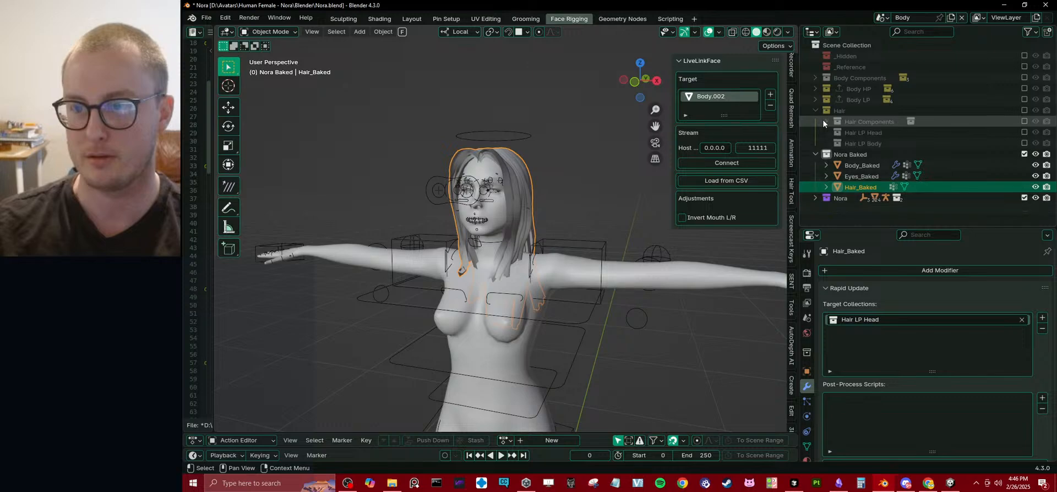
# Rename the Hair LP Head collection to Hair 1 LP.
pyautogui.click(845, 132)
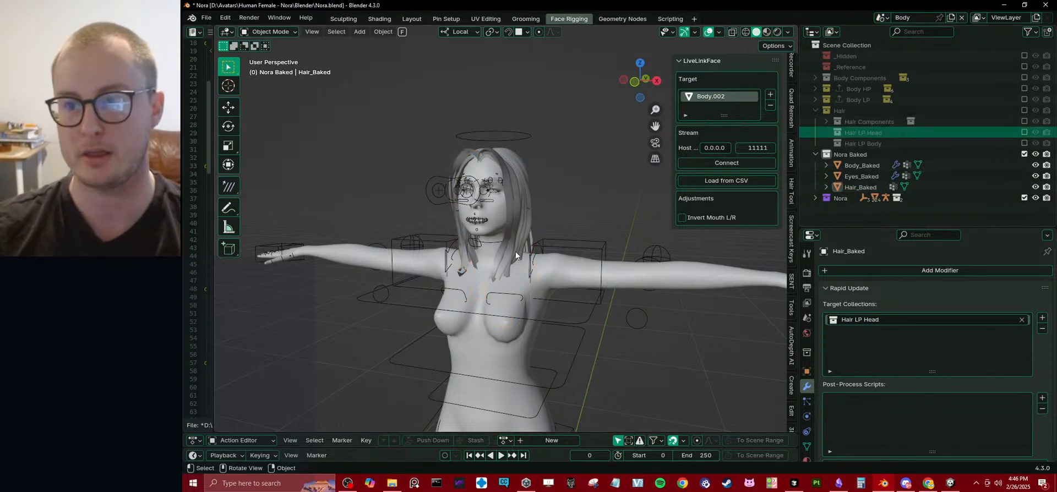
pyautogui.doubleClick(854, 132)
pyautogui.click(884, 131)
pyautogui.press('BackSpace')
pyautogui.press('BackSpace')
pyautogui.press('BackSpace')
pyautogui.press('BackSpace')
pyautogui.press('BackSpace')
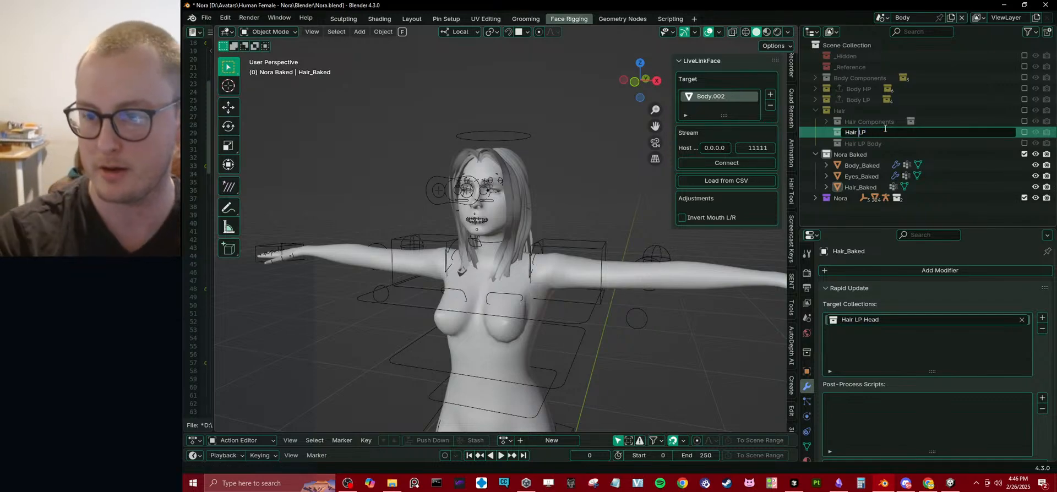
pyautogui.write('1')
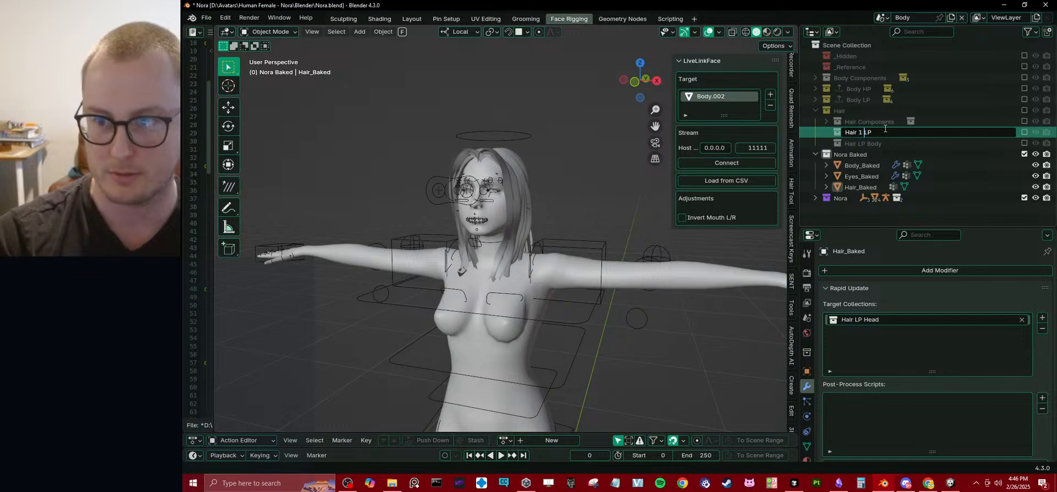
pyautogui.press('Return')
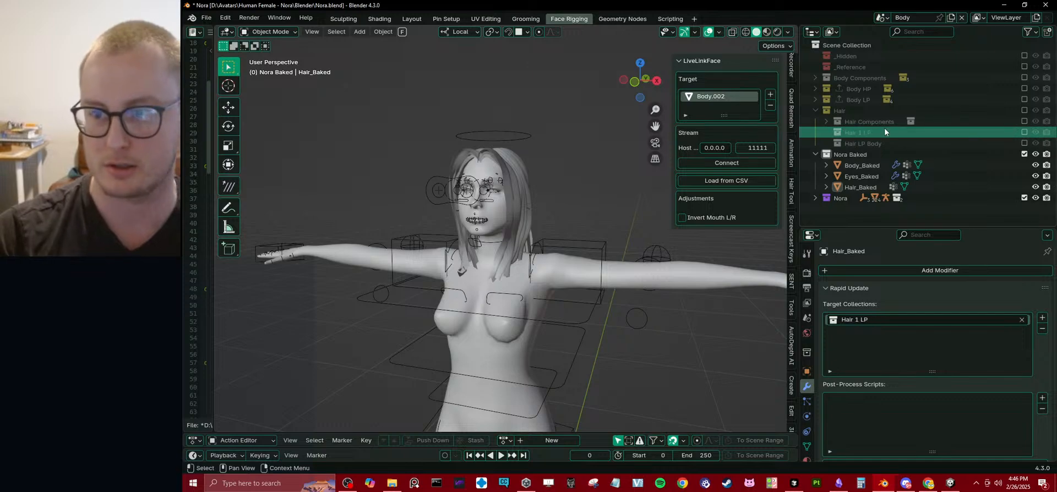
# Expand the Hair Components collection and include it in the view layer.
pyautogui.click(826, 122)
pyautogui.click(826, 122)
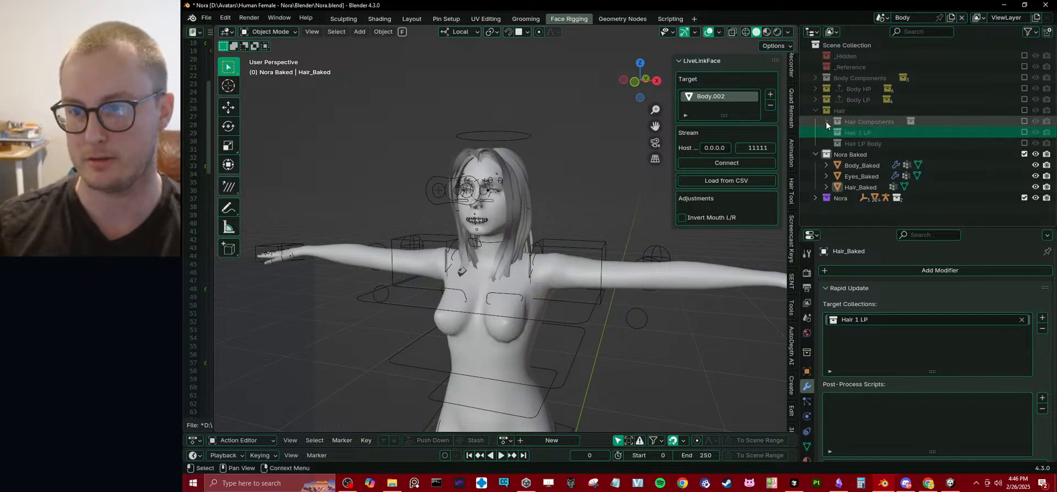
pyautogui.click(826, 122)
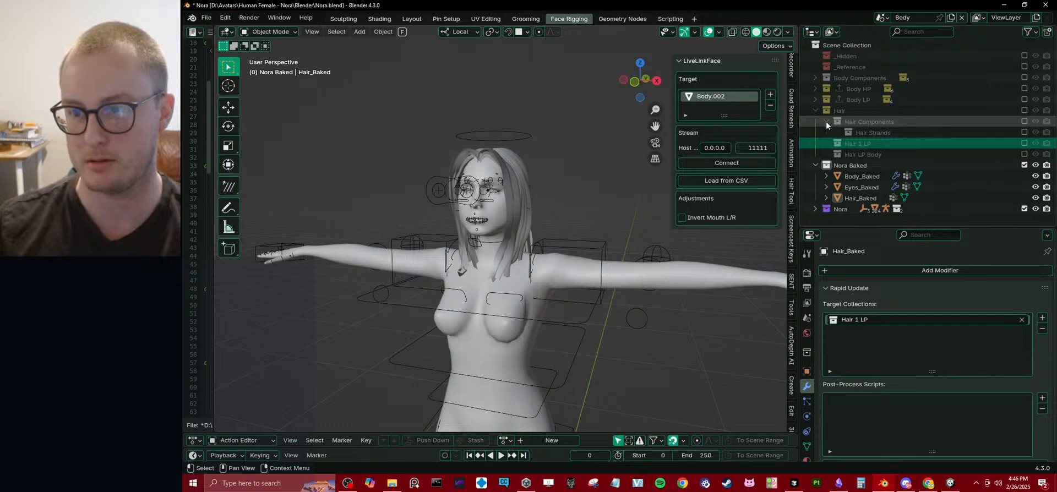
pyautogui.click(1025, 121)
# Create a new collection inside Hair 1 LP and name it Hair 1 Components.
pyautogui.rightClick(861, 189)
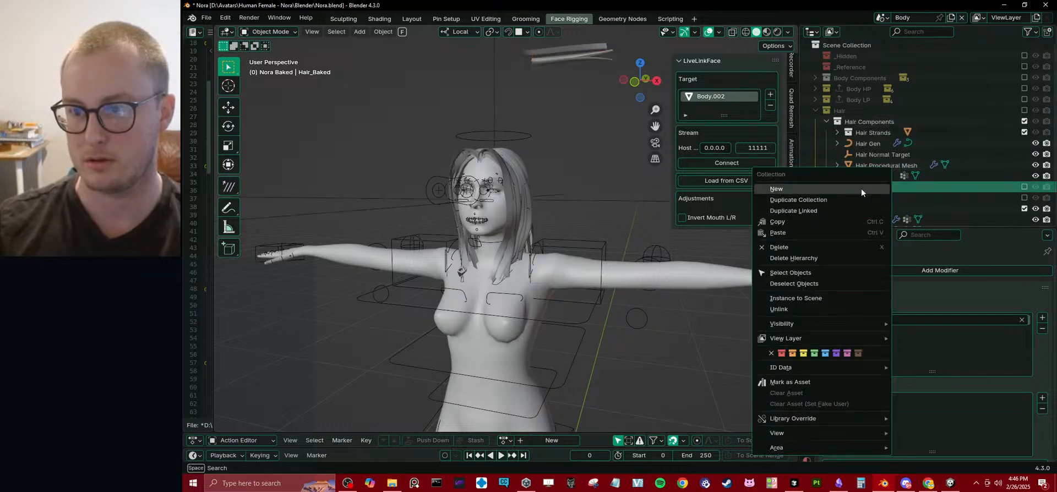
pyautogui.click(827, 188)
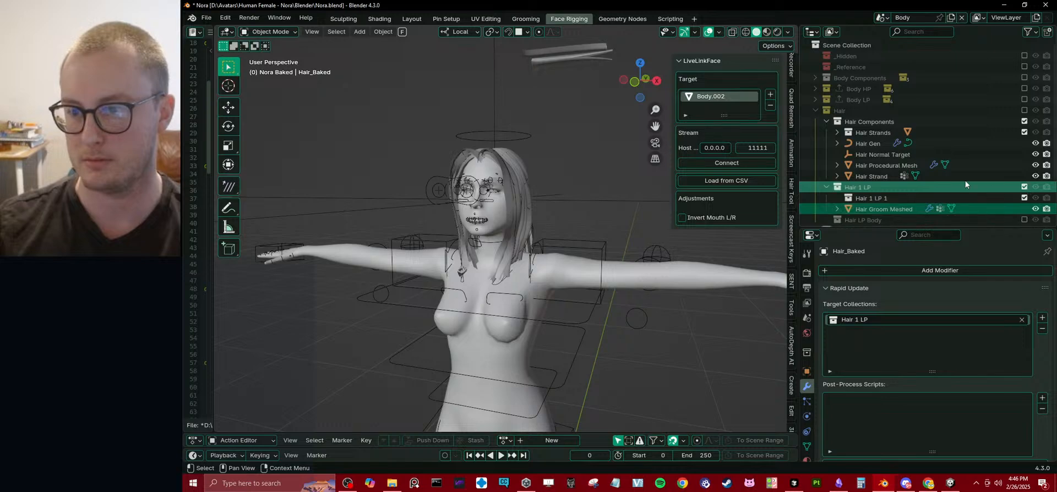
pyautogui.scroll(-3, 966, 185)
pyautogui.click(880, 140)
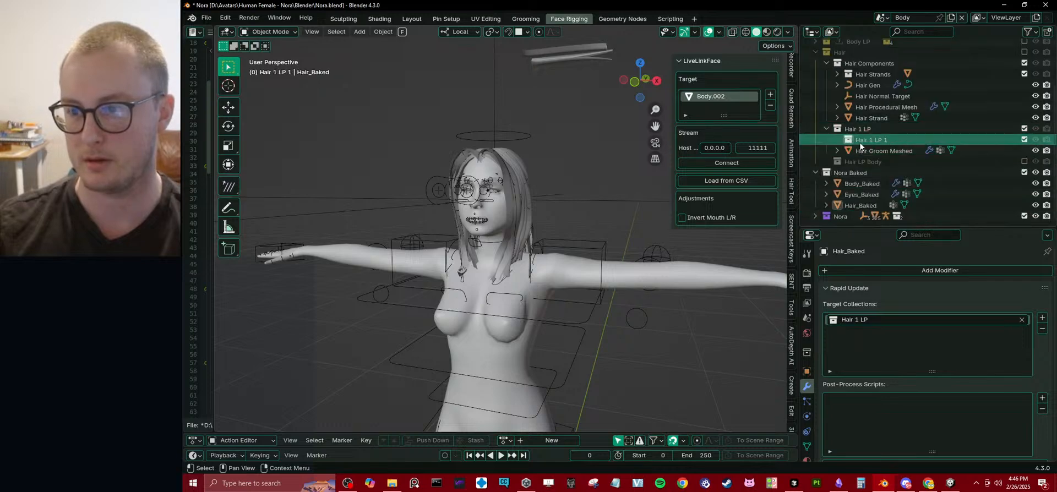
pyautogui.doubleClick(867, 141)
pyautogui.click(907, 139)
pyautogui.press('BackSpace')
pyautogui.press('BackSpace')
pyautogui.press('BackSpace')
pyautogui.press('BackSpace')
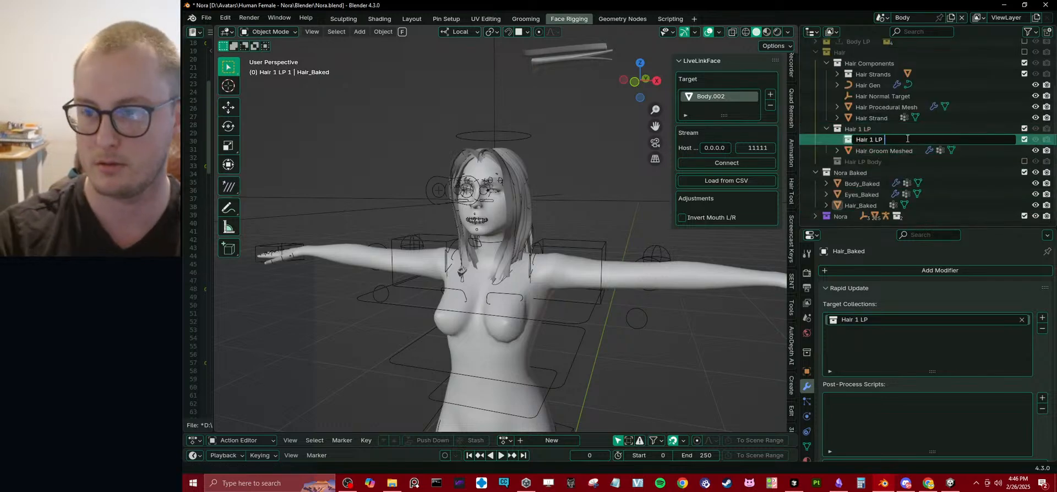
pyautogui.write('Components')
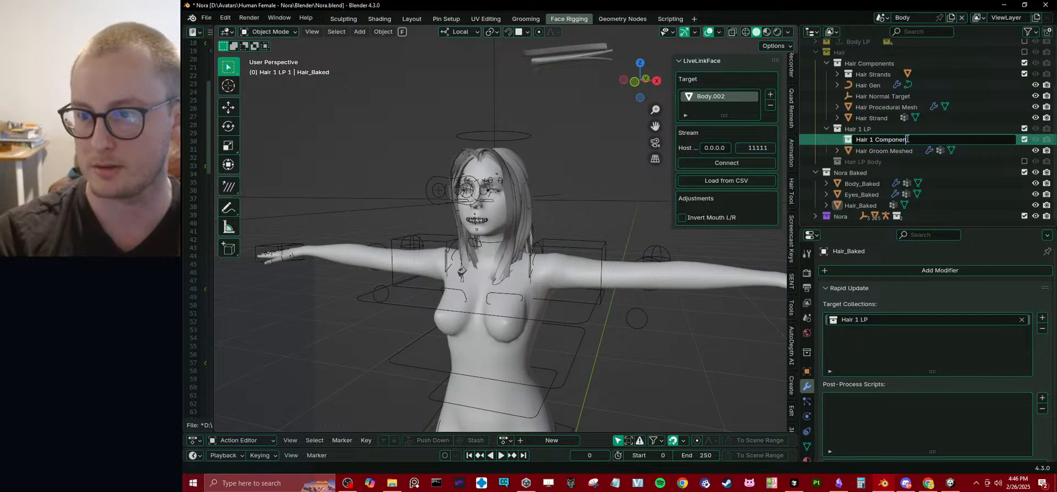
pyautogui.press('Return')
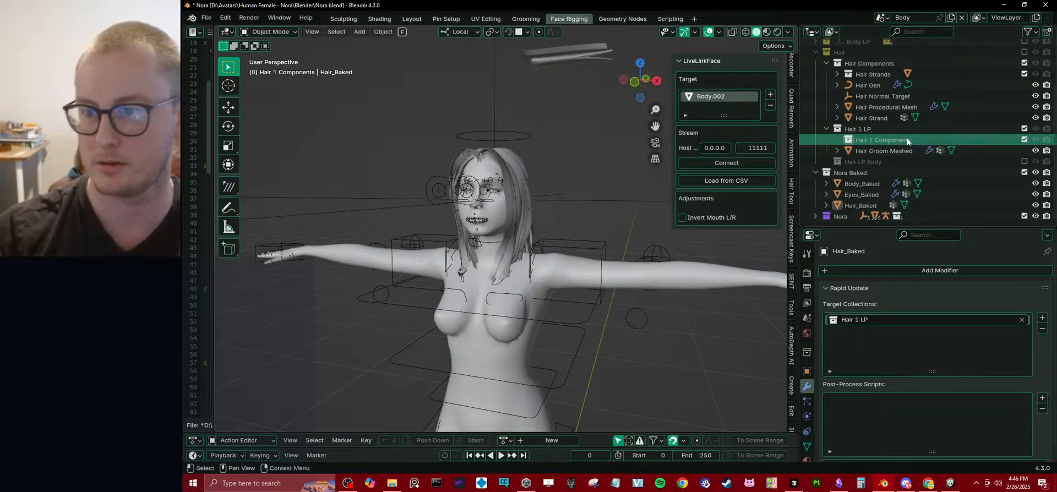
# Delete the Hair Normal Target object from the Hair Components collection.
pyautogui.click(881, 98)
pyautogui.press('x')
pyautogui.click(473, 203)
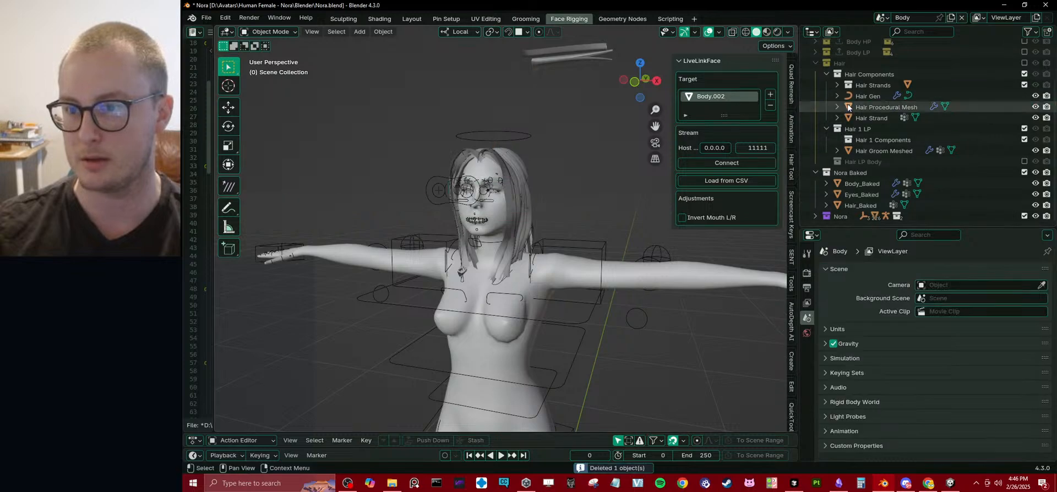
# Move Hair Gen and Hair Procedural Mesh into the Hair 1 Components collection and collapse it.
pyautogui.click(870, 97)
pyautogui.moveTo(399, 238); pyautogui.dragTo(415, 261, button='middle')
pyautogui.keyDown('ctrl'); pyautogui.click(889, 105); pyautogui.keyUp('ctrl')
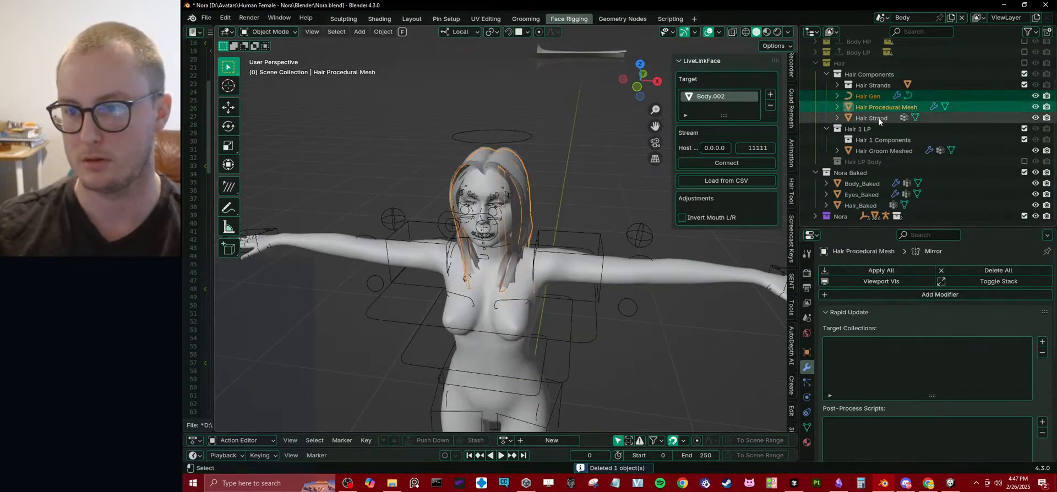
pyautogui.moveTo(869, 105); pyautogui.dragTo(884, 140)
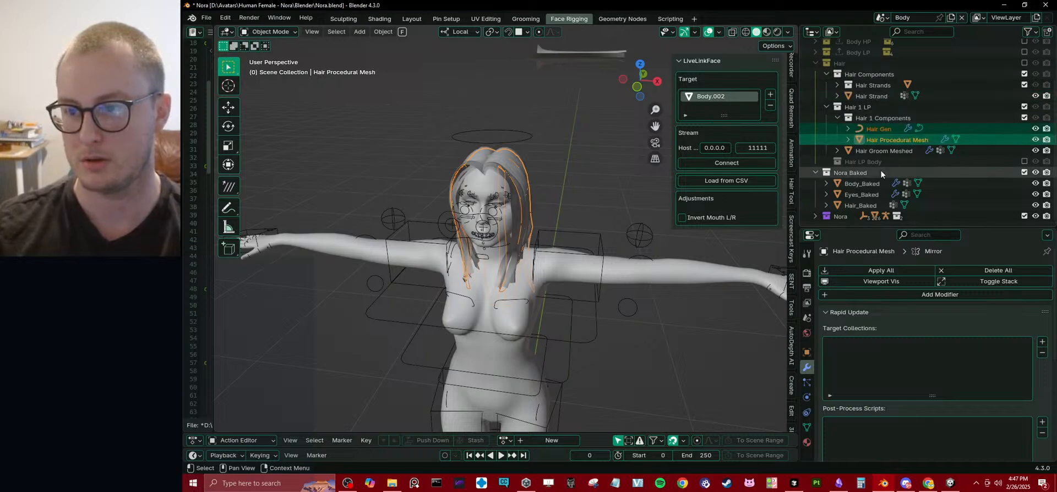
pyautogui.click(838, 119)
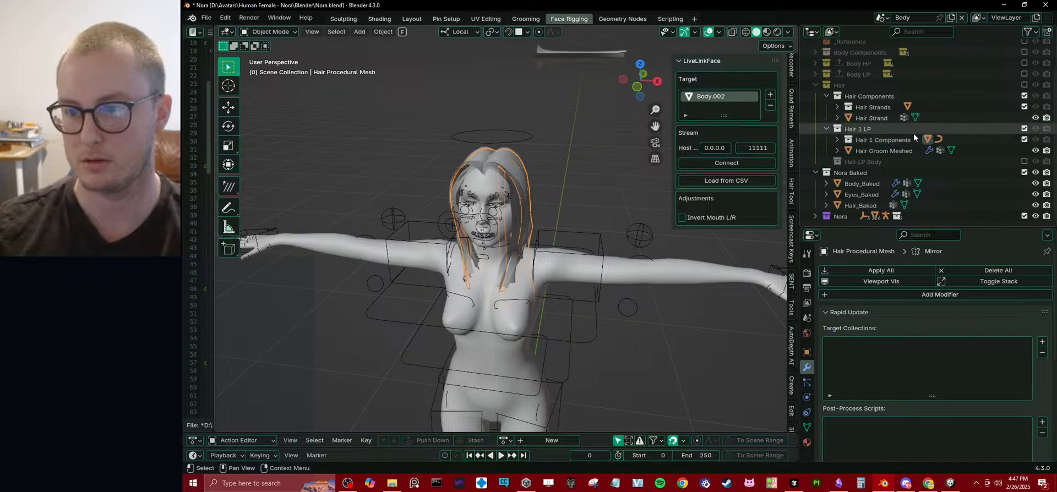
# Rename the Hair Groom Meshed object to Hair 1 Meshed.
pyautogui.doubleClick(881, 151)
pyautogui.write('Ha')
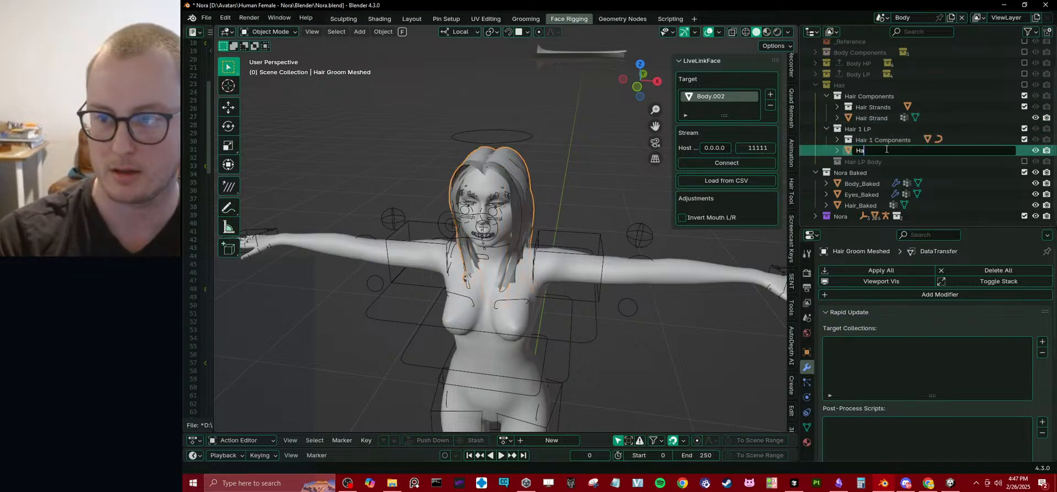
pyautogui.write('ir 1 Mesh')
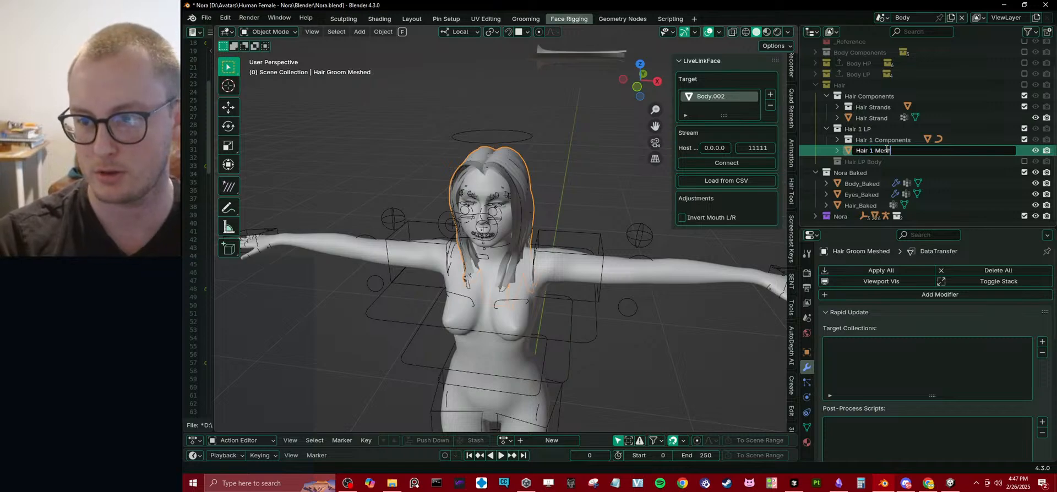
pyautogui.write('ed')
pyautogui.press('Return')
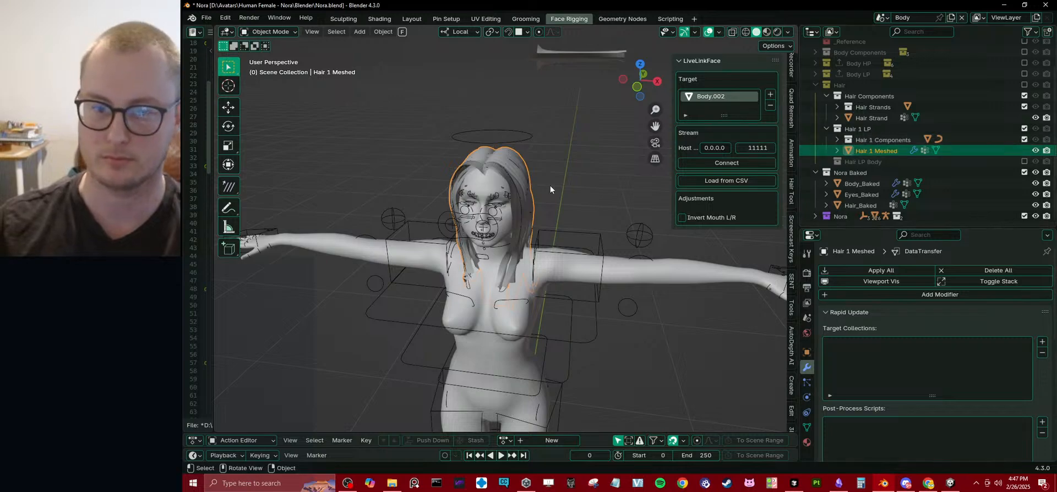
# Exclude the Hair Components collection from the view layer and collapse the Hair 1 LP collection.
pyautogui.moveTo(550, 185); pyautogui.dragTo(475, 191, button='middle')
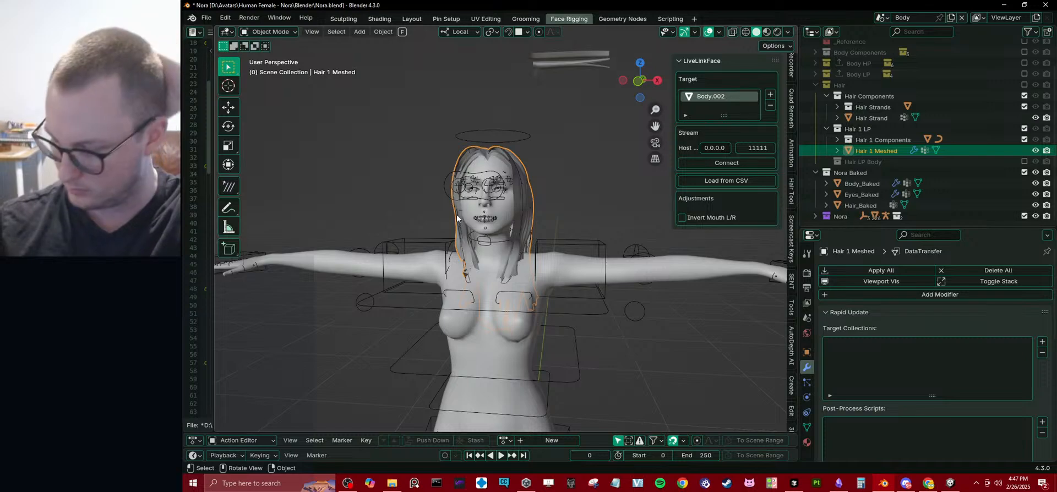
pyautogui.scroll(2, 829, 94)
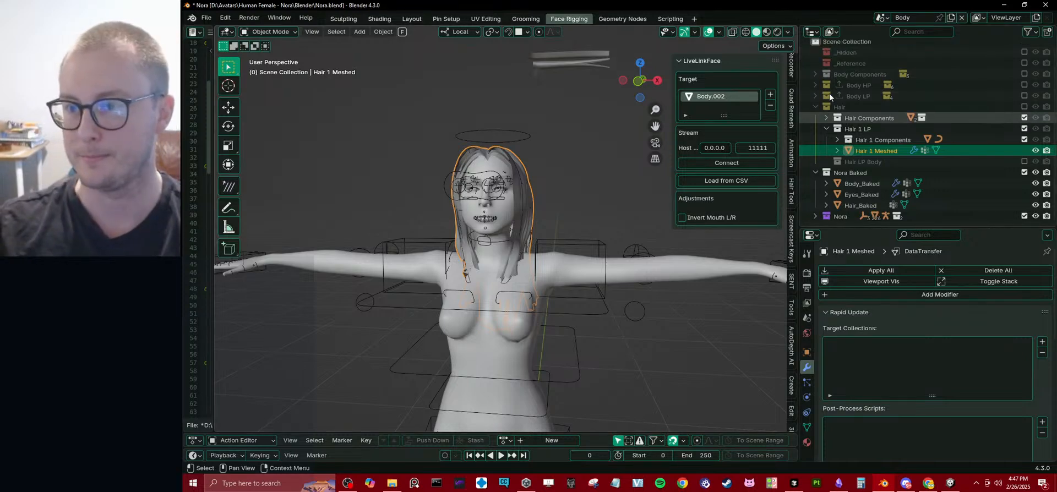
pyautogui.click(1025, 118)
pyautogui.click(825, 129)
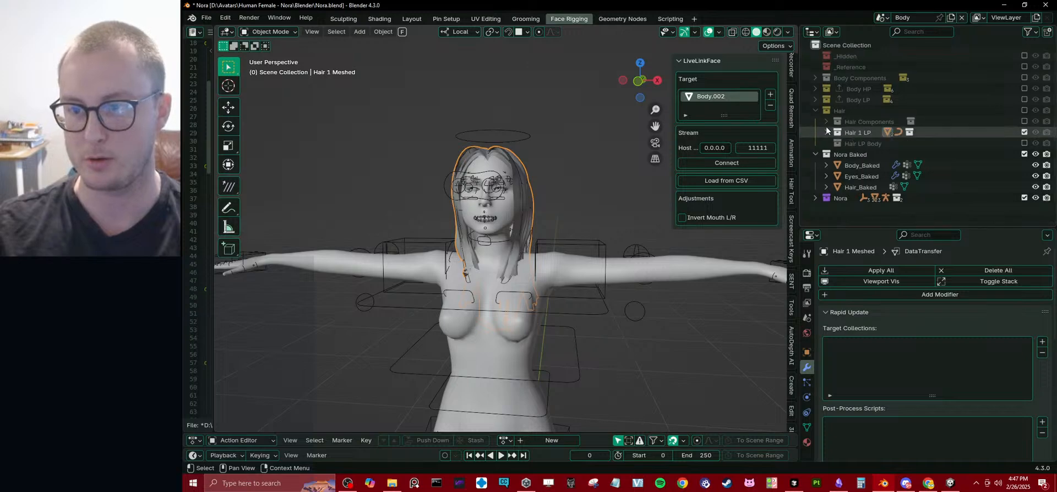
# Duplicate the Hair 1 LP collection together with its contents.
pyautogui.moveTo(507, 166); pyautogui.dragTo(545, 181, button='middle')
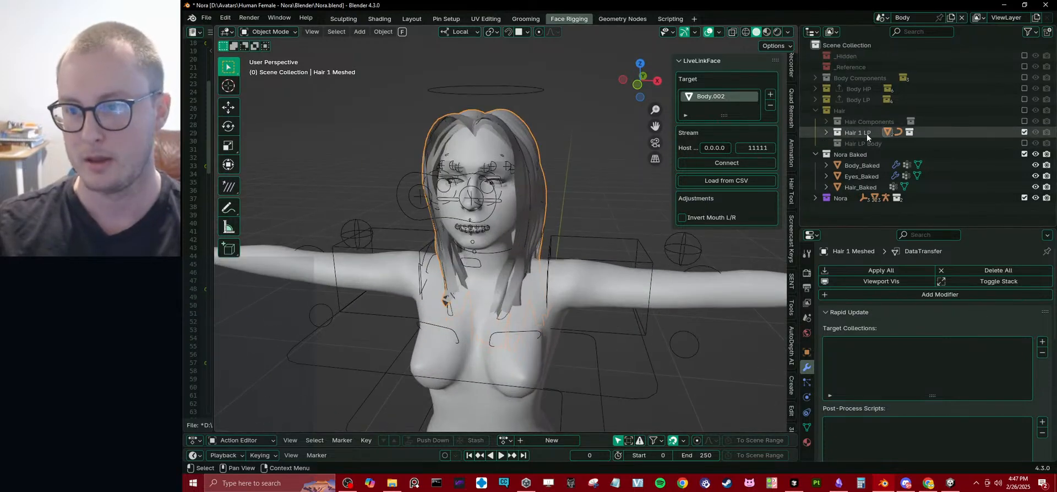
pyautogui.click(866, 134)
pyautogui.rightClick(870, 135)
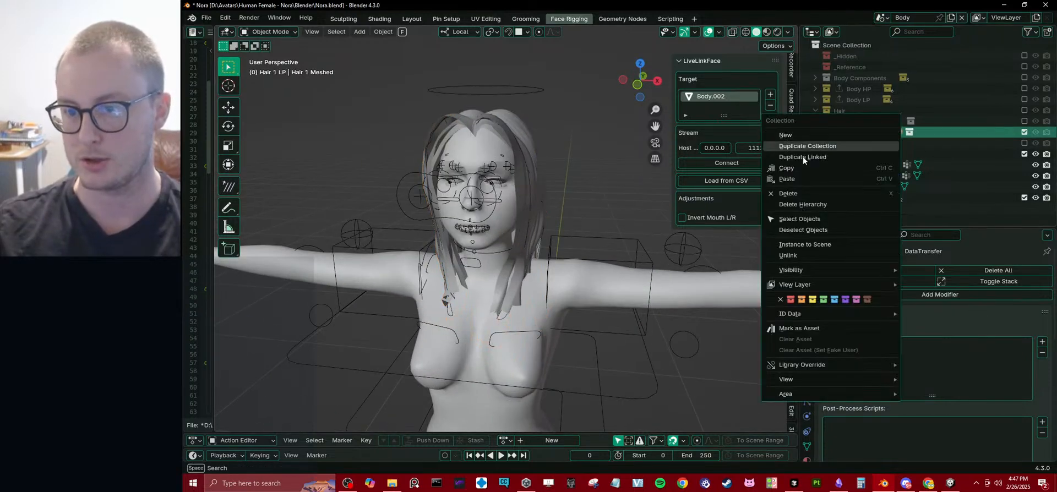
pyautogui.click(837, 145)
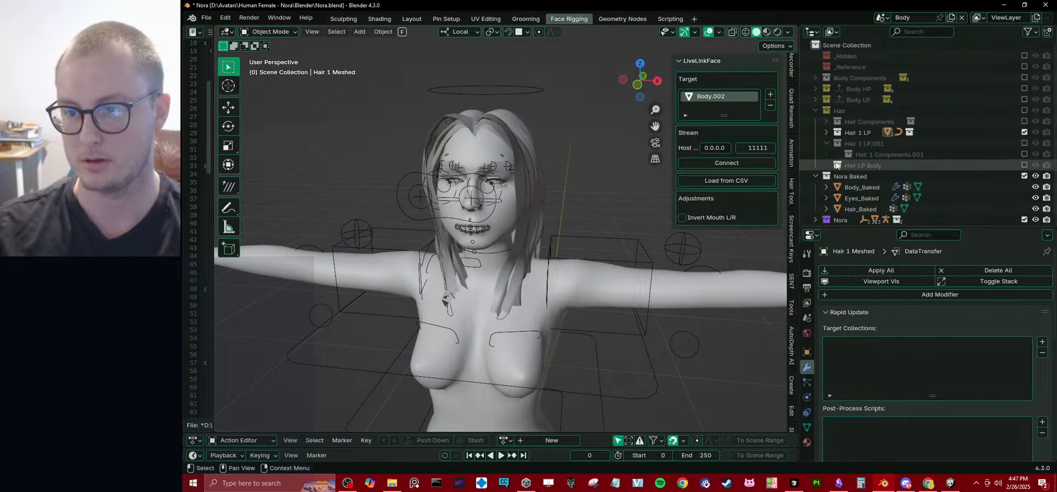
# Rename the duplicated Hair 1 LP.001 collection to Hair 2 LP.
pyautogui.doubleClick(864, 144)
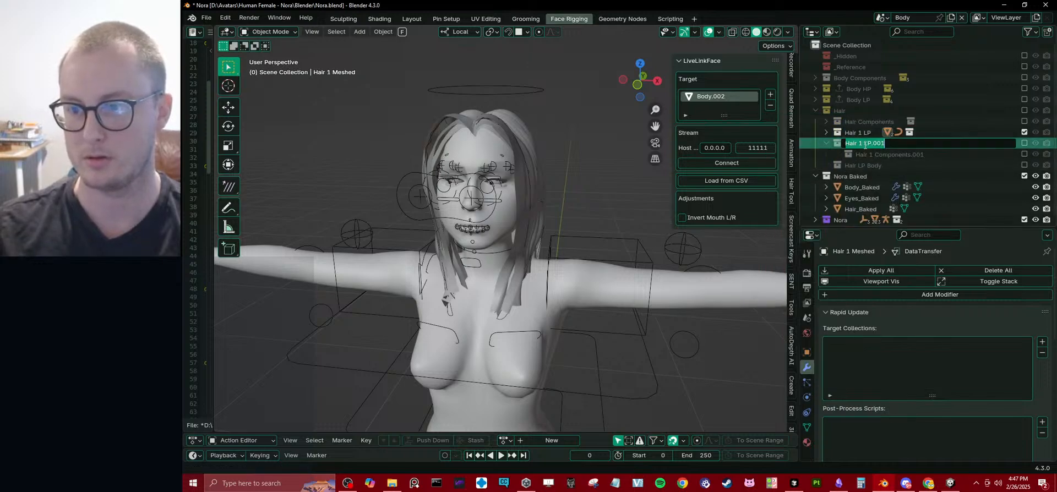
pyautogui.moveTo(858, 144); pyautogui.dragTo(940, 139)
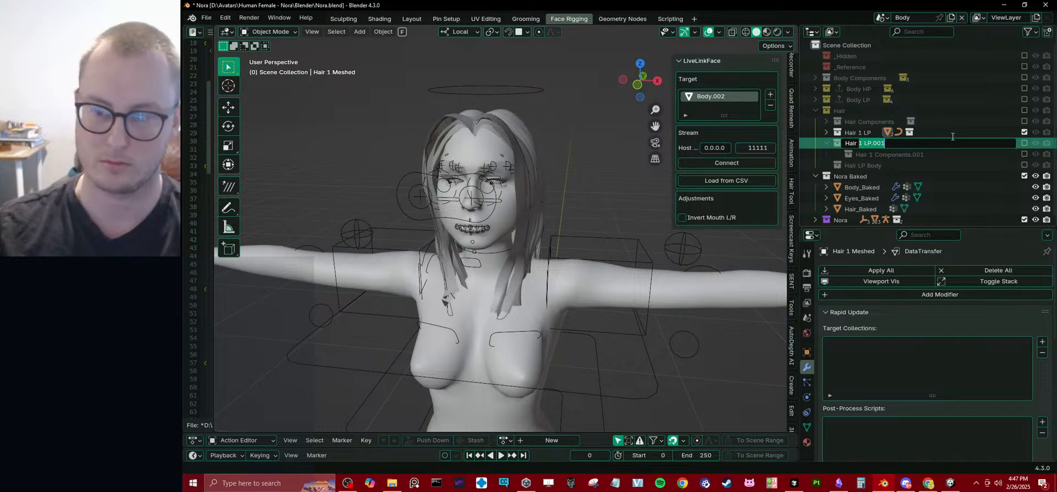
pyautogui.press('Left')
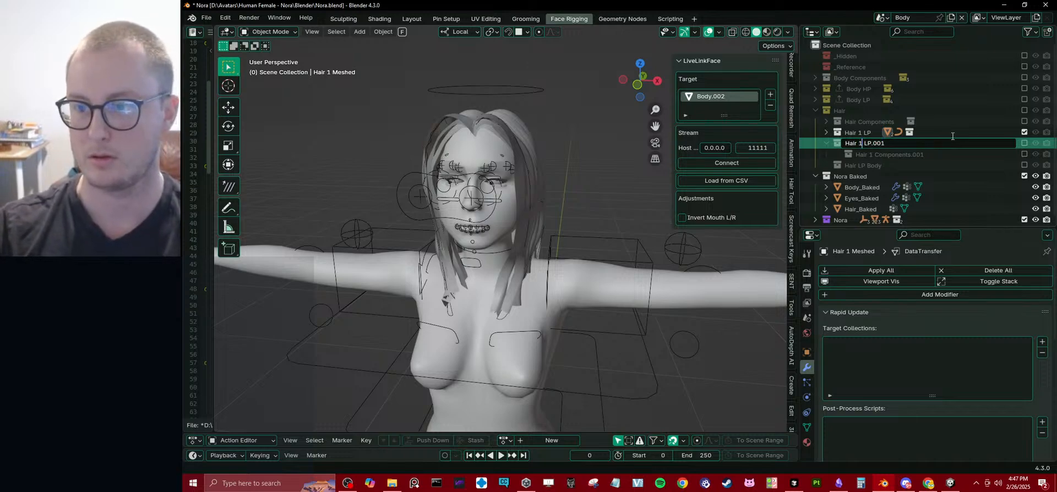
pyautogui.press('BackSpace')
pyautogui.write('2')
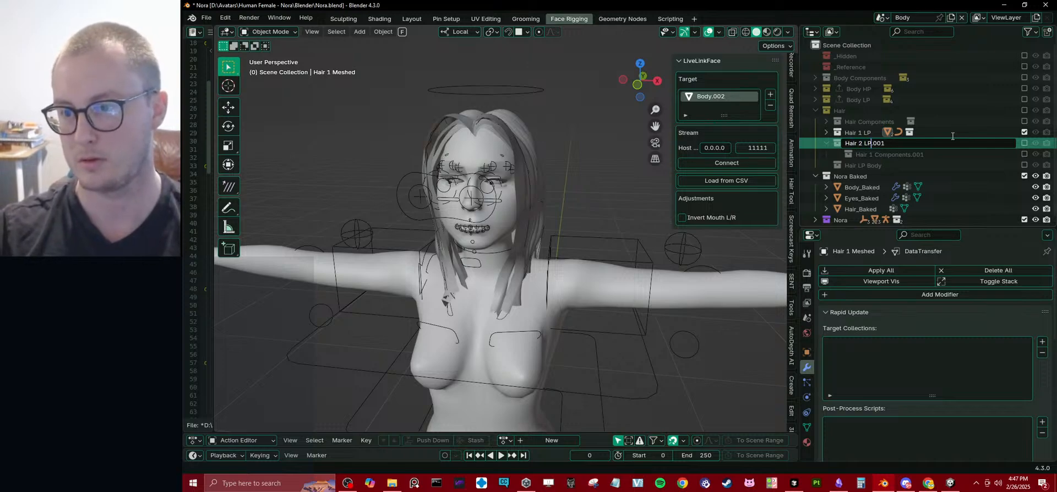
pyautogui.press('Delete')
pyautogui.press('Delete')
pyautogui.press('Delete')
pyautogui.press('Delete')
pyautogui.press('Return')
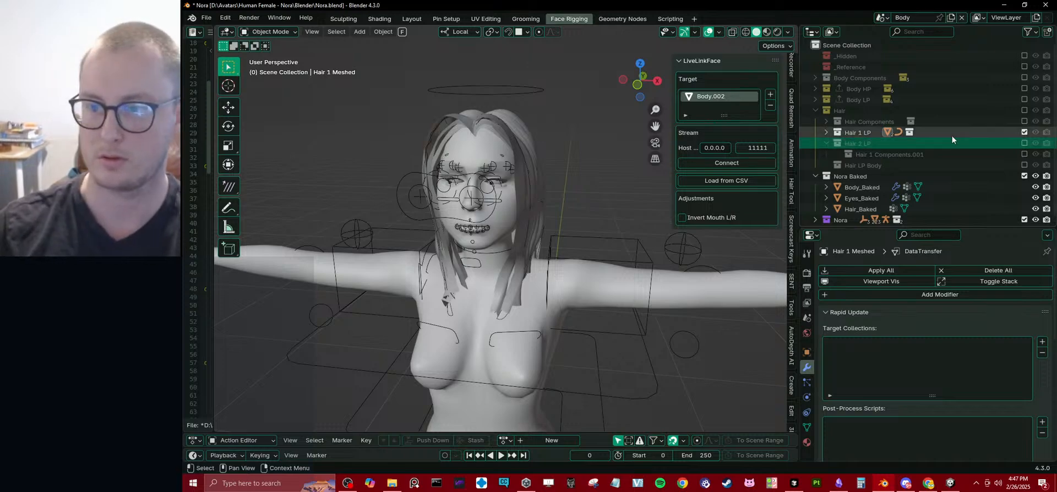
# Rename the nested Hair 1 Components.001 collection to Hair 2 LP Components.
pyautogui.doubleClick(877, 143)
pyautogui.hotkey('ctrl', 'c')
pyautogui.doubleClick(879, 155)
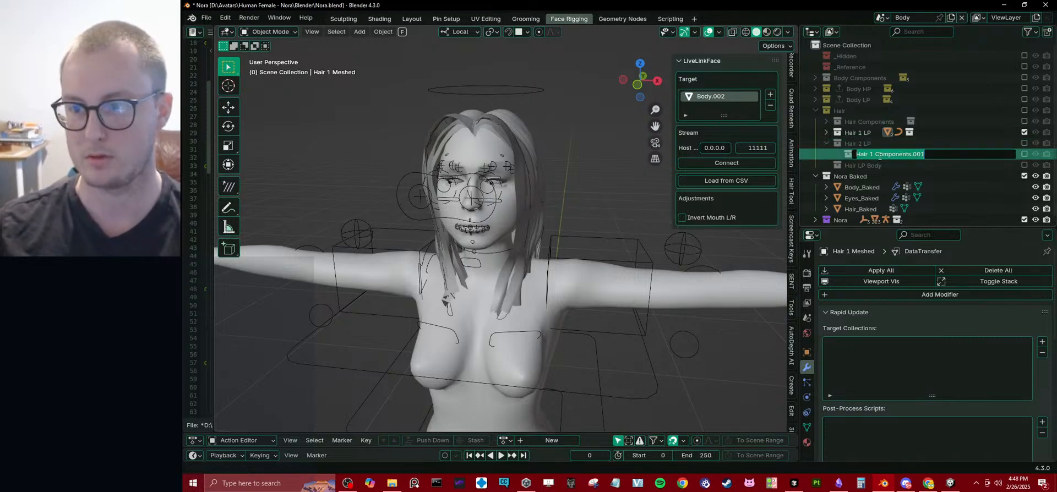
pyautogui.click(943, 152)
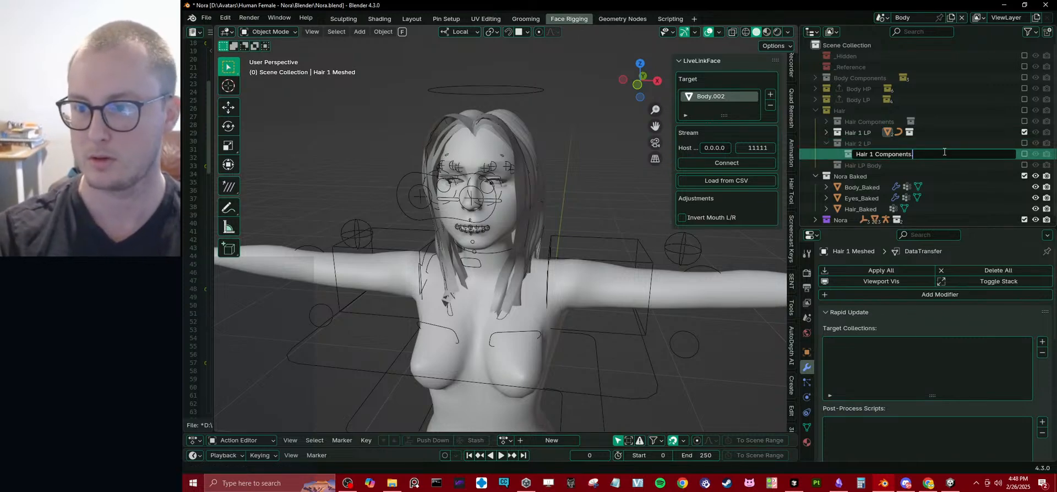
pyautogui.hotkey('ctrl', 'shift', 'Left')
pyautogui.press('Left')
pyautogui.hotkey('ctrl', 'shift', 'Left')
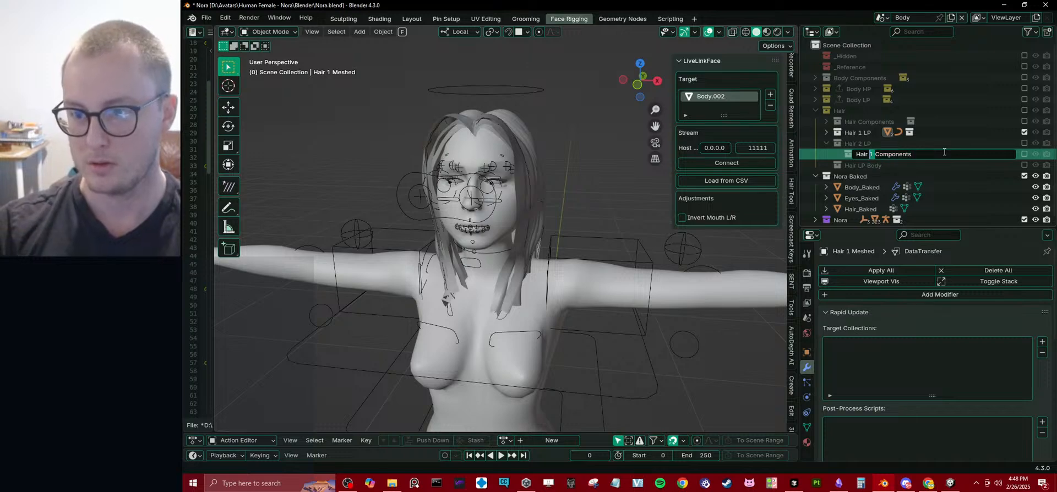
pyautogui.write('2 LP')
pyautogui.press('Return')
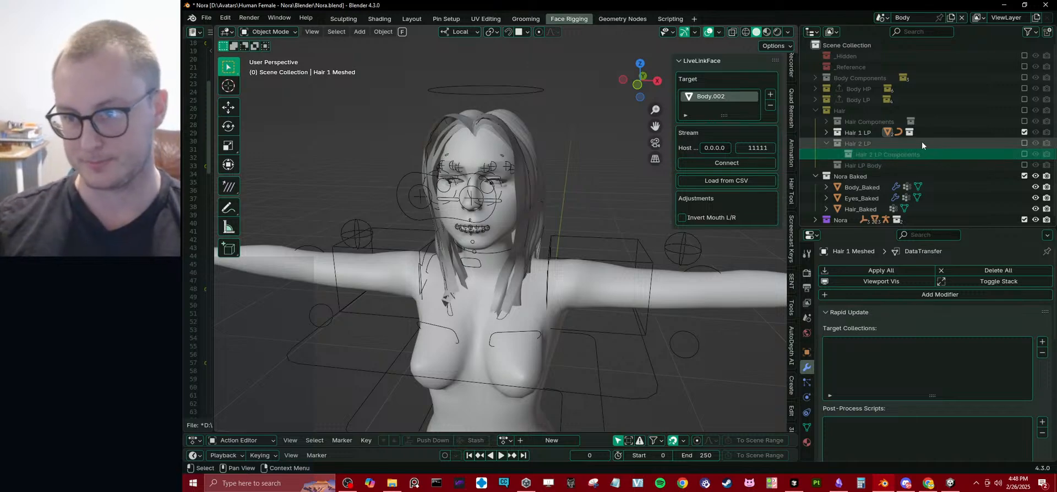
# Include the Hair 2 LP collection in the view layer and rename Hair Gen.001 to Hair 2 LP Generated Curves.
pyautogui.click(1025, 143)
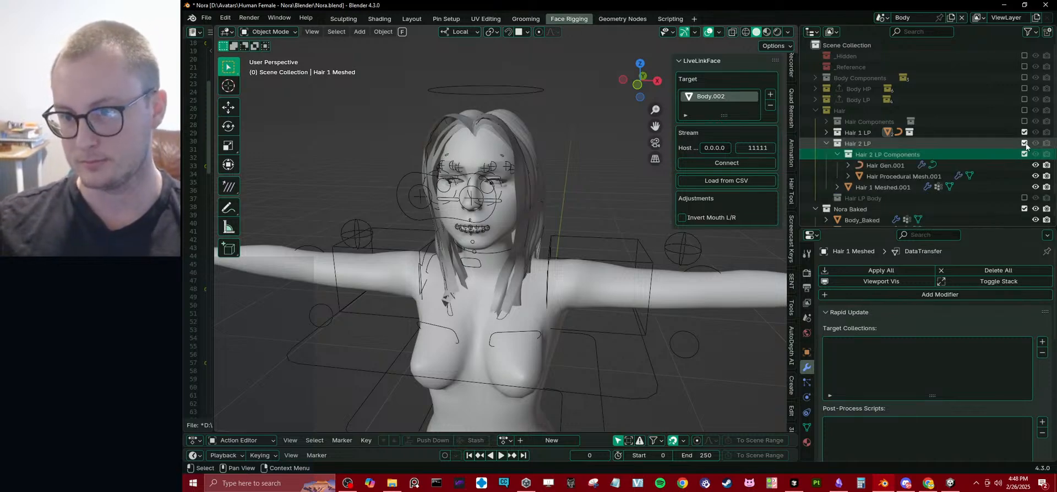
pyautogui.doubleClick(884, 165)
pyautogui.hotkey('ctrl', 'v')
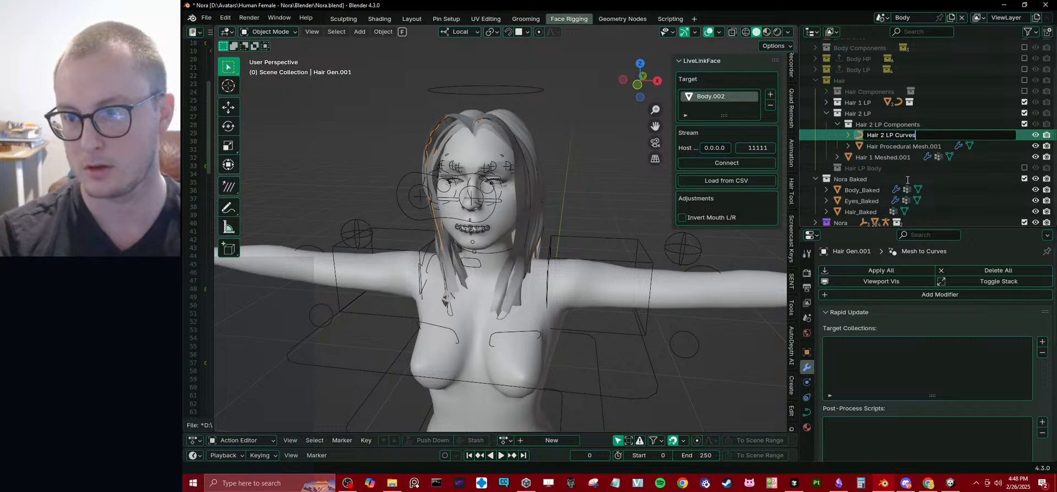
pyautogui.press('Return')
pyautogui.doubleClick(897, 134)
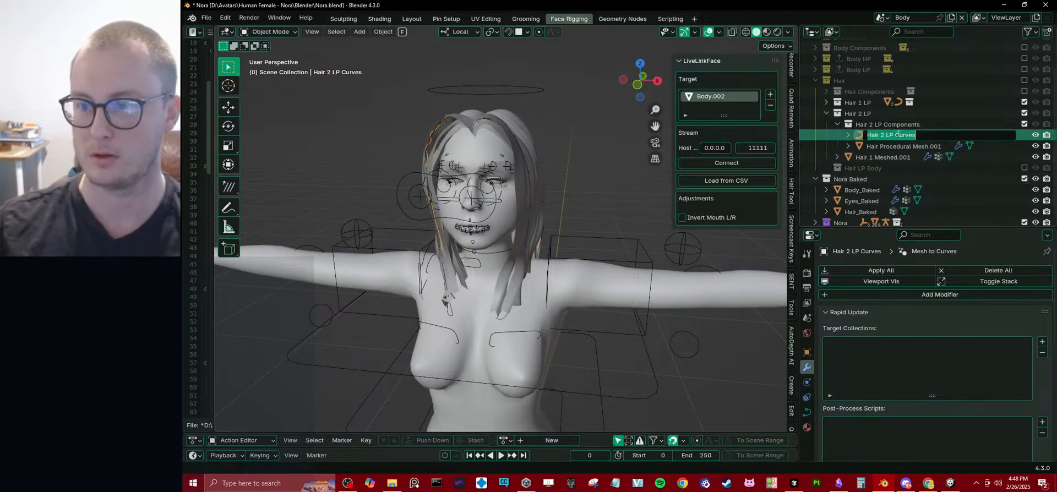
pyautogui.click(894, 135)
pyautogui.write('Gene')
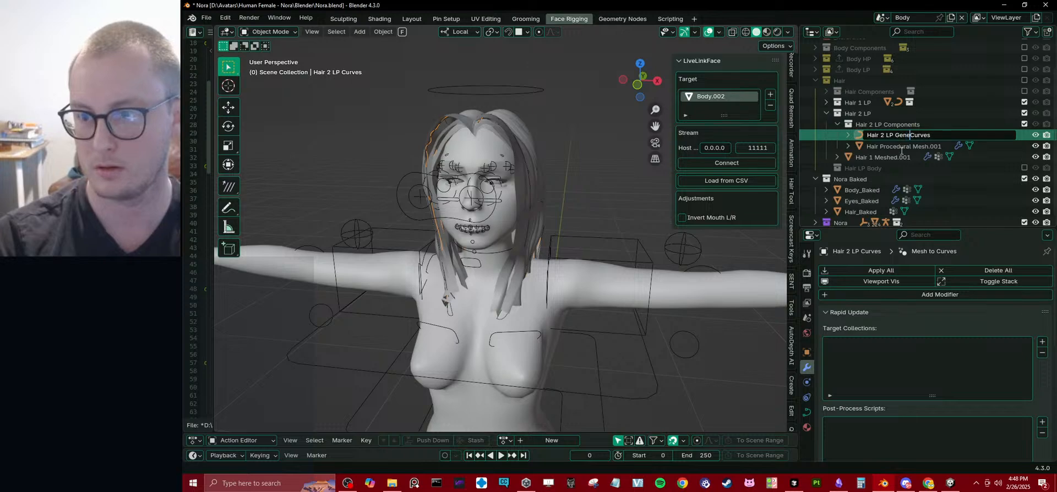
pyautogui.write('rated')
pyautogui.press('Return')
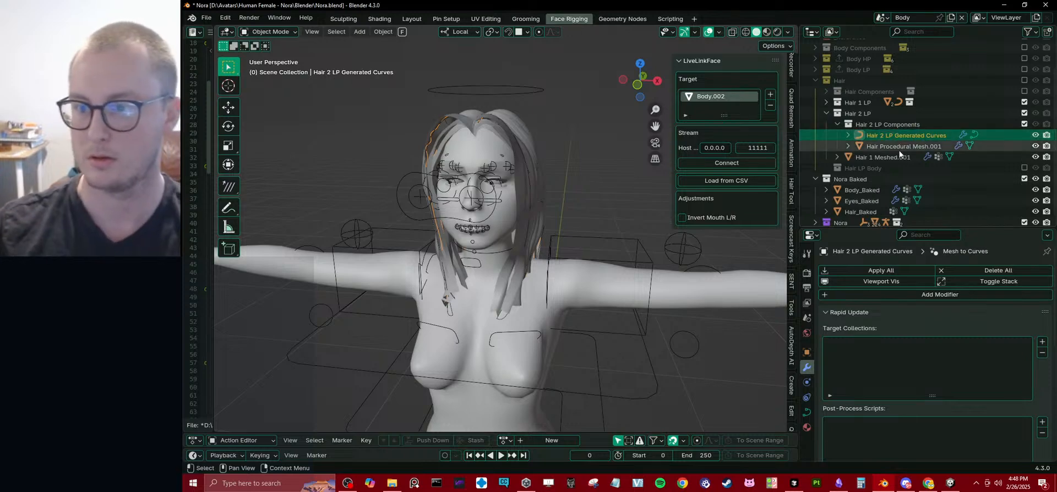
# Rename the Hair Procedural Mesh.001 object to Hair 2 LP Procedural Mesh.
pyautogui.click(896, 147)
pyautogui.doubleClick(896, 147)
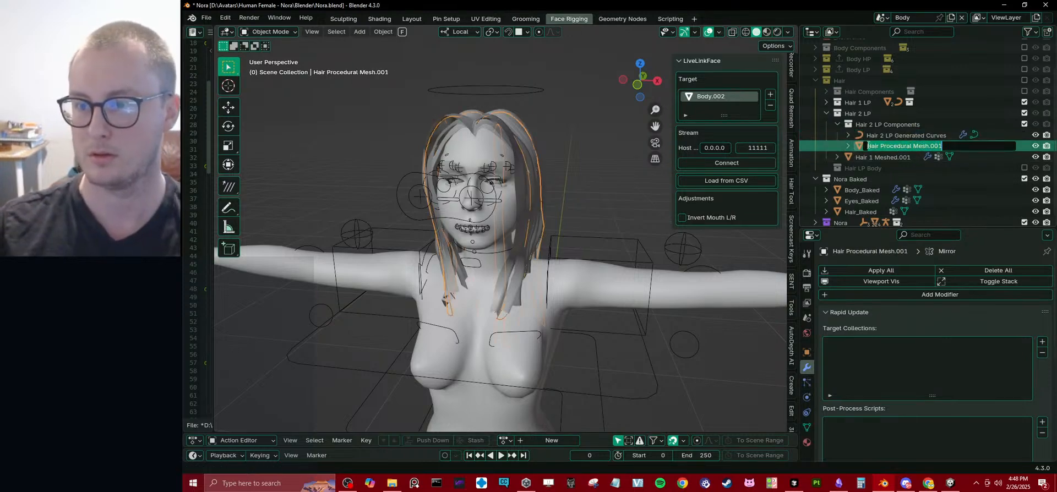
pyautogui.click(881, 145)
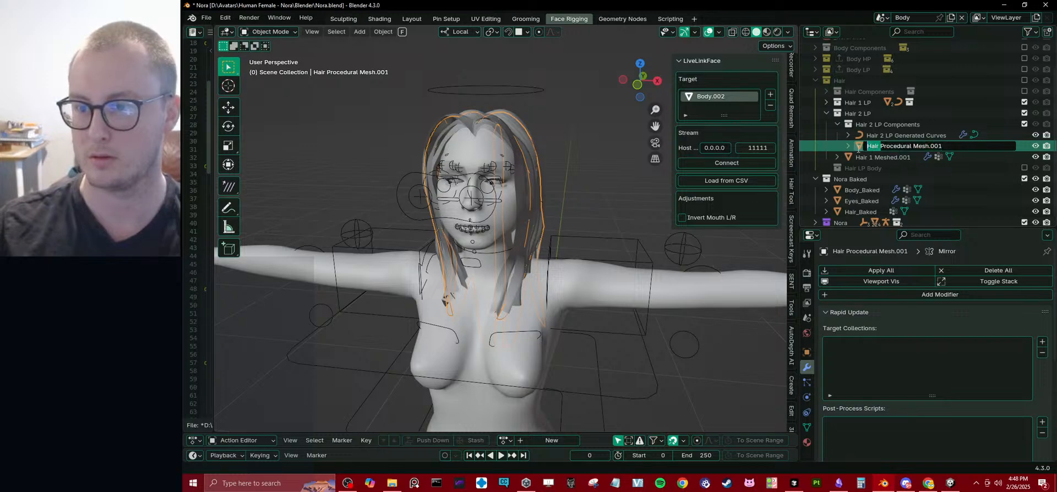
pyautogui.write('2 LP')
pyautogui.click(938, 148)
pyautogui.press('Delete')
pyautogui.press('Delete')
pyautogui.press('Delete')
pyautogui.press('Delete')
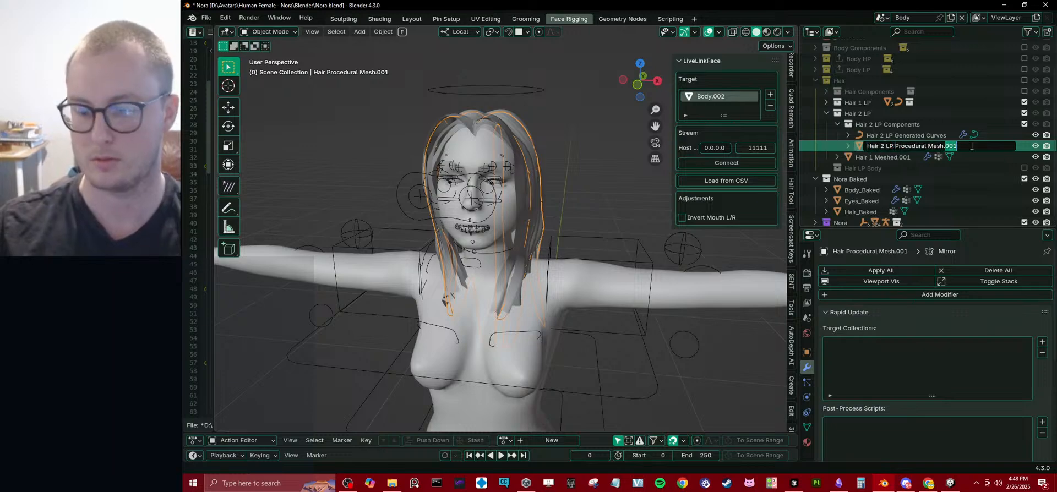
pyautogui.press('Return')
# Clear the Hair Base object in the Hair Curves To Mesh modifier of Hair 1 Meshed.001.
pyautogui.click(883, 156)
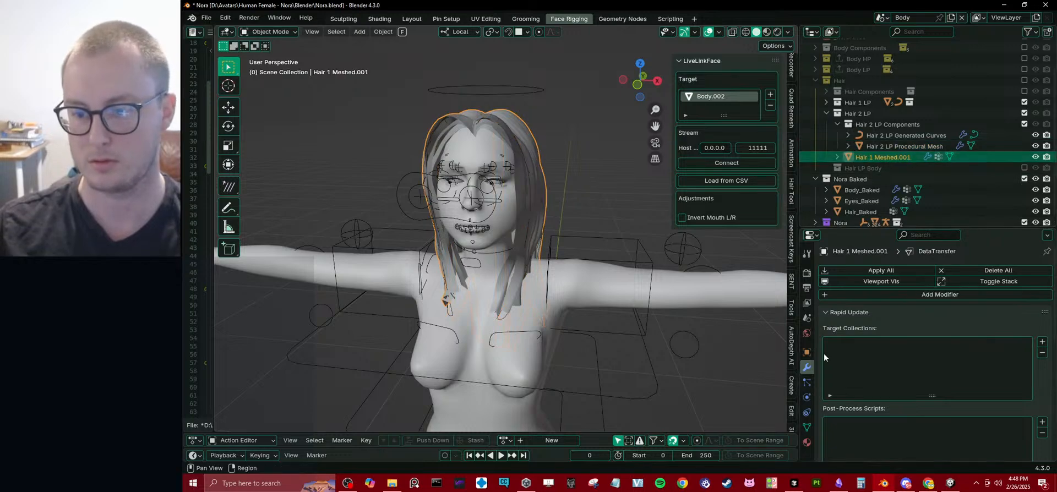
pyautogui.scroll(-5, 859, 330)
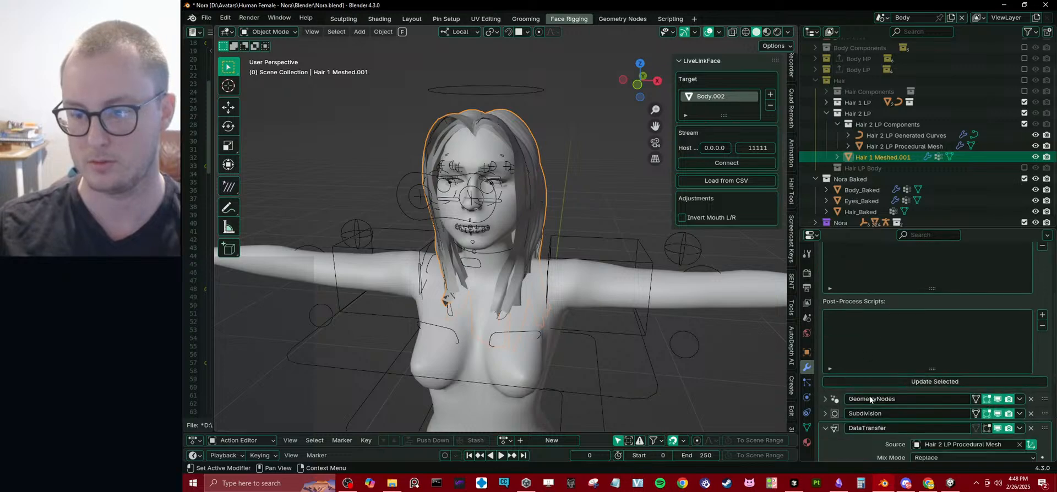
pyautogui.click(826, 399)
pyautogui.scroll(-3, 827, 400)
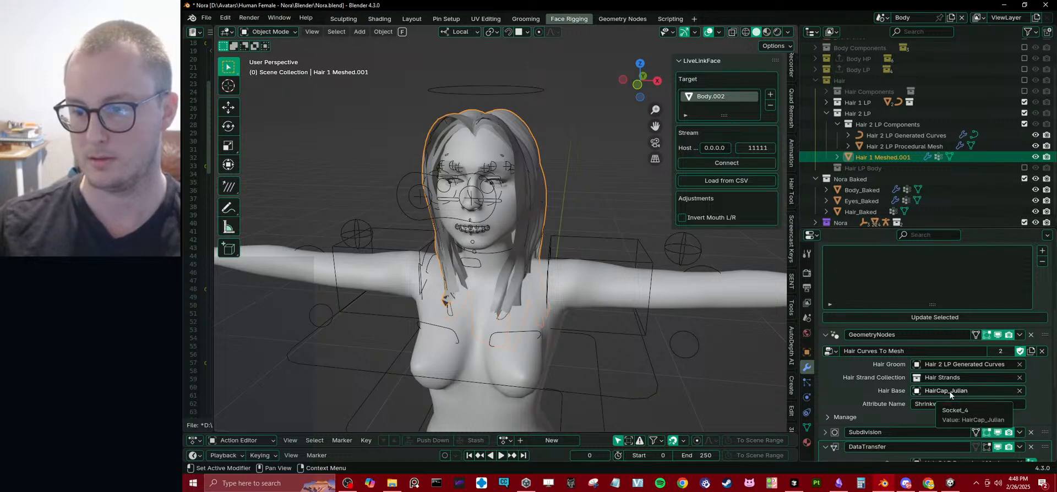
pyautogui.moveTo(527, 196); pyautogui.dragTo(530, 196, button='middle')
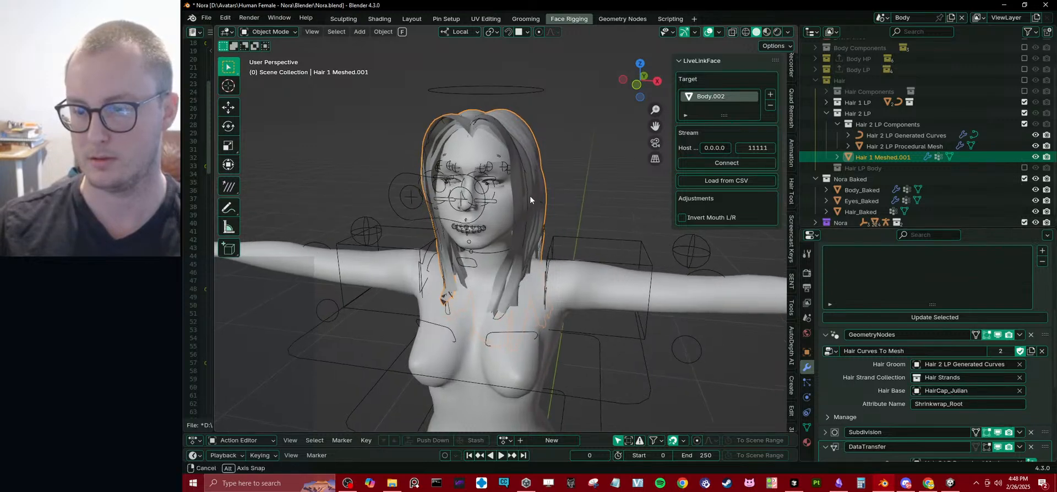
pyautogui.scroll(-3, 946, 391)
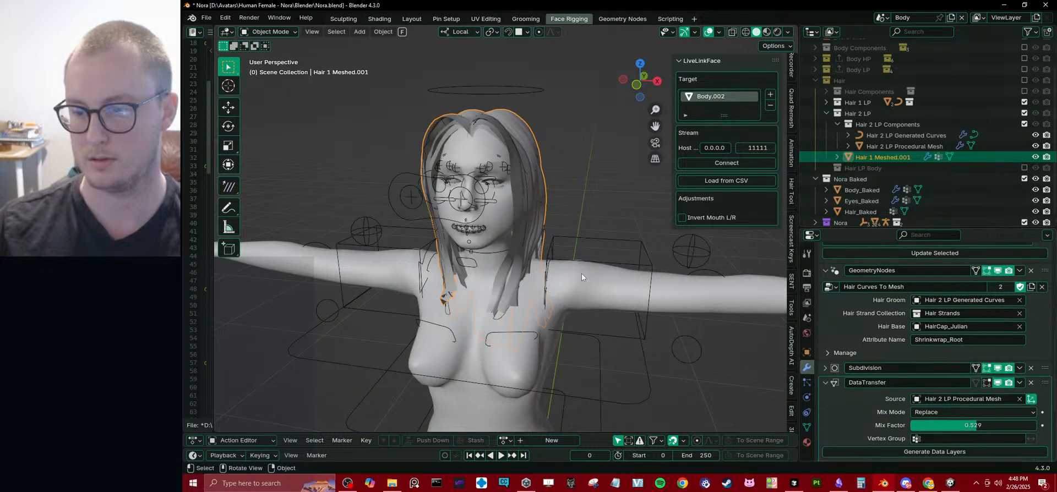
pyautogui.moveTo(582, 273); pyautogui.dragTo(550, 279, button='middle')
pyautogui.press('g')
pyautogui.rightClick(537, 205)
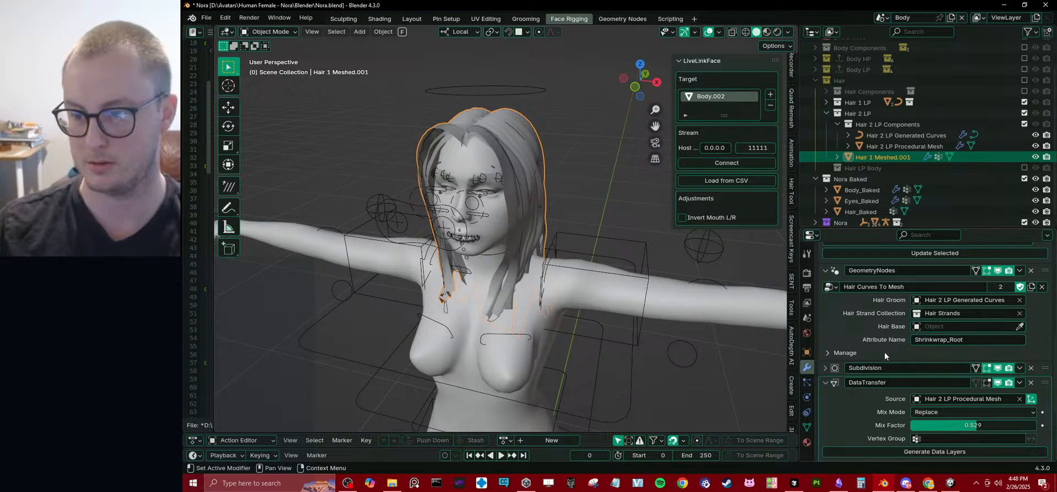
pyautogui.scroll(3, 827, 382)
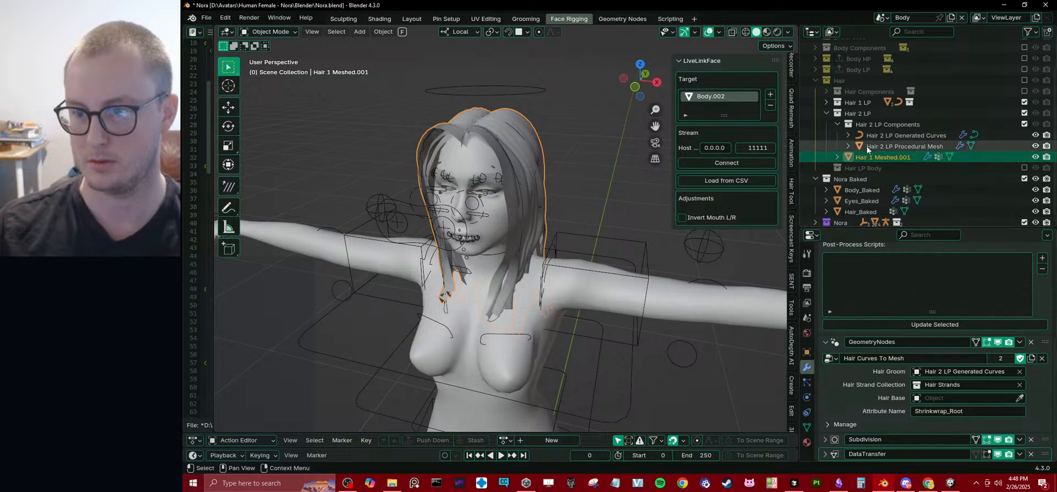
# Rename the Hair 1 Meshed.001 object to Hair 2 LP Mesh.
pyautogui.doubleClick(880, 157)
pyautogui.press('Escape')
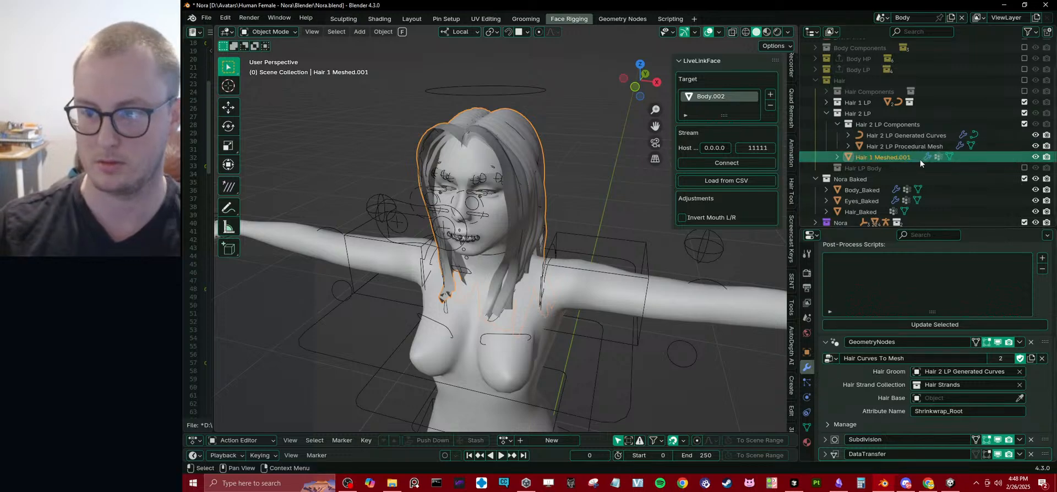
pyautogui.click(919, 148)
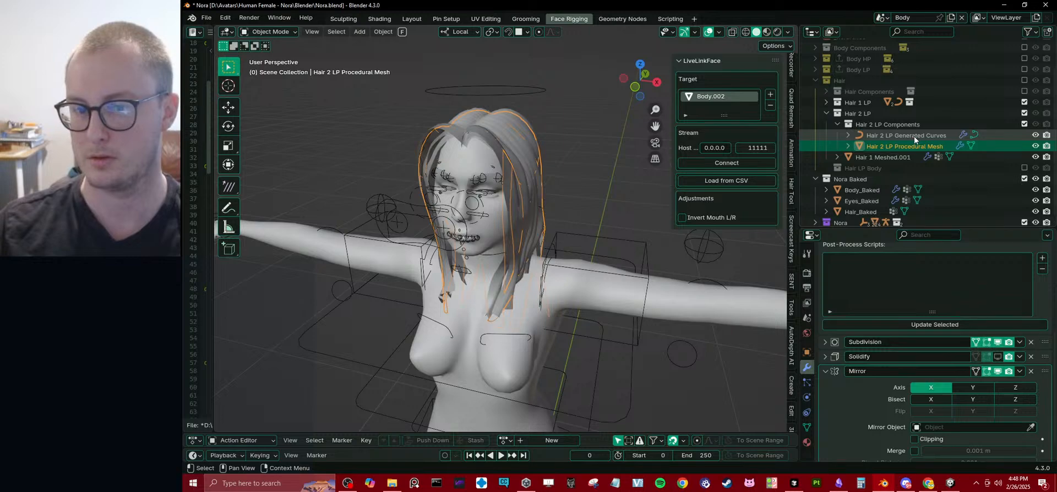
pyautogui.click(914, 136)
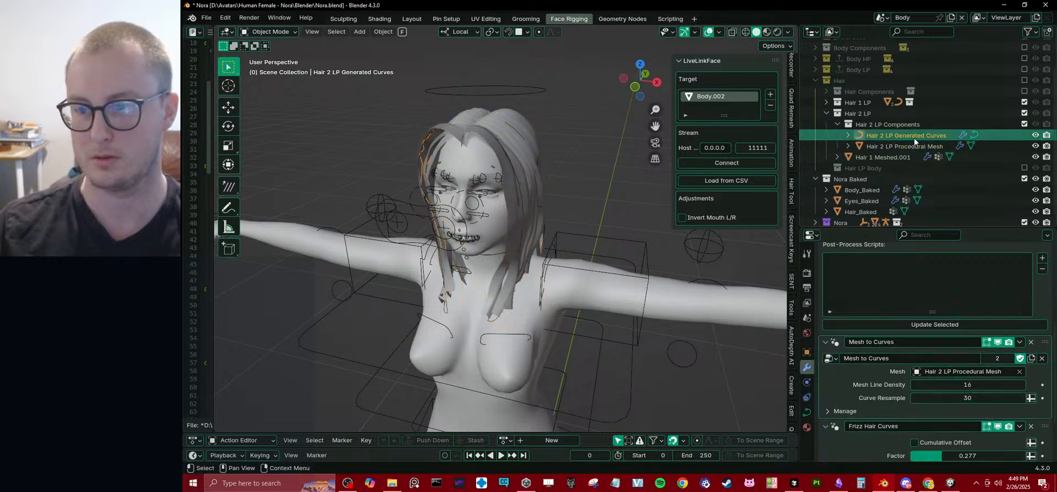
pyautogui.click(911, 146)
pyautogui.click(912, 139)
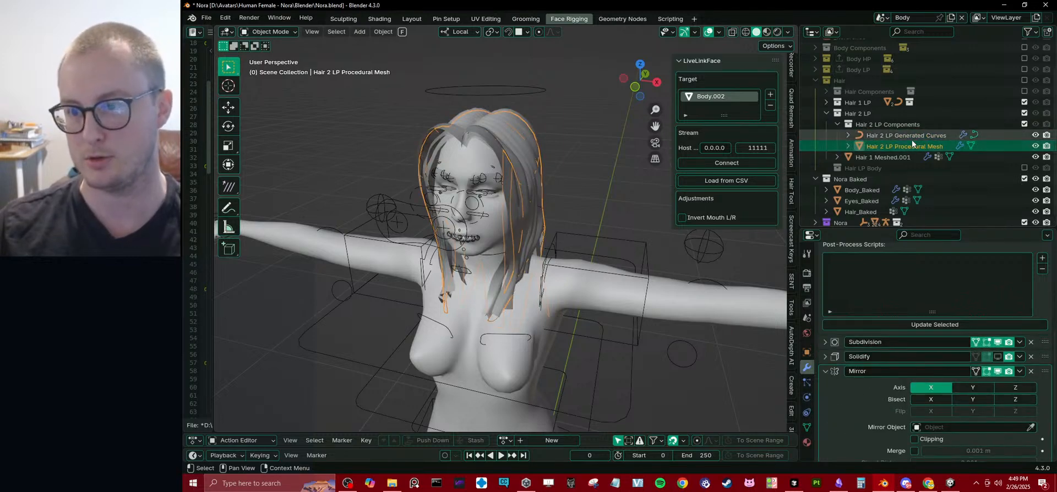
pyautogui.click(903, 157)
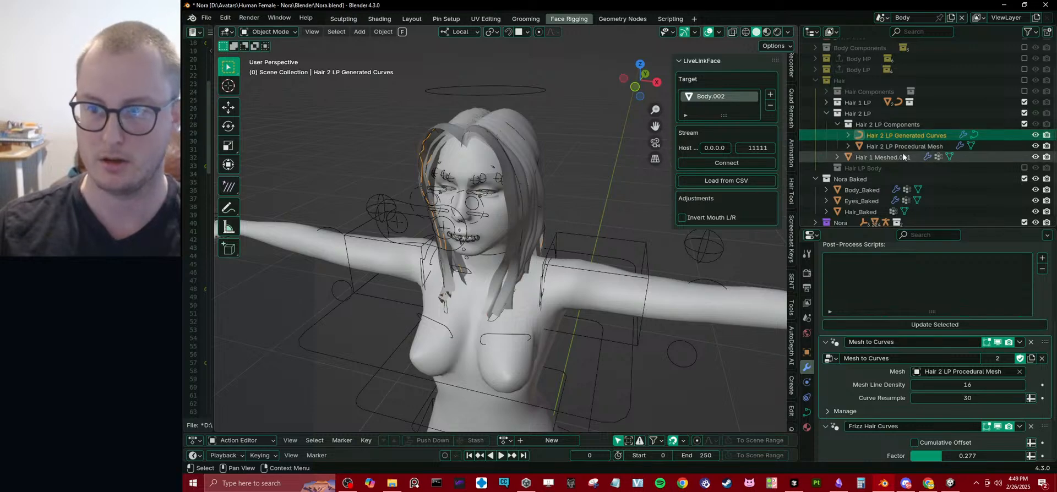
pyautogui.doubleClick(878, 159)
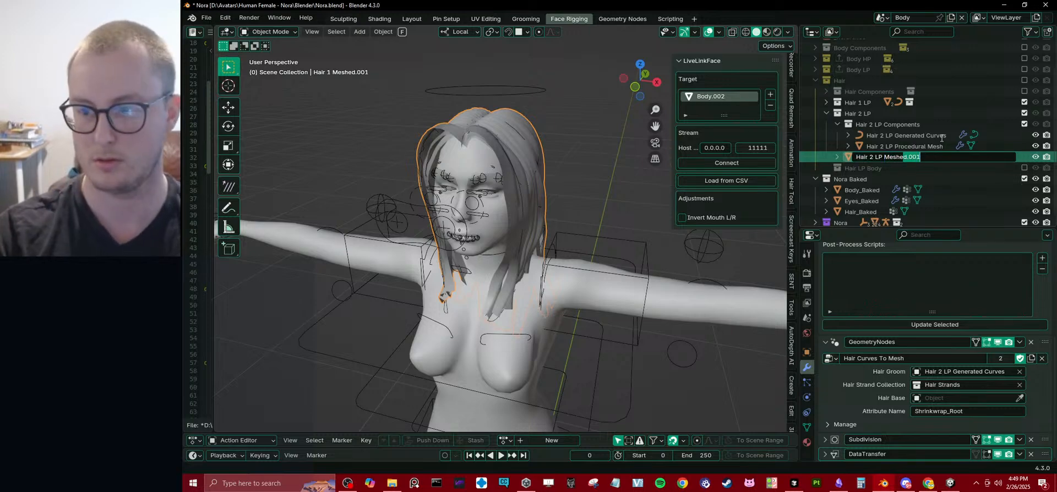
pyautogui.press('BackSpace')
pyautogui.press('Return')
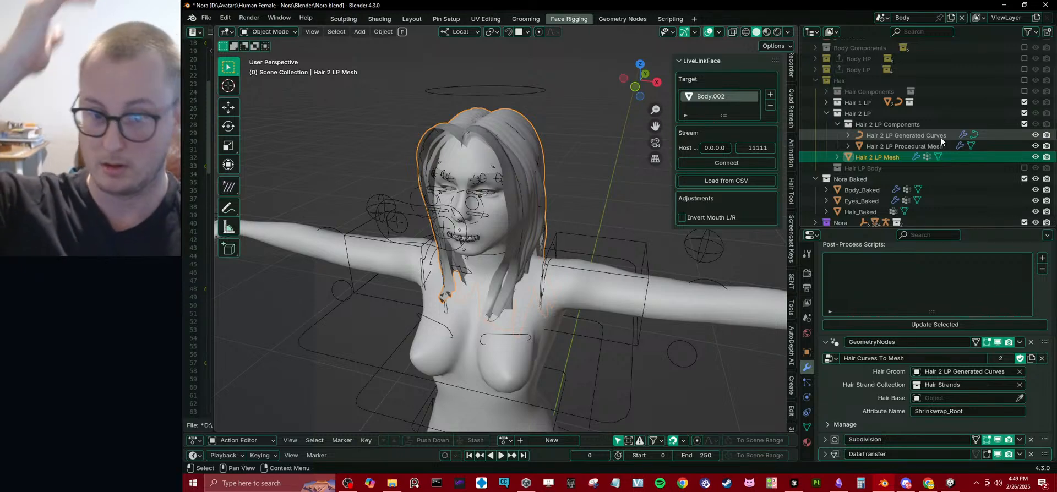
# Open Hair 2 LP Procedural Mesh in Edit Mode with X-ray on and the Hair 1 LP collection excluded from the view layer.
pyautogui.click(897, 147)
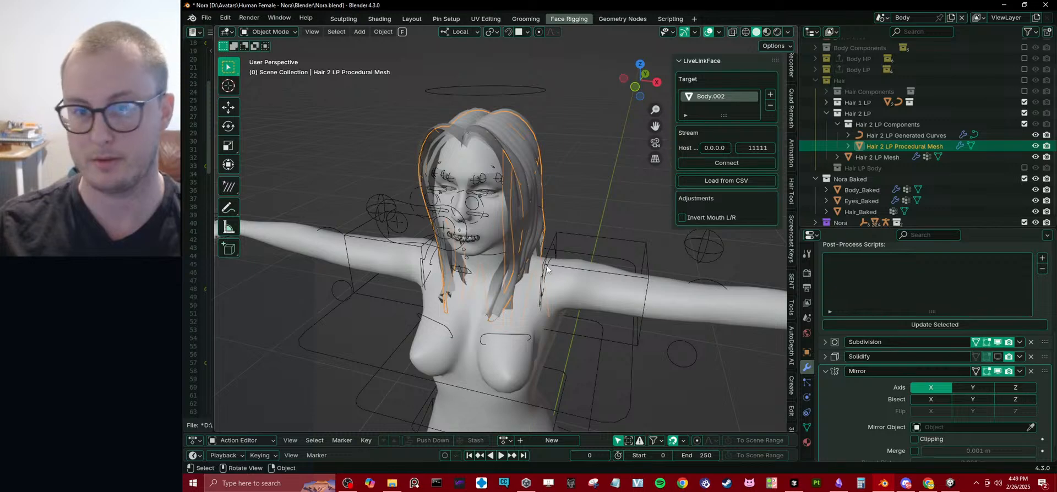
pyautogui.press('Tab')
pyautogui.moveTo(529, 236); pyautogui.dragTo(485, 232, button='middle')
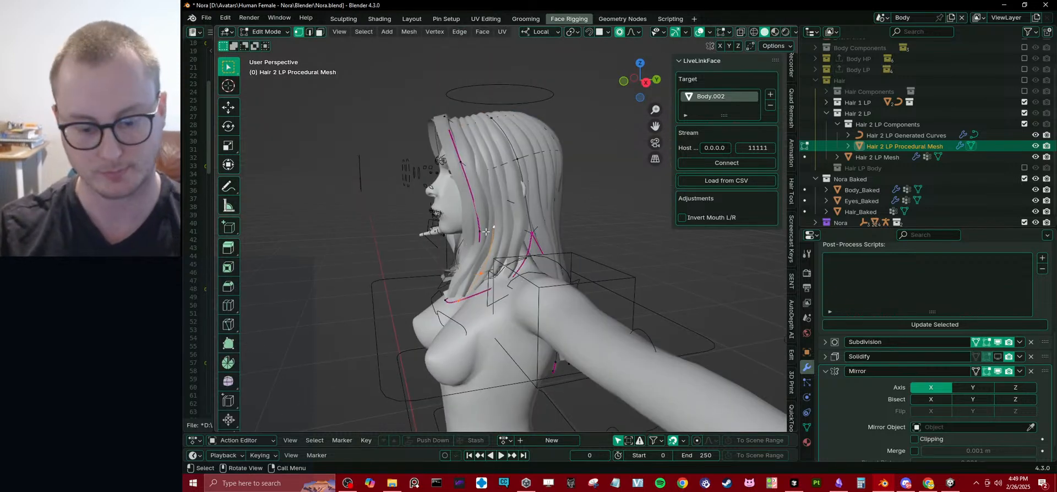
pyautogui.click(1024, 102)
pyautogui.moveTo(580, 143); pyautogui.dragTo(593, 145, button='middle')
pyautogui.press('KP_3')
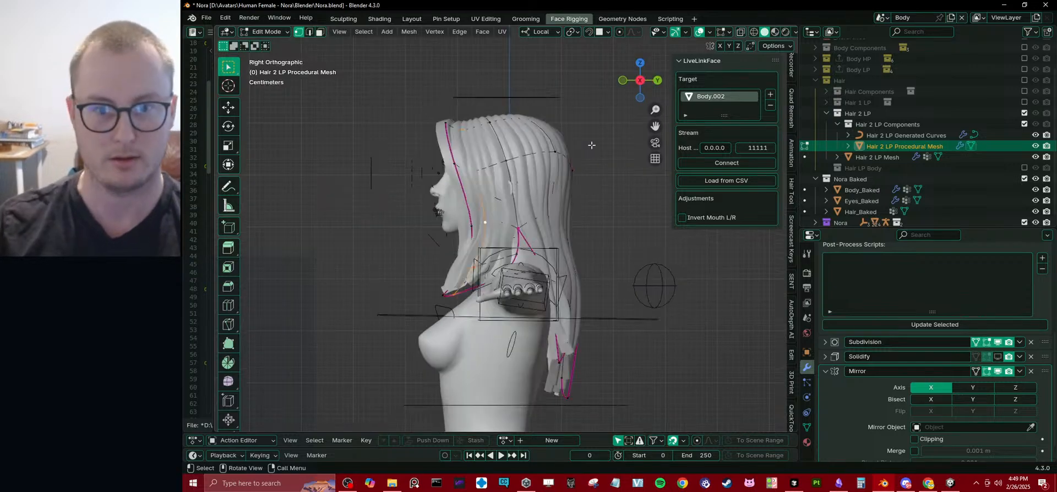
pyautogui.hotkey('alt', 'z')
pyautogui.scroll(1, 452, 201)
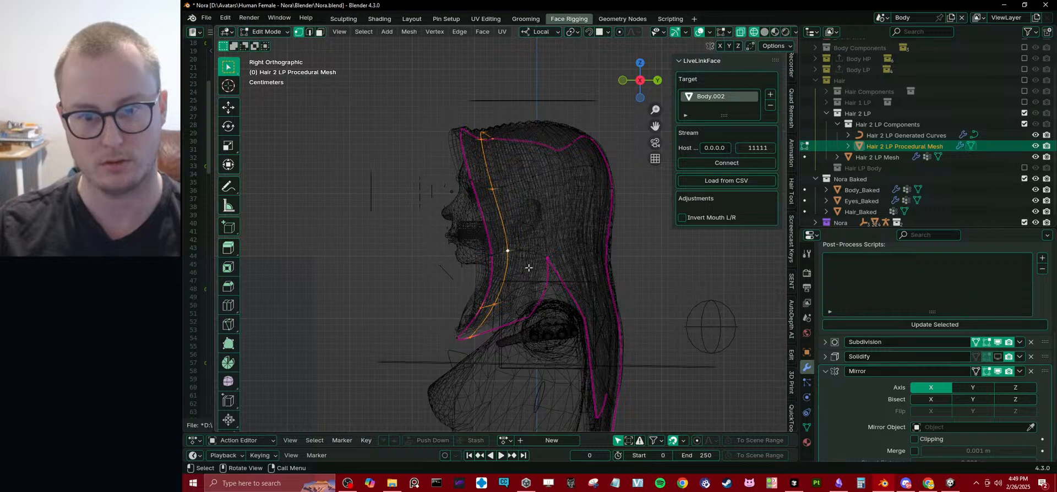
# Rip the hair mesh along the edge loop running from the crown to the notch, and delete the rear section's vertices.
pyautogui.click(546, 261)
pyautogui.keyDown('alt'); pyautogui.click(545, 250); pyautogui.keyUp('alt')
pyautogui.press('v')
pyautogui.rightClick(570, 231)
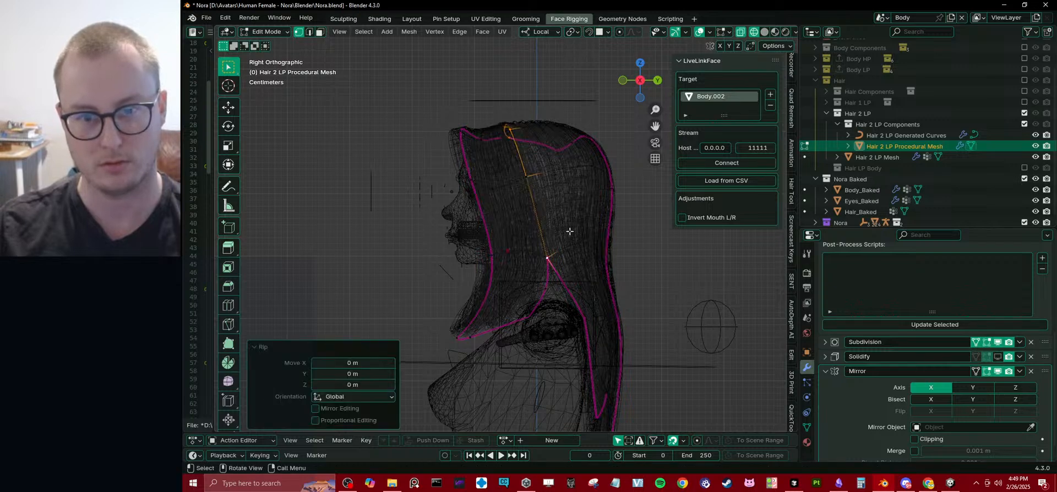
pyautogui.hotkey('alt', 'a')
pyautogui.press('l')
pyautogui.press('x')
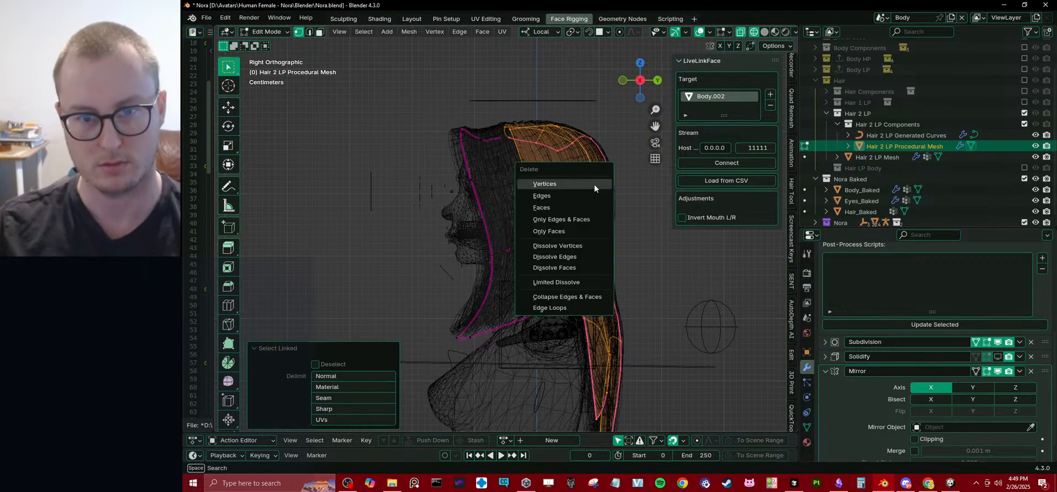
pyautogui.click(594, 185)
pyautogui.press('a')
pyautogui.hotkey('shift', 'z')
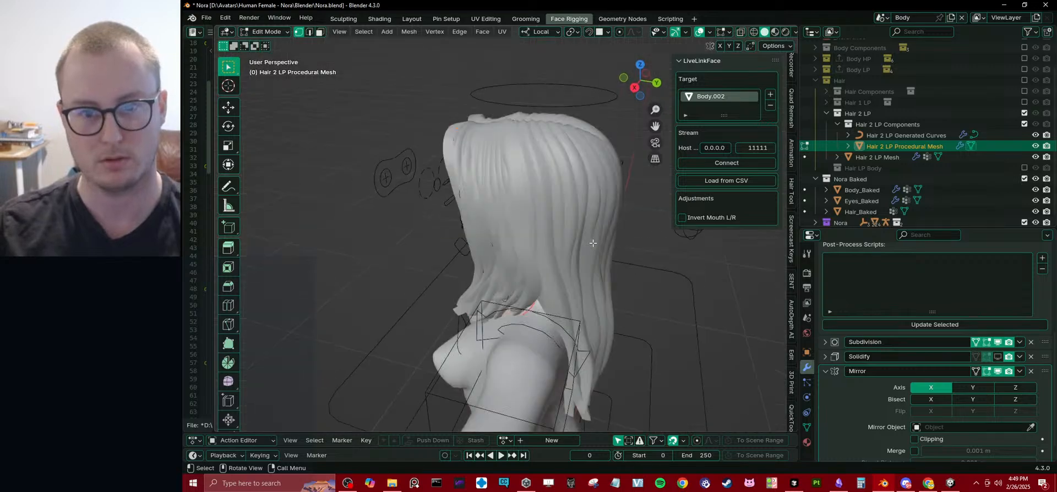
pyautogui.moveTo(595, 202); pyautogui.dragTo(701, 222, button='middle')
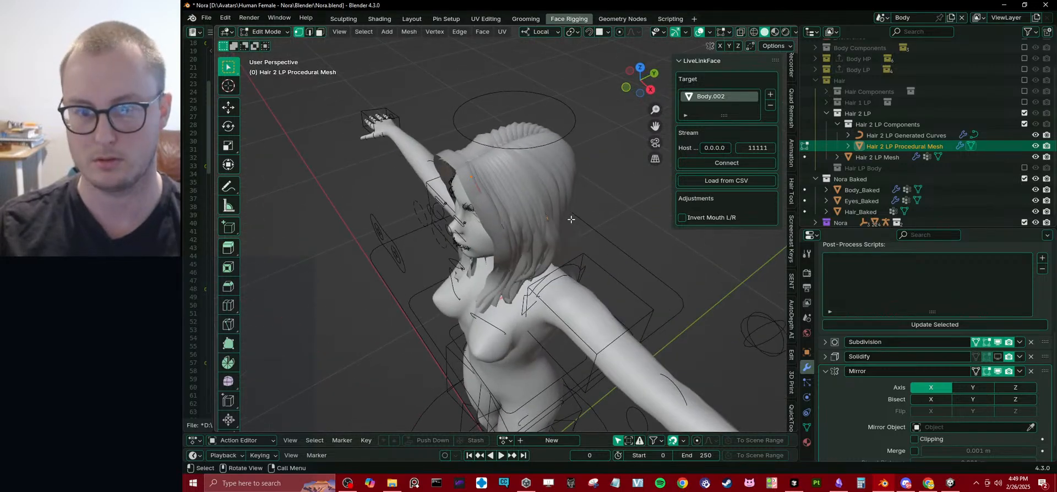
pyautogui.moveTo(571, 220); pyautogui.dragTo(511, 218, button='middle')
pyautogui.press('g')
pyautogui.press('y')
pyautogui.rightClick(438, 224)
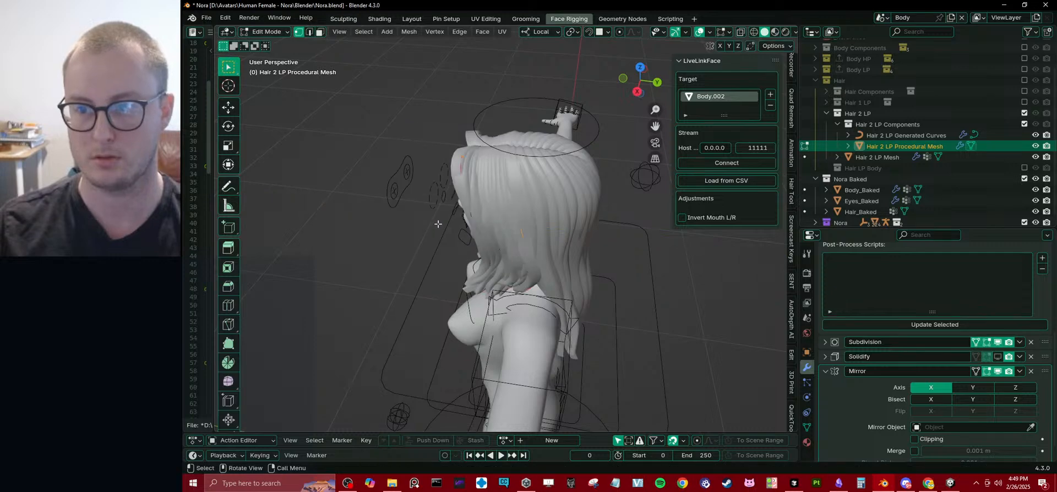
# Examine the modifiers of Hair 2 LP Generated Curves, Hair 2 LP Procedural Mesh and Hair 2 LP Mesh.
pyautogui.click(893, 134)
pyautogui.scroll(-2, 893, 358)
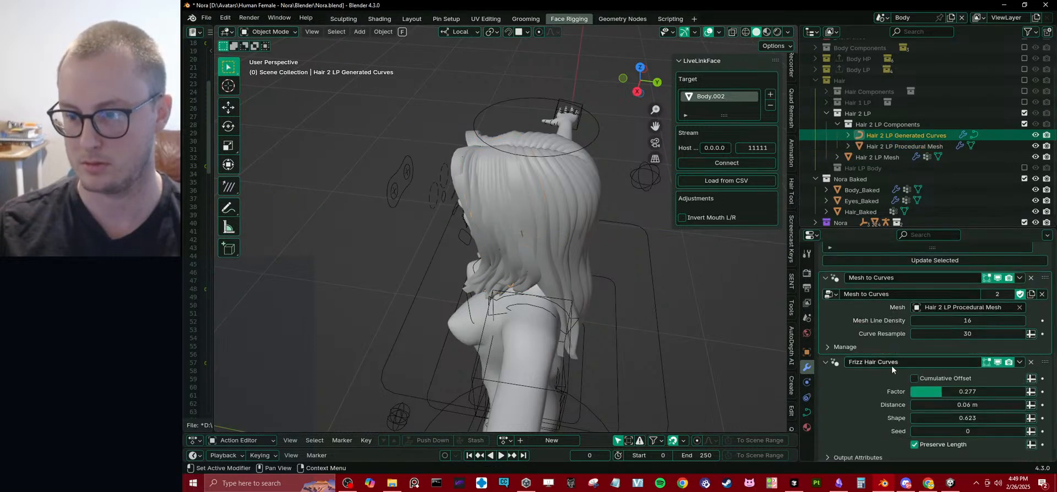
pyautogui.scroll(-2, 891, 365)
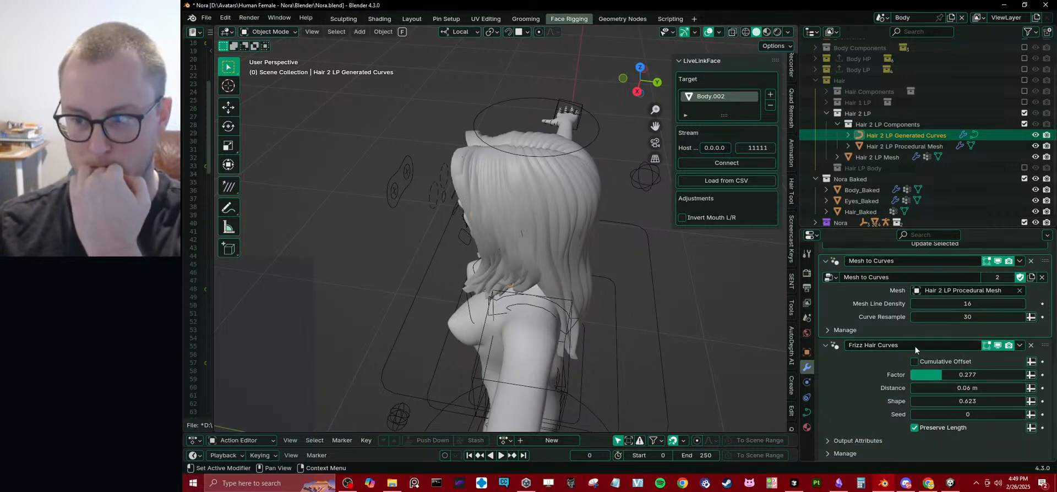
pyautogui.click(895, 148)
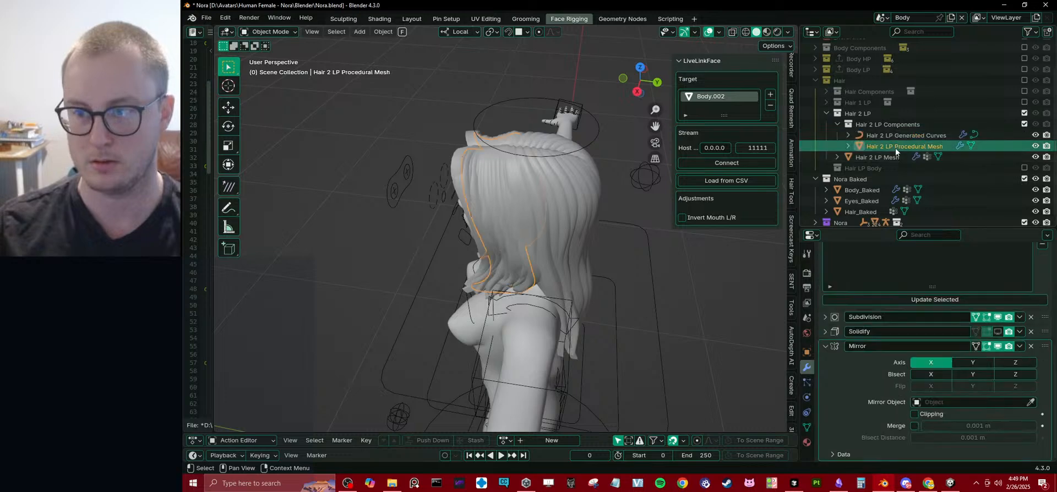
pyautogui.click(883, 158)
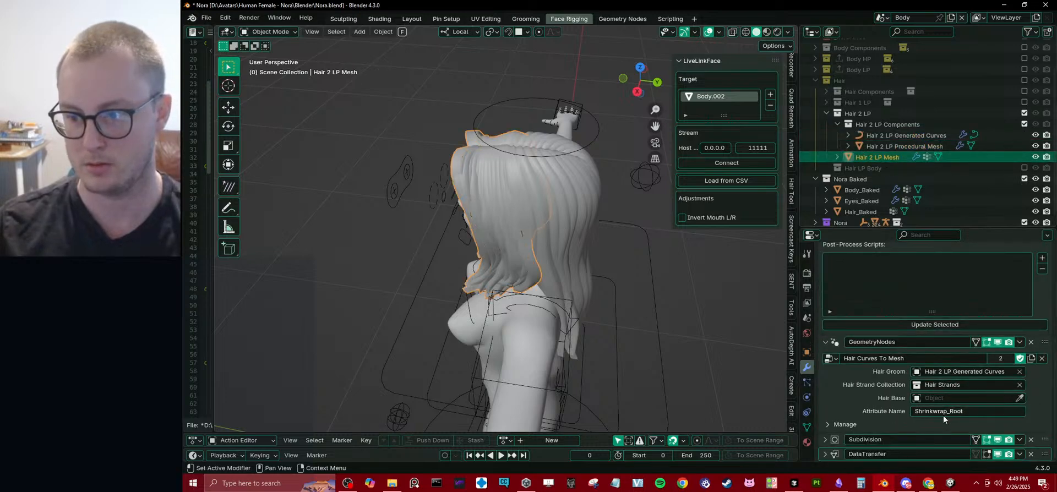
pyautogui.click(825, 342)
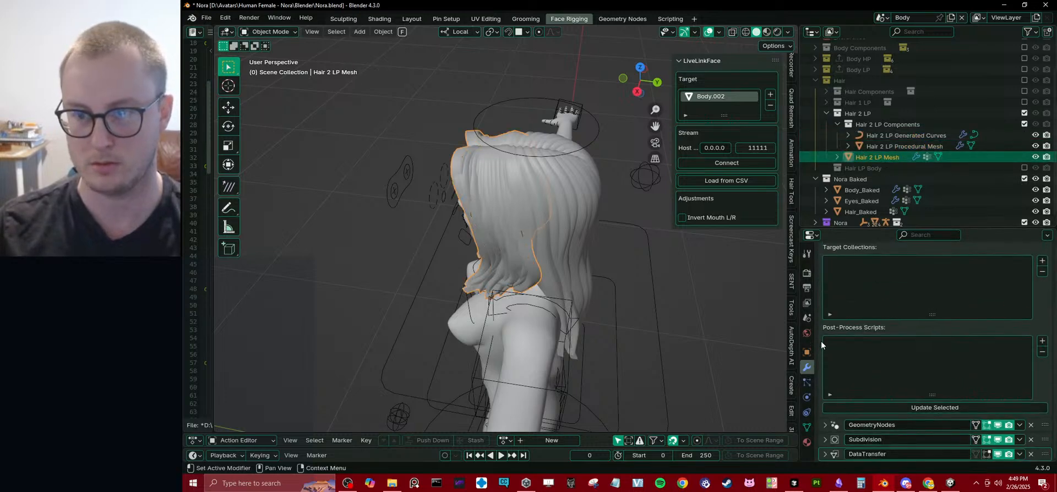
pyautogui.moveTo(546, 289); pyautogui.dragTo(623, 251, button='middle')
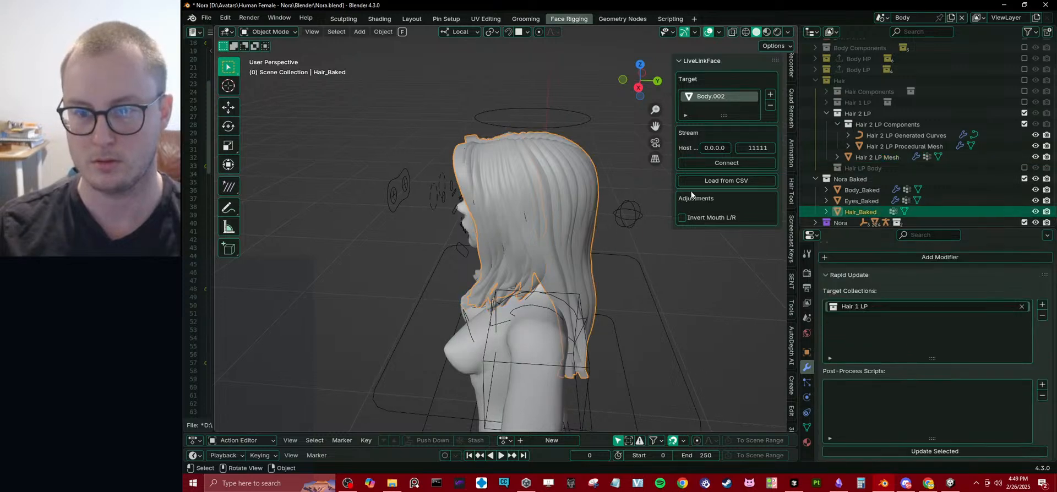
# Exclude the Nora Baked collection from the view layer and select Hair 2 LP Mesh.
pyautogui.click(1024, 179)
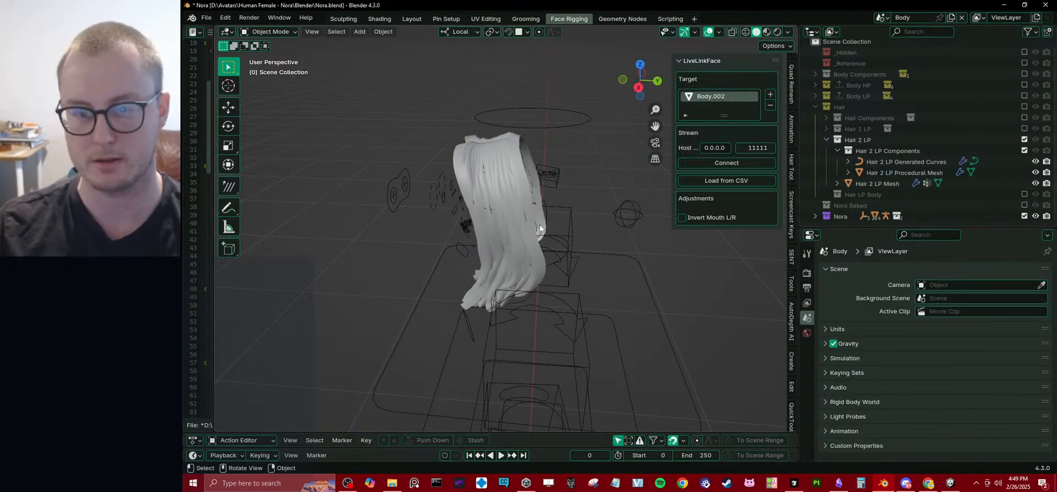
pyautogui.moveTo(539, 225); pyautogui.dragTo(603, 207, button='middle')
pyautogui.click(531, 194)
pyautogui.moveTo(531, 195); pyautogui.dragTo(649, 231, button='middle')
# Create a Hair 2 LP Mesh sub-collection inside Hair 2 LP and move the Hair 2 LP Mesh object into it.
pyautogui.click(838, 152)
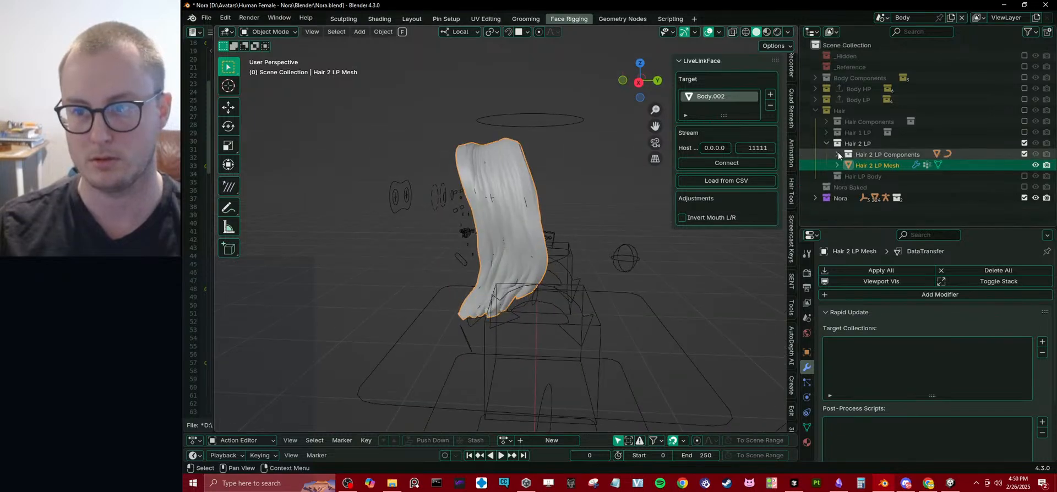
pyautogui.click(853, 144)
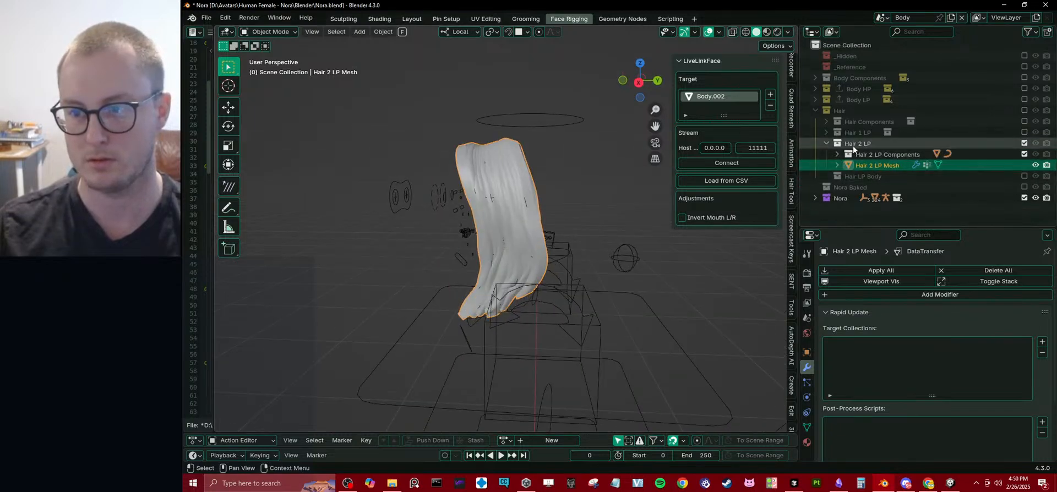
pyautogui.rightClick(853, 144)
pyautogui.click(831, 129)
pyautogui.doubleClick(891, 166)
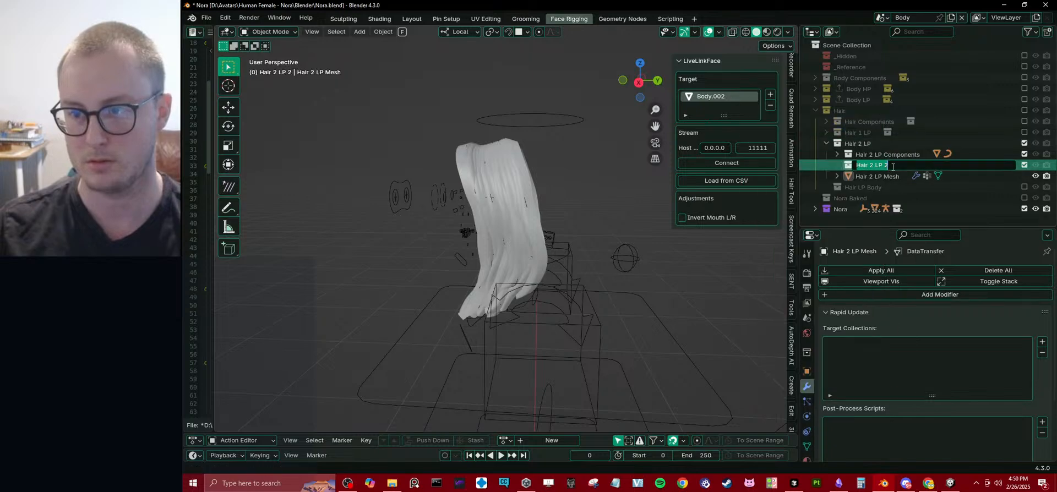
pyautogui.press('BackSpace')
pyautogui.write('Mesh')
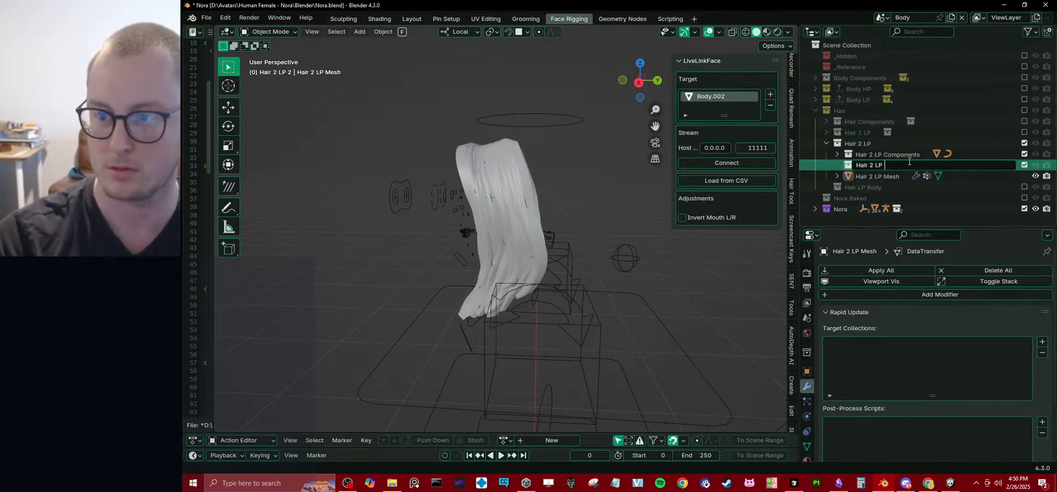
pyautogui.press('Return')
pyautogui.moveTo(884, 176); pyautogui.dragTo(898, 166)
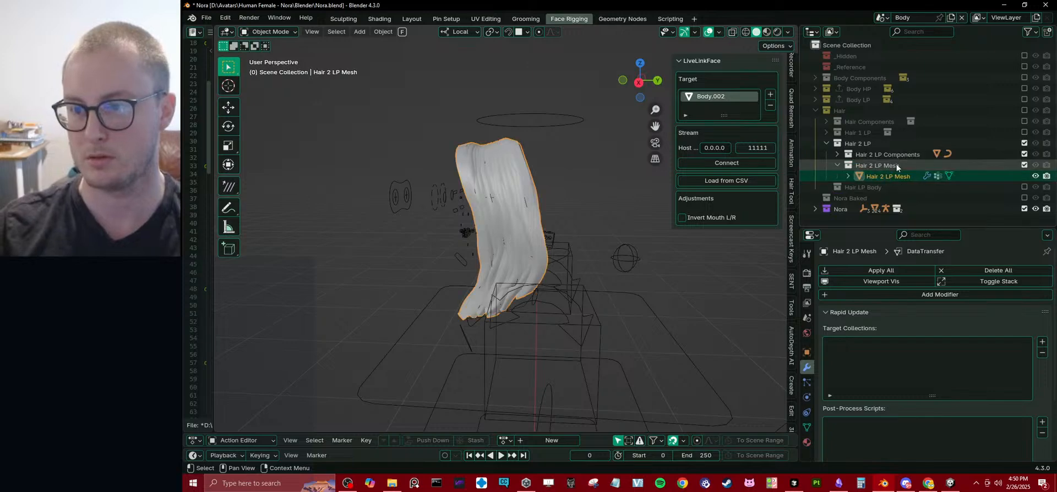
# With Hair 1 LP enabled instead of Hair 2 LP, create a Hair 1 LP Mesh sub-collection in it and move Hair 1 Meshed inside.
pyautogui.click(1025, 143)
pyautogui.click(1025, 133)
pyautogui.click(825, 133)
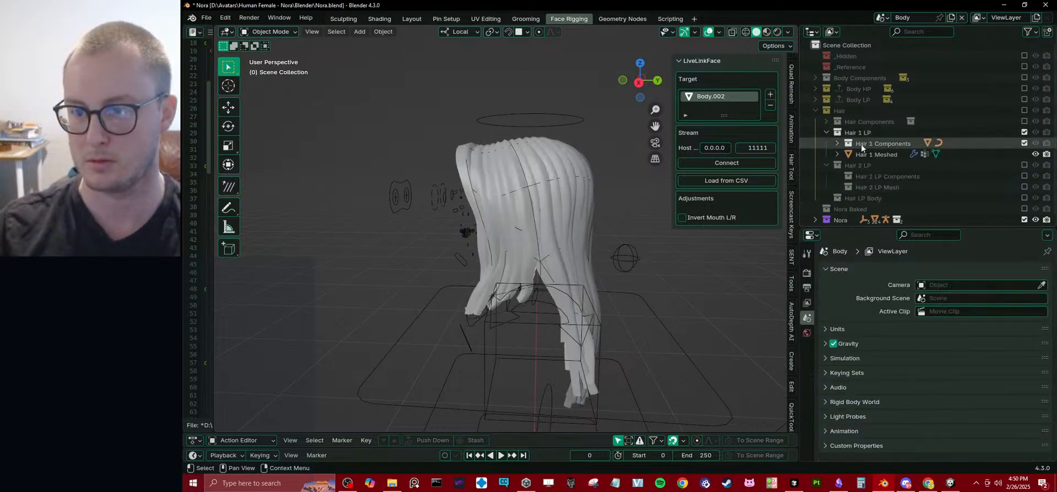
pyautogui.rightClick(858, 135)
pyautogui.click(858, 134)
pyautogui.doubleClick(874, 154)
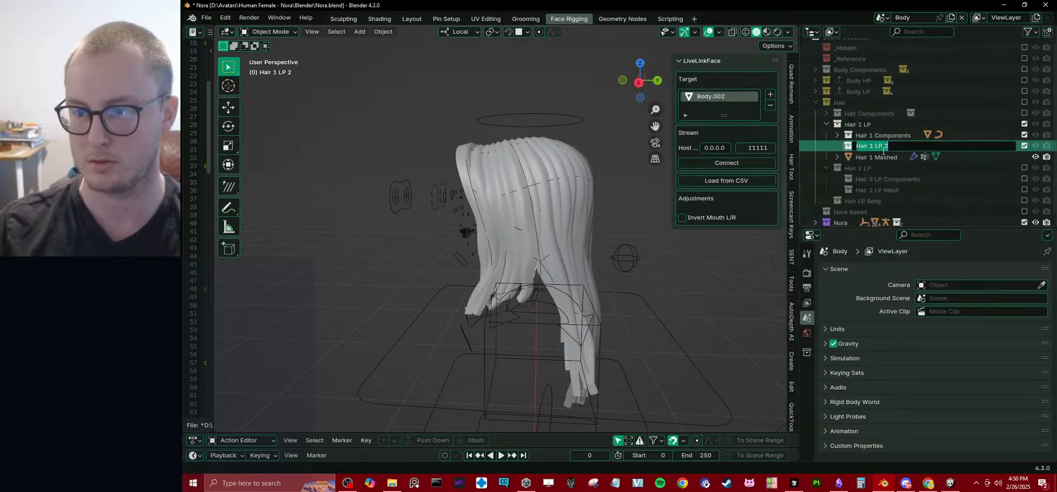
pyautogui.moveTo(884, 150)
pyautogui.mouseDown()
pyautogui.moveTo(907, 151)
pyautogui.moveTo(881, 146)
pyautogui.mouseUp()
pyautogui.write('Mesh')
pyautogui.press('Return')
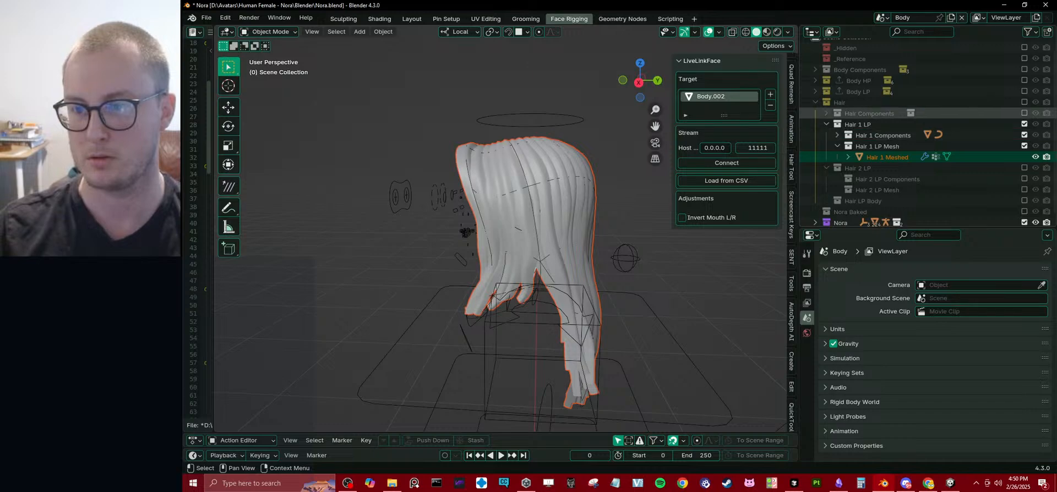
# Exclude Hair 1 LP from the view layer and include the Hair 2 LP and Body LP collections.
pyautogui.click(1024, 124)
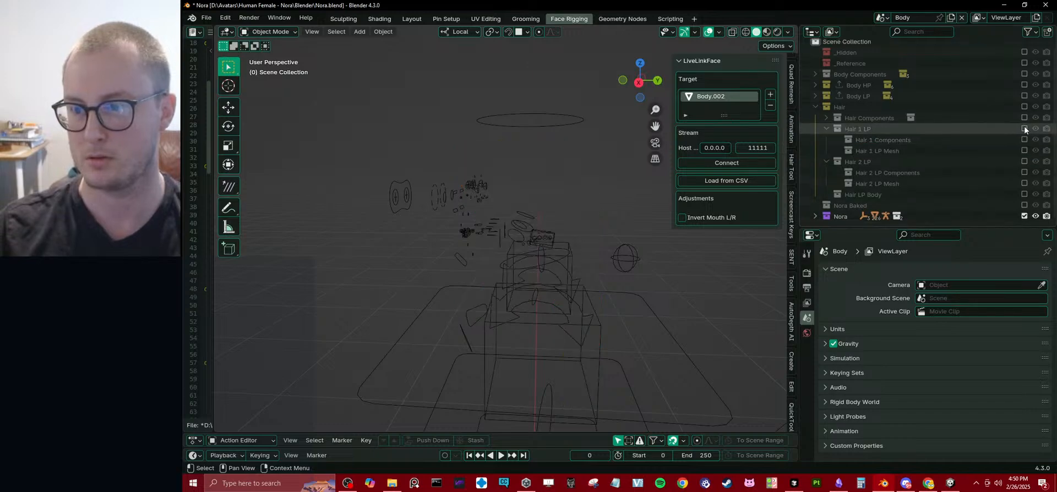
pyautogui.click(1024, 161)
pyautogui.click(508, 185)
pyautogui.scroll(-1, 839, 197)
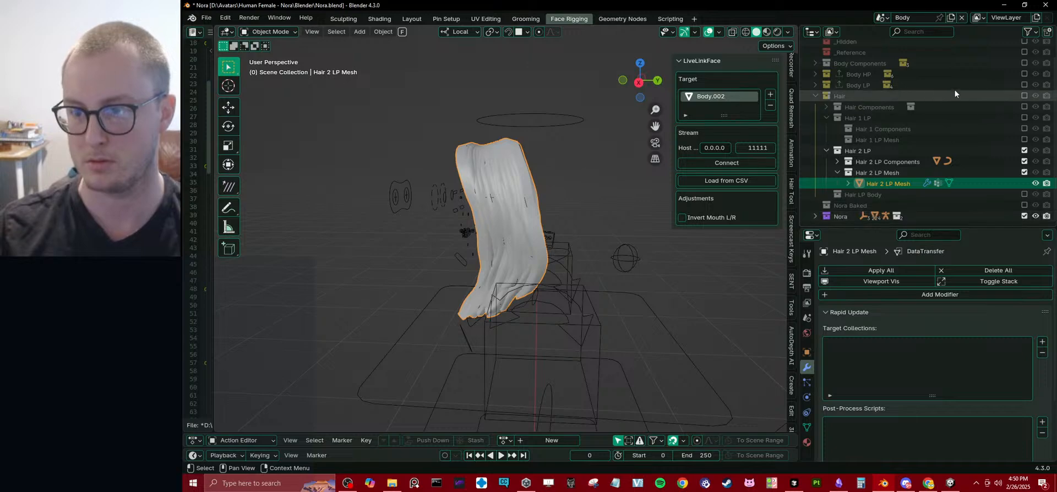
pyautogui.click(1024, 84)
pyautogui.moveTo(573, 206); pyautogui.dragTo(702, 202, button='middle')
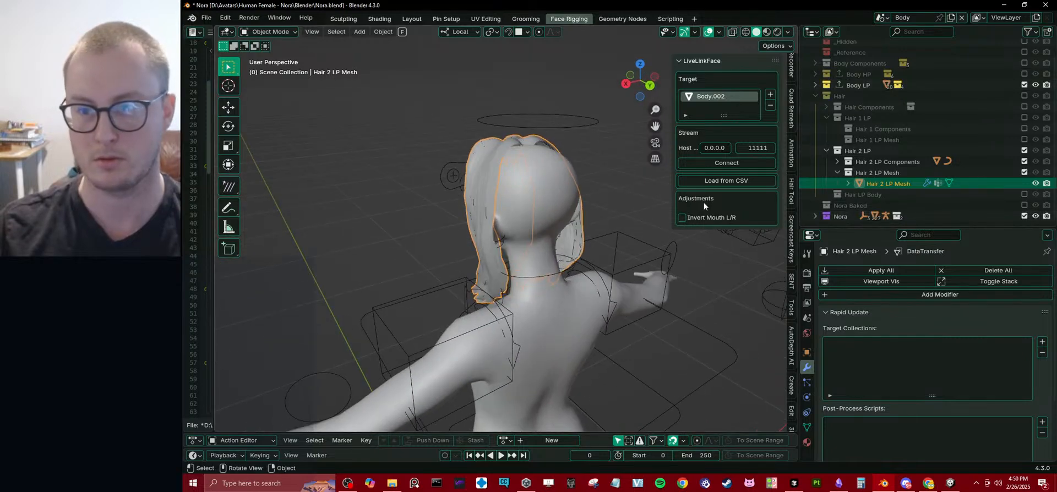
# Open Hair 2 LP Procedural Mesh in Edit Mode in the UV Editing workspace, viewed from the side beside a widened UV editor.
pyautogui.click(837, 161)
pyautogui.click(894, 183)
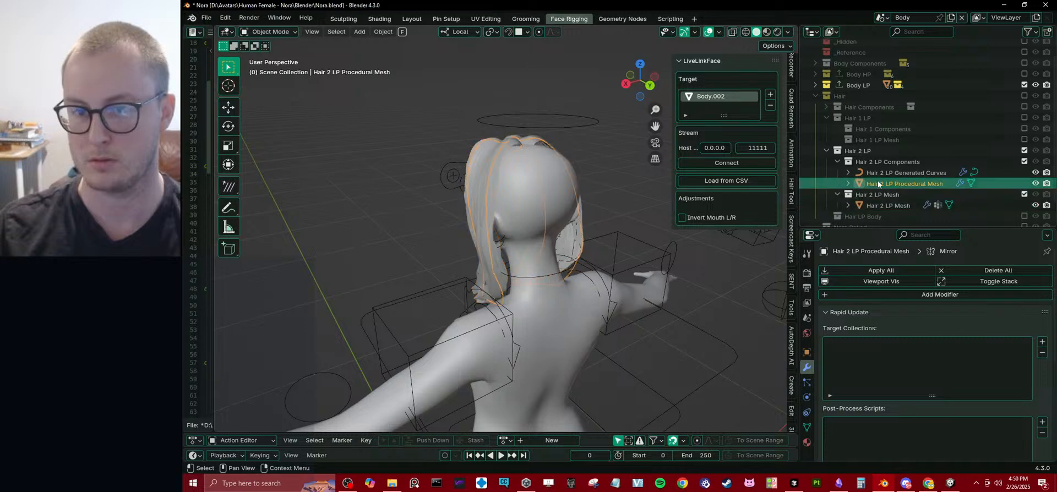
pyautogui.moveTo(605, 212); pyautogui.dragTo(559, 223, button='middle')
pyautogui.press('Tab')
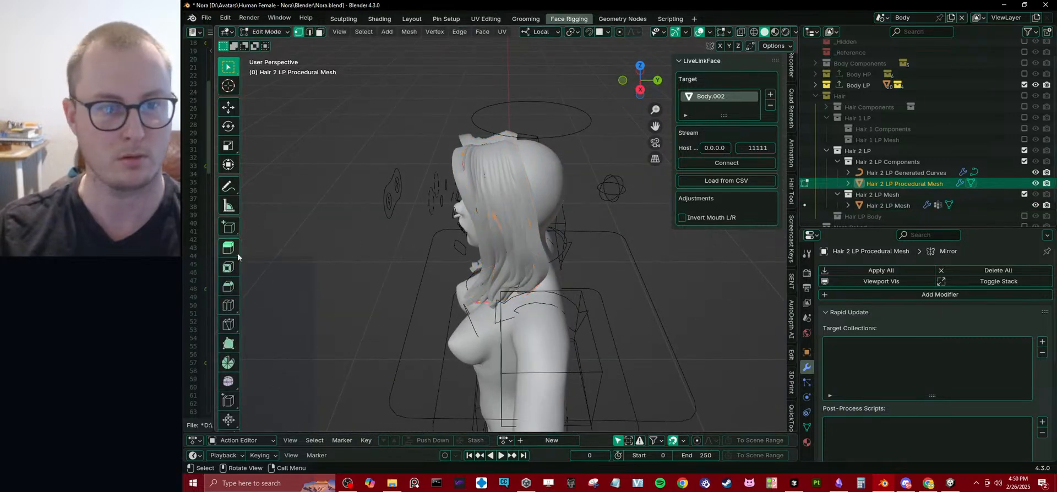
pyautogui.click(485, 19)
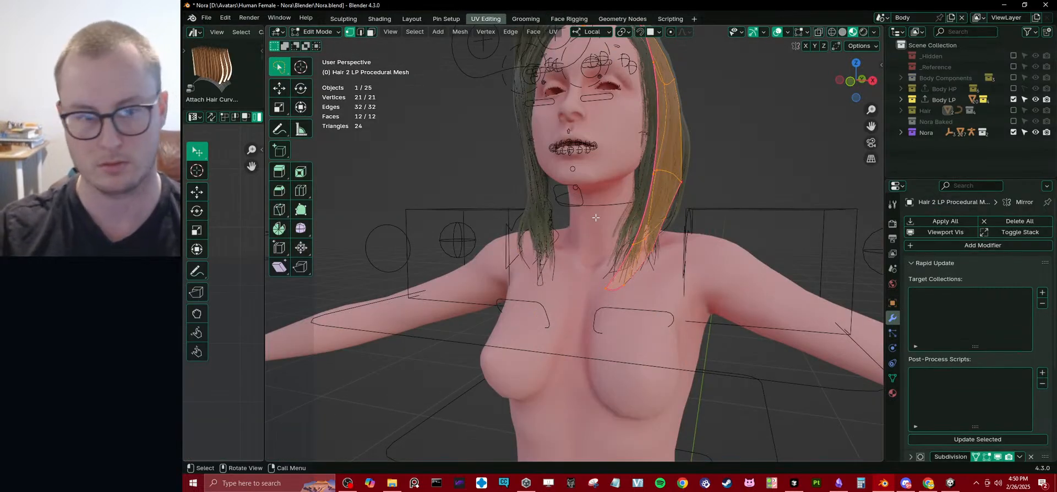
pyautogui.press('KP_3')
pyautogui.moveTo(264, 305); pyautogui.dragTo(485, 332)
pyautogui.scroll(3, 435, 284)
pyautogui.scroll(5, 640, 332)
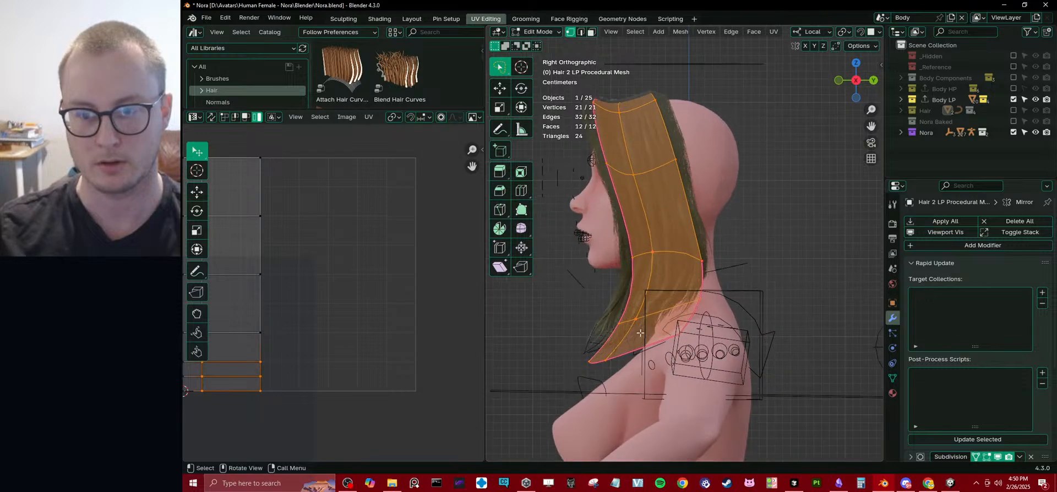
# Delete the horizontal edge loop just above the lower end of the hair mesh.
pyautogui.hotkey('alt', 'a')
pyautogui.press('b')
pyautogui.moveTo(575, 291); pyautogui.dragTo(772, 380)
pyautogui.hotkey('alt', 'a')
pyautogui.keyDown('alt'); pyautogui.click(652, 352); pyautogui.keyUp('alt')
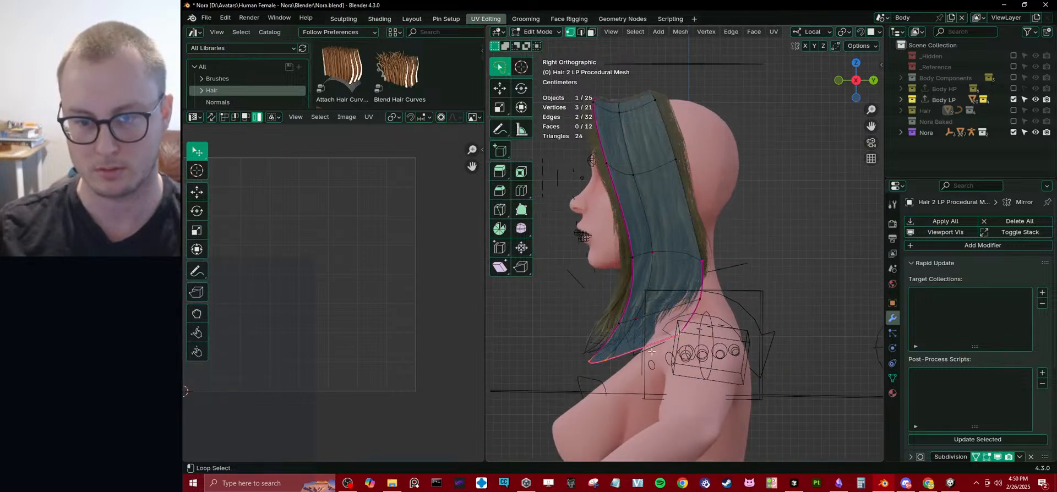
pyautogui.keyDown('alt'); pyautogui.click(655, 300); pyautogui.keyUp('alt')
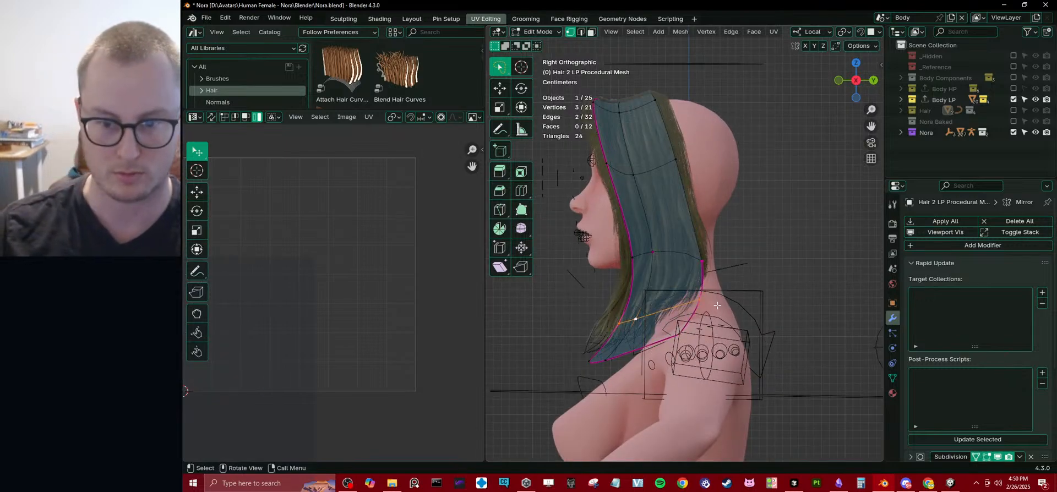
pyautogui.press('x')
pyautogui.click(686, 377)
# Move the lower end's edge row up and forward with smooth proportional editing, and narrow it along Y.
pyautogui.keyDown('alt'); pyautogui.click(662, 340); pyautogui.keyUp('alt')
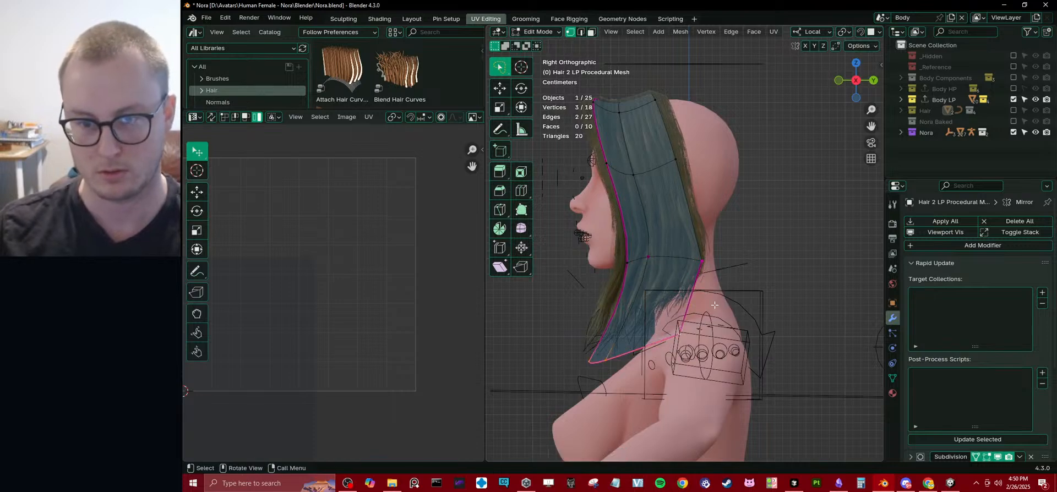
pyautogui.press('a')
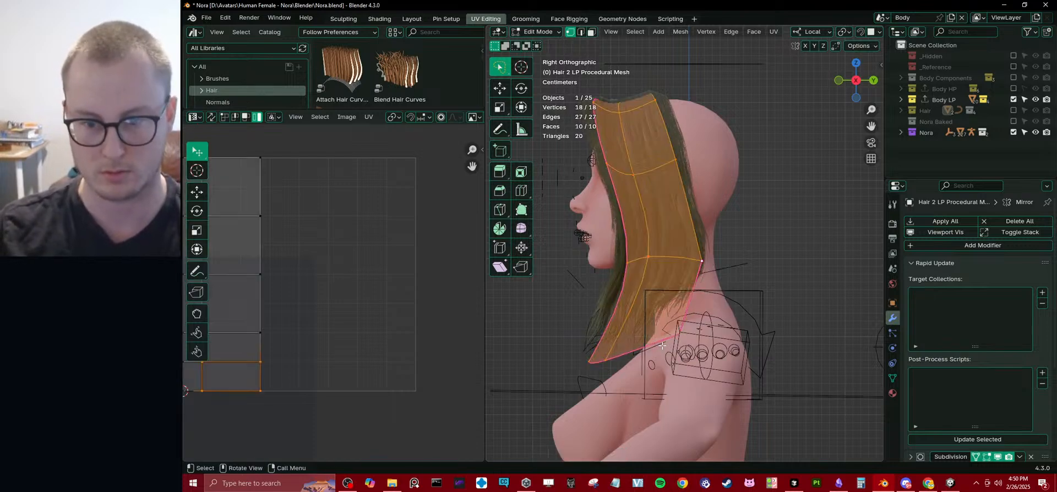
pyautogui.keyDown('alt'); pyautogui.click(666, 345); pyautogui.keyUp('alt')
pyautogui.press('g')
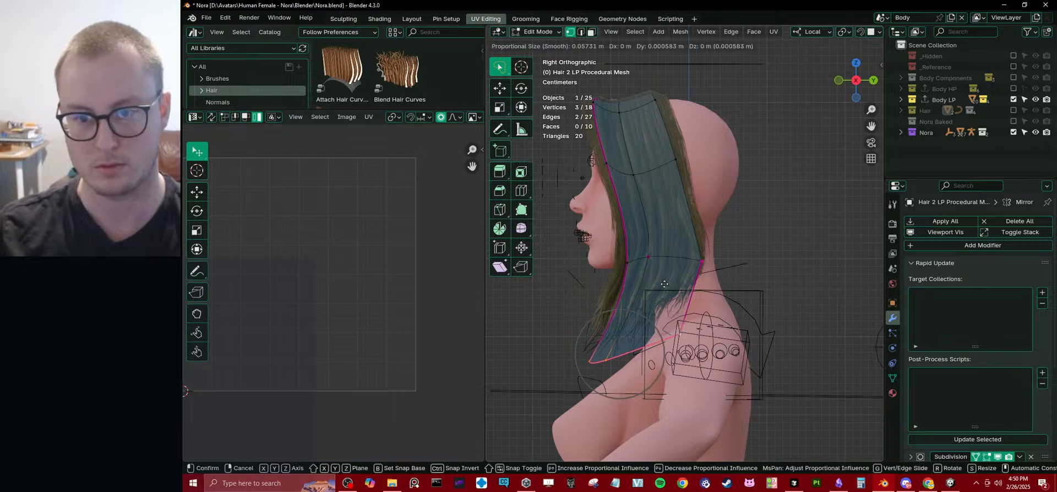
pyautogui.click(655, 270)
pyautogui.press('s')
pyautogui.press('y')
pyautogui.click(675, 274)
# Shift the edge loop near jaw height up and forward, scale it narrower along Y, and adjust its Y position.
pyautogui.press('g')
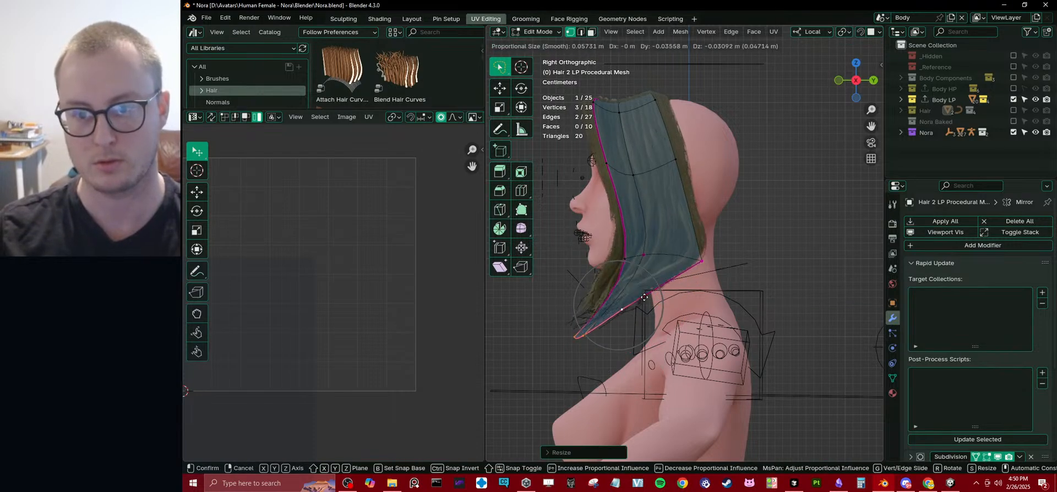
pyautogui.click(652, 237)
pyautogui.press('s')
pyautogui.press('y')
pyautogui.click(695, 236)
pyautogui.press('g')
pyautogui.press('y')
pyautogui.click(692, 235)
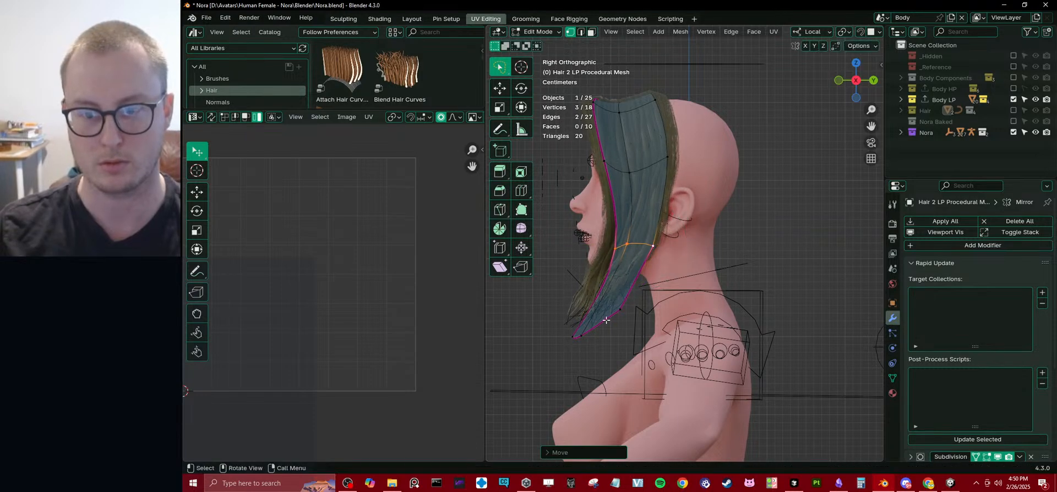
# Rip the middle vertex of the hair's lower edge to split the tip into two points.
pyautogui.click(600, 325)
pyautogui.press('v')
pyautogui.click(613, 332)
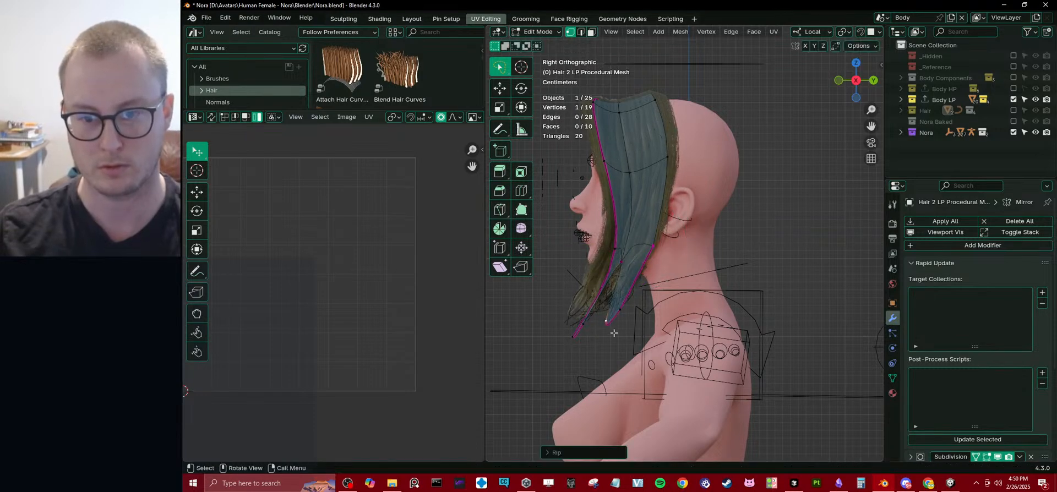
# Move the rear point of the split lower edge back and down, and shift the front point upward.
pyautogui.keyDown('shift'); pyautogui.click(626, 313); pyautogui.keyUp('shift')
pyautogui.press('g')
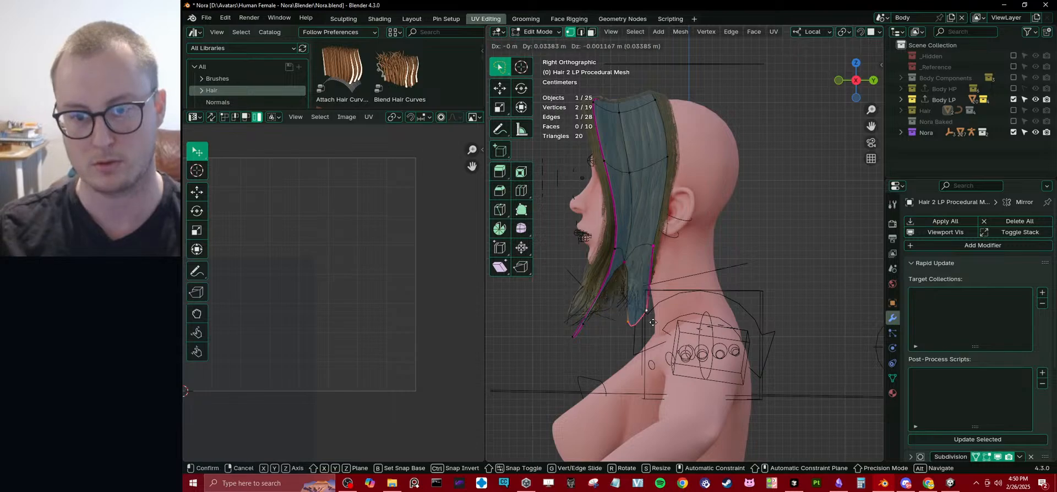
pyautogui.click(596, 340)
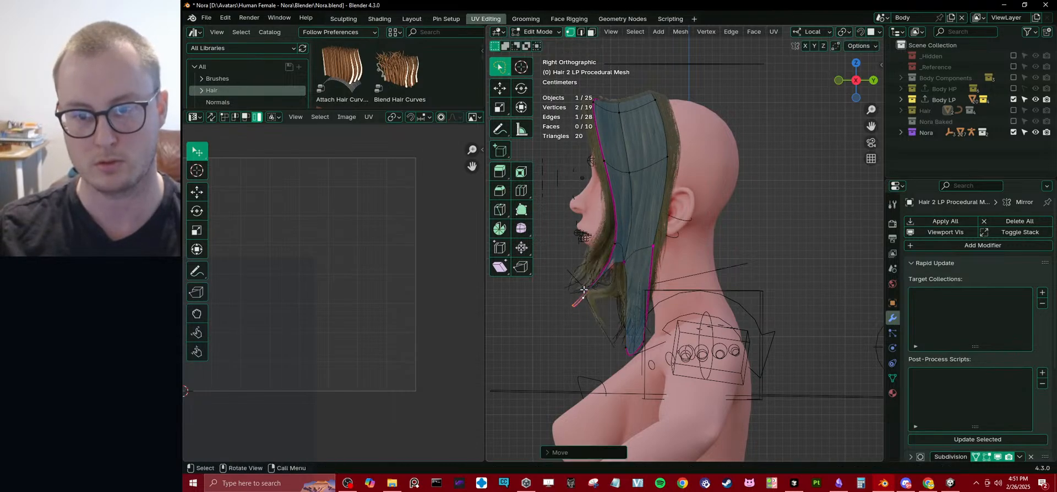
pyautogui.moveTo(595, 341); pyautogui.dragTo(630, 245, button='middle')
pyautogui.click(630, 245)
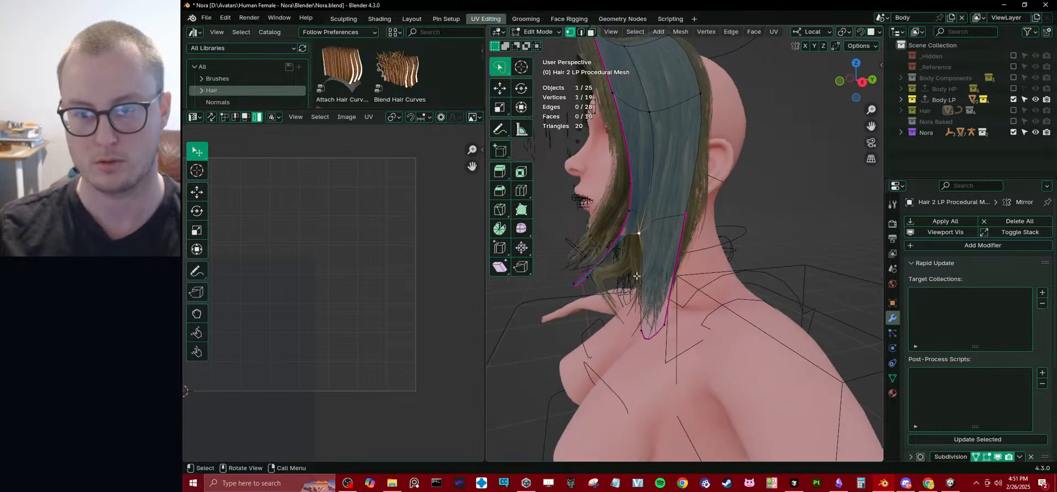
# Collapse the Mirror modifier and Rapid Update sections in the procedural hair mesh's modifier properties.
pyautogui.press('Tab')
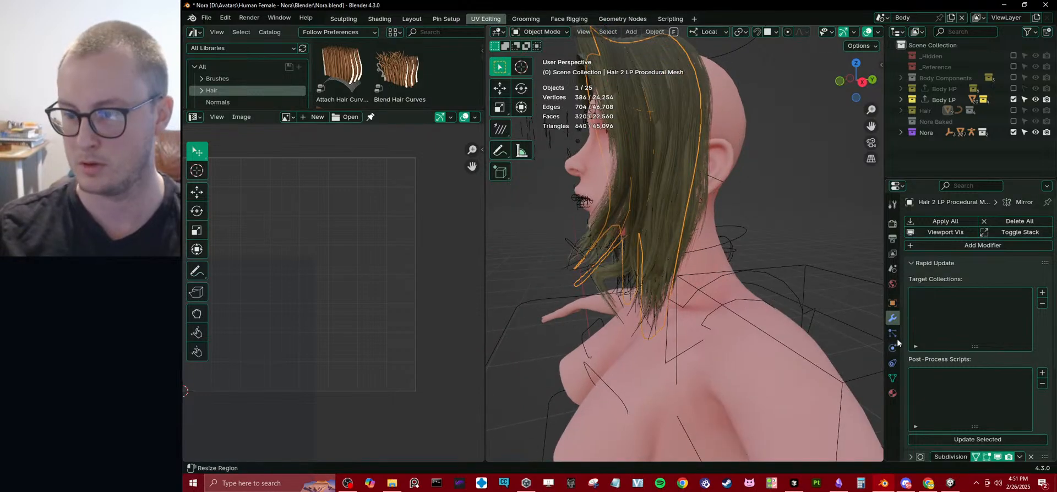
pyautogui.scroll(-5, 969, 411)
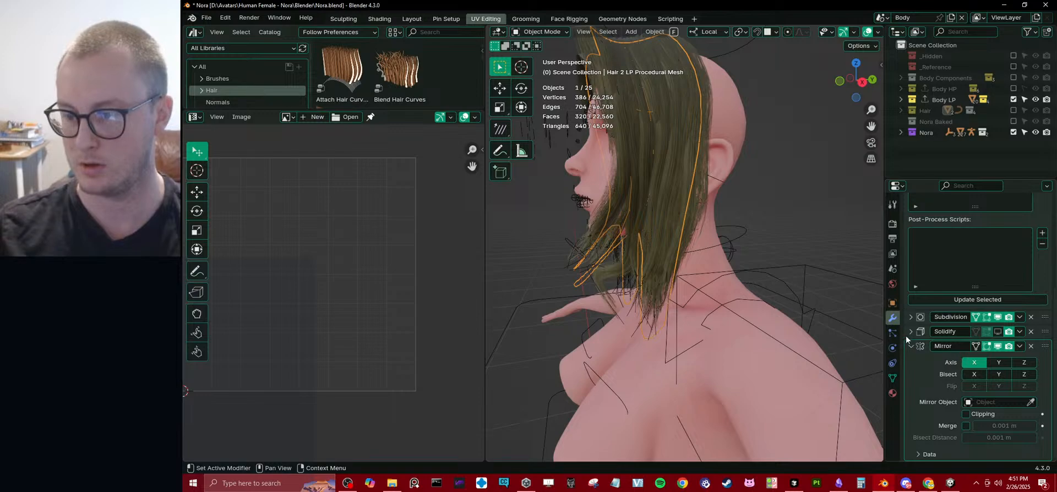
pyautogui.click(910, 345)
pyautogui.scroll(2, 922, 331)
pyautogui.click(912, 265)
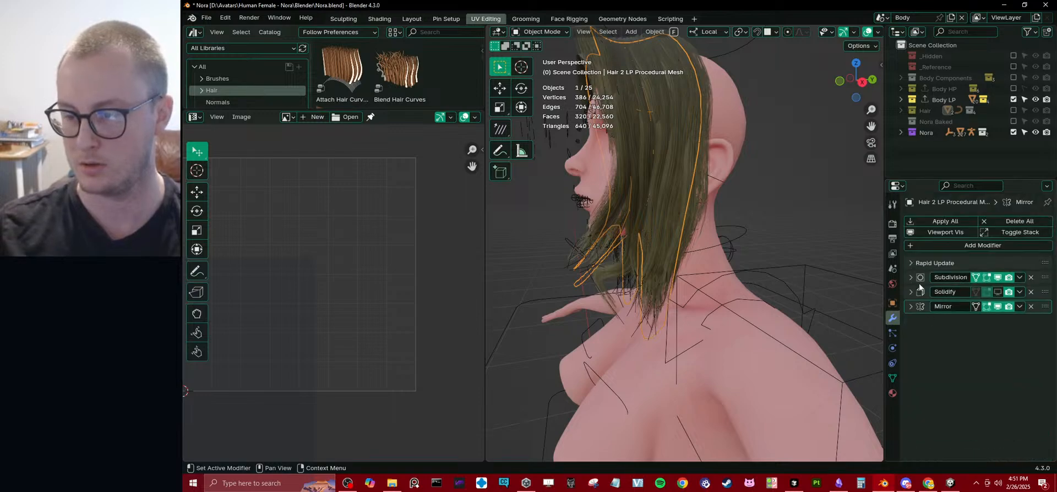
# Clear the vertex group name filter in the mesh data properties and collapse the Vertex Groups and UV Maps sections.
pyautogui.press('Tab')
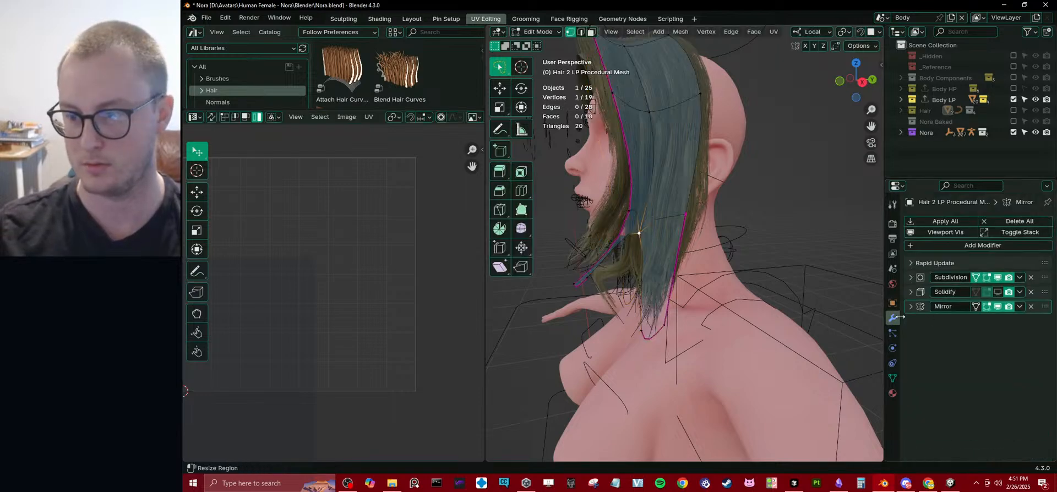
pyautogui.click(893, 377)
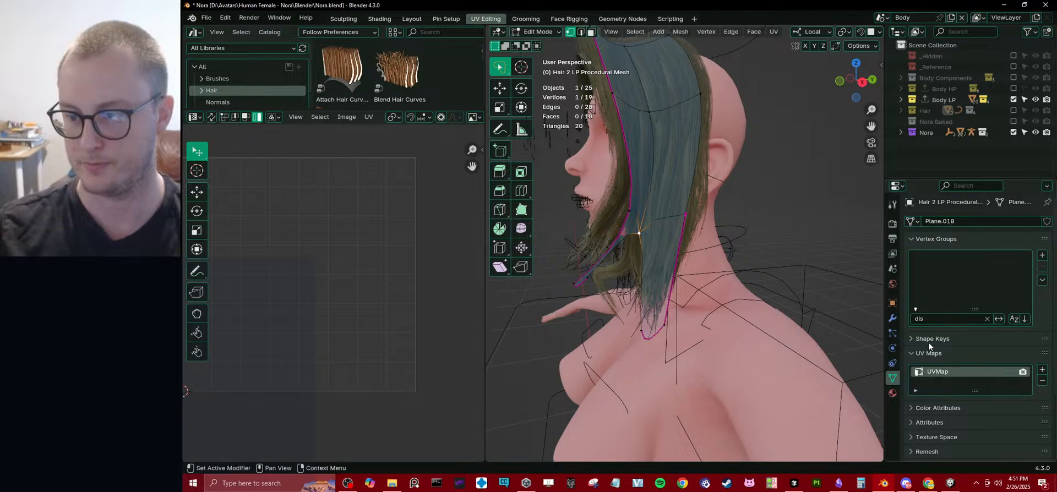
pyautogui.click(988, 320)
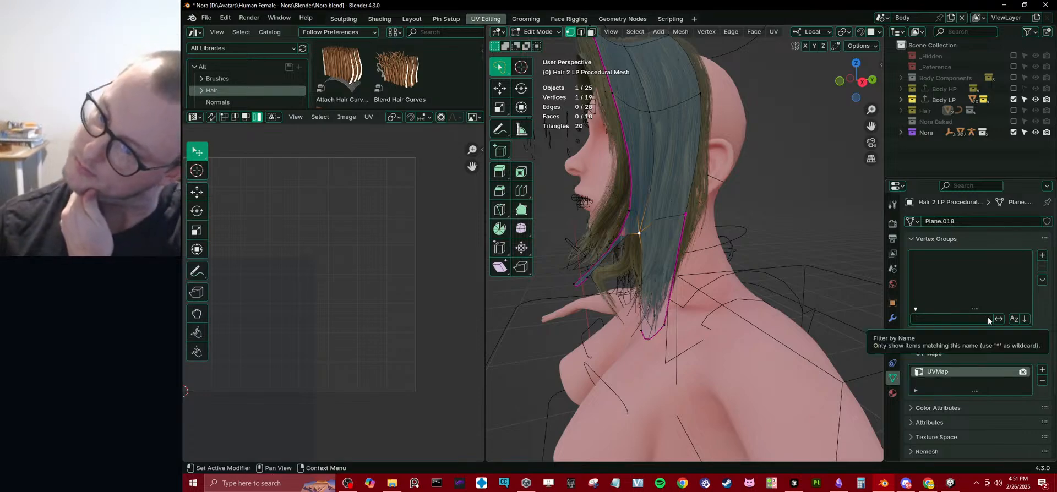
pyautogui.click(926, 239)
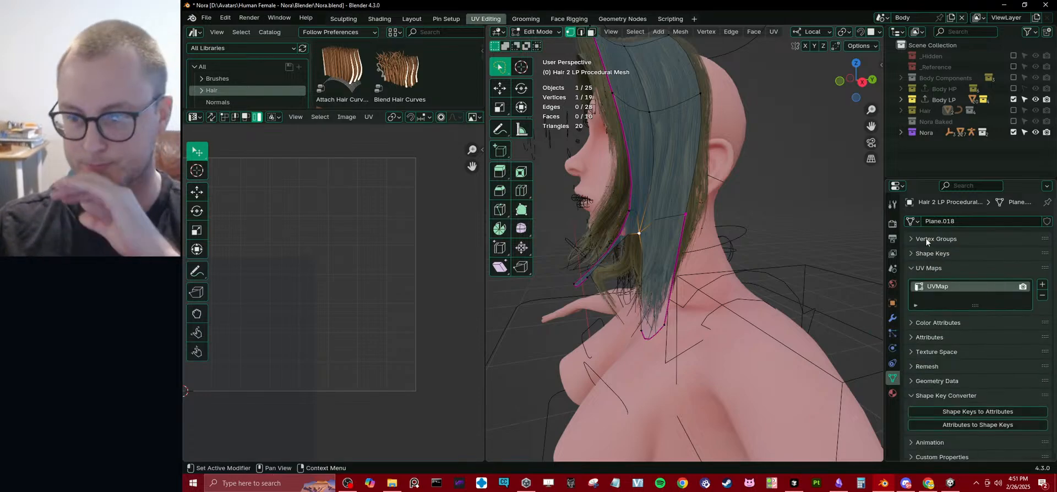
pyautogui.click(916, 268)
pyautogui.click(918, 283)
pyautogui.click(918, 282)
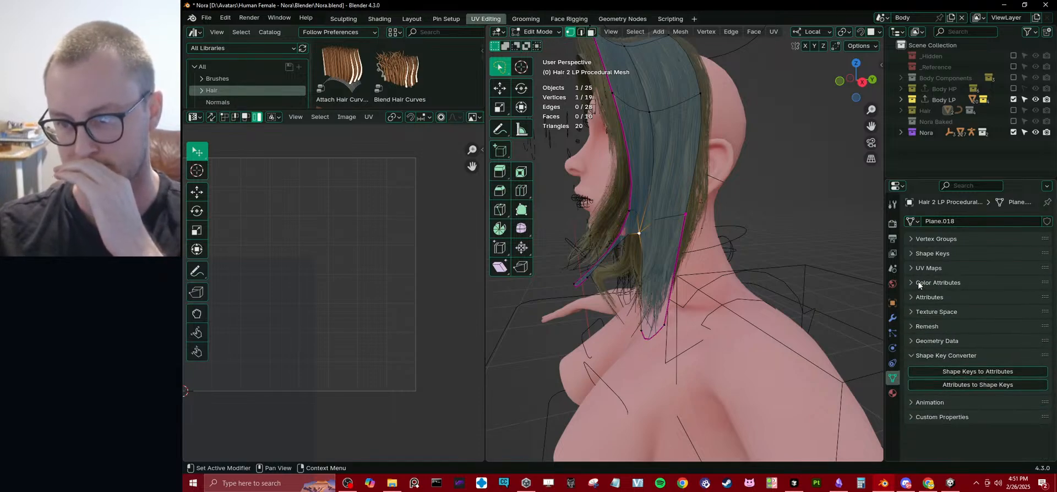
# Add a plane inside the procedural hair mesh, narrow it along local Y, and scale it down overall.
pyautogui.moveTo(620, 299); pyautogui.dragTo(667, 274, button='middle')
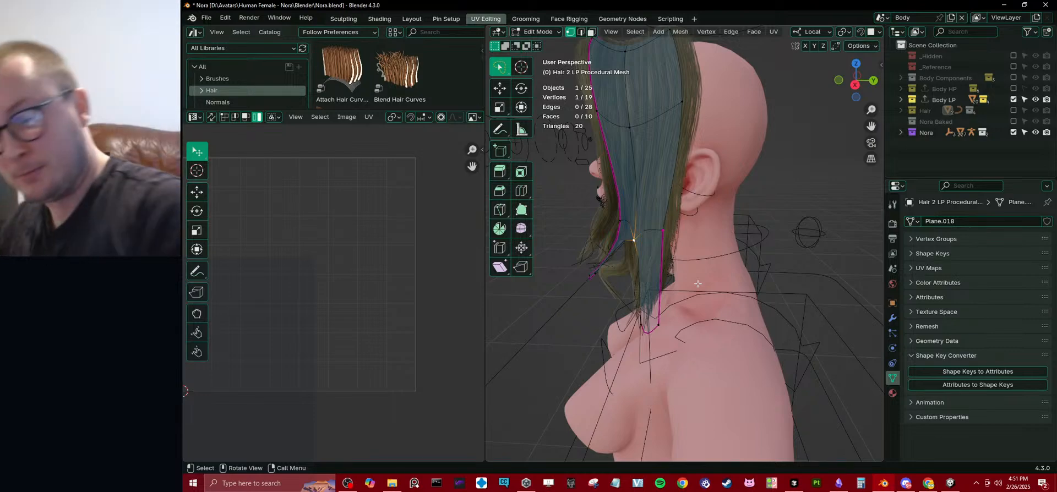
pyautogui.scroll(-5, 711, 281)
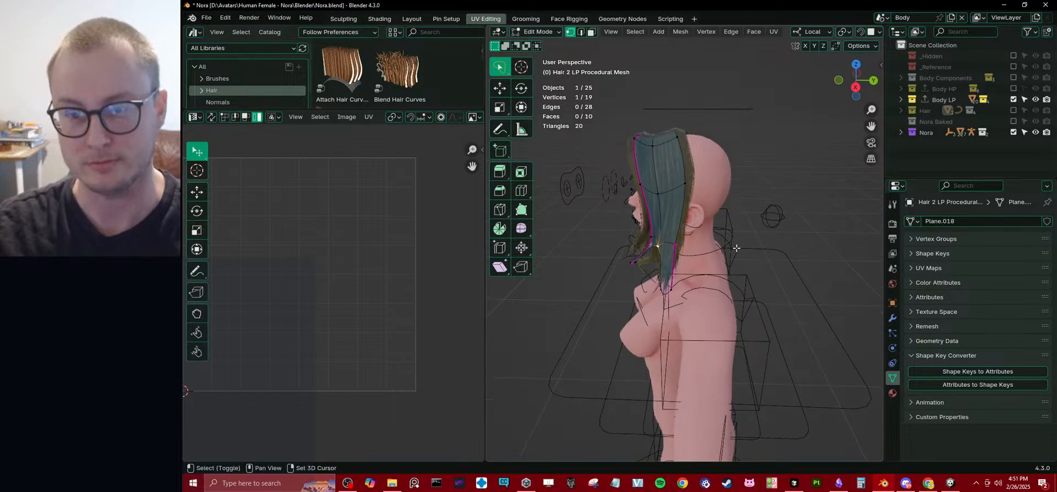
pyautogui.hotkey('shift', 'a')
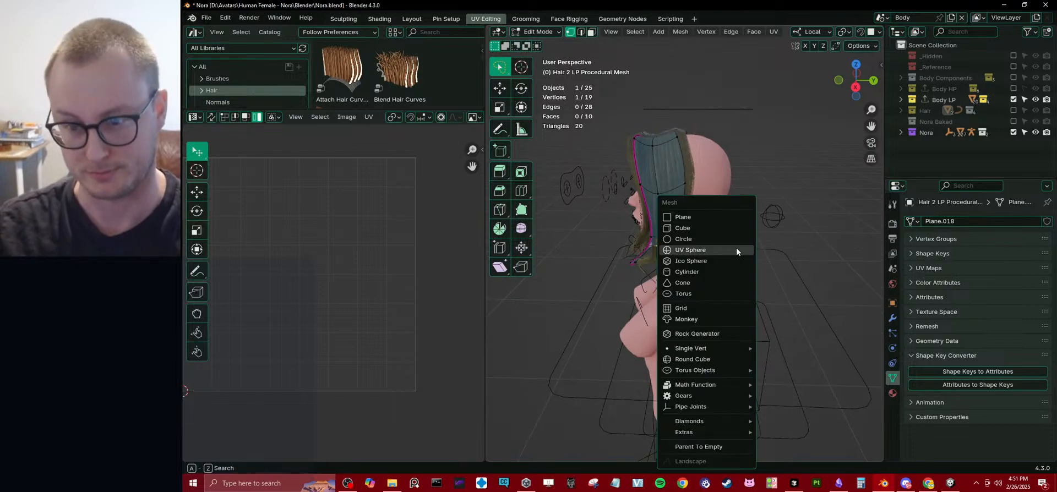
pyautogui.click(705, 218)
pyautogui.scroll(-4, 711, 218)
pyautogui.moveTo(760, 212); pyautogui.dragTo(781, 243, button='middle')
pyautogui.press('s')
pyautogui.press('y')
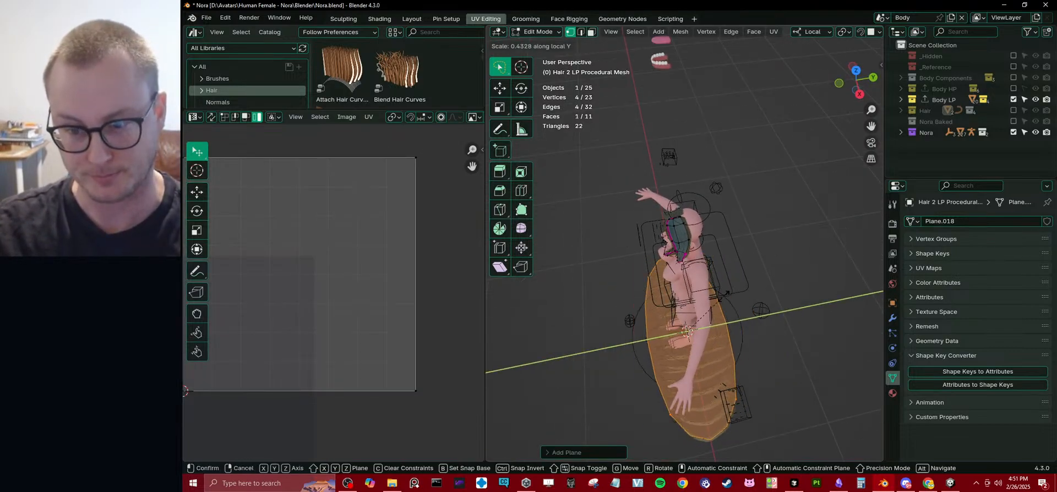
pyautogui.click(722, 299)
pyautogui.press('s')
pyautogui.click(729, 287)
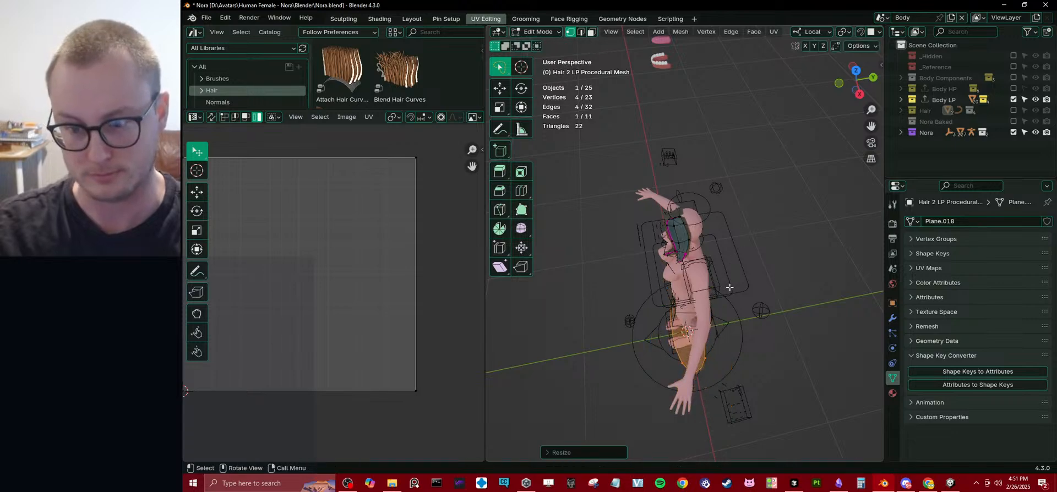
# Rotate the new plane 90 degrees about Y so it stands upright, and move it up beside the head.
pyautogui.moveTo(729, 288); pyautogui.dragTo(638, 242, button='middle')
pyautogui.write('r')
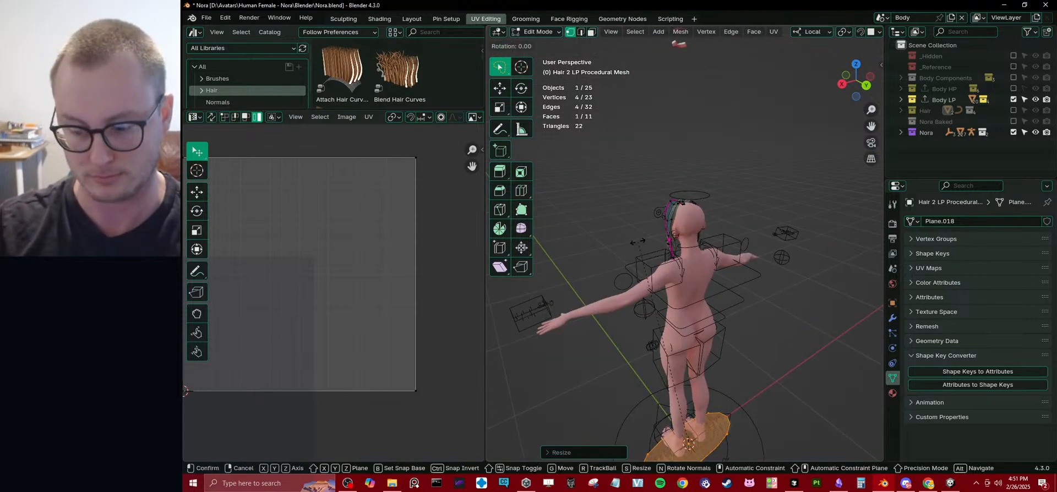
pyautogui.write('x90y')
pyautogui.press('Return')
pyautogui.press('KP_1')
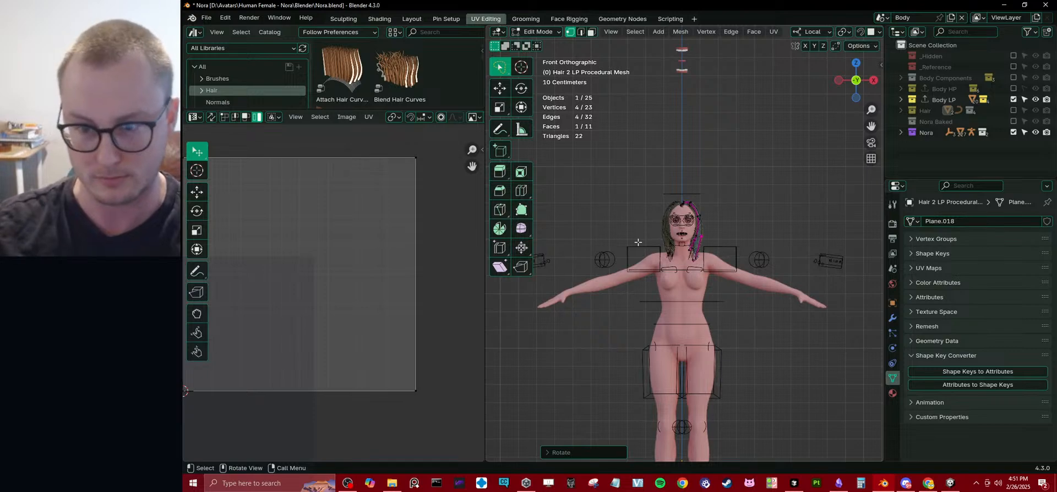
pyautogui.press('g')
pyautogui.click(646, 386)
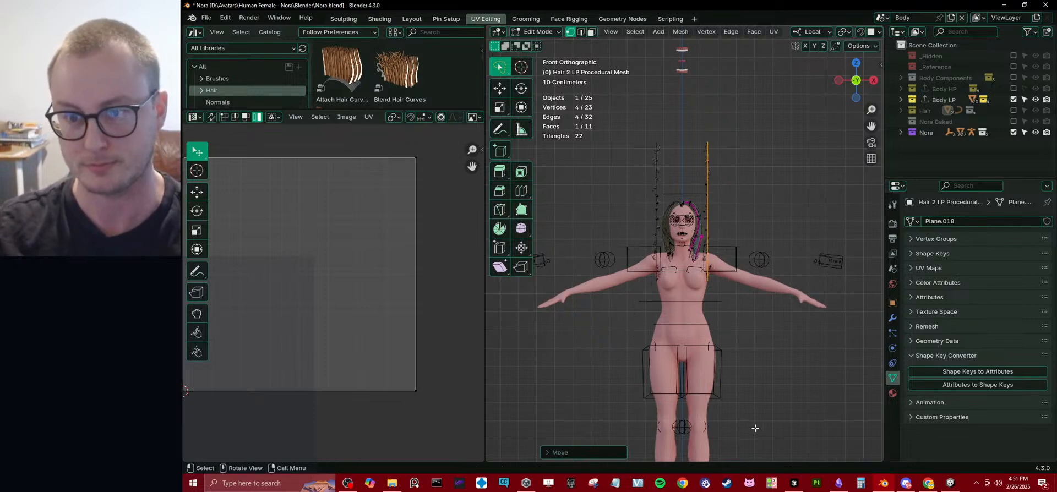
# Shorten the upright plane along local Z, move it against the side of the head, and scale it along local Y.
pyautogui.scroll(5, 755, 428)
pyautogui.keyDown('shift'); pyautogui.moveTo(739, 154); pyautogui.dragTo(716, 222, button='middle'); pyautogui.keyUp('shift')
pyautogui.press('s')
pyautogui.press('z')
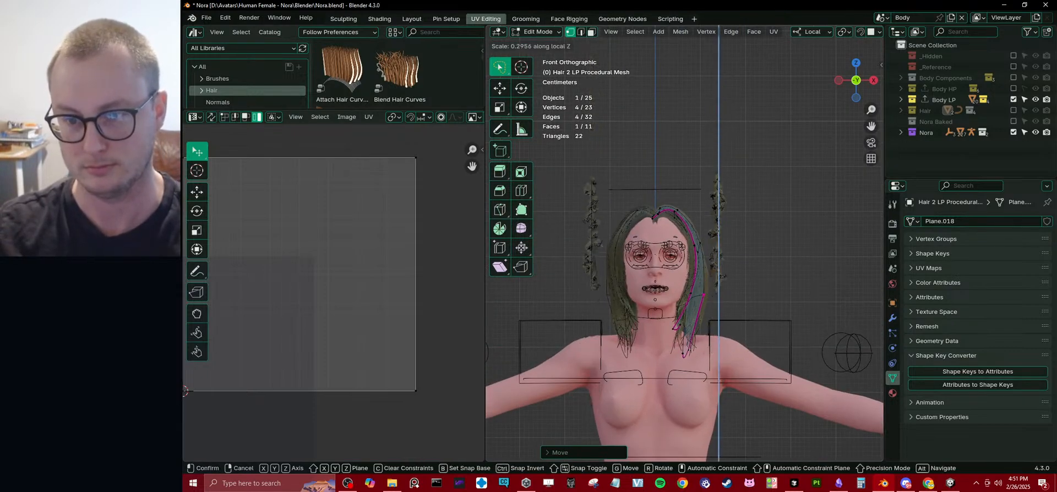
pyautogui.click(690, 238)
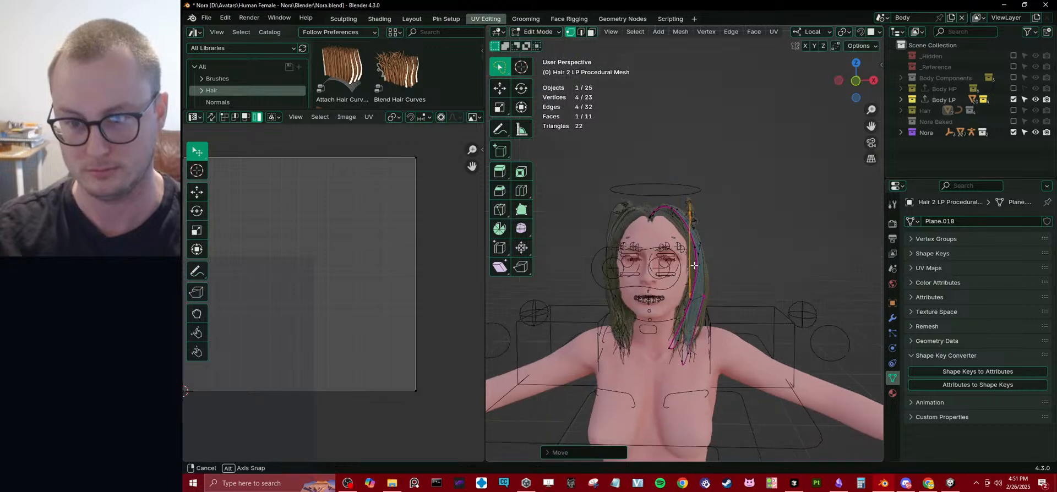
pyautogui.moveTo(689, 238); pyautogui.dragTo(763, 231, button='middle')
pyautogui.press('s')
pyautogui.press('y')
pyautogui.click(789, 227)
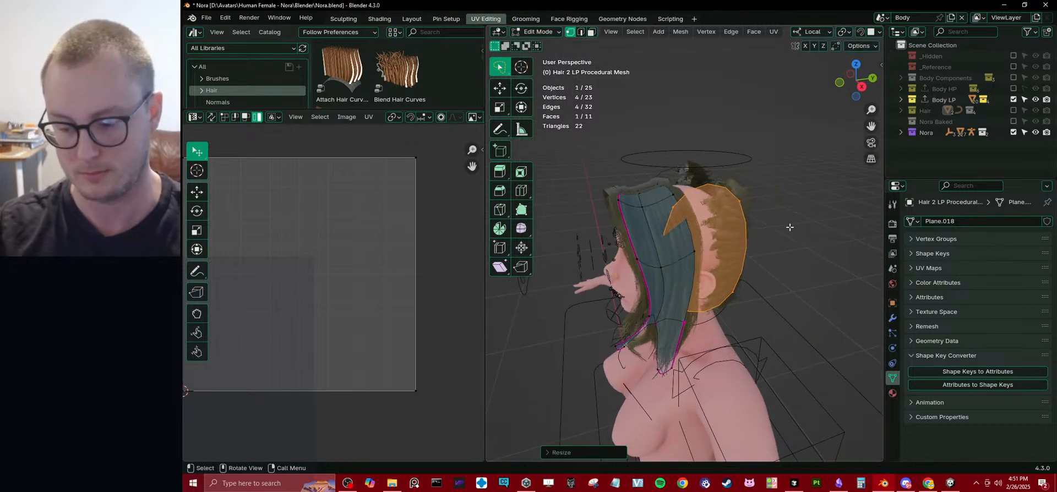
# Shift the plane backward along local Y behind the ear, and add a centred horizontal loop cut across it.
pyautogui.press('KP_1')
pyautogui.press('KP_3')
pyautogui.press('g')
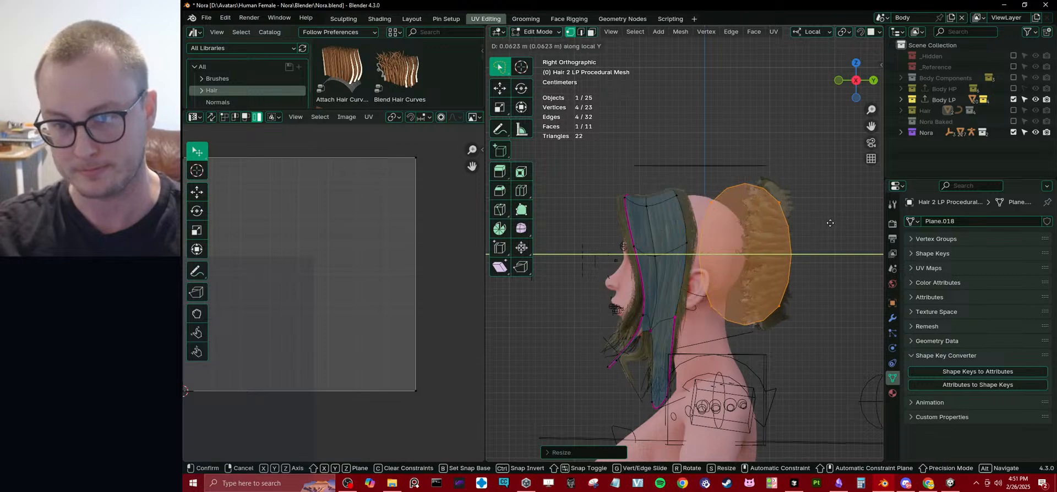
pyautogui.click(758, 246)
pyautogui.hotkey('ctrl', 'r')
pyautogui.click(758, 247)
pyautogui.rightClick(758, 247)
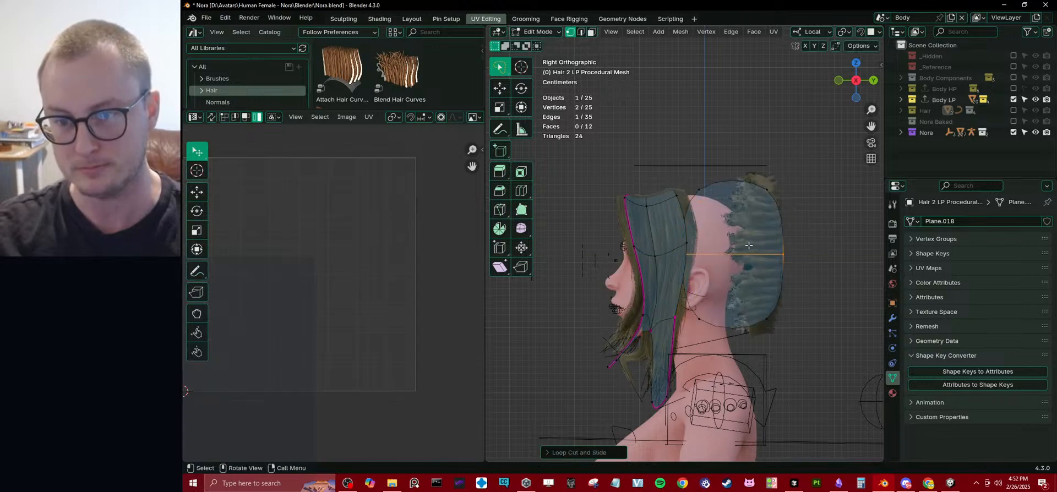
# Move one end vertex of the plane's middle loop along local X, and check the generated hair in Object Mode.
pyautogui.moveTo(758, 247); pyautogui.dragTo(696, 273, button='middle')
pyautogui.click(699, 276)
pyautogui.click(667, 294)
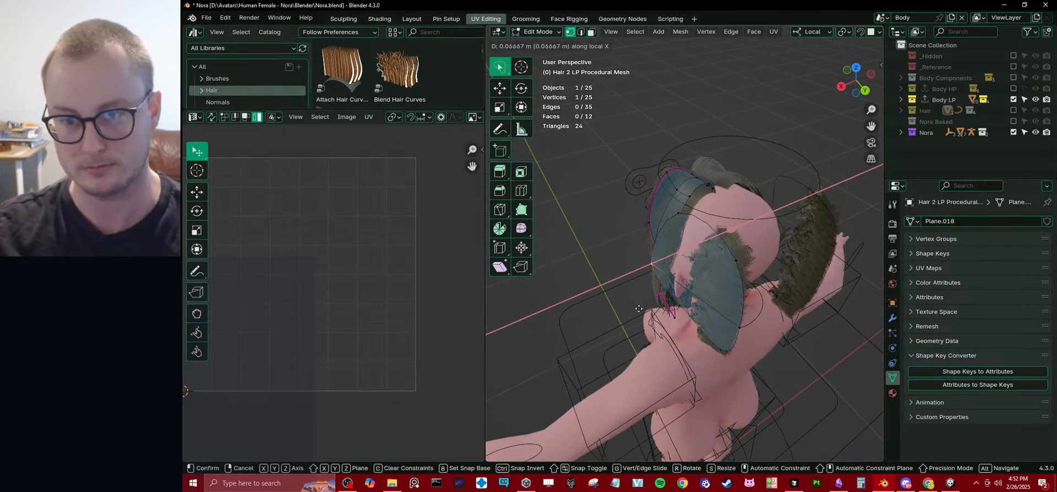
pyautogui.moveTo(667, 294); pyautogui.dragTo(735, 274, button='middle')
pyautogui.press('Tab')
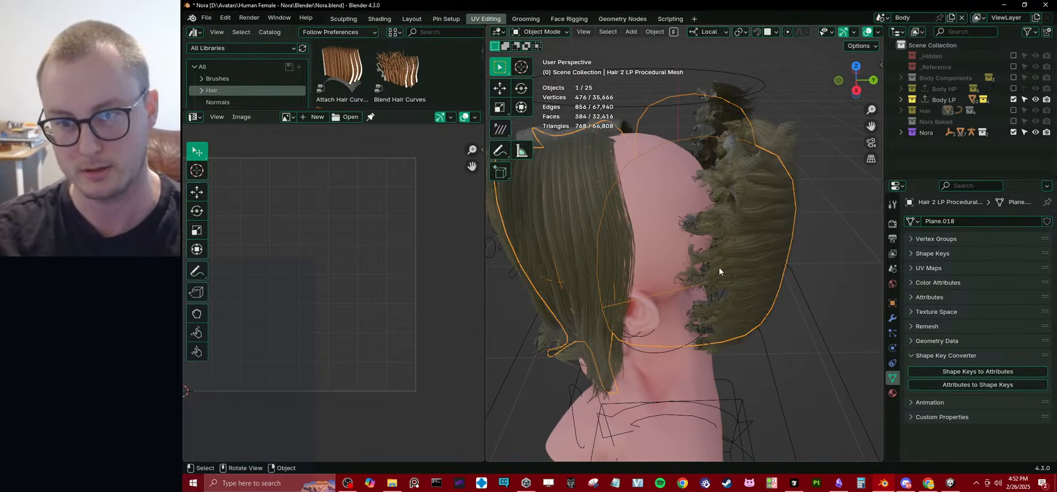
# Select the entire rear plane as linked geometry and rotate it to realign the hair at the back of the head.
pyautogui.press('Tab')
pyautogui.hotkey('ctrl', 'l')
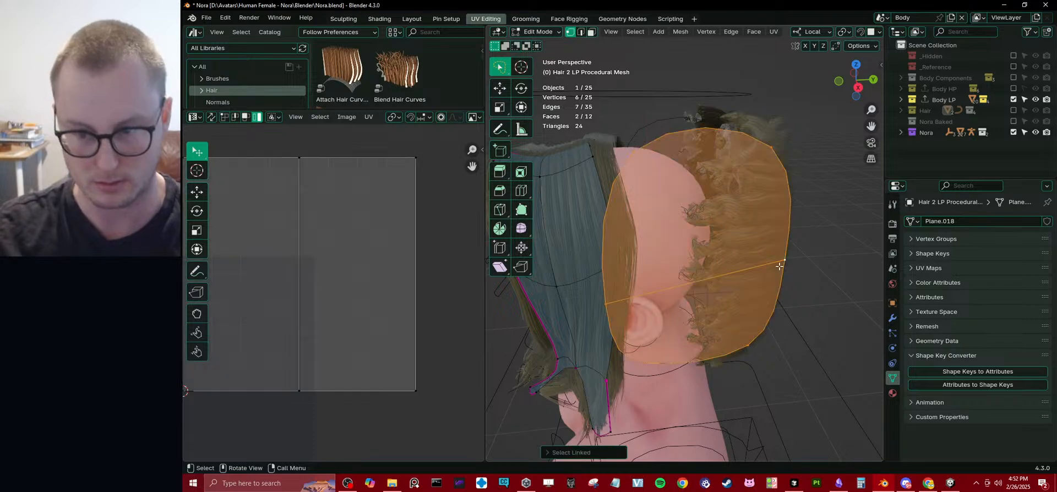
pyautogui.press('r')
pyautogui.click(779, 266)
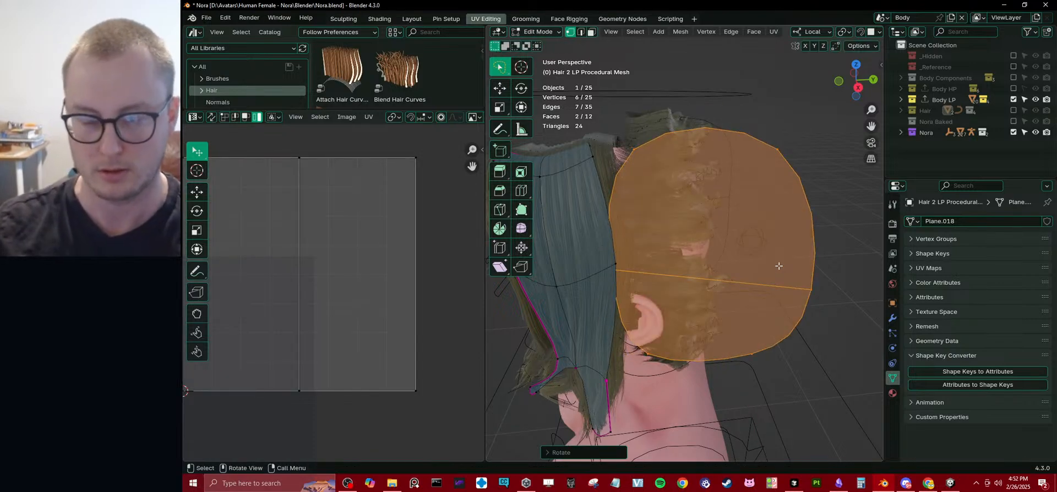
pyautogui.press('Tab')
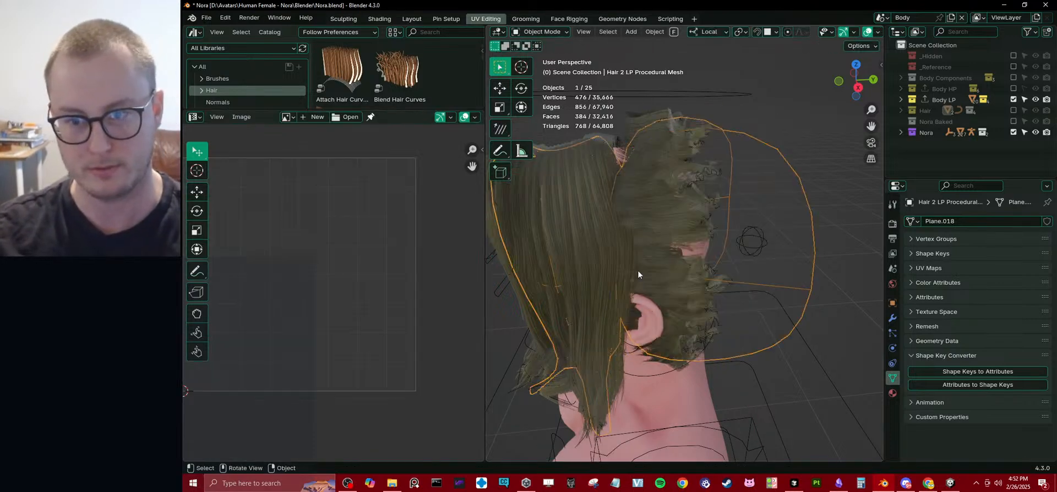
# Open Hair 2 LP Mesh for editing and narrow its whole UV face along X.
pyautogui.click(638, 189)
pyautogui.click(900, 100)
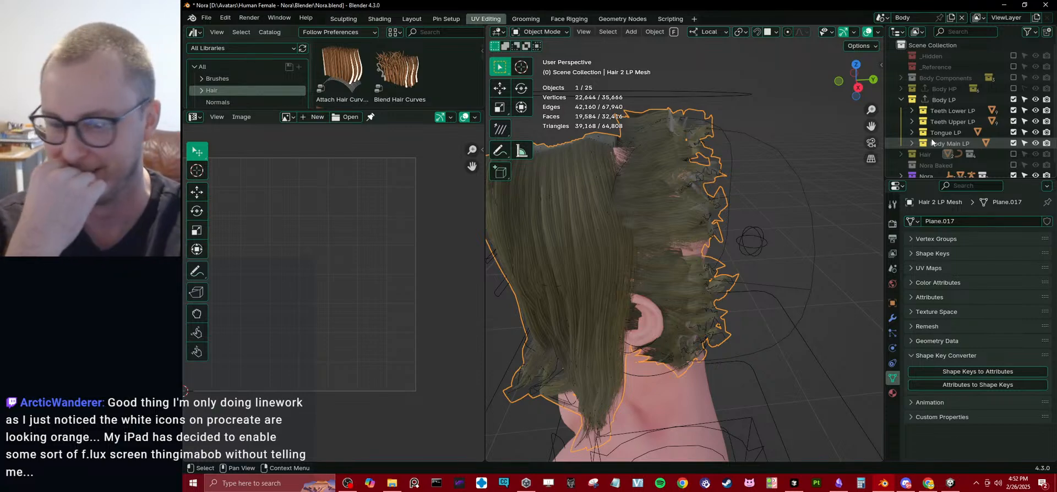
pyautogui.press('Tab')
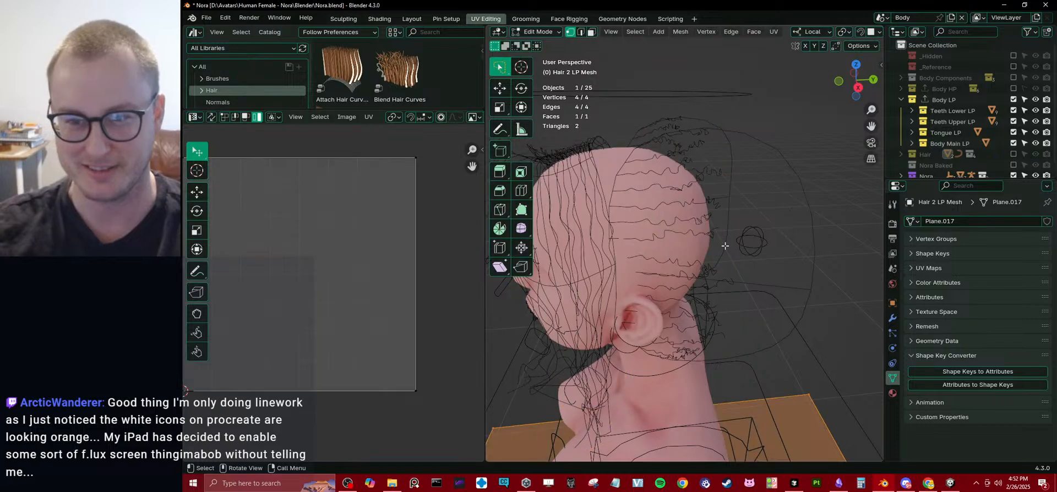
pyautogui.scroll(-4, 306, 339)
pyautogui.scroll(3, 363, 267)
pyautogui.press('a')
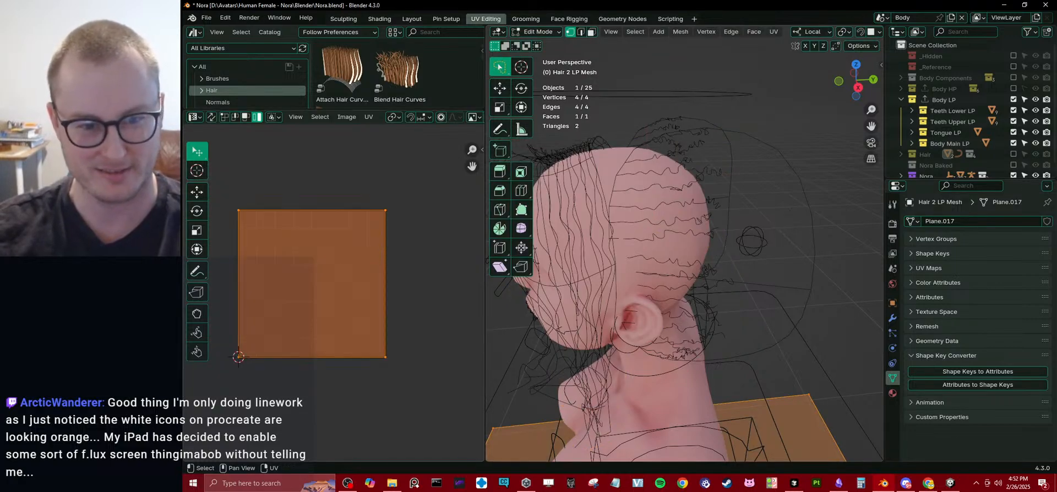
pyautogui.press('s')
pyautogui.press('x')
pyautogui.click(356, 253)
# Shift the narrowed UV face along X toward the tile's right side, and inspect the hair in Object Mode.
pyautogui.press('g')
pyautogui.press('x')
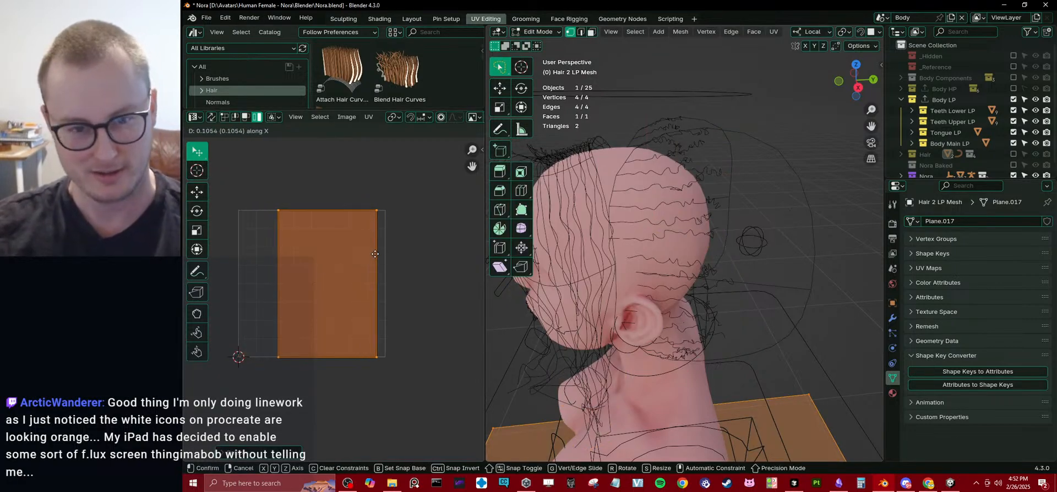
pyautogui.click(381, 255)
pyautogui.press('Tab')
pyautogui.scroll(-2, 723, 236)
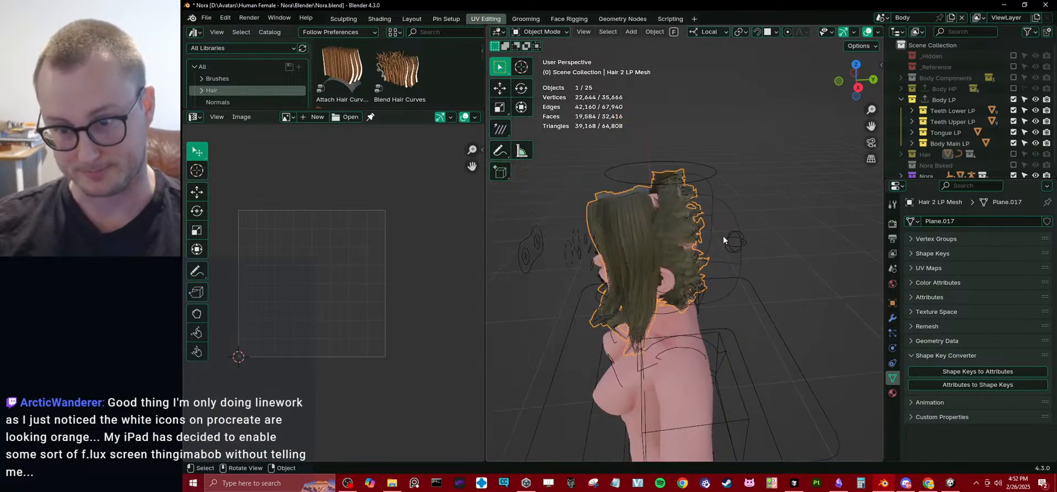
pyautogui.scroll(4, 722, 235)
pyautogui.moveTo(813, 262); pyautogui.dragTo(806, 260, button='middle')
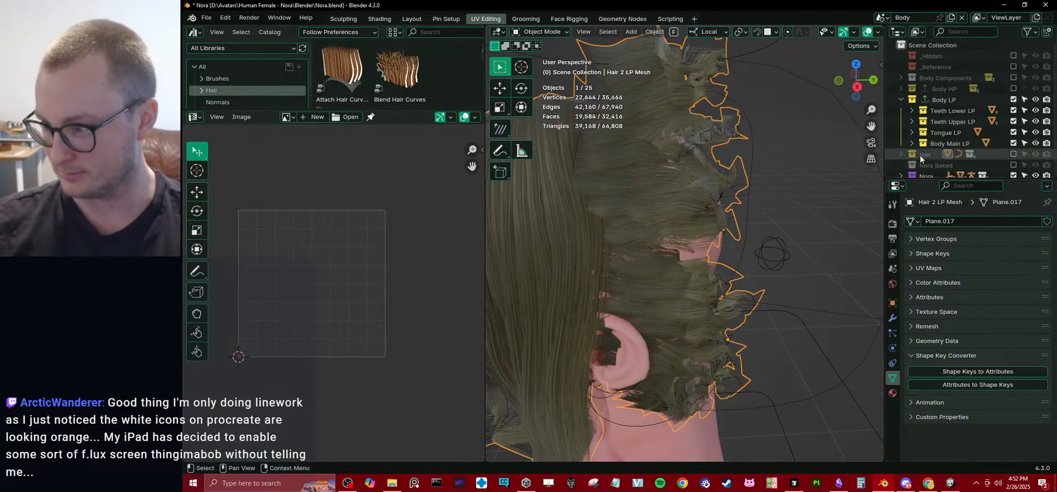
# Enlarge the Outliner, collapse the Body LP collection, and expand the Hair collection to show the Hair 2 LP objects.
pyautogui.moveTo(930, 181); pyautogui.dragTo(924, 251)
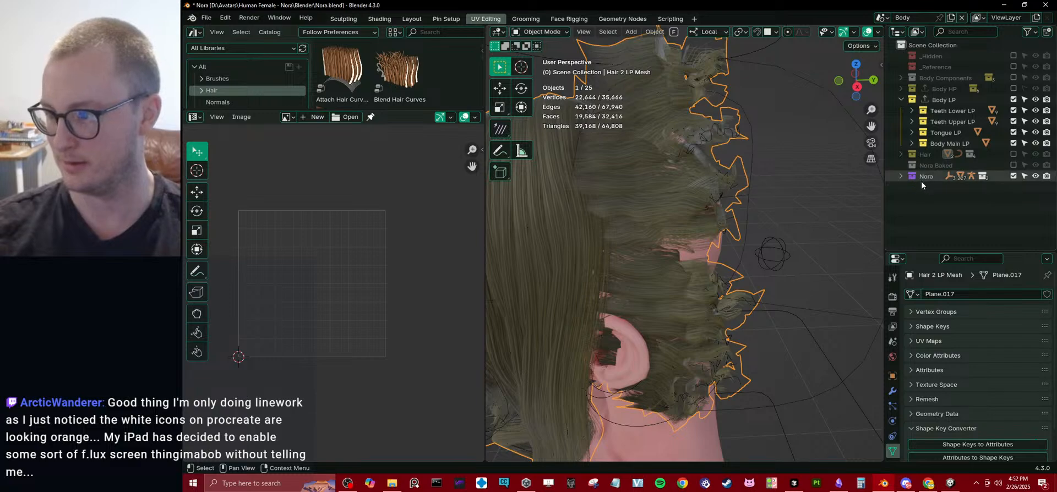
pyautogui.moveTo(765, 192); pyautogui.dragTo(837, 182, button='middle')
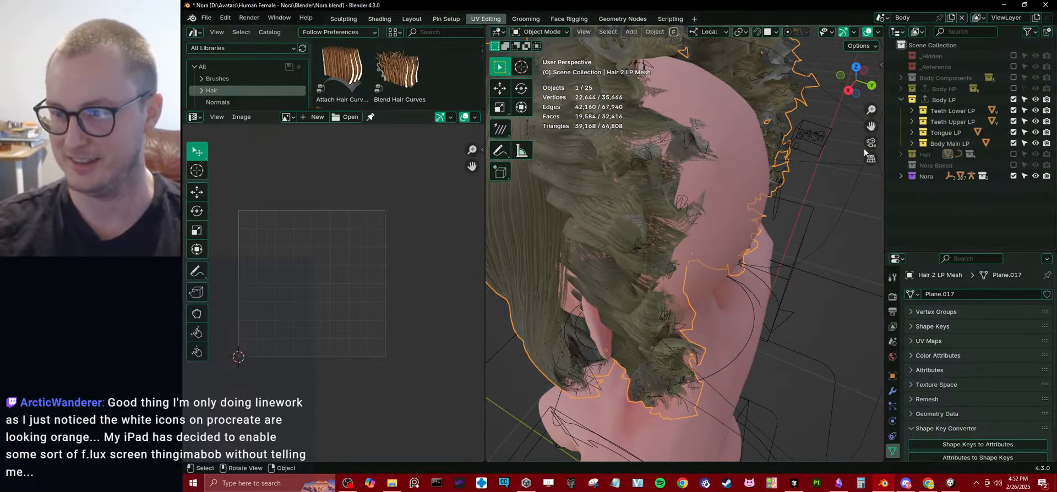
pyautogui.click(901, 100)
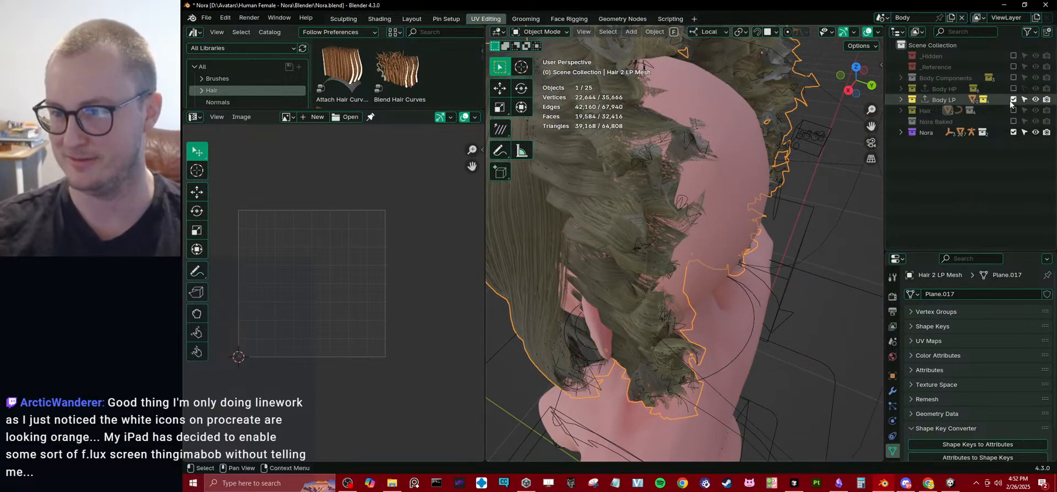
pyautogui.click(900, 111)
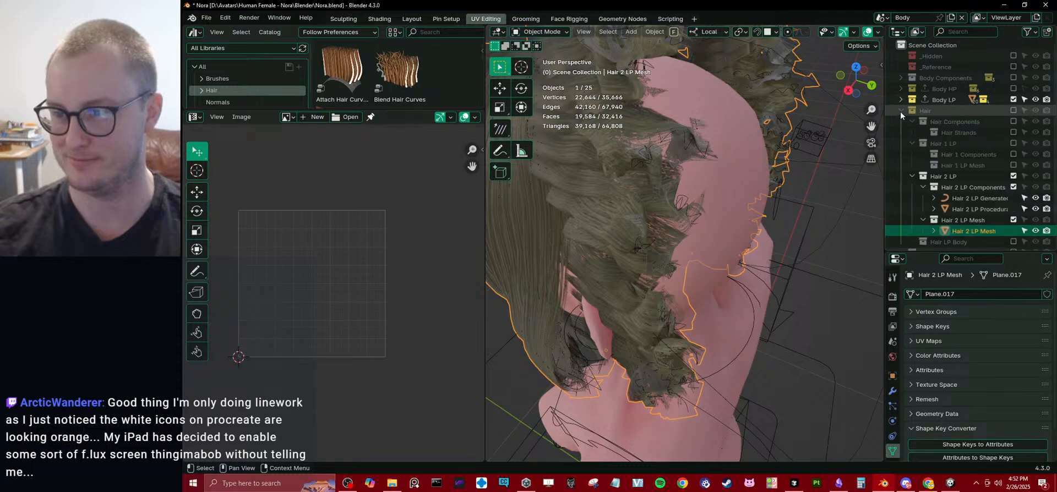
# Remove the Frizz Hair Curves modifier from the Hair 2 LP Generated Curves object.
pyautogui.click(982, 200)
pyautogui.scroll(-3, 896, 389)
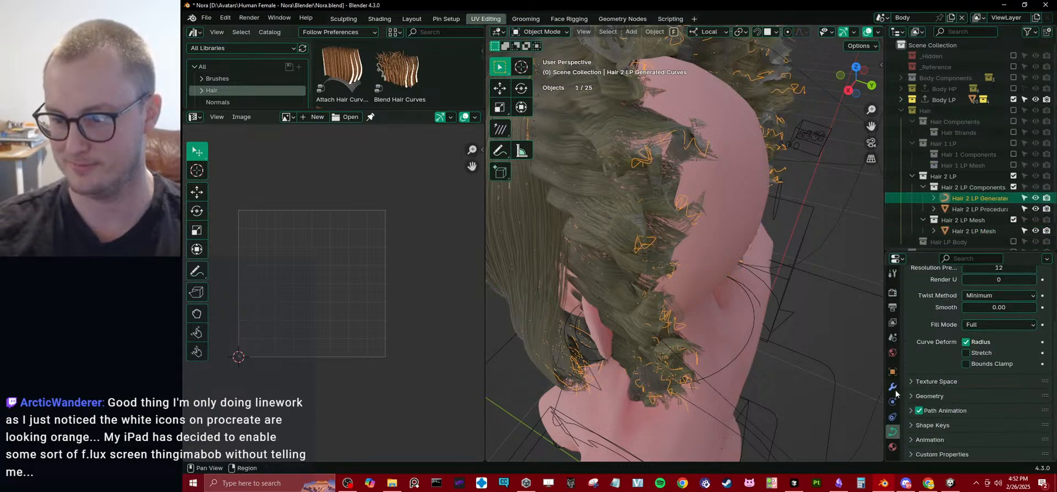
pyautogui.click(893, 387)
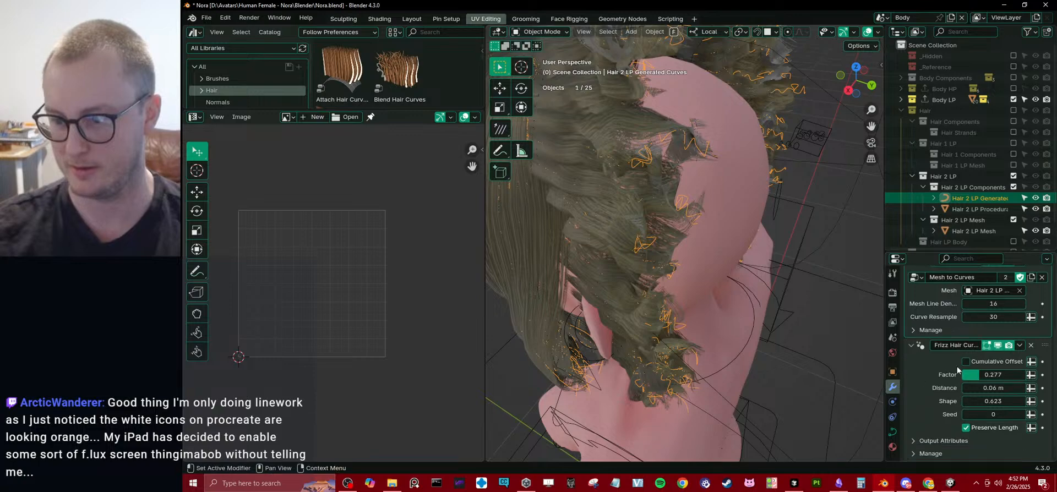
pyautogui.click(1031, 345)
# Open Hair 2 LP Procedural Mesh for editing and move the rear plane's back edge loop along local X.
pyautogui.moveTo(682, 331); pyautogui.dragTo(784, 255, button='middle')
pyautogui.click(801, 220)
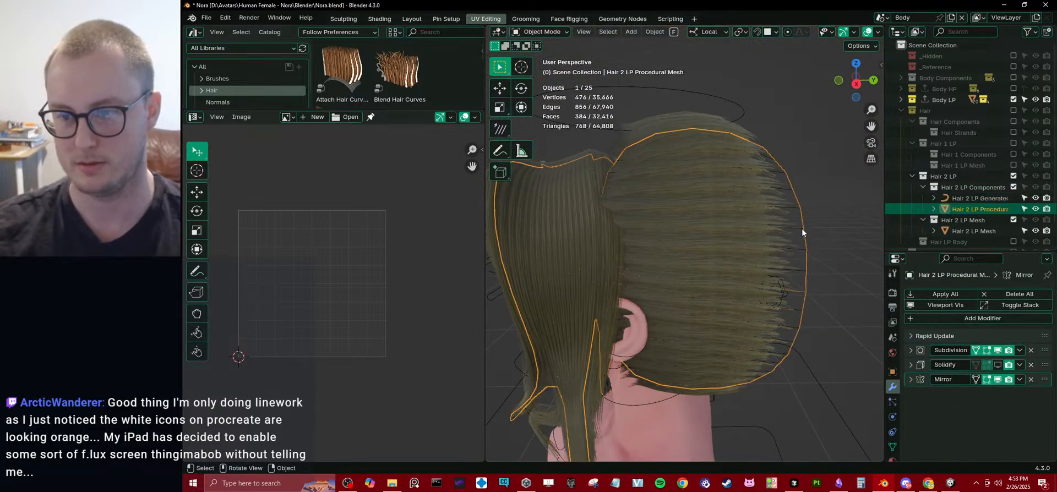
pyautogui.press('Tab')
pyautogui.moveTo(811, 274); pyautogui.dragTo(688, 287, button='middle')
pyautogui.press('g')
pyautogui.press('y')
pyautogui.press('x')
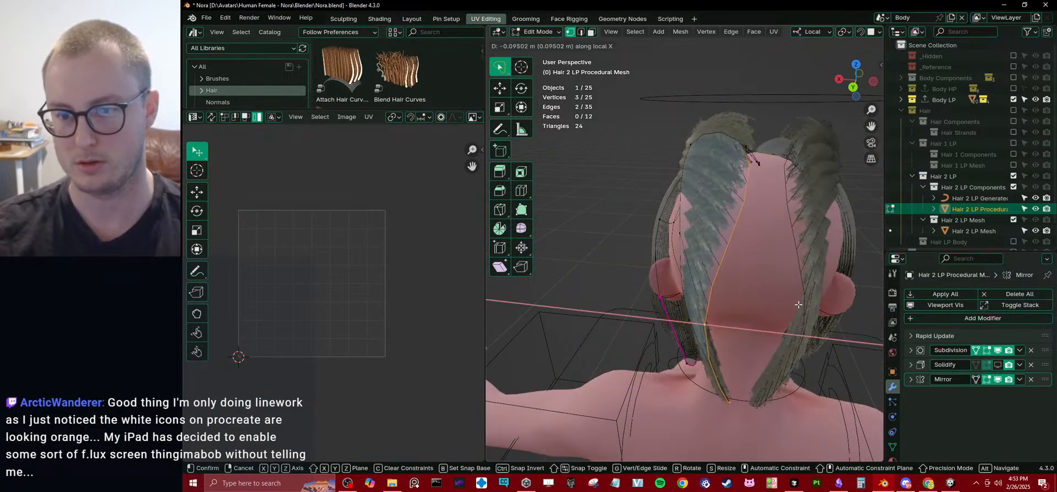
pyautogui.click(806, 310)
# Move the middle vertex on the rear plane's front edge along local X.
pyautogui.moveTo(806, 309); pyautogui.dragTo(772, 291, button='middle')
pyautogui.moveTo(611, 274); pyautogui.dragTo(633, 287, button='middle')
pyautogui.click(613, 247)
pyautogui.press('g')
pyautogui.press('x')
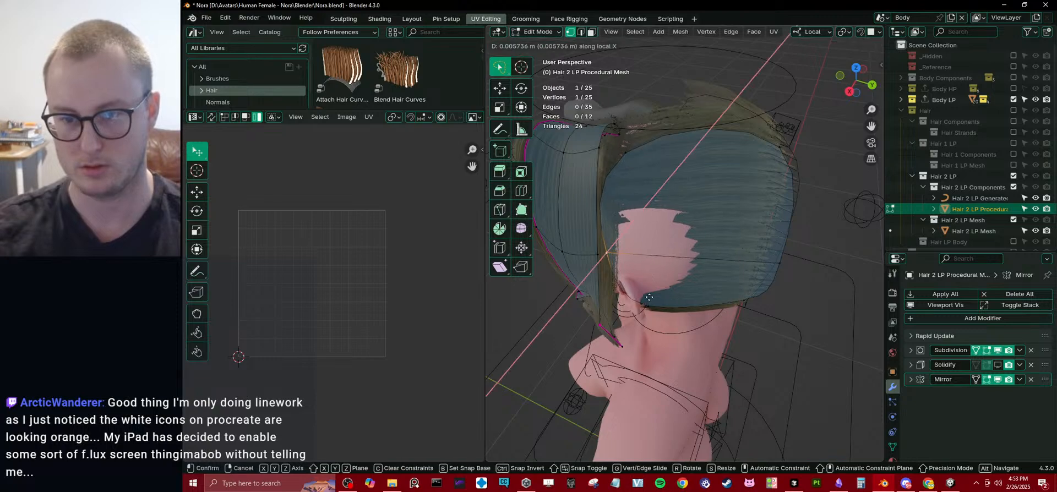
pyautogui.click(600, 262)
pyautogui.rightClick(705, 165)
pyautogui.press('Escape')
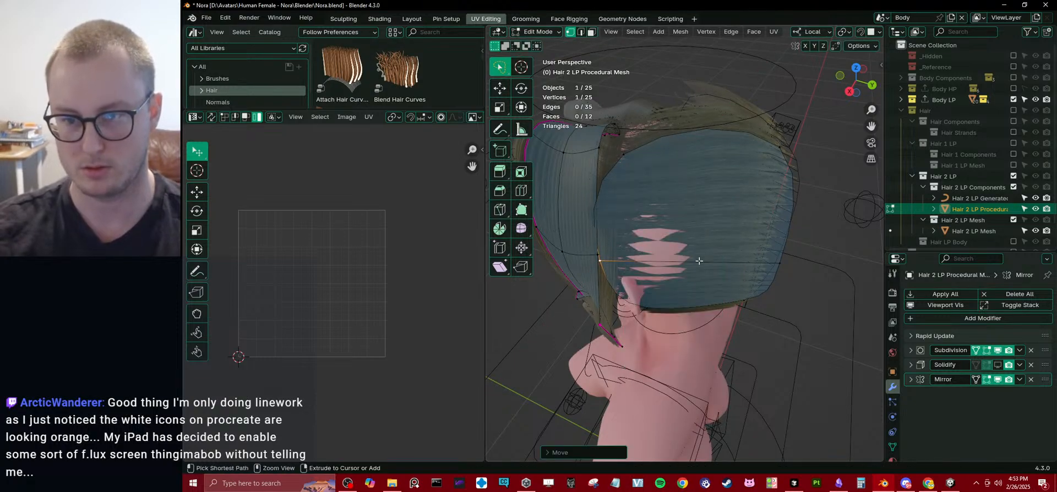
# Add a centered loop cut between the rear plane's front and back edges and move its middle vertex along local X.
pyautogui.hotkey('ctrl', 'r')
pyautogui.click(691, 263)
pyautogui.rightClick(691, 263)
pyautogui.moveTo(674, 247); pyautogui.dragTo(728, 255, button='middle')
pyautogui.click(684, 256)
pyautogui.press('g')
pyautogui.press('x')
pyautogui.click(683, 264)
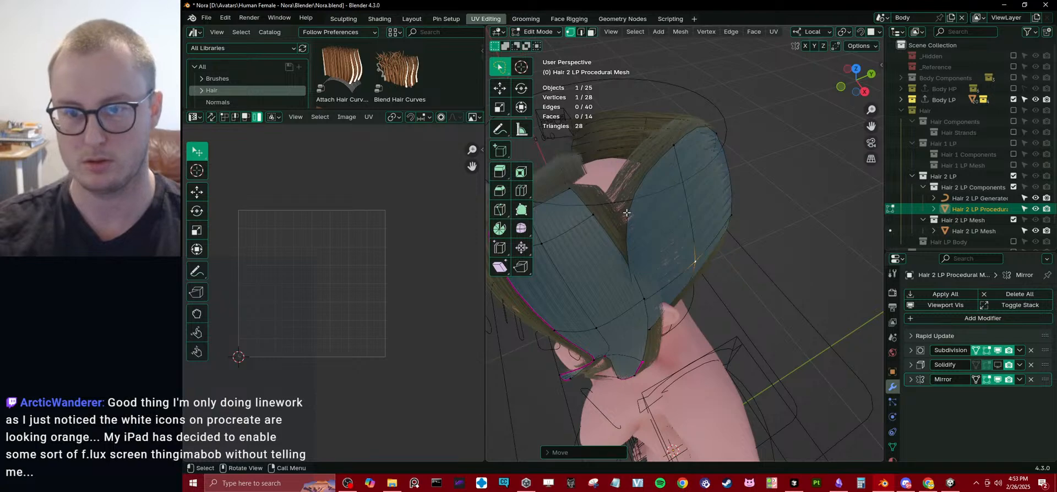
# Flatten the rear plane's upper edge loop by scaling it to 0 along local X.
pyautogui.keyDown('alt'); pyautogui.click(641, 184); pyautogui.keyUp('alt')
pyautogui.write('sx0')
pyautogui.press('Return')
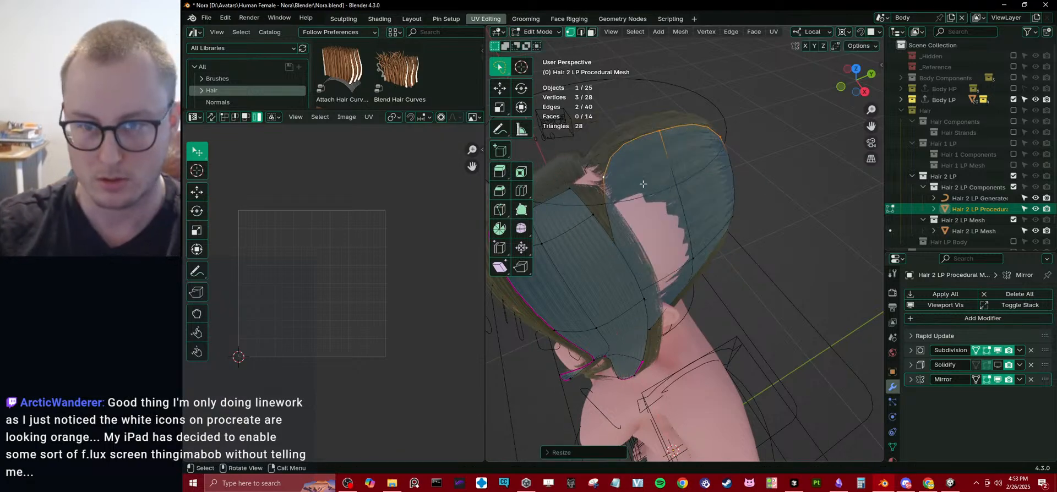
# Select the linked rear plane's boundary loop and raise the mean crease of those edges.
pyautogui.press('l')
pyautogui.press('q')
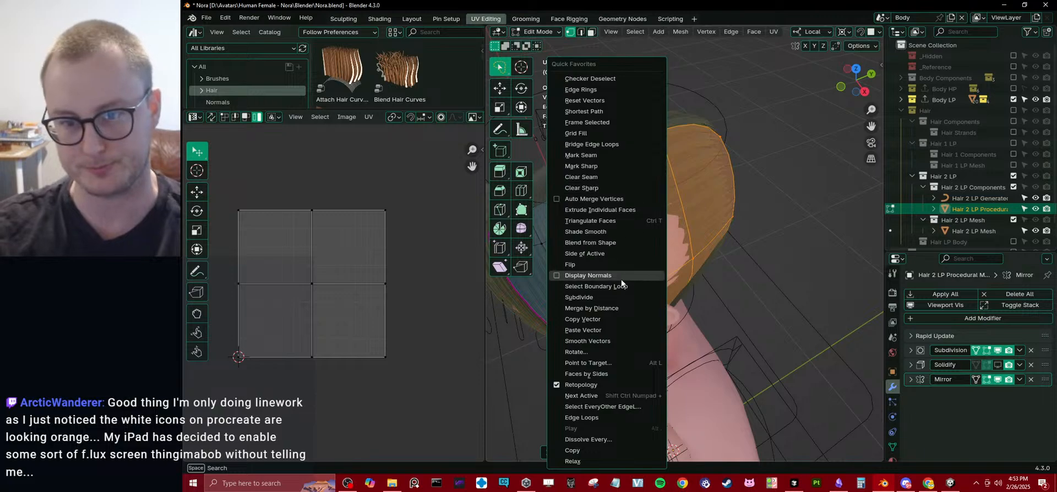
pyautogui.click(587, 275)
pyautogui.press('n')
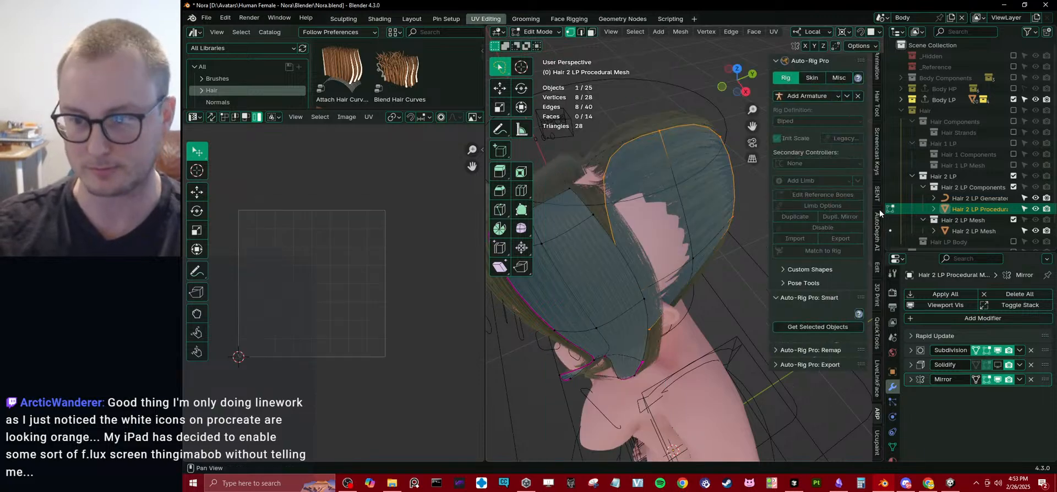
pyautogui.scroll(8, 875, 71)
pyautogui.click(877, 66)
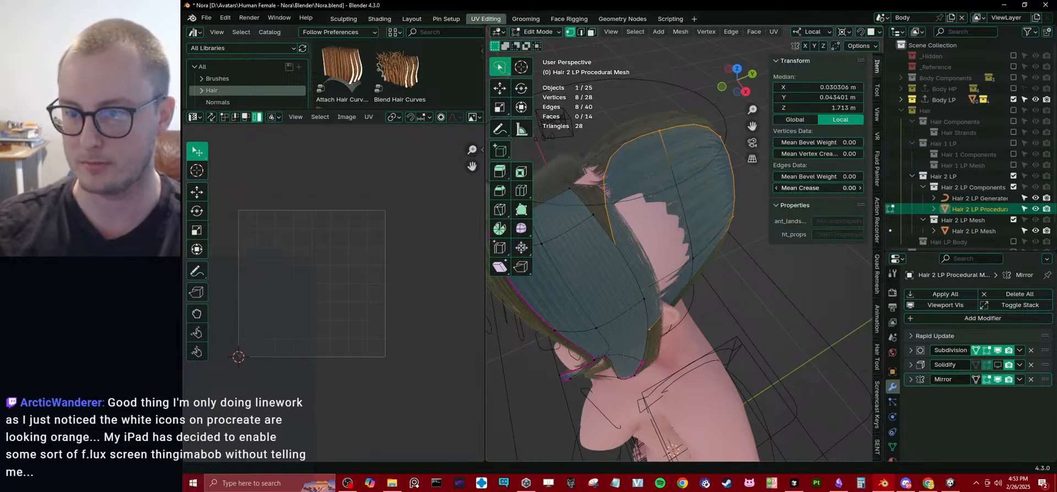
pyautogui.moveTo(818, 188); pyautogui.dragTo(860, 187)
pyautogui.press('n')
# Move the front and center vertices of the rear plane's middle row outward along local X.
pyautogui.moveTo(708, 312); pyautogui.dragTo(612, 268, button='middle')
pyautogui.click(678, 266)
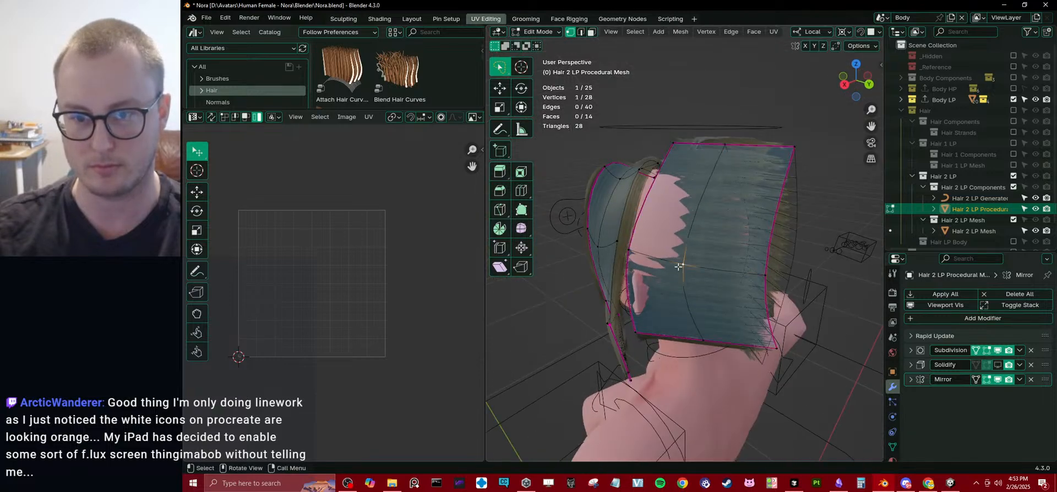
pyautogui.moveTo(678, 267); pyautogui.dragTo(625, 263, button='middle')
pyautogui.keyDown('shift'); pyautogui.click(642, 248); pyautogui.keyUp('shift')
pyautogui.press('g')
pyautogui.press('x')
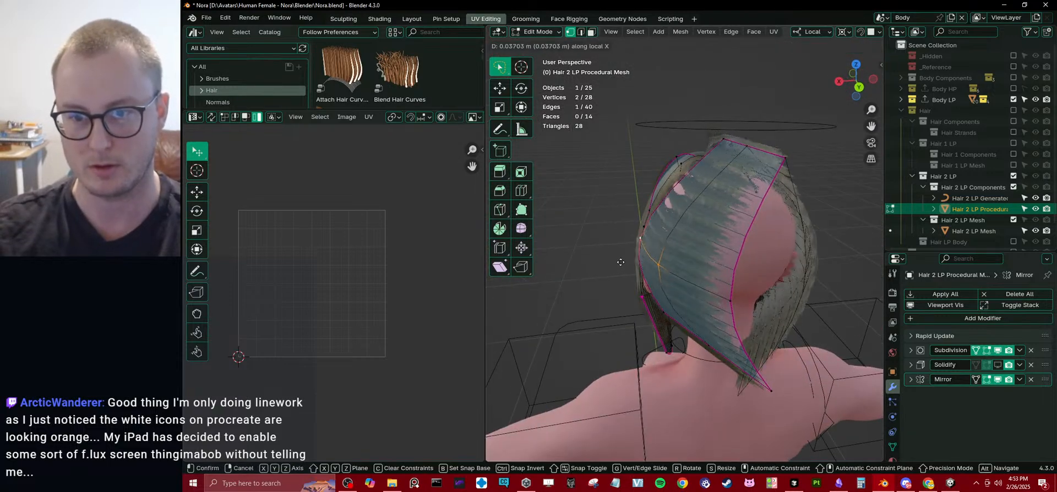
pyautogui.click(621, 262)
# Lower the rear plane's upper front and back corner vertices in the right side view to round its top.
pyautogui.moveTo(622, 263); pyautogui.dragTo(762, 266, button='middle')
pyautogui.click(613, 136)
pyautogui.moveTo(613, 136); pyautogui.dragTo(635, 157, button='middle')
pyautogui.press('KP_3')
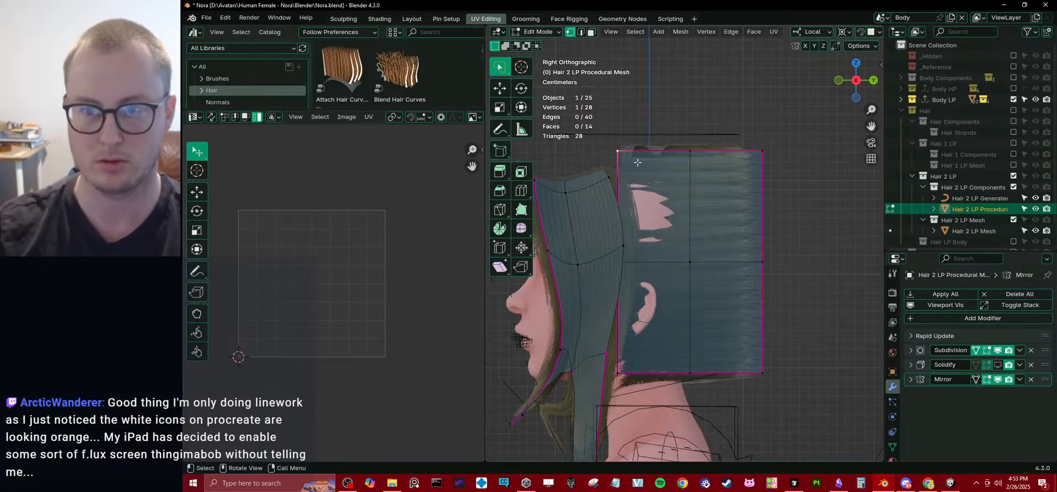
pyautogui.press('g')
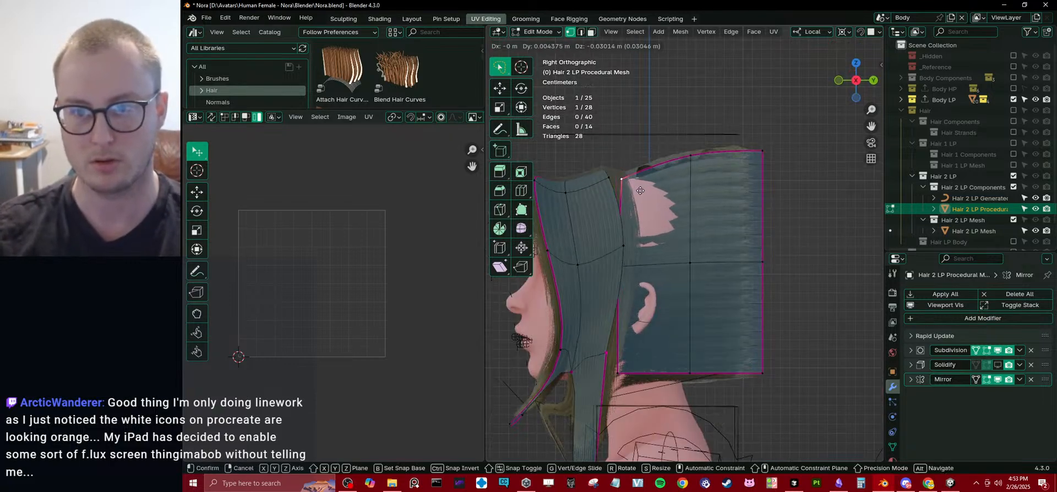
pyautogui.click(758, 182)
# Reshape the rear plane's lower edge in side view by moving its corners inward and raising its middle vertex.
pyautogui.moveTo(760, 362); pyautogui.dragTo(640, 391)
pyautogui.press('g')
pyautogui.click(664, 352)
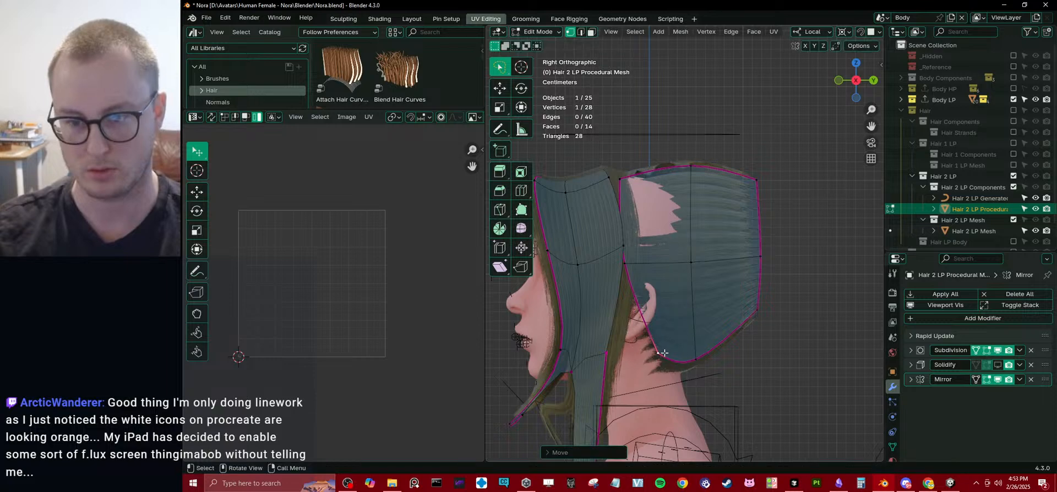
pyautogui.moveTo(720, 356); pyautogui.dragTo(609, 370, button='middle')
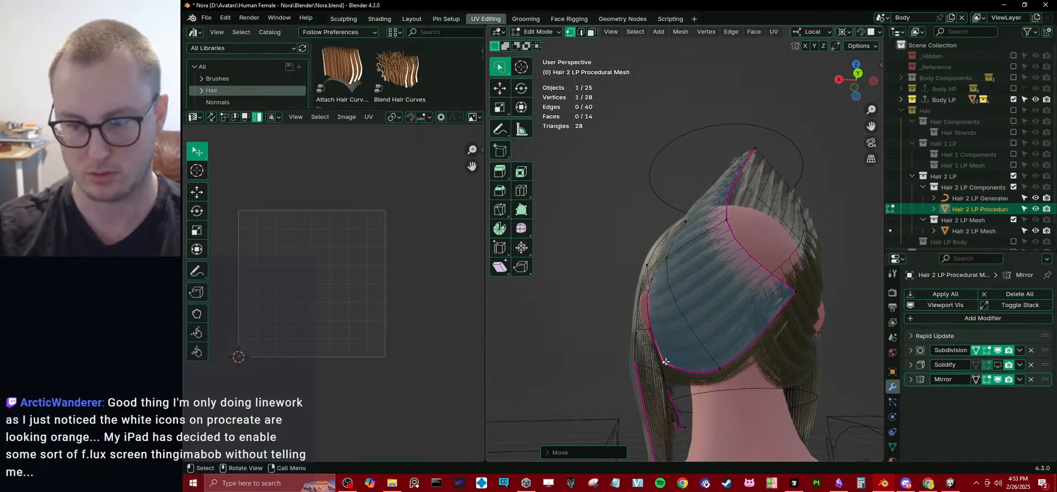
pyautogui.press('KP_3')
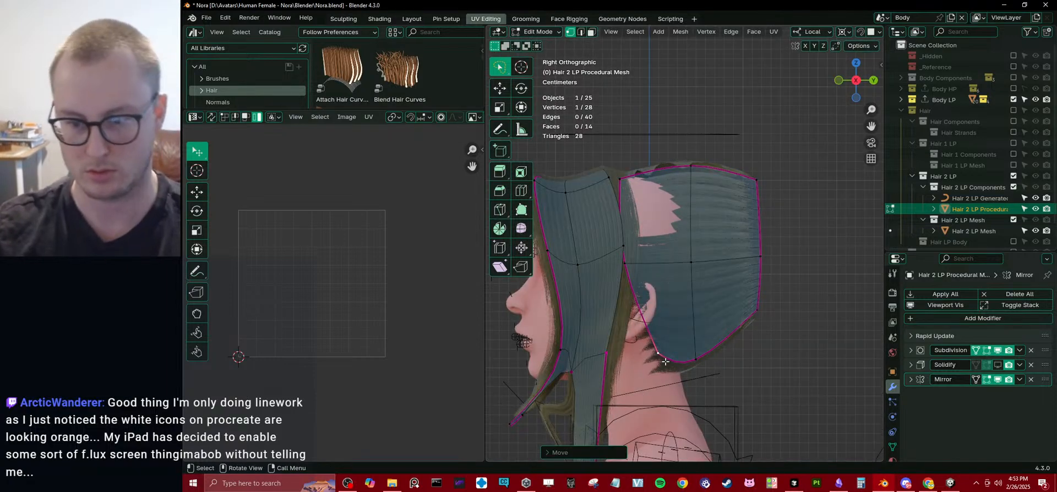
pyautogui.press('g')
pyautogui.click(722, 357)
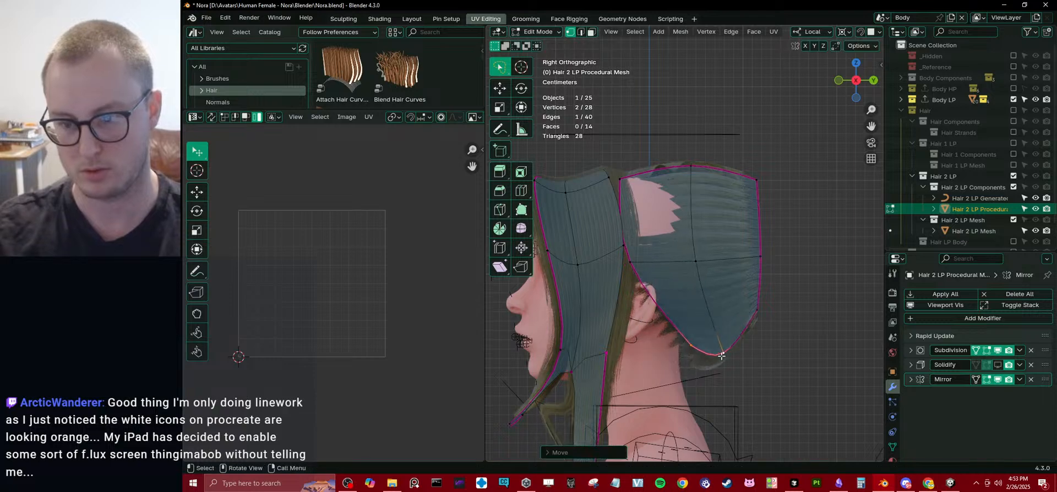
pyautogui.click(725, 347)
pyautogui.press('g')
pyautogui.click(725, 317)
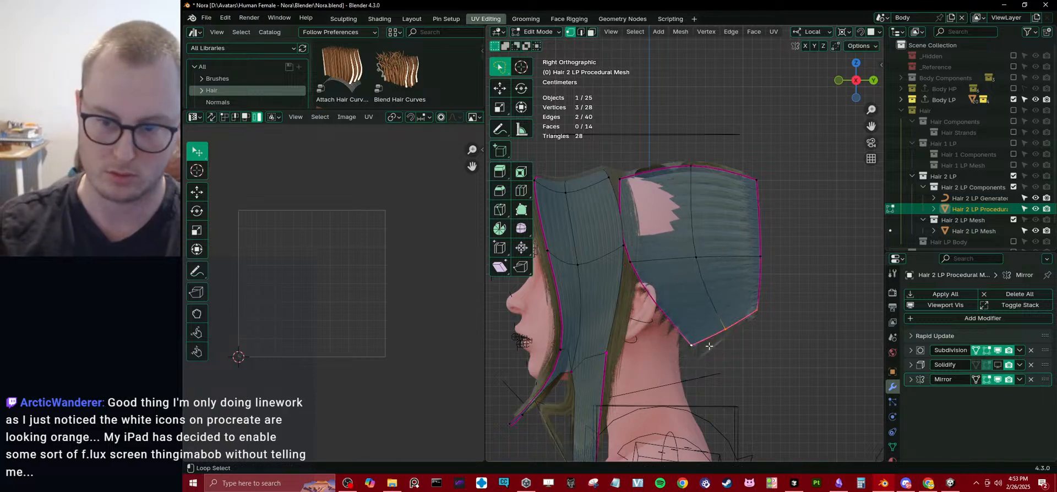
# Flatten the rear plane's bottom edge loop by scaling it to 0 along local X.
pyautogui.press('.')
pyautogui.press('s')
pyautogui.press('x')
pyautogui.press('0')
pyautogui.press('Return')
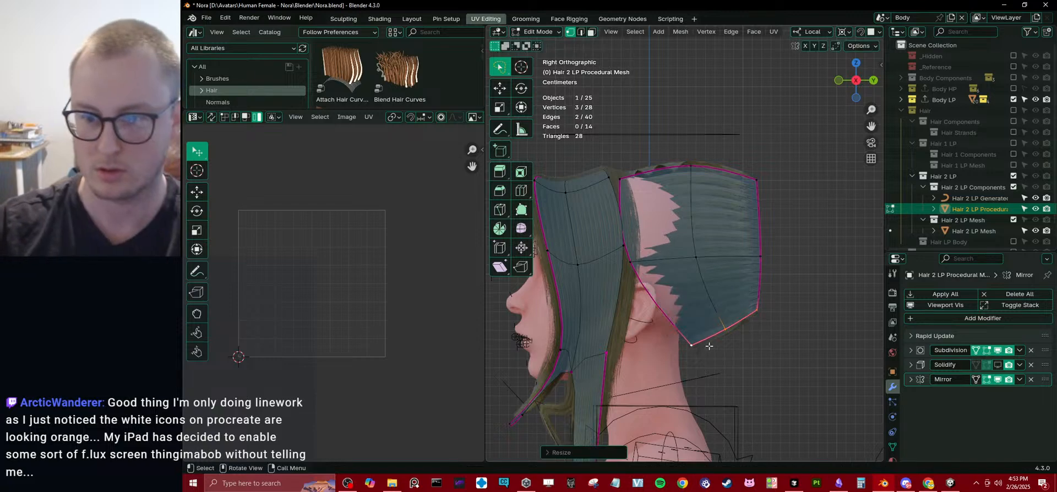
# Push the middle row's front and center vertices farther outward from the head along local X.
pyautogui.keyDown('shift'); pyautogui.click(692, 256); pyautogui.keyUp('shift')
pyautogui.moveTo(692, 255); pyautogui.dragTo(639, 272, button='middle')
pyautogui.press('g')
pyautogui.press('x')
pyautogui.click(622, 278)
# Add a horizontal loop cut across the upper half of the rear plane and adjust its vertex placement along local Z.
pyautogui.hotkey('ctrl', 'r')
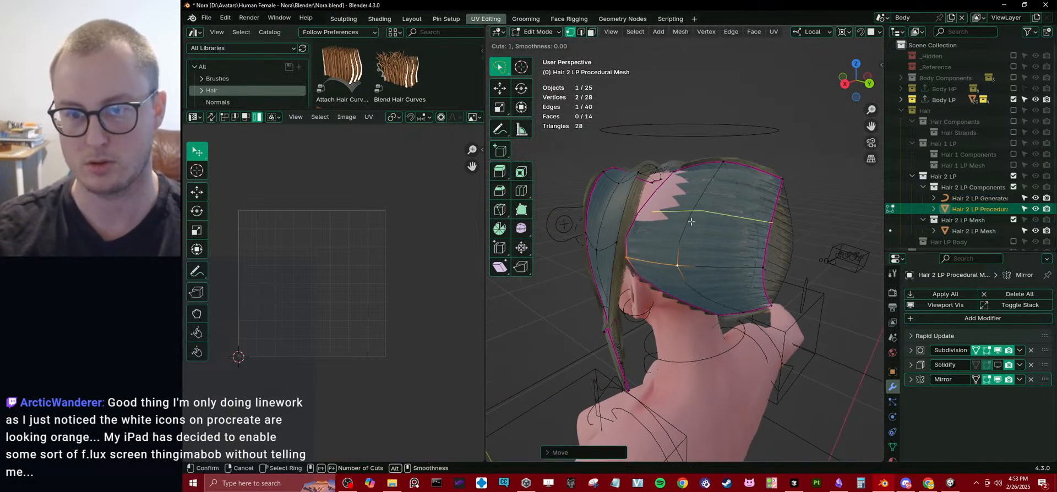
pyautogui.click(657, 197)
pyautogui.rightClick(656, 197)
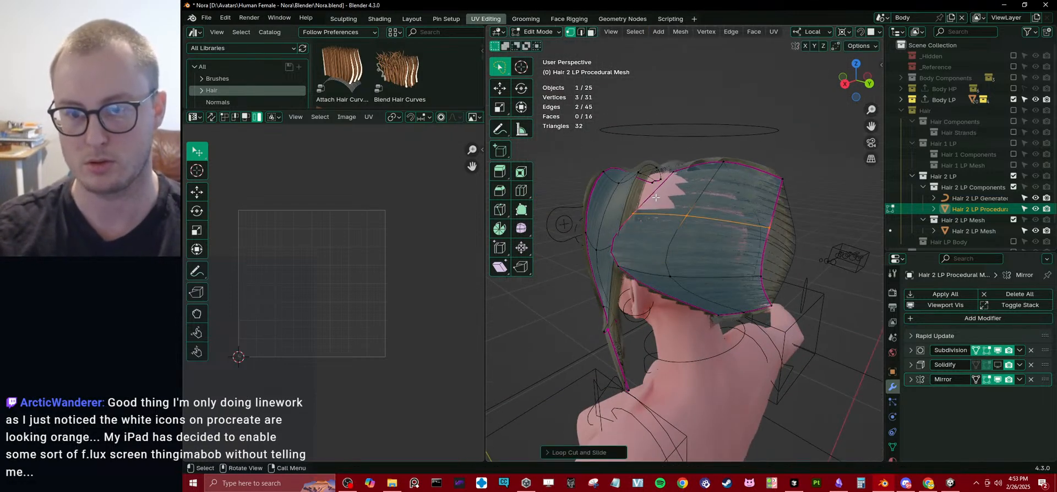
pyautogui.keyDown('shift'); pyautogui.click(692, 216); pyautogui.keyUp('shift')
pyautogui.press('g')
pyautogui.press('z')
pyautogui.click(684, 205)
# Adjust the rear plane's front vertices along local Y, and scale the selected upper front edge vertices.
pyautogui.moveTo(683, 207); pyautogui.dragTo(657, 158, button='middle')
pyautogui.press('g')
pyautogui.press('y')
pyautogui.click(661, 261)
pyautogui.click(630, 245)
pyautogui.keyDown('alt'); pyautogui.click(618, 214); pyautogui.keyUp('alt')
pyautogui.press('s')
pyautogui.click(734, 355)
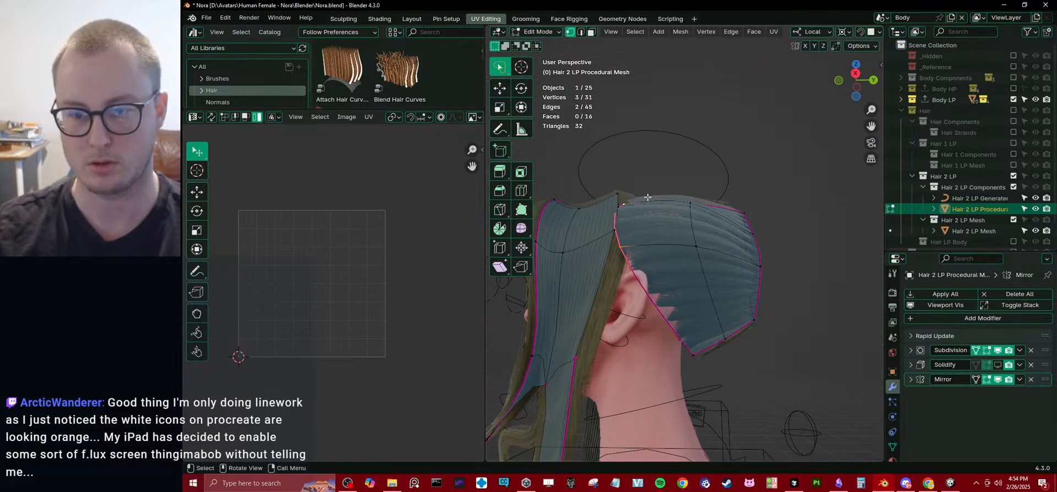
# Try scaling the rear plane's upper front edge vertices along local X, and undo that scaling.
pyautogui.press('s')
pyautogui.press('x')
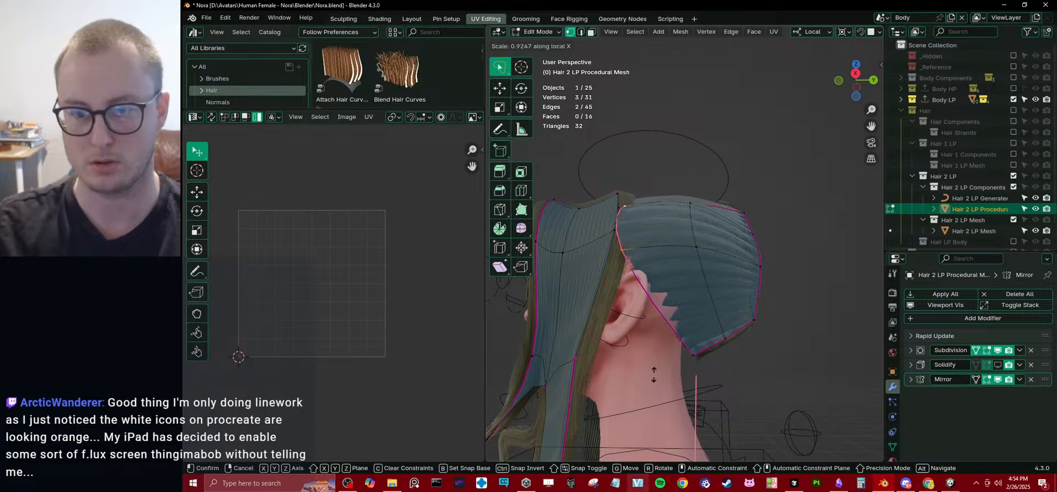
pyautogui.click(751, 162)
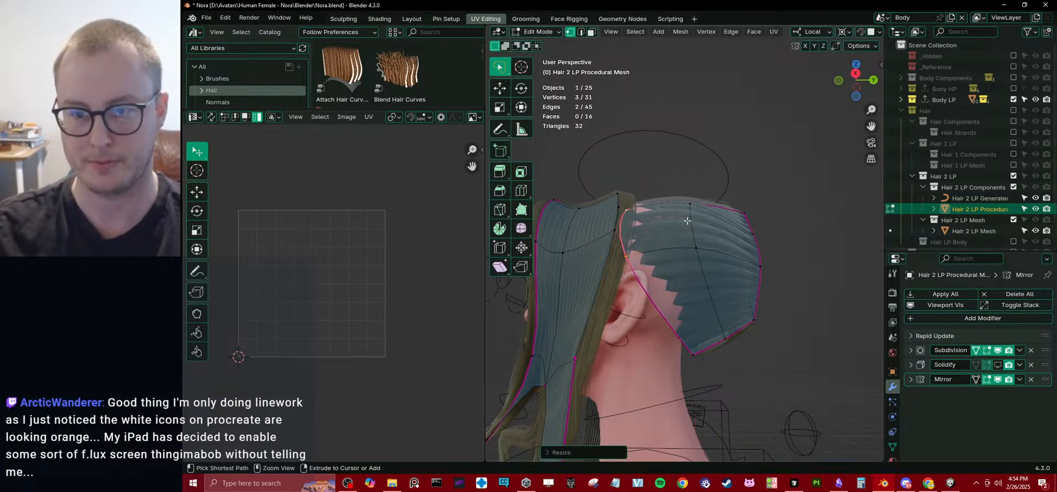
pyautogui.hotkey('ctrl', 'z')
# Move the selected upper front edge vertices of the rear plane closer to the side hair.
pyautogui.moveTo(680, 212); pyautogui.dragTo(703, 264, button='middle')
pyautogui.press('g')
pyautogui.click(696, 264)
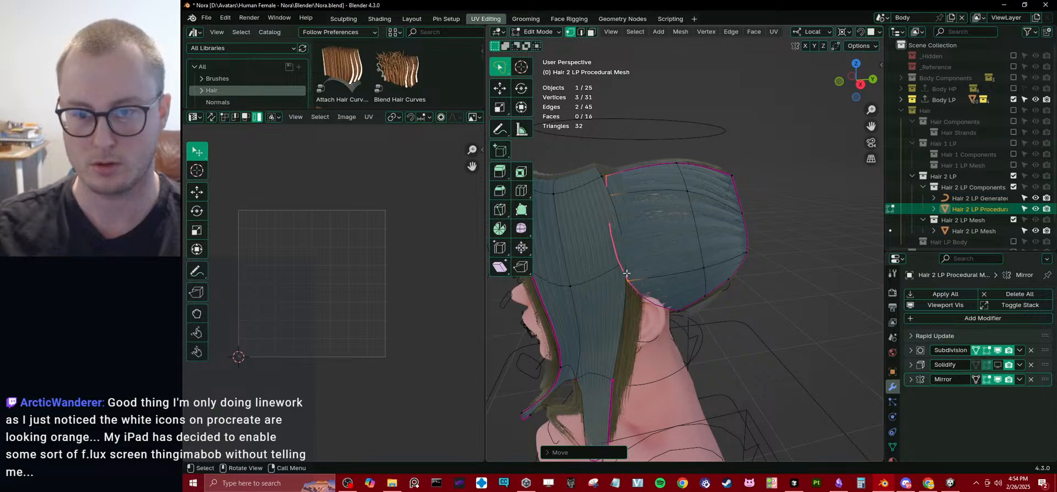
# Select a single front edge vertex above the ear in wireframe shading, return to solid shading, and reposition the vertex.
pyautogui.hotkey('shift', 'z')
pyautogui.click(633, 277)
pyautogui.press('z')
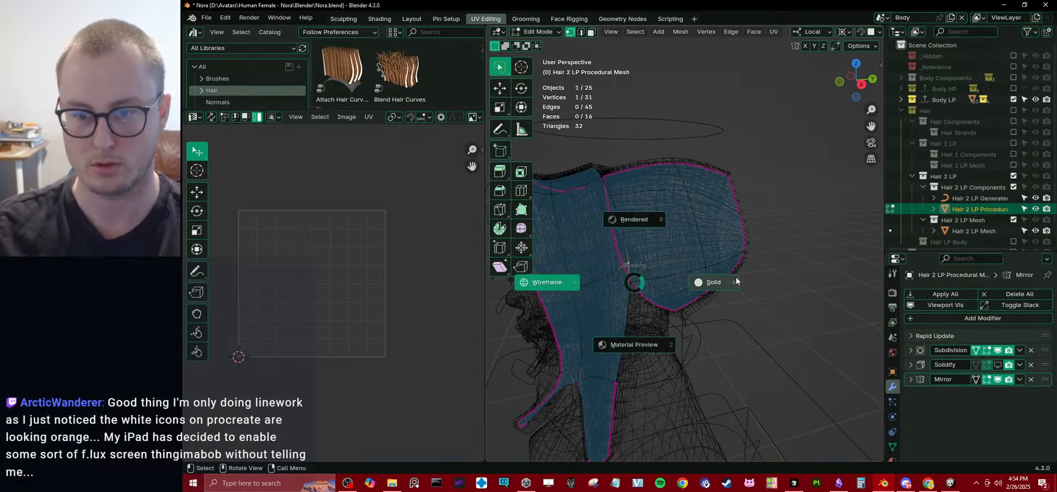
pyautogui.click(735, 280)
pyautogui.moveTo(648, 262)
pyautogui.mouseDown(button='middle')
pyautogui.moveTo(684, 283)
pyautogui.moveTo(650, 257)
pyautogui.mouseUp(button='middle')
pyautogui.press('g')
pyautogui.click(702, 284)
# Return to Object Mode, adjust the viewport shading, and inspect the reshaped hair around the head.
pyautogui.press('Tab')
pyautogui.scroll(-5, 637, 269)
pyautogui.press('z')
pyautogui.click(693, 312)
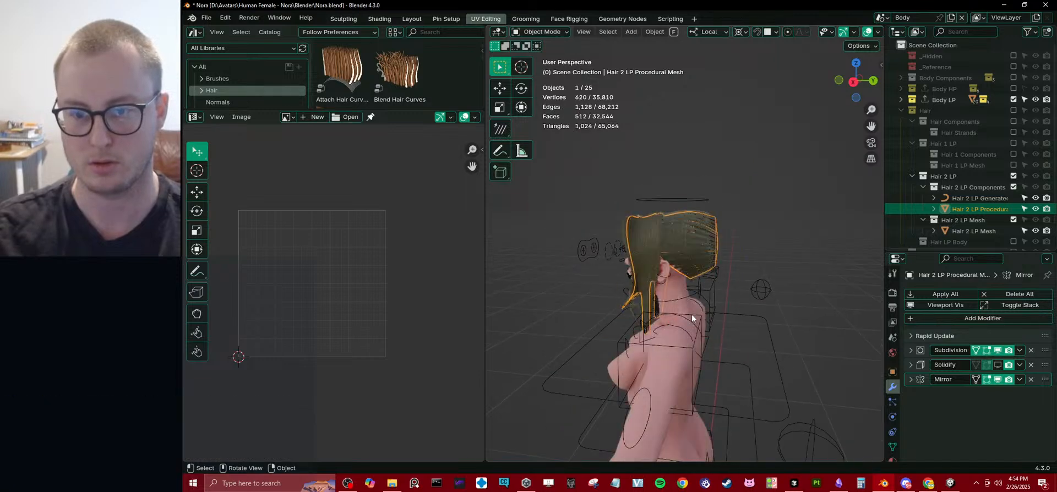
pyautogui.moveTo(692, 313)
pyautogui.mouseDown(button='middle')
pyautogui.moveTo(755, 297)
pyautogui.moveTo(738, 264)
pyautogui.moveTo(762, 249)
pyautogui.moveTo(514, 270)
pyautogui.moveTo(559, 278)
pyautogui.moveTo(735, 209)
pyautogui.mouseUp(button='middle')
# Select the procedural hair mesh, change the pivot point, and scale the rear opening's edge vertices along local Z.
pyautogui.click(755, 300)
pyautogui.click(732, 207)
pyautogui.scroll(1, 730, 207)
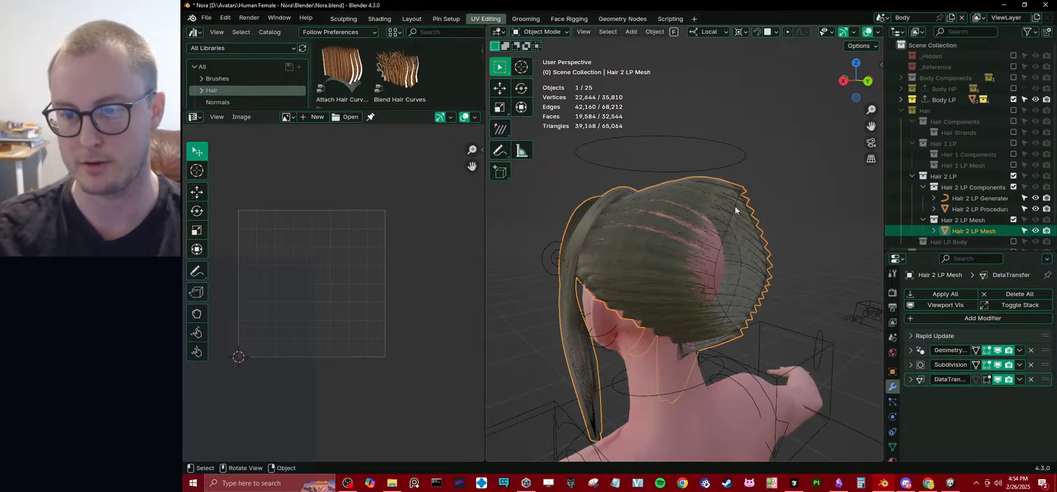
pyautogui.click(735, 206)
pyautogui.press('Tab')
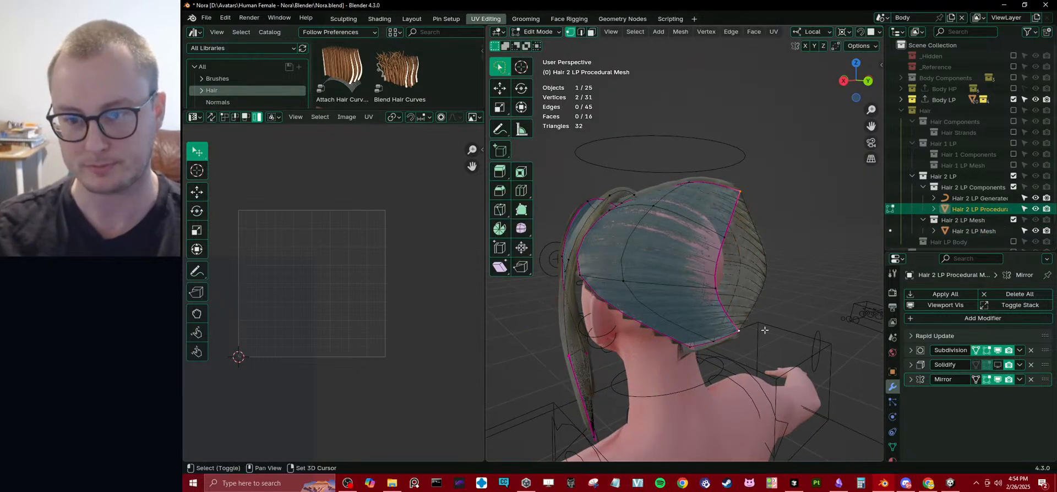
pyautogui.press('.')
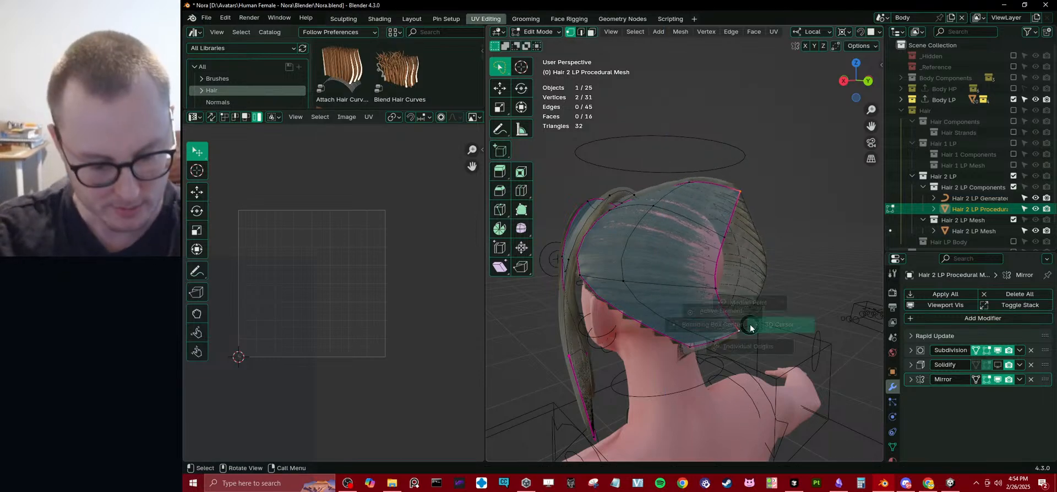
pyautogui.click(750, 329)
pyautogui.keyDown('alt'); pyautogui.click(732, 221); pyautogui.keyUp('alt')
pyautogui.press('s')
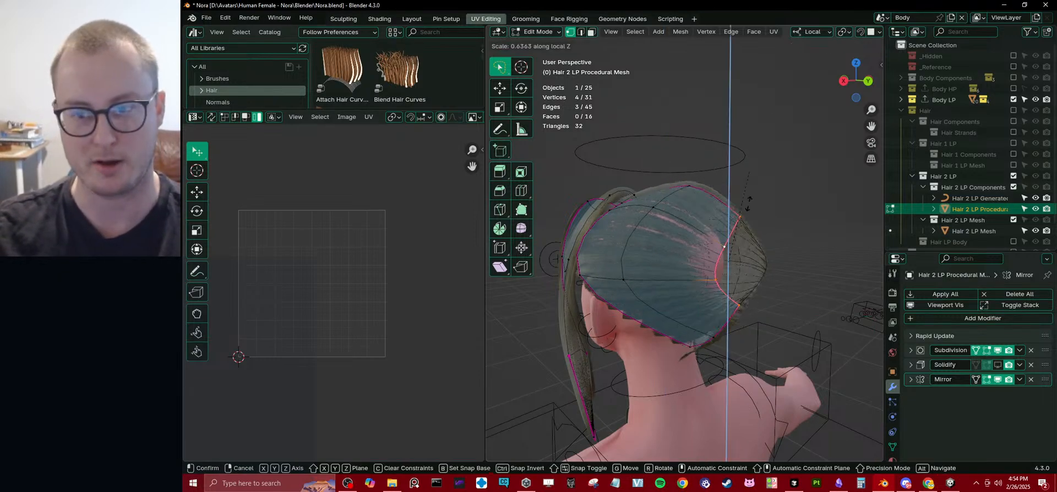
pyautogui.click(746, 219)
# In the right side view, move the rear edge vertices and the lower corner vertices of the back hair plane closer to the head.
pyautogui.press('KP_3')
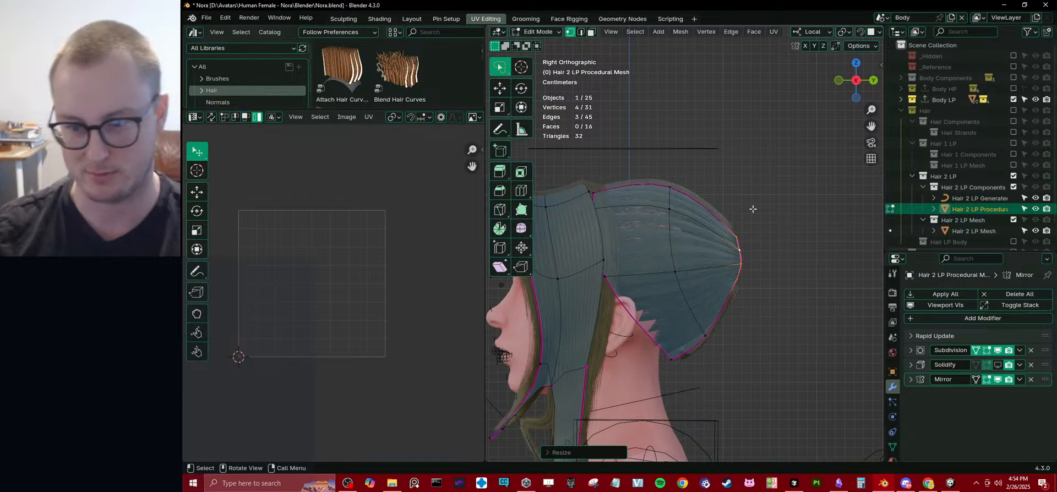
pyautogui.press('g')
pyautogui.click(740, 203)
pyautogui.click(668, 368)
pyautogui.press('g')
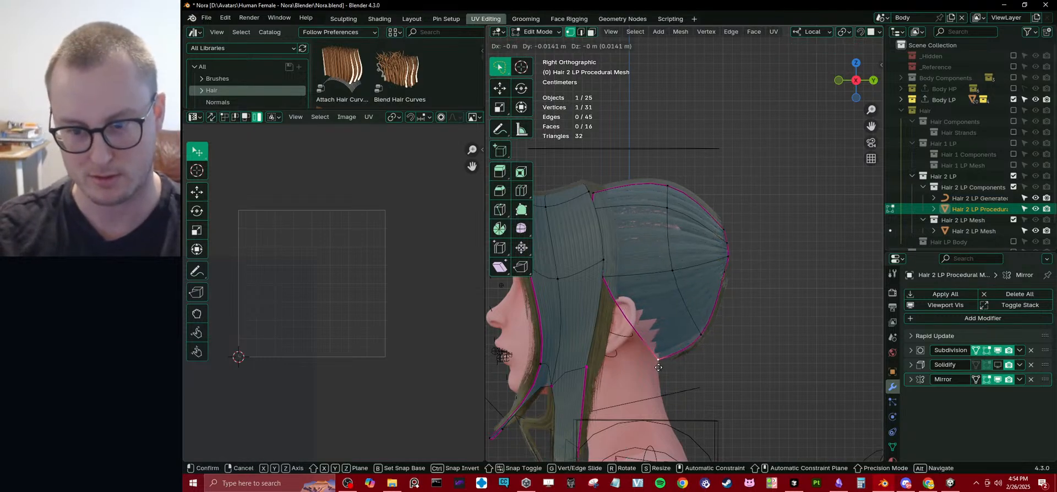
pyautogui.click(658, 364)
pyautogui.keyDown('shift'); pyautogui.click(691, 344); pyautogui.keyUp('shift')
pyautogui.press('g')
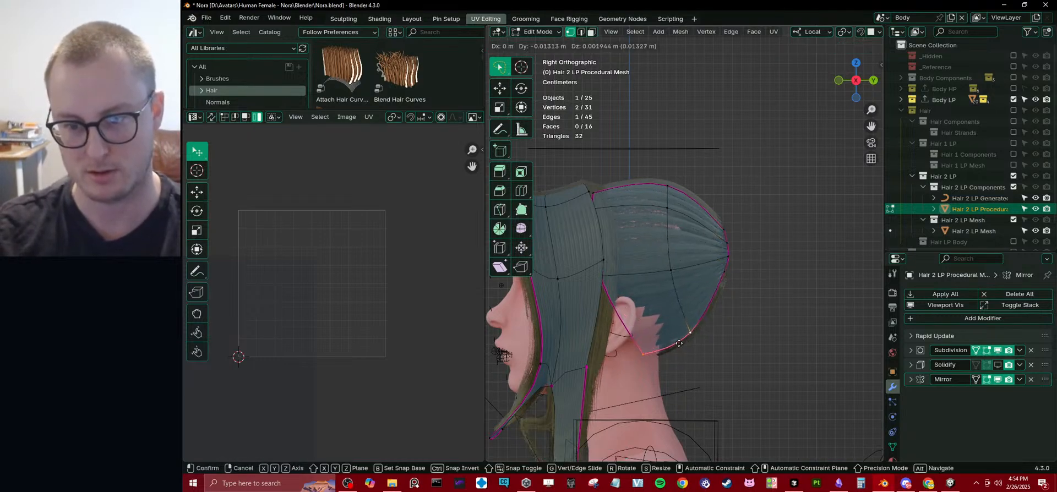
pyautogui.click(678, 338)
# Rip the lengthwise edge loop through the middle of the side hair plane, and inspect the split in Object Mode.
pyautogui.moveTo(679, 338); pyautogui.dragTo(641, 311, button='middle')
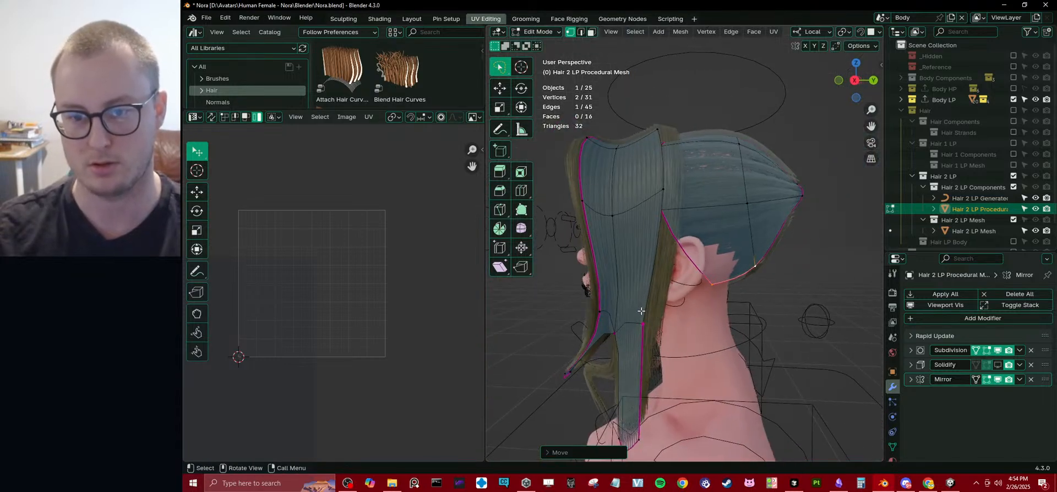
pyautogui.press('v')
pyautogui.click(633, 269)
pyautogui.press('Tab')
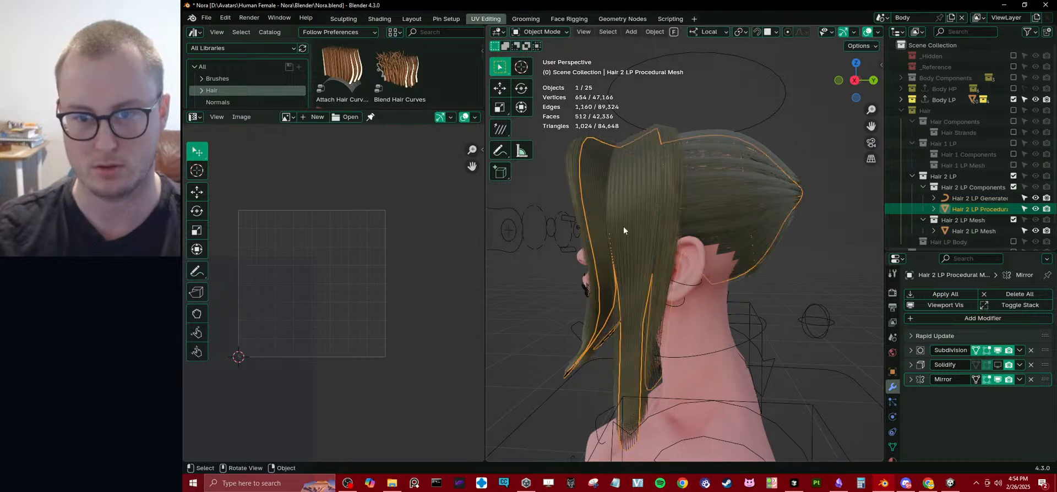
pyautogui.moveTo(624, 226); pyautogui.dragTo(640, 221, button='middle')
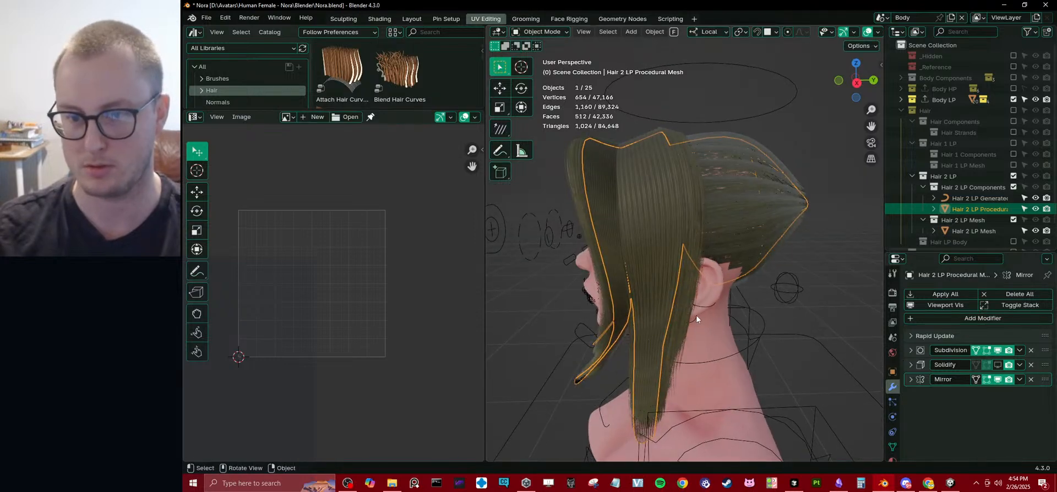
pyautogui.moveTo(740, 279); pyautogui.dragTo(669, 288, button='middle')
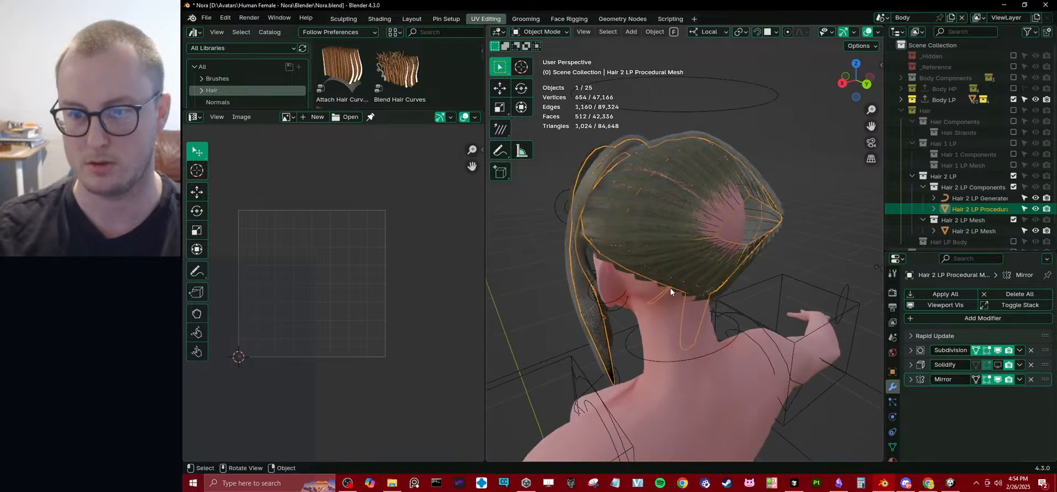
# Move the vertex above the ear along local X, and check the hair in Object Mode.
pyautogui.press('Tab')
pyautogui.press('g')
pyautogui.press('x')
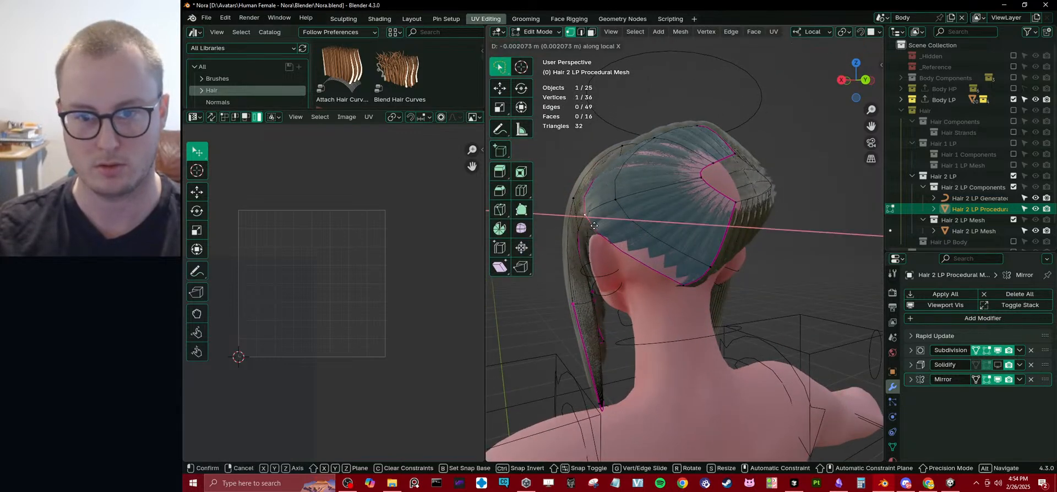
pyautogui.click(596, 227)
pyautogui.moveTo(580, 227); pyautogui.dragTo(595, 262, button='middle')
pyautogui.press('Tab')
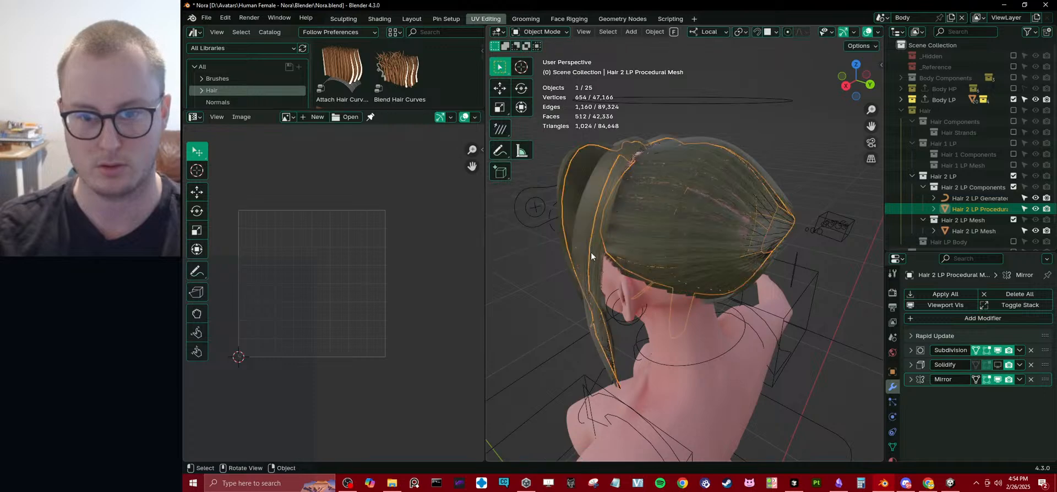
# Adjust the side hair once more along local X in Edit Mode, and return to Object Mode.
pyautogui.press('Tab')
pyautogui.moveTo(603, 311); pyautogui.dragTo(643, 215, button='middle')
pyautogui.press('g')
pyautogui.press('x')
pyautogui.click(679, 311)
pyautogui.press('Tab')
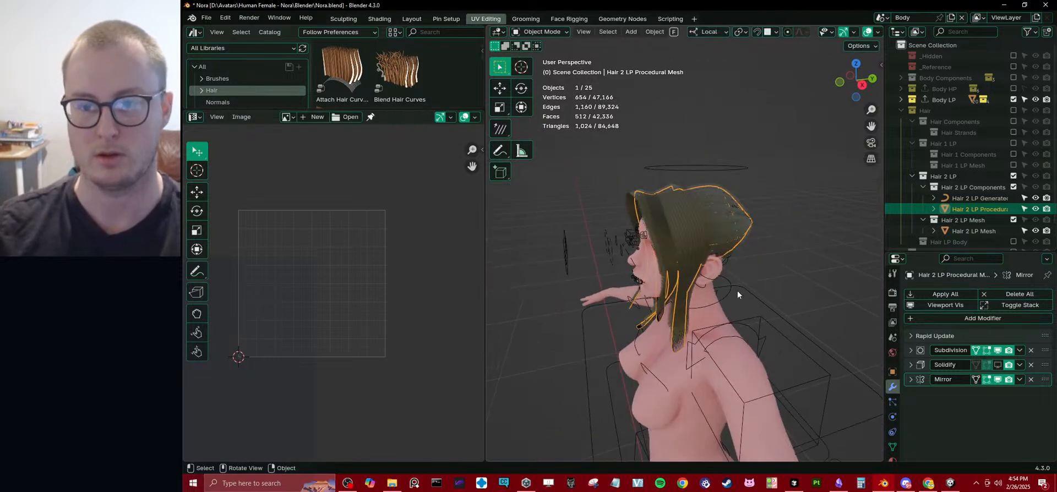
# Deselect everything and exclude the Nora collection from the view layer.
pyautogui.scroll(-2, 737, 294)
pyautogui.moveTo(737, 294); pyautogui.dragTo(723, 219, button='middle')
pyautogui.click(781, 254)
pyautogui.scroll(-3, 723, 219)
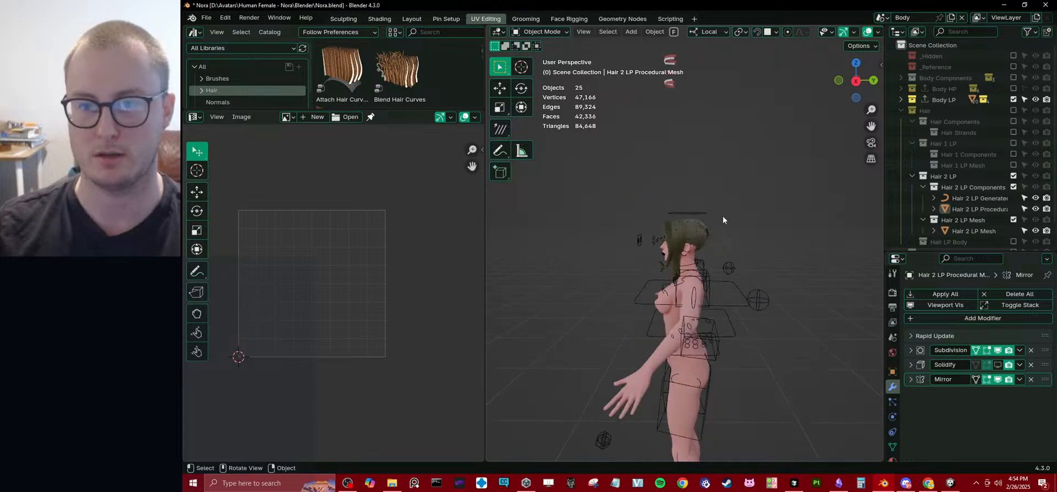
pyautogui.scroll(-2, 1012, 218)
pyautogui.click(1014, 240)
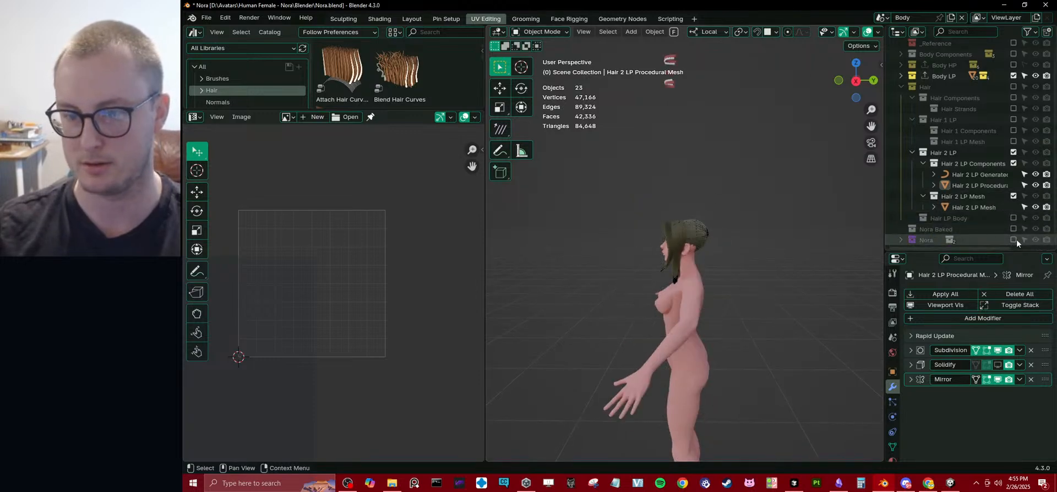
# Select the procedural hair mesh and add a centred loop cut through the lower part of the rear hair plane.
pyautogui.scroll(4, 586, 280)
pyautogui.scroll(3, 586, 276)
pyautogui.moveTo(586, 275); pyautogui.dragTo(731, 212, button='middle')
pyautogui.click(749, 203)
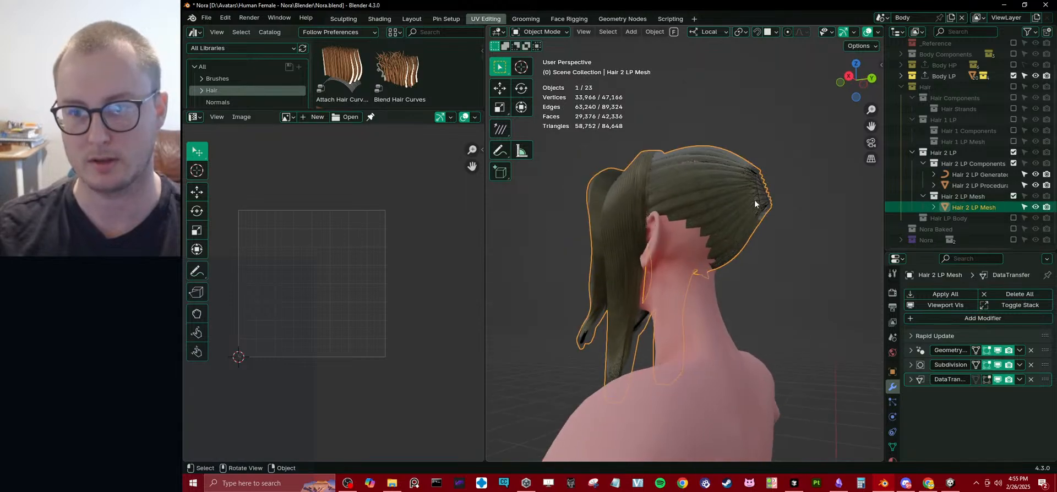
pyautogui.click(761, 203)
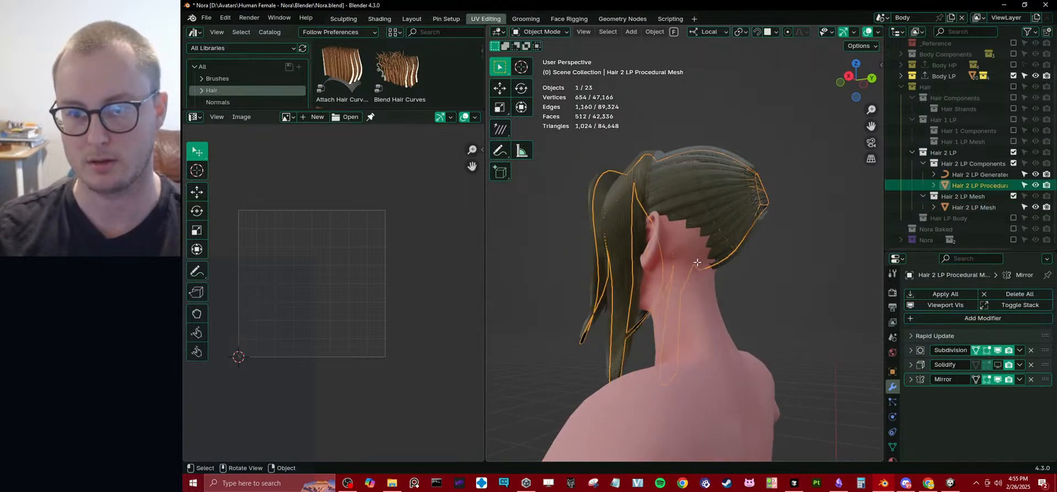
pyautogui.press('Tab')
pyautogui.hotkey('ctrl', 'r')
pyautogui.click(708, 238)
pyautogui.rightClick(707, 237)
# Reposition vertices around the new loop and lower edge of the rear hair plane, including moves along Z and Y.
pyautogui.click(699, 231)
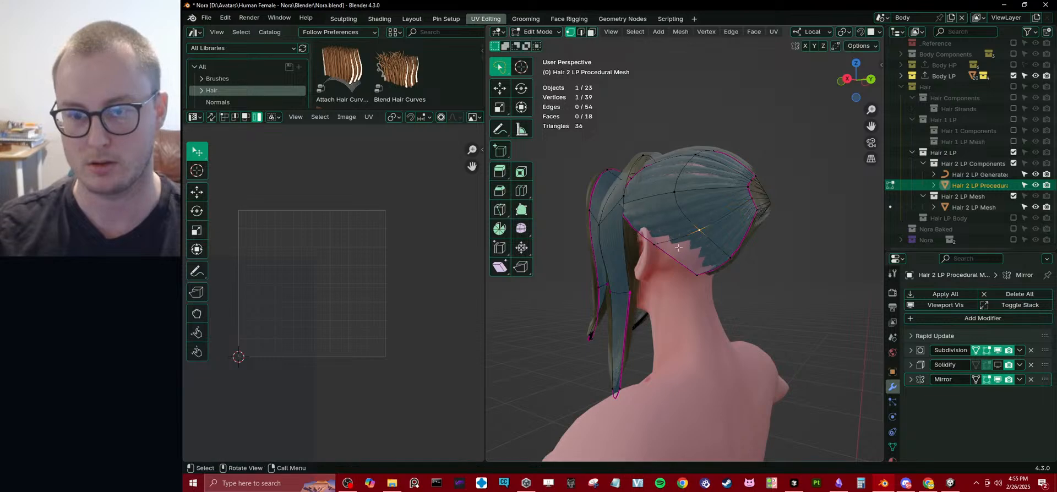
pyautogui.moveTo(659, 253); pyautogui.dragTo(765, 282, button='middle')
pyautogui.press('g')
pyautogui.click(652, 279)
pyautogui.press('g')
pyautogui.press('z')
pyautogui.press('z')
pyautogui.click(747, 294)
pyautogui.press('g')
pyautogui.press('y')
pyautogui.click(730, 294)
# Turn on snapping, reposition the lower centre vertex at the nape, and adjust the area along Y.
pyautogui.click(633, 299)
pyautogui.hotkey('shift', 'Tab')
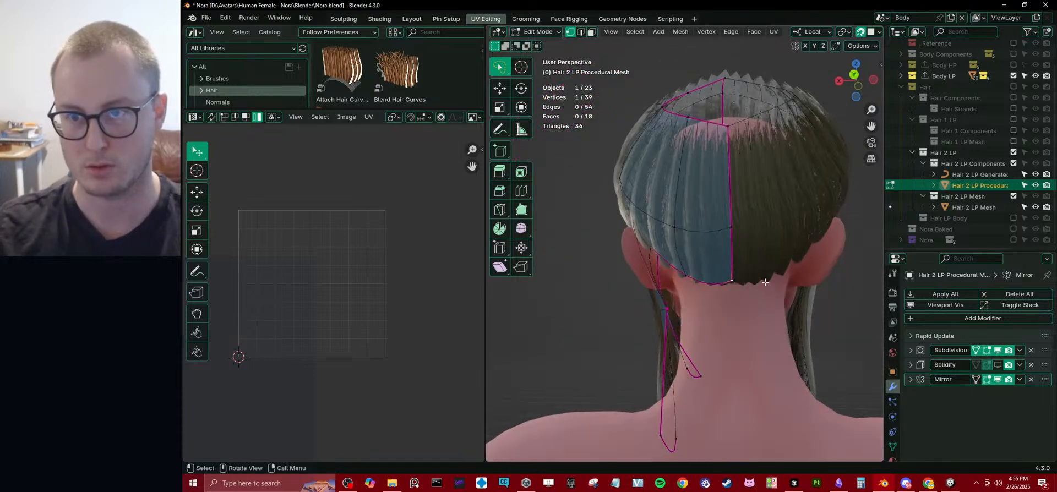
pyautogui.press('g')
pyautogui.click(732, 289)
pyautogui.moveTo(732, 289); pyautogui.dragTo(767, 266, button='middle')
pyautogui.press('g')
pyautogui.press('y')
pyautogui.click(750, 297)
# Add another loop cut through the rear hair plane and reposition a vertex on it.
pyautogui.hotkey('ctrl', 'r')
pyautogui.click(655, 238)
pyautogui.click(655, 238)
pyautogui.click(659, 224)
pyautogui.press('g')
pyautogui.click(661, 224)
# Adjust vertices of the rear hair plane along local X to shape it around the head.
pyautogui.press('g')
pyautogui.press('x')
pyautogui.click(628, 231)
pyautogui.press('g')
pyautogui.press('x')
pyautogui.click(639, 205)
pyautogui.keyDown('shift'); pyautogui.click(691, 86); pyautogui.keyUp('shift')
# Return to Object Mode, inspect the reshaped hair, and save the file.
pyautogui.press('Tab')
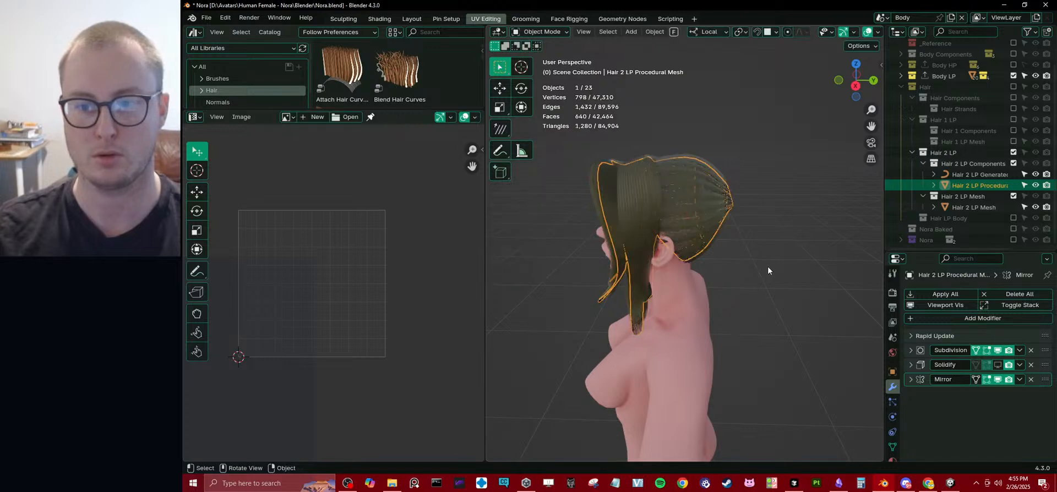
pyautogui.moveTo(709, 243); pyautogui.dragTo(717, 291, button='middle')
pyautogui.scroll(5, 680, 253)
pyautogui.hotkey('ctrl', 's')
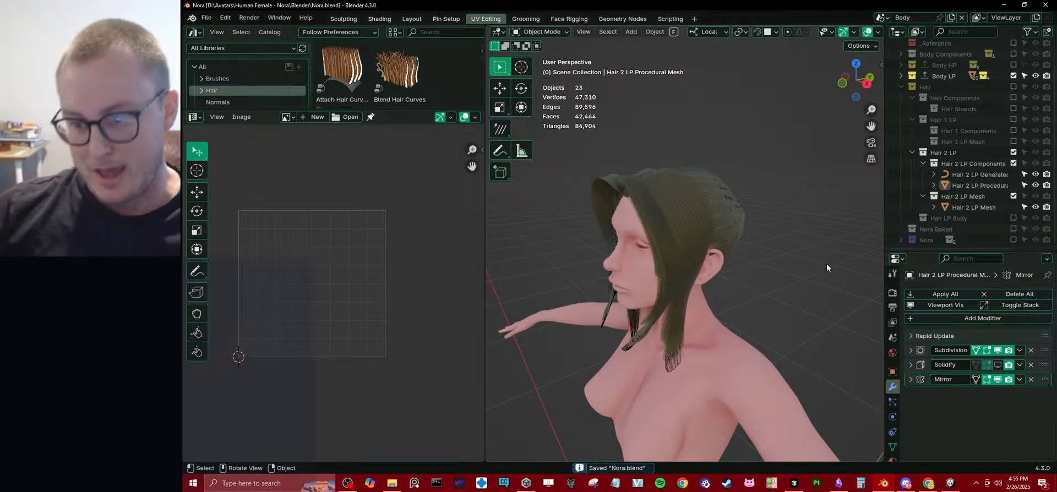
# Show the procedural hair mesh's data properties in a larger area, and examine its attributes list and attribute options.
pyautogui.click(747, 217)
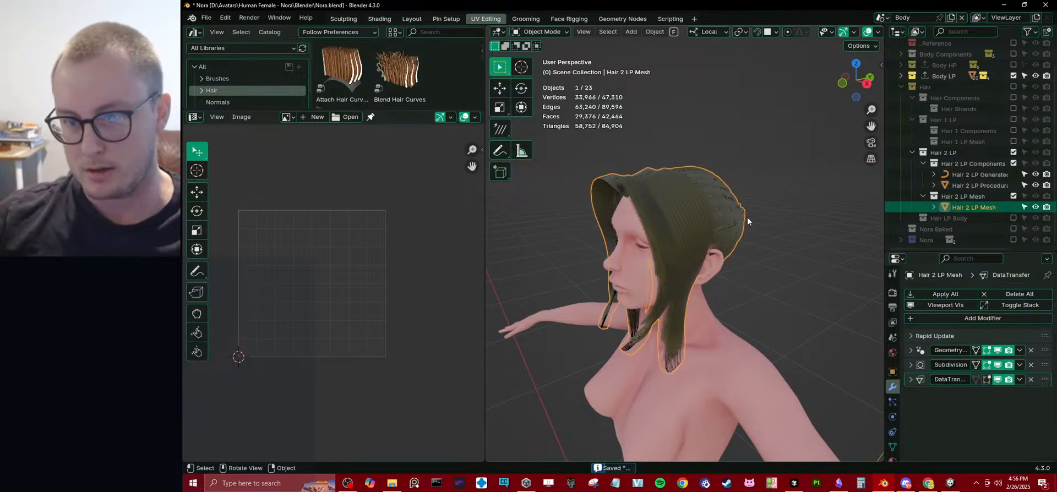
pyautogui.click(741, 221)
pyautogui.press('Tab')
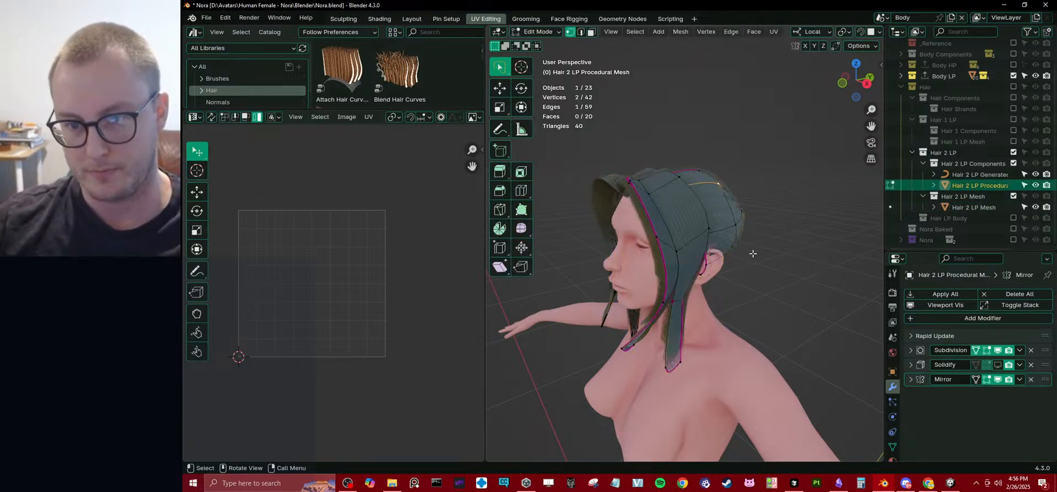
pyautogui.click(892, 447)
pyautogui.moveTo(920, 256); pyautogui.dragTo(919, 142)
pyautogui.click(917, 259)
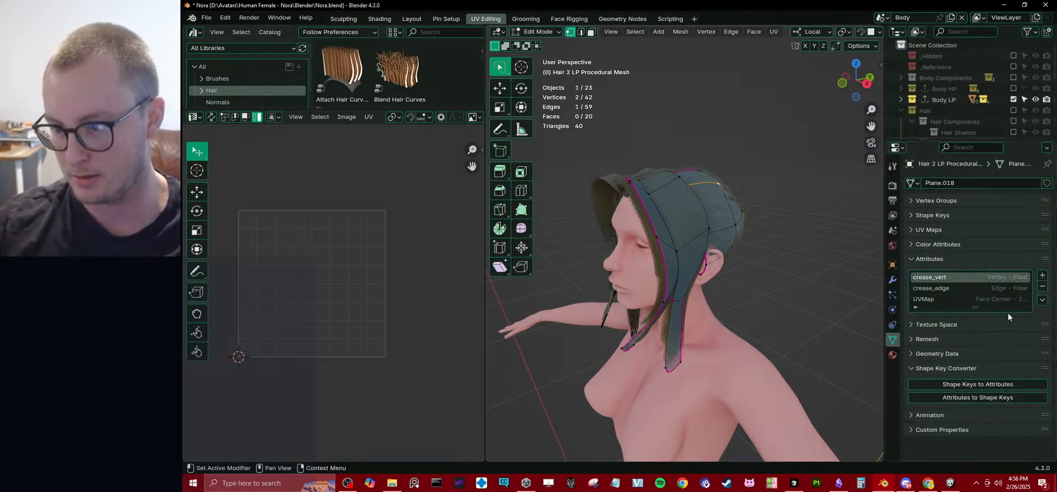
pyautogui.moveTo(884, 295); pyautogui.dragTo(814, 296)
pyautogui.click(846, 307)
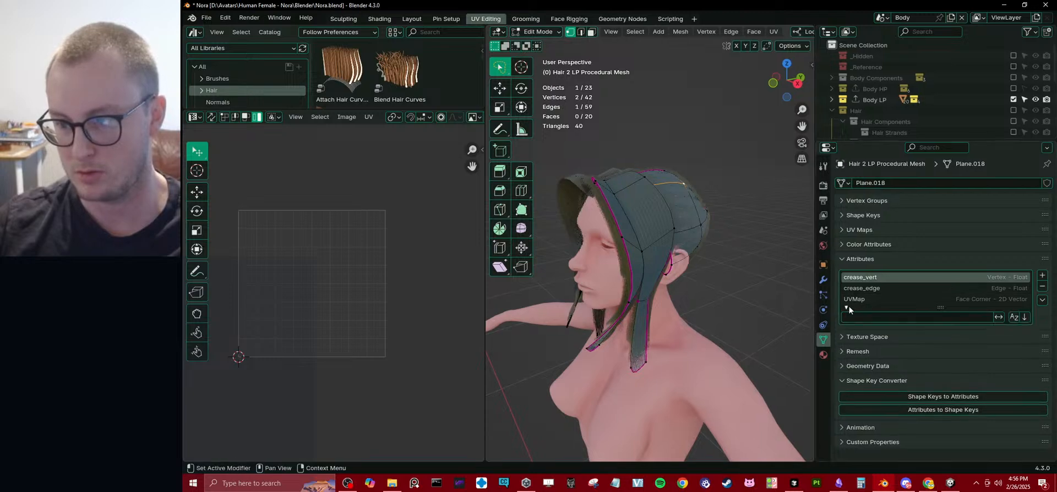
pyautogui.click(847, 308)
pyautogui.click(1042, 300)
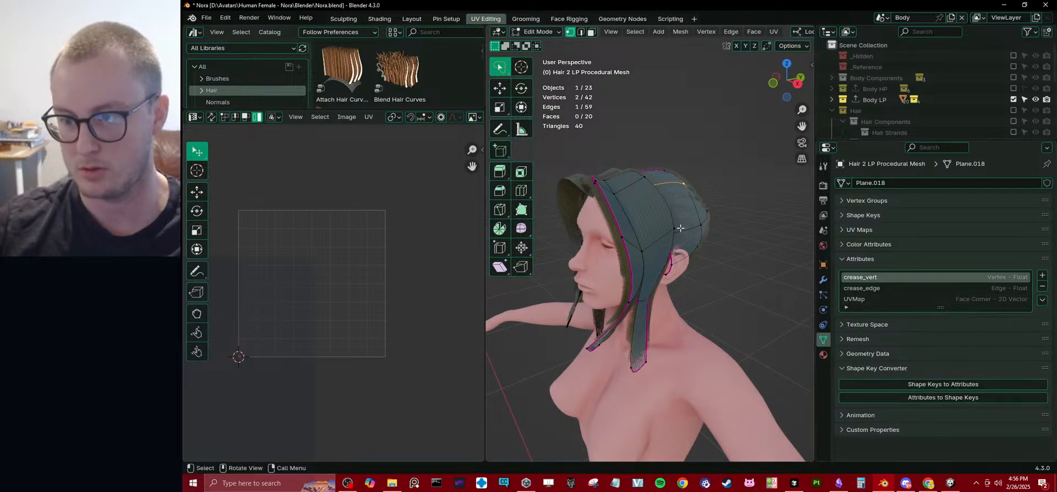
# Inspect the side of the hair up close, return to Object Mode, and save the file.
pyautogui.scroll(4, 688, 236)
pyautogui.moveTo(687, 234); pyautogui.dragTo(677, 226, button='middle')
pyautogui.press('Tab')
pyautogui.hotkey('ctrl', 's')
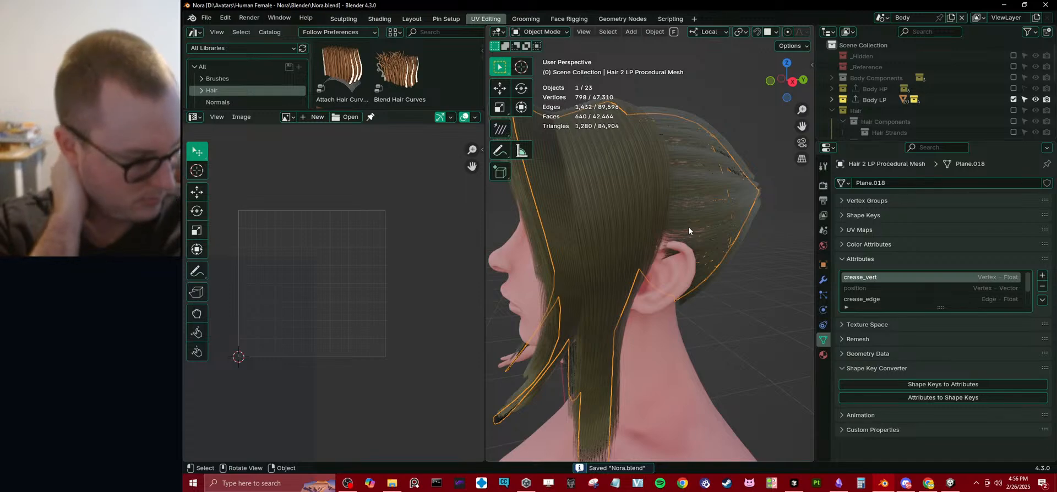
# Add a vertex group named StrandAmount to the procedural hair mesh.
pyautogui.click(865, 200)
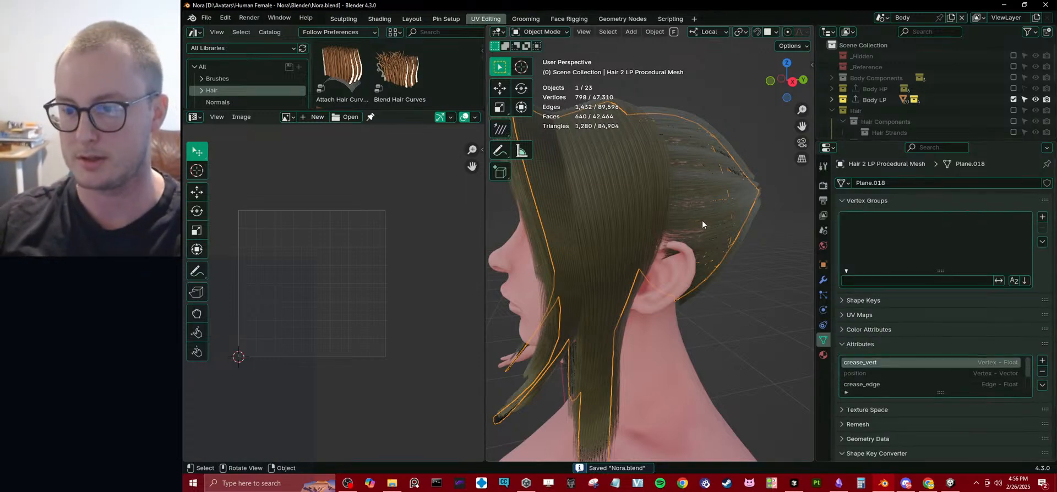
pyautogui.press('Tab')
pyautogui.click(692, 207)
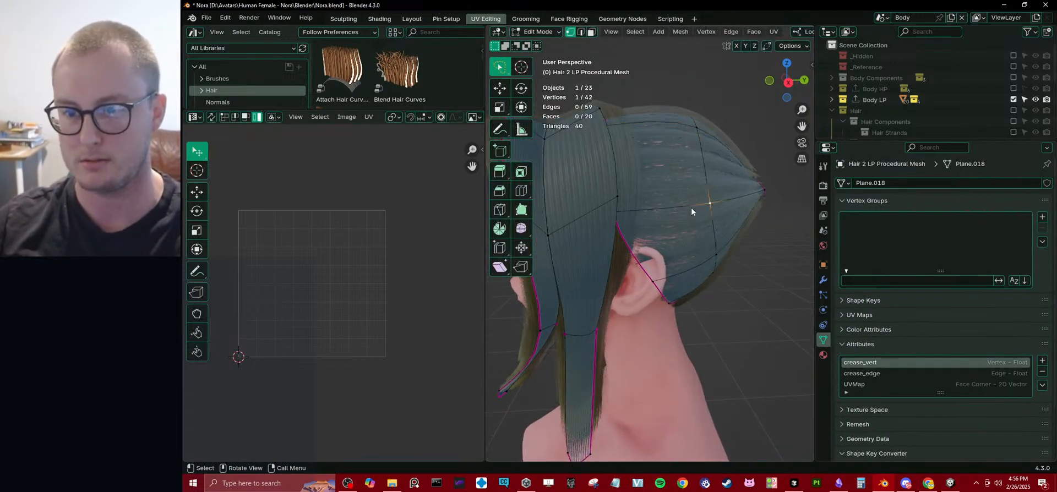
pyautogui.press('Tab')
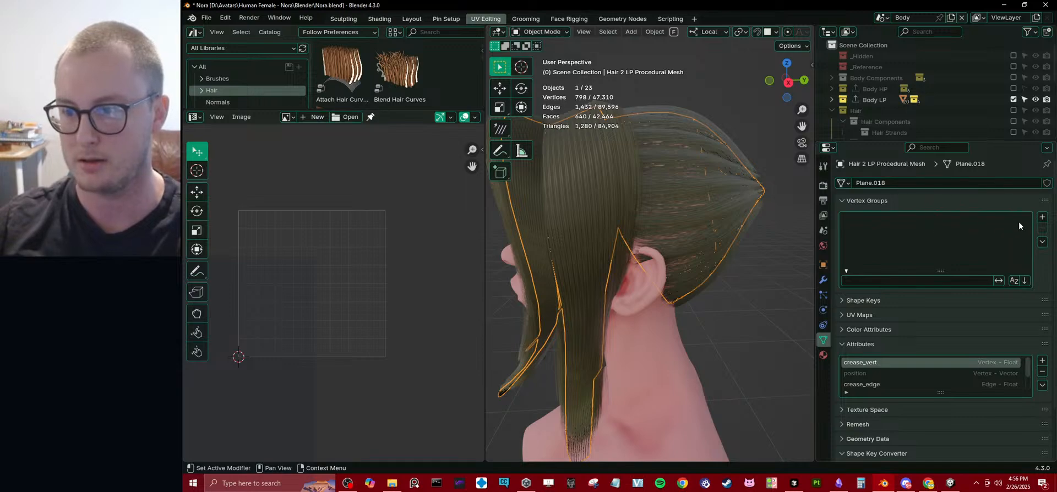
pyautogui.click(1042, 217)
pyautogui.doubleClick(898, 220)
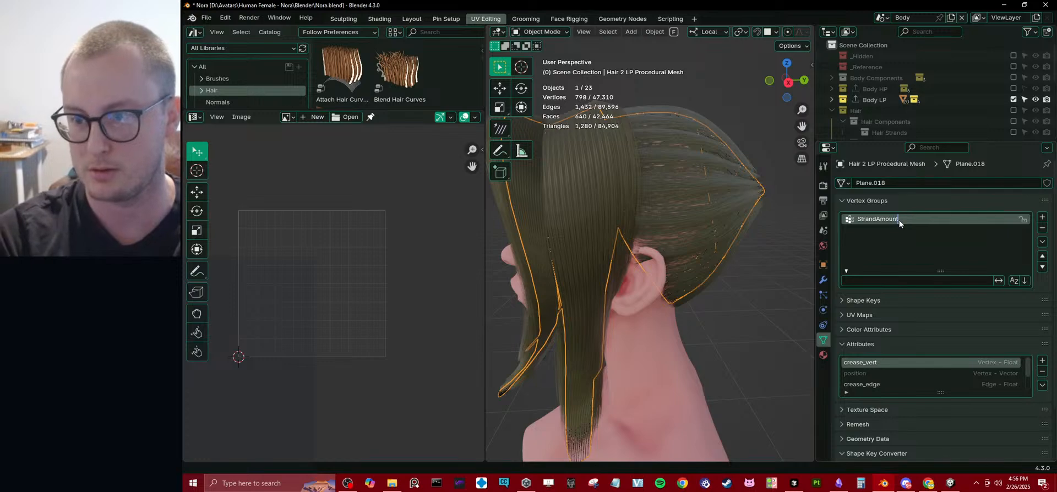
pyautogui.write('StrandAmount')
pyautogui.press('Return')
# Try to set the StrandAmount weight of the linked back hair section to 280, return to Object Mode, and save the file.
pyautogui.press('Tab')
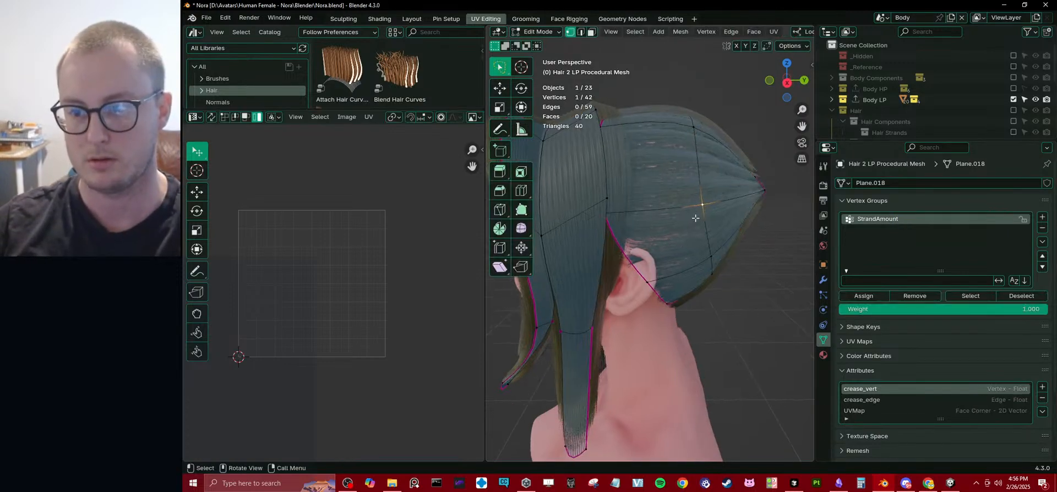
pyautogui.press('l')
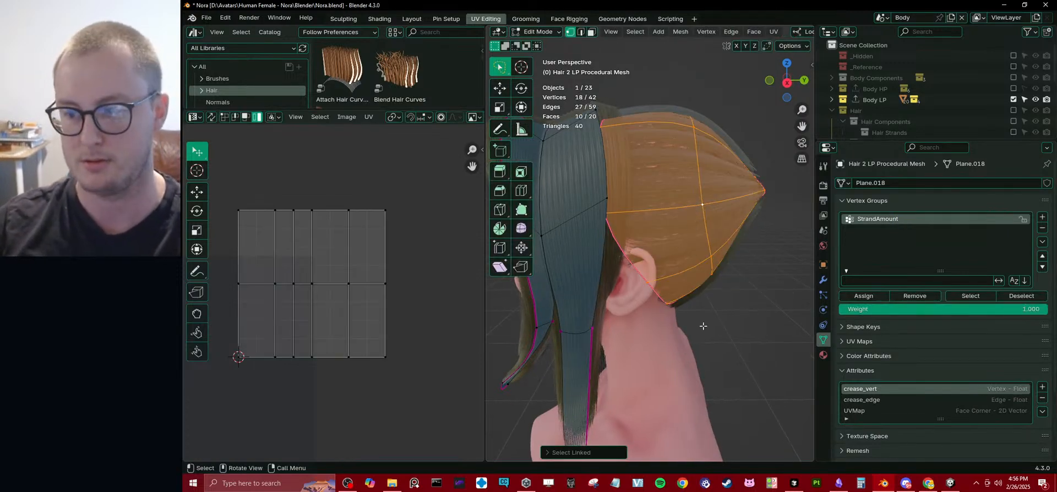
pyautogui.click(878, 309)
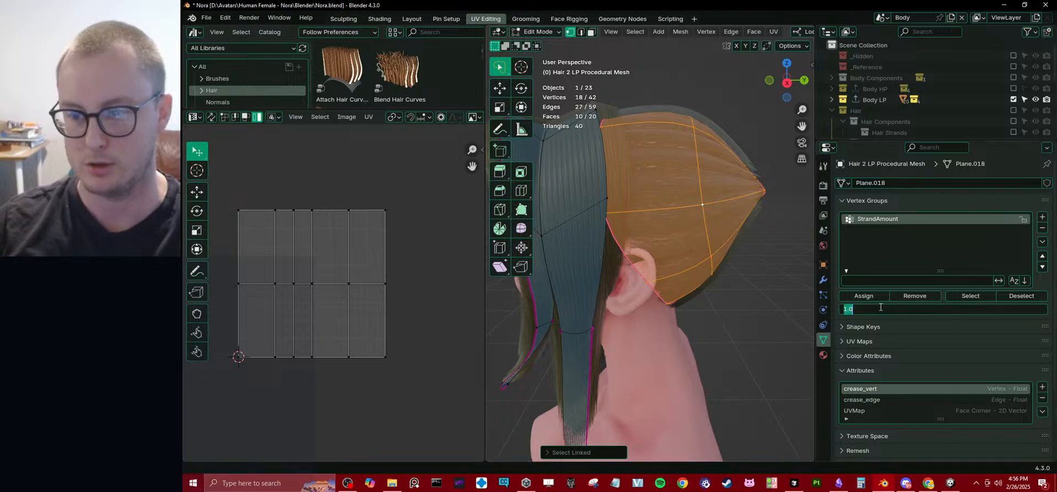
pyautogui.write('280')
pyautogui.press('Return')
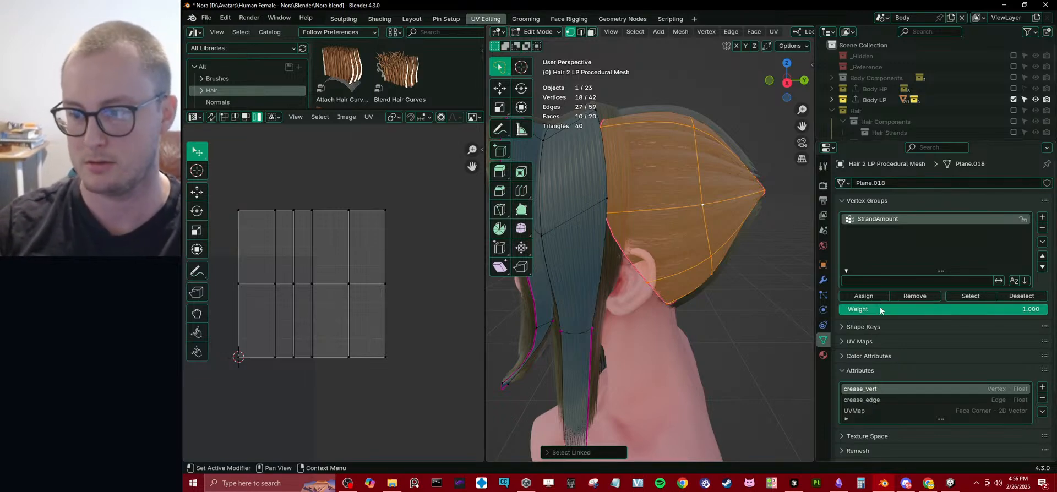
pyautogui.moveTo(901, 311)
pyautogui.mouseDown()
pyautogui.moveTo(791, 311)
pyautogui.moveTo(906, 311)
pyautogui.mouseUp()
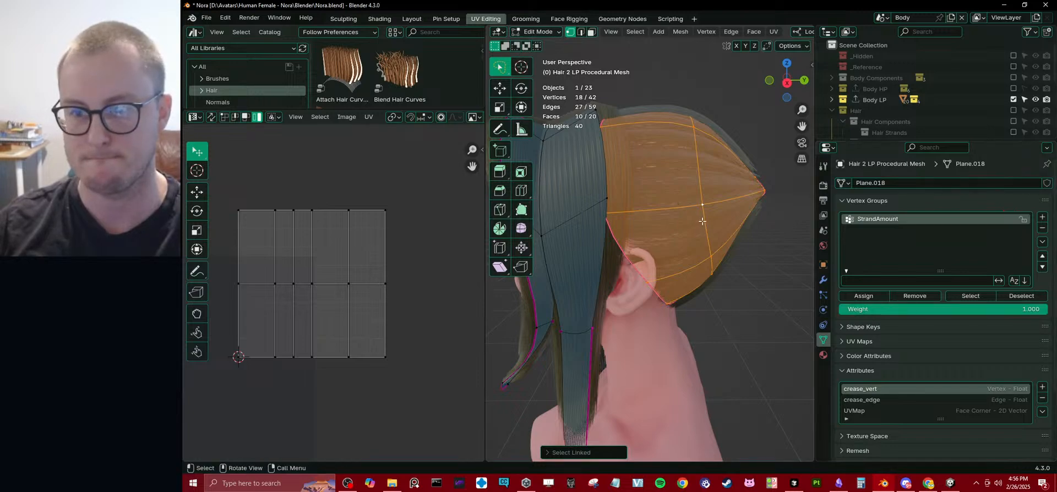
pyautogui.press('Tab')
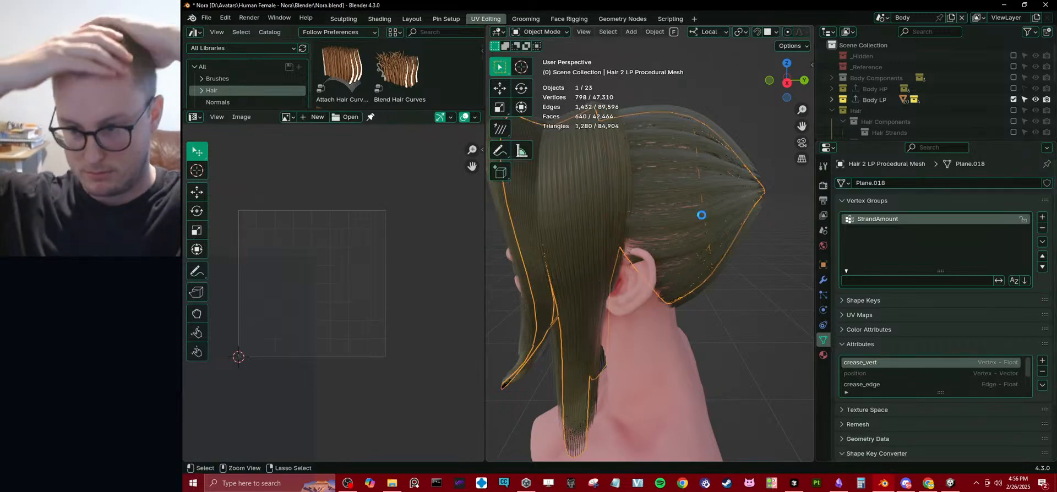
pyautogui.hotkey('ctrl', 's')
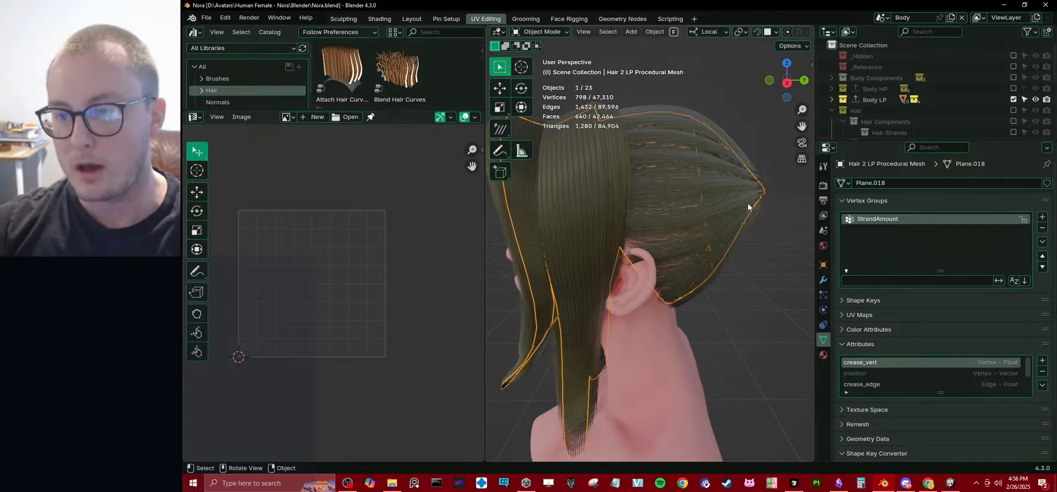
# Enlarge the outliner, select the Hair 2 LP Generated Curves object, and show its modifiers.
pyautogui.moveTo(850, 139); pyautogui.dragTo(847, 209)
pyautogui.moveTo(792, 220); pyautogui.dragTo(738, 234, button='middle')
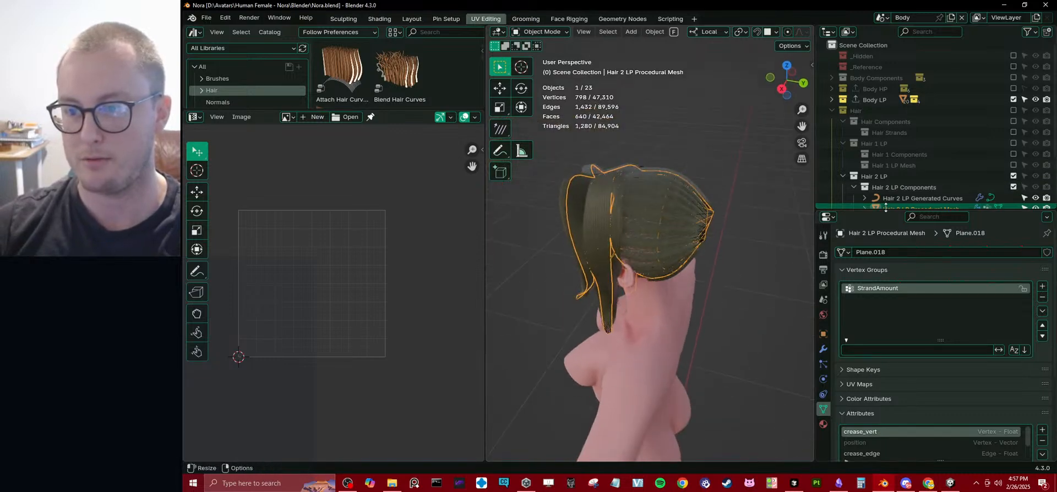
pyautogui.moveTo(887, 211); pyautogui.dragTo(887, 259)
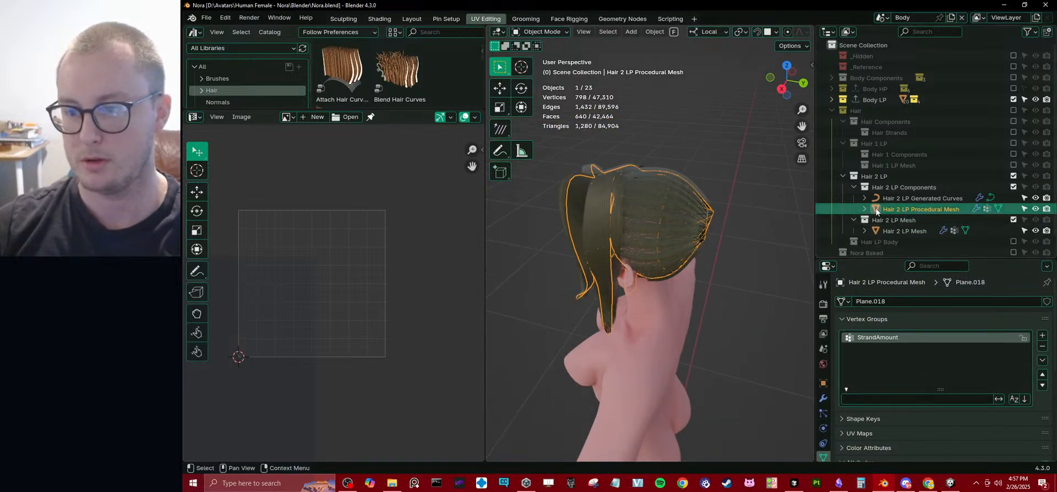
pyautogui.click(888, 197)
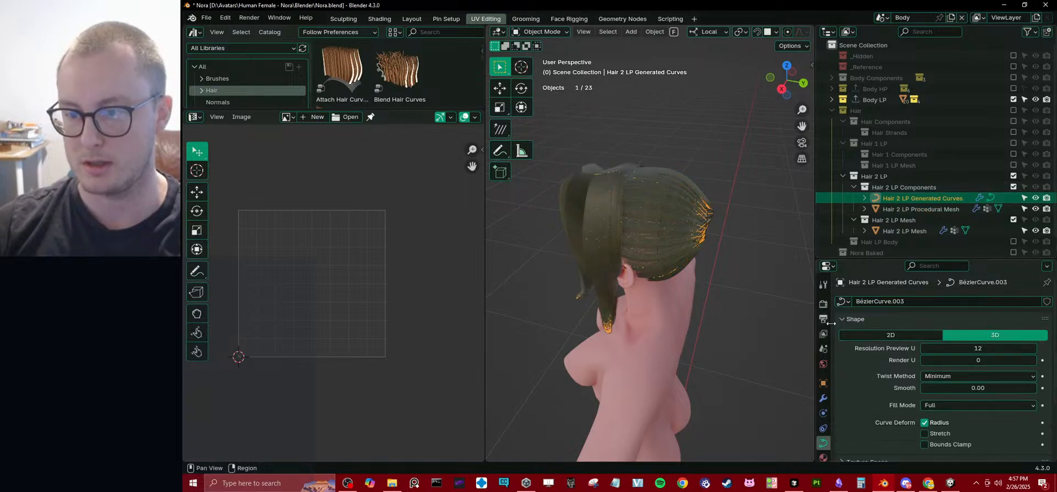
pyautogui.scroll(-3, 865, 375)
pyautogui.scroll(3, 860, 410)
pyautogui.click(823, 398)
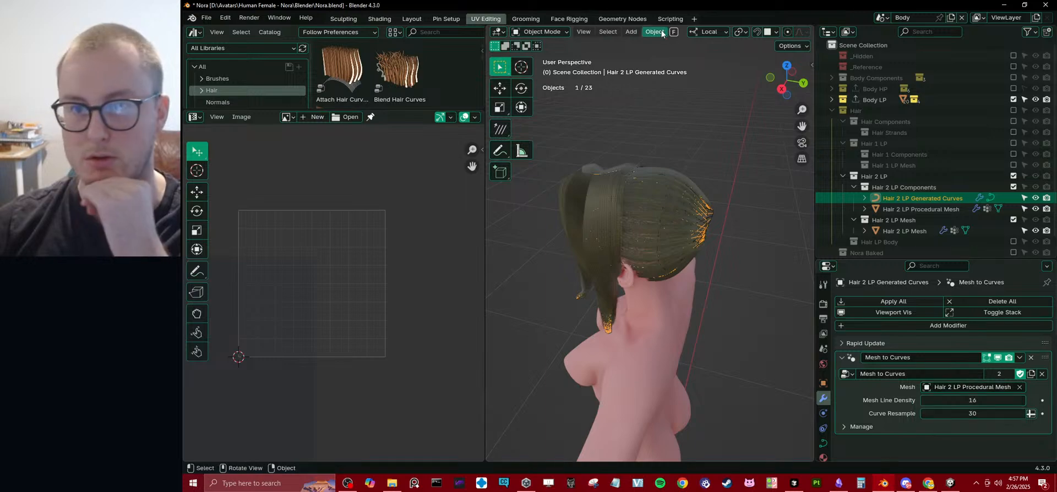
# Open the Mesh to Curves node tree for editing and delete its Object Info node.
pyautogui.click(633, 19)
pyautogui.scroll(-3, 474, 307)
pyautogui.scroll(5, 474, 332)
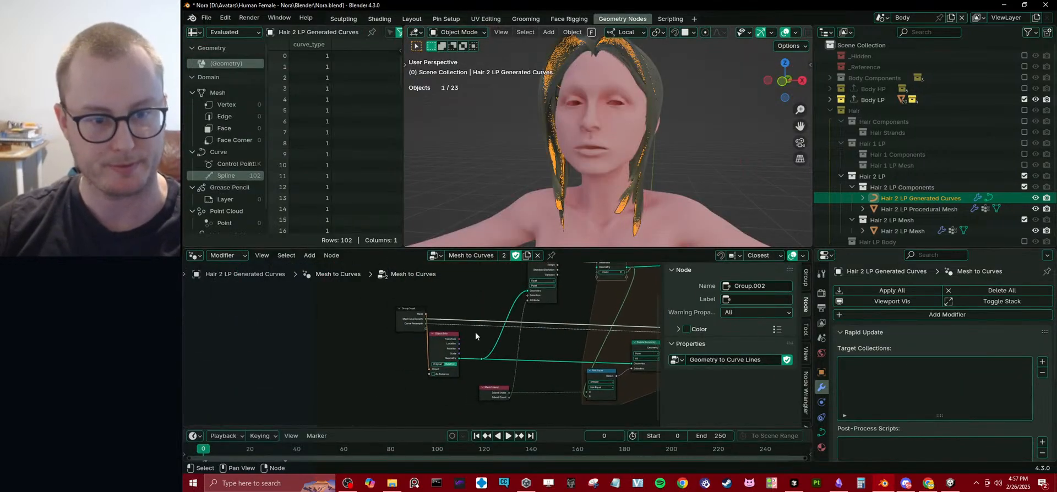
pyautogui.moveTo(398, 306); pyautogui.dragTo(272, 303)
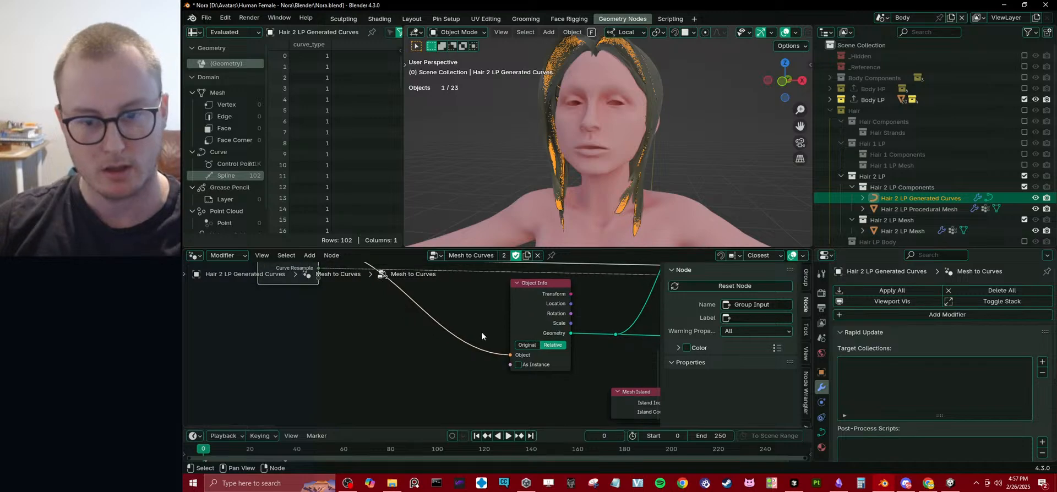
pyautogui.moveTo(471, 332); pyautogui.dragTo(430, 349)
pyautogui.moveTo(518, 300); pyautogui.dragTo(413, 345, button='middle')
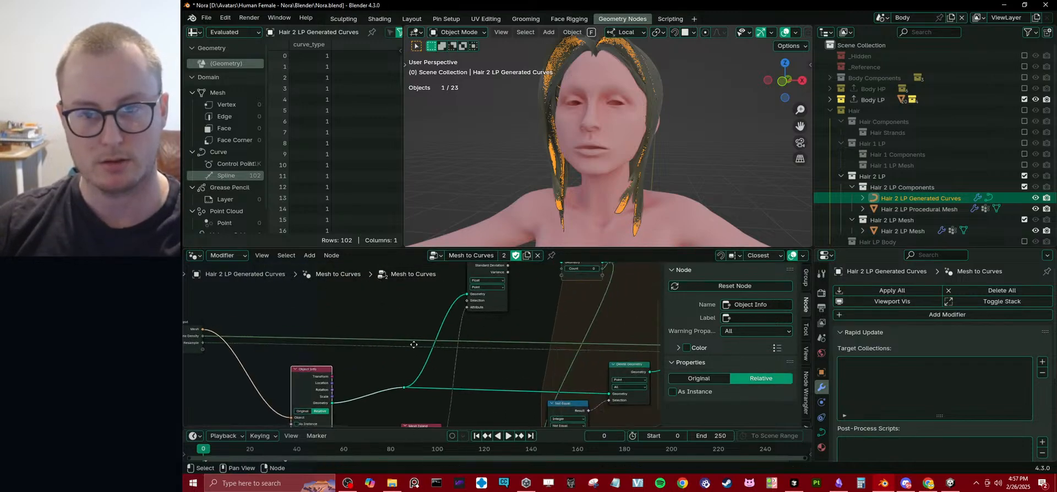
pyautogui.scroll(-1, 412, 344)
pyautogui.moveTo(677, 93); pyautogui.dragTo(630, 111, button='middle')
pyautogui.moveTo(330, 362); pyautogui.dragTo(497, 318, button='middle')
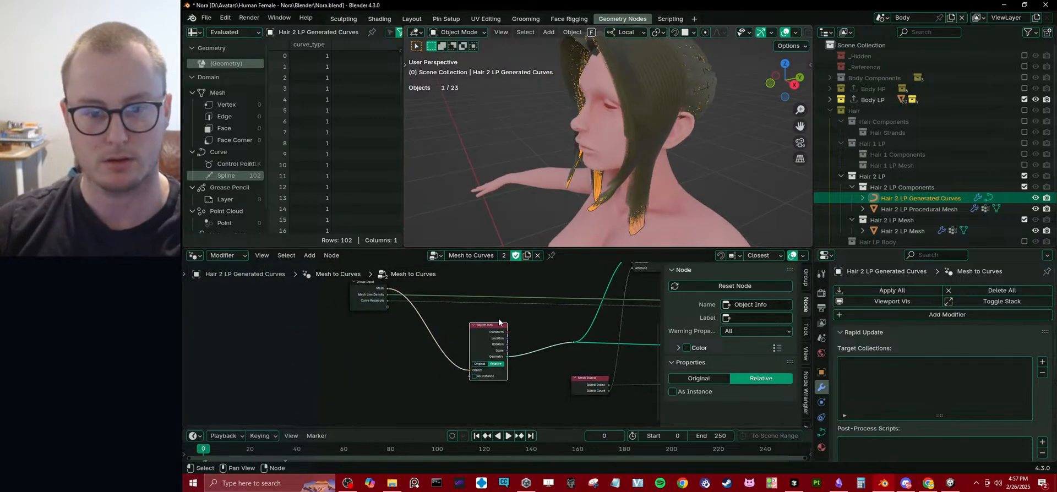
pyautogui.press('x')
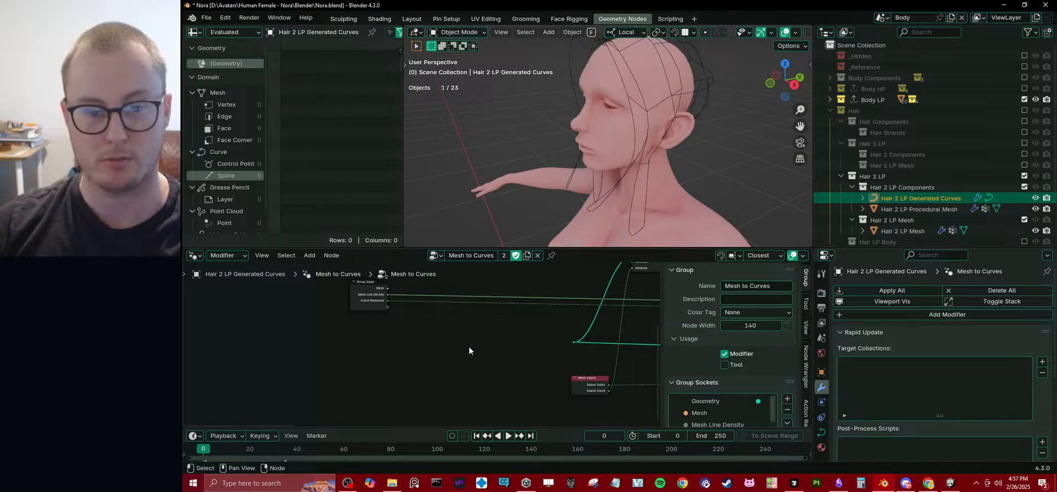
# Add a Collection Info node in place of the deleted node and set it to Relative.
pyautogui.hotkey('shift', 'a')
pyautogui.moveTo(481, 340)
pyautogui.write('coll')
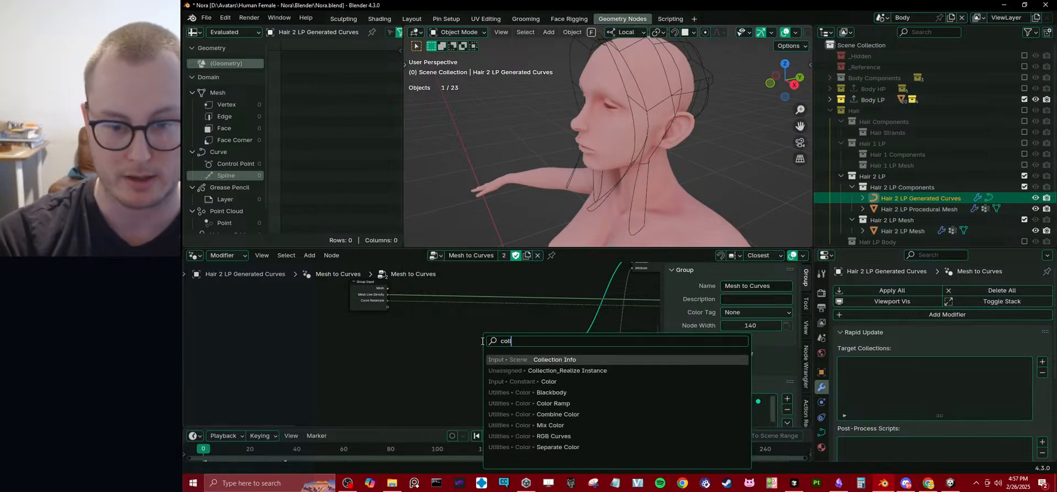
pyautogui.press('Return')
pyautogui.click(482, 344)
pyautogui.scroll(1, 484, 385)
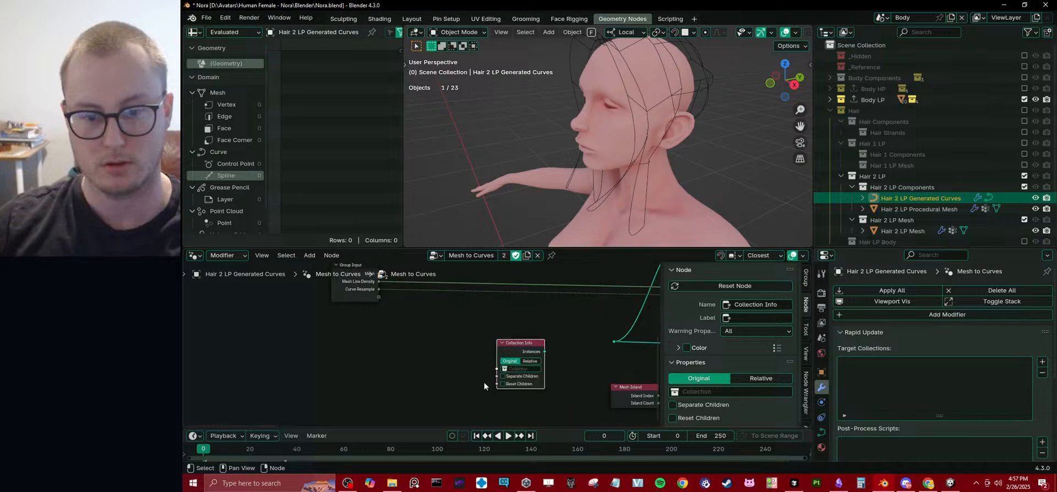
pyautogui.click(527, 362)
pyautogui.scroll(2, 508, 368)
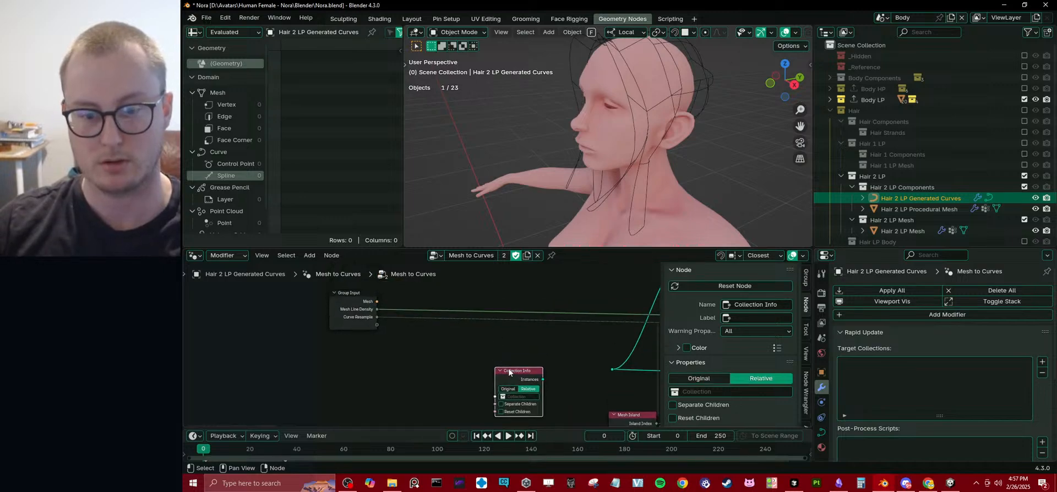
# Add a Realize Instances node fed by the Instances output of the Collection Info node.
pyautogui.moveTo(507, 368)
pyautogui.mouseDown()
pyautogui.moveTo(475, 359)
pyautogui.moveTo(521, 366)
pyautogui.mouseUp()
pyautogui.write('rea')
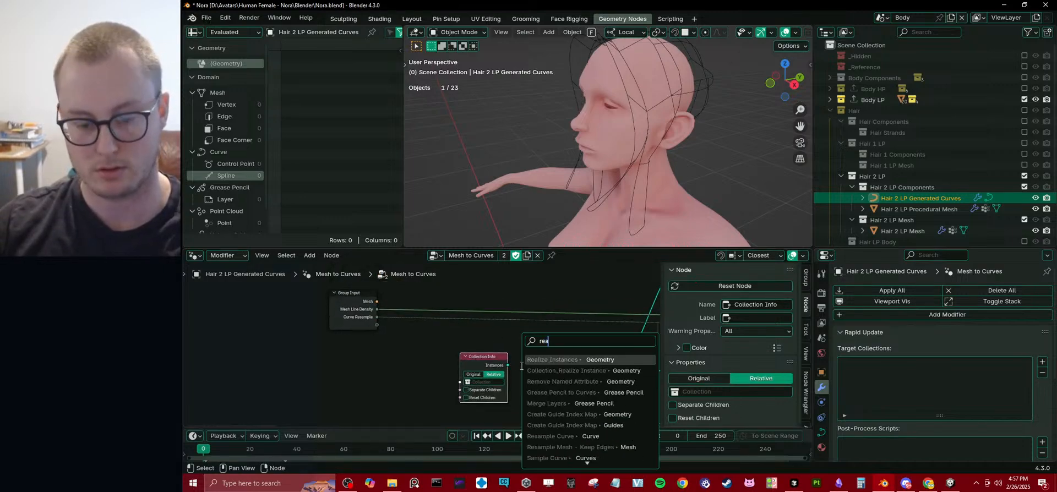
pyautogui.press('Return')
pyautogui.click(521, 365)
pyautogui.moveTo(498, 345); pyautogui.dragTo(515, 364, button='middle')
pyautogui.moveTo(501, 376); pyautogui.dragTo(421, 329)
pyautogui.rightClick(420, 329)
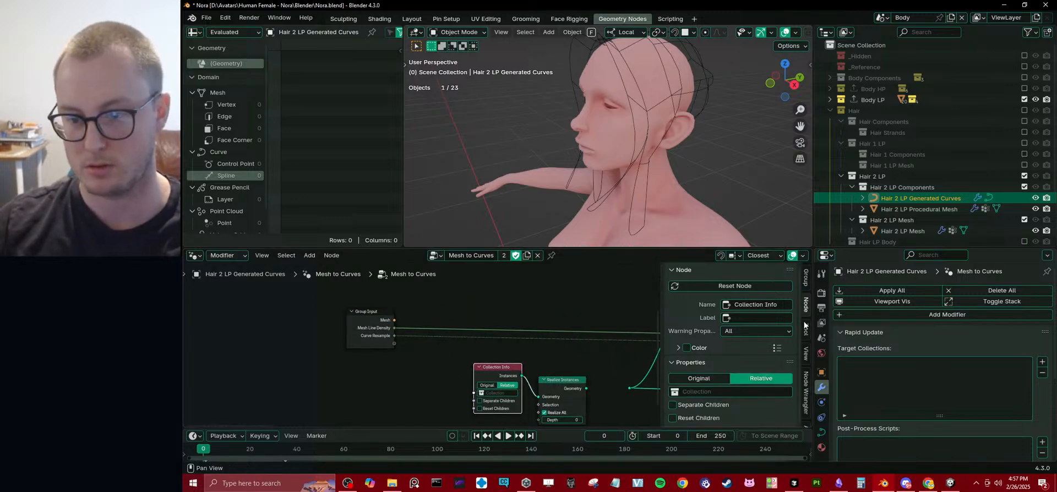
# Change the type of the node group's Mesh input socket from Object to Collection.
pyautogui.click(806, 277)
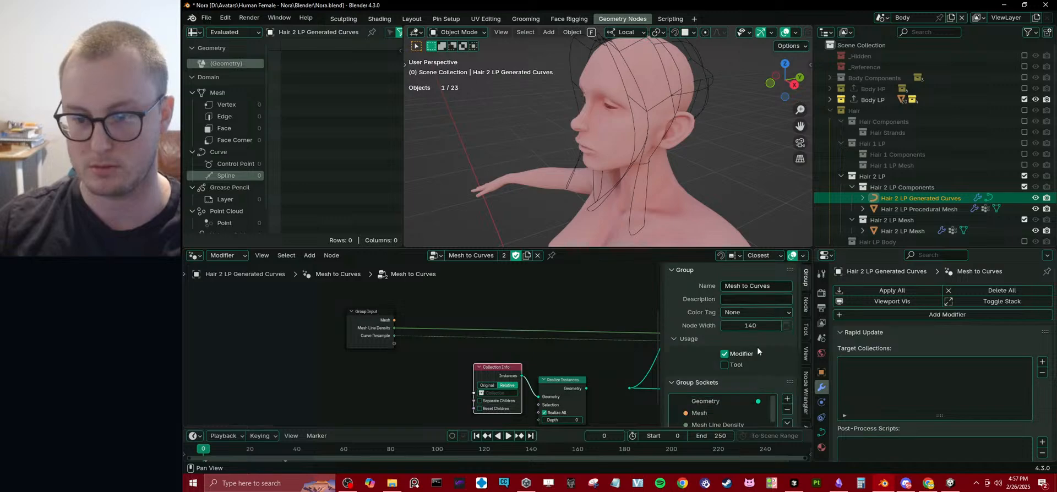
pyautogui.scroll(-3, 758, 347)
pyautogui.click(737, 370)
pyautogui.click(758, 403)
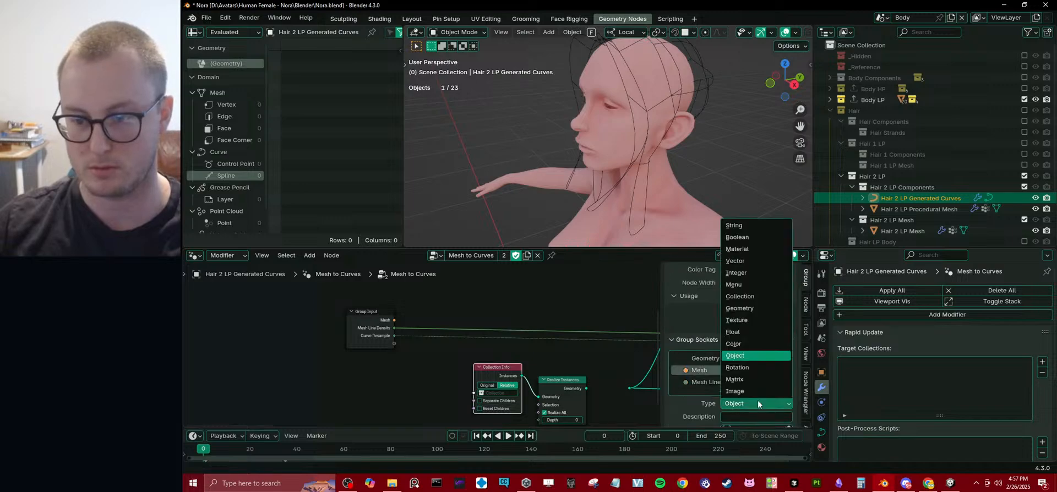
pyautogui.click(739, 296)
# Connect the Mesh group input to the Collection Info node's Collection socket, and the realized geometry to the downstream reroute.
pyautogui.moveTo(474, 395); pyautogui.dragTo(396, 328)
pyautogui.hotkey('ctrl', 'z')
pyautogui.moveTo(480, 394); pyautogui.dragTo(395, 321)
pyautogui.moveTo(551, 380); pyautogui.dragTo(490, 340, button='middle')
pyautogui.moveTo(491, 343); pyautogui.dragTo(420, 325)
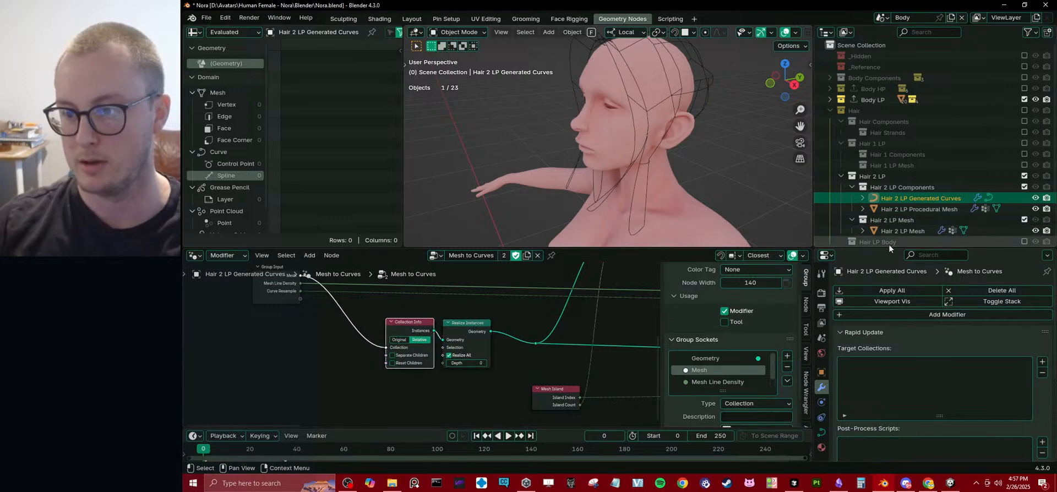
# Create a collection named Hair 2 LP Proc Meshes inside Hair 2 LP Components and move the procedural mesh into it.
pyautogui.moveTo(889, 246); pyautogui.dragTo(889, 290)
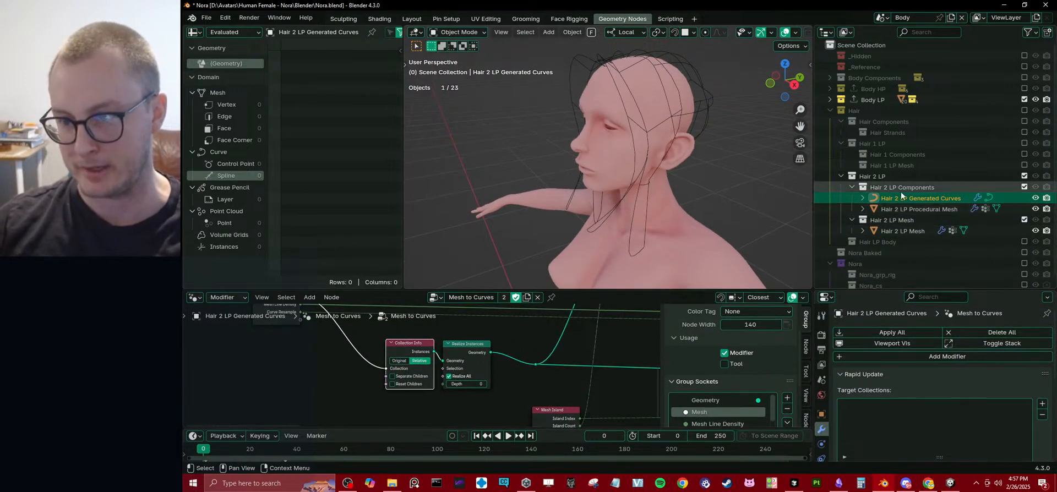
pyautogui.rightClick(901, 191)
pyautogui.click(898, 189)
pyautogui.press('F2')
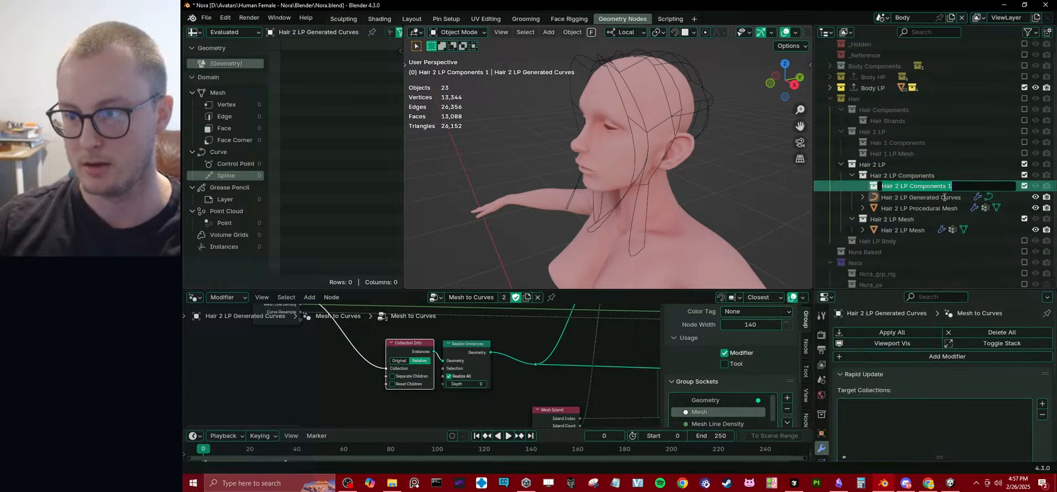
pyautogui.write('Hair 2 LP Proc')
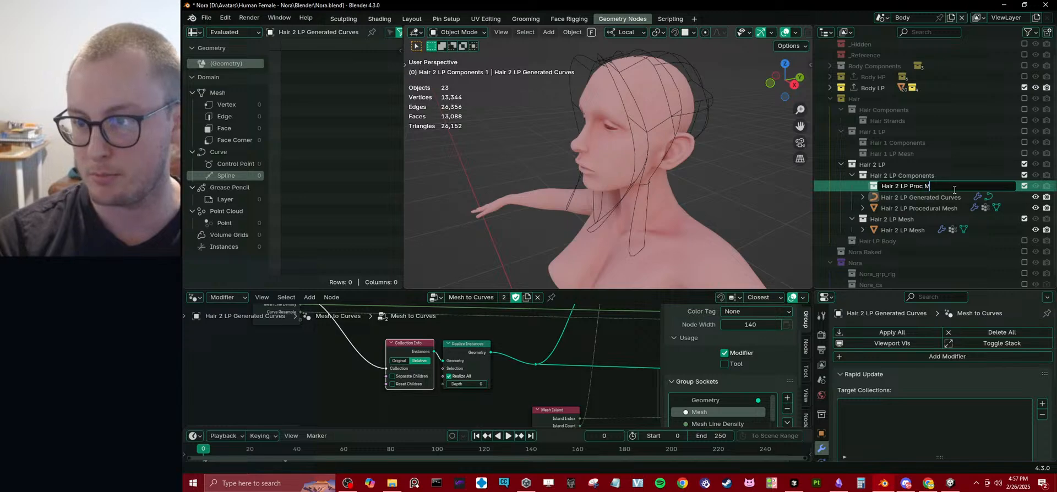
pyautogui.write(' Meshes')
pyautogui.press('Return')
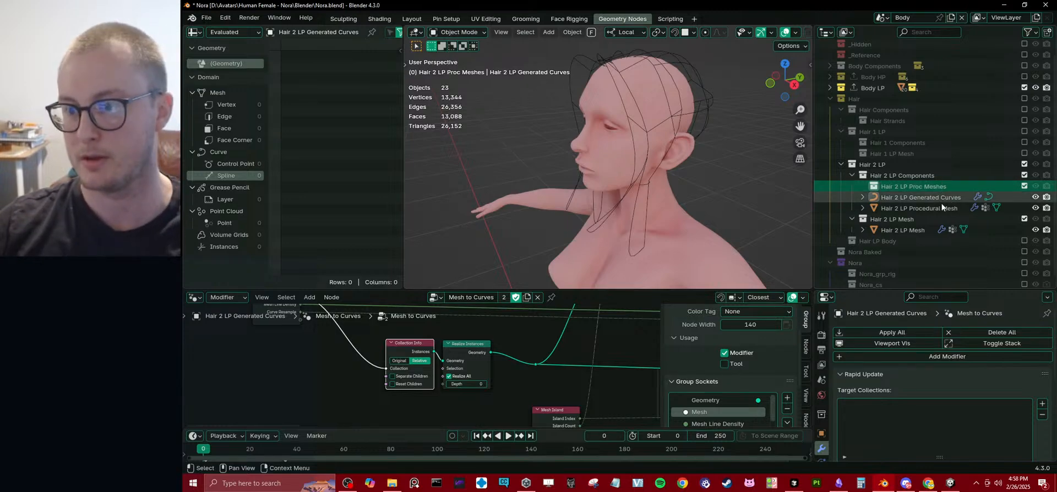
pyautogui.moveTo(936, 208); pyautogui.dragTo(942, 192)
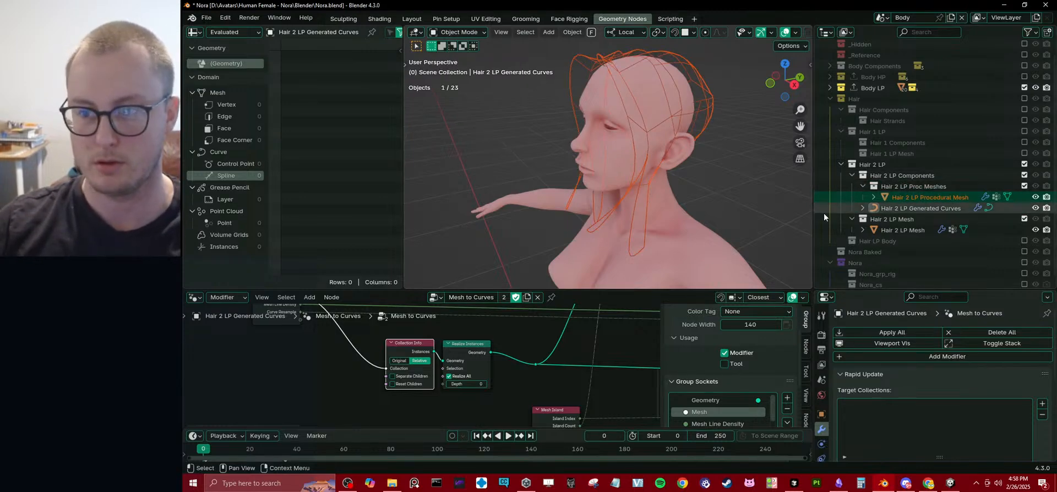
# Assign the Hair 2 LP Proc Meshes collection as the Mesh input of the generated curves' Mesh to Curves modifier.
pyautogui.click(927, 208)
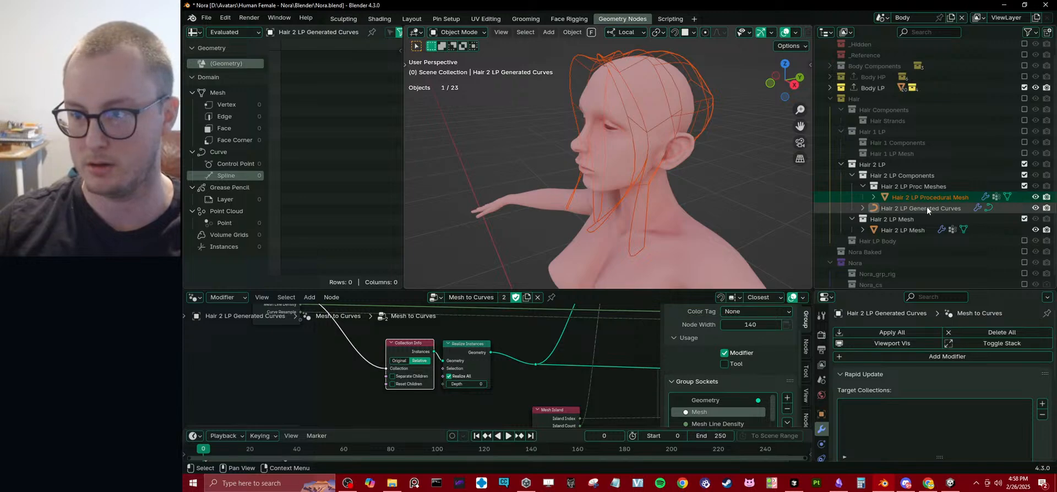
pyautogui.click(857, 374)
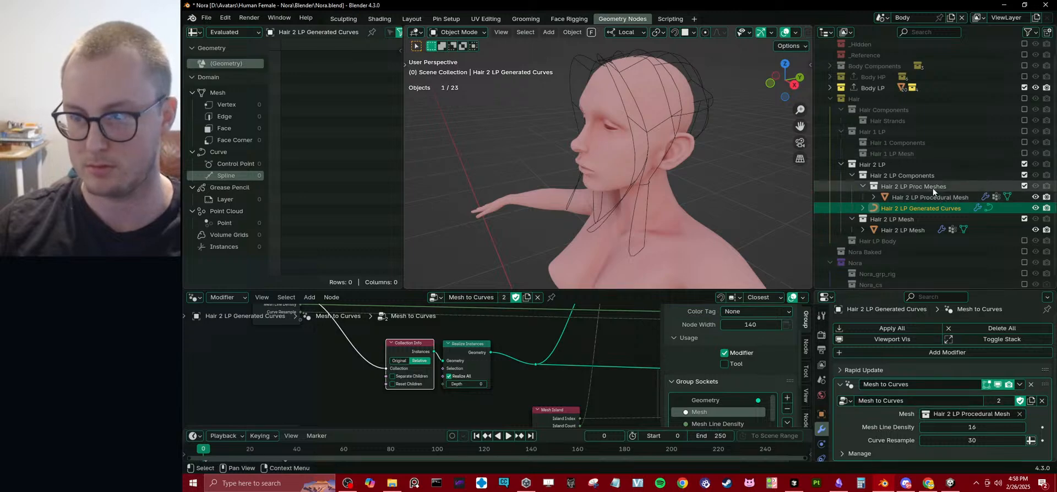
pyautogui.moveTo(932, 186); pyautogui.dragTo(979, 416)
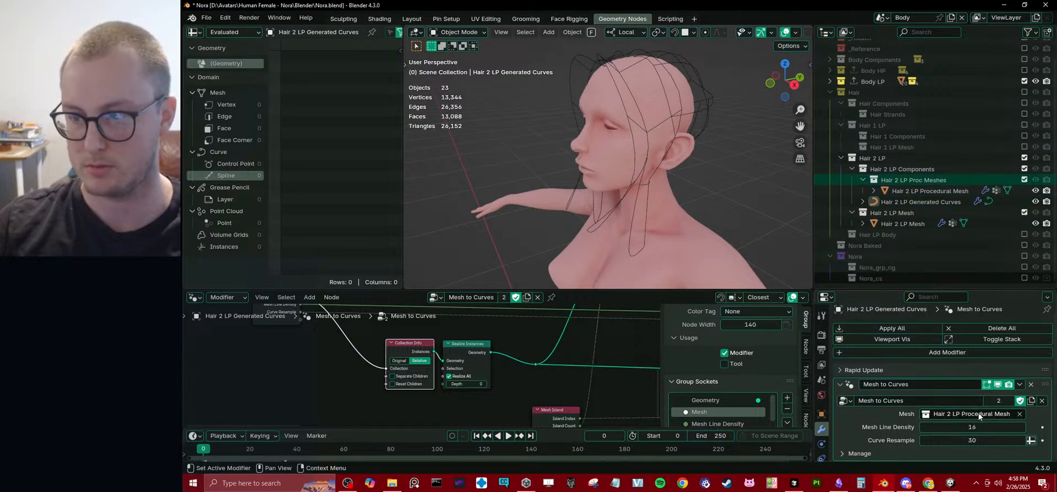
pyautogui.moveTo(686, 138); pyautogui.dragTo(627, 152, button='middle')
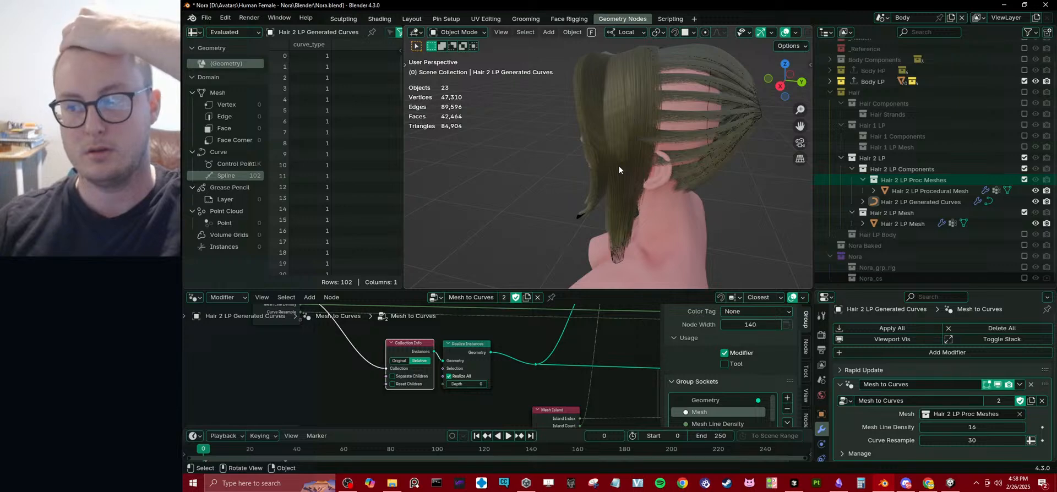
# Select Hair 2 LP Mesh and show the settings of its GeometryNodes modifier.
pyautogui.moveTo(611, 290); pyautogui.dragTo(600, 240)
pyautogui.scroll(-1, 893, 230)
pyautogui.click(893, 221)
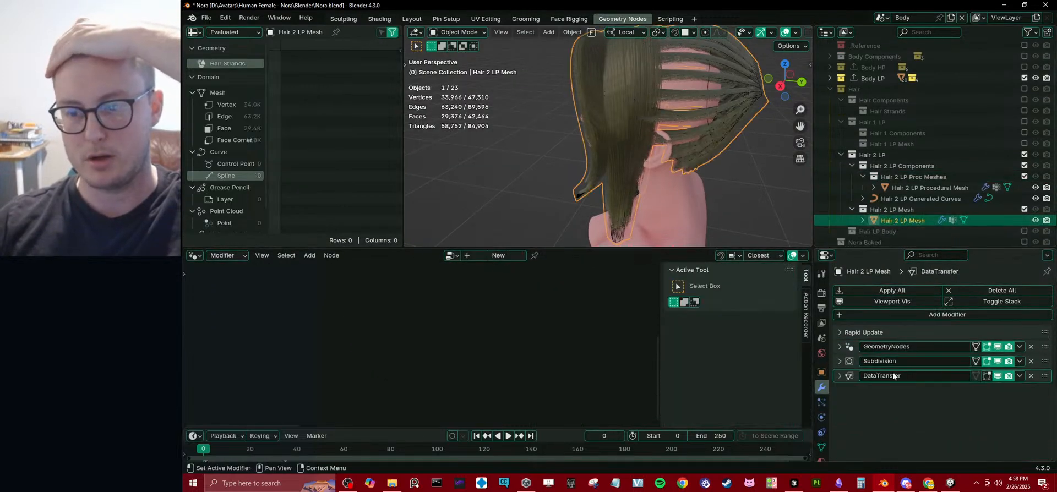
pyautogui.click(840, 349)
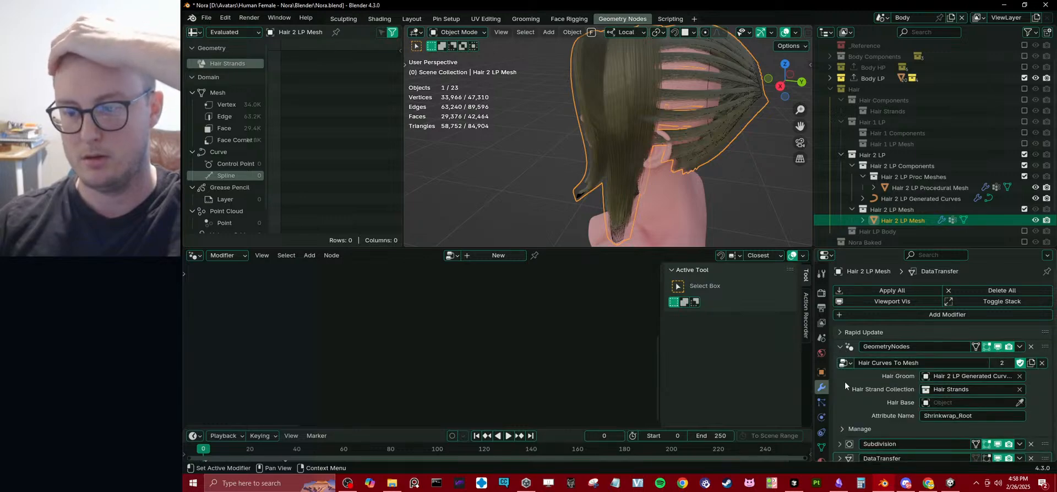
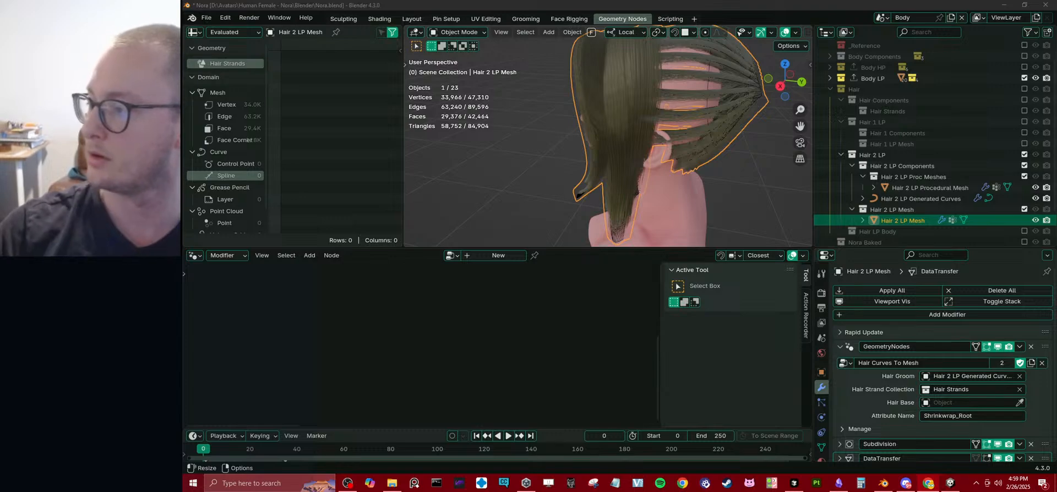
# Look up the Set Attribute page of the Blender 4.3 Manual in the browser, and return to the Blender scene.
pyautogui.moveTo(1055, 355); pyautogui.dragTo(778, 348)
pyautogui.doubleClick(779, 348)
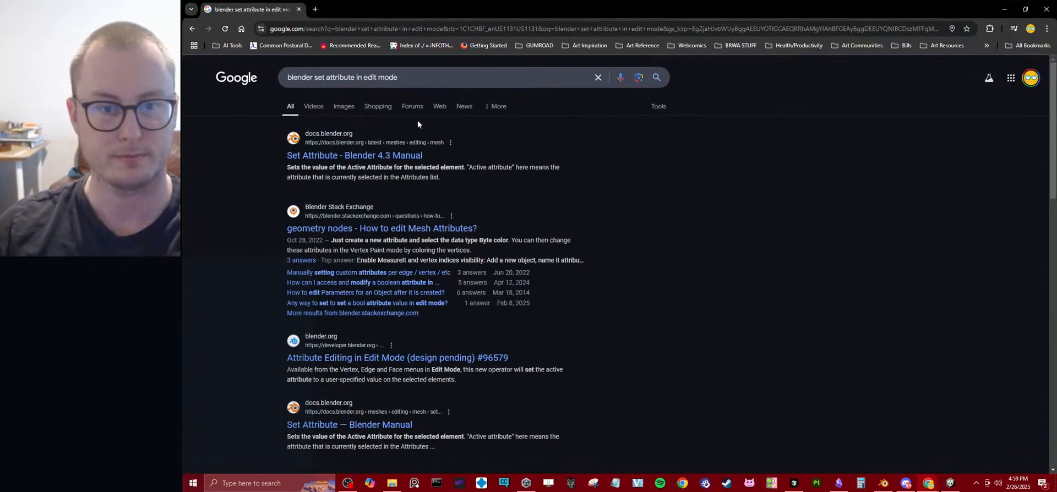
pyautogui.click(399, 158)
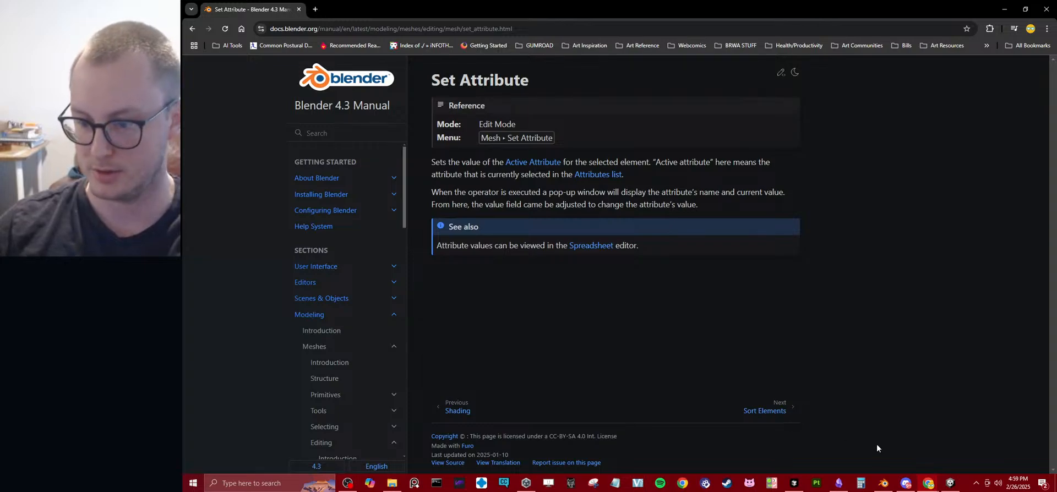
pyautogui.moveTo(891, 488)
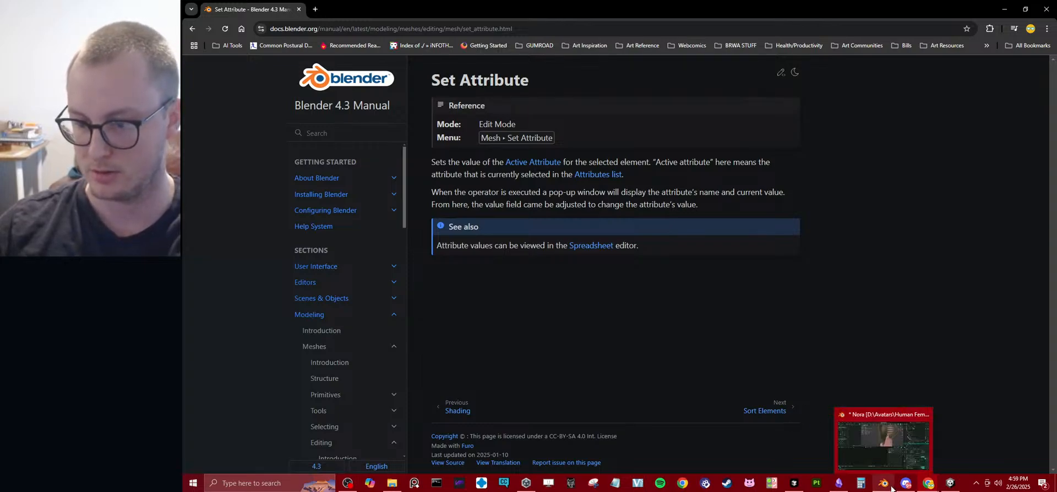
pyautogui.click(884, 440)
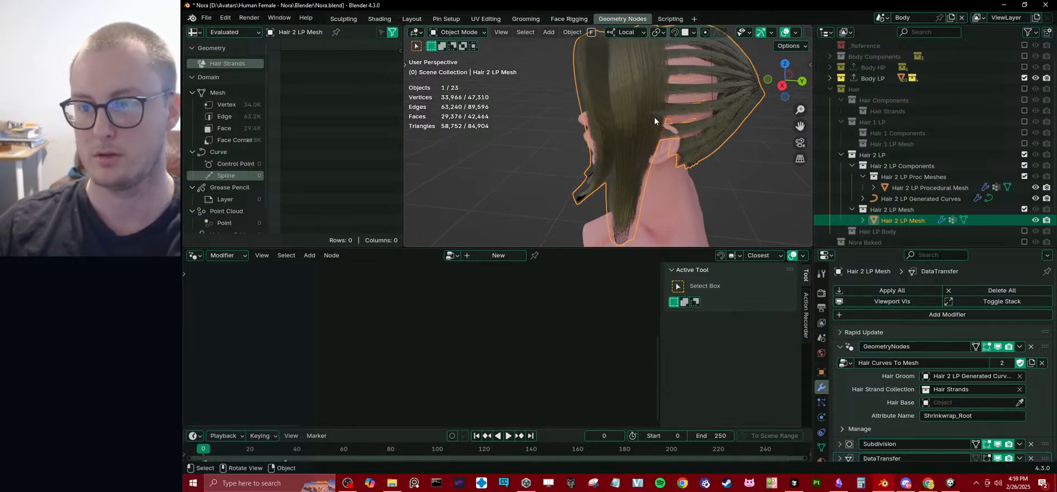
# Enter Edit Mode on Hair 2 LP Procedural Mesh and check which attribute Set Attribute acts on, leaving the value unchanged.
pyautogui.moveTo(654, 117); pyautogui.dragTo(685, 125, button='middle')
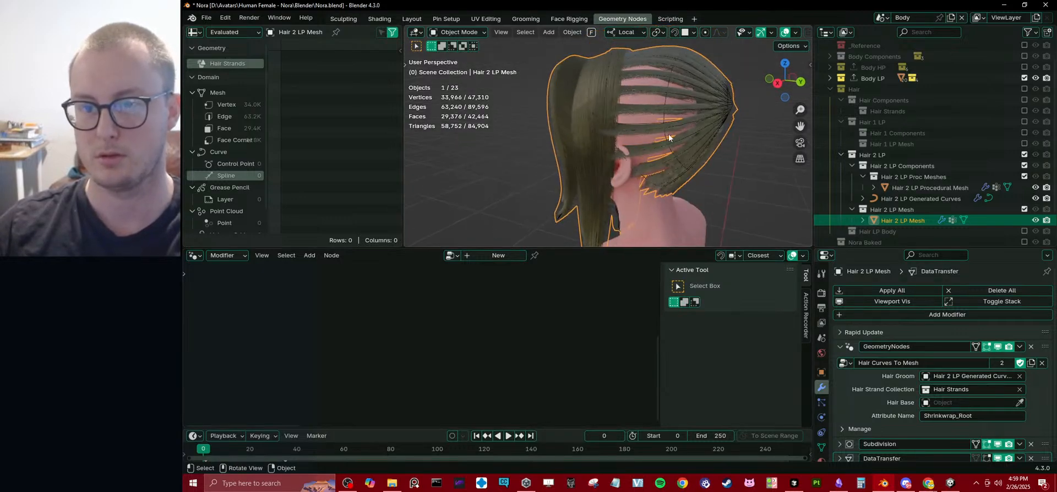
pyautogui.click(667, 135)
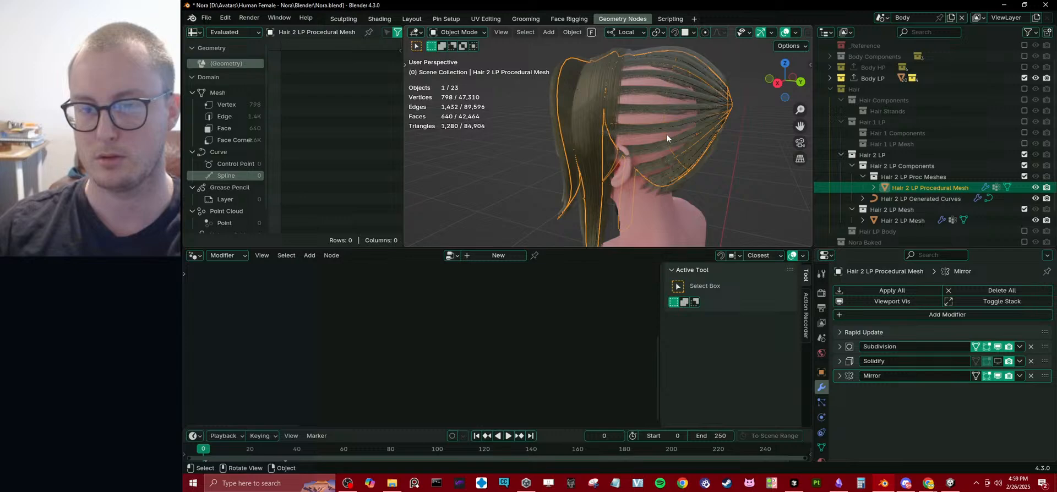
pyautogui.press('Tab')
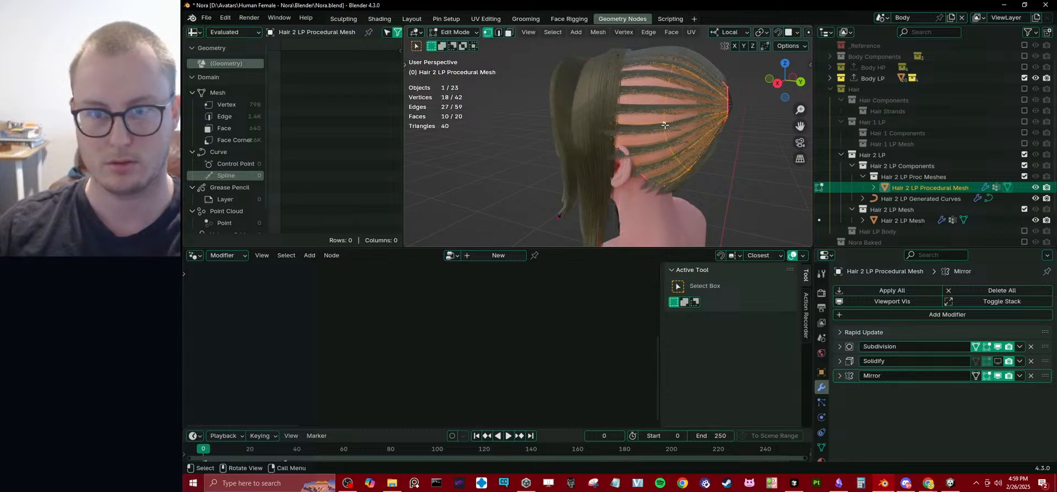
pyautogui.click(599, 32)
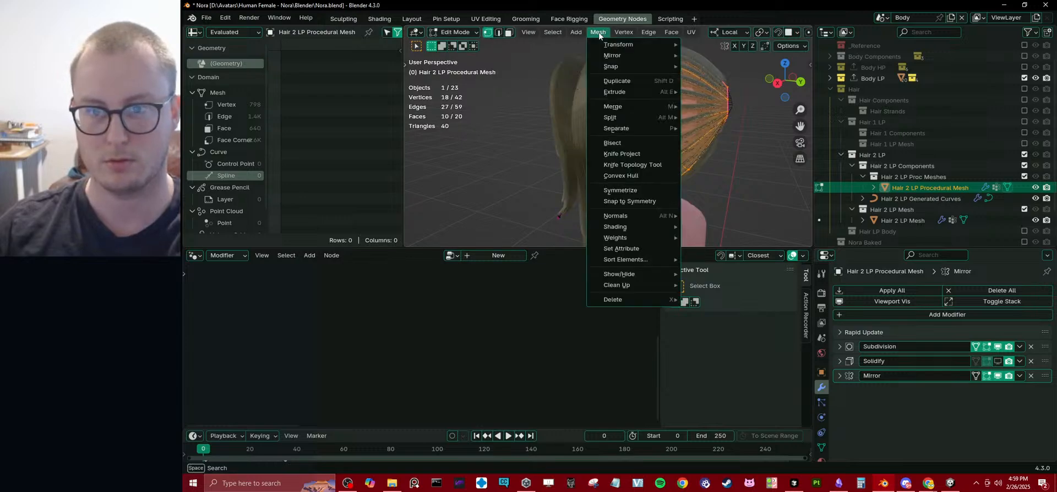
pyautogui.click(621, 248)
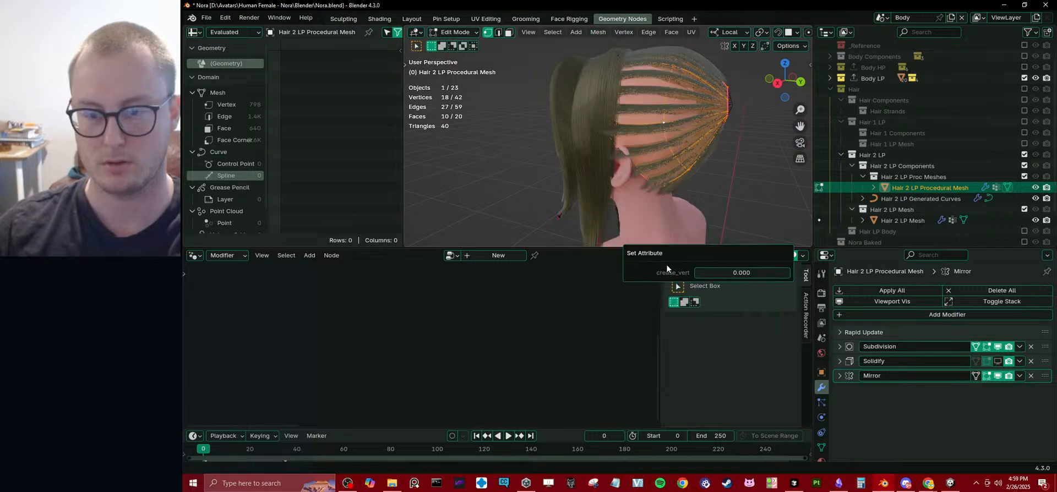
pyautogui.press('Escape')
# Add an attribute named StrandAmount with Vertex domain and Float type to the procedural mesh's data.
pyautogui.click(821, 447)
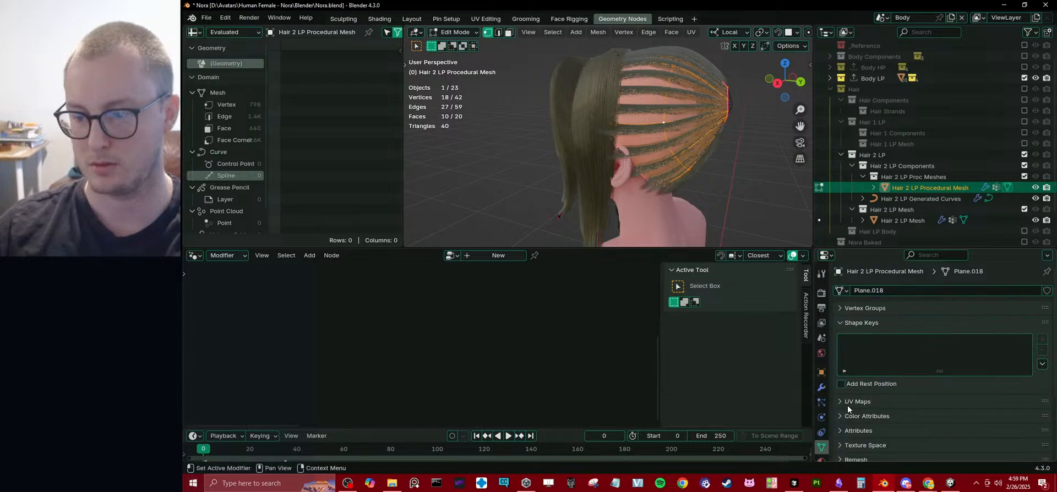
pyautogui.click(851, 324)
pyautogui.click(861, 365)
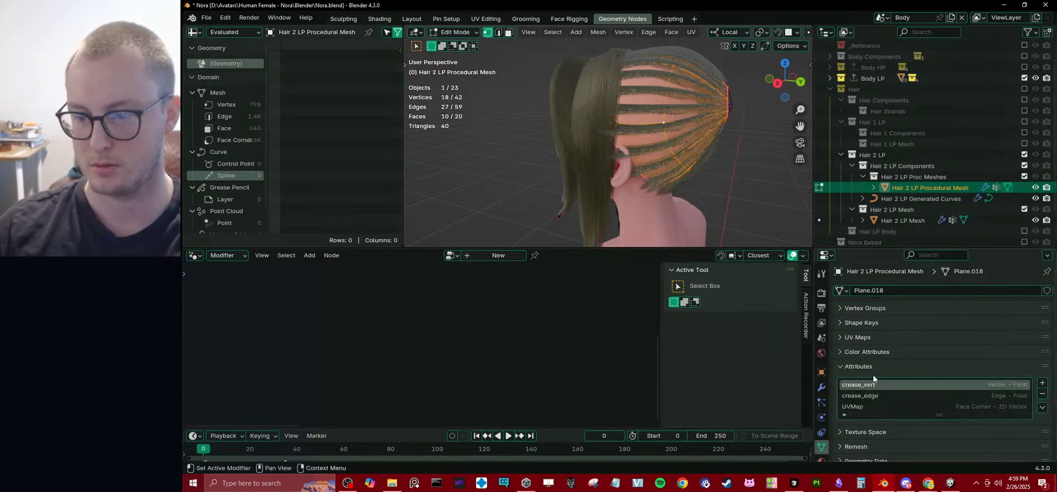
pyautogui.moveTo(940, 418); pyautogui.dragTo(937, 428)
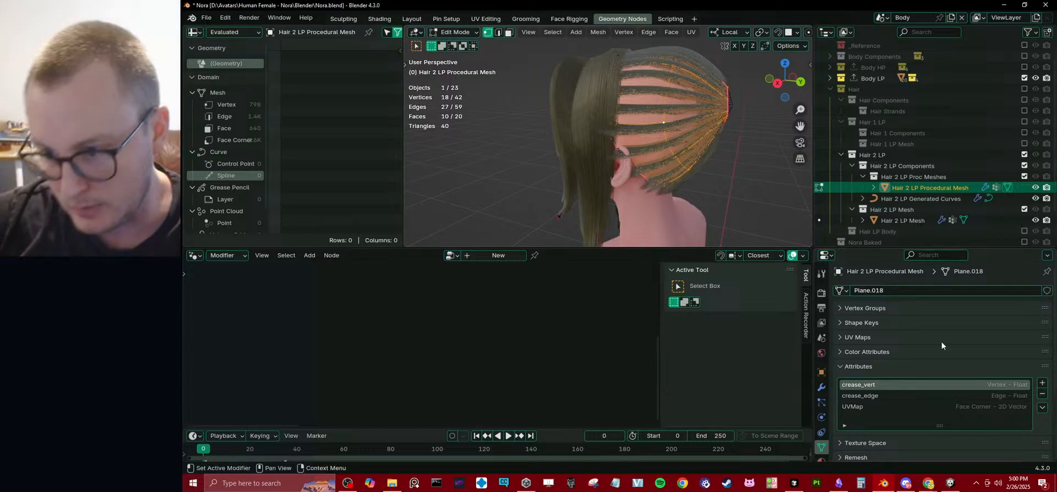
pyautogui.click(1041, 383)
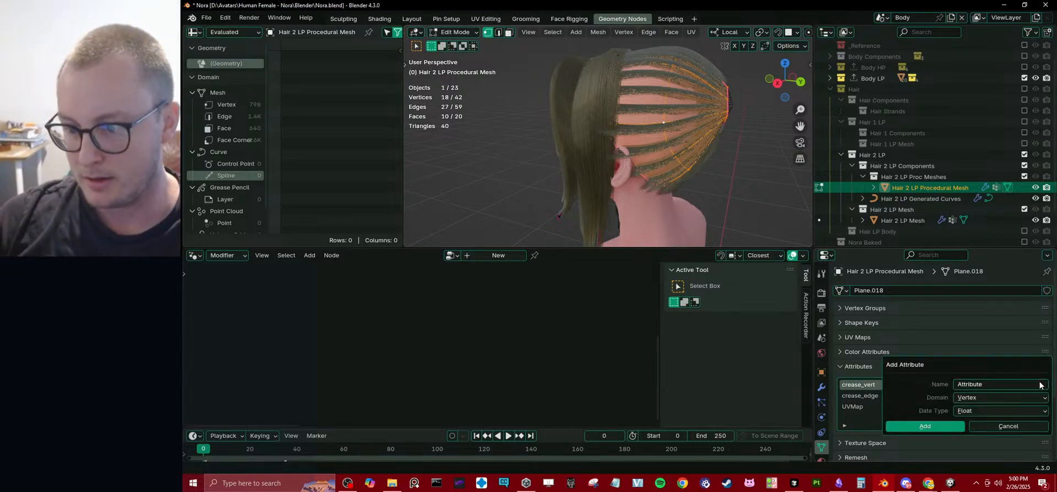
pyautogui.click(987, 384)
pyautogui.write('Strand')
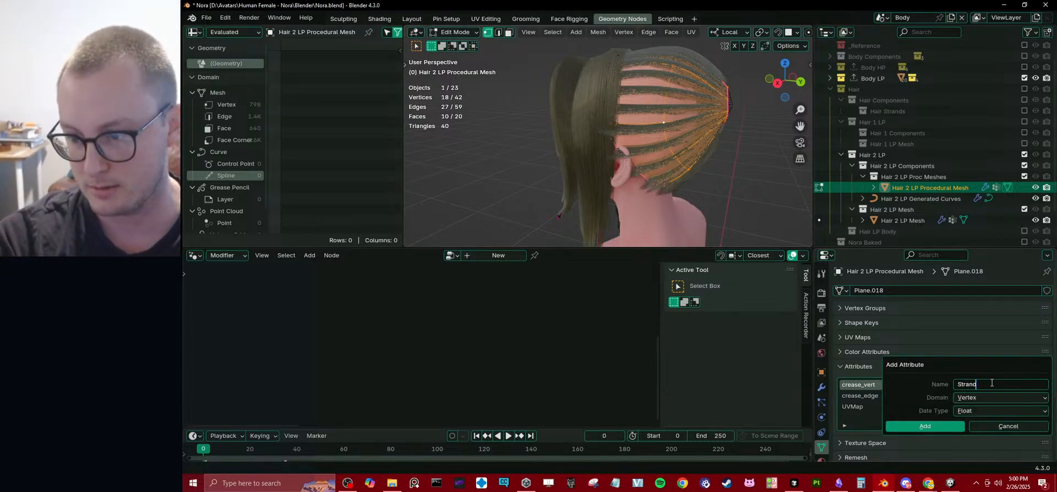
pyautogui.write('Amount')
pyautogui.press('Return')
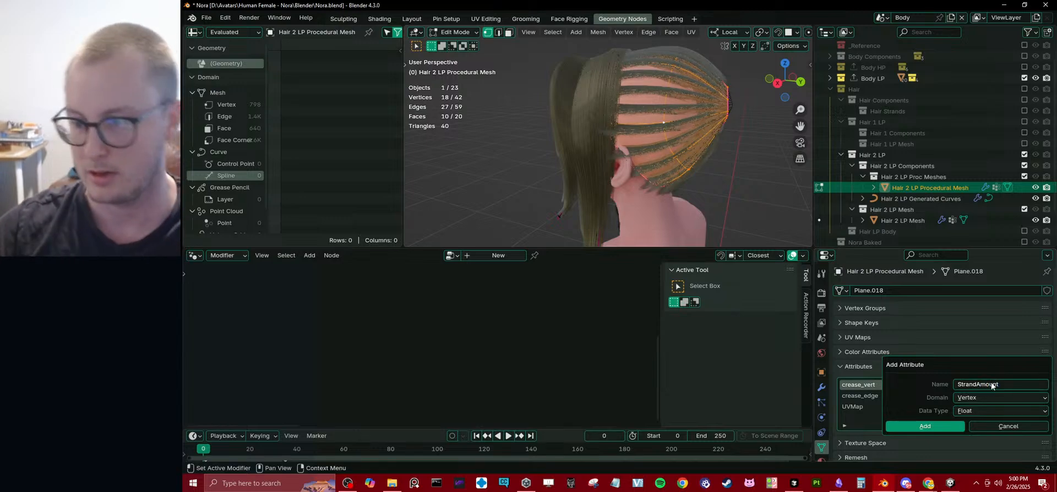
pyautogui.click(933, 427)
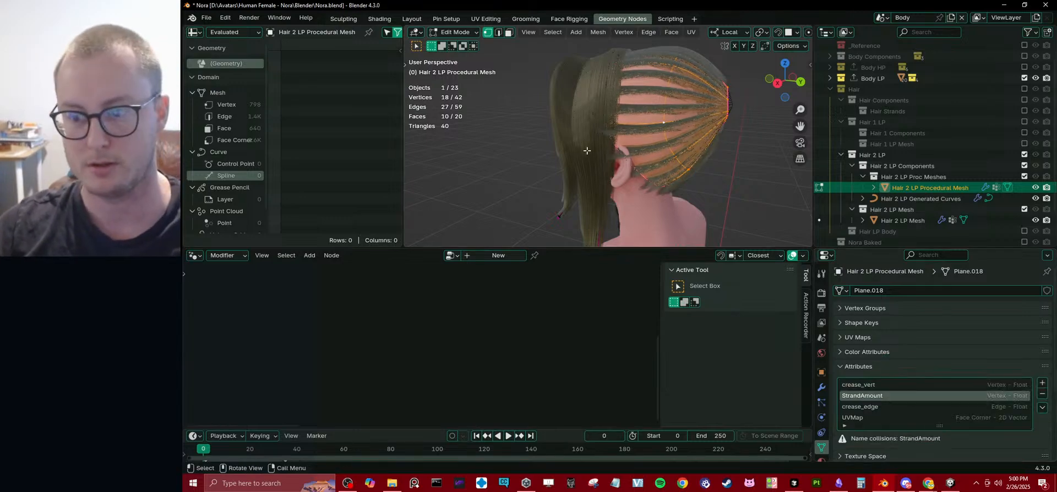
# Remove the procedural mesh's vertex group that shares the name StrandAmount.
pyautogui.moveTo(615, 165); pyautogui.dragTo(633, 163, button='middle')
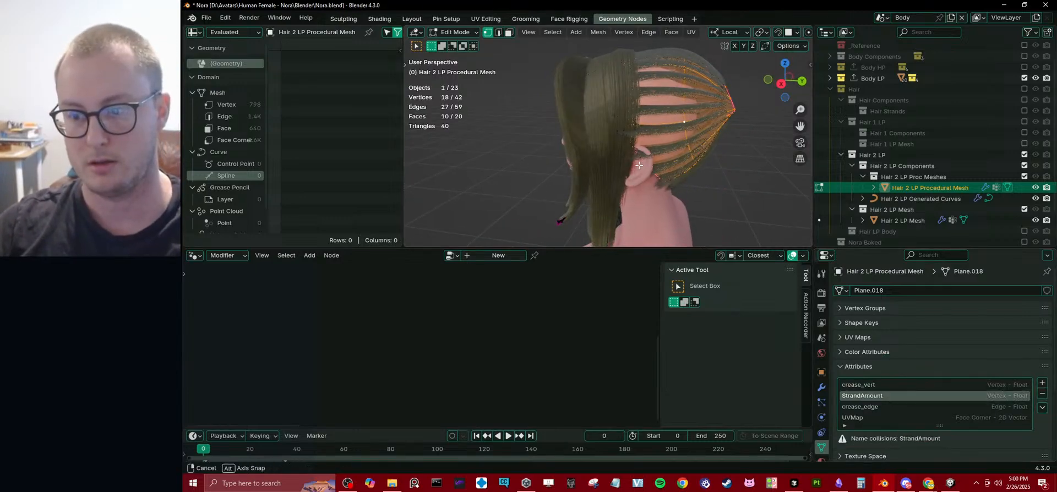
pyautogui.click(841, 306)
pyautogui.click(1041, 337)
pyautogui.click(883, 309)
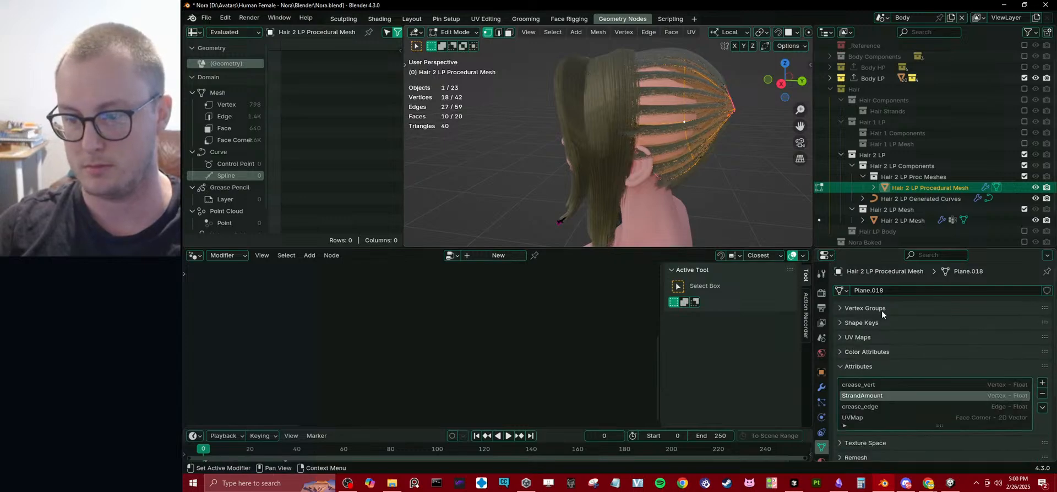
# Enlarge the 3D viewport and set StrandAmount to 20 on the selected hair section at the back of the head.
pyautogui.moveTo(578, 86); pyautogui.dragTo(549, 84, button='middle')
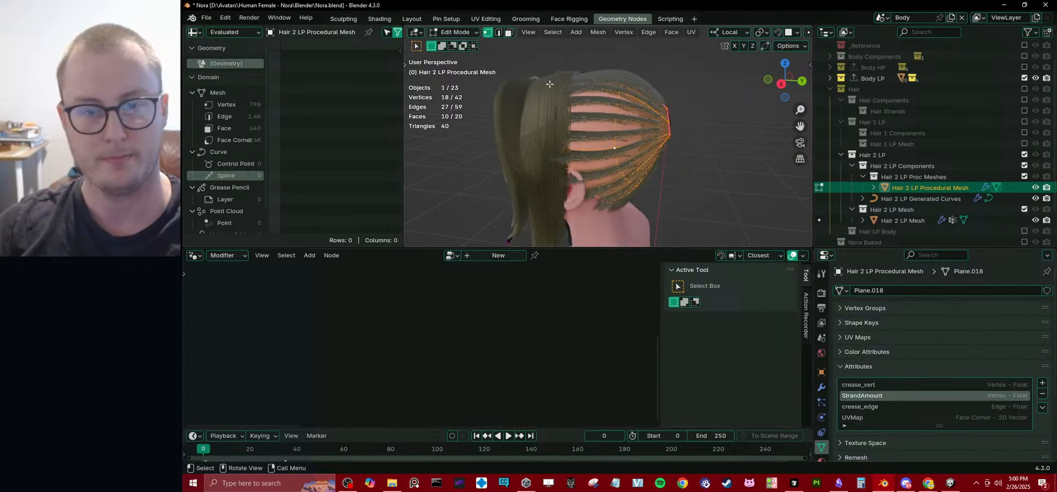
pyautogui.moveTo(570, 248); pyautogui.dragTo(570, 350)
pyautogui.click(598, 32)
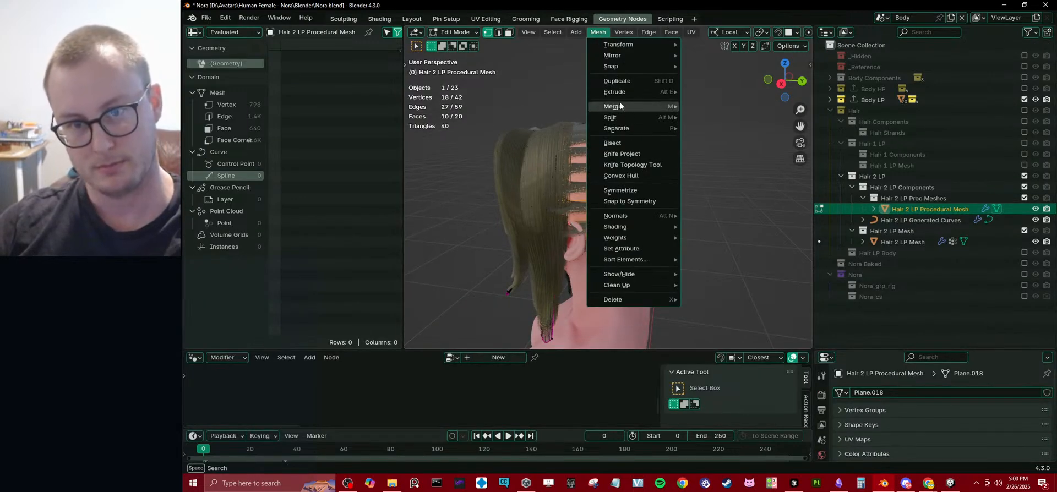
pyautogui.click(621, 249)
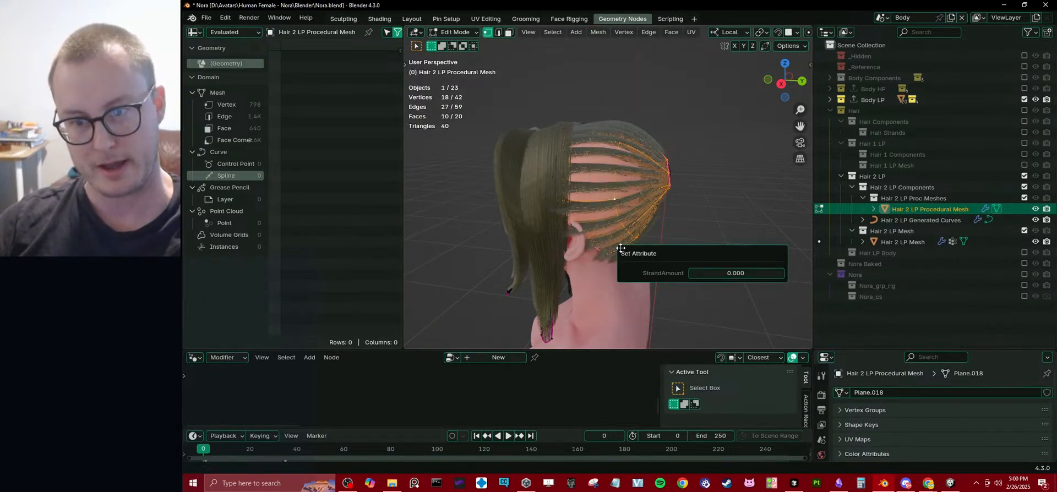
pyautogui.click(734, 270)
pyautogui.write('20')
pyautogui.press('Return')
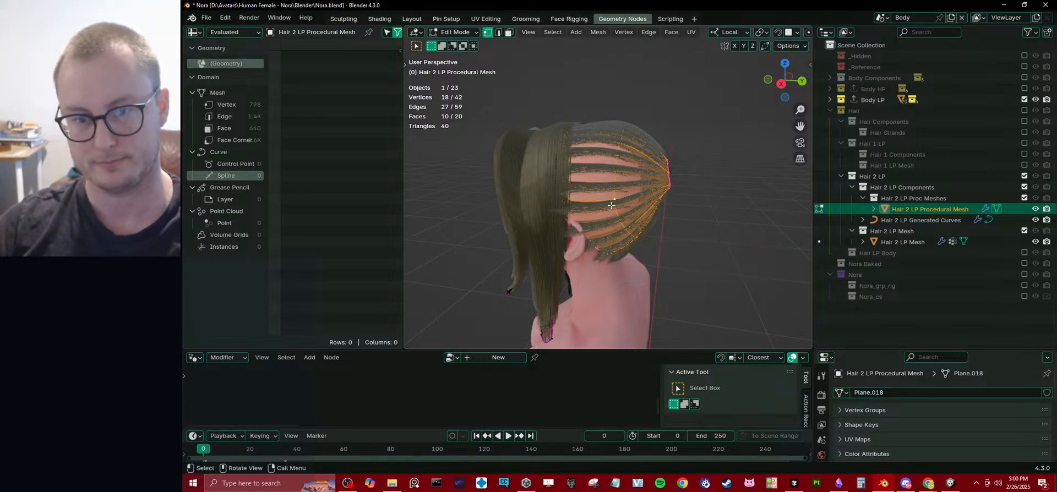
# Select the whole linked hair section hanging in front of the ear and add Set Attribute to Quick Favorites.
pyautogui.moveTo(679, 188); pyautogui.dragTo(587, 233, button='middle')
pyautogui.moveTo(544, 330); pyautogui.dragTo(569, 282, button='middle')
pyautogui.click(570, 281)
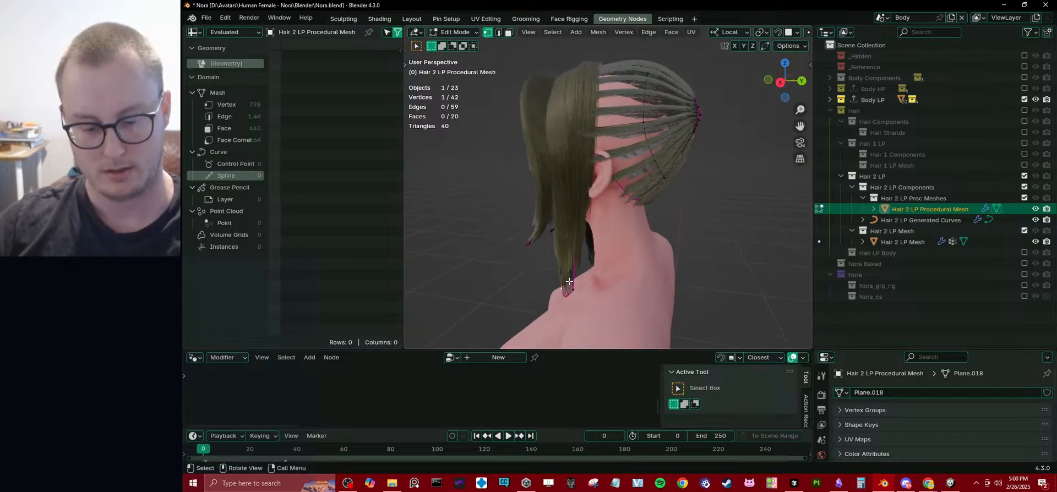
pyautogui.hotkey('ctrl', 'l')
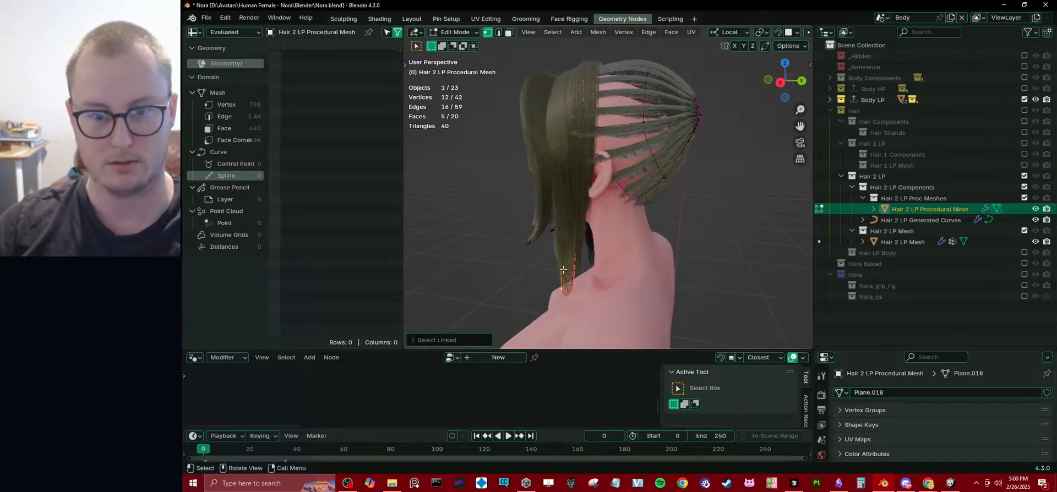
pyautogui.click(598, 32)
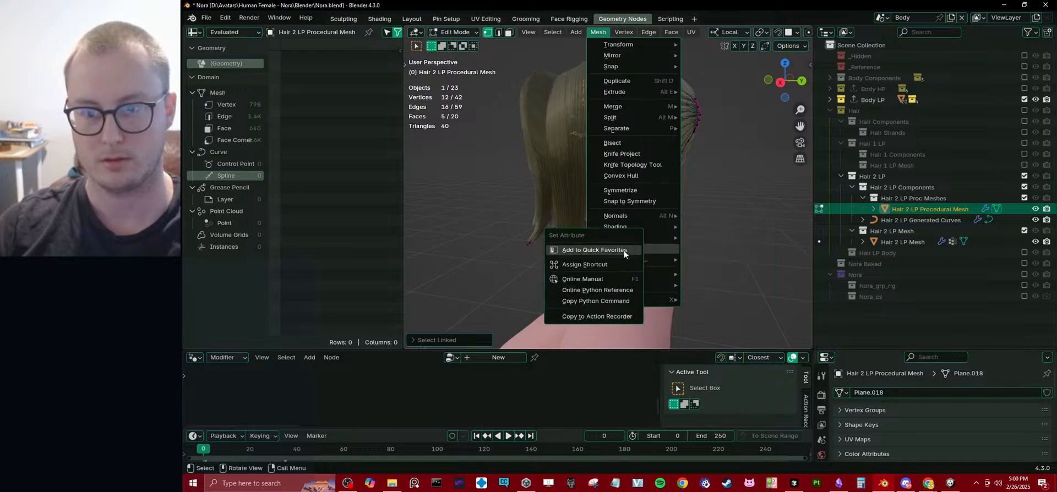
pyautogui.click(622, 250)
# Set StrandAmount to 4 on the selected hair section hanging in front of the ear.
pyautogui.press('q')
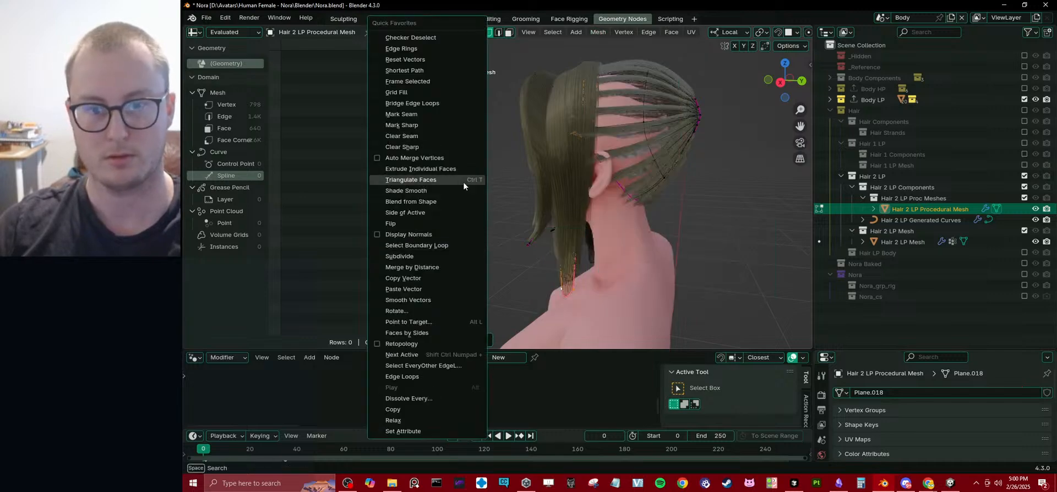
pyautogui.press('Escape')
pyautogui.press('q')
pyautogui.press('q')
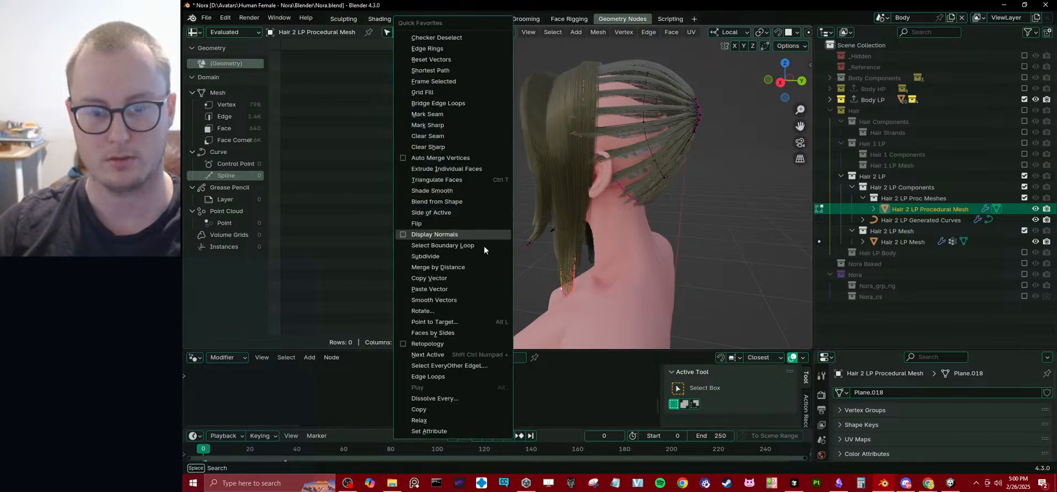
pyautogui.click(450, 428)
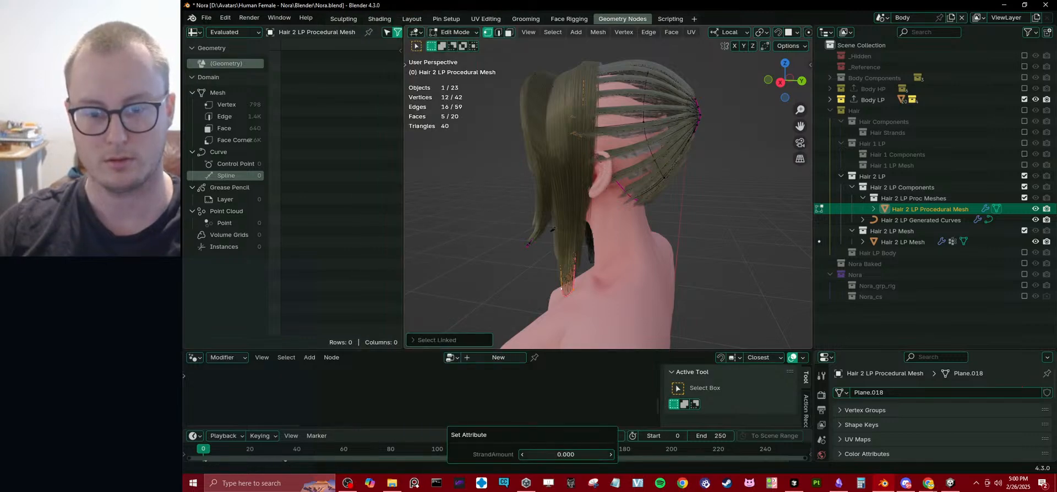
pyautogui.click(555, 455)
pyautogui.write('4')
pyautogui.press('Return')
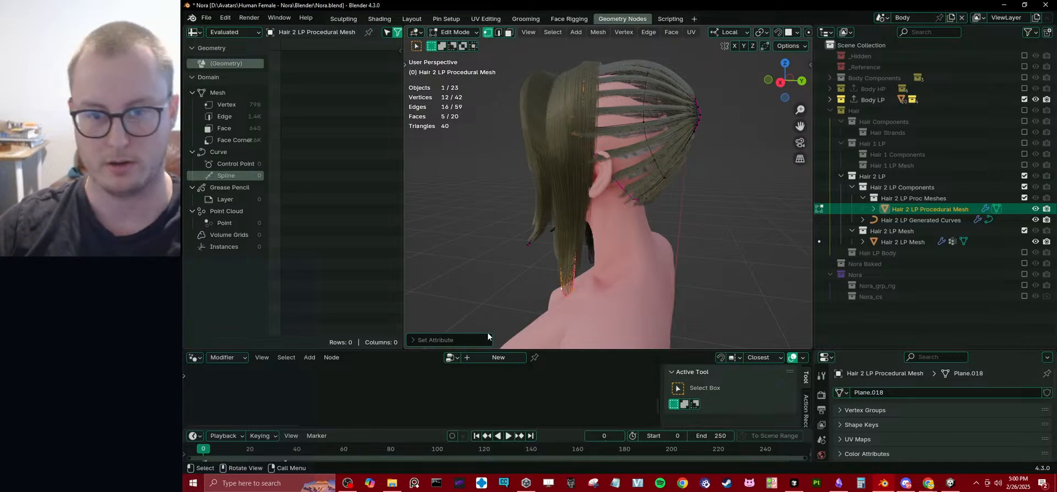
# Select the linked front bangs section, apply Set Attribute for StrandAmount to it, and return to Object Mode.
pyautogui.click(531, 245)
pyautogui.hotkey('ctrl', 'l')
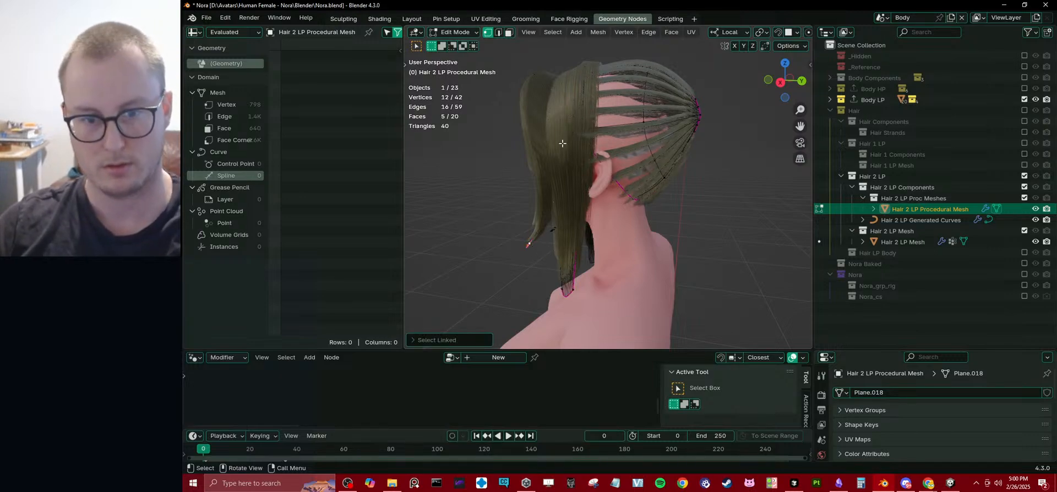
pyautogui.press('q')
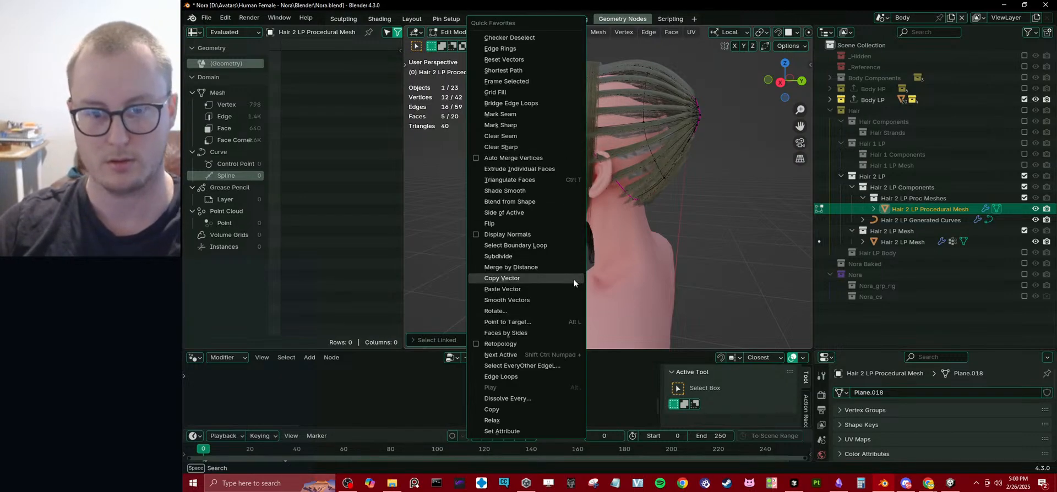
pyautogui.click(523, 431)
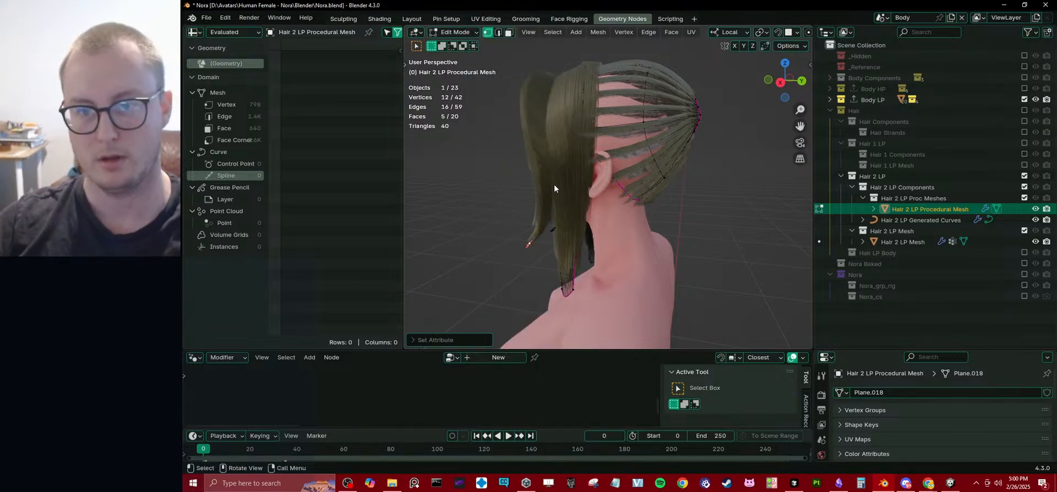
pyautogui.press('Tab')
pyautogui.moveTo(554, 188); pyautogui.dragTo(624, 210, button='middle')
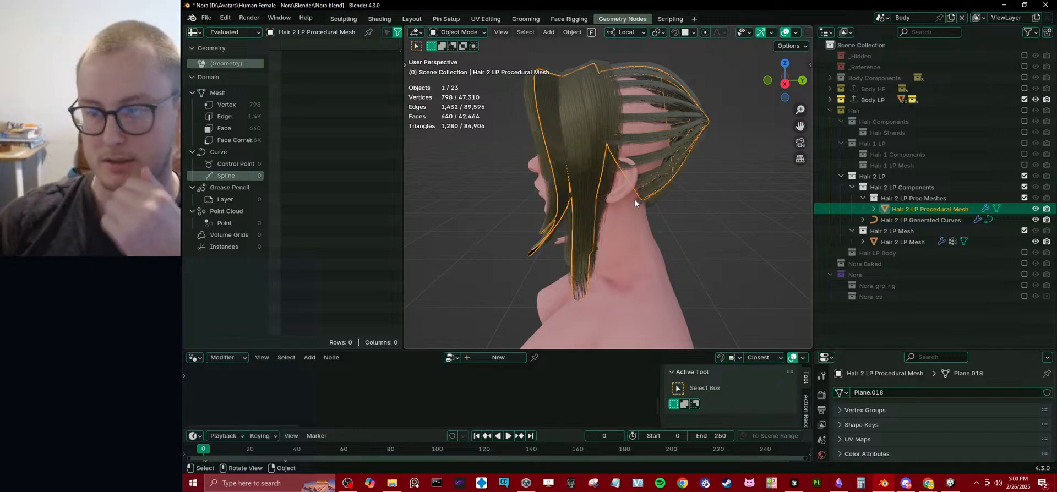
# Select the Hair 2 LP Generated Curves object and enlarge the node editor showing its Mesh to Curves tree.
pyautogui.click(893, 220)
pyautogui.moveTo(518, 350); pyautogui.dragTo(496, 129)
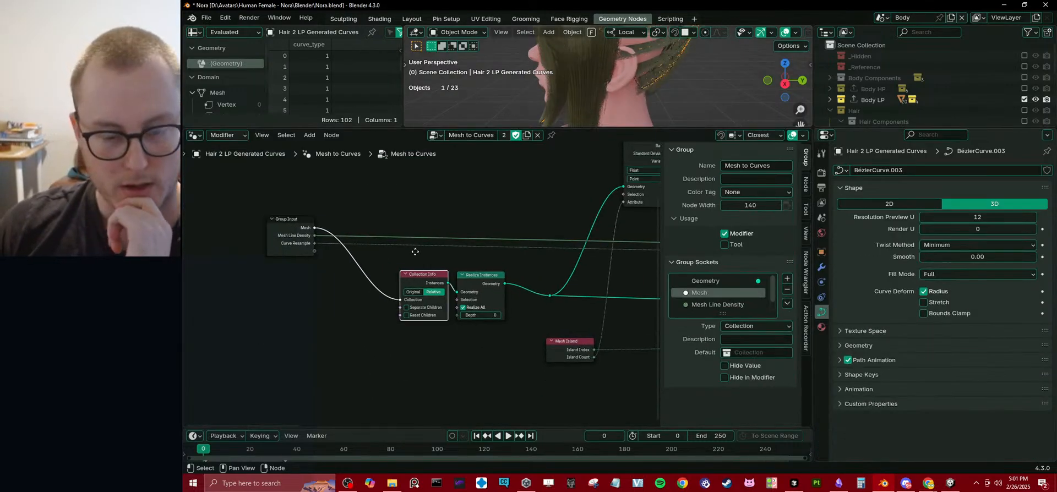
# Examine the Mesh to Curves node tree from Group Input through the repeat zone, along with the modifier's inputs.
pyautogui.moveTo(415, 252); pyautogui.dragTo(410, 254, button='middle')
pyautogui.moveTo(528, 305); pyautogui.dragTo(265, 361, button='middle')
pyautogui.moveTo(348, 288); pyautogui.dragTo(387, 276, button='middle')
pyautogui.moveTo(352, 327); pyautogui.dragTo(429, 281, button='middle')
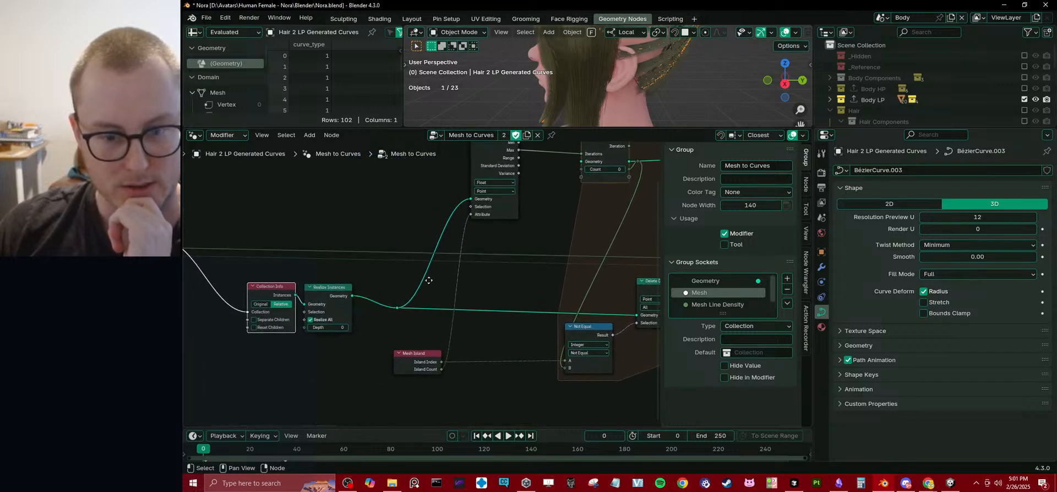
pyautogui.moveTo(474, 221); pyautogui.dragTo(404, 293, button='middle')
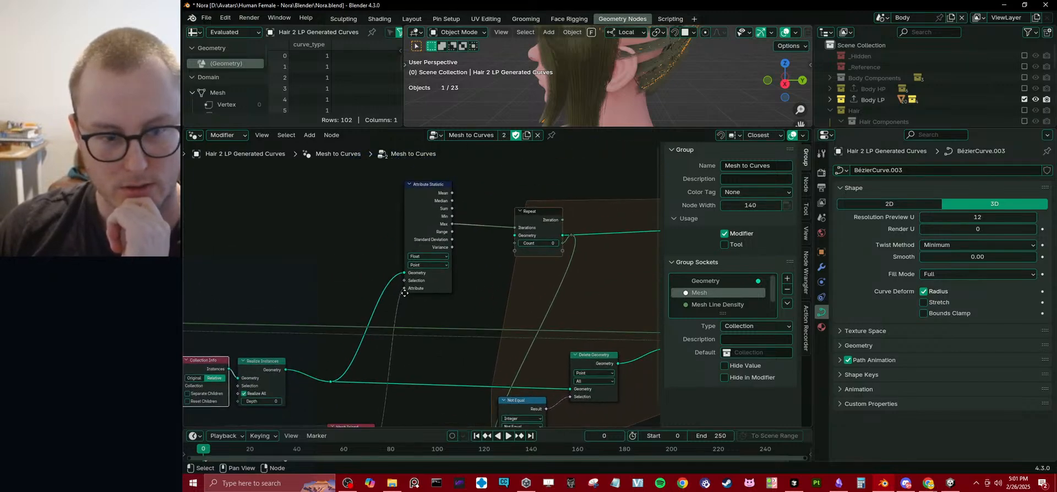
pyautogui.moveTo(213, 351); pyautogui.dragTo(413, 263, button='middle')
pyautogui.moveTo(655, 264); pyautogui.dragTo(385, 268, button='middle')
pyautogui.moveTo(531, 266); pyautogui.dragTo(352, 283, button='middle')
pyautogui.moveTo(562, 220); pyautogui.dragTo(512, 259, button='middle')
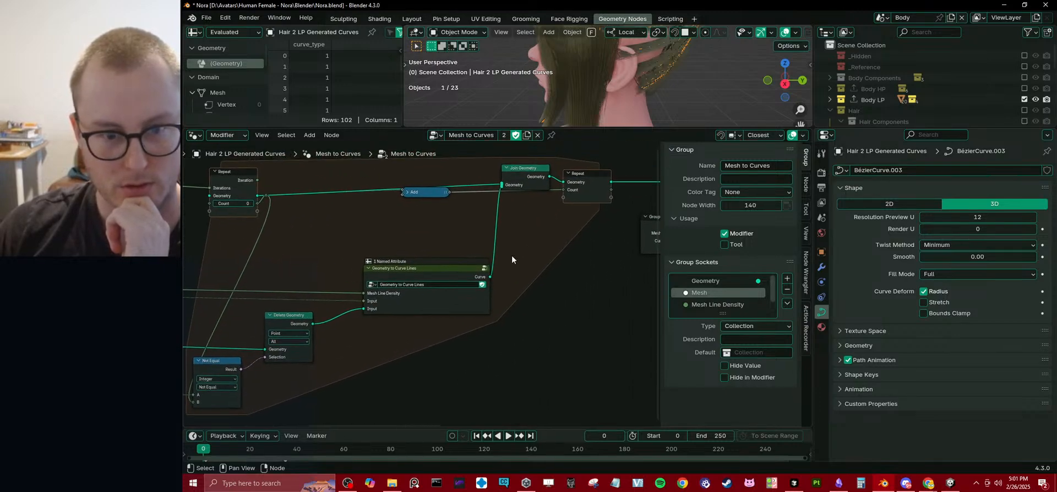
pyautogui.moveTo(320, 290)
pyautogui.mouseDown(button='middle')
pyautogui.moveTo(529, 252)
pyautogui.moveTo(460, 271)
pyautogui.mouseUp(button='middle')
pyautogui.moveTo(213, 279)
pyautogui.mouseDown(button='middle')
pyautogui.moveTo(424, 275)
pyautogui.moveTo(295, 266)
pyautogui.mouseUp(button='middle')
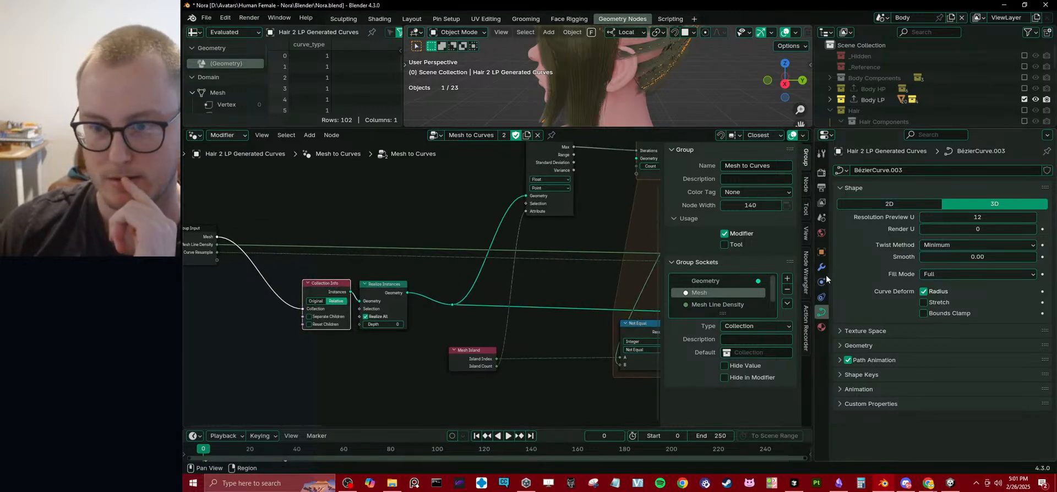
pyautogui.moveTo(370, 258); pyautogui.dragTo(387, 265, button='middle')
pyautogui.moveTo(594, 257); pyautogui.dragTo(573, 290, button='middle')
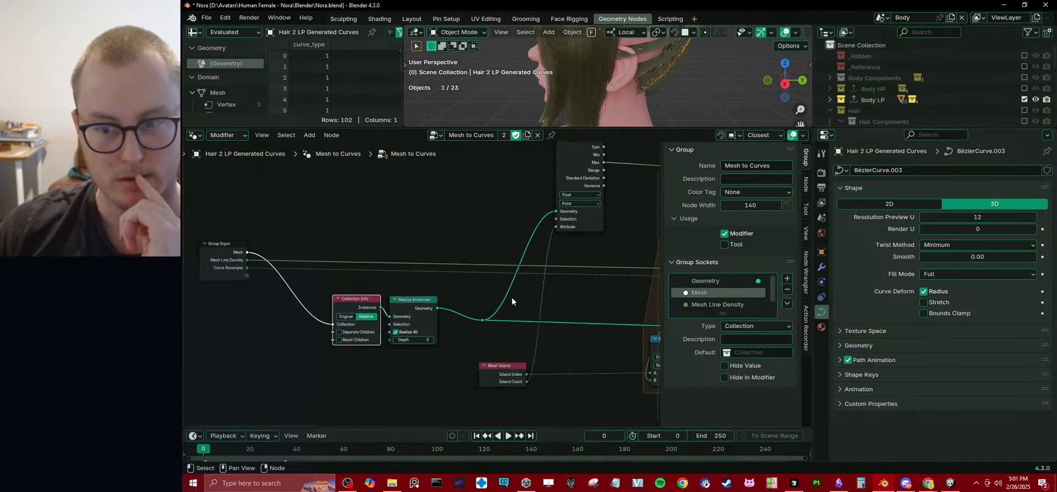
pyautogui.click(821, 267)
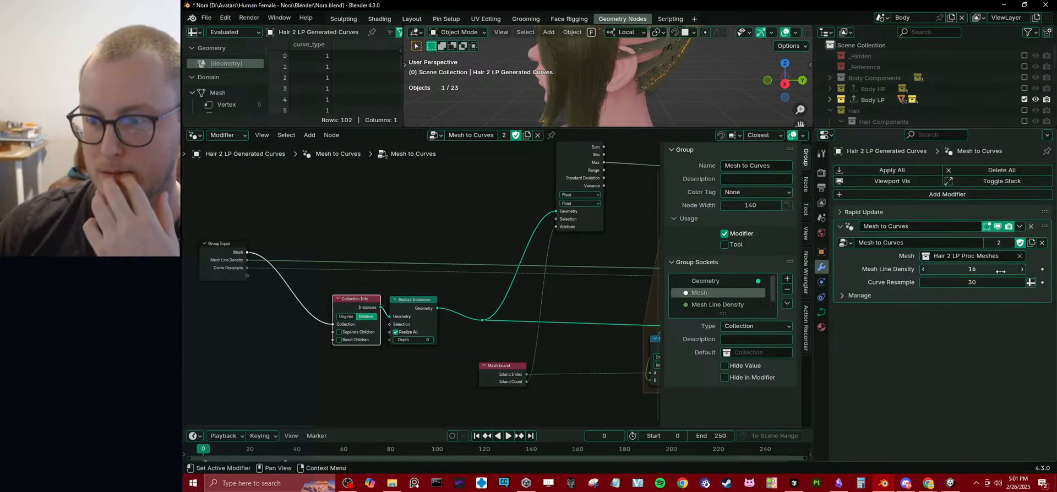
pyautogui.moveTo(407, 291); pyautogui.dragTo(419, 289, button='middle')
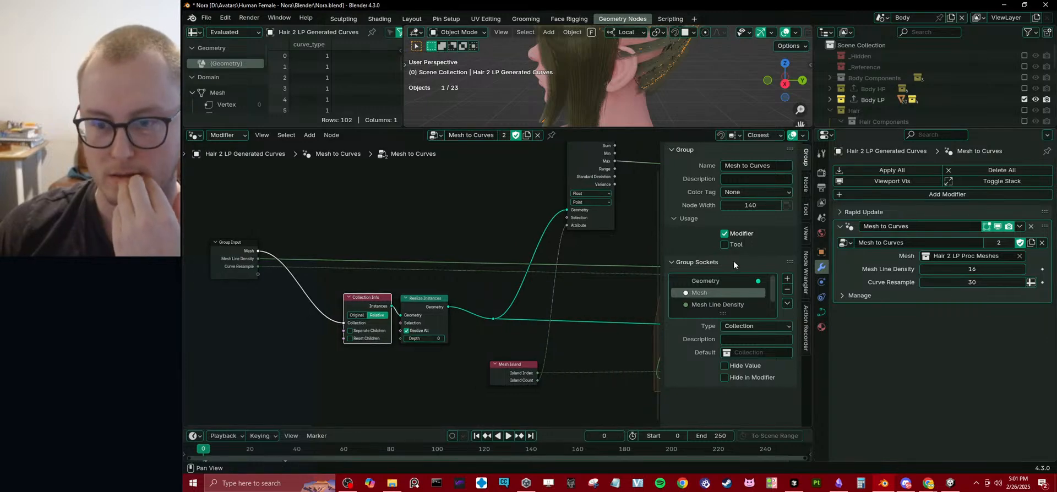
# Change the Mesh Line Density group socket's type to Float and compare its settings with the Curve Resample socket.
pyautogui.click(725, 306)
pyautogui.click(758, 327)
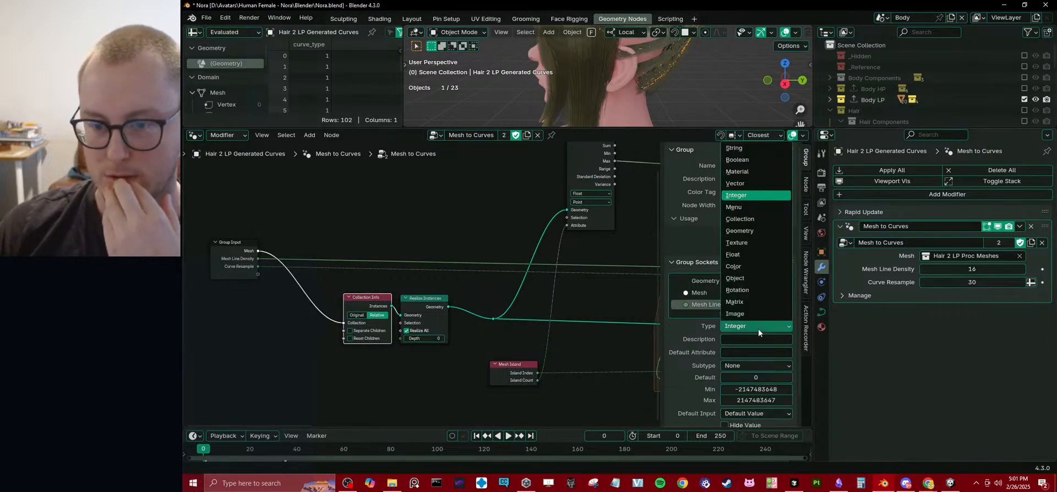
pyautogui.click(748, 253)
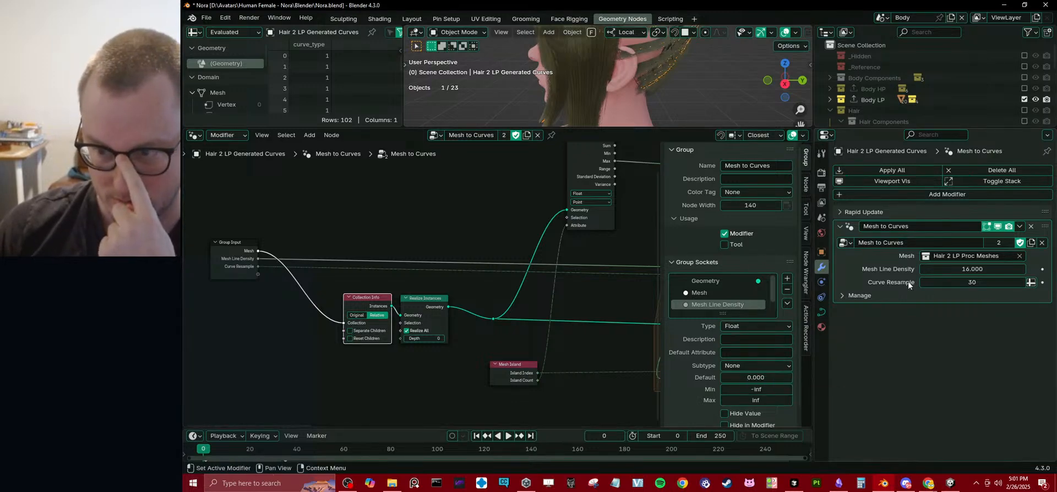
pyautogui.scroll(-1, 738, 291)
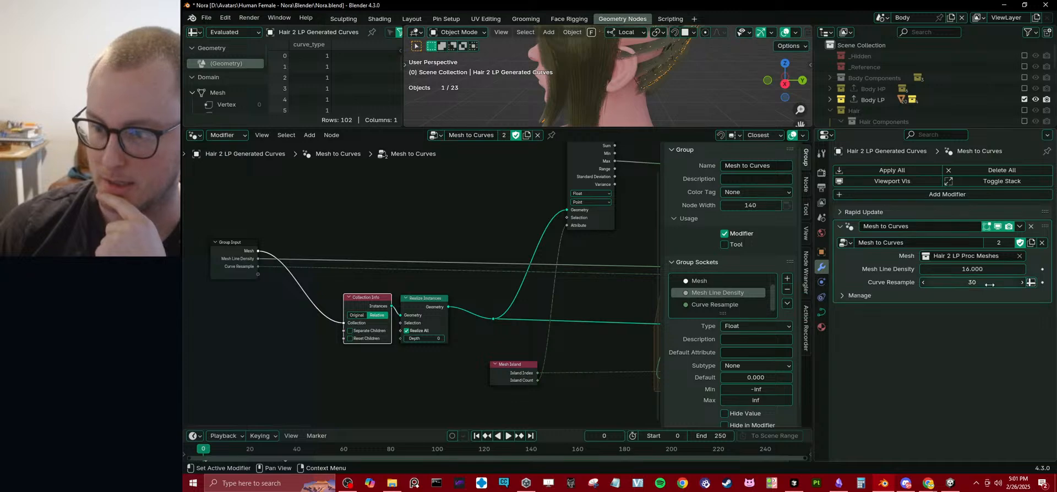
pyautogui.click(736, 304)
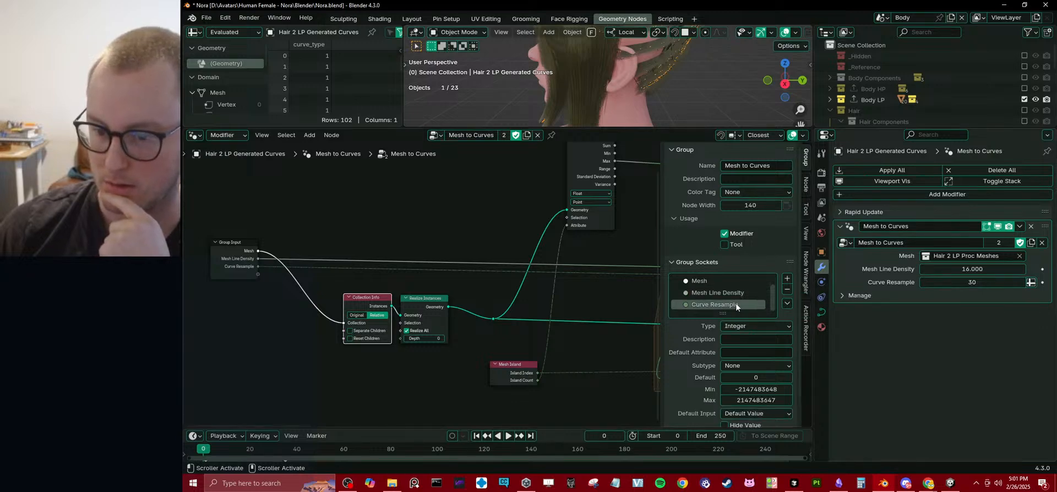
pyautogui.click(737, 293)
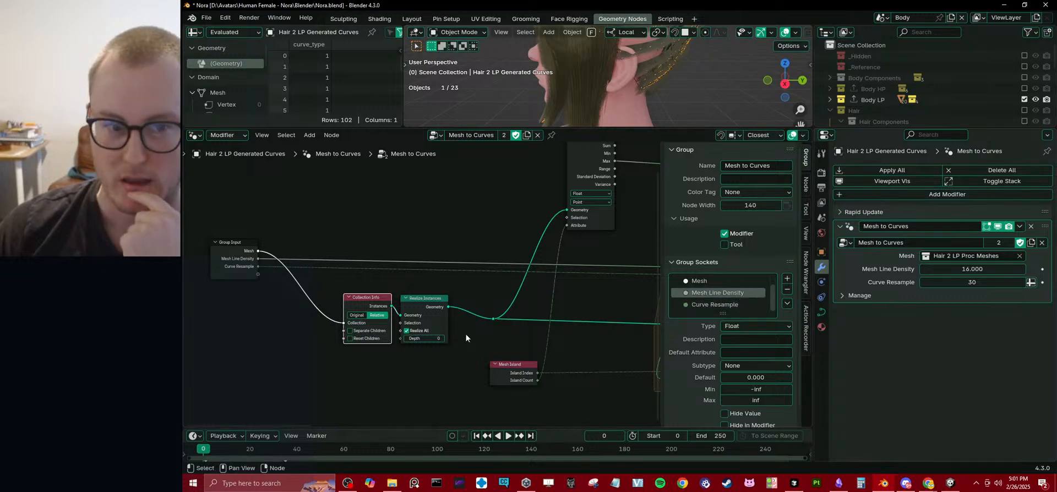
pyautogui.moveTo(452, 339); pyautogui.dragTo(436, 331, button='middle')
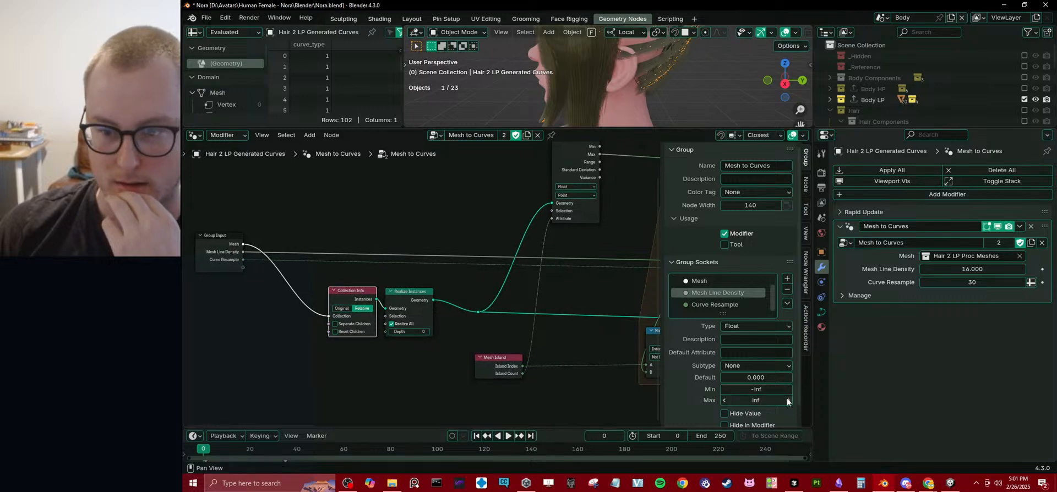
# Remove the Mesh Line Density socket from the Mesh to Curves group and add a new input socket.
pyautogui.scroll(-1, 765, 338)
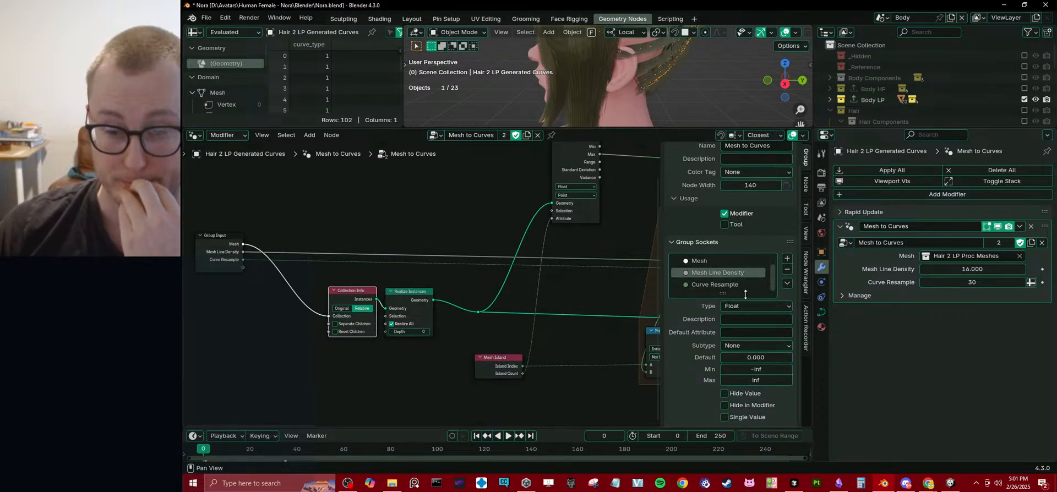
pyautogui.click(786, 269)
pyautogui.click(787, 258)
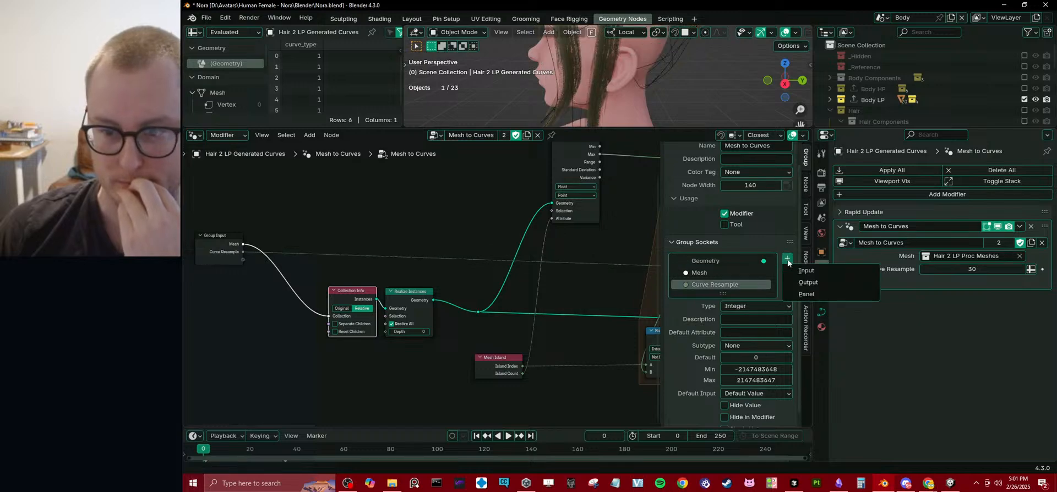
pyautogui.click(805, 268)
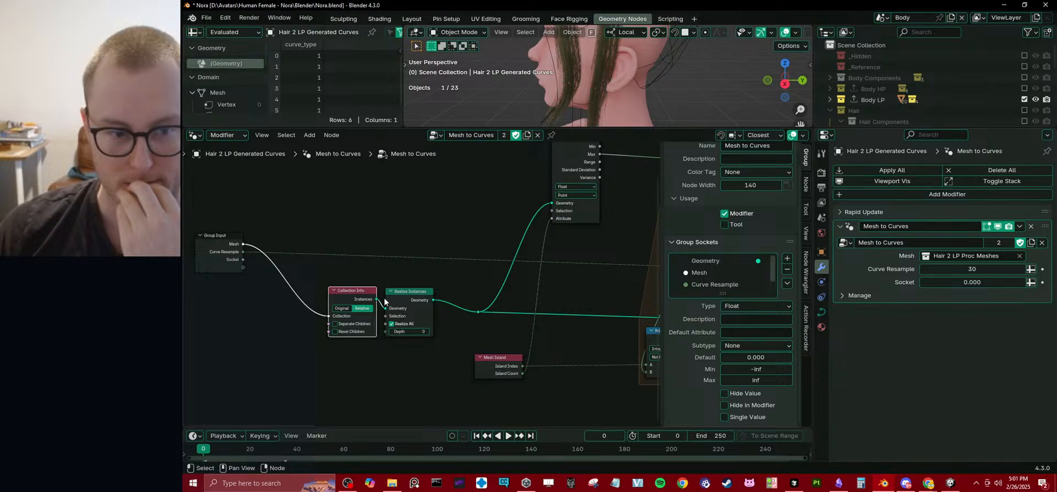
# Move the new input socket above Curve Resample and rename it Mesh Line Density.
pyautogui.scroll(-1, 716, 282)
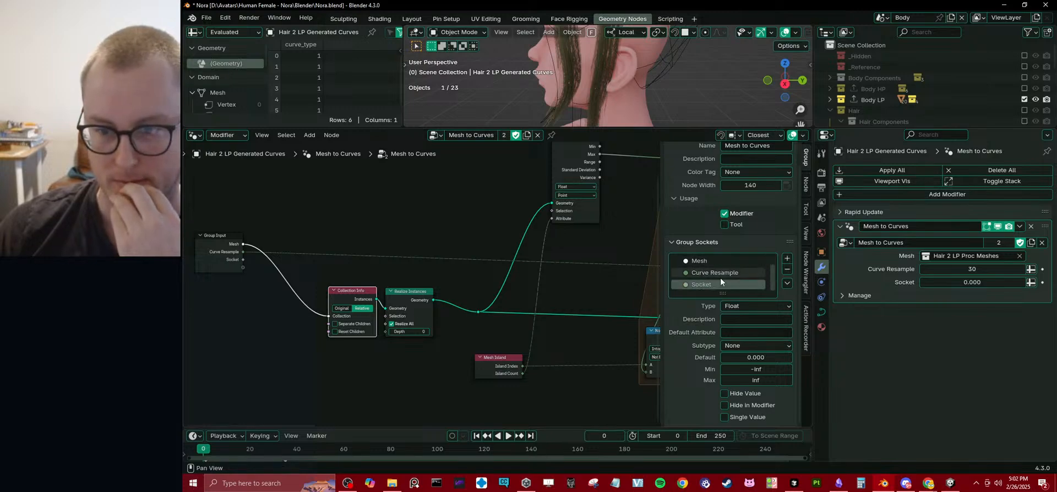
pyautogui.moveTo(734, 284); pyautogui.dragTo(735, 269)
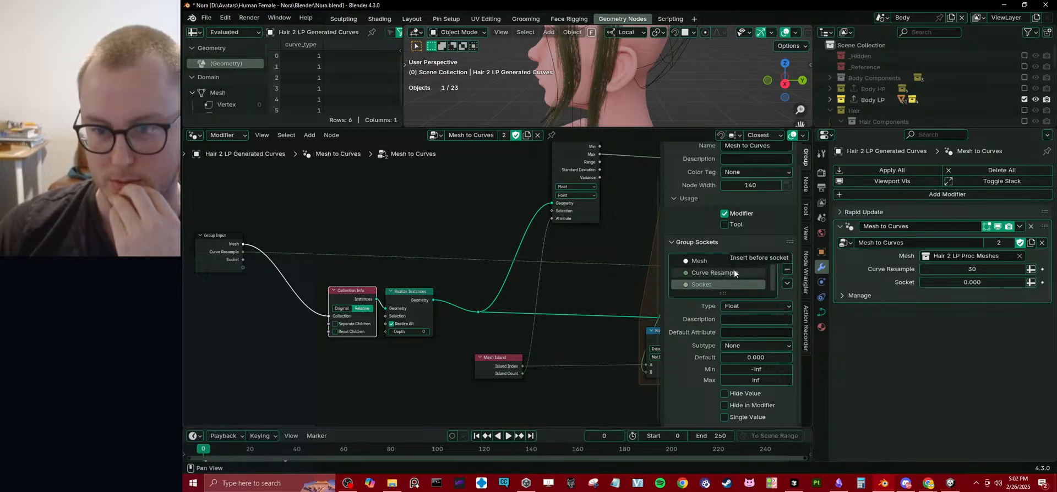
pyautogui.doubleClick(724, 273)
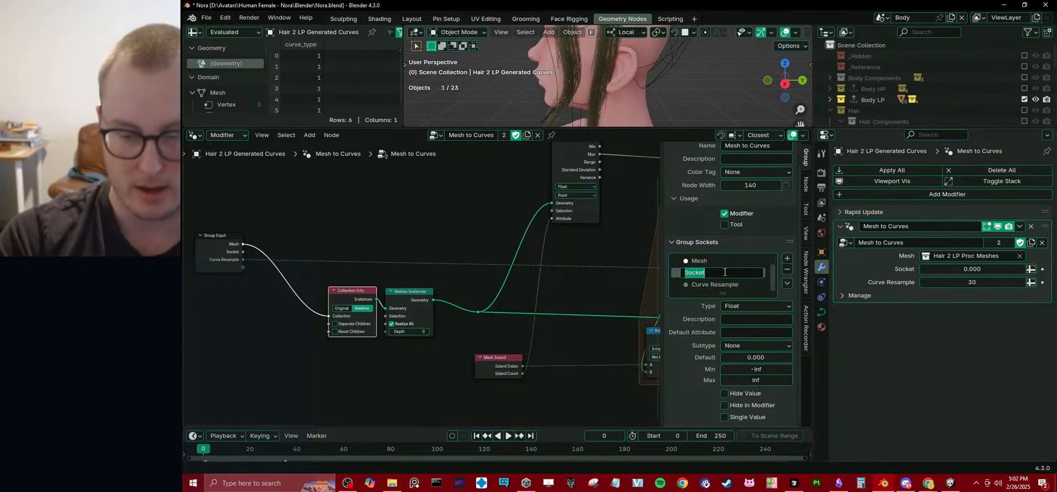
pyautogui.write('Mesh Line')
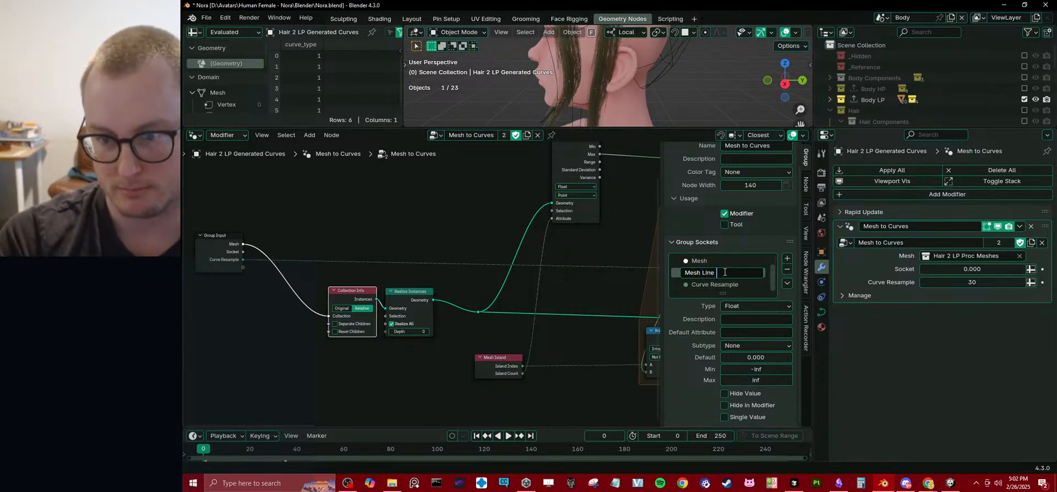
pyautogui.write(' Density')
pyautogui.press('Return')
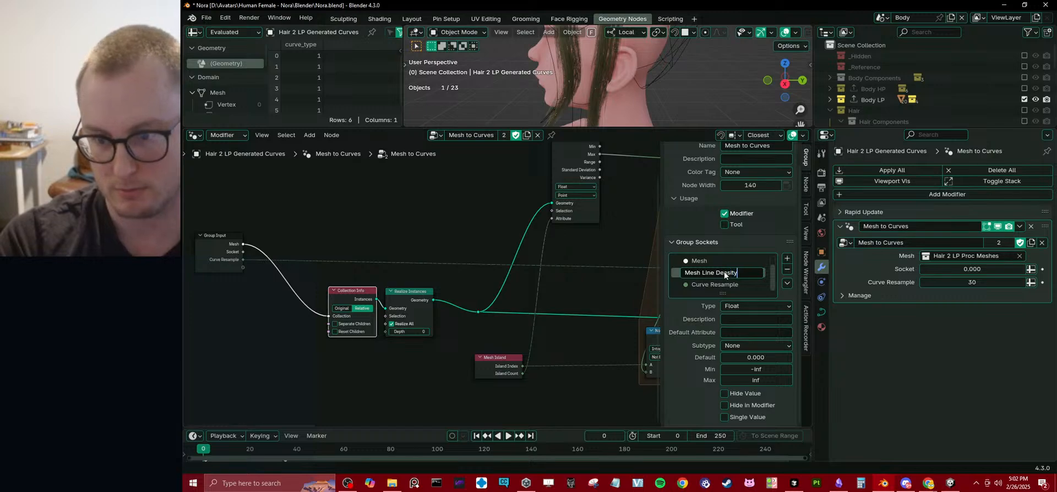
# Connect the Group Input's Mesh Line Density output to the matching input of the Geometry to Curve Lines node.
pyautogui.scroll(-1, 500, 270)
pyautogui.scroll(-1, 500, 268)
pyautogui.moveTo(335, 264)
pyautogui.mouseDown(button='middle')
pyautogui.moveTo(286, 270)
pyautogui.moveTo(325, 279)
pyautogui.mouseUp(button='middle')
pyautogui.scroll(-3, 345, 274)
pyautogui.moveTo(259, 268); pyautogui.dragTo(621, 276)
pyautogui.moveTo(441, 295); pyautogui.dragTo(476, 298, button='middle')
pyautogui.scroll(2, 476, 297)
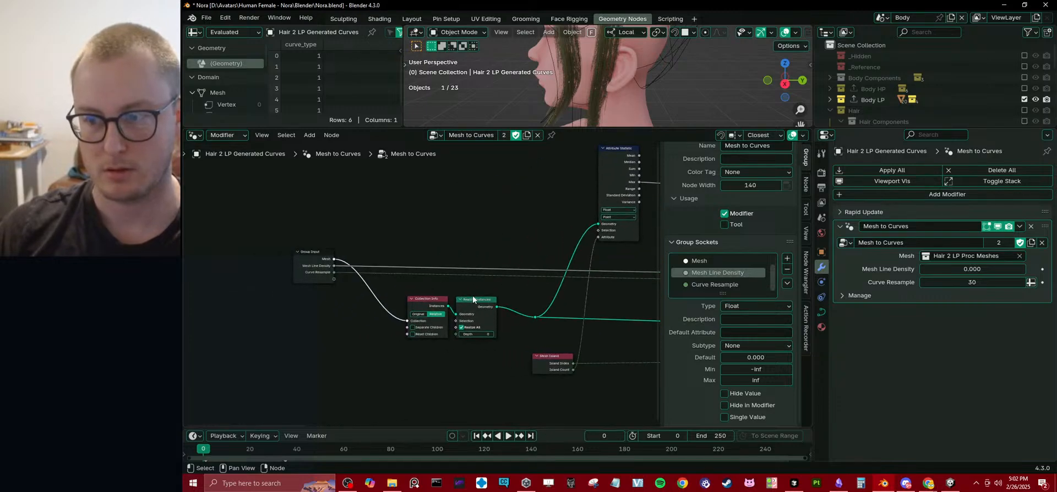
# Disconnect the link feeding the Mesh Line Density input of the Geometry to Curve Lines node.
pyautogui.moveTo(596, 292); pyautogui.dragTo(389, 295, button='middle')
pyautogui.moveTo(633, 285); pyautogui.dragTo(477, 284, button='middle')
pyautogui.scroll(5, 477, 282)
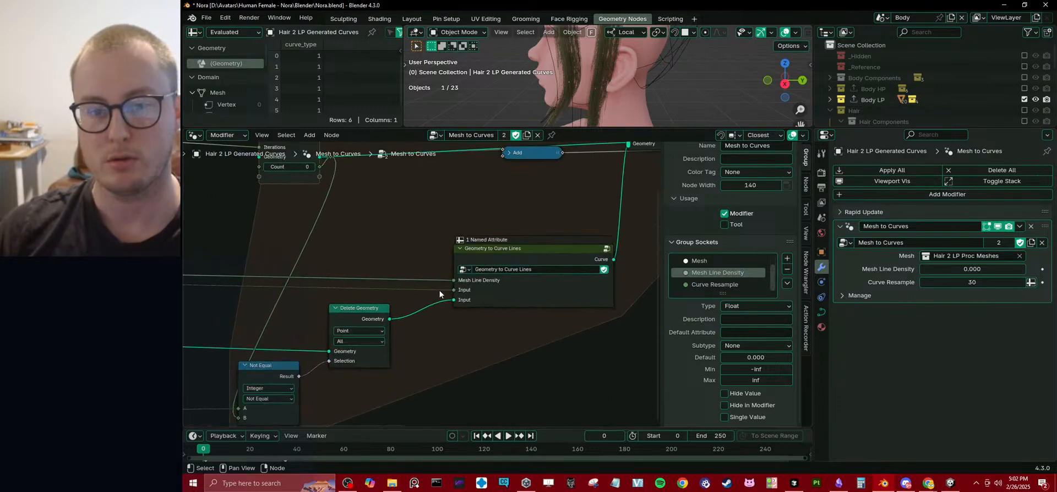
pyautogui.keyDown('ctrl'); pyautogui.moveTo(452, 278); pyautogui.dragTo(516, 284, button='right'); pyautogui.keyUp('ctrl')
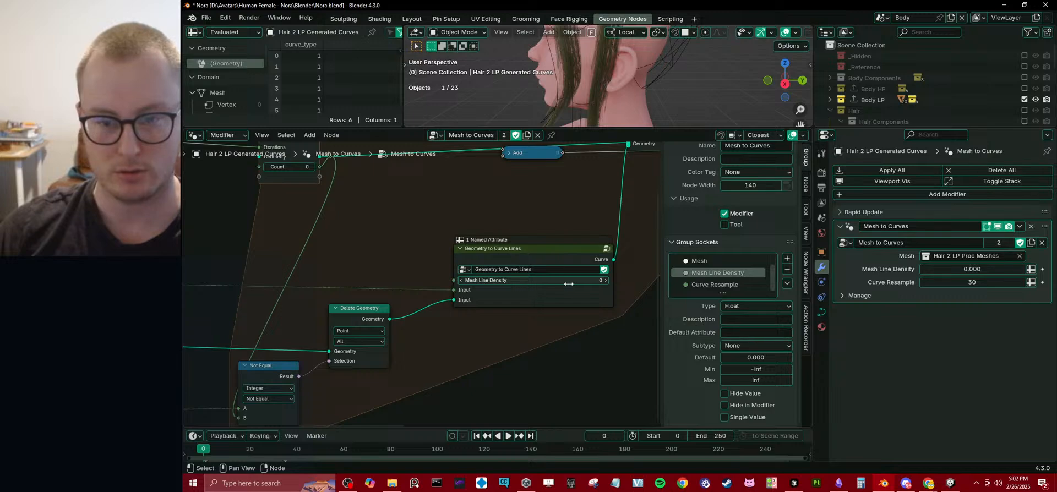
# Enter the Geometry to Curve Lines group and set its Mesh Line Density socket's type to Float.
pyautogui.click(567, 266)
pyautogui.click(606, 249)
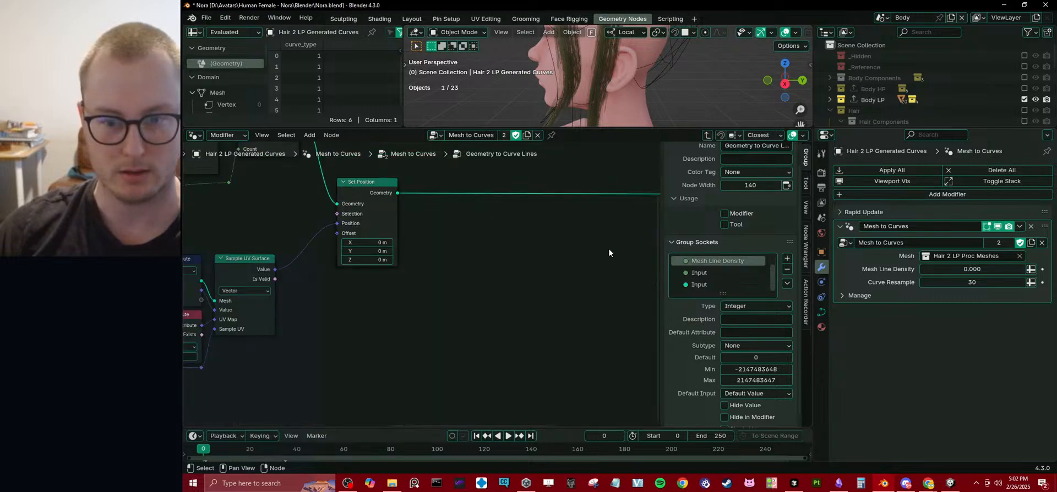
pyautogui.click(765, 306)
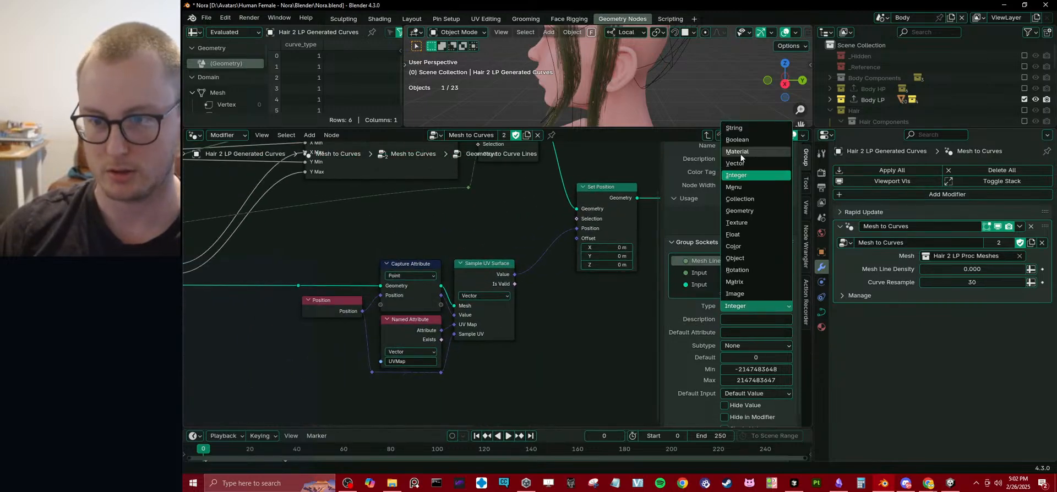
pyautogui.click(732, 234)
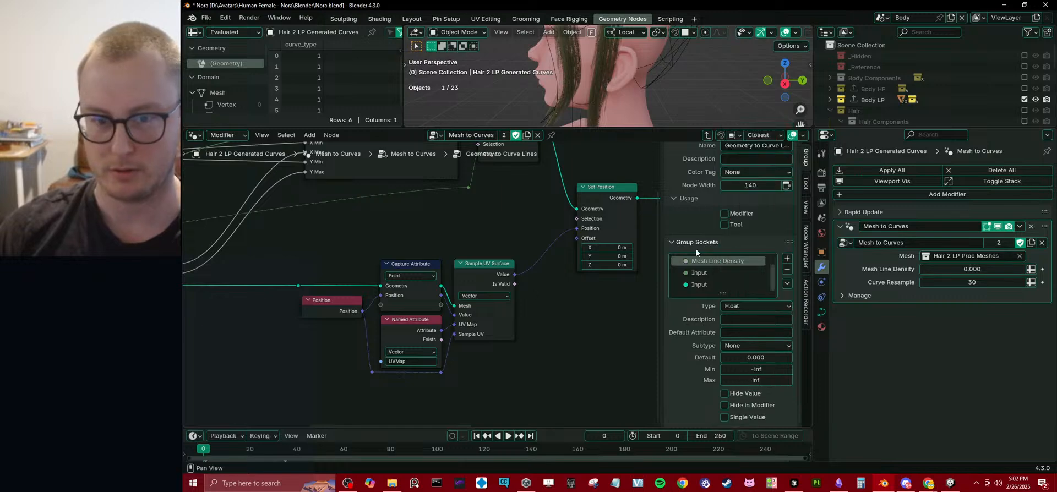
# Enter the nested Fill Bouding Box With Mesh Lines group and set its Mesh Line Amount socket's type to Float.
pyautogui.scroll(-2, 355, 302)
pyautogui.moveTo(355, 305); pyautogui.dragTo(508, 302, button='middle')
pyautogui.moveTo(441, 294); pyautogui.dragTo(475, 311, button='middle')
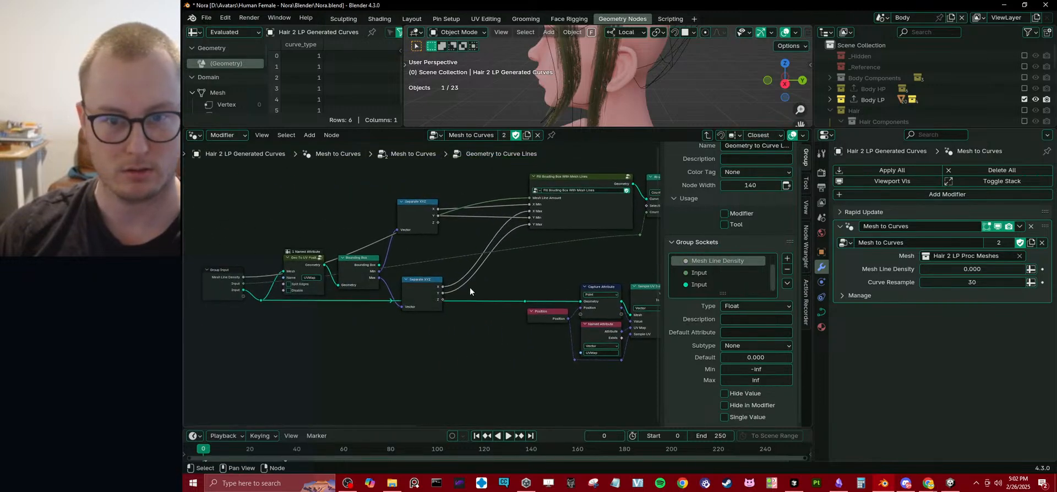
pyautogui.moveTo(511, 260); pyautogui.dragTo(451, 298, button='middle')
pyautogui.click(566, 216)
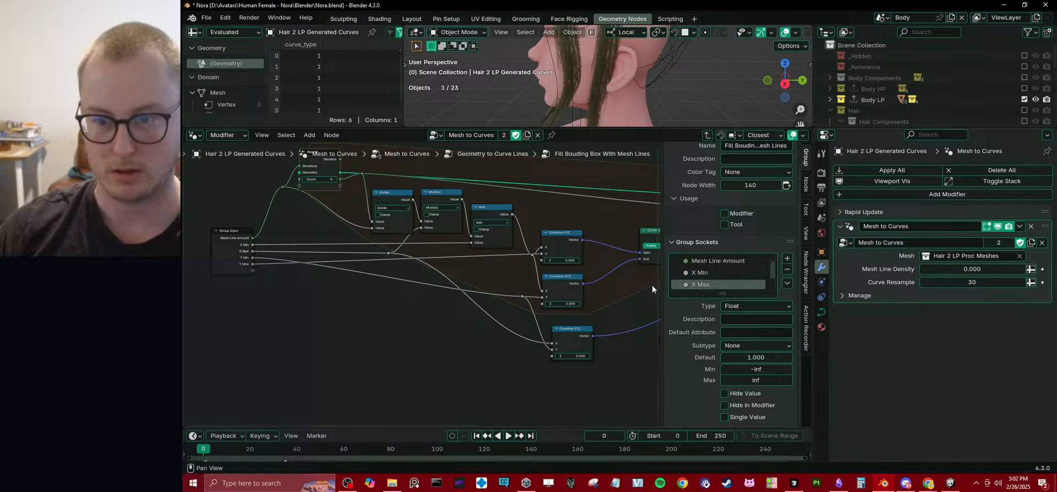
pyautogui.click(710, 261)
pyautogui.click(756, 304)
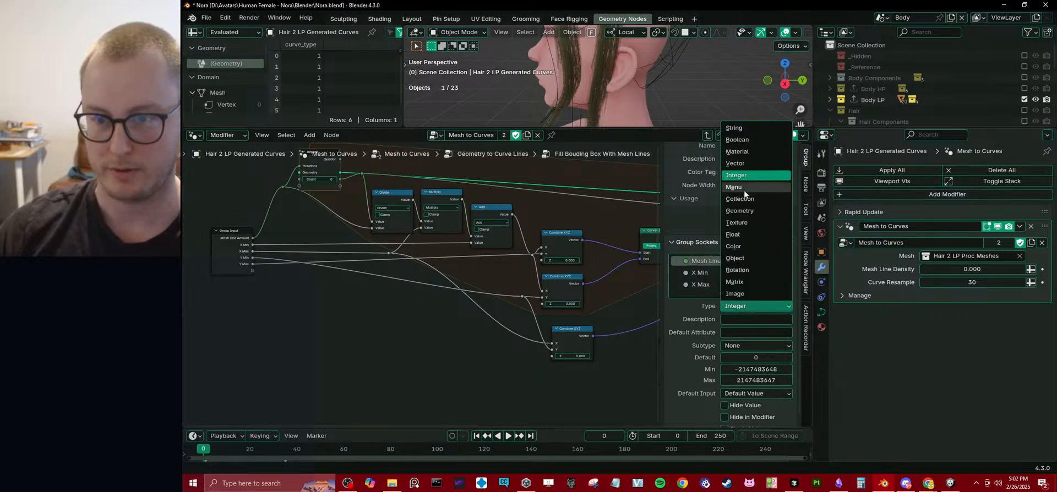
pyautogui.click(738, 237)
# Examine how Mesh Line Amount feeds the repeat zone's iterations and the Divide, Multiply and Add nodes.
pyautogui.scroll(-4, 407, 275)
pyautogui.moveTo(474, 251); pyautogui.dragTo(353, 287, button='middle')
pyautogui.moveTo(217, 283); pyautogui.dragTo(409, 312, button='middle')
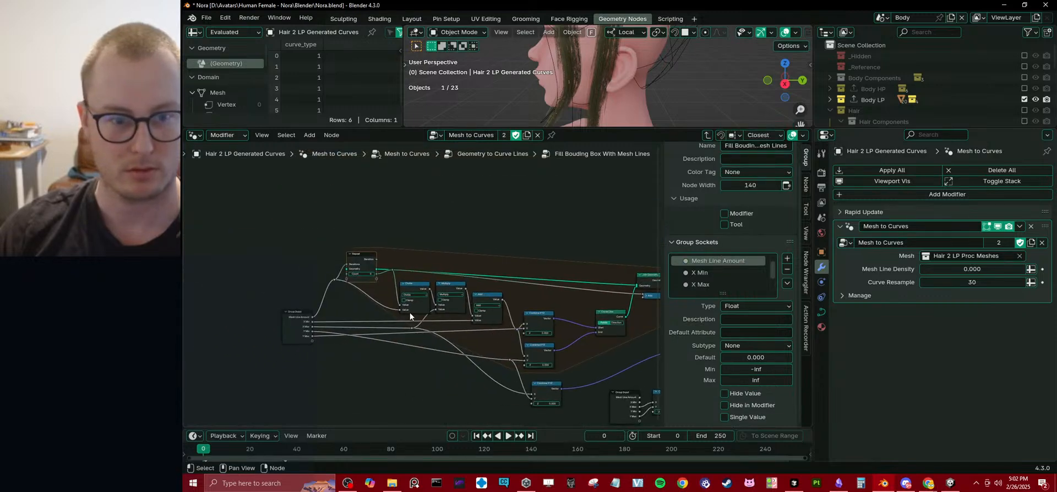
pyautogui.scroll(2, 409, 312)
pyautogui.scroll(5, 487, 309)
pyautogui.moveTo(311, 292); pyautogui.dragTo(385, 306, button='middle')
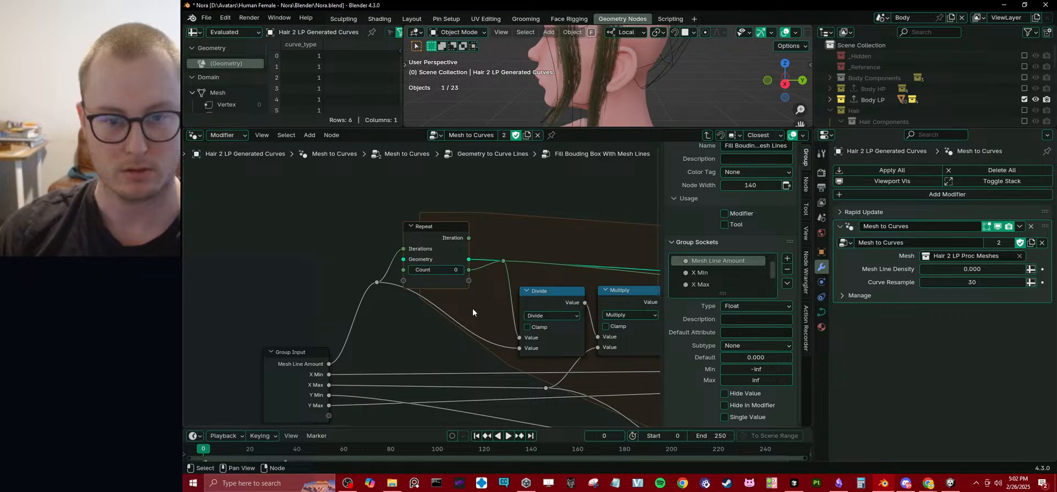
pyautogui.scroll(-3, 472, 308)
pyautogui.moveTo(473, 309); pyautogui.dragTo(392, 289, button='middle')
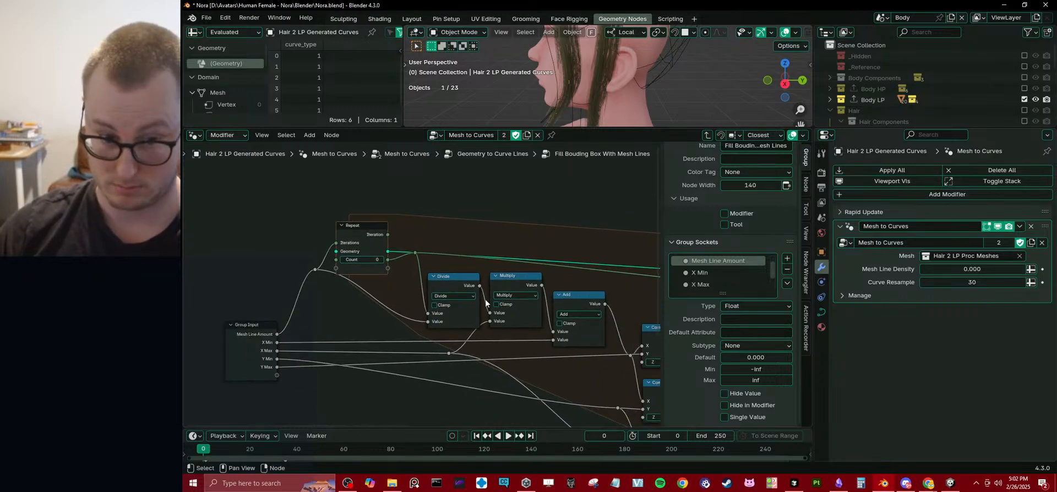
pyautogui.moveTo(513, 298); pyautogui.dragTo(481, 297, button='middle')
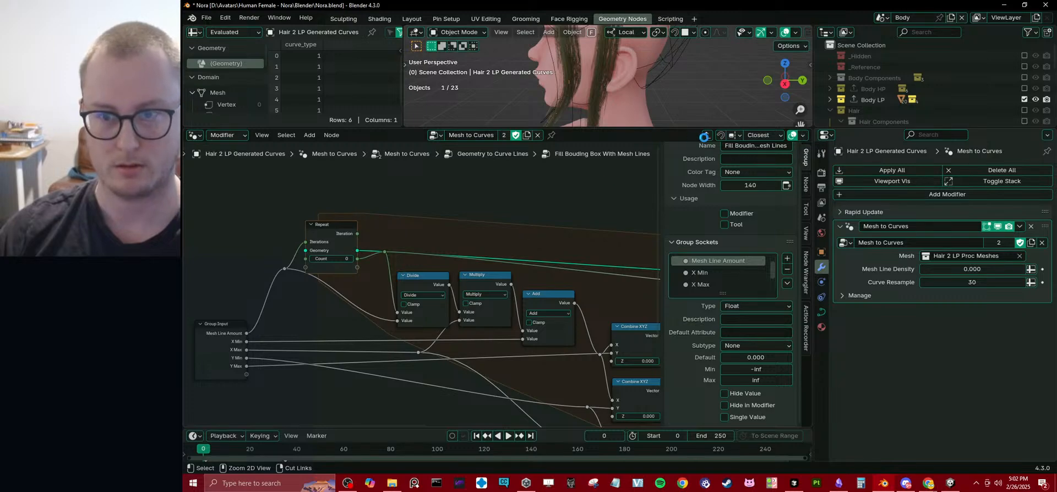
# Save the file and return from the nested groups to the main Mesh to Curves node tree.
pyautogui.hotkey('ctrl', 's')
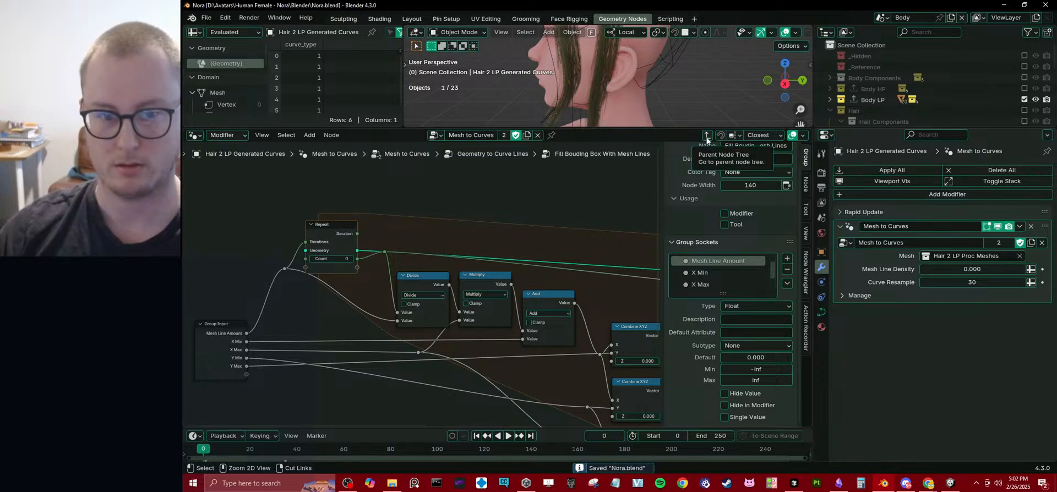
pyautogui.click(707, 137)
pyautogui.click(707, 136)
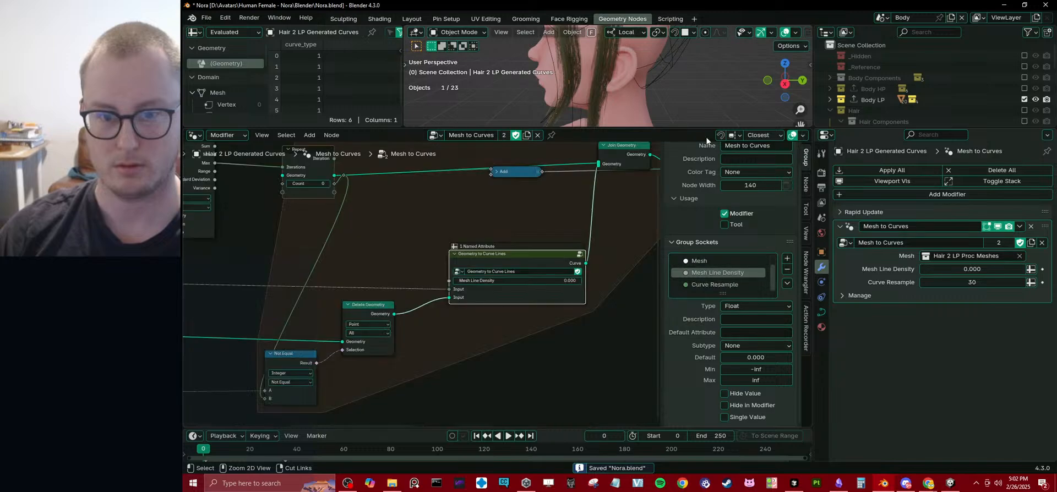
# Connect the Group Input's Mesh Line Density output to the Mesh Line Density input of the Geometry to Curve Lines node.
pyautogui.scroll(-5, 435, 288)
pyautogui.moveTo(320, 295); pyautogui.dragTo(488, 308, button='middle')
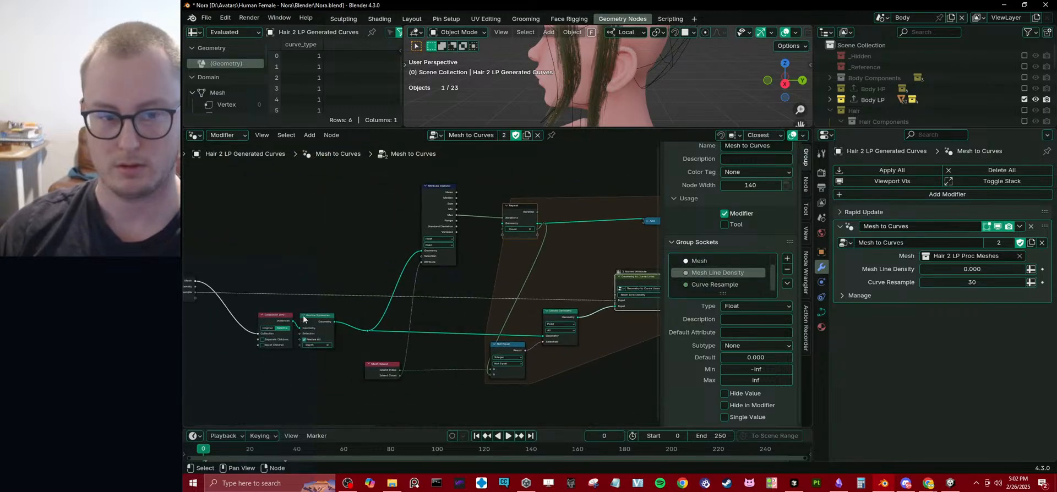
pyautogui.moveTo(325, 318); pyautogui.dragTo(414, 313, button='middle')
pyautogui.moveTo(528, 288); pyautogui.dragTo(464, 271, button='middle')
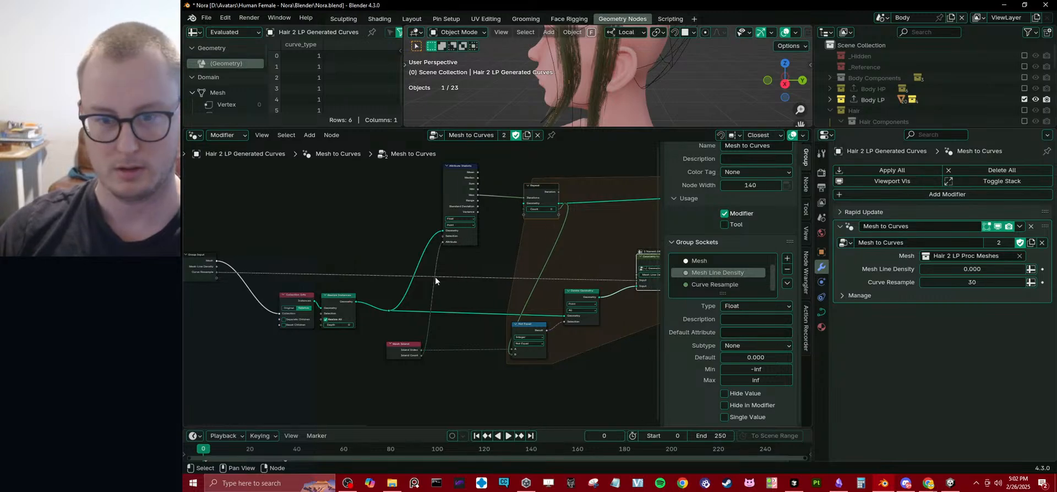
pyautogui.moveTo(219, 267); pyautogui.dragTo(636, 274)
pyautogui.scroll(5, 628, 287)
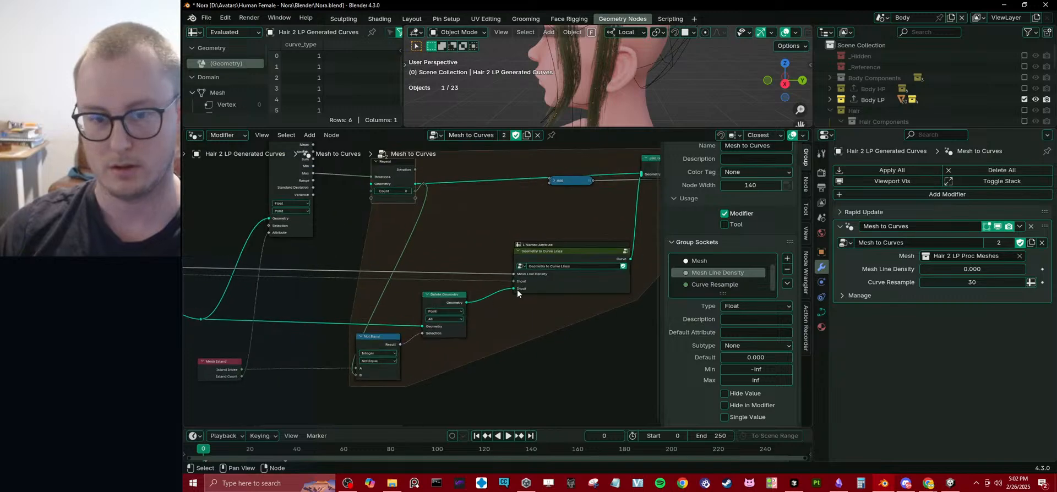
# Enter the Geometry to Curve Lines group and examine the links into Fill Bouding Box With Mesh Lines and the nodes after it.
pyautogui.click(646, 235)
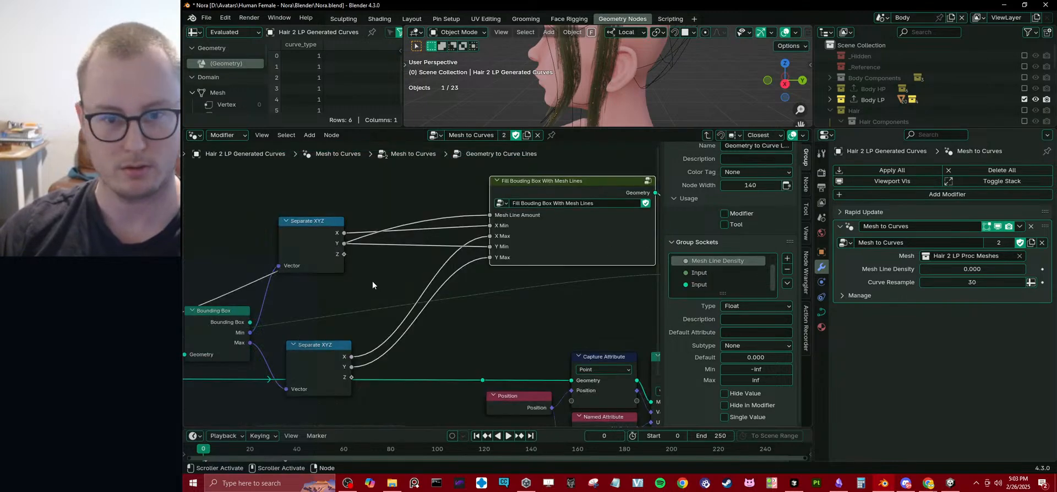
pyautogui.moveTo(388, 280); pyautogui.dragTo(546, 272, button='middle')
pyautogui.moveTo(323, 307); pyautogui.dragTo(317, 245)
pyautogui.moveTo(627, 212); pyautogui.dragTo(417, 262, button='middle')
pyautogui.scroll(-4, 418, 262)
pyautogui.moveTo(573, 234); pyautogui.dragTo(461, 263, button='middle')
pyautogui.scroll(3, 461, 263)
pyautogui.scroll(1, 491, 275)
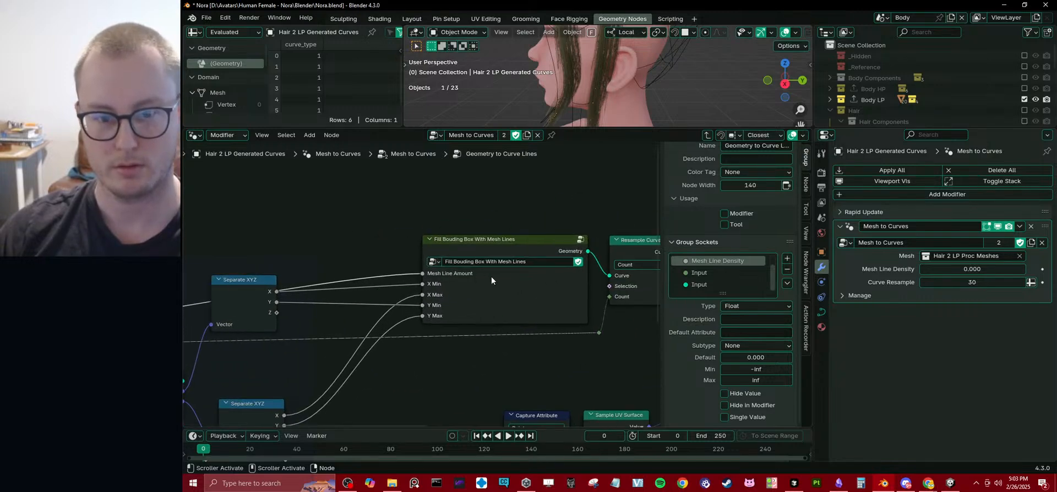
pyautogui.moveTo(569, 257); pyautogui.dragTo(430, 253, button='middle')
pyautogui.click(429, 248)
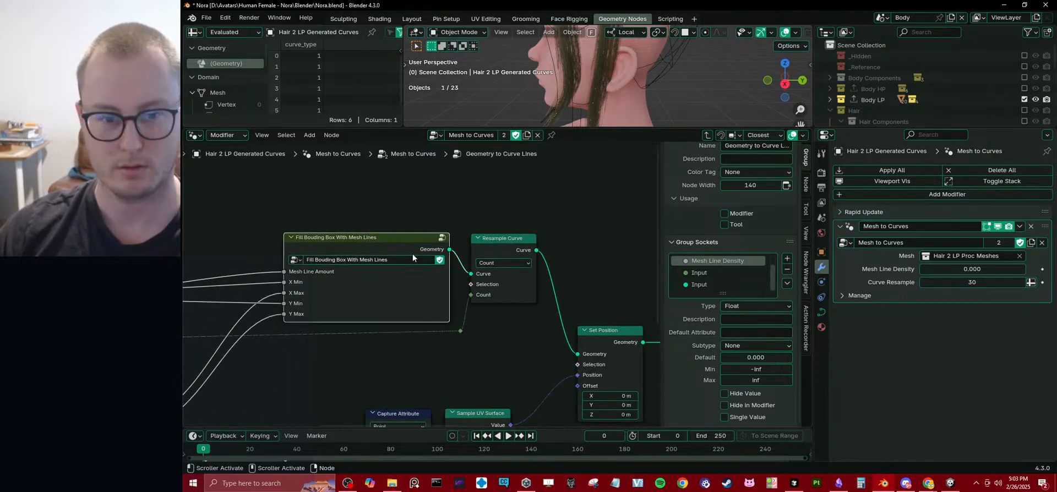
pyautogui.scroll(-5, 583, 95)
# Enter the Fill Bouding Box With Mesh Lines group and move its Group Input node farther away from the repeat zone.
pyautogui.click(443, 241)
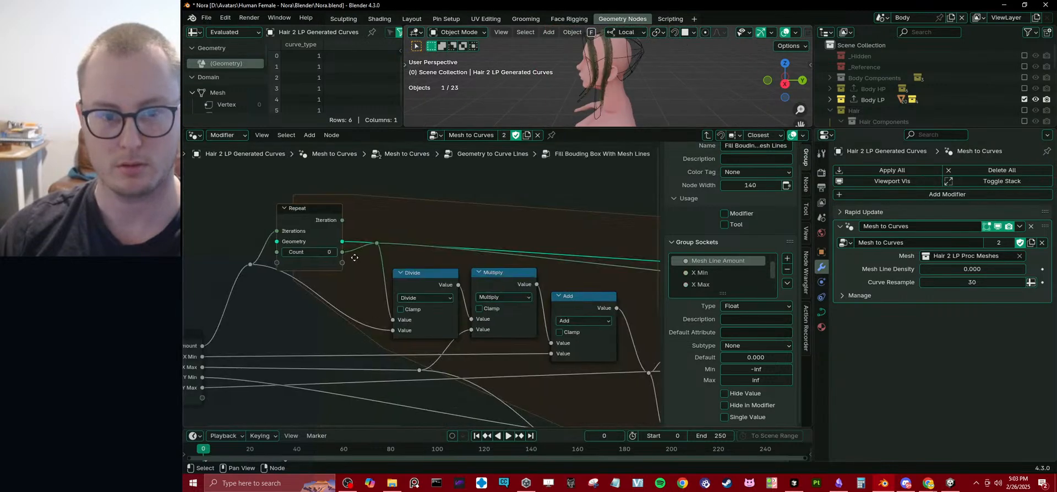
pyautogui.moveTo(356, 270); pyautogui.dragTo(431, 246, button='middle')
pyautogui.moveTo(391, 323); pyautogui.dragTo(291, 331)
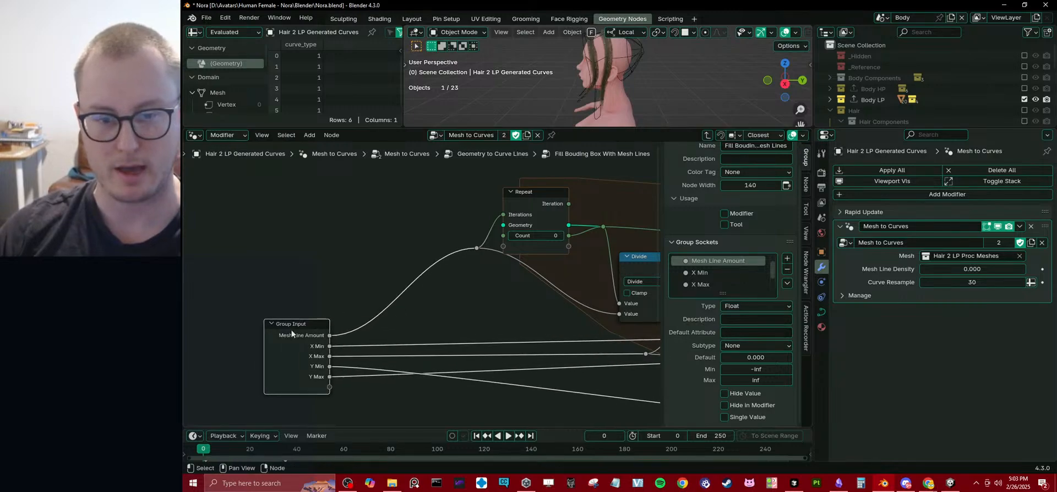
pyautogui.scroll(-2, 419, 275)
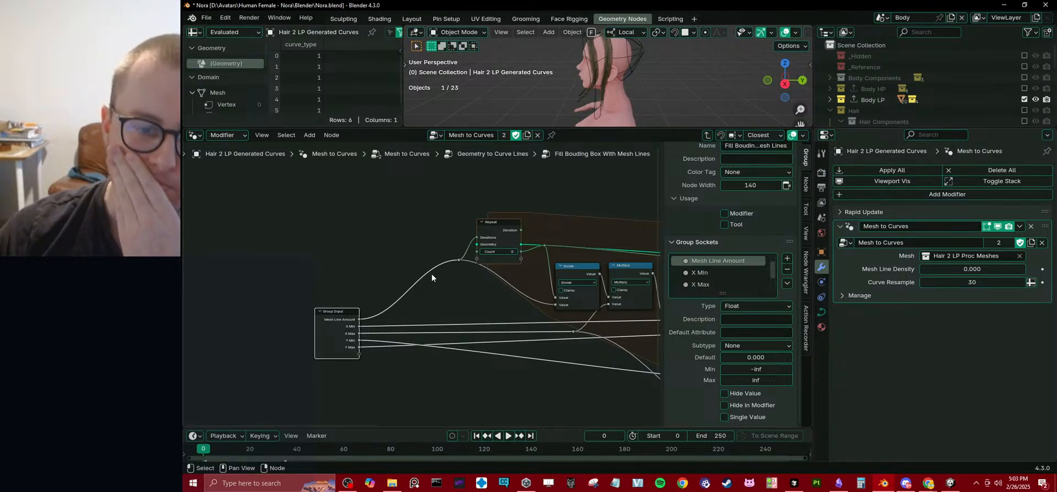
pyautogui.moveTo(655, 204); pyautogui.dragTo(601, 201, button='middle')
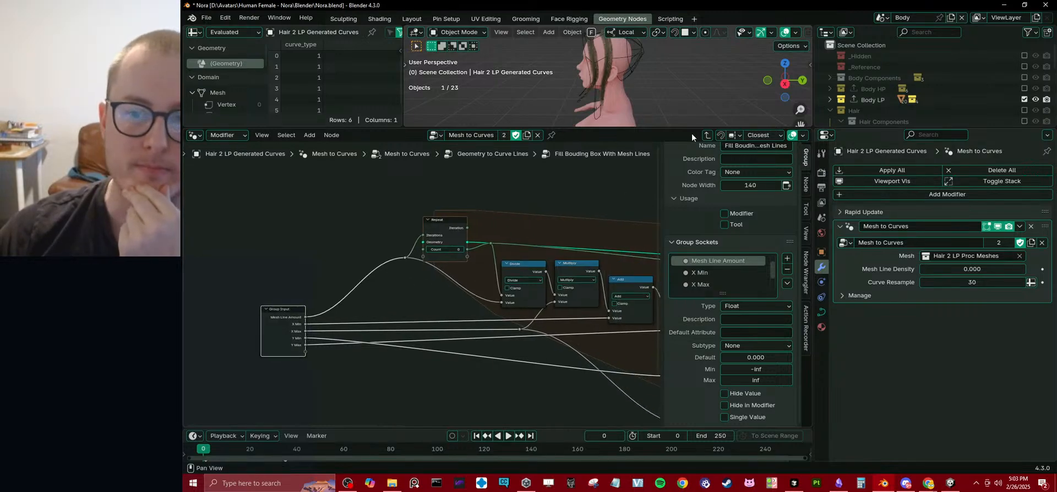
# Go back to the Geometry to Curve Lines group and move its Group Input node up, clear of the bounding box nodes.
pyautogui.click(707, 135)
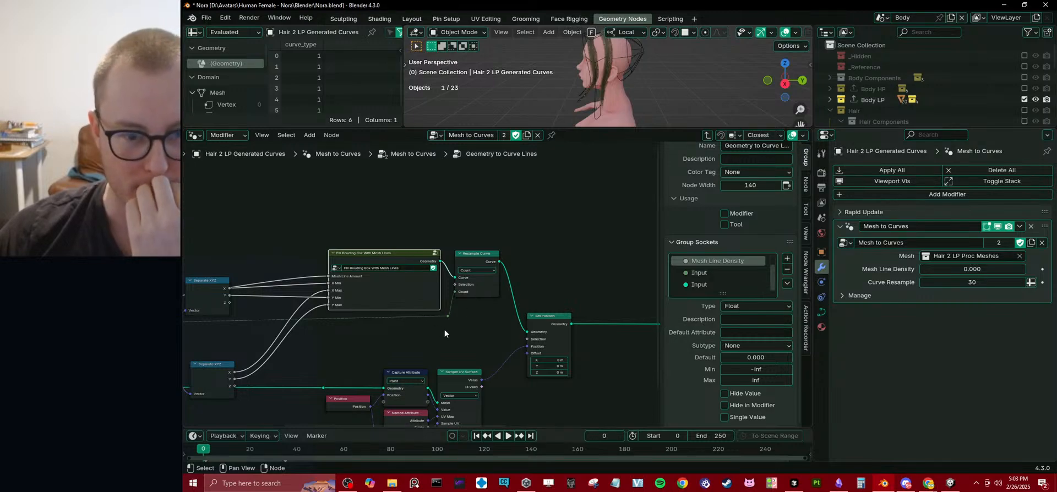
pyautogui.moveTo(398, 338); pyautogui.dragTo(523, 303, button='middle')
pyautogui.scroll(-6, 495, 306)
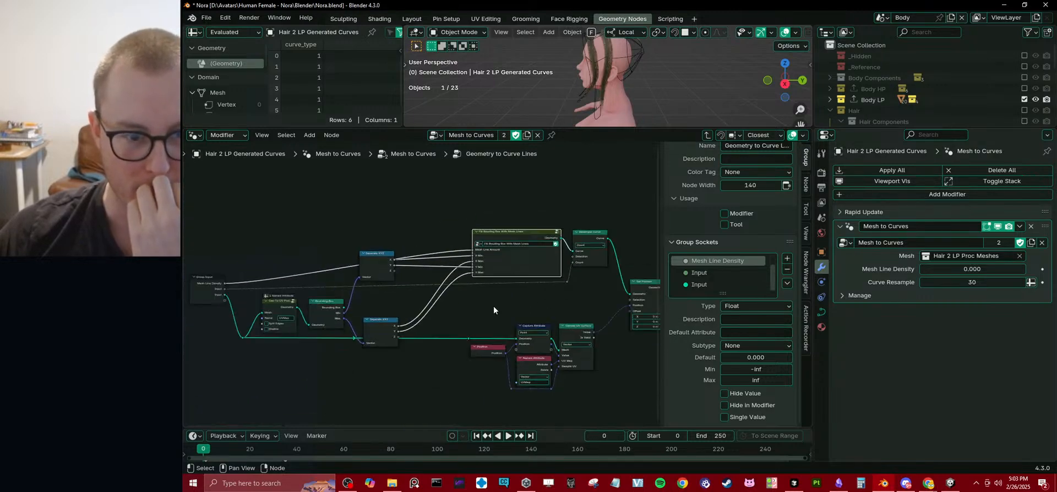
pyautogui.scroll(1, 322, 330)
pyautogui.scroll(1, 322, 333)
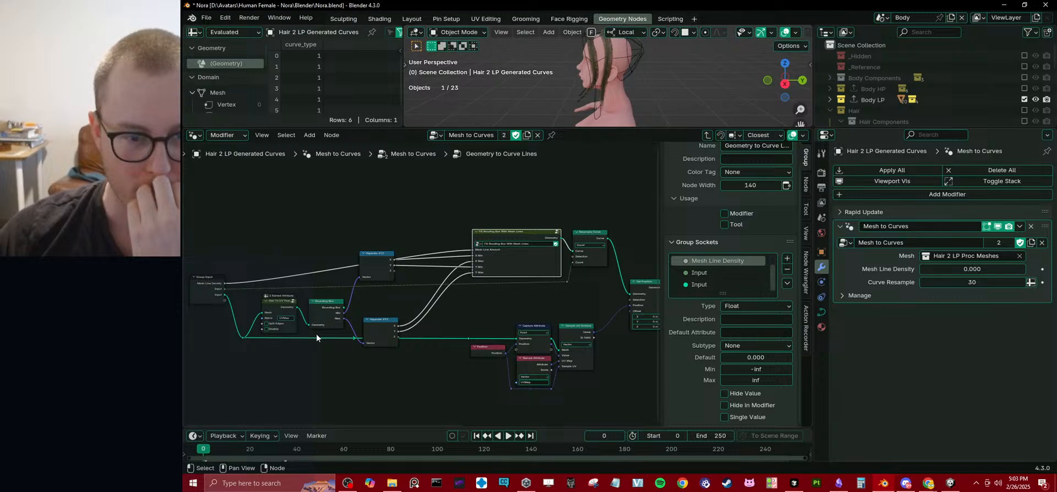
pyautogui.moveTo(316, 333); pyautogui.dragTo(377, 326, button='middle')
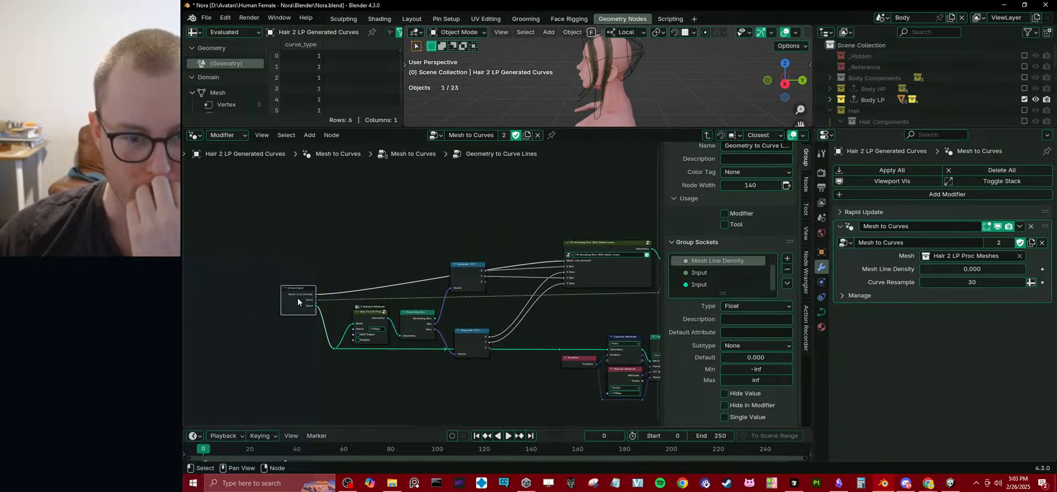
pyautogui.moveTo(299, 300); pyautogui.dragTo(278, 263)
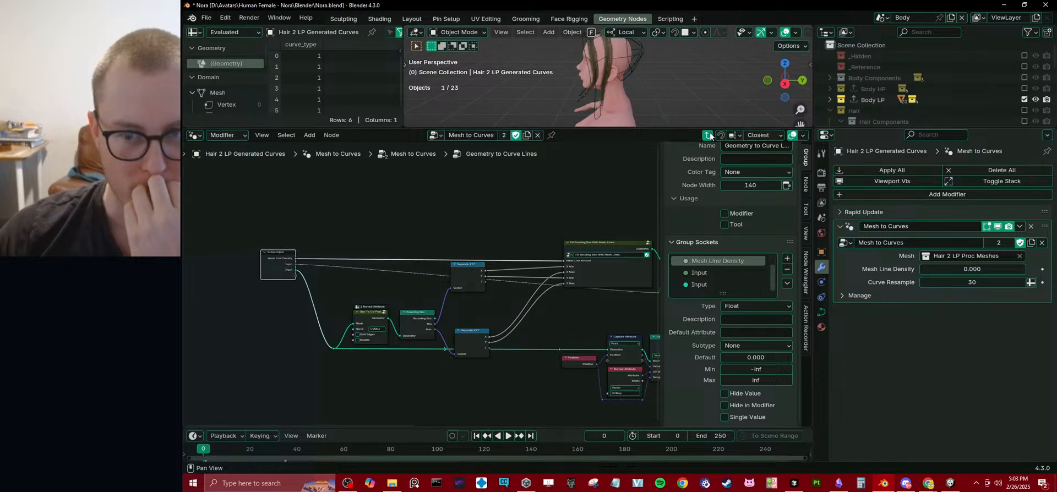
# In the main Mesh to Curves tree, cut the Group Input's Mesh Line Density link and move the Group Input node away from Collection Info.
pyautogui.click(709, 136)
pyautogui.moveTo(357, 266); pyautogui.dragTo(465, 271, button='middle')
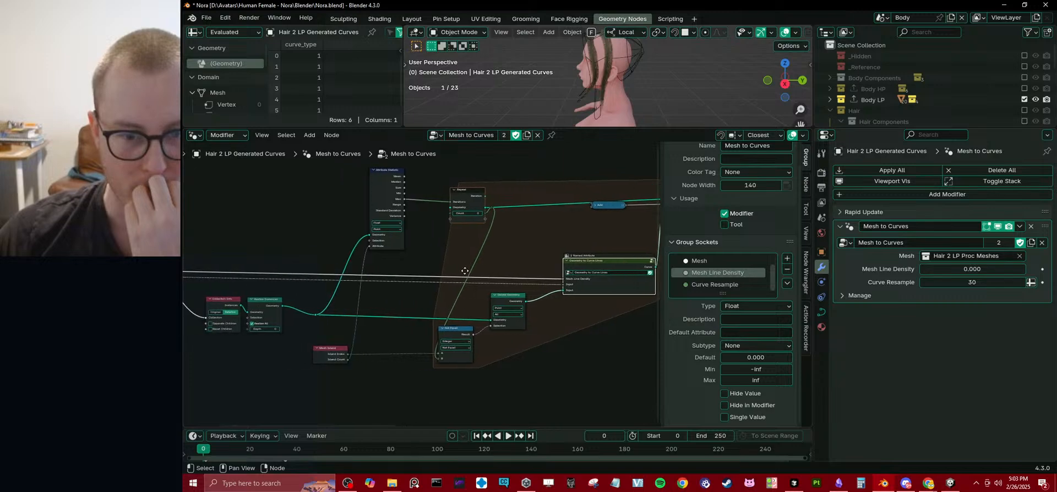
pyautogui.moveTo(274, 268); pyautogui.dragTo(429, 275, button='middle')
pyautogui.scroll(2, 380, 277)
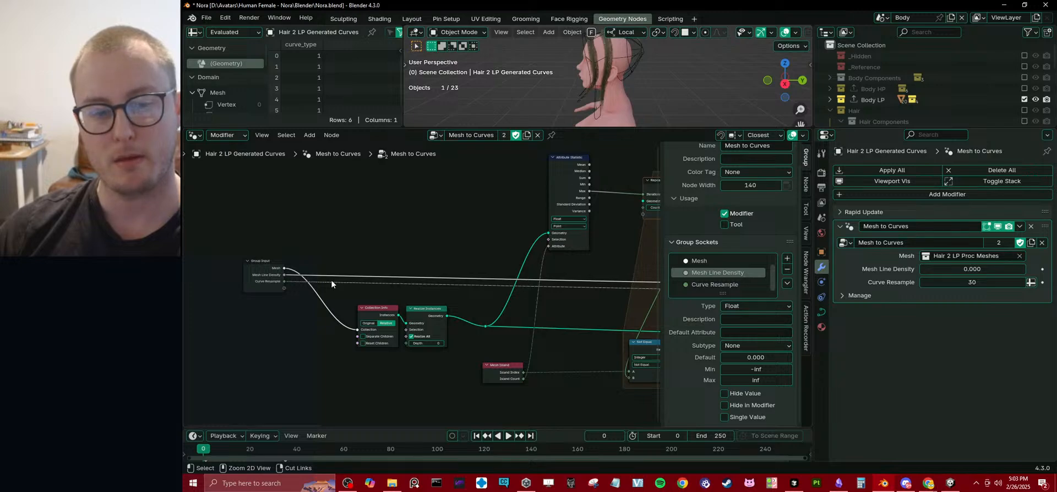
pyautogui.moveTo(332, 279); pyautogui.dragTo(393, 286, button='middle')
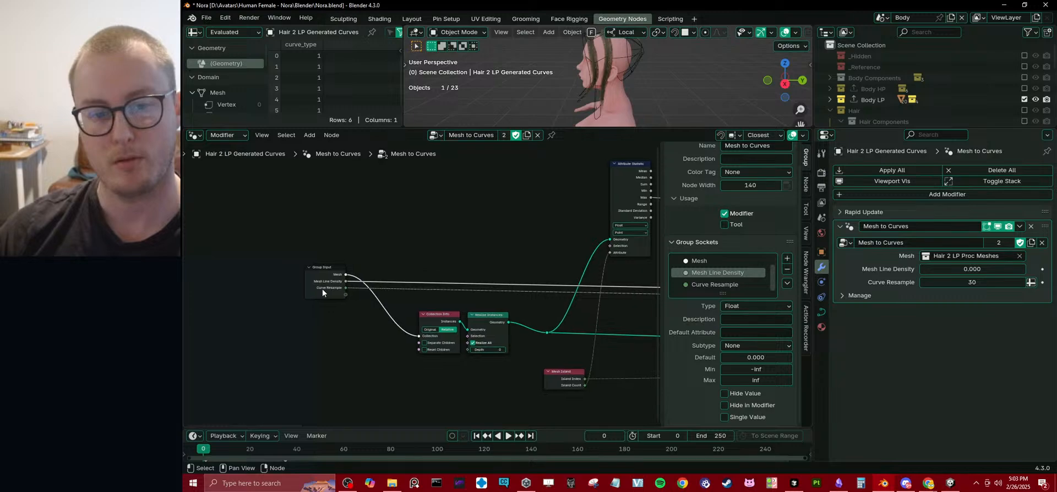
pyautogui.moveTo(323, 292); pyautogui.dragTo(312, 300)
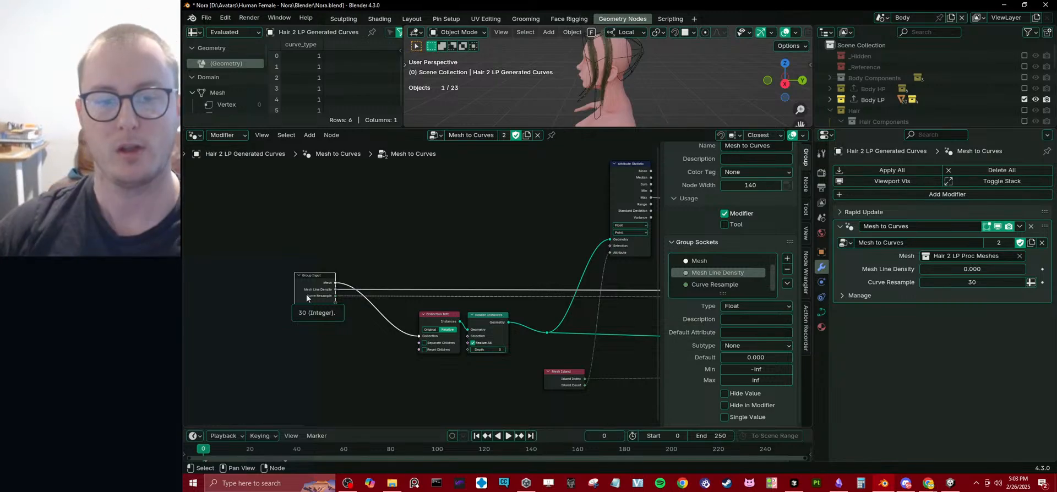
pyautogui.keyDown('ctrl'); pyautogui.moveTo(387, 283); pyautogui.dragTo(388, 290, button='right'); pyautogui.keyUp('ctrl')
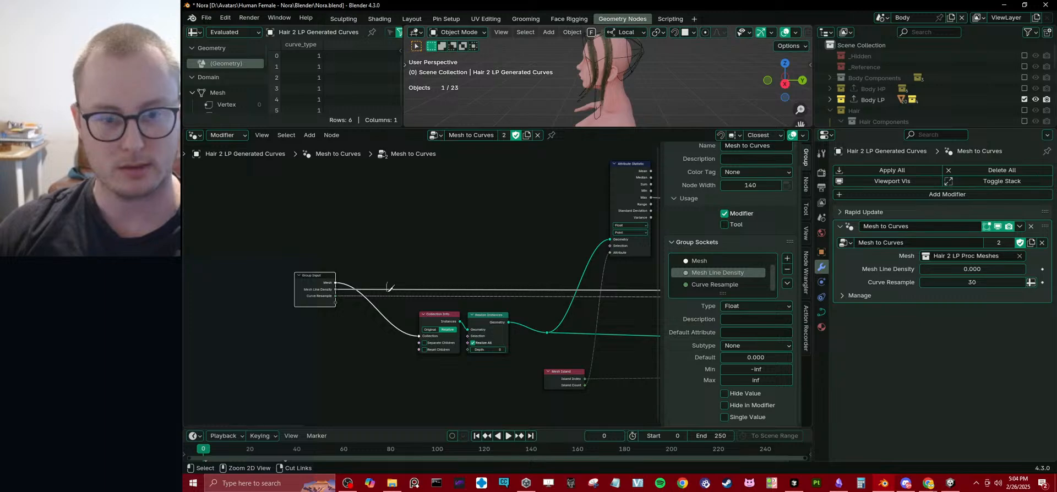
pyautogui.keyDown('ctrl'); pyautogui.moveTo(389, 290); pyautogui.dragTo(388, 290, button='right'); pyautogui.keyUp('ctrl')
pyautogui.moveTo(320, 302); pyautogui.dragTo(401, 263, button='middle')
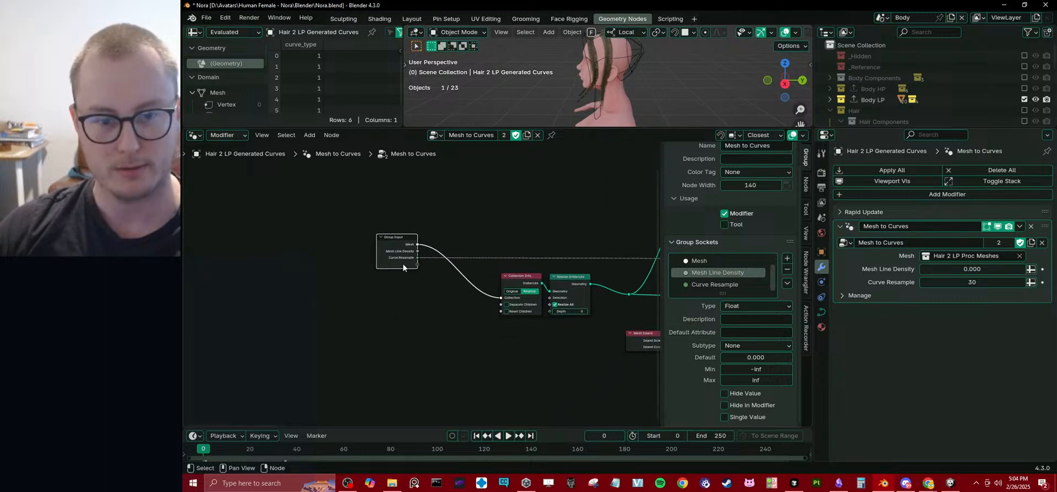
pyautogui.moveTo(401, 264); pyautogui.dragTo(297, 285)
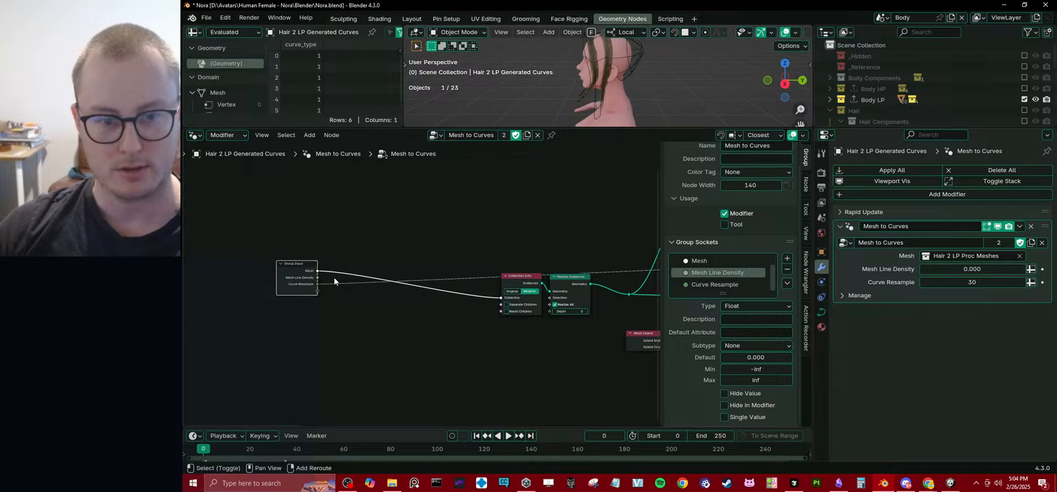
pyautogui.keyDown('shift'); pyautogui.moveTo(334, 280); pyautogui.dragTo(385, 230, button='right'); pyautogui.keyUp('shift')
pyautogui.moveTo(341, 273); pyautogui.dragTo(377, 253)
pyautogui.write('s')
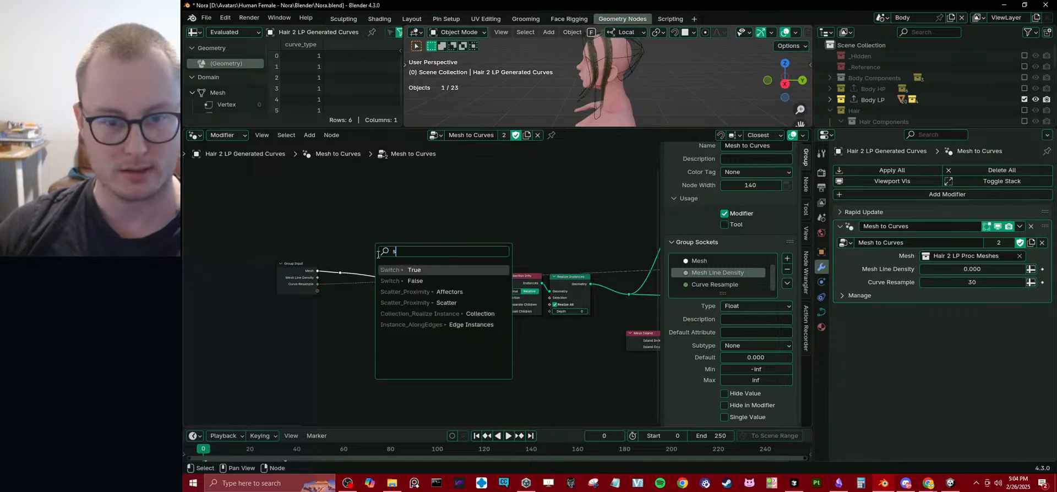
pyautogui.write('ta')
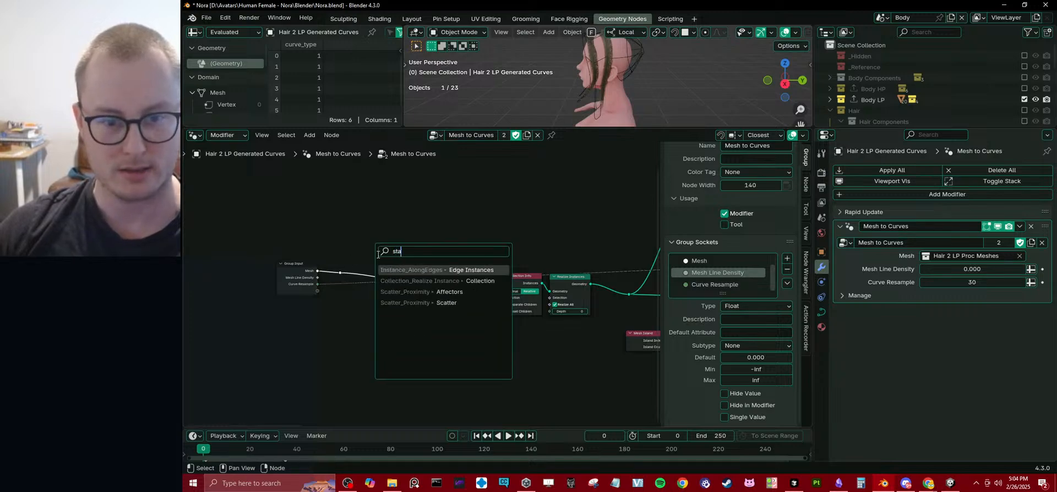
pyautogui.click(400, 281)
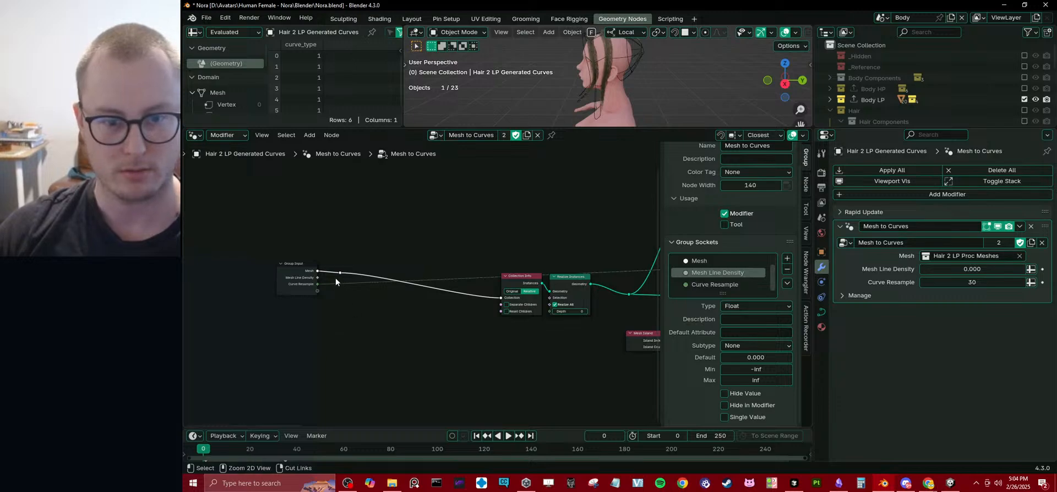
pyautogui.moveTo(336, 262); pyautogui.dragTo(354, 280)
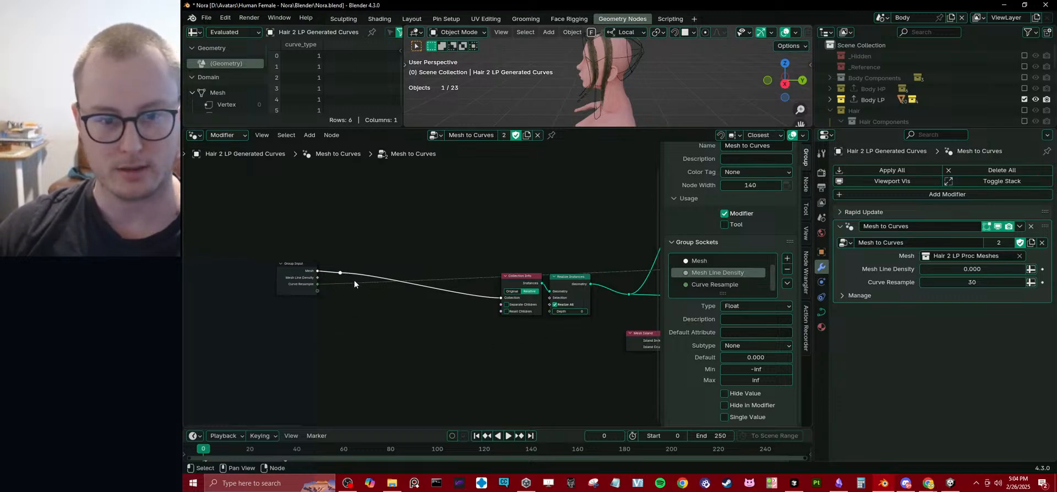
pyautogui.hotkey('ctrl', 'x')
# Move the Collection Info and Realize Instances nodes together to just below the Group Input node.
pyautogui.moveTo(489, 265); pyautogui.dragTo(605, 316)
pyautogui.press('g')
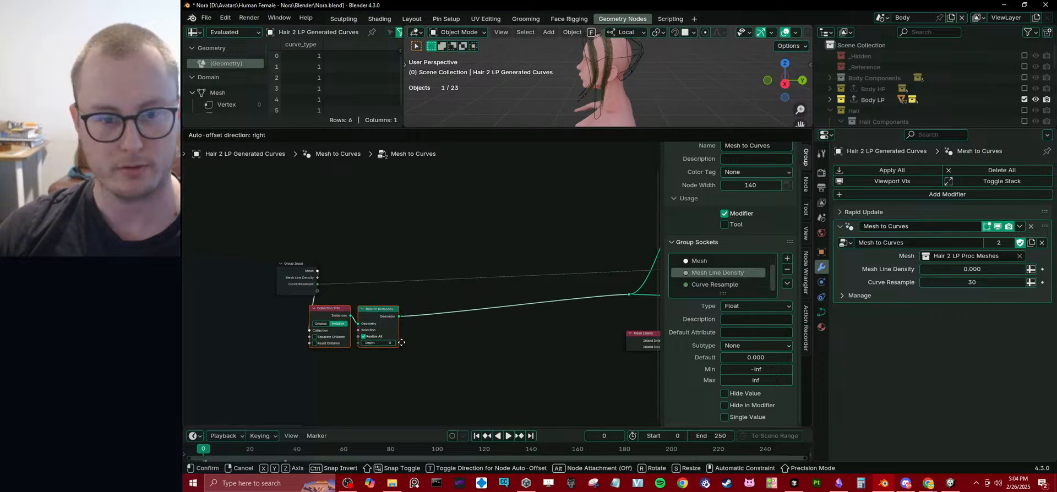
pyautogui.click(376, 345)
# Put a reroute on the Realize Instances output link and branch a new Attribute Statistic node off it through its Geometry input.
pyautogui.keyDown('shift'); pyautogui.moveTo(408, 319); pyautogui.dragTo(414, 313, button='right'); pyautogui.keyUp('shift')
pyautogui.moveTo(413, 315); pyautogui.dragTo(444, 346)
pyautogui.write('sta')
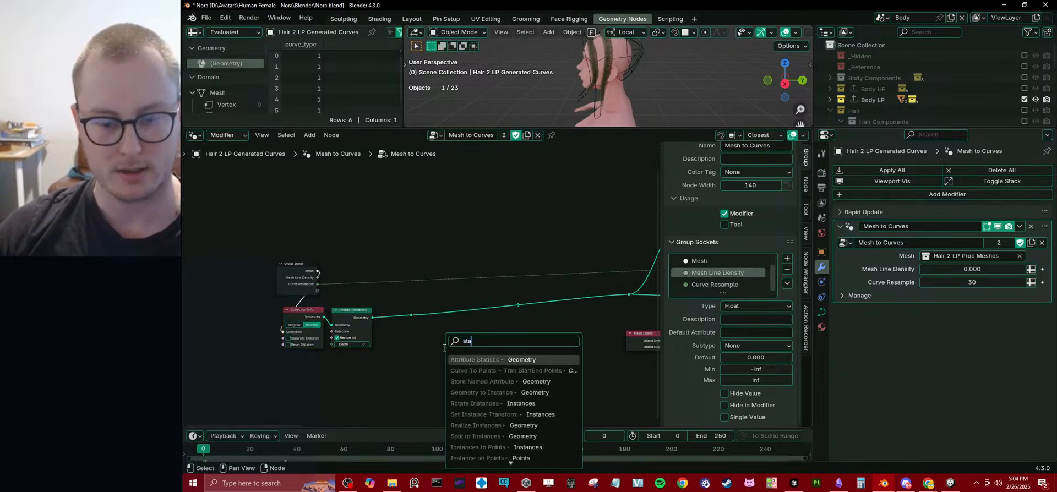
pyautogui.press('Return')
pyautogui.click(461, 344)
pyautogui.moveTo(461, 344); pyautogui.dragTo(485, 276, button='middle')
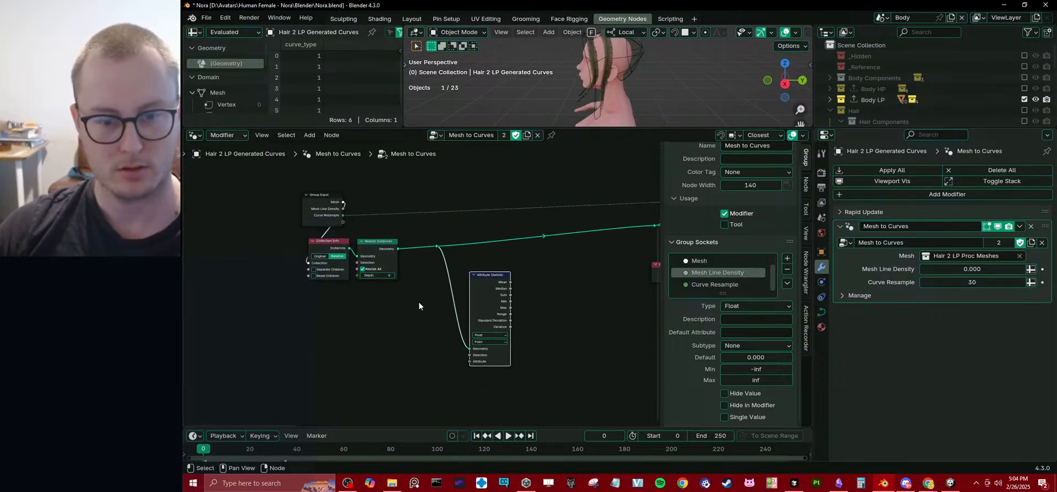
# Connect the Group Input's Mesh Line Density to the Attribute Statistic's Attribute input and route the link below Collection Info with a reroute.
pyautogui.scroll(2, 407, 299)
pyautogui.moveTo(384, 295); pyautogui.dragTo(379, 302, button='middle')
pyautogui.moveTo(309, 204); pyautogui.dragTo(224, 219)
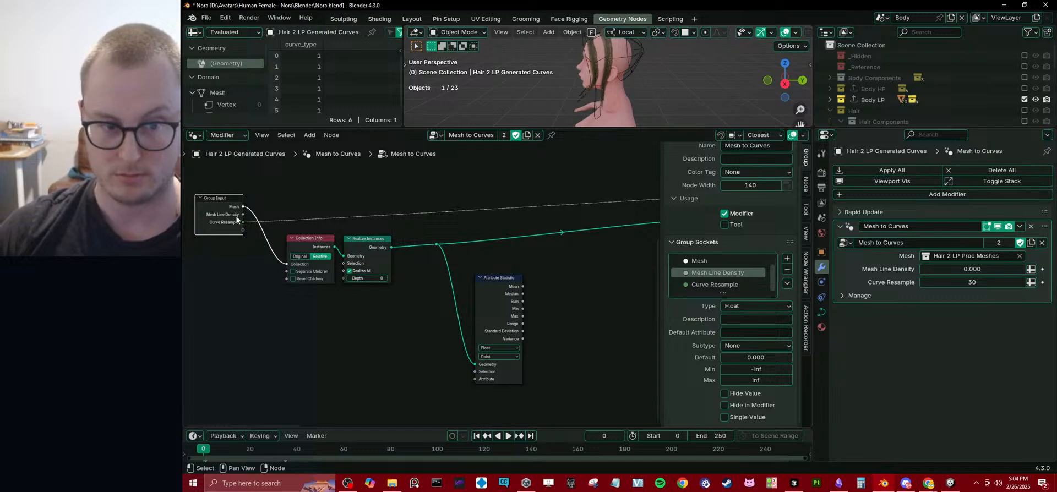
pyautogui.moveTo(244, 215); pyautogui.dragTo(475, 379)
pyautogui.keyDown('shift'); pyautogui.moveTo(372, 342); pyautogui.dragTo(392, 326, button='right'); pyautogui.keyUp('shift')
pyautogui.press('g')
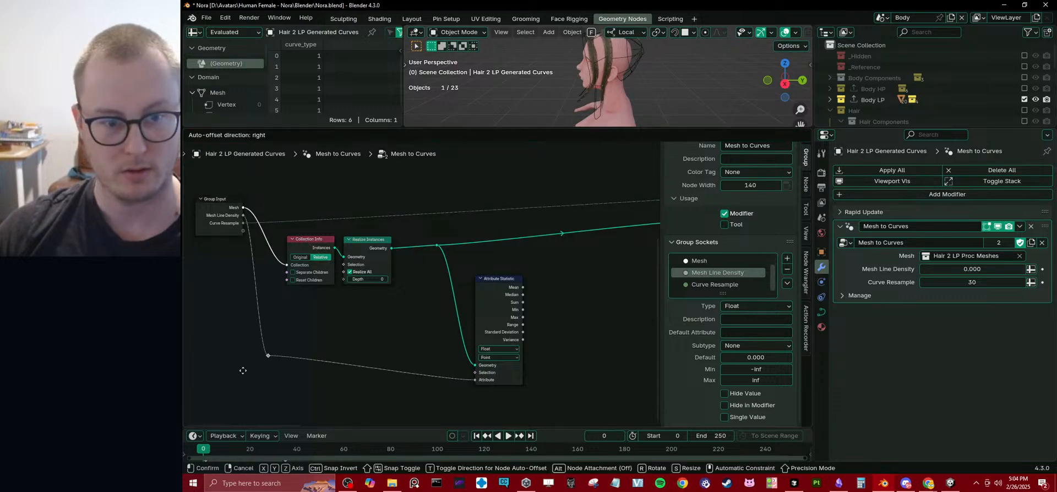
pyautogui.click(261, 392)
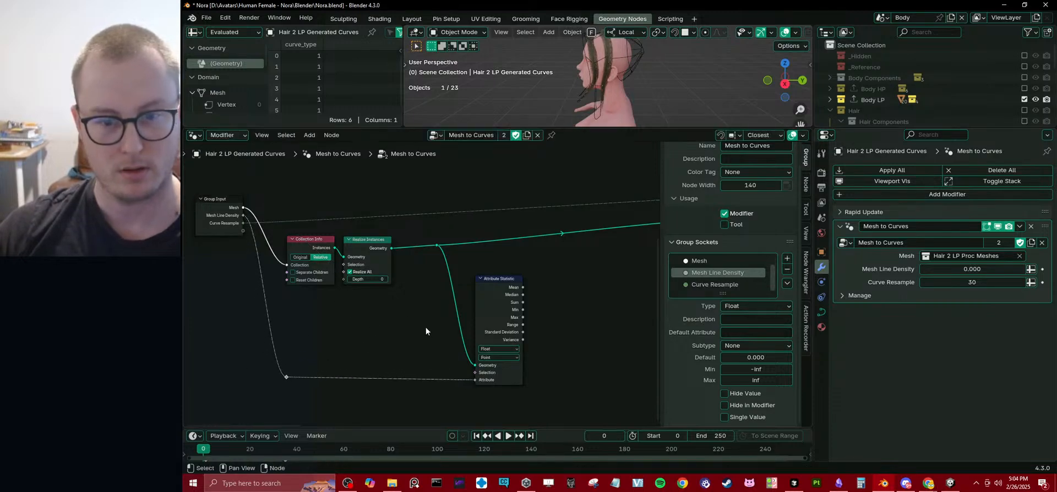
# Move the Attribute Statistic node and the reroute on its Geometry branch slightly closer to Realize Instances.
pyautogui.moveTo(462, 315); pyautogui.dragTo(419, 306, button='middle')
pyautogui.click(435, 294)
pyautogui.press('b')
pyautogui.moveTo(377, 228); pyautogui.dragTo(410, 248)
pyautogui.press('g')
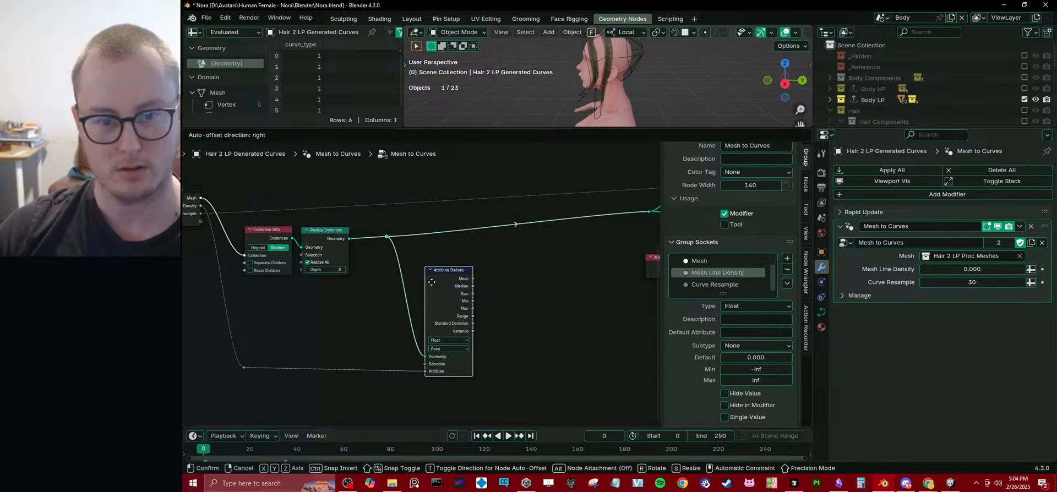
pyautogui.click(399, 249)
pyautogui.click(531, 279)
pyautogui.moveTo(522, 288); pyautogui.dragTo(504, 288, button='middle')
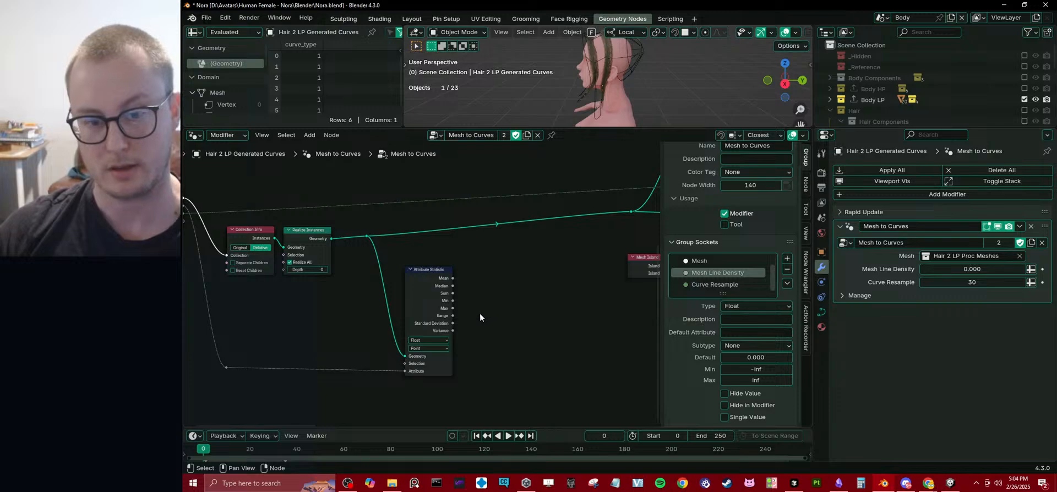
pyautogui.scroll(-2, 481, 311)
pyautogui.moveTo(486, 298); pyautogui.dragTo(509, 322, button='middle')
# Undo the Attribute Statistic branch with its reroutes and the Collection Info and Realize Instances moves.
pyautogui.hotkey('ctrl', 'z')
pyautogui.hotkey('ctrl', 'z')
pyautogui.hotkey('ctrl', 'z')
pyautogui.hotkey('ctrl', 'z')
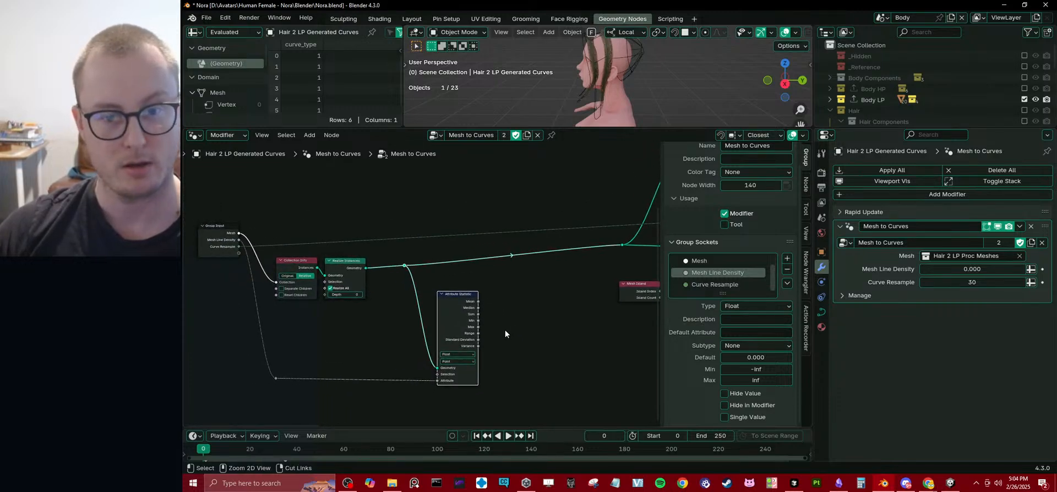
pyautogui.hotkey('ctrl', 'z')
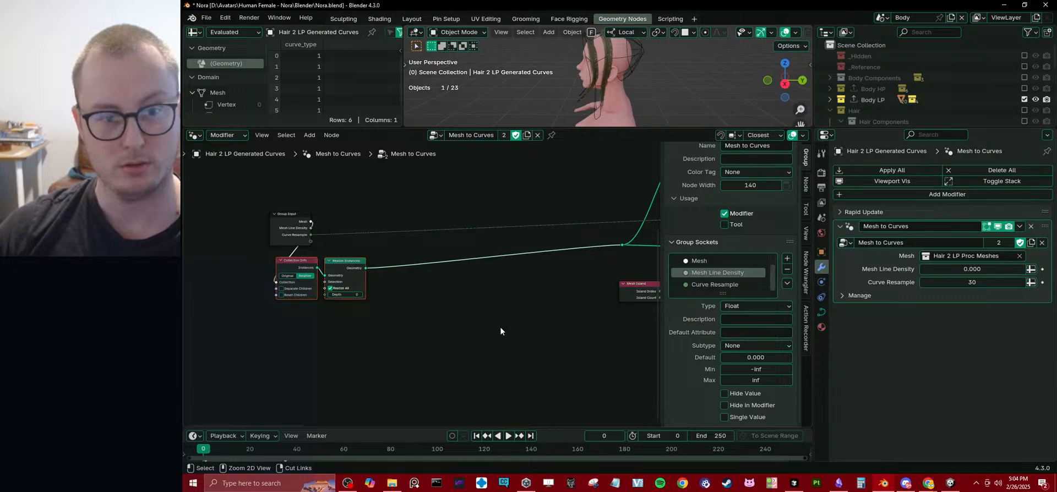
pyautogui.hotkey('ctrl', 'z')
# Move the Group Input node closer to the Collection Info node.
pyautogui.moveTo(488, 290); pyautogui.dragTo(426, 310, button='middle')
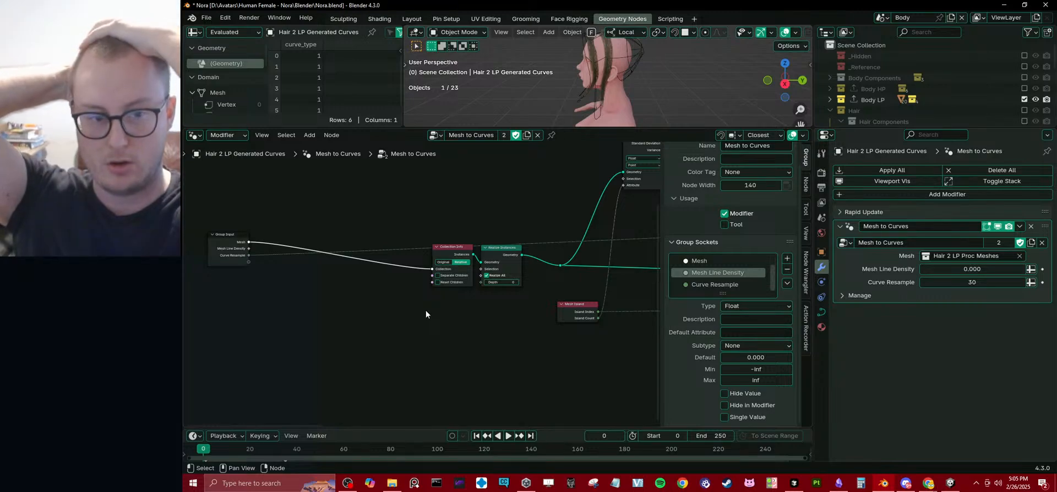
pyautogui.moveTo(381, 296); pyautogui.dragTo(368, 303, button='middle')
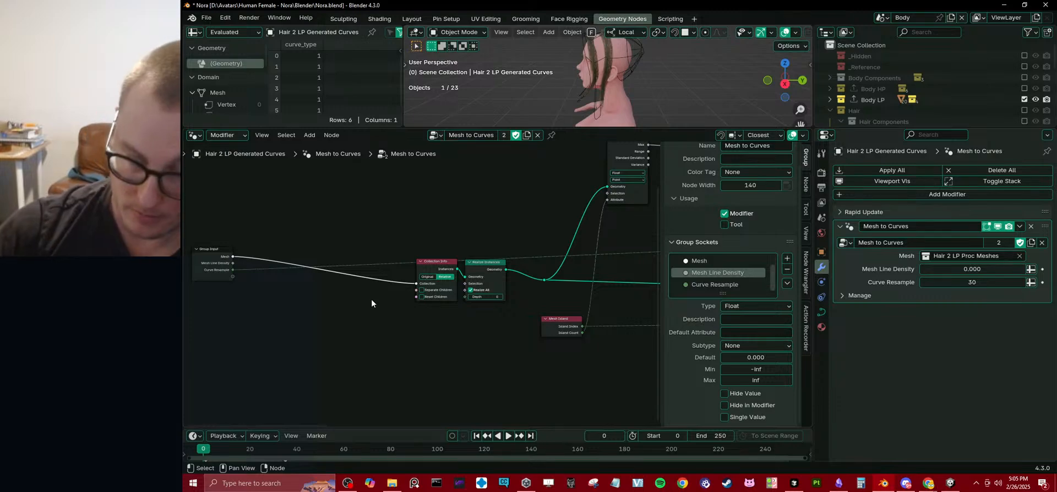
pyautogui.scroll(-2, 375, 295)
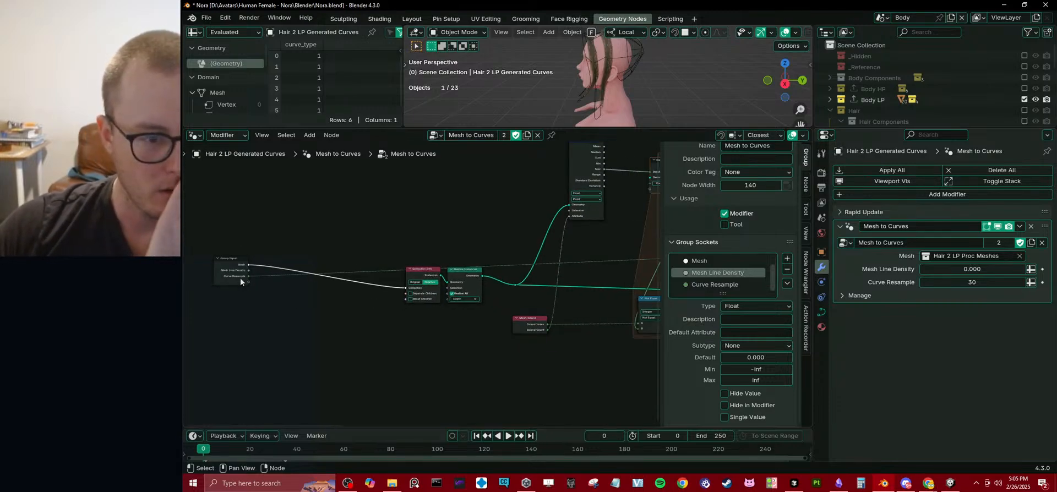
pyautogui.moveTo(240, 278); pyautogui.dragTo(305, 255)
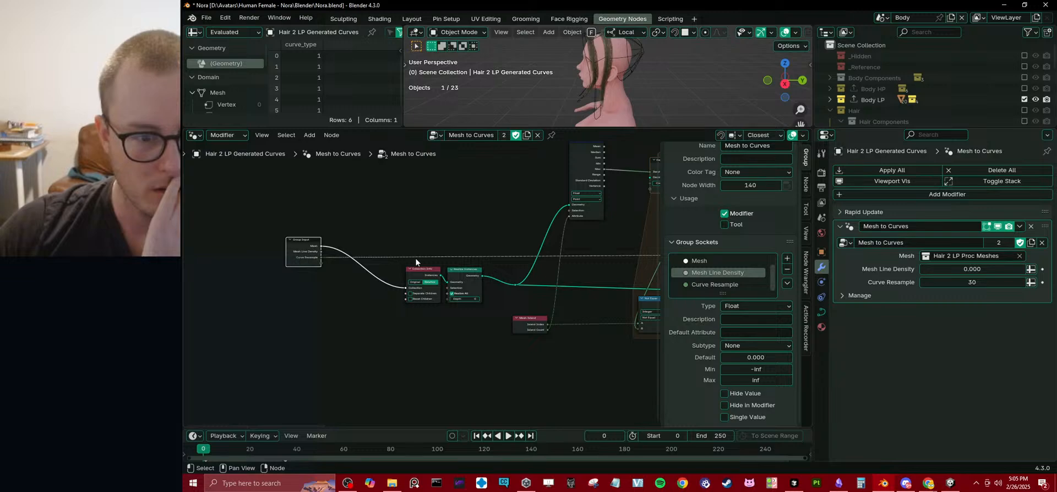
# Connect the Group Input's Mesh Line Density output to the Mesh Line Density input of the Geometry to Curve Lines group node.
pyautogui.moveTo(488, 261); pyautogui.dragTo(334, 273, button='middle')
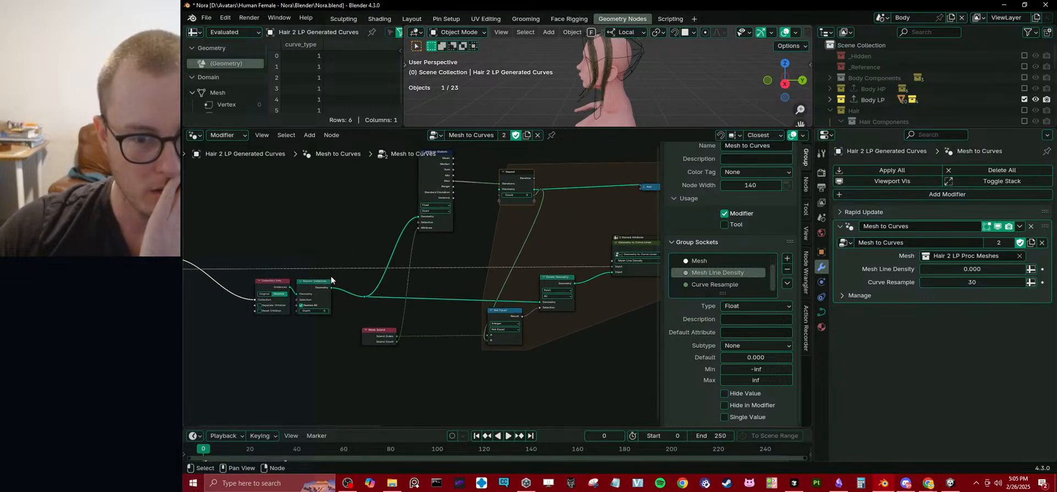
pyautogui.scroll(-2, 331, 275)
pyautogui.moveTo(539, 268); pyautogui.dragTo(410, 274, button='middle')
pyautogui.scroll(4, 411, 275)
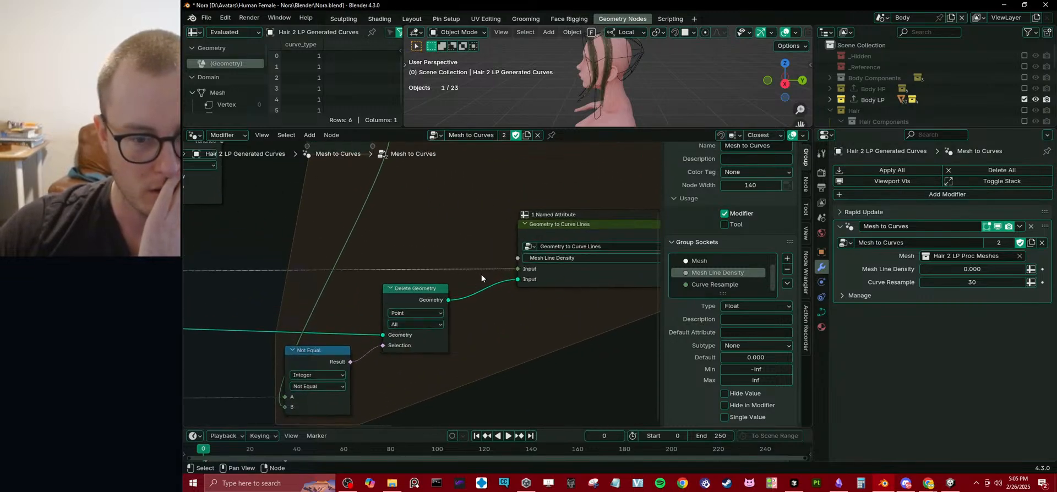
pyautogui.moveTo(490, 274); pyautogui.dragTo(435, 272, button='middle')
pyautogui.scroll(-5, 433, 273)
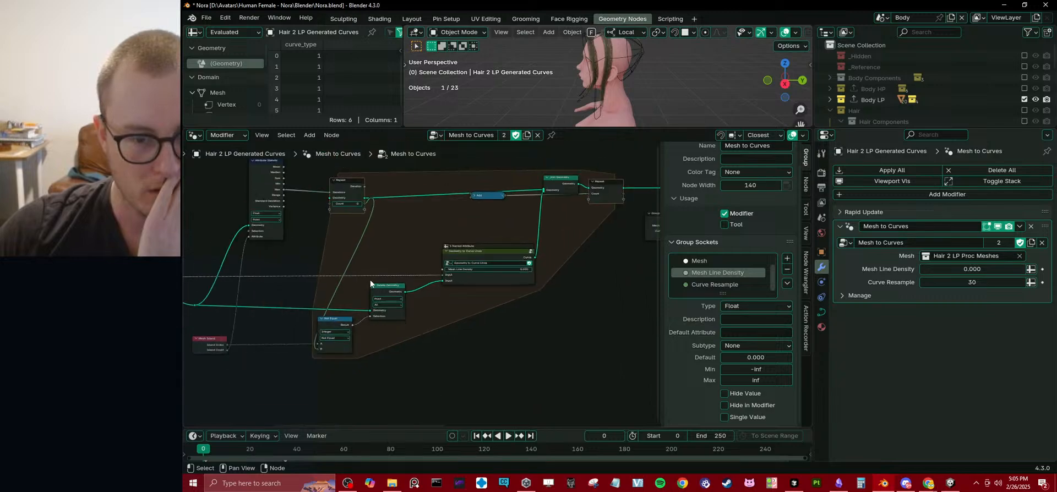
pyautogui.moveTo(247, 279); pyautogui.dragTo(388, 280, button='middle')
pyautogui.scroll(-3, 389, 279)
pyautogui.moveTo(218, 272); pyautogui.dragTo(542, 269)
pyautogui.moveTo(552, 287); pyautogui.dragTo(376, 309, button='middle')
pyautogui.scroll(4, 429, 285)
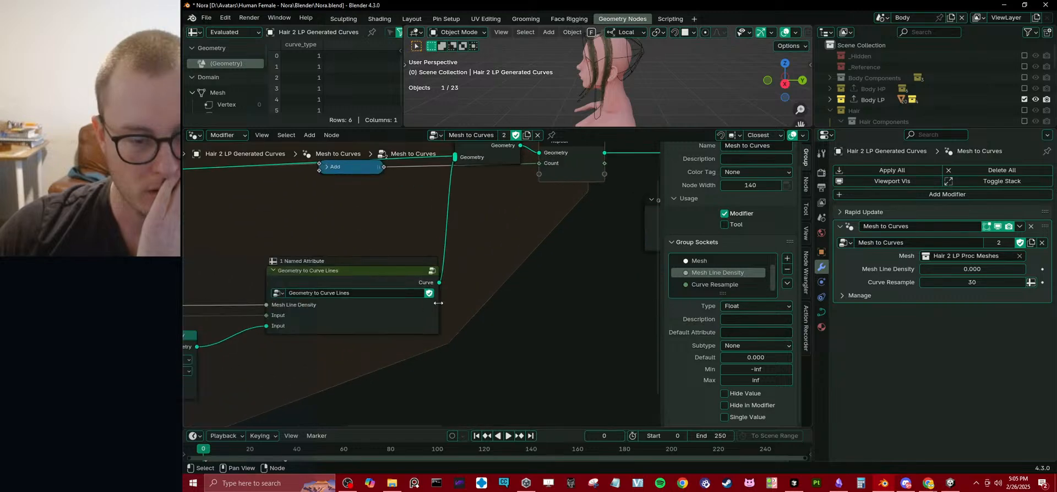
# Open the Geometry to Curve Lines group and examine how its inputs feed the Fill Bounding Box With Mesh Lines node.
pyautogui.click(401, 307)
pyautogui.click(429, 271)
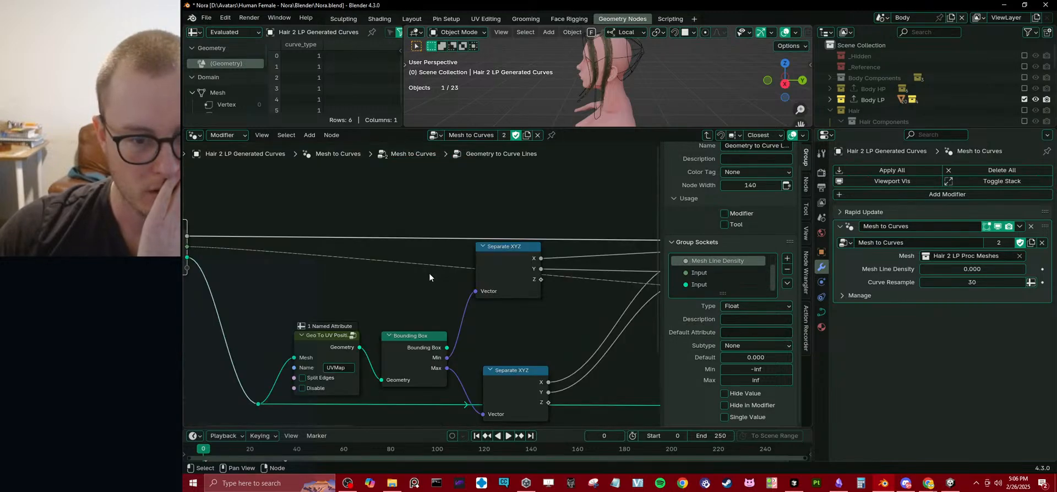
pyautogui.moveTo(380, 260)
pyautogui.mouseDown(button='middle')
pyautogui.moveTo(353, 258)
pyautogui.moveTo(375, 271)
pyautogui.mouseUp(button='middle')
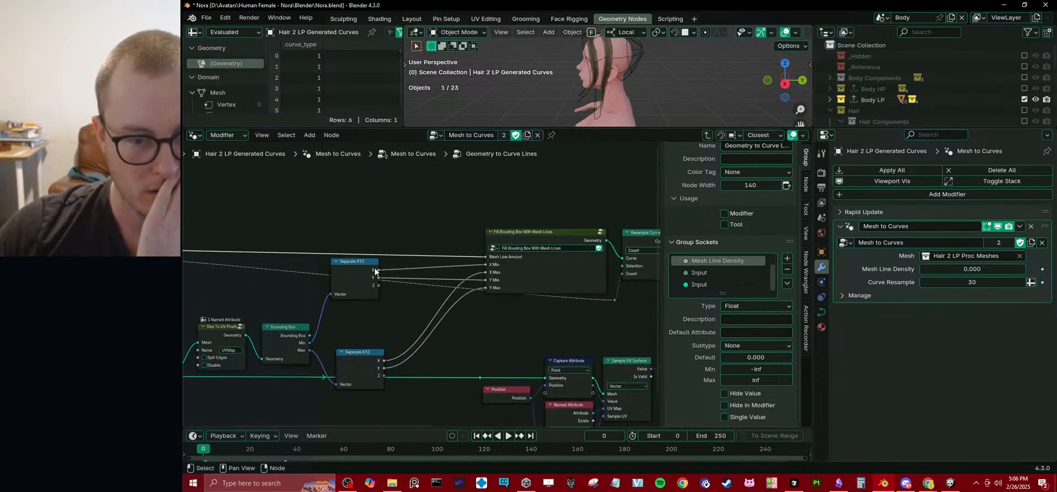
pyautogui.moveTo(548, 226); pyautogui.dragTo(549, 218)
pyautogui.scroll(-1, 487, 252)
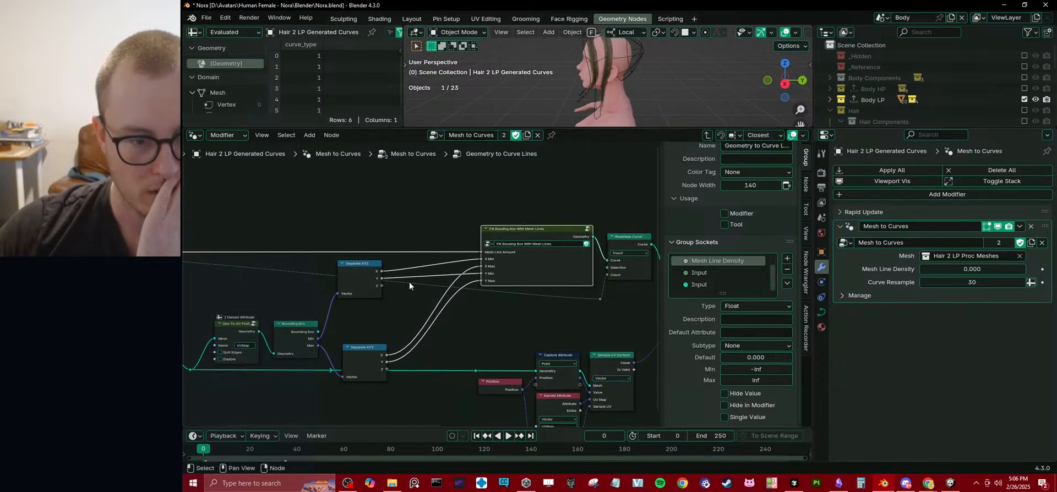
pyautogui.moveTo(237, 367); pyautogui.dragTo(351, 344, button='middle')
pyautogui.click(270, 350)
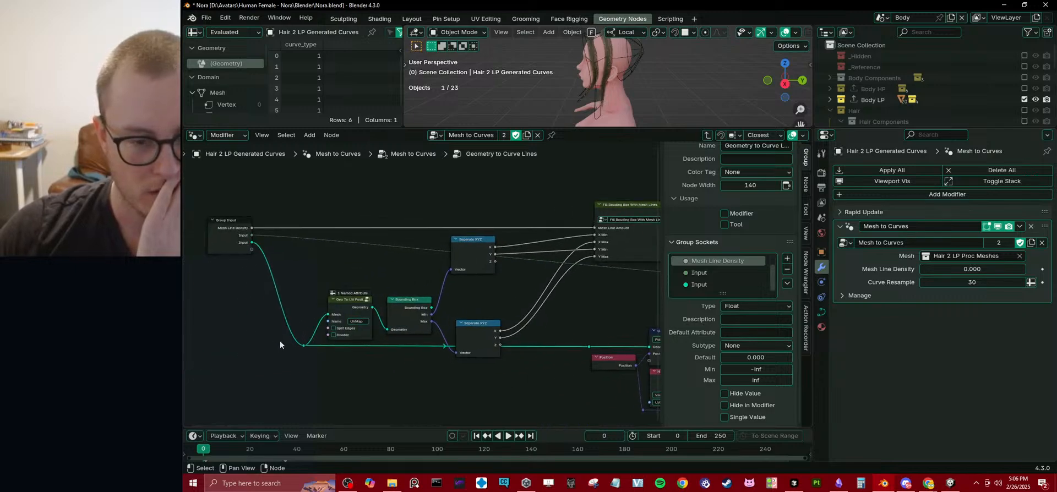
pyautogui.moveTo(613, 241); pyautogui.dragTo(416, 246, button='middle')
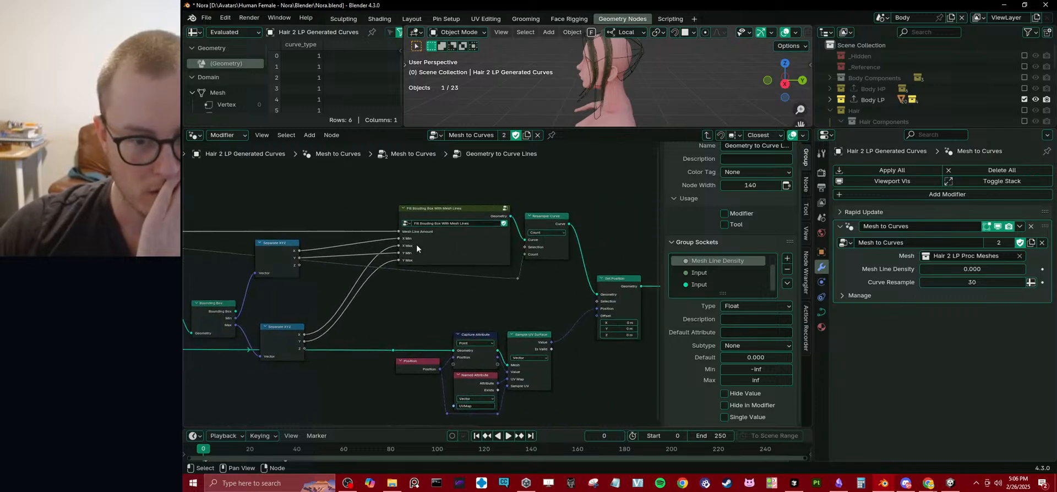
pyautogui.moveTo(279, 290); pyautogui.dragTo(464, 268, button='middle')
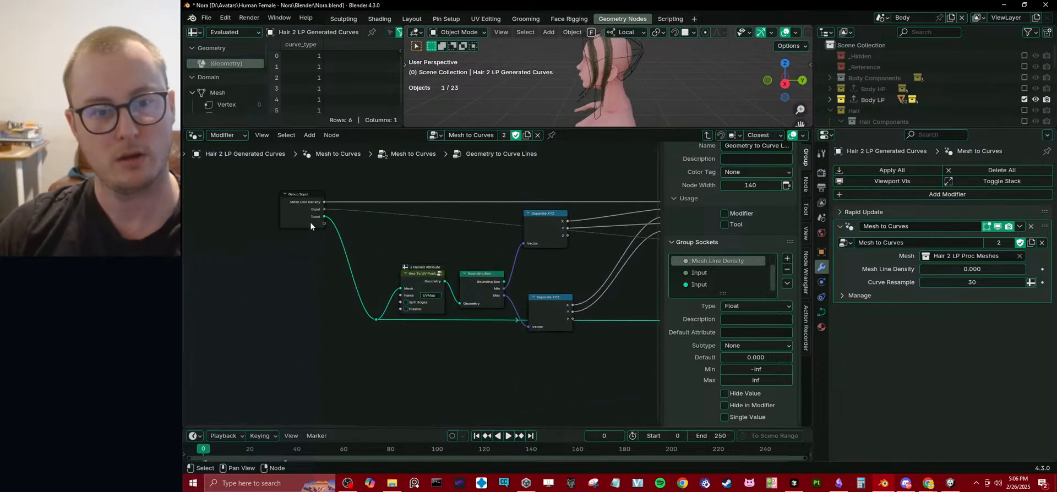
# Move the Group Input, Geo To UV Position node and their reroute away from the Bounding Box node to make room.
pyautogui.moveTo(267, 185); pyautogui.dragTo(438, 333)
pyautogui.press('g')
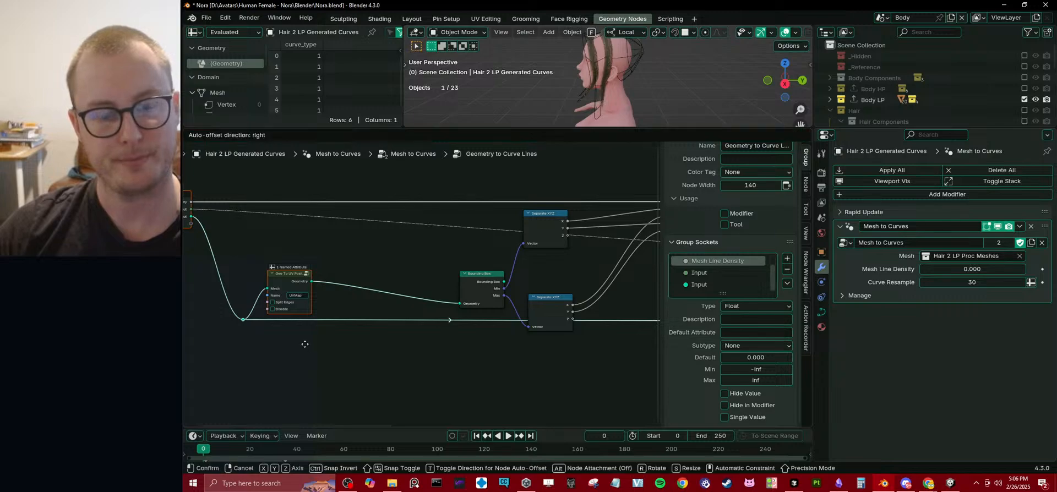
pyautogui.click(253, 336)
pyautogui.moveTo(294, 338); pyautogui.dragTo(396, 349, button='middle')
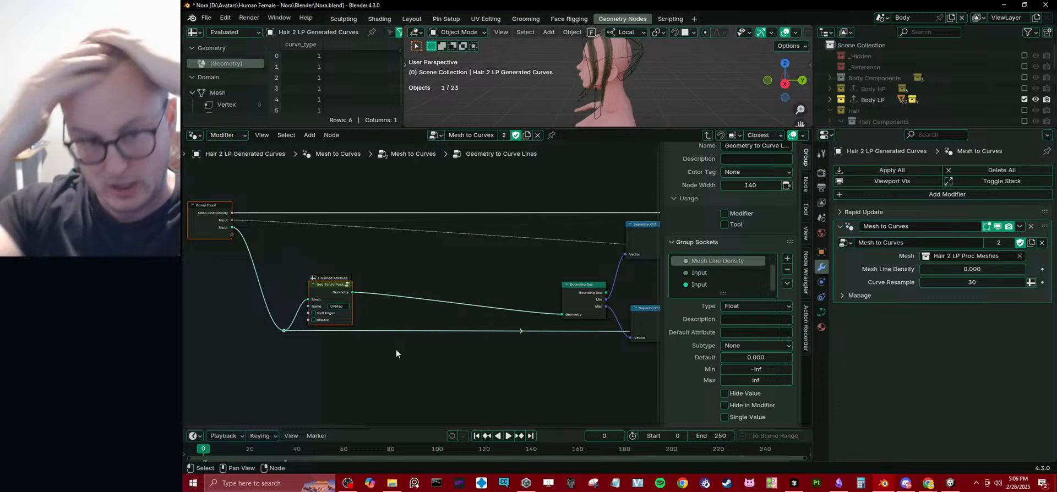
pyautogui.moveTo(412, 289); pyautogui.dragTo(451, 299, button='middle')
pyautogui.scroll(1, 407, 306)
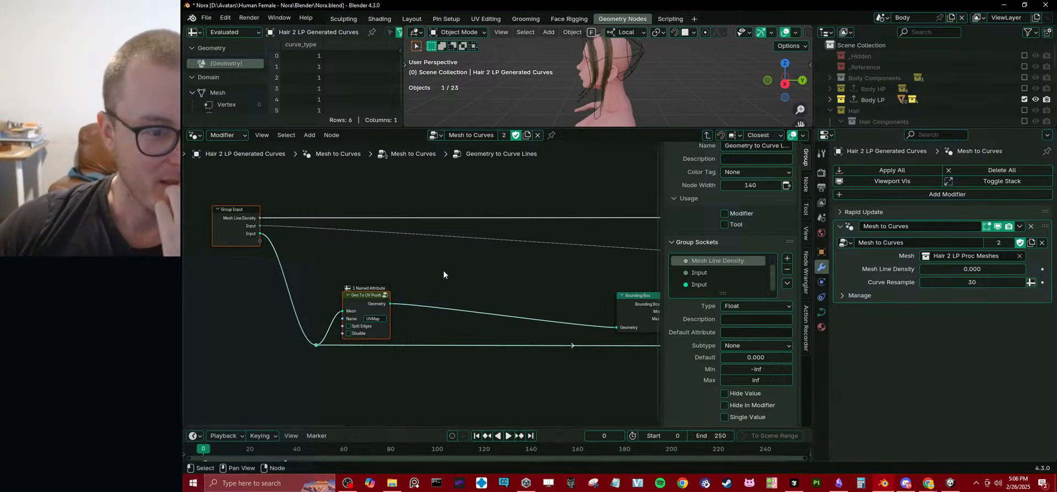
pyautogui.moveTo(444, 270); pyautogui.dragTo(368, 295, button='middle')
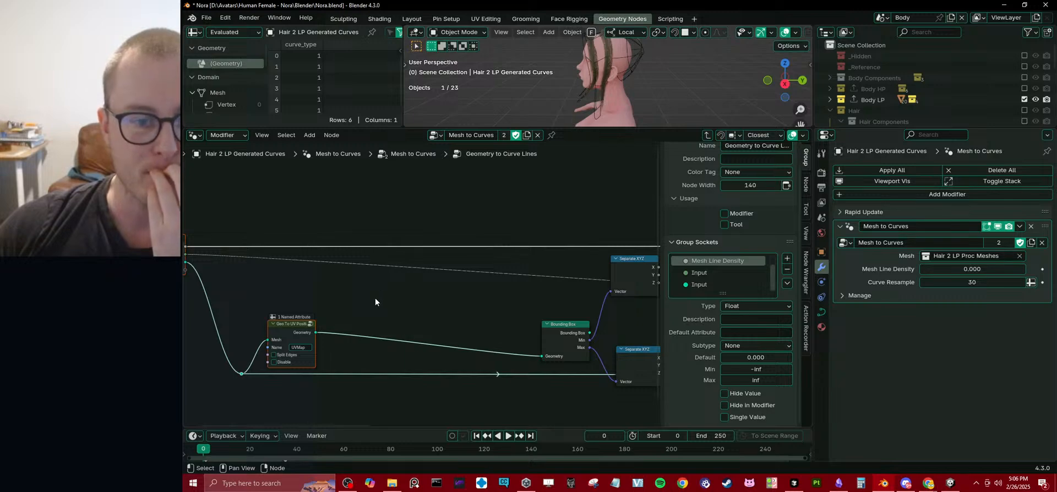
pyautogui.moveTo(374, 299); pyautogui.dragTo(431, 301, button='middle')
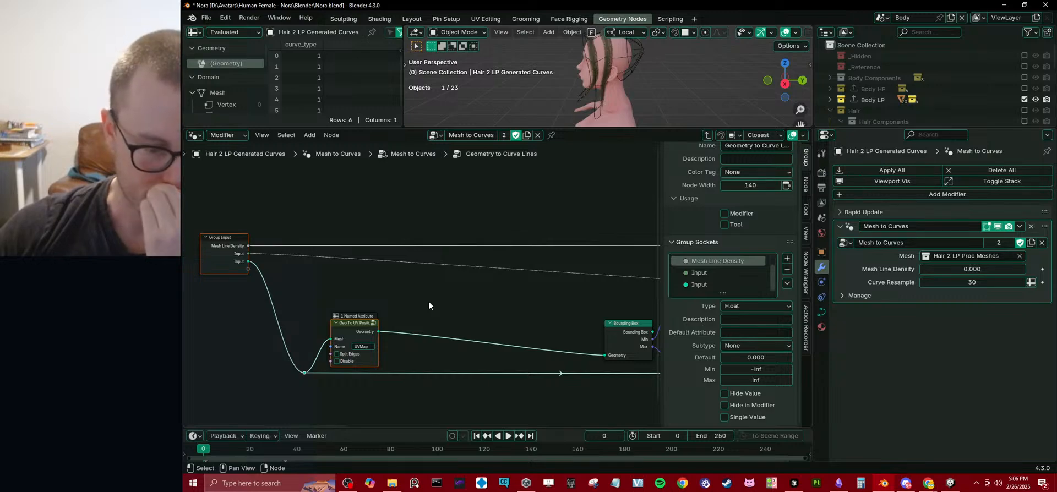
pyautogui.moveTo(429, 304); pyautogui.dragTo(466, 299, button='middle')
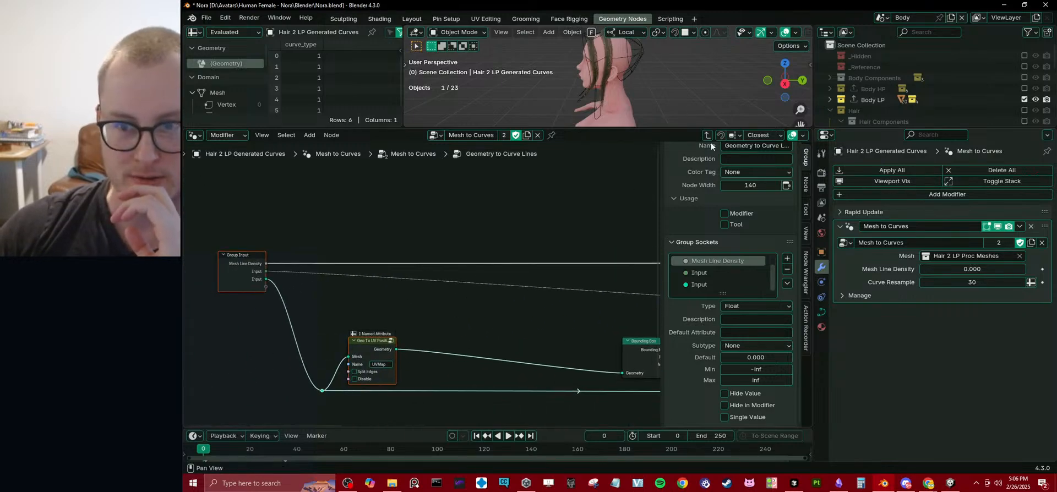
# Shift the Group Input, Geo To UV Position node and reroute a little farther from the Bounding Box node.
pyautogui.moveTo(529, 310); pyautogui.dragTo(523, 282, button='middle')
pyautogui.scroll(-1, 523, 283)
pyautogui.moveTo(242, 235); pyautogui.dragTo(435, 373)
pyautogui.press('g')
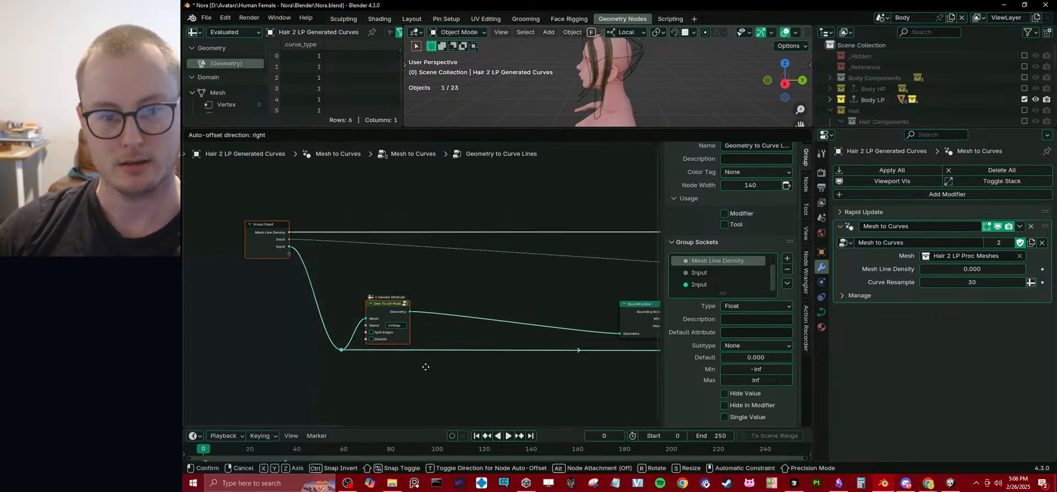
pyautogui.click(372, 374)
pyautogui.keyDown('shift'); pyautogui.moveTo(397, 314); pyautogui.dragTo(399, 326, button='right'); pyautogui.keyUp('shift')
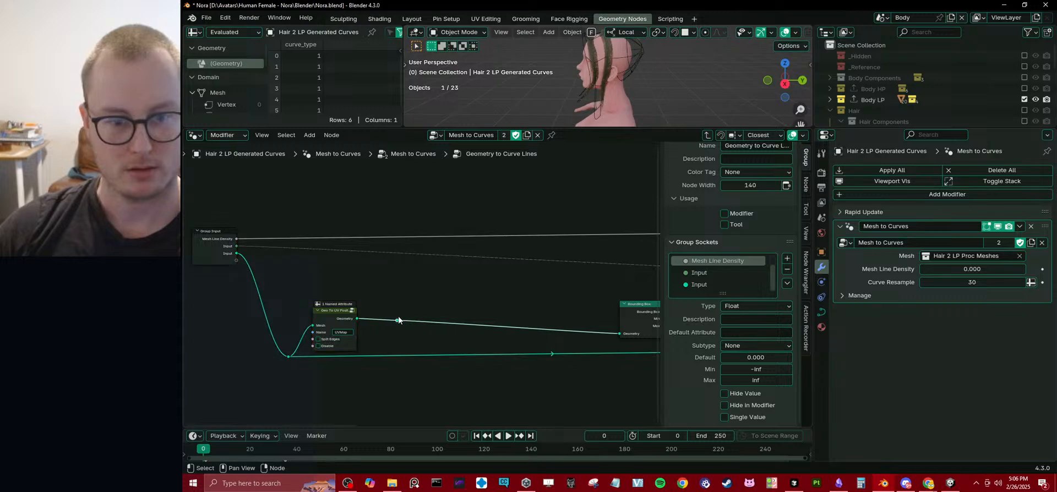
pyautogui.moveTo(398, 320); pyautogui.dragTo(437, 291)
pyautogui.press('Escape')
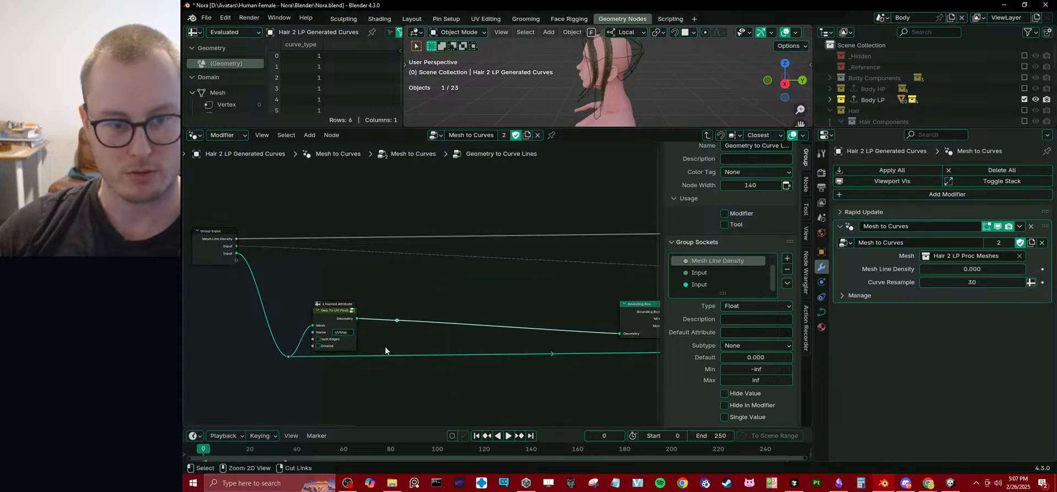
pyautogui.hotkey('ctrl', 'z')
# Move the Geo To UV Position node and its reroute horizontally back beside the Bounding Box node, leaving the Group Input in place.
pyautogui.moveTo(328, 358); pyautogui.dragTo(367, 311, button='middle')
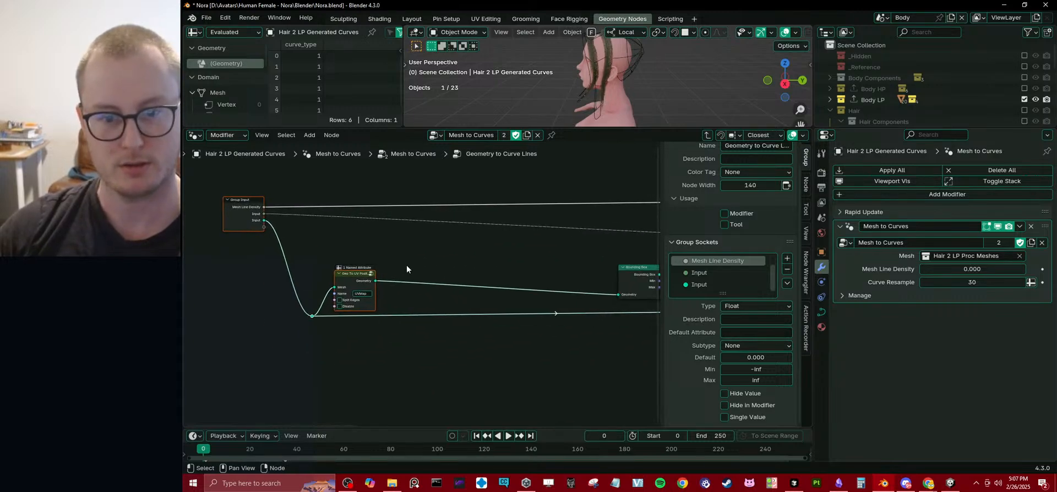
pyautogui.moveTo(306, 254); pyautogui.dragTo(443, 355)
pyautogui.press('g')
pyautogui.press('x')
pyautogui.click(508, 295)
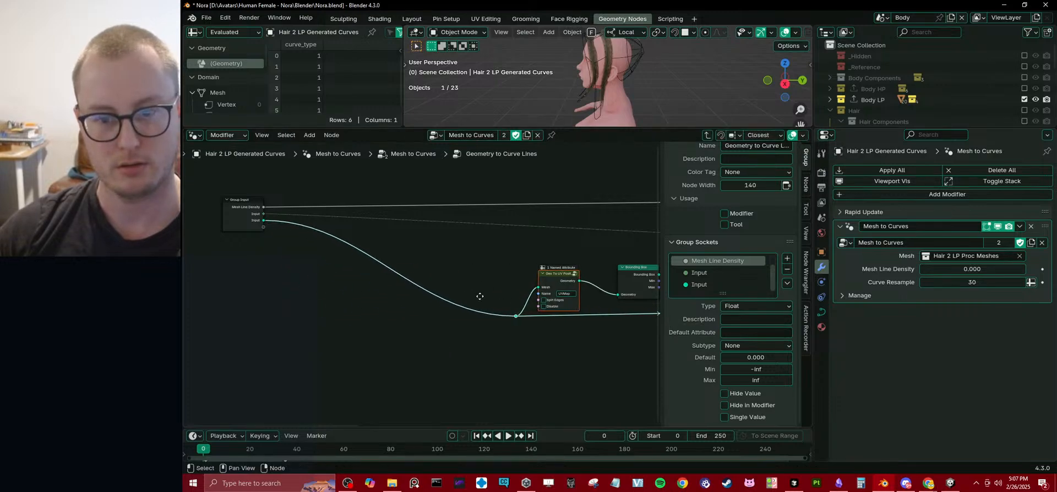
pyautogui.press('g')
pyautogui.press('x')
pyautogui.click(501, 296)
# Add a reroute to the Group Input's geometry link and place it just below the Group Input node.
pyautogui.keyDown('shift'); pyautogui.moveTo(434, 280); pyautogui.dragTo(429, 297, button='right'); pyautogui.keyUp('shift')
pyautogui.press('g')
pyautogui.click(279, 319)
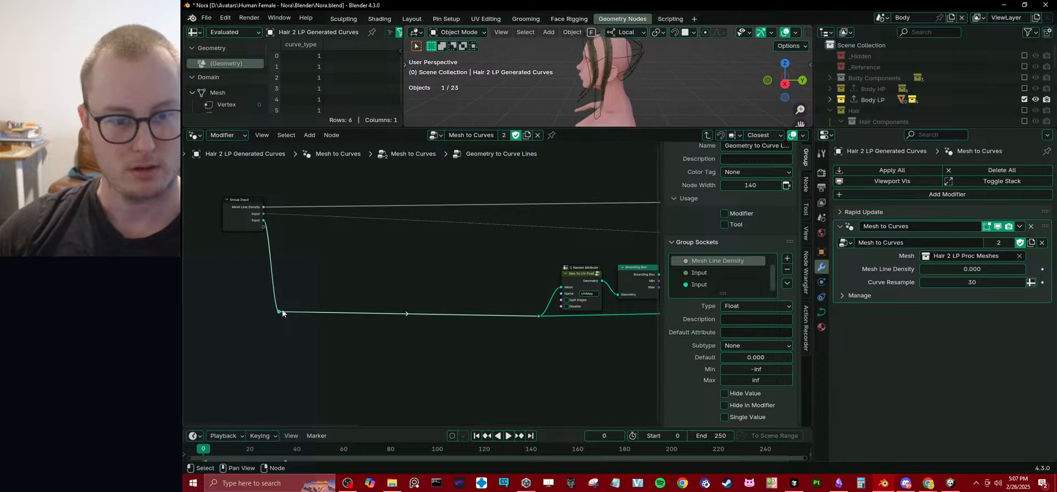
pyautogui.hotkey('shift', 'a')
pyautogui.write('s')
pyautogui.press('Return')
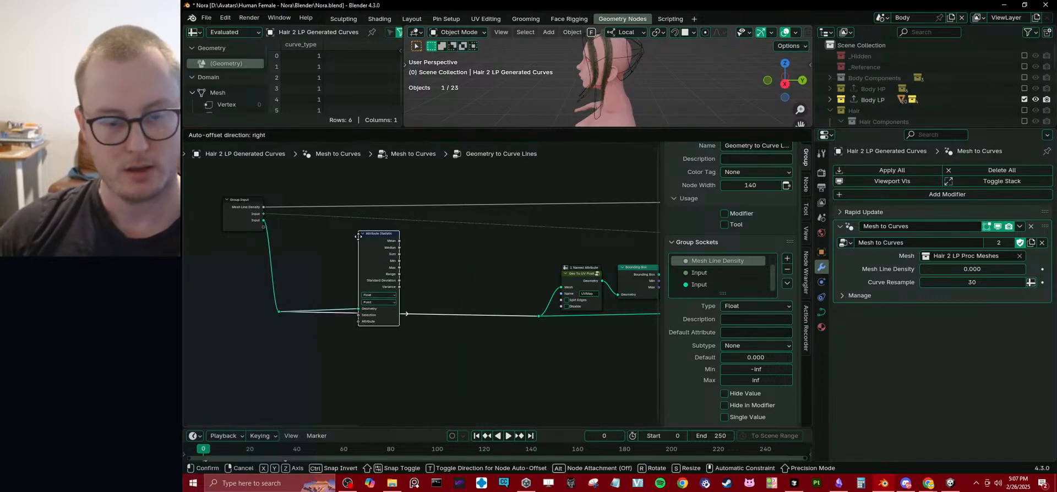
pyautogui.click(360, 234)
pyautogui.moveTo(331, 295); pyautogui.dragTo(376, 303, button='middle')
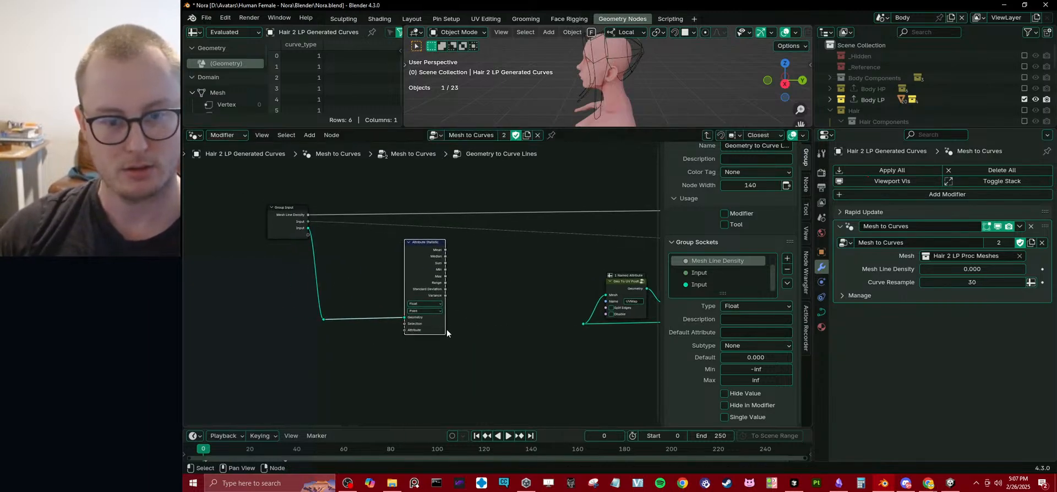
pyautogui.hotkey('ctrl', 'x')
# Branch an Attribute Statistic node off the new reroute through its Geometry input and place it below the geometry link.
pyautogui.hotkey('shift', 'a')
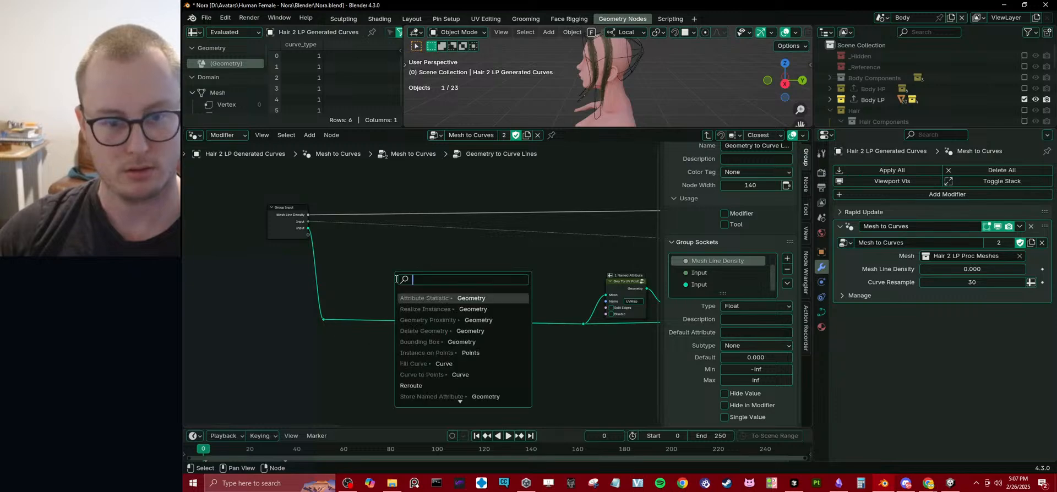
pyautogui.press('Return')
pyautogui.click(381, 352)
# Add a Named Attribute node reading StrandAmount, feed it into the Attribute Statistic's Attribute input, and place it close beside that node.
pyautogui.moveTo(359, 362); pyautogui.dragTo(428, 263, button='middle')
pyautogui.scroll(4, 428, 263)
pyautogui.moveTo(445, 362); pyautogui.dragTo(379, 367)
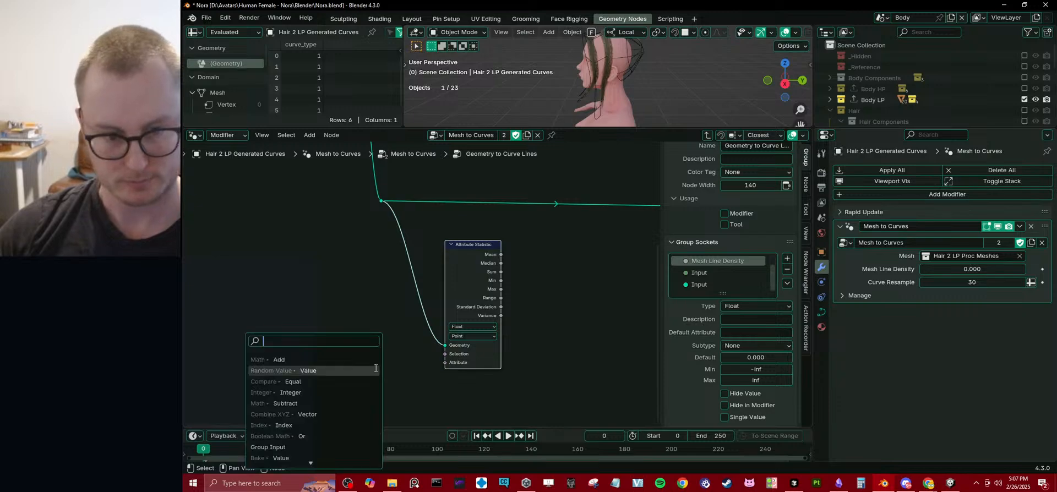
pyautogui.write('named')
pyautogui.press('Return')
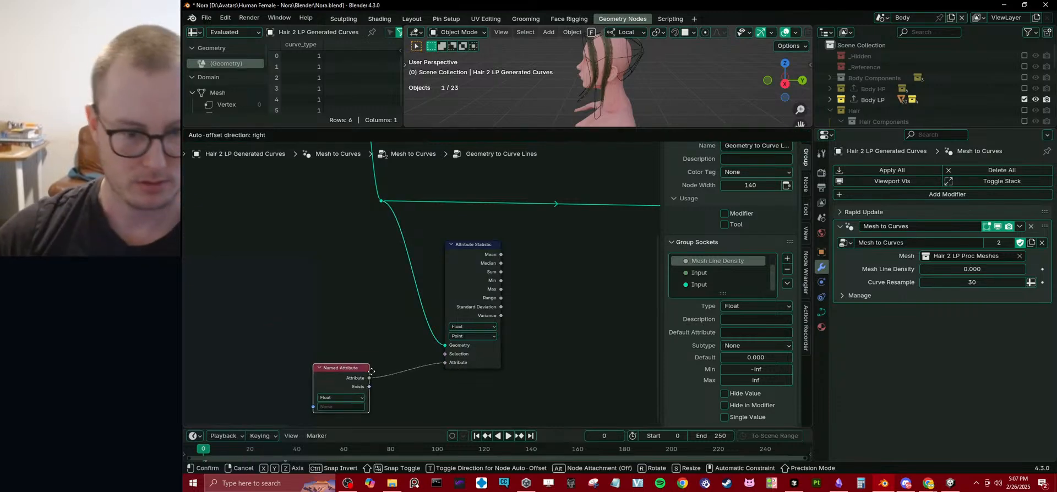
pyautogui.click(380, 340)
pyautogui.click(356, 370)
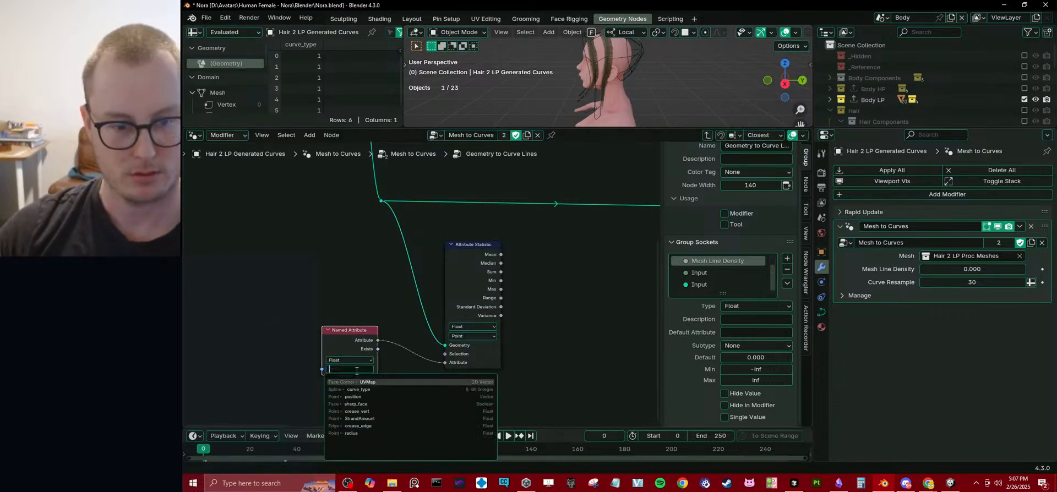
pyautogui.click(358, 419)
pyautogui.moveTo(362, 353); pyautogui.dragTo(381, 350)
pyautogui.scroll(-2, 418, 287)
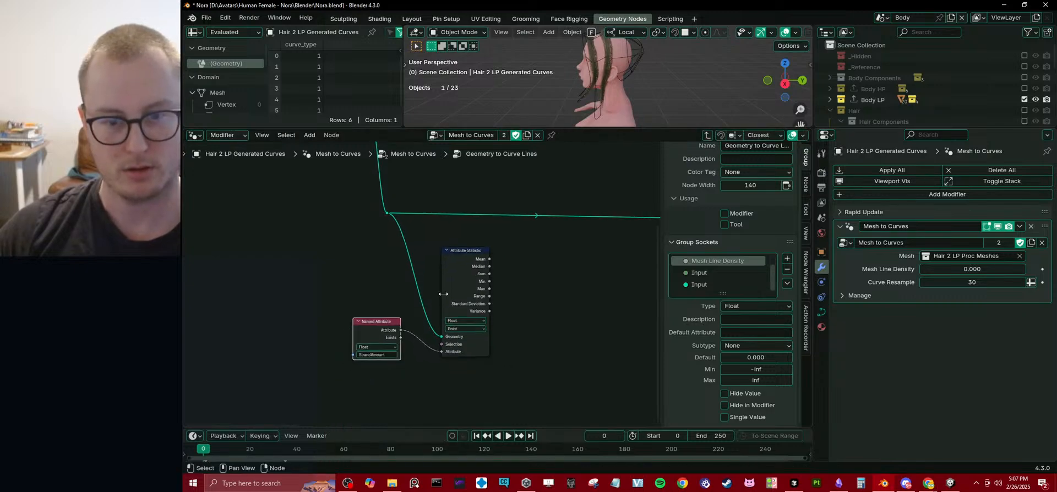
pyautogui.moveTo(444, 294); pyautogui.dragTo(401, 317, button='middle')
pyautogui.moveTo(328, 364); pyautogui.dragTo(340, 360)
# Connect the Attribute Statistic's Max output to the Mesh Line Amount input of the Fill Bounding Box With Mesh Lines node.
pyautogui.moveTo(464, 316); pyautogui.dragTo(443, 329, button='middle')
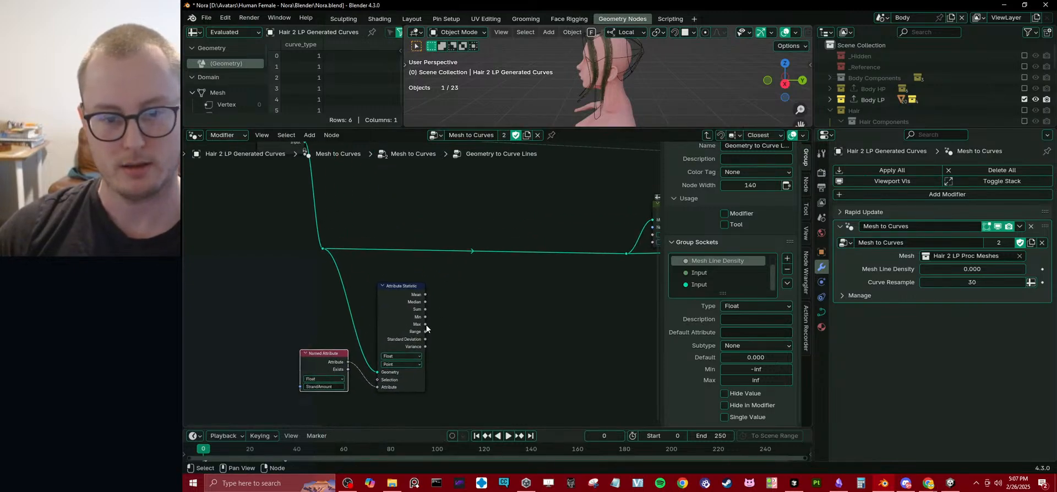
pyautogui.scroll(-3, 490, 272)
pyautogui.moveTo(488, 254); pyautogui.dragTo(428, 305, button='middle')
pyautogui.moveTo(316, 359); pyautogui.dragTo(584, 197)
# Enlarge the 3D viewport and orbit around the head to examine the generated hair curves.
pyautogui.moveTo(644, 79)
pyautogui.mouseDown(button='middle')
pyautogui.moveTo(631, 68)
pyautogui.moveTo(572, 84)
pyautogui.moveTo(632, 84)
pyautogui.mouseUp(button='middle')
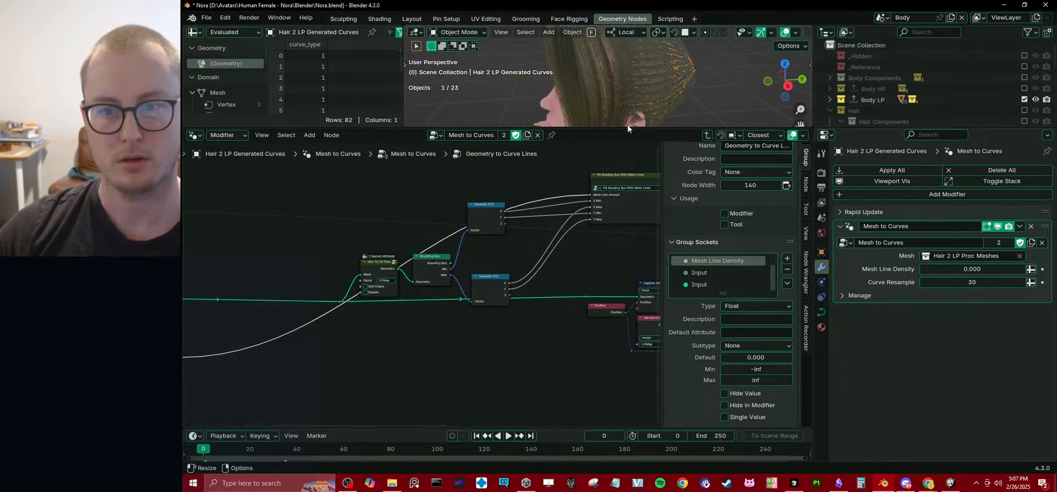
pyautogui.moveTo(627, 127); pyautogui.dragTo(606, 229)
pyautogui.moveTo(606, 216); pyautogui.dragTo(696, 127, button='middle')
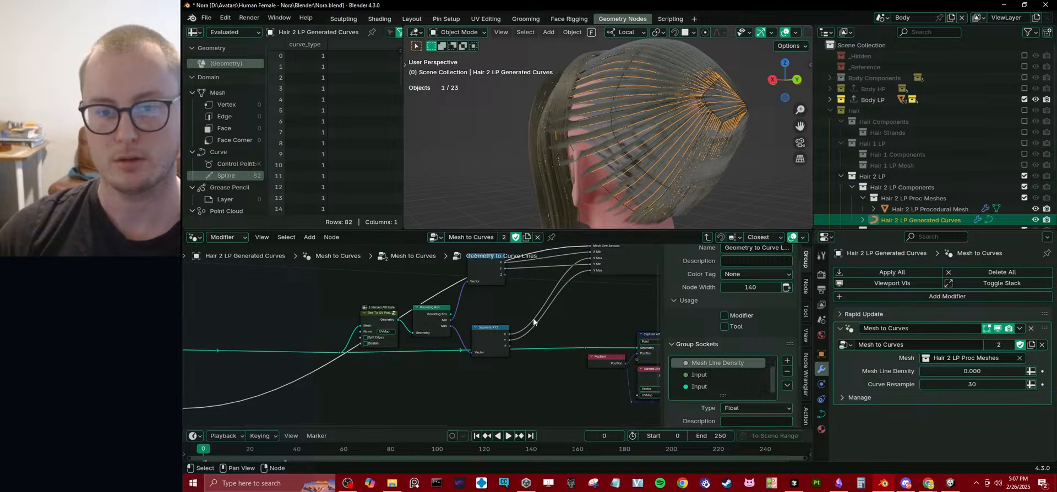
# Move the upper Separate XYZ node closer to the lower one and route the Mesh Line Amount link over the nodes with a reroute.
pyautogui.moveTo(533, 318); pyautogui.dragTo(504, 366, button='middle')
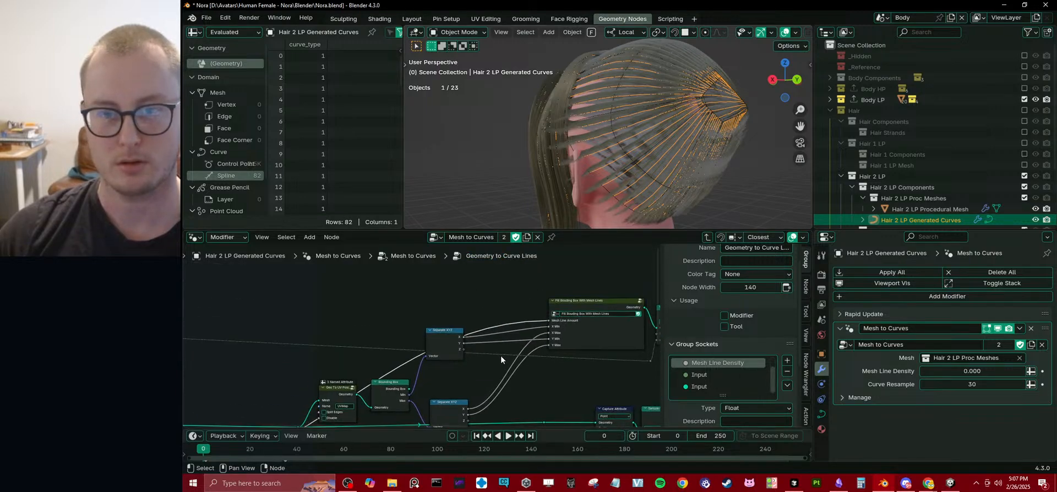
pyautogui.moveTo(455, 345); pyautogui.dragTo(464, 371)
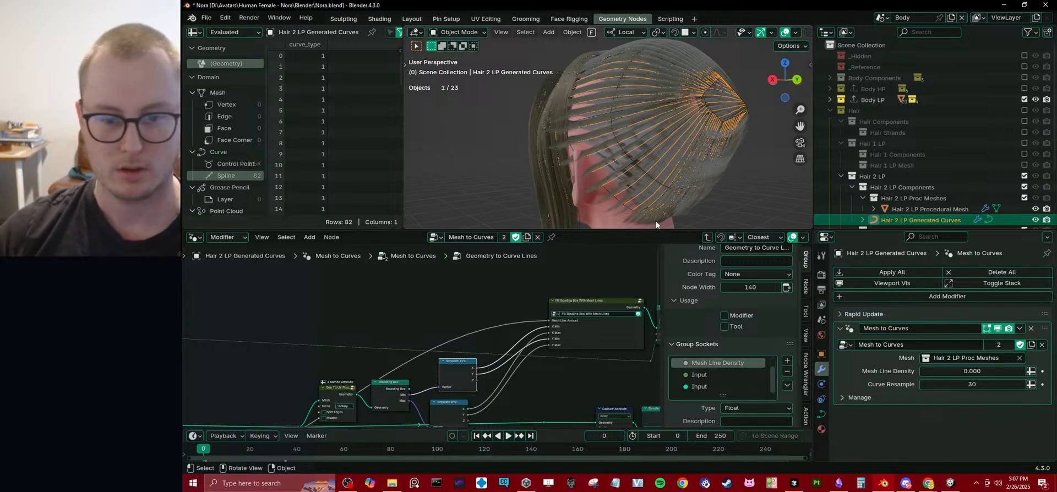
pyautogui.moveTo(655, 338)
pyautogui.mouseDown(button='middle')
pyautogui.moveTo(415, 318)
pyautogui.moveTo(417, 339)
pyautogui.moveTo(456, 346)
pyautogui.mouseUp(button='middle')
pyautogui.scroll(2, 416, 331)
pyautogui.moveTo(316, 327); pyautogui.dragTo(445, 335, button='middle')
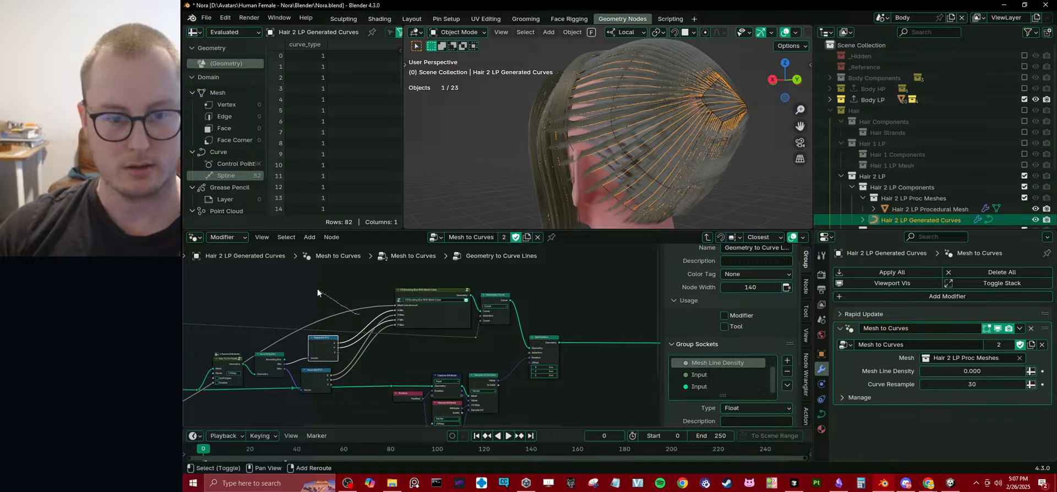
pyautogui.keyDown('shift'); pyautogui.moveTo(317, 290); pyautogui.dragTo(315, 319, button='right'); pyautogui.keyUp('shift')
pyautogui.press('g')
pyautogui.click(257, 304)
pyautogui.moveTo(247, 318); pyautogui.dragTo(354, 306, button='middle')
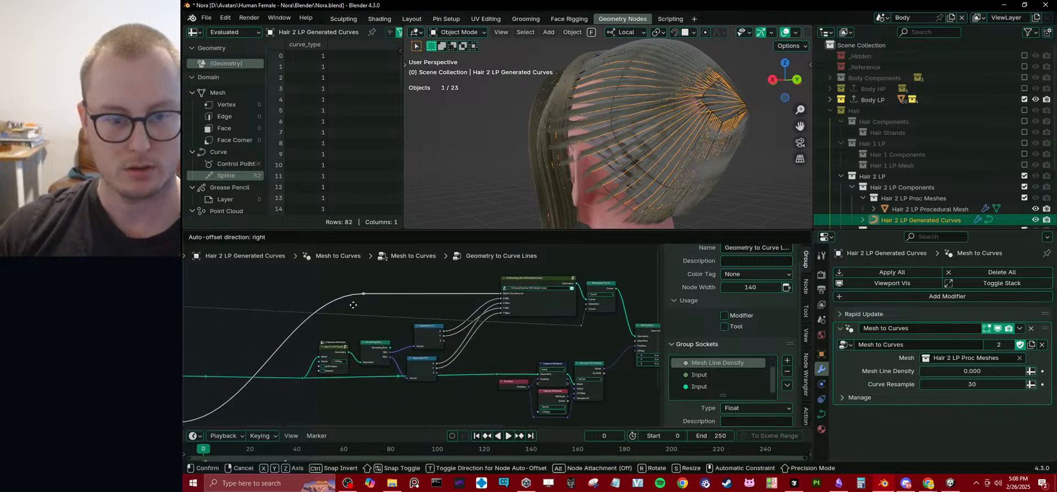
# Review the output end of the Geometry to Curve Lines group and return to the parent Mesh to Curves group.
pyautogui.moveTo(502, 325); pyautogui.dragTo(326, 318, button='middle')
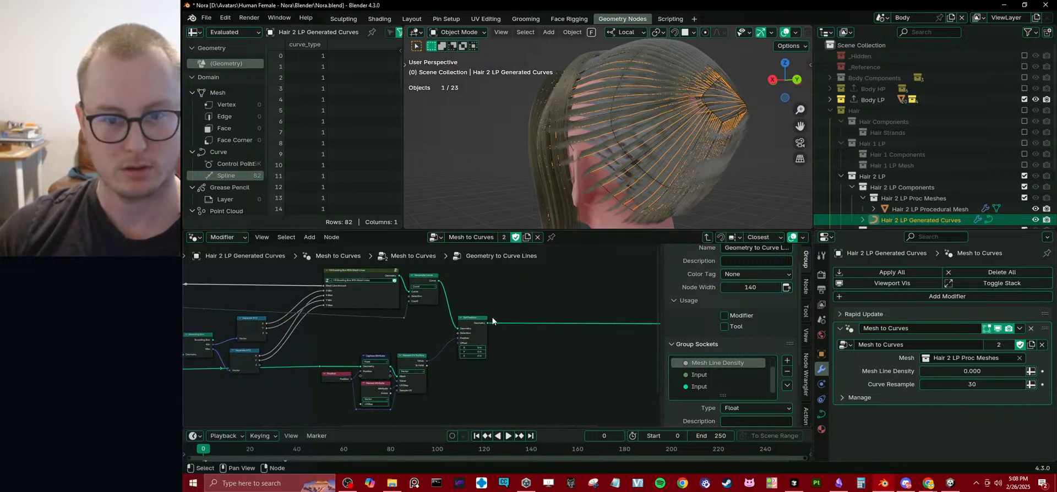
pyautogui.moveTo(515, 321); pyautogui.dragTo(483, 321, button='middle')
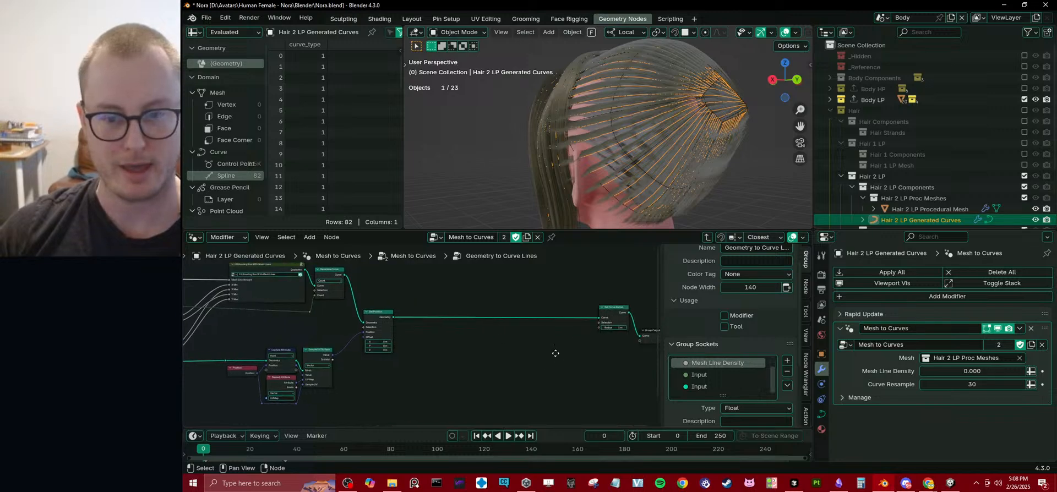
pyautogui.moveTo(556, 354); pyautogui.dragTo(440, 351, button='middle')
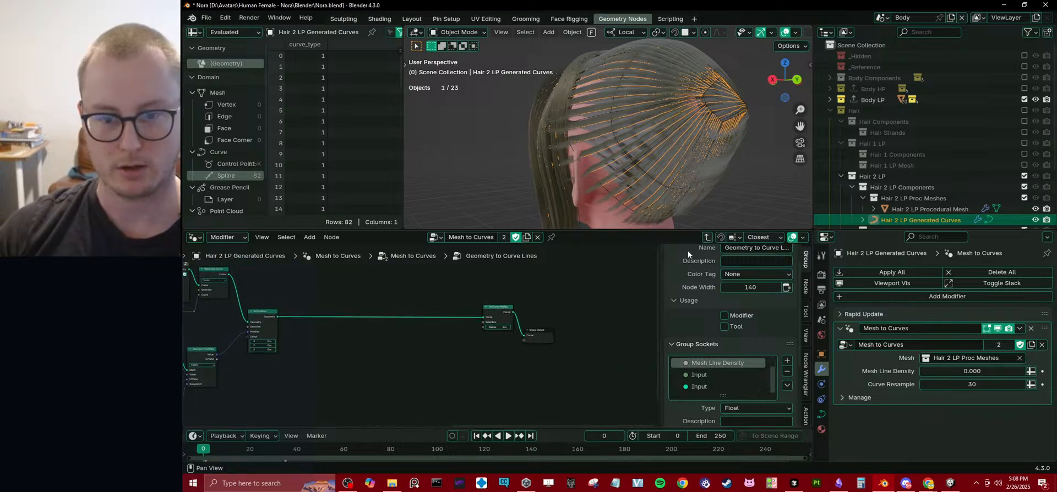
pyautogui.moveTo(324, 326); pyautogui.dragTo(477, 311, button='middle')
pyautogui.scroll(-3, 468, 321)
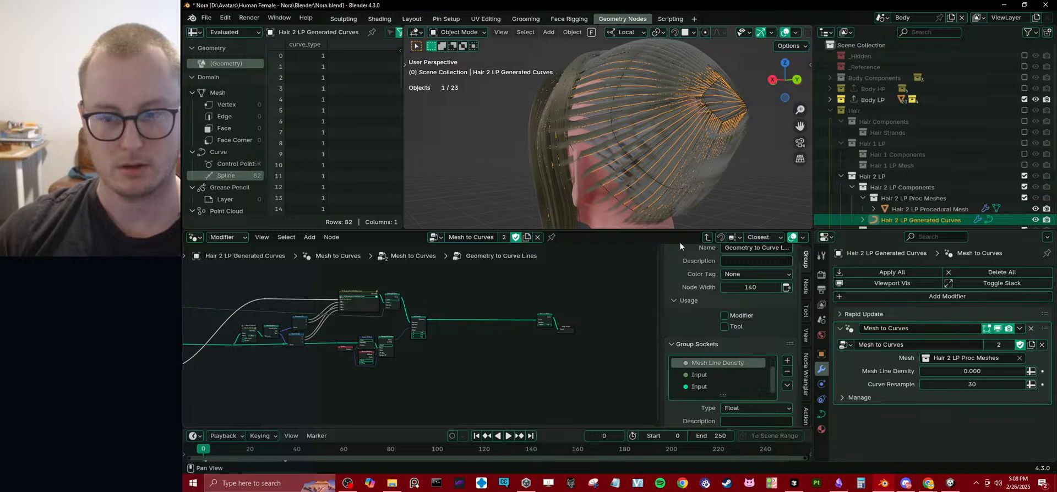
pyautogui.click(708, 238)
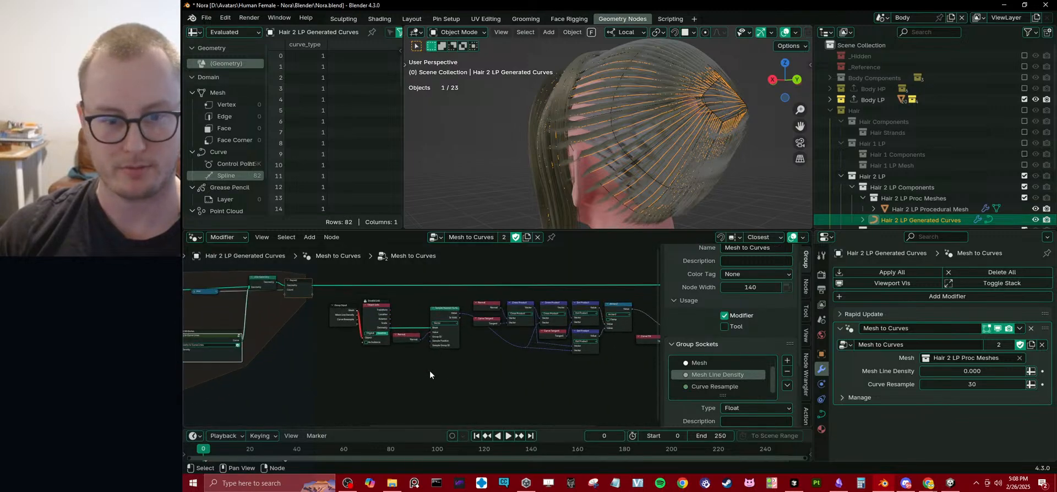
# Disconnect the Group Input node from the Object Info node and delete that Group Input.
pyautogui.scroll(2, 405, 348)
pyautogui.moveTo(262, 310); pyautogui.dragTo(437, 295, button='middle')
pyautogui.moveTo(442, 299); pyautogui.dragTo(374, 371)
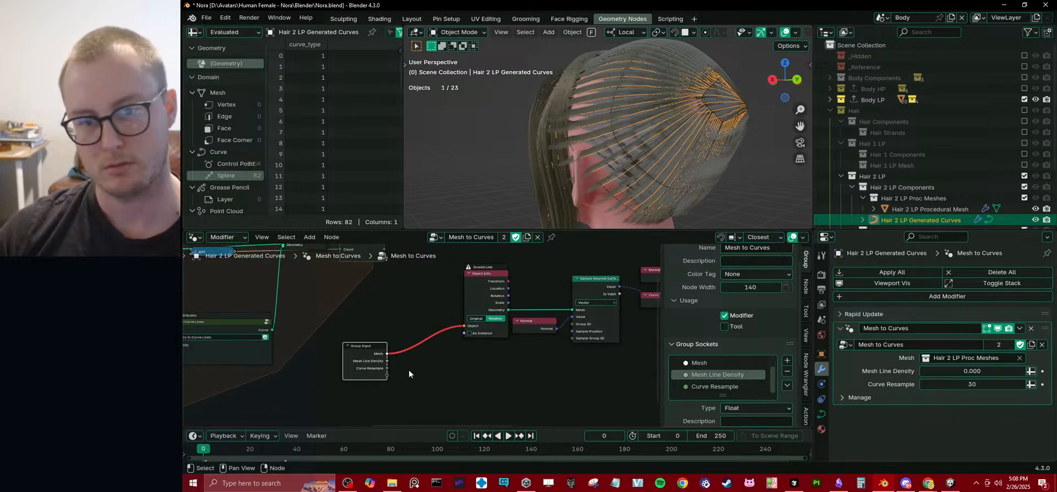
pyautogui.scroll(-3, 408, 370)
pyautogui.keyDown('ctrl'); pyautogui.moveTo(419, 332); pyautogui.dragTo(413, 357, button='right'); pyautogui.keyUp('ctrl')
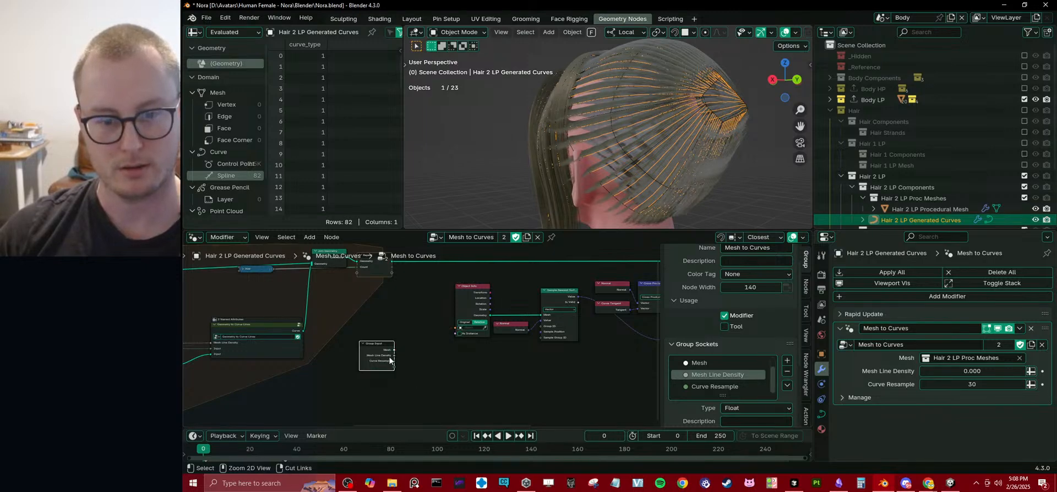
pyautogui.hotkey('ctrl', 'x')
# Route the main curve link past the Set Curve Tilt node directly to the Group Output and place the tilt node below the link.
pyautogui.scroll(-5, 429, 348)
pyautogui.moveTo(535, 342); pyautogui.dragTo(380, 339, button='middle')
pyautogui.scroll(3, 594, 297)
pyautogui.moveTo(593, 298); pyautogui.dragTo(525, 297, button='middle')
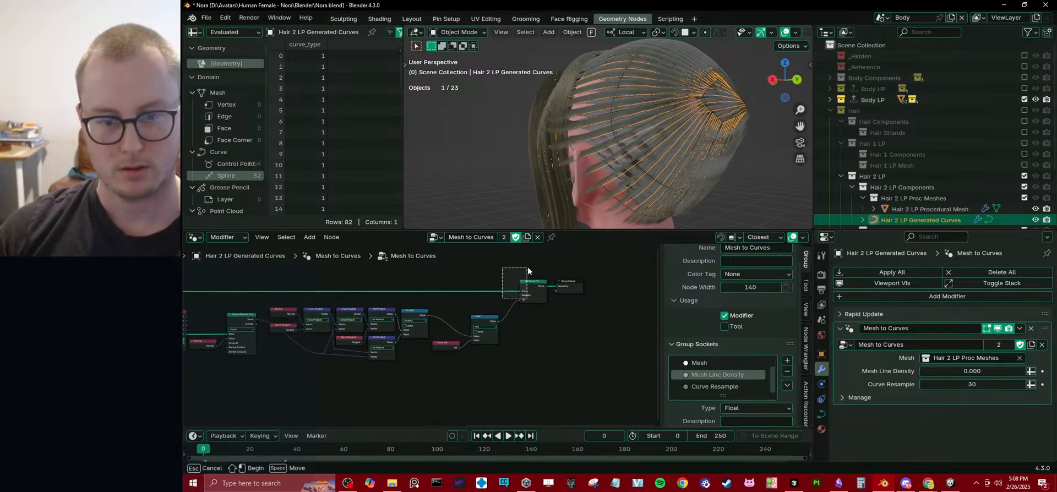
pyautogui.moveTo(520, 291); pyautogui.dragTo(532, 316)
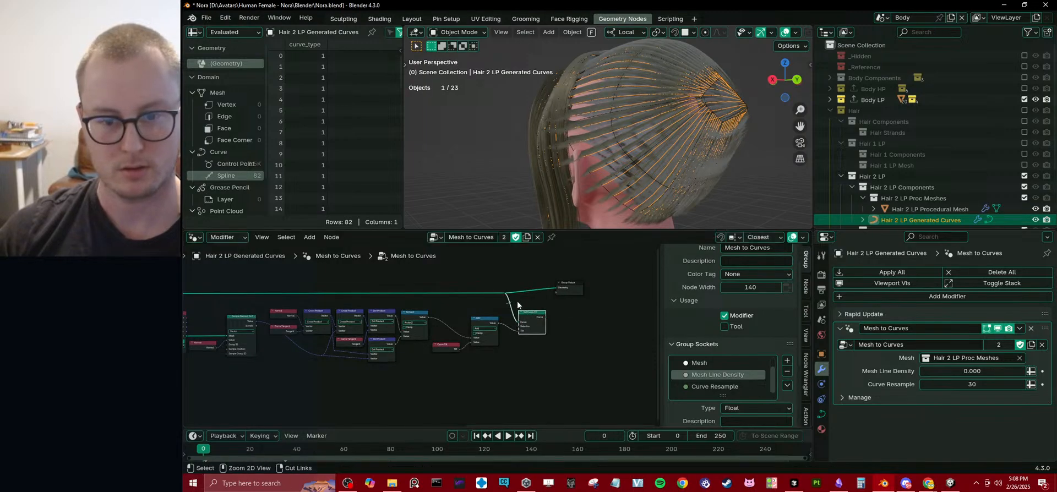
# Copy the tilt node chain from Object Info through Set Curve Tilt and open the Geometry to Curve Lines group for editing.
pyautogui.scroll(-4, 517, 303)
pyautogui.moveTo(516, 304); pyautogui.dragTo(591, 292, button='middle')
pyautogui.moveTo(305, 302); pyautogui.dragTo(592, 359)
pyautogui.hotkey('ctrl', 'c')
pyautogui.moveTo(301, 325); pyautogui.dragTo(476, 323, button='middle')
pyautogui.scroll(4, 410, 340)
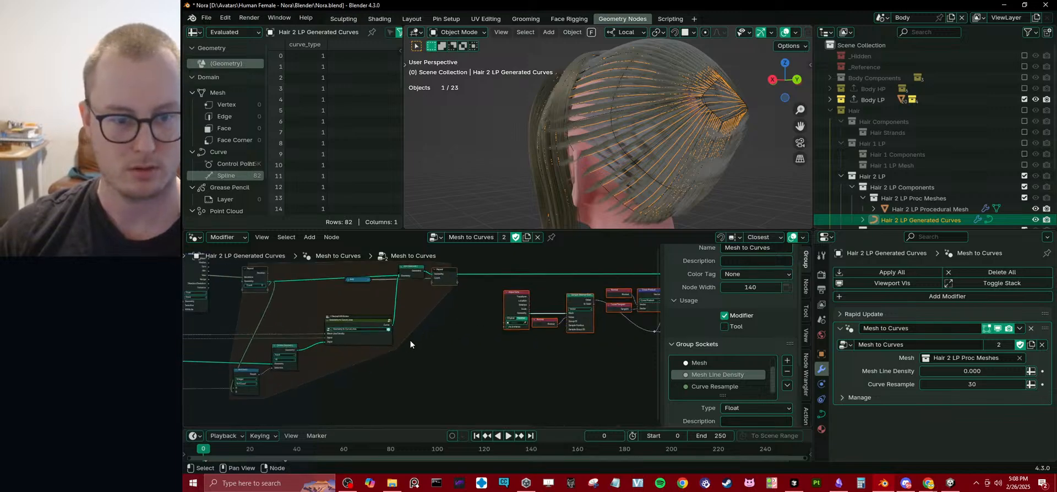
pyautogui.click(375, 313)
pyautogui.scroll(-2, 377, 316)
pyautogui.moveTo(550, 338); pyautogui.dragTo(456, 320, button='middle')
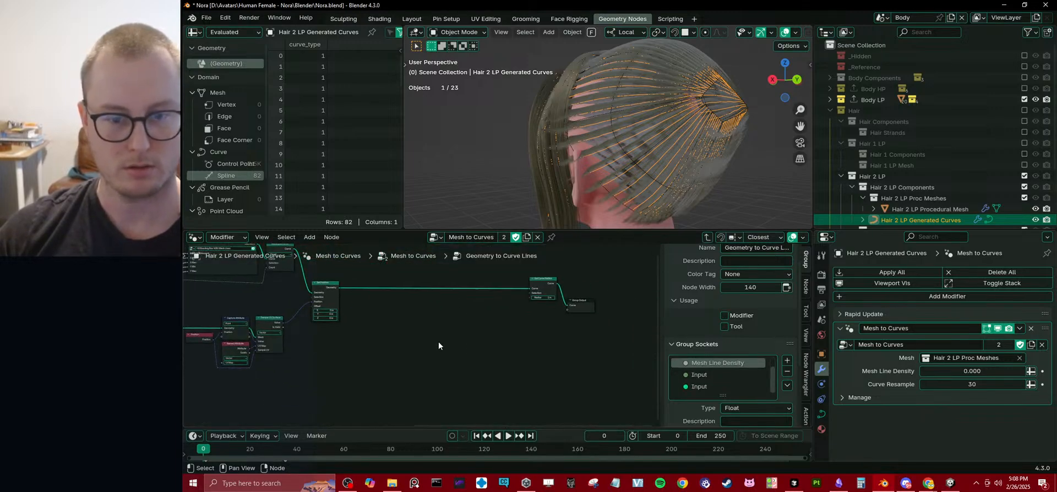
# Paste the tilt node chain into the group and place it below the link leading to the Group Output.
pyautogui.hotkey('ctrl', 'v')
pyautogui.scroll(-2, 506, 346)
pyautogui.moveTo(506, 346); pyautogui.dragTo(441, 333, button='middle')
pyautogui.press('g')
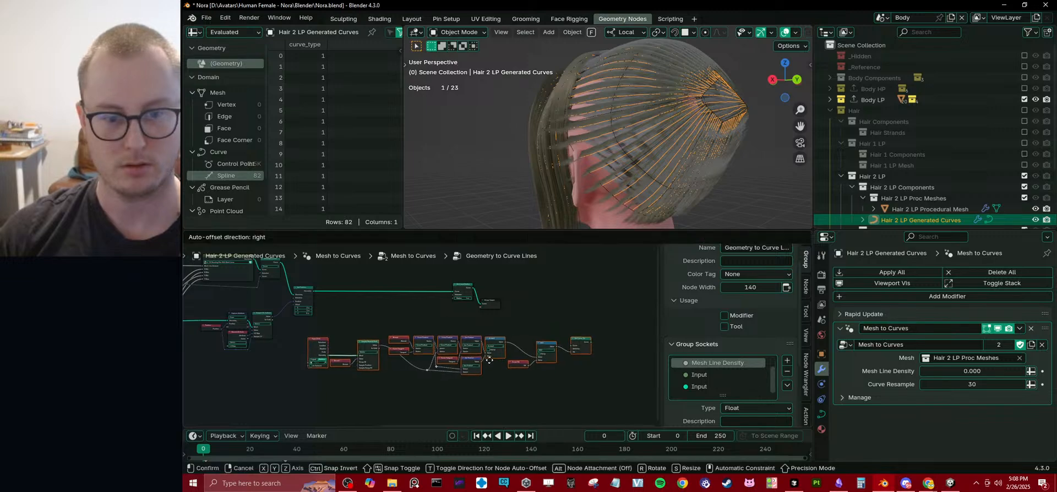
pyautogui.click(463, 347)
# Shift the Set Curve Radius and Group Output nodes horizontally toward the far end of the pasted chain.
pyautogui.moveTo(503, 313); pyautogui.dragTo(462, 320, button='middle')
pyautogui.scroll(1, 462, 321)
pyautogui.moveTo(406, 272); pyautogui.dragTo(452, 319)
pyautogui.press('g')
pyautogui.press('x')
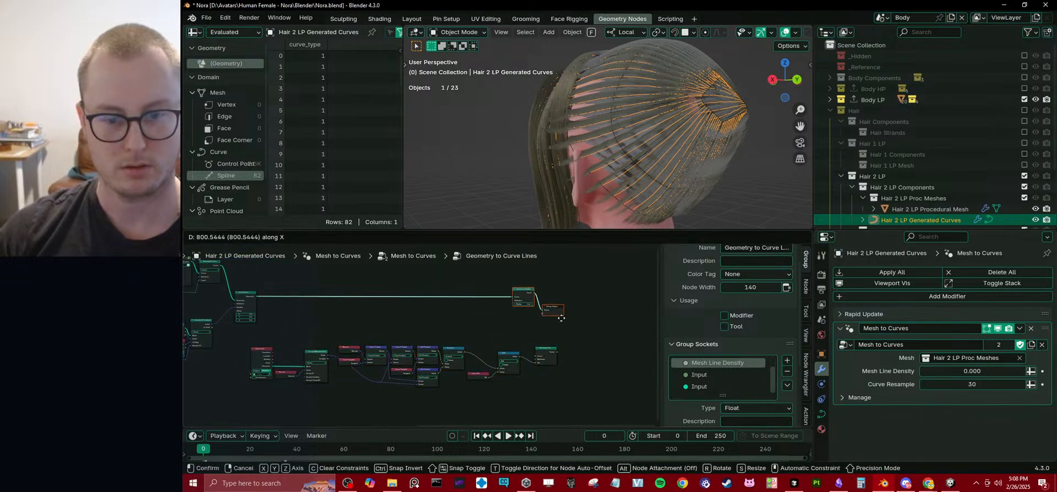
pyautogui.click(580, 330)
# Move the Set Curve Radius node horizontally back beside the Set Position node, leaving the Group Output in place.
pyautogui.moveTo(579, 330); pyautogui.dragTo(453, 375, button='middle')
pyautogui.scroll(2, 453, 375)
pyautogui.moveTo(443, 351); pyautogui.dragTo(509, 347, button='middle')
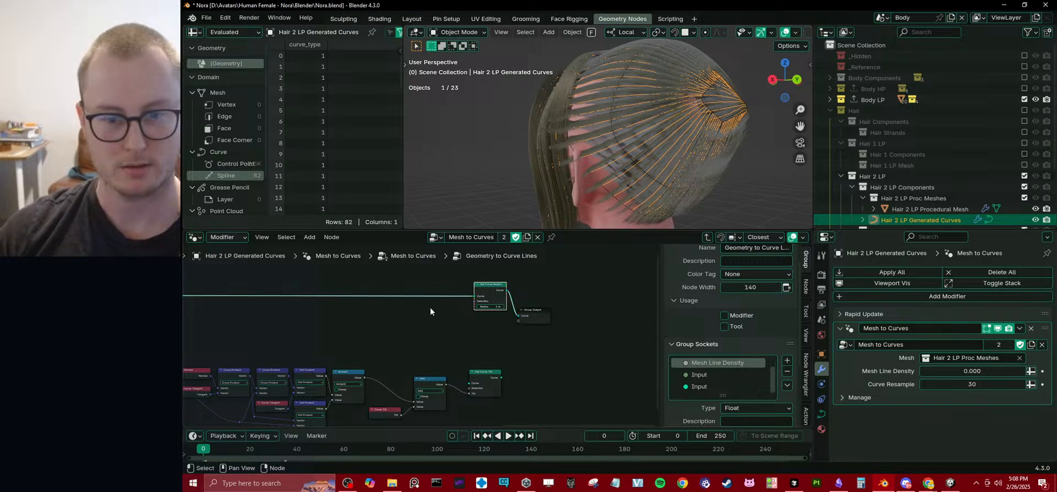
pyautogui.press('g')
pyautogui.press('x')
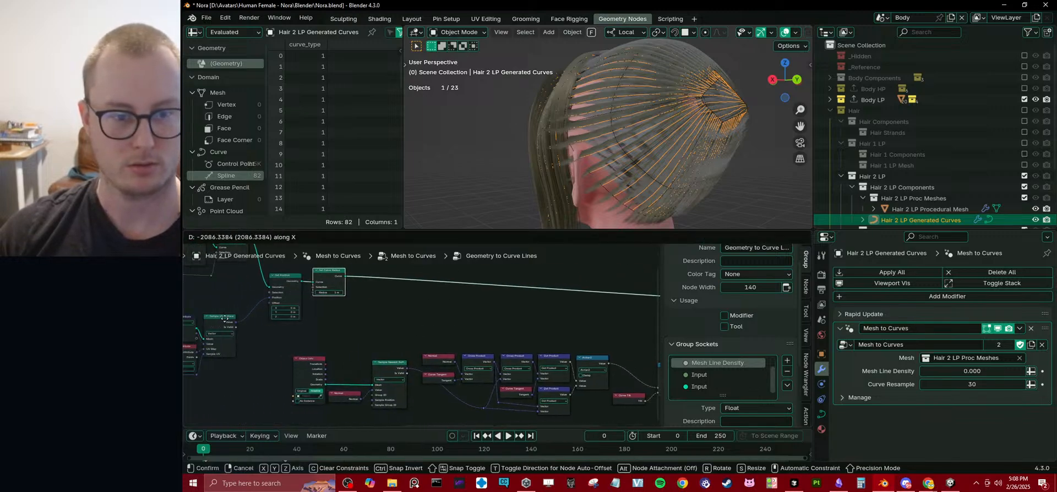
pyautogui.click(229, 319)
# Insert the pasted Set Curve Tilt node between Set Curve Radius and Group Output, with a reroute ahead of it.
pyautogui.scroll(-2, 514, 327)
pyautogui.moveTo(515, 326); pyautogui.dragTo(378, 322, button='middle')
pyautogui.moveTo(562, 357); pyautogui.dragTo(557, 312)
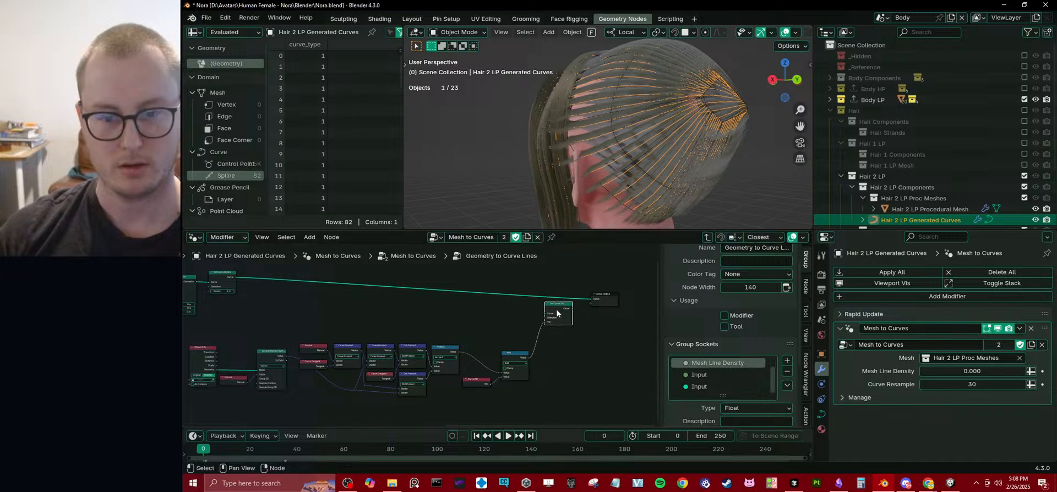
pyautogui.keyDown('shift'); pyautogui.moveTo(527, 303); pyautogui.dragTo(528, 302, button='right'); pyautogui.keyUp('shift')
pyautogui.moveTo(529, 297); pyautogui.dragTo(591, 300)
pyautogui.moveTo(560, 311); pyautogui.dragTo(559, 300)
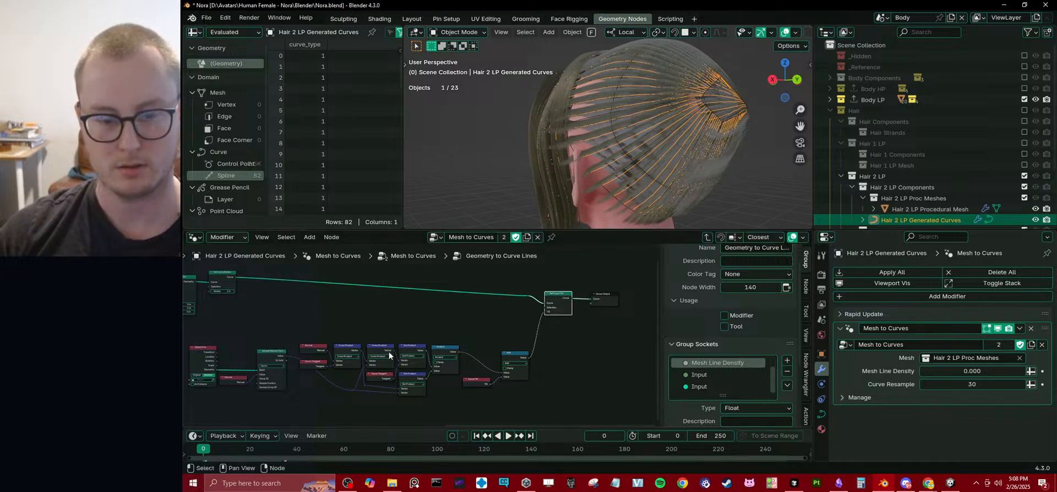
# Delete the Object Info node at the start of the pasted tilt chain.
pyautogui.moveTo(304, 361); pyautogui.dragTo(498, 334, button='middle')
pyautogui.scroll(4, 415, 342)
pyautogui.moveTo(415, 343); pyautogui.dragTo(442, 352, button='middle')
pyautogui.moveTo(360, 359); pyautogui.dragTo(442, 351, button='middle')
pyautogui.press('x')
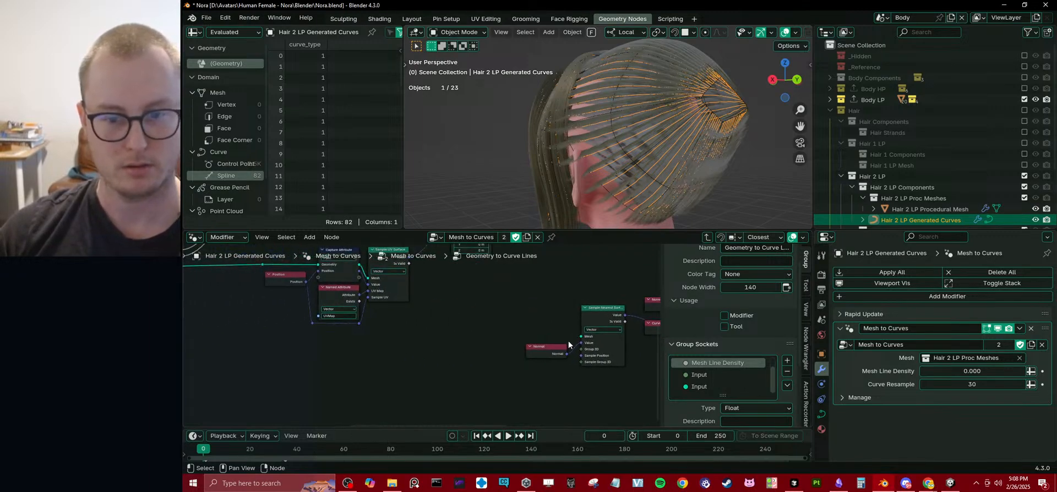
# Duplicate the Group Input node and place the copy beside the Normal node that feeds Sample Nearest Surface.
pyautogui.scroll(-5, 462, 337)
pyautogui.moveTo(283, 332); pyautogui.dragTo(348, 325, button='middle')
pyautogui.scroll(-2, 348, 326)
pyautogui.moveTo(236, 331); pyautogui.dragTo(345, 333, button='middle')
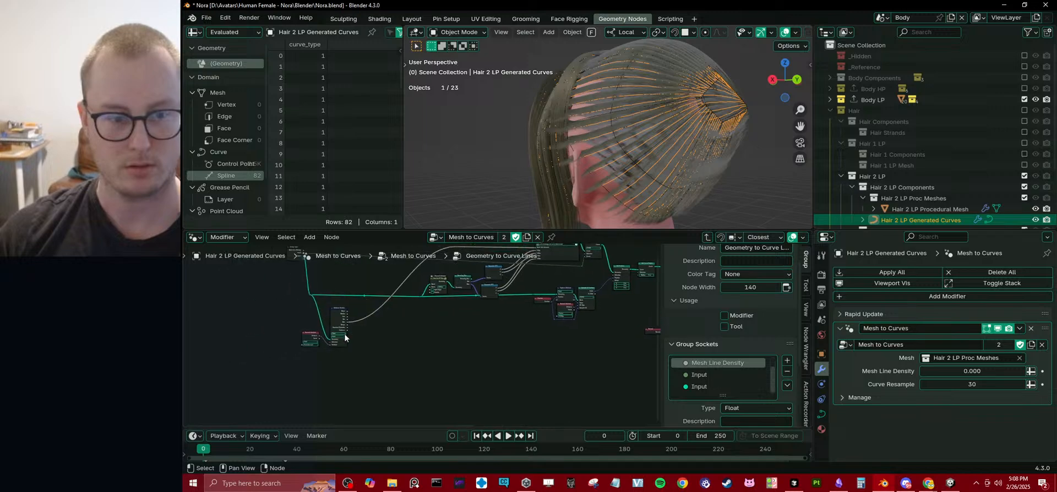
pyautogui.click(296, 258)
pyautogui.hotkey('shift', 'd')
pyautogui.click(581, 346)
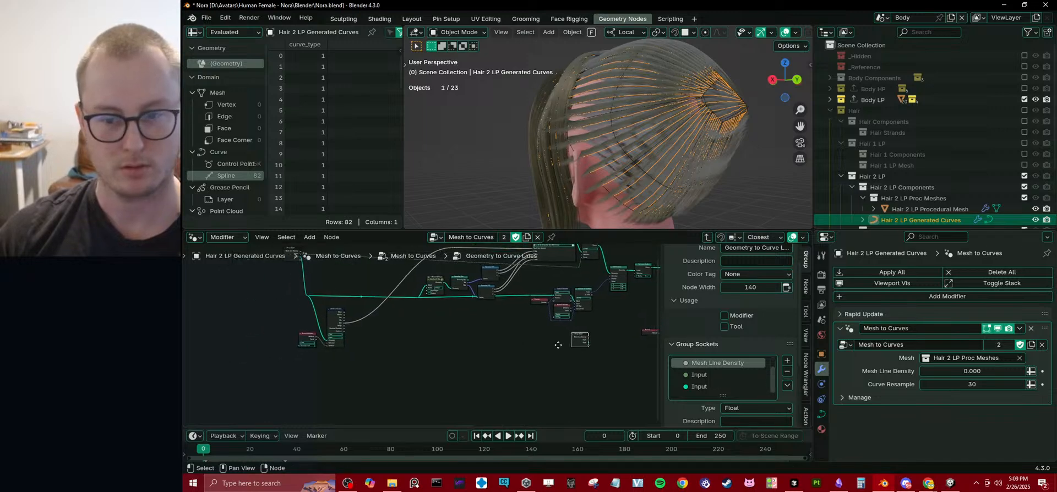
pyautogui.moveTo(578, 346); pyautogui.dragTo(457, 358, button='middle')
pyautogui.scroll(3, 457, 358)
pyautogui.scroll(5, 457, 361)
pyautogui.press('g')
pyautogui.click(551, 343)
pyautogui.moveTo(551, 343); pyautogui.dragTo(506, 330, button='middle')
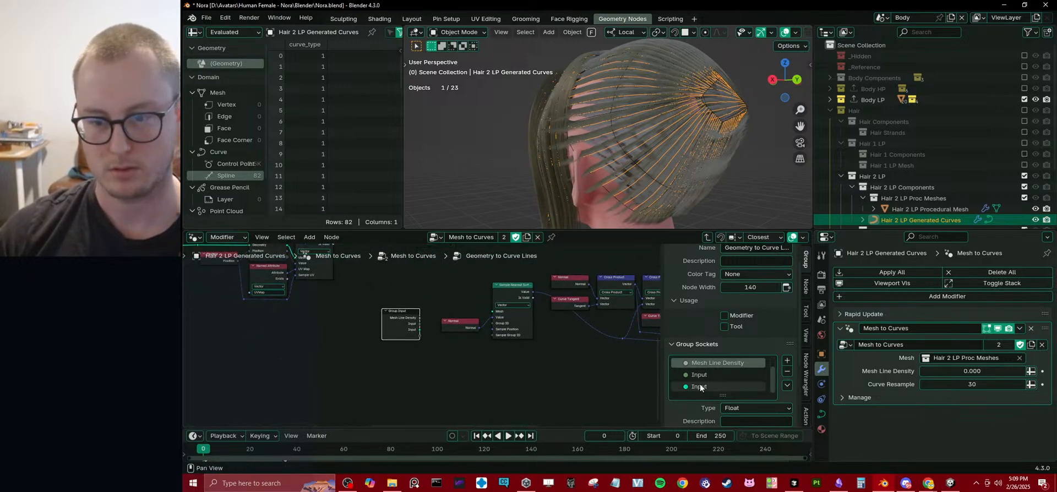
# Rename the group's geometry input socket to Geometry and move the duplicated Group Input node slightly above the Normal node.
pyautogui.write('Geometry')
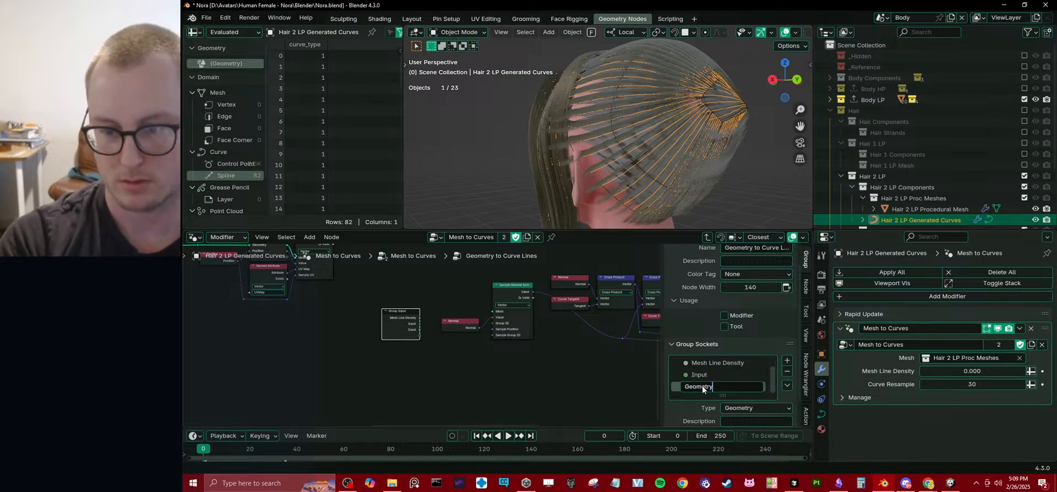
pyautogui.press('Return')
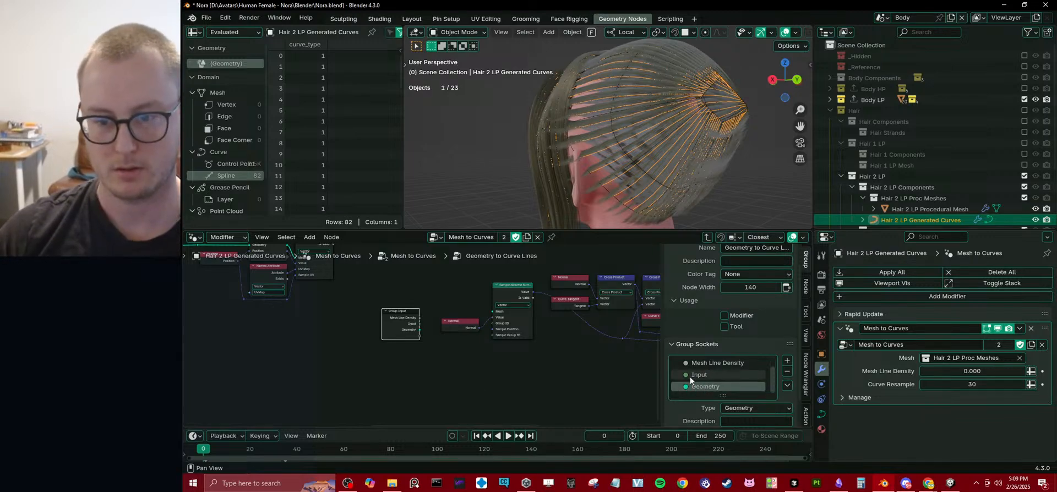
pyautogui.scroll(2, 424, 352)
pyautogui.moveTo(395, 354); pyautogui.dragTo(400, 318)
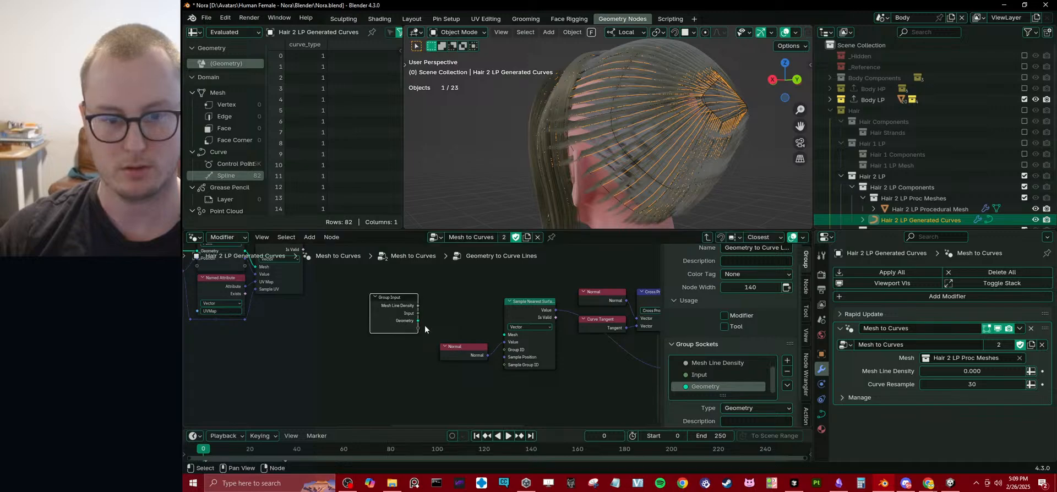
# Connect the duplicated Group Input's Geometry output to the Mesh input of Sample Nearest Surface and save the file.
pyautogui.moveTo(481, 328); pyautogui.dragTo(502, 332)
pyautogui.moveTo(645, 72); pyautogui.dragTo(655, 154, button='middle')
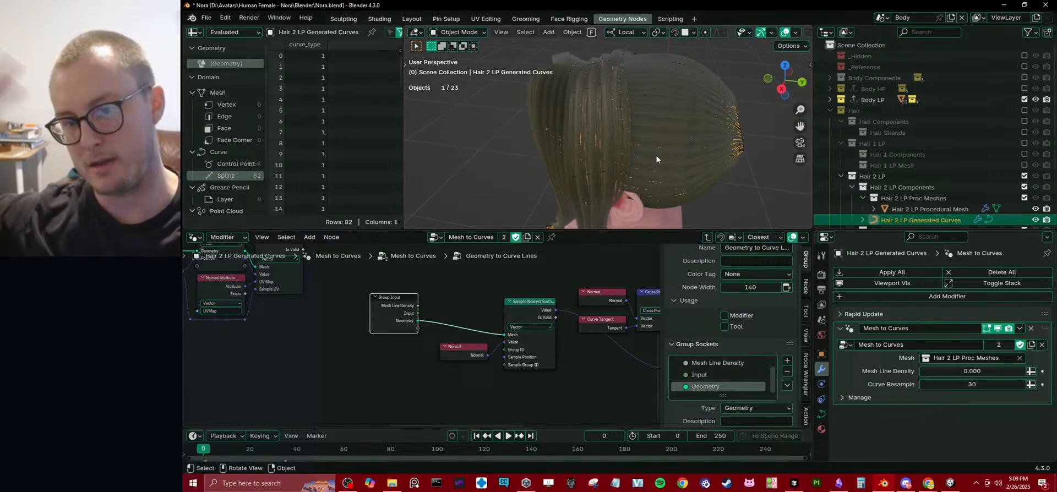
pyautogui.moveTo(655, 146); pyautogui.dragTo(680, 153, button='middle')
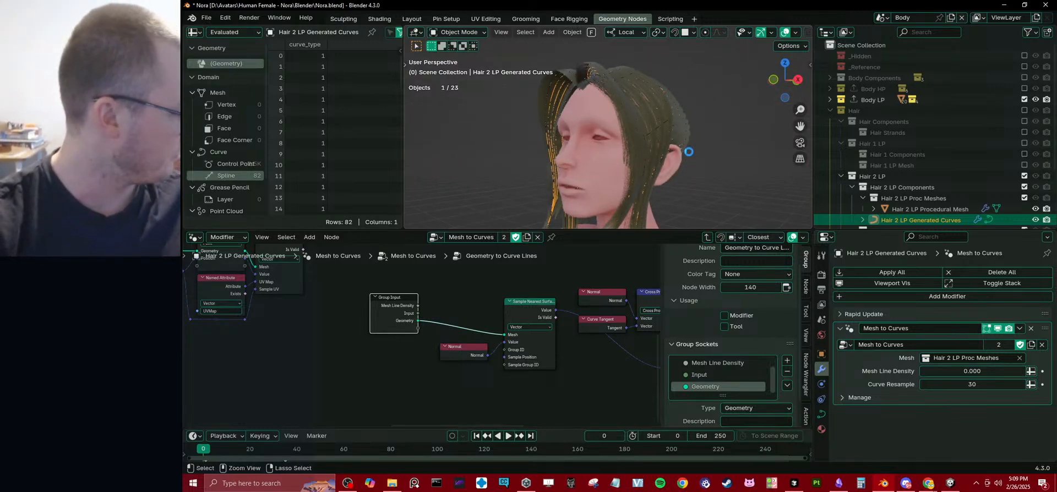
pyautogui.hotkey('ctrl', 's')
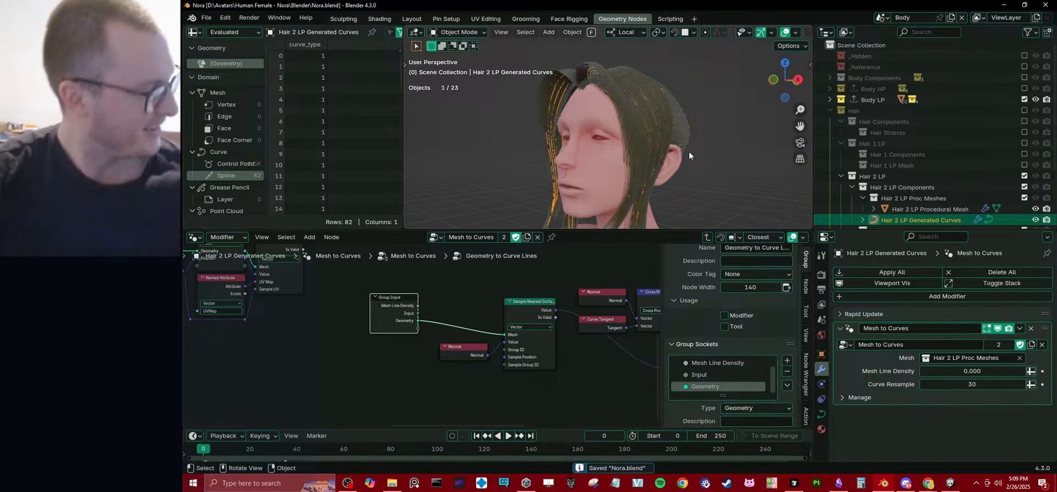
# Move the main Group Input node at the start of the tree left and down, clear of the reroute on its Geometry link.
pyautogui.scroll(-3, 369, 297)
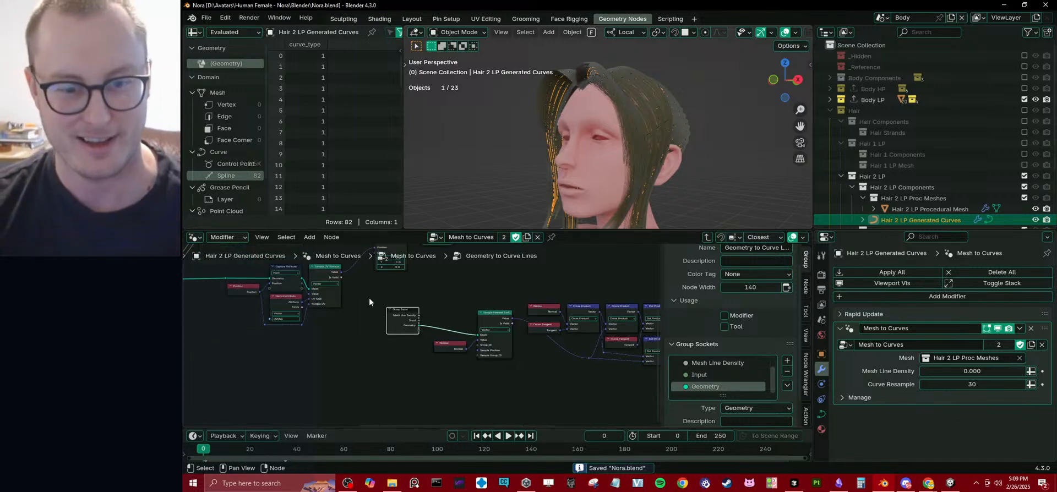
pyautogui.moveTo(369, 297); pyautogui.dragTo(636, 380, button='middle')
pyautogui.scroll(-4, 527, 360)
pyautogui.moveTo(286, 344); pyautogui.dragTo(374, 337, button='middle')
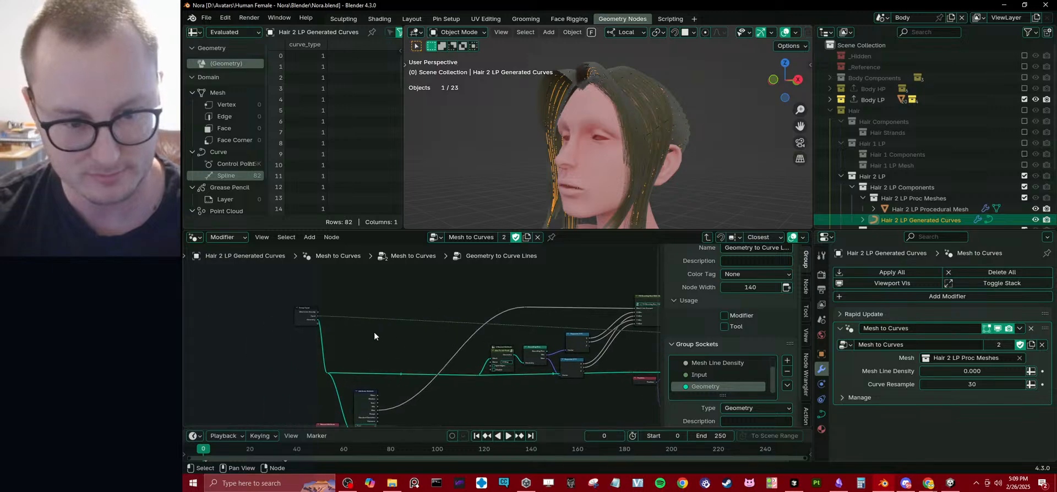
pyautogui.scroll(3, 399, 346)
pyautogui.moveTo(300, 365); pyautogui.dragTo(393, 313, button='middle')
pyautogui.moveTo(426, 373); pyautogui.dragTo(455, 388, button='middle')
pyautogui.scroll(2, 425, 342)
pyautogui.click(416, 342)
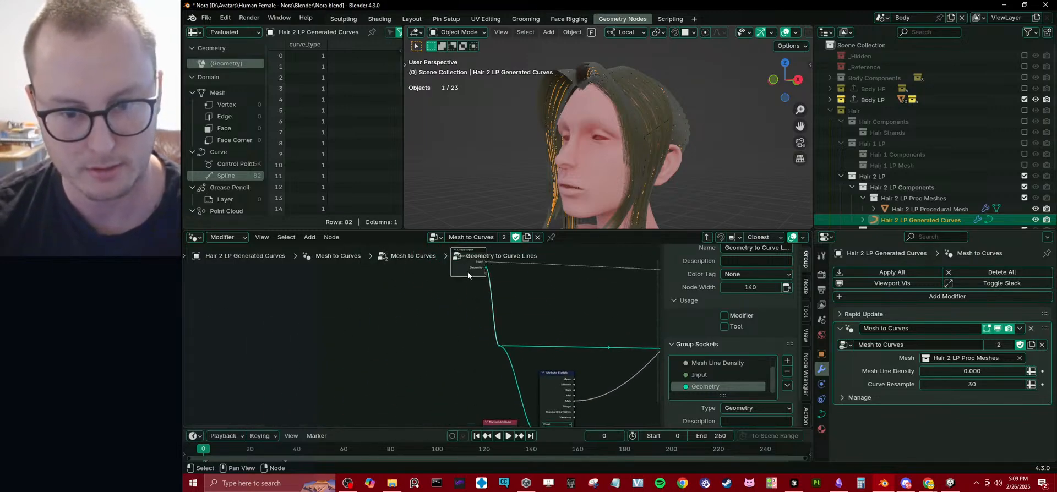
pyautogui.moveTo(498, 346); pyautogui.dragTo(511, 338)
pyautogui.click(463, 275)
pyautogui.moveTo(463, 276); pyautogui.dragTo(381, 332)
# Expose the Named Attribute node's Name as a group input and rename that socket Strand Amount Attribute.
pyautogui.moveTo(460, 415); pyautogui.dragTo(486, 371, button='middle')
pyautogui.moveTo(510, 403); pyautogui.dragTo(430, 287)
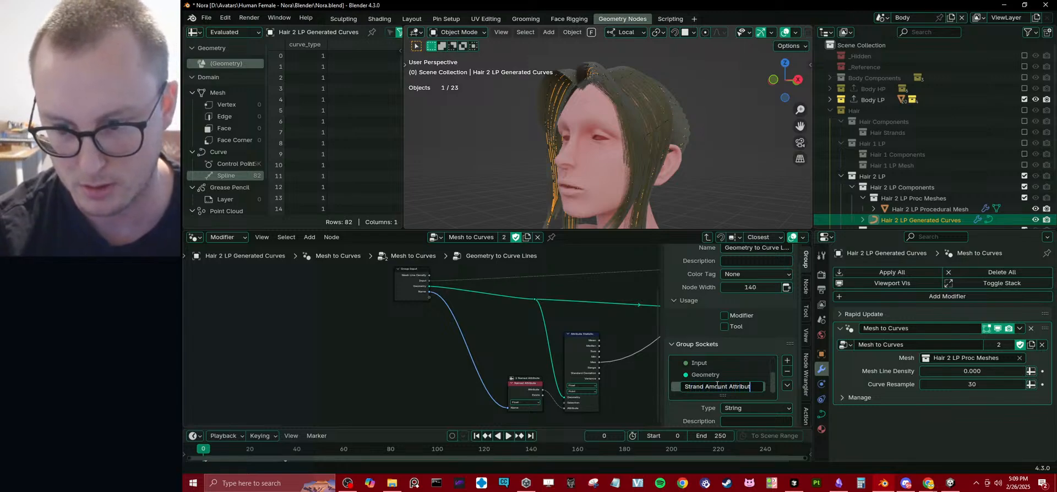
pyautogui.press('Return')
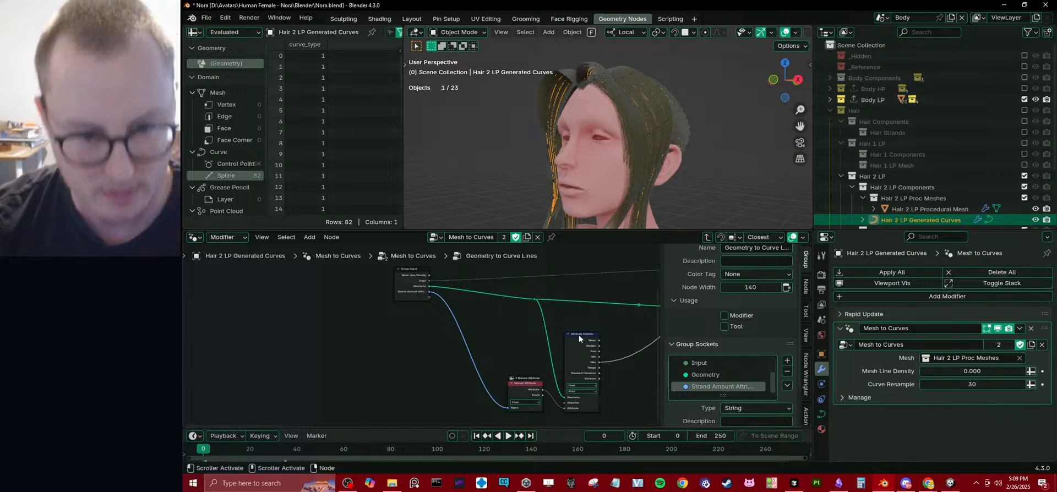
# Rename the group's integer Input socket, which feeds the Resample Curve count, to Resample Count.
pyautogui.scroll(2, 414, 351)
pyautogui.moveTo(404, 333); pyautogui.dragTo(405, 329, button='middle')
pyautogui.moveTo(545, 322); pyautogui.dragTo(395, 335, button='middle')
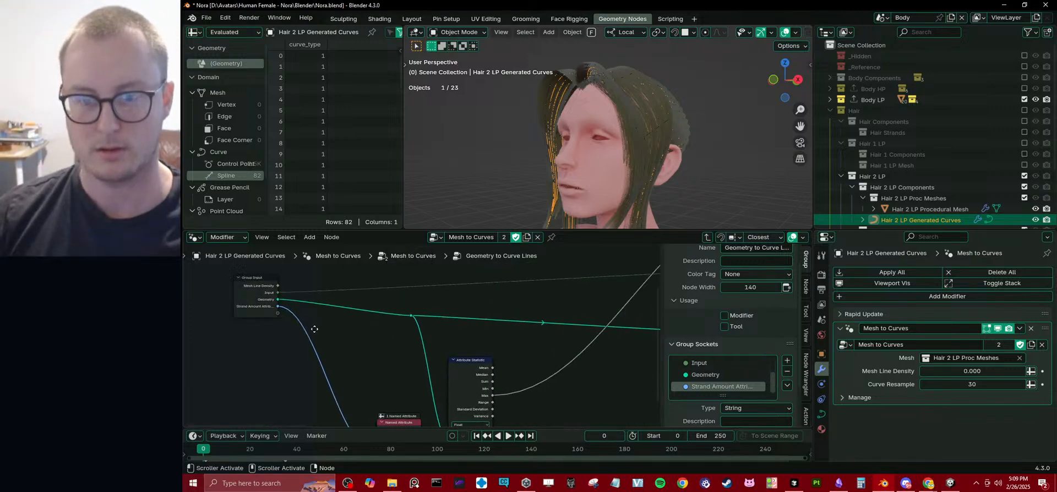
pyautogui.scroll(-5, 396, 335)
pyautogui.moveTo(570, 294); pyautogui.dragTo(338, 325, button='middle')
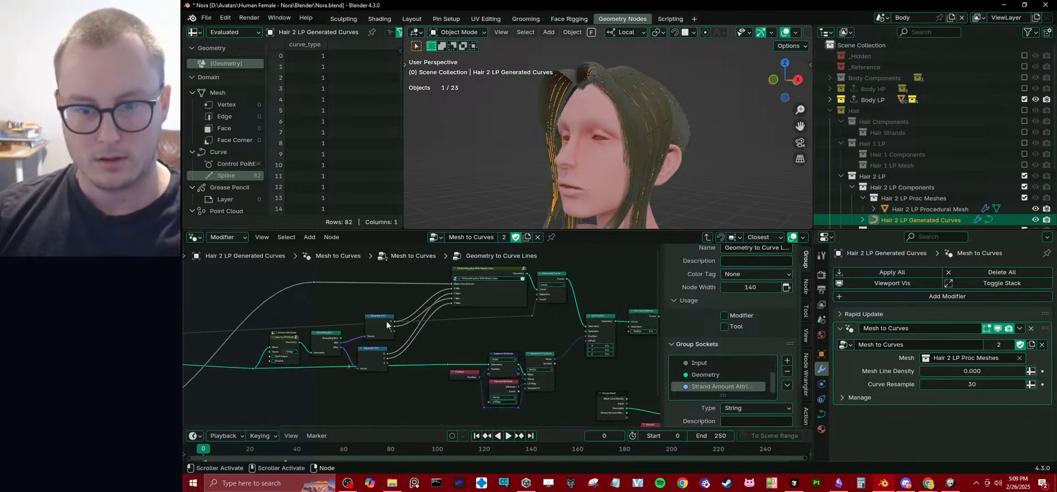
pyautogui.scroll(1, 506, 329)
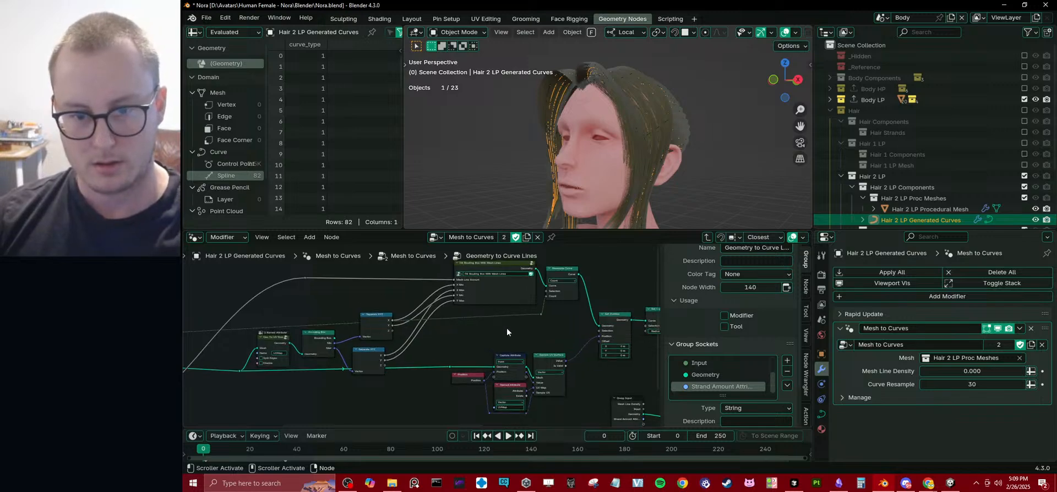
pyautogui.moveTo(542, 331); pyautogui.dragTo(447, 377, button='middle')
pyautogui.scroll(5, 481, 361)
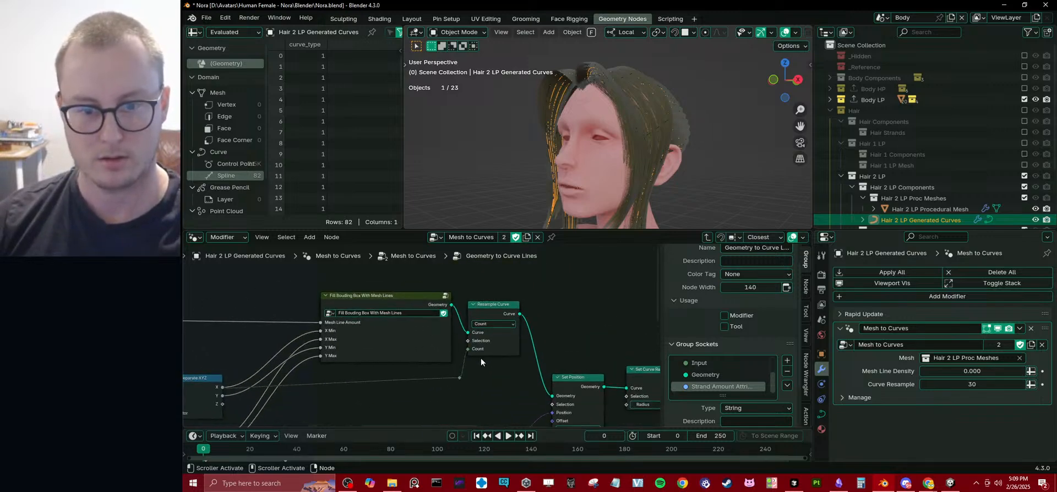
pyautogui.doubleClick(718, 364)
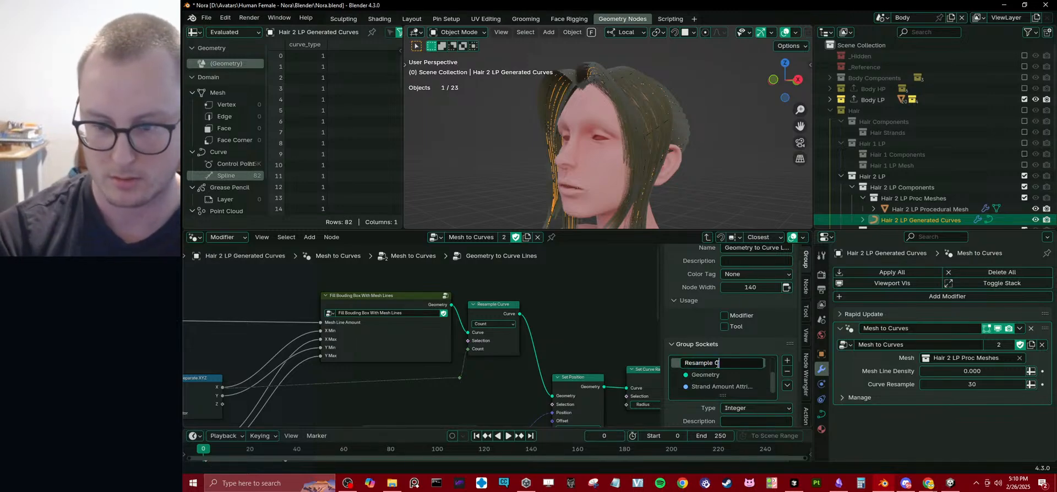
pyautogui.write('Resample Count')
pyautogui.press('Return')
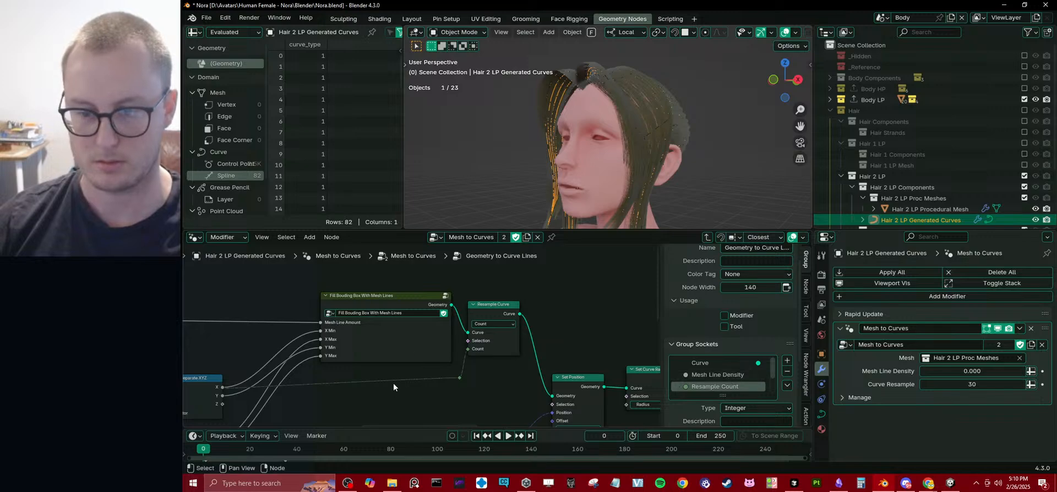
# Move the main Group Input node slightly higher above the reroute on its Geometry link.
pyautogui.scroll(-5, 393, 382)
pyautogui.moveTo(380, 363); pyautogui.dragTo(594, 278, button='middle')
pyautogui.moveTo(346, 284); pyautogui.dragTo(744, 317, button='middle')
pyautogui.scroll(-1, 416, 355)
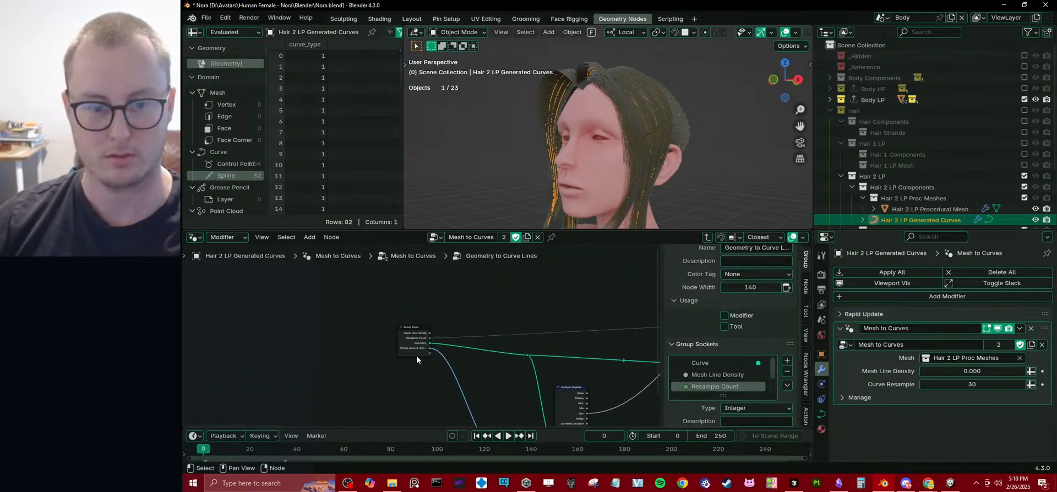
pyautogui.moveTo(412, 346); pyautogui.dragTo(413, 328)
pyautogui.moveTo(485, 330); pyautogui.dragTo(440, 316, button='middle')
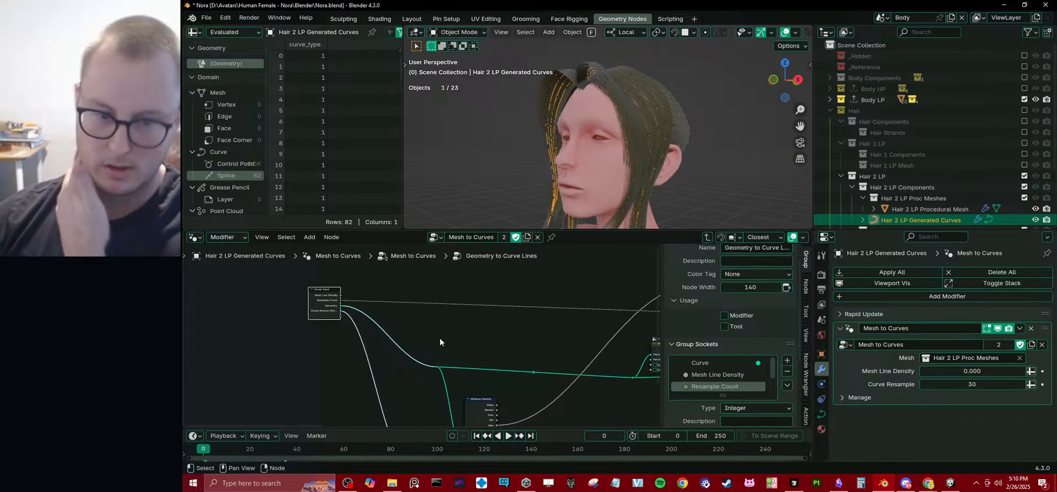
# Remove the unused Mesh Line Density input from the group's sockets.
pyautogui.moveTo(441, 359); pyautogui.dragTo(429, 340, button='middle')
pyautogui.moveTo(500, 364); pyautogui.dragTo(521, 346, button='middle')
pyautogui.click(739, 374)
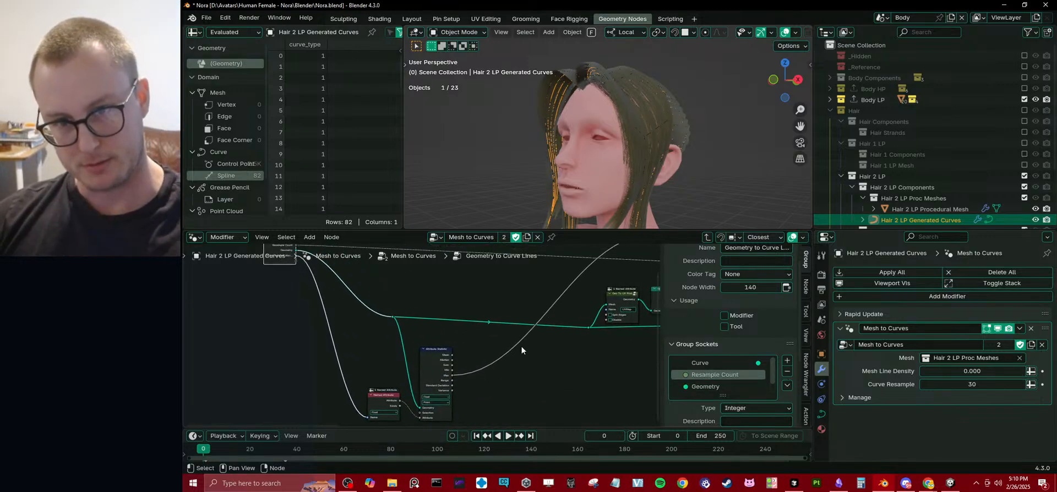
# Return to the parent Mesh to Curves tree and shift its main node chain, including the frame, slightly up.
pyautogui.click(709, 237)
pyautogui.moveTo(532, 295); pyautogui.dragTo(480, 342, button='middle')
pyautogui.scroll(-3, 480, 342)
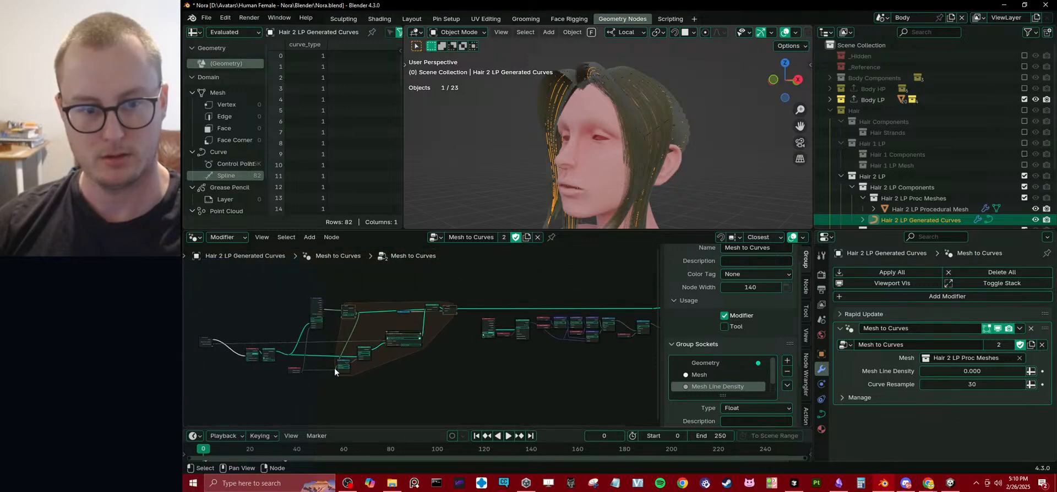
pyautogui.moveTo(196, 291); pyautogui.dragTo(478, 393)
pyautogui.press('g')
pyautogui.click(486, 386)
# Delete the leftover curve tilt nodes between the frame and Group Output in the parent tree.
pyautogui.moveTo(530, 363); pyautogui.dragTo(415, 353, button='middle')
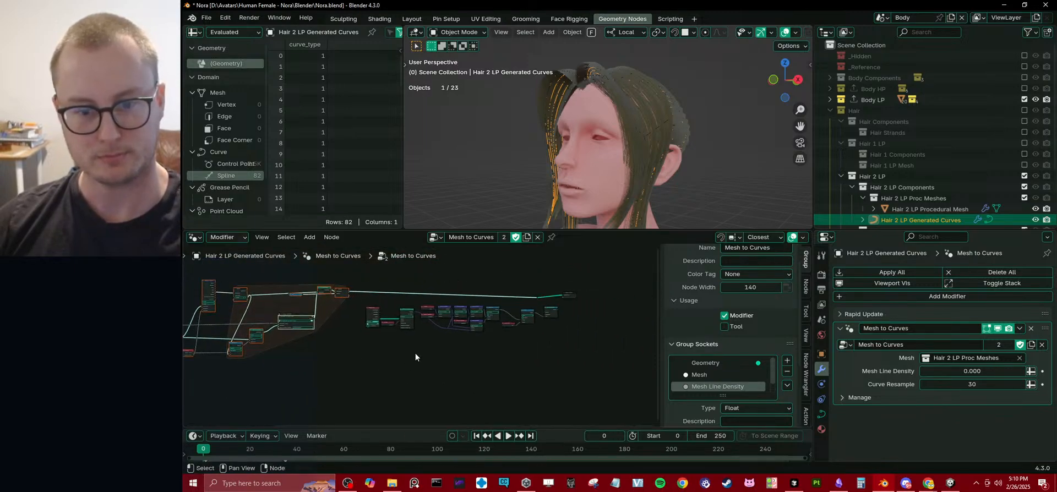
pyautogui.moveTo(358, 301); pyautogui.dragTo(569, 299)
pyautogui.press('x')
# Move the Group Output node along X to just behind the frame and align it with the last node.
pyautogui.press('g')
pyautogui.press('x')
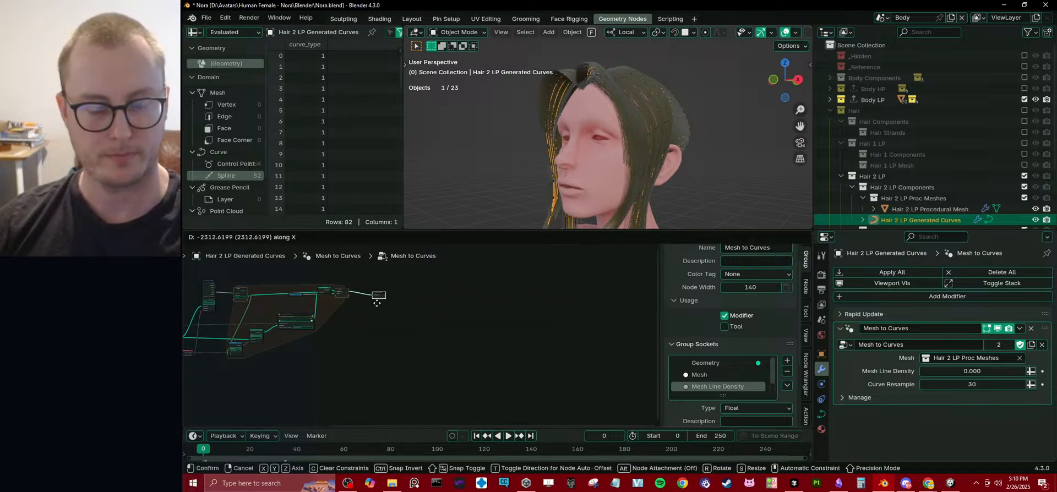
pyautogui.click(377, 303)
pyautogui.moveTo(362, 320); pyautogui.dragTo(512, 324, button='middle')
pyautogui.scroll(6, 425, 336)
pyautogui.press('g')
pyautogui.click(438, 311)
pyautogui.scroll(-4, 419, 319)
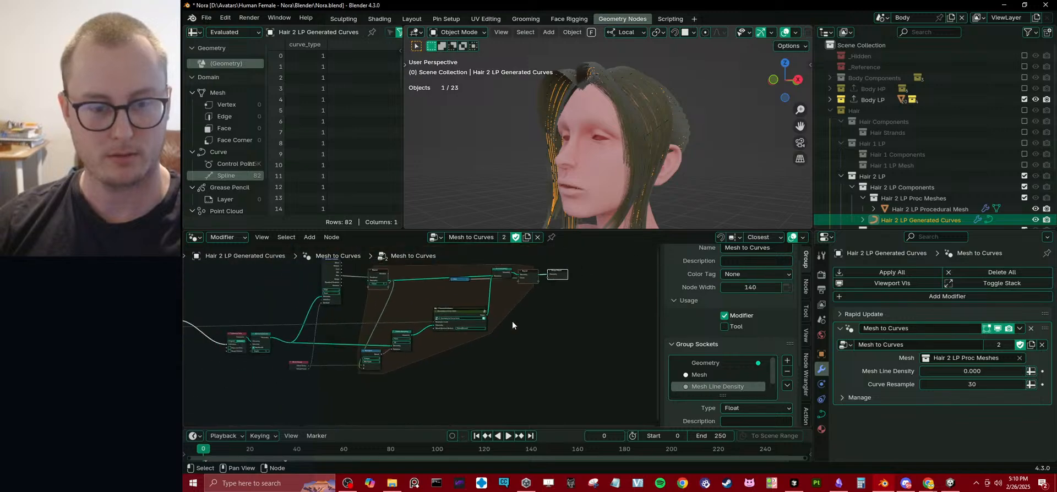
pyautogui.press('Home')
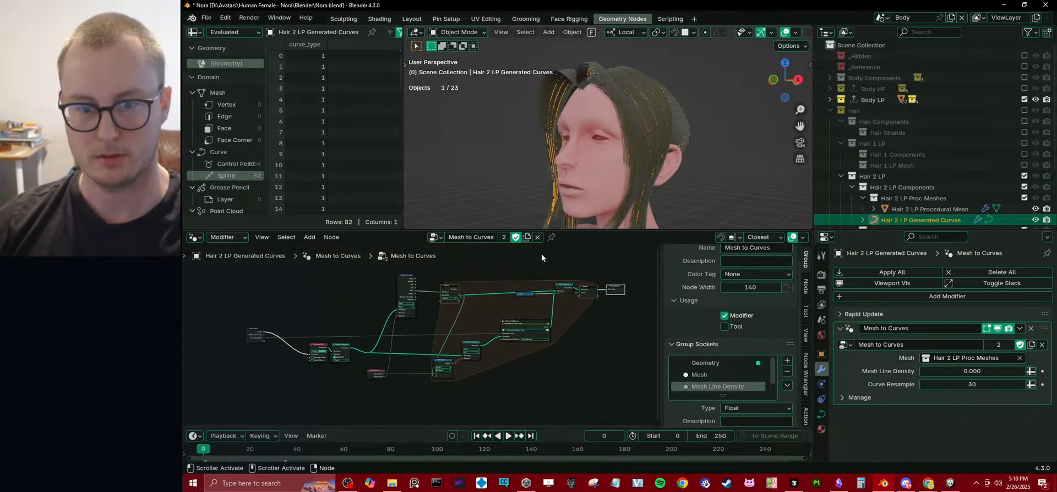
pyautogui.scroll(2, 420, 355)
pyautogui.moveTo(256, 303); pyautogui.dragTo(412, 382)
# Enter Edit Mode on Hair 2 LP Procedural Mesh and select the edge loop around the opening at the back of the head.
pyautogui.moveTo(567, 181); pyautogui.dragTo(654, 127, button='middle')
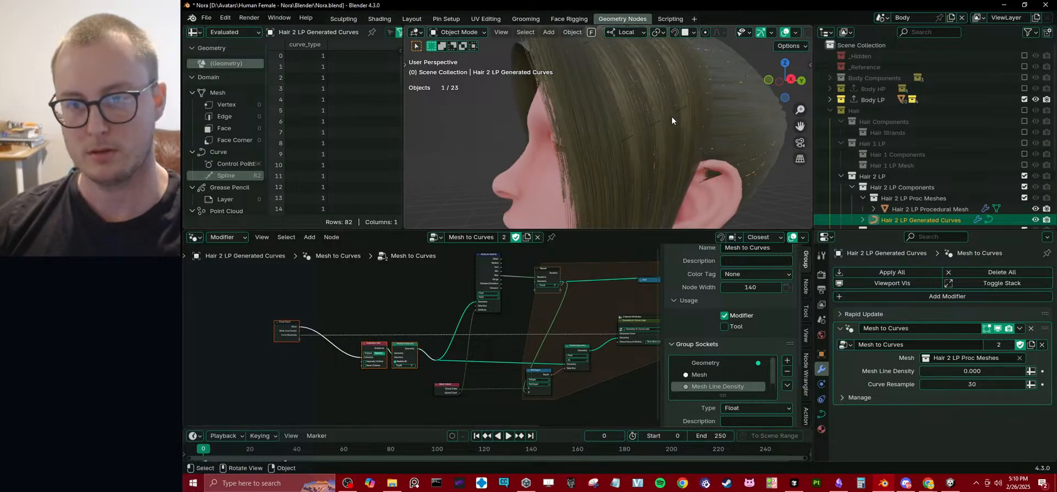
pyautogui.click(668, 115)
pyautogui.press('Tab')
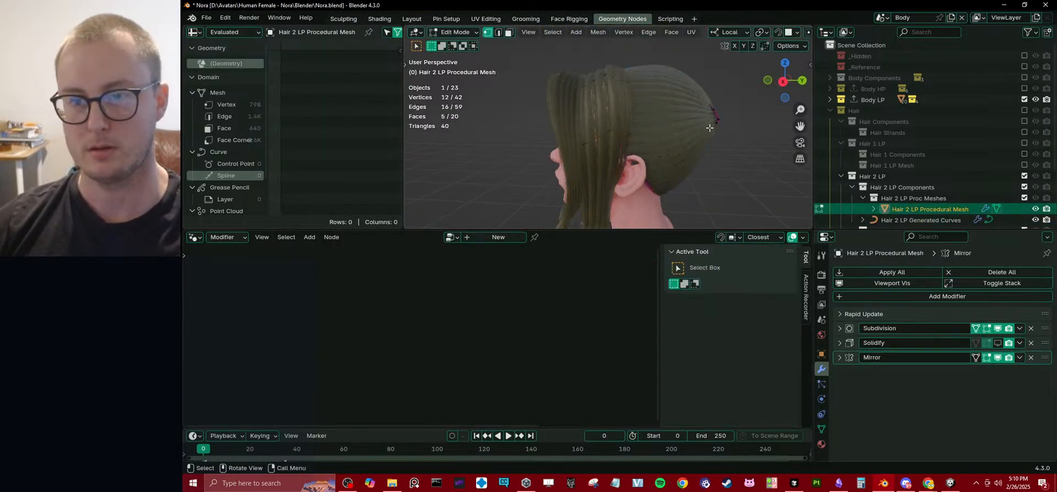
pyautogui.moveTo(647, 151)
pyautogui.mouseDown(button='middle')
pyautogui.moveTo(672, 132)
pyautogui.moveTo(644, 140)
pyautogui.moveTo(654, 147)
pyautogui.mouseUp(button='middle')
pyautogui.scroll(1, 660, 143)
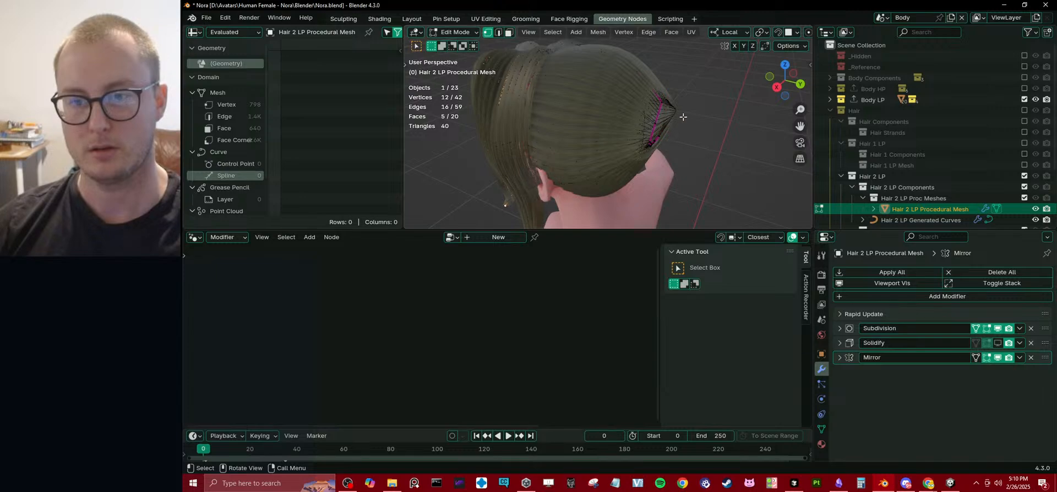
pyautogui.moveTo(683, 117); pyautogui.dragTo(658, 117, button='middle')
pyautogui.scroll(3, 637, 97)
pyautogui.keyDown('alt'); pyautogui.click(632, 91); pyautogui.keyUp('alt')
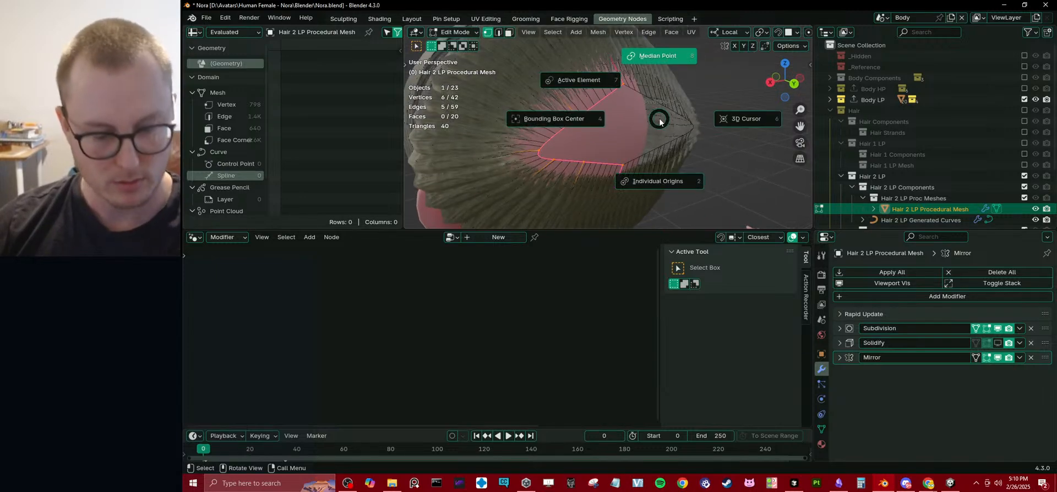
# Scale the selected opening loop down along local X to narrow the hole.
pyautogui.press('s')
pyautogui.press('x')
pyautogui.press('x')
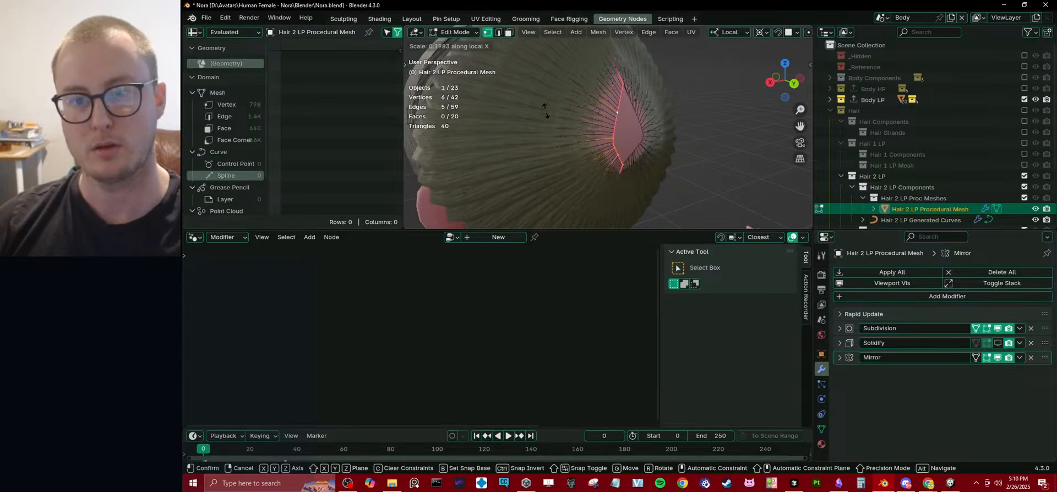
pyautogui.click(548, 53)
# Select the opening's upper and lower centre-line vertices and snap the 3D cursor to them.
pyautogui.click(611, 107)
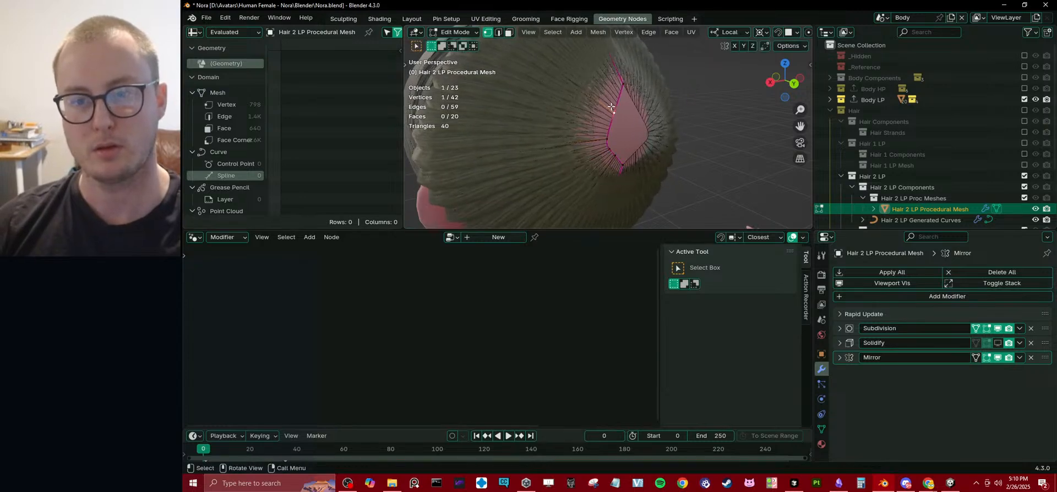
pyautogui.keyDown('shift'); pyautogui.click(623, 164); pyautogui.keyUp('shift')
pyautogui.hotkey('shift', 's')
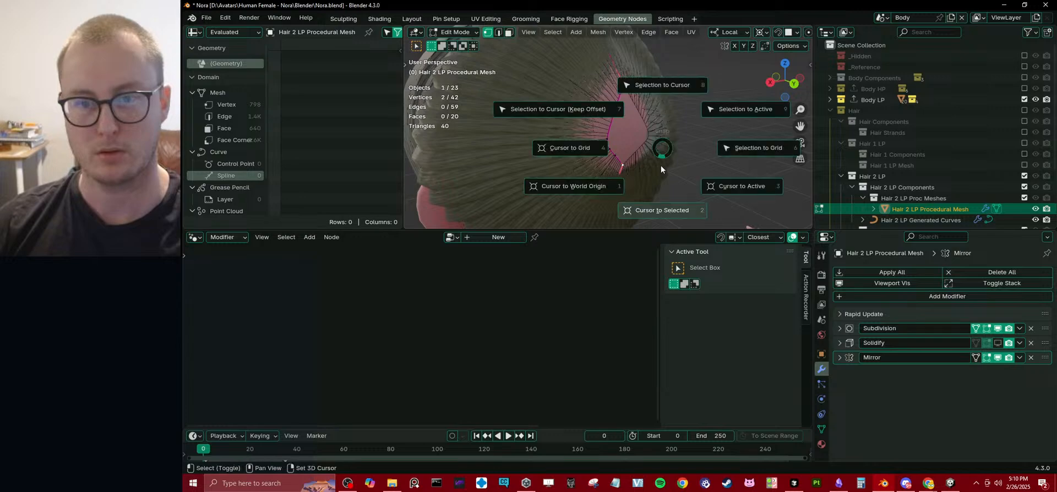
pyautogui.click(661, 165)
# Round the opening's edge loop around the 3D cursor with To Sphere at factor 1 and return to Object Mode.
pyautogui.hotkey('alt', 'shift', 's')
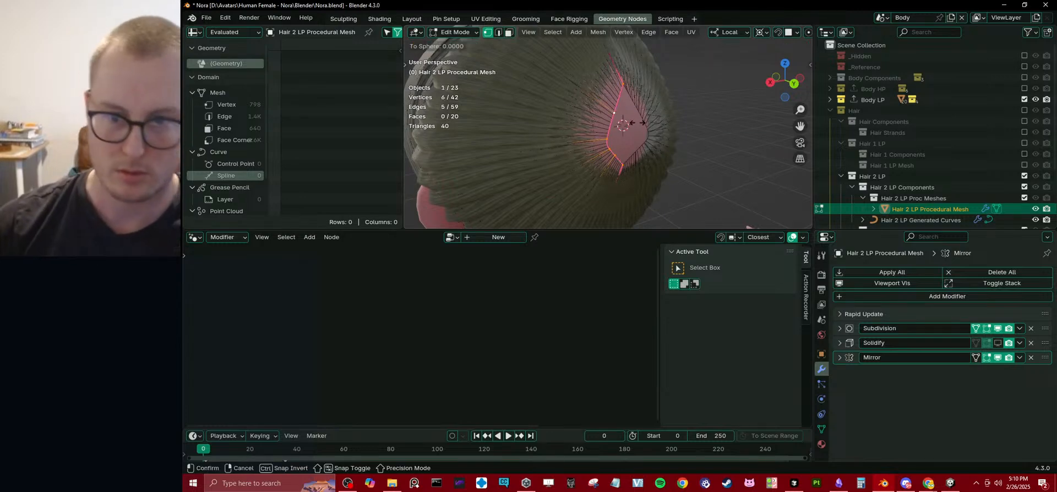
pyautogui.click(754, 104)
pyautogui.click(493, 218)
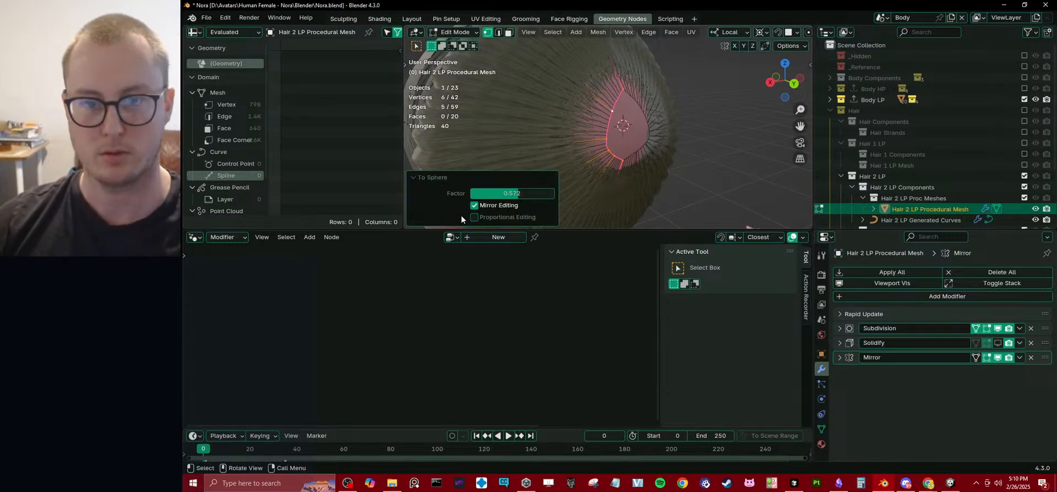
pyautogui.click(516, 193)
pyautogui.write('1')
pyautogui.press('Return')
pyautogui.press('Tab')
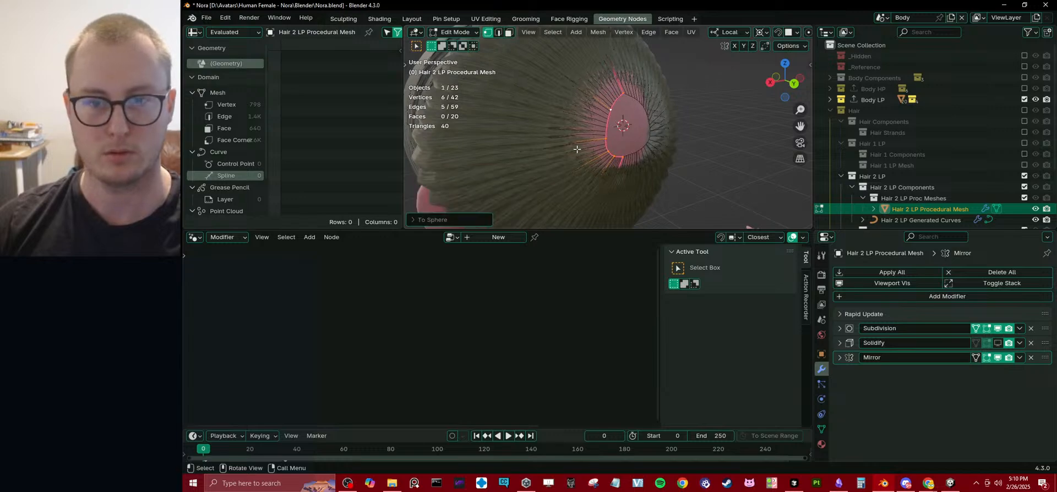
# Inspect the hair from the side and front of the head and select the Hair 2 LP Mesh object.
pyautogui.moveTo(443, 183); pyautogui.dragTo(637, 118, button='middle')
pyautogui.scroll(-4, 655, 128)
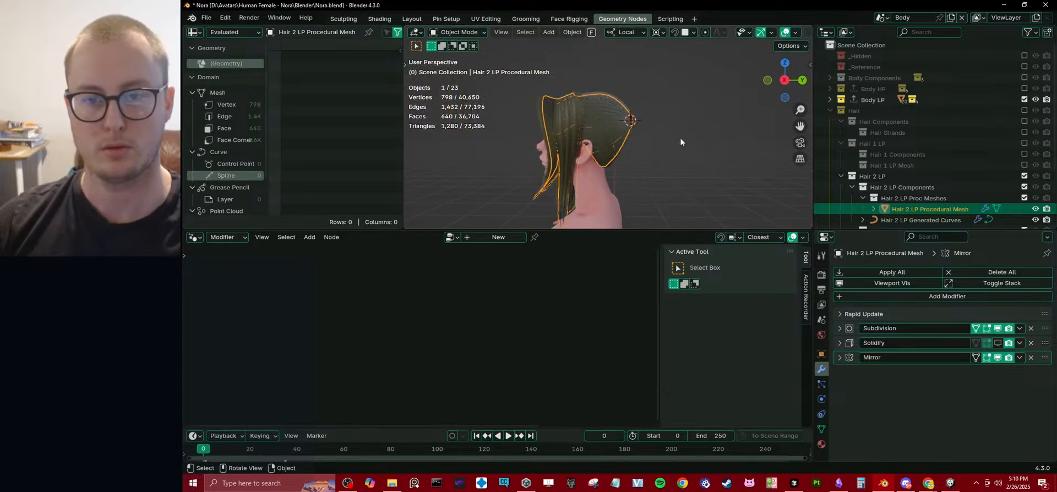
pyautogui.click(680, 138)
pyautogui.moveTo(575, 160); pyautogui.dragTo(647, 75, button='middle')
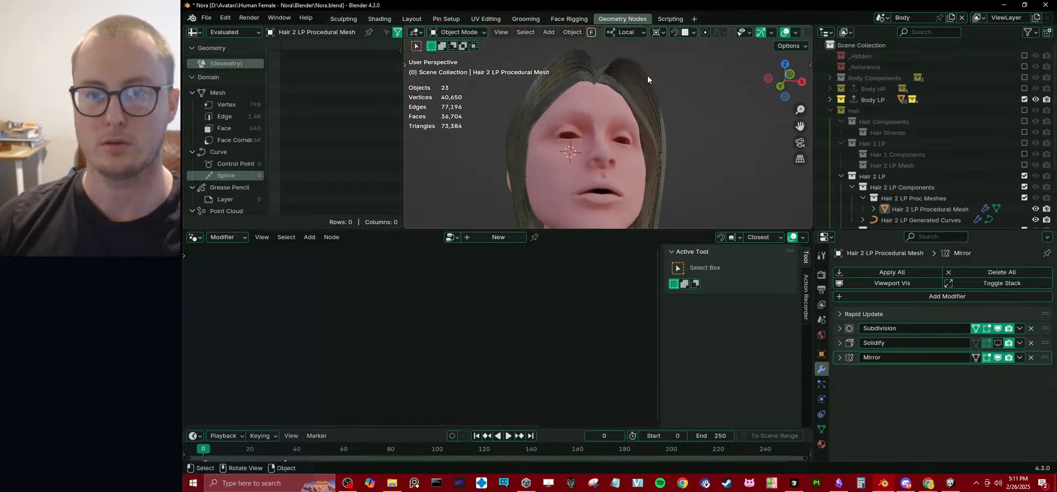
pyautogui.click(641, 79)
pyautogui.click(642, 83)
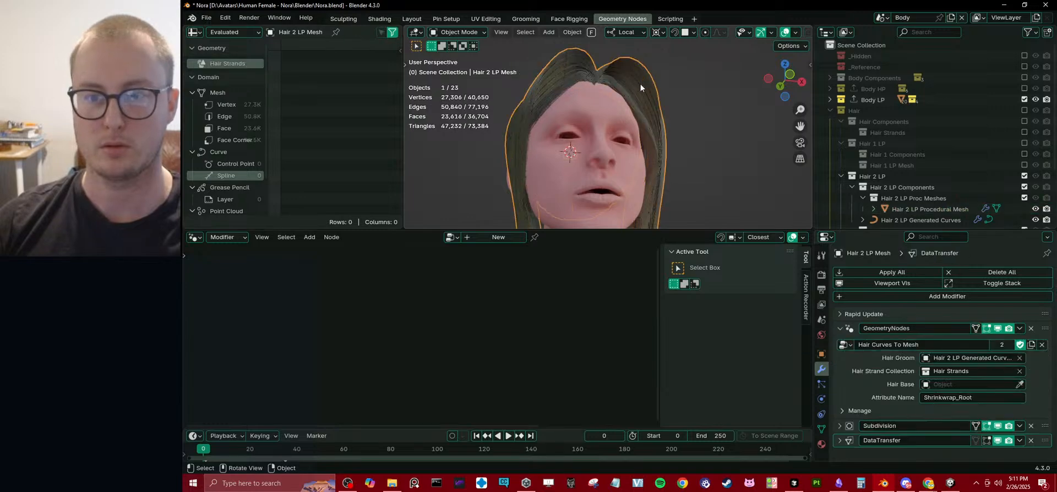
pyautogui.click(645, 87)
pyautogui.moveTo(645, 86); pyautogui.dragTo(544, 146, button='middle')
pyautogui.press('Tab')
pyautogui.scroll(2, 567, 146)
pyautogui.hotkey('shift', 'z')
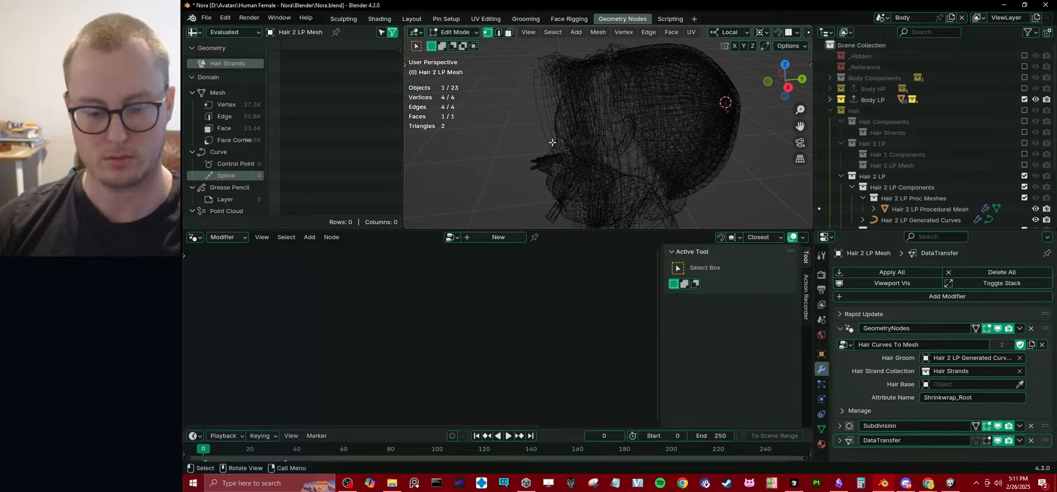
pyautogui.press('KP_Divide')
pyautogui.hotkey('shift', 'z')
pyautogui.scroll(2, 638, 141)
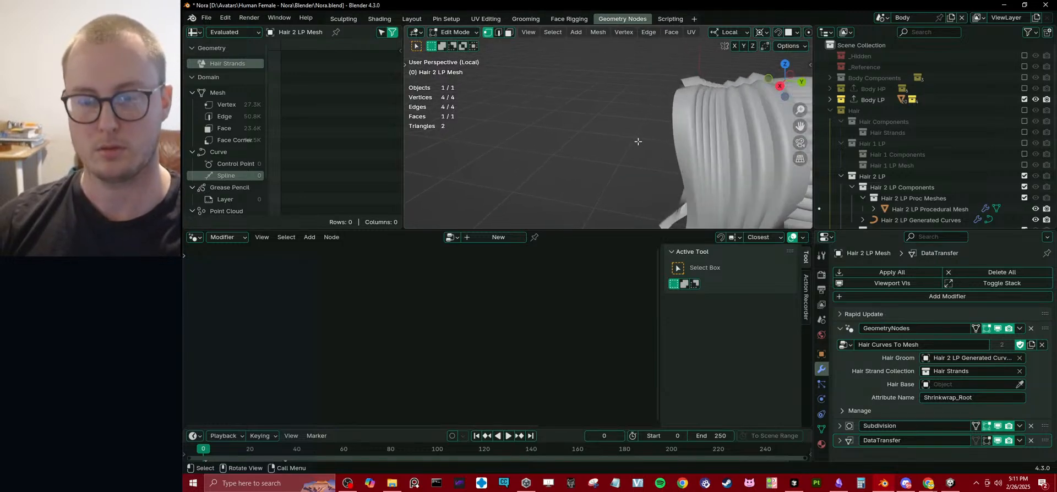
pyautogui.press('KP_Divide')
pyautogui.press('Tab')
pyautogui.scroll(-3, 856, 155)
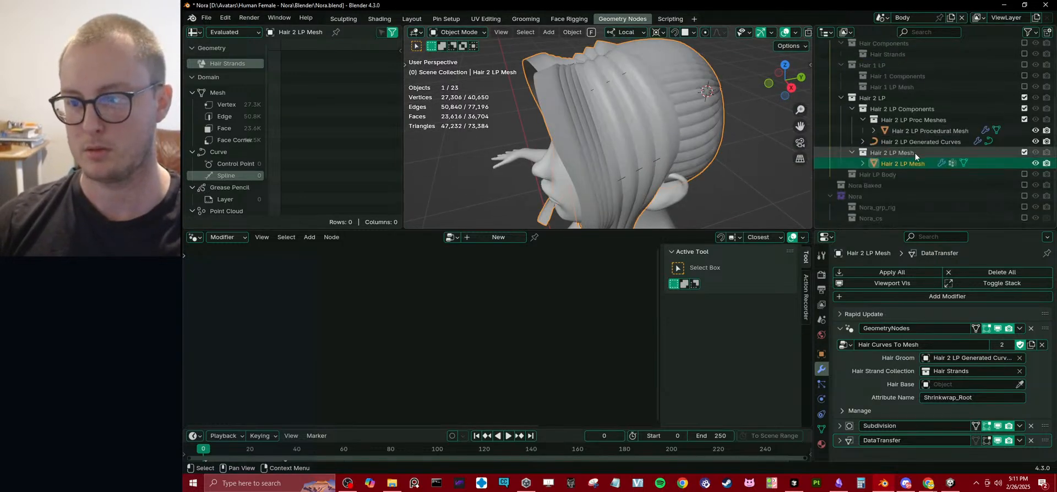
# Isolate the Hair 2 LP Procedural Mesh in Edit Mode and move the front strip's outer edge loop.
pyautogui.click(926, 130)
pyautogui.press('Tab')
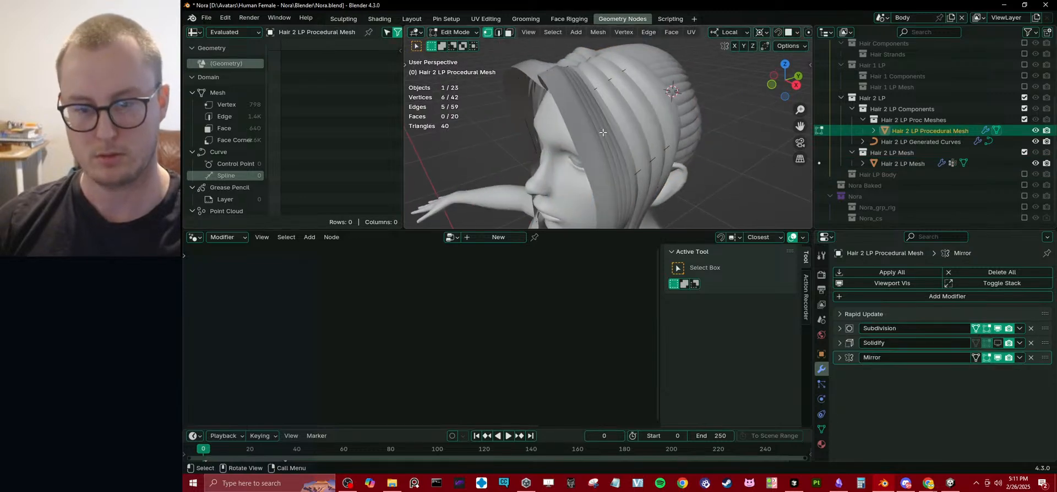
pyautogui.press('KP_Divide')
pyautogui.moveTo(602, 132); pyautogui.dragTo(573, 106, button='middle')
pyautogui.keyDown('alt'); pyautogui.click(556, 95); pyautogui.keyUp('alt')
pyautogui.press('g')
pyautogui.click(548, 117)
# Add a centred lengthwise loop cut through the front hair strip and move the new loop along Z.
pyautogui.hotkey('ctrl', 'r')
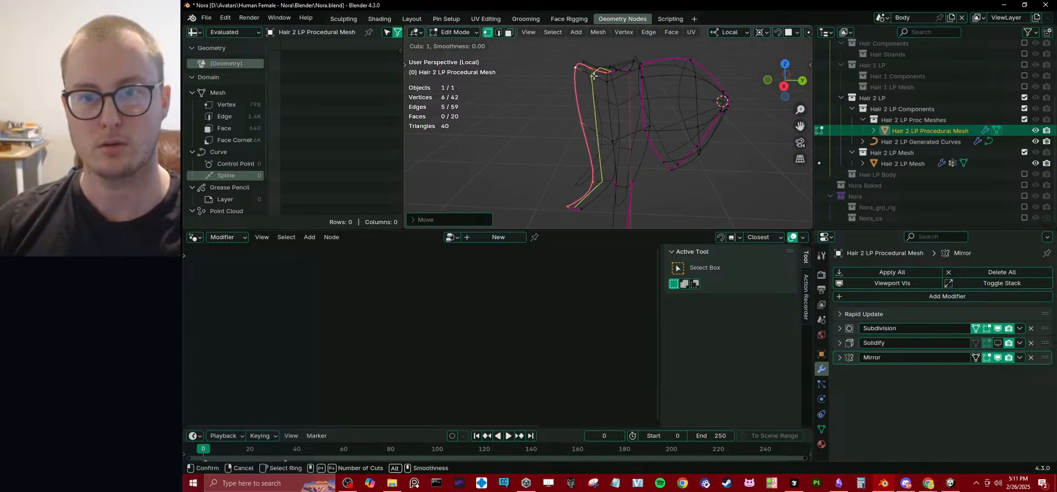
pyautogui.click(594, 74)
pyautogui.rightClick(595, 74)
pyautogui.moveTo(596, 74); pyautogui.dragTo(609, 111, button='middle')
pyautogui.press('g')
pyautogui.press('z')
pyautogui.click(637, 65)
# Insert a second lengthwise loop cut beside the front strip's middle loop and move it along Z.
pyautogui.scroll(3, 610, 111)
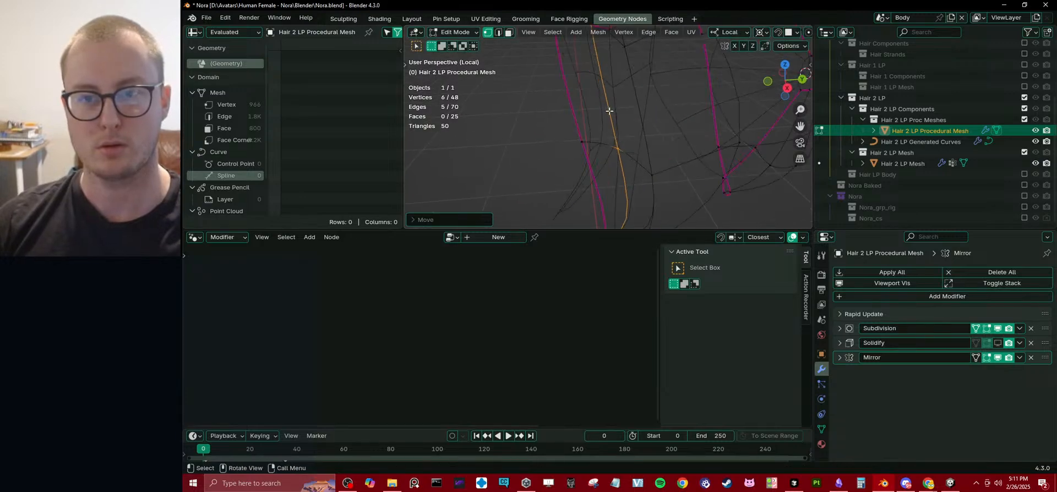
pyautogui.moveTo(618, 81); pyautogui.dragTo(615, 94, button='middle')
pyautogui.click(618, 77)
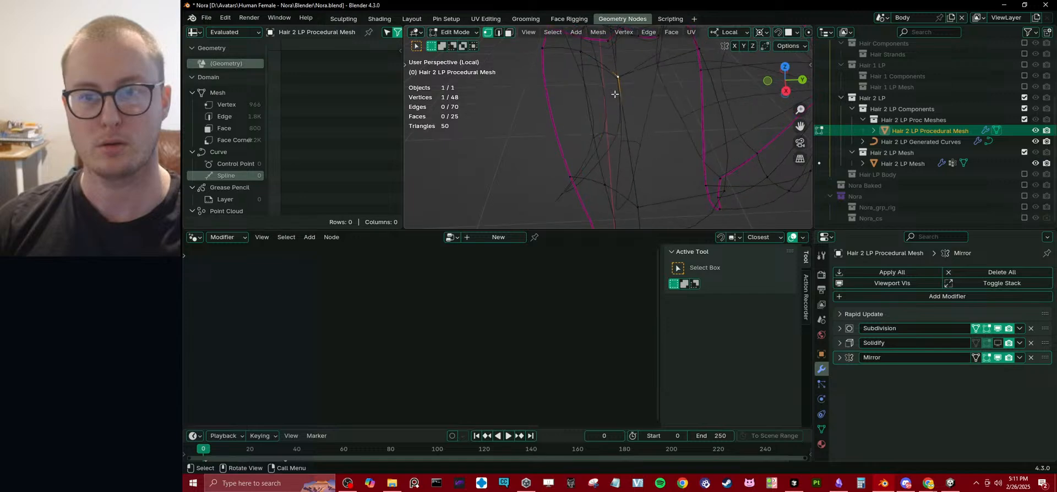
pyautogui.hotkey('ctrl', 'r')
pyautogui.click(605, 65)
pyautogui.click(604, 65)
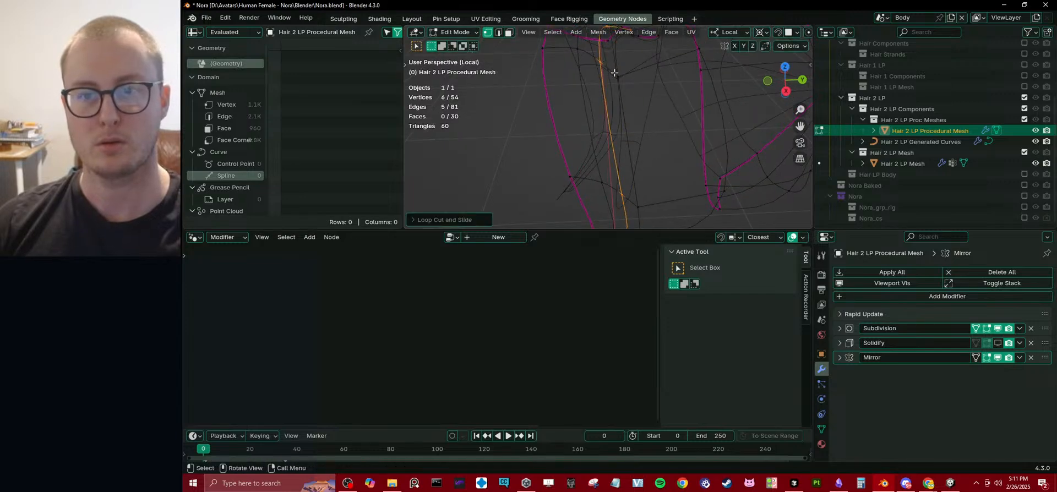
pyautogui.press('g')
pyautogui.press('z')
pyautogui.click(608, 67)
# Bridge the front strip's two border edge loops with Merge enabled and a merge factor of 0.
pyautogui.click(617, 79)
pyautogui.keyDown('alt'); pyautogui.keyDown('shift'); pyautogui.click(569, 96); pyautogui.keyUp('shift'); pyautogui.keyUp('alt')
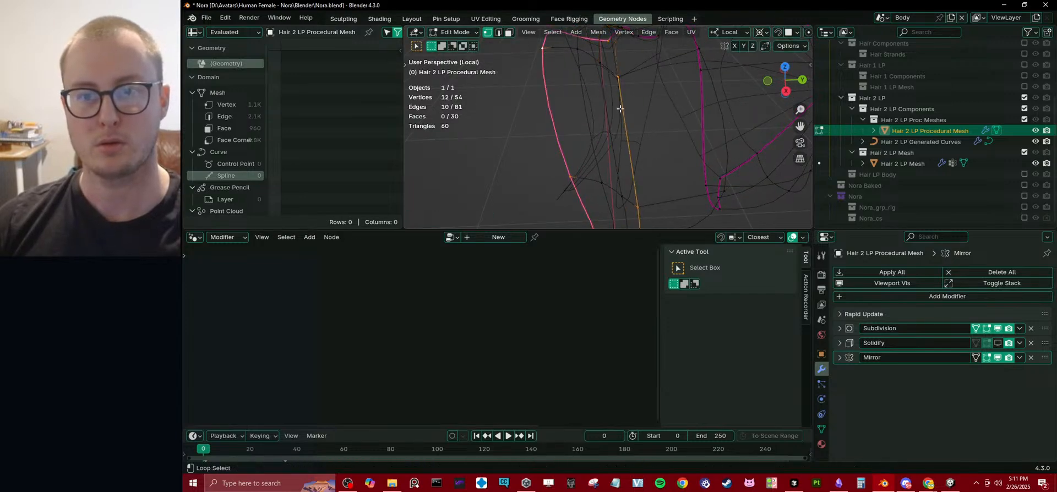
pyautogui.hotkey('ctrl', 'e')
pyautogui.click(570, 105)
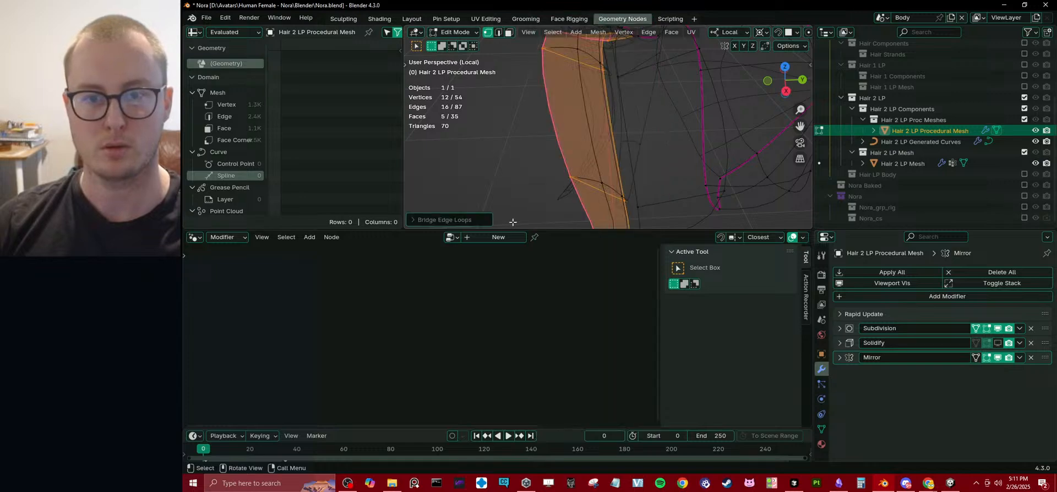
pyautogui.click(448, 220)
pyautogui.click(474, 134)
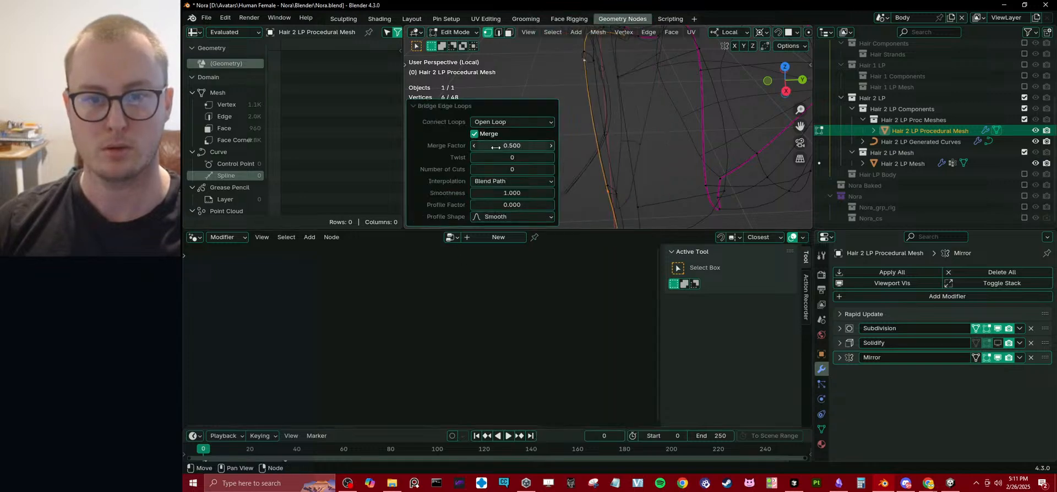
pyautogui.moveTo(495, 147); pyautogui.dragTo(446, 147)
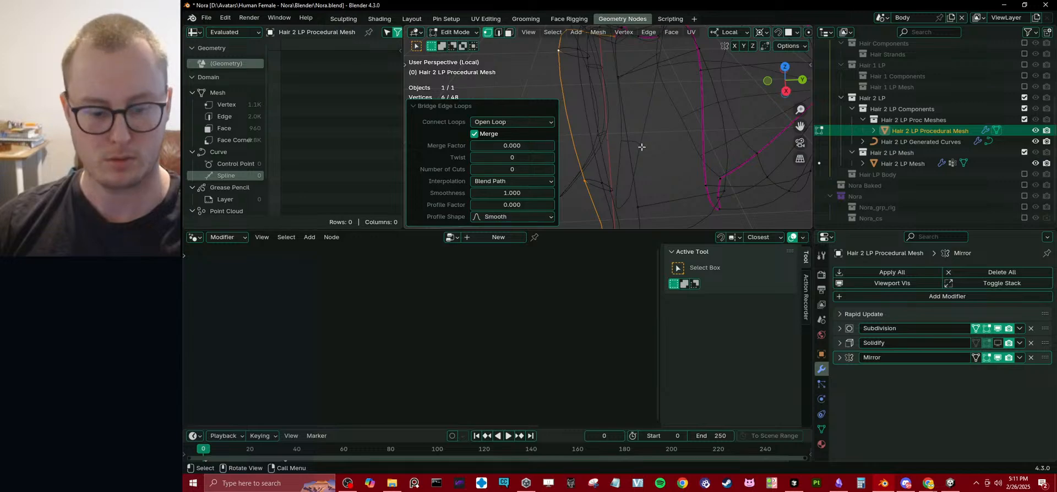
# Set the mean crease of the merged outer loop and the strip's opposite edge loop to 1, and deselect everything.
pyautogui.press('n')
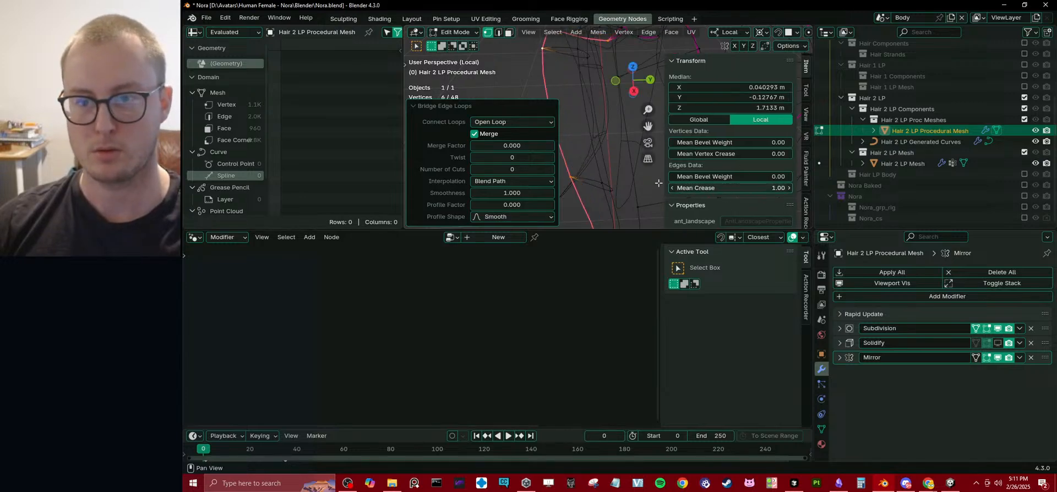
pyautogui.click(602, 182)
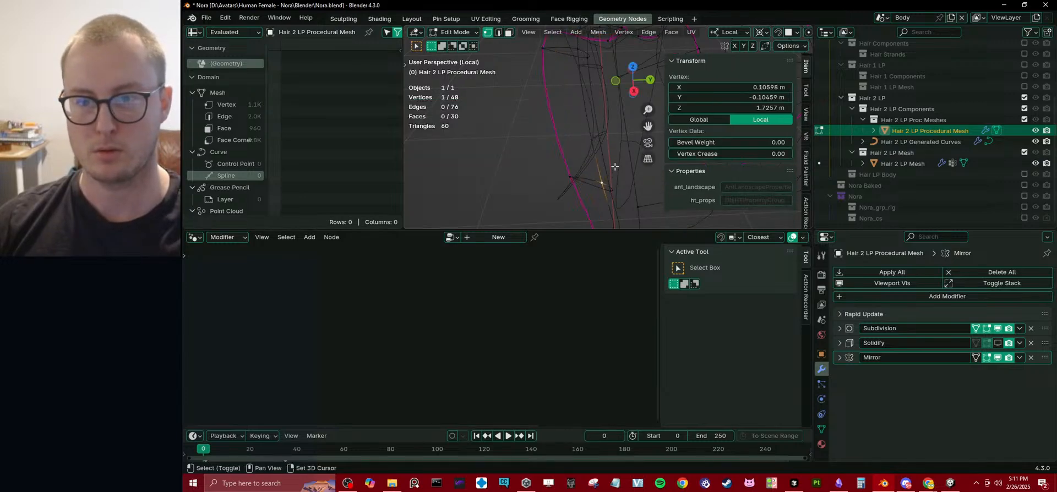
pyautogui.keyDown('alt'); pyautogui.click(589, 64); pyautogui.keyUp('alt')
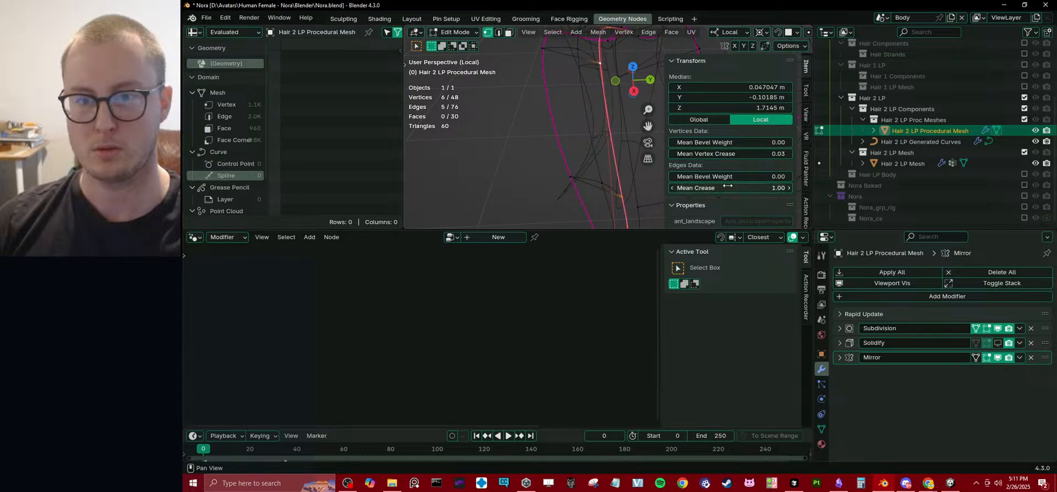
pyautogui.press('a')
pyautogui.hotkey('alt', 'a')
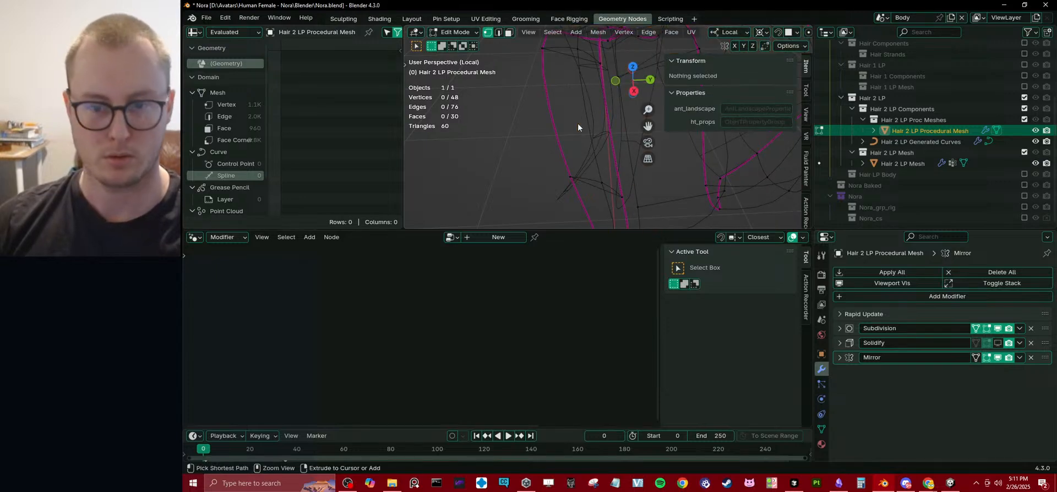
pyautogui.press('a')
pyautogui.hotkey('alt', 'a')
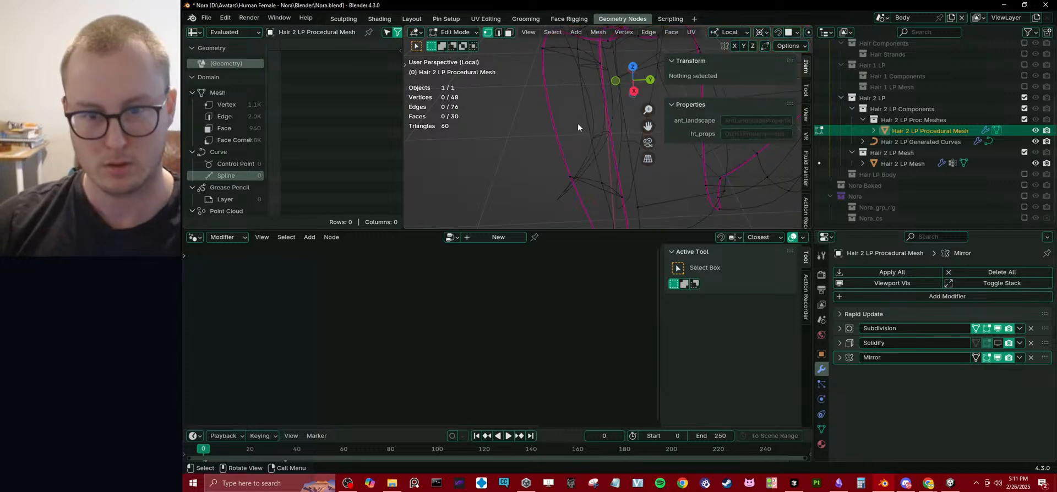
# Select all geometry linked to the front strip and select its UVs in the UV Editing workspace.
pyautogui.click(573, 172)
pyautogui.hotkey('ctrl', 'l')
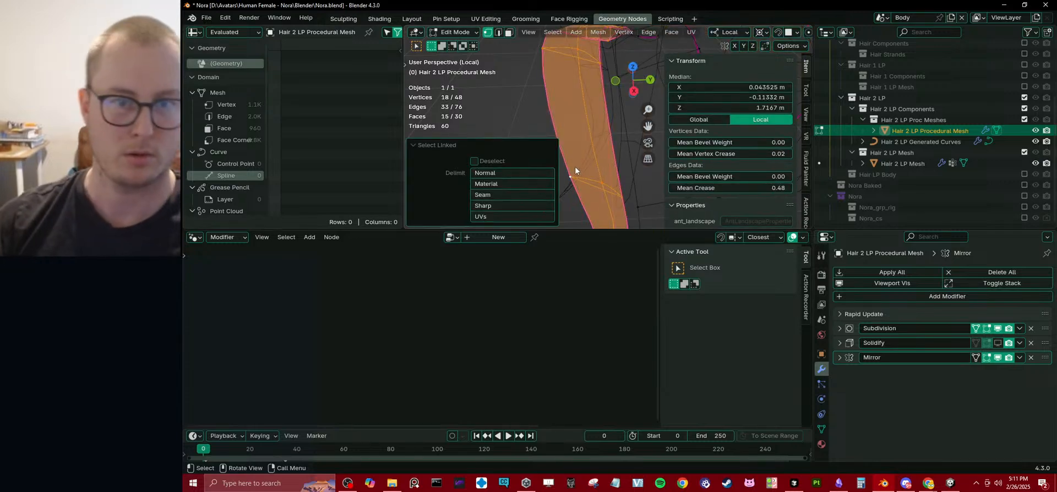
pyautogui.click(485, 18)
pyautogui.moveTo(287, 287); pyautogui.dragTo(348, 283, button='middle')
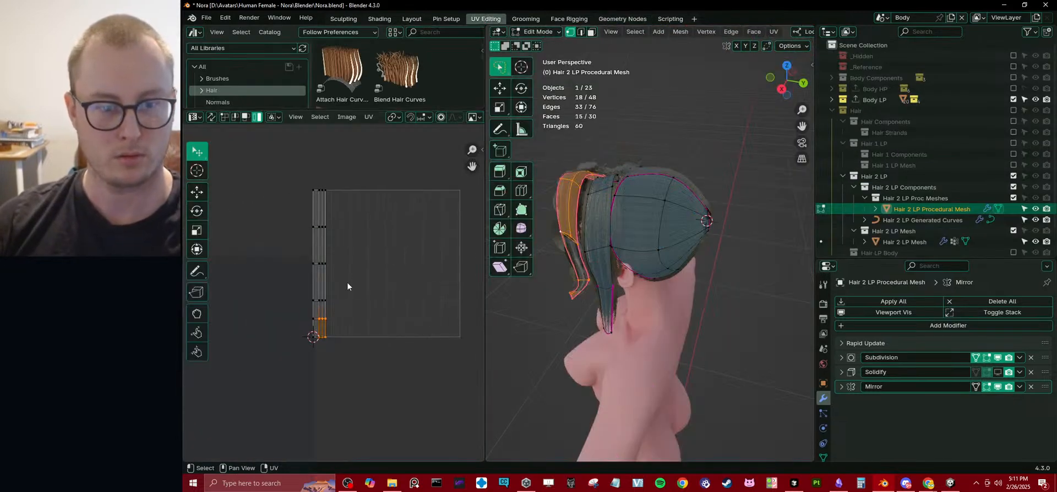
pyautogui.press('.')
pyautogui.press('6')
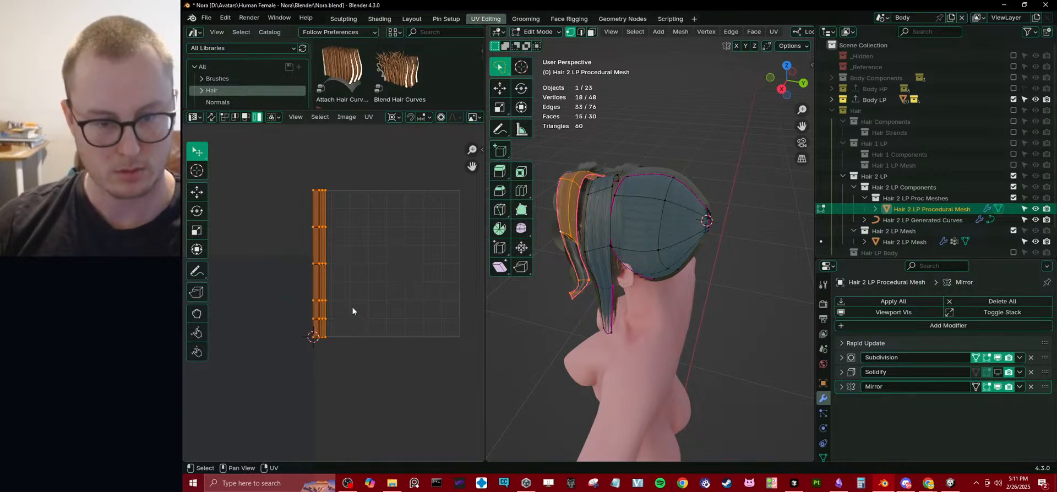
# Mark the front hair strip's outer edge loop as a seam.
pyautogui.scroll(3, 333, 299)
pyautogui.moveTo(622, 232)
pyautogui.mouseDown(button='middle')
pyautogui.moveTo(748, 193)
pyautogui.moveTo(618, 231)
pyautogui.mouseUp(button='middle')
pyautogui.scroll(4, 665, 222)
pyautogui.press('Tab')
pyautogui.press('Tab')
pyautogui.click(620, 230)
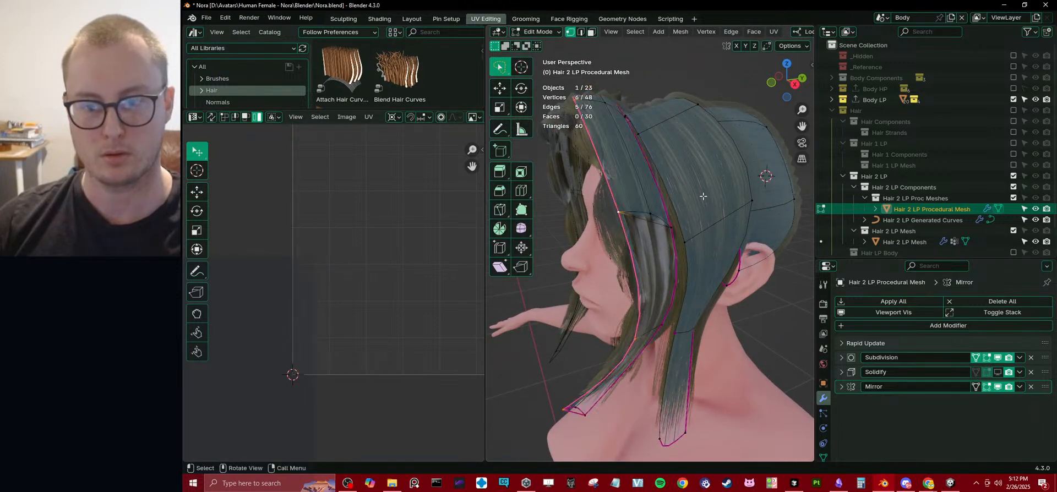
pyautogui.press('q')
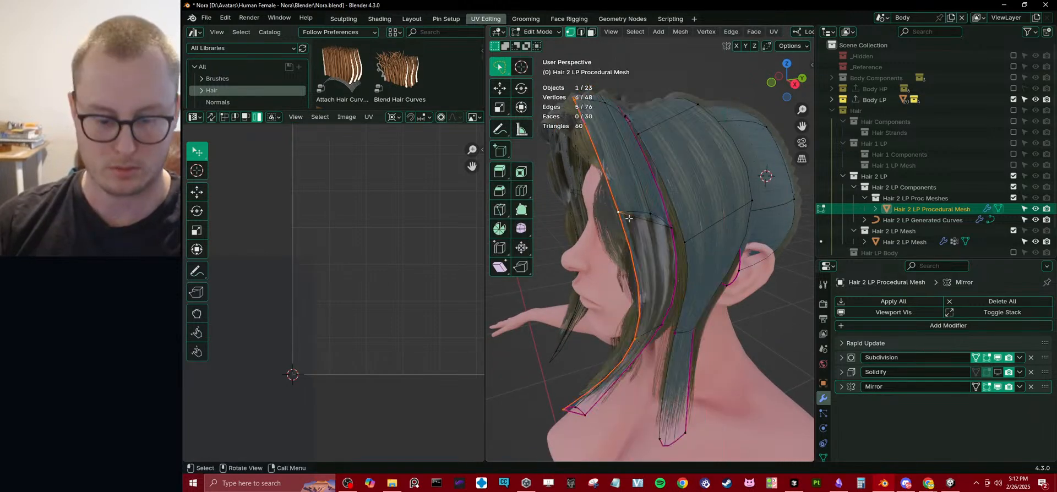
# Unwrap the whole linked front strip with the Angle Based method and straighten its UVs.
pyautogui.hotkey('ctrl', 'l')
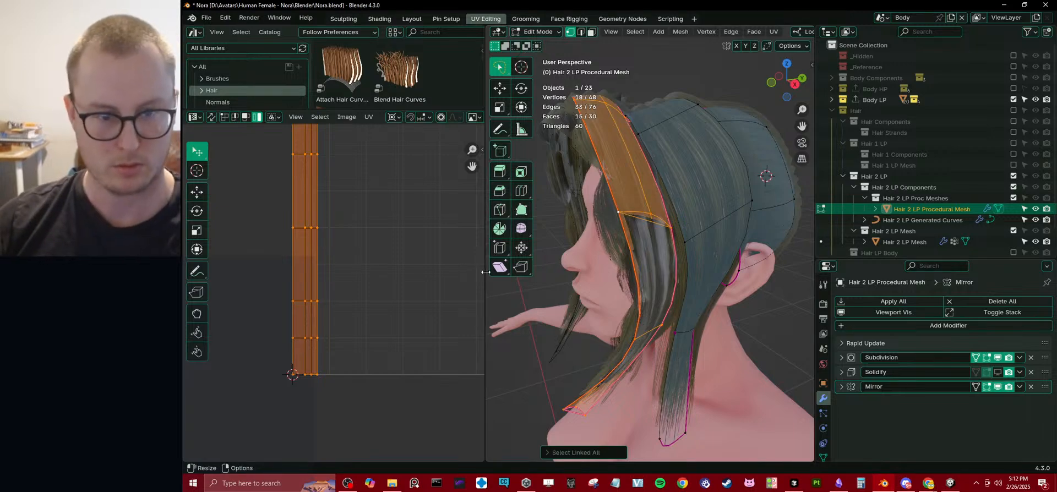
pyautogui.press('u')
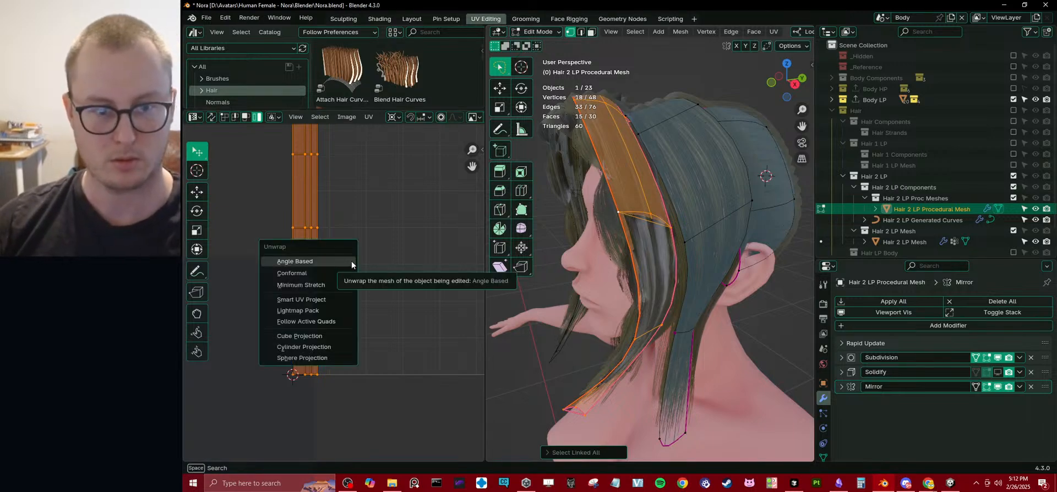
pyautogui.click(351, 261)
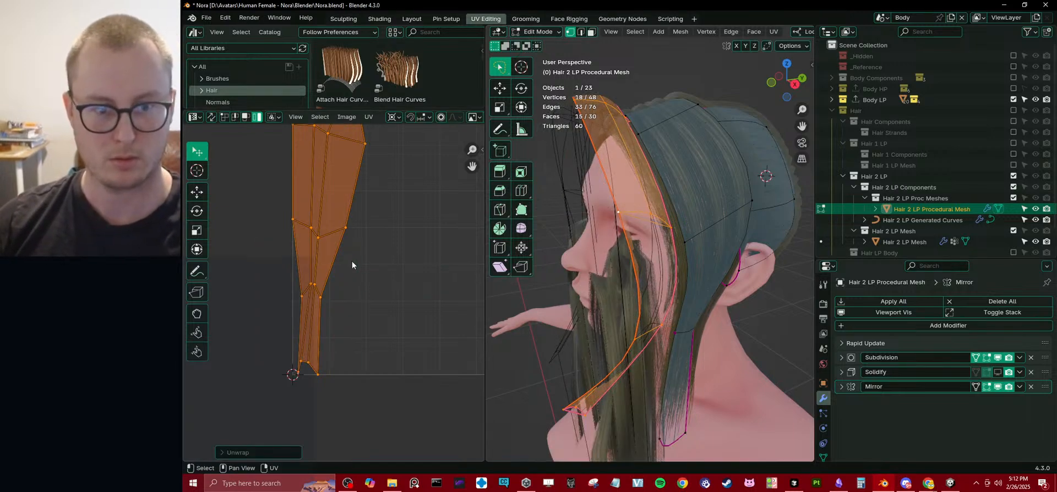
pyautogui.rightClick(412, 263)
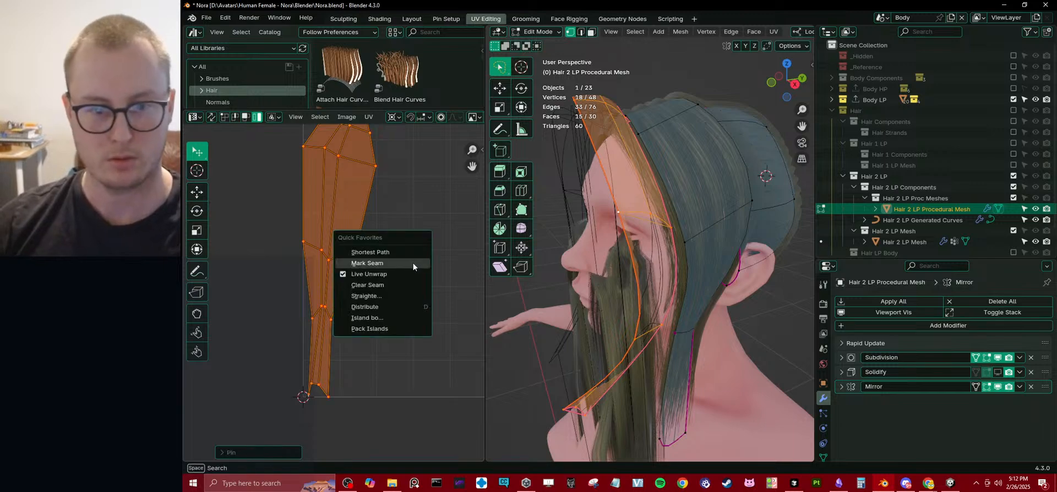
pyautogui.click(370, 296)
pyautogui.scroll(-4, 387, 246)
# Move the straightened UV strip to the UV origin, scale it from there to the full tile height, and check the hair.
pyautogui.click(368, 117)
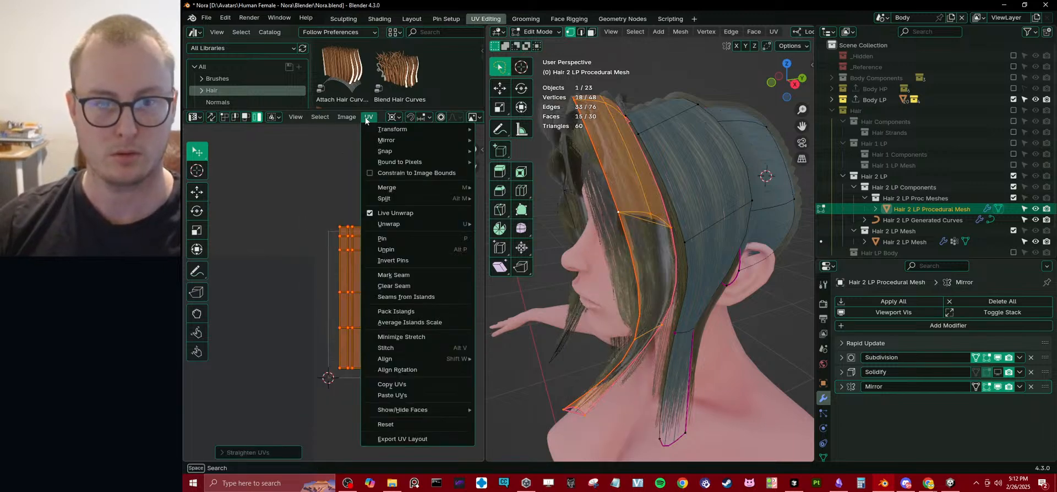
pyautogui.scroll(1, 344, 247)
pyautogui.press('g')
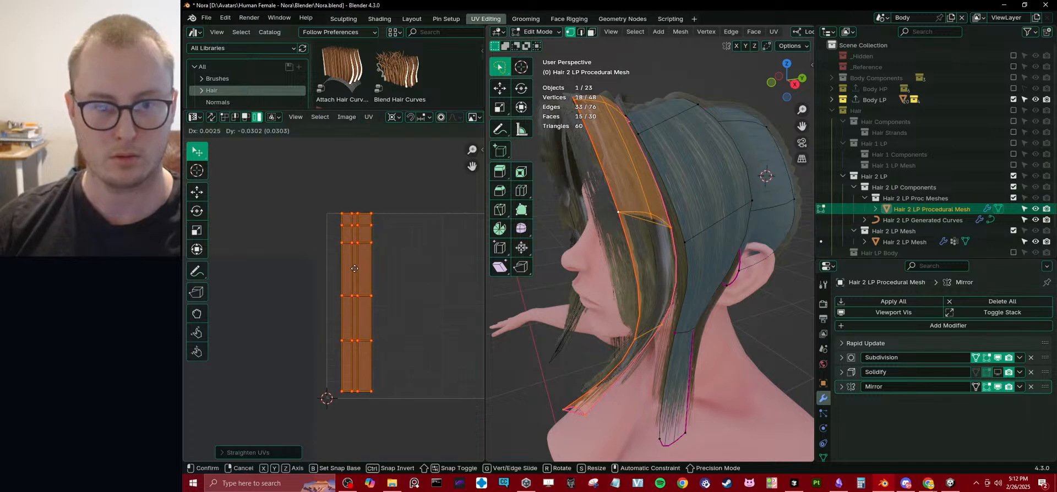
pyautogui.click(340, 272)
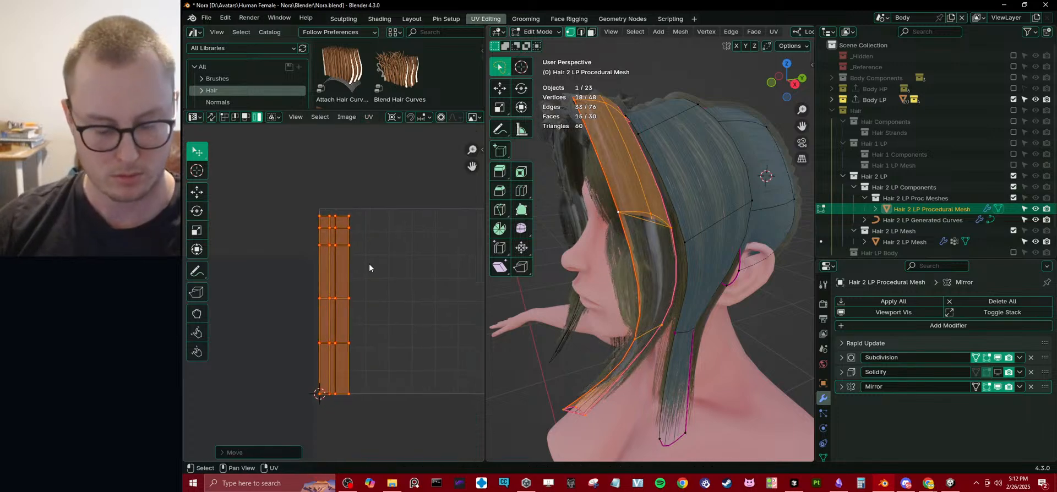
pyautogui.press('.')
pyautogui.click(380, 266)
pyautogui.press('s')
pyautogui.click(364, 226)
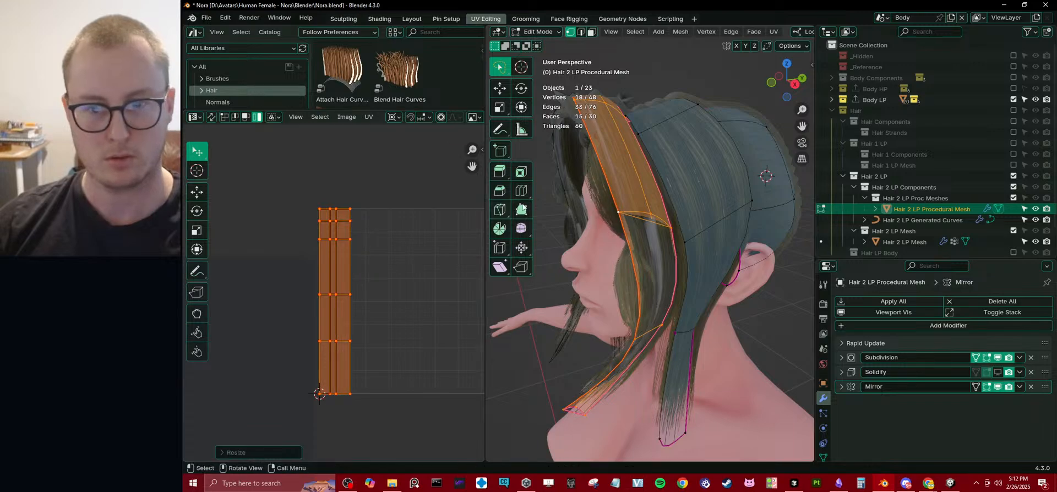
pyautogui.press('Tab')
pyautogui.moveTo(590, 206); pyautogui.dragTo(626, 209, button='middle')
pyautogui.press('Tab')
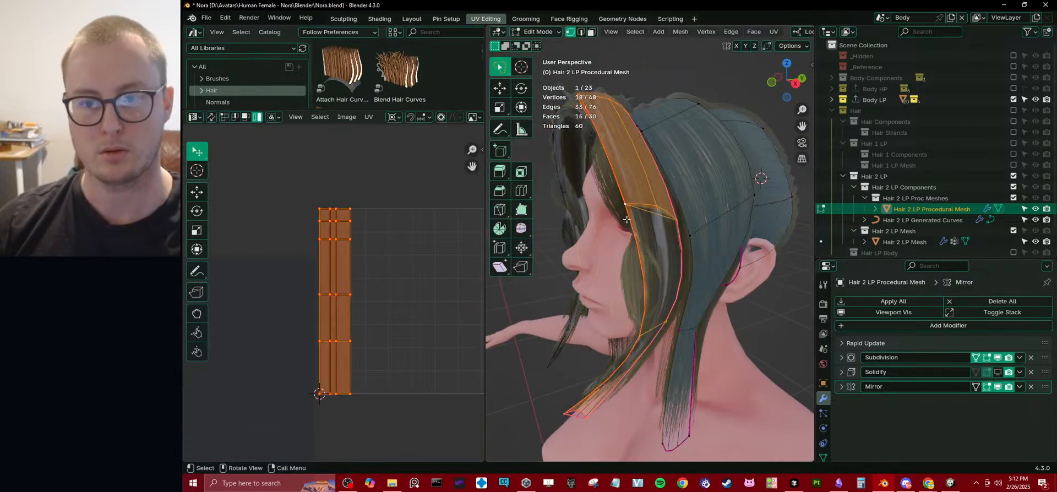
# Try to rip the front strip's seam edge loop apart, and undo the rip.
pyautogui.click(618, 221)
pyautogui.press('v')
pyautogui.rightClick(658, 221)
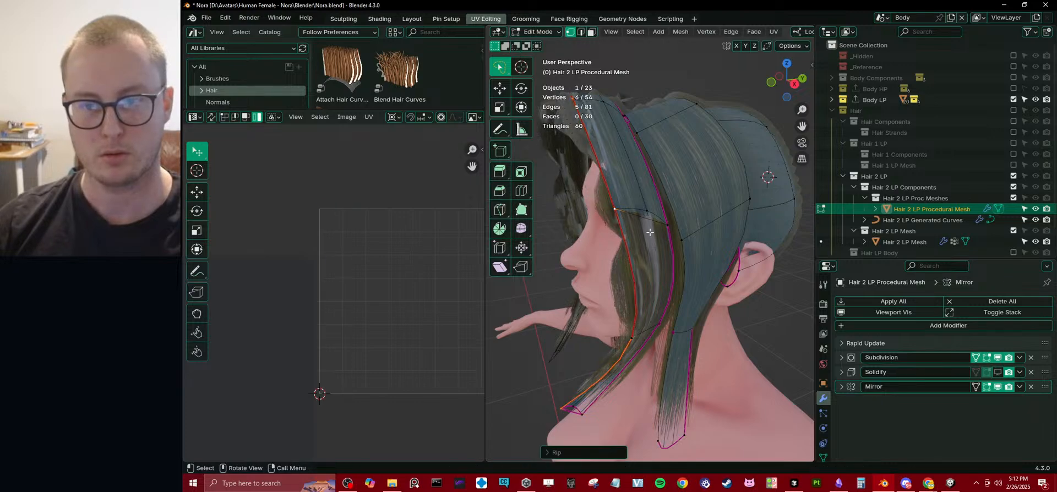
pyautogui.moveTo(641, 226)
pyautogui.mouseDown(button='middle')
pyautogui.moveTo(703, 234)
pyautogui.moveTo(635, 230)
pyautogui.mouseUp(button='middle')
pyautogui.hotkey('ctrl', 'z')
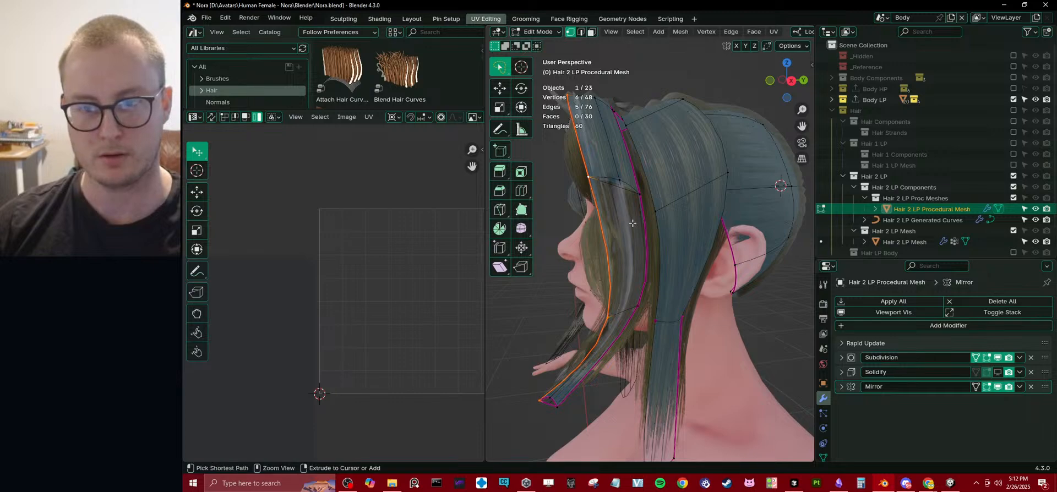
# Fatten the front strip's middle edge loop outward by about 0.03 m and recalculate the linked strip's normals.
pyautogui.hotkey('ctrl', 'l')
pyautogui.click(616, 174)
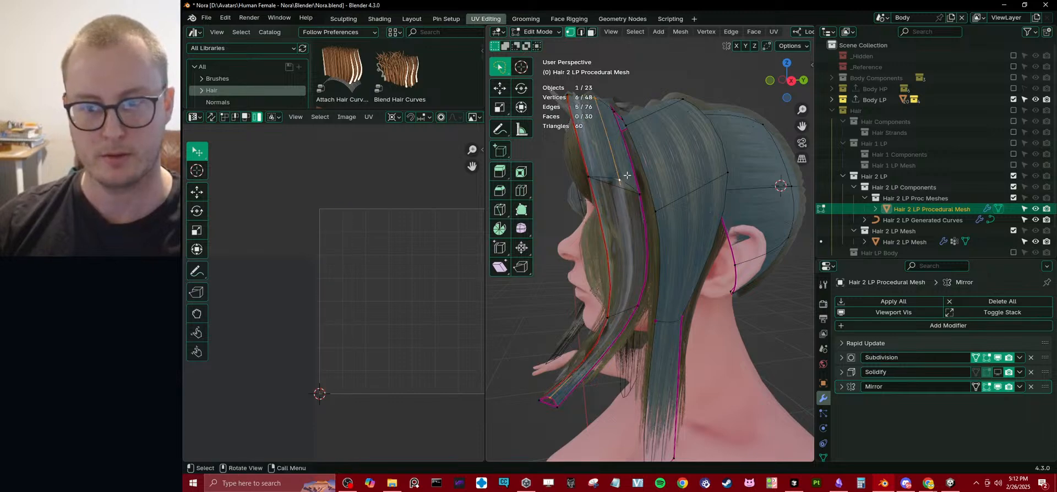
pyautogui.moveTo(627, 176); pyautogui.dragTo(644, 172, button='middle')
pyautogui.hotkey('alt', 's')
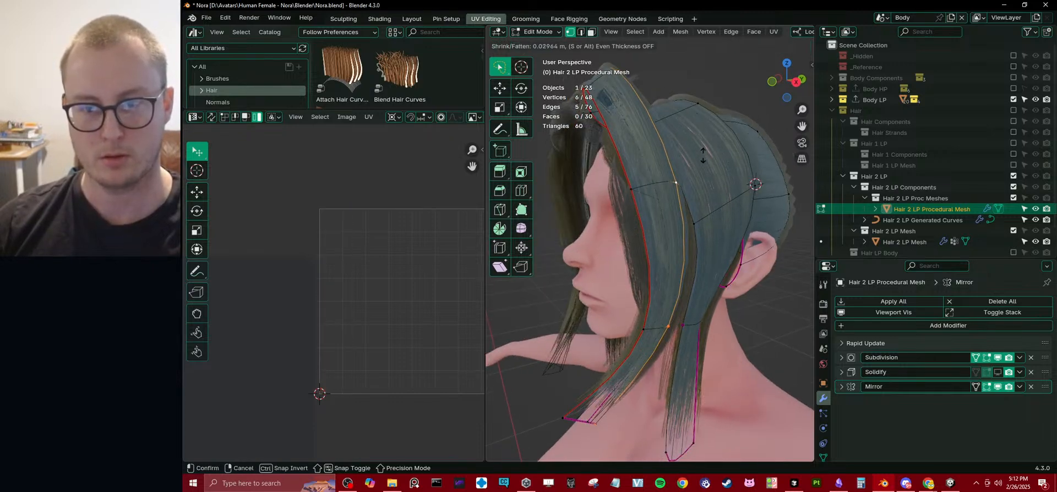
pyautogui.click(701, 157)
pyautogui.moveTo(701, 157); pyautogui.dragTo(726, 197, button='middle')
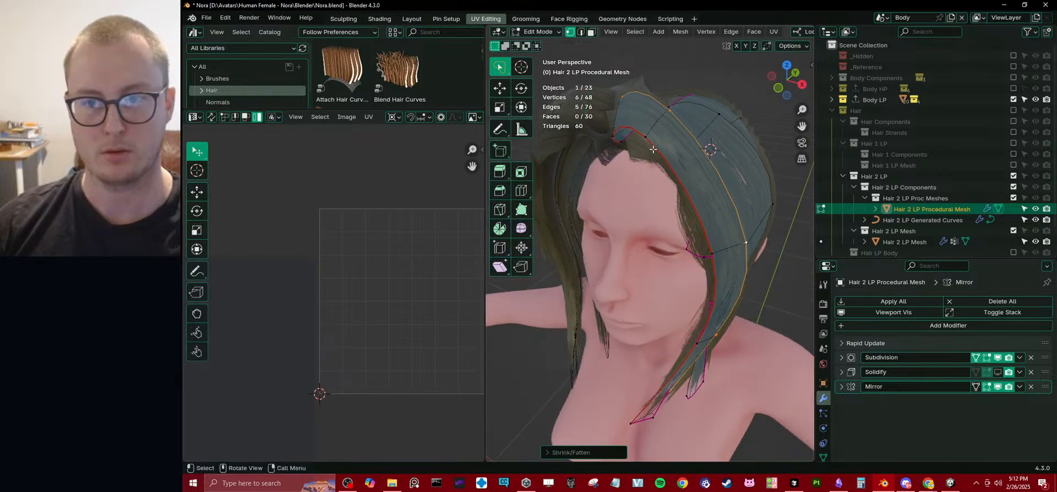
pyautogui.moveTo(653, 149); pyautogui.dragTo(699, 118, button='middle')
pyautogui.hotkey('ctrl', 'l')
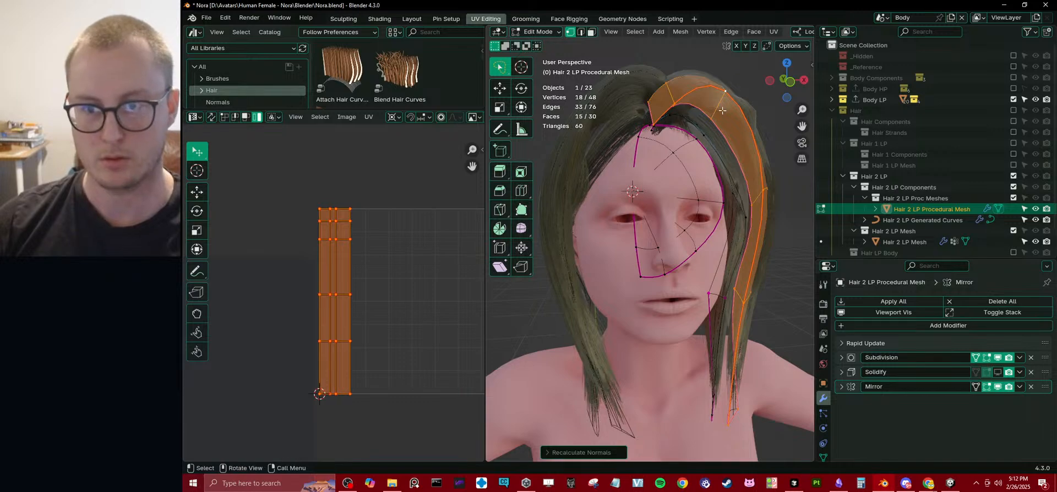
# Move the single vertex near the crown on the front strip's outer edge slightly backward.
pyautogui.moveTo(723, 111); pyautogui.dragTo(594, 182, button='middle')
pyautogui.click(577, 186)
pyautogui.press('g')
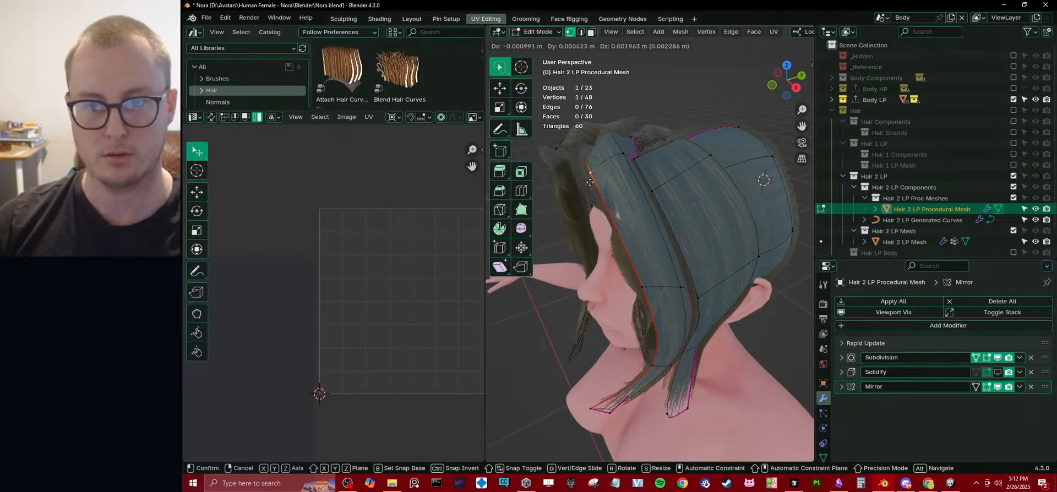
pyautogui.click(598, 179)
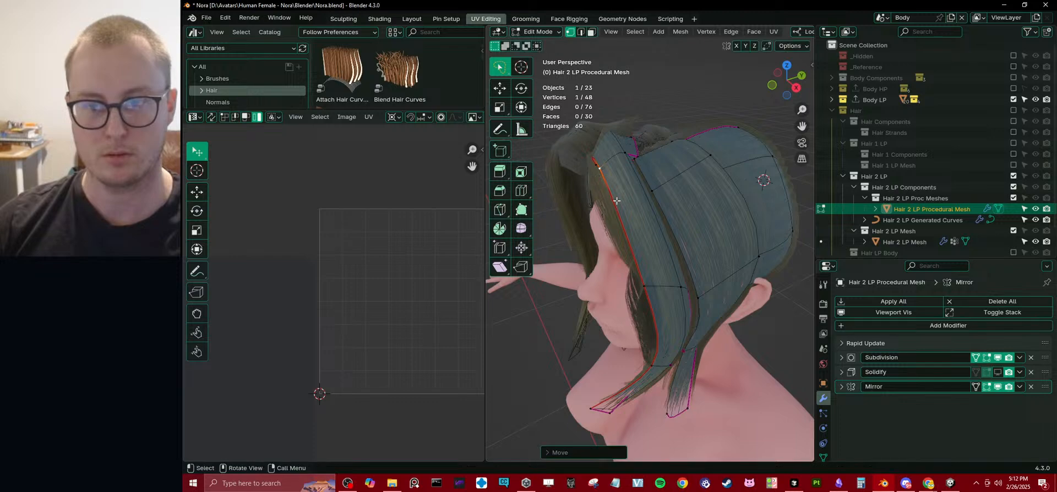
pyautogui.moveTo(597, 179); pyautogui.dragTo(630, 153, button='middle')
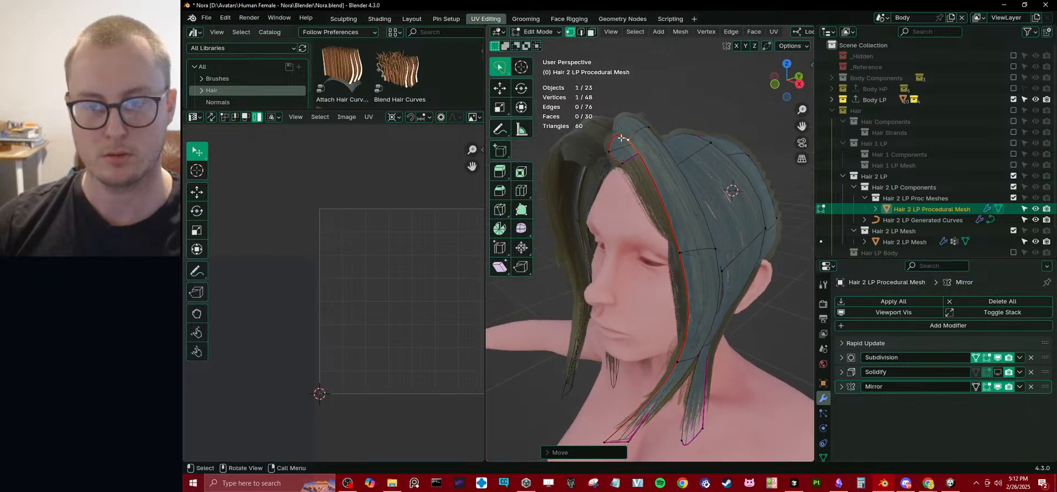
# Rip the front strip's outer edge loop, move the ripped loop away from the original edge, and check the hair.
pyautogui.press('v')
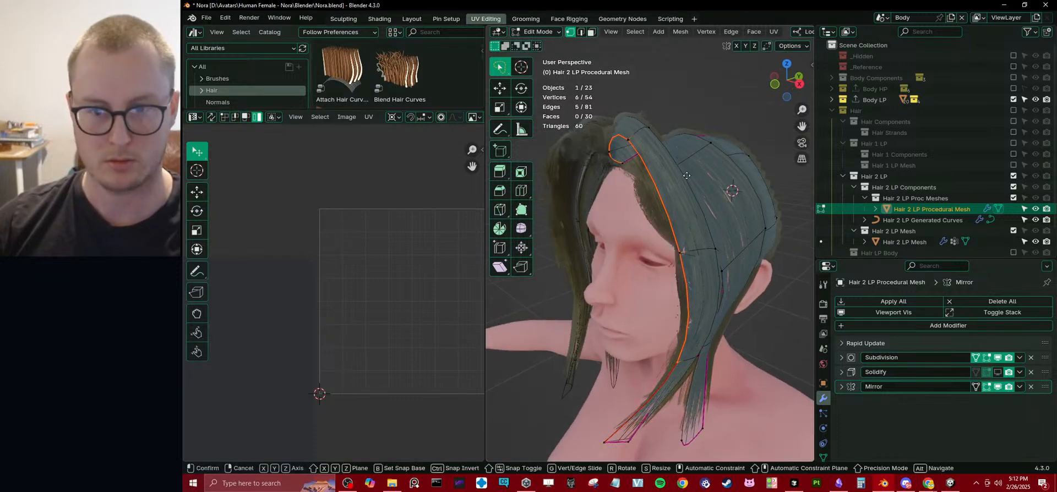
pyautogui.rightClick(686, 177)
pyautogui.moveTo(685, 177)
pyautogui.mouseDown(button='middle')
pyautogui.moveTo(743, 170)
pyautogui.moveTo(666, 170)
pyautogui.moveTo(692, 177)
pyautogui.mouseUp(button='middle')
pyautogui.press('g')
pyautogui.click(745, 171)
pyautogui.press('g')
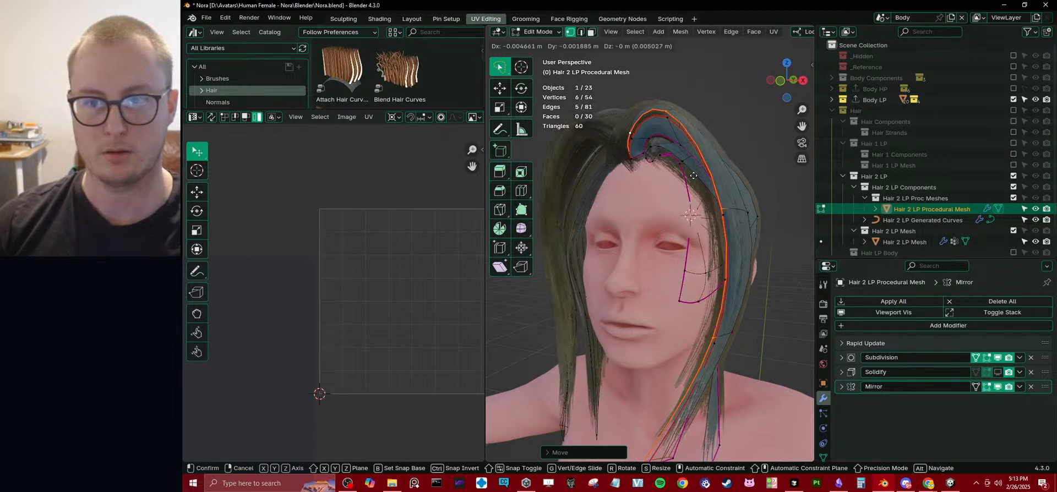
pyautogui.click(694, 175)
pyautogui.press('Tab')
pyautogui.scroll(-6, 715, 184)
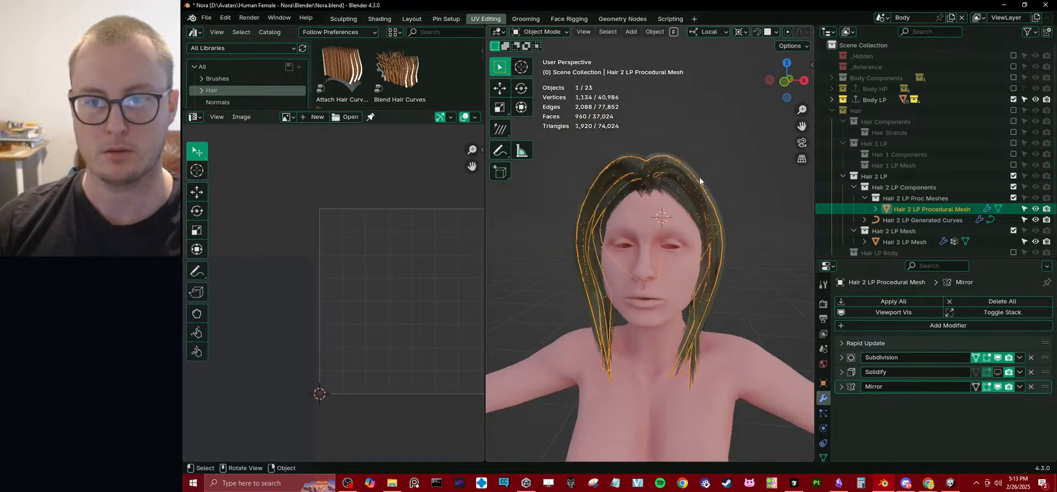
pyautogui.click(725, 188)
pyautogui.scroll(7, 726, 189)
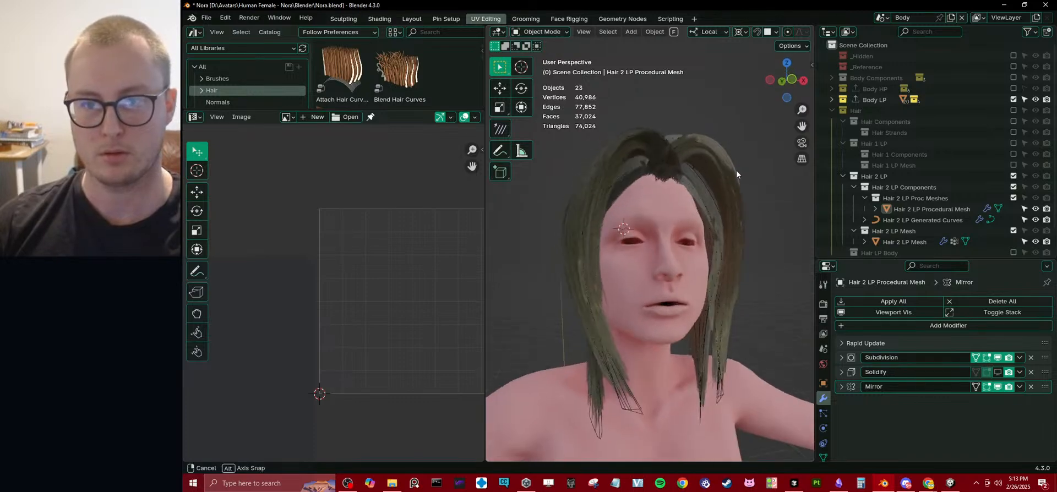
# Move the inner-layer vertex near the top of the front strip down toward the forehead.
pyautogui.press('Tab')
pyautogui.scroll(1, 716, 144)
pyautogui.moveTo(717, 141); pyautogui.dragTo(709, 152, button='middle')
pyautogui.click(718, 134)
pyautogui.press('g')
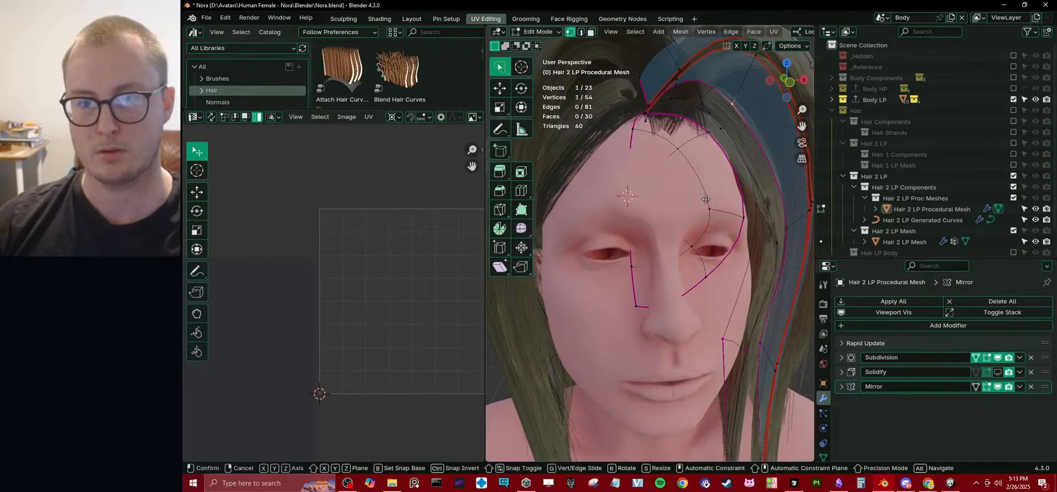
pyautogui.click(718, 144)
pyautogui.scroll(-2, 718, 144)
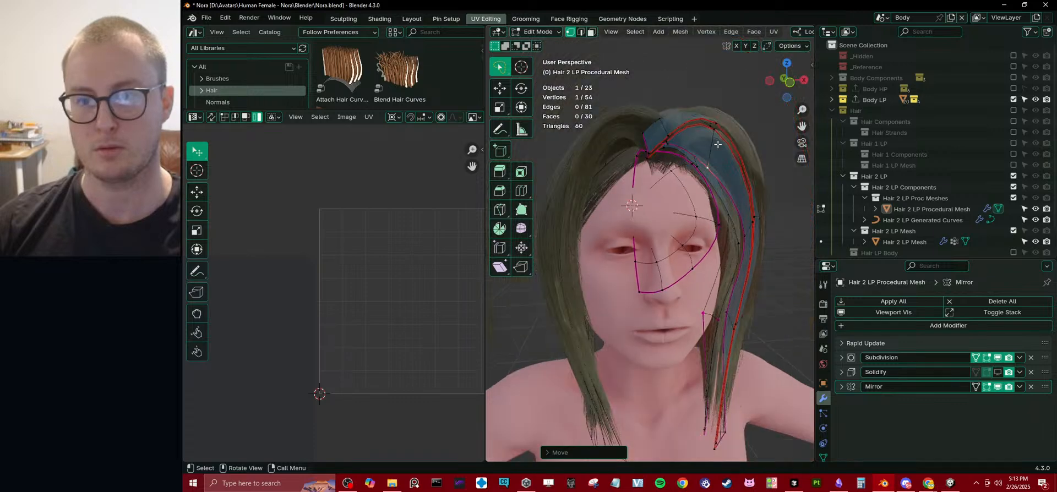
# Rotate and reposition the selected part of the front strip near the crown.
pyautogui.moveTo(719, 149); pyautogui.dragTo(707, 248, button='middle')
pyautogui.keyDown('alt'); pyautogui.click(757, 221); pyautogui.keyUp('alt')
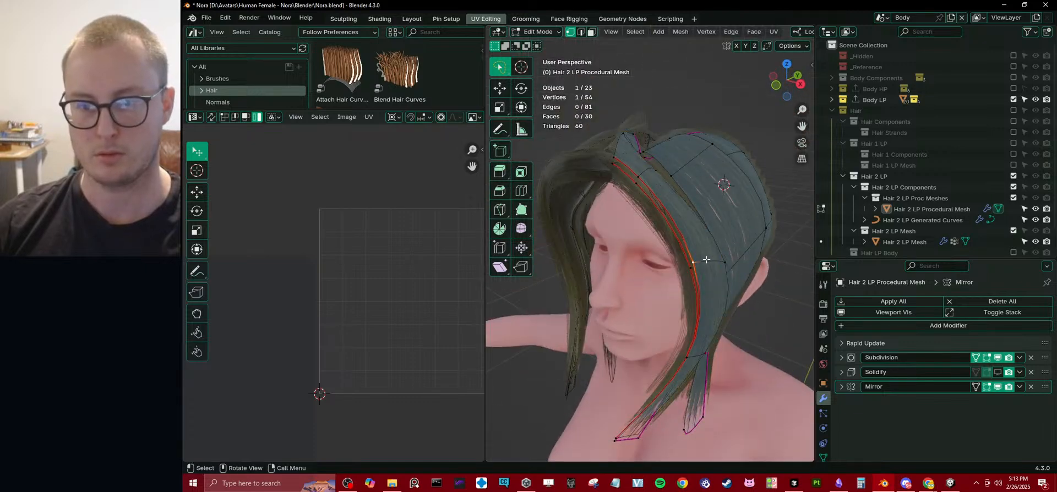
pyautogui.moveTo(739, 222); pyautogui.dragTo(649, 147, button='middle')
pyautogui.press('r')
pyautogui.click(667, 207)
pyautogui.press('g')
pyautogui.click(627, 195)
# Move the front strip's four-vertex root row along Y and along its local Z toward the hairline.
pyautogui.keyDown('shift'); pyautogui.click(646, 178); pyautogui.keyUp('shift')
pyautogui.keyDown('alt'); pyautogui.keyDown('shift'); pyautogui.click(685, 203); pyautogui.keyUp('shift'); pyautogui.keyUp('alt')
pyautogui.keyDown('alt'); pyautogui.click(672, 210); pyautogui.keyUp('alt')
pyautogui.press('g')
pyautogui.press('y')
pyautogui.click(672, 171)
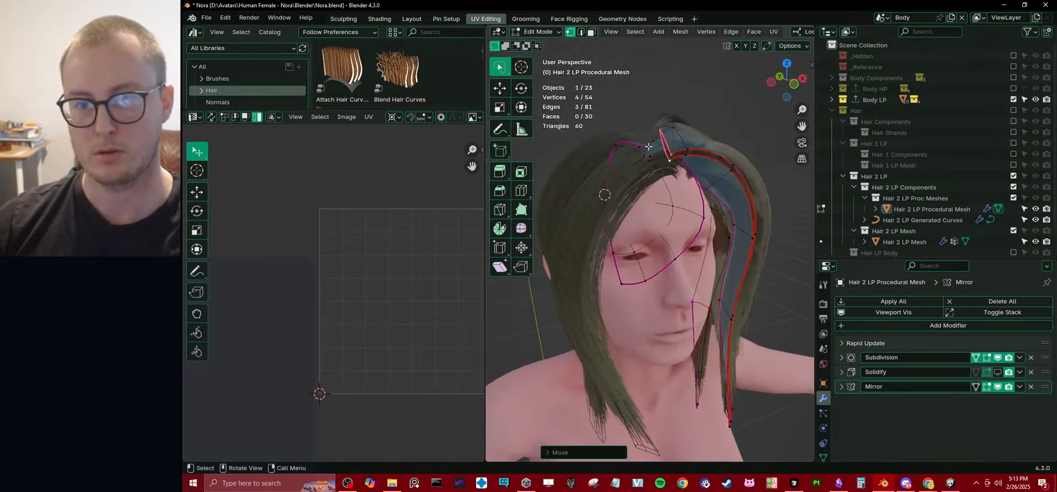
pyautogui.press('g')
pyautogui.press('z')
pyautogui.press('z')
pyautogui.click(648, 177)
pyautogui.moveTo(647, 176); pyautogui.dragTo(660, 138, button='middle')
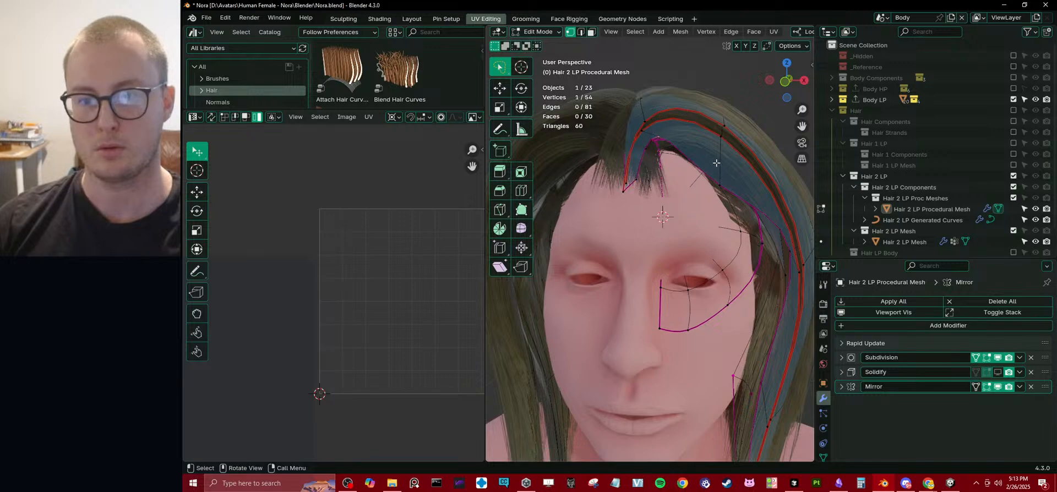
# Reposition the front strip's second cross-section row and its root row to shape the hair along the centre parting.
pyautogui.press('g')
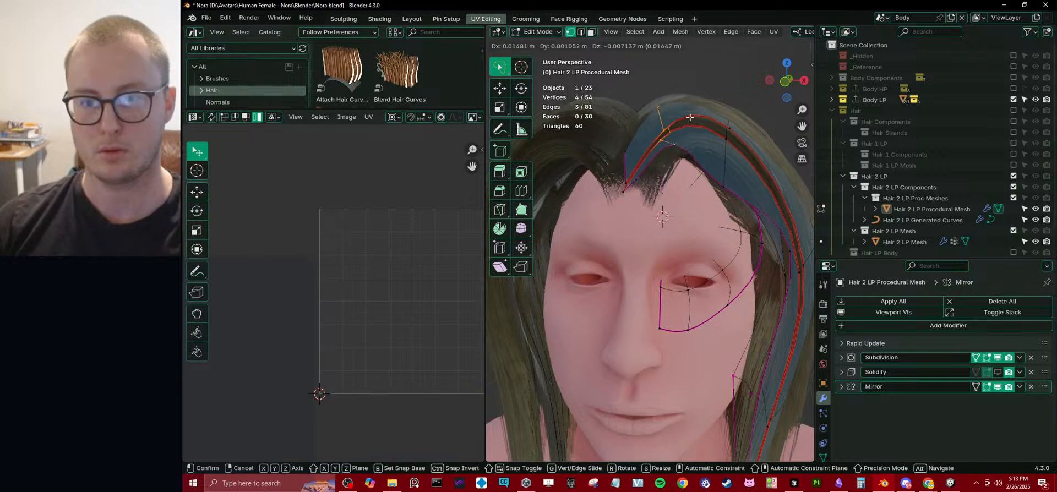
pyautogui.click(632, 160)
pyautogui.press('g')
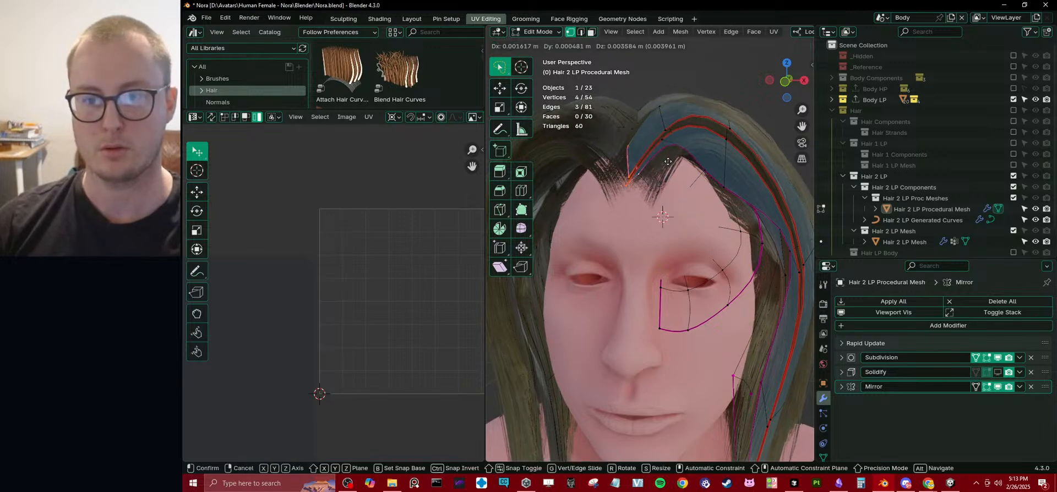
pyautogui.click(658, 162)
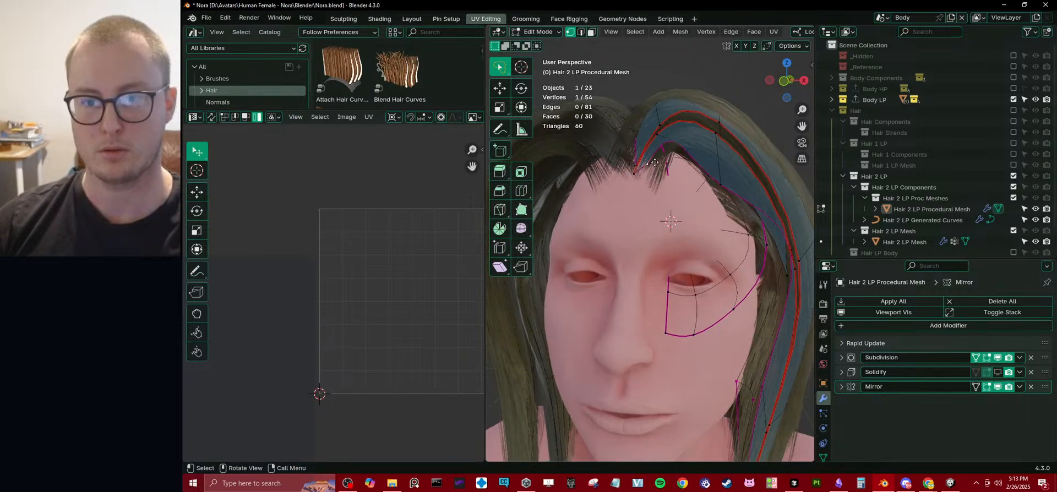
# Nudge single vertices on the front strip's inner edge closer to the hairline above the forehead.
pyautogui.press('g')
pyautogui.click(666, 164)
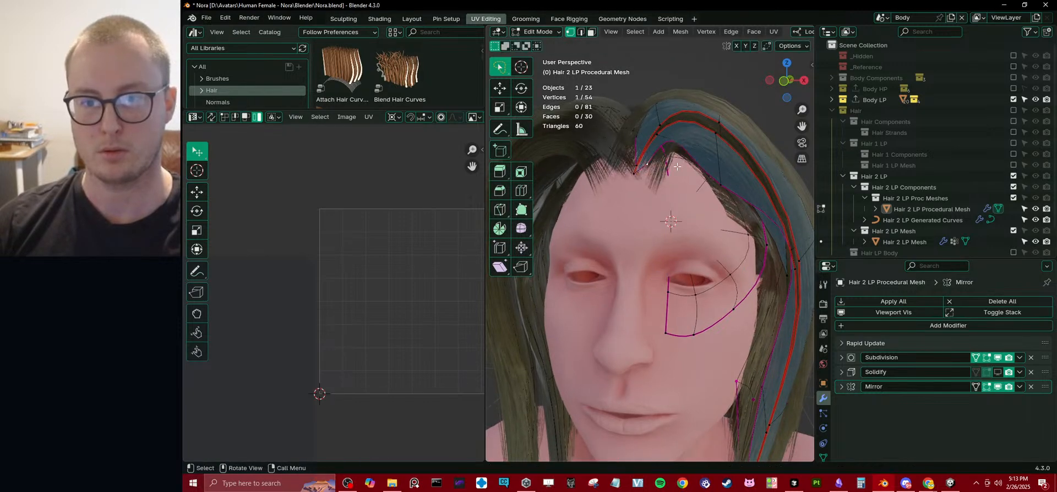
pyautogui.moveTo(682, 141); pyautogui.dragTo(707, 169, button='middle')
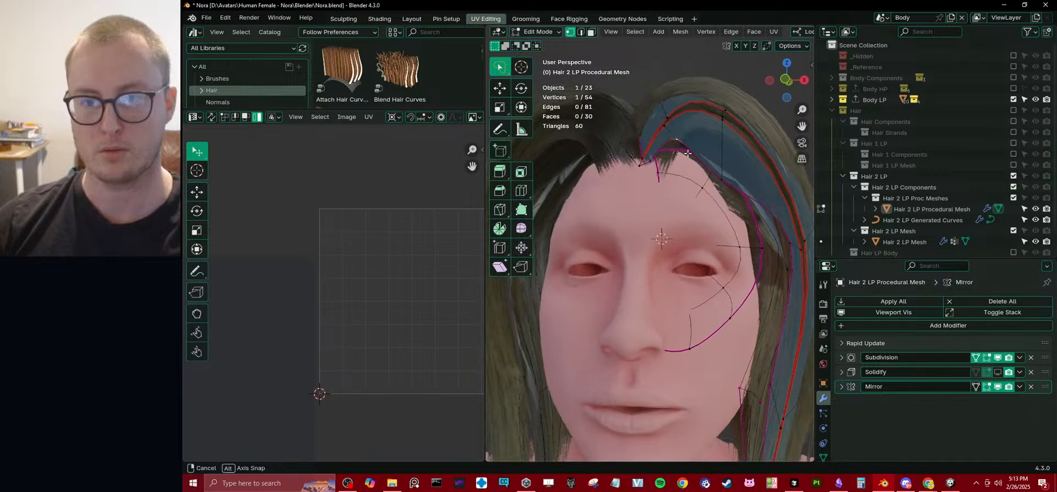
pyautogui.press('g')
pyautogui.click(706, 190)
pyautogui.click(726, 186)
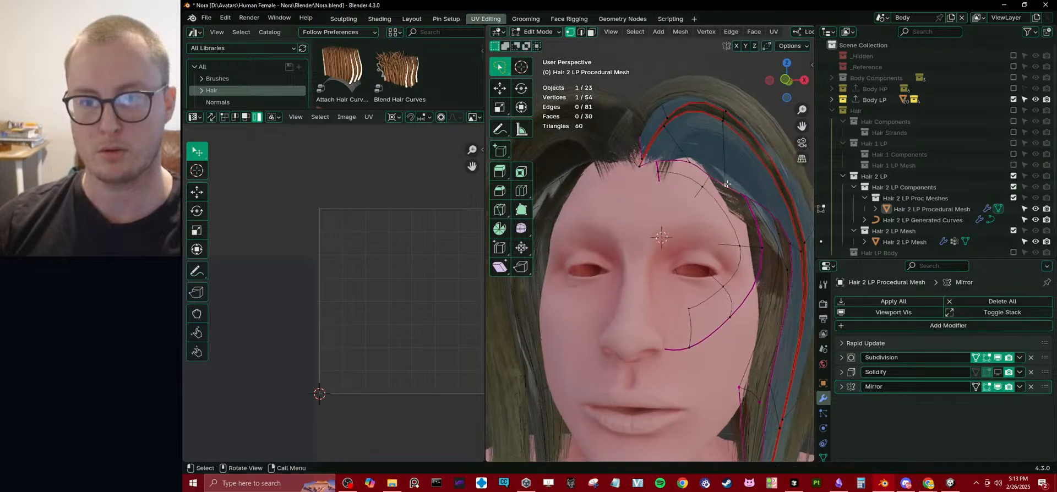
pyautogui.press('g')
pyautogui.click(727, 194)
# Move the front strip's four-vertex row beside the temple about 0.028 m toward the face along local X.
pyautogui.scroll(-5, 669, 190)
pyautogui.moveTo(667, 197); pyautogui.dragTo(705, 220, button='middle')
pyautogui.scroll(5, 716, 212)
pyautogui.keyDown('alt'); pyautogui.click(726, 218); pyautogui.keyUp('alt')
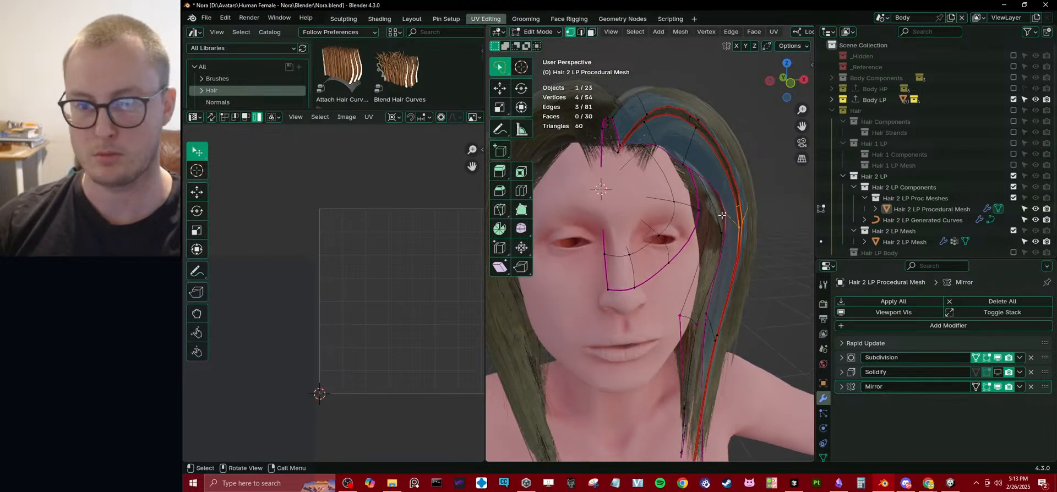
pyautogui.press('g')
pyautogui.press('x')
pyautogui.press('x')
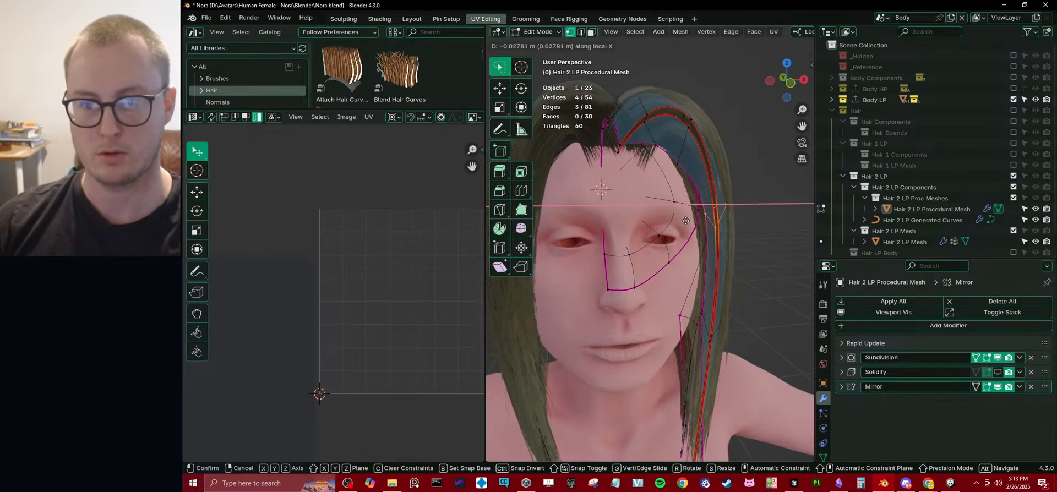
pyautogui.click(685, 220)
# Examine the reshaped hair from the side in object mode with the 3D viewport maximised.
pyautogui.moveTo(686, 221); pyautogui.dragTo(600, 215, button='middle')
pyautogui.scroll(-4, 679, 236)
pyautogui.press('Tab')
pyautogui.click(679, 236)
pyautogui.hotkey('ctrl', 'space')
pyautogui.scroll(3, 649, 241)
pyautogui.press('Tab')
pyautogui.press('Tab')
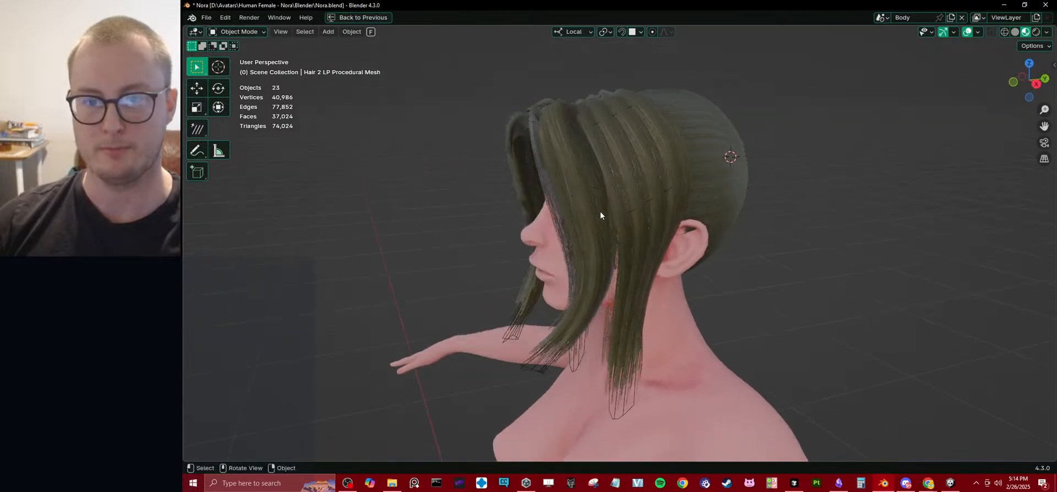
# Add a lengthwise loop cut to the side hair strip, fatten its upper two vertices outward, and check the hair.
pyautogui.press('Tab')
pyautogui.click(618, 118)
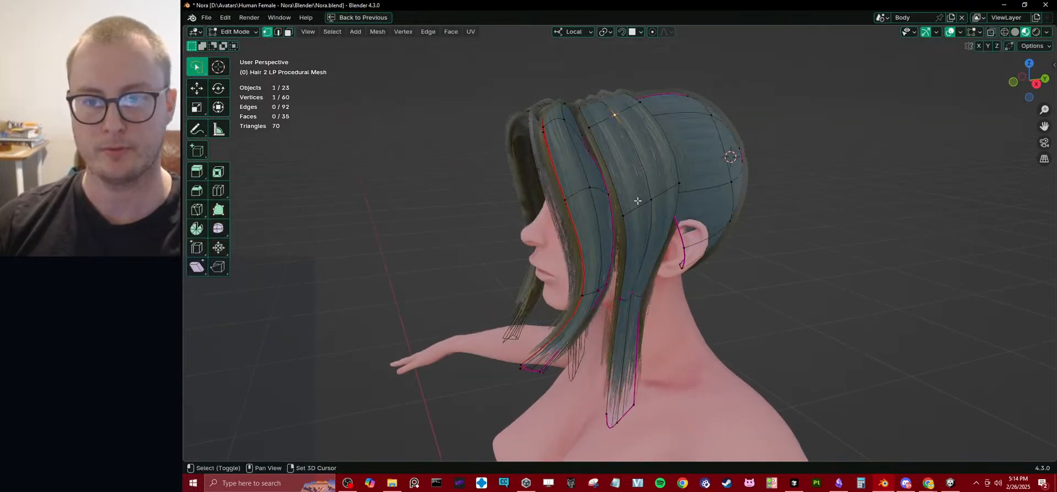
pyautogui.moveTo(675, 157); pyautogui.dragTo(714, 137, button='middle')
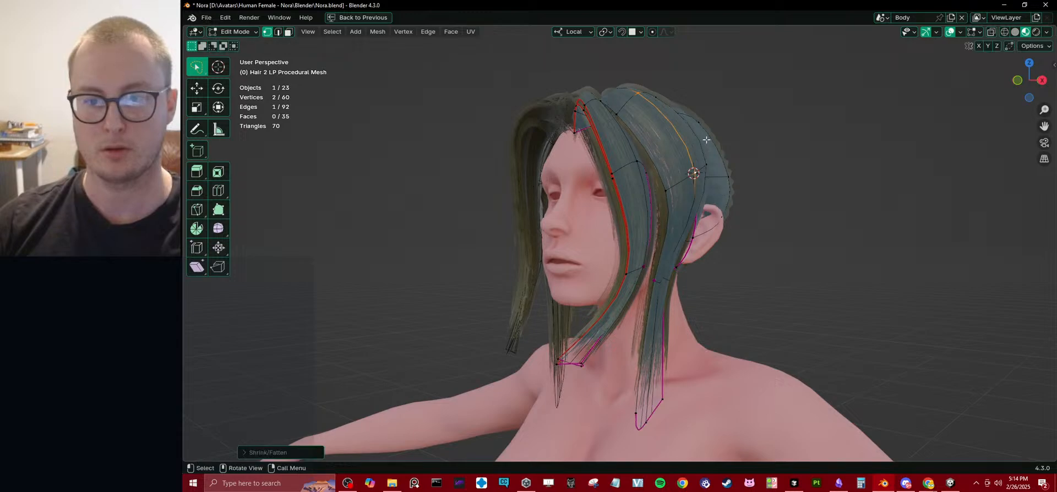
pyautogui.press('Tab')
pyautogui.moveTo(790, 196); pyautogui.dragTo(597, 218, button='middle')
# Widen the side strip's lower end by moving its front and back corner vertices outward and slightly up.
pyautogui.press('Tab')
pyautogui.scroll(4, 589, 270)
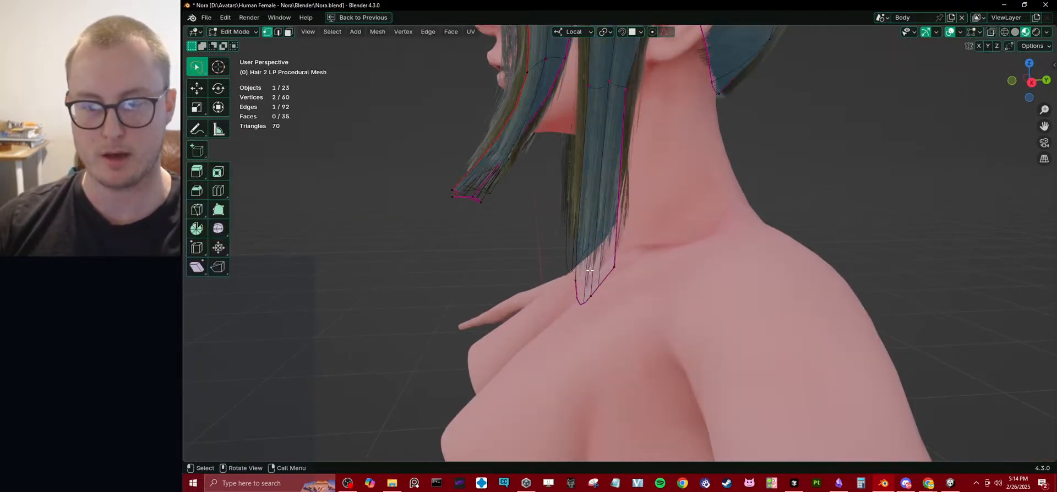
pyautogui.click(579, 285)
pyautogui.press('g')
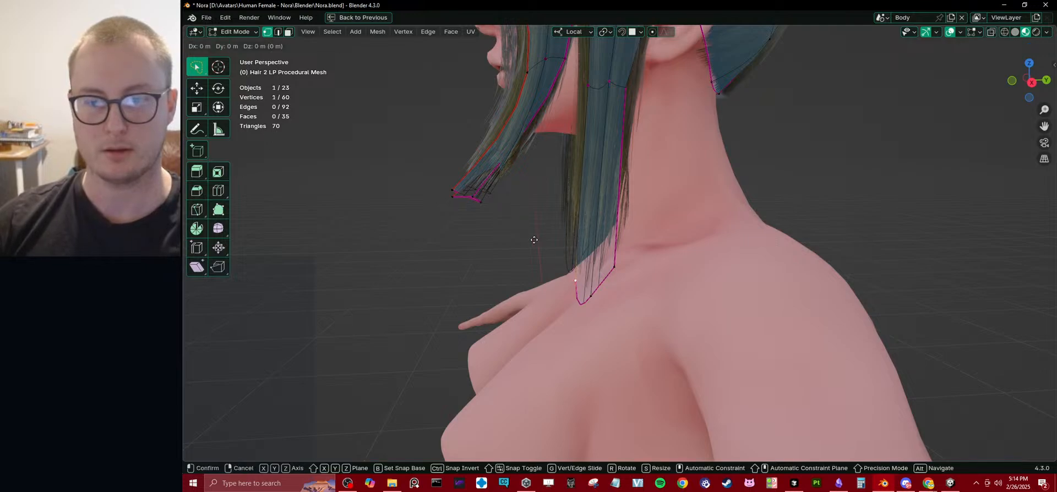
pyautogui.click(522, 219)
pyautogui.click(615, 270)
pyautogui.press('g')
pyautogui.click(661, 234)
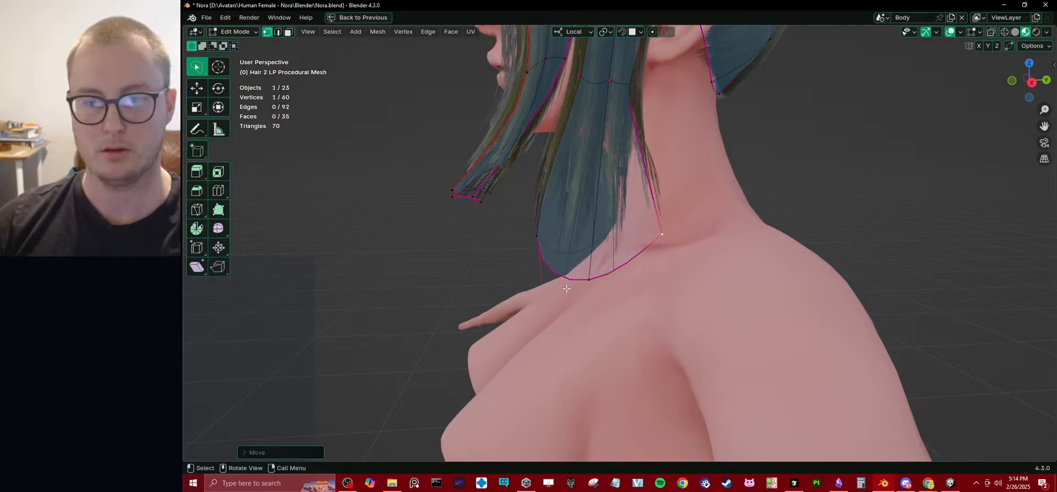
# Inspect the hair from the back and side, then select the generated hair mesh and toggle its isolation.
pyautogui.scroll(-5, 596, 275)
pyautogui.press('Tab')
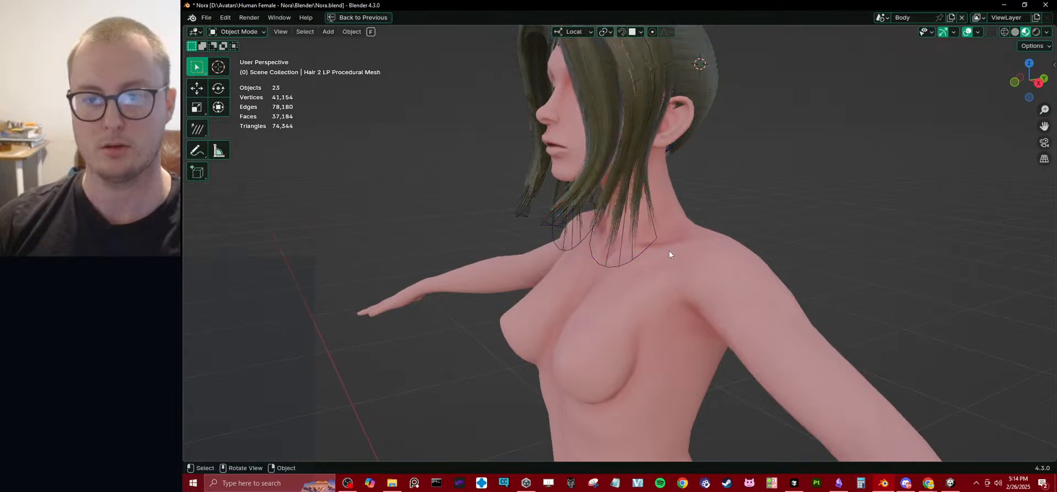
pyautogui.moveTo(669, 250); pyautogui.dragTo(611, 266, button='middle')
pyautogui.scroll(5, 620, 259)
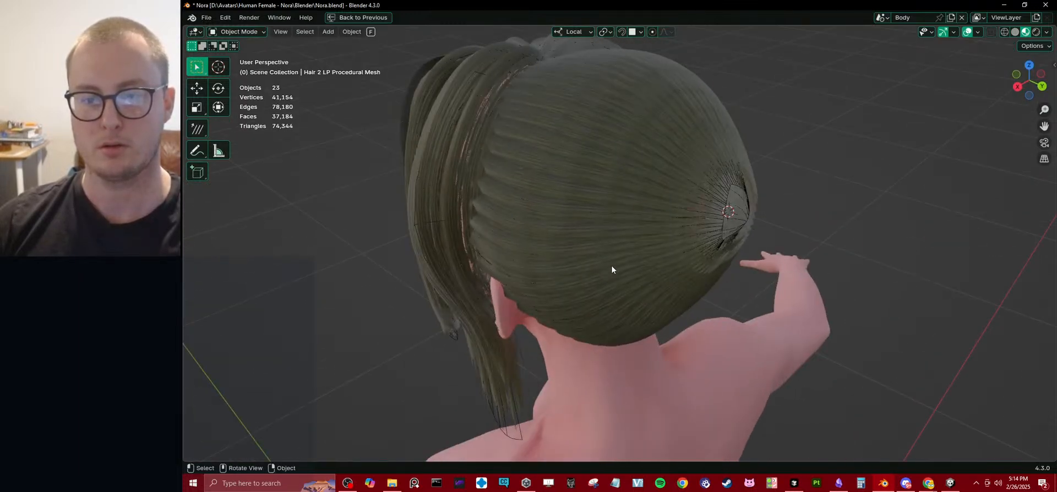
pyautogui.click(727, 214)
pyautogui.moveTo(727, 212); pyautogui.dragTo(664, 189, button='middle')
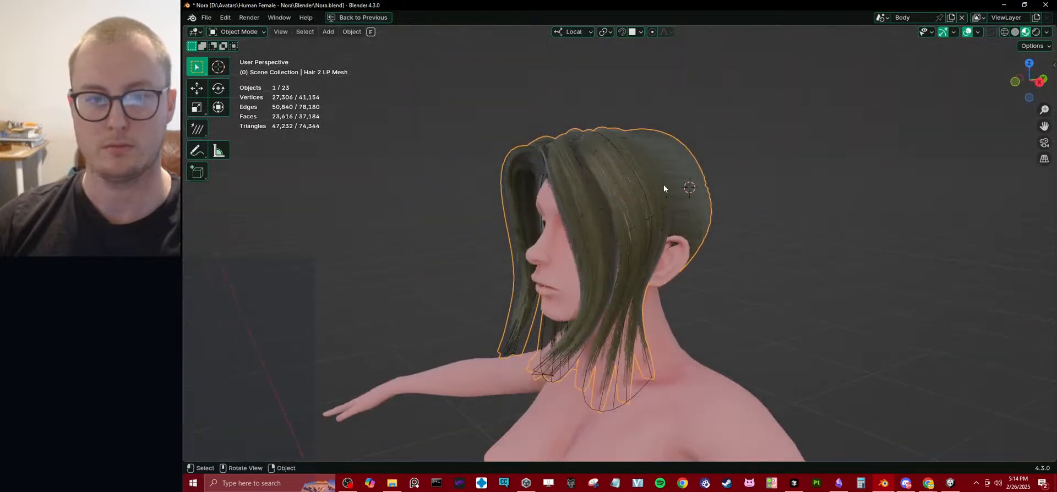
pyautogui.press('KP_Divide')
pyautogui.press('KP_Divide')
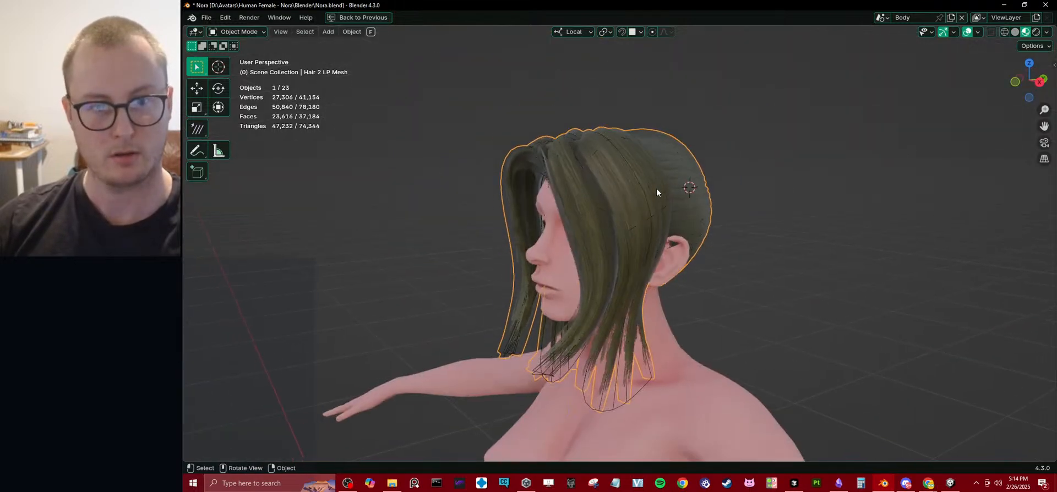
pyautogui.press('KP_Divide')
pyautogui.press('KP_Divide')
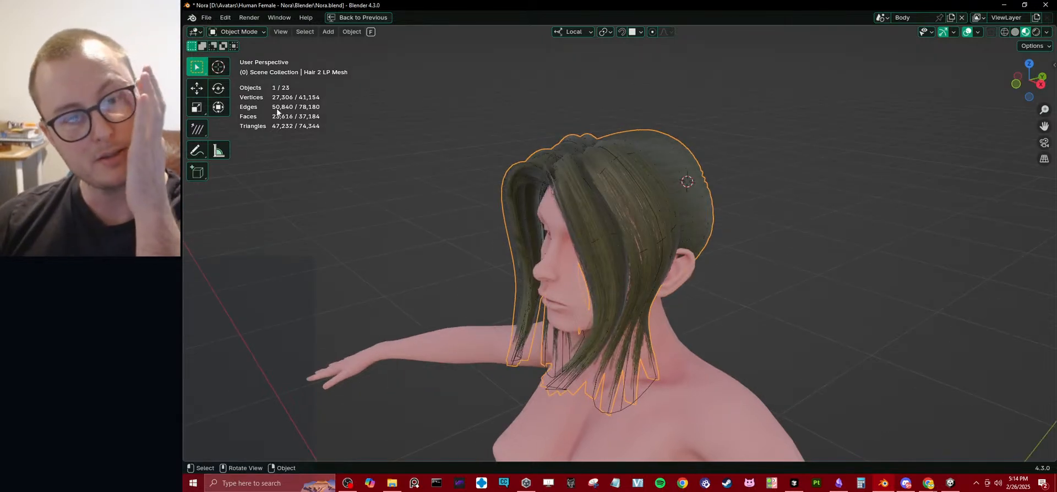
# Restore the full layout, remove the Subdivision modifier from the generated hair mesh, and check the hair from the side.
pyautogui.moveTo(612, 134)
pyautogui.mouseDown(button='middle')
pyautogui.moveTo(460, 176)
pyautogui.moveTo(612, 173)
pyautogui.moveTo(646, 133)
pyautogui.moveTo(625, 141)
pyautogui.mouseUp(button='middle')
pyautogui.hotkey('ctrl', 'space')
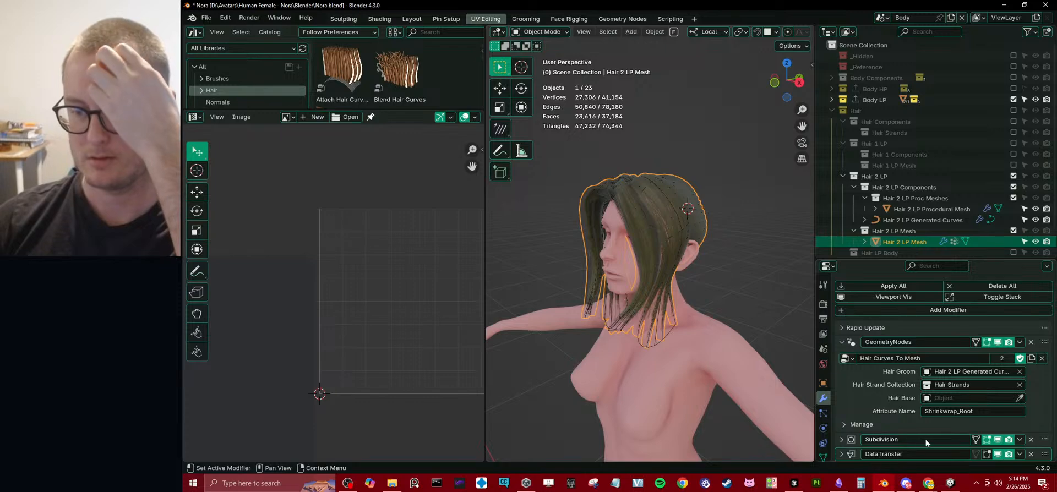
pyautogui.click(1031, 440)
pyautogui.moveTo(618, 242); pyautogui.dragTo(660, 220, button='middle')
pyautogui.moveTo(483, 284); pyautogui.dragTo(255, 275)
pyautogui.moveTo(452, 242); pyautogui.dragTo(490, 253, button='middle')
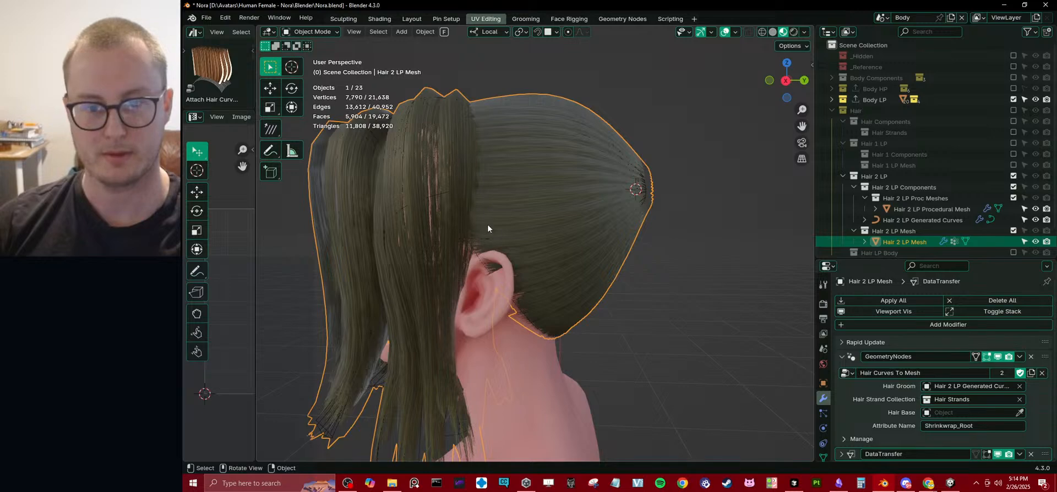
# Adjust a procedural hair mesh vertex near the ear vertically along Z and sideways along X.
pyautogui.click(941, 209)
pyautogui.press('Tab')
pyautogui.moveTo(449, 279); pyautogui.dragTo(547, 248, button='middle')
pyautogui.press('g')
pyautogui.press('z')
pyautogui.click(485, 263)
pyautogui.press('g')
pyautogui.press('x')
pyautogui.click(491, 253)
pyautogui.press('Tab')
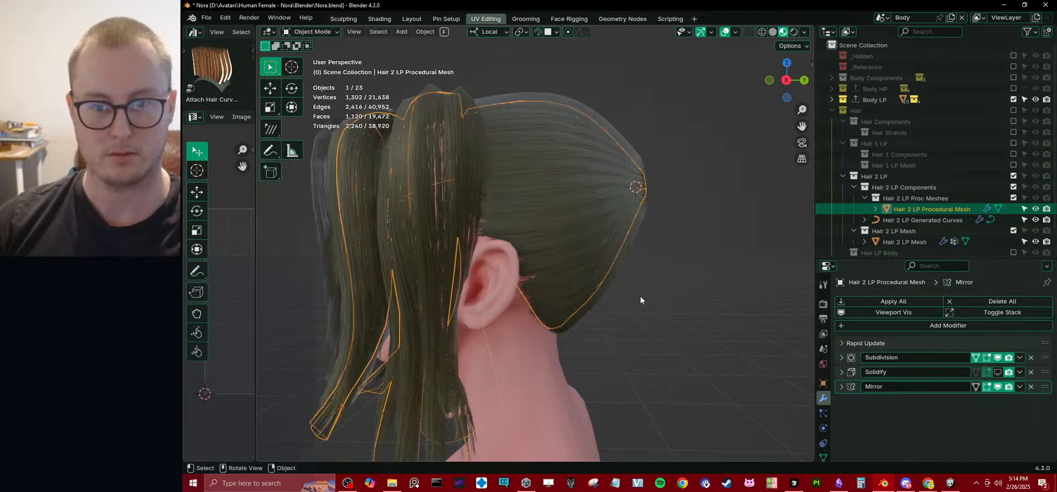
# Inspect the back of the head and the hair density around the open crown area.
pyautogui.click(640, 296)
pyautogui.scroll(-3, 606, 298)
pyautogui.moveTo(556, 300); pyautogui.dragTo(353, 288, button='middle')
pyautogui.scroll(4, 479, 290)
pyautogui.keyDown('shift'); pyautogui.moveTo(454, 252); pyautogui.dragTo(504, 273, button='middle'); pyautogui.keyUp('shift')
pyautogui.click(579, 247)
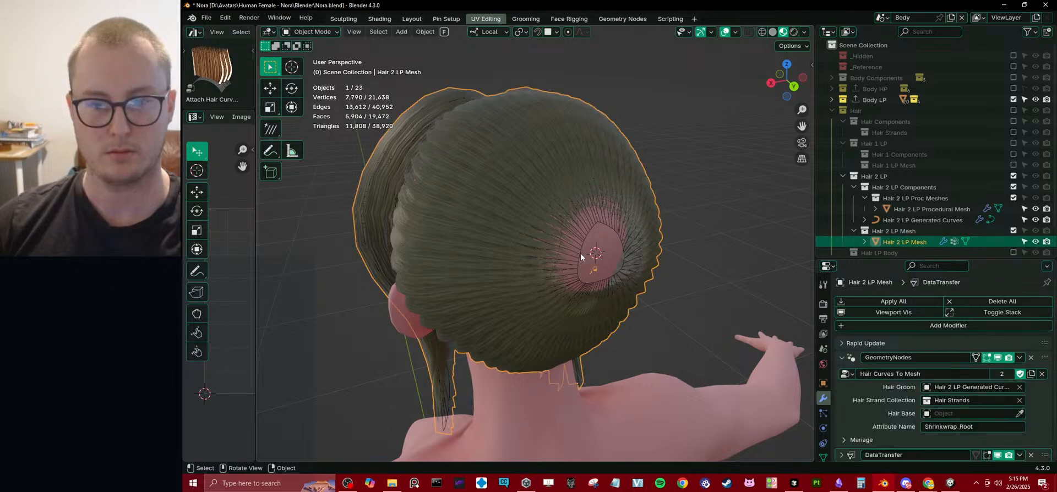
pyautogui.click(581, 253)
# Select the whole linked back scalp panel and set its StrandAmount attribute, first trying 10 and settling on 20.
pyautogui.moveTo(580, 252); pyautogui.dragTo(653, 230, button='middle')
pyautogui.press('Tab')
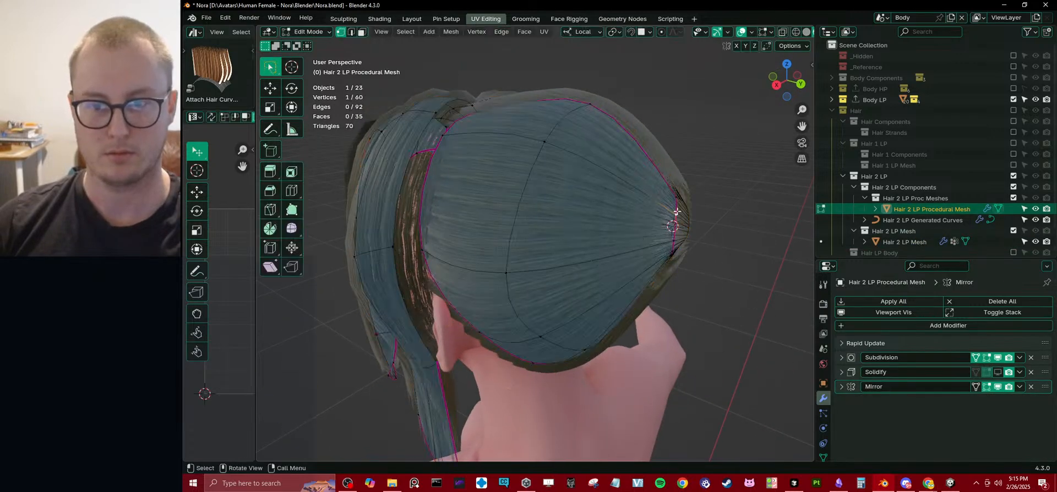
pyautogui.hotkey('ctrl', 'l')
pyautogui.press('q')
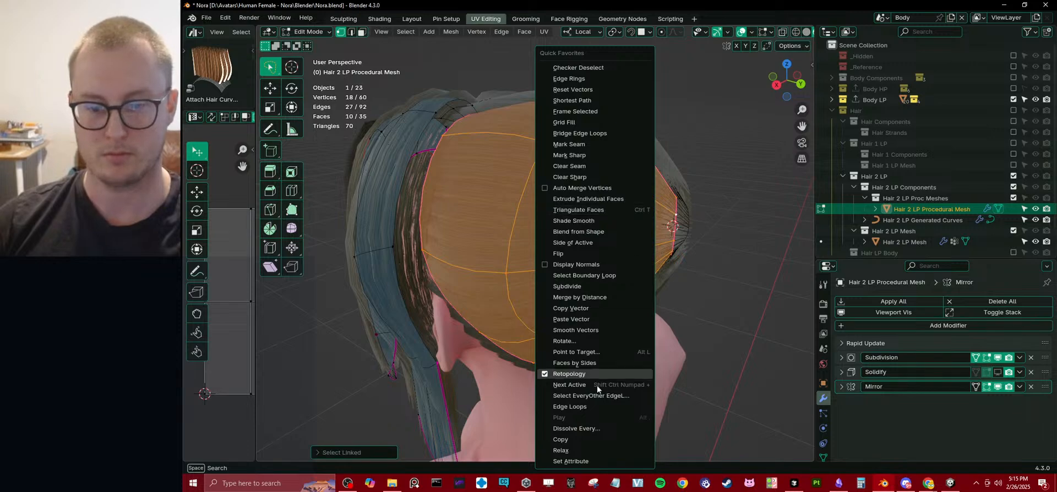
pyautogui.click(561, 461)
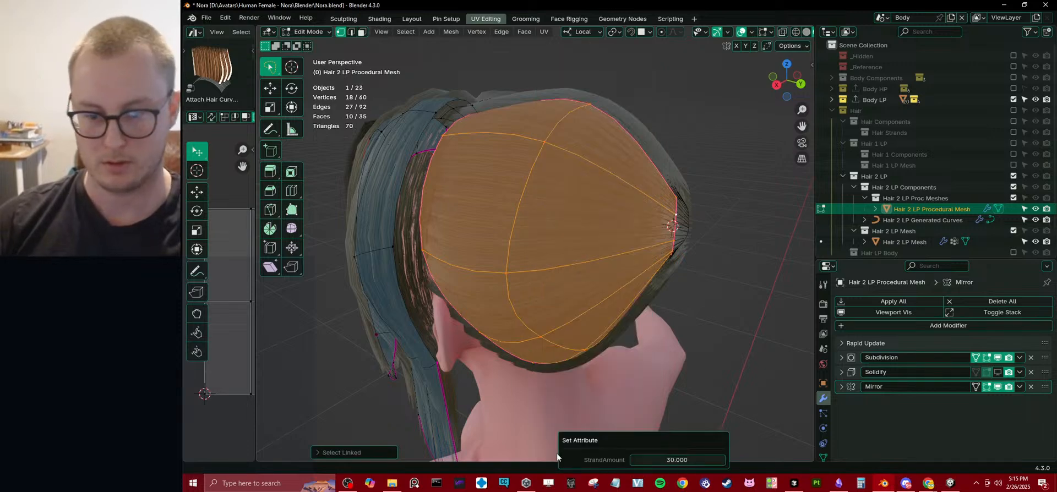
pyautogui.click(672, 460)
pyautogui.write('10')
pyautogui.press('Return')
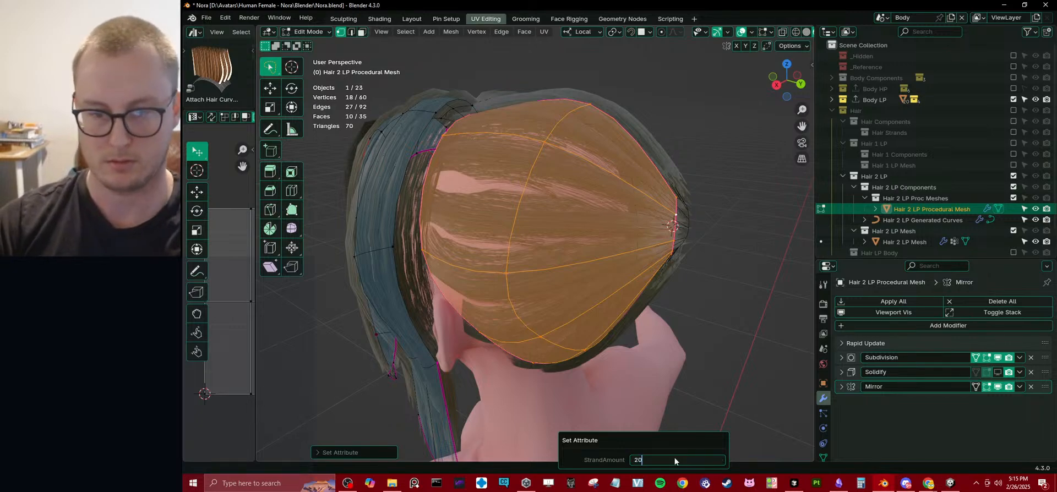
pyautogui.click(676, 461)
pyautogui.write('20')
pyautogui.press('Return')
pyautogui.press('Tab')
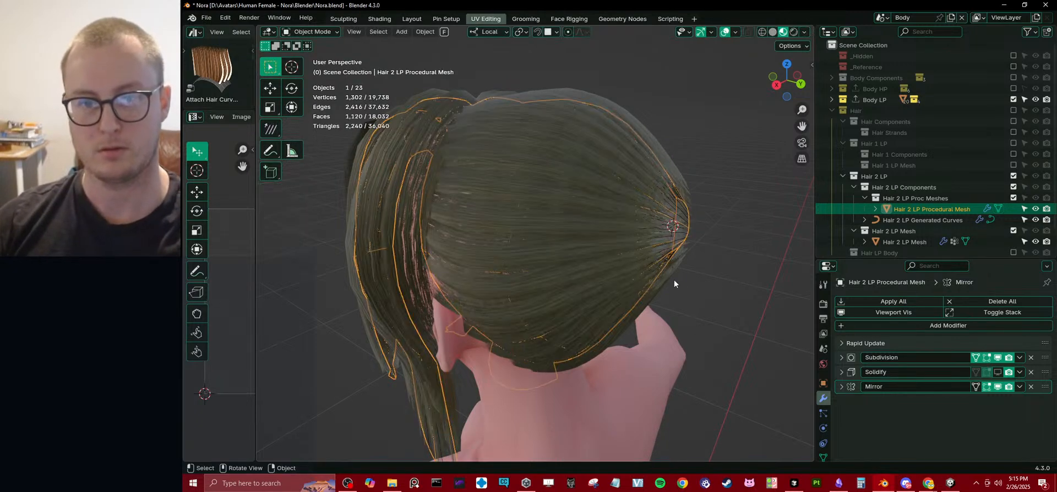
# Move the back scalp panel's front centre vertex about 0.029 m forward along local Y to cover the hairline gap.
pyautogui.moveTo(674, 280); pyautogui.dragTo(480, 300, button='middle')
pyautogui.moveTo(597, 256); pyautogui.dragTo(619, 226, button='middle')
pyautogui.click(945, 210)
pyautogui.press('Tab')
pyautogui.click(523, 191)
pyautogui.moveTo(525, 193); pyautogui.dragTo(564, 205, button='middle')
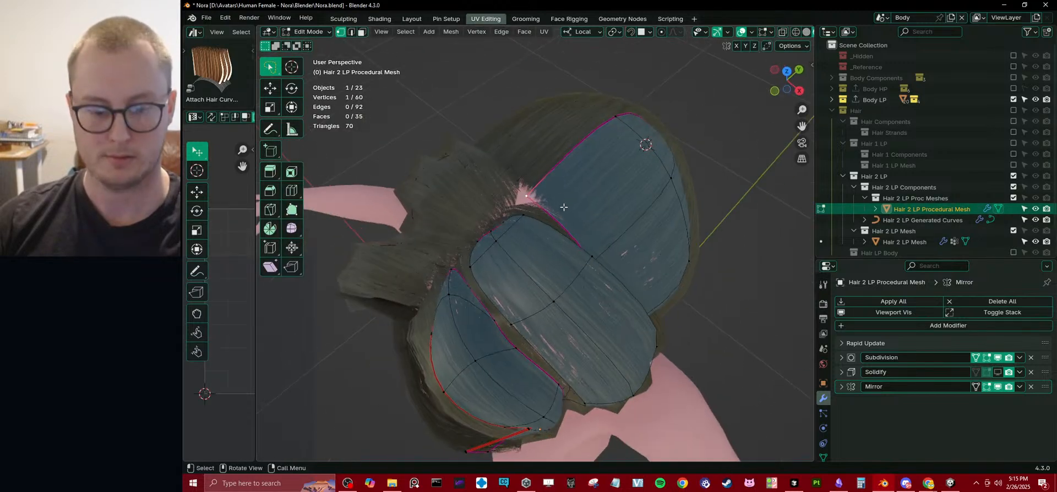
pyautogui.press('n')
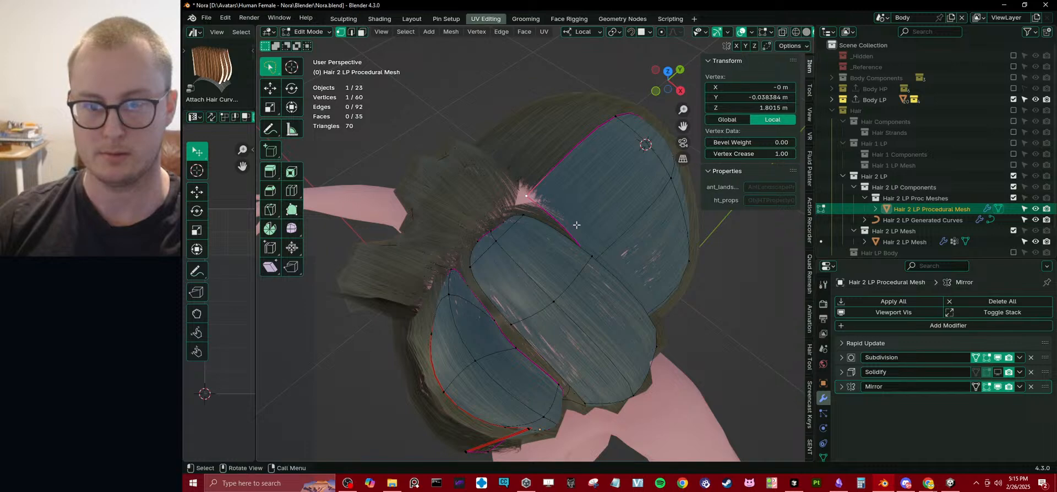
pyautogui.press('n')
pyautogui.press('g')
pyautogui.press('y')
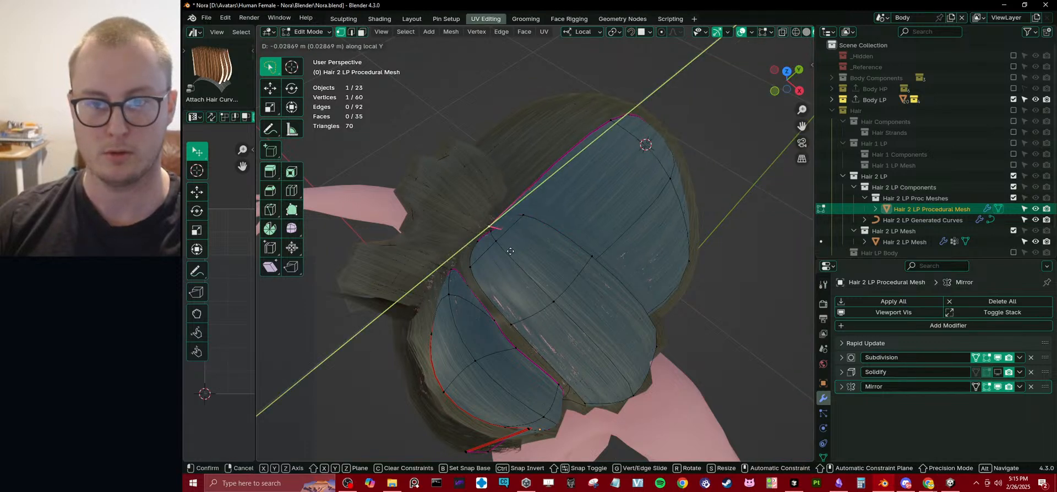
pyautogui.click(511, 251)
# Fine-tune the front centre vertex's height along Z and its depth along Y.
pyautogui.press('g')
pyautogui.press('z')
pyautogui.click(509, 250)
pyautogui.press('g')
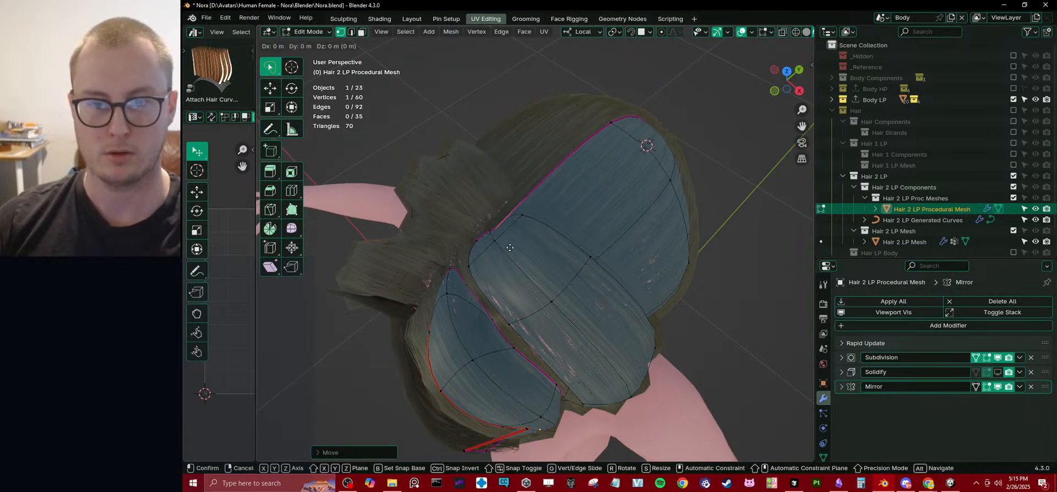
pyautogui.press('y')
pyautogui.click(510, 248)
# Return to object mode with nothing selected, view the hair from the front, and save the file.
pyautogui.moveTo(509, 248); pyautogui.dragTo(625, 202, button='middle')
pyautogui.press('Tab')
pyautogui.hotkey('alt', 'a')
pyautogui.scroll(-5, 624, 201)
pyautogui.moveTo(510, 199); pyautogui.dragTo(594, 215, button='middle')
pyautogui.hotkey('ctrl', 's')
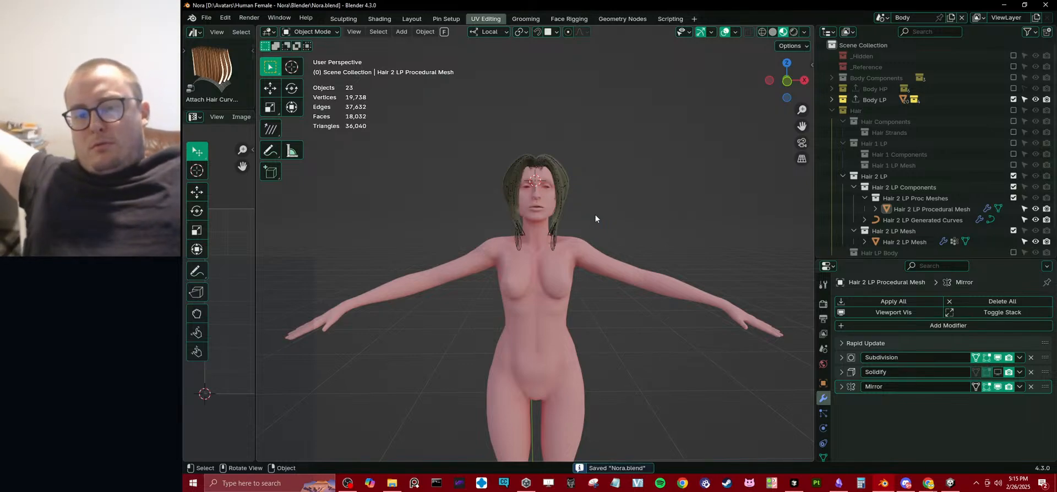
# Push the vertex on the outer front edge of the procedural mesh's back scalp panel outward along local X.
pyautogui.scroll(2, 583, 133)
pyautogui.moveTo(584, 133); pyautogui.dragTo(584, 180, button='middle')
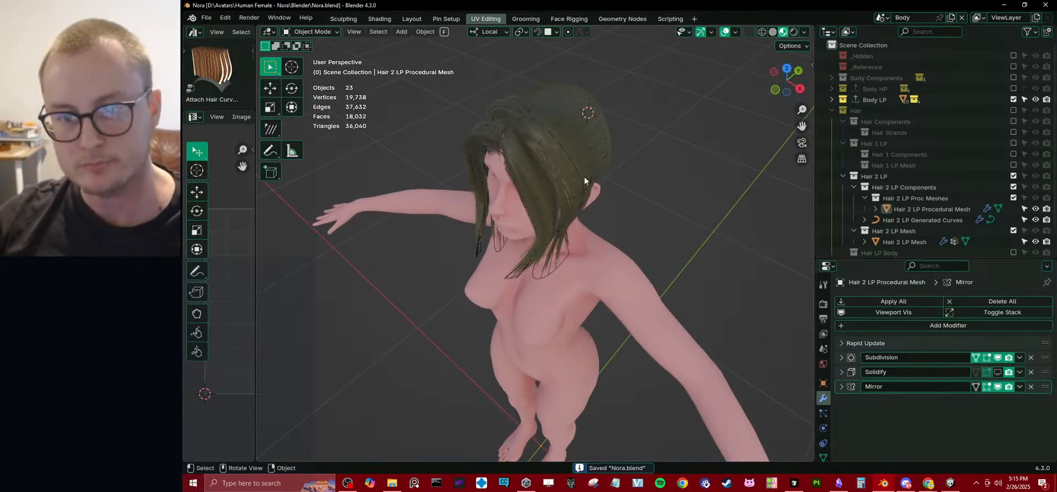
pyautogui.click(951, 211)
pyautogui.press('KP_Decimal')
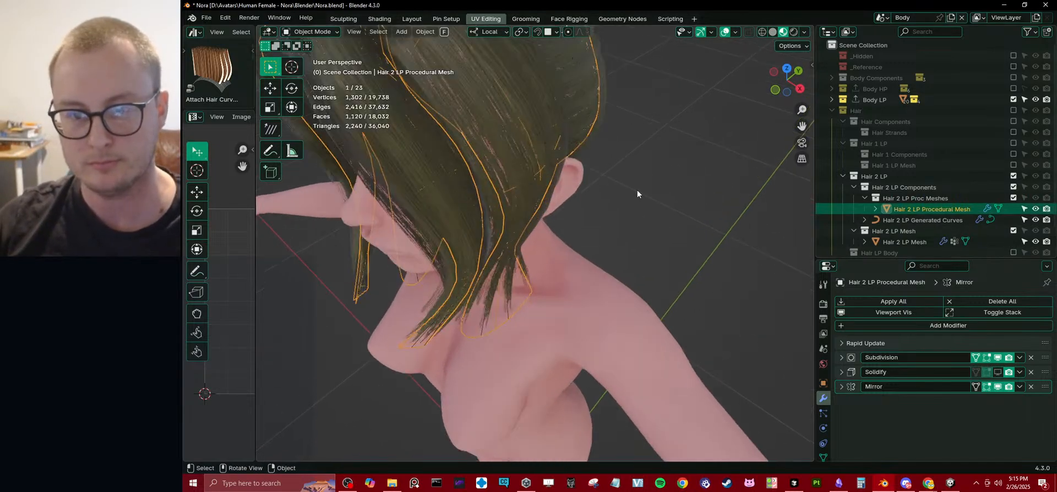
pyautogui.press('Tab')
pyautogui.moveTo(551, 164); pyautogui.dragTo(518, 178, button='middle')
pyautogui.press('g')
pyautogui.press('x')
pyautogui.click(544, 182)
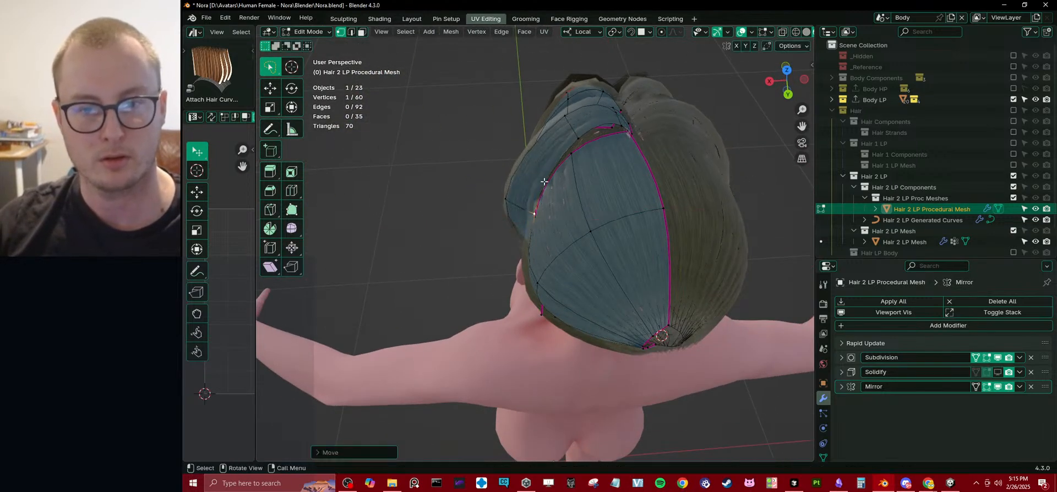
pyautogui.press('g')
pyautogui.press('x')
pyautogui.click(512, 202)
# Examine the hair in object mode from the front and back with overlays hidden, then restore the overlays.
pyautogui.moveTo(512, 202); pyautogui.dragTo(597, 202, button='middle')
pyautogui.press('Tab')
pyautogui.click(724, 33)
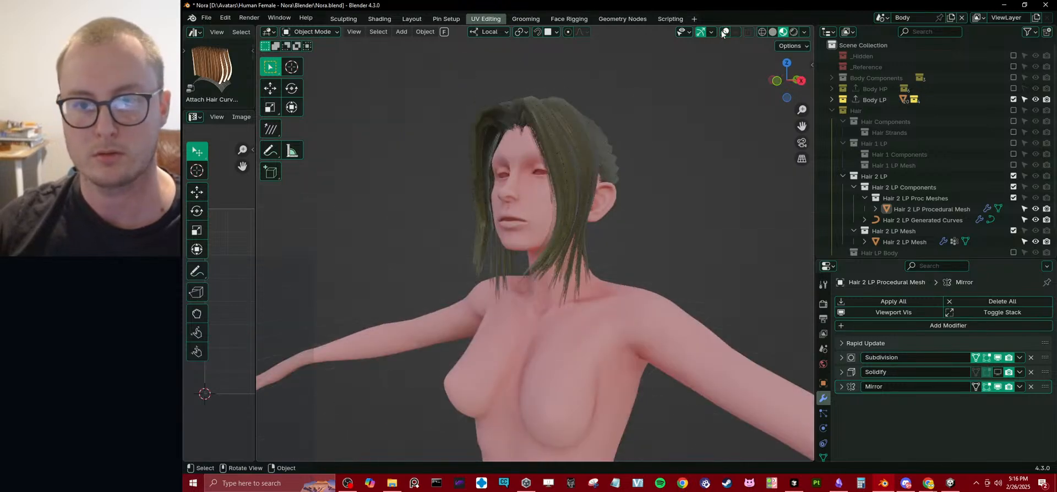
pyautogui.scroll(-3, 402, 213)
pyautogui.moveTo(402, 213); pyautogui.dragTo(614, 231, button='middle')
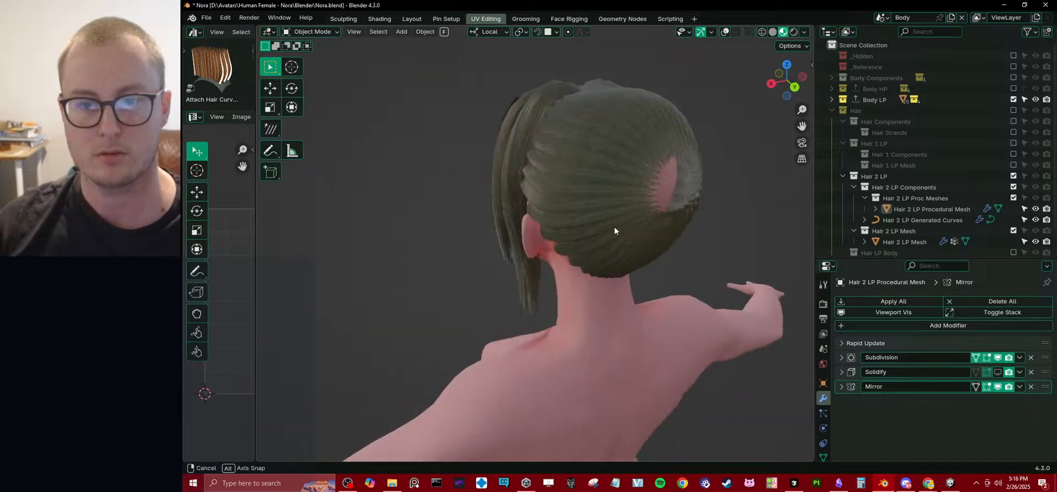
pyautogui.click(725, 31)
# Edit the procedural hair mesh and reposition the vertex on the side strip's rear edge beside the back panel.
pyautogui.scroll(4, 530, 217)
pyautogui.click(519, 197)
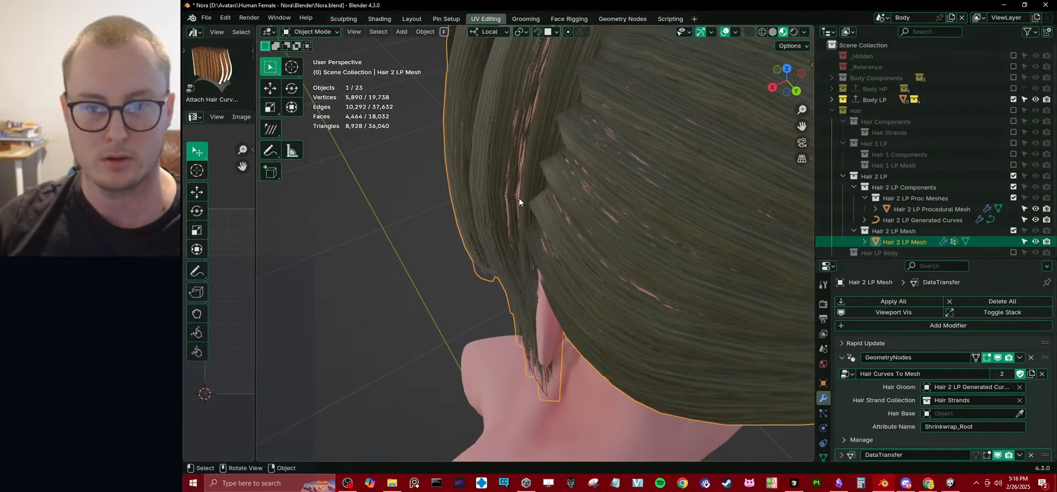
pyautogui.click(519, 199)
pyautogui.press('Tab')
pyautogui.press('Tab')
pyautogui.click(519, 199)
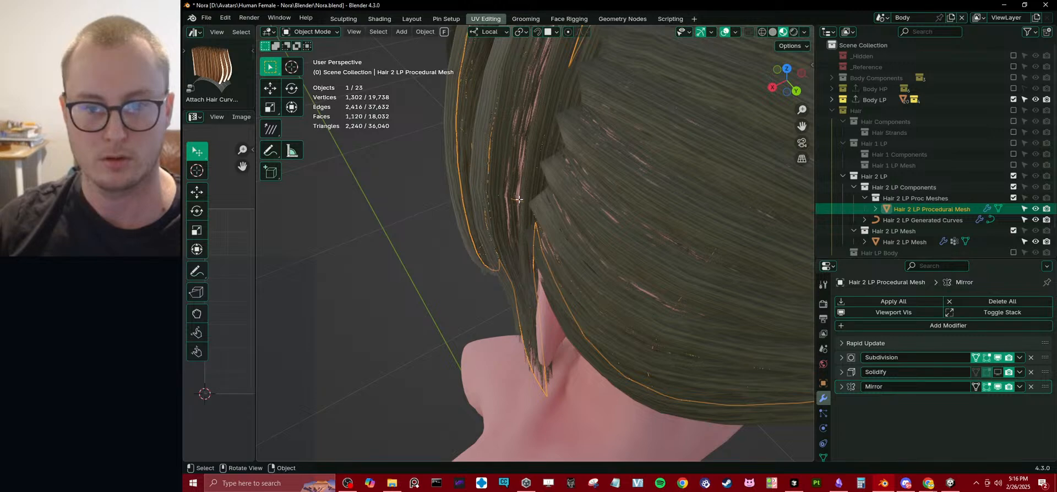
pyautogui.press('Tab')
pyautogui.press('g')
pyautogui.click(573, 225)
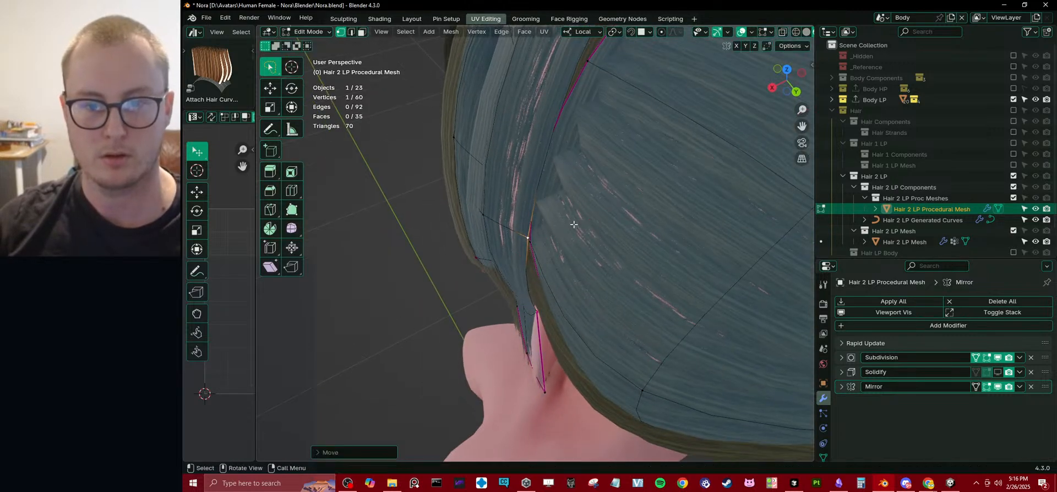
# Push the side strip's rear-edge vertex outward along local X.
pyautogui.press('g')
pyautogui.press('x')
pyautogui.click(568, 230)
pyautogui.press('g')
pyautogui.press('x')
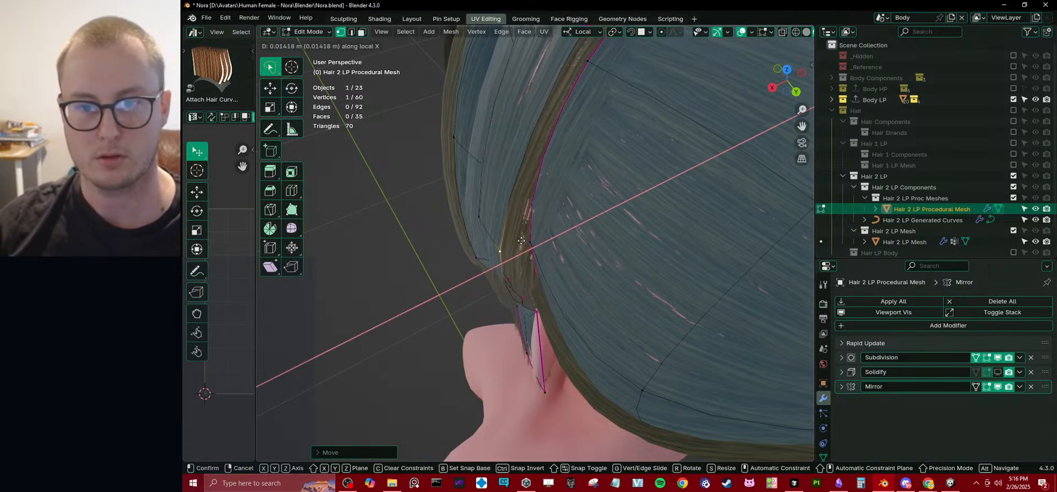
pyautogui.click(512, 238)
# Move the back panel's front-edge vertex about 0.005 m forward along local Y and adjust its height.
pyautogui.moveTo(512, 238); pyautogui.dragTo(586, 204, button='middle')
pyautogui.click(576, 166)
pyautogui.moveTo(577, 168); pyautogui.dragTo(585, 191, button='middle')
pyautogui.press('g')
pyautogui.press('y')
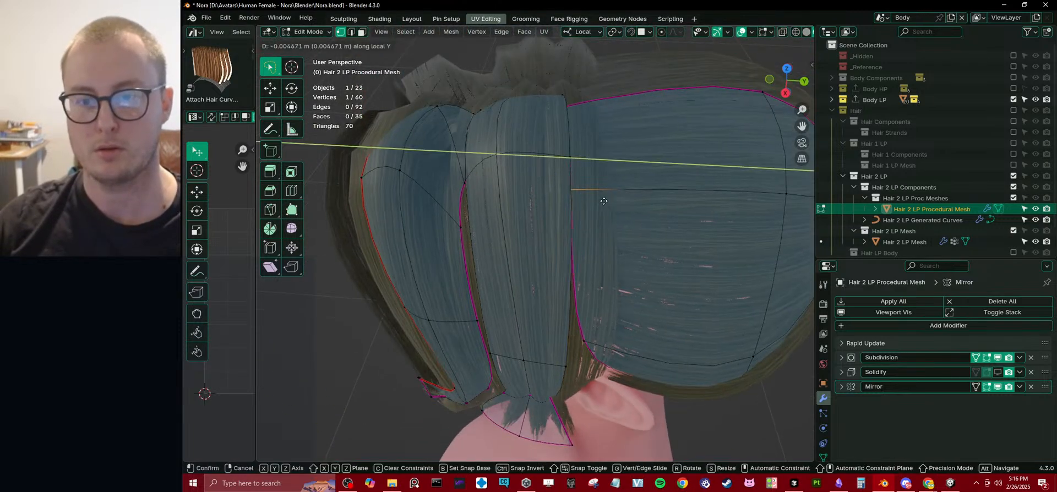
pyautogui.click(603, 202)
pyautogui.press('g')
pyautogui.moveTo(590, 162); pyautogui.dragTo(599, 202, button='middle')
pyautogui.press('z')
pyautogui.click(540, 135)
# Reposition the side strip's upper rear corner vertex along local X and Z.
pyautogui.press('g')
pyautogui.press('x')
pyautogui.click(551, 222)
pyautogui.press('g')
pyautogui.press('z')
pyautogui.click(559, 196)
pyautogui.press('g')
pyautogui.press('z')
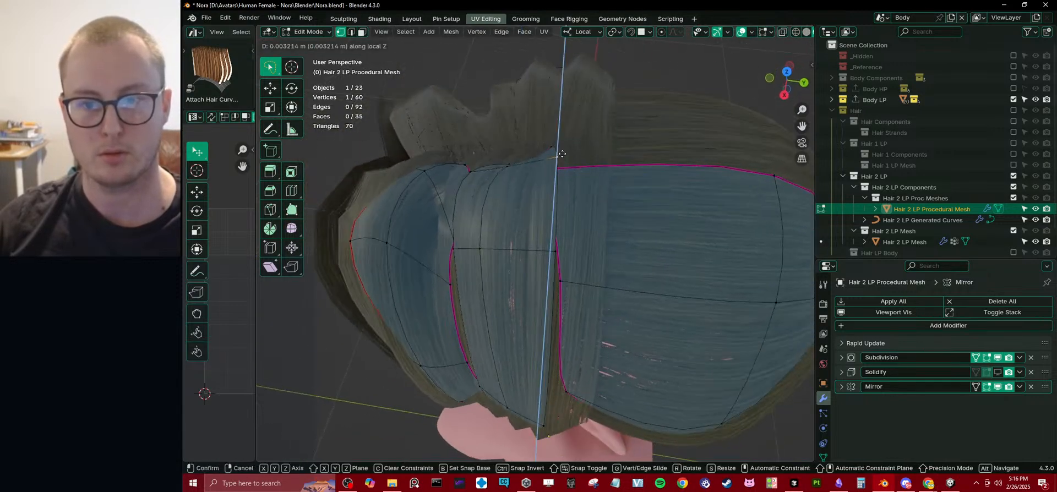
pyautogui.click(562, 160)
# Refine the upper rear corner vertex's height along Z and check the hair in object mode.
pyautogui.moveTo(562, 159); pyautogui.dragTo(537, 227, button='middle')
pyautogui.press('g')
pyautogui.press('z')
pyautogui.click(523, 154)
pyautogui.press('Tab')
pyautogui.scroll(-6, 472, 219)
pyautogui.click(662, 265)
pyautogui.moveTo(662, 265); pyautogui.dragTo(597, 269, button='middle')
# Shift another procedural hair mesh vertex along local X and check the hair from the side in object mode.
pyautogui.scroll(3, 529, 253)
pyautogui.press('Tab')
pyautogui.click(427, 225)
pyautogui.moveTo(425, 221); pyautogui.dragTo(582, 243, button='middle')
pyautogui.scroll(4, 429, 227)
pyautogui.scroll(-3, 463, 237)
pyautogui.press('g')
pyautogui.press('x')
pyautogui.click(472, 248)
pyautogui.press('Tab')
pyautogui.scroll(-3, 670, 297)
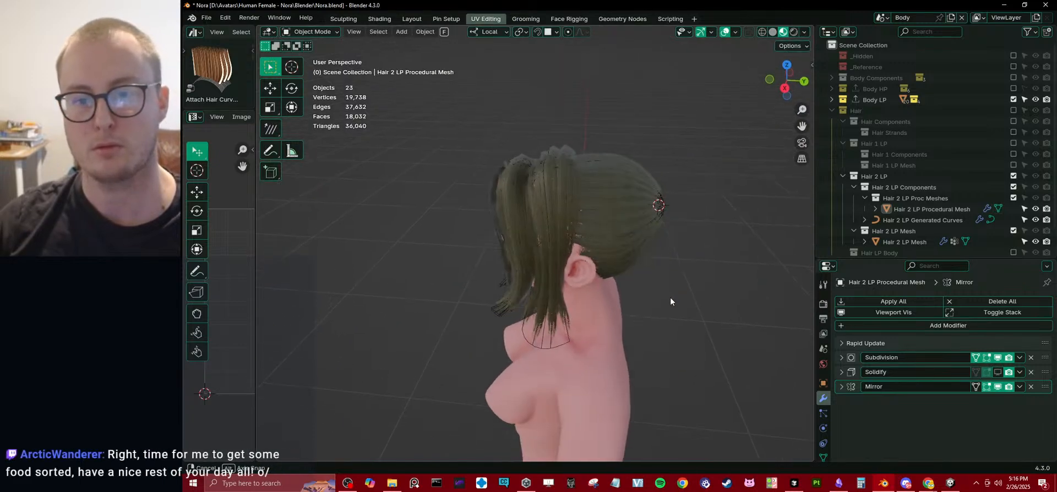
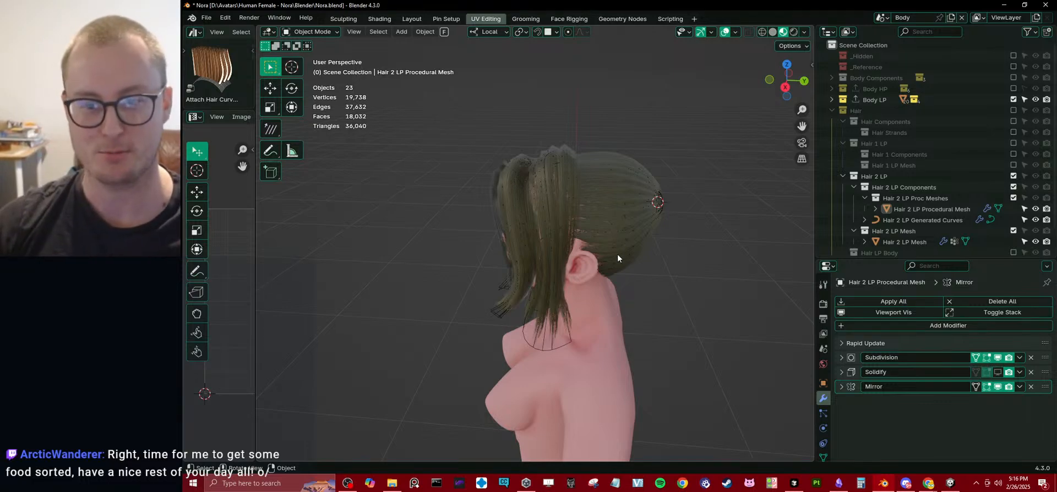
# Examine how the hair strands converge at the gathering point on the back of the head.
pyautogui.moveTo(617, 256); pyautogui.dragTo(546, 236, button='middle')
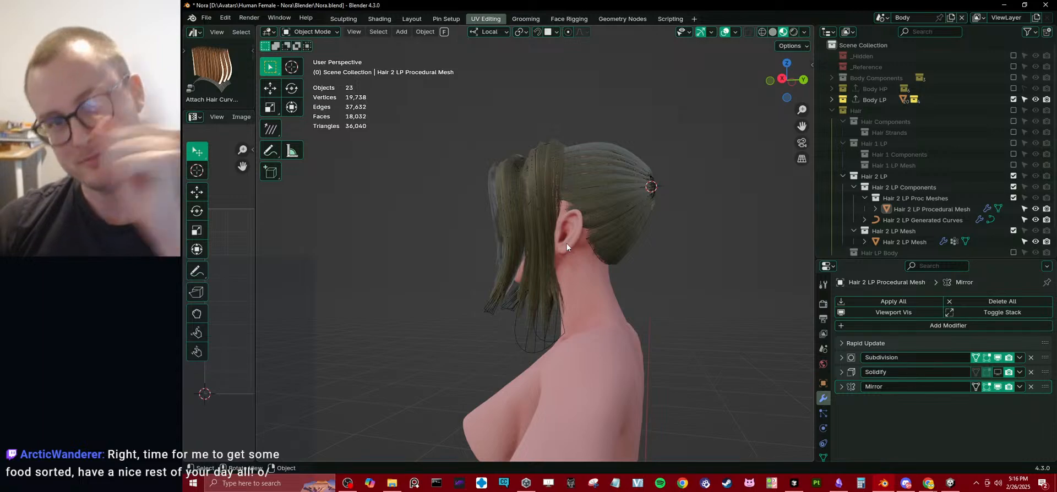
pyautogui.moveTo(719, 221); pyautogui.dragTo(646, 201, button='middle')
pyautogui.scroll(2, 704, 229)
pyautogui.scroll(2, 647, 201)
pyautogui.click(662, 174)
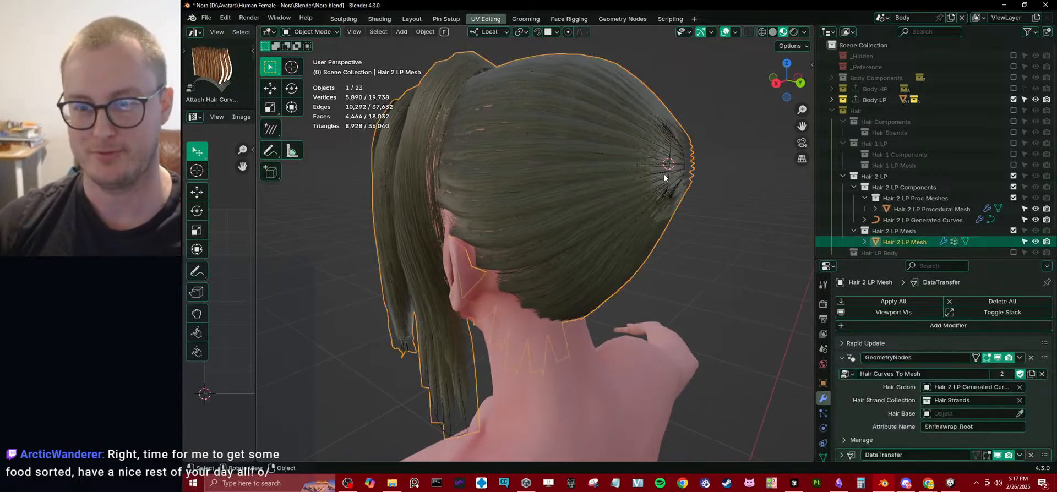
pyautogui.click(664, 174)
pyautogui.click(666, 175)
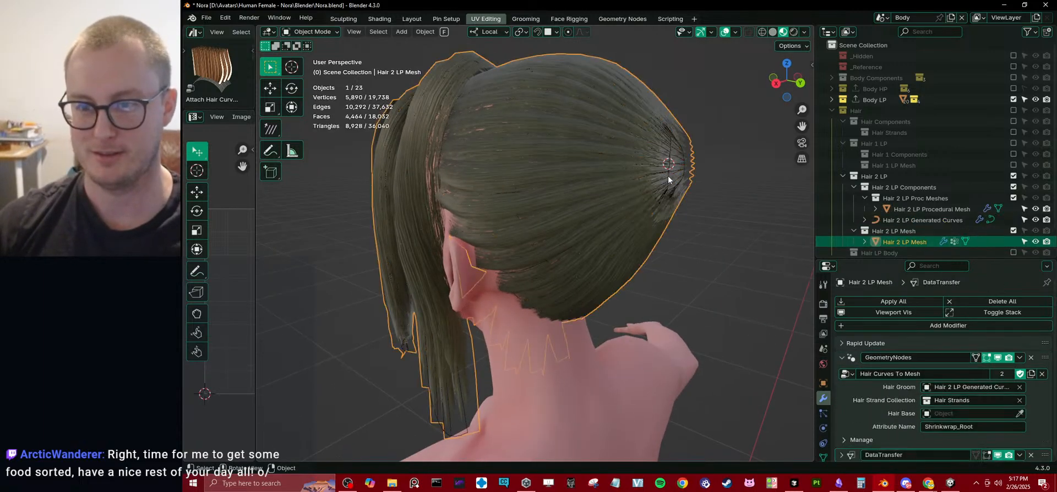
pyautogui.click(668, 176)
pyautogui.click(669, 176)
pyautogui.click(669, 176)
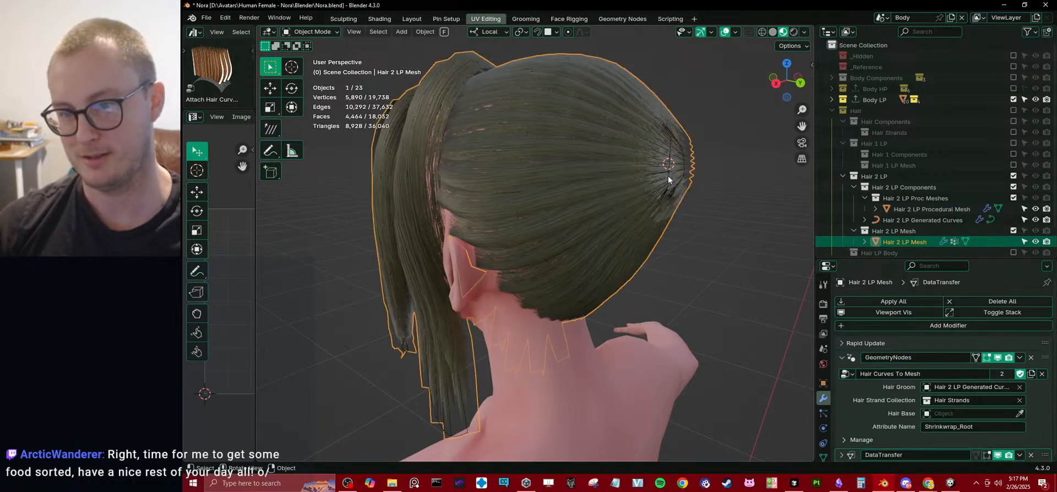
pyautogui.click(668, 177)
# Move the procedural mesh's rear gathering edge about 0.02 m forward along Y and check the hair in object mode.
pyautogui.moveTo(669, 176); pyautogui.dragTo(587, 173, button='middle')
pyautogui.press('Tab')
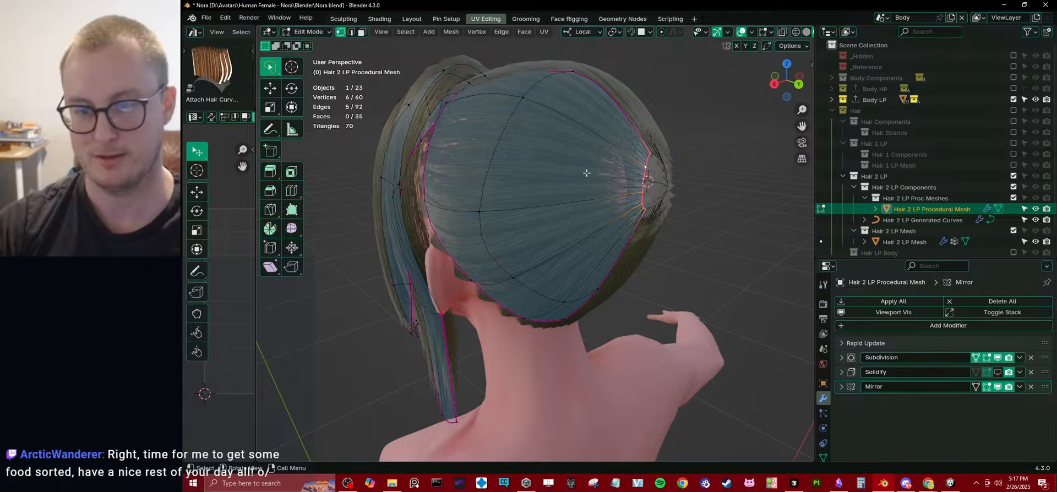
pyautogui.press('KP_3')
pyautogui.scroll(3, 608, 170)
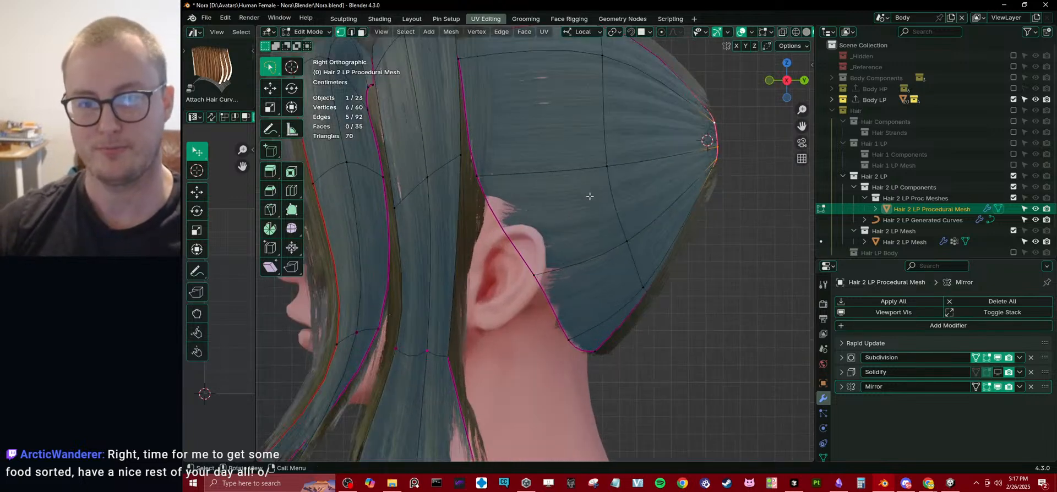
pyautogui.press('g')
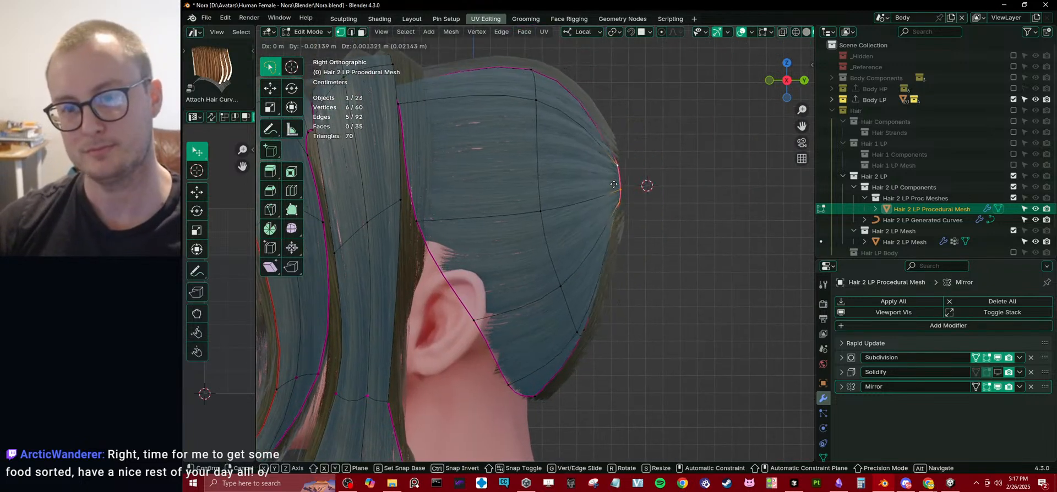
pyautogui.click(612, 187)
pyautogui.moveTo(611, 187); pyautogui.dragTo(617, 243, button='middle')
pyautogui.scroll(-4, 642, 196)
pyautogui.press('Tab')
pyautogui.click(656, 240)
pyautogui.press('KP_3')
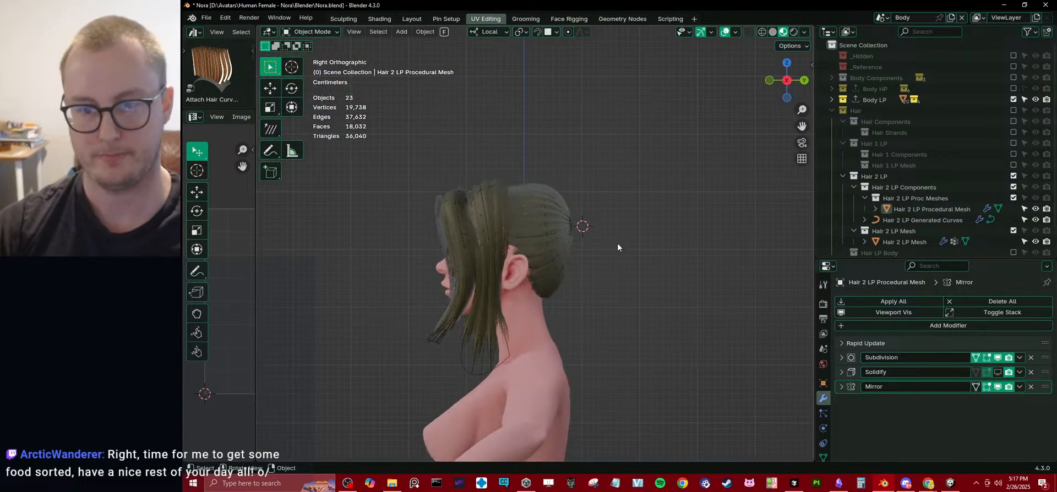
# Duplicate the rear gathering edge in place and extrude the copy straight backward to form a short ponytail strip.
pyautogui.press('Tab')
pyautogui.scroll(4, 609, 239)
pyautogui.hotkey('shift', 'd')
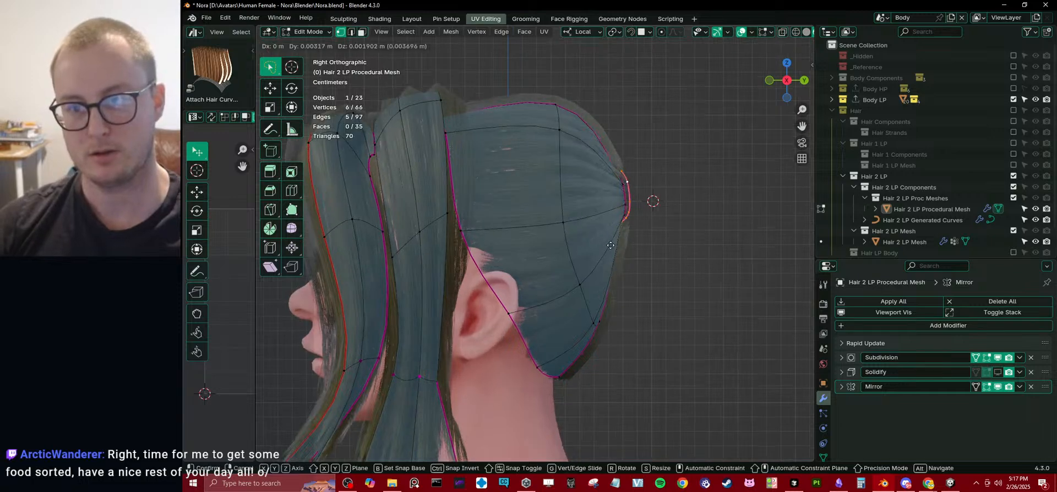
pyautogui.rightClick(612, 244)
pyautogui.keyDown('shift'); pyautogui.moveTo(641, 218); pyautogui.dragTo(571, 192, button='middle'); pyautogui.keyUp('shift')
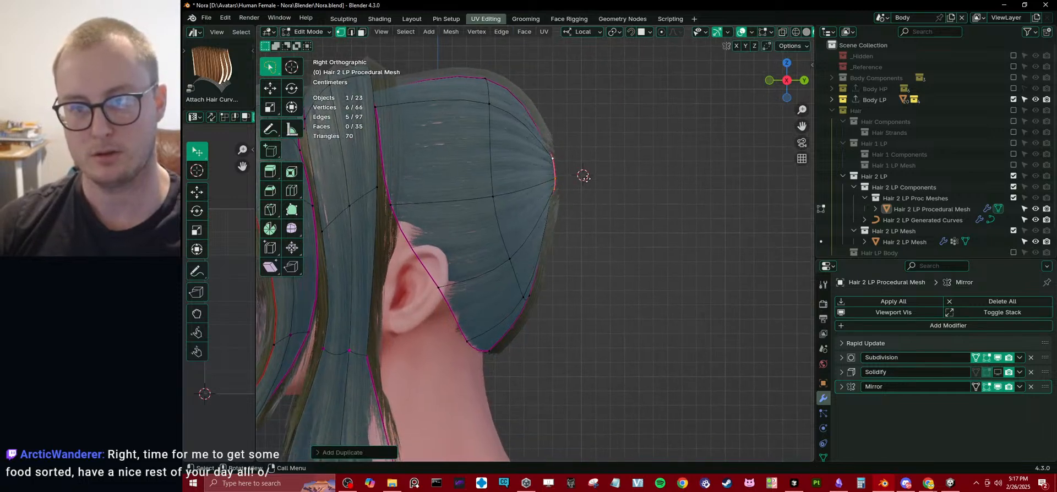
pyautogui.press('e')
pyautogui.click(629, 180)
pyautogui.moveTo(630, 176); pyautogui.dragTo(542, 207, button='middle')
# Select the whole linked ponytail strip and set its StrandAmount attribute to 20.
pyautogui.hotkey('ctrl', 'l')
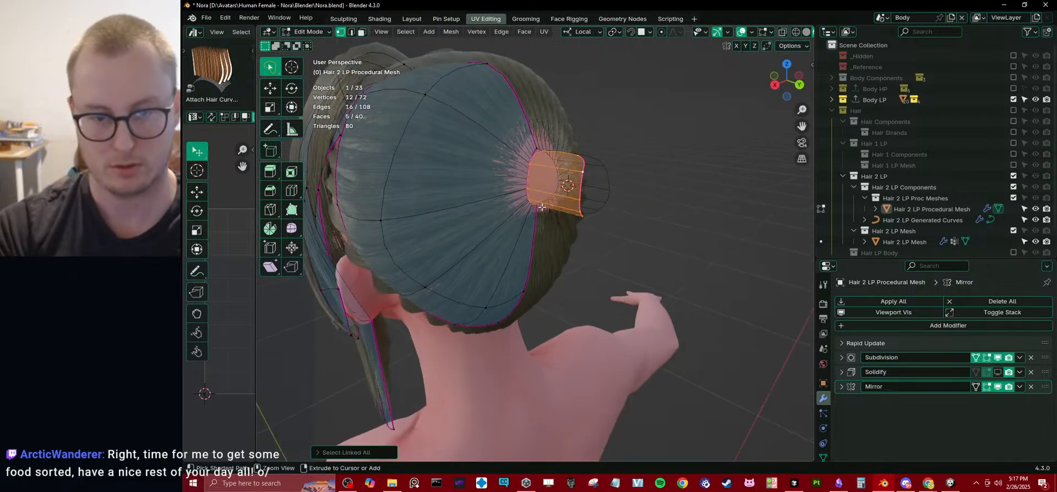
pyautogui.press('q')
pyautogui.click(480, 433)
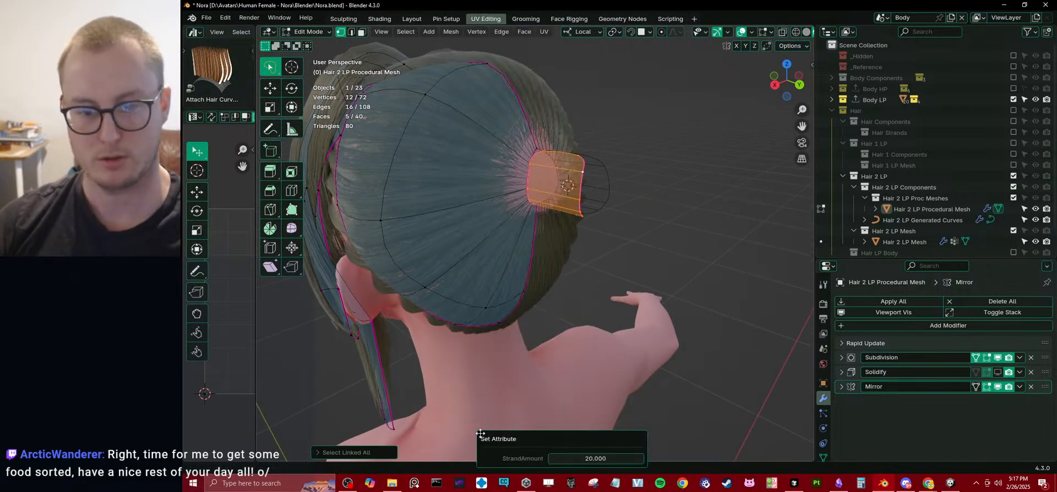
pyautogui.moveTo(628, 244); pyautogui.dragTo(645, 223, button='middle')
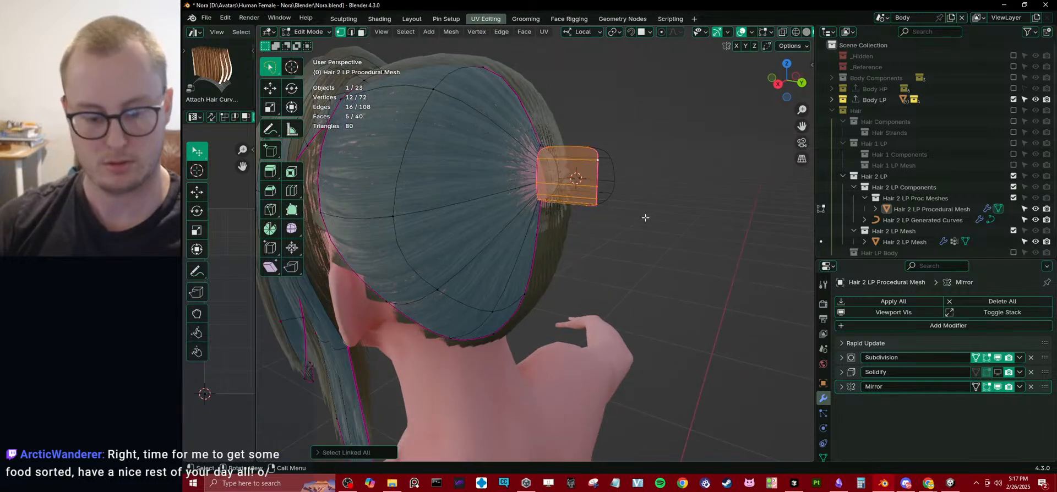
# Recalculate the normals of the new ponytail strip and flip them.
pyautogui.hotkey('shift', 'n')
pyautogui.press('q')
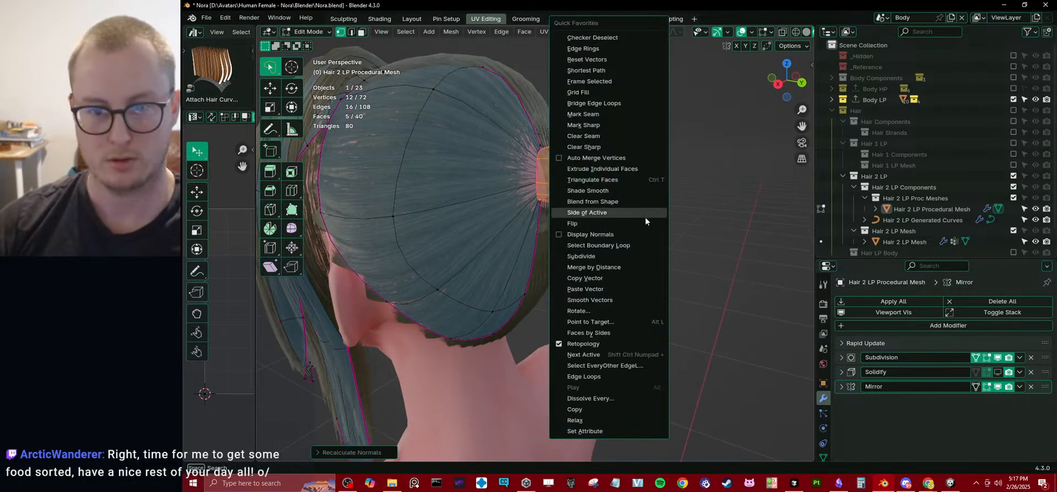
pyautogui.click(612, 226)
pyautogui.moveTo(610, 224); pyautogui.dragTo(649, 171, button='middle')
# Mark the ponytail strip's boundary as a seam and unwrap the strip with the Angle Based method.
pyautogui.press('q')
pyautogui.click(538, 222)
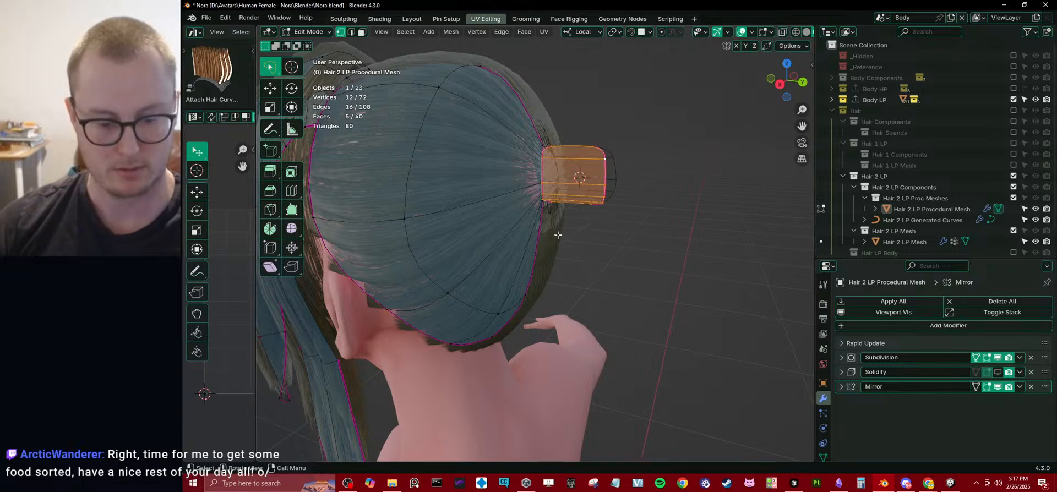
pyautogui.press('u')
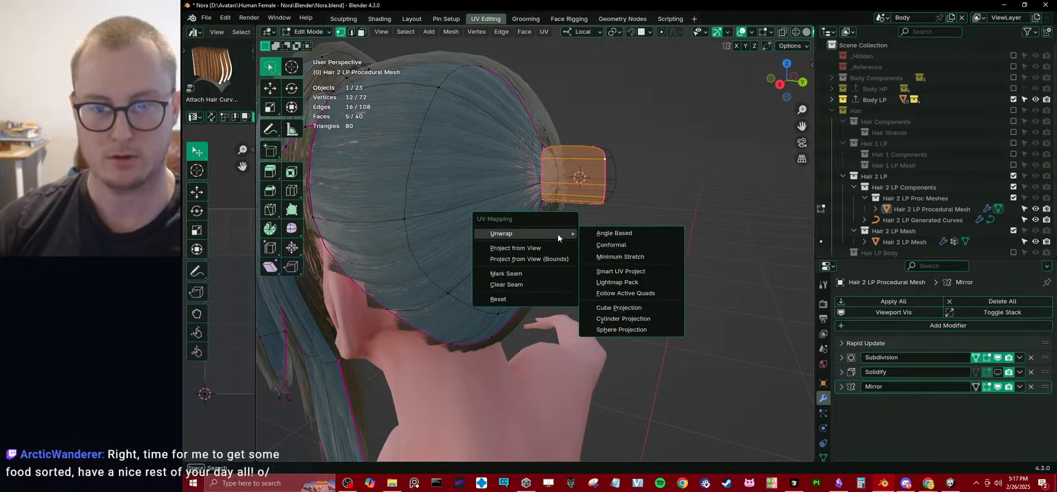
pyautogui.click(639, 231)
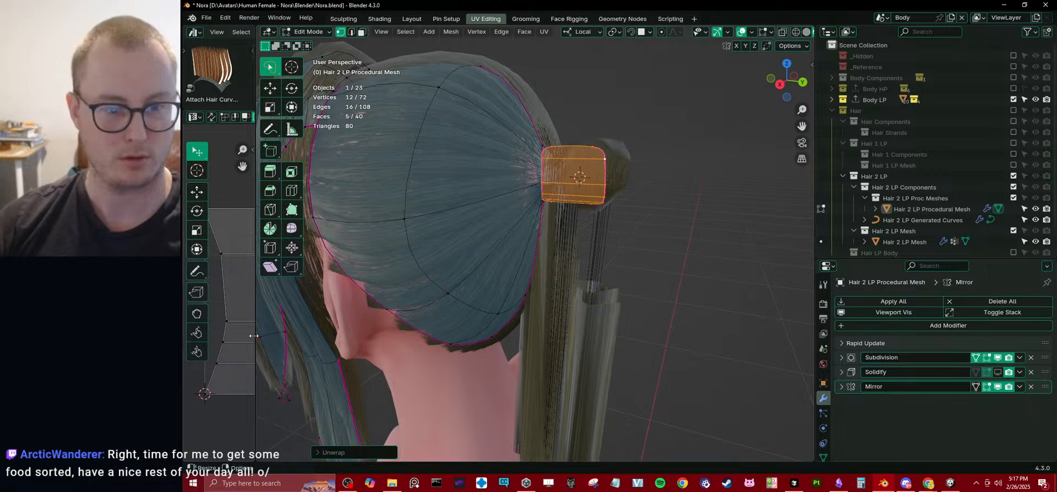
# Enlarge the UV editor and straighten all of the ponytail strip's UVs into a rectangular grid.
pyautogui.moveTo(254, 336); pyautogui.dragTo(547, 336)
pyautogui.press('a')
pyautogui.rightClick(467, 312)
pyautogui.click(428, 349)
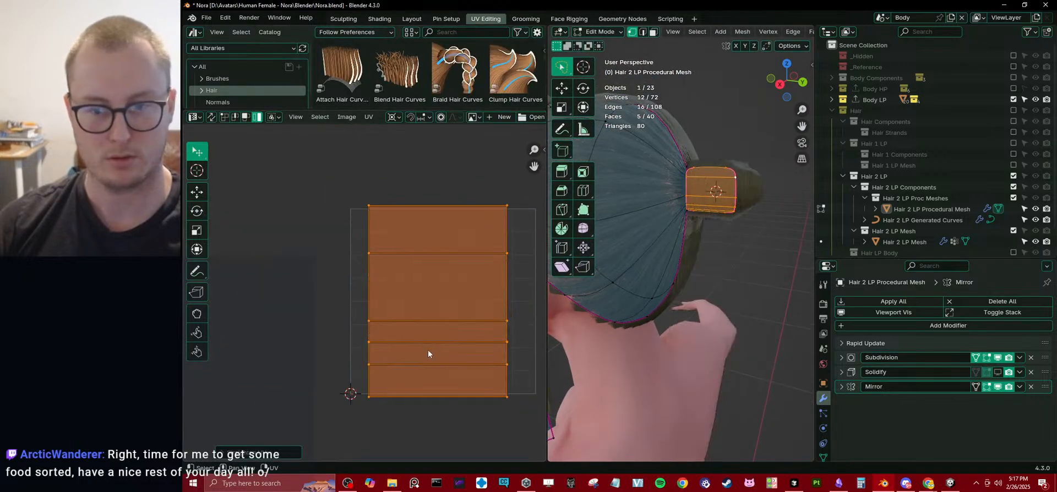
# Move the strip's UV island to the UV tile's left edge and set the pivot point to the 2D cursor.
pyautogui.press('g')
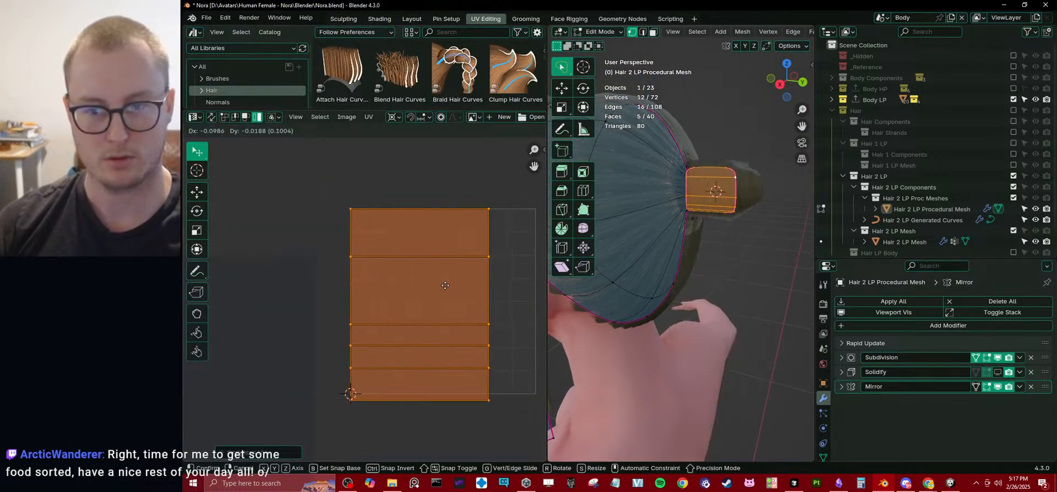
pyautogui.click(453, 296)
pyautogui.press('.')
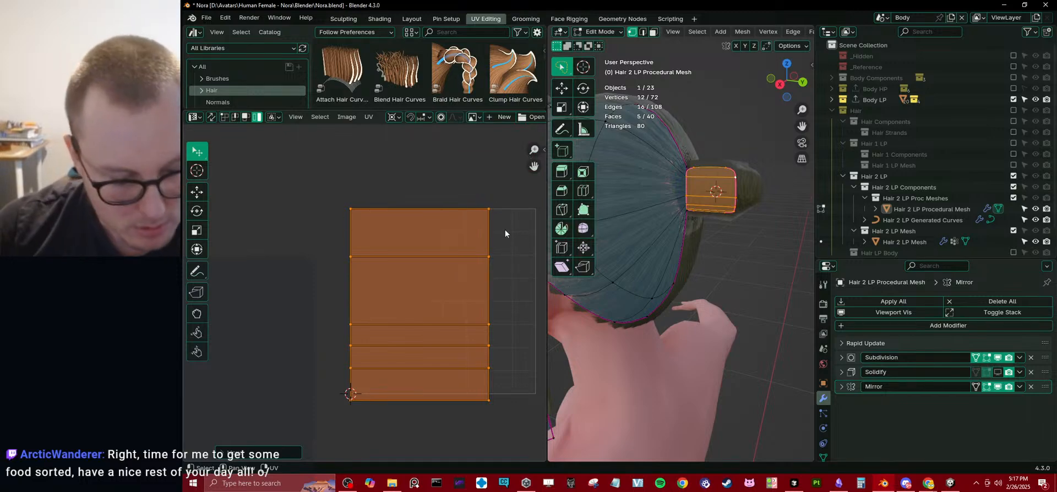
pyautogui.click(505, 229)
pyautogui.press('s')
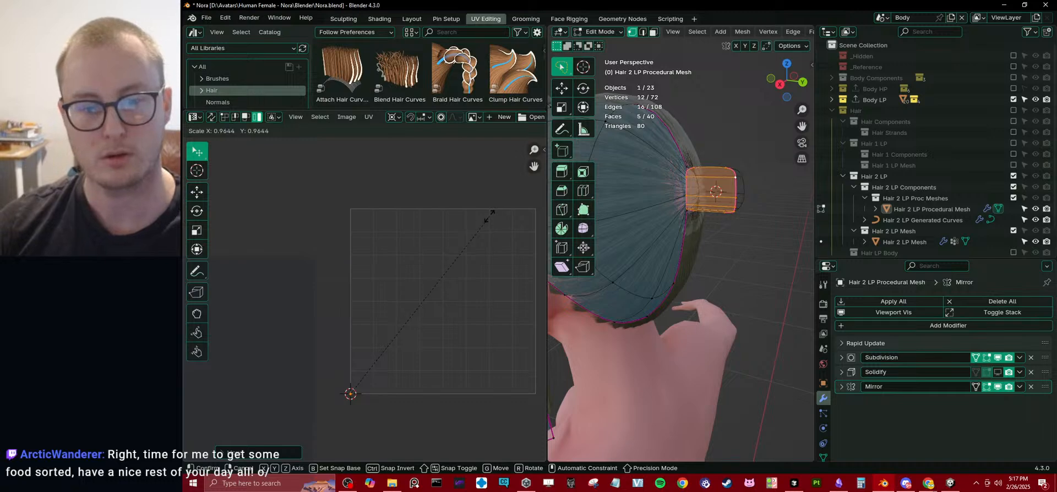
pyautogui.press('x')
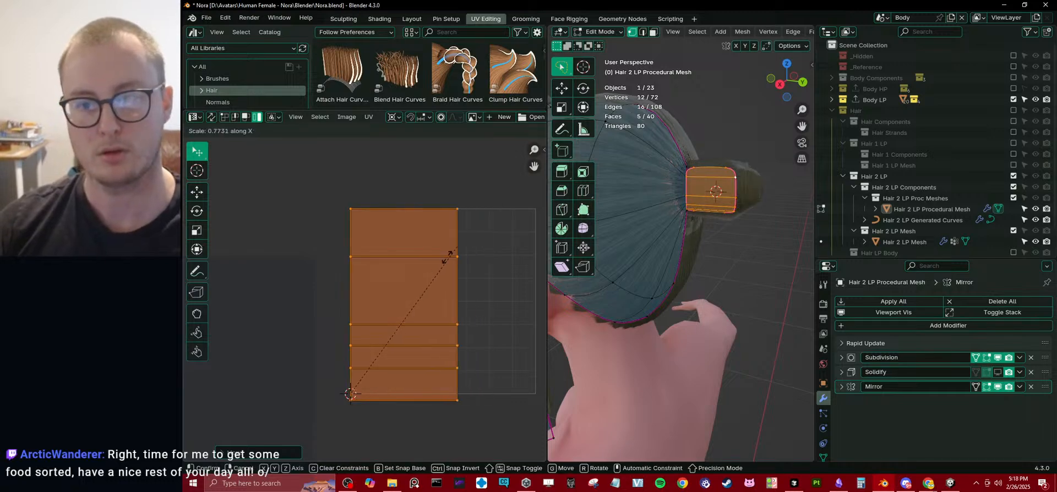
pyautogui.press('Escape')
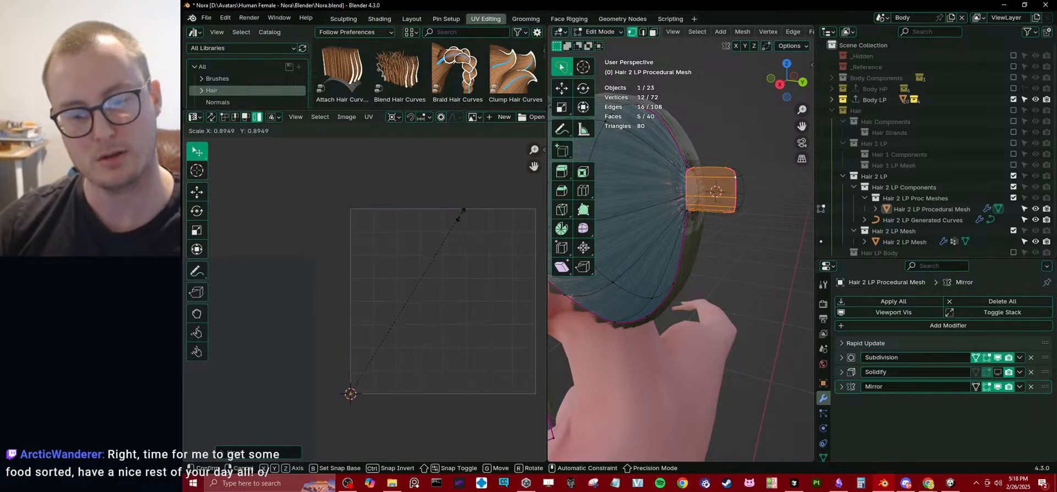
pyautogui.press('q')
pyautogui.press('Escape')
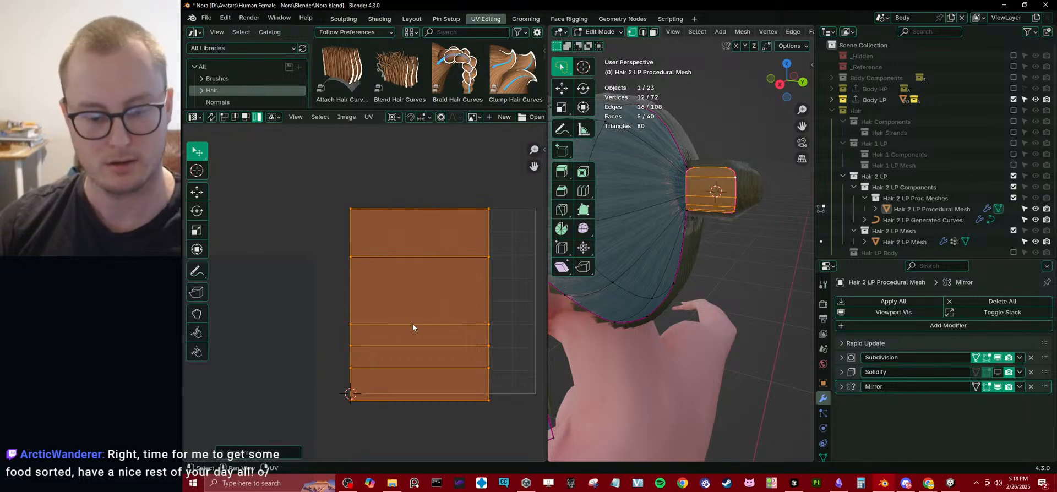
# Turn off Live Unwrap and Constrain to Image Bounds for UV editing.
pyautogui.press('q')
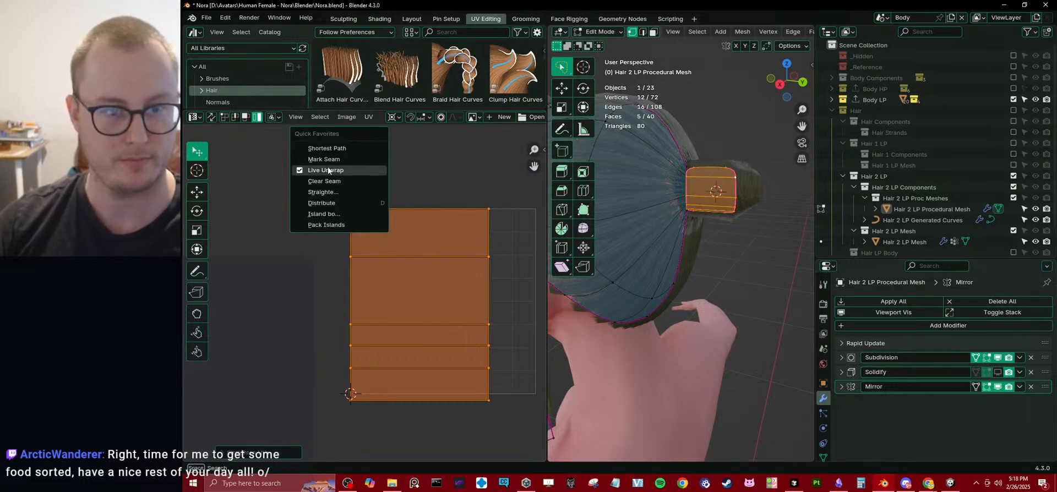
pyautogui.click(327, 171)
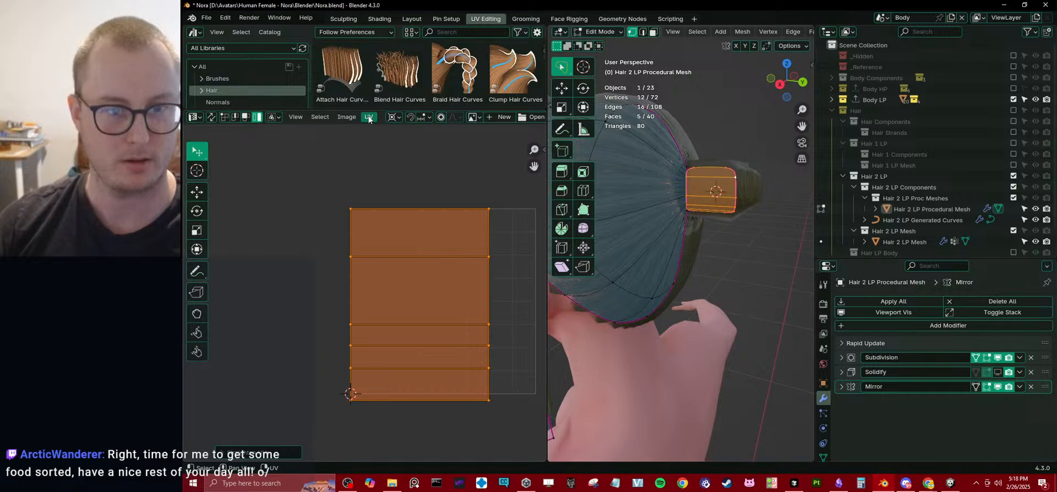
pyautogui.click(369, 116)
pyautogui.click(387, 174)
# Scale down the strip's UV island from the 2D cursor, reposition it, and check the ponytail strands in object mode.
pyautogui.press('s')
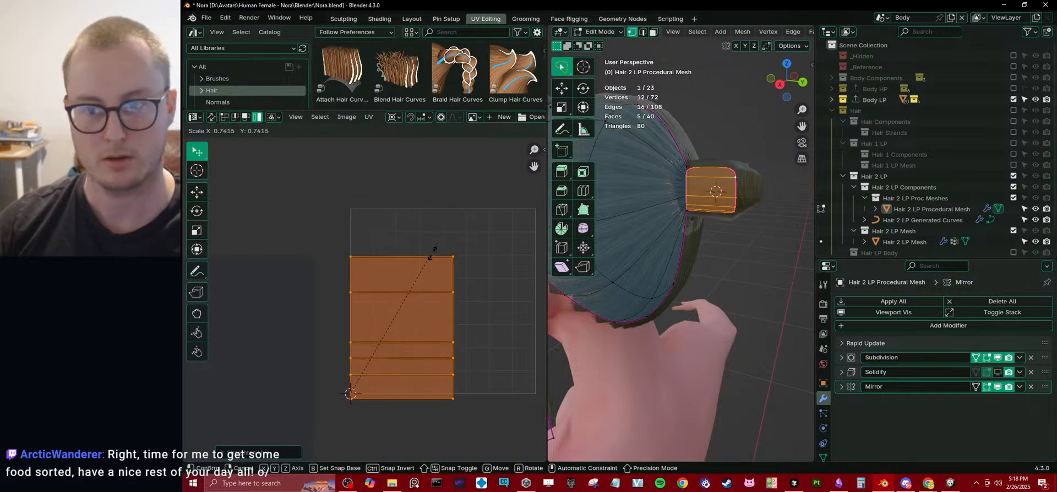
pyautogui.click(418, 270)
pyautogui.press('g')
pyautogui.click(401, 226)
pyautogui.press('Tab')
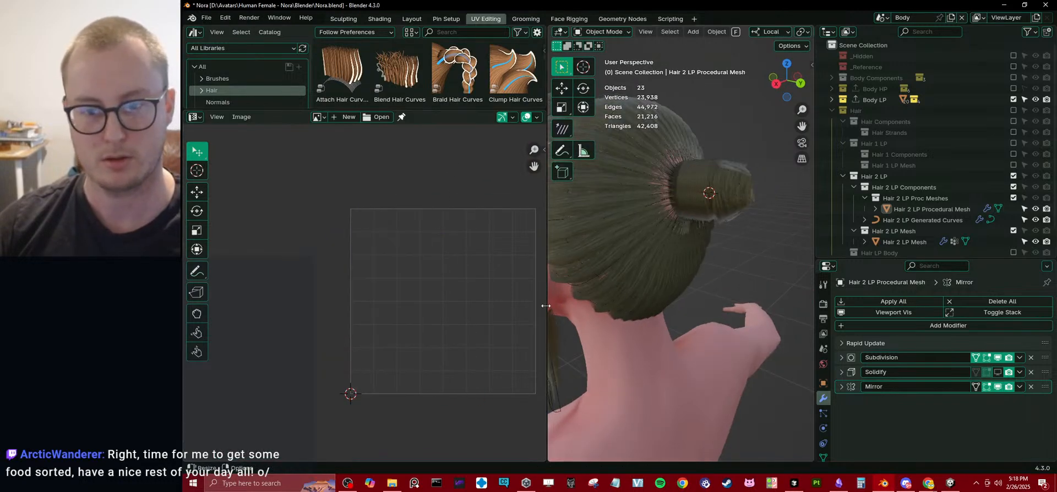
pyautogui.moveTo(546, 305); pyautogui.dragTo(315, 305)
pyautogui.moveTo(365, 269); pyautogui.dragTo(644, 259, button='middle')
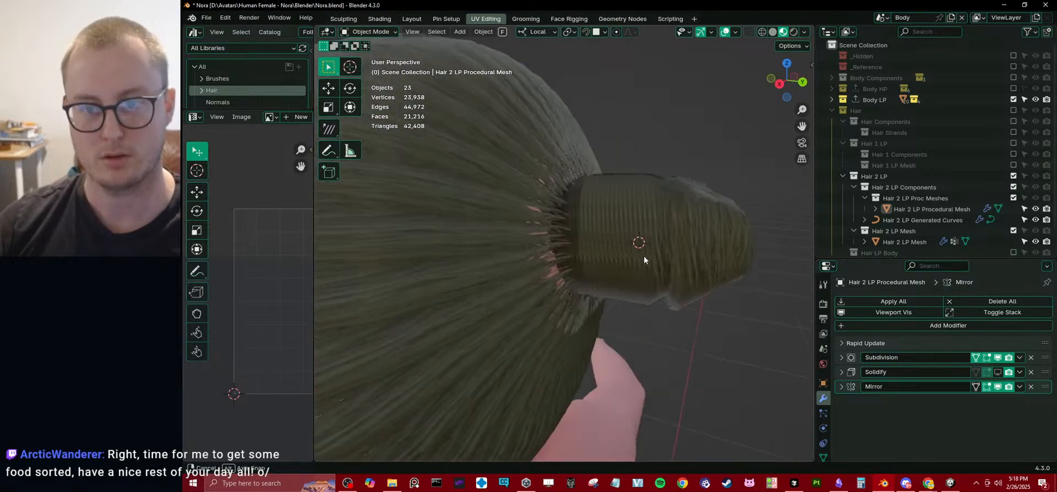
# Rotate the strip's UV island by 90 degrees, move it back inside the UV tile, and check the strand direction.
pyautogui.press('Tab')
pyautogui.press('r')
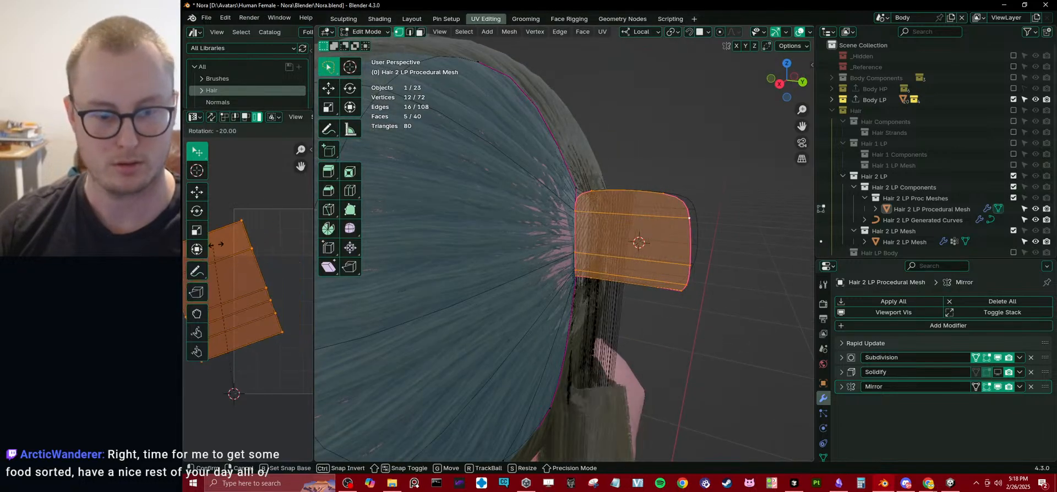
pyautogui.rightClick(240, 243)
pyautogui.press('g')
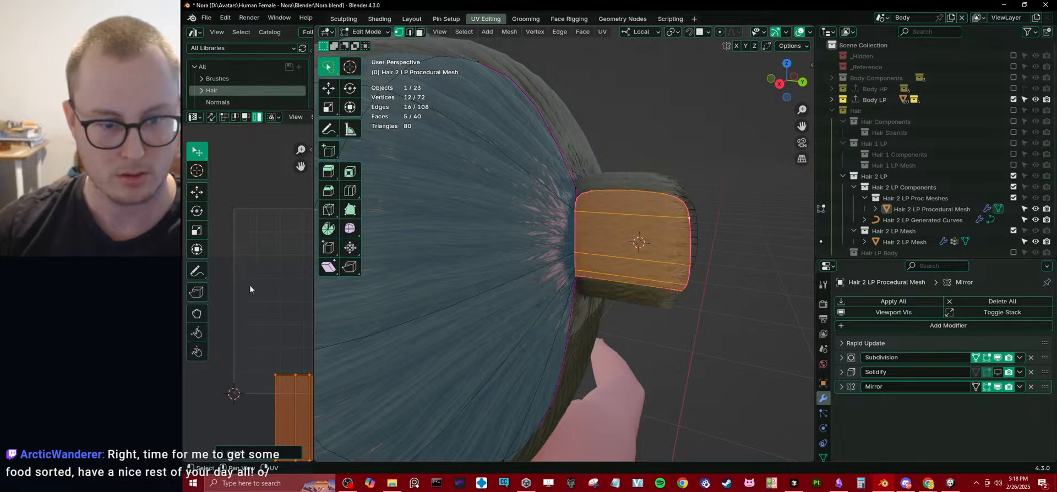
pyautogui.click(231, 386)
pyautogui.press('Tab')
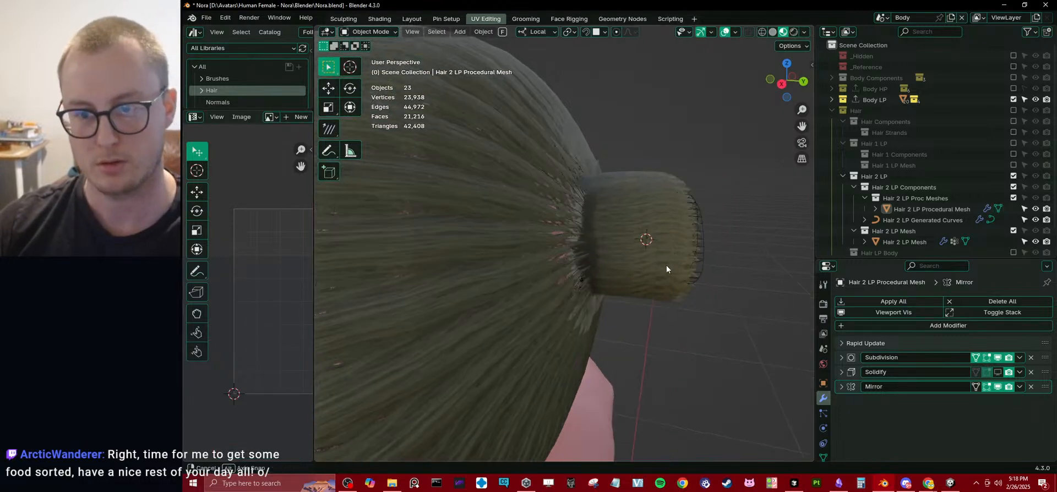
# In side view, move and rotate the ponytail strip's end edge loop away from the head and downward.
pyautogui.click(701, 256)
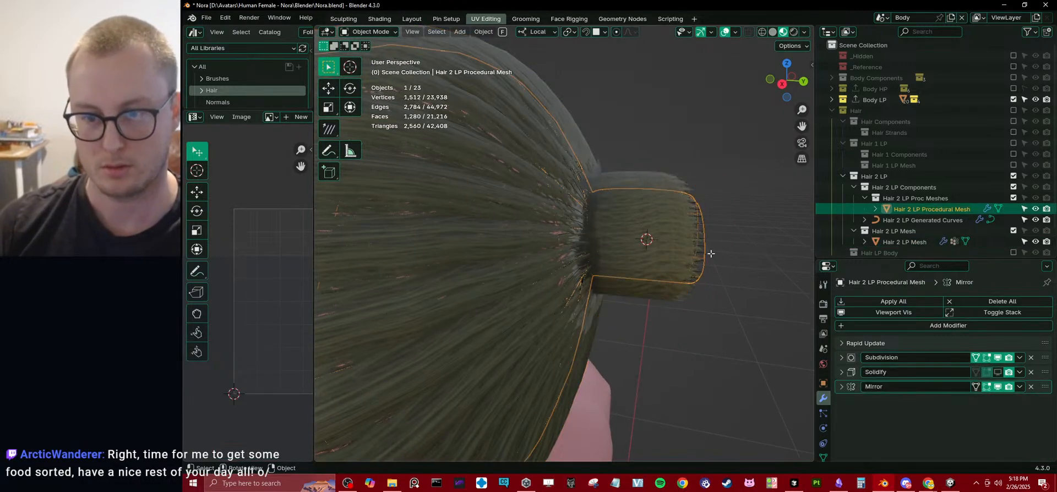
pyautogui.press('Tab')
pyautogui.press('KP_3')
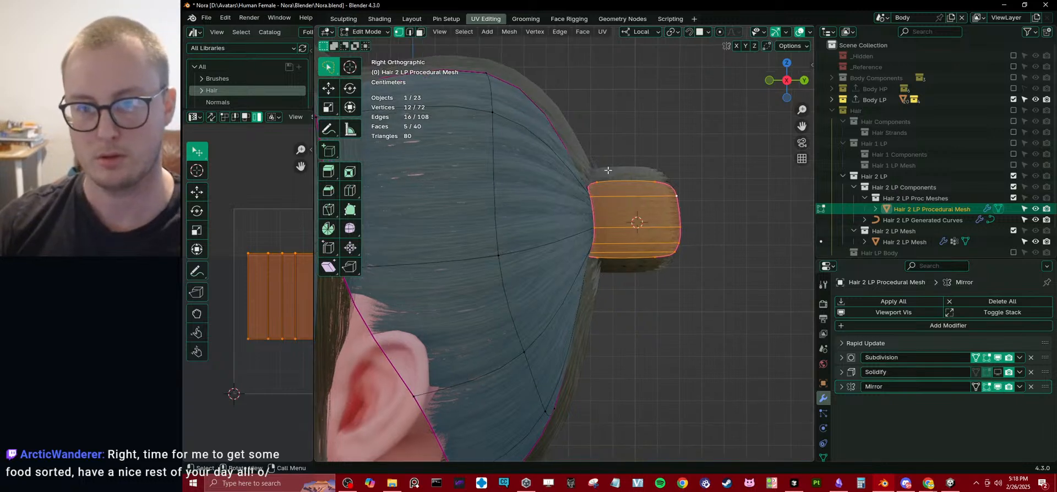
pyautogui.click(694, 172)
pyautogui.keyDown('alt'); pyautogui.click(682, 212); pyautogui.keyUp('alt')
pyautogui.keyDown('shift'); pyautogui.moveTo(681, 230); pyautogui.dragTo(607, 194, button='middle'); pyautogui.keyUp('shift')
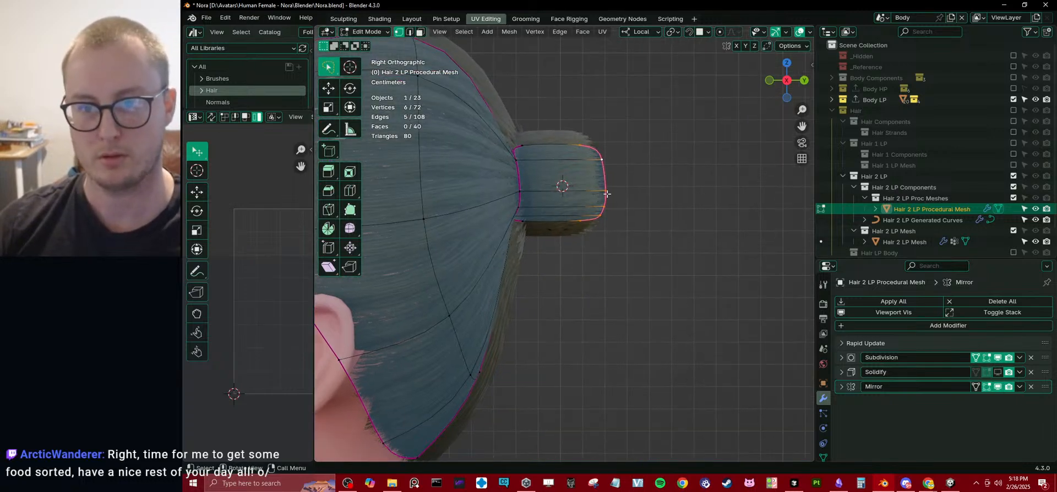
pyautogui.moveTo(607, 193); pyautogui.dragTo(656, 246)
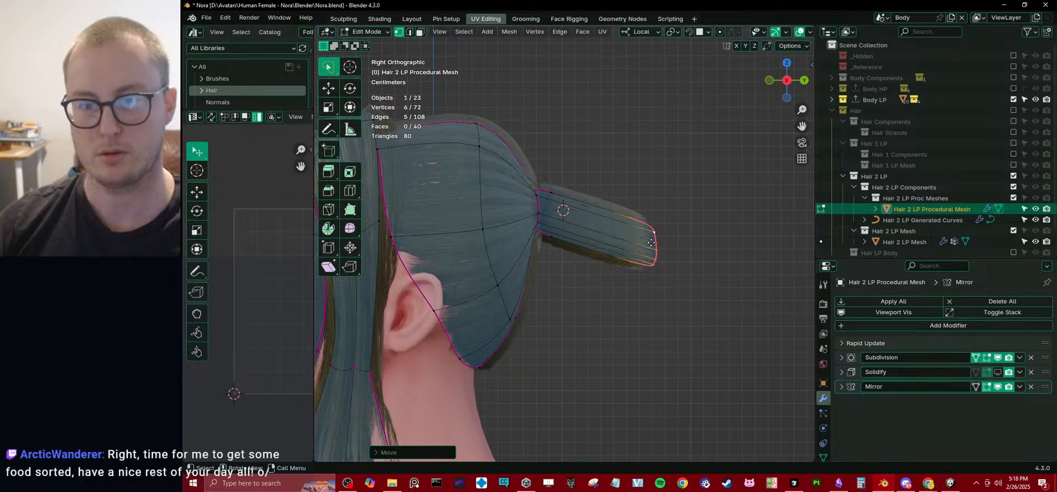
pyautogui.press('r')
pyautogui.click(673, 310)
pyautogui.press('g')
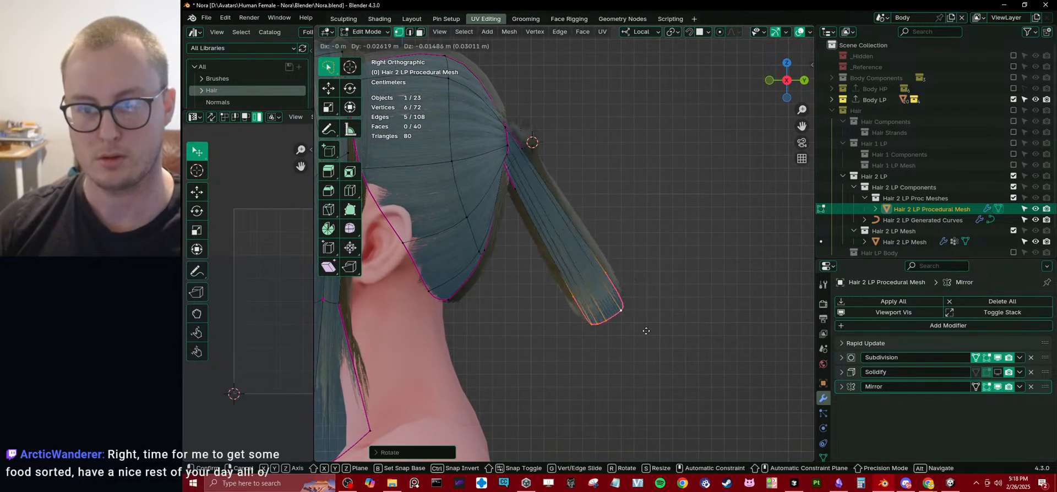
pyautogui.click(608, 355)
# Add an edge loop across the ponytail strip and move it outward and up to form a curved bend.
pyautogui.hotkey('ctrl', 'r')
pyautogui.click(542, 231)
pyautogui.rightClick(541, 231)
pyautogui.press('g')
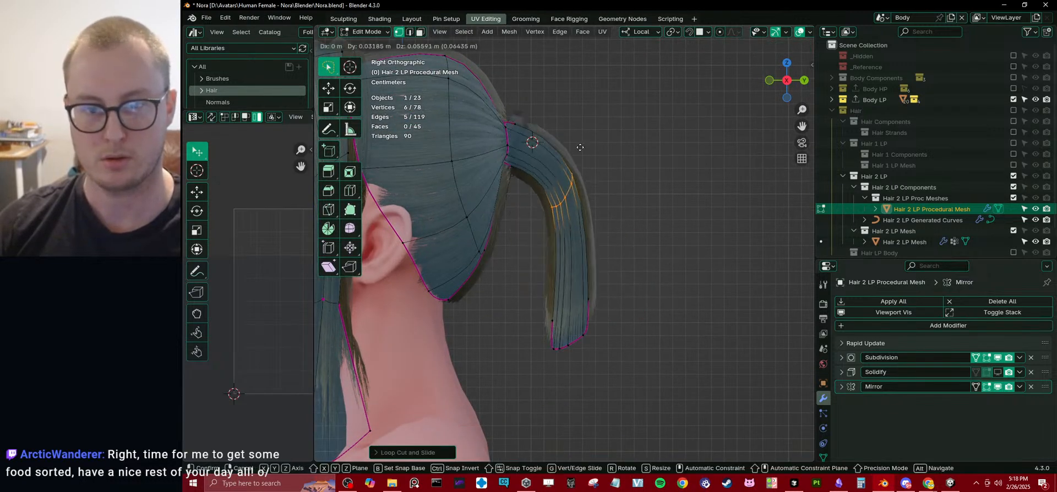
pyautogui.click(575, 152)
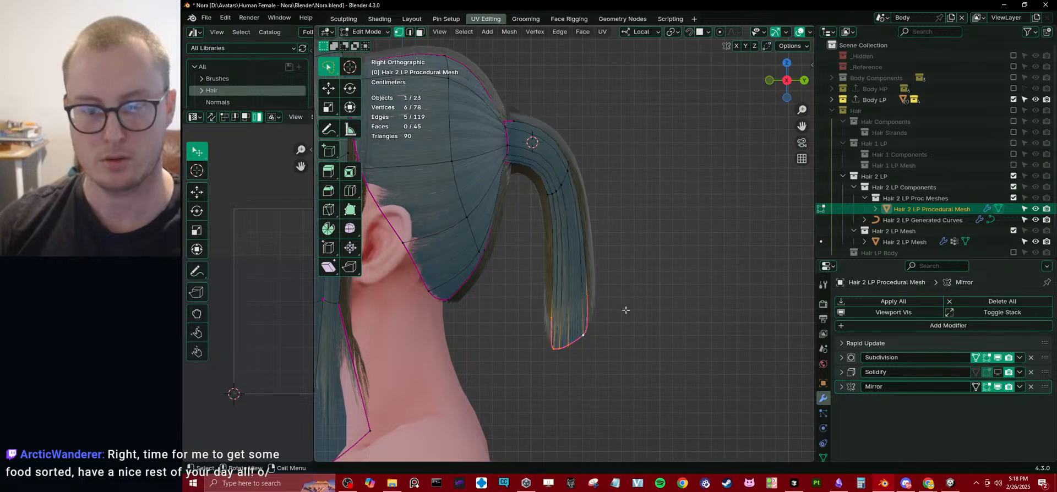
# Narrow the ponytail's end edge loop along Y and move it further down to lengthen the ponytail.
pyautogui.press('s')
pyautogui.press('y')
pyautogui.click(595, 319)
pyautogui.press('g')
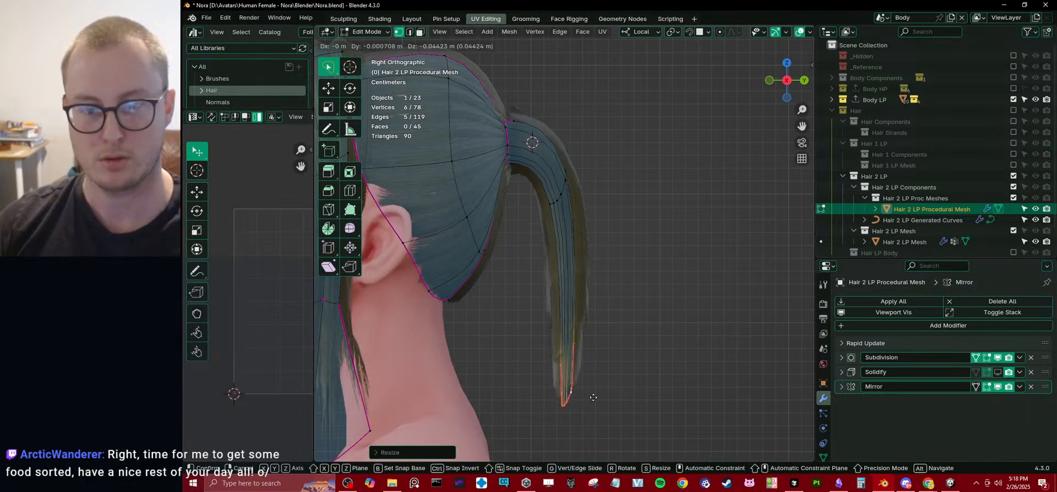
pyautogui.click(576, 424)
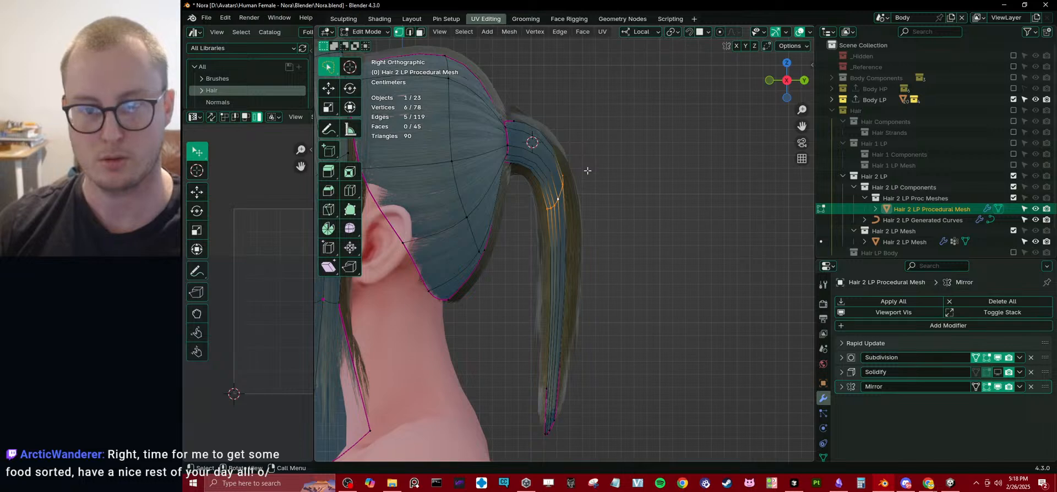
# Scale the ponytail's middle edge loop along Y, then widen it along X with the pivot point changed.
pyautogui.press('s')
pyautogui.press('y')
pyautogui.click(584, 174)
pyautogui.moveTo(584, 173); pyautogui.dragTo(566, 189, button='middle')
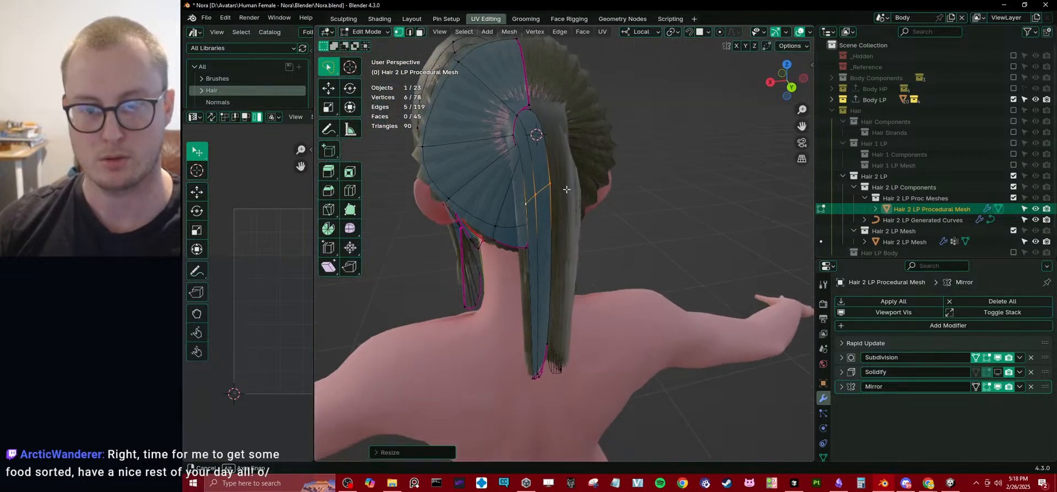
pyautogui.press('.')
pyautogui.scroll(-1, 576, 193)
pyautogui.press('s')
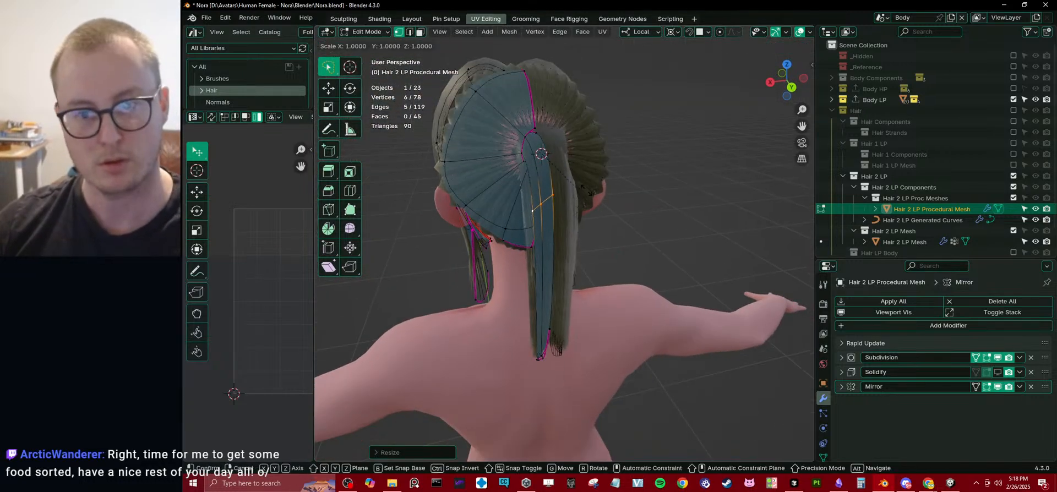
pyautogui.press('x')
pyautogui.click(690, 145)
# Move the Mirror modifier to the top of the modifier stack, review its settings and check the ponytail in object mode.
pyautogui.moveTo(537, 300); pyautogui.dragTo(531, 274, button='middle')
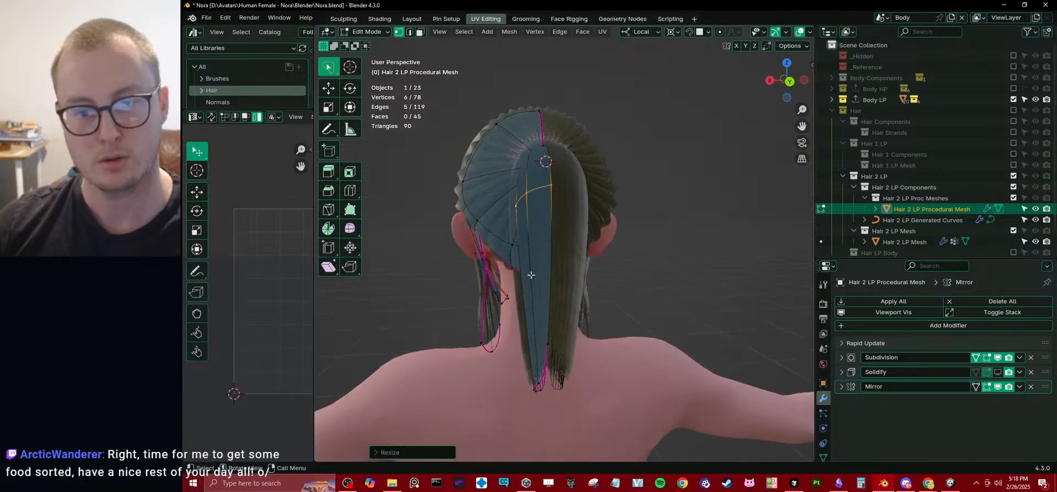
pyautogui.click(547, 361)
pyautogui.moveTo(555, 340); pyautogui.dragTo(573, 344, button='middle')
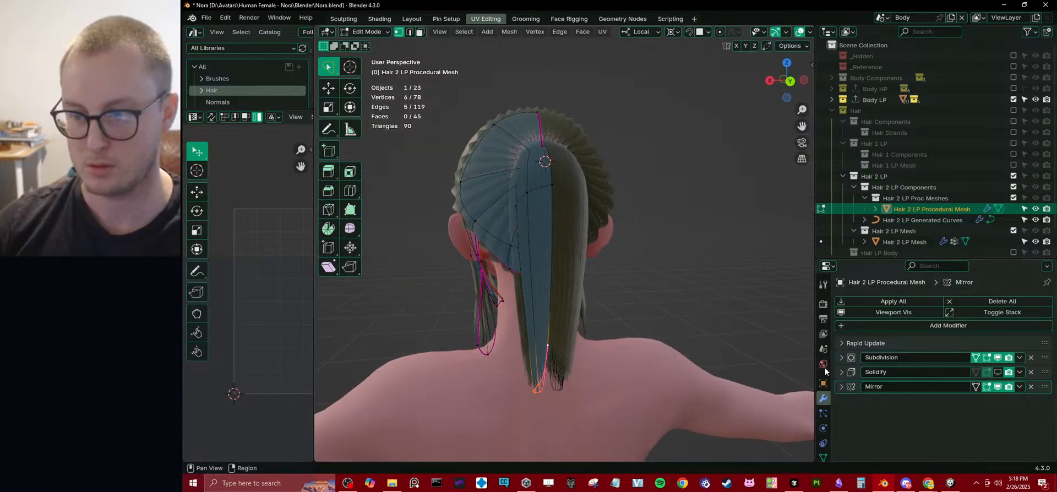
pyautogui.moveTo(1000, 387); pyautogui.dragTo(1009, 366)
pyautogui.moveTo(550, 237); pyautogui.dragTo(557, 278, button='middle')
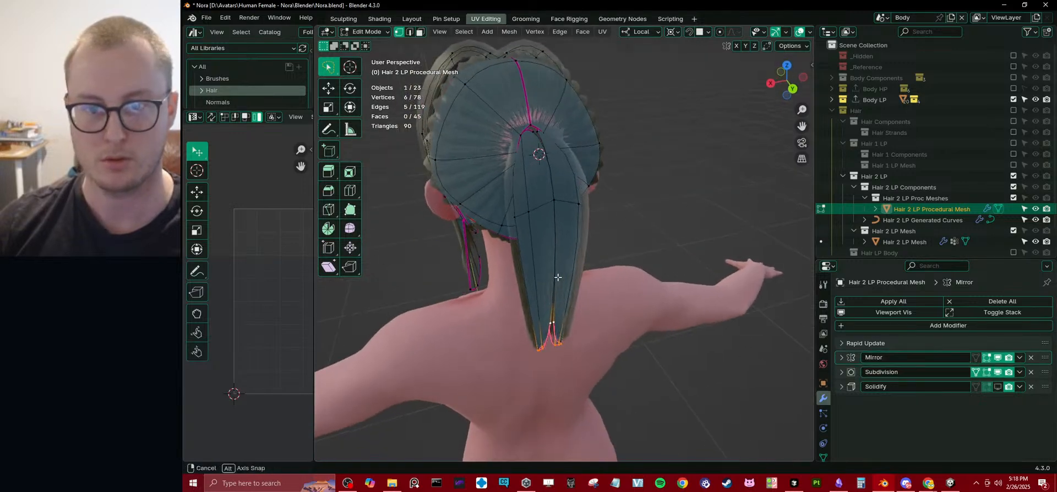
pyautogui.click(842, 357)
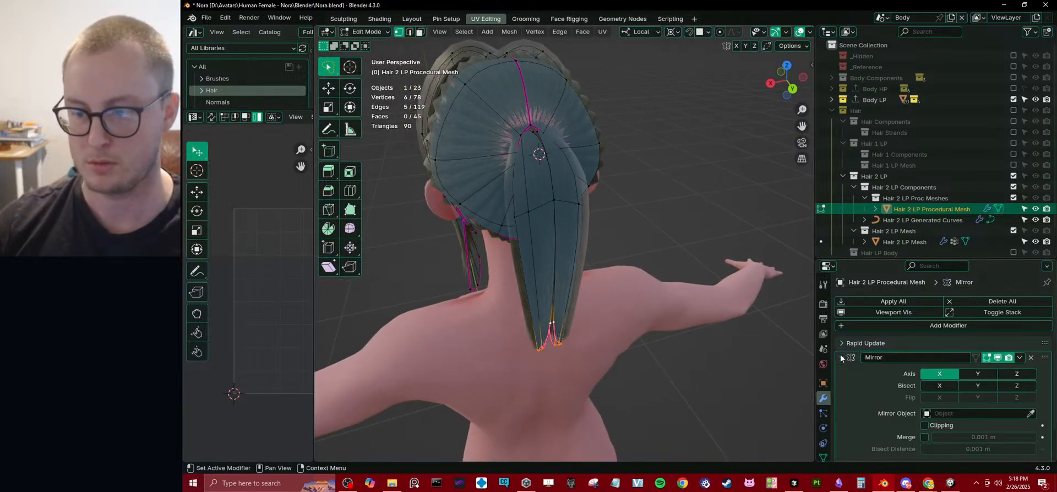
pyautogui.click(841, 357)
pyautogui.press('Tab')
pyautogui.scroll(-3, 470, 231)
pyautogui.moveTo(470, 230); pyautogui.dragTo(646, 198, button='middle')
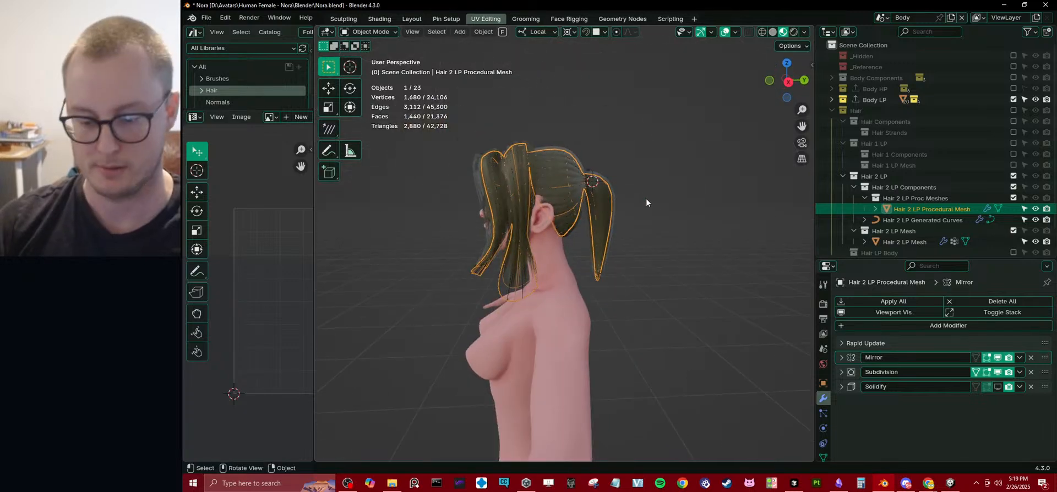
# Select the whole linked ponytail strip, set its StrandAmount attribute to 20 and check the strands in object mode.
pyautogui.press('KP_3')
pyautogui.press('Tab')
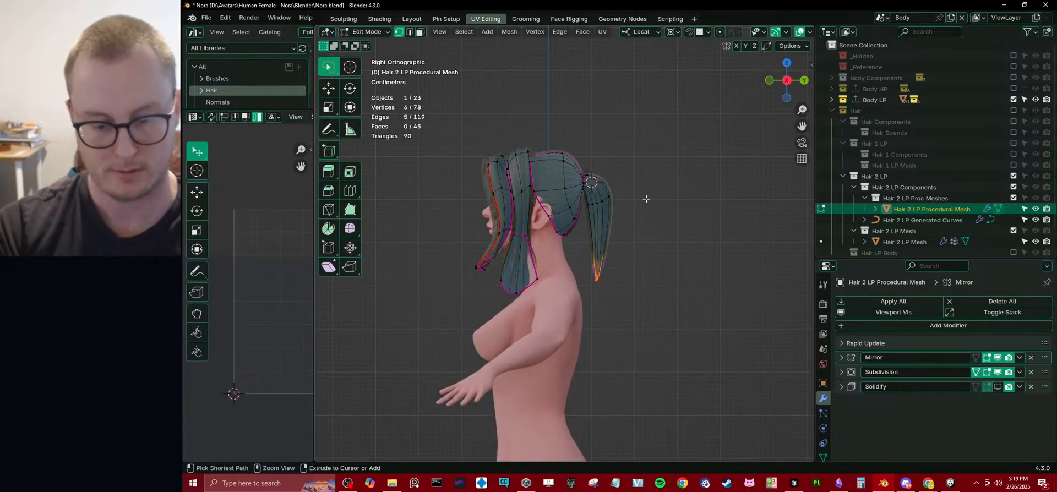
pyautogui.hotkey('ctrl', 'l')
pyautogui.press('q')
pyautogui.click(587, 462)
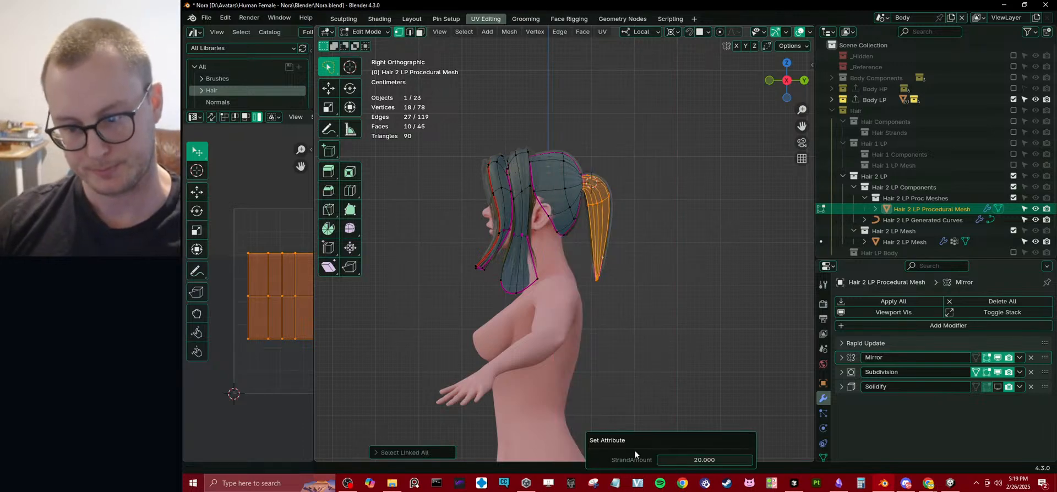
pyautogui.press('Return')
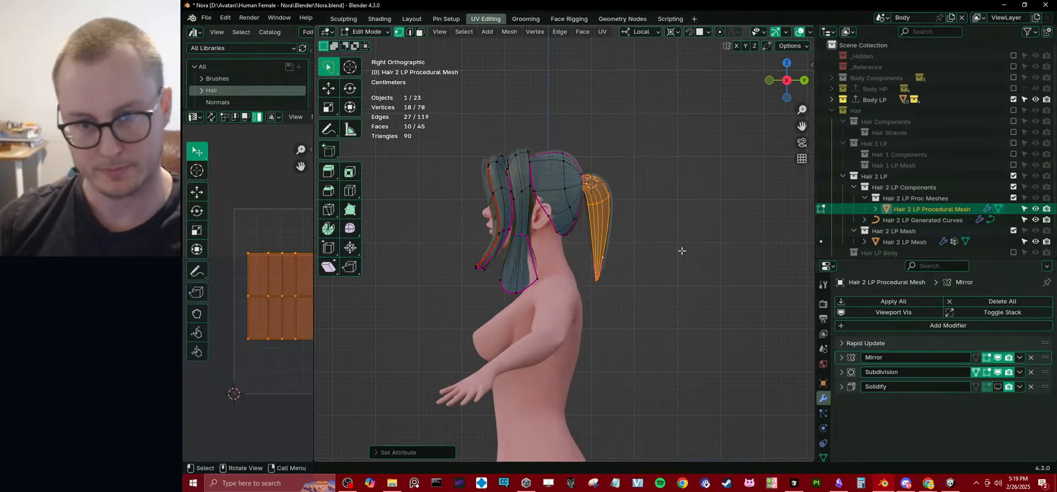
pyautogui.press('Tab')
pyautogui.moveTo(610, 234); pyautogui.dragTo(581, 259, button='middle')
# Scale down the edge loop of the hair mesh where the strands gather at the ponytail's root.
pyautogui.press('Tab')
pyautogui.click(564, 196)
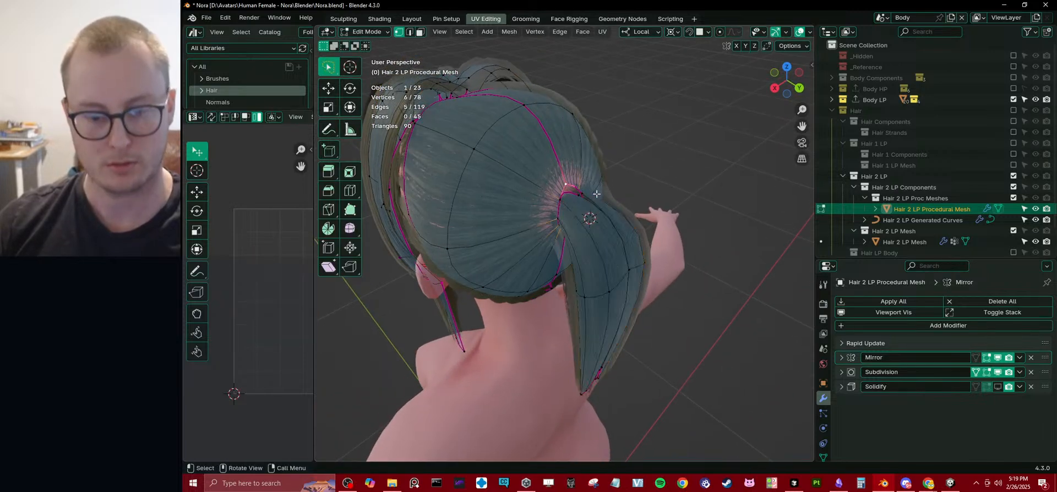
pyautogui.press('.')
pyautogui.press('s')
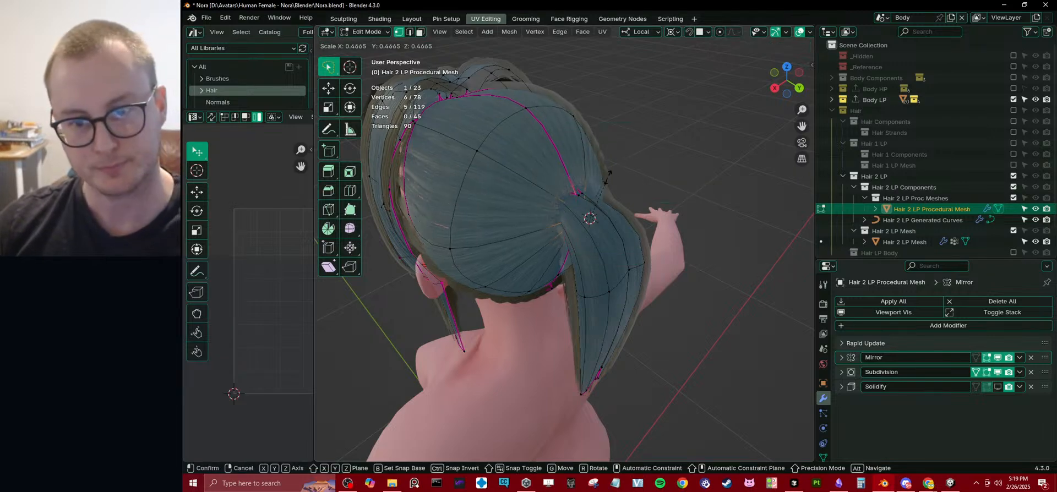
pyautogui.click(604, 186)
# Examine the ponytail and its root in object mode from several angles and distances.
pyautogui.press('Tab')
pyautogui.moveTo(624, 188)
pyautogui.mouseDown(button='middle')
pyautogui.moveTo(651, 170)
pyautogui.moveTo(641, 192)
pyautogui.mouseUp(button='middle')
pyautogui.click(679, 130)
pyautogui.scroll(-2, 655, 165)
pyautogui.scroll(-5, 611, 211)
pyautogui.moveTo(570, 233); pyautogui.dragTo(582, 291, button='middle')
pyautogui.scroll(4, 620, 252)
pyautogui.click(592, 296)
pyautogui.click(592, 296)
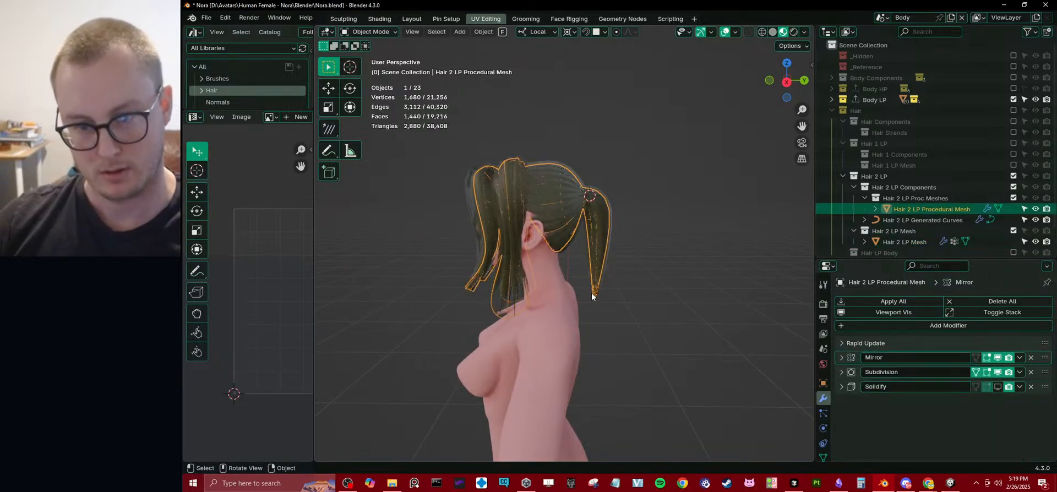
# In side view, move the front and back corner vertices of the ponytail's end apart to widen the tip.
pyautogui.press('Tab')
pyautogui.press('KP_3')
pyautogui.scroll(3, 587, 287)
pyautogui.scroll(2, 586, 287)
pyautogui.click(527, 310)
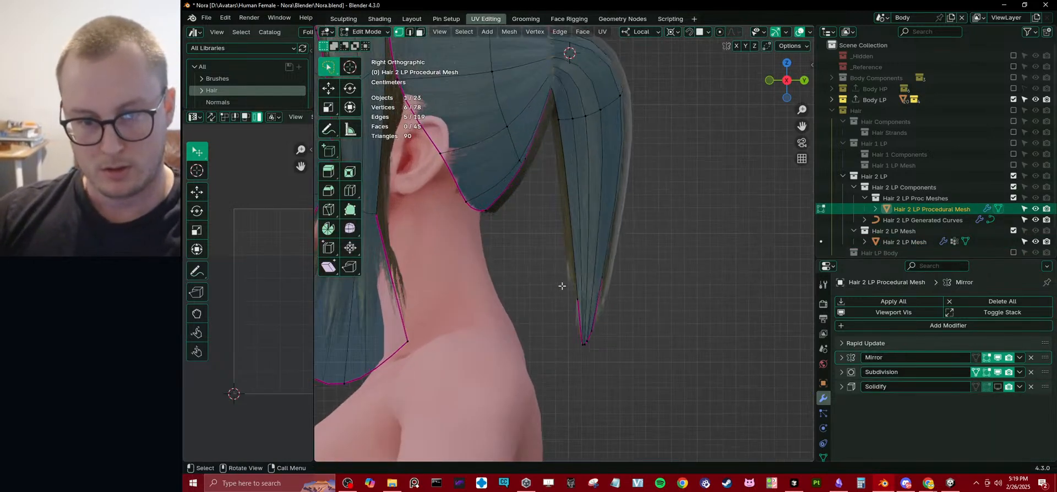
pyautogui.press('g')
pyautogui.click(589, 303)
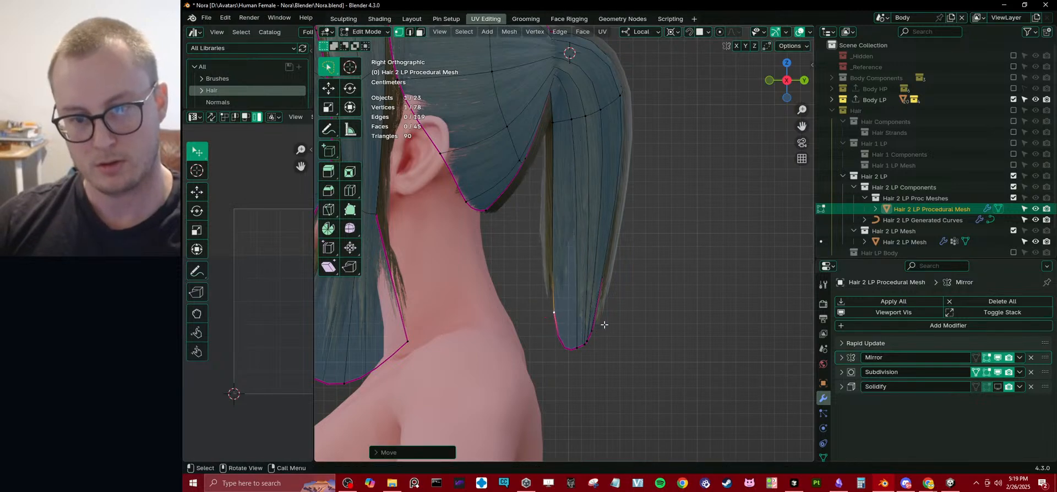
pyautogui.click(602, 328)
pyautogui.press('g')
pyautogui.click(623, 353)
# Raise the middle vertex of the ponytail's end, move its neighbour toward the front corner, and check the shape in object mode.
pyautogui.click(582, 348)
pyautogui.press('g')
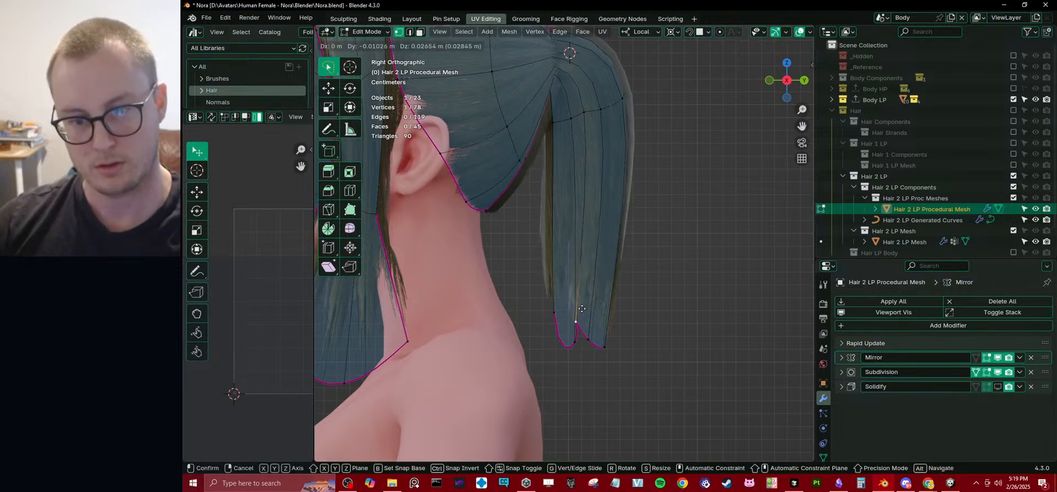
pyautogui.click(565, 314)
pyautogui.click(573, 345)
pyautogui.press('g')
pyautogui.click(548, 342)
pyautogui.click(590, 338)
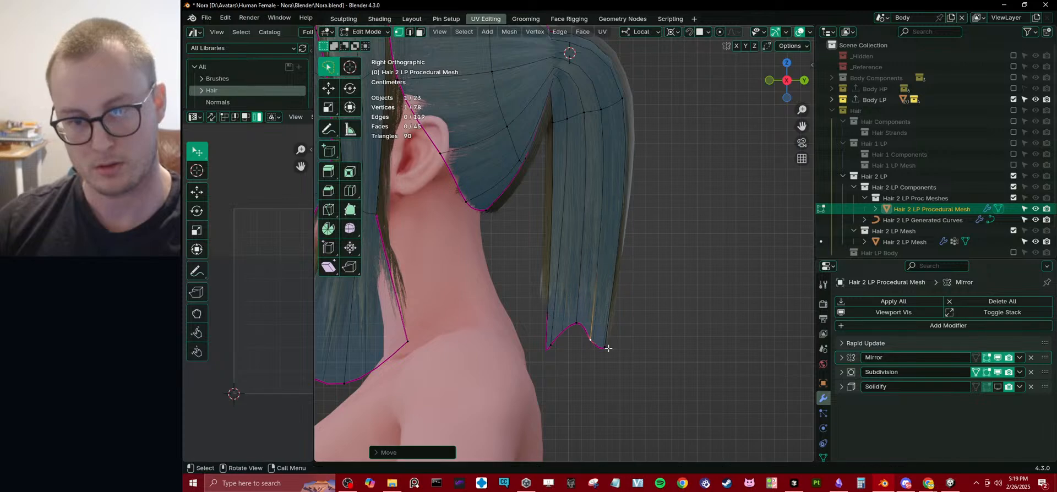
pyautogui.press('Tab')
pyautogui.moveTo(590, 338); pyautogui.dragTo(633, 299, button='middle')
pyautogui.press('KP_3')
pyautogui.press('Tab')
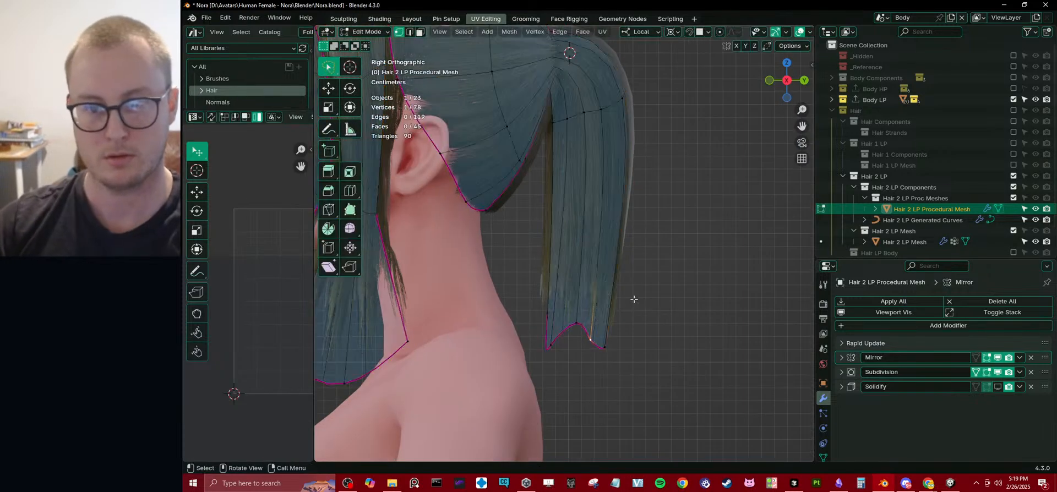
# Add an edge loop across the ponytail's lower section and change the pivot point for scaling.
pyautogui.hotkey('ctrl', 'r')
pyautogui.click(627, 238)
pyautogui.rightClick(628, 235)
pyautogui.press('s')
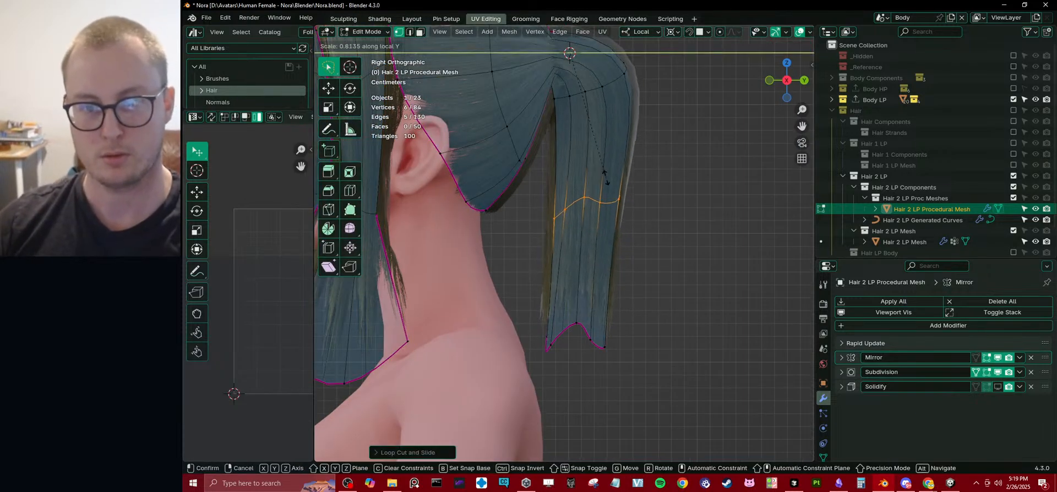
pyautogui.rightClick(637, 204)
pyautogui.press('.')
pyautogui.click(643, 267)
pyautogui.scroll(-3, 691, 277)
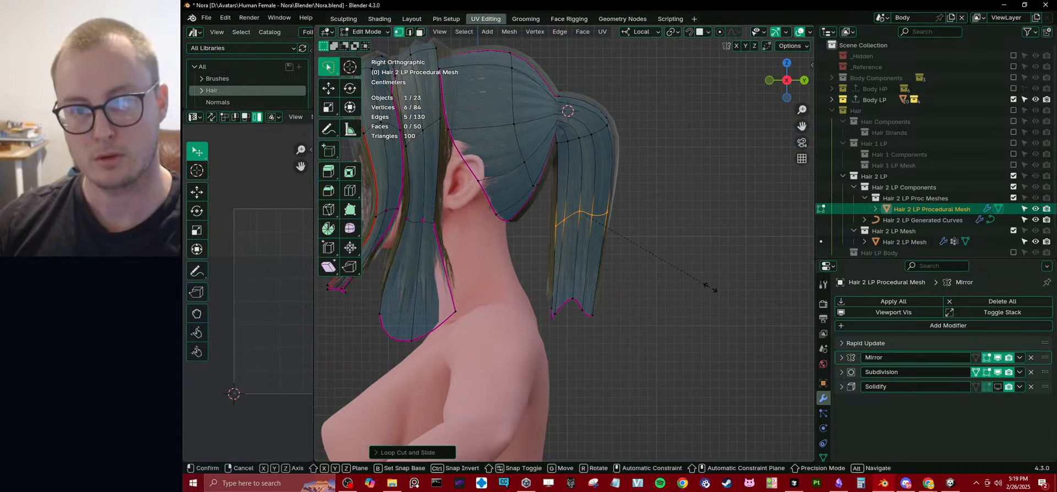
# Narrow the ponytail's new edge loop along Y and move it toward the neck.
pyautogui.press('s')
pyautogui.press('y')
pyautogui.click(600, 231)
pyautogui.press('g')
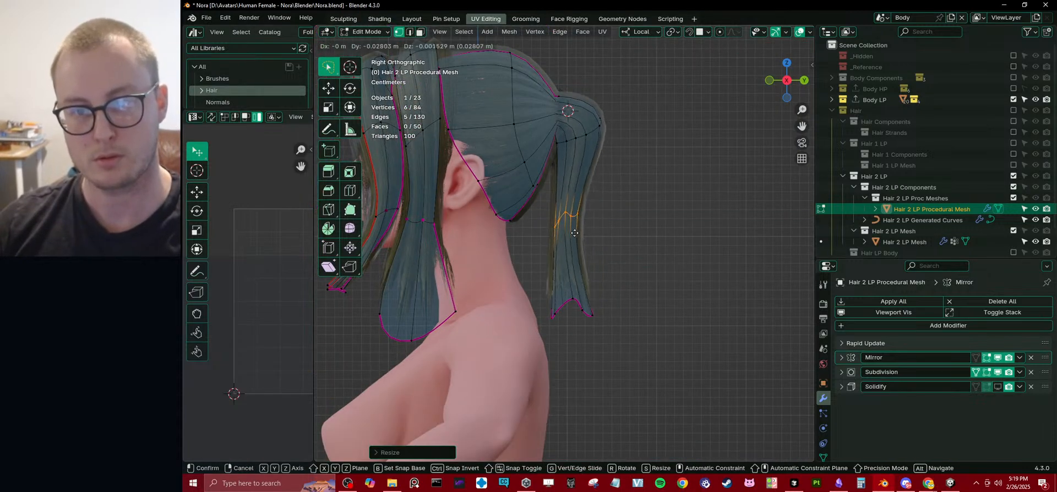
pyautogui.click(585, 235)
# Hide the viewport overlays in object mode and examine the ponytail from the back and side.
pyautogui.moveTo(582, 236); pyautogui.dragTo(549, 221, button='middle')
pyautogui.press('Tab')
pyautogui.click(725, 31)
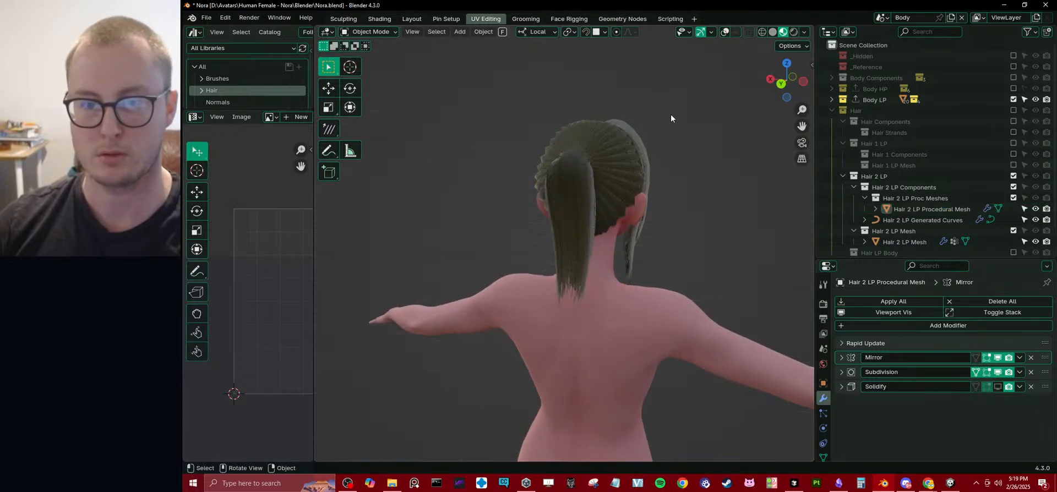
pyautogui.moveTo(670, 114); pyautogui.dragTo(520, 214, button='middle')
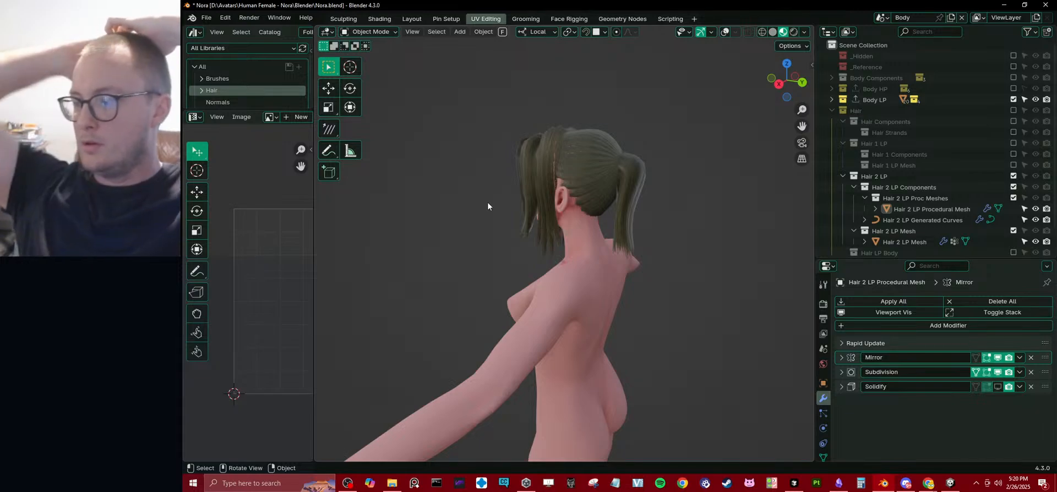
# Select the Hair 2 LP Mesh, collapse its GeometryNodes modifier and expand the DataTransfer modifier's settings.
pyautogui.click(621, 193)
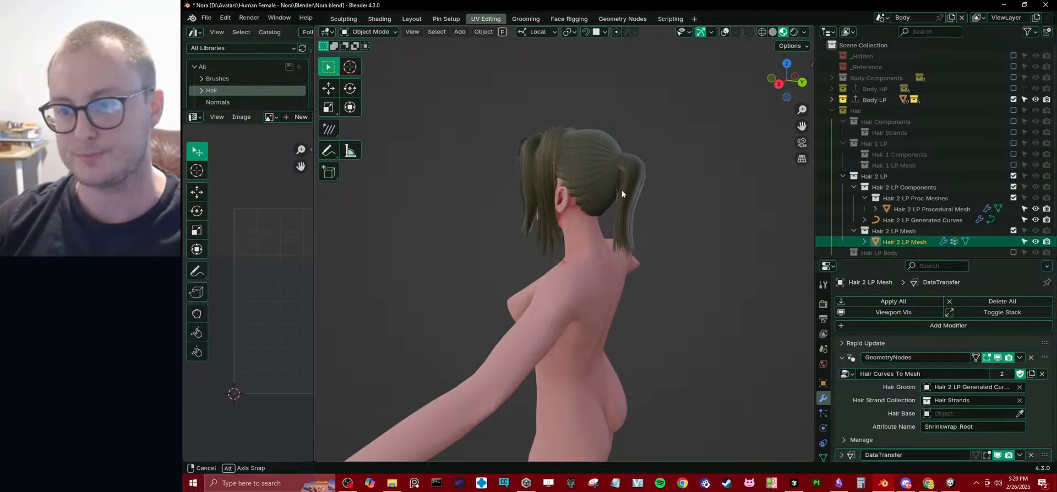
pyautogui.moveTo(620, 193); pyautogui.dragTo(633, 198, button='middle')
pyautogui.scroll(2, 633, 198)
pyautogui.click(841, 358)
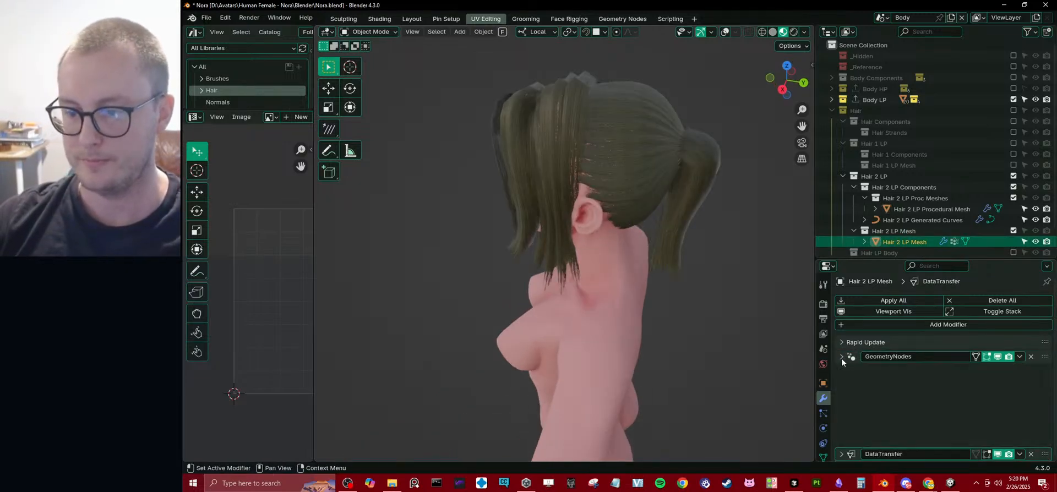
pyautogui.click(841, 372)
pyautogui.scroll(-3, 888, 392)
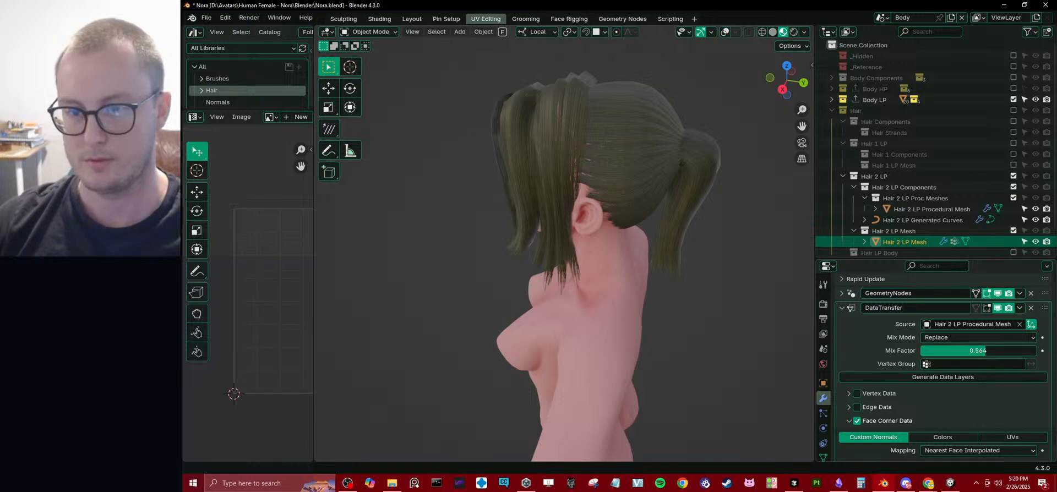
# Try lowering the DataTransfer modifier's Mix Factor to 0, and collapse its settings.
pyautogui.moveTo(986, 351)
pyautogui.mouseDown()
pyautogui.moveTo(1036, 350)
pyautogui.moveTo(921, 351)
pyautogui.moveTo(1036, 350)
pyautogui.moveTo(979, 350)
pyautogui.mouseUp()
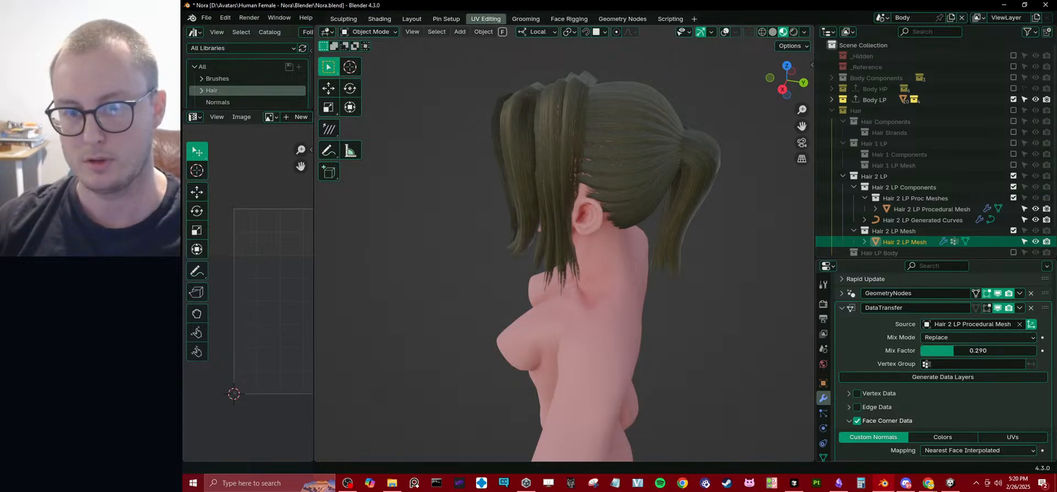
pyautogui.moveTo(972, 350); pyautogui.dragTo(921, 350)
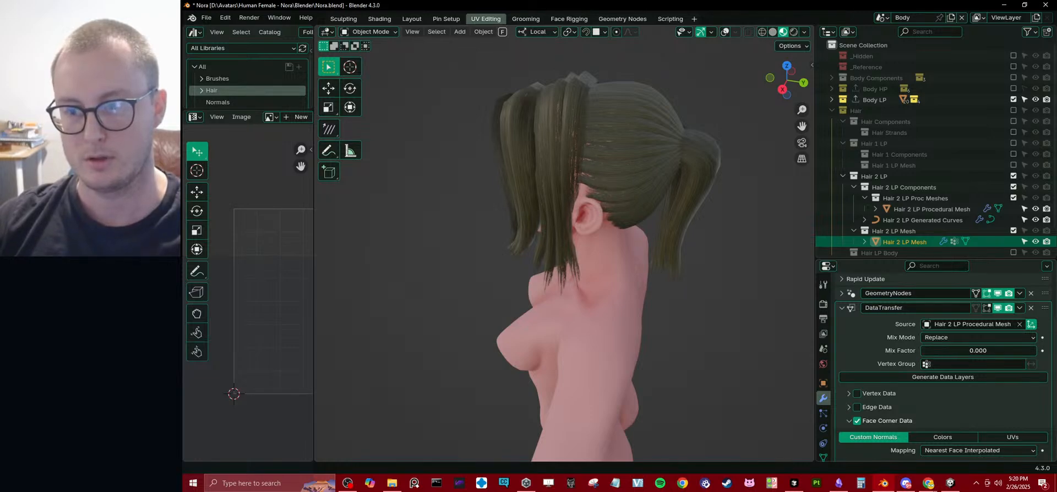
pyautogui.click(850, 308)
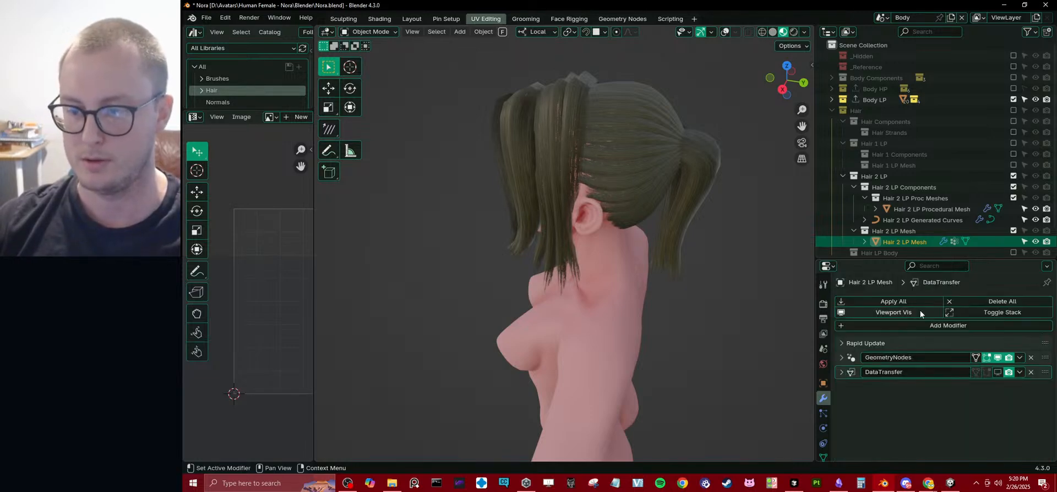
# Try a Smooth by Angle modifier on the Hair 2 LP Mesh with its angle set to 180°.
pyautogui.click(920, 326)
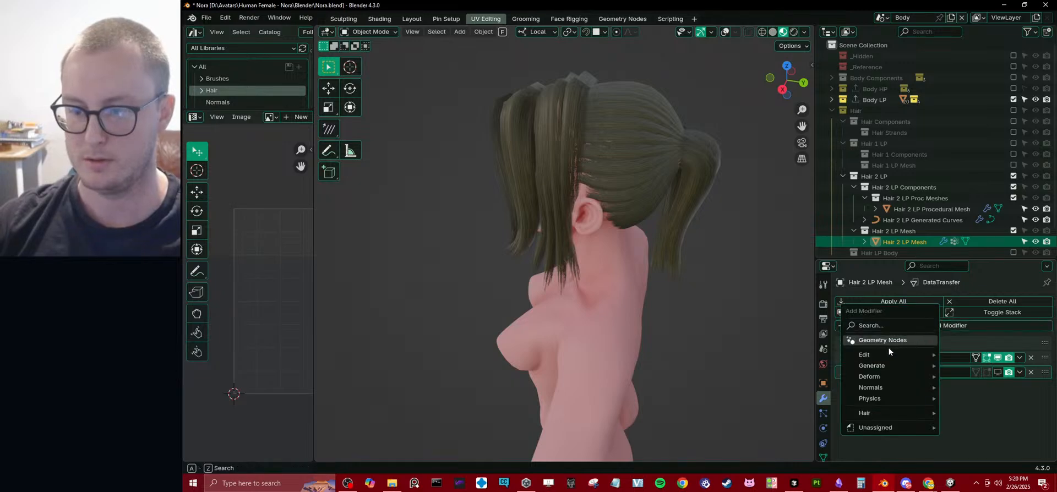
pyautogui.moveTo(888, 353)
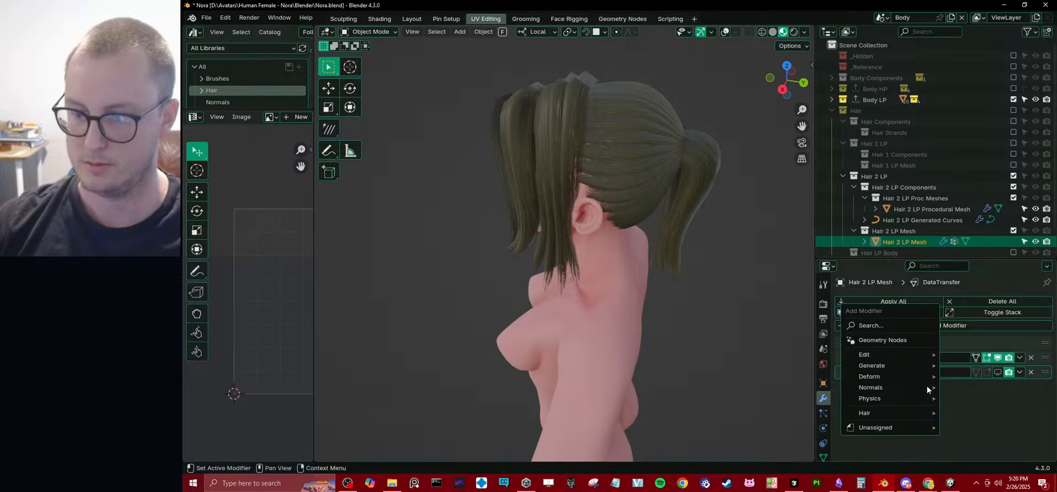
pyautogui.moveTo(910, 388)
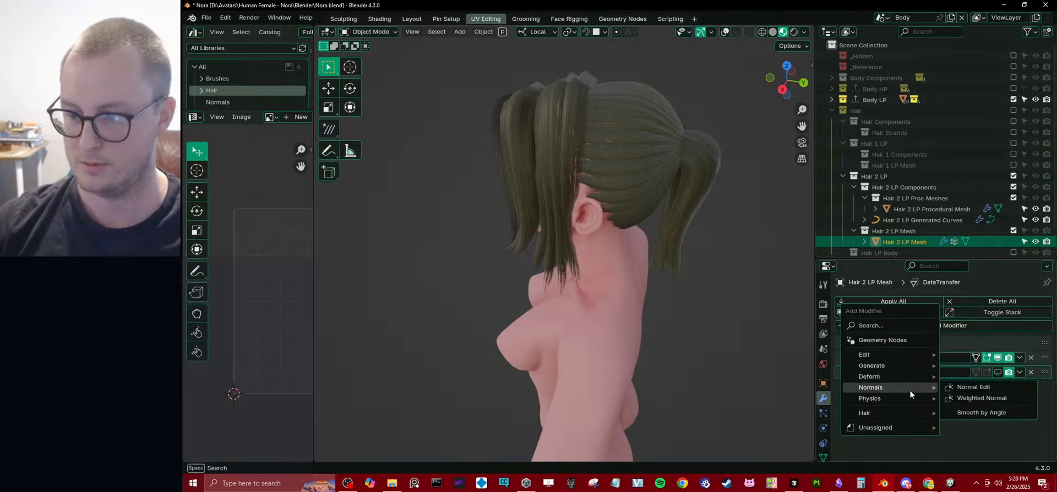
pyautogui.click(977, 409)
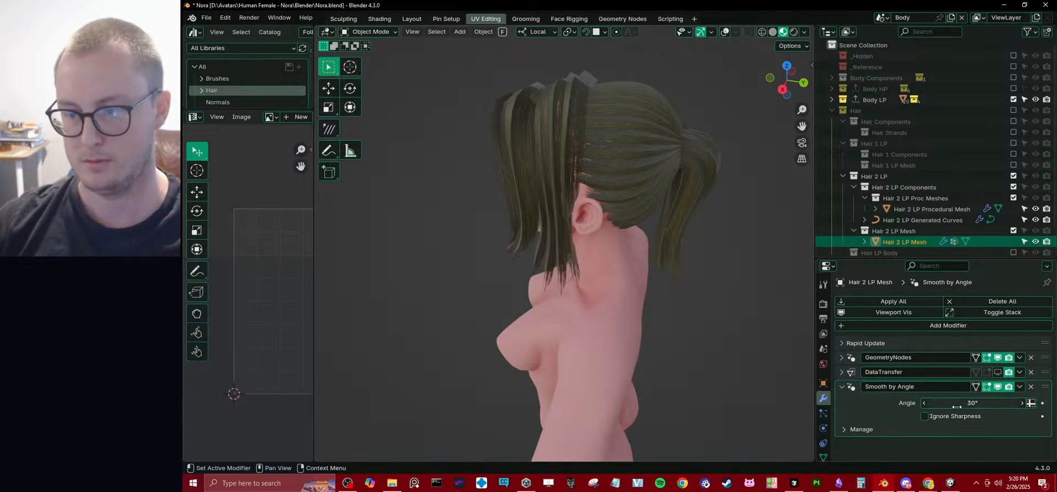
pyautogui.moveTo(957, 407); pyautogui.dragTo(958, 403)
pyautogui.click(957, 403)
pyautogui.write('18')
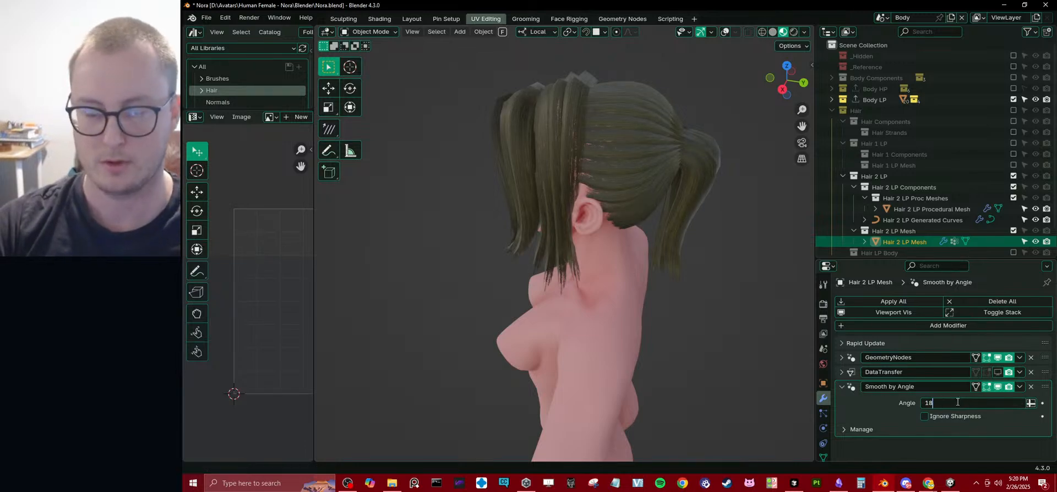
pyautogui.write('0')
pyautogui.press('Return')
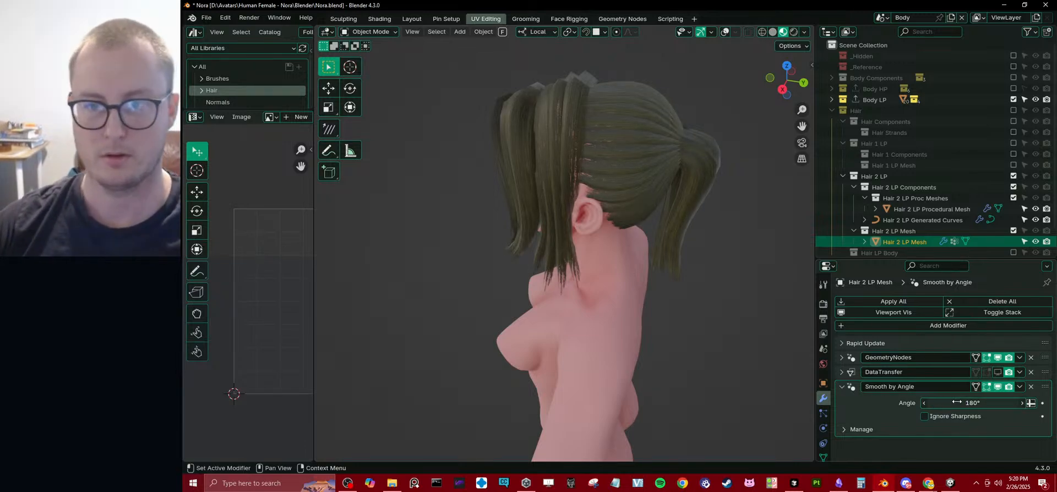
# Test other Smooth by Angle values down to 0° from behind the head, and remove the modifier.
pyautogui.moveTo(434, 183); pyautogui.dragTo(500, 203, button='middle')
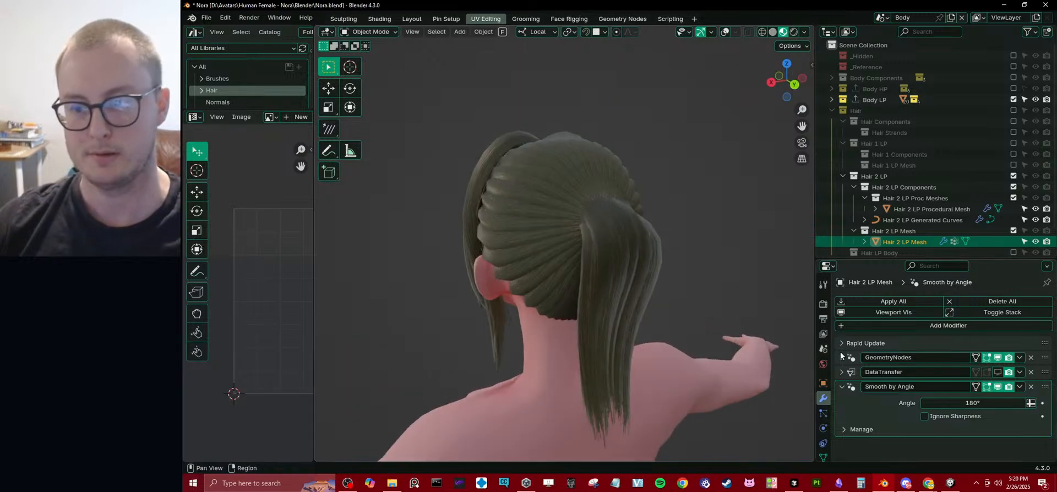
pyautogui.click(958, 408)
pyautogui.write('360')
pyautogui.press('Return')
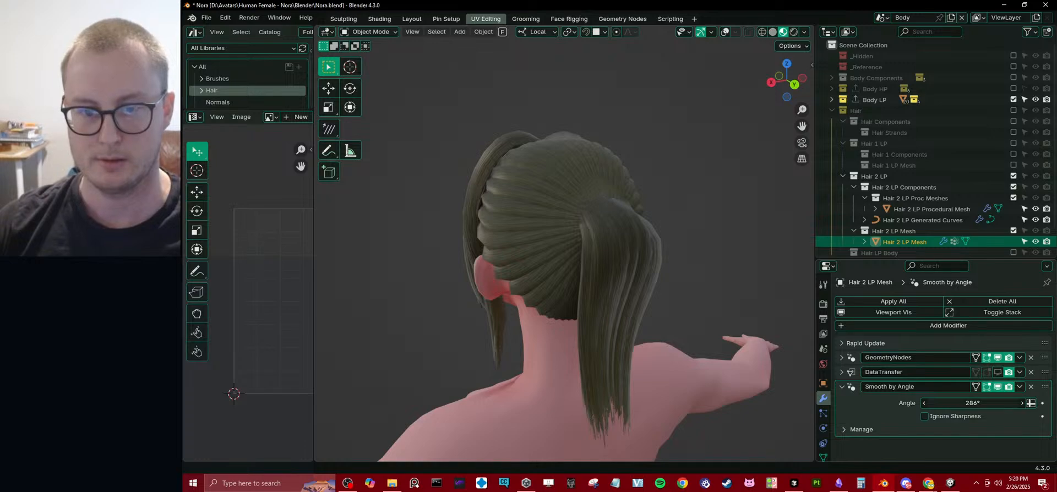
pyautogui.click(992, 401)
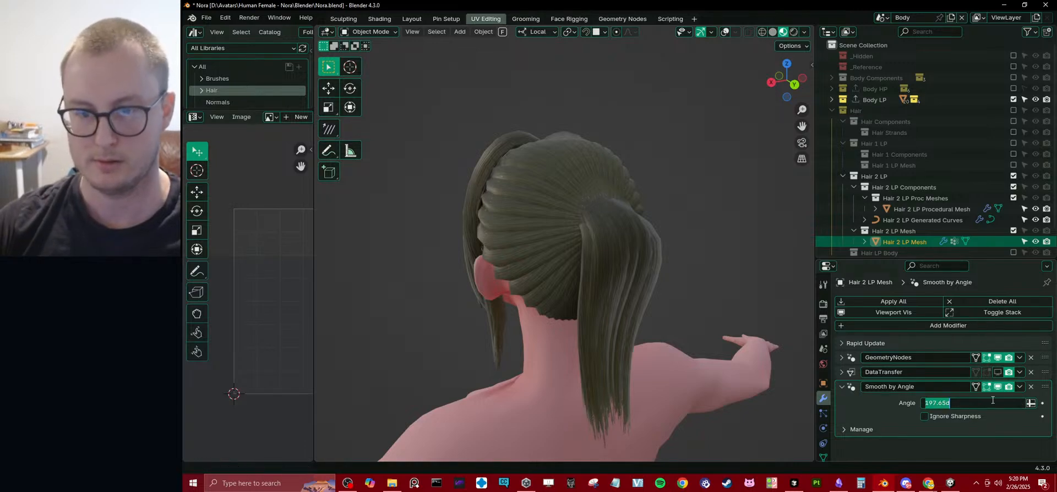
pyautogui.write('0')
pyautogui.press('Return')
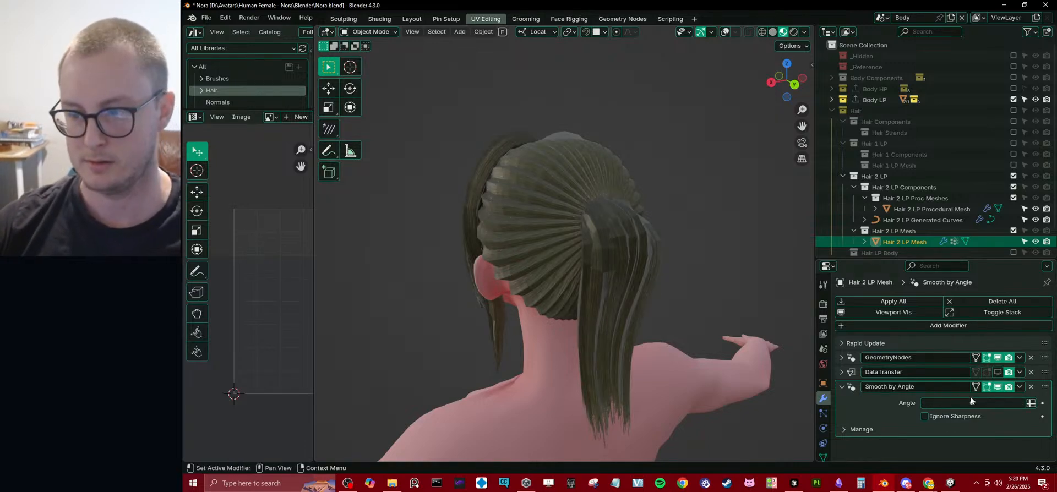
pyautogui.click(1031, 388)
# Try a Normal Edit modifier in Radial and Directional modes on the hair mesh, and remove it.
pyautogui.click(949, 326)
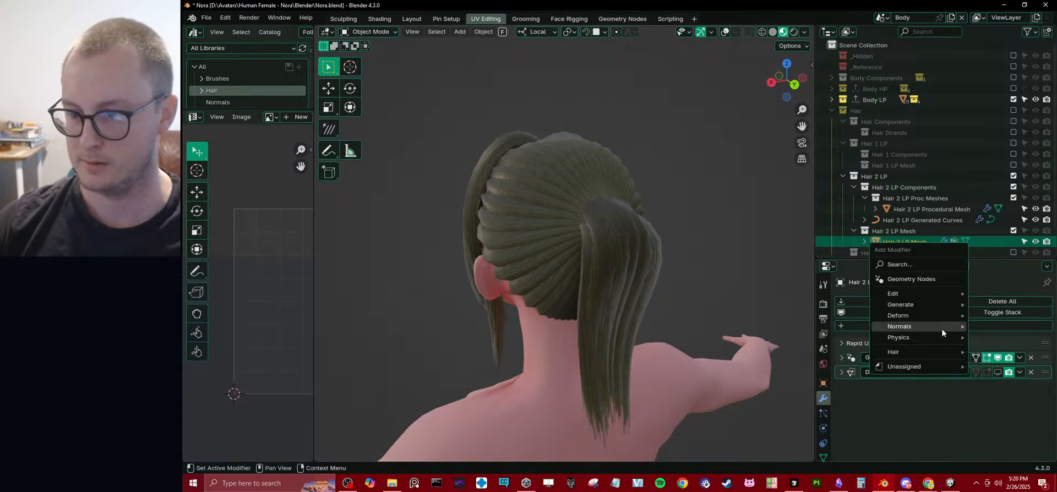
pyautogui.moveTo(941, 328)
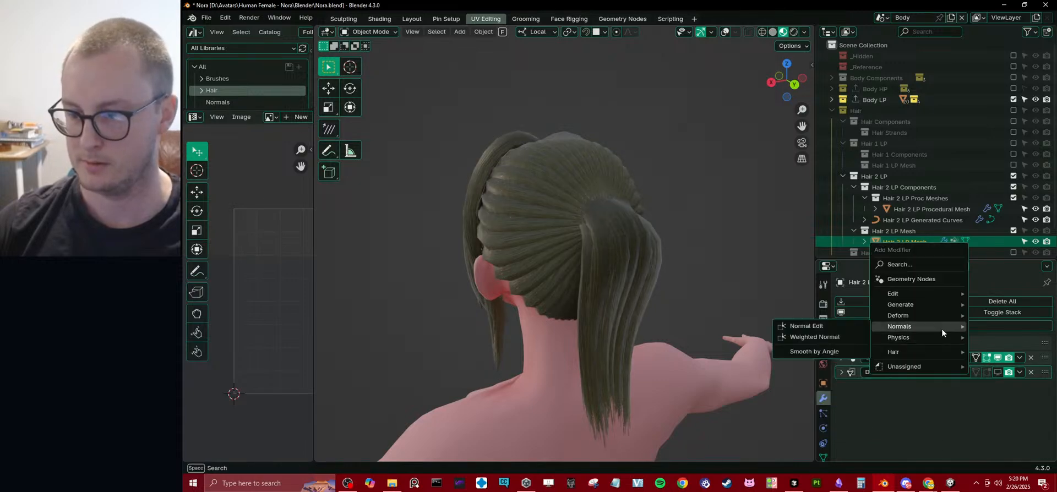
pyautogui.click(838, 325)
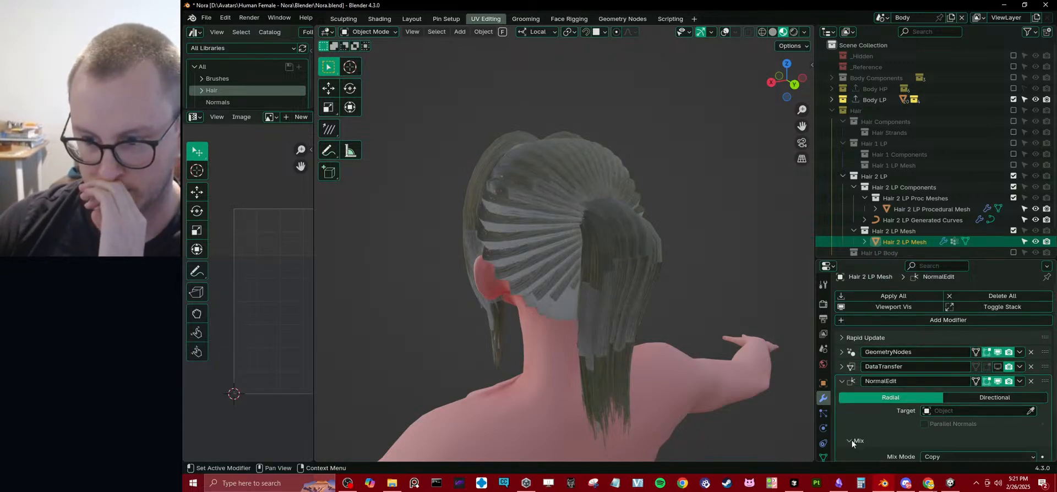
pyautogui.click(976, 396)
pyautogui.click(917, 395)
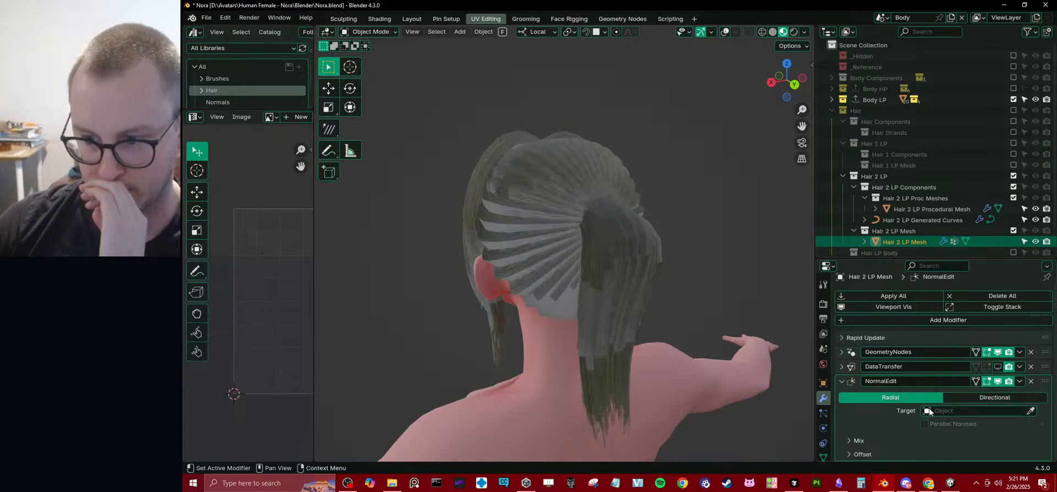
pyautogui.click(970, 397)
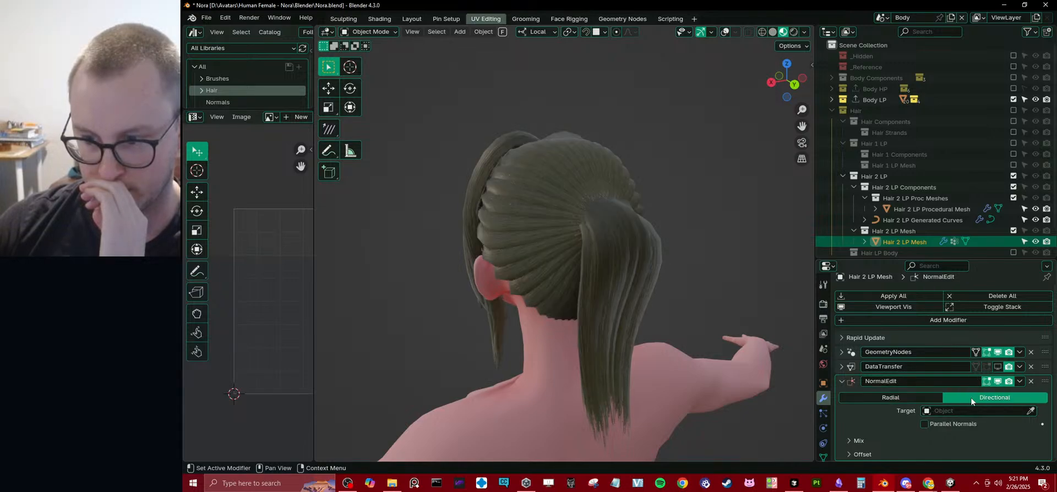
pyautogui.click(1029, 381)
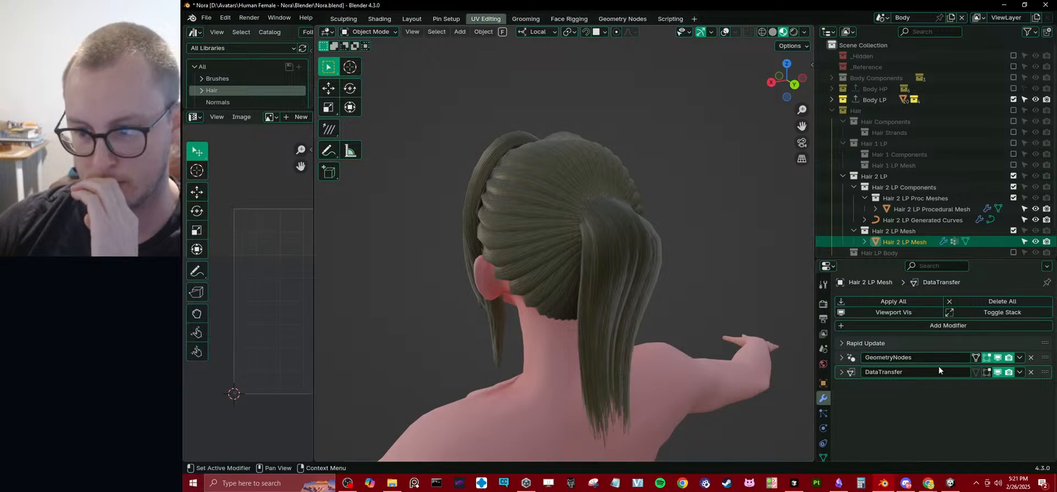
# Set the DataTransfer modifier's Mix Factor to 0.5.
pyautogui.click(842, 372)
pyautogui.scroll(-1, 908, 385)
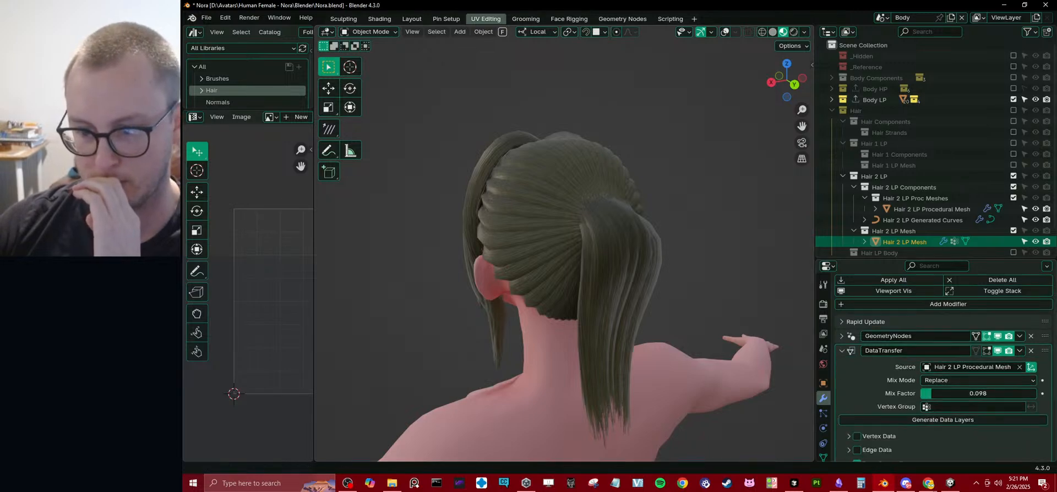
pyautogui.moveTo(975, 393)
pyautogui.mouseDown()
pyautogui.moveTo(1034, 393)
pyautogui.moveTo(943, 393)
pyautogui.moveTo(999, 393)
pyautogui.moveTo(971, 393)
pyautogui.mouseUp()
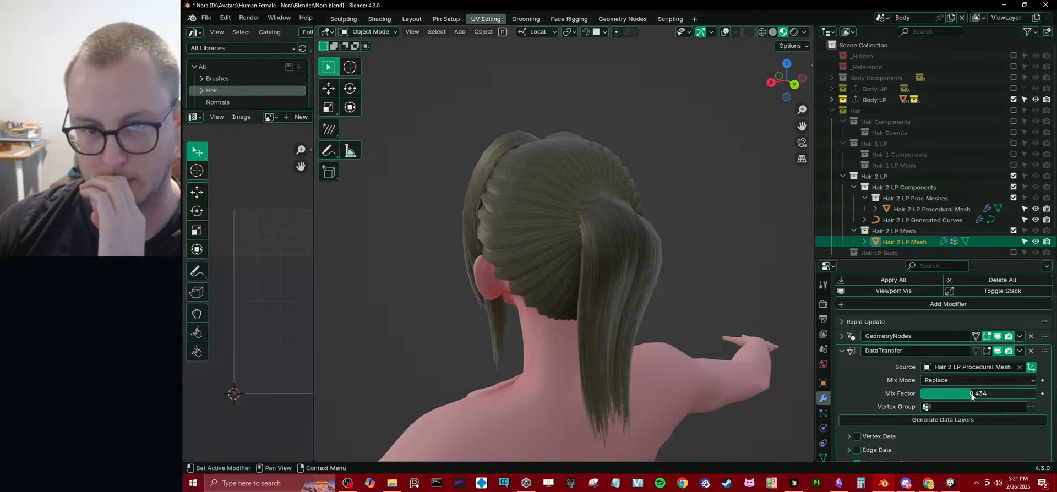
pyautogui.moveTo(551, 254); pyautogui.dragTo(655, 269, button='middle')
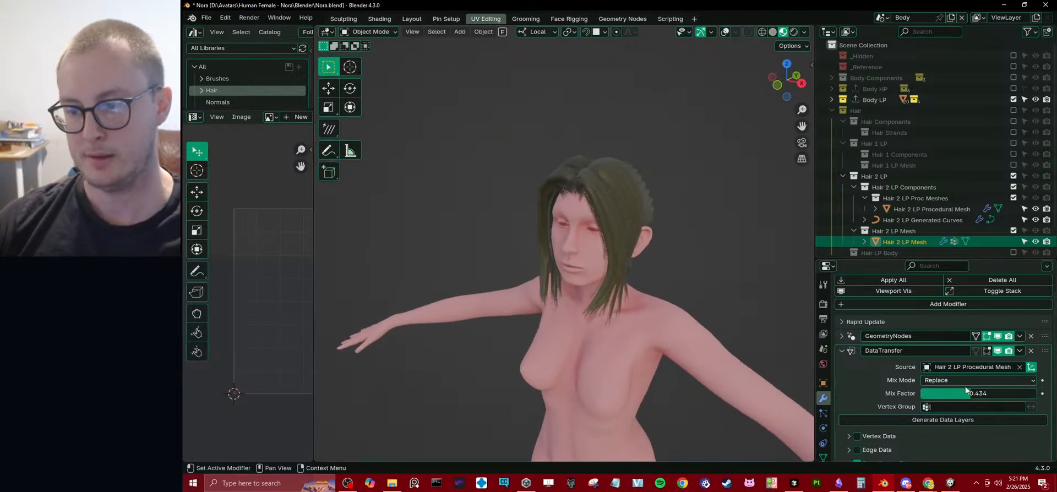
pyautogui.doubleClick(977, 390)
pyautogui.write('.5')
pyautogui.press('Return')
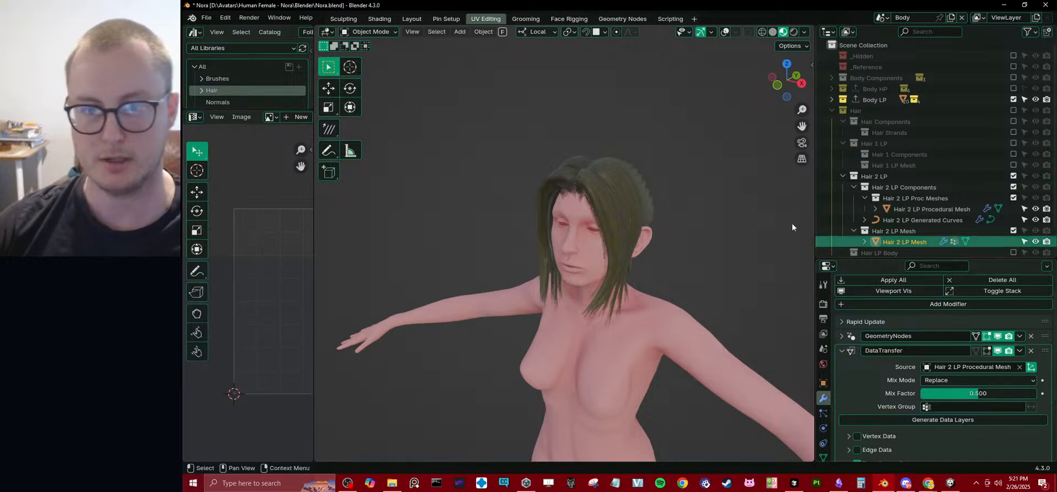
# Open the Hair 2 LP Procedural Mesh for editing and move the front hair section's inner edge along local X away from the parting.
pyautogui.moveTo(493, 151); pyautogui.dragTo(562, 144, button='middle')
pyautogui.scroll(4, 619, 162)
pyautogui.moveTo(619, 163); pyautogui.dragTo(780, 198, button='middle')
pyautogui.click(939, 212)
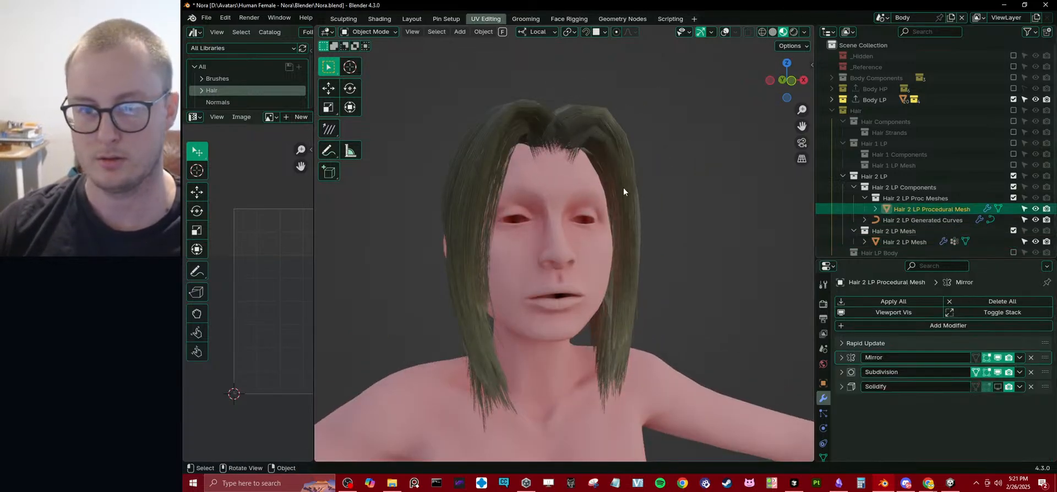
pyautogui.press('Tab')
pyautogui.scroll(3, 563, 154)
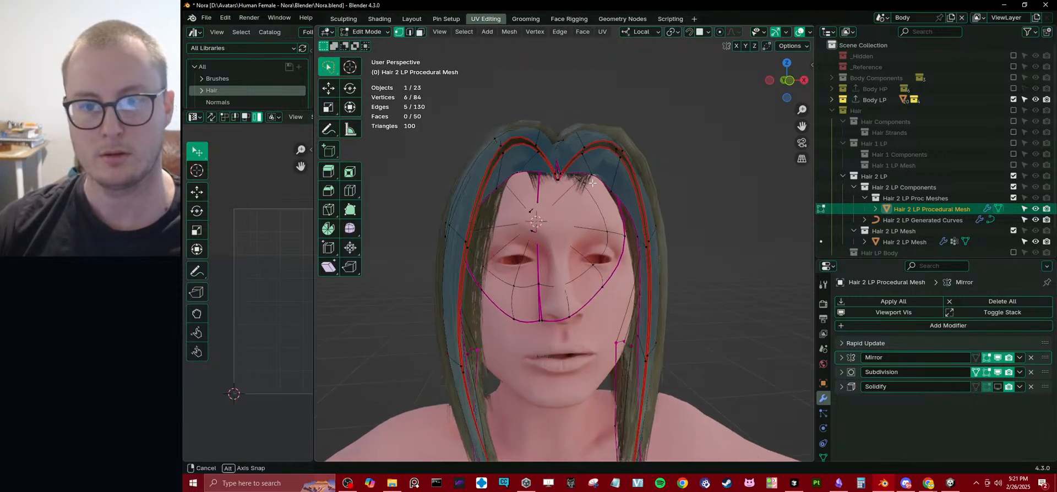
pyautogui.keyDown('alt'); pyautogui.click(560, 145); pyautogui.keyUp('alt')
pyautogui.press('g')
pyautogui.press('x')
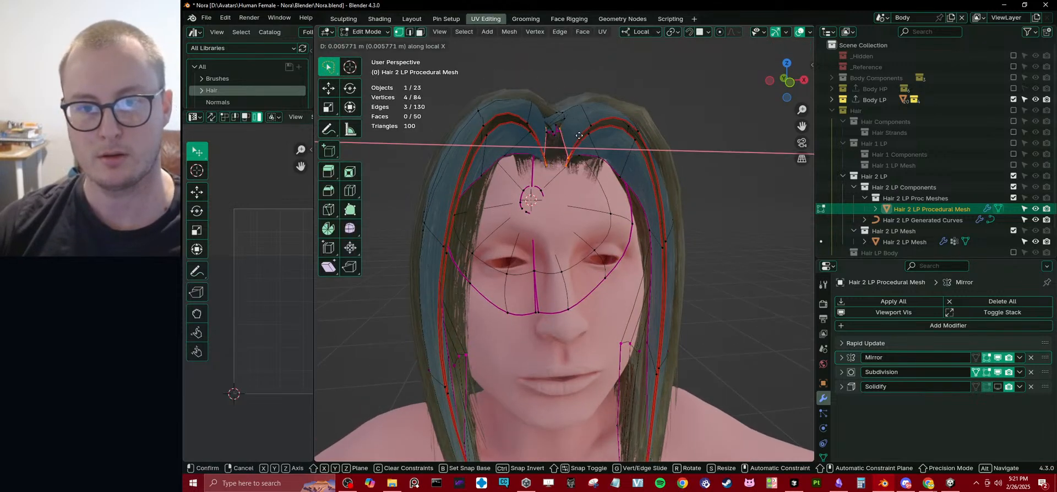
pyautogui.click(585, 137)
# Move the front corner vertex of the parting inward to narrow the gap at the hairline.
pyautogui.moveTo(585, 137); pyautogui.dragTo(586, 220, button='middle')
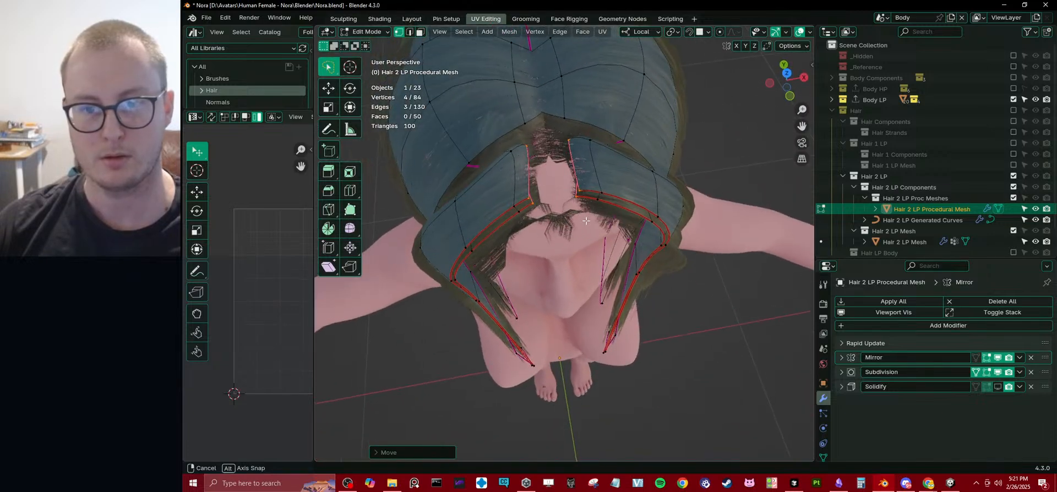
pyautogui.click(570, 139)
pyautogui.moveTo(570, 139); pyautogui.dragTo(592, 181, button='middle')
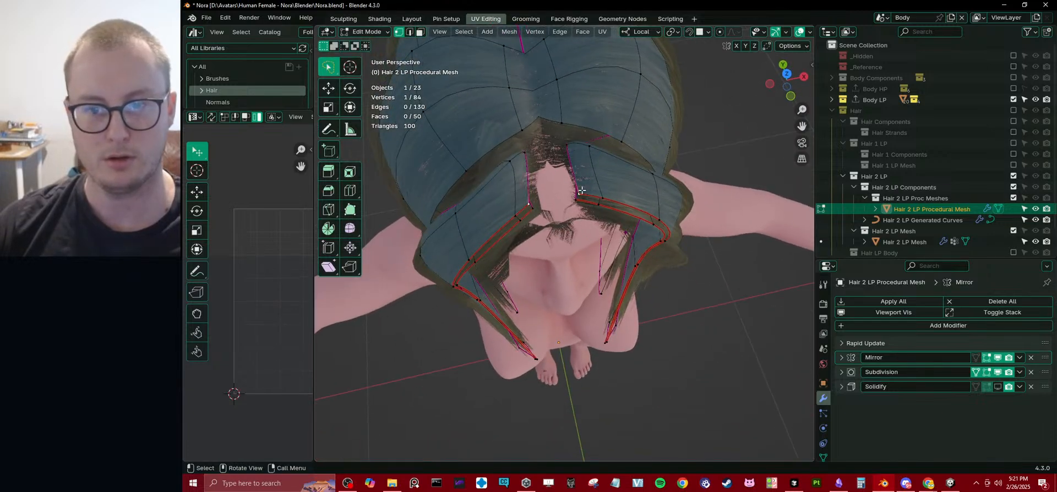
pyautogui.press('g')
pyautogui.click(566, 149)
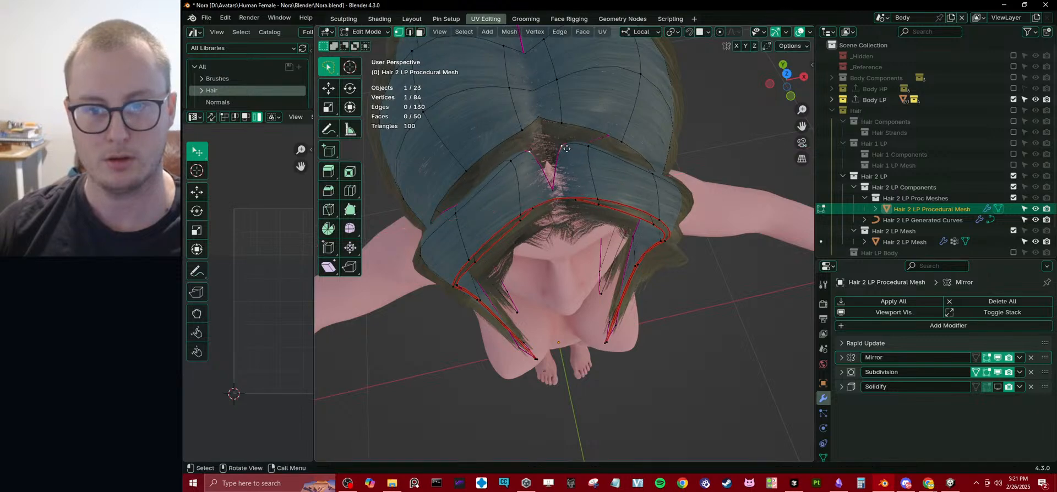
# Reposition the parting vertex above the forehead, compare the shape in object mode, and adjust the vertex along local Y.
pyautogui.moveTo(567, 148); pyautogui.dragTo(594, 230, button='middle')
pyautogui.press('Tab')
pyautogui.press('Tab')
pyautogui.press('g')
pyautogui.click(534, 206)
pyautogui.press('g')
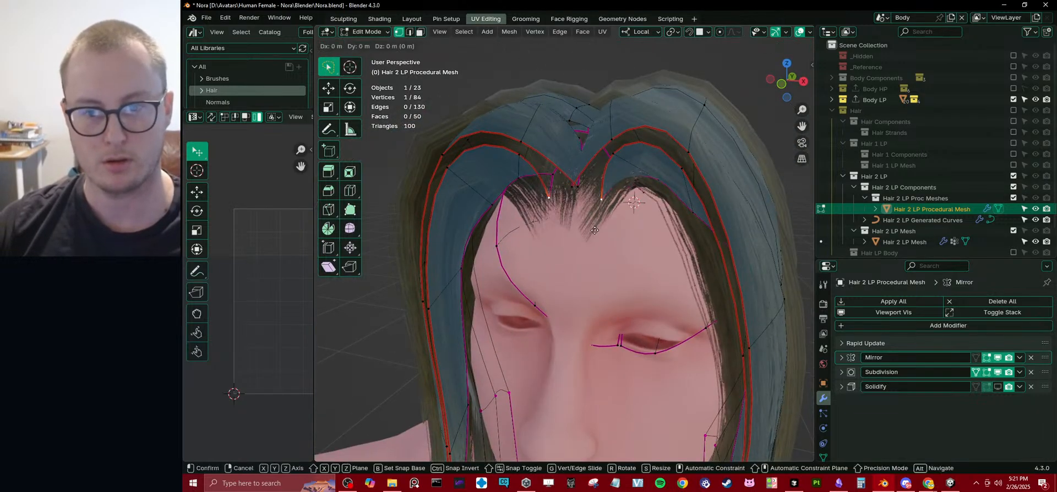
pyautogui.press('y')
pyautogui.click(618, 201)
# Move the front parting vertex near the centre line and shift it along local Y.
pyautogui.moveTo(617, 201); pyautogui.dragTo(589, 181, button='middle')
pyautogui.press('g')
pyautogui.click(659, 171)
pyautogui.press('g')
pyautogui.press('y')
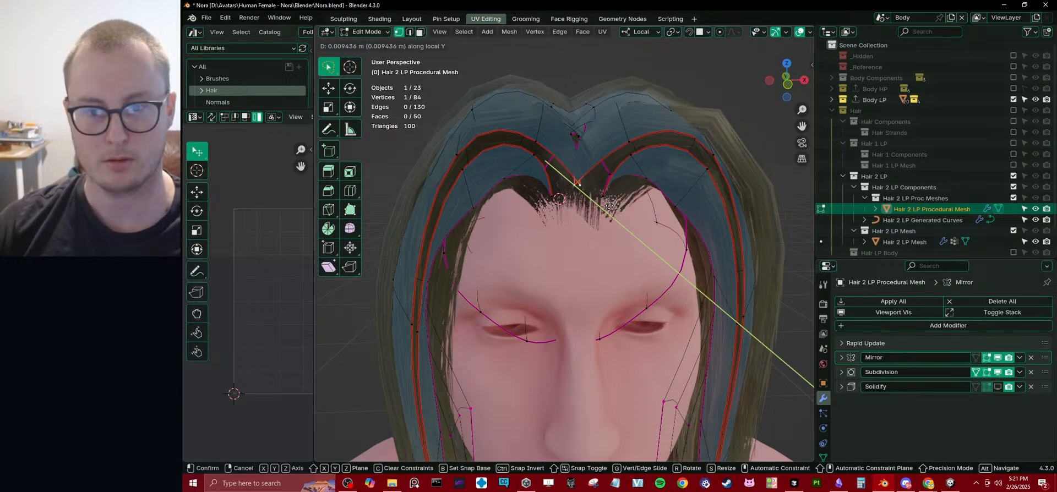
pyautogui.click(609, 206)
# Slide the front parting vertex along its edge with a factor of 0.682 and Correct UVs turned off.
pyautogui.press('g')
pyautogui.press('g')
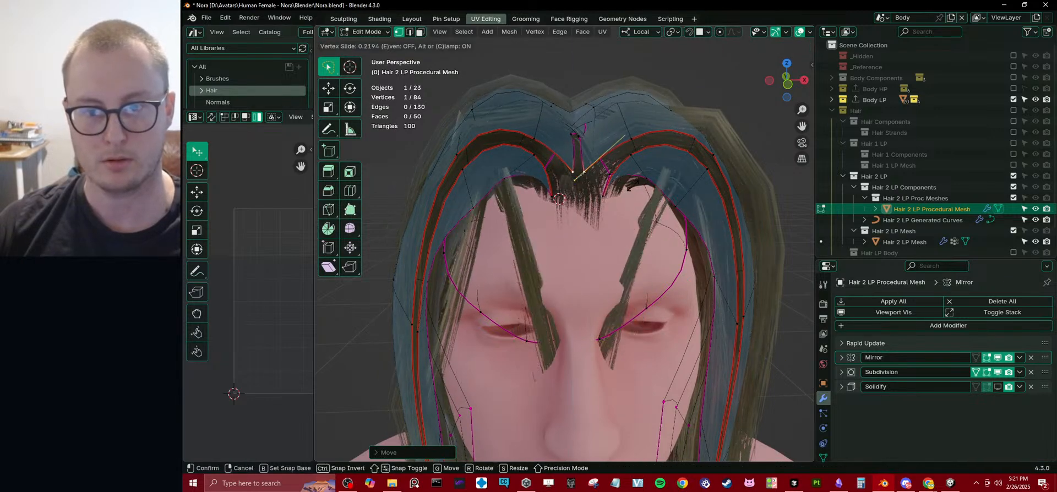
pyautogui.click(634, 189)
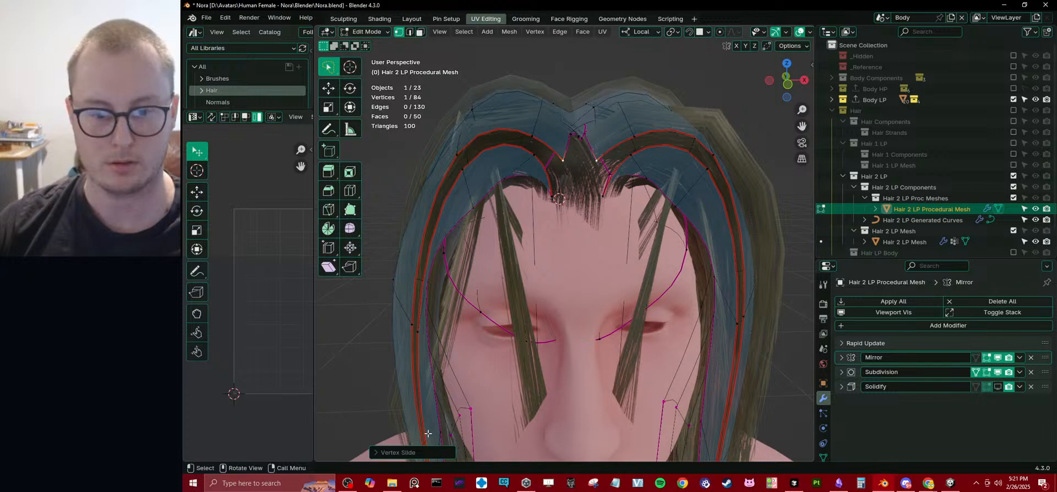
pyautogui.click(418, 452)
pyautogui.click(438, 450)
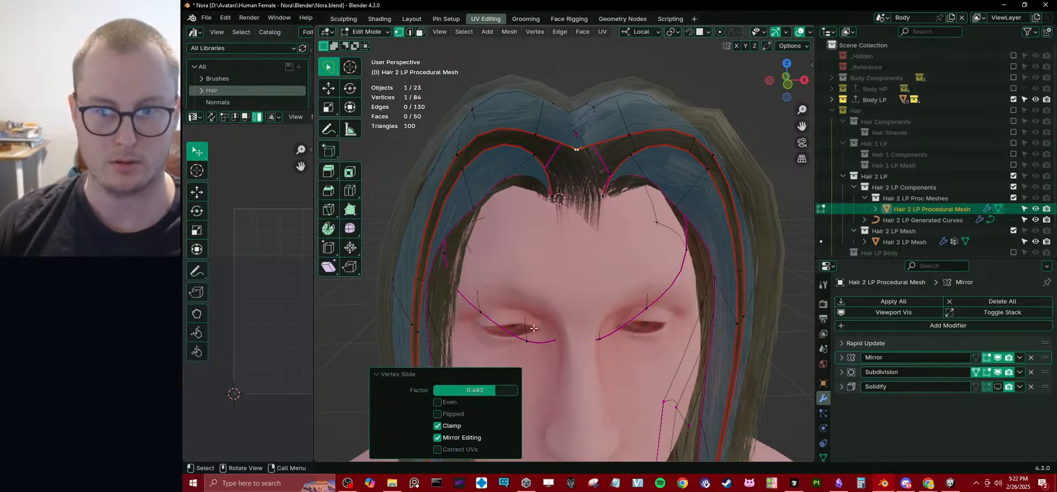
pyautogui.click(399, 376)
# Move the front parting vertex up about 0.006 m at the hairline and check the hair shape in object mode.
pyautogui.moveTo(559, 219); pyautogui.dragTo(606, 201, button='middle')
pyautogui.press('g')
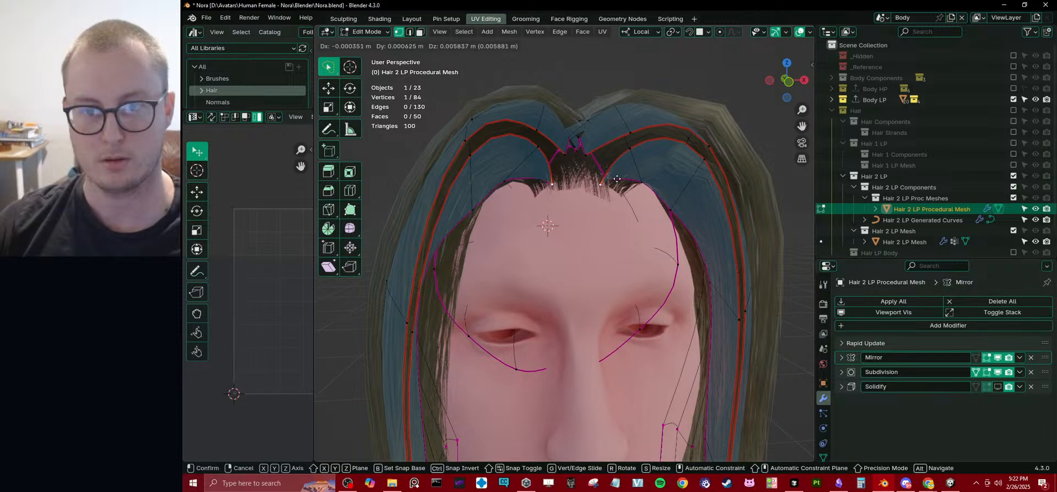
pyautogui.click(611, 181)
pyautogui.moveTo(611, 182); pyautogui.dragTo(514, 233, button='middle')
pyautogui.scroll(-5, 589, 202)
pyautogui.press('Tab')
pyautogui.click(689, 170)
pyautogui.scroll(-3, 616, 175)
# Edit the procedural hair mesh and shift the vertices of the side lock beside the head slightly.
pyautogui.click(491, 181)
pyautogui.click(476, 187)
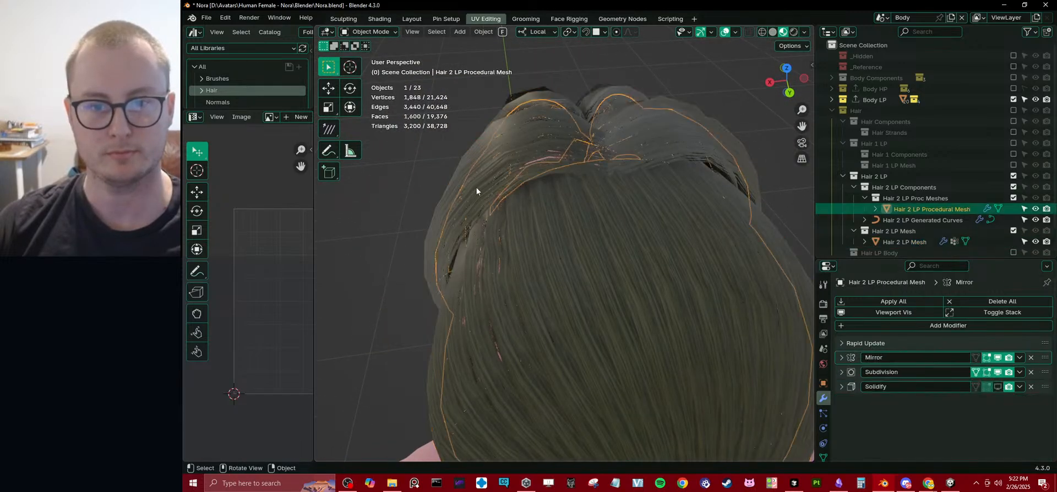
pyautogui.moveTo(476, 188); pyautogui.dragTo(555, 227, button='middle')
pyautogui.press('Tab')
pyautogui.press('g')
pyautogui.click(461, 216)
pyautogui.press('g')
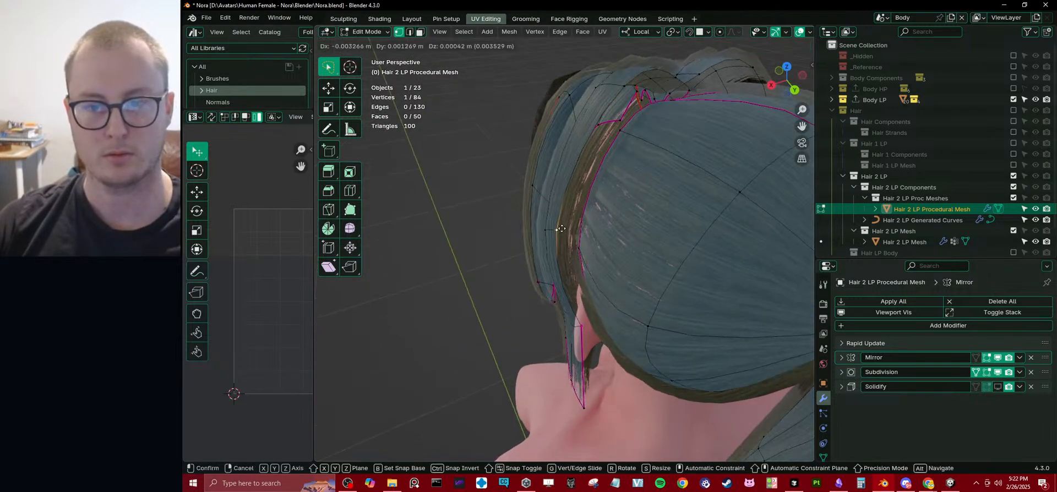
pyautogui.click(561, 228)
# Return to object mode, view the full figure from the front and save the file.
pyautogui.press('Tab')
pyautogui.scroll(-5, 491, 236)
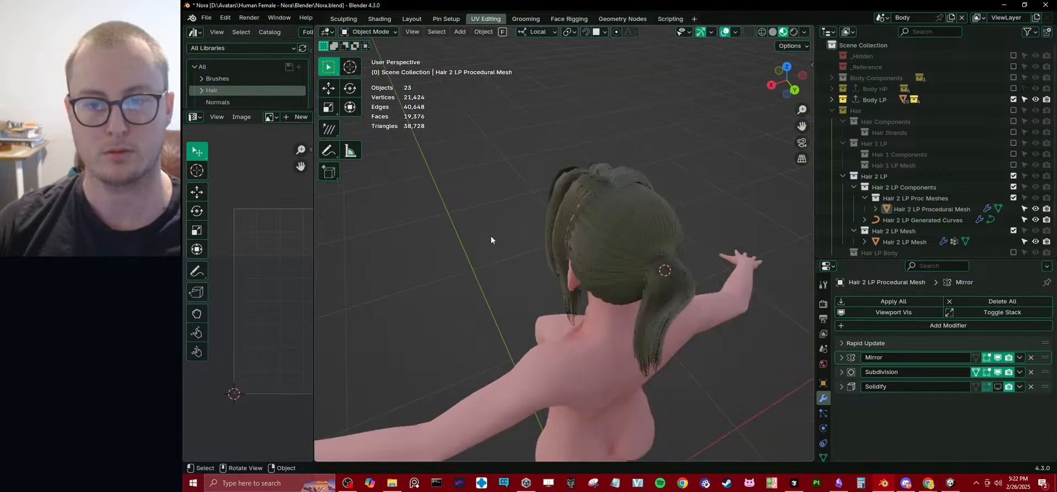
pyautogui.scroll(-3, 490, 236)
pyautogui.moveTo(491, 236); pyautogui.dragTo(634, 185, button='middle')
pyautogui.hotkey('ctrl', 's')
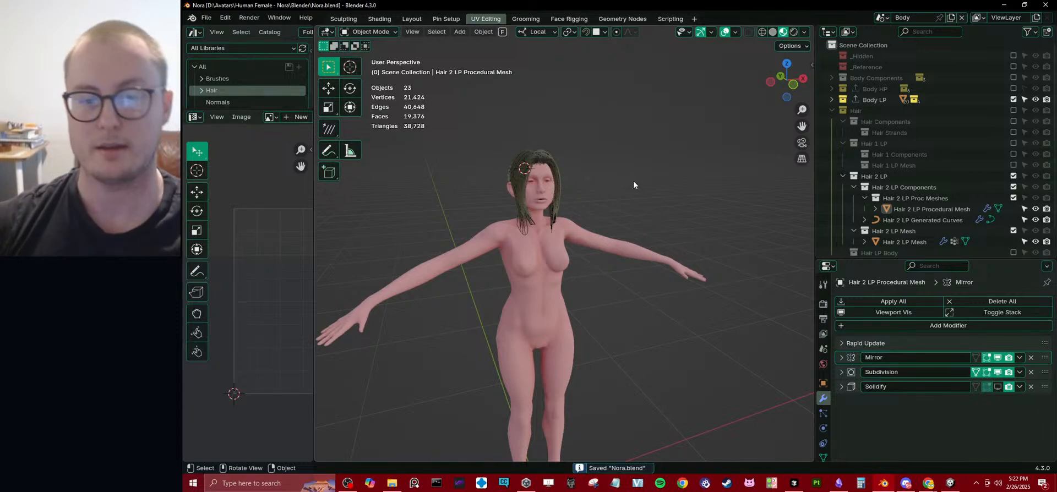
# Collapse the Hair 2 LP, Hair 1 LP and Hair Components collections in the outliner.
pyautogui.scroll(5, 565, 141)
pyautogui.moveTo(565, 141); pyautogui.dragTo(560, 200, button='middle')
pyautogui.scroll(2, 527, 217)
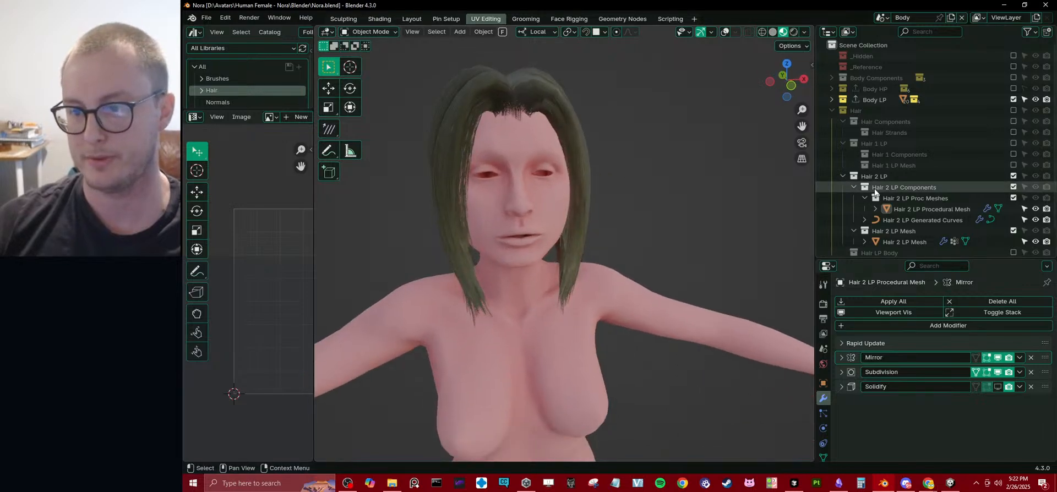
pyautogui.click(842, 177)
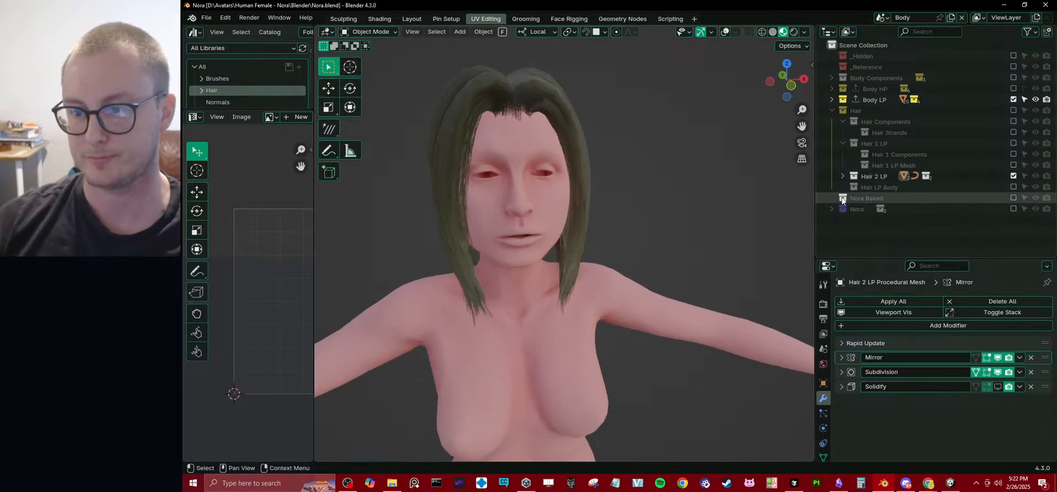
pyautogui.click(845, 139)
pyautogui.click(841, 123)
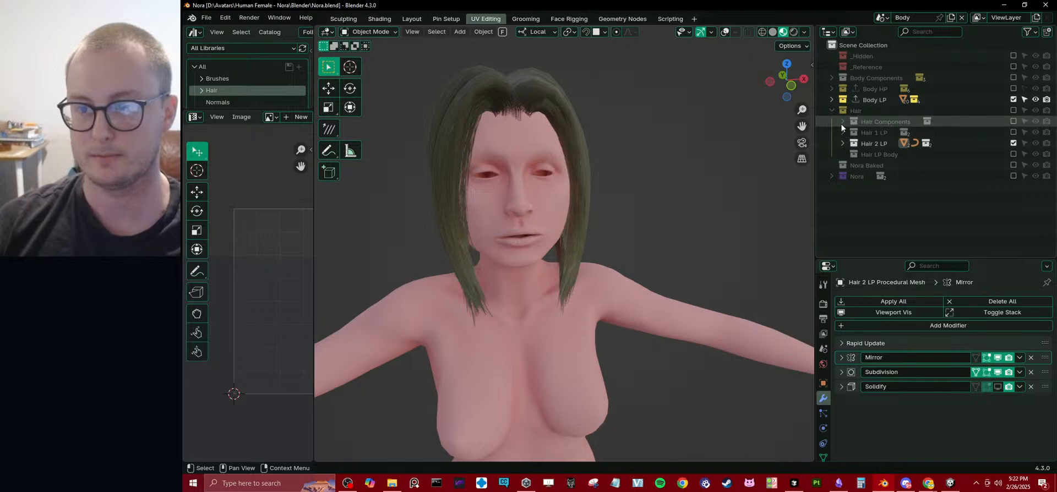
# Include the Nora Baked collection in the view layer and exclude the Body LP collection.
pyautogui.moveTo(556, 183); pyautogui.dragTo(530, 167, button='middle')
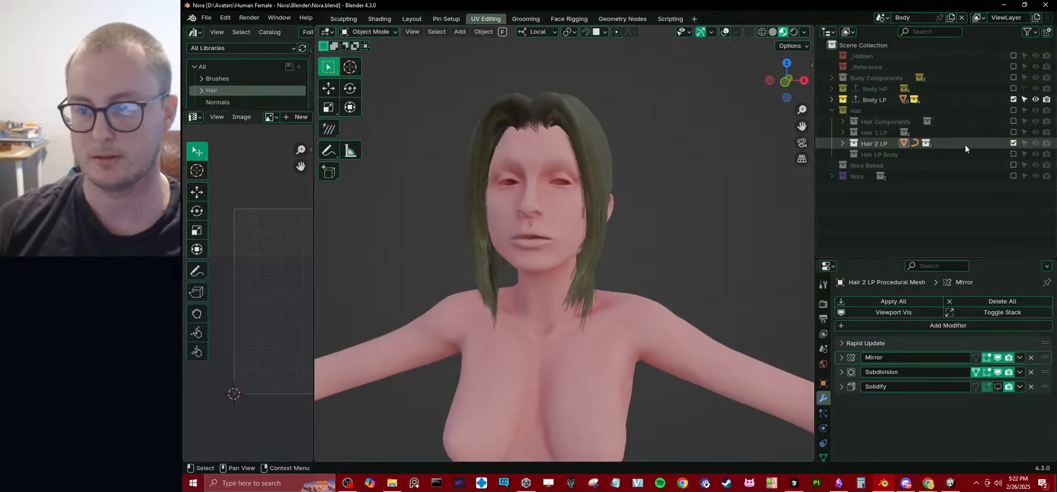
pyautogui.click(1015, 164)
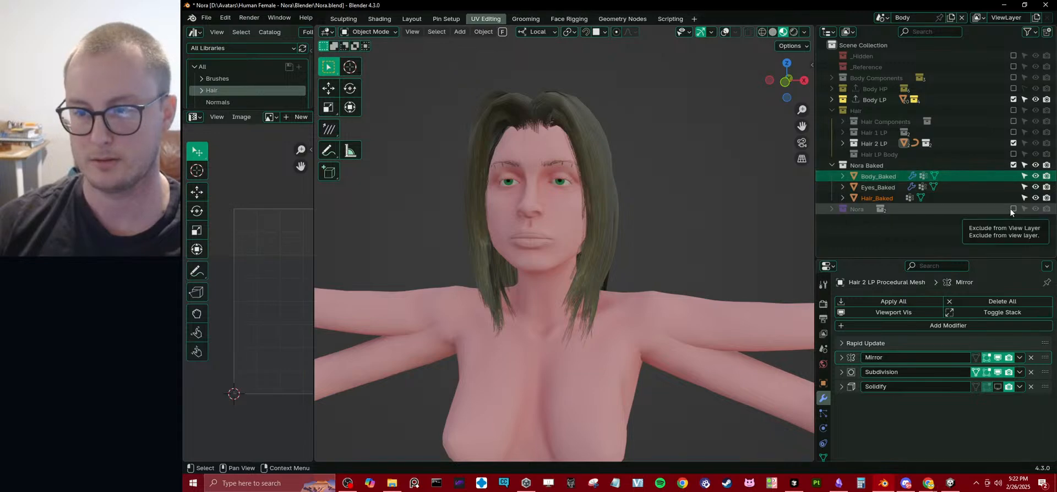
pyautogui.click(1013, 100)
pyautogui.moveTo(549, 261); pyautogui.dragTo(558, 319, button='middle')
pyautogui.scroll(3, 629, 220)
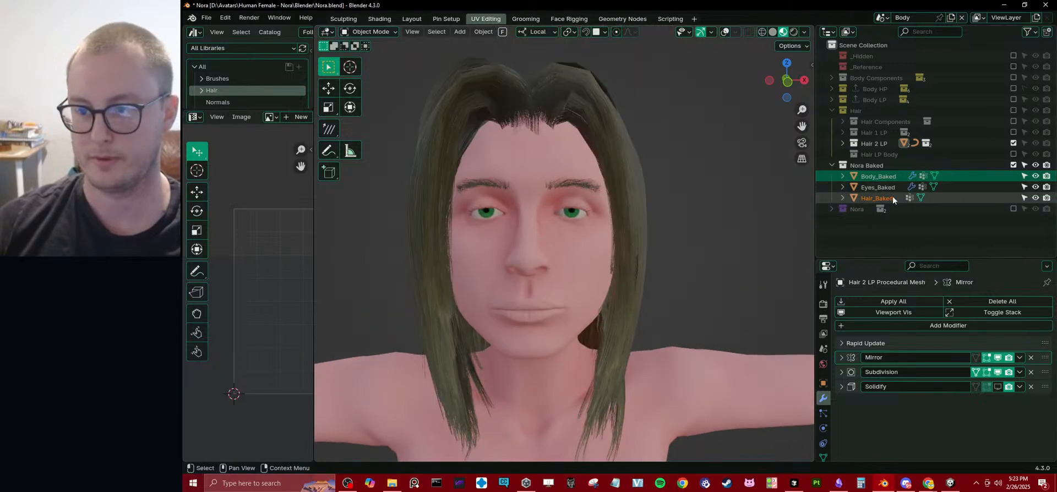
# Select the Hair_Baked object and check its Rapid Update settings.
pyautogui.click(872, 198)
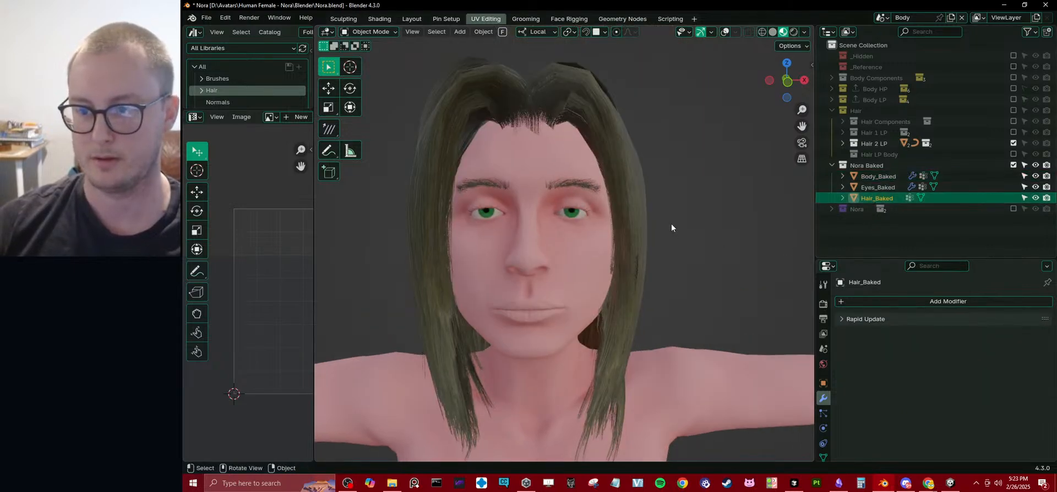
pyautogui.click(870, 316)
pyautogui.click(871, 316)
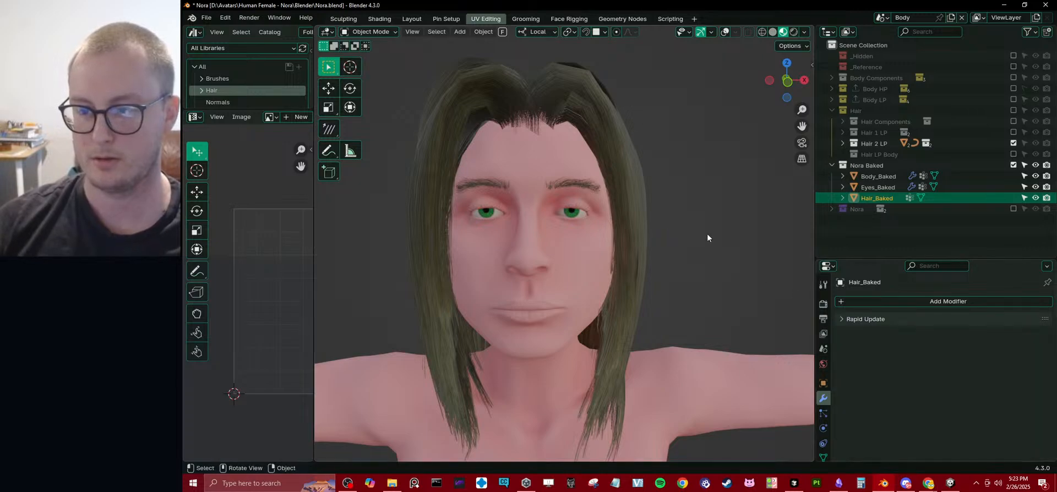
# Create a collection named Nora Emaciated and move Hair_Baked into it.
pyautogui.rightClick(867, 226)
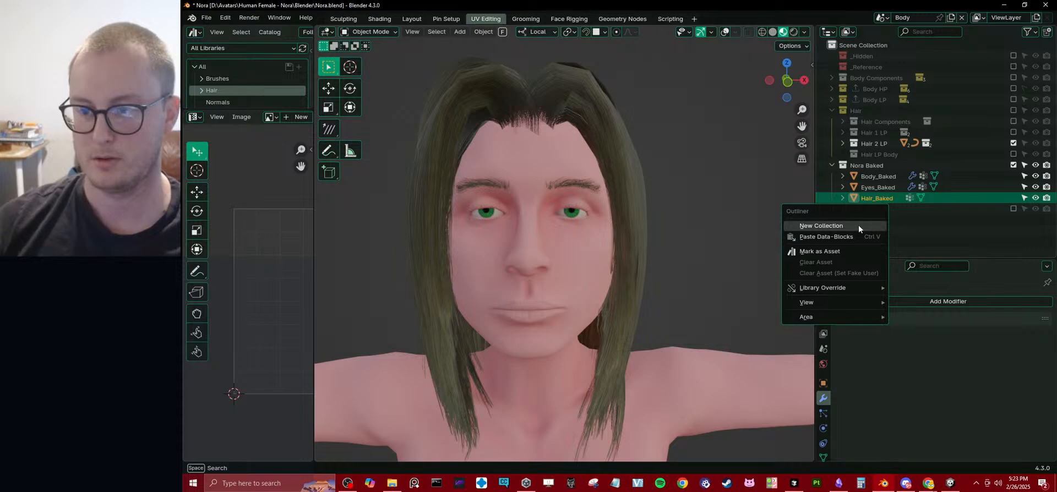
pyautogui.click(858, 225)
pyautogui.doubleClick(871, 220)
pyautogui.write('Nor')
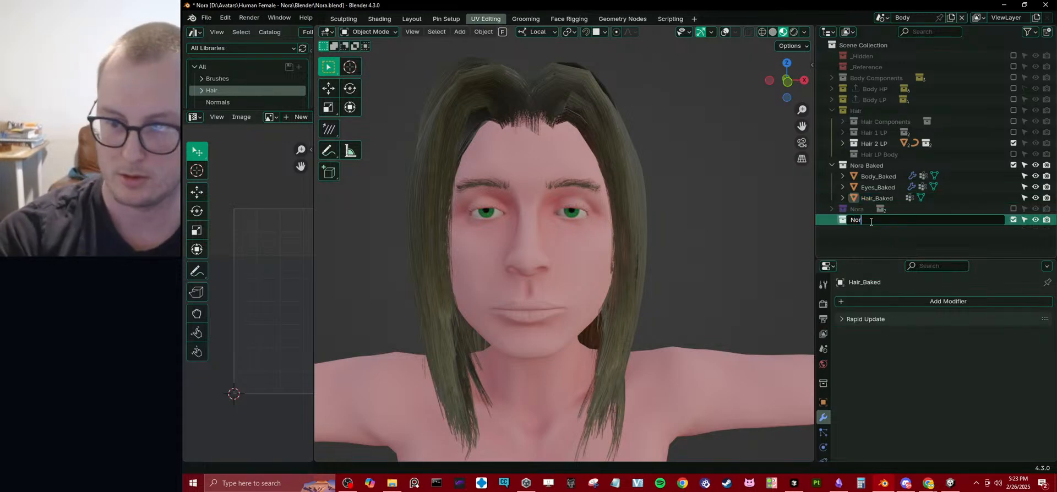
pyautogui.write('a Ema')
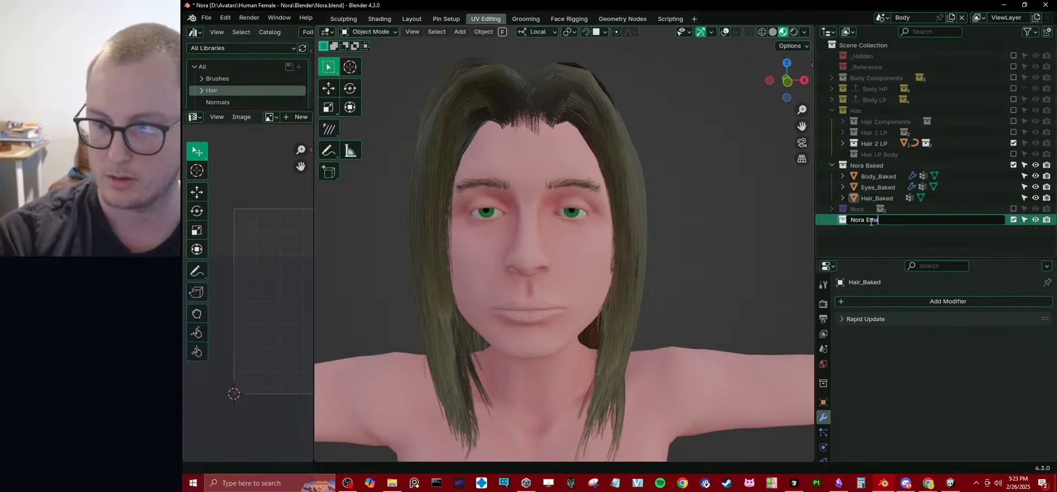
pyautogui.write('ciated')
pyautogui.press('Return')
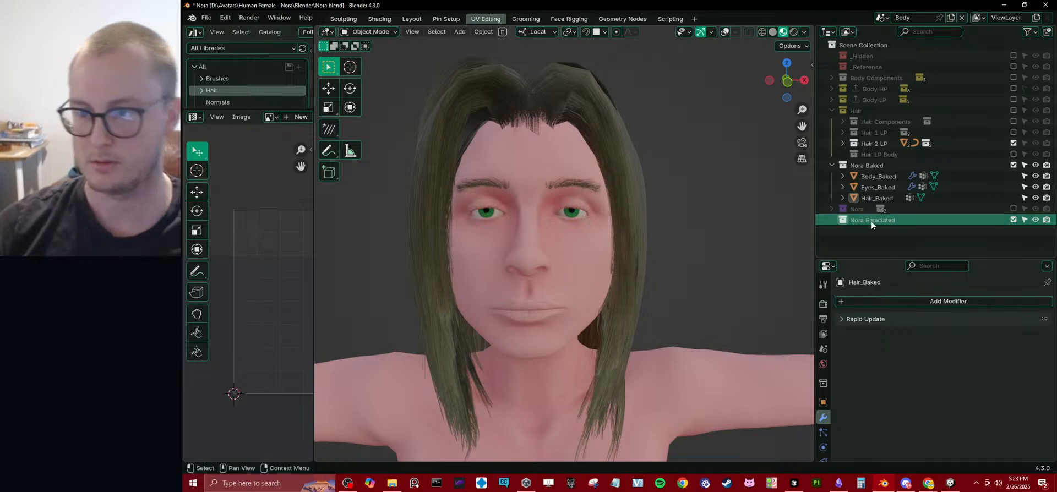
pyautogui.moveTo(876, 198); pyautogui.dragTo(868, 219)
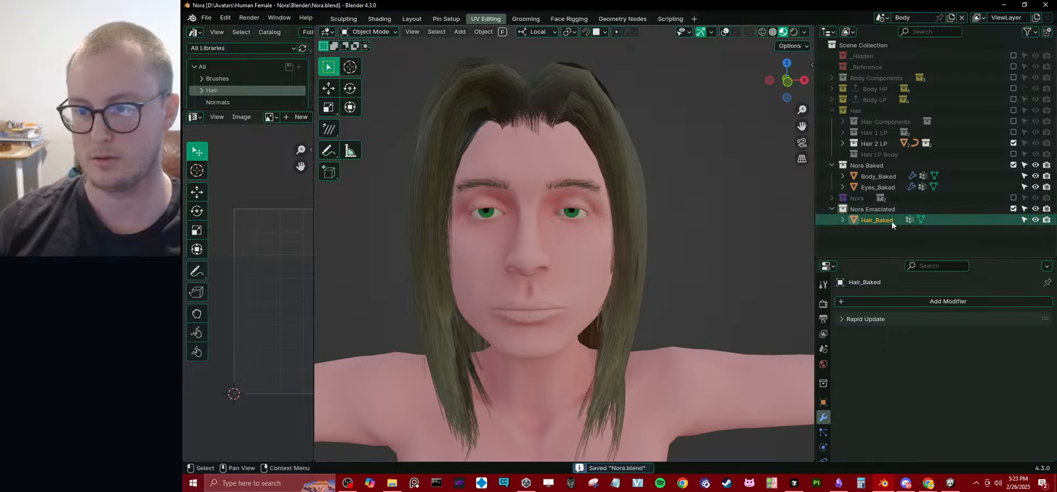
# Create another collection named Nora Standard.
pyautogui.rightClick(860, 227)
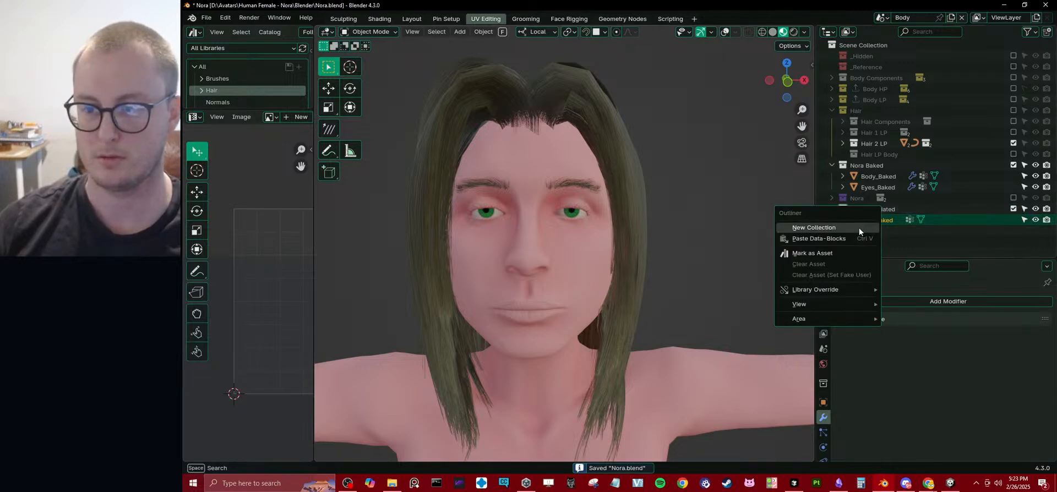
pyautogui.click(859, 227)
pyautogui.doubleClick(878, 230)
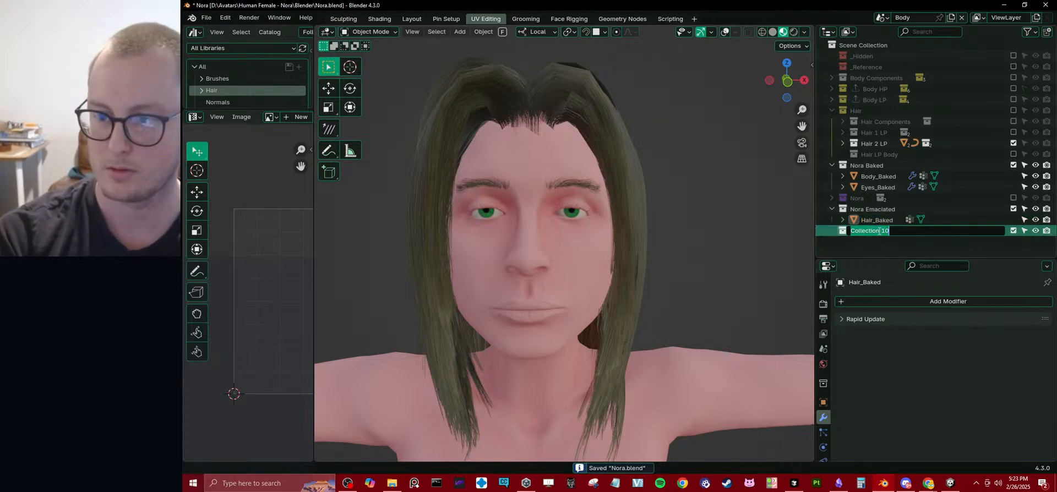
pyautogui.write('Nora Standard')
pyautogui.press('Return')
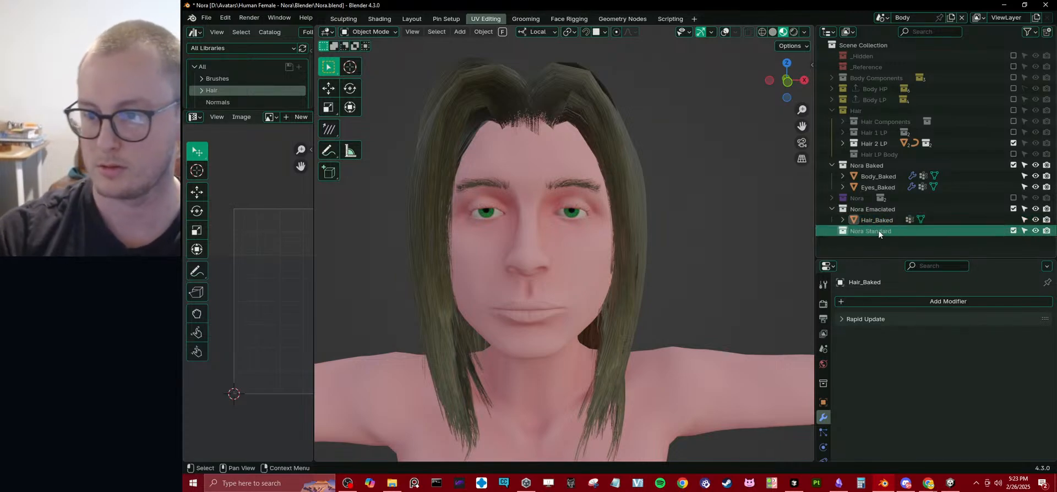
# Place Nora Standard above Nora Emaciated with Hair_Baked inside it, and exclude Nora Standard from the view layer.
pyautogui.moveTo(877, 230); pyautogui.dragTo(896, 214)
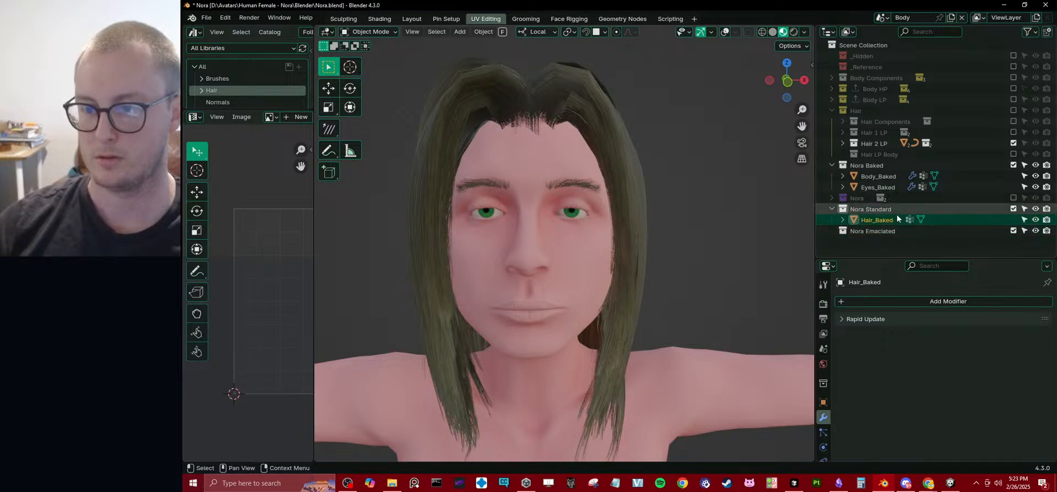
pyautogui.click(1014, 209)
pyautogui.moveTo(670, 177); pyautogui.dragTo(732, 187, button='middle')
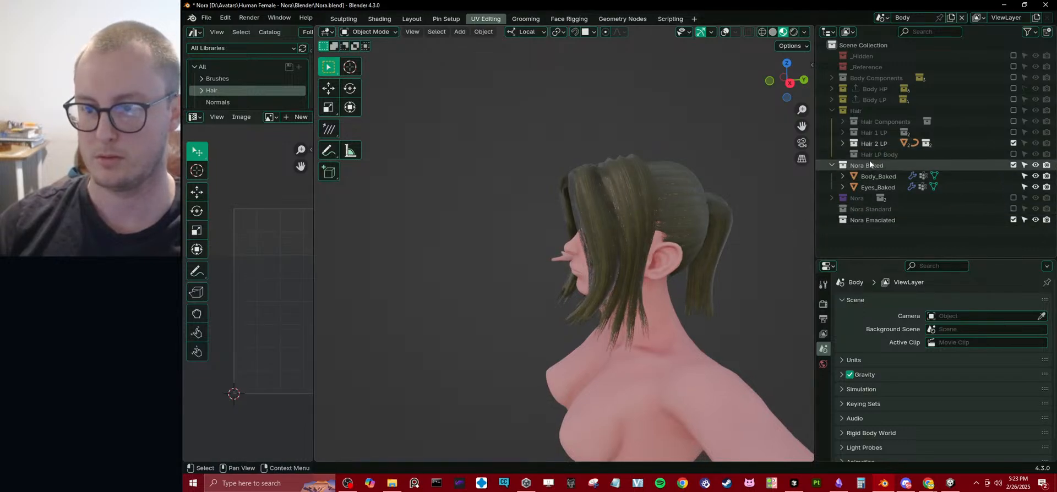
pyautogui.click(843, 143)
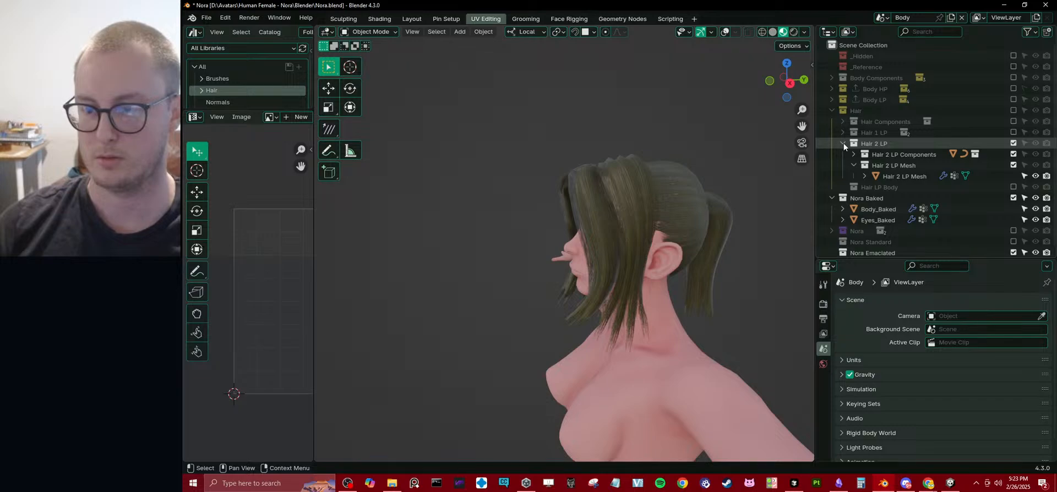
pyautogui.click(843, 144)
pyautogui.moveTo(542, 209); pyautogui.dragTo(647, 211, button='middle')
# Add a plane to the Nora Emaciated collection and clear its location to the world origin.
pyautogui.click(892, 221)
pyautogui.scroll(-3, 648, 211)
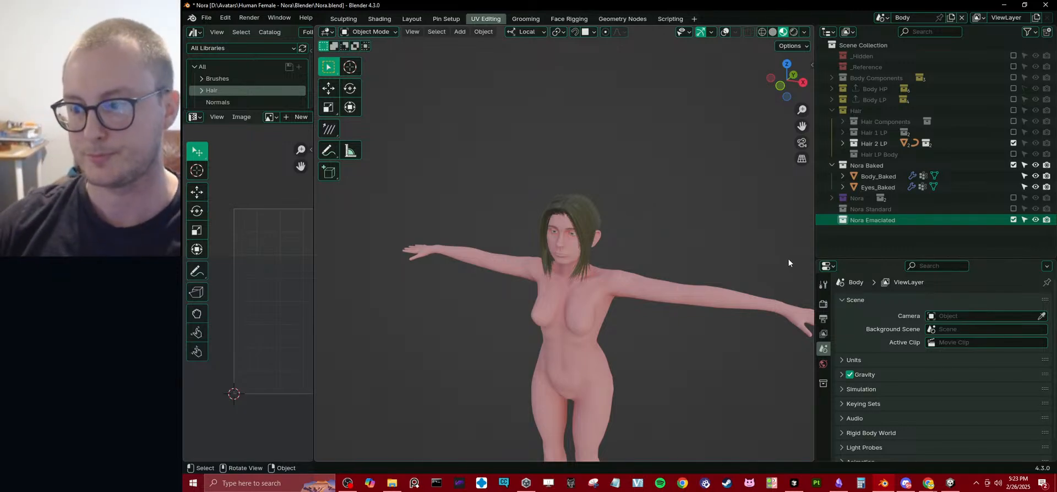
pyautogui.moveTo(643, 272); pyautogui.dragTo(628, 192, button='middle')
pyautogui.hotkey('shift', 'a')
pyautogui.moveTo(642, 174)
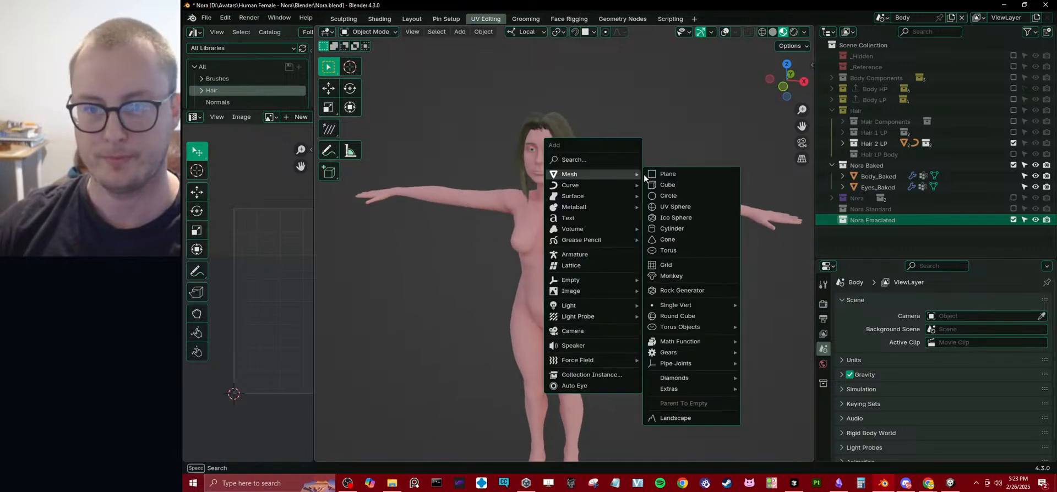
pyautogui.click(691, 174)
pyautogui.hotkey('alt', 'g')
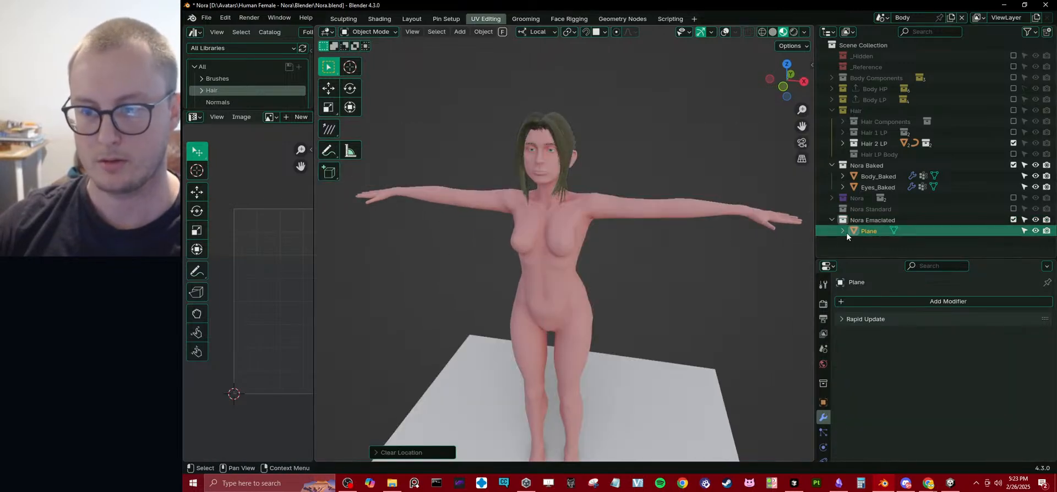
# Rename the new plane in the Nora Emaciated collection as Body.
pyautogui.doubleClick(868, 230)
pyautogui.write('Body')
pyautogui.press('Return')
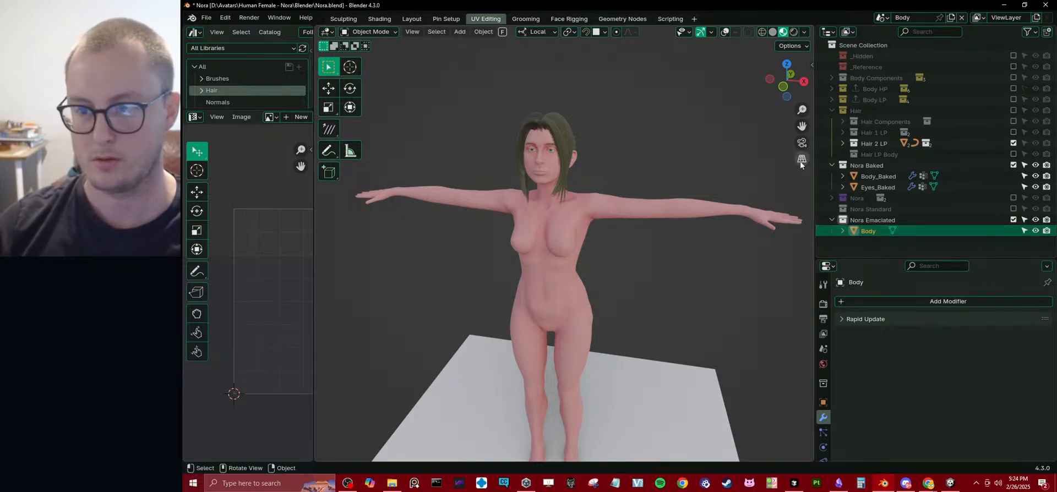
# Set Nora Baked as the first Rapid Update target collection of the Body object.
pyautogui.click(993, 319)
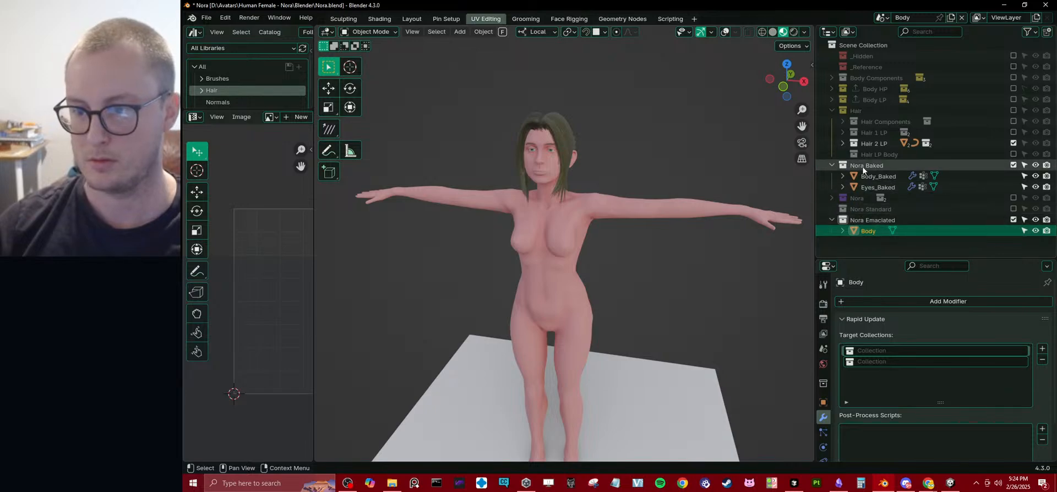
pyautogui.moveTo(862, 165); pyautogui.dragTo(889, 356)
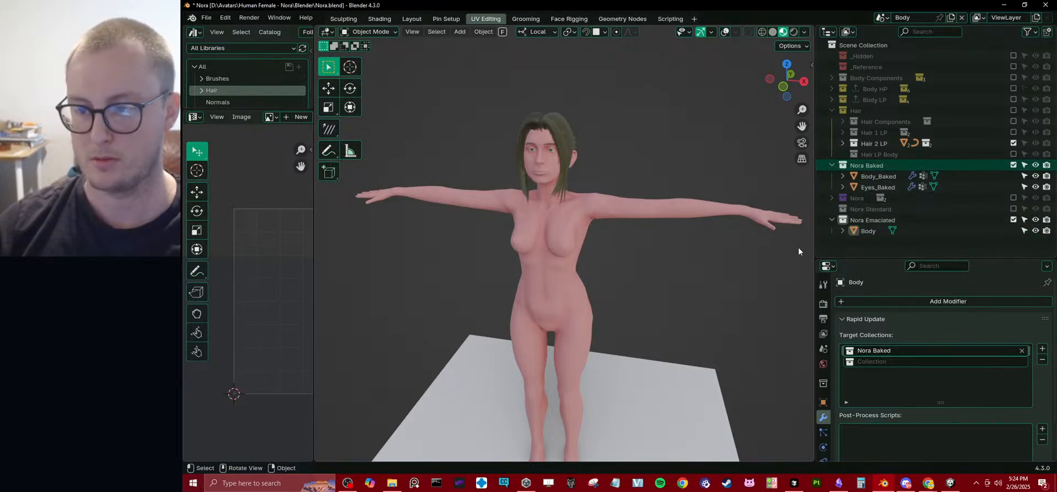
# Rename the Armature modifier of Body_Baked to REMOVE_Armature.
pyautogui.click(867, 178)
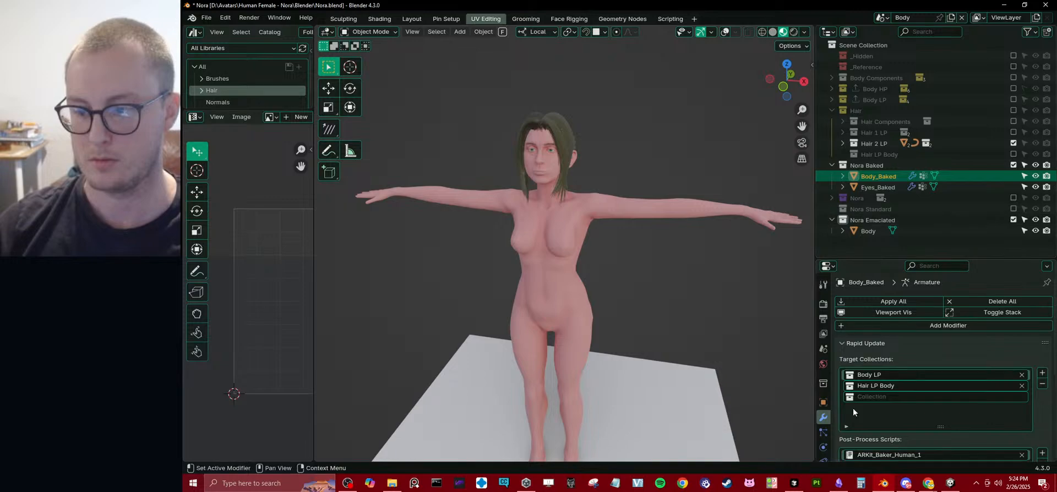
pyautogui.scroll(-3, 869, 427)
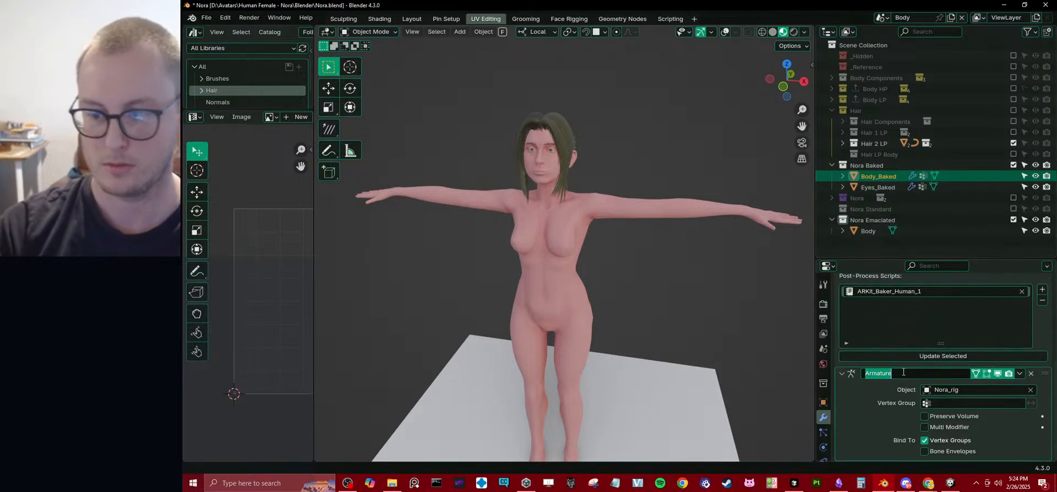
pyautogui.press('Home')
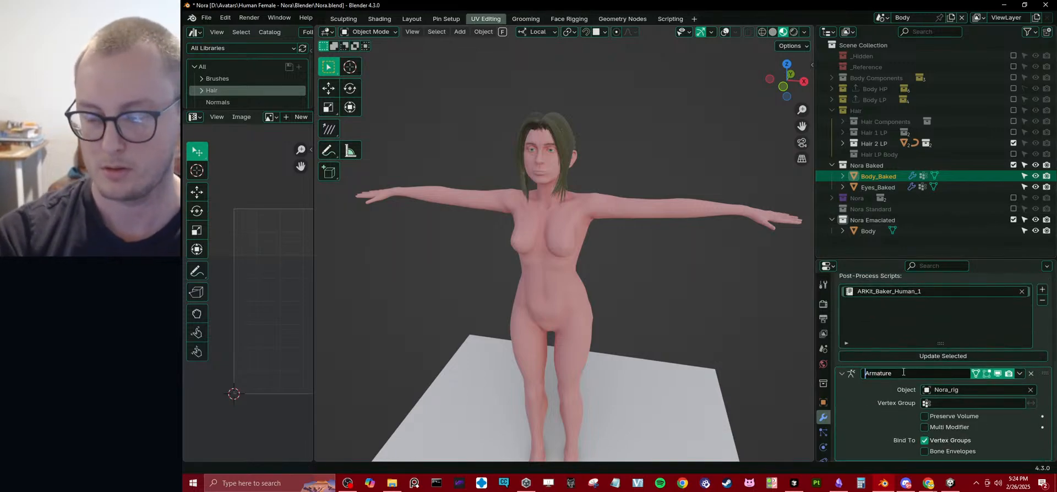
pyautogui.press('Escape')
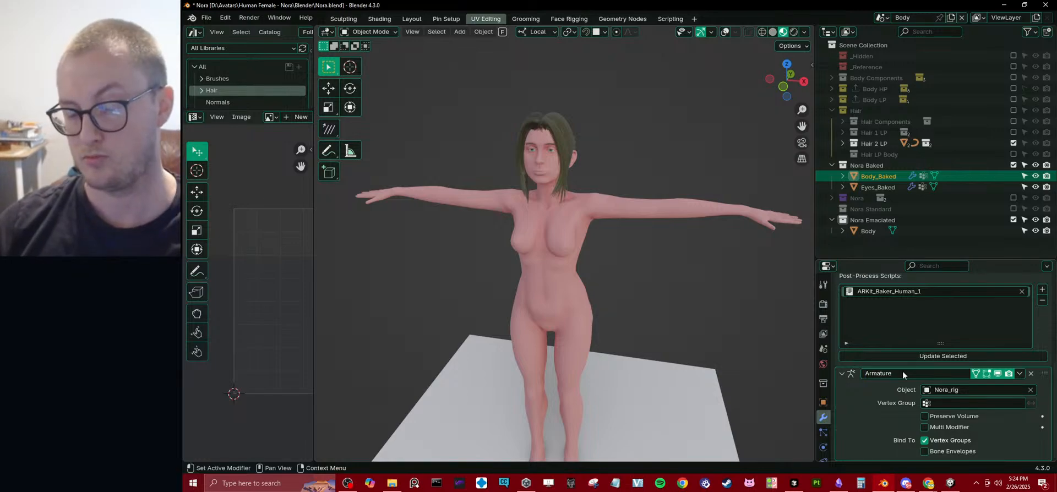
pyautogui.click(903, 373)
pyautogui.press('Home')
pyautogui.write('RE')
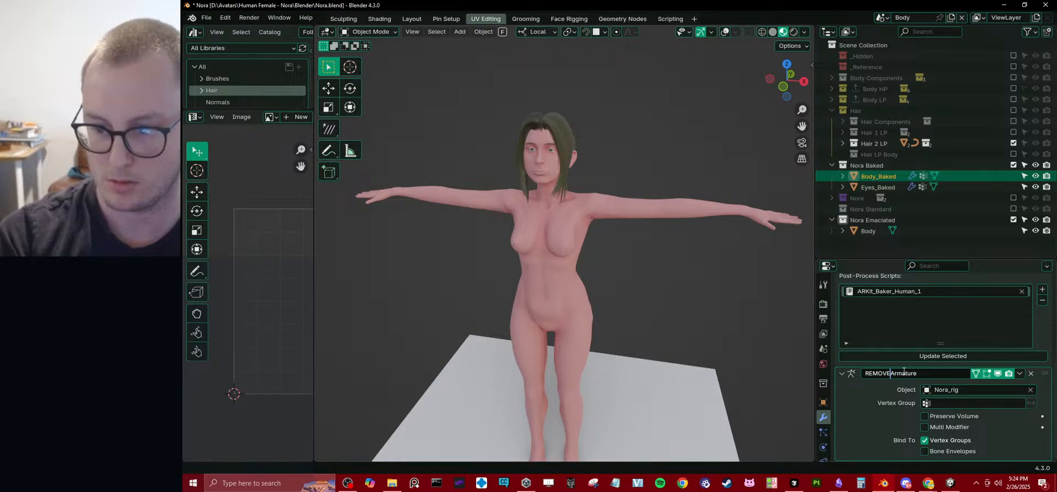
pyautogui.press('Return')
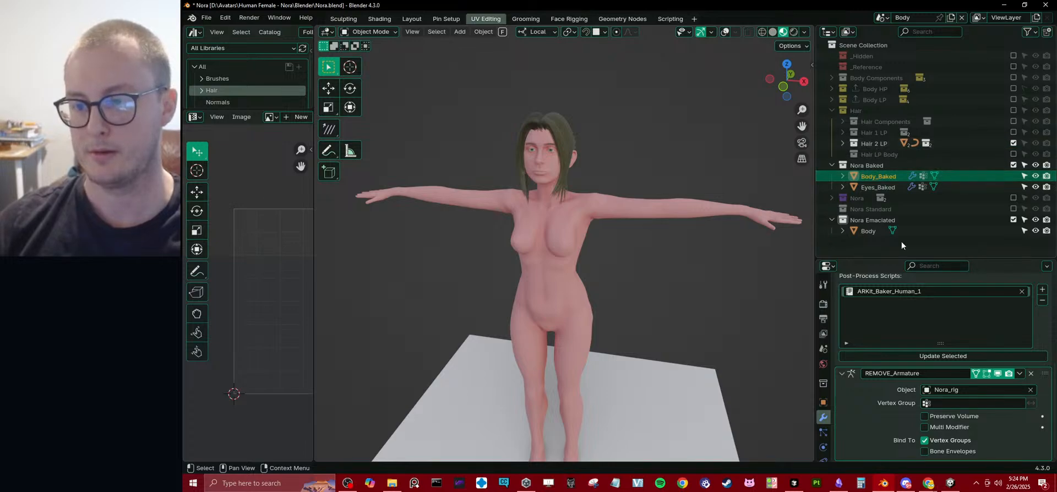
# Set Hair 2 LP Mesh as the second Rapid Update target collection of the Body object in Nora Emaciated.
pyautogui.click(858, 231)
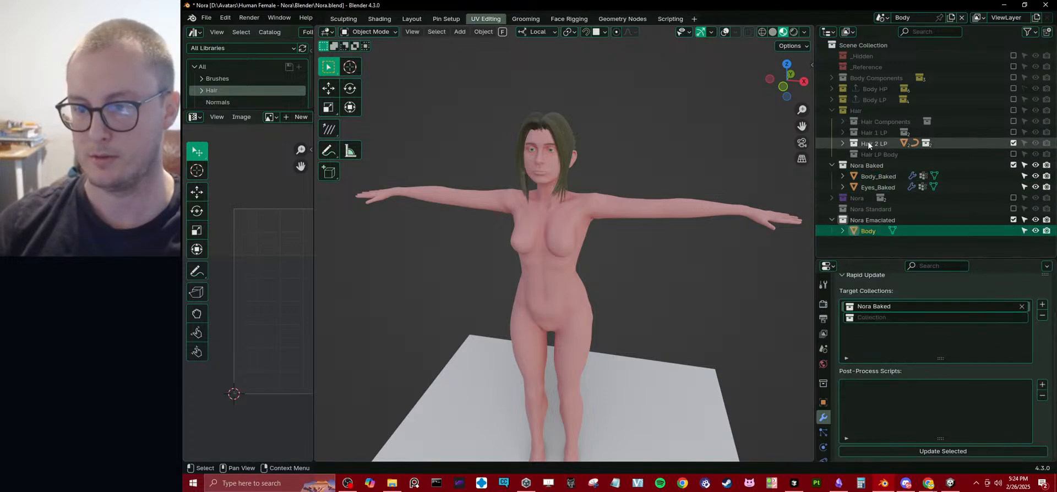
pyautogui.click(843, 143)
pyautogui.click(854, 165)
pyautogui.moveTo(889, 165); pyautogui.dragTo(881, 318)
pyautogui.click(853, 149)
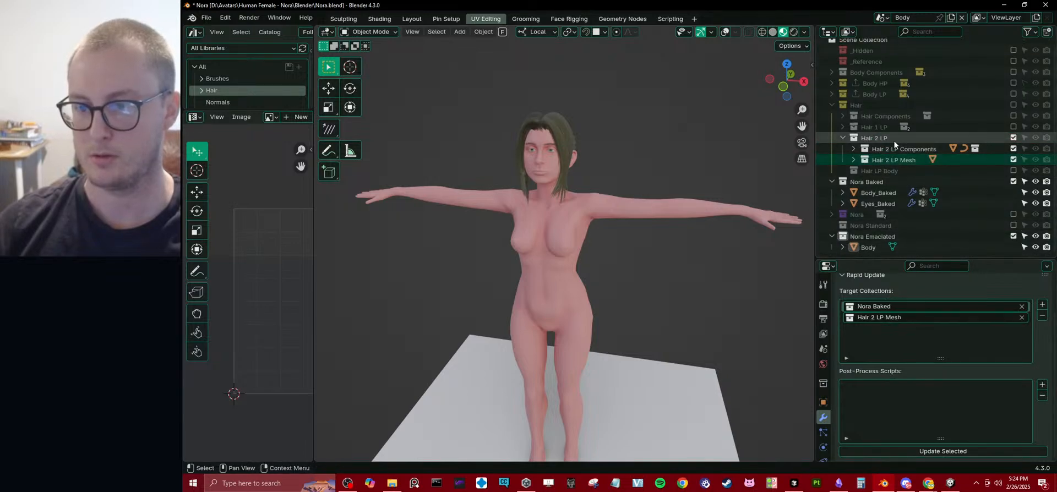
# Exclude the Hair 2 LP and Nora Baked collections from the view layer and collapse the Hair hierarchy.
pyautogui.click(1014, 138)
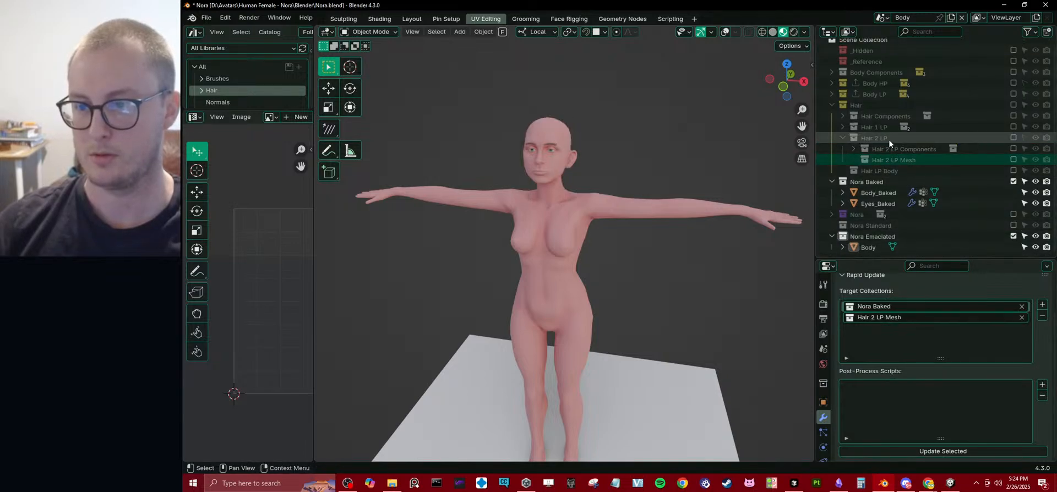
pyautogui.click(843, 139)
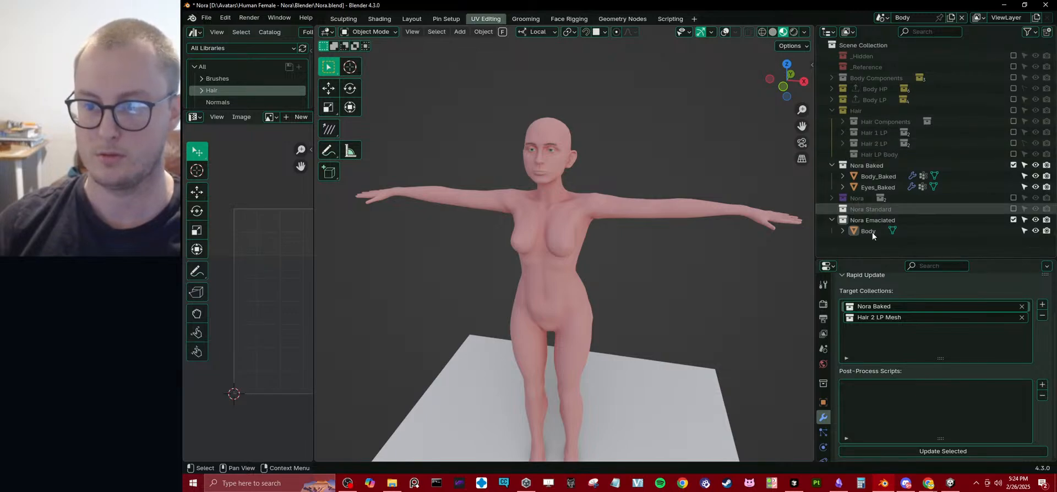
pyautogui.click(832, 110)
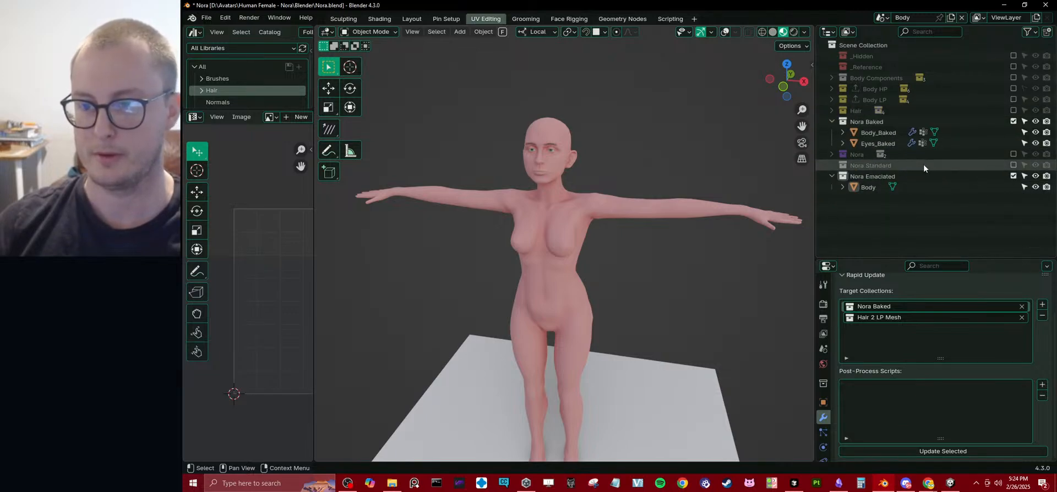
pyautogui.click(1012, 122)
pyautogui.click(1012, 124)
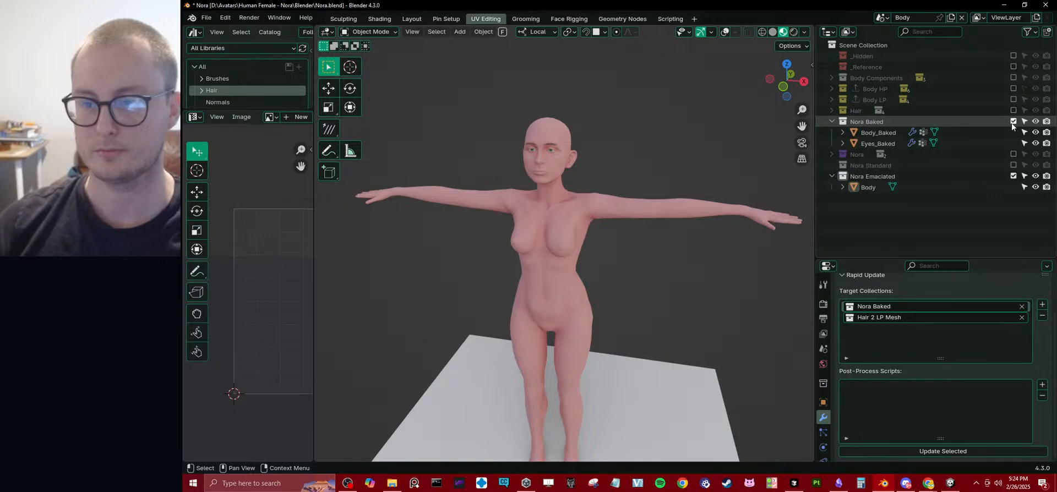
pyautogui.click(1012, 123)
# Run Rapid Update on the Body object in Nora Emaciated.
pyautogui.click(906, 166)
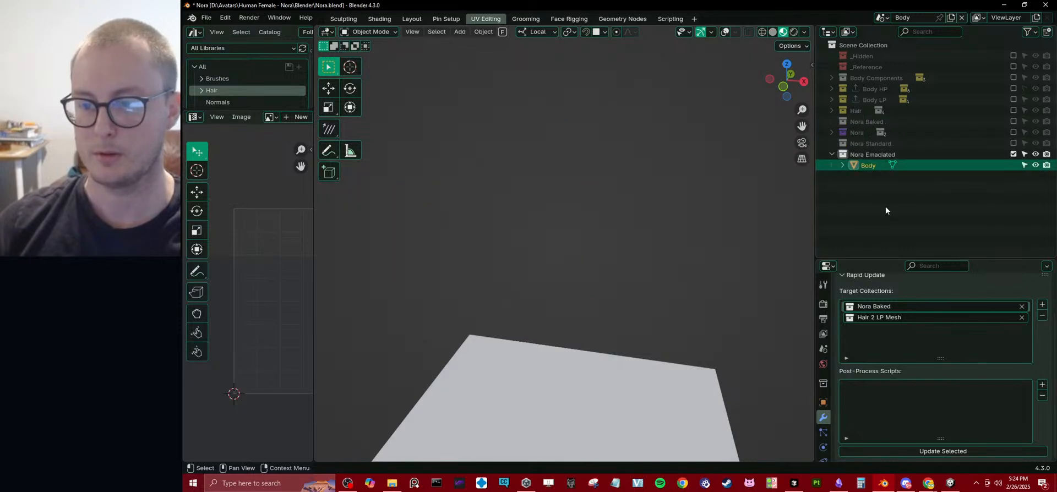
pyautogui.click(933, 452)
pyautogui.moveTo(615, 187); pyautogui.dragTo(625, 222, button='middle')
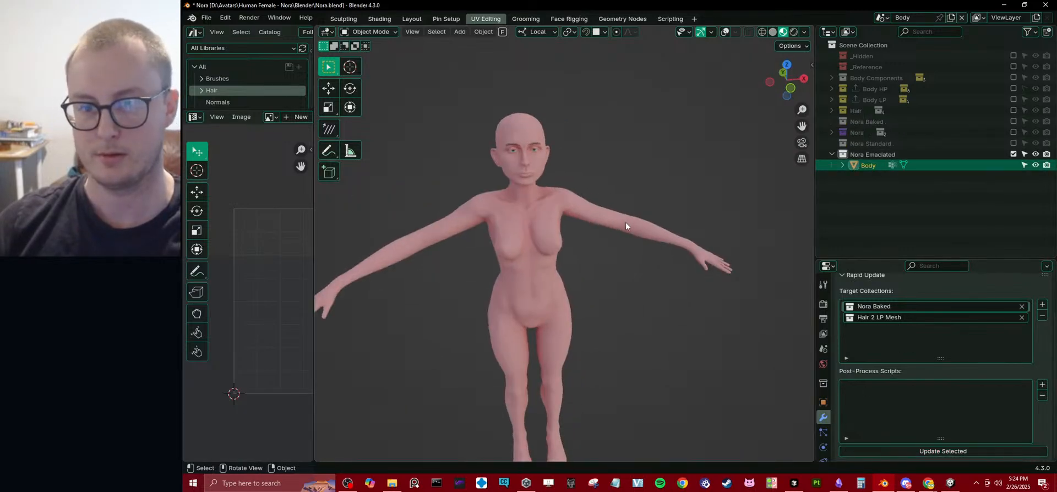
pyautogui.click(842, 276)
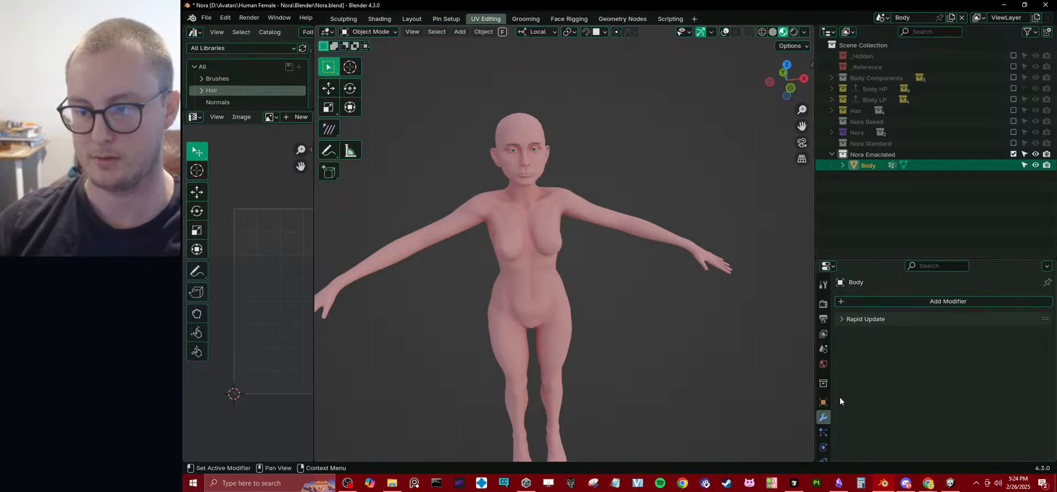
pyautogui.click(825, 431)
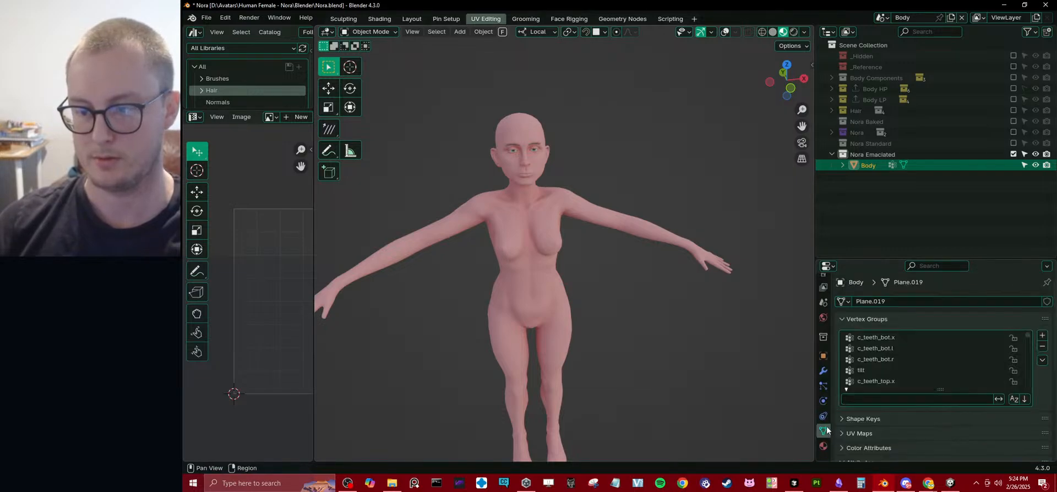
pyautogui.click(846, 316)
pyautogui.click(824, 370)
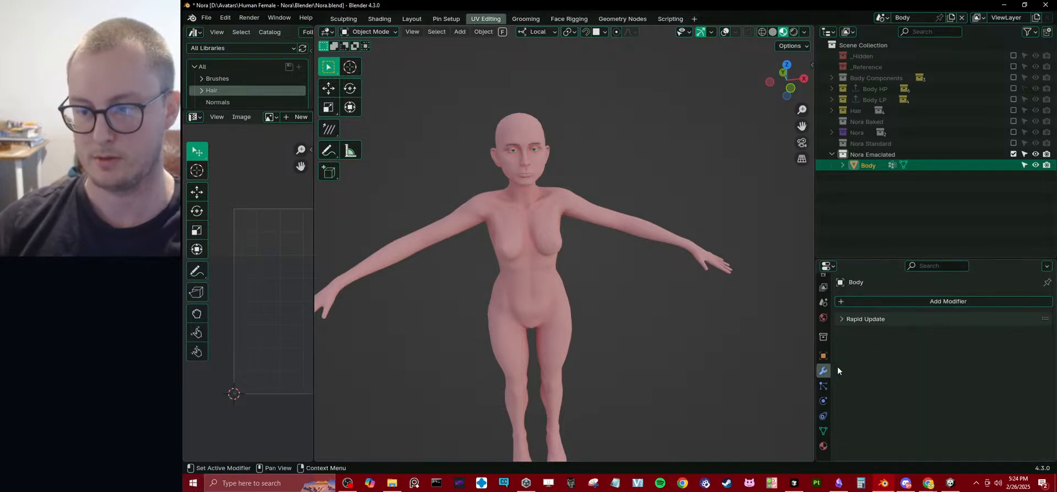
pyautogui.click(880, 319)
pyautogui.click(880, 319)
pyautogui.click(886, 303)
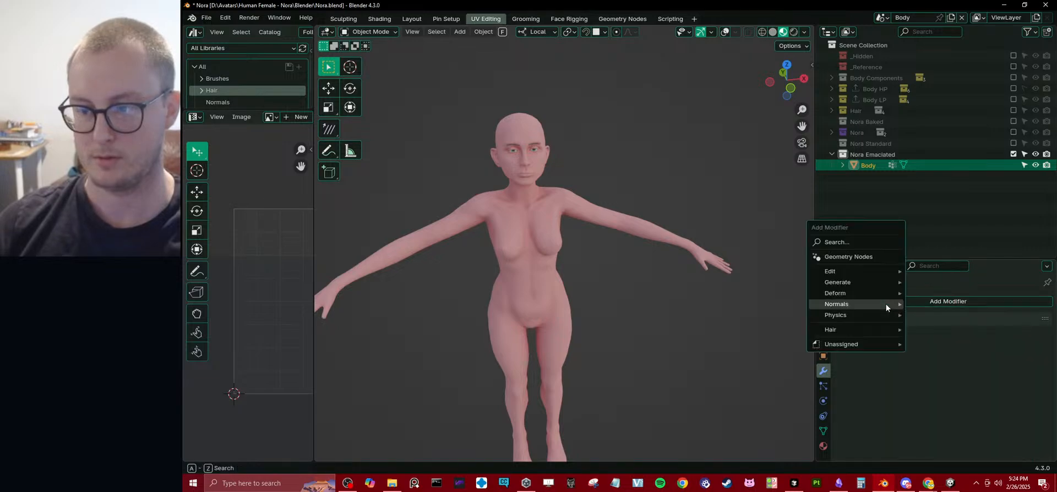
pyautogui.moveTo(844, 275)
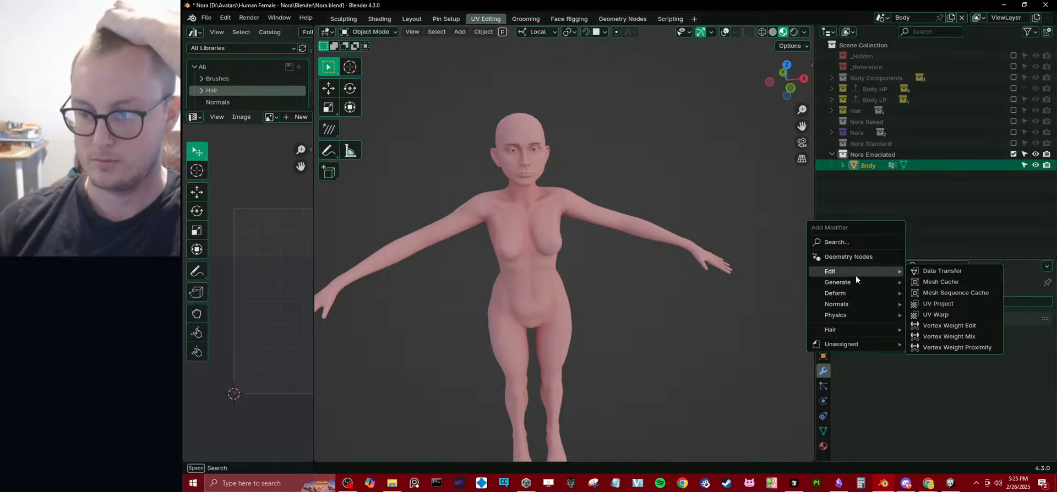
pyautogui.moveTo(845, 295)
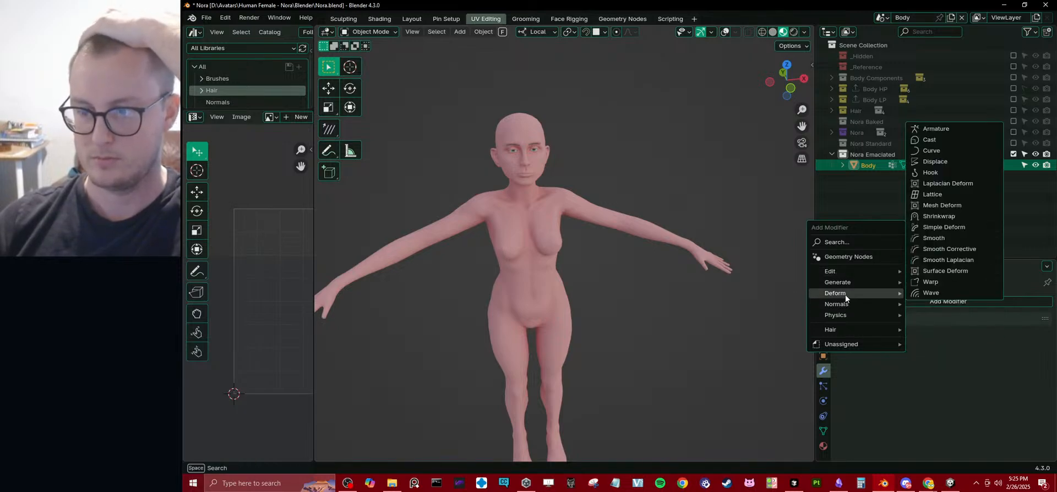
pyautogui.click(934, 132)
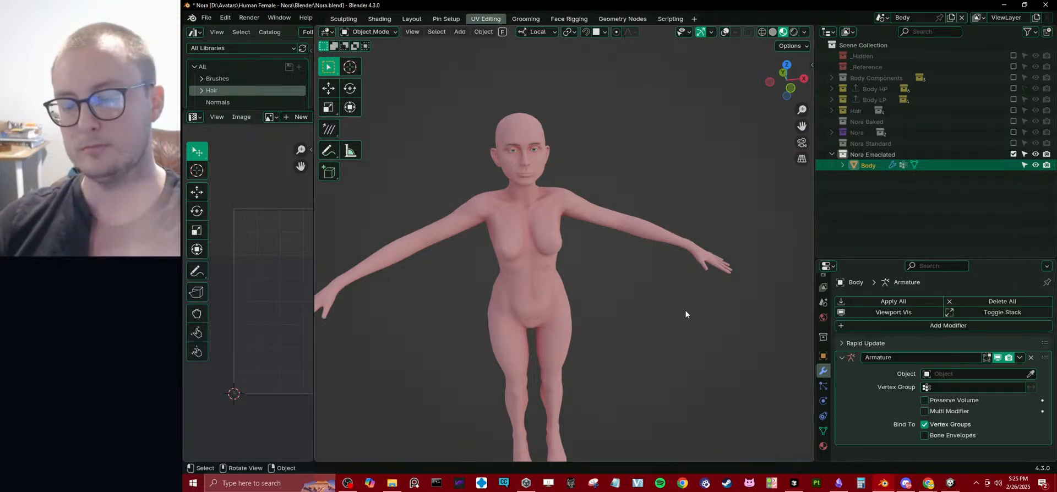
pyautogui.click(1031, 358)
# Include the Nora collection in the view layer and turn on the viewport overlays.
pyautogui.click(1013, 132)
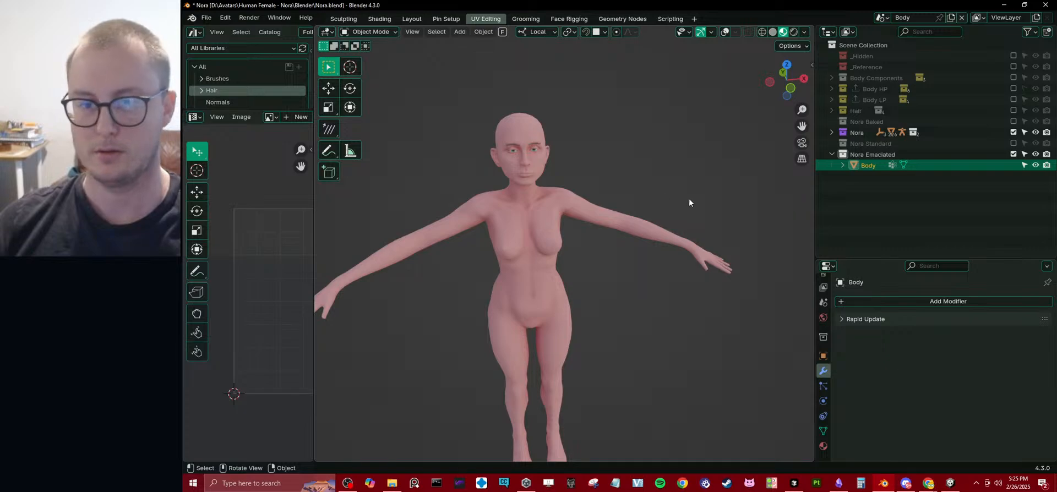
pyautogui.click(728, 32)
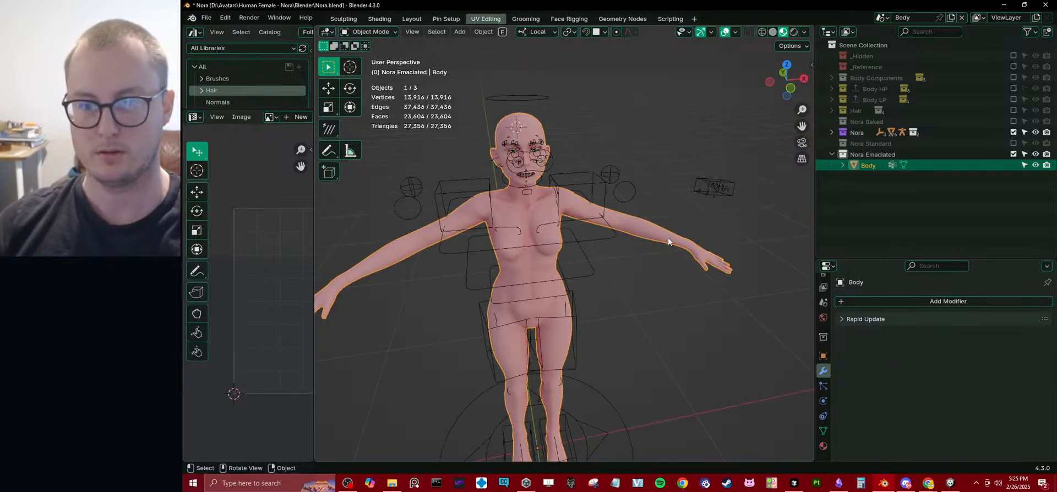
pyautogui.click(823, 431)
pyautogui.click(857, 319)
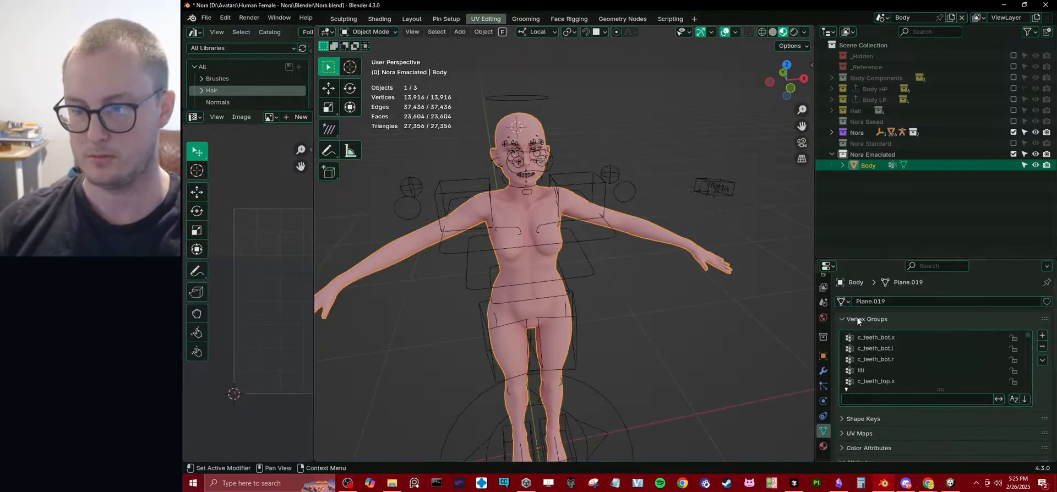
pyautogui.click(824, 371)
pyautogui.click(880, 318)
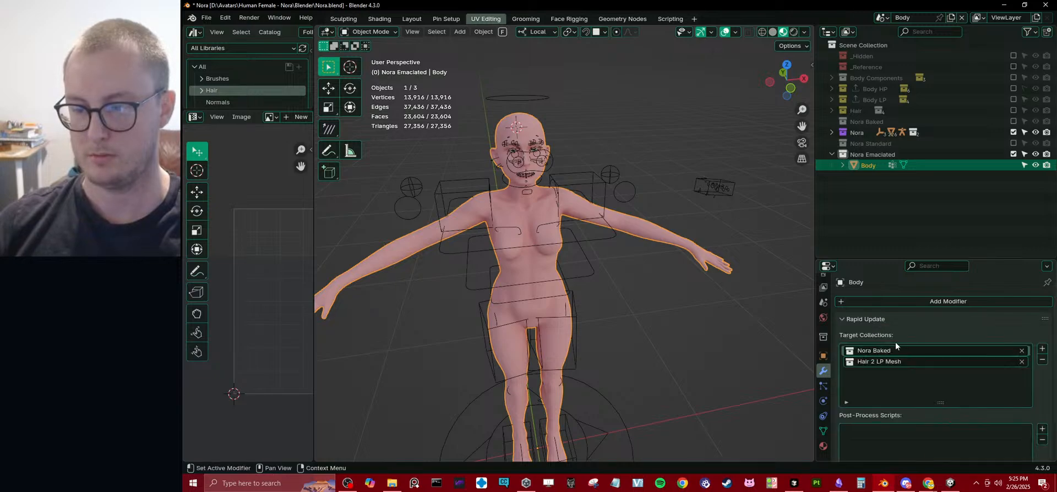
# Show the Hair collection to examine its meshes on the head and its sub-collections, and exclude it again.
pyautogui.click(1013, 110)
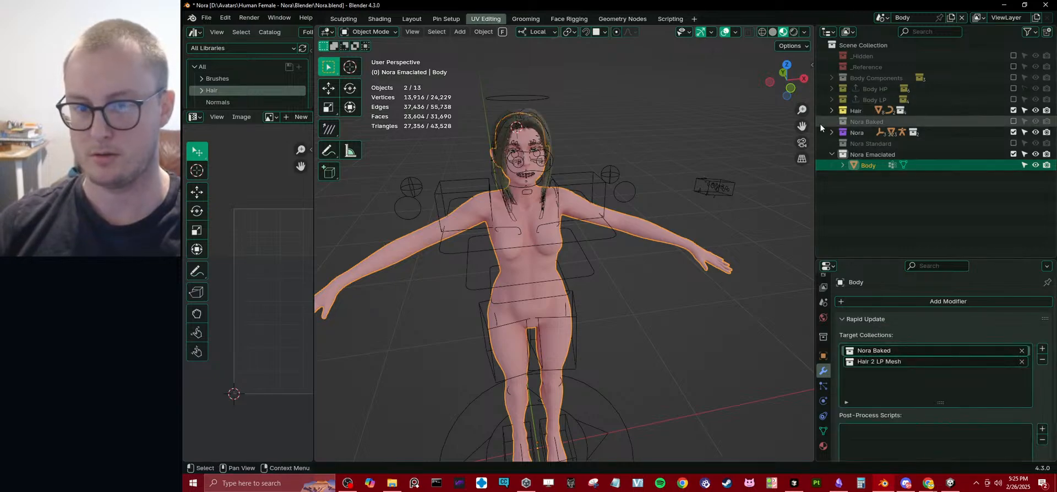
pyautogui.moveTo(521, 150); pyautogui.dragTo(577, 139, button='middle')
pyautogui.click(531, 131)
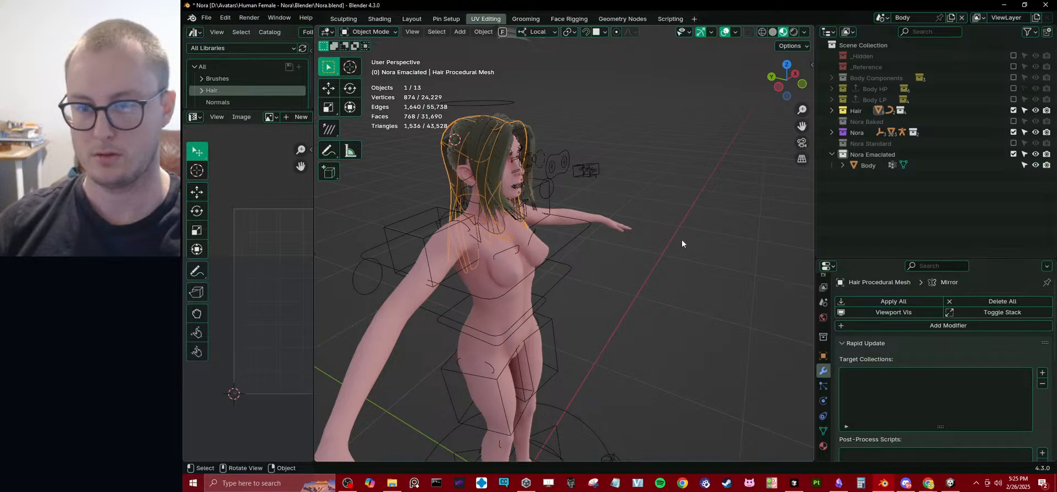
pyautogui.click(542, 135)
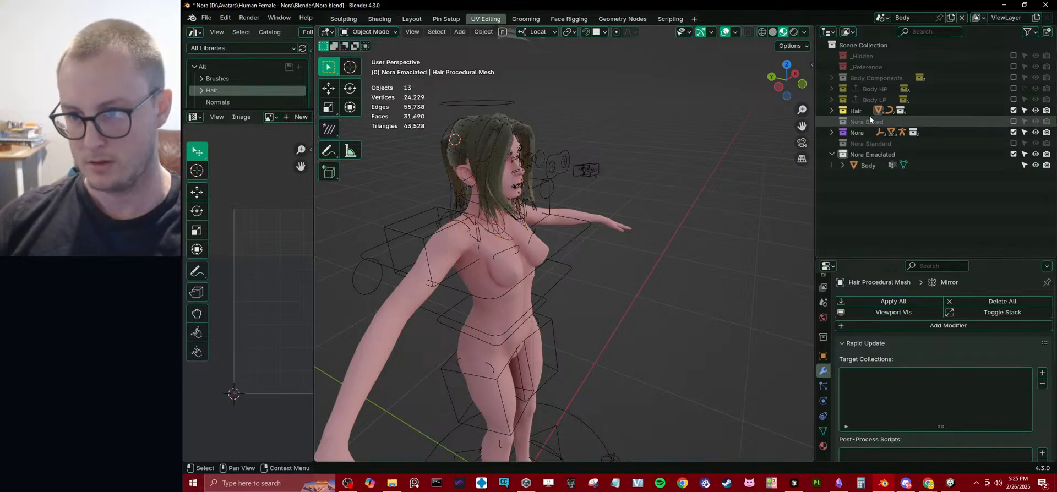
pyautogui.click(832, 110)
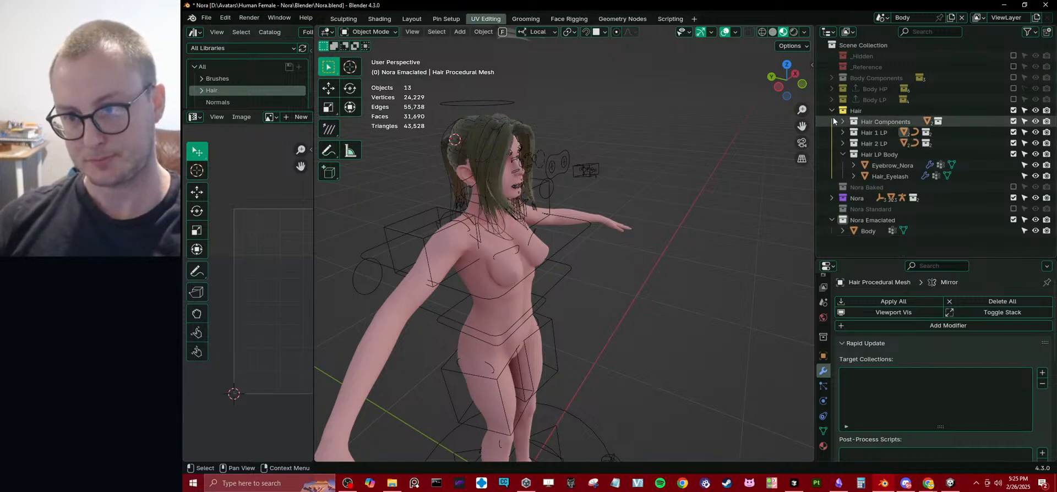
pyautogui.click(1014, 110)
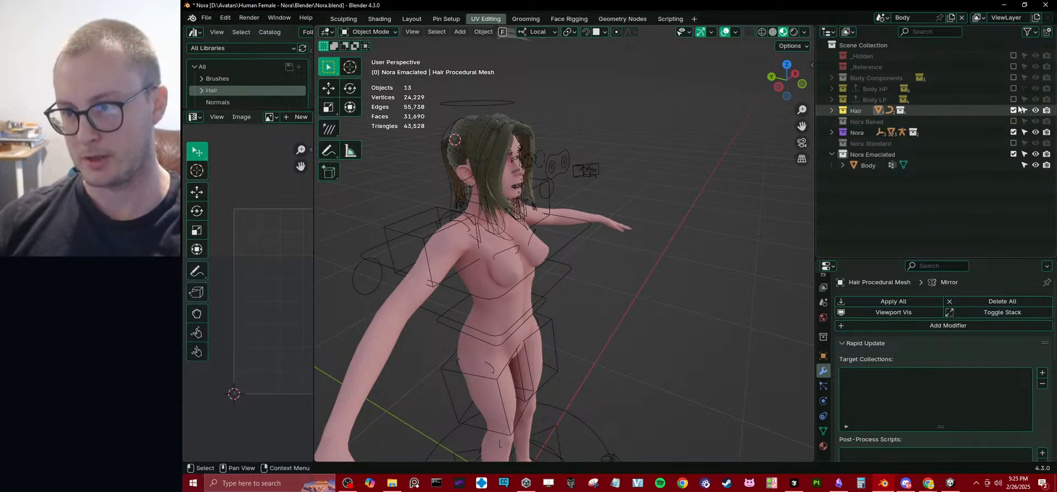
# Select the Body object in Nora Emaciated and open its object properties with the Transform section collapsed.
pyautogui.click(869, 167)
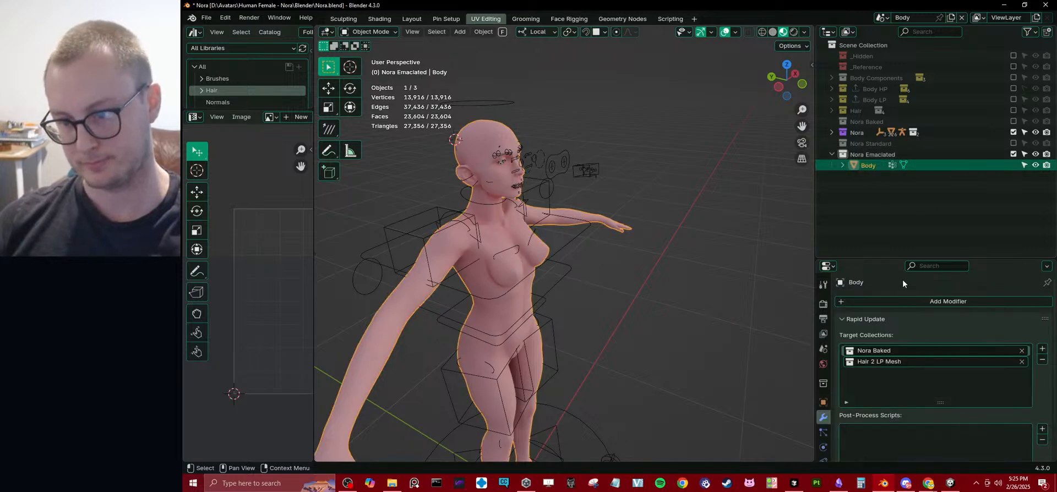
pyautogui.click(858, 323)
pyautogui.click(849, 323)
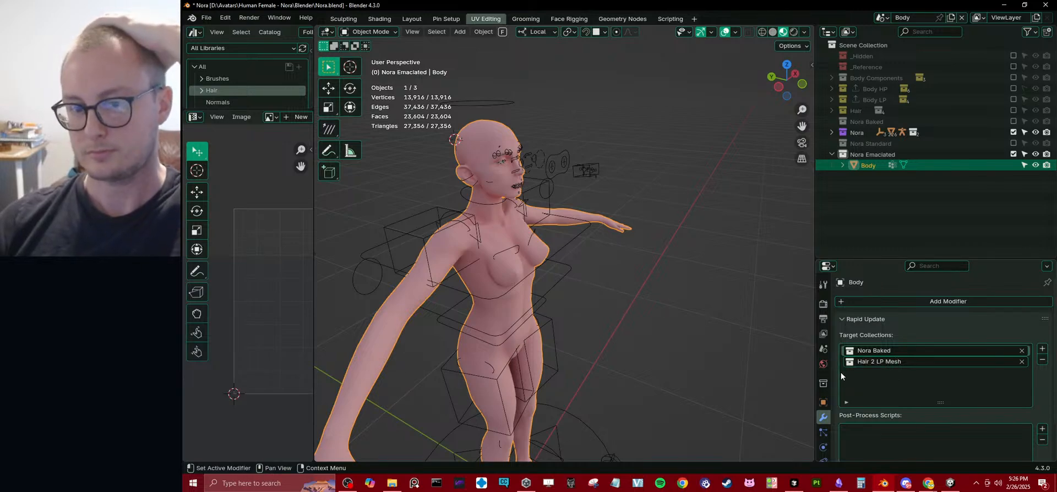
pyautogui.moveTo(728, 319); pyautogui.dragTo(690, 318, button='middle')
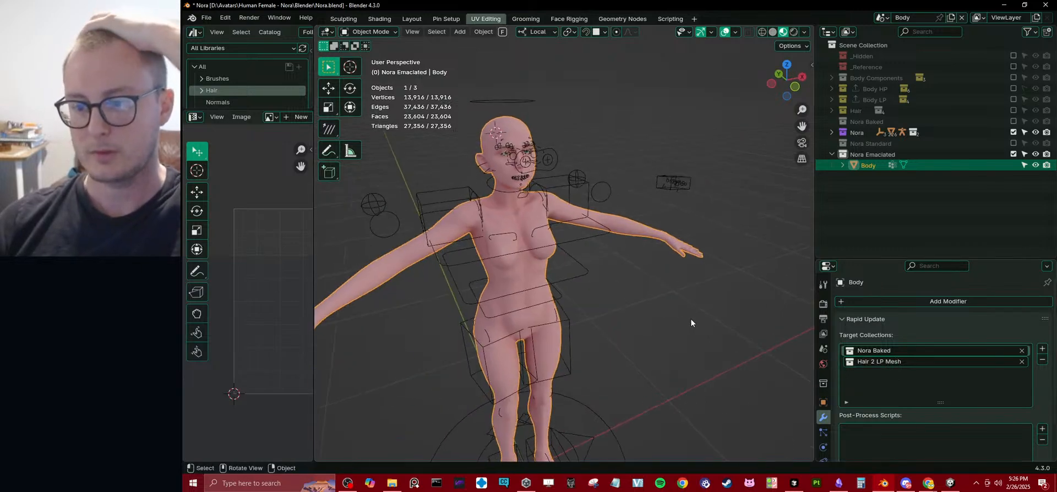
pyautogui.click(823, 403)
pyautogui.click(844, 319)
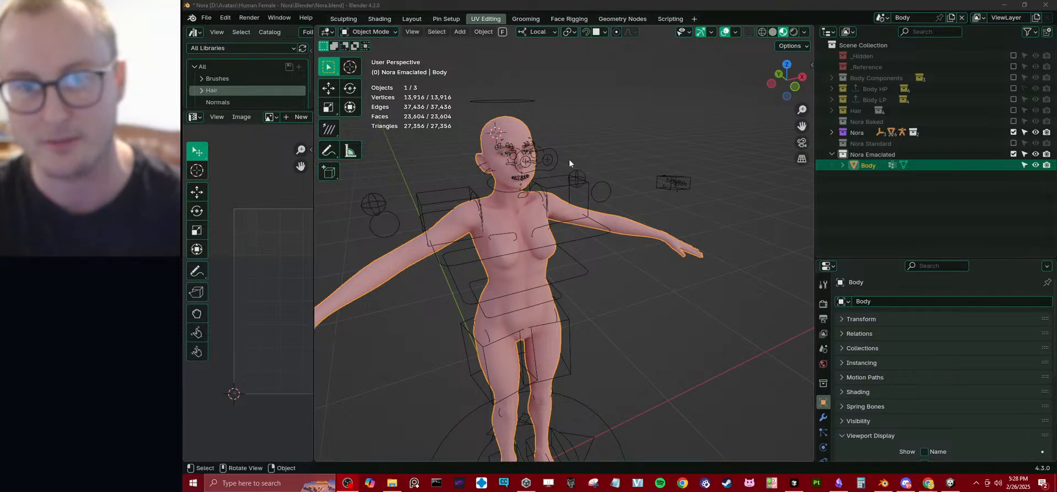
pyautogui.moveTo(537, 135); pyautogui.dragTo(523, 151, button='middle')
pyautogui.scroll(2, 529, 276)
pyautogui.keyDown('shift'); pyautogui.moveTo(528, 291); pyautogui.dragTo(574, 167, button='middle'); pyautogui.keyUp('shift')
pyautogui.keyDown('shift'); pyautogui.moveTo(644, 295); pyautogui.dragTo(647, 355, button='middle'); pyautogui.keyUp('shift')
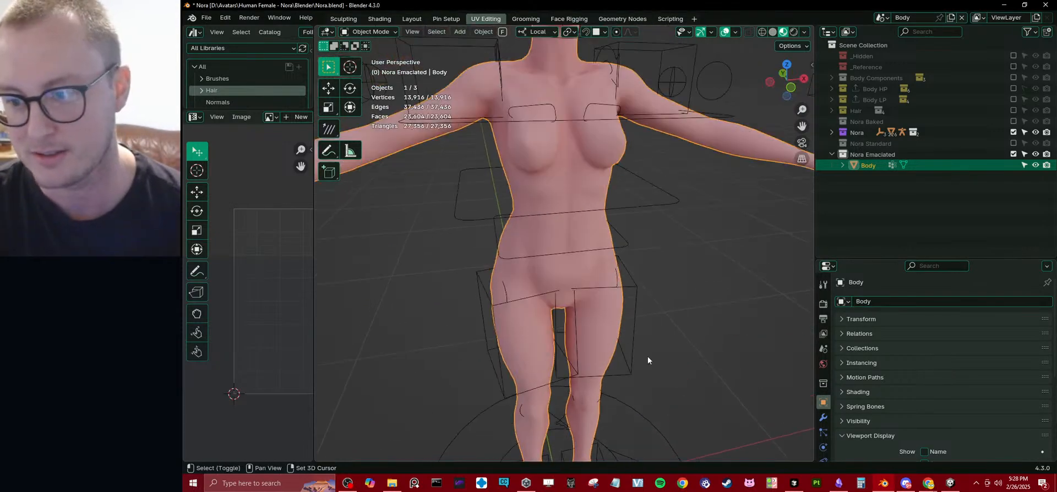
# Run Rapid Update on the Body object with Nora Baked and Hair 2 LP Mesh as target collections.
pyautogui.click(823, 417)
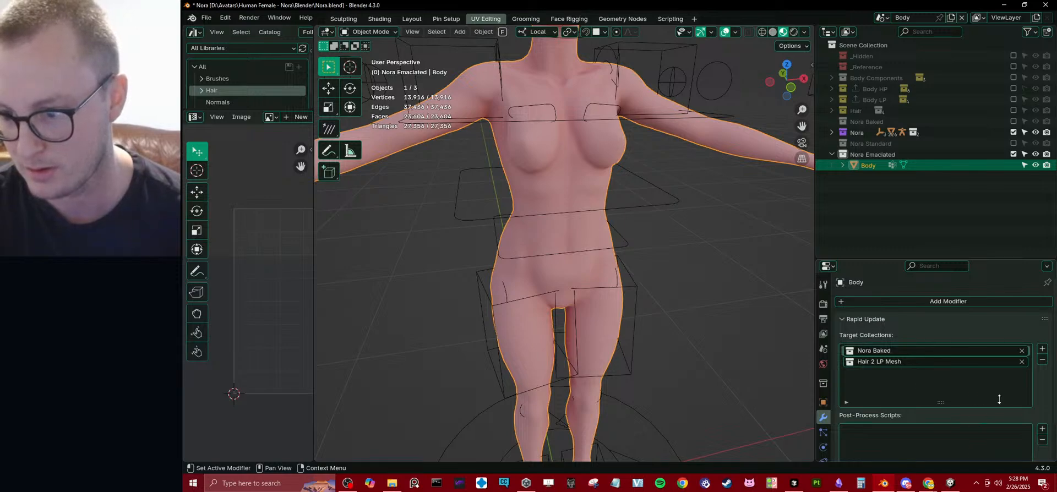
pyautogui.scroll(-2, 1000, 400)
pyautogui.click(943, 451)
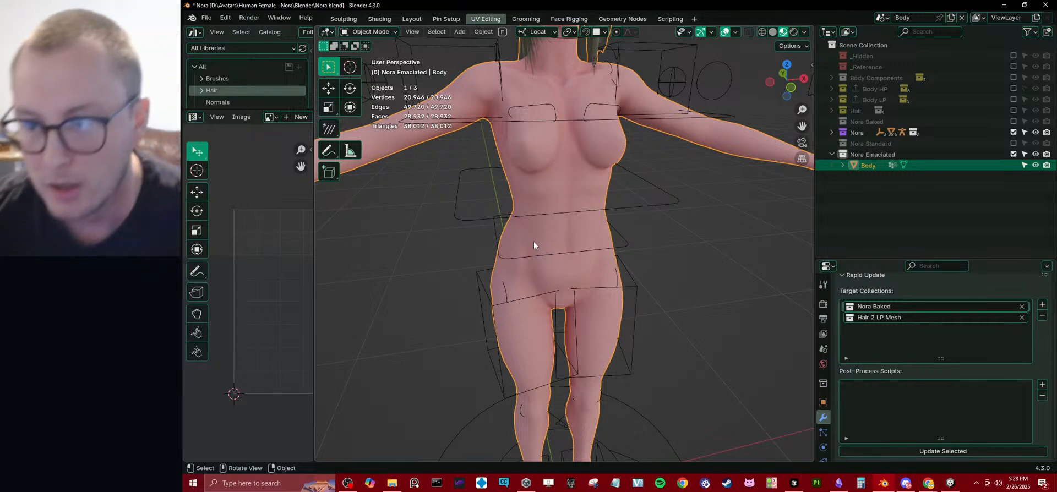
# Examine the regenerated Body's hair, face and torso up close from several angles.
pyautogui.scroll(-5, 626, 222)
pyautogui.scroll(4, 569, 151)
pyautogui.moveTo(659, 172); pyautogui.dragTo(633, 161, button='middle')
pyautogui.keyDown('shift'); pyautogui.moveTo(572, 83); pyautogui.dragTo(564, 139, button='middle'); pyautogui.keyUp('shift')
pyautogui.scroll(3, 609, 164)
pyautogui.keyDown('shift'); pyautogui.moveTo(597, 100); pyautogui.dragTo(679, 203, button='middle'); pyautogui.keyUp('shift')
pyautogui.scroll(2, 609, 163)
pyautogui.click(614, 204)
pyautogui.scroll(3, 603, 196)
pyautogui.scroll(-4, 679, 202)
pyautogui.moveTo(678, 202); pyautogui.dragTo(639, 192, button='middle')
pyautogui.scroll(2, 551, 230)
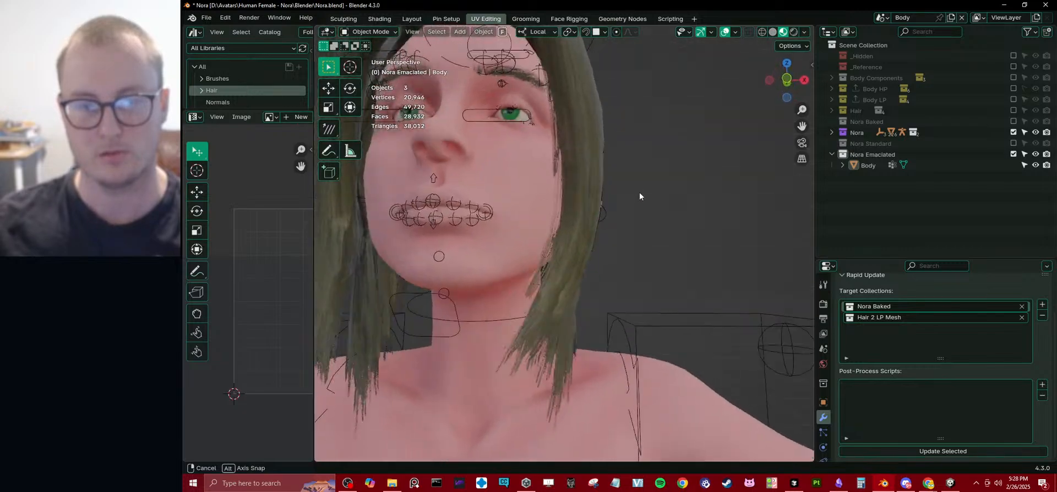
pyautogui.scroll(-6, 639, 193)
pyautogui.moveTo(598, 226); pyautogui.dragTo(621, 210, button='middle')
# Test-move the eye target and jawbone controls of Nora_rig in Pose Mode, cancelling each move and returning to Object Mode.
pyautogui.click(629, 207)
pyautogui.hotkey('ctrl', 'Tab')
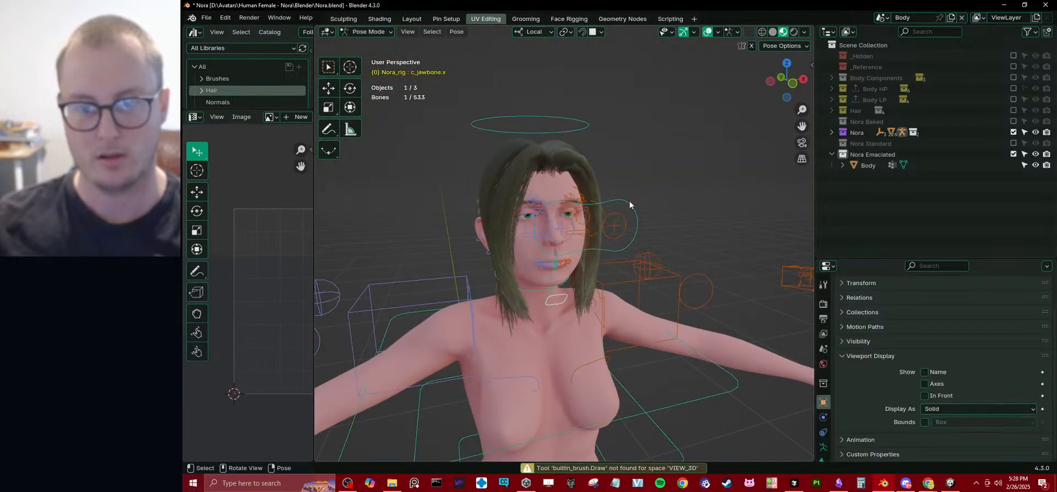
pyautogui.click(629, 205)
pyautogui.press('g')
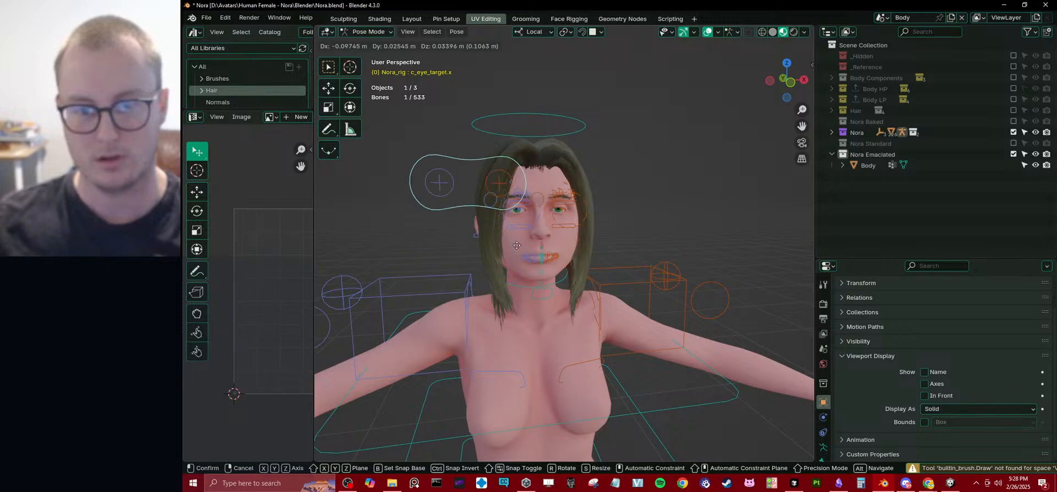
pyautogui.rightClick(556, 289)
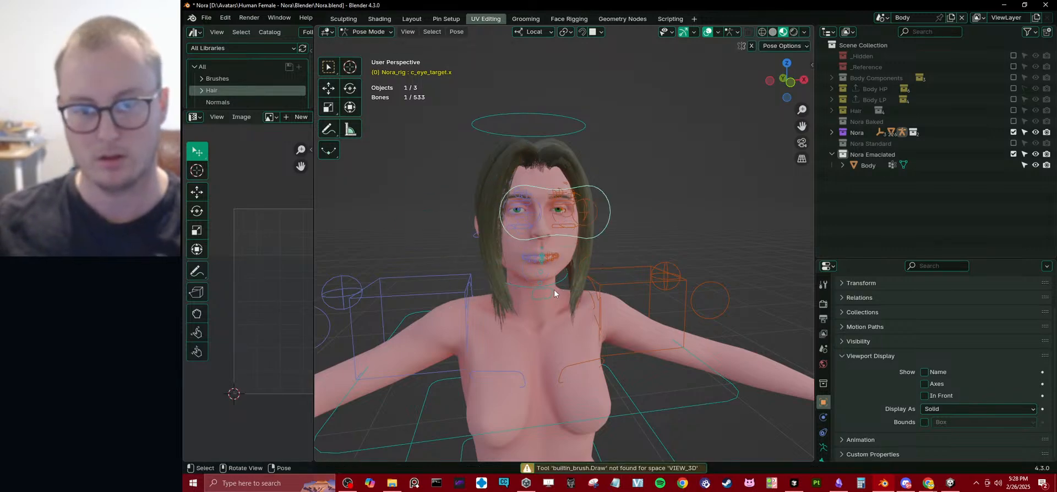
pyautogui.click(554, 290)
pyautogui.press('g')
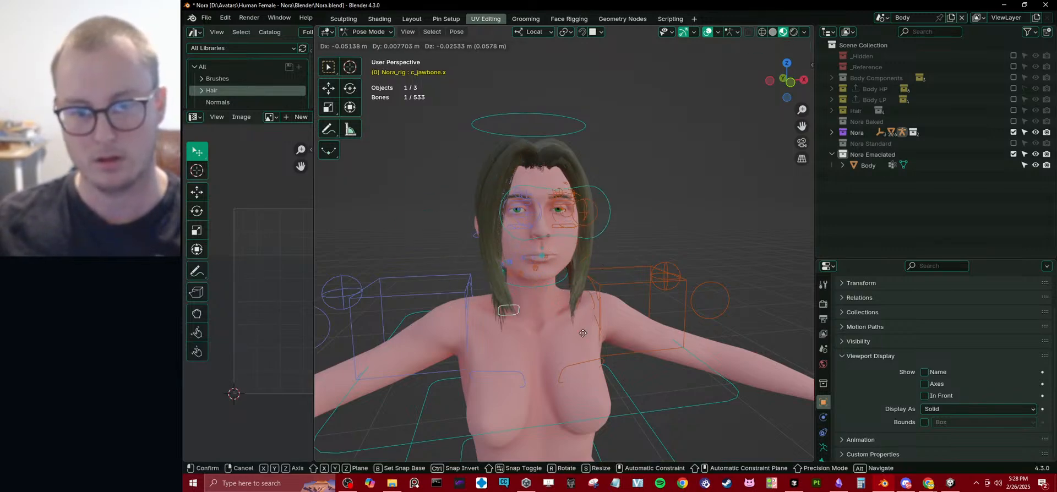
pyautogui.rightClick(645, 280)
pyautogui.hotkey('ctrl', 'Tab')
# Check the vertex groups and modifier stack of the Body object in Nora Emaciated.
pyautogui.click(543, 321)
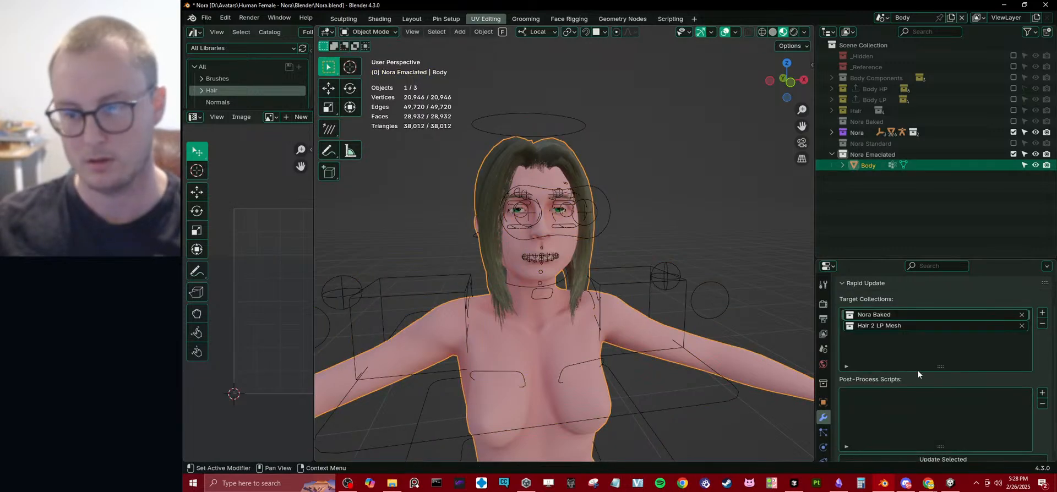
pyautogui.click(842, 283)
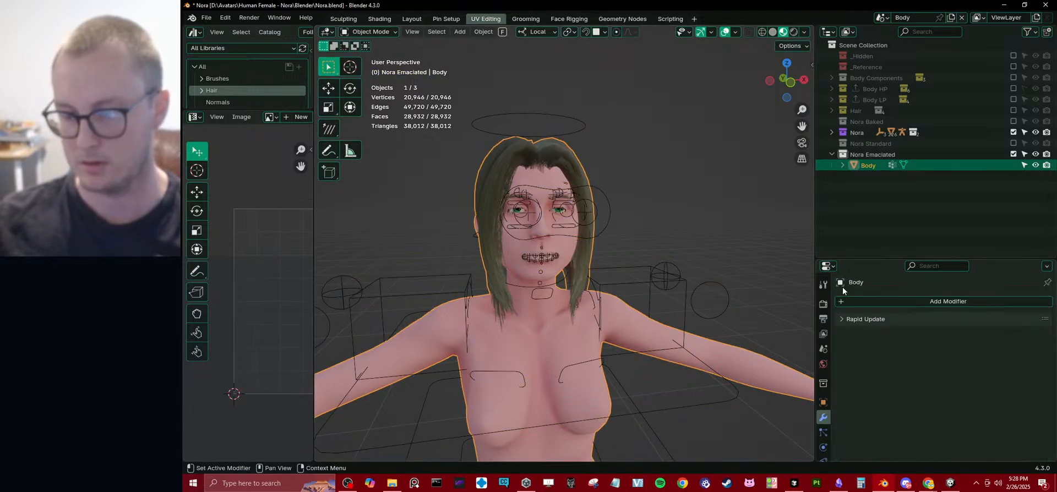
pyautogui.scroll(-3, 827, 430)
pyautogui.click(826, 427)
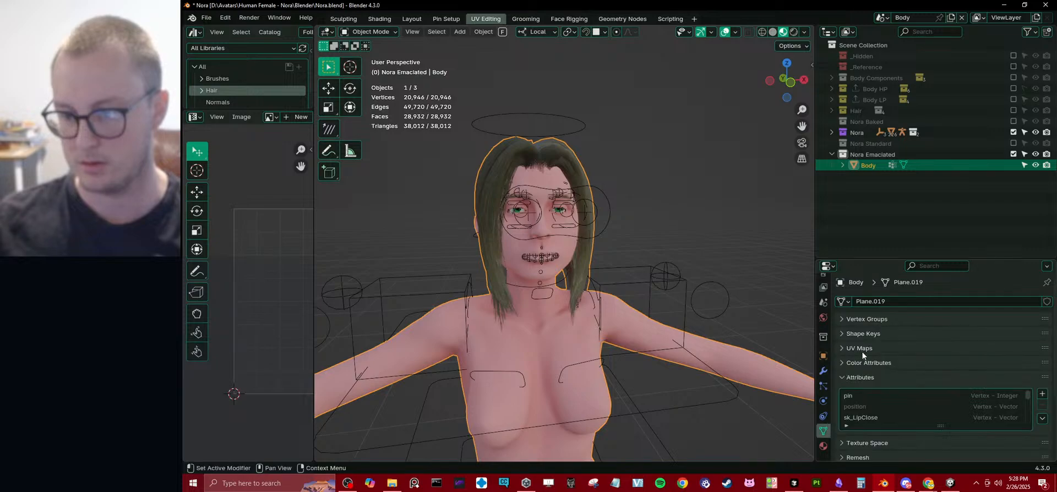
pyautogui.click(873, 316)
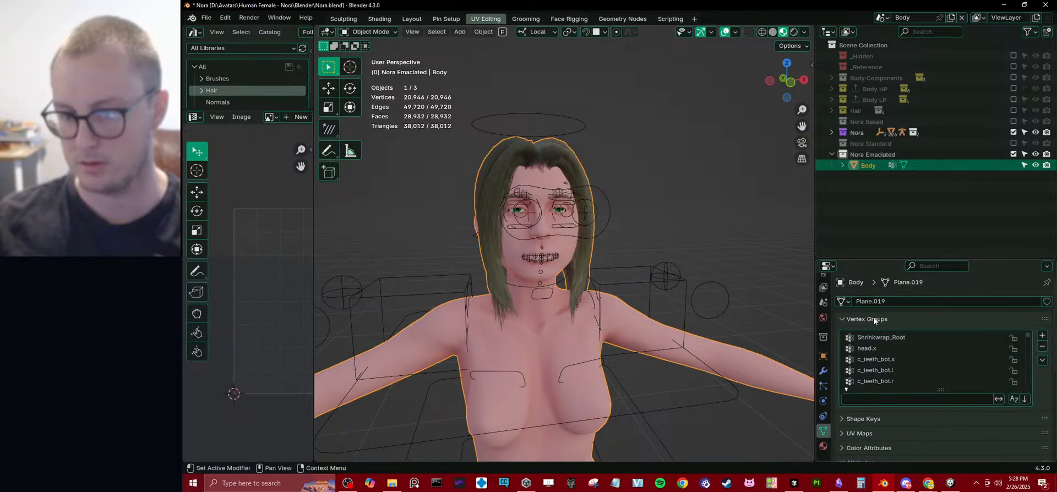
pyautogui.click(824, 372)
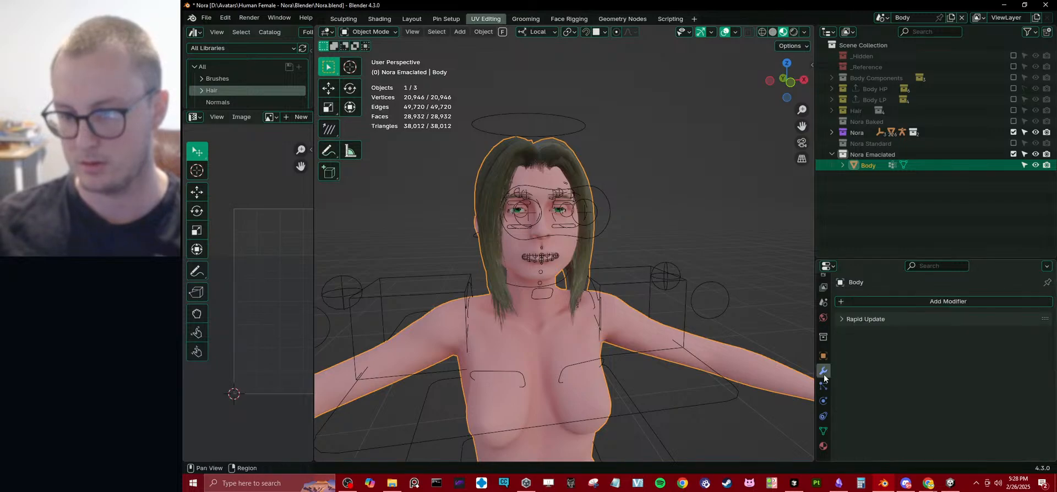
# Parent the Body object to Nora_rig with Armature Deform.
pyautogui.keyDown('shift'); pyautogui.click(685, 282); pyautogui.keyUp('shift')
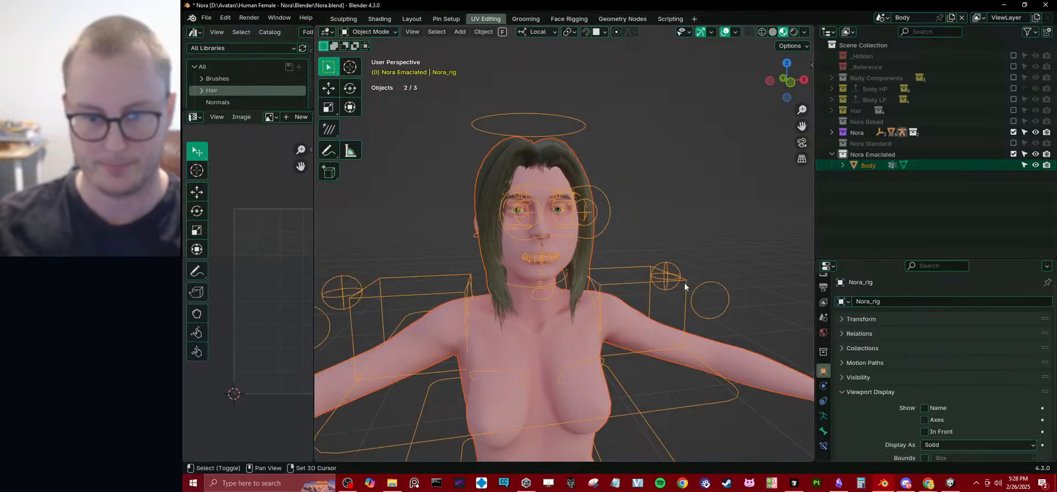
pyautogui.hotkey('ctrl', 'p')
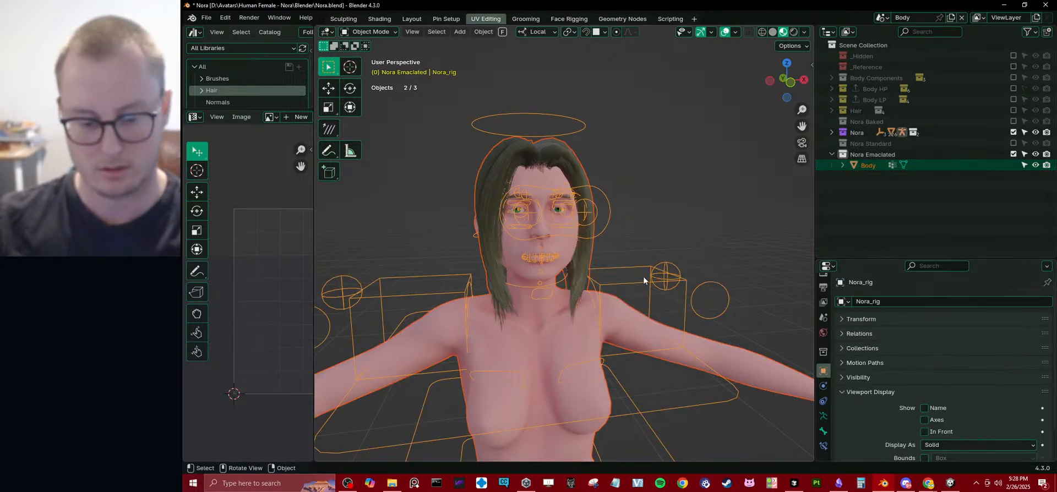
pyautogui.hotkey('ctrl', 'p')
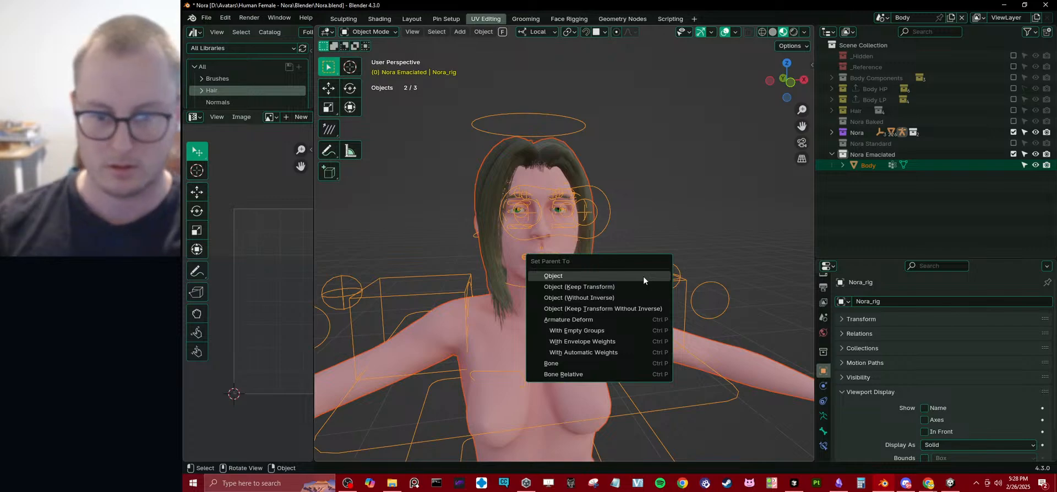
pyautogui.click(617, 320)
pyautogui.scroll(-4, 606, 308)
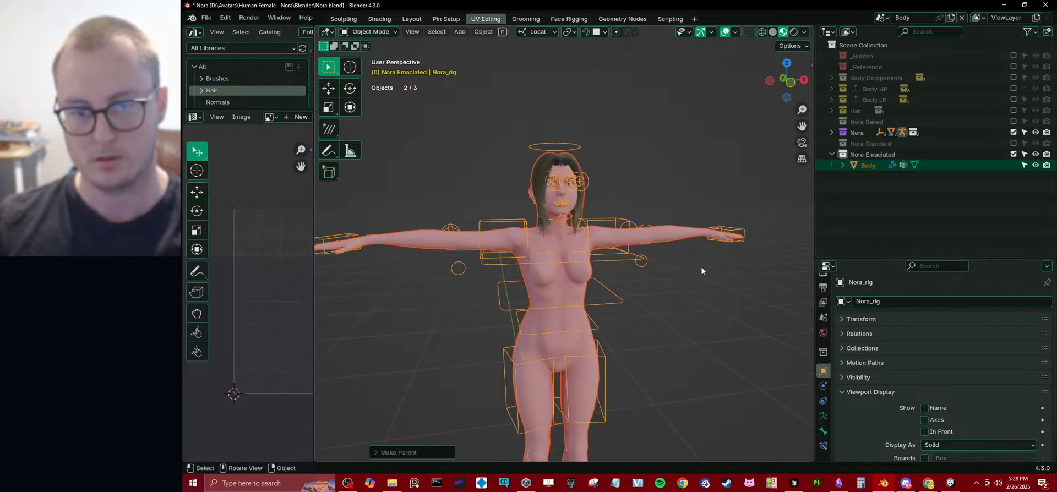
# Test the body deformation by moving the c_spine_01.x control of Nora_rig in Pose Mode, and cancel the move.
pyautogui.click(637, 260)
pyautogui.moveTo(624, 272); pyautogui.dragTo(606, 246, button='middle')
pyautogui.hotkey('ctrl', 'Tab')
pyautogui.scroll(-2, 600, 256)
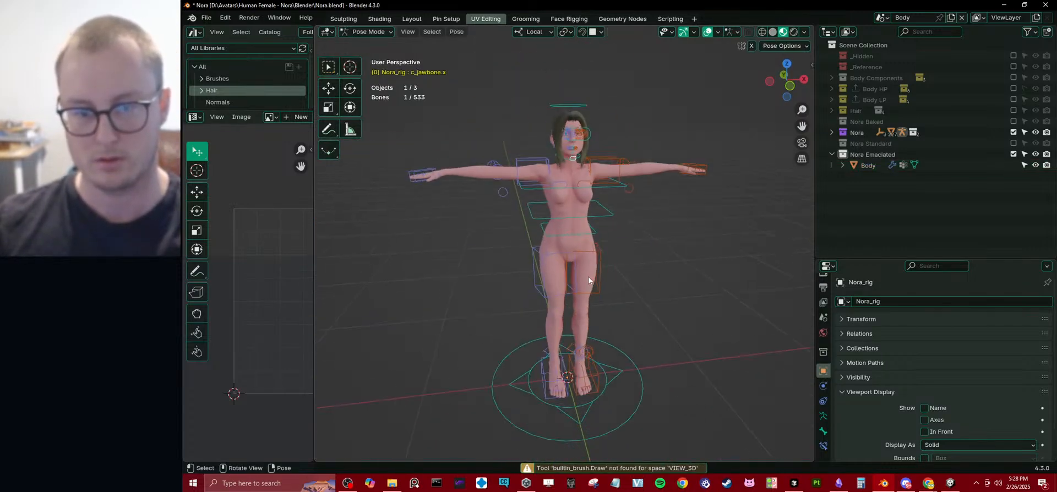
pyautogui.press('g')
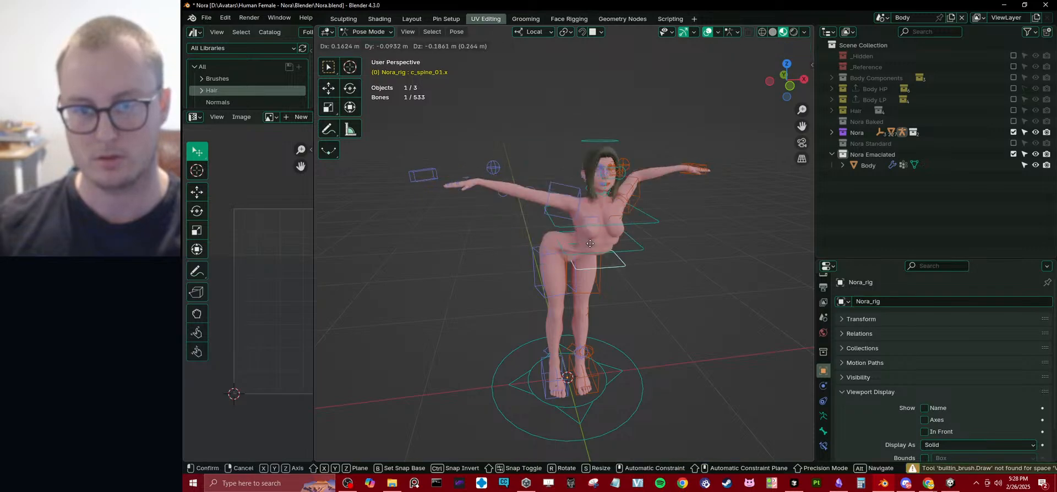
pyautogui.rightClick(625, 231)
# Test the mouth opening by moving the c_jawbone.x control, cancel the move and return to Object Mode.
pyautogui.keyDown('shift'); pyautogui.moveTo(625, 232); pyautogui.dragTo(620, 272, button='middle'); pyautogui.keyUp('shift')
pyautogui.scroll(4, 620, 272)
pyautogui.scroll(5, 620, 269)
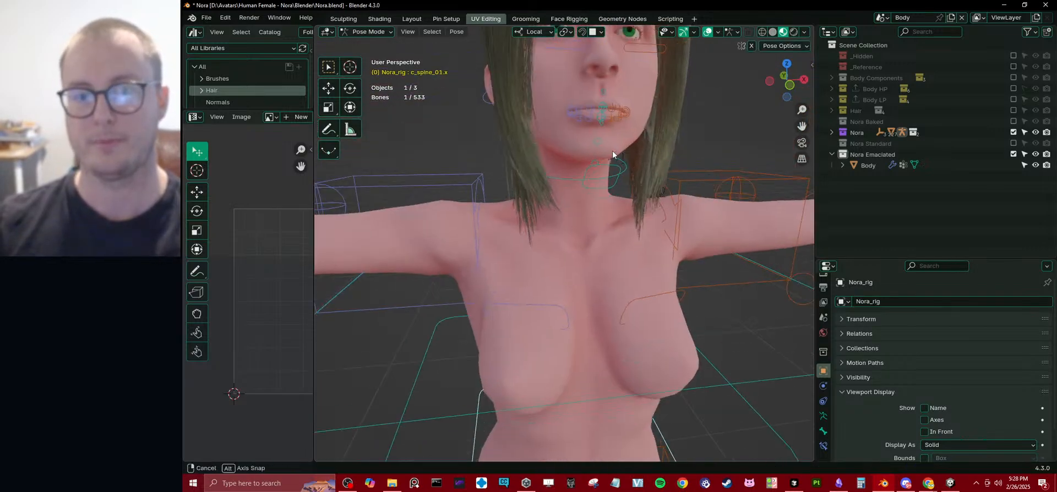
pyautogui.keyDown('shift'); pyautogui.moveTo(612, 150); pyautogui.dragTo(608, 221, button='middle'); pyautogui.keyUp('shift')
pyautogui.click(602, 205)
pyautogui.press('g')
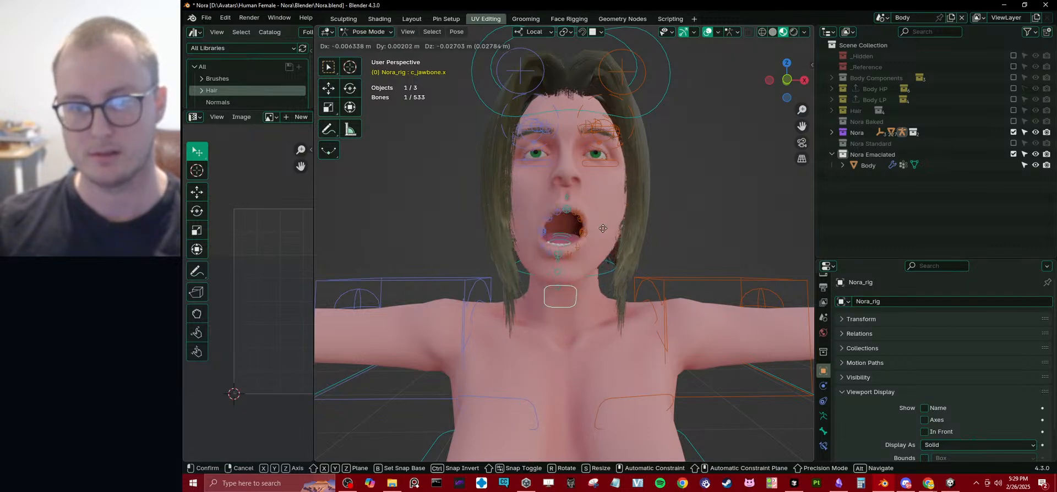
pyautogui.press('Escape')
pyautogui.hotkey('ctrl', 'Tab')
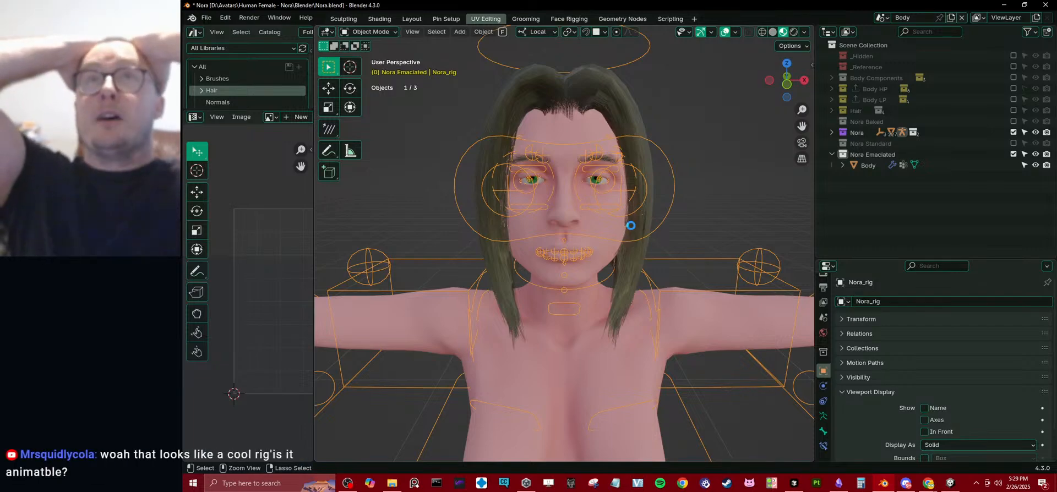
# Save the Blender file.
pyautogui.hotkey('ctrl', 's')
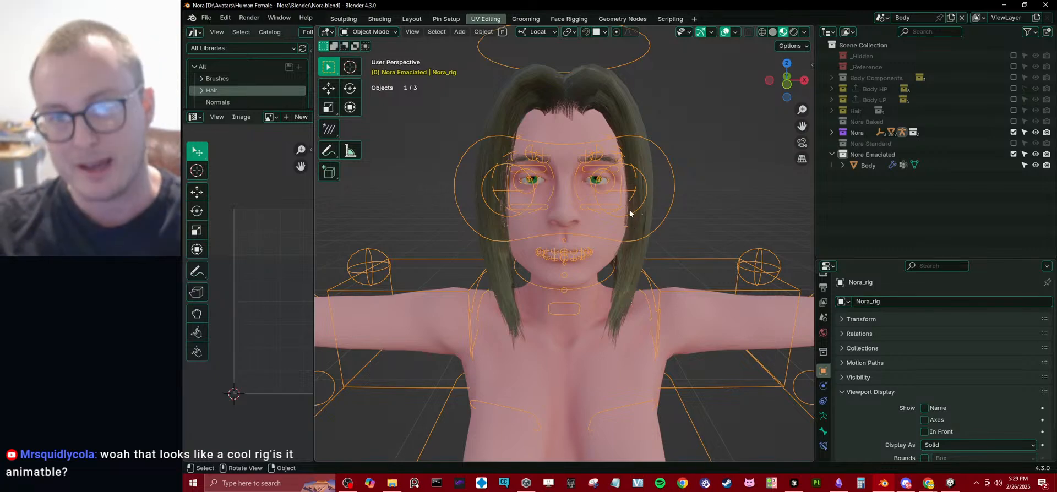
pyautogui.moveTo(629, 213); pyautogui.dragTo(552, 227, button='middle')
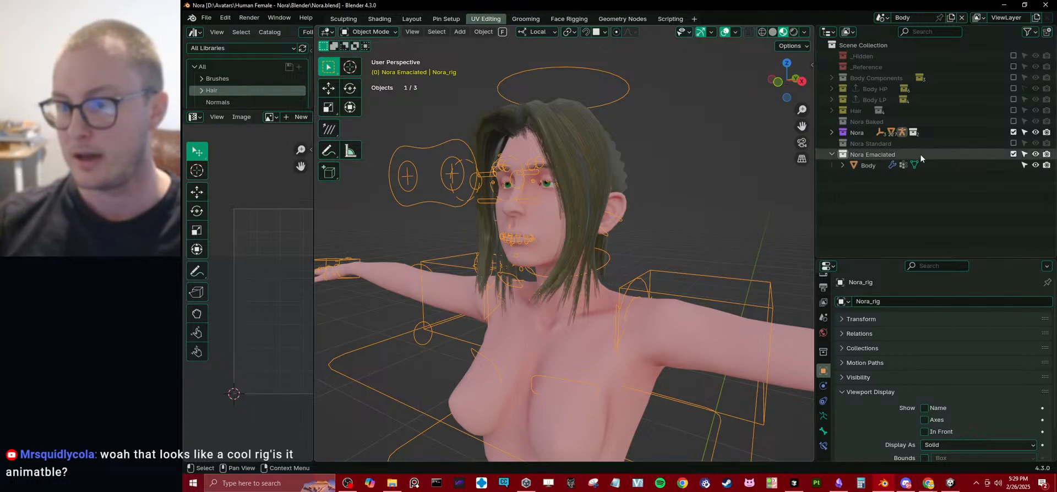
pyautogui.moveTo(511, 188); pyautogui.dragTo(671, 195, button='middle')
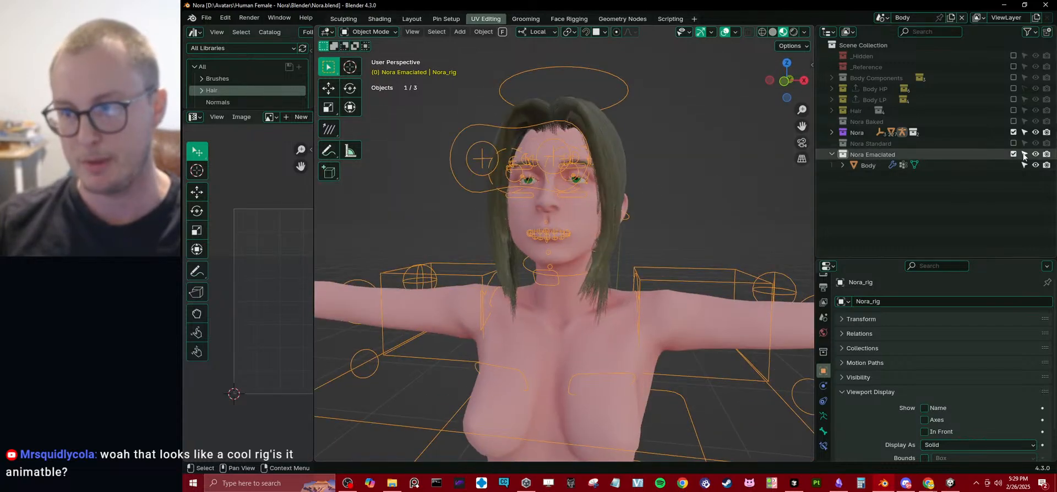
# Exclude the Nora Emaciated and Nora collections from the view layer and move Nora below Nora Emaciated.
pyautogui.click(1013, 155)
pyautogui.click(832, 132)
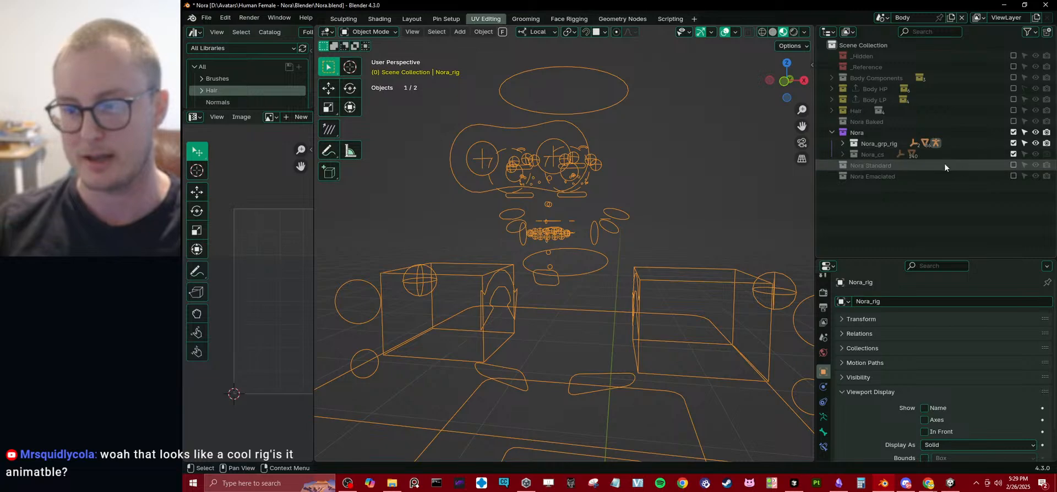
pyautogui.click(1013, 132)
pyautogui.click(831, 132)
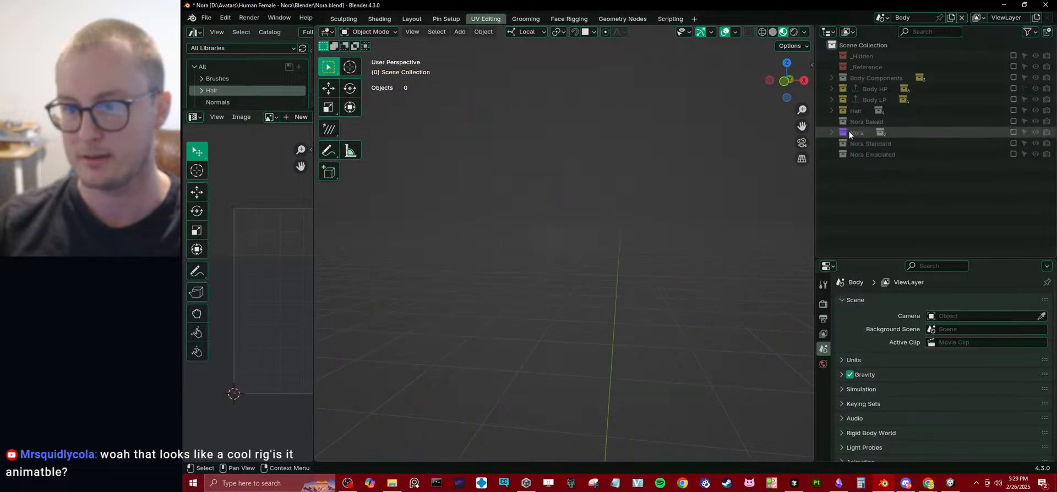
pyautogui.moveTo(864, 133); pyautogui.dragTo(864, 197)
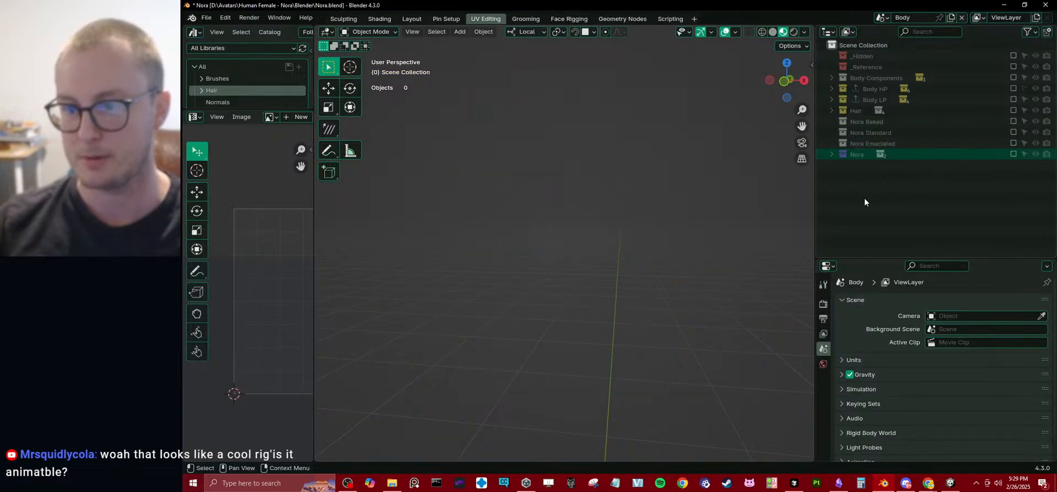
# Include the Nora Baked collection, select Body_Baked and check its Rapid Update target collections.
pyautogui.click(867, 122)
pyautogui.click(1013, 121)
pyautogui.click(584, 212)
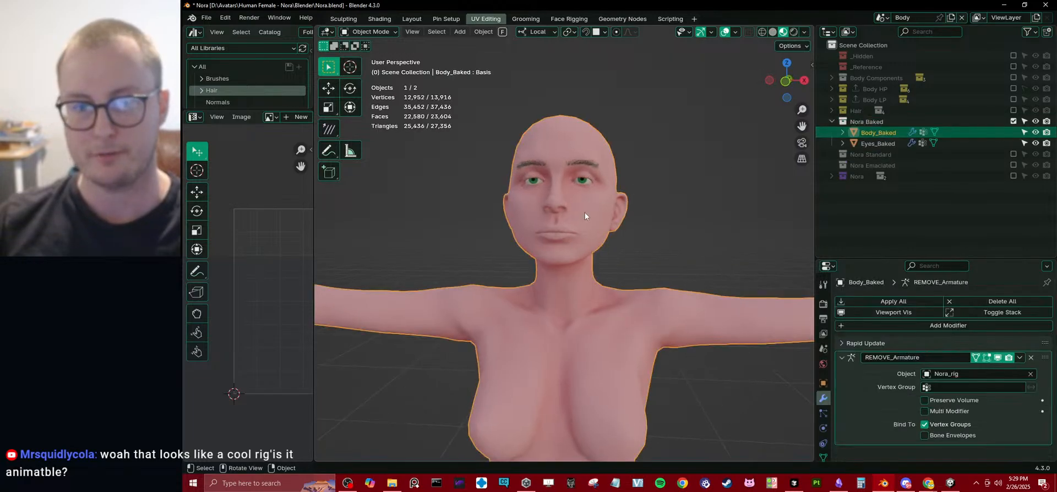
pyautogui.moveTo(635, 248); pyautogui.dragTo(771, 319, button='middle')
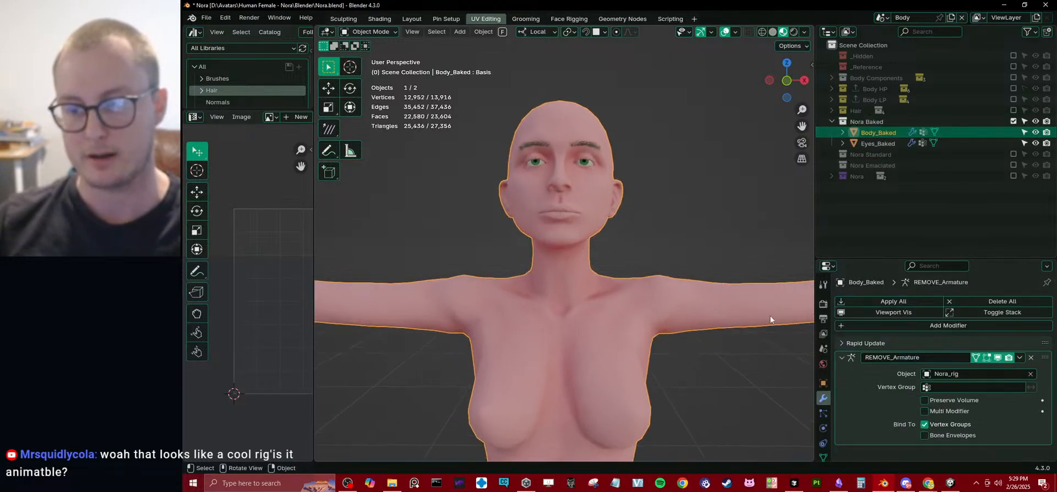
pyautogui.click(862, 346)
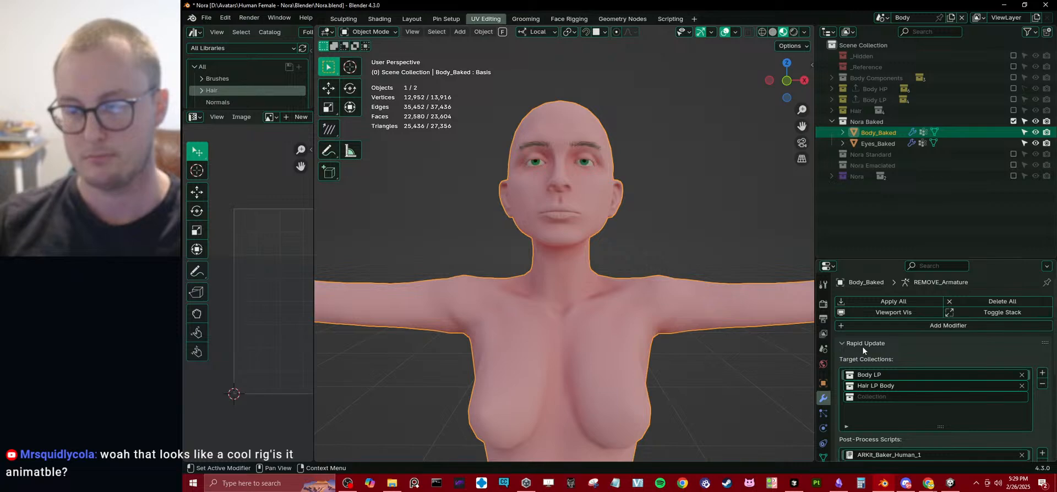
pyautogui.click(862, 346)
# Switch Body_Baked to Sculpt Mode in front view and choose the Grab brush.
pyautogui.moveTo(636, 253); pyautogui.dragTo(643, 222, button='middle')
pyautogui.hotkey('ctrl', 'Tab')
pyautogui.click(629, 306)
pyautogui.moveTo(631, 287); pyautogui.dragTo(622, 250, button='middle')
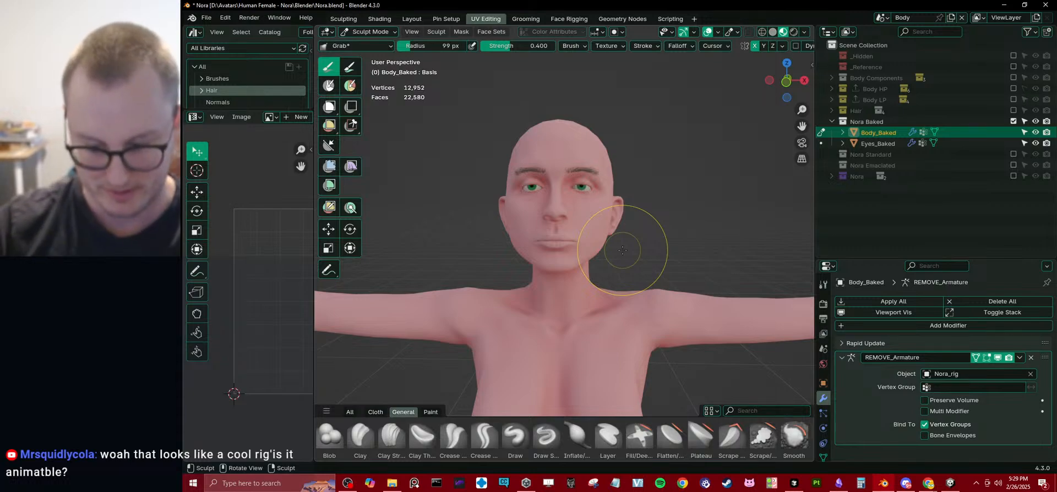
pyautogui.press('KP_1')
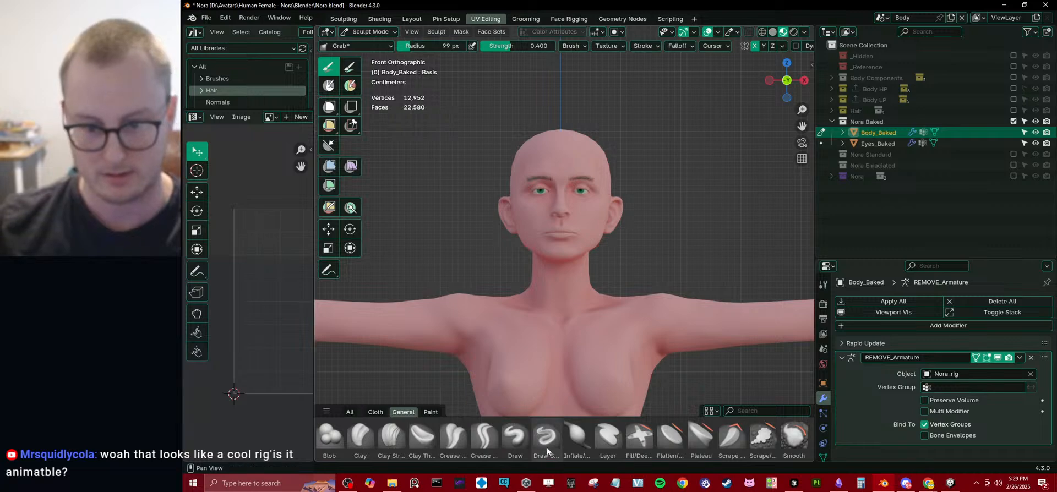
pyautogui.scroll(-3, 547, 447)
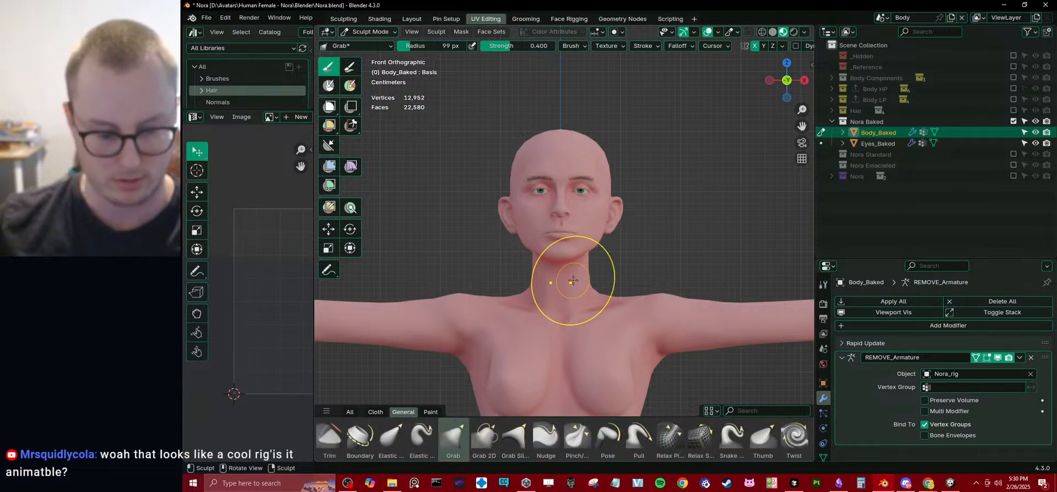
# Reshape the mouth, jaw and cheeks of Body_Baked from the front with the Grab brush.
pyautogui.keyDown('ctrl'); pyautogui.moveTo(564, 242); pyautogui.dragTo(561, 209, button='middle'); pyautogui.keyUp('ctrl')
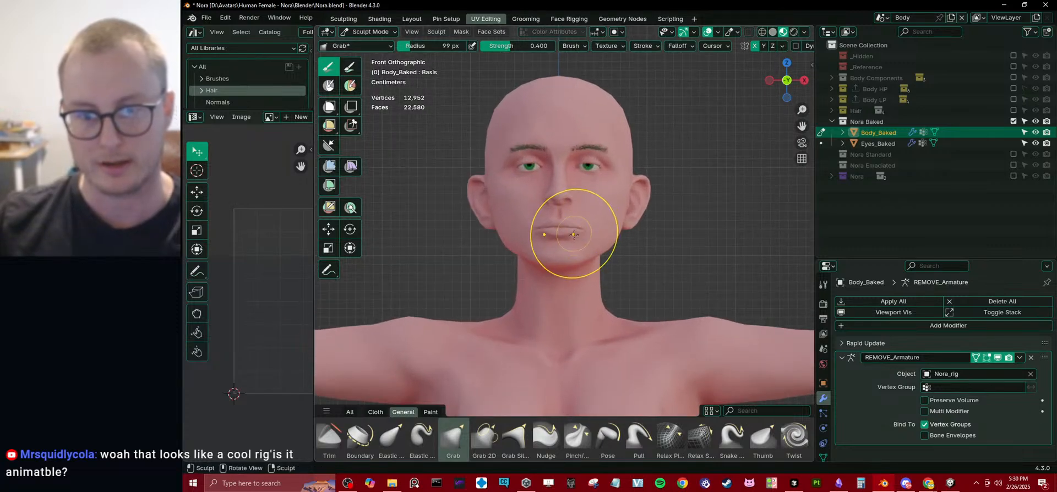
pyautogui.moveTo(556, 254); pyautogui.dragTo(588, 238)
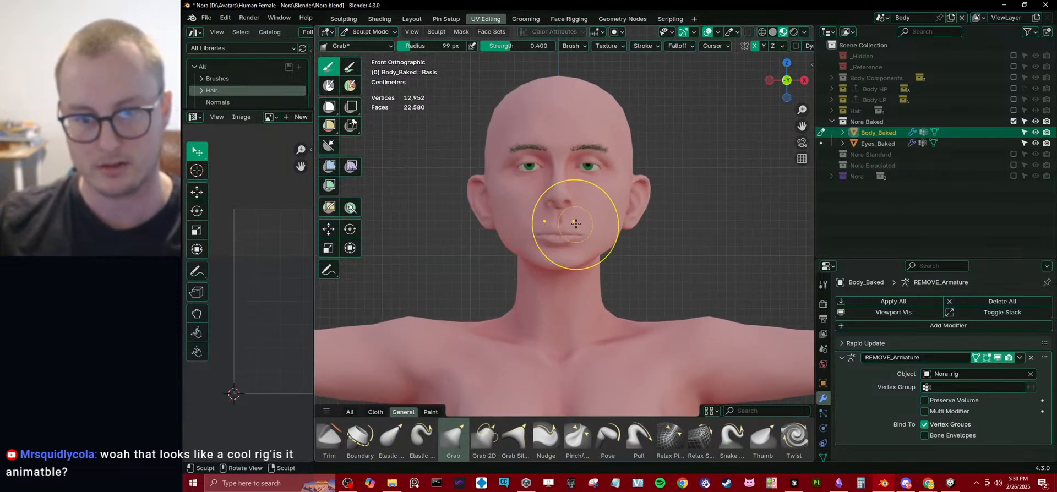
pyautogui.moveTo(524, 249); pyautogui.dragTo(555, 267)
pyautogui.moveTo(495, 230); pyautogui.dragTo(498, 229)
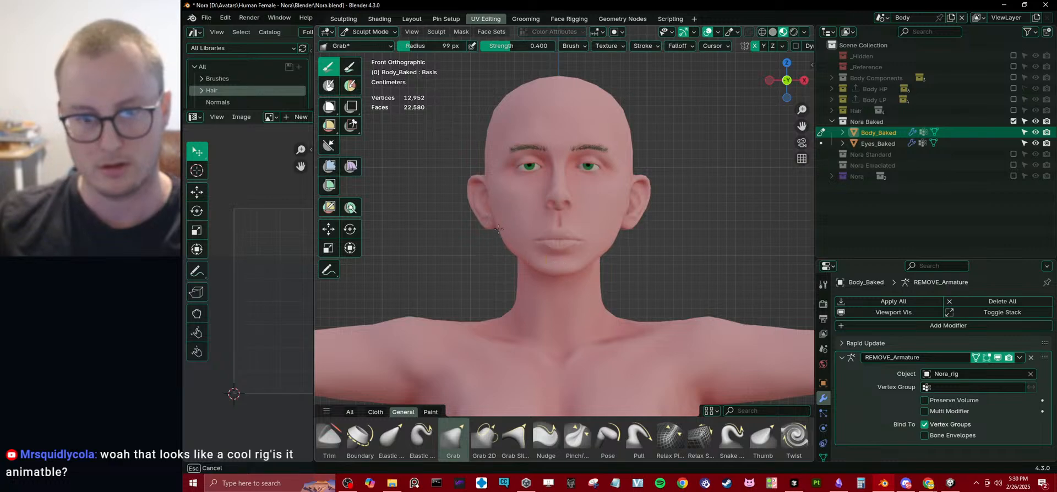
pyautogui.keyDown('shift'); pyautogui.moveTo(521, 216); pyautogui.dragTo(621, 221, button='middle'); pyautogui.keyUp('shift')
# Reshape the chin, lips and nose profile from the right side view with the Grab brush.
pyautogui.scroll(1, 504, 235)
pyautogui.press('KP_3')
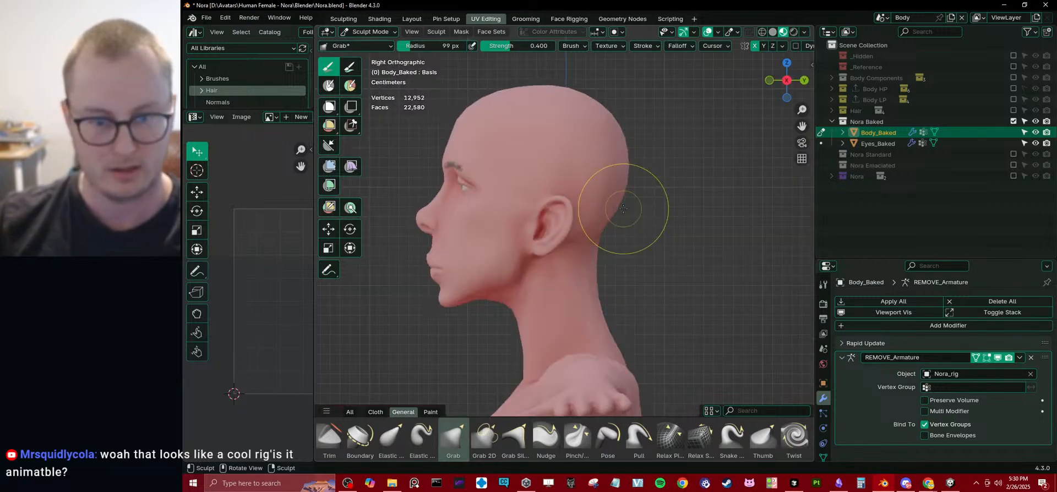
pyautogui.keyDown('shift'); pyautogui.moveTo(453, 293); pyautogui.dragTo(512, 271, button='middle'); pyautogui.keyUp('shift')
pyautogui.scroll(3, 512, 271)
pyautogui.moveTo(433, 252)
pyautogui.keyDown('shift'); pyautogui.mouseDown(button='middle')
pyautogui.moveTo(462, 273)
pyautogui.moveTo(493, 268)
pyautogui.mouseUp(button='middle'); pyautogui.keyUp('shift')
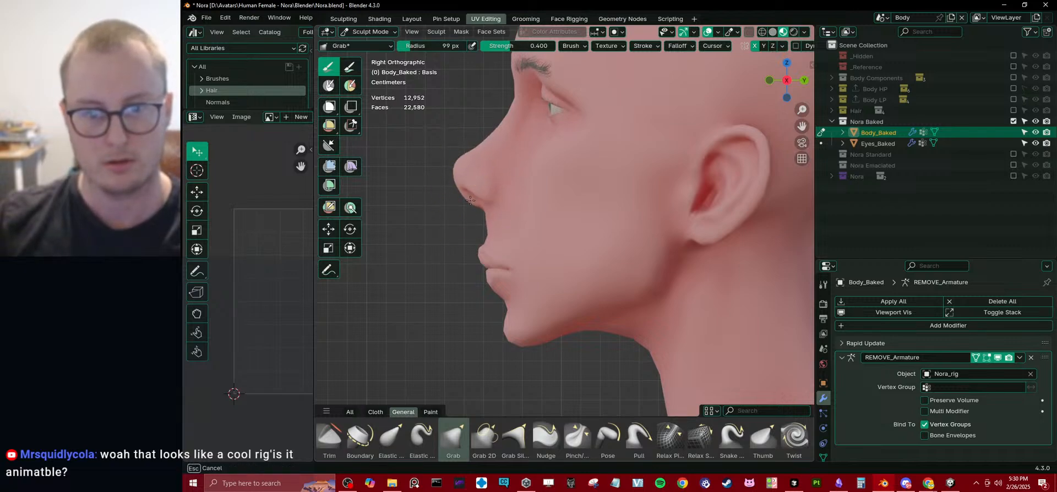
pyautogui.moveTo(472, 198)
pyautogui.keyDown('shift'); pyautogui.mouseDown(button='middle')
pyautogui.moveTo(502, 262)
pyautogui.moveTo(601, 209)
pyautogui.mouseUp(button='middle'); pyautogui.keyUp('shift')
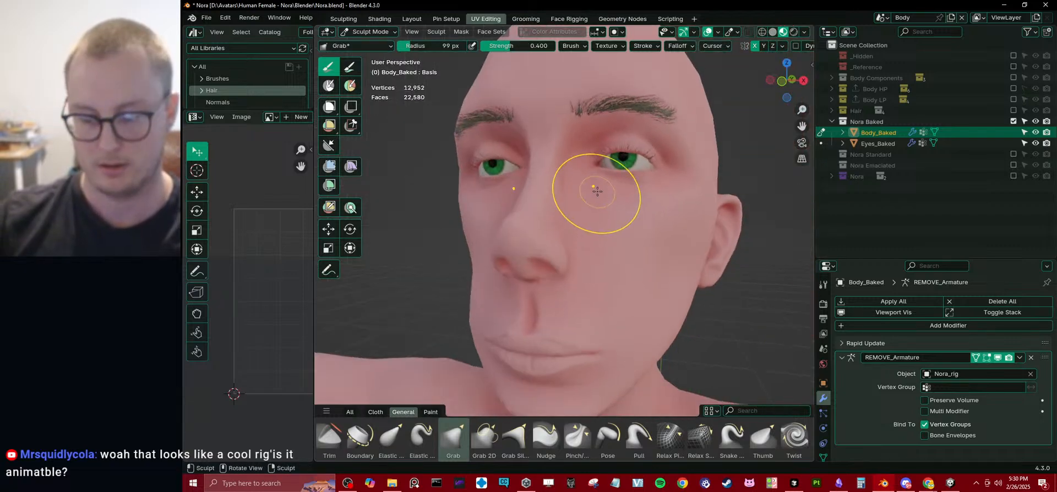
# Pull the eyebrows and upper lids into a higher arch and adjust the brow profile with the Grab brush.
pyautogui.press('KP_1')
pyautogui.press('KP_5')
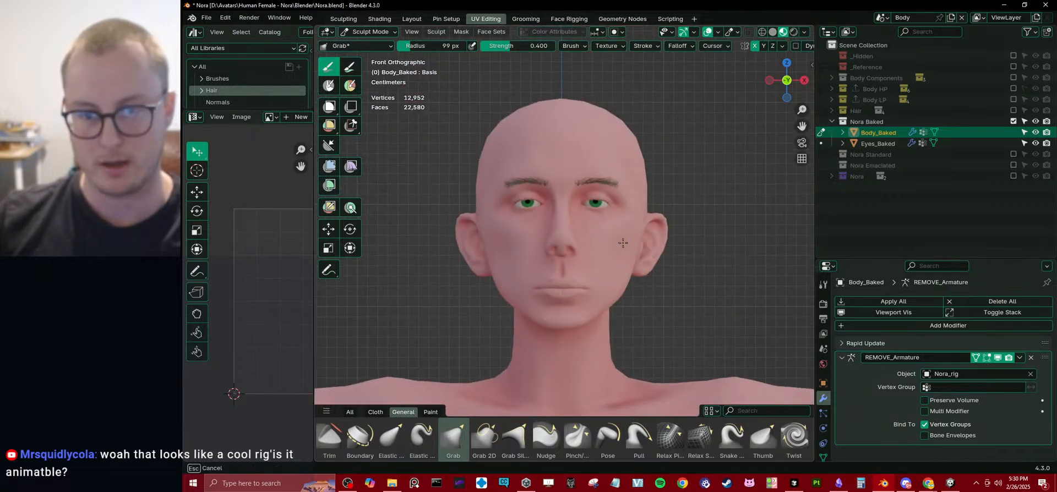
pyautogui.press('KP_5')
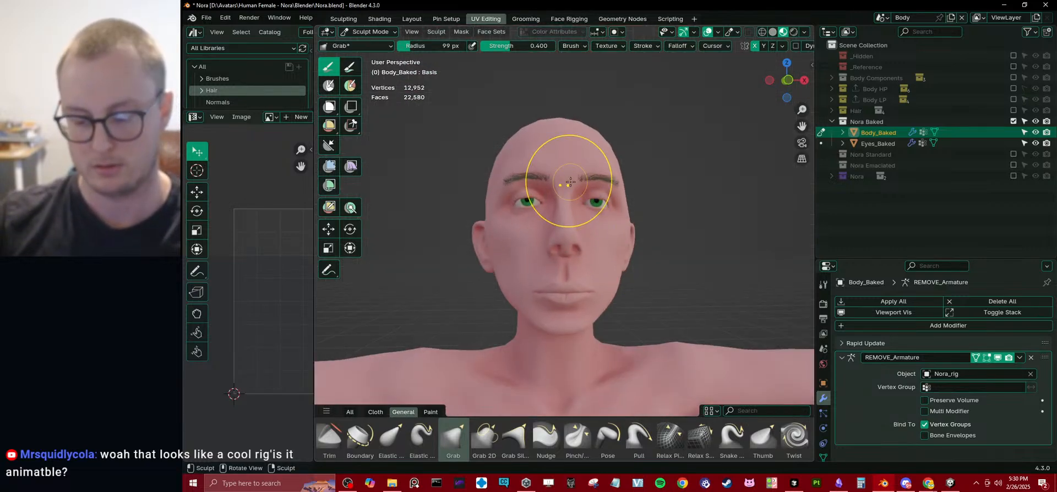
pyautogui.press('KP_5')
pyautogui.keyDown('ctrl'); pyautogui.moveTo(542, 199); pyautogui.dragTo(558, 169, button='middle'); pyautogui.keyUp('ctrl')
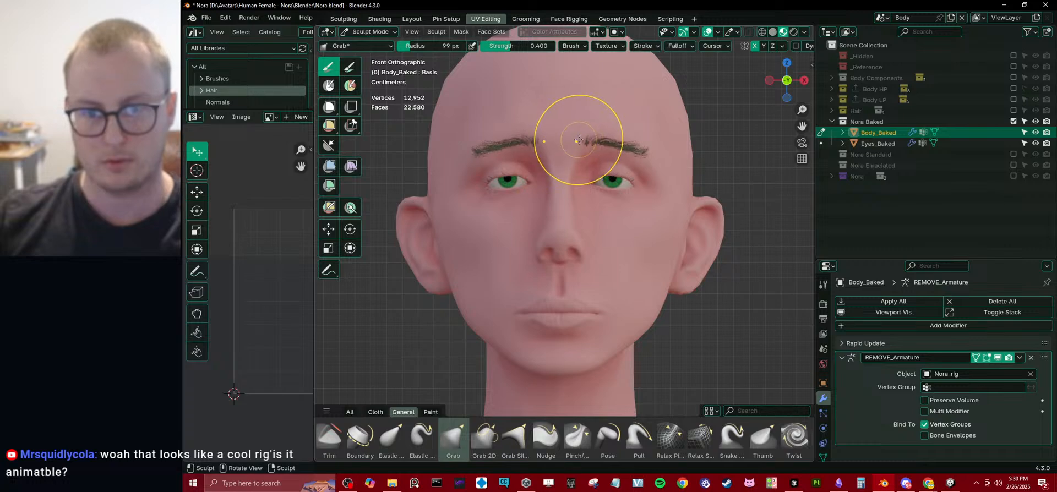
pyautogui.keyDown('shift'); pyautogui.moveTo(580, 140); pyautogui.dragTo(610, 159, button='middle'); pyautogui.keyUp('shift')
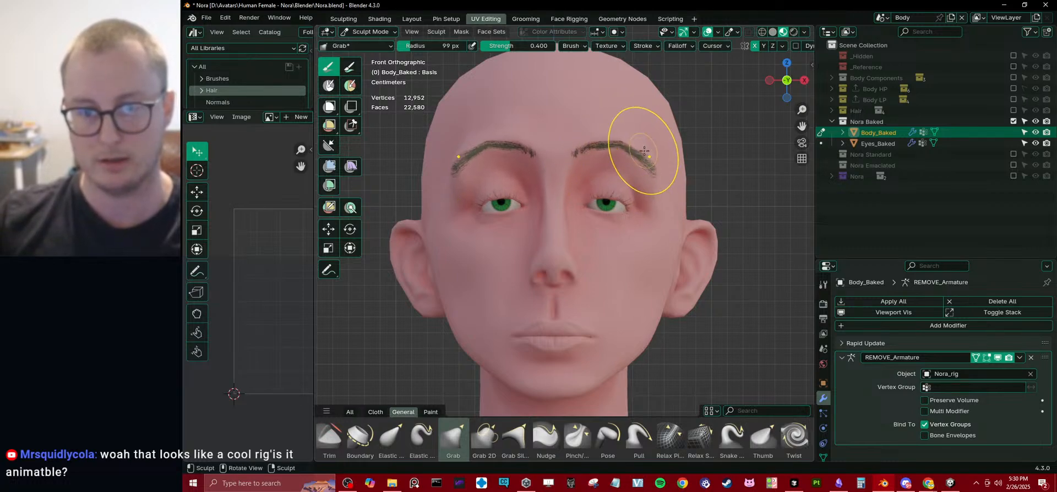
pyautogui.press('KP_3')
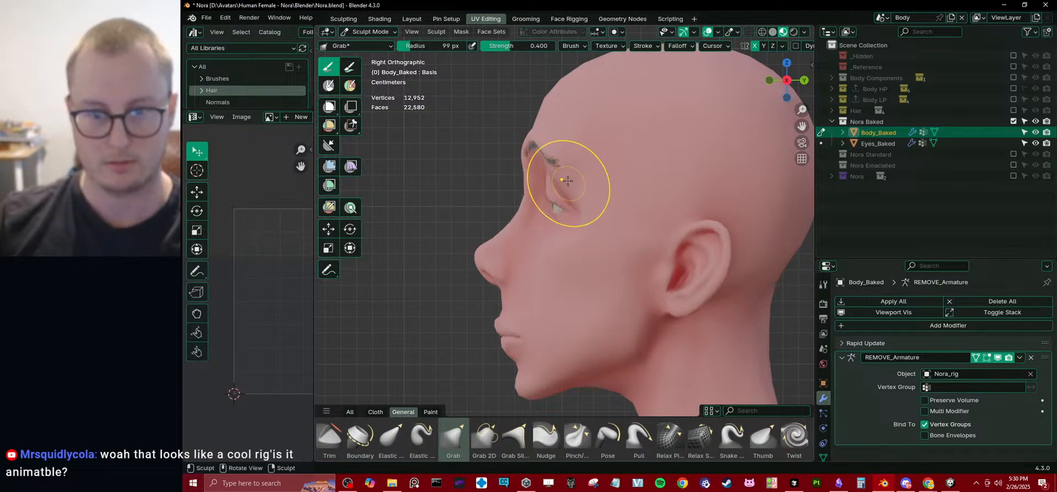
pyautogui.moveTo(542, 151); pyautogui.dragTo(714, 225, button='middle')
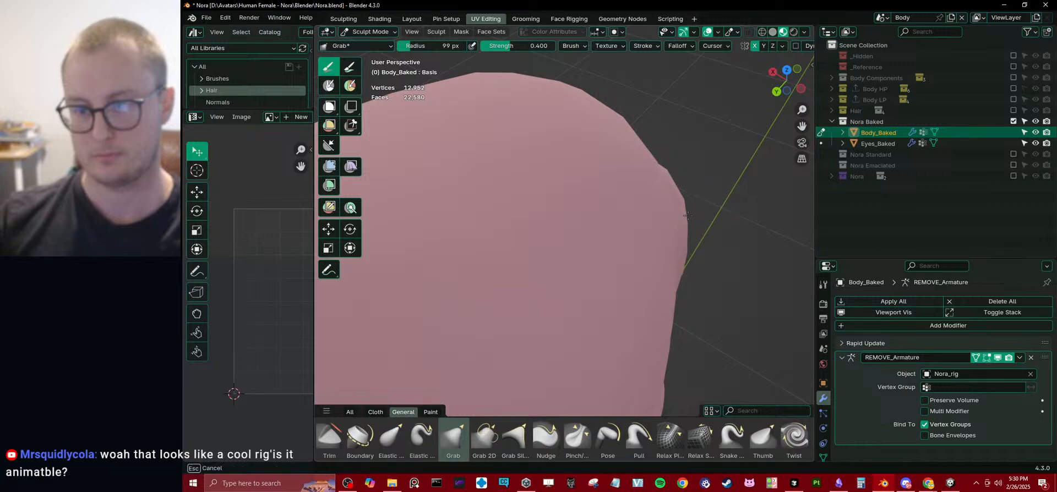
pyautogui.moveTo(686, 194); pyautogui.dragTo(533, 154, button='middle')
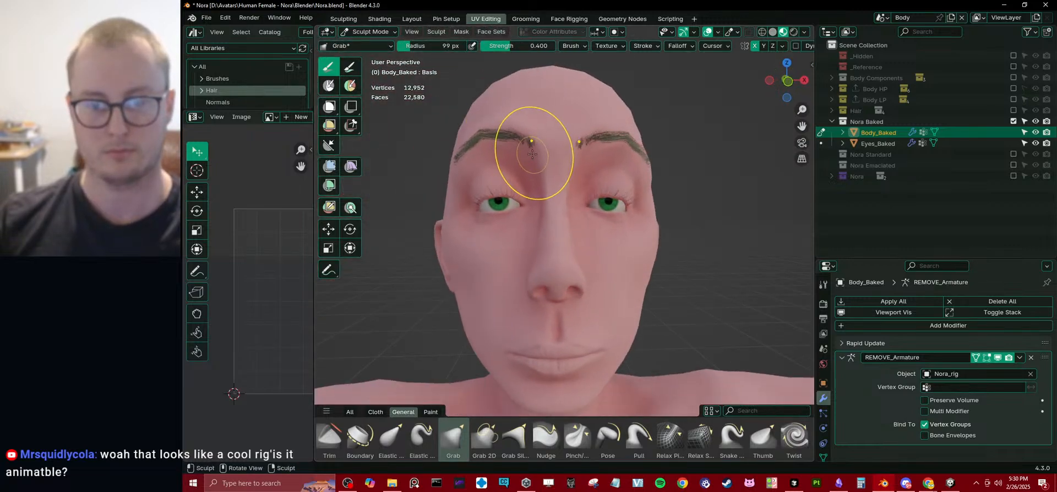
# Refine the lips and the cheek beside the nose with Grab strokes from a three-quarter angle.
pyautogui.scroll(-3, 533, 157)
pyautogui.moveTo(536, 198)
pyautogui.mouseDown(button='middle')
pyautogui.moveTo(561, 213)
pyautogui.moveTo(547, 259)
pyautogui.mouseUp(button='middle')
pyautogui.scroll(4, 547, 292)
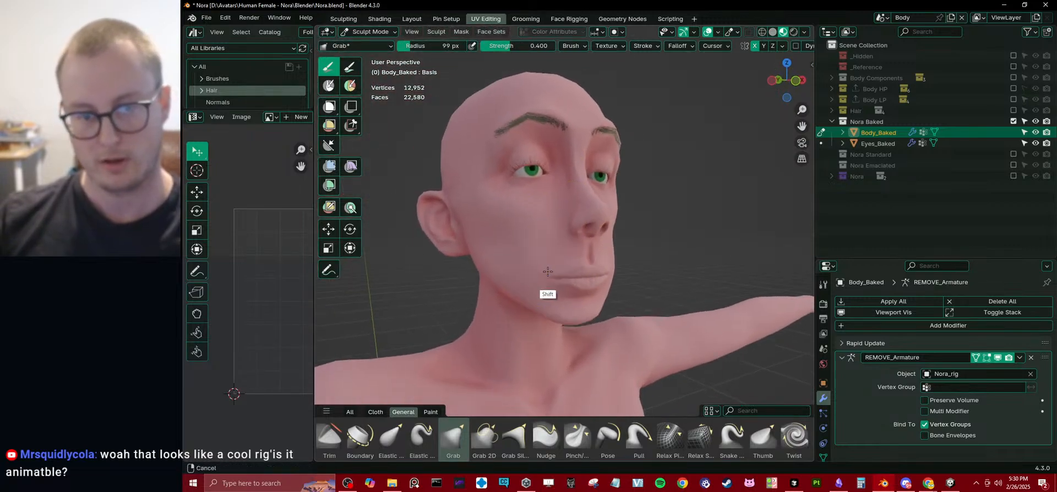
pyautogui.moveTo(552, 290); pyautogui.dragTo(556, 283)
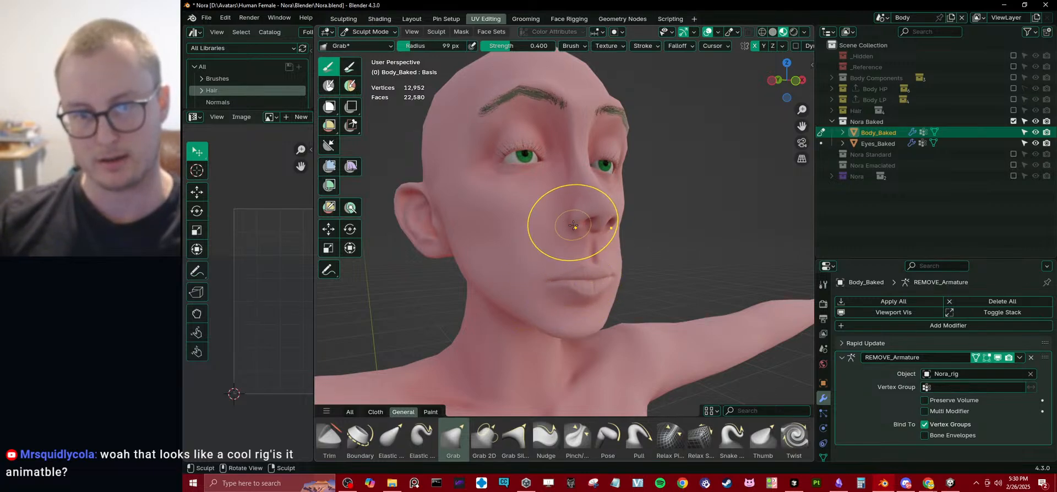
pyautogui.moveTo(566, 229); pyautogui.dragTo(606, 226, button='middle')
# Leave Sculpt Mode and return Body_Baked to Object Mode.
pyautogui.hotkey('ctrl', 'Tab')
pyautogui.moveTo(542, 241); pyautogui.dragTo(584, 244, button='middle')
pyautogui.hotkey('ctrl', 'Tab')
pyautogui.moveTo(571, 278)
pyautogui.keyDown('ctrl'); pyautogui.mouseDown(button='middle')
pyautogui.moveTo(559, 219)
pyautogui.moveTo(654, 231)
pyautogui.moveTo(587, 236)
pyautogui.moveTo(665, 234)
pyautogui.moveTo(523, 208)
pyautogui.moveTo(644, 260)
pyautogui.mouseUp(button='middle'); pyautogui.keyUp('ctrl')
pyautogui.hotkey('ctrl', 'Tab')
pyautogui.moveTo(379, 213); pyautogui.dragTo(553, 232, button='middle')
pyautogui.scroll(1, 553, 229)
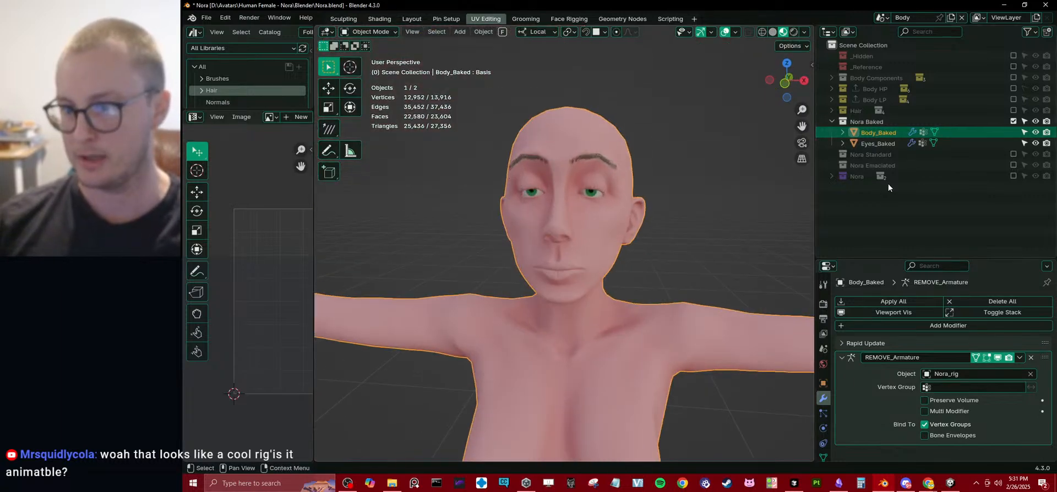
# Include the Nora Emaciated collection, select its Body object and exclude the Nora Baked collection.
pyautogui.click(1012, 166)
pyautogui.click(864, 177)
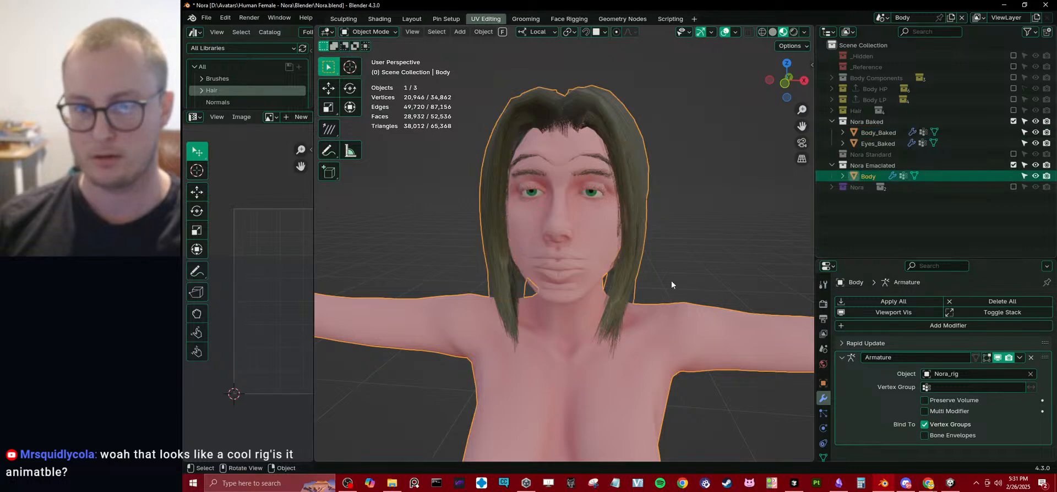
pyautogui.click(1013, 121)
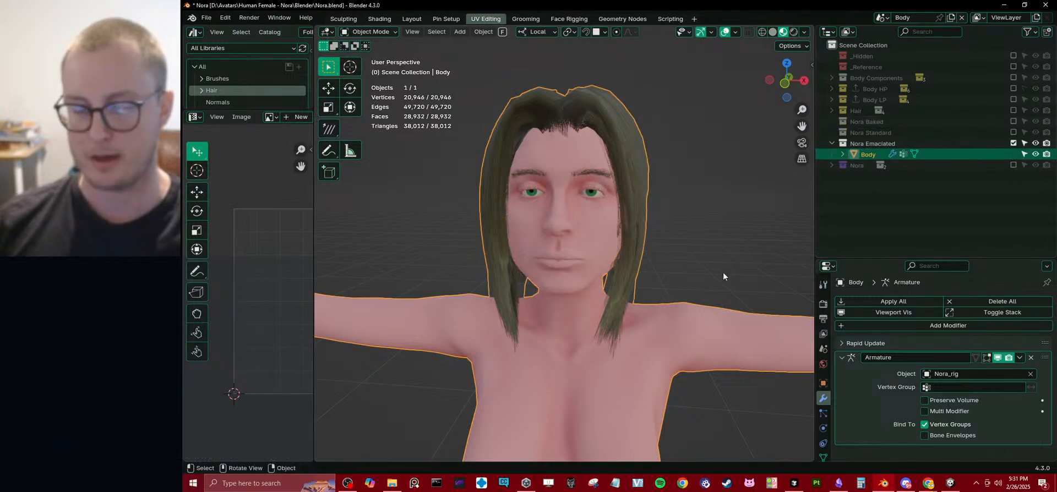
# Run Rapid Update on the Nora Emaciated Body to rebuild it from the resculpted baked mesh.
pyautogui.click(854, 343)
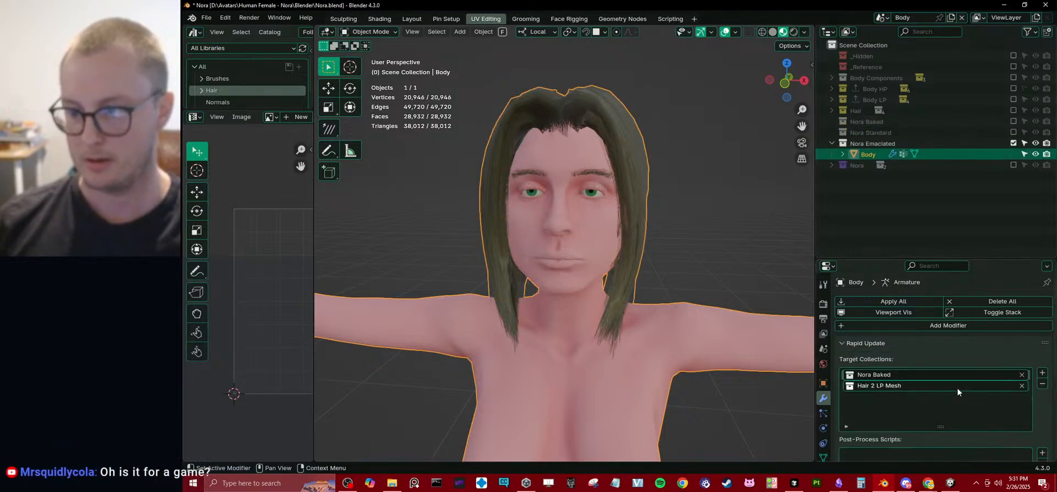
pyautogui.scroll(-5, 989, 344)
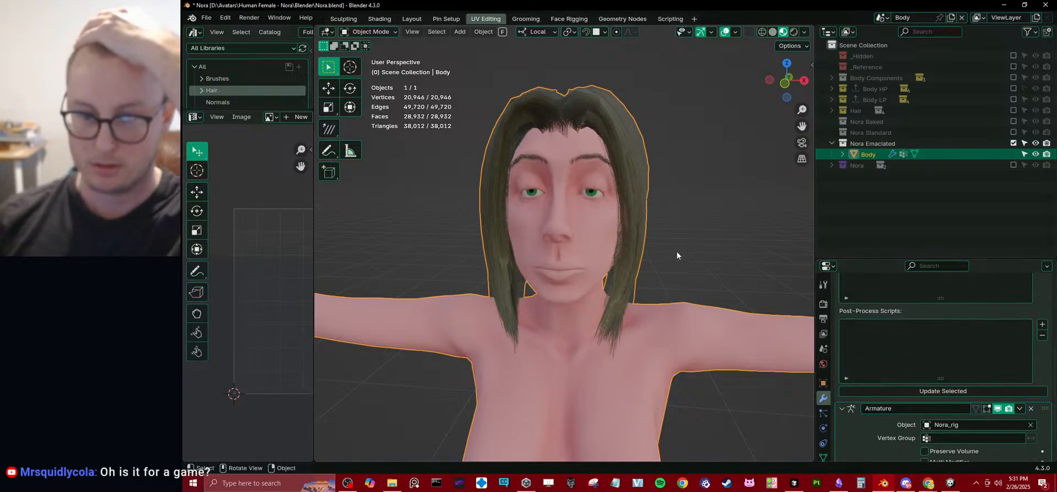
pyautogui.moveTo(651, 224); pyautogui.dragTo(552, 205, button='middle')
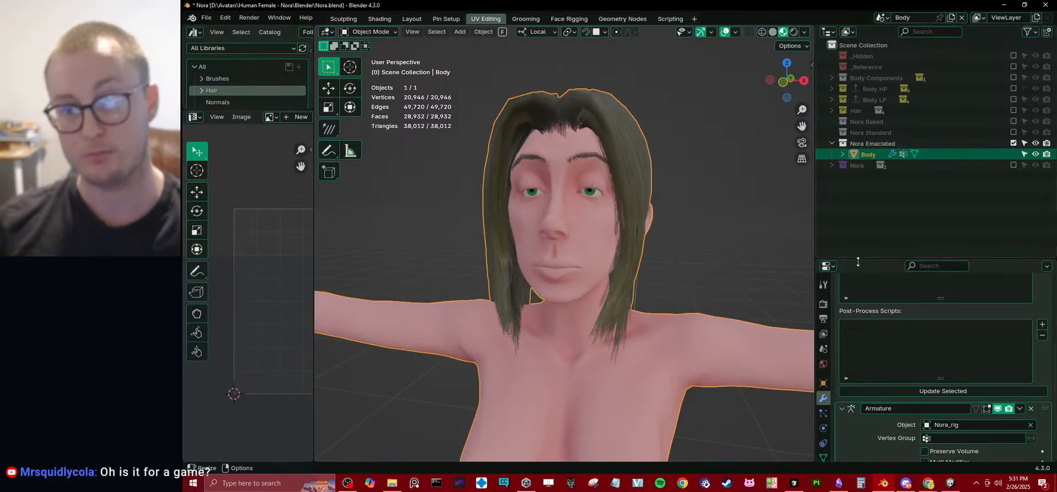
# Enlarge the modifier properties area and maximize the 3D viewport.
pyautogui.moveTo(862, 260); pyautogui.dragTo(862, 240)
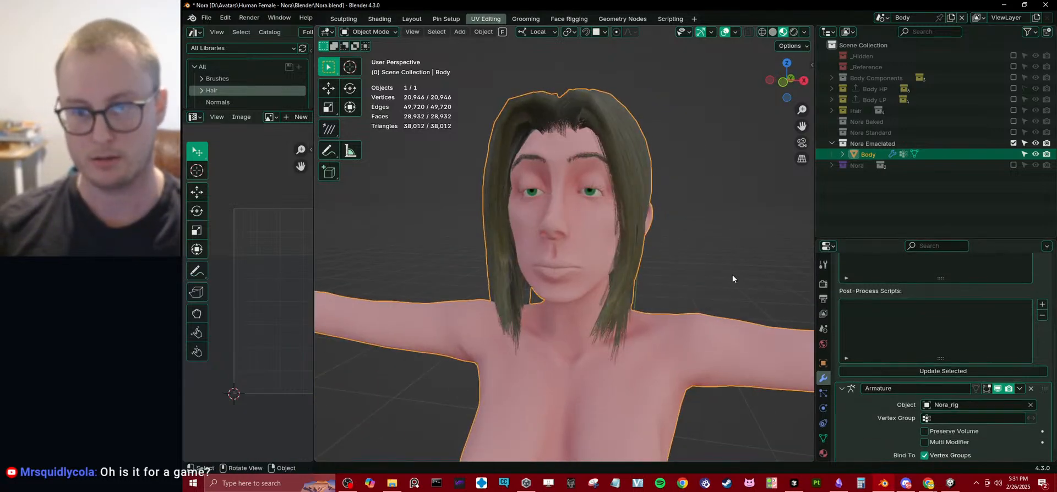
pyautogui.hotkey('ctrl', 'space')
pyautogui.press('m')
pyautogui.click(699, 194)
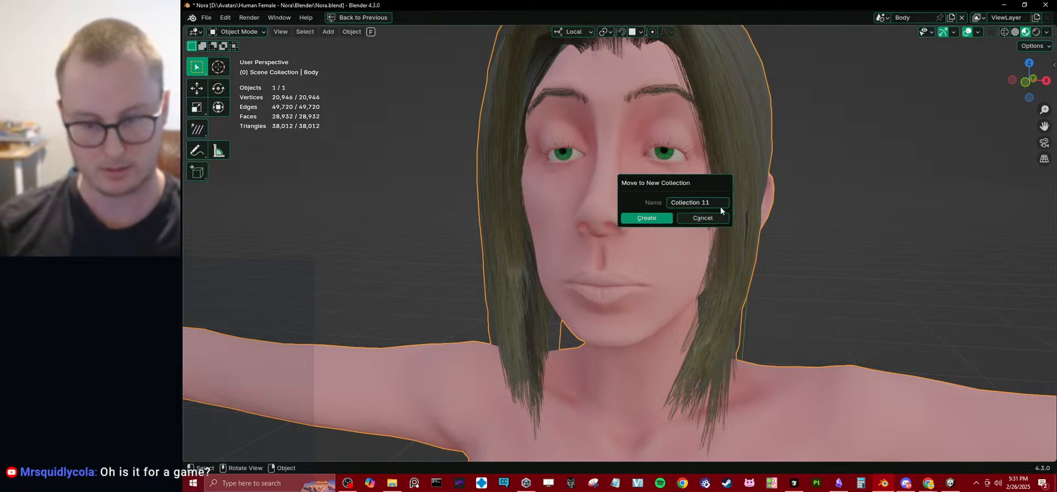
pyautogui.press('Escape')
# Replace the Body.002 target in LiveLinkFace with the selected Body object.
pyautogui.press('n')
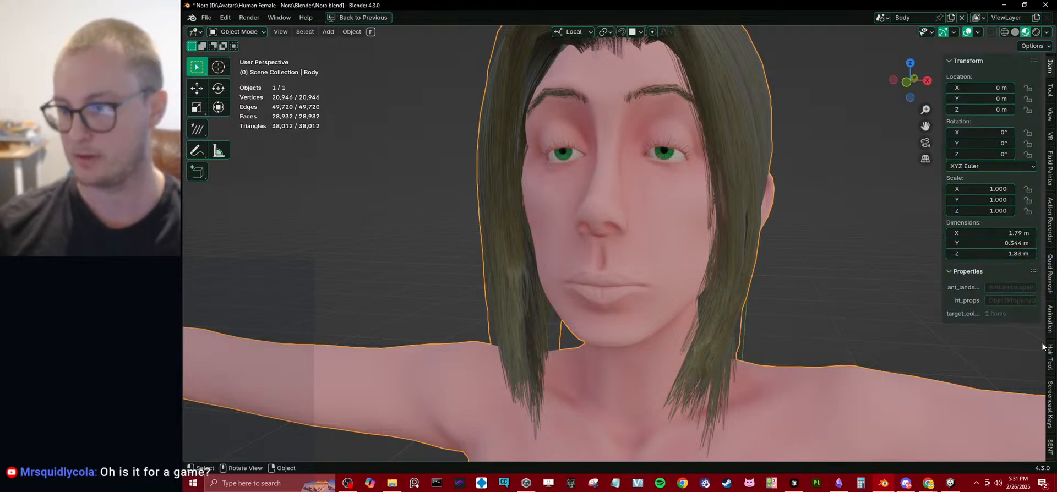
pyautogui.scroll(-10, 1051, 398)
pyautogui.scroll(-3, 1051, 399)
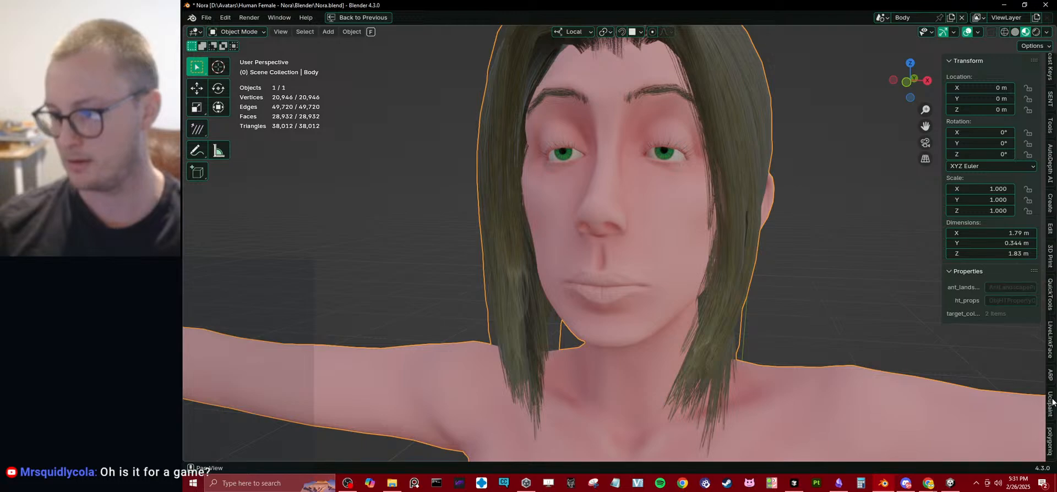
pyautogui.click(1050, 351)
pyautogui.moveTo(834, 253); pyautogui.dragTo(896, 187, button='middle')
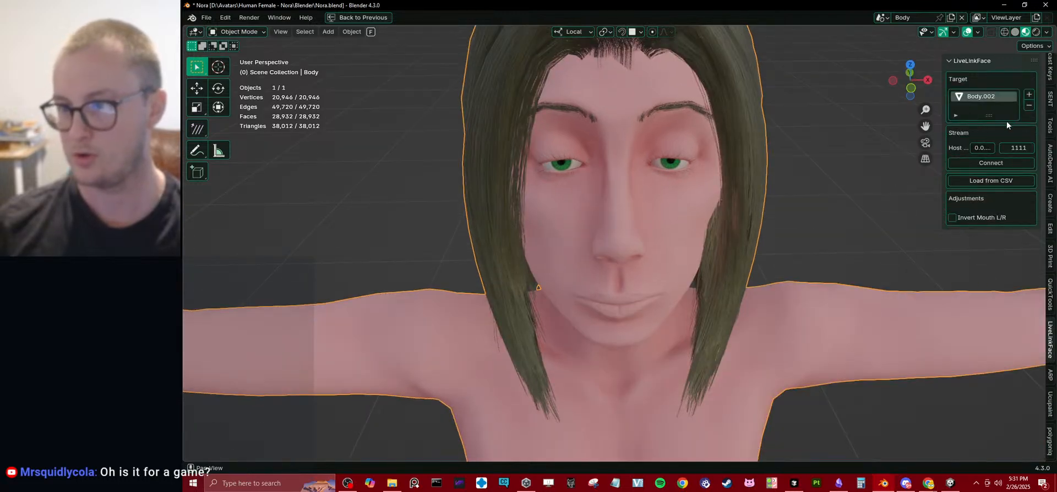
pyautogui.click(1028, 105)
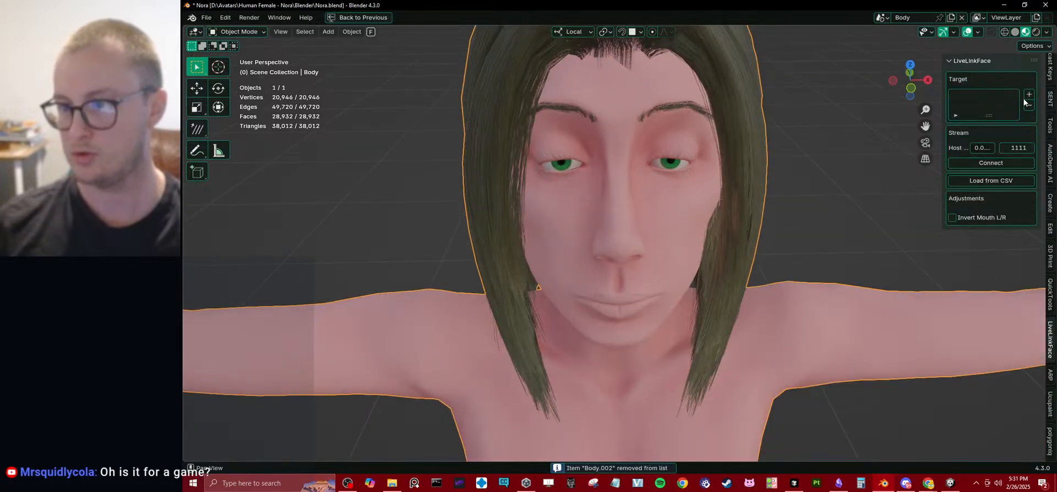
pyautogui.click(1029, 94)
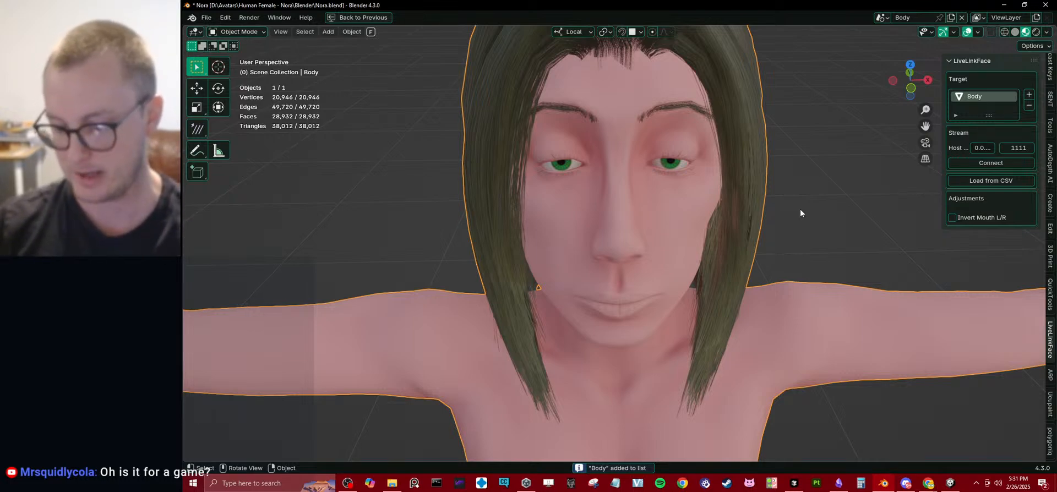
# Connect the LiveLinkFace stream and examine the live facial motion on Body from the front and side.
pyautogui.click(975, 161)
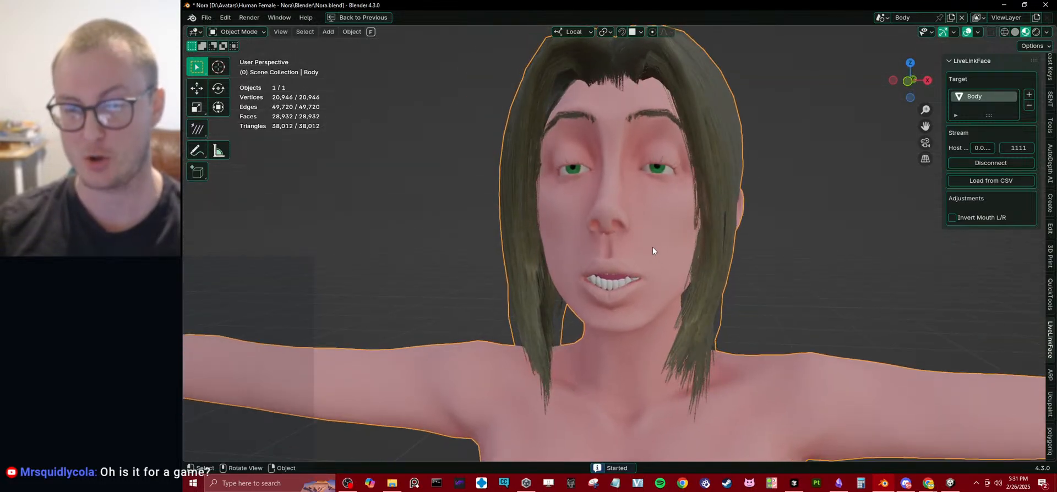
pyautogui.moveTo(715, 256)
pyautogui.mouseDown(button='middle')
pyautogui.moveTo(729, 261)
pyautogui.moveTo(755, 245)
pyautogui.moveTo(707, 254)
pyautogui.moveTo(722, 261)
pyautogui.mouseUp(button='middle')
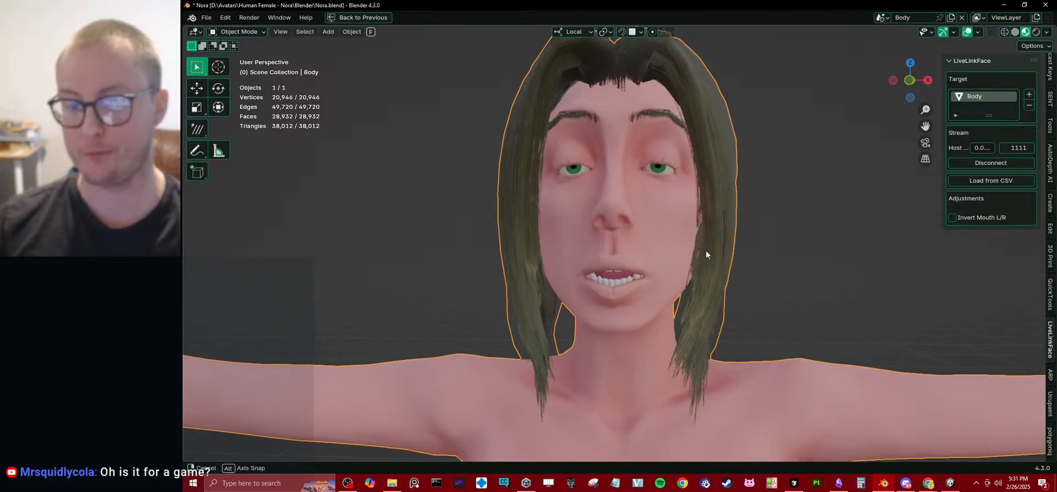
pyautogui.scroll(3, 704, 255)
pyautogui.moveTo(703, 254); pyautogui.dragTo(599, 256, button='middle')
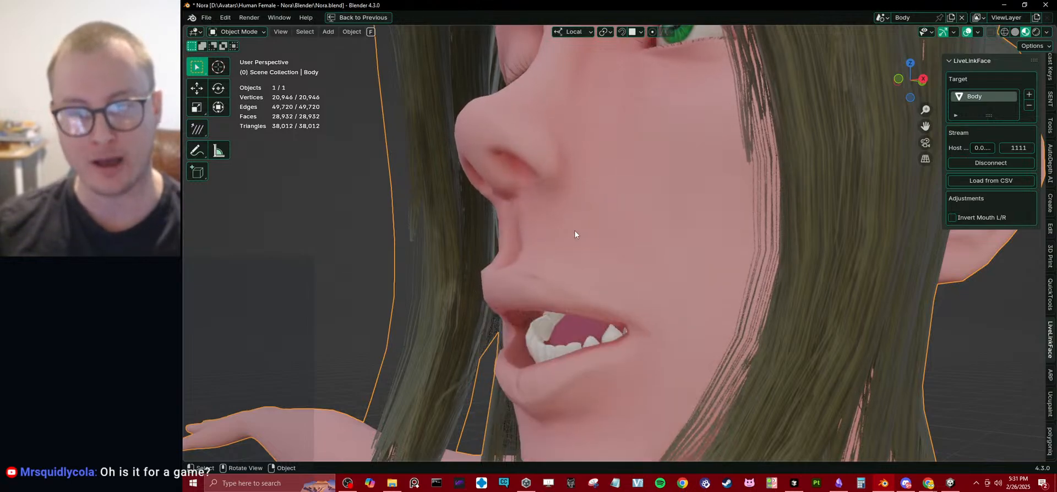
pyautogui.scroll(-5, 573, 242)
pyautogui.moveTo(573, 246); pyautogui.dragTo(595, 235, button='middle')
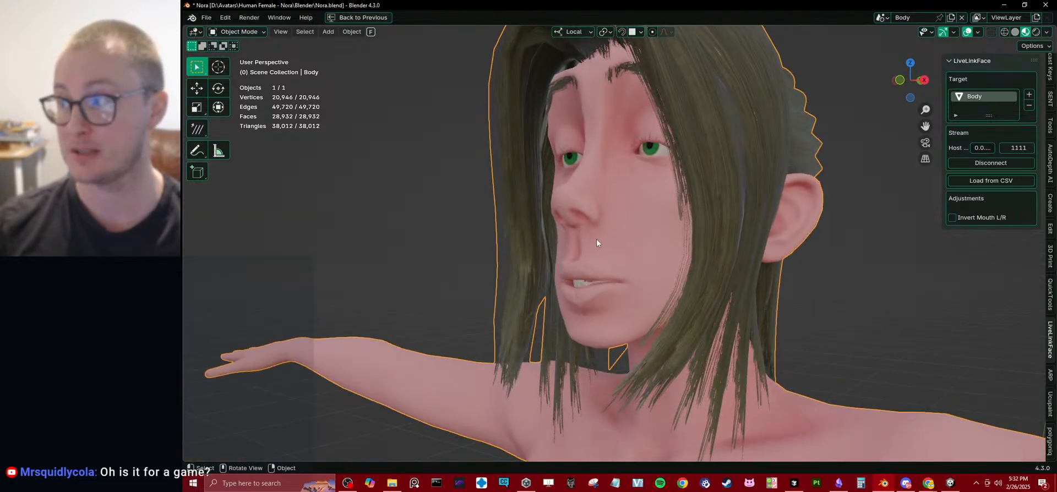
# Check the streamed expressions on Nora's face from several angles and disconnect the LiveLinkFace stream.
pyautogui.moveTo(597, 234); pyautogui.dragTo(713, 242, button='middle')
pyautogui.scroll(3, 654, 234)
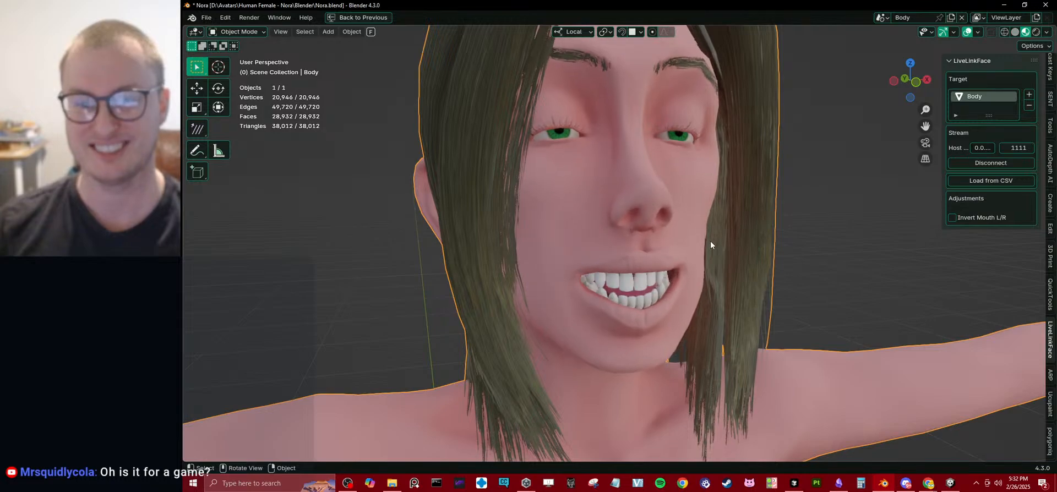
pyautogui.moveTo(710, 240); pyautogui.dragTo(673, 236, button='middle')
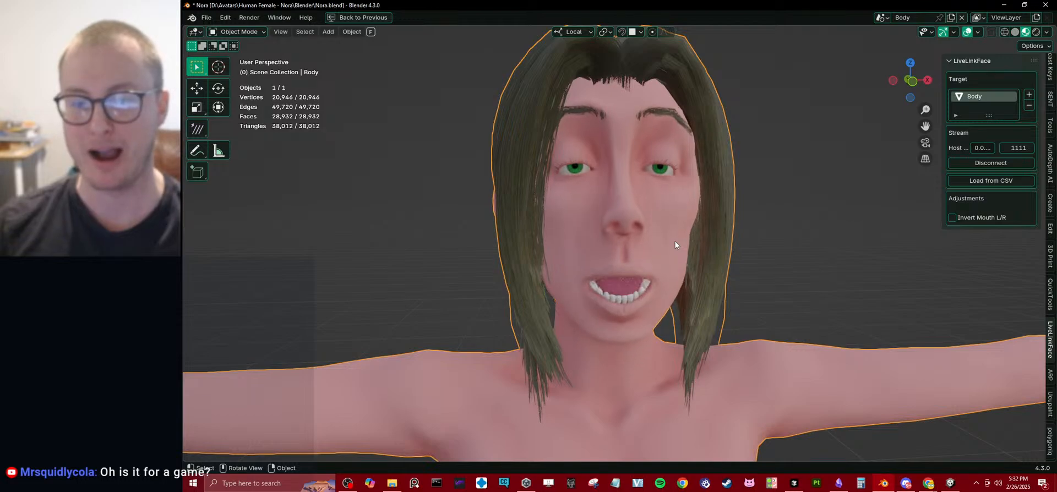
pyautogui.moveTo(674, 241)
pyautogui.mouseDown(button='middle')
pyautogui.moveTo(613, 241)
pyautogui.moveTo(659, 240)
pyautogui.mouseUp(button='middle')
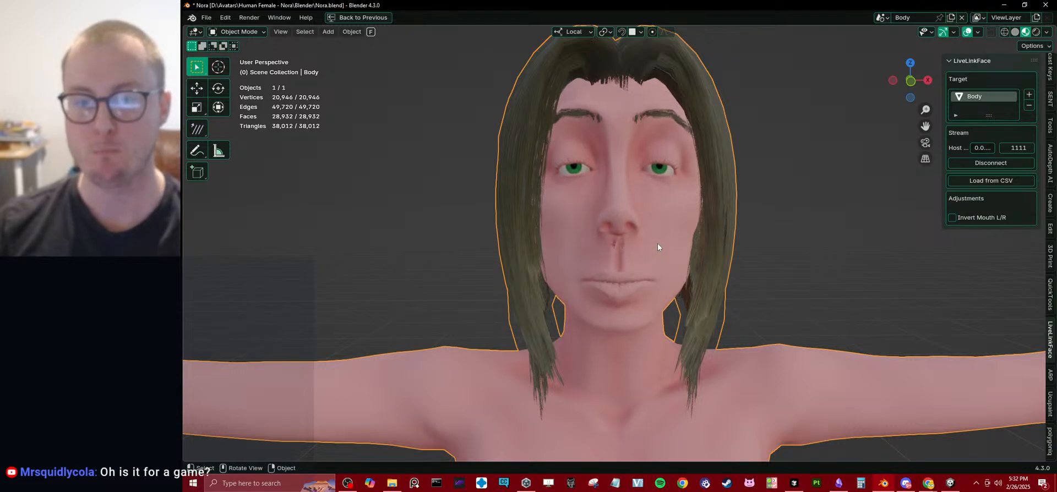
pyautogui.press('KP_1')
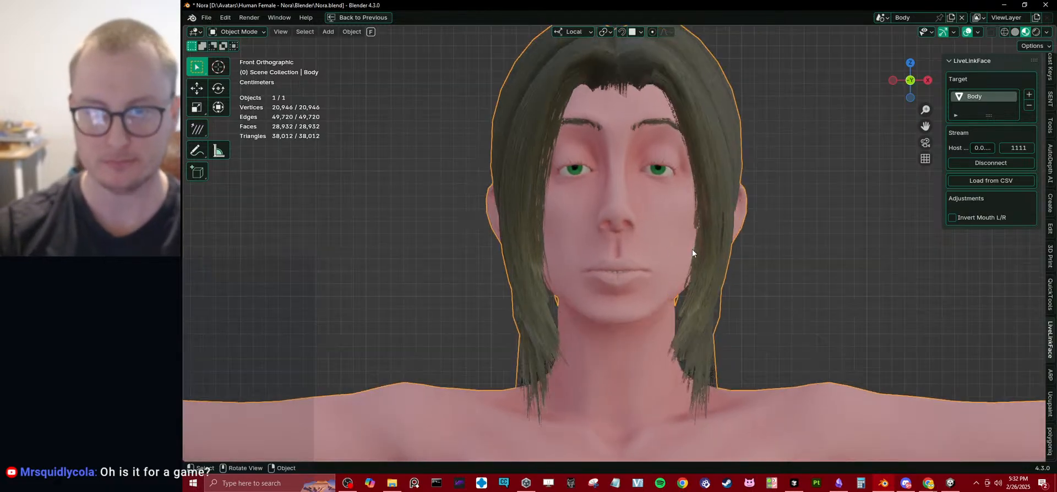
pyautogui.click(990, 161)
pyautogui.hotkey('ctrl', 'space')
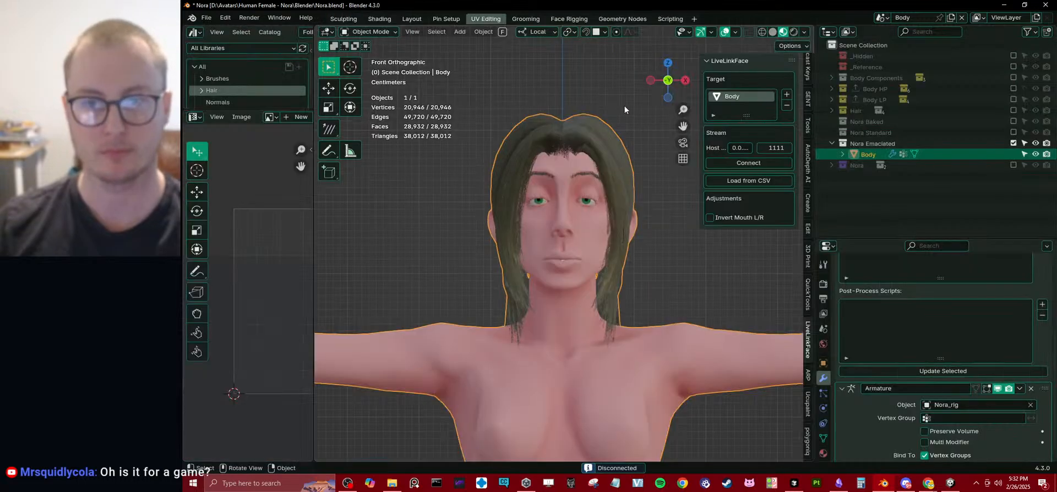
# Widen the script editor in the Scripting workspace and run SetShapeKeysToZero.py to reset Body's shape keys.
pyautogui.click(670, 21)
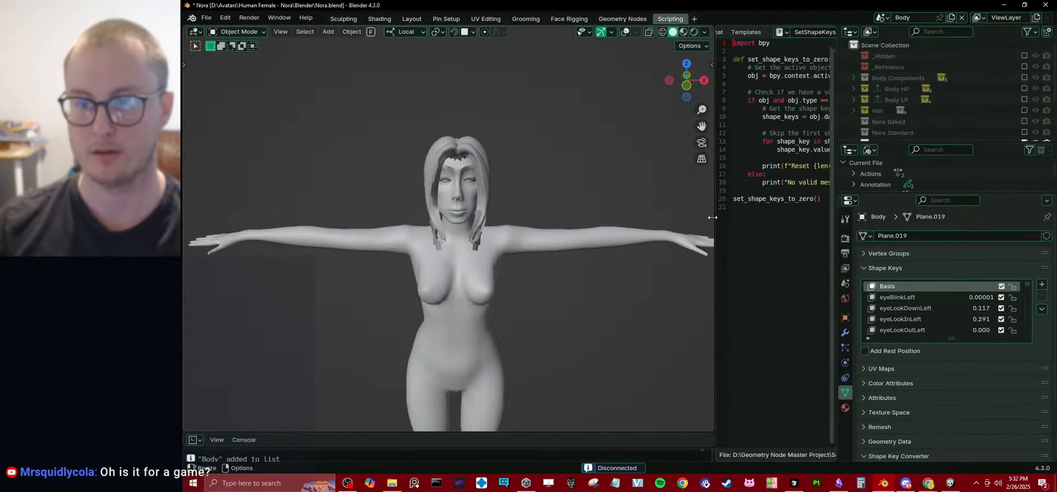
pyautogui.moveTo(716, 225); pyautogui.dragTo(613, 223)
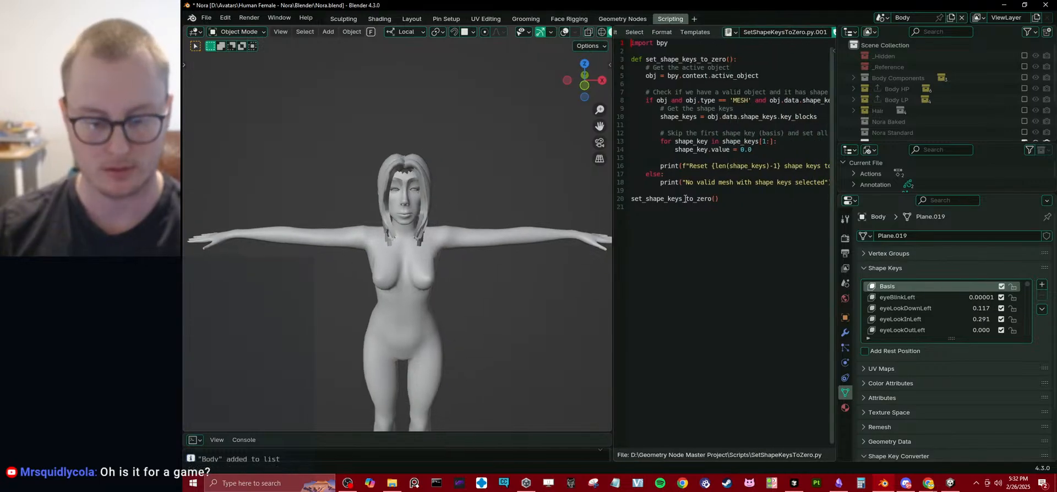
pyautogui.hotkey('alt', 'p')
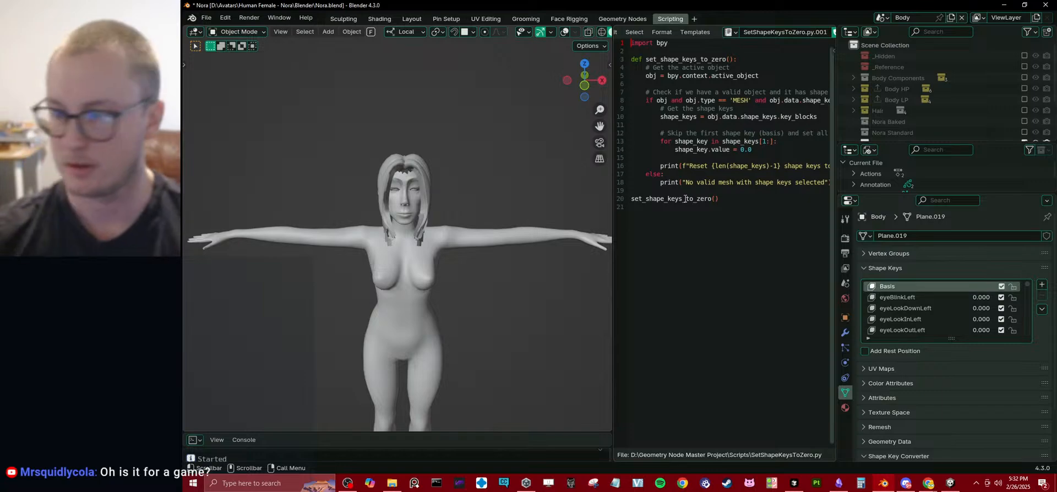
pyautogui.scroll(4, 440, 196)
pyautogui.scroll(-1, 439, 195)
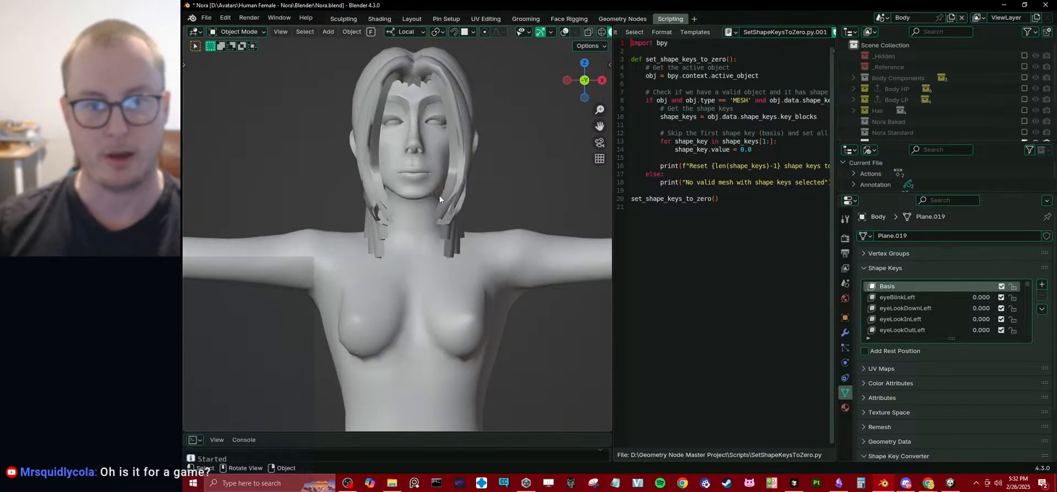
pyautogui.scroll(5, 438, 195)
# Open the Body mesh in Edit Mode with overlays shown and select the middle vertex between the lips.
pyautogui.press('Tab')
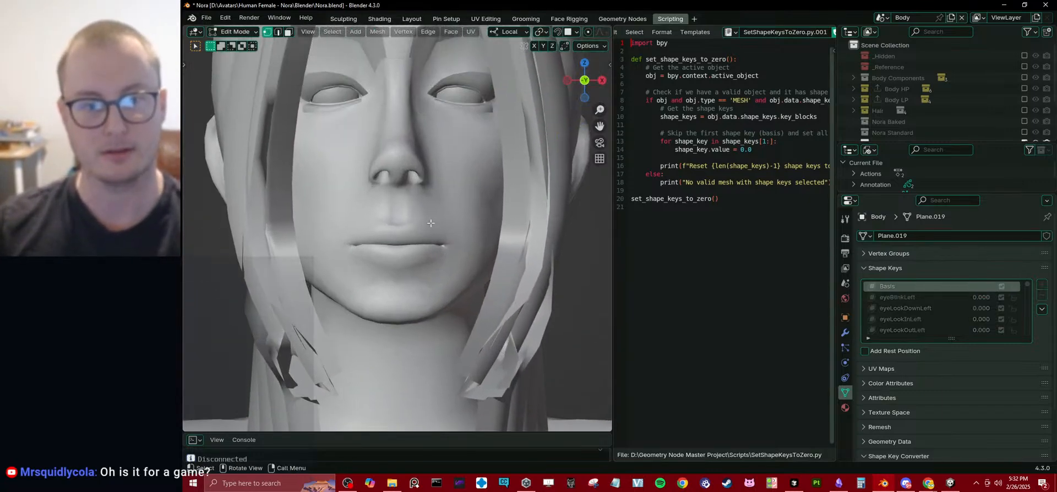
pyautogui.scroll(2, 431, 223)
pyautogui.scroll(-7, 517, 33)
pyautogui.click(506, 32)
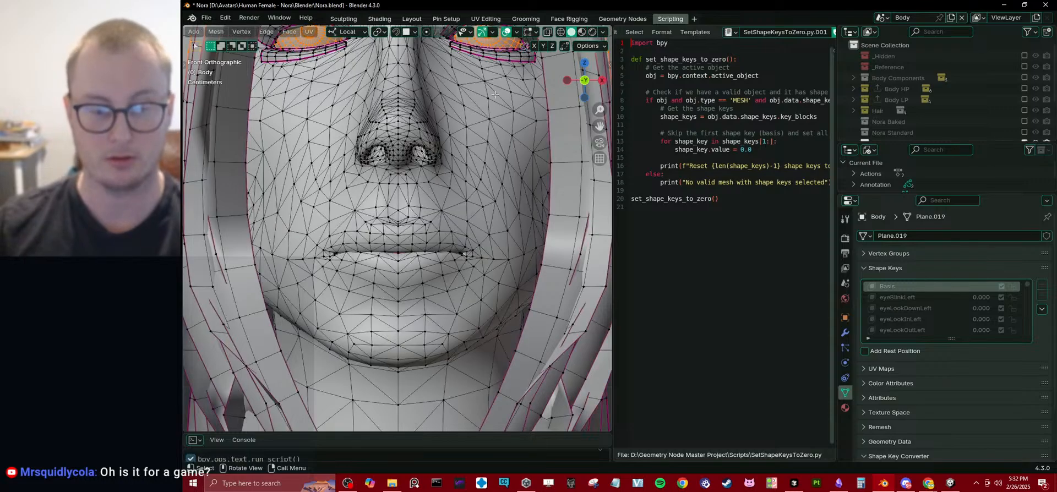
pyautogui.press('z')
pyautogui.scroll(2, 384, 248)
pyautogui.press('z')
pyautogui.click(398, 259)
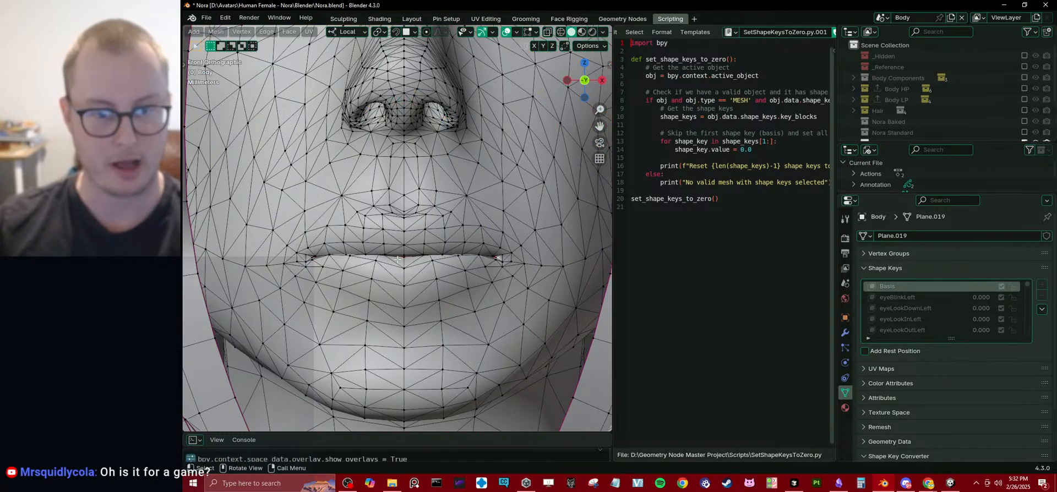
# Move the selected lip vertex vertically with proportional editing and a reduced influence radius, and return to Object Mode.
pyautogui.press('g')
pyautogui.press('z')
pyautogui.click(428, 270)
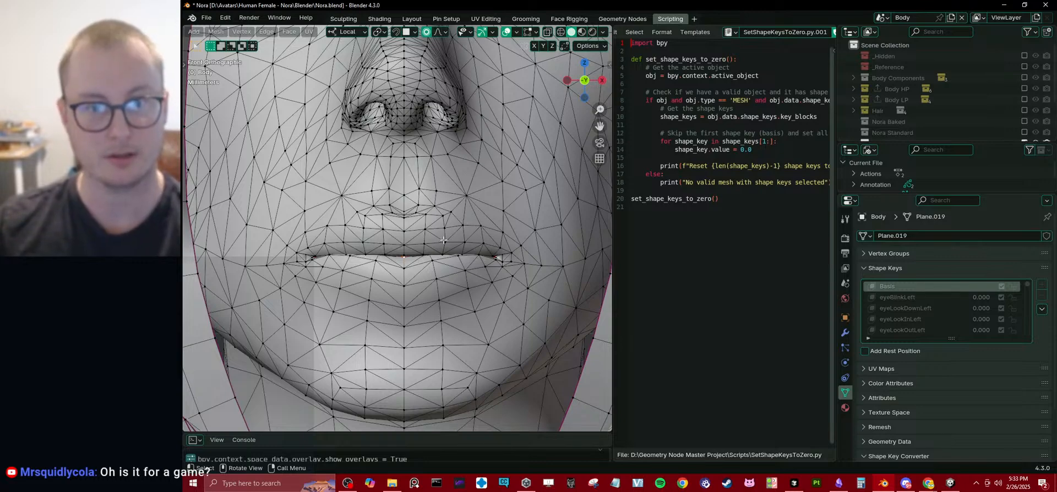
pyautogui.press('g')
pyautogui.press('z')
pyautogui.scroll(11, 436, 243)
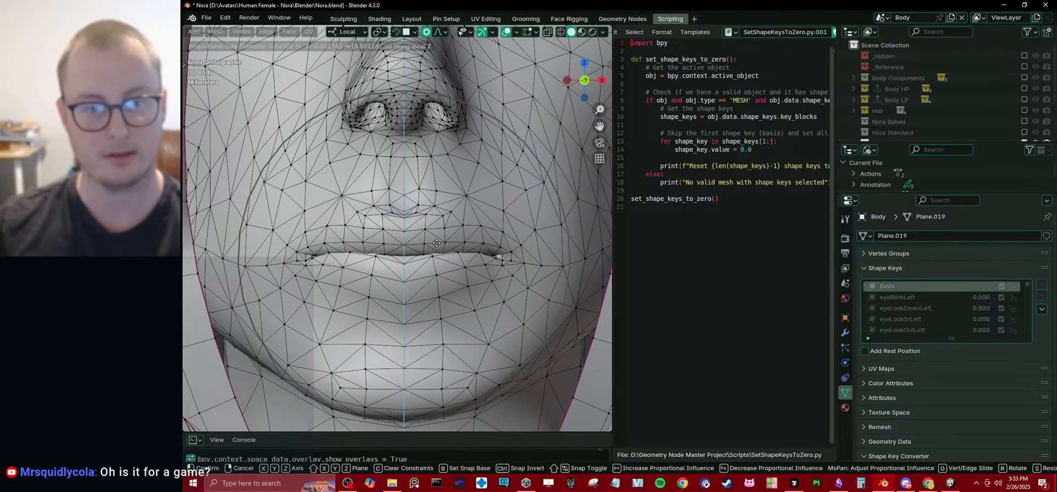
pyautogui.click(436, 243)
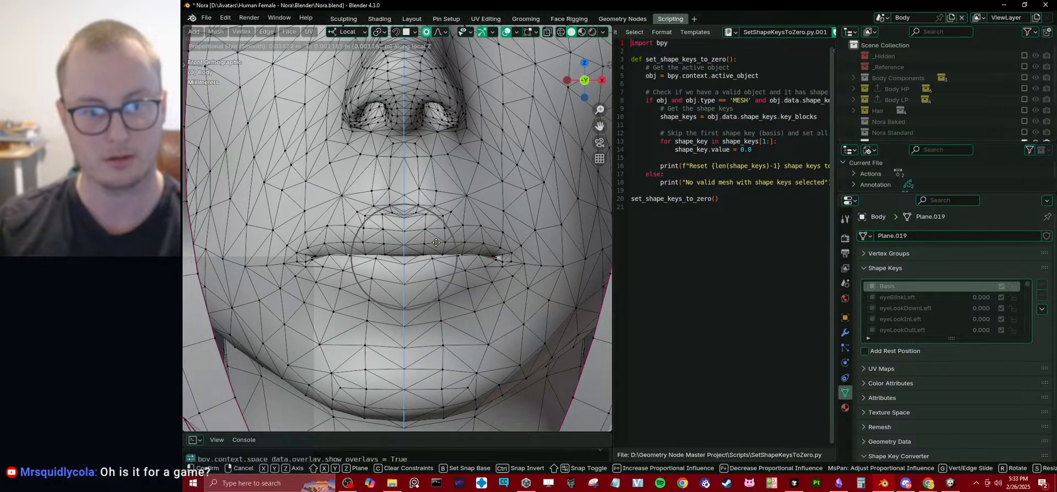
pyautogui.press('Tab')
pyautogui.scroll(-7, 448, 253)
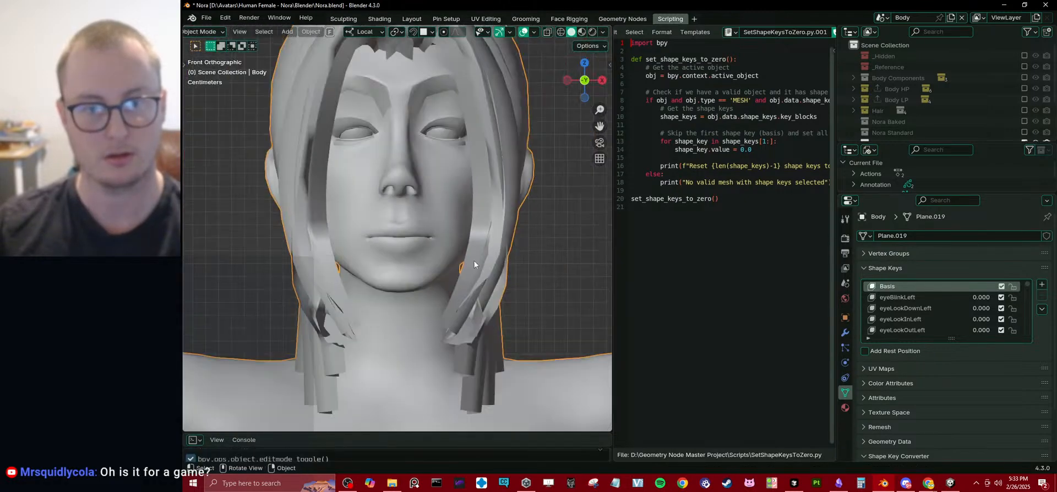
# Enlarge the outliner and exclude the Nora Emaciated collection from the view layer.
pyautogui.moveTo(474, 261); pyautogui.dragTo(411, 256, button='middle')
pyautogui.scroll(-5, 410, 256)
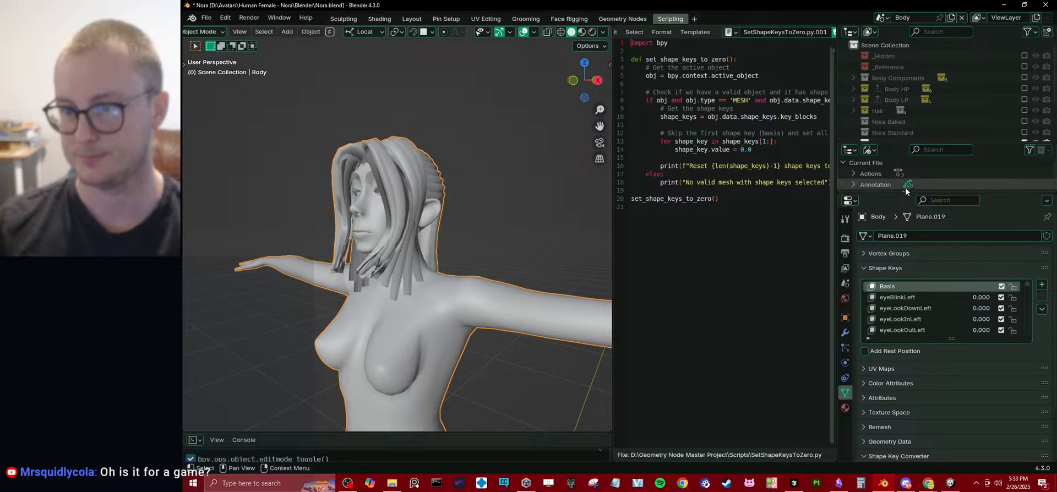
pyautogui.moveTo(907, 192); pyautogui.dragTo(900, 336)
pyautogui.moveTo(885, 143); pyautogui.dragTo(889, 260)
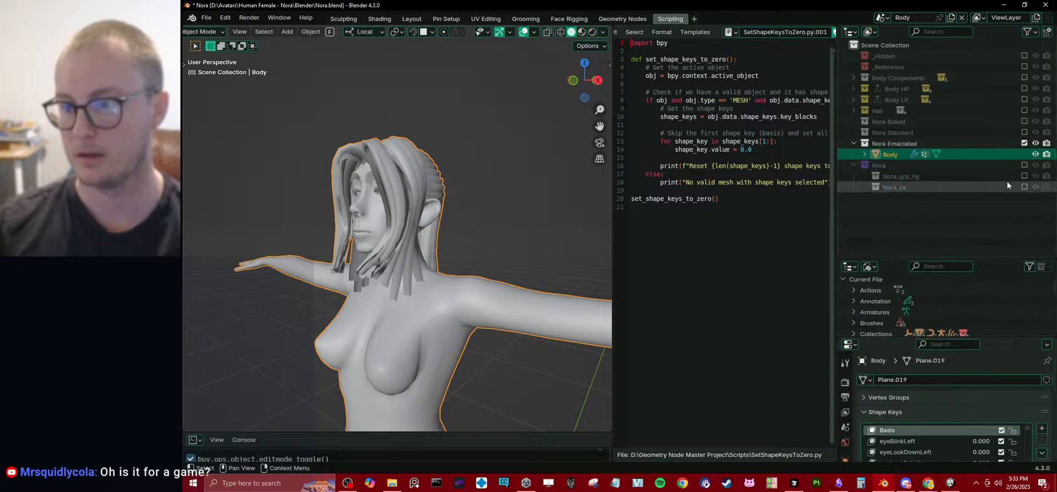
pyautogui.click(1024, 143)
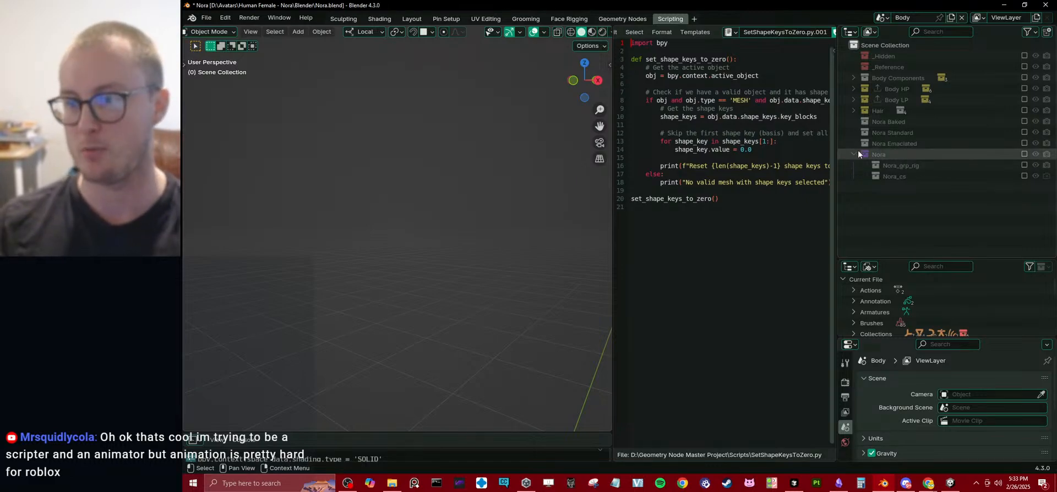
# Enable the Nora Standard collection, select Hair_Baked and inspect the hair mesh from the side.
pyautogui.click(1024, 132)
pyautogui.moveTo(369, 206); pyautogui.dragTo(386, 209, button='middle')
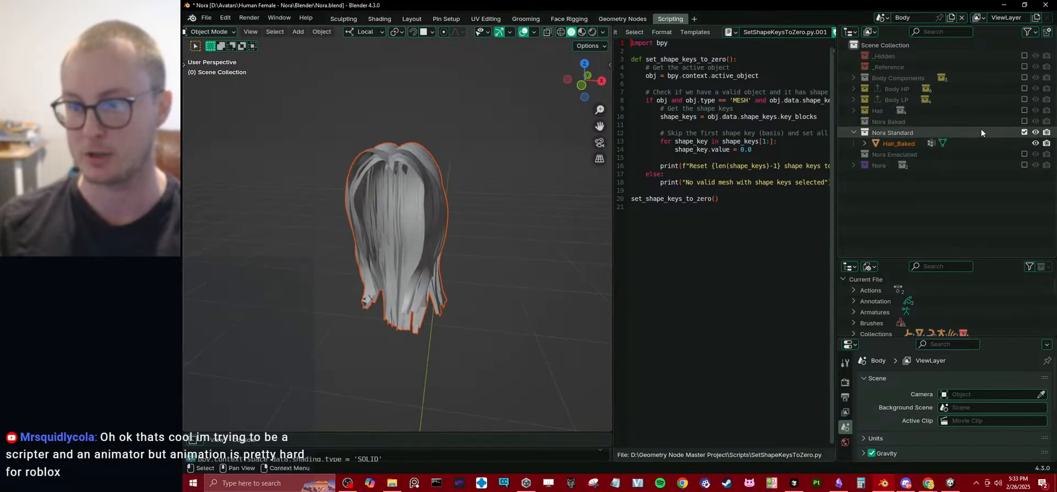
pyautogui.click(881, 144)
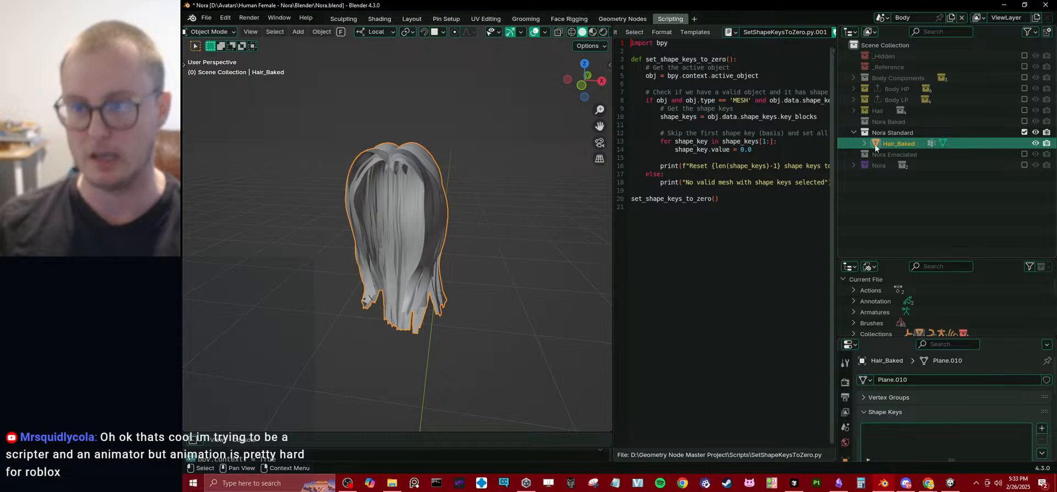
pyautogui.moveTo(515, 169); pyautogui.dragTo(425, 183, button='middle')
pyautogui.scroll(4, 425, 183)
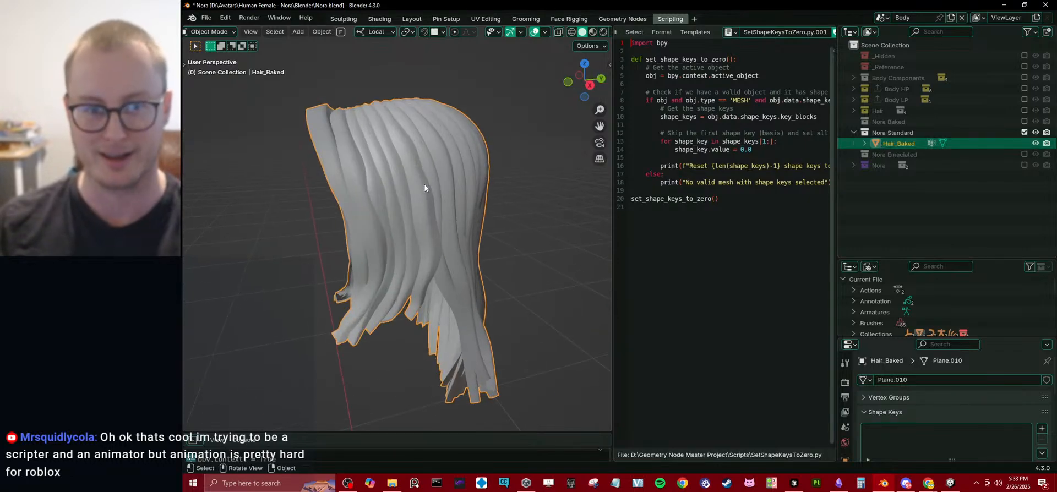
pyautogui.scroll(-5, 914, 380)
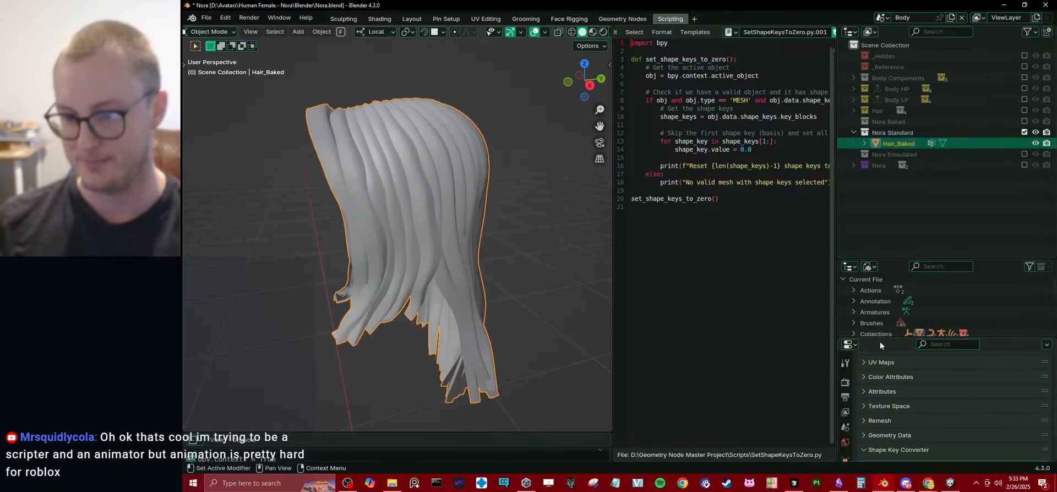
# Enlarge the properties area, show Hair_Baked's modifier settings and collapse its Rapid Update section.
pyautogui.moveTo(879, 339); pyautogui.dragTo(870, 291)
pyautogui.click(846, 429)
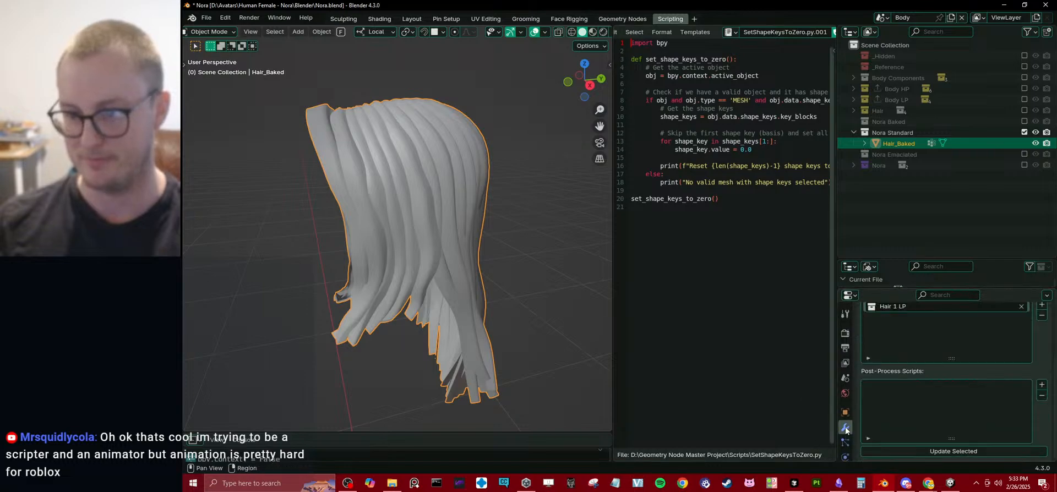
pyautogui.scroll(5, 884, 366)
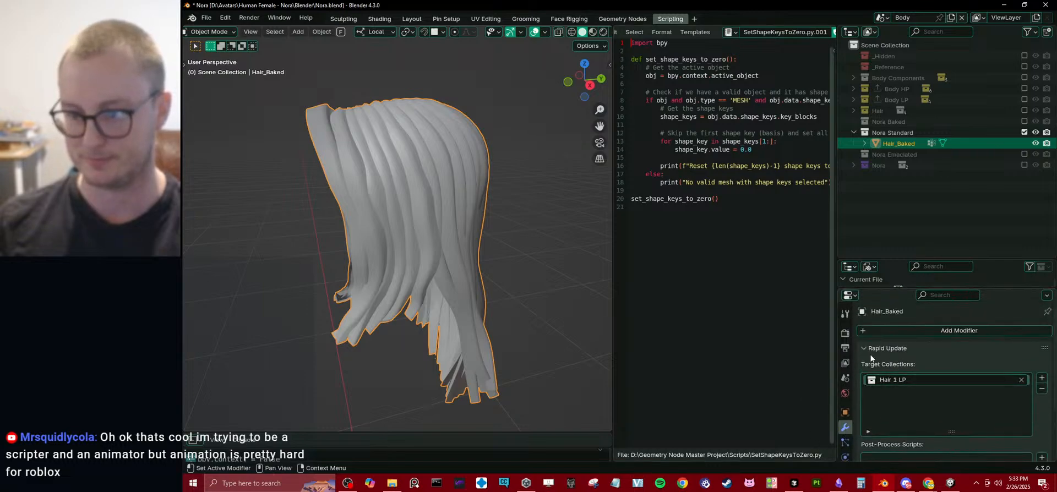
pyautogui.click(870, 349)
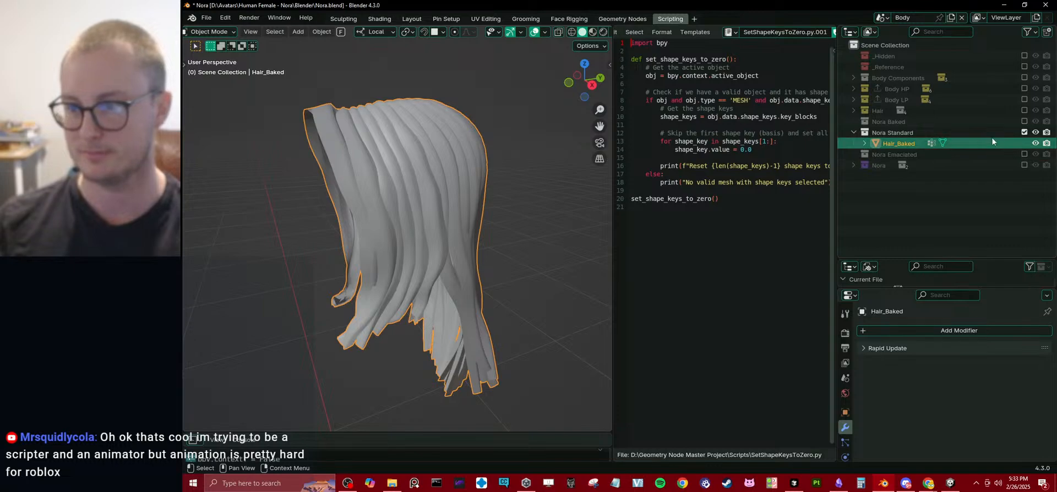
# Show Nora Baked instead of Nora Standard and run Rapid Update on Body_Baked with the ARKit_Baker_Human_1 script.
pyautogui.click(1023, 132)
pyautogui.click(1023, 121)
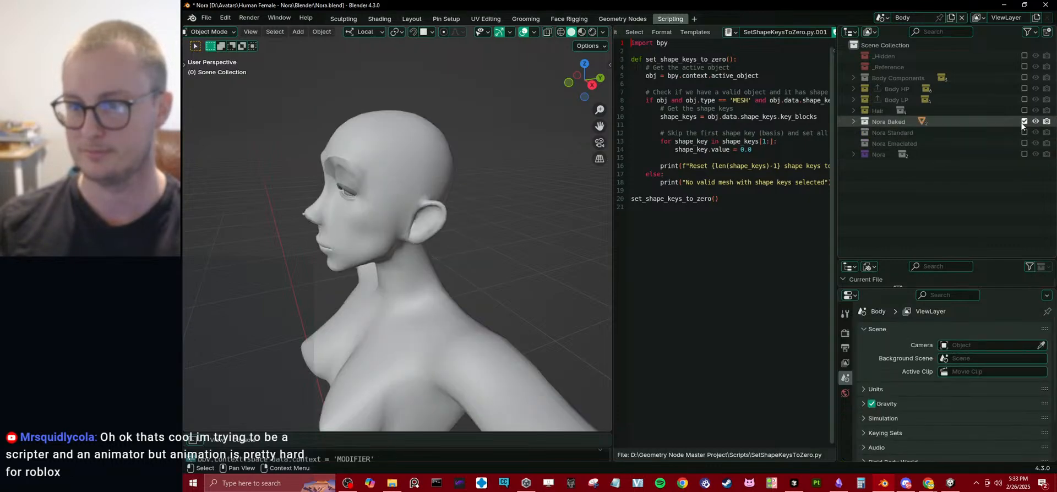
pyautogui.click(437, 191)
pyautogui.click(864, 374)
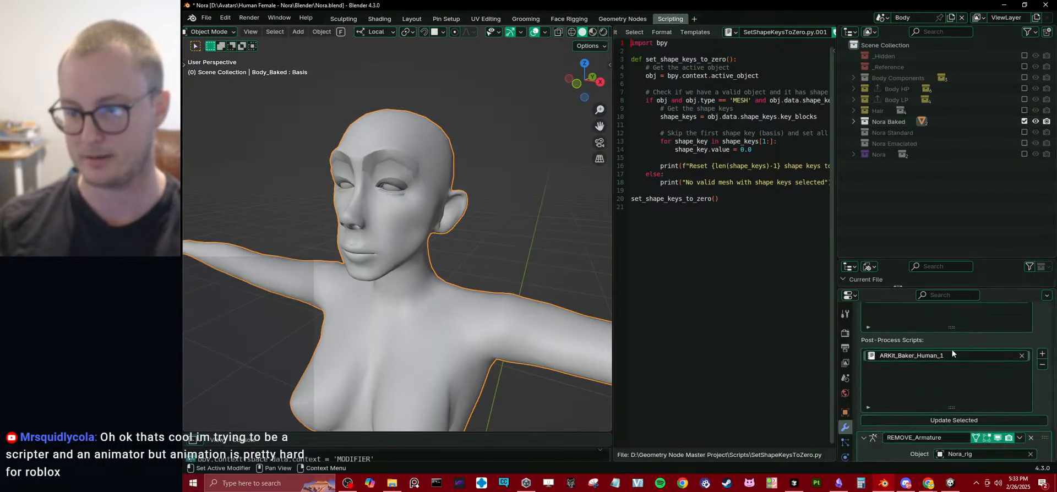
pyautogui.scroll(-2, 951, 353)
pyautogui.scroll(-6, 902, 348)
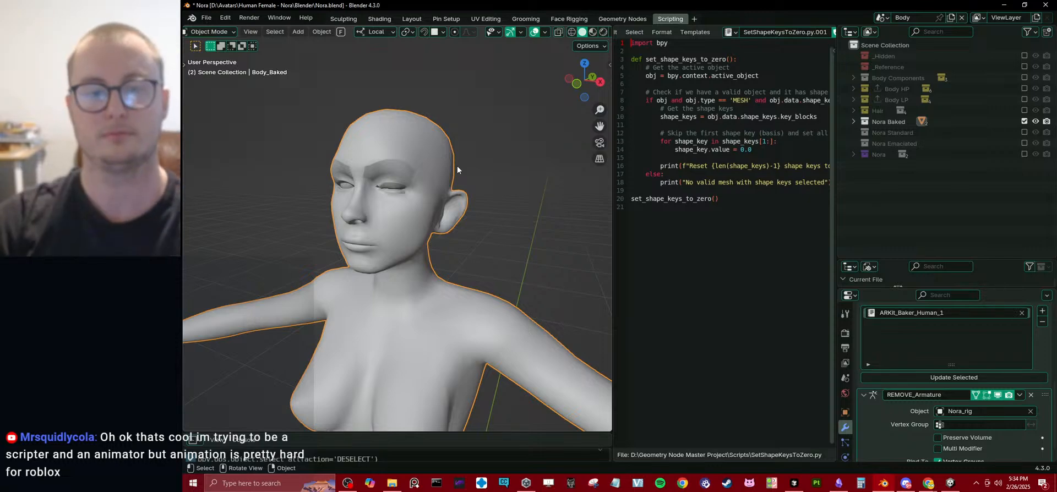
# Return the timeline to the first frame, check the rebuilt face and save Nora.blend.
pyautogui.hotkey('shift', 'Left')
pyautogui.scroll(4, 454, 170)
pyautogui.moveTo(429, 178); pyautogui.dragTo(447, 201, button='middle')
pyautogui.hotkey('ctrl', 's')
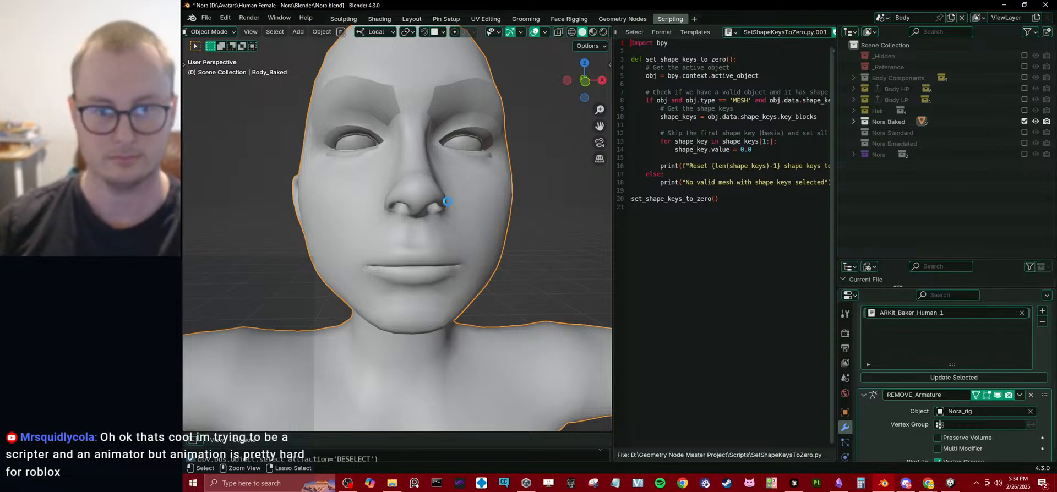
# Display Body_Baked in Material Preview and examine its face in the Layout workspace.
pyautogui.press('KP_1')
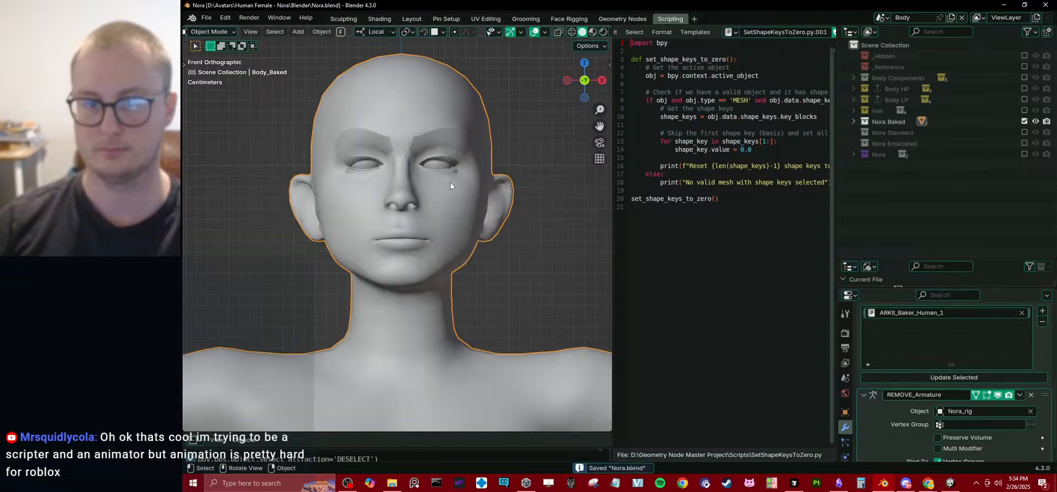
pyautogui.press('z')
pyautogui.click(448, 253)
pyautogui.moveTo(448, 252)
pyautogui.mouseDown(button='middle')
pyautogui.moveTo(462, 220)
pyautogui.moveTo(494, 232)
pyautogui.moveTo(407, 234)
pyautogui.moveTo(524, 240)
pyautogui.mouseUp(button='middle')
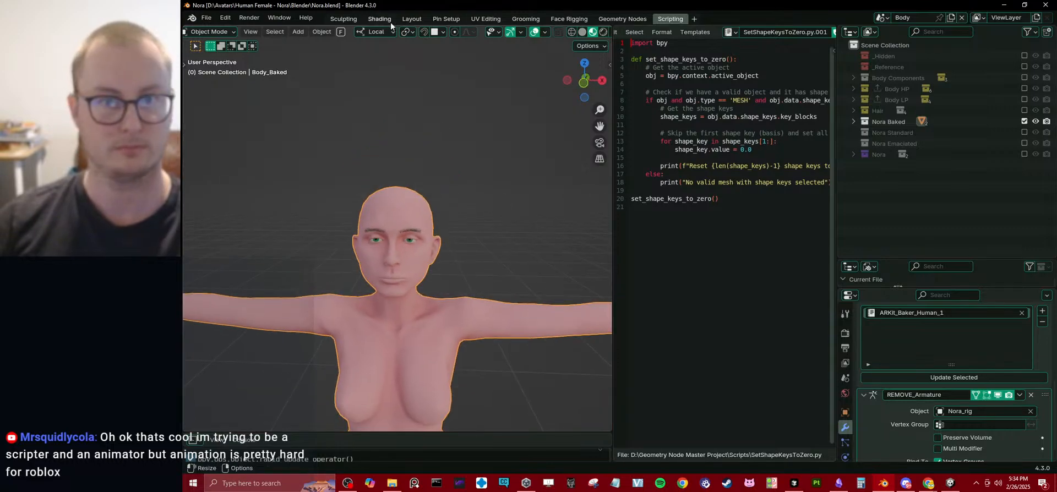
pyautogui.click(410, 18)
pyautogui.moveTo(533, 200); pyautogui.dragTo(556, 236, button='middle')
pyautogui.scroll(3, 534, 257)
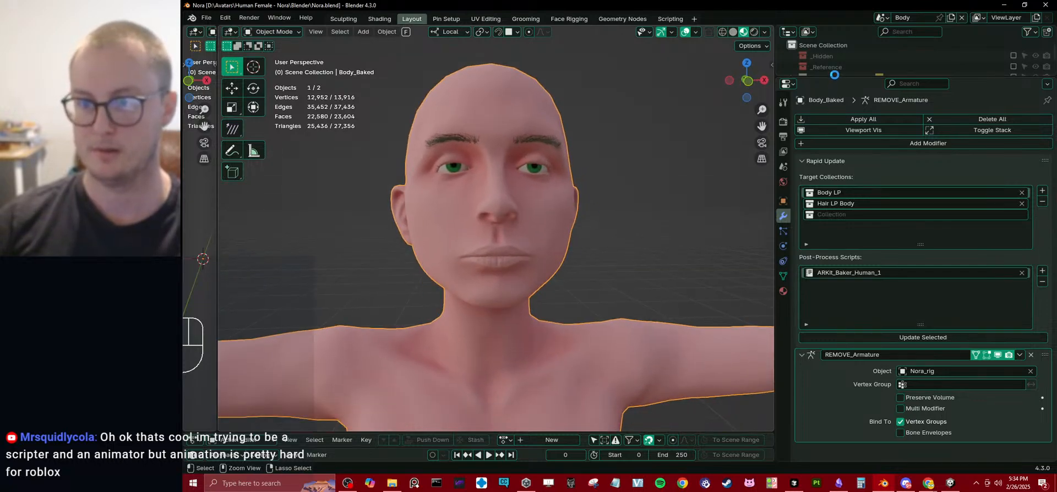
# Enlarge the outliner and collapse Body_Baked's Rapid Update and REMOVE_Armature sections.
pyautogui.moveTo(835, 77); pyautogui.dragTo(834, 215)
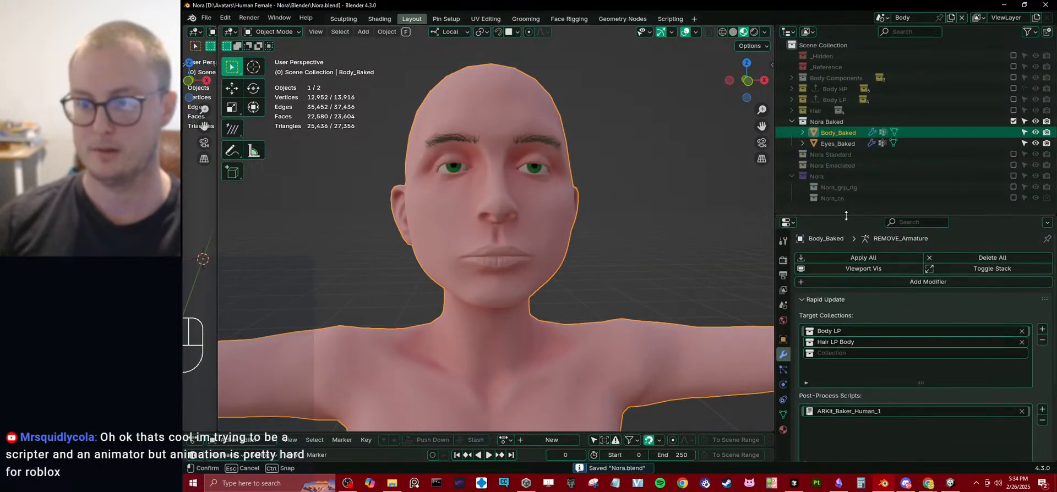
pyautogui.click(801, 301)
pyautogui.click(803, 313)
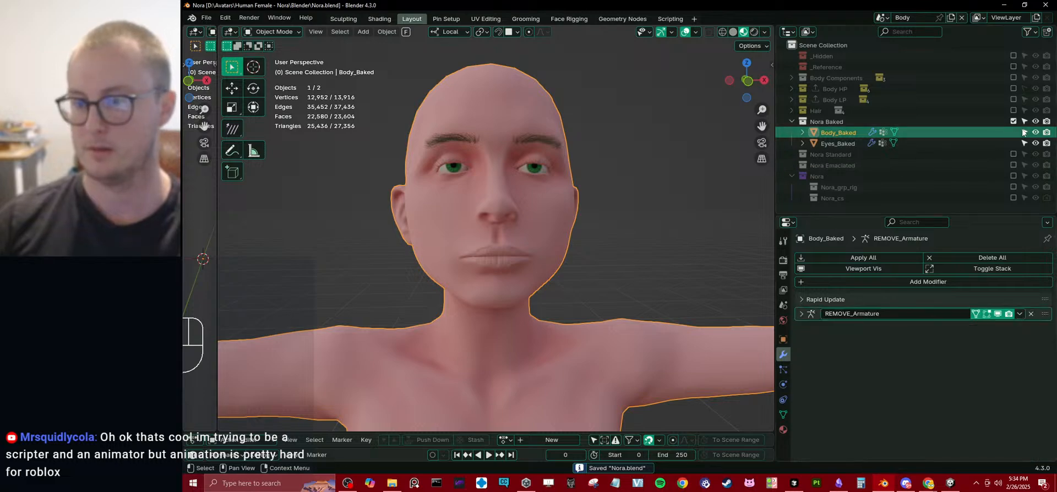
# Collapse Nora Baked, expand the Hair collection, and toggle Hair and Hair 1 LP on and off to check their contents.
pyautogui.click(1013, 110)
pyautogui.moveTo(605, 181); pyautogui.dragTo(629, 177, button='middle')
pyautogui.click(1013, 111)
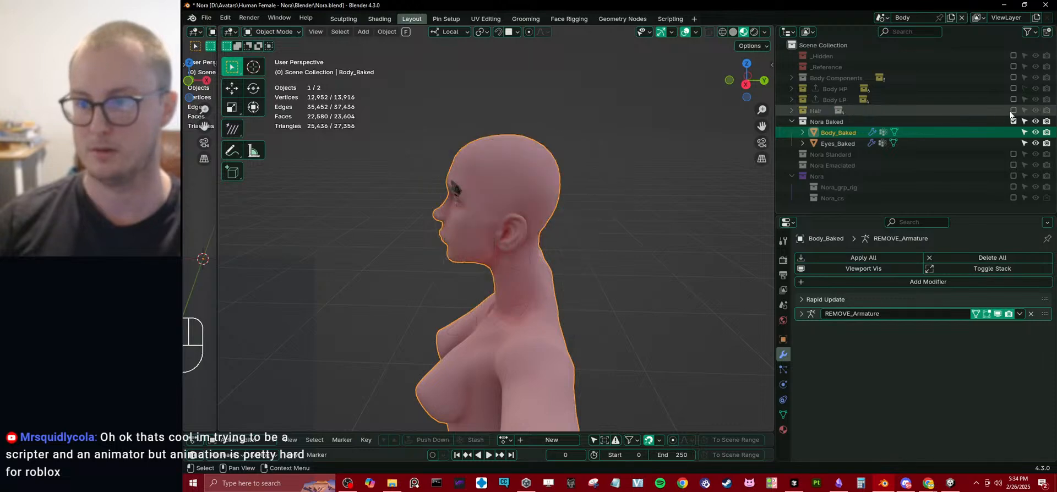
pyautogui.click(792, 121)
pyautogui.click(792, 111)
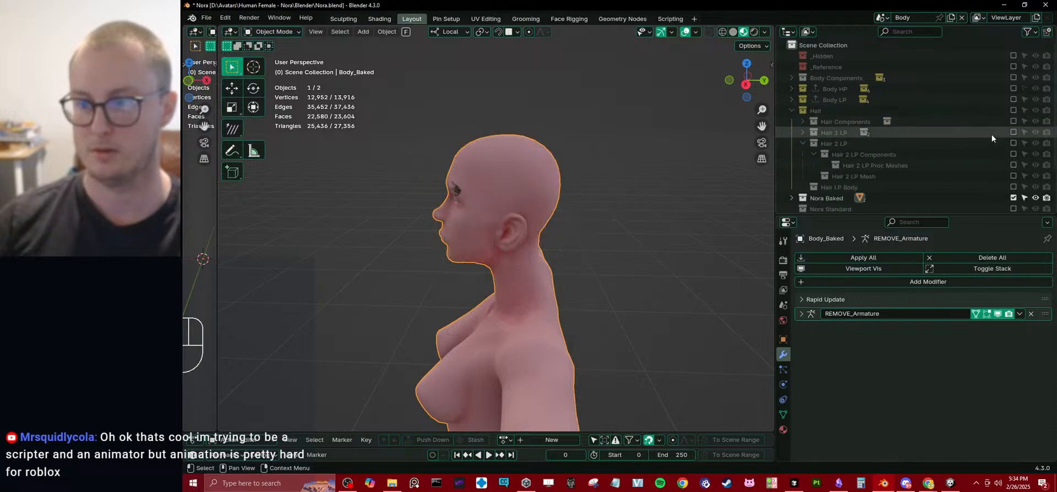
pyautogui.click(1012, 133)
pyautogui.click(1013, 133)
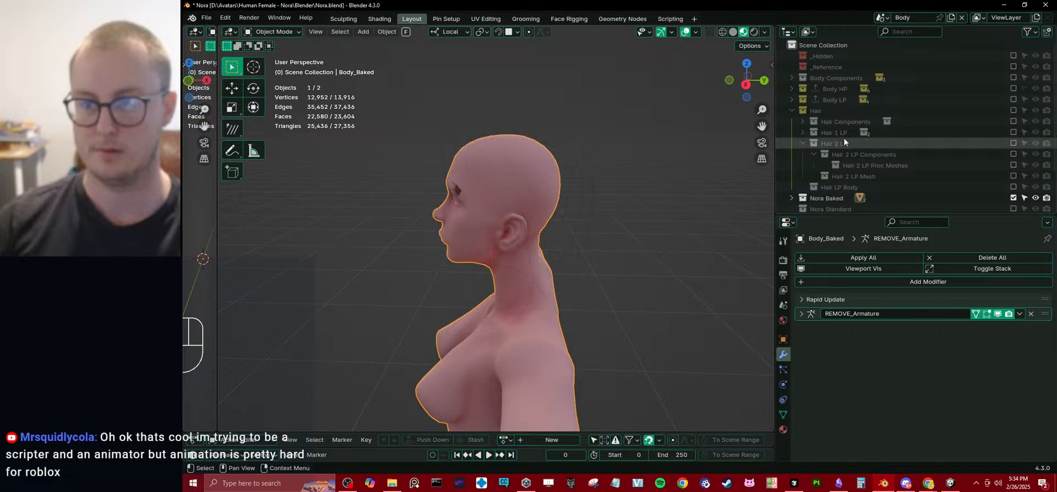
# Collapse Hair 2 LP, expand Hair 1 LP, enable Hair 1 LP Mesh and select Hair 1 Meshed.
pyautogui.click(802, 143)
pyautogui.click(802, 133)
pyautogui.click(1013, 154)
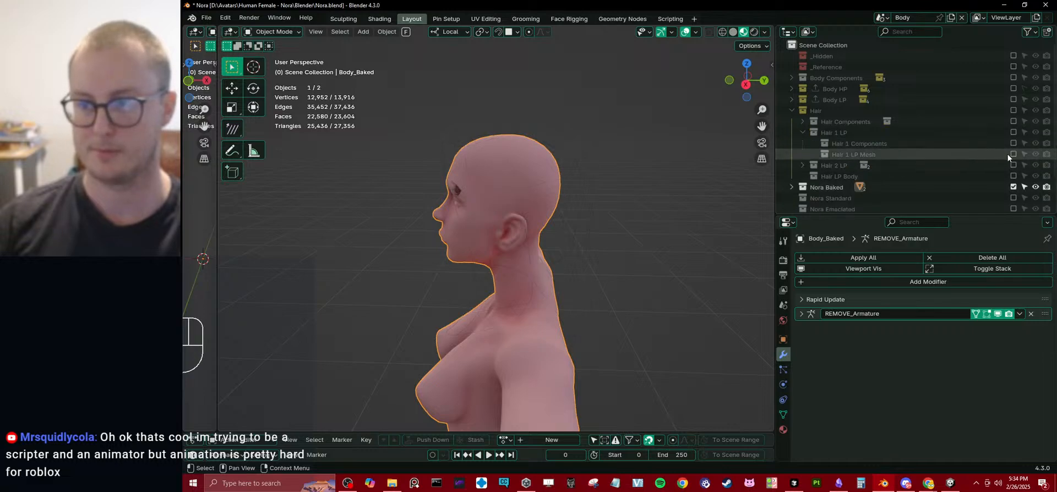
pyautogui.click(875, 164)
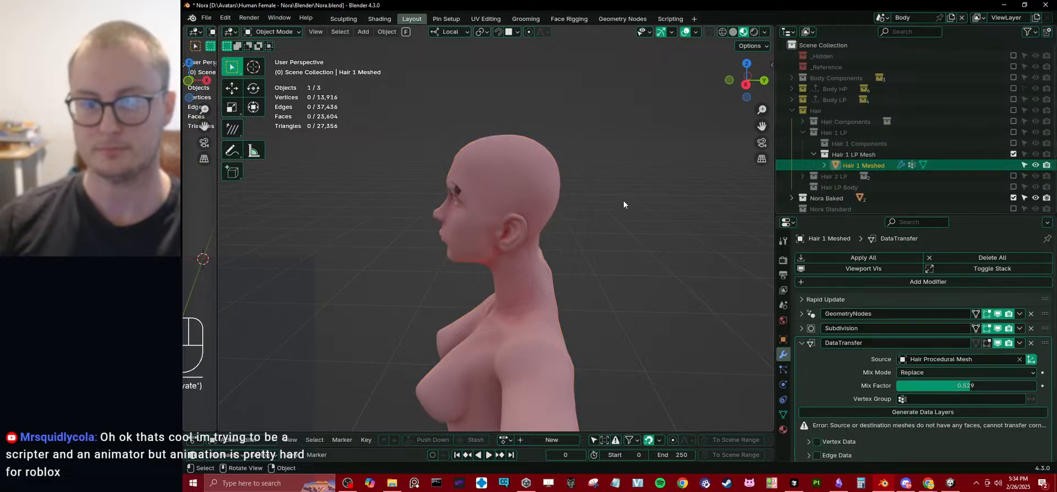
# Review Hair 1 Meshed's modifier stack, collapsing DataTransfer and expanding the Hair Curves To Mesh settings.
pyautogui.scroll(-6, 580, 235)
pyautogui.moveTo(580, 235); pyautogui.dragTo(604, 250, button='middle')
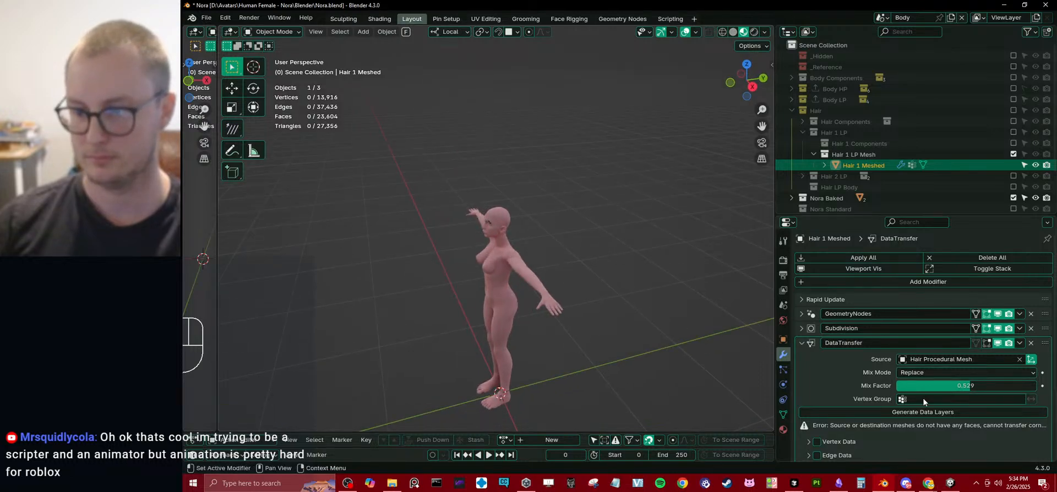
pyautogui.scroll(-3, 840, 371)
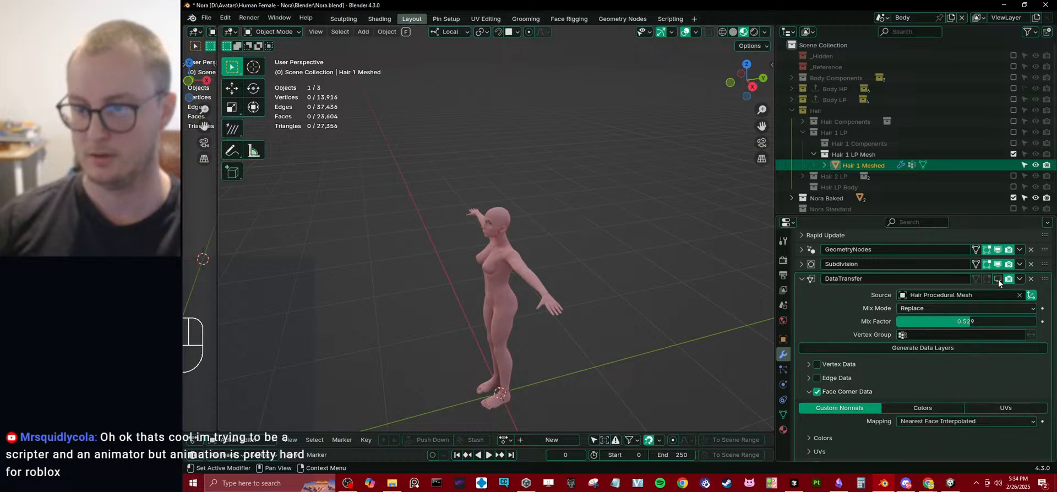
pyautogui.click(807, 280)
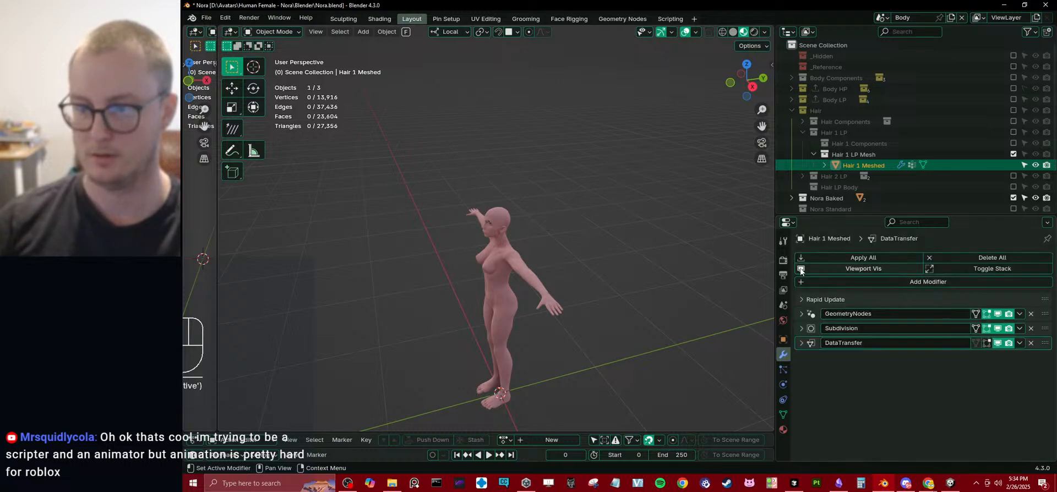
pyautogui.click(801, 313)
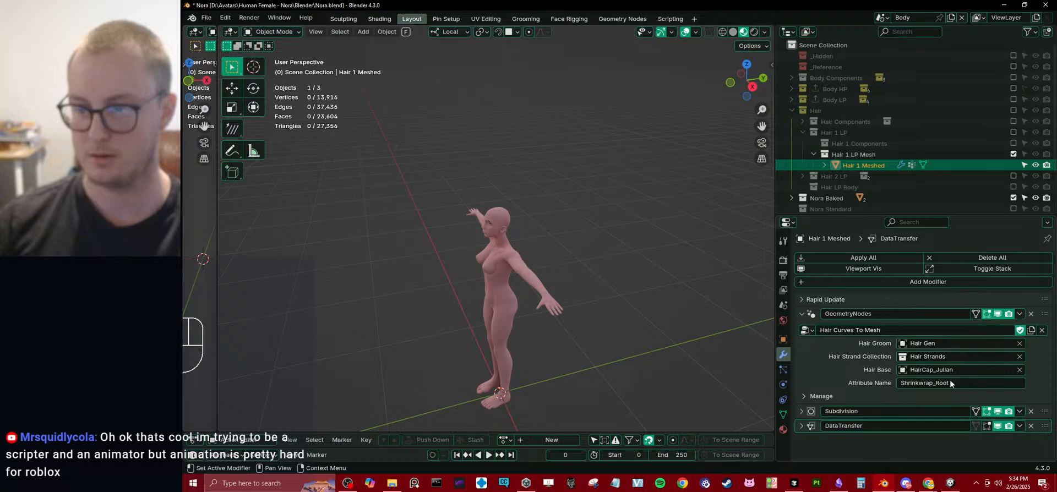
# Enable Hair 1 Components, select all vertices of Hair Procedural Mesh in Edit Mode, and check which attribute Set Attribute targets.
pyautogui.click(1014, 144)
pyautogui.click(870, 165)
pyautogui.scroll(3, 501, 236)
pyautogui.press('Tab')
pyautogui.press('a')
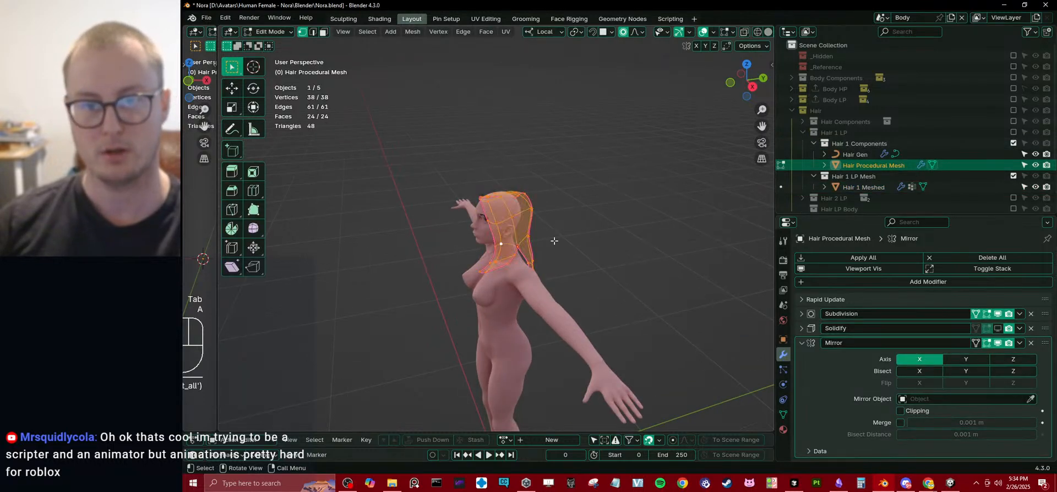
pyautogui.press('q')
pyautogui.click(515, 425)
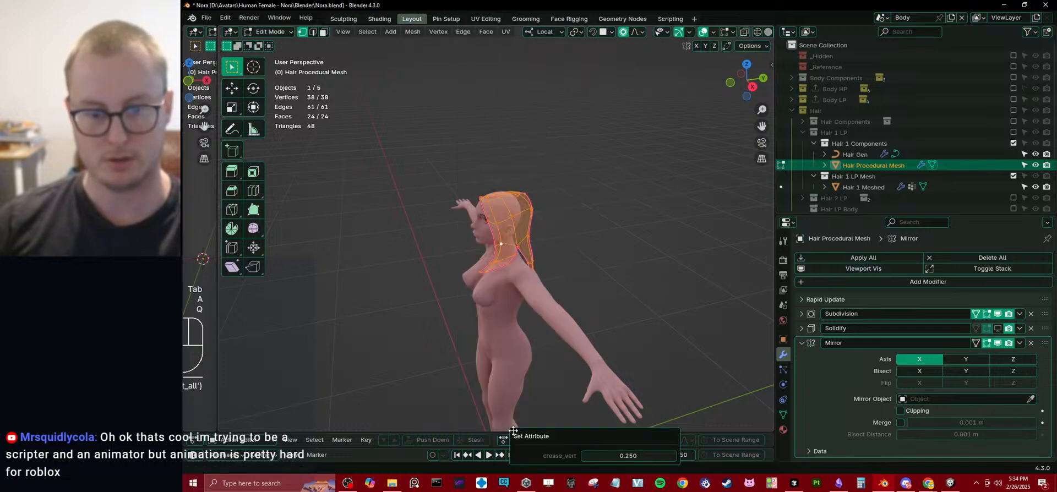
# Add a float vertex attribute named StrandAmount to Hair Procedural Mesh.
pyautogui.click(783, 414)
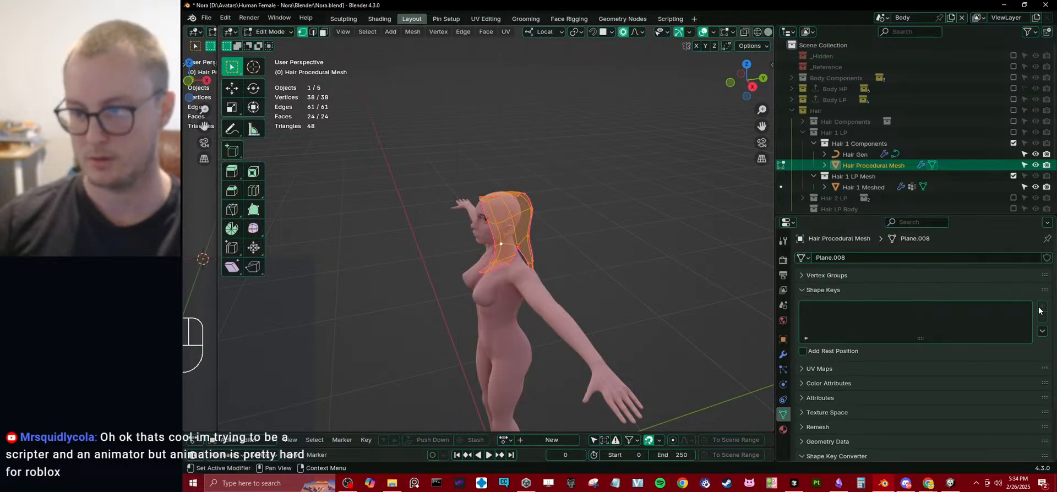
pyautogui.click(881, 397)
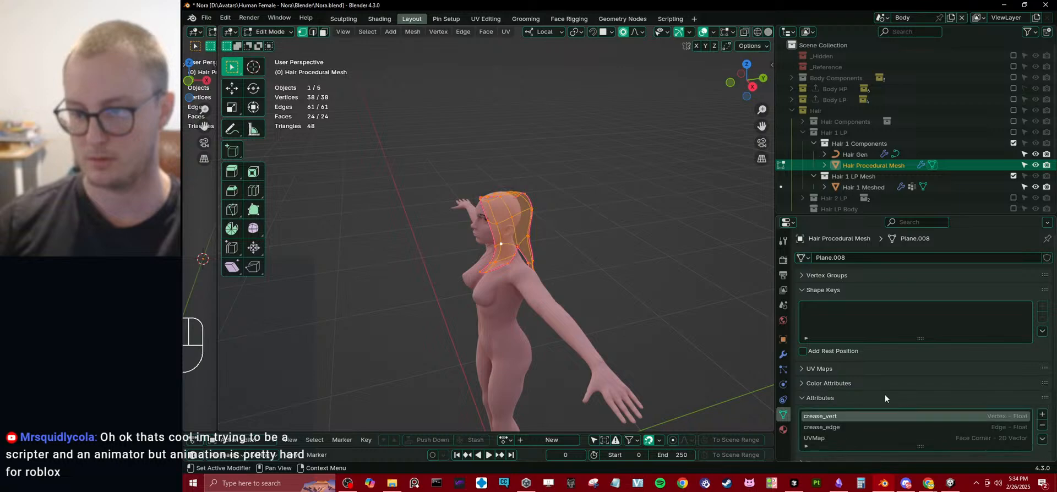
pyautogui.click(1042, 416)
pyautogui.write('Stran')
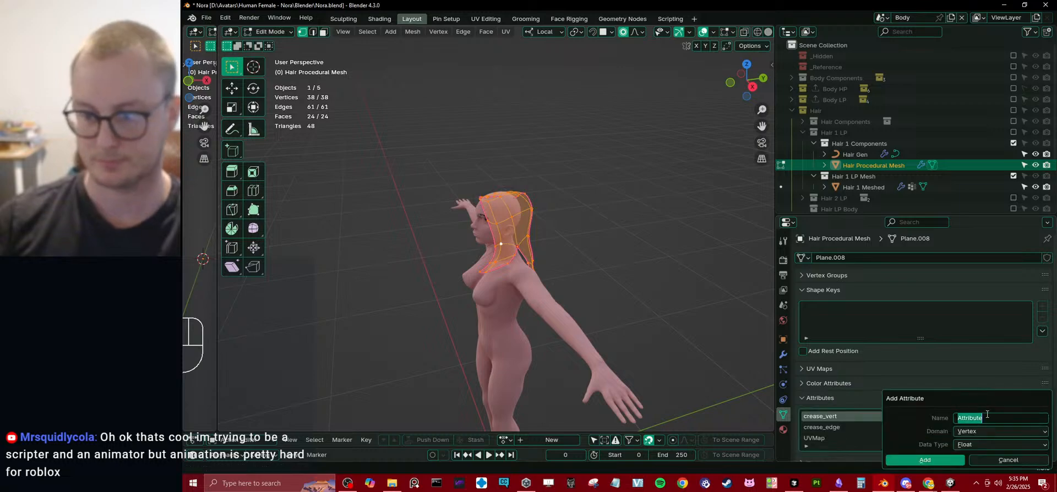
pyautogui.write('dAm')
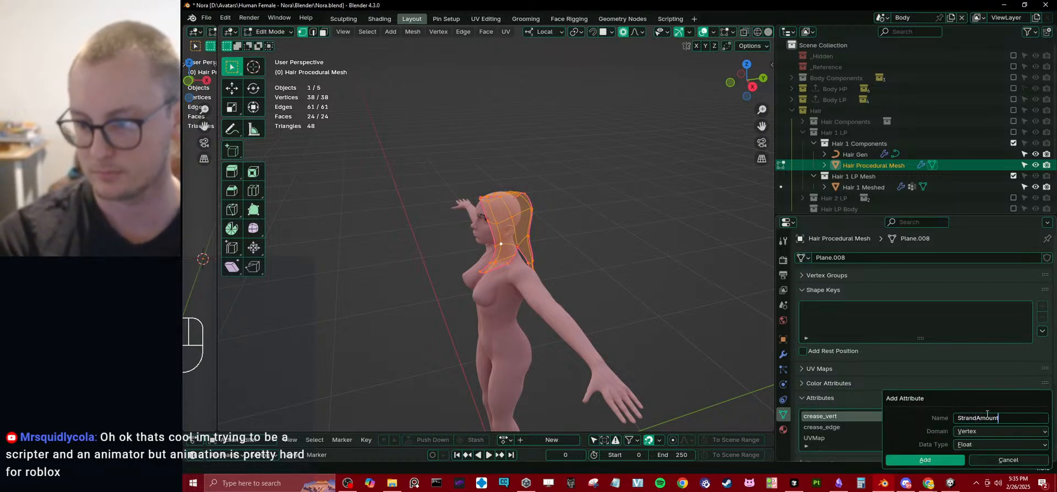
pyautogui.write('ount')
pyautogui.click(924, 460)
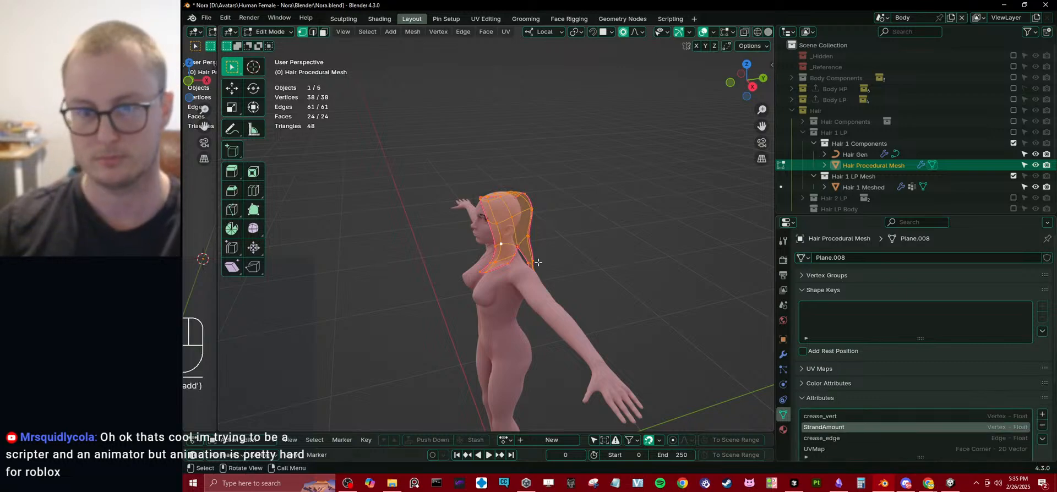
# Set the StrandAmount attribute to 20 on all selected vertices of Hair Procedural Mesh.
pyautogui.scroll(4, 504, 385)
pyautogui.press('q')
pyautogui.click(504, 431)
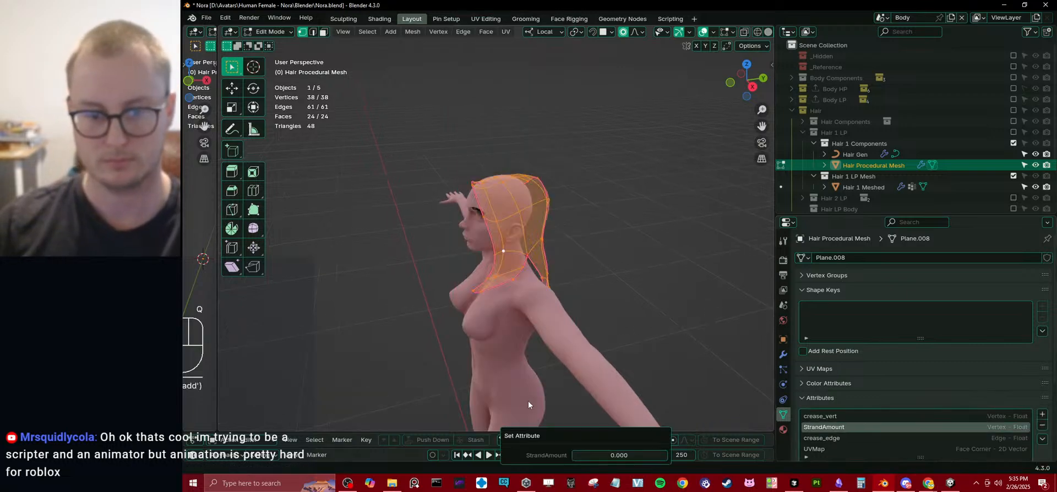
pyautogui.press('q')
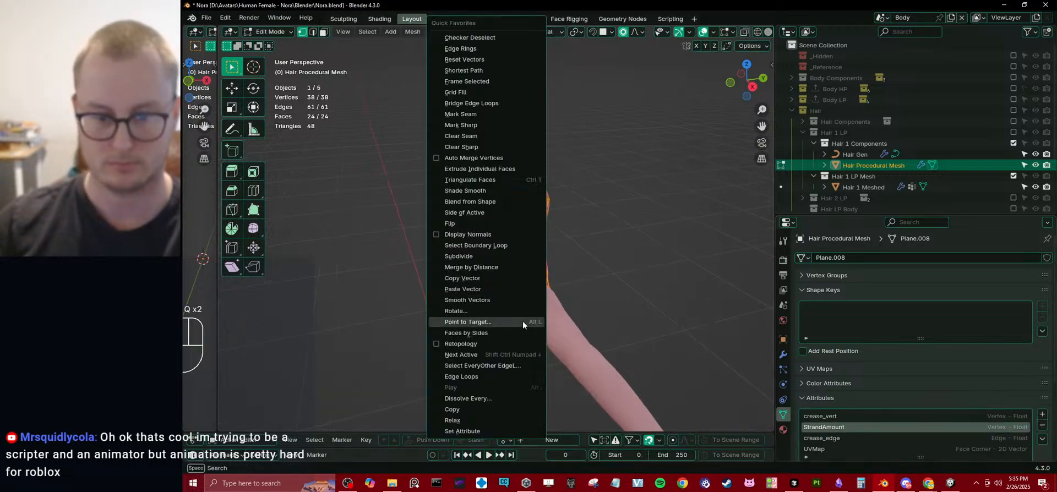
pyautogui.click(483, 430)
pyautogui.click(580, 453)
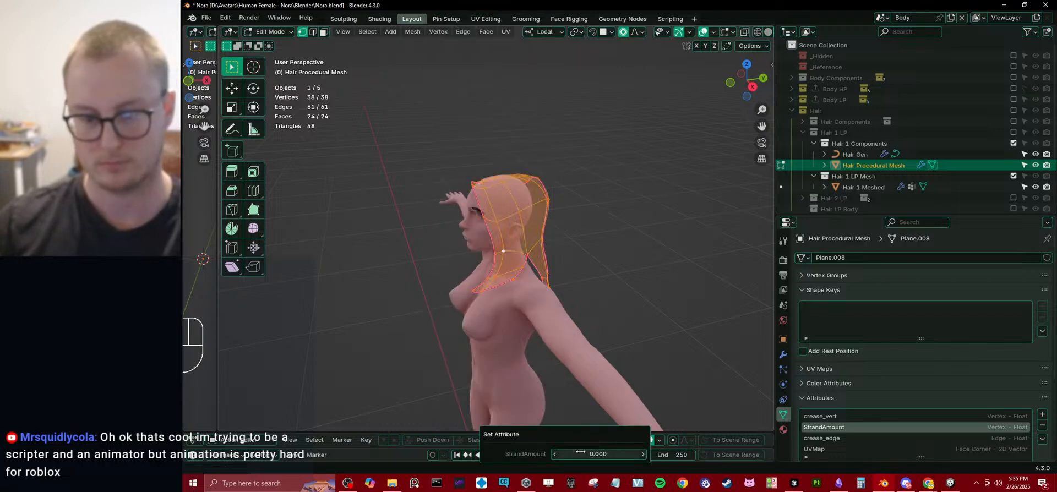
pyautogui.write('20')
pyautogui.press('Return')
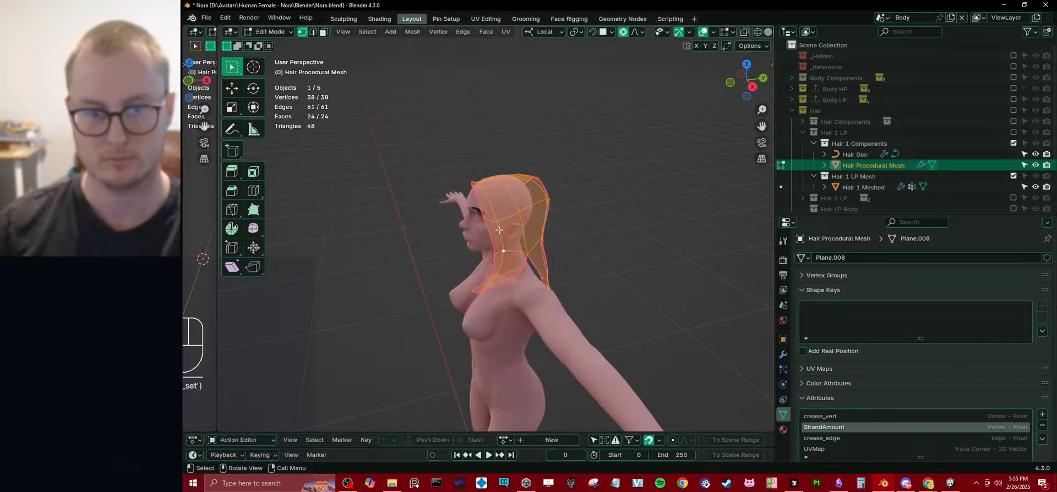
# Return to Object Mode and remove the Solidify modifier from Hair Procedural Mesh, collapsing its Mirror settings.
pyautogui.press('Tab')
pyautogui.moveTo(562, 239); pyautogui.dragTo(617, 231, button='middle')
pyautogui.click(783, 354)
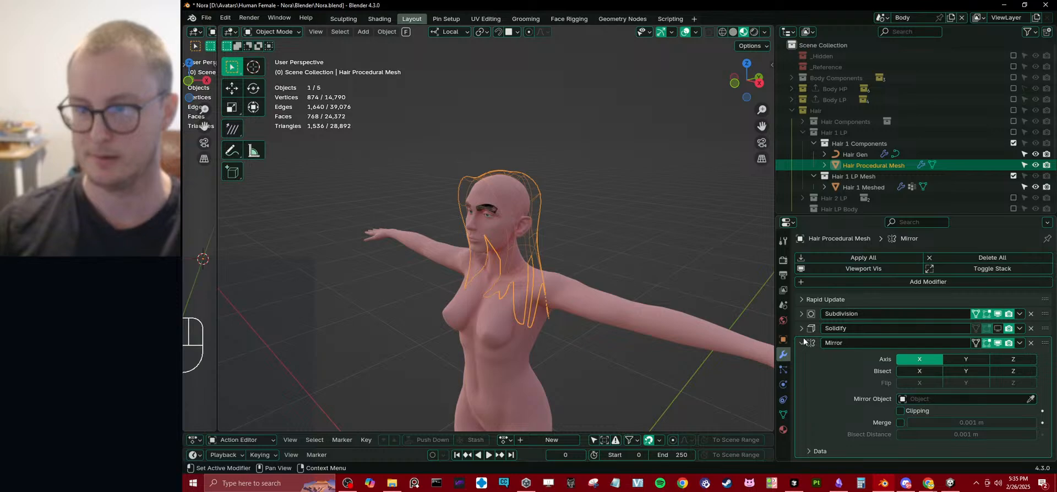
pyautogui.click(801, 313)
pyautogui.click(801, 313)
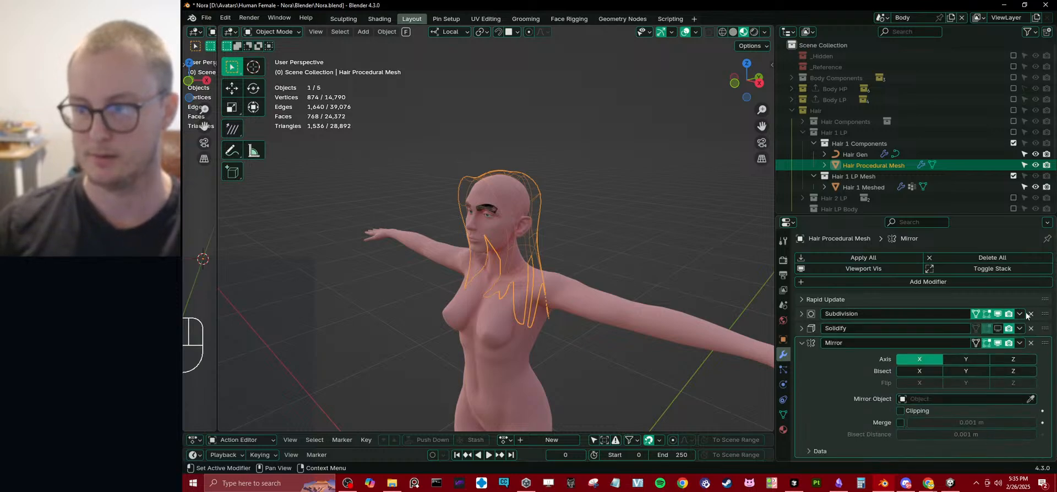
pyautogui.click(801, 343)
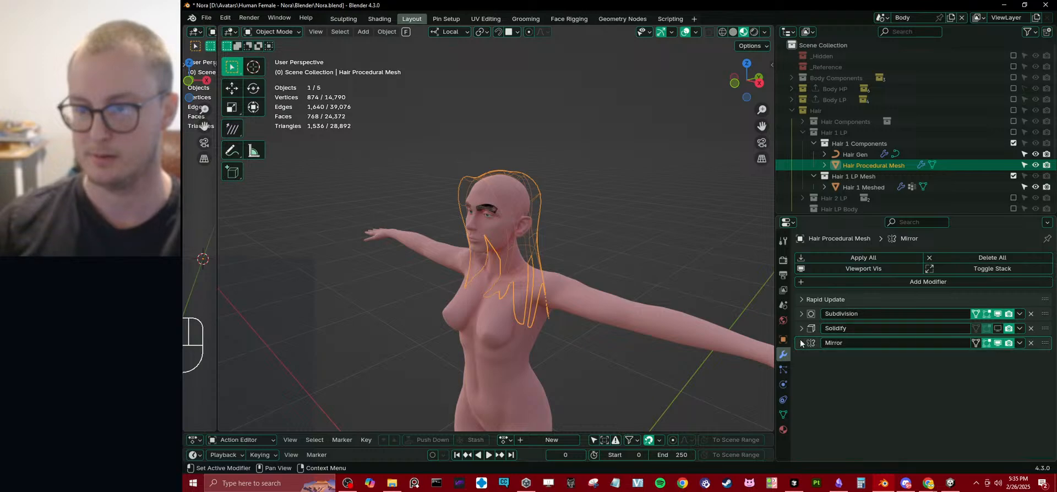
pyautogui.click(1032, 328)
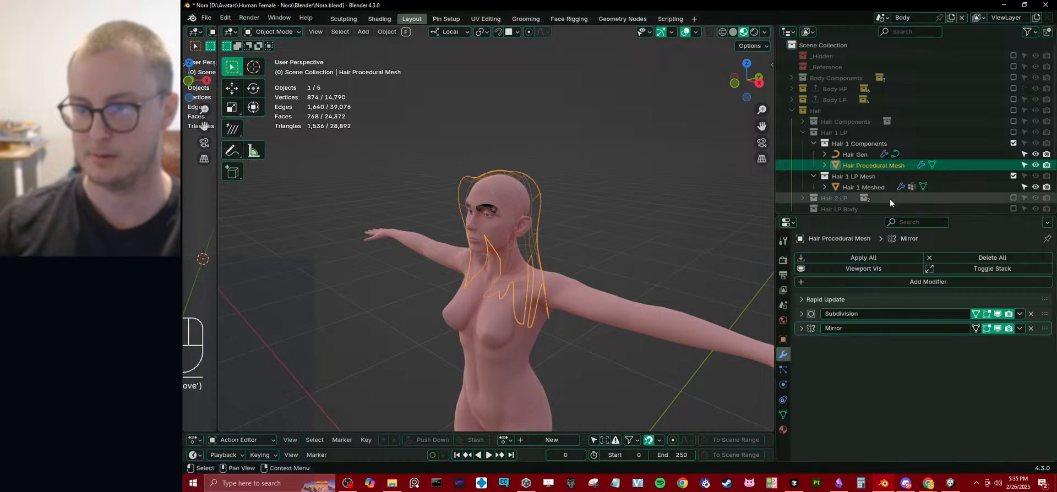
# Select Hair Gen and review its Mesh to Curves and Frizz Hair Curves modifier settings.
pyautogui.click(870, 156)
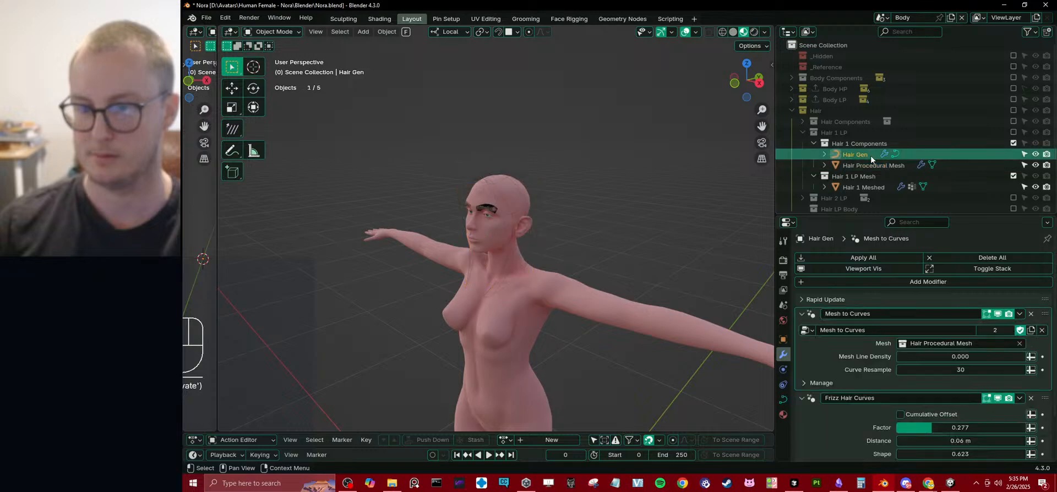
pyautogui.scroll(-2, 919, 358)
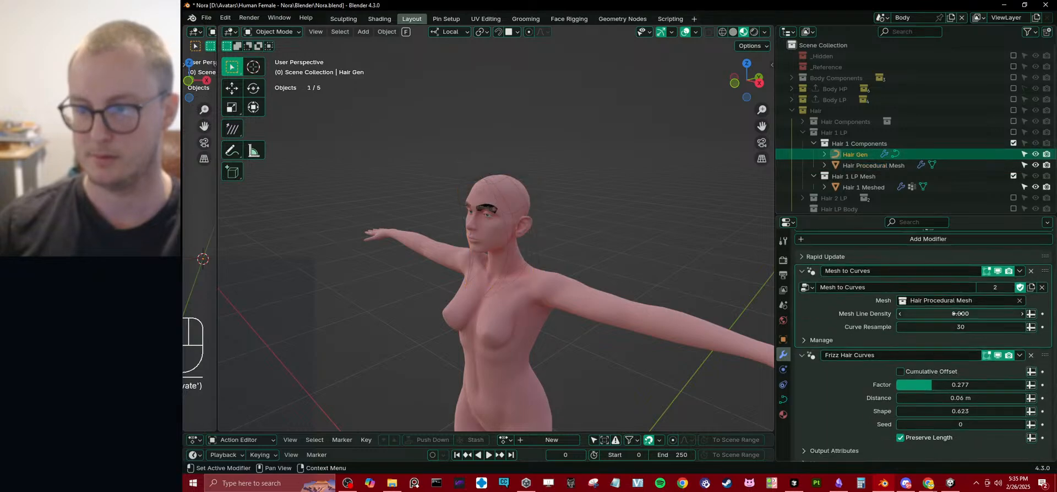
pyautogui.moveTo(920, 314)
pyautogui.mouseDown()
pyautogui.moveTo(934, 315)
pyautogui.moveTo(920, 314)
pyautogui.mouseUp()
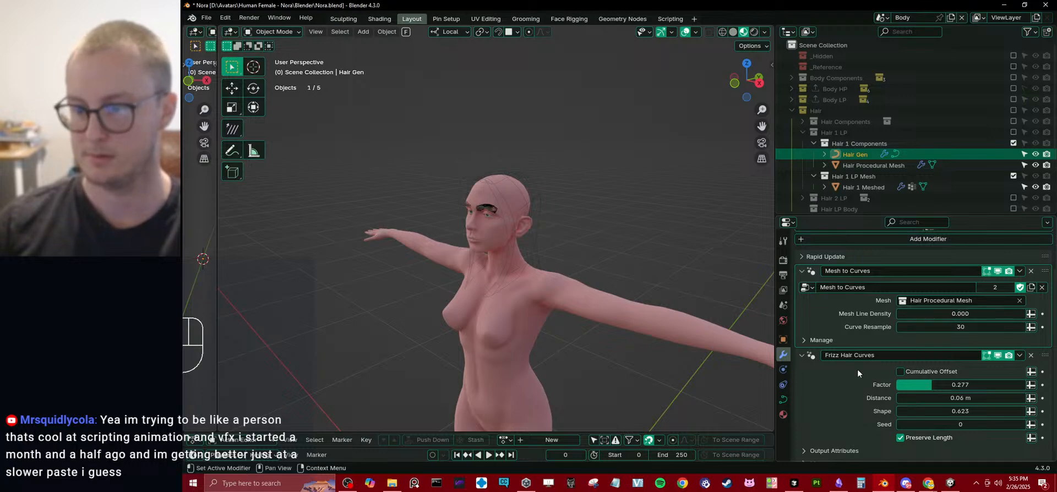
# Try removing the Frizz Hair Curves modifier from Hair Gen, and undo the removal.
pyautogui.click(810, 358)
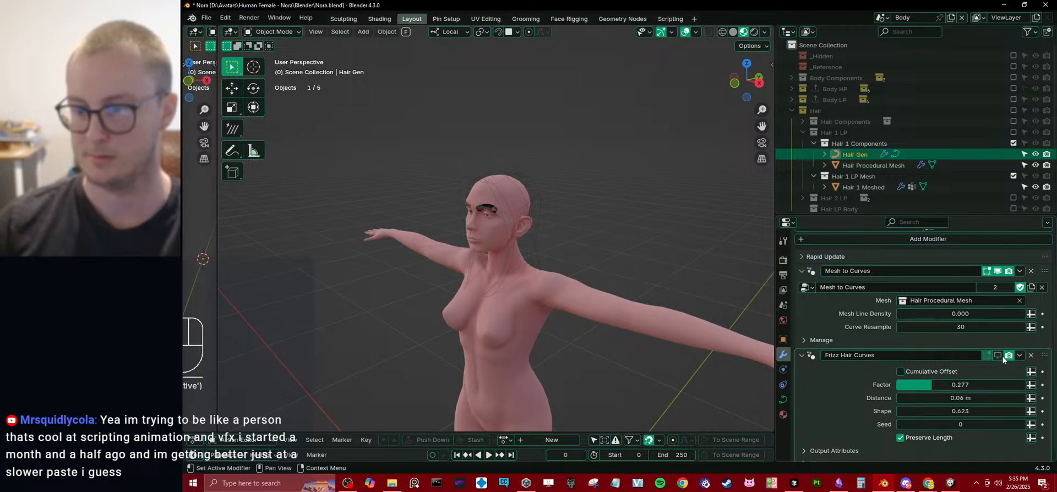
pyautogui.click(1031, 355)
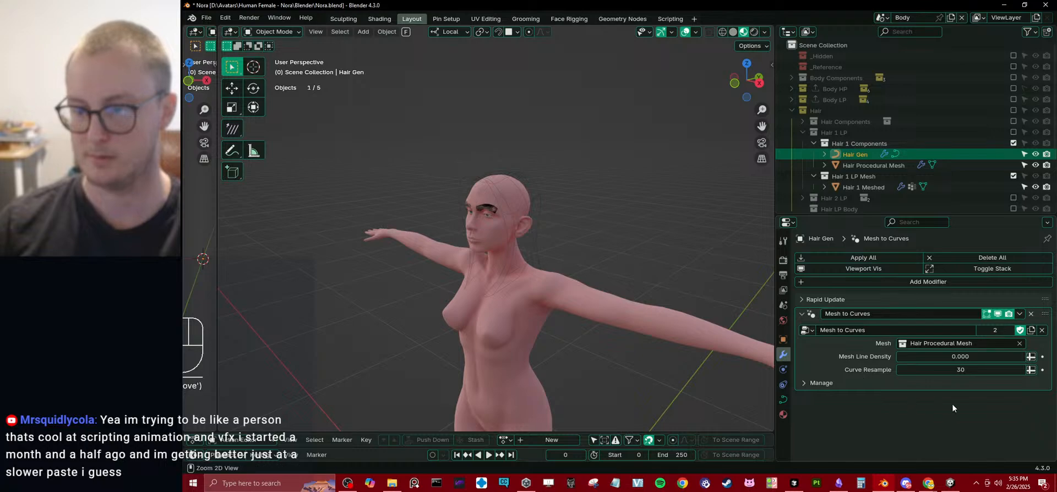
pyautogui.hotkey('ctrl', 'z')
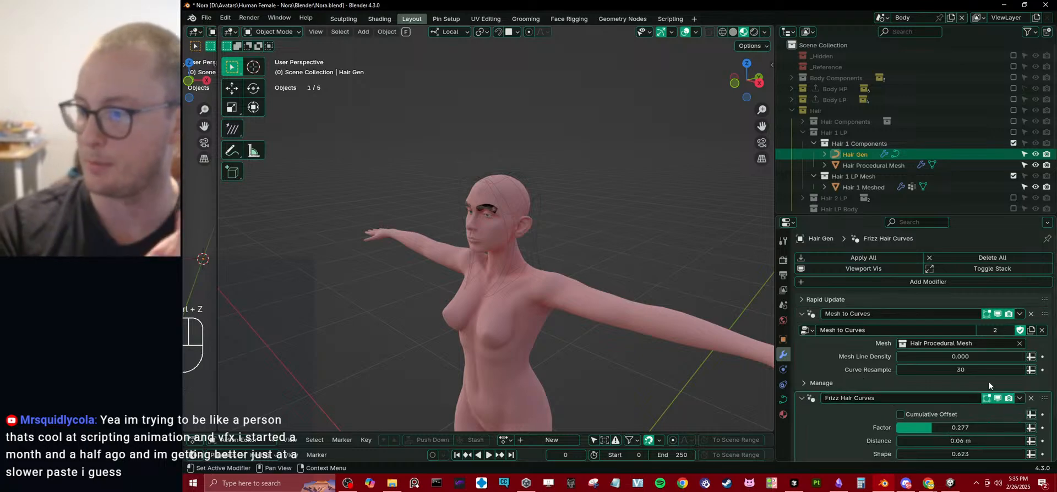
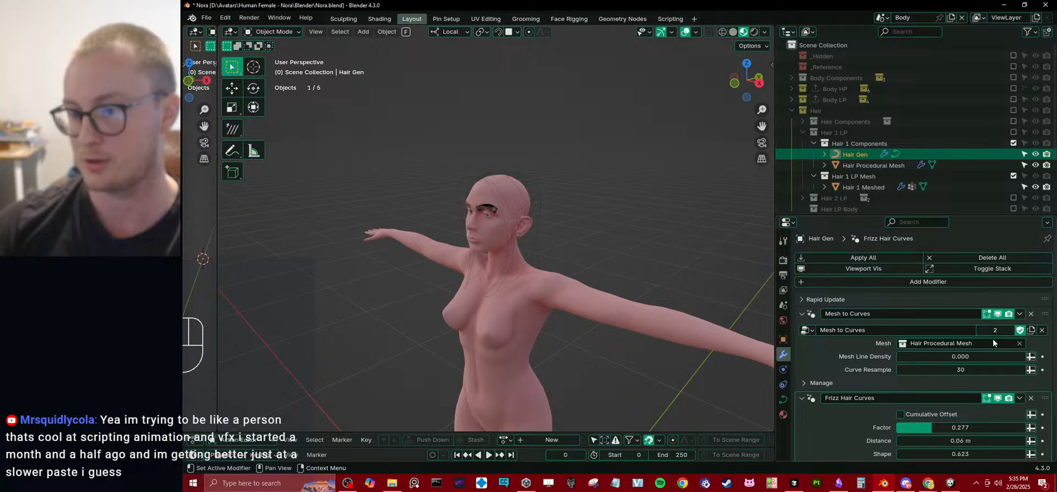
# Check the modifiers of Hair Gen and Hair Procedural Mesh, and show the Hair 2 LP collection's hair and contents for comparison.
pyautogui.click(848, 368)
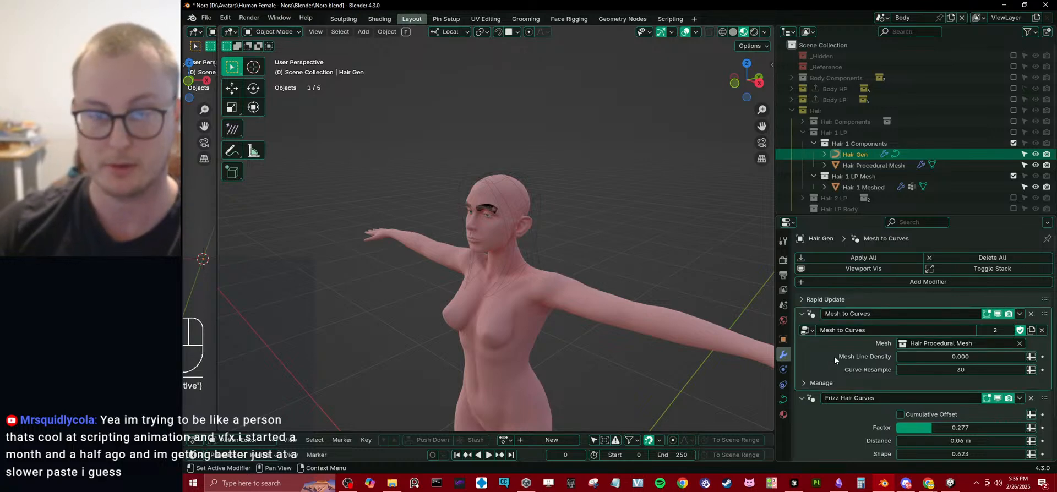
pyautogui.click(858, 163)
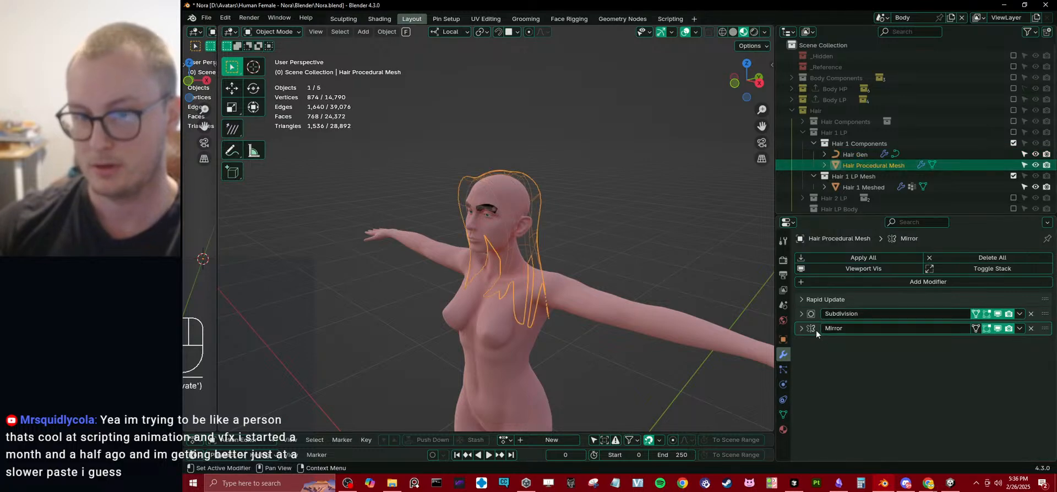
pyautogui.click(854, 156)
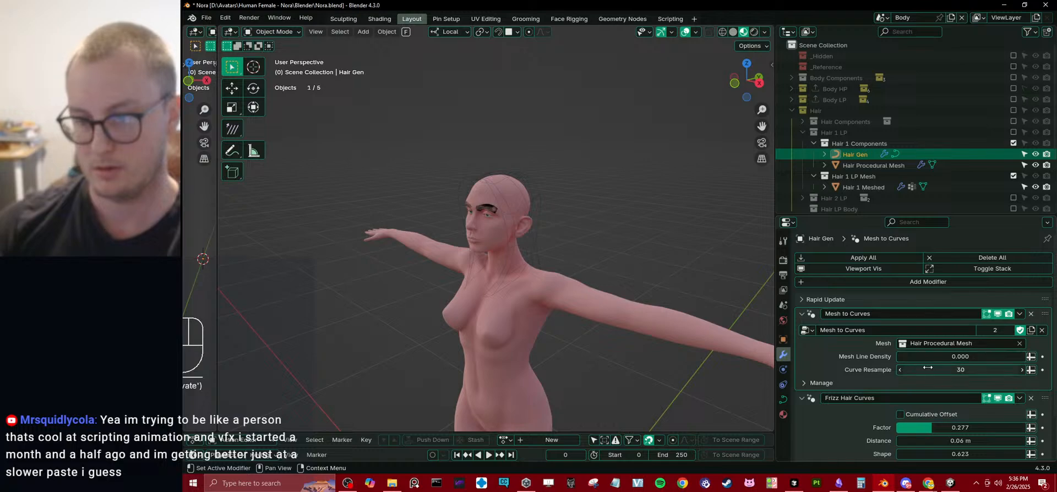
pyautogui.scroll(3, 602, 194)
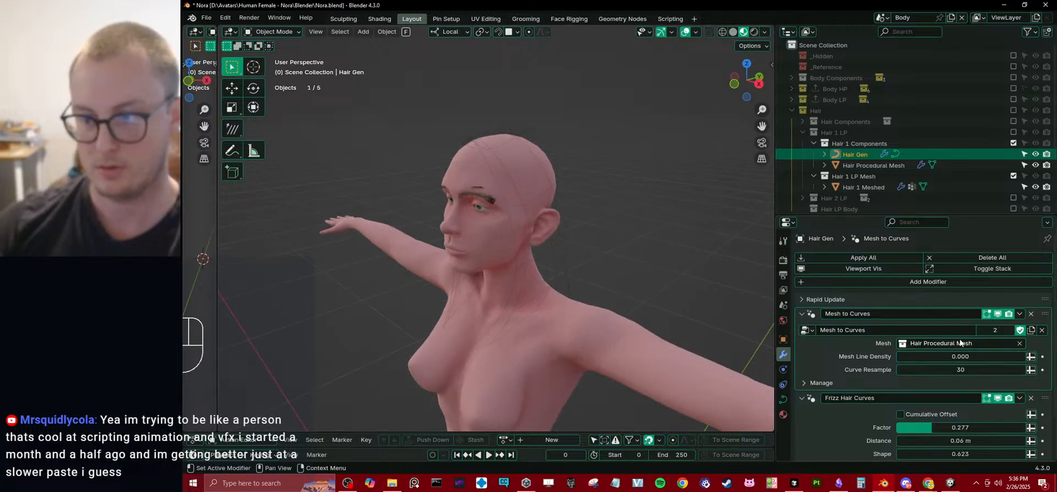
pyautogui.click(1014, 198)
pyautogui.click(801, 197)
pyautogui.scroll(-2, 808, 195)
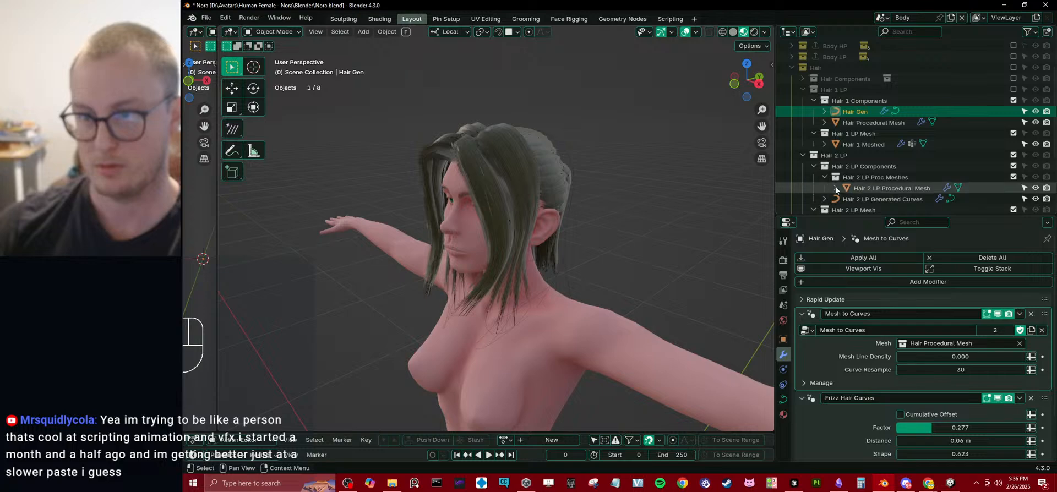
# Create a new collection inside Hair 1 Components and name it Hair 1 Proc Meshes.
pyautogui.rightClick(841, 101)
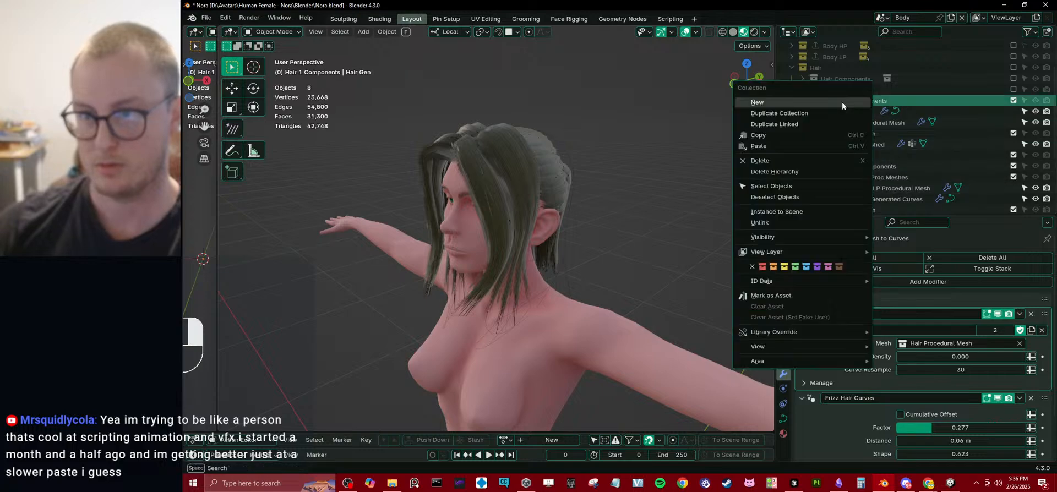
pyautogui.click(841, 101)
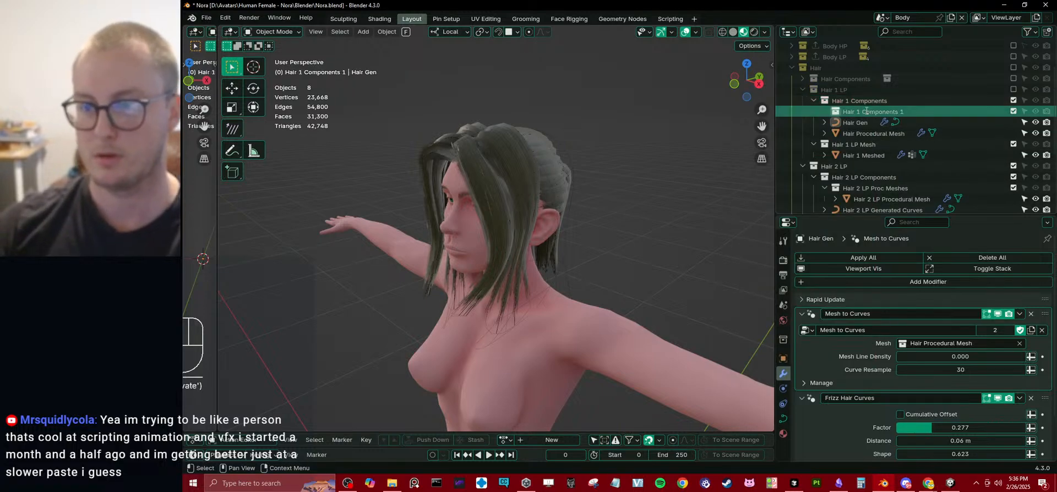
pyautogui.doubleClick(866, 111)
pyautogui.write('Hair 1 P')
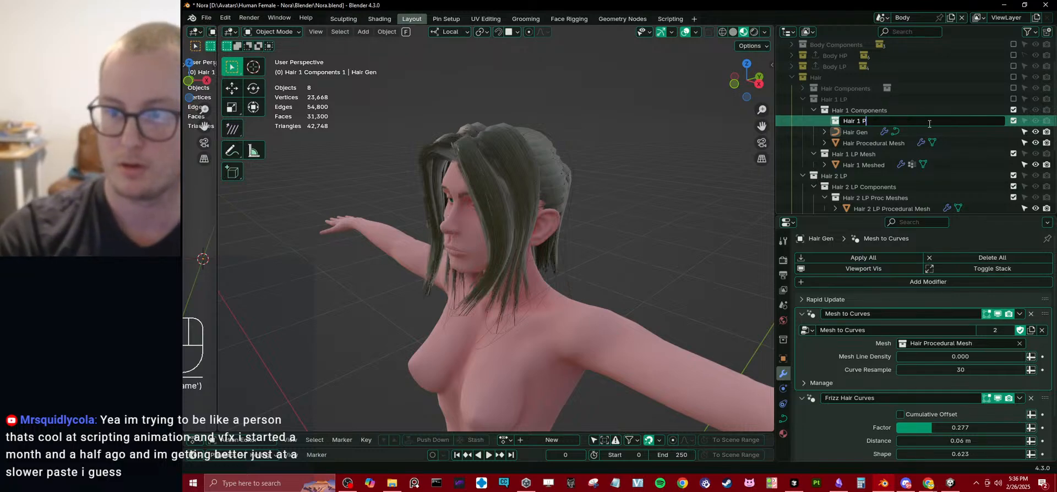
pyautogui.write('roc Meshes')
pyautogui.press('Return')
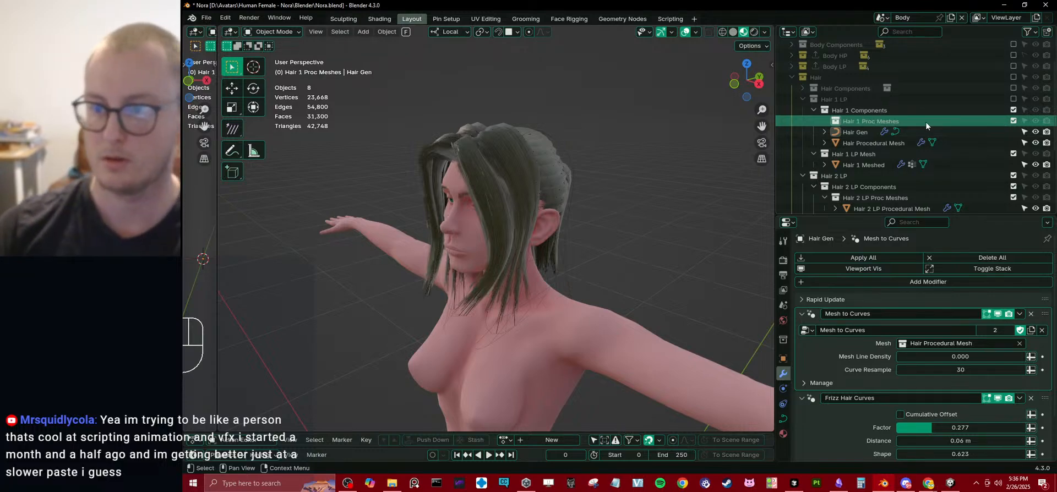
# Put Hair Procedural Mesh into the Hair 1 Proc Meshes collection and assign that collection as the Mesh input of Hair Gen's Mesh to Curves modifier.
pyautogui.moveTo(875, 142); pyautogui.dragTo(961, 343)
pyautogui.click(861, 113)
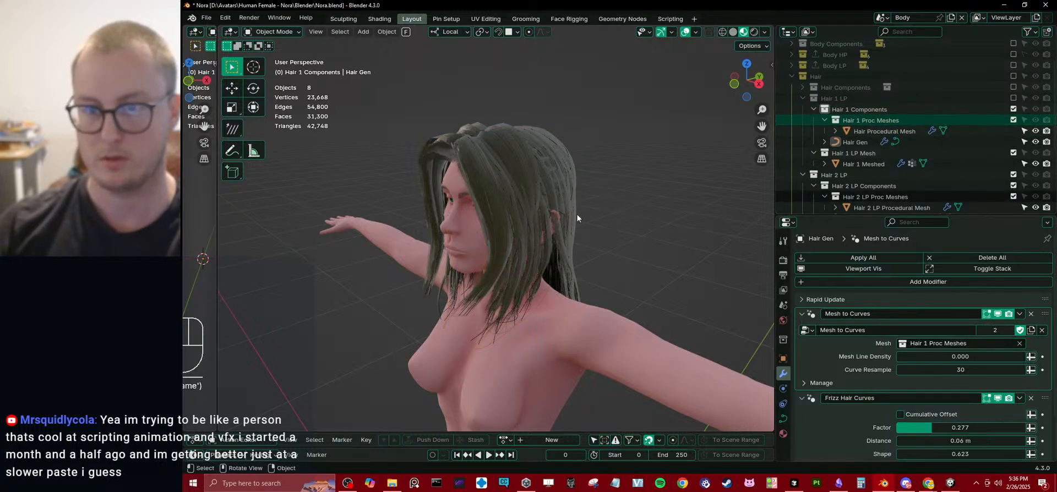
# Exclude the Hair 1 LP and Hair 2 LP component and mesh collections from the view layer, and collapse both component collections.
pyautogui.click(813, 110)
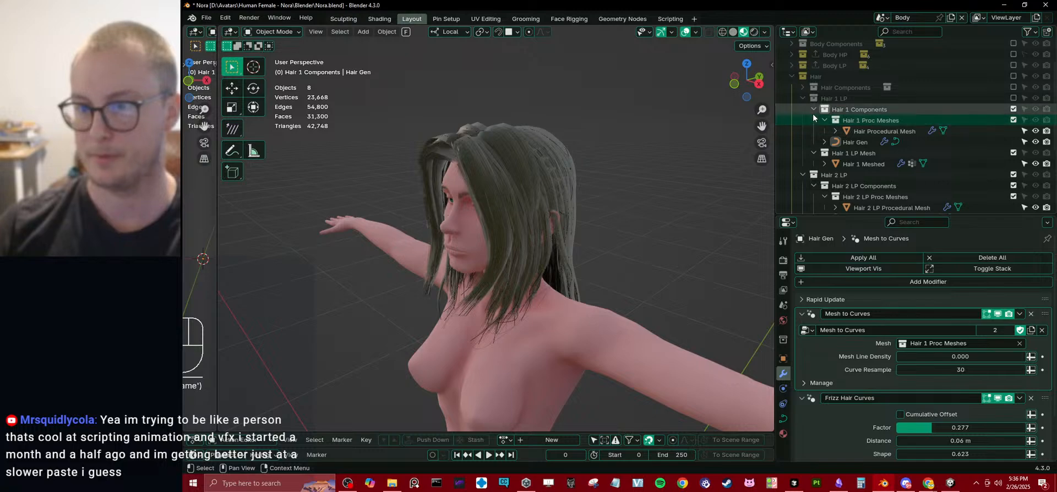
pyautogui.click(1013, 109)
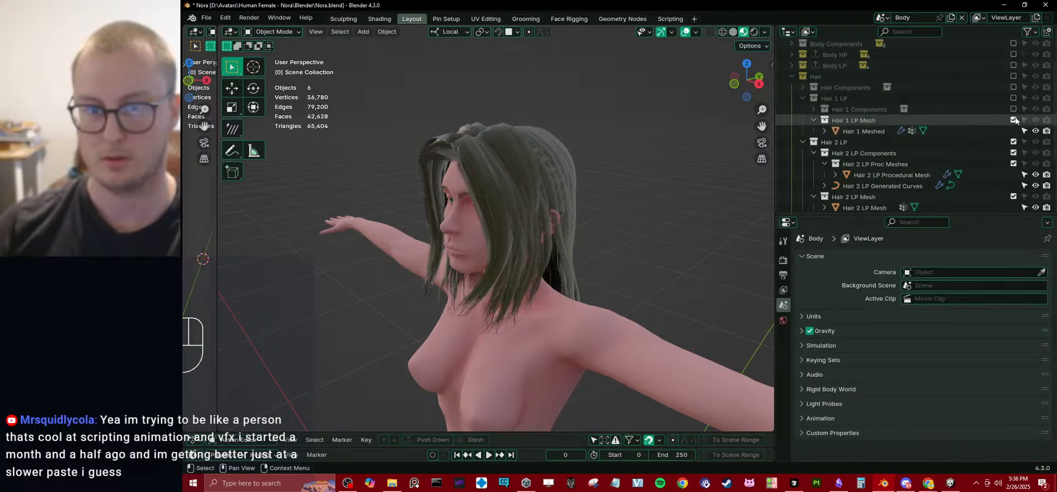
pyautogui.click(1013, 120)
pyautogui.click(1013, 131)
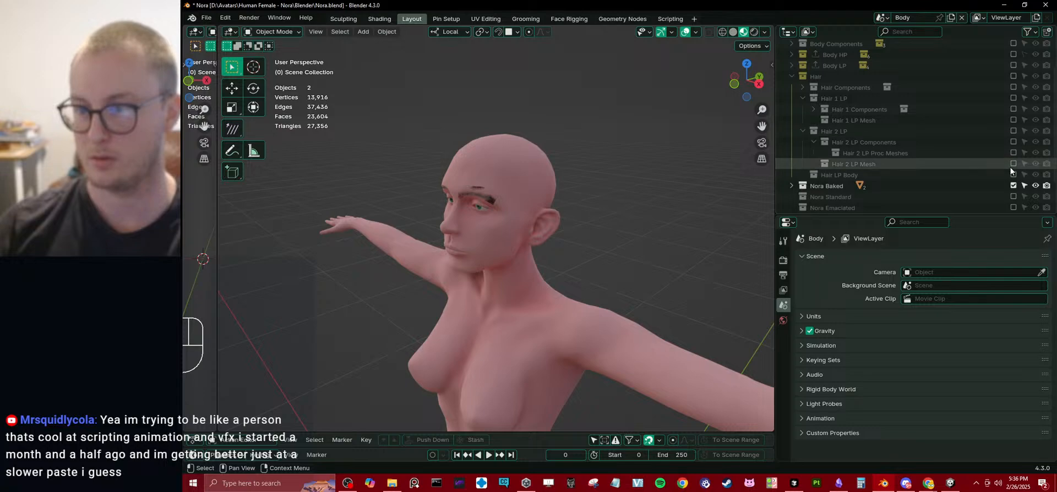
pyautogui.click(814, 142)
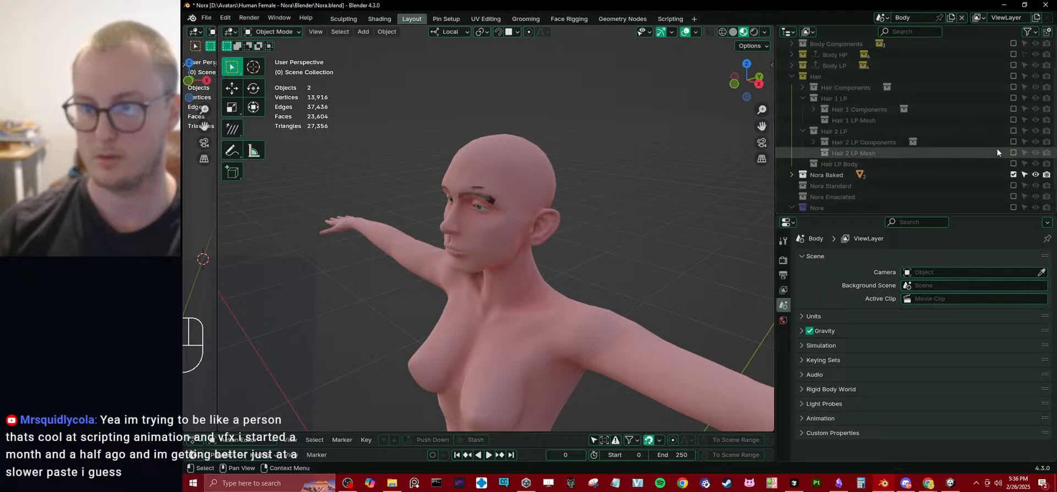
# Preview the Hair 2 LP Mesh, Hair 1 LP Mesh and Hair LP Body collections one at a time, leaving each excluded.
pyautogui.click(1013, 152)
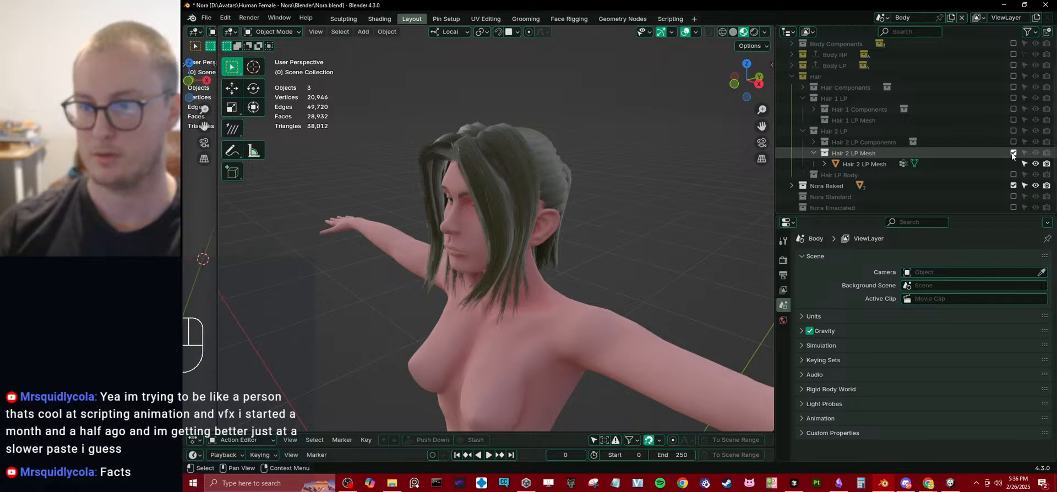
pyautogui.click(1013, 153)
pyautogui.click(1013, 119)
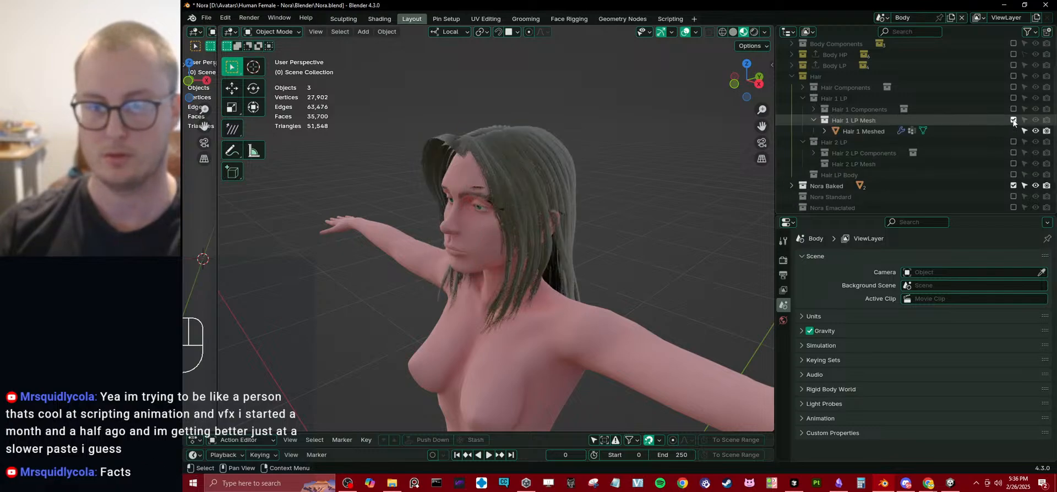
pyautogui.click(1013, 120)
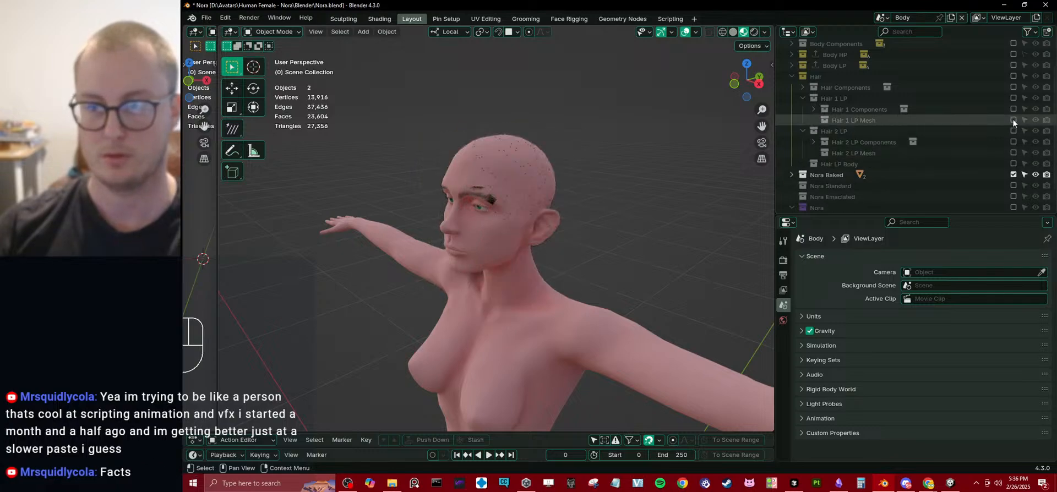
pyautogui.click(1013, 153)
pyautogui.click(1013, 153)
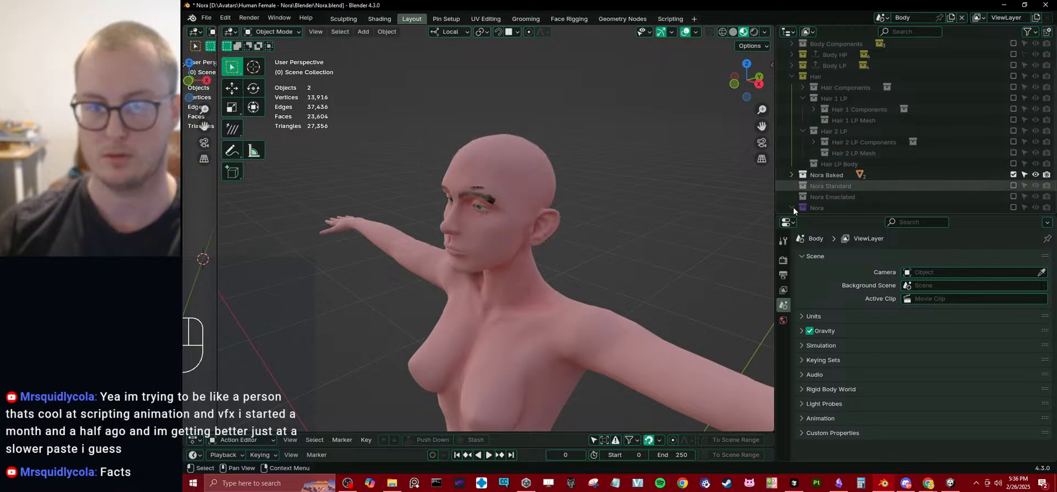
# Save the Blender file with the reorganized hair collections.
pyautogui.moveTo(759, 205); pyautogui.dragTo(595, 231, button='middle')
pyautogui.scroll(-4, 627, 212)
pyautogui.scroll(-5, 599, 206)
pyautogui.scroll(4, 596, 233)
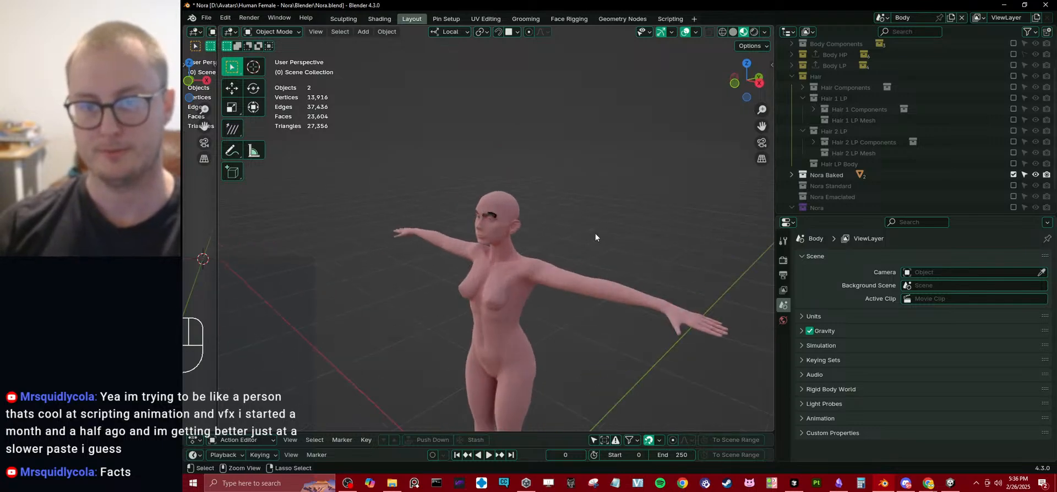
pyautogui.hotkey('ctrl', 's')
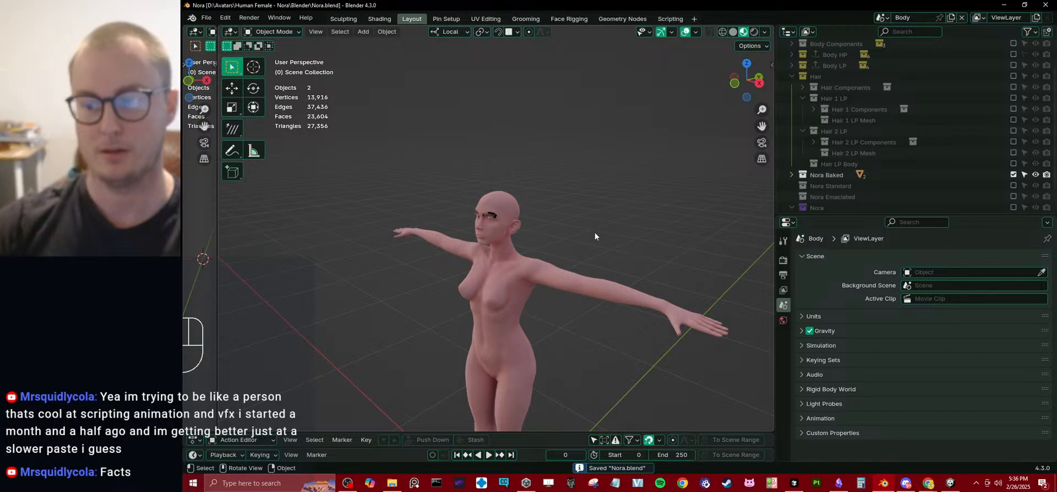
# Collapse the Hair collection, exclude Nora Baked from the view layer and include Nora Standard instead.
pyautogui.moveTo(595, 236); pyautogui.dragTo(563, 223, button='middle')
pyautogui.scroll(6, 563, 223)
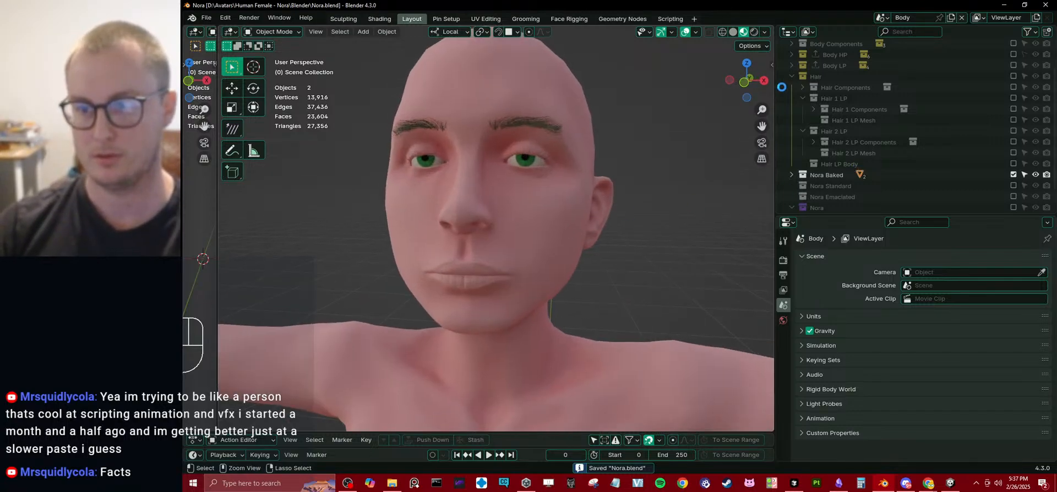
pyautogui.click(791, 75)
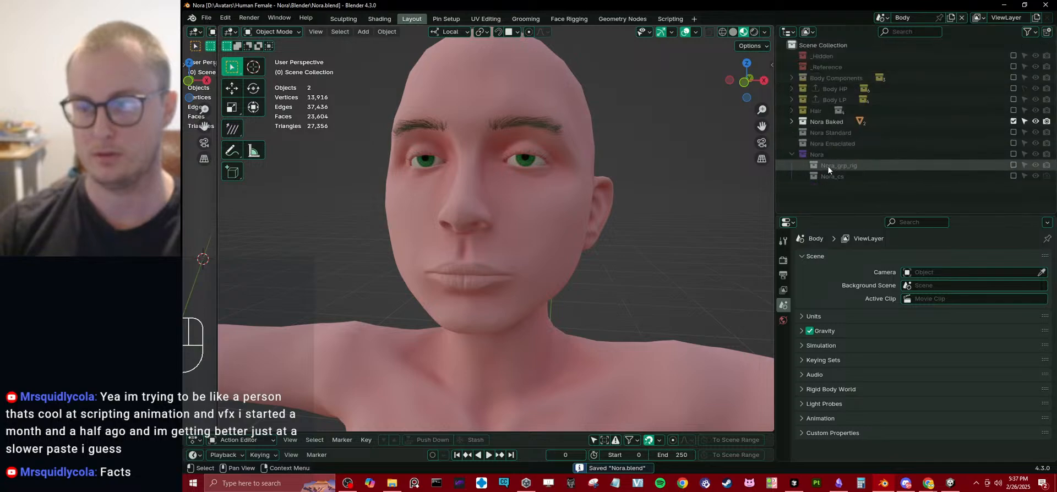
pyautogui.moveTo(538, 199)
pyautogui.mouseDown(button='middle')
pyautogui.moveTo(530, 210)
pyautogui.moveTo(552, 207)
pyautogui.mouseUp(button='middle')
pyautogui.scroll(1, 552, 207)
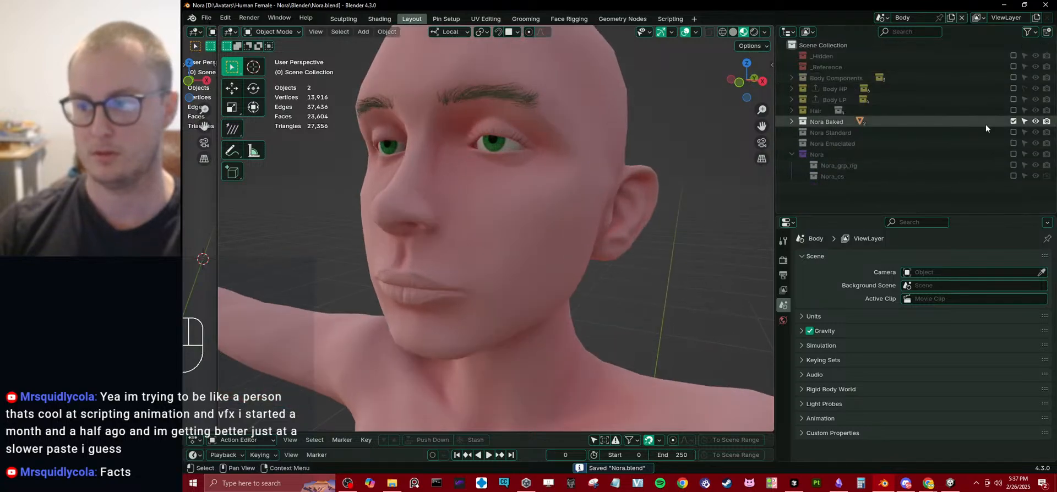
pyautogui.click(1015, 121)
pyautogui.click(1015, 121)
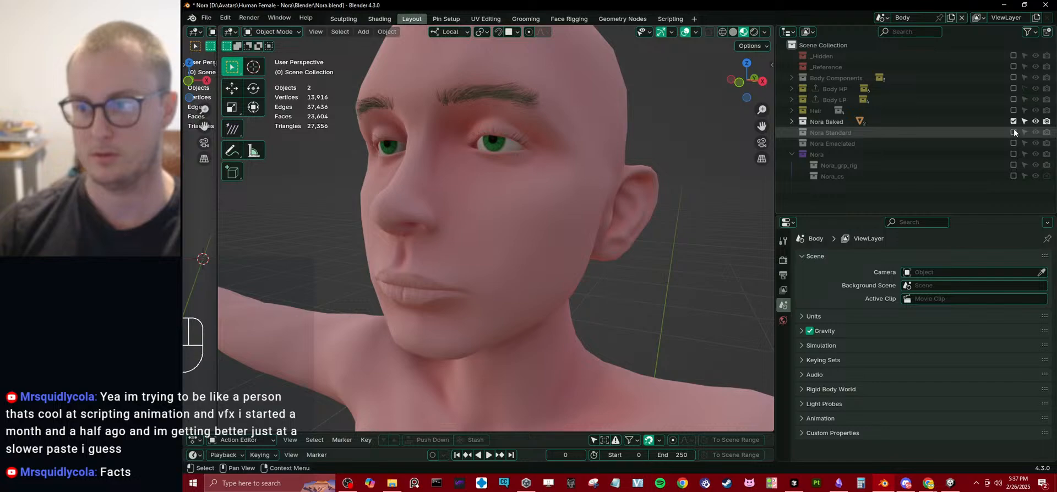
pyautogui.click(1014, 121)
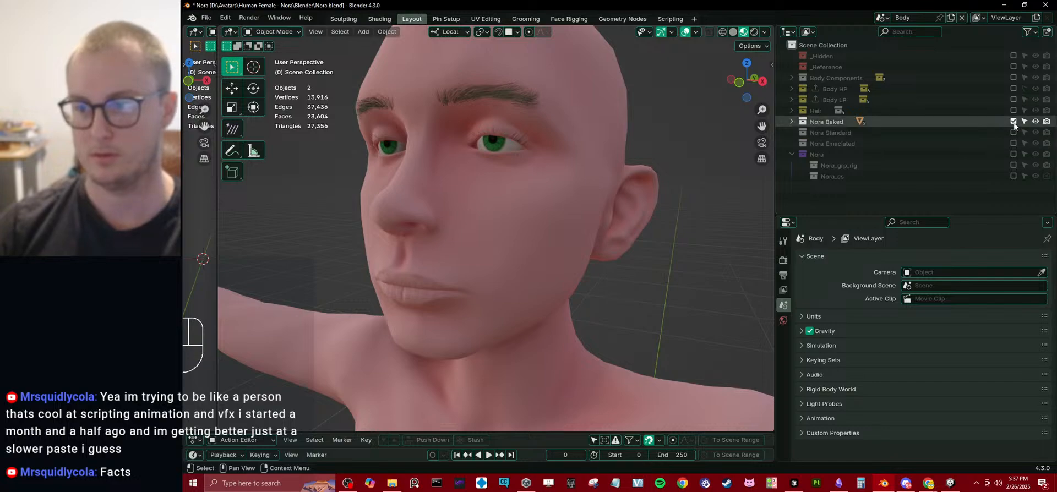
pyautogui.click(1014, 132)
pyautogui.scroll(-3, 576, 195)
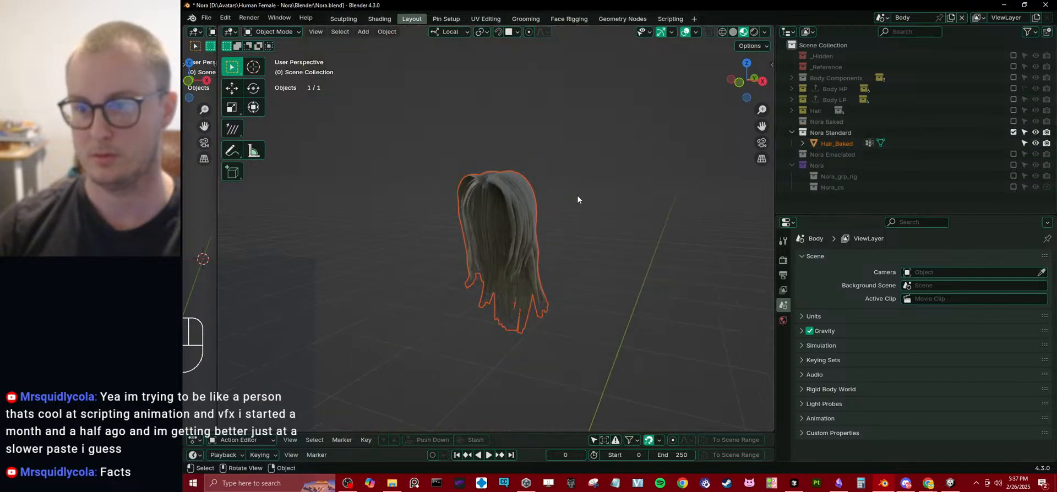
# Rename the Hair_Baked object in Nora Standard as Body and save the file.
pyautogui.doubleClick(837, 144)
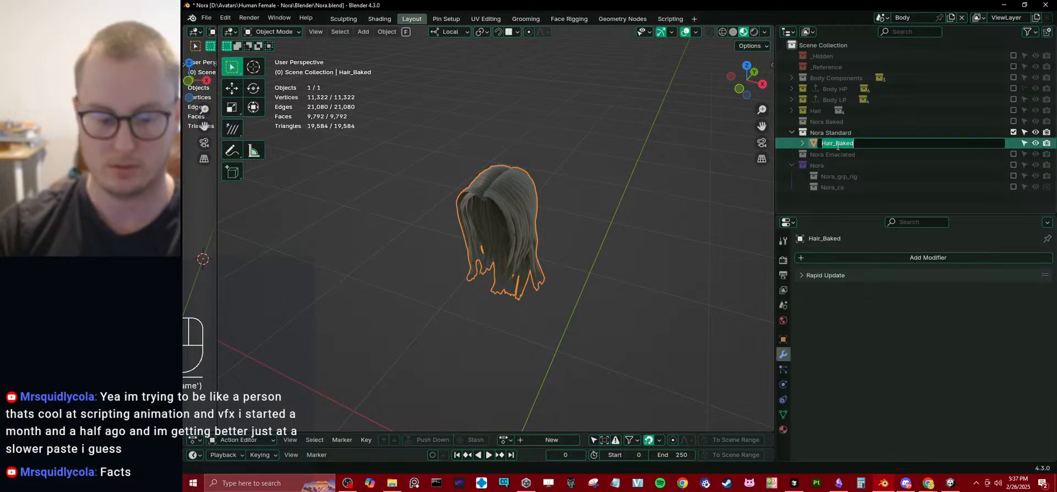
pyautogui.write('Body')
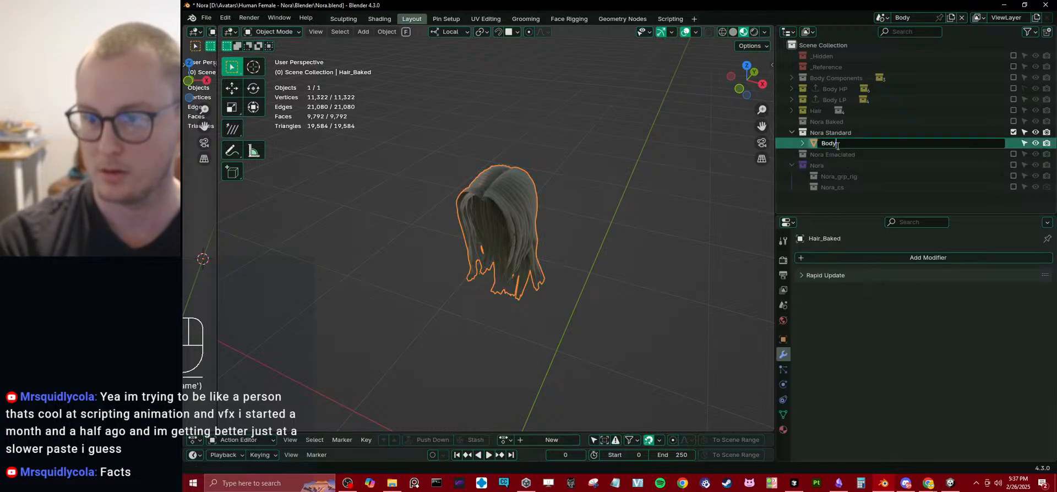
pyautogui.press('Return')
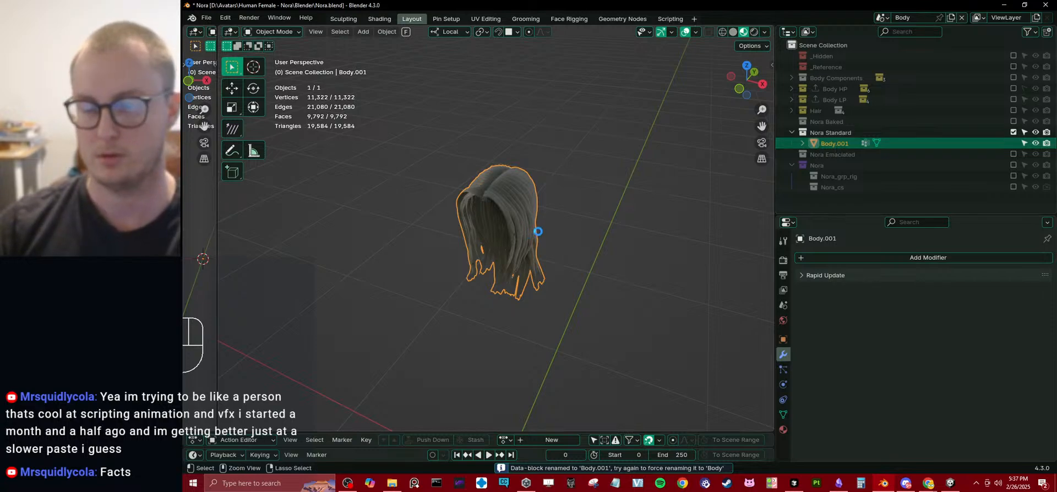
pyautogui.hotkey('ctrl', 's')
# Add Nora Baked as a second Rapid Update target collection beside Hair 1 LP and update the selected body object.
pyautogui.click(812, 277)
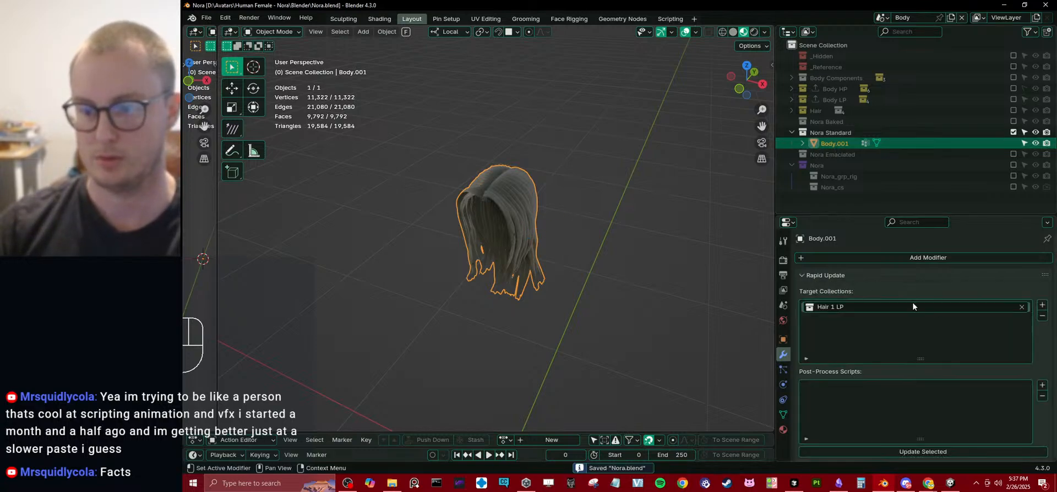
pyautogui.click(1013, 121)
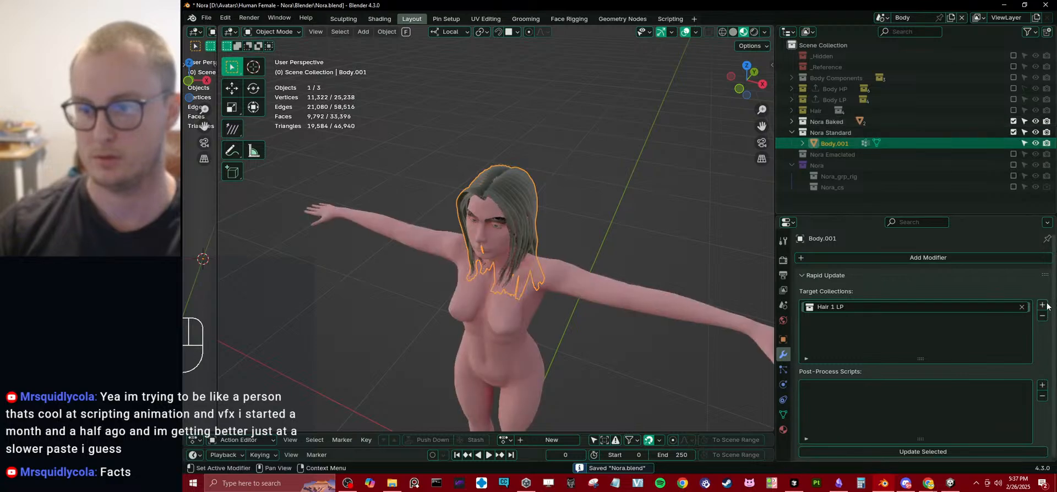
pyautogui.click(1013, 121)
pyautogui.click(1041, 305)
pyautogui.moveTo(828, 122); pyautogui.dragTo(885, 320)
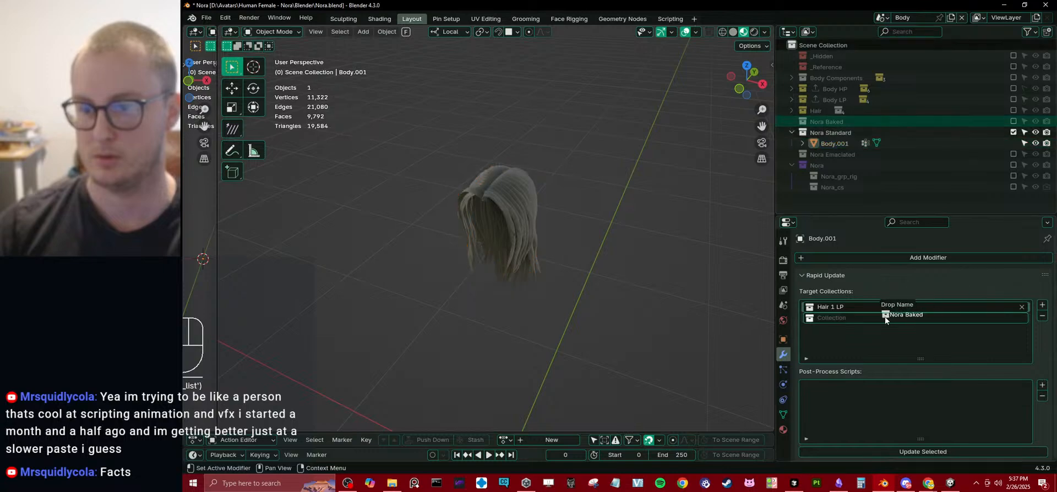
pyautogui.click(907, 452)
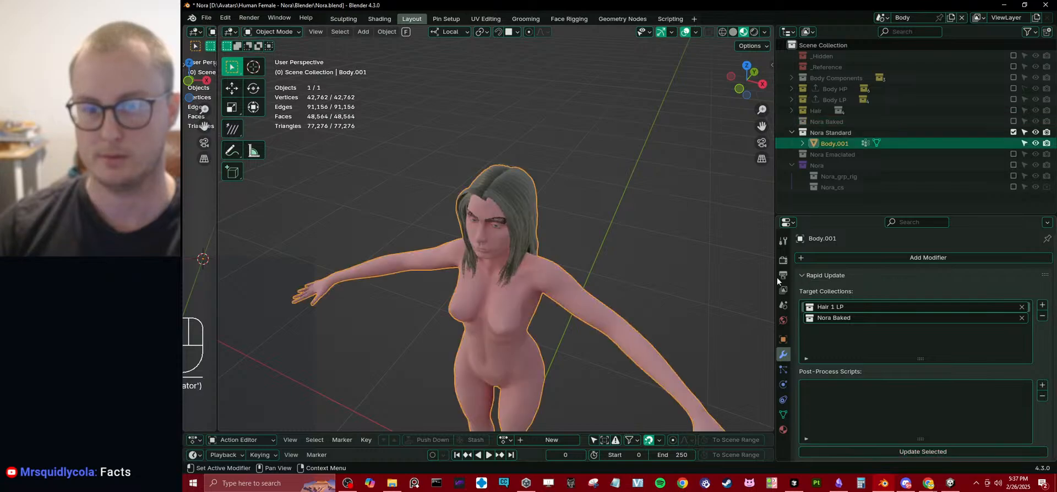
# Collapse the Rapid Update settings and include the Nora rig collection in the view layer.
pyautogui.moveTo(669, 334); pyautogui.dragTo(679, 315, button='middle')
pyautogui.click(825, 275)
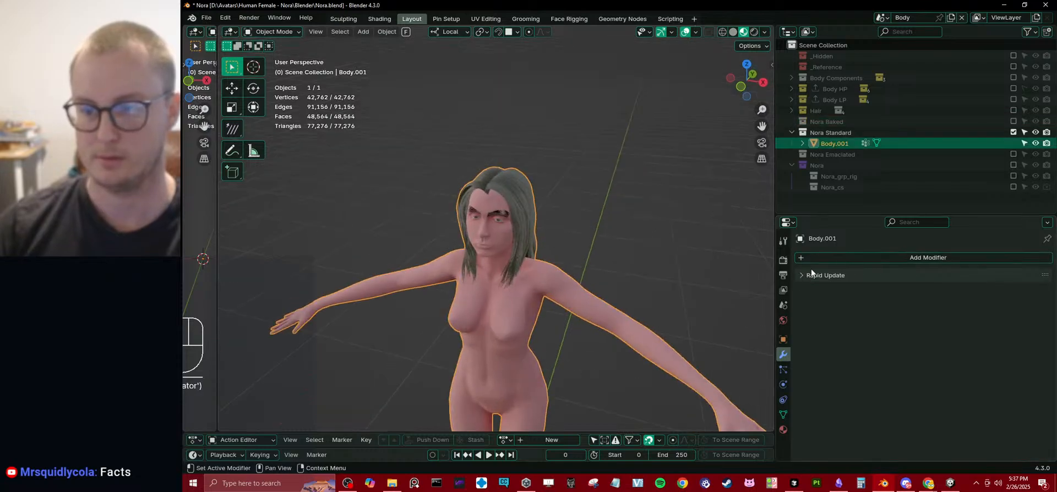
pyautogui.click(1013, 165)
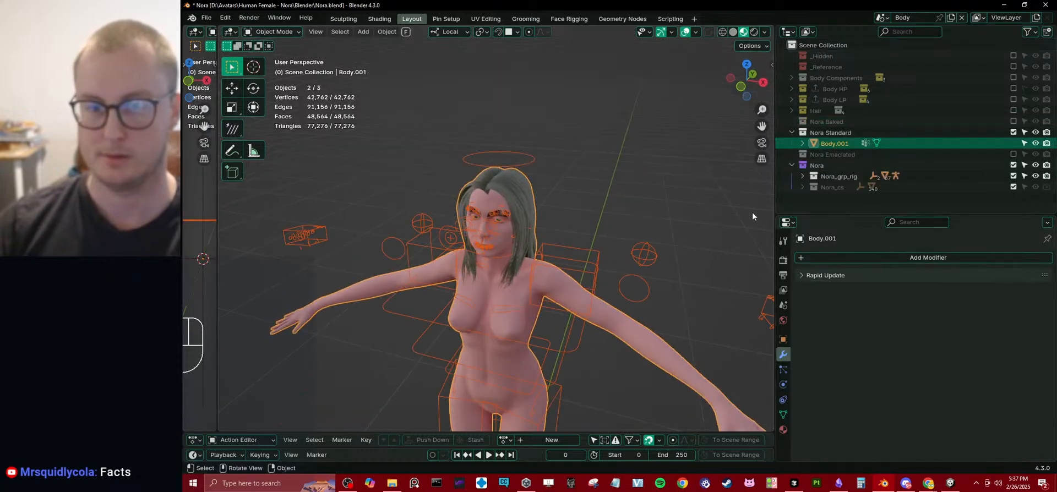
# Parent the Body.001 mesh in Nora Standard to Nora_rig with Armature Deform and deselect everything.
pyautogui.keyDown('shift'); pyautogui.click(645, 255); pyautogui.keyUp('shift')
pyautogui.hotkey('ctrl', 'p')
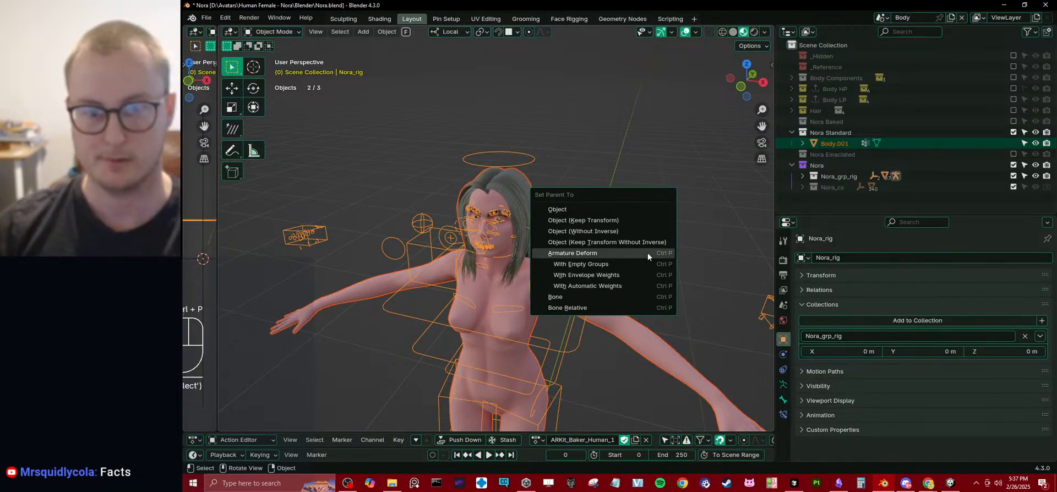
pyautogui.click(647, 254)
pyautogui.scroll(4, 626, 187)
pyautogui.moveTo(620, 229); pyautogui.dragTo(716, 187, button='middle')
pyautogui.click(626, 188)
# Collapse the Nora Standard and Nora collections, select Nora_rig and save the file.
pyautogui.click(792, 133)
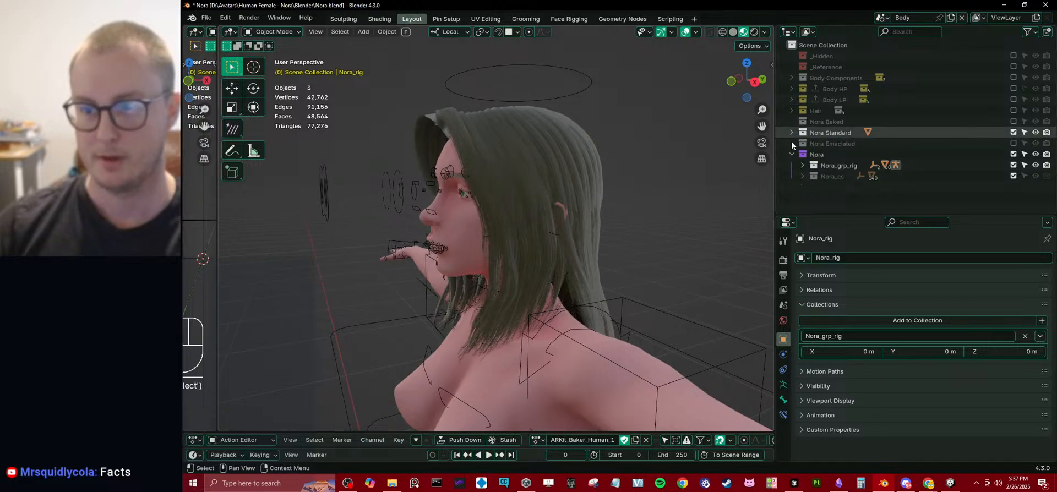
pyautogui.click(792, 155)
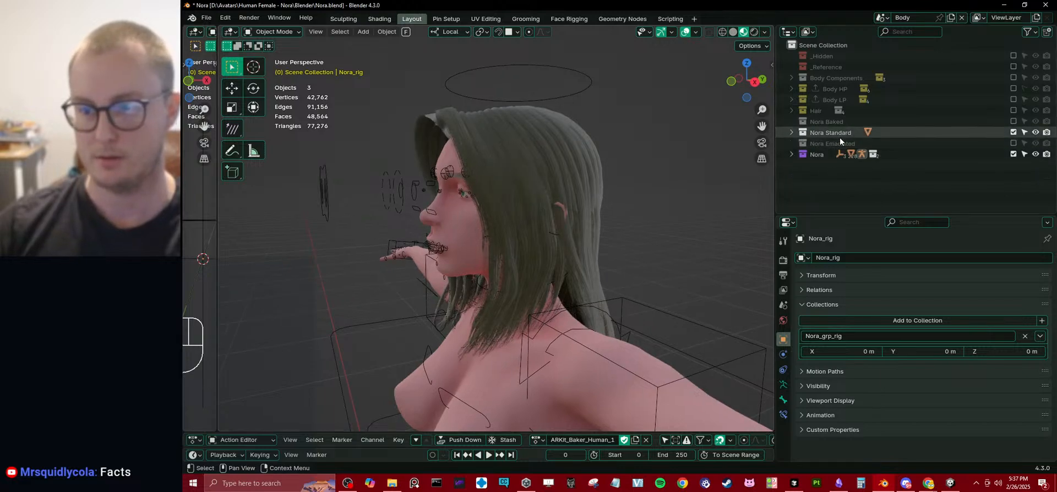
pyautogui.click(791, 132)
pyautogui.click(791, 132)
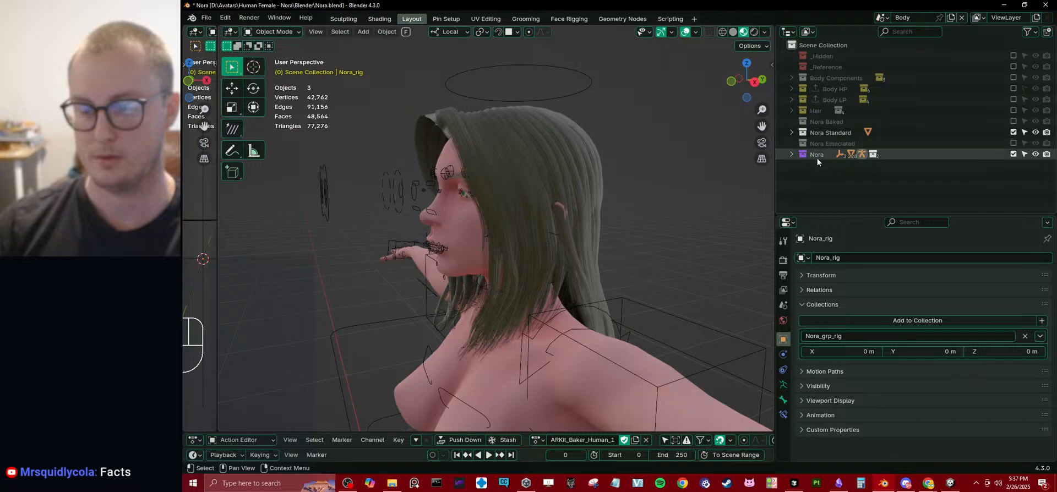
pyautogui.click(590, 93)
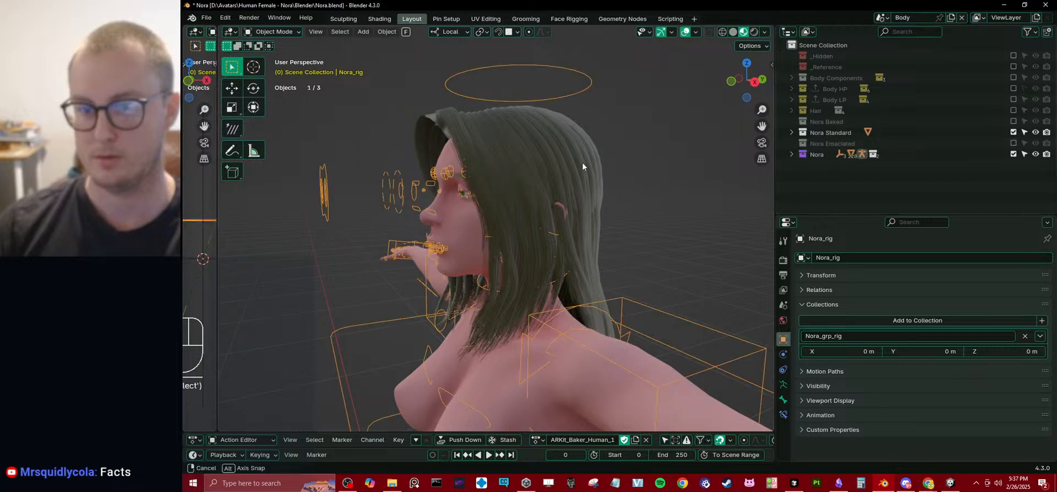
pyautogui.moveTo(582, 162); pyautogui.dragTo(600, 158, button='middle')
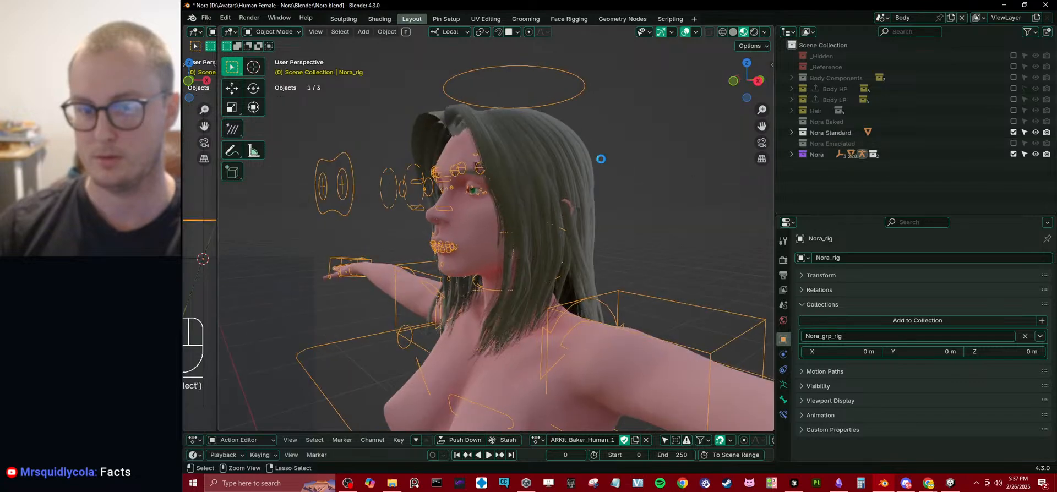
pyautogui.hotkey('ctrl', 's')
# Enlarge the Outliner area, keep Nora Standard collapsed and save the file again.
pyautogui.click(791, 133)
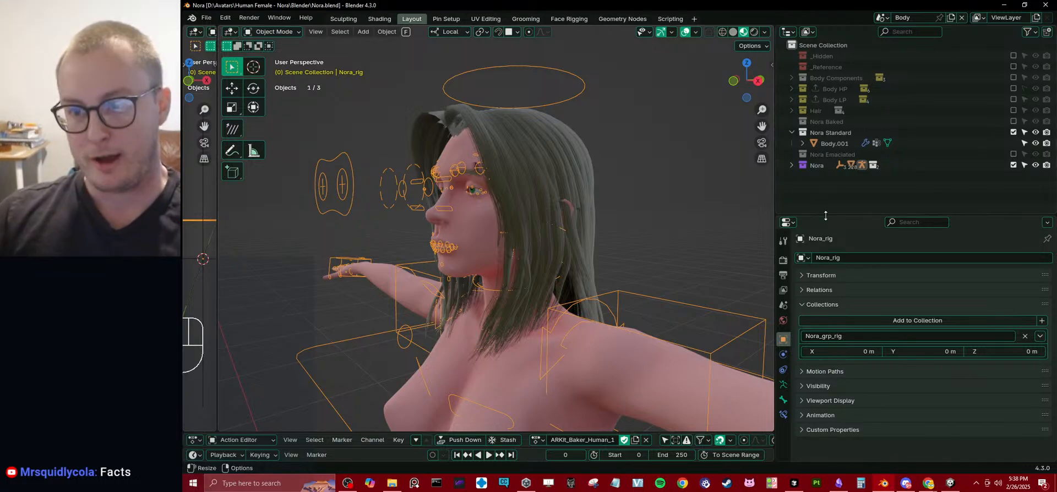
pyautogui.moveTo(825, 215); pyautogui.dragTo(825, 277)
pyautogui.click(791, 133)
pyautogui.moveTo(634, 182); pyautogui.dragTo(612, 235, button='middle')
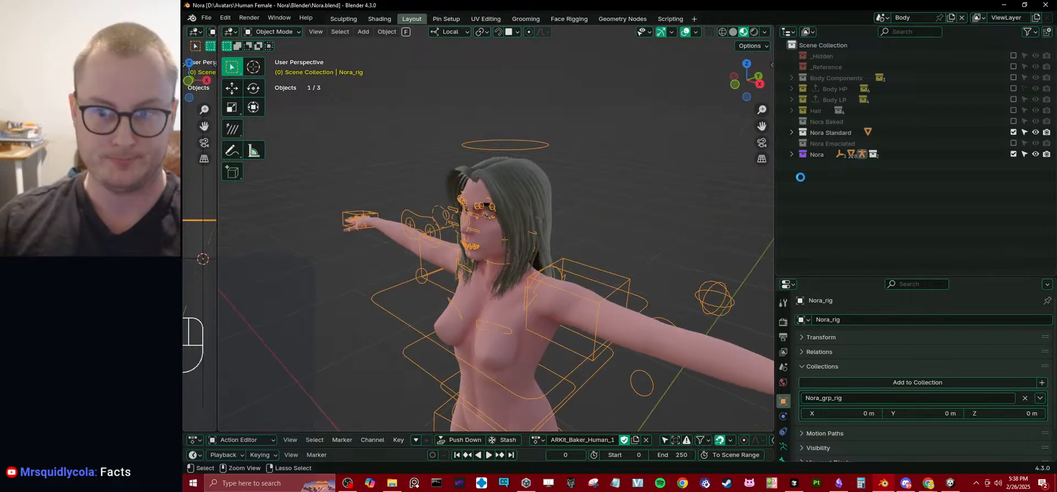
pyautogui.hotkey('ctrl', 's')
# Create a new collection in the scene named Villager Clothing and save the file.
pyautogui.click(827, 186)
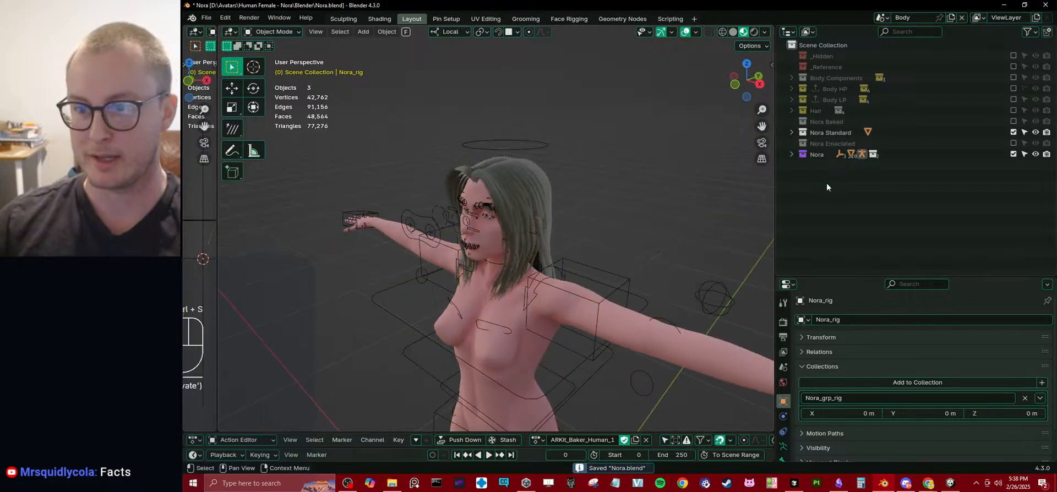
pyautogui.rightClick(827, 184)
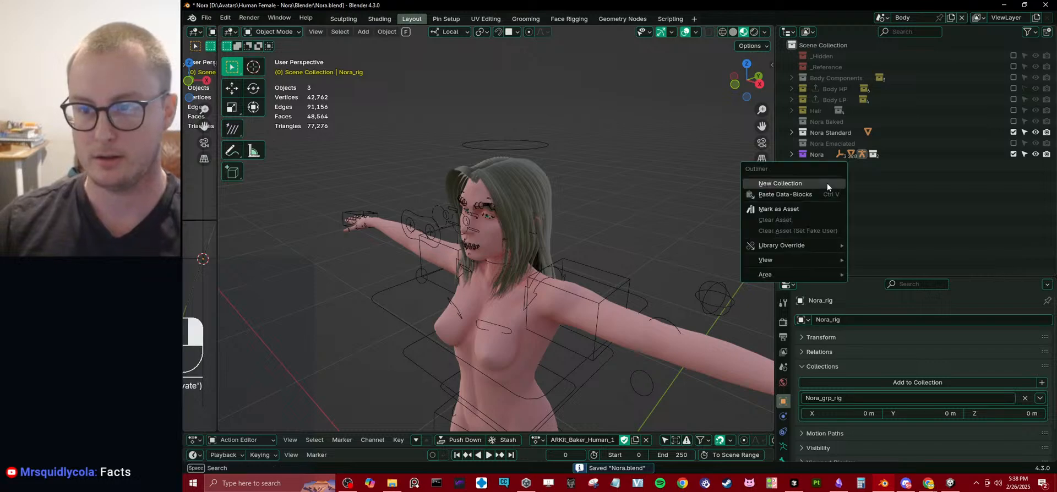
pyautogui.click(826, 184)
pyautogui.doubleClick(828, 165)
pyautogui.write('Villa')
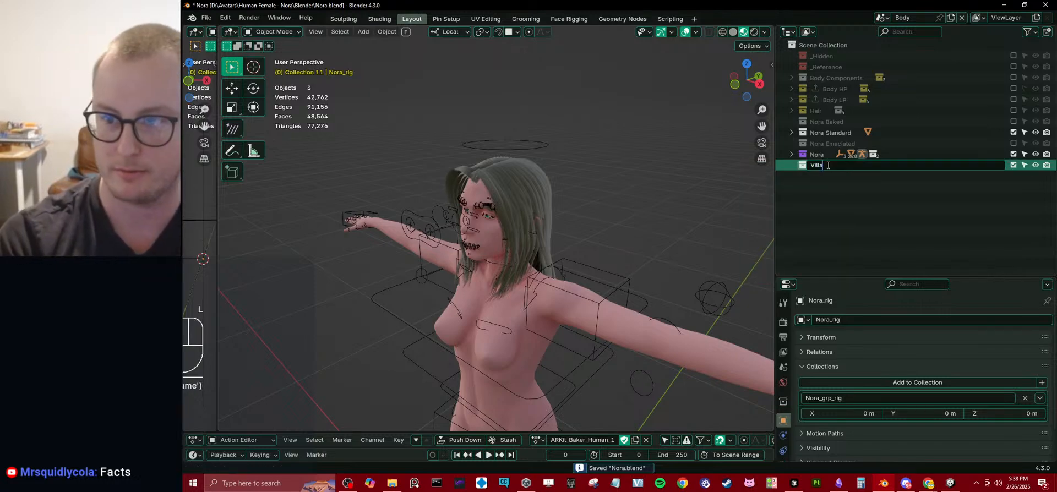
pyautogui.write('ger Clothing')
pyautogui.press('Return')
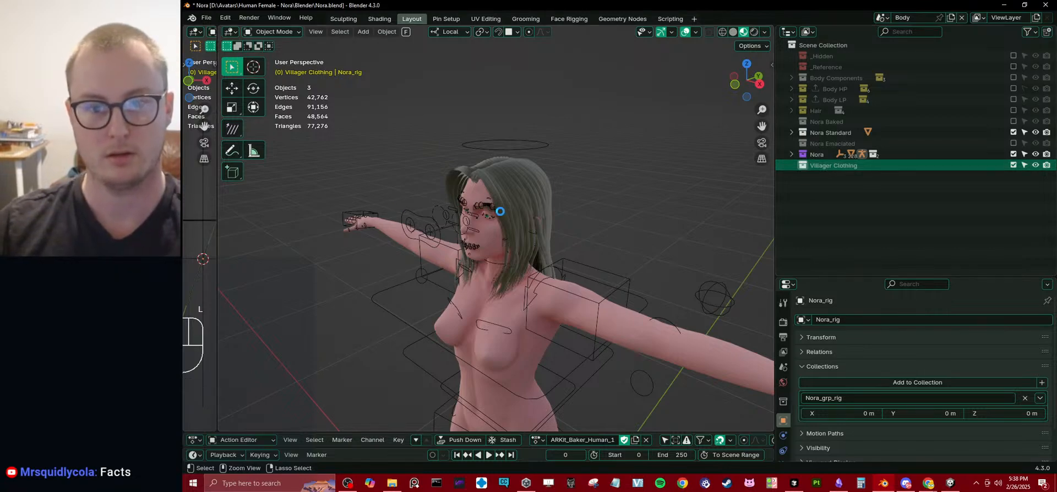
pyautogui.hotkey('ctrl', 's')
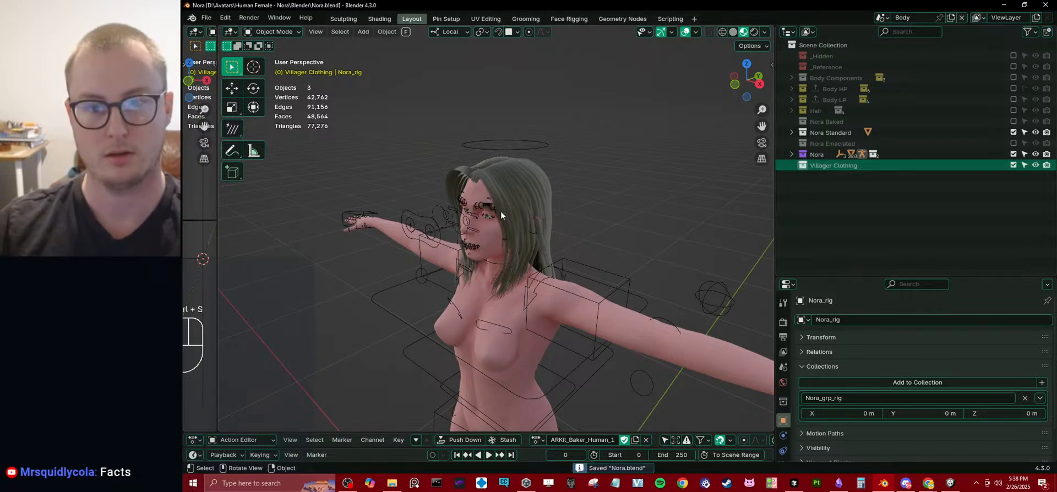
# Append the Villager Clothing - Resizing Setup collection from Outfit_Villager.blend in the Villager Clothing Blender folder.
pyautogui.click(206, 17)
pyautogui.click(228, 147)
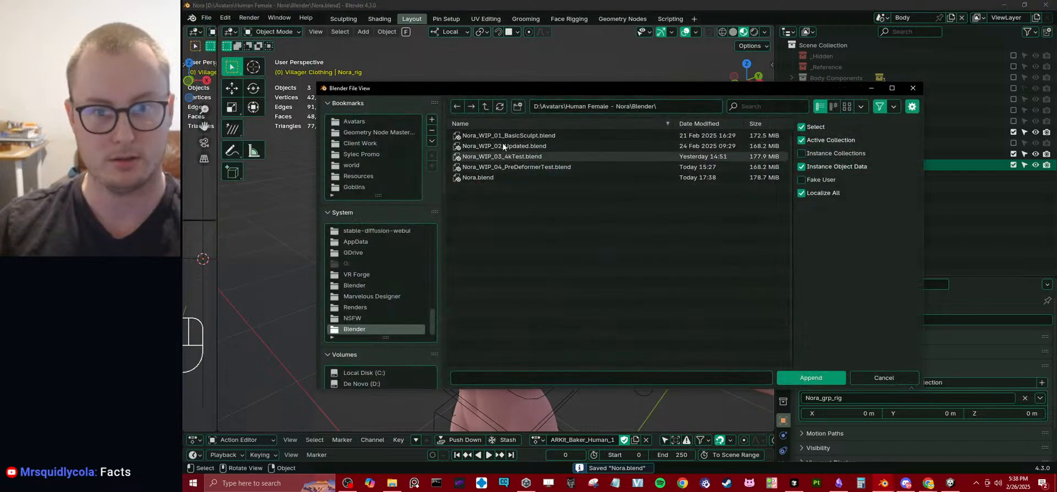
pyautogui.doubleClick(485, 106)
pyautogui.doubleClick(487, 188)
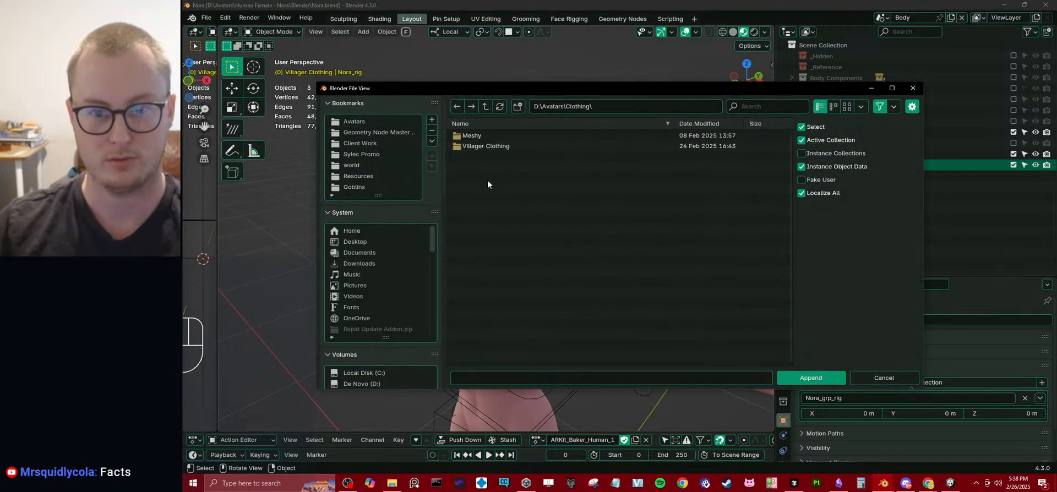
pyautogui.doubleClick(493, 147)
pyautogui.doubleClick(488, 145)
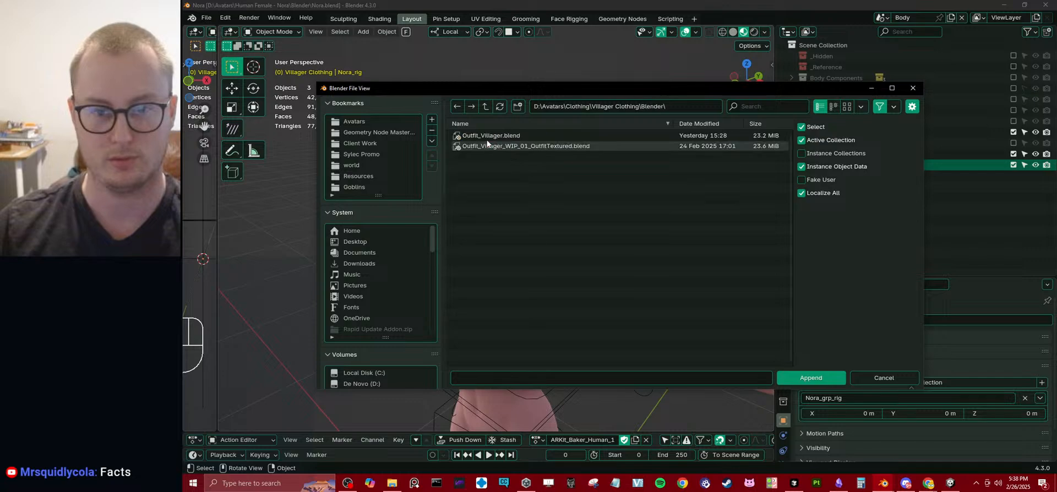
pyautogui.doubleClick(487, 136)
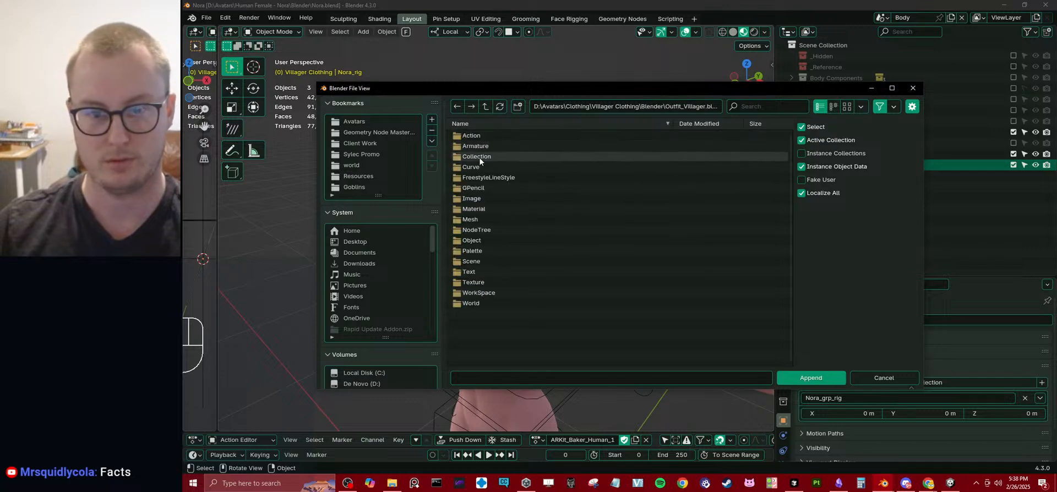
pyautogui.doubleClick(479, 157)
pyautogui.doubleClick(524, 220)
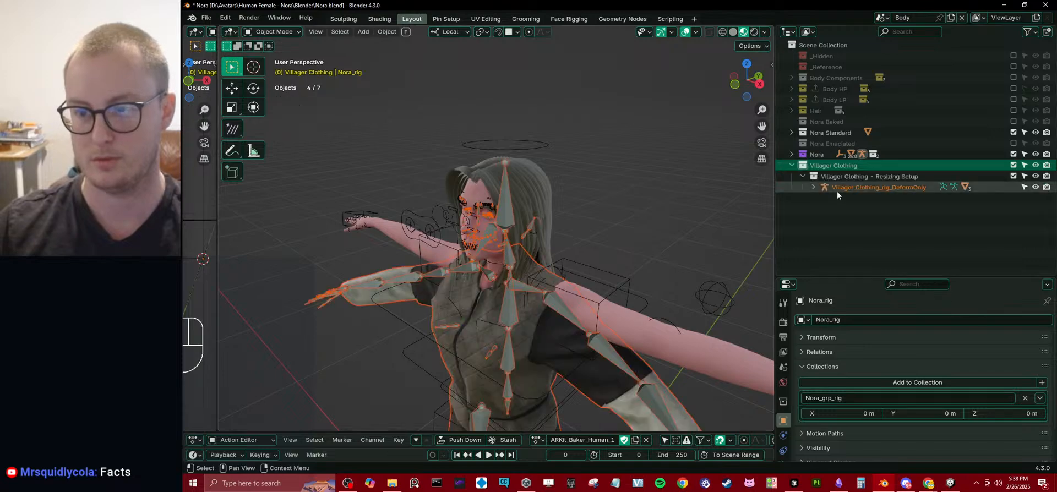
# Delete the Villager Clothing_rig_DeformOnly armature that came with the appended outfit.
pyautogui.scroll(-3, 528, 236)
pyautogui.moveTo(504, 237); pyautogui.dragTo(555, 229, button='middle')
pyautogui.scroll(5, 555, 229)
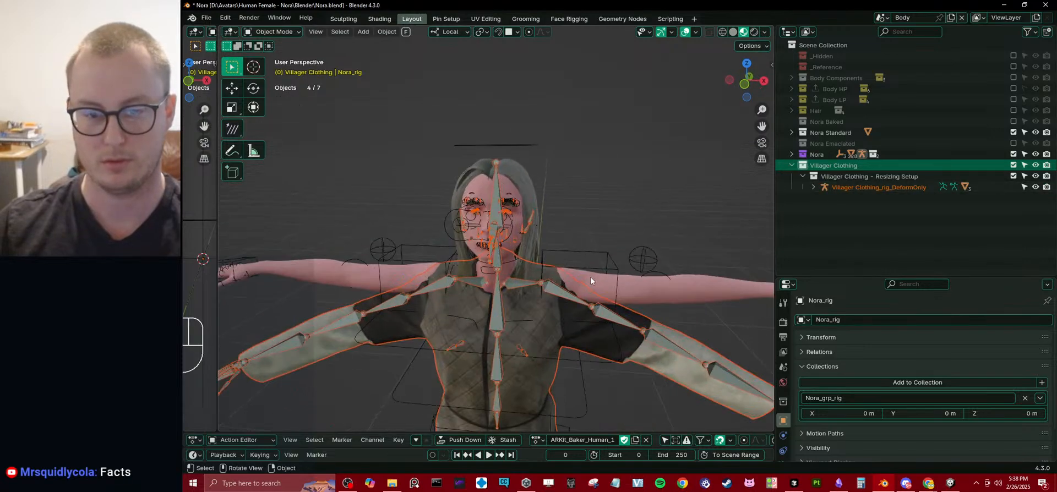
pyautogui.click(555, 235)
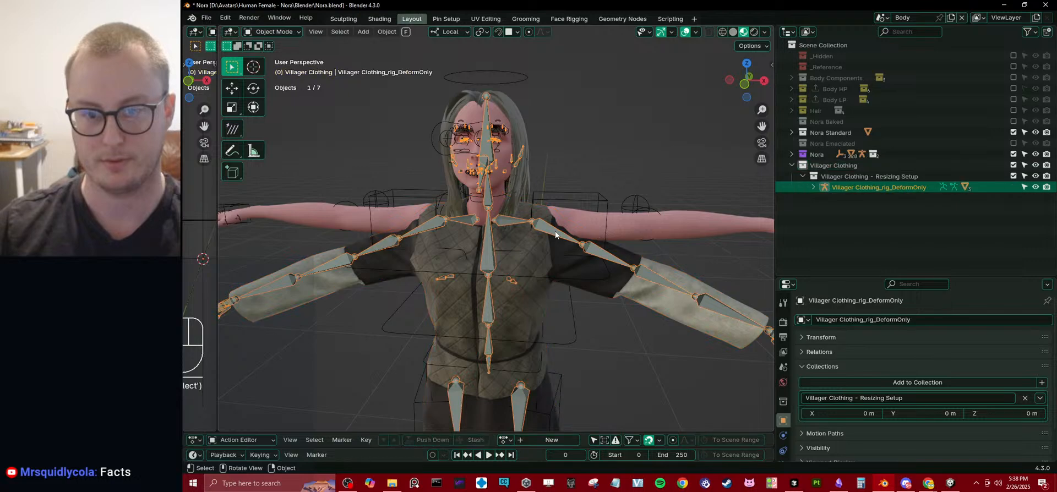
pyautogui.scroll(-2, 555, 235)
pyautogui.press('x')
pyautogui.click(642, 258)
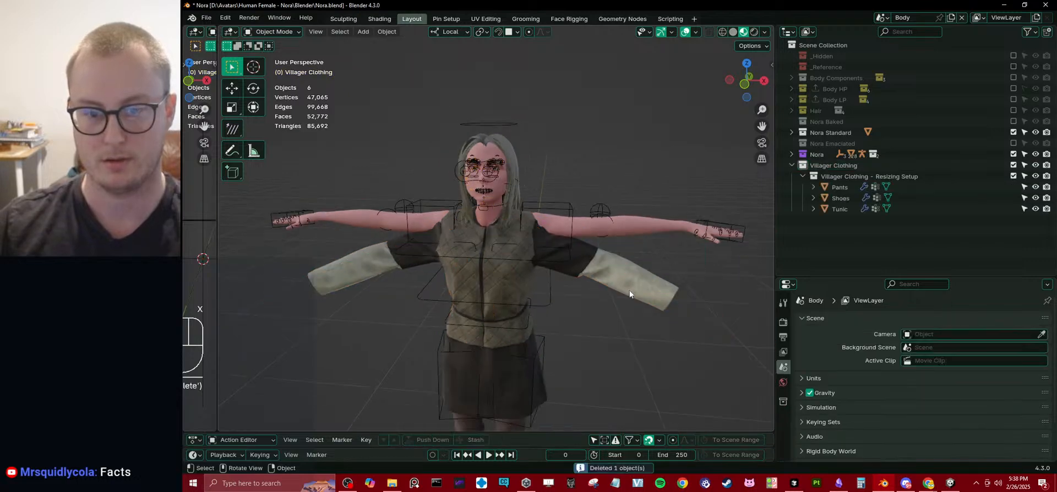
# Parent the Tunic, Pants and Shoes to Nora_rig with Armature Deform.
pyautogui.click(630, 292)
pyautogui.moveTo(589, 322); pyautogui.dragTo(530, 285, button='middle')
pyautogui.keyDown('shift'); pyautogui.click(517, 302); pyautogui.keyUp('shift')
pyautogui.keyDown('shift'); pyautogui.scroll(-3, 536, 252); pyautogui.keyUp('shift')
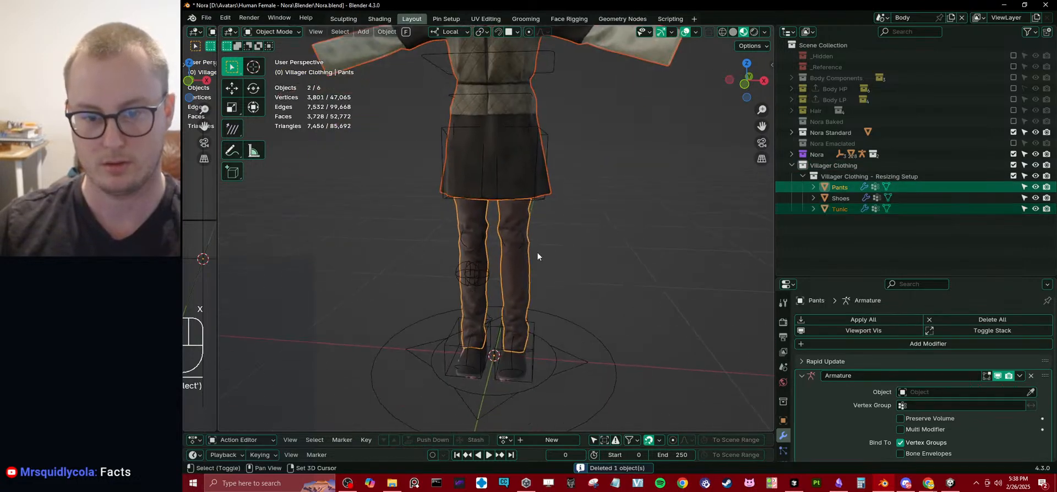
pyautogui.keyDown('shift'); pyautogui.click(519, 362); pyautogui.keyUp('shift')
pyautogui.keyDown('shift'); pyautogui.scroll(3, 592, 167); pyautogui.keyUp('shift')
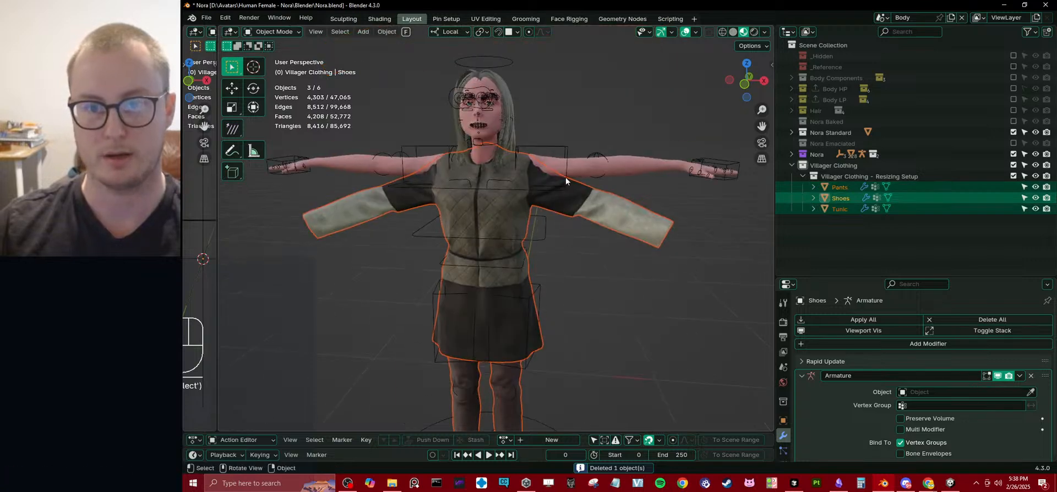
pyautogui.keyDown('shift'); pyautogui.click(561, 152); pyautogui.keyUp('shift')
pyautogui.hotkey('ctrl', 'p')
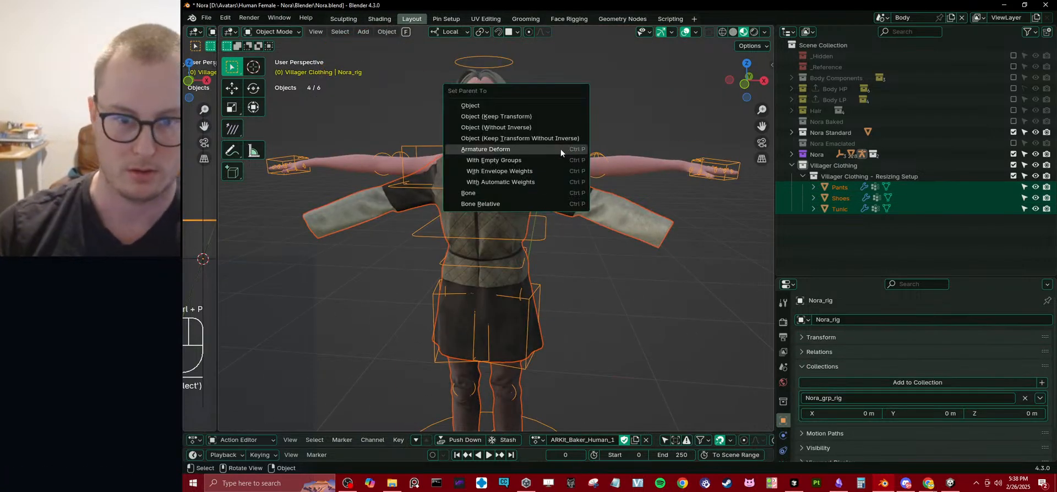
pyautogui.click(561, 149)
# Remove the Tunic's Armature modifier without a target and rename the remaining Nora_rig modifier Armature.
pyautogui.click(642, 181)
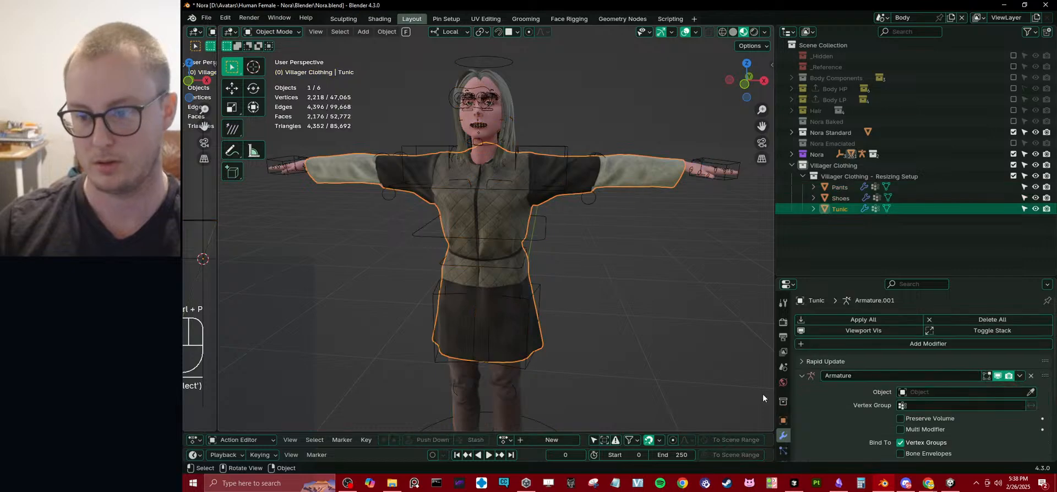
pyautogui.click(783, 436)
pyautogui.scroll(2, 868, 413)
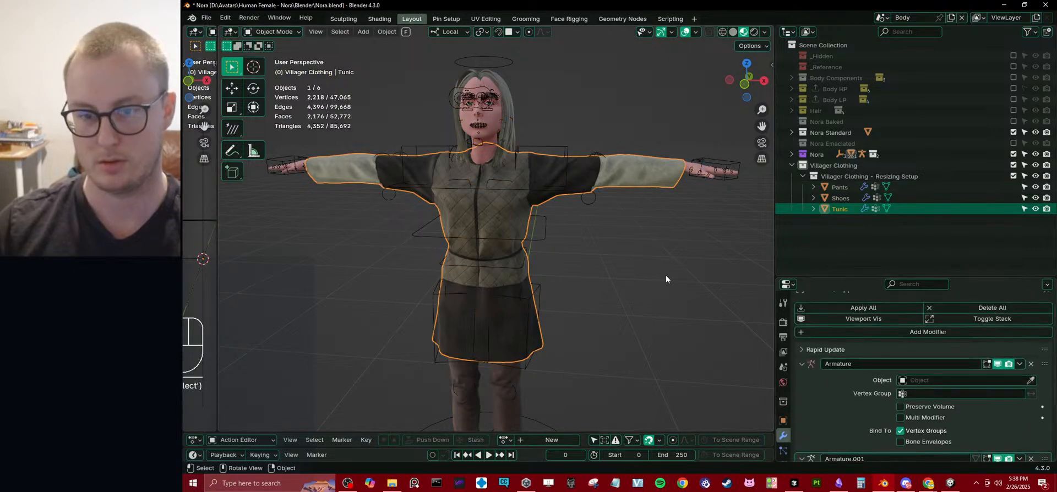
pyautogui.scroll(-4, 639, 283)
pyautogui.click(1031, 365)
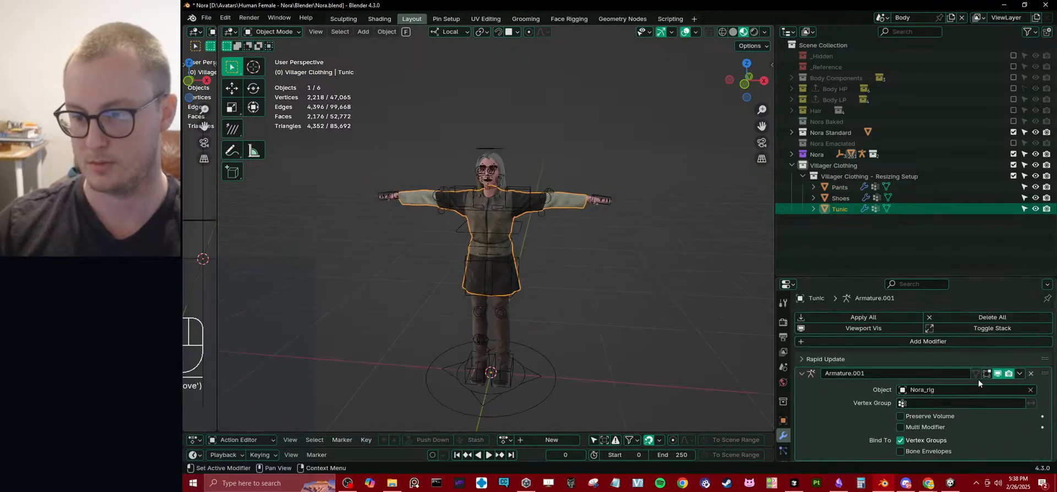
pyautogui.doubleClick(872, 374)
pyautogui.doubleClick(872, 374)
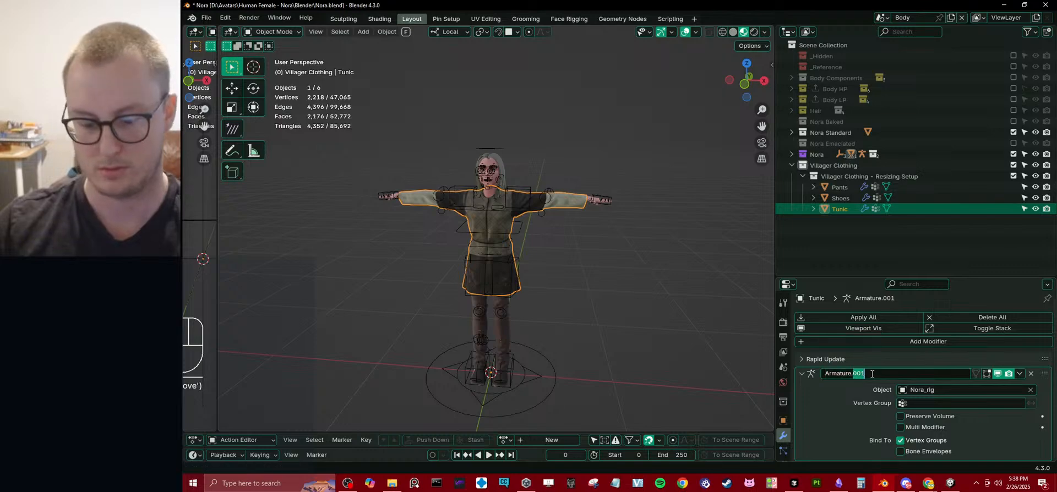
pyautogui.press('BackSpace')
pyautogui.press('Return')
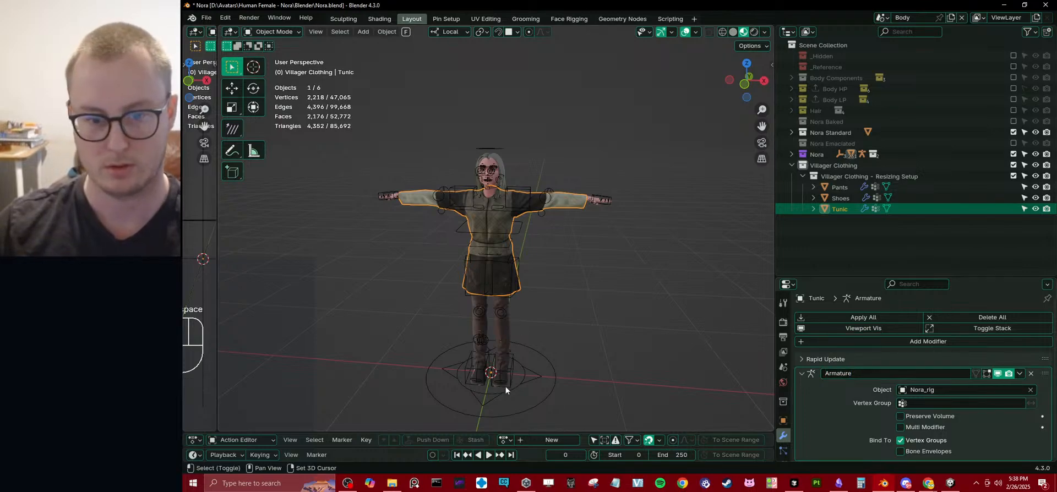
# Run Link/Transfer Data on the Tunic, Pants and Shoes with Shoes as the active object, and deselect them.
pyautogui.keyDown('shift'); pyautogui.click(511, 348); pyautogui.keyUp('shift')
pyautogui.scroll(4, 535, 289)
pyautogui.keyDown('shift'); pyautogui.click(534, 355); pyautogui.keyUp('shift')
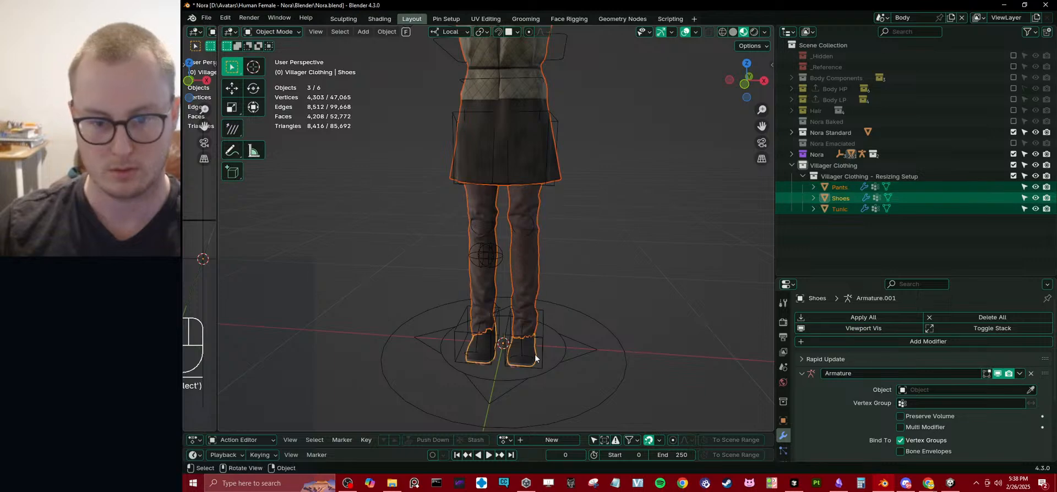
pyautogui.hotkey('ctrl', 'l')
pyautogui.click(535, 357)
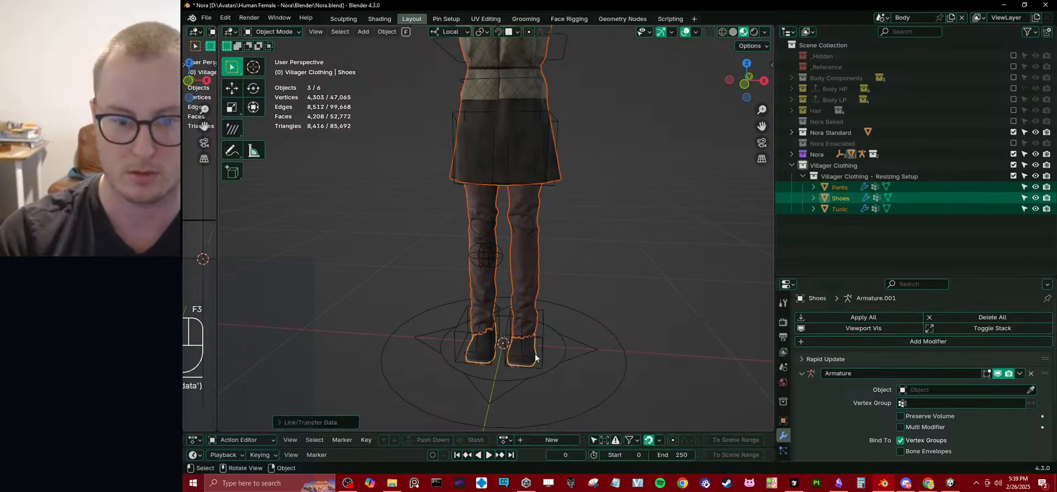
pyautogui.keyDown('shift'); pyautogui.moveTo(587, 142); pyautogui.dragTo(550, 258, button='middle'); pyautogui.keyUp('shift')
pyautogui.click(603, 257)
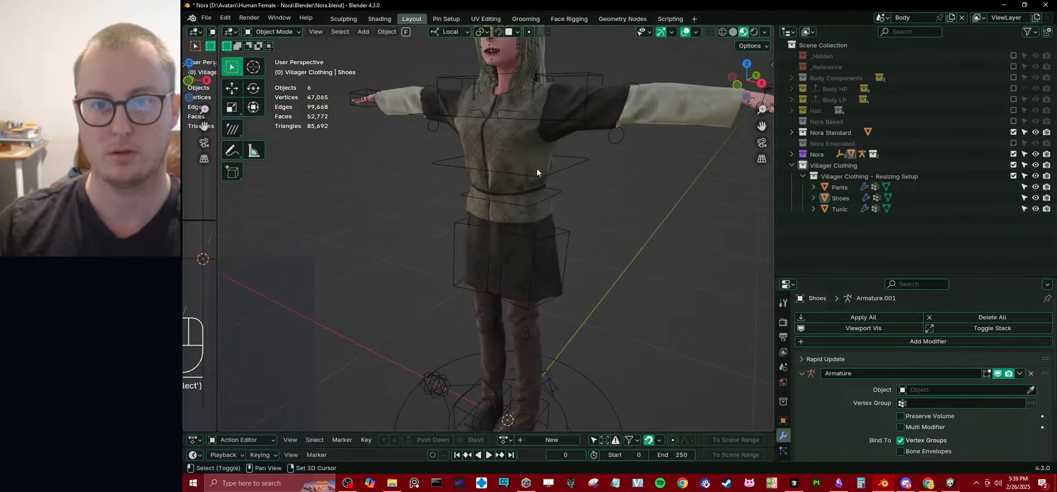
# Hide the viewport overlays and inspect the clothed avatar from the front and side.
pyautogui.keyDown('shift'); pyautogui.moveTo(538, 170); pyautogui.dragTo(604, 249, button='middle'); pyautogui.keyUp('shift')
pyautogui.scroll(2, 605, 249)
pyautogui.click(685, 32)
pyautogui.scroll(-1, 538, 156)
pyautogui.moveTo(578, 166); pyautogui.dragTo(609, 169, button='middle')
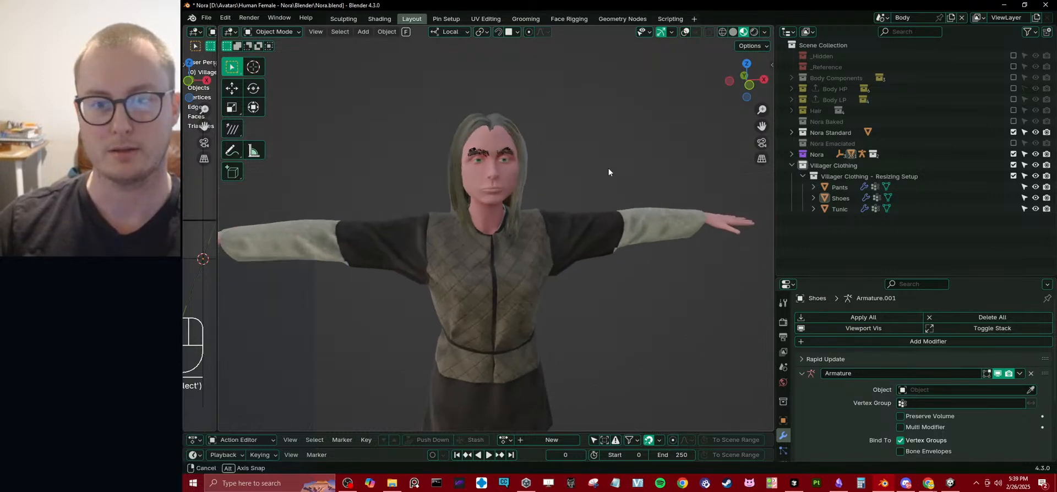
pyautogui.scroll(2, 501, 175)
pyautogui.moveTo(501, 175); pyautogui.dragTo(724, 196, button='middle')
# Collapse Villager Clothing, exclude Nora Standard from the view layer and include Nora Emaciated instead.
pyautogui.click(791, 166)
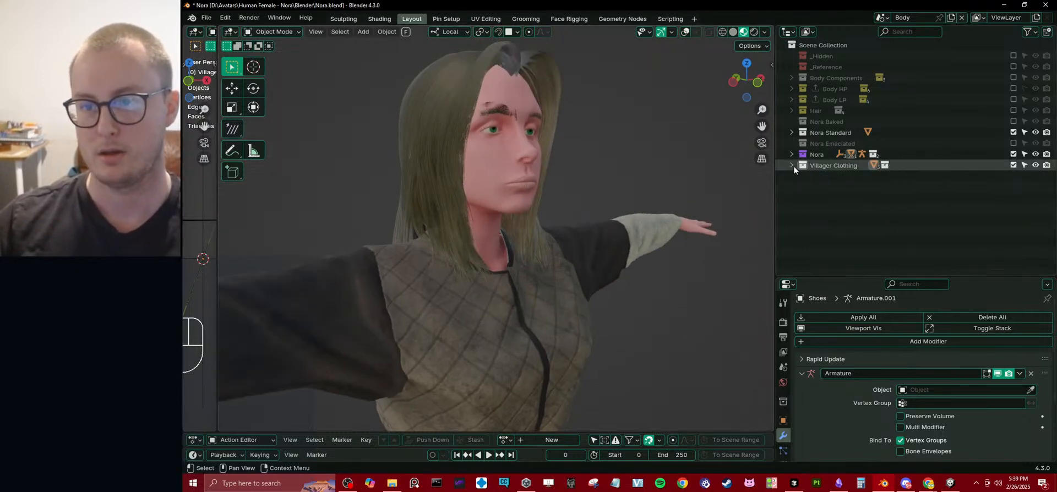
pyautogui.click(1013, 132)
pyautogui.click(1014, 143)
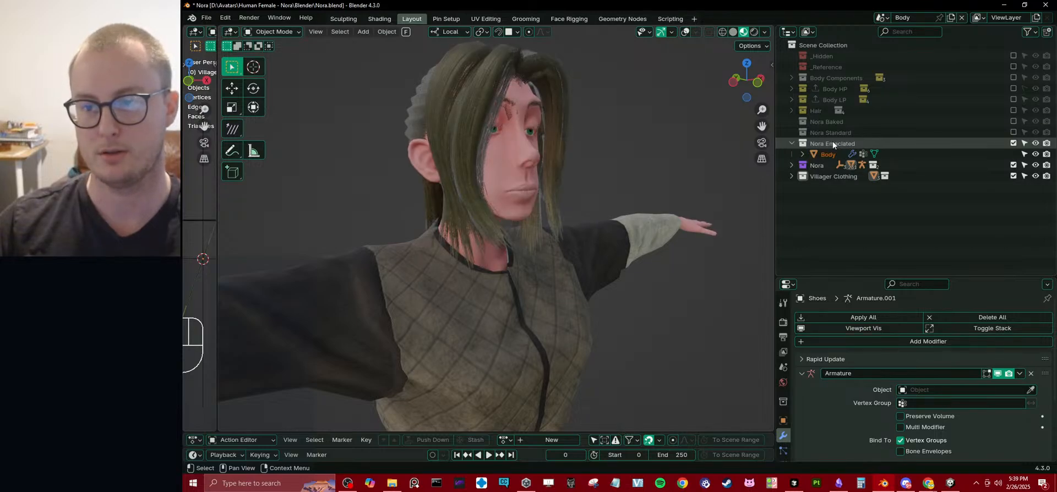
# Inspect the clothed Nora Emaciated avatar from the front and look through the scene's render settings.
pyautogui.scroll(-4, 533, 210)
pyautogui.moveTo(533, 210); pyautogui.dragTo(452, 207, button='middle')
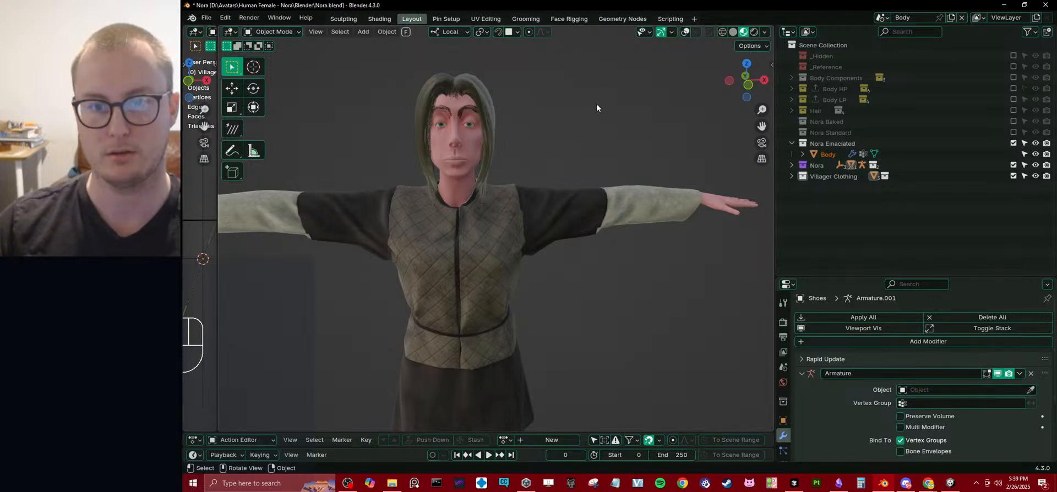
pyautogui.keyDown('shift'); pyautogui.moveTo(597, 108); pyautogui.dragTo(596, 123, button='middle'); pyautogui.keyUp('shift')
pyautogui.click(784, 322)
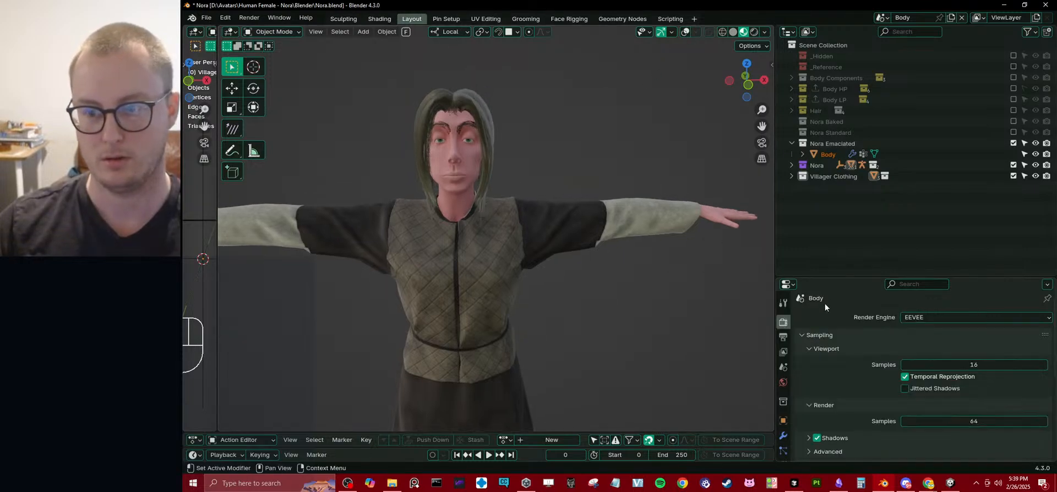
pyautogui.moveTo(825, 278); pyautogui.dragTo(826, 180)
pyautogui.scroll(-3, 851, 372)
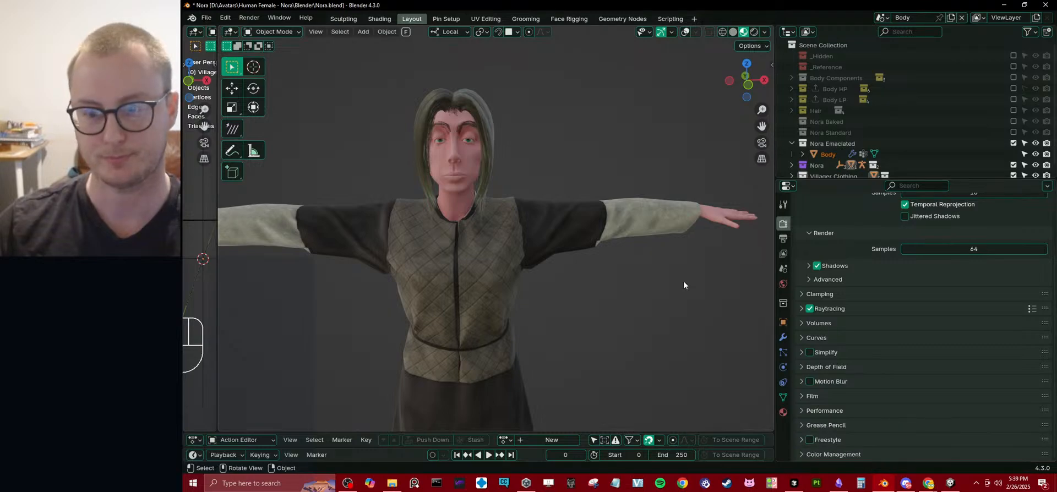
# Try the Blended render method on the emaciated Body's material, check the head from an angle, and restore Dithered.
pyautogui.click(783, 411)
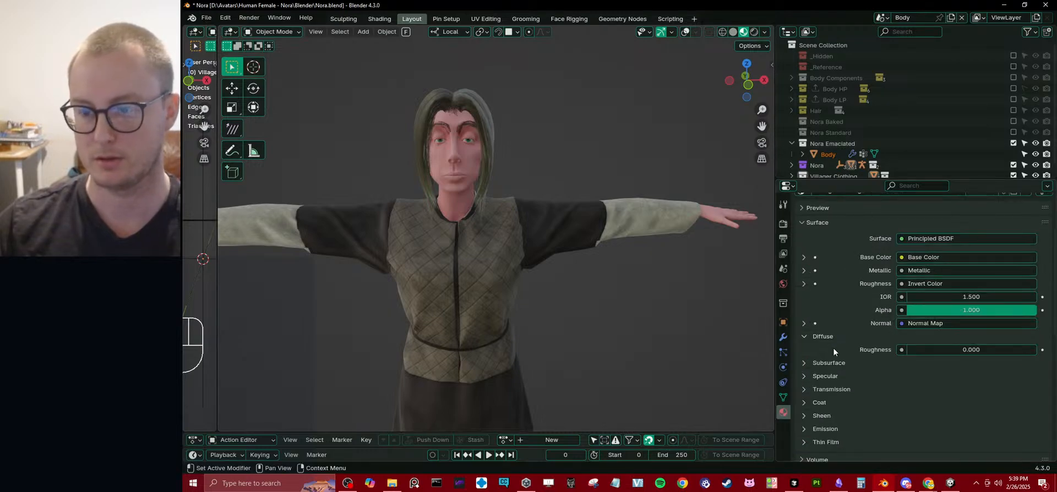
pyautogui.scroll(4, 833, 348)
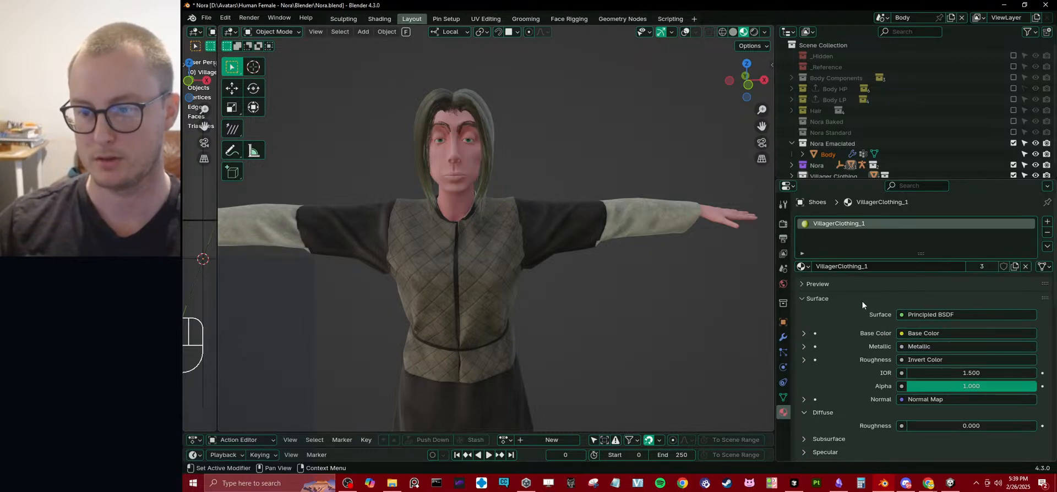
pyautogui.click(471, 164)
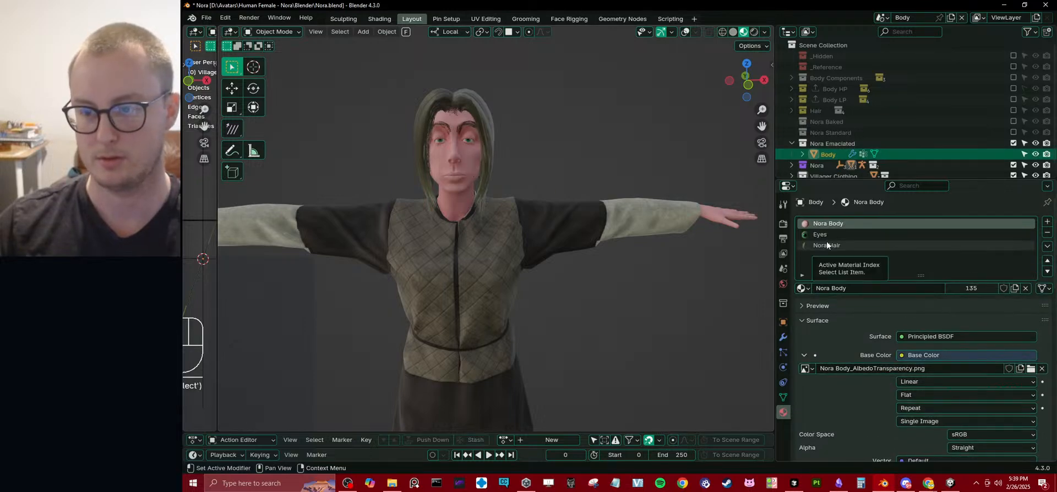
pyautogui.scroll(-15, 882, 386)
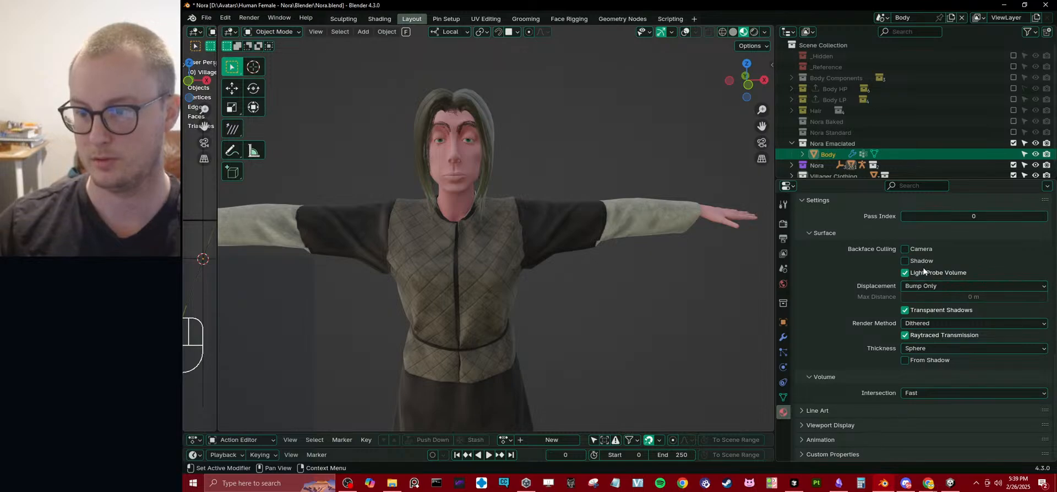
pyautogui.click(939, 326)
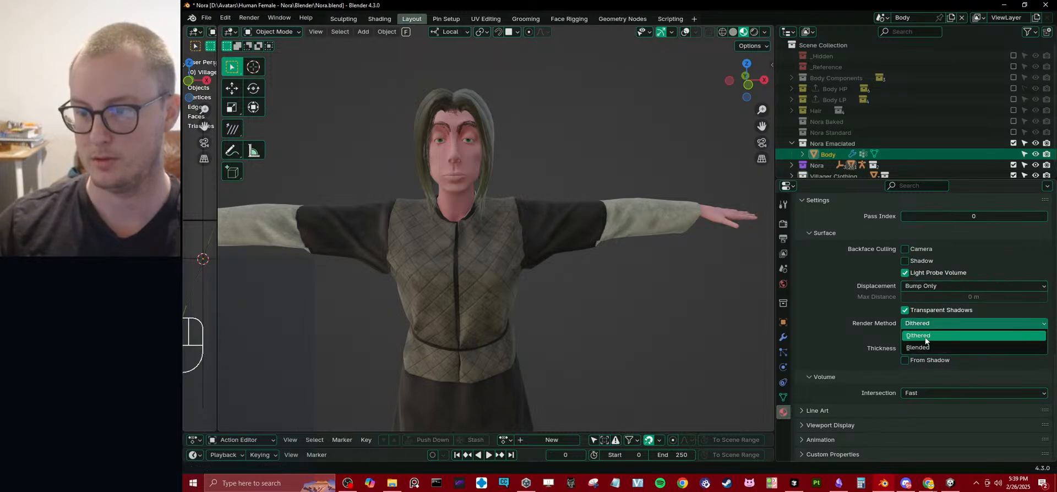
pyautogui.click(923, 343)
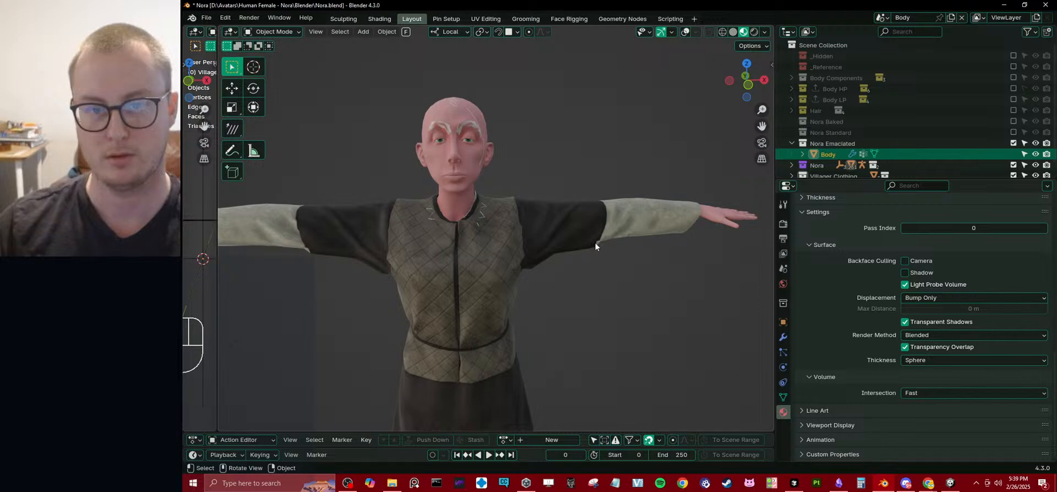
pyautogui.moveTo(594, 243); pyautogui.dragTo(682, 268, button='middle')
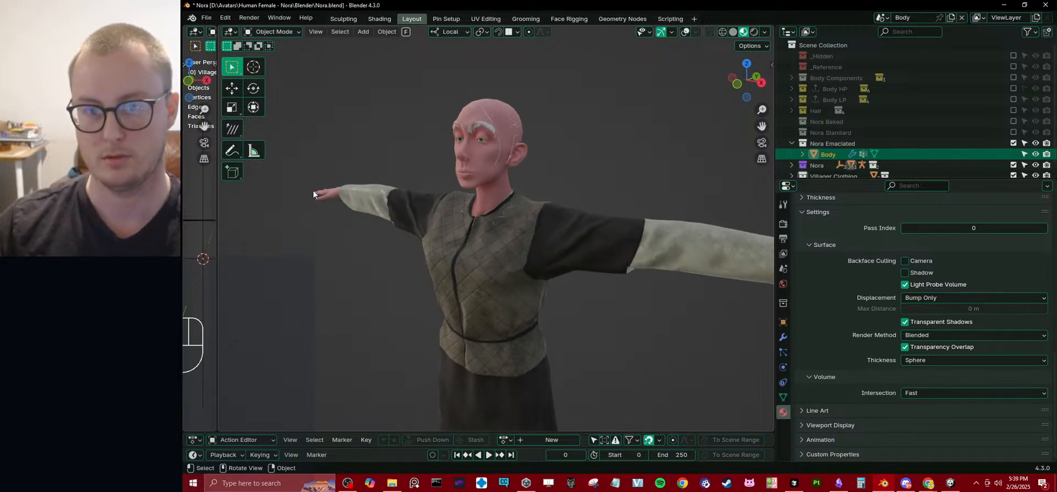
pyautogui.scroll(5, 481, 206)
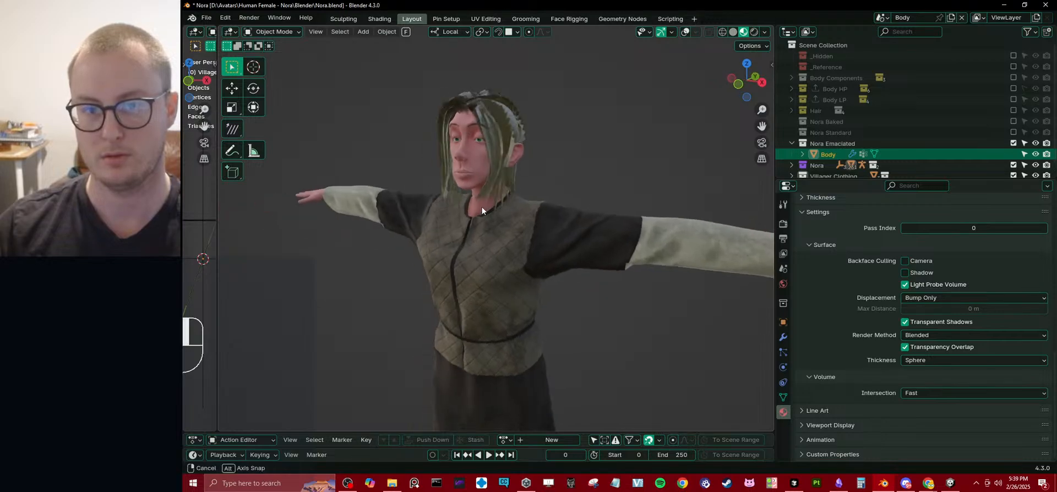
pyautogui.click(936, 335)
pyautogui.click(935, 349)
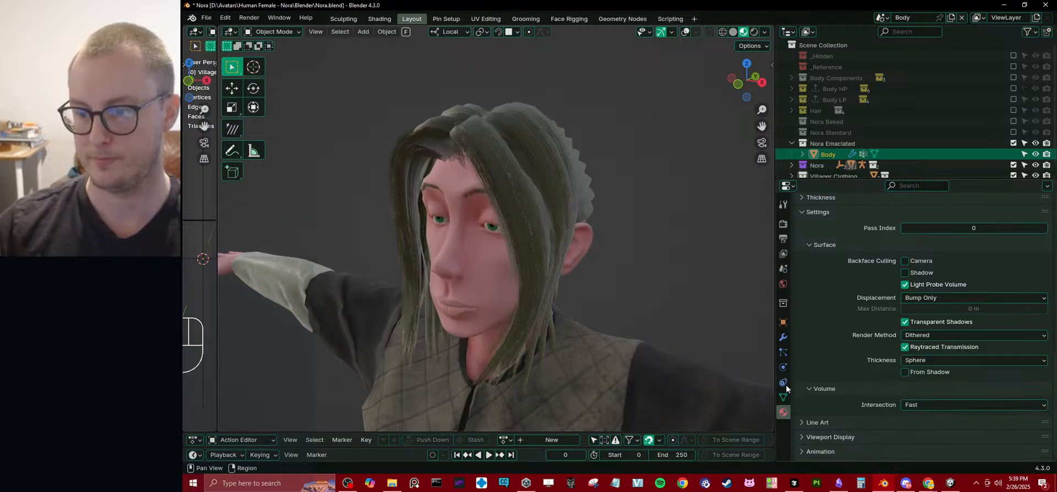
# Check the emaciated avatar's hair and outfit from several angles and distances, and save Nora.blend.
pyautogui.moveTo(464, 210); pyautogui.dragTo(490, 228, button='middle')
pyautogui.scroll(-5, 504, 209)
pyautogui.scroll(5, 489, 220)
pyautogui.scroll(-3, 487, 190)
pyautogui.scroll(3, 482, 228)
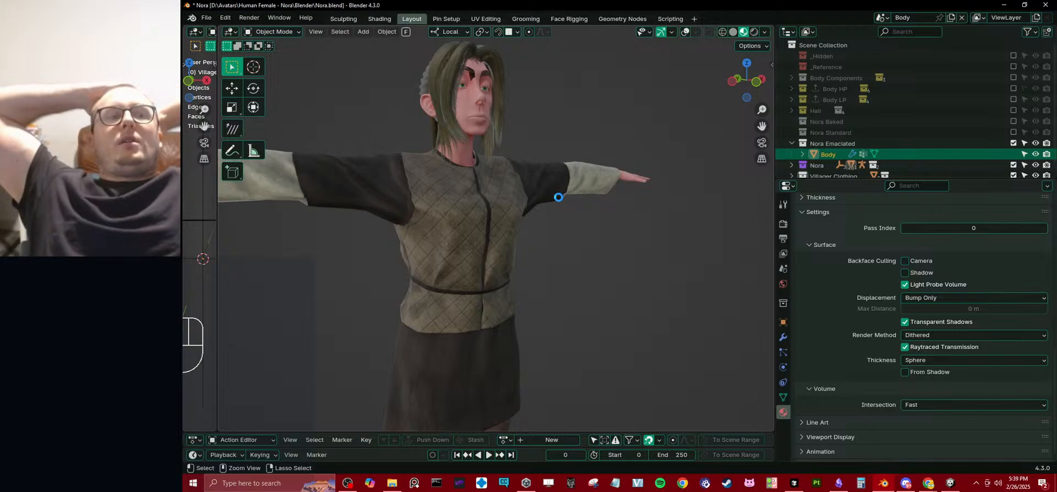
pyautogui.hotkey('ctrl', 's')
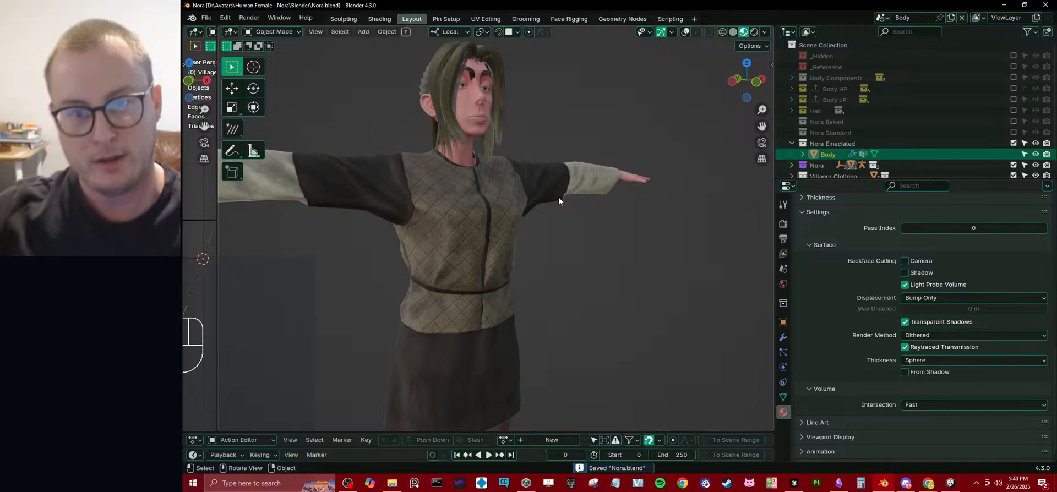
# Save Nora.blend again with the avatar viewed from the front, and collapse the Nora Emaciated collection.
pyautogui.moveTo(542, 193); pyautogui.dragTo(513, 193, button='middle')
pyautogui.scroll(-4, 556, 205)
pyautogui.scroll(3, 558, 201)
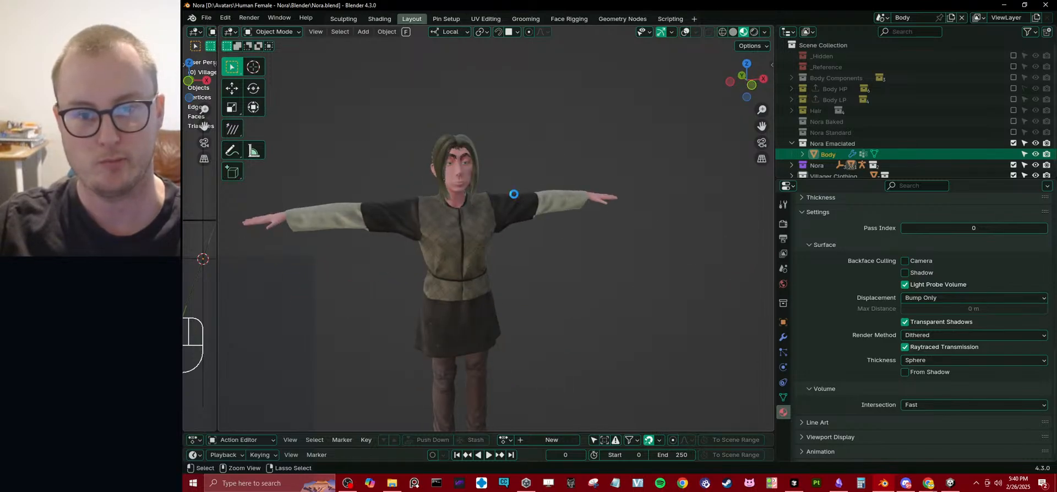
pyautogui.hotkey('ctrl', 's')
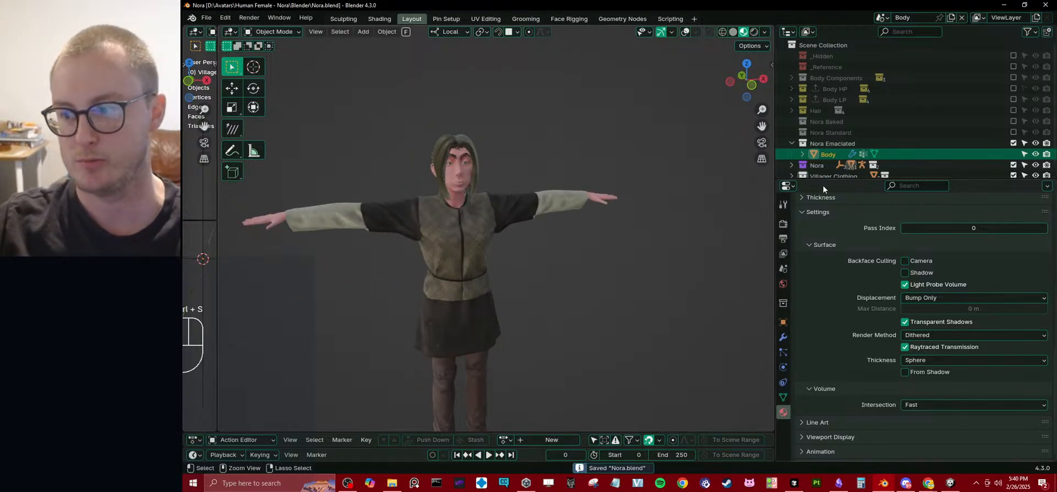
pyautogui.moveTo(821, 182); pyautogui.dragTo(821, 238)
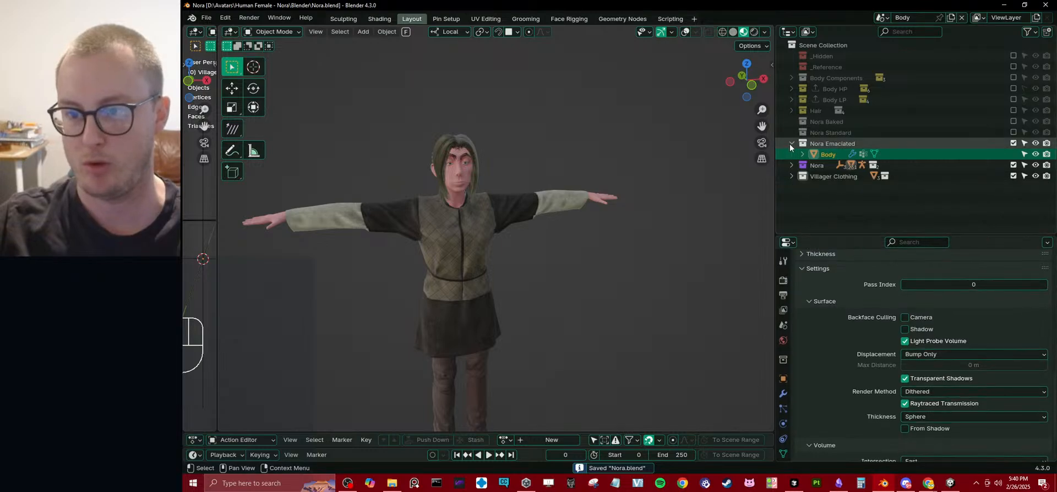
pyautogui.click(791, 144)
# Switch to Cursor and begin a composer prompt: "I want to update my export settings so that any object when getting export has the duplicat".
pyautogui.hotkey('alt', 'Tab')
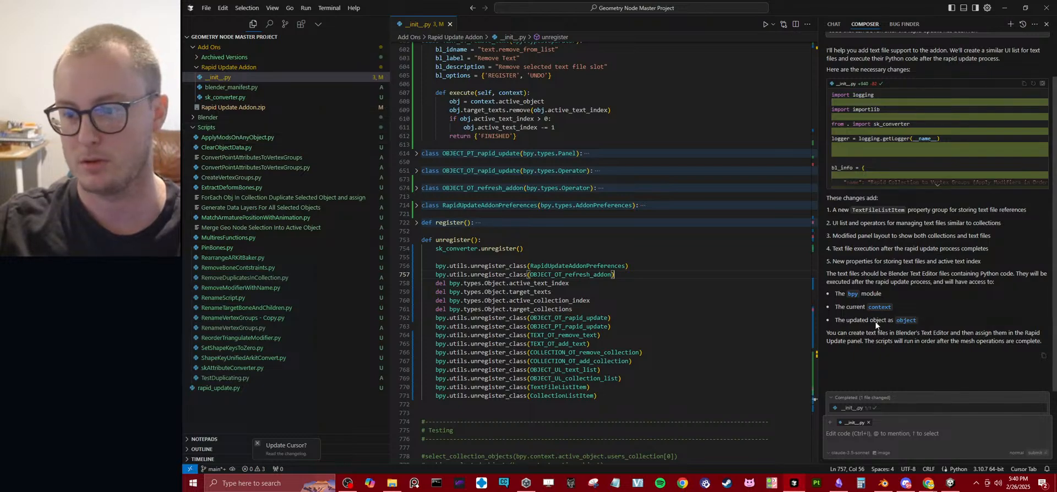
pyautogui.click(880, 436)
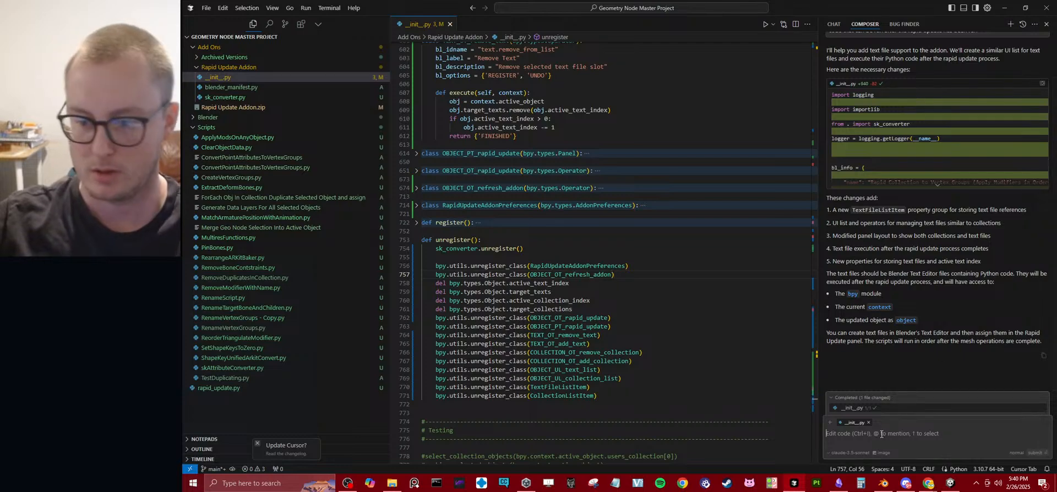
pyautogui.write('Describe')
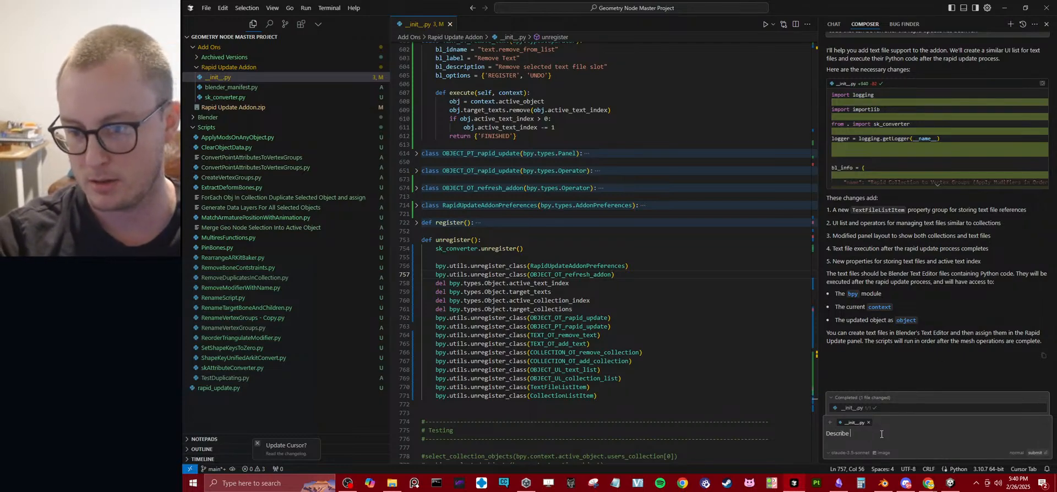
pyautogui.press('BackSpace')
pyautogui.press('BackSpace')
pyautogui.press('BackSpace')
pyautogui.write('I want t')
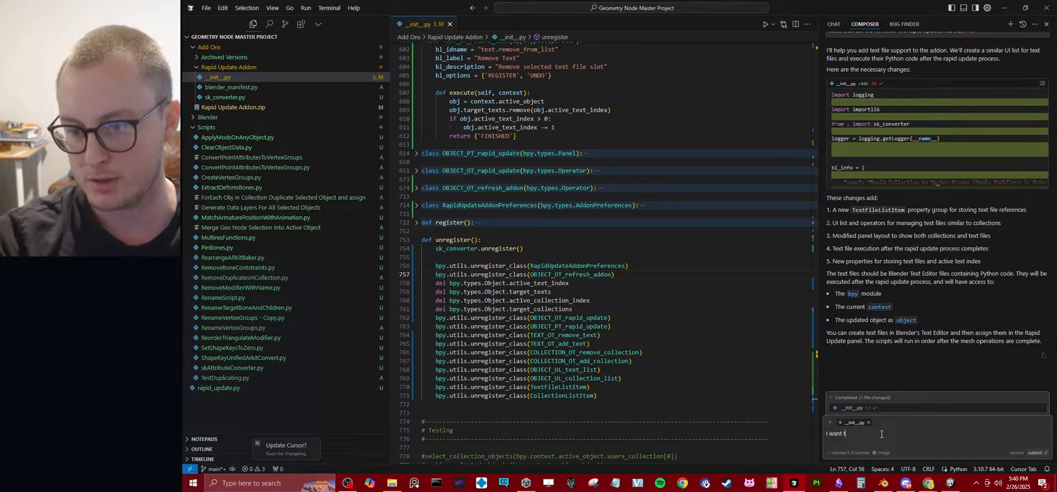
pyautogui.write('o update m')
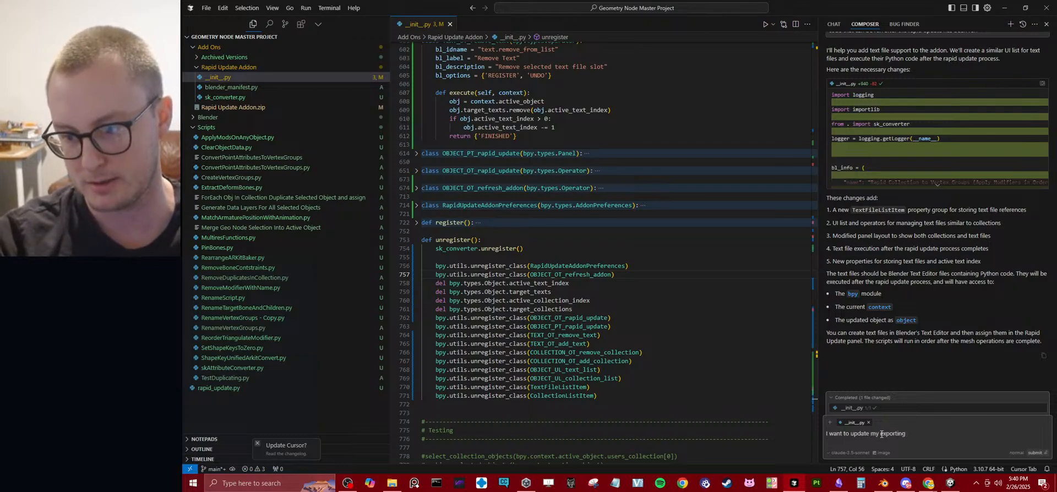
pyautogui.write('y export settings so that any object when')
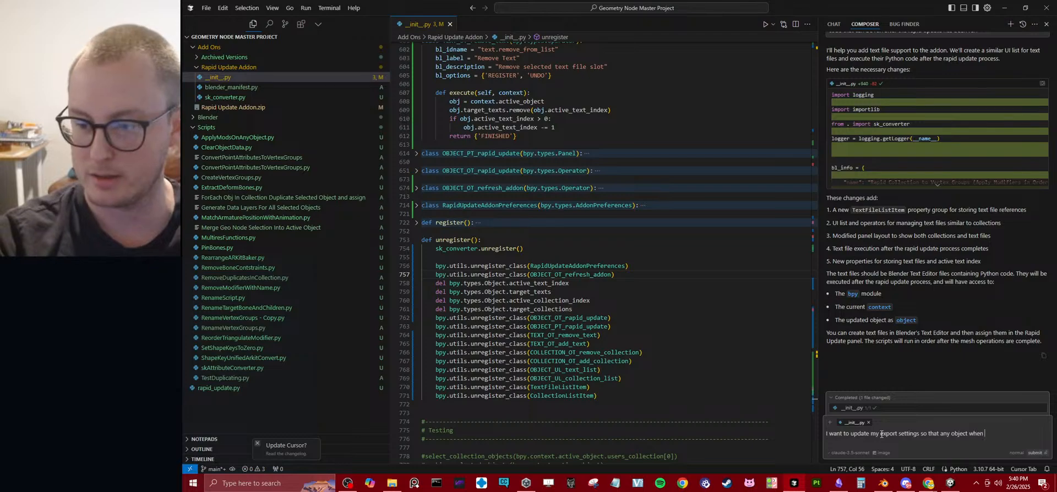
pyautogui.write(' getting export has the duplicat ')
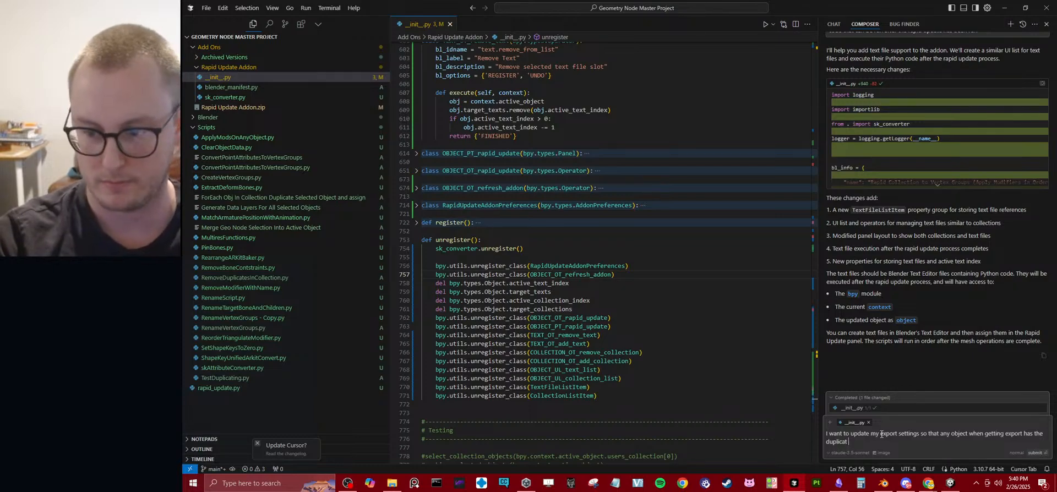
pyautogui.write('(')
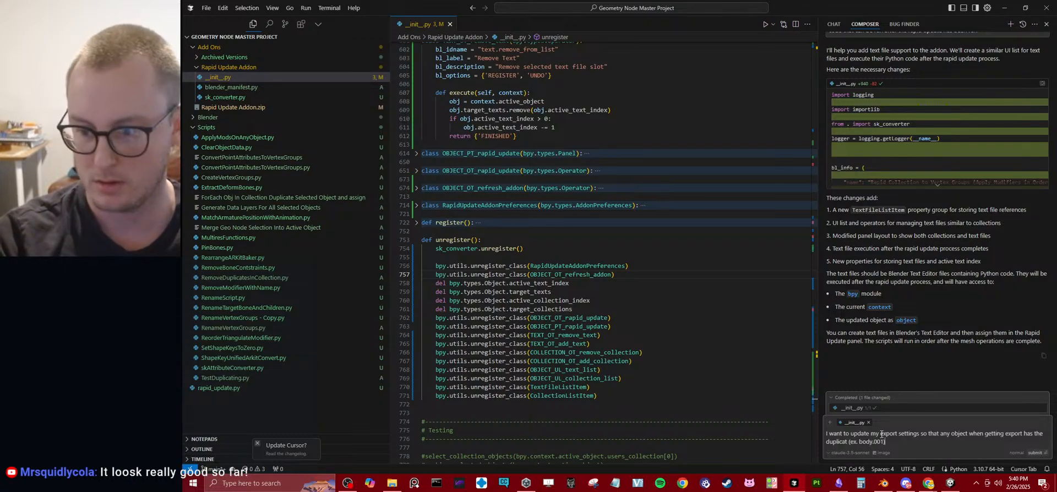
# Add the parenthesised example (ex. "body.001" changed to just "body") to the composer prompt.
pyautogui.write('ex. body.001)')
pyautogui.press('BackSpace')
pyautogui.write('changed to just body')
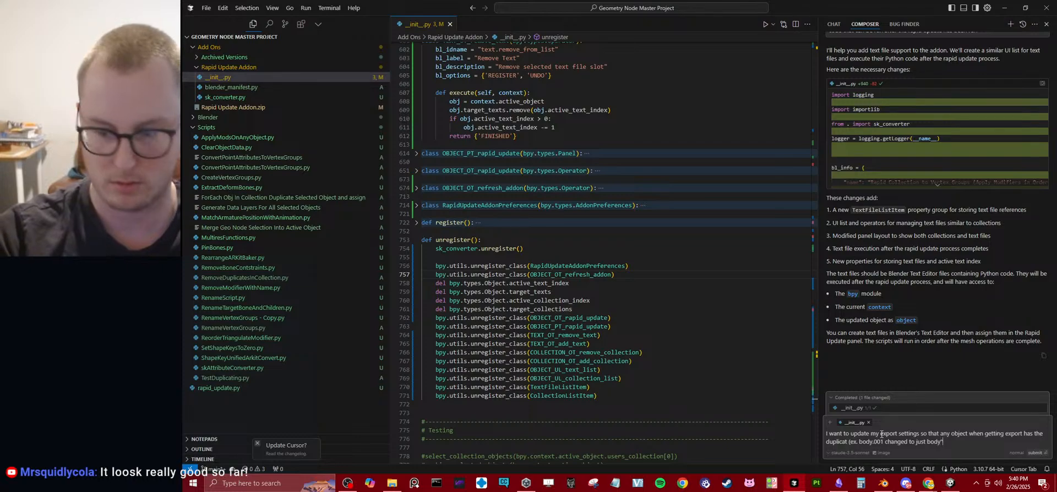
pyautogui.write('"body')
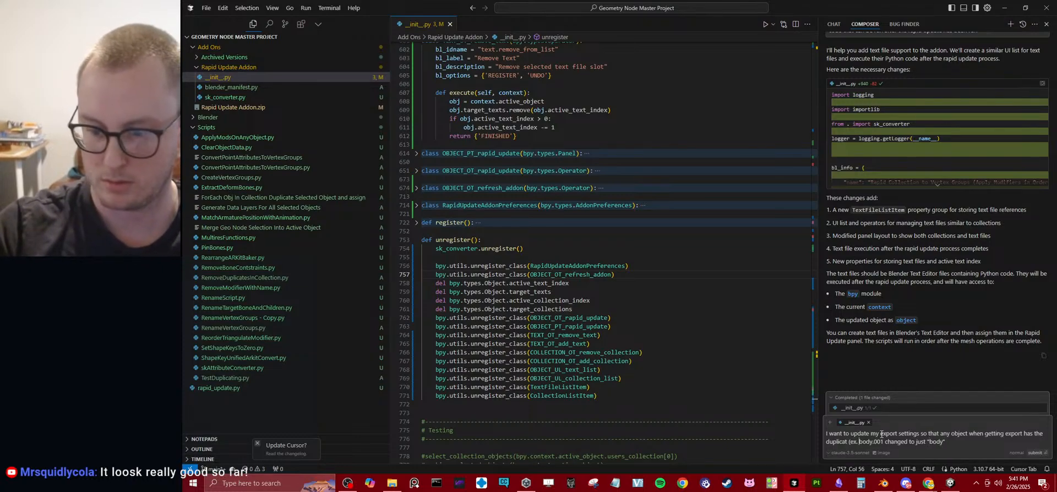
pyautogui.write('"')
pyautogui.press('Right')
pyautogui.press('Right')
pyautogui.press('Right')
pyautogui.press('Right')
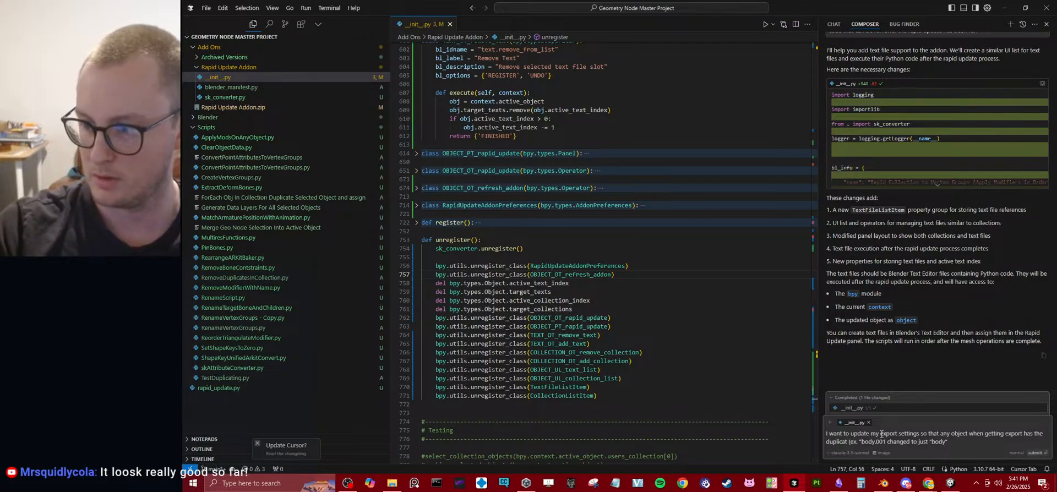
pyautogui.write('"')
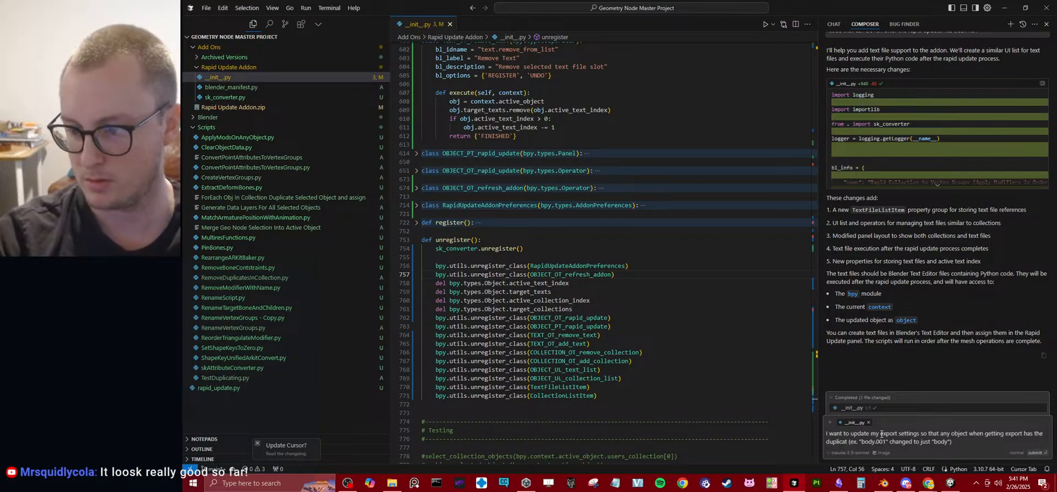
# Finish the prompt with "upon export. Describe to me how I can do this" and submit it.
pyautogui.write('upon exp')
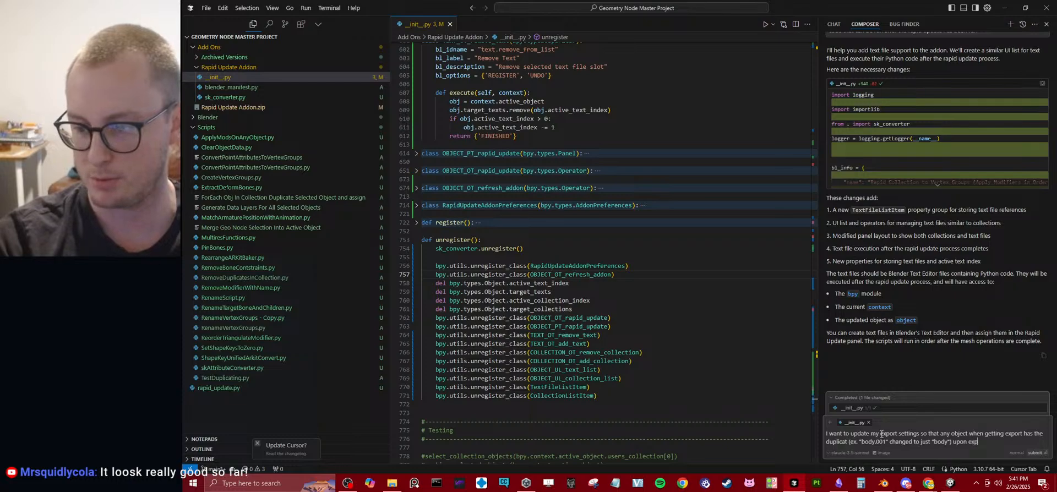
pyautogui.write('ort.  Describe to me ho')
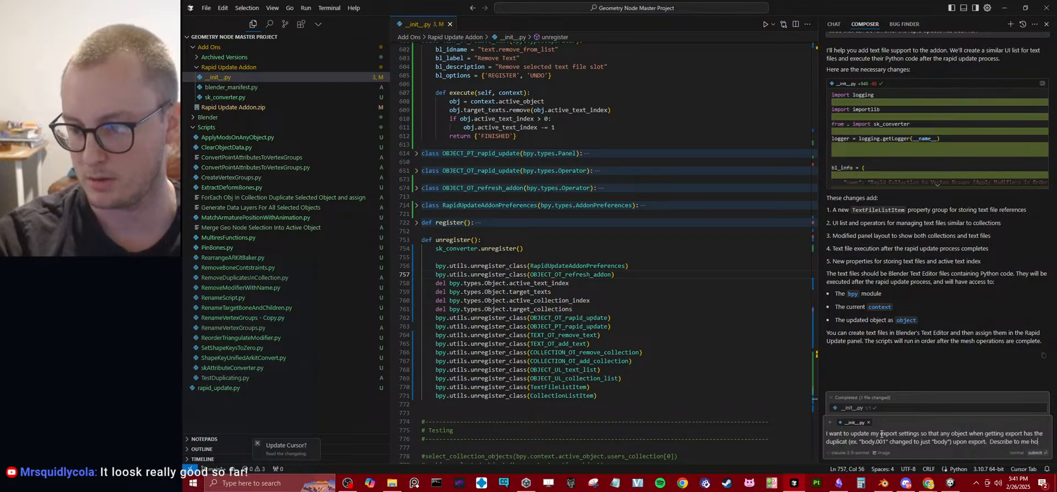
pyautogui.write('w I can do this')
pyautogui.press('Return')
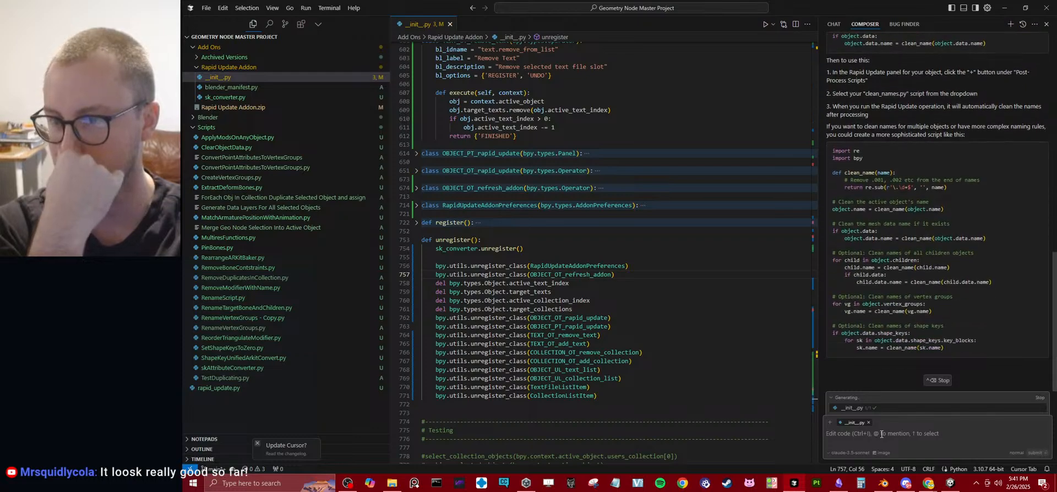
# Read the suggested script, then submit the follow-up prompt "To clarify, I want this script to run anytime I am exporting an object".
pyautogui.scroll(3, 980, 200)
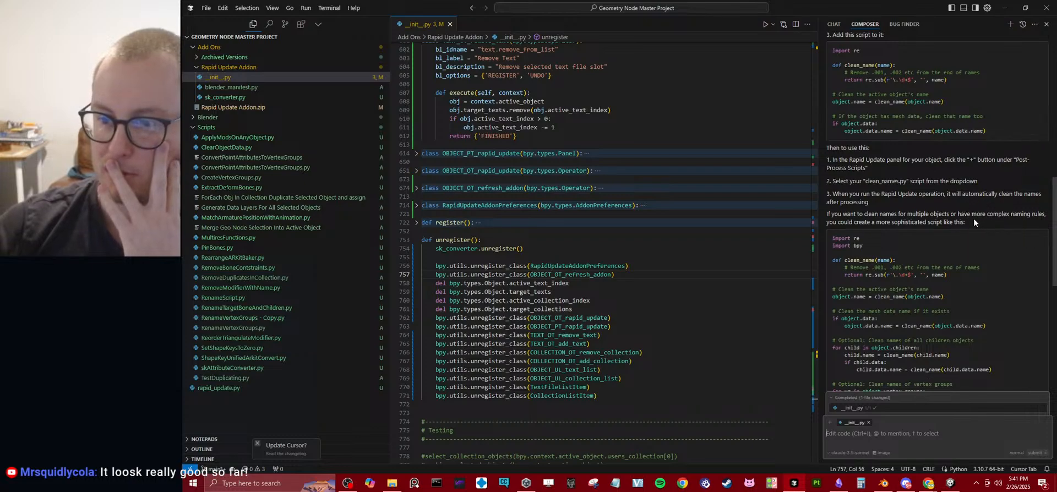
pyautogui.scroll(-6, 973, 220)
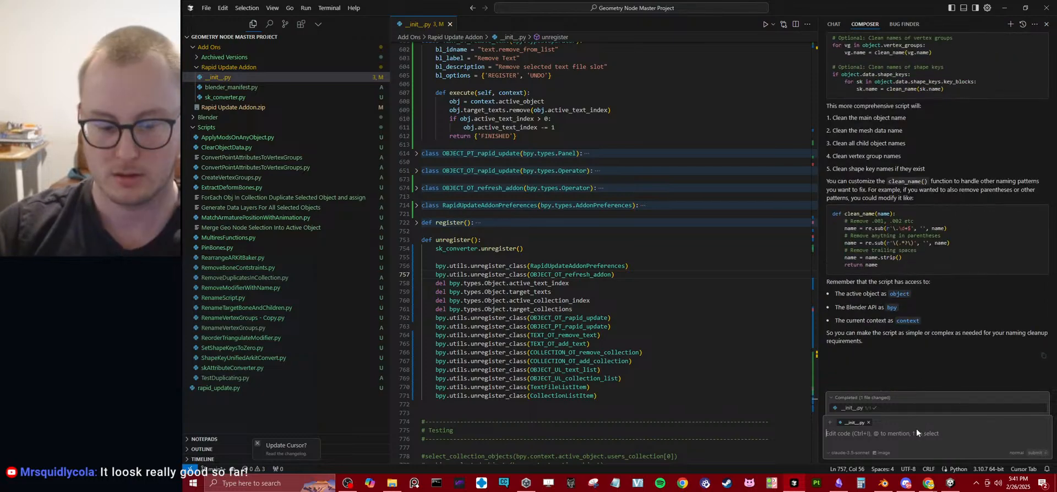
pyautogui.write('To clarify, I want this scri')
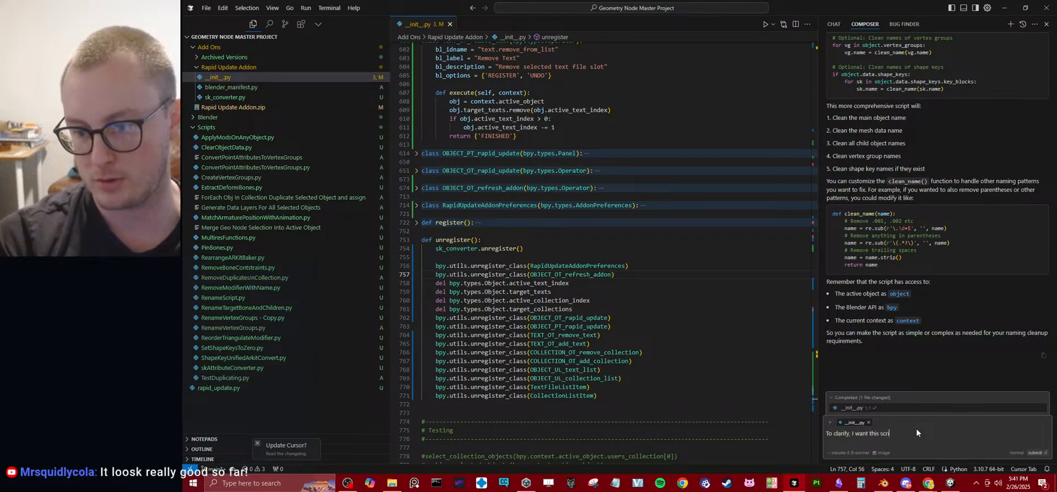
pyautogui.write('pt to run anytime ')
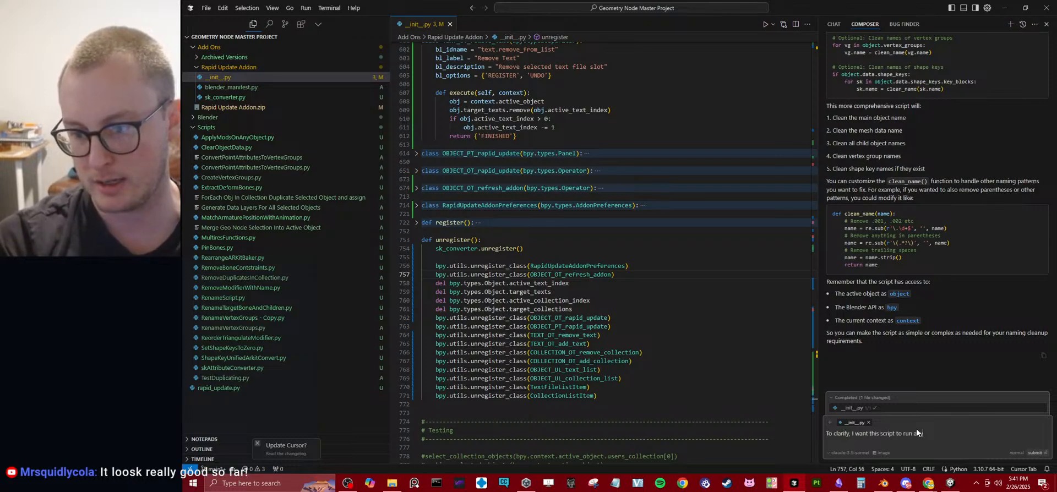
pyautogui.write('I am exop')
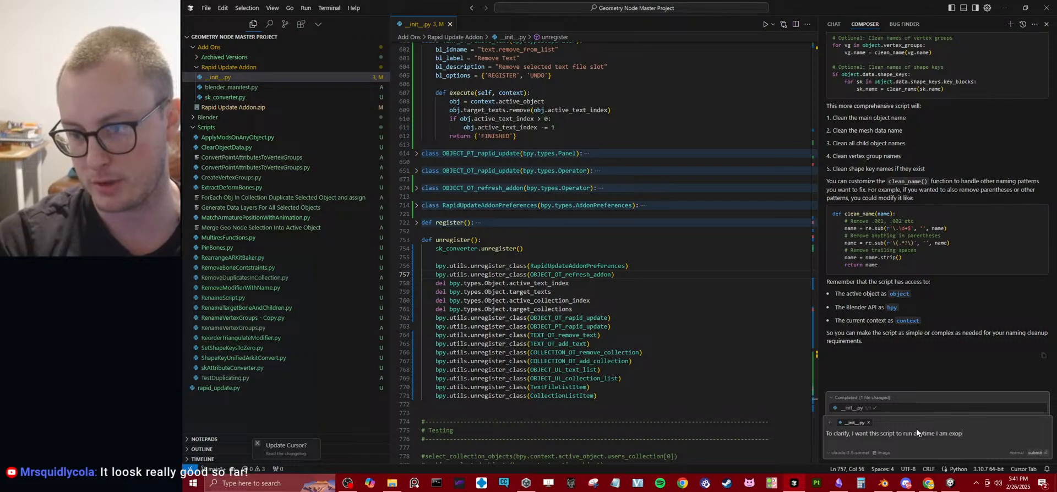
pyautogui.press('BackSpace')
pyautogui.press('BackSpace')
pyautogui.write('porting ')
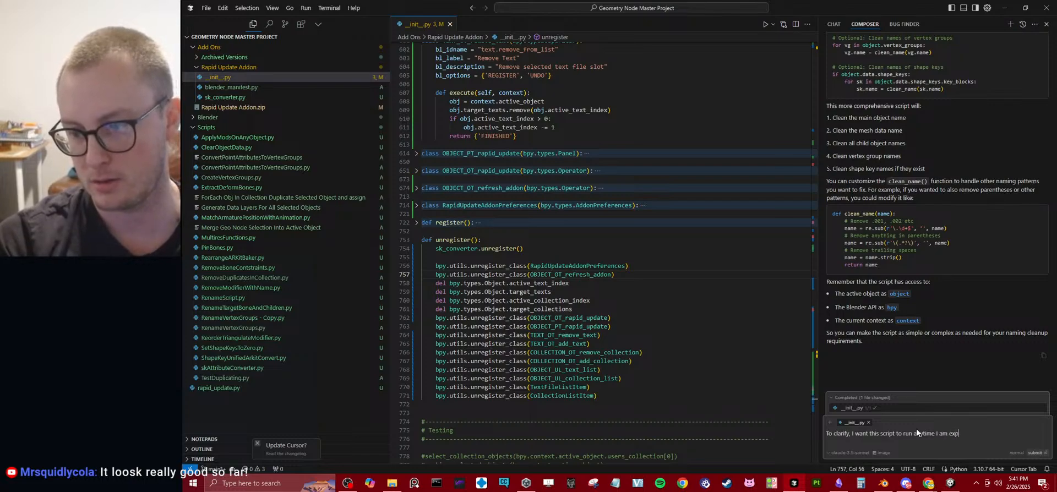
pyautogui.write('an object')
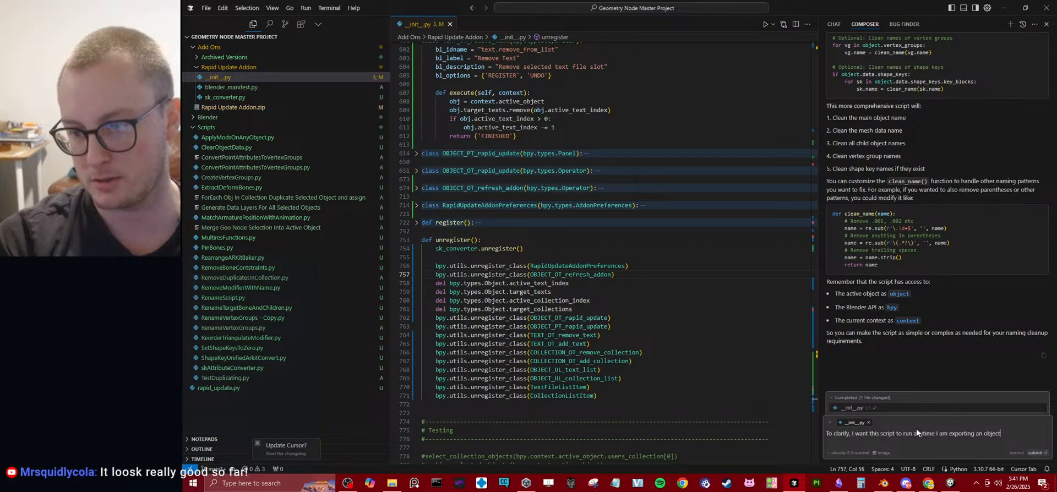
pyautogui.press('Return')
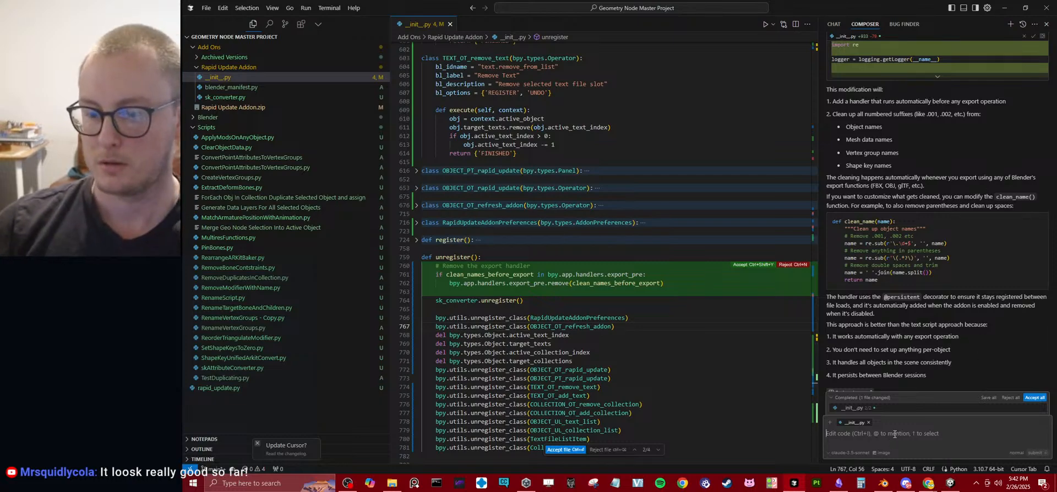
# Submit the composer instruction "Only change object names".
pyautogui.write('Only change object names')
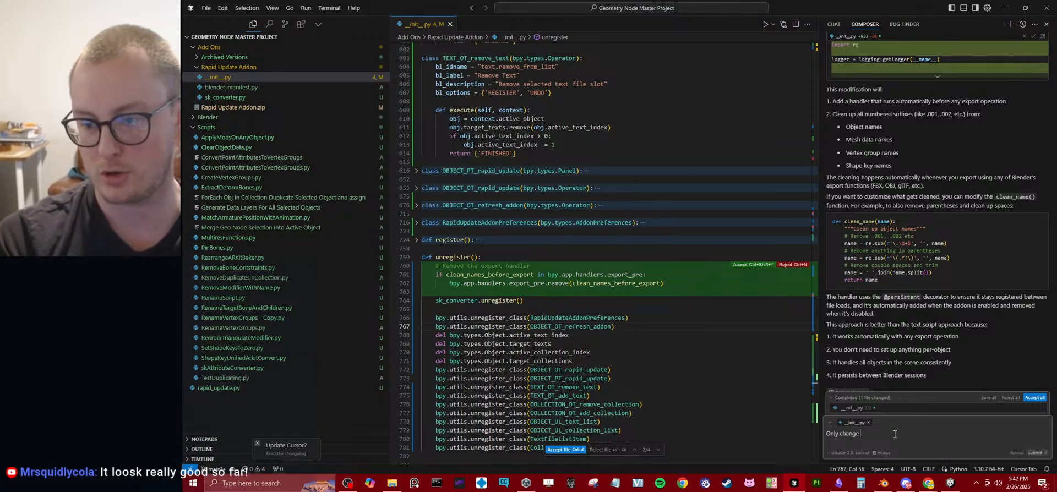
pyautogui.press('Return')
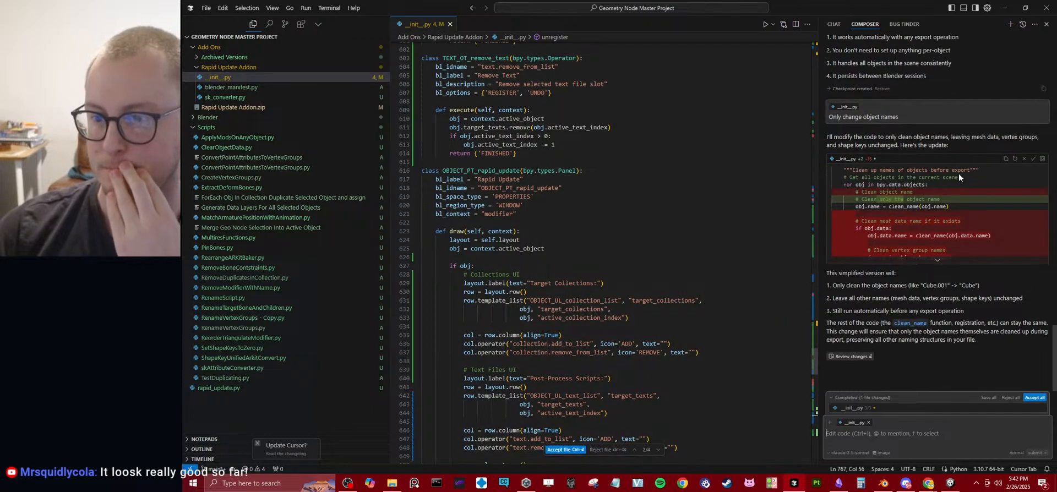
# Review each proposed code change in __init__.py, then reject all of the file's changes and return to its first lines.
pyautogui.click(634, 450)
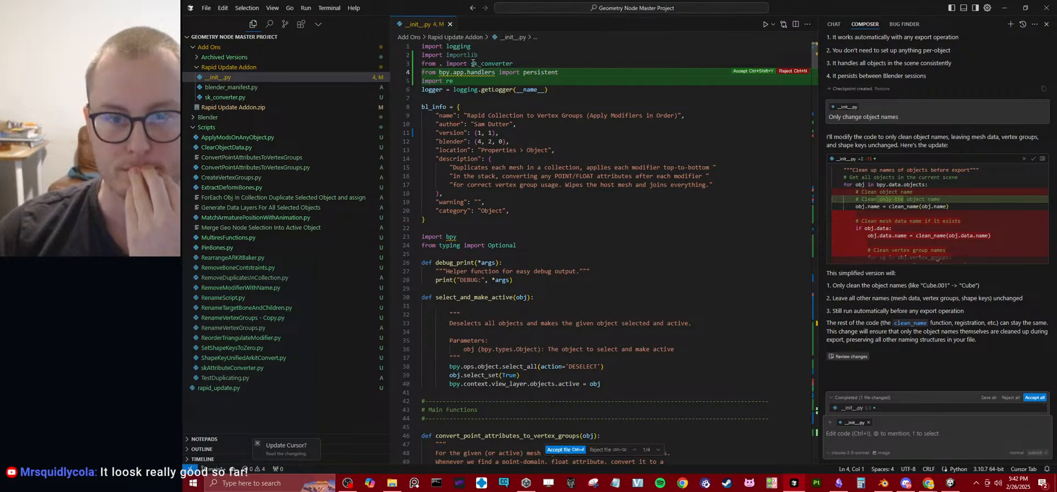
pyautogui.moveTo(473, 73)
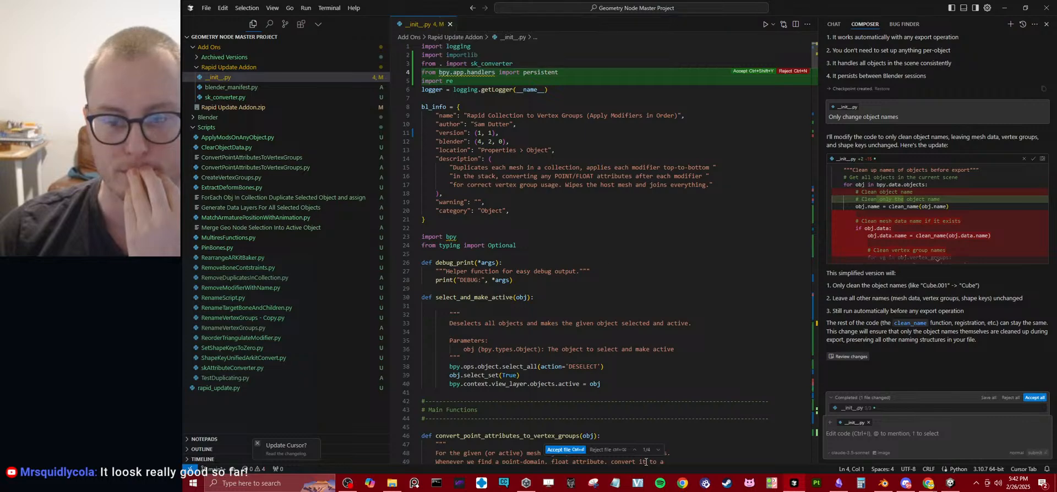
pyautogui.click(657, 450)
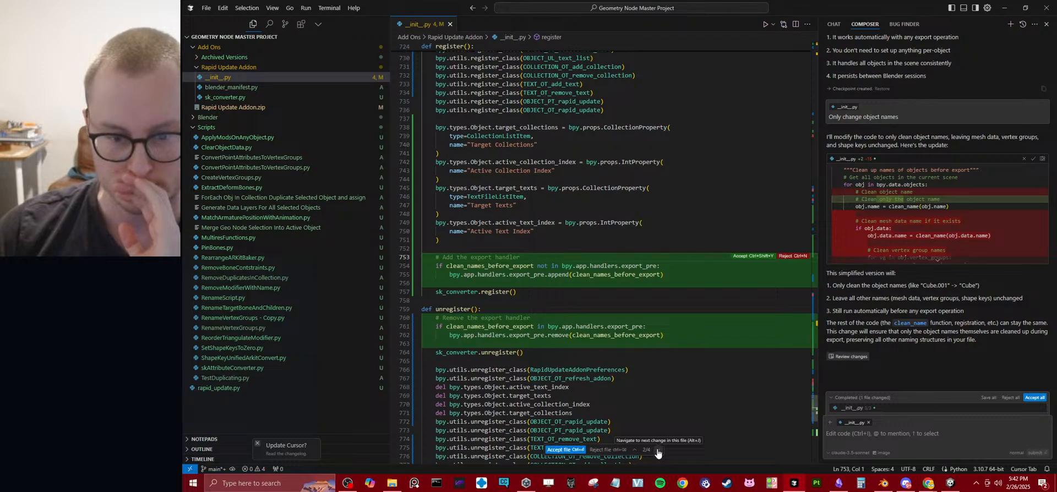
pyautogui.click(658, 450)
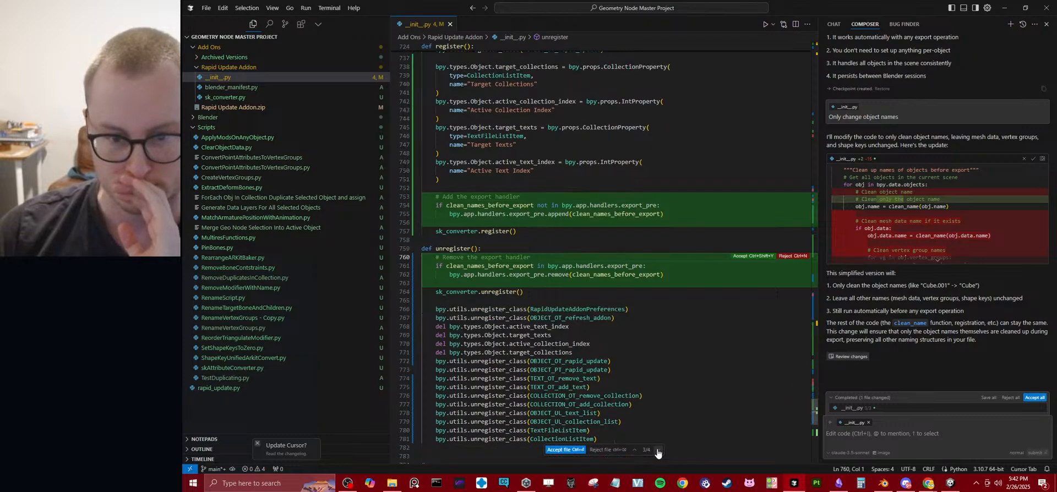
pyautogui.click(659, 451)
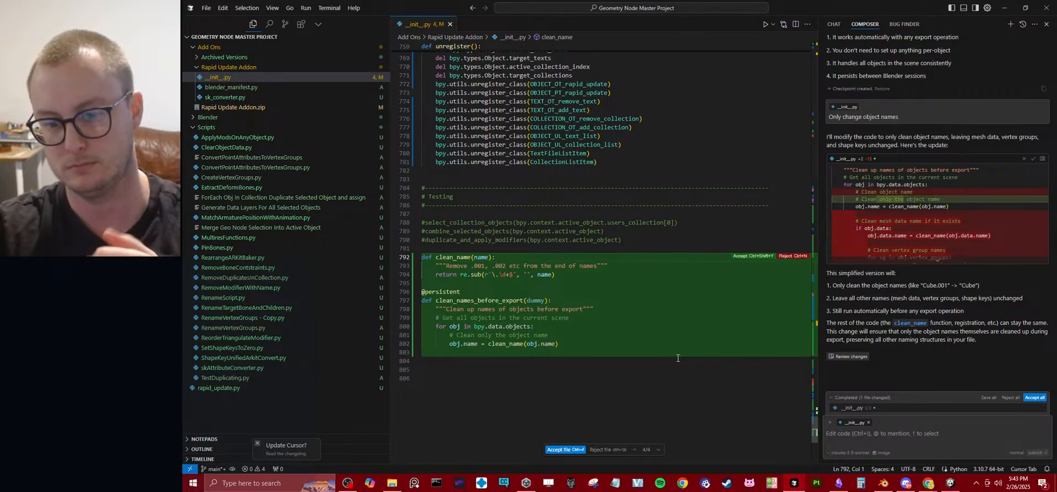
pyautogui.click(604, 450)
pyautogui.scroll(15, 718, 221)
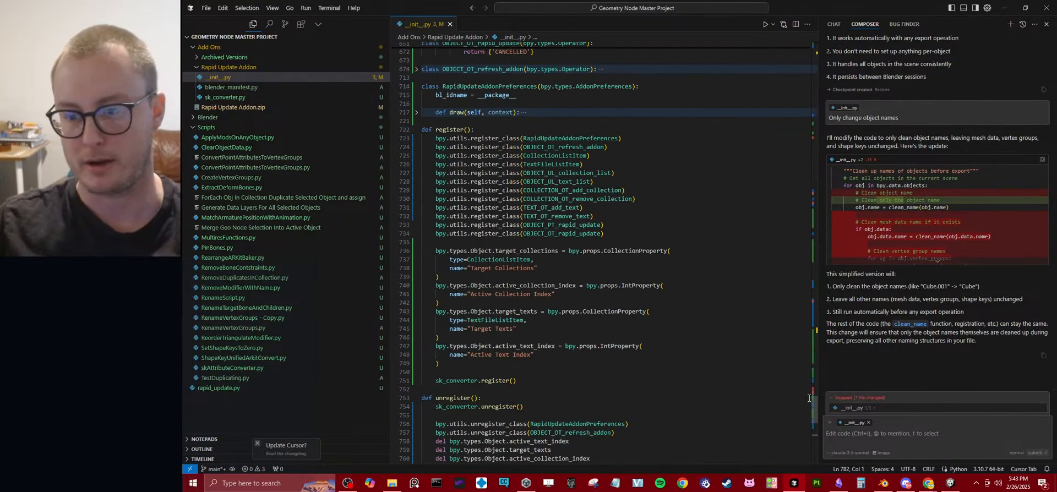
pyautogui.moveTo(814, 408); pyautogui.dragTo(814, 58)
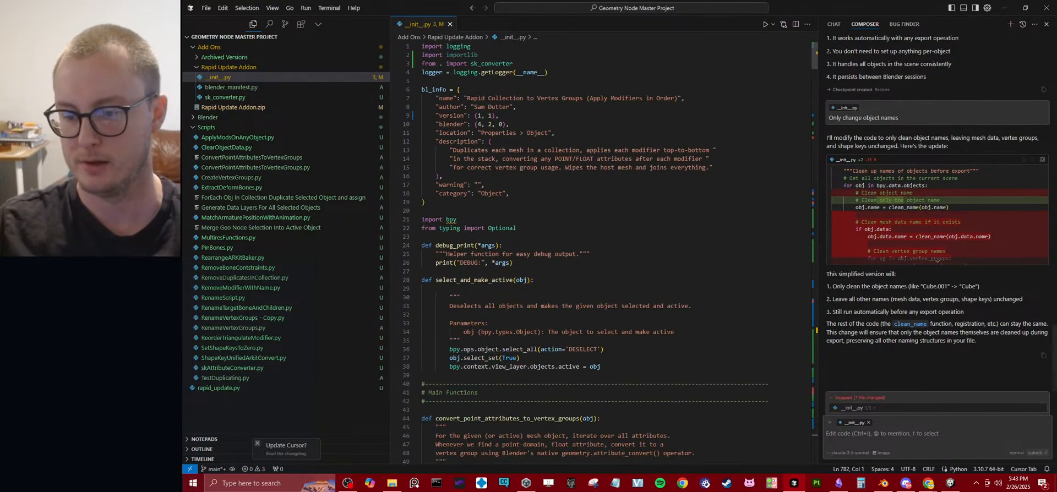
# Switch to Unity and apply the Nora Body material from the Materials folder to the body of Nora_1_Emaciated.
pyautogui.click(949, 483)
pyautogui.press('d')
pyautogui.moveTo(489, 234); pyautogui.dragTo(529, 235, button='right')
pyautogui.press('d')
pyautogui.press('w')
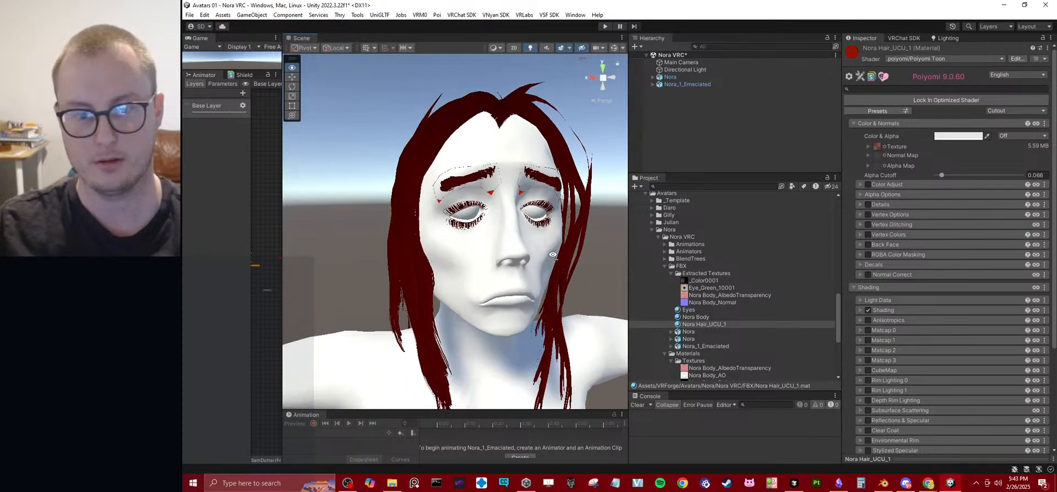
pyautogui.click(527, 235)
pyautogui.scroll(-5, 449, 246)
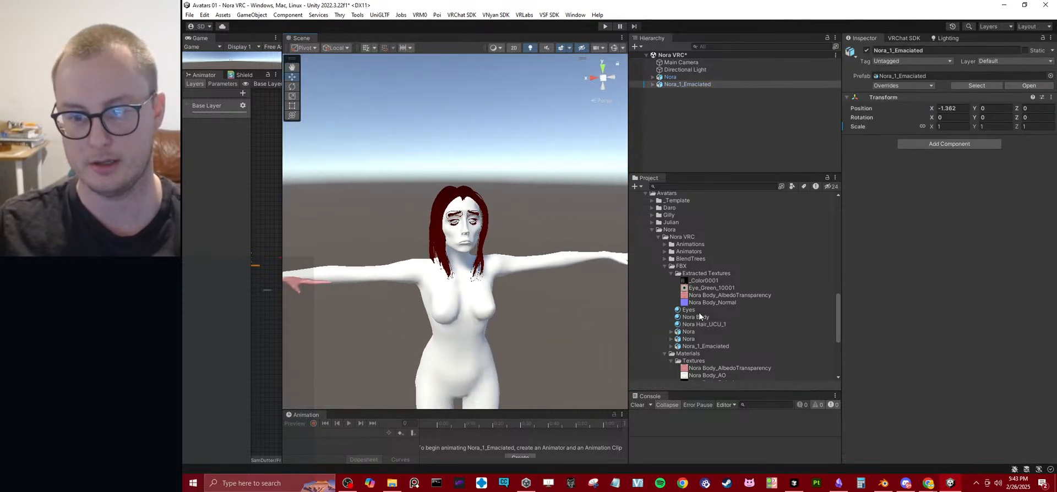
pyautogui.moveTo(699, 317); pyautogui.dragTo(456, 297)
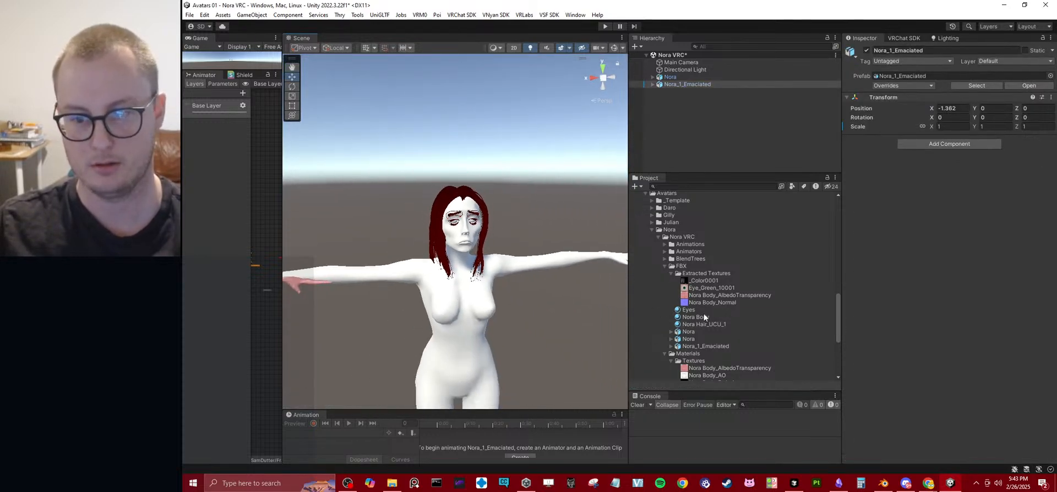
pyautogui.scroll(-3, 683, 321)
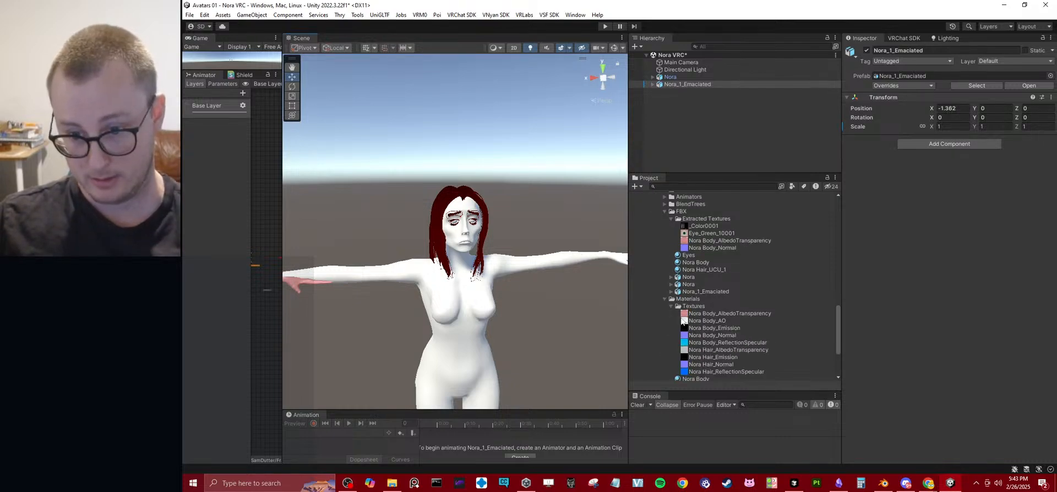
pyautogui.scroll(-2, 705, 357)
pyautogui.moveTo(701, 352); pyautogui.dragTo(491, 306)
# Apply the Eye Blue material from the Avatar Shared Eyes folder to the eyes of Nora_1_Emaciated.
pyautogui.scroll(3, 496, 311)
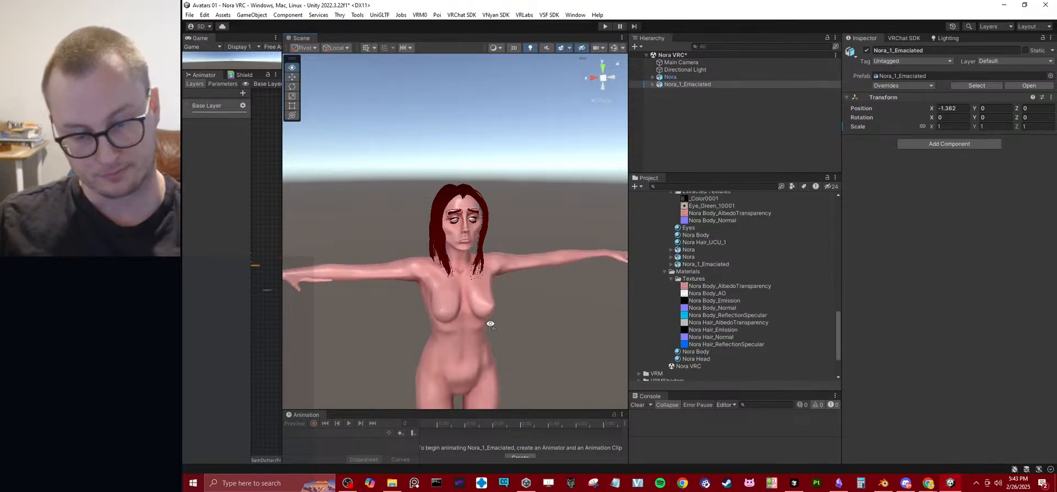
pyautogui.scroll(5, 499, 315)
pyautogui.scroll(5, 698, 272)
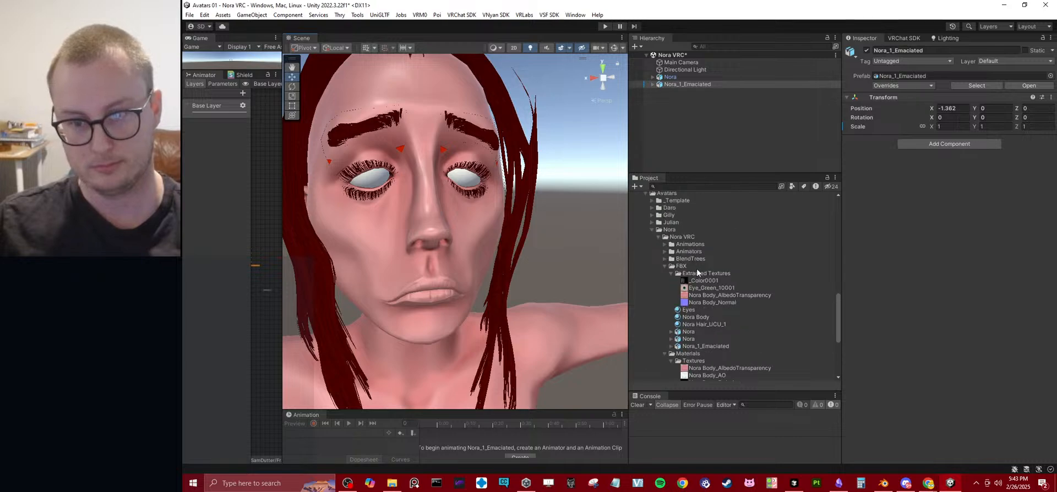
pyautogui.scroll(7, 657, 225)
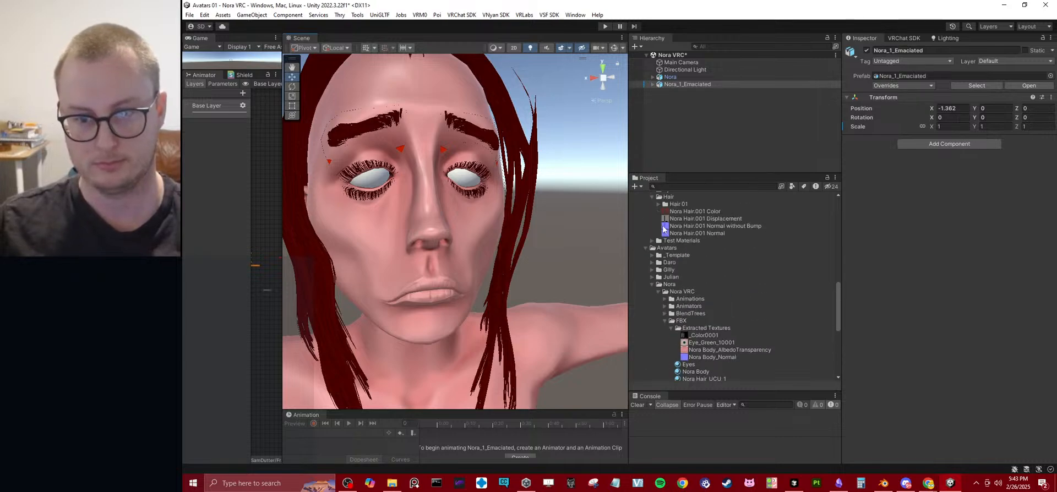
pyautogui.click(649, 244)
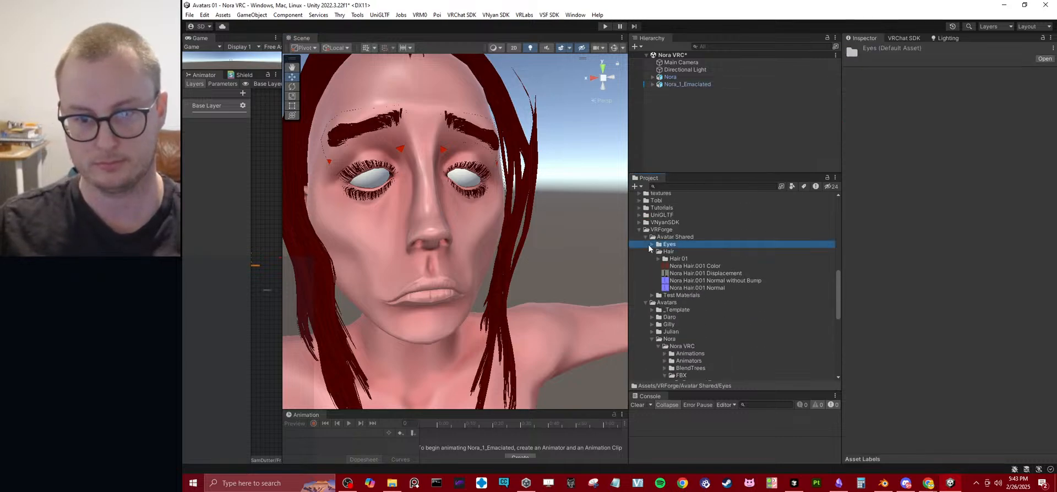
pyautogui.click(648, 244)
pyautogui.moveTo(683, 253); pyautogui.dragTo(472, 194)
pyautogui.press('s')
pyautogui.moveTo(537, 256); pyautogui.dragTo(519, 229, button='right')
pyautogui.press('w')
pyautogui.press('s')
pyautogui.press('w')
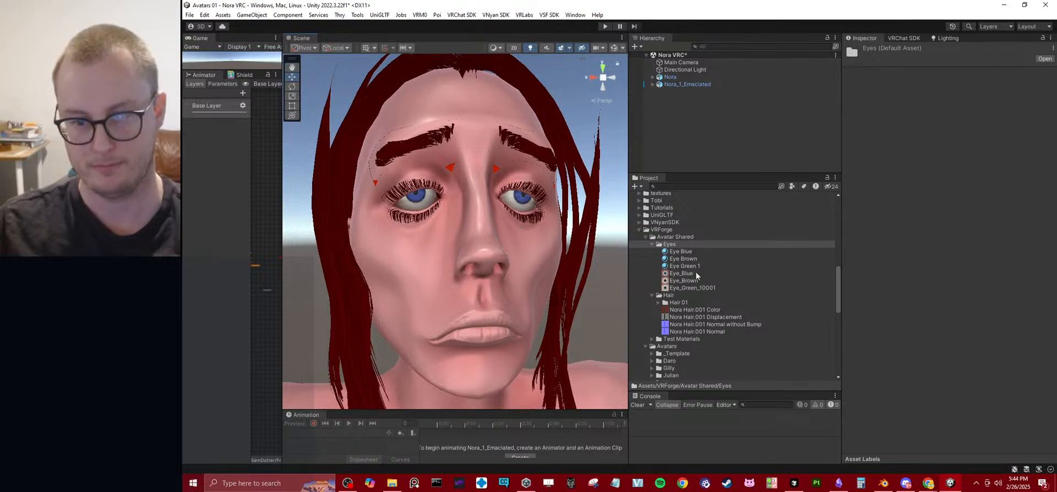
# Apply the Hair 01 material from the Avatar Shared Hair 01 folder to the hair of Nora_1_Emaciated.
pyautogui.scroll(-2, 681, 335)
pyautogui.scroll(-6, 686, 335)
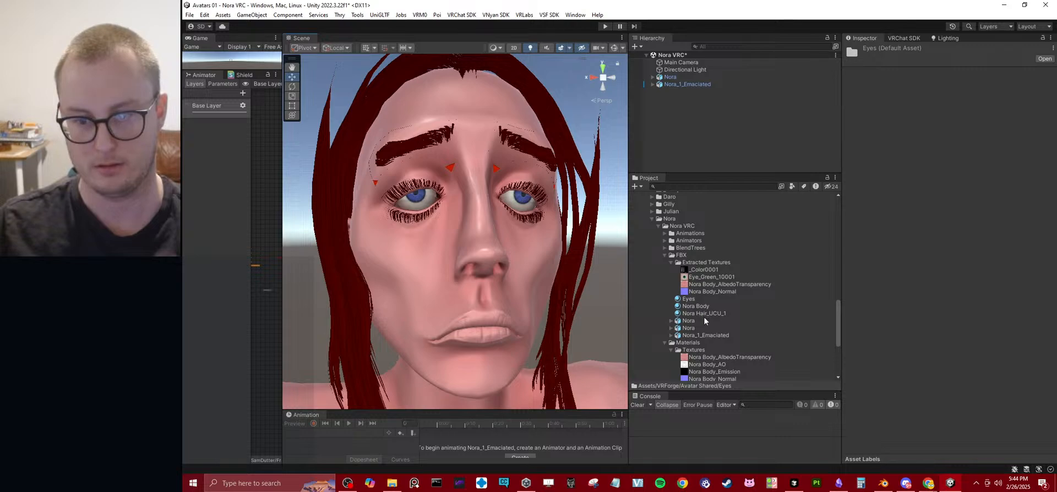
pyautogui.scroll(-5, 703, 316)
pyautogui.scroll(10, 708, 318)
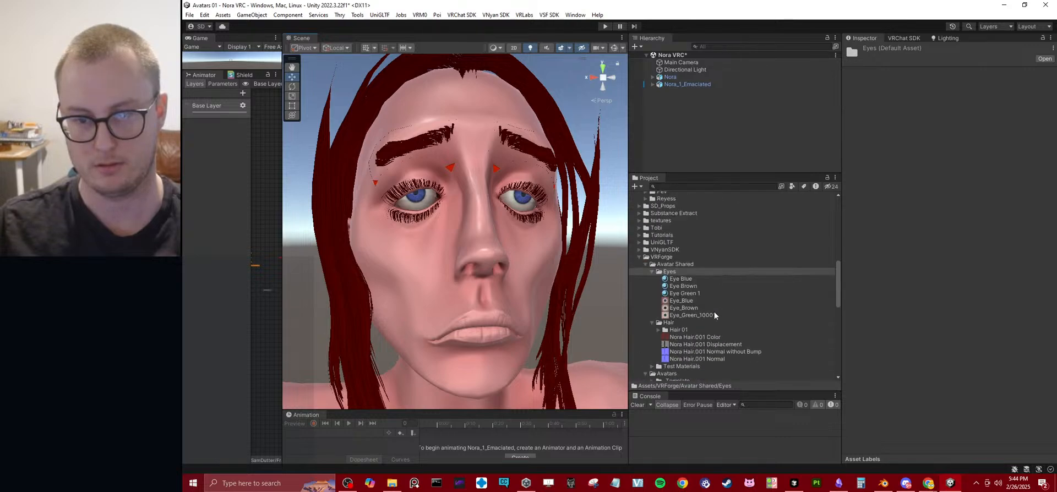
pyautogui.click(658, 330)
pyautogui.moveTo(684, 344); pyautogui.dragTo(587, 189)
# Examine the hair, eye and skin materials on the head and upper body of Nora_1_Emaciated.
pyautogui.moveTo(555, 217); pyautogui.dragTo(511, 193, button='right')
pyautogui.press('s')
pyautogui.press('w')
pyautogui.press('s')
pyautogui.press('w')
pyautogui.click(417, 218)
pyautogui.press('s')
pyautogui.press('w')
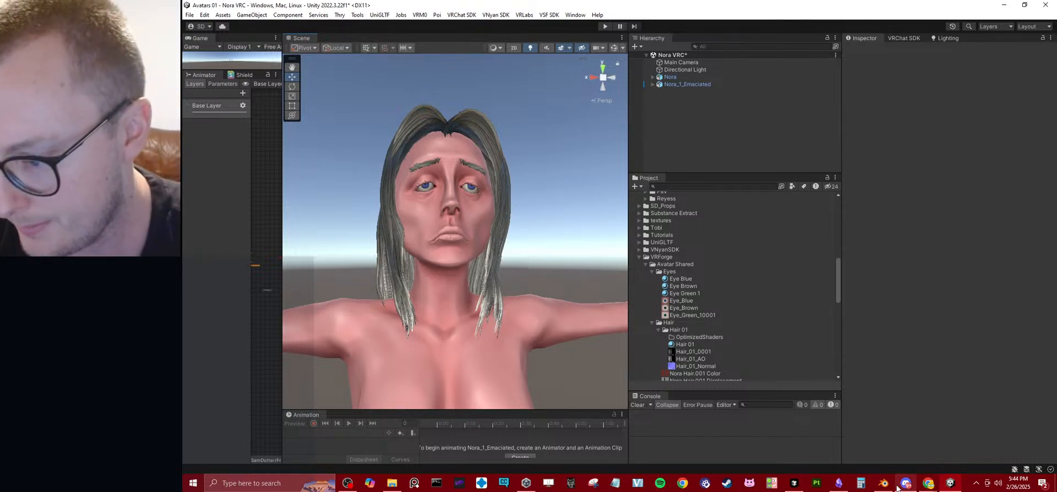
# Switch to Blender, collapse the Villager Clothing collection and expand the Nora Emaciated collection.
pyautogui.hotkey('alt', 'Tab')
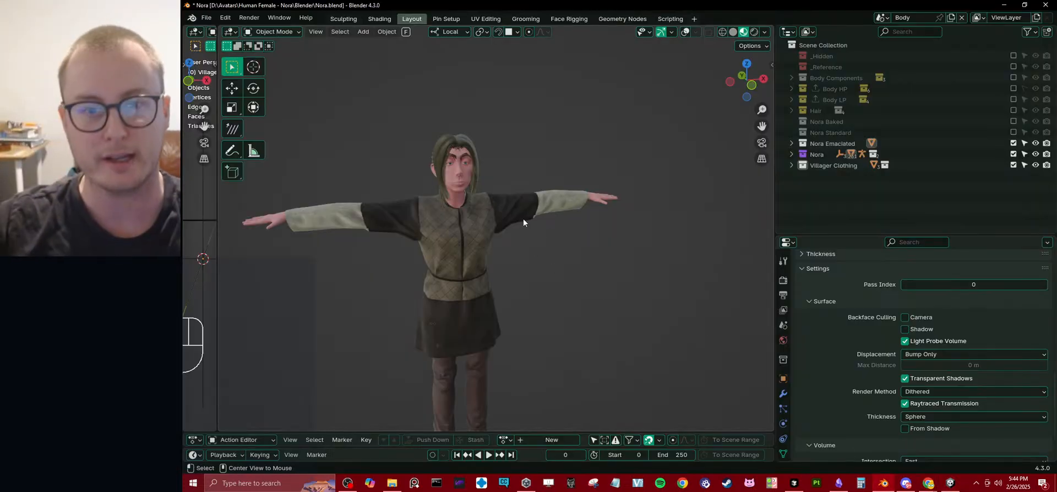
pyautogui.moveTo(487, 212); pyautogui.dragTo(545, 236, button='middle')
pyautogui.scroll(5, 476, 220)
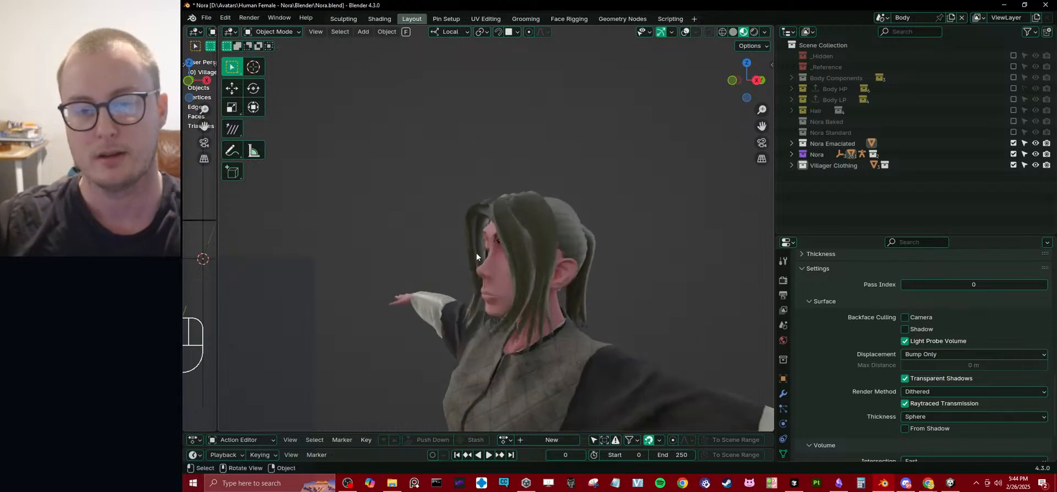
pyautogui.moveTo(478, 253); pyautogui.dragTo(550, 254, button='middle')
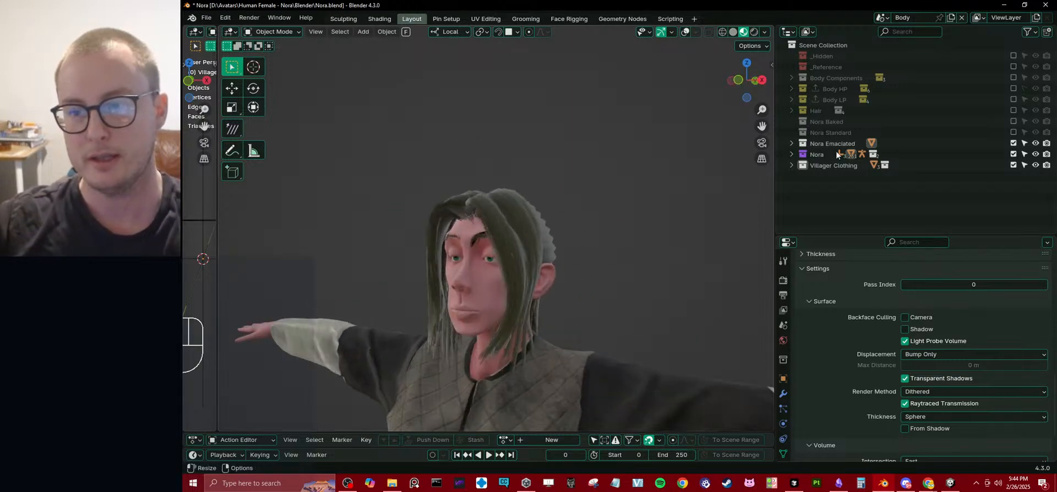
pyautogui.click(792, 157)
pyautogui.click(792, 154)
pyautogui.click(791, 144)
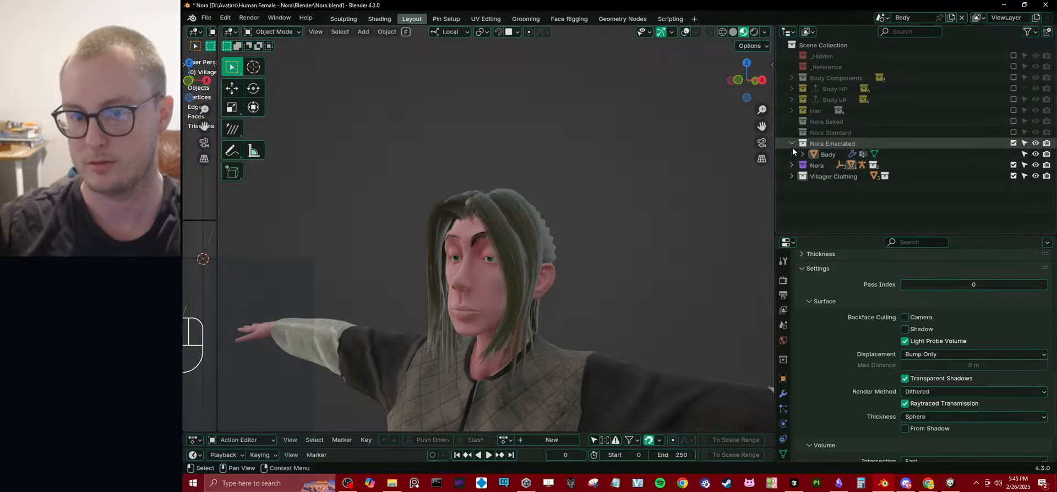
# Examine the clothed avatar's face and hair up close from several angles.
pyautogui.moveTo(609, 240); pyautogui.dragTo(665, 252, button='middle')
pyautogui.scroll(3, 613, 218)
pyautogui.moveTo(613, 218); pyautogui.dragTo(547, 242, button='middle')
pyautogui.scroll(4, 548, 243)
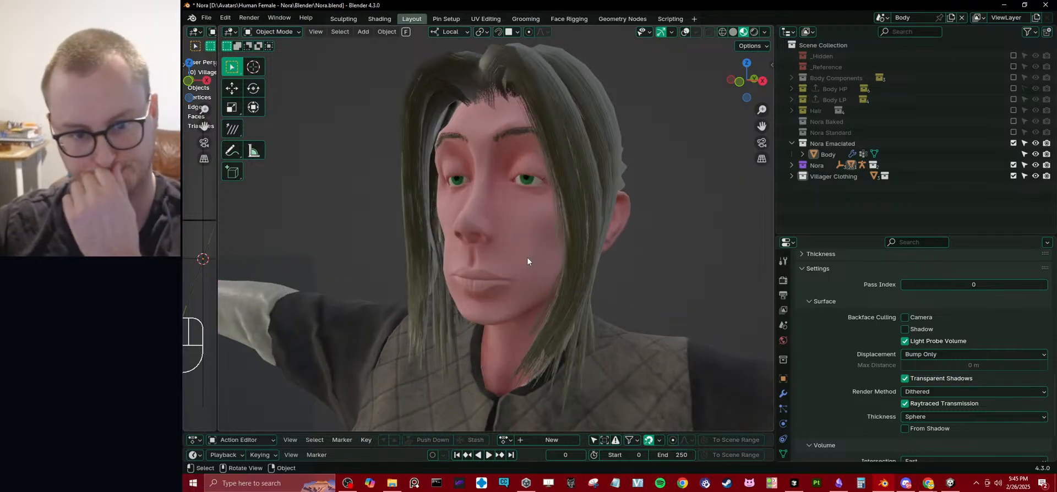
pyautogui.scroll(-5, 526, 256)
pyautogui.moveTo(526, 257); pyautogui.dragTo(465, 259, button='middle')
pyautogui.scroll(8, 503, 236)
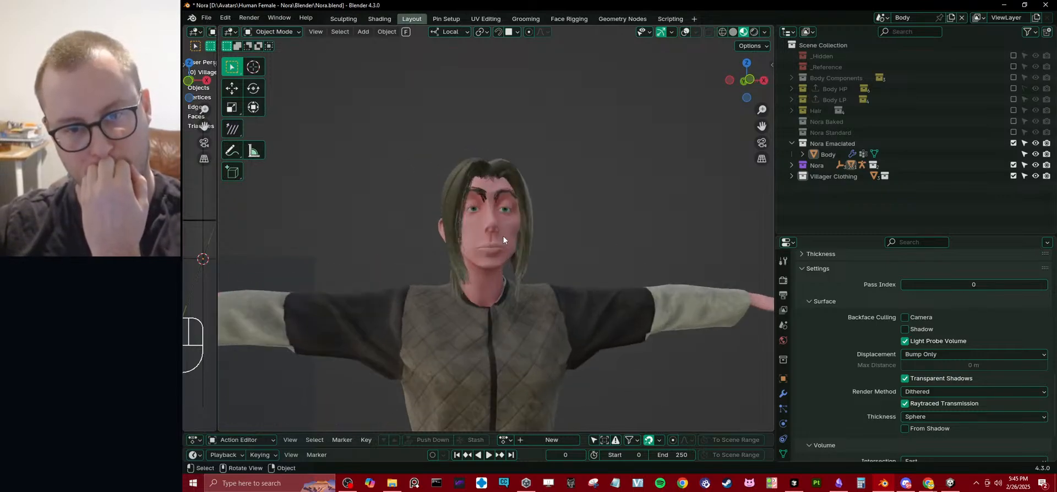
# Examine the clothed avatar's head and hair from the back, side and front.
pyautogui.moveTo(513, 234); pyautogui.dragTo(438, 248, button='middle')
pyautogui.scroll(-6, 514, 231)
pyautogui.scroll(7, 553, 199)
pyautogui.moveTo(553, 197); pyautogui.dragTo(672, 182, button='middle')
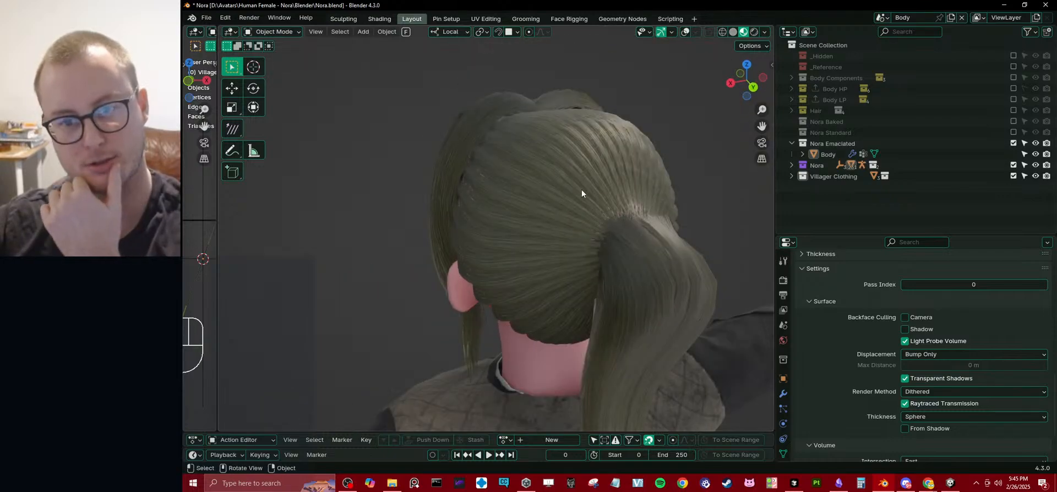
pyautogui.moveTo(582, 194); pyautogui.dragTo(554, 235, button='middle')
pyautogui.moveTo(479, 240); pyautogui.dragTo(478, 264, button='middle')
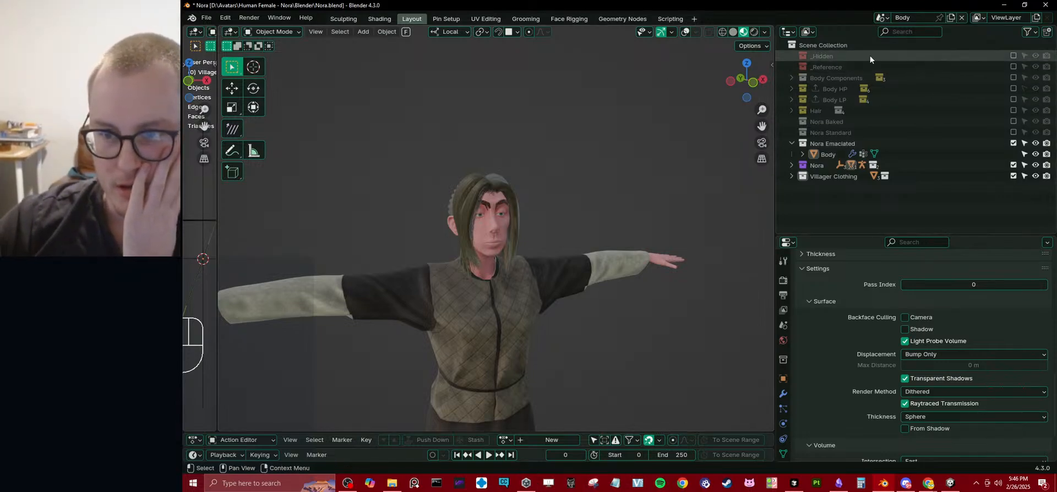
# Switch to Snipping Tool and capture a snip of the collection list.
pyautogui.click(593, 483)
pyautogui.click(498, 291)
pyautogui.moveTo(607, 24); pyautogui.dragTo(1034, 270)
pyautogui.moveTo(820, 105); pyautogui.dragTo(761, 118)
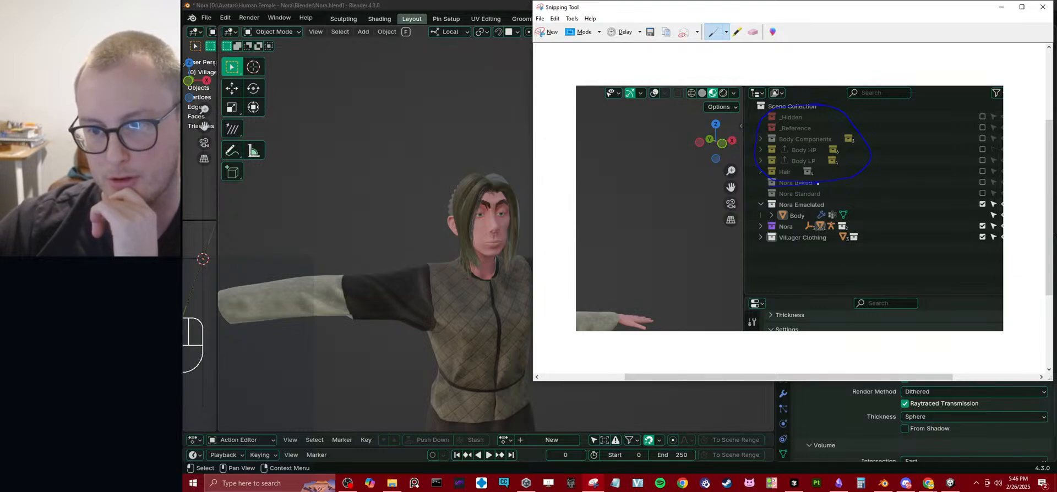
pyautogui.moveTo(766, 182); pyautogui.dragTo(820, 181)
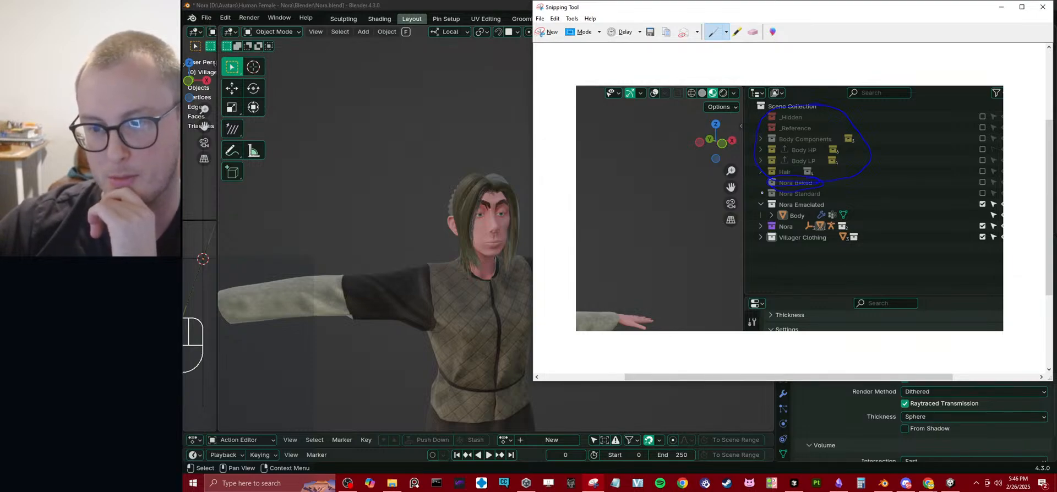
pyautogui.click(753, 32)
pyautogui.moveTo(802, 146); pyautogui.dragTo(797, 184)
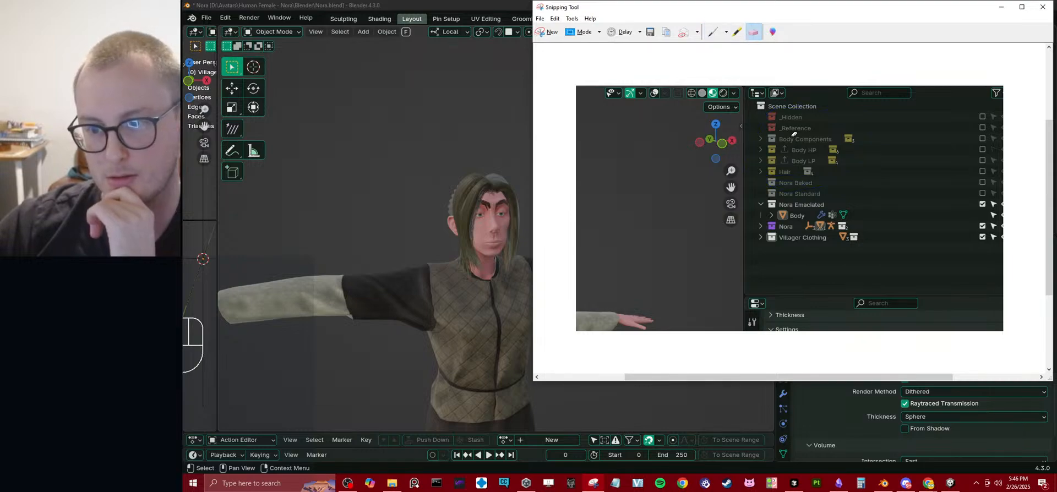
# Mark the upper collections and outline Nora Baked in pen on the snip.
pyautogui.click(713, 32)
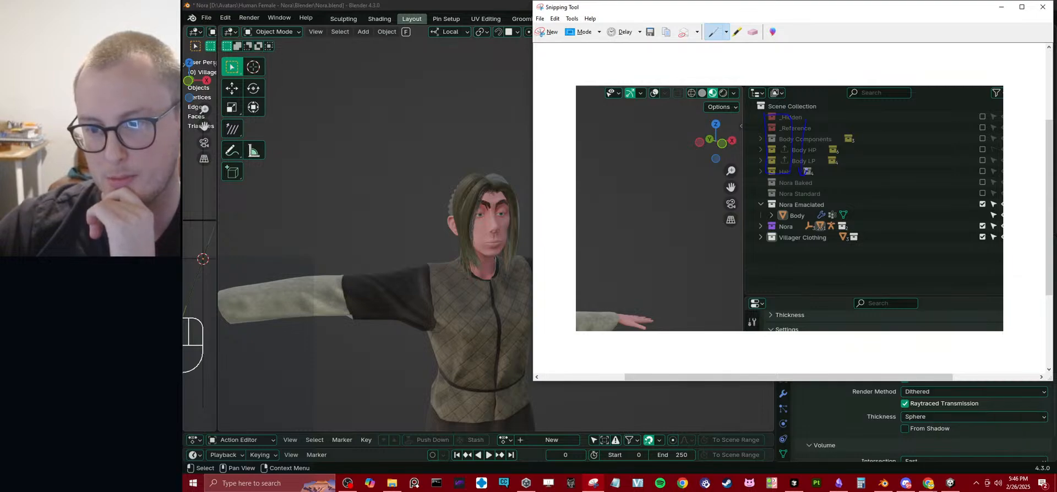
pyautogui.moveTo(769, 187); pyautogui.dragTo(815, 186)
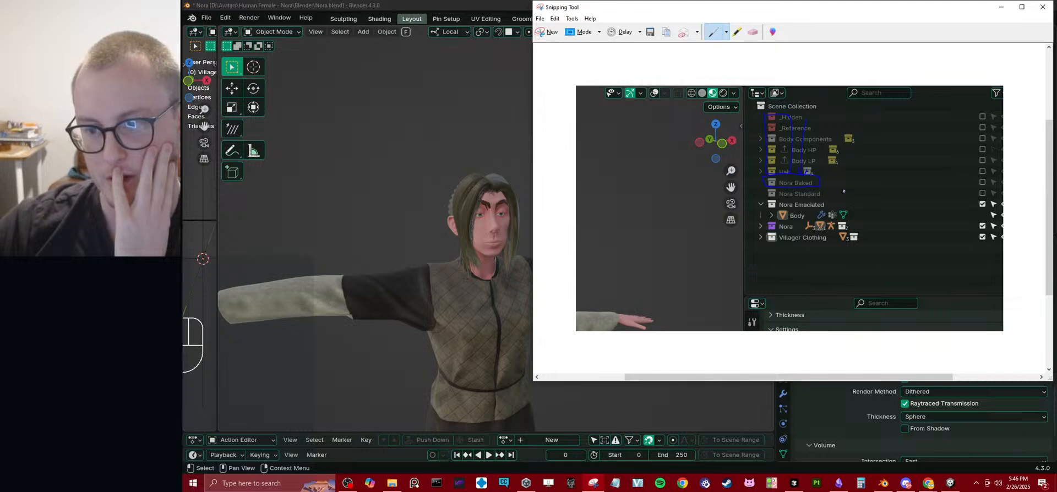
pyautogui.moveTo(844, 191); pyautogui.dragTo(846, 194)
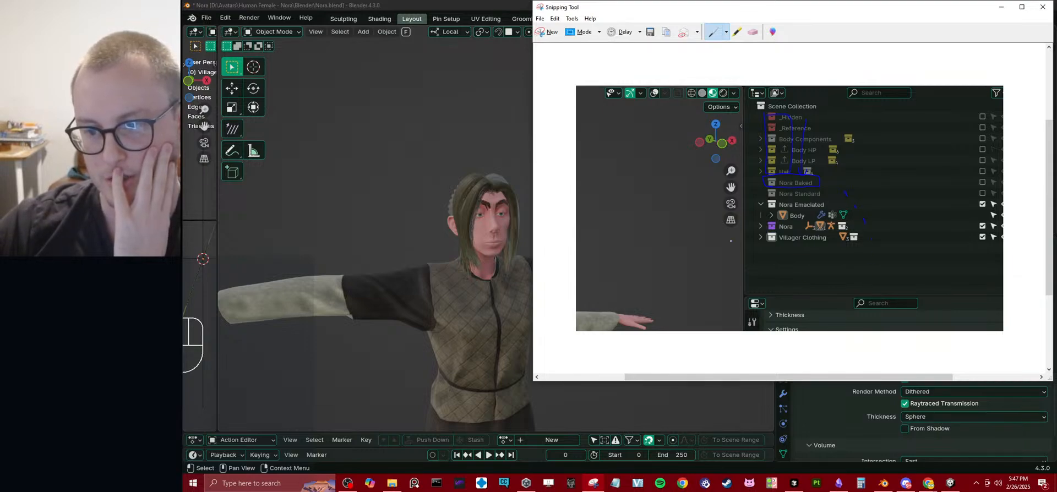
# Return to Blender, collapse Nora Emaciated, place the Villager Clothing collection above it and save the file.
pyautogui.hotkey('alt', 'Tab')
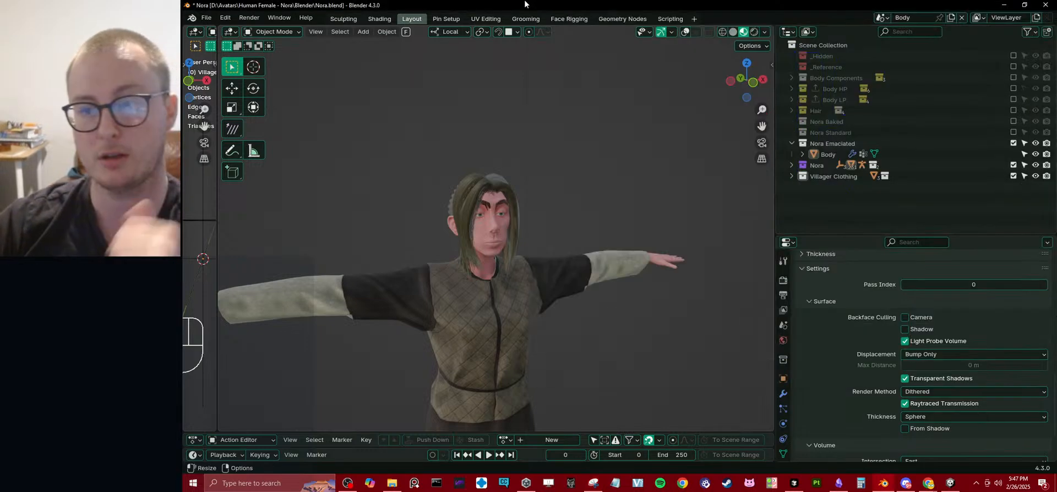
pyautogui.click(791, 144)
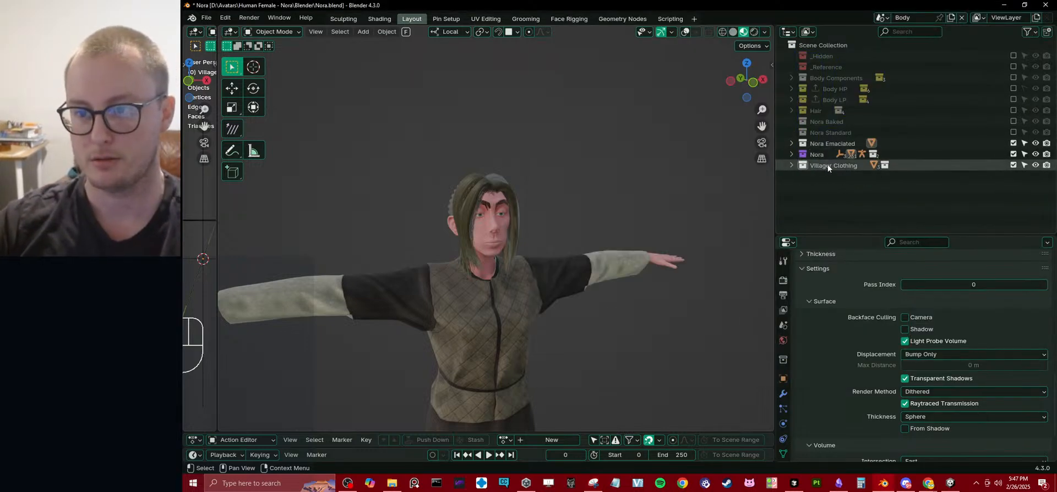
pyautogui.moveTo(828, 166); pyautogui.dragTo(866, 138)
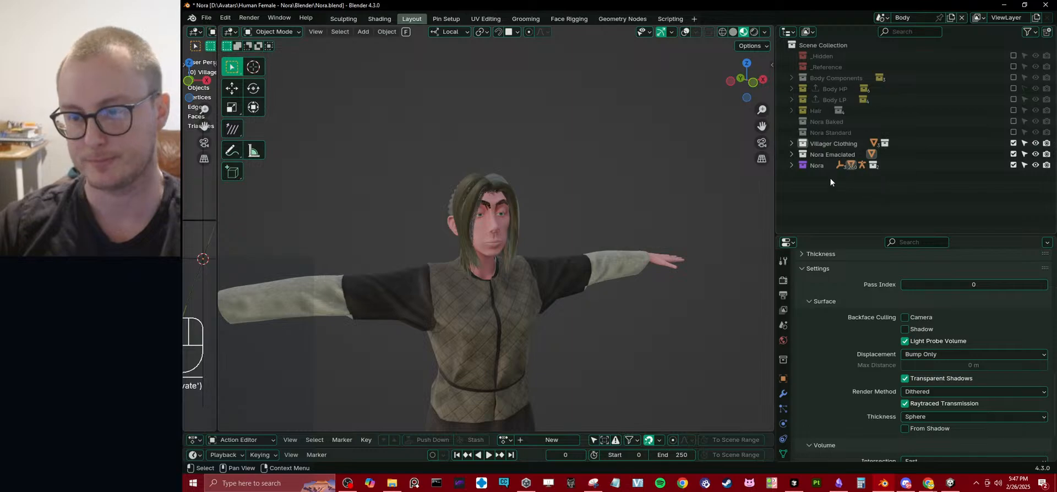
pyautogui.hotkey('ctrl', 's')
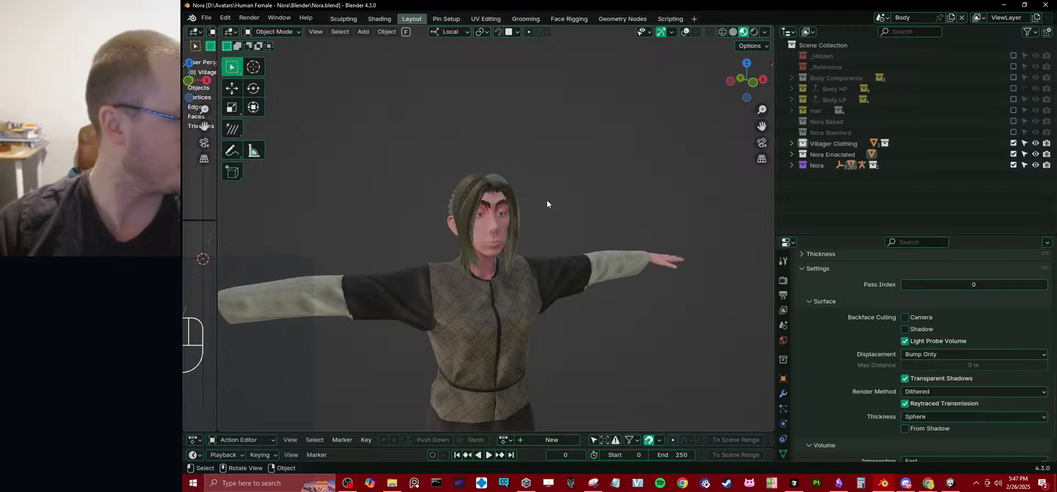
# Exclude Nora Emaciated and enable Nora Standard with Villager Clothing to examine the standard face and hair.
pyautogui.press('t')
pyautogui.moveTo(585, 236); pyautogui.dragTo(606, 266, button='middle')
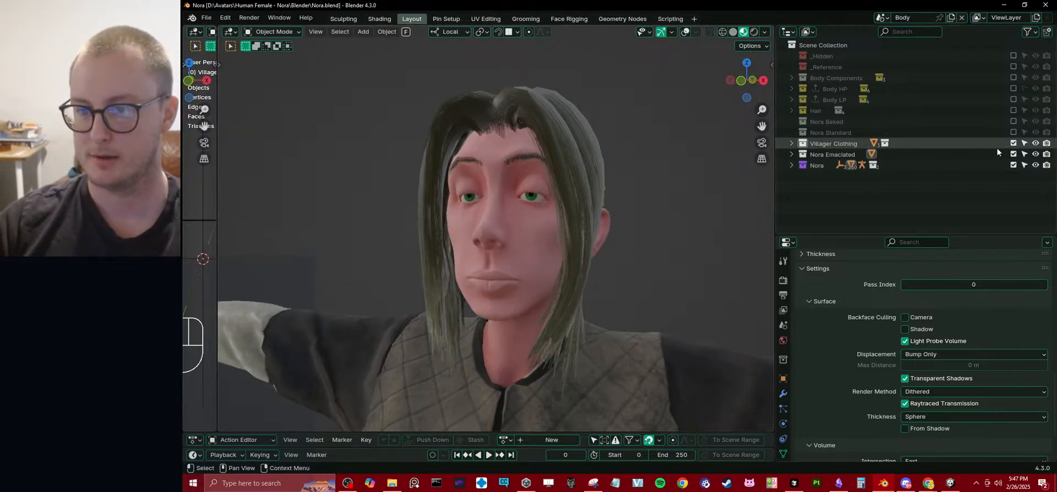
pyautogui.moveTo(1013, 142); pyautogui.dragTo(1013, 154)
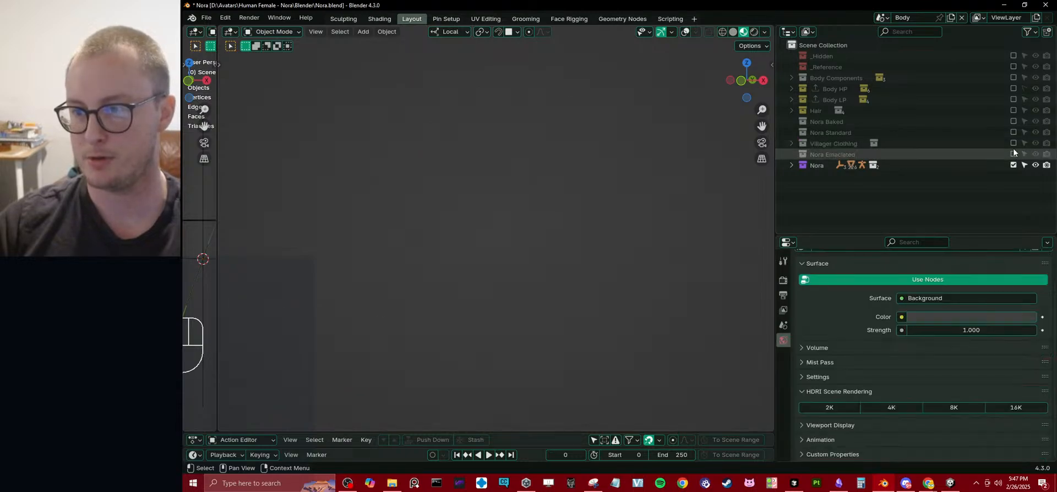
pyautogui.click(1013, 132)
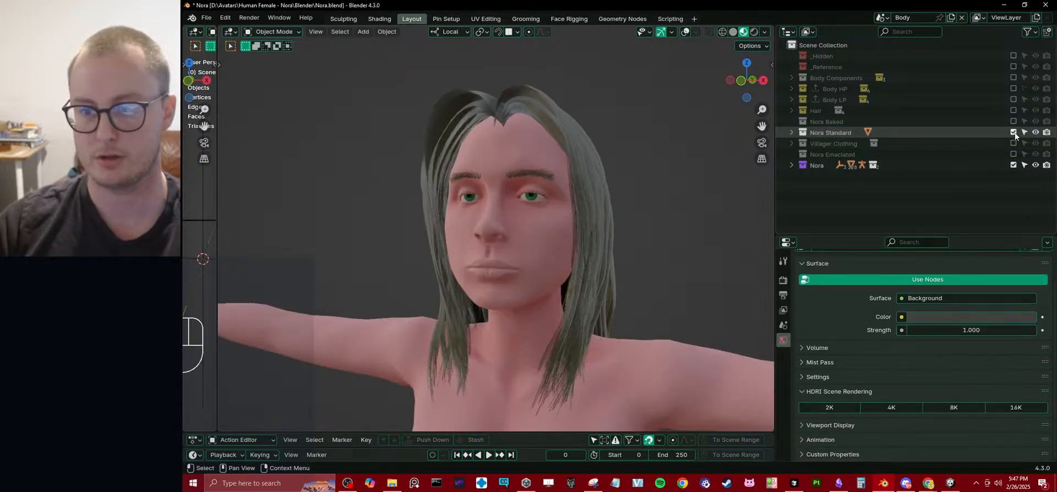
pyautogui.click(1014, 143)
pyautogui.scroll(-4, 626, 233)
pyautogui.moveTo(625, 233); pyautogui.dragTo(521, 226, button='middle')
pyautogui.scroll(5, 521, 226)
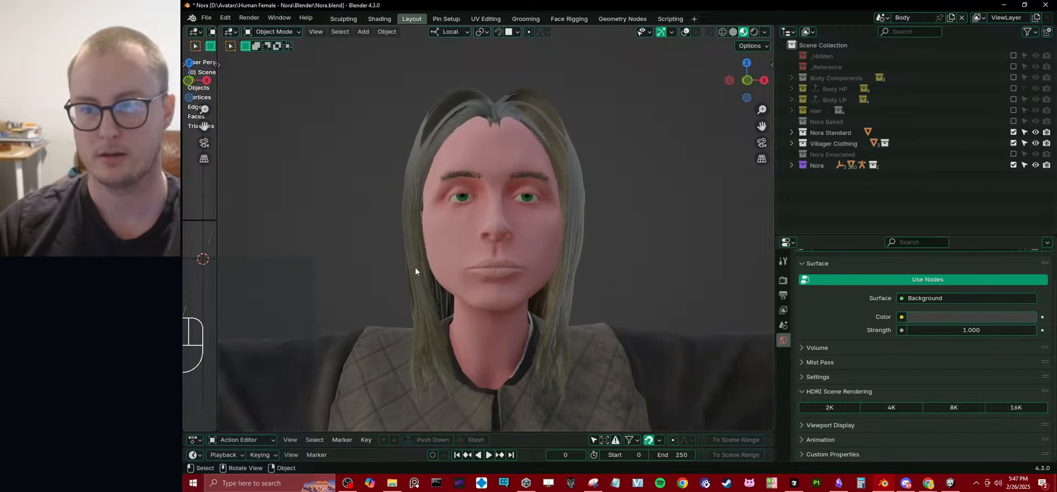
# Swap Nora Standard for Nora Emaciated under the Villager Clothing and examine the head.
pyautogui.click(1014, 133)
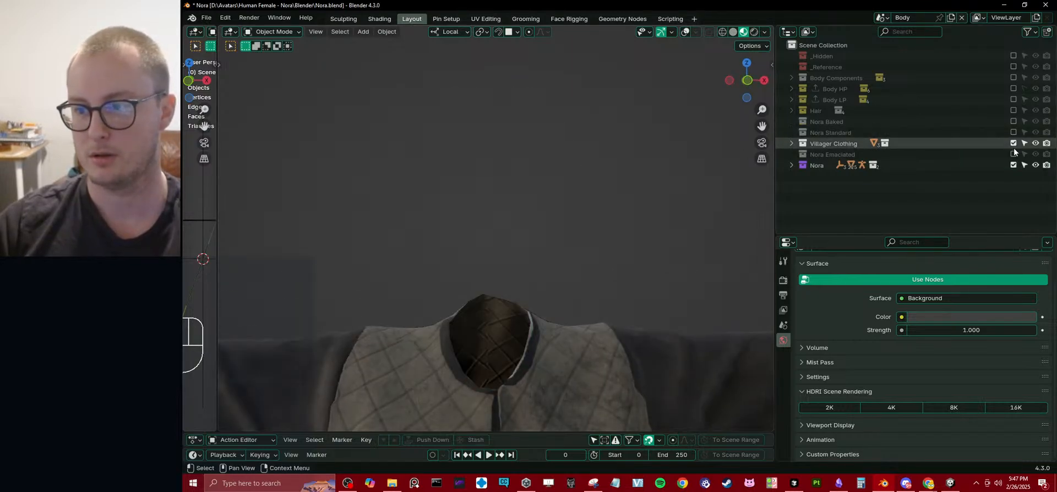
pyautogui.click(1014, 154)
pyautogui.scroll(-3, 550, 253)
pyautogui.moveTo(550, 253); pyautogui.dragTo(546, 261, button='middle')
pyautogui.scroll(3, 595, 242)
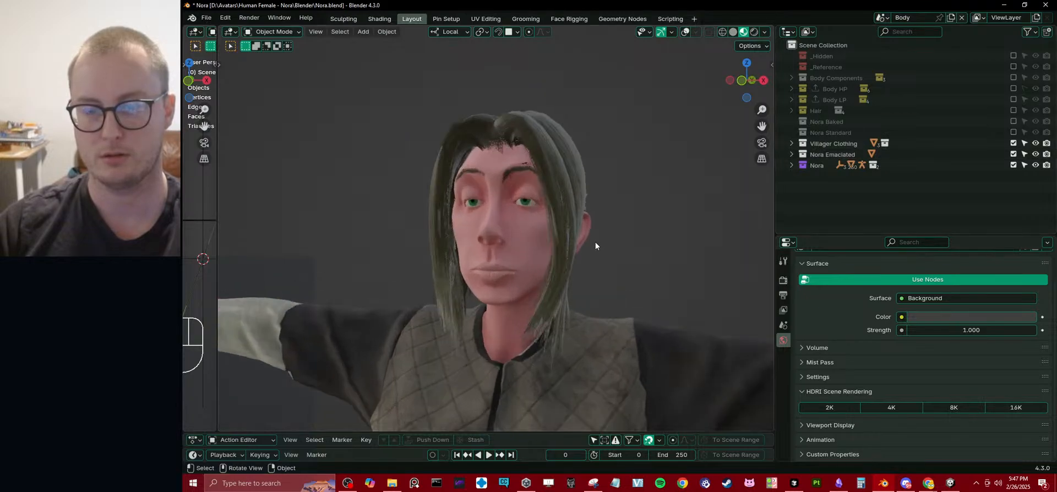
# Rename the Nora Emaciated collection to Nora Tall.
pyautogui.scroll(4, 594, 242)
pyautogui.doubleClick(827, 154)
pyautogui.moveTo(826, 155); pyautogui.dragTo(894, 155)
pyautogui.press('BackSpace')
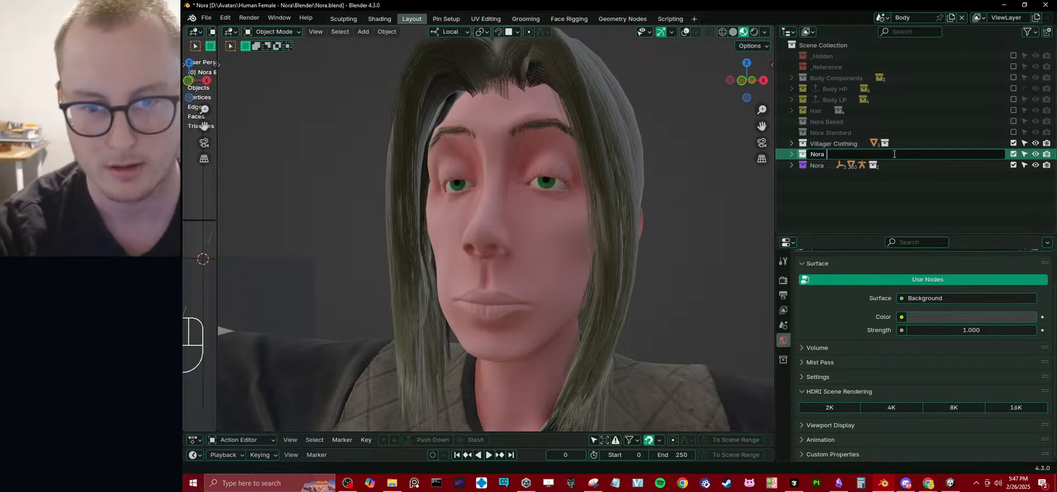
pyautogui.write('Tall')
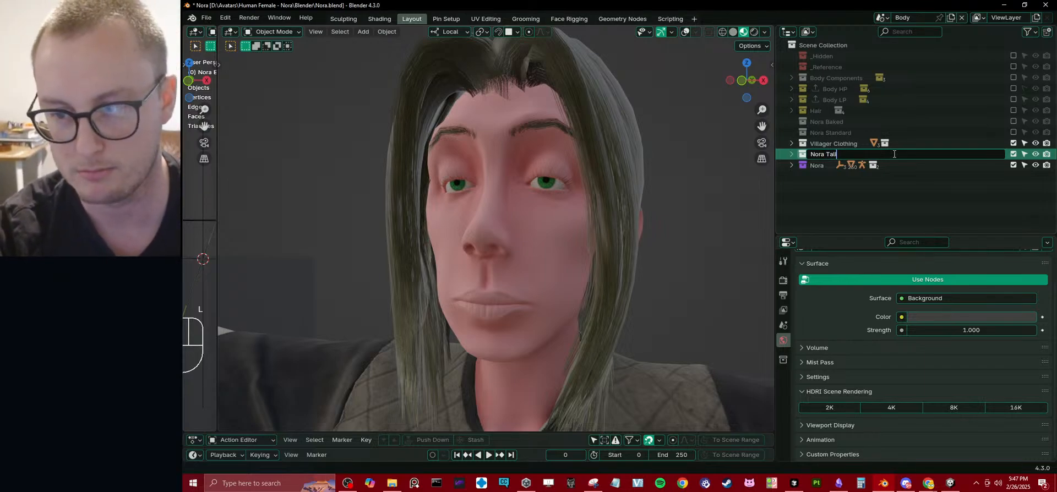
pyautogui.press('Return')
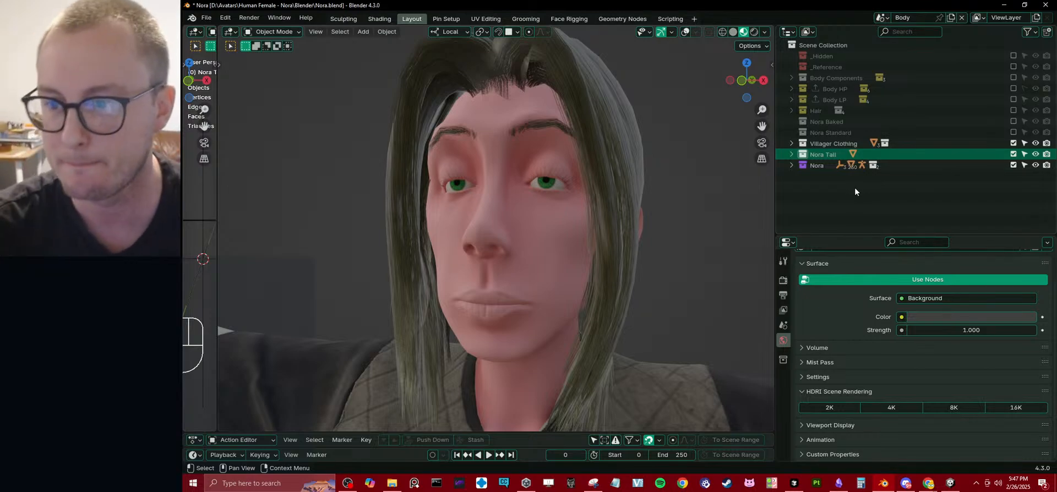
# Place the Villager Clothing collection below Nora Tall and give Nora Baked a blue color tag.
pyautogui.moveTo(825, 144); pyautogui.dragTo(829, 158)
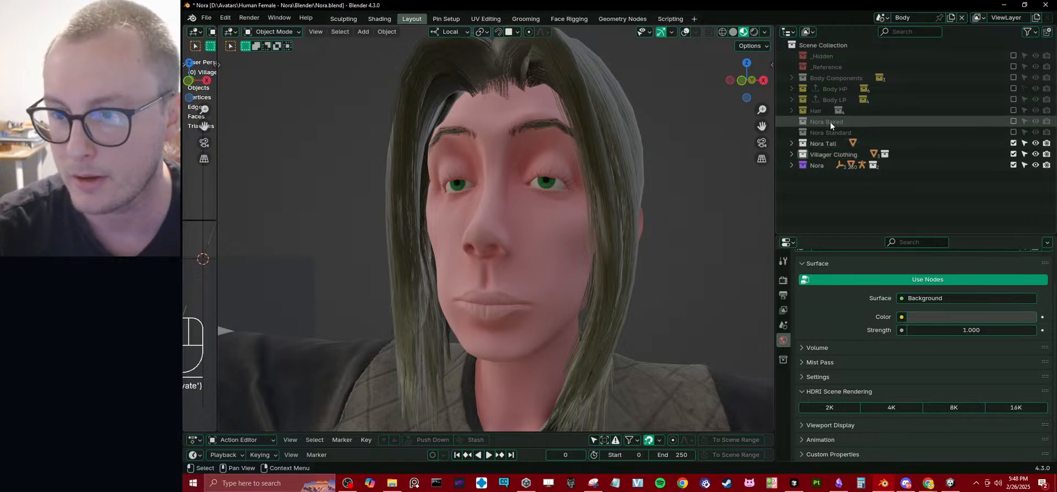
pyautogui.moveTo(830, 121); pyautogui.dragTo(801, 138, button='right')
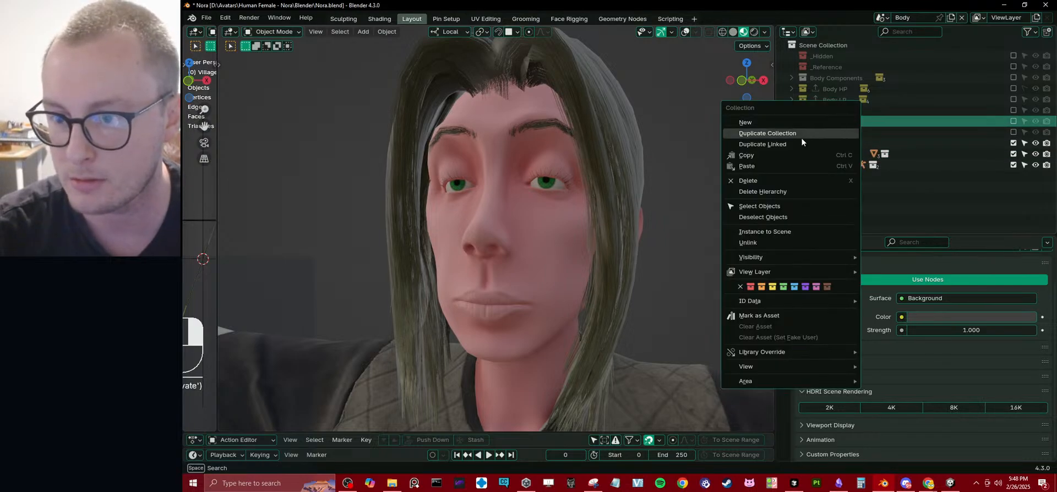
pyautogui.click(796, 287)
# Give the Nora Standard and Nora Tall collections a yellow color tag.
pyautogui.click(880, 213)
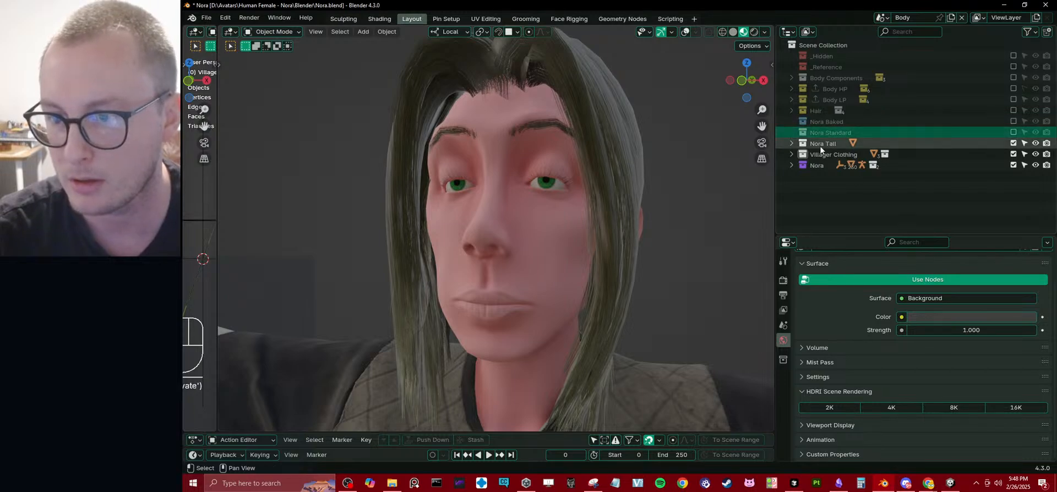
pyautogui.rightClick(829, 144)
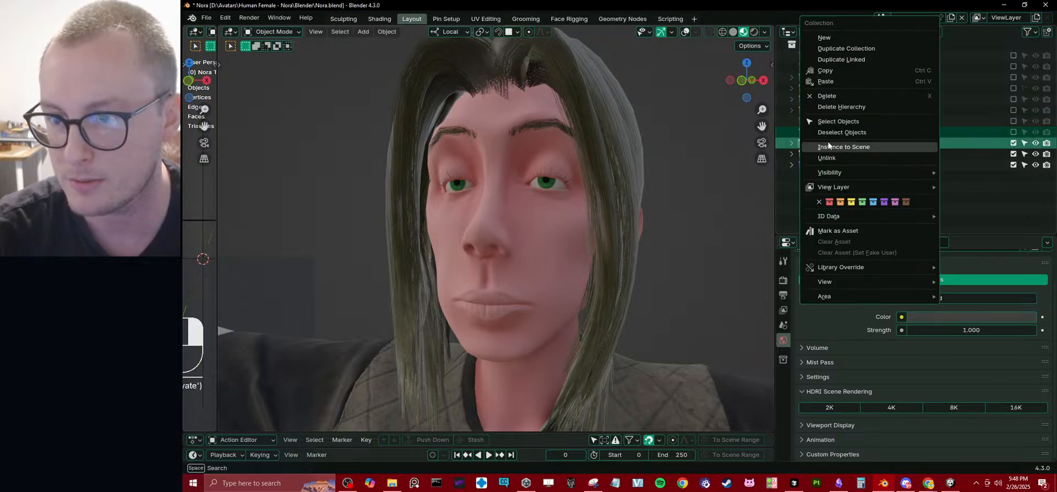
pyautogui.click(851, 202)
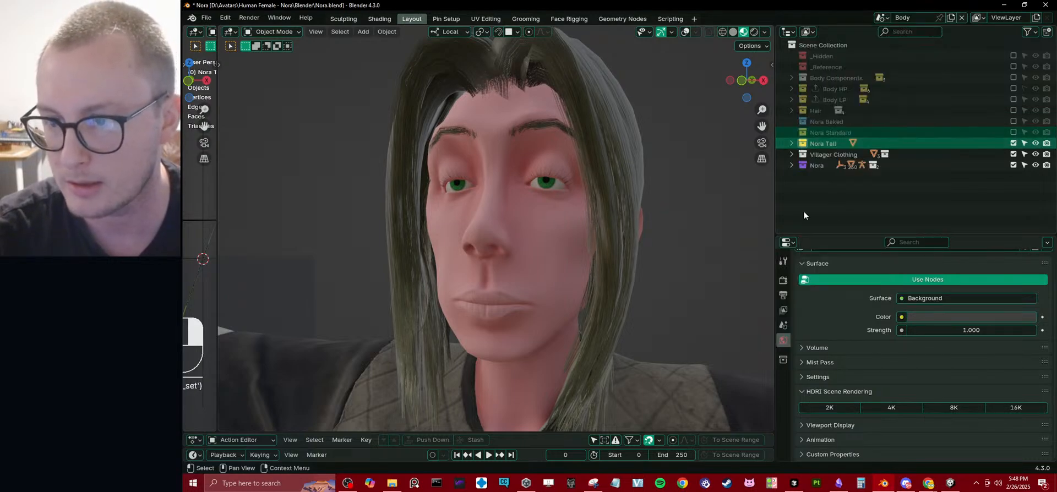
# Give the Body Components, Body HP, Body LP and Hair collections a green color tag.
pyautogui.click(825, 111)
pyautogui.keyDown('shift'); pyautogui.click(820, 77); pyautogui.keyUp('shift')
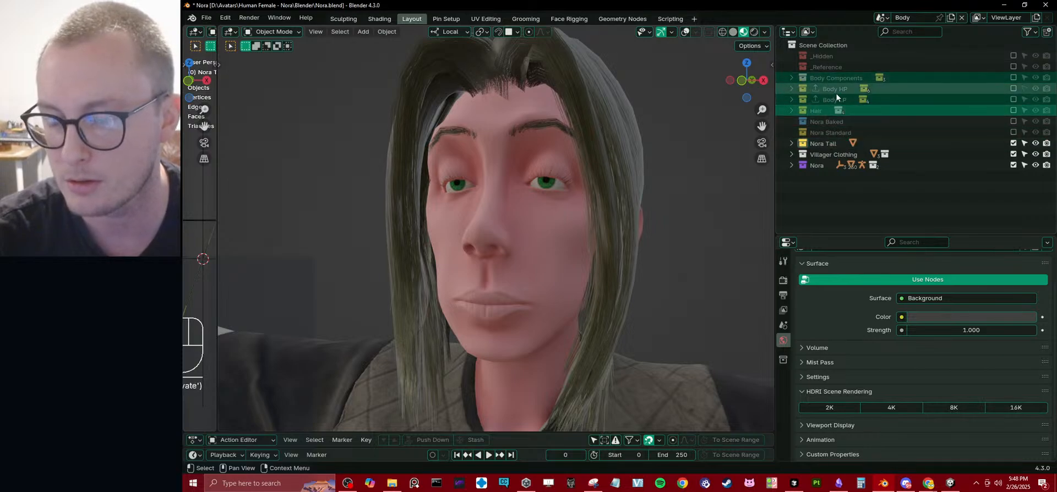
pyautogui.rightClick(836, 93)
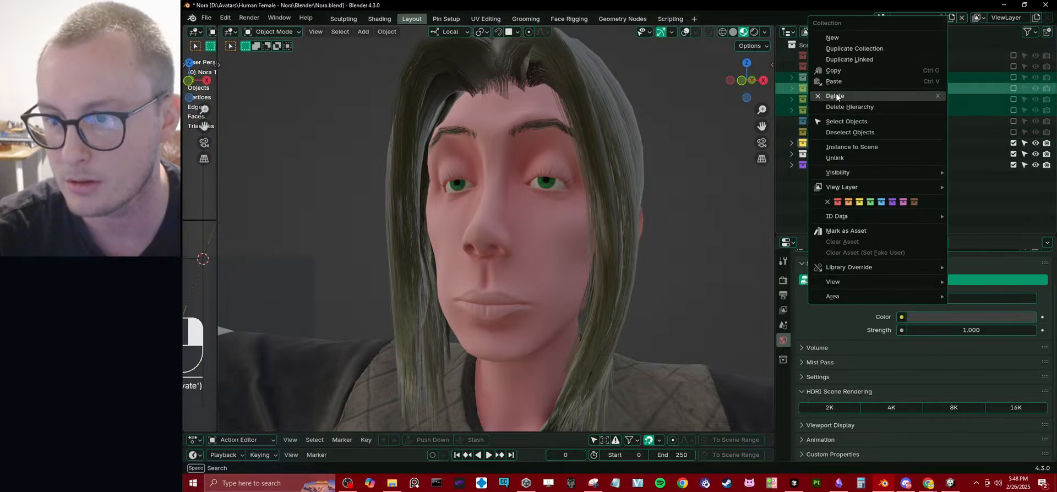
pyautogui.click(868, 202)
pyautogui.click(840, 184)
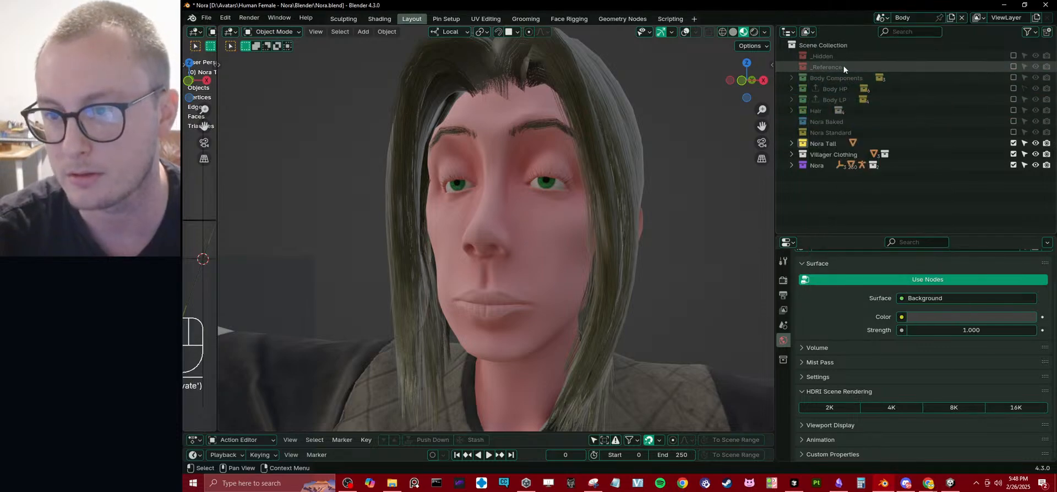
# Give the Villager Clothing collection a brown color tag.
pyautogui.click(827, 121)
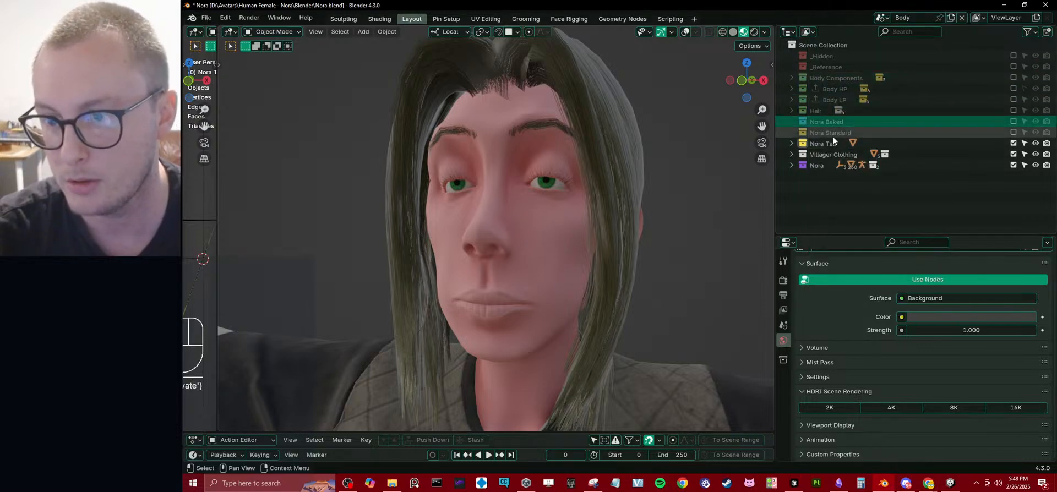
pyautogui.click(829, 143)
pyautogui.click(828, 151)
pyautogui.rightClick(828, 151)
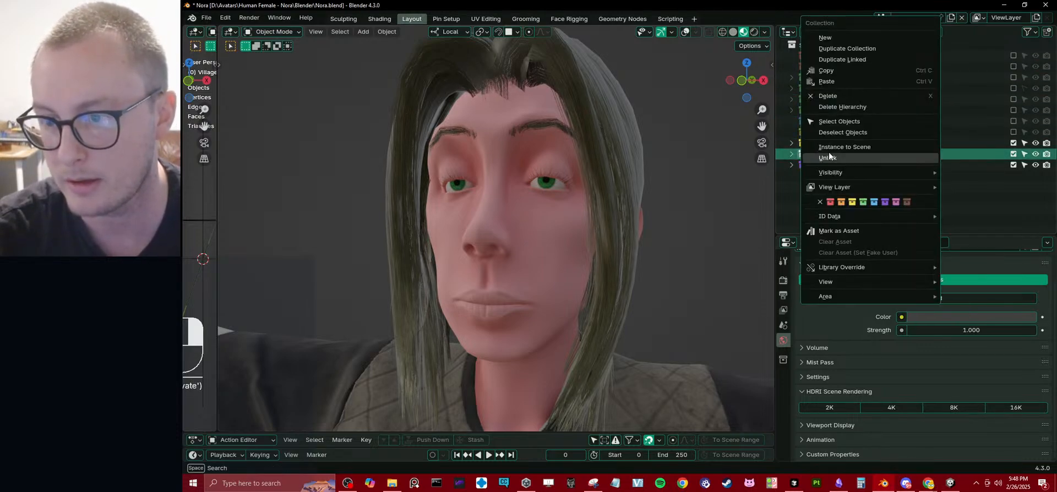
pyautogui.click(904, 200)
pyautogui.click(820, 204)
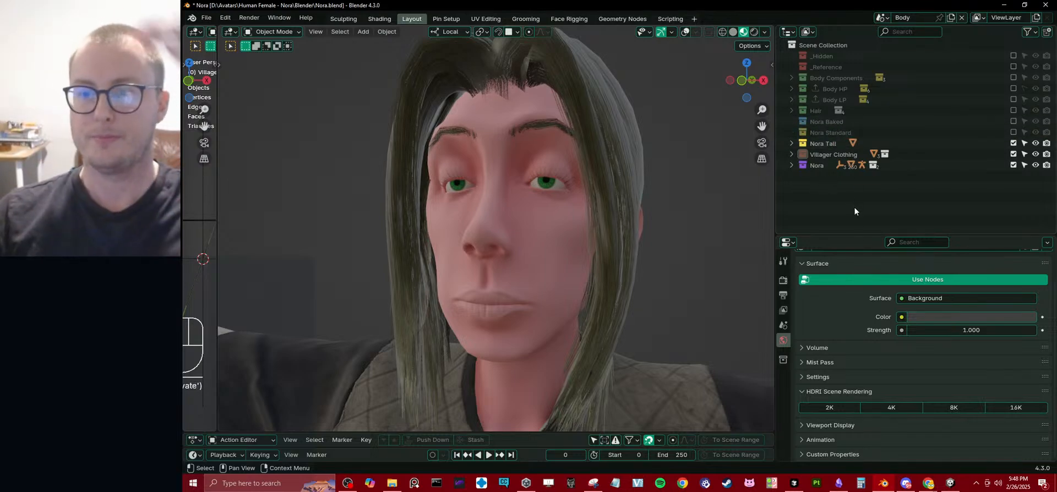
# Create a new collection directly under the Scene Collection and name it Source Assets.
pyautogui.click(830, 123)
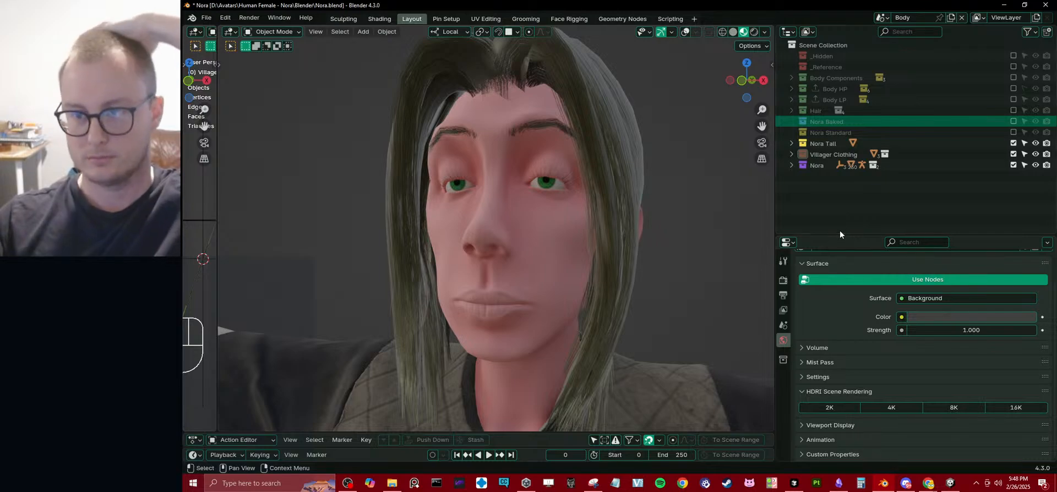
pyautogui.rightClick(817, 45)
pyautogui.click(817, 41)
pyautogui.doubleClick(840, 173)
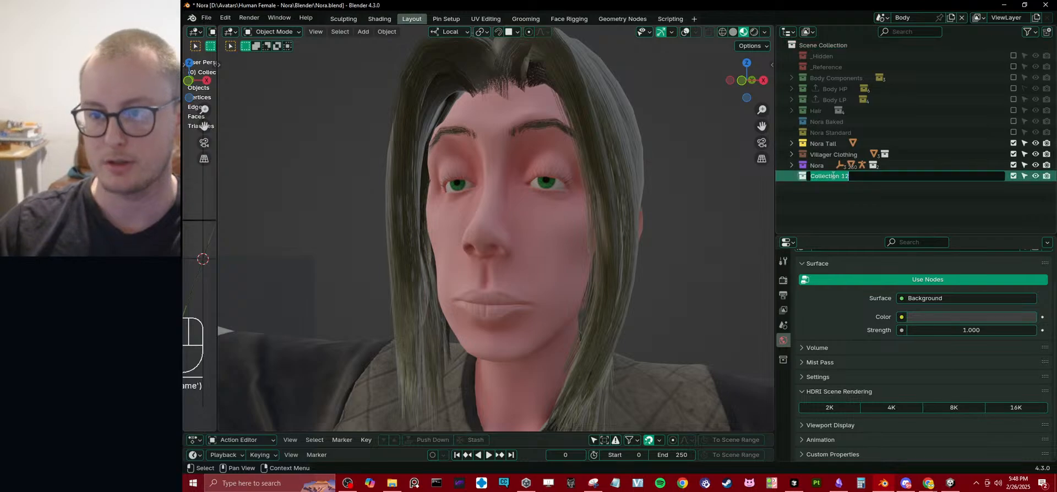
pyautogui.write('Working')
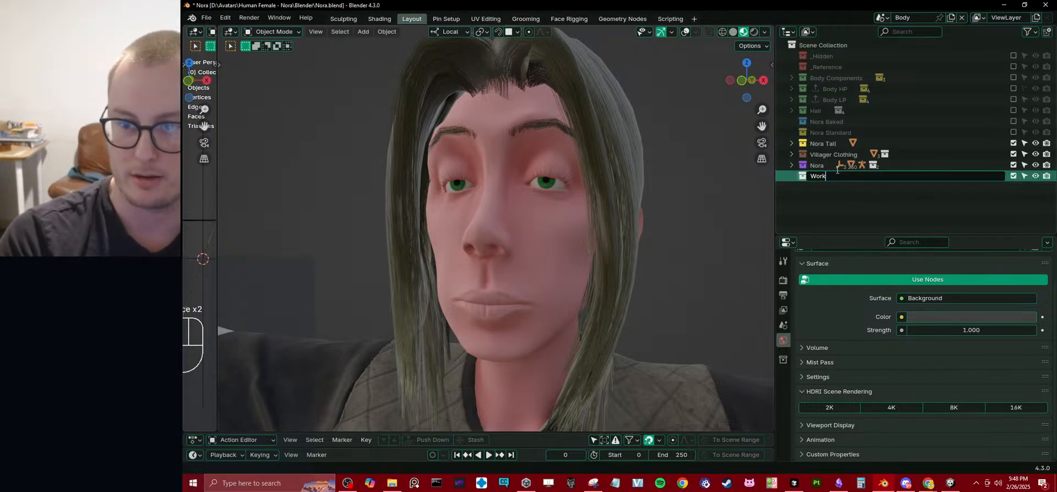
pyautogui.press('BackSpace')
pyautogui.press('BackSpace')
pyautogui.press('BackSpace')
pyautogui.press('BackSpace')
pyautogui.press('BackSpace')
pyautogui.press('BackSpace')
pyautogui.write('Source ')
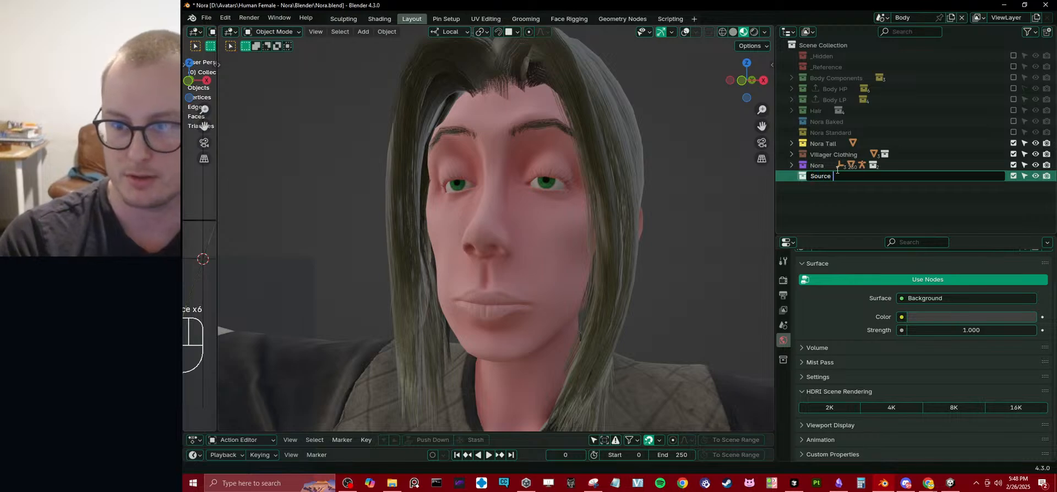
pyautogui.write('Assets')
pyautogui.press('Return')
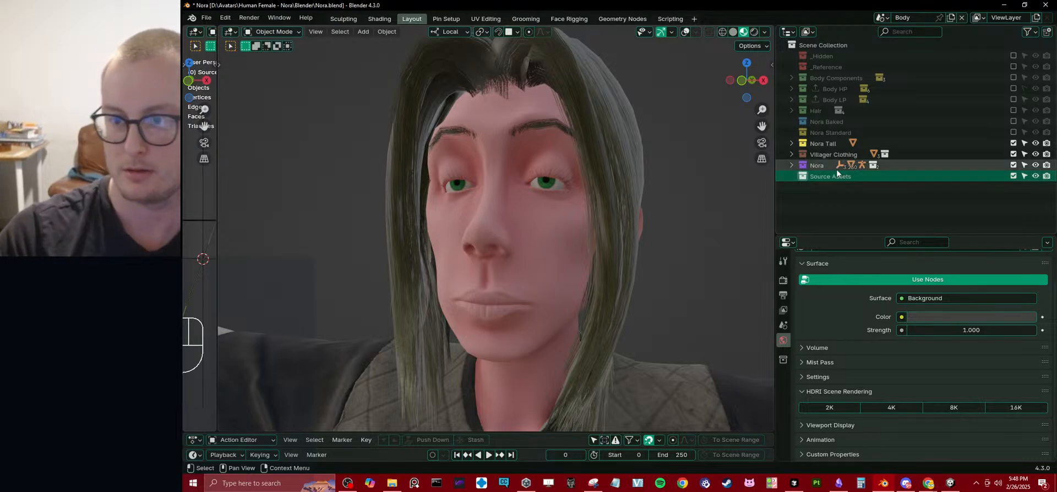
# Move the _Hidden, _Reference, Body Components, Body HP, Body LP and Hair collections into Source Assets and place Source Assets first in the scene.
pyautogui.click(817, 55)
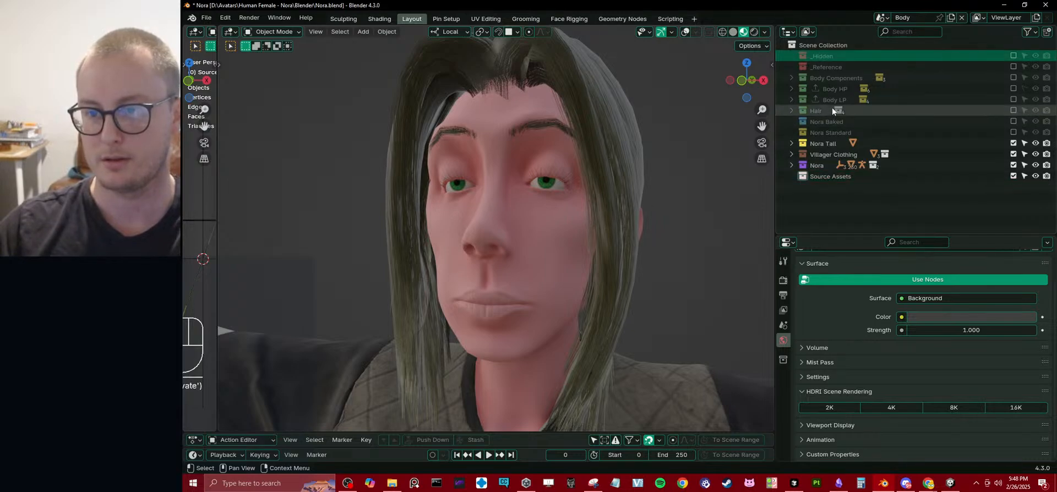
pyautogui.keyDown('shift'); pyautogui.click(856, 100); pyautogui.keyUp('shift')
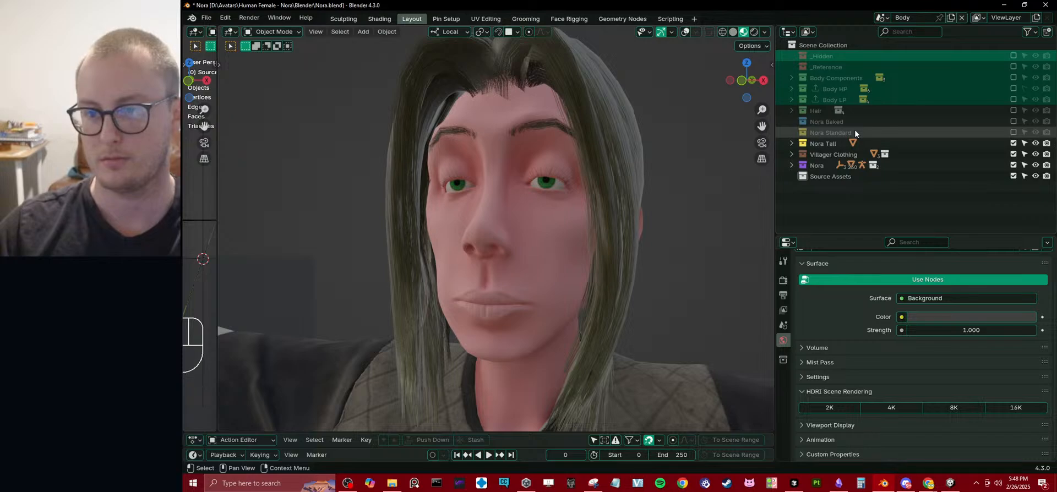
pyautogui.click(817, 110)
pyautogui.keyDown('shift'); pyautogui.click(829, 59); pyautogui.keyUp('shift')
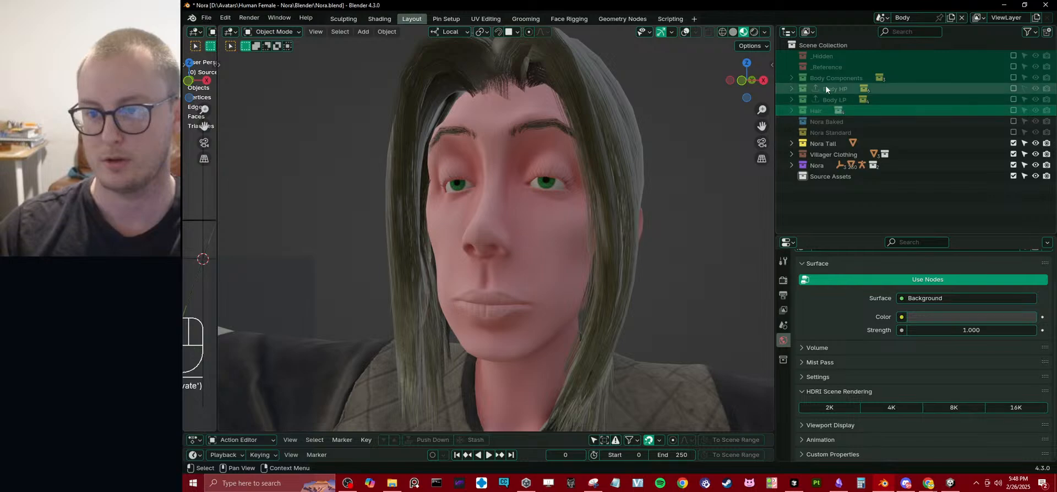
pyautogui.moveTo(825, 87); pyautogui.dragTo(838, 177)
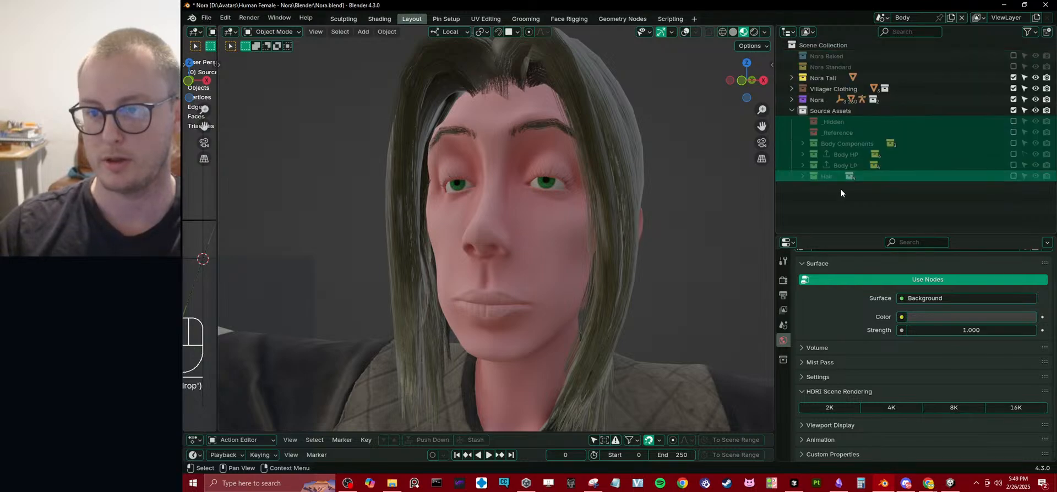
pyautogui.click(791, 110)
pyautogui.moveTo(812, 114); pyautogui.dragTo(848, 51)
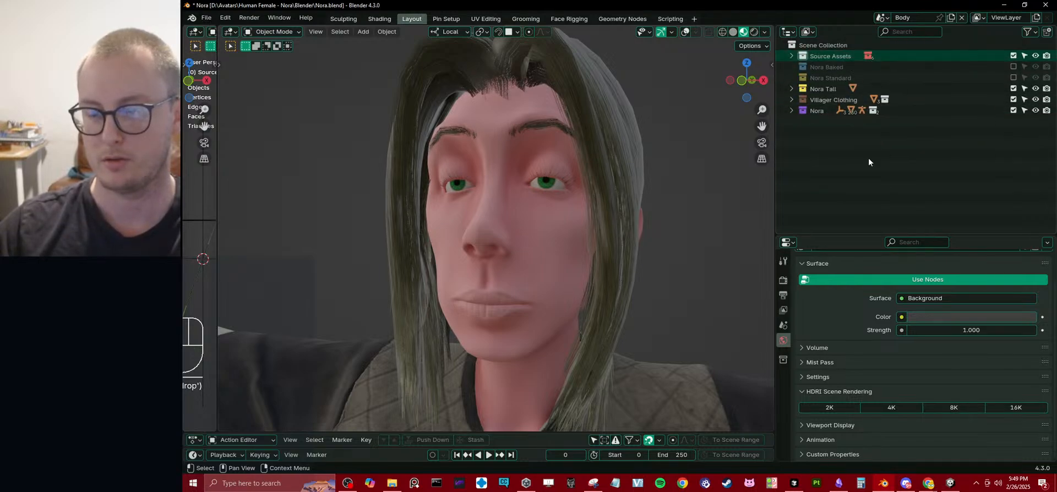
pyautogui.click(869, 159)
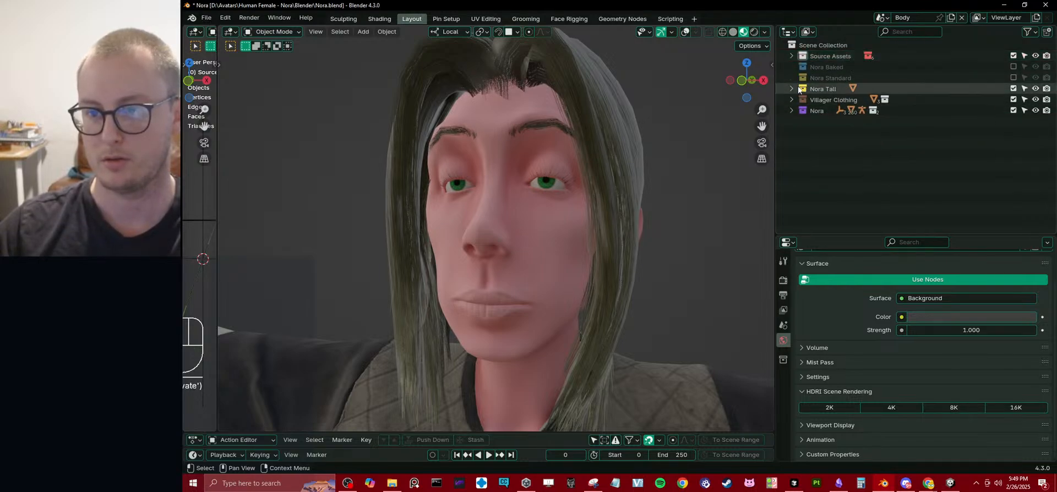
# Move the Nora Baked collection into Source Assets, below Hair.
pyautogui.click(791, 55)
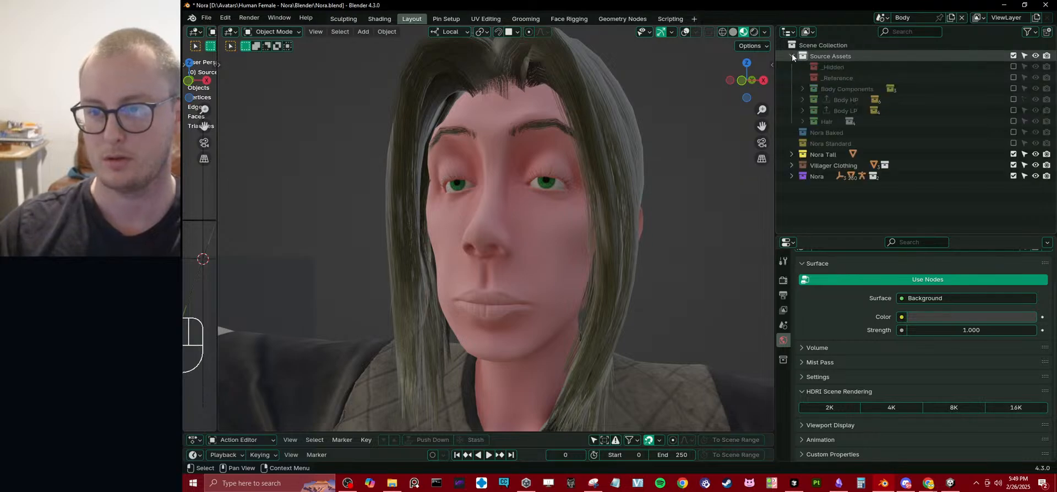
pyautogui.moveTo(815, 132); pyautogui.dragTo(831, 125)
pyautogui.click(792, 55)
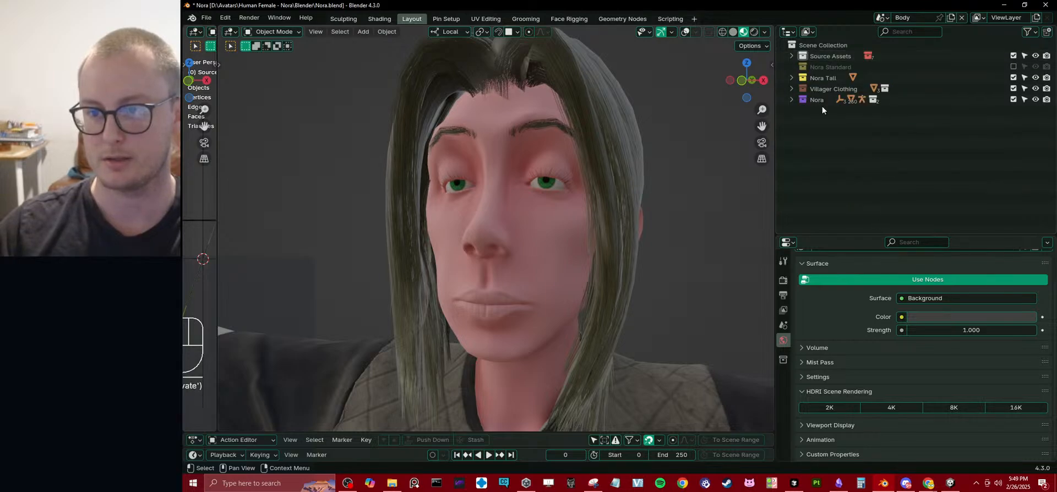
# Give the Source Assets collection a red color tag.
pyautogui.click(792, 56)
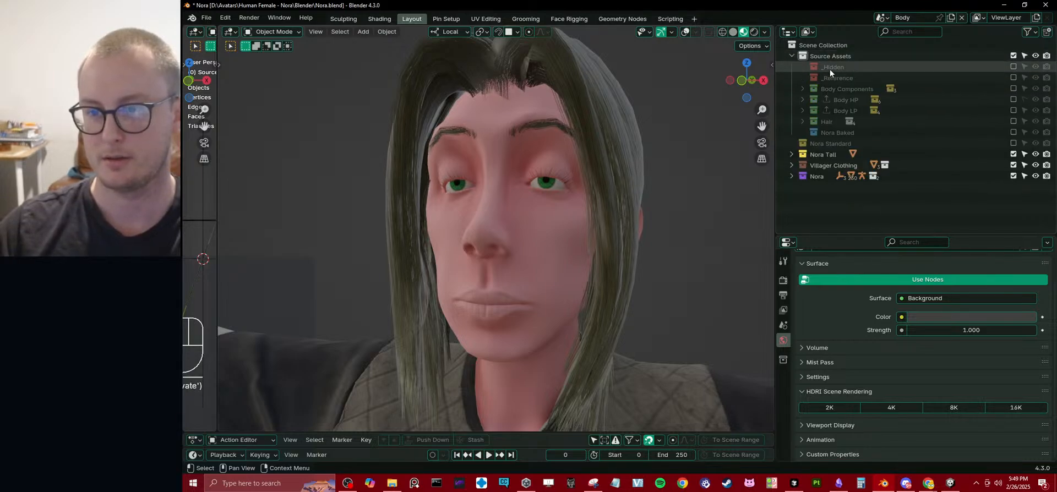
pyautogui.click(792, 55)
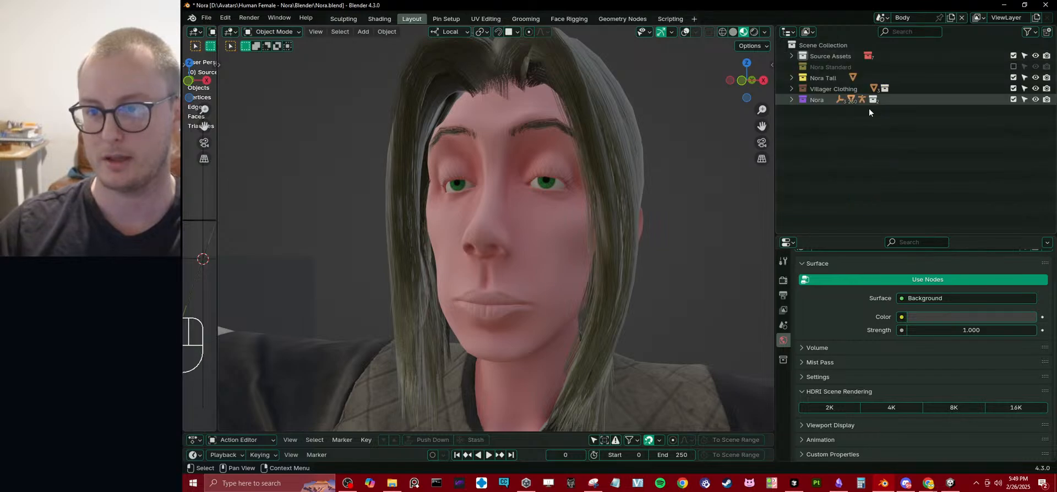
pyautogui.rightClick(835, 58)
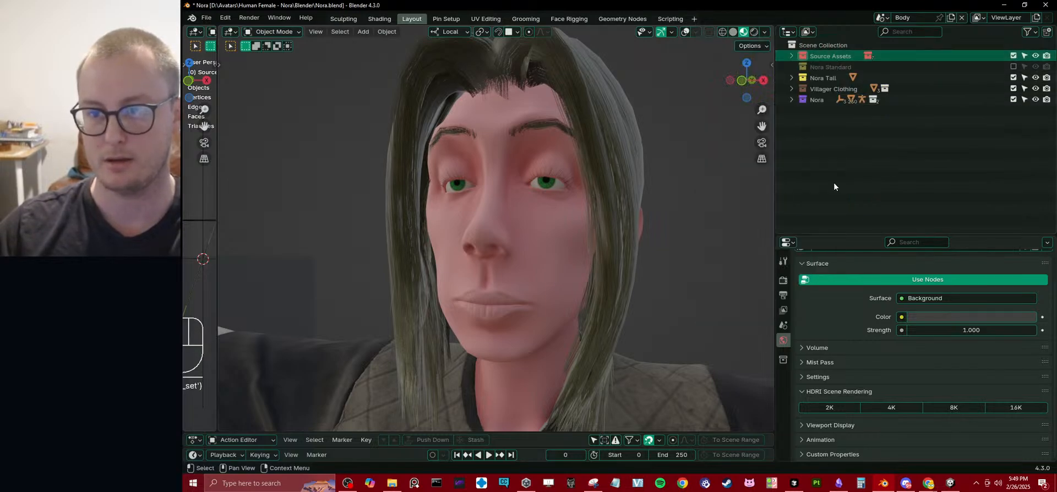
pyautogui.click(834, 183)
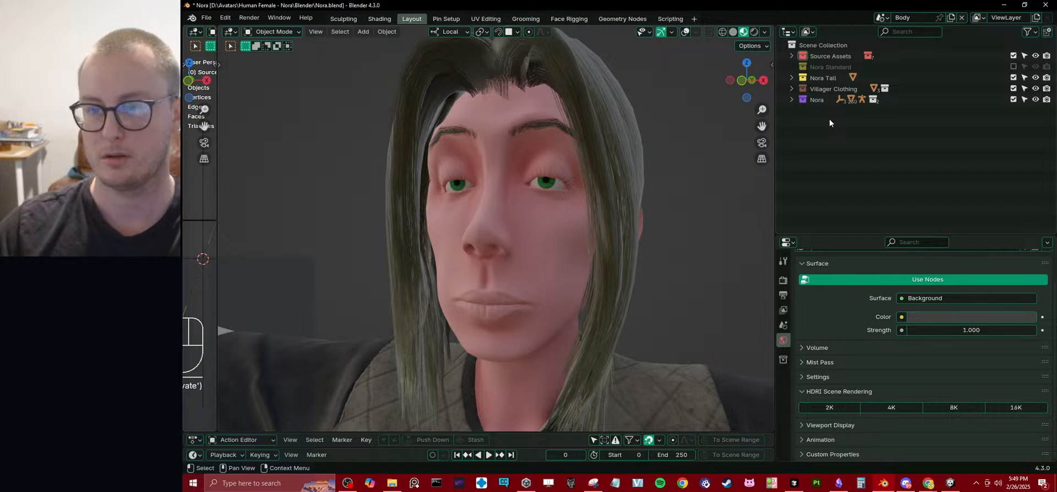
# Create another collection directly under the Scene Collection and name it Body Variants.
pyautogui.click(823, 68)
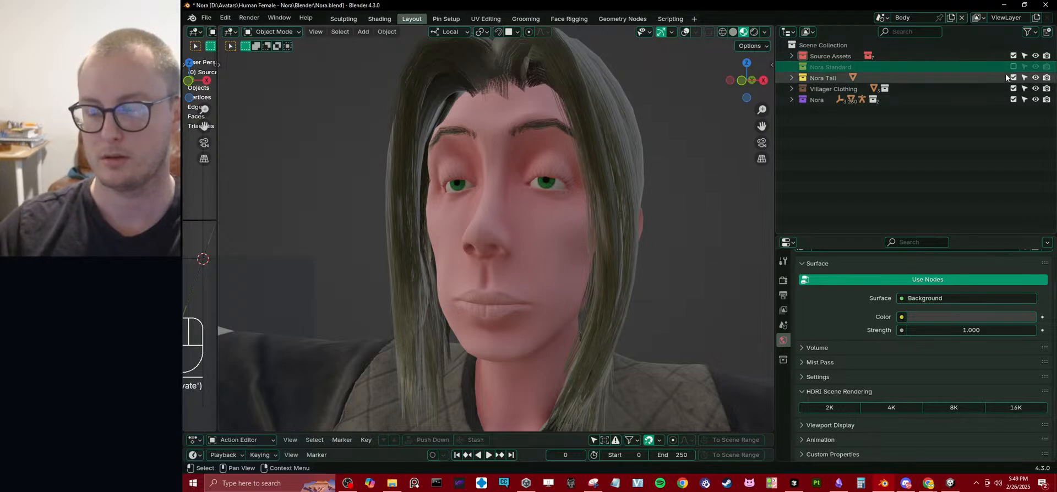
pyautogui.keyDown('shift'); pyautogui.click(827, 80); pyautogui.keyUp('shift')
pyautogui.click(818, 44)
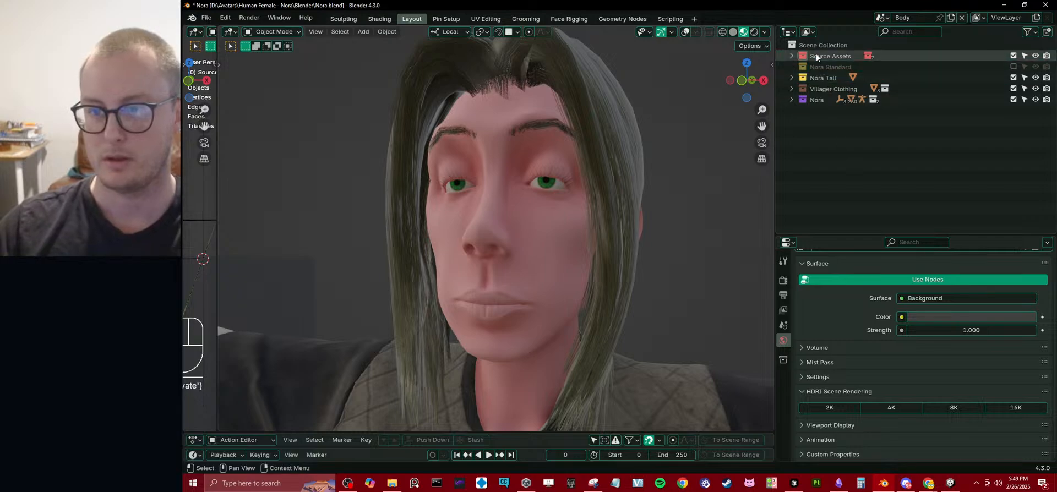
pyautogui.rightClick(818, 44)
pyautogui.click(818, 43)
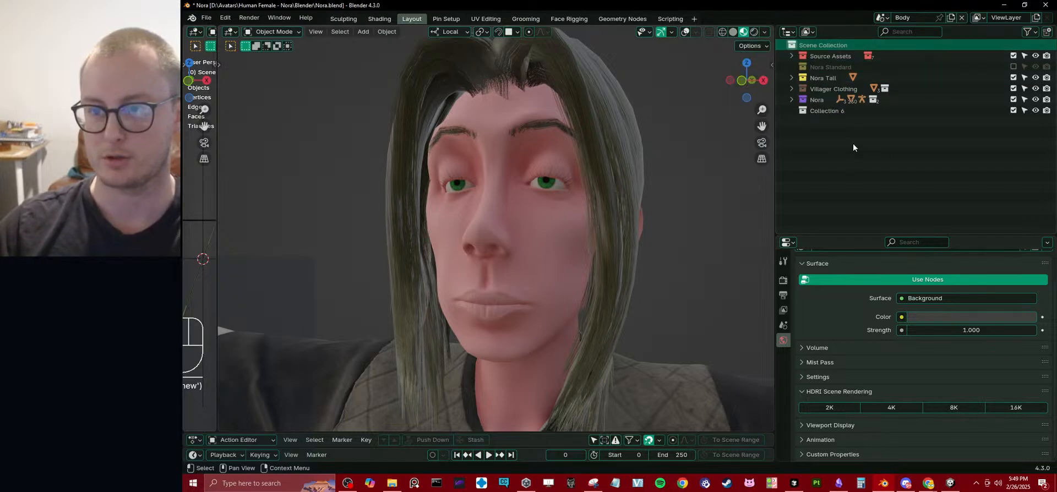
pyautogui.doubleClick(823, 109)
pyautogui.write('Body V')
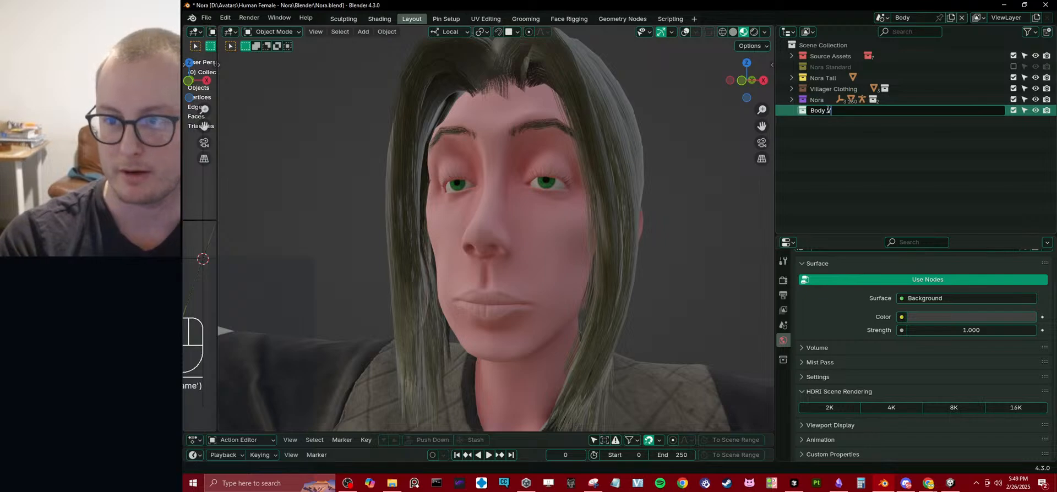
pyautogui.write('ariants')
pyautogui.press('Return')
# Move Nora Standard and Nora Tall into Body Variants and place that collection directly below Source Assets.
pyautogui.moveTo(827, 107)
pyautogui.mouseDown()
pyautogui.moveTo(826, 67)
pyautogui.moveTo(834, 113)
pyautogui.mouseUp()
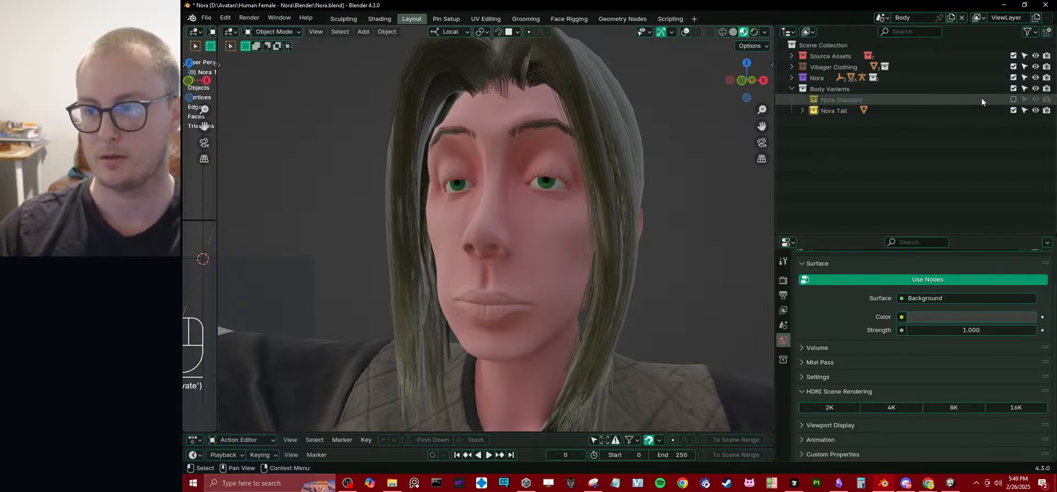
pyautogui.click(791, 88)
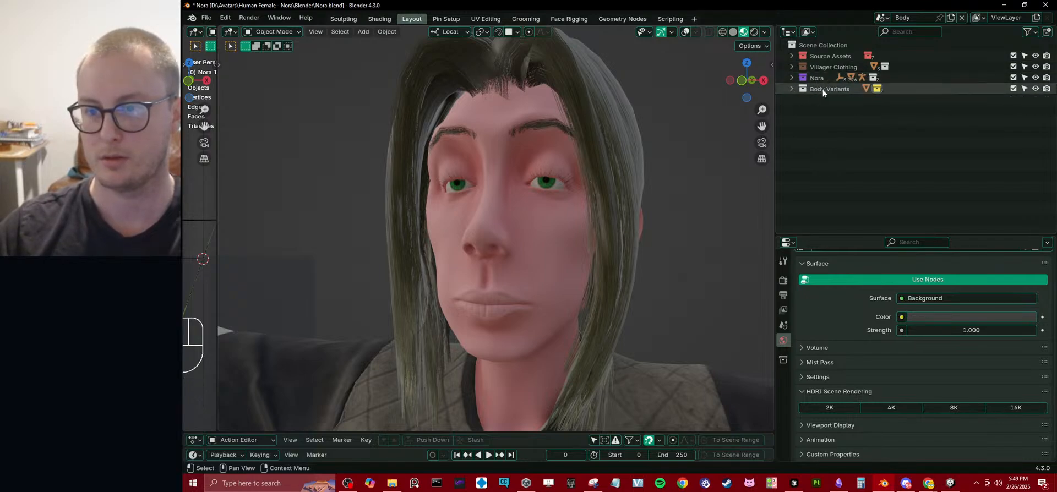
pyautogui.moveTo(822, 88); pyautogui.dragTo(837, 61)
pyautogui.click(855, 139)
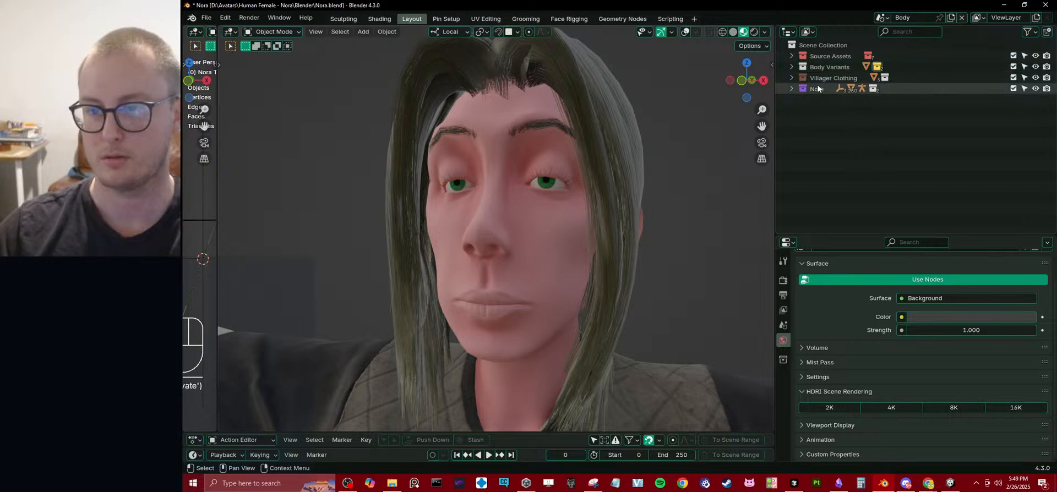
pyautogui.click(828, 77)
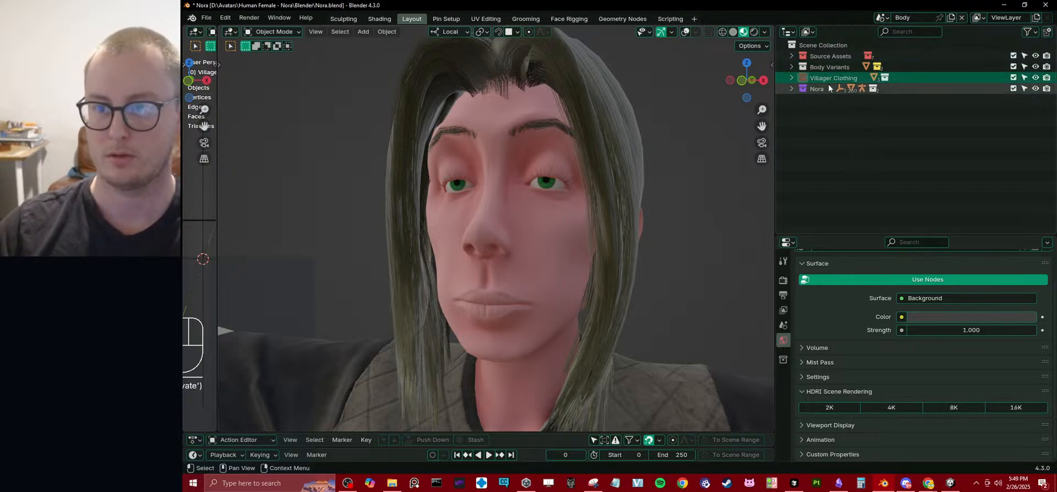
pyautogui.rightClick(825, 108)
pyautogui.click(823, 123)
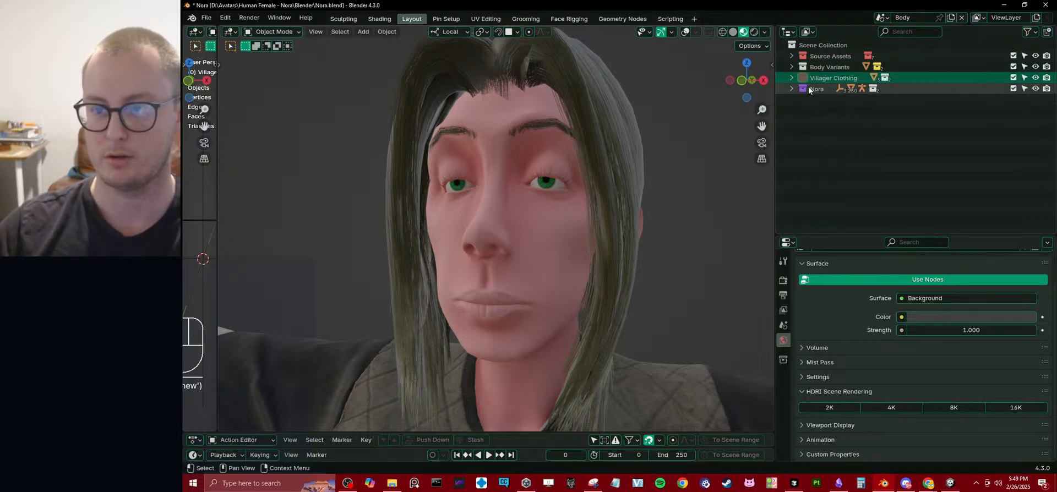
pyautogui.hotkey('ctrl', 'z')
# Add a collection named Outfits between Body Variants and Nora and move Villager Clothing into it.
pyautogui.rightClick(815, 44)
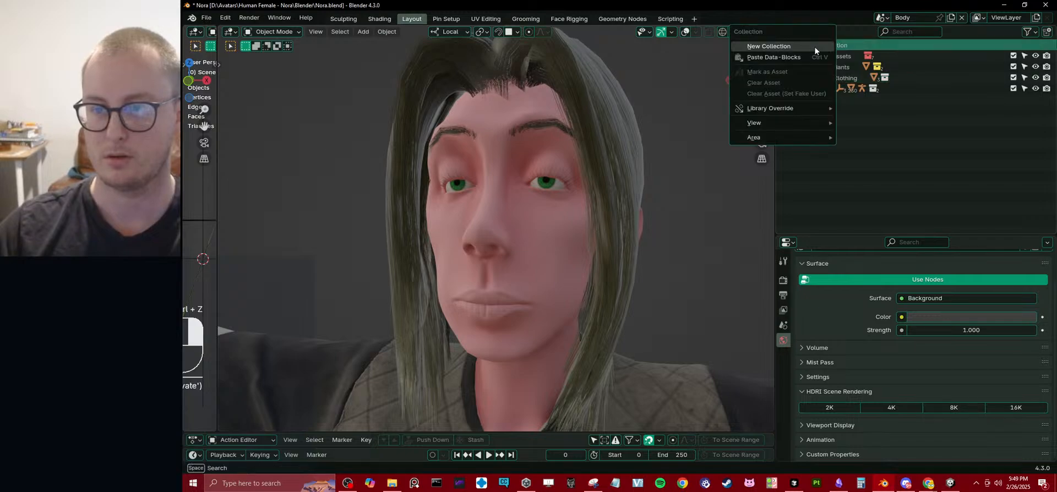
pyautogui.click(814, 46)
pyautogui.doubleClick(826, 99)
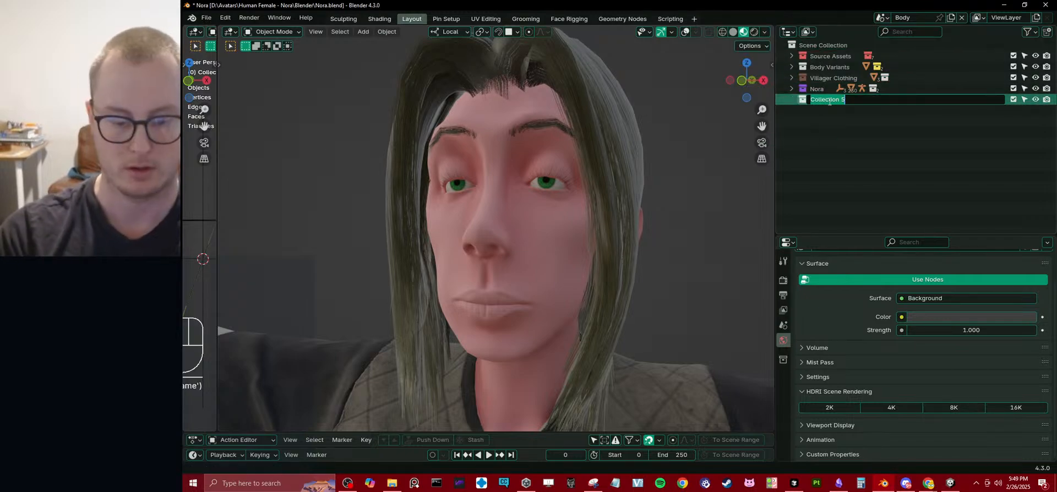
pyautogui.write('P')
pyautogui.press('BackSpace')
pyautogui.write('Outfits')
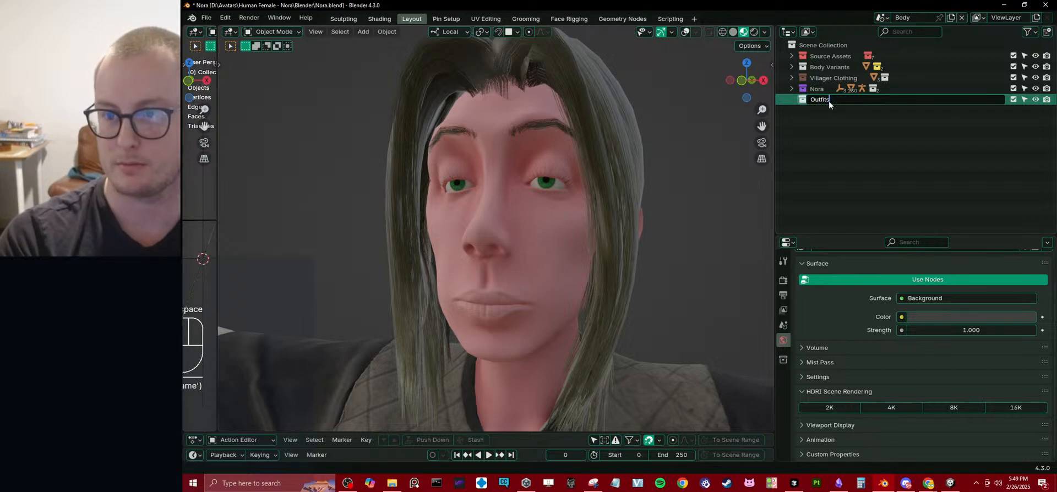
pyautogui.press('Return')
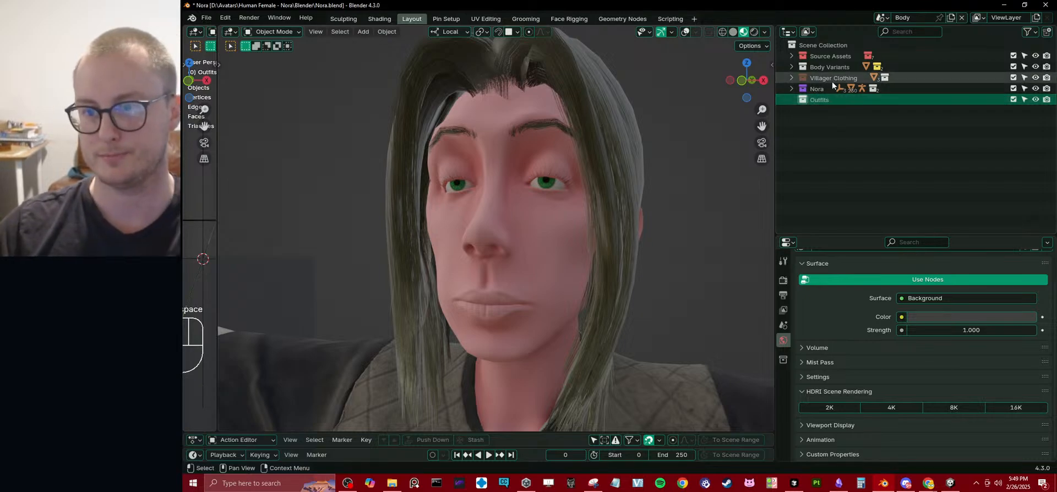
pyautogui.moveTo(832, 80)
pyautogui.mouseDown()
pyautogui.moveTo(826, 98)
pyautogui.moveTo(812, 88)
pyautogui.moveTo(828, 75)
pyautogui.mouseUp()
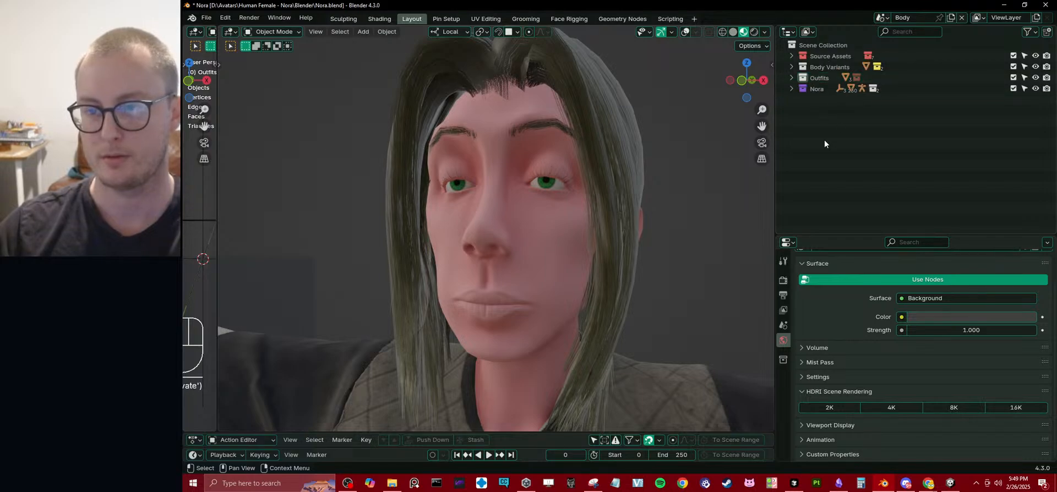
# Exclude the Source Assets, Body Variants and Outfits collections from the view layer, leaving only Nora enabled.
pyautogui.click(1014, 55)
pyautogui.click(1014, 67)
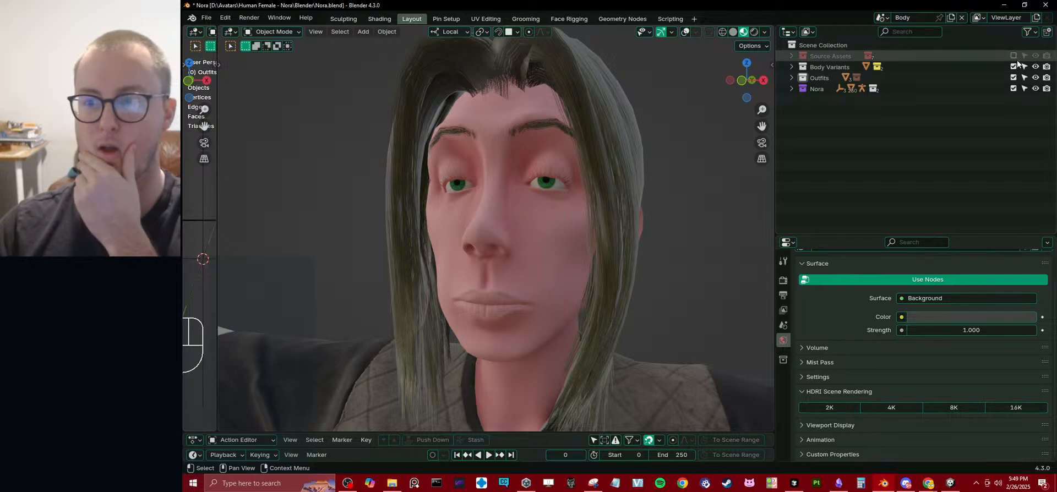
pyautogui.click(1013, 77)
pyautogui.click(1014, 81)
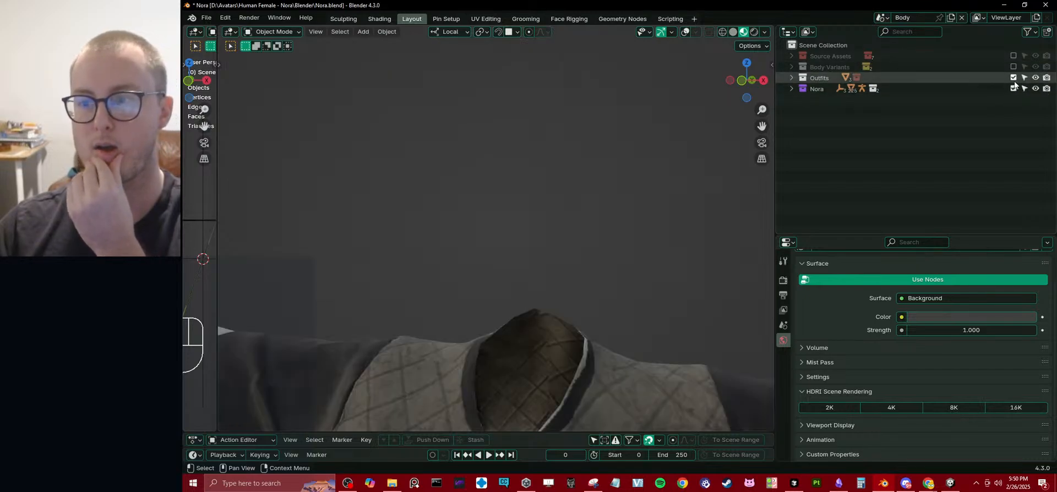
pyautogui.click(1014, 81)
pyautogui.click(1014, 89)
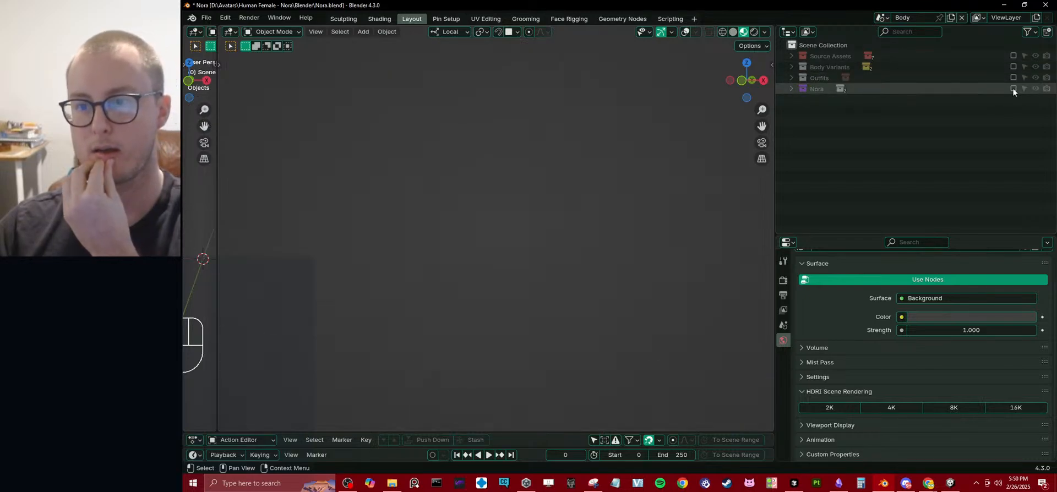
pyautogui.click(1013, 89)
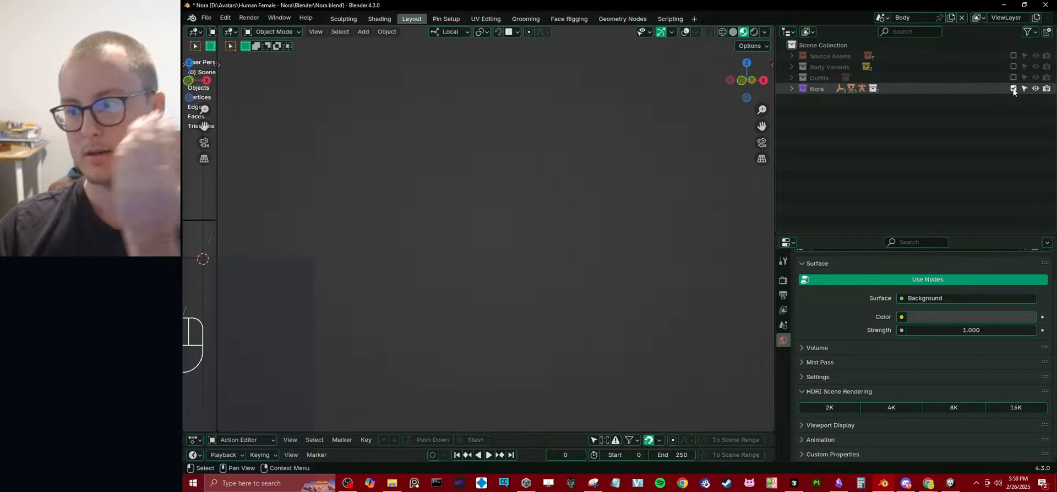
# Turn on the viewport overlays and view Nora's rig in perspective.
pyautogui.click(683, 31)
pyautogui.moveTo(512, 214); pyautogui.dragTo(570, 253, button='middle')
pyautogui.keyDown('shift'); pyautogui.moveTo(600, 310); pyautogui.dragTo(518, 246, button='middle'); pyautogui.keyUp('shift')
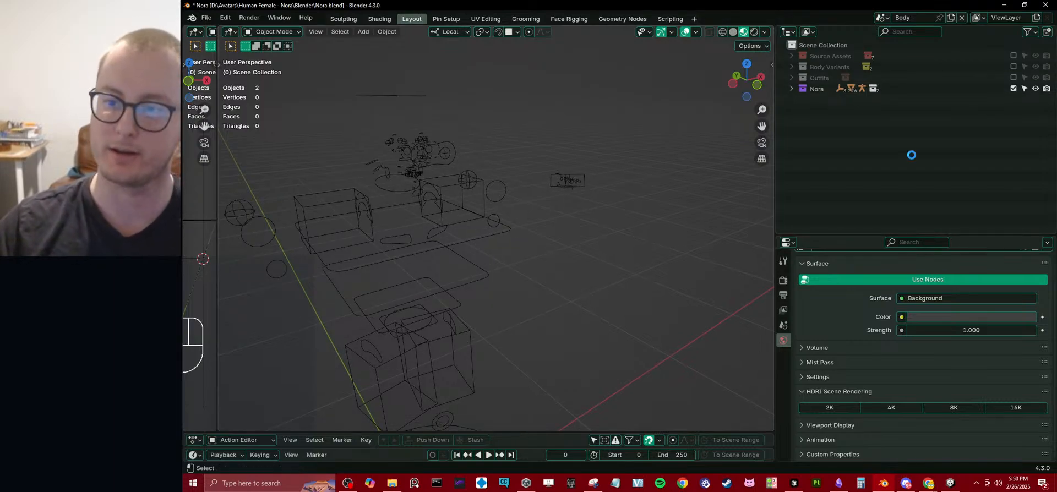
# Include the Villager Clothing collection inside Outfits in the view layer.
pyautogui.click(791, 78)
pyautogui.click(802, 89)
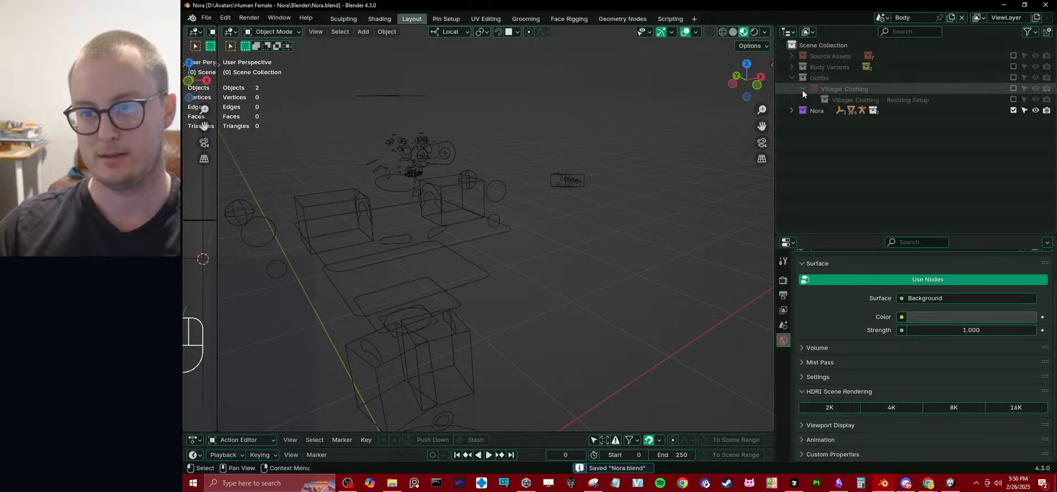
pyautogui.click(1013, 88)
# Move Villager Clothing - Resizing Setup directly into Outfits and delete the emptied Villager Clothing collection.
pyautogui.click(859, 100)
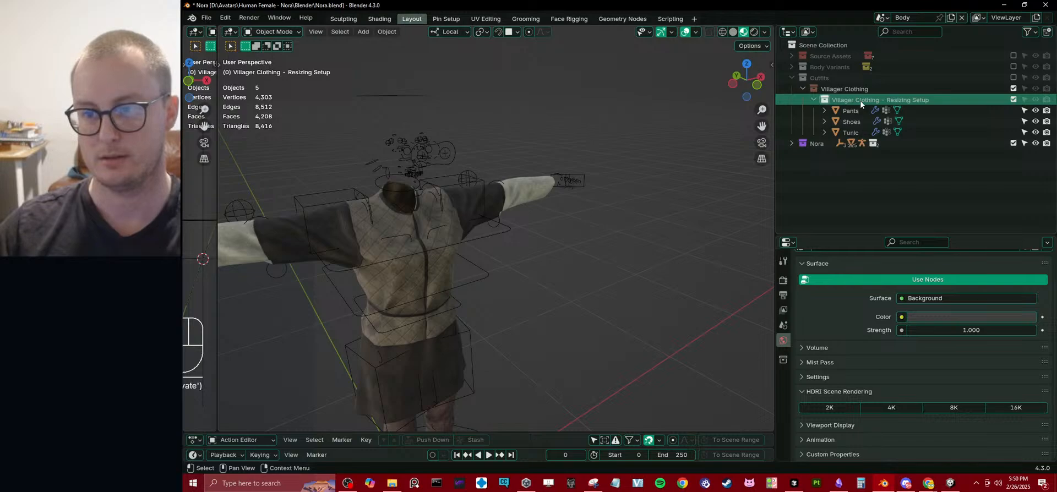
pyautogui.moveTo(846, 101); pyautogui.dragTo(845, 85)
pyautogui.click(835, 132)
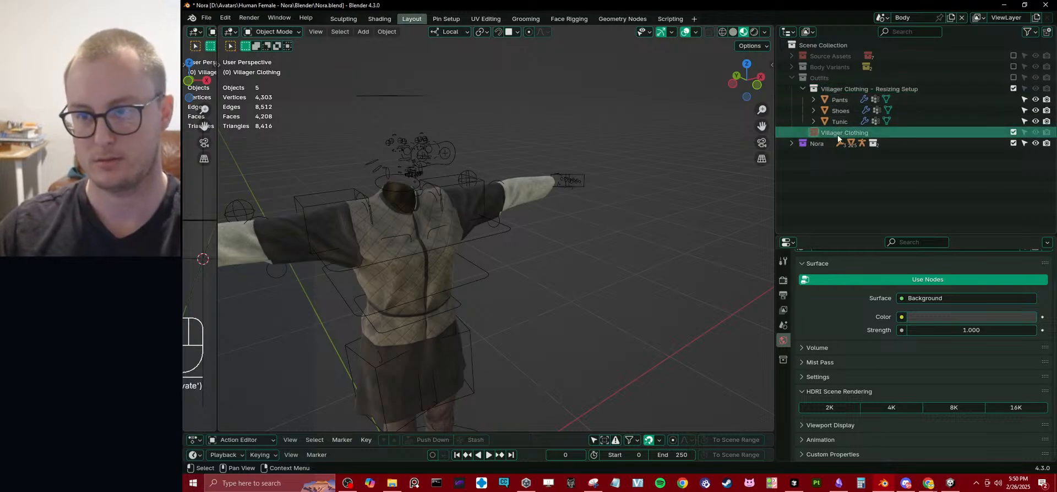
pyautogui.press('Delete')
pyautogui.click(803, 89)
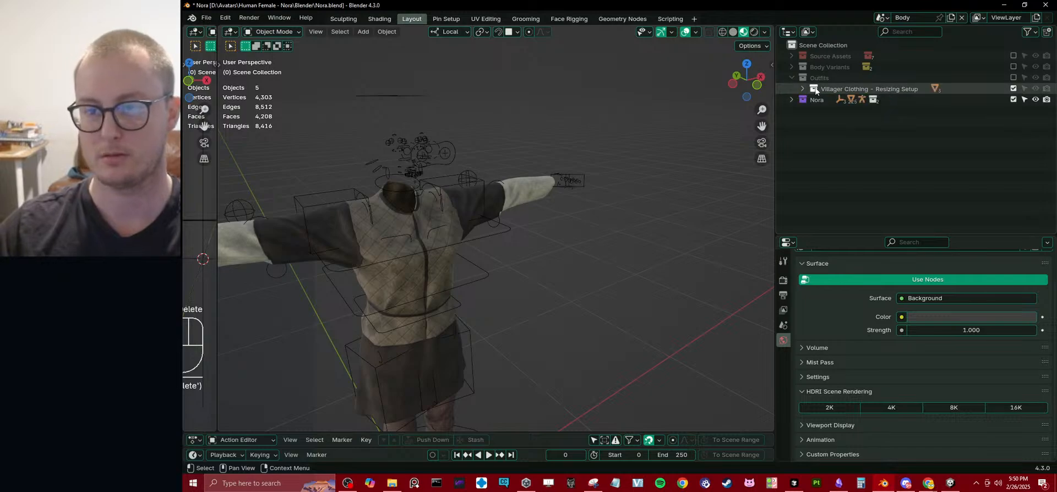
pyautogui.click(791, 78)
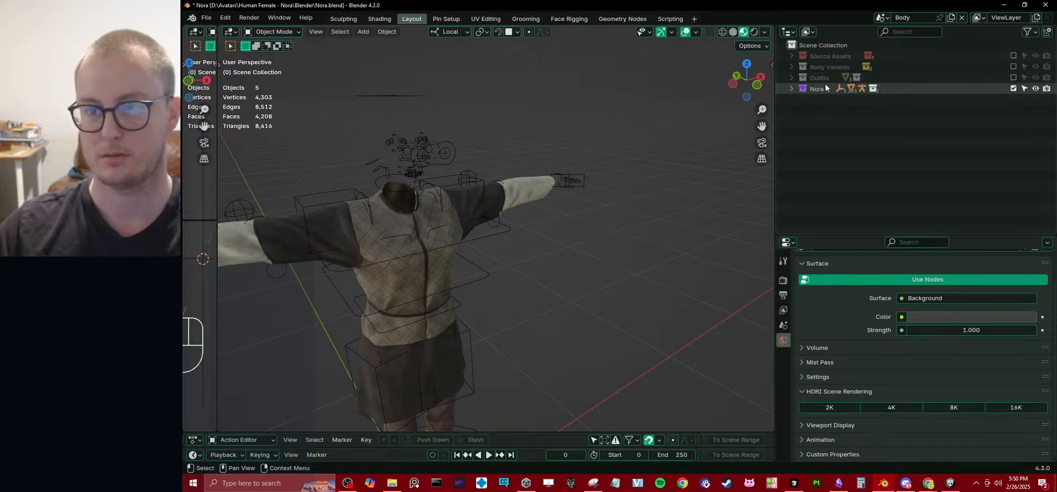
# Set a yellow color tag on the Body Variants collection and a pink one on Outfits.
pyautogui.click(825, 67)
pyautogui.rightClick(825, 67)
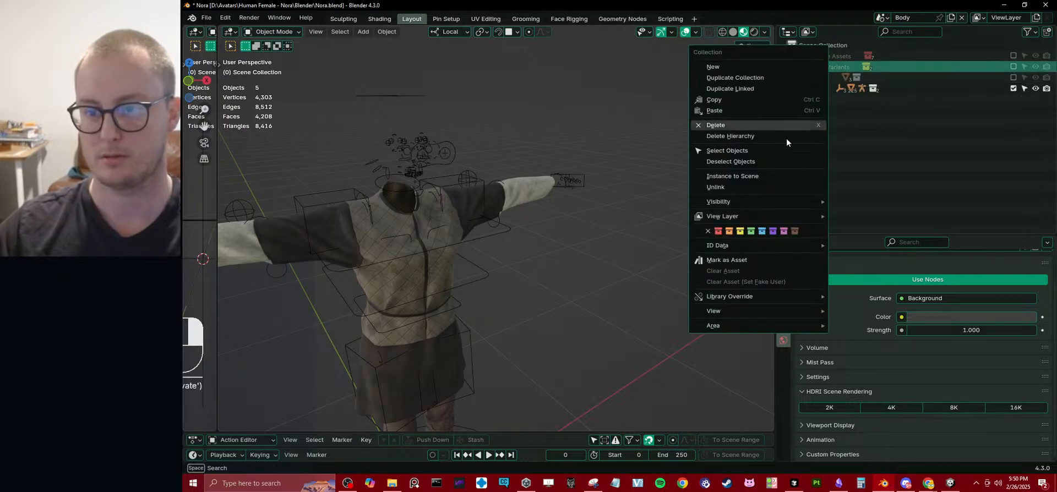
pyautogui.click(740, 231)
pyautogui.rightClick(824, 82)
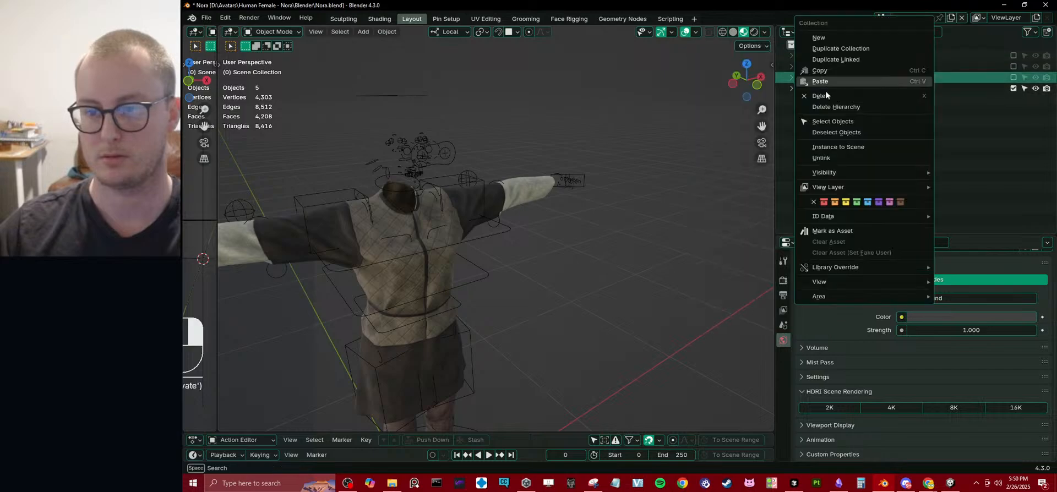
pyautogui.click(890, 202)
# Set a pink color tag on the Villager Clothing - Resizing Setup collection and collapse Outfits.
pyautogui.click(792, 78)
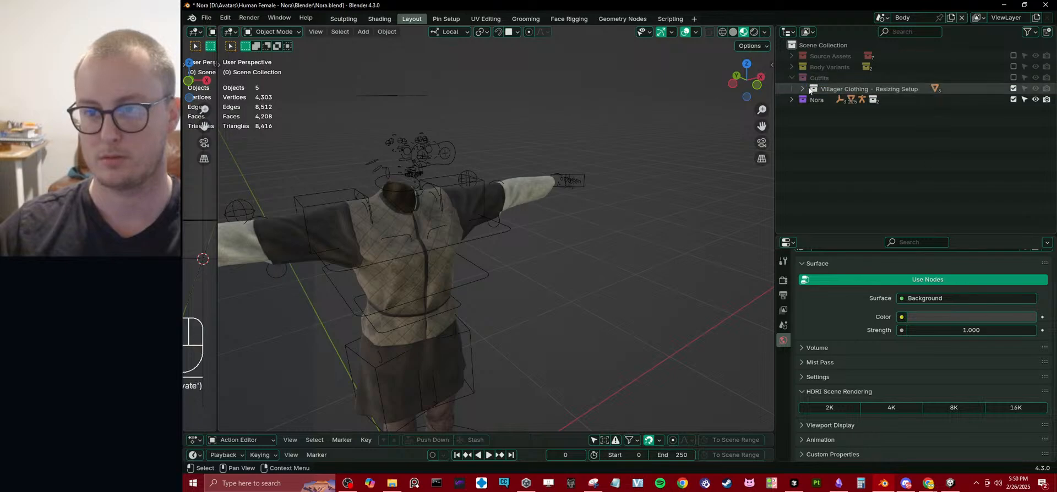
pyautogui.click(828, 88)
pyautogui.rightClick(828, 88)
pyautogui.click(896, 190)
pyautogui.click(940, 179)
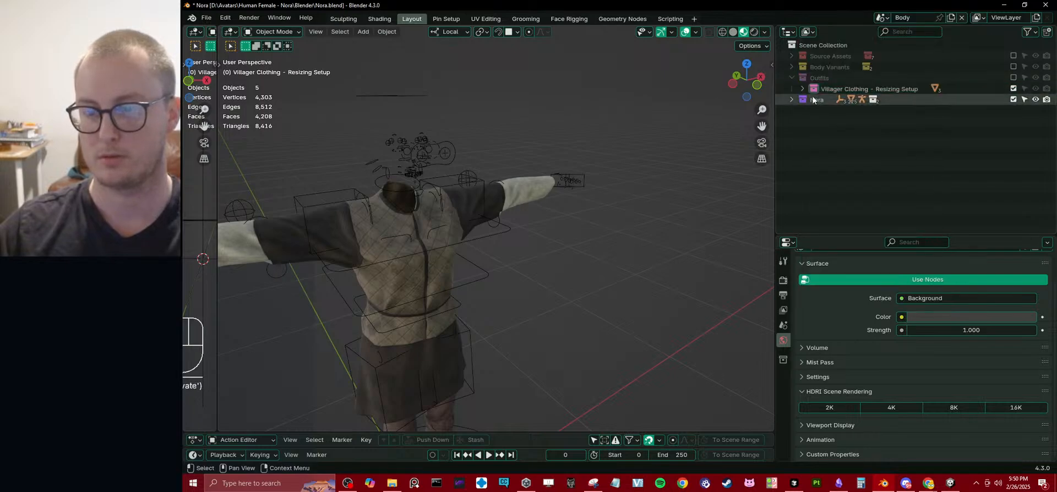
pyautogui.click(802, 89)
pyautogui.click(802, 89)
pyautogui.click(793, 79)
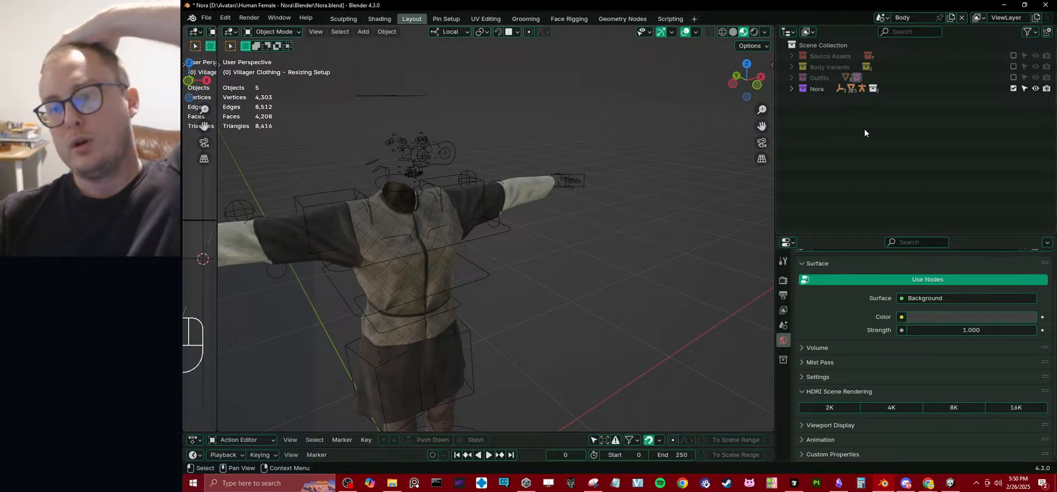
# Include the Nora Tall collection in the view layer and turn off the viewport overlays.
pyautogui.click(792, 68)
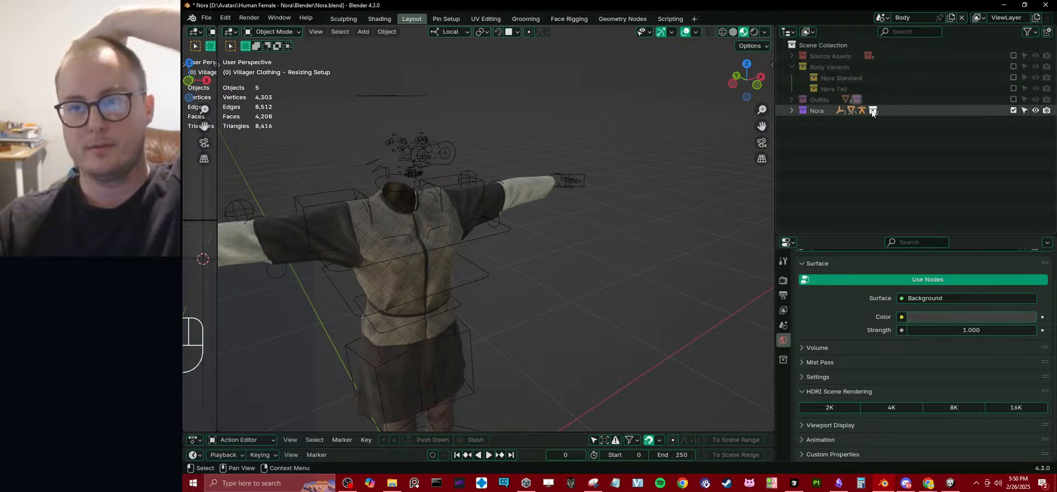
pyautogui.click(1013, 88)
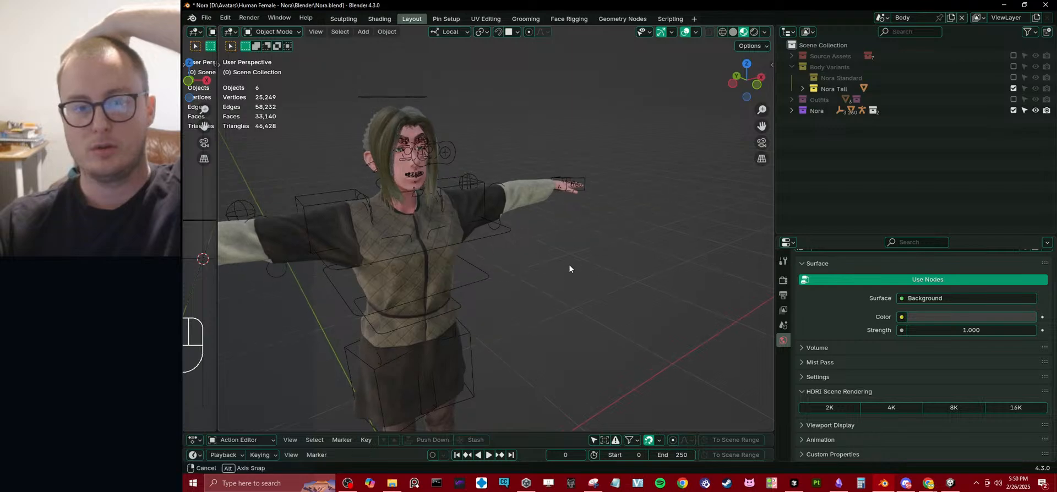
pyautogui.click(686, 35)
# Inspect Nora Tall's face up close and save the file.
pyautogui.moveTo(521, 177); pyautogui.dragTo(560, 290, button='middle')
pyautogui.scroll(4, 474, 170)
pyautogui.scroll(2, 561, 290)
pyautogui.keyDown('shift'); pyautogui.moveTo(507, 250); pyautogui.dragTo(540, 307, button='middle'); pyautogui.keyUp('shift')
pyautogui.hotkey('ctrl', 's')
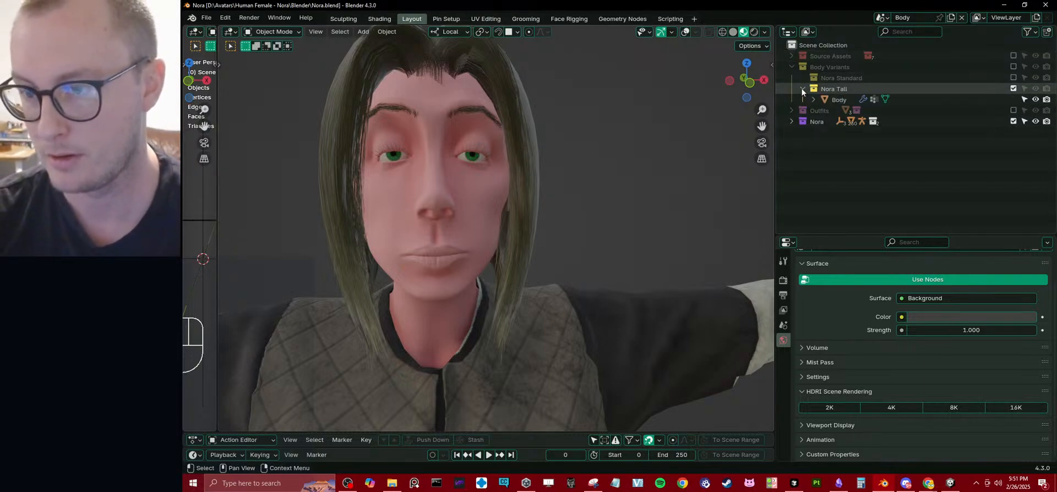
# Duplicate the Nora Tall collection within Body Variants.
pyautogui.click(836, 89)
pyautogui.rightClick(835, 91)
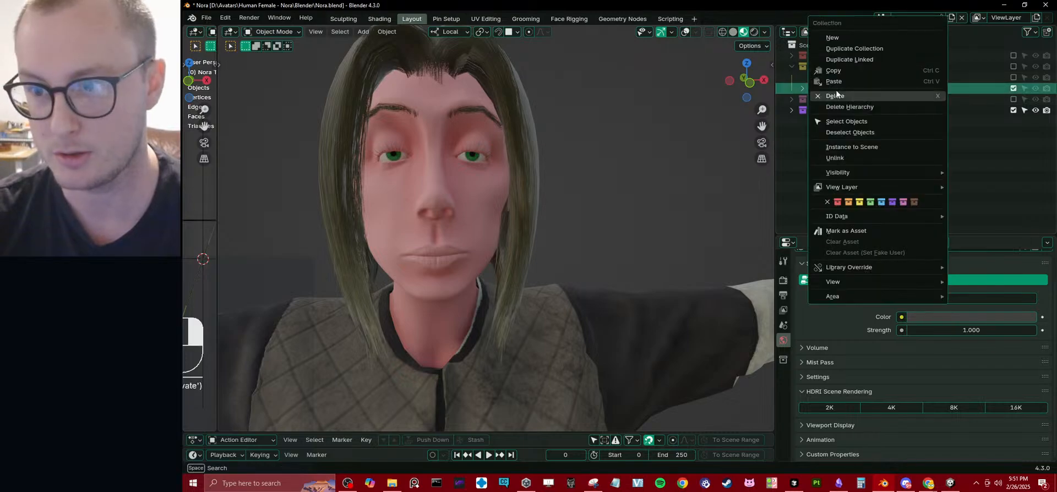
pyautogui.click(854, 48)
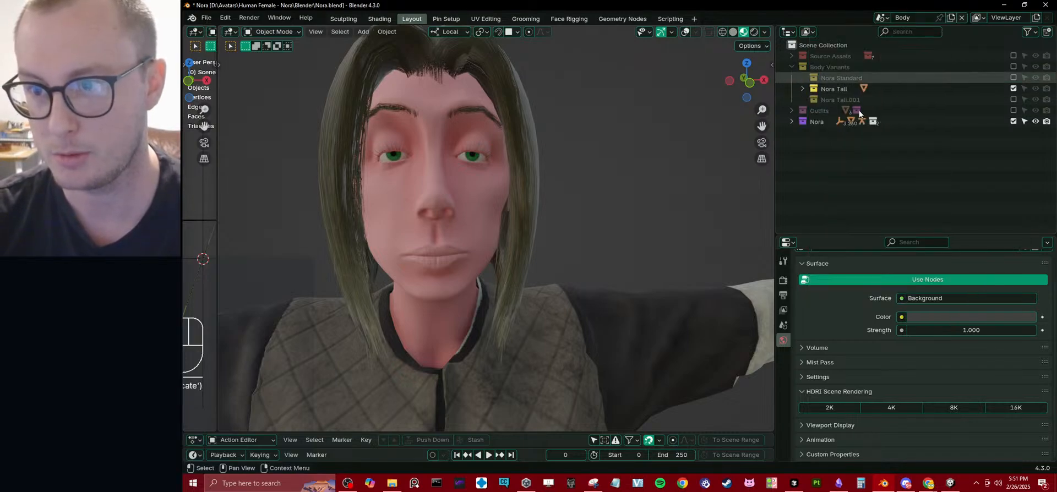
pyautogui.doubleClick(843, 98)
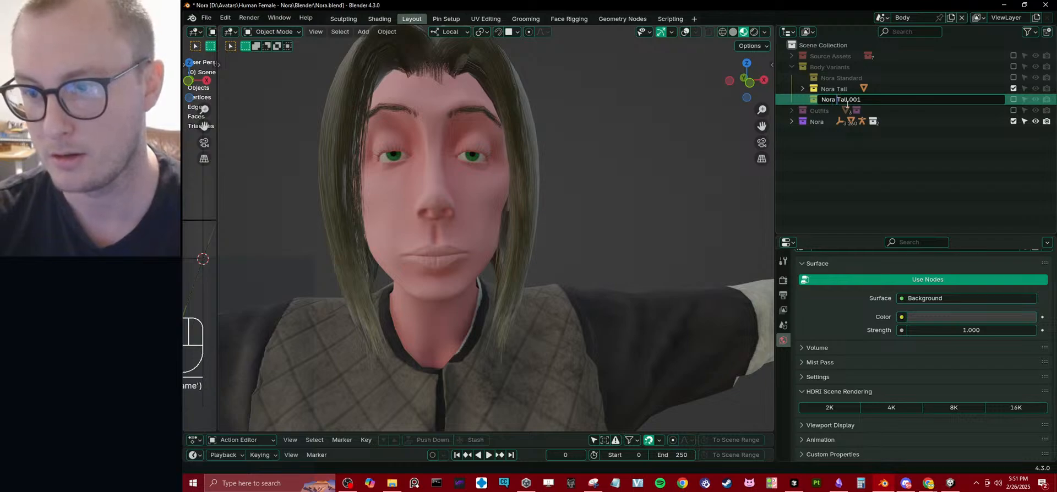
pyautogui.moveTo(842, 99); pyautogui.dragTo(870, 99)
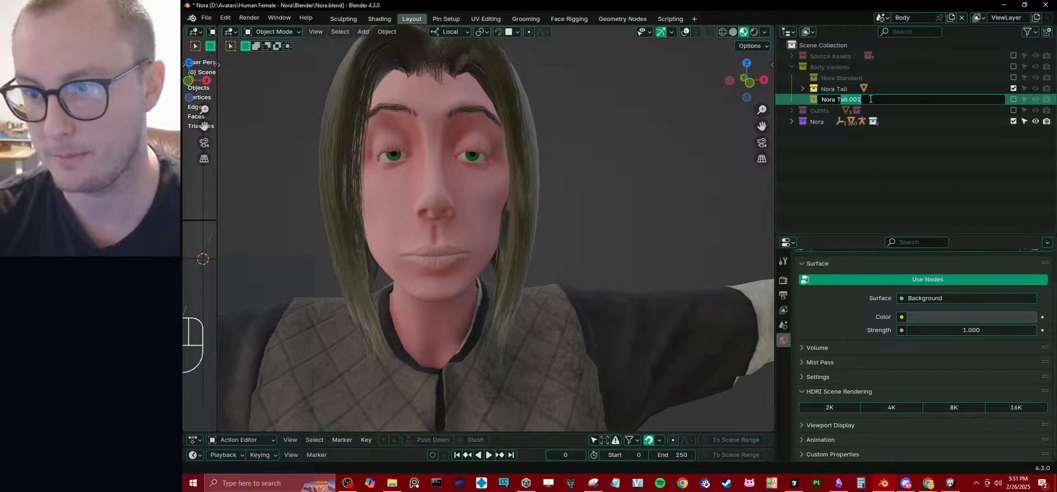
pyautogui.press('BackSpace')
pyautogui.press('BackSpace')
pyautogui.press('Escape')
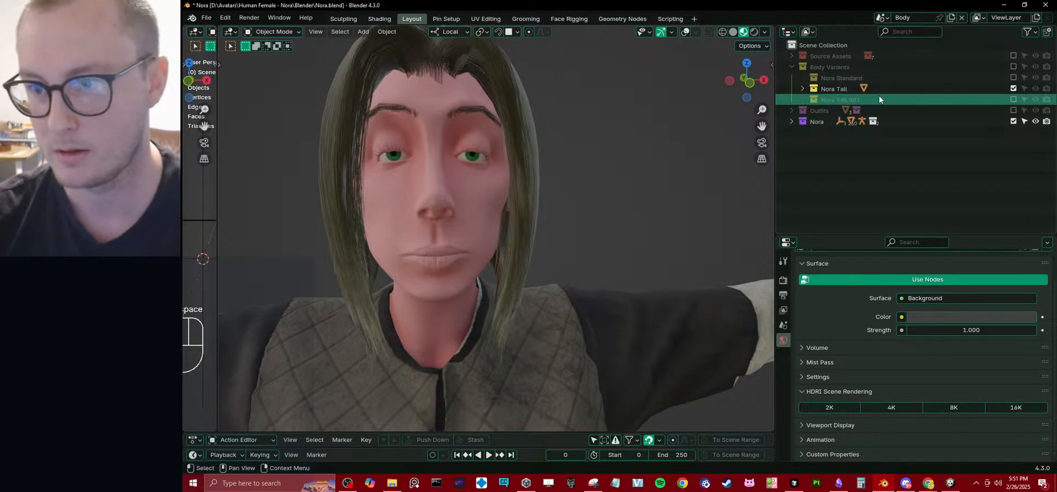
# Rename the duplicated Nora Tall collection, keeping Nora and replacing the rest with a new variant name.
pyautogui.doubleClick(850, 99)
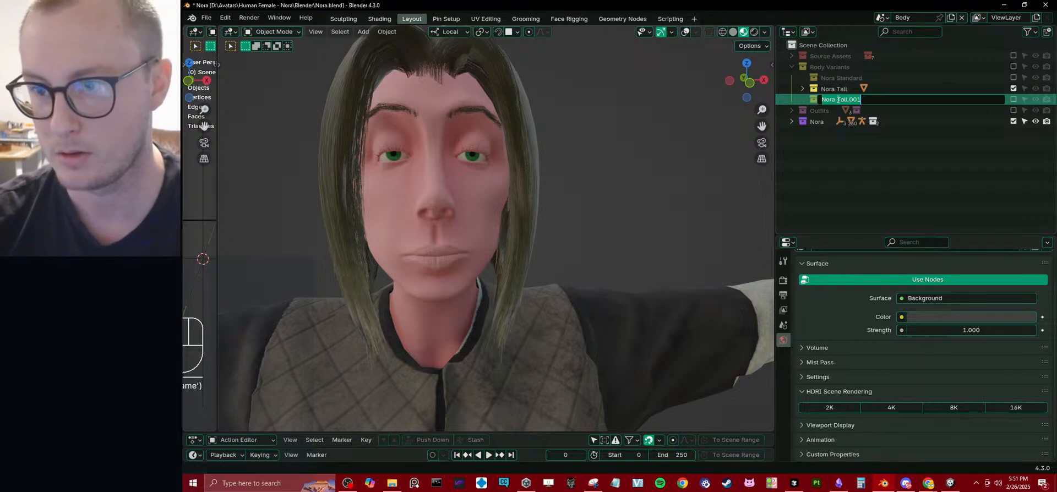
pyautogui.moveTo(837, 100); pyautogui.dragTo(875, 96)
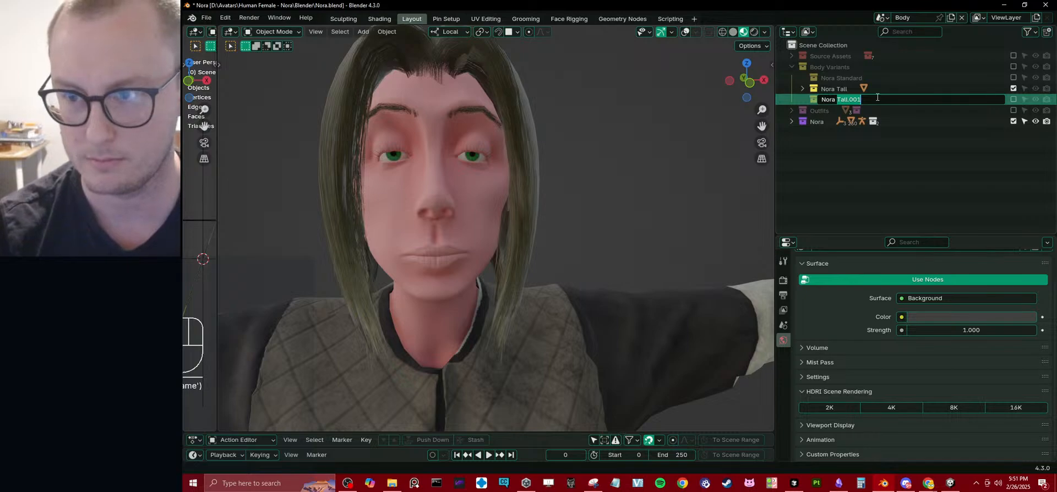
pyautogui.write('An')
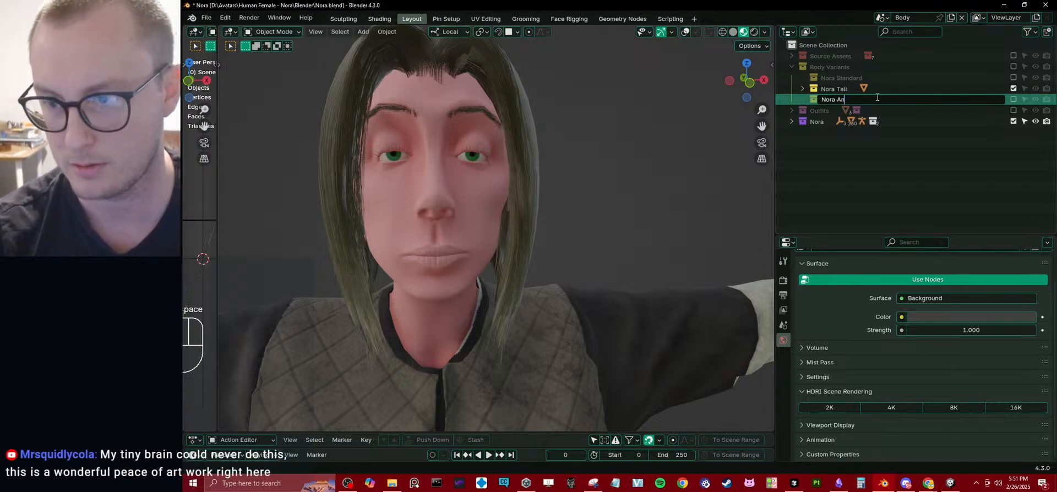
pyautogui.press('Return')
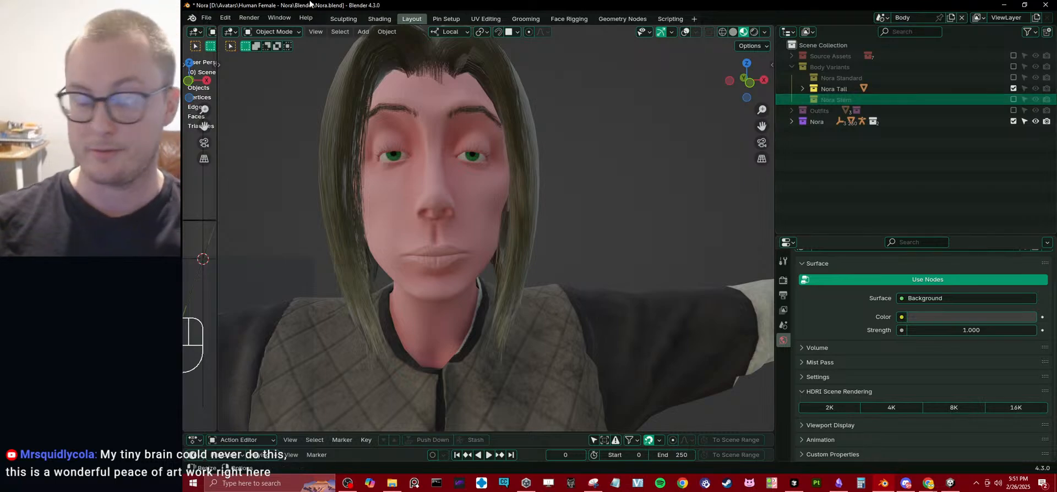
# Examine Nora Tall's head, face and hair from the front and from an angle.
pyautogui.moveTo(521, 285); pyautogui.dragTo(532, 270, button='middle')
pyautogui.moveTo(456, 266); pyautogui.dragTo(626, 246, button='middle')
pyautogui.scroll(4, 552, 251)
pyautogui.scroll(-2, 542, 236)
pyautogui.moveTo(552, 247); pyautogui.dragTo(561, 217, button='middle')
pyautogui.scroll(-2, 543, 239)
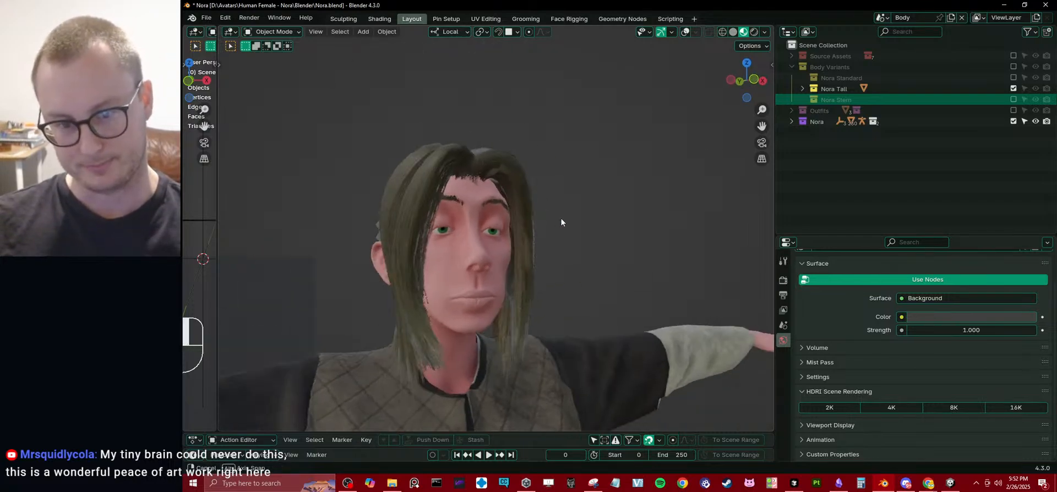
pyautogui.scroll(4, 556, 248)
pyautogui.moveTo(556, 249); pyautogui.dragTo(534, 231, button='middle')
pyautogui.scroll(-4, 517, 212)
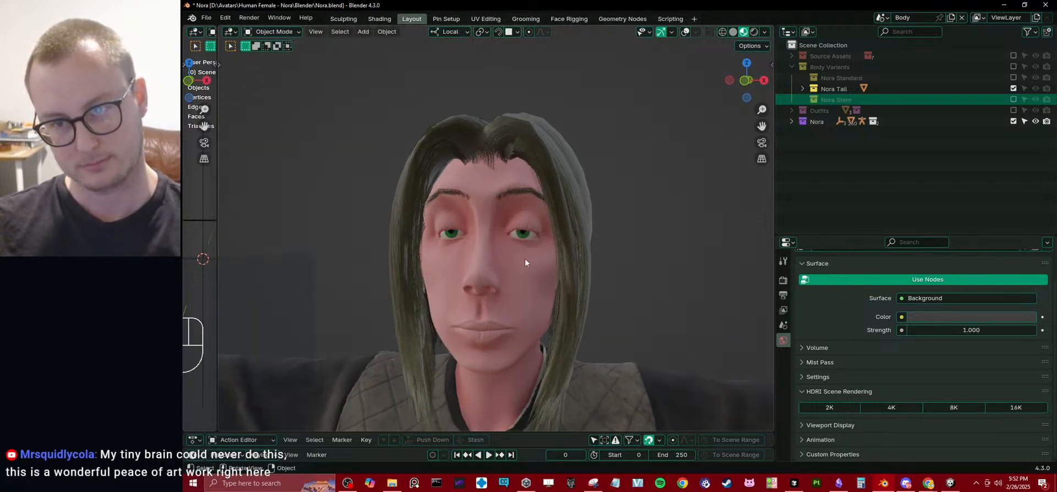
# Exclude Nora Tall from the view layer and briefly enable its renamed duplicate to check the body mesh.
pyautogui.click(1013, 88)
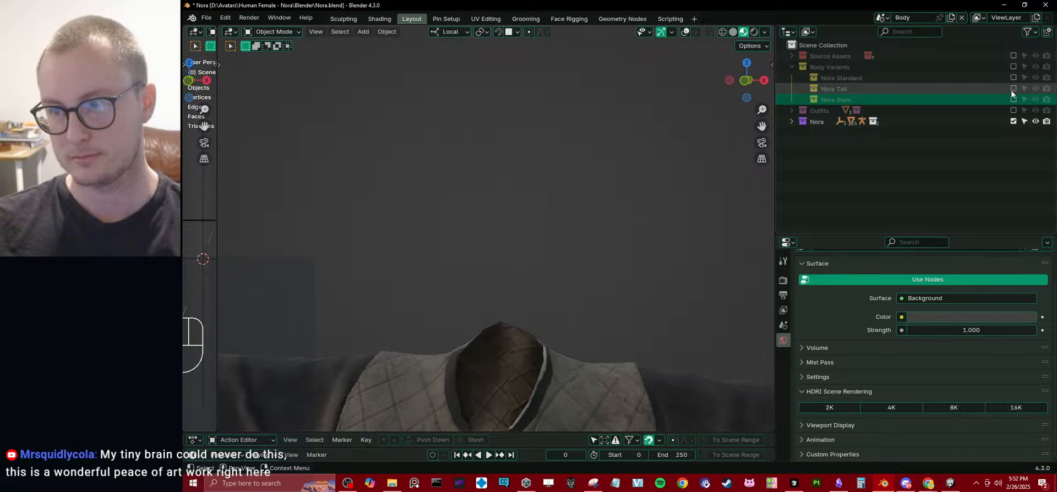
pyautogui.click(1013, 99)
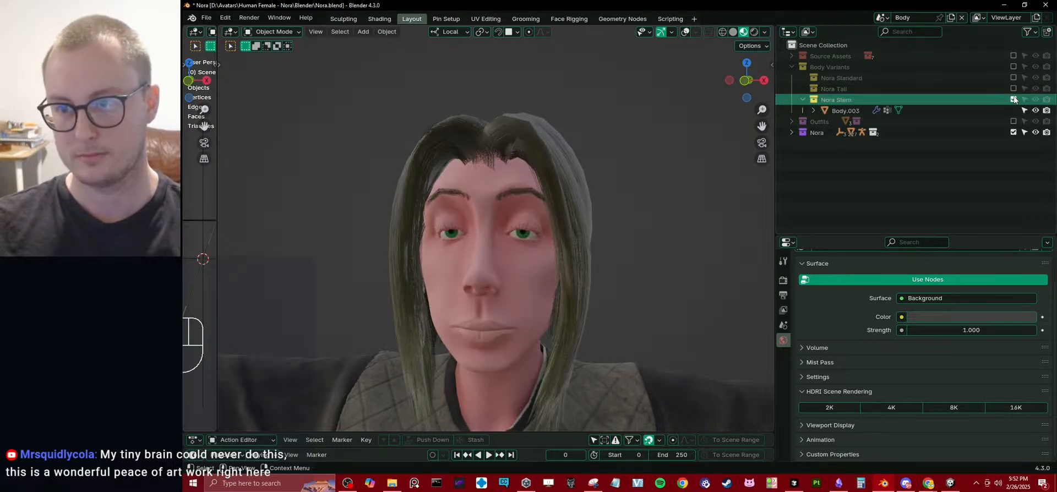
pyautogui.click(1013, 99)
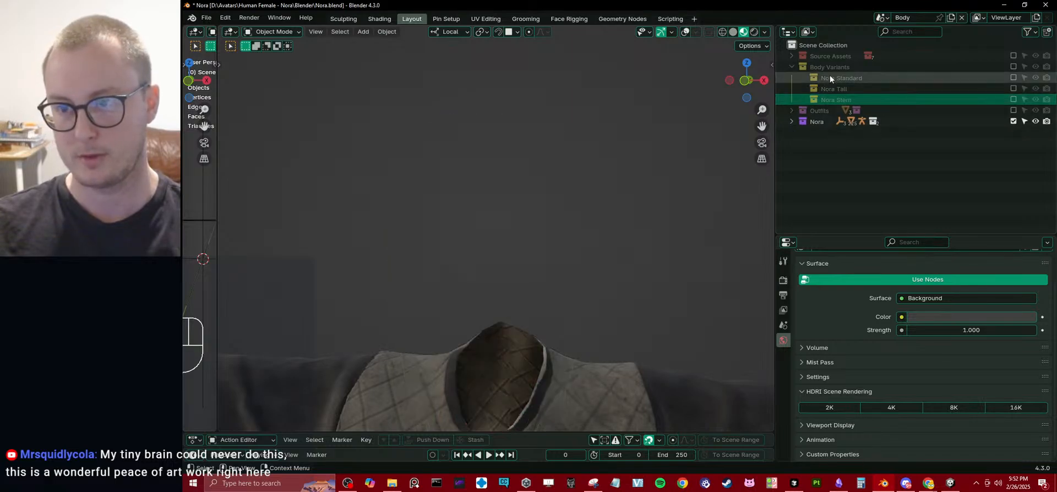
# Move the Nora Baked collection out of Source Assets to the top level, directly above Body Variants.
pyautogui.click(792, 56)
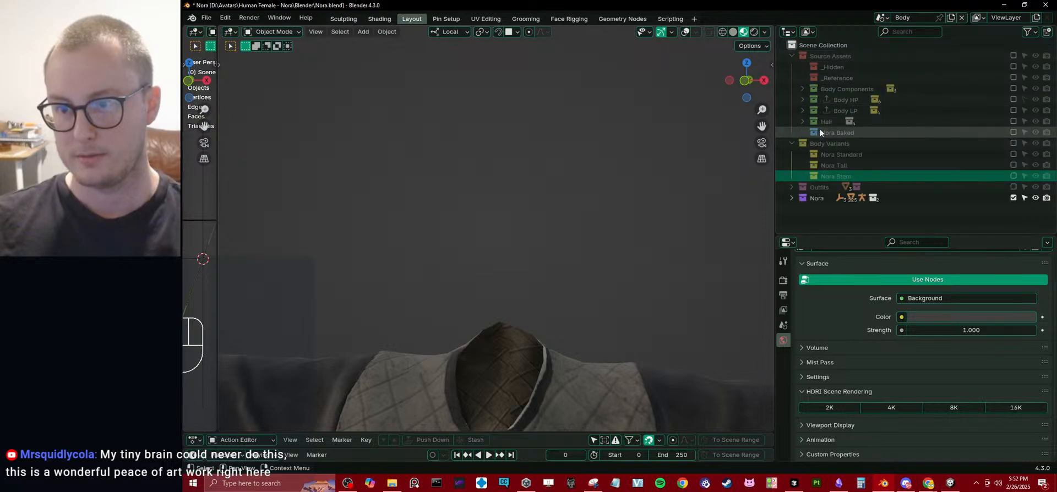
pyautogui.moveTo(823, 132); pyautogui.dragTo(836, 141)
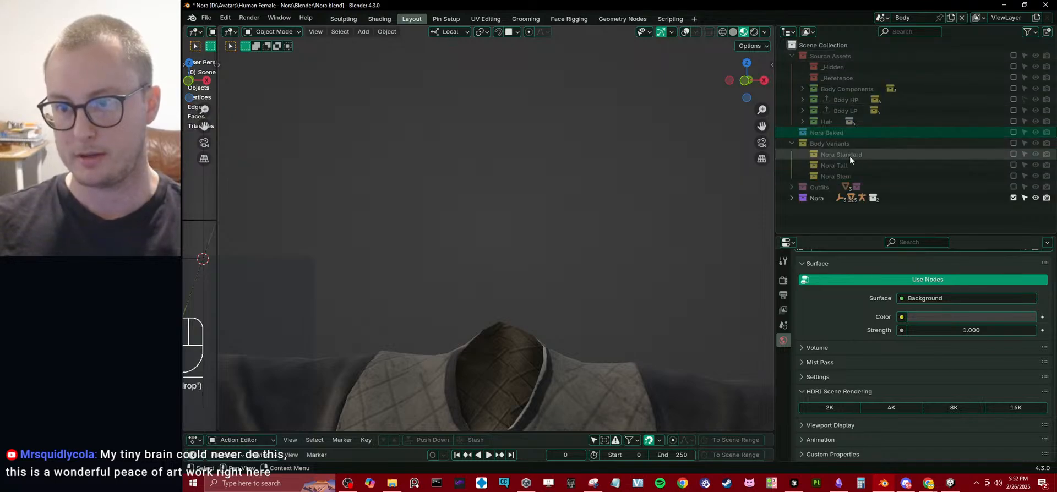
pyautogui.click(792, 56)
pyautogui.click(793, 77)
# Rename the Nora Baked collection to Body Source.
pyautogui.doubleClick(839, 68)
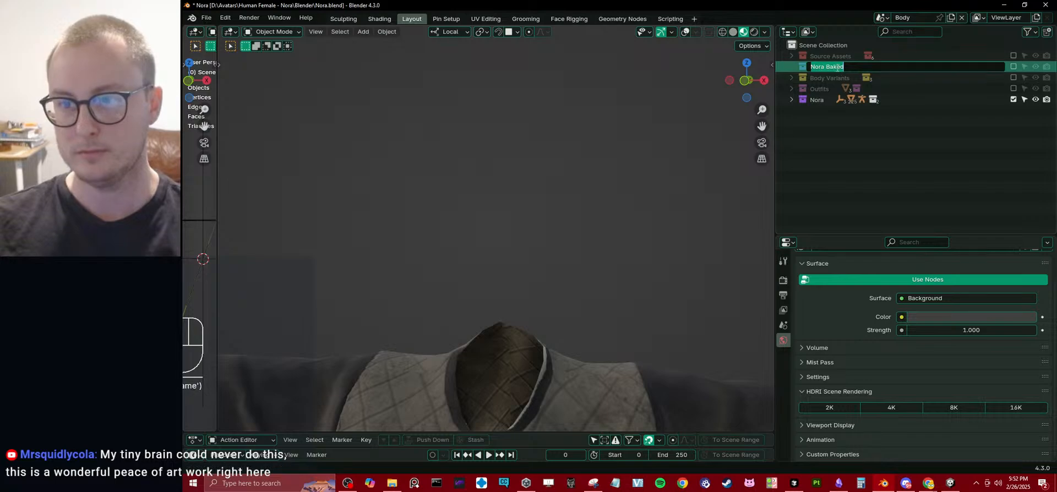
pyautogui.doubleClick(852, 68)
pyautogui.write('S')
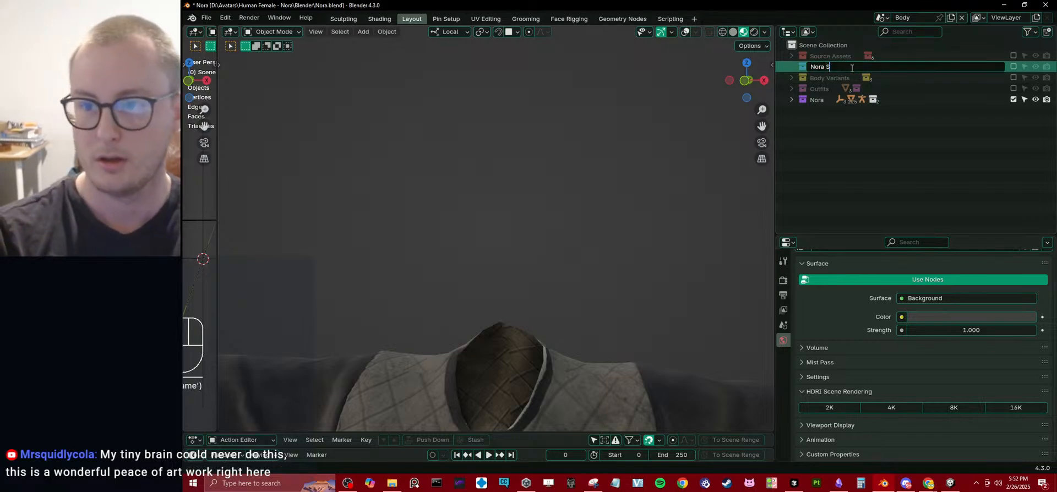
pyautogui.press('BackSpace')
pyautogui.press('BackSpace')
pyautogui.press('BackSpace')
pyautogui.press('BackSpace')
pyautogui.press('BackSpace')
pyautogui.press('BackSpace')
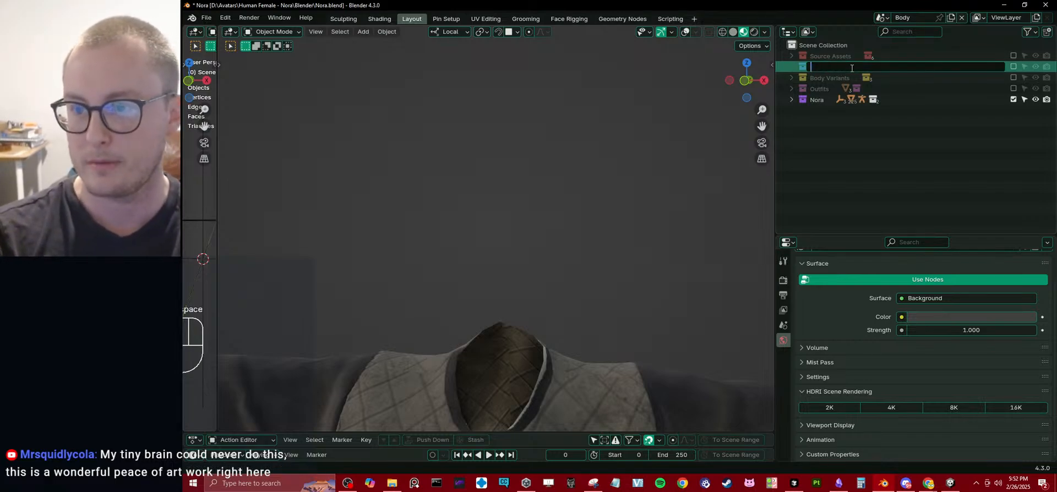
pyautogui.write('Body Source')
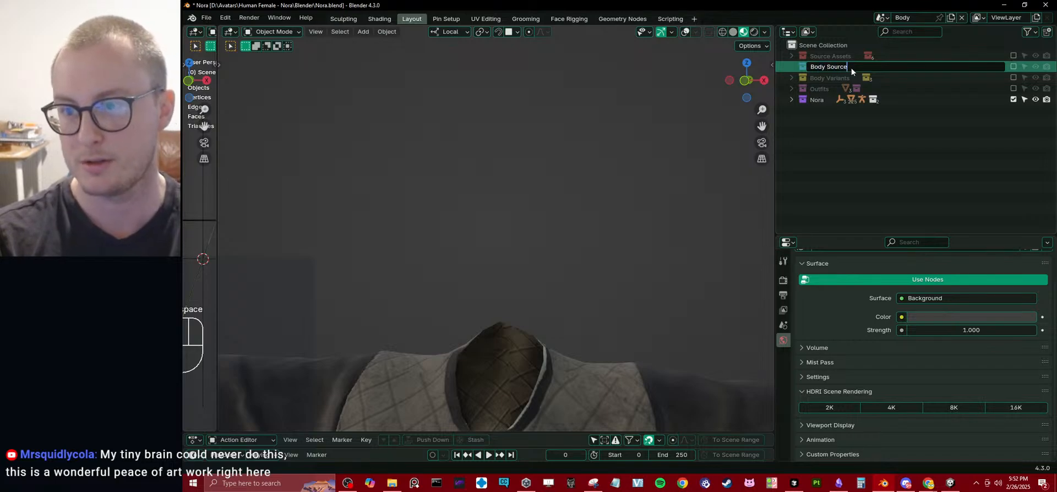
pyautogui.press('Return')
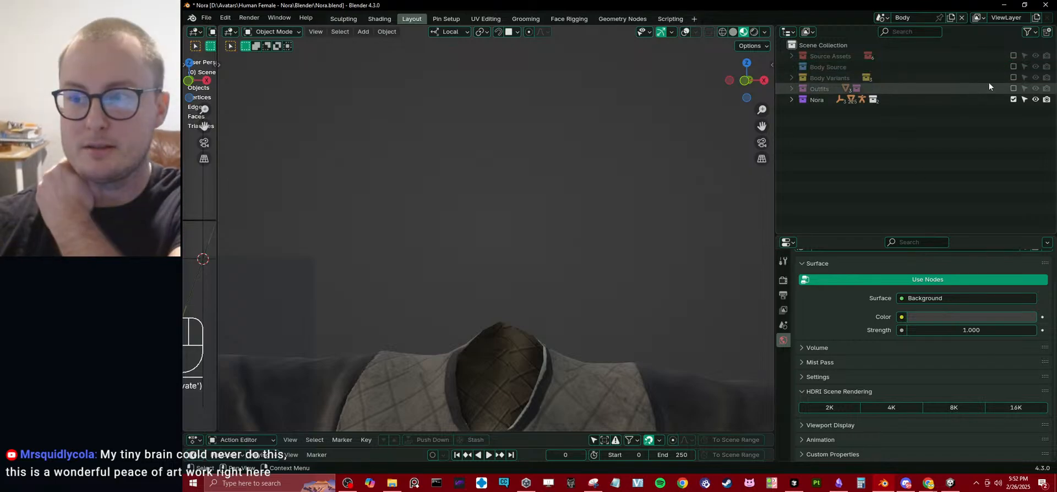
# Include the Body Source collection in the view layer alongside Nora and expand the Body Variants collection.
pyautogui.click(1013, 66)
pyautogui.click(1013, 100)
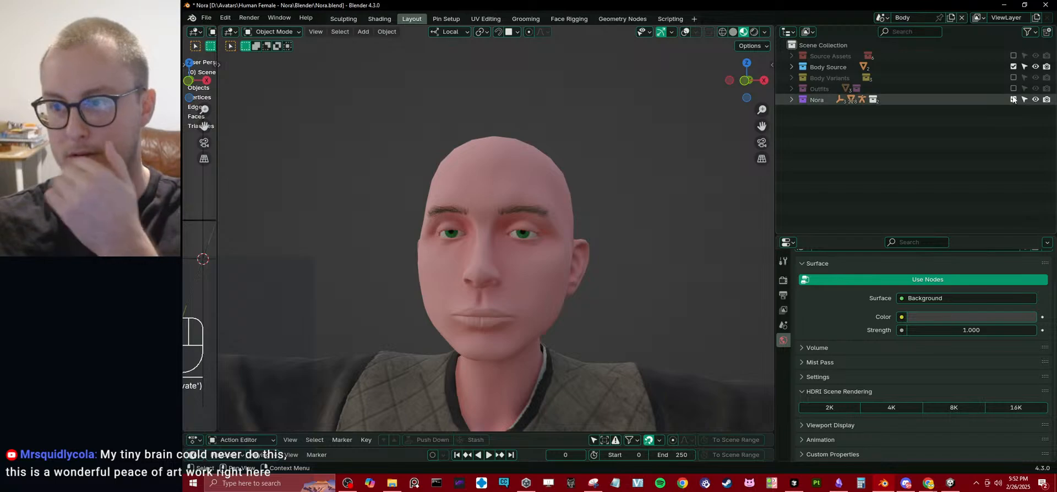
pyautogui.click(1013, 100)
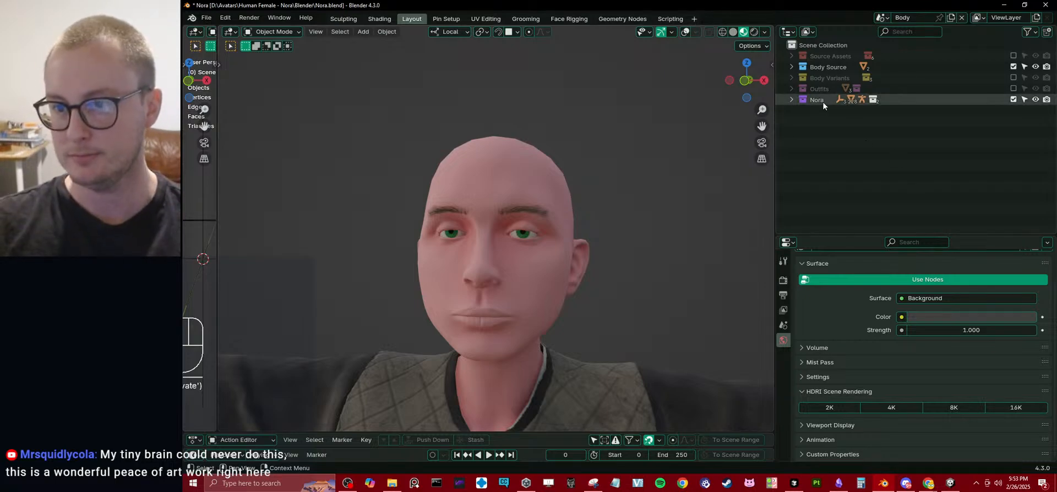
pyautogui.click(792, 78)
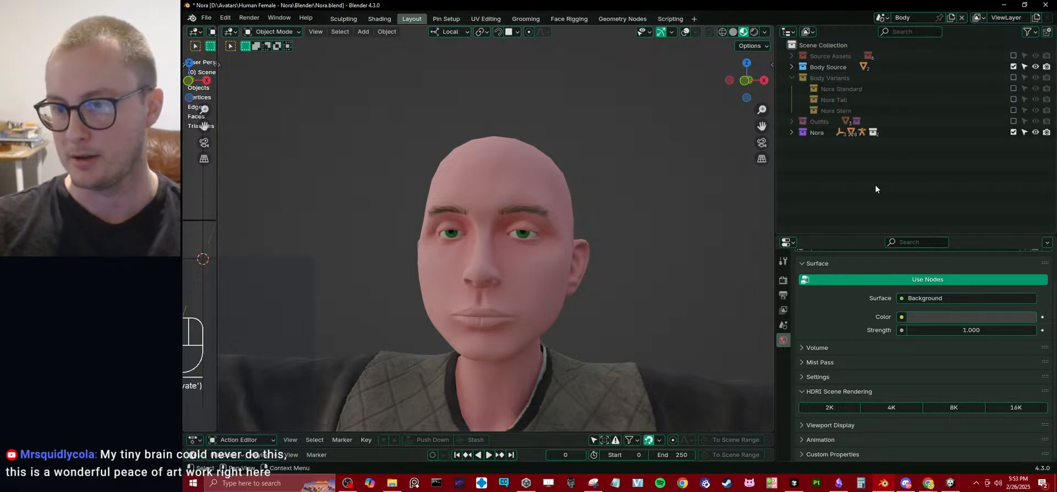
# Examine the source body's head, face and neck together with the outfit's collar and shoulders from the front and from angled views.
pyautogui.moveTo(613, 166); pyautogui.dragTo(643, 154, button='middle')
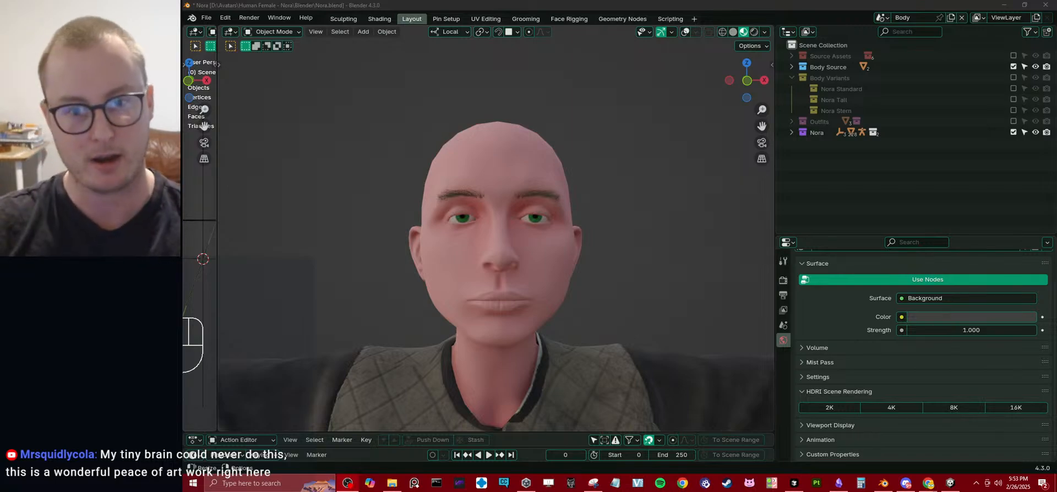
pyautogui.scroll(-3, 685, 387)
pyautogui.moveTo(537, 329); pyautogui.dragTo(562, 259, button='middle')
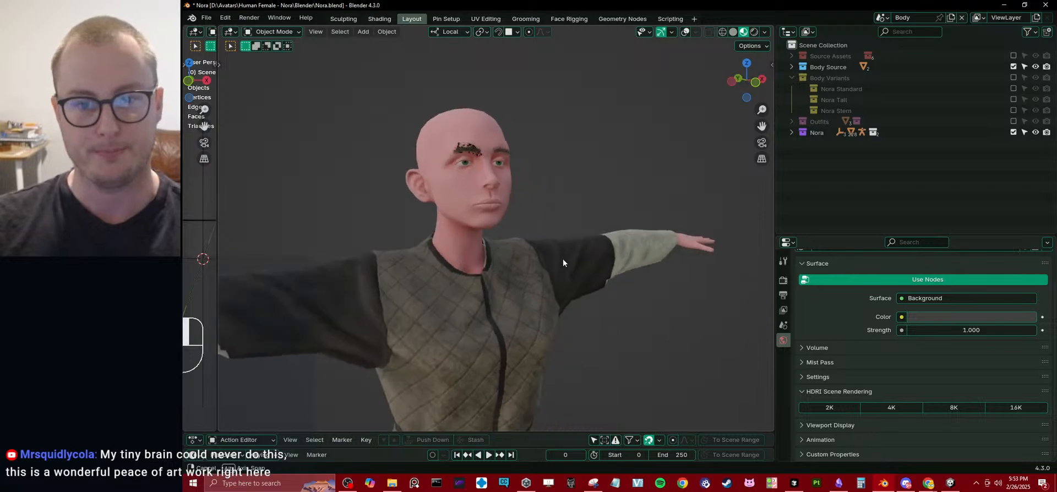
pyautogui.scroll(4, 531, 210)
pyautogui.keyDown('shift'); pyautogui.moveTo(531, 211); pyautogui.dragTo(572, 275, button='middle'); pyautogui.keyUp('shift')
pyautogui.scroll(-2, 553, 181)
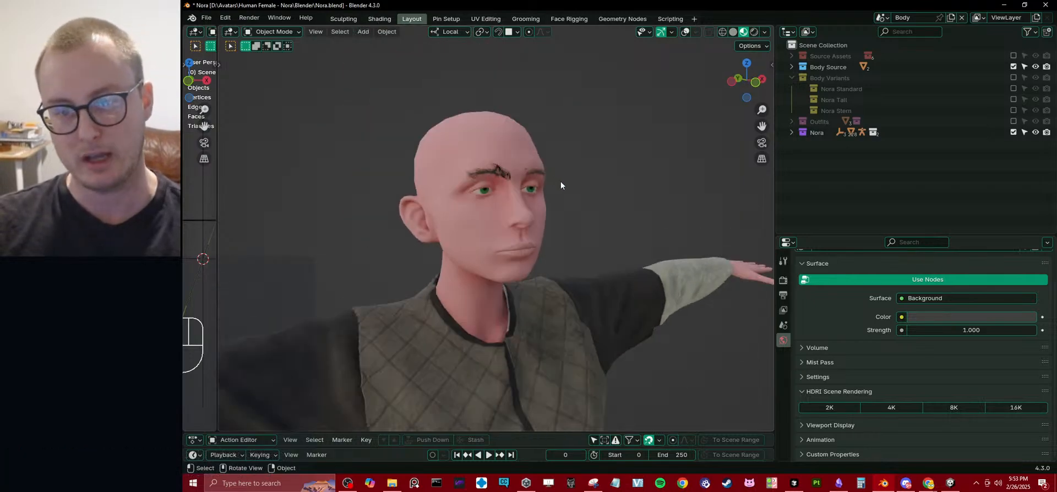
pyautogui.scroll(2, 543, 174)
pyautogui.moveTo(560, 182); pyautogui.dragTo(554, 212, button='middle')
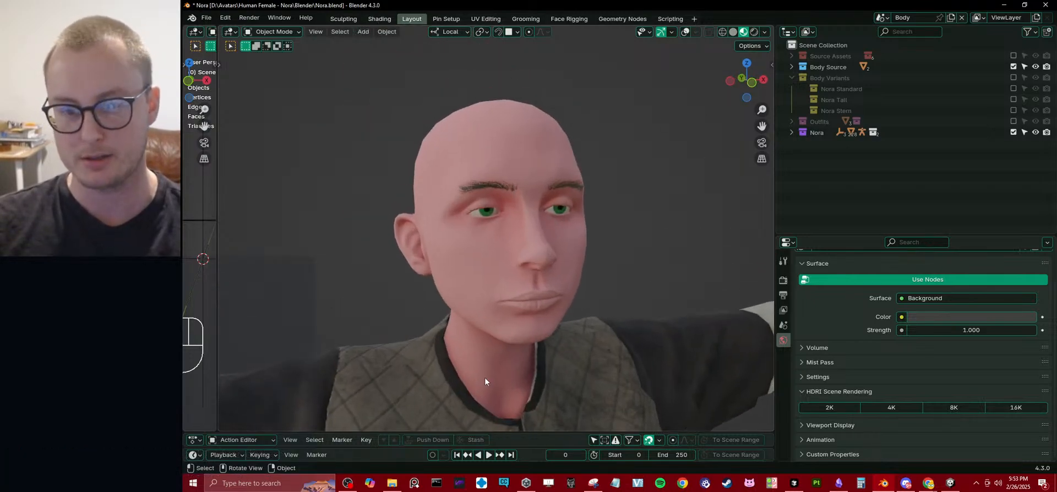
pyautogui.moveTo(484, 378); pyautogui.dragTo(548, 237, button='middle')
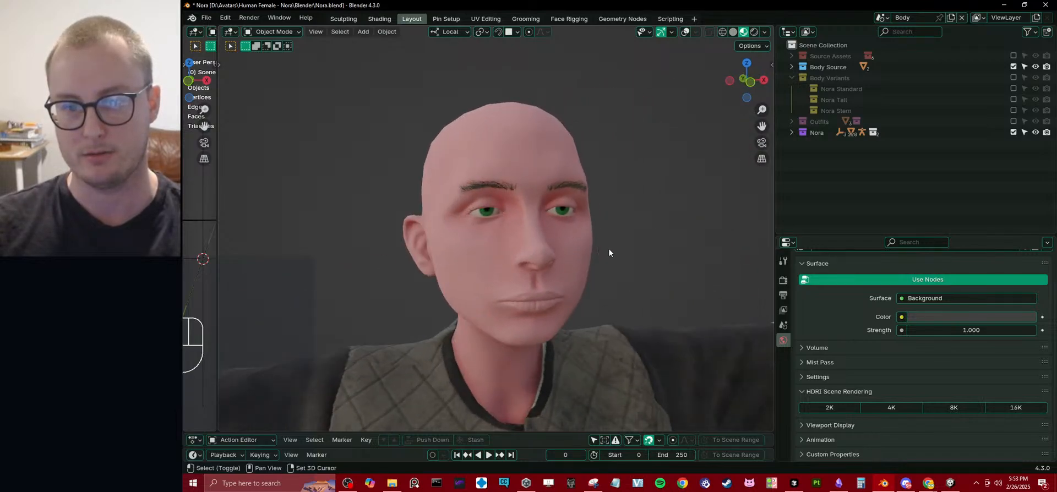
pyautogui.keyDown('shift'); pyautogui.moveTo(609, 249); pyautogui.dragTo(589, 253, button='middle'); pyautogui.keyUp('shift')
pyautogui.scroll(-7, 589, 253)
pyautogui.moveTo(484, 224); pyautogui.dragTo(542, 254, button='middle')
pyautogui.scroll(4, 529, 245)
pyautogui.scroll(4, 512, 248)
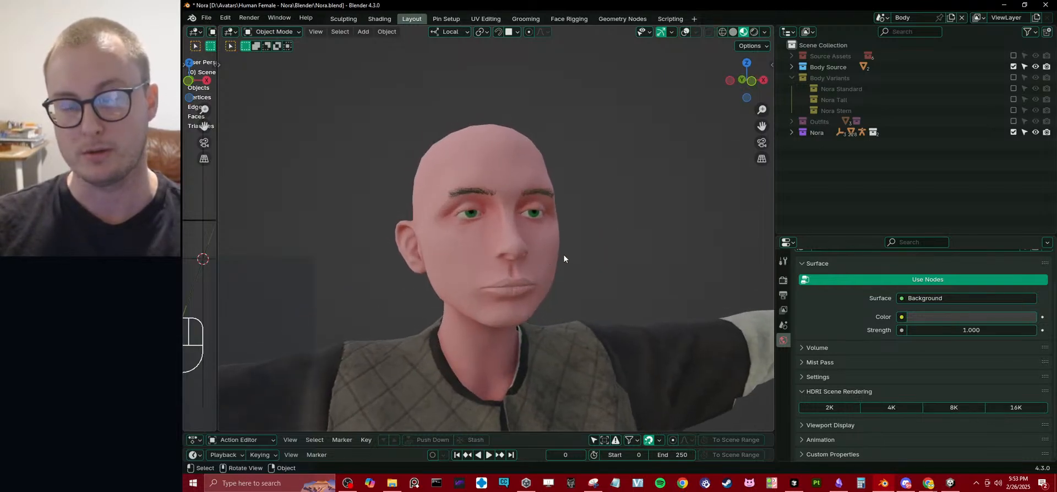
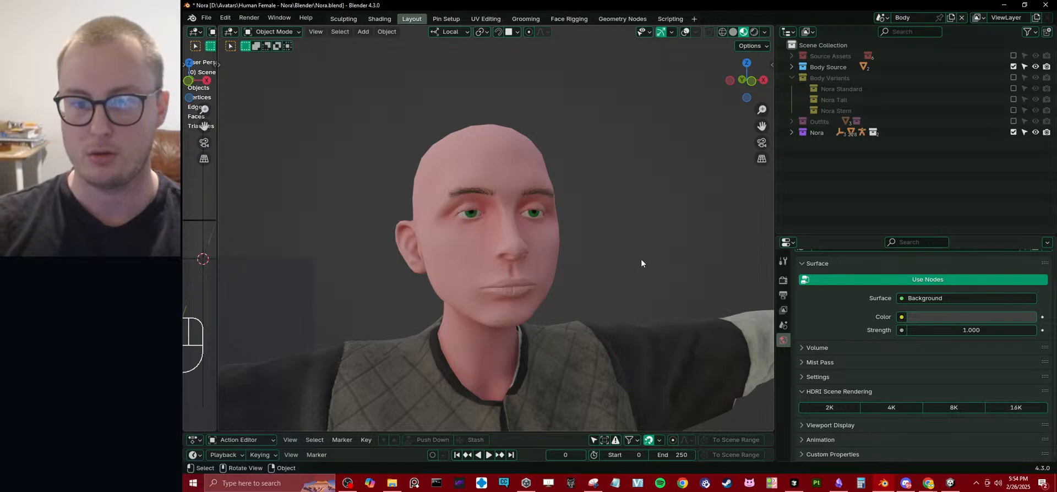
# Examine the source body's head and face from the front and at an angle, and collapse the Body Variants collection.
pyautogui.moveTo(564, 258); pyautogui.dragTo(593, 225, button='middle')
pyautogui.scroll(3, 615, 257)
pyautogui.scroll(-1, 606, 262)
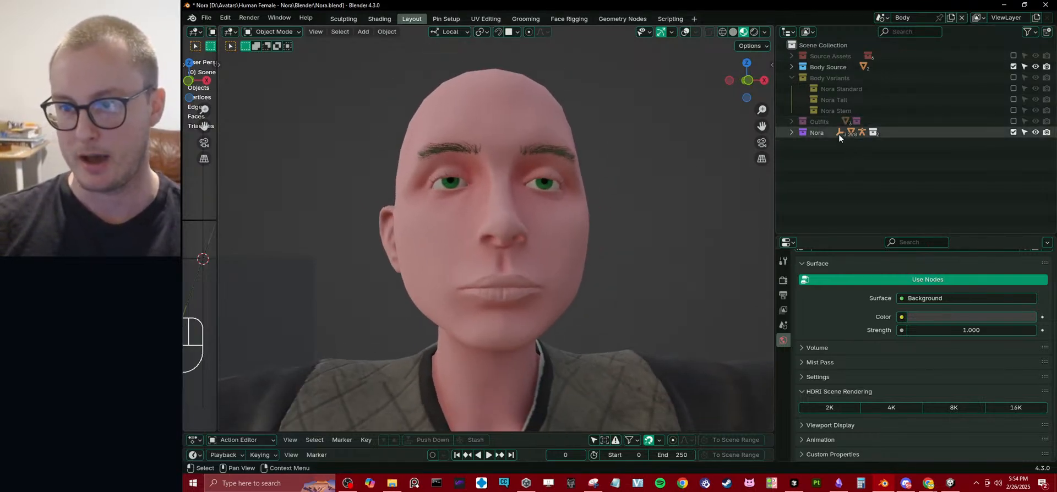
pyautogui.scroll(-3, 622, 161)
pyautogui.scroll(2, 497, 175)
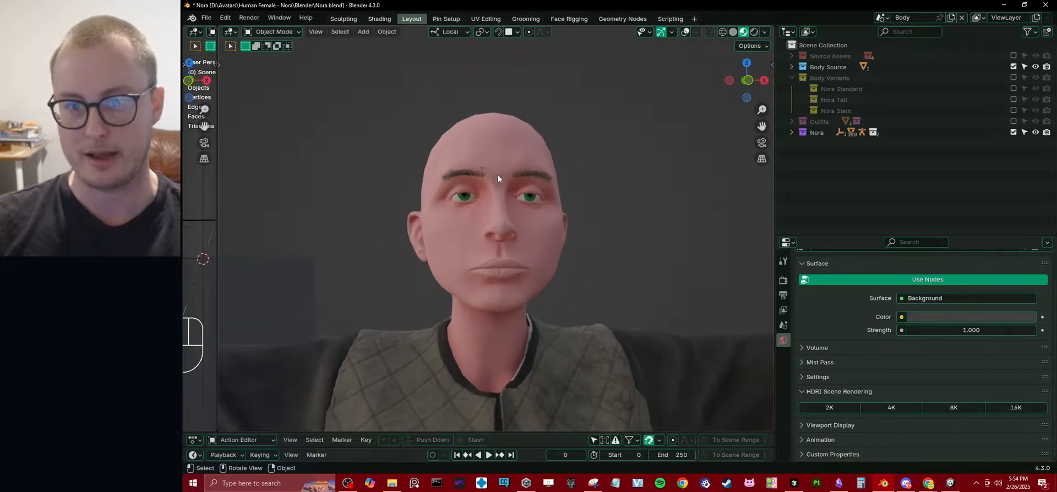
pyautogui.moveTo(497, 175); pyautogui.dragTo(508, 136, button='middle')
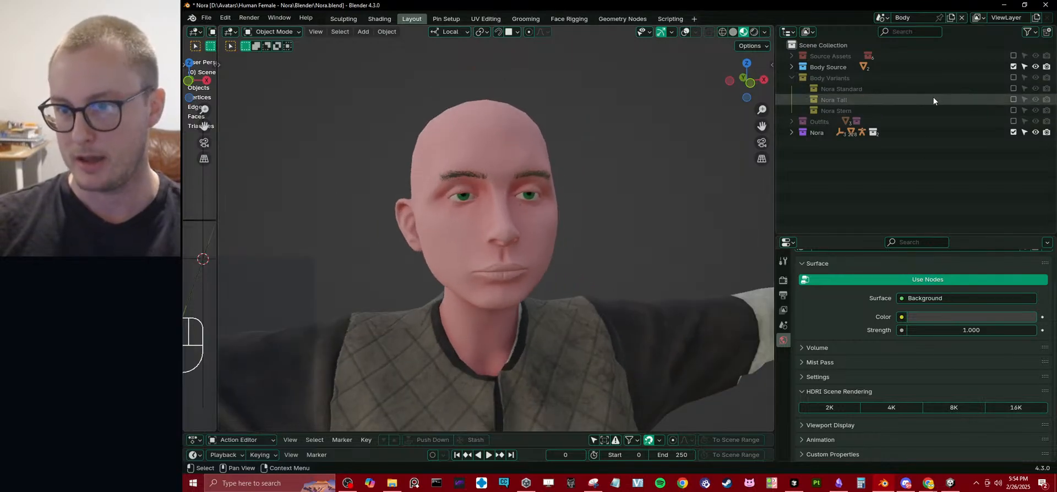
pyautogui.click(792, 77)
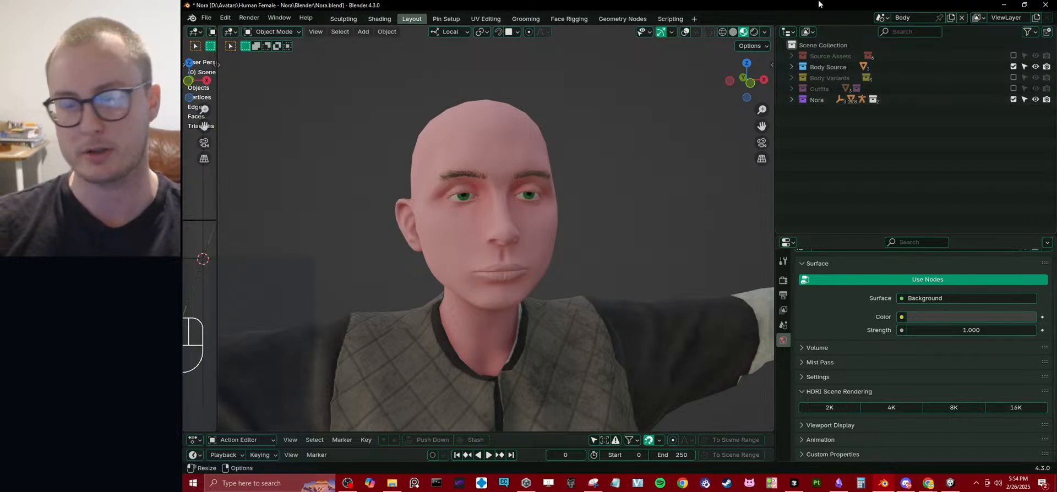
# Look through the sub-collections inside Source Assets and collapse it again.
pyautogui.click(791, 55)
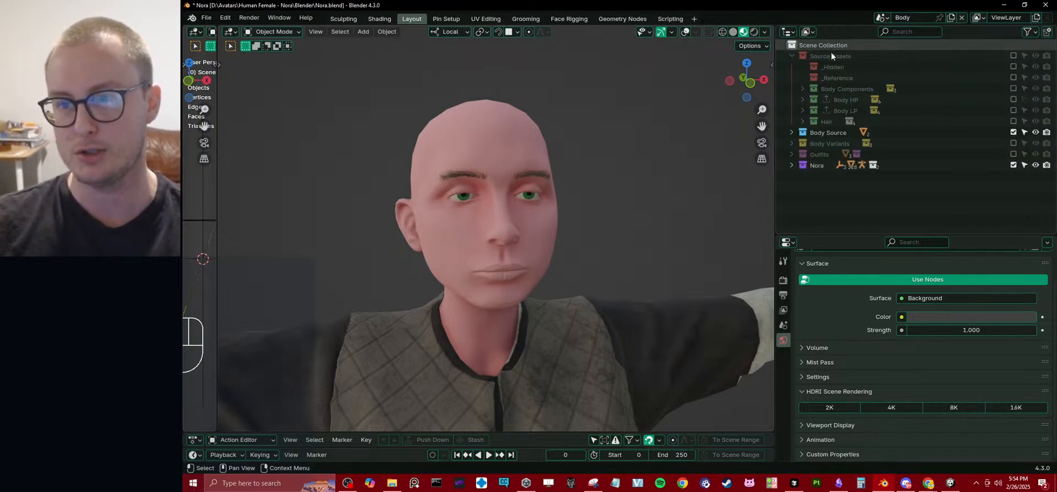
pyautogui.click(795, 53)
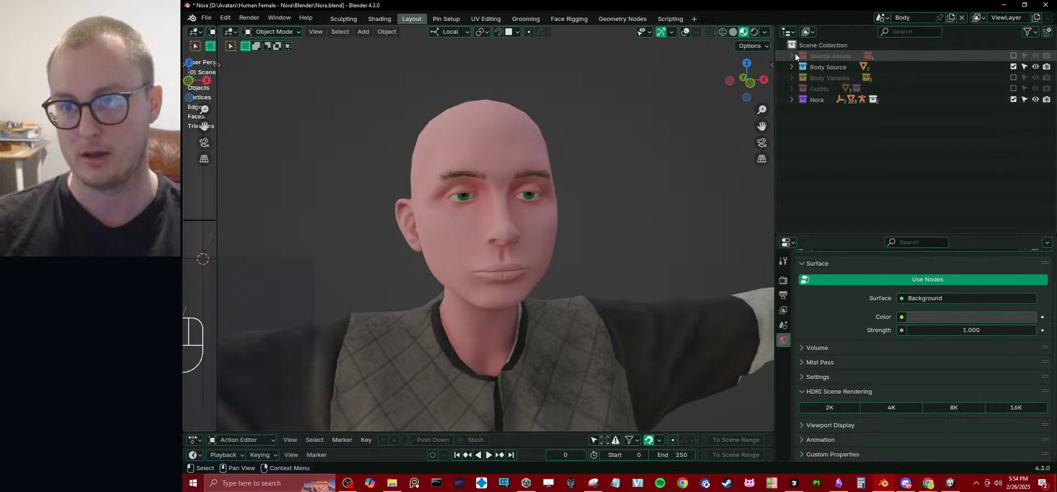
pyautogui.click(795, 53)
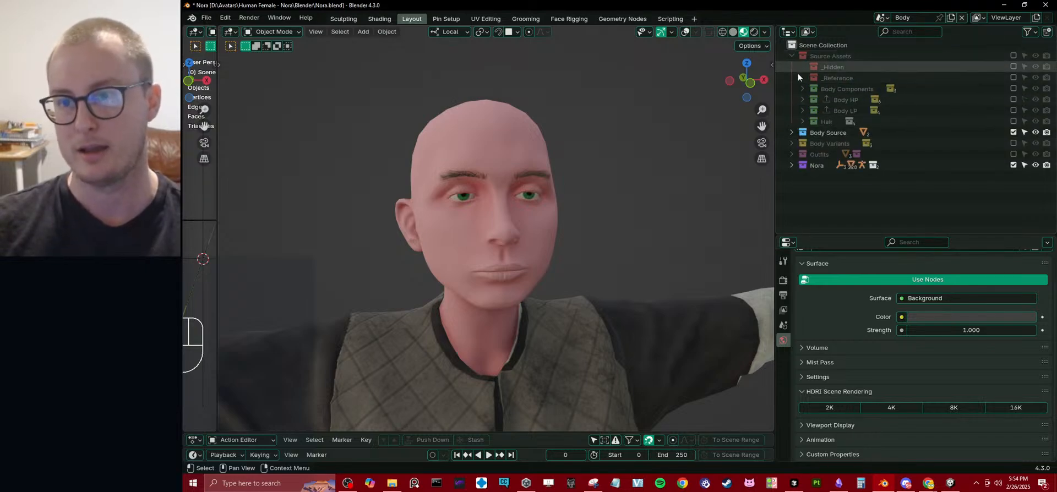
pyautogui.click(793, 56)
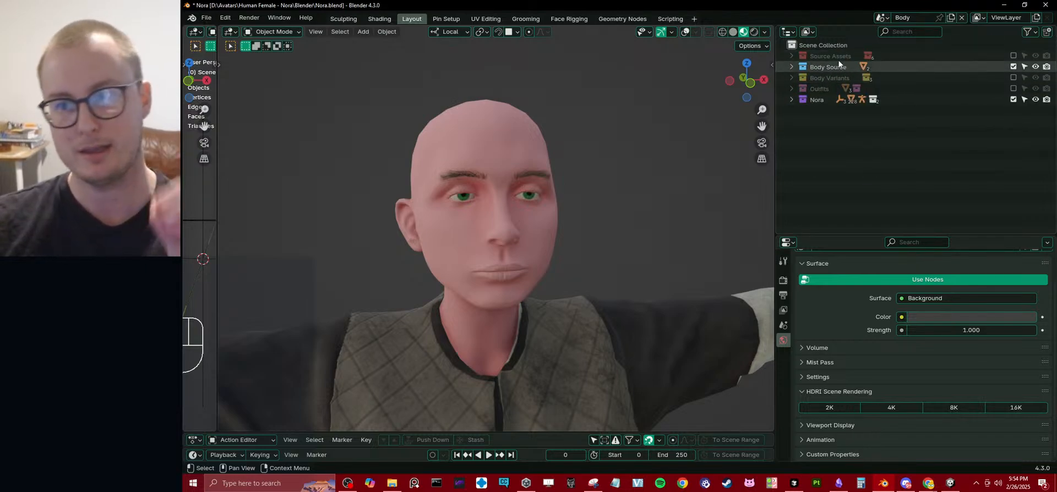
# Expand the Body Source collection and check its Eyes_Baked and Body_Baked objects.
pyautogui.click(791, 66)
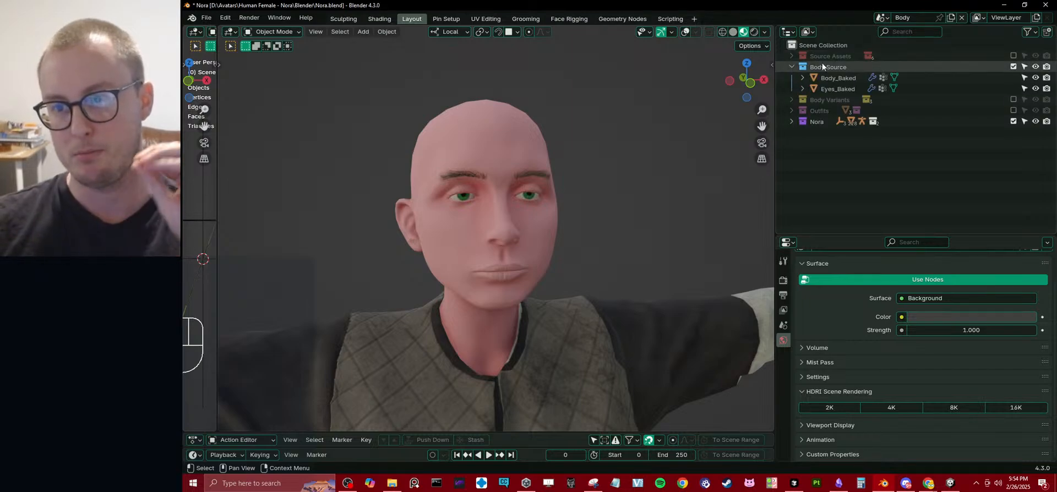
pyautogui.moveTo(576, 240)
pyautogui.mouseDown(button='middle')
pyautogui.moveTo(618, 235)
pyautogui.moveTo(550, 252)
pyautogui.moveTo(583, 227)
pyautogui.mouseUp(button='middle')
pyautogui.click(582, 227)
pyautogui.click(838, 89)
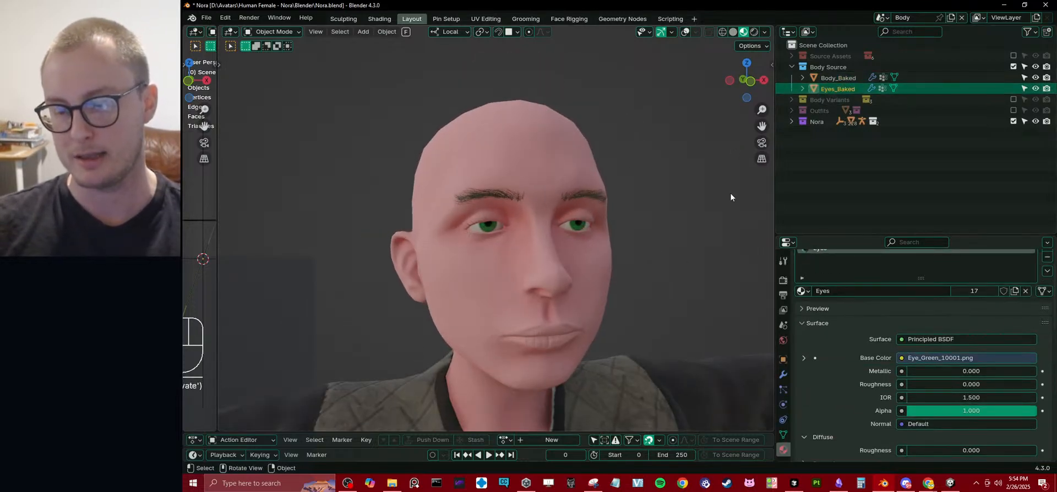
pyautogui.click(828, 79)
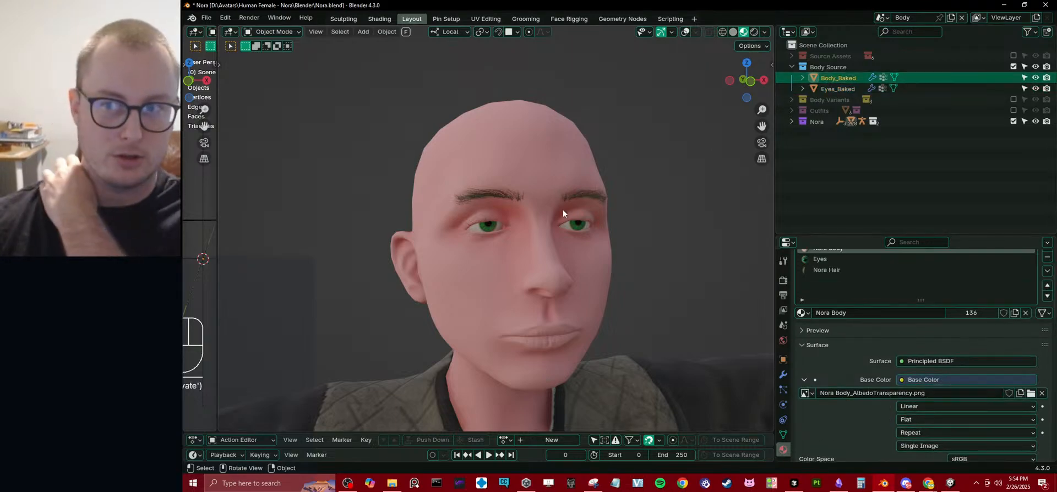
# Compare the source head in Solid and Material Preview shading from the front and from angled views.
pyautogui.scroll(-1, 563, 209)
pyautogui.moveTo(563, 209); pyautogui.dragTo(587, 211, button='middle')
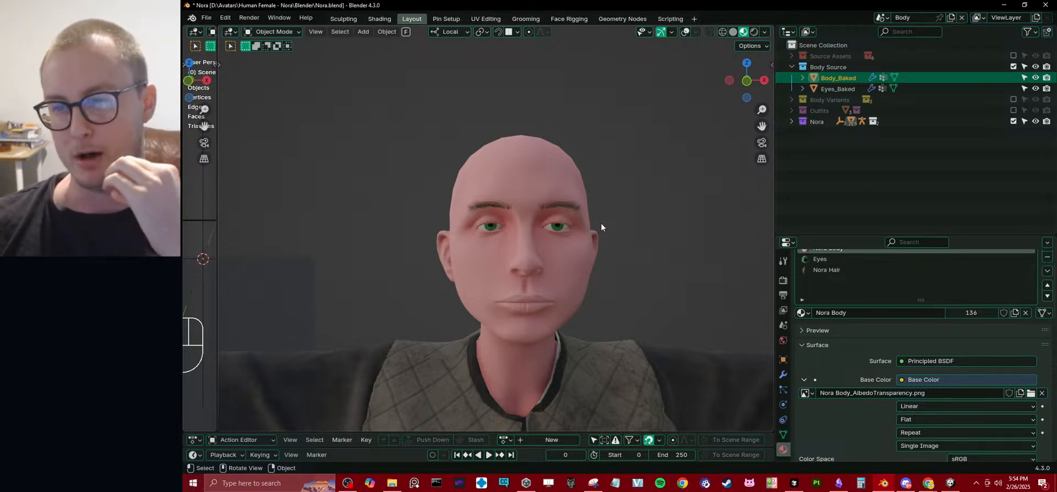
pyautogui.moveTo(600, 225)
pyautogui.mouseDown(button='middle')
pyautogui.moveTo(570, 259)
pyautogui.moveTo(595, 281)
pyautogui.moveTo(567, 254)
pyautogui.moveTo(556, 254)
pyautogui.moveTo(569, 269)
pyautogui.moveTo(494, 268)
pyautogui.mouseUp(button='middle')
pyautogui.scroll(1, 556, 255)
pyautogui.press('z')
pyautogui.scroll(3, 527, 265)
pyautogui.moveTo(571, 272); pyautogui.dragTo(516, 252, button='middle')
pyautogui.press('z')
pyautogui.scroll(-2, 549, 269)
pyautogui.press('z')
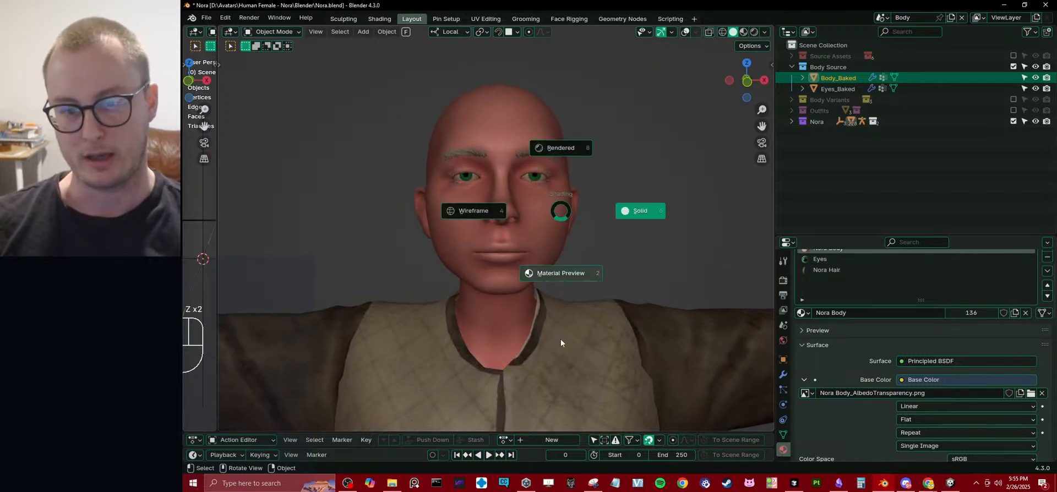
pyautogui.click(561, 339)
pyautogui.moveTo(544, 283); pyautogui.dragTo(550, 268, button='middle')
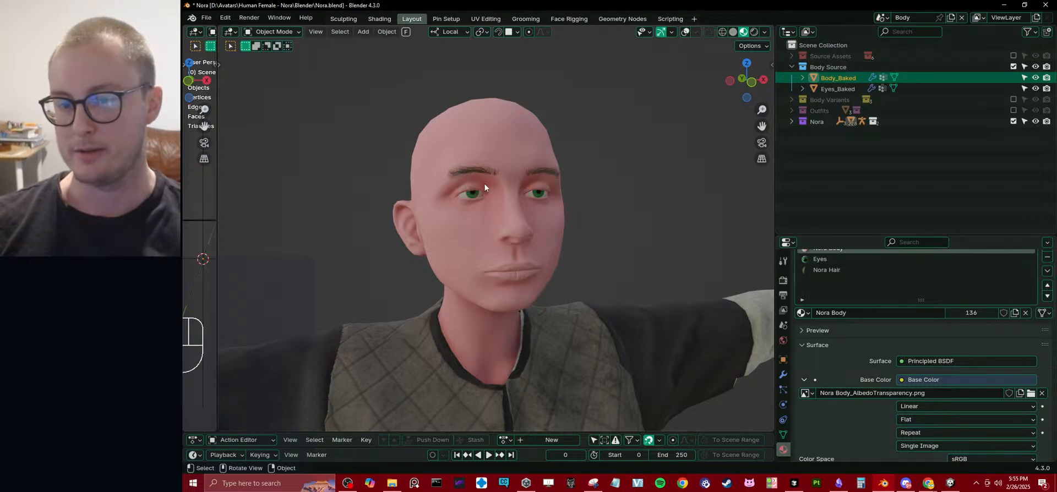
# Exclude Body Source, include Body Variants and inspect the variant heads with hair from the front.
pyautogui.click(1013, 67)
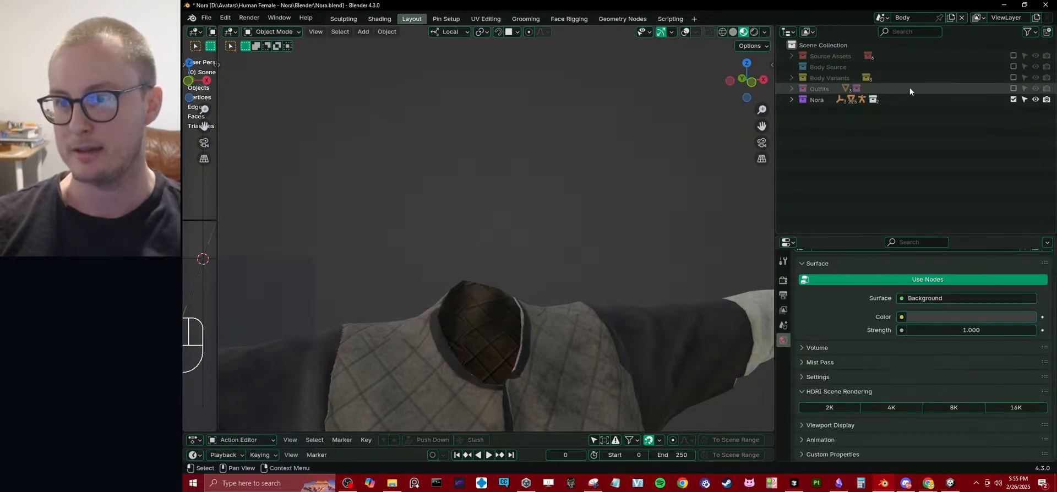
pyautogui.click(1013, 78)
pyautogui.click(793, 78)
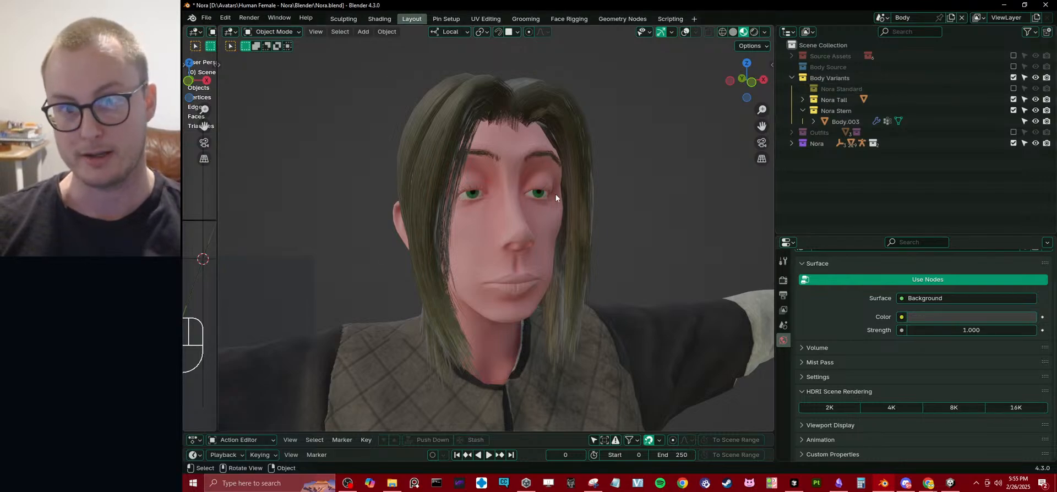
pyautogui.moveTo(600, 221); pyautogui.dragTo(570, 225, button='middle')
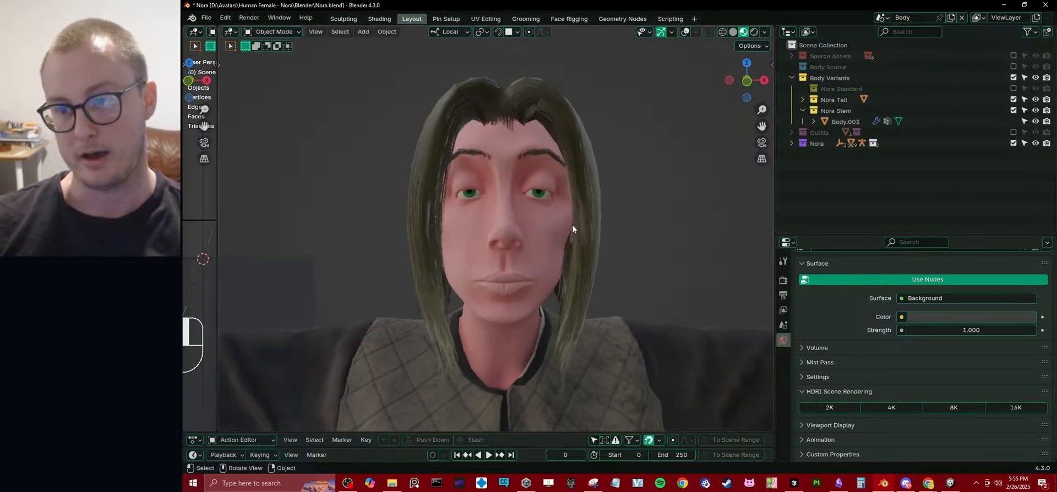
# Exclude Nora Stern, Nora Tall and the whole Body Variants collection, and include Body Source again.
pyautogui.click(802, 110)
pyautogui.click(1014, 110)
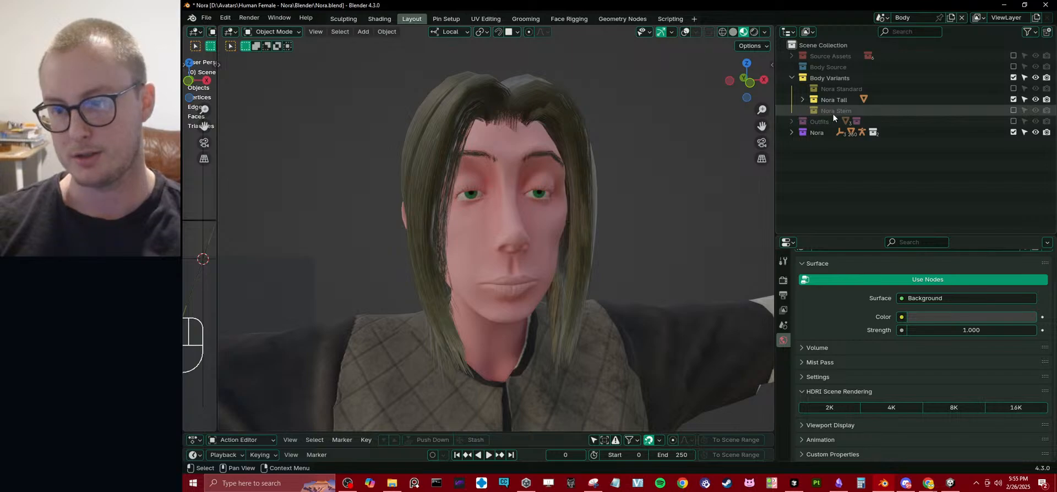
pyautogui.click(1013, 99)
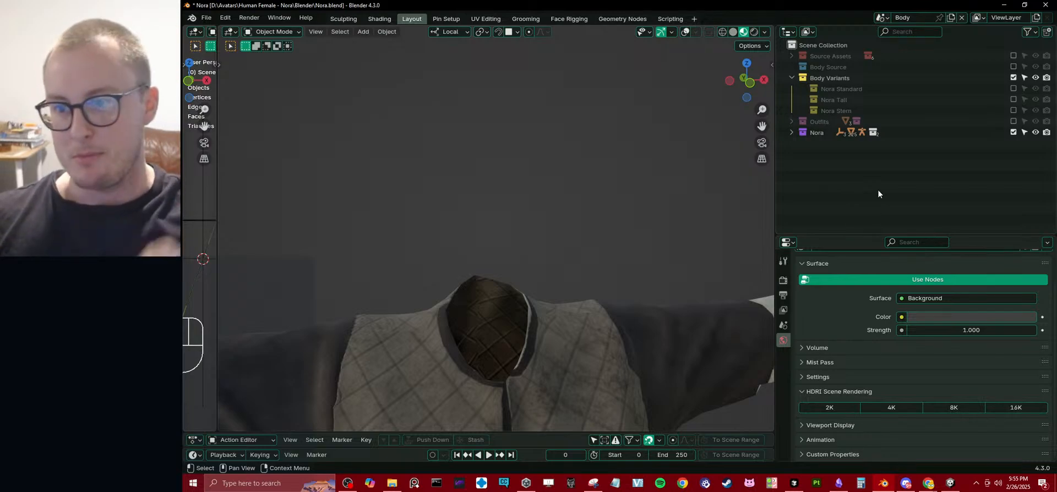
pyautogui.click(1013, 77)
pyautogui.click(1014, 67)
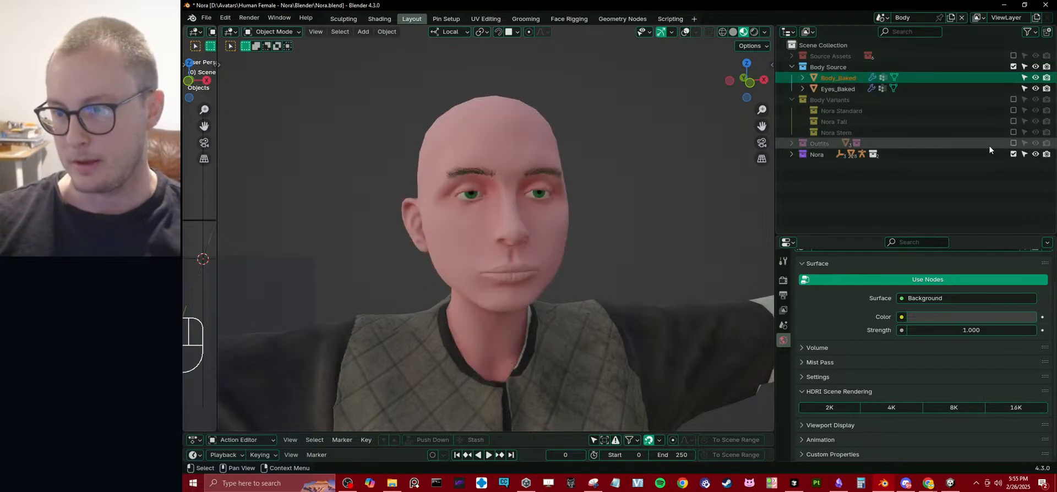
# With the outfit hidden, enter Sculpt Mode on Body_Baked and open its mesh data properties with the shape keys.
pyautogui.click(1014, 143)
pyautogui.click(516, 160)
pyautogui.moveTo(516, 160)
pyautogui.mouseDown(button='middle')
pyautogui.moveTo(542, 174)
pyautogui.moveTo(544, 163)
pyautogui.mouseUp(button='middle')
pyautogui.hotkey('ctrl', 'Tab')
pyautogui.moveTo(528, 281); pyautogui.dragTo(529, 260, button='middle')
pyautogui.press('KP_1')
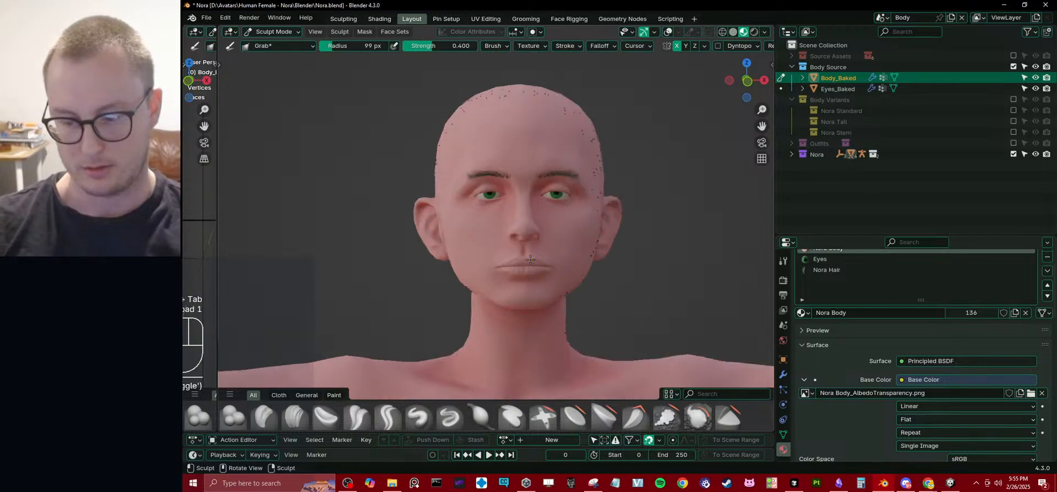
pyautogui.click(783, 435)
pyautogui.scroll(2, 865, 340)
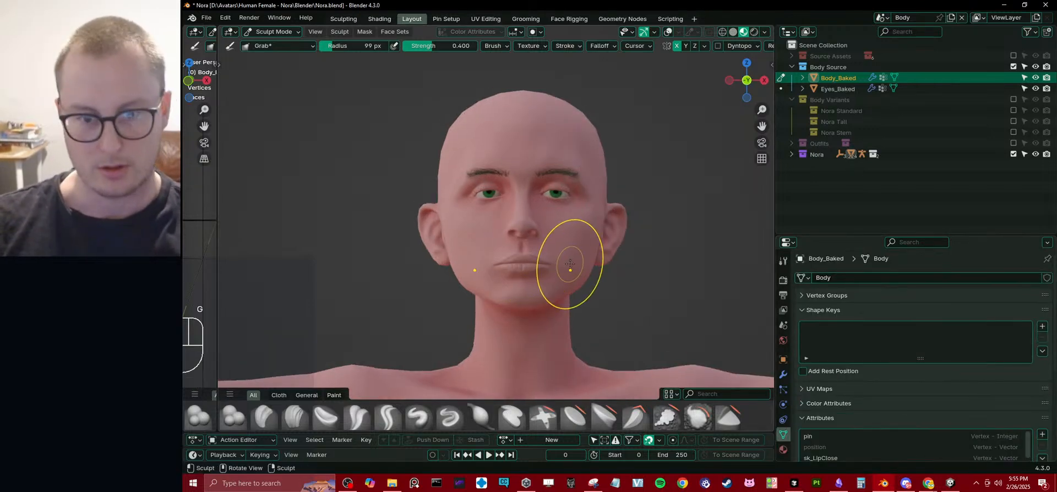
# Try reshaping the chin, lips and nose tip in side view with the Grab brush.
pyautogui.moveTo(472, 302)
pyautogui.mouseDown(button='middle')
pyautogui.moveTo(497, 188)
pyautogui.moveTo(527, 213)
pyautogui.moveTo(472, 200)
pyautogui.mouseUp(button='middle')
pyautogui.press('KP_3')
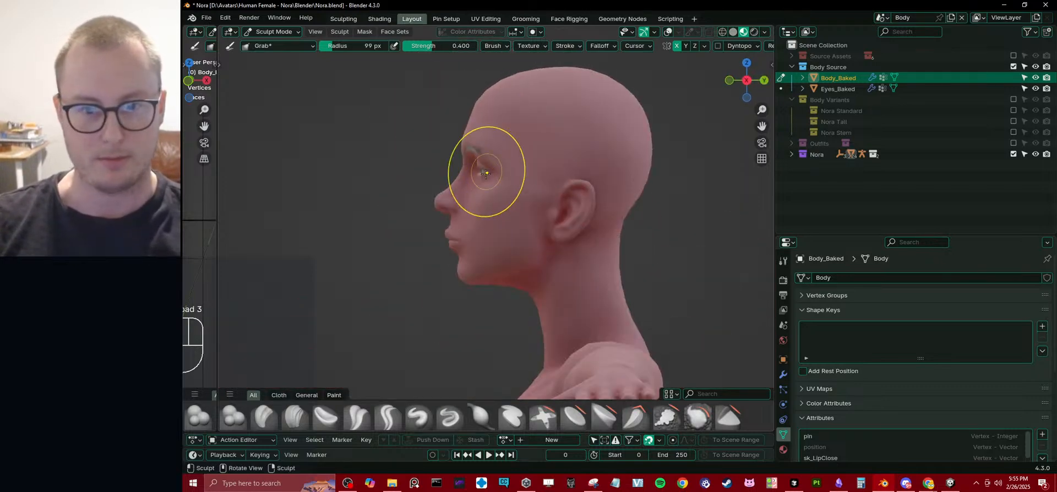
pyautogui.keyDown('shift'); pyautogui.moveTo(467, 230); pyautogui.dragTo(489, 243, button='middle'); pyautogui.keyUp('shift')
pyautogui.scroll(1, 488, 239)
pyautogui.keyDown('shift'); pyautogui.moveTo(473, 305); pyautogui.dragTo(475, 259, button='middle'); pyautogui.keyUp('shift')
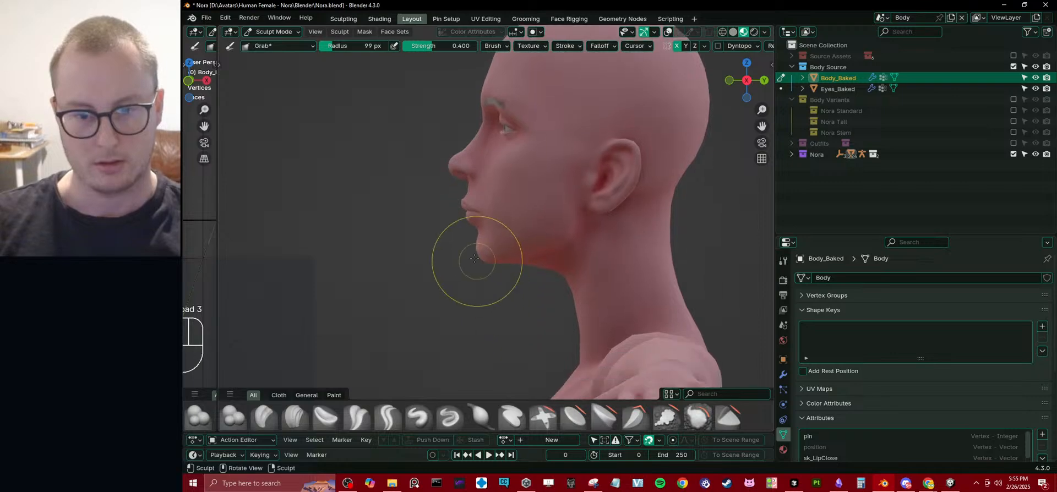
pyautogui.moveTo(468, 249); pyautogui.dragTo(481, 243)
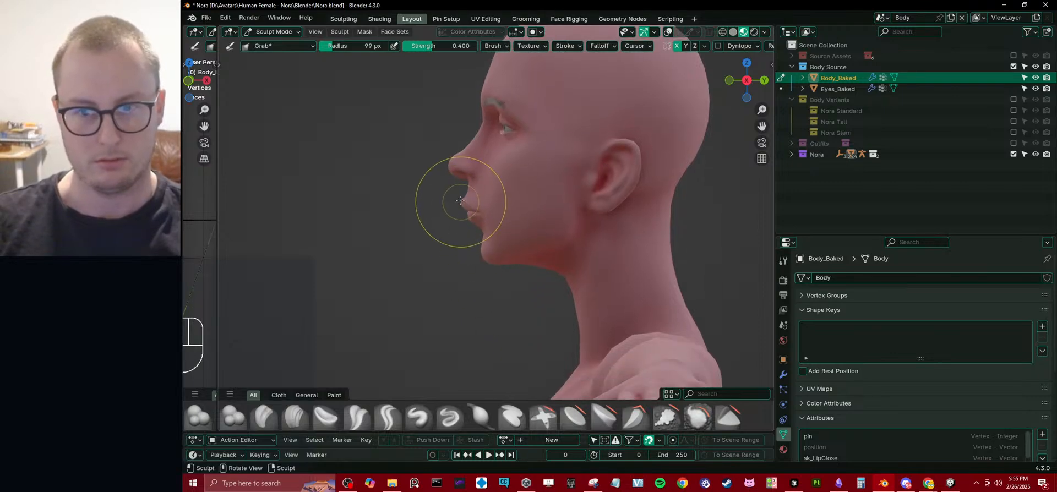
pyautogui.moveTo(463, 200); pyautogui.dragTo(464, 206)
pyautogui.moveTo(454, 157); pyautogui.dragTo(456, 167)
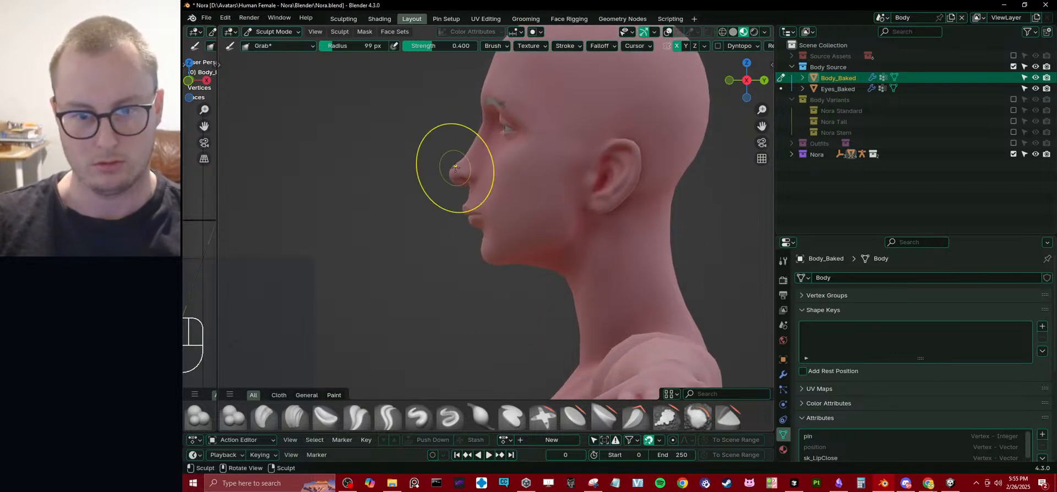
pyautogui.moveTo(455, 168); pyautogui.dragTo(533, 212, button='middle')
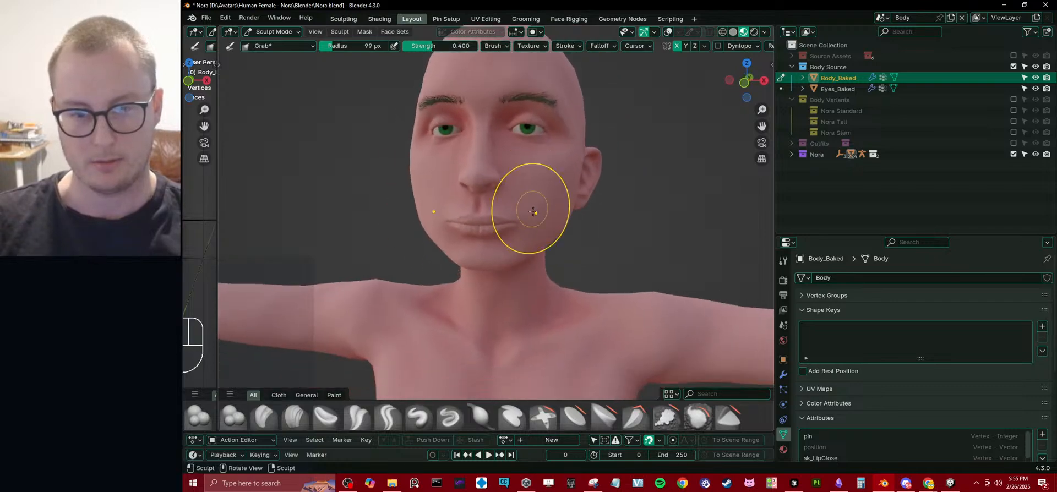
# Undo the last three Grab strokes on the face in front view.
pyautogui.press('KP_1')
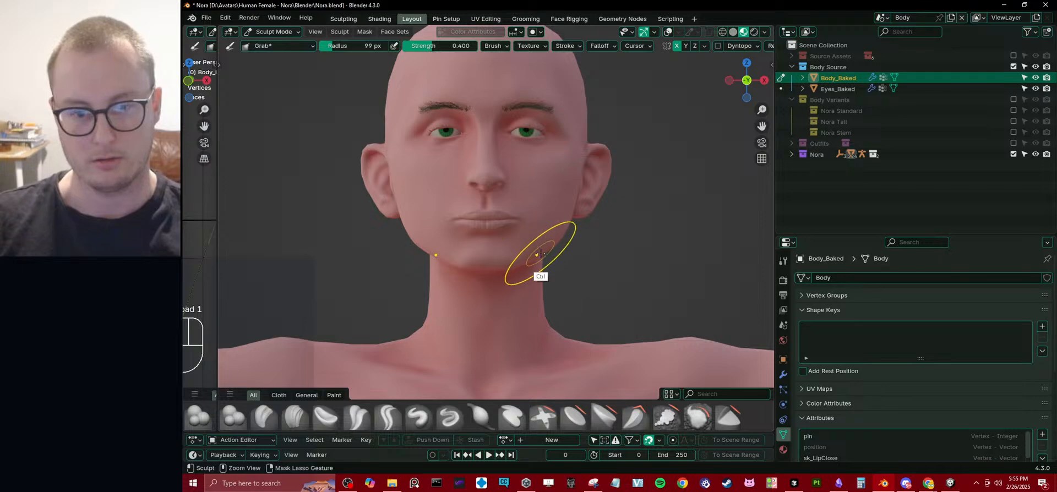
pyautogui.hotkey('ctrl', 'z')
pyautogui.hotkey('ctrl', 'z')
pyautogui.hotkey('ctrl', 'z')
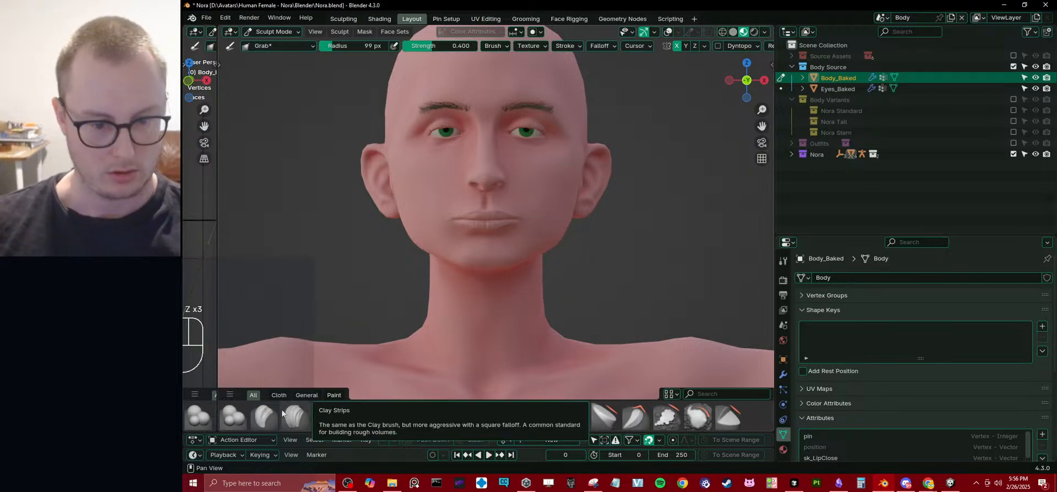
# Switch to the Elastic Grab brush and reshape the jaw and lower face symmetrically.
pyautogui.scroll(-4, 282, 412)
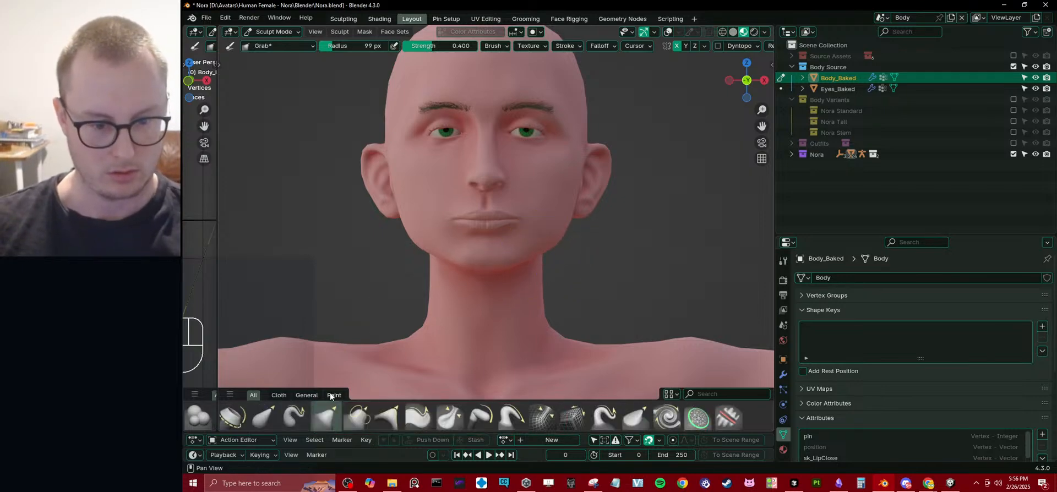
pyautogui.click(253, 418)
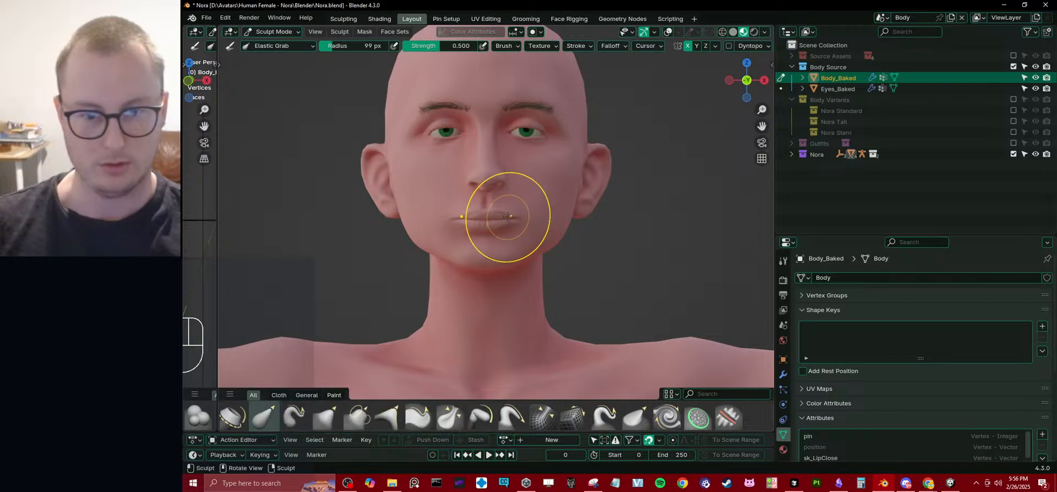
pyautogui.moveTo(429, 237); pyautogui.dragTo(463, 242)
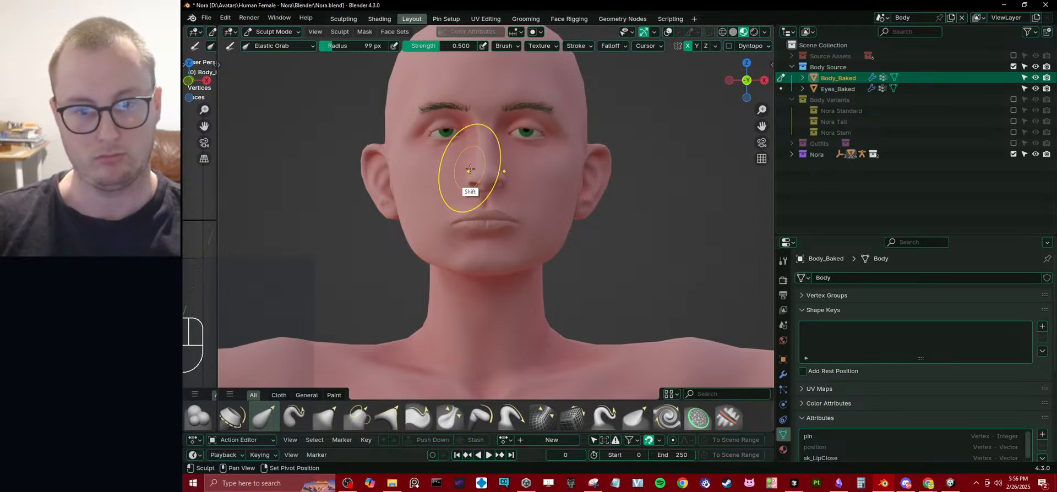
pyautogui.moveTo(470, 170)
pyautogui.mouseDown(button='middle')
pyautogui.moveTo(492, 161)
pyautogui.moveTo(470, 185)
pyautogui.mouseUp(button='middle')
# Try lowering the brows and reshaping the eye area symmetrically in front view with the Elastic Grab brush.
pyautogui.press('KP_1')
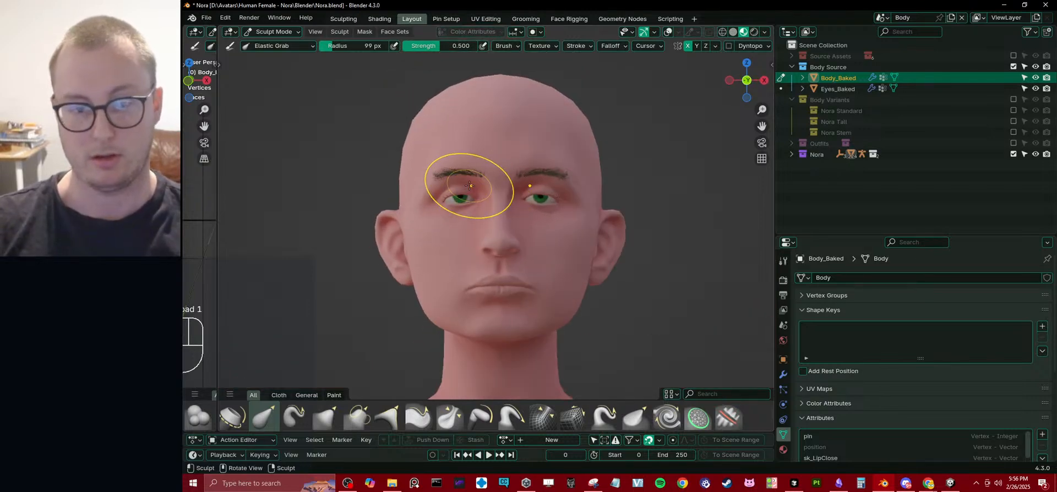
pyautogui.keyDown('shift'); pyautogui.moveTo(403, 224); pyautogui.dragTo(422, 245, button='middle'); pyautogui.keyUp('shift')
pyautogui.moveTo(422, 244)
pyautogui.keyDown('ctrl'); pyautogui.mouseDown(button='middle')
pyautogui.moveTo(468, 191)
pyautogui.moveTo(512, 177)
pyautogui.mouseUp(button='middle'); pyautogui.keyUp('ctrl')
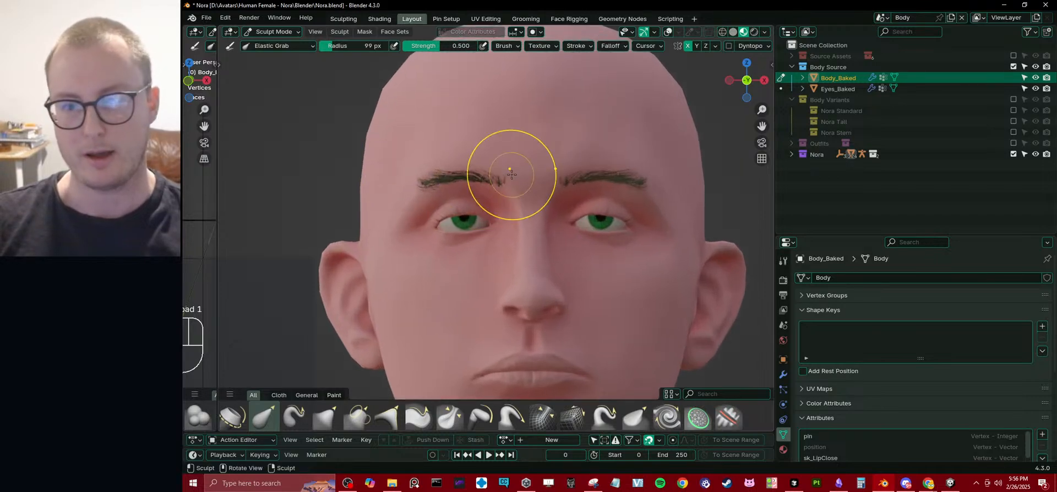
pyautogui.moveTo(500, 165)
pyautogui.mouseDown()
pyautogui.moveTo(500, 152)
pyautogui.moveTo(499, 193)
pyautogui.mouseUp()
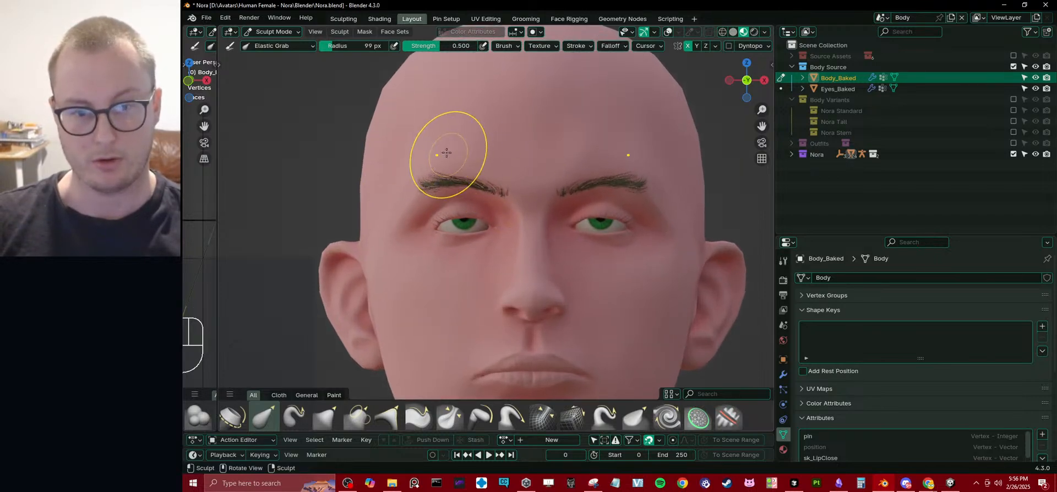
pyautogui.moveTo(442, 157); pyautogui.dragTo(434, 174)
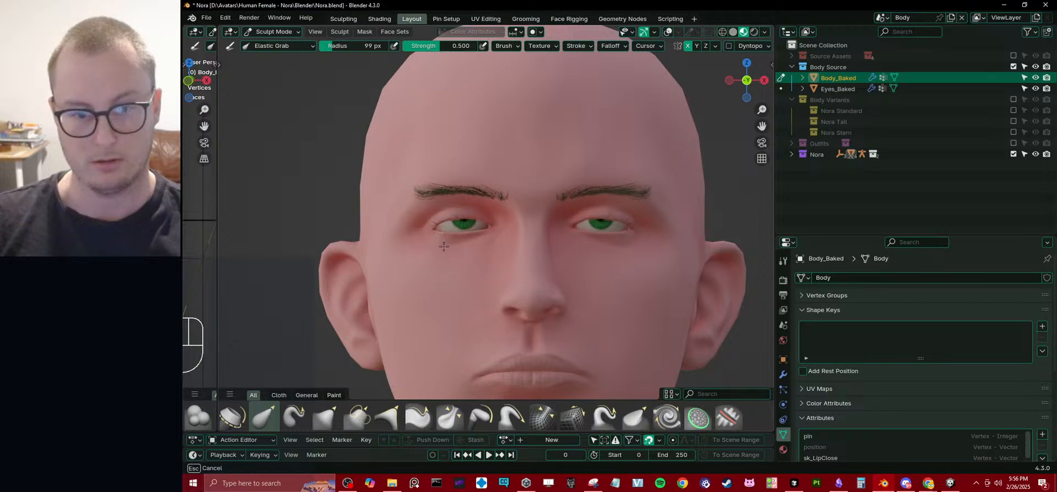
pyautogui.moveTo(444, 246)
pyautogui.mouseDown()
pyautogui.moveTo(476, 214)
pyautogui.moveTo(494, 218)
pyautogui.mouseUp()
pyautogui.moveTo(446, 247)
pyautogui.mouseDown(button='middle')
pyautogui.moveTo(508, 256)
pyautogui.moveTo(448, 302)
pyautogui.moveTo(426, 273)
pyautogui.moveTo(439, 252)
pyautogui.mouseUp(button='middle')
pyautogui.scroll(-3, 477, 267)
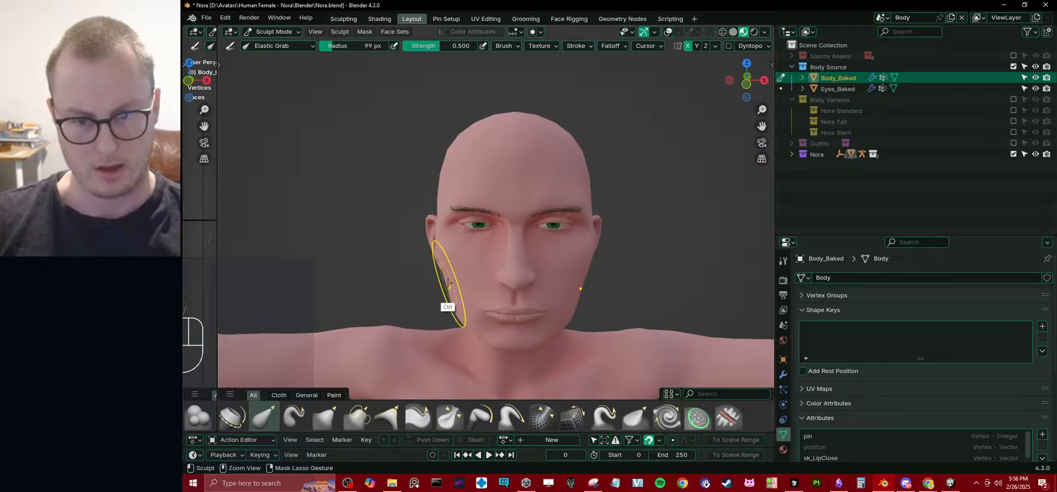
# Try reshaping the ear and forehead profile in side view with the Elastic Grab brush.
pyautogui.moveTo(448, 302); pyautogui.dragTo(605, 245, button='middle')
pyautogui.moveTo(498, 266); pyautogui.dragTo(437, 269, button='middle')
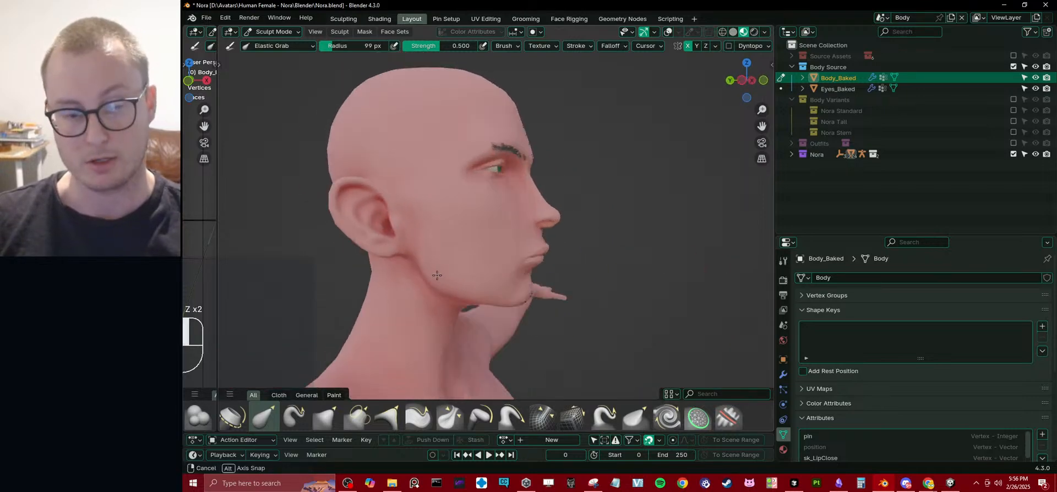
pyautogui.press('KP_3')
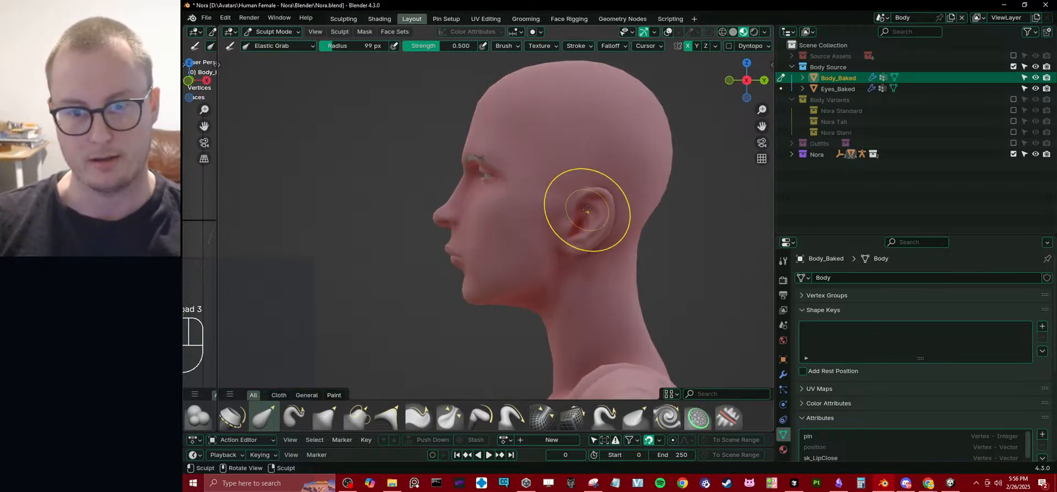
pyautogui.moveTo(564, 238)
pyautogui.mouseDown()
pyautogui.moveTo(603, 205)
pyautogui.moveTo(590, 202)
pyautogui.mouseUp()
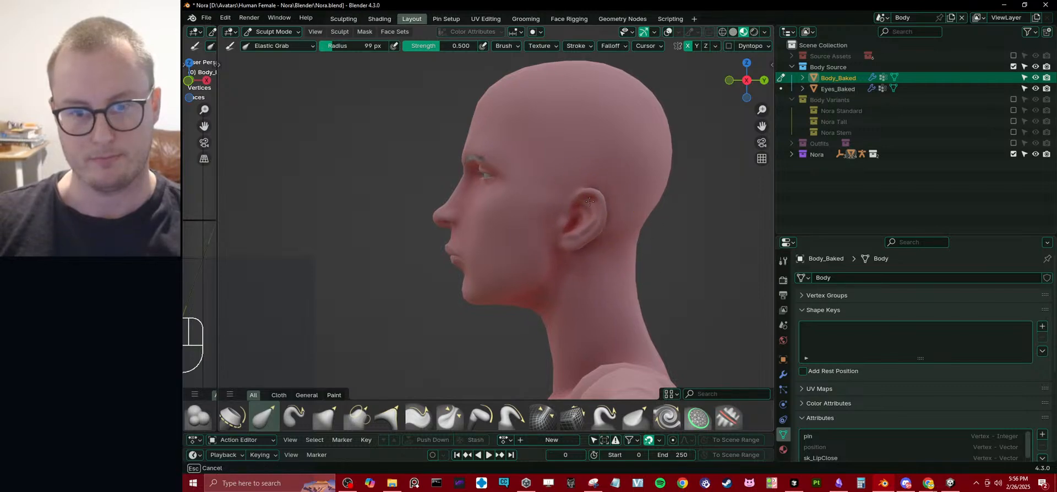
pyautogui.moveTo(490, 105); pyautogui.dragTo(477, 108)
pyautogui.moveTo(477, 110)
pyautogui.mouseDown(button='middle')
pyautogui.moveTo(556, 130)
pyautogui.moveTo(520, 132)
pyautogui.mouseUp(button='middle')
pyautogui.moveTo(521, 132)
pyautogui.keyDown('ctrl'); pyautogui.mouseDown(button='middle')
pyautogui.moveTo(523, 154)
pyautogui.moveTo(479, 134)
pyautogui.moveTo(524, 188)
pyautogui.moveTo(600, 177)
pyautogui.mouseUp(button='middle'); pyautogui.keyUp('ctrl')
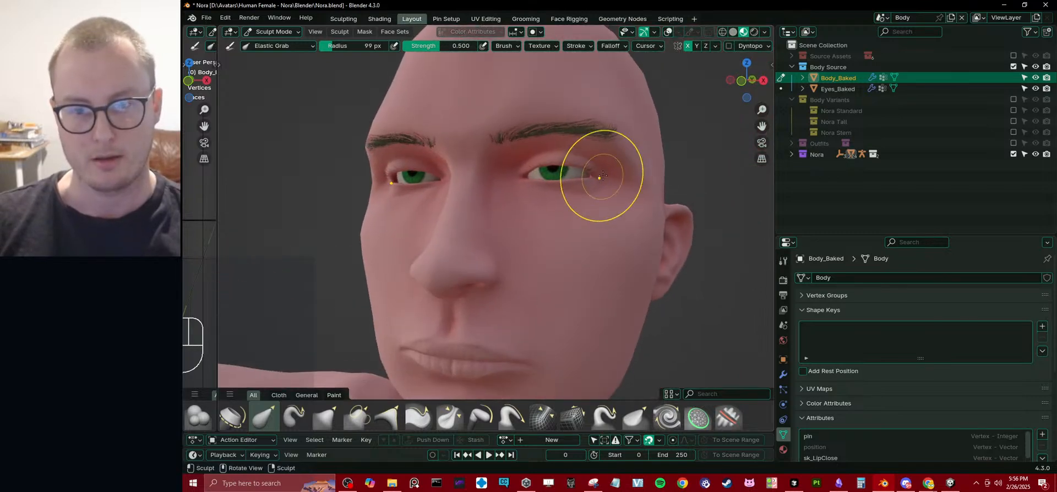
# Try pulling the nose bridge outward and adjusting the nose tip in side view.
pyautogui.moveTo(528, 176)
pyautogui.mouseDown(button='middle')
pyautogui.moveTo(454, 242)
pyautogui.moveTo(419, 72)
pyautogui.moveTo(447, 188)
pyautogui.mouseUp(button='middle')
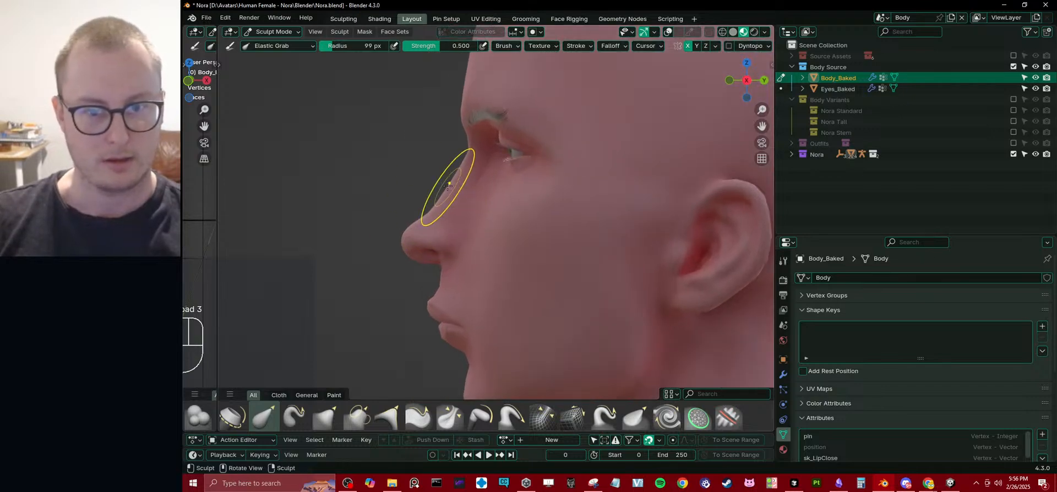
pyautogui.moveTo(441, 164); pyautogui.dragTo(427, 163)
pyautogui.moveTo(412, 234); pyautogui.dragTo(423, 239)
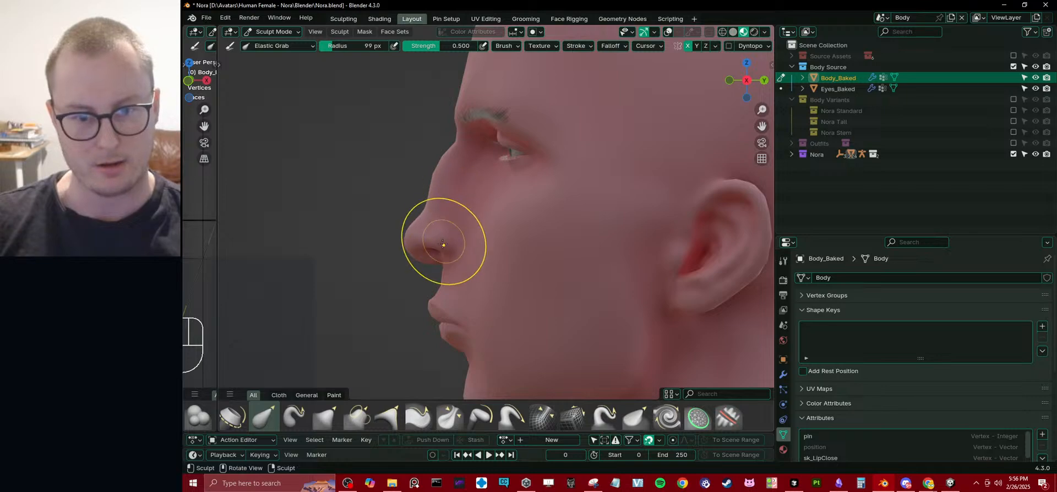
pyautogui.keyDown('shift'); pyautogui.moveTo(434, 280); pyautogui.dragTo(444, 203, button='middle'); pyautogui.keyUp('shift')
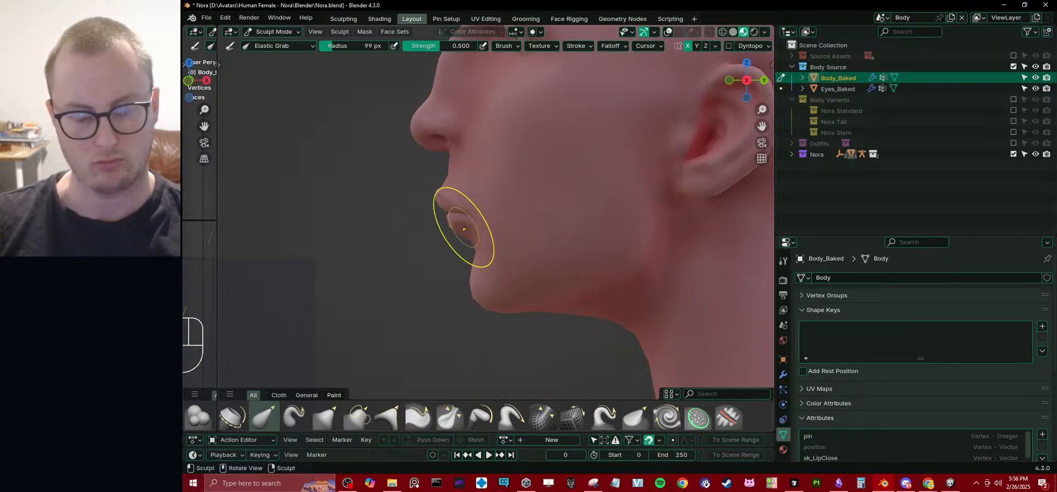
pyautogui.keyDown('ctrl'); pyautogui.moveTo(526, 274); pyautogui.dragTo(550, 286, button='middle'); pyautogui.keyUp('ctrl')
pyautogui.moveTo(550, 286); pyautogui.dragTo(567, 246, button='middle')
pyautogui.moveTo(531, 245)
pyautogui.mouseDown(button='middle')
pyautogui.moveTo(550, 245)
pyautogui.moveTo(508, 234)
pyautogui.moveTo(607, 240)
pyautogui.moveTo(569, 224)
pyautogui.mouseUp(button='middle')
# Return Body_Baked to Object Mode and inspect the reshaped head from several angles.
pyautogui.hotkey('ctrl', 'Tab')
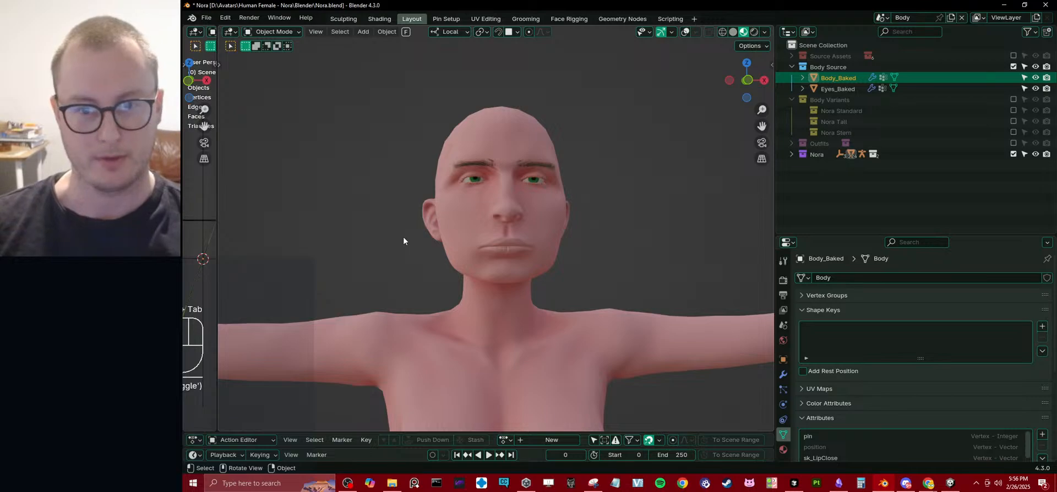
pyautogui.moveTo(404, 238); pyautogui.dragTo(592, 221, button='middle')
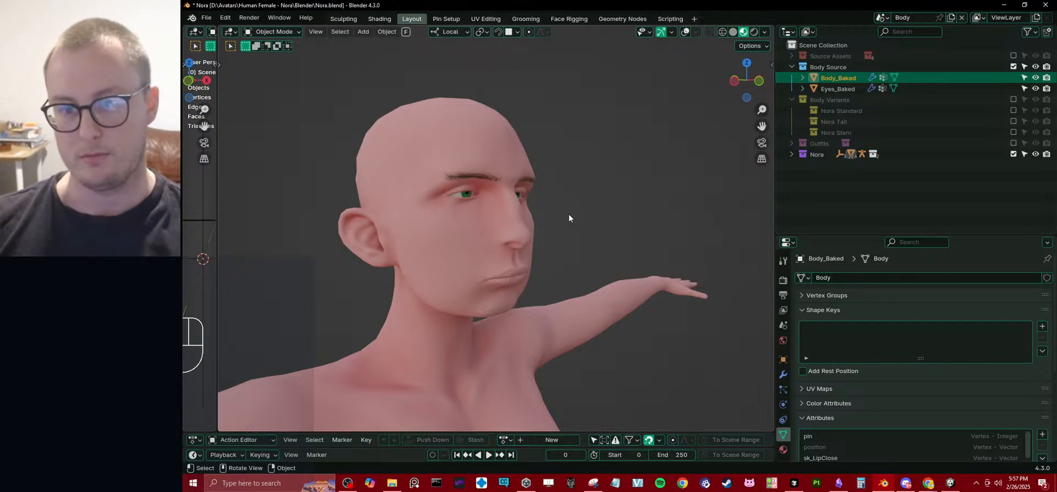
pyautogui.moveTo(524, 227); pyautogui.dragTo(565, 245, button='middle')
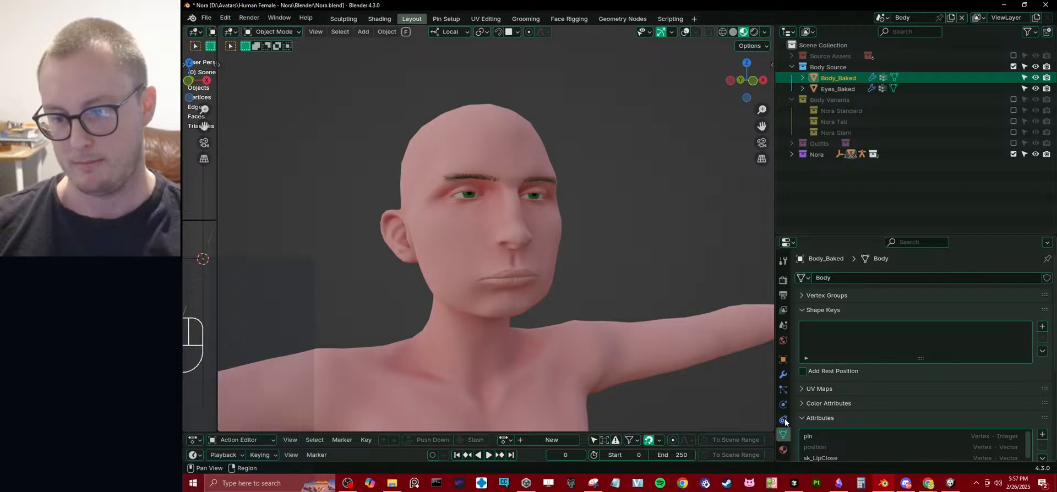
# Rename the REMOVE_Armature modifier on Body_Baked as Armature and run Rapid Update on the selected object.
pyautogui.click(782, 375)
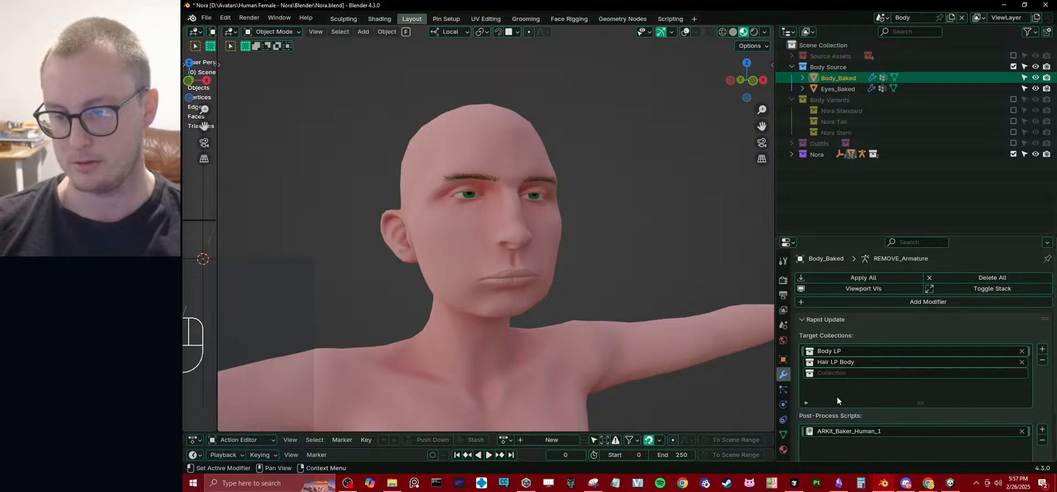
pyautogui.scroll(-3, 824, 412)
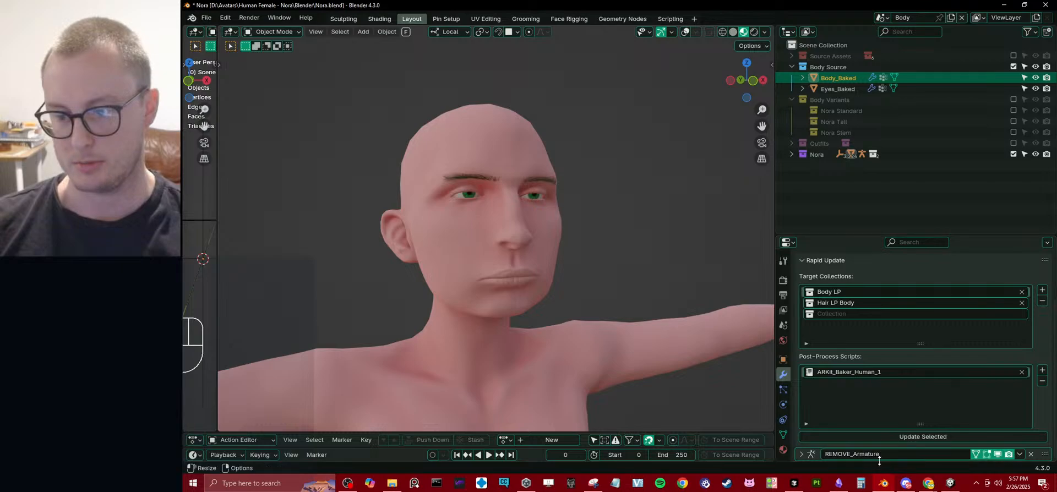
pyautogui.click(855, 455)
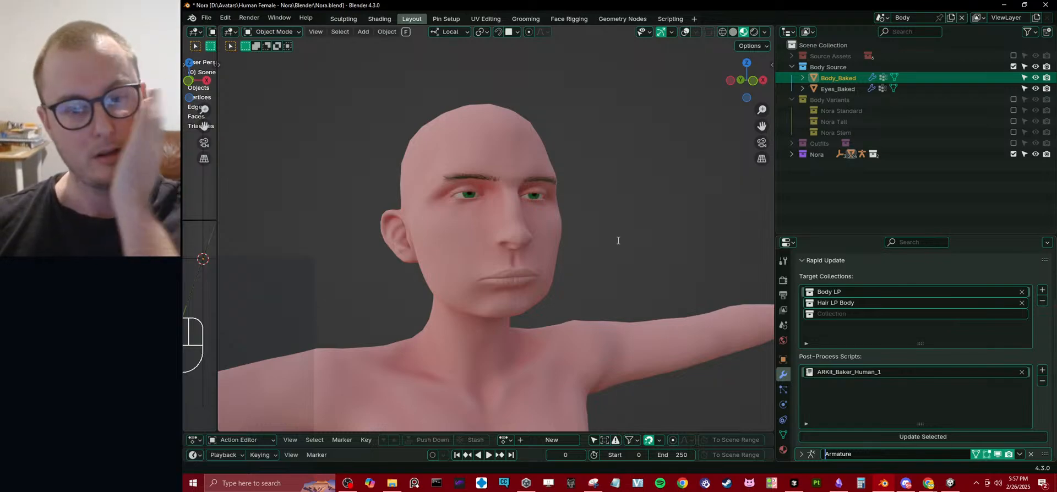
pyautogui.click(900, 438)
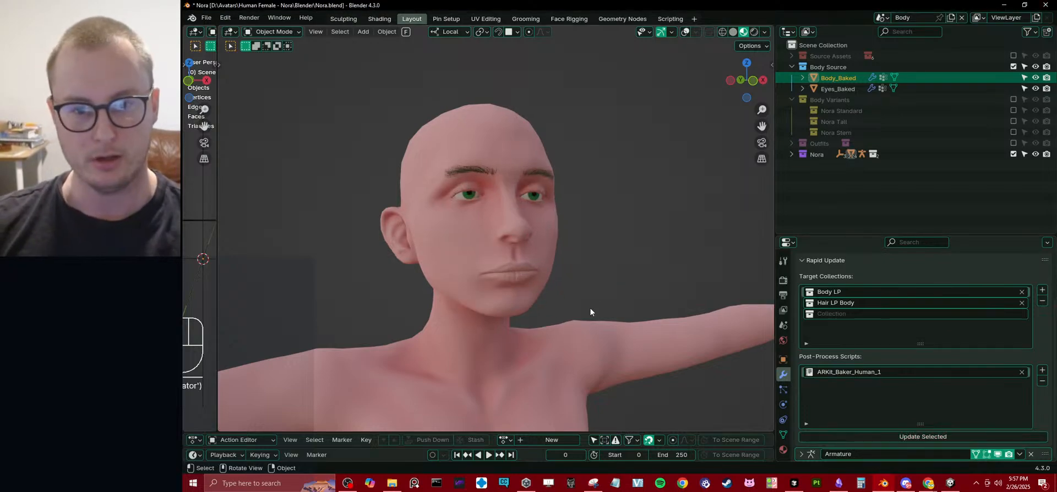
# Inspect the updated face in front view and check the mesh's shape keys.
pyautogui.moveTo(590, 308); pyautogui.dragTo(584, 286, button='middle')
pyautogui.moveTo(552, 243); pyautogui.dragTo(544, 263, button='middle')
pyautogui.press('KP_1')
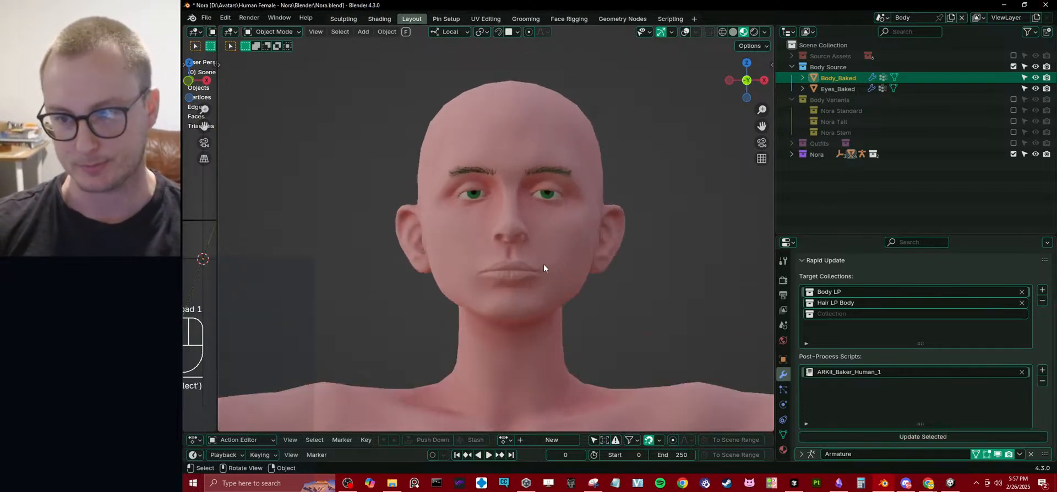
pyautogui.click(783, 434)
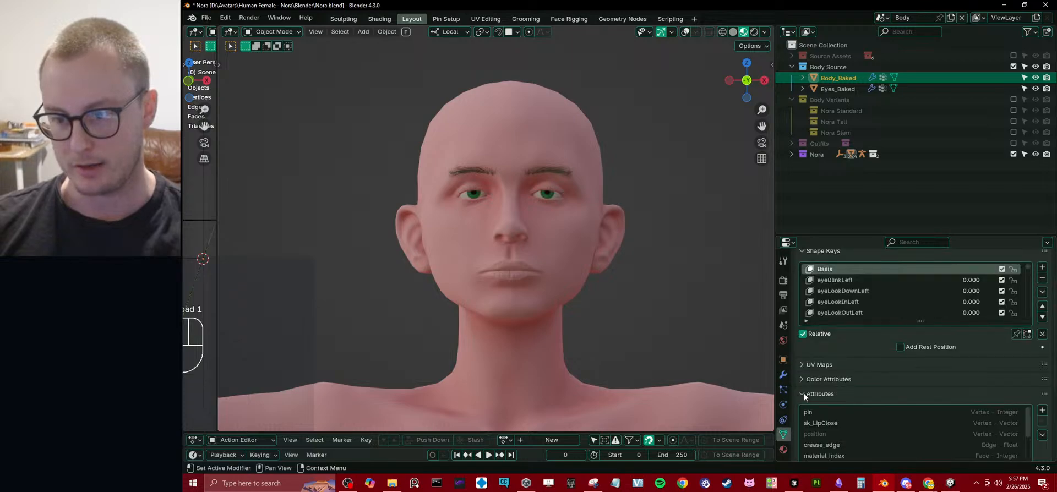
pyautogui.click(784, 374)
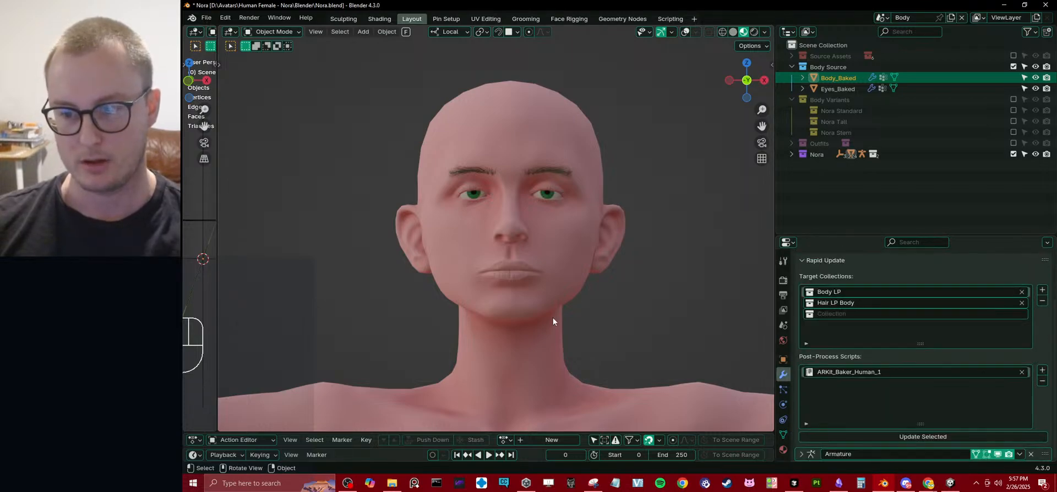
# Sculpt a stern expression with the Grab brush, raising the outer brows and bending the mouth corners down symmetrically.
pyautogui.hotkey('ctrl', 'Tab')
pyautogui.scroll(3, 590, 294)
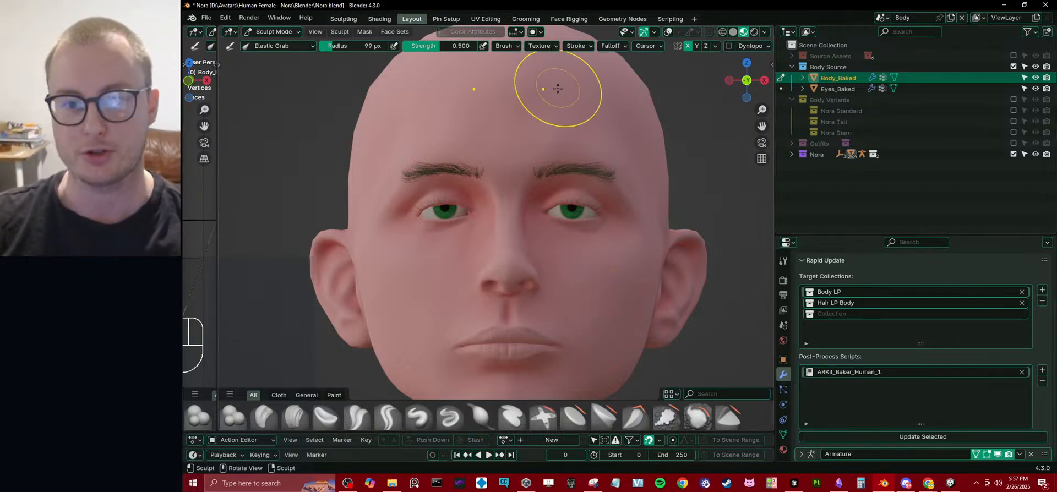
pyautogui.press('g')
pyautogui.moveTo(600, 162); pyautogui.dragTo(603, 115)
pyautogui.moveTo(556, 166)
pyautogui.mouseDown()
pyautogui.moveTo(546, 147)
pyautogui.moveTo(567, 154)
pyautogui.mouseUp()
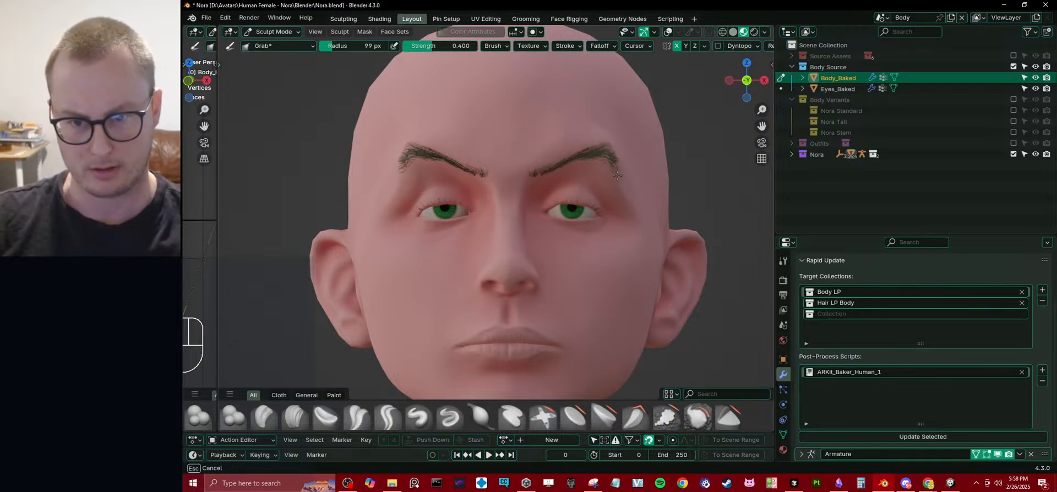
pyautogui.moveTo(617, 175); pyautogui.dragTo(624, 164)
pyautogui.scroll(-5, 618, 187)
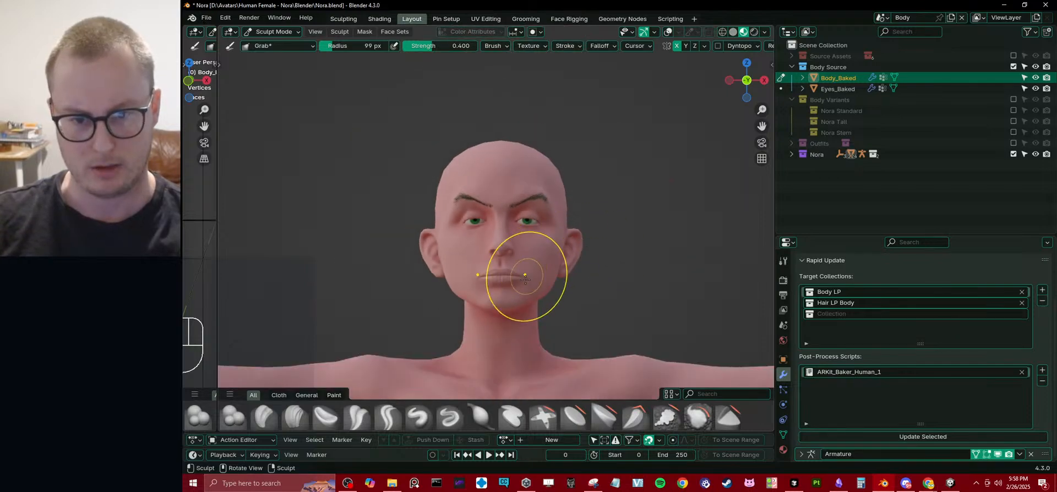
pyautogui.keyDown('shift'); pyautogui.moveTo(498, 312); pyautogui.dragTo(509, 267, button='middle'); pyautogui.keyUp('shift')
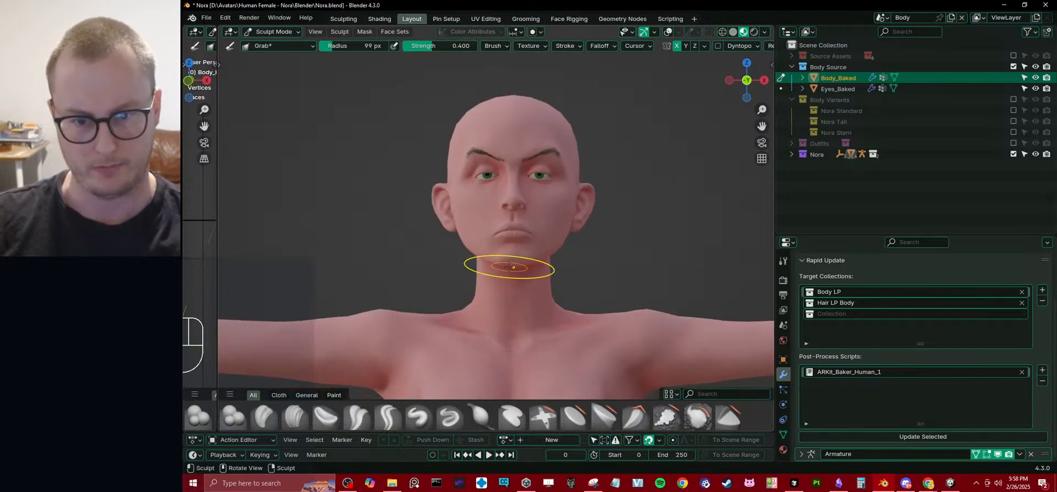
# Switch to the Elastic Grab brush with a 135 px radius and reshape the chin and lower face.
pyautogui.scroll(-2, 257, 408)
pyautogui.click(258, 412)
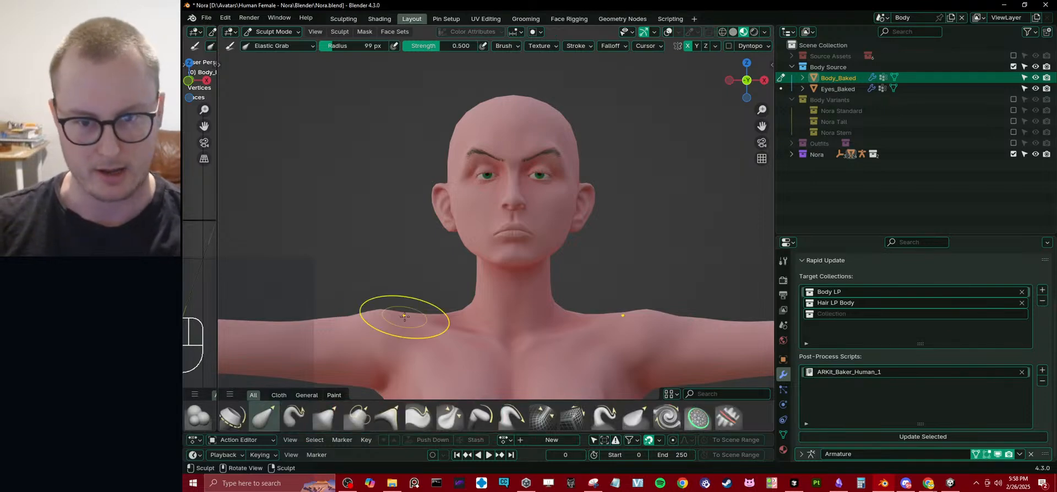
pyautogui.press(']')
pyautogui.press(']')
pyautogui.press(']')
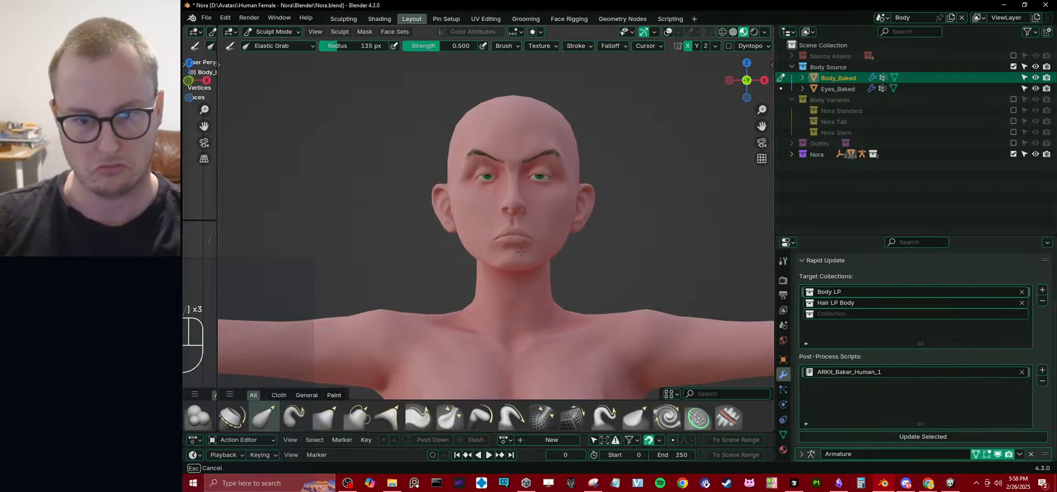
pyautogui.moveTo(521, 251); pyautogui.dragTo(462, 221)
pyautogui.scroll(2, 462, 231)
pyautogui.moveTo(477, 161); pyautogui.dragTo(459, 163)
pyautogui.moveTo(460, 231); pyautogui.dragTo(500, 248, button='middle')
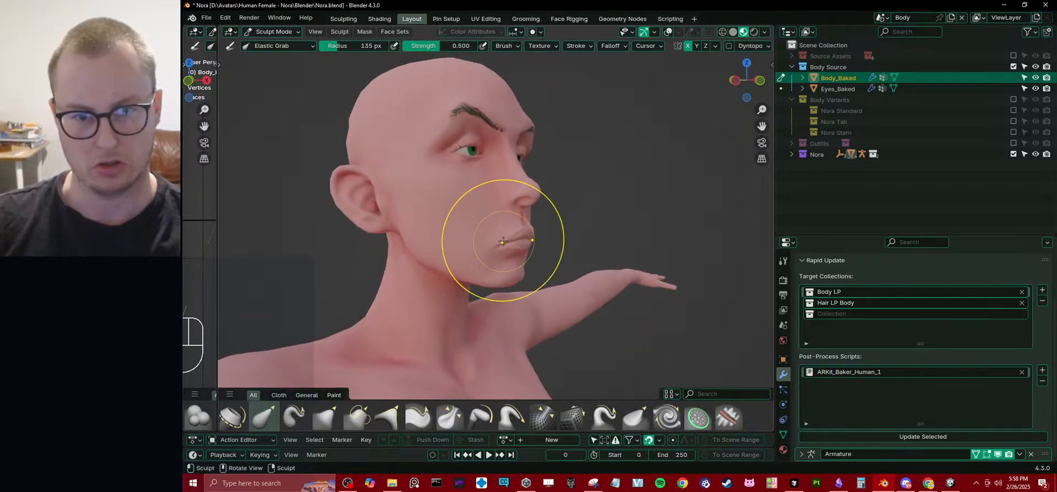
# Reshape the nose and mouth profile in side view with the Elastic Grab brush.
pyautogui.scroll(2, 518, 215)
pyautogui.press('KP_3')
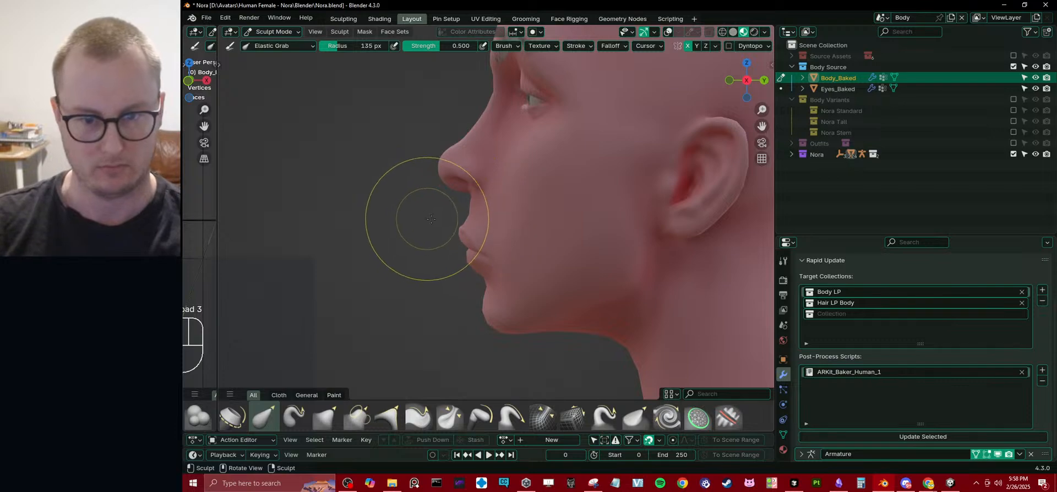
pyautogui.keyDown('ctrl'); pyautogui.moveTo(420, 194); pyautogui.dragTo(446, 227, button='middle'); pyautogui.keyUp('ctrl')
pyautogui.moveTo(432, 223); pyautogui.dragTo(417, 200)
pyautogui.keyDown('ctrl'); pyautogui.moveTo(433, 218); pyautogui.dragTo(445, 300, button='middle'); pyautogui.keyUp('ctrl')
pyautogui.moveTo(445, 298); pyautogui.dragTo(554, 264, button='middle')
pyautogui.moveTo(553, 226)
pyautogui.keyDown('ctrl'); pyautogui.mouseDown(button='middle')
pyautogui.moveTo(552, 268)
pyautogui.moveTo(572, 263)
pyautogui.mouseUp(button='middle'); pyautogui.keyUp('ctrl')
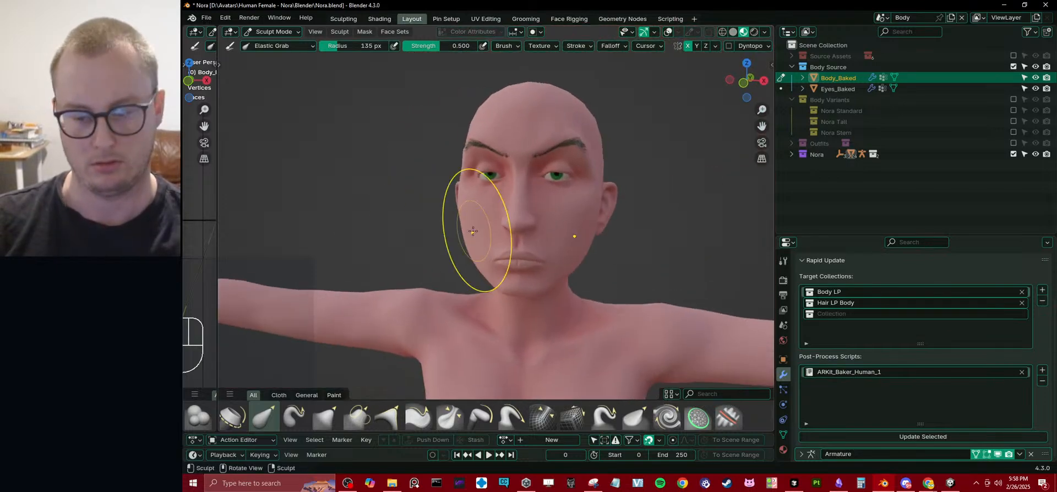
# Try further Elastic Grab strokes on the cheeks from a raised view and undo them.
pyautogui.moveTo(463, 184); pyautogui.dragTo(478, 242, button='middle')
pyautogui.keyDown('ctrl'); pyautogui.moveTo(478, 242); pyautogui.dragTo(464, 220, button='middle'); pyautogui.keyUp('ctrl')
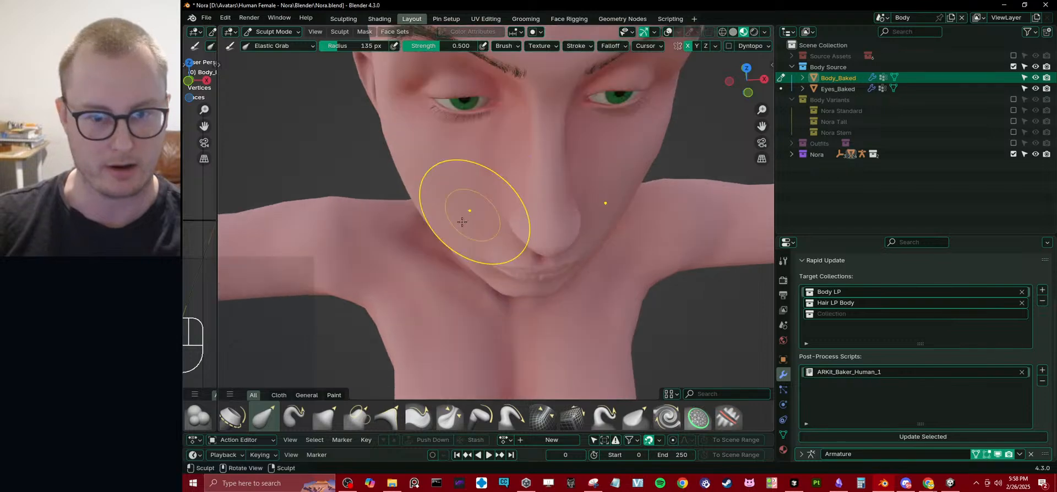
pyautogui.moveTo(452, 224); pyautogui.dragTo(443, 235)
pyautogui.hotkey('ctrl', 'z')
pyautogui.hotkey('ctrl', 'z')
pyautogui.moveTo(435, 243)
pyautogui.mouseDown(button='middle')
pyautogui.moveTo(484, 253)
pyautogui.moveTo(482, 282)
pyautogui.moveTo(509, 207)
pyautogui.moveTo(550, 165)
pyautogui.moveTo(545, 187)
pyautogui.mouseUp(button='middle')
pyautogui.moveTo(545, 187); pyautogui.dragTo(515, 184)
pyautogui.hotkey('ctrl', 'z')
# Leave Sculpt Mode for Object Mode and review the stern face from an angled front view.
pyautogui.moveTo(513, 185)
pyautogui.mouseDown(button='middle')
pyautogui.moveTo(424, 189)
pyautogui.moveTo(463, 233)
pyautogui.mouseUp(button='middle')
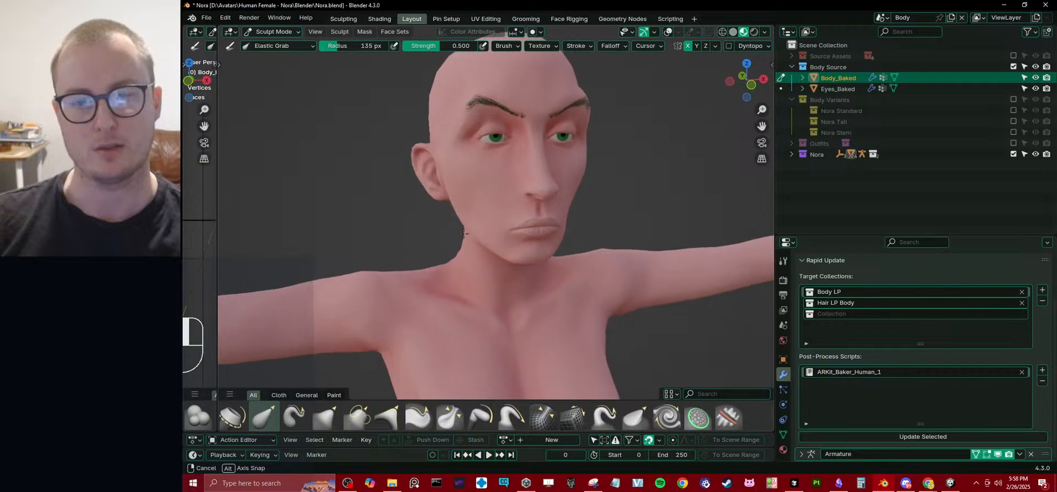
pyautogui.hotkey('ctrl', 'Tab')
pyautogui.click(371, 205)
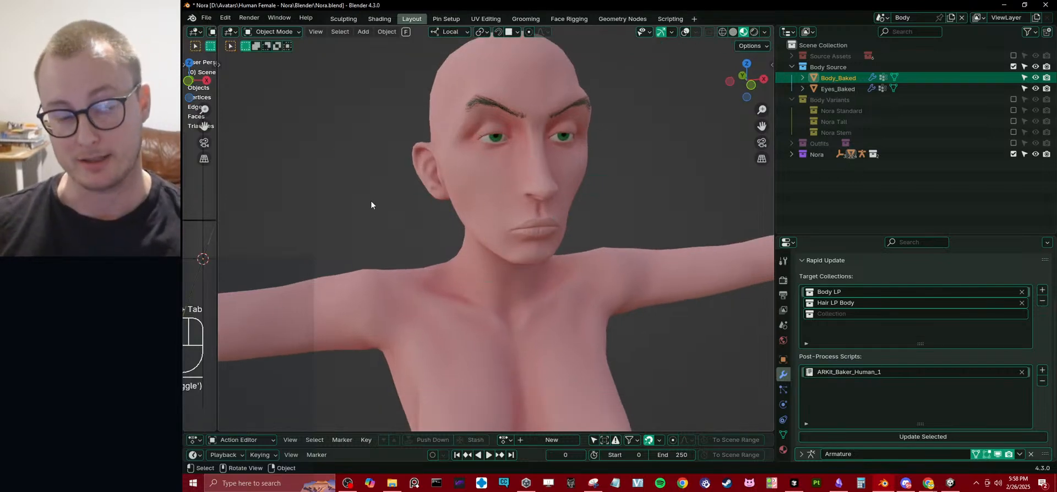
pyautogui.moveTo(479, 186); pyautogui.dragTo(567, 235, button='middle')
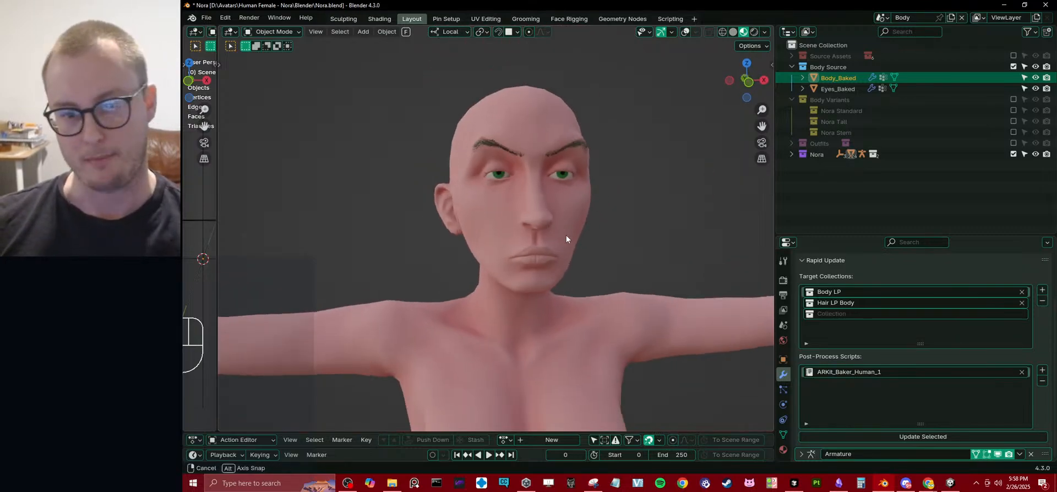
# Look through the shape key list of the Body_Baked mesh and review the face from the front.
pyautogui.click(783, 435)
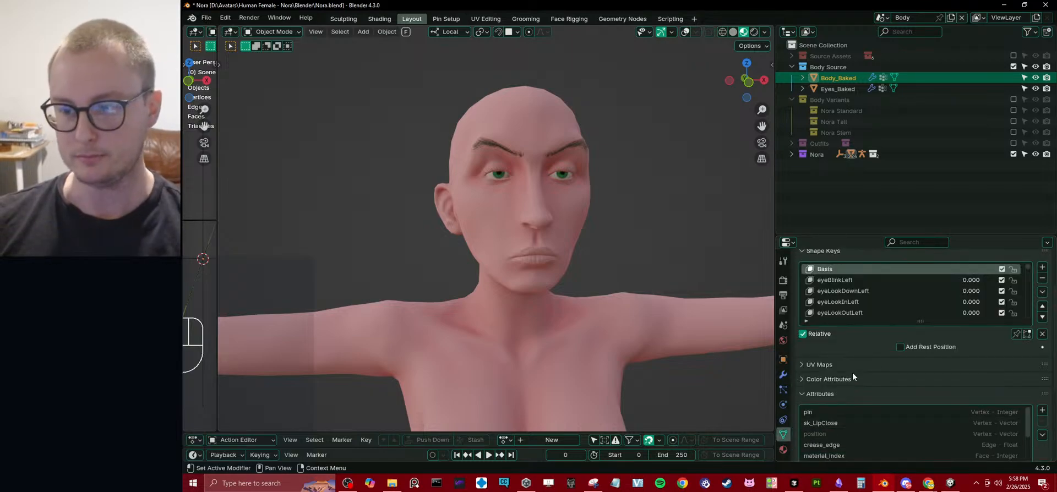
pyautogui.moveTo(966, 281); pyautogui.dragTo(948, 302)
pyautogui.scroll(-3, 976, 302)
pyautogui.scroll(-5, 953, 300)
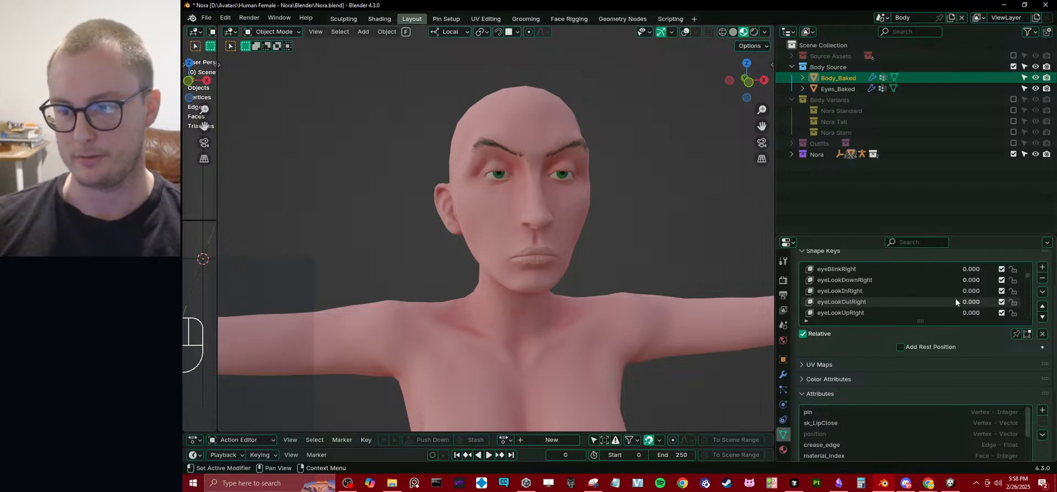
pyautogui.scroll(-6, 956, 298)
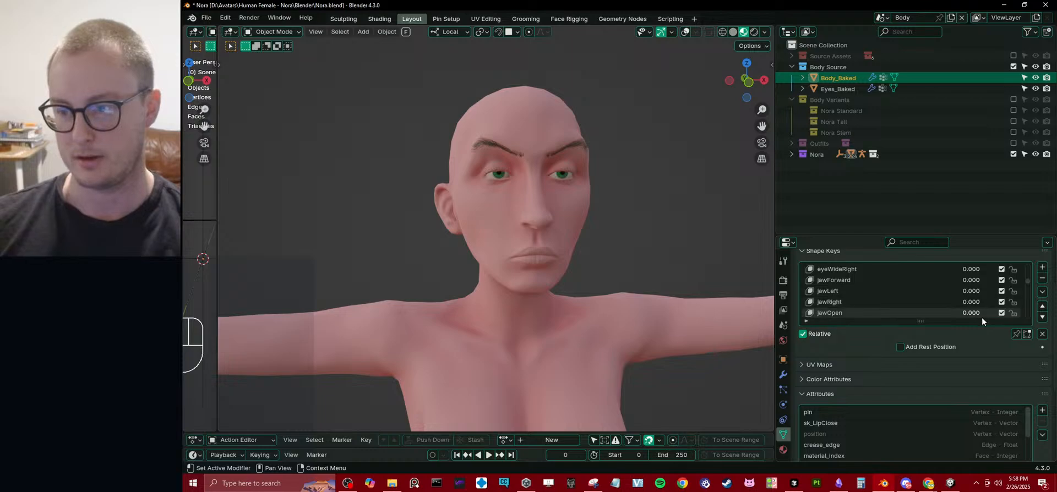
pyautogui.moveTo(983, 313); pyautogui.dragTo(936, 304)
pyautogui.scroll(-1, 962, 307)
pyautogui.scroll(-4, 610, 246)
pyautogui.scroll(2, 578, 243)
pyautogui.moveTo(559, 243); pyautogui.dragTo(544, 243, button='middle')
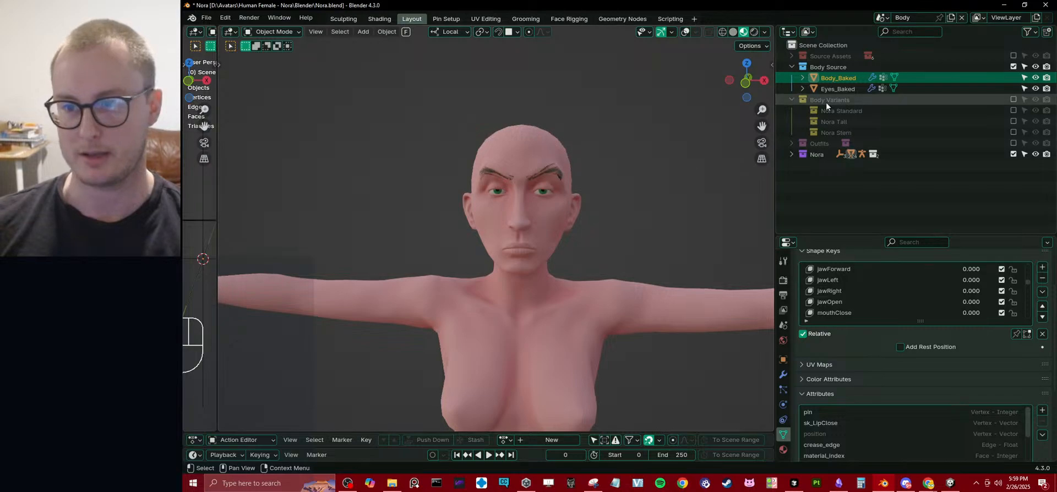
# Include the Nora Stern collection in the view layer, select its Body.003 mesh and check its shape keys.
pyautogui.click(1013, 132)
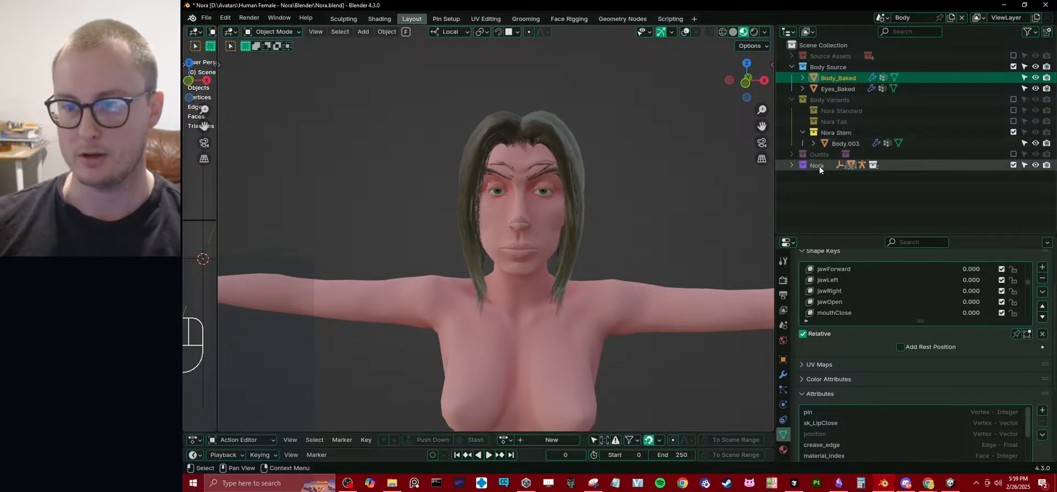
pyautogui.click(802, 132)
pyautogui.click(832, 145)
pyautogui.moveTo(615, 215); pyautogui.dragTo(644, 217, button='middle')
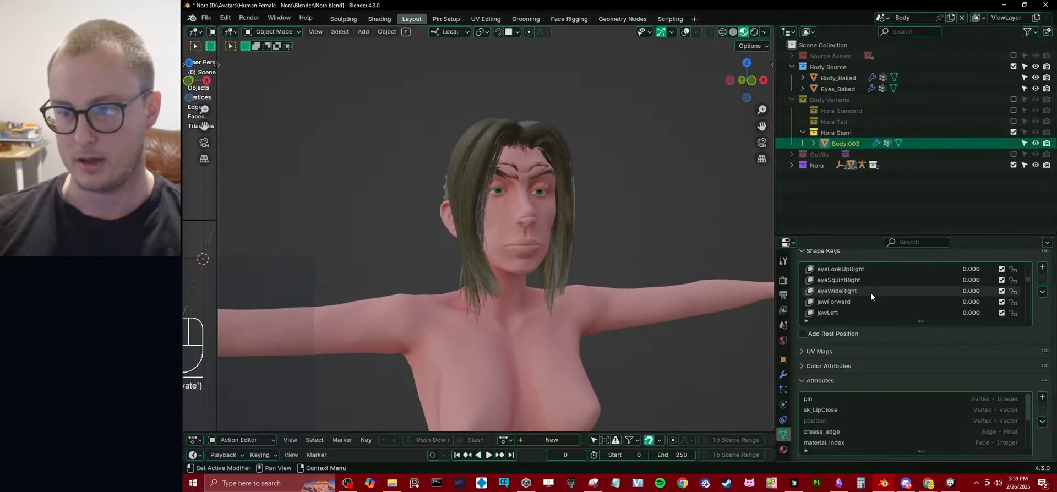
pyautogui.scroll(3, 891, 305)
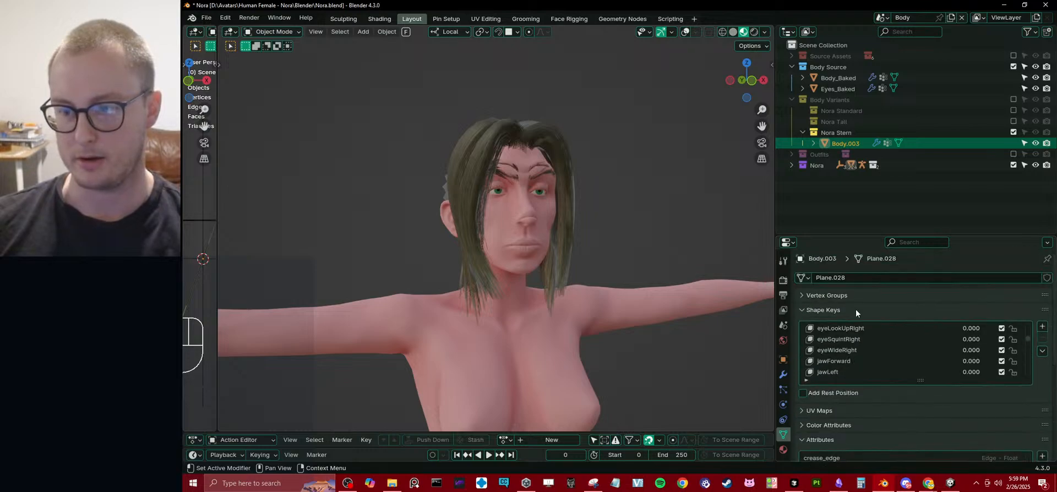
pyautogui.click(856, 309)
# Run Rapid Update on Body.003 with the Body Source and Hair 2 LP Mesh target collections.
pyautogui.click(783, 374)
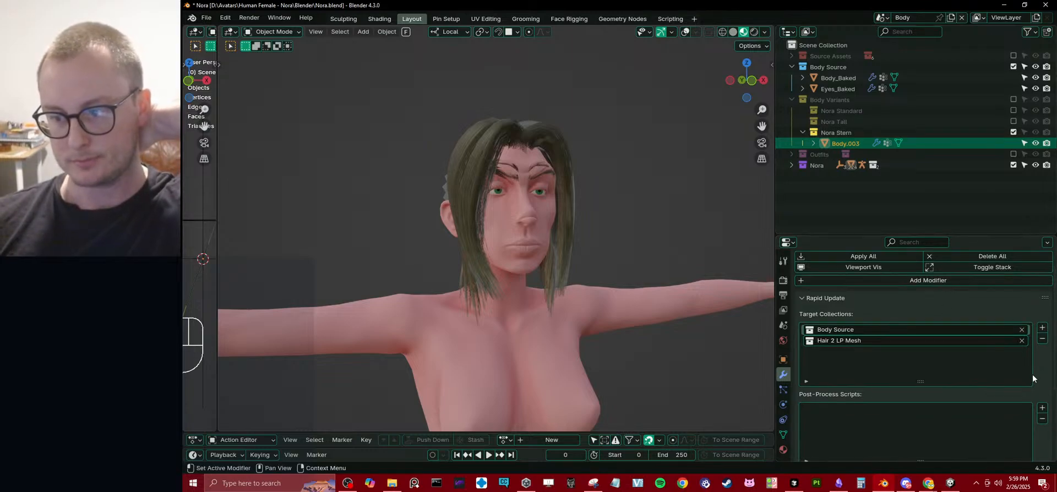
pyautogui.scroll(-5, 1019, 385)
pyautogui.click(929, 388)
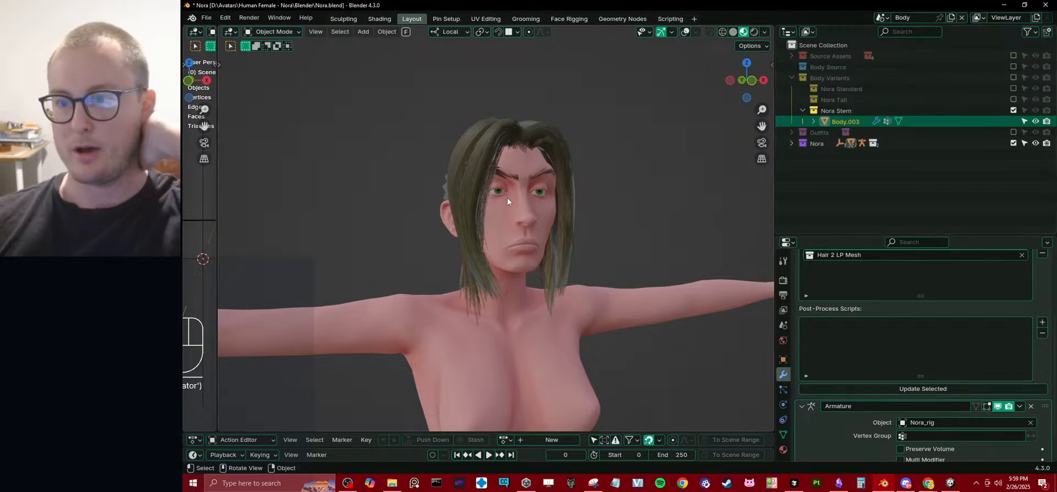
pyautogui.moveTo(675, 140); pyautogui.dragTo(523, 189, button='middle')
# Exclude Nora Stern, switch through Nora Tall to Nora Standard, and examine the standard face up close.
pyautogui.click(1014, 111)
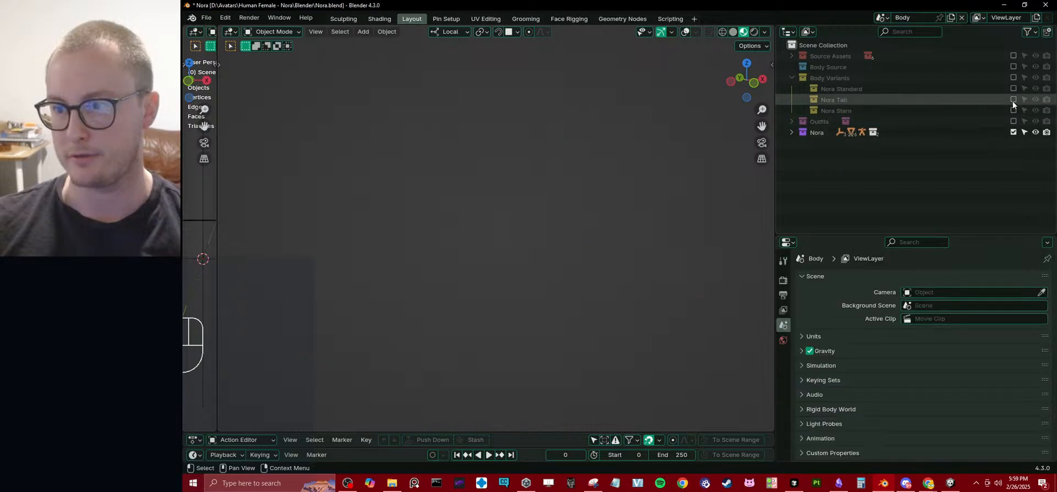
pyautogui.click(1014, 99)
pyautogui.click(1014, 99)
pyautogui.click(1014, 89)
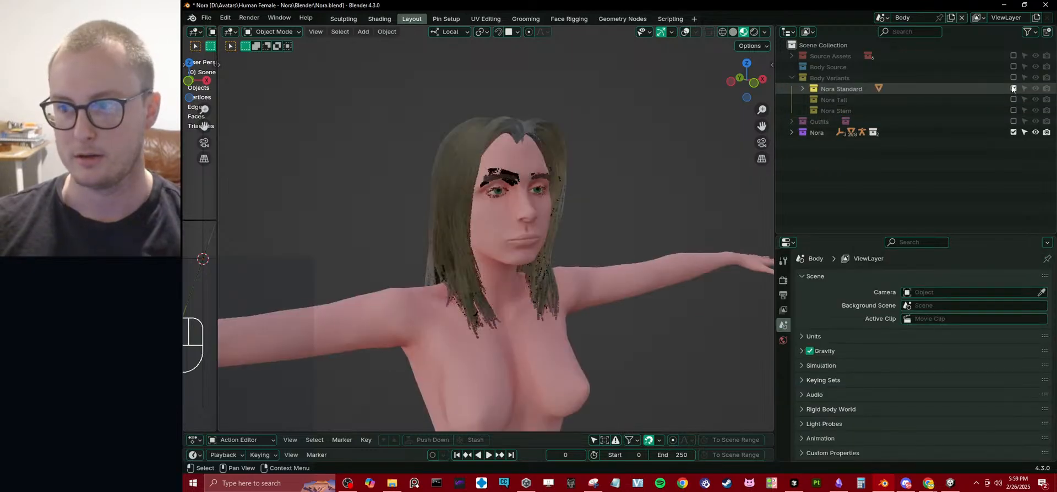
pyautogui.scroll(4, 436, 192)
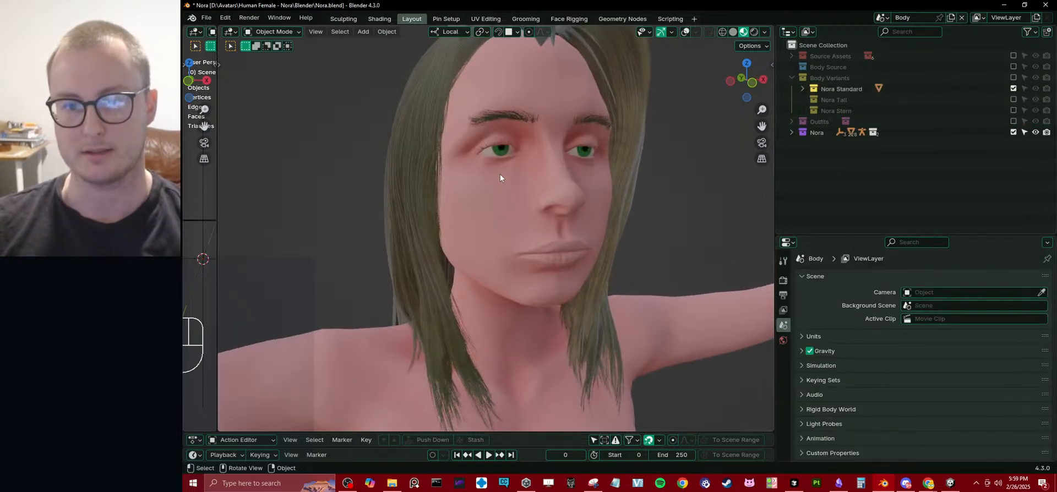
pyautogui.moveTo(499, 174); pyautogui.dragTo(478, 193, button='middle')
pyautogui.scroll(-3, 478, 193)
pyautogui.moveTo(354, 159); pyautogui.dragTo(491, 184, button='middle')
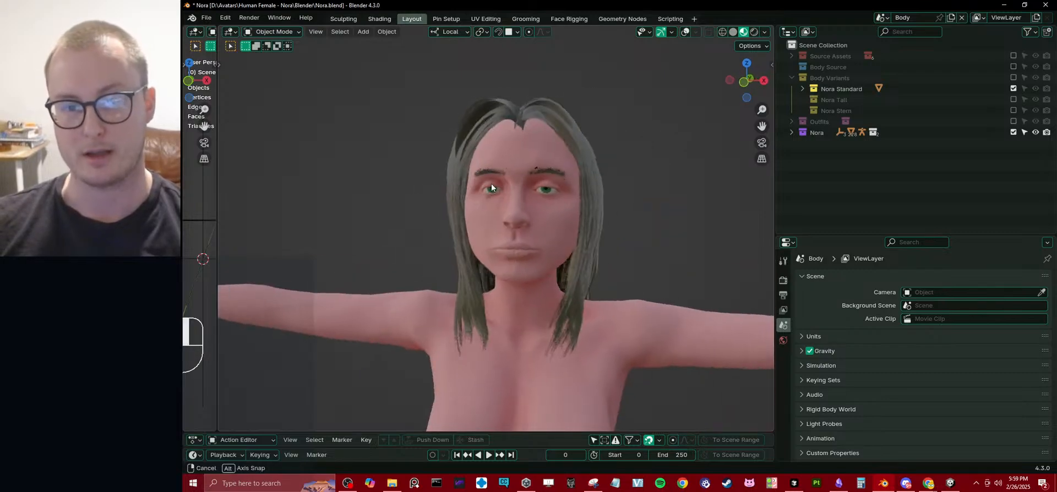
# Swap Nora Standard for Nora Tall and then Nora Stern, and compare the stern face up close.
pyautogui.click(1014, 89)
pyautogui.click(1014, 99)
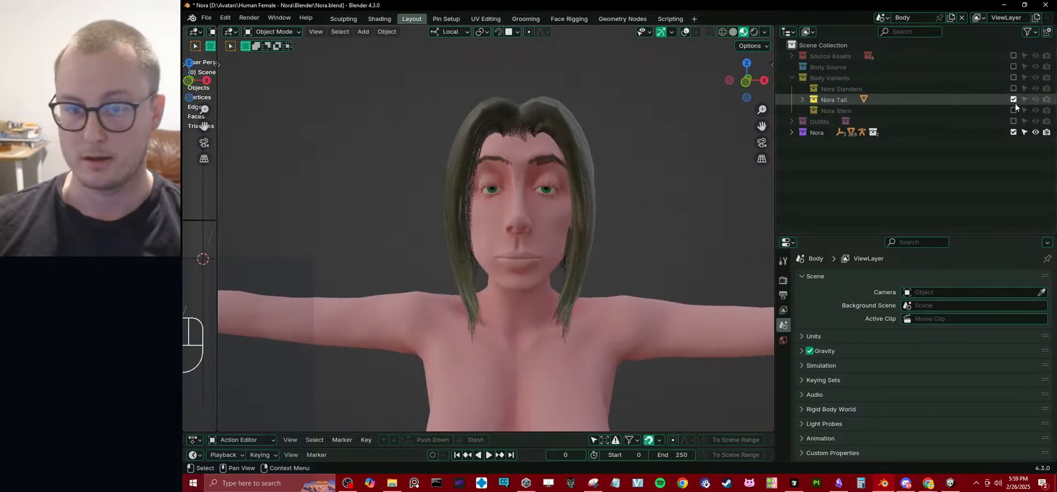
pyautogui.click(1013, 110)
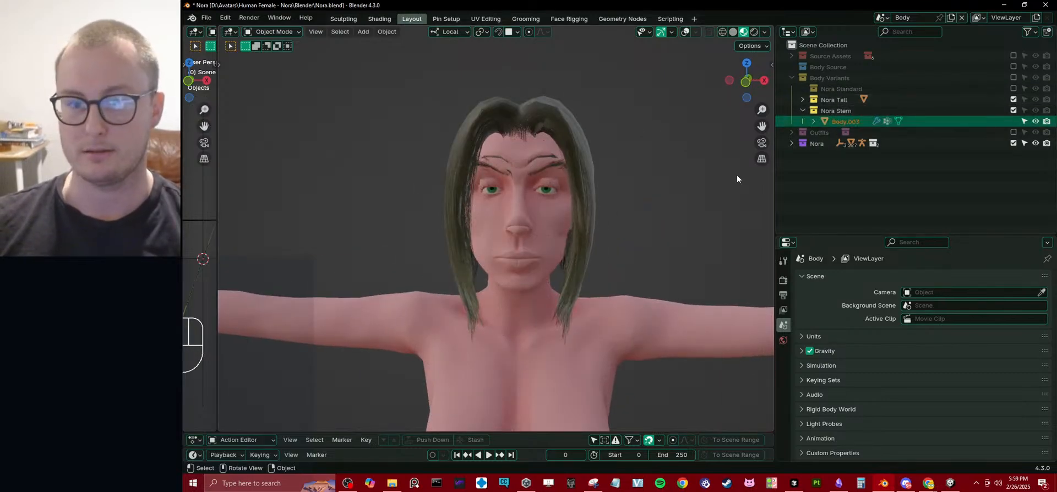
pyautogui.click(1013, 99)
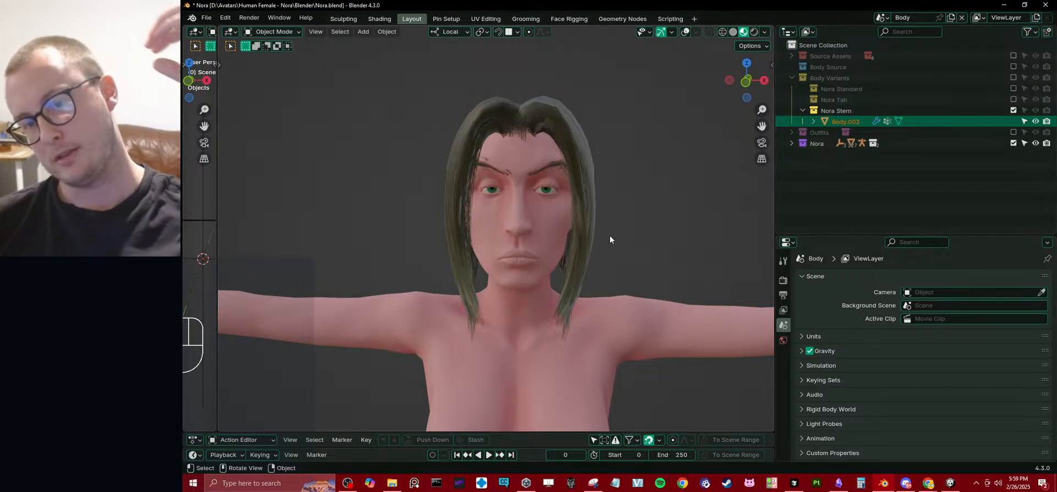
pyautogui.scroll(3, 609, 235)
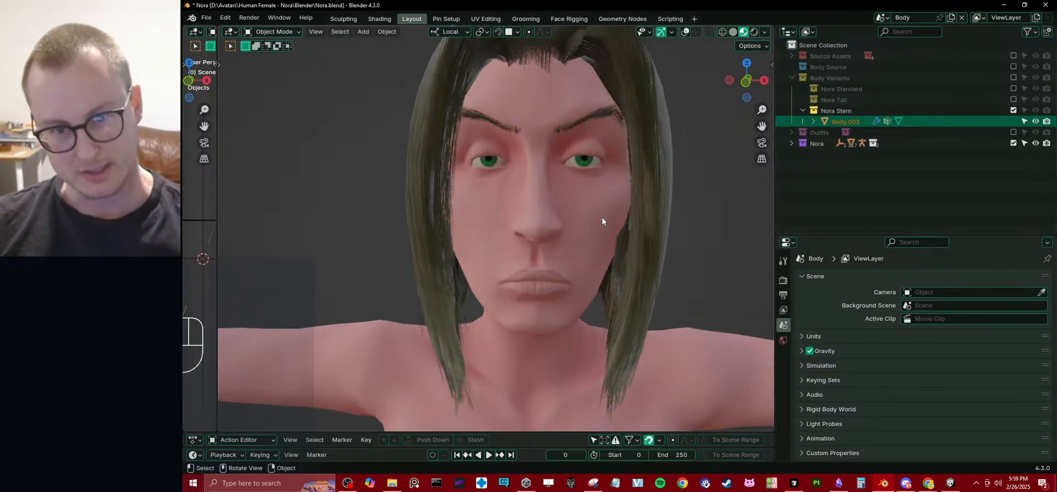
pyautogui.moveTo(602, 217); pyautogui.dragTo(529, 238, button='middle')
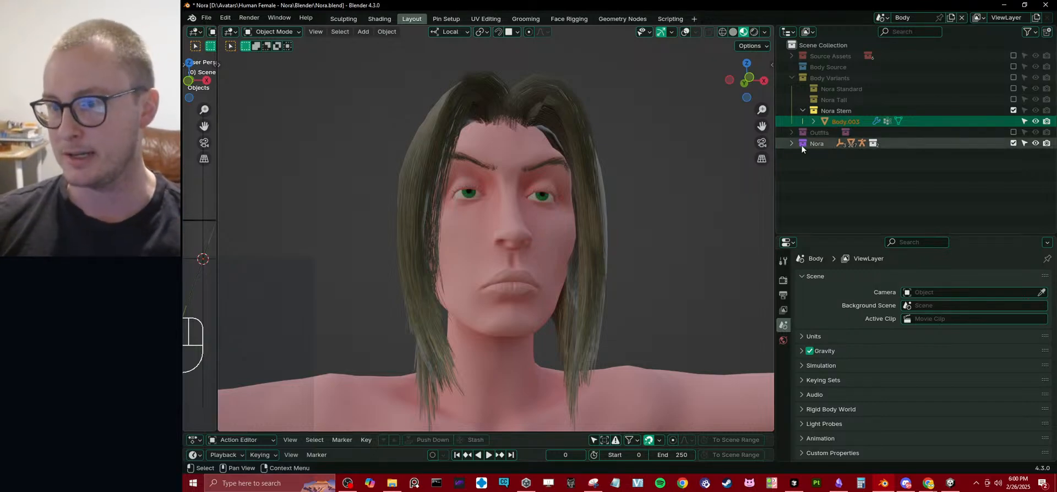
pyautogui.click(802, 110)
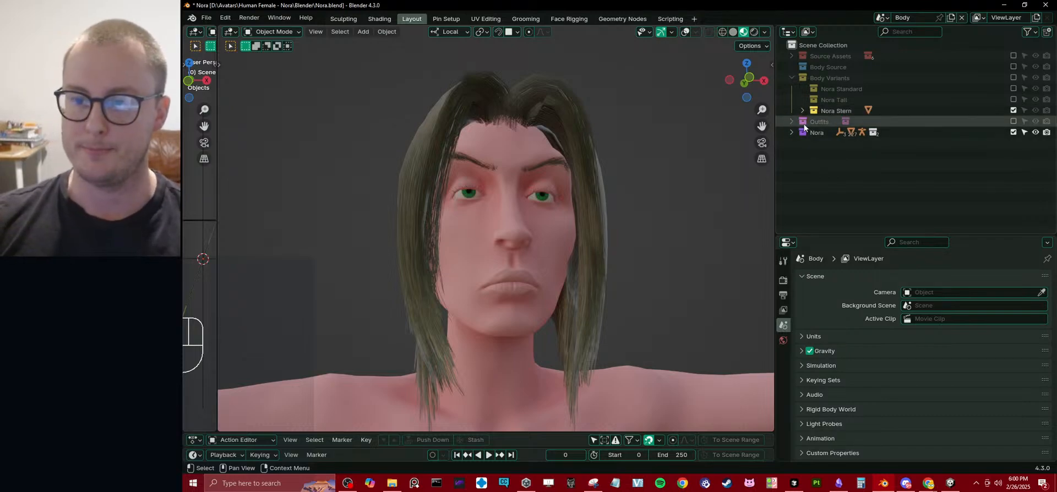
pyautogui.click(802, 111)
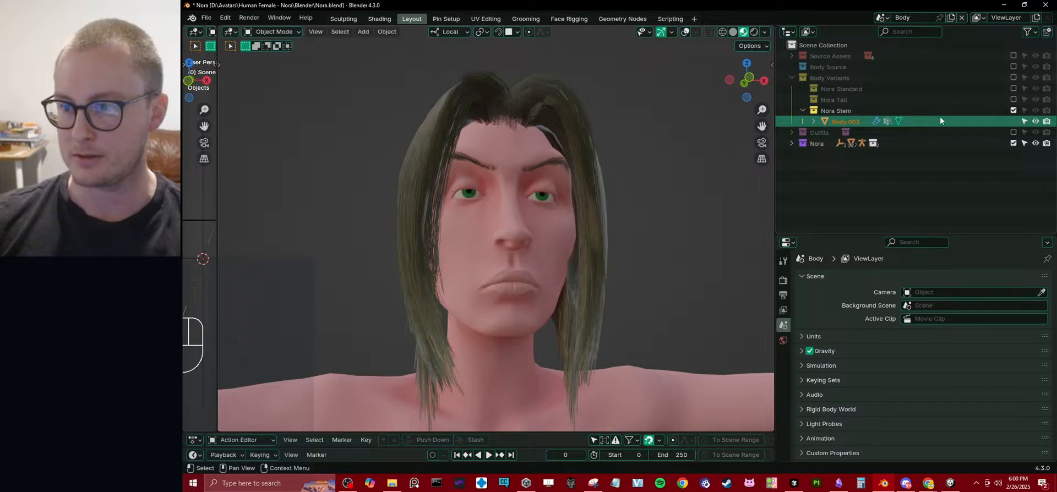
# Show Nora Tall alone to check its contents, switch to Nora Standard and examine that face.
pyautogui.click(1013, 110)
pyautogui.click(1014, 99)
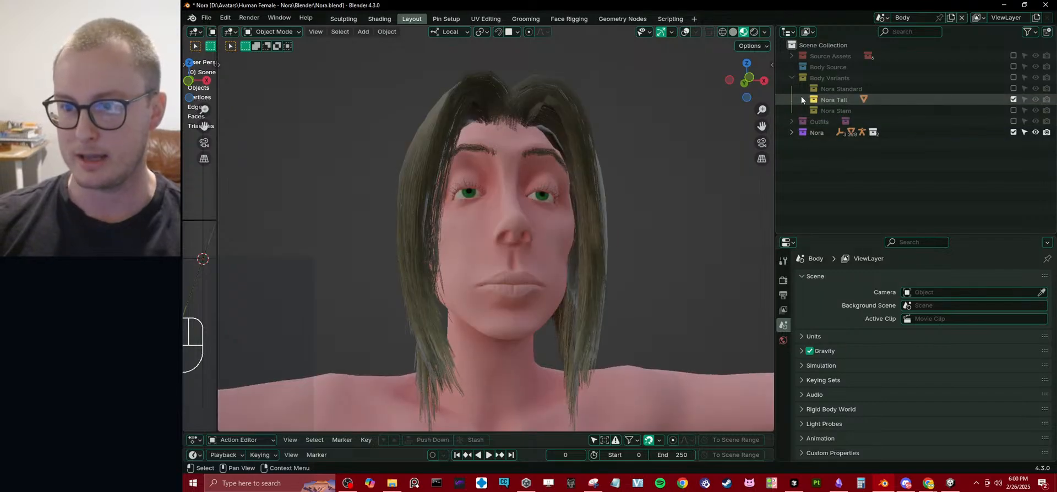
pyautogui.click(802, 99)
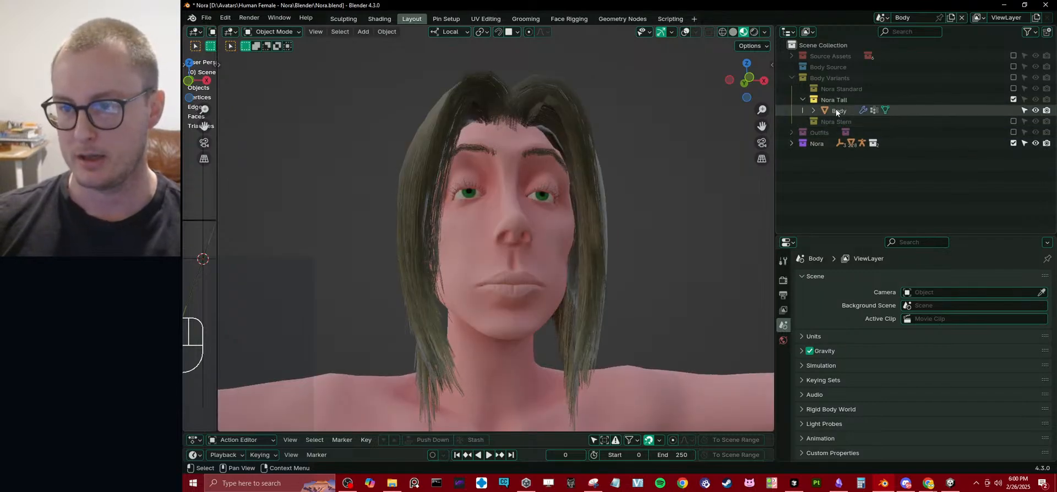
pyautogui.click(802, 100)
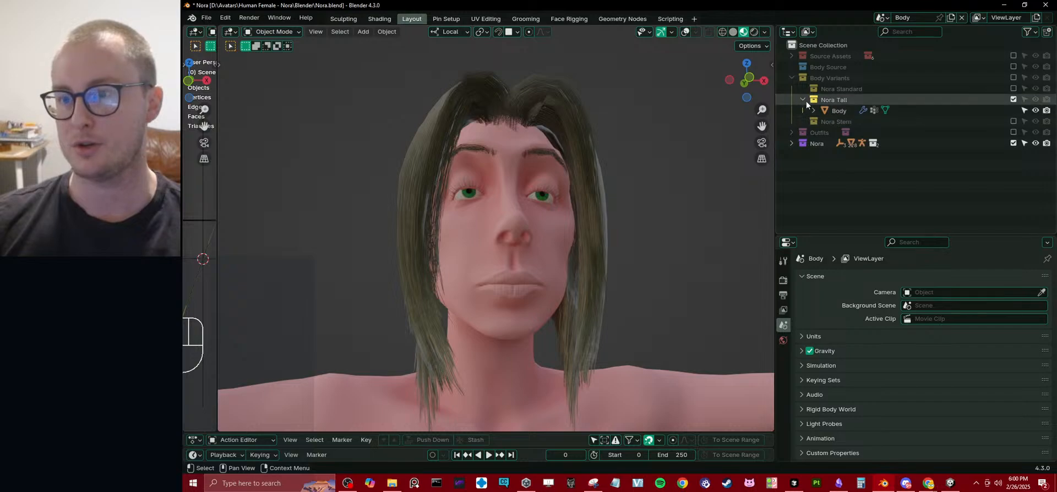
pyautogui.click(1012, 99)
pyautogui.click(1012, 89)
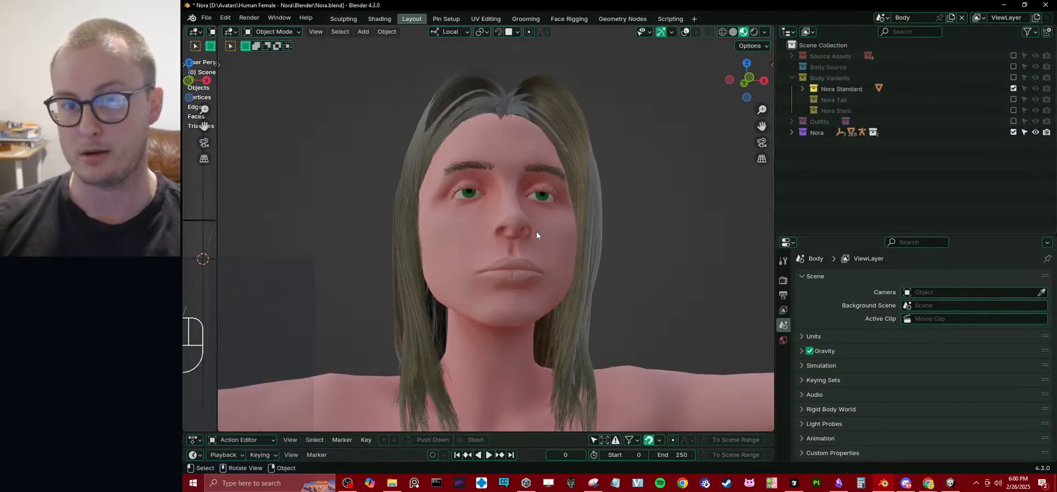
pyautogui.moveTo(563, 222); pyautogui.dragTo(537, 264, button='middle')
pyautogui.scroll(2, 555, 242)
pyautogui.scroll(2, 538, 264)
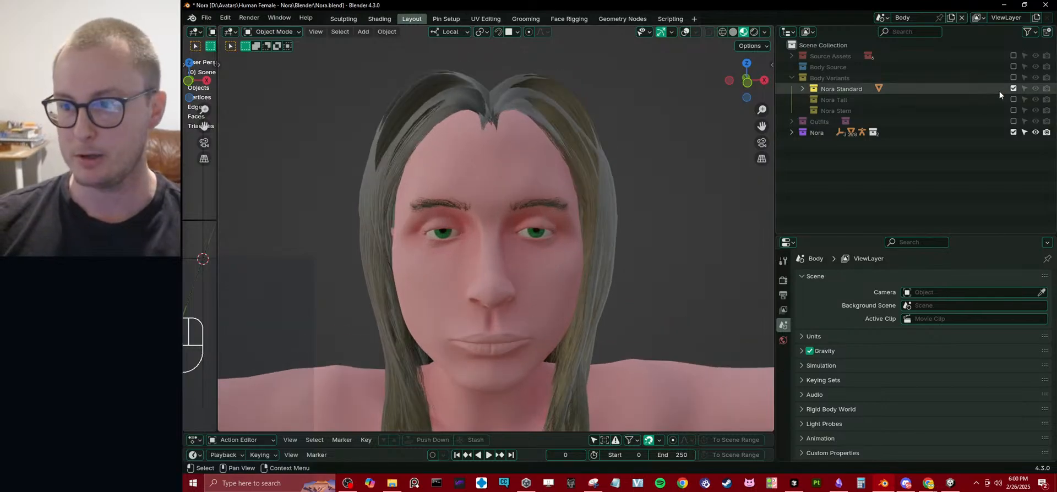
# Show the Nora Stern variant instead of Nora Standard, select its body and display the LiveLinkFace settings.
pyautogui.click(1013, 88)
pyautogui.click(1013, 110)
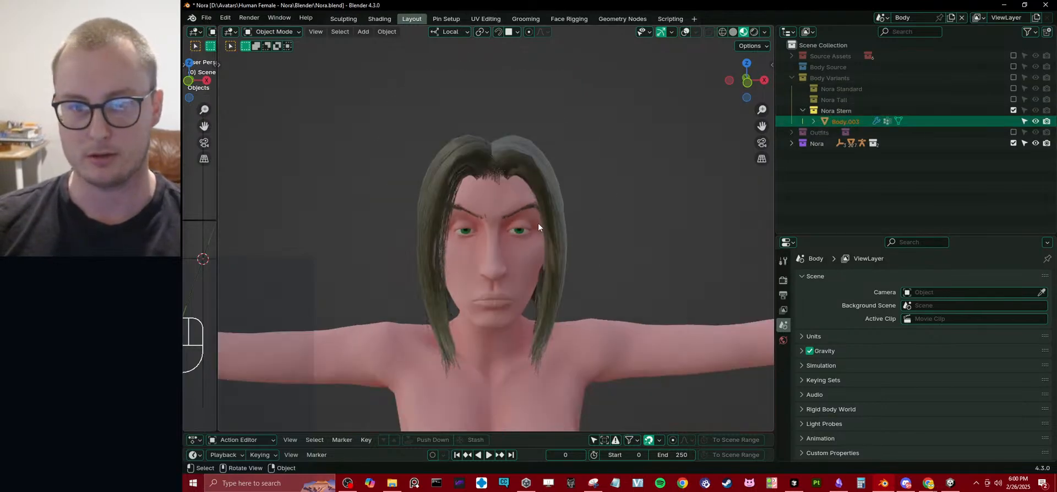
pyautogui.click(539, 225)
pyautogui.moveTo(540, 225)
pyautogui.mouseDown(button='middle')
pyautogui.moveTo(554, 213)
pyautogui.moveTo(537, 219)
pyautogui.mouseUp(button='middle')
pyautogui.press('n')
pyautogui.click(766, 345)
pyautogui.moveTo(503, 258); pyautogui.dragTo(424, 260, button='middle')
pyautogui.scroll(2, 431, 272)
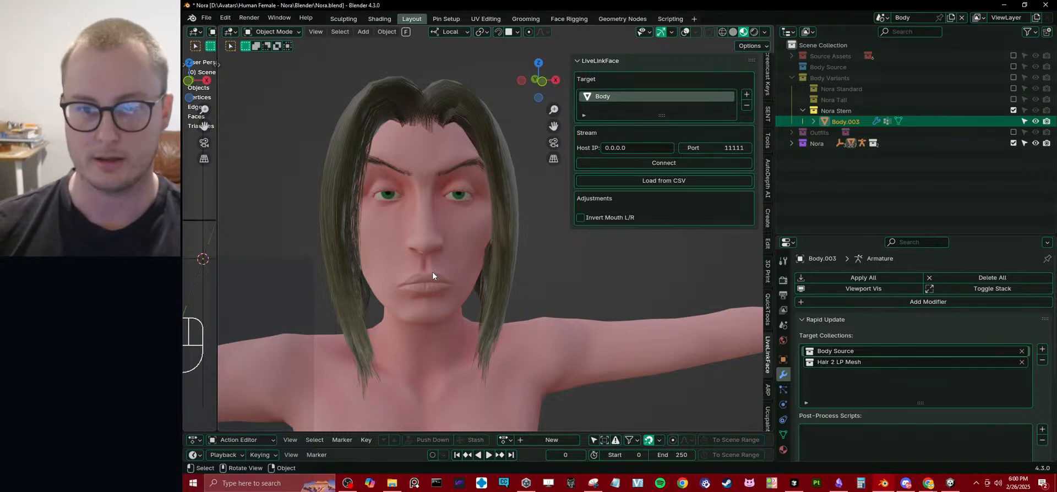
# Replace the LiveLinkFace target with Body.003, connect the face stream to test the expressions, and disconnect it.
pyautogui.click(747, 105)
pyautogui.click(746, 94)
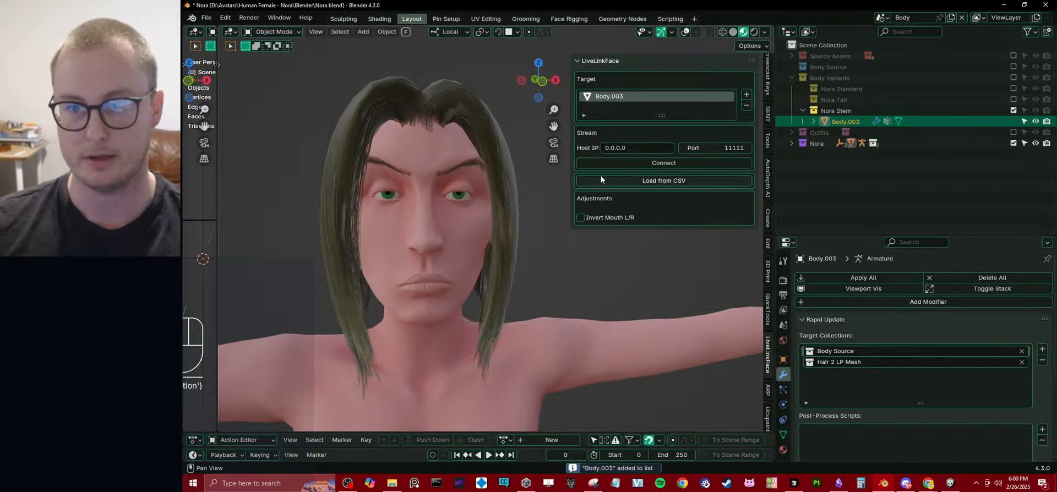
pyautogui.click(654, 163)
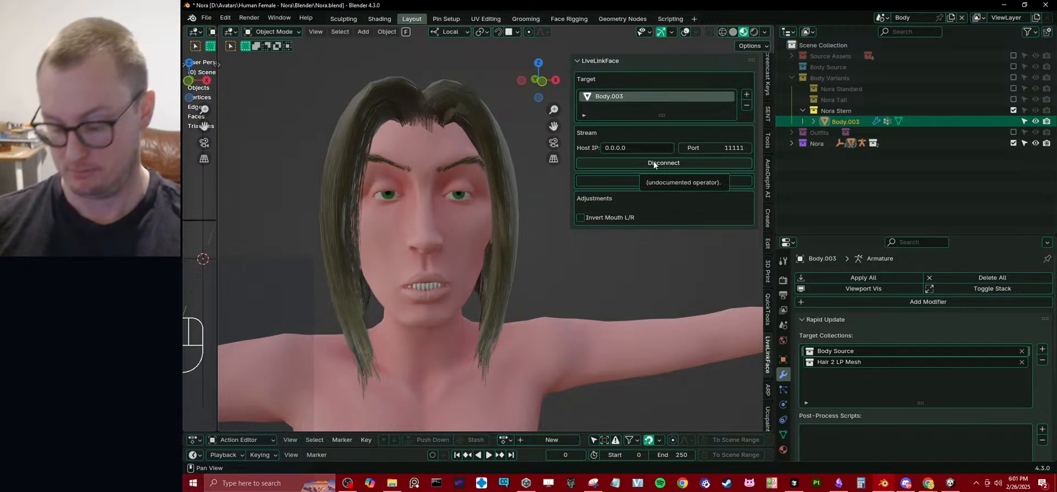
pyautogui.click(654, 163)
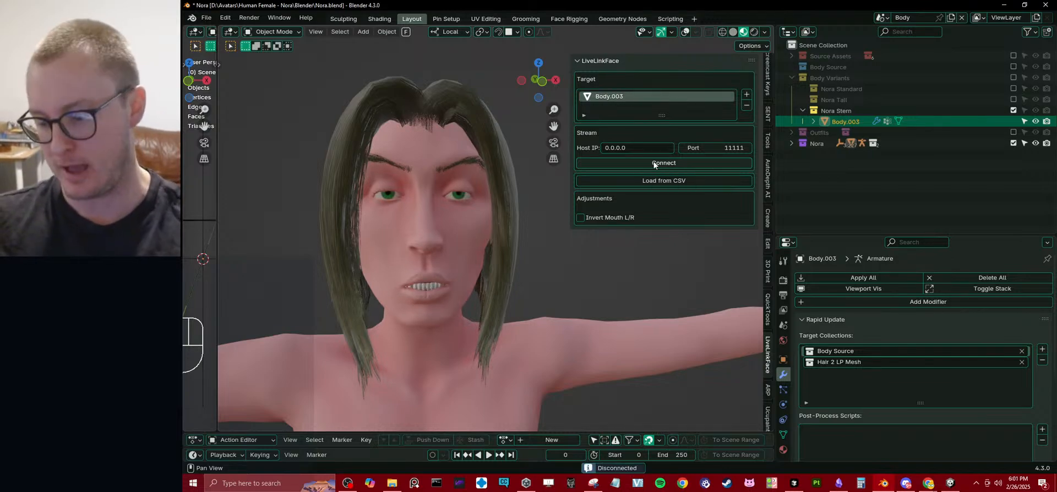
# Switch to the Scripting workspace, bring up the Cursor code editor and close it to return to Blender.
pyautogui.click(671, 18)
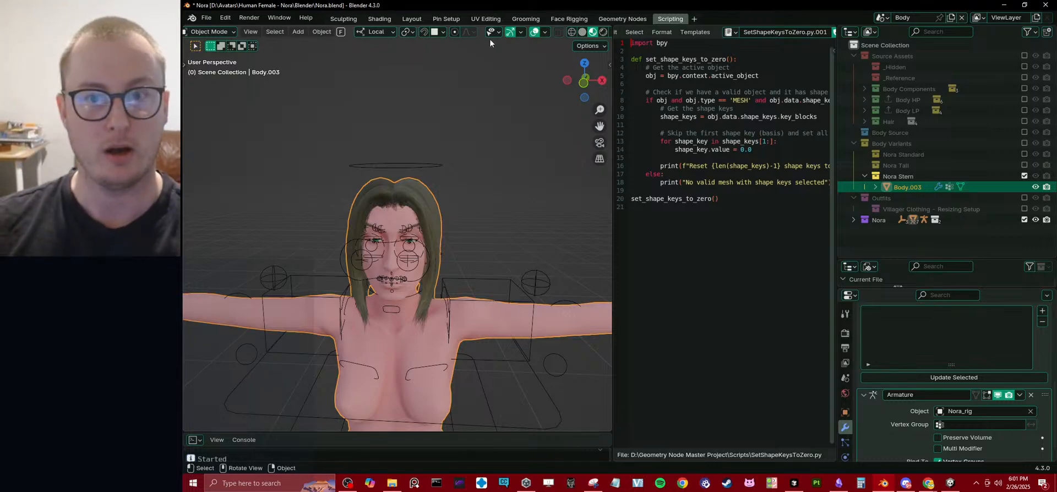
pyautogui.click(793, 483)
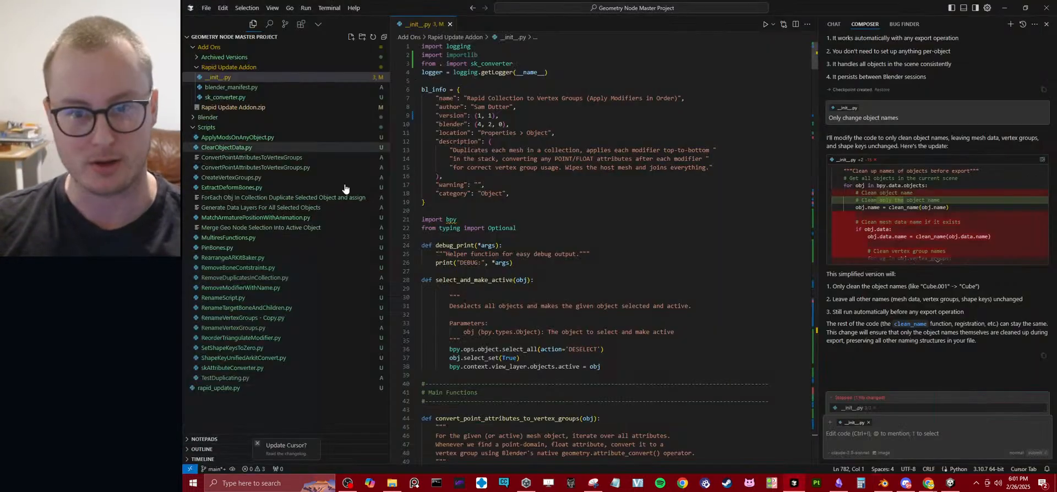
pyautogui.click(1047, 6)
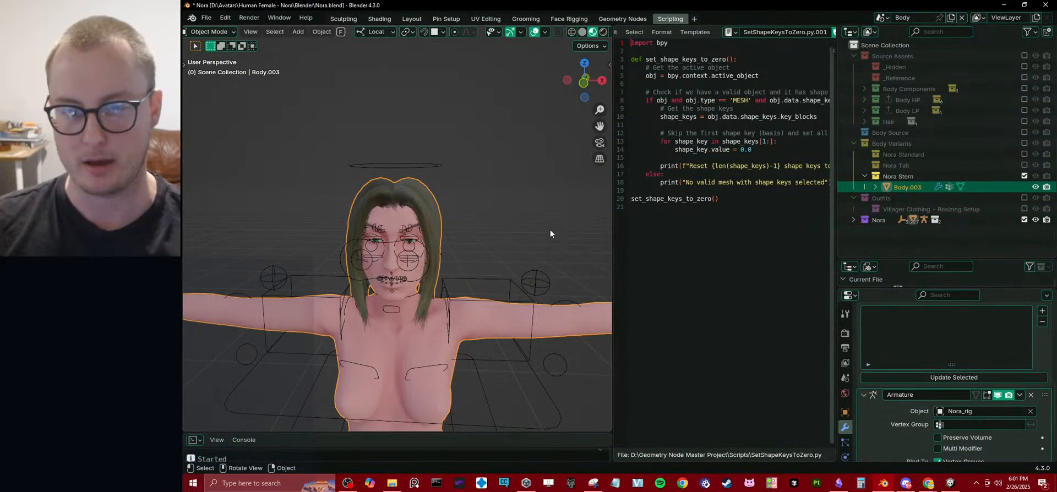
# Deselect the stern body and exclude the Nora Stern collection from the view layer.
pyautogui.click(550, 230)
pyautogui.keyDown('shift'); pyautogui.moveTo(419, 236); pyautogui.dragTo(453, 191, button='middle'); pyautogui.keyUp('shift')
pyautogui.scroll(3, 454, 190)
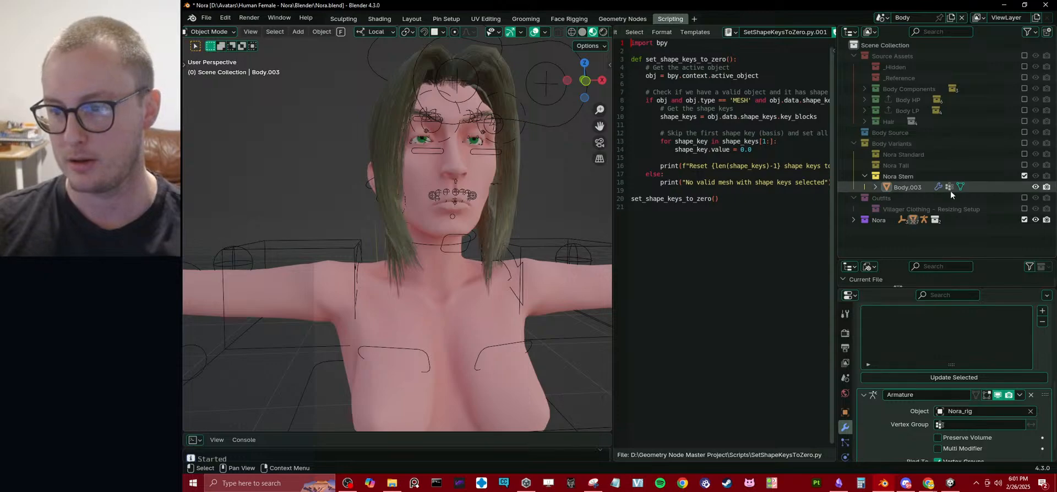
pyautogui.click(1024, 176)
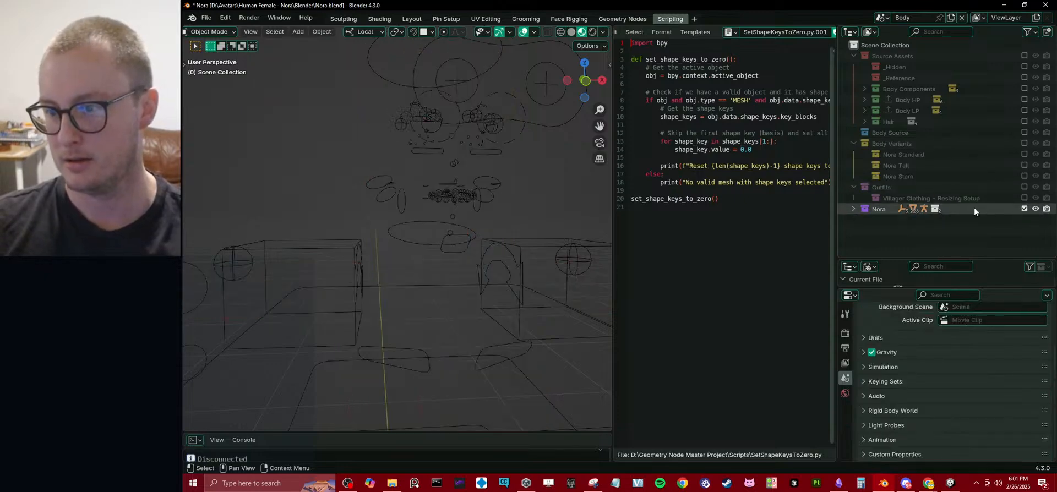
# Exclude the Nora collection from the view layer, include and expand Body Source, and select Body_Baked.
pyautogui.click(1024, 208)
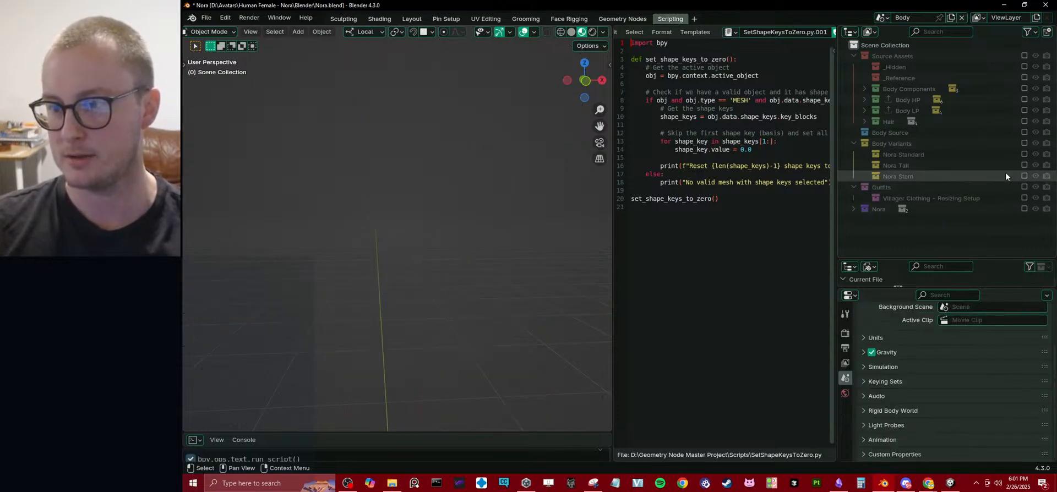
pyautogui.click(1024, 132)
pyautogui.click(854, 132)
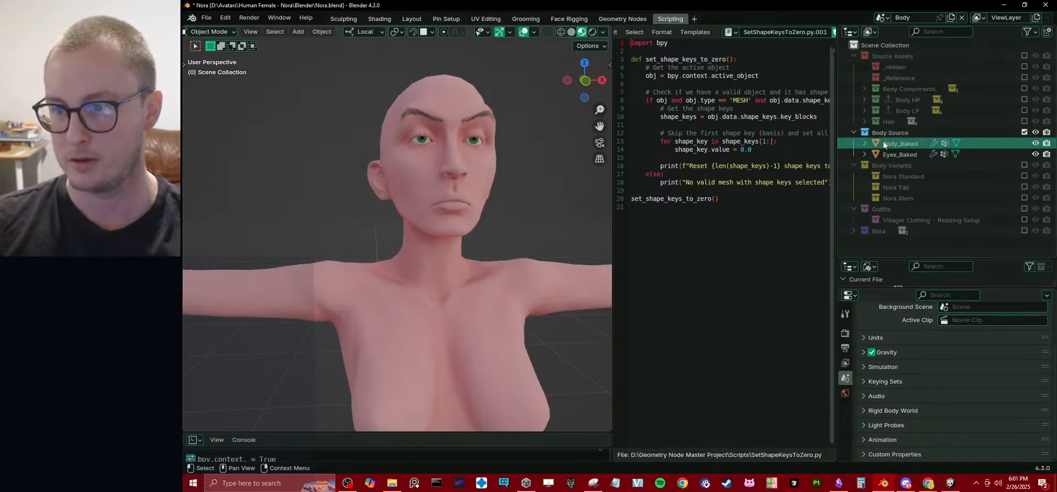
pyautogui.click(885, 145)
# Clear Hair LP Body from Body_Baked's Rapid Update target collections.
pyautogui.keyDown('shift'); pyautogui.moveTo(413, 293); pyautogui.dragTo(406, 248, button='middle'); pyautogui.keyUp('shift')
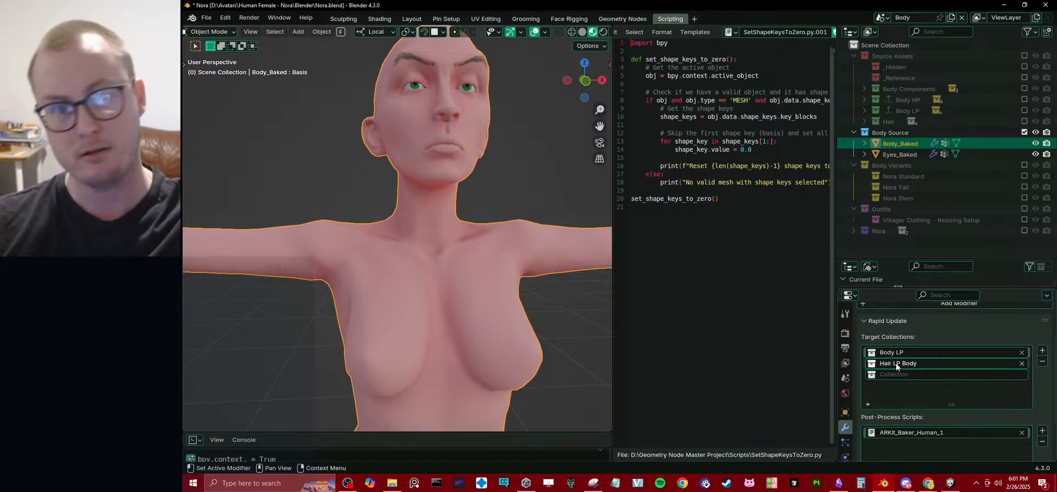
pyautogui.moveTo(507, 233); pyautogui.dragTo(463, 245, button='middle')
pyautogui.scroll(-4, 492, 227)
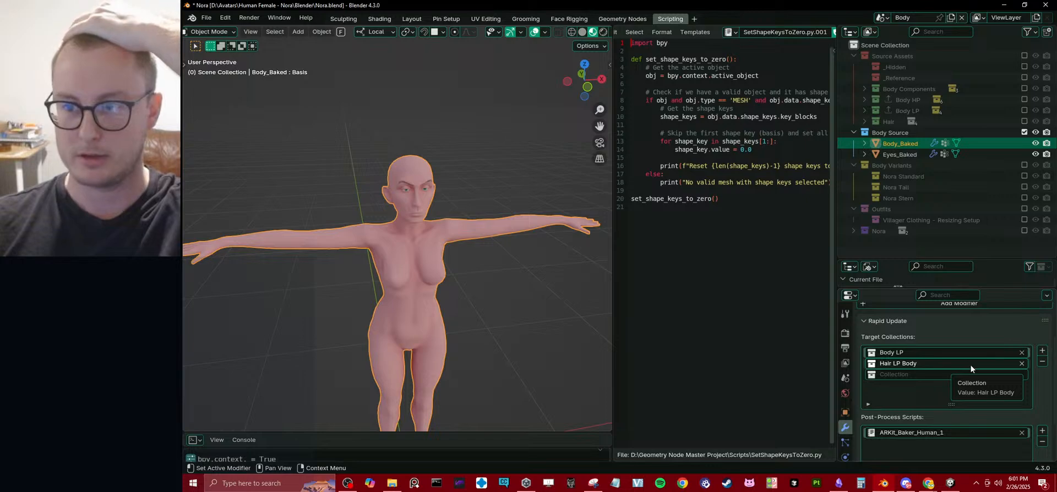
pyautogui.click(1021, 364)
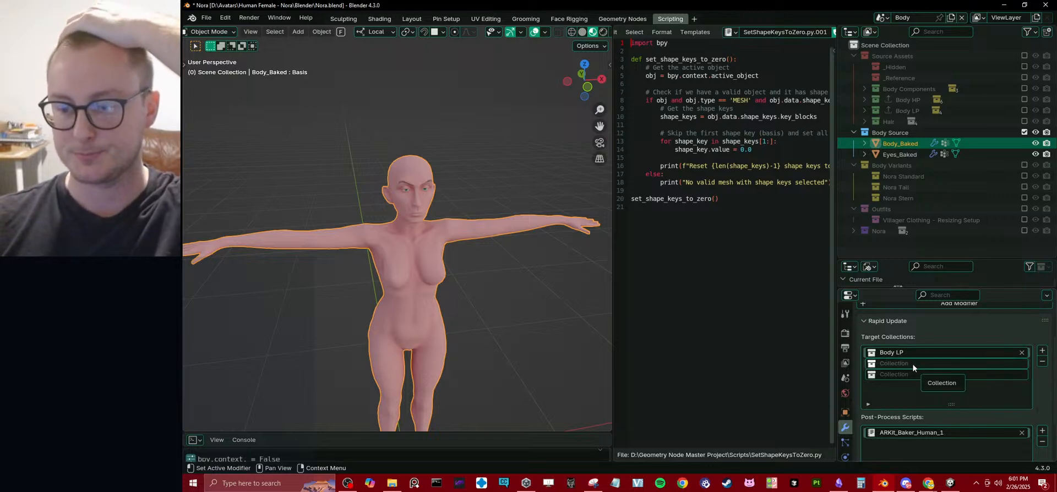
pyautogui.scroll(-2, 969, 385)
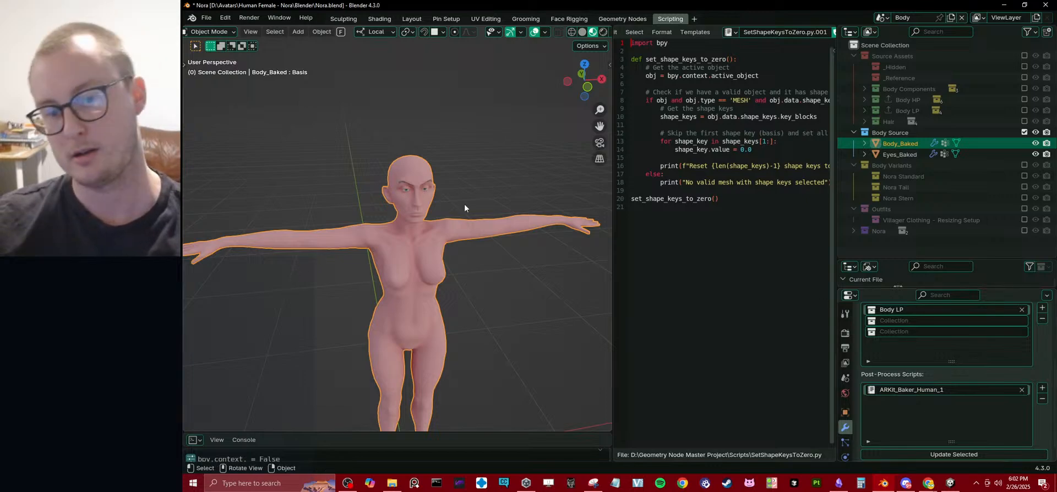
pyautogui.scroll(3, 445, 232)
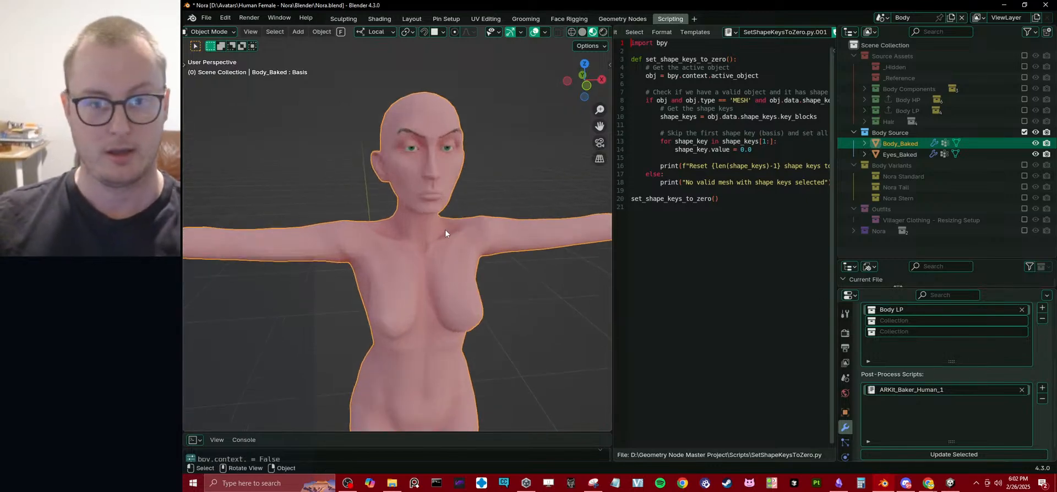
pyautogui.moveTo(444, 230); pyautogui.dragTo(442, 211, button='middle')
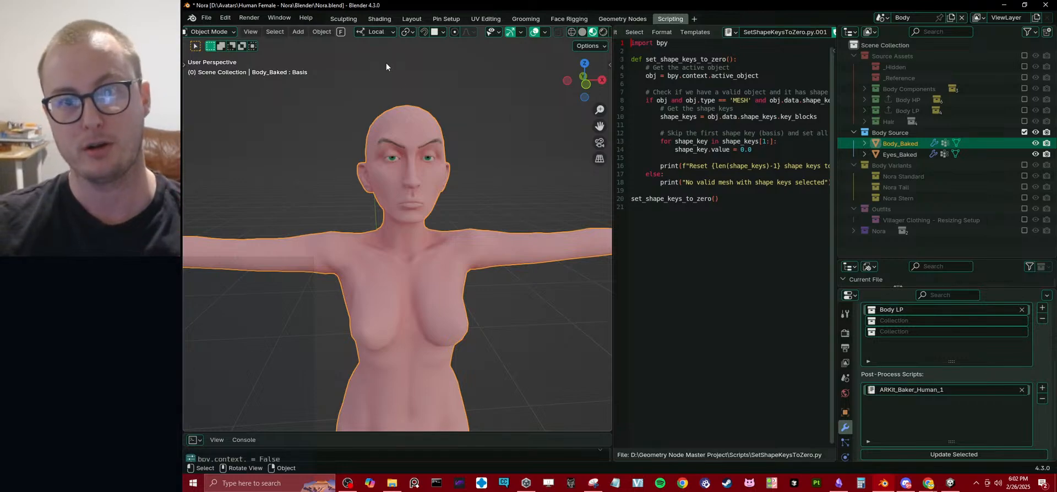
# Switch to the Face Rigging workspace and review the ARKit blendshape list in the ARKit_Baker_Human_1 script.
pyautogui.click(563, 19)
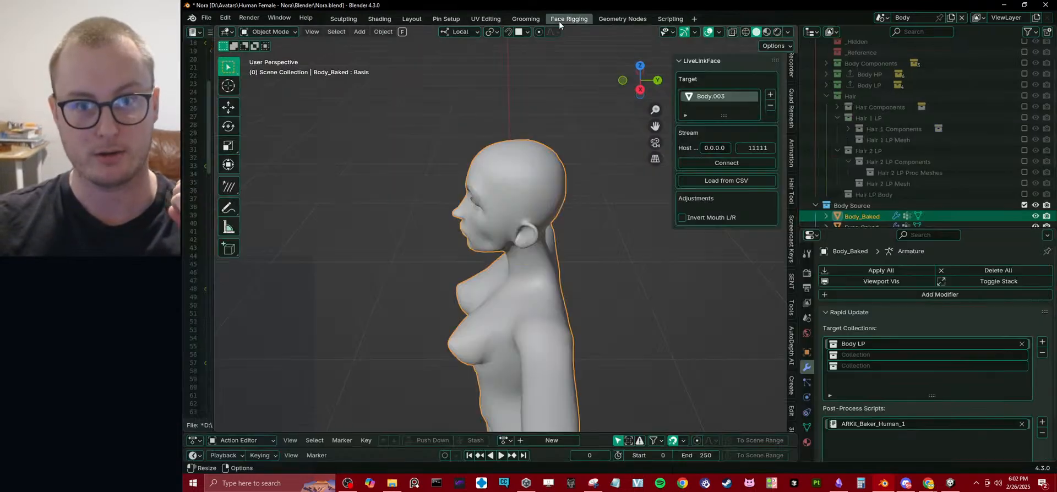
pyautogui.moveTo(215, 277); pyautogui.dragTo(473, 259)
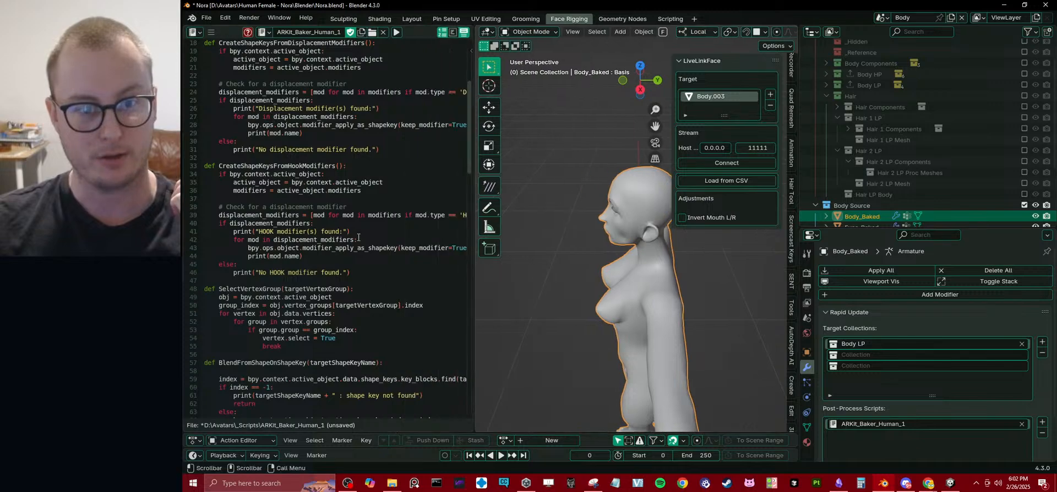
pyautogui.scroll(-9, 359, 237)
pyautogui.scroll(-10, 358, 237)
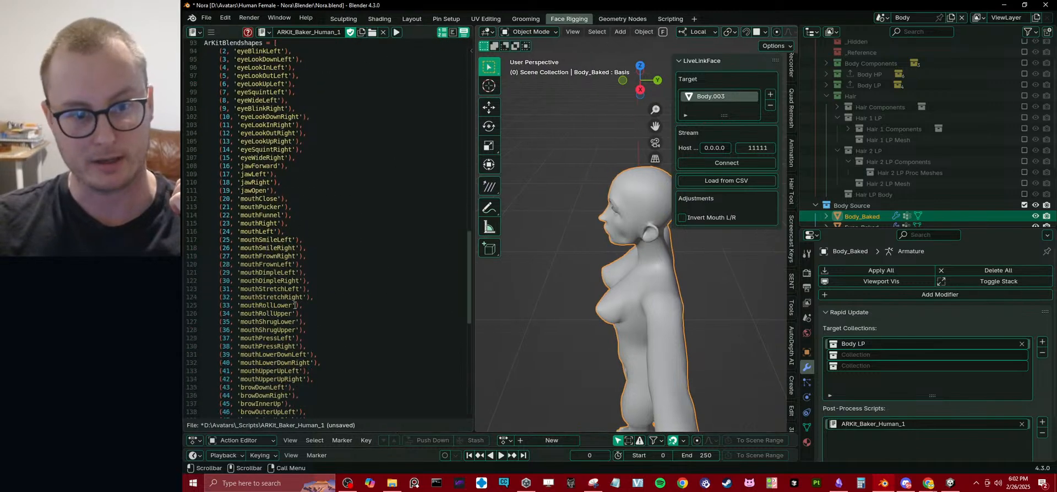
pyautogui.scroll(-2, 295, 305)
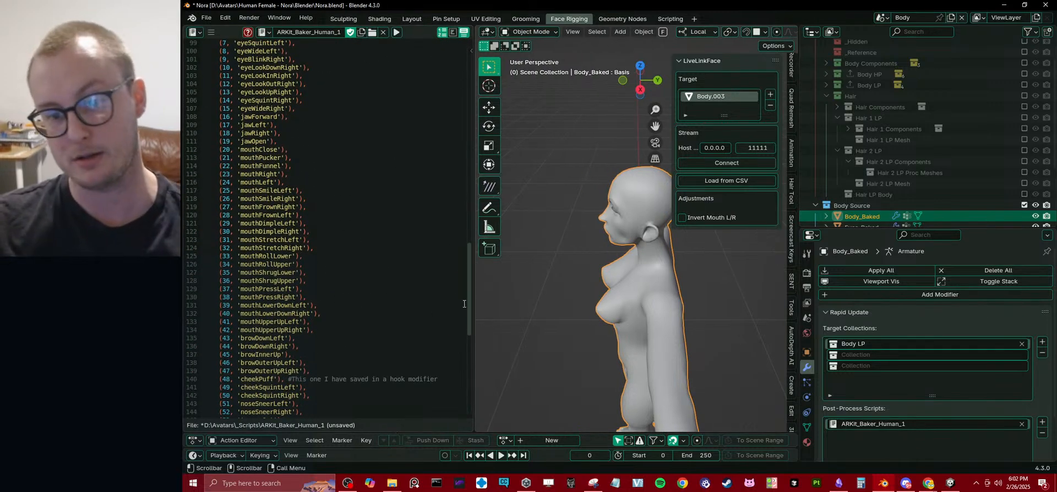
pyautogui.moveTo(472, 304); pyautogui.dragTo(288, 297)
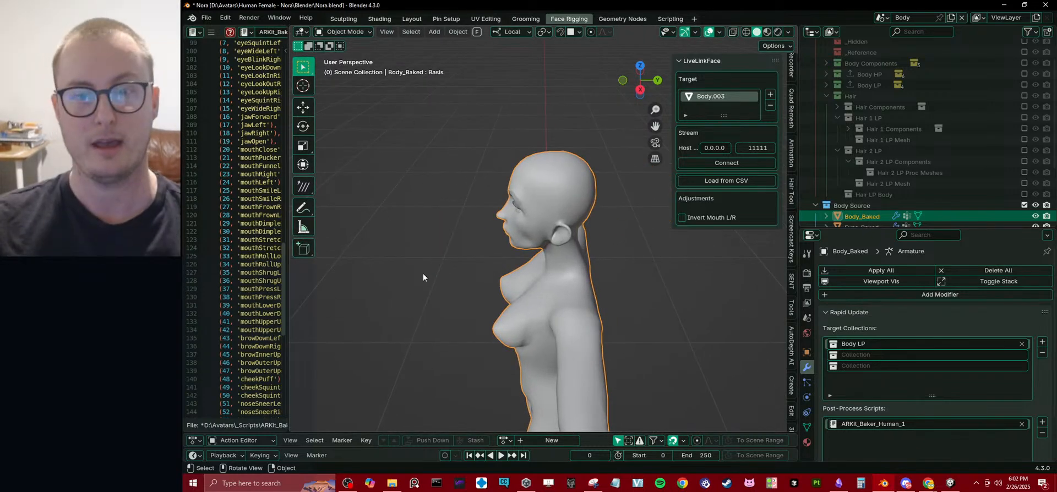
# Run the Rapid Update on the selected Body_Baked mesh.
pyautogui.moveTo(423, 273); pyautogui.dragTo(564, 286, button='middle')
pyautogui.scroll(-2, 1037, 398)
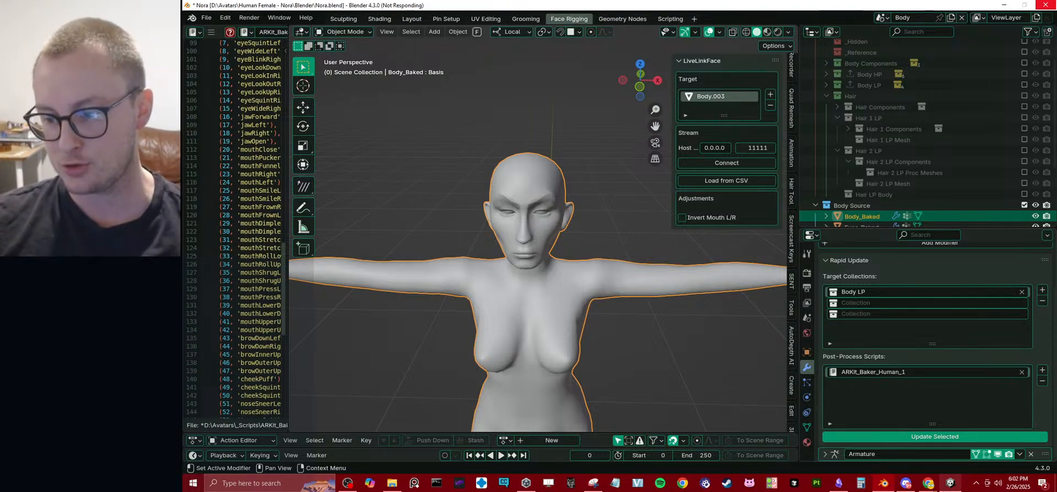
# Switch to Unity and examine the Nora_1_Emaciated avatar's face and hair up close in the scene.
pyautogui.click(950, 483)
pyautogui.moveTo(512, 200)
pyautogui.mouseDown(button='right')
pyautogui.moveTo(467, 221)
pyautogui.moveTo(454, 258)
pyautogui.moveTo(482, 239)
pyautogui.moveTo(477, 293)
pyautogui.moveTo(531, 234)
pyautogui.moveTo(477, 227)
pyautogui.moveTo(478, 216)
pyautogui.moveTo(438, 236)
pyautogui.moveTo(484, 238)
pyautogui.mouseUp(button='right')
pyautogui.press('w')
pyautogui.press('s')
pyautogui.press('w')
pyautogui.press('s')
pyautogui.press('w')
pyautogui.press('s')
pyautogui.press('d')
pyautogui.press('a')
pyautogui.press('d')
pyautogui.press('s')
pyautogui.press('w')
pyautogui.press('w')
pyautogui.press('s')
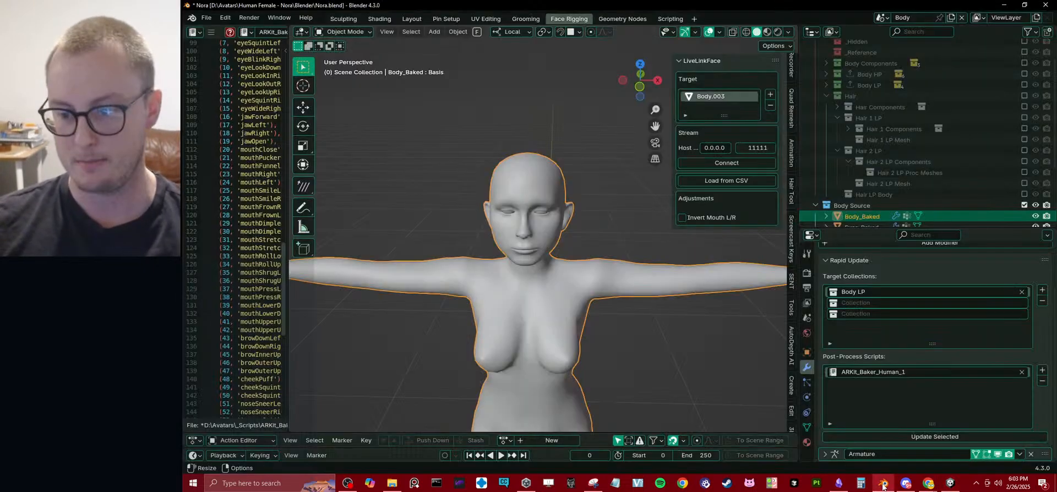
# Switch back to Blender, deselect the updated body mesh and save the Nora.blend file.
pyautogui.click(883, 483)
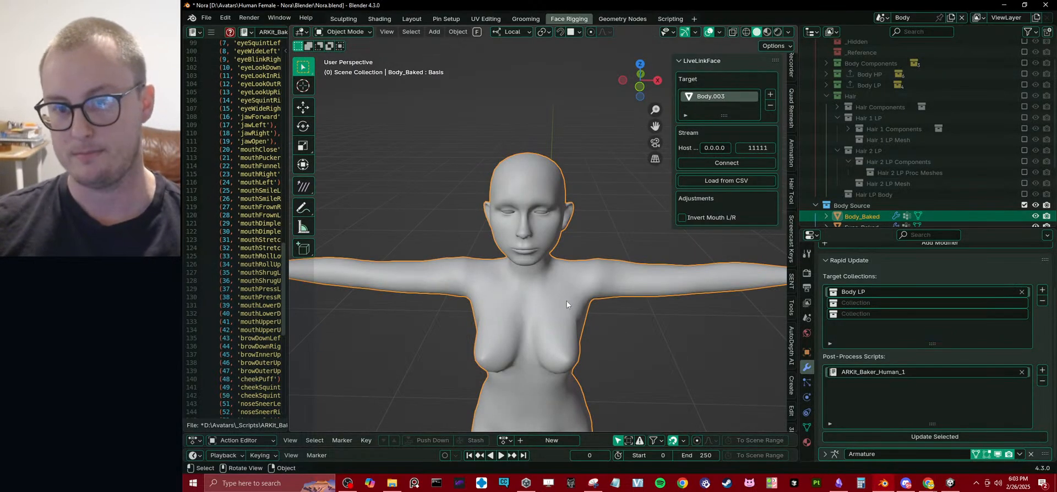
pyautogui.moveTo(566, 302); pyautogui.dragTo(602, 234, button='middle')
pyautogui.click(602, 234)
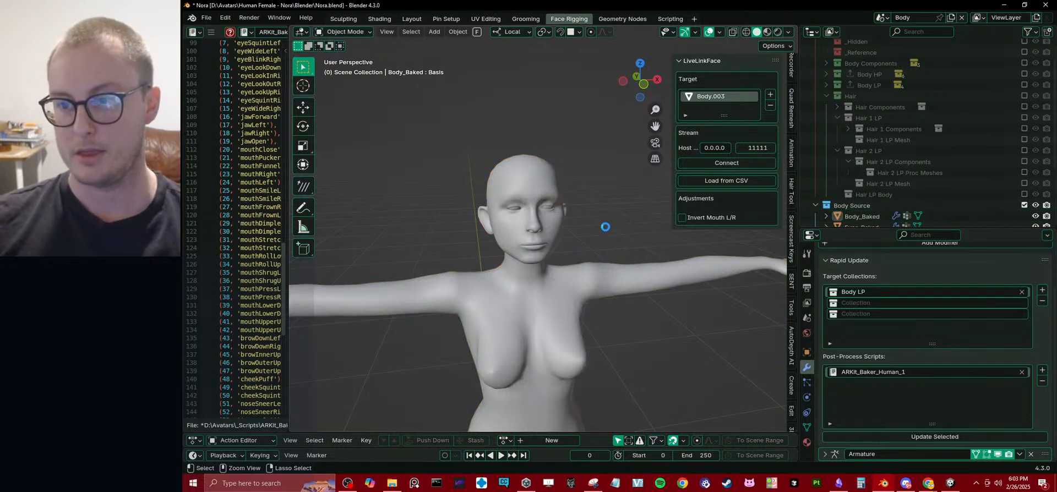
pyautogui.hotkey('ctrl', 's')
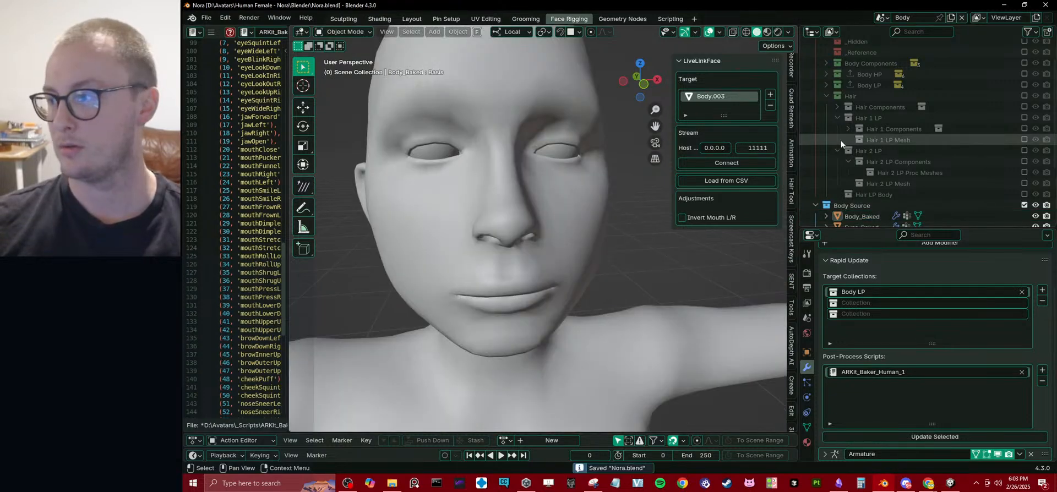
pyautogui.scroll(-5, 539, 176)
pyautogui.moveTo(559, 203); pyautogui.dragTo(634, 253, button='middle')
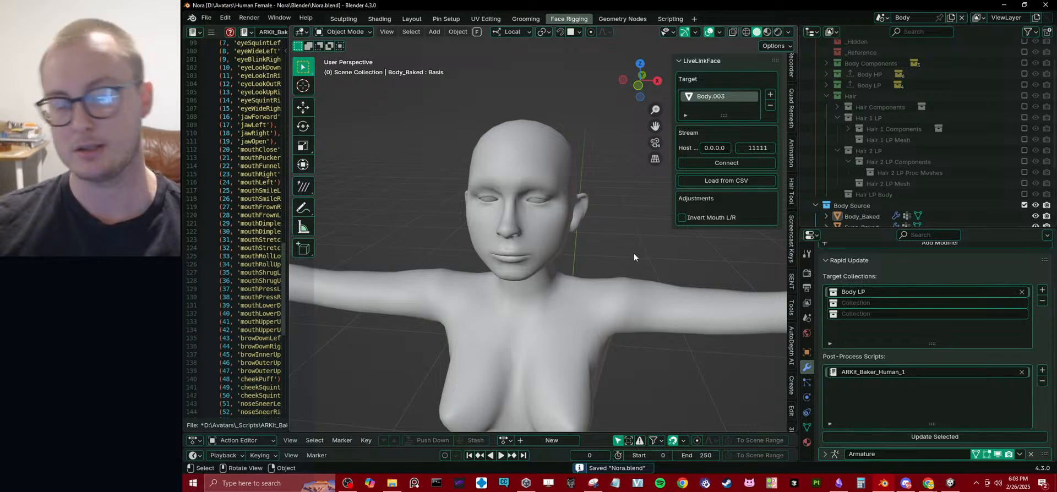
# Collapse the Source Assets, Body Source and Body Variants collections in the Outliner.
pyautogui.scroll(2, 815, 148)
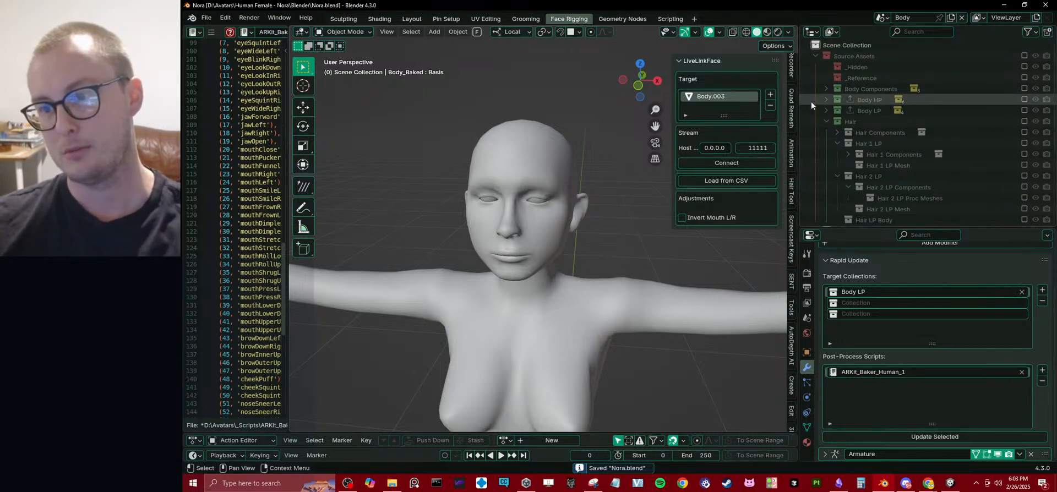
pyautogui.click(816, 56)
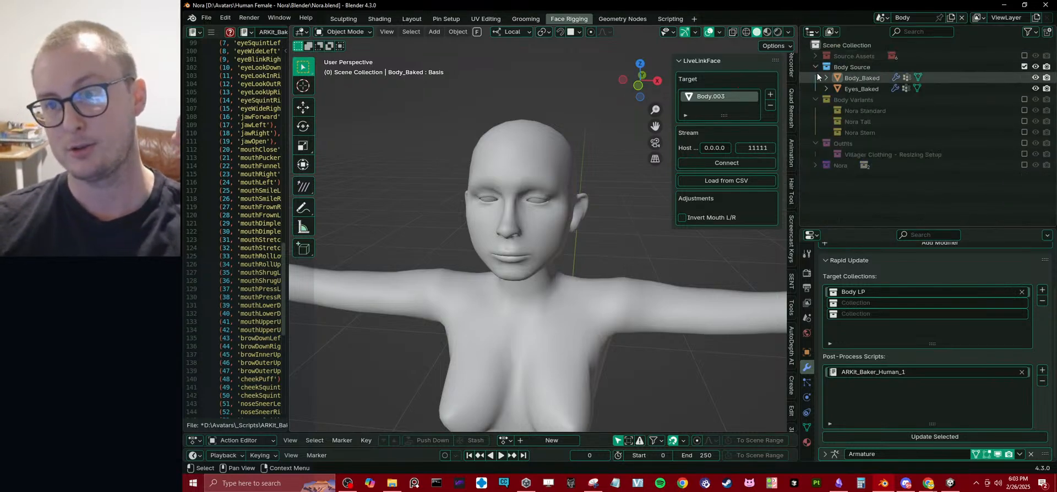
pyautogui.click(816, 71)
pyautogui.click(815, 78)
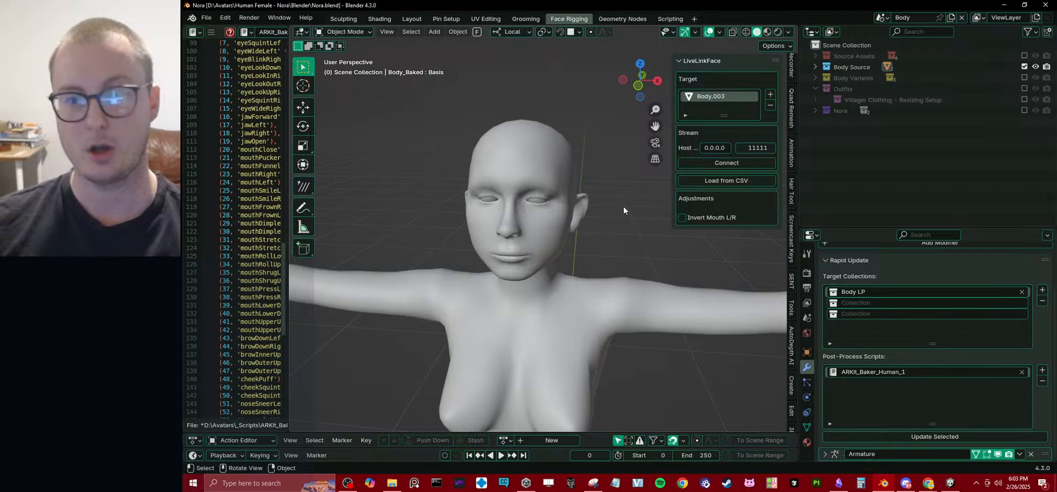
# Exclude Body Source from the view layer, include and expand Source Assets, and check the contents of Body LP.
pyautogui.click(1025, 66)
pyautogui.click(1024, 55)
pyautogui.click(815, 56)
pyautogui.moveTo(533, 225); pyautogui.dragTo(540, 136, button='middle')
pyautogui.click(825, 110)
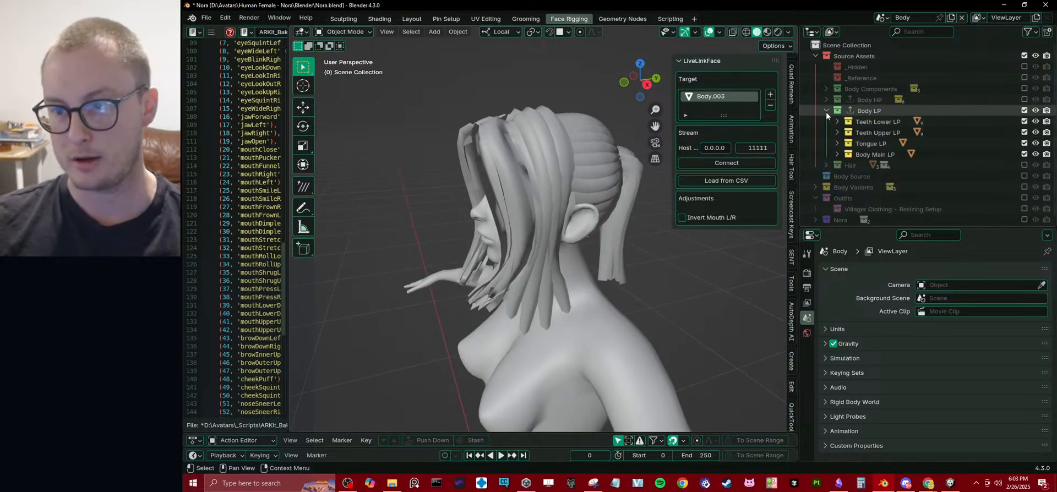
pyautogui.click(826, 111)
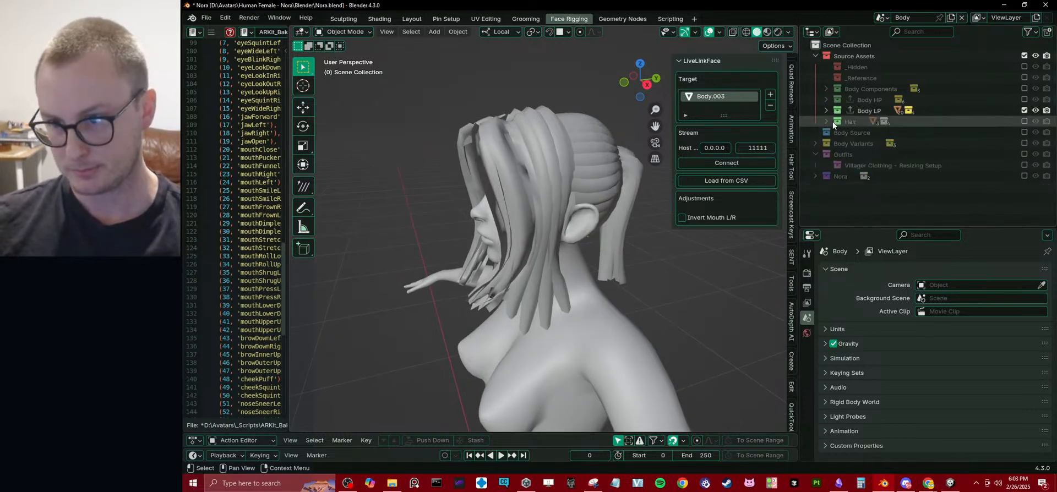
# Expand the Hair collection, include Hair 2 LP Proc Meshes in the view layer and select Hair 2 LP Procedural Mesh.
pyautogui.click(825, 121)
pyautogui.scroll(-3, 900, 198)
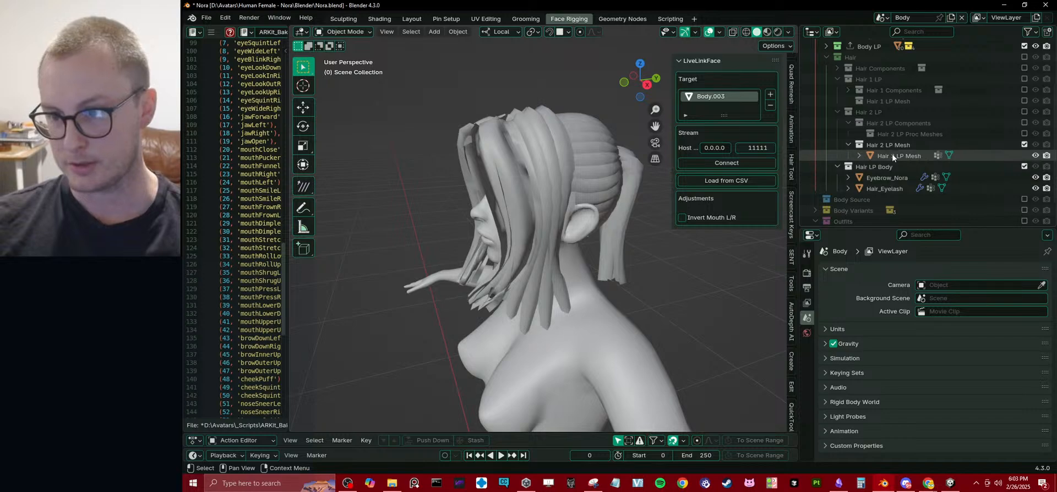
pyautogui.click(1024, 133)
pyautogui.click(920, 143)
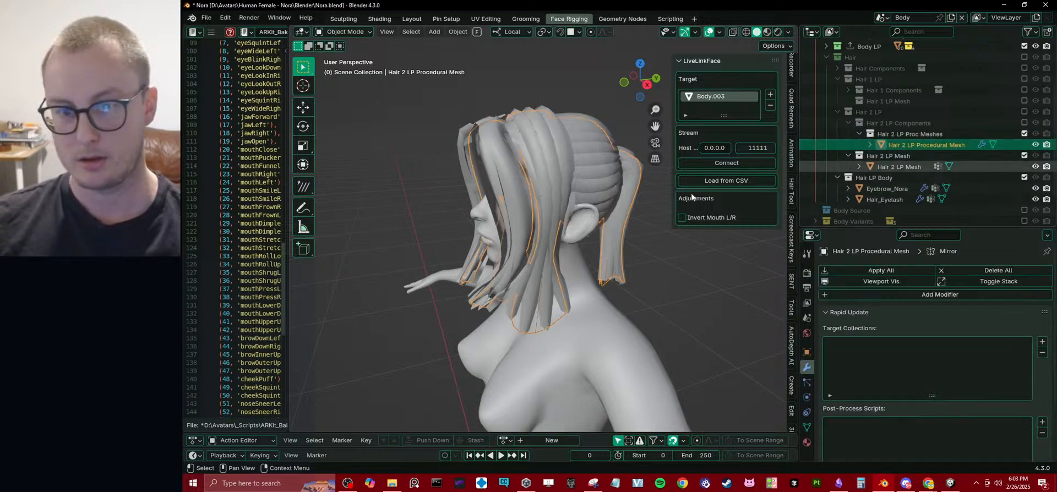
# Try to move part of the front hair strand of Hair 2 LP Procedural Mesh with proportional editing in Edit Mode.
pyautogui.press('Tab')
pyautogui.moveTo(543, 212)
pyautogui.mouseDown(button='middle')
pyautogui.moveTo(589, 212)
pyautogui.moveTo(528, 218)
pyautogui.moveTo(455, 252)
pyautogui.mouseUp(button='middle')
pyautogui.press('z')
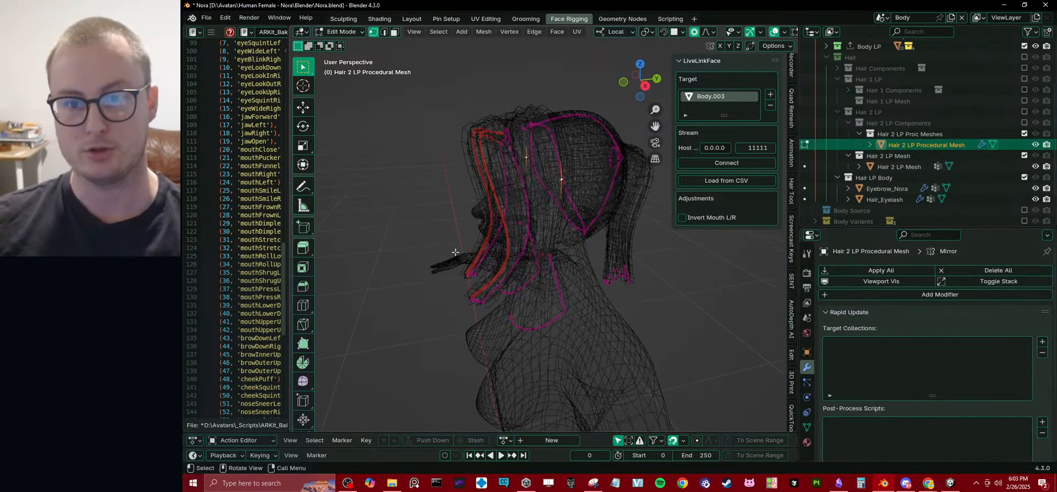
pyautogui.hotkey('alt', 'a')
pyautogui.moveTo(490, 200)
pyautogui.mouseDown(button='middle')
pyautogui.moveTo(466, 213)
pyautogui.moveTo(504, 213)
pyautogui.moveTo(491, 208)
pyautogui.moveTo(506, 224)
pyautogui.mouseUp(button='middle')
pyautogui.press('z')
pyautogui.press('z')
pyautogui.keyDown('alt'); pyautogui.click(488, 182); pyautogui.keyUp('alt')
pyautogui.press('z')
pyautogui.press('g')
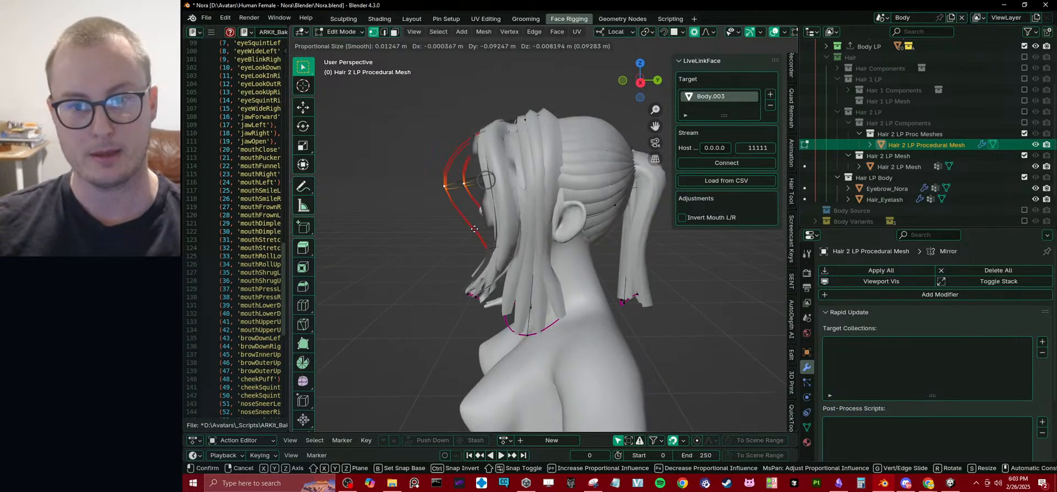
pyautogui.rightClick(478, 227)
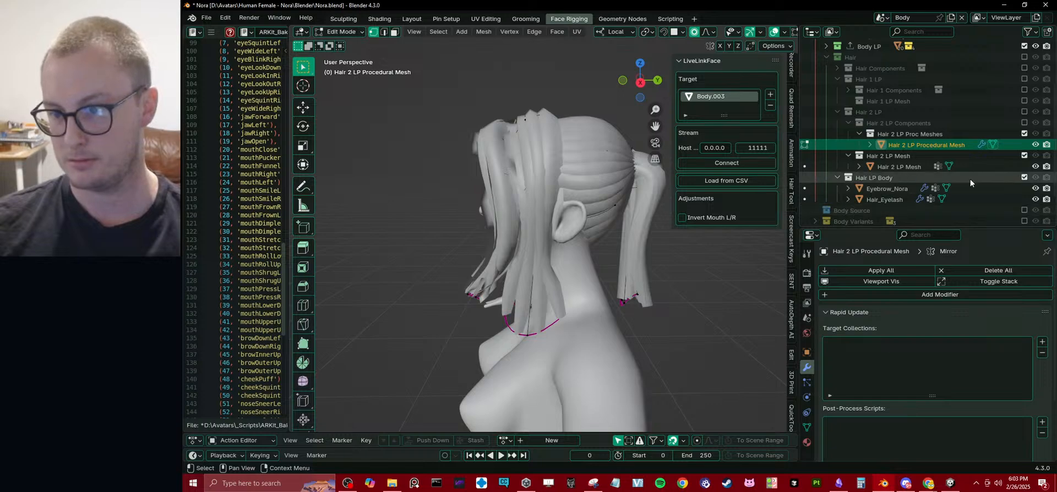
pyautogui.press('Tab')
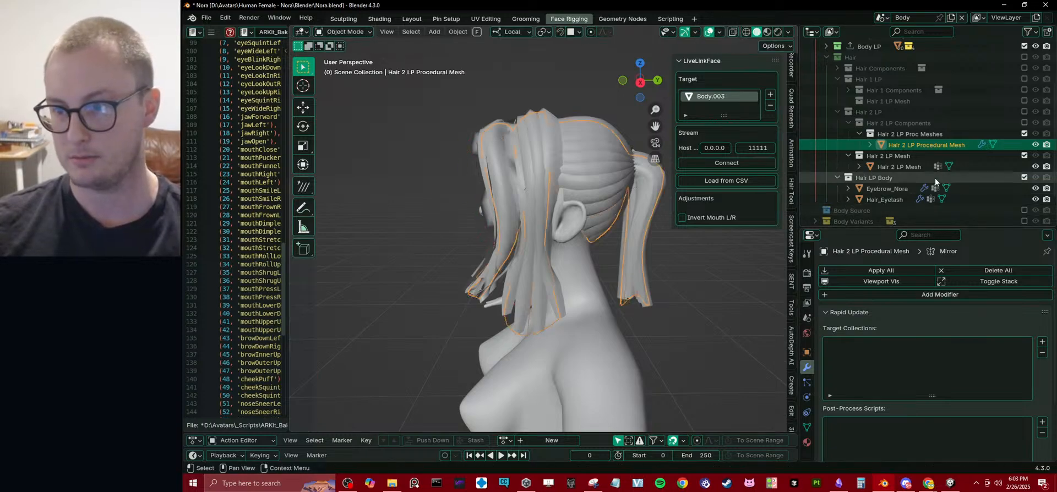
# Exclude the Hair LP Body collection, select Hair 2 LP Mesh and collapse its Rapid Update settings.
pyautogui.scroll(-3, 934, 177)
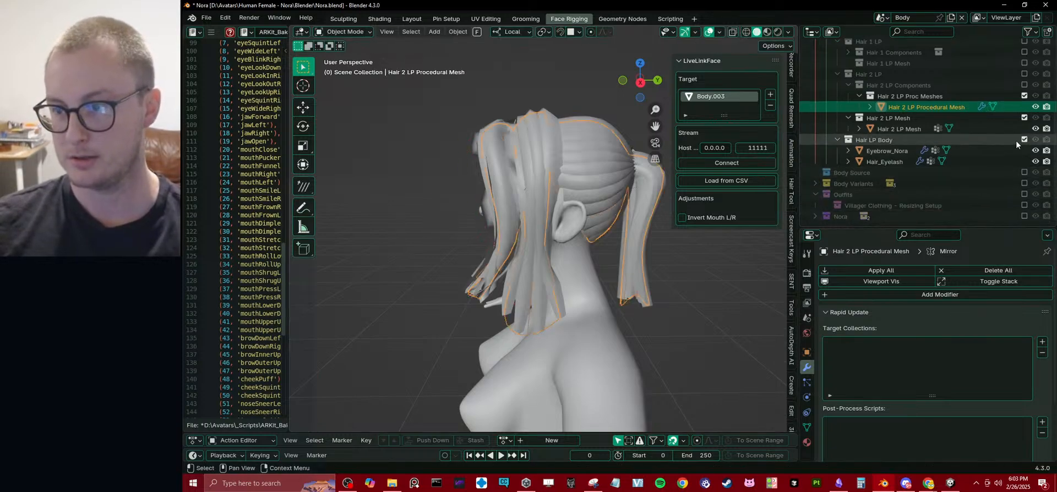
pyautogui.click(1023, 140)
pyautogui.click(888, 150)
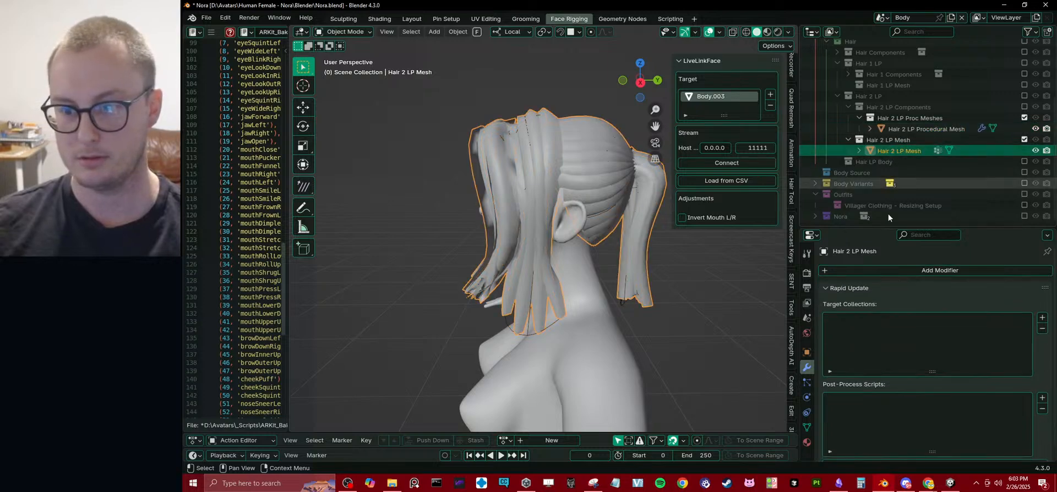
pyautogui.scroll(-1, 892, 399)
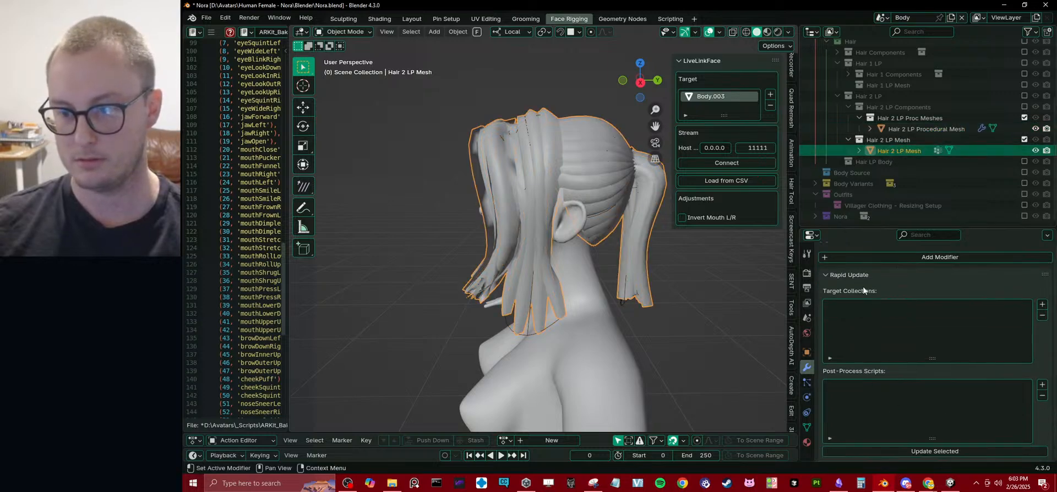
pyautogui.click(856, 275)
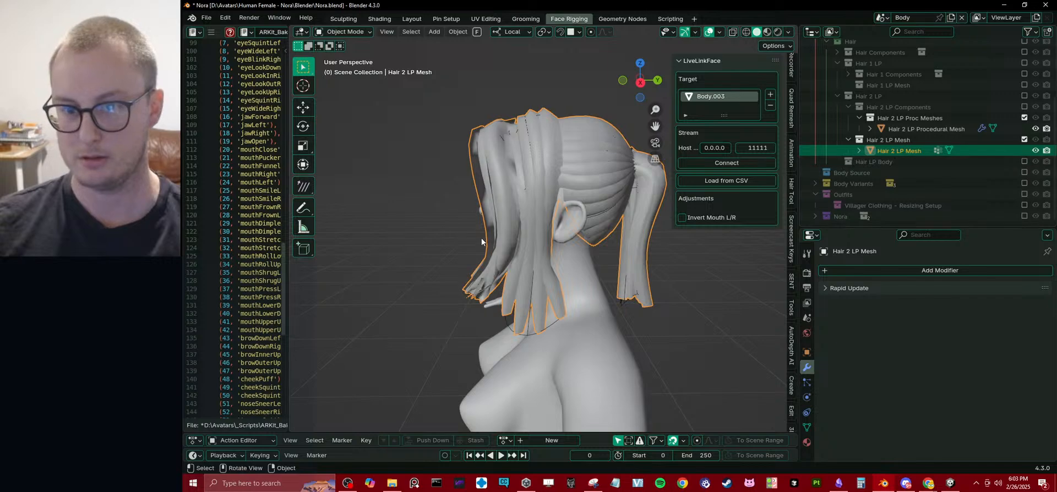
pyautogui.moveTo(482, 241); pyautogui.dragTo(550, 275, button='middle')
pyautogui.press('g')
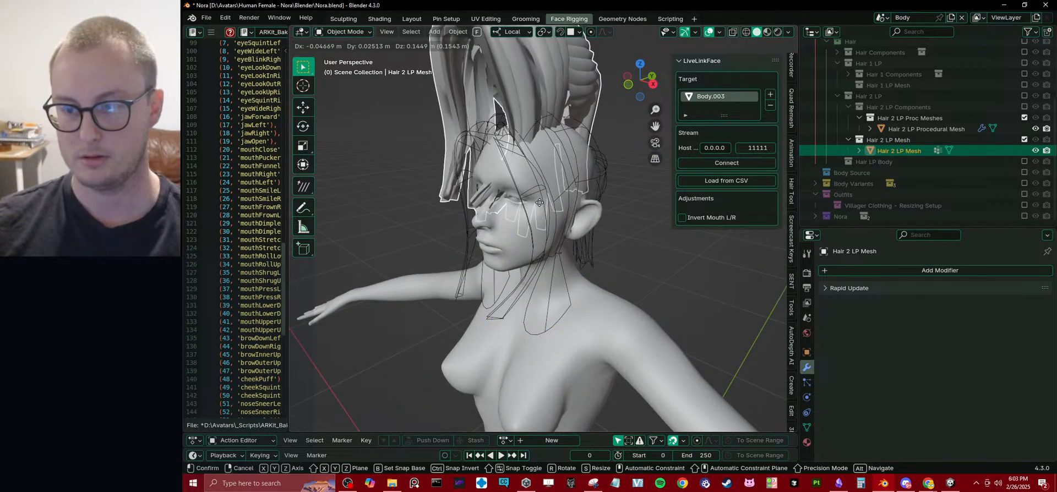
pyautogui.press('Escape')
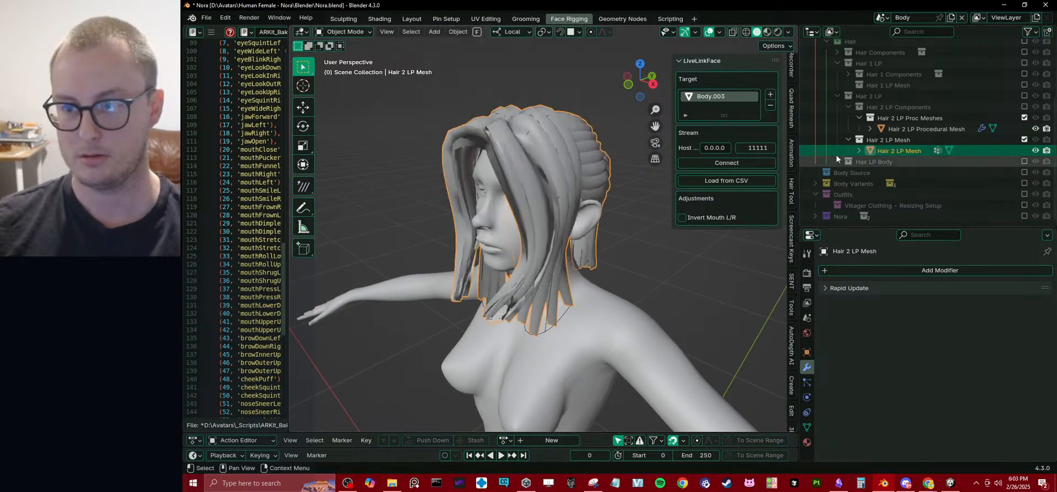
# Switch the viewport to wireframe and select the linked geometry of Hair 2 LP Procedural Mesh's front hair strand in Edit Mode.
pyautogui.click(917, 132)
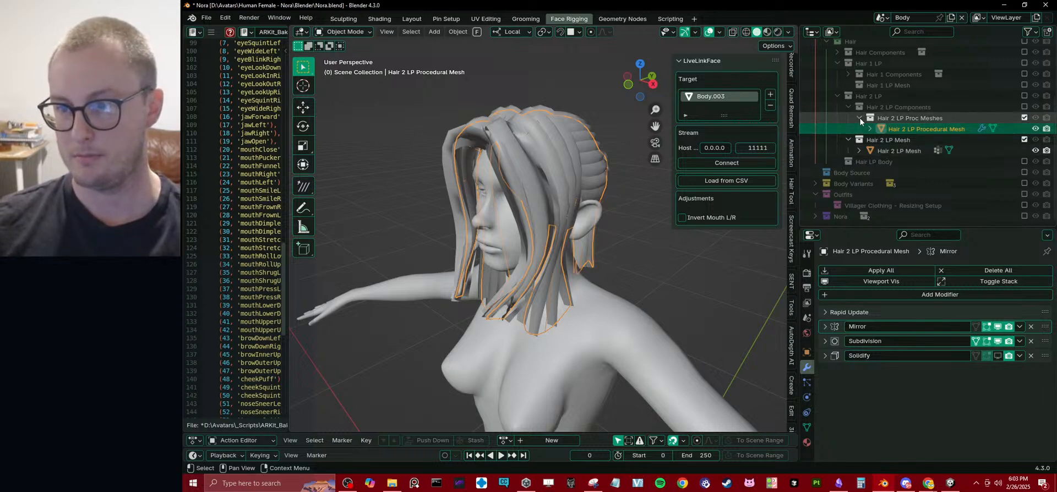
pyautogui.click(874, 153)
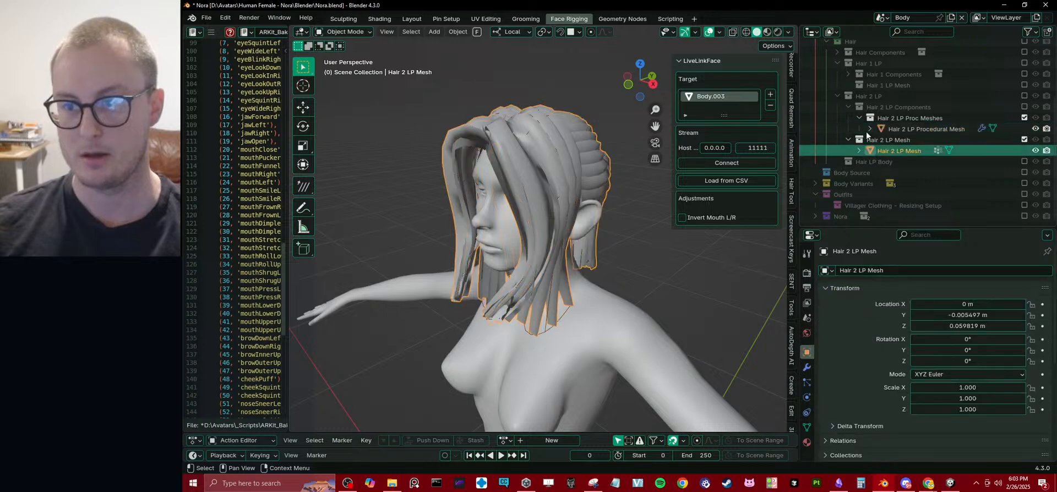
pyautogui.moveTo(540, 224)
pyautogui.mouseDown(button='middle')
pyautogui.moveTo(514, 221)
pyautogui.moveTo(516, 195)
pyautogui.mouseUp(button='middle')
pyautogui.click(880, 130)
pyautogui.press('z')
pyautogui.click(429, 214)
pyautogui.press('Tab')
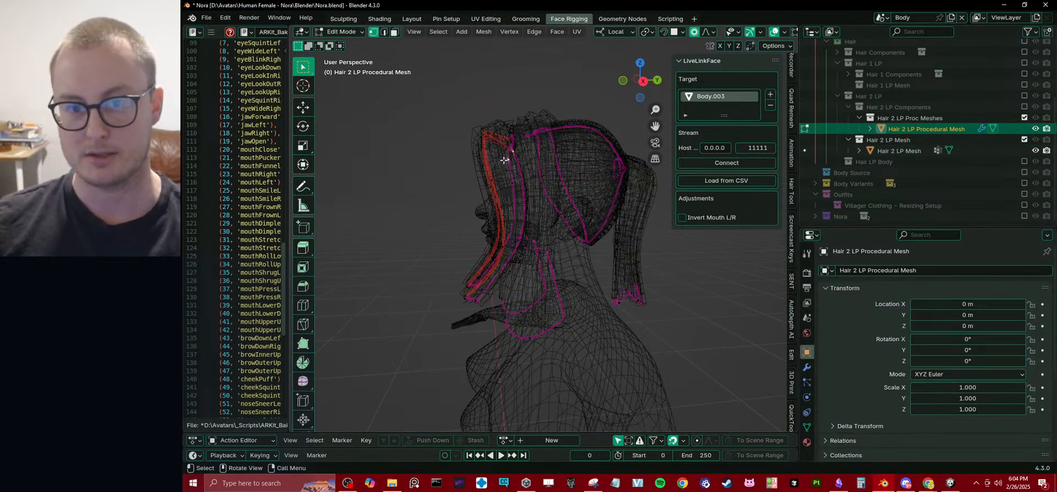
pyautogui.hotkey('ctrl', 'l')
pyautogui.moveTo(504, 157); pyautogui.dragTo(488, 123, button='middle')
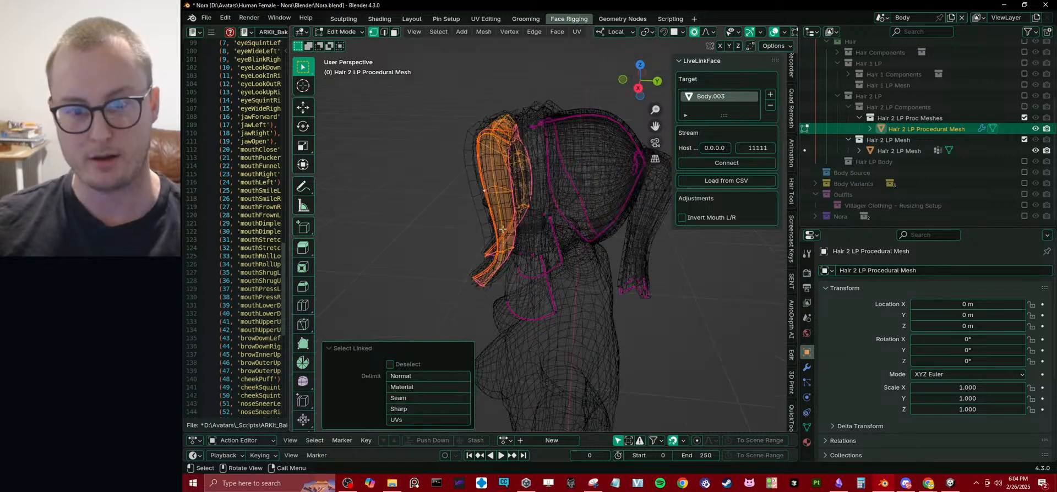
# Return the viewport to solid shading, leave Edit Mode and select Hair 2 LP Mesh.
pyautogui.click(356, 352)
pyautogui.press('z')
pyautogui.click(471, 245)
pyautogui.moveTo(484, 227); pyautogui.dragTo(563, 194, button='middle')
pyautogui.press('Tab')
pyautogui.click(505, 259)
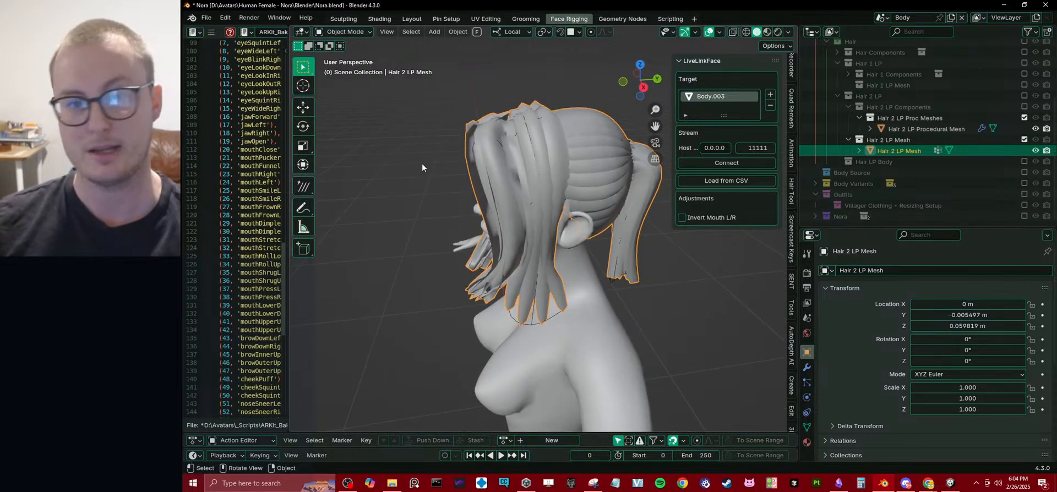
# Show the character from the front in Material Preview shading to examine the hair's textures.
pyautogui.moveTo(460, 170)
pyautogui.mouseDown(button='middle')
pyautogui.moveTo(544, 244)
pyautogui.moveTo(575, 248)
pyautogui.moveTo(572, 234)
pyautogui.moveTo(671, 217)
pyautogui.moveTo(649, 213)
pyautogui.moveTo(760, 222)
pyautogui.moveTo(619, 221)
pyautogui.mouseUp(button='middle')
pyautogui.press('z')
pyautogui.click(597, 221)
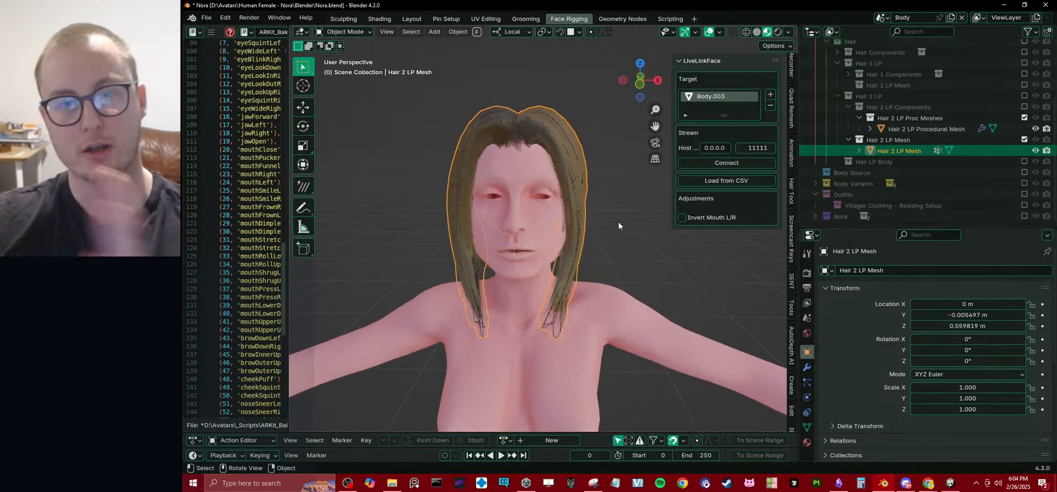